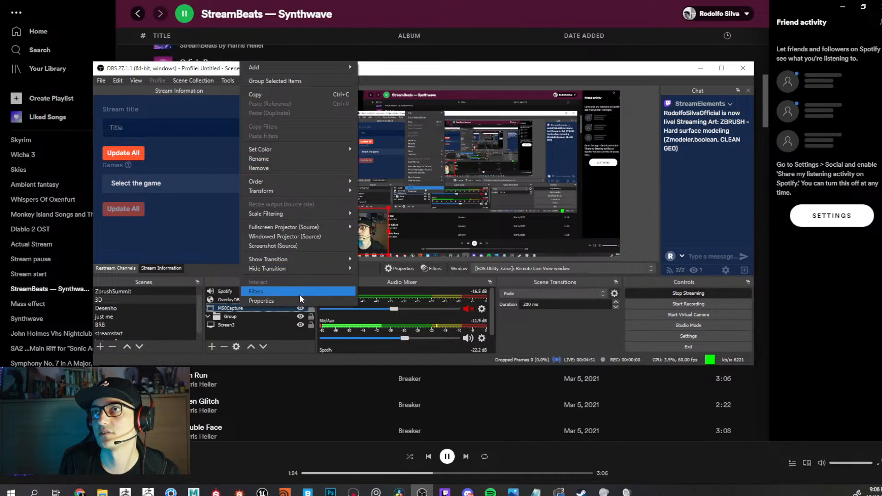
Set the Screen3 source to capture Display 3: 1920x1080 @ 1920,0.
{"action": "left_click", "coordinate": [292, 300]}
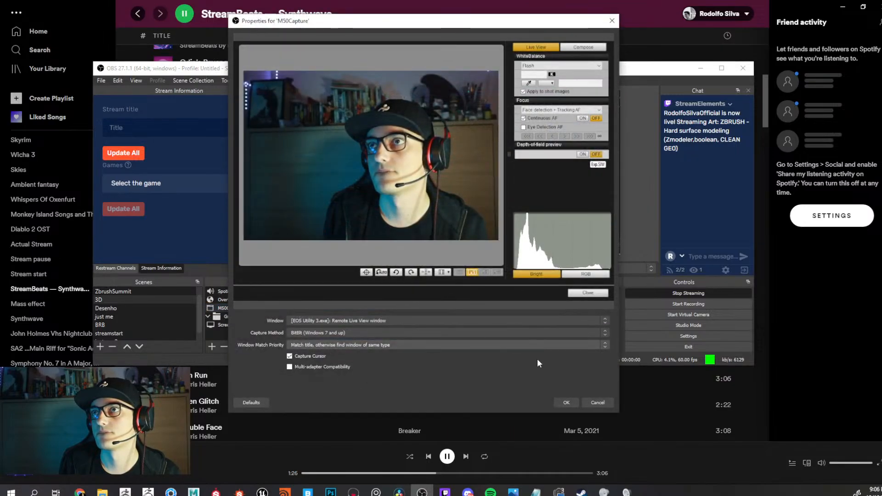
{"action": "left_click", "coordinate": [597, 402]}
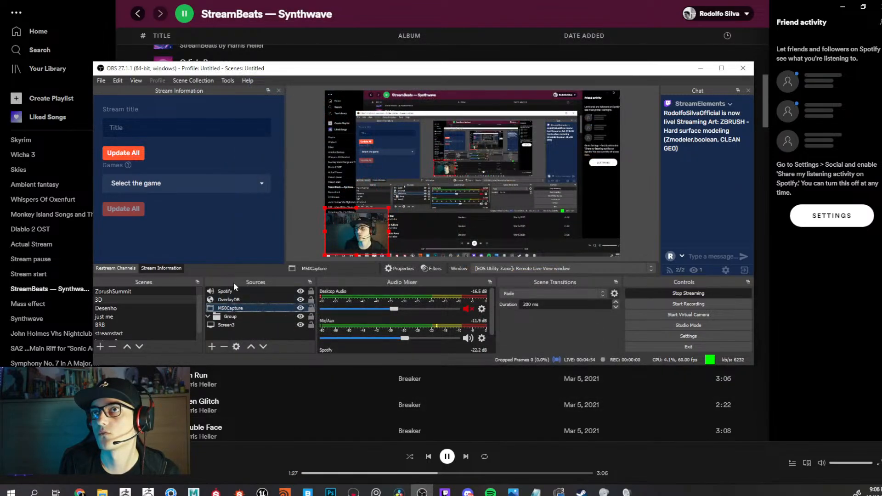
{"action": "right_click", "coordinate": [238, 324]}
{"action": "left_click", "coordinate": [270, 316]}
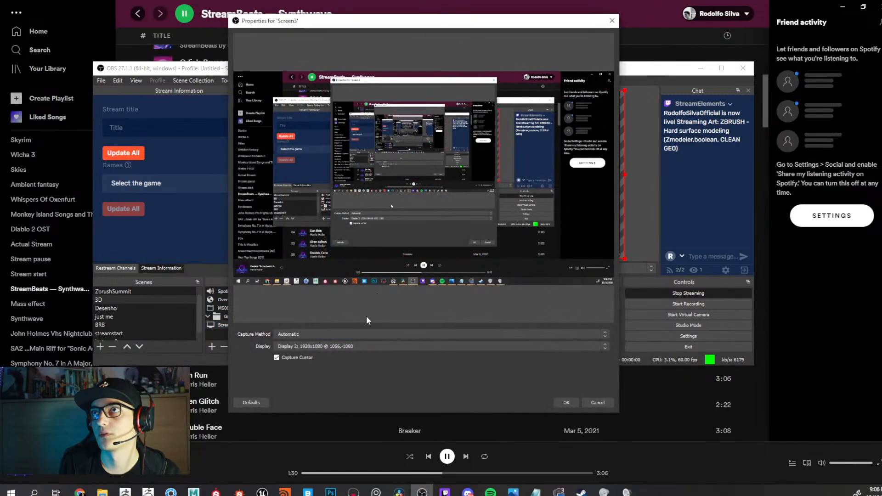
{"action": "left_click", "coordinate": [336, 335]}
{"action": "left_click", "coordinate": [335, 335]}
{"action": "left_click", "coordinate": [329, 349]}
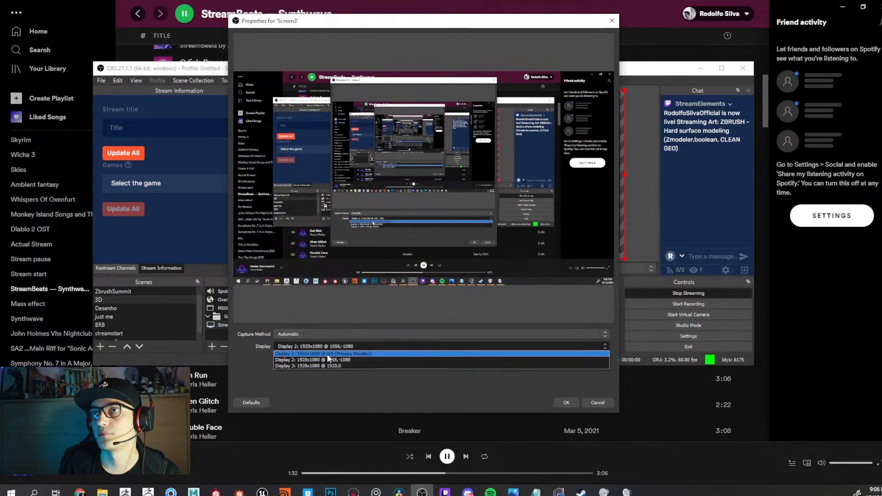
{"action": "left_click", "coordinate": [325, 367]}
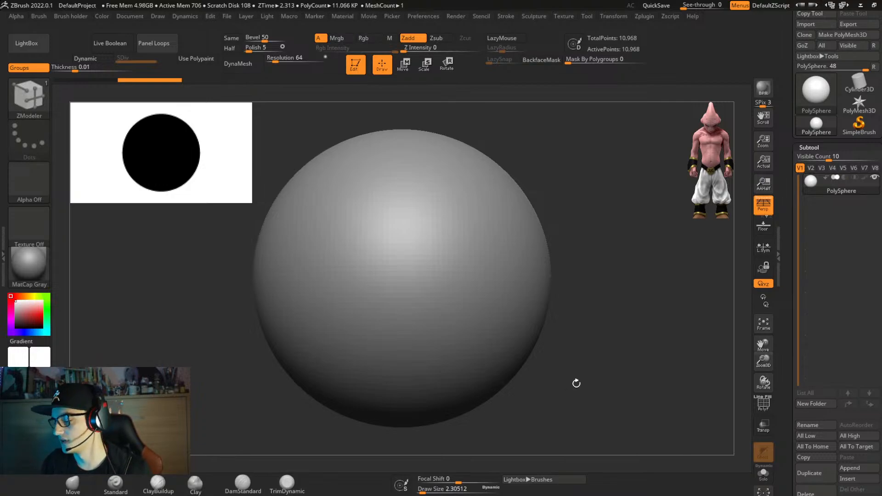
In ZBrush, add the revolver texture to Spotlight, enlarge the image and place the dial near the end of its barrel.
{"action": "left_click_drag", "start_coordinate": [790, 257], "coordinate": [792, 209]}
{"action": "left_click_drag", "start_coordinate": [793, 282], "coordinate": [793, 235]}
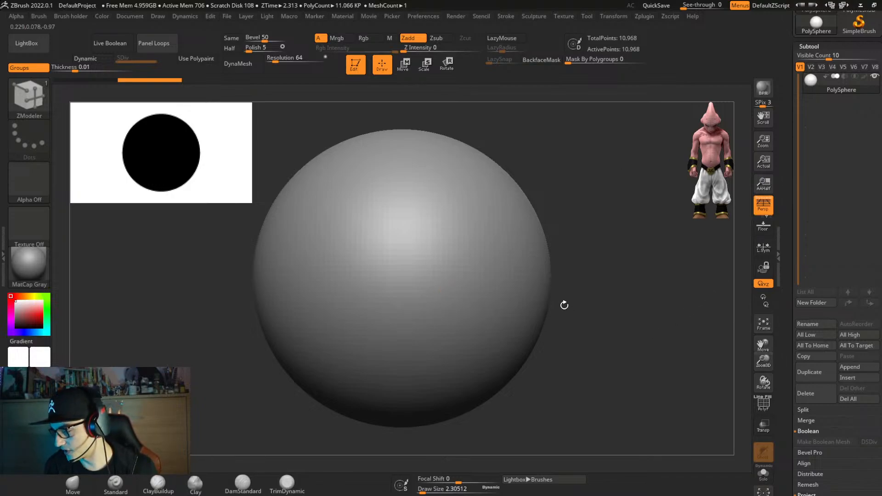
{"action": "left_click", "coordinate": [563, 16]}
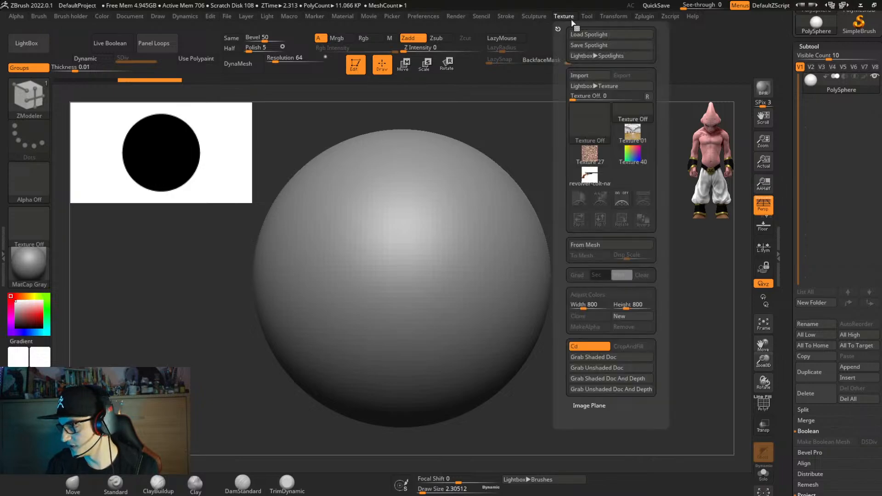
{"action": "left_click", "coordinate": [601, 185]}
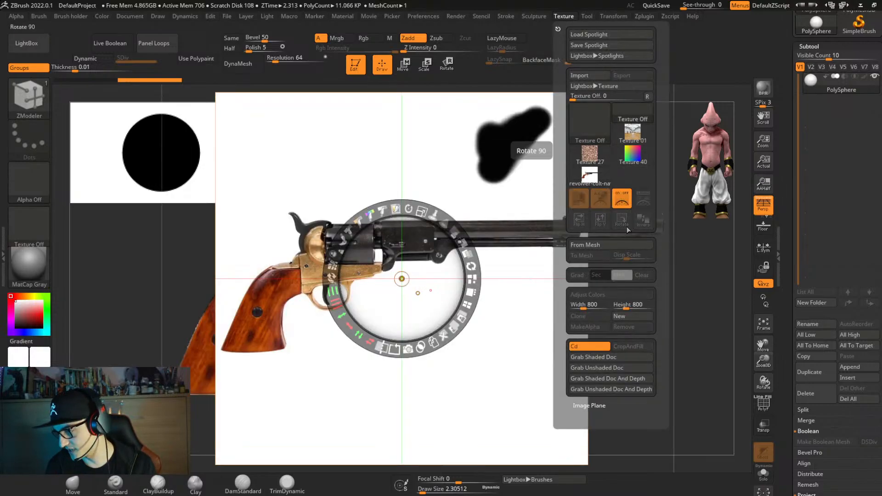
{"action": "left_click", "coordinate": [643, 198]}
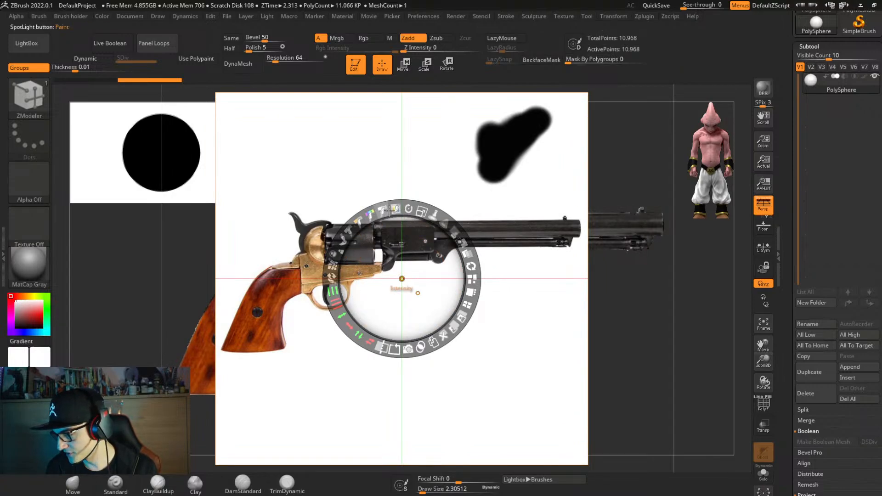
{"action": "left_click_drag", "start_coordinate": [431, 222], "coordinate": [577, 261]}
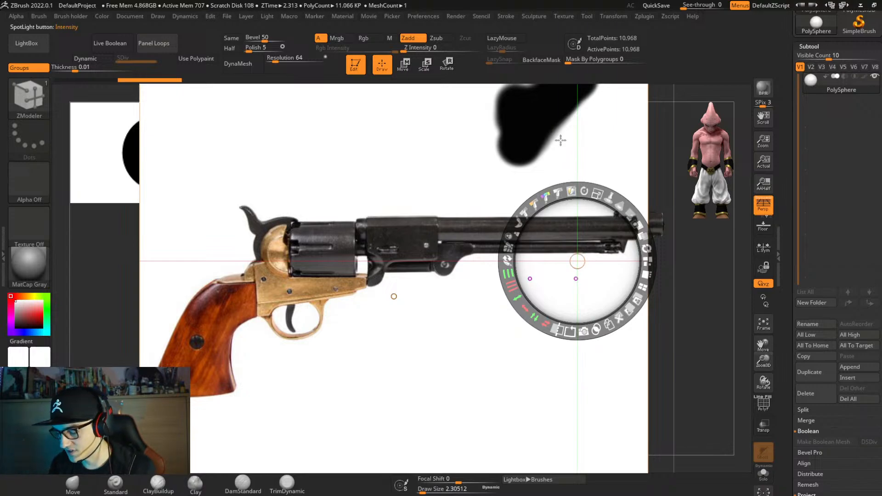
With the Spotlight Paint tool, a draw size of about 103 and black, paint over the white background above the barrel.
{"action": "left_click", "coordinate": [573, 190]}
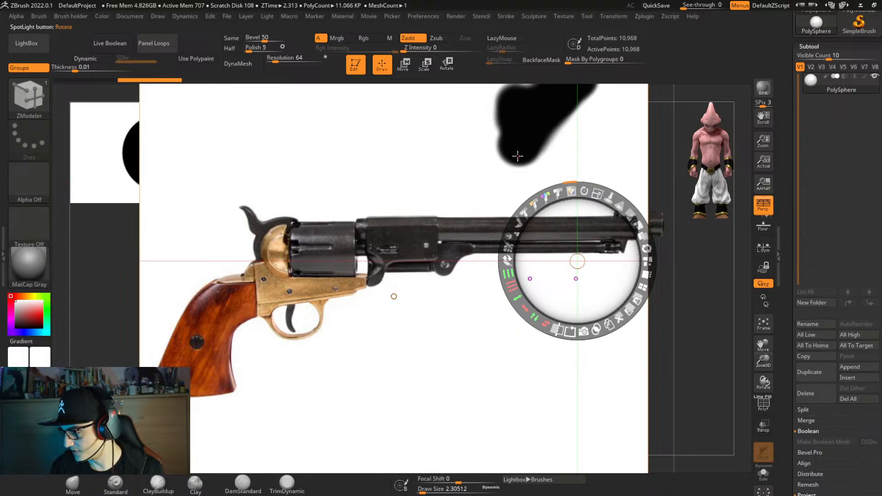
{"action": "key", "text": "s"}
{"action": "left_click_drag", "start_coordinate": [500, 160], "coordinate": [520, 160]}
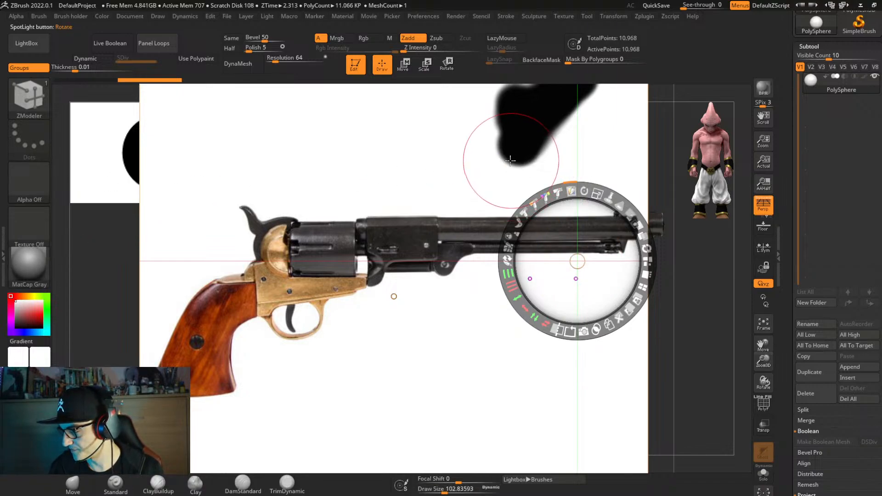
{"action": "left_click", "coordinate": [27, 313]}
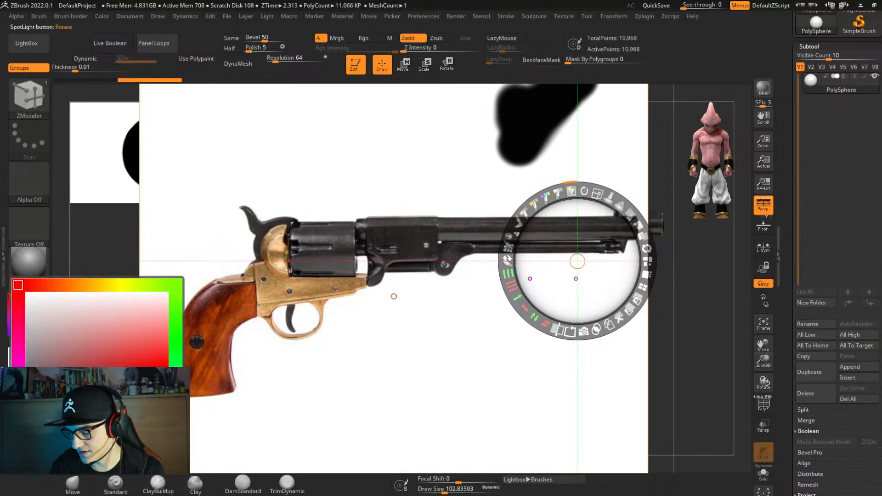
{"action": "mouse_move", "coordinate": [464, 138]}
{"action": "left_mouse_down"}
{"action": "mouse_move", "coordinate": [472, 133]}
{"action": "mouse_move", "coordinate": [441, 131]}
{"action": "mouse_move", "coordinate": [425, 193]}
{"action": "left_mouse_up"}
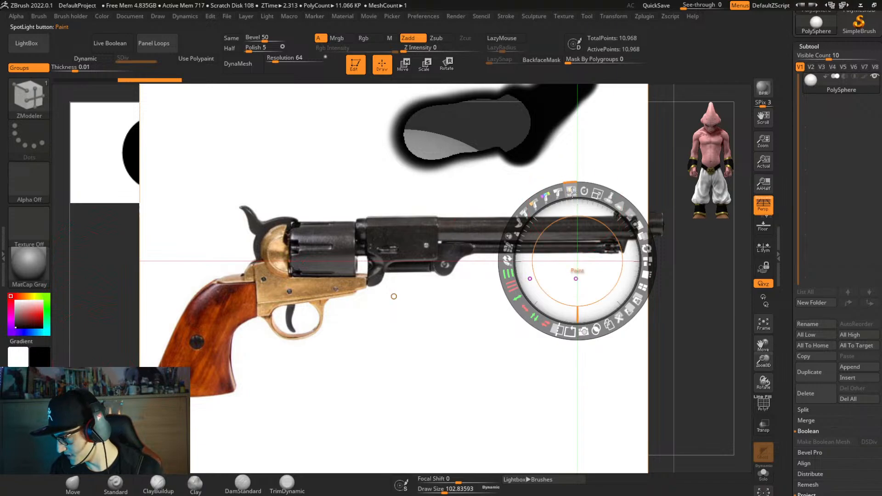
Clear the white background and leftover paint around the enlarged revolver, then remove this duplicate image from Spotlight.
{"action": "key", "text": "ctrl"}
{"action": "left_click", "coordinate": [337, 142], "text": "ctrl"}
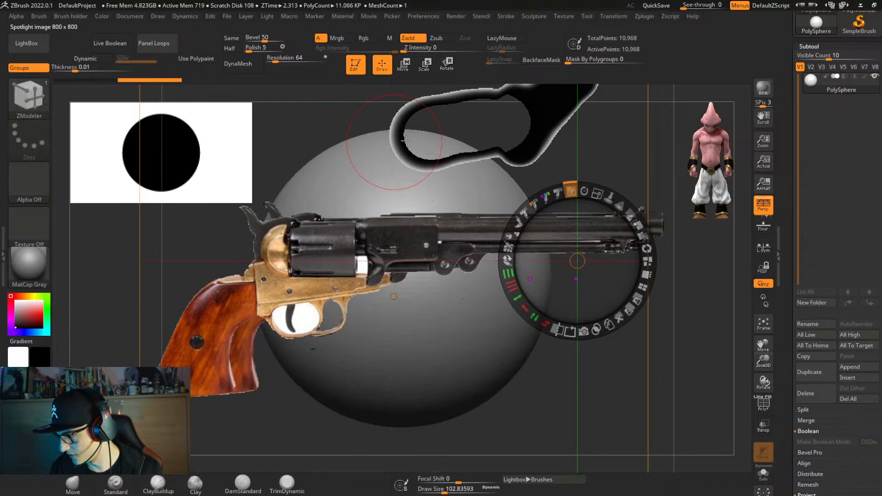
{"action": "mouse_move", "coordinate": [443, 122]}
{"action": "left_mouse_down"}
{"action": "mouse_move", "coordinate": [441, 108]}
{"action": "mouse_move", "coordinate": [460, 99]}
{"action": "mouse_move", "coordinate": [556, 99]}
{"action": "mouse_move", "coordinate": [448, 124]}
{"action": "mouse_move", "coordinate": [437, 137]}
{"action": "mouse_move", "coordinate": [484, 138]}
{"action": "mouse_move", "coordinate": [546, 89]}
{"action": "mouse_move", "coordinate": [591, 76]}
{"action": "left_mouse_up"}
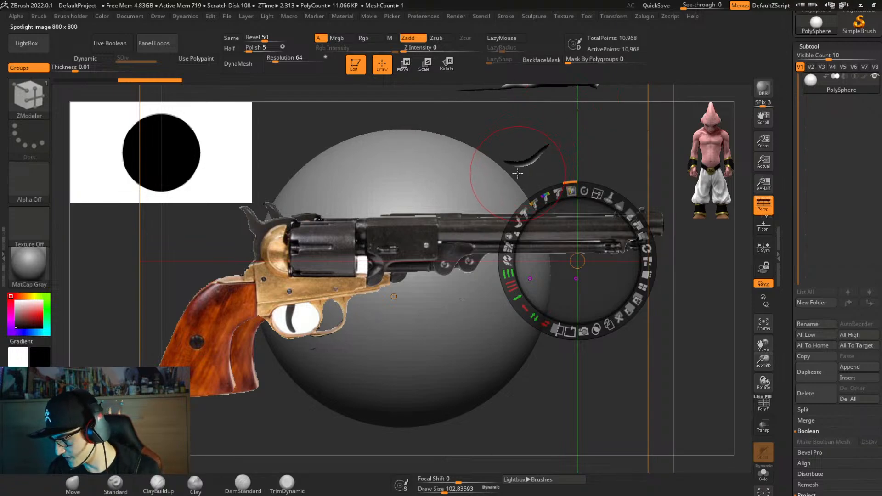
{"action": "left_click", "coordinate": [619, 318]}
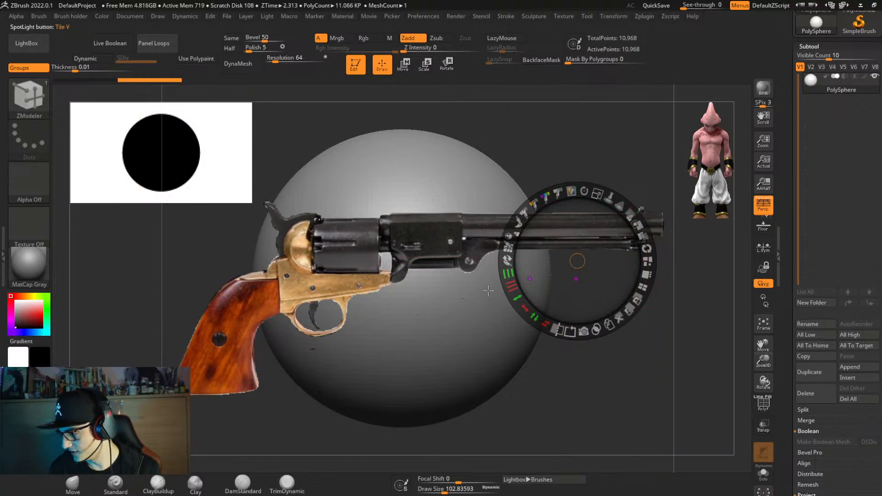
Move the remaining revolver reference higher over the sphere and place the Spotlight dial below the barrel.
{"action": "key", "text": "z"}
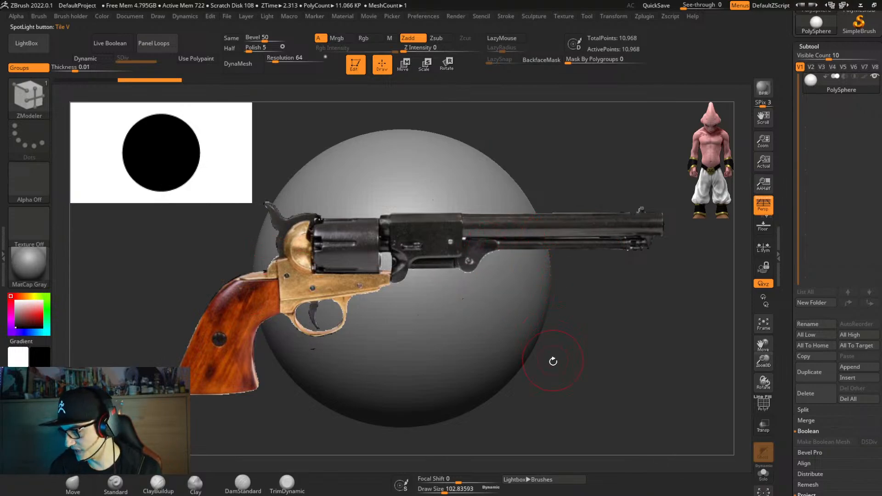
{"action": "key", "text": "z"}
{"action": "key", "text": "s"}
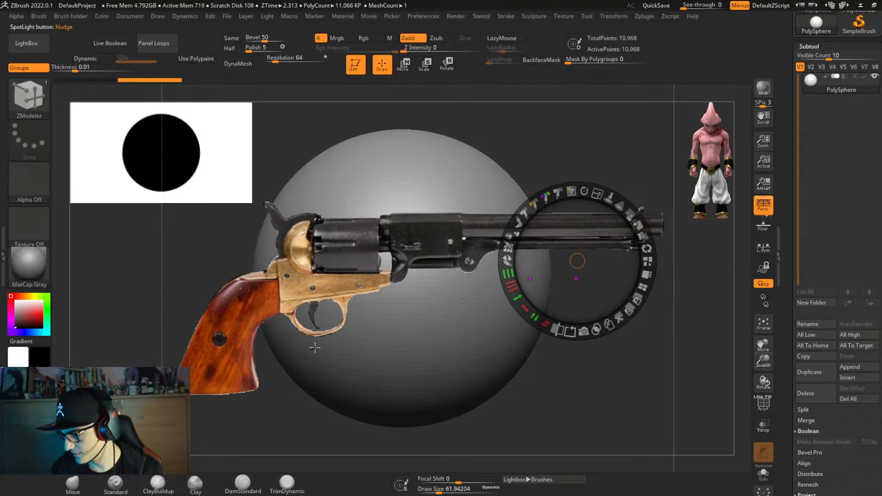
{"action": "left_click", "coordinate": [315, 347]}
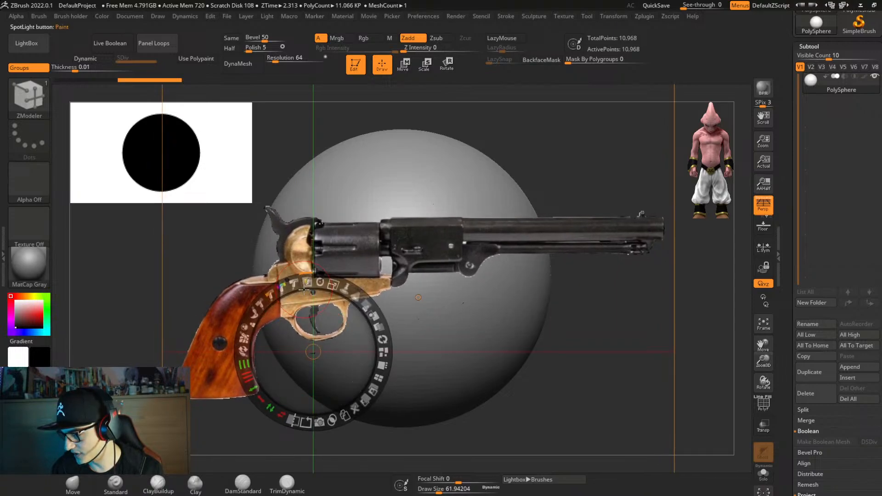
{"action": "left_click_drag", "start_coordinate": [334, 347], "coordinate": [343, 307]}
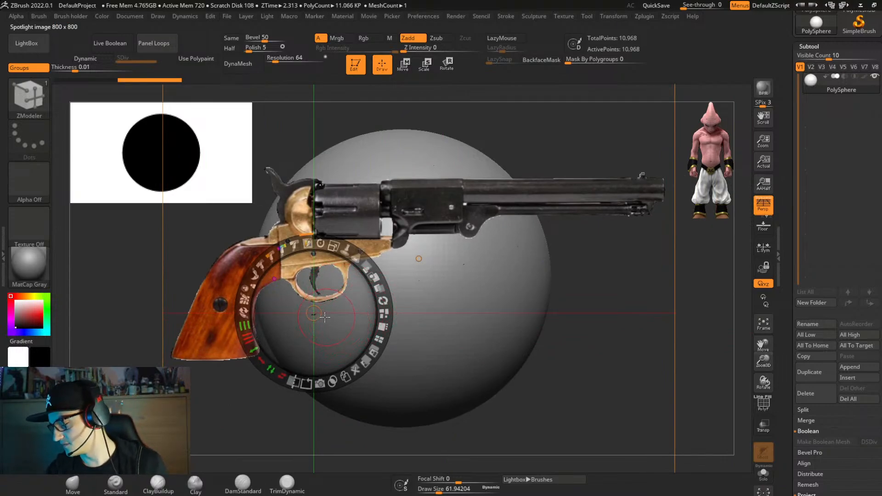
{"action": "left_click_drag", "start_coordinate": [323, 314], "coordinate": [537, 291]}
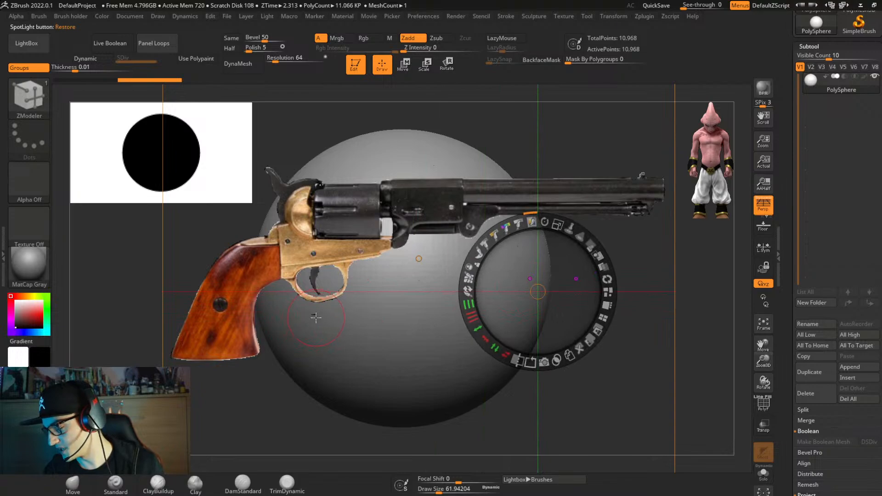
Clear the stray mark below the trigger guard with a draw size of about 38, and make the revolver reference partly transparent.
{"action": "key", "text": "s"}
{"action": "left_click_drag", "start_coordinate": [315, 322], "coordinate": [310, 322]}
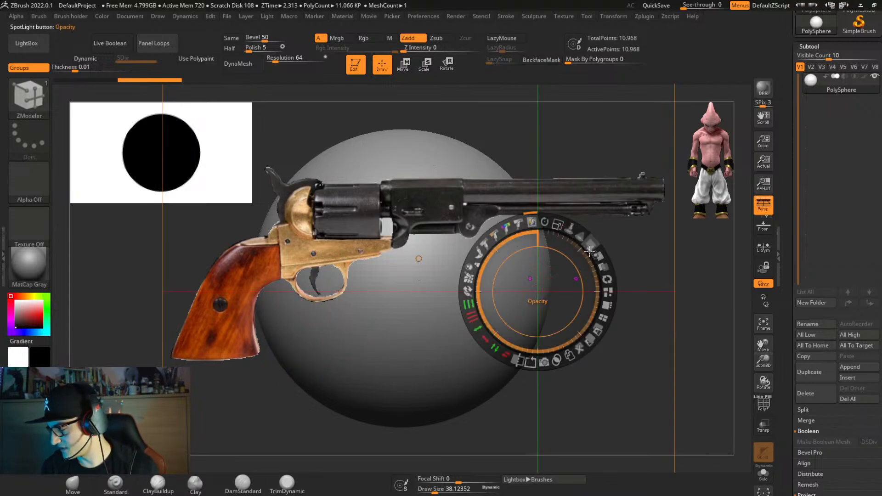
{"action": "left_click_drag", "start_coordinate": [589, 250], "coordinate": [568, 236]}
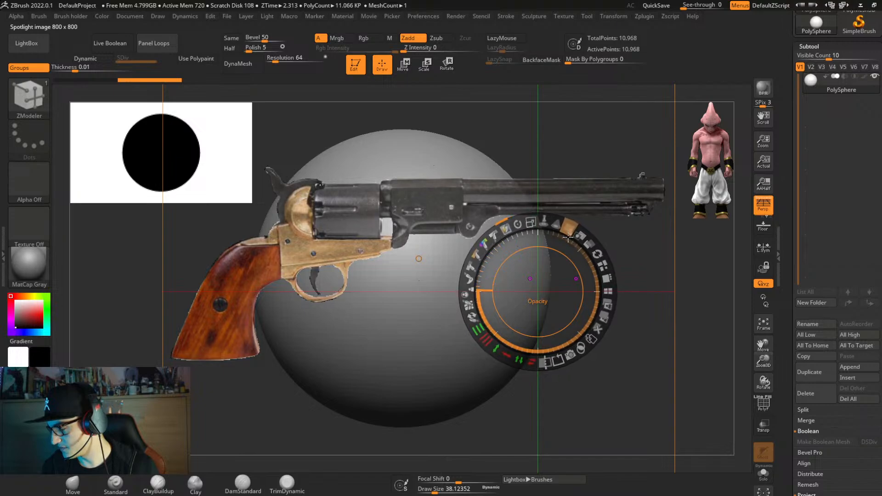
{"action": "key", "text": "z"}
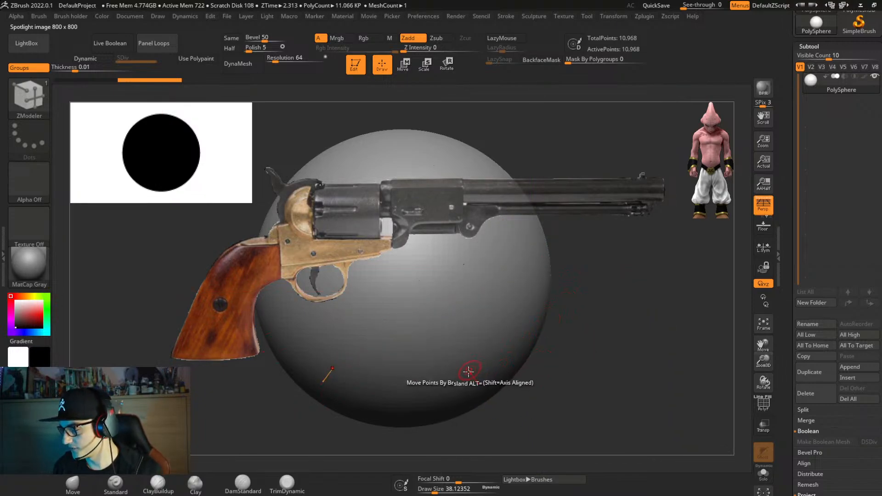
Swap the main and secondary colours and replace the sphere with a PolyCube using the gizmo in side view.
{"action": "key", "text": "w"}
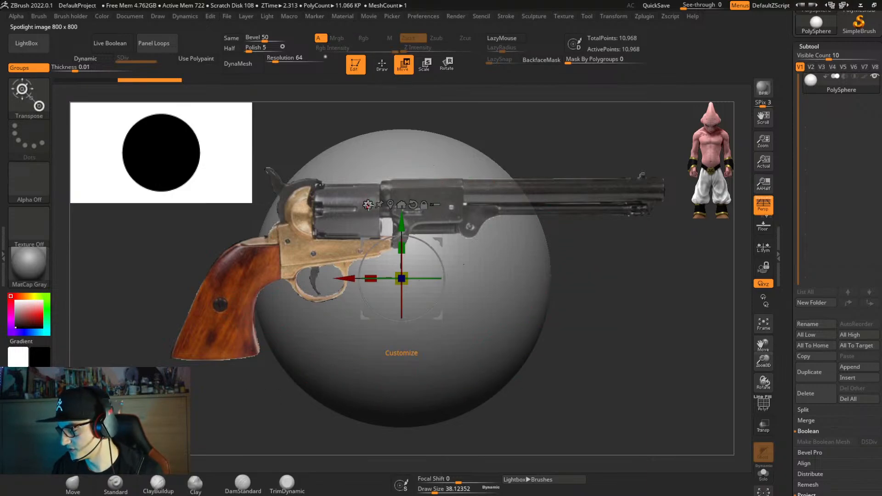
{"action": "right_click_drag", "start_coordinate": [551, 299], "coordinate": [601, 340], "text": "shift"}
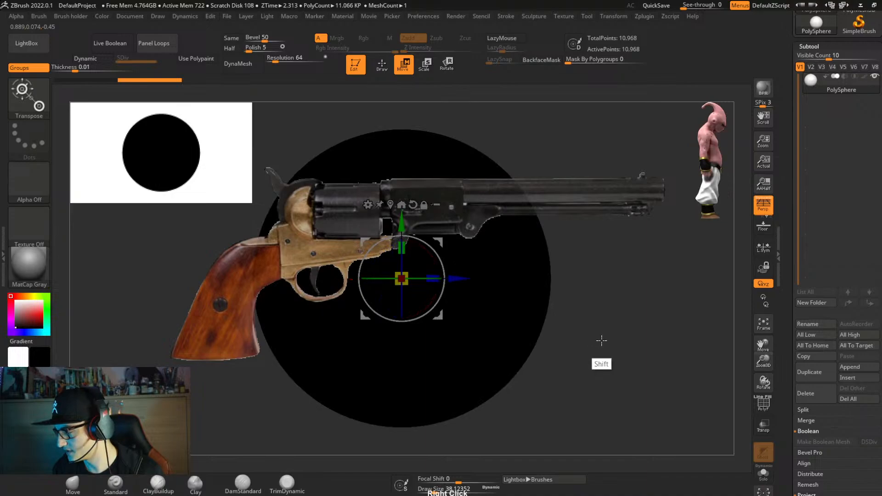
{"action": "key", "text": "v"}
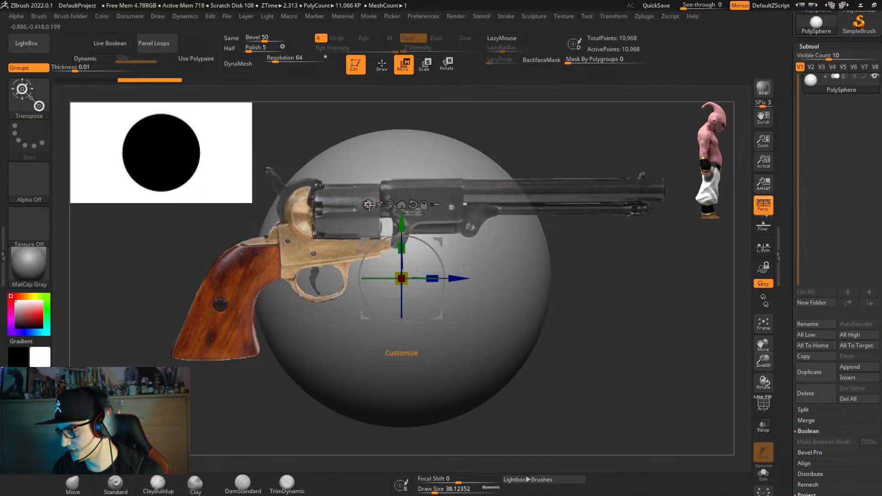
{"action": "left_click", "coordinate": [368, 204]}
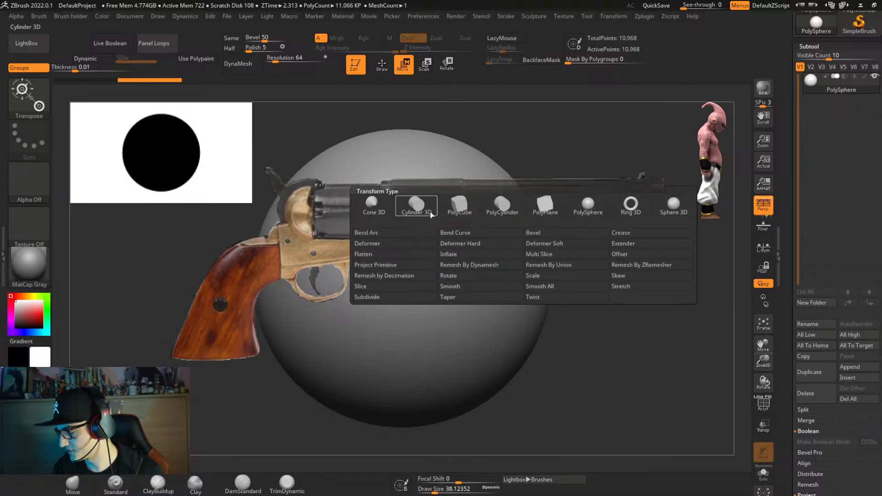
{"action": "left_click", "coordinate": [467, 212]}
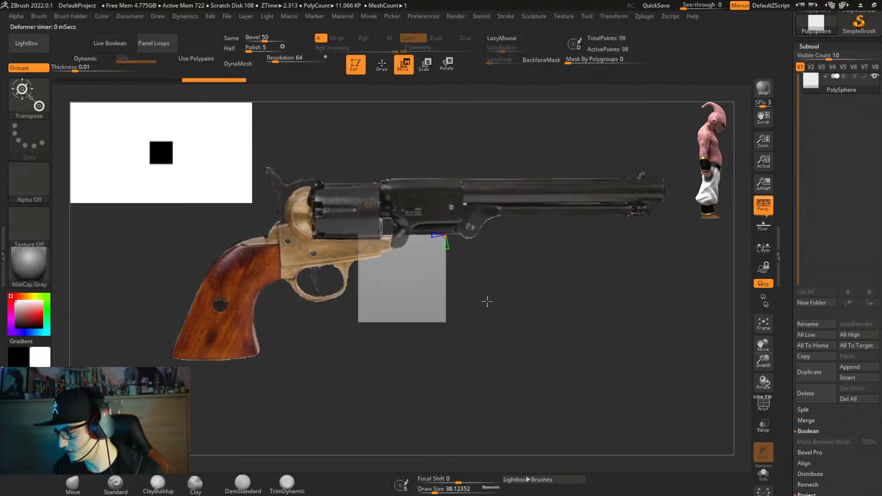
Try inflating the cube with the gizmo, undo it and set the draw size to about 48.
{"action": "left_click_drag", "start_coordinate": [401, 278], "coordinate": [663, 172]}
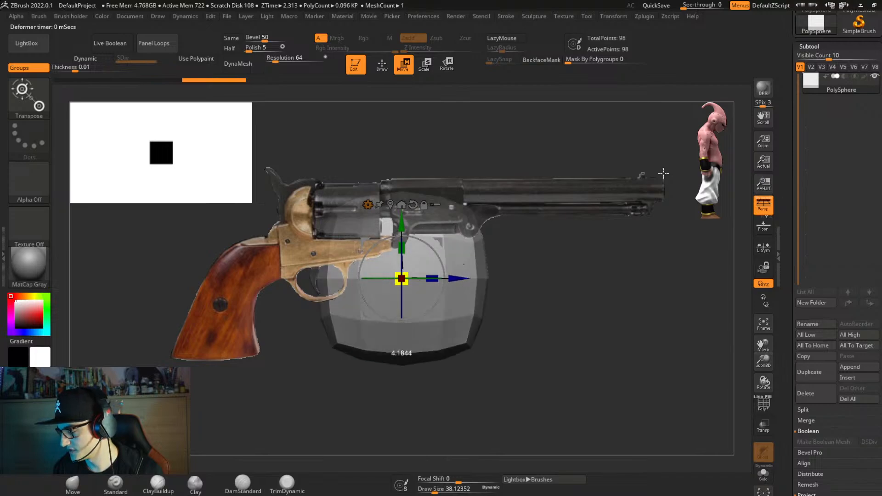
{"action": "key", "text": "ctrl+z"}
{"action": "key", "text": "s"}
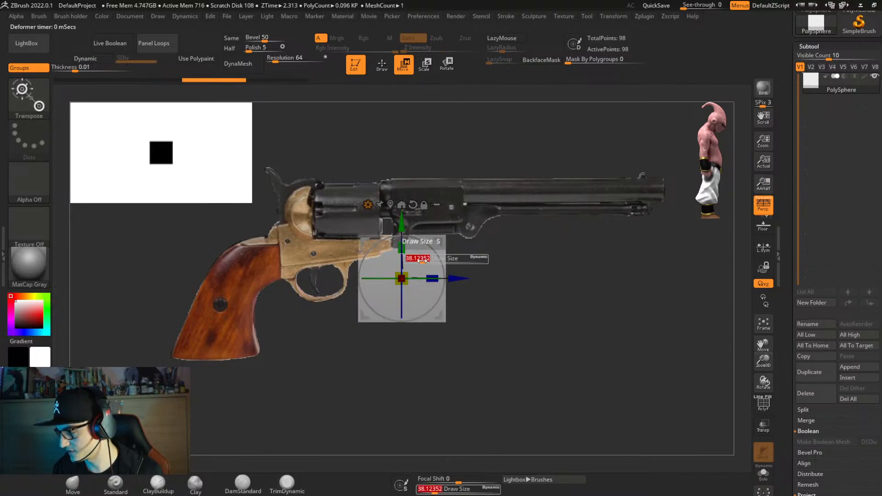
{"action": "left_click_drag", "start_coordinate": [422, 260], "coordinate": [464, 260]}
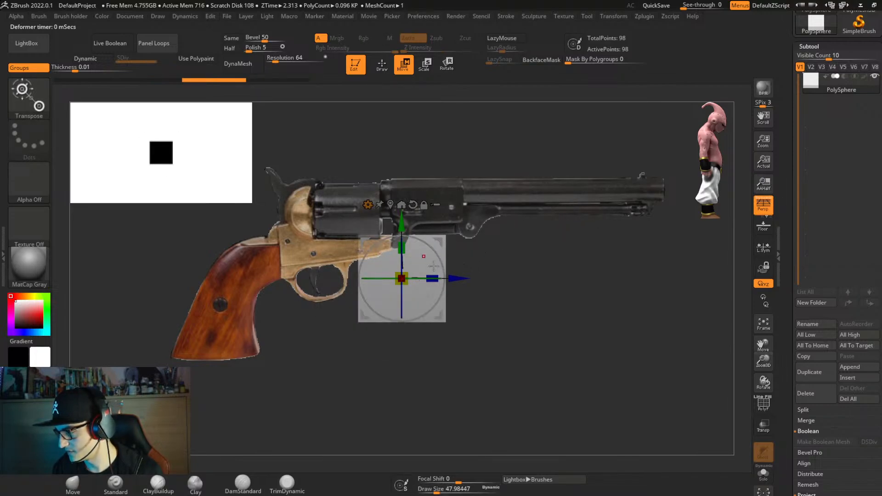
{"action": "key", "text": "space"}
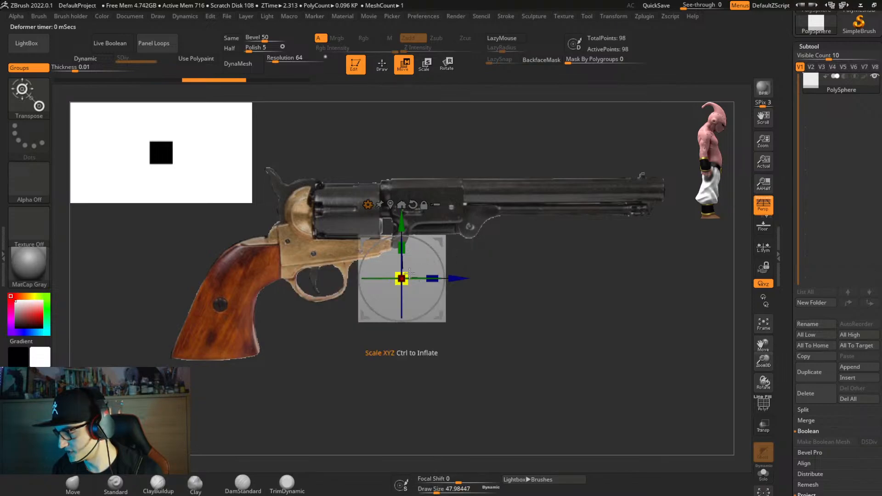
Try scaling the cube uniformly, undo it, and inflate the cube by about 4.85 in front view.
{"action": "left_click_drag", "start_coordinate": [404, 276], "coordinate": [505, 242]}
{"action": "key", "text": "ctrl+z"}
{"action": "right_click_drag", "start_coordinate": [486, 292], "coordinate": [436, 306]}
{"action": "left_click_drag", "start_coordinate": [402, 278], "coordinate": [679, 182], "text": "ctrl"}
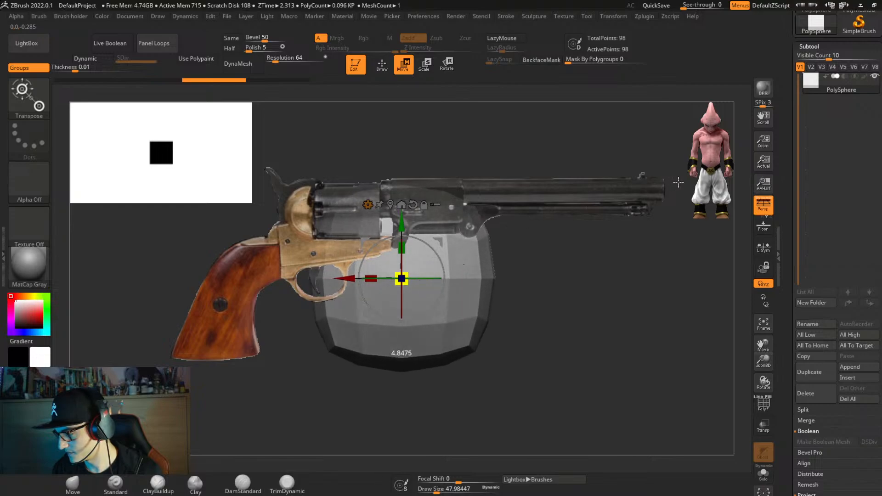
Undo the last inflation of the cube and turn it to side view over the revolver.
{"action": "key", "text": "ctrl+z"}
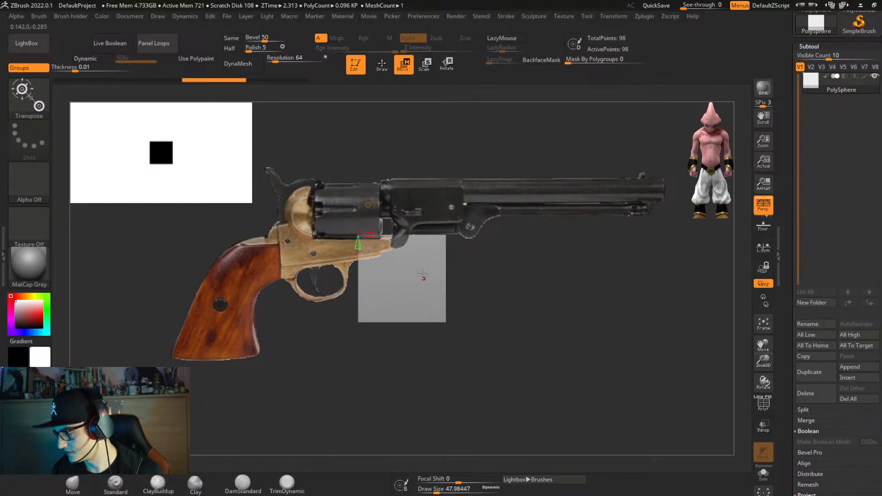
{"action": "right_click_drag", "start_coordinate": [422, 274], "coordinate": [541, 256]}
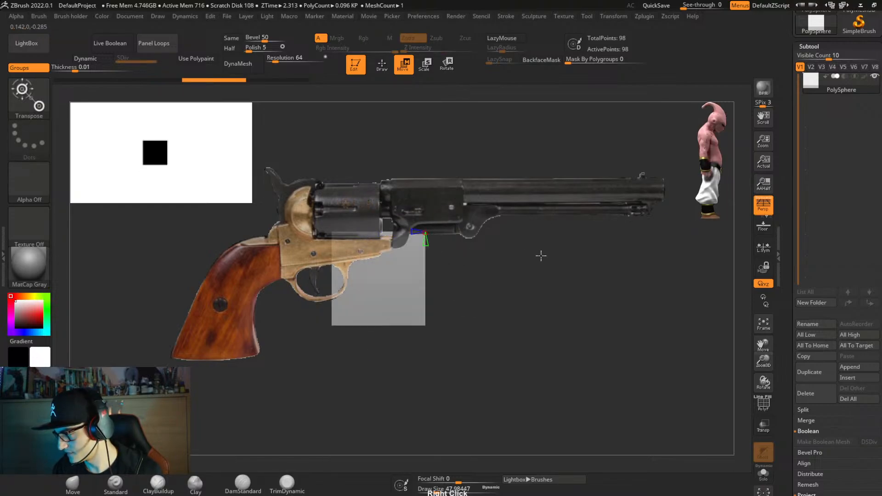
{"action": "left_click_drag", "start_coordinate": [794, 456], "coordinate": [788, 425]}
{"action": "left_click", "coordinate": [816, 352]}
{"action": "left_click", "coordinate": [813, 401]}
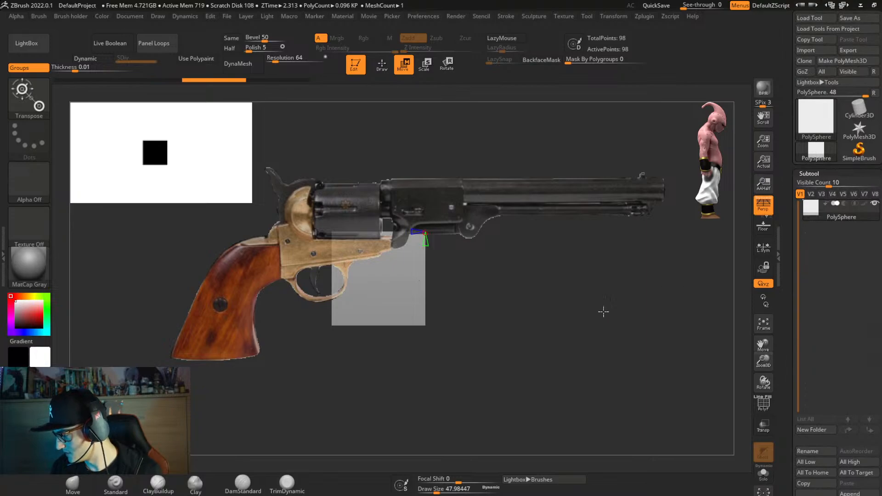
Scale the cube up uniformly and stretch it along Z until it spans the revolver's full length.
{"action": "left_click", "coordinate": [375, 285]}
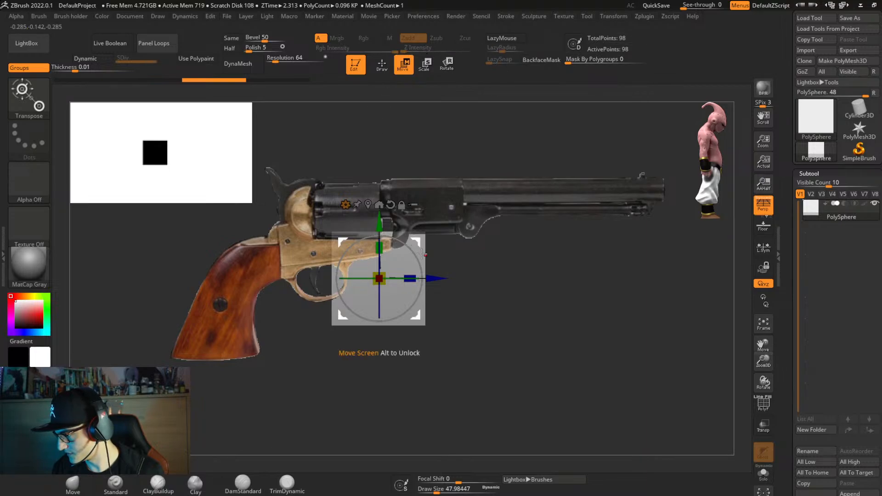
{"action": "key", "text": "space"}
{"action": "left_click_drag", "start_coordinate": [443, 265], "coordinate": [486, 233]}
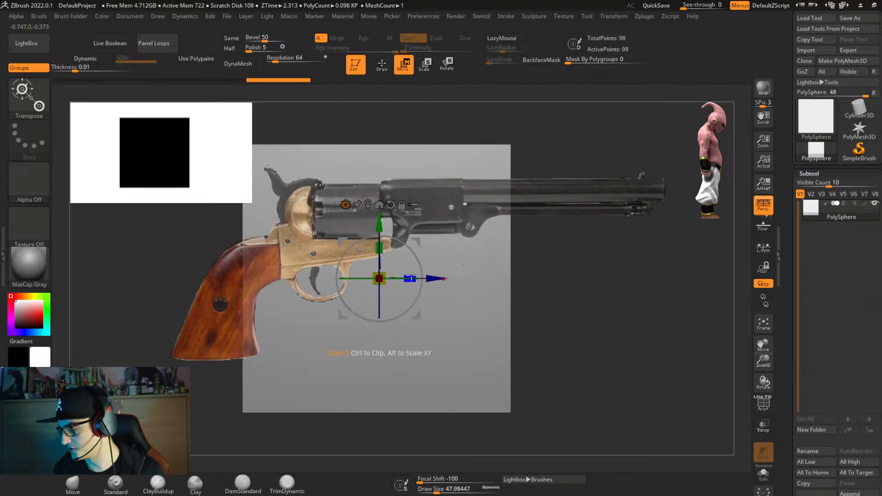
{"action": "left_click_drag", "start_coordinate": [411, 274], "coordinate": [537, 278]}
{"action": "key", "text": "space"}
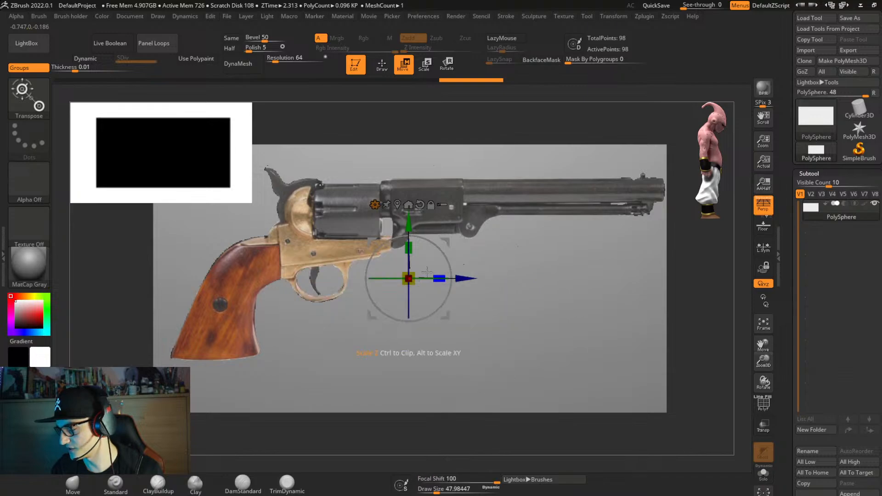
{"action": "mouse_move", "coordinate": [411, 276]}
{"action": "left_mouse_down"}
{"action": "mouse_move", "coordinate": [429, 267]}
{"action": "mouse_move", "coordinate": [397, 282]}
{"action": "left_mouse_up"}
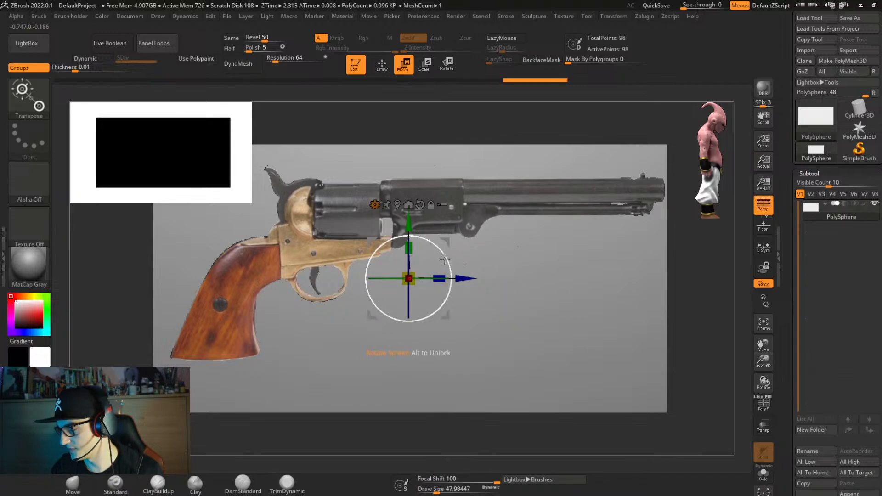
{"action": "left_click_drag", "start_coordinate": [447, 259], "coordinate": [410, 325]}
{"action": "key", "text": "space"}
{"action": "key", "text": "space"}
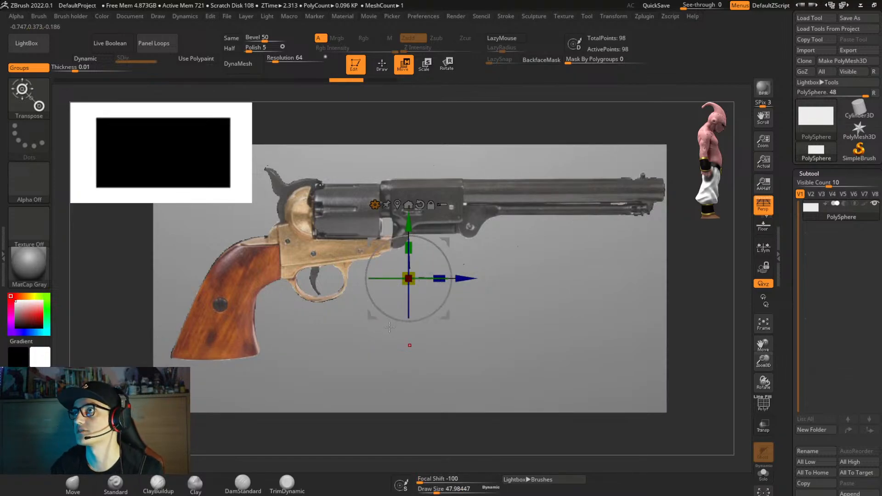
With the ZModeler brush active and perspective off, uniformly enlarge the box until it covers the whole revolver reference.
{"action": "key", "text": "b"}
{"action": "key", "text": "z"}
{"action": "key", "text": "m"}
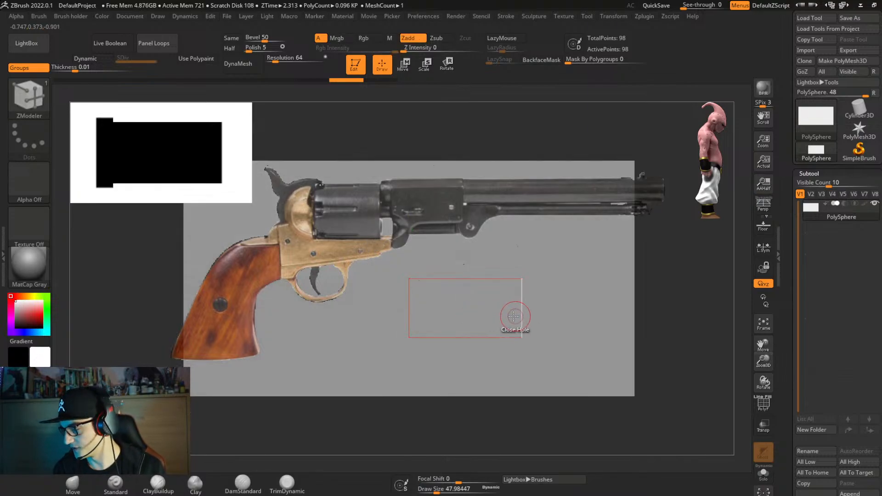
{"action": "key", "text": "w"}
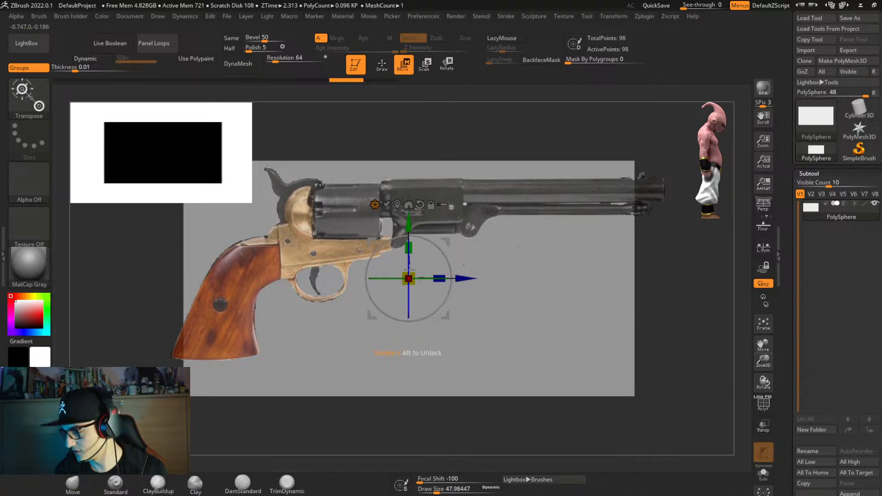
{"action": "left_click_drag", "start_coordinate": [408, 279], "coordinate": [454, 279]}
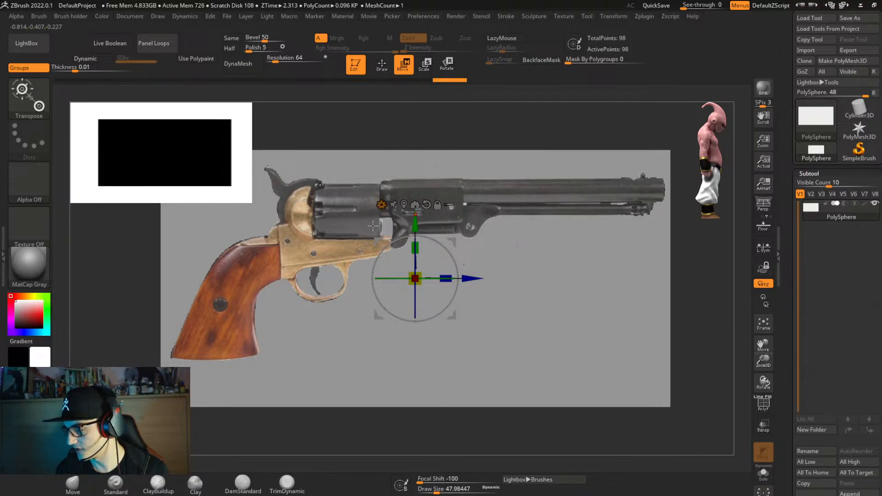
Return to Draw mode and toggle the Spotlight reference off and on, leaving it visible without its editing dial.
{"action": "key", "text": "q"}
{"action": "key", "text": "shift+z"}
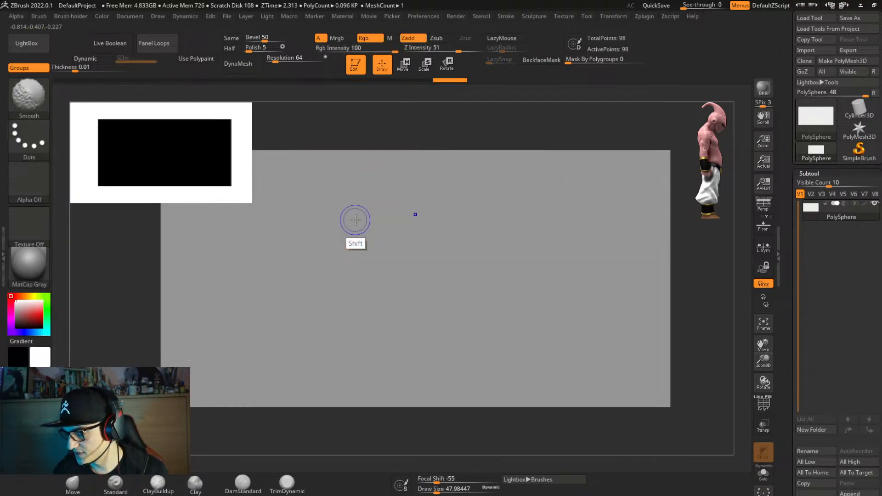
{"action": "key", "text": "shift+z"}
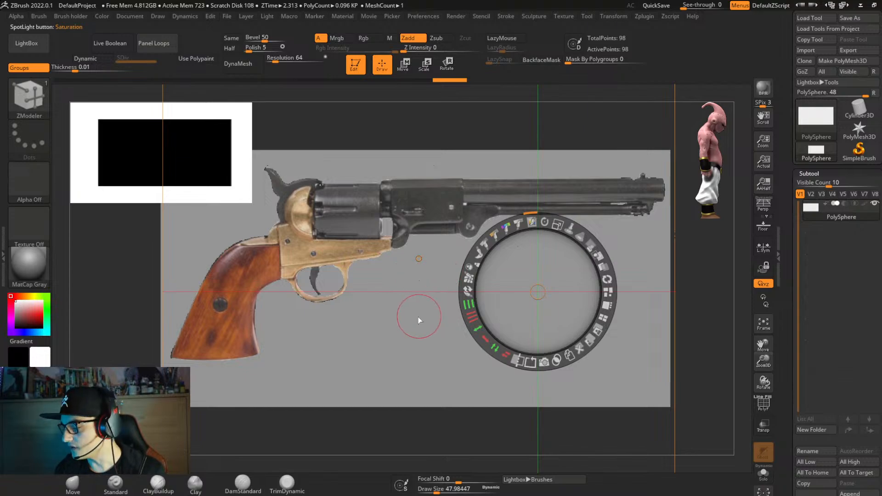
{"action": "key", "text": "shift+z"}
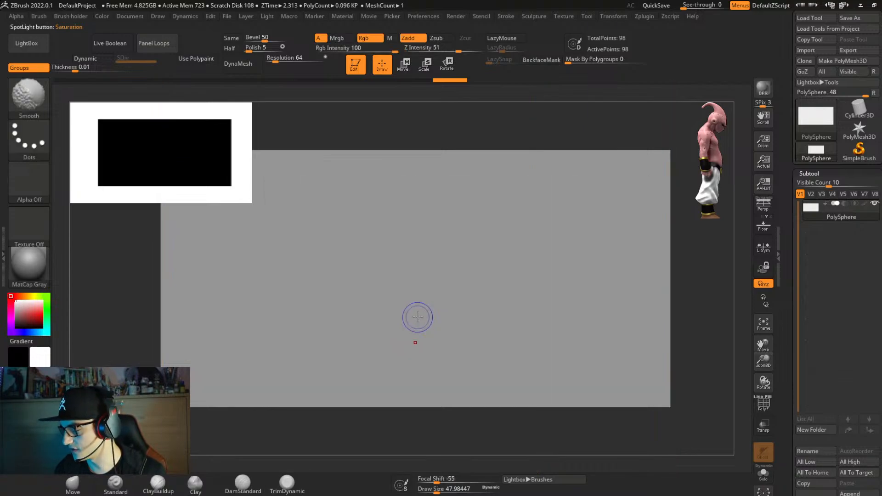
{"action": "key", "text": "shift+z"}
{"action": "key", "text": "z"}
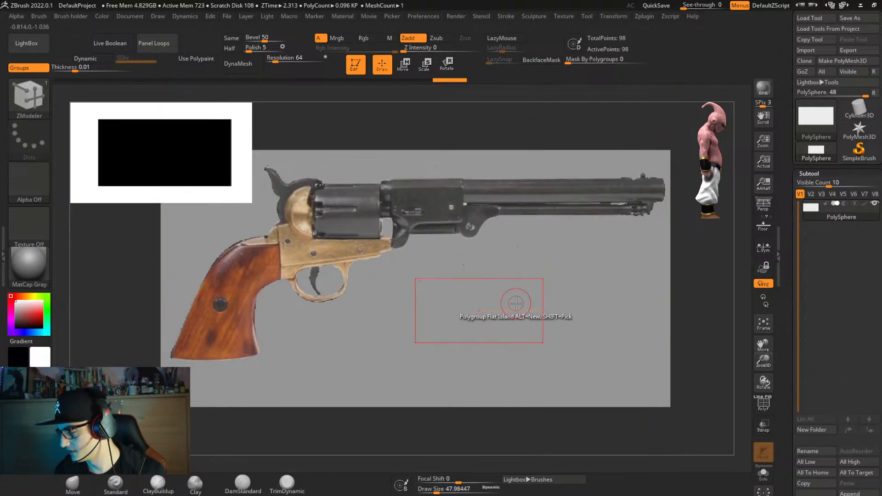
Shrink the silhouette thumbnail to size 119 and clip the box's underside level with the grip's base using ClipCurve.
{"action": "left_click_drag", "start_coordinate": [225, 189], "coordinate": [153, 163]}
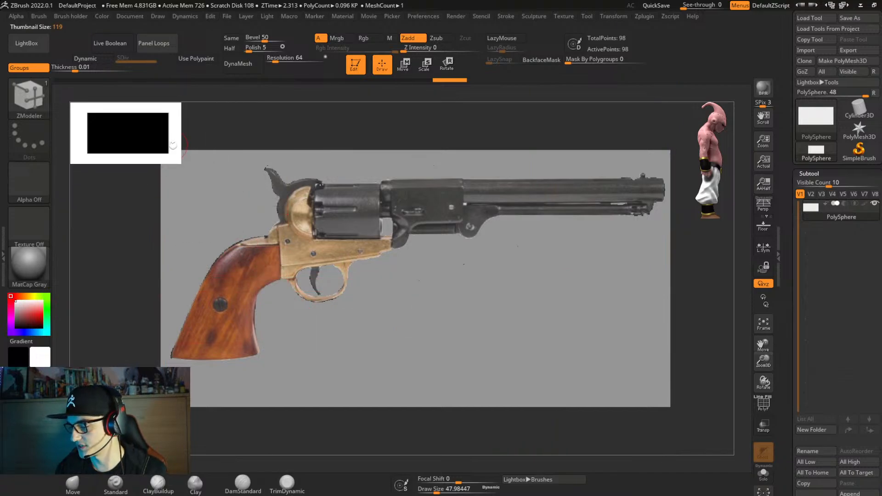
{"action": "key", "text": "ctrl+shift"}
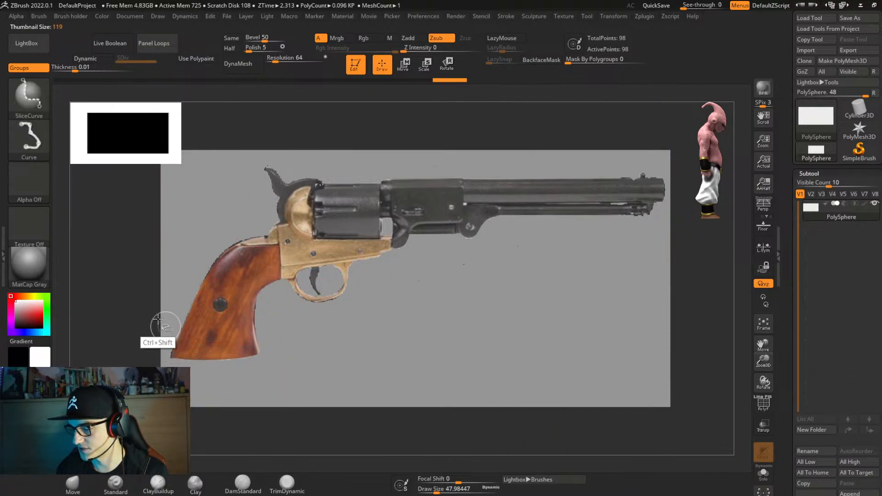
{"action": "left_click", "coordinate": [29, 98], "text": "ctrl+shift"}
{"action": "left_click", "coordinate": [128, 105], "text": "ctrl+shift"}
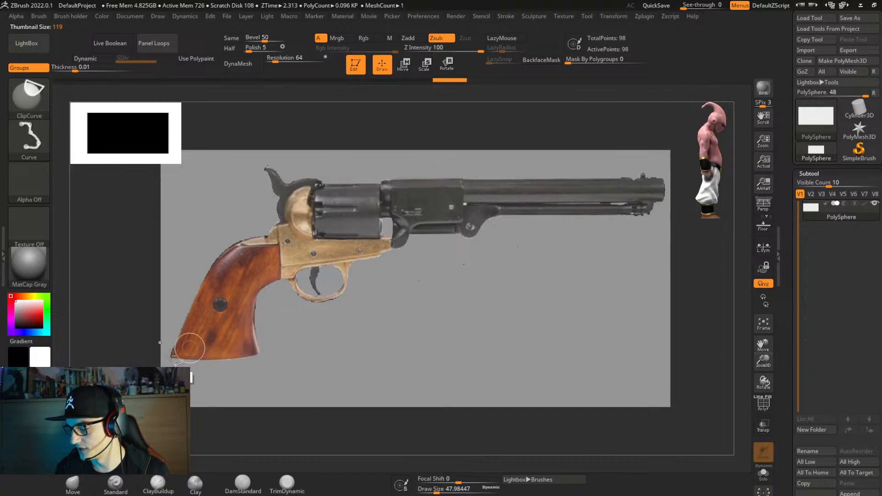
{"action": "mouse_move", "coordinate": [179, 364]}
{"action": "left_mouse_down", "text": "ctrl+shift"}
{"action": "mouse_move", "coordinate": [549, 364]}
{"action": "mouse_move", "coordinate": [410, 397]}
{"action": "mouse_move", "coordinate": [606, 379]}
{"action": "mouse_move", "coordinate": [81, 358]}
{"action": "mouse_move", "coordinate": [244, 351]}
{"action": "mouse_move", "coordinate": [85, 358]}
{"action": "left_mouse_up", "text": "ctrl+shift"}
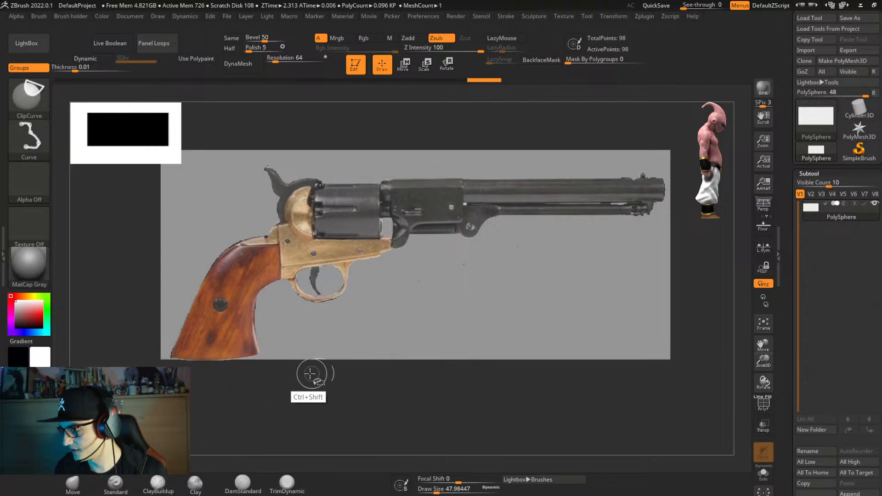
Try clipping the box vertically where the barrel meets the frame, check it against the Spotlight reference, and undo the cut.
{"action": "mouse_move", "coordinate": [657, 133]}
{"action": "left_mouse_down", "text": "ctrl+shift"}
{"action": "mouse_move", "coordinate": [649, 423]}
{"action": "mouse_move", "coordinate": [459, 408]}
{"action": "left_mouse_up", "text": "ctrl+shift"}
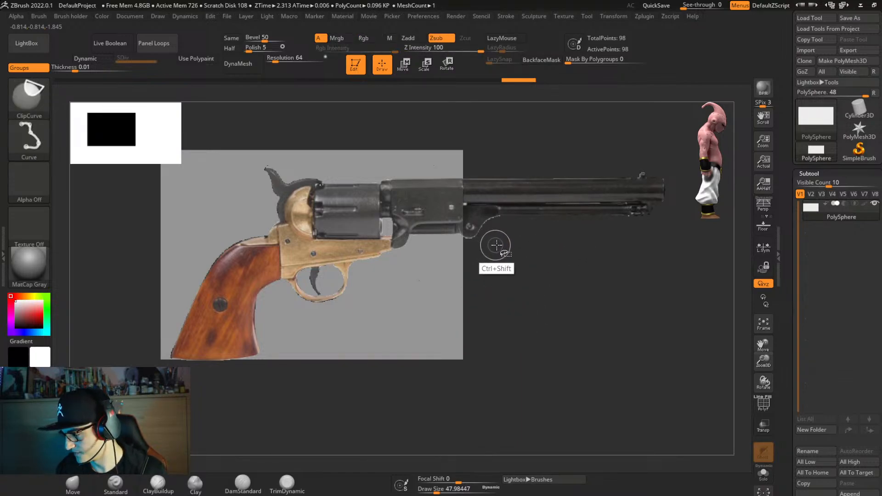
{"action": "mouse_move", "coordinate": [497, 246]}
{"action": "left_mouse_down", "text": "ctrl+shift"}
{"action": "mouse_move", "coordinate": [392, 248]}
{"action": "mouse_move", "coordinate": [407, 233]}
{"action": "left_mouse_up", "text": "ctrl+shift"}
{"action": "key", "text": "shift+z"}
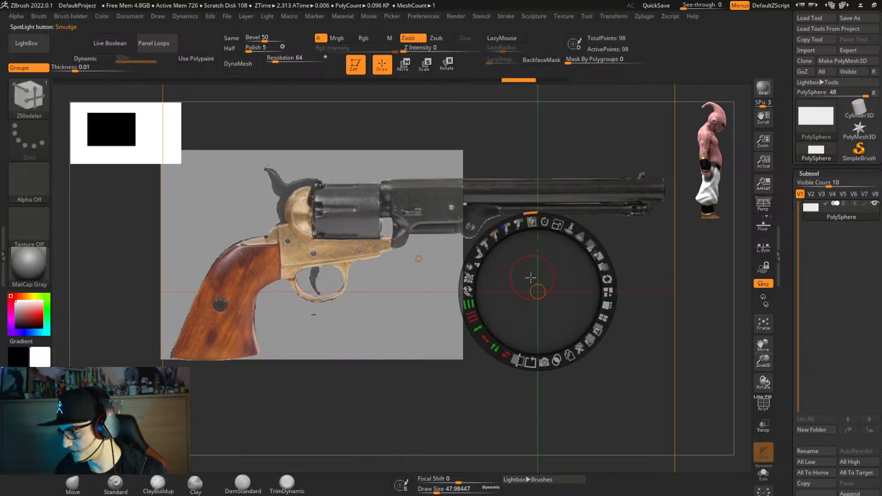
{"action": "key", "text": "shift+z"}
{"action": "key", "text": "shift+z"}
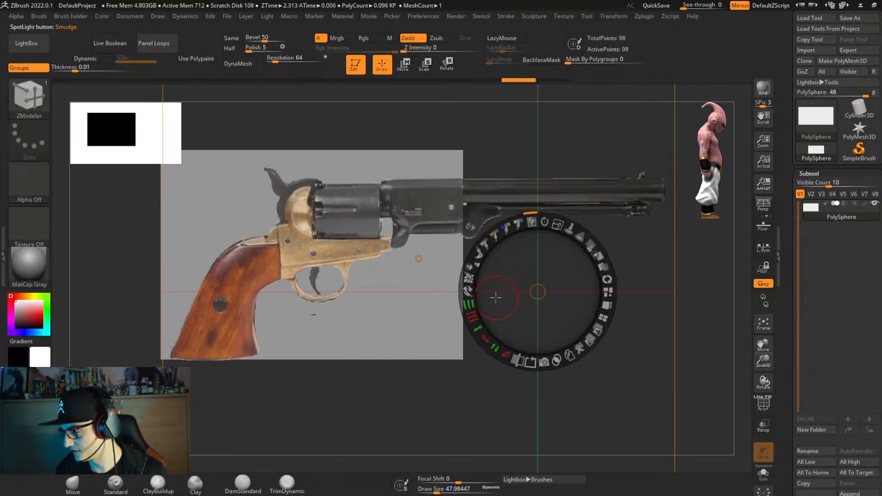
{"action": "key", "text": "z"}
{"action": "left_click", "coordinate": [501, 315], "text": "ctrl+shift"}
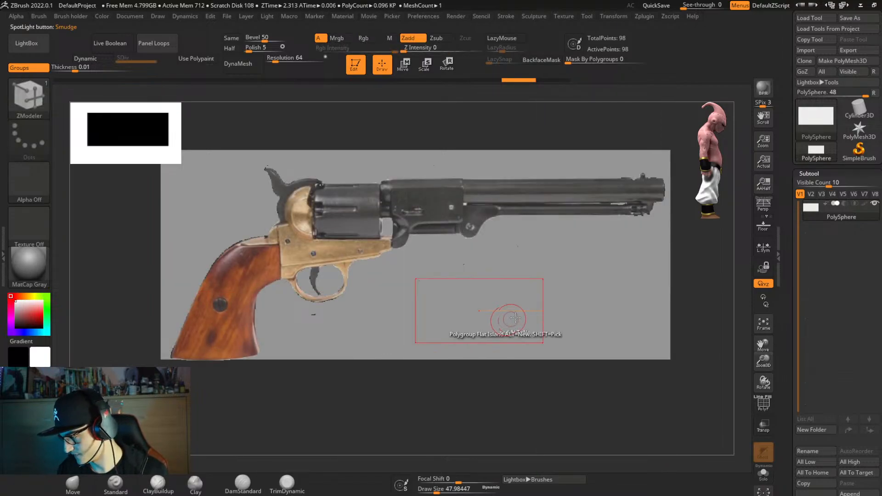
Undo a slanted front cut and clip the box vertically just ahead of the loading lever's hinge.
{"action": "mouse_move", "coordinate": [625, 118]}
{"action": "left_mouse_down", "text": "ctrl+shift"}
{"action": "mouse_move", "coordinate": [597, 404]}
{"action": "mouse_move", "coordinate": [480, 397]}
{"action": "mouse_move", "coordinate": [484, 411]}
{"action": "left_mouse_up", "text": "ctrl+shift"}
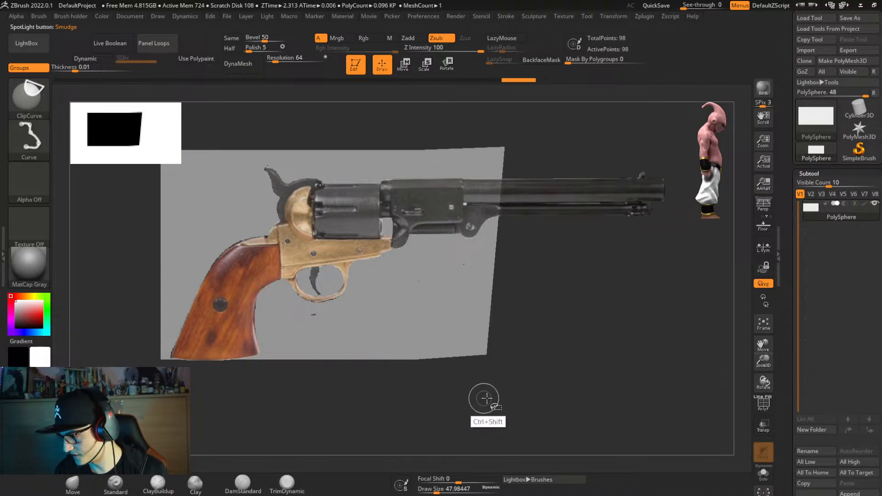
{"action": "key", "text": "ctrl+z"}
{"action": "left_click_drag", "start_coordinate": [502, 122], "coordinate": [502, 416], "text": "ctrl+shift"}
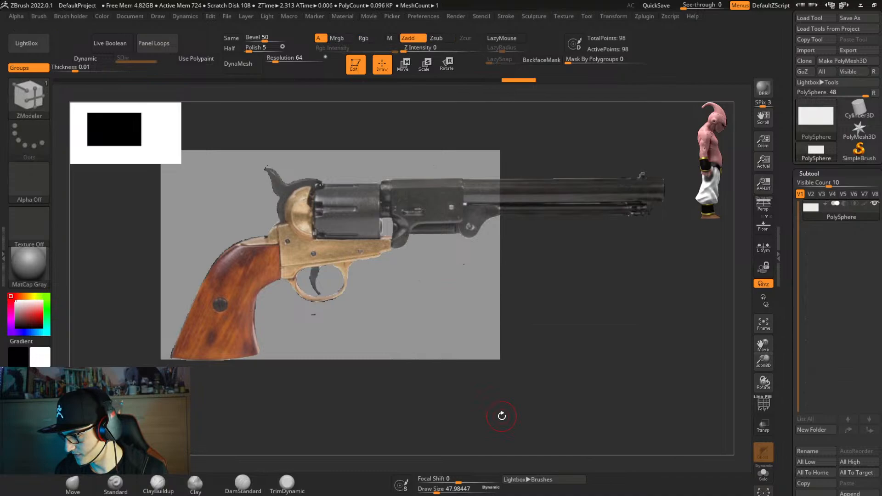
Try DynaMesh at resolution 64 on the clipped box, check its polyframe, and undo the remesh.
{"action": "left_click", "coordinate": [253, 71]}
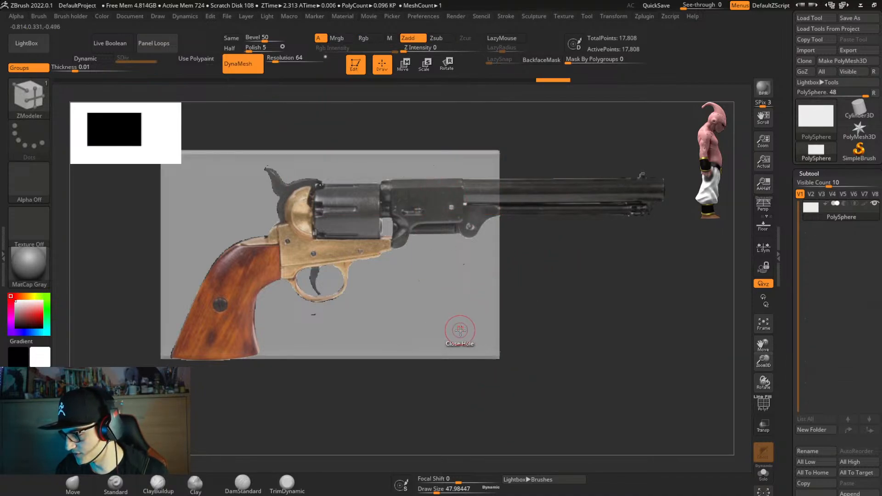
{"action": "key", "text": "shift+f"}
{"action": "key", "text": "shift+f"}
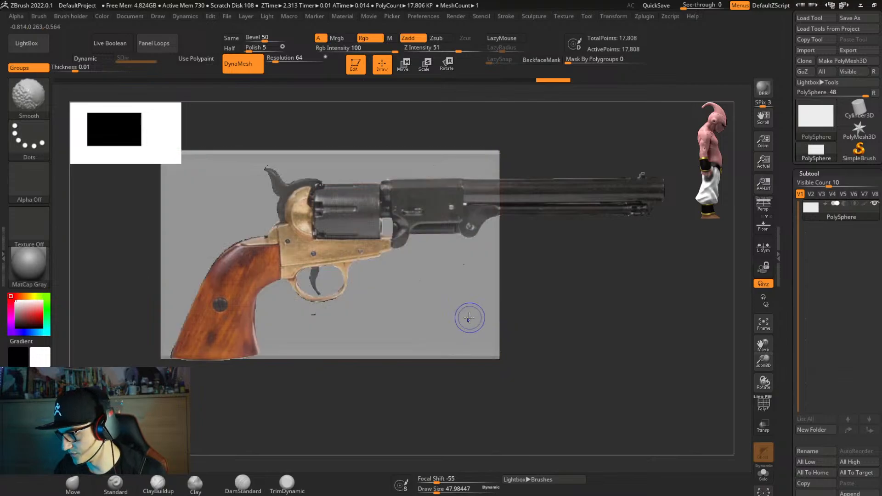
{"action": "key", "text": "ctrl+z"}
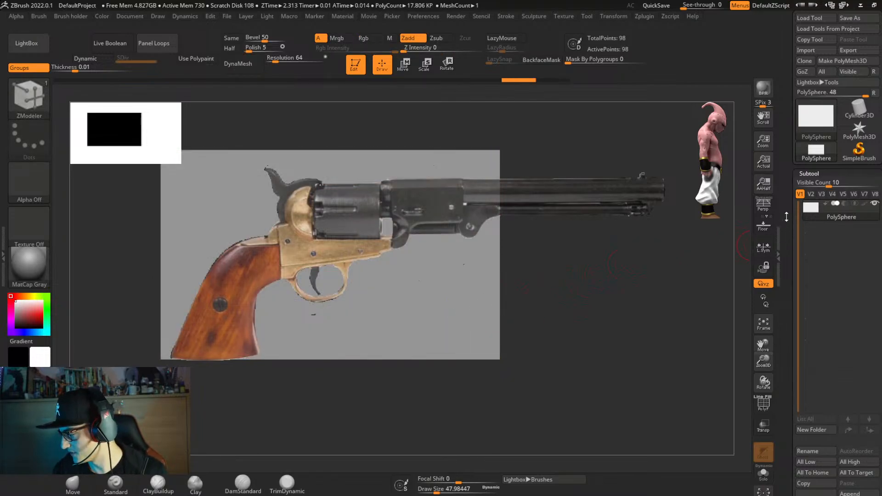
Set the DynaMesh blur to 0 and remesh the clipped box with DynaMesh at resolution 64.
{"action": "left_click_drag", "start_coordinate": [786, 216], "coordinate": [796, 138]}
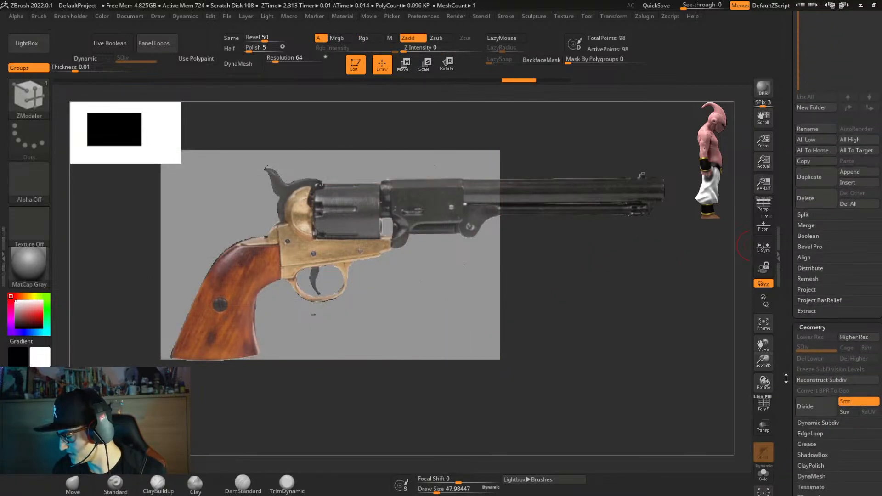
{"action": "left_click_drag", "start_coordinate": [785, 379], "coordinate": [791, 292]}
{"action": "left_click", "coordinate": [823, 393]}
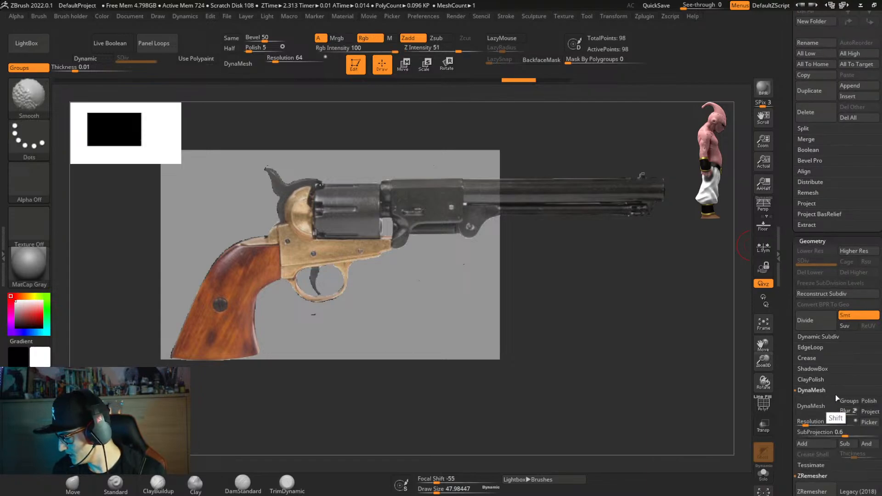
{"action": "left_click", "coordinate": [841, 410]}
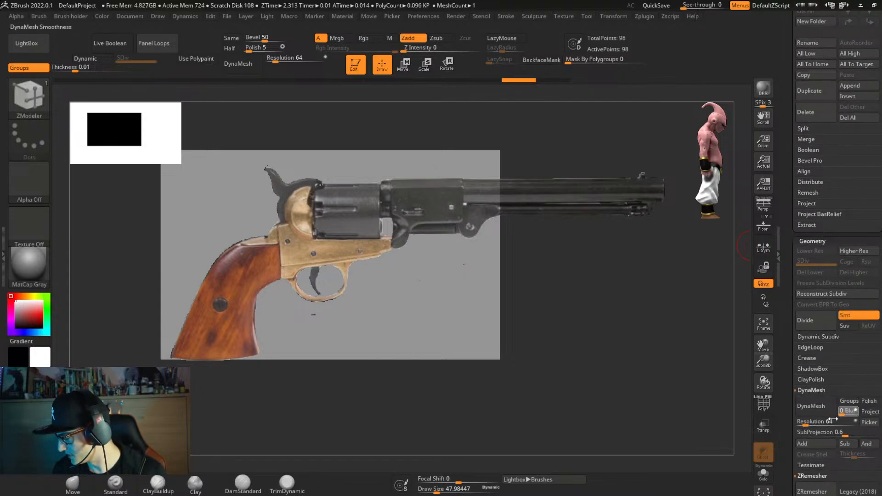
{"action": "left_click", "coordinate": [238, 63]}
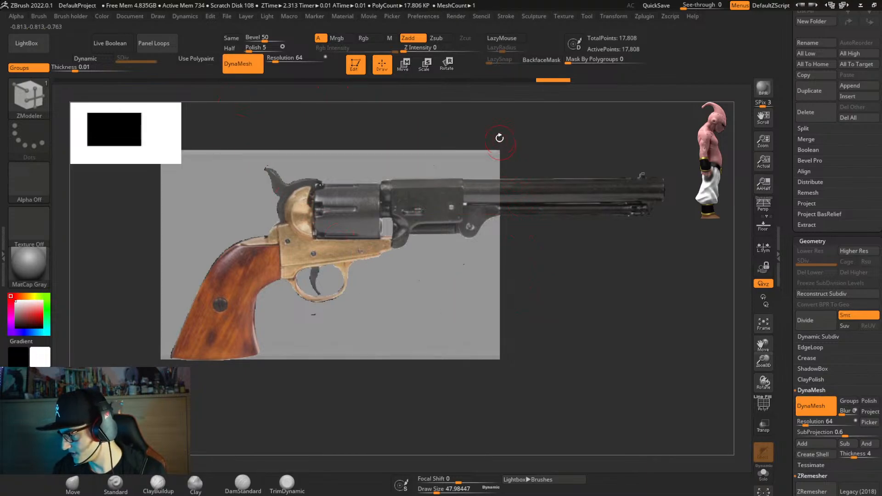
Clip the box's upper side level with the hammer tip, and cut it down to the barrel's upper edge ahead of the hammer.
{"action": "key", "text": "ctrl+shift"}
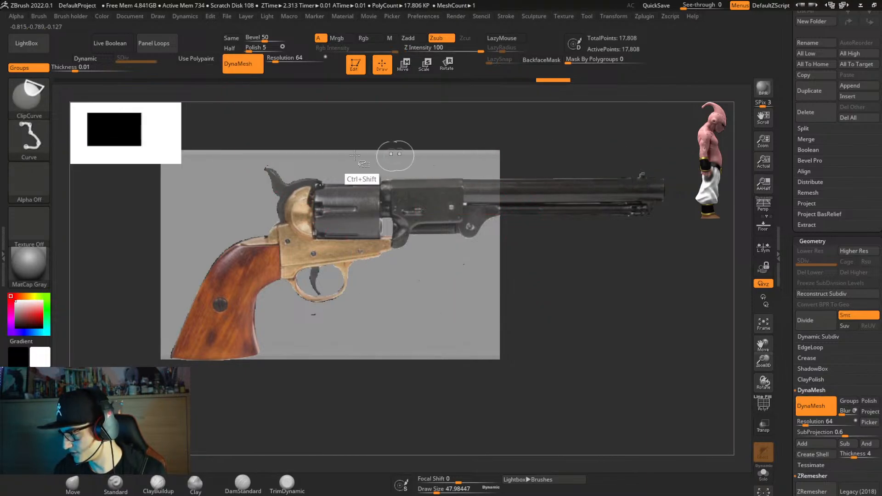
{"action": "left_click_drag", "start_coordinate": [92, 179], "coordinate": [639, 162], "text": "ctrl+shift"}
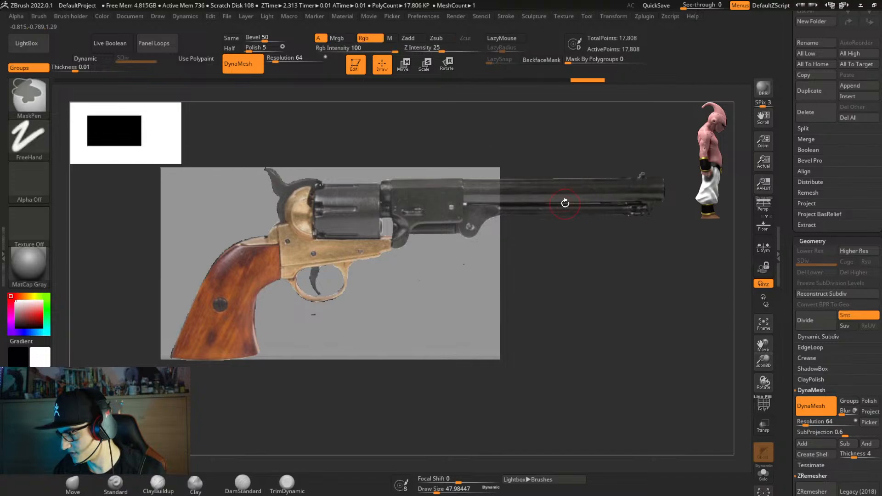
{"action": "mouse_move", "coordinate": [564, 175]}
{"action": "left_mouse_down", "text": "ctrl+shift"}
{"action": "mouse_move", "coordinate": [268, 180]}
{"action": "mouse_move", "coordinate": [438, 162]}
{"action": "mouse_move", "coordinate": [404, 176]}
{"action": "mouse_move", "coordinate": [558, 182]}
{"action": "left_mouse_up", "text": "ctrl+shift"}
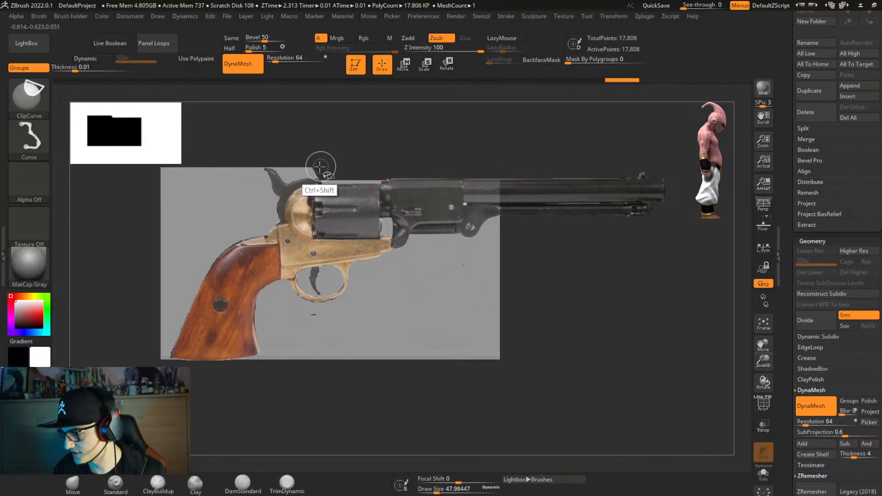
Clip the box along the back edge of the wooden grip and along the grip's upper edge up to behind the hammer.
{"action": "mouse_move", "coordinate": [153, 365]}
{"action": "left_mouse_down", "text": "ctrl+shift"}
{"action": "mouse_move", "coordinate": [222, 254]}
{"action": "mouse_move", "coordinate": [209, 245]}
{"action": "mouse_move", "coordinate": [217, 253]}
{"action": "mouse_move", "coordinate": [207, 268]}
{"action": "mouse_move", "coordinate": [254, 236]}
{"action": "left_mouse_up", "text": "ctrl+shift"}
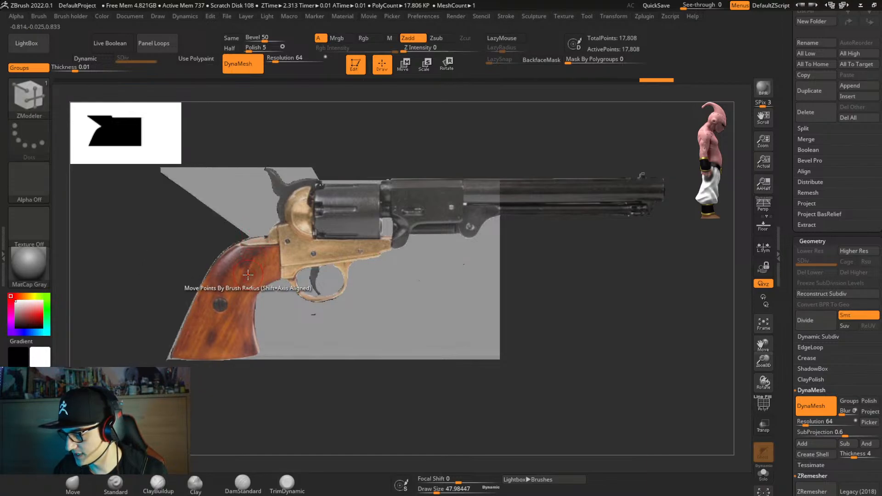
{"action": "mouse_move", "coordinate": [220, 235]}
{"action": "left_mouse_down", "text": "ctrl+shift"}
{"action": "mouse_move", "coordinate": [222, 122]}
{"action": "mouse_move", "coordinate": [256, 128]}
{"action": "left_mouse_up", "text": "ctrl+shift"}
{"action": "key", "text": "ctrl+shift"}
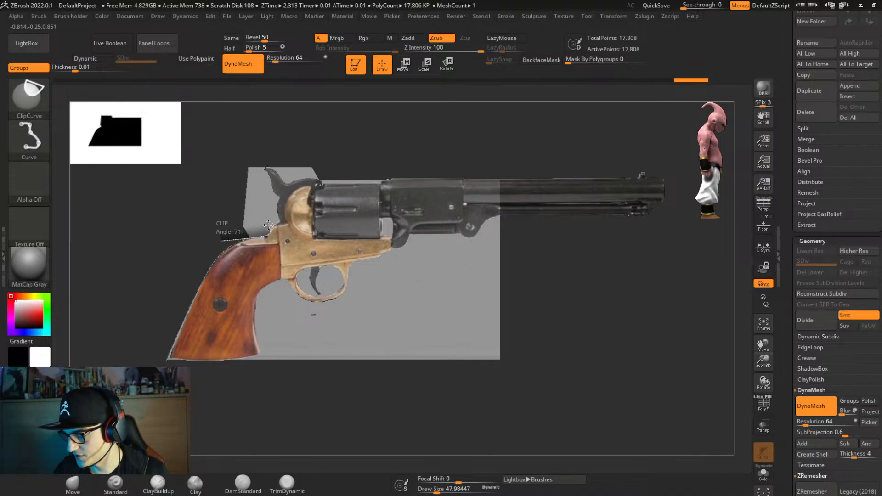
{"action": "key", "text": "ctrl+shift"}
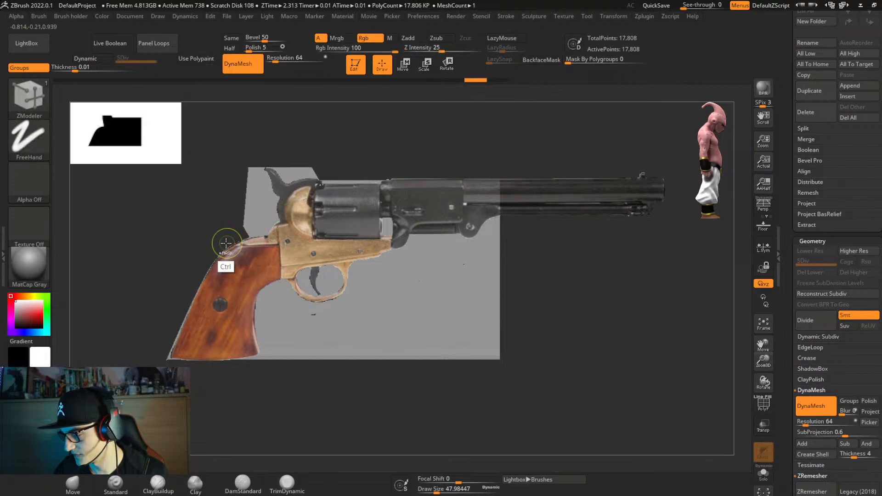
Clip away the block behind the hammer spur, and cut its upper side down from the hammer tip to the frame.
{"action": "left_click_drag", "start_coordinate": [268, 232], "coordinate": [272, 224], "text": "ctrl+shift"}
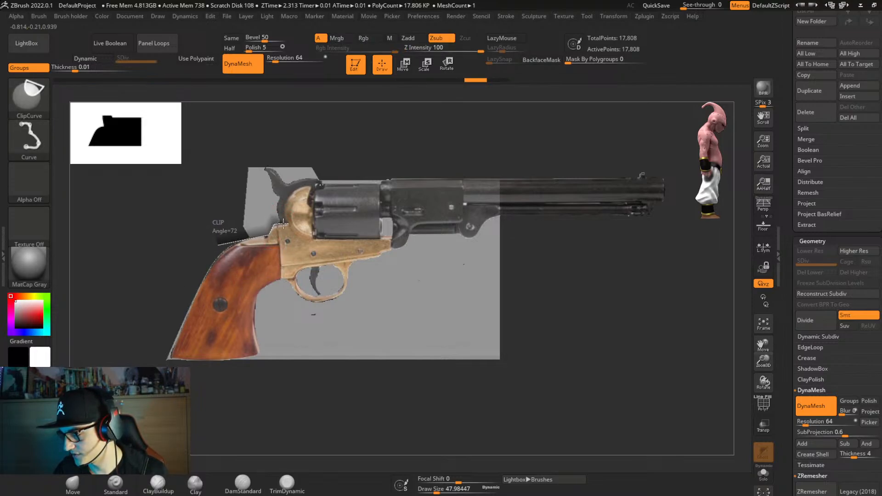
{"action": "left_click_drag", "start_coordinate": [282, 224], "coordinate": [278, 208], "text": "ctrl+shift"}
{"action": "mouse_move", "coordinate": [235, 235]}
{"action": "left_mouse_down", "text": "ctrl+shift"}
{"action": "mouse_move", "coordinate": [269, 234]}
{"action": "mouse_move", "coordinate": [256, 120]}
{"action": "mouse_move", "coordinate": [265, 128]}
{"action": "left_mouse_up", "text": "ctrl+shift"}
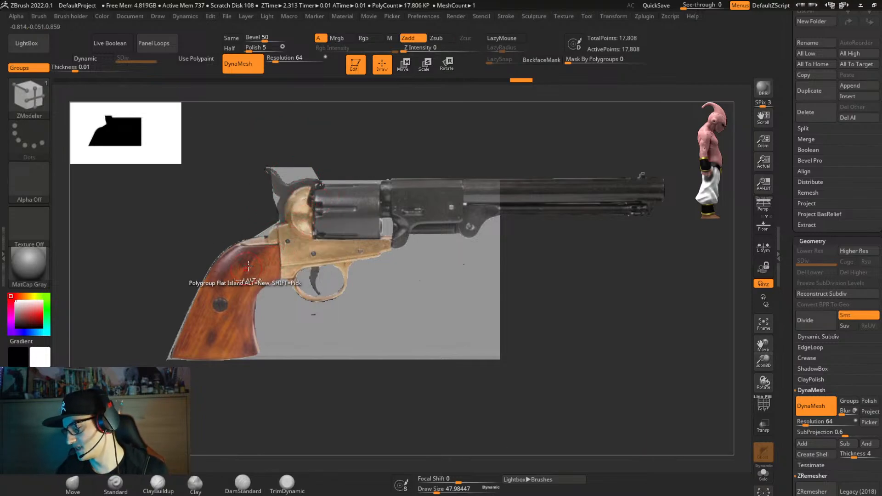
{"action": "mouse_move", "coordinate": [373, 167]}
{"action": "left_mouse_down", "text": "ctrl+shift"}
{"action": "mouse_move", "coordinate": [428, 171]}
{"action": "mouse_move", "coordinate": [339, 174]}
{"action": "mouse_move", "coordinate": [349, 177]}
{"action": "left_mouse_up", "text": "ctrl+shift"}
{"action": "left_click_drag", "start_coordinate": [290, 180], "coordinate": [328, 169], "text": "ctrl+shift"}
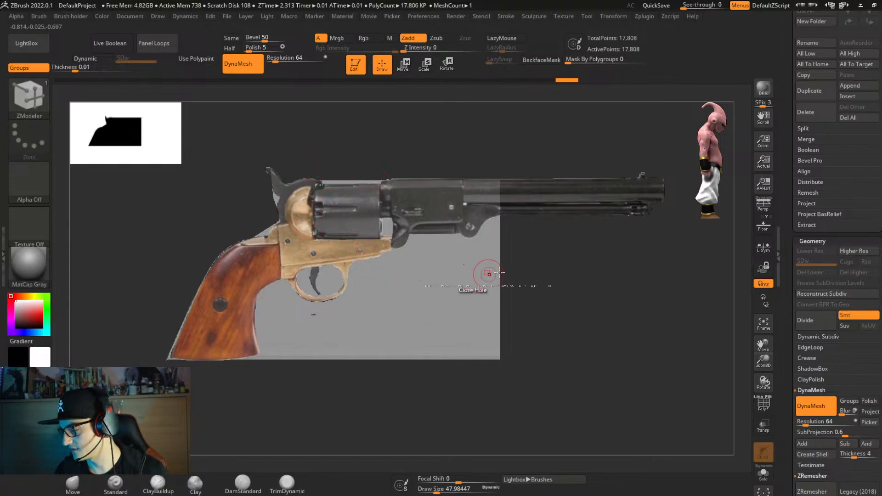
Clip the block's underside along the barrel housing and brass frame, and remove the excess below the trigger guard and ahead of the grip.
{"action": "mouse_move", "coordinate": [473, 271]}
{"action": "left_mouse_down", "text": "ctrl+shift"}
{"action": "mouse_move", "coordinate": [488, 236]}
{"action": "mouse_move", "coordinate": [409, 234]}
{"action": "mouse_move", "coordinate": [317, 416]}
{"action": "left_mouse_up", "text": "ctrl+shift"}
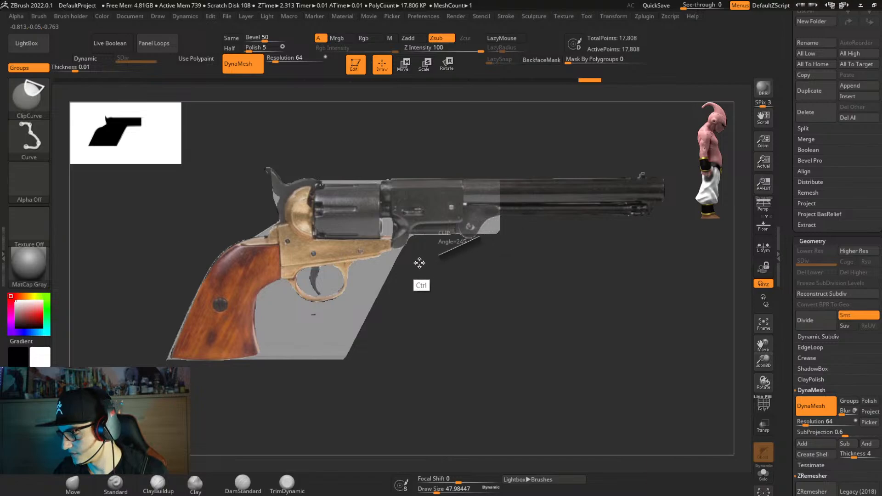
{"action": "mouse_move", "coordinate": [407, 252]}
{"action": "left_mouse_down", "text": "ctrl+shift"}
{"action": "mouse_move", "coordinate": [366, 271]}
{"action": "mouse_move", "coordinate": [349, 260]}
{"action": "left_mouse_up", "text": "ctrl+shift"}
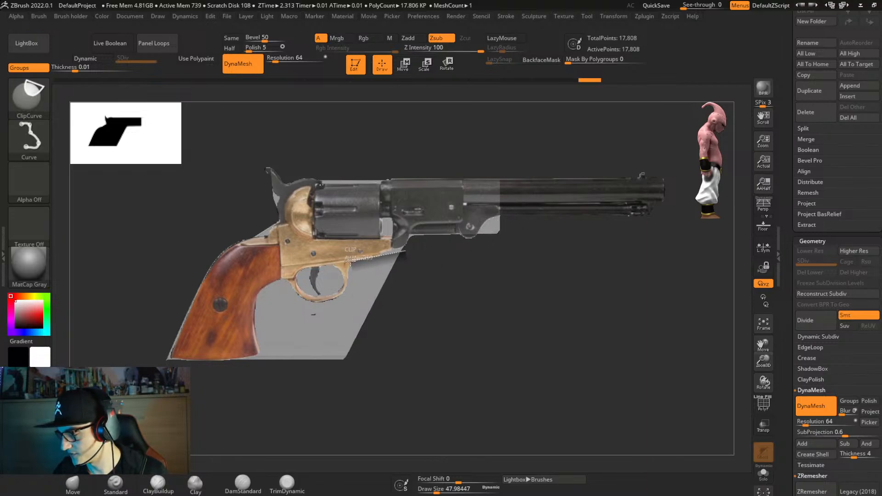
{"action": "left_click_drag", "start_coordinate": [349, 260], "coordinate": [306, 267], "text": "ctrl+shift"}
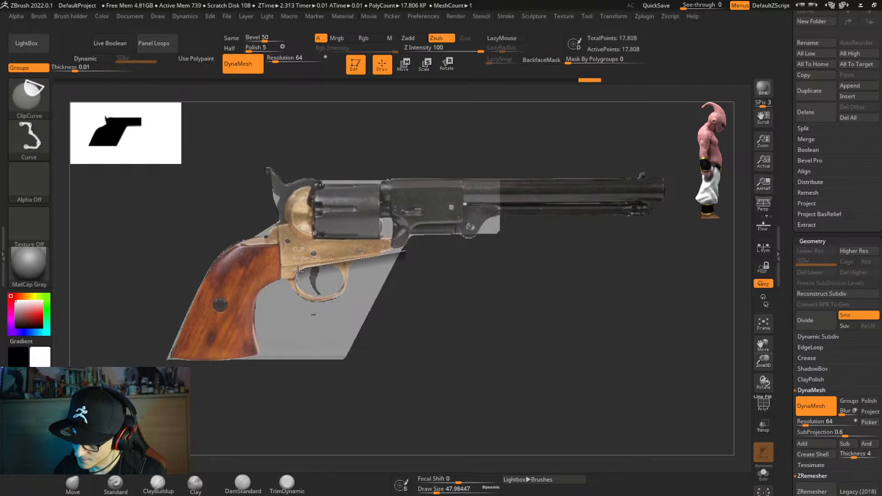
{"action": "mouse_move", "coordinate": [290, 288]}
{"action": "left_mouse_down", "text": "ctrl+shift"}
{"action": "mouse_move", "coordinate": [270, 394]}
{"action": "mouse_move", "coordinate": [281, 305]}
{"action": "mouse_move", "coordinate": [277, 380]}
{"action": "mouse_move", "coordinate": [285, 373]}
{"action": "left_mouse_up", "text": "ctrl+shift"}
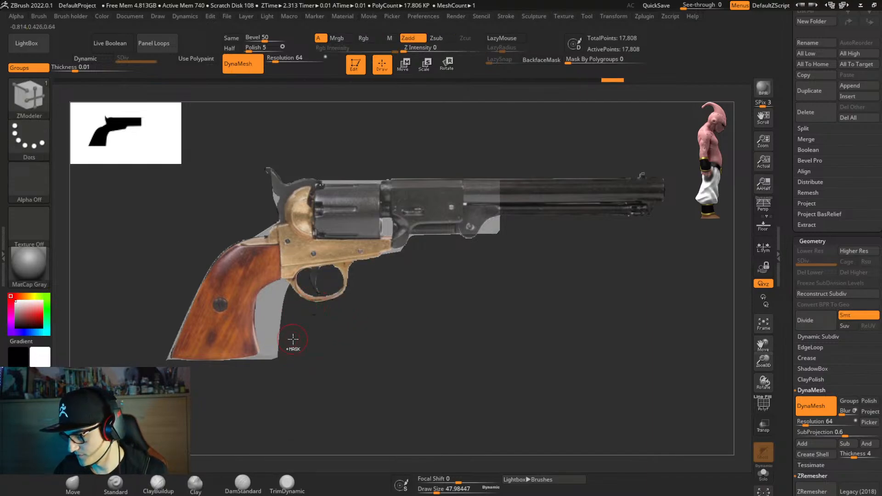
Use ClipCircle to carve a rounded hollow into the excess at the grip's front edge, undoing the first attempt and cutting again.
{"action": "mouse_move", "coordinate": [56, 70]}
{"action": "left_click", "coordinate": [28, 97]}
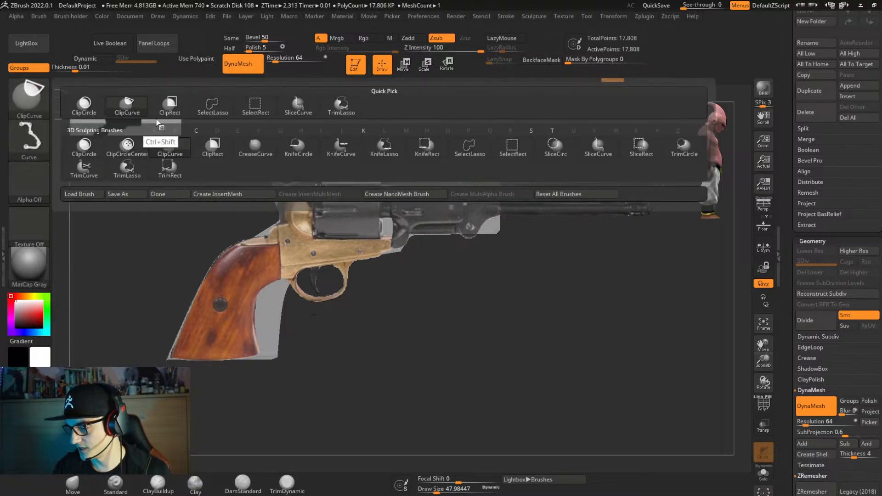
{"action": "left_click", "coordinate": [92, 112]}
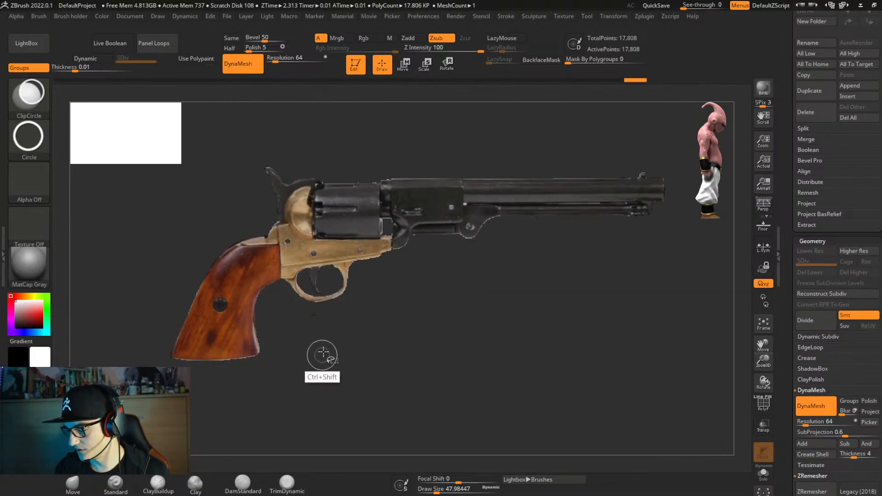
{"action": "mouse_move", "coordinate": [315, 354]}
{"action": "left_mouse_down", "text": "ctrl+shift"}
{"action": "mouse_move", "coordinate": [349, 435]}
{"action": "mouse_move", "coordinate": [305, 407]}
{"action": "mouse_move", "coordinate": [305, 367]}
{"action": "mouse_move", "coordinate": [340, 362]}
{"action": "mouse_move", "coordinate": [342, 375]}
{"action": "left_mouse_up", "text": "ctrl+shift"}
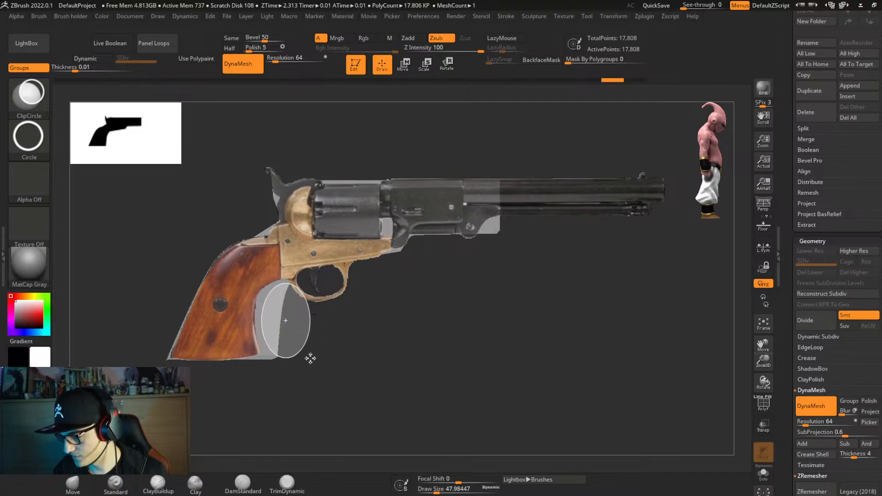
{"action": "left_click_drag", "start_coordinate": [310, 356], "coordinate": [313, 366], "text": "ctrl+shift"}
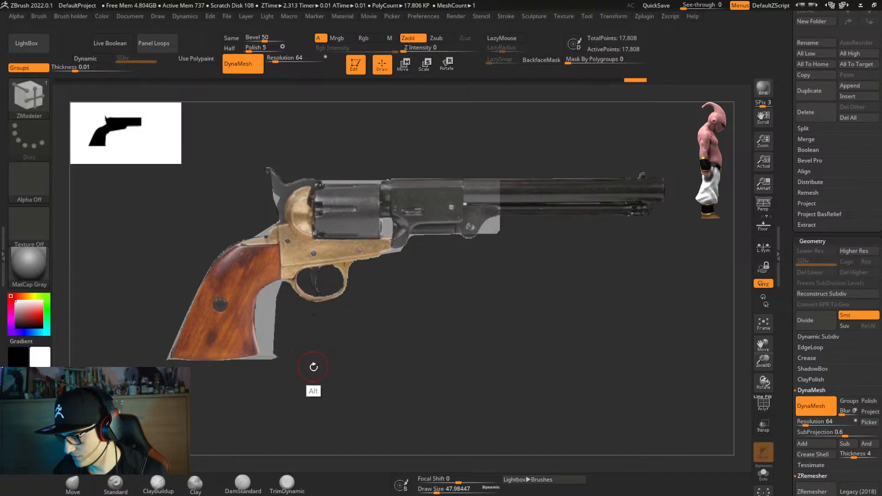
{"action": "key", "text": "ctrl+z"}
{"action": "mouse_move", "coordinate": [304, 336]}
{"action": "left_mouse_down", "text": "ctrl+shift"}
{"action": "mouse_move", "coordinate": [295, 422]}
{"action": "mouse_move", "coordinate": [237, 358]}
{"action": "mouse_move", "coordinate": [318, 345]}
{"action": "mouse_move", "coordinate": [309, 360]}
{"action": "mouse_move", "coordinate": [310, 342]}
{"action": "mouse_move", "coordinate": [319, 339]}
{"action": "left_mouse_up", "text": "ctrl+shift"}
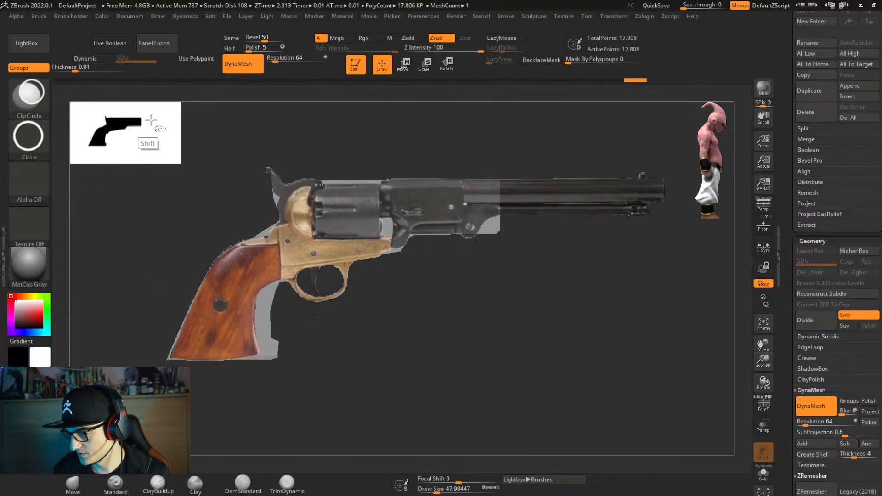
Clip the grip's front edge along the reference with ClipCurve and remesh the block with DynaMesh at resolution 64.
{"action": "left_click", "coordinate": [43, 116], "text": "ctrl+shift"}
{"action": "left_click", "coordinate": [29, 96], "text": "ctrl+shift"}
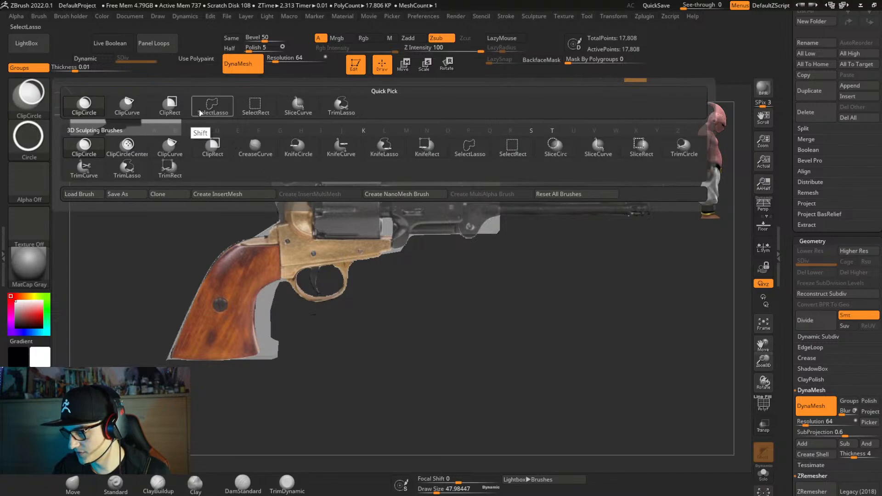
{"action": "left_click", "coordinate": [137, 108]}
{"action": "mouse_move", "coordinate": [264, 301]}
{"action": "left_mouse_down", "text": "ctrl+shift"}
{"action": "mouse_move", "coordinate": [292, 404]}
{"action": "mouse_move", "coordinate": [270, 363]}
{"action": "mouse_move", "coordinate": [301, 328]}
{"action": "mouse_move", "coordinate": [266, 296]}
{"action": "mouse_move", "coordinate": [252, 307]}
{"action": "left_mouse_up", "text": "ctrl+shift"}
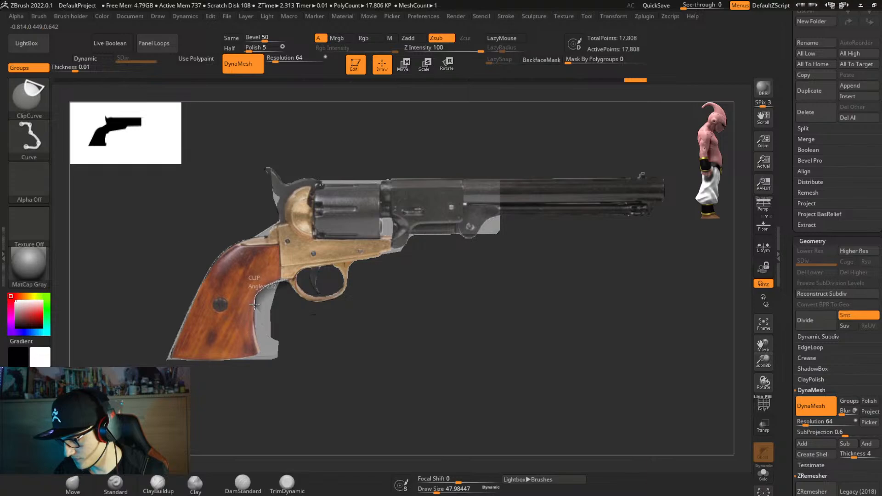
{"action": "mouse_move", "coordinate": [253, 318]}
{"action": "left_mouse_down", "text": "ctrl+shift"}
{"action": "mouse_move", "coordinate": [258, 358]}
{"action": "mouse_move", "coordinate": [277, 378]}
{"action": "left_mouse_up", "text": "ctrl+shift"}
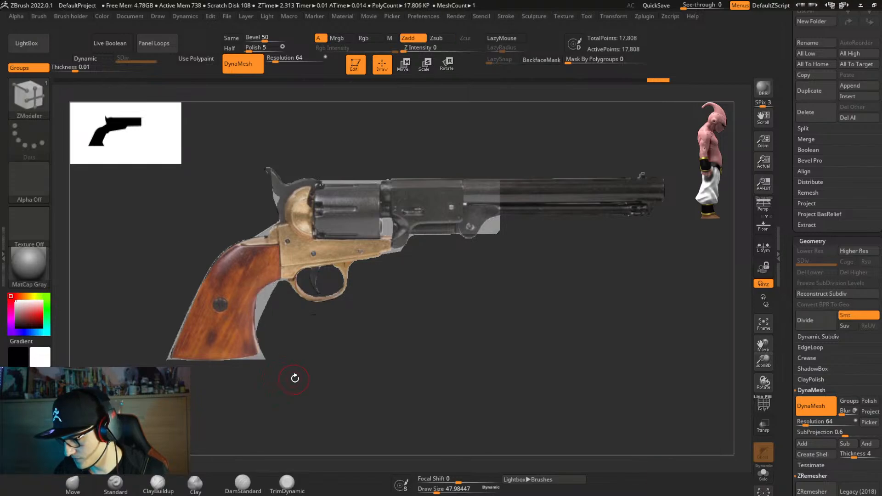
{"action": "mouse_move", "coordinate": [299, 282]}
{"action": "left_mouse_down", "text": "ctrl+shift"}
{"action": "mouse_move", "coordinate": [268, 286]}
{"action": "mouse_move", "coordinate": [264, 303]}
{"action": "mouse_move", "coordinate": [269, 286]}
{"action": "mouse_move", "coordinate": [252, 300]}
{"action": "mouse_move", "coordinate": [258, 334]}
{"action": "left_mouse_up", "text": "ctrl+shift"}
Clip the corners of the grip's butt and curve the block's underside to follow the loading lever hinge.
{"action": "key", "text": "ctrl+shift"}
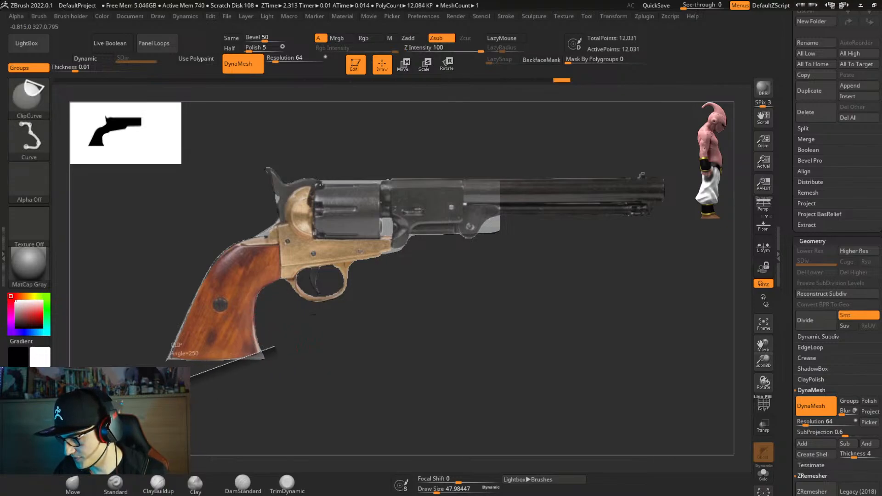
{"action": "key", "text": "ctrl+shift"}
{"action": "mouse_move", "coordinate": [171, 359]}
{"action": "left_mouse_down", "text": "ctrl+shift"}
{"action": "mouse_move", "coordinate": [138, 351]}
{"action": "mouse_move", "coordinate": [144, 340]}
{"action": "mouse_move", "coordinate": [131, 346]}
{"action": "mouse_move", "coordinate": [136, 307]}
{"action": "mouse_move", "coordinate": [146, 333]}
{"action": "mouse_move", "coordinate": [149, 321]}
{"action": "left_mouse_up", "text": "ctrl+shift"}
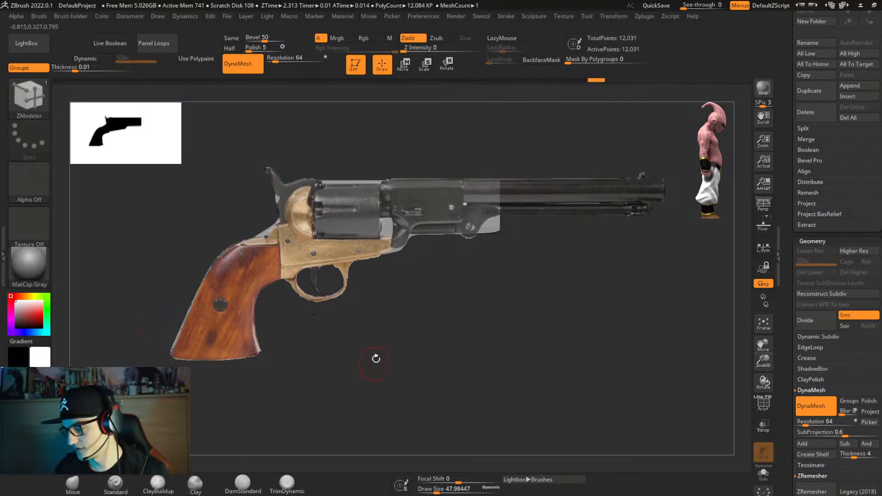
{"action": "key", "text": "ctrl+shift"}
{"action": "mouse_move", "coordinate": [524, 221]}
{"action": "left_mouse_down", "text": "ctrl+shift"}
{"action": "mouse_move", "coordinate": [493, 229]}
{"action": "mouse_move", "coordinate": [490, 216]}
{"action": "mouse_move", "coordinate": [468, 257]}
{"action": "left_mouse_up", "text": "ctrl+shift"}
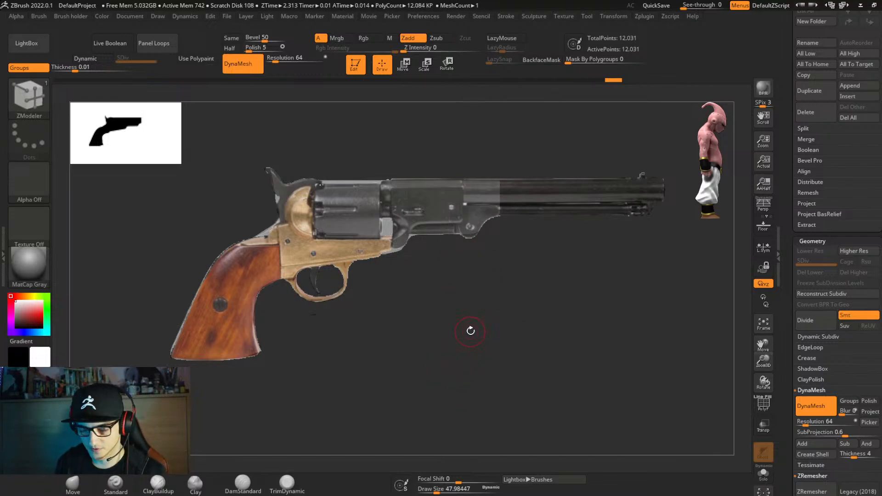
Inspect the clipped block at an angle, try duplicating it forward with the Move gizmo, and undo the copy.
{"action": "mouse_move", "coordinate": [489, 321]}
{"action": "right_mouse_down"}
{"action": "mouse_move", "coordinate": [490, 338]}
{"action": "mouse_move", "coordinate": [527, 348]}
{"action": "mouse_move", "coordinate": [511, 380]}
{"action": "mouse_move", "coordinate": [489, 346]}
{"action": "right_mouse_up"}
{"action": "key", "text": "w"}
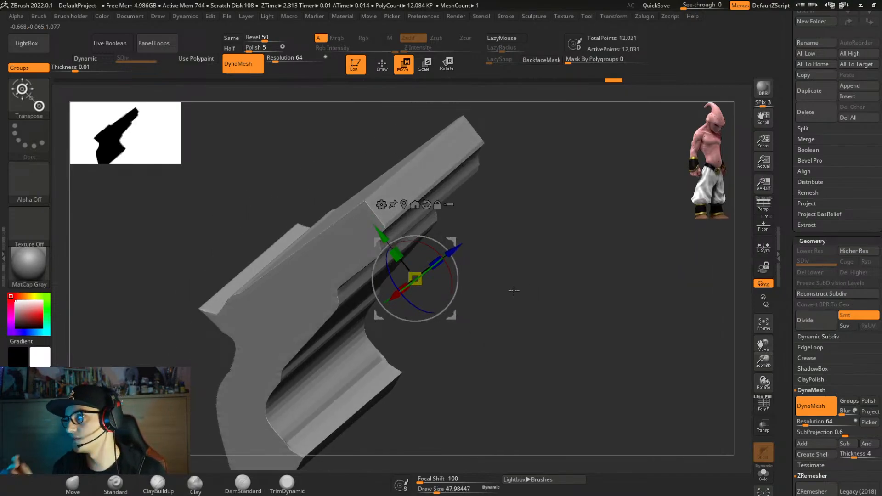
{"action": "right_click_drag", "start_coordinate": [475, 325], "coordinate": [490, 350]}
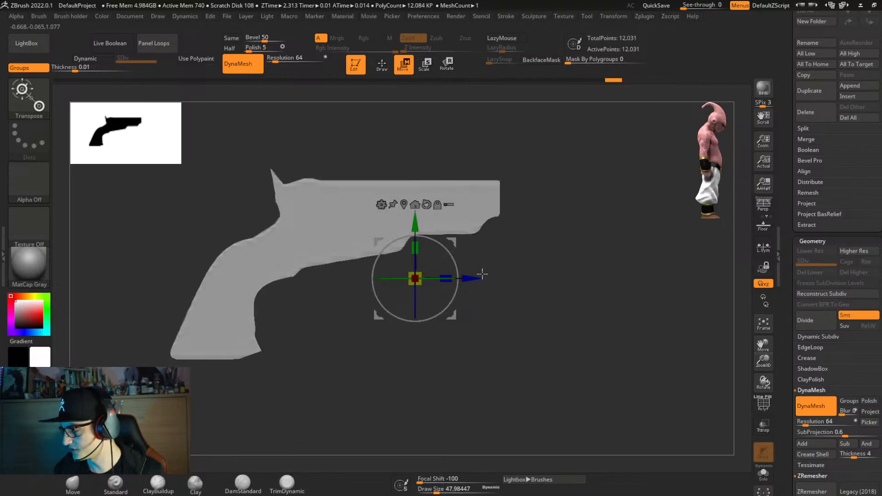
{"action": "left_click_drag", "start_coordinate": [475, 278], "coordinate": [552, 278], "text": "ctrl"}
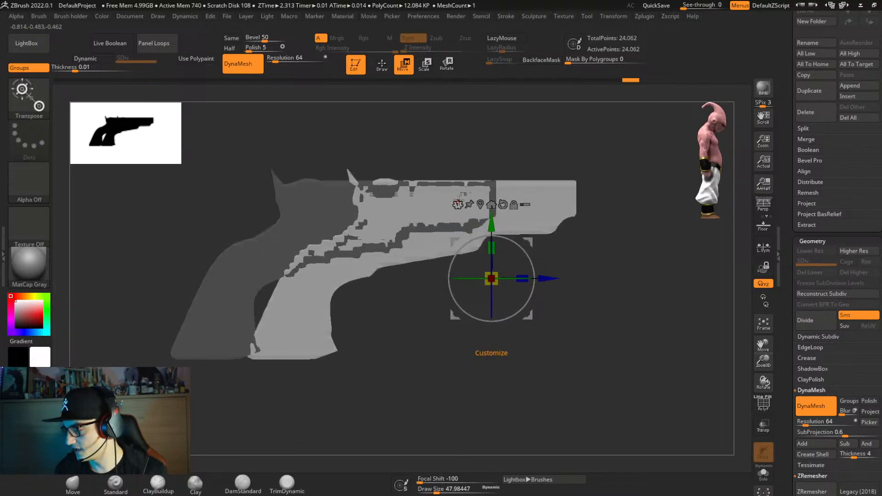
{"action": "key", "text": "ctrl+z"}
{"action": "scroll", "coordinate": [788, 246], "scroll_direction": "up", "scroll_amount": 5}
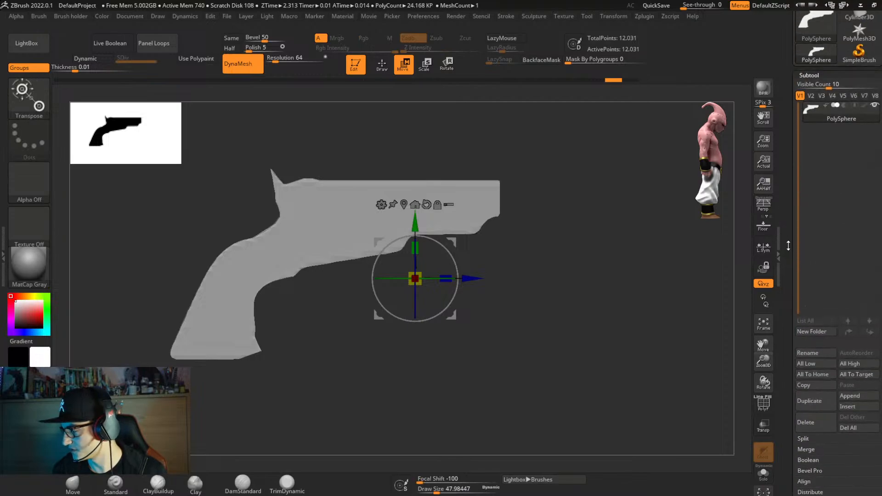
{"action": "scroll", "coordinate": [788, 246], "scroll_direction": "up", "scroll_amount": 1}
{"action": "left_click", "coordinate": [849, 402]}
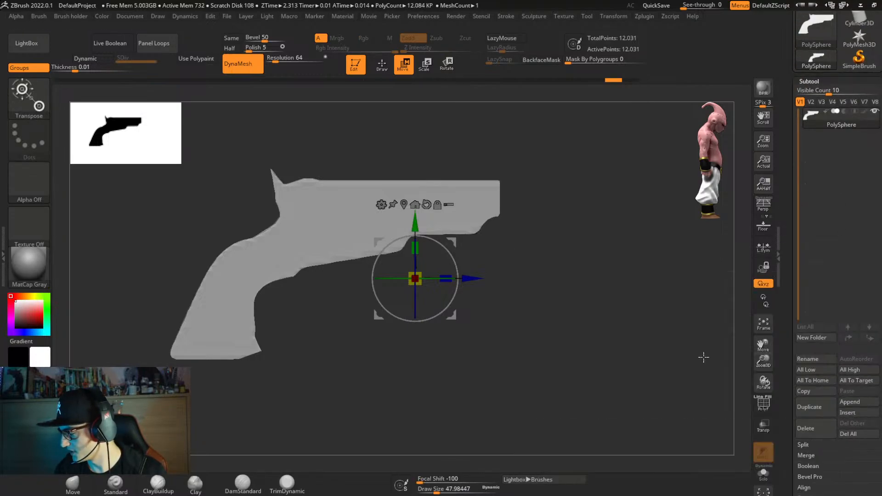
{"action": "left_click", "coordinate": [849, 401]}
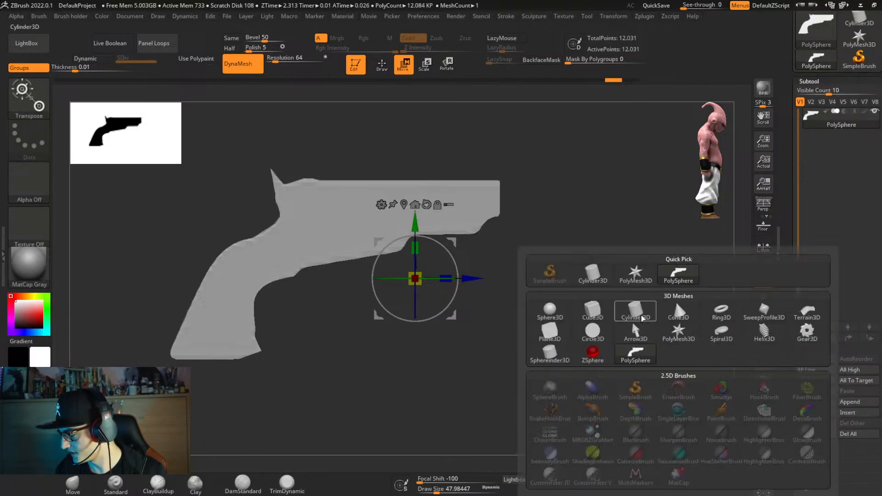
{"action": "mouse_move", "coordinate": [645, 321]}
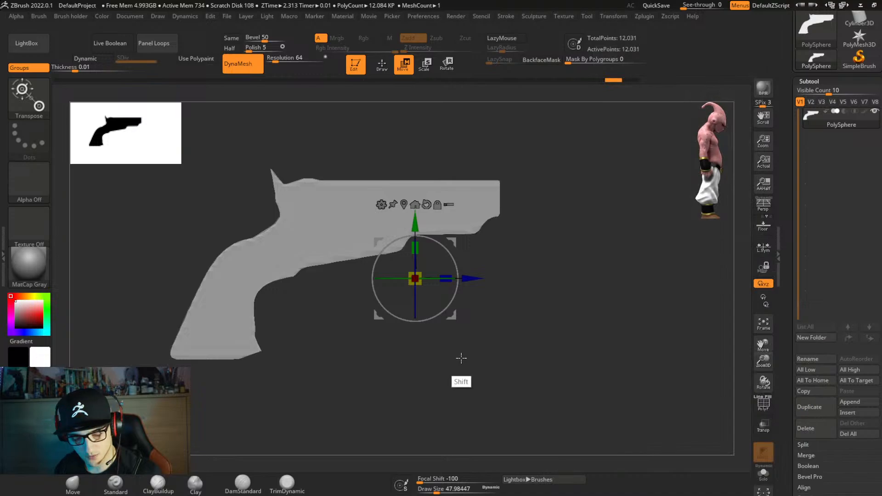
Show the Spotlight revolver reference over the clipped block again.
{"action": "key", "text": "shift+z"}
{"action": "key", "text": "ctrl+2"}
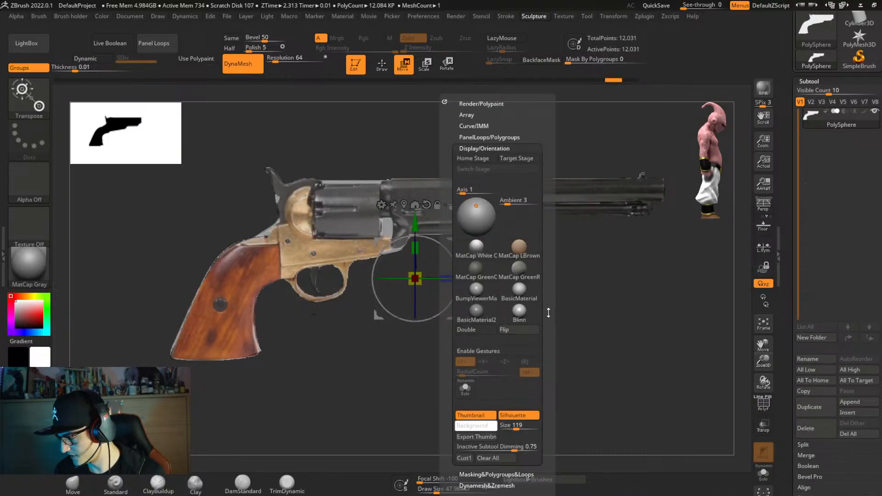
{"action": "scroll", "coordinate": [548, 312], "scroll_direction": "down", "scroll_amount": 5}
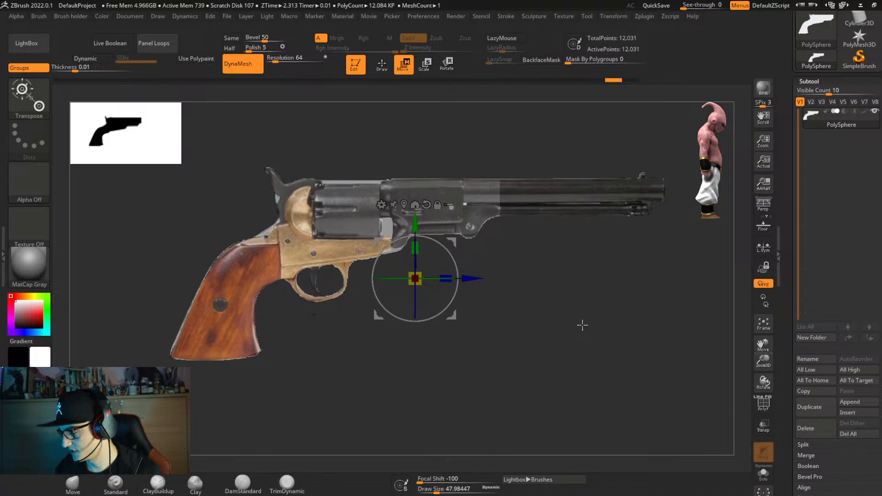
{"action": "mouse_move", "coordinate": [582, 325]}
{"action": "left_mouse_down"}
{"action": "mouse_move", "coordinate": [560, 354]}
{"action": "mouse_move", "coordinate": [578, 339]}
{"action": "left_mouse_up"}
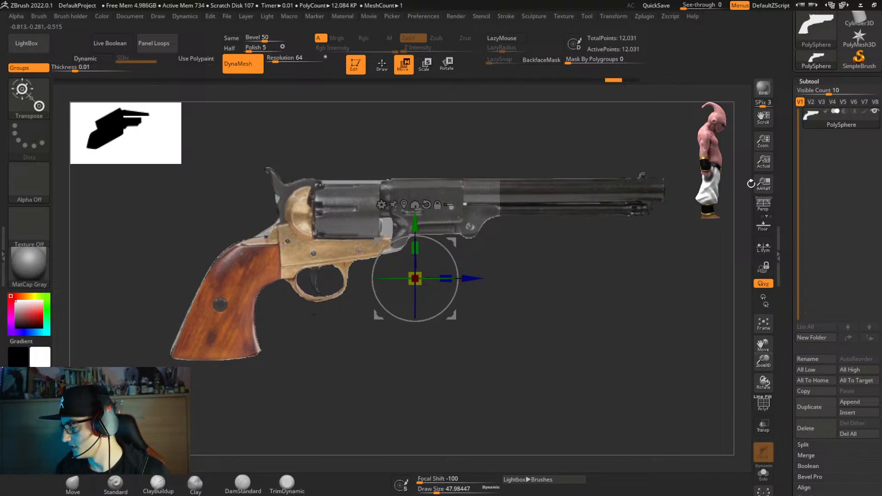
Insert a Cylinder3D as a new subtool beneath the clipped revolver block.
{"action": "left_click_drag", "start_coordinate": [788, 171], "coordinate": [804, 161]}
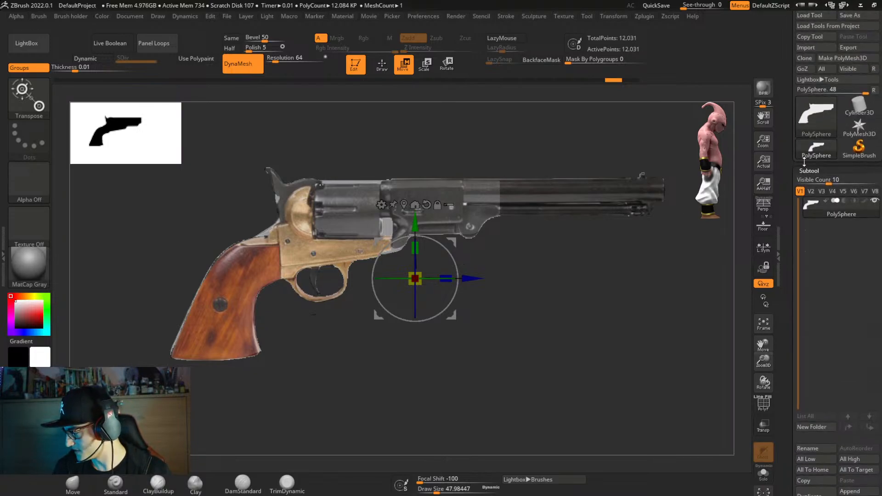
{"action": "left_click_drag", "start_coordinate": [783, 423], "coordinate": [783, 375]}
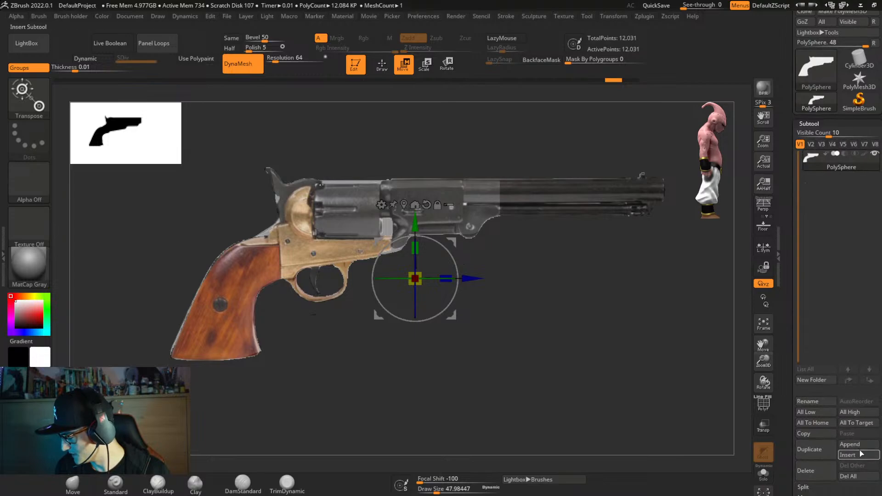
{"action": "left_click", "coordinate": [859, 455]}
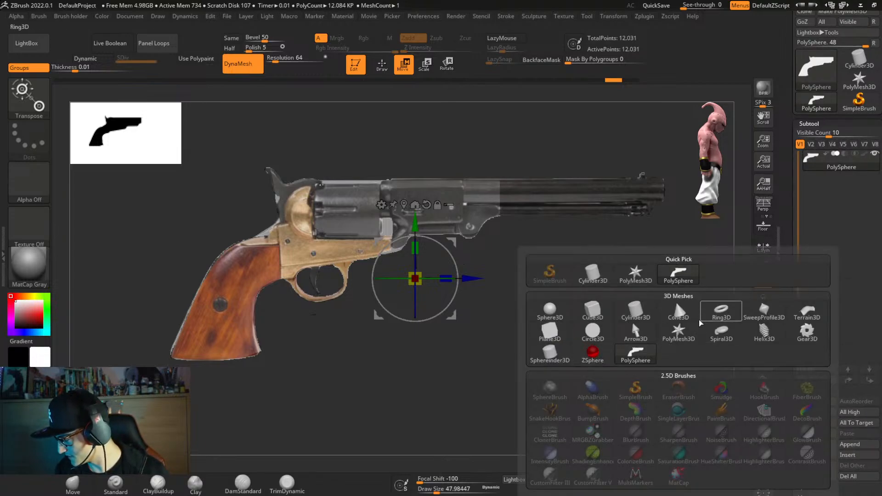
{"action": "left_click", "coordinate": [635, 311]}
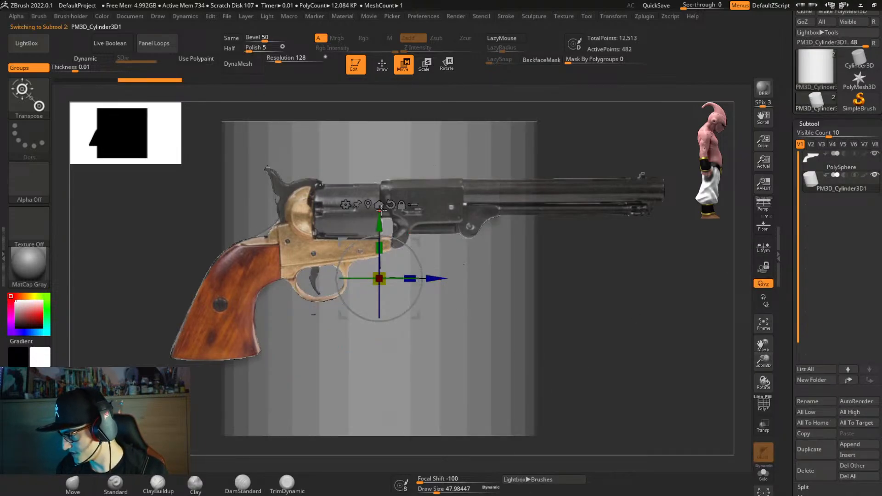
Replace the cylinder subtool's mesh with a low-poly cylinder lying lengthwise, thin it to barrel thickness, and position it along the reference barrel.
{"action": "left_click", "coordinate": [345, 205]}
{"action": "left_click", "coordinate": [389, 207]}
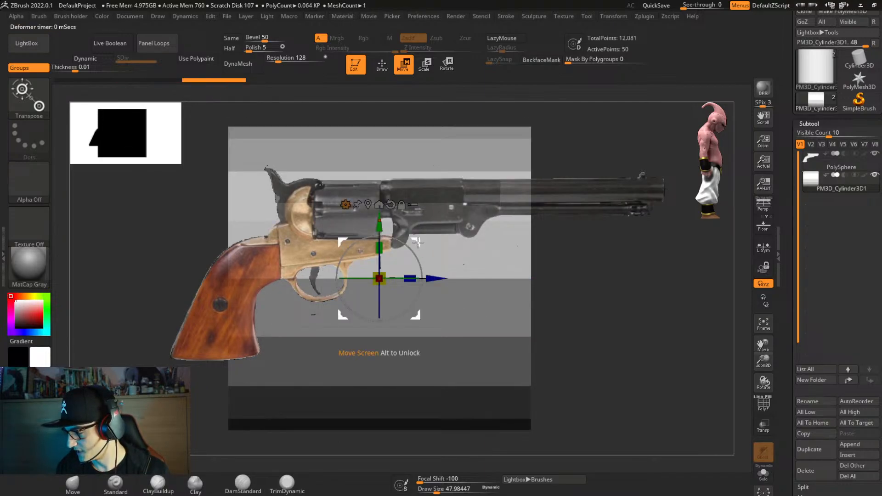
{"action": "left_click_drag", "start_coordinate": [417, 242], "coordinate": [525, 144]}
{"action": "left_click_drag", "start_coordinate": [520, 150], "coordinate": [347, 220], "text": "alt"}
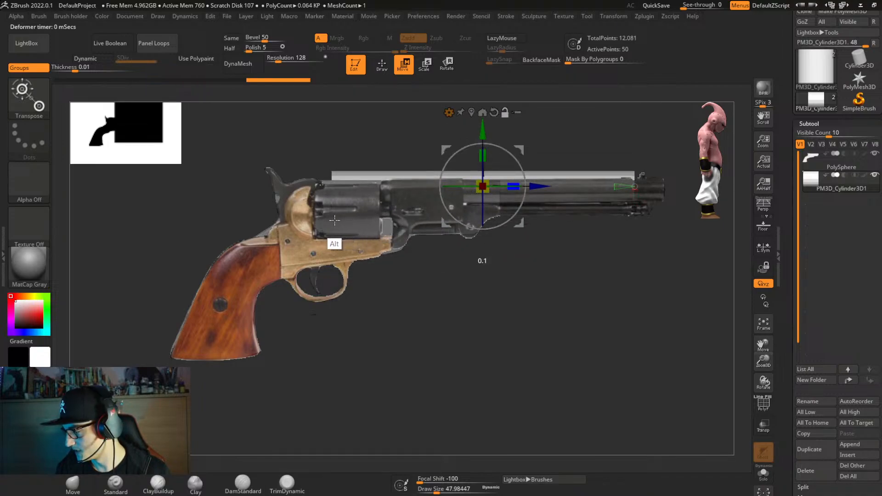
{"action": "left_click_drag", "start_coordinate": [544, 186], "coordinate": [609, 193]}
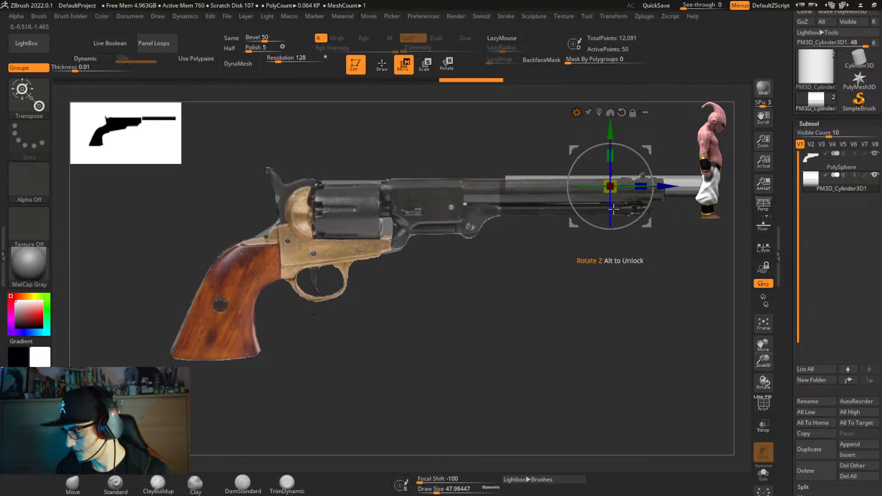
Lower the opacity of the Spotlight revolver reference slightly.
{"action": "key", "text": "shift+z"}
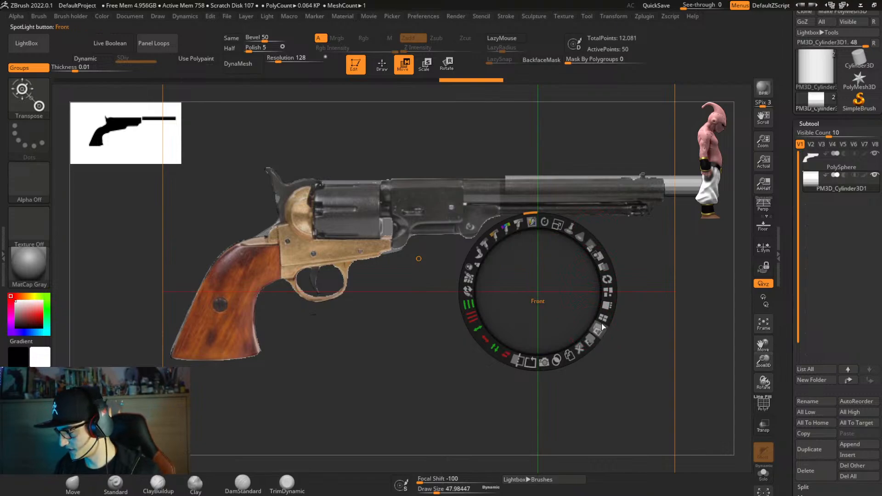
{"action": "left_click_drag", "start_coordinate": [589, 237], "coordinate": [585, 241]}
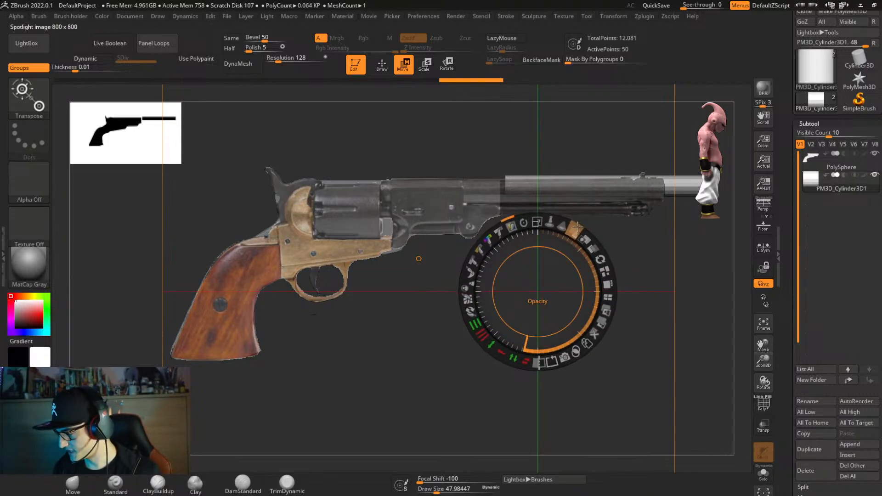
{"action": "key", "text": "shift+z"}
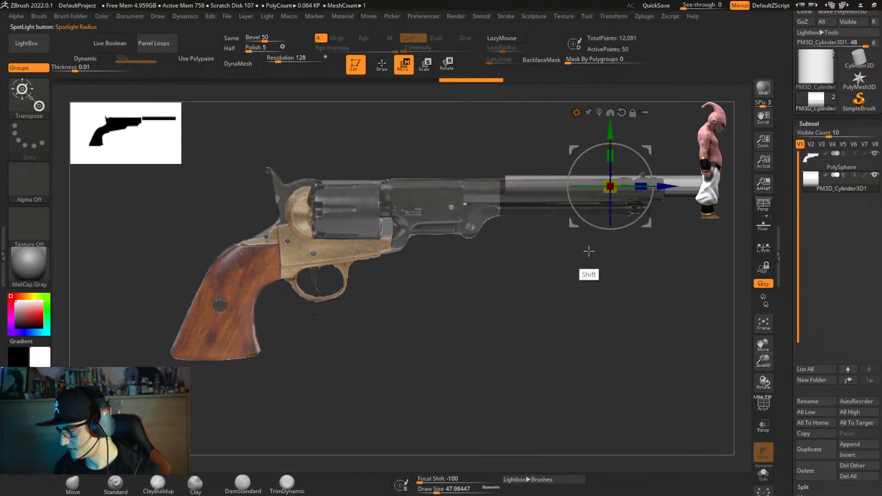
Shift the barrel cylinder down and back so it lines up with the reference barrel and its front end meets the muzzle.
{"action": "left_click_drag", "start_coordinate": [613, 132], "coordinate": [613, 137]}
{"action": "left_click_drag", "start_coordinate": [670, 191], "coordinate": [552, 225]}
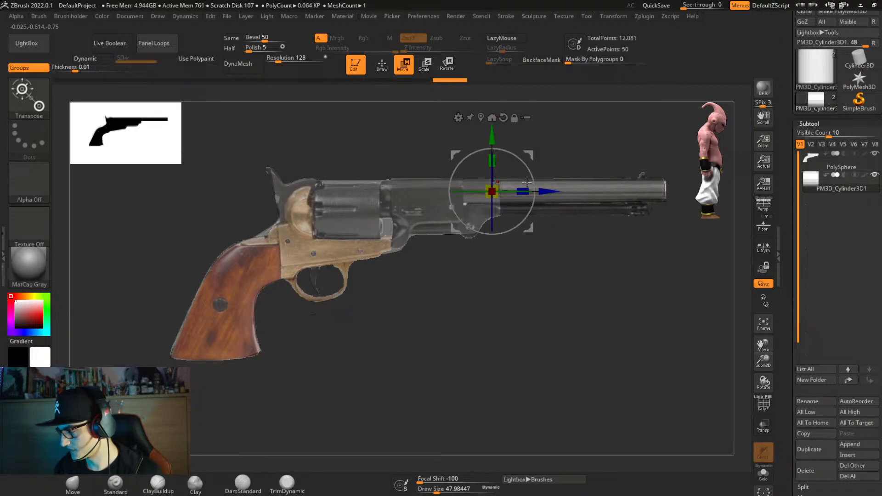
{"action": "mouse_move", "coordinate": [523, 190]}
{"action": "left_mouse_down"}
{"action": "mouse_move", "coordinate": [550, 192]}
{"action": "mouse_move", "coordinate": [529, 193]}
{"action": "left_mouse_up"}
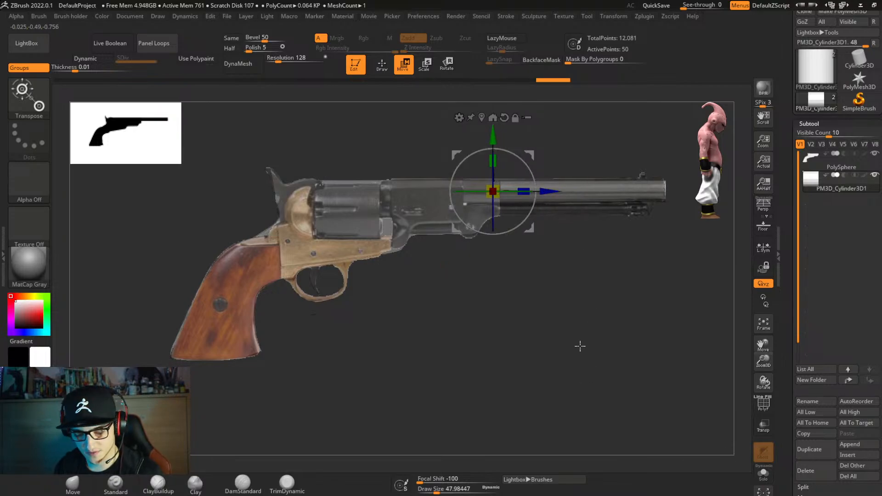
Select the clipped revolver block subtool and centre the Move gizmo on its mesh.
{"action": "key", "text": "q"}
{"action": "left_click_drag", "start_coordinate": [557, 244], "coordinate": [520, 321]}
{"action": "left_click", "coordinate": [455, 270], "text": "alt"}
{"action": "key", "text": "w"}
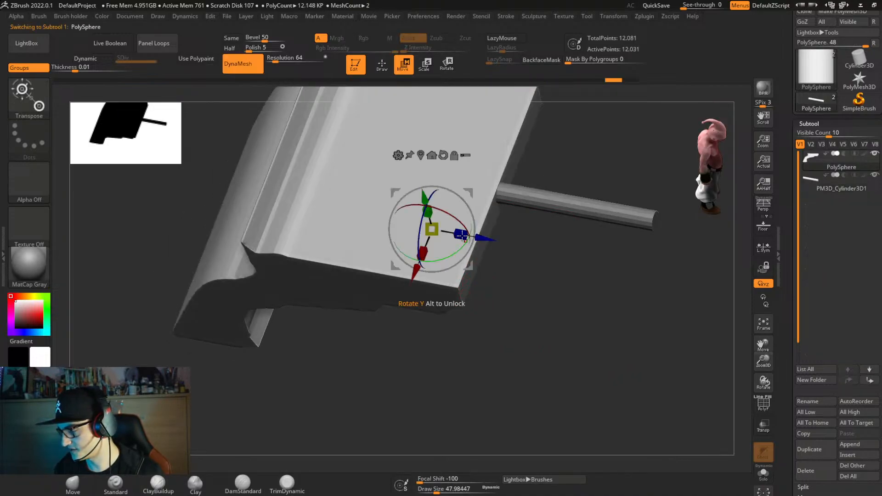
{"action": "left_click", "coordinate": [420, 155]}
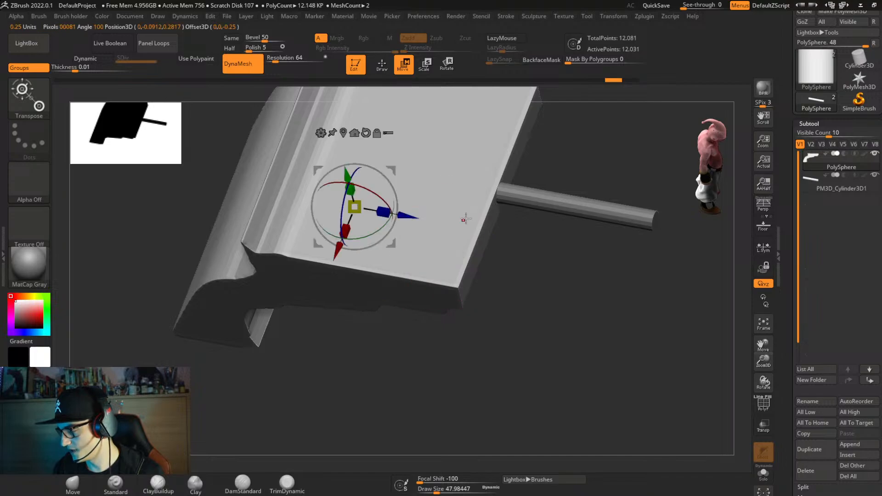
{"action": "left_click_drag", "start_coordinate": [336, 256], "coordinate": [458, 92], "text": "alt"}
{"action": "key", "text": "ctrl+z"}
Scale the revolver block along X to about 0.60 of its thickness.
{"action": "right_click_drag", "start_coordinate": [505, 282], "coordinate": [472, 236]}
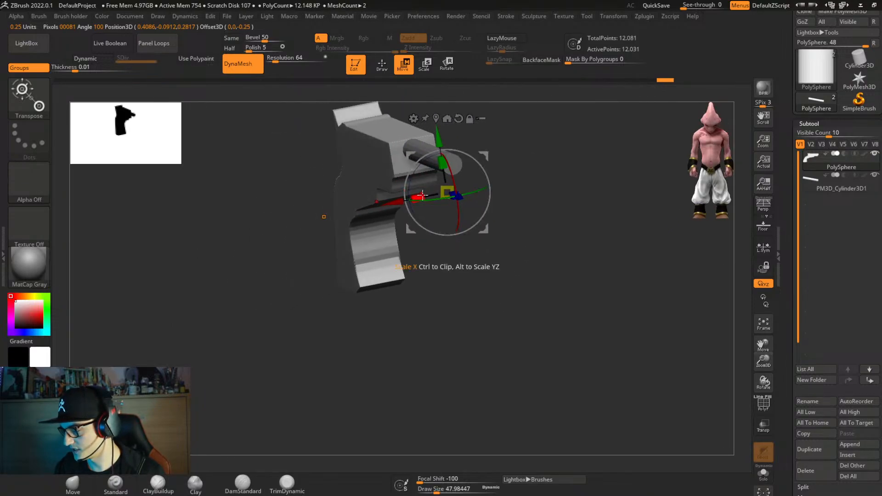
{"action": "key", "text": "shift+z"}
{"action": "key", "text": "shift+z"}
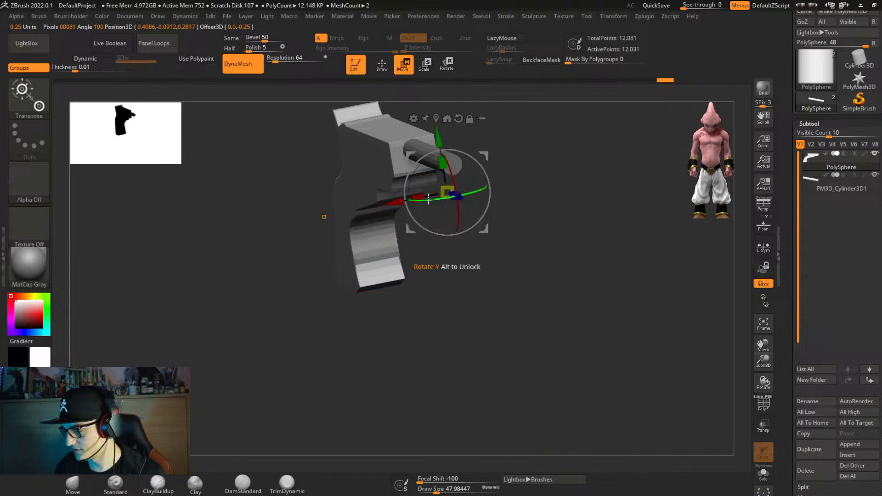
{"action": "left_click", "coordinate": [436, 118]}
{"action": "right_click_drag", "start_coordinate": [454, 190], "coordinate": [440, 234]}
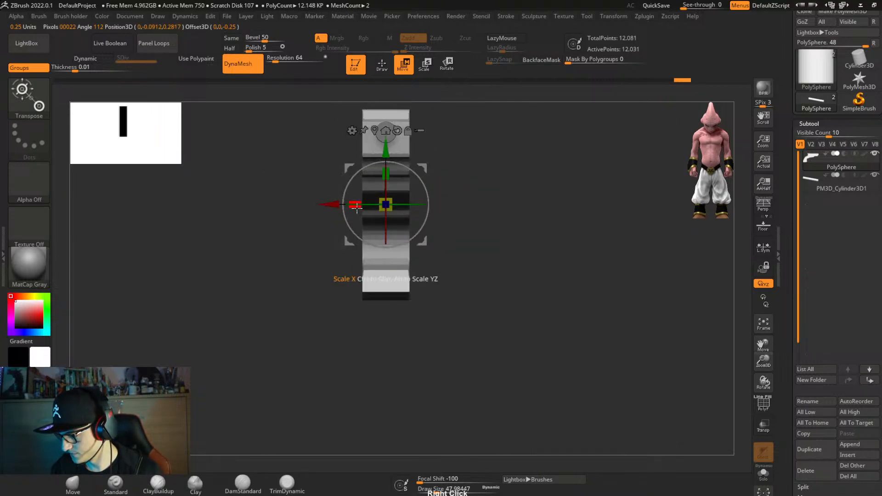
{"action": "left_click_drag", "start_coordinate": [356, 205], "coordinate": [380, 219]}
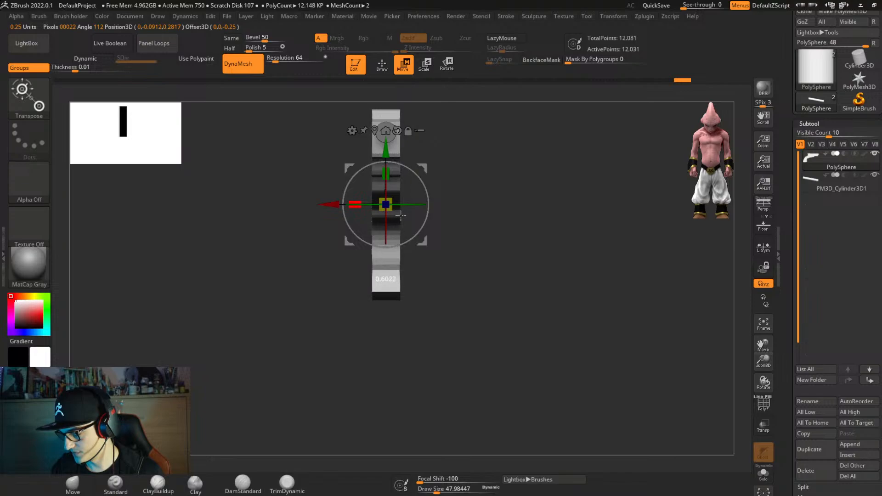
{"action": "right_click_drag", "start_coordinate": [401, 216], "coordinate": [490, 309]}
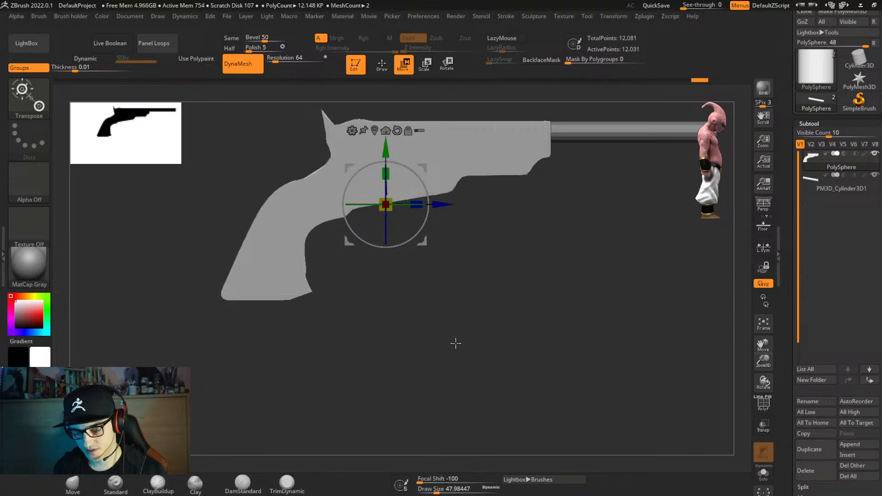
Duplicate the revolver block downward over the Spotlight reference and replace the copy with a low-poly cube at the trigger guard.
{"action": "key", "text": "shift+z"}
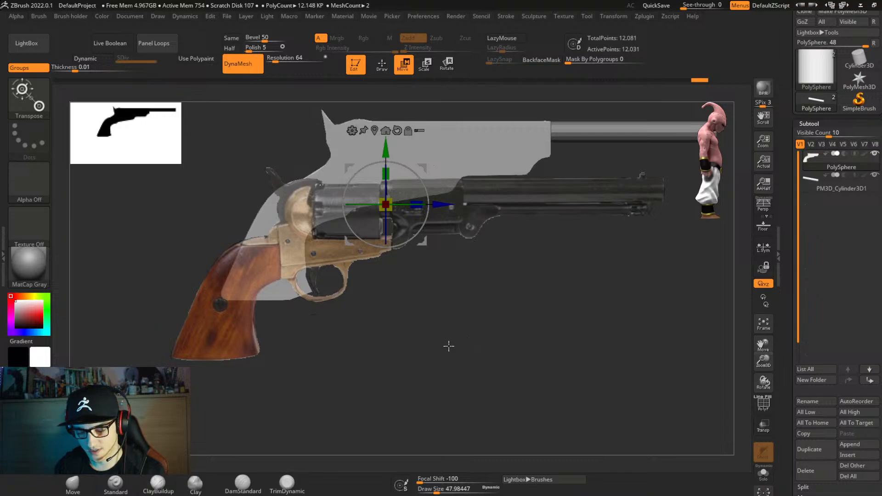
{"action": "left_click", "coordinate": [449, 345], "text": "alt"}
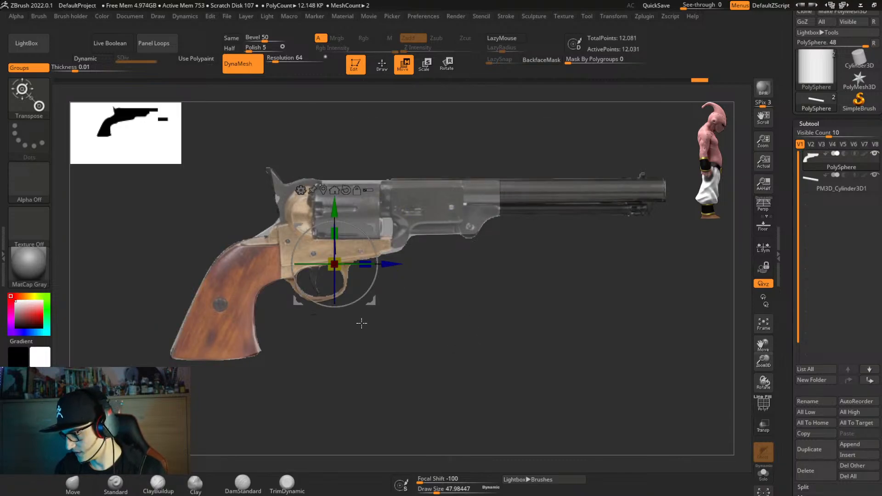
{"action": "key", "text": "q"}
{"action": "key", "text": "w"}
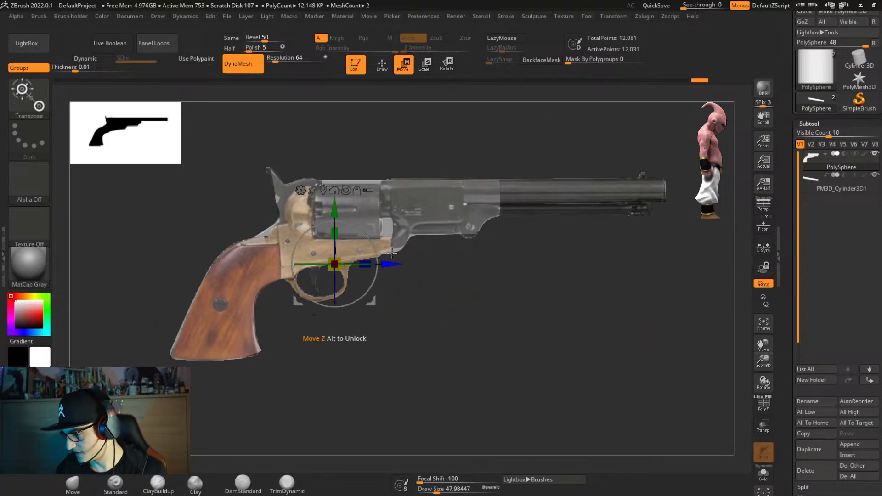
{"action": "left_click_drag", "start_coordinate": [335, 205], "coordinate": [336, 234], "text": "ctrl"}
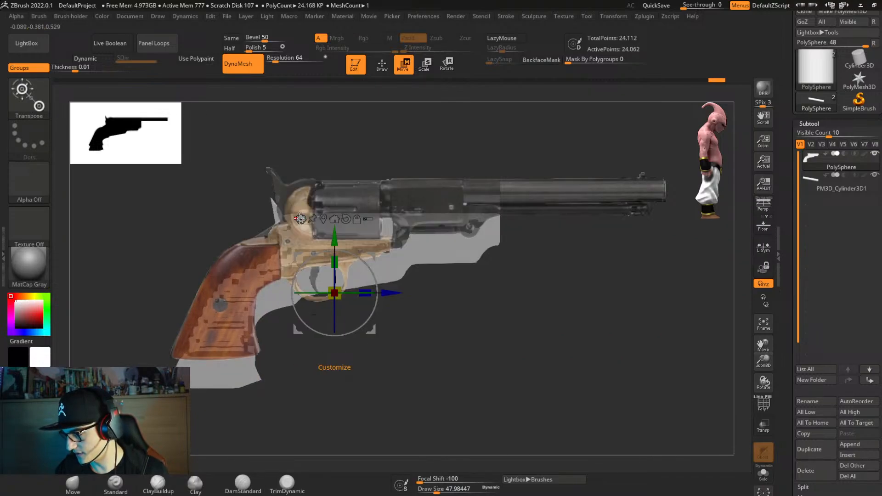
{"action": "left_click", "coordinate": [299, 218]}
{"action": "left_click", "coordinate": [362, 226]}
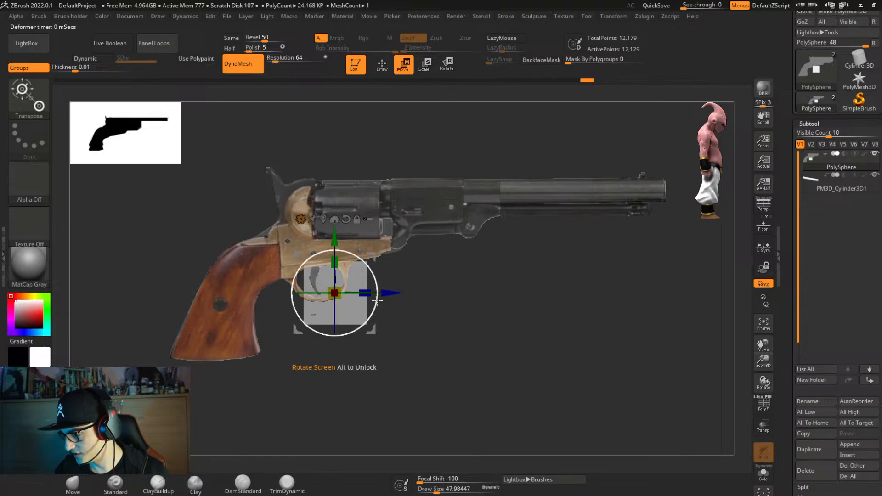
Fit and tilt the cube over the trigger guard, and clip its underside with ClipCurve.
{"action": "left_click_drag", "start_coordinate": [377, 301], "coordinate": [358, 257]}
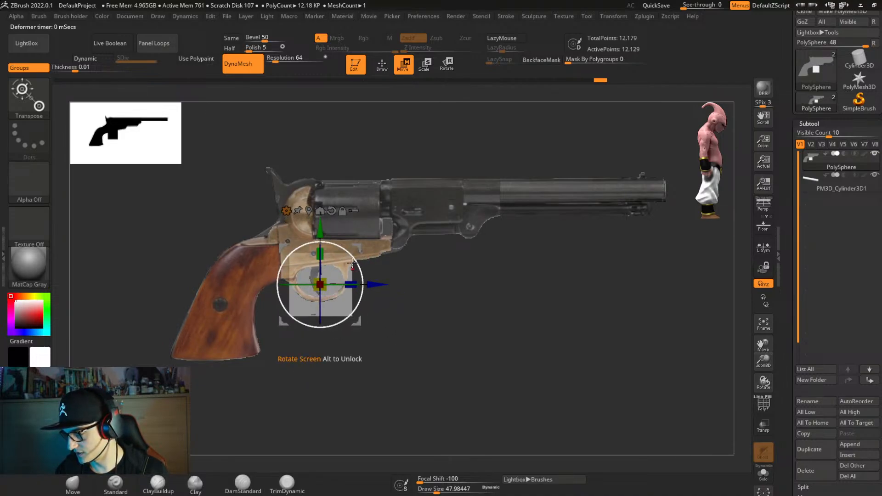
{"action": "left_click_drag", "start_coordinate": [357, 259], "coordinate": [360, 273]}
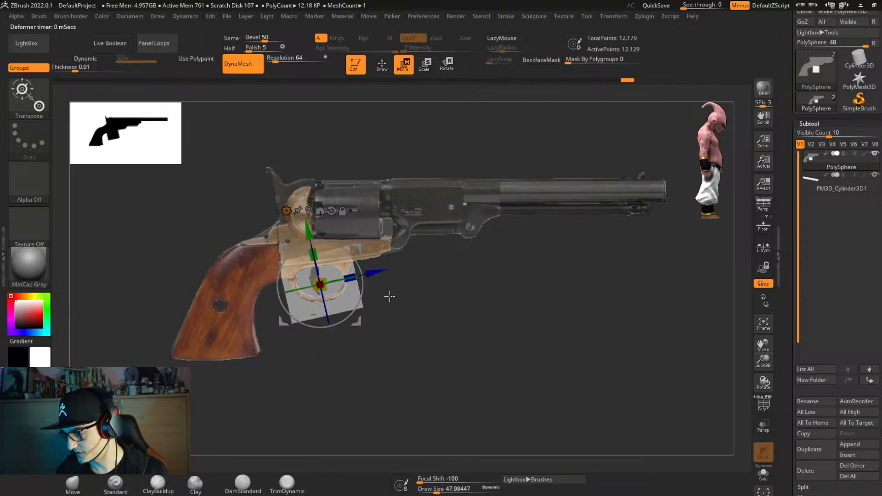
{"action": "left_click", "coordinate": [320, 284]}
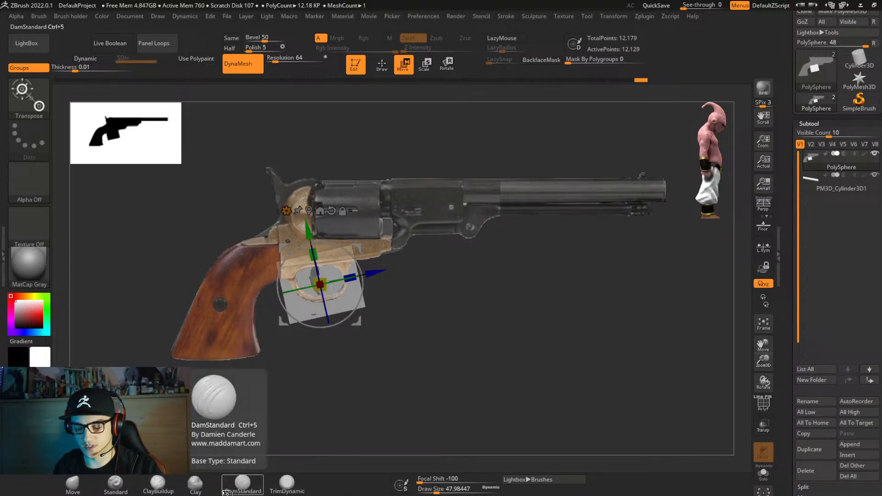
{"action": "key", "text": "q"}
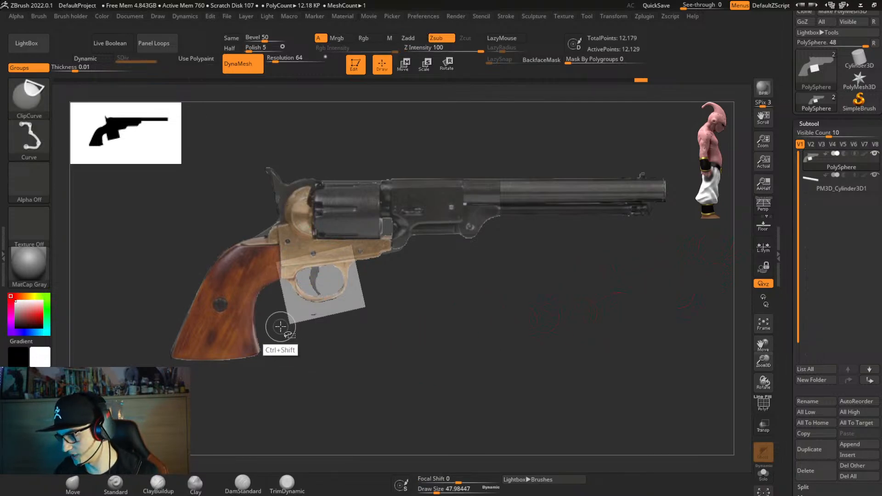
{"action": "mouse_move", "coordinate": [290, 345]}
{"action": "left_mouse_down", "text": "ctrl+shift"}
{"action": "mouse_move", "coordinate": [429, 318]}
{"action": "mouse_move", "coordinate": [390, 350]}
{"action": "mouse_move", "coordinate": [448, 307]}
{"action": "mouse_move", "coordinate": [248, 325]}
{"action": "mouse_move", "coordinate": [259, 326]}
{"action": "mouse_move", "coordinate": [248, 316]}
{"action": "left_mouse_up", "text": "ctrl+shift"}
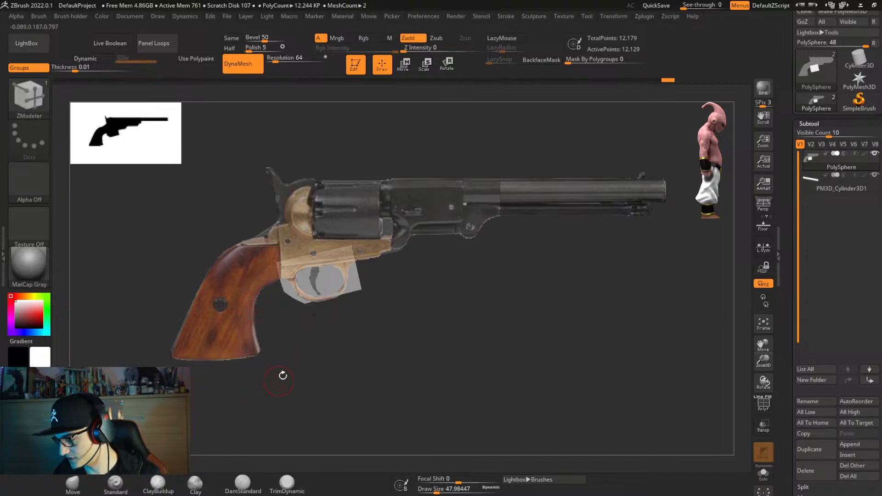
Clip the cube's sides and upper edge with ClipCurve to follow the trigger guard's outline.
{"action": "mouse_move", "coordinate": [320, 310]}
{"action": "left_mouse_down", "text": "ctrl+shift"}
{"action": "mouse_move", "coordinate": [265, 281]}
{"action": "mouse_move", "coordinate": [263, 256]}
{"action": "mouse_move", "coordinate": [267, 276]}
{"action": "mouse_move", "coordinate": [257, 276]}
{"action": "left_mouse_up", "text": "ctrl+shift"}
{"action": "mouse_move", "coordinate": [401, 256]}
{"action": "left_mouse_down", "text": "ctrl+shift"}
{"action": "mouse_move", "coordinate": [350, 262]}
{"action": "mouse_move", "coordinate": [342, 298]}
{"action": "mouse_move", "coordinate": [303, 301]}
{"action": "mouse_move", "coordinate": [267, 280]}
{"action": "left_mouse_up", "text": "ctrl+shift"}
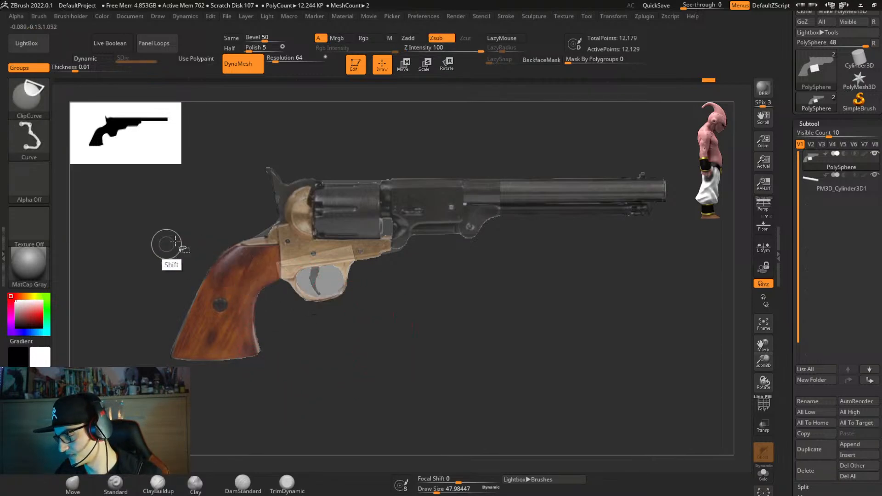
{"action": "mouse_move", "coordinate": [159, 255]}
{"action": "left_mouse_down", "text": "ctrl+shift"}
{"action": "mouse_move", "coordinate": [441, 255]}
{"action": "mouse_move", "coordinate": [403, 203]}
{"action": "mouse_move", "coordinate": [411, 237]}
{"action": "mouse_move", "coordinate": [404, 247]}
{"action": "left_mouse_up", "text": "ctrl+shift"}
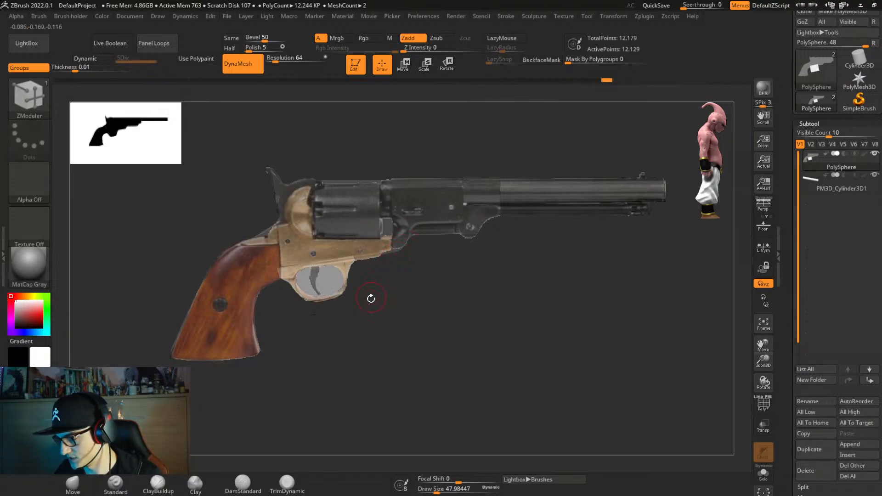
Inspect the clipped trigger guard piece with the reference hidden and PolyFrame shown, and undo its side and upper clips.
{"action": "key", "text": "shift+z"}
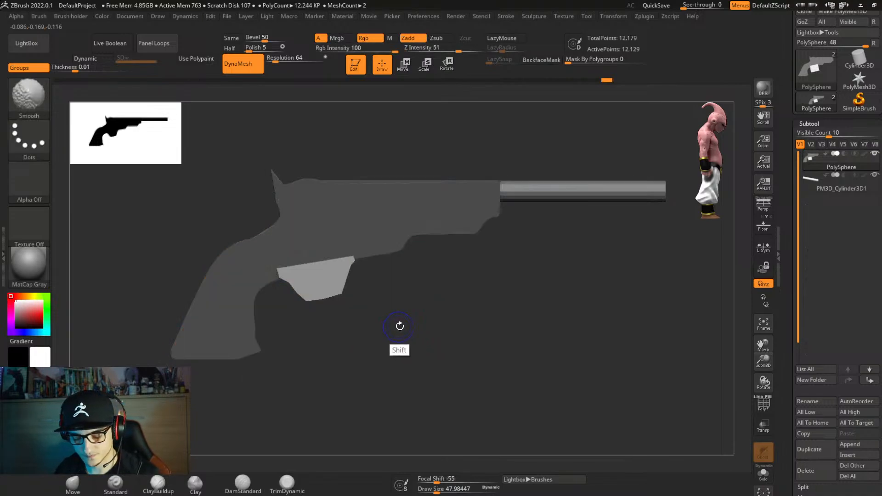
{"action": "mouse_move", "coordinate": [406, 321]}
{"action": "right_mouse_down"}
{"action": "mouse_move", "coordinate": [370, 348]}
{"action": "mouse_move", "coordinate": [322, 358]}
{"action": "mouse_move", "coordinate": [317, 312]}
{"action": "mouse_move", "coordinate": [435, 258]}
{"action": "mouse_move", "coordinate": [388, 317]}
{"action": "mouse_move", "coordinate": [390, 300]}
{"action": "mouse_move", "coordinate": [409, 305]}
{"action": "mouse_move", "coordinate": [408, 316]}
{"action": "right_mouse_up"}
{"action": "key", "text": "w"}
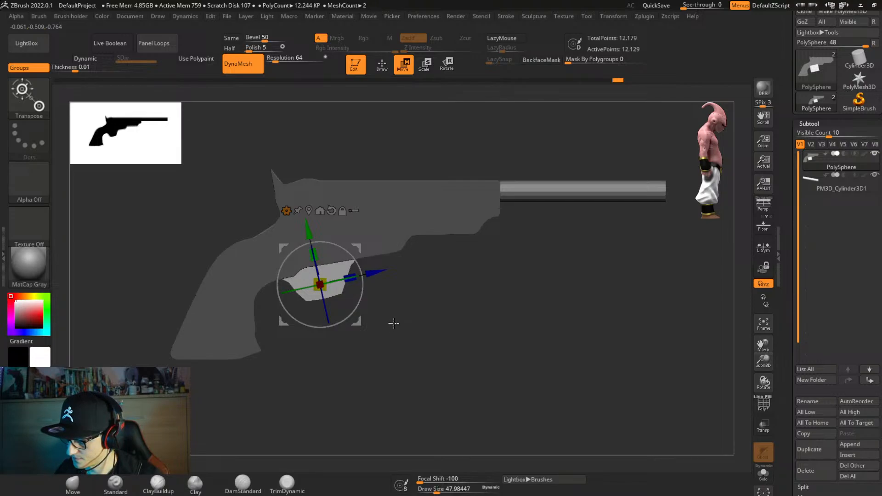
{"action": "key", "text": "shift+f"}
{"action": "mouse_move", "coordinate": [390, 319]}
{"action": "right_mouse_down"}
{"action": "mouse_move", "coordinate": [400, 362]}
{"action": "mouse_move", "coordinate": [373, 338]}
{"action": "mouse_move", "coordinate": [412, 354]}
{"action": "mouse_move", "coordinate": [429, 346]}
{"action": "mouse_move", "coordinate": [437, 307]}
{"action": "mouse_move", "coordinate": [428, 318]}
{"action": "right_mouse_up"}
{"action": "key", "text": "ctrl+z"}
{"action": "key", "text": "ctrl+z"}
{"action": "key", "text": "ctrl+z"}
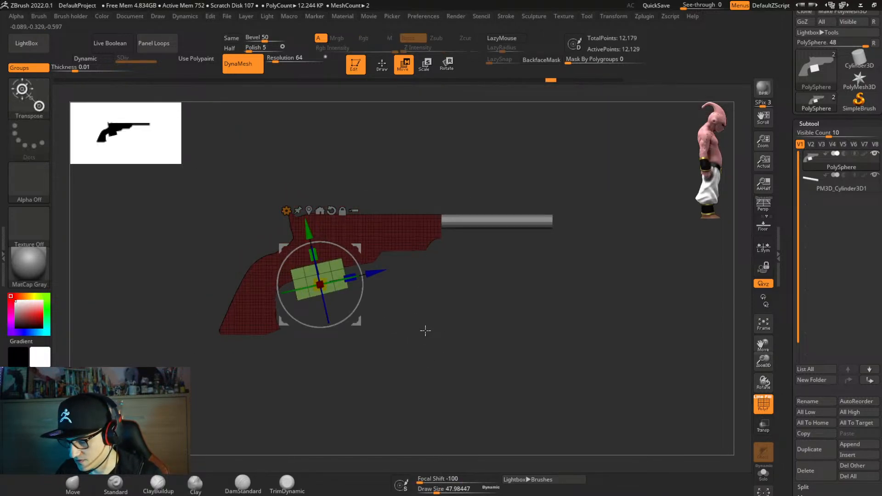
Turn off PolyFrame, show the Spotlight reference over the trigger guard block, and return to Draw mode.
{"action": "key", "text": "shift+z"}
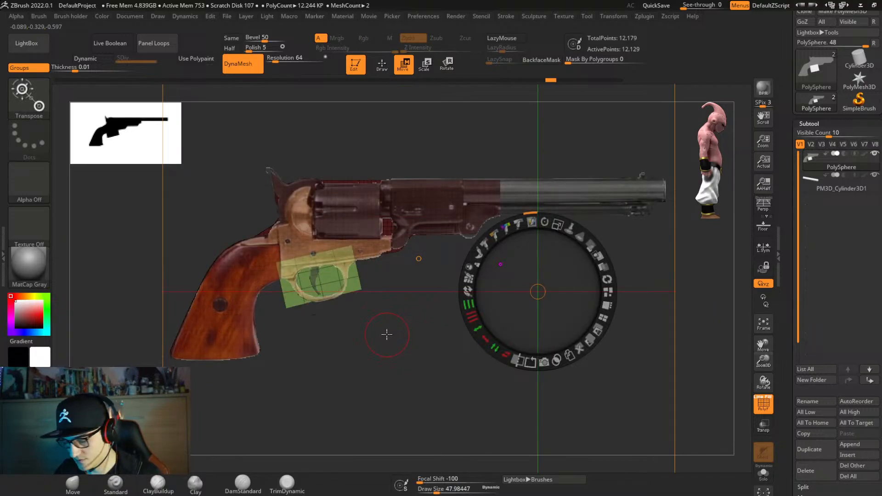
{"action": "key", "text": "shift+f"}
{"action": "key", "text": "shift+z"}
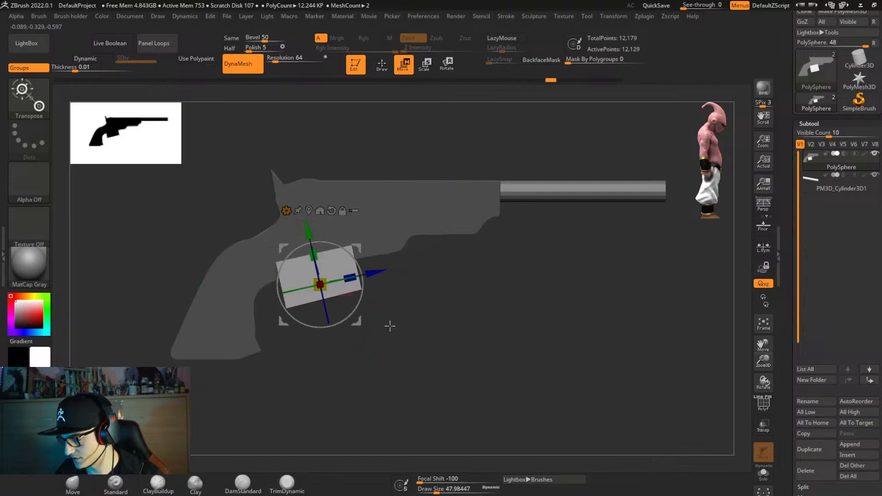
{"action": "key", "text": "shift+z"}
{"action": "key", "text": "shift+z"}
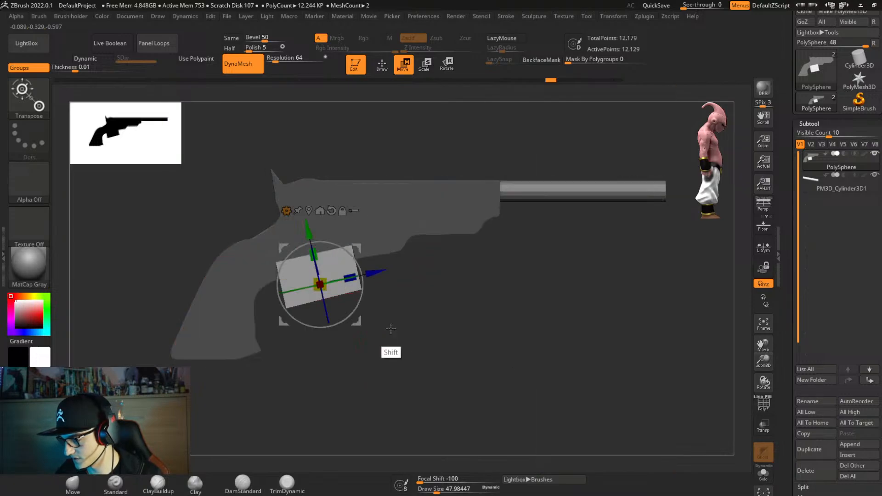
{"action": "key", "text": "shift+z"}
{"action": "key", "text": "z"}
{"action": "key", "text": "q"}
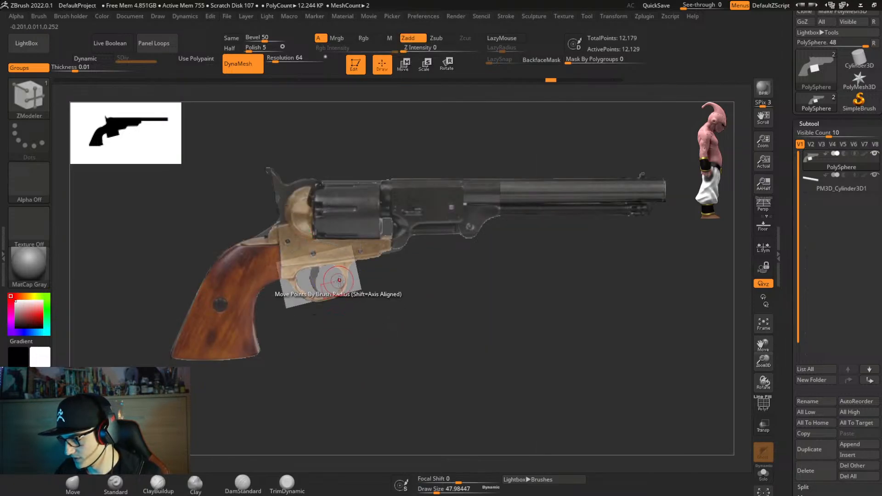
{"action": "key", "text": "ctrl+shift+space"}
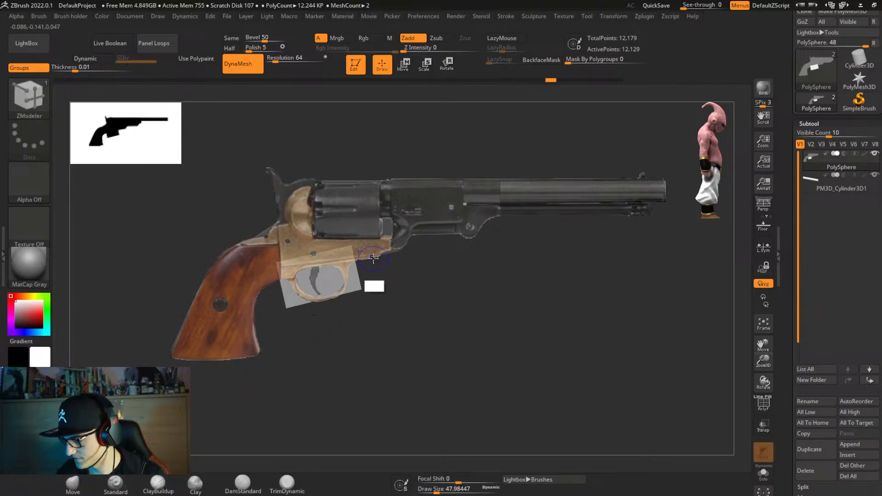
Try to clip the front and underside of the trigger guard block with ClipCurve along the guard's outline in the reference.
{"action": "mouse_move", "coordinate": [381, 265]}
{"action": "left_mouse_down", "text": "ctrl+shift"}
{"action": "mouse_move", "coordinate": [330, 346]}
{"action": "mouse_move", "coordinate": [312, 343]}
{"action": "left_mouse_up", "text": "ctrl+shift"}
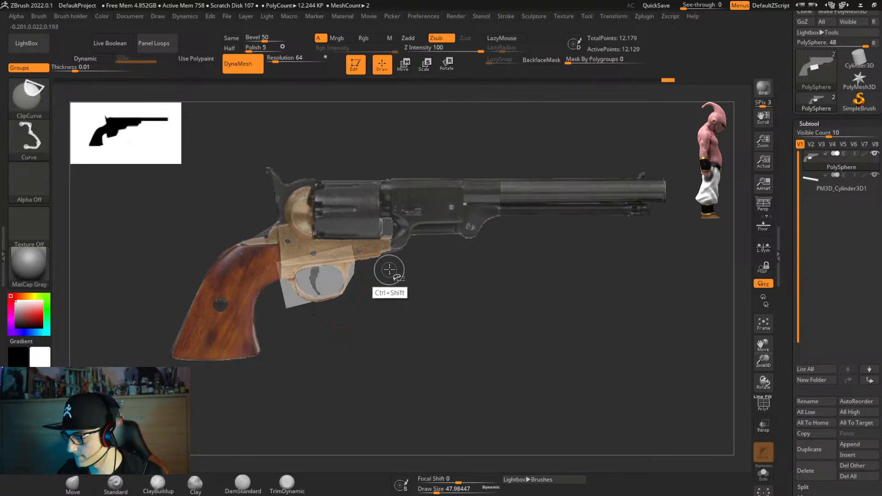
{"action": "left_click_drag", "start_coordinate": [398, 259], "coordinate": [352, 265], "text": "ctrl+shift"}
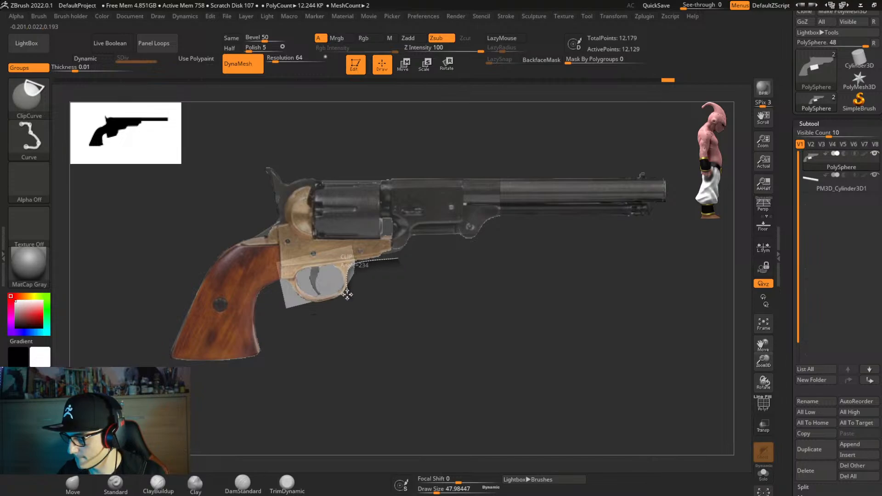
{"action": "left_click_drag", "start_coordinate": [349, 294], "coordinate": [266, 294], "text": "ctrl+shift"}
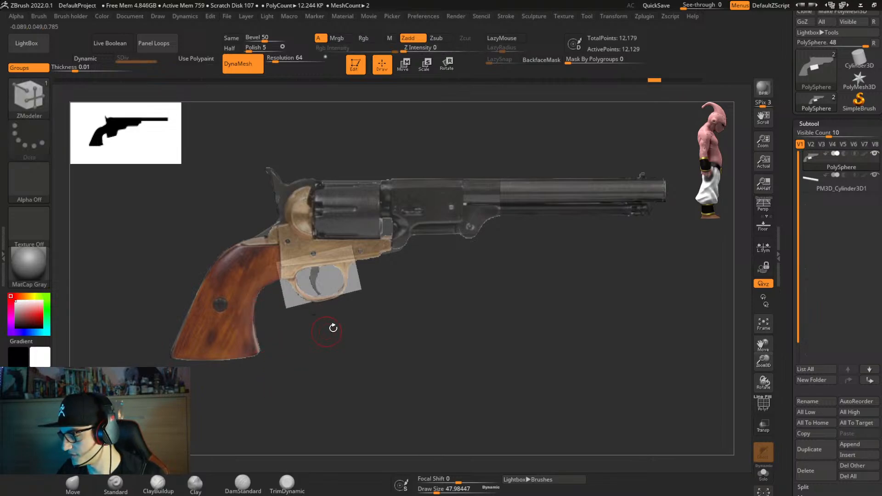
Enable the Groups option for DynaMesh and remesh the revolver body together with the trigger guard block.
{"action": "key", "text": "space"}
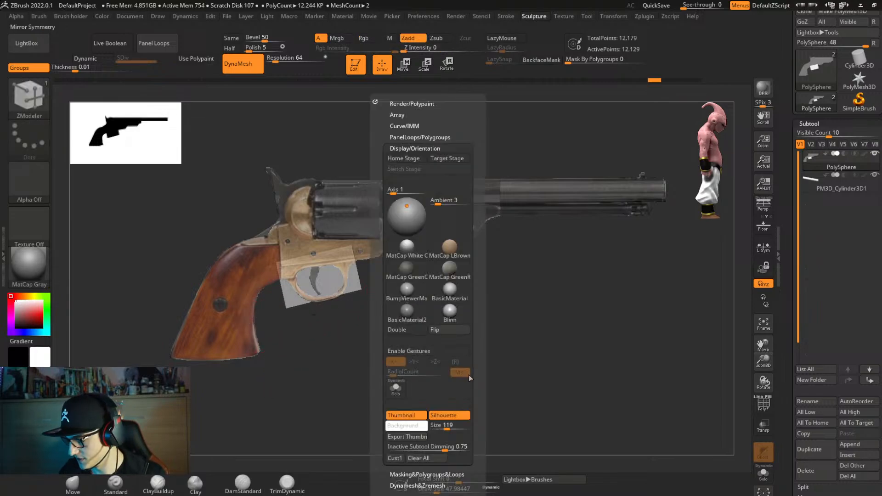
{"action": "left_click", "coordinate": [454, 344]}
{"action": "mouse_move", "coordinate": [479, 352]}
{"action": "left_mouse_down"}
{"action": "mouse_move", "coordinate": [487, 251]}
{"action": "mouse_move", "coordinate": [483, 272]}
{"action": "left_mouse_up"}
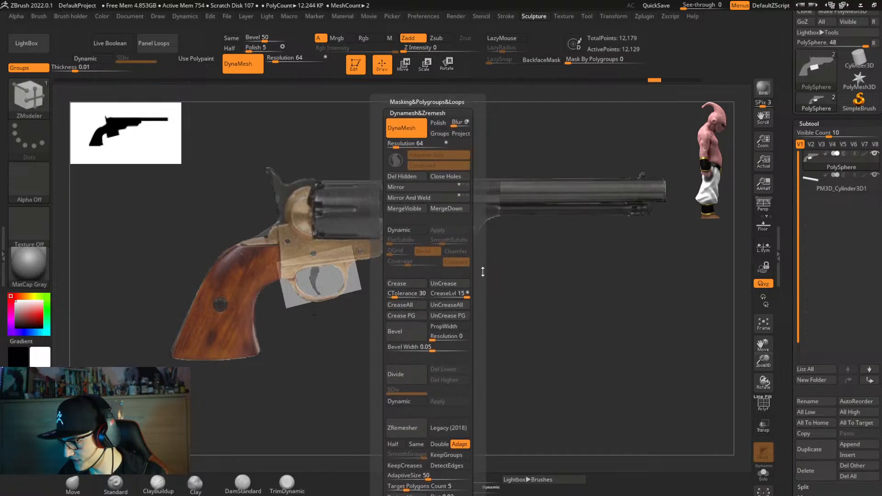
{"action": "left_click", "coordinate": [443, 135]}
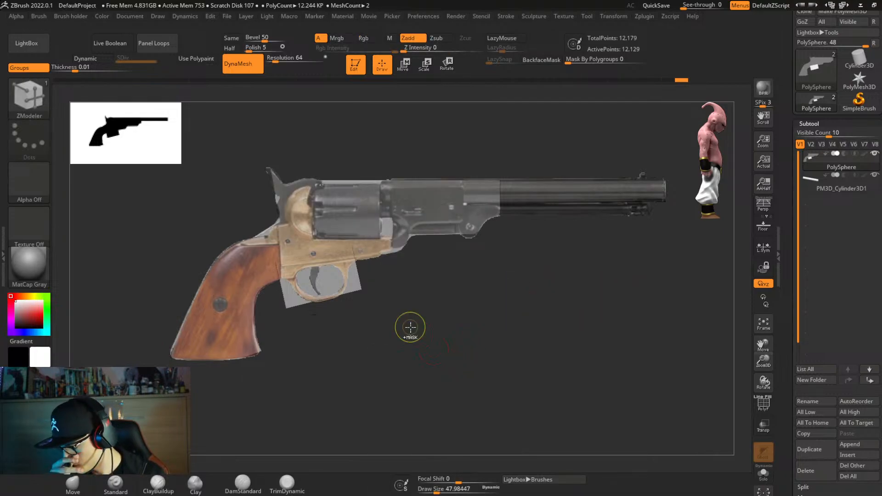
{"action": "left_click_drag", "start_coordinate": [511, 309], "coordinate": [419, 385], "text": "ctrl"}
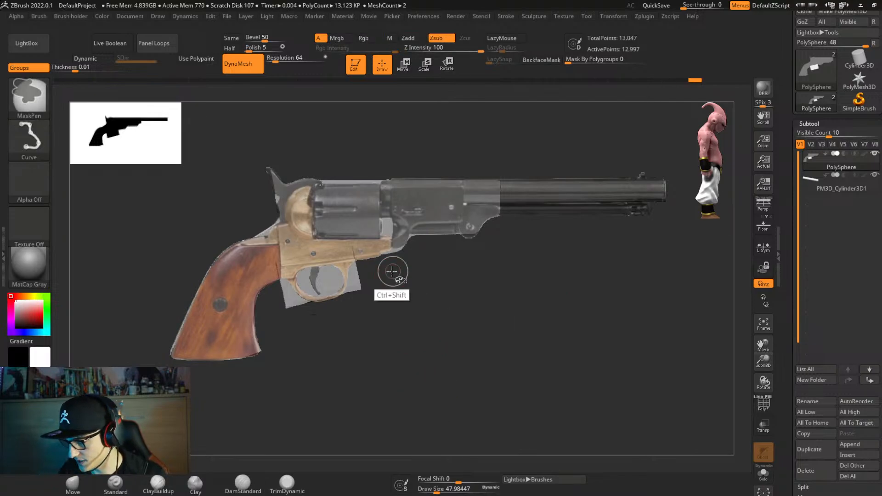
Clip the front edge of the trigger guard block with ClipCurve and compare its shape with and without the Spotlight reference.
{"action": "left_click_drag", "start_coordinate": [395, 260], "coordinate": [352, 267], "text": "ctrl+shift"}
{"action": "key", "text": "w"}
{"action": "left_click", "coordinate": [347, 292], "text": "alt"}
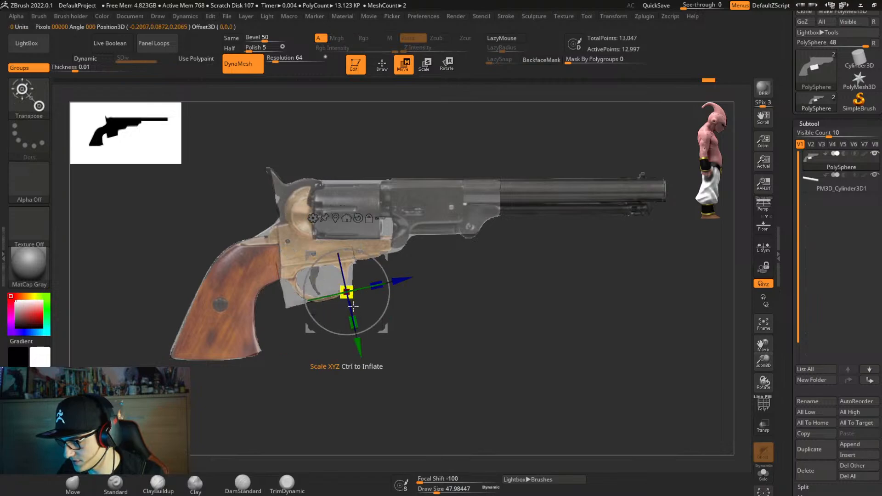
{"action": "key", "text": "shift+z"}
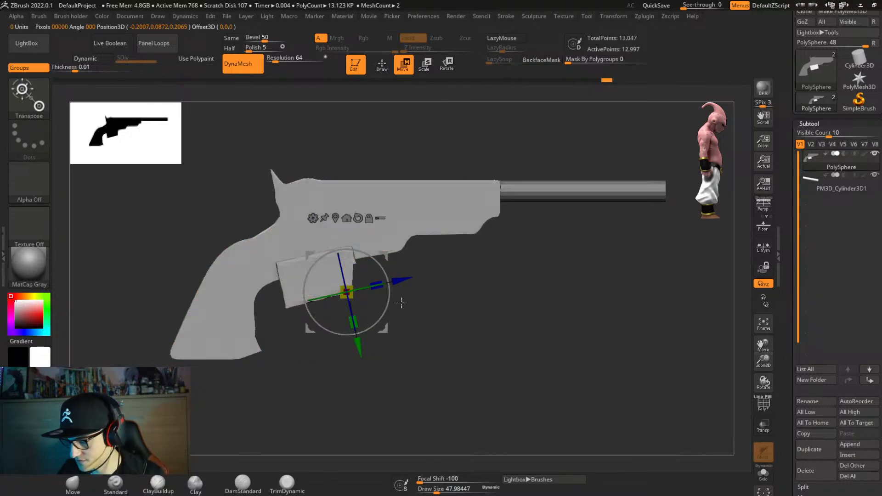
{"action": "key", "text": "shift+z"}
{"action": "key", "text": "z"}
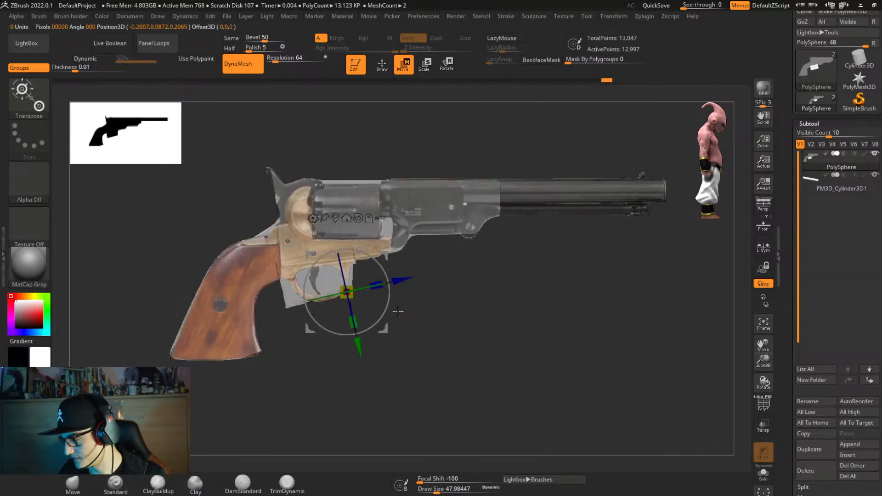
{"action": "key", "text": "z"}
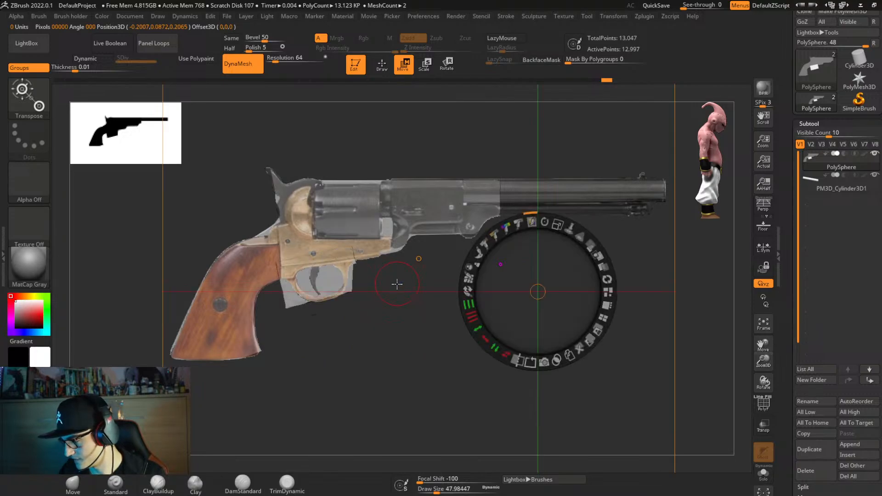
{"action": "key", "text": "shift+z"}
Show the polygroups with PolyFrame, remesh the clipped model, and mask everything except the trigger guard block.
{"action": "left_click", "coordinate": [473, 207], "text": "alt"}
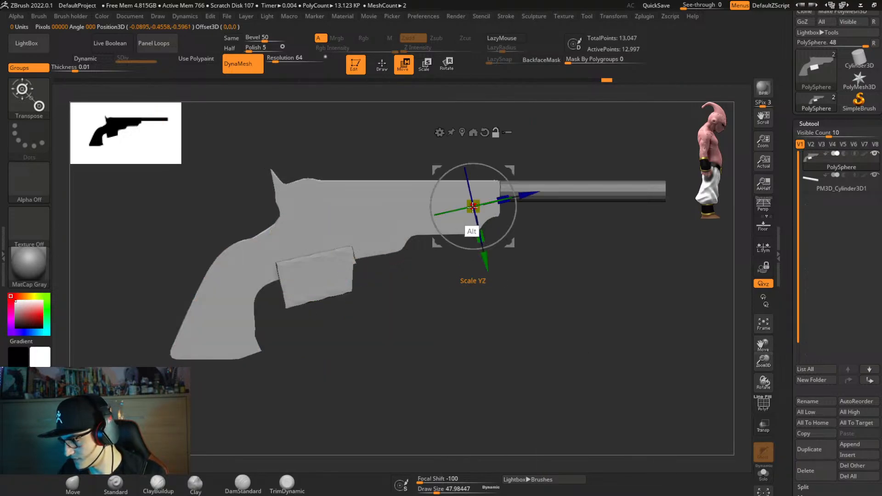
{"action": "left_click", "coordinate": [328, 275], "text": "alt"}
{"action": "key", "text": "shift+f"}
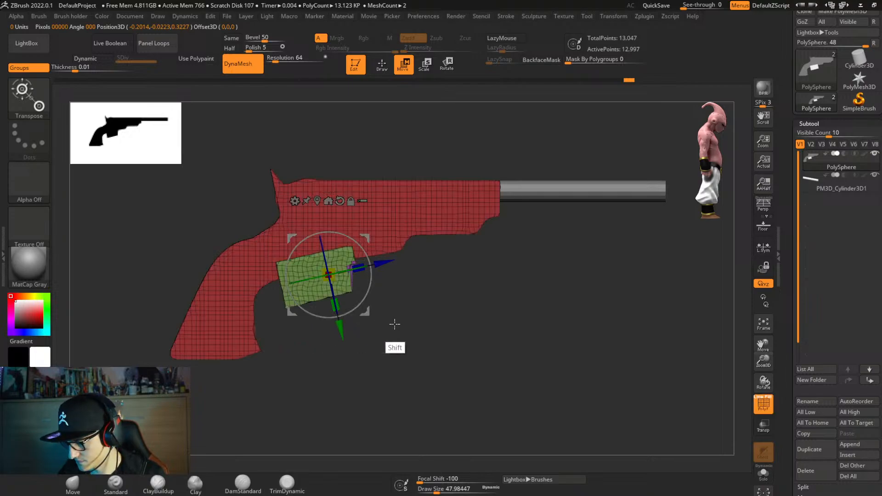
{"action": "mouse_move", "coordinate": [405, 324]}
{"action": "left_mouse_down"}
{"action": "mouse_move", "coordinate": [401, 339]}
{"action": "mouse_move", "coordinate": [411, 318]}
{"action": "left_mouse_up"}
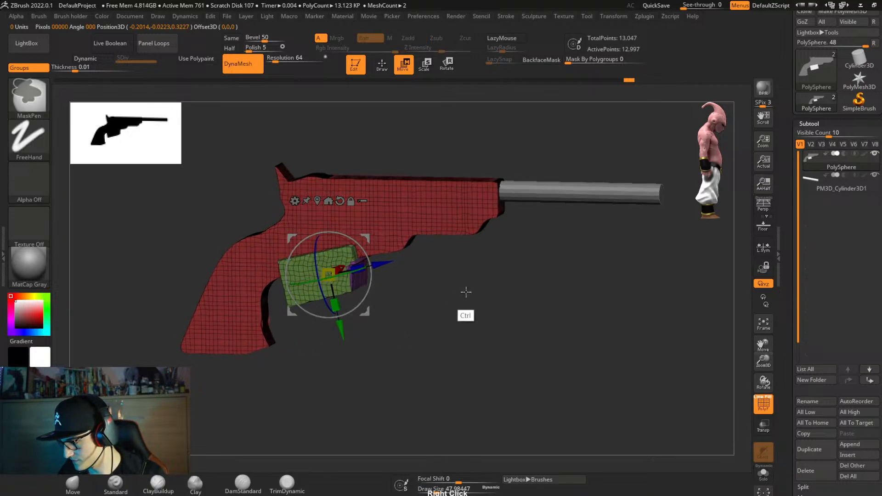
{"action": "left_click", "coordinate": [408, 233], "text": "alt"}
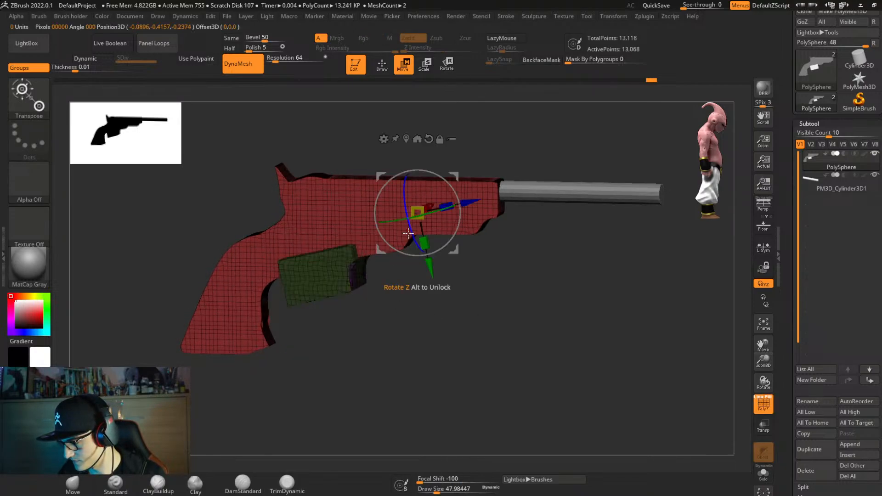
{"action": "left_click", "coordinate": [323, 281], "text": "ctrl"}
{"action": "right_click_drag", "start_coordinate": [398, 320], "coordinate": [388, 307]}
{"action": "key", "text": "q"}
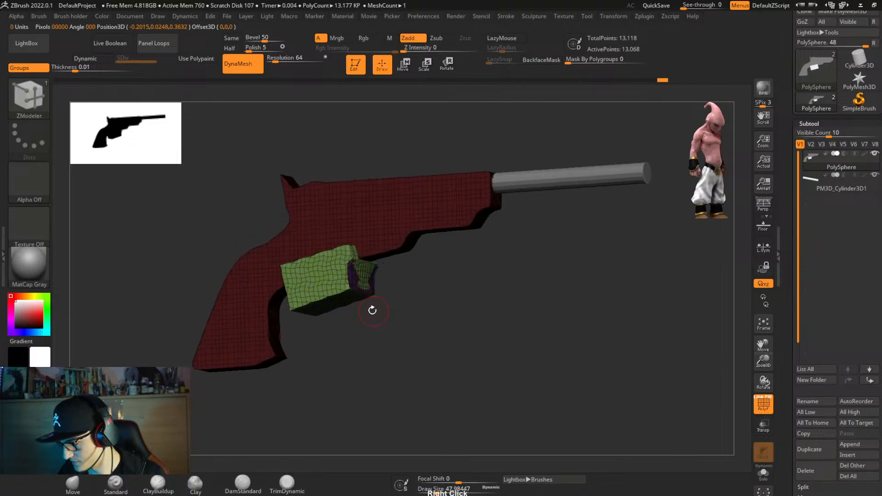
Isolate the trigger guard block's polygroup, and the clipped purple faces at its front end, to examine the geometry.
{"action": "left_click", "coordinate": [363, 305], "text": "ctrl+shift"}
{"action": "left_click", "coordinate": [393, 342], "text": "ctrl"}
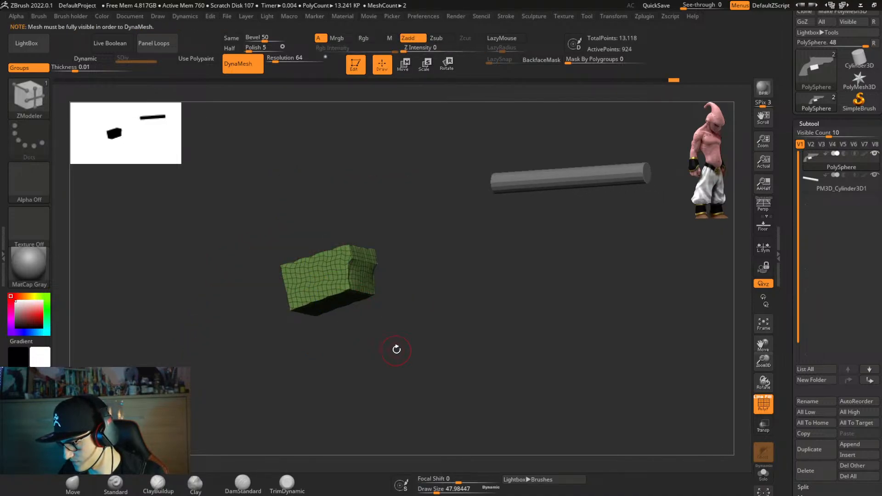
{"action": "left_click", "coordinate": [396, 350], "text": "ctrl+shift"}
{"action": "mouse_move", "coordinate": [387, 323]}
{"action": "right_mouse_down", "text": "alt"}
{"action": "mouse_move", "coordinate": [419, 366]}
{"action": "mouse_move", "coordinate": [374, 330]}
{"action": "mouse_move", "coordinate": [403, 335]}
{"action": "mouse_move", "coordinate": [423, 366]}
{"action": "mouse_move", "coordinate": [429, 351]}
{"action": "right_mouse_up", "text": "alt"}
{"action": "left_click", "coordinate": [355, 307], "text": "ctrl+shift"}
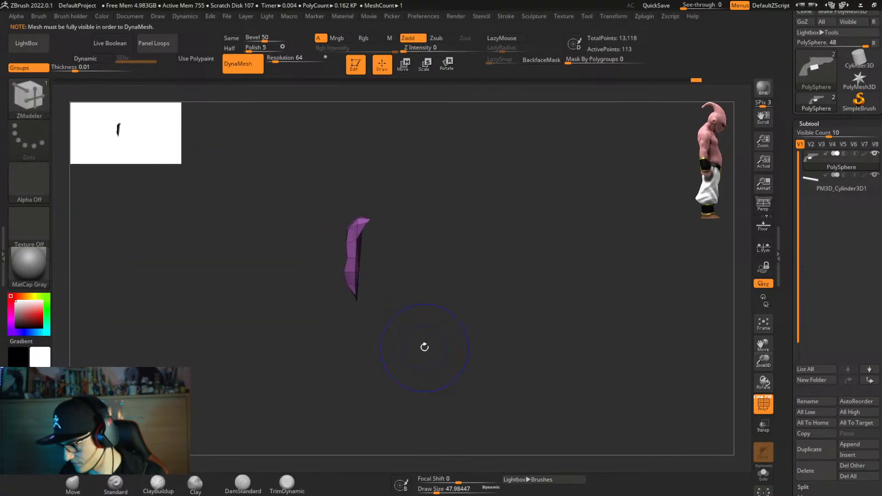
Choose the SelectRect brush and invert the visibility between the clipped purple faces and the rest of the mesh to compare them.
{"action": "left_click", "coordinate": [33, 96], "text": "ctrl+shift"}
{"action": "left_click", "coordinate": [261, 107], "text": "ctrl+shift"}
{"action": "left_click", "coordinate": [441, 338], "text": "ctrl+shift"}
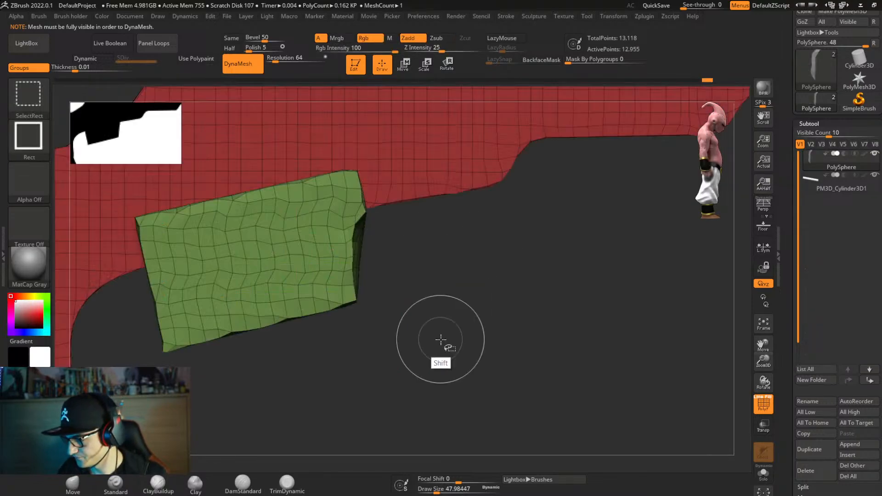
{"action": "right_click_drag", "start_coordinate": [440, 338], "coordinate": [451, 340]}
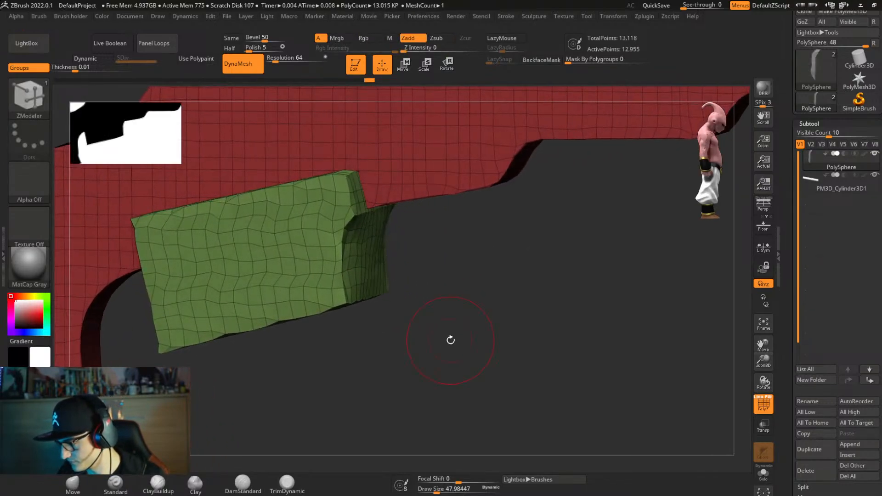
{"action": "key", "text": "ctrl"}
{"action": "left_click_drag", "start_coordinate": [446, 342], "coordinate": [445, 340], "text": "ctrl+shift"}
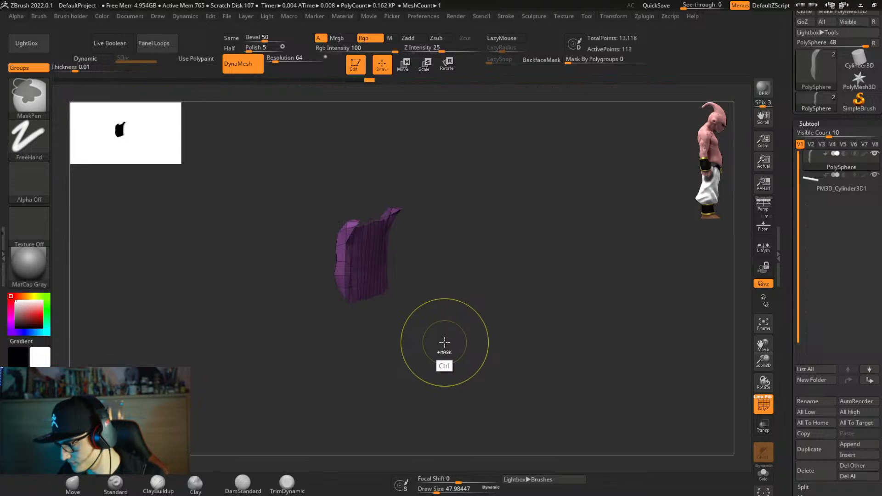
{"action": "left_click", "coordinate": [446, 340], "text": "ctrl+shift"}
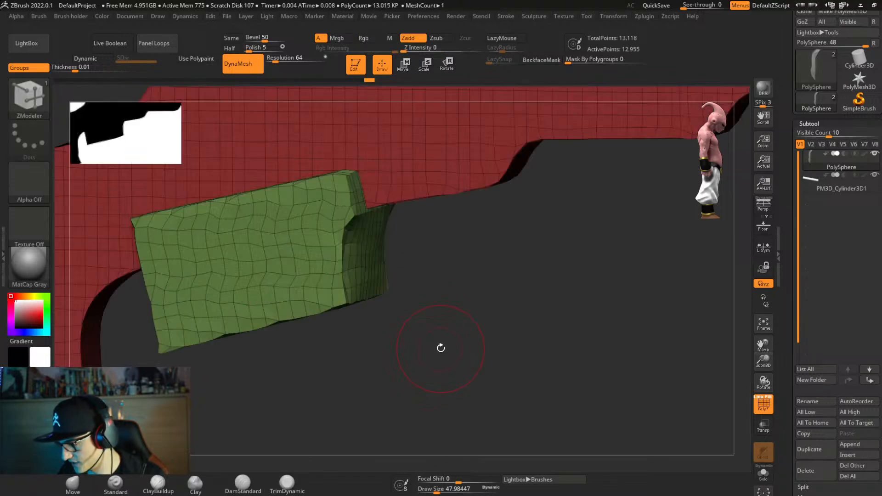
Undo the latest remesh and the ClipCurve cut on the front of the trigger guard block.
{"action": "key", "text": "space"}
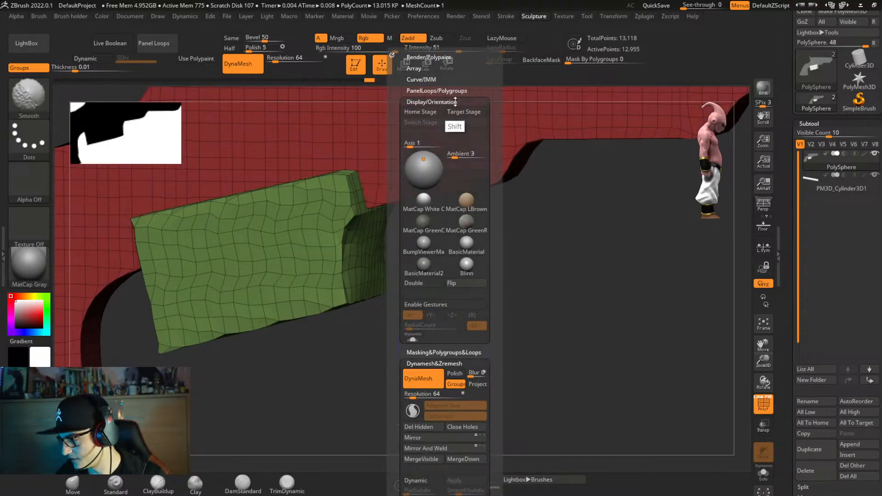
{"action": "left_click", "coordinate": [432, 102]}
{"action": "key", "text": "ctrl+z"}
{"action": "key", "text": "ctrl+z"}
{"action": "key", "text": "ctrl+z"}
{"action": "key", "text": "ctrl+z"}
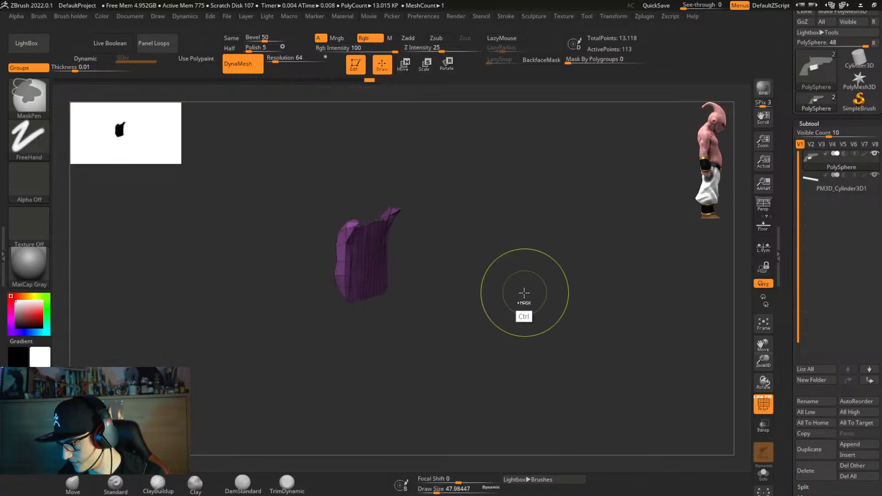
{"action": "key", "text": "ctrl+z"}
{"action": "key", "text": "ctrl+z"}
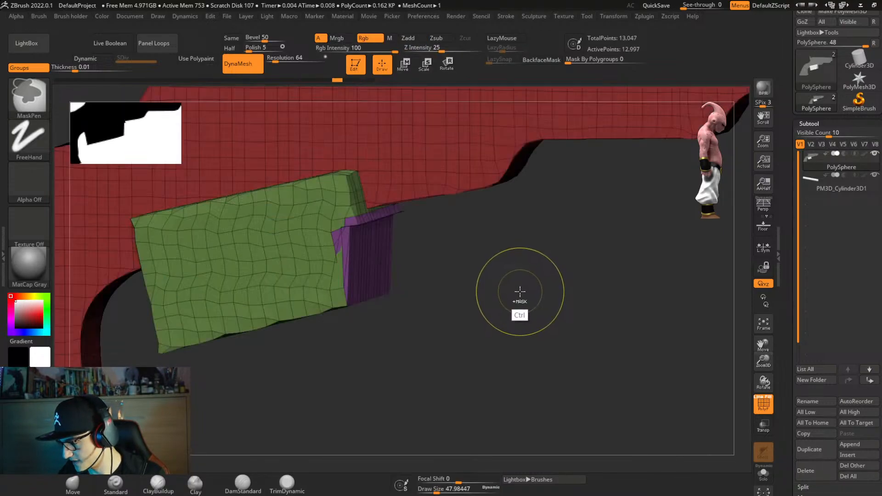
{"action": "key", "text": "ctrl+z"}
{"action": "key", "text": "b"}
{"action": "key", "text": "z"}
{"action": "key", "text": "m"}
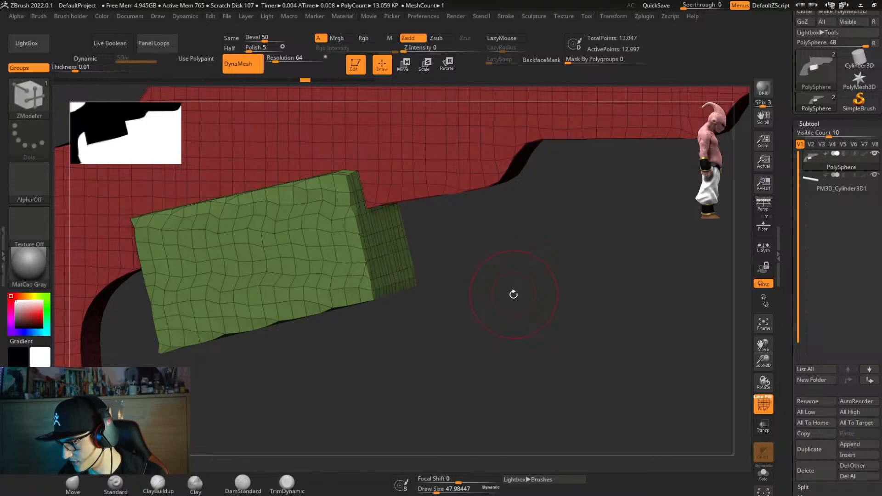
{"action": "key", "text": "ctrl+z"}
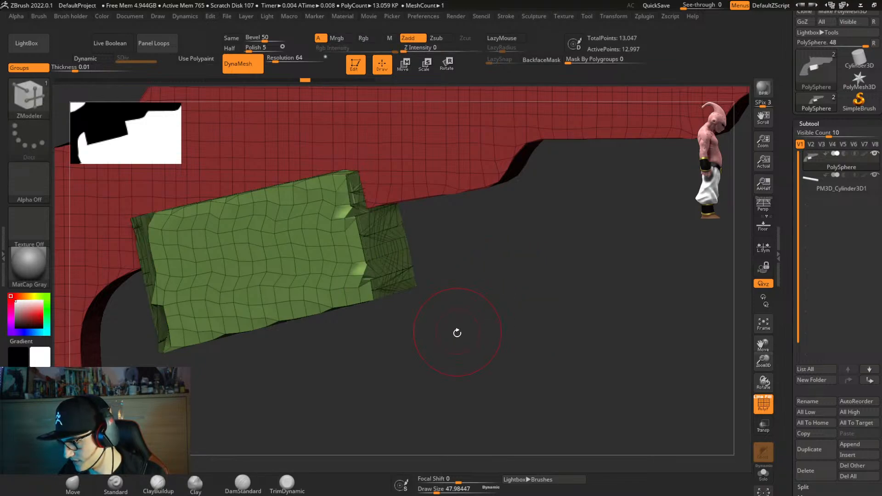
Turn off DynaMesh, frame the revolver from the side, and show the Spotlight reference over it with PolyFrame hidden.
{"action": "mouse_move", "coordinate": [458, 336]}
{"action": "left_mouse_down"}
{"action": "mouse_move", "coordinate": [487, 325]}
{"action": "mouse_move", "coordinate": [459, 324]}
{"action": "left_mouse_up"}
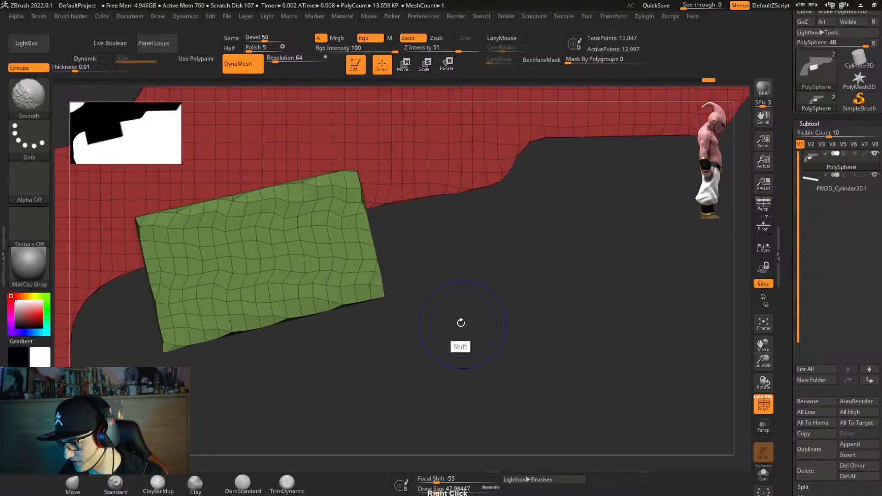
{"action": "right_click_drag", "start_coordinate": [434, 300], "coordinate": [423, 263], "text": "ctrl"}
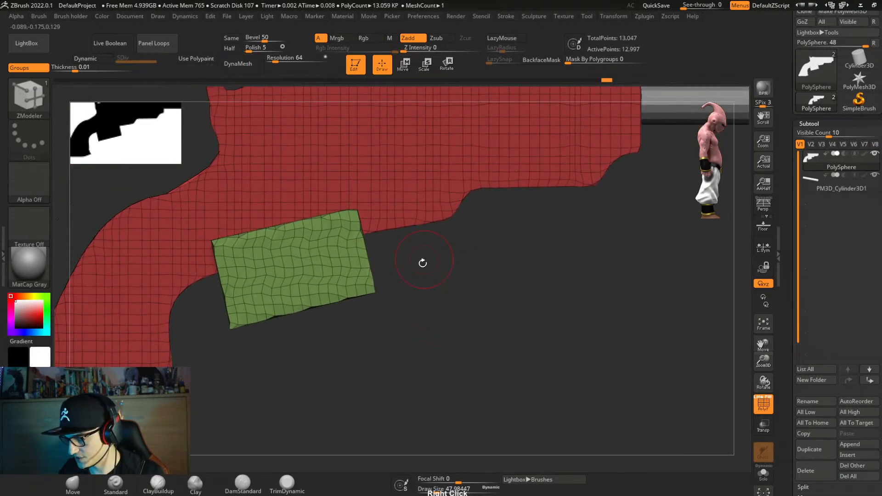
{"action": "key", "text": "f"}
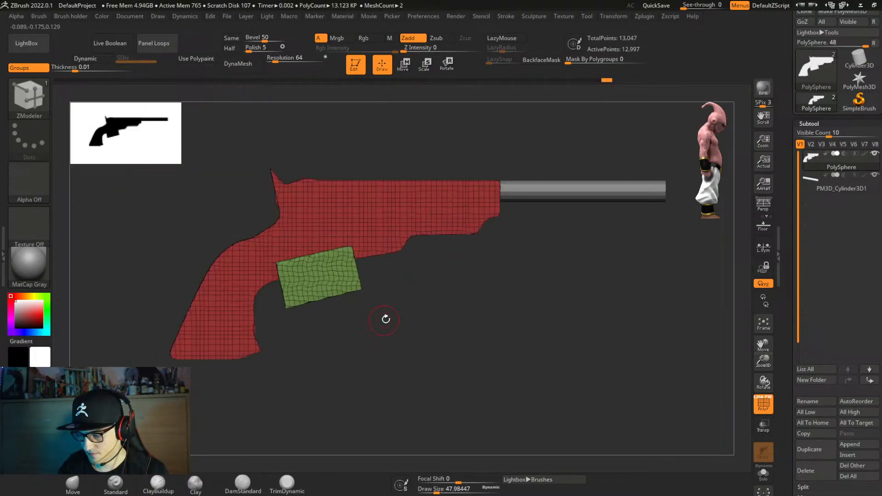
{"action": "key", "text": "shift+z"}
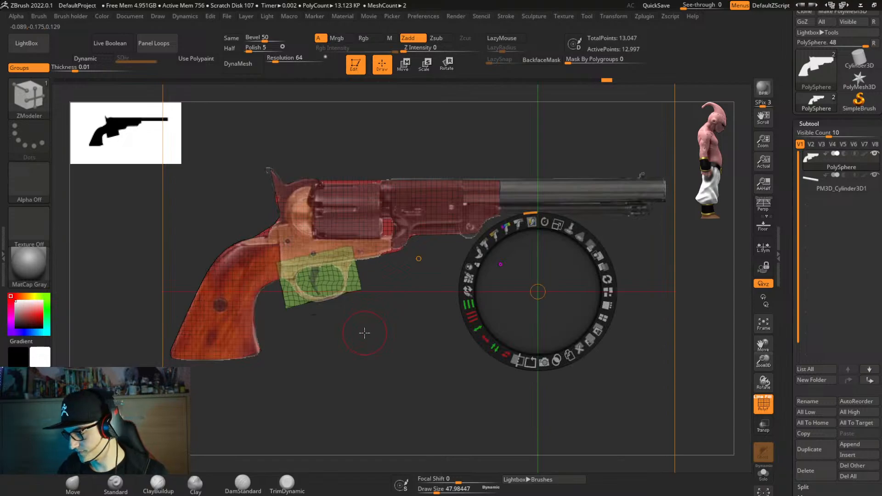
{"action": "key", "text": "z"}
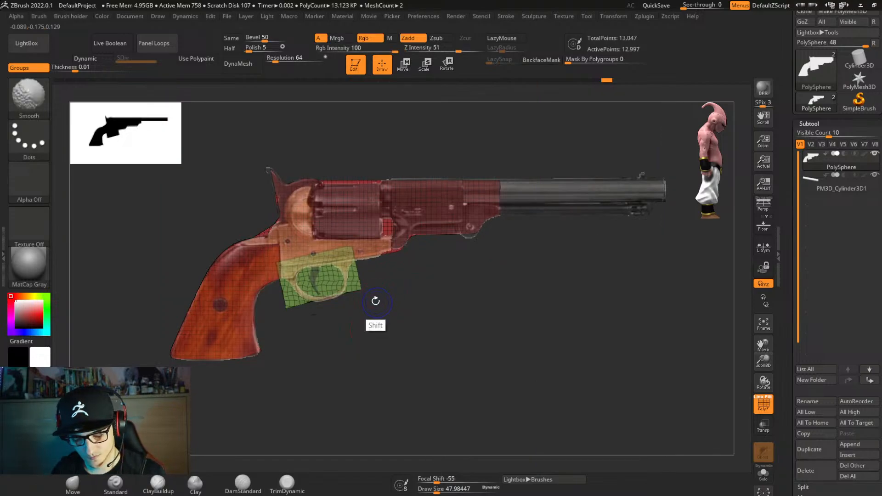
{"action": "key", "text": "shift+f"}
{"action": "right_click", "coordinate": [392, 267], "text": "shift"}
Undo the mistaken rectangular selection, choose ClipCurve, and clip the trigger guard block's lower front corner along the guard's outline.
{"action": "left_click_drag", "start_coordinate": [383, 268], "coordinate": [335, 327], "text": "ctrl+shift"}
{"action": "key", "text": "ctrl+z"}
{"action": "left_click", "coordinate": [28, 98], "text": "ctrl+shift"}
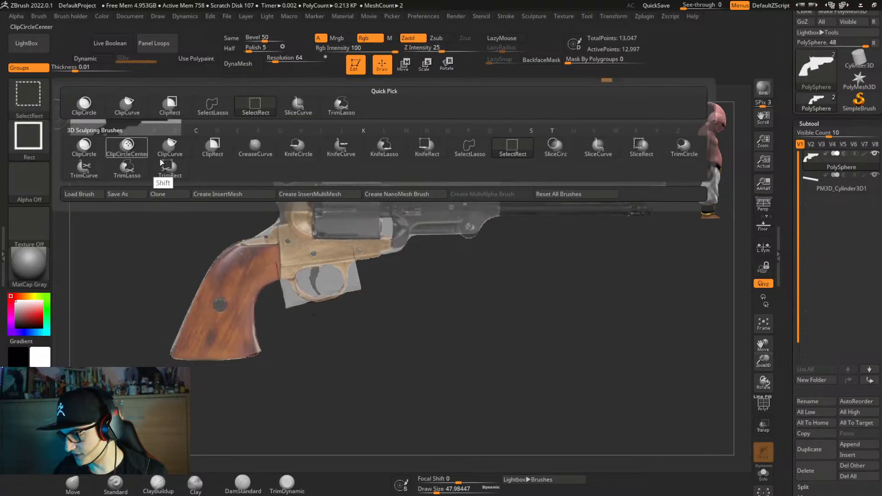
{"action": "left_click", "coordinate": [128, 104], "text": "ctrl+shift"}
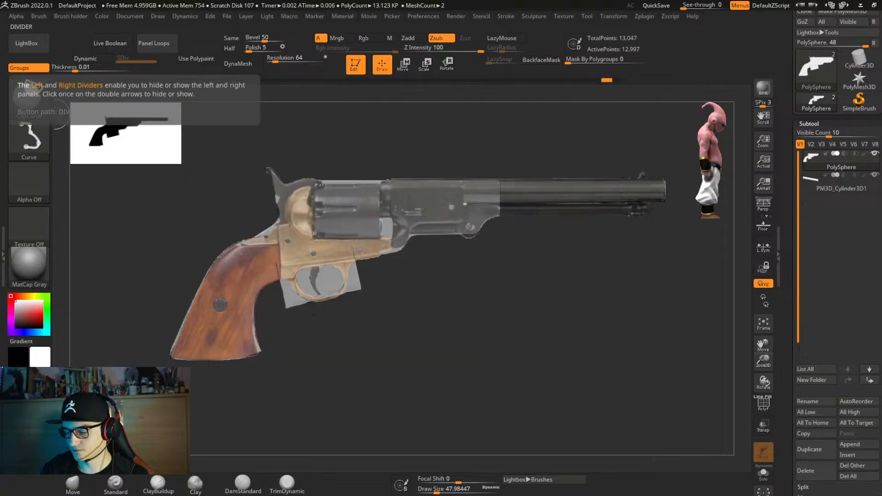
{"action": "left_click_drag", "start_coordinate": [374, 266], "coordinate": [319, 331], "text": "ctrl+shift"}
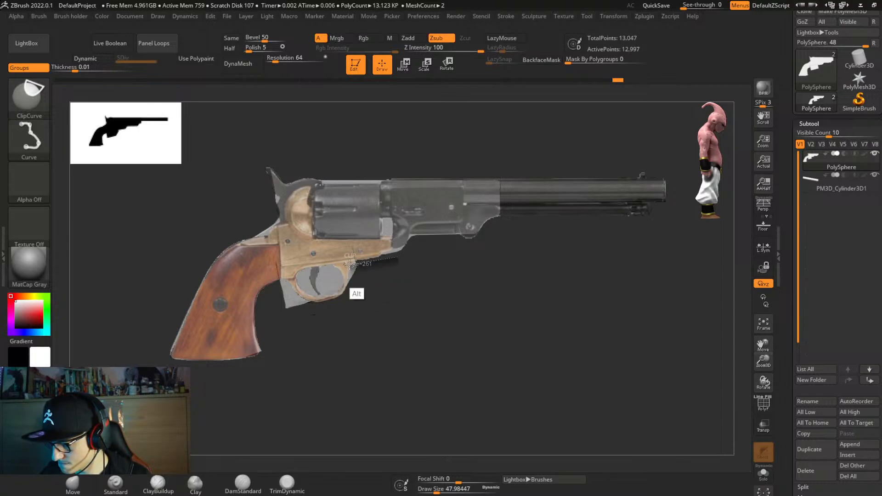
Try to clip the trigger guard block's rear lower corner with ClipCurve while the grip is unprotected.
{"action": "mouse_move", "coordinate": [348, 292]}
{"action": "left_mouse_down", "text": "ctrl+shift"}
{"action": "mouse_move", "coordinate": [343, 304]}
{"action": "mouse_move", "coordinate": [304, 313]}
{"action": "left_mouse_up", "text": "ctrl+shift"}
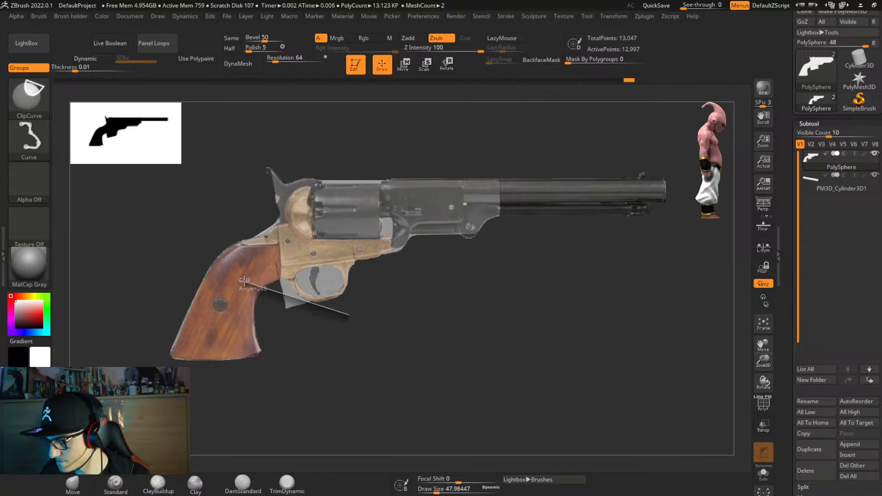
{"action": "left_click_drag", "start_coordinate": [244, 279], "coordinate": [240, 279], "text": "ctrl+shift"}
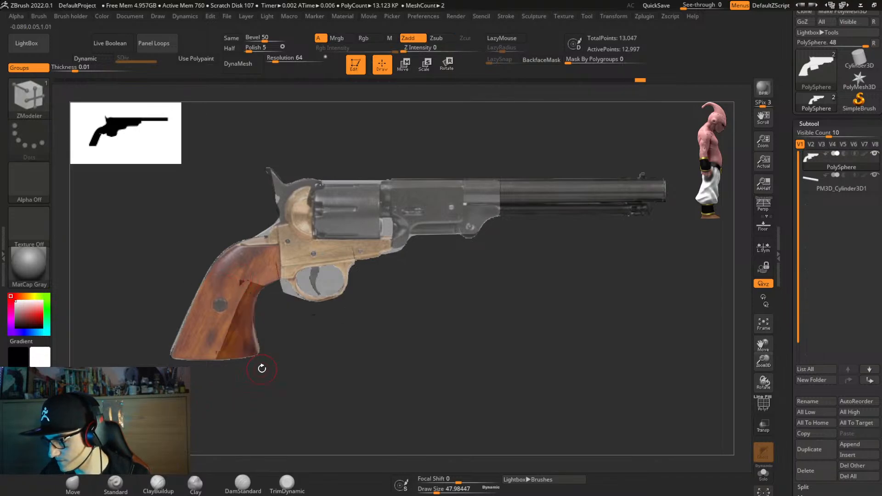
{"action": "key", "text": "ctrl+z"}
Mask everything except the trigger guard block and clip its rear lower corner along the guard's outline in the reference.
{"action": "key", "text": "w"}
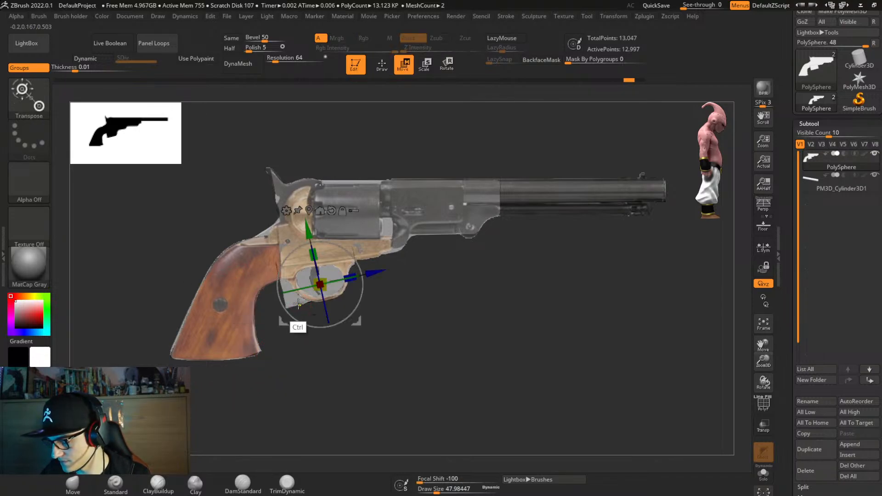
{"action": "key", "text": "q"}
{"action": "left_click_drag", "start_coordinate": [328, 315], "coordinate": [271, 281], "text": "ctrl+shift"}
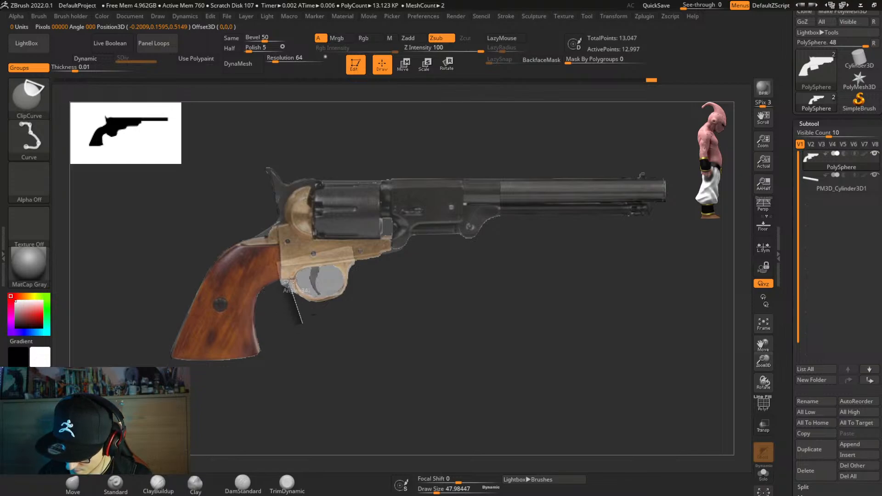
{"action": "left_click_drag", "start_coordinate": [252, 267], "coordinate": [248, 261], "text": "ctrl+shift"}
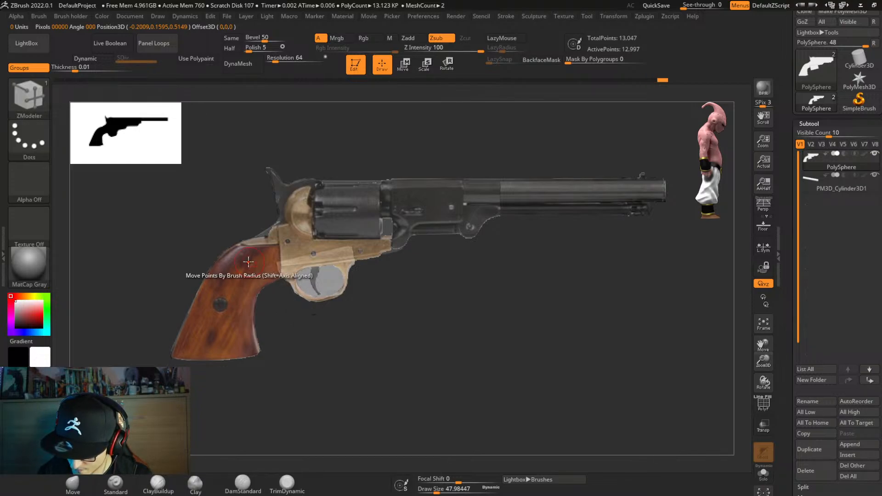
{"action": "mouse_move", "coordinate": [171, 245]}
{"action": "left_mouse_down", "text": "ctrl+shift"}
{"action": "mouse_move", "coordinate": [400, 226]}
{"action": "mouse_move", "coordinate": [458, 238]}
{"action": "mouse_move", "coordinate": [454, 261]}
{"action": "left_mouse_up", "text": "ctrl+shift"}
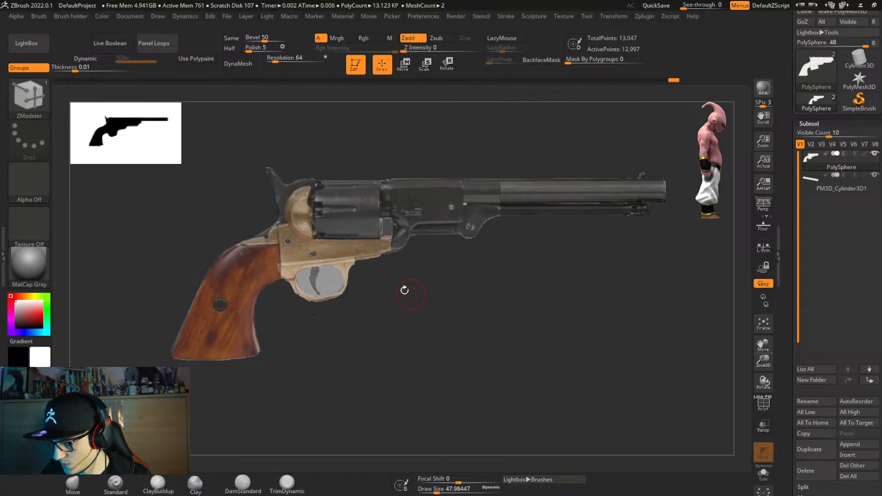
{"action": "key", "text": "ctrl+shift"}
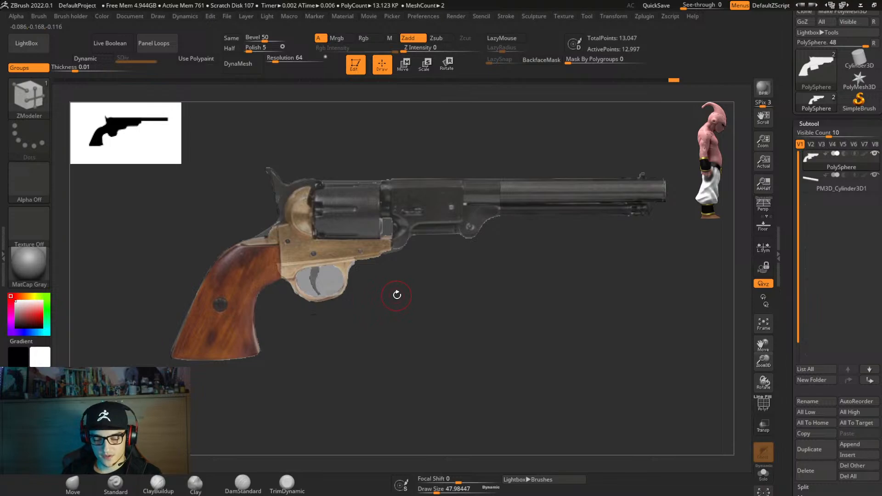
Hide the Spotlight reference, clear the mask, and turn on PolyFrame around the trigger guard block.
{"action": "key", "text": "shift+z"}
{"action": "left_click_drag", "start_coordinate": [394, 309], "coordinate": [407, 340]}
{"action": "key", "text": "shift+f"}
{"action": "right_click_drag", "start_coordinate": [406, 340], "coordinate": [512, 290]}
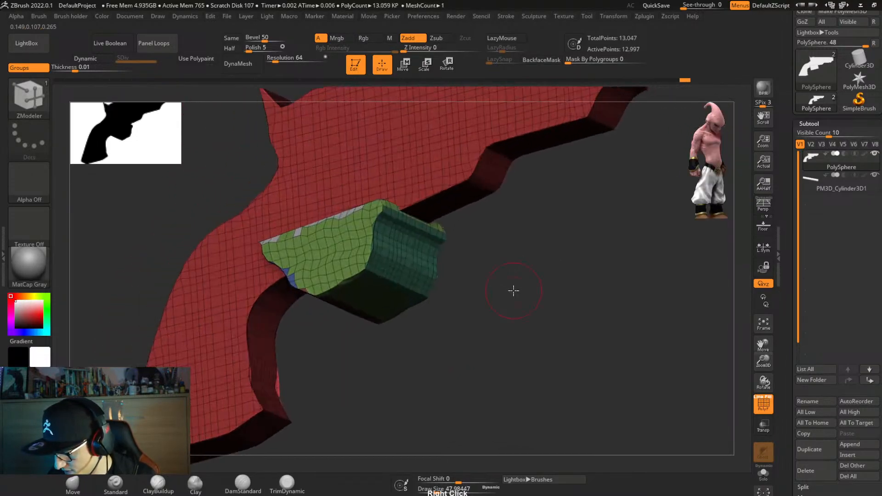
Isolate the trigger guard block's green side polygroup, examine its ragged borders from the side, and show the whole mesh again.
{"action": "left_click", "coordinate": [389, 286], "text": "ctrl+shift"}
{"action": "left_click", "coordinate": [463, 293], "text": "ctrl+shift"}
{"action": "left_click", "coordinate": [423, 291], "text": "ctrl+shift"}
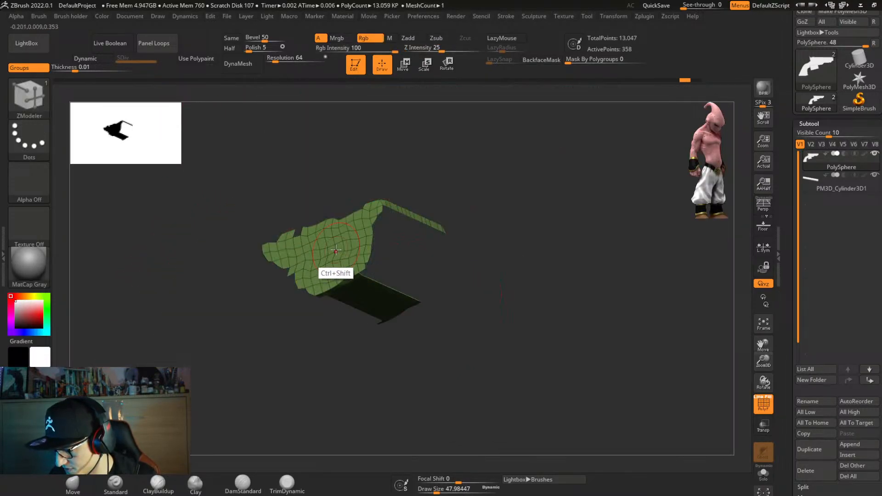
{"action": "mouse_move", "coordinate": [423, 291]}
{"action": "right_mouse_down"}
{"action": "mouse_move", "coordinate": [462, 319]}
{"action": "mouse_move", "coordinate": [478, 284]}
{"action": "mouse_move", "coordinate": [469, 302]}
{"action": "right_mouse_up"}
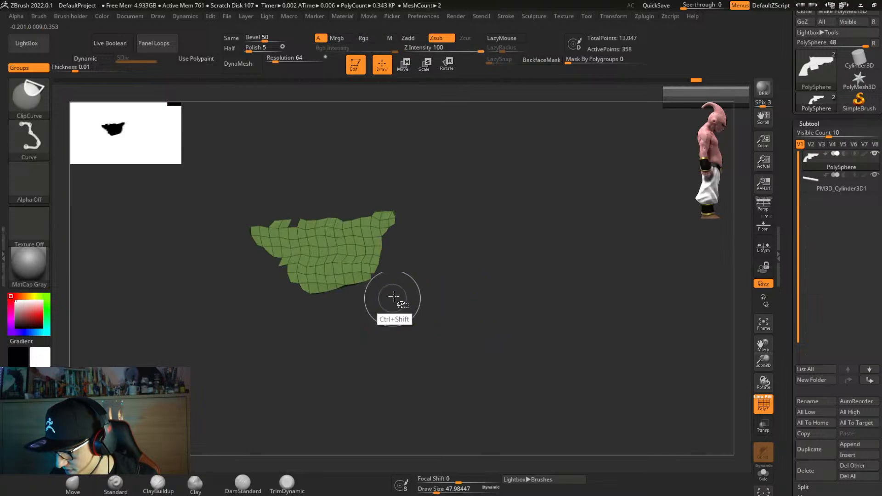
{"action": "mouse_move", "coordinate": [416, 275]}
{"action": "left_mouse_down", "text": "ctrl+shift"}
{"action": "mouse_move", "coordinate": [248, 317]}
{"action": "mouse_move", "coordinate": [242, 304]}
{"action": "left_mouse_up", "text": "ctrl+shift"}
{"action": "left_click", "coordinate": [448, 328], "text": "ctrl+shift"}
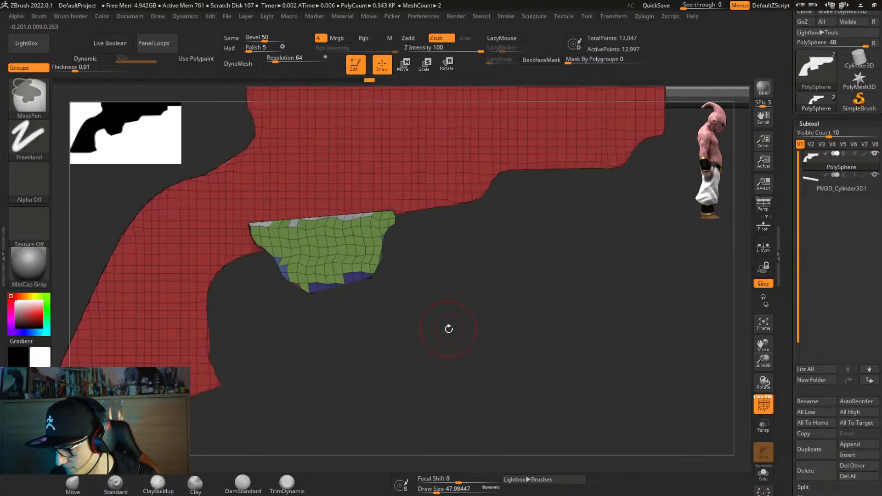
Try smoothing the polygroup borders of the trigger guard block with a polish deformation.
{"action": "left_click_drag", "start_coordinate": [448, 329], "coordinate": [415, 317]}
{"action": "key", "text": "space"}
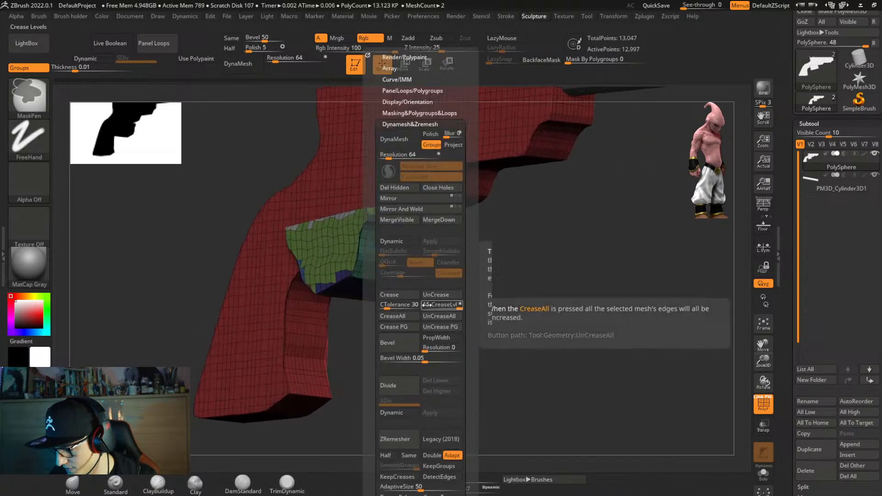
{"action": "key", "text": "b"}
{"action": "key", "text": "z"}
{"action": "key", "text": "m"}
{"action": "left_click", "coordinate": [443, 114]}
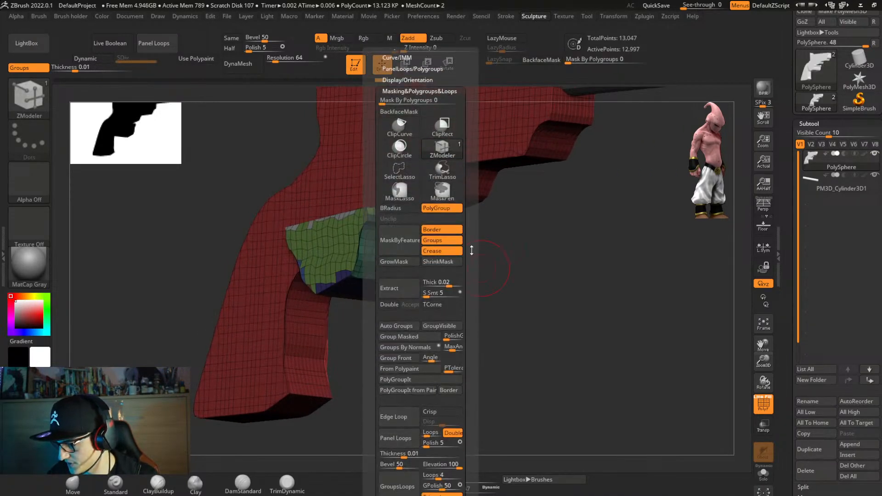
{"action": "left_click", "coordinate": [408, 317]}
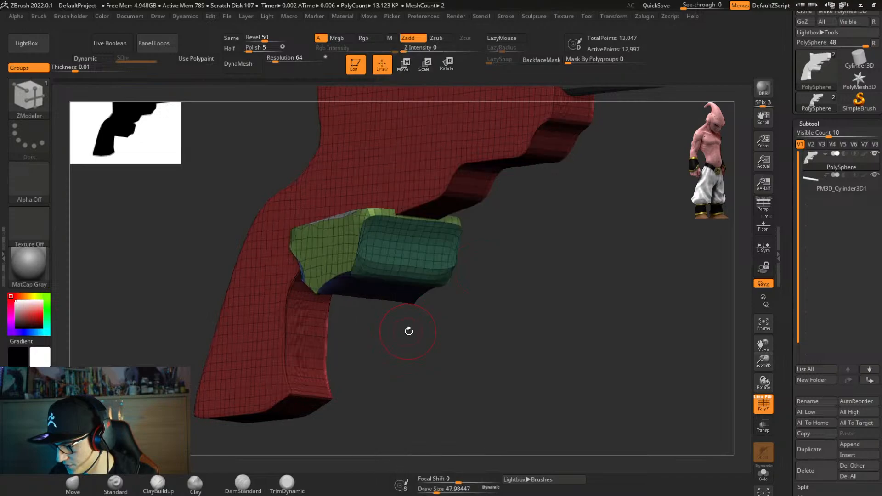
{"action": "left_click_drag", "start_coordinate": [400, 336], "coordinate": [436, 339]}
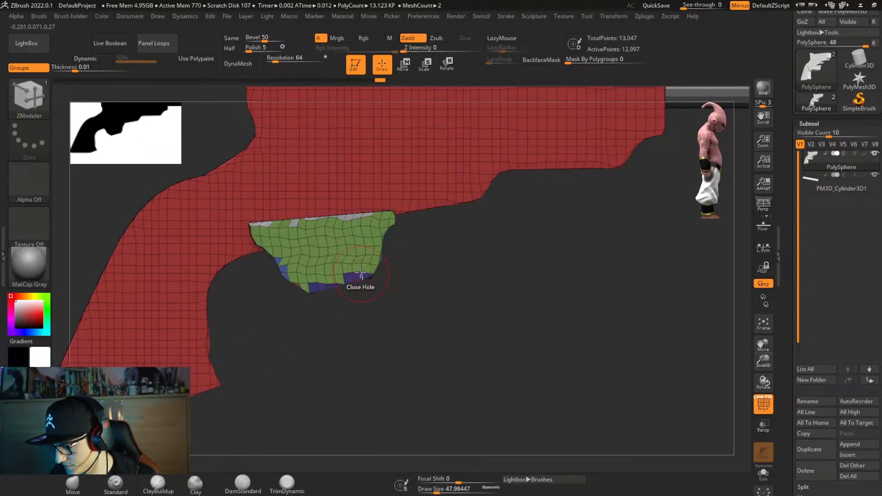
Choose SliceCurve and, from the front view, slice the trigger guard block vertically along its outer side edge.
{"action": "right_click_drag", "start_coordinate": [370, 289], "coordinate": [348, 292]}
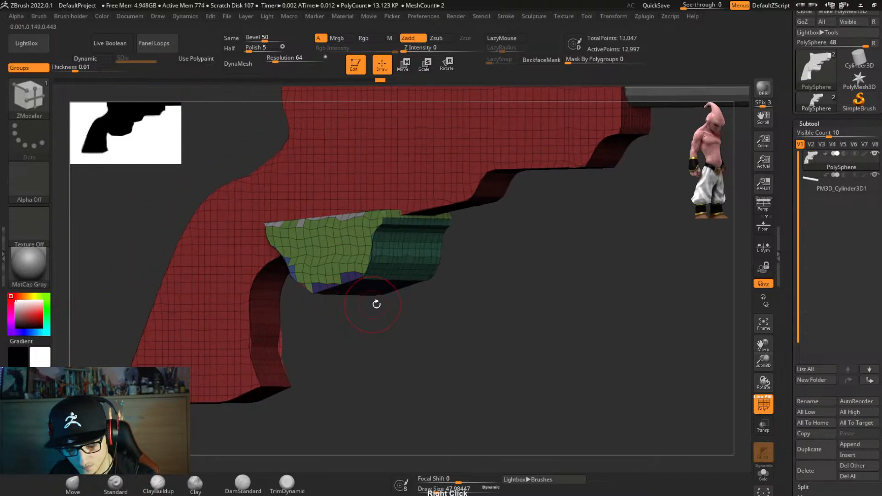
{"action": "right_click_drag", "start_coordinate": [392, 312], "coordinate": [362, 317]}
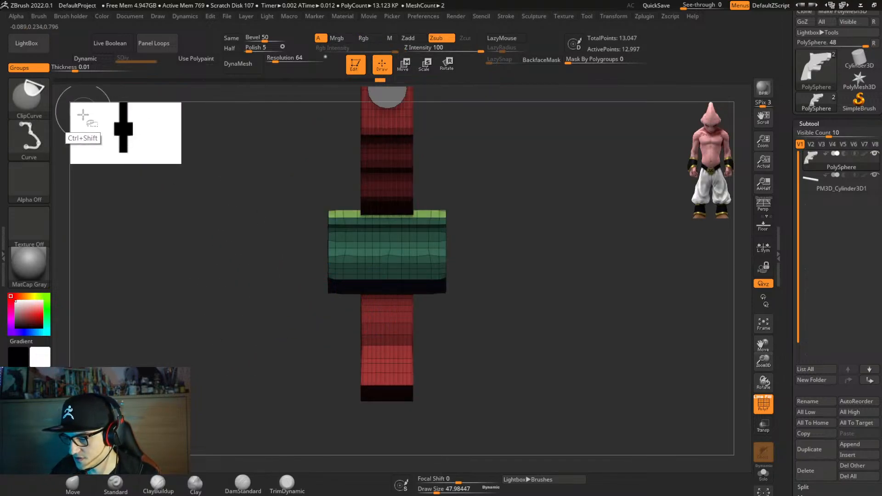
{"action": "left_click", "coordinate": [29, 97]}
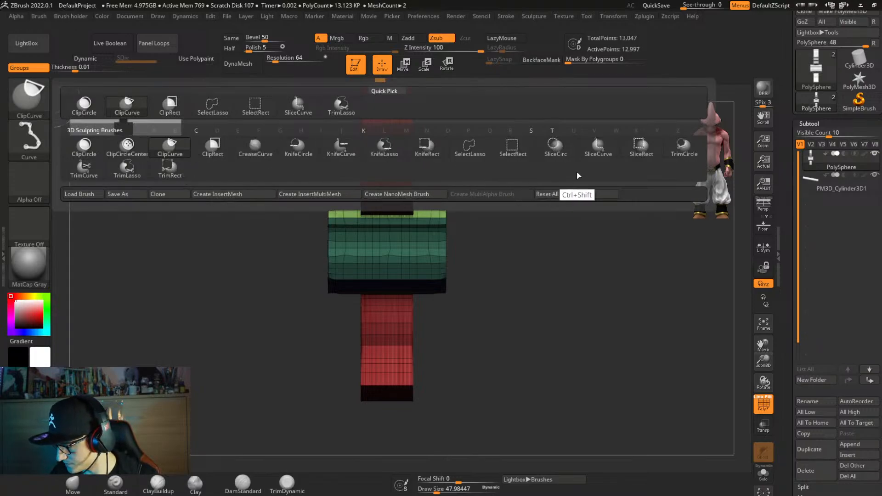
{"action": "left_click", "coordinate": [597, 147]}
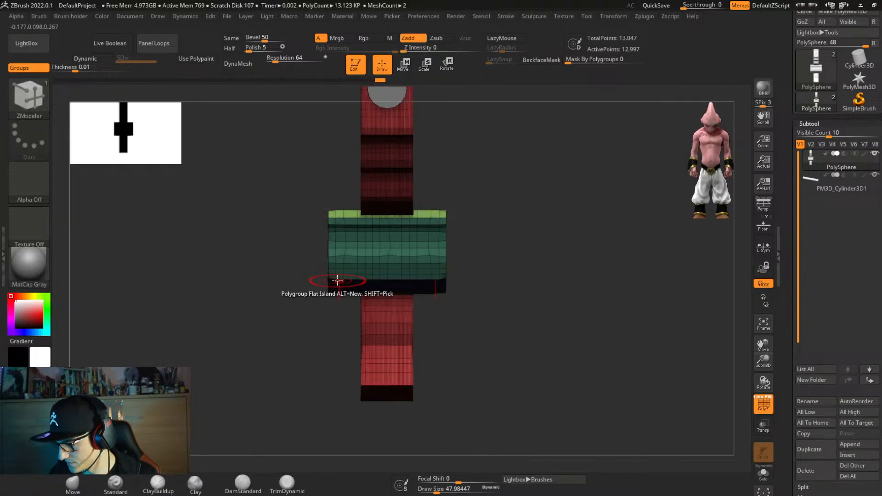
{"action": "left_click_drag", "start_coordinate": [325, 300], "coordinate": [329, 131], "text": "ctrl+shift"}
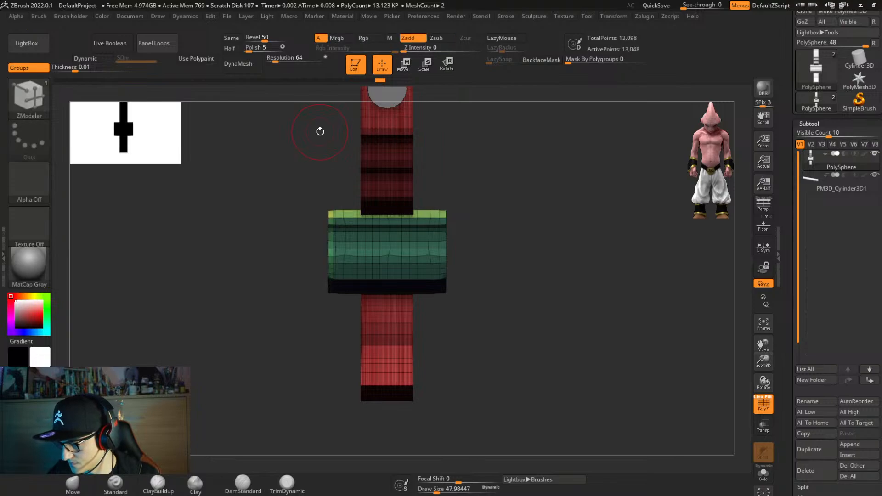
{"action": "right_click_drag", "start_coordinate": [321, 132], "coordinate": [309, 336]}
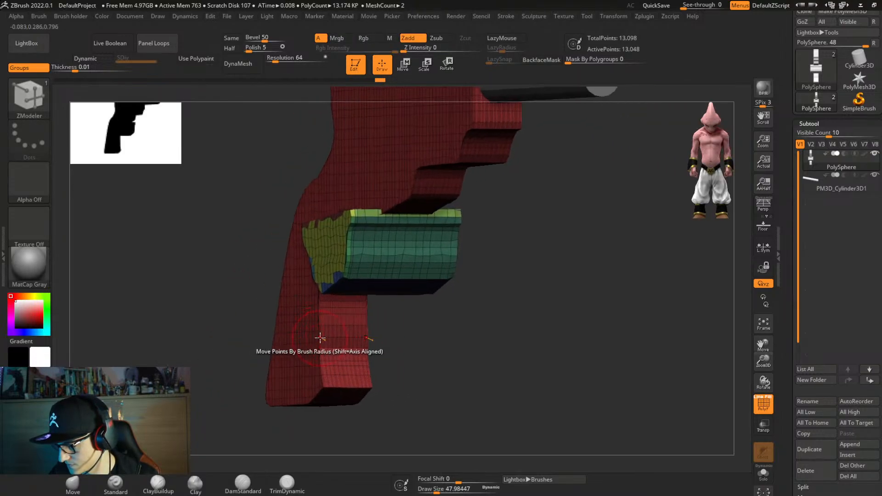
Isolate the sliced side polygroup to check it, show the whole mesh again, and undo the slice.
{"action": "left_click", "coordinate": [324, 278], "text": "ctrl+shift"}
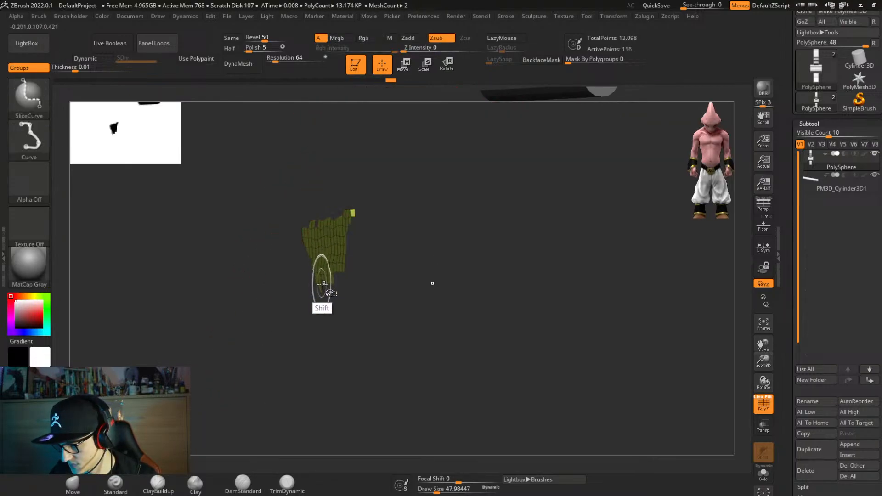
{"action": "left_click", "coordinate": [262, 375], "text": "ctrl+shift"}
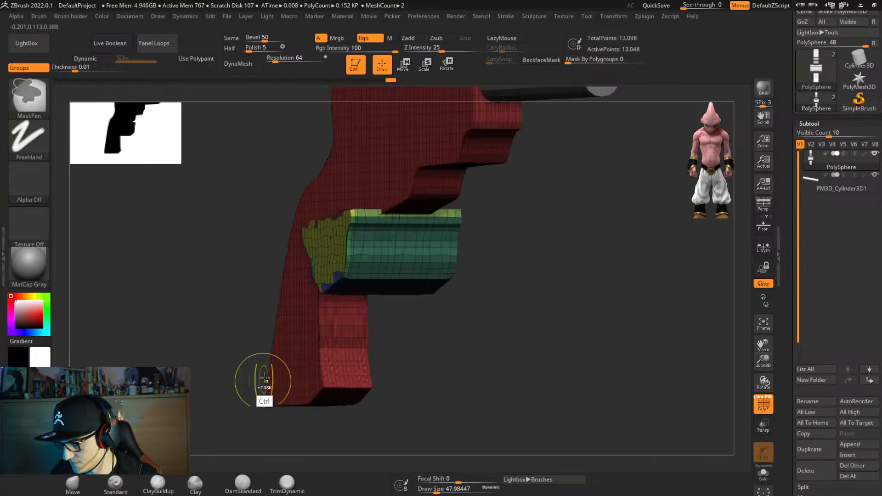
{"action": "right_click_drag", "start_coordinate": [261, 372], "coordinate": [268, 365], "text": "shift"}
{"action": "key", "text": "ctrl+z"}
Slice the trigger guard block vertically just inside its outer side face, leaving a narrow strip beside the front face.
{"action": "left_click_drag", "start_coordinate": [333, 329], "coordinate": [328, 138], "text": "ctrl+shift"}
{"action": "mouse_move", "coordinate": [301, 359]}
{"action": "right_mouse_down"}
{"action": "mouse_move", "coordinate": [315, 340]}
{"action": "mouse_move", "coordinate": [339, 338]}
{"action": "mouse_move", "coordinate": [305, 331]}
{"action": "mouse_move", "coordinate": [307, 317]}
{"action": "mouse_move", "coordinate": [320, 369]}
{"action": "right_mouse_up"}
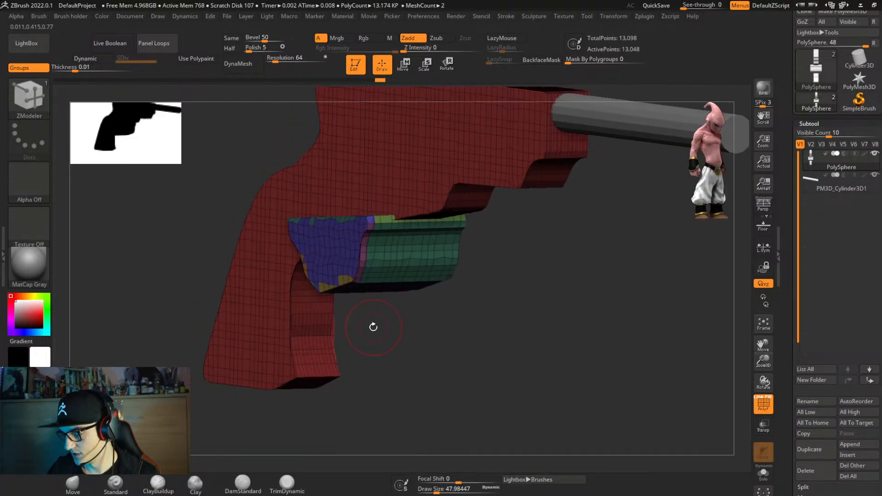
{"action": "right_click_drag", "start_coordinate": [373, 327], "coordinate": [386, 237]}
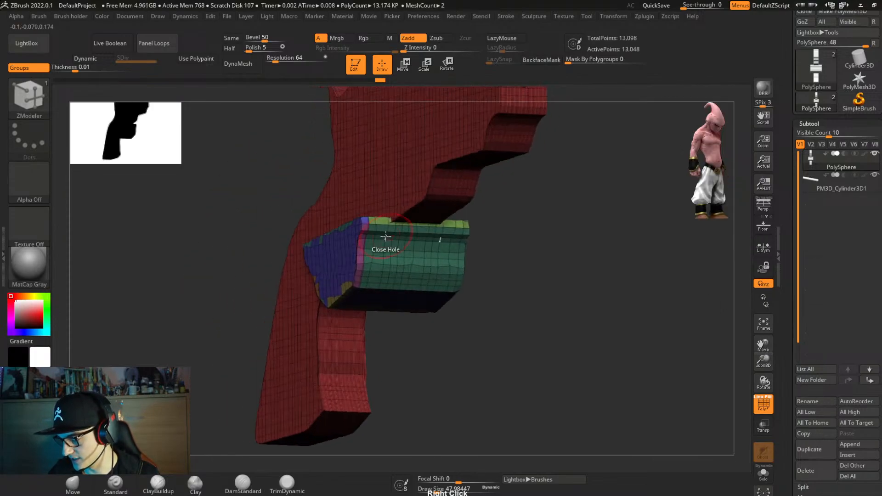
{"action": "right_click_drag", "start_coordinate": [389, 279], "coordinate": [437, 294]}
Isolate the trigger guard block's teal front face, choose SelectRect, and invert the visibility to hide that face.
{"action": "left_click", "coordinate": [391, 289], "text": "ctrl+shift"}
{"action": "left_click", "coordinate": [28, 96], "text": "ctrl+shift"}
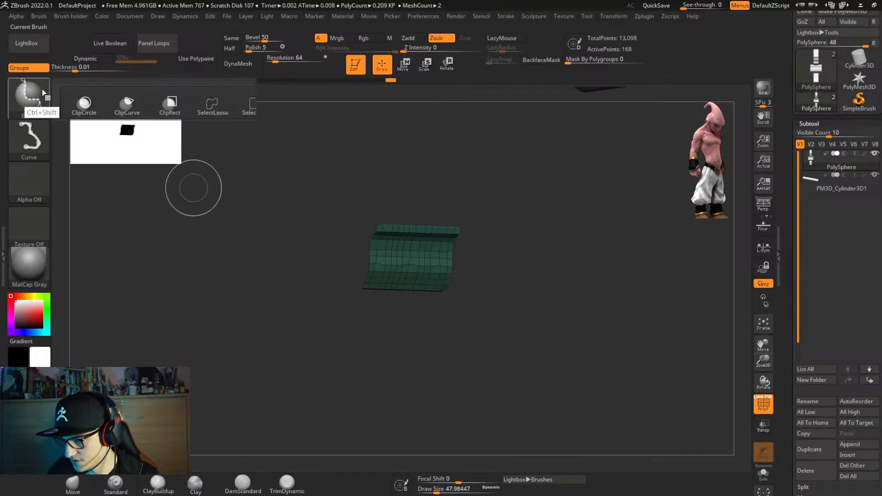
{"action": "left_click", "coordinate": [262, 106], "text": "ctrl+shift"}
{"action": "left_click_drag", "start_coordinate": [508, 271], "coordinate": [522, 301], "text": "ctrl+shift"}
{"action": "mouse_move", "coordinate": [516, 277]}
{"action": "right_mouse_down"}
{"action": "mouse_move", "coordinate": [507, 267]}
{"action": "mouse_move", "coordinate": [403, 305]}
{"action": "mouse_move", "coordinate": [474, 274]}
{"action": "mouse_move", "coordinate": [376, 319]}
{"action": "right_mouse_up"}
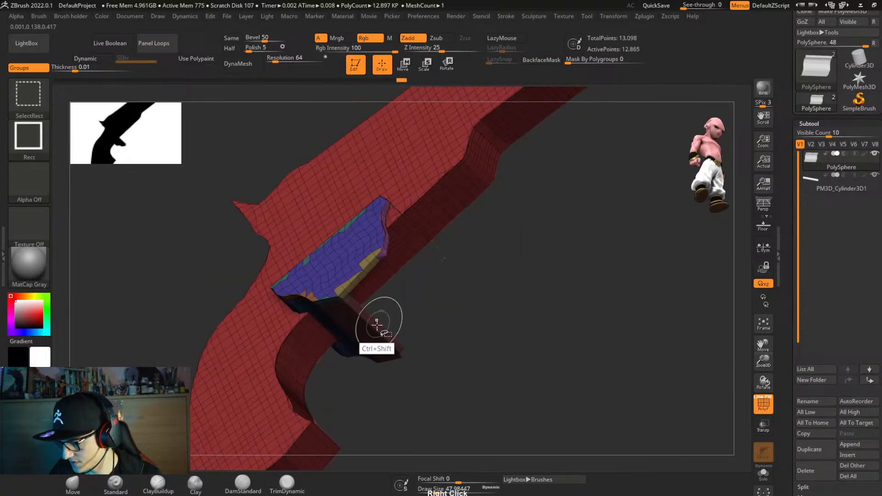
Narrow the visible polygroups to the trigger guard block's side faces, top face and small border fragments.
{"action": "right_click_drag", "start_coordinate": [428, 312], "coordinate": [361, 343]}
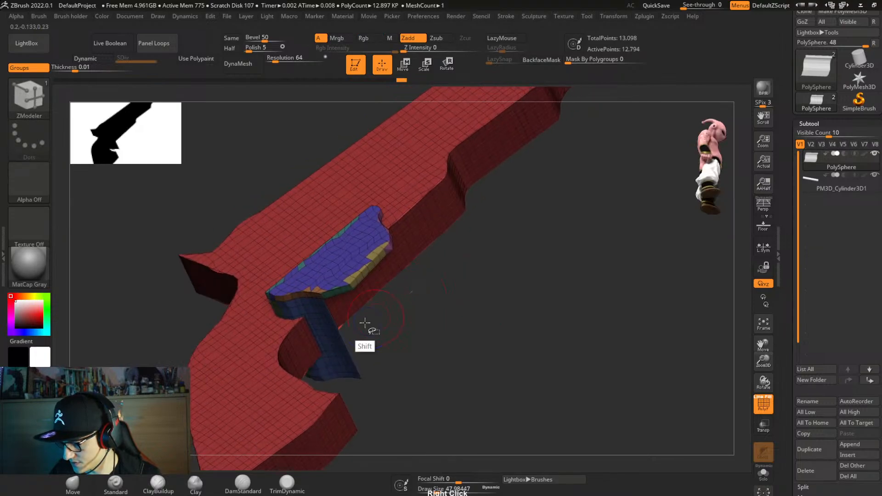
{"action": "left_click", "coordinate": [273, 320], "text": "ctrl+shift"}
{"action": "left_click", "coordinate": [279, 316], "text": "ctrl+shift"}
{"action": "mouse_move", "coordinate": [366, 339]}
{"action": "right_mouse_down"}
{"action": "mouse_move", "coordinate": [415, 393]}
{"action": "mouse_move", "coordinate": [379, 266]}
{"action": "mouse_move", "coordinate": [283, 334]}
{"action": "mouse_move", "coordinate": [358, 358]}
{"action": "mouse_move", "coordinate": [309, 380]}
{"action": "mouse_move", "coordinate": [365, 371]}
{"action": "mouse_move", "coordinate": [379, 407]}
{"action": "right_mouse_up"}
{"action": "right_click_drag", "start_coordinate": [431, 394], "coordinate": [415, 331], "text": "alt"}
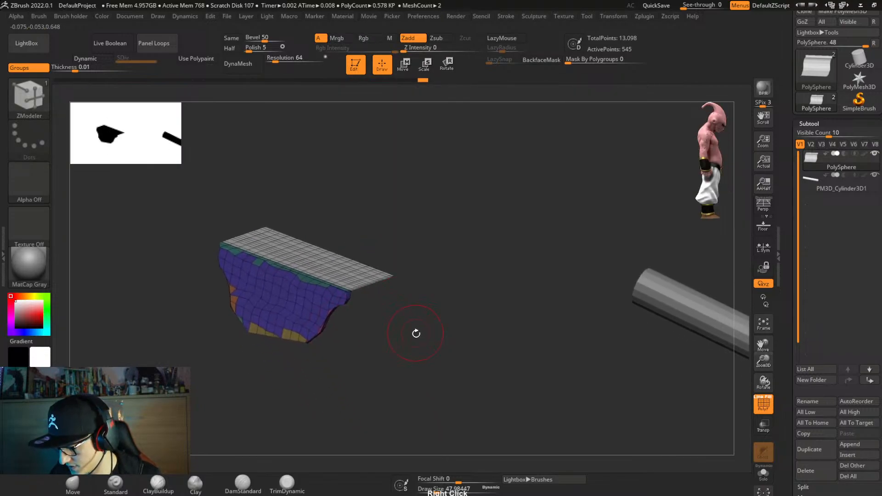
Invert the visibility and hide the leftover polygroup fragment beside the grip, keeping the block's front face and frame shown.
{"action": "left_click", "coordinate": [414, 366], "text": "ctrl+shift"}
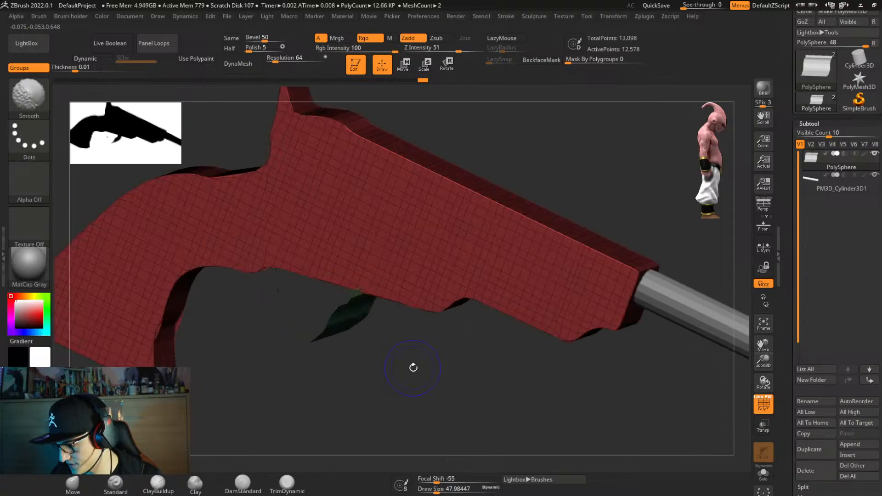
{"action": "mouse_move", "coordinate": [431, 338]}
{"action": "right_mouse_down"}
{"action": "mouse_move", "coordinate": [431, 305]}
{"action": "mouse_move", "coordinate": [408, 290]}
{"action": "mouse_move", "coordinate": [368, 309]}
{"action": "mouse_move", "coordinate": [437, 305]}
{"action": "mouse_move", "coordinate": [374, 315]}
{"action": "mouse_move", "coordinate": [268, 271]}
{"action": "right_mouse_up"}
{"action": "left_click", "coordinate": [268, 271], "text": "ctrl+shift"}
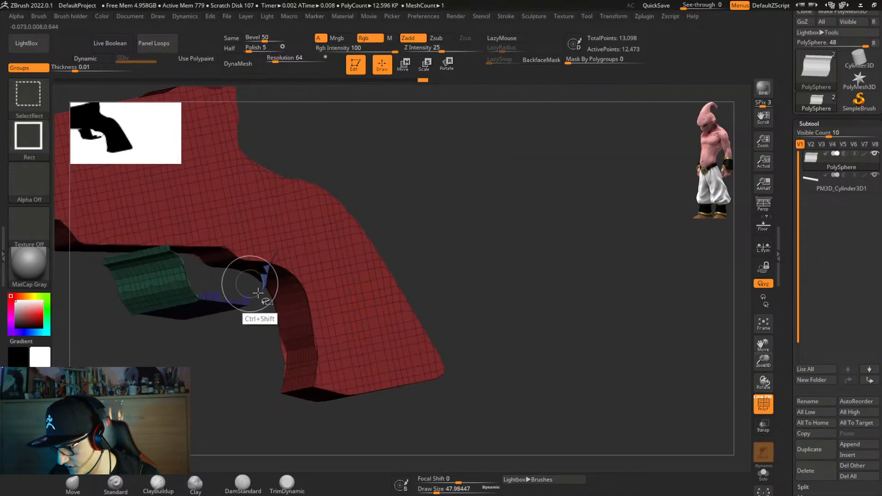
{"action": "mouse_move", "coordinate": [262, 364]}
{"action": "right_mouse_down"}
{"action": "mouse_move", "coordinate": [242, 384]}
{"action": "mouse_move", "coordinate": [211, 376]}
{"action": "mouse_move", "coordinate": [262, 370]}
{"action": "mouse_move", "coordinate": [254, 296]}
{"action": "mouse_move", "coordinate": [288, 314]}
{"action": "right_mouse_up"}
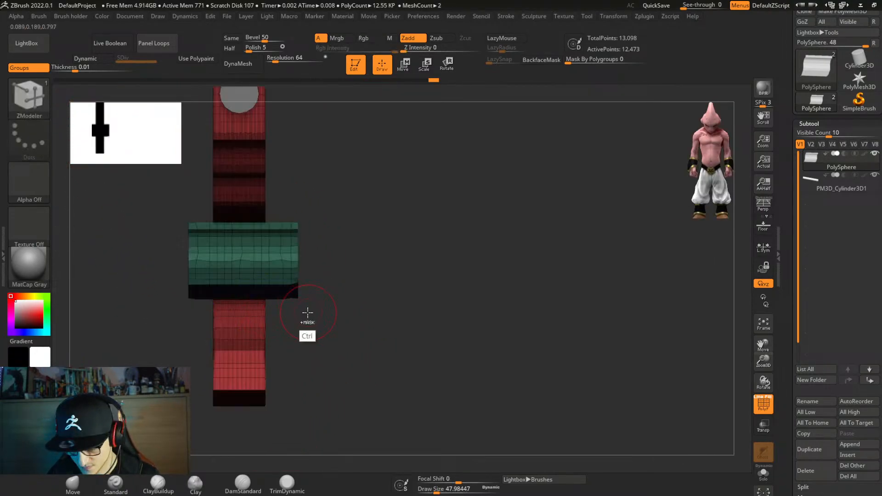
Delete the mesh's hidden geometry, and apply Mirror And Weld to make the frame and trigger guard strip symmetrical.
{"action": "key", "text": "ctrl+2"}
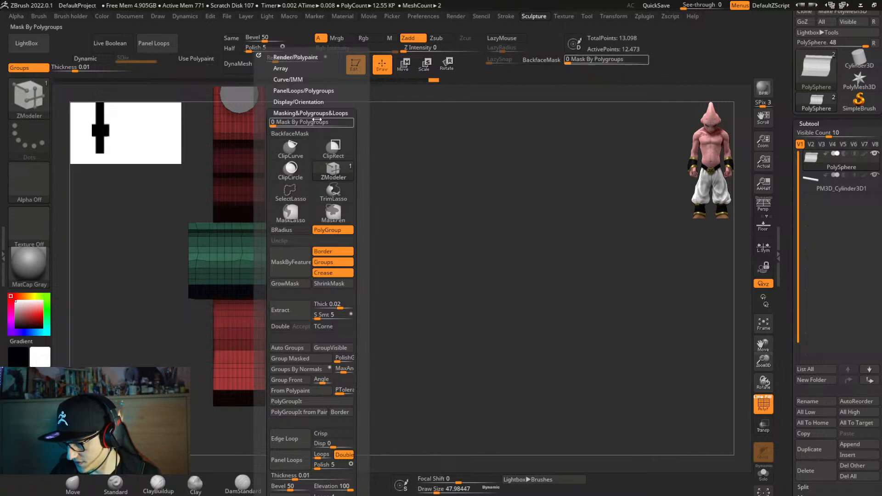
{"action": "scroll", "coordinate": [363, 147], "scroll_direction": "down", "scroll_amount": 6}
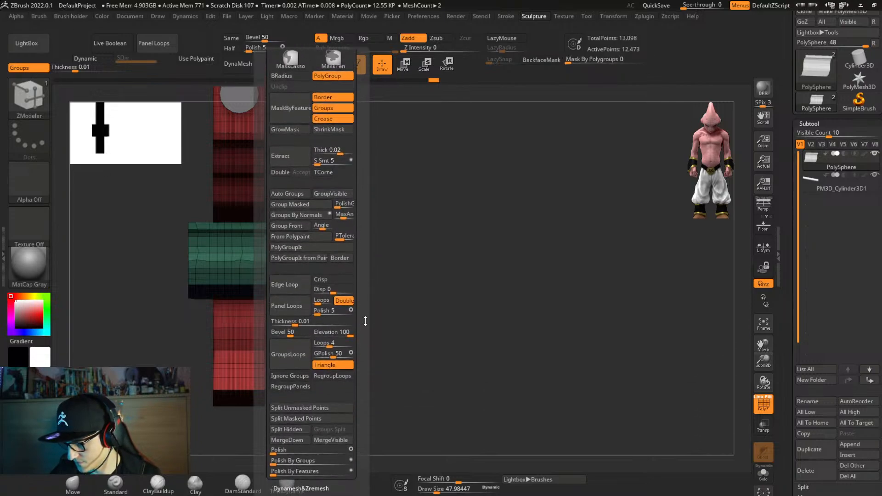
{"action": "scroll", "coordinate": [365, 298], "scroll_direction": "down", "scroll_amount": 3}
{"action": "scroll", "coordinate": [368, 259], "scroll_direction": "up", "scroll_amount": 9}
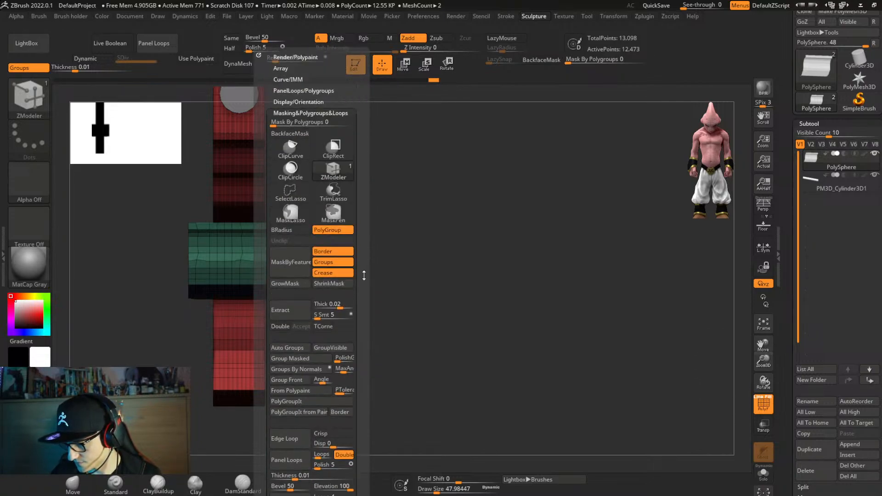
{"action": "left_click", "coordinate": [314, 114]}
{"action": "left_click", "coordinate": [309, 124]}
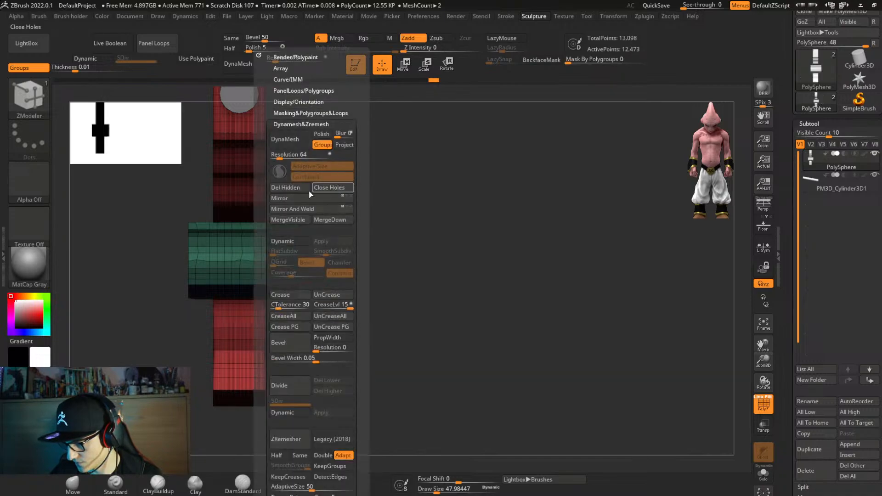
{"action": "right_click_drag", "start_coordinate": [227, 338], "coordinate": [360, 331]}
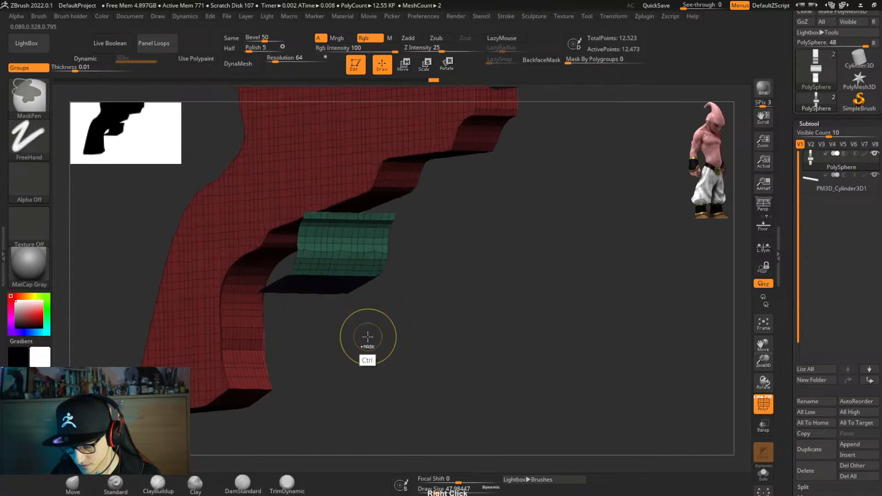
{"action": "left_click", "coordinate": [381, 209]}
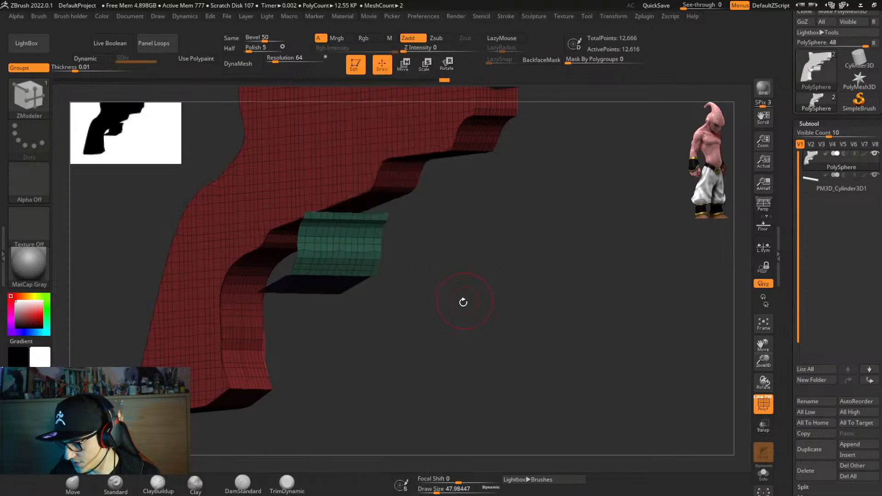
{"action": "right_click_drag", "start_coordinate": [463, 301], "coordinate": [394, 301]}
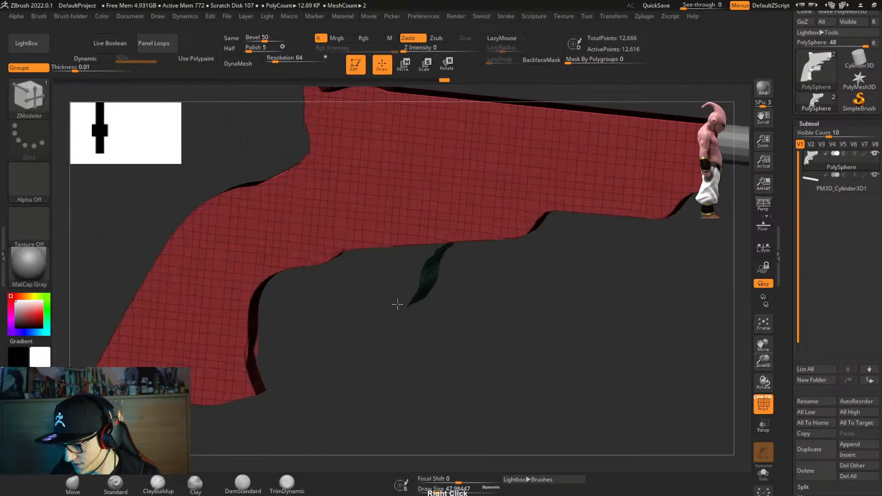
{"action": "key", "text": "w"}
{"action": "left_click", "coordinate": [417, 298], "text": "ctrl"}
{"action": "right_click_drag", "start_coordinate": [432, 363], "coordinate": [454, 269]}
{"action": "left_click_drag", "start_coordinate": [496, 306], "coordinate": [482, 333], "text": "ctrl"}
{"action": "right_click_drag", "start_coordinate": [486, 323], "coordinate": [478, 356]}
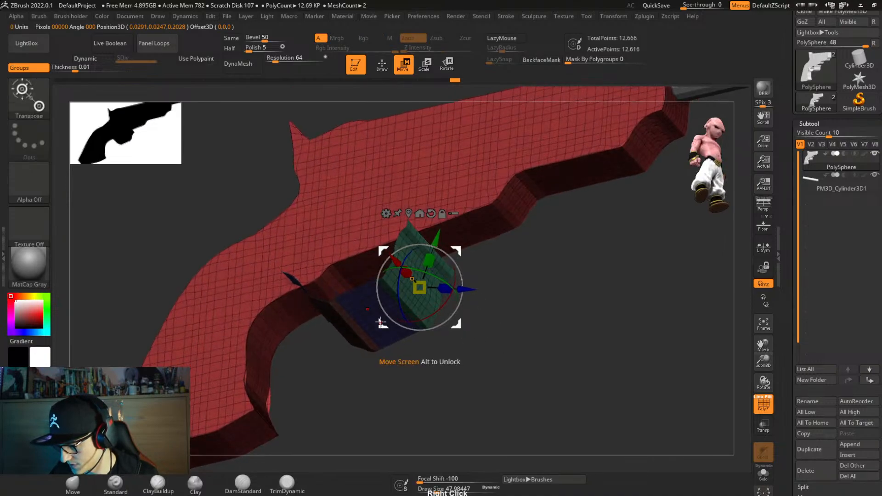
Isolate the trigger guard faces, combine them into one polygroup, and show the whole mesh again.
{"action": "left_click", "coordinate": [346, 248], "text": "ctrl+shift"}
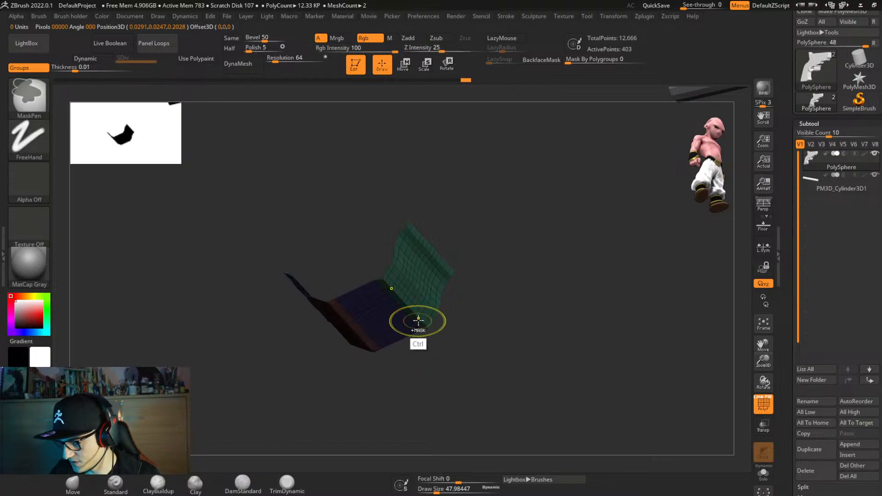
{"action": "left_click", "coordinate": [460, 325], "text": "ctrl+shift"}
{"action": "left_click", "coordinate": [420, 322], "text": "ctrl+shift"}
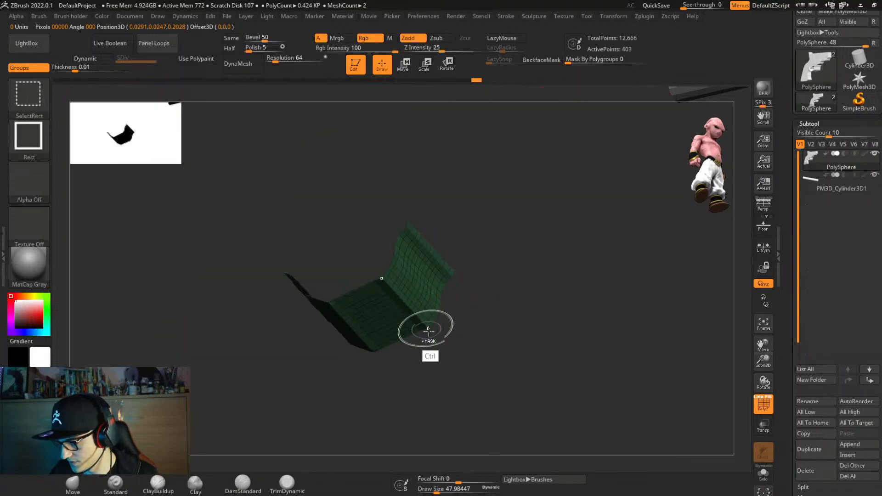
{"action": "left_click", "coordinate": [480, 321], "text": "ctrl+shift"}
{"action": "left_click_drag", "start_coordinate": [480, 320], "coordinate": [423, 326]}
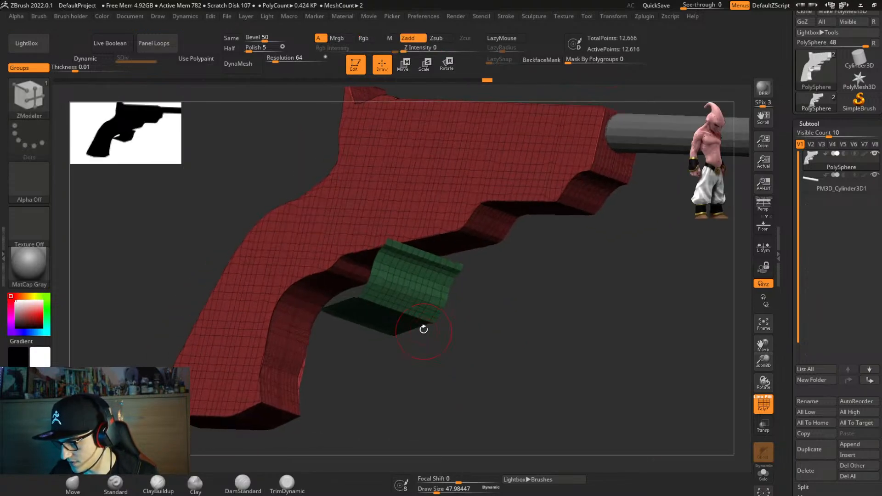
Mask everything except the trigger guard polygroup and centre the transform gizmo on the unmasked strip.
{"action": "key", "text": "w"}
{"action": "right_click_drag", "start_coordinate": [484, 325], "coordinate": [468, 283]}
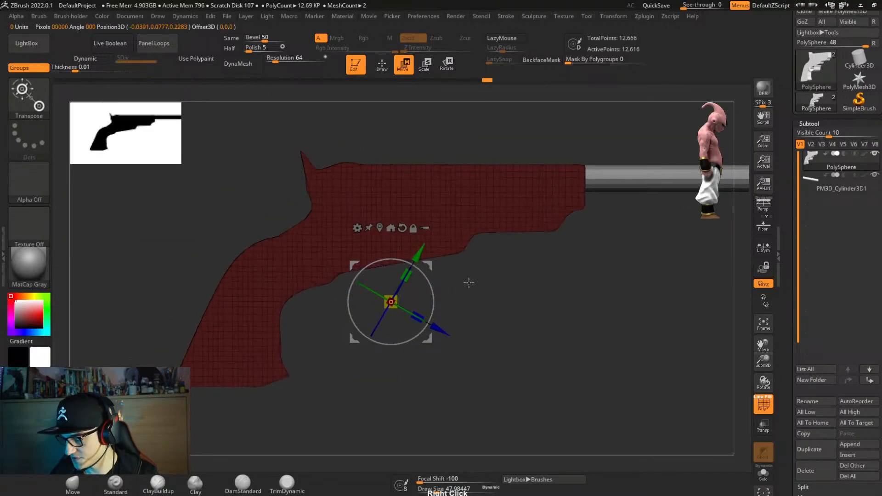
{"action": "left_click", "coordinate": [472, 313], "text": "alt"}
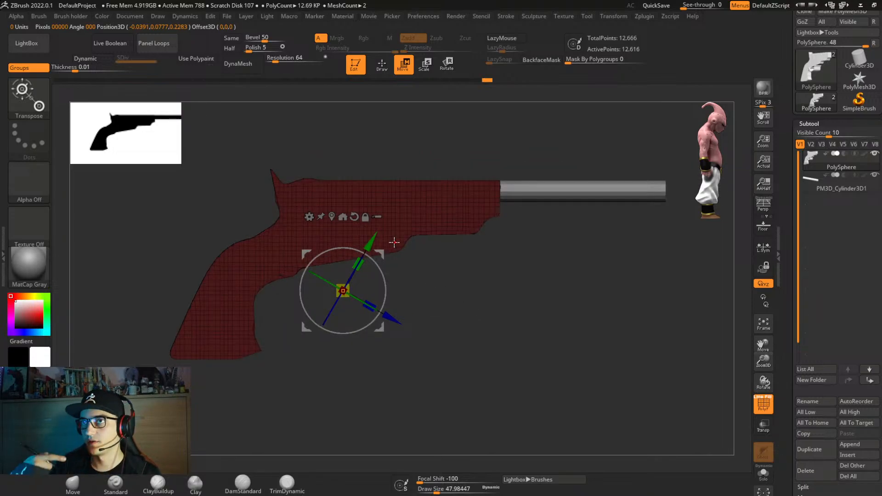
{"action": "right_click_drag", "start_coordinate": [361, 310], "coordinate": [394, 286]}
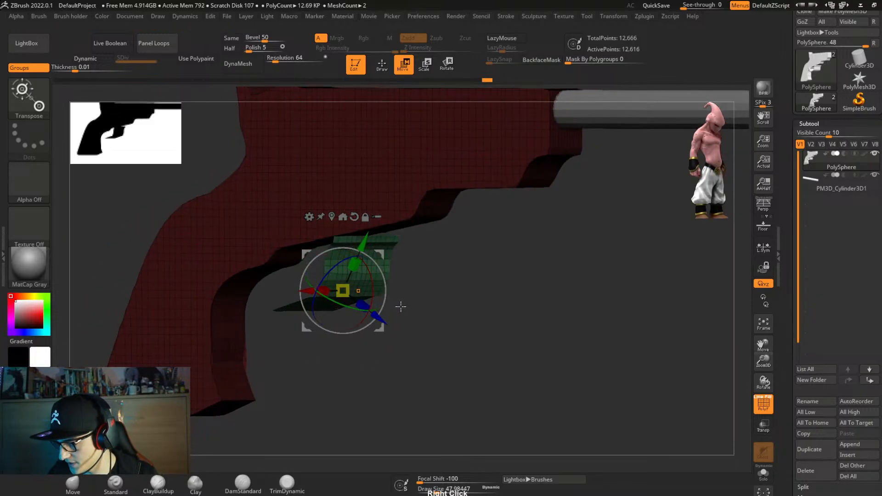
{"action": "left_click", "coordinate": [332, 216]}
{"action": "left_click", "coordinate": [285, 202]}
Scale the trigger guard strip sideways to about 0.44 of its width, so it is narrower than the frame.
{"action": "right_click_drag", "start_coordinate": [422, 312], "coordinate": [389, 307], "text": "shift"}
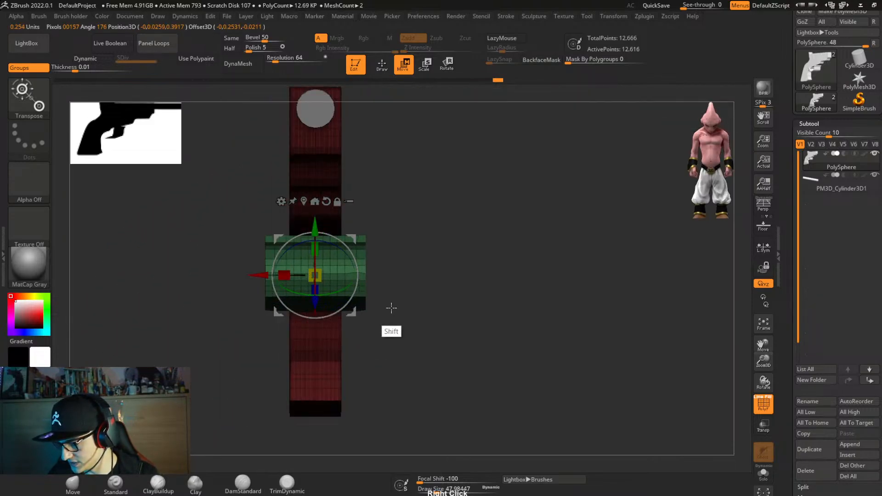
{"action": "left_click_drag", "start_coordinate": [284, 275], "coordinate": [315, 293]}
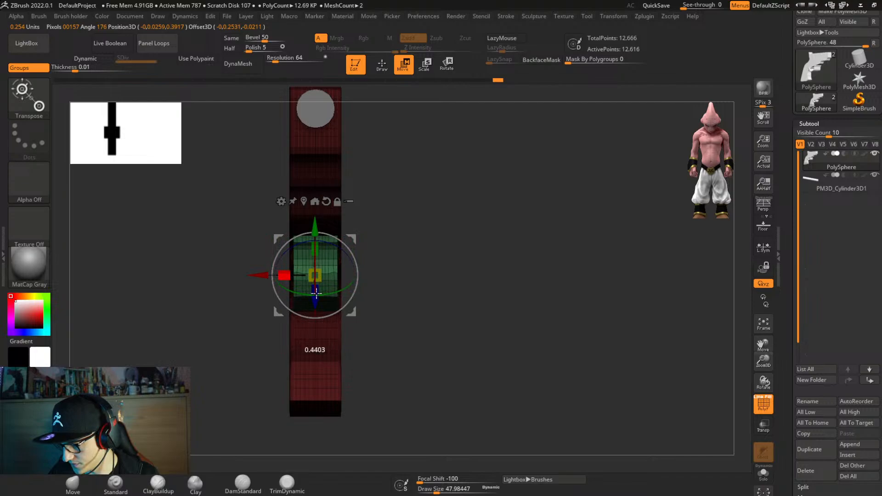
{"action": "right_click_drag", "start_coordinate": [315, 293], "coordinate": [453, 305]}
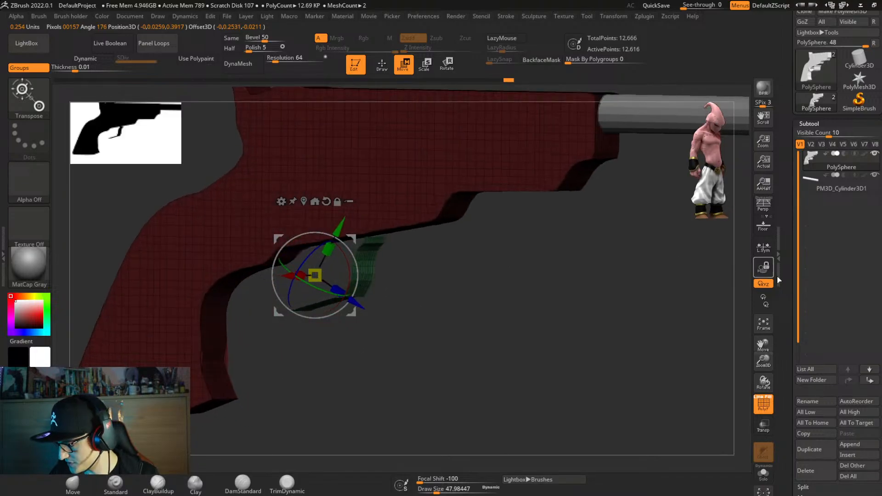
ZRemesh the gun mesh with DetectEdges enabled and AdaptiveSize set to 0.
{"action": "left_click", "coordinate": [533, 16]}
{"action": "left_click_drag", "start_coordinate": [502, 313], "coordinate": [504, 229]}
{"action": "left_click", "coordinate": [481, 246]}
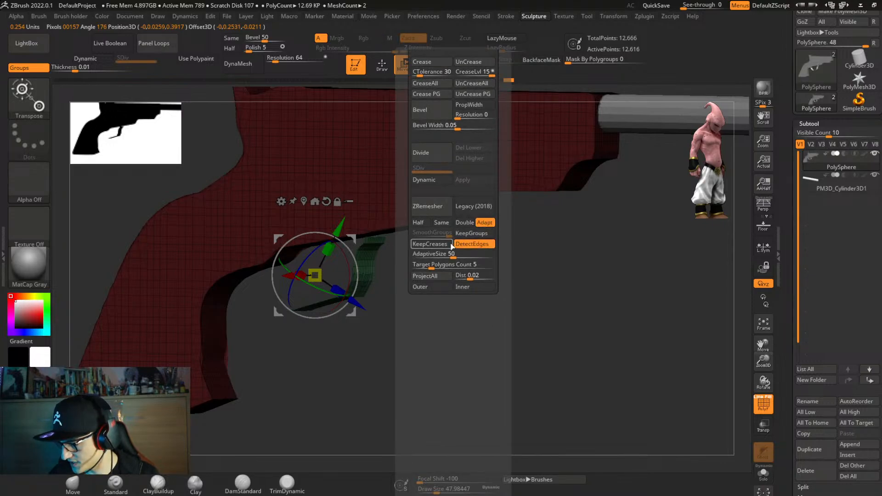
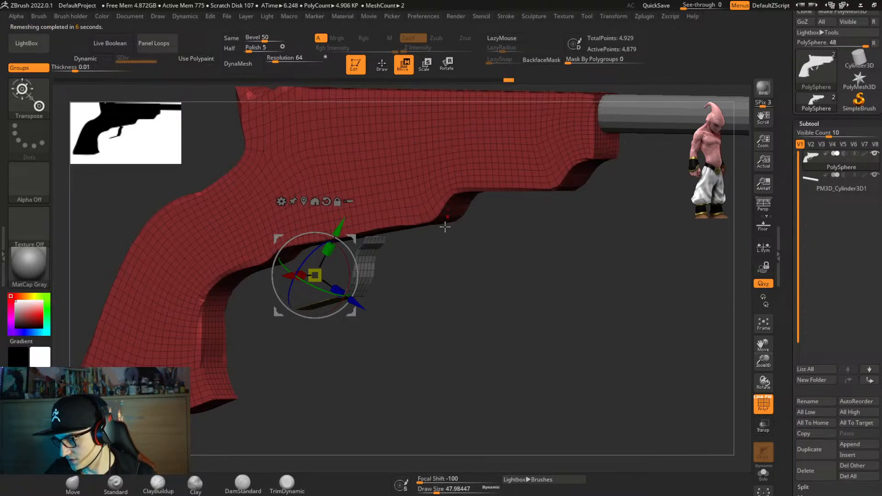
ZRemesh the gun mesh again with the Same polygon count option enabled.
{"action": "mouse_move", "coordinate": [444, 226]}
{"action": "right_mouse_down"}
{"action": "mouse_move", "coordinate": [451, 256]}
{"action": "mouse_move", "coordinate": [370, 226]}
{"action": "mouse_move", "coordinate": [382, 374]}
{"action": "mouse_move", "coordinate": [387, 339]}
{"action": "mouse_move", "coordinate": [482, 250]}
{"action": "mouse_move", "coordinate": [456, 201]}
{"action": "mouse_move", "coordinate": [473, 271]}
{"action": "mouse_move", "coordinate": [500, 268]}
{"action": "mouse_move", "coordinate": [456, 288]}
{"action": "mouse_move", "coordinate": [473, 319]}
{"action": "mouse_move", "coordinate": [443, 285]}
{"action": "mouse_move", "coordinate": [444, 301]}
{"action": "mouse_move", "coordinate": [490, 323]}
{"action": "mouse_move", "coordinate": [476, 332]}
{"action": "right_mouse_up"}
{"action": "key", "text": "q"}
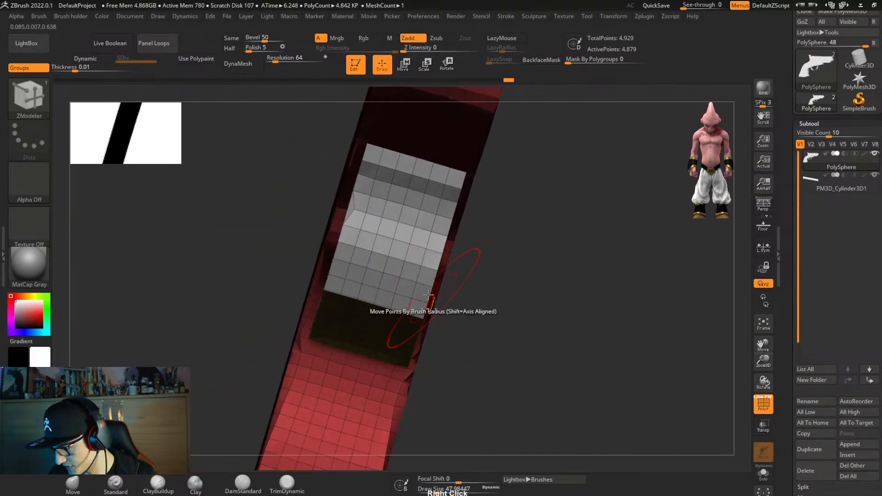
{"action": "key", "text": "ctrl+2"}
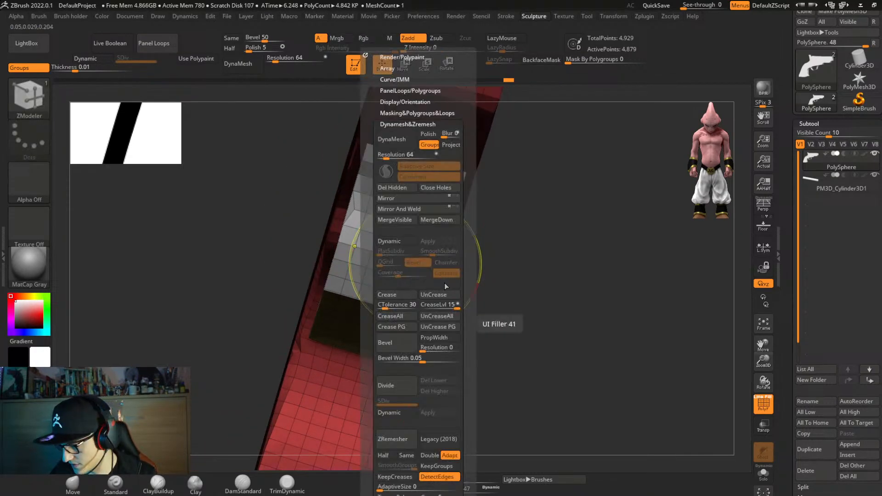
{"action": "left_click_drag", "start_coordinate": [462, 407], "coordinate": [467, 344]}
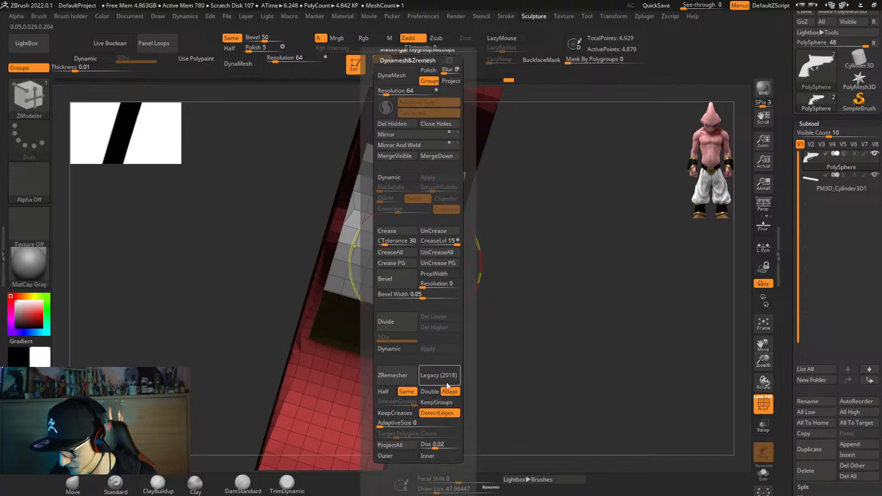
{"action": "left_click", "coordinate": [395, 374]}
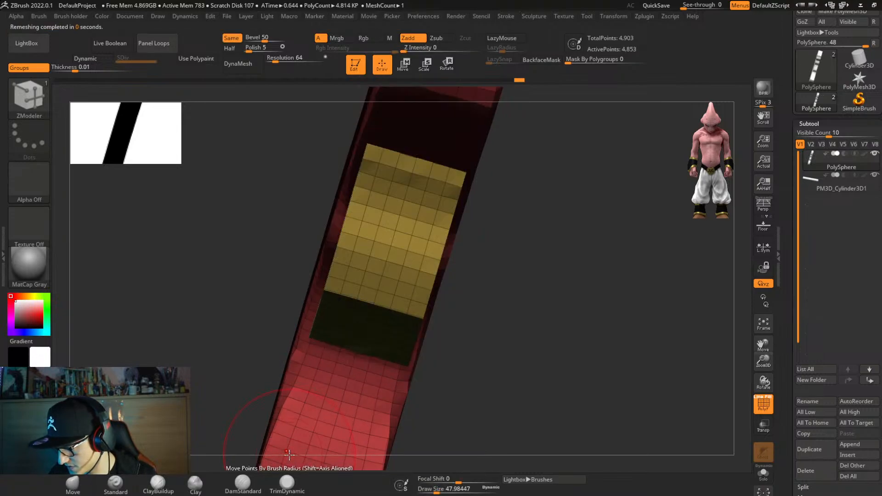
{"action": "left_click_drag", "start_coordinate": [430, 359], "coordinate": [428, 322]}
{"action": "right_click_drag", "start_coordinate": [427, 321], "coordinate": [436, 274]}
{"action": "key", "text": "b"}
{"action": "key", "text": "z"}
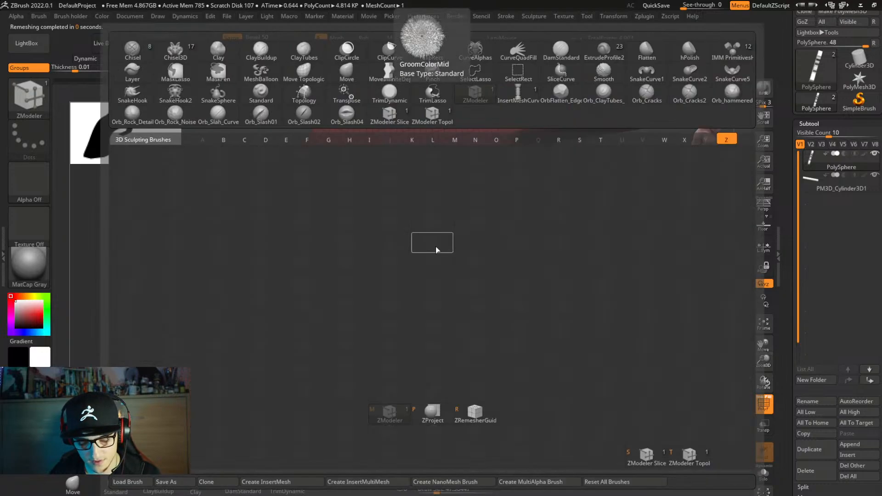
{"action": "key", "text": "m"}
{"action": "key", "text": "space"}
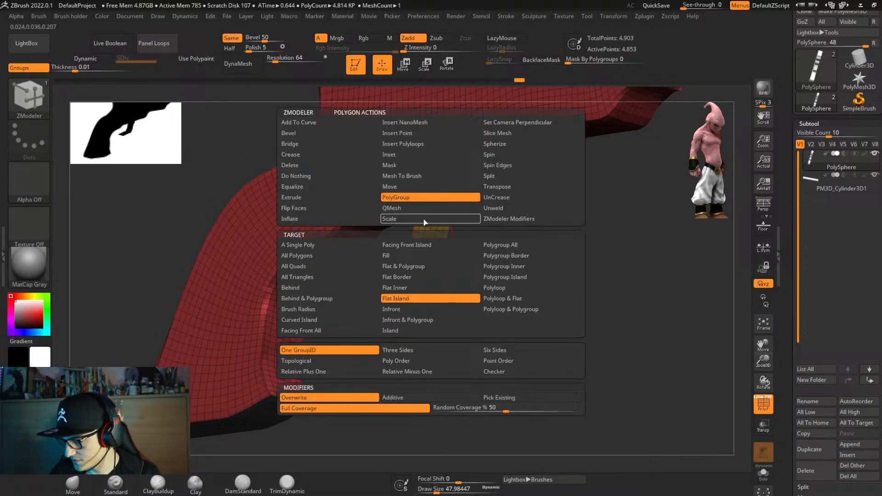
{"action": "left_click", "coordinate": [419, 338]}
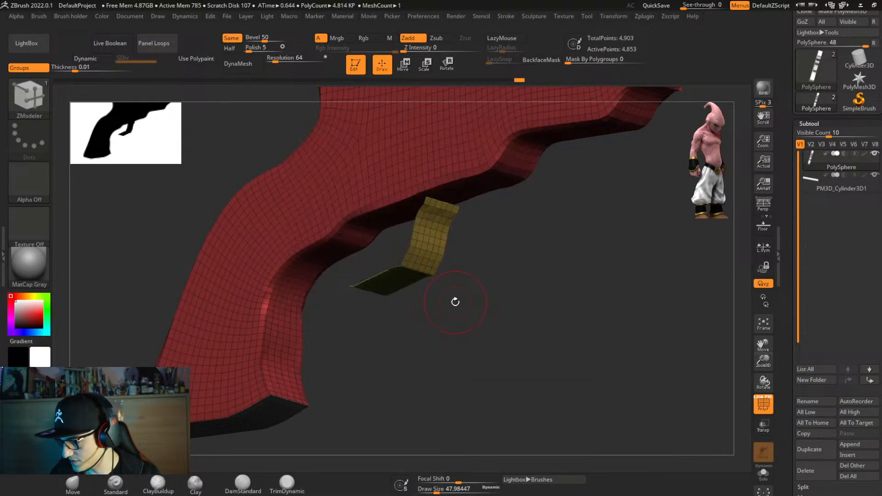
Isolate the trigger guard strip and invert the visibility, leaving only the gun's frame and grip shown.
{"action": "left_click", "coordinate": [421, 276], "text": "ctrl+shift"}
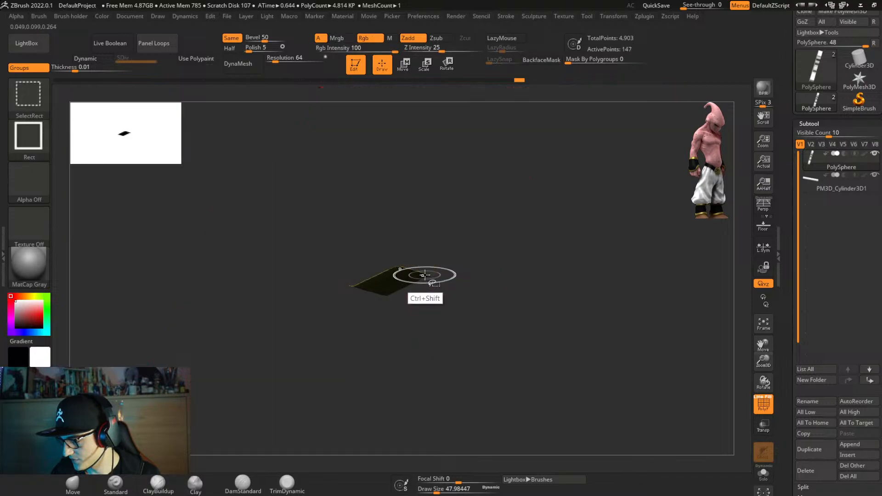
{"action": "left_click", "coordinate": [457, 300], "text": "ctrl+shift"}
{"action": "left_click", "coordinate": [372, 173], "text": "ctrl+shift"}
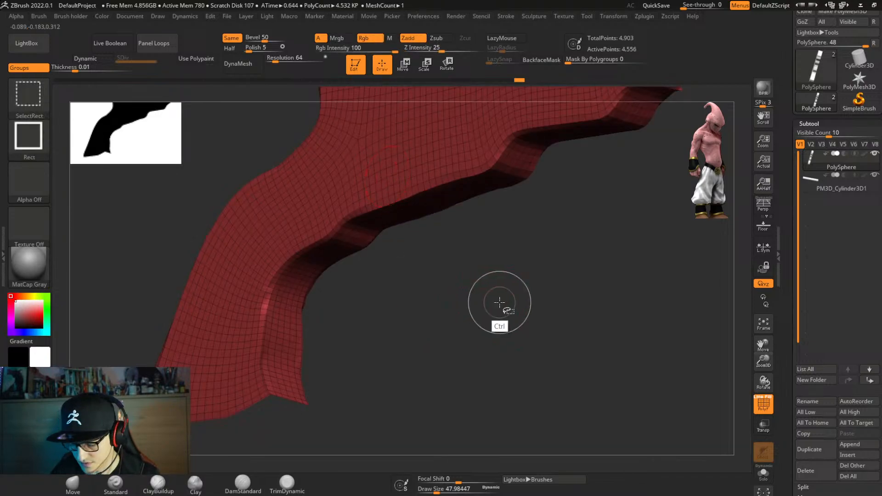
{"action": "left_click_drag", "start_coordinate": [502, 301], "coordinate": [491, 343], "text": "ctrl+shift"}
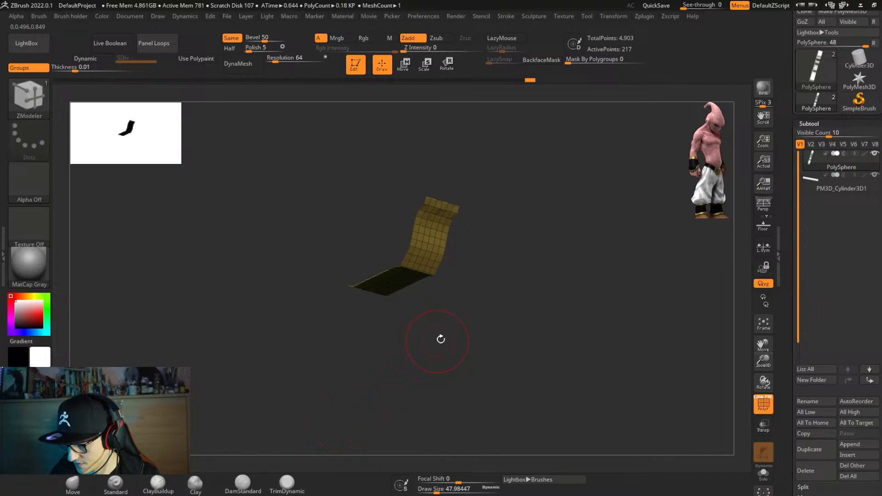
{"action": "left_click", "coordinate": [464, 376], "text": "ctrl+shift"}
{"action": "mouse_move", "coordinate": [486, 330]}
{"action": "left_mouse_down", "text": "alt"}
{"action": "mouse_move", "coordinate": [477, 324]}
{"action": "mouse_move", "coordinate": [484, 332]}
{"action": "left_mouse_up", "text": "alt"}
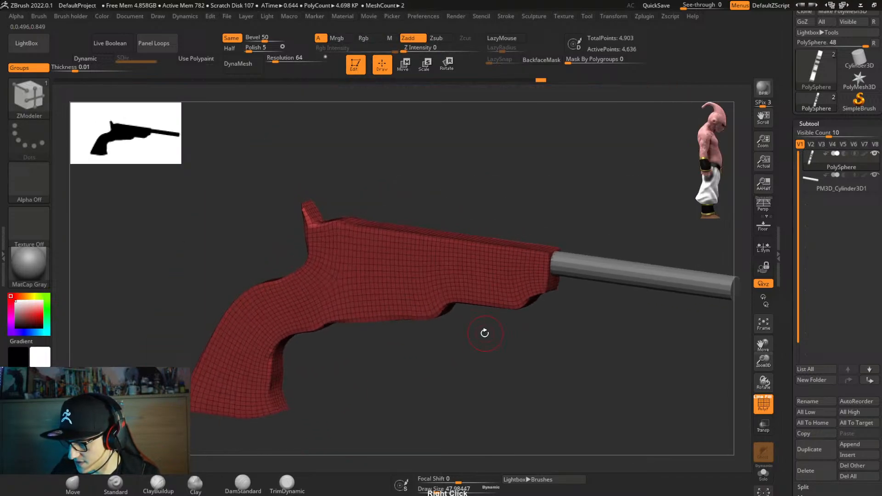
Split the hidden trigger guard strip off into its own subtool with Split Hidden.
{"action": "key", "text": "ctrl+2"}
{"action": "left_click", "coordinate": [500, 112]}
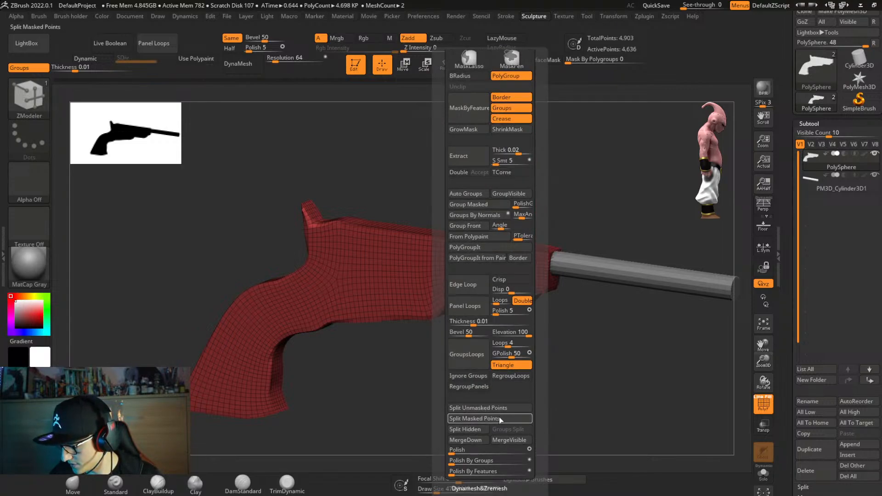
{"action": "left_click", "coordinate": [478, 430]}
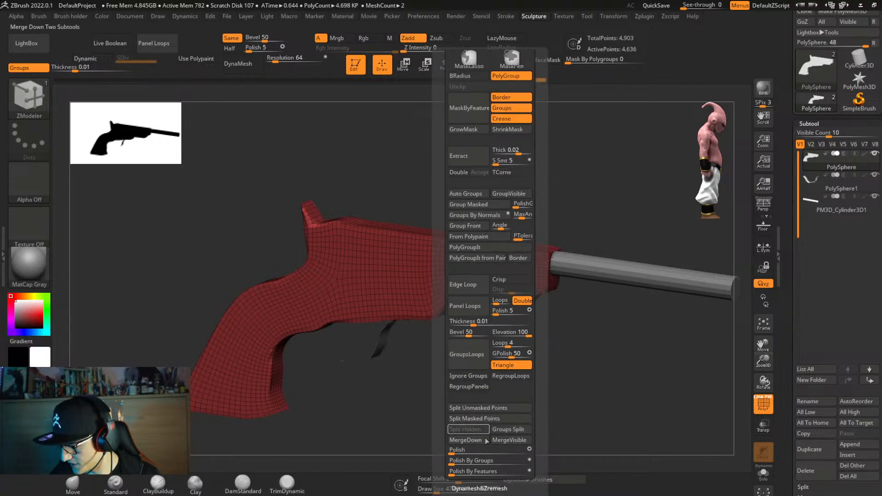
Select the trigger guard strip's subtool and set the ZModeler polygon action to QMesh with the Polygroup All target.
{"action": "left_click", "coordinate": [808, 187]}
{"action": "right_click_drag", "start_coordinate": [444, 336], "coordinate": [416, 395]}
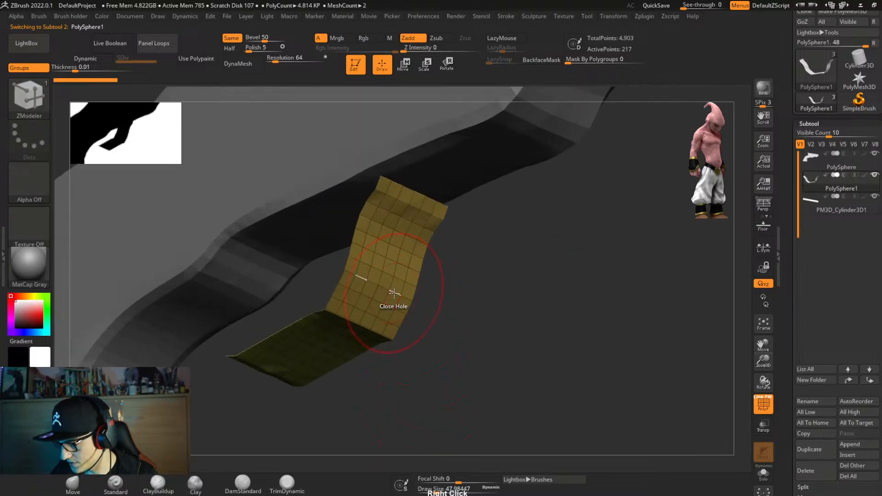
{"action": "left_click", "coordinate": [370, 293]}
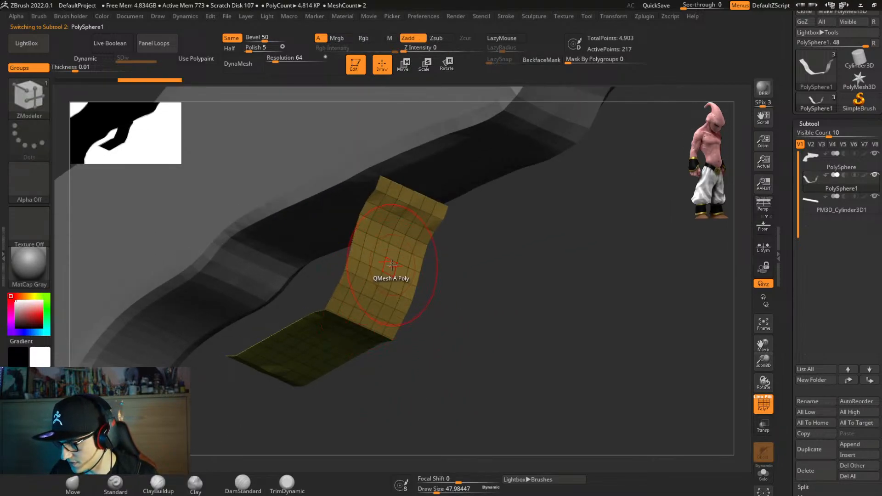
{"action": "key", "text": "space"}
{"action": "left_click", "coordinate": [434, 268]}
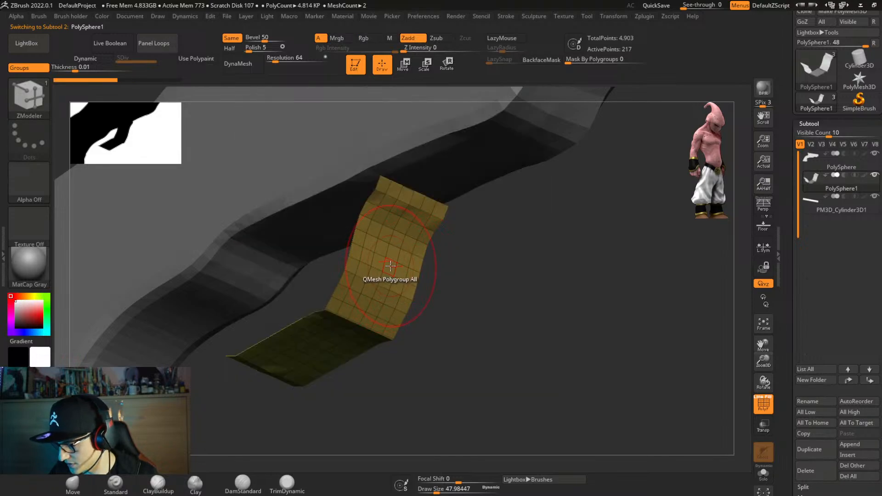
Try to extrude the trigger guard strip with QMesh on the whole polygroup.
{"action": "left_click_drag", "start_coordinate": [390, 266], "coordinate": [374, 277]}
{"action": "key", "text": "ctrl+z"}
{"action": "right_click_drag", "start_coordinate": [427, 346], "coordinate": [481, 306]}
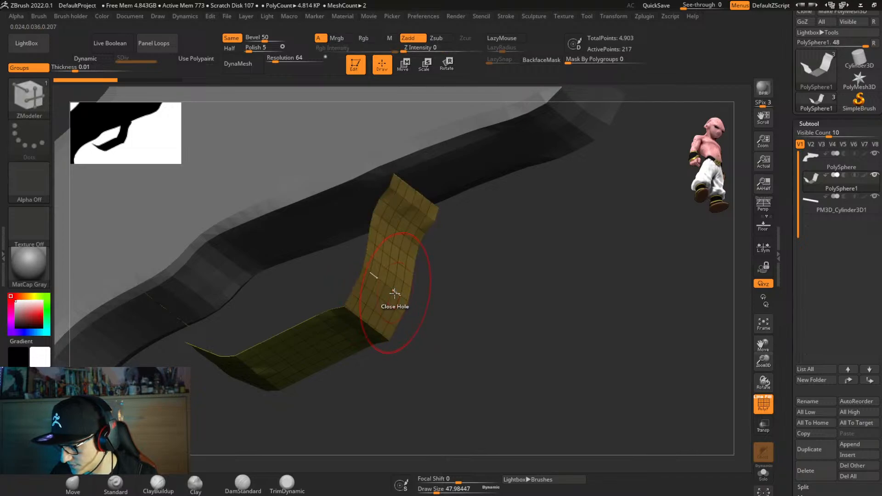
{"action": "left_click_drag", "start_coordinate": [391, 280], "coordinate": [386, 294]}
{"action": "mouse_move", "coordinate": [391, 304]}
{"action": "right_mouse_down"}
{"action": "mouse_move", "coordinate": [400, 361]}
{"action": "mouse_move", "coordinate": [390, 295]}
{"action": "right_mouse_up"}
{"action": "key", "text": "ctrl+z"}
Set the ZModeler QMesh target to All Polygons and try thickening the whole trigger guard strip.
{"action": "key", "text": "space"}
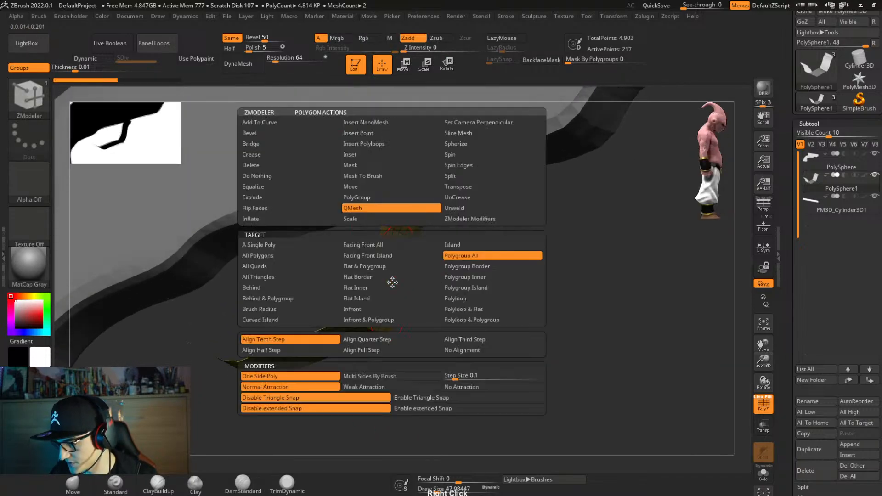
{"action": "left_click", "coordinate": [284, 255]}
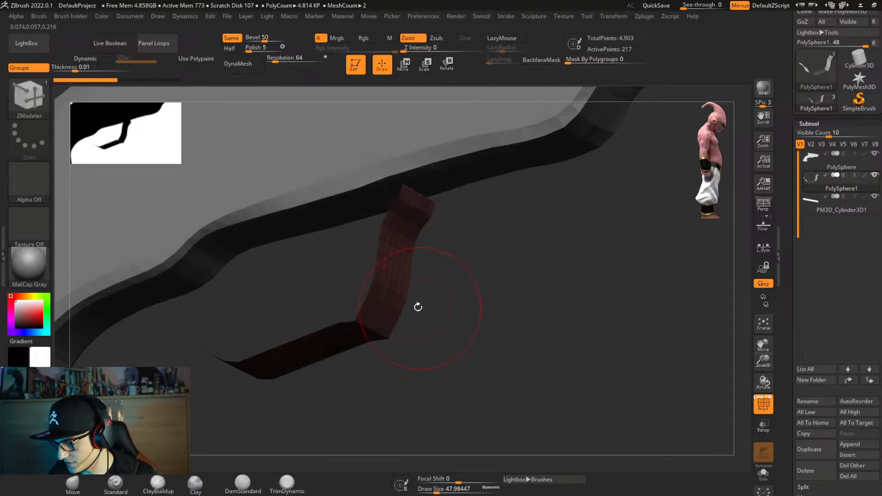
{"action": "left_click_drag", "start_coordinate": [398, 286], "coordinate": [375, 302]}
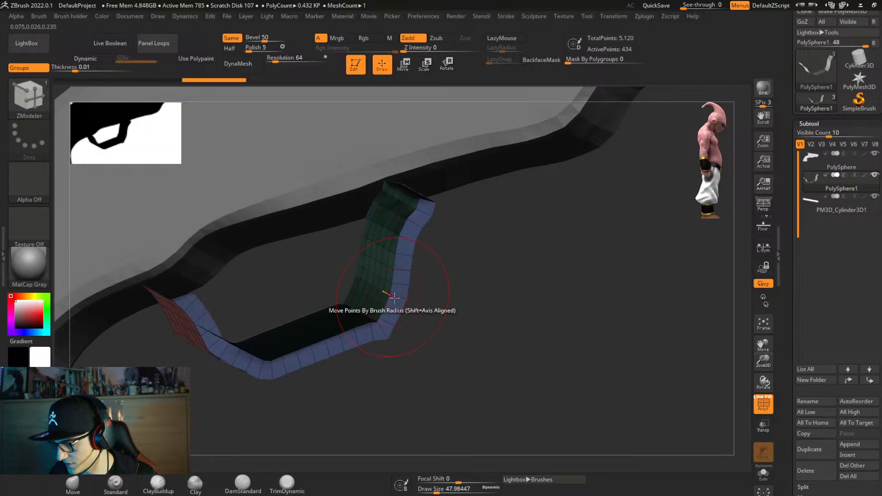
{"action": "right_click_drag", "start_coordinate": [376, 301], "coordinate": [513, 288]}
{"action": "key", "text": "ctrl+3"}
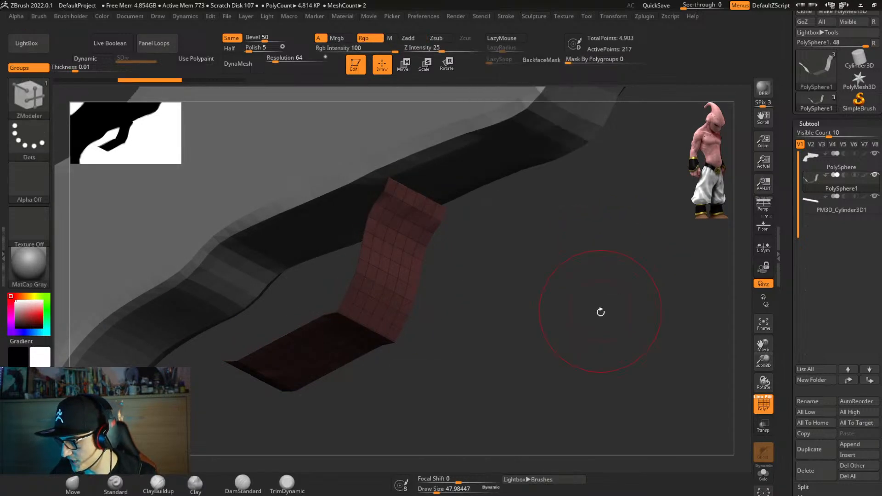
ZRemesh the trigger guard strip with the Half polygon count option enabled.
{"action": "key", "text": "ctrl+3"}
{"action": "scroll", "coordinate": [627, 361], "scroll_direction": "down", "scroll_amount": 6}
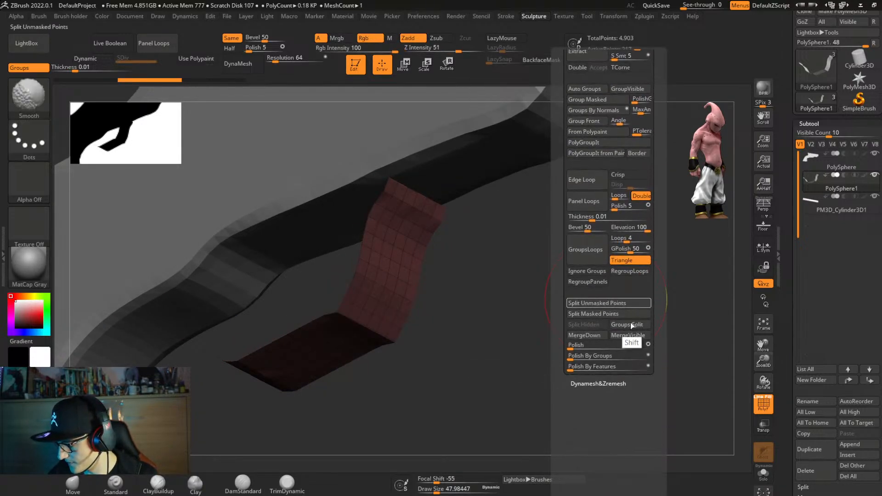
{"action": "scroll", "coordinate": [662, 382], "scroll_direction": "down", "scroll_amount": 8}
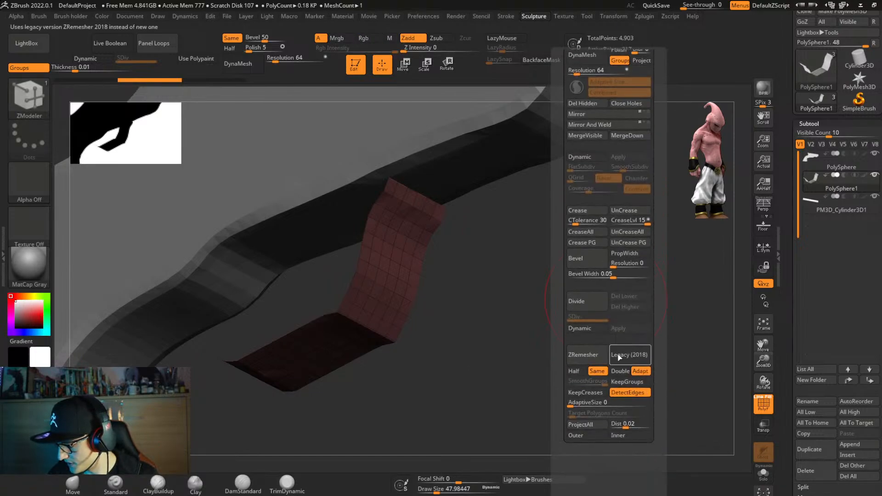
{"action": "left_click", "coordinate": [574, 371]}
{"action": "left_click", "coordinate": [583, 355]}
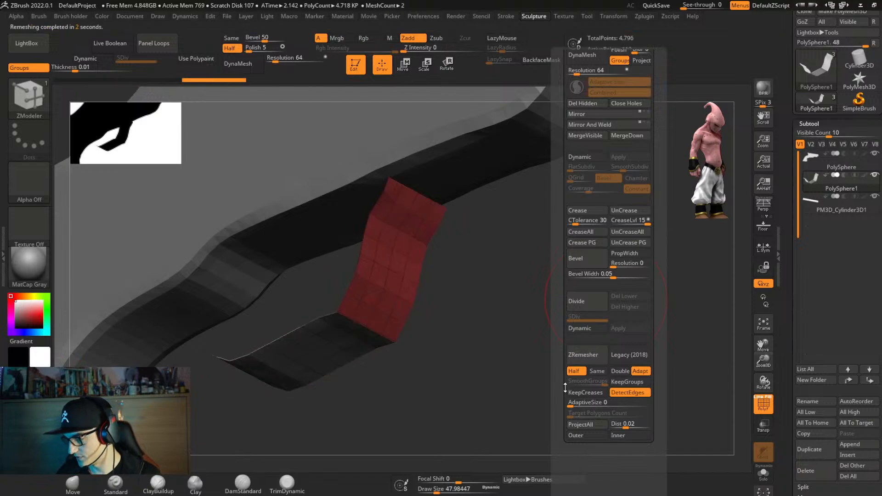
Thicken the remeshed trigger guard strip inward with QMesh All Polygons.
{"action": "left_click_drag", "start_coordinate": [466, 324], "coordinate": [491, 337]}
{"action": "right_click_drag", "start_coordinate": [491, 336], "coordinate": [477, 328], "text": "shift"}
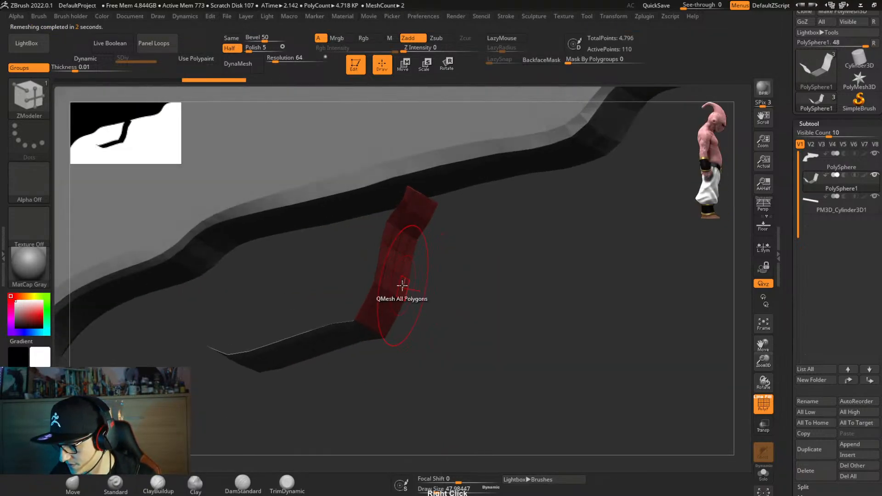
{"action": "left_click_drag", "start_coordinate": [396, 281], "coordinate": [373, 304]}
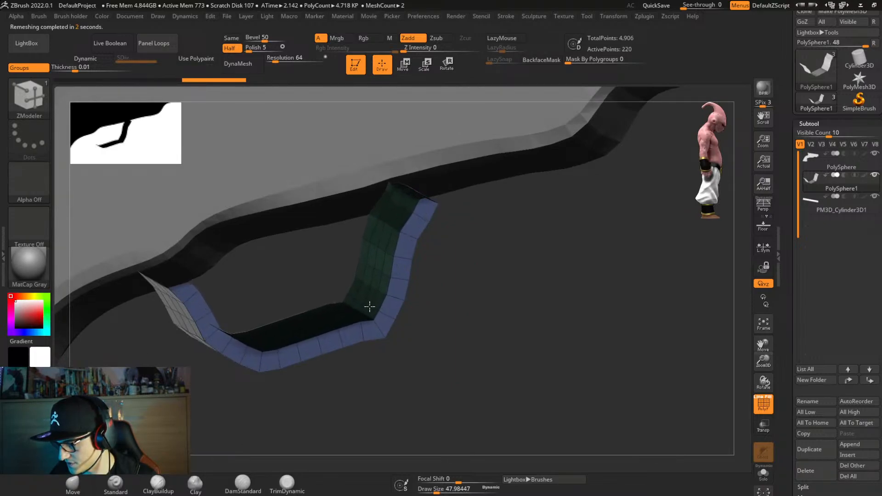
{"action": "right_click_drag", "start_coordinate": [437, 292], "coordinate": [453, 325], "text": "shift"}
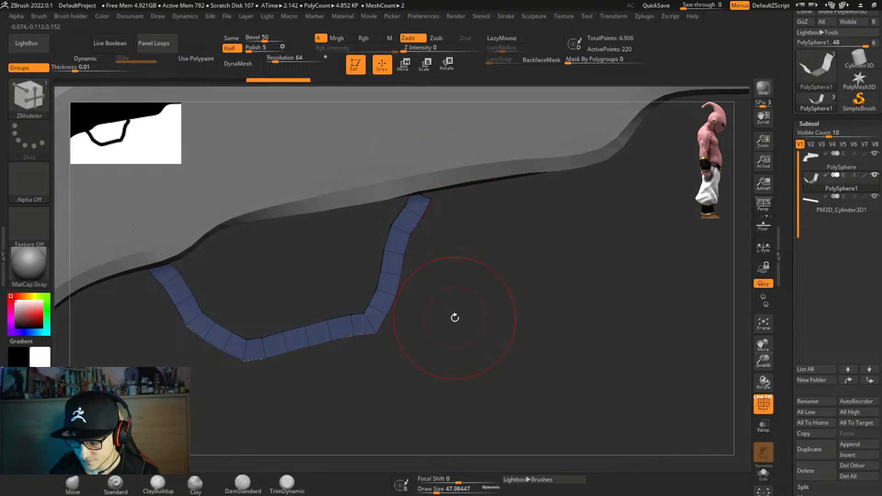
{"action": "right_click_drag", "start_coordinate": [453, 318], "coordinate": [485, 325]}
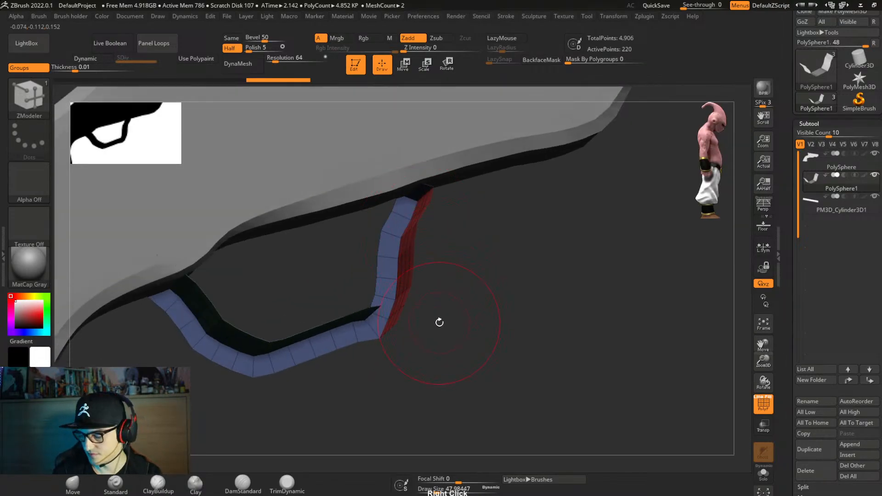
{"action": "key", "text": "space"}
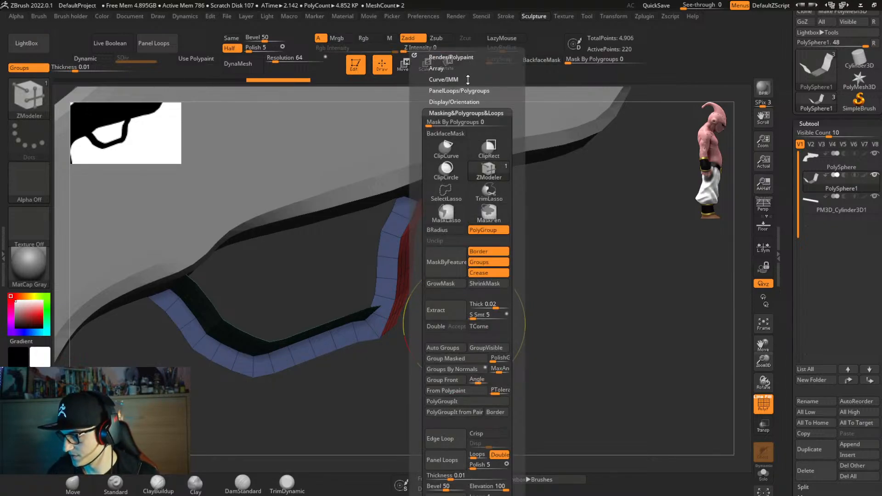
{"action": "left_click", "coordinate": [469, 101]}
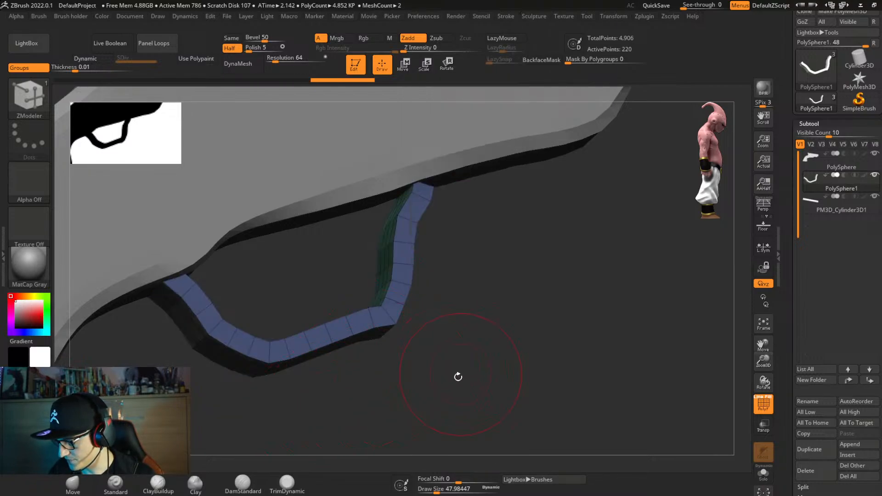
Try to leave only the trigger guard's front upper end unmasked for repositioning it.
{"action": "right_click_drag", "start_coordinate": [456, 373], "coordinate": [425, 394], "text": "shift"}
{"action": "left_click_drag", "start_coordinate": [475, 210], "coordinate": [391, 125], "text": "ctrl"}
{"action": "left_click", "coordinate": [485, 234], "text": "ctrl"}
{"action": "key", "text": "w"}
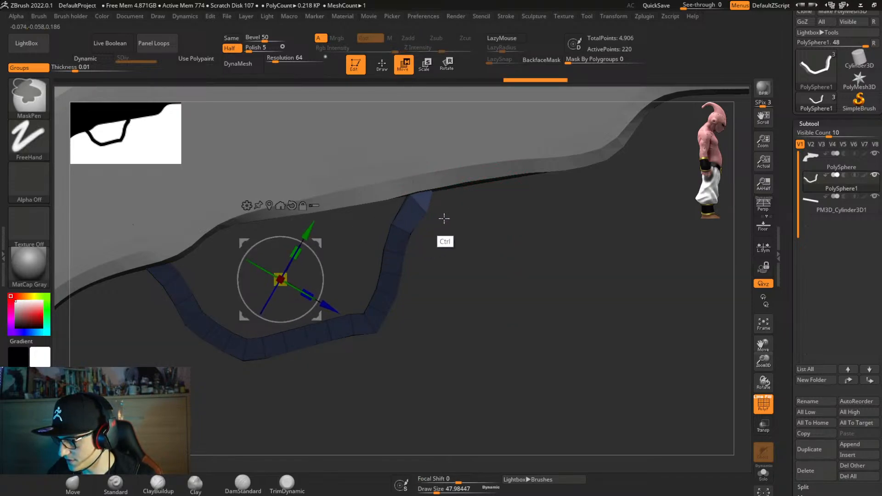
{"action": "mouse_move", "coordinate": [465, 219]}
{"action": "left_mouse_down", "text": "ctrl"}
{"action": "mouse_move", "coordinate": [383, 270]}
{"action": "mouse_move", "coordinate": [372, 243]}
{"action": "mouse_move", "coordinate": [368, 256]}
{"action": "left_mouse_up", "text": "ctrl"}
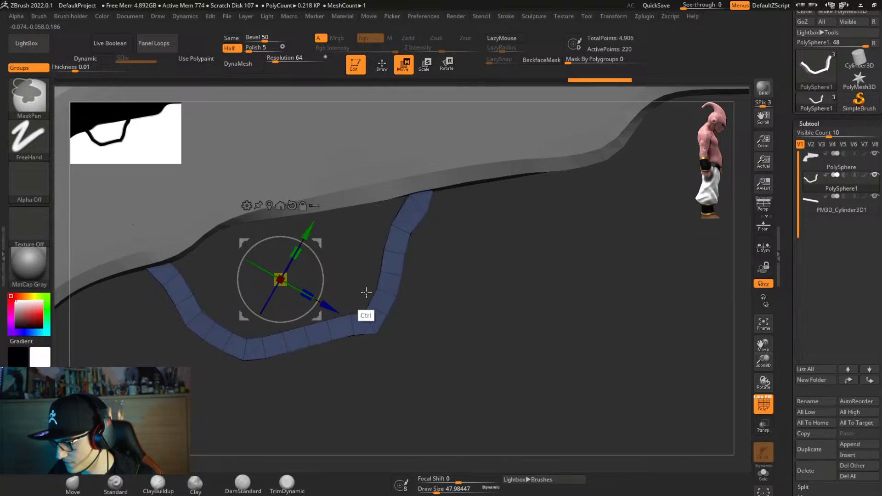
{"action": "key", "text": "ctrl+z"}
{"action": "left_click_drag", "start_coordinate": [469, 256], "coordinate": [443, 296], "text": "ctrl"}
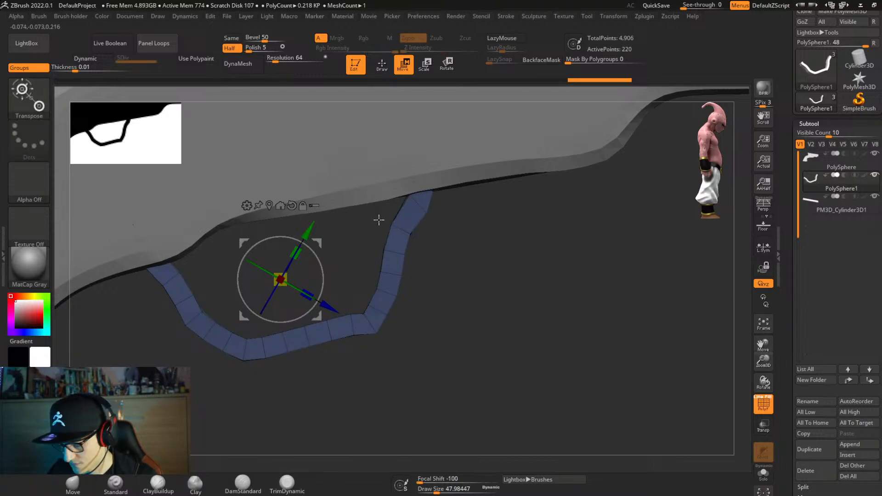
{"action": "mouse_move", "coordinate": [390, 239]}
{"action": "left_mouse_down", "text": "ctrl"}
{"action": "mouse_move", "coordinate": [457, 192]}
{"action": "mouse_move", "coordinate": [456, 134]}
{"action": "mouse_move", "coordinate": [462, 144]}
{"action": "left_mouse_up", "text": "ctrl"}
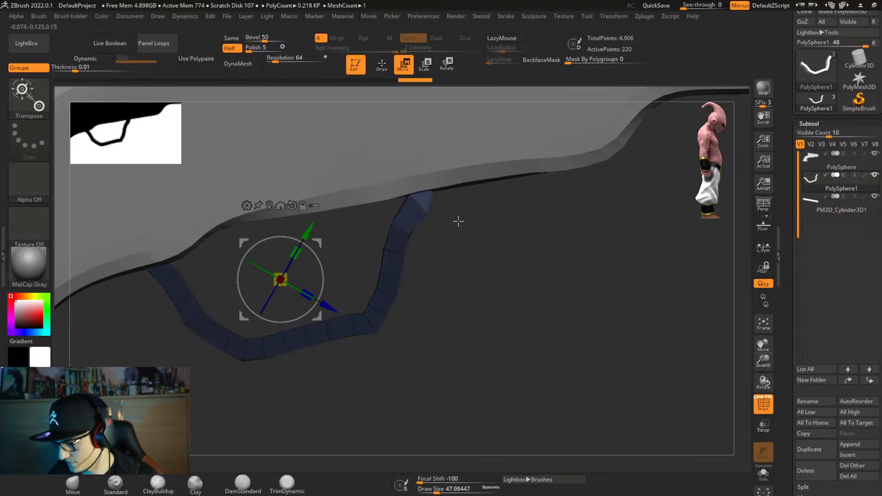
{"action": "mouse_move", "coordinate": [322, 238]}
{"action": "left_mouse_down"}
{"action": "mouse_move", "coordinate": [326, 228]}
{"action": "mouse_move", "coordinate": [321, 254]}
{"action": "mouse_move", "coordinate": [321, 245]}
{"action": "mouse_move", "coordinate": [449, 247]}
{"action": "mouse_move", "coordinate": [466, 268]}
{"action": "left_mouse_up"}
Clear the mask and run Close Holes on the trigger guard mesh.
{"action": "key", "text": "ctrl+space"}
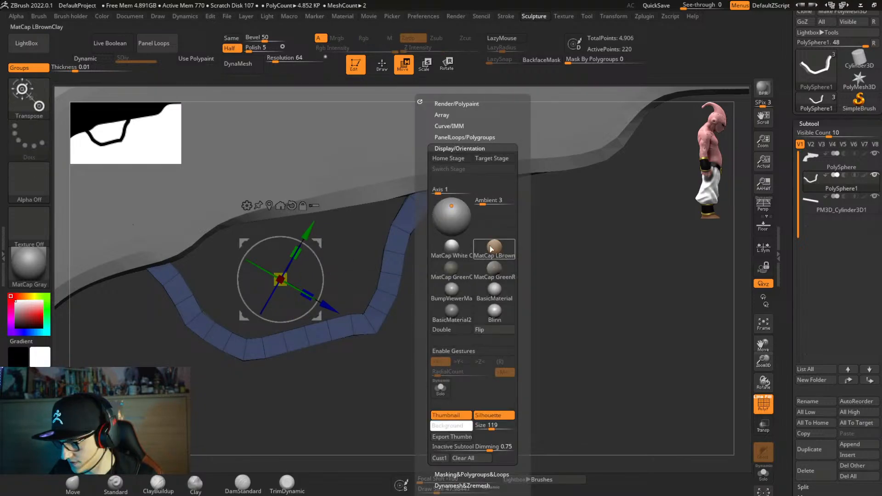
{"action": "left_click", "coordinate": [495, 141], "text": "shift"}
{"action": "left_click", "coordinate": [496, 161], "text": "shift"}
{"action": "left_click", "coordinate": [489, 184], "text": "shift"}
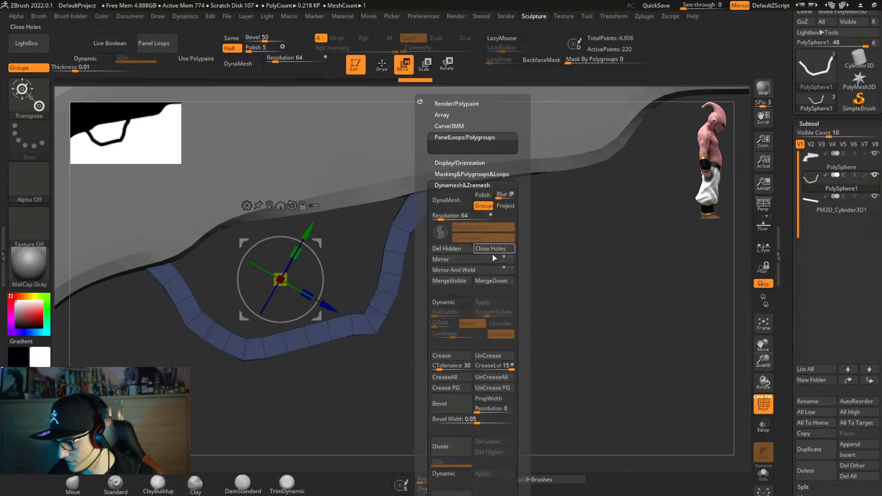
{"action": "left_click", "coordinate": [458, 303]}
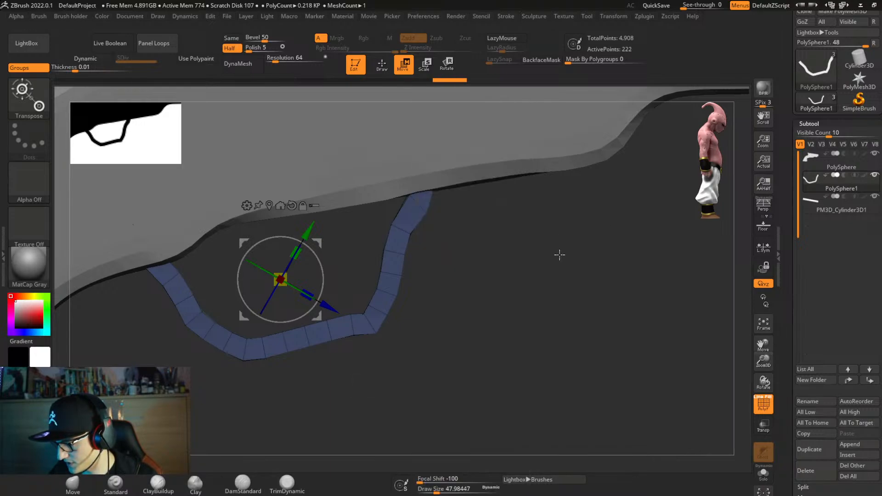
Try to nudge the trigger guard's front upper end toward the frame with the rest of the guard masked.
{"action": "key", "text": "ctrl"}
{"action": "left_click_drag", "start_coordinate": [324, 213], "coordinate": [312, 217], "text": "ctrl"}
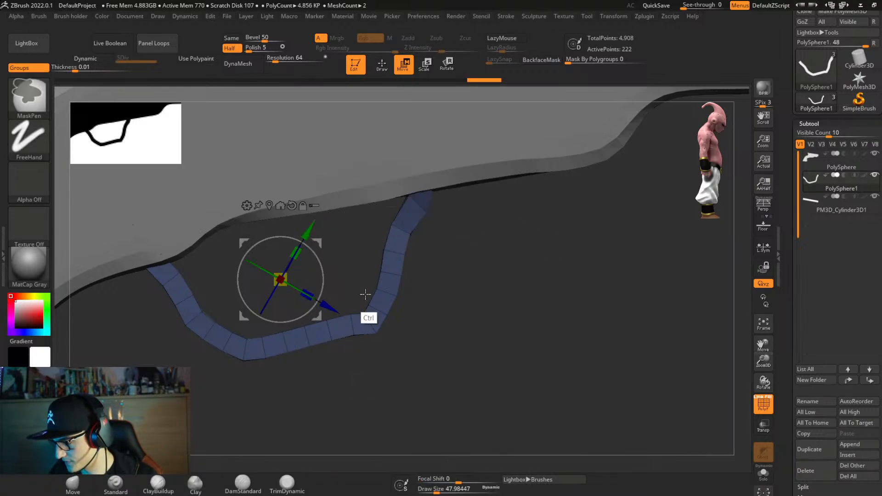
{"action": "left_click", "coordinate": [453, 269], "text": "ctrl"}
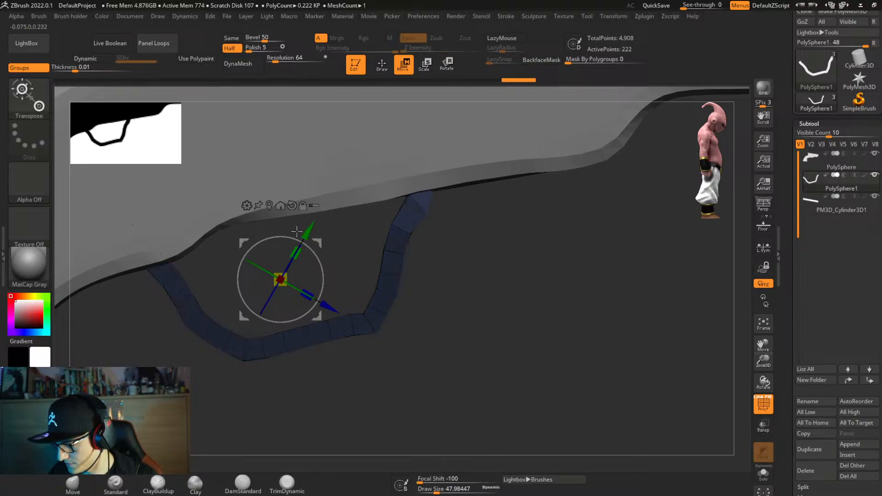
{"action": "left_click_drag", "start_coordinate": [317, 239], "coordinate": [313, 250]}
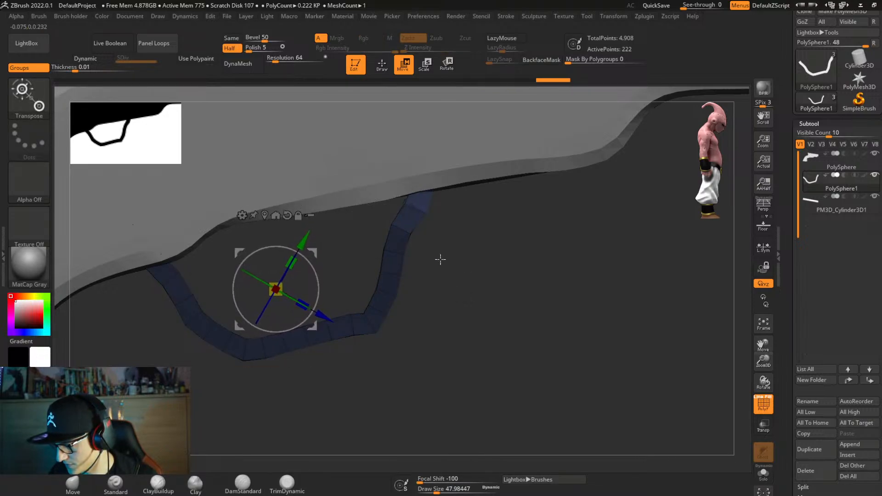
{"action": "left_click_drag", "start_coordinate": [439, 258], "coordinate": [452, 268], "text": "ctrl"}
{"action": "left_click_drag", "start_coordinate": [473, 198], "coordinate": [423, 234], "text": "ctrl"}
{"action": "left_click", "coordinate": [476, 252], "text": "ctrl"}
{"action": "left_click_drag", "start_coordinate": [326, 252], "coordinate": [333, 246]}
{"action": "left_click", "coordinate": [485, 286], "text": "ctrl"}
{"action": "right_click_drag", "start_coordinate": [476, 303], "coordinate": [455, 310]}
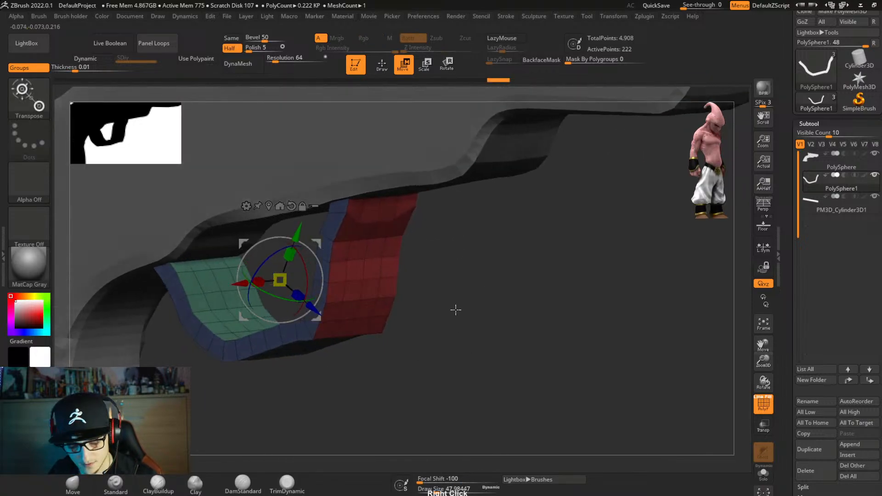
{"action": "right_click_drag", "start_coordinate": [455, 273], "coordinate": [476, 258], "text": "shift"}
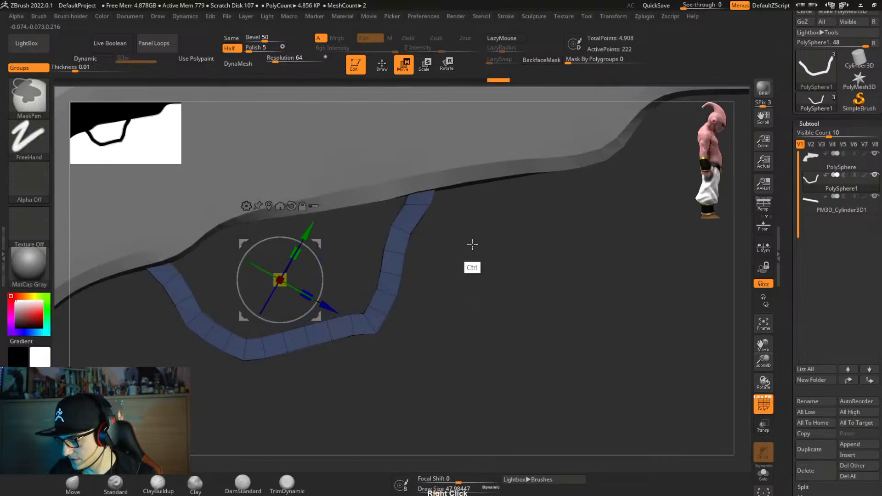
{"action": "left_click", "coordinate": [472, 245], "text": "ctrl"}
{"action": "left_click", "coordinate": [456, 230], "text": "ctrl"}
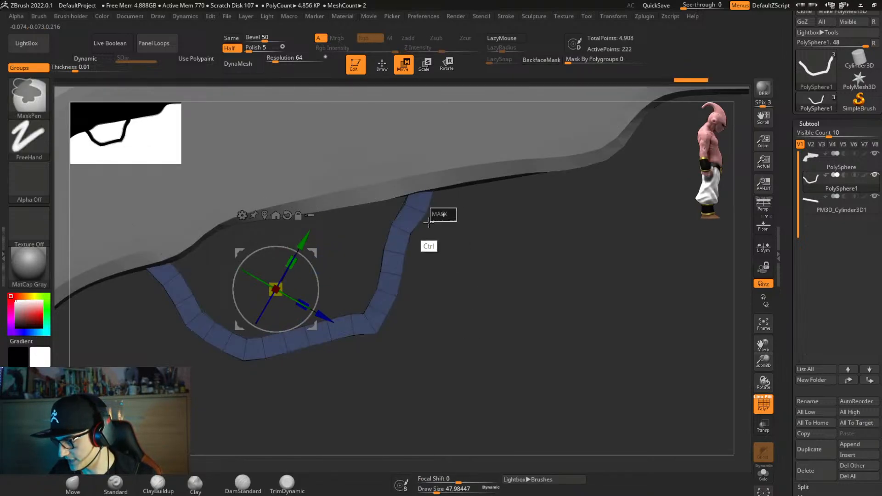
Mask all but the trigger guard's front upper end, center the gizmo on that end and reset its orientation.
{"action": "left_click_drag", "start_coordinate": [417, 229], "coordinate": [447, 269], "text": "ctrl"}
{"action": "left_click", "coordinate": [265, 215]}
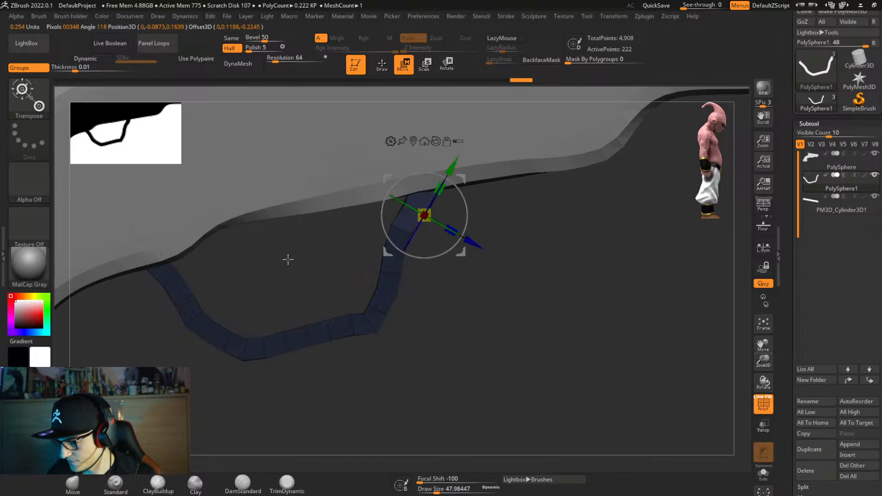
{"action": "left_click", "coordinate": [439, 142], "text": "alt"}
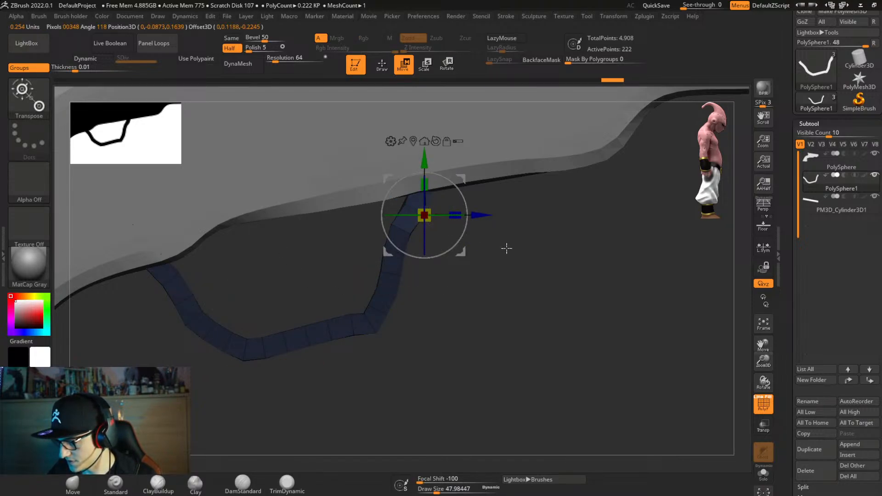
{"action": "mouse_move", "coordinate": [506, 248]}
{"action": "right_mouse_down"}
{"action": "mouse_move", "coordinate": [475, 252]}
{"action": "mouse_move", "coordinate": [497, 245]}
{"action": "right_mouse_up"}
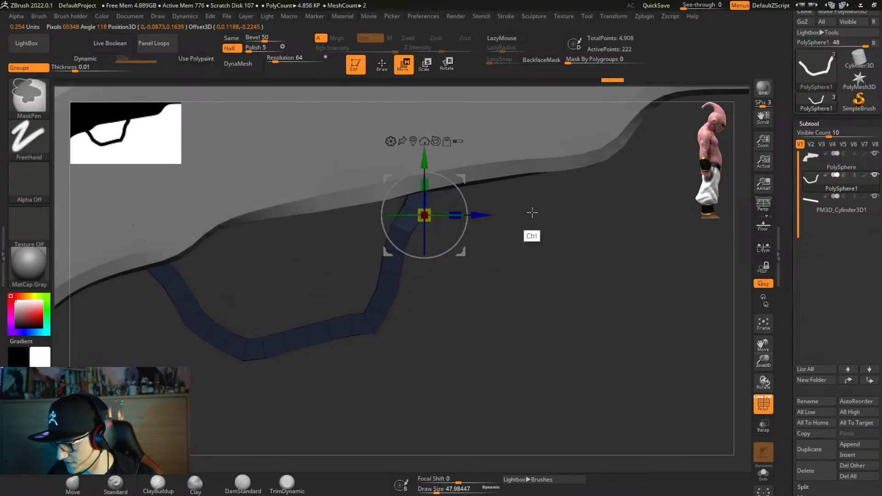
Move the unmasked front end of the trigger guard slightly up into the frame and clear the mask.
{"action": "mouse_move", "coordinate": [540, 208]}
{"action": "left_mouse_down", "text": "ctrl"}
{"action": "mouse_move", "coordinate": [431, 257]}
{"action": "mouse_move", "coordinate": [421, 251]}
{"action": "mouse_move", "coordinate": [423, 258]}
{"action": "left_mouse_up", "text": "ctrl"}
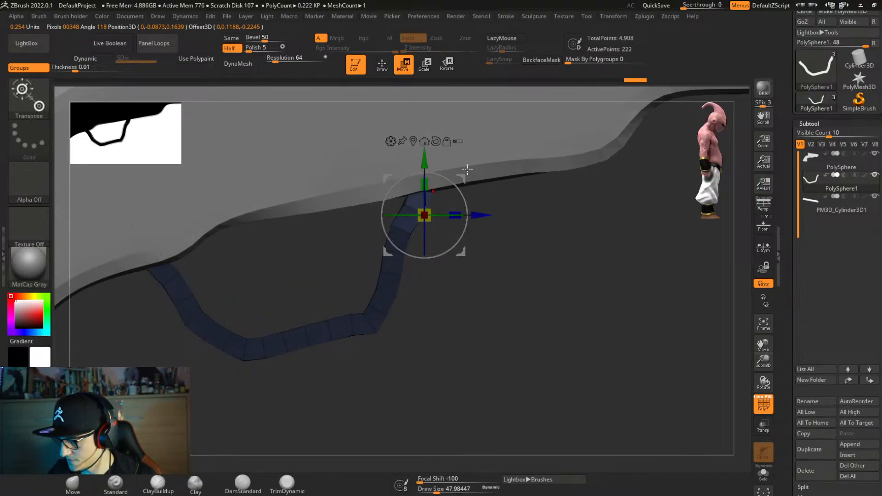
{"action": "left_click_drag", "start_coordinate": [461, 178], "coordinate": [464, 172]}
{"action": "left_click_drag", "start_coordinate": [501, 303], "coordinate": [481, 325], "text": "ctrl"}
{"action": "right_click_drag", "start_coordinate": [488, 307], "coordinate": [480, 304]}
Isolate the trigger guard's outer face, assign it a single polygroup and show the whole guard again.
{"action": "key", "text": "ctrl+2"}
{"action": "key", "text": "ctrl+2"}
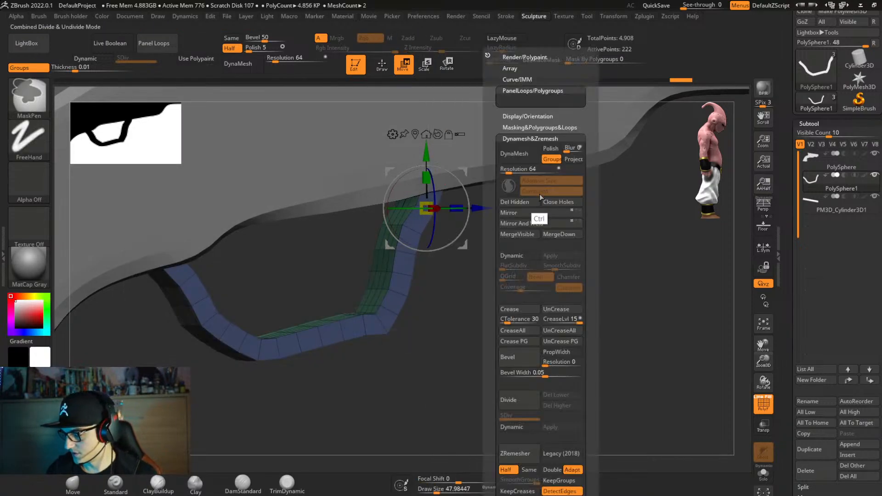
{"action": "right_click_drag", "start_coordinate": [478, 311], "coordinate": [377, 270]}
{"action": "key", "text": "q"}
{"action": "left_click", "coordinate": [345, 289], "text": "ctrl+shift"}
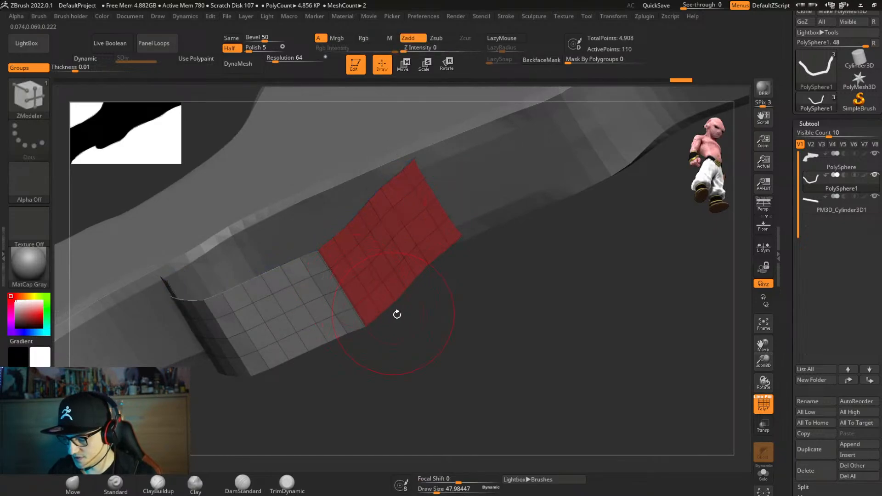
{"action": "mouse_move", "coordinate": [396, 315]}
{"action": "right_mouse_down"}
{"action": "mouse_move", "coordinate": [463, 399]}
{"action": "mouse_move", "coordinate": [425, 376]}
{"action": "right_mouse_up"}
{"action": "key", "text": "ctrl+w"}
{"action": "left_click", "coordinate": [431, 328], "text": "ctrl+shift"}
{"action": "left_click", "coordinate": [347, 277], "text": "ctrl+shift"}
{"action": "mouse_move", "coordinate": [417, 317]}
{"action": "left_mouse_down"}
{"action": "mouse_move", "coordinate": [410, 313]}
{"action": "mouse_move", "coordinate": [475, 299]}
{"action": "mouse_move", "coordinate": [415, 287]}
{"action": "mouse_move", "coordinate": [454, 289]}
{"action": "left_mouse_up"}
Set the trigger guard's crease level to 2 and enable Dynamic Subdivision with SmoothSubdiv at 6.
{"action": "left_click", "coordinate": [533, 16]}
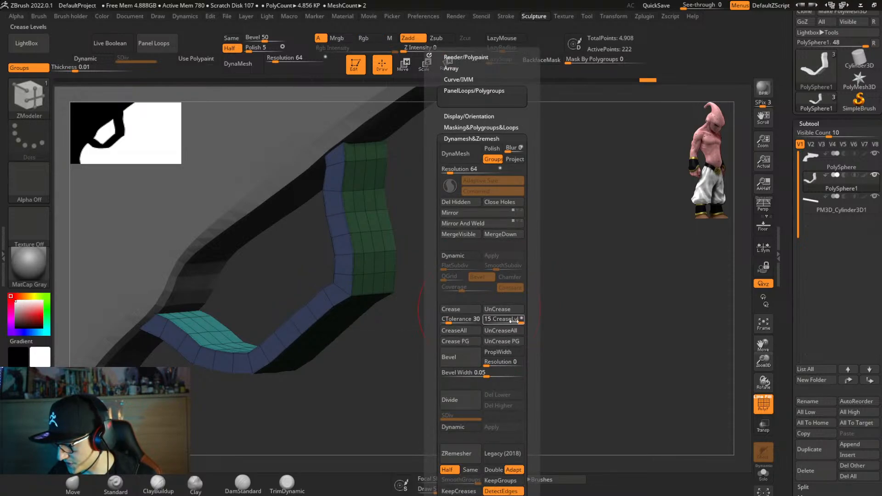
{"action": "left_click_drag", "start_coordinate": [505, 320], "coordinate": [493, 336]}
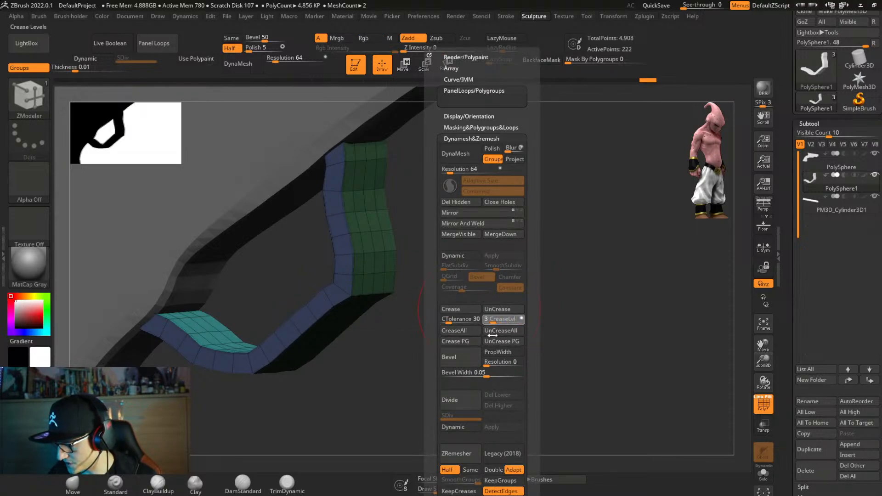
{"action": "left_click", "coordinate": [472, 255]}
{"action": "left_click_drag", "start_coordinate": [500, 268], "coordinate": [511, 275]}
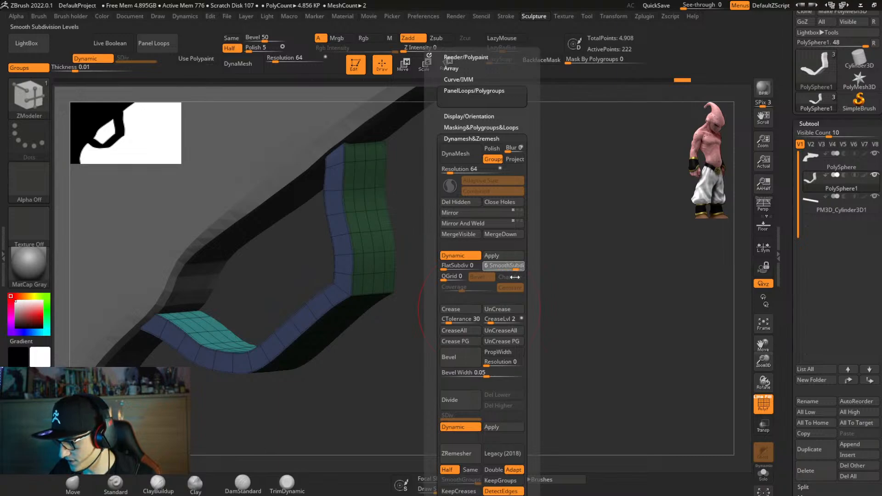
Set the ZModeler edge action to Crease with the EdgeLoop Partial target and inspect the trigger guard's side edges.
{"action": "mouse_move", "coordinate": [393, 360]}
{"action": "right_mouse_down"}
{"action": "mouse_move", "coordinate": [379, 360]}
{"action": "mouse_move", "coordinate": [379, 310]}
{"action": "mouse_move", "coordinate": [390, 317]}
{"action": "right_mouse_up"}
{"action": "key", "text": "space"}
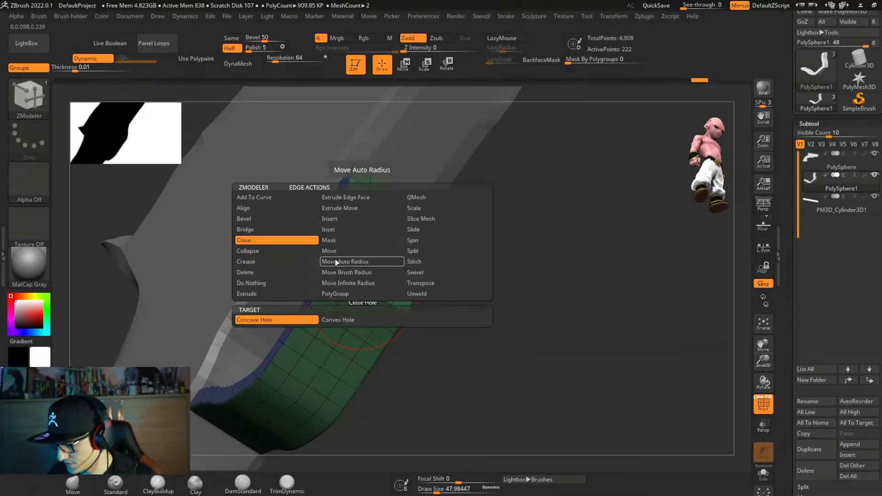
{"action": "left_click", "coordinate": [258, 261]}
{"action": "left_click", "coordinate": [358, 320]}
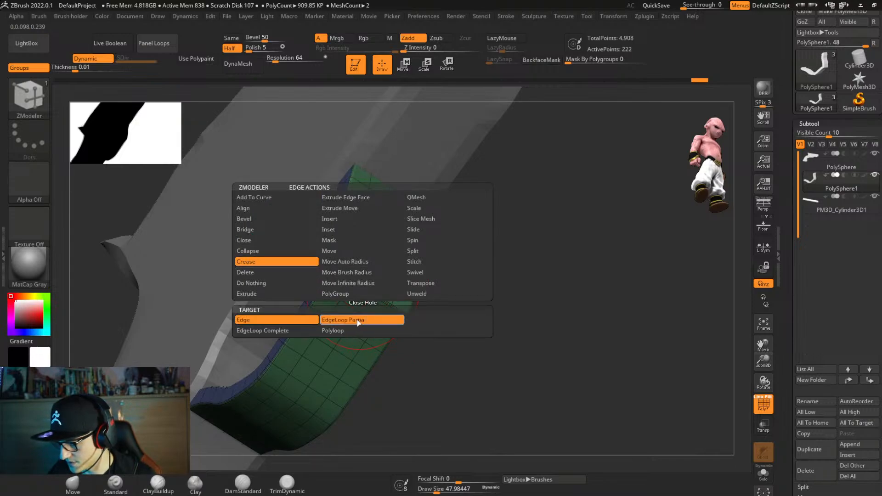
{"action": "right_click_drag", "start_coordinate": [360, 309], "coordinate": [394, 317]}
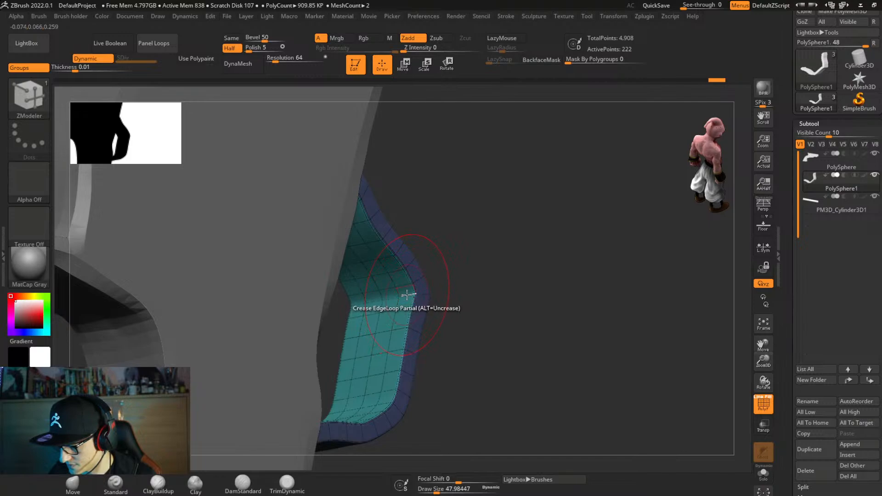
{"action": "mouse_move", "coordinate": [466, 311]}
{"action": "right_mouse_down"}
{"action": "mouse_move", "coordinate": [427, 315]}
{"action": "mouse_move", "coordinate": [508, 313]}
{"action": "mouse_move", "coordinate": [468, 183]}
{"action": "mouse_move", "coordinate": [482, 298]}
{"action": "mouse_move", "coordinate": [528, 285]}
{"action": "mouse_move", "coordinate": [524, 255]}
{"action": "mouse_move", "coordinate": [419, 358]}
{"action": "mouse_move", "coordinate": [429, 335]}
{"action": "mouse_move", "coordinate": [468, 321]}
{"action": "right_mouse_up"}
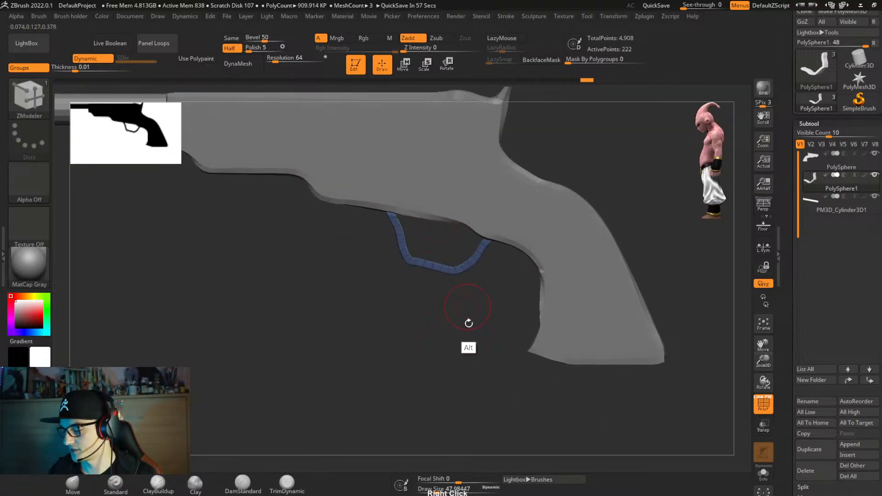
Select the barrel cylinder and duplicate it directly below itself over the Spotlight reference.
{"action": "key", "text": "Left"}
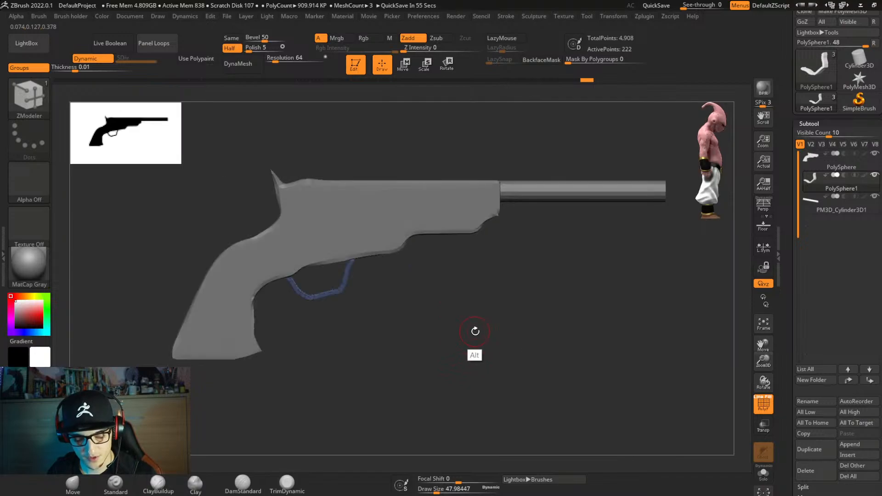
{"action": "key", "text": "shift+z"}
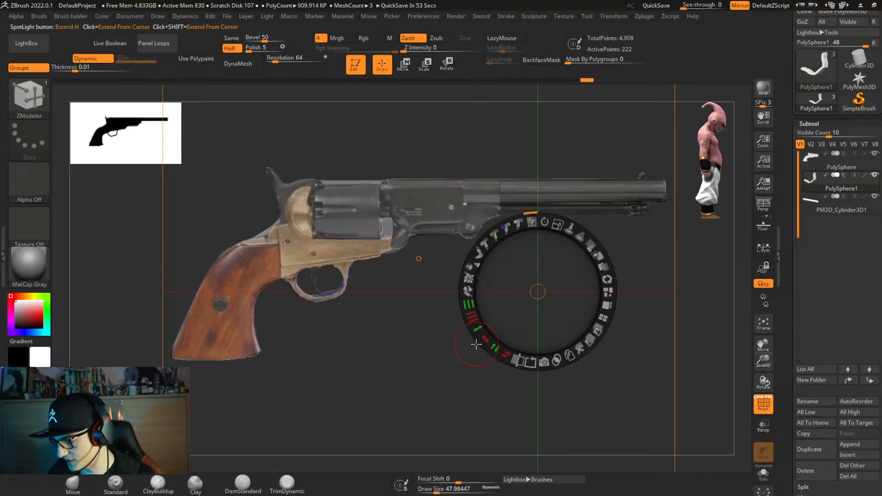
{"action": "key", "text": "z"}
{"action": "key", "text": "shift+z"}
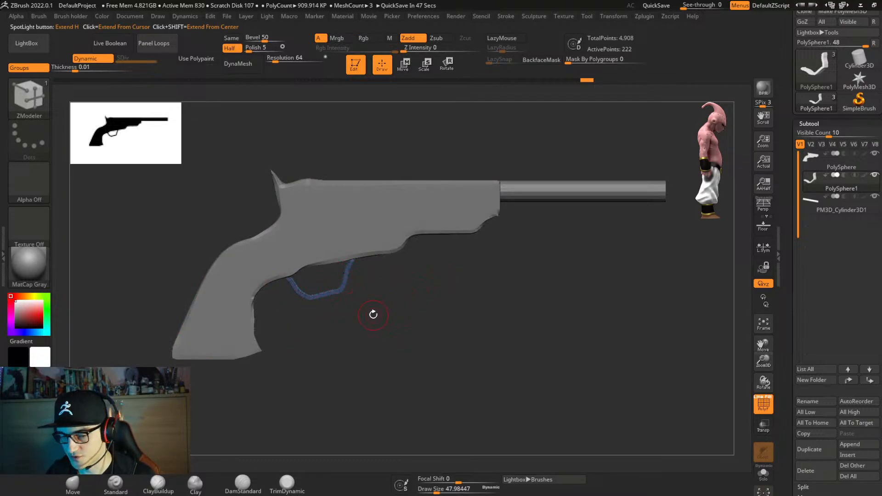
{"action": "left_click", "coordinate": [578, 196], "text": "alt"}
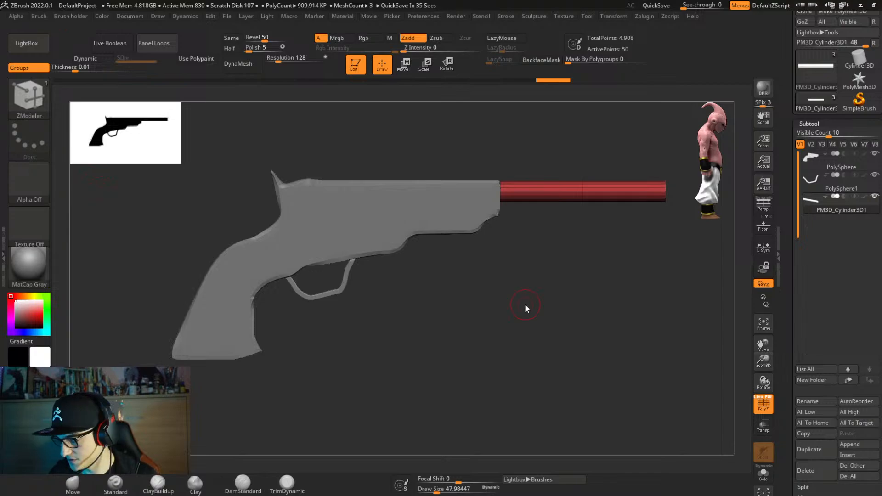
{"action": "key", "text": "shift+z"}
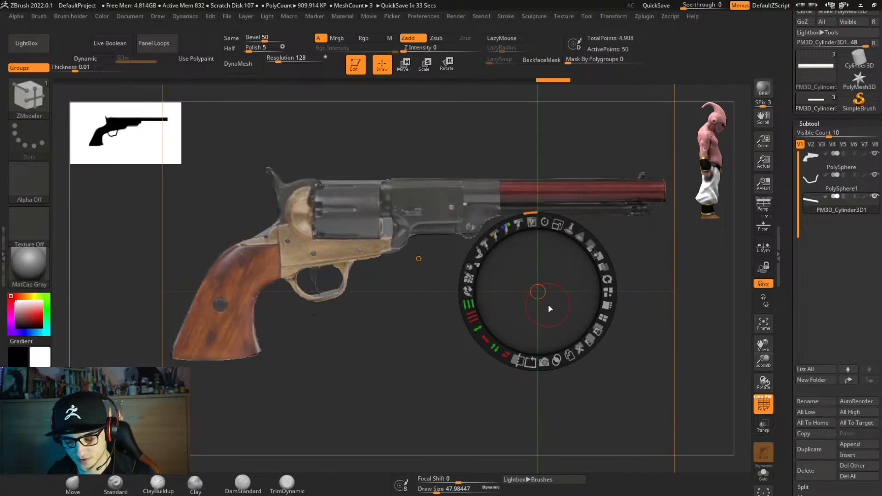
{"action": "key", "text": "w"}
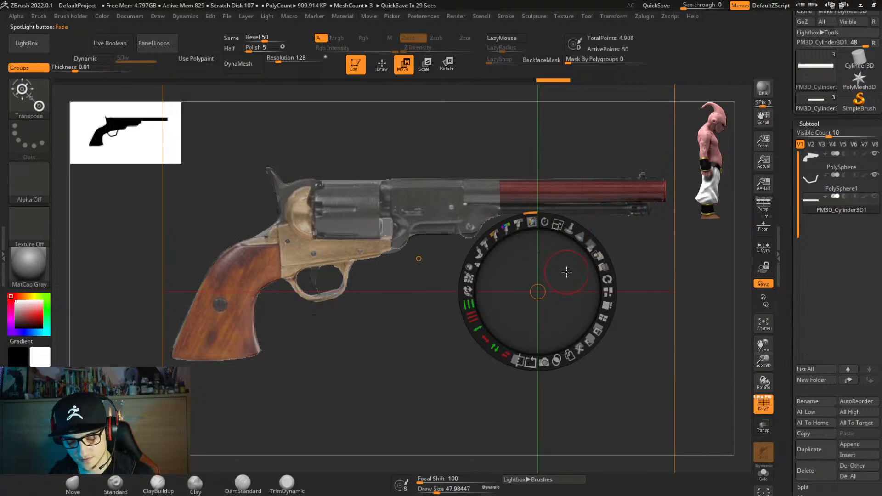
{"action": "key", "text": "z"}
{"action": "left_click_drag", "start_coordinate": [496, 136], "coordinate": [504, 158], "text": "ctrl"}
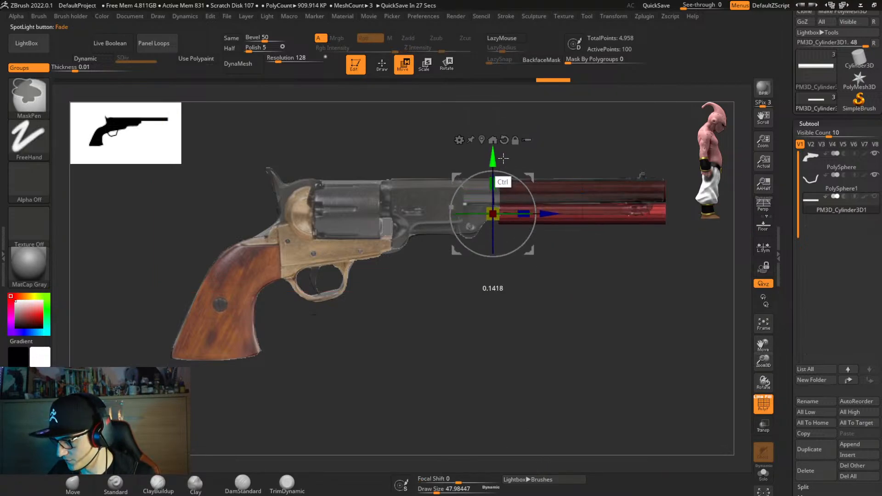
Scale the barrel copy down to a thin rod close under the barrel and stretch it lengthwise along the reference rod.
{"action": "left_click_drag", "start_coordinate": [492, 213], "coordinate": [472, 215]}
{"action": "left_click_drag", "start_coordinate": [492, 157], "coordinate": [509, 153]}
{"action": "left_click", "coordinate": [496, 134]}
{"action": "key", "text": "ctrl+z"}
{"action": "left_click_drag", "start_coordinate": [523, 206], "coordinate": [534, 248]}
Fine-tune the lower rod's fit against the Spotlight reference and extend it to the reference rod's front tip.
{"action": "key", "text": "shift+z"}
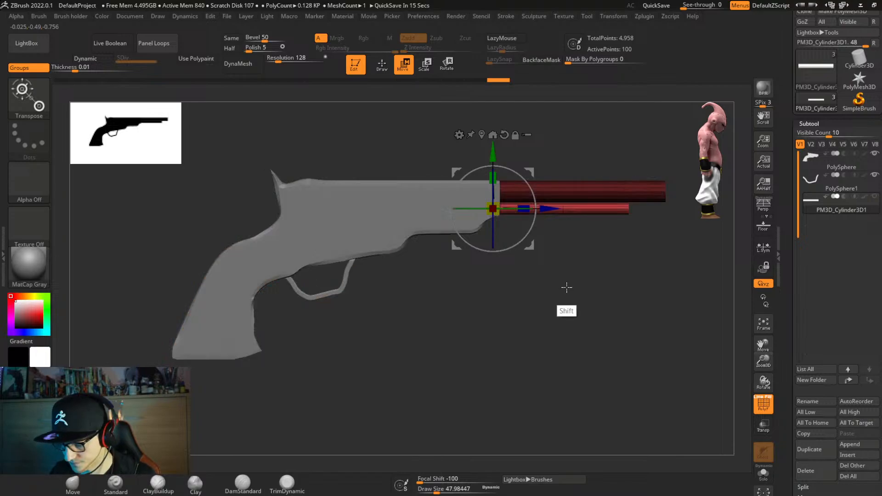
{"action": "key", "text": "z"}
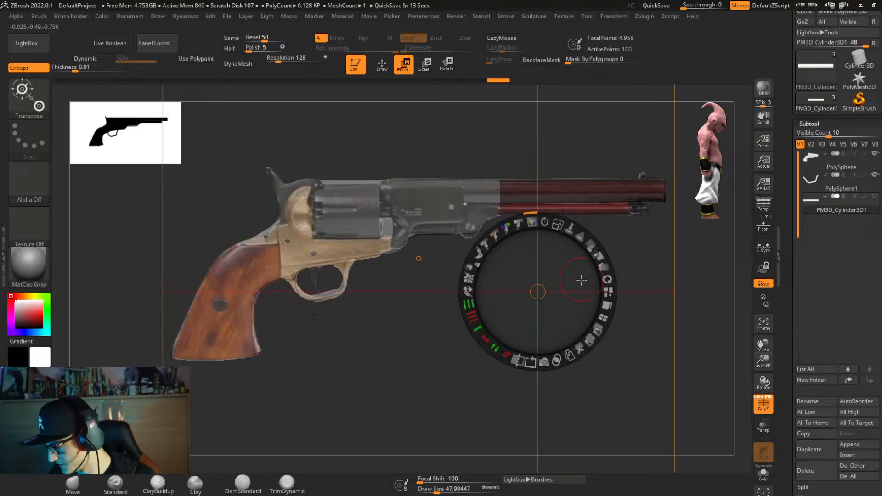
{"action": "key", "text": "z"}
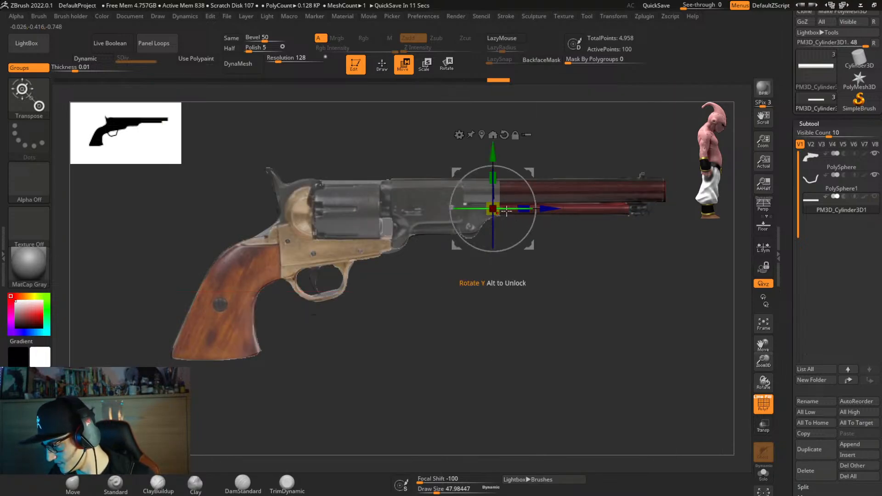
{"action": "left_click_drag", "start_coordinate": [496, 207], "coordinate": [500, 207]}
{"action": "key", "text": "z"}
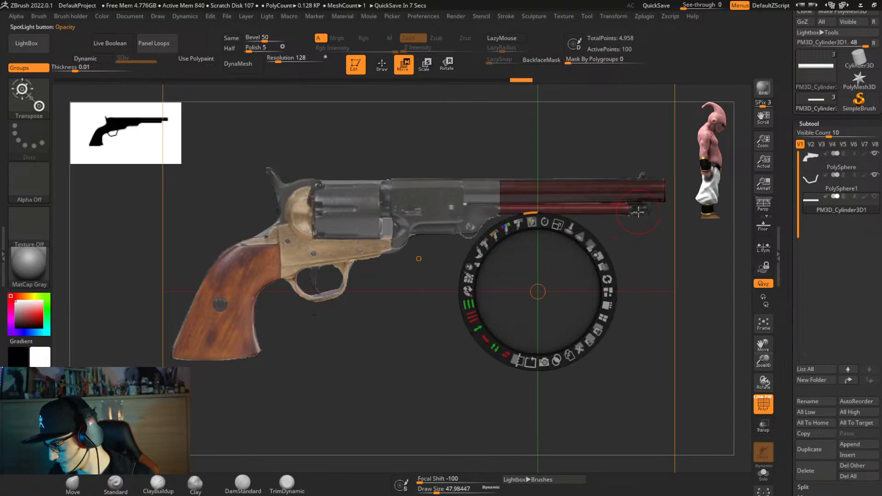
{"action": "key", "text": "z"}
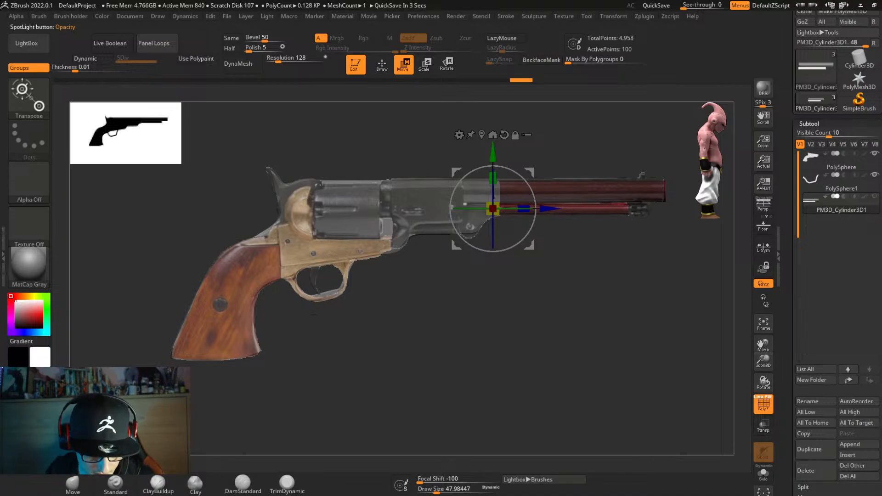
{"action": "left_click", "coordinate": [528, 212]}
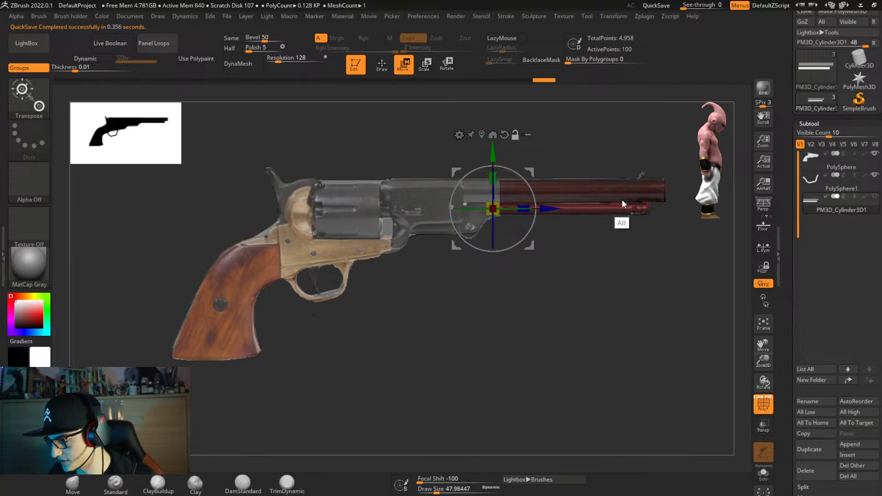
Split the unmasked lower rod from the barrel into its own subtool.
{"action": "key", "text": "ctrl+2"}
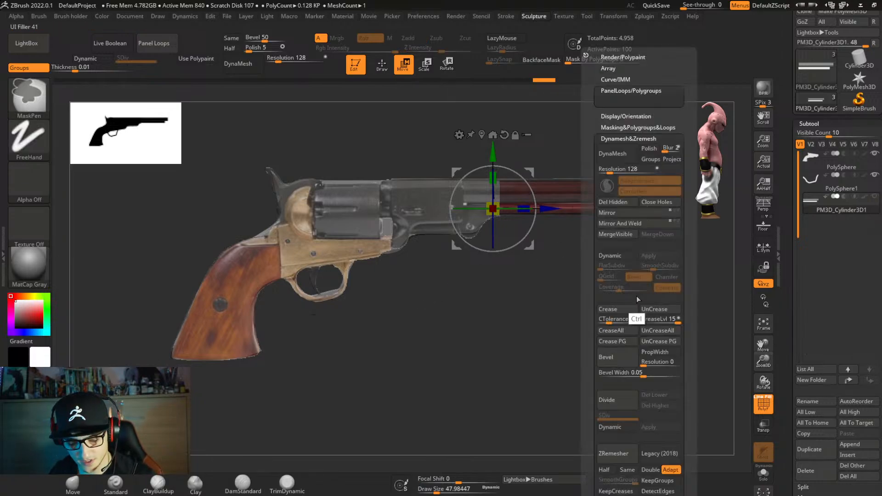
{"action": "left_click", "coordinate": [649, 126]}
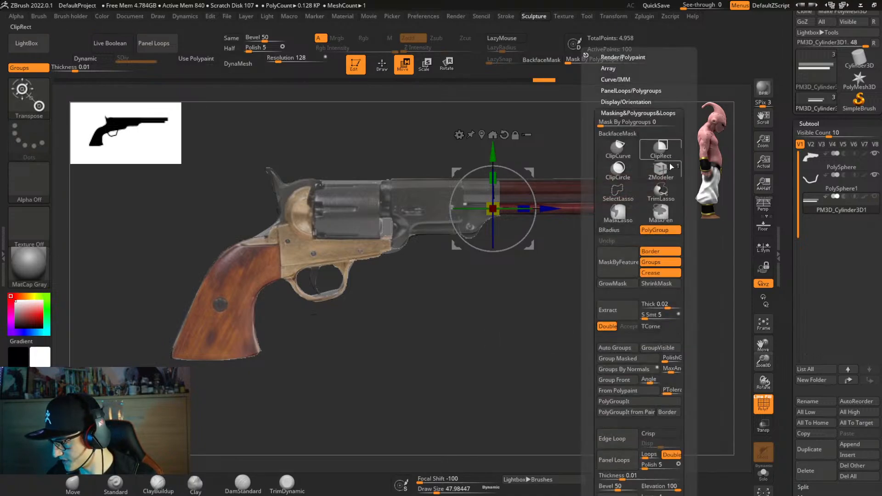
{"action": "left_click_drag", "start_coordinate": [687, 303], "coordinate": [687, 222]}
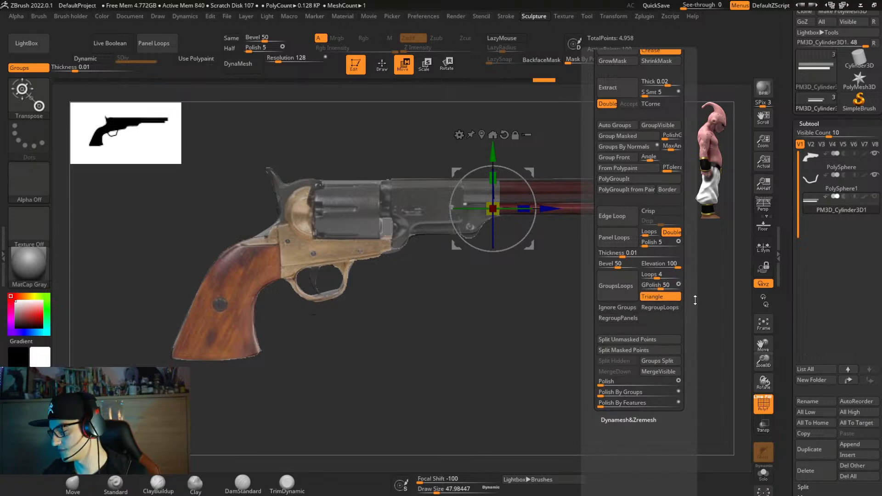
{"action": "left_click_drag", "start_coordinate": [694, 301], "coordinate": [673, 284]}
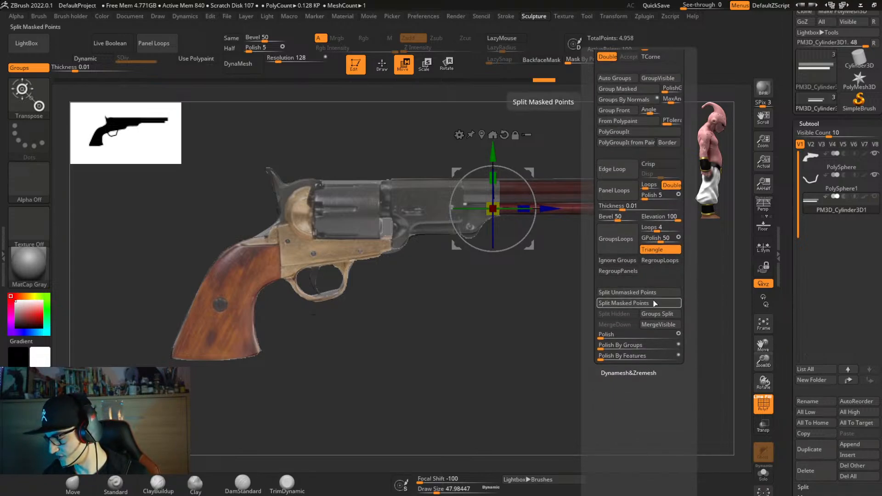
{"action": "left_click", "coordinate": [656, 293]}
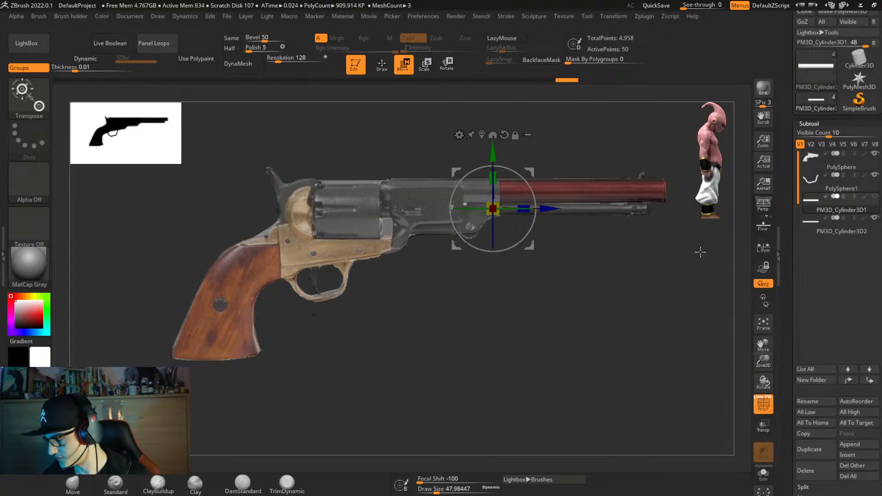
Center the gizmo on the barrel and replace the barrel mesh with a parametric Cylinder 3D.
{"action": "left_click", "coordinate": [481, 134]}
{"action": "left_click", "coordinate": [547, 118]}
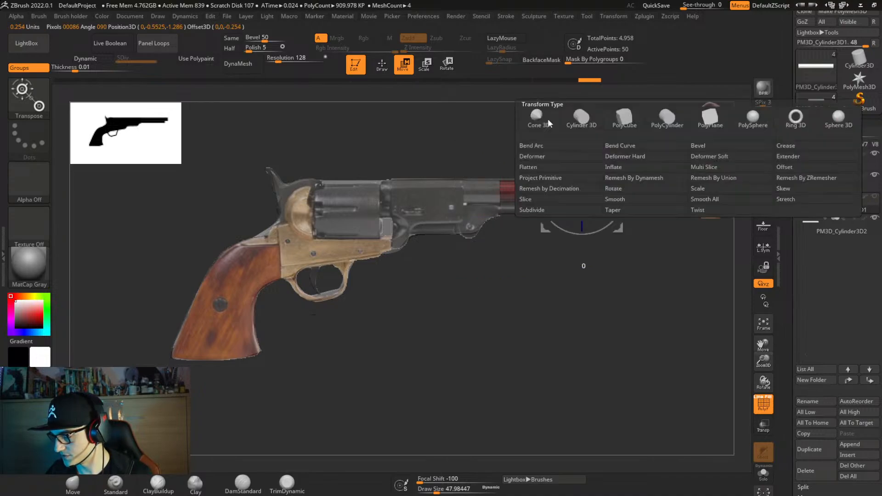
{"action": "left_click", "coordinate": [581, 117]}
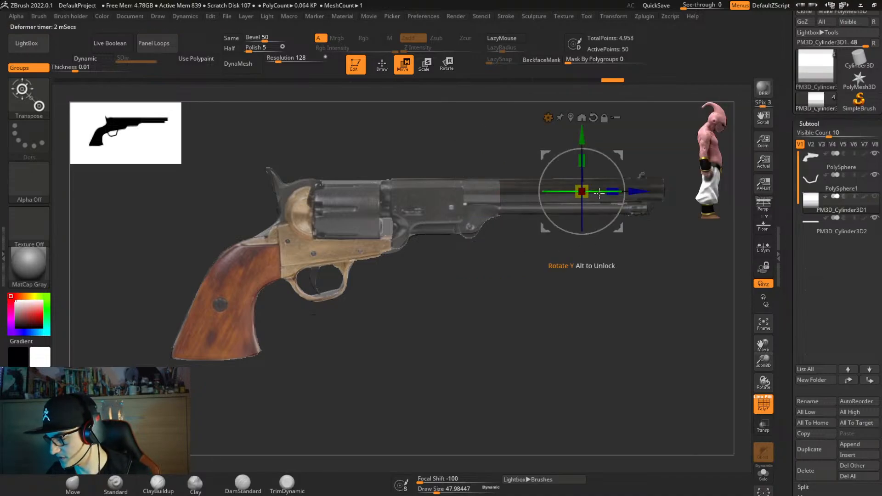
Align the new cylinder with the barrel axis, scale it to match the reference barrel and hide the reference.
{"action": "mouse_move", "coordinate": [599, 194]}
{"action": "left_mouse_down", "text": "shift"}
{"action": "mouse_move", "coordinate": [655, 197]}
{"action": "mouse_move", "coordinate": [599, 217]}
{"action": "mouse_move", "coordinate": [642, 189]}
{"action": "left_mouse_up", "text": "shift"}
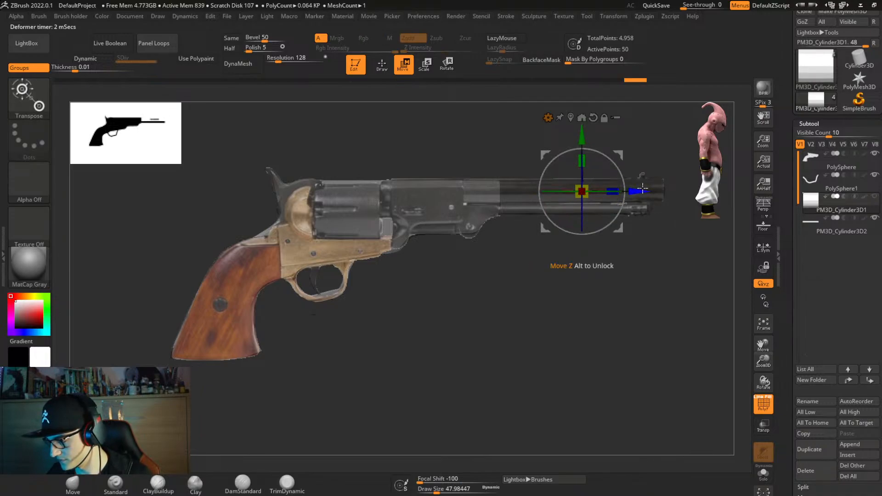
{"action": "left_click_drag", "start_coordinate": [581, 191], "coordinate": [624, 172]}
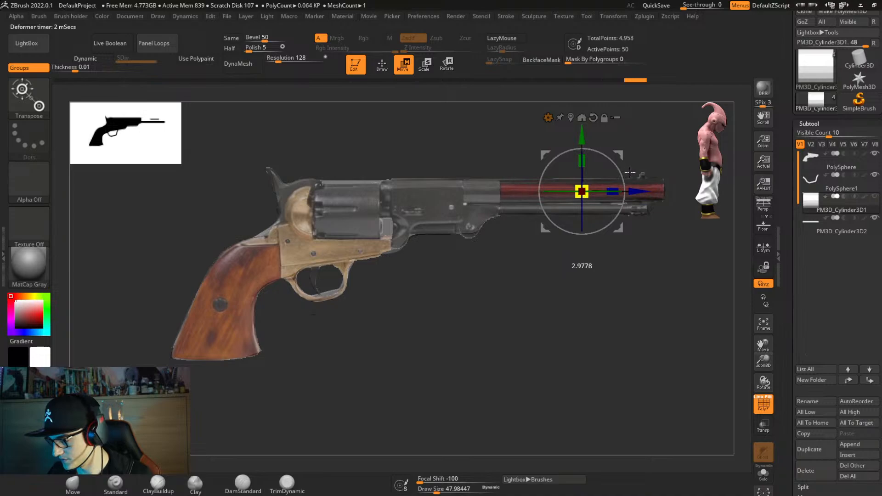
{"action": "key", "text": "y"}
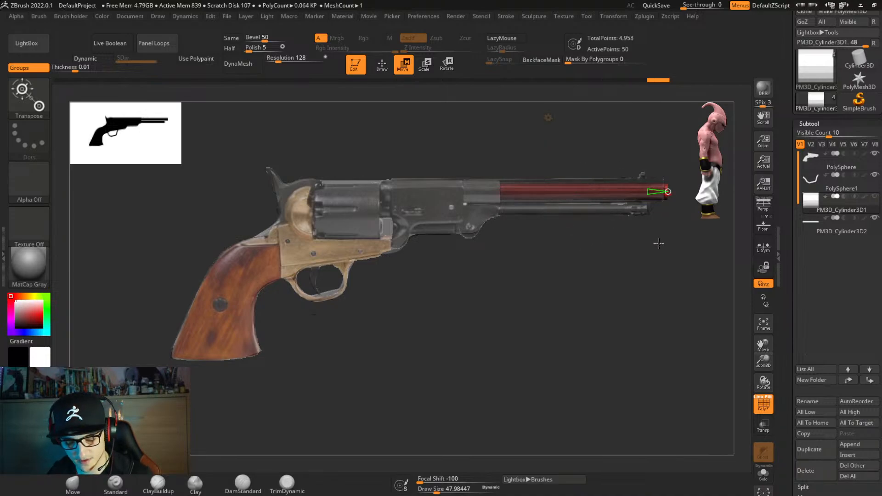
{"action": "key", "text": "shift"}
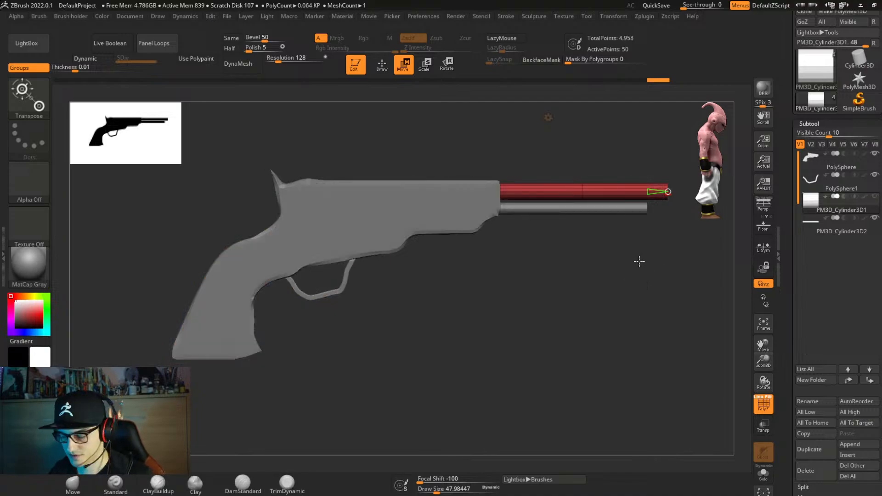
Reduce the parametric barrel cylinder to five sides and rotate it 180° about its long axis.
{"action": "right_click_drag", "start_coordinate": [634, 273], "coordinate": [527, 335]}
{"action": "right_click_drag", "start_coordinate": [577, 296], "coordinate": [579, 335]}
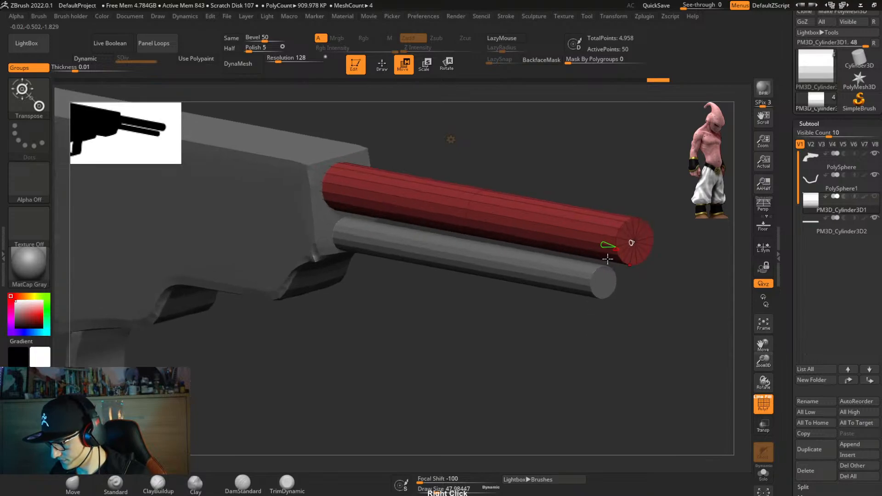
{"action": "mouse_move", "coordinate": [613, 252]}
{"action": "left_mouse_down"}
{"action": "mouse_move", "coordinate": [618, 260]}
{"action": "mouse_move", "coordinate": [616, 243]}
{"action": "mouse_move", "coordinate": [619, 259]}
{"action": "mouse_move", "coordinate": [616, 250]}
{"action": "left_mouse_up"}
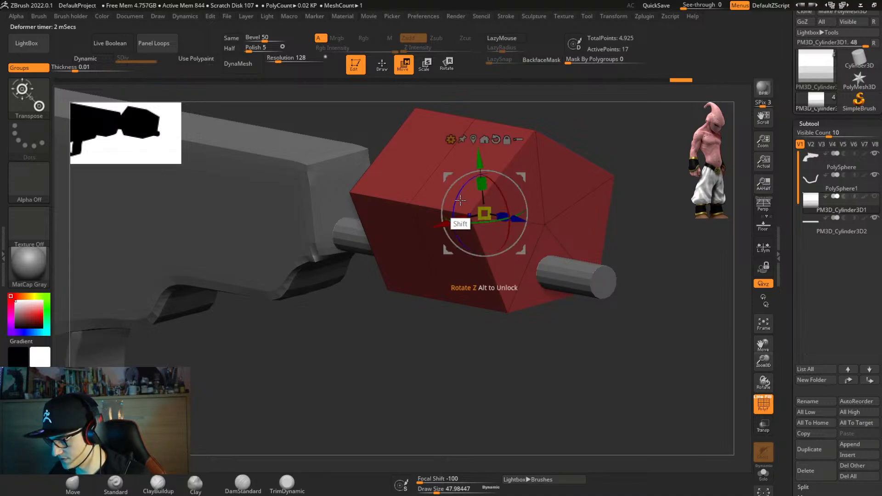
{"action": "left_click_drag", "start_coordinate": [461, 200], "coordinate": [715, 369], "text": "shift"}
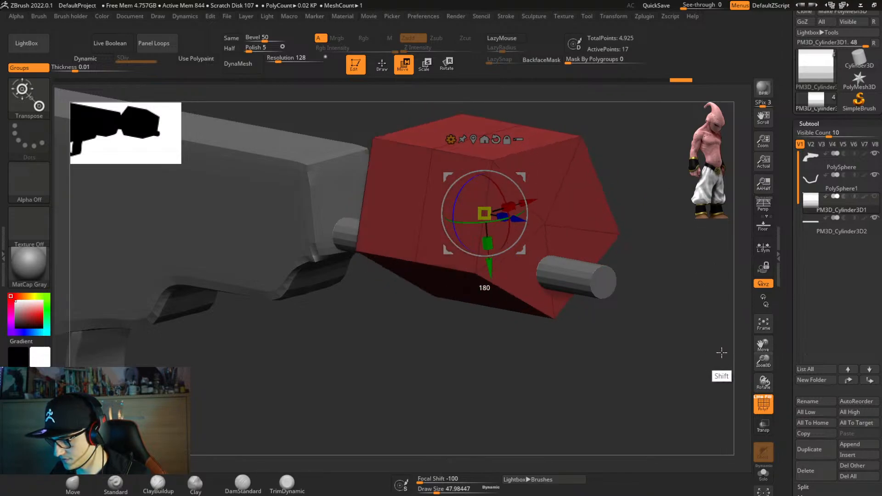
{"action": "left_click_drag", "start_coordinate": [505, 217], "coordinate": [579, 330]}
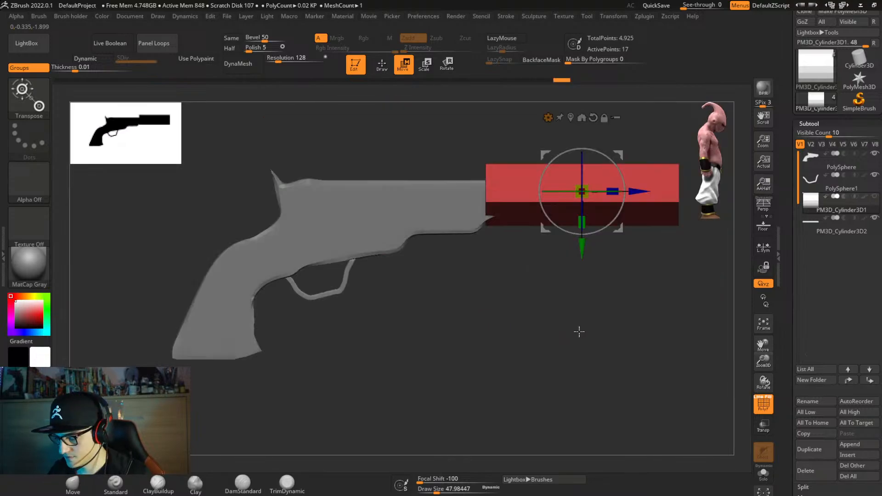
Move, shrink and lengthen the five-sided barrel cylinder to cover the reference barrel, and hide the reference.
{"action": "key", "text": "shift+z"}
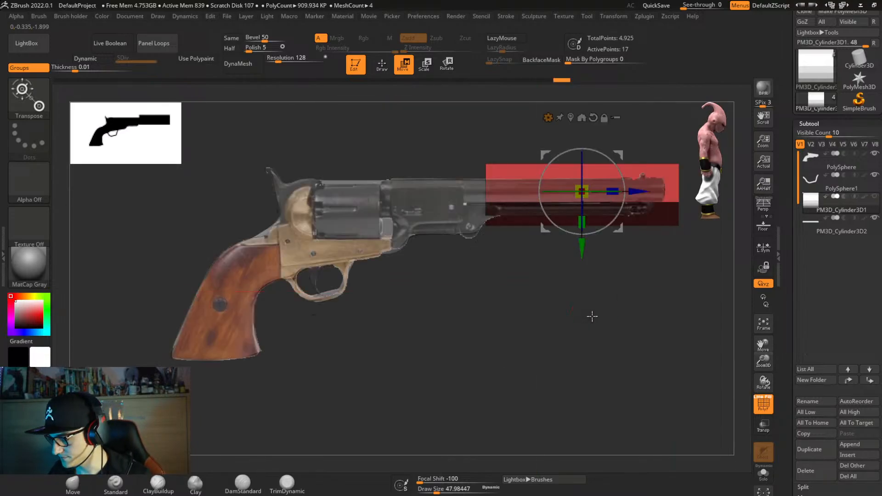
{"action": "left_click_drag", "start_coordinate": [581, 191], "coordinate": [548, 213]}
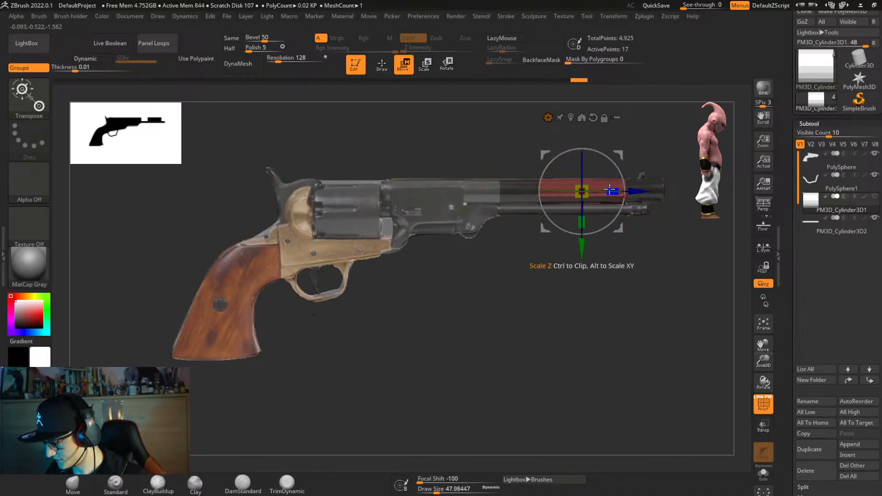
{"action": "mouse_move", "coordinate": [612, 191]}
{"action": "left_mouse_down"}
{"action": "mouse_move", "coordinate": [632, 197]}
{"action": "mouse_move", "coordinate": [577, 194]}
{"action": "mouse_move", "coordinate": [634, 196]}
{"action": "mouse_move", "coordinate": [615, 192]}
{"action": "mouse_move", "coordinate": [628, 191]}
{"action": "left_mouse_up"}
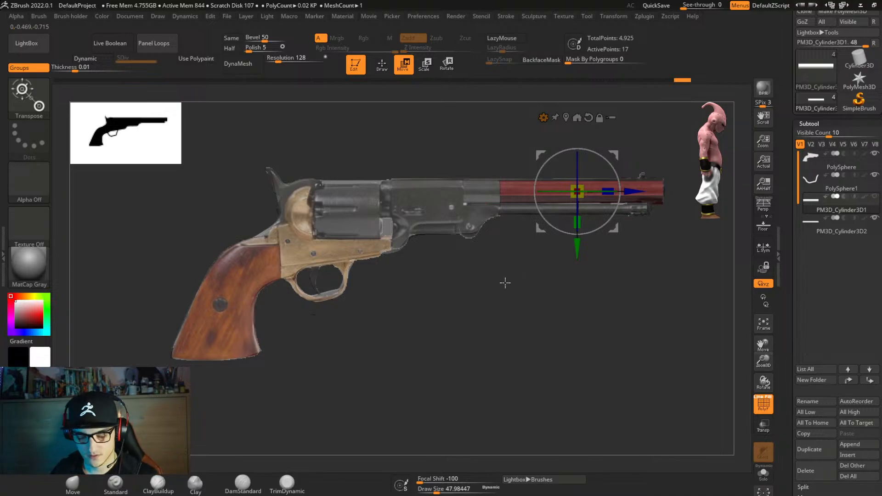
{"action": "key", "text": "z"}
{"action": "key", "text": "z"}
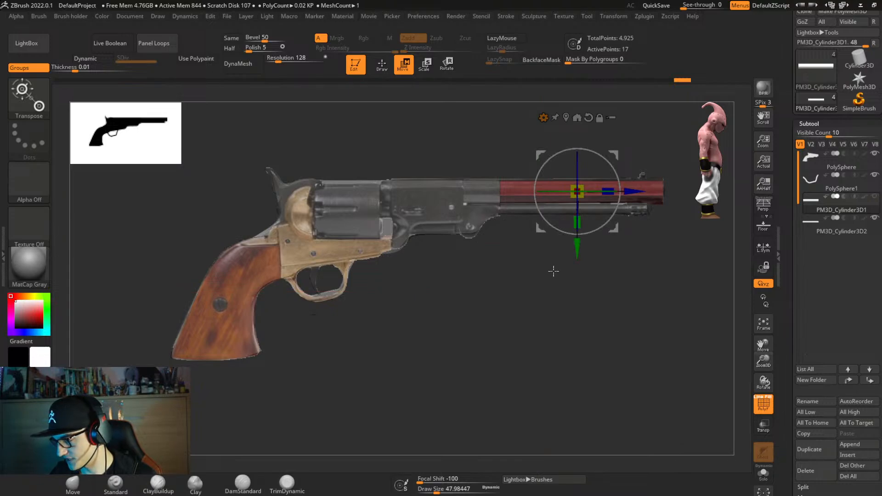
{"action": "key", "text": "y"}
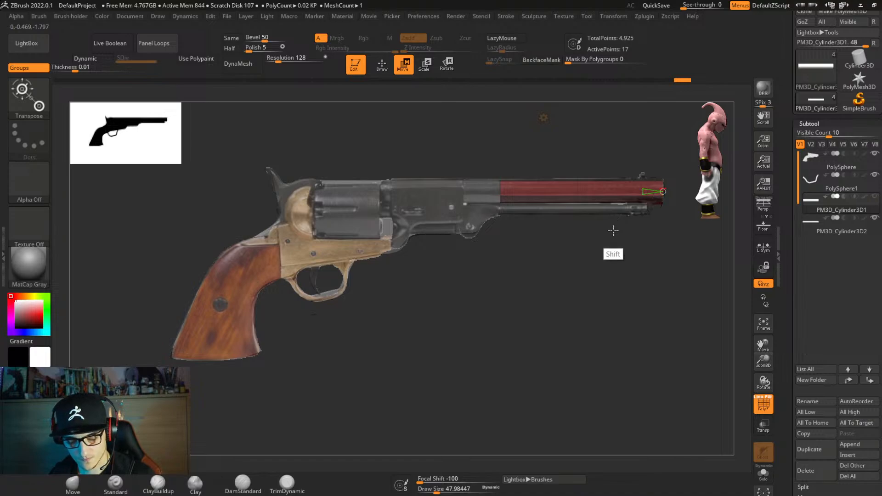
{"action": "key", "text": "shift+z"}
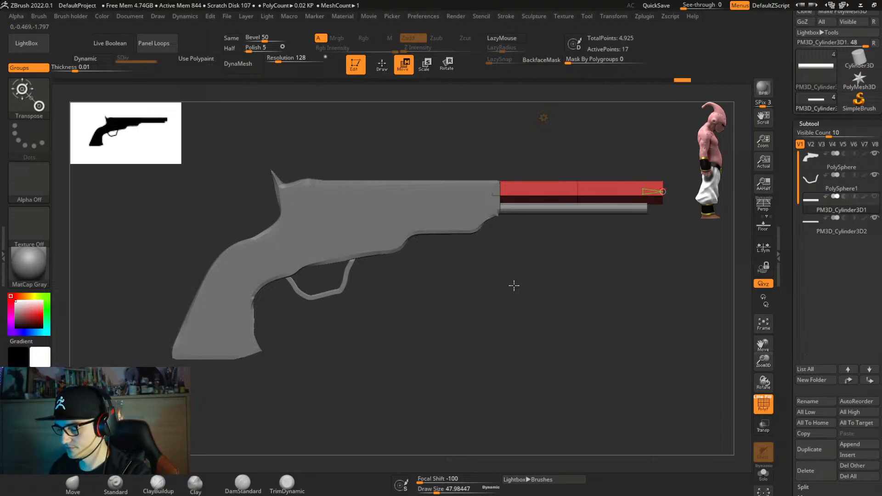
Try increasing the side count of the barrel cylinder and undo the change.
{"action": "right_click_drag", "start_coordinate": [628, 274], "coordinate": [513, 287]}
{"action": "left_click_drag", "start_coordinate": [510, 274], "coordinate": [520, 282]}
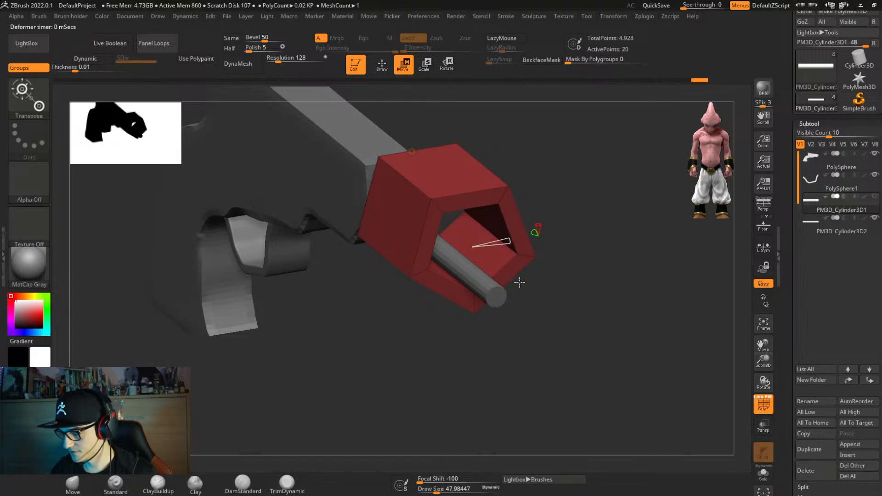
{"action": "key", "text": "ctrl+z"}
{"action": "right_click_drag", "start_coordinate": [531, 315], "coordinate": [479, 321], "text": "alt"}
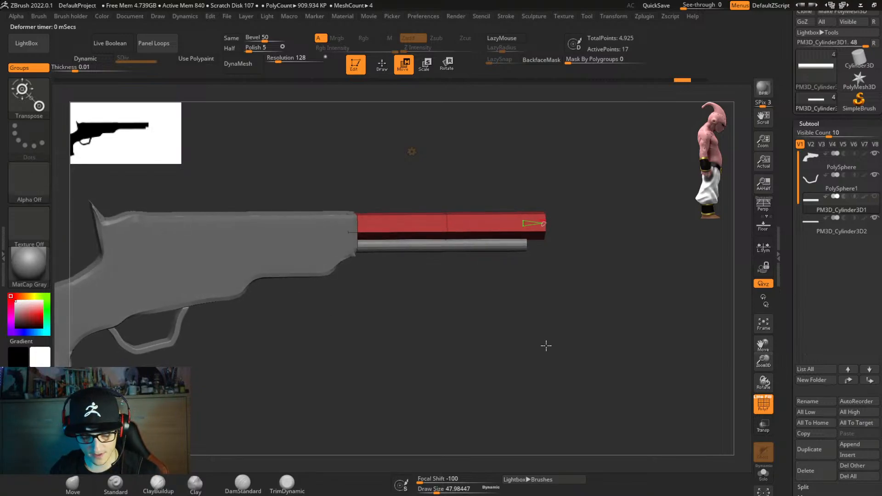
{"action": "key", "text": "f"}
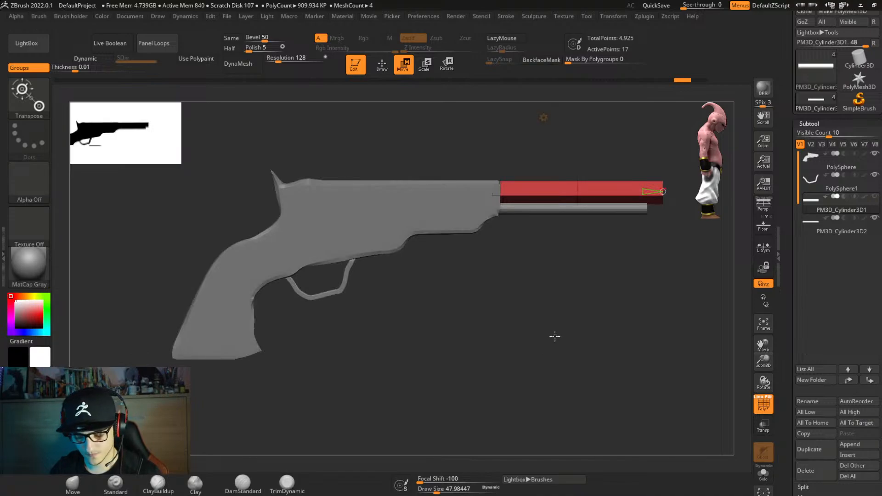
Show the reference, insert a Cylinder3D subtool and convert it to a parametric Cylinder 3D.
{"action": "key", "text": "shift+z"}
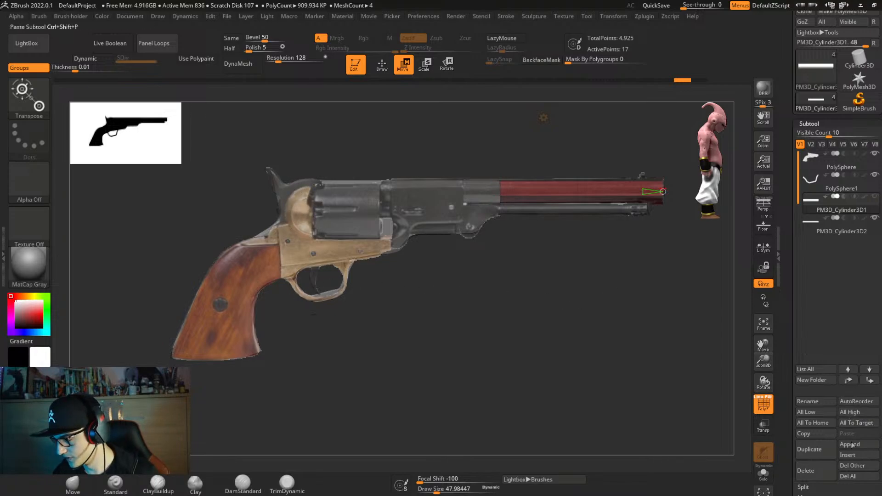
{"action": "left_click", "coordinate": [848, 456]}
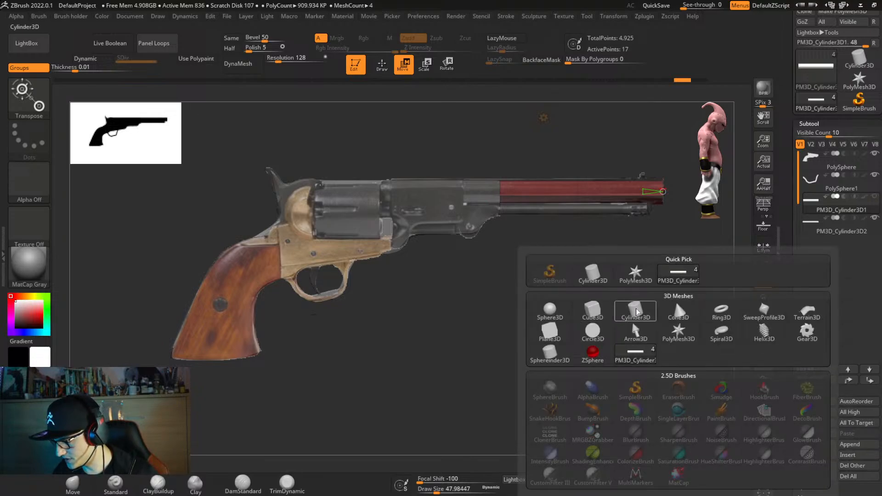
{"action": "left_click", "coordinate": [635, 313]}
{"action": "left_click", "coordinate": [346, 204]}
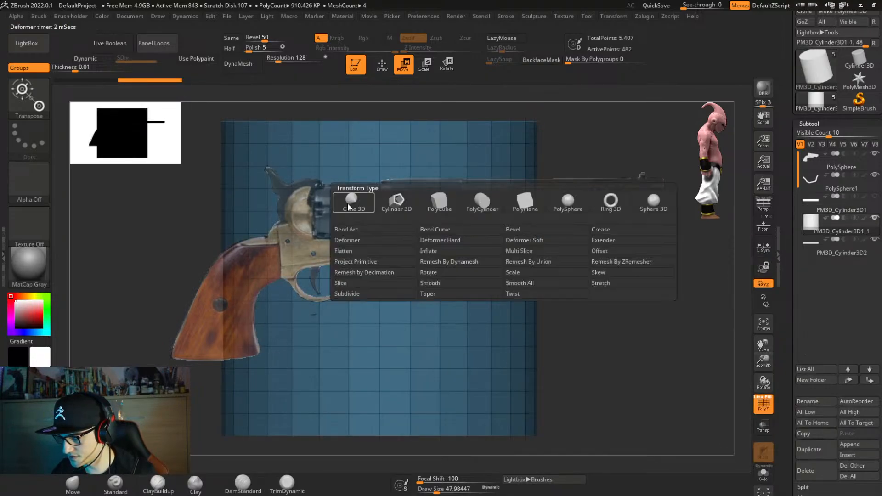
{"action": "left_click", "coordinate": [413, 227]}
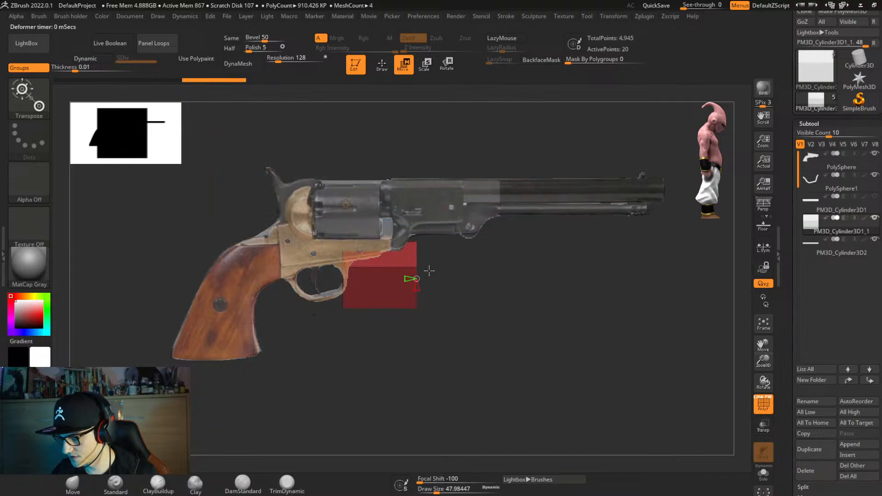
Increase the new cylinder's radial sides and close the hole through its centre.
{"action": "mouse_move", "coordinate": [412, 284]}
{"action": "left_mouse_down"}
{"action": "mouse_move", "coordinate": [417, 304]}
{"action": "mouse_move", "coordinate": [431, 301]}
{"action": "mouse_move", "coordinate": [397, 293]}
{"action": "mouse_move", "coordinate": [412, 282]}
{"action": "left_mouse_up"}
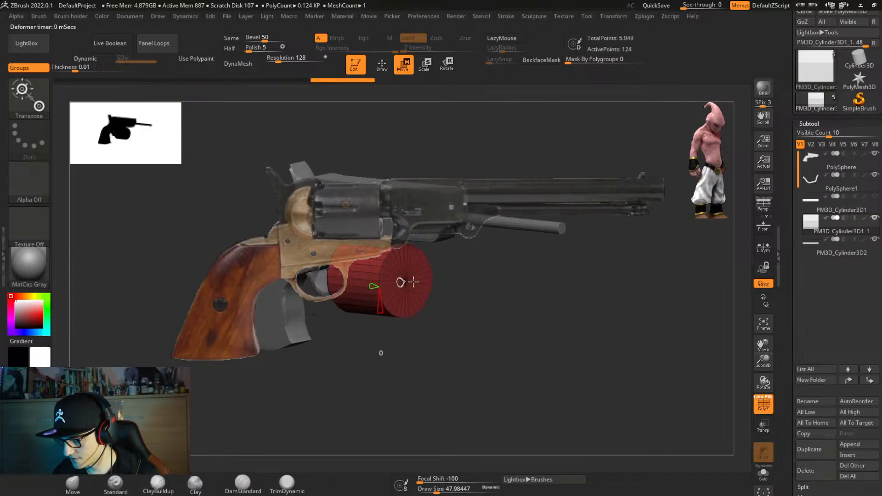
{"action": "left_click_drag", "start_coordinate": [486, 281], "coordinate": [496, 288], "text": "shift"}
{"action": "key", "text": "w"}
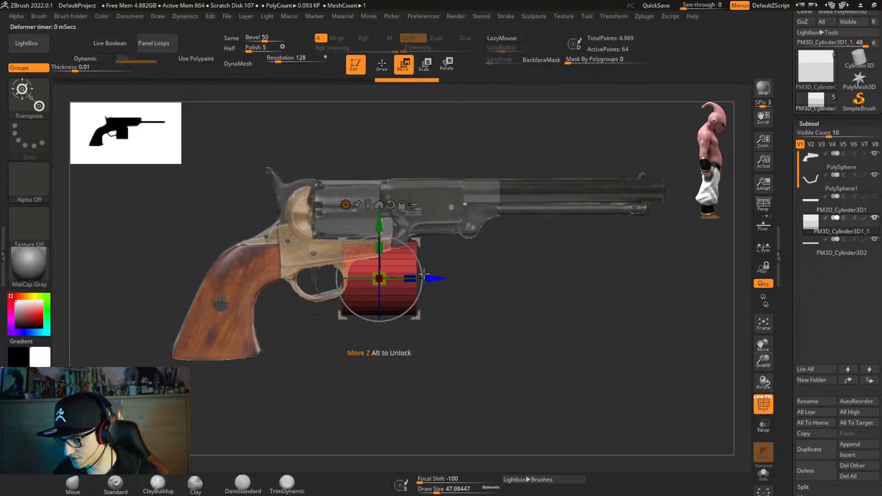
Move and scale the new cylinder to match the revolver's rotating drum in the reference.
{"action": "left_click_drag", "start_coordinate": [414, 242], "coordinate": [386, 175]}
{"action": "left_click_drag", "start_coordinate": [349, 212], "coordinate": [350, 212]}
{"action": "mouse_move", "coordinate": [388, 173]}
{"action": "left_mouse_down"}
{"action": "mouse_move", "coordinate": [388, 164]}
{"action": "mouse_move", "coordinate": [390, 171]}
{"action": "left_mouse_up"}
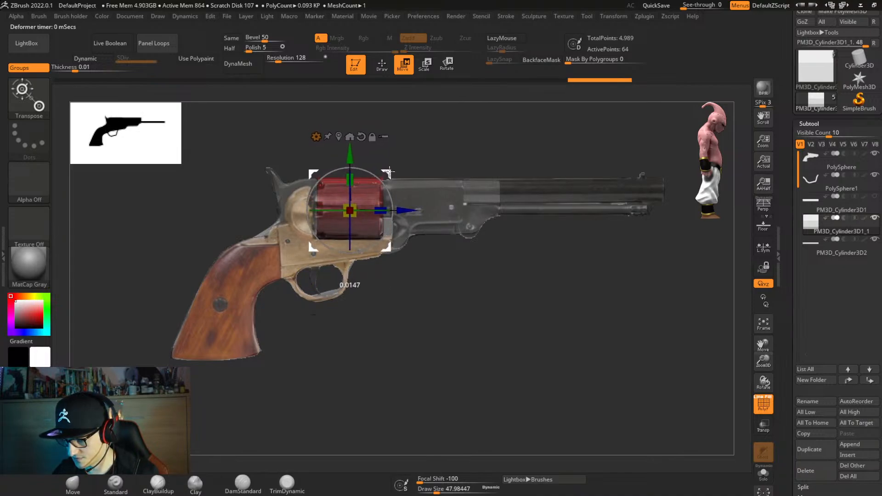
{"action": "left_click_drag", "start_coordinate": [349, 211], "coordinate": [354, 210]}
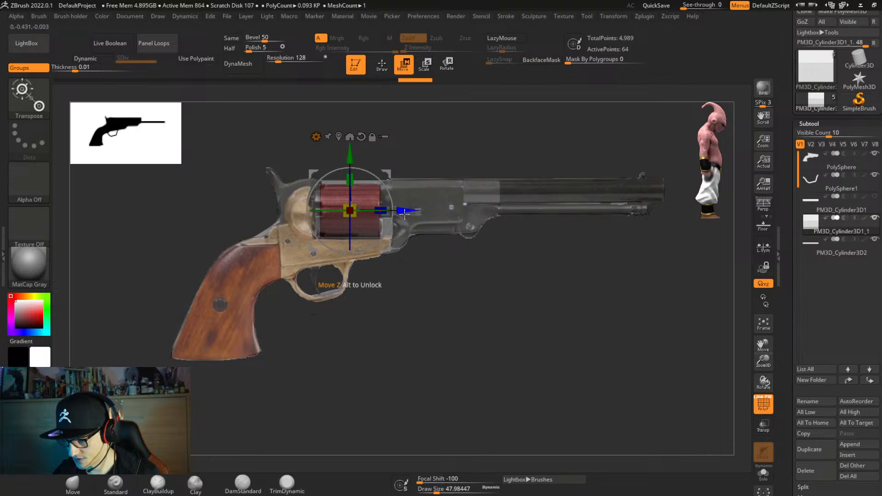
{"action": "mouse_move", "coordinate": [407, 213]}
{"action": "left_mouse_down"}
{"action": "mouse_move", "coordinate": [379, 212]}
{"action": "mouse_move", "coordinate": [401, 209]}
{"action": "left_mouse_up"}
{"action": "key", "text": "q"}
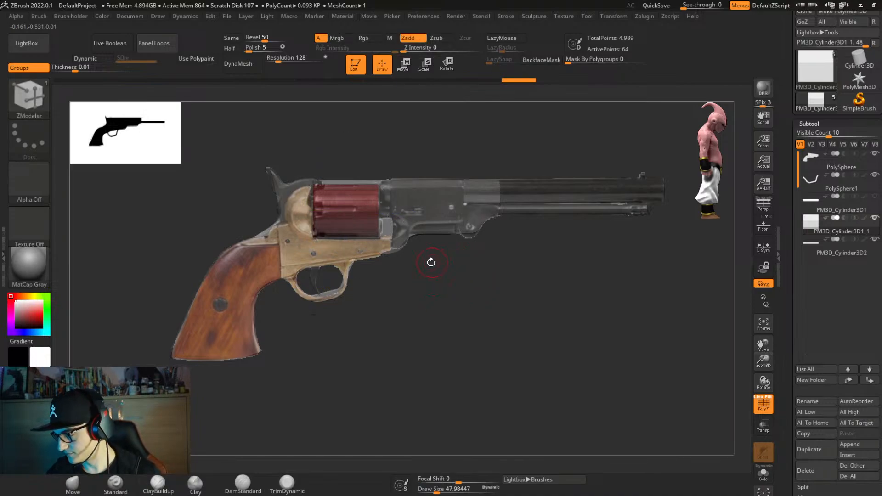
Duplicate the drum cylinder toward the hammer and replace the copy with a parametric Sphere 3D.
{"action": "key", "text": "w"}
{"action": "left_click_drag", "start_coordinate": [403, 210], "coordinate": [350, 197], "text": "ctrl"}
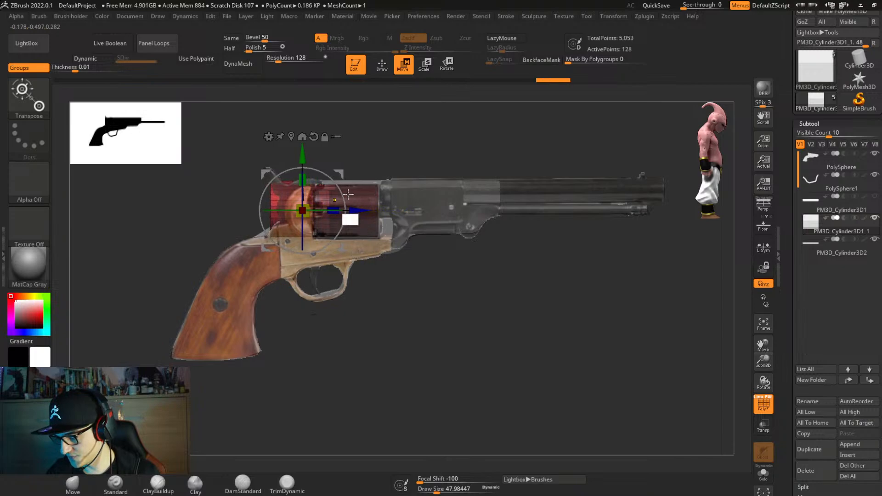
{"action": "left_click", "coordinate": [268, 137]}
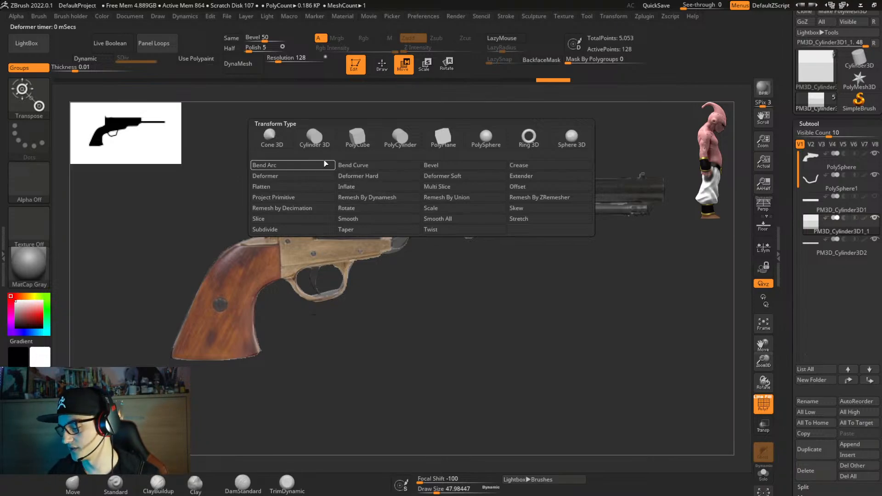
{"action": "left_click", "coordinate": [569, 144]}
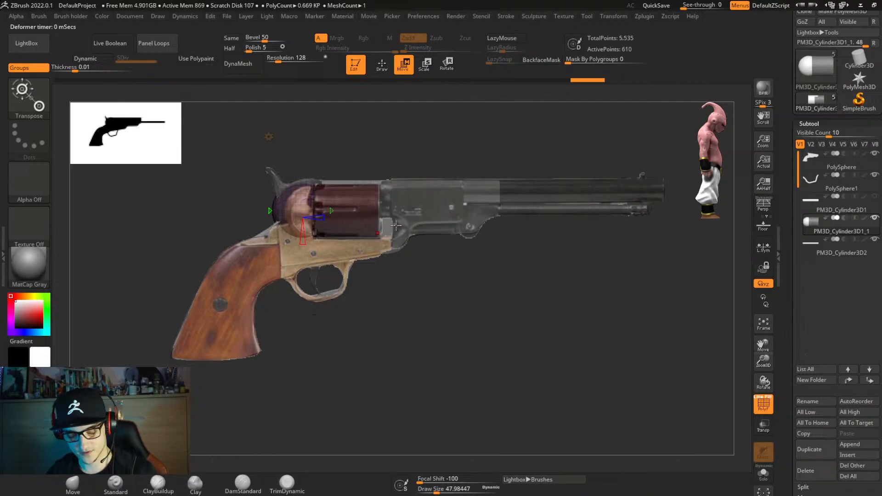
Scale and move the sphere onto the rounded brass section behind the drum and compare it in Solo mode.
{"action": "key", "text": "y"}
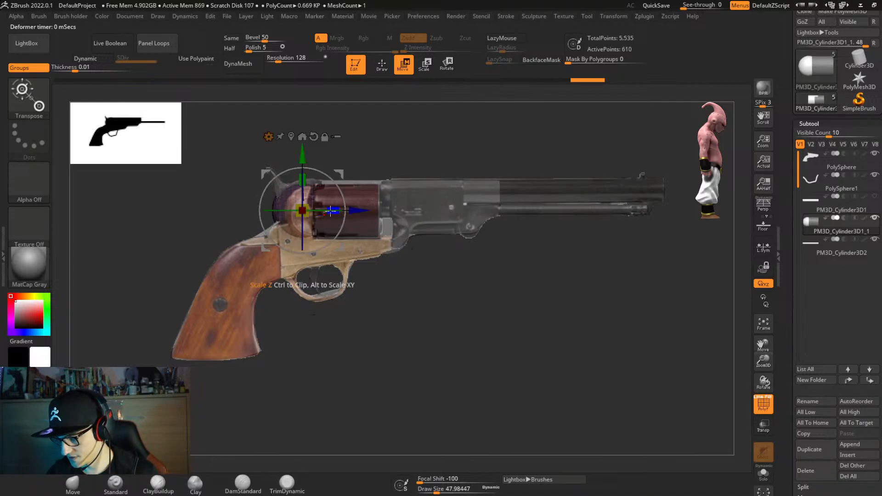
{"action": "left_click_drag", "start_coordinate": [340, 173], "coordinate": [349, 176]}
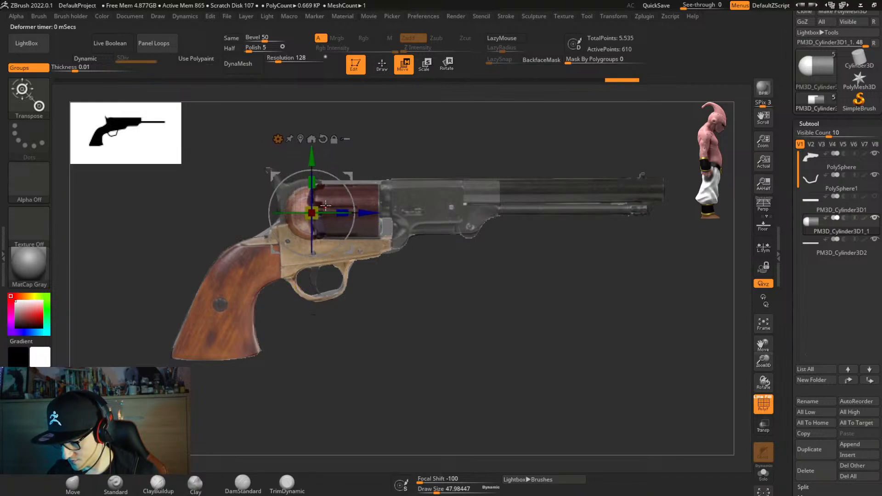
{"action": "left_click_drag", "start_coordinate": [315, 209], "coordinate": [322, 213]}
{"action": "key", "text": "s"}
{"action": "key", "text": "shift+z"}
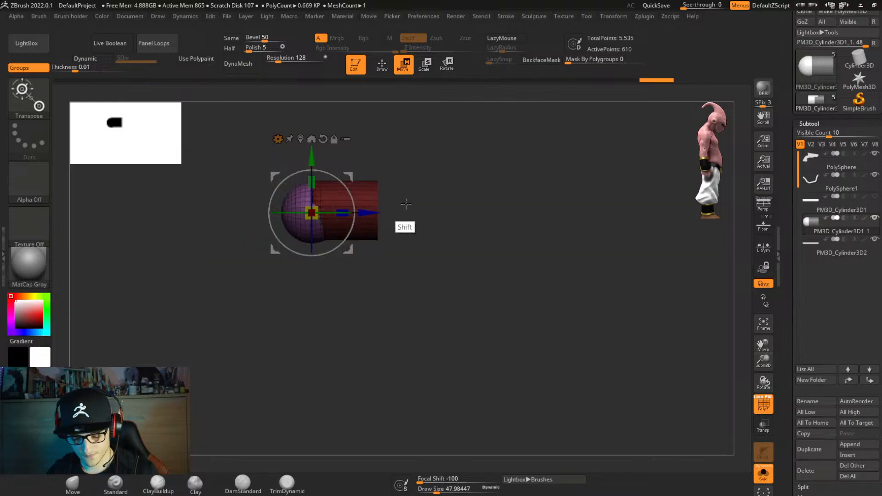
{"action": "key", "text": "s"}
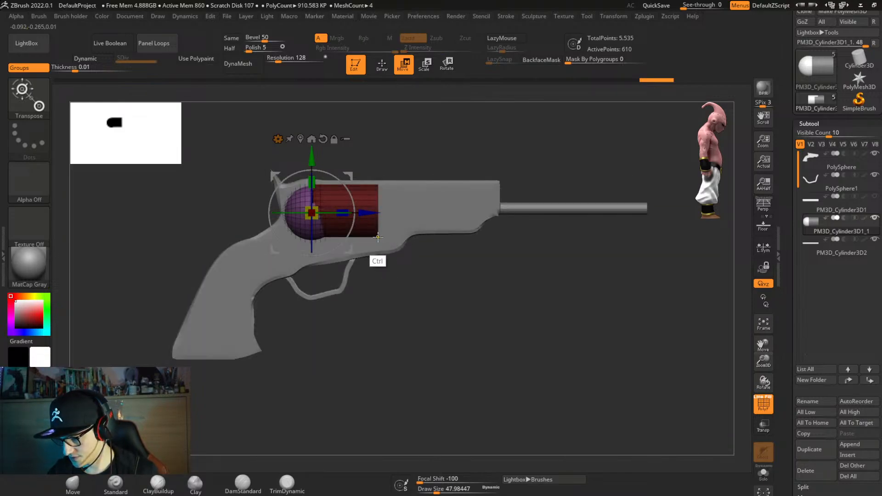
Undo the last transform and realign the sphere with the drum's axis, checking it against the reference.
{"action": "key", "text": "ctrl+z"}
{"action": "left_click_drag", "start_coordinate": [353, 210], "coordinate": [369, 218]}
{"action": "key", "text": "shift+z"}
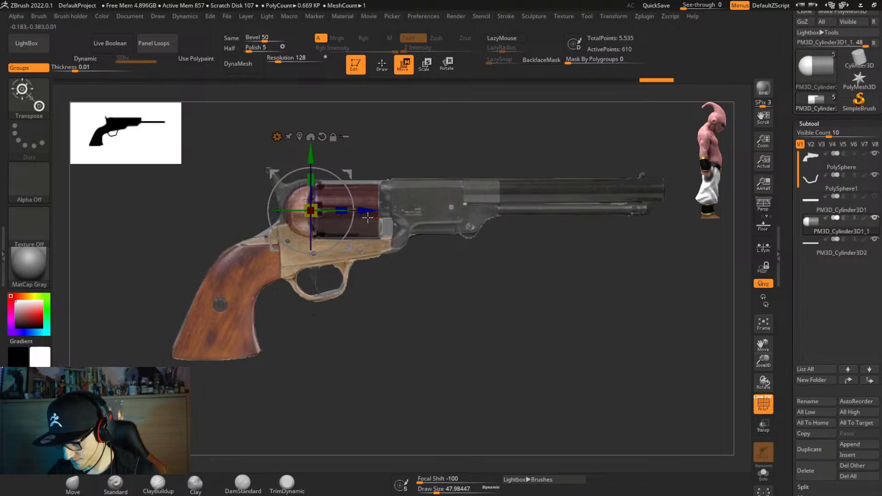
{"action": "key", "text": "shift+z"}
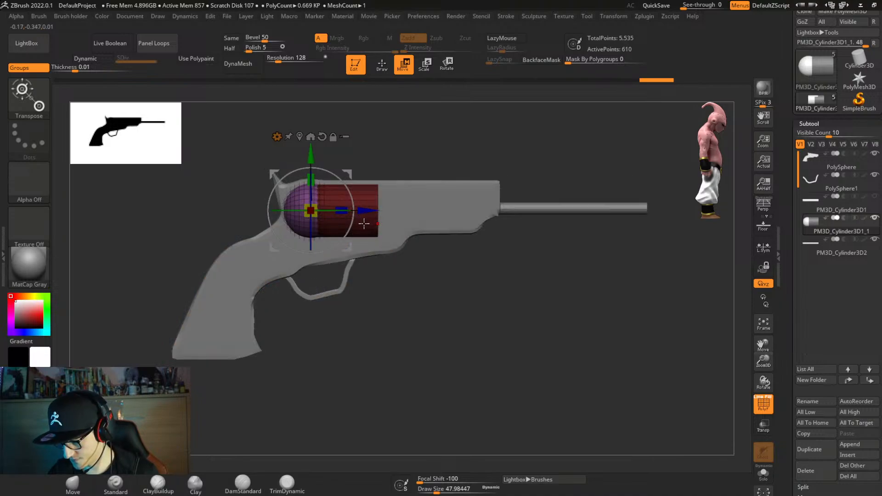
Reduce the sphere to a hemisphere behind the drum, nudge it along the barrel axis and switch to the ZModeler brush.
{"action": "left_click_drag", "start_coordinate": [364, 223], "coordinate": [311, 303]}
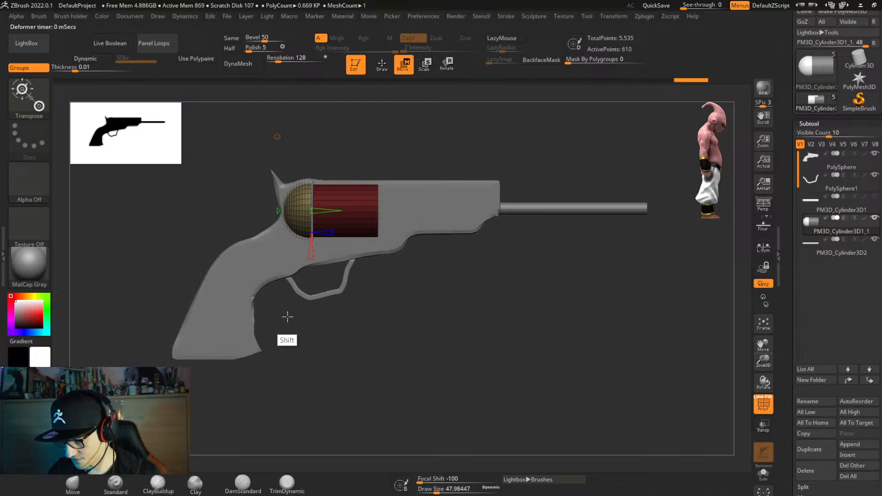
{"action": "left_click_drag", "start_coordinate": [365, 217], "coordinate": [362, 217]}
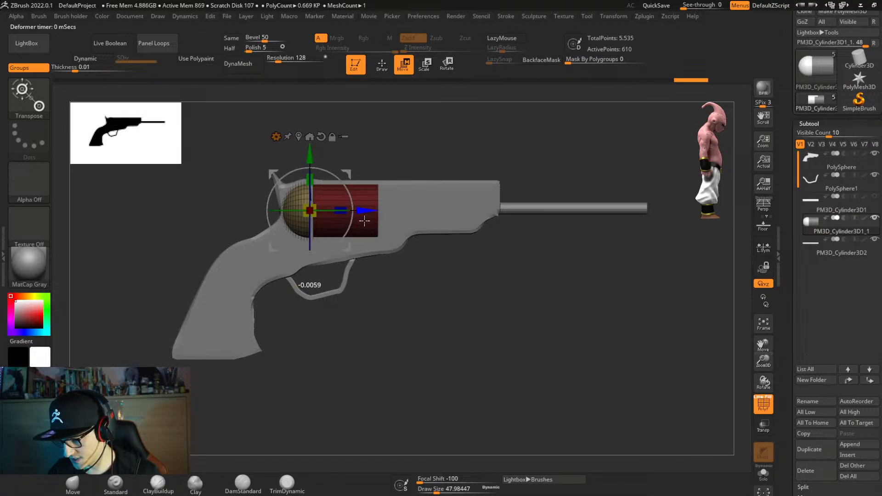
{"action": "key", "text": "b"}
{"action": "key", "text": "z"}
{"action": "key", "text": "m"}
{"action": "left_click_drag", "start_coordinate": [381, 278], "coordinate": [339, 297]}
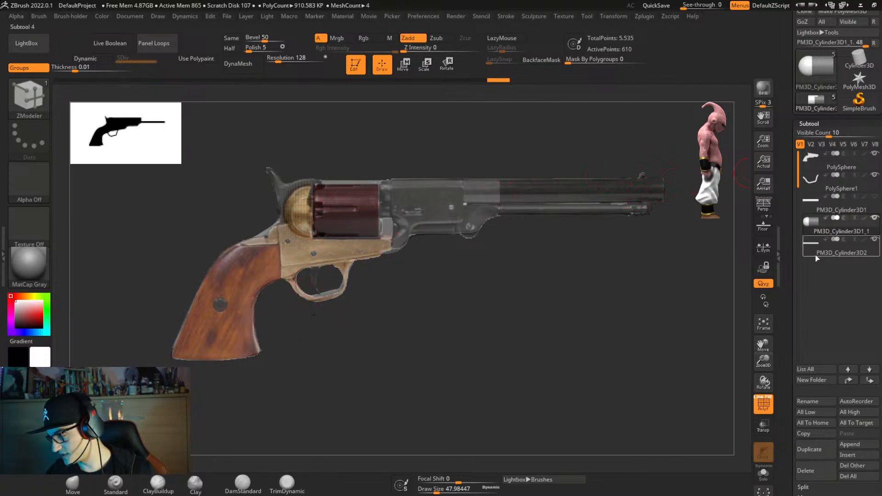
Rename the barrel subtool as Barrel and select the lower rod's subtool.
{"action": "left_click", "coordinate": [836, 203]}
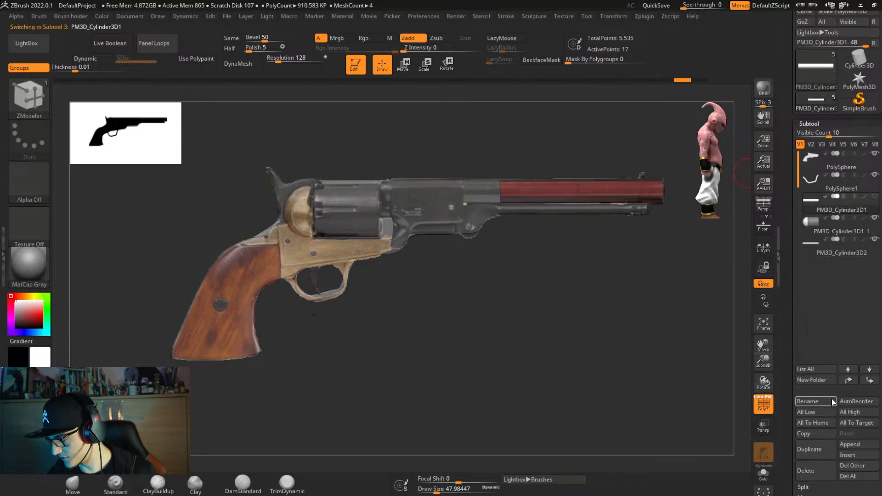
{"action": "left_click", "coordinate": [809, 402]}
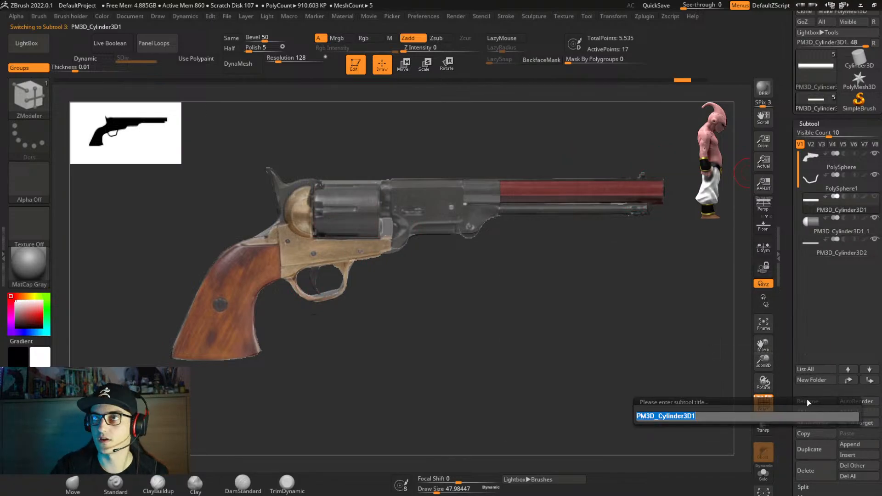
{"action": "type", "text": "Barrel"}
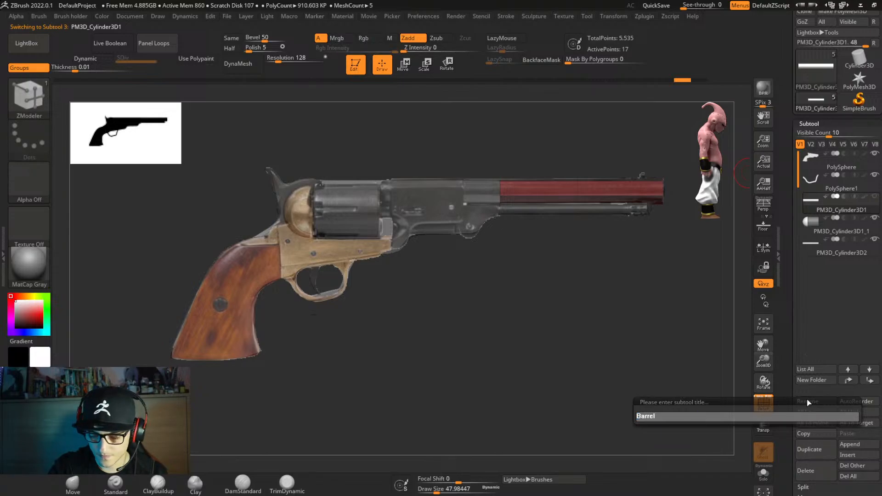
{"action": "key", "text": "Return"}
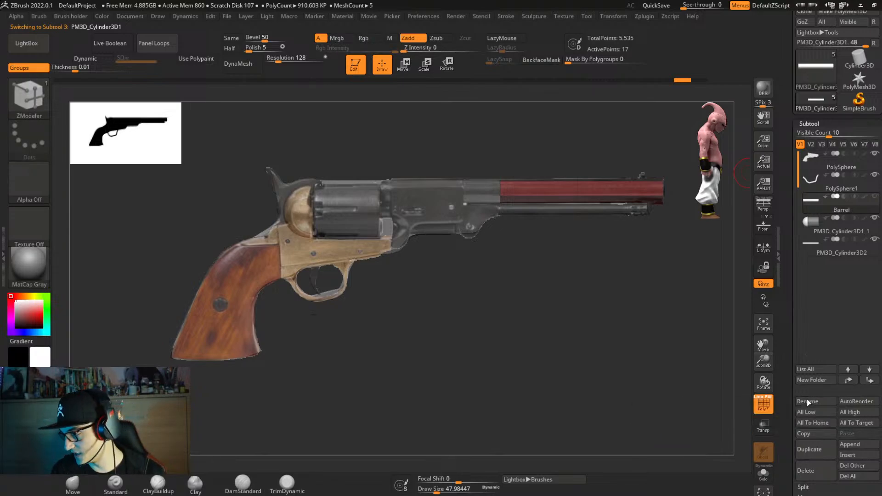
{"action": "left_click", "coordinate": [822, 255]}
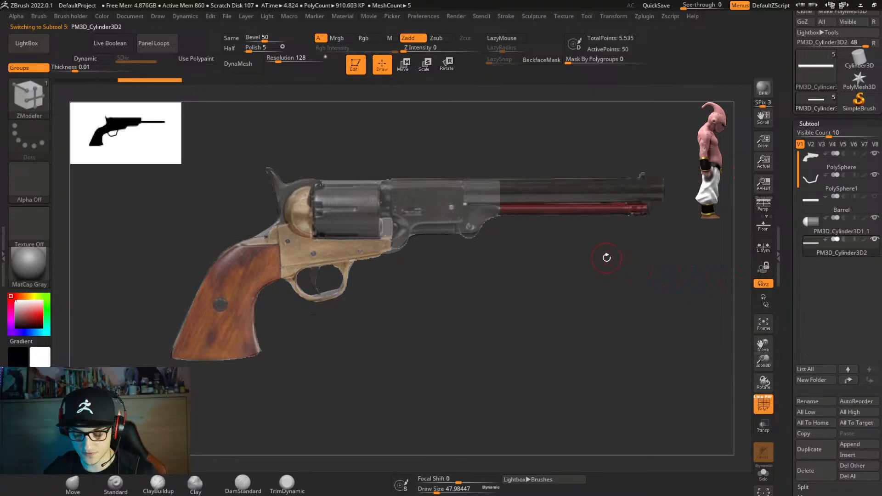
Rename the lower rod's subtool as LowerBarrel.
{"action": "left_click", "coordinate": [827, 399]}
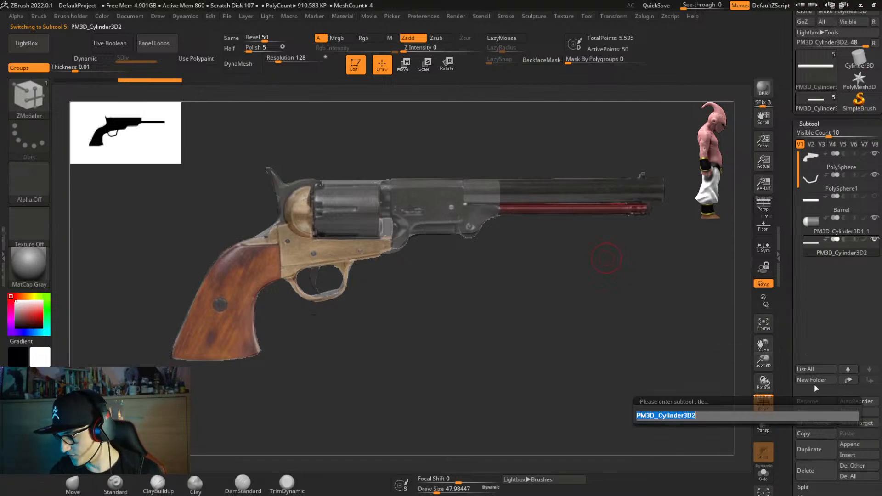
{"action": "type", "text": "Lowe"}
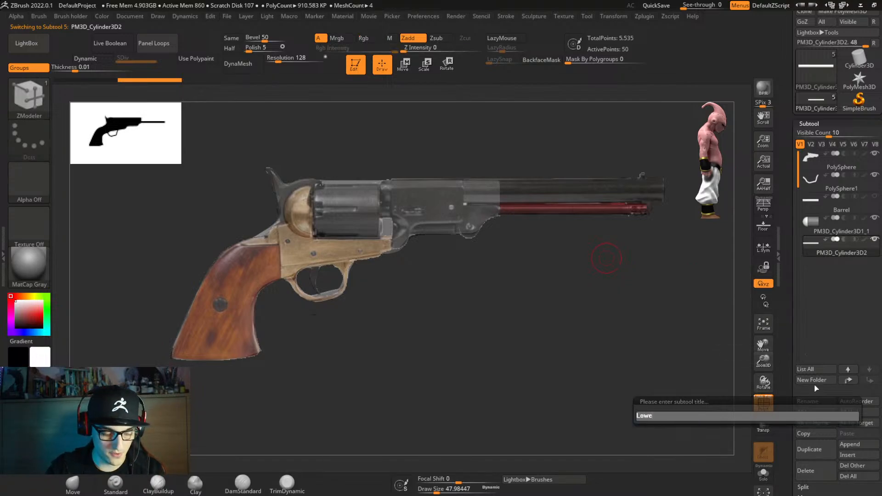
{"action": "type", "text": "rBa"}
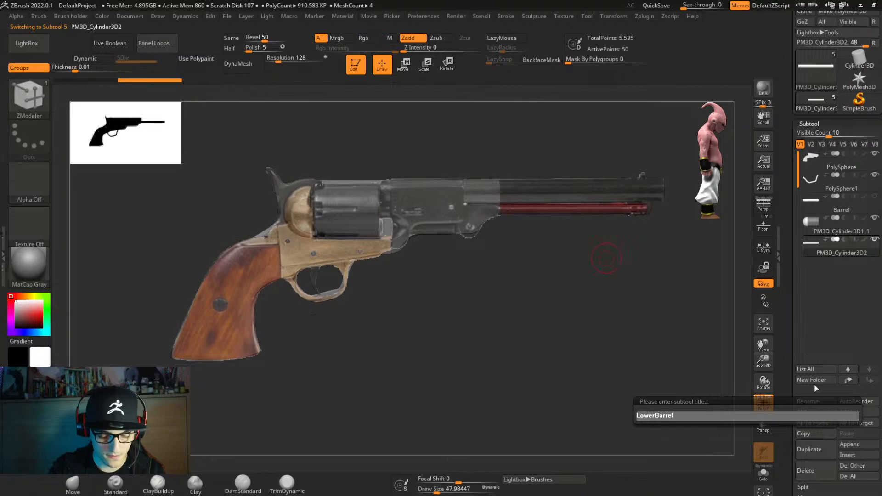
{"action": "type", "text": "rrel"}
{"action": "key", "text": "Return"}
Select the trigger guard's subtool and rename it as TriggerGuard.
{"action": "left_click", "coordinate": [822, 233]}
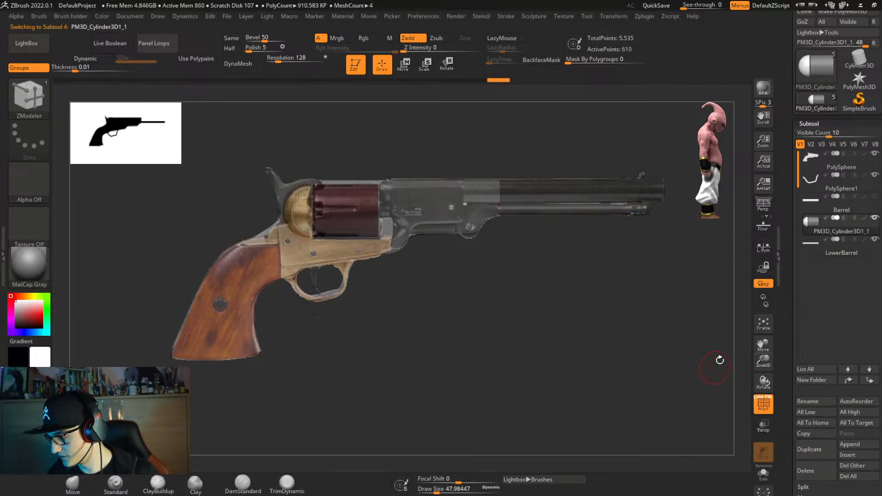
{"action": "left_click", "coordinate": [815, 189]}
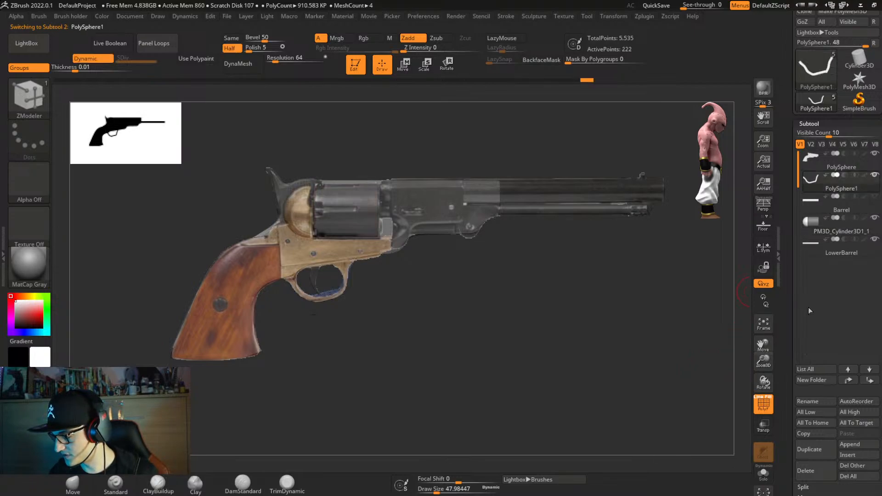
{"action": "left_click", "coordinate": [817, 403]}
{"action": "type", "text": "Tri"}
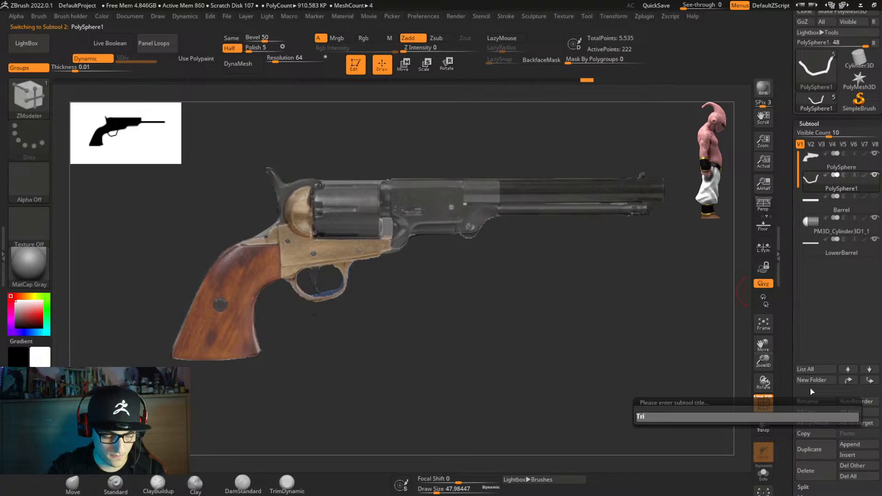
{"action": "type", "text": "ggerGuard"}
{"action": "key", "text": "Return"}
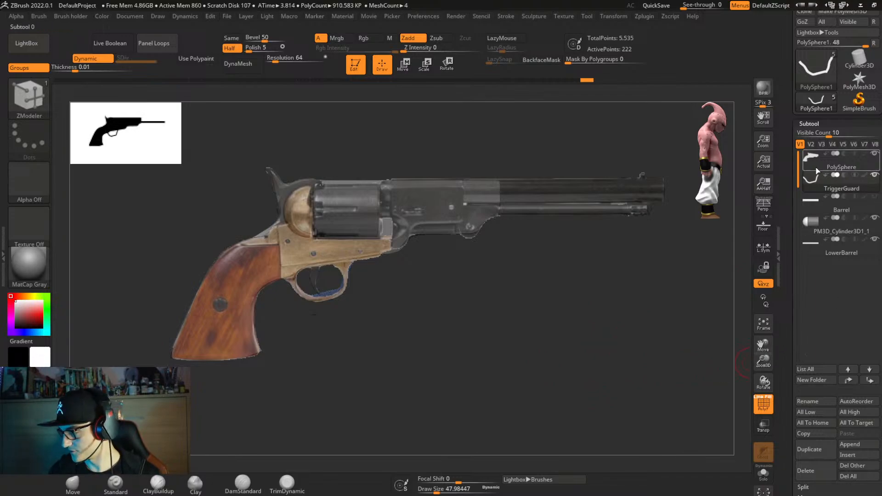
Select the main revolver body's subtool and rename it as Blockout.
{"action": "left_click", "coordinate": [827, 158]}
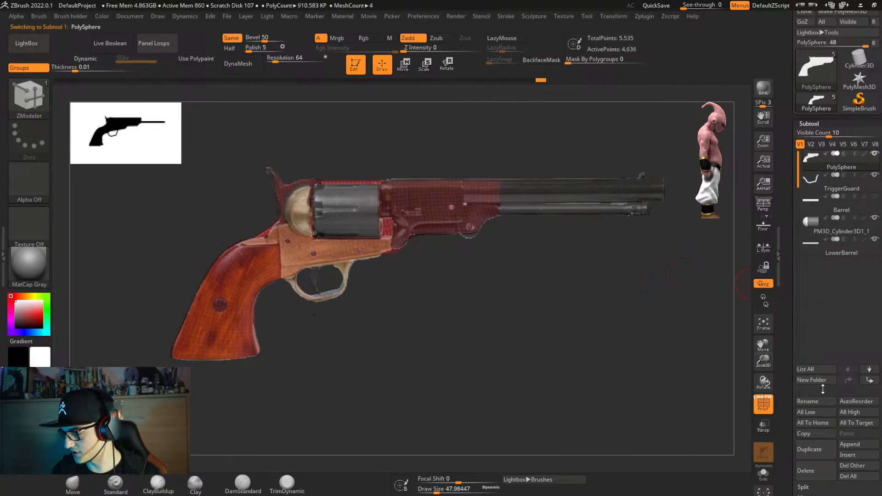
{"action": "left_click", "coordinate": [820, 401]}
{"action": "type", "text": "Blockout"}
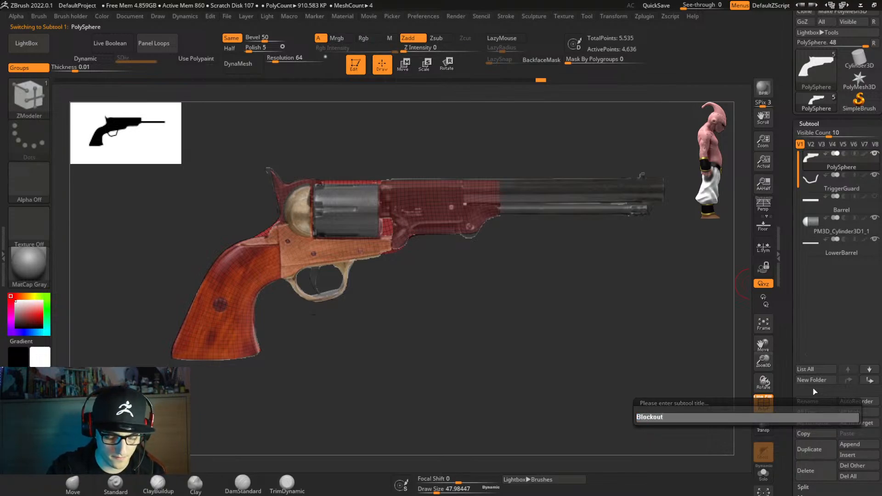
{"action": "key", "text": "Return"}
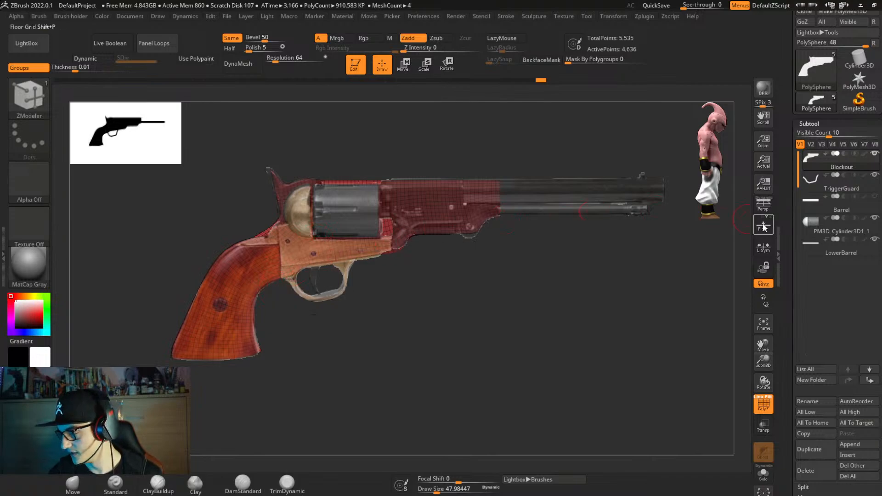
Duplicate the Blockout subtool, cut the copy down to the wooden grip with KnifeCurve, and check the piece in Solo mode.
{"action": "left_click", "coordinate": [817, 450]}
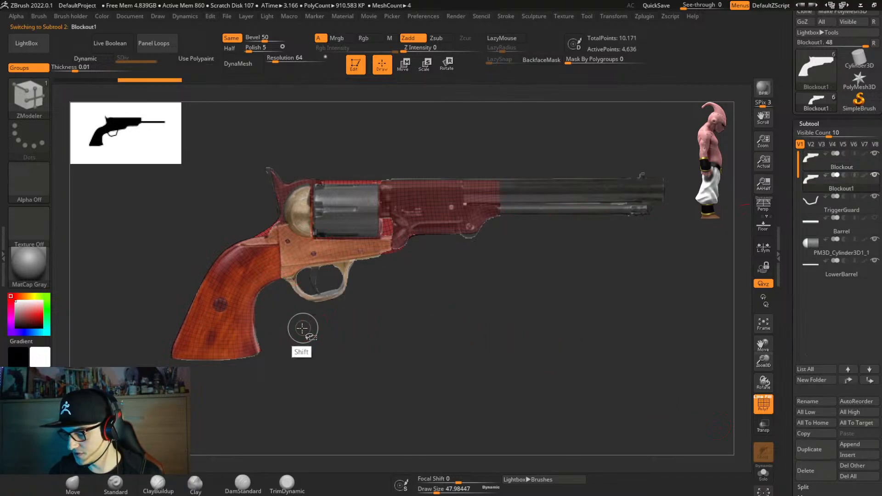
{"action": "left_click", "coordinate": [29, 94]}
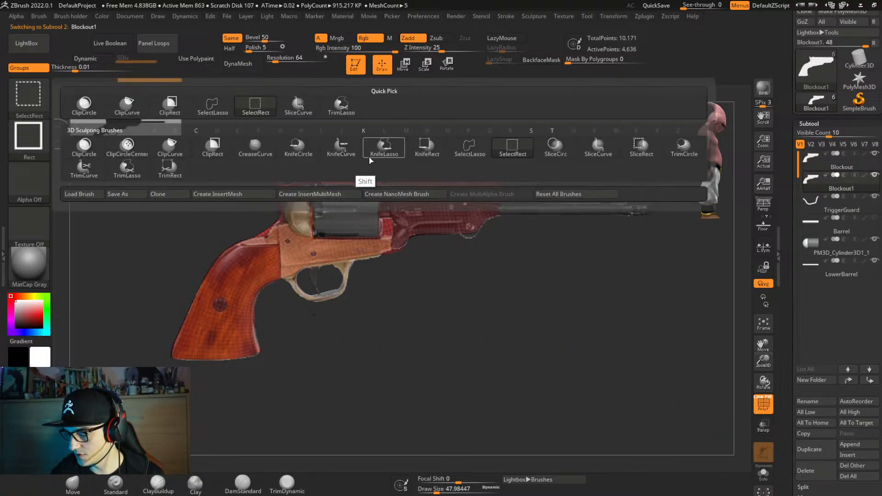
{"action": "left_click", "coordinate": [345, 153]}
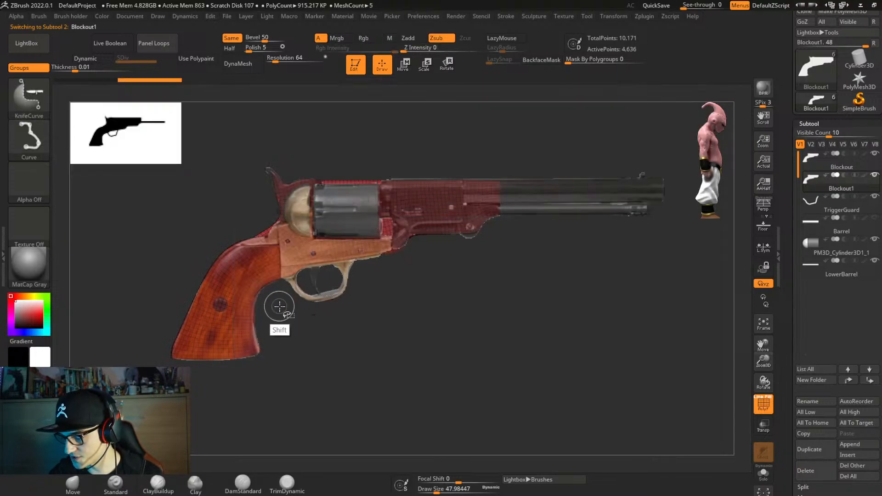
{"action": "mouse_move", "coordinate": [285, 241]}
{"action": "left_mouse_down", "text": "ctrl+shift"}
{"action": "mouse_move", "coordinate": [228, 174]}
{"action": "mouse_move", "coordinate": [253, 249]}
{"action": "mouse_move", "coordinate": [266, 256]}
{"action": "mouse_move", "coordinate": [253, 251]}
{"action": "mouse_move", "coordinate": [279, 250]}
{"action": "mouse_move", "coordinate": [278, 347]}
{"action": "left_mouse_up", "text": "ctrl+shift"}
{"action": "key", "text": "b"}
{"action": "key", "text": "z"}
{"action": "key", "text": "m"}
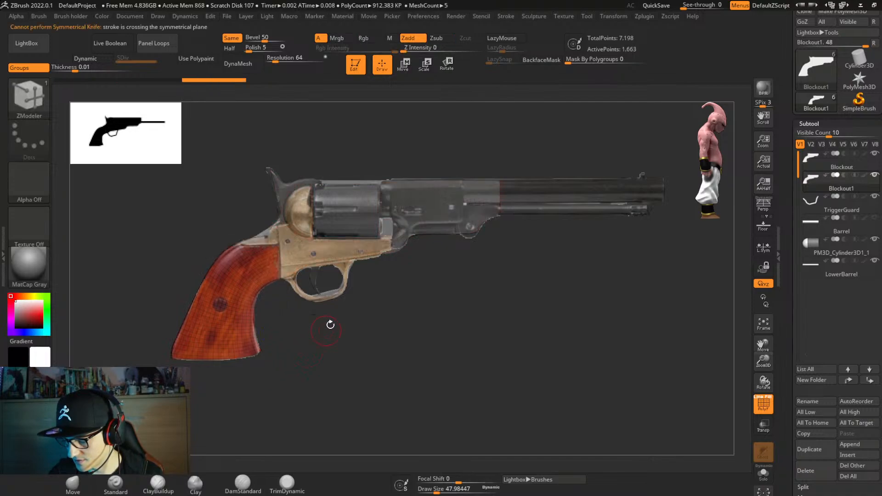
{"action": "key", "text": "shift+s"}
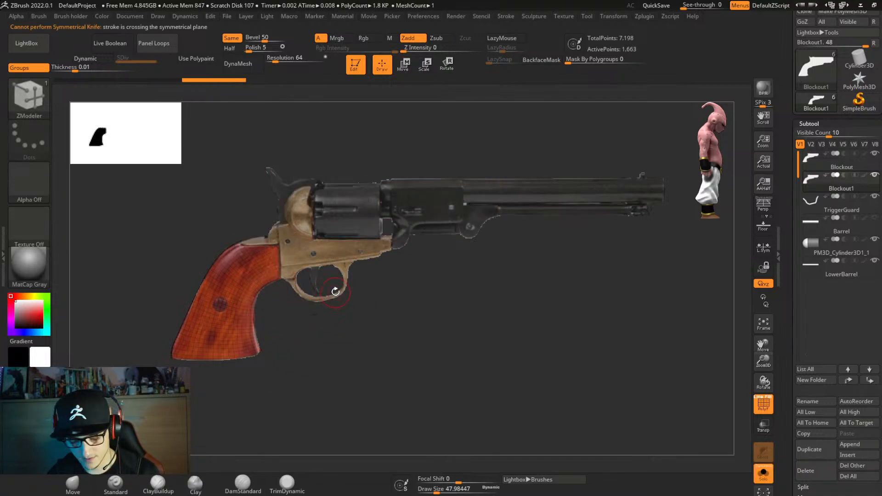
{"action": "key", "text": "shift+z"}
{"action": "right_click_drag", "start_coordinate": [339, 291], "coordinate": [326, 328]}
{"action": "right_click_drag", "start_coordinate": [313, 327], "coordinate": [380, 302], "text": "ctrl"}
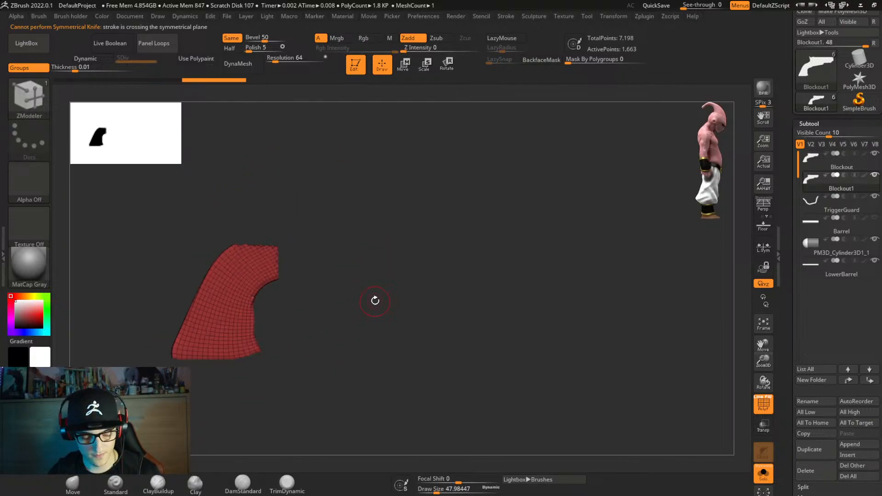
{"action": "key", "text": "alt+s"}
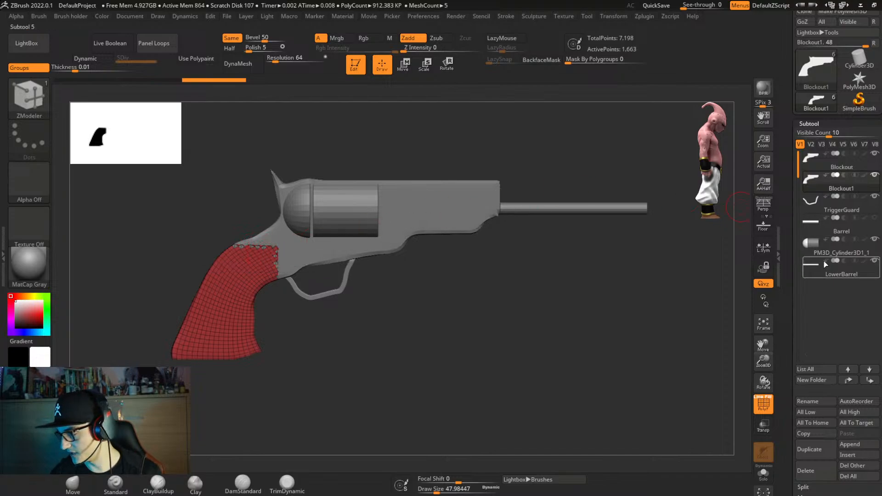
Duplicate the Blockout subtool again and cut the copy with KnifeCurve down to the small wedge between the grip and the hammer.
{"action": "left_click", "coordinate": [811, 159]}
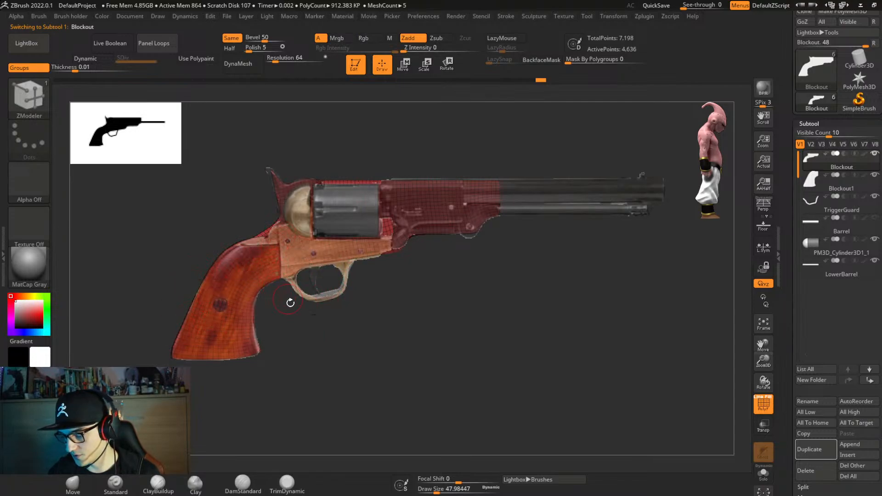
{"action": "left_click_drag", "start_coordinate": [281, 304], "coordinate": [279, 243], "text": "ctrl+shift"}
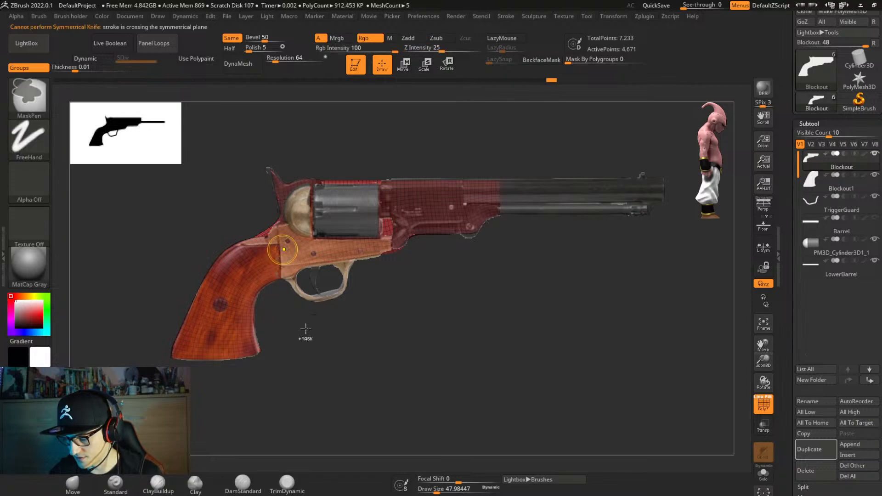
{"action": "left_click", "coordinate": [820, 446]}
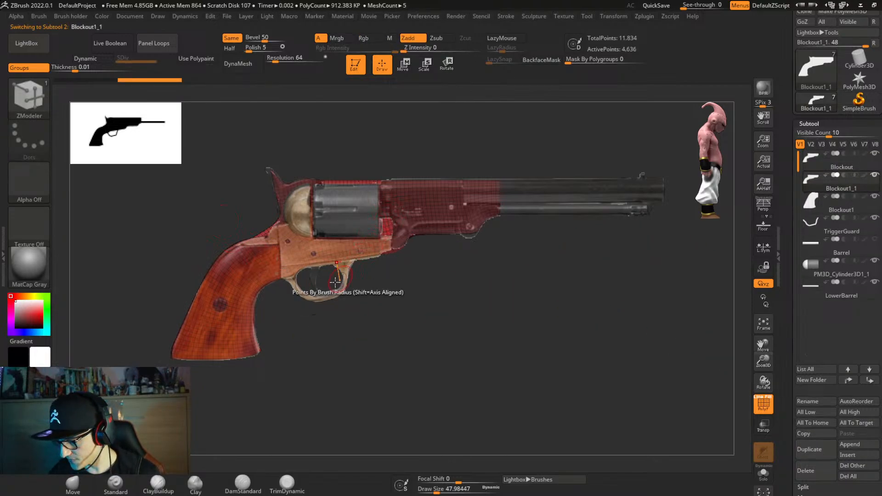
{"action": "mouse_move", "coordinate": [281, 306]}
{"action": "left_mouse_down", "text": "ctrl+shift"}
{"action": "mouse_move", "coordinate": [279, 242]}
{"action": "mouse_move", "coordinate": [220, 213]}
{"action": "mouse_move", "coordinate": [250, 264]}
{"action": "mouse_move", "coordinate": [269, 276]}
{"action": "mouse_move", "coordinate": [263, 261]}
{"action": "mouse_move", "coordinate": [282, 277]}
{"action": "mouse_move", "coordinate": [281, 244]}
{"action": "mouse_move", "coordinate": [151, 244]}
{"action": "left_mouse_up", "text": "ctrl+shift"}
{"action": "key", "text": "alt"}
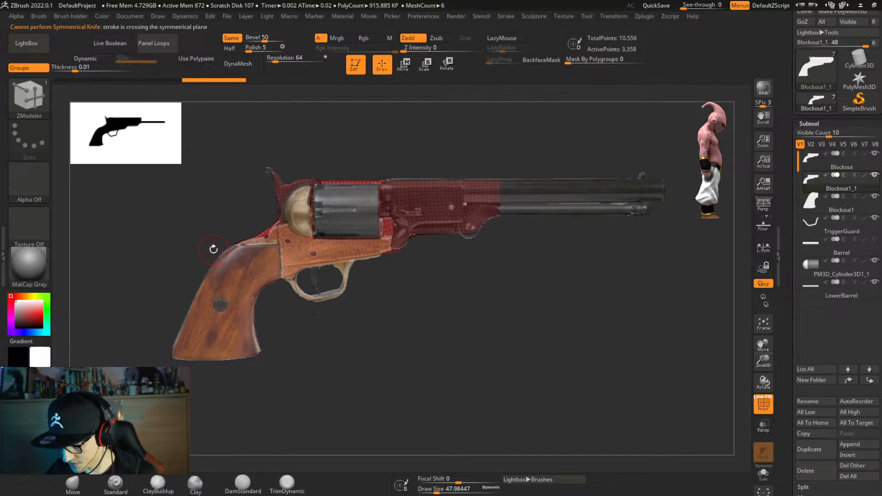
{"action": "mouse_move", "coordinate": [278, 318]}
{"action": "left_mouse_down", "text": "ctrl+shift"}
{"action": "mouse_move", "coordinate": [286, 223]}
{"action": "mouse_move", "coordinate": [291, 327]}
{"action": "mouse_move", "coordinate": [277, 257]}
{"action": "mouse_move", "coordinate": [279, 321]}
{"action": "left_mouse_up", "text": "ctrl+shift"}
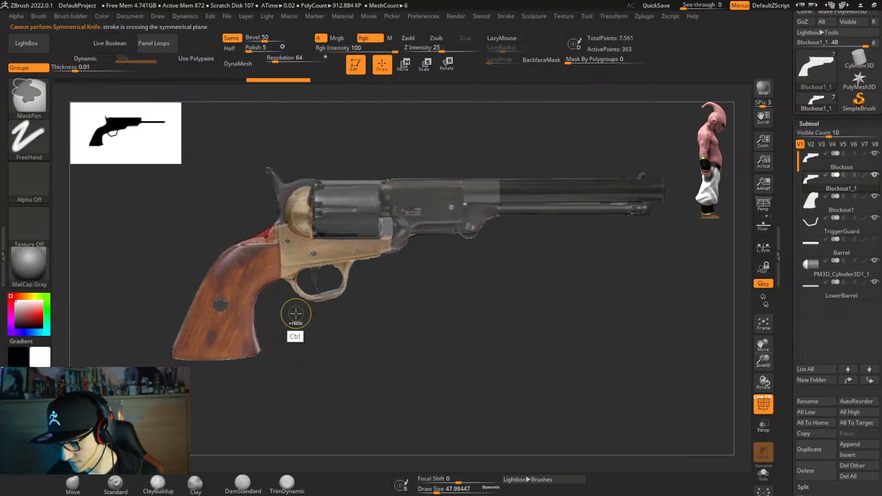
{"action": "mouse_move", "coordinate": [247, 197]}
{"action": "left_mouse_down", "text": "ctrl+shift"}
{"action": "mouse_move", "coordinate": [295, 388]}
{"action": "mouse_move", "coordinate": [279, 363]}
{"action": "mouse_move", "coordinate": [282, 332]}
{"action": "left_mouse_up", "text": "ctrl+shift"}
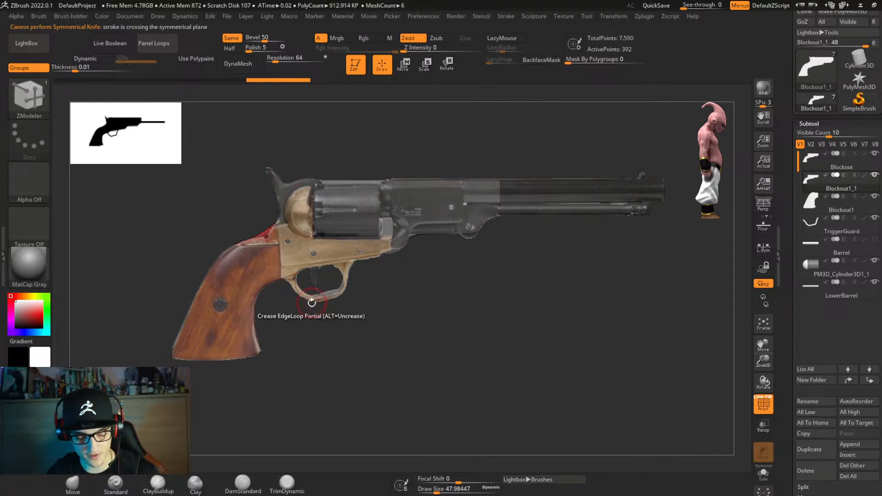
Examine the cut wedge in Solo mode from several angles with the reference hidden, checking its side and thickness.
{"action": "key", "text": "shift+z"}
{"action": "right_click_drag", "start_coordinate": [356, 294], "coordinate": [410, 298]}
{"action": "right_click_drag", "start_coordinate": [373, 179], "coordinate": [354, 290], "text": "alt"}
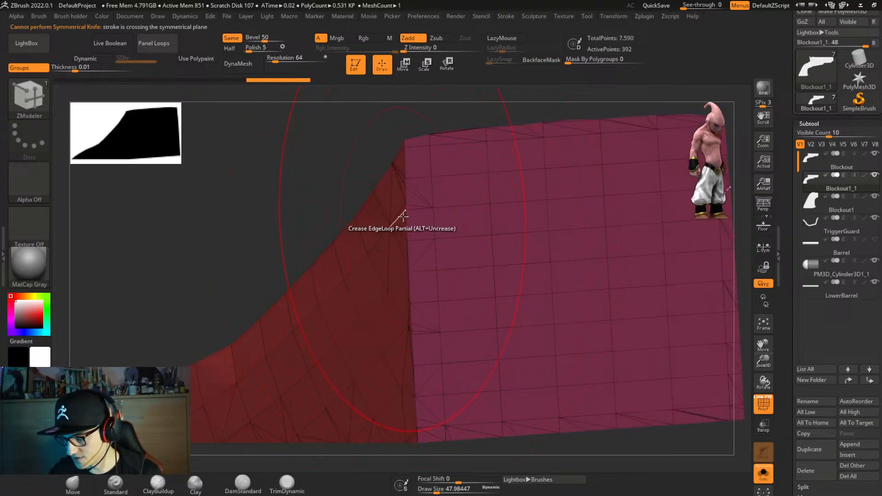
{"action": "right_click_drag", "start_coordinate": [403, 216], "coordinate": [395, 125], "text": "alt"}
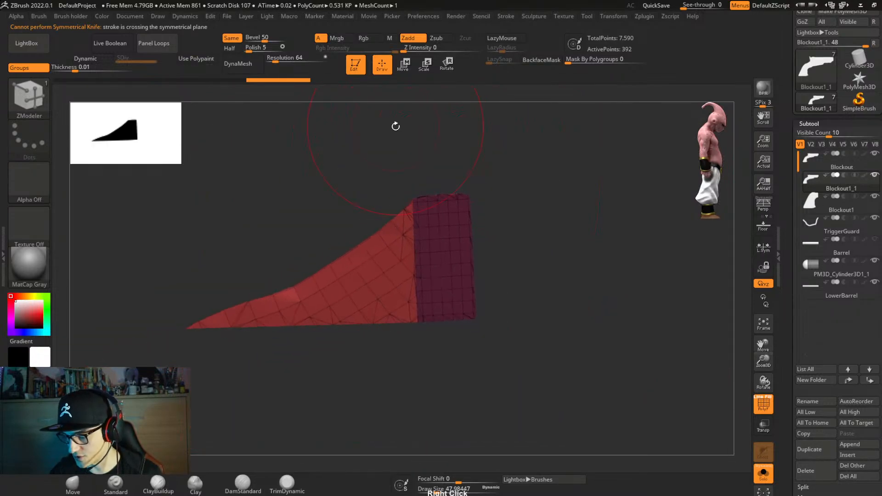
{"action": "right_click_drag", "start_coordinate": [400, 262], "coordinate": [432, 275]}
{"action": "right_click_drag", "start_coordinate": [419, 221], "coordinate": [408, 236]}
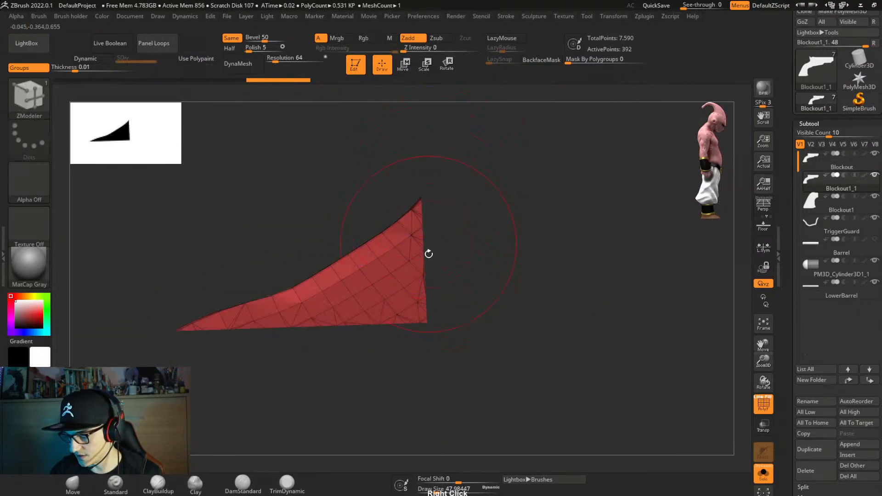
{"action": "right_click_drag", "start_coordinate": [451, 290], "coordinate": [445, 246], "text": "alt"}
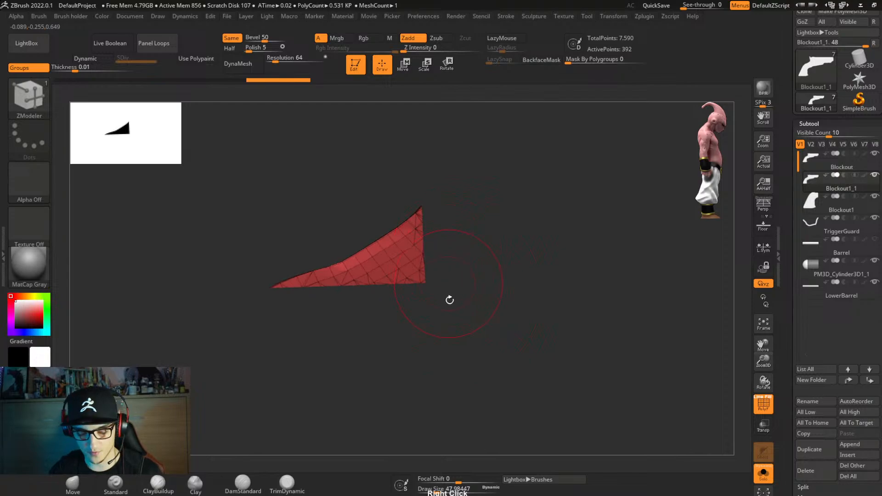
{"action": "right_click_drag", "start_coordinate": [449, 300], "coordinate": [462, 204]}
{"action": "key", "text": "shift+s"}
{"action": "right_click_drag", "start_coordinate": [458, 323], "coordinate": [495, 302], "text": "alt"}
Select the Blockout subtool, show the reference again and move the Spotlight dial clear of the revolver.
{"action": "left_click", "coordinate": [356, 292], "text": "alt"}
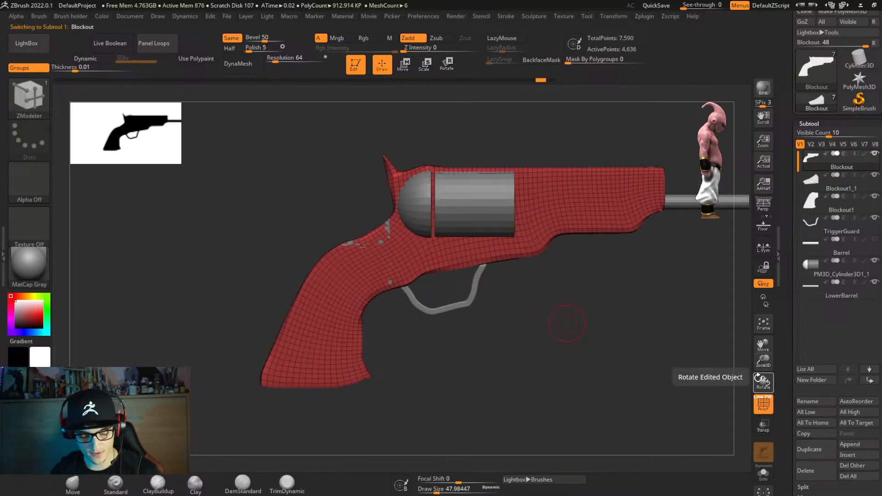
{"action": "key", "text": "f"}
{"action": "key", "text": "shift+z"}
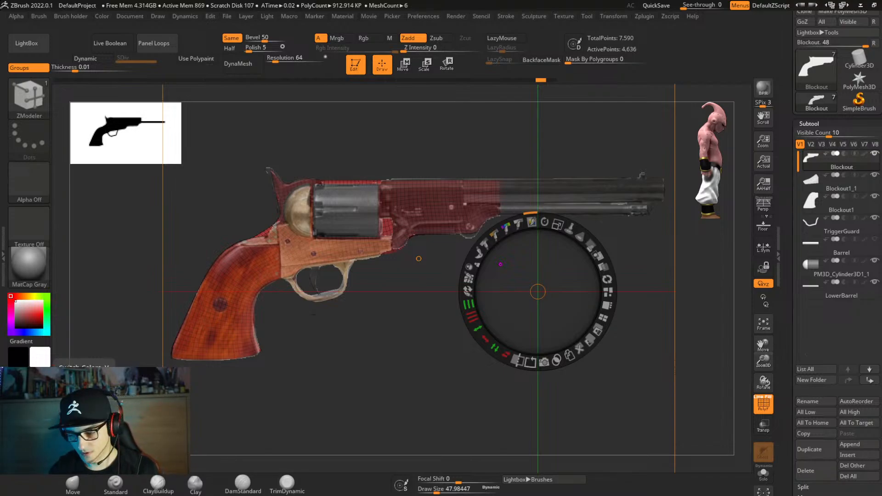
{"action": "left_click", "coordinate": [701, 320]}
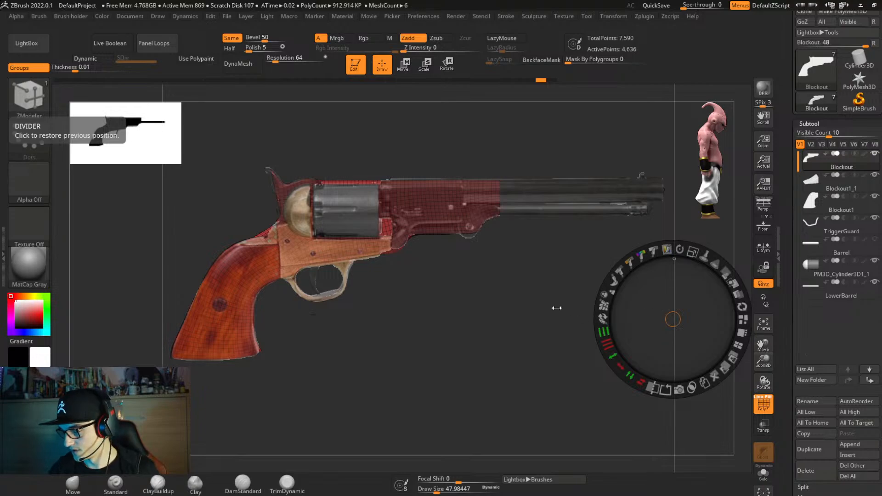
{"action": "left_click", "coordinate": [563, 335]}
{"action": "left_click_drag", "start_coordinate": [718, 320], "coordinate": [718, 319]}
{"action": "key", "text": "ctrl+z"}
{"action": "key", "text": "ctrl+shift+z"}
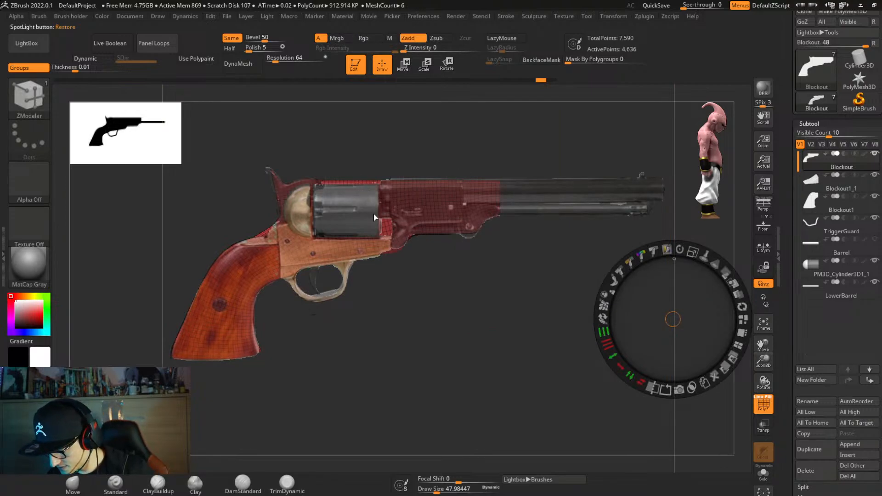
Duplicate the Blockout subtool and slice off the copy's barrel section ahead of the frame with KnifeCurve.
{"action": "left_click", "coordinate": [822, 449]}
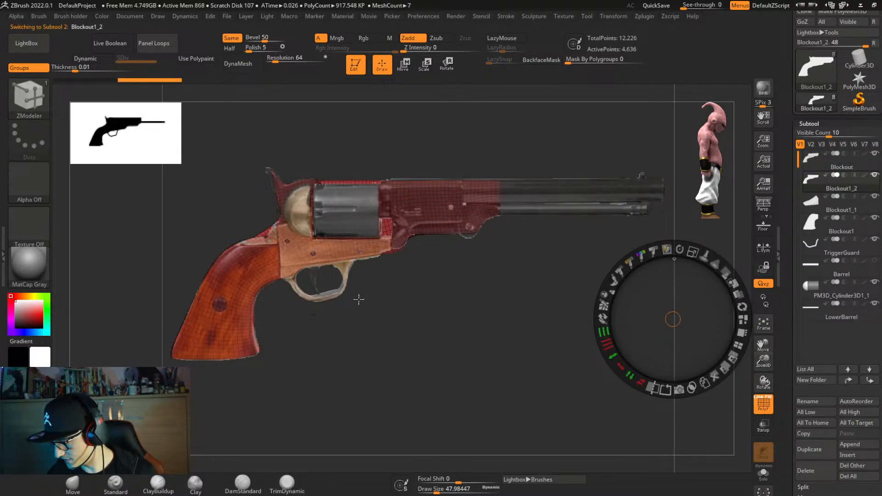
{"action": "key", "text": "shift"}
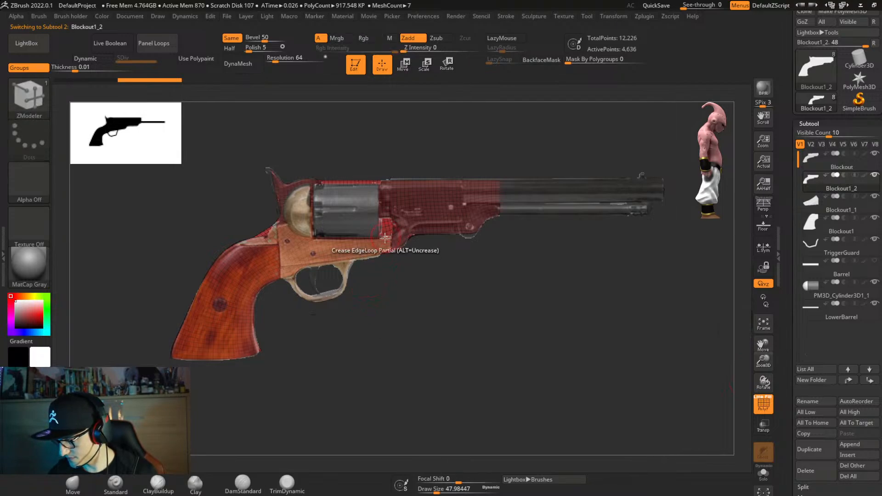
{"action": "key", "text": "ctrl+shift"}
{"action": "mouse_move", "coordinate": [389, 272]}
{"action": "left_mouse_down", "text": "ctrl+shift"}
{"action": "mouse_move", "coordinate": [392, 219]}
{"action": "mouse_move", "coordinate": [406, 324]}
{"action": "mouse_move", "coordinate": [394, 315]}
{"action": "mouse_move", "coordinate": [379, 237]}
{"action": "mouse_move", "coordinate": [392, 237]}
{"action": "mouse_move", "coordinate": [393, 287]}
{"action": "left_mouse_up", "text": "ctrl+shift"}
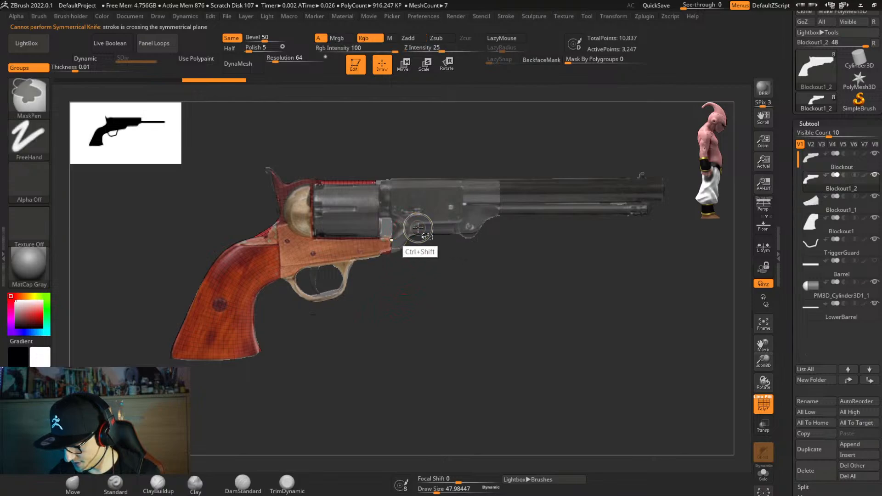
Cut away the copy's hammer and cylinder area above the frame and the grip behind it, keeping only the frame piece.
{"action": "mouse_move", "coordinate": [443, 235]}
{"action": "left_mouse_down", "text": "ctrl+shift"}
{"action": "mouse_move", "coordinate": [540, 247]}
{"action": "mouse_move", "coordinate": [312, 219]}
{"action": "mouse_move", "coordinate": [341, 197]}
{"action": "mouse_move", "coordinate": [347, 208]}
{"action": "mouse_move", "coordinate": [414, 194]}
{"action": "left_mouse_up", "text": "ctrl+shift"}
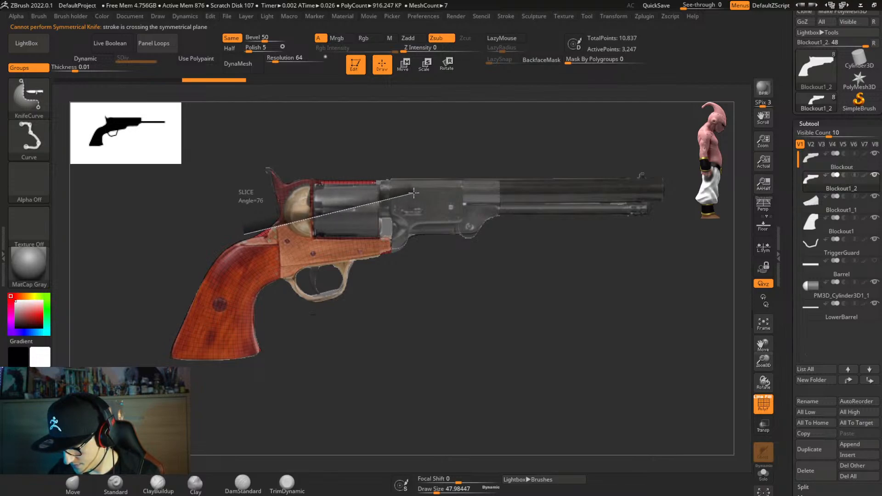
{"action": "left_click_drag", "start_coordinate": [414, 191], "coordinate": [413, 191], "text": "ctrl+shift"}
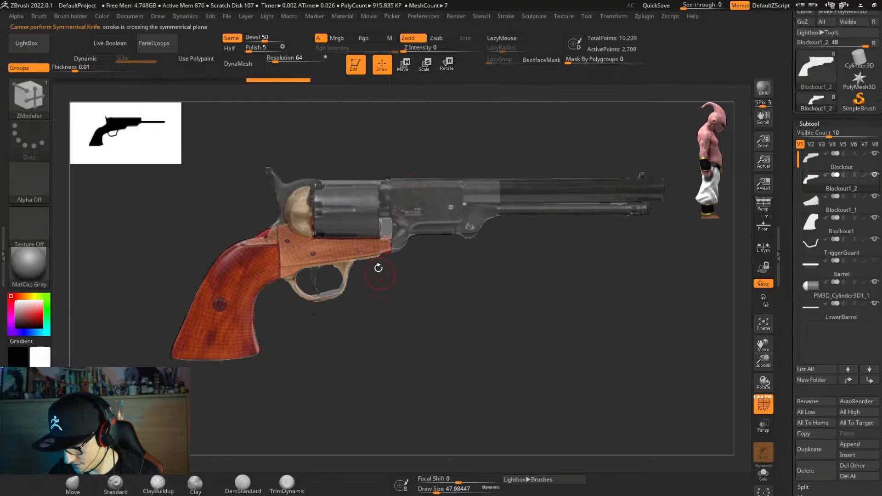
{"action": "mouse_move", "coordinate": [315, 142]}
{"action": "left_mouse_down", "text": "ctrl+shift"}
{"action": "mouse_move", "coordinate": [312, 239]}
{"action": "mouse_move", "coordinate": [441, 239]}
{"action": "left_mouse_up", "text": "ctrl+shift"}
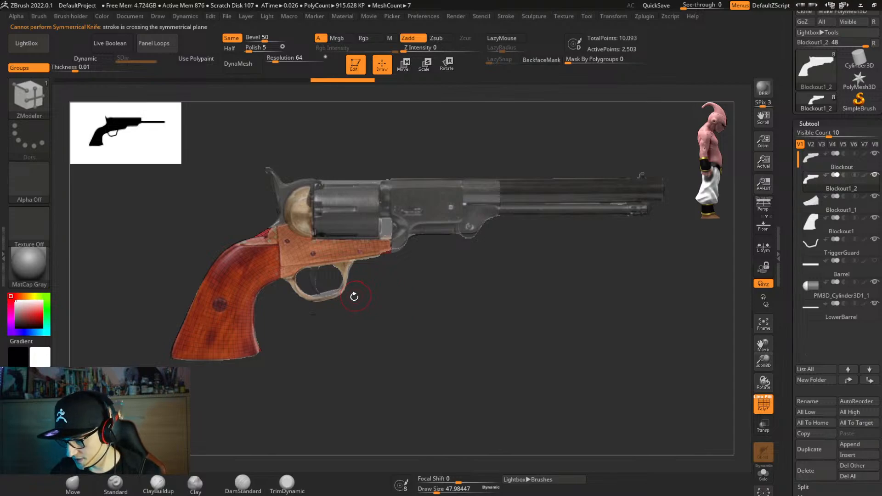
{"action": "left_click_drag", "start_coordinate": [283, 298], "coordinate": [273, 174], "text": "ctrl+shift"}
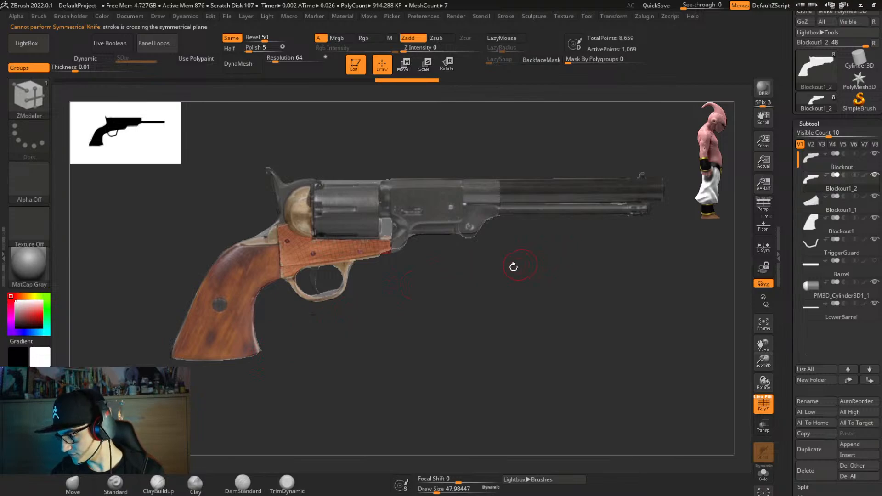
Compare the frame piece with the reference and trim its underside along the top of the trigger guard with KnifeCurve.
{"action": "key", "text": "shift+z"}
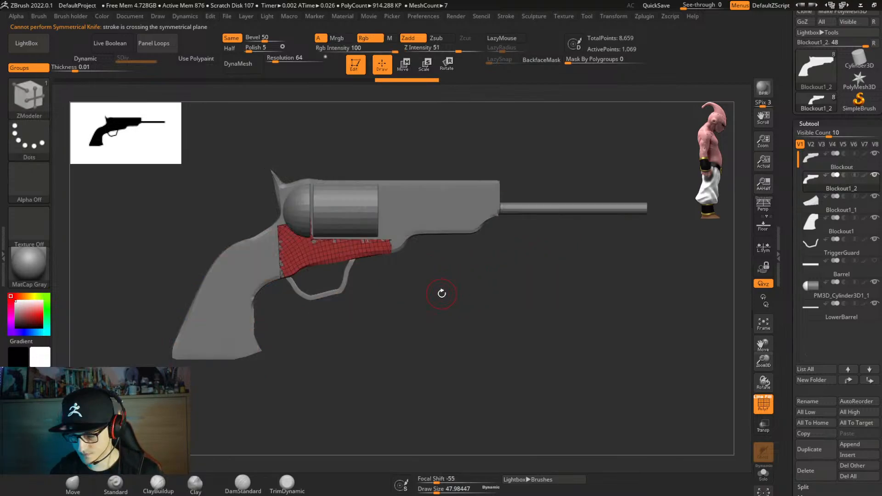
{"action": "key", "text": "shift+z"}
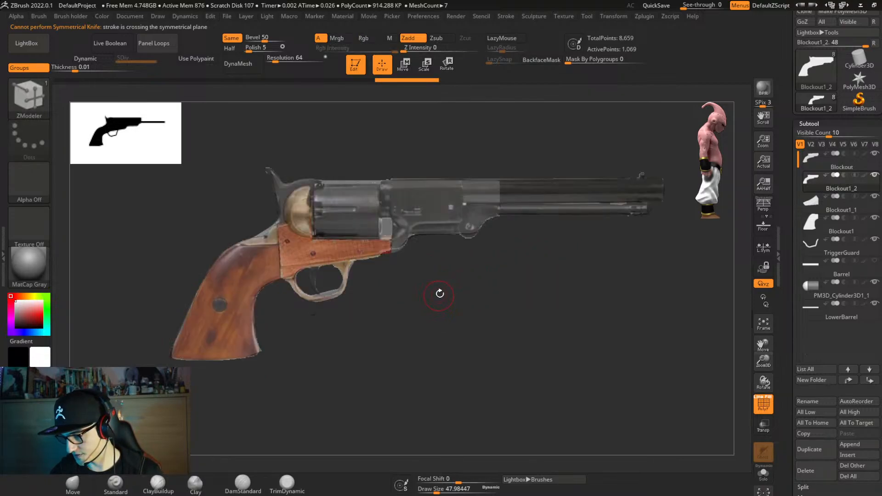
{"action": "key", "text": "shift+z"}
{"action": "key", "text": "shift+z"}
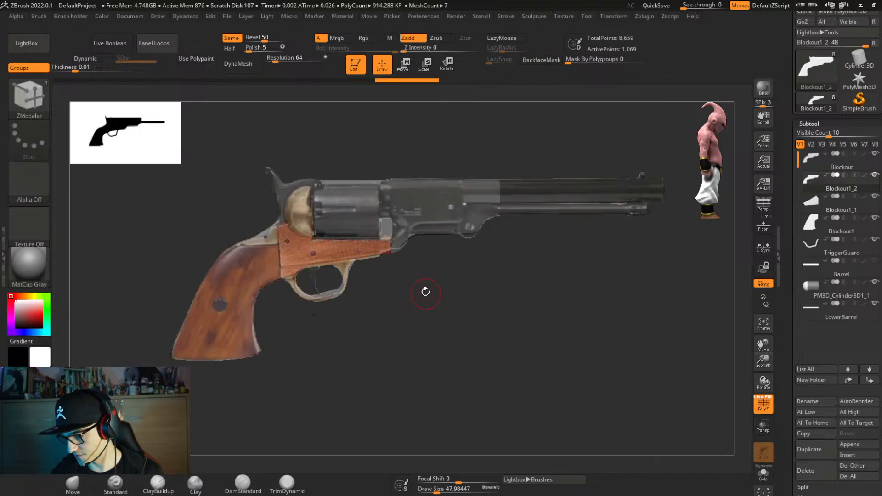
{"action": "mouse_move", "coordinate": [417, 258]}
{"action": "left_mouse_down", "text": "ctrl+shift"}
{"action": "mouse_move", "coordinate": [173, 281]}
{"action": "mouse_move", "coordinate": [174, 294]}
{"action": "mouse_move", "coordinate": [166, 282]}
{"action": "left_mouse_up", "text": "ctrl+shift"}
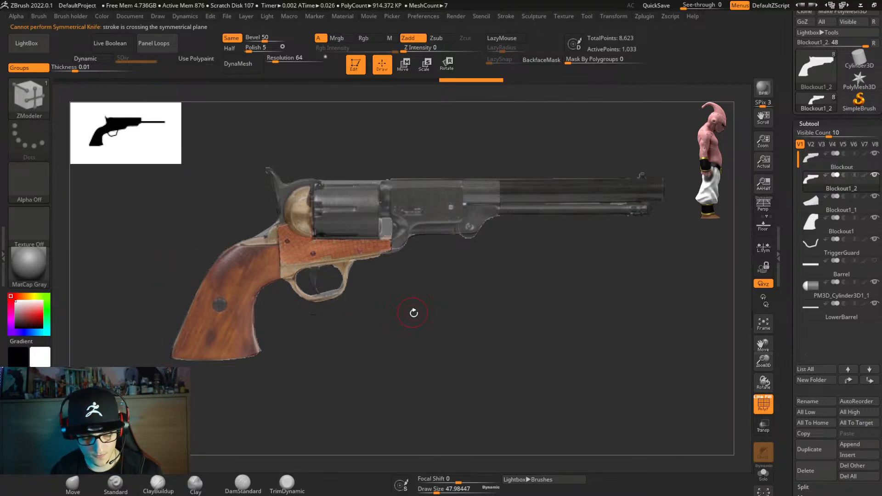
Examine the trimmed frame piece with the reference shown and hidden, and with the Blockout body hidden and shown.
{"action": "key", "text": "shift+z"}
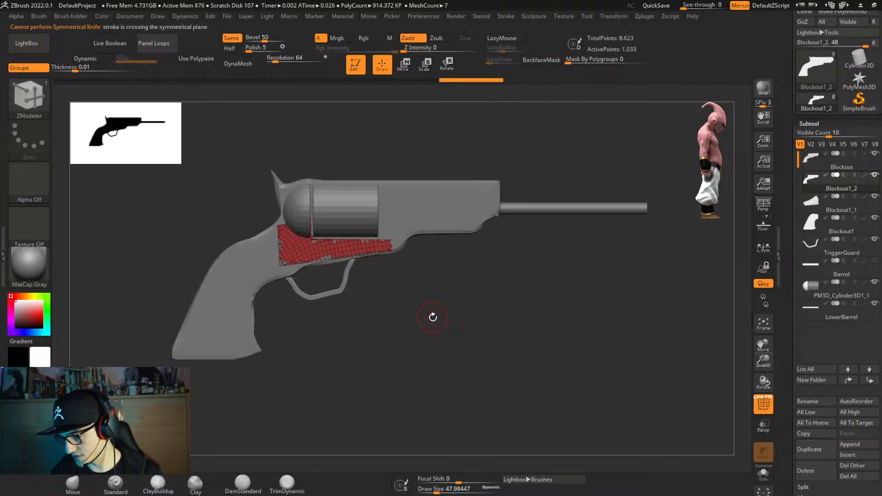
{"action": "key", "text": "shift+z"}
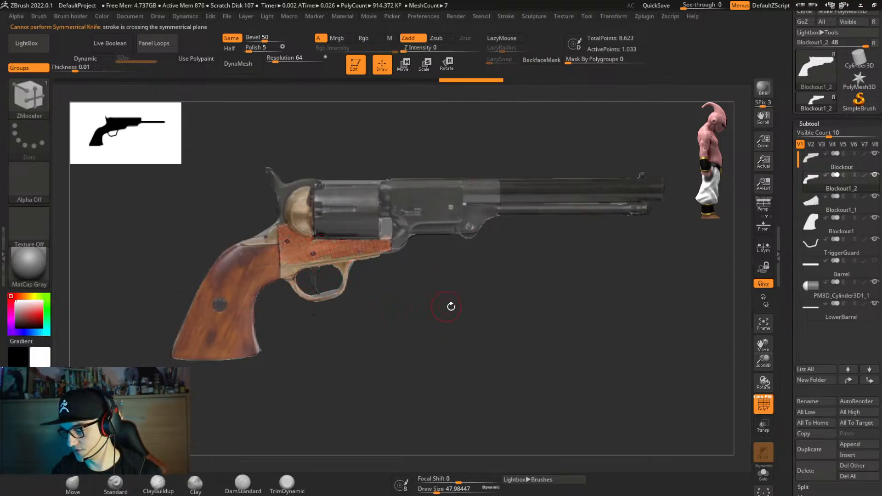
{"action": "key", "text": "shift+z"}
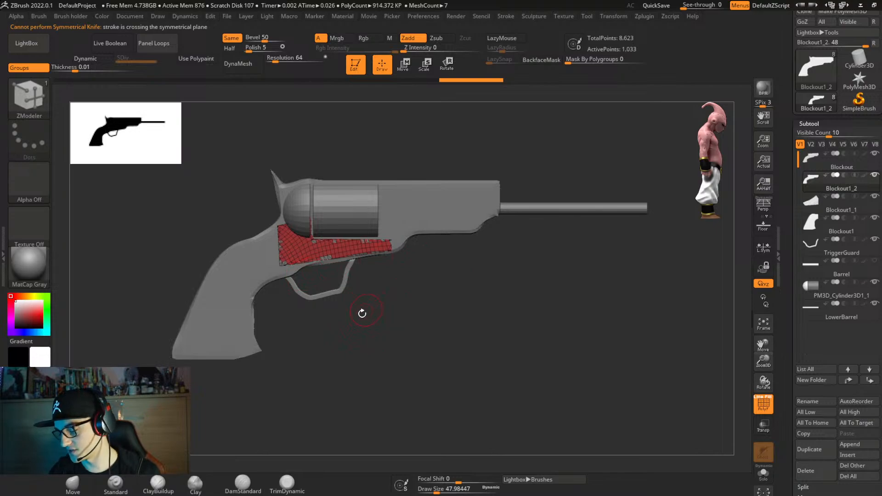
{"action": "left_click", "coordinate": [874, 152]}
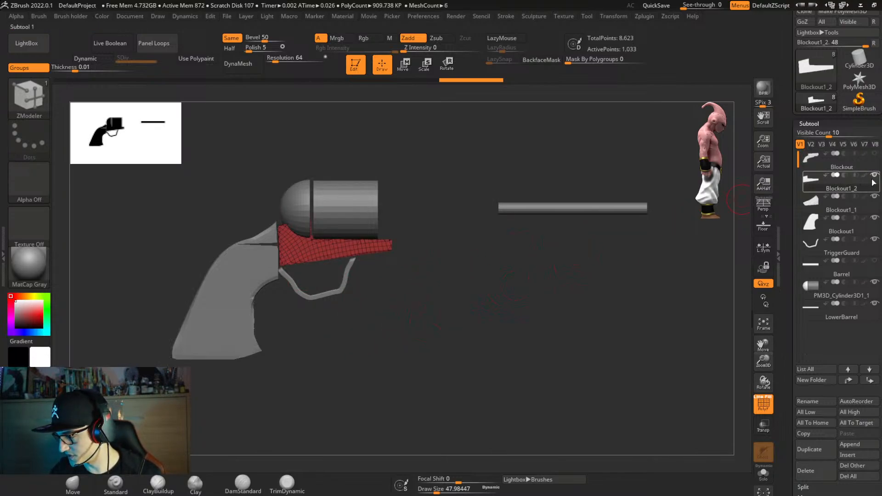
{"action": "left_click", "coordinate": [875, 153]}
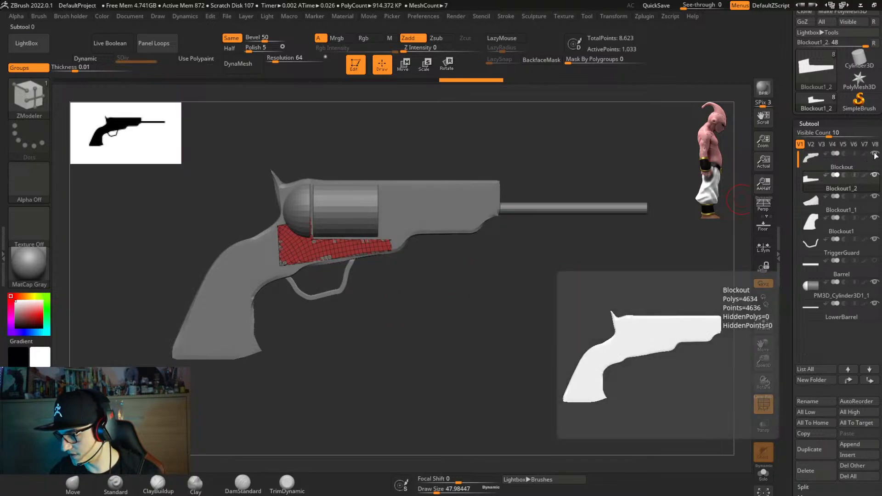
Show the reference image through the model and duplicate the Blockout subtool.
{"action": "left_click", "coordinate": [875, 153]}
{"action": "left_click", "coordinate": [874, 154]}
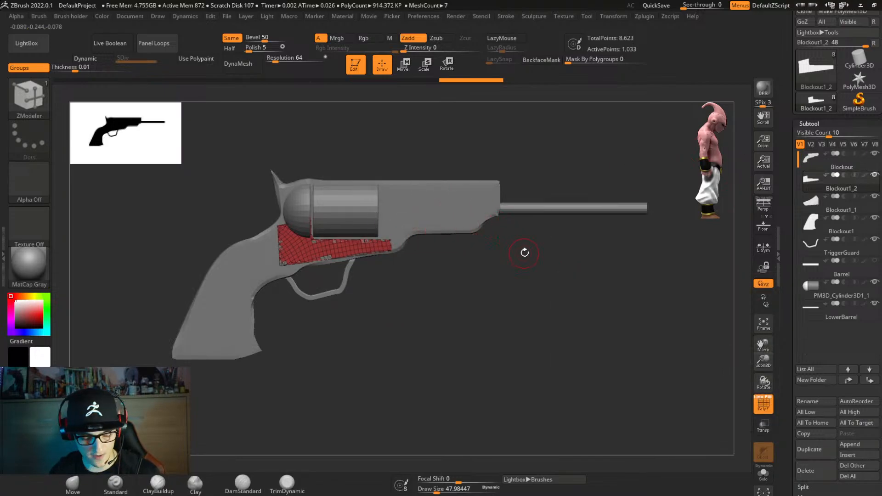
{"action": "key", "text": "shift+z"}
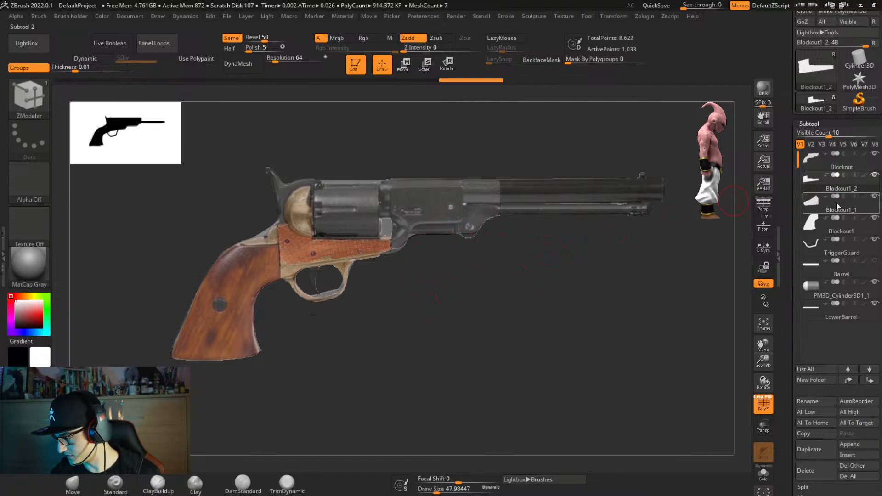
{"action": "left_click", "coordinate": [822, 159]}
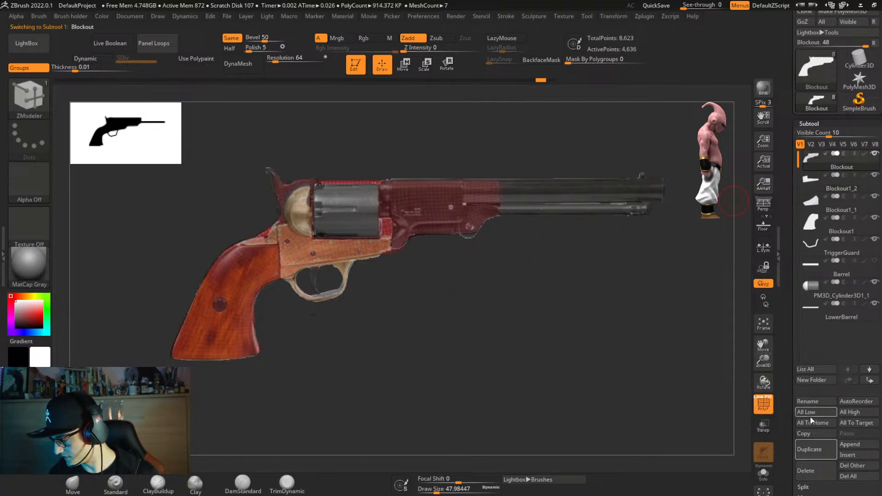
{"action": "left_click", "coordinate": [815, 450]}
Slice the duplicate with KnifeCurve into the frame section ahead of the cylinder, following the reference's lower contour, and inspect it with Blockout hidden.
{"action": "left_click_drag", "start_coordinate": [391, 306], "coordinate": [392, 215], "text": "ctrl+shift"}
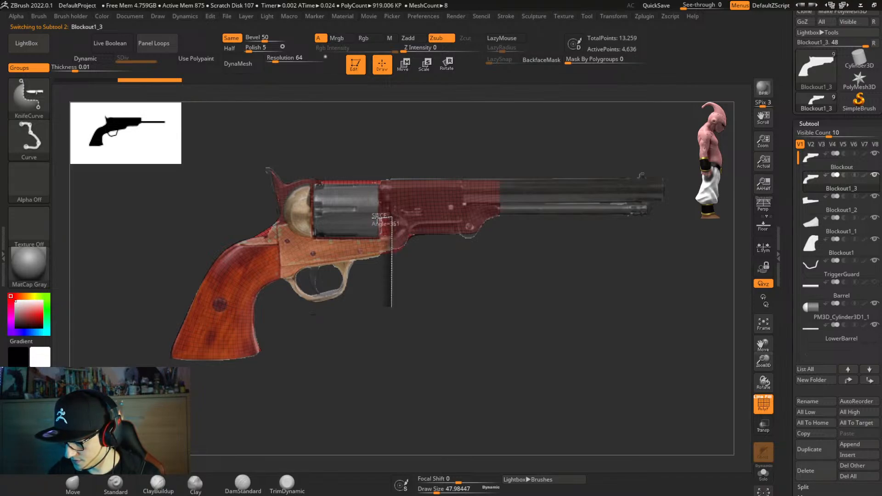
{"action": "left_click_drag", "start_coordinate": [377, 216], "coordinate": [379, 120], "text": "ctrl+shift"}
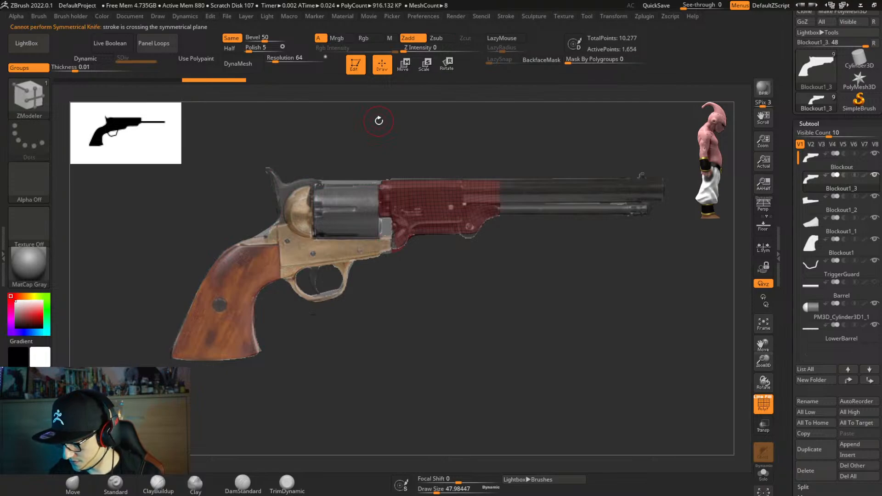
{"action": "left_click_drag", "start_coordinate": [459, 129], "coordinate": [459, 335], "text": "ctrl+shift"}
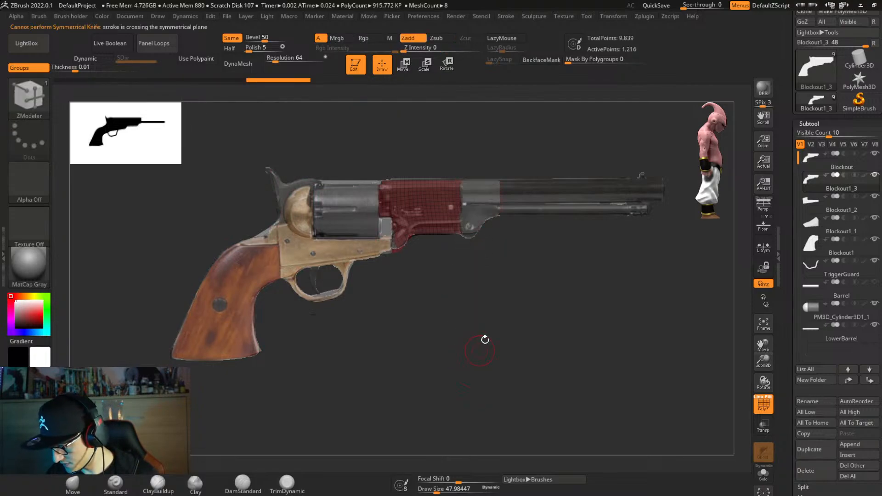
{"action": "left_click_drag", "start_coordinate": [533, 228], "coordinate": [417, 228], "text": "ctrl+shift"}
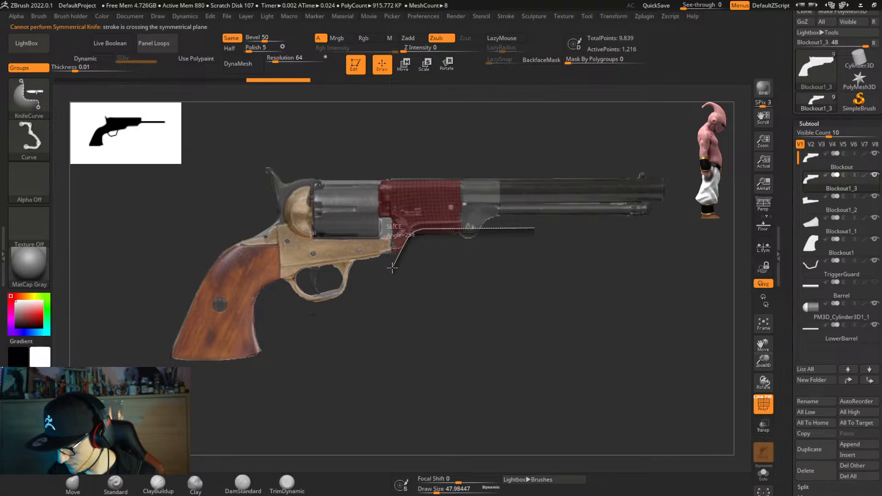
{"action": "left_click_drag", "start_coordinate": [392, 269], "coordinate": [392, 272], "text": "ctrl+shift"}
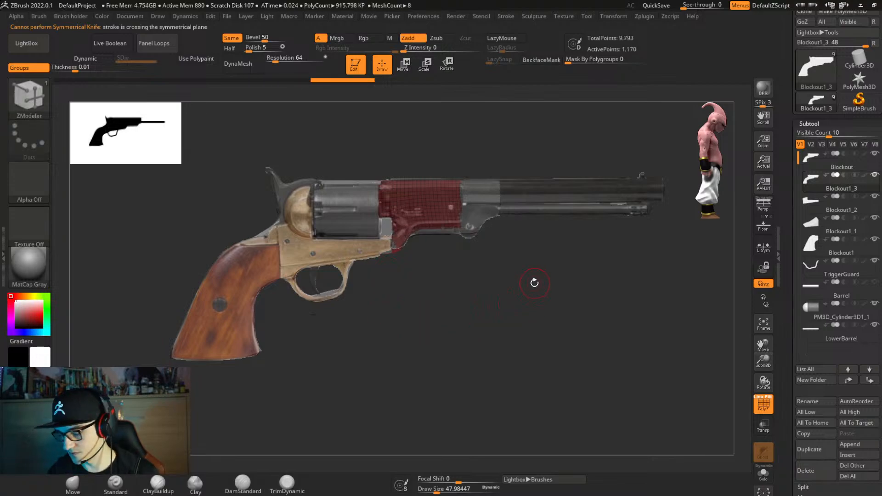
{"action": "key", "text": "shift+z"}
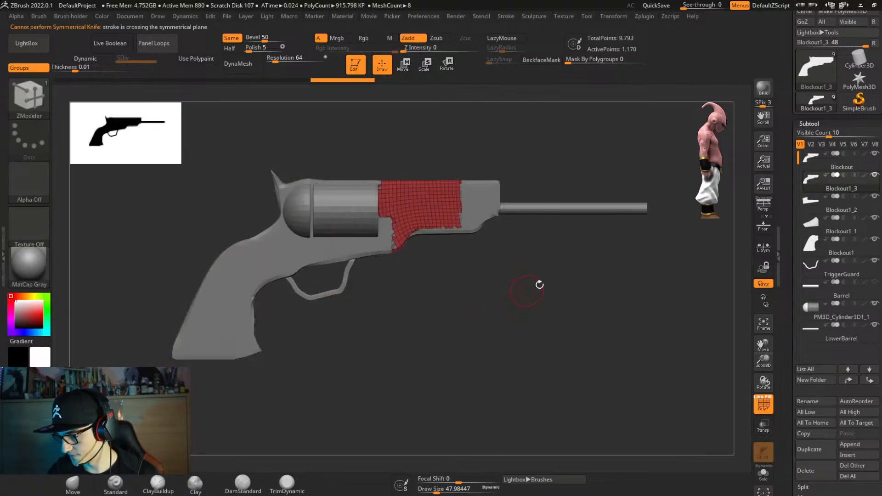
{"action": "left_click", "coordinate": [840, 182]}
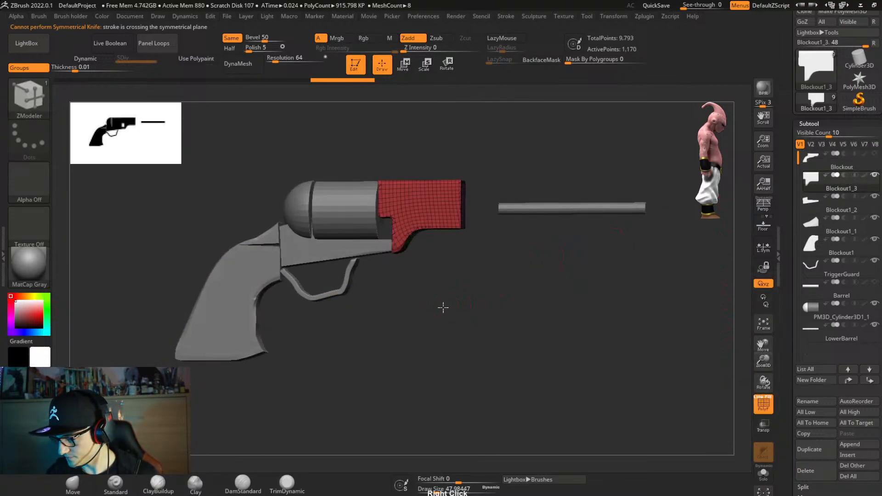
{"action": "mouse_move", "coordinate": [442, 305]}
{"action": "right_mouse_down"}
{"action": "mouse_move", "coordinate": [436, 308]}
{"action": "mouse_move", "coordinate": [454, 309]}
{"action": "right_mouse_up"}
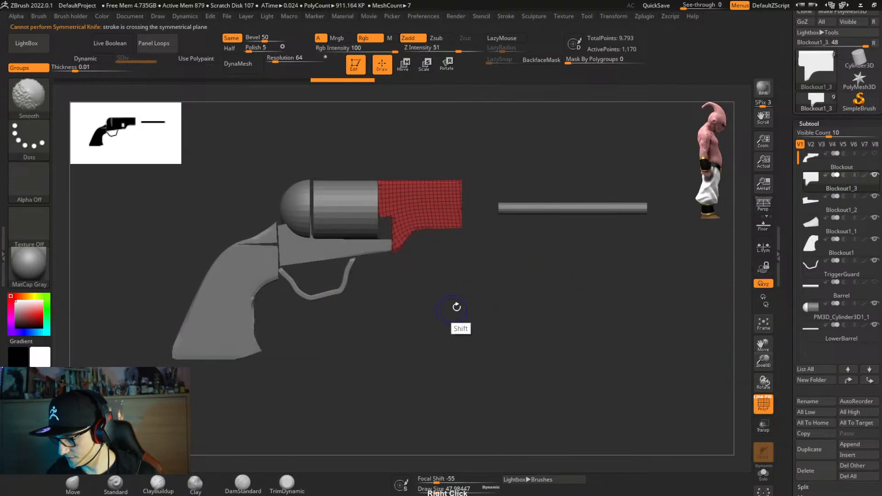
Show the Blockout subtool and the reference image again, and make another duplicate of Blockout.
{"action": "left_click", "coordinate": [875, 154]}
{"action": "key", "text": "shift+z"}
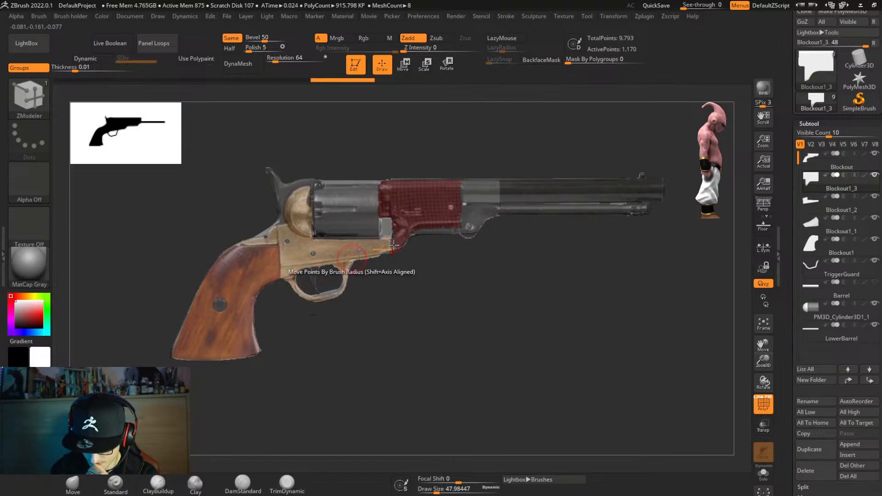
{"action": "left_click", "coordinate": [810, 161]}
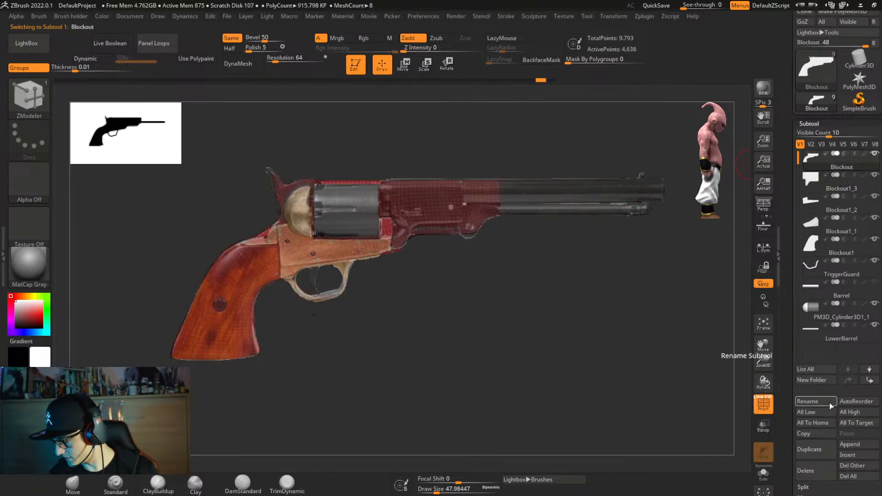
{"action": "left_click", "coordinate": [821, 450]}
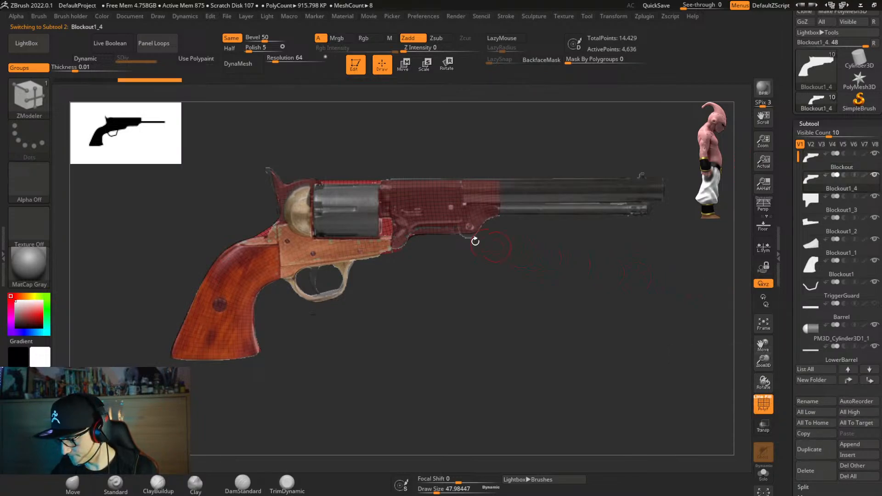
Cut away the front half and the grip of the new duplicate with KnifeCurve, keeping the hammer area behind the cylinder.
{"action": "key", "text": "alt+s"}
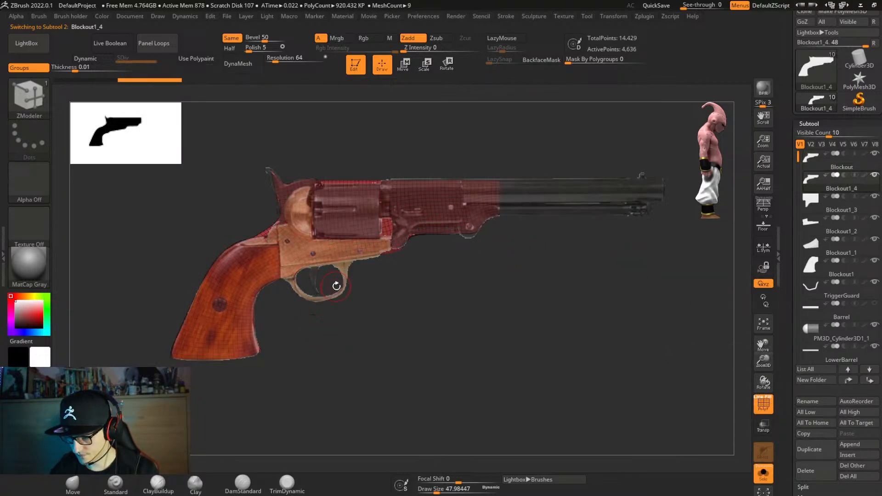
{"action": "key", "text": "alt+s"}
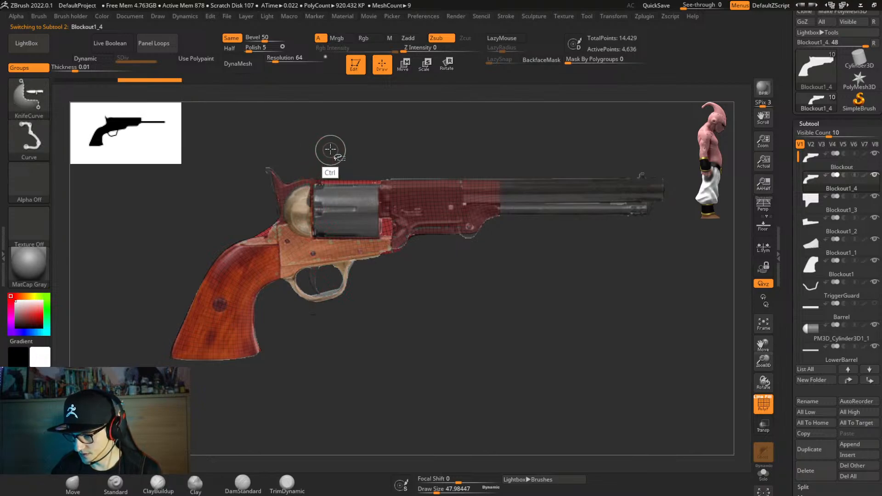
{"action": "mouse_move", "coordinate": [318, 152]}
{"action": "left_mouse_down", "text": "ctrl+shift"}
{"action": "mouse_move", "coordinate": [308, 223]}
{"action": "mouse_move", "coordinate": [298, 207]}
{"action": "mouse_move", "coordinate": [316, 215]}
{"action": "mouse_move", "coordinate": [311, 396]}
{"action": "left_mouse_up", "text": "ctrl+shift"}
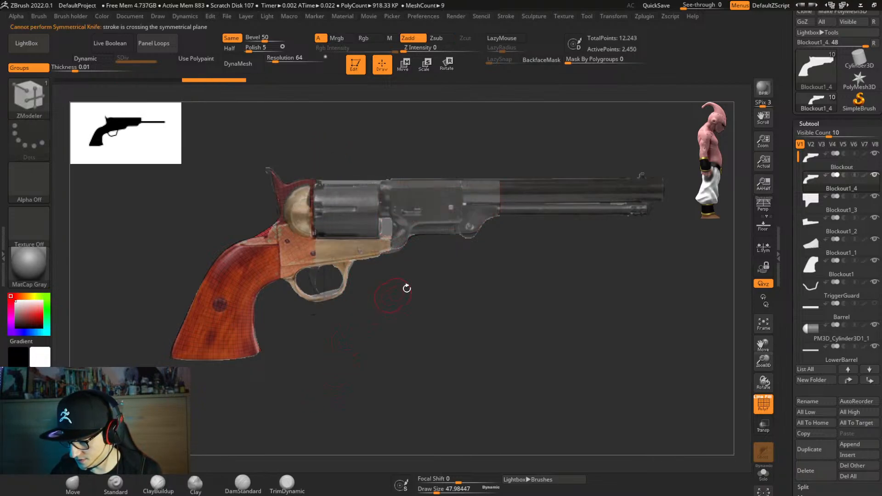
{"action": "mouse_move", "coordinate": [536, 230]}
{"action": "left_mouse_down", "text": "ctrl+shift"}
{"action": "mouse_move", "coordinate": [110, 276]}
{"action": "mouse_move", "coordinate": [102, 272]}
{"action": "mouse_move", "coordinate": [107, 246]}
{"action": "left_mouse_up", "text": "ctrl+shift"}
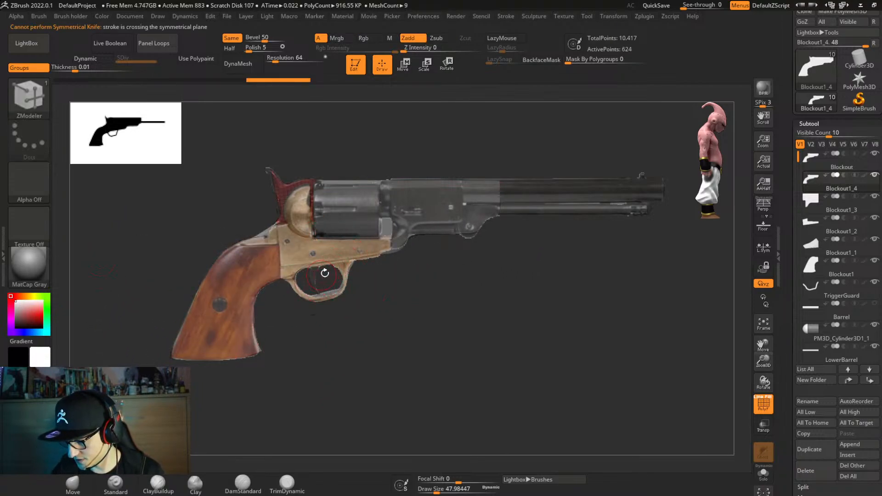
Carve the hammer piece with KnifeCurve along the curve of the cylinder's rear dome, trim its lower end, and check it in Solo.
{"action": "key", "text": "ctrl+shift"}
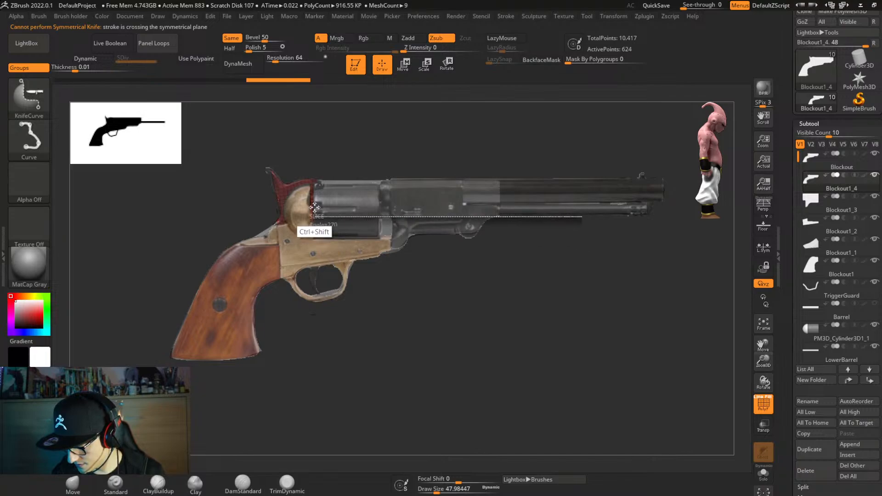
{"action": "left_click_drag", "start_coordinate": [399, 216], "coordinate": [300, 192], "text": "ctrl+shift"}
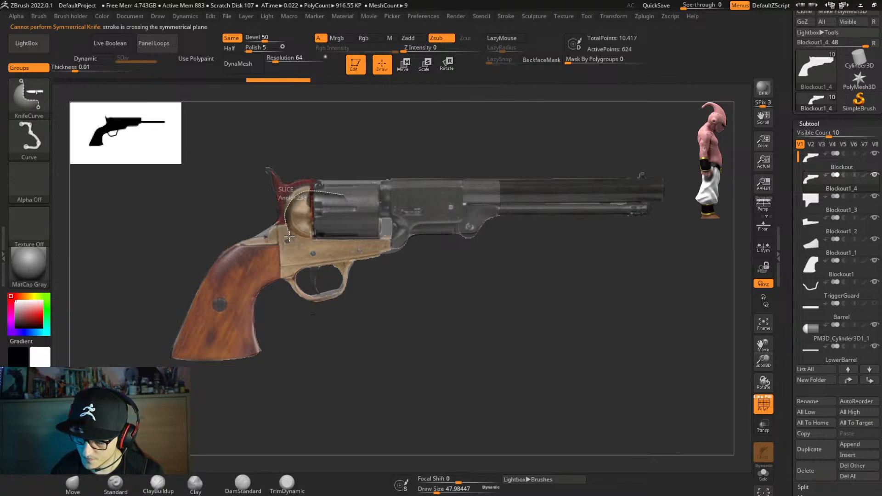
{"action": "left_click_drag", "start_coordinate": [289, 252], "coordinate": [290, 243], "text": "ctrl+shift"}
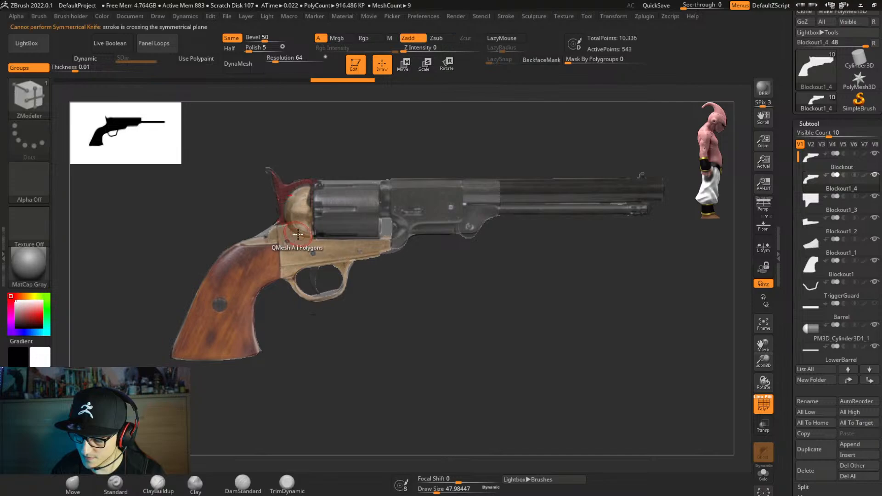
{"action": "mouse_move", "coordinate": [237, 222]}
{"action": "left_mouse_down", "text": "ctrl+shift"}
{"action": "mouse_move", "coordinate": [345, 230]}
{"action": "mouse_move", "coordinate": [244, 228]}
{"action": "mouse_move", "coordinate": [294, 233]}
{"action": "mouse_move", "coordinate": [216, 214]}
{"action": "mouse_move", "coordinate": [214, 231]}
{"action": "left_mouse_up", "text": "ctrl+shift"}
{"action": "key", "text": "alt+s"}
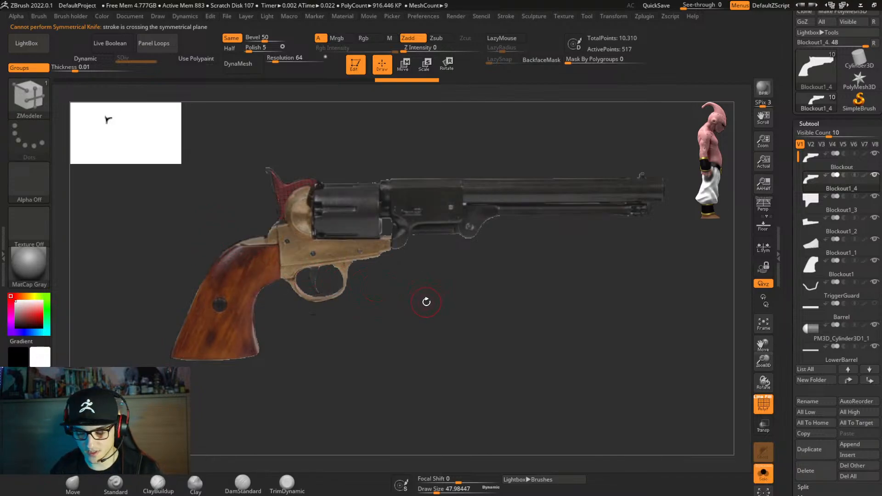
{"action": "key", "text": "alt+s"}
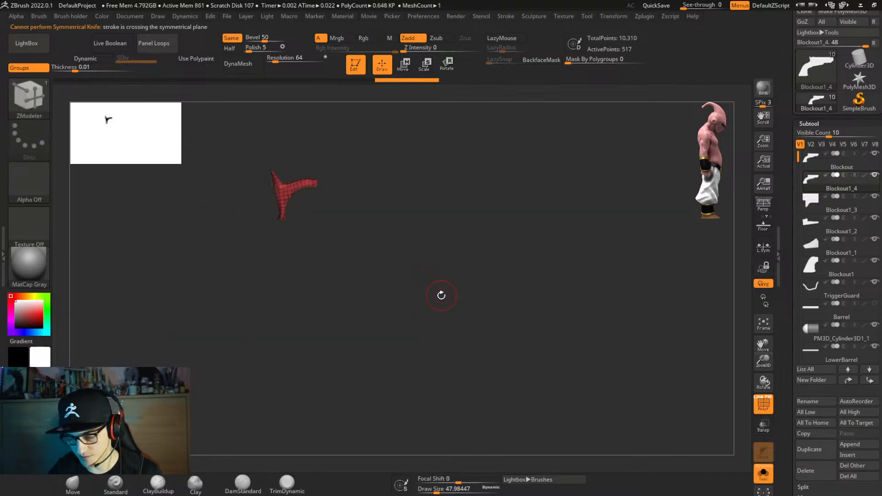
{"action": "key", "text": "alt+s"}
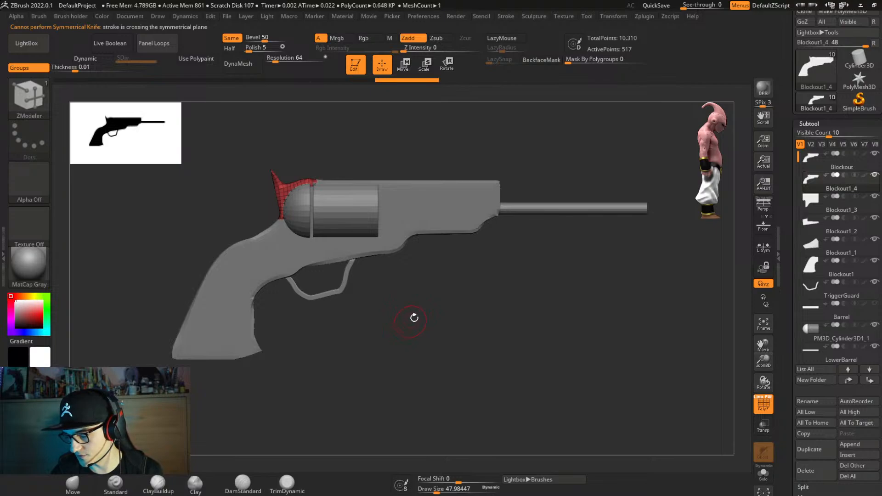
Reset the gizmo's orientation, centre it on the hammer piece and narrow the piece along X to about 0.44.
{"action": "right_click_drag", "start_coordinate": [414, 317], "coordinate": [389, 340]}
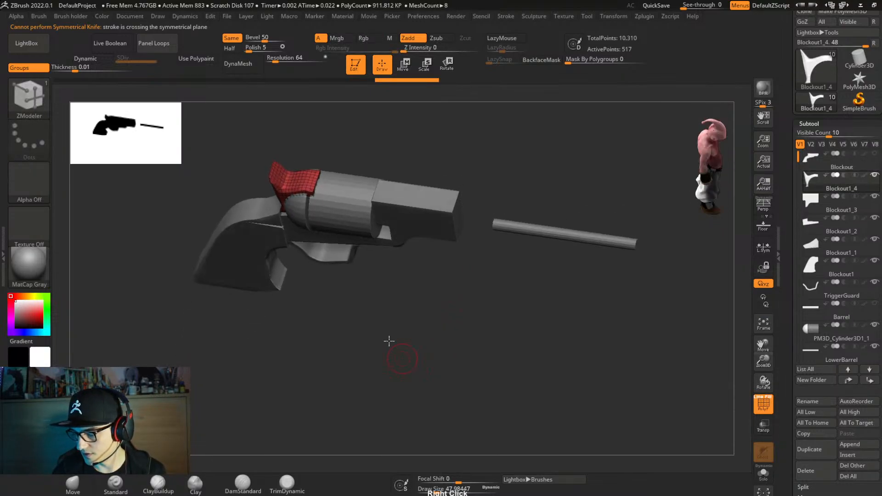
{"action": "key", "text": "w"}
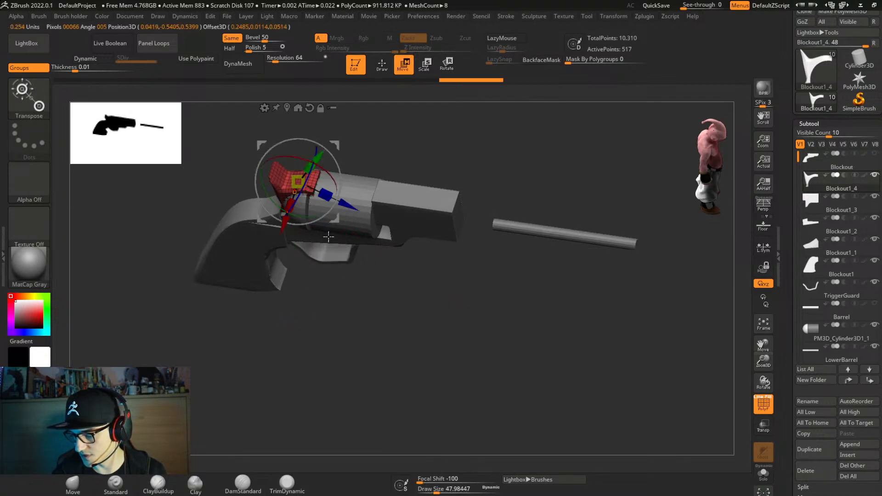
{"action": "left_click", "coordinate": [309, 108], "text": "alt"}
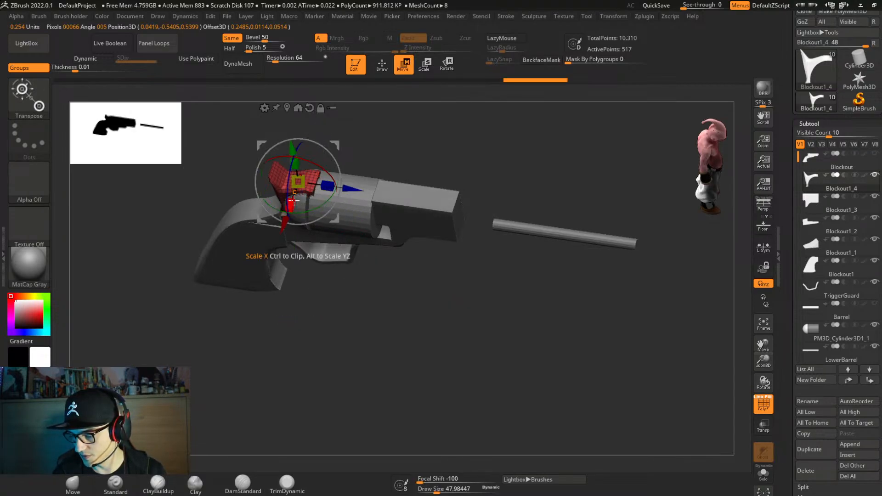
{"action": "right_click_drag", "start_coordinate": [294, 200], "coordinate": [404, 303]}
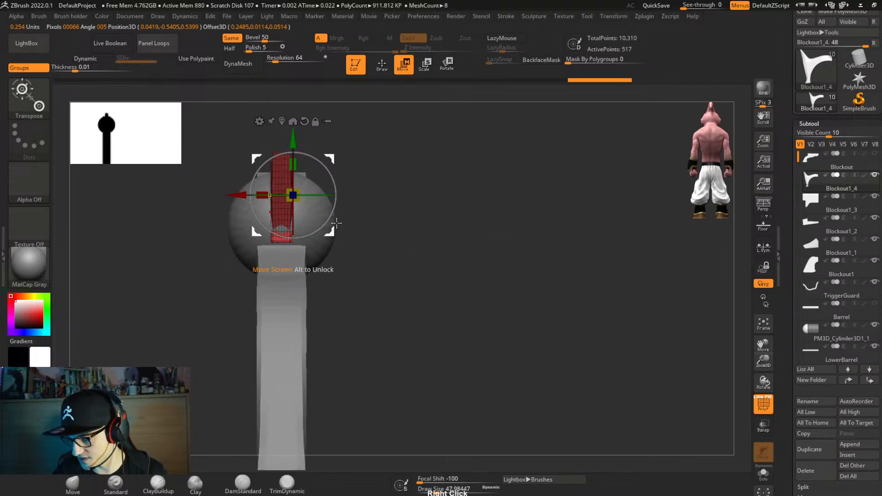
{"action": "key", "text": "ctrl+z"}
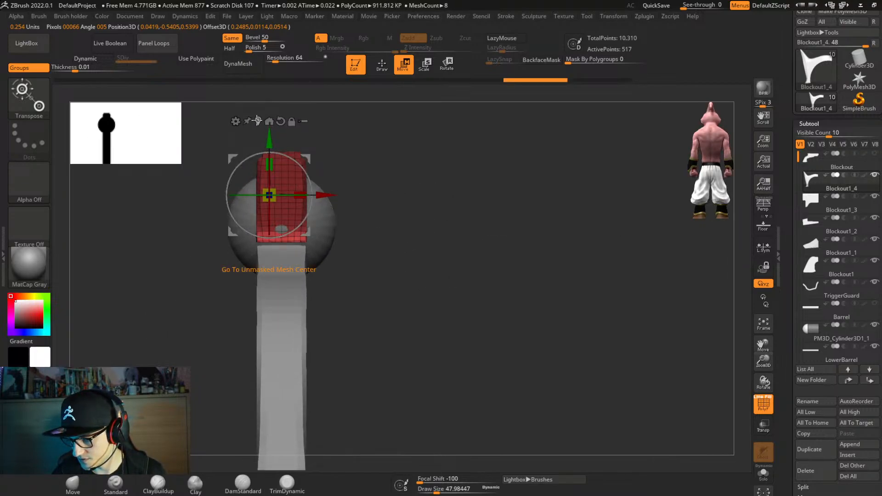
{"action": "left_click", "coordinate": [256, 120]}
{"action": "left_click_drag", "start_coordinate": [310, 197], "coordinate": [291, 215]}
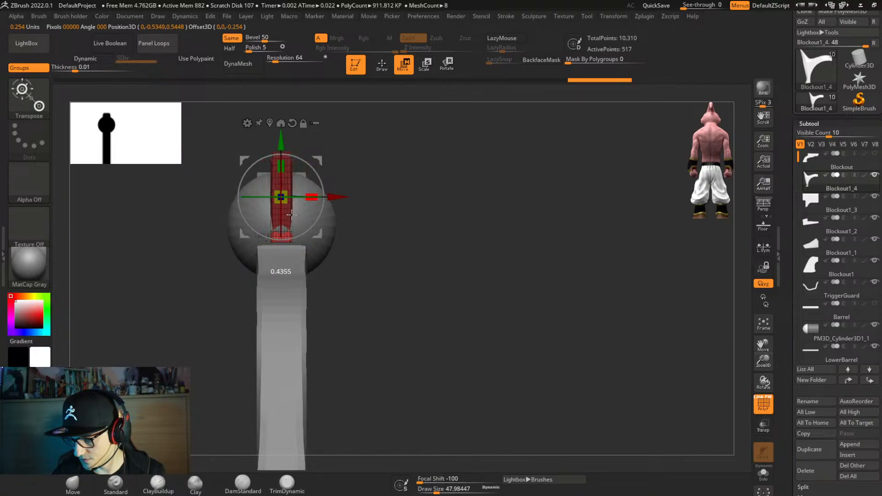
{"action": "right_click_drag", "start_coordinate": [409, 285], "coordinate": [361, 329]}
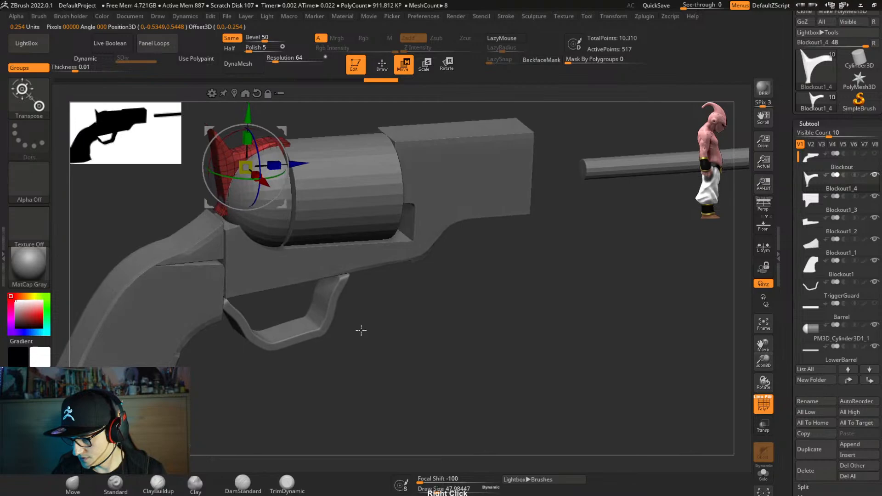
Select the Blockout1_1 piece above the grip, centre the gizmo on it and narrow it along X.
{"action": "left_click", "coordinate": [194, 244], "text": "alt"}
{"action": "right_click_drag", "start_coordinate": [197, 248], "coordinate": [214, 251]}
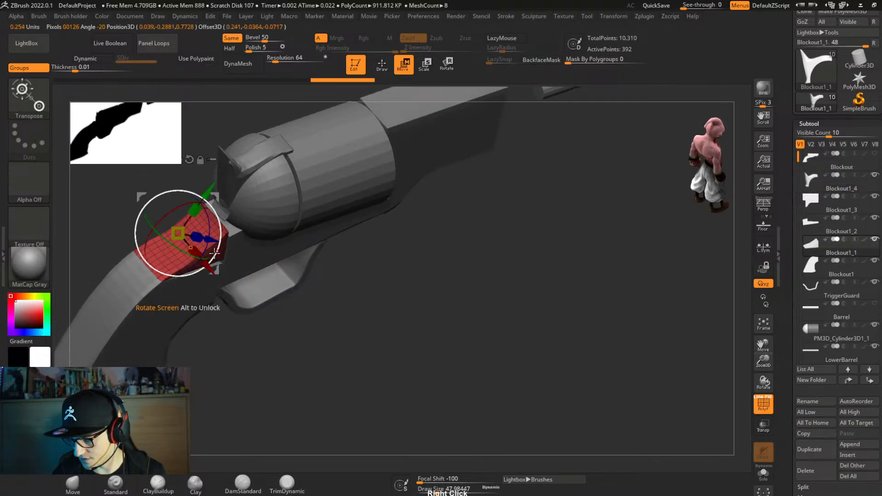
{"action": "right_click_drag", "start_coordinate": [237, 220], "coordinate": [337, 257], "text": "alt"}
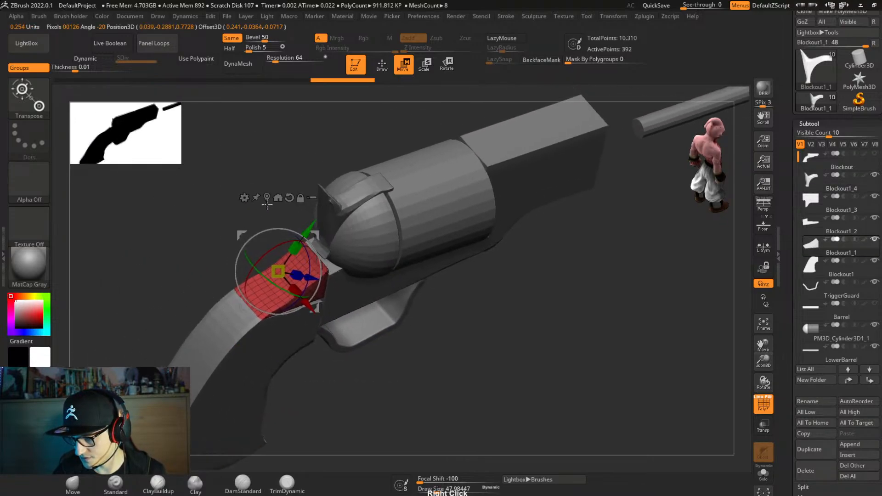
{"action": "left_click", "coordinate": [267, 198]}
{"action": "left_click_drag", "start_coordinate": [301, 298], "coordinate": [295, 285]}
{"action": "right_click_drag", "start_coordinate": [458, 323], "coordinate": [393, 286]}
{"action": "right_click_drag", "start_coordinate": [295, 281], "coordinate": [302, 338]}
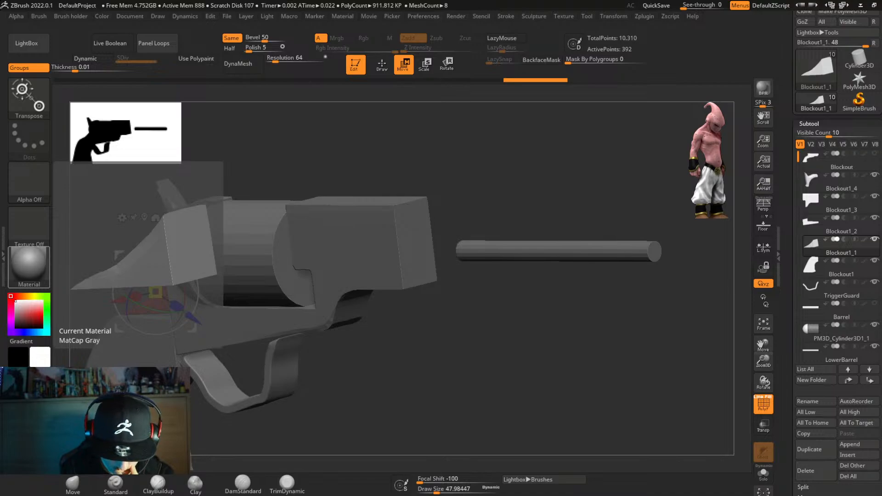
{"action": "left_click_drag", "start_coordinate": [395, 388], "coordinate": [512, 388]}
Select the Blockout1_2 frame piece below the cylinder, centre the gizmo on it and scale it along X by about 0.65, followed by about 1.08.
{"action": "left_click", "coordinate": [299, 348], "text": "alt"}
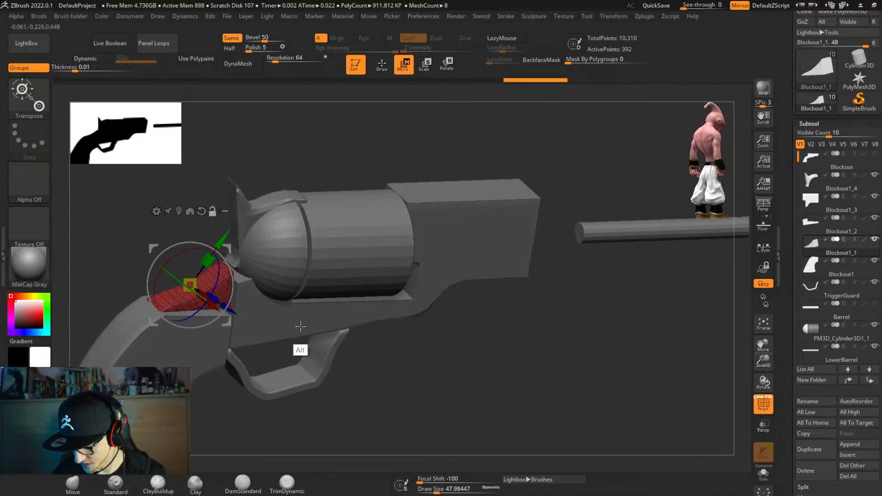
{"action": "left_click", "coordinate": [262, 289]}
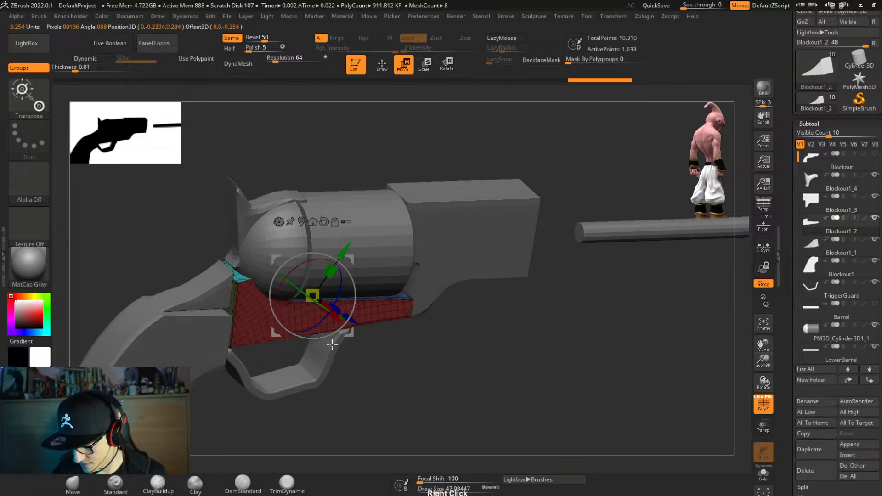
{"action": "right_click_drag", "start_coordinate": [328, 325], "coordinate": [328, 337]}
{"action": "left_click_drag", "start_coordinate": [326, 318], "coordinate": [324, 312]}
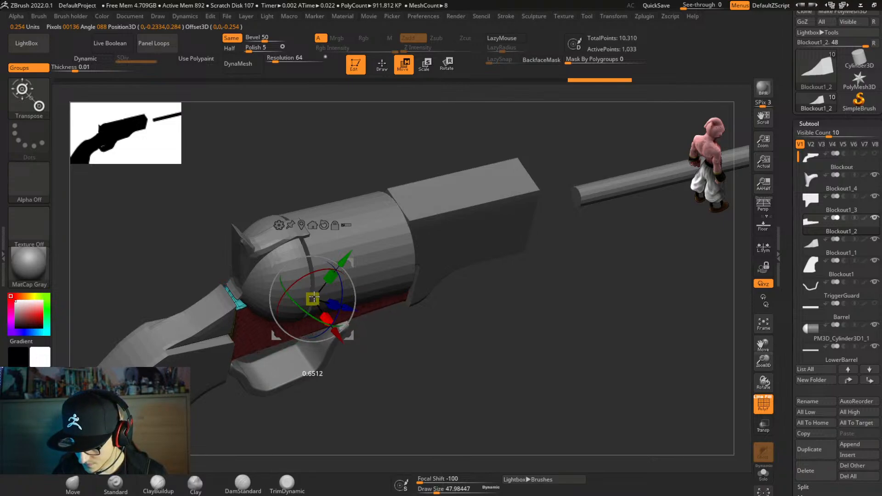
{"action": "right_click_drag", "start_coordinate": [319, 304], "coordinate": [324, 390]}
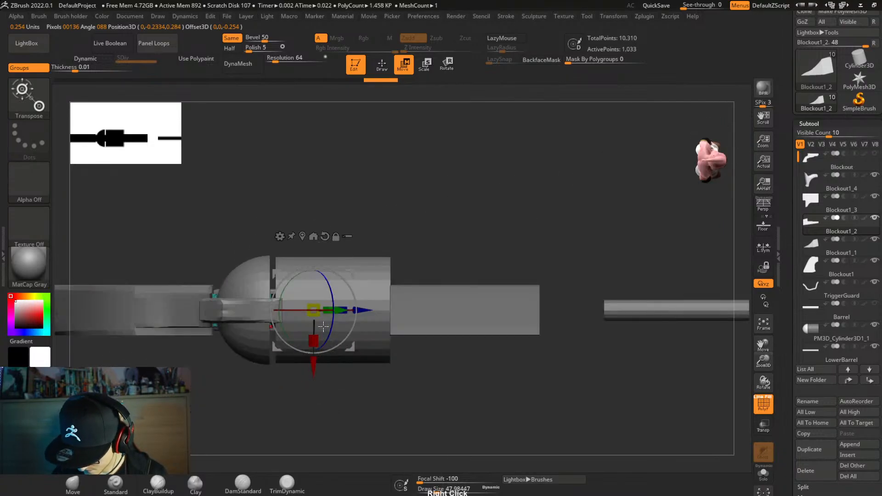
{"action": "left_click_drag", "start_coordinate": [311, 346], "coordinate": [313, 350]}
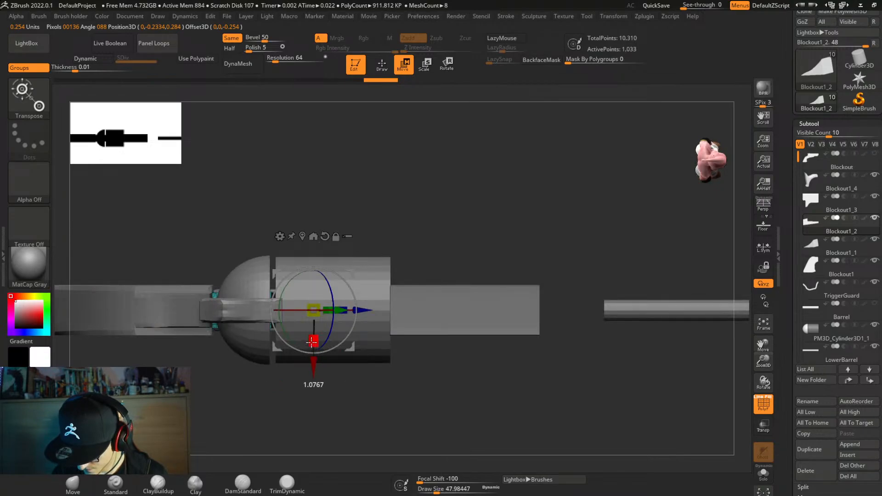
{"action": "right_click_drag", "start_coordinate": [344, 386], "coordinate": [365, 389]}
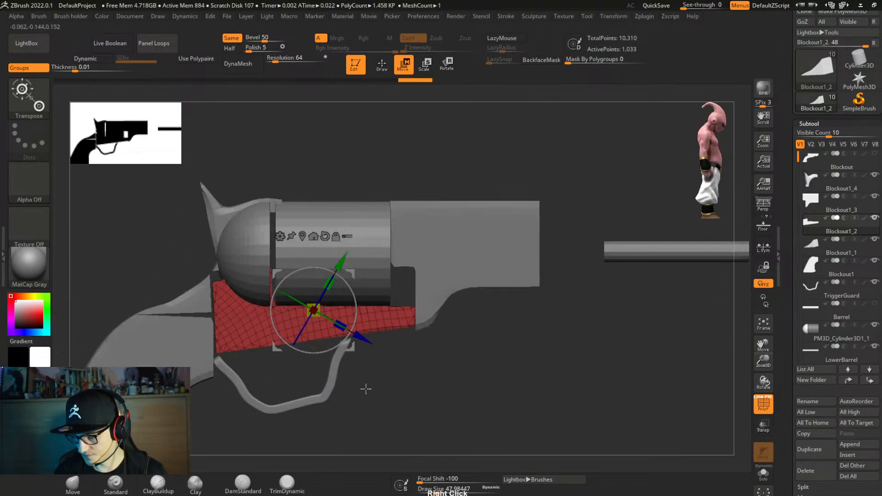
Switch to the ZModeler brush and isolate the Blockout1_2 frame piece in Solo.
{"action": "key", "text": "q"}
{"action": "mouse_move", "coordinate": [412, 362]}
{"action": "right_mouse_down"}
{"action": "mouse_move", "coordinate": [394, 388]}
{"action": "mouse_move", "coordinate": [409, 382]}
{"action": "right_mouse_up"}
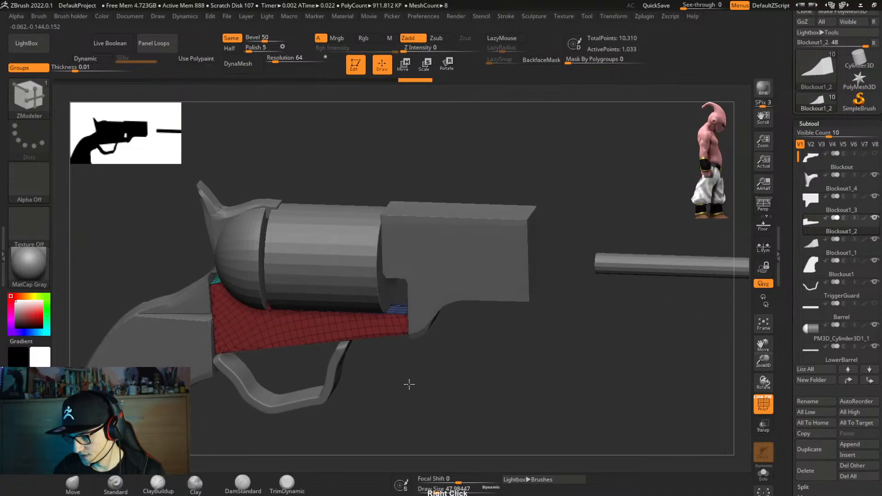
{"action": "key", "text": "ctrl+2"}
{"action": "left_click_drag", "start_coordinate": [463, 307], "coordinate": [457, 205]}
{"action": "key", "text": "alt+s"}
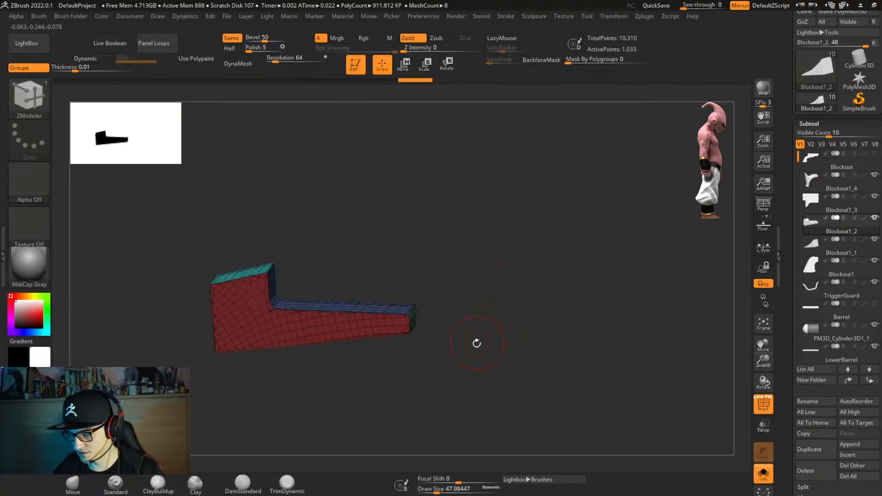
{"action": "right_click_drag", "start_coordinate": [473, 335], "coordinate": [443, 370]}
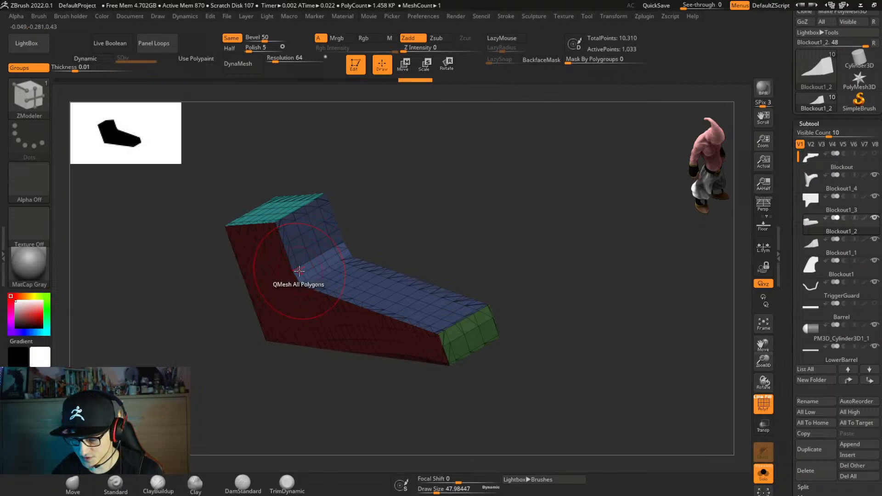
Mark all polygons of the upright face at the frame piece's step with ZModeler and give them their own polygroup.
{"action": "right_click_drag", "start_coordinate": [311, 289], "coordinate": [321, 276], "text": "alt"}
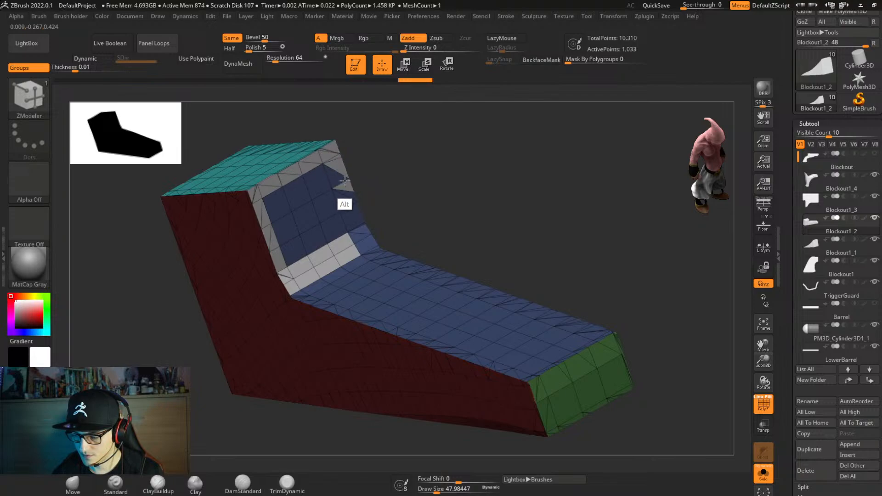
{"action": "mouse_move", "coordinate": [340, 187]}
{"action": "left_mouse_down", "text": "alt"}
{"action": "mouse_move", "coordinate": [293, 197]}
{"action": "mouse_move", "coordinate": [271, 225]}
{"action": "mouse_move", "coordinate": [346, 225]}
{"action": "mouse_move", "coordinate": [364, 243]}
{"action": "left_mouse_up", "text": "alt"}
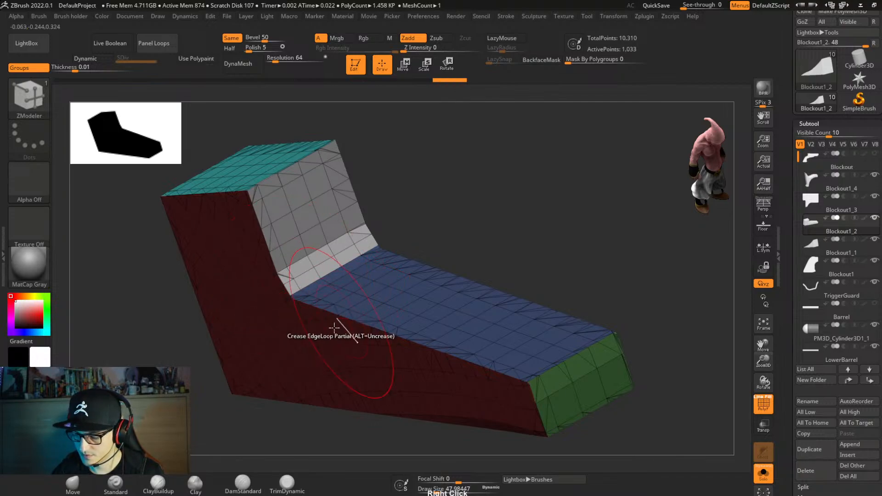
{"action": "right_click_drag", "start_coordinate": [335, 327], "coordinate": [281, 360]}
{"action": "mouse_move", "coordinate": [397, 193]}
{"action": "left_mouse_down", "text": "alt"}
{"action": "mouse_move", "coordinate": [407, 197]}
{"action": "mouse_move", "coordinate": [373, 169]}
{"action": "left_mouse_up", "text": "alt"}
{"action": "right_click_drag", "start_coordinate": [358, 285], "coordinate": [391, 263]}
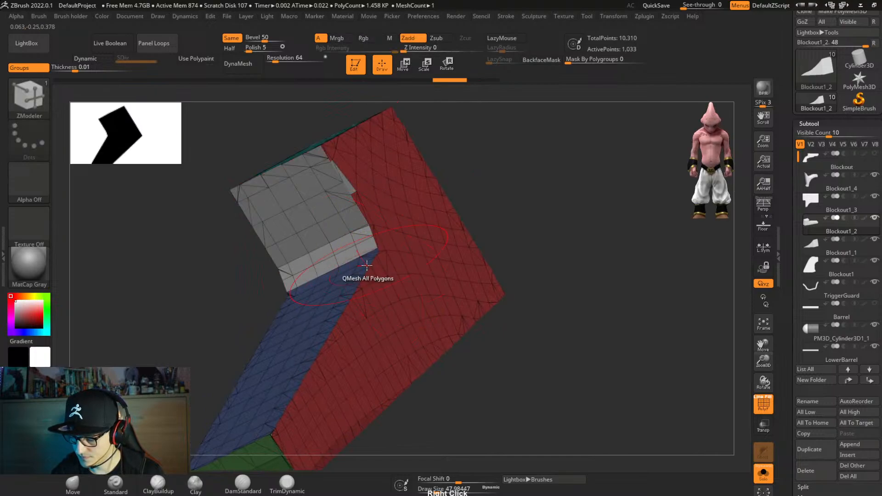
{"action": "left_click", "coordinate": [360, 216], "text": "alt"}
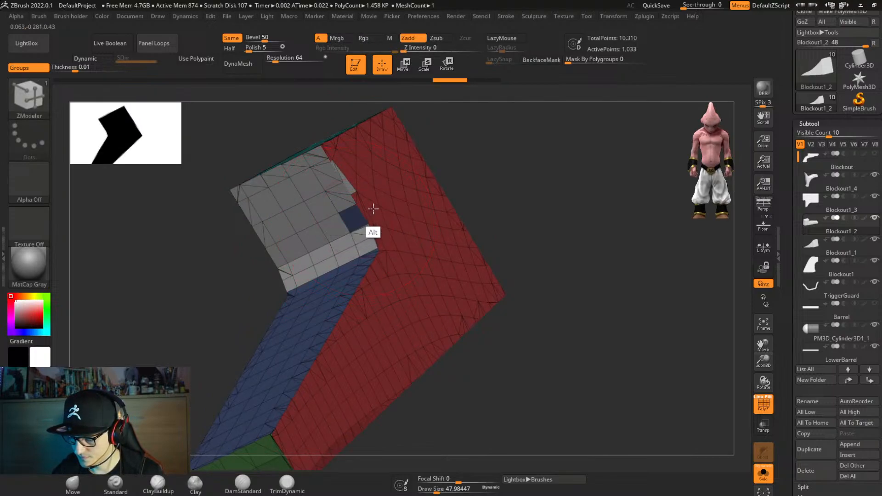
{"action": "left_click", "coordinate": [353, 219], "text": "alt"}
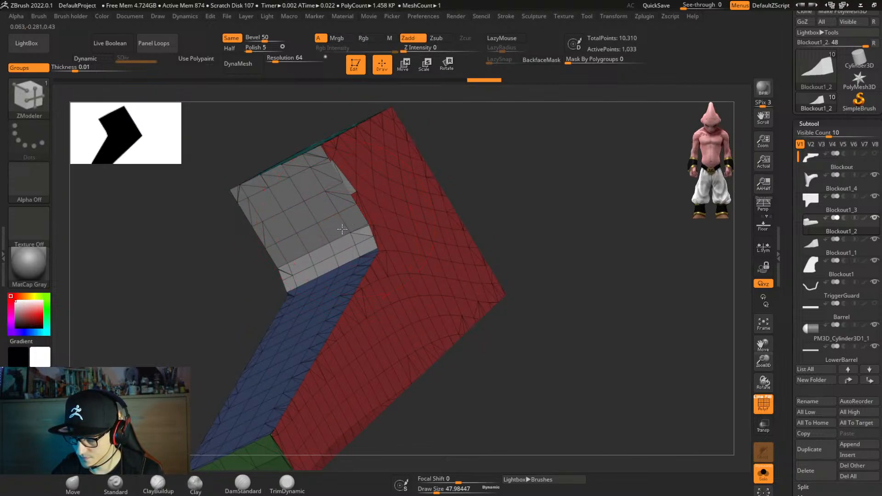
{"action": "left_click", "coordinate": [342, 229]}
Return the stray polygons beside the upright face to the side face's polygroup.
{"action": "right_click_drag", "start_coordinate": [343, 229], "coordinate": [353, 202]}
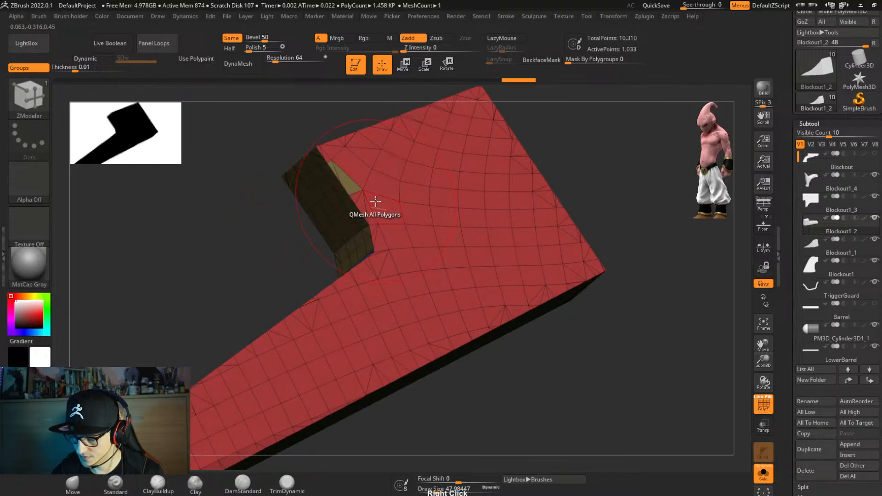
{"action": "left_click", "coordinate": [375, 194], "text": "alt"}
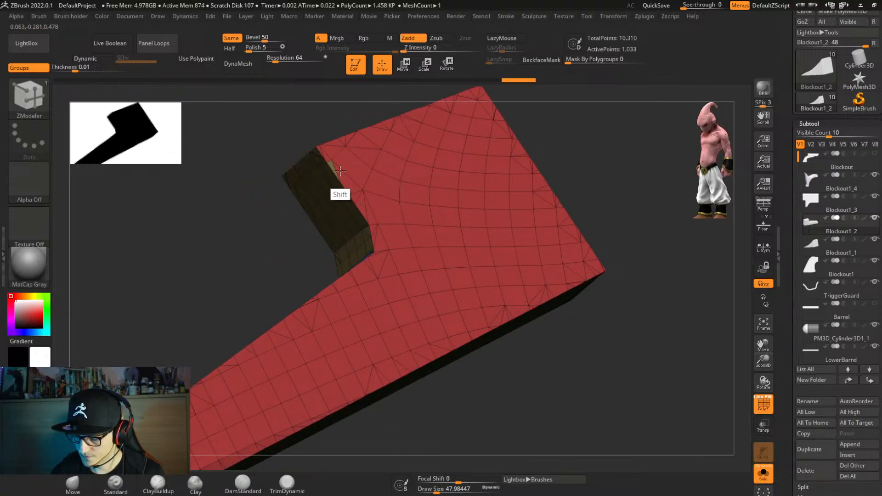
{"action": "right_click_drag", "start_coordinate": [337, 166], "coordinate": [488, 217]}
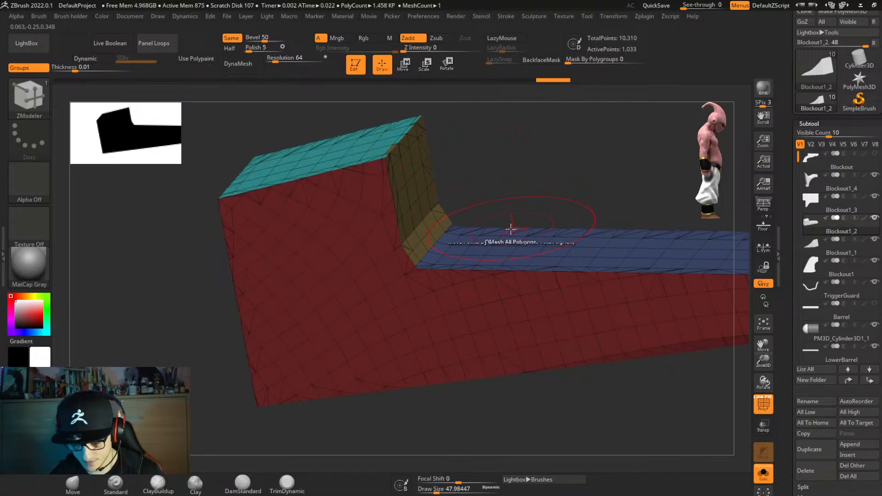
Turn on KeepGroups for ZRemesher and lower SmoothGroups to 0.
{"action": "mouse_move", "coordinate": [526, 257]}
{"action": "right_mouse_down"}
{"action": "mouse_move", "coordinate": [560, 239]}
{"action": "mouse_move", "coordinate": [537, 143]}
{"action": "mouse_move", "coordinate": [525, 205]}
{"action": "mouse_move", "coordinate": [456, 298]}
{"action": "mouse_move", "coordinate": [470, 274]}
{"action": "mouse_move", "coordinate": [545, 343]}
{"action": "right_mouse_up"}
{"action": "key", "text": "ctrl"}
{"action": "key", "text": "ctrl+2"}
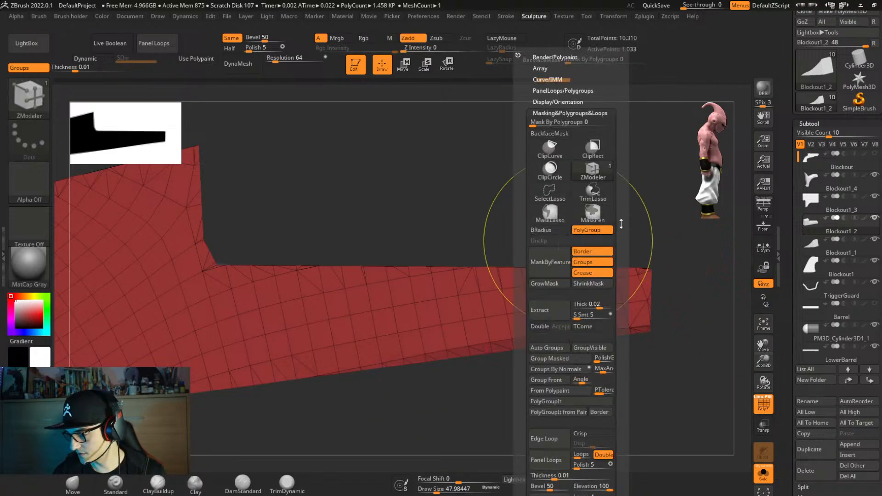
{"action": "left_click_drag", "start_coordinate": [621, 225], "coordinate": [618, 131]}
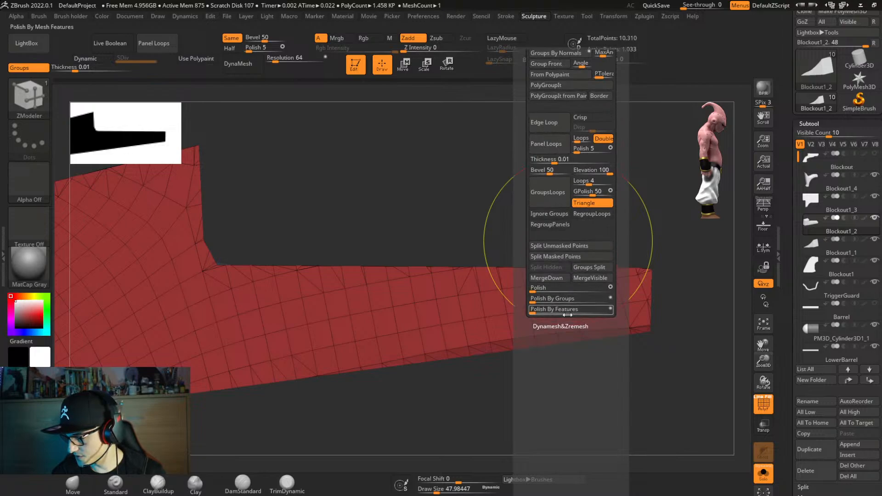
{"action": "left_click", "coordinate": [594, 326]}
{"action": "left_click_drag", "start_coordinate": [619, 330], "coordinate": [618, 226]}
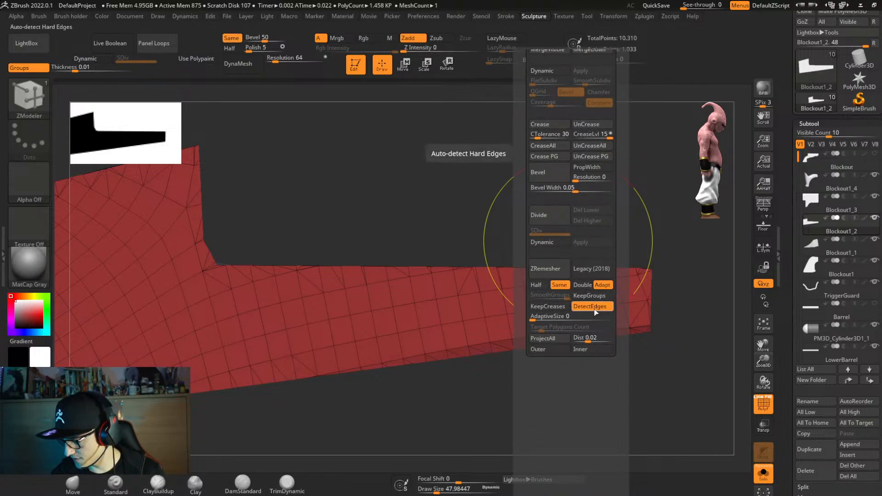
{"action": "left_click", "coordinate": [593, 296]}
{"action": "left_click_drag", "start_coordinate": [565, 297], "coordinate": [508, 309]}
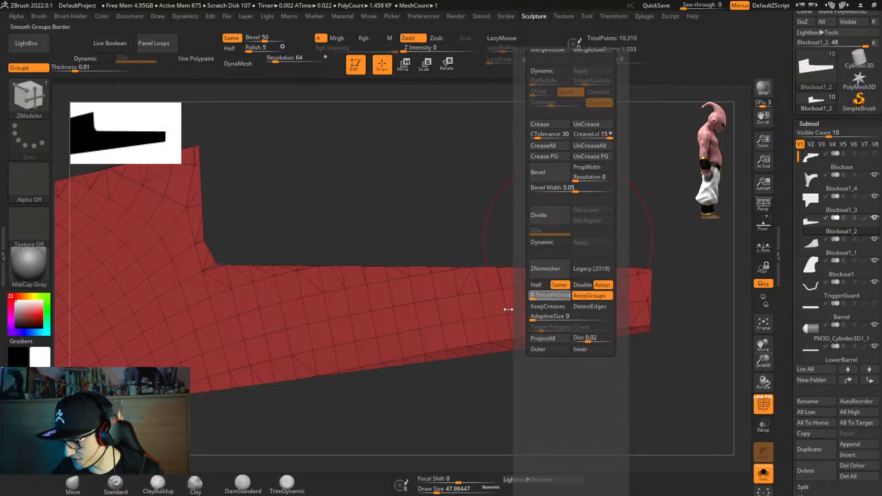
{"action": "key", "text": "ctrl"}
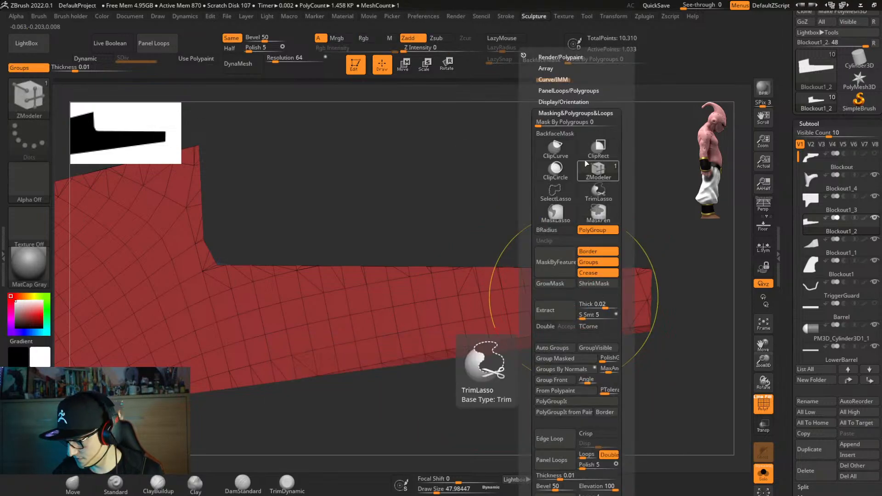
Enter 0 for SmoothGroups again, turn on DetectEdges and run ZRemesher on the frame piece with Same.
{"action": "left_click", "coordinate": [577, 113], "text": "shift"}
{"action": "scroll", "coordinate": [626, 389], "scroll_direction": "down", "scroll_amount": 5}
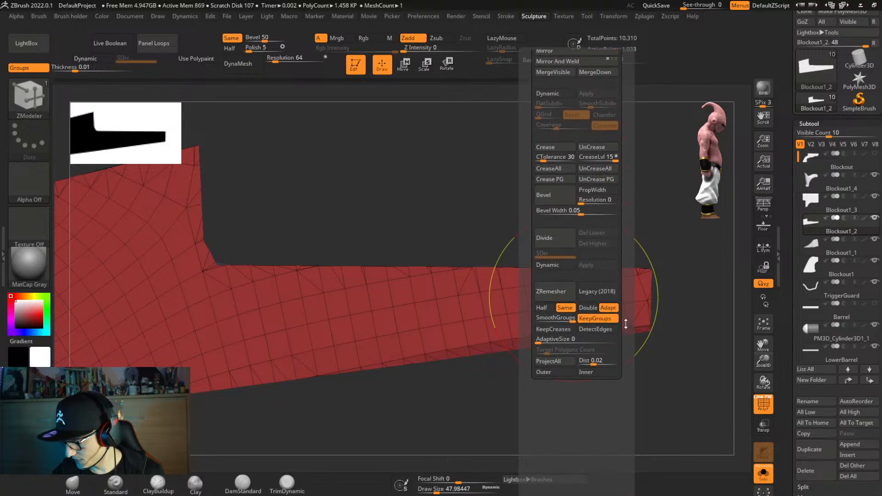
{"action": "left_click_drag", "start_coordinate": [538, 311], "coordinate": [535, 311]}
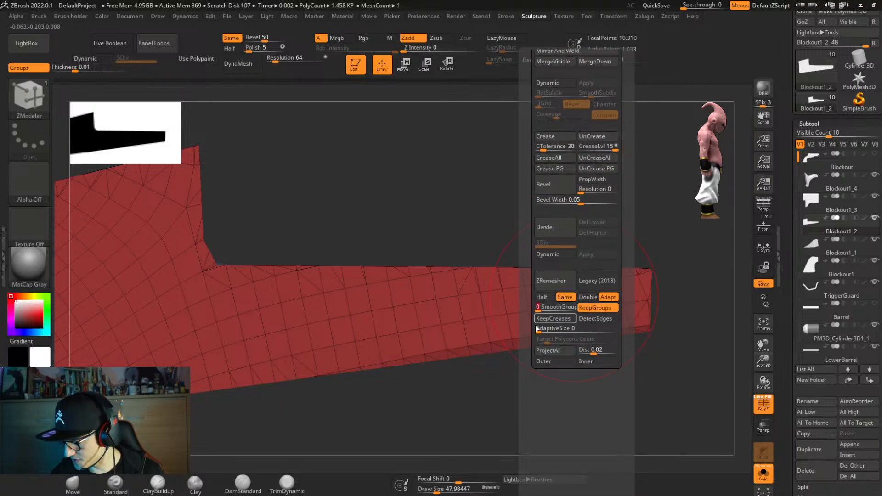
{"action": "left_click", "coordinate": [595, 321]}
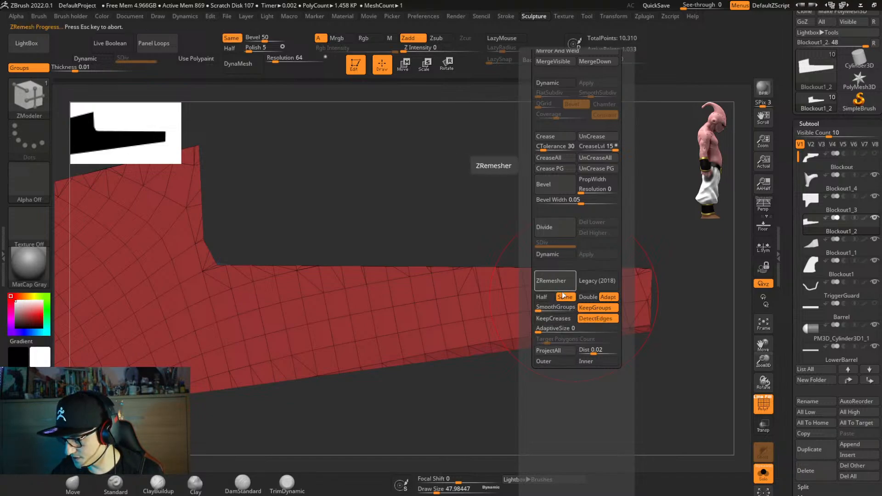
{"action": "left_click_drag", "start_coordinate": [497, 381], "coordinate": [492, 335]}
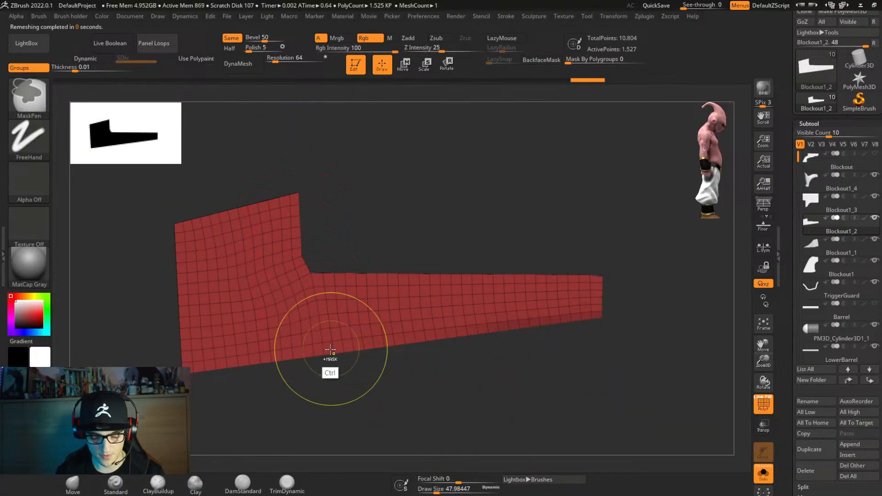
Set ZRemesher to Half and run it repeatedly on the frame piece, checking the mesh from the front.
{"action": "key", "text": "ctrl+2"}
{"action": "left_click_drag", "start_coordinate": [402, 343], "coordinate": [401, 292]}
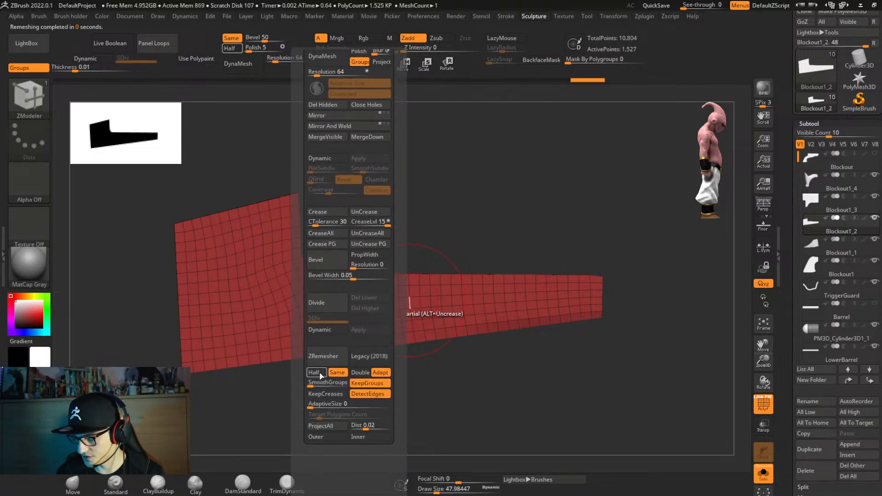
{"action": "left_click", "coordinate": [333, 356]}
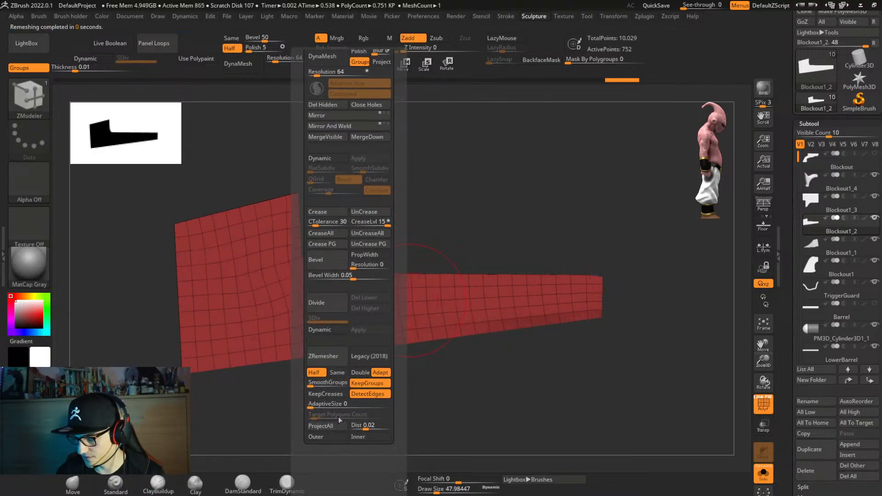
{"action": "left_click", "coordinate": [337, 356]}
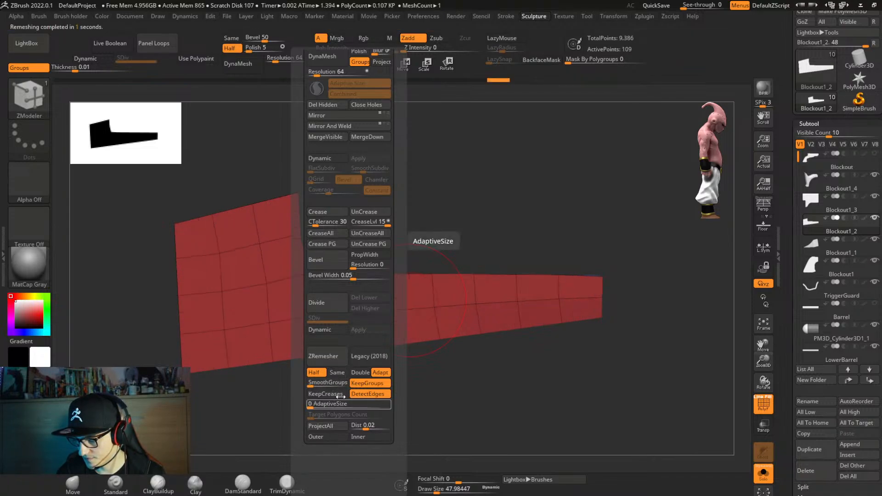
{"action": "right_click_drag", "start_coordinate": [490, 333], "coordinate": [425, 360]}
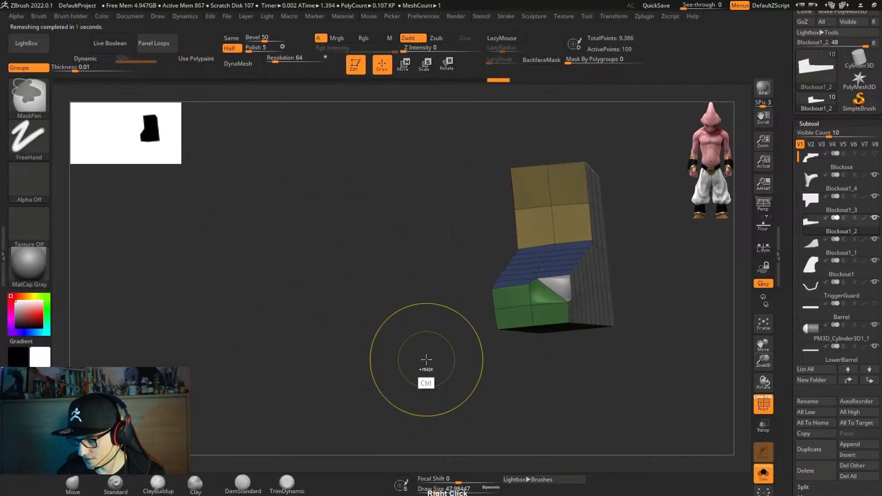
Undo the ZRemesher passes on the frame piece back to its original mesh.
{"action": "key", "text": "ctrl+z"}
{"action": "right_click_drag", "start_coordinate": [478, 331], "coordinate": [519, 326]}
{"action": "key", "text": "ctrl+z"}
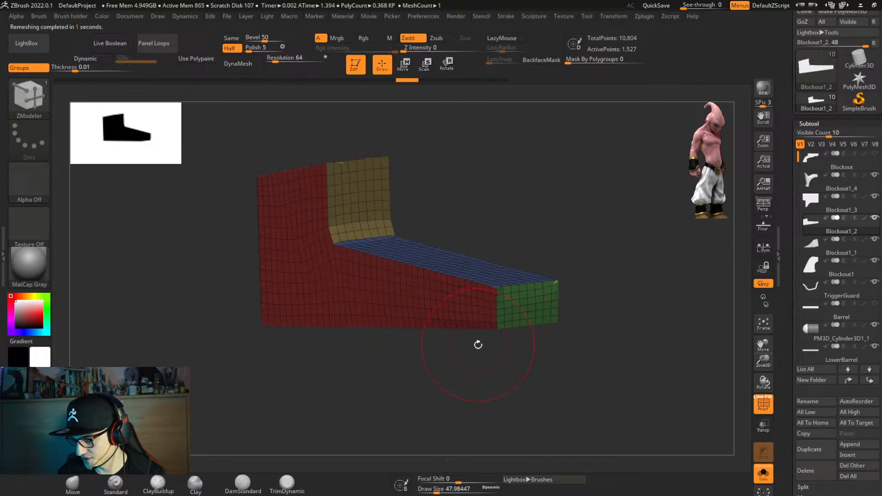
{"action": "key", "text": "ctrl+z"}
{"action": "right_click_drag", "start_coordinate": [477, 344], "coordinate": [476, 347]}
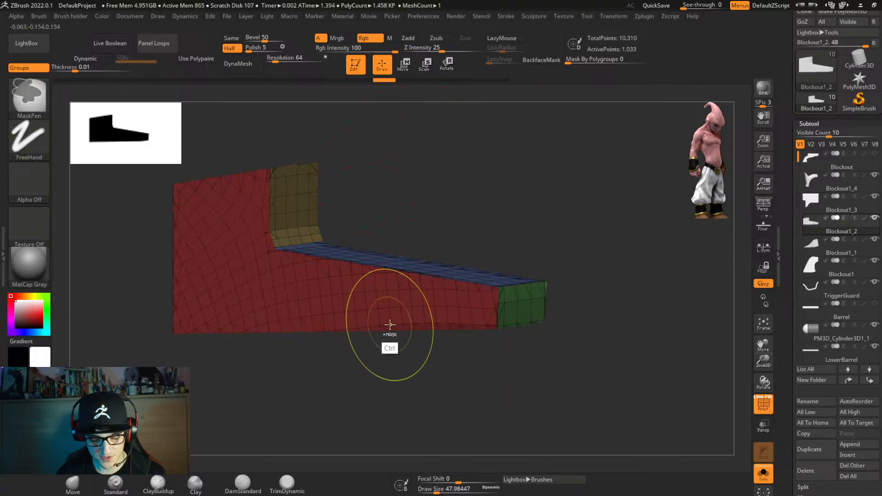
Remesh the frame piece with ZRemesher at Same, switch to Half and run it repeatedly to reduce the mesh.
{"action": "key", "text": "ctrl+space"}
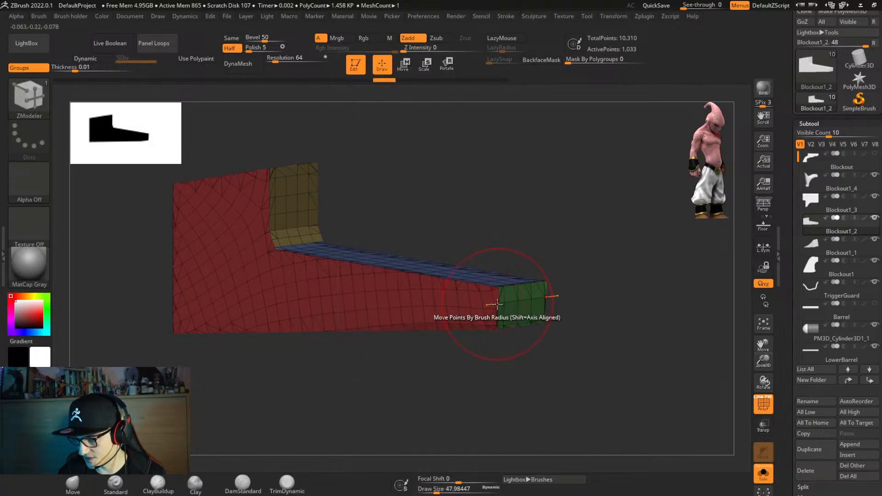
{"action": "key", "text": "ctrl+space"}
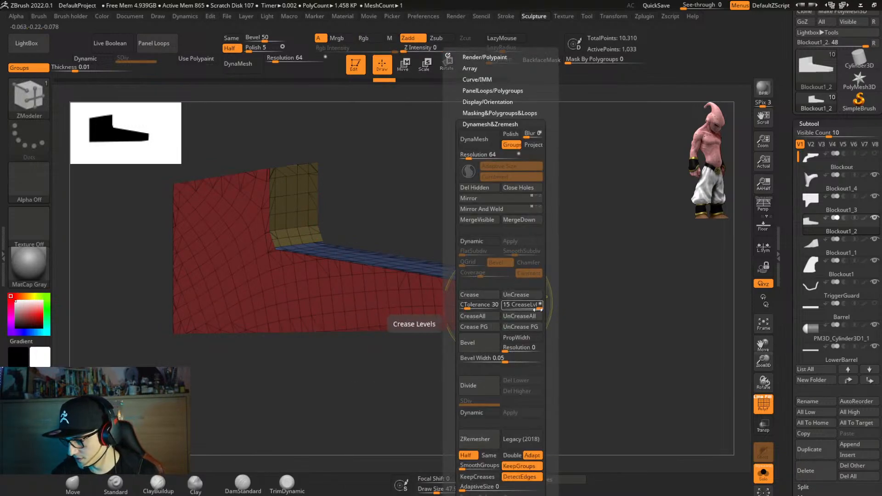
{"action": "scroll", "coordinate": [532, 317], "scroll_direction": "down", "scroll_amount": 5}
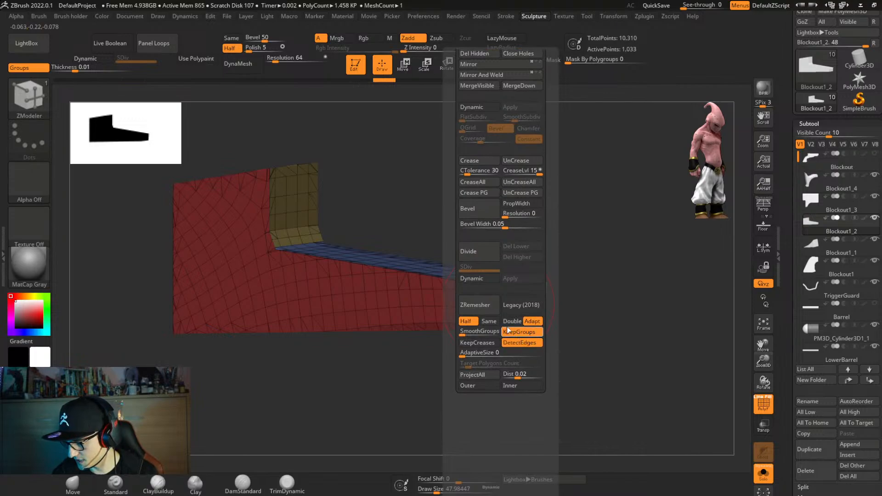
{"action": "left_click", "coordinate": [488, 321]}
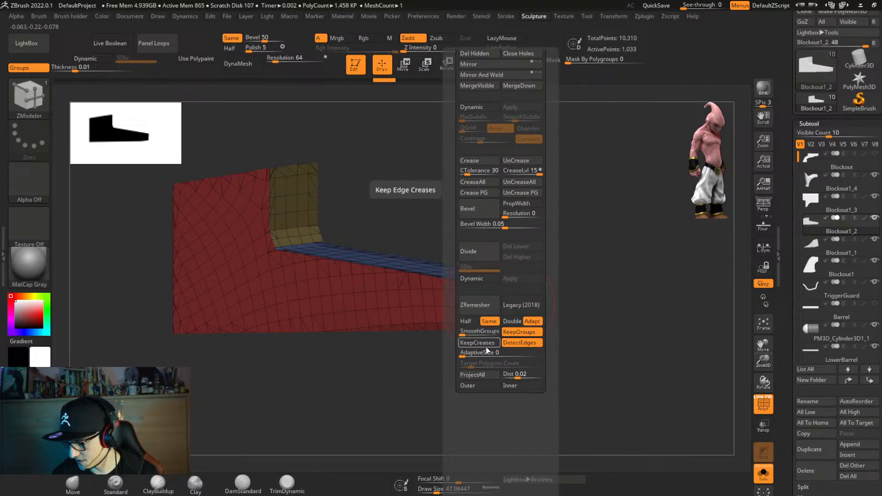
{"action": "left_click", "coordinate": [475, 304]}
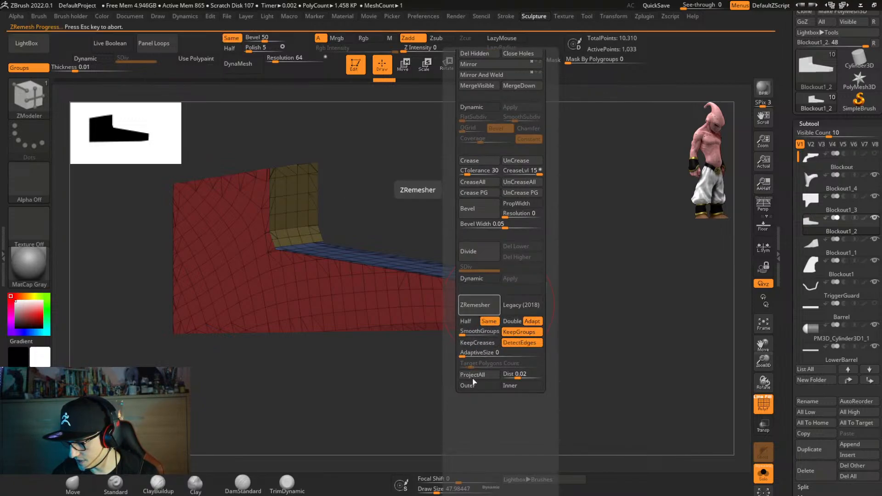
{"action": "left_click", "coordinate": [466, 321]}
{"action": "left_click", "coordinate": [479, 305]}
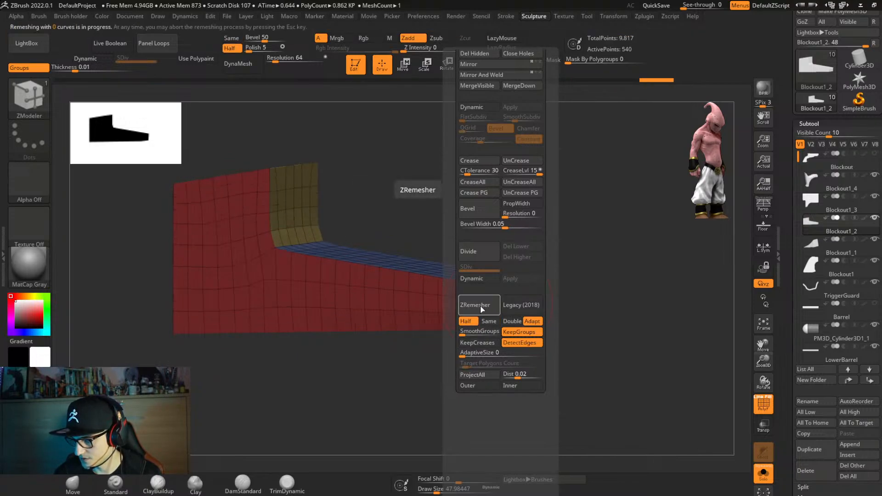
{"action": "left_click", "coordinate": [480, 308]}
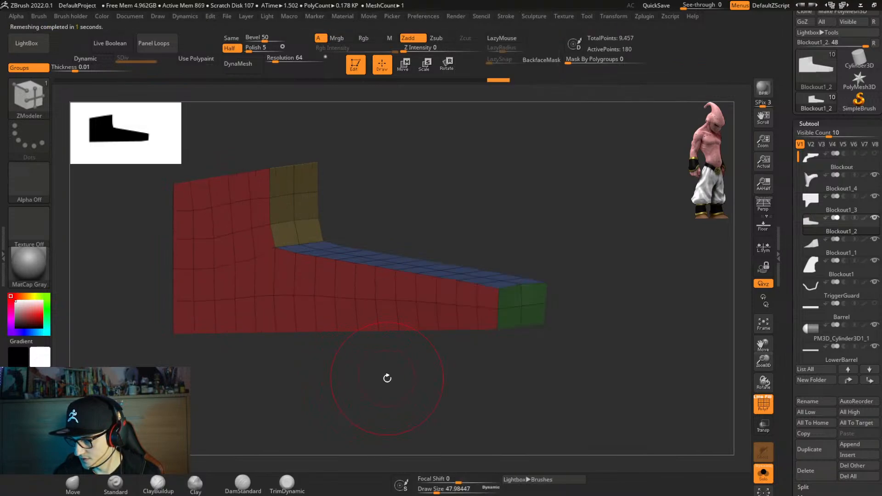
Set the ZModeler edge action to Insert Single EdgeLoop and remove alternate edge loops along the frame piece's long arm.
{"action": "mouse_move", "coordinate": [387, 378]}
{"action": "left_mouse_down"}
{"action": "mouse_move", "coordinate": [344, 378]}
{"action": "mouse_move", "coordinate": [431, 357]}
{"action": "left_mouse_up"}
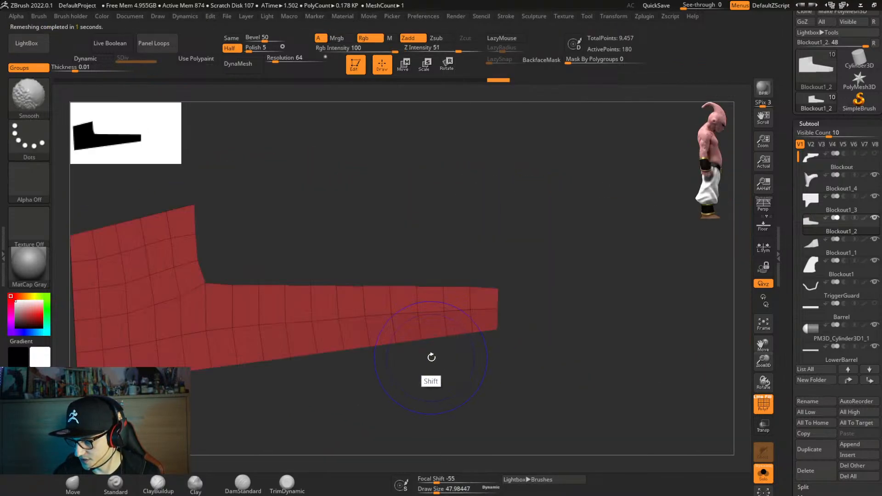
{"action": "right_click_drag", "start_coordinate": [423, 343], "coordinate": [501, 331], "text": "alt"}
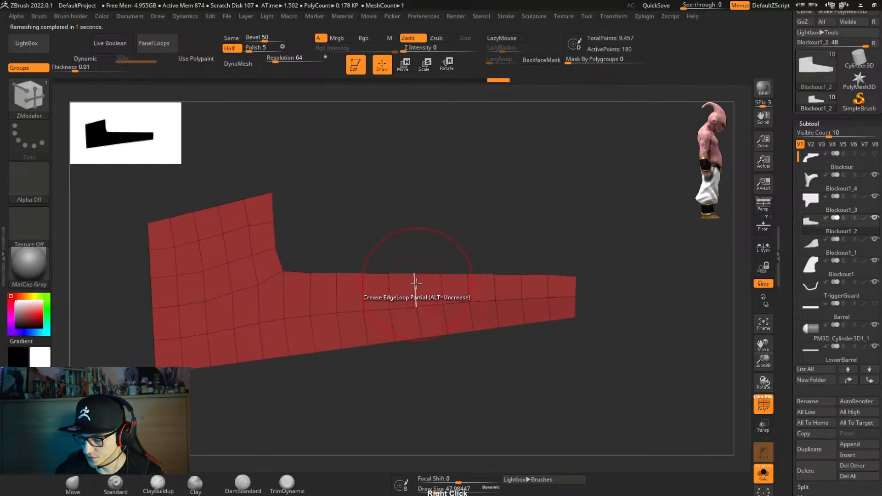
{"action": "key", "text": "space"}
{"action": "left_click", "coordinate": [416, 219]}
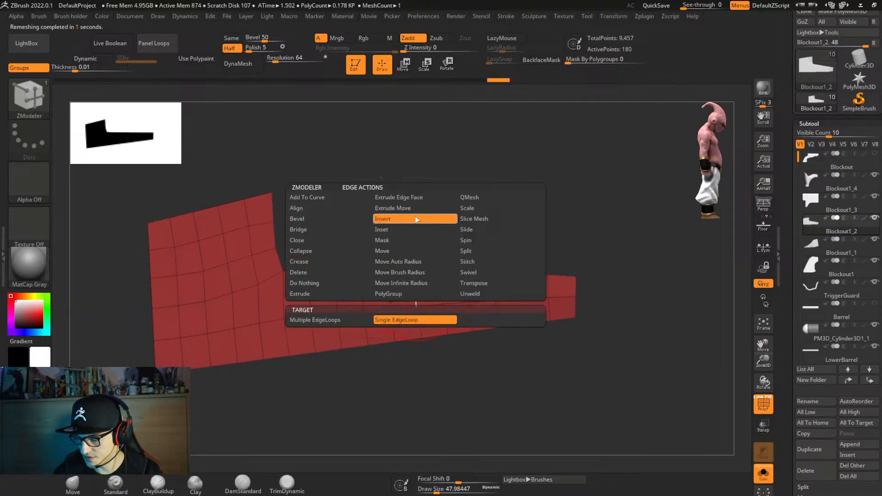
{"action": "left_click", "coordinate": [416, 290], "text": "alt"}
{"action": "left_click", "coordinate": [362, 288], "text": "alt"}
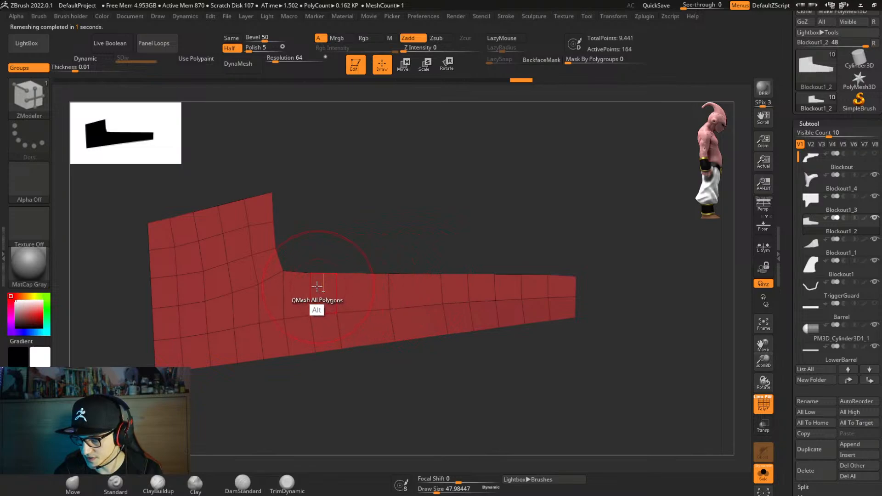
{"action": "left_click", "coordinate": [468, 291], "text": "alt"}
{"action": "left_click", "coordinate": [520, 289], "text": "alt"}
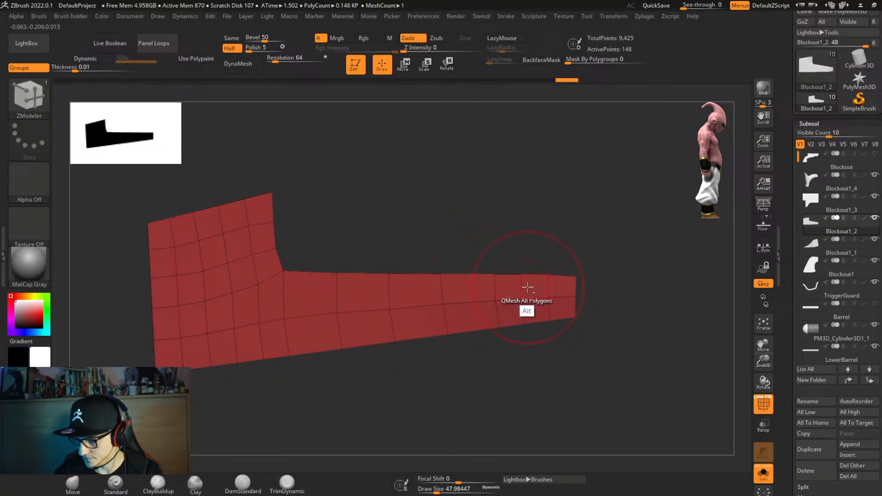
{"action": "left_click", "coordinate": [526, 288], "text": "alt"}
{"action": "right_click_drag", "start_coordinate": [489, 374], "coordinate": [455, 406]}
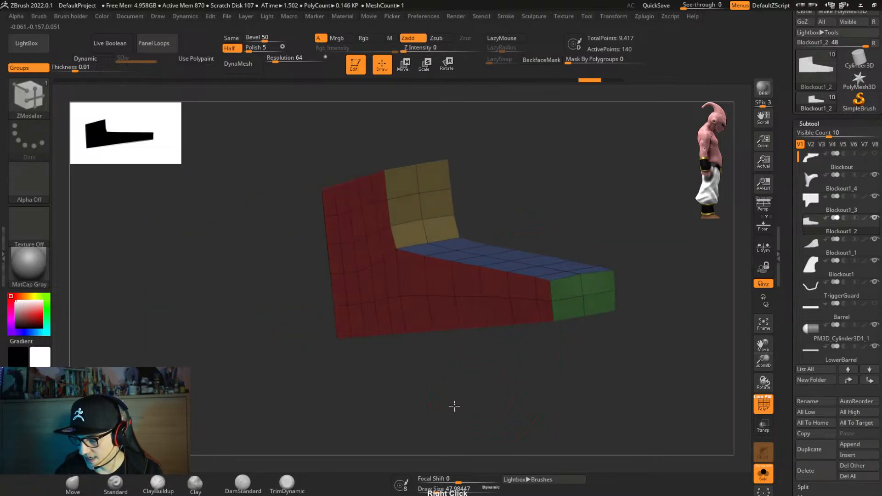
{"action": "right_click_drag", "start_coordinate": [433, 364], "coordinate": [310, 362]}
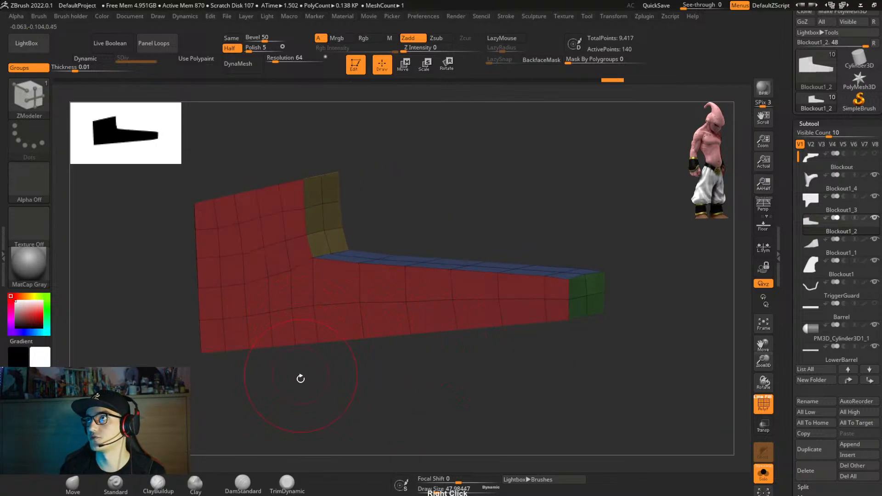
{"action": "right_click_drag", "start_coordinate": [392, 370], "coordinate": [461, 351]}
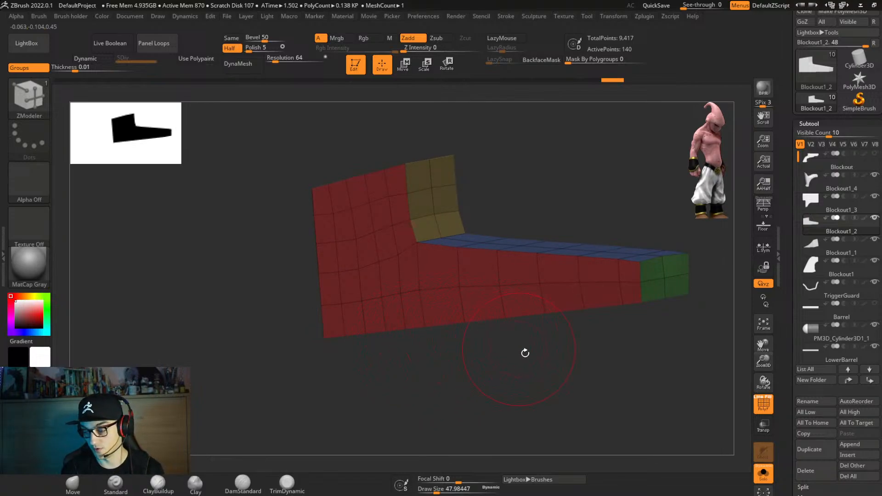
Crease the frame piece along its polygroup borders and set the crease level to 4.
{"action": "mouse_move", "coordinate": [551, 370]}
{"action": "right_mouse_down"}
{"action": "mouse_move", "coordinate": [571, 370]}
{"action": "mouse_move", "coordinate": [567, 377]}
{"action": "right_mouse_up"}
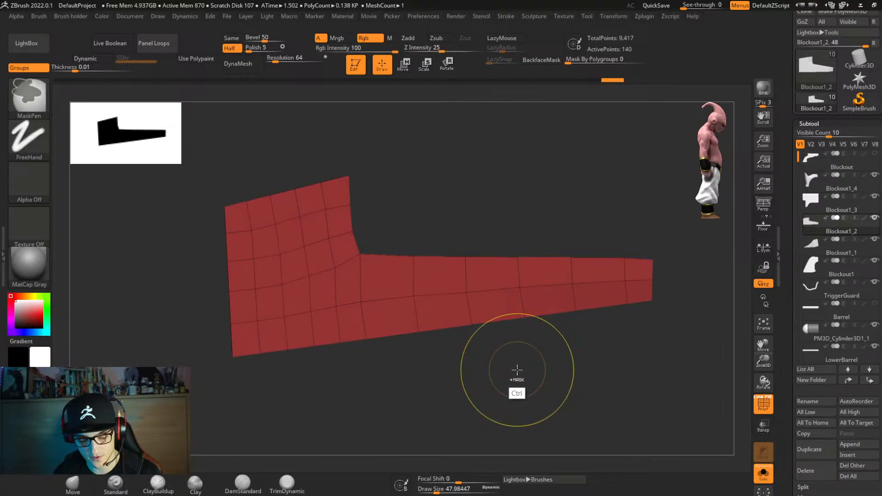
{"action": "key", "text": "ctrl+2"}
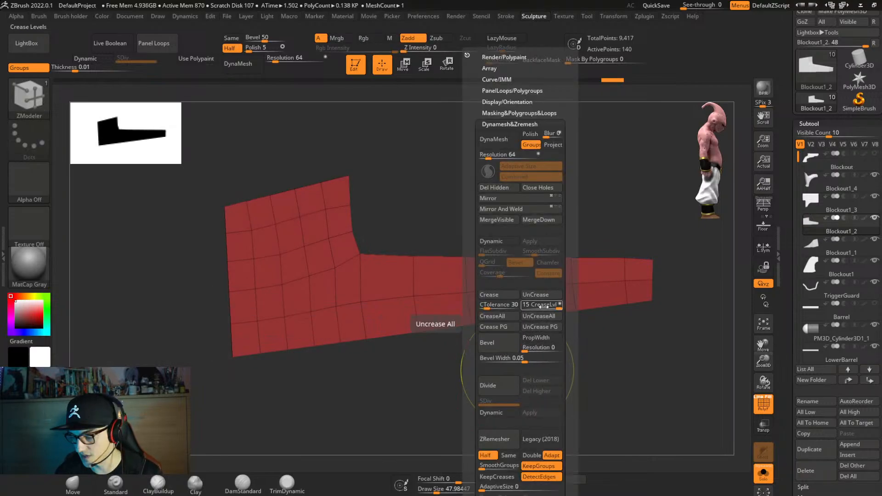
{"action": "left_click", "coordinate": [508, 327]}
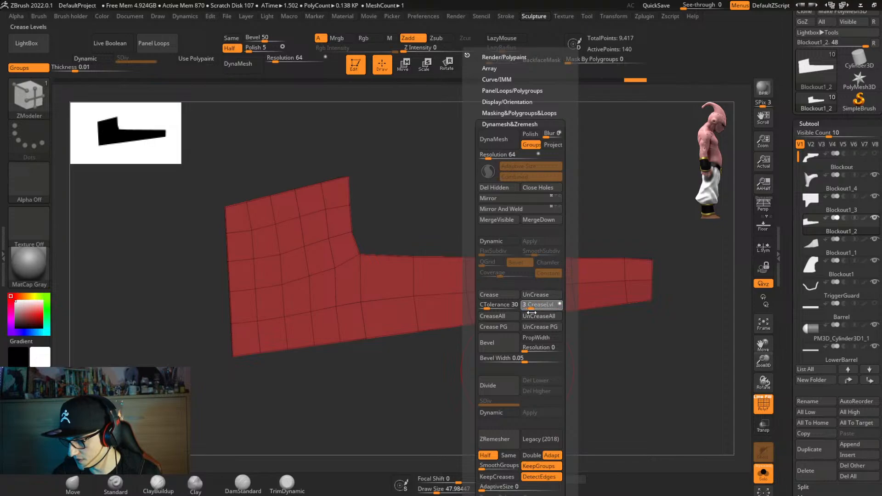
{"action": "left_click_drag", "start_coordinate": [531, 313], "coordinate": [535, 313]}
Turn on Dynamic subdivision for the frame piece, raise SmoothSubdiv, lower the crease level to 2 and inspect it without polyframe.
{"action": "left_click", "coordinate": [498, 241]}
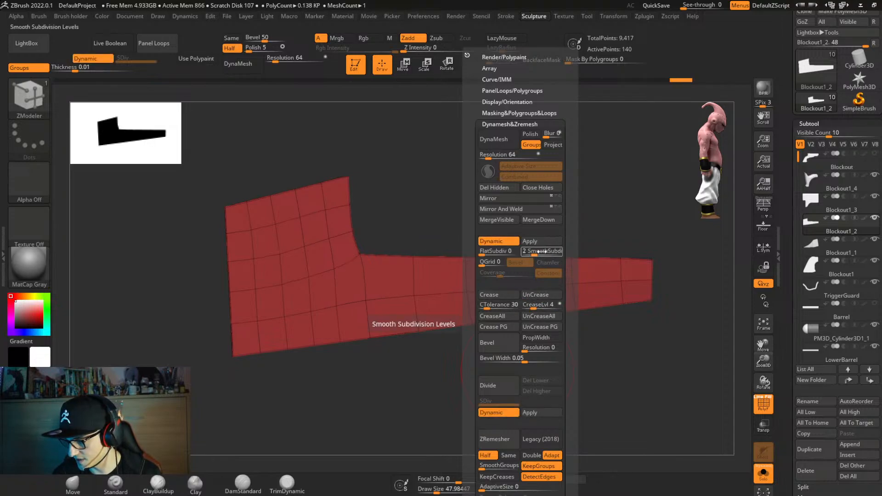
{"action": "left_click_drag", "start_coordinate": [552, 260], "coordinate": [553, 259]}
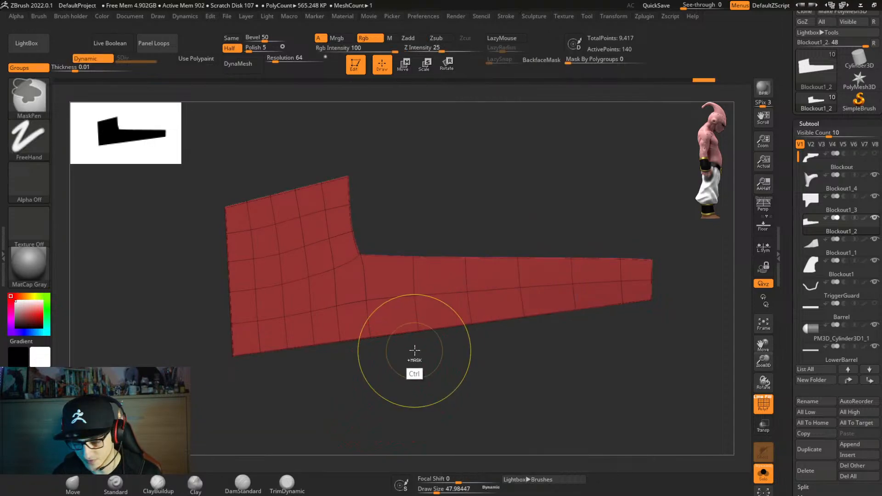
{"action": "key", "text": "ctrl+2"}
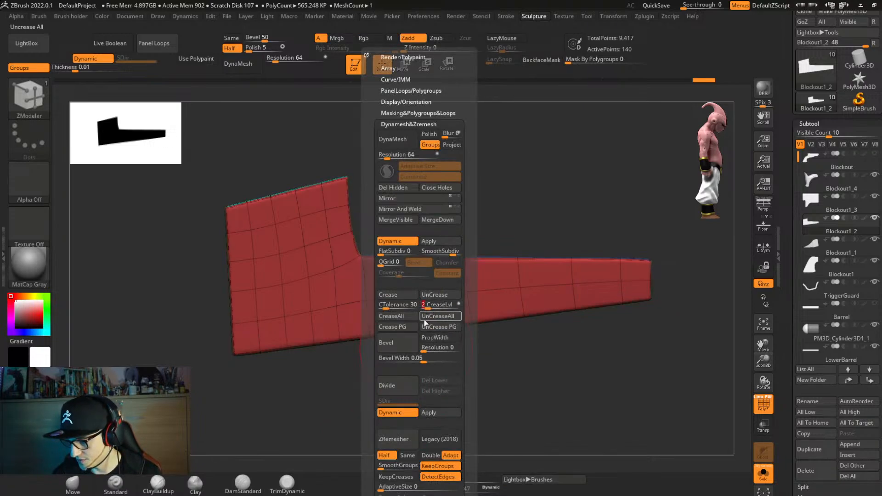
{"action": "key", "text": "shift+f"}
{"action": "right_click_drag", "start_coordinate": [484, 375], "coordinate": [414, 389]}
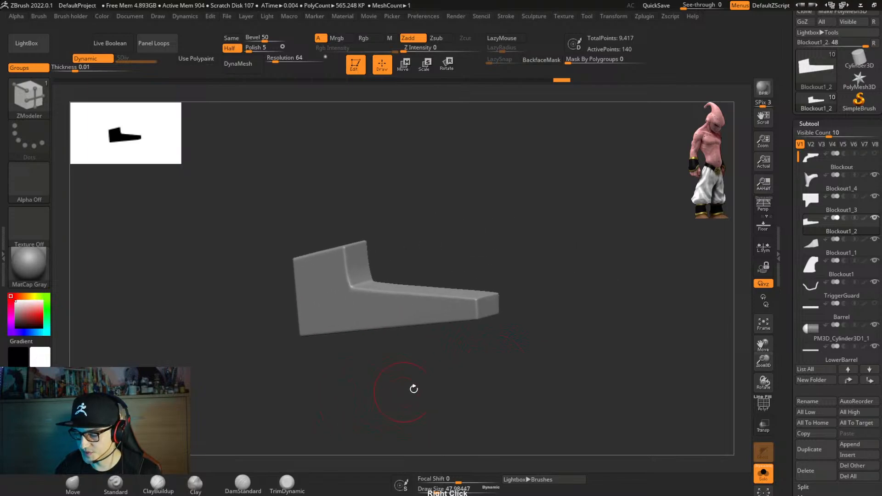
Show the whole revolver again with polyframe on and switch from the grip to the cylinder subtool.
{"action": "key", "text": "shift+s"}
{"action": "right_click_drag", "start_coordinate": [466, 379], "coordinate": [498, 368]}
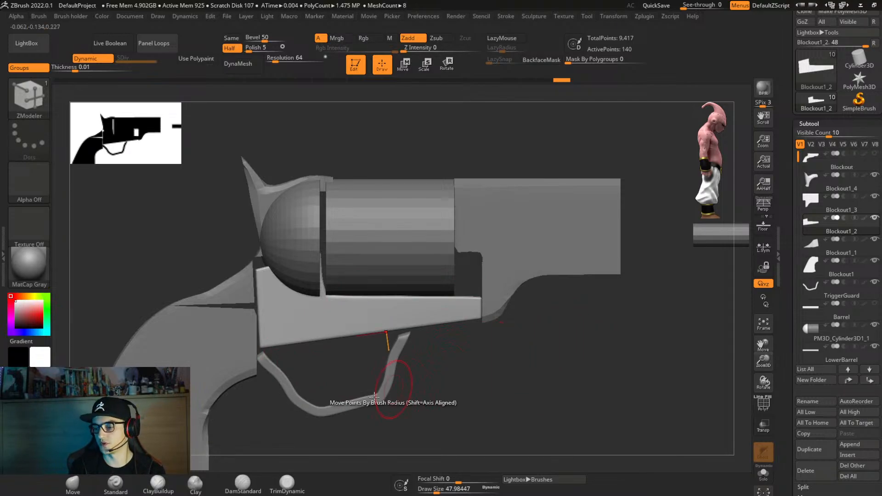
{"action": "left_click", "coordinate": [213, 379], "text": "alt"}
{"action": "key", "text": "shift+f"}
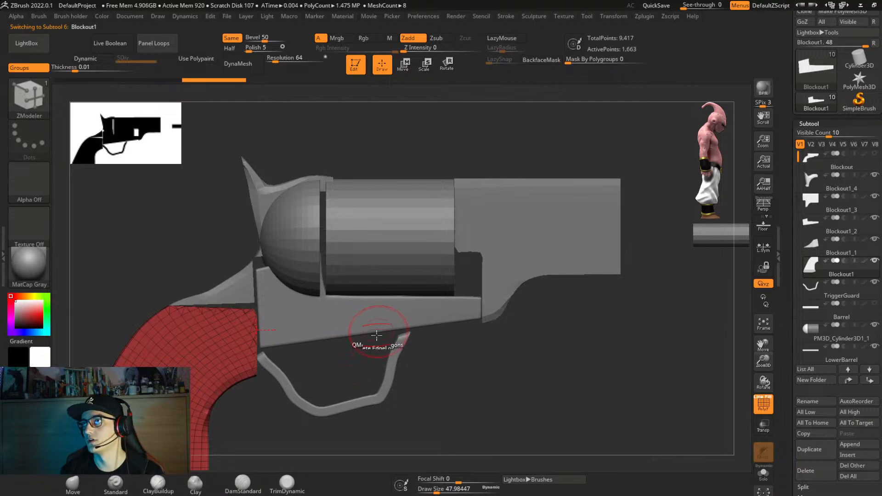
{"action": "left_click", "coordinate": [405, 269], "text": "alt"}
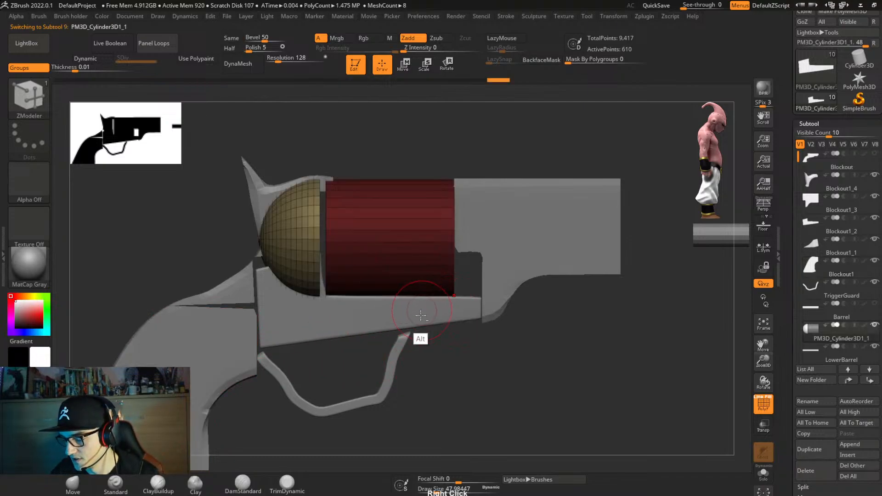
Mask all but the cylinder's rounded rear cap and centre the transform gizmo on the cap.
{"action": "right_click_drag", "start_coordinate": [418, 338], "coordinate": [459, 317]}
{"action": "key", "text": "w"}
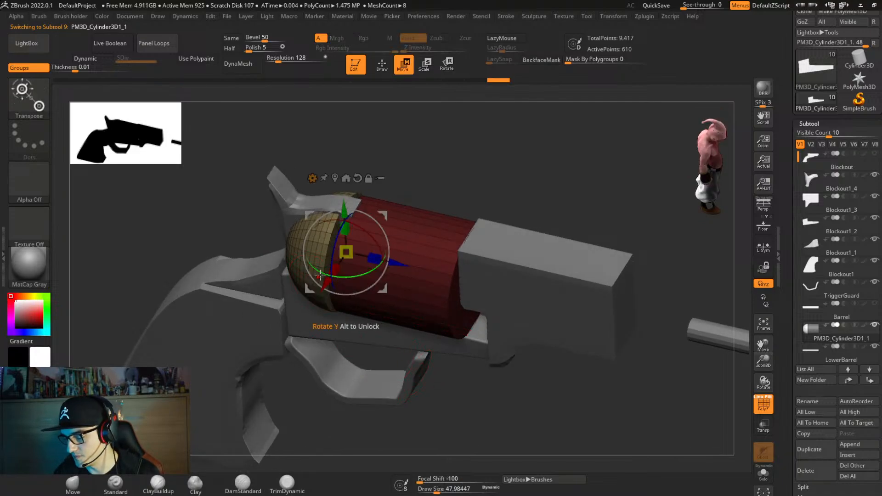
{"action": "left_click", "coordinate": [318, 275], "text": "alt"}
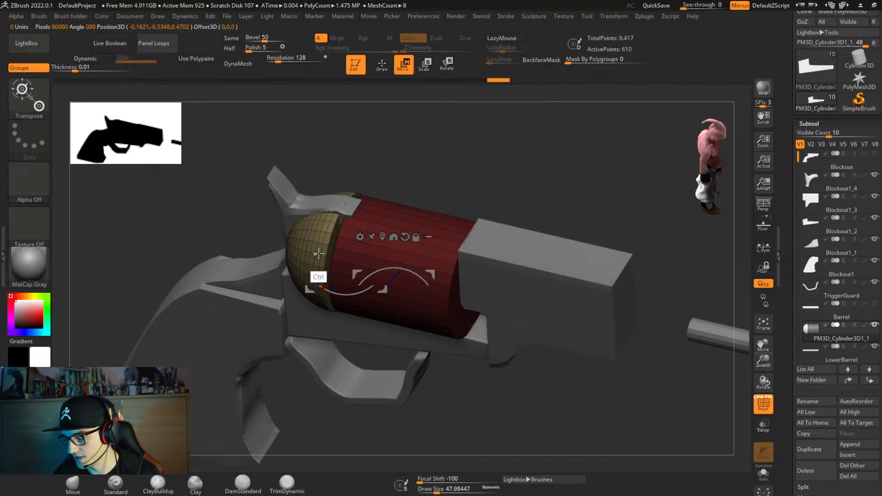
{"action": "left_click", "coordinate": [383, 237]}
{"action": "right_click_drag", "start_coordinate": [388, 290], "coordinate": [442, 358]}
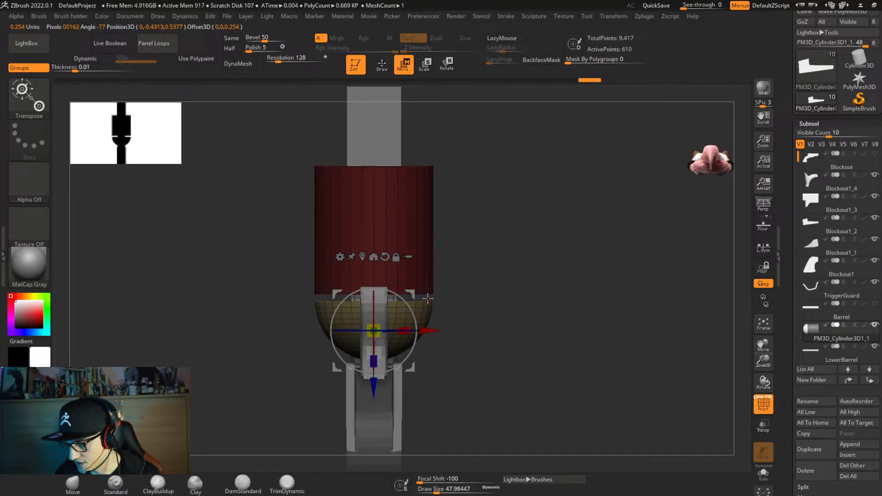
Duplicate the cylinder subtool and recentre the gizmo on the duplicate's rounded rear cap.
{"action": "right_click_drag", "start_coordinate": [428, 299], "coordinate": [445, 344]}
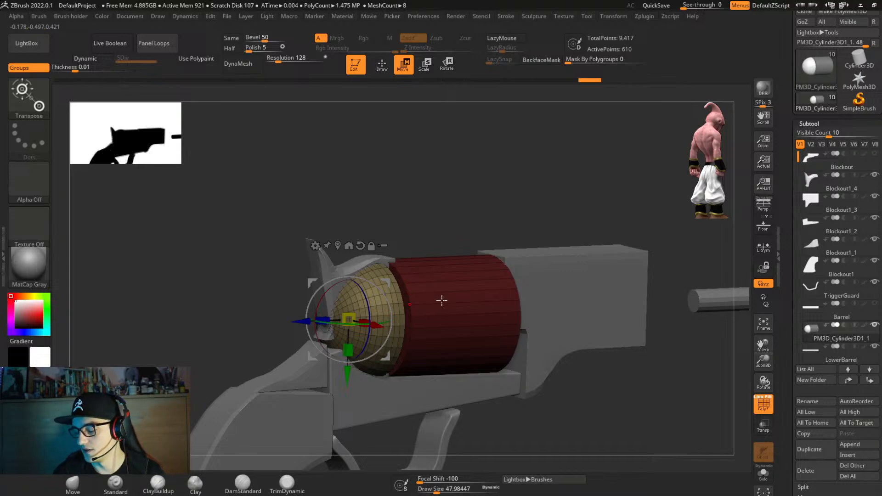
{"action": "mouse_move", "coordinate": [441, 325]}
{"action": "right_mouse_down"}
{"action": "mouse_move", "coordinate": [423, 334]}
{"action": "mouse_move", "coordinate": [417, 325]}
{"action": "mouse_move", "coordinate": [457, 337]}
{"action": "mouse_move", "coordinate": [465, 357]}
{"action": "mouse_move", "coordinate": [482, 349]}
{"action": "mouse_move", "coordinate": [433, 348]}
{"action": "mouse_move", "coordinate": [451, 344]}
{"action": "mouse_move", "coordinate": [431, 336]}
{"action": "right_mouse_up"}
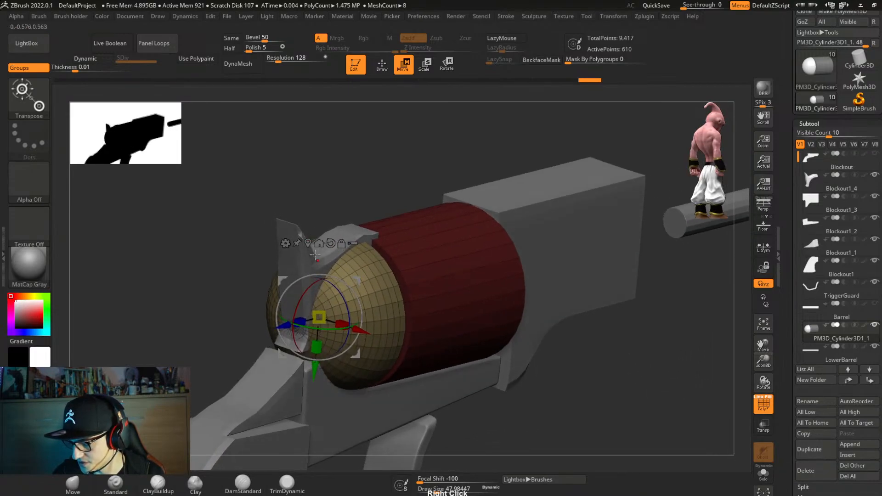
{"action": "right_click_drag", "start_coordinate": [443, 249], "coordinate": [440, 278]}
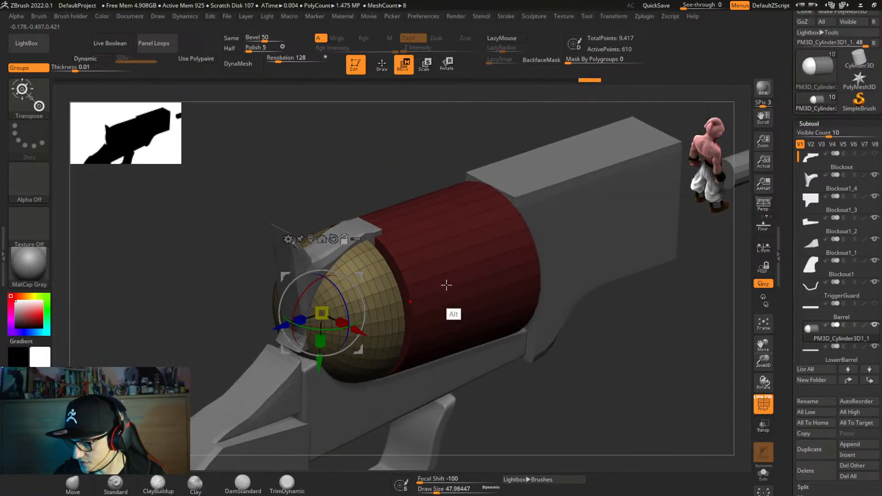
{"action": "left_click", "coordinate": [446, 285], "text": "alt"}
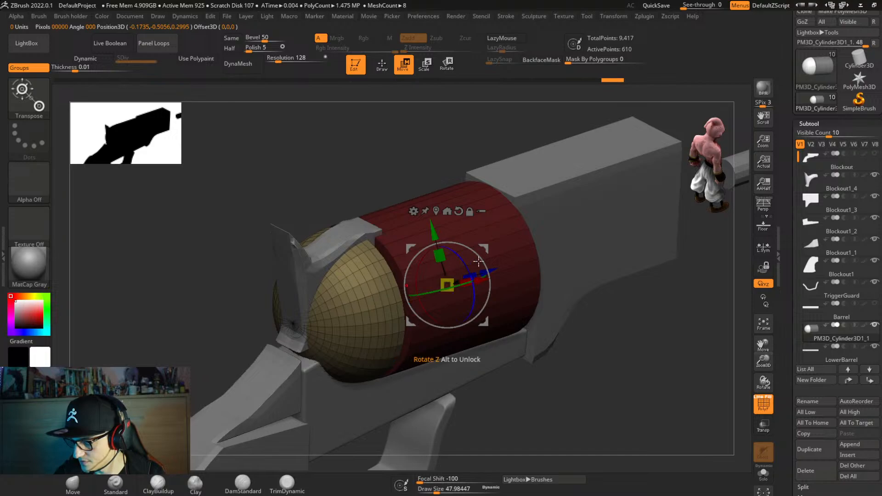
{"action": "right_click_drag", "start_coordinate": [453, 274], "coordinate": [506, 248], "text": "shift"}
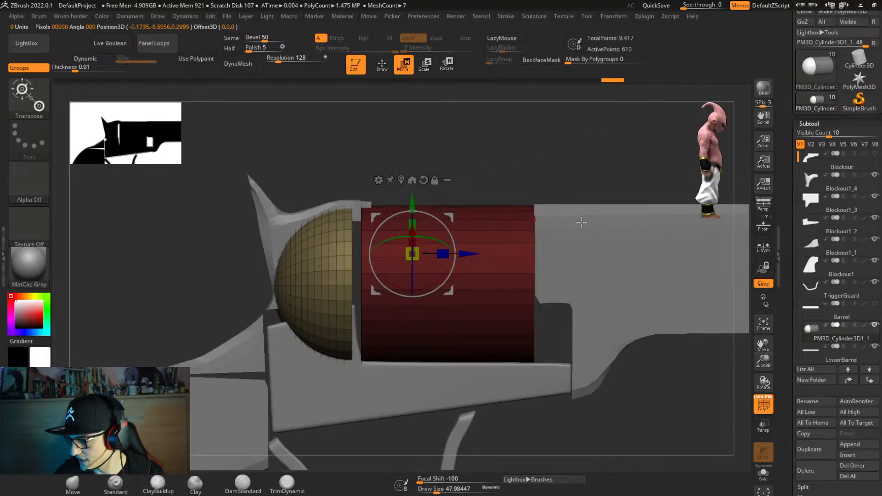
{"action": "left_click", "coordinate": [819, 453]}
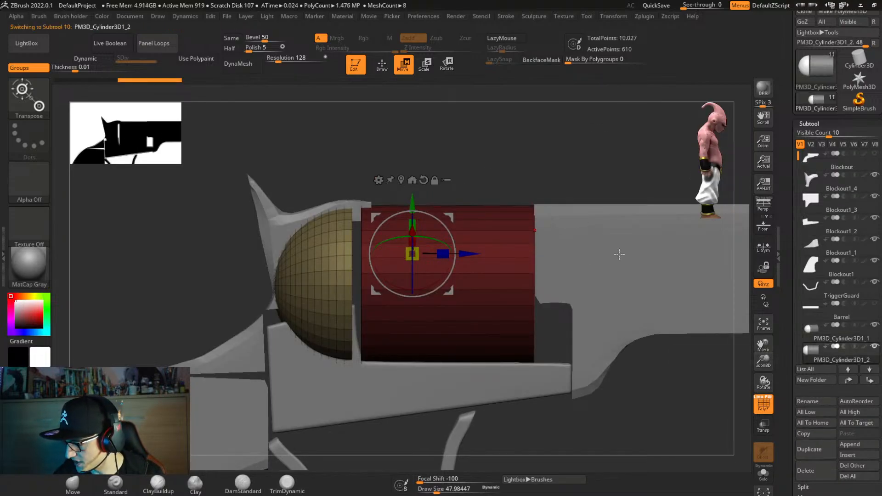
{"action": "left_click", "coordinate": [412, 179]}
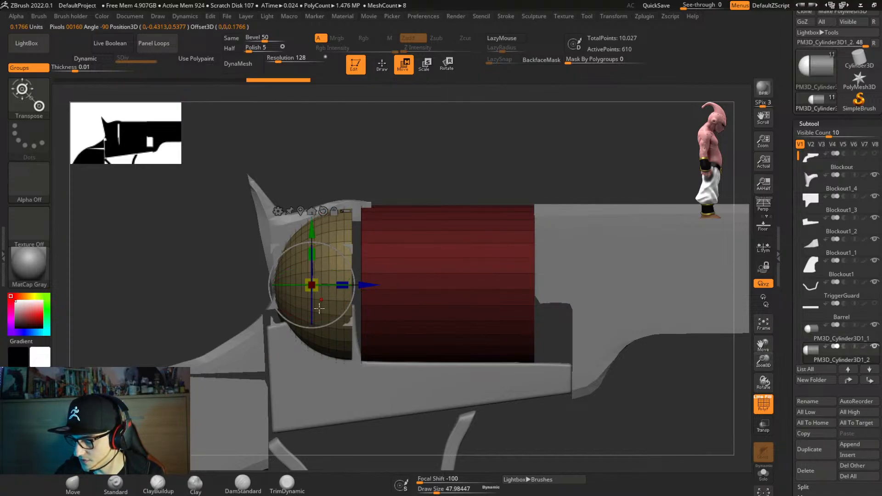
Replace the duplicate's rounded rear cap with a primitive cylinder and move it backwards along Z, clear of the original cap.
{"action": "right_click_drag", "start_coordinate": [587, 282], "coordinate": [489, 247], "text": "alt"}
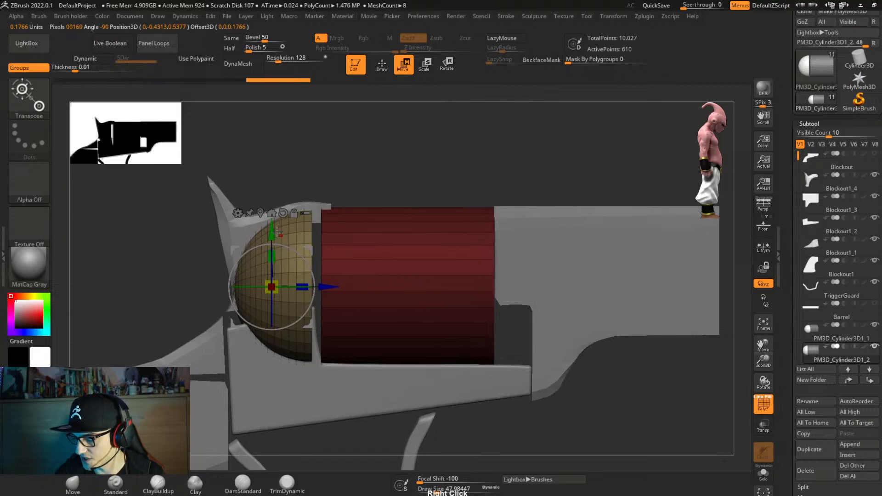
{"action": "left_click", "coordinate": [237, 213]}
{"action": "left_click", "coordinate": [288, 214]}
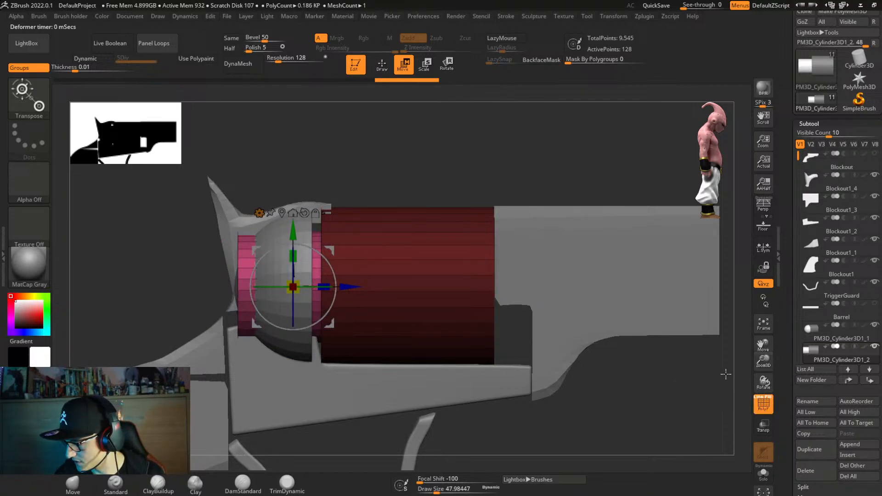
{"action": "left_click_drag", "start_coordinate": [797, 155], "coordinate": [799, 184]}
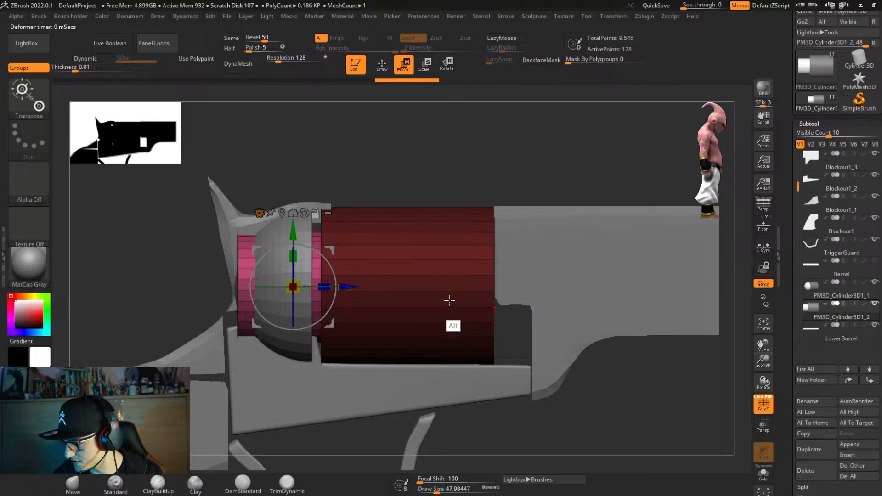
{"action": "left_click", "coordinate": [450, 300], "text": "alt"}
{"action": "left_click", "coordinate": [237, 319], "text": "alt"}
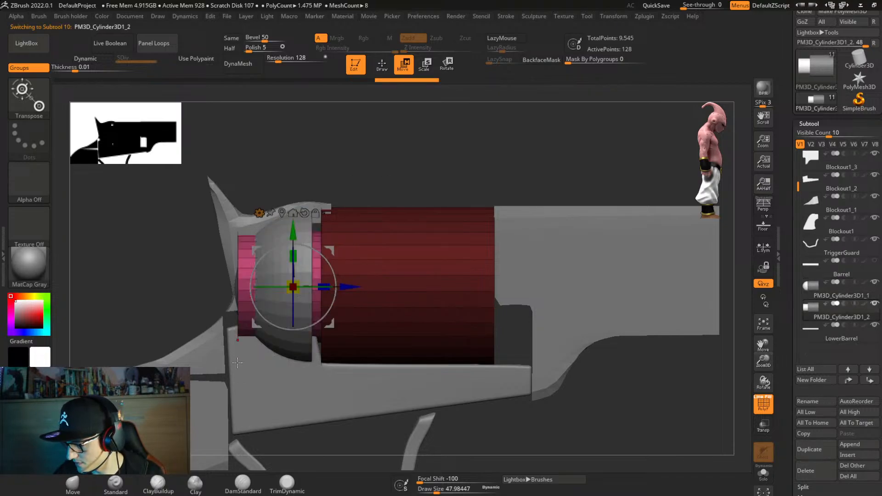
{"action": "right_click_drag", "start_coordinate": [350, 346], "coordinate": [360, 388]}
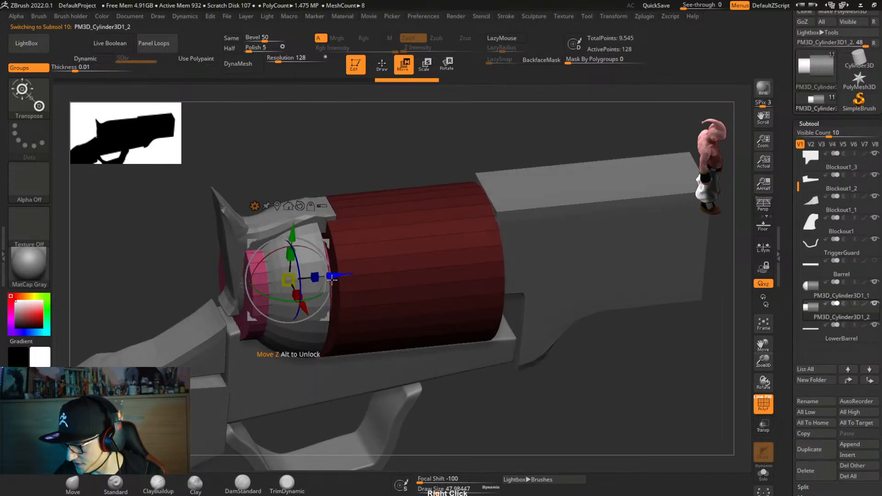
{"action": "left_click_drag", "start_coordinate": [342, 277], "coordinate": [280, 285]}
Isolate the duplicate's old cylinder body and switch to the ZModeler brush.
{"action": "left_click", "coordinate": [367, 278], "text": "ctrl+shift"}
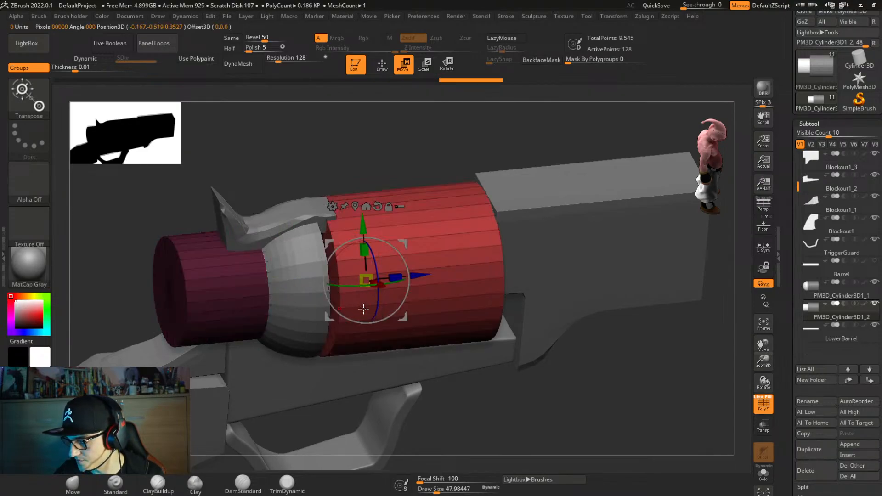
{"action": "key", "text": "q"}
{"action": "left_click", "coordinate": [342, 269], "text": "ctrl+shift"}
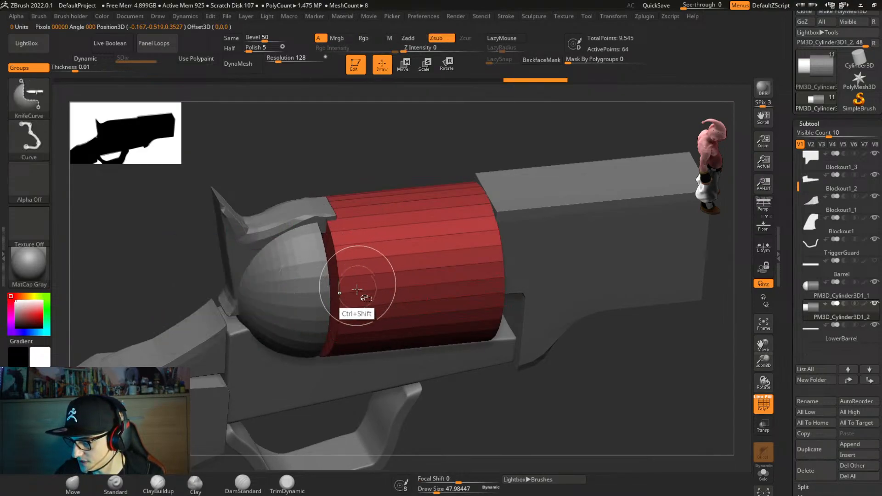
{"action": "key", "text": "b"}
{"action": "key", "text": "z"}
{"action": "key", "text": "m"}
{"action": "key", "text": "b"}
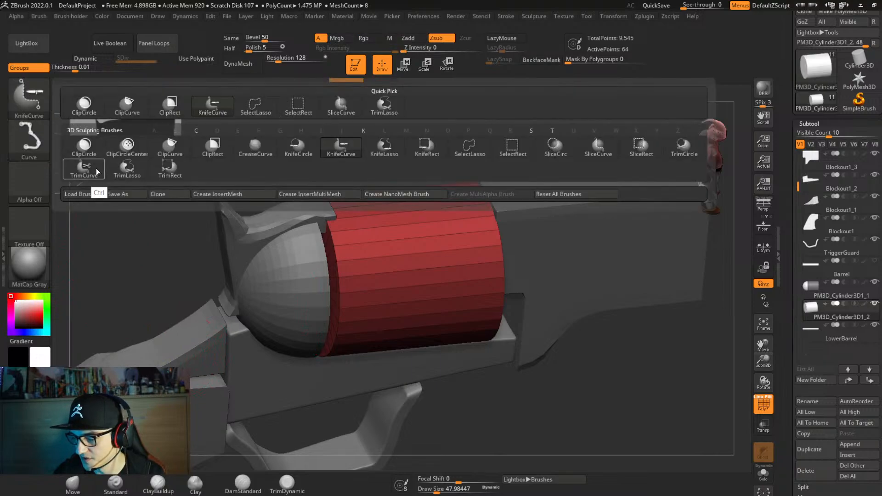
{"action": "left_click", "coordinate": [276, 110]}
Invert the visibility to the new rear primitive, delete the hidden old body and activate the transform gizmo.
{"action": "left_click_drag", "start_coordinate": [127, 250], "coordinate": [170, 318], "text": "ctrl+shift"}
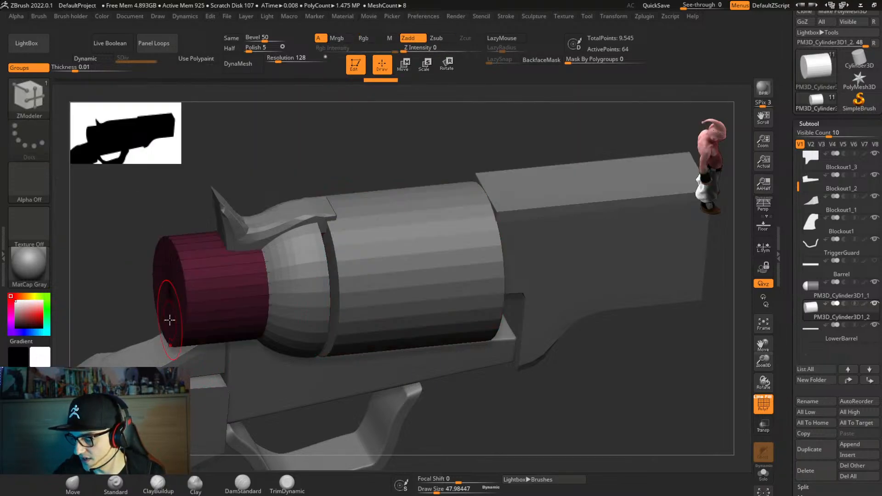
{"action": "right_click_drag", "start_coordinate": [404, 340], "coordinate": [393, 312], "text": "shift"}
{"action": "left_click", "coordinate": [394, 181], "text": "ctrl"}
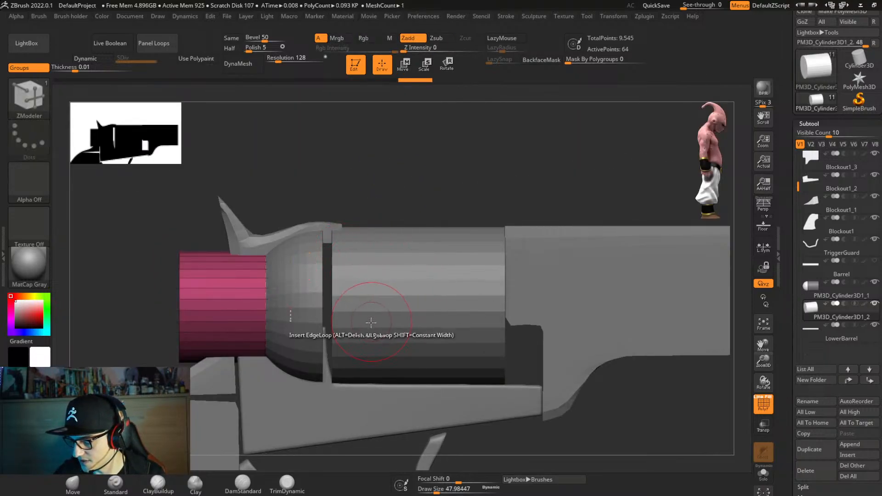
{"action": "key", "text": "ctrl+d"}
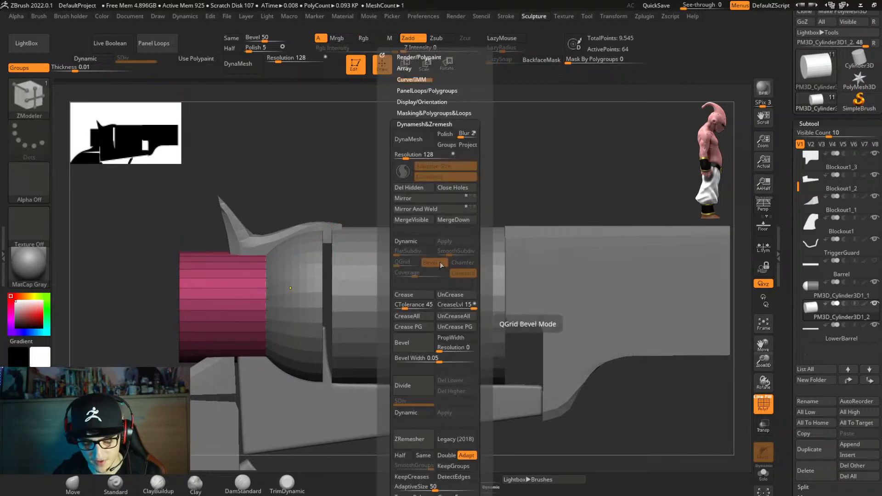
{"action": "left_click", "coordinate": [417, 187]}
{"action": "key", "text": "w"}
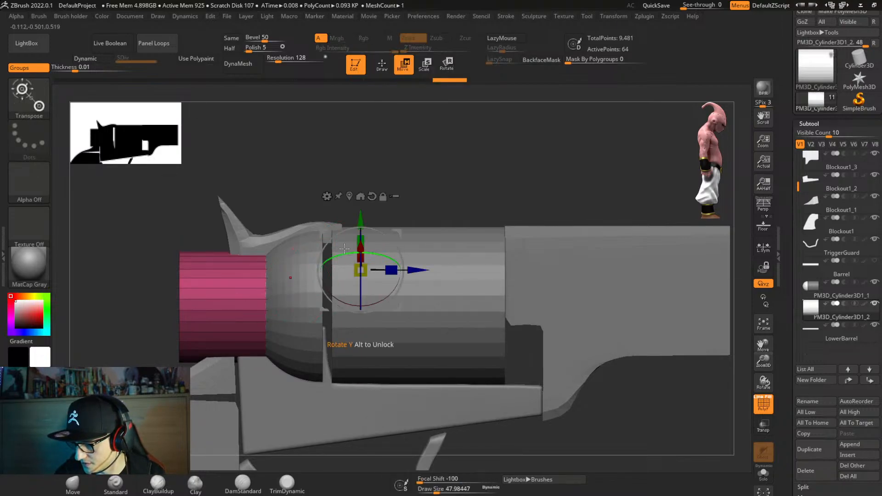
{"action": "left_click", "coordinate": [327, 196]}
{"action": "left_click", "coordinate": [388, 203]}
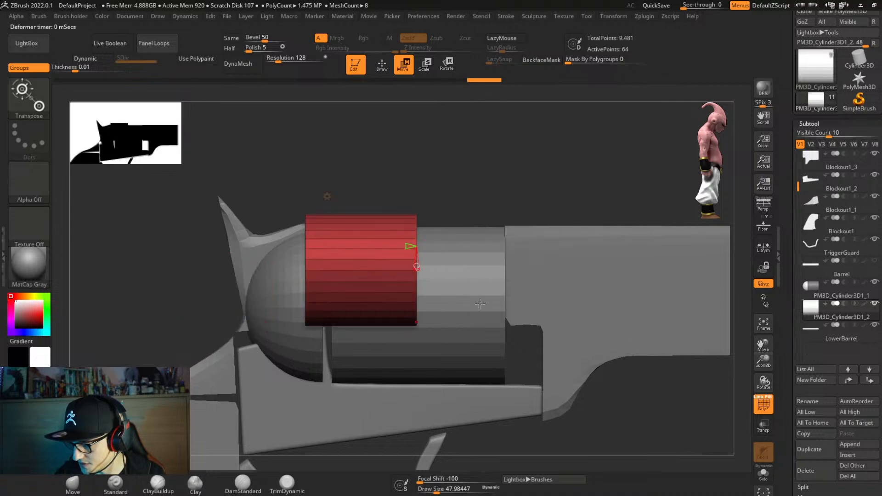
{"action": "right_click_drag", "start_coordinate": [469, 300], "coordinate": [498, 299], "text": "shift"}
{"action": "key", "text": "ctrl+z"}
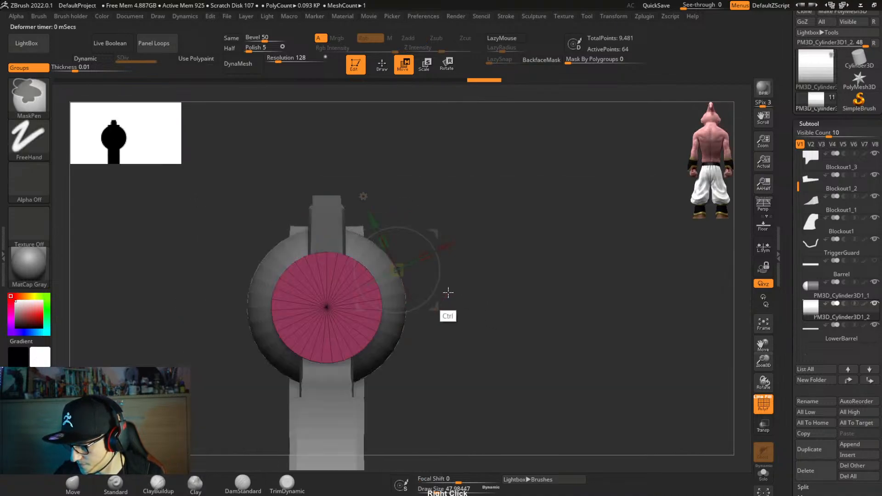
Centre the gizmo on the rear primitive's axis, replace it with a fresh primitive cylinder and move it forward inside the revolver's cylinder.
{"action": "left_click", "coordinate": [325, 307]}
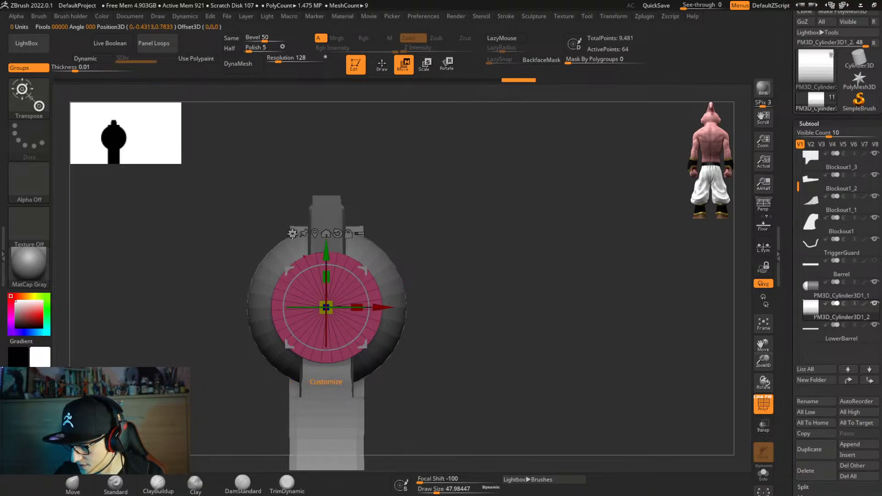
{"action": "left_click", "coordinate": [292, 233]}
{"action": "left_click", "coordinate": [352, 237]}
{"action": "right_click_drag", "start_coordinate": [517, 321], "coordinate": [434, 336]}
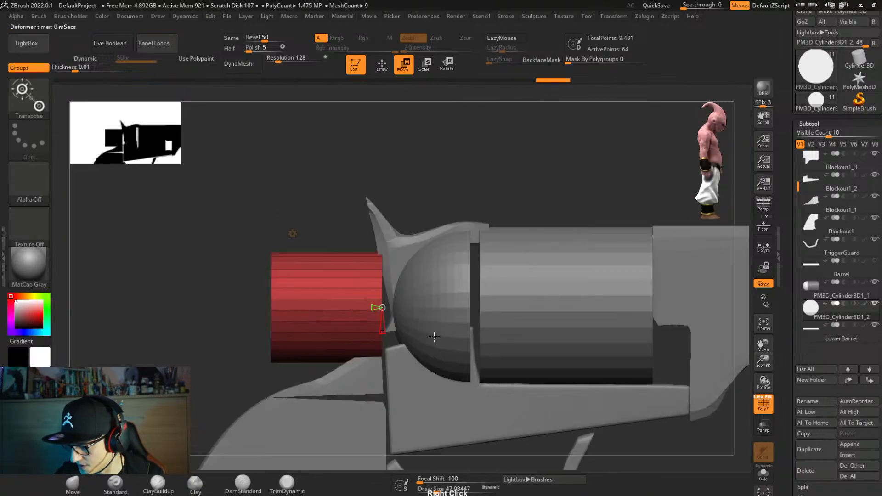
{"action": "left_click_drag", "start_coordinate": [326, 308], "coordinate": [553, 306]}
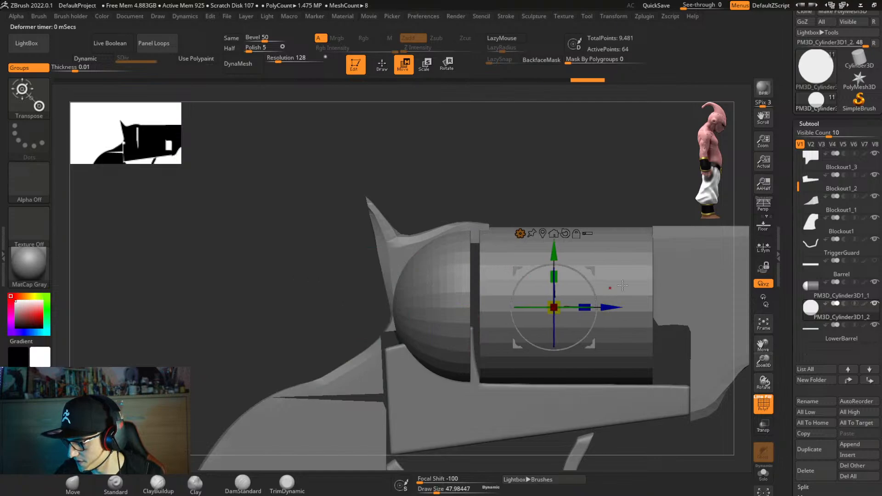
Turn on transparency, then scale and shift the new primitive to match the original cylinder body's diameter and length.
{"action": "left_click", "coordinate": [763, 425]}
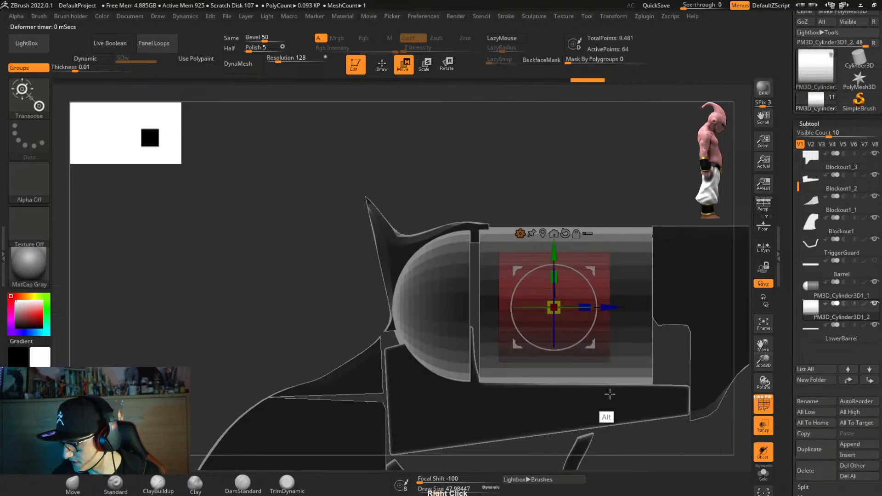
{"action": "right_click_drag", "start_coordinate": [609, 394], "coordinate": [491, 383], "text": "alt"}
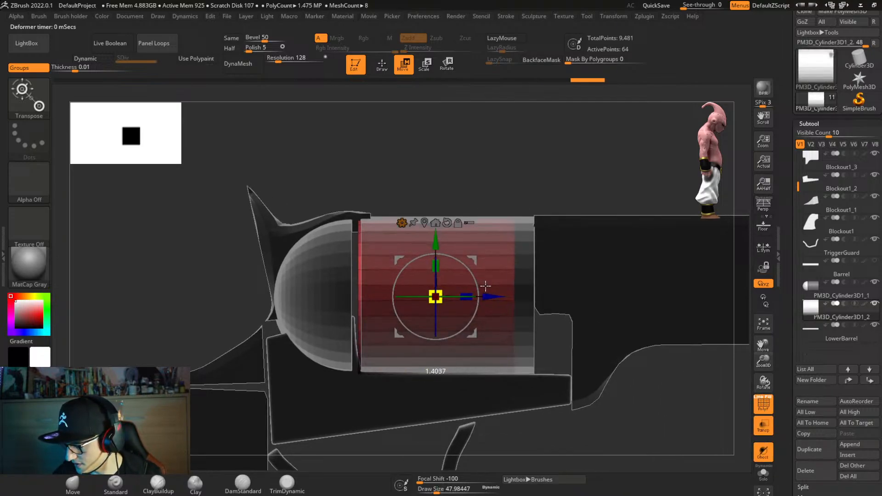
{"action": "left_click_drag", "start_coordinate": [490, 297], "coordinate": [494, 300]}
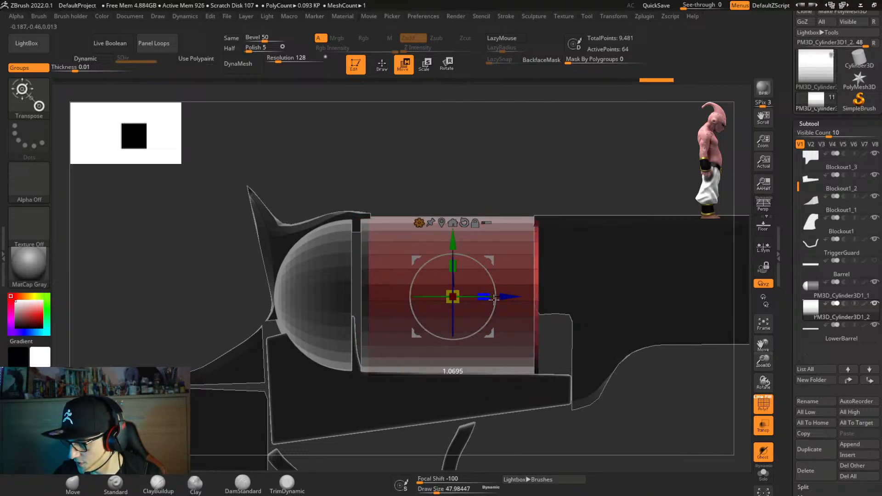
{"action": "left_click_drag", "start_coordinate": [513, 298], "coordinate": [506, 301]}
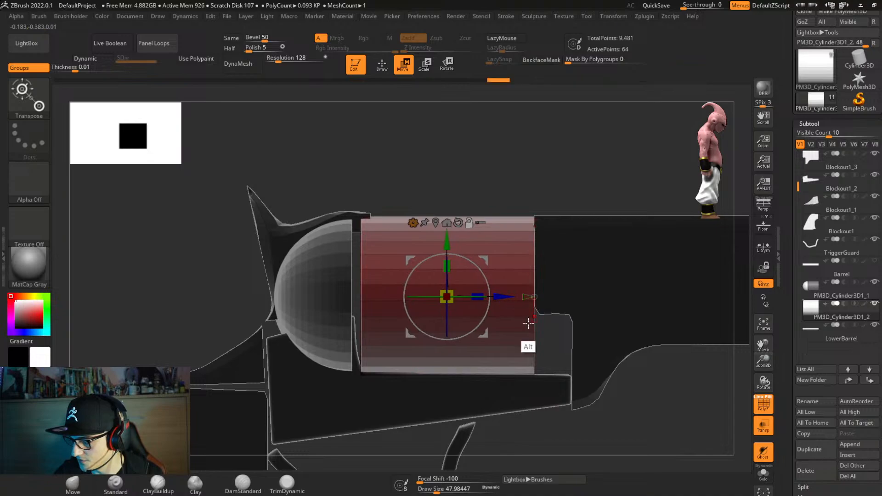
Make the Barrel subtool visible beside the revolver and look over the blockout parts in the subtool list.
{"action": "right_click_drag", "start_coordinate": [528, 323], "coordinate": [508, 161], "text": "alt"}
{"action": "right_click_drag", "start_coordinate": [179, 338], "coordinate": [343, 232], "text": "alt"}
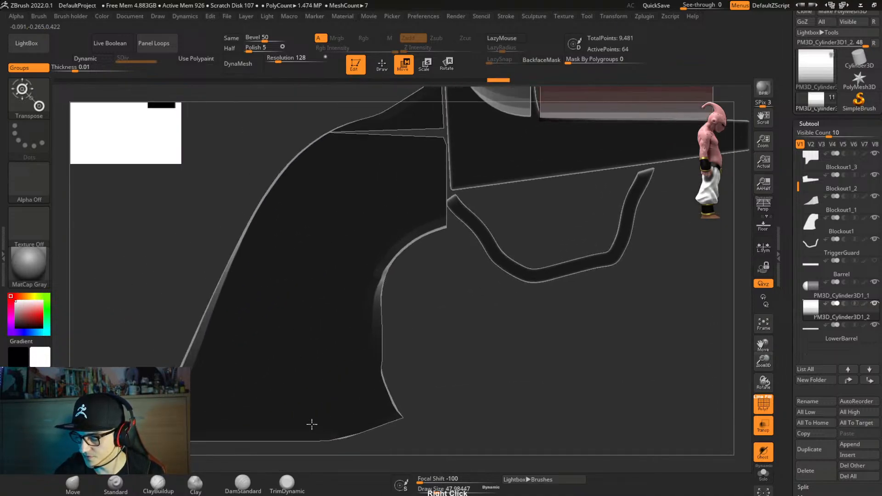
{"action": "right_click_drag", "start_coordinate": [398, 301], "coordinate": [325, 340], "text": "alt"}
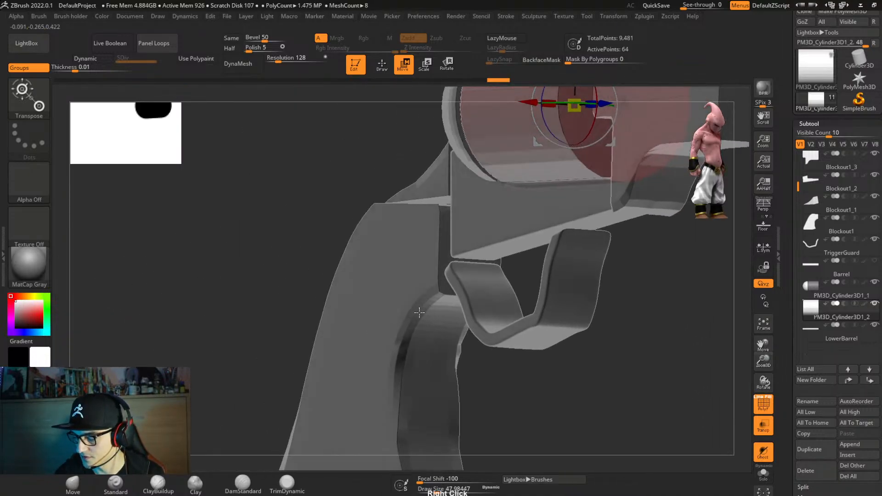
{"action": "right_click_drag", "start_coordinate": [436, 327], "coordinate": [368, 385], "text": "alt"}
{"action": "right_click_drag", "start_coordinate": [392, 351], "coordinate": [376, 263], "text": "alt"}
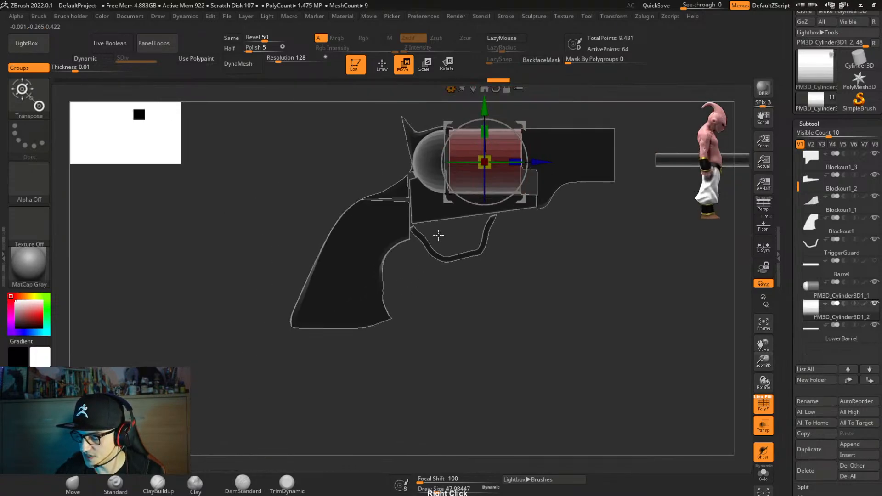
{"action": "right_click_drag", "start_coordinate": [386, 298], "coordinate": [349, 303], "text": "alt"}
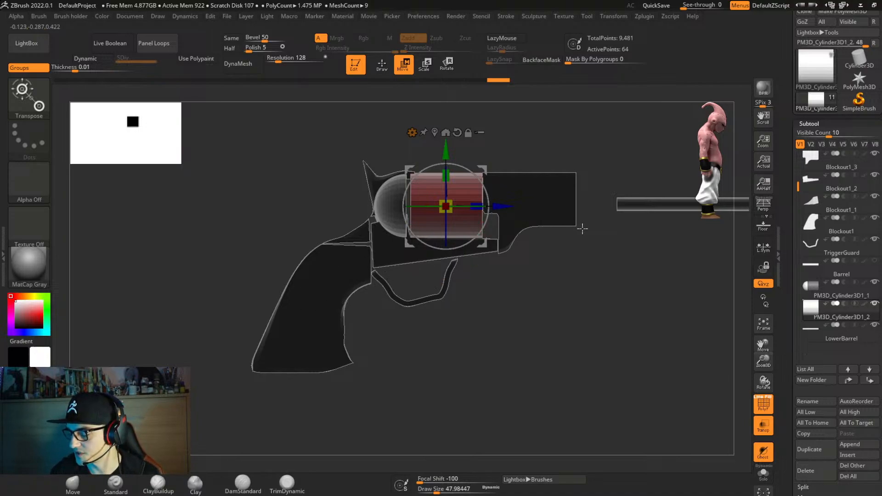
{"action": "right_click_drag", "start_coordinate": [575, 250], "coordinate": [489, 297], "text": "alt"}
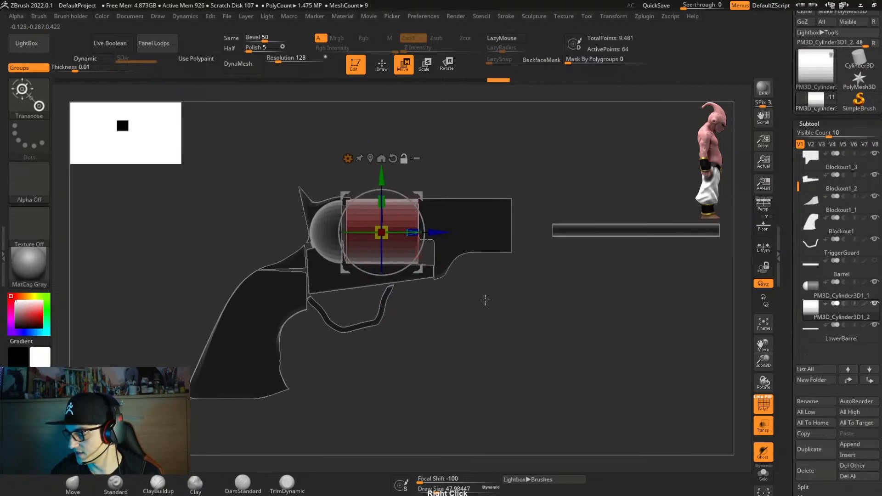
{"action": "left_click", "coordinate": [873, 262]}
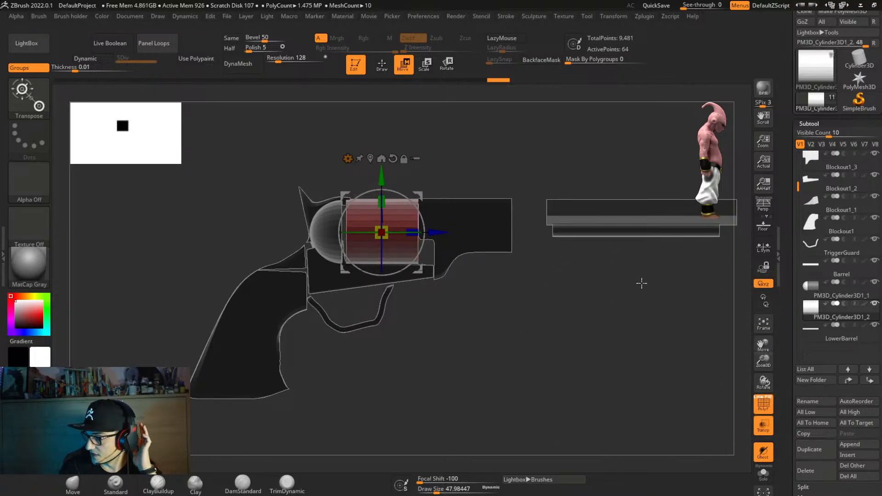
{"action": "left_click_drag", "start_coordinate": [799, 193], "coordinate": [798, 156]}
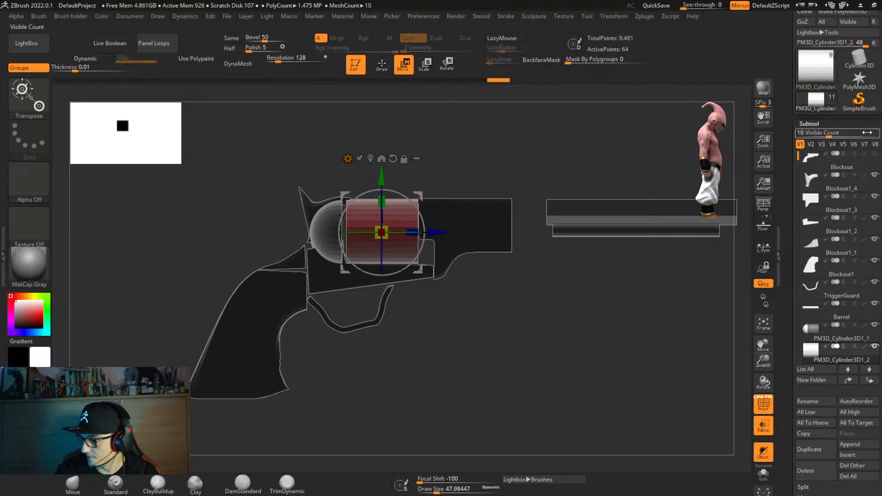
{"action": "mouse_move", "coordinate": [865, 159]}
{"action": "mouse_move", "coordinate": [851, 179]}
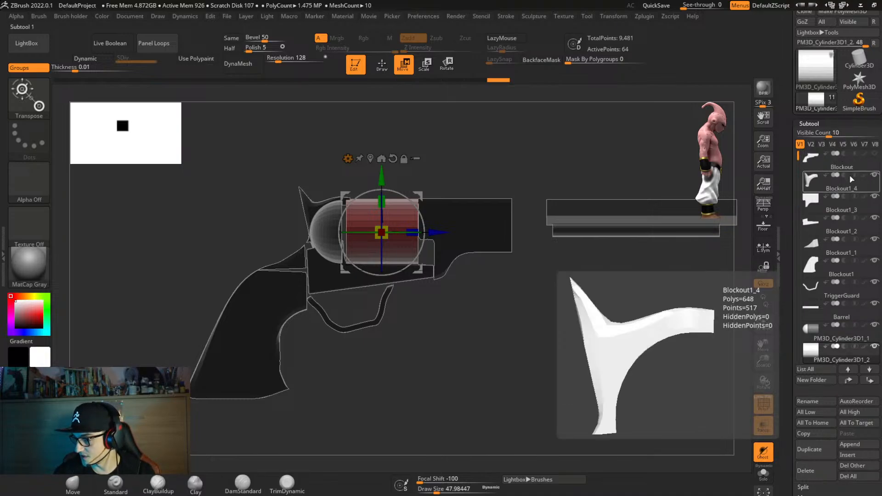
{"action": "mouse_move", "coordinate": [848, 200]}
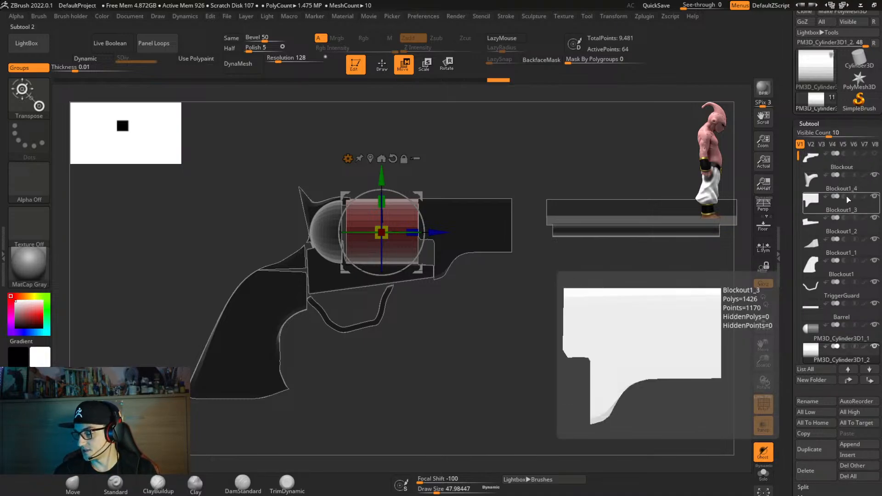
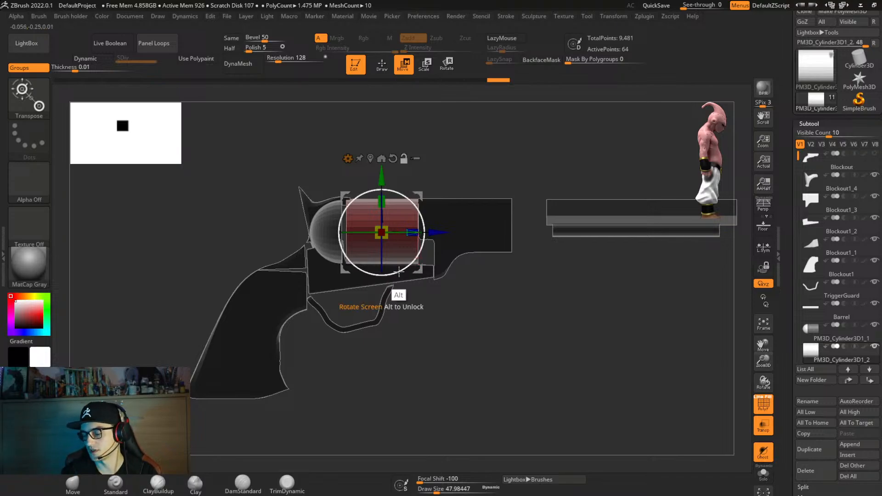
Fine-tune the new primitive's Z scale so its ends line up with the original cylinder body.
{"action": "right_click_drag", "start_coordinate": [449, 302], "coordinate": [413, 238]}
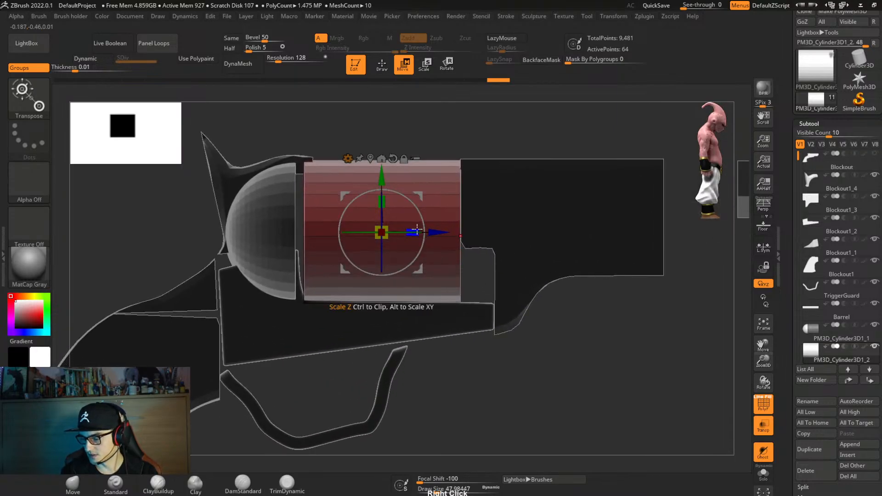
{"action": "mouse_move", "coordinate": [414, 239]}
{"action": "left_mouse_down"}
{"action": "mouse_move", "coordinate": [434, 251]}
{"action": "mouse_move", "coordinate": [415, 233]}
{"action": "left_mouse_up"}
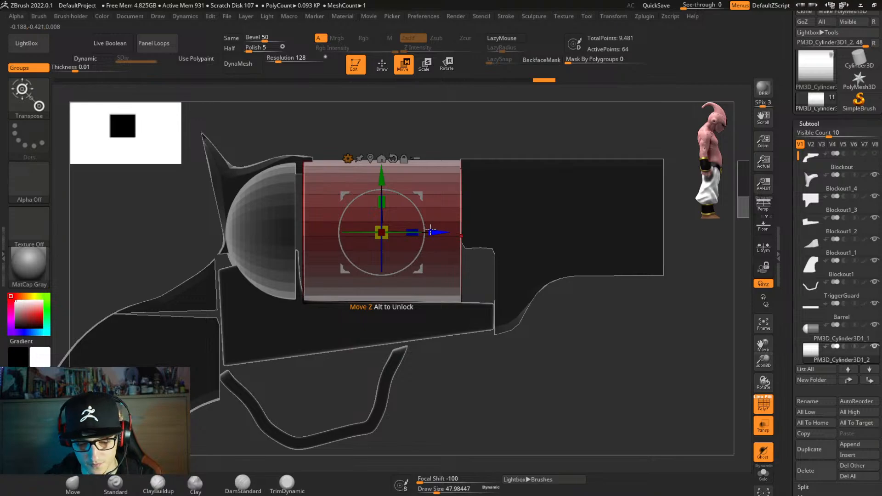
{"action": "left_click_drag", "start_coordinate": [414, 233], "coordinate": [413, 233]}
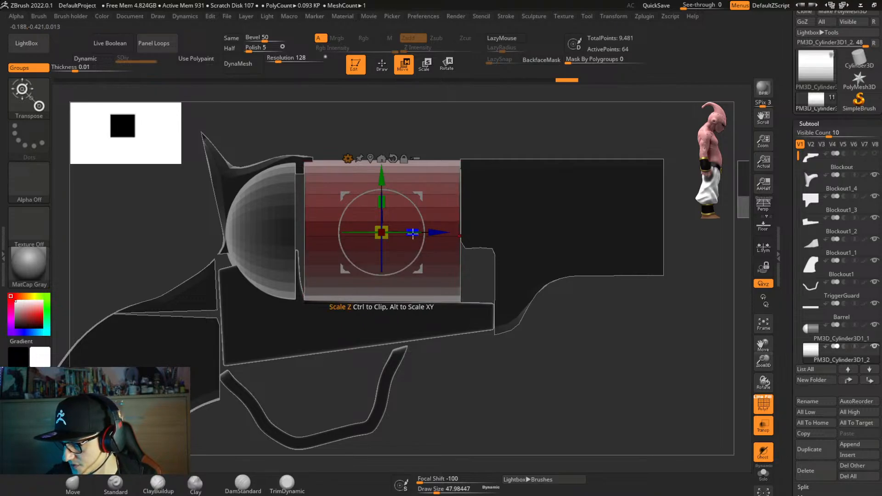
Reduce the number of sides on the primitive cylinder with its deformer handles.
{"action": "key", "text": "y"}
{"action": "right_click_drag", "start_coordinate": [467, 234], "coordinate": [409, 282]}
{"action": "mouse_move", "coordinate": [457, 257]}
{"action": "left_mouse_down"}
{"action": "mouse_move", "coordinate": [456, 242]}
{"action": "mouse_move", "coordinate": [480, 247]}
{"action": "mouse_move", "coordinate": [454, 248]}
{"action": "mouse_move", "coordinate": [458, 234]}
{"action": "mouse_move", "coordinate": [452, 246]}
{"action": "left_mouse_up"}
{"action": "right_click_drag", "start_coordinate": [452, 245], "coordinate": [484, 245]}
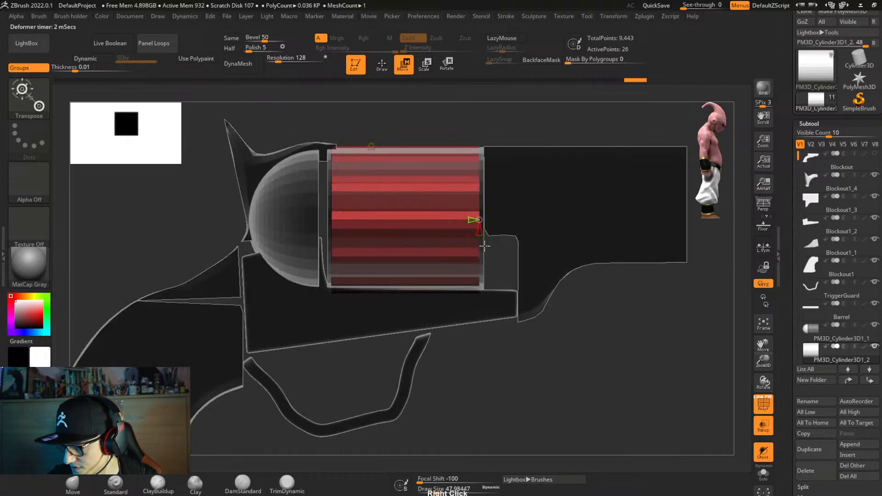
Switch to the ZModeler brush and isolate the primitive cylinder in Solo mode with one end cap facing the view.
{"action": "left_click_drag", "start_coordinate": [433, 219], "coordinate": [438, 223]}
{"action": "key", "text": "shift+s"}
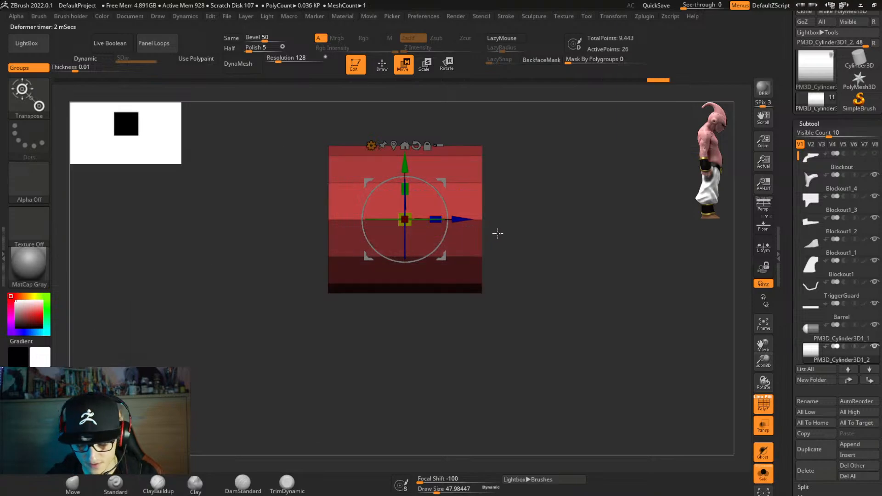
{"action": "right_click_drag", "start_coordinate": [496, 233], "coordinate": [479, 277]}
{"action": "key", "text": "shift+s"}
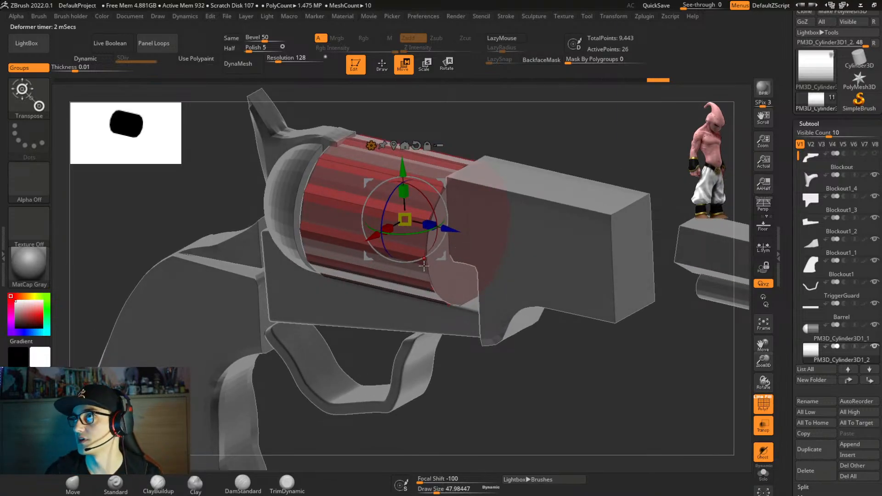
{"action": "right_click_drag", "start_coordinate": [426, 205], "coordinate": [464, 187]}
{"action": "key", "text": "b"}
{"action": "key", "text": "z"}
{"action": "key", "text": "m"}
{"action": "key", "text": "shift+alt+s"}
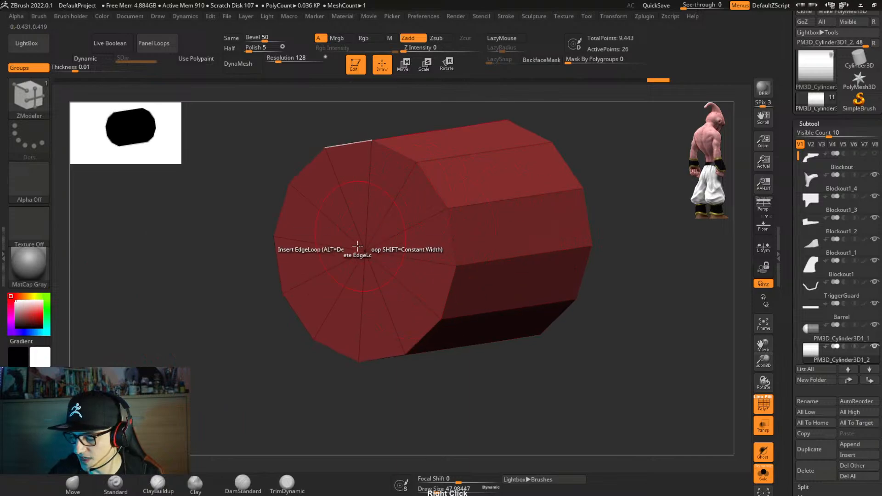
Give the cylinder's facing end cap its own polygroup using the PolyGroup action on Flat Island.
{"action": "key", "text": "space"}
{"action": "left_click", "coordinate": [423, 198]}
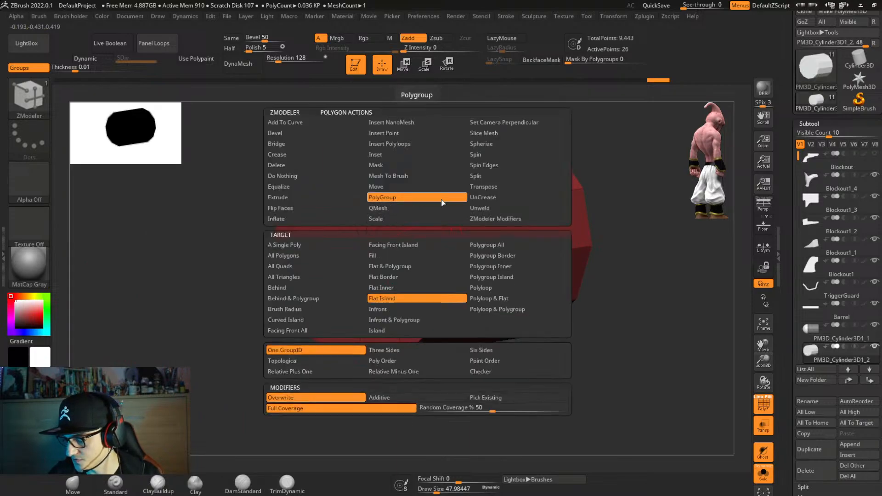
{"action": "left_click", "coordinate": [423, 296]}
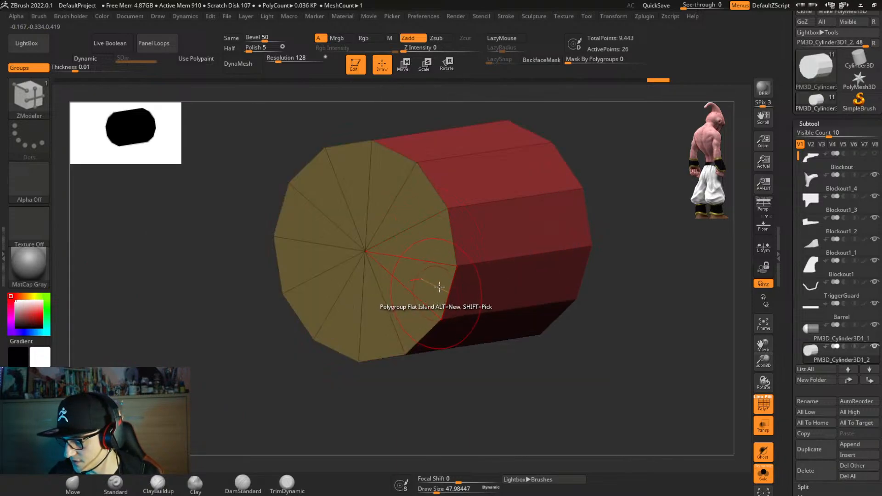
Try insetting the end cap with the Inset action targeting Polygroup All.
{"action": "key", "text": "space"}
{"action": "left_click", "coordinate": [412, 156]}
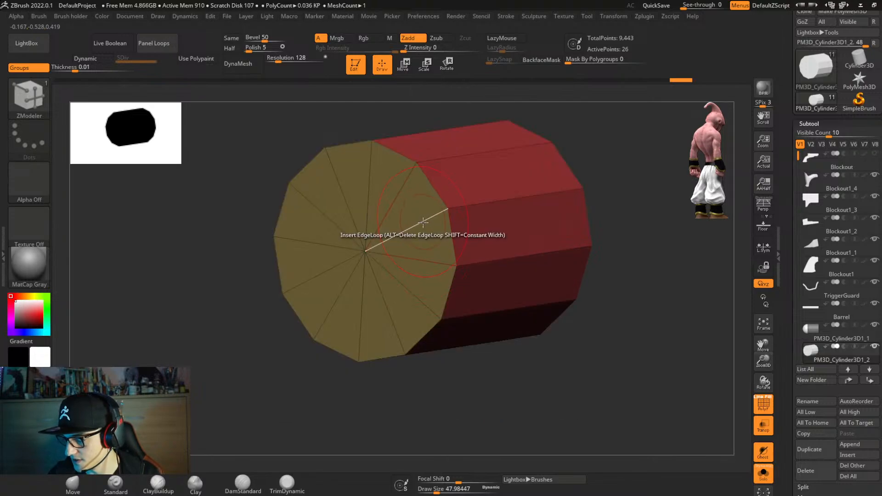
{"action": "key", "text": "space"}
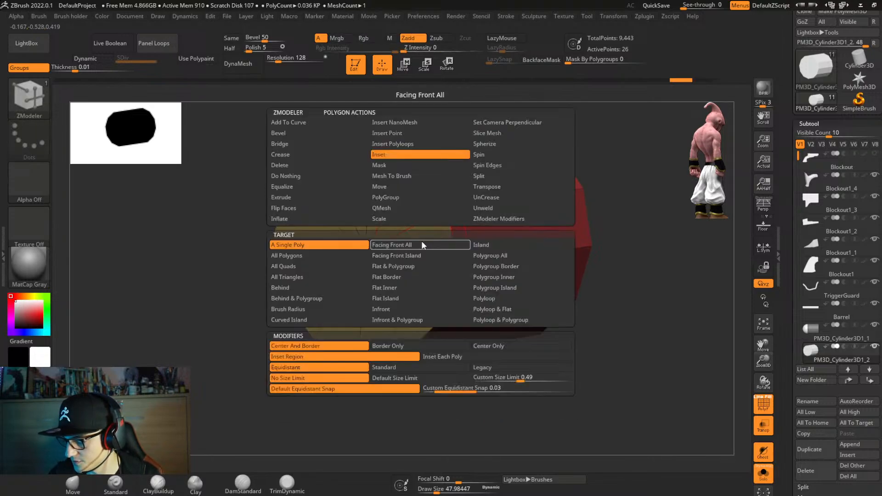
{"action": "left_click", "coordinate": [503, 254]}
{"action": "left_click_drag", "start_coordinate": [414, 243], "coordinate": [403, 262]}
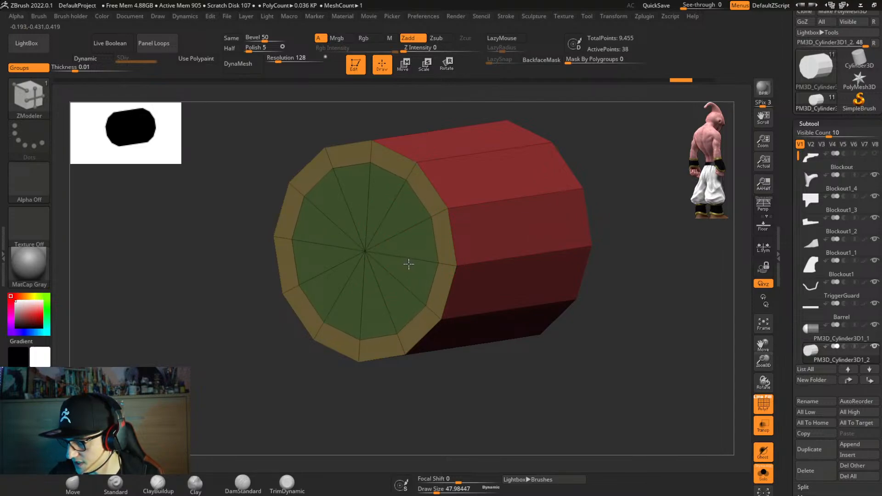
{"action": "right_click_drag", "start_coordinate": [549, 264], "coordinate": [492, 271]}
{"action": "right_click", "coordinate": [492, 272]}
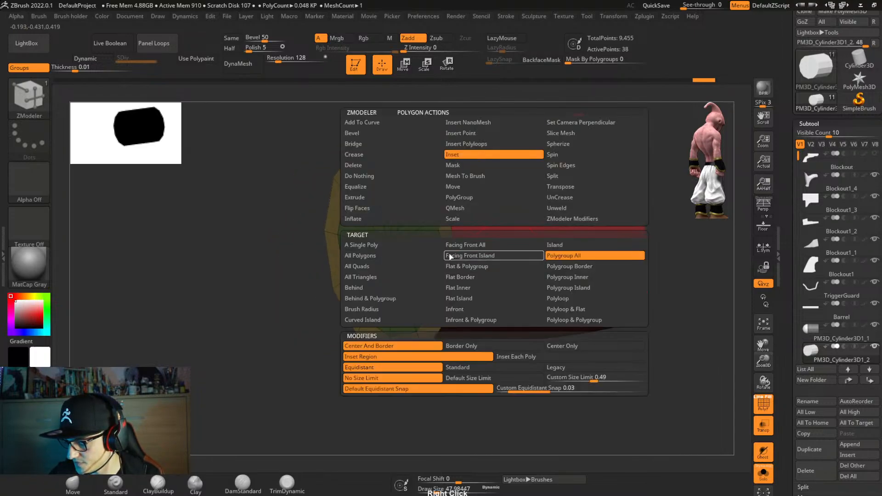
{"action": "left_click", "coordinate": [449, 256]}
{"action": "key", "text": "ctrl"}
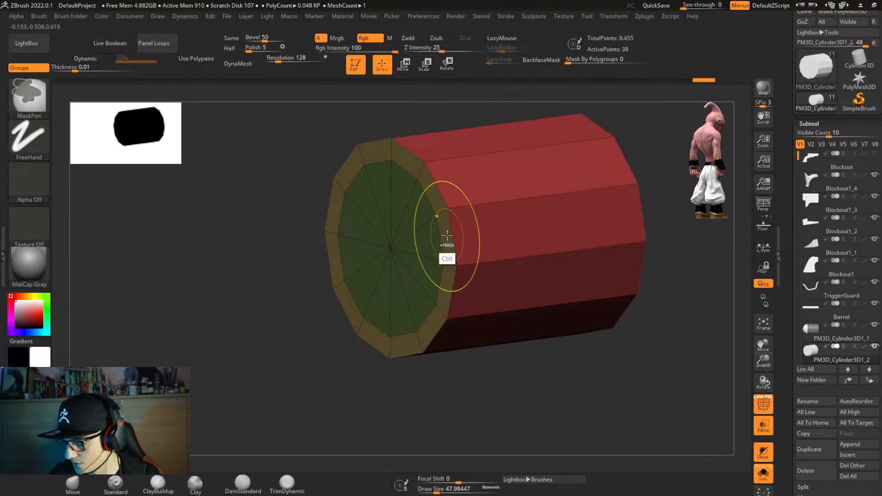
Set the polygon action to QMesh on Polygroup All and pull a detached copy of the end cap outward.
{"action": "right_click", "coordinate": [431, 224]}
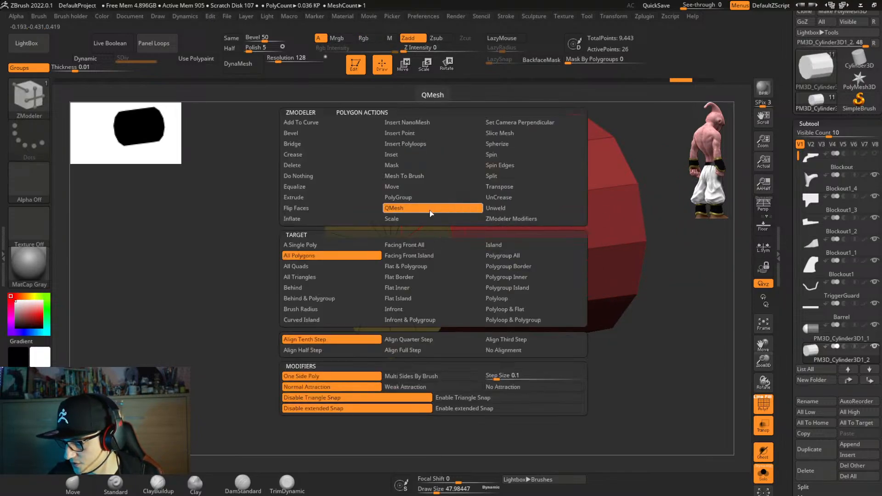
{"action": "left_click", "coordinate": [430, 209]}
{"action": "key", "text": "ctrl"}
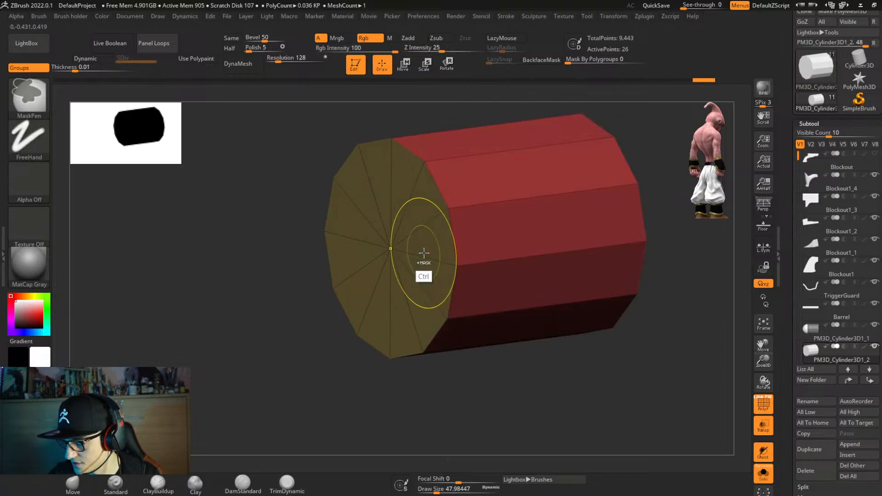
{"action": "right_click", "coordinate": [427, 239]}
{"action": "left_click", "coordinate": [489, 257]}
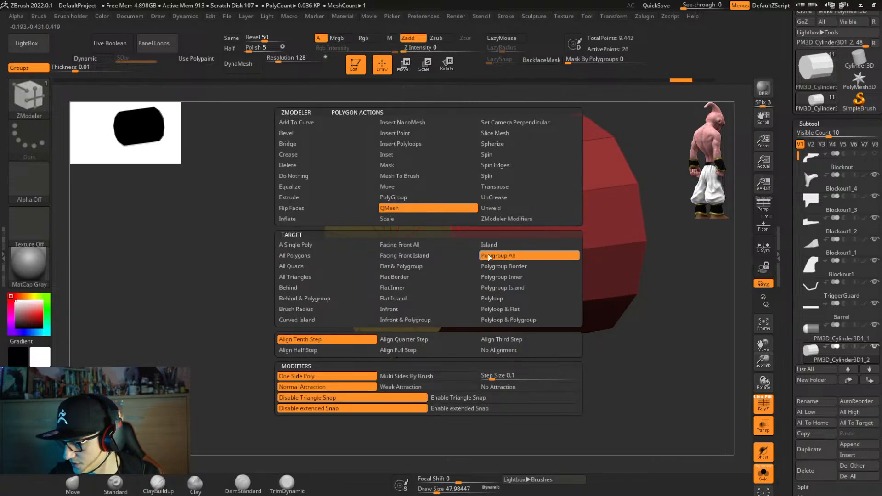
{"action": "left_click_drag", "start_coordinate": [411, 250], "coordinate": [391, 272], "text": "ctrl"}
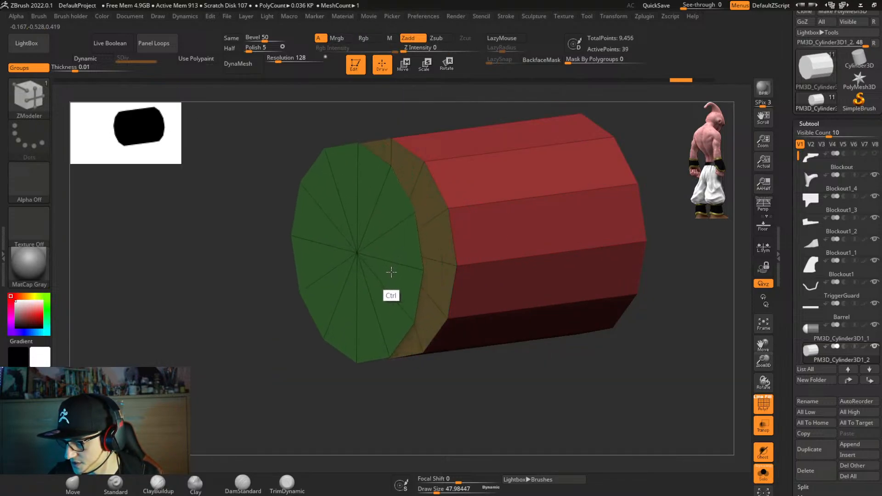
Isolate the detached cap with a polygroup mask, invert the mask, and split the masked points off as a separate subtool.
{"action": "key", "text": "w"}
{"action": "left_click", "coordinate": [363, 254], "text": "ctrl"}
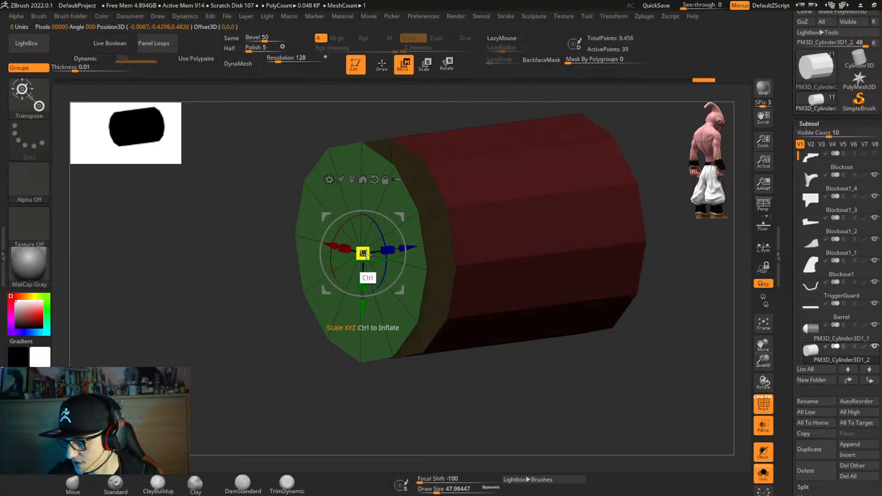
{"action": "right_click", "coordinate": [446, 341]}
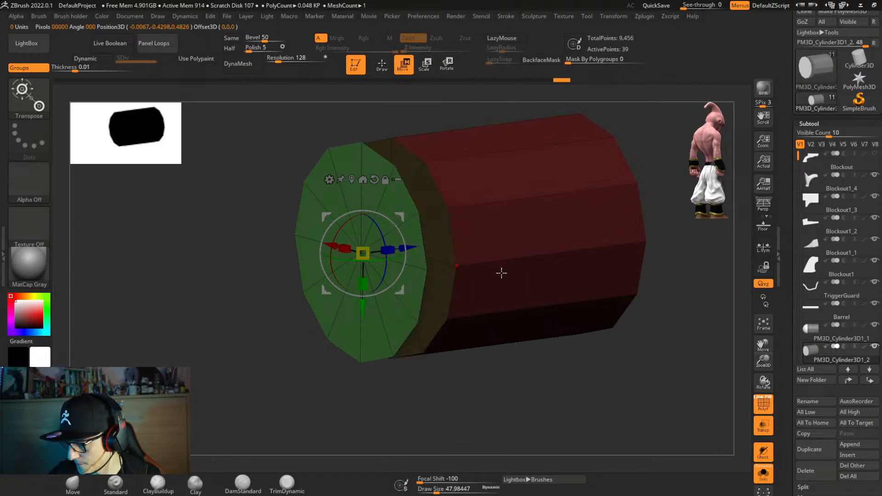
{"action": "left_click", "coordinate": [514, 376], "text": "ctrl"}
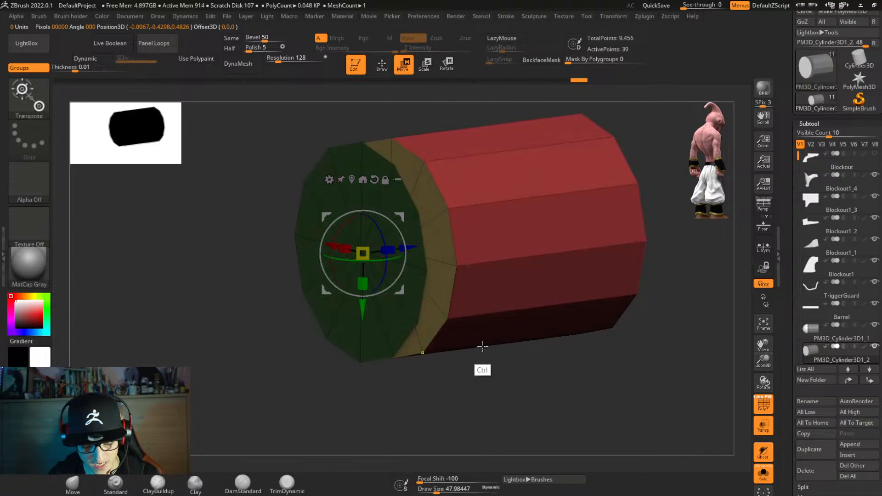
{"action": "right_click", "coordinate": [482, 348]}
{"action": "scroll", "coordinate": [507, 321], "scroll_direction": "down", "scroll_amount": 5}
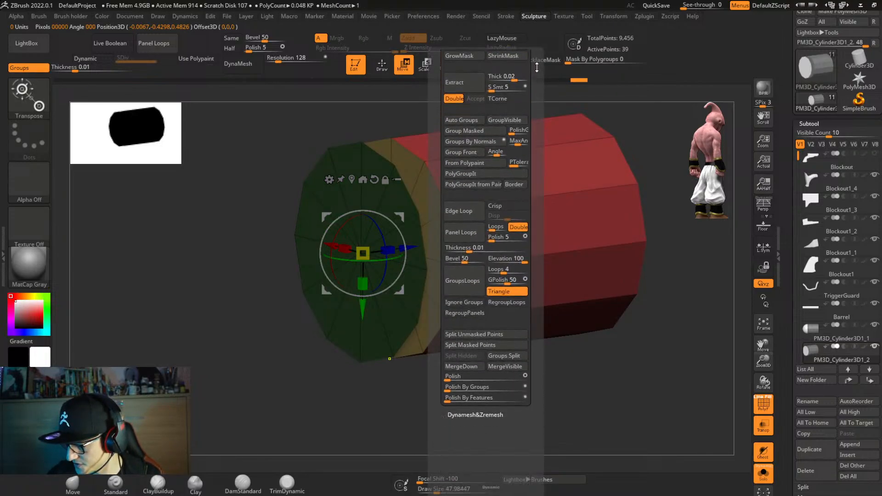
{"action": "left_click", "coordinate": [502, 341]}
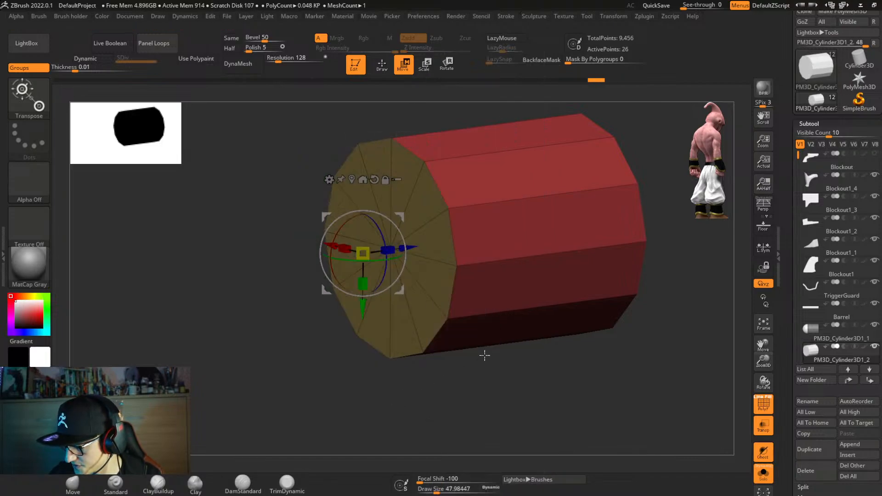
{"action": "mouse_move", "coordinate": [507, 366]}
{"action": "left_mouse_down"}
{"action": "mouse_move", "coordinate": [524, 372]}
{"action": "mouse_move", "coordinate": [512, 368]}
{"action": "left_mouse_up"}
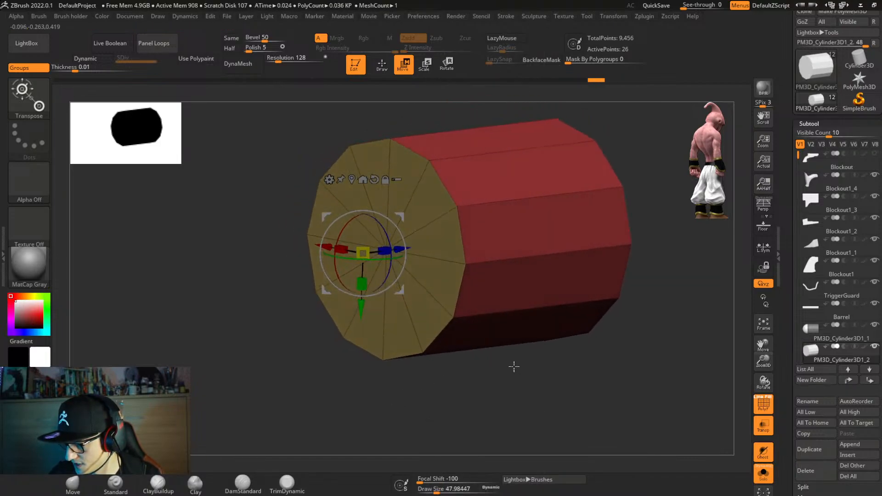
{"action": "left_click_drag", "start_coordinate": [488, 339], "coordinate": [425, 306]}
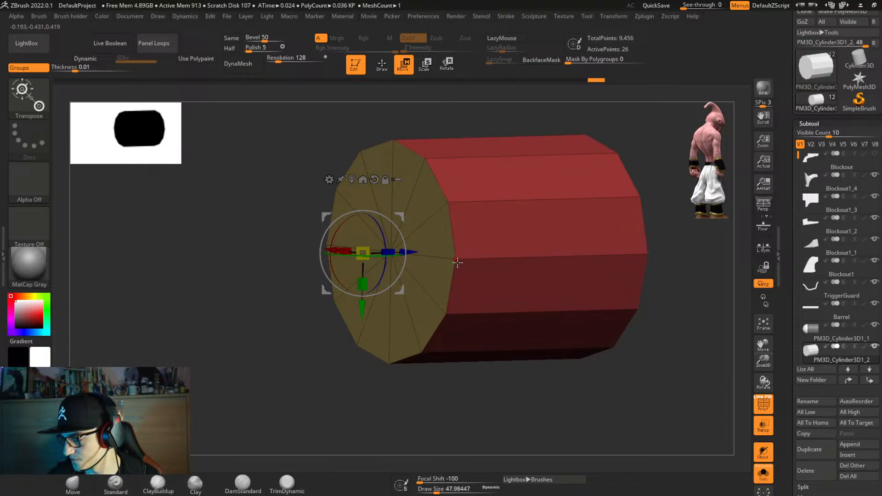
{"action": "mouse_move", "coordinate": [455, 266]}
{"action": "right_mouse_down"}
{"action": "mouse_move", "coordinate": [447, 273]}
{"action": "mouse_move", "coordinate": [448, 261]}
{"action": "right_mouse_up"}
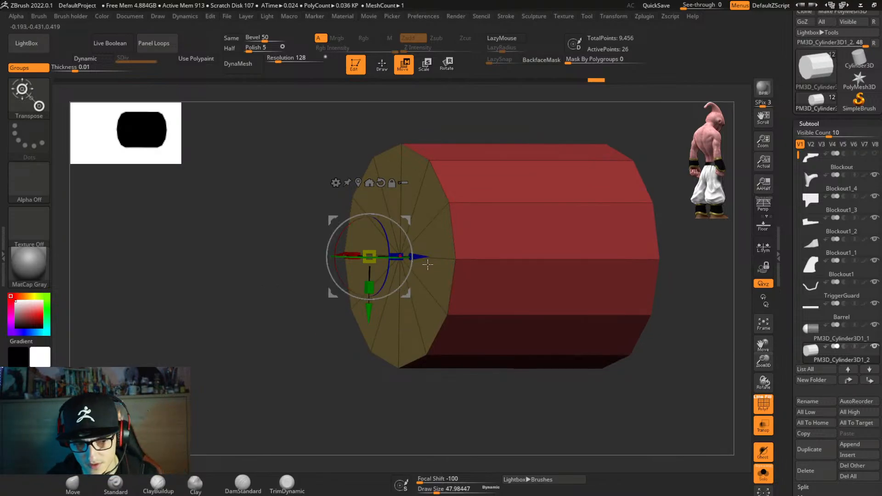
{"action": "mouse_move", "coordinate": [472, 274]}
{"action": "right_mouse_down"}
{"action": "mouse_move", "coordinate": [464, 291]}
{"action": "mouse_move", "coordinate": [465, 279]}
{"action": "right_mouse_up"}
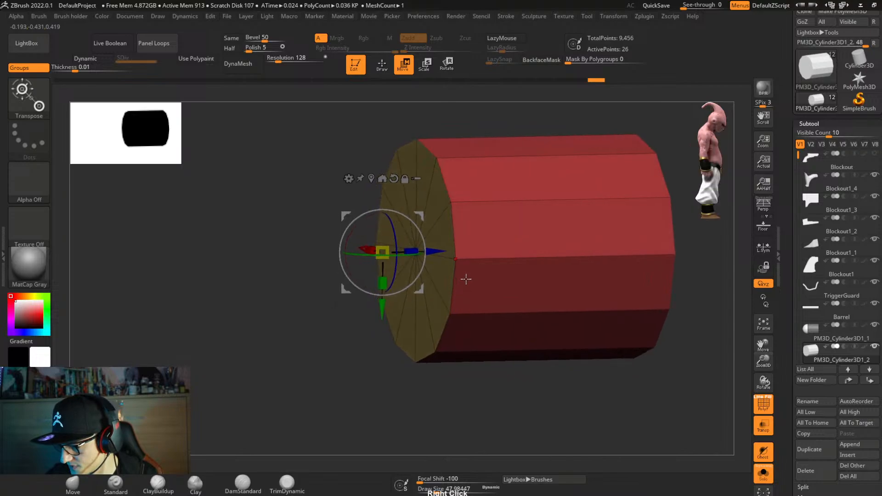
Inset the cylinder's end cap twice with Inset Polygroup All, redoing the first attempt, to form two concentric rings around a center disc.
{"action": "key", "text": "q"}
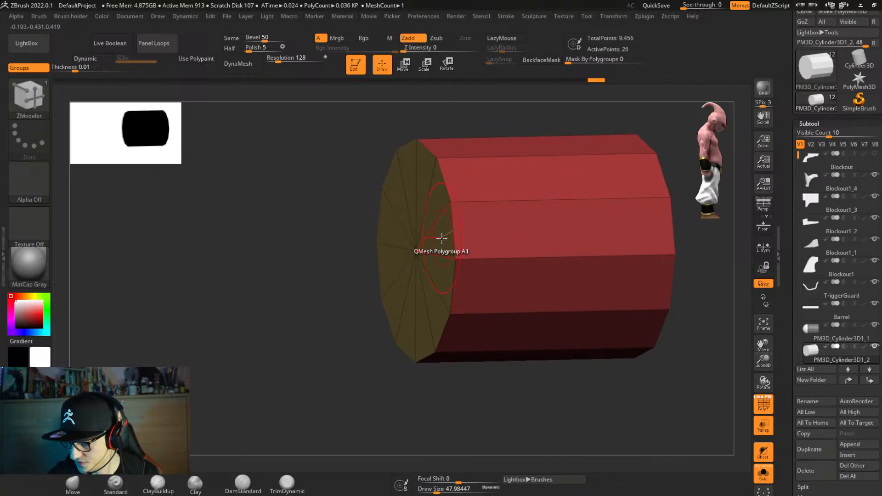
{"action": "key", "text": "space"}
{"action": "left_click", "coordinate": [421, 155]}
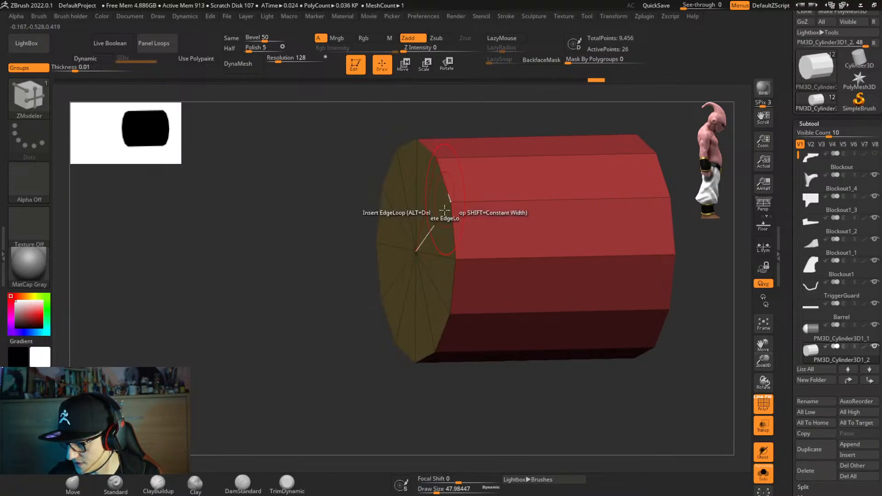
{"action": "left_click", "coordinate": [432, 251]}
{"action": "right_click_drag", "start_coordinate": [434, 261], "coordinate": [484, 266]}
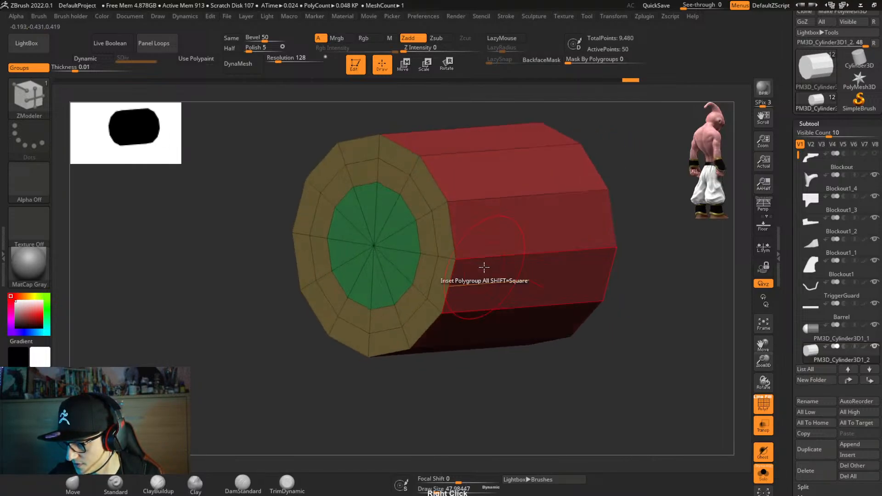
{"action": "key", "text": "ctrl+z"}
{"action": "key", "text": "ctrl+z"}
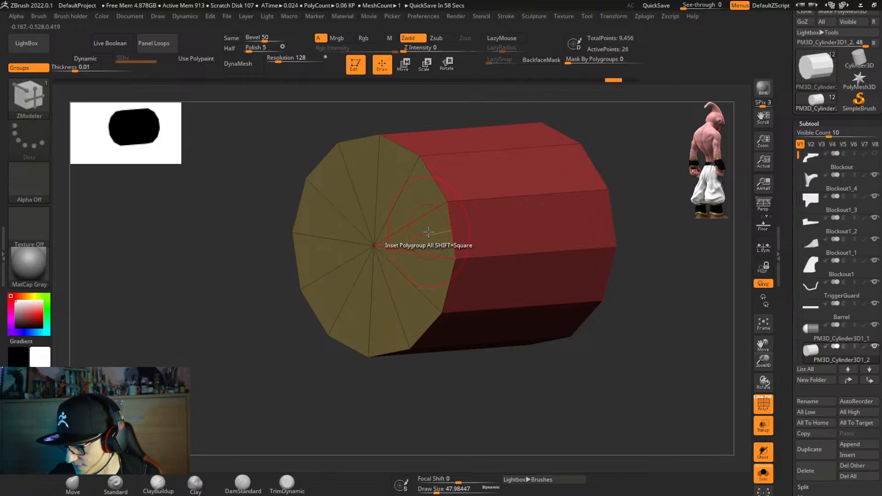
{"action": "left_click_drag", "start_coordinate": [427, 234], "coordinate": [417, 244]}
{"action": "key", "text": "alt"}
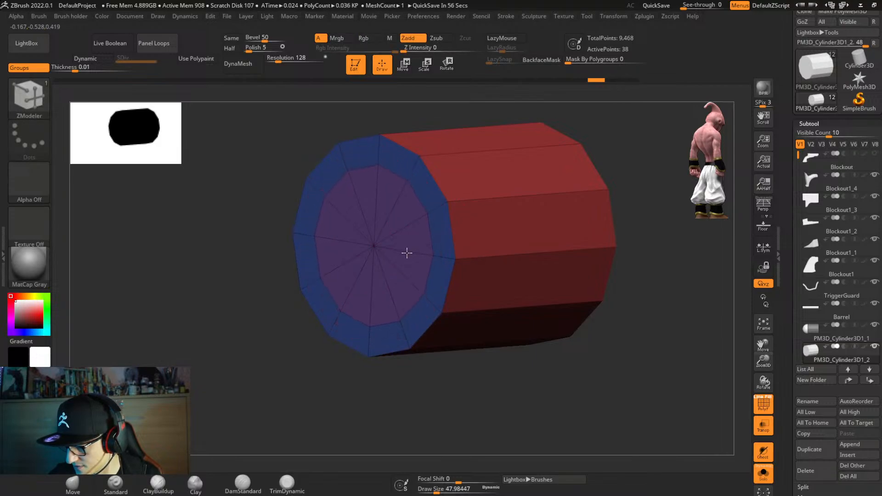
{"action": "left_click", "coordinate": [407, 240]}
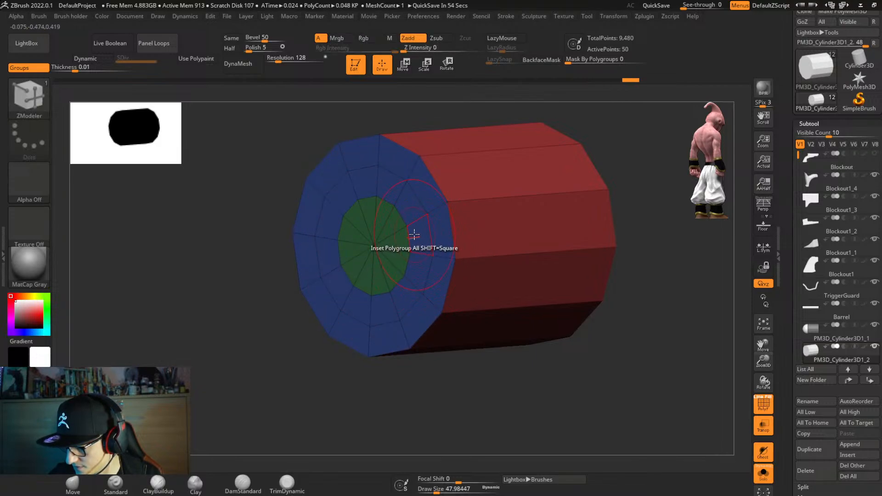
Assign the middle ring of the end cap its own polygroup using the PolyGroup action on Polyloop.
{"action": "key", "text": "space"}
{"action": "left_click", "coordinate": [428, 196]}
{"action": "left_click", "coordinate": [518, 288]}
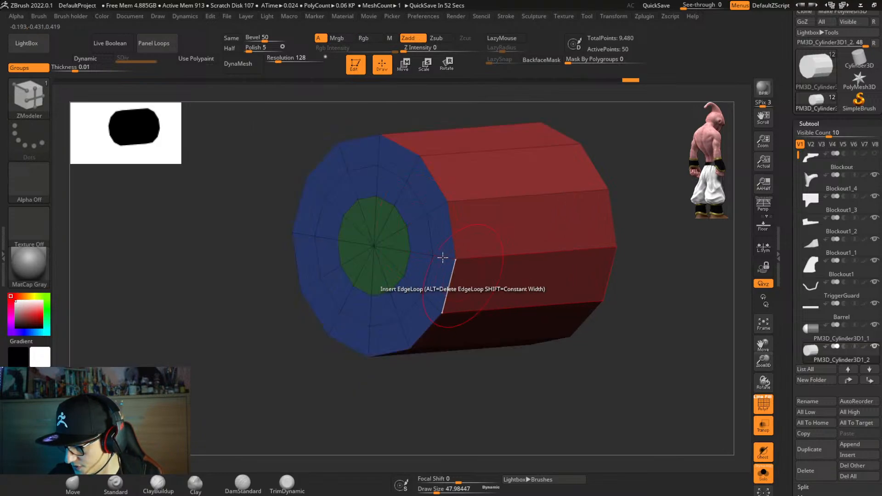
{"action": "right_click_drag", "start_coordinate": [415, 221], "coordinate": [436, 320]}
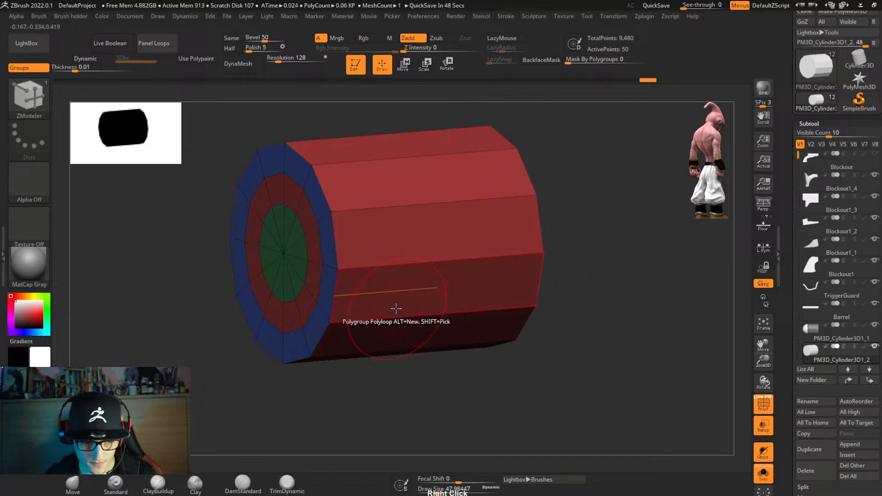
Extrude the end cap's middle ring slightly outward with QMesh and compare its depth against the rest of the revolver.
{"action": "key", "text": "space"}
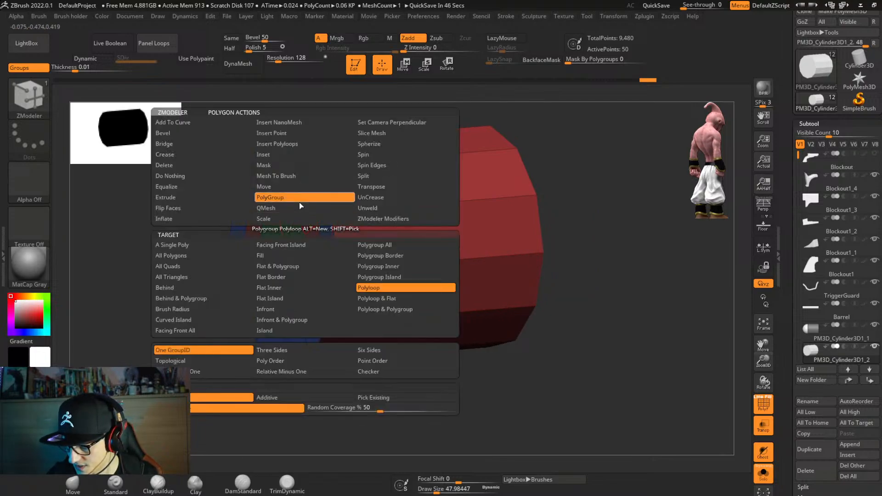
{"action": "left_click", "coordinate": [299, 206]}
{"action": "left_click_drag", "start_coordinate": [303, 221], "coordinate": [295, 230]}
{"action": "key", "text": "alt"}
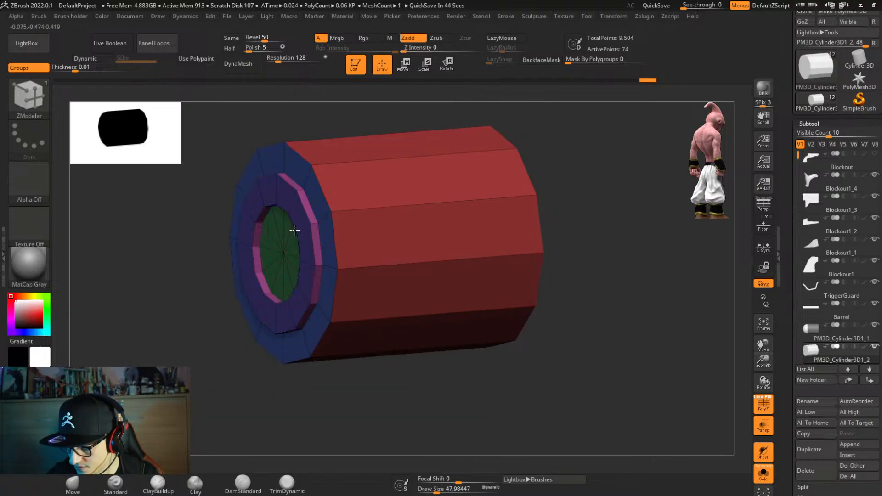
{"action": "right_click_drag", "start_coordinate": [423, 260], "coordinate": [425, 285]}
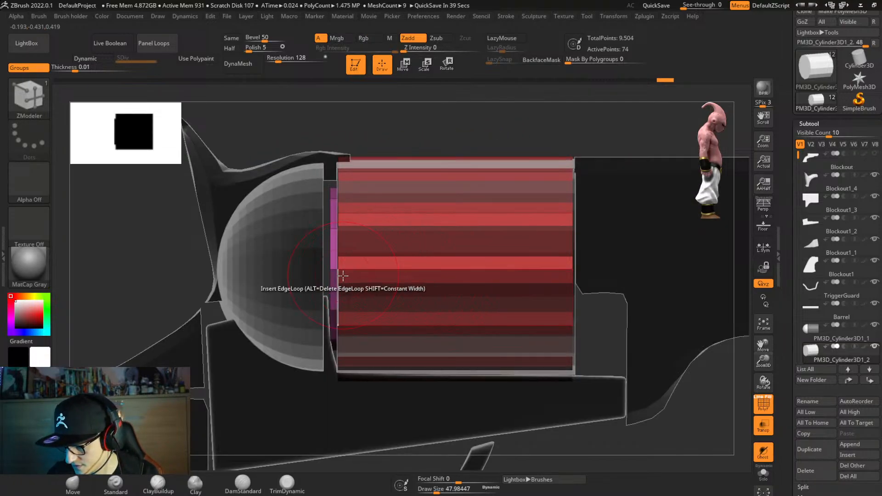
{"action": "mouse_move", "coordinate": [342, 274]}
{"action": "right_mouse_down"}
{"action": "mouse_move", "coordinate": [353, 290]}
{"action": "mouse_move", "coordinate": [340, 286]}
{"action": "right_mouse_up"}
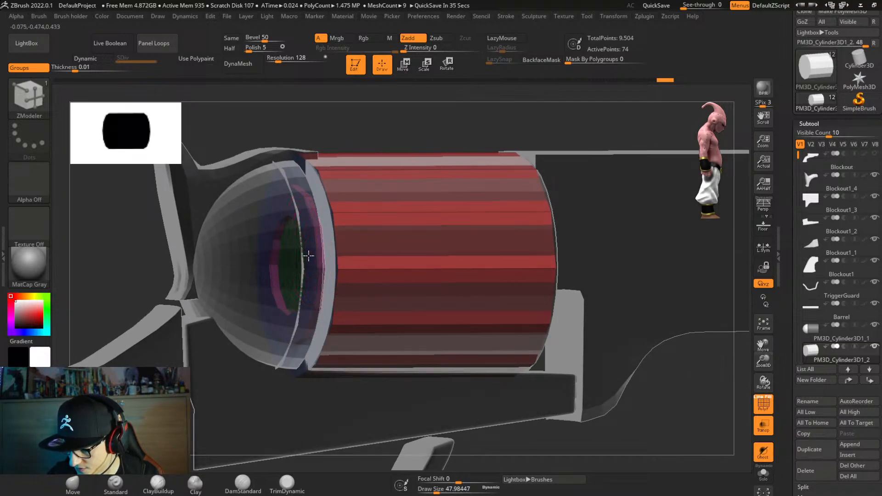
Try to inset the isolated cylinder's opposite end cap with Inset Polygroup All.
{"action": "right_click_drag", "start_coordinate": [307, 258], "coordinate": [340, 291], "text": "shift"}
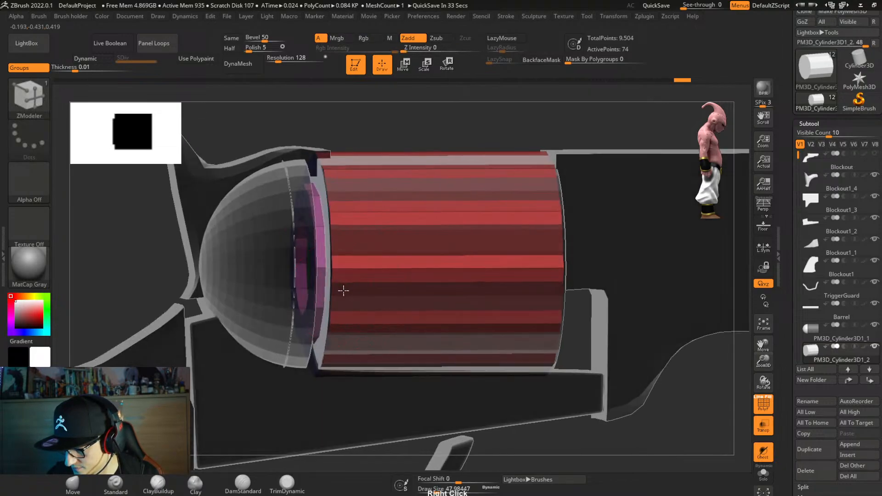
{"action": "left_click", "coordinate": [315, 253], "text": "shift"}
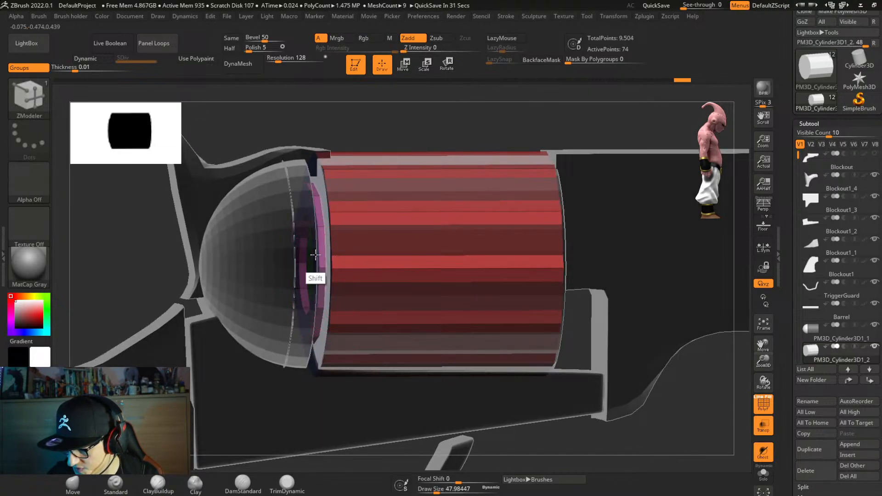
{"action": "right_click_drag", "start_coordinate": [314, 256], "coordinate": [350, 305], "text": "shift"}
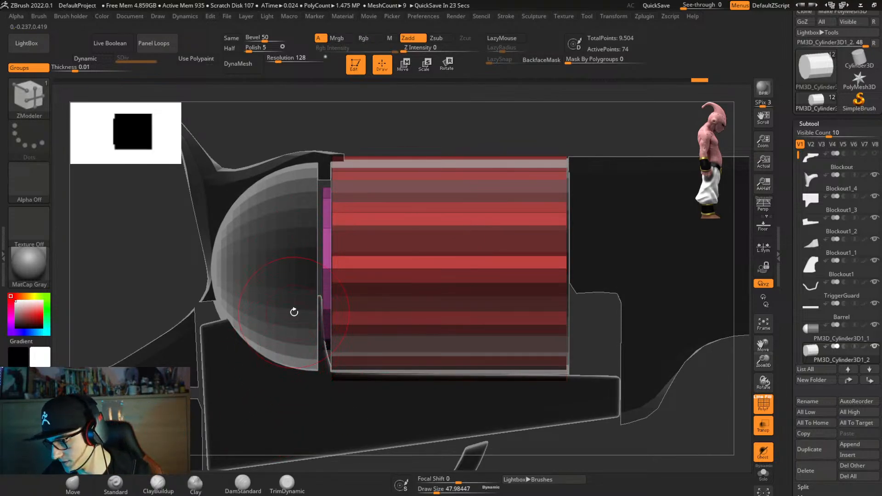
{"action": "right_click_drag", "start_coordinate": [510, 276], "coordinate": [328, 313]}
{"action": "right_click", "coordinate": [494, 233]}
{"action": "left_click", "coordinate": [485, 155]}
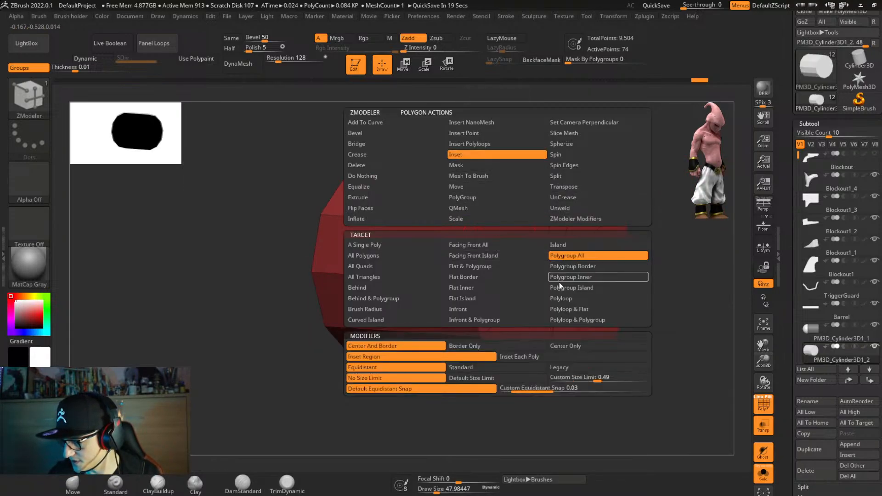
{"action": "left_click_drag", "start_coordinate": [498, 269], "coordinate": [533, 297]}
{"action": "key", "text": "ctrl+z"}
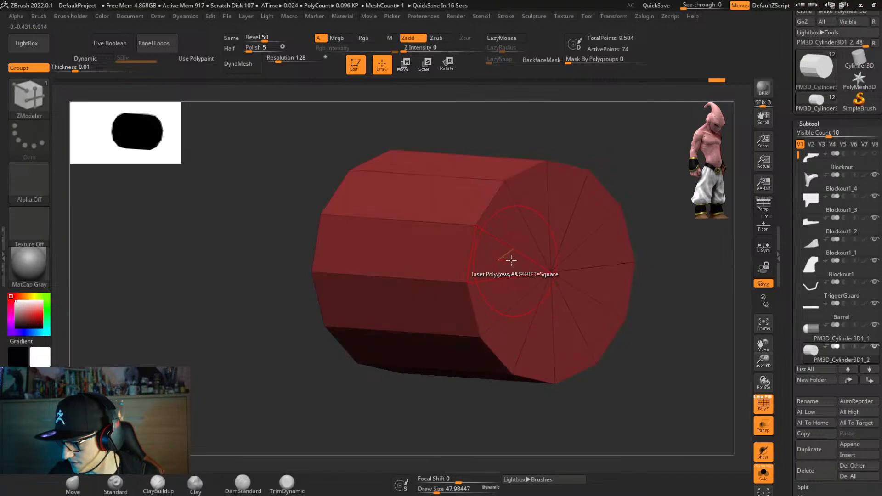
Try a Flat Island inset on the opposite end cap and give its outer ring a separate polygroup with Polyloop.
{"action": "right_click", "coordinate": [507, 260]}
{"action": "left_click", "coordinate": [500, 290]}
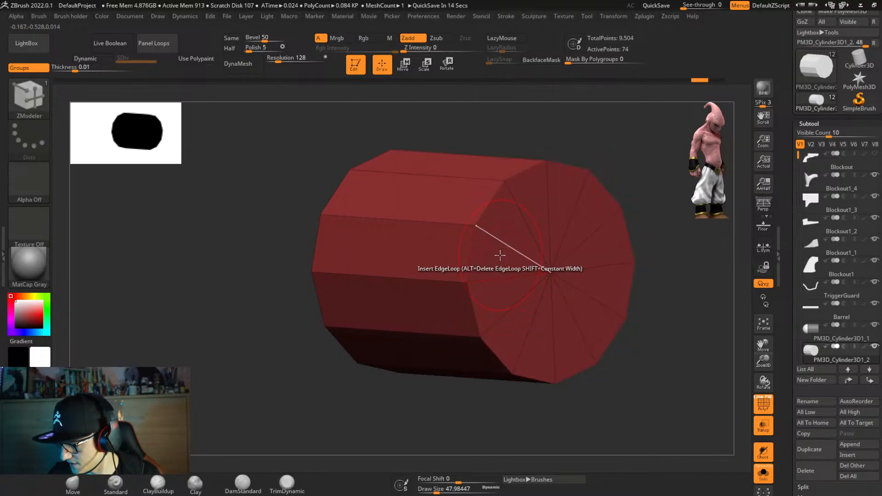
{"action": "left_click_drag", "start_coordinate": [489, 258], "coordinate": [515, 289]}
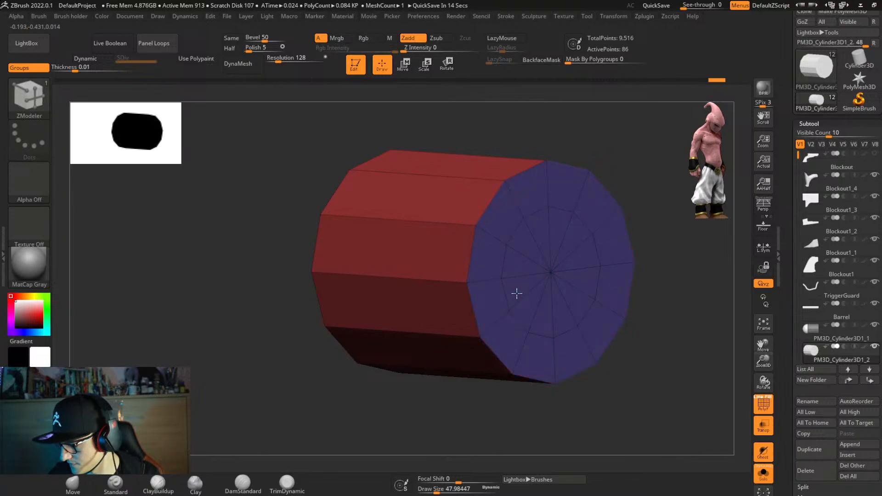
{"action": "right_click", "coordinate": [512, 266]}
{"action": "left_click", "coordinate": [485, 254]}
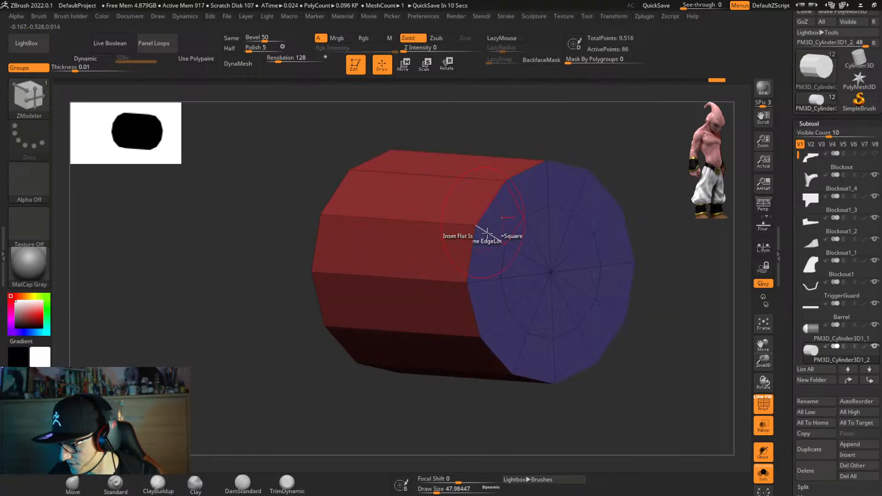
{"action": "right_click", "coordinate": [488, 250]}
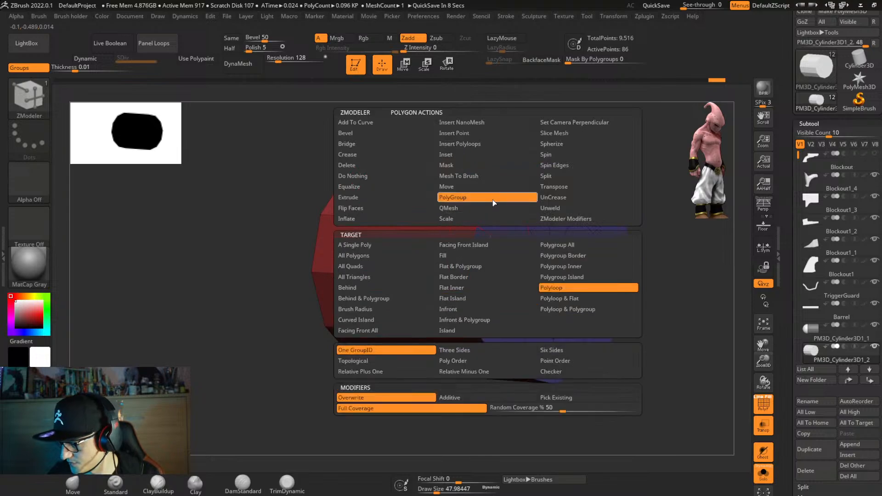
{"action": "left_click", "coordinate": [507, 275]}
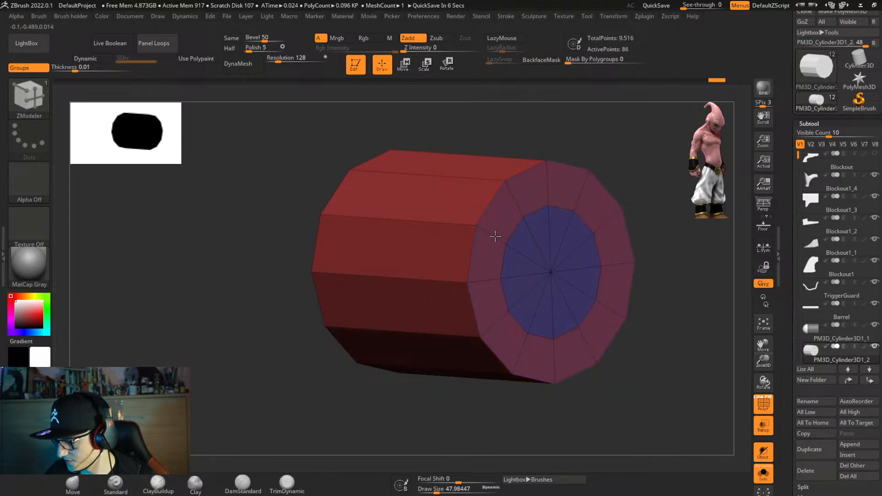
Try another ZModeler edit on the end cap's outer ring, and undo back to the cap without insets.
{"action": "right_click", "coordinate": [518, 243]}
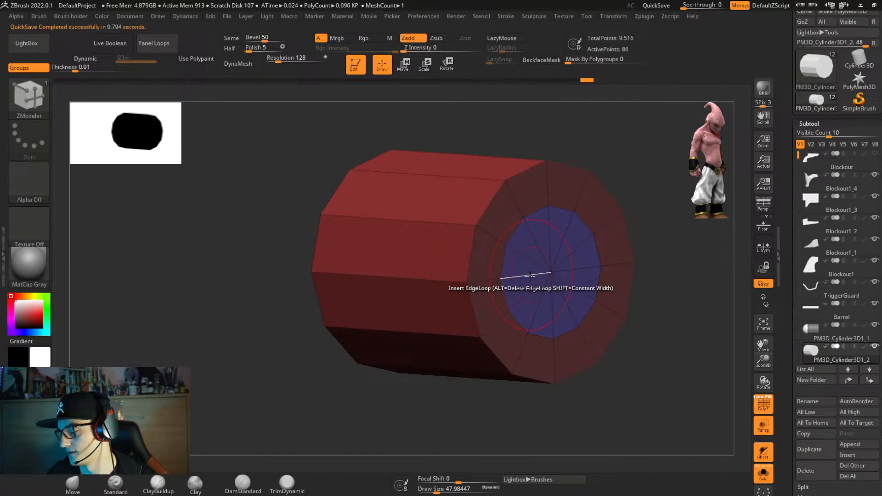
{"action": "right_click_drag", "start_coordinate": [517, 269], "coordinate": [524, 275]}
{"action": "right_click", "coordinate": [521, 269]}
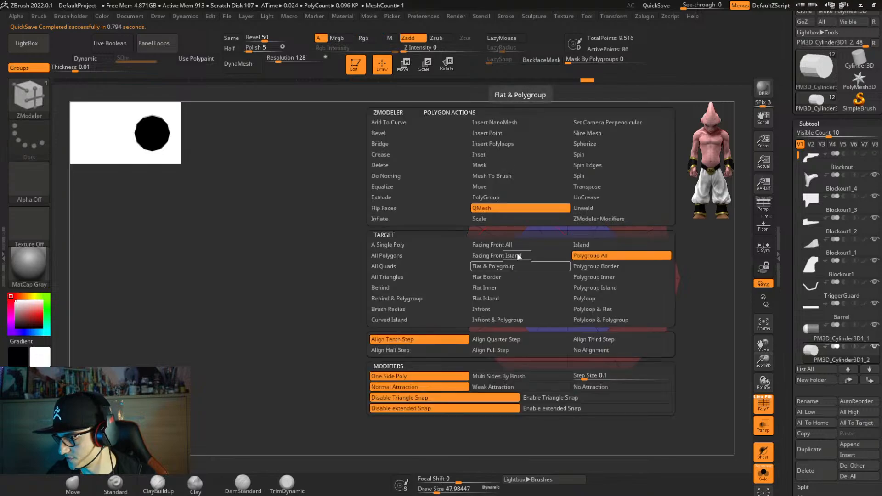
{"action": "left_click", "coordinate": [545, 177]}
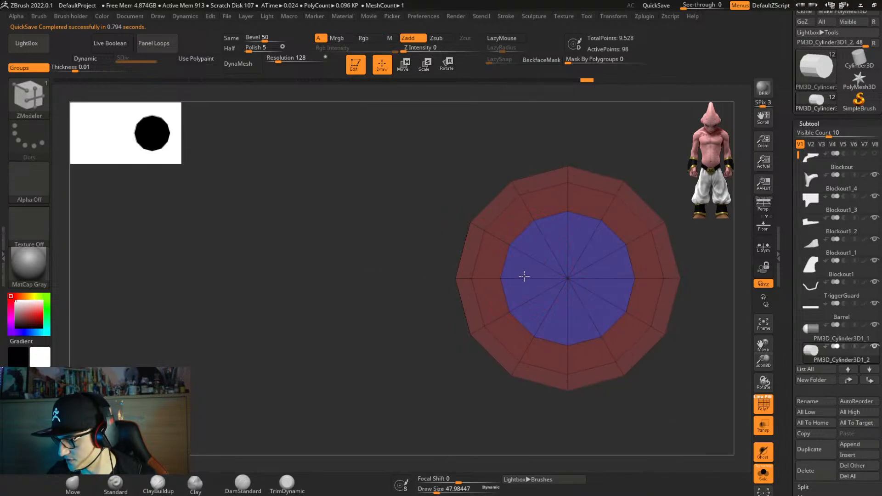
{"action": "key", "text": "ctrl+z"}
{"action": "key", "text": "ctrl+z"}
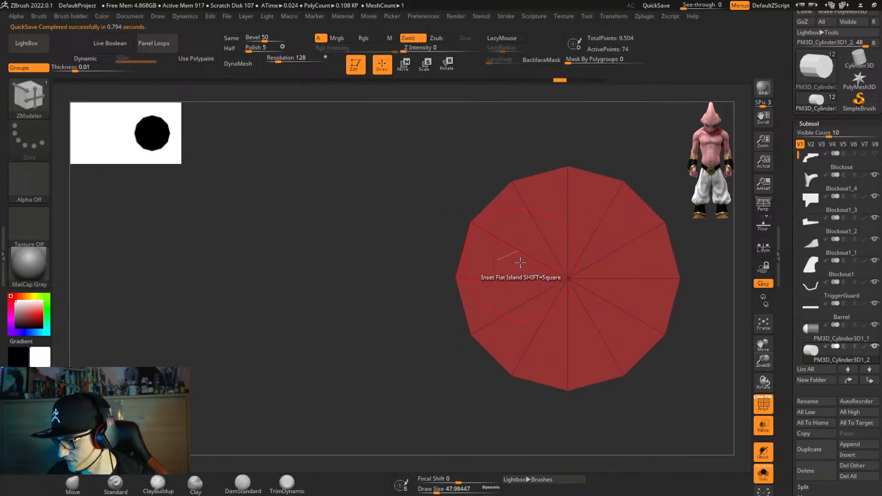
Inset the plain end cap with Inset Flat Island to form a wide outer ring around a small center disc.
{"action": "right_click", "coordinate": [522, 233]}
{"action": "left_click", "coordinate": [522, 198]}
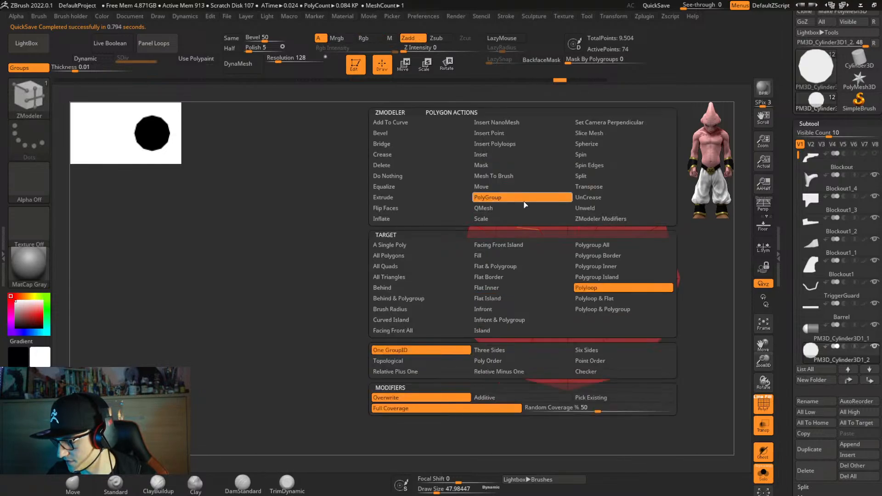
{"action": "left_click", "coordinate": [522, 304]}
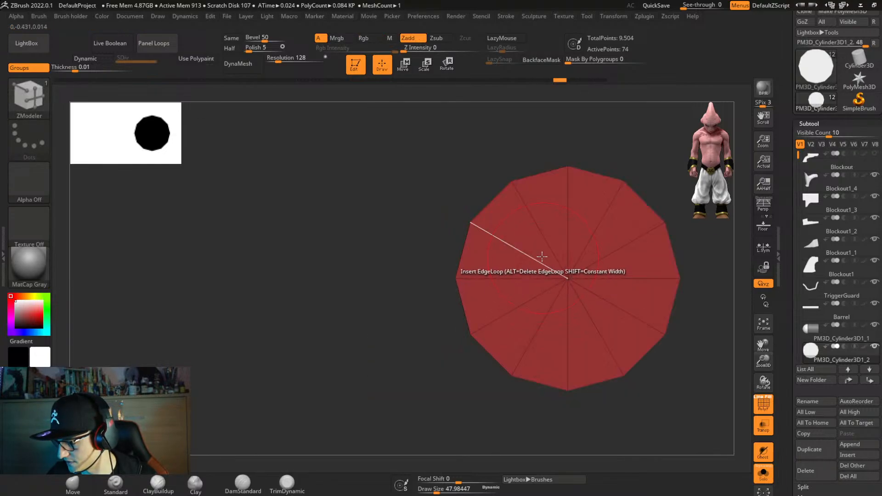
{"action": "right_click", "coordinate": [528, 234]}
{"action": "left_click", "coordinate": [503, 155]}
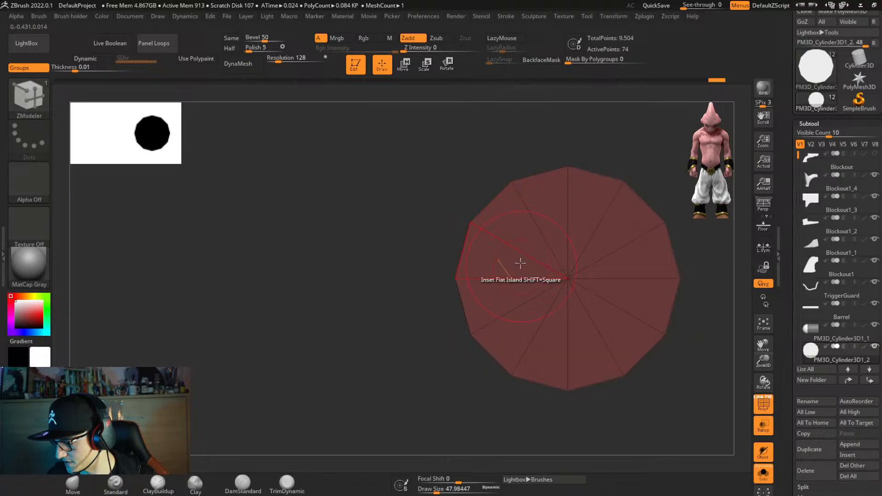
{"action": "left_click_drag", "start_coordinate": [537, 254], "coordinate": [553, 280]}
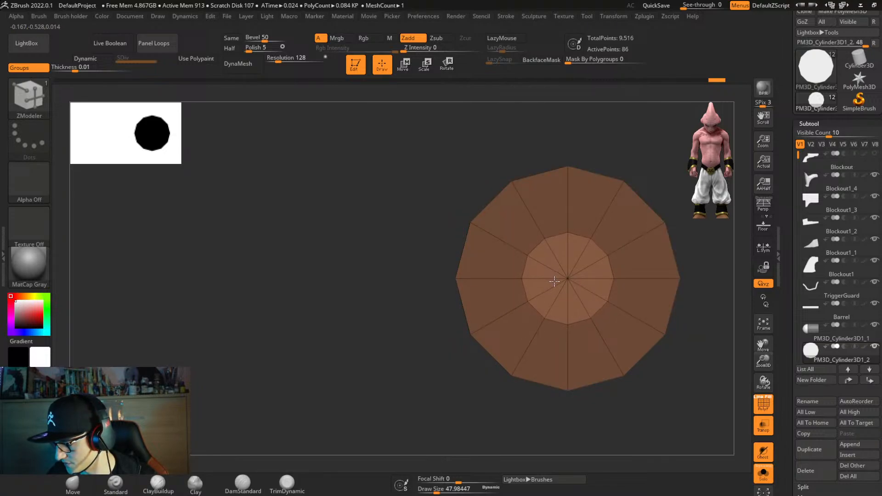
Undo the misplaced second inset and inset the center disc with Inset Polygroup All to form a thin ring.
{"action": "left_click_drag", "start_coordinate": [539, 272], "coordinate": [538, 271]}
{"action": "key", "text": "ctrl+z"}
{"action": "key", "text": "space"}
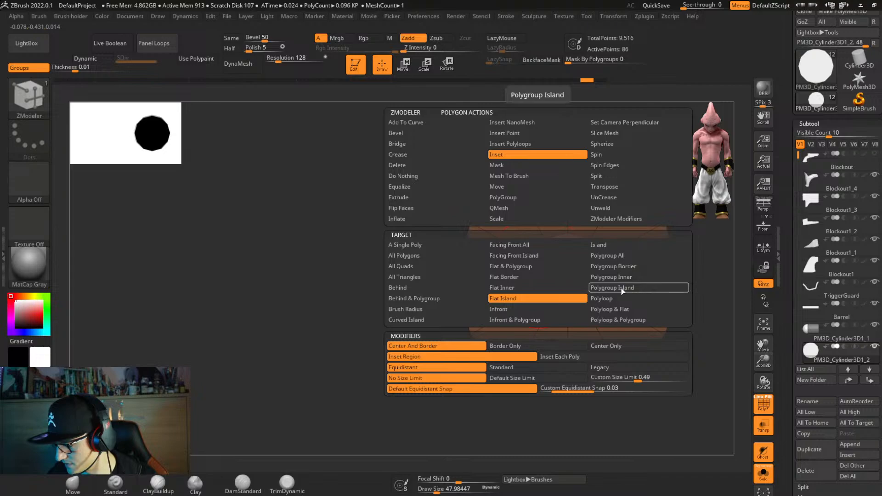
{"action": "left_click", "coordinate": [615, 256]}
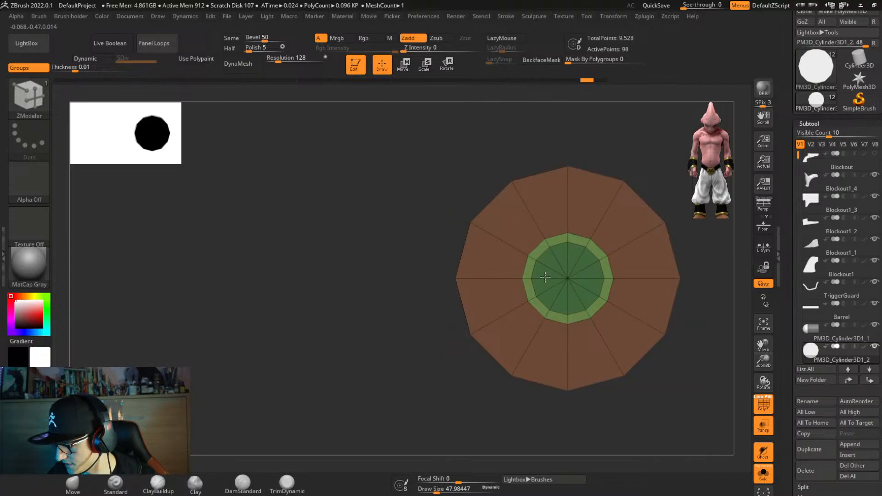
{"action": "left_click_drag", "start_coordinate": [545, 277], "coordinate": [557, 278]}
Extrude the thin ring around the center disc slightly outward with QMesh Polygroup All.
{"action": "right_click_drag", "start_coordinate": [557, 278], "coordinate": [611, 292]}
{"action": "right_click", "coordinate": [562, 240]}
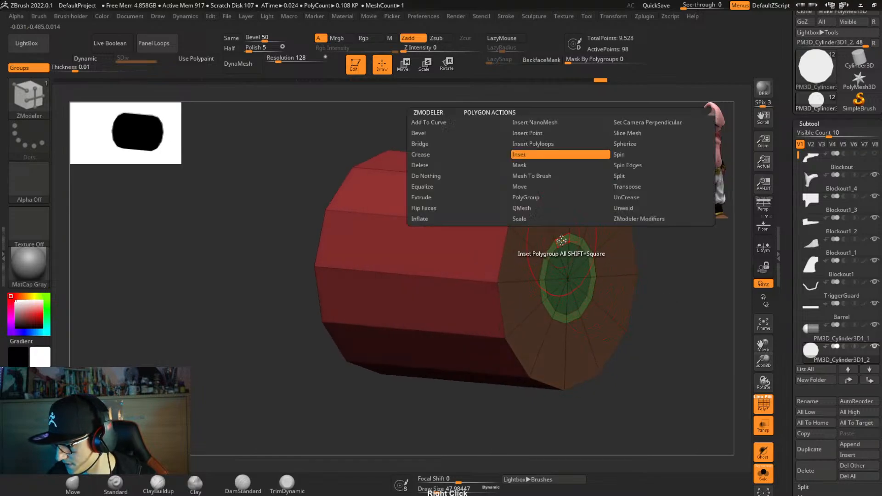
{"action": "left_click", "coordinate": [546, 207]}
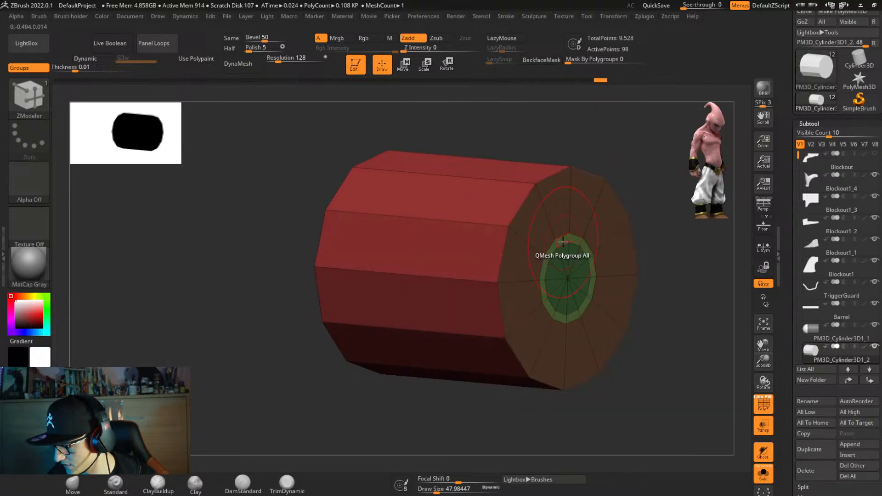
{"action": "left_click_drag", "start_coordinate": [563, 242], "coordinate": [566, 247]}
Turn on dynamic subdivision for the cylinder.
{"action": "right_click_drag", "start_coordinate": [478, 276], "coordinate": [528, 293]}
{"action": "key", "text": "ctrl+4"}
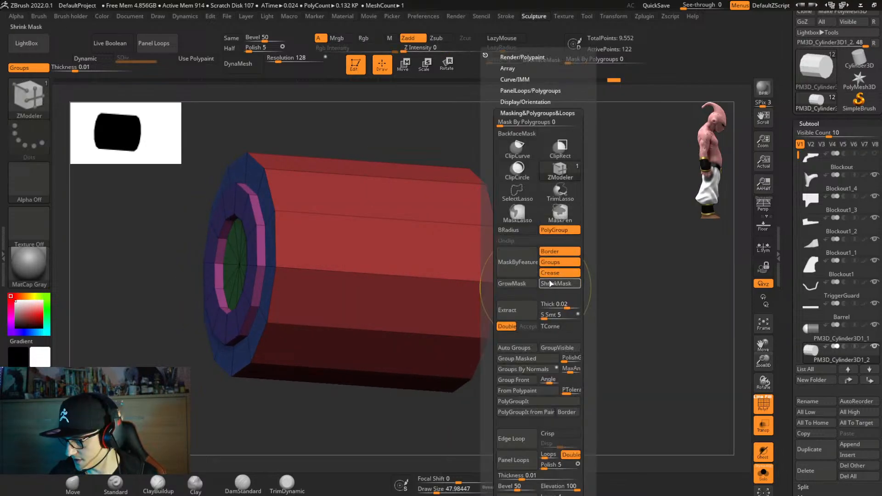
{"action": "left_click", "coordinate": [560, 171]}
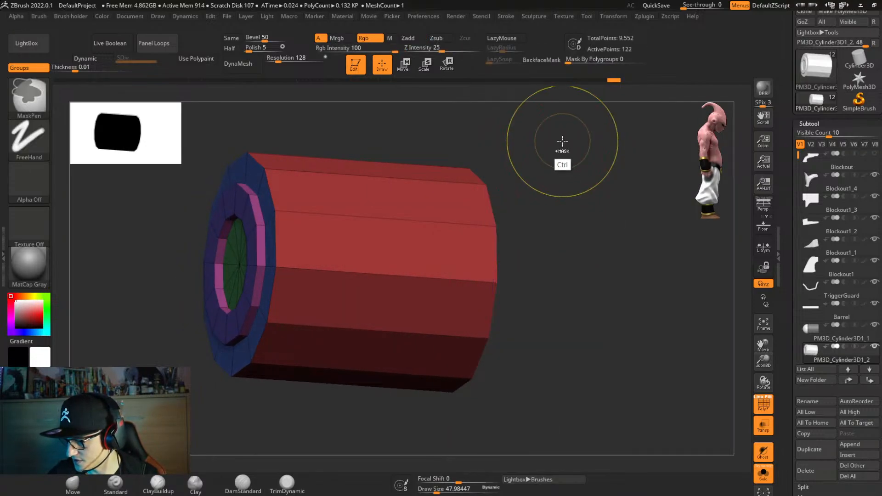
{"action": "key", "text": "ctrl+4"}
{"action": "mouse_move", "coordinate": [568, 205]}
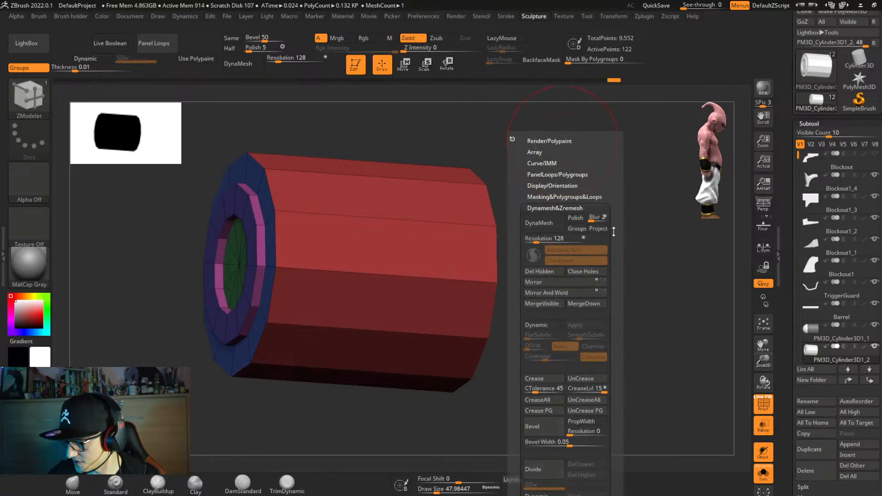
{"action": "scroll", "coordinate": [613, 232], "scroll_direction": "down", "scroll_amount": 5}
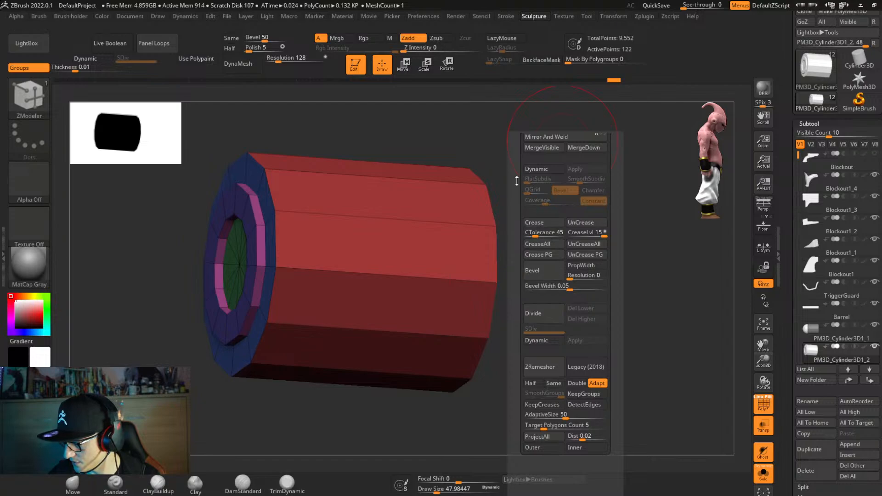
{"action": "scroll", "coordinate": [516, 181], "scroll_direction": "up", "scroll_amount": 1}
{"action": "left_click", "coordinate": [536, 197]}
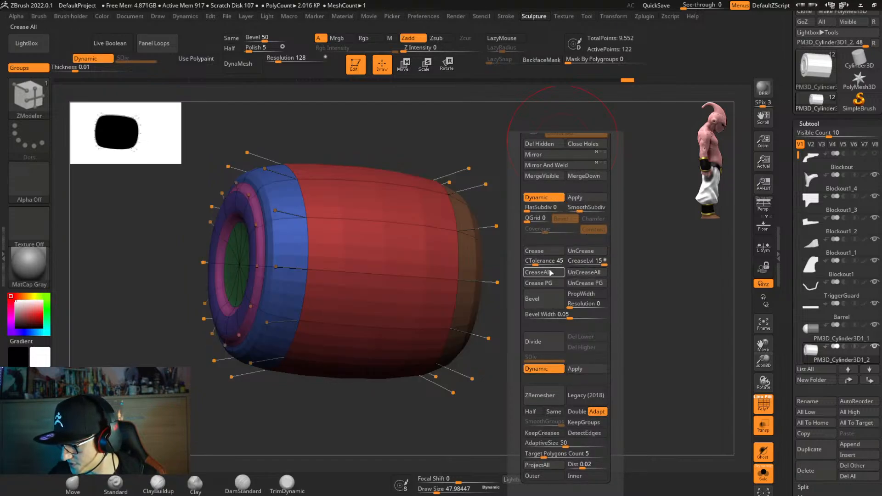
Crease the cylinder's edges with CreaseAll, set CreaseLvl to 3 and SmoothSubdiv to 6, and hide the polyframe.
{"action": "left_click", "coordinate": [551, 272]}
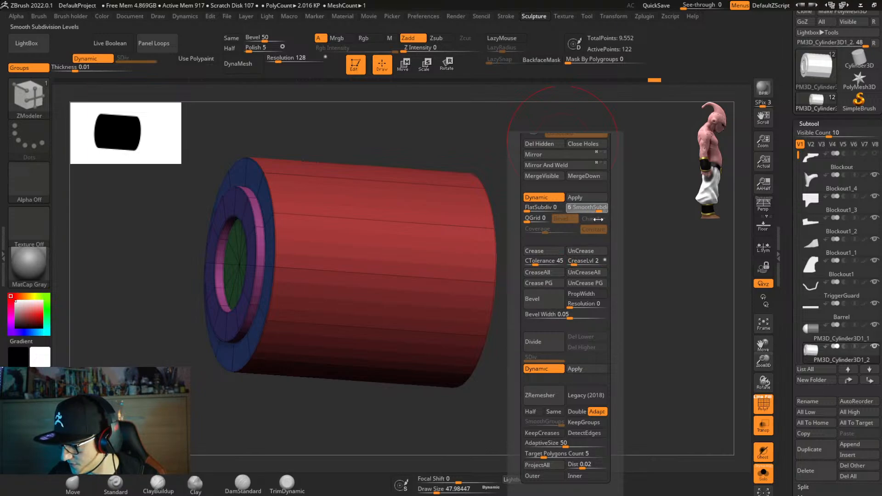
{"action": "left_click_drag", "start_coordinate": [598, 219], "coordinate": [590, 217]}
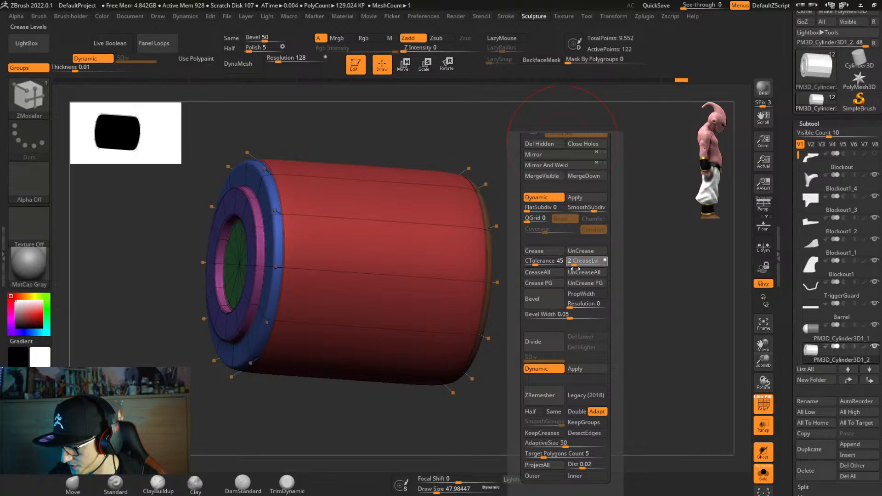
{"action": "key", "text": "shift+f"}
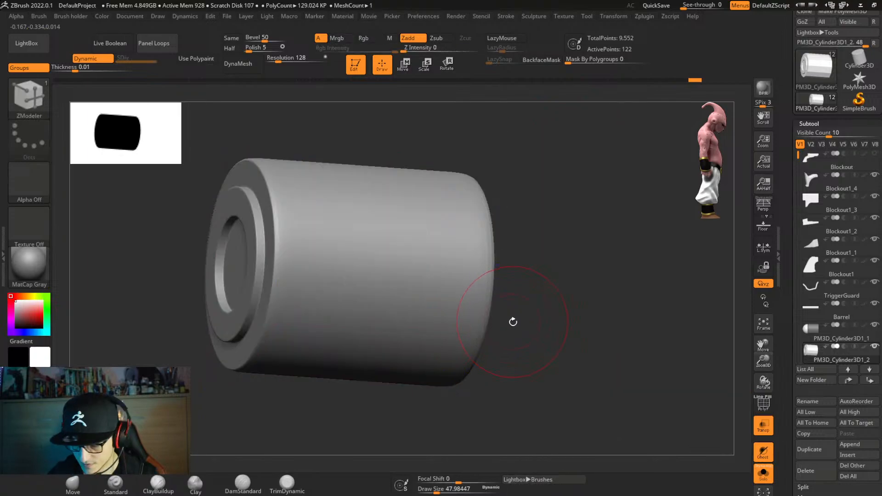
{"action": "key", "text": "space"}
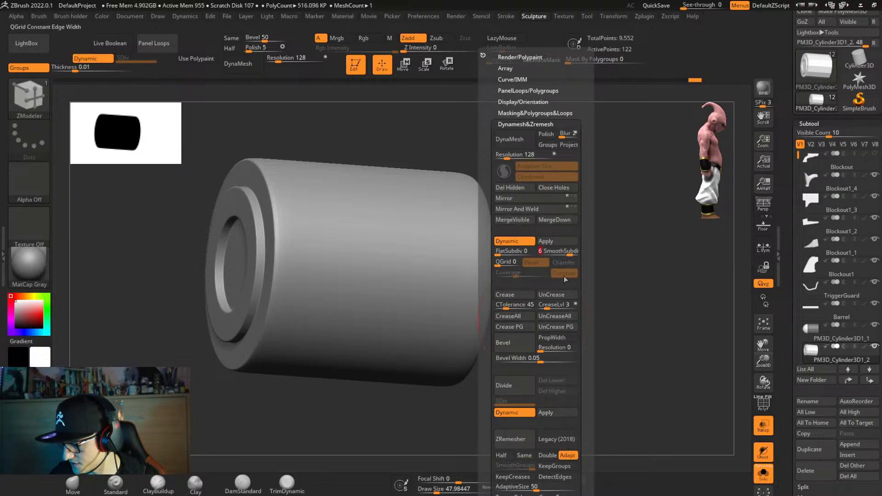
Show the full revolver again without transparency and select the domed cylinder subtool.
{"action": "right_click_drag", "start_coordinate": [411, 407], "coordinate": [505, 367]}
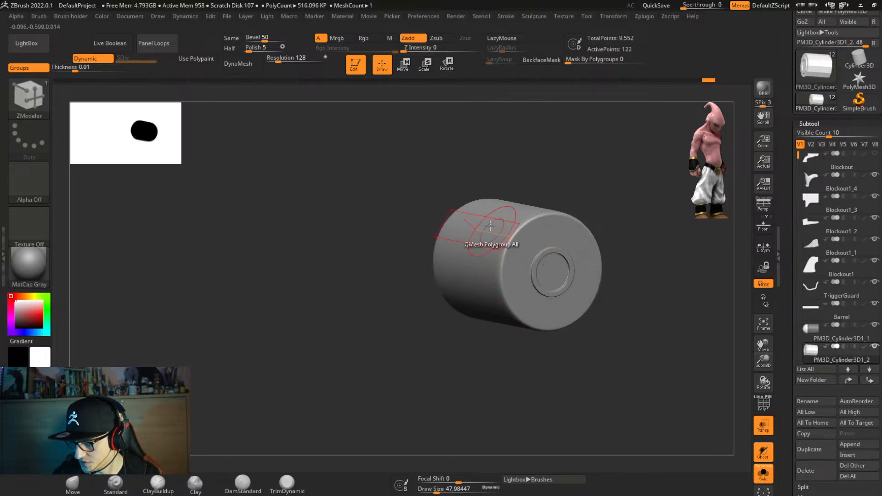
{"action": "right_click_drag", "start_coordinate": [523, 327], "coordinate": [571, 312]}
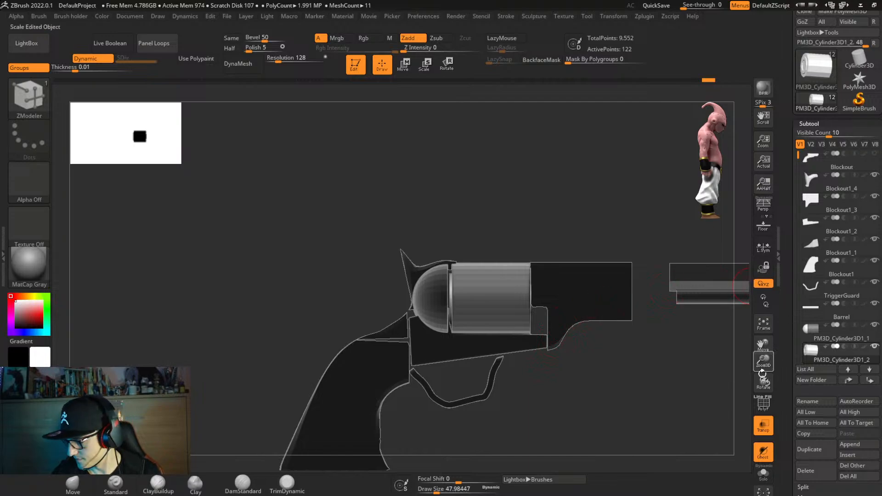
{"action": "left_click", "coordinate": [763, 426]}
{"action": "right_click_drag", "start_coordinate": [615, 370], "coordinate": [527, 354], "text": "alt"}
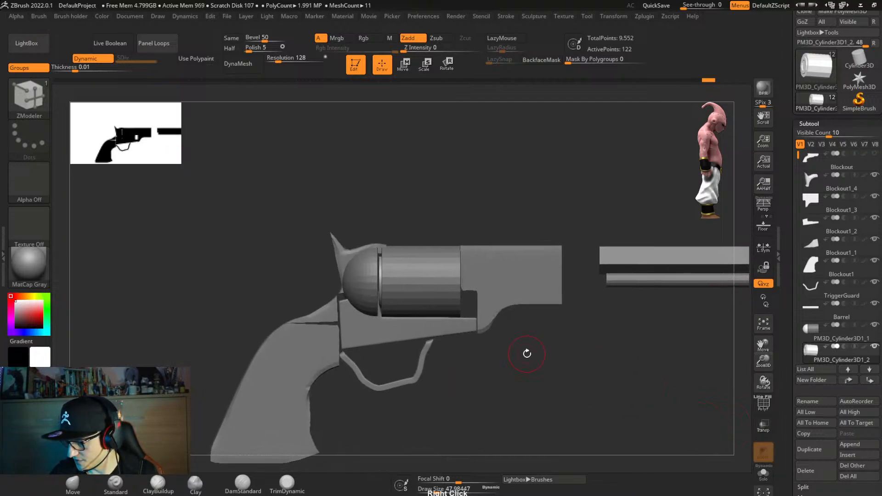
{"action": "left_click", "coordinate": [422, 294], "text": "alt"}
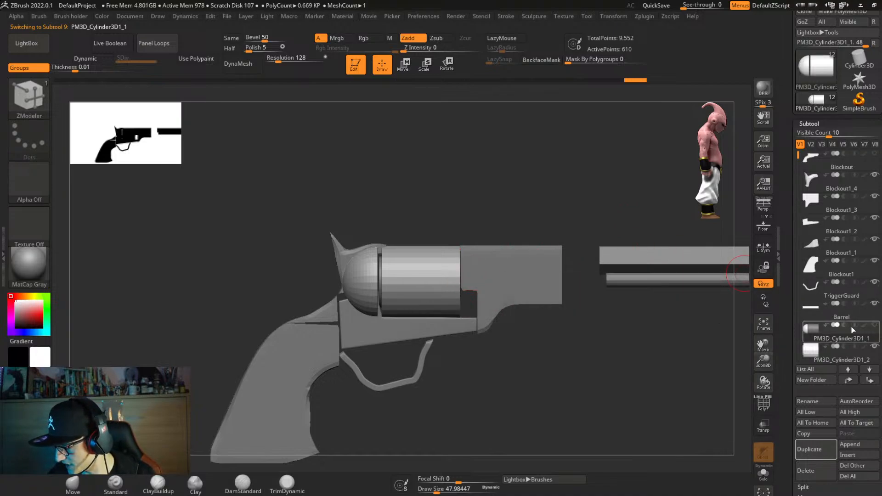
Select the flat disc subtool behind the cylinder and move it about 0.04 along the barrel axis toward the cylinder.
{"action": "left_click", "coordinate": [816, 361]}
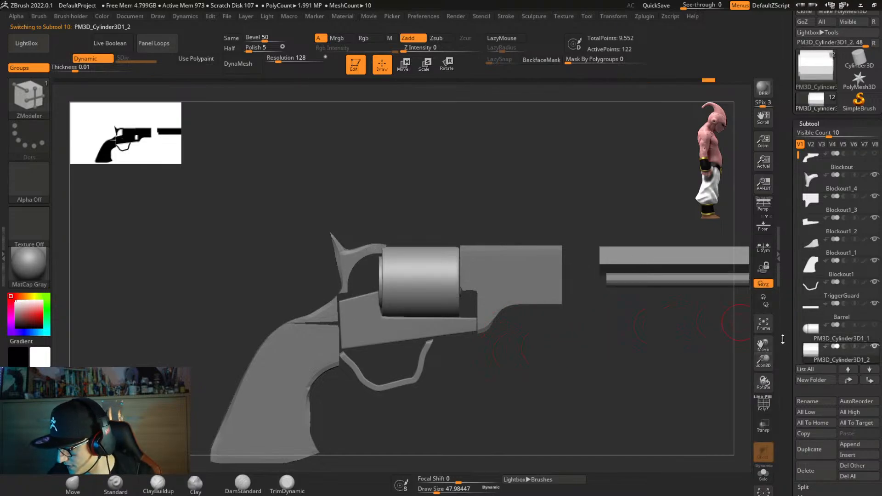
{"action": "key", "text": "Down"}
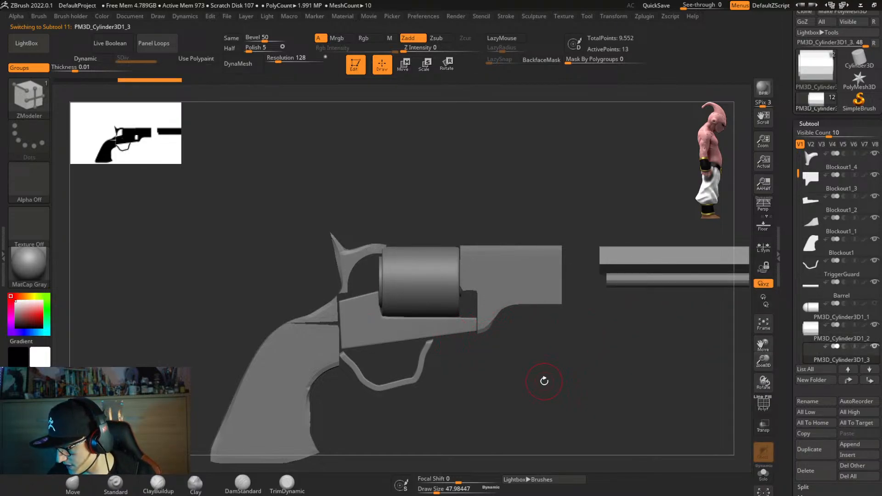
{"action": "left_click_drag", "start_coordinate": [544, 380], "coordinate": [537, 354]}
{"action": "key", "text": "w"}
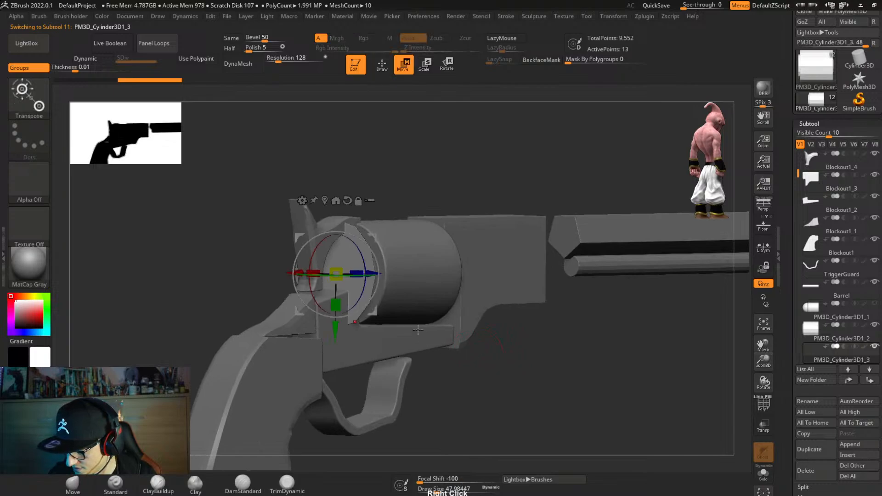
{"action": "right_click_drag", "start_coordinate": [447, 326], "coordinate": [495, 329], "text": "shift"}
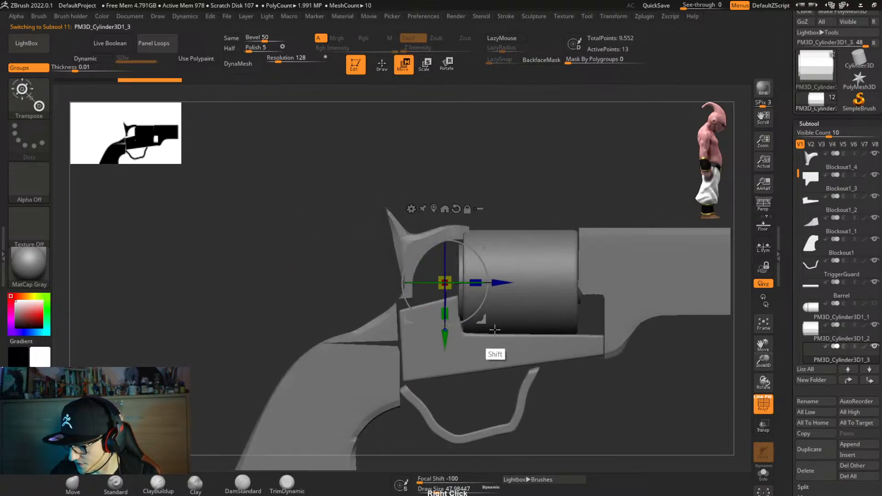
{"action": "left_click_drag", "start_coordinate": [503, 283], "coordinate": [511, 300]}
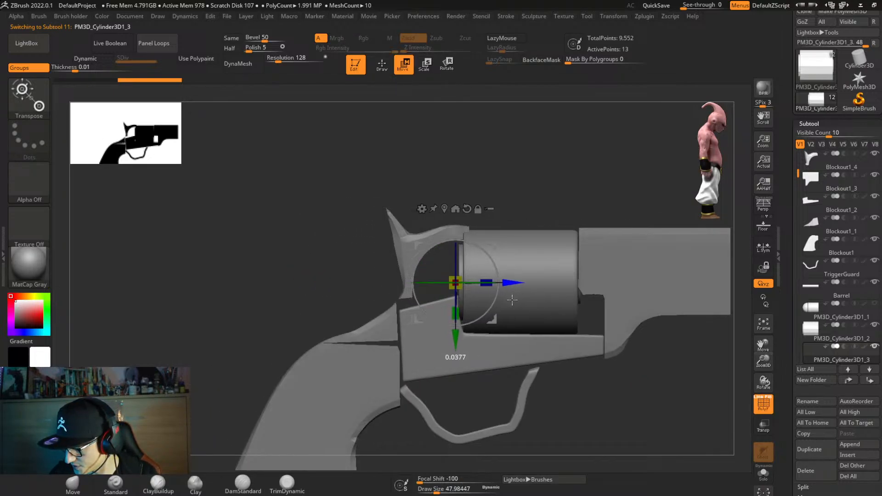
{"action": "right_click_drag", "start_coordinate": [501, 306], "coordinate": [497, 275], "text": "ctrl"}
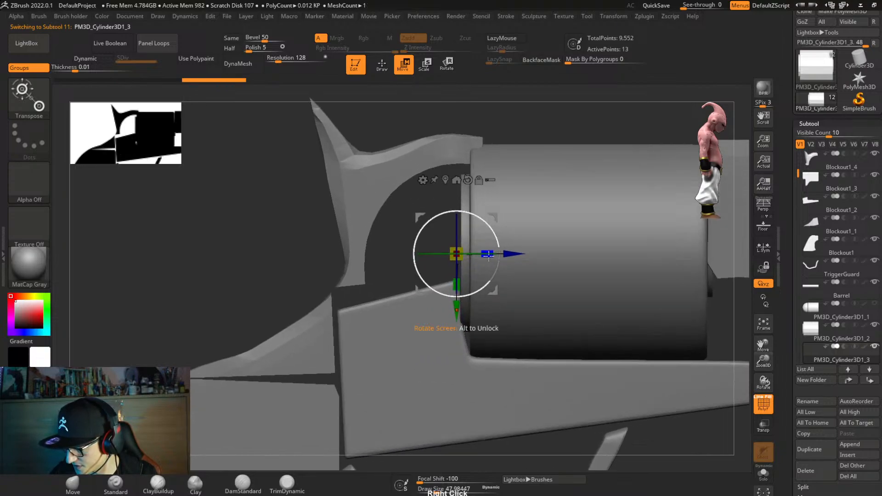
{"action": "mouse_move", "coordinate": [473, 356]}
{"action": "right_mouse_down", "text": "ctrl"}
{"action": "mouse_move", "coordinate": [474, 379]}
{"action": "mouse_move", "coordinate": [467, 363]}
{"action": "mouse_move", "coordinate": [500, 349]}
{"action": "right_mouse_up", "text": "ctrl"}
{"action": "key", "text": "q"}
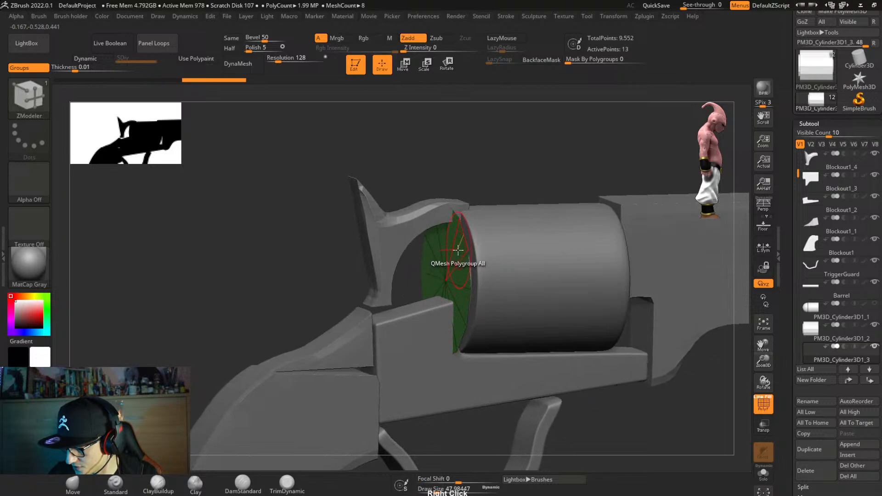
Extrude the flat disc into a thin slab with QMesh Polygroup All.
{"action": "key", "text": "space"}
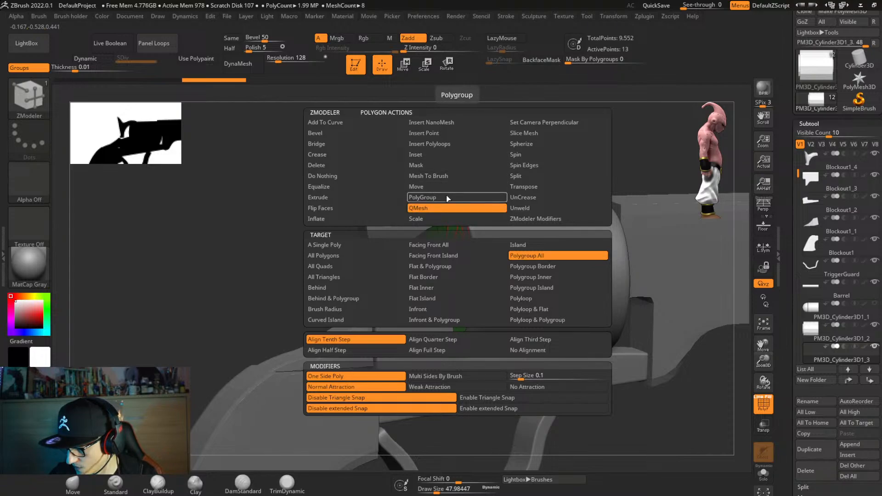
{"action": "left_click", "coordinate": [377, 144]}
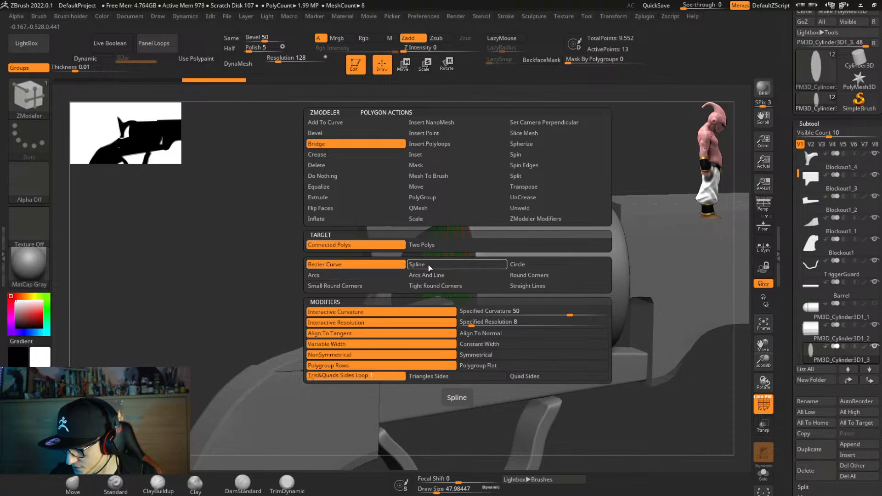
{"action": "key", "text": "space"}
{"action": "left_click", "coordinate": [433, 208]}
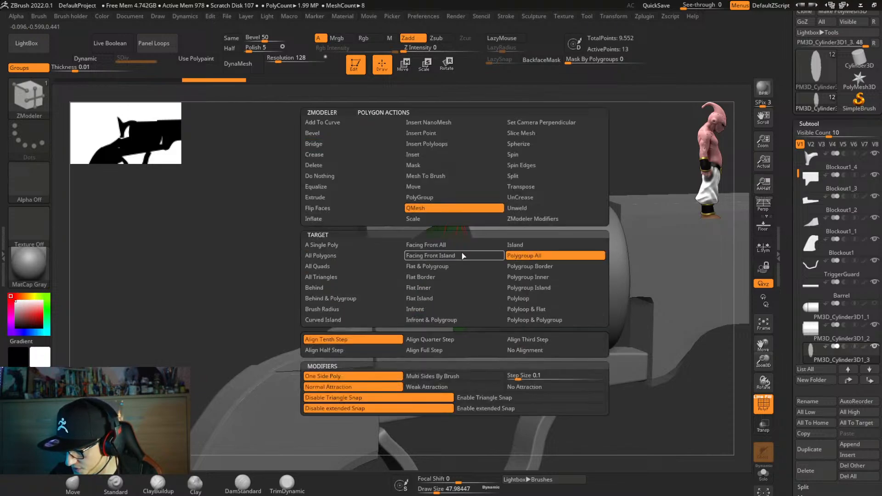
{"action": "left_click", "coordinate": [460, 252]}
{"action": "left_click_drag", "start_coordinate": [456, 251], "coordinate": [450, 256]}
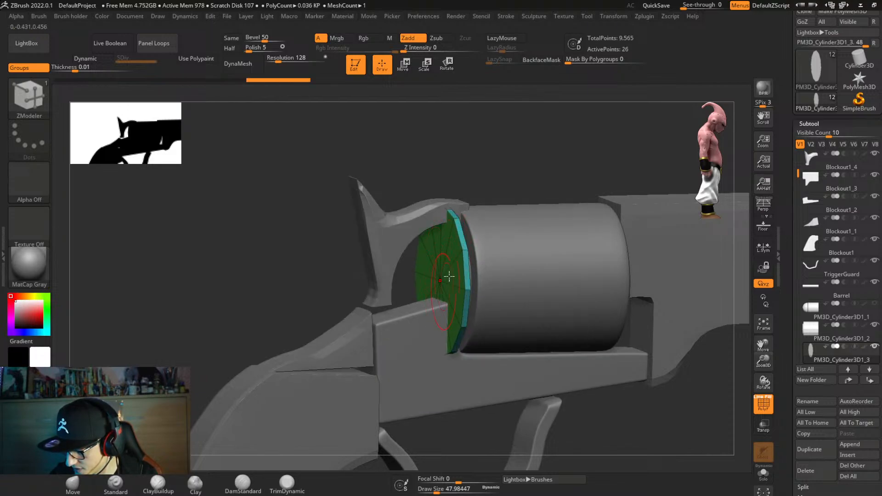
Delete the slab's rear face with the ZModeler Delete action targeting Flat Island.
{"action": "key", "text": "space"}
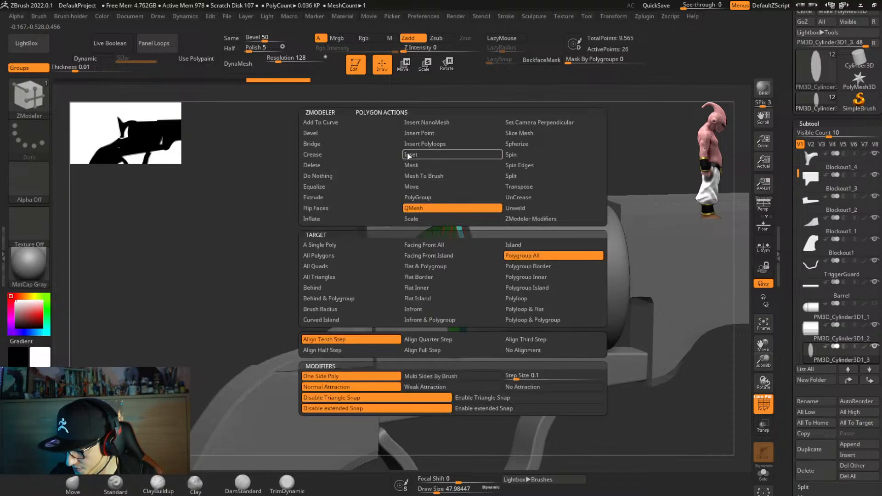
{"action": "left_click", "coordinate": [357, 166]}
{"action": "left_click", "coordinate": [437, 300]}
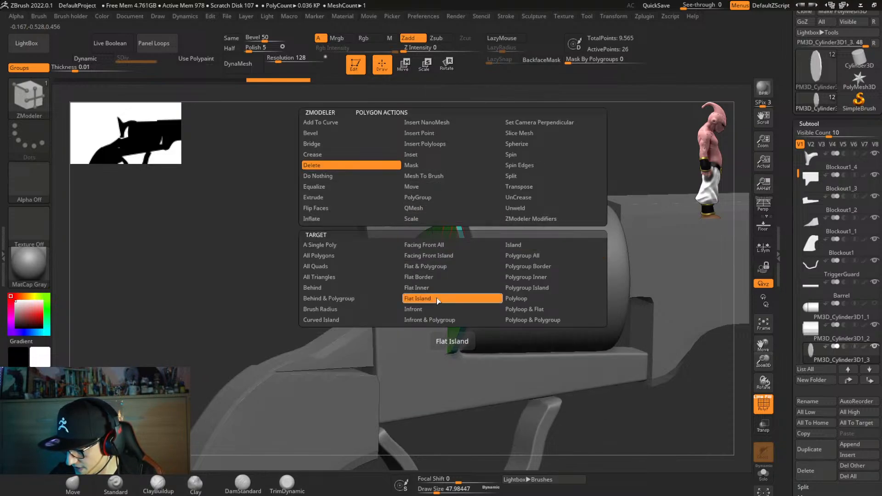
{"action": "left_click", "coordinate": [448, 251]}
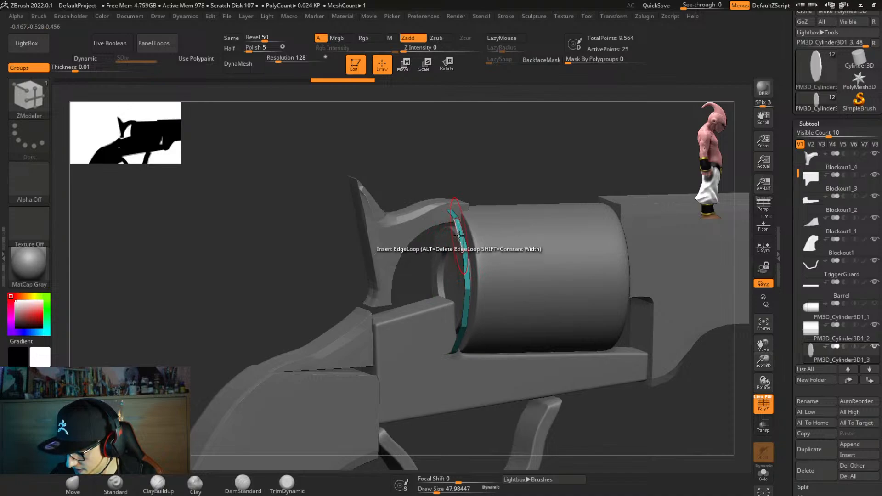
Close the open rear side of the thin ring with the ZModeler Close action targeting Convex Hole.
{"action": "key", "text": "space"}
{"action": "right_click_drag", "start_coordinate": [459, 235], "coordinate": [453, 239]}
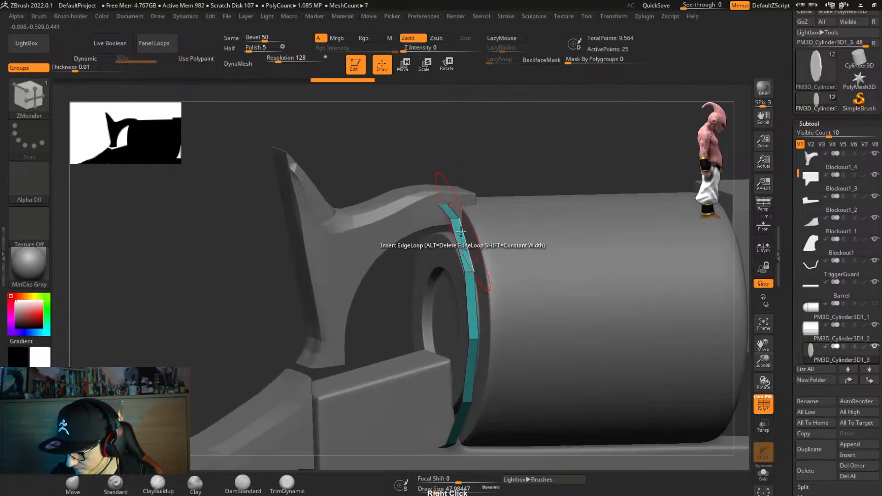
{"action": "key", "text": "space"}
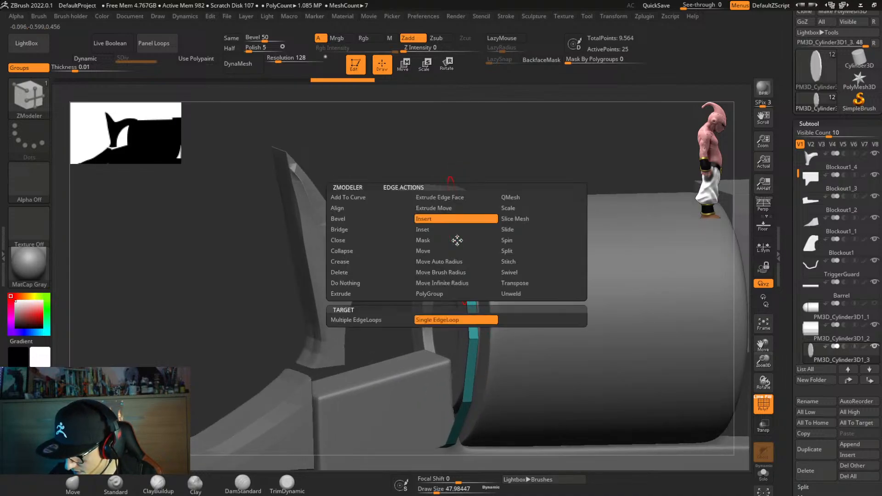
{"action": "left_click", "coordinate": [373, 240]}
{"action": "left_click", "coordinate": [433, 320]}
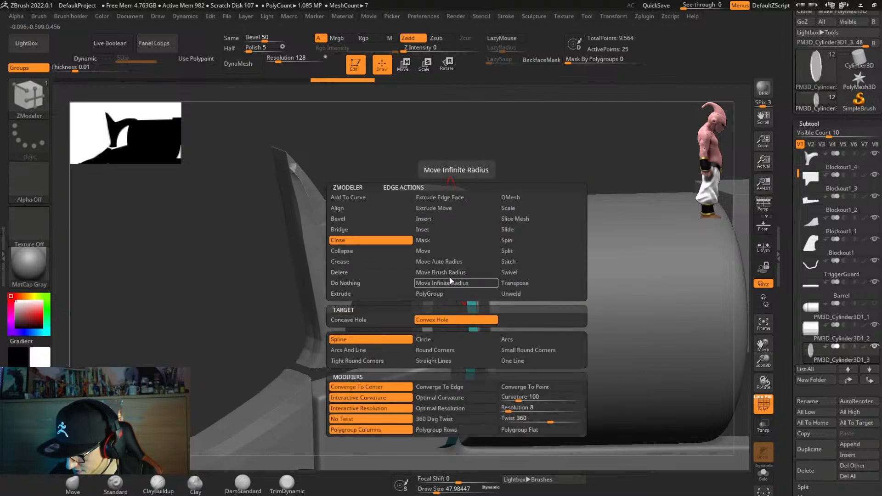
{"action": "left_click", "coordinate": [458, 335]}
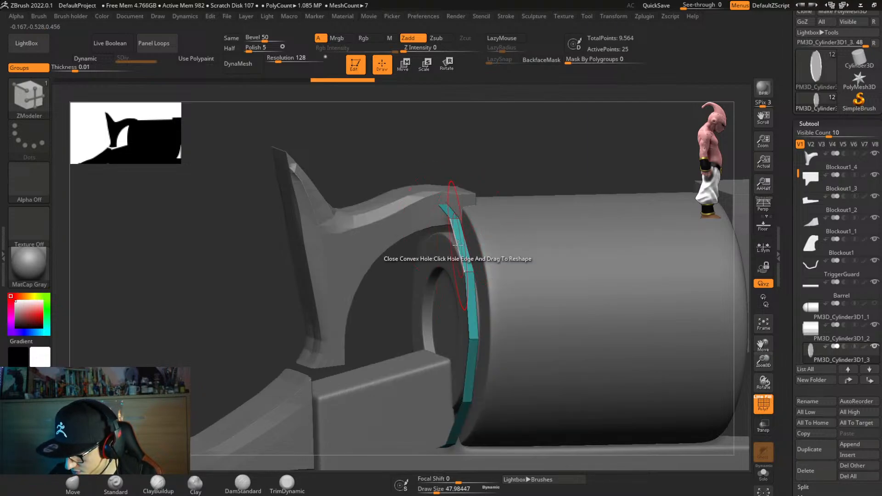
{"action": "left_click", "coordinate": [453, 256]}
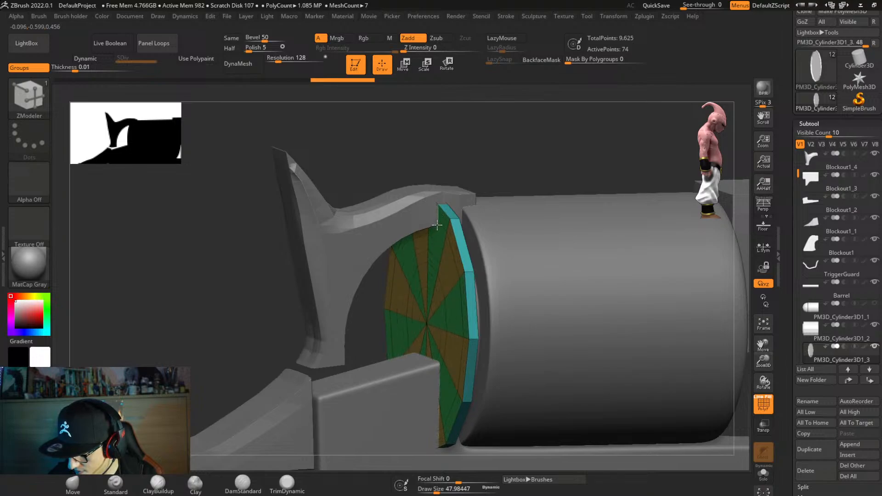
Try reshaping the newly closed rear cap and undo the attempt.
{"action": "left_click_drag", "start_coordinate": [437, 225], "coordinate": [549, 204]}
{"action": "right_click_drag", "start_coordinate": [563, 264], "coordinate": [494, 356], "text": "shift"}
{"action": "key", "text": "ctrl+z"}
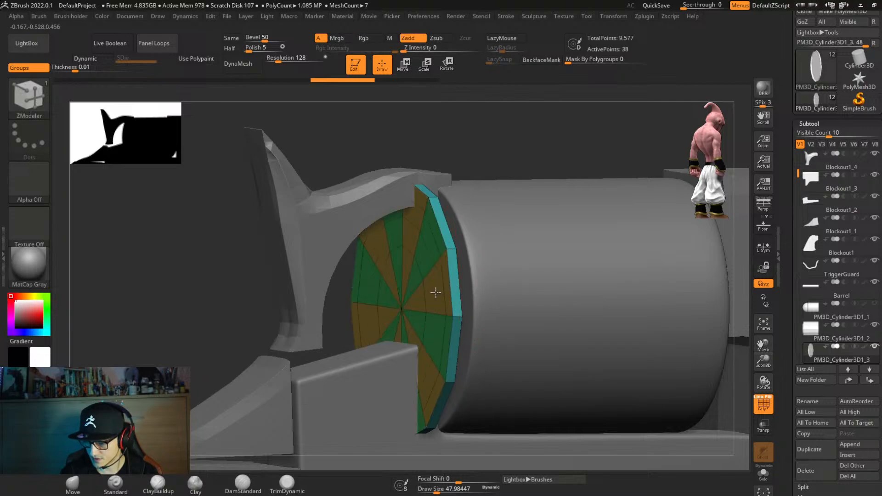
Reshape the rear cap into a faceted dome that bulges backward into the frame's opening.
{"action": "left_click_drag", "start_coordinate": [448, 232], "coordinate": [536, 255]}
{"action": "right_click_drag", "start_coordinate": [551, 339], "coordinate": [477, 321]}
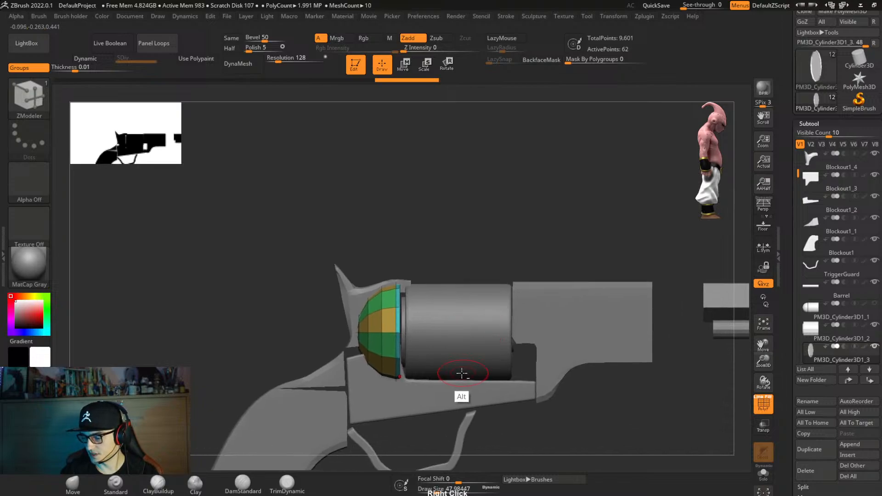
{"action": "right_click_drag", "start_coordinate": [461, 373], "coordinate": [467, 406], "text": "ctrl"}
{"action": "right_click_drag", "start_coordinate": [403, 374], "coordinate": [421, 378]}
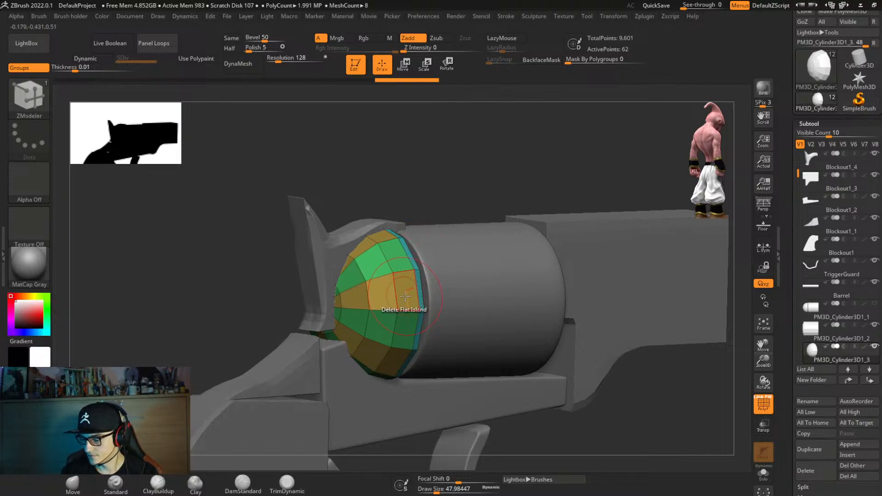
Assign the dome's outer face loops to the rim's polygroup with the PolyGroup action targeting Polyloop.
{"action": "key", "text": "space"}
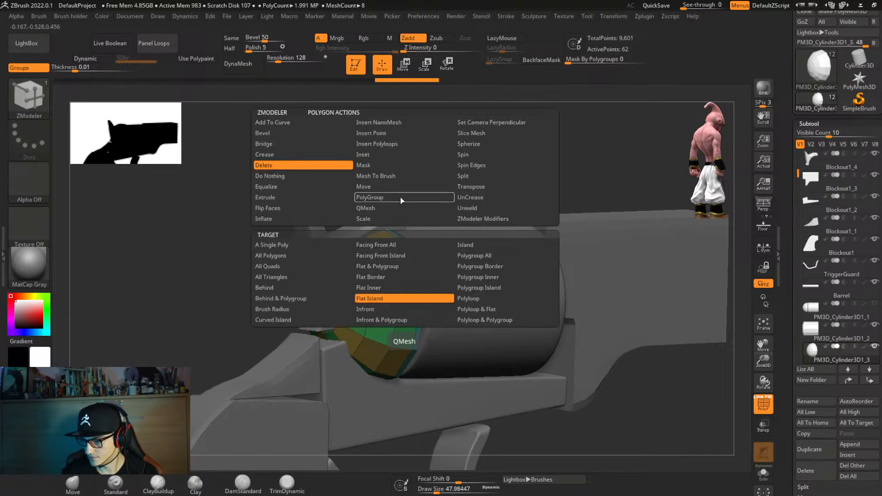
{"action": "left_click", "coordinate": [400, 197]}
{"action": "left_click", "coordinate": [404, 292]}
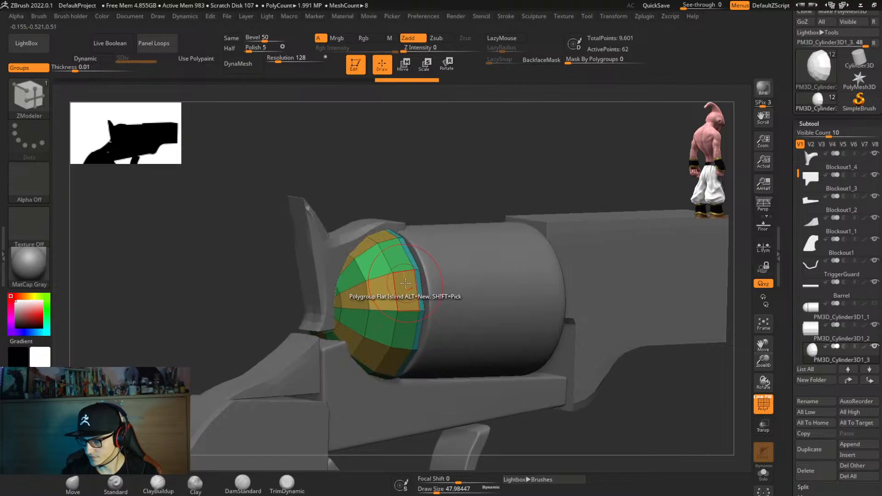
{"action": "key", "text": "space"}
{"action": "left_click", "coordinate": [489, 288]}
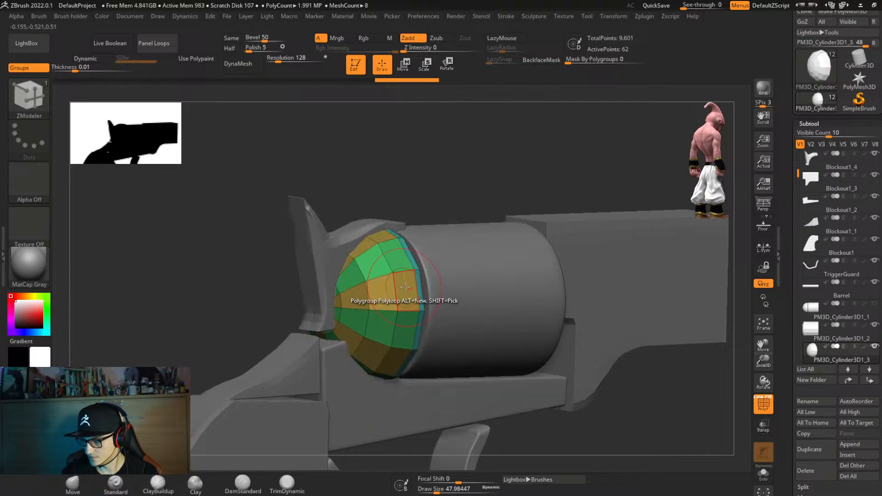
{"action": "left_click", "coordinate": [403, 261]}
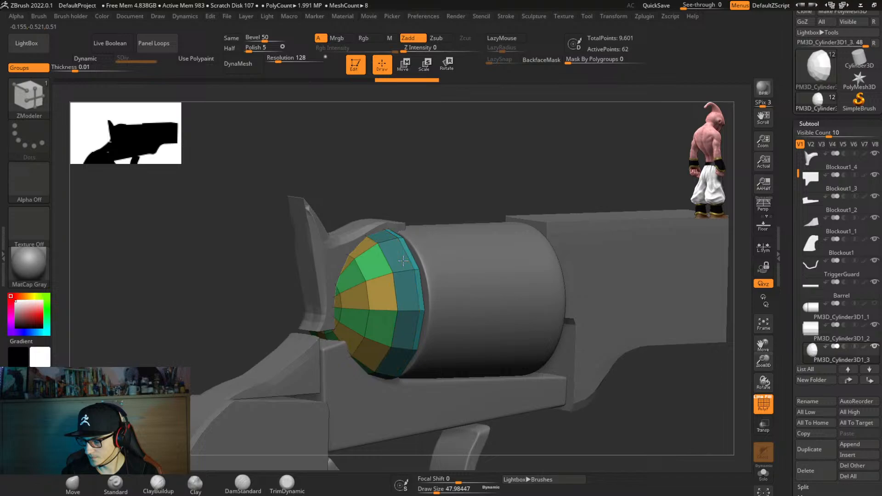
{"action": "left_click", "coordinate": [381, 285]}
{"action": "left_click", "coordinate": [354, 292]}
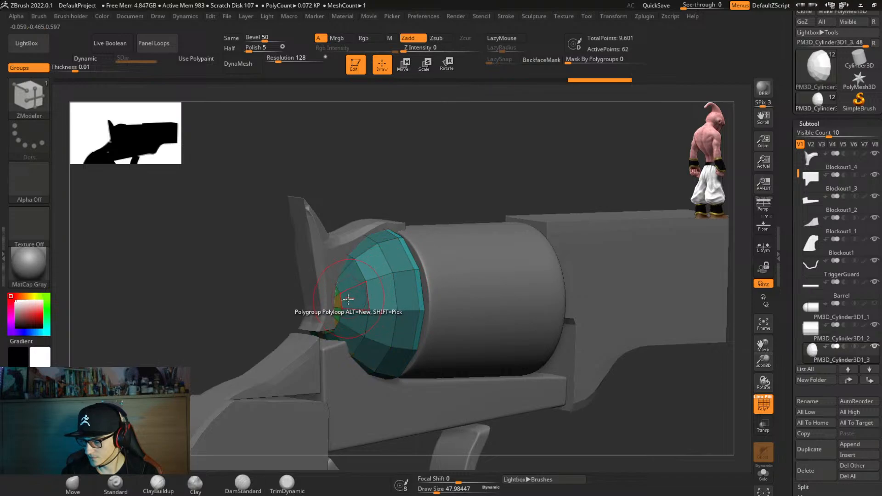
Solo the dome, regroup the isolated triangular faces at its tip, and merge them into the dome's polygroup.
{"action": "key", "text": "shift+s"}
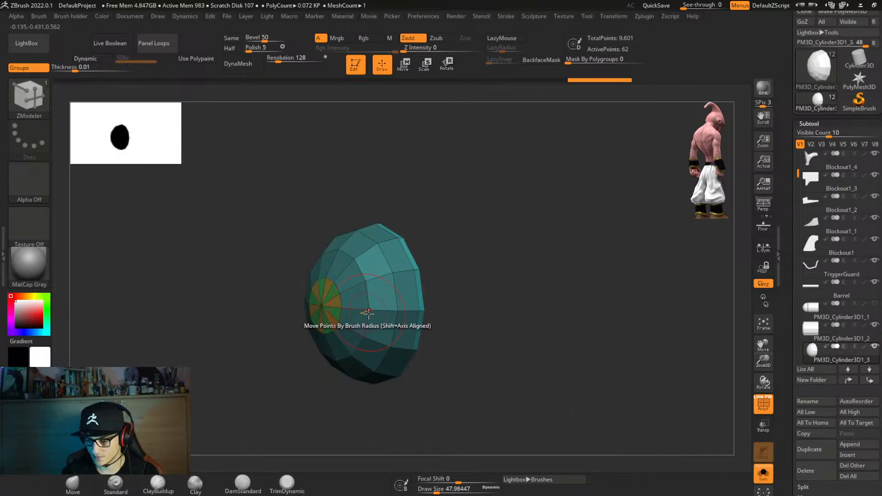
{"action": "right_click_drag", "start_coordinate": [366, 312], "coordinate": [397, 313]}
{"action": "left_click", "coordinate": [315, 315], "text": "ctrl+shift"}
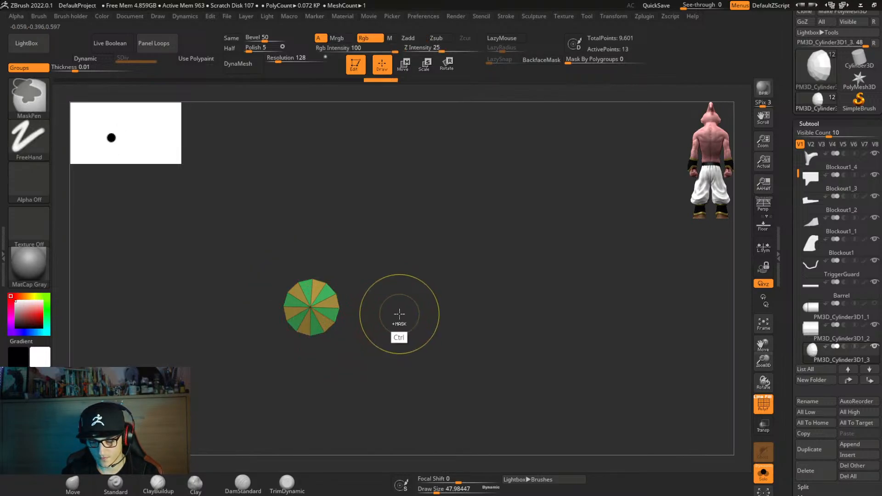
{"action": "key", "text": "ctrl+w"}
{"action": "left_click", "coordinate": [425, 321], "text": "ctrl+shift"}
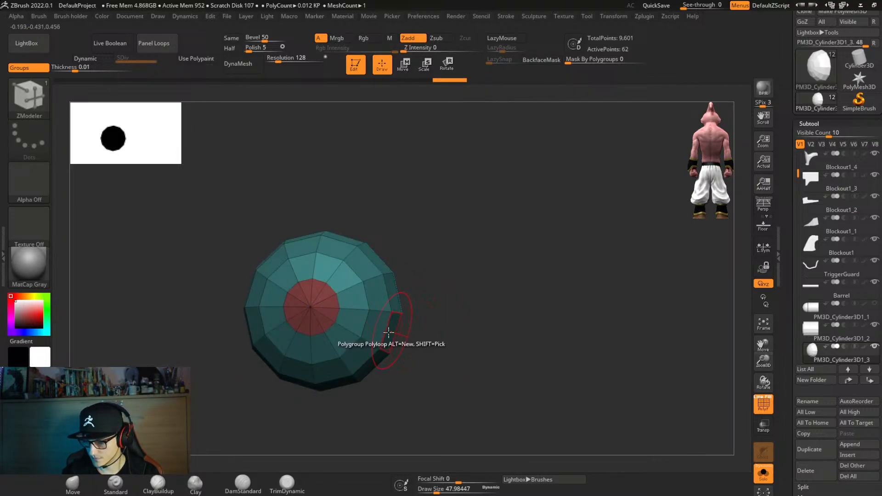
{"action": "left_click", "coordinate": [327, 303]}
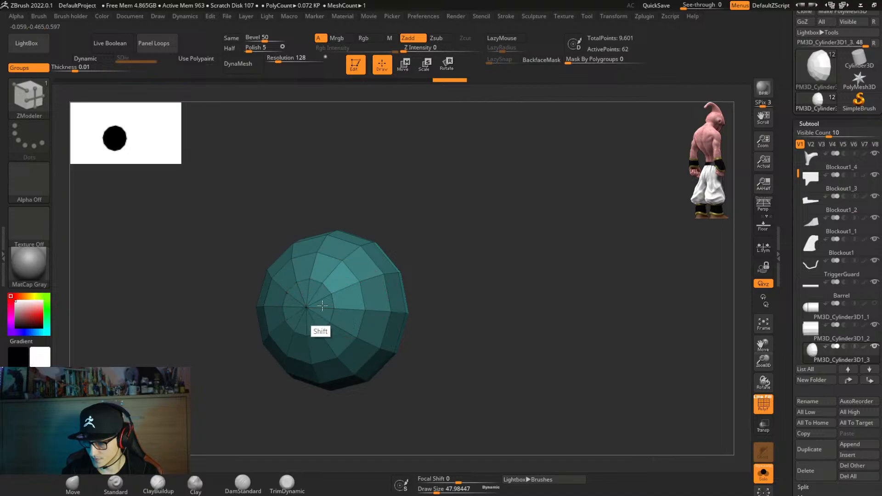
{"action": "right_click_drag", "start_coordinate": [339, 338], "coordinate": [429, 335]}
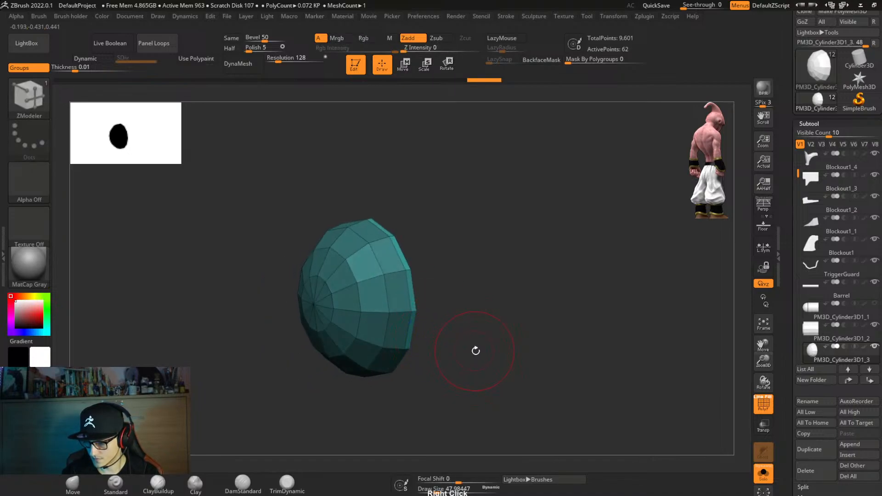
Delete the narrow rim loop between the dome and its flat cap using the polygon Delete action targeting Polyloop.
{"action": "mouse_move", "coordinate": [478, 340]}
{"action": "left_mouse_down"}
{"action": "mouse_move", "coordinate": [449, 350]}
{"action": "mouse_move", "coordinate": [472, 338]}
{"action": "mouse_move", "coordinate": [482, 350]}
{"action": "mouse_move", "coordinate": [406, 295]}
{"action": "left_mouse_up"}
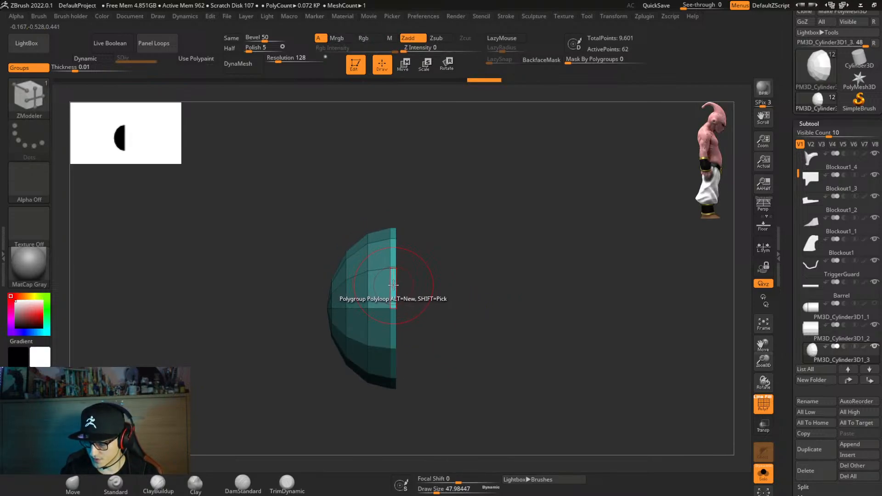
{"action": "right_click_drag", "start_coordinate": [394, 285], "coordinate": [397, 278]}
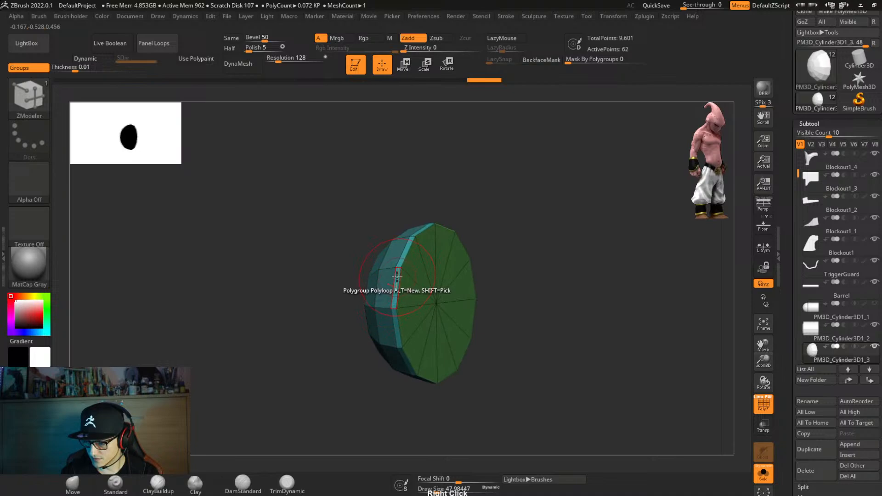
{"action": "right_click", "coordinate": [397, 275]}
{"action": "left_click", "coordinate": [395, 208]}
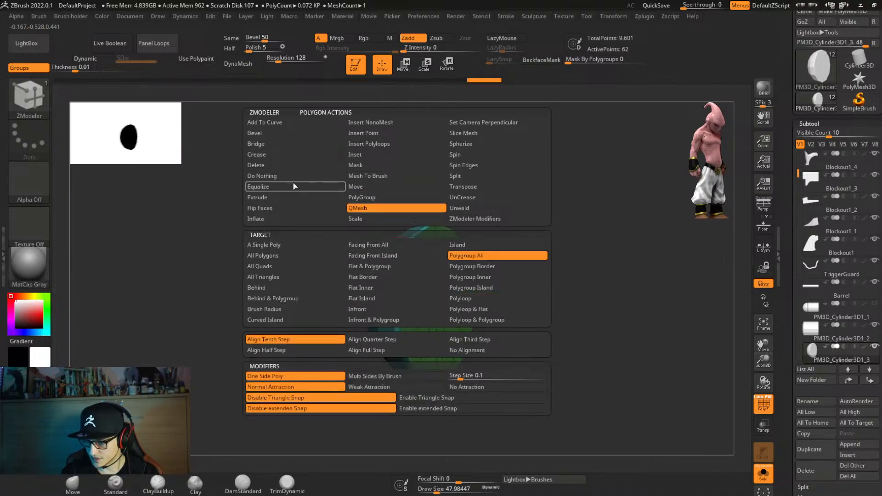
{"action": "left_click", "coordinate": [297, 165]}
{"action": "left_click", "coordinate": [484, 302]}
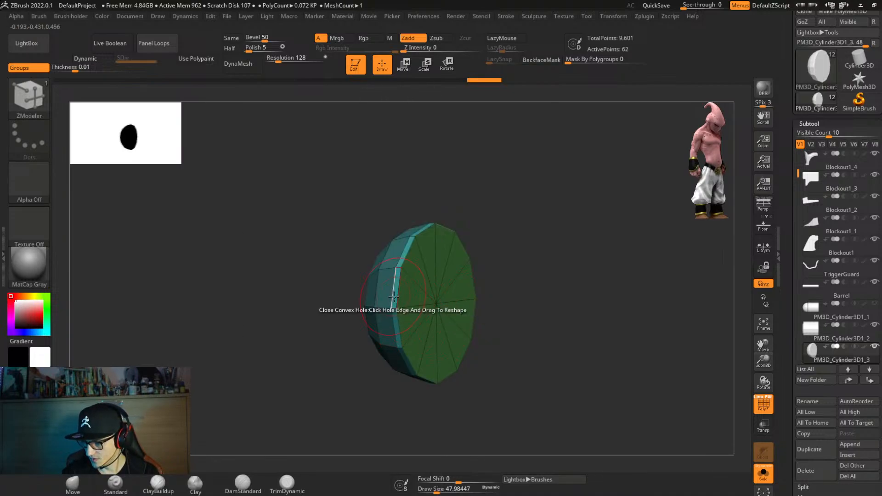
{"action": "right_click_drag", "start_coordinate": [422, 301], "coordinate": [423, 351]}
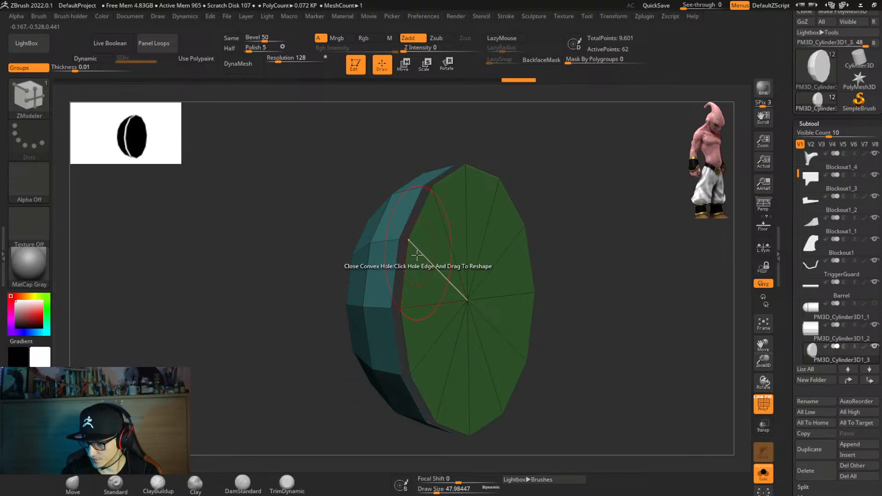
Remove the detached flat cap with the polygon Delete action targeting Island.
{"action": "right_click", "coordinate": [411, 232]}
{"action": "left_click", "coordinate": [430, 299]}
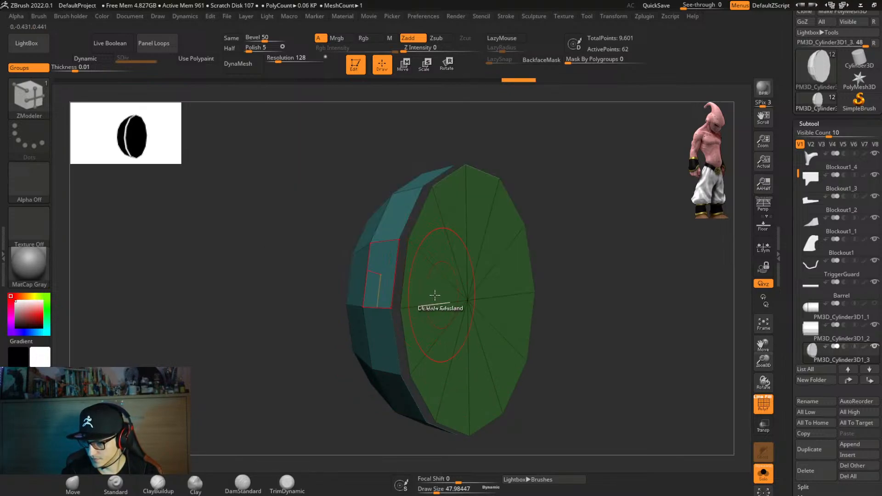
{"action": "left_click", "coordinate": [441, 305]}
{"action": "right_click_drag", "start_coordinate": [441, 295], "coordinate": [434, 292]}
Try closing the dome's open side with the edge Close action as a concave hole and as a spline convex hole.
{"action": "right_click", "coordinate": [390, 269]}
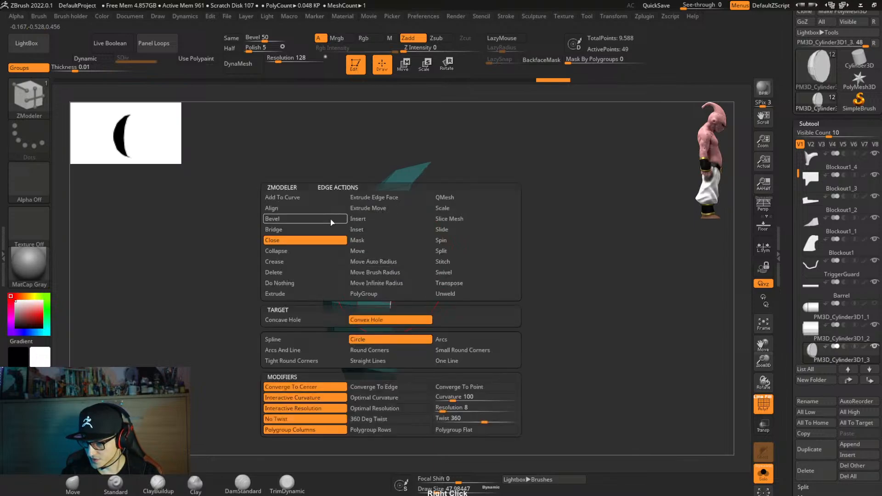
{"action": "left_click", "coordinate": [330, 318]}
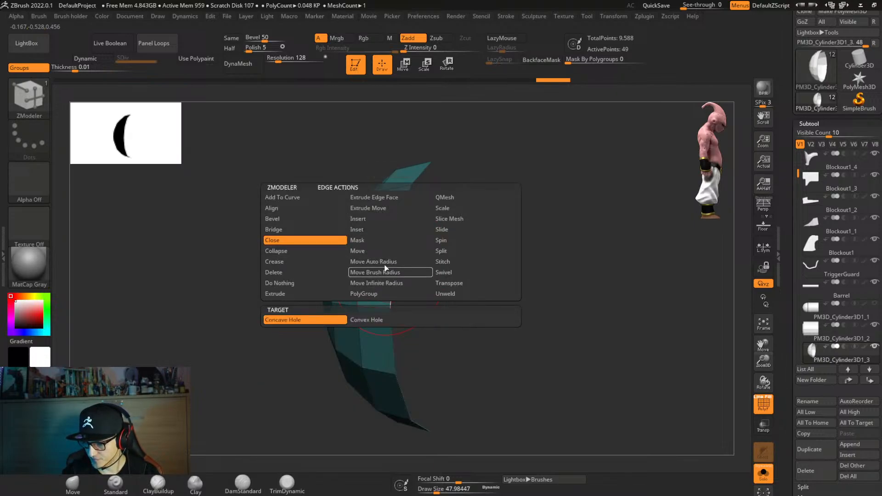
{"action": "left_click", "coordinate": [441, 278]}
{"action": "key", "text": "ctrl+z"}
{"action": "right_click", "coordinate": [393, 266]}
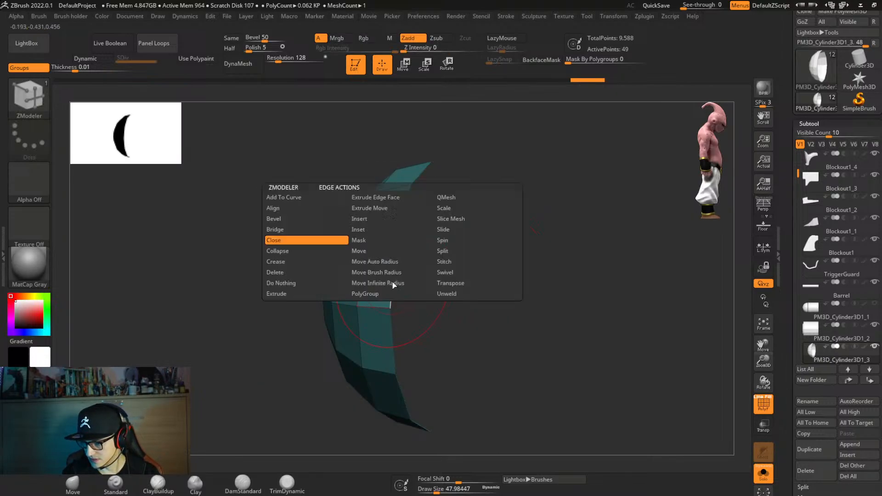
{"action": "mouse_move", "coordinate": [379, 325]}
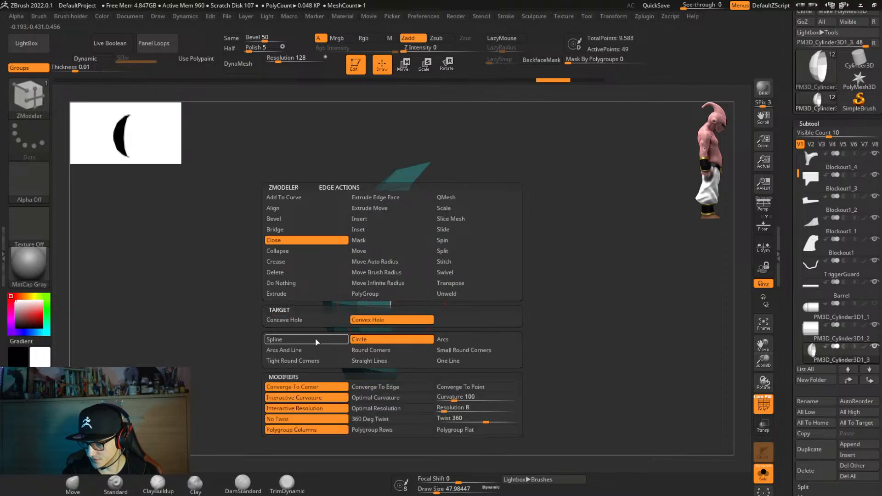
{"action": "left_click", "coordinate": [338, 337]}
{"action": "left_click", "coordinate": [436, 268]}
{"action": "right_click", "coordinate": [493, 307]}
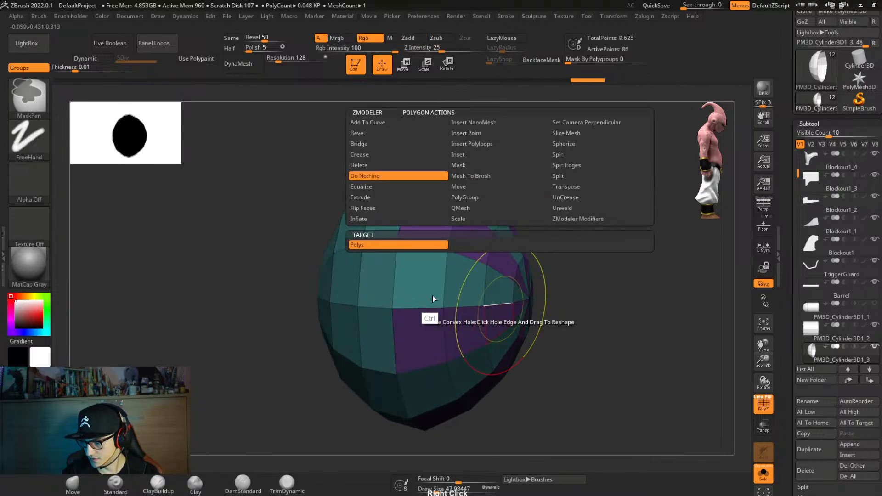
{"action": "key", "text": "ctrl+z"}
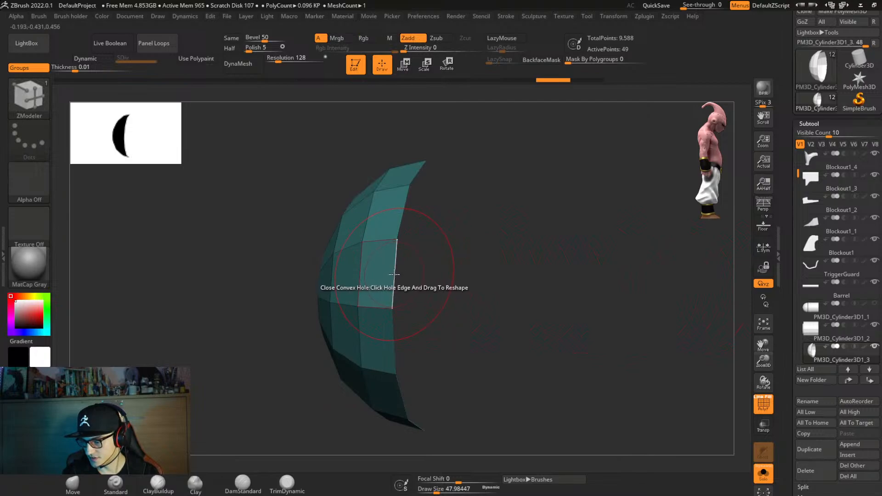
Close the dome's open side with a flat convex-hole cap, giving its wedge faces polygroups different from the dome's.
{"action": "left_click", "coordinate": [405, 291]}
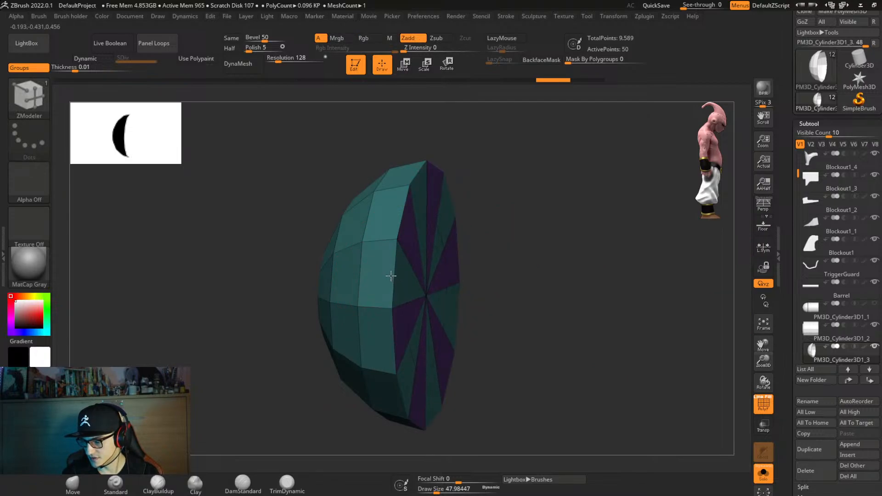
{"action": "right_click_drag", "start_coordinate": [415, 257], "coordinate": [526, 283]}
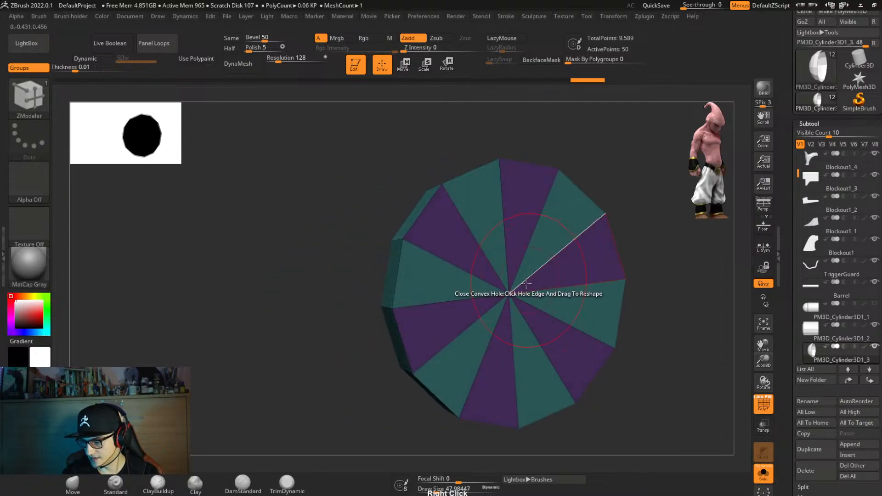
{"action": "right_click_drag", "start_coordinate": [374, 360], "coordinate": [389, 373]}
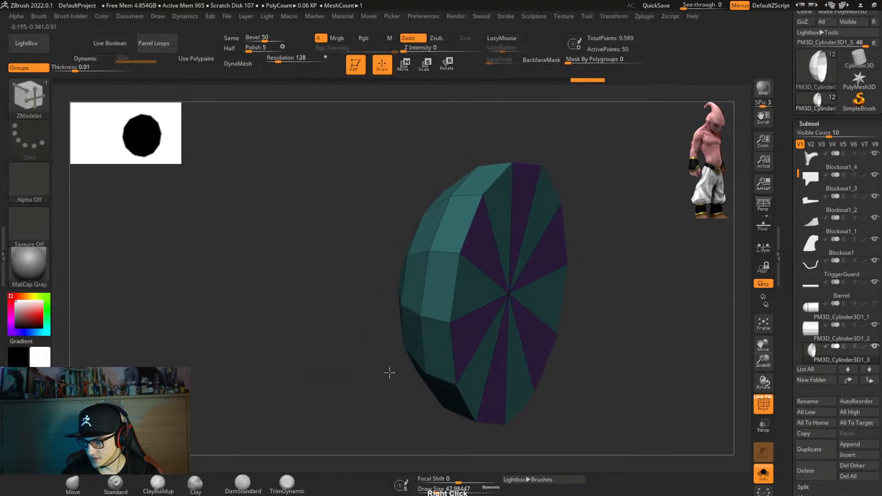
{"action": "left_click", "coordinate": [410, 373]}
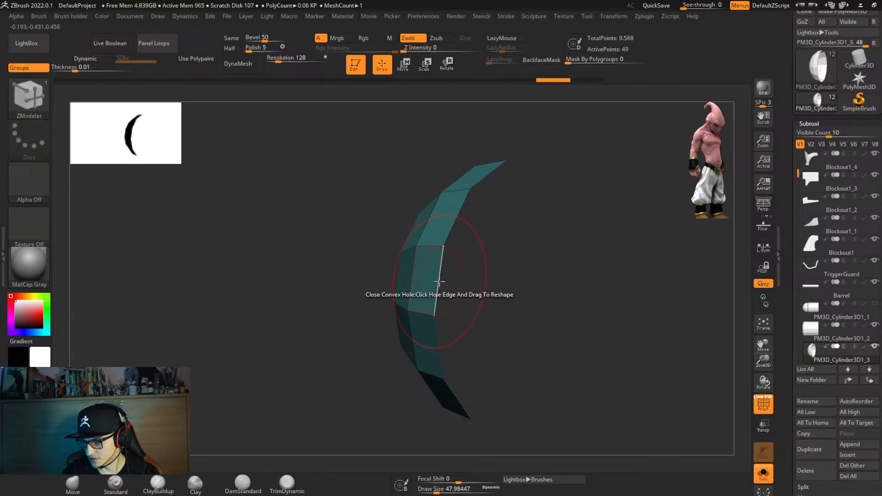
{"action": "left_click", "coordinate": [439, 281]}
{"action": "key", "text": "alt"}
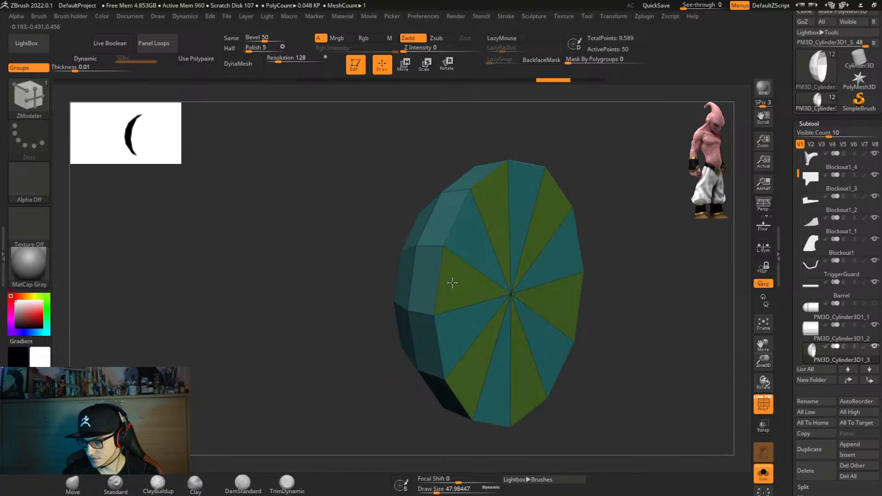
{"action": "key", "text": "alt"}
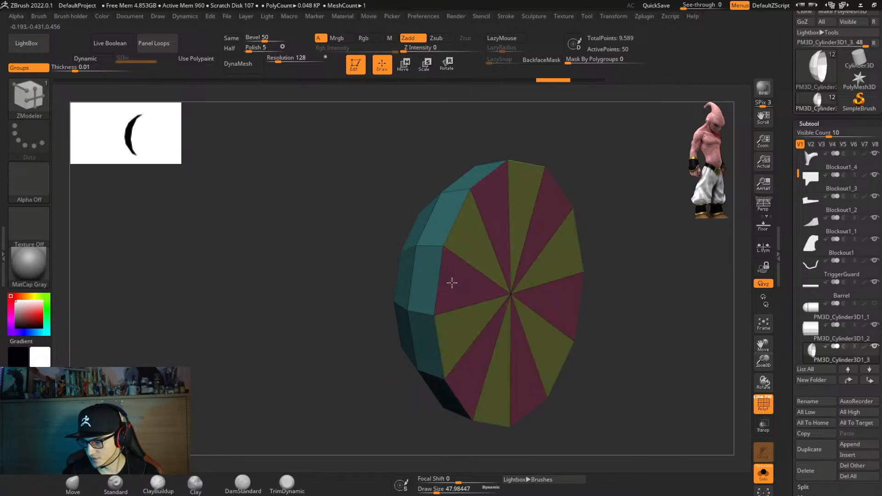
Isolate the flat cap's wedge faces, merge them into one polygroup, and show the whole dome again.
{"action": "left_click", "coordinate": [509, 298], "text": "ctrl+shift"}
{"action": "left_click", "coordinate": [617, 304], "text": "ctrl+shift"}
{"action": "right_click_drag", "start_coordinate": [616, 304], "coordinate": [575, 307]}
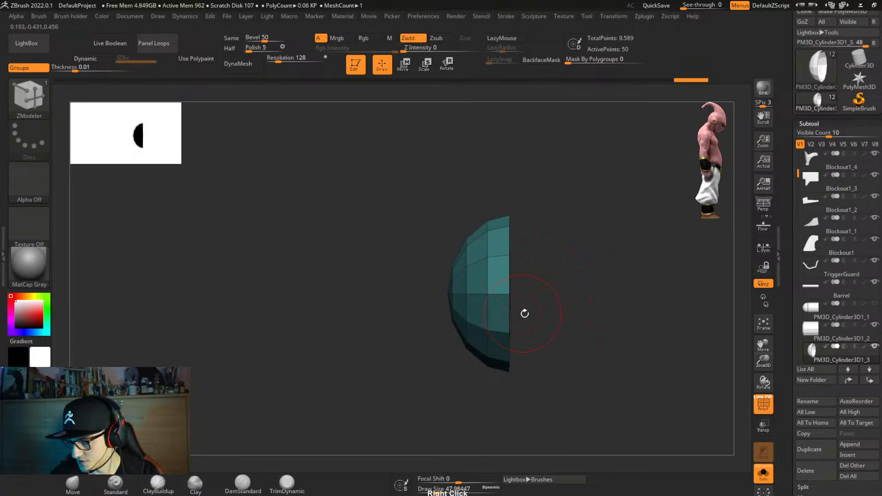
Solo the dome and place the transform gizmo on the centre point of its flat cap.
{"action": "key", "text": "alt+s"}
{"action": "key", "text": "w"}
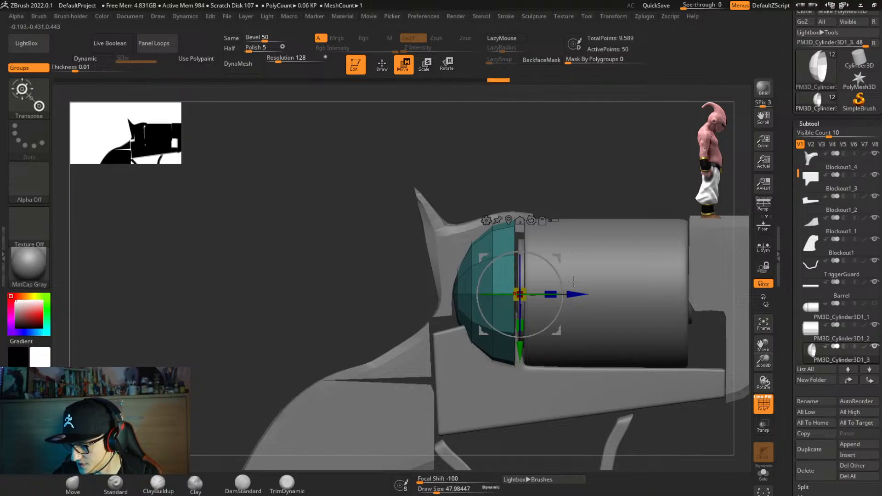
{"action": "mouse_move", "coordinate": [548, 295]}
{"action": "right_mouse_down"}
{"action": "mouse_move", "coordinate": [565, 298]}
{"action": "mouse_move", "coordinate": [551, 294]}
{"action": "mouse_move", "coordinate": [612, 367]}
{"action": "right_mouse_up"}
{"action": "key", "text": "alt+s"}
{"action": "key", "text": "q"}
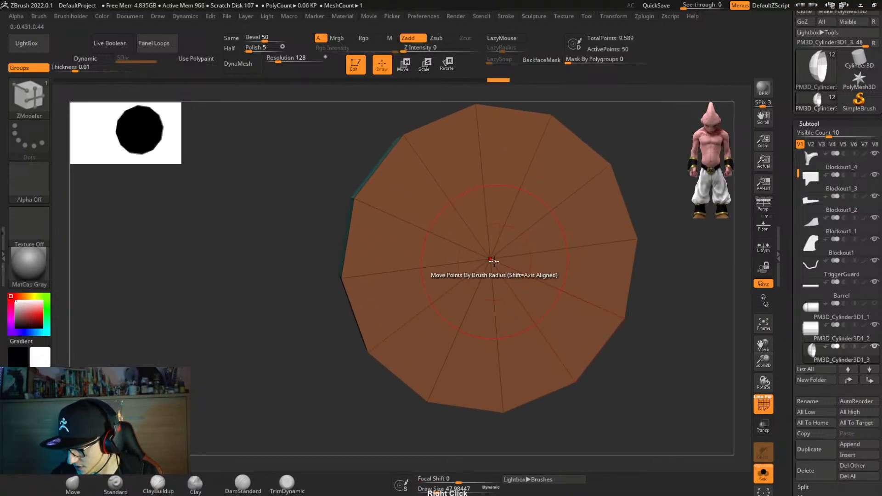
{"action": "key", "text": "w"}
{"action": "left_click", "coordinate": [344, 279], "text": "alt"}
{"action": "left_click", "coordinate": [490, 259], "text": "alt"}
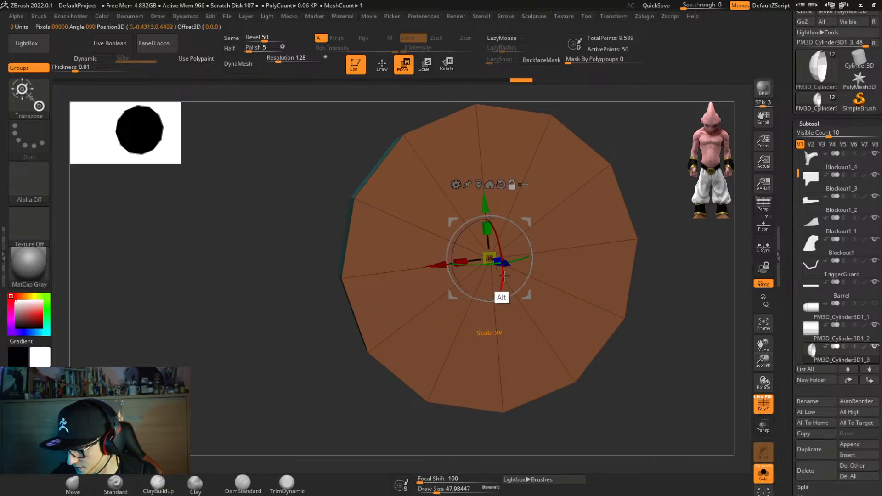
Scale the dome down slightly beside the cylinder and stretch it along the gun's length by about 1.18.
{"action": "right_click_drag", "start_coordinate": [547, 319], "coordinate": [482, 460]}
{"action": "key", "text": "alt+s"}
{"action": "key", "text": "space"}
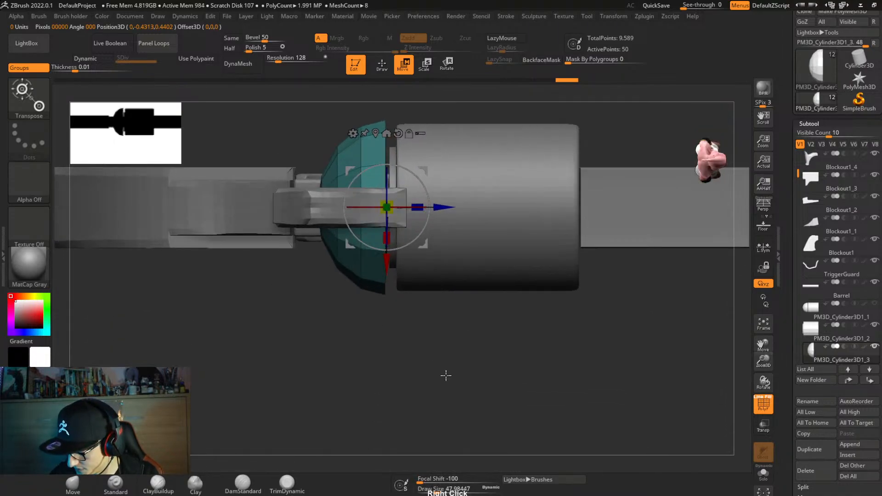
{"action": "left_click_drag", "start_coordinate": [392, 199], "coordinate": [423, 208]}
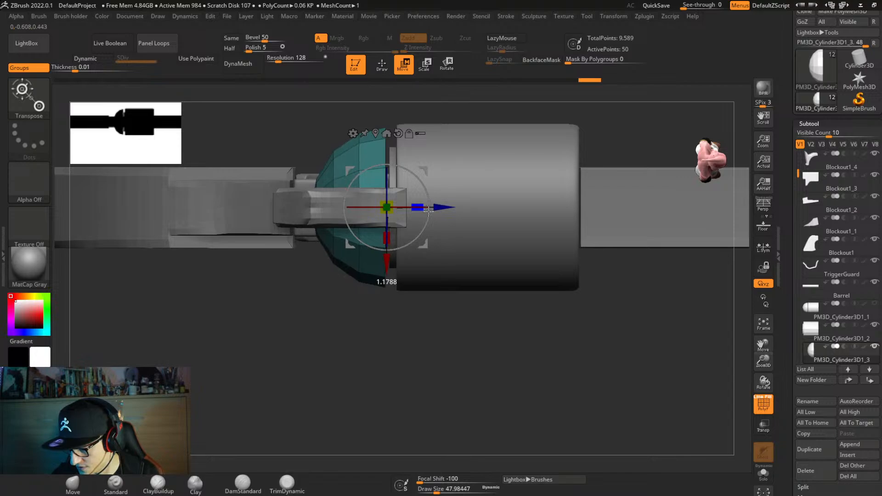
{"action": "right_click_drag", "start_coordinate": [429, 209], "coordinate": [455, 221]}
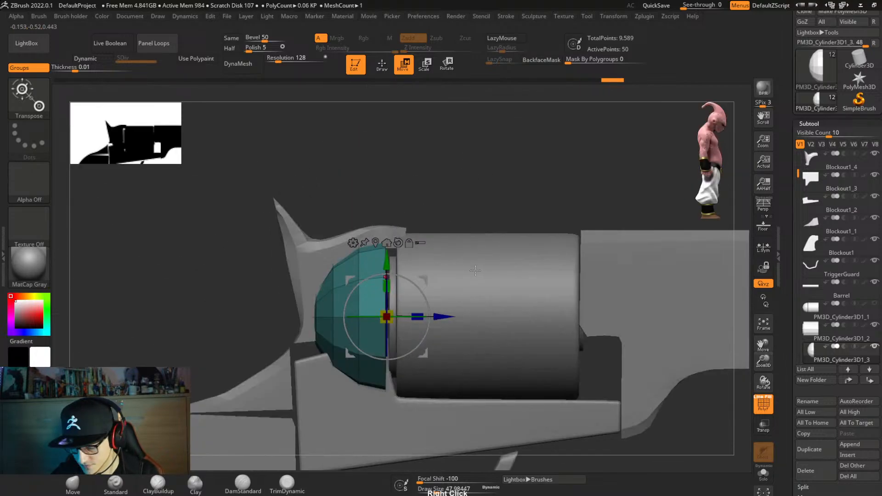
Turn on dynamic subdivision for the dome with SmoothSubdiv set to 6.
{"action": "key", "text": "space"}
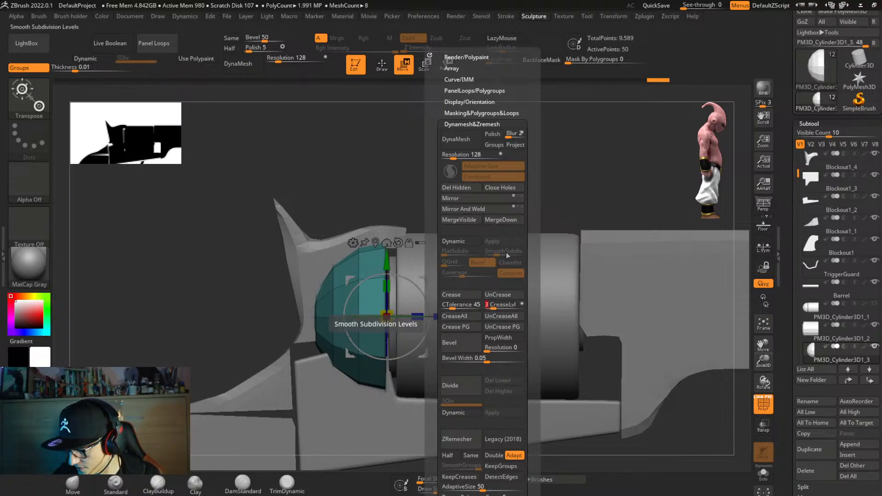
{"action": "key", "text": "shift+d"}
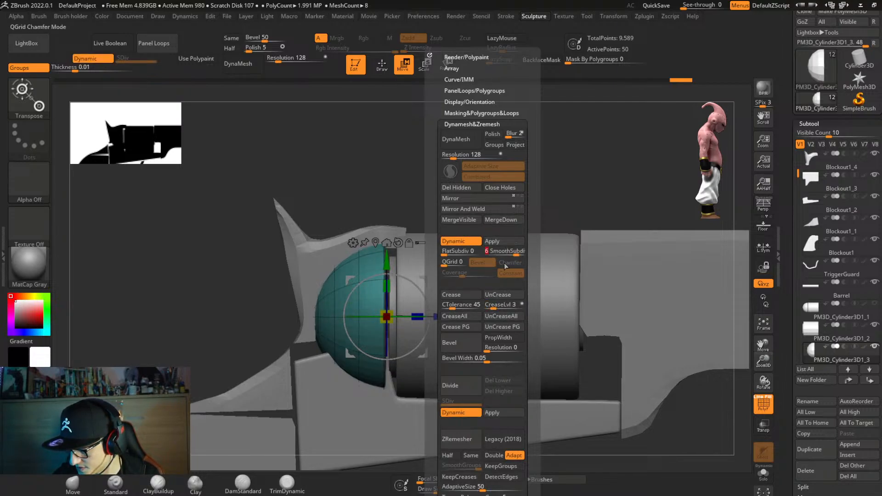
Inspect the smoothed dome in isolation and against the rest of the revolver.
{"action": "key", "text": "shift+s"}
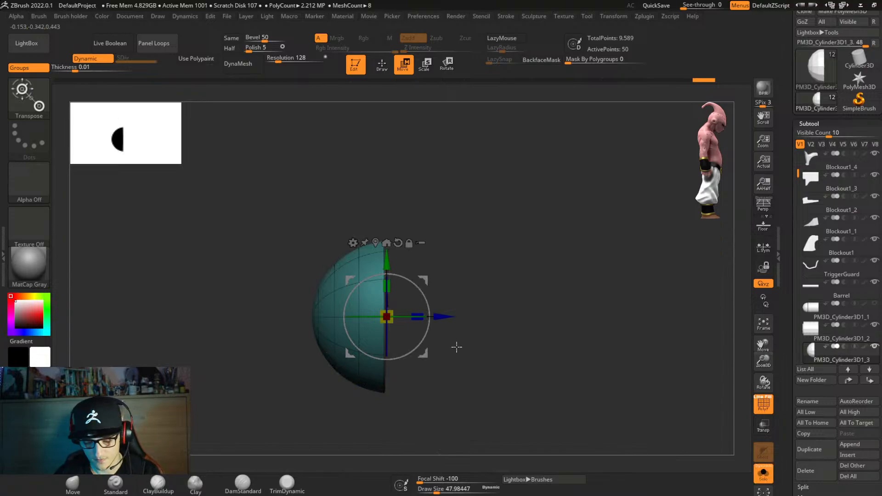
{"action": "key", "text": "shift+s"}
{"action": "key", "text": "q"}
{"action": "right_click_drag", "start_coordinate": [507, 377], "coordinate": [505, 303], "text": "ctrl"}
{"action": "right_click_drag", "start_coordinate": [556, 349], "coordinate": [519, 241], "text": "alt"}
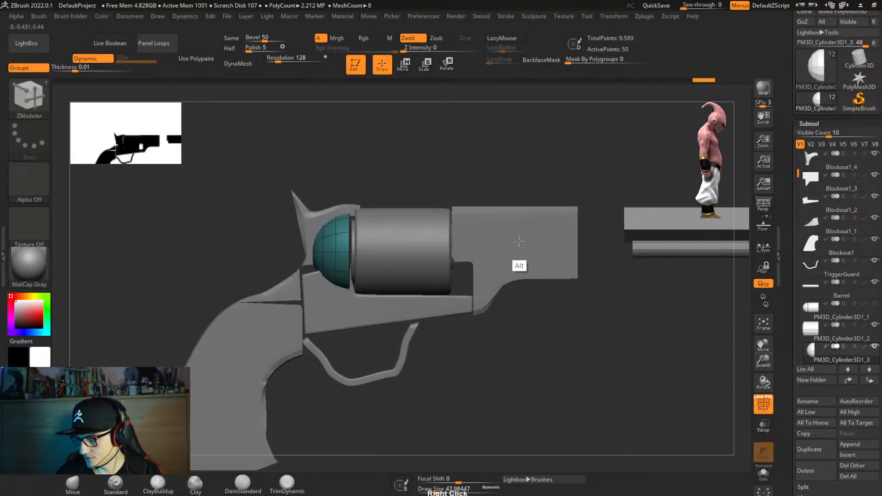
{"action": "right_click_drag", "start_coordinate": [482, 318], "coordinate": [498, 364], "text": "ctrl"}
{"action": "key", "text": "shift+s"}
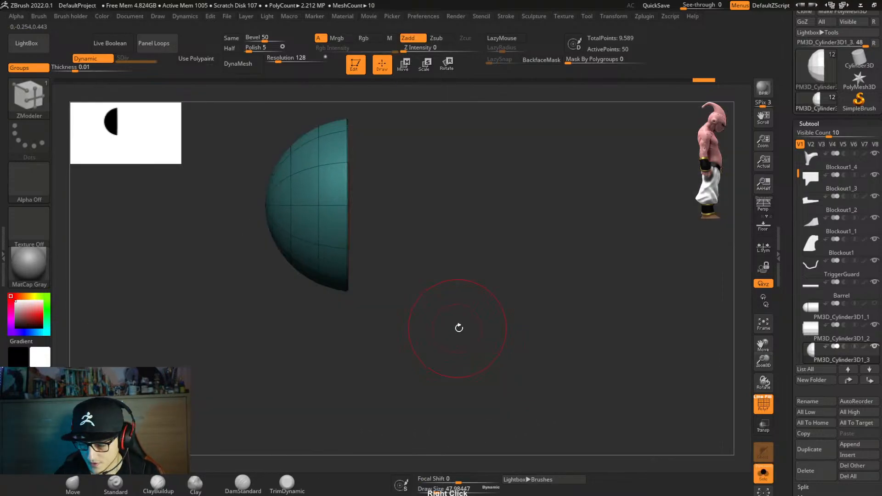
{"action": "key", "text": "shift+s"}
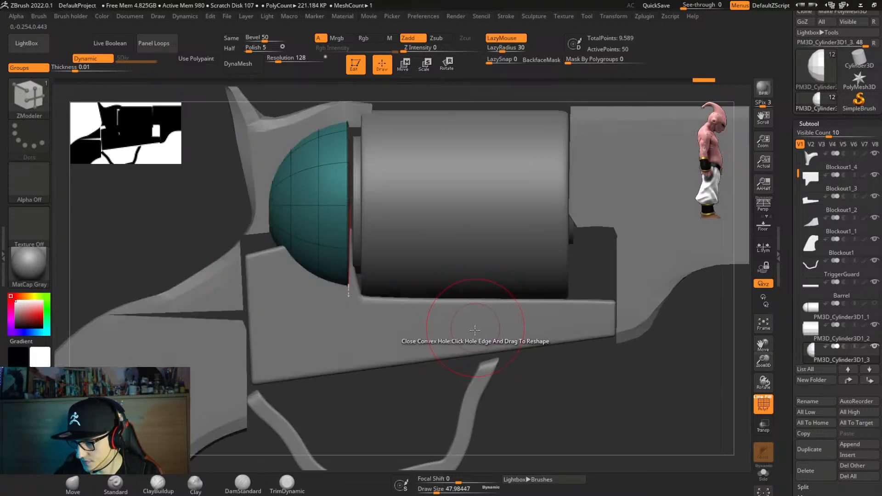
Scale the dome uniformly by about 1.09 to match the cylinder's diameter, comparing it with dynamic subdivision off and on.
{"action": "right_click_drag", "start_coordinate": [469, 338], "coordinate": [470, 431]}
{"action": "key", "text": "w"}
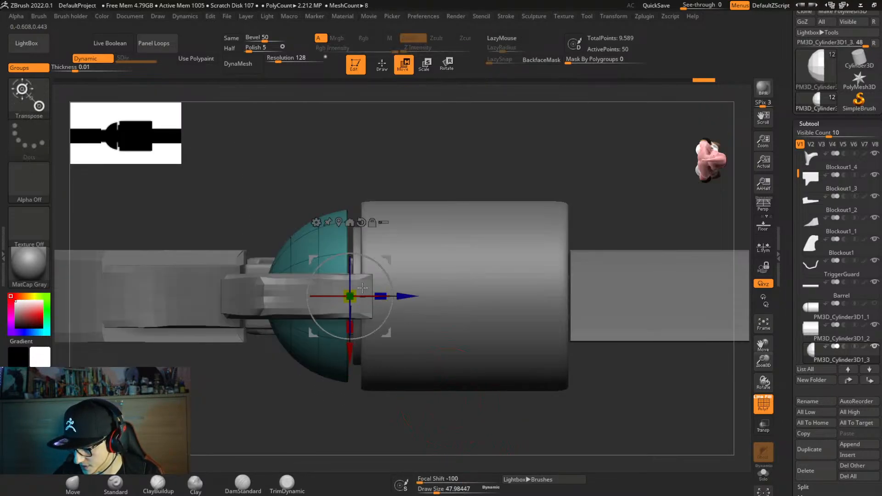
{"action": "left_click_drag", "start_coordinate": [355, 289], "coordinate": [361, 287]}
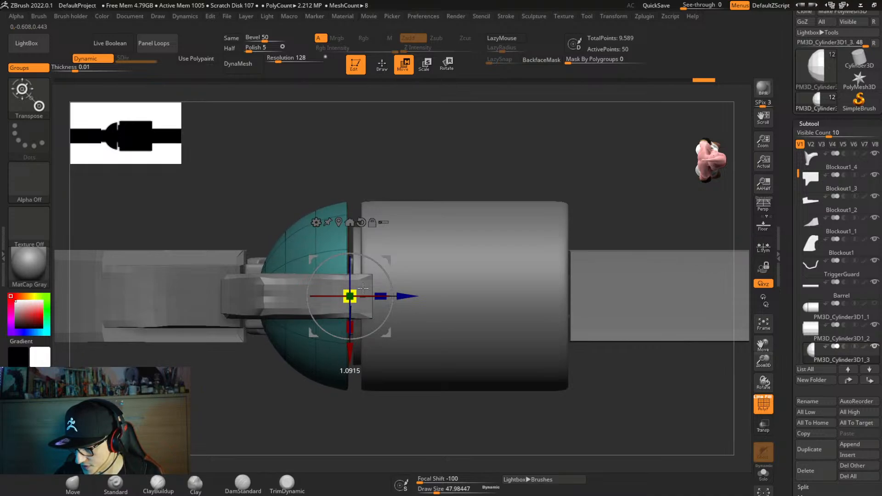
{"action": "left_click_drag", "start_coordinate": [363, 287], "coordinate": [363, 287]}
{"action": "key", "text": "shift+d"}
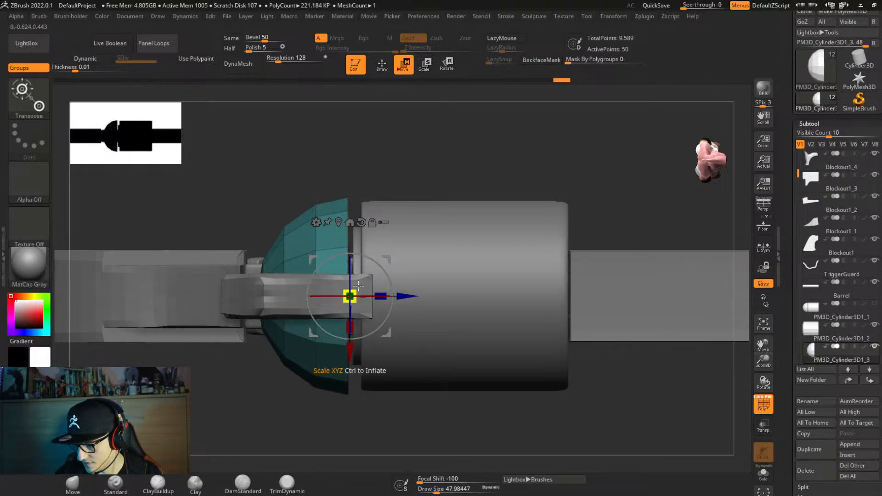
{"action": "key", "text": "d"}
{"action": "left_click", "coordinate": [455, 166]}
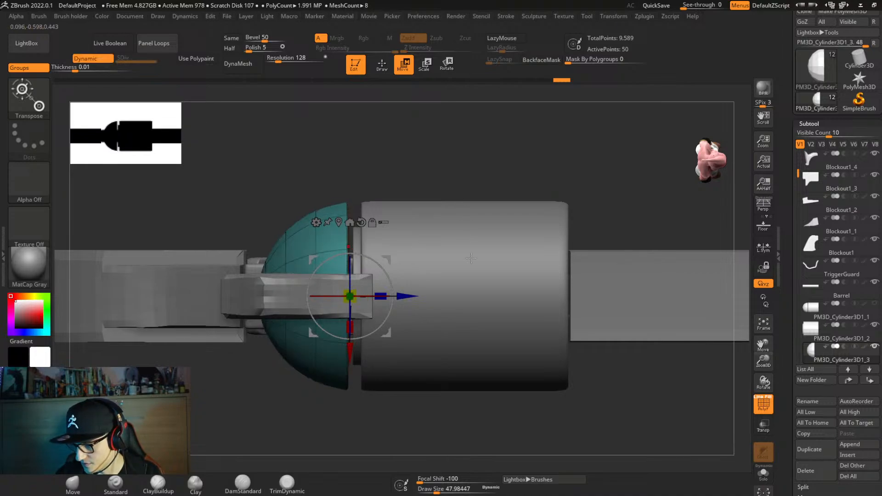
Examine the dome and cylinder against the whole revolver from the side, checking the frame, barrel housing and grip subtools one by one.
{"action": "mouse_move", "coordinate": [459, 230]}
{"action": "right_mouse_down"}
{"action": "mouse_move", "coordinate": [468, 270]}
{"action": "mouse_move", "coordinate": [456, 213]}
{"action": "right_mouse_up"}
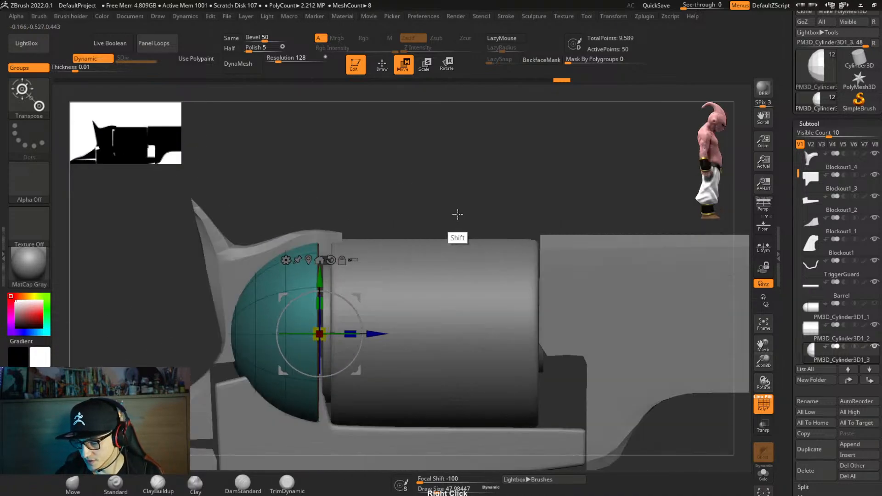
{"action": "right_click_drag", "start_coordinate": [363, 335], "coordinate": [403, 189], "text": "ctrl"}
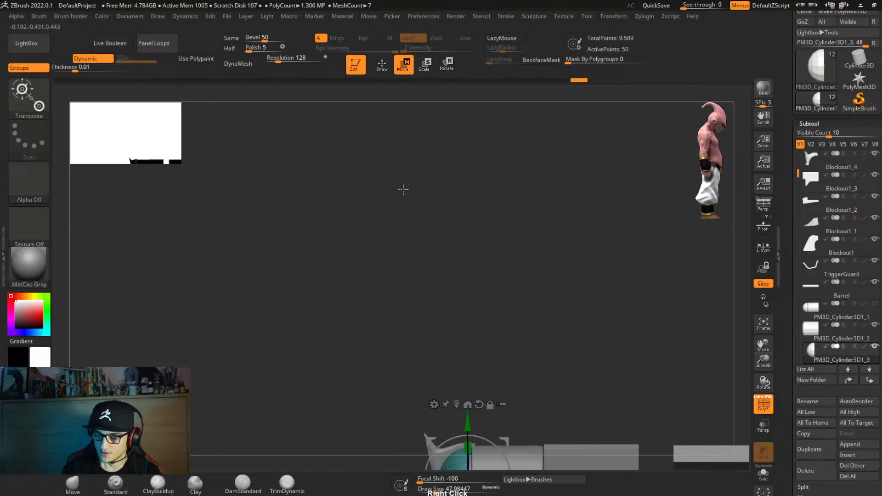
{"action": "right_click_drag", "start_coordinate": [495, 322], "coordinate": [318, 100], "text": "alt"}
{"action": "mouse_move", "coordinate": [368, 294]}
{"action": "right_mouse_down", "text": "alt"}
{"action": "mouse_move", "coordinate": [406, 279]}
{"action": "mouse_move", "coordinate": [390, 267]}
{"action": "right_mouse_up", "text": "alt"}
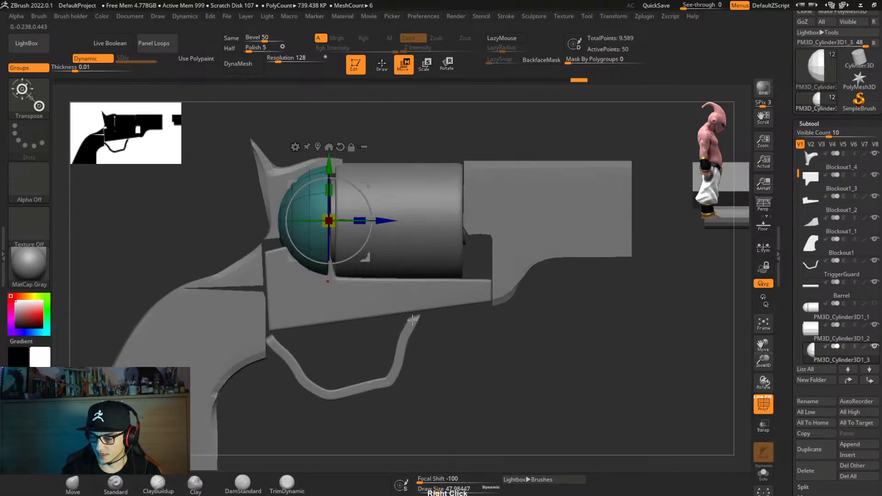
{"action": "key", "text": "q"}
{"action": "left_click", "coordinate": [381, 307], "text": "alt"}
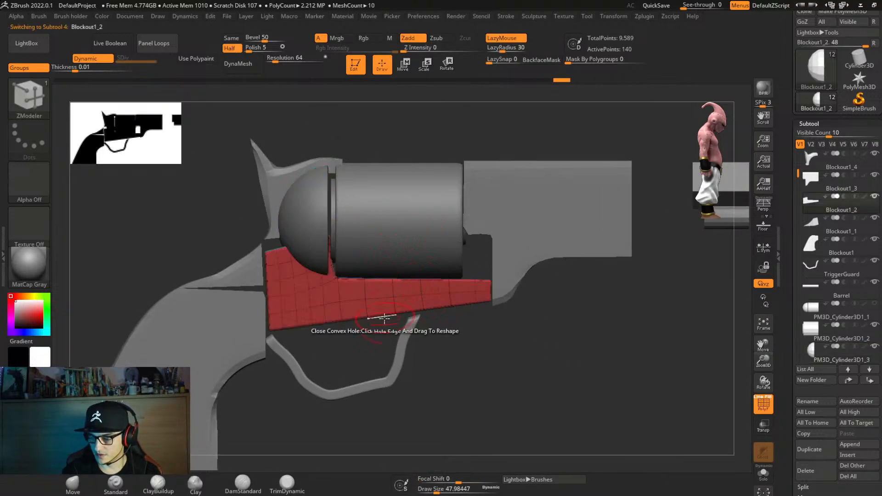
{"action": "right_click_drag", "start_coordinate": [478, 301], "coordinate": [466, 327]}
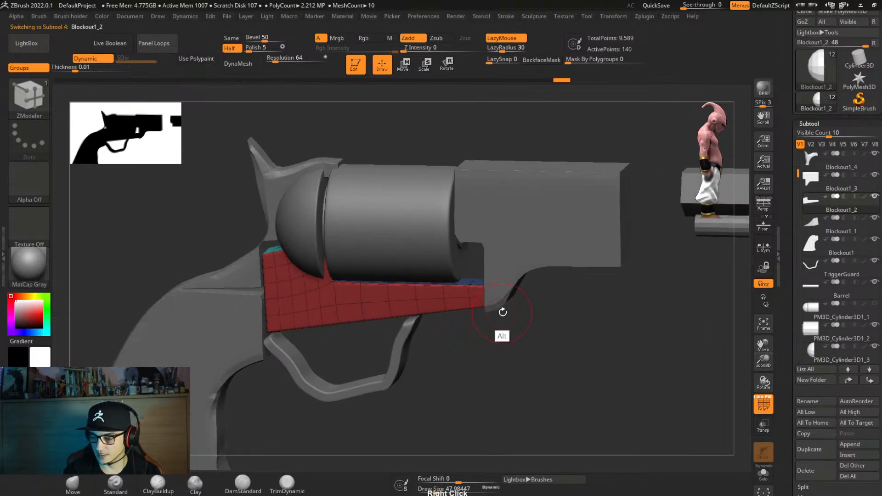
{"action": "left_click", "coordinate": [526, 266], "text": "alt"}
{"action": "left_click", "coordinate": [209, 339], "text": "alt"}
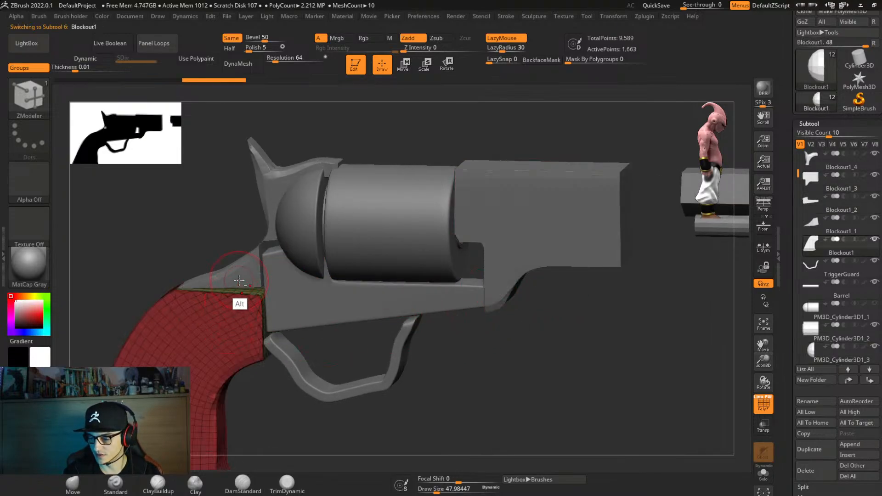
{"action": "left_click", "coordinate": [451, 314], "text": "alt"}
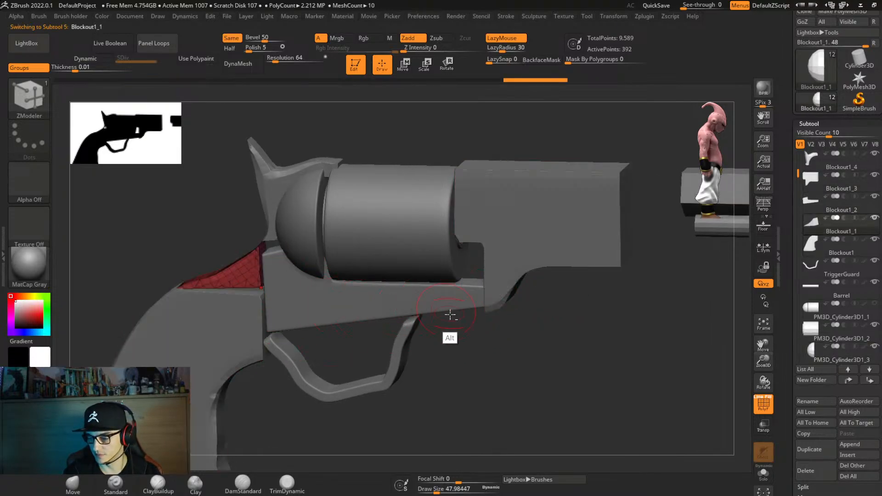
Make the trigger guard the active subtool and set the ZModeler edge action to Insert with a single edge loop.
{"action": "left_click", "coordinate": [401, 355], "text": "alt"}
{"action": "right_click_drag", "start_coordinate": [426, 346], "coordinate": [393, 313]}
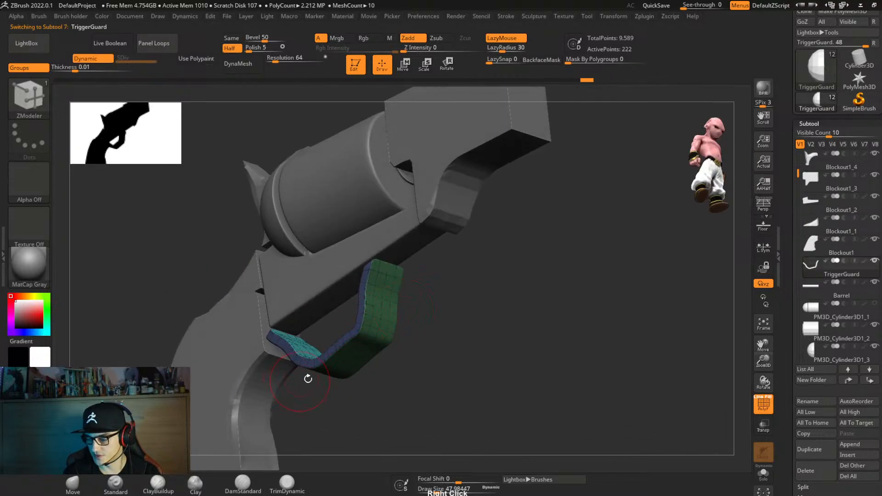
{"action": "right_click_drag", "start_coordinate": [308, 378], "coordinate": [402, 359], "text": "shift"}
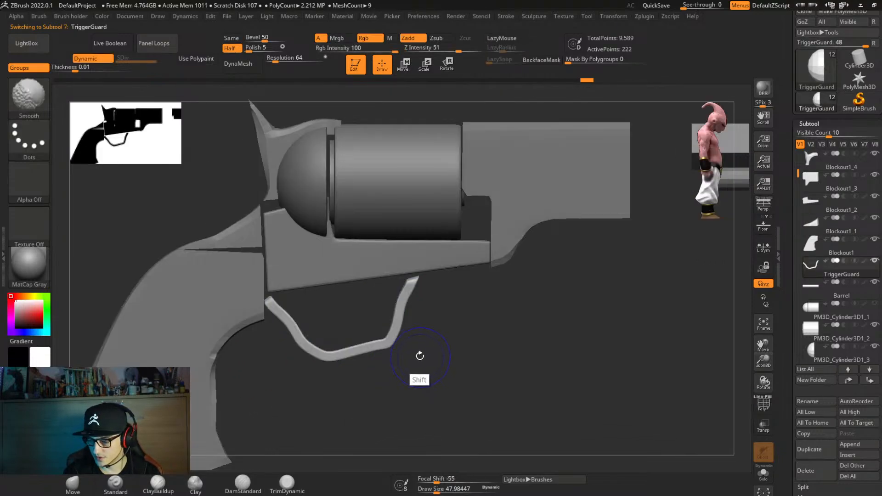
{"action": "key", "text": "b"}
{"action": "key", "text": "z"}
{"action": "key", "text": "m"}
{"action": "key", "text": "f"}
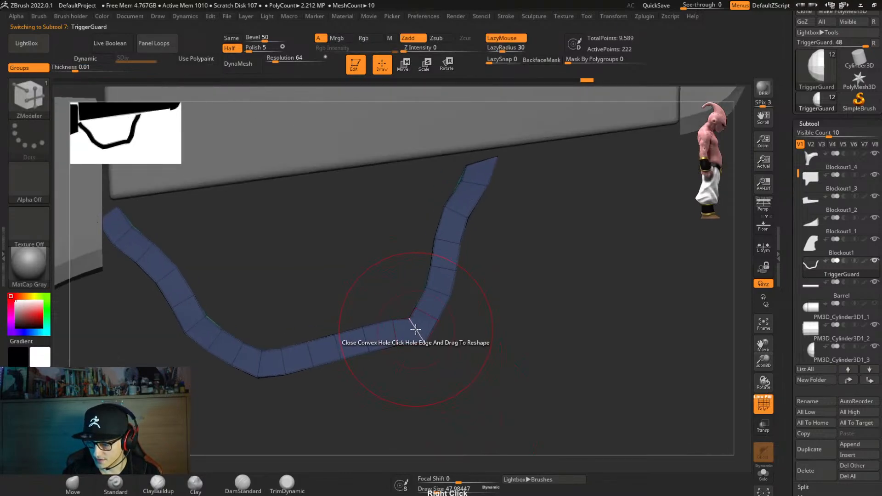
{"action": "right_click", "coordinate": [417, 326]}
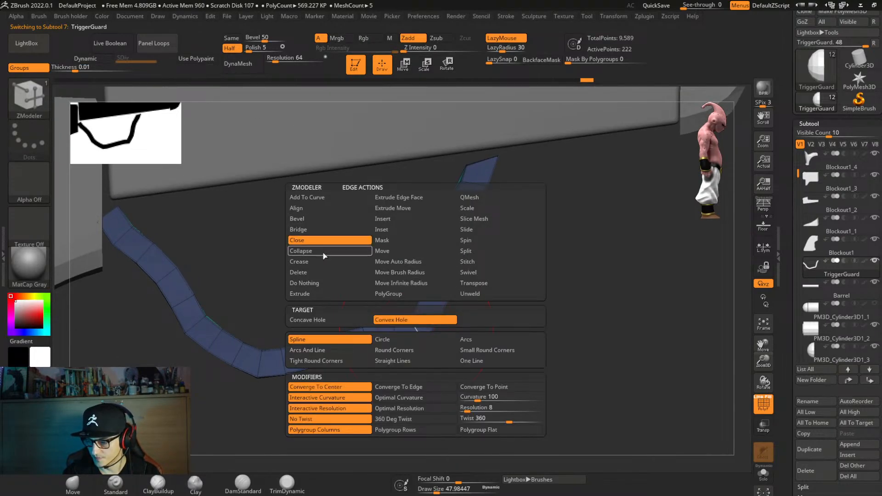
{"action": "left_click", "coordinate": [395, 227]}
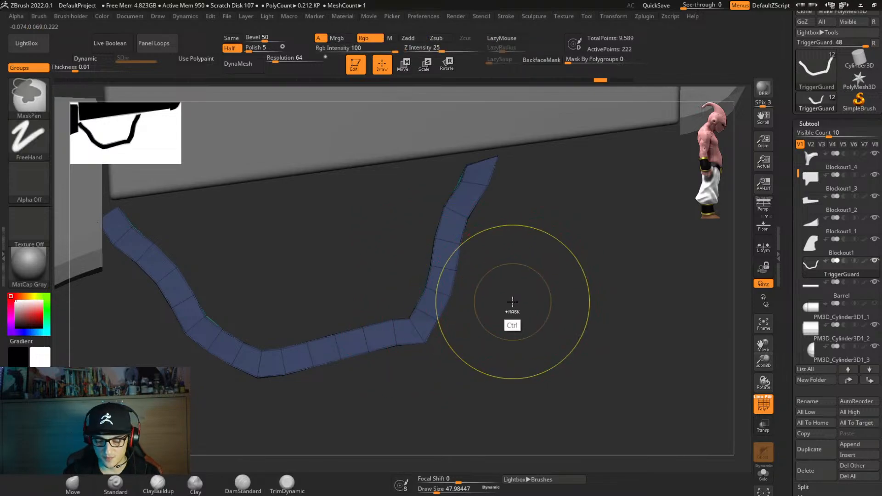
Isolate the trigger guard and assign the faces on its two end caps to a polygroup separate from the sides.
{"action": "mouse_move", "coordinate": [536, 296]}
{"action": "right_mouse_down"}
{"action": "mouse_move", "coordinate": [491, 277]}
{"action": "mouse_move", "coordinate": [543, 297]}
{"action": "mouse_move", "coordinate": [529, 293]}
{"action": "right_mouse_up"}
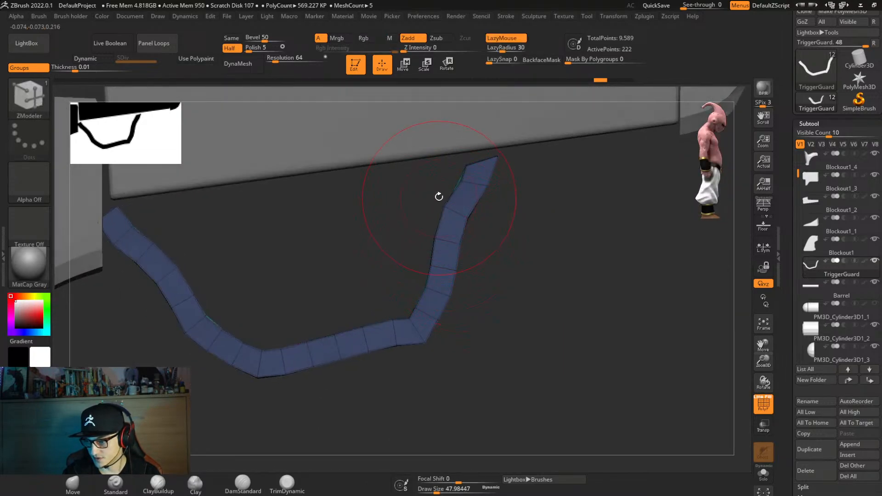
{"action": "key", "text": "space"}
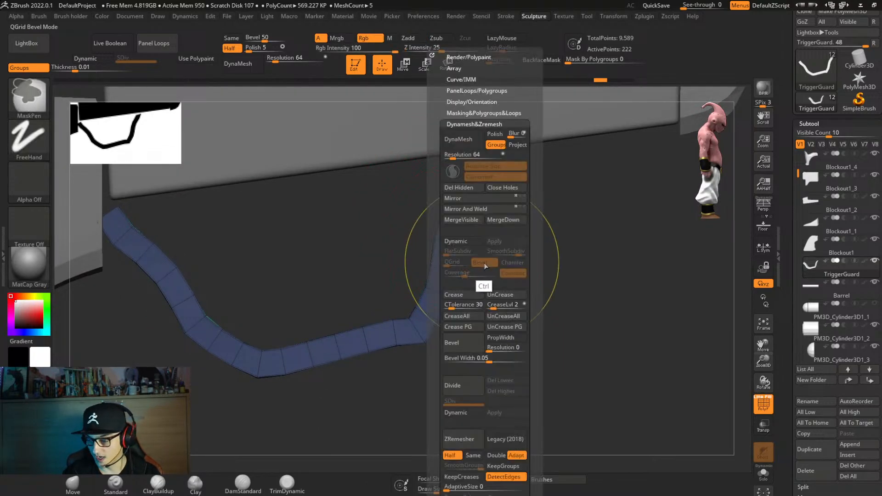
{"action": "right_click_drag", "start_coordinate": [574, 240], "coordinate": [479, 257]}
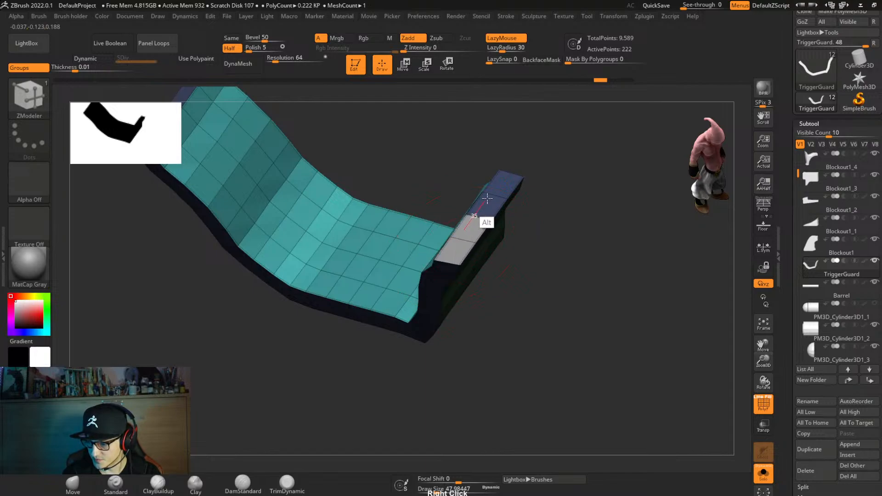
{"action": "left_click", "coordinate": [507, 176]}
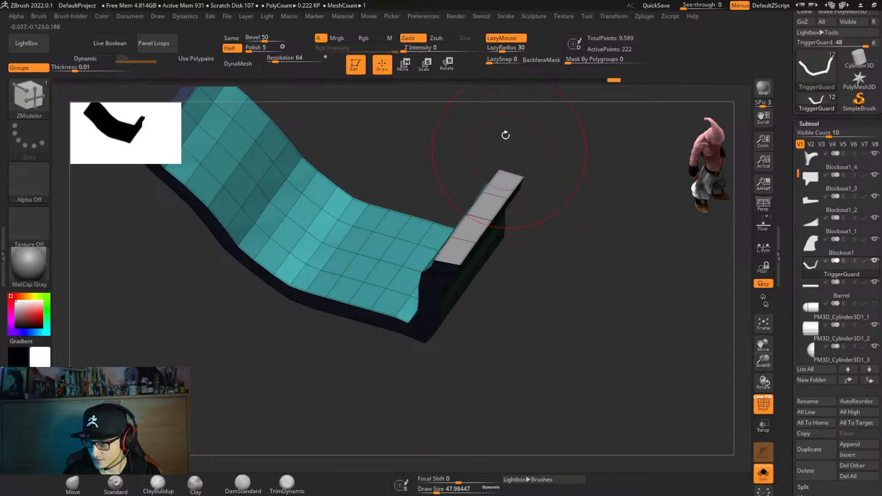
{"action": "left_click", "coordinate": [512, 40]}
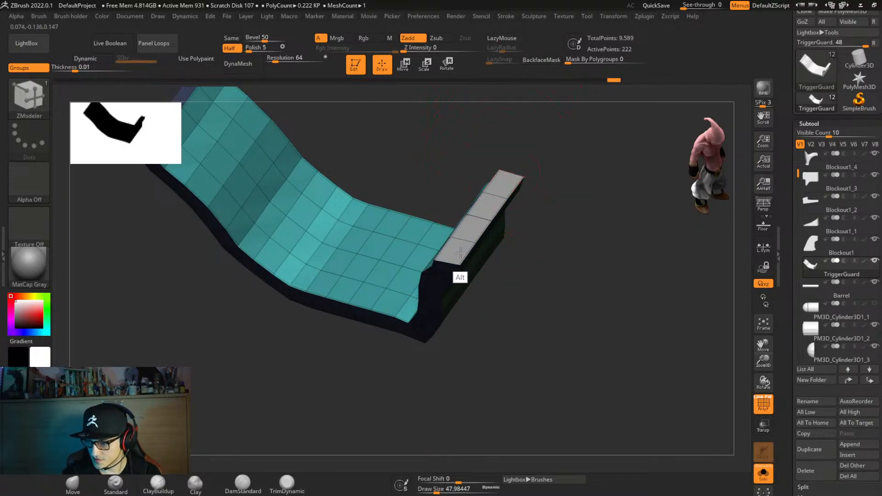
{"action": "right_click_drag", "start_coordinate": [464, 256], "coordinate": [573, 310], "text": "alt"}
{"action": "left_click_drag", "start_coordinate": [258, 193], "coordinate": [294, 148], "text": "alt"}
{"action": "left_click", "coordinate": [307, 129]}
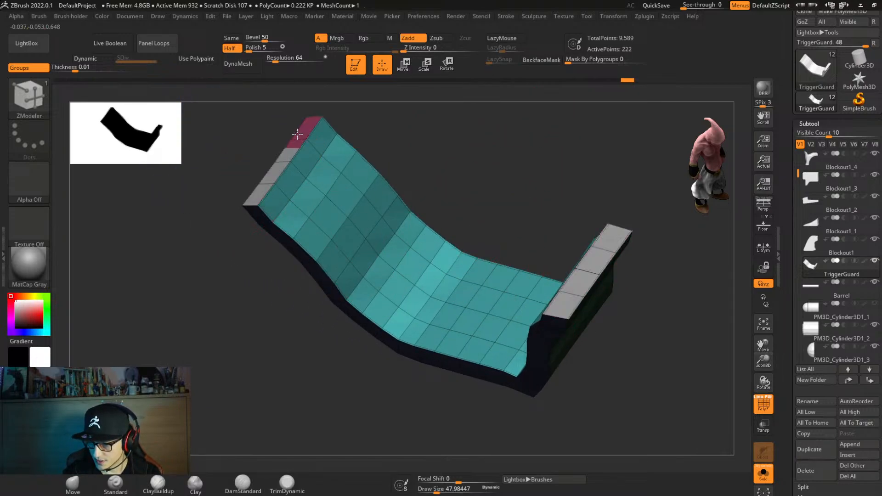
{"action": "right_click_drag", "start_coordinate": [293, 140], "coordinate": [472, 299]}
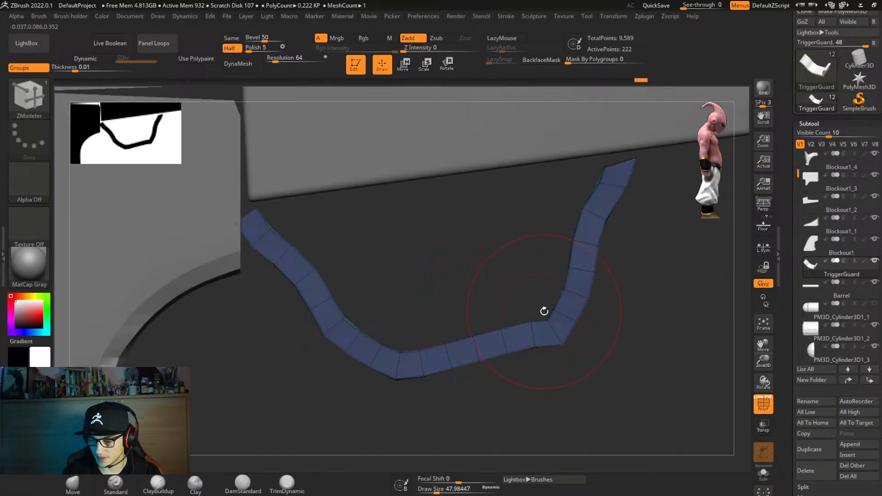
ZRemesh the trigger guard at Half density with KeepGroups on, SmoothGroups at 0 and DetectEdges off.
{"action": "mouse_move", "coordinate": [574, 280]}
{"action": "right_mouse_down"}
{"action": "mouse_move", "coordinate": [592, 354]}
{"action": "mouse_move", "coordinate": [536, 261]}
{"action": "mouse_move", "coordinate": [634, 337]}
{"action": "mouse_move", "coordinate": [553, 326]}
{"action": "right_mouse_up"}
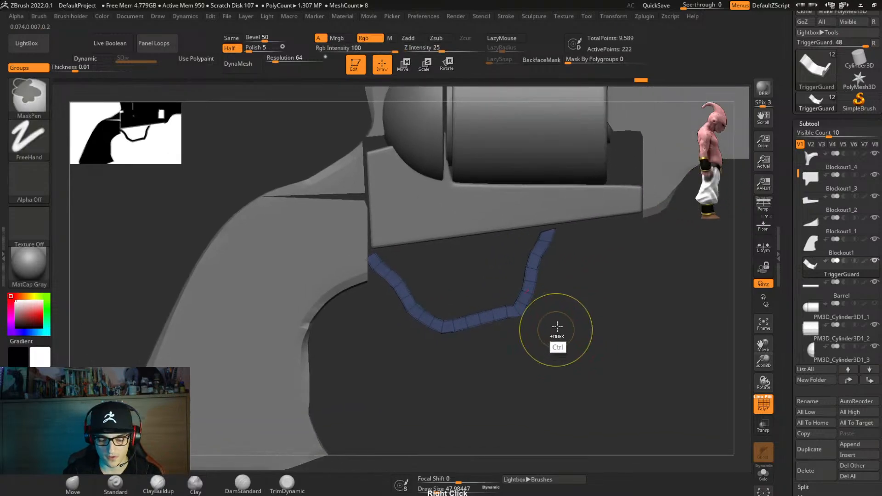
{"action": "key", "text": "ctrl+2"}
{"action": "left_click_drag", "start_coordinate": [620, 314], "coordinate": [619, 238]}
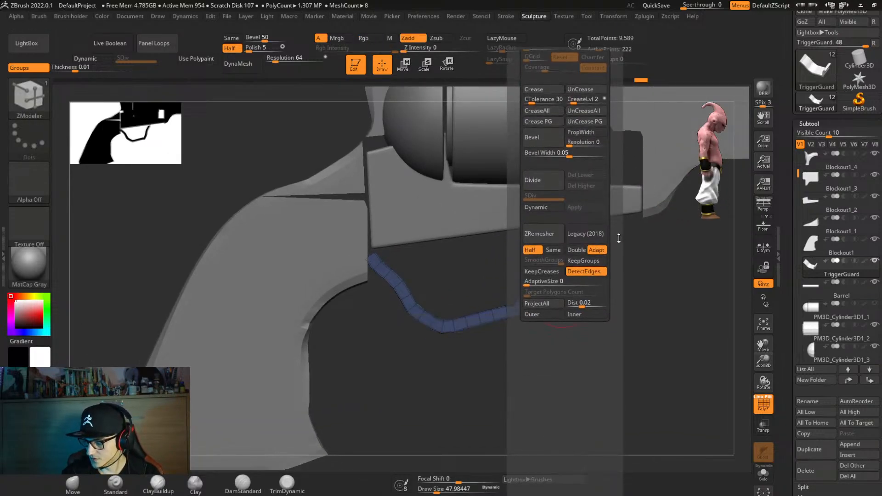
{"action": "left_click", "coordinate": [596, 261]}
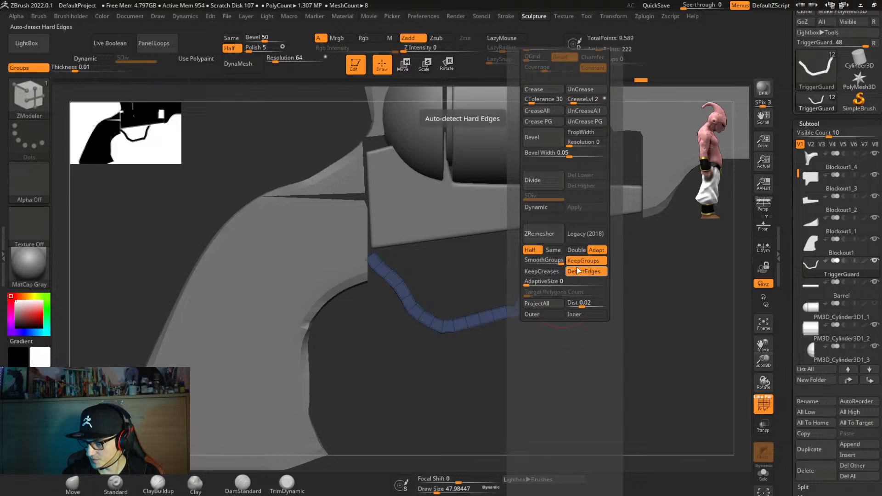
{"action": "left_click_drag", "start_coordinate": [561, 260], "coordinate": [526, 268]}
{"action": "left_click", "coordinate": [587, 272]}
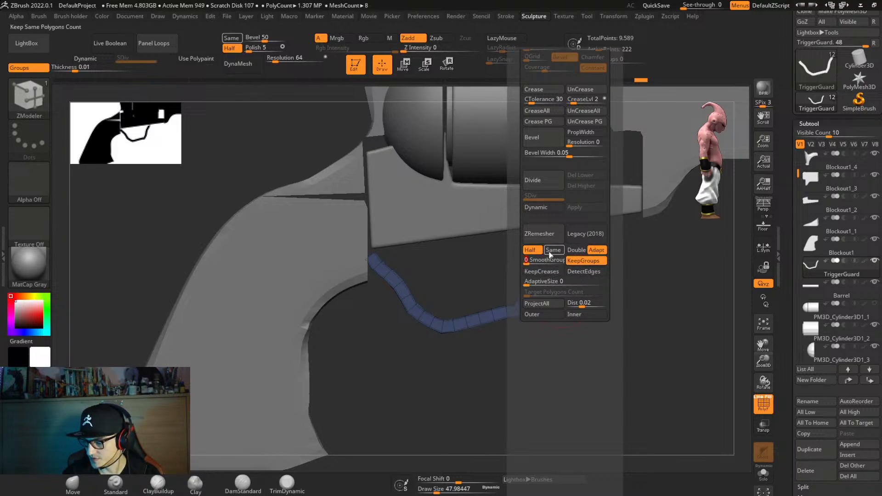
{"action": "left_click", "coordinate": [547, 235]}
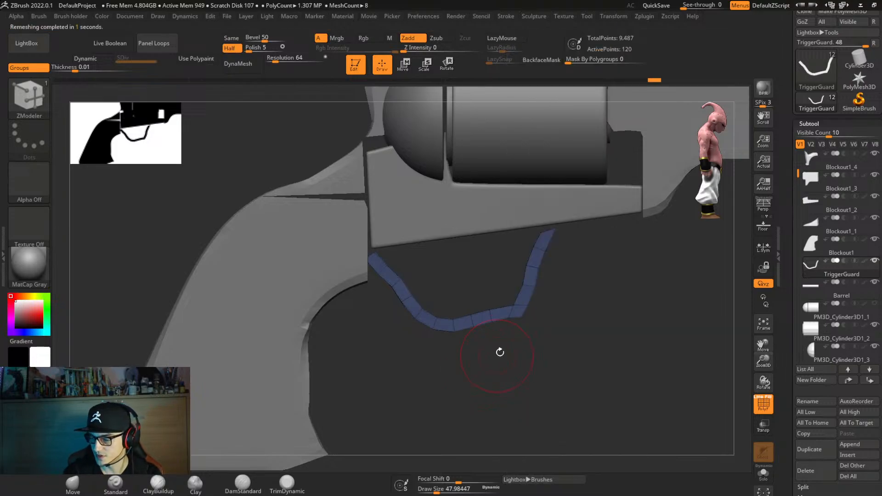
Inspect the remeshed trigger guard from below and from the side, previewing it with dynamic subdivision on and off.
{"action": "right_click_drag", "start_coordinate": [517, 357], "coordinate": [508, 291]}
{"action": "key", "text": "d"}
{"action": "key", "text": "shift+d"}
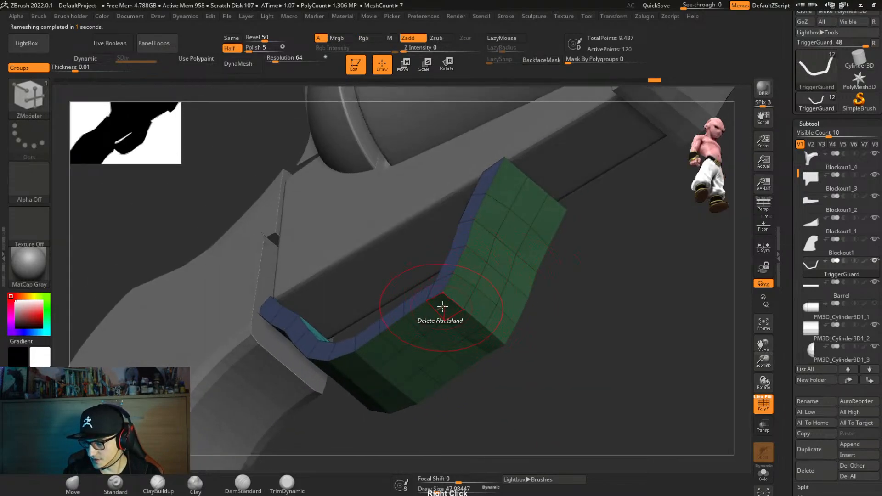
{"action": "left_click", "coordinate": [453, 292]}
{"action": "right_click_drag", "start_coordinate": [454, 292], "coordinate": [301, 329]}
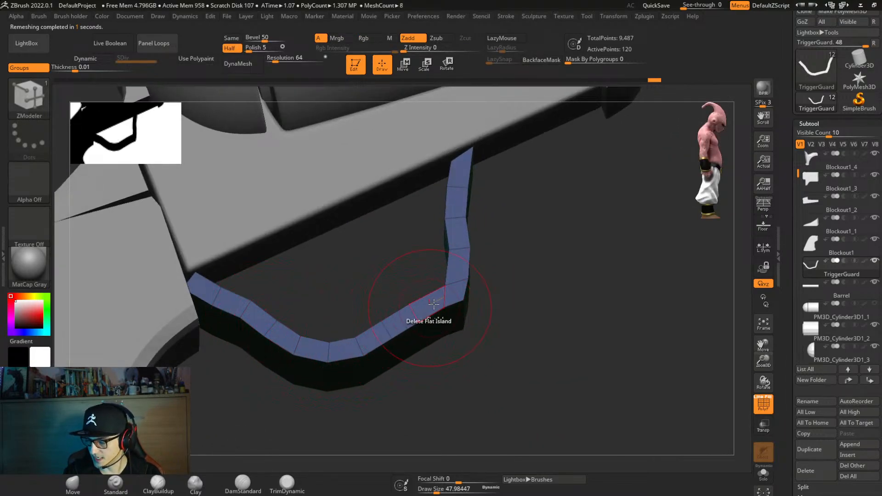
{"action": "right_click_drag", "start_coordinate": [461, 291], "coordinate": [457, 308]}
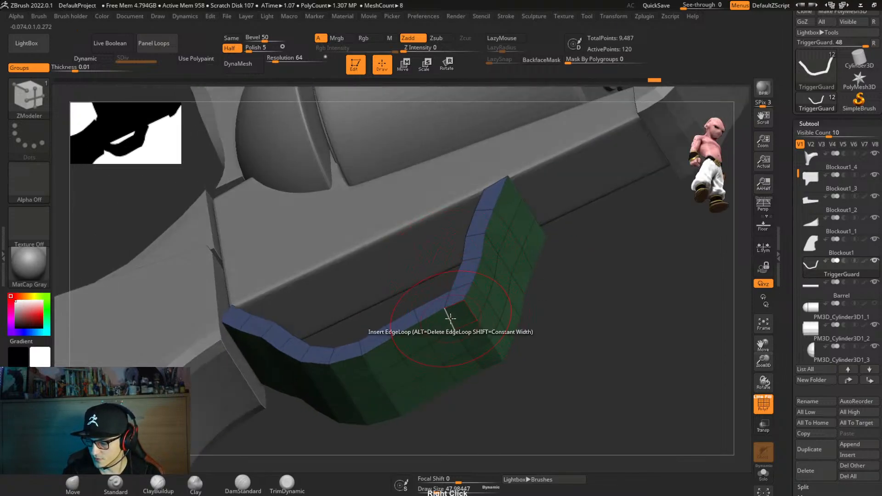
Clean up the irregular topology at the trigger guard's lower front corner by collapsing edges and stitching stray points together with ZModeler.
{"action": "key", "text": "space"}
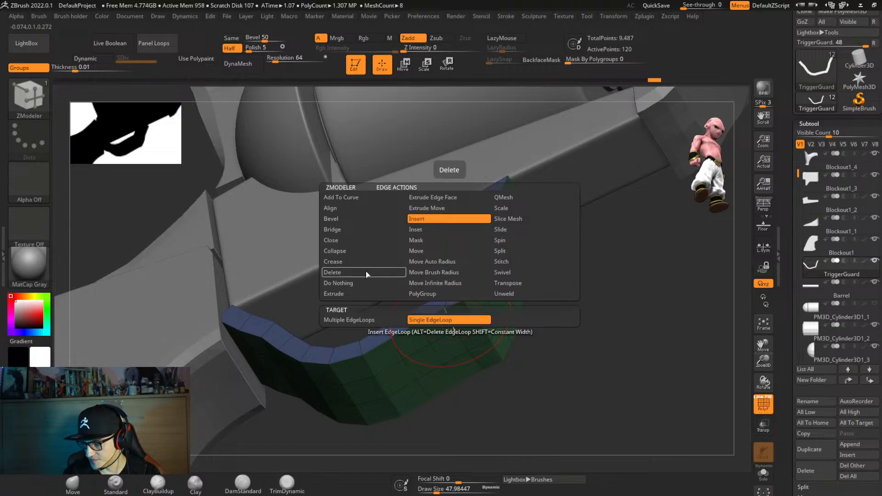
{"action": "left_click", "coordinate": [384, 250]}
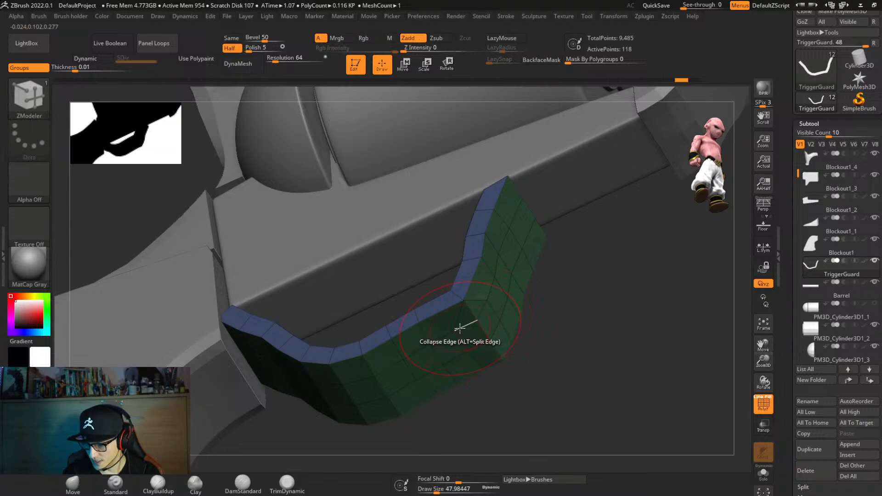
{"action": "key", "text": "space"}
{"action": "left_click", "coordinate": [517, 338]}
{"action": "right_click_drag", "start_coordinate": [506, 323], "coordinate": [508, 359], "text": "ctrl"}
{"action": "left_click", "coordinate": [406, 340]}
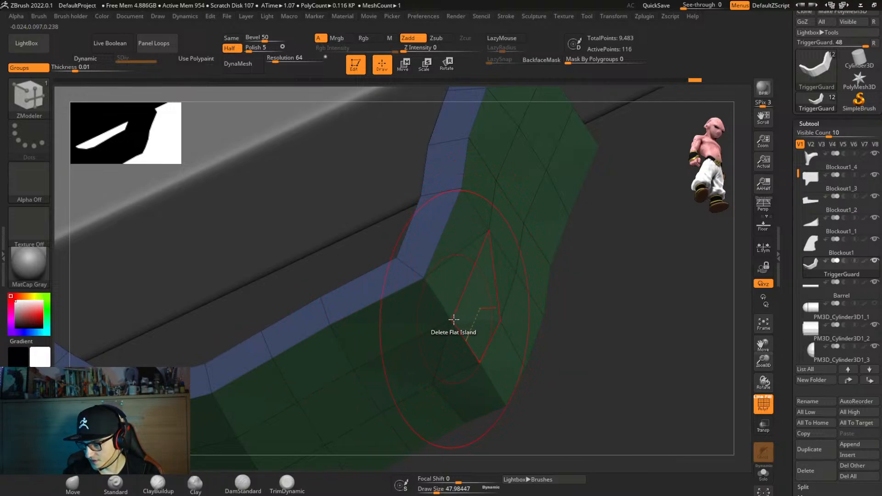
{"action": "left_click", "coordinate": [472, 278]}
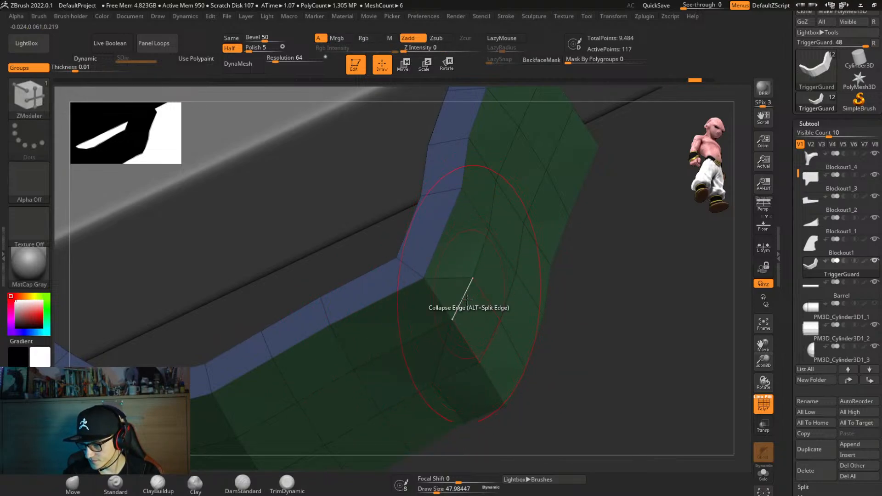
{"action": "left_click", "coordinate": [451, 320]}
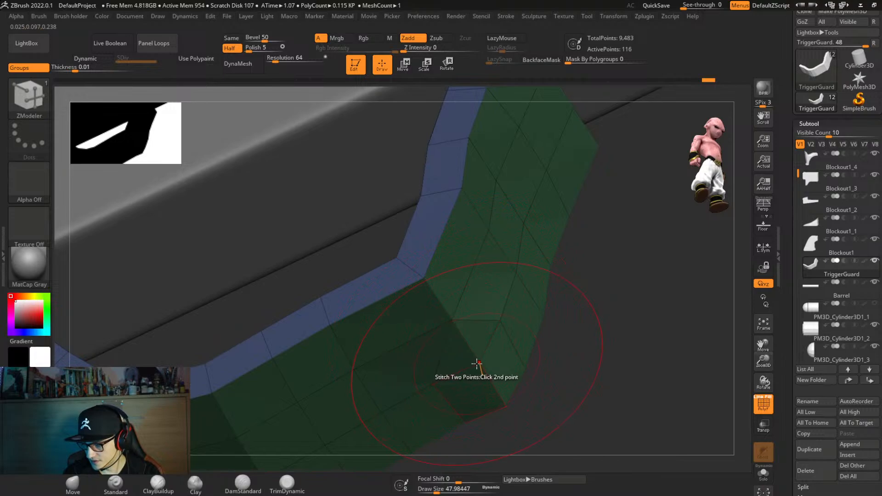
{"action": "left_click", "coordinate": [477, 363]}
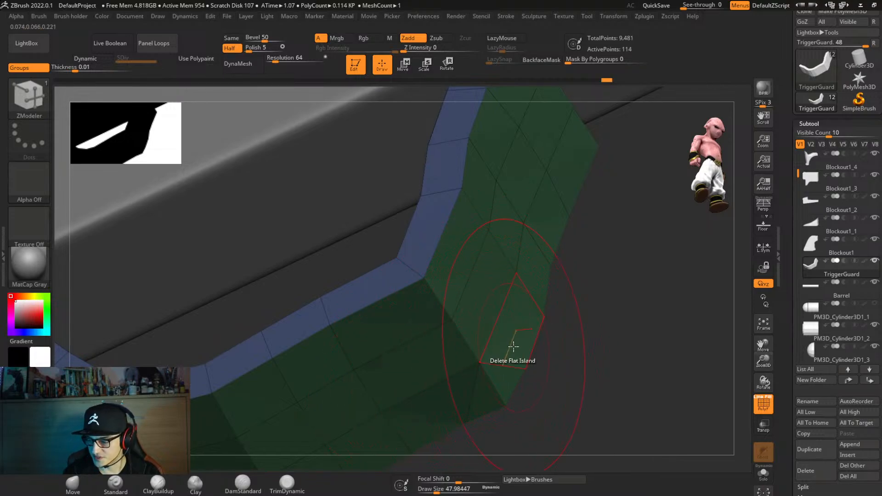
Mirror and weld the trigger guard so both halves share the cleaned-up topology.
{"action": "right_click_drag", "start_coordinate": [513, 347], "coordinate": [490, 280], "text": "ctrl"}
{"action": "key", "text": "ctrl+2"}
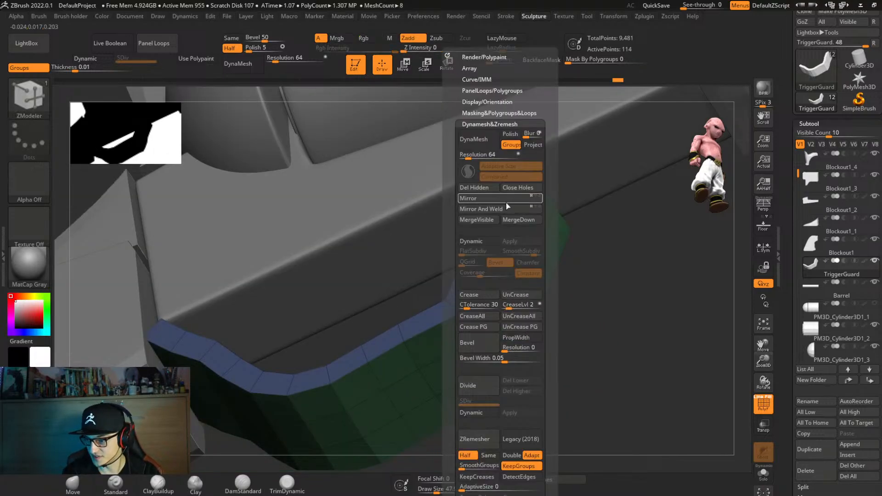
{"action": "left_click", "coordinate": [505, 208]}
Delete the surplus edge loops running along the trigger guard's length with ZModeler's single EdgeLoop Insert action.
{"action": "right_click_drag", "start_coordinate": [588, 342], "coordinate": [523, 372]}
{"action": "key", "text": "space"}
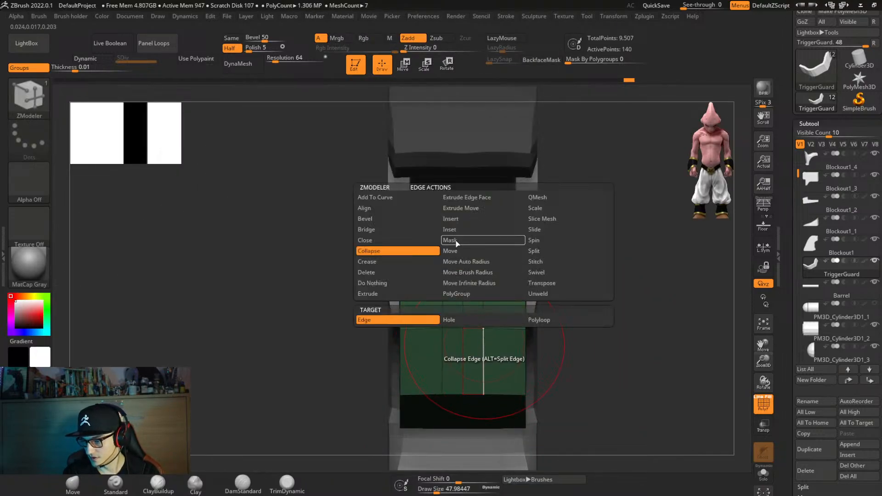
{"action": "left_click", "coordinate": [463, 220]}
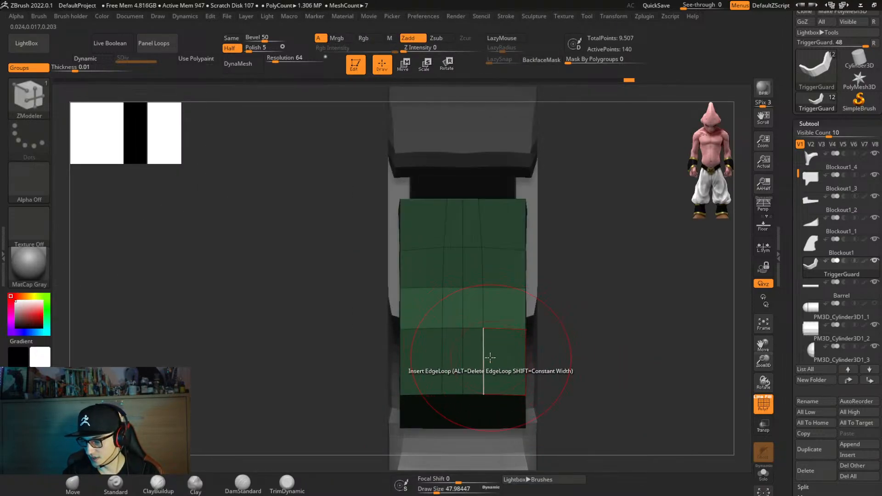
{"action": "left_click", "coordinate": [436, 358], "text": "alt"}
{"action": "right_click_drag", "start_coordinate": [488, 343], "coordinate": [540, 373]}
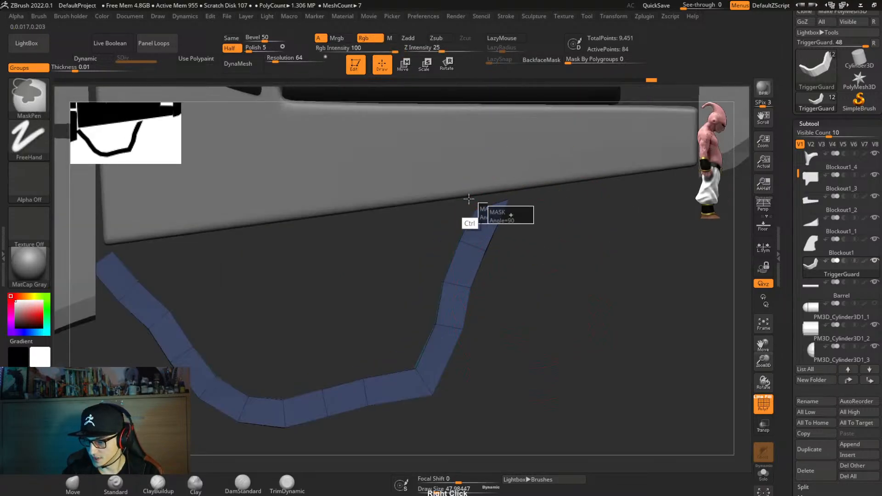
Isolate the trigger guard's front upper end with a mask and move it straight up into the frame's underside.
{"action": "left_click", "coordinate": [561, 282], "text": "ctrl"}
{"action": "key", "text": "w"}
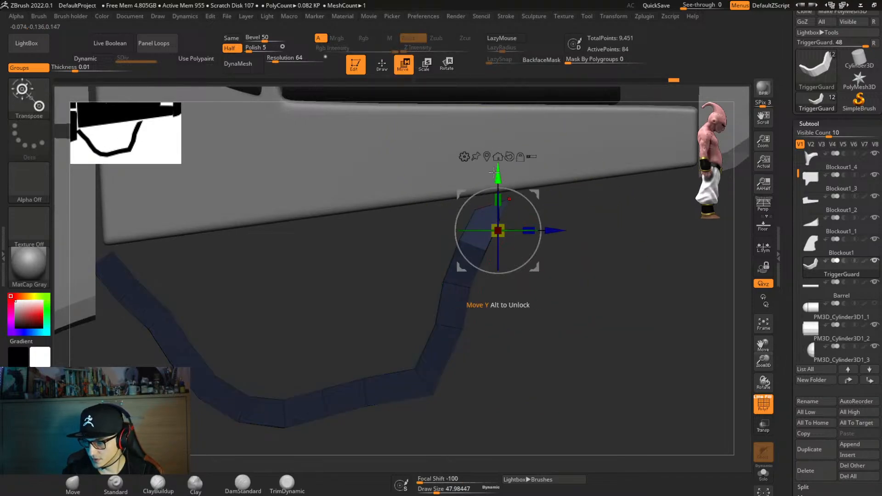
{"action": "left_click_drag", "start_coordinate": [494, 172], "coordinate": [495, 142]}
{"action": "right_click_drag", "start_coordinate": [562, 259], "coordinate": [534, 272]}
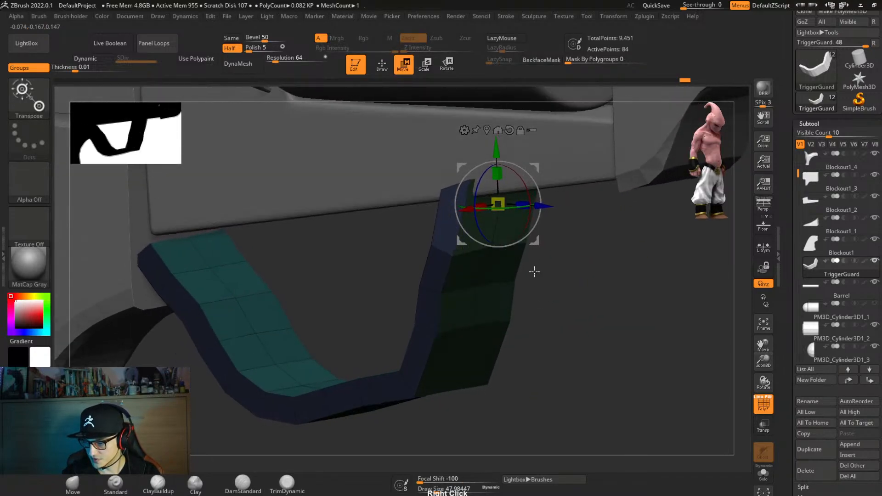
{"action": "left_click", "coordinate": [584, 250], "text": "ctrl"}
Adjust the trigger guard's width from the front view and preview it with dynamic subdivision.
{"action": "right_click_drag", "start_coordinate": [573, 301], "coordinate": [546, 336]}
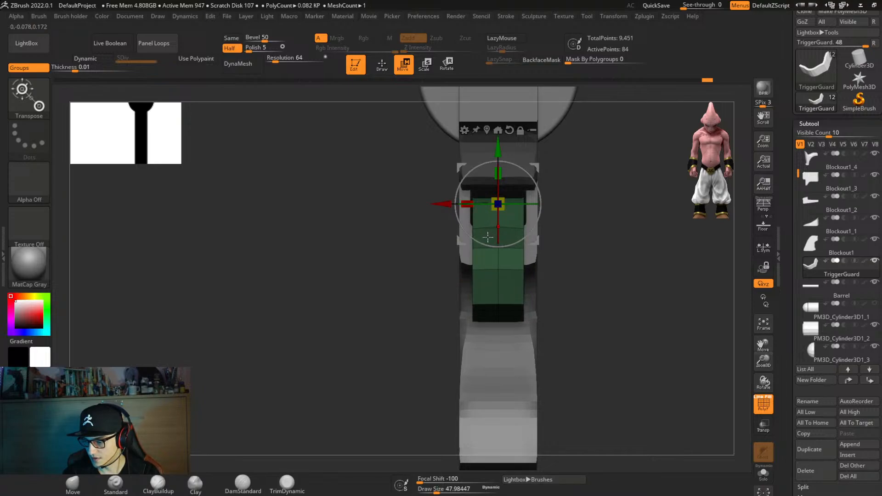
{"action": "right_click_drag", "start_coordinate": [588, 270], "coordinate": [470, 228]}
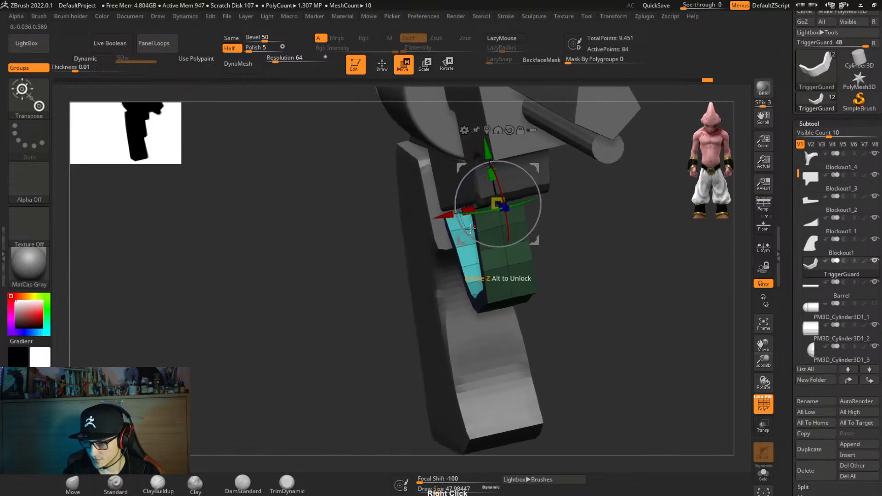
{"action": "left_click_drag", "start_coordinate": [467, 208], "coordinate": [476, 216]}
{"action": "middle_click_drag", "start_coordinate": [598, 264], "coordinate": [577, 229]}
{"action": "right_click_drag", "start_coordinate": [544, 285], "coordinate": [520, 327]}
{"action": "key", "text": "d"}
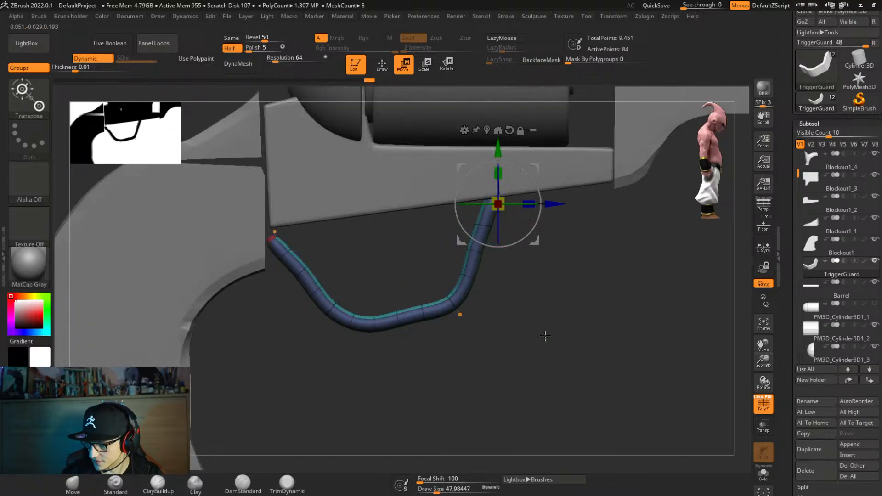
{"action": "key", "text": "shift+d"}
Delete one crosswise edge loop at the trigger guard's bottom and slide the neighbouring loop to even out the spacing.
{"action": "key", "text": "b"}
{"action": "key", "text": "z"}
{"action": "key", "text": "m"}
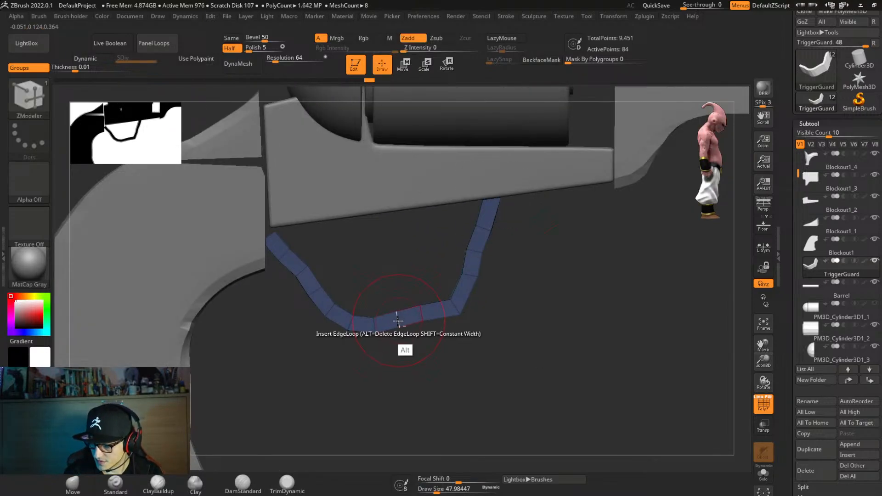
{"action": "left_click", "coordinate": [398, 320], "text": "alt"}
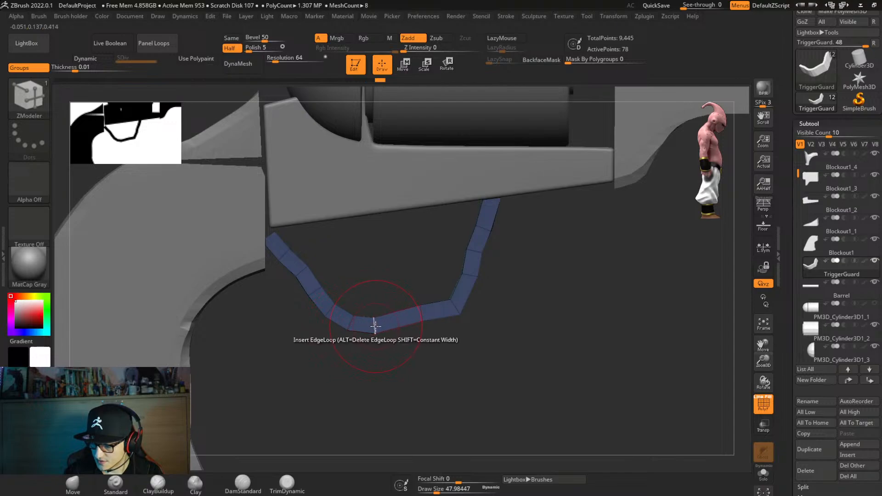
{"action": "key", "text": "space"}
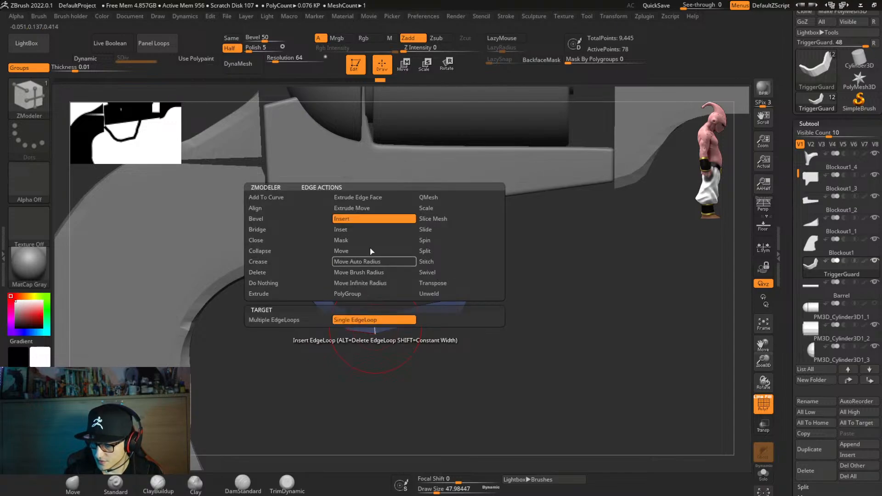
{"action": "left_click", "coordinate": [447, 231]}
{"action": "left_click", "coordinate": [396, 319]}
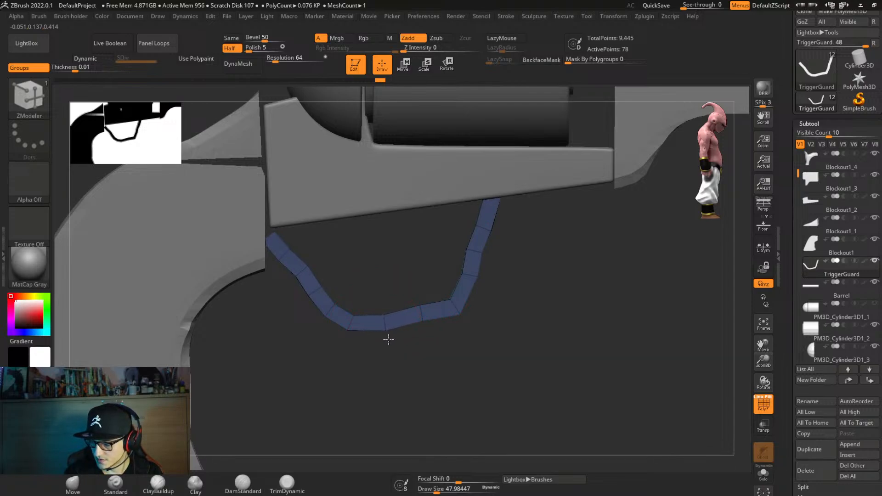
{"action": "left_click_drag", "start_coordinate": [422, 314], "coordinate": [420, 316]}
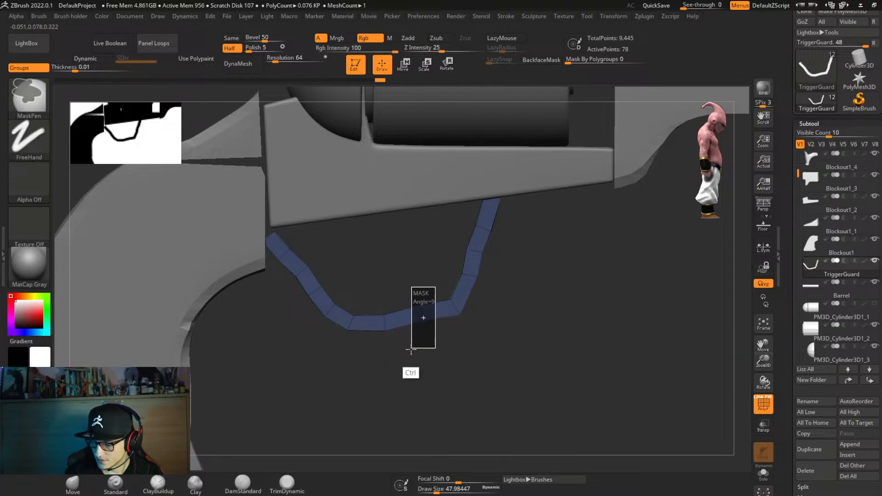
Move the masked-off edge loop between the guard's lowest segment and front corner slightly down, and clear the mask.
{"action": "key", "text": "w"}
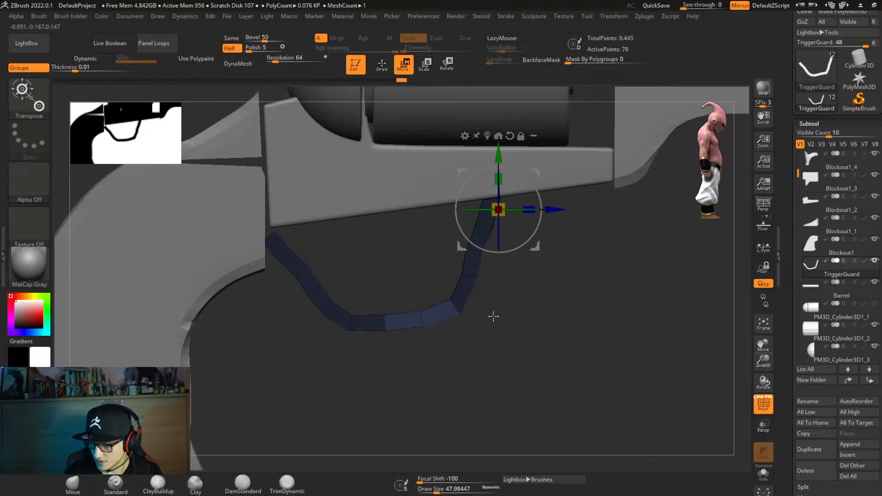
{"action": "left_click_drag", "start_coordinate": [494, 316], "coordinate": [483, 340], "text": "ctrl"}
{"action": "right_click_drag", "start_coordinate": [488, 328], "coordinate": [512, 347], "text": "alt"}
Isolate the trigger guard's rear end with a mask, move it up against the frame's lower rear corner, and clear the mask.
{"action": "left_click_drag", "start_coordinate": [338, 243], "coordinate": [261, 285], "text": "ctrl"}
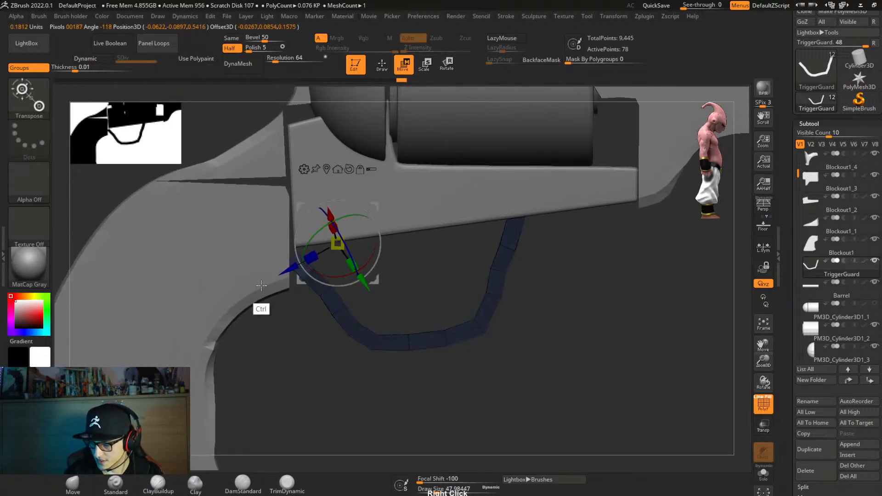
{"action": "key", "text": "ctrl+z"}
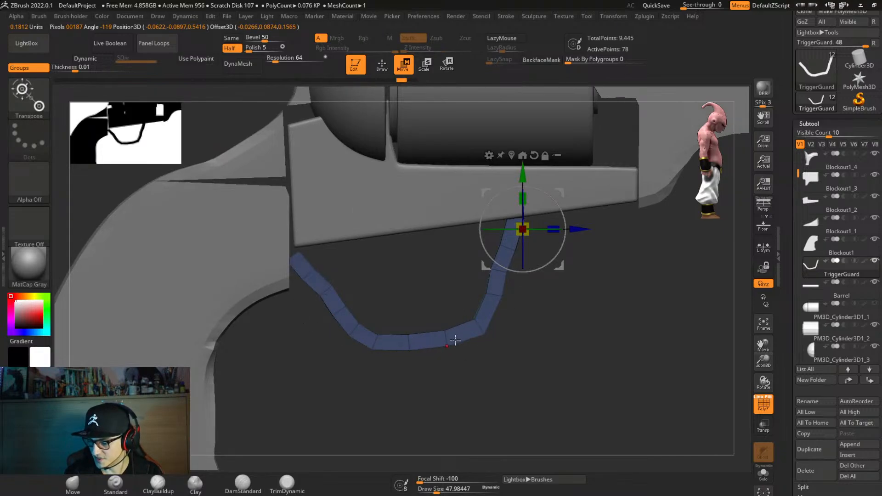
{"action": "key", "text": "ctrl"}
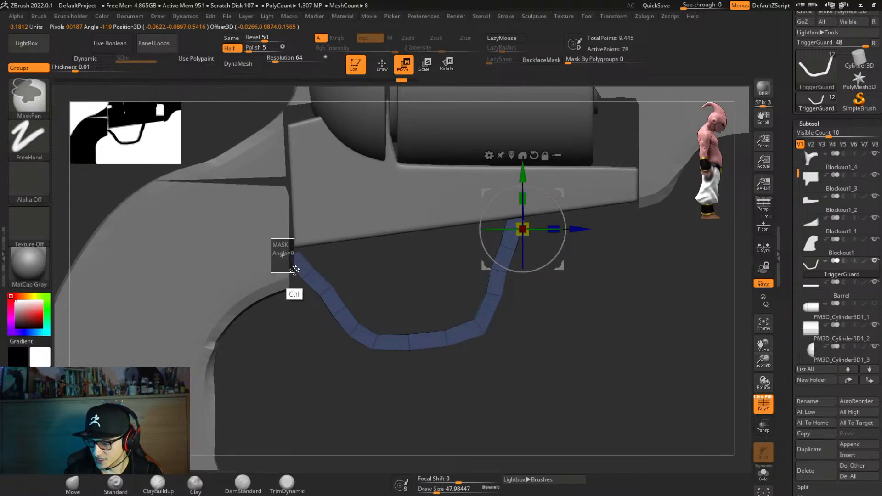
{"action": "left_click", "coordinate": [443, 358], "text": "ctrl"}
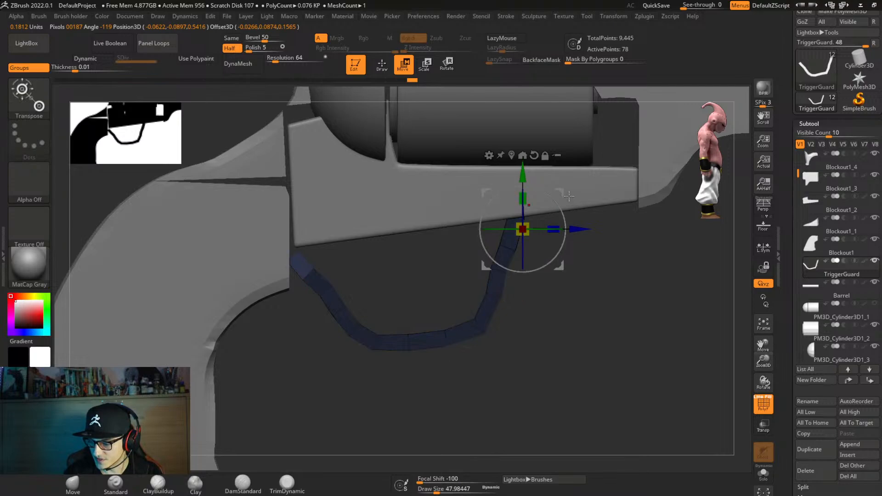
{"action": "left_click_drag", "start_coordinate": [559, 193], "coordinate": [557, 184]}
{"action": "left_click", "coordinate": [579, 339], "text": "ctrl"}
{"action": "right_click_drag", "start_coordinate": [579, 339], "coordinate": [555, 321], "text": "ctrl"}
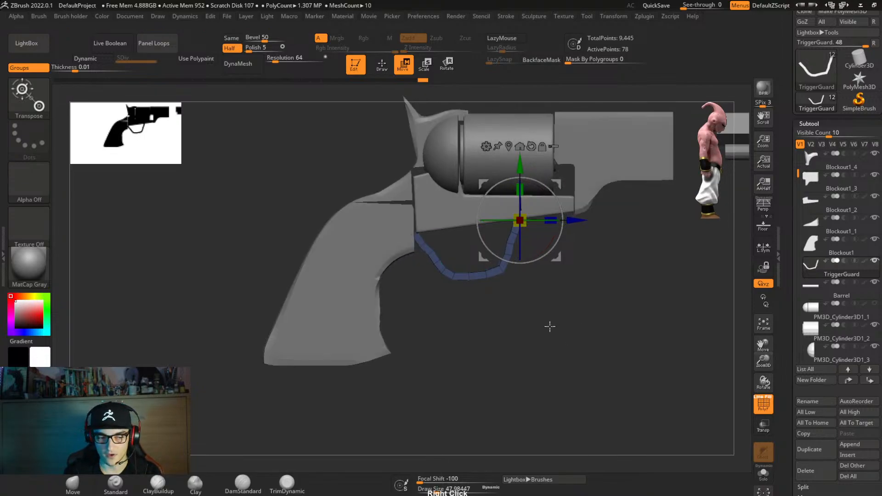
Duplicate the Blockout1_2 frame piece downward within its own subtool and align the copy lengthwise with the original.
{"action": "left_click", "coordinate": [434, 211], "text": "alt"}
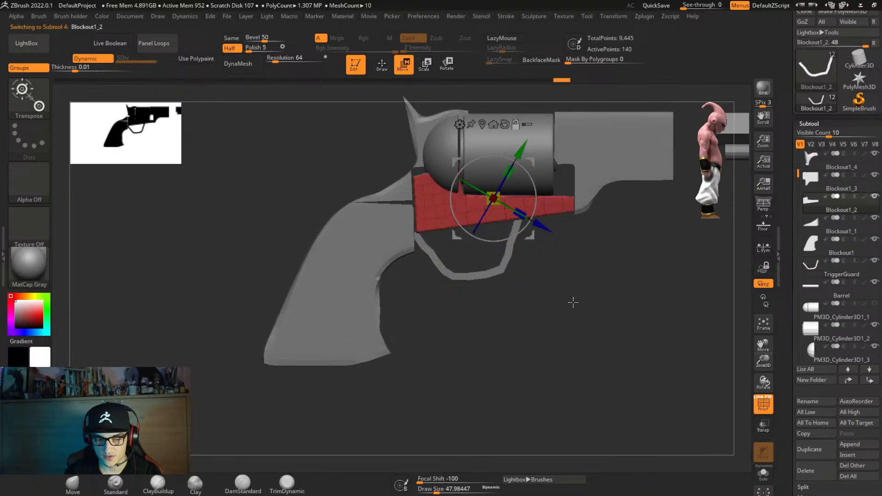
{"action": "right_click_drag", "start_coordinate": [573, 302], "coordinate": [586, 322]}
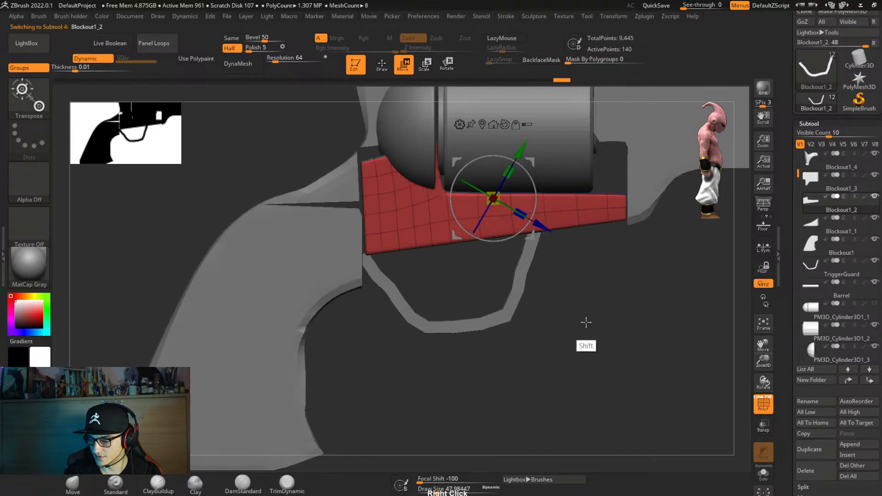
{"action": "left_click_drag", "start_coordinate": [529, 157], "coordinate": [532, 180], "text": "ctrl"}
{"action": "right_click_drag", "start_coordinate": [519, 294], "coordinate": [555, 233]}
{"action": "left_click", "coordinate": [538, 160]}
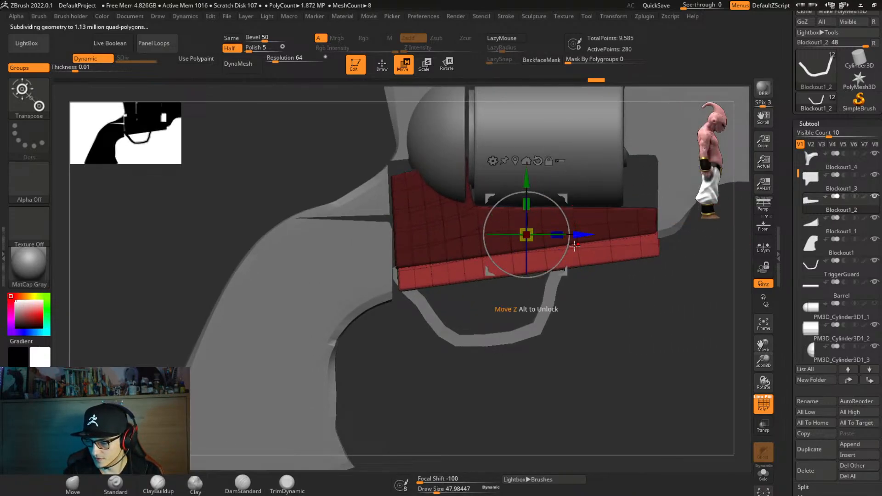
{"action": "left_click_drag", "start_coordinate": [573, 239], "coordinate": [571, 243]}
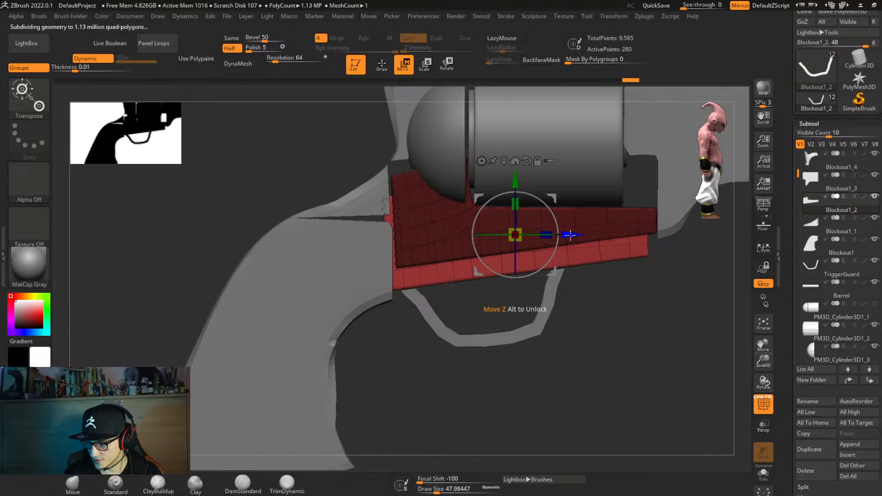
{"action": "left_click_drag", "start_coordinate": [570, 235], "coordinate": [577, 242]}
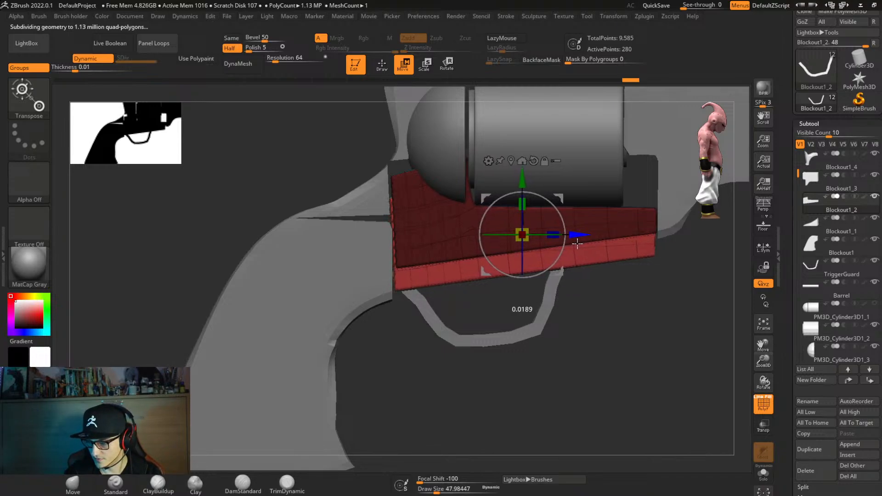
{"action": "right_click_drag", "start_coordinate": [610, 315], "coordinate": [583, 317], "text": "alt"}
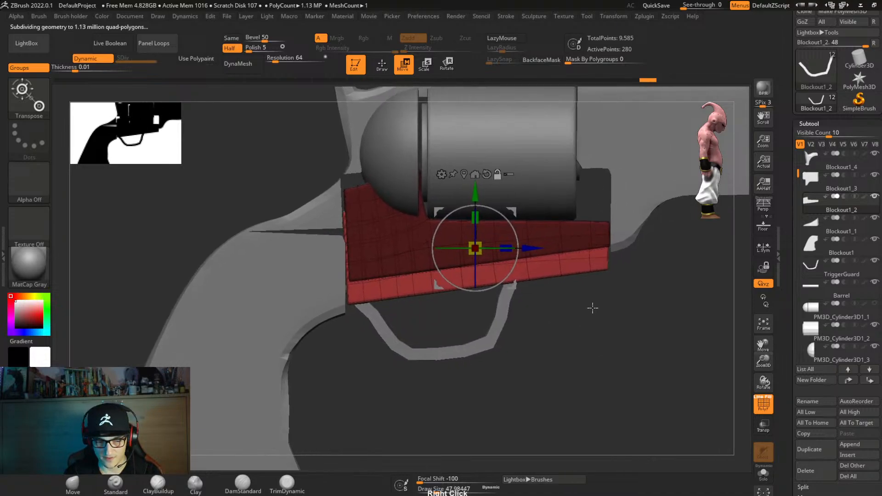
Cut the frame copy's lower side with KnifeCurve along a nearly straight line that curves down near the grip.
{"action": "key", "text": "q"}
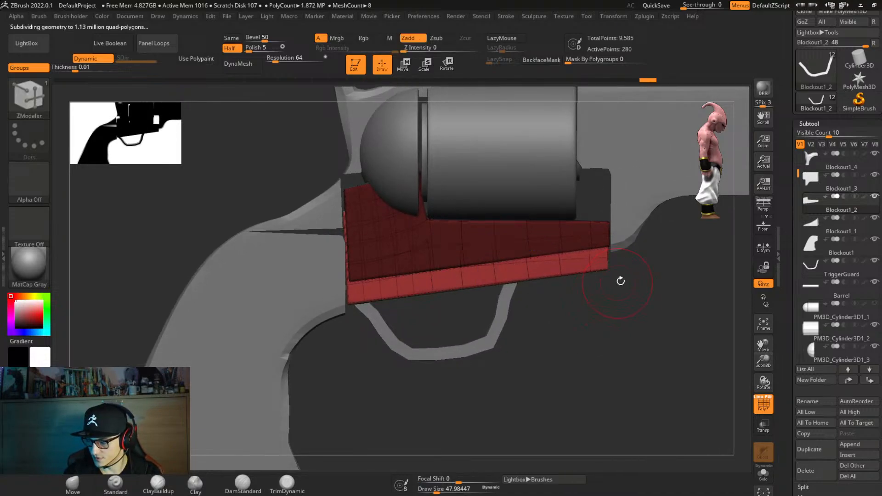
{"action": "left_click", "coordinate": [28, 103], "text": "ctrl+shift"}
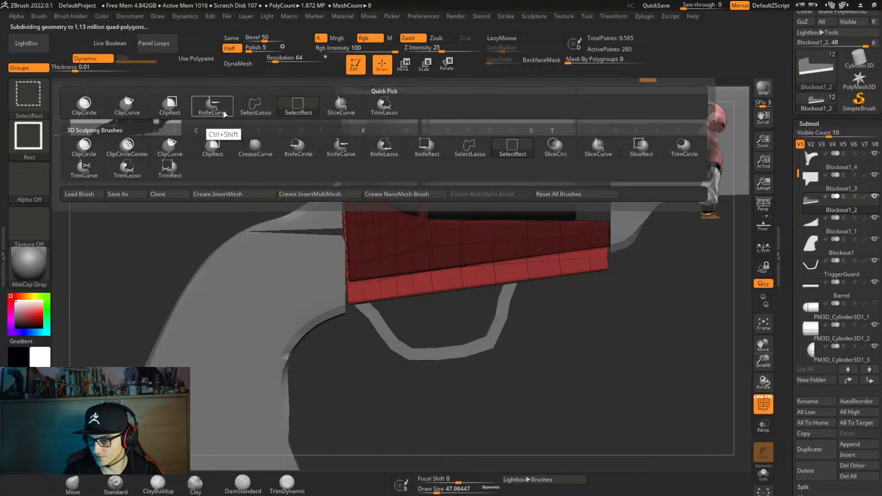
{"action": "left_click", "coordinate": [221, 112], "text": "ctrl+shift"}
{"action": "left_click_drag", "start_coordinate": [689, 263], "coordinate": [402, 284], "text": "ctrl+shift"}
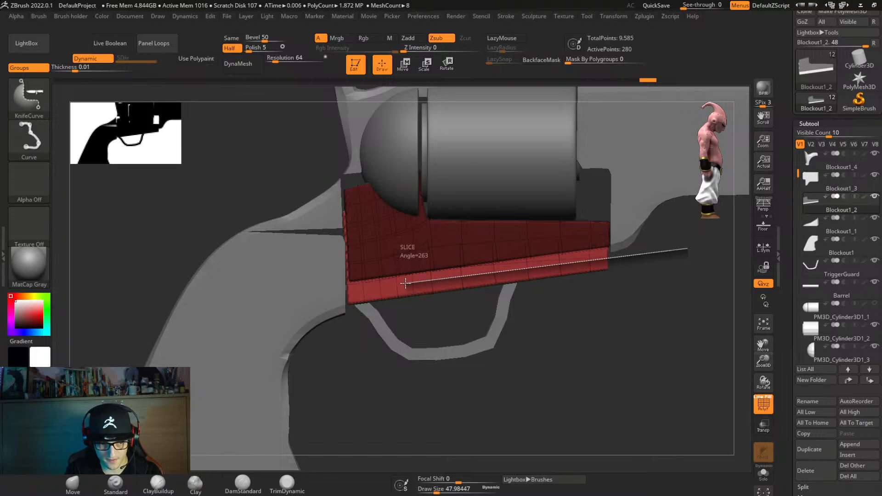
{"action": "left_click_drag", "start_coordinate": [401, 285], "coordinate": [391, 291], "text": "ctrl+shift"}
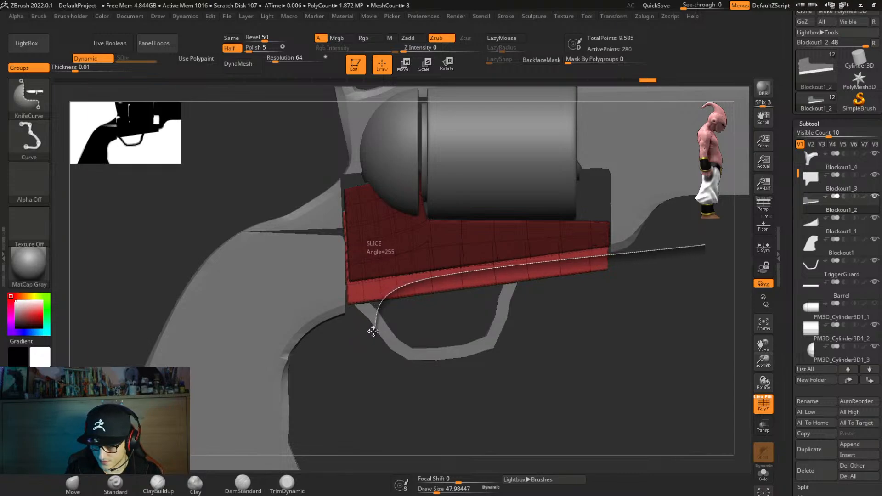
{"action": "left_click_drag", "start_coordinate": [374, 332], "coordinate": [374, 331], "text": "ctrl+shift"}
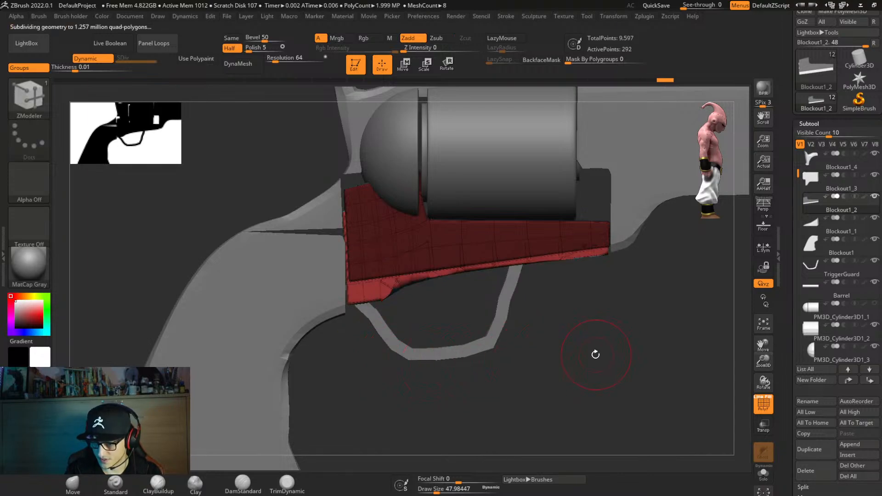
{"action": "right_click_drag", "start_coordinate": [595, 354], "coordinate": [573, 321]}
{"action": "right_click_drag", "start_coordinate": [566, 318], "coordinate": [573, 323]}
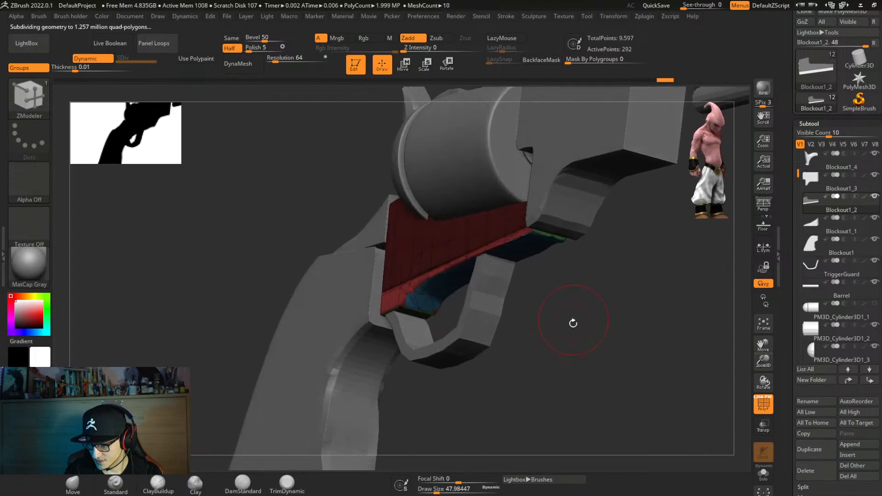
{"action": "key", "text": "shift"}
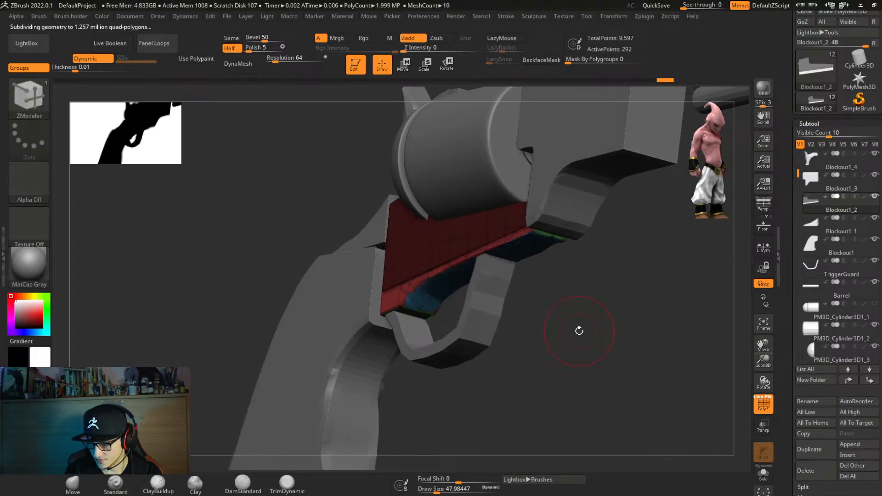
{"action": "key", "text": "shift"}
{"action": "mouse_move", "coordinate": [577, 331]}
{"action": "right_mouse_down"}
{"action": "mouse_move", "coordinate": [590, 334]}
{"action": "mouse_move", "coordinate": [604, 364]}
{"action": "right_mouse_up"}
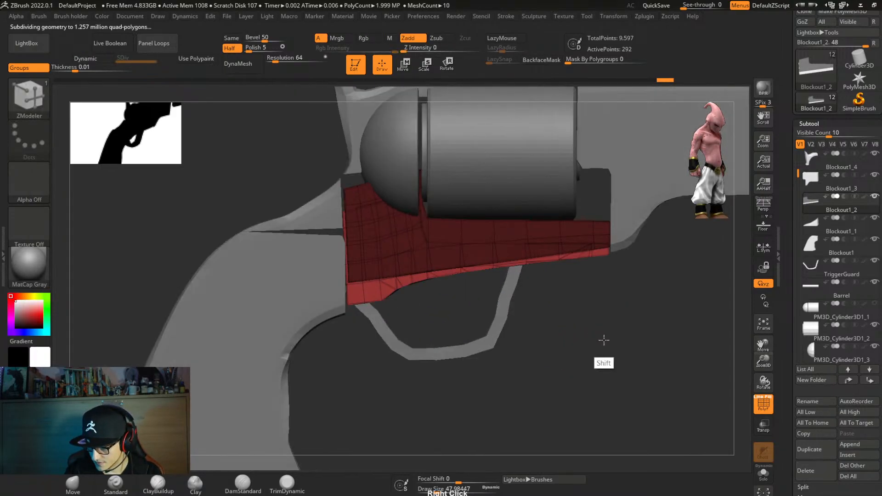
{"action": "key", "text": "shift"}
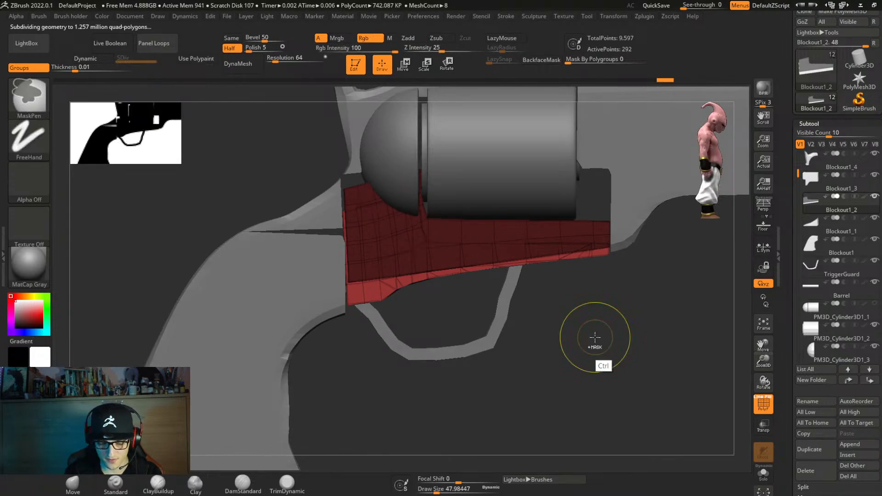
Split the masked upper frame piece from Blockout1_2 into its own subtool with Split Masked Points, and select that new subtool.
{"action": "key", "text": "ctrl+space"}
{"action": "left_click", "coordinate": [612, 115]}
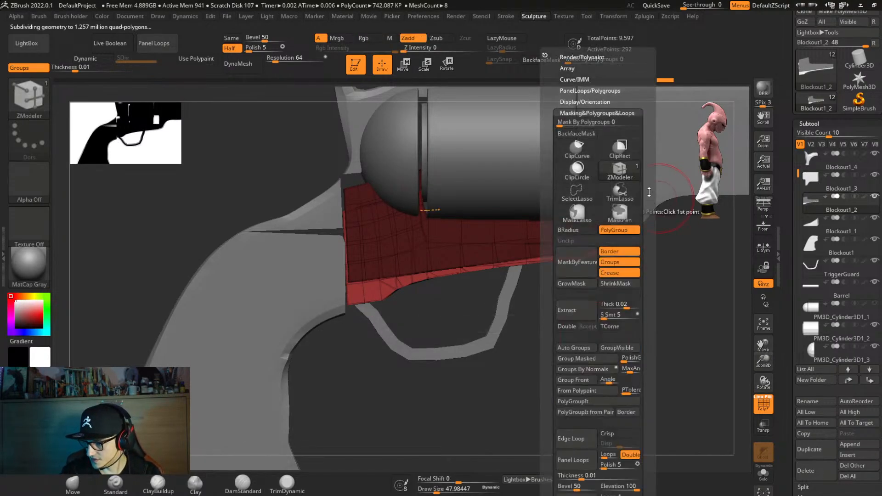
{"action": "left_click_drag", "start_coordinate": [649, 192], "coordinate": [648, 147]}
{"action": "left_click_drag", "start_coordinate": [652, 292], "coordinate": [653, 257]}
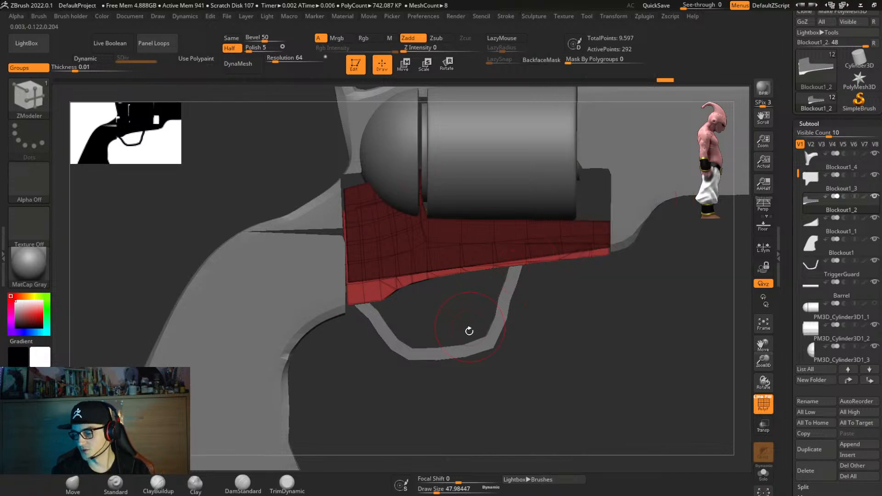
{"action": "key", "text": "ctrl+2"}
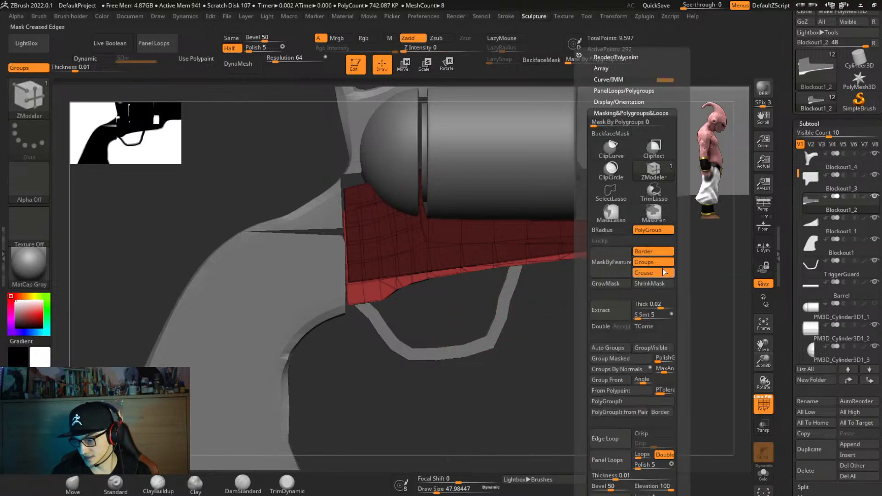
{"action": "left_click_drag", "start_coordinate": [682, 282], "coordinate": [679, 251]}
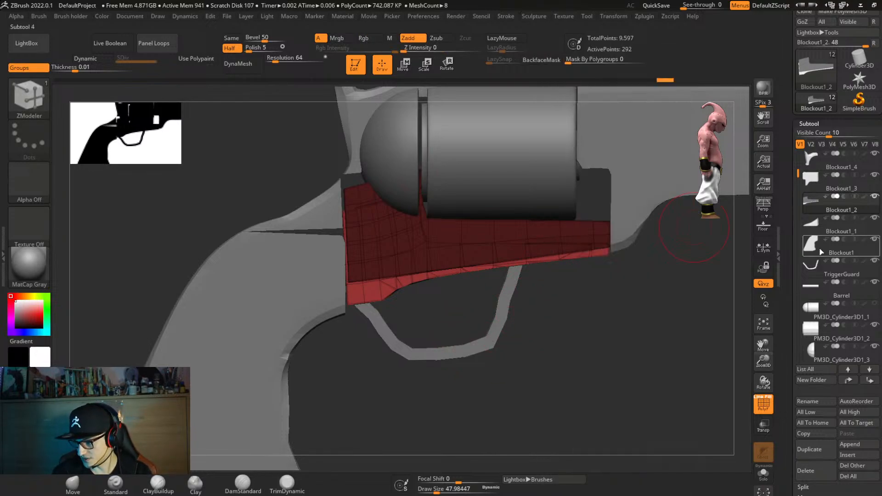
{"action": "left_click_drag", "start_coordinate": [798, 169], "coordinate": [801, 148]}
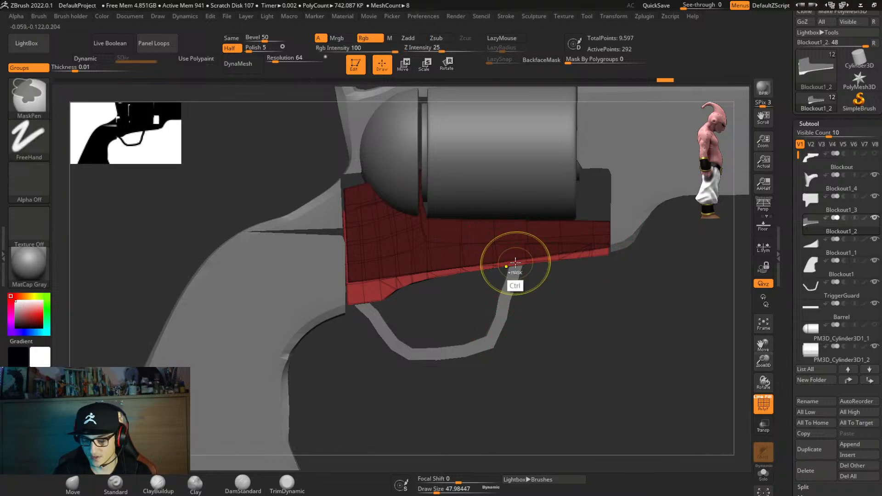
{"action": "key", "text": "ctrl+2"}
{"action": "scroll", "coordinate": [567, 181], "scroll_direction": "down", "scroll_amount": 5}
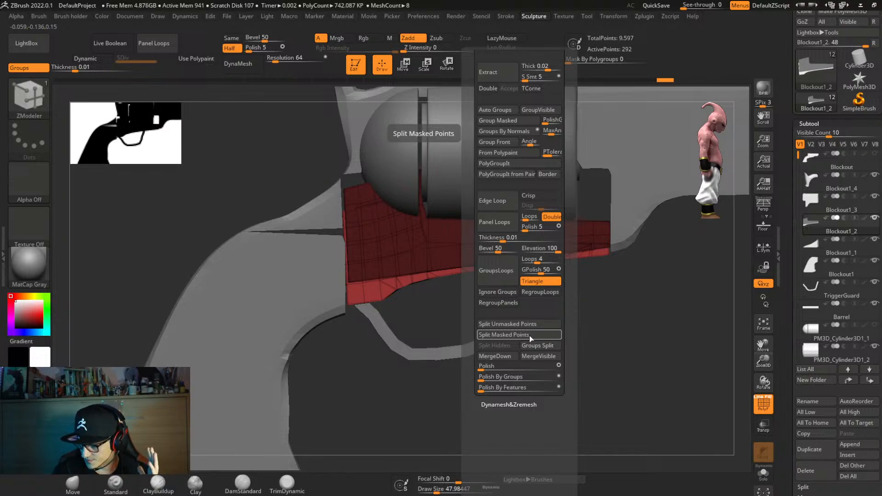
{"action": "left_click", "coordinate": [528, 335]}
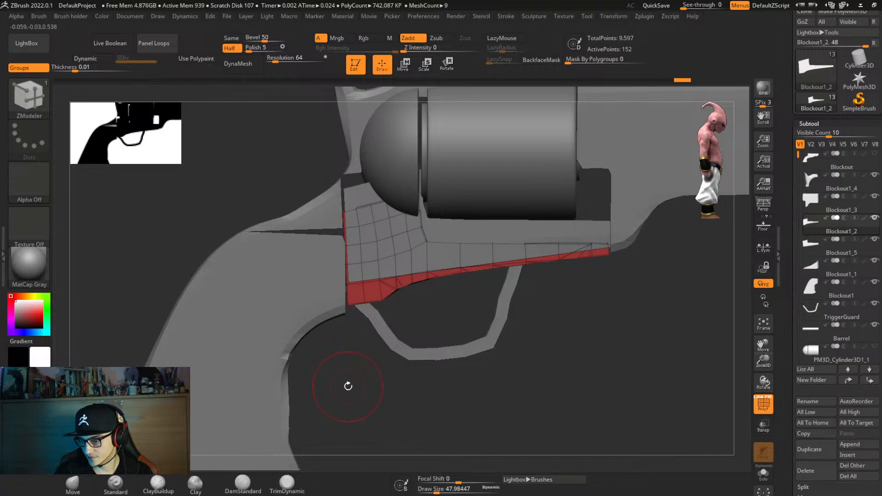
{"action": "left_click", "coordinate": [549, 237], "text": "alt"}
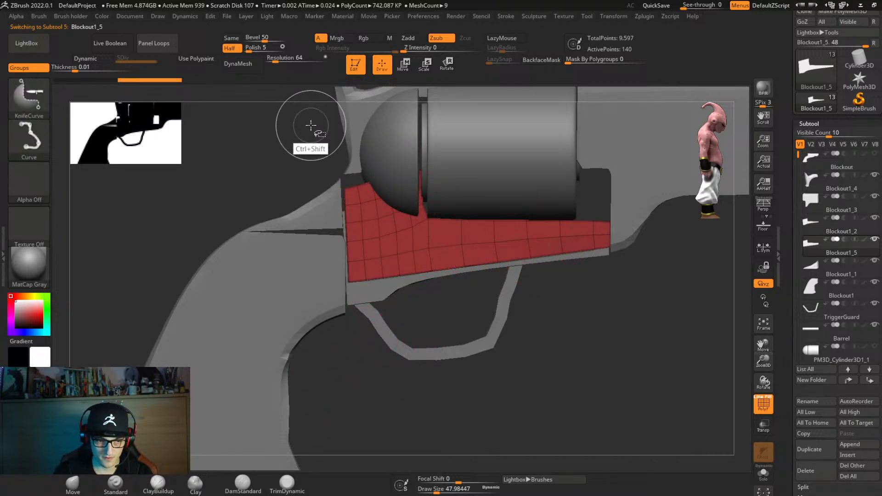
Try to slice the upper frame piece with KnifeCurve along a slanted line running to its inner corner below the cylinder.
{"action": "mouse_move", "coordinate": [302, 129]}
{"action": "left_mouse_down", "text": "ctrl+shift"}
{"action": "mouse_move", "coordinate": [305, 196]}
{"action": "mouse_move", "coordinate": [378, 235]}
{"action": "mouse_move", "coordinate": [411, 223]}
{"action": "left_mouse_up", "text": "ctrl+shift"}
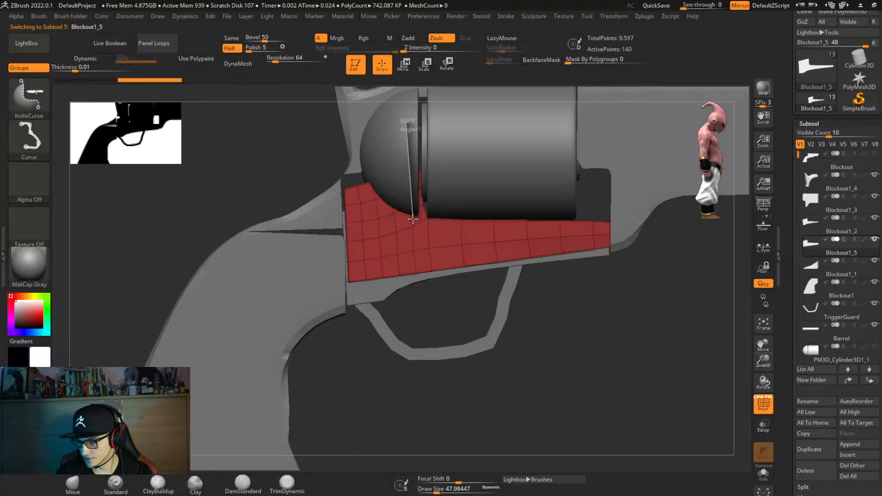
{"action": "left_click_drag", "start_coordinate": [412, 220], "coordinate": [412, 221], "text": "ctrl+shift"}
{"action": "mouse_move", "coordinate": [311, 139]}
{"action": "left_mouse_down", "text": "ctrl+shift"}
{"action": "mouse_move", "coordinate": [362, 214]}
{"action": "mouse_move", "coordinate": [439, 216]}
{"action": "mouse_move", "coordinate": [409, 226]}
{"action": "left_mouse_up", "text": "ctrl+shift"}
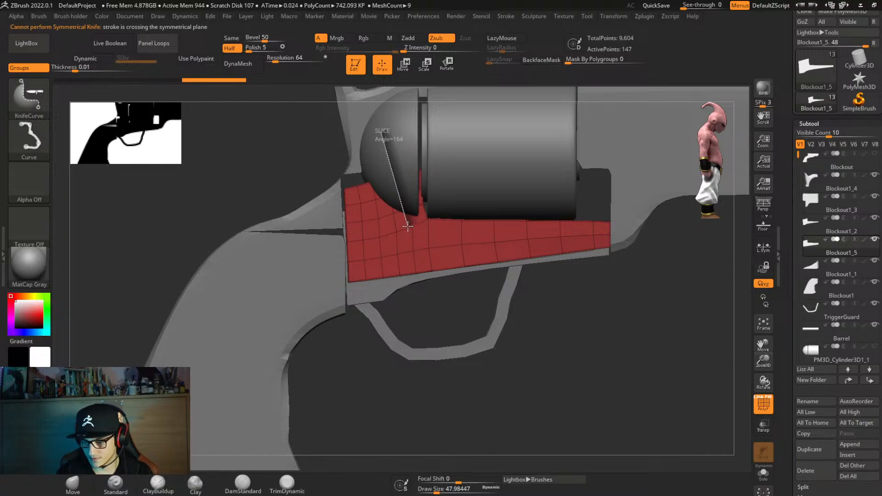
{"action": "left_click_drag", "start_coordinate": [407, 226], "coordinate": [407, 227], "text": "ctrl+shift"}
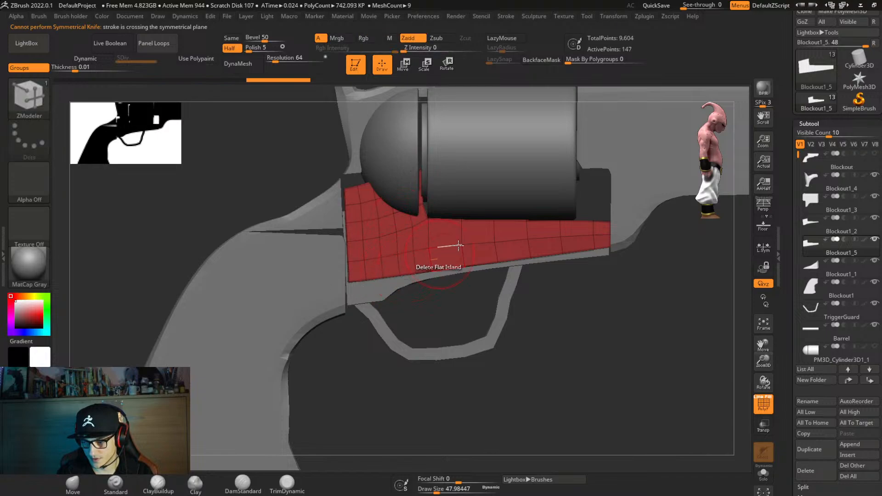
Show only the upper frame piece with Solo and undo the KnifeCurve slices.
{"action": "key", "text": "space"}
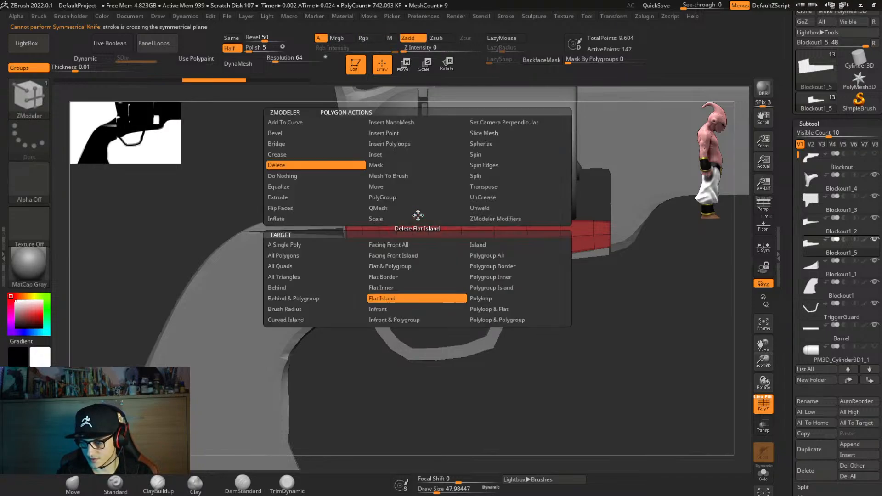
{"action": "right_click_drag", "start_coordinate": [500, 228], "coordinate": [422, 219]}
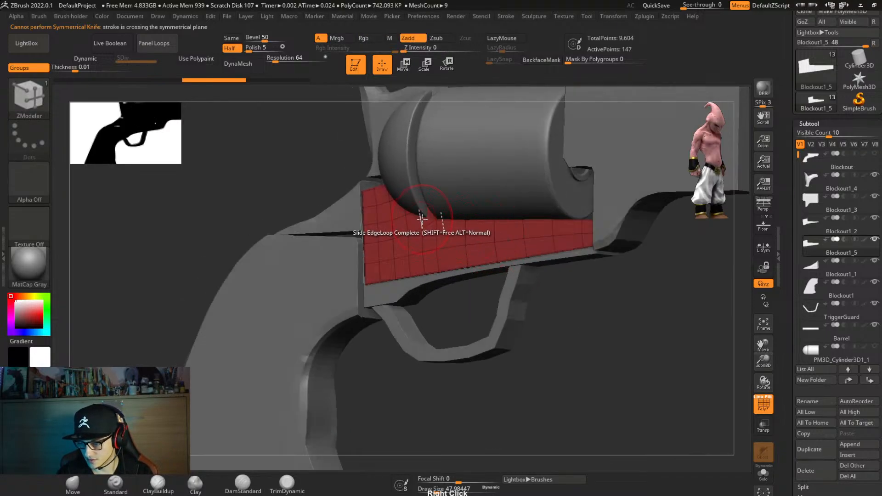
{"action": "key", "text": "alt+s"}
{"action": "right_click_drag", "start_coordinate": [471, 273], "coordinate": [427, 299], "text": "alt"}
{"action": "key", "text": "ctrl+z"}
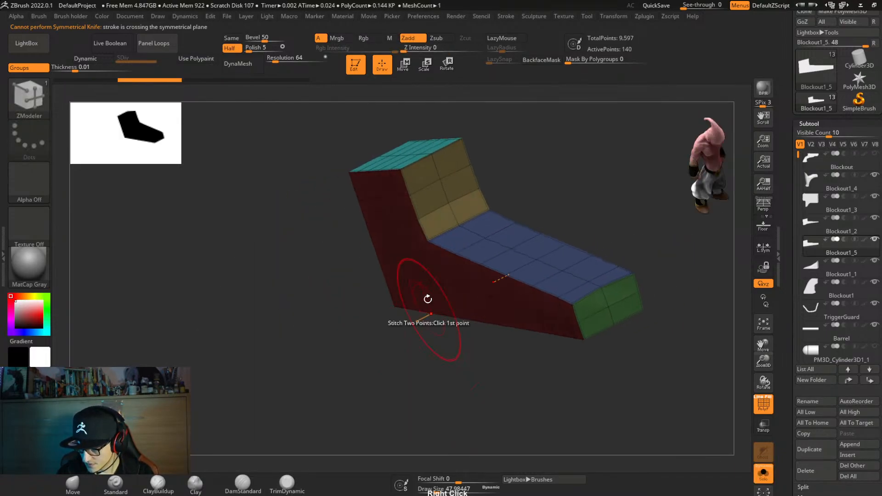
Undo the stray edit at the inner corner and set ZModeler's QMesh polygon action to target A Single Poly.
{"action": "left_click_drag", "start_coordinate": [418, 232], "coordinate": [461, 211]}
{"action": "key", "text": "ctrl+z"}
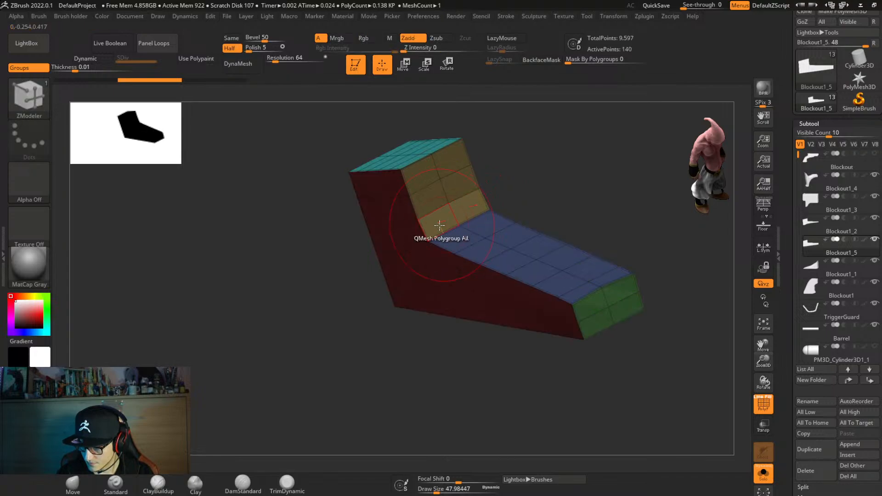
{"action": "key", "text": "space"}
{"action": "left_click", "coordinate": [331, 248]}
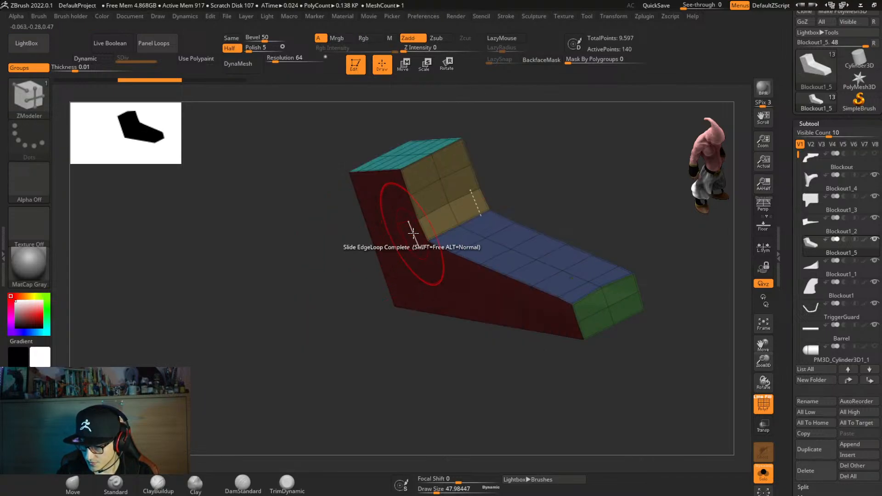
Try pushing the single side polygon beside the inner corner across the piece with QMesh, from both sides, and undo it.
{"action": "right_click_drag", "start_coordinate": [421, 234], "coordinate": [427, 235]}
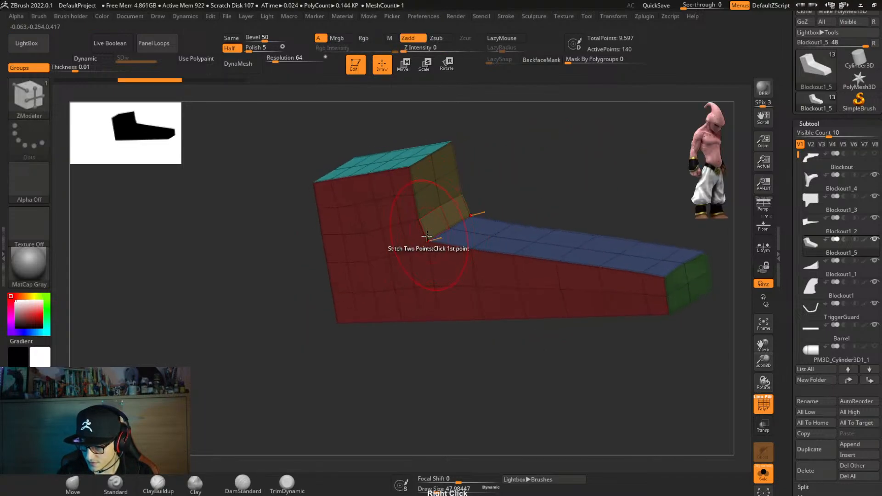
{"action": "left_click_drag", "start_coordinate": [414, 234], "coordinate": [469, 202]}
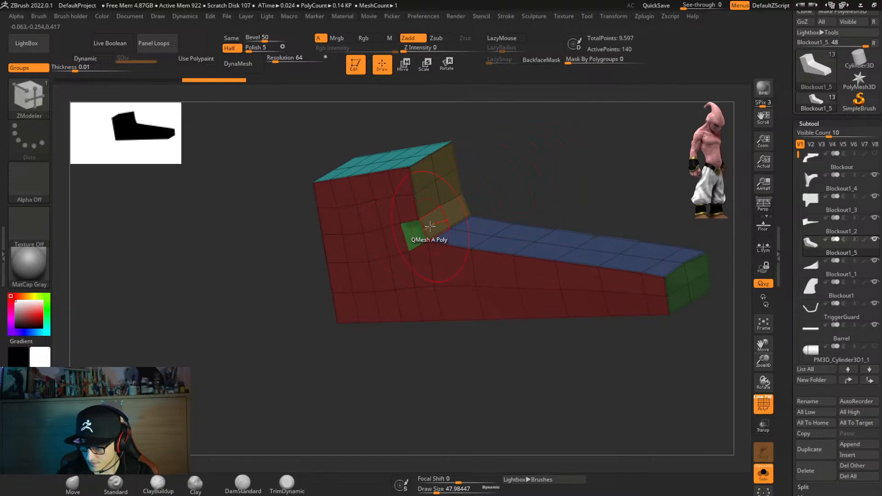
{"action": "mouse_move", "coordinate": [432, 225]}
{"action": "right_mouse_down"}
{"action": "mouse_move", "coordinate": [490, 211]}
{"action": "mouse_move", "coordinate": [446, 292]}
{"action": "right_mouse_up"}
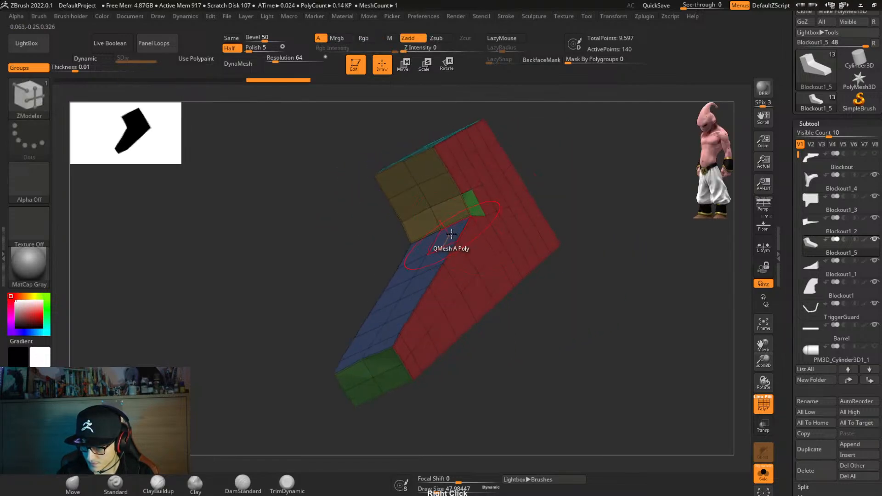
{"action": "key", "text": "ctrl+z"}
{"action": "right_click_drag", "start_coordinate": [459, 249], "coordinate": [476, 197]}
{"action": "left_click_drag", "start_coordinate": [477, 197], "coordinate": [395, 238]}
{"action": "right_click_drag", "start_coordinate": [406, 247], "coordinate": [445, 252]}
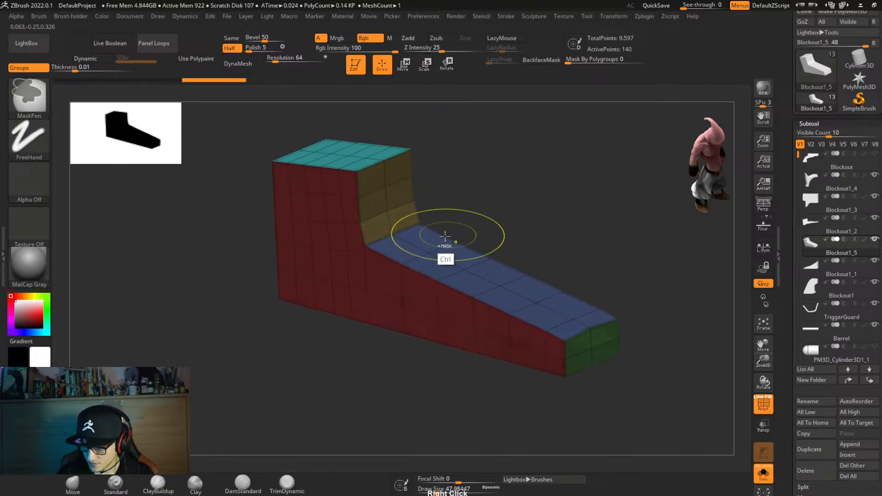
{"action": "key", "text": "ctrl+z"}
Try QMesh again on the side polygon where the upright wall meets the ledge, and undo the edits.
{"action": "left_click_drag", "start_coordinate": [385, 227], "coordinate": [351, 251]}
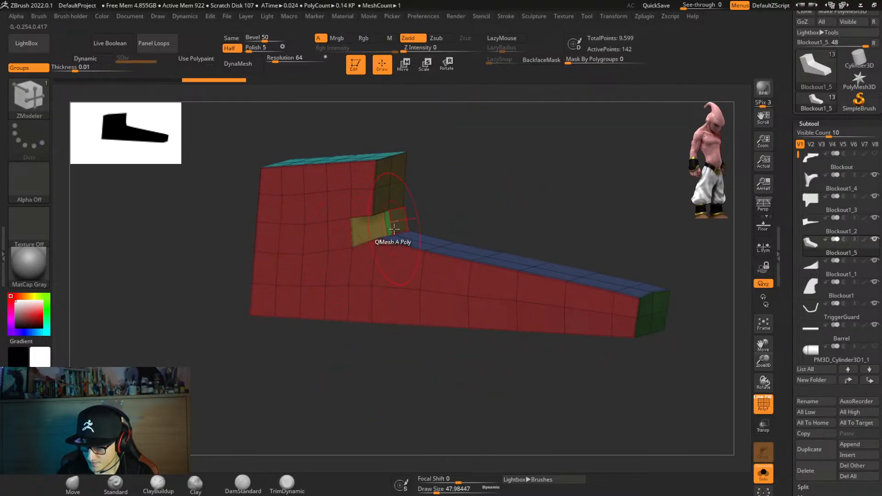
{"action": "key", "text": "ctrl+z"}
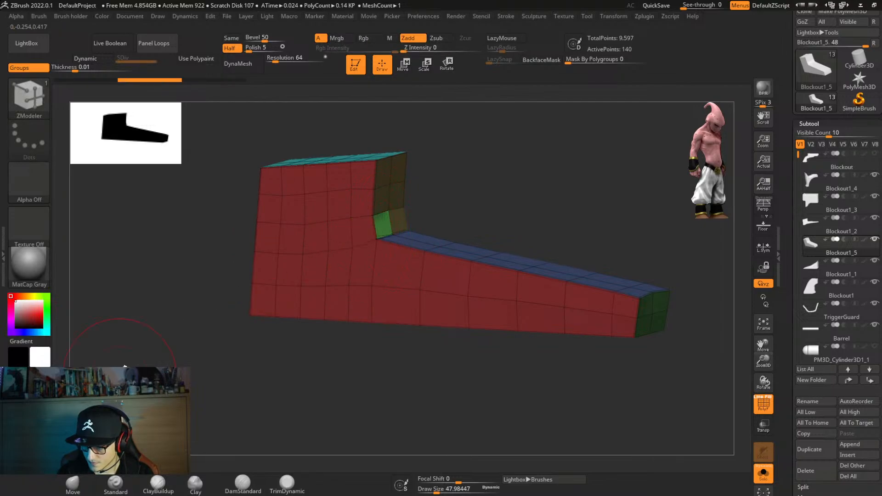
{"action": "key", "text": "ctrl+z"}
{"action": "mouse_move", "coordinate": [376, 280]}
{"action": "right_mouse_down", "text": "alt"}
{"action": "mouse_move", "coordinate": [394, 346]}
{"action": "mouse_move", "coordinate": [420, 384]}
{"action": "mouse_move", "coordinate": [449, 299]}
{"action": "mouse_move", "coordinate": [331, 320]}
{"action": "right_mouse_up", "text": "alt"}
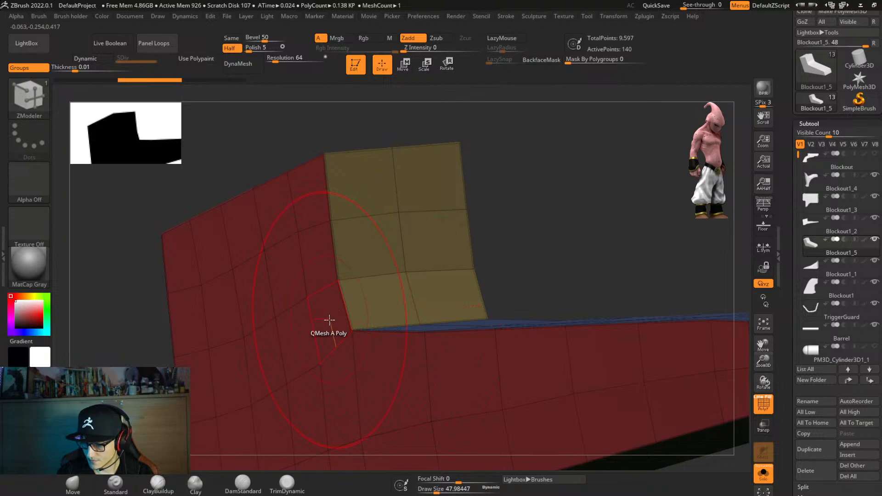
{"action": "left_click_drag", "start_coordinate": [329, 319], "coordinate": [411, 326]}
{"action": "left_click", "coordinate": [416, 324]}
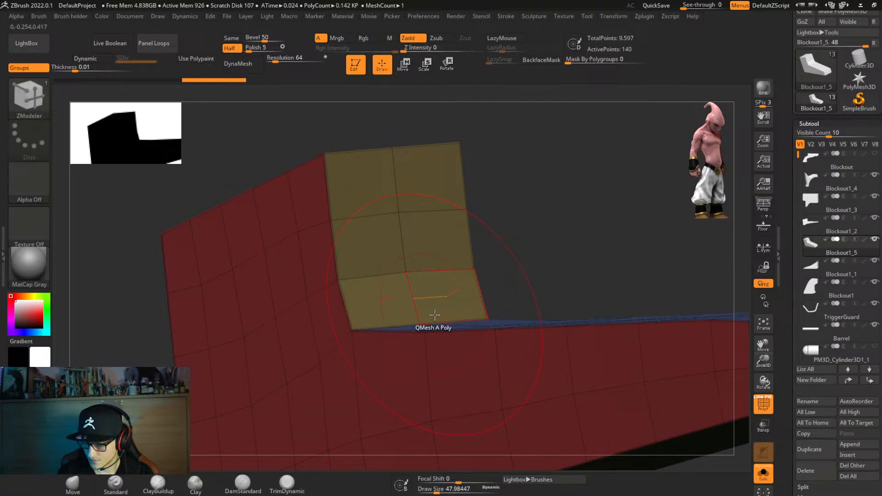
Mask the upright wall's points down to the inner corner in side view, and invert the mask to leave only them editable.
{"action": "right_click_drag", "start_coordinate": [416, 324], "coordinate": [460, 309]}
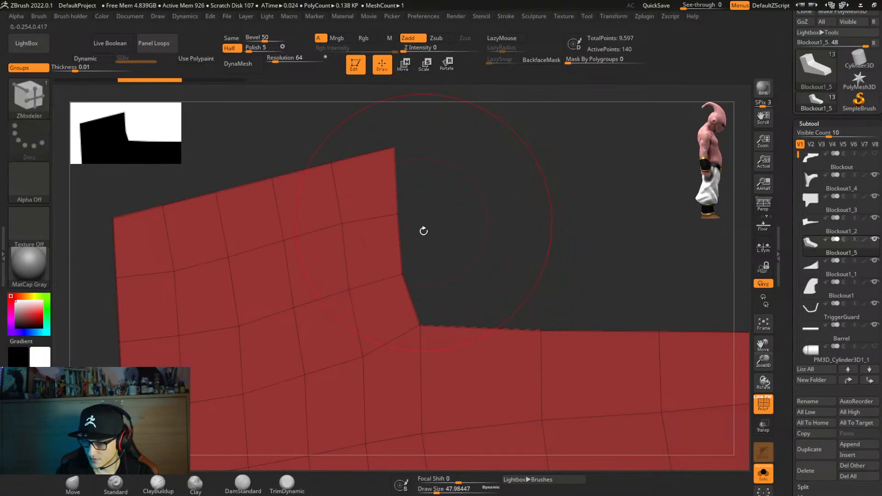
{"action": "left_click_drag", "start_coordinate": [425, 299], "coordinate": [408, 356], "text": "ctrl"}
{"action": "left_click_drag", "start_coordinate": [408, 199], "coordinate": [392, 287], "text": "ctrl"}
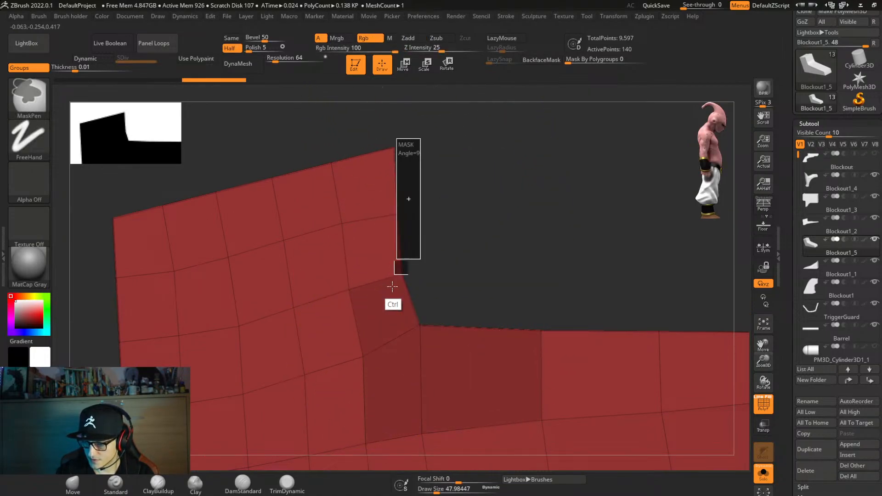
{"action": "left_click", "coordinate": [468, 274], "text": "ctrl"}
Straighten the upright wall by scaling its unmasked points along the gun's length, clear the mask and return to ZModeler.
{"action": "key", "text": "w"}
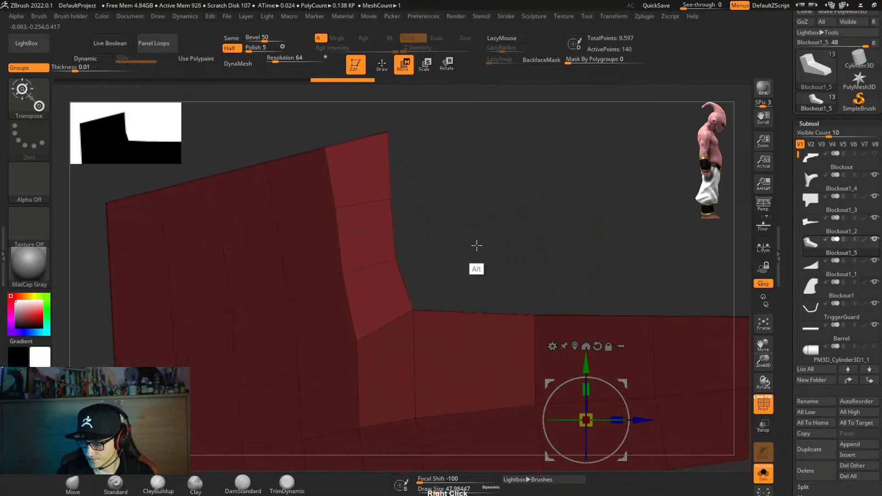
{"action": "right_click_drag", "start_coordinate": [476, 246], "coordinate": [534, 233], "text": "alt"}
{"action": "left_click", "coordinate": [533, 306]}
{"action": "right_click_drag", "start_coordinate": [531, 304], "coordinate": [557, 351], "text": "alt"}
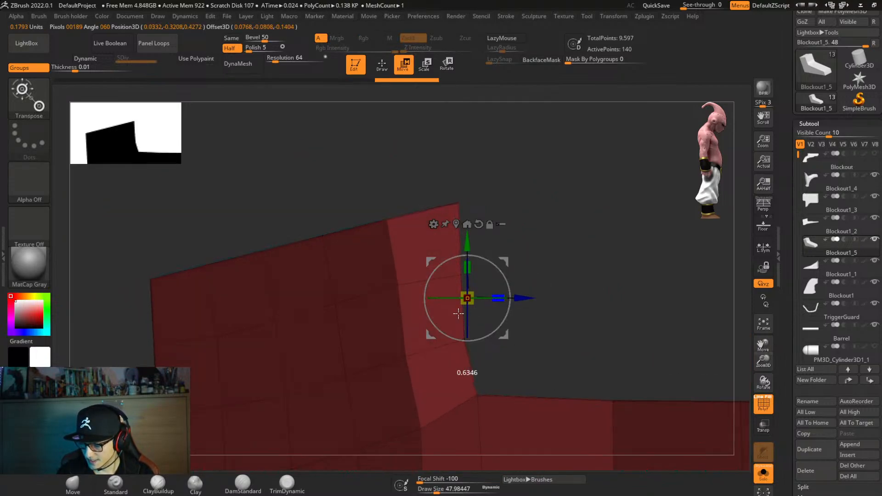
{"action": "left_click_drag", "start_coordinate": [521, 300], "coordinate": [583, 324]}
{"action": "right_click_drag", "start_coordinate": [583, 324], "coordinate": [565, 328]}
{"action": "key", "text": "q"}
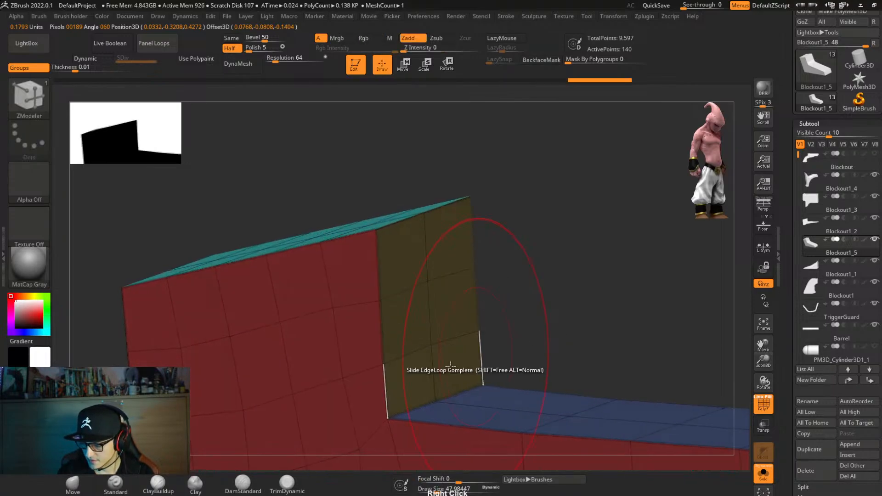
Try QMesh on the side polygon beside the inner corner and the wall's lowest polygons, and undo the edits.
{"action": "left_click_drag", "start_coordinate": [415, 384], "coordinate": [303, 446]}
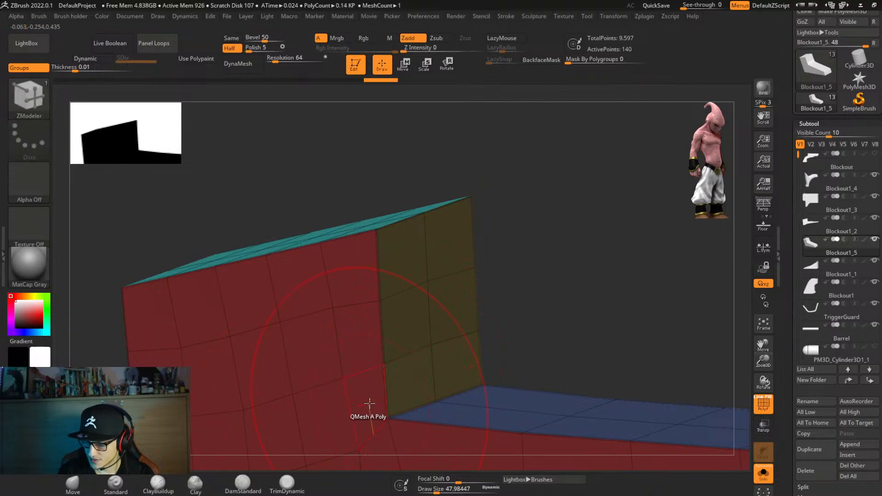
{"action": "key", "text": "ctrl+z"}
{"action": "key", "text": "ctrl+shift+z"}
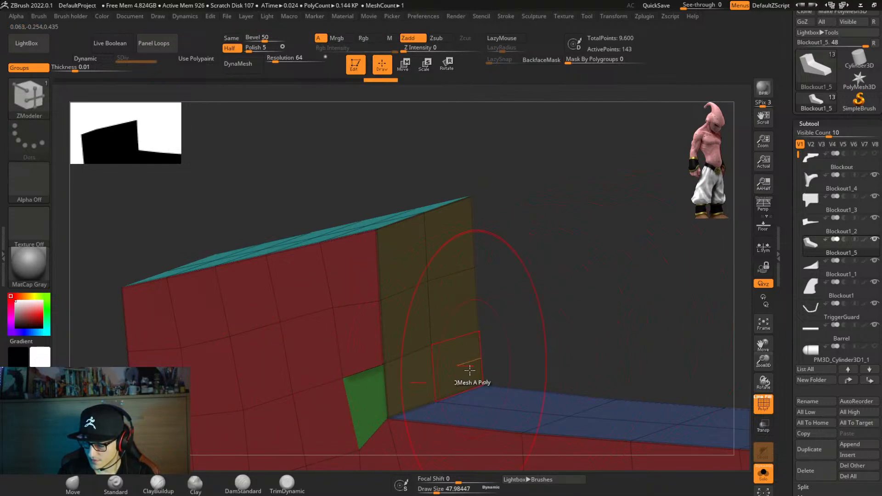
{"action": "left_click_drag", "start_coordinate": [369, 407], "coordinate": [470, 376]}
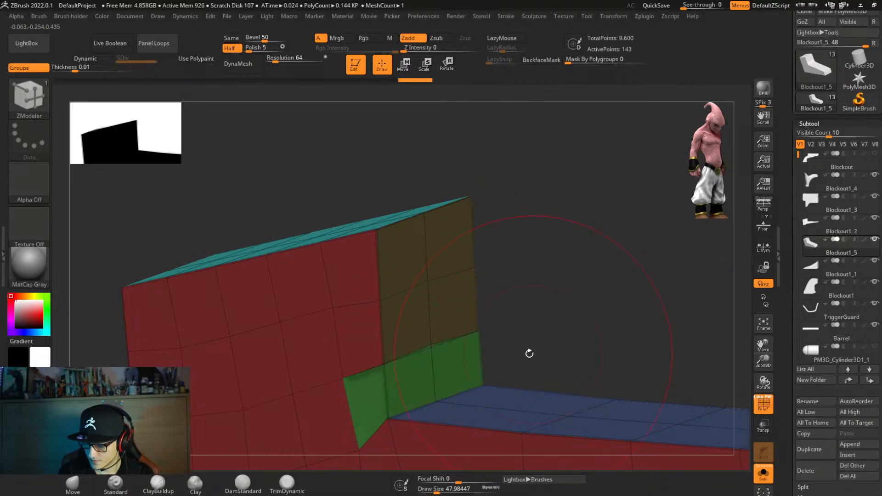
{"action": "key", "text": "ctrl+z"}
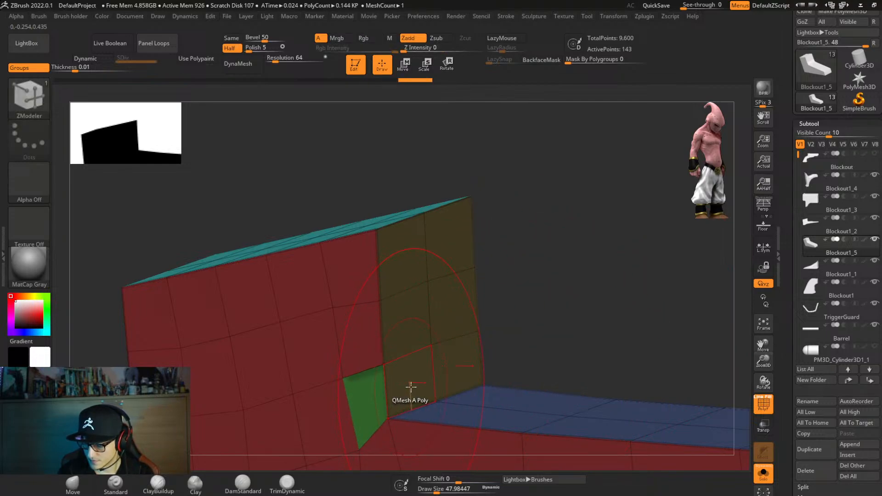
{"action": "key", "text": "space"}
{"action": "key", "text": "ctrl+z"}
Try pushing the side polygon at the upright wall's upper corner across with QMesh, and undo it.
{"action": "right_click_drag", "start_coordinate": [494, 326], "coordinate": [482, 305], "text": "alt"}
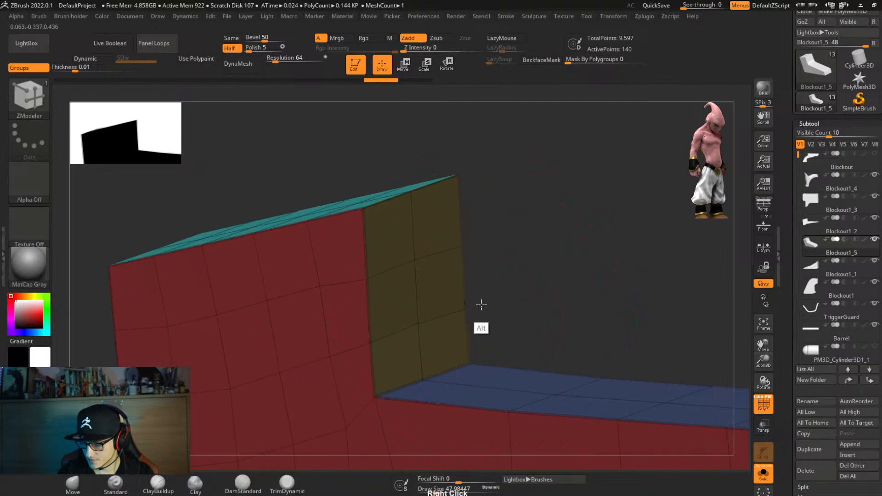
{"action": "left_click_drag", "start_coordinate": [338, 252], "coordinate": [398, 234]}
{"action": "key", "text": "ctrl+z"}
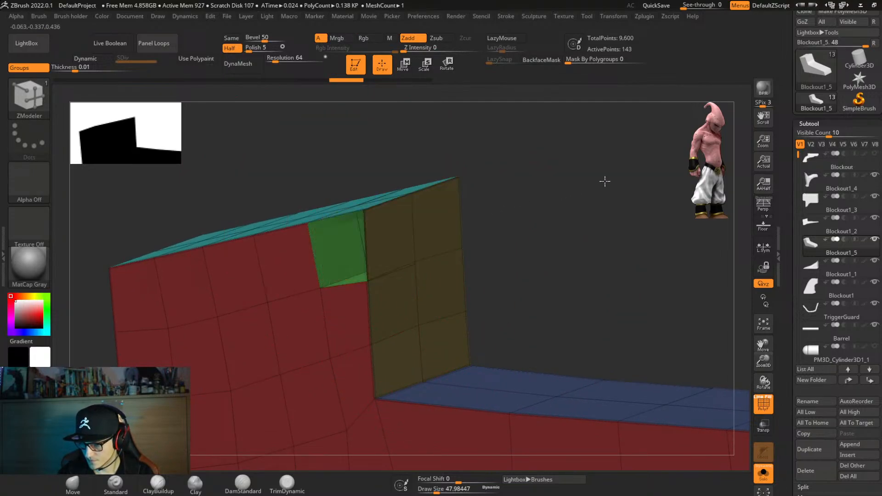
{"action": "key", "text": "ctrl+z"}
Try pushing the slanted top face's polygons next to the upright wall downward with QMesh, and undo each attempt.
{"action": "right_click_drag", "start_coordinate": [411, 260], "coordinate": [384, 279]}
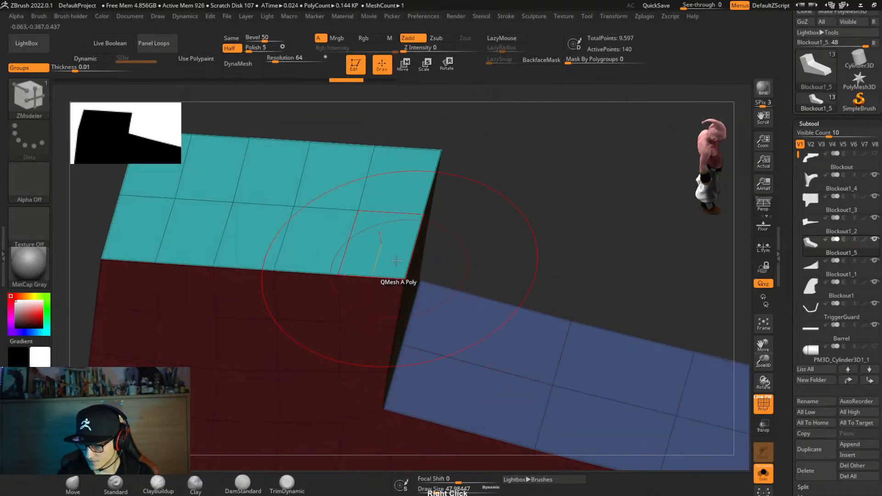
{"action": "left_click_drag", "start_coordinate": [384, 279], "coordinate": [381, 292]}
{"action": "left_click_drag", "start_coordinate": [380, 371], "coordinate": [371, 487]}
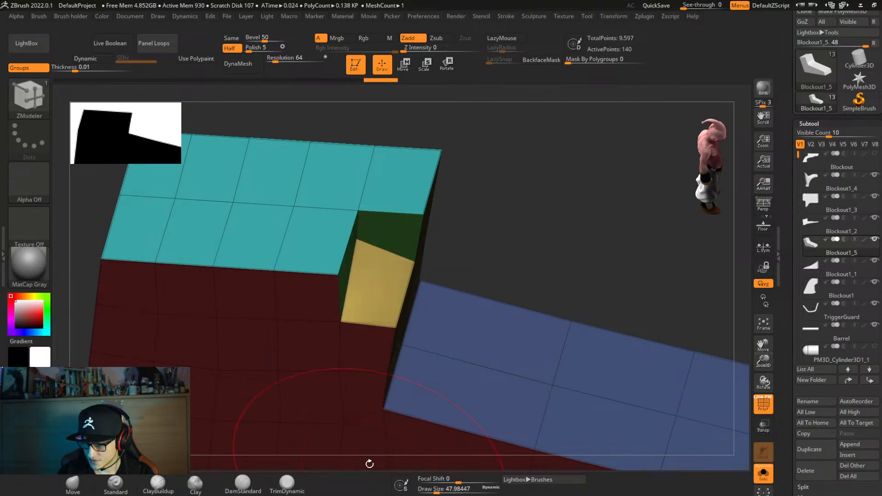
{"action": "key", "text": "ctrl+z"}
{"action": "left_click_drag", "start_coordinate": [381, 237], "coordinate": [376, 462]}
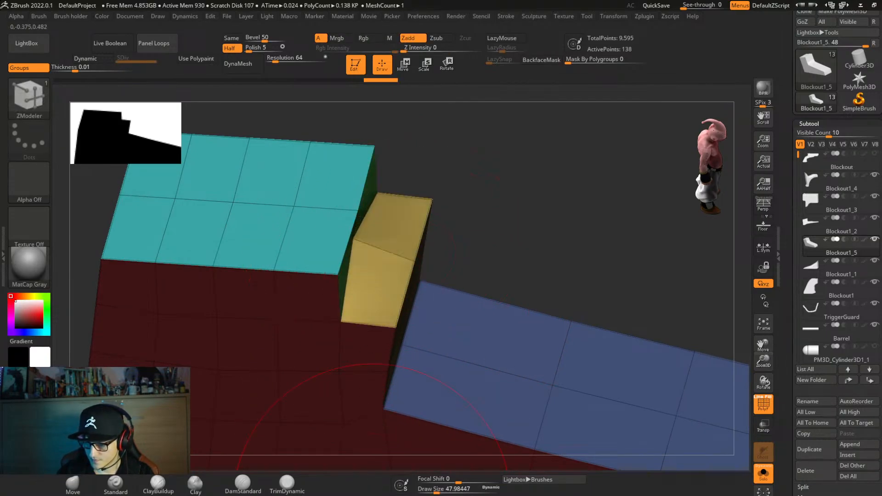
{"action": "key", "text": "ctrl+z"}
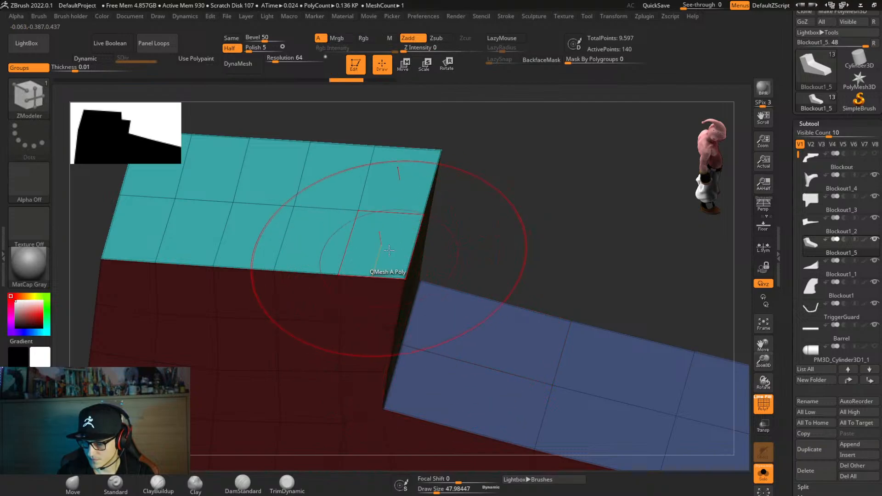
{"action": "right_click_drag", "start_coordinate": [379, 242], "coordinate": [391, 179]}
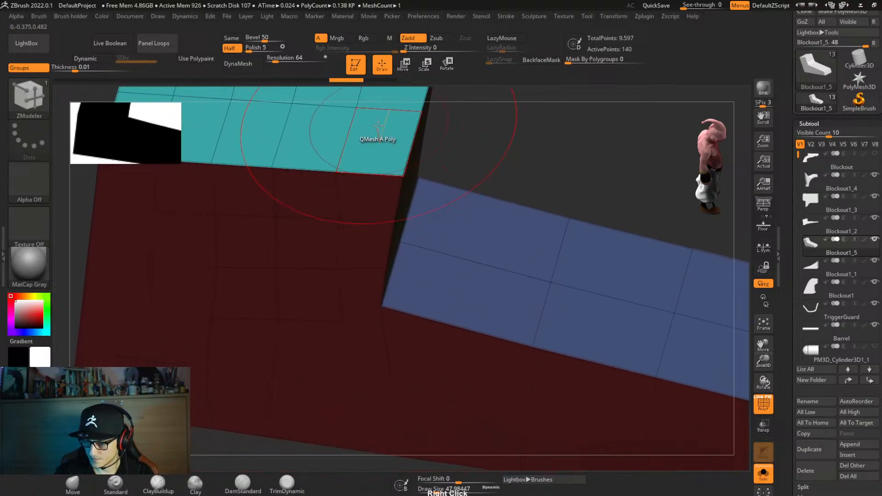
{"action": "left_click_drag", "start_coordinate": [374, 138], "coordinate": [406, 365]}
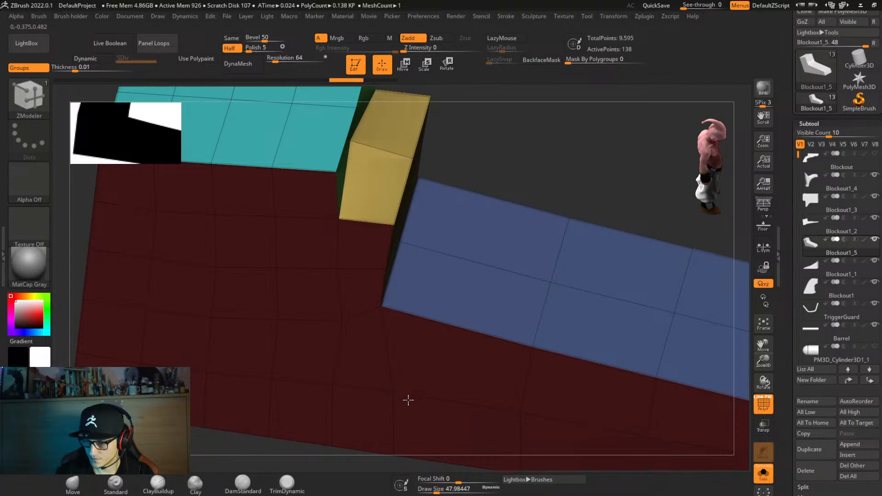
{"action": "left_click_drag", "start_coordinate": [407, 399], "coordinate": [407, 407]}
{"action": "key", "text": "ctrl+z"}
Mark the column of side polygons along the upright wall as a temporary polygroup, leaving the top face unmarked.
{"action": "right_click_drag", "start_coordinate": [435, 297], "coordinate": [462, 175]}
{"action": "left_click", "coordinate": [426, 239], "text": "alt"}
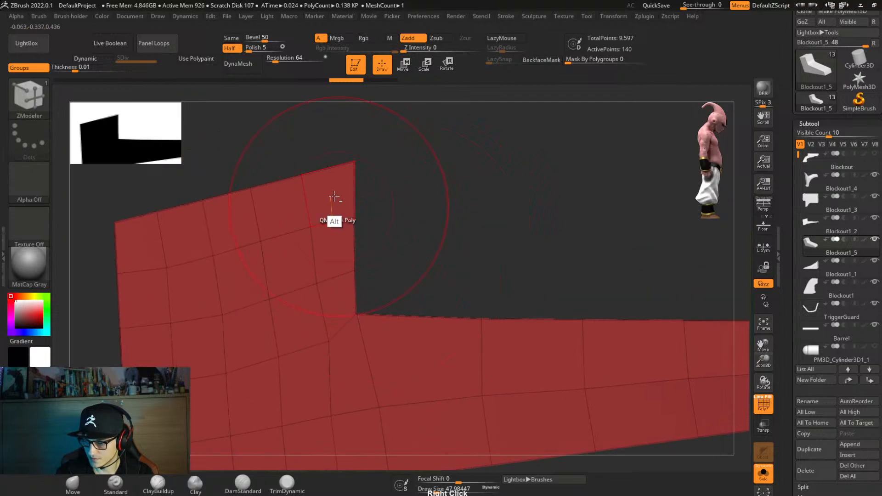
{"action": "left_click_drag", "start_coordinate": [334, 196], "coordinate": [337, 313], "text": "alt"}
{"action": "right_click_drag", "start_coordinate": [340, 290], "coordinate": [331, 191]}
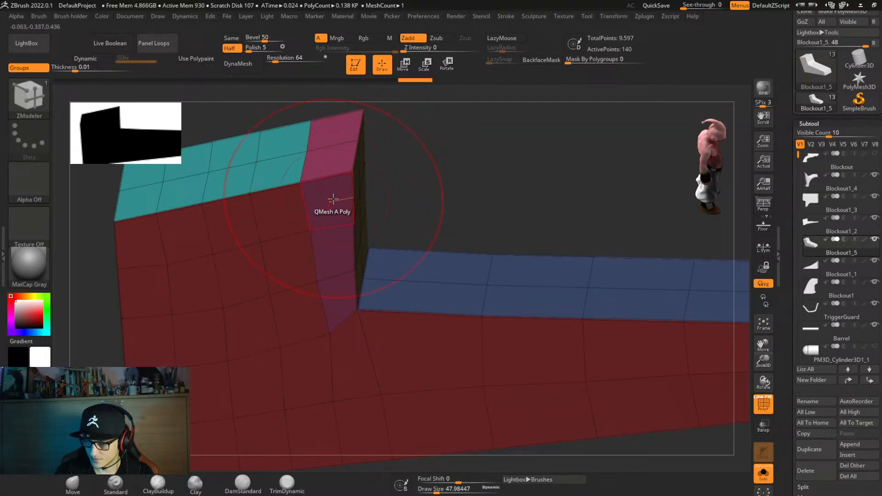
{"action": "key", "text": "space"}
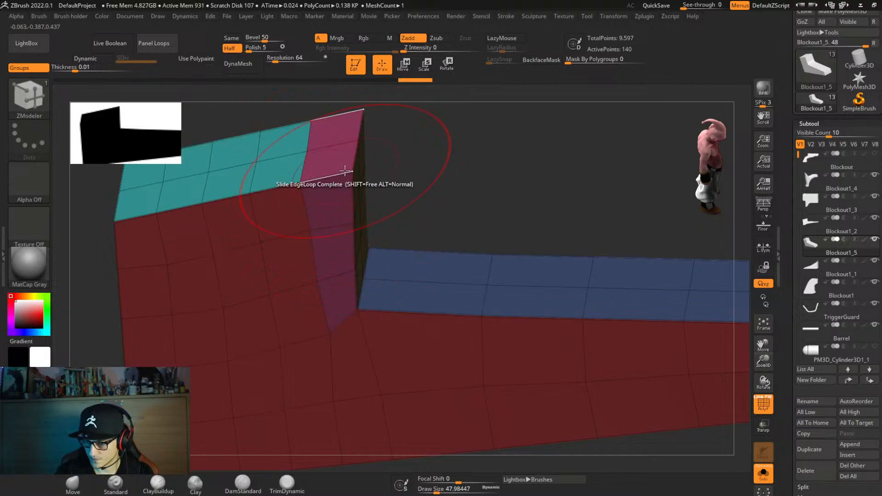
{"action": "key", "text": "ctrl+z"}
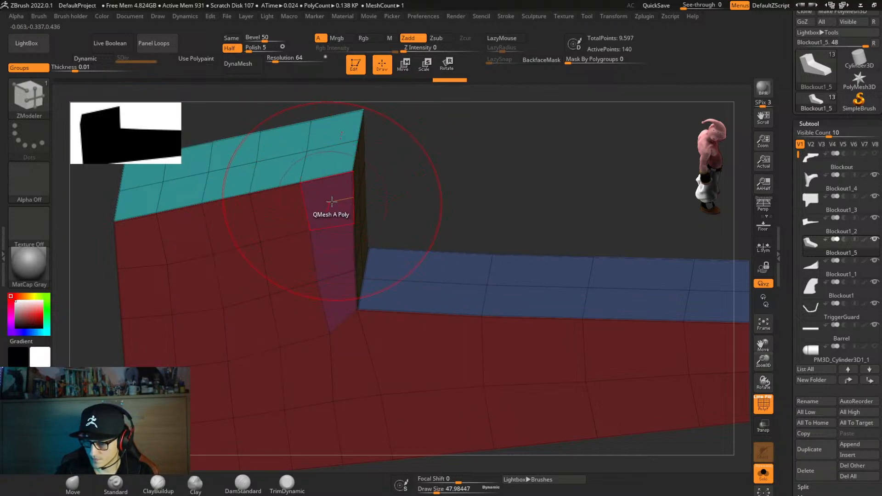
Set the QMesh target to Polygroup Island, try pushing the side strip and the upright wall, and undo the edits.
{"action": "key", "text": "space"}
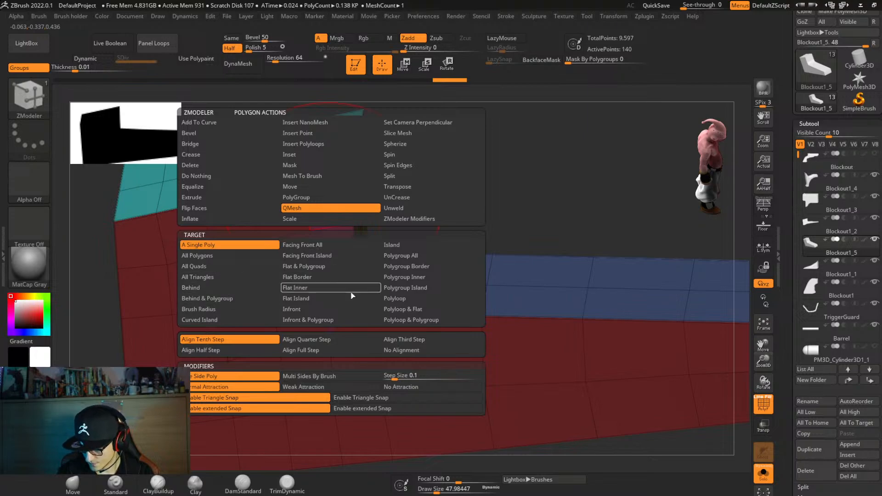
{"action": "left_click", "coordinate": [425, 288]}
{"action": "right_click_drag", "start_coordinate": [360, 289], "coordinate": [338, 295]}
{"action": "left_click_drag", "start_coordinate": [291, 260], "coordinate": [451, 180]}
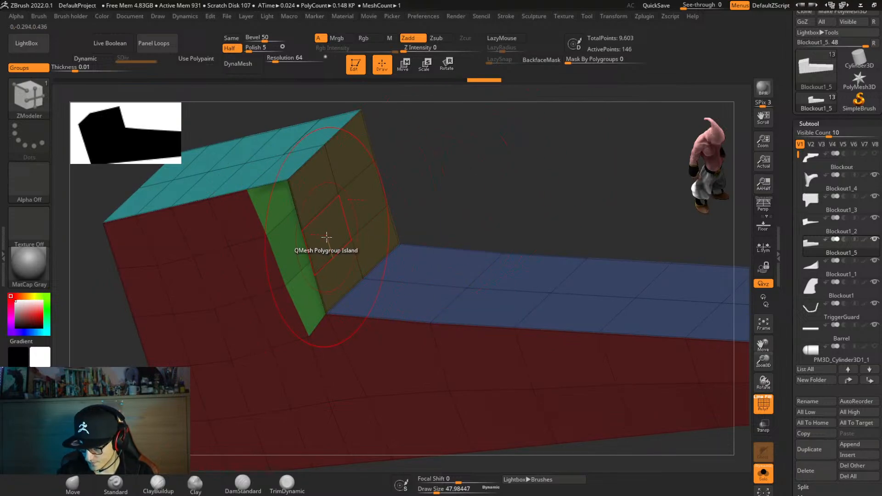
{"action": "key", "text": "space"}
{"action": "key", "text": "ctrl+z"}
{"action": "mouse_move", "coordinate": [329, 233]}
{"action": "left_mouse_down"}
{"action": "mouse_move", "coordinate": [262, 266]}
{"action": "mouse_move", "coordinate": [315, 261]}
{"action": "left_mouse_up"}
{"action": "mouse_move", "coordinate": [470, 272]}
{"action": "right_mouse_down"}
{"action": "mouse_move", "coordinate": [436, 280]}
{"action": "mouse_move", "coordinate": [447, 293]}
{"action": "right_mouse_up"}
{"action": "key", "text": "ctrl+z"}
{"action": "scroll", "coordinate": [448, 294], "scroll_direction": "down", "scroll_amount": 3}
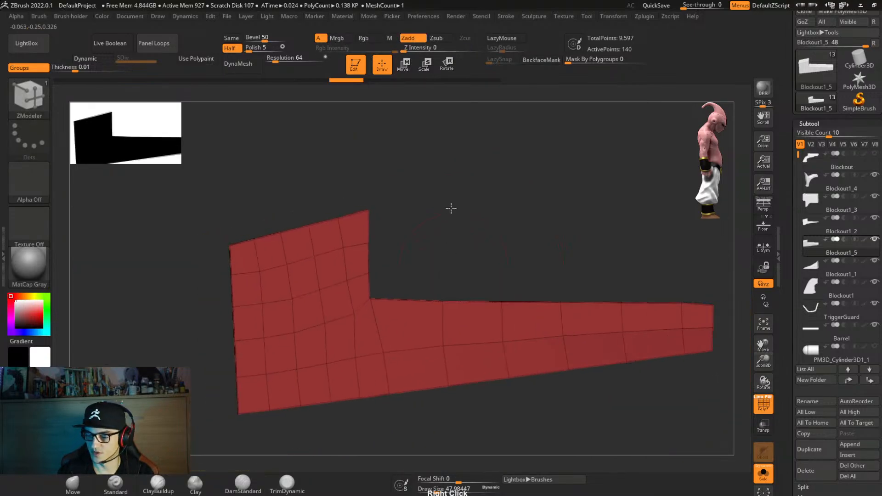
Cut the upright wall and the long ledge back in side view with one L-shaped KnifeCurve stroke.
{"action": "key", "text": "ctrl+shift"}
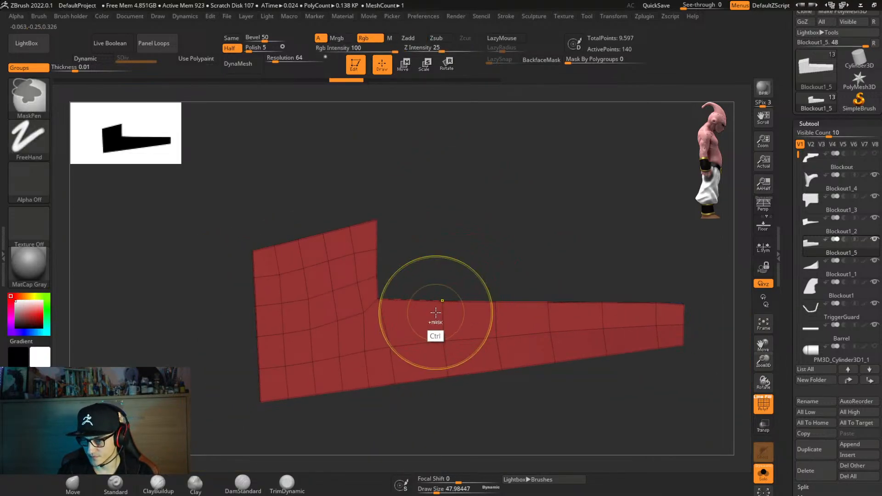
{"action": "left_click_drag", "start_coordinate": [348, 186], "coordinate": [360, 307], "text": "ctrl+shift"}
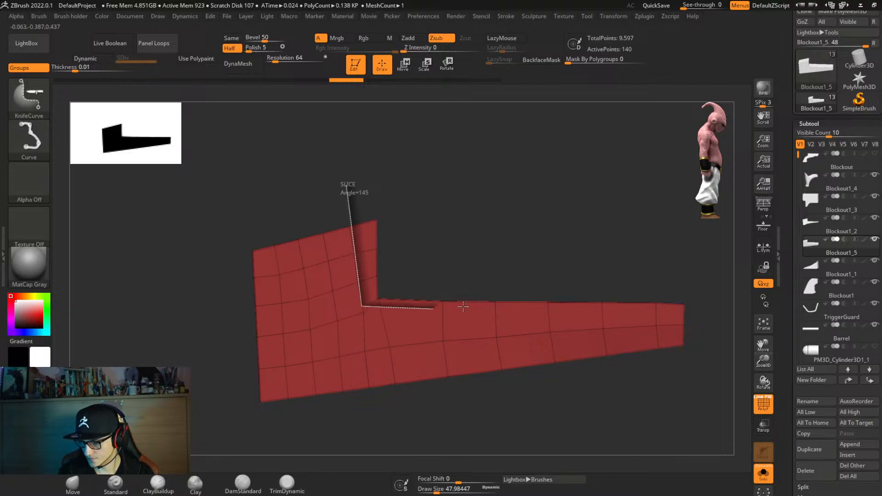
{"action": "left_click_drag", "start_coordinate": [463, 307], "coordinate": [725, 305], "text": "ctrl+shift"}
{"action": "left_click_drag", "start_coordinate": [532, 374], "coordinate": [507, 401]}
Mark the triangles around the inner corner of the cut face as a temporary polygroup with ZModeler.
{"action": "right_click_drag", "start_coordinate": [500, 384], "coordinate": [342, 274], "text": "ctrl"}
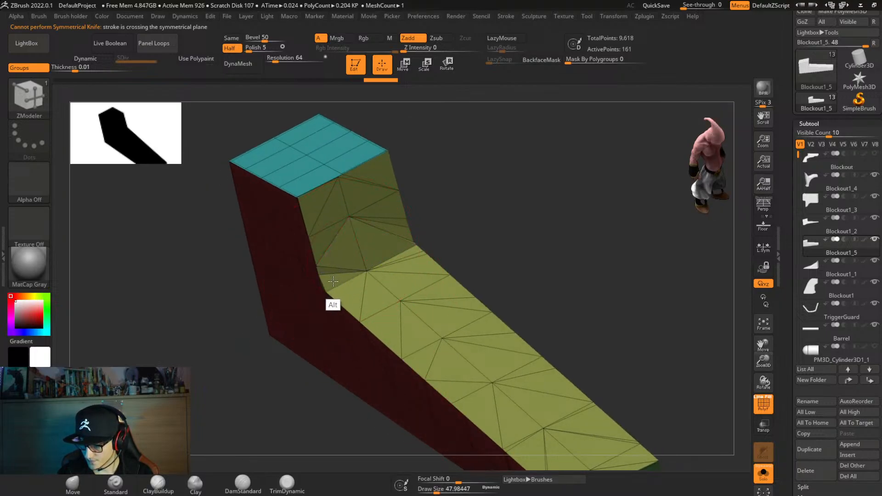
{"action": "mouse_move", "coordinate": [383, 275]}
{"action": "right_mouse_down"}
{"action": "mouse_move", "coordinate": [399, 258]}
{"action": "mouse_move", "coordinate": [403, 275]}
{"action": "mouse_move", "coordinate": [391, 271]}
{"action": "right_mouse_up"}
{"action": "key", "text": "ctrl"}
{"action": "key", "text": "alt"}
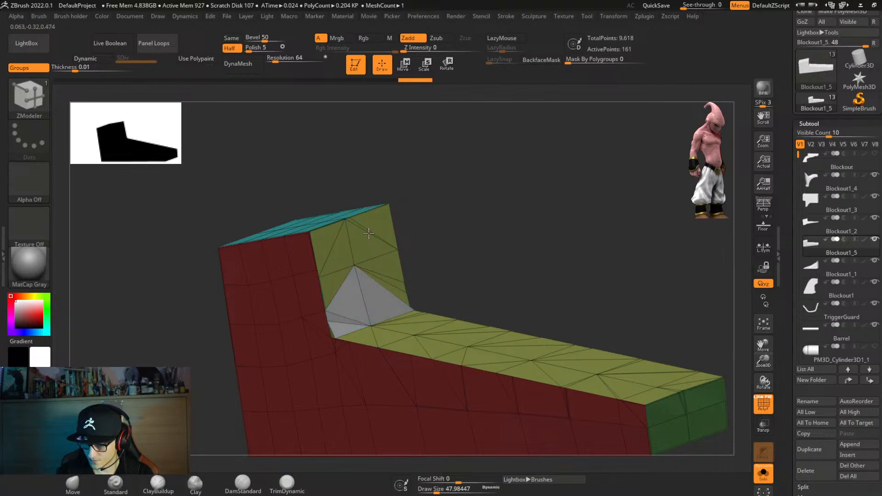
Polygroup the faces of the step's upright wall, including the slivers at its lower corner, as one separate group.
{"action": "right_click_drag", "start_coordinate": [369, 233], "coordinate": [410, 282]}
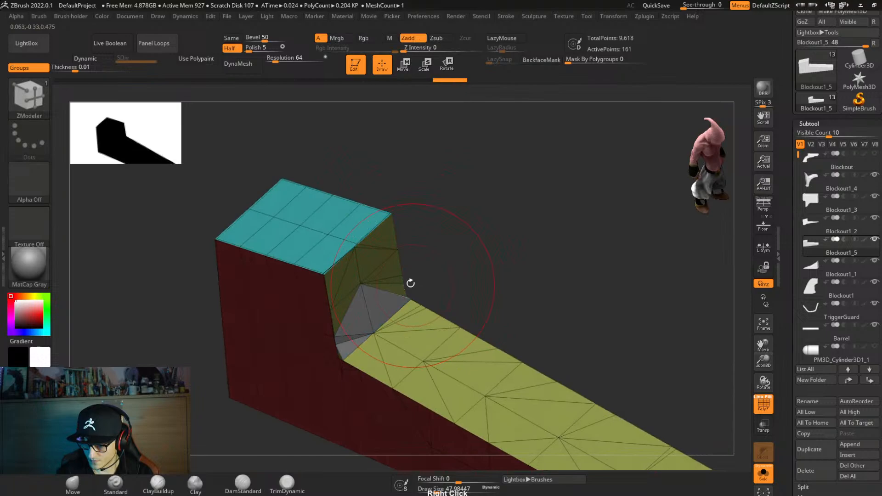
{"action": "left_click", "coordinate": [376, 251], "text": "alt"}
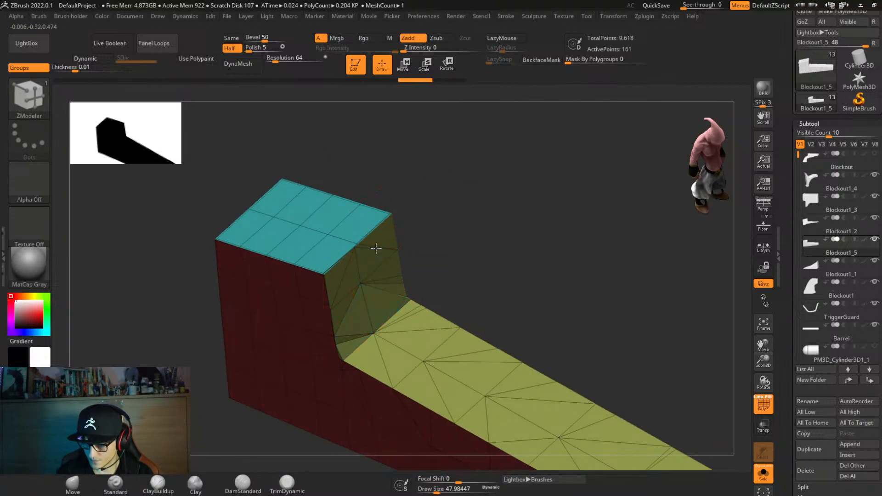
{"action": "left_click", "coordinate": [376, 248]}
{"action": "left_click", "coordinate": [391, 281]}
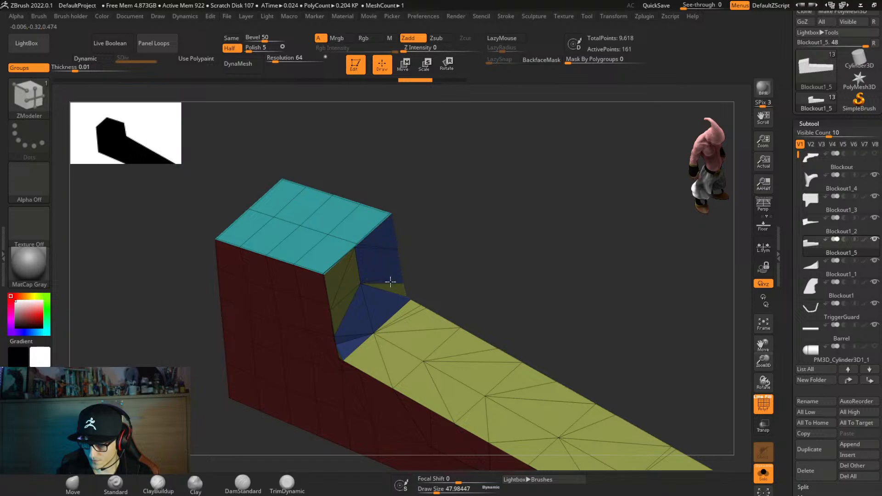
{"action": "left_click", "coordinate": [343, 278]}
{"action": "left_click", "coordinate": [349, 303]}
{"action": "left_click", "coordinate": [337, 278]}
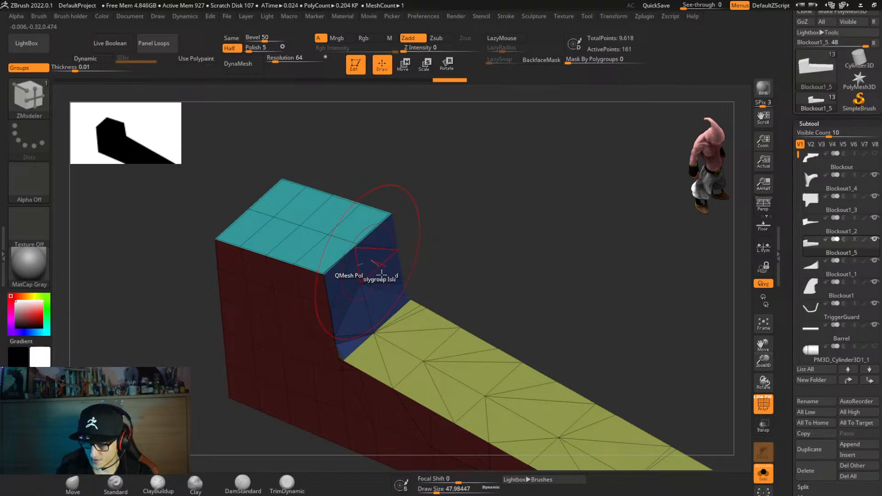
{"action": "right_click_drag", "start_coordinate": [399, 315], "coordinate": [332, 302]}
{"action": "left_click", "coordinate": [264, 380], "text": "alt"}
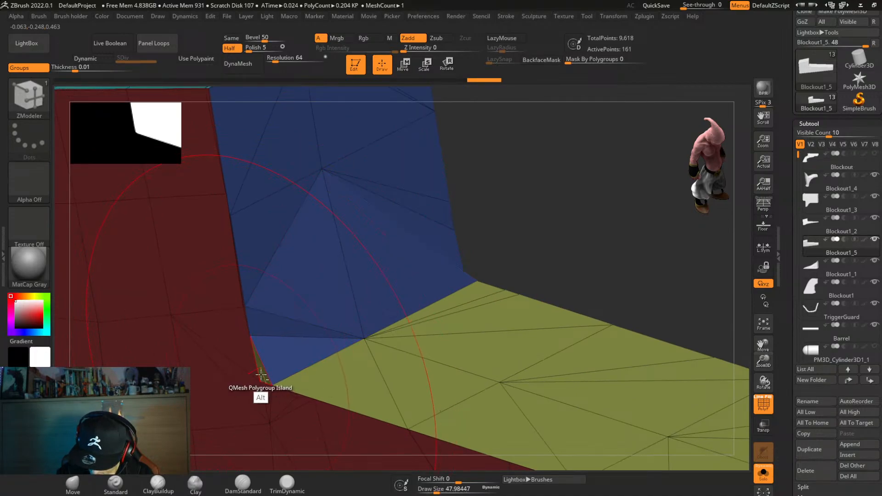
{"action": "left_click_drag", "start_coordinate": [260, 371], "coordinate": [261, 363], "text": "alt"}
ZRemesh the Blockout1_5 frame piece with Detect Edges turned off, keeping Half and Keep Groups enabled.
{"action": "right_click_drag", "start_coordinate": [374, 322], "coordinate": [432, 206]}
{"action": "right_click", "coordinate": [451, 292], "text": "ctrl"}
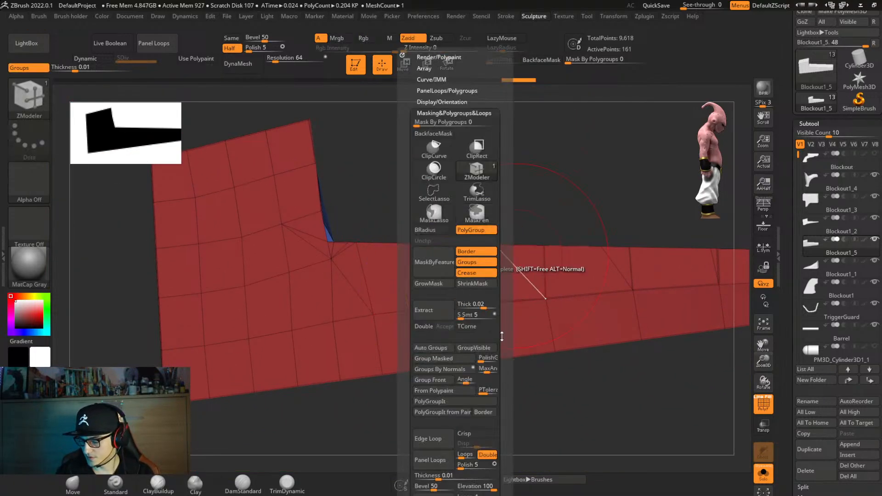
{"action": "scroll", "coordinate": [501, 337], "scroll_direction": "down", "scroll_amount": 6}
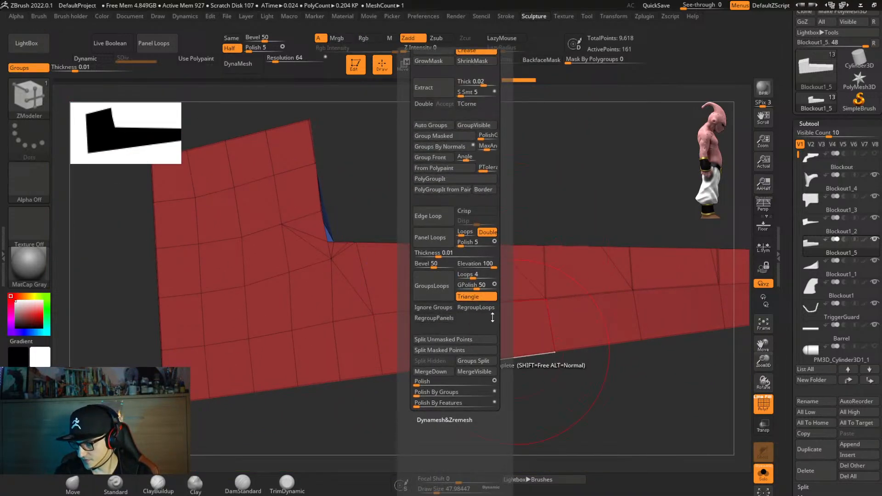
{"action": "left_click", "coordinate": [472, 418]}
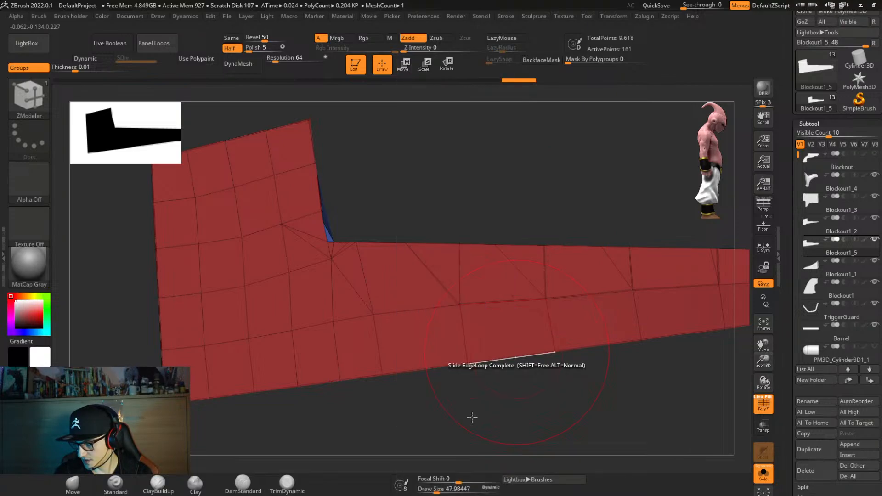
{"action": "right_click", "coordinate": [496, 357], "text": "ctrl"}
{"action": "scroll", "coordinate": [538, 377], "scroll_direction": "down", "scroll_amount": 4}
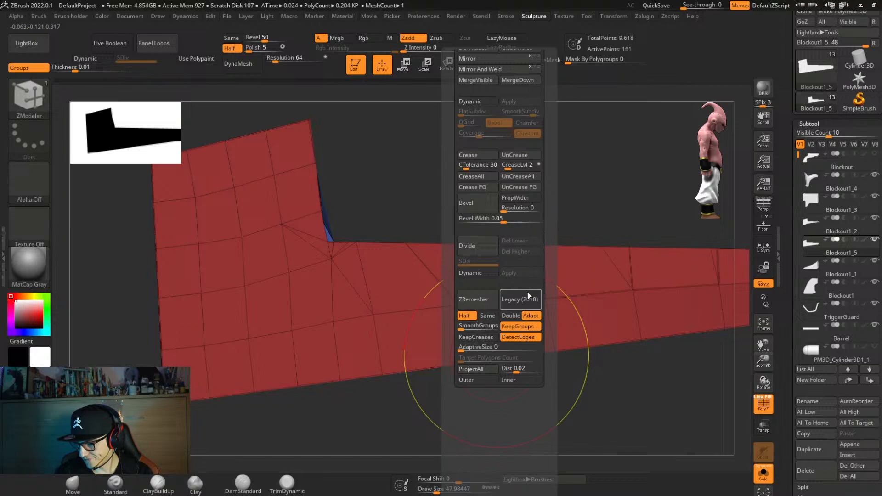
{"action": "left_click", "coordinate": [518, 337]}
{"action": "left_click", "coordinate": [490, 304]}
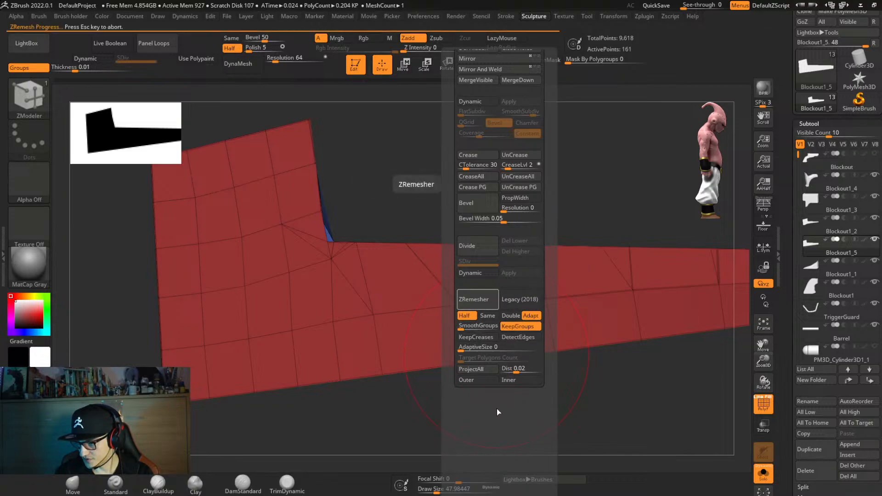
Set the ZModeler edge action to Insert and delete the surplus horizontal edge loops in the piece's tall rear block.
{"action": "right_click_drag", "start_coordinate": [413, 415], "coordinate": [431, 419]}
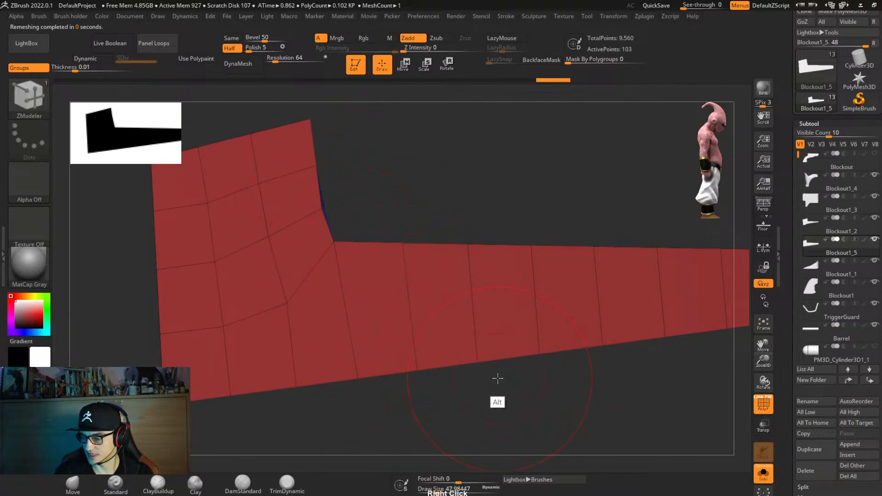
{"action": "mouse_move", "coordinate": [498, 378]}
{"action": "right_mouse_down", "text": "alt"}
{"action": "mouse_move", "coordinate": [515, 381]}
{"action": "mouse_move", "coordinate": [495, 390]}
{"action": "right_mouse_up", "text": "alt"}
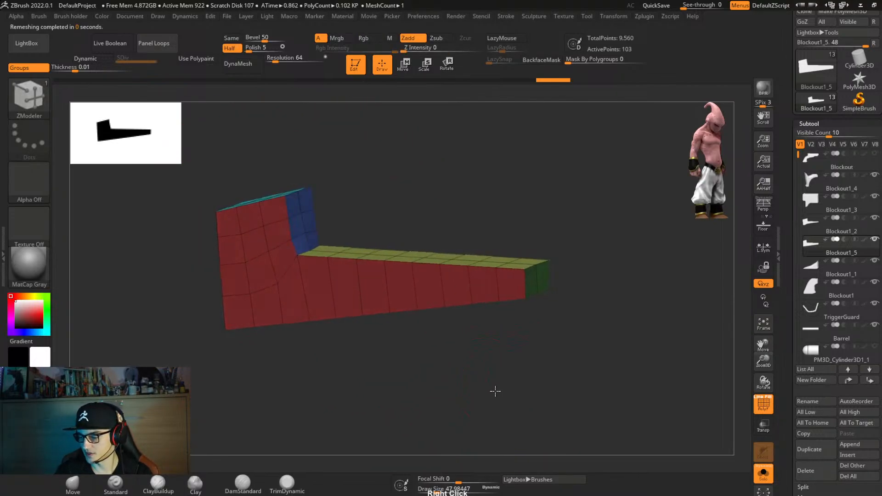
{"action": "key", "text": "space"}
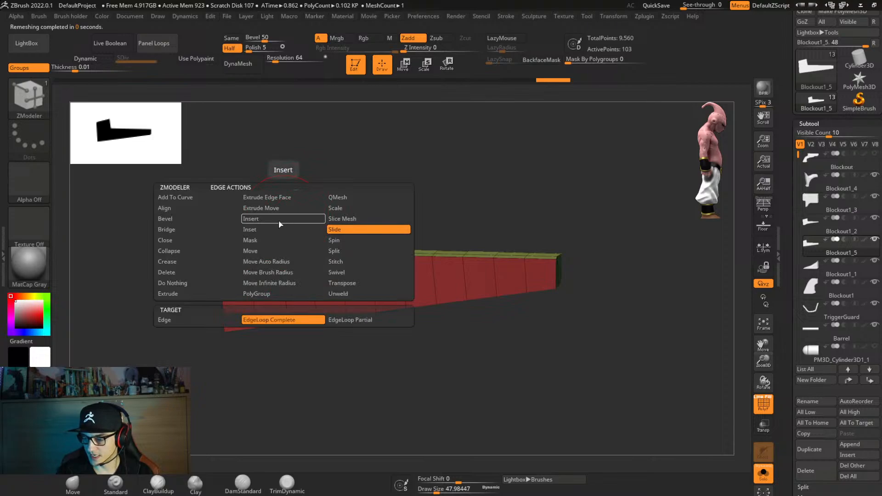
{"action": "left_click", "coordinate": [278, 221]}
{"action": "left_click", "coordinate": [288, 244], "text": "alt"}
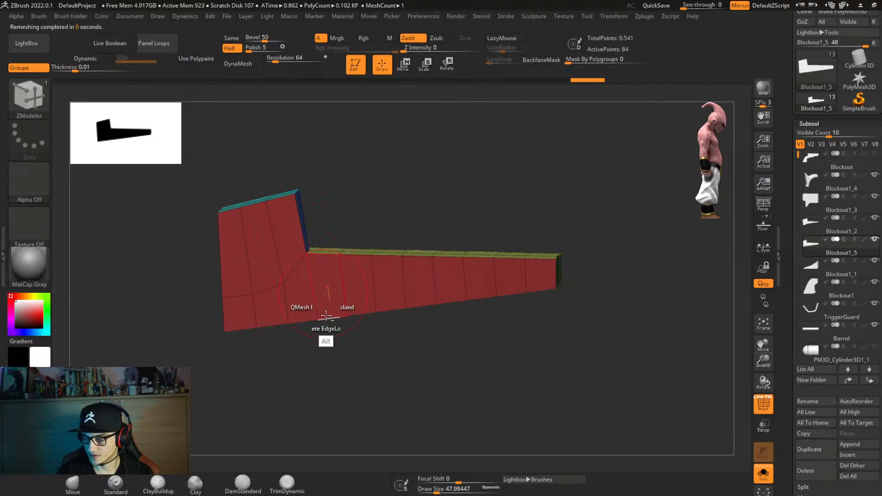
{"action": "right_click_drag", "start_coordinate": [320, 356], "coordinate": [324, 321]}
Mask everything except the tall block's remaining horizontal edge loop, align that loop with the inner corner, and return to ZModeler.
{"action": "left_click_drag", "start_coordinate": [196, 285], "coordinate": [298, 307], "text": "ctrl"}
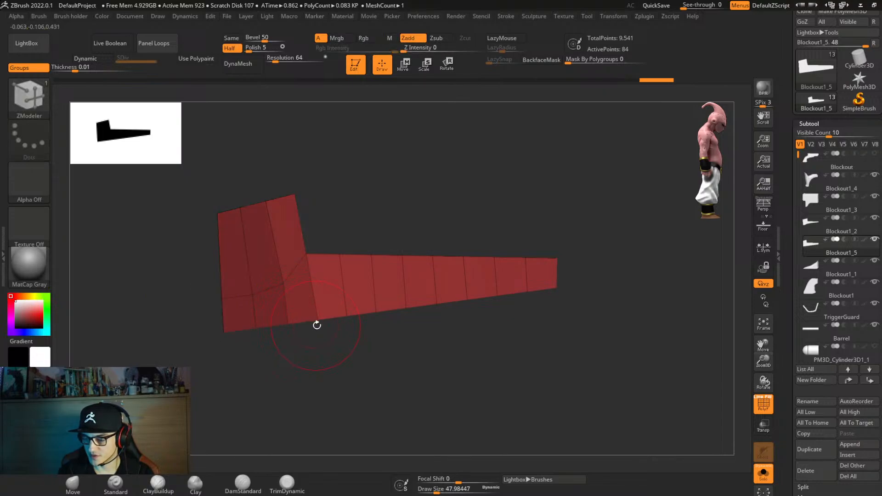
{"action": "left_click", "coordinate": [324, 359], "text": "ctrl"}
{"action": "key", "text": "w"}
{"action": "left_click", "coordinate": [311, 146]}
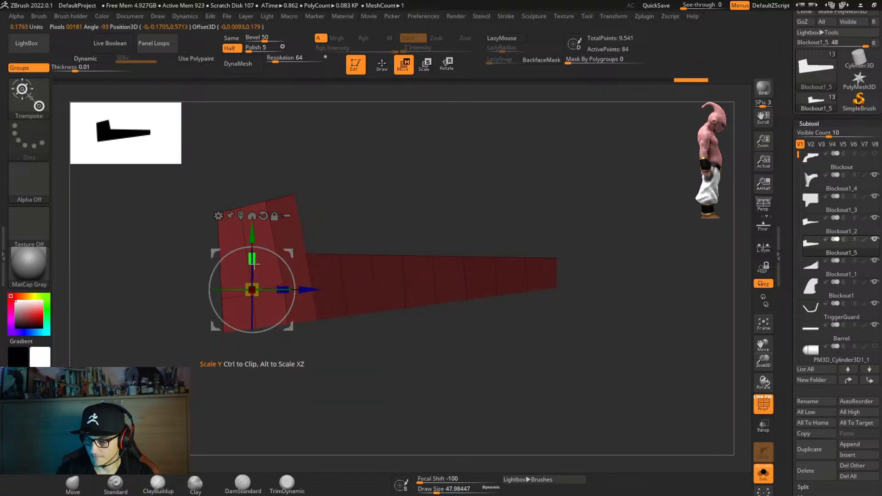
{"action": "left_click_drag", "start_coordinate": [271, 251], "coordinate": [233, 217], "text": "alt"}
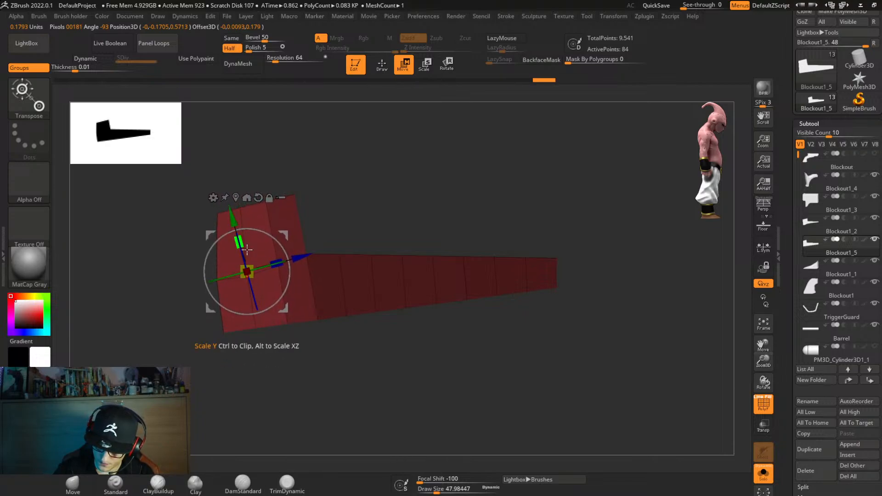
{"action": "key", "text": "b"}
{"action": "key", "text": "z"}
{"action": "key", "text": "m"}
{"action": "mouse_move", "coordinate": [385, 360]}
{"action": "right_mouse_down"}
{"action": "mouse_move", "coordinate": [409, 358]}
{"action": "mouse_move", "coordinate": [395, 364]}
{"action": "mouse_move", "coordinate": [400, 371]}
{"action": "right_mouse_up"}
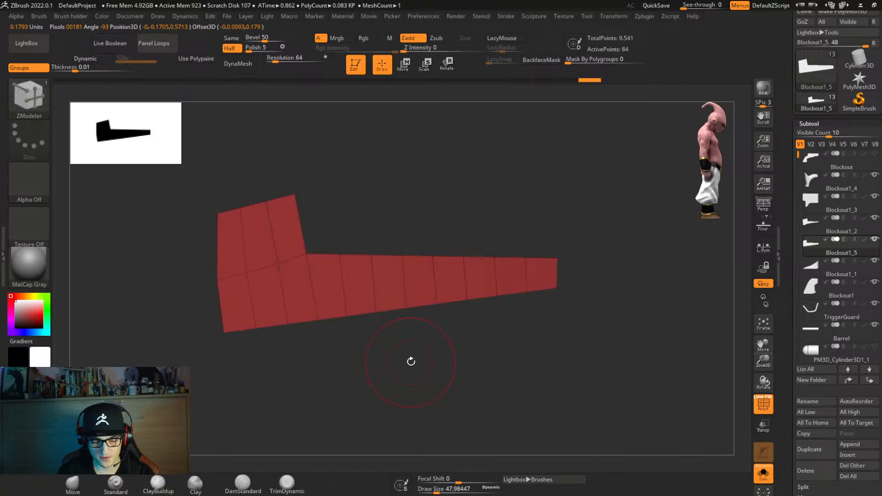
Uncrease the whole piece and preview it with dynamic subdivision alongside the rest of the gun.
{"action": "right_click", "coordinate": [412, 360]}
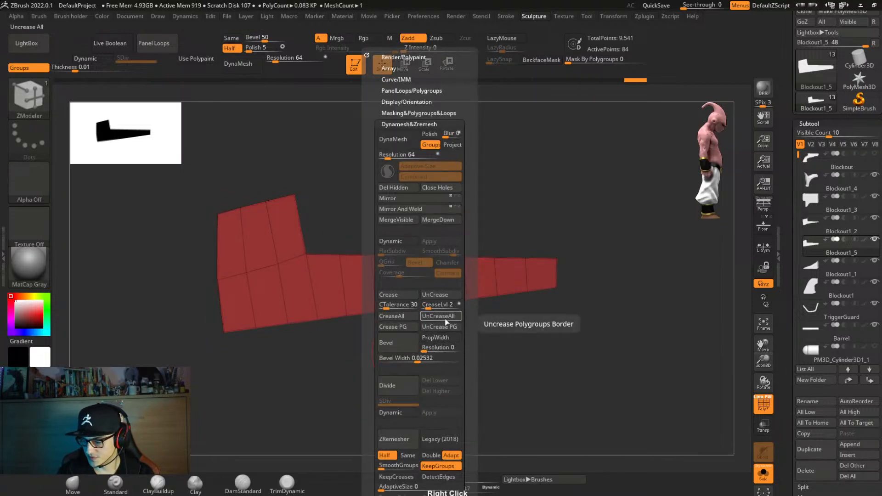
{"action": "key", "text": "d"}
{"action": "mouse_move", "coordinate": [520, 334]}
{"action": "right_mouse_down"}
{"action": "mouse_move", "coordinate": [497, 345]}
{"action": "mouse_move", "coordinate": [545, 357]}
{"action": "mouse_move", "coordinate": [561, 327]}
{"action": "right_mouse_up"}
{"action": "key", "text": "shift+f"}
{"action": "key", "text": "shift+s"}
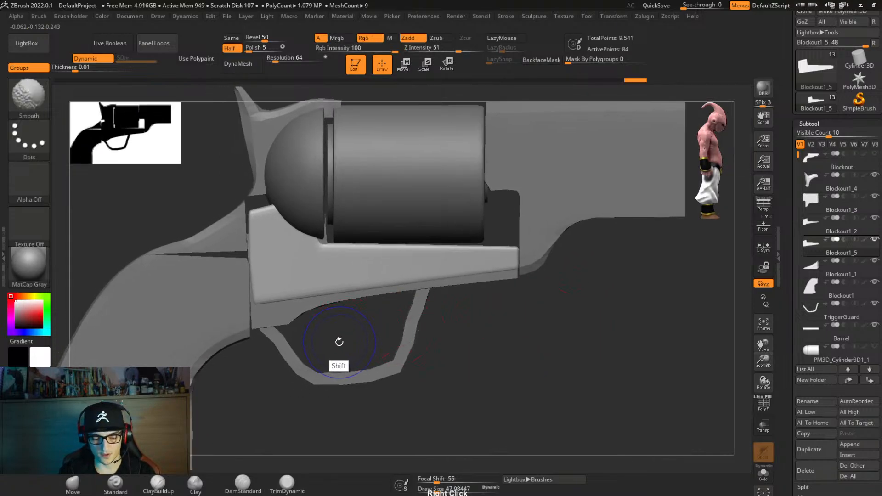
Nudge the upper rear part of the frame piece slightly forward with the rest masked, and clear the mask.
{"action": "key", "text": "shift+f"}
{"action": "mouse_move", "coordinate": [167, 177]}
{"action": "left_mouse_down", "text": "ctrl"}
{"action": "mouse_move", "coordinate": [252, 305]}
{"action": "mouse_move", "coordinate": [241, 324]}
{"action": "mouse_move", "coordinate": [256, 317]}
{"action": "mouse_move", "coordinate": [257, 275]}
{"action": "left_mouse_up", "text": "ctrl"}
{"action": "left_click", "coordinate": [457, 354], "text": "ctrl"}
{"action": "key", "text": "w"}
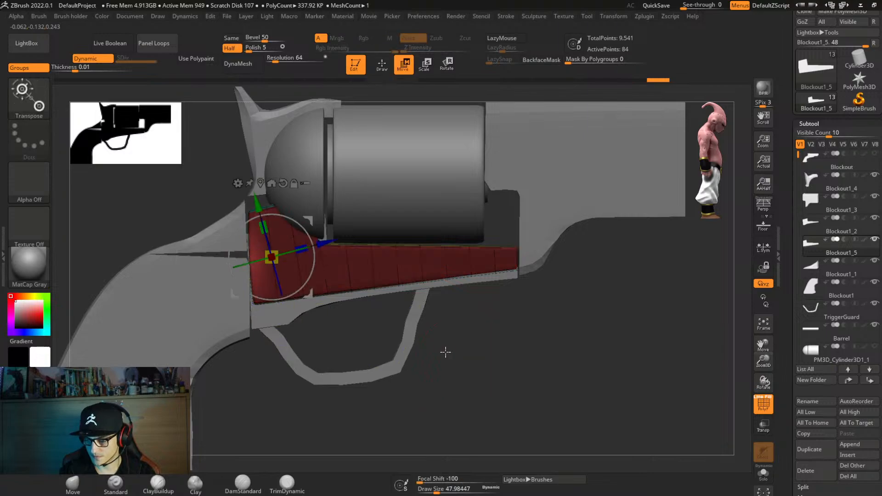
{"action": "left_click_drag", "start_coordinate": [310, 221], "coordinate": [314, 219]}
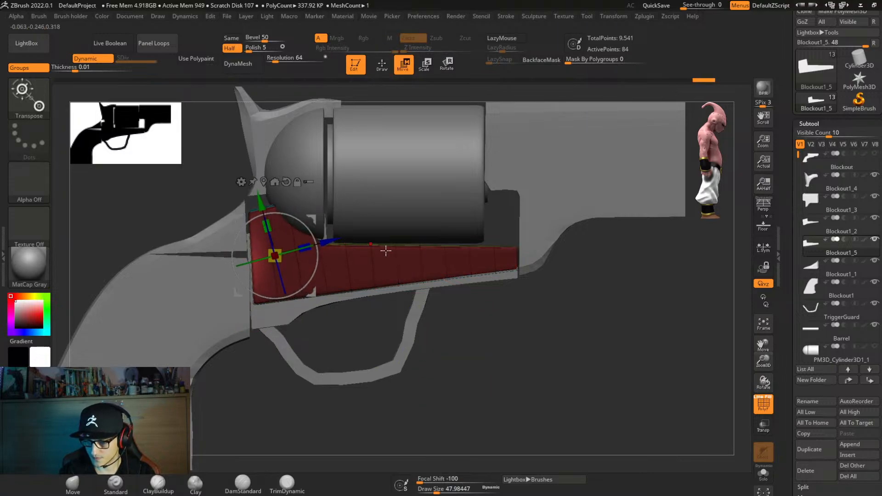
{"action": "left_click_drag", "start_coordinate": [551, 344], "coordinate": [565, 356], "text": "ctrl"}
Check the lower frame piece Blockout1_2, and make the revolver's cylinder, PM3D_Cylinder3D1_2, the active subtool.
{"action": "right_click_drag", "start_coordinate": [566, 355], "coordinate": [534, 353]}
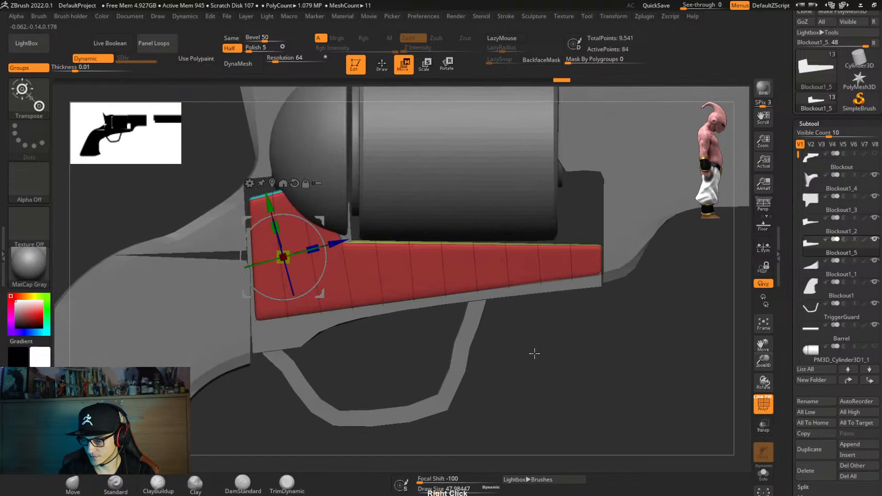
{"action": "left_click", "coordinate": [395, 327], "text": "alt"}
{"action": "key", "text": "shift+f"}
{"action": "key", "text": "shift+f"}
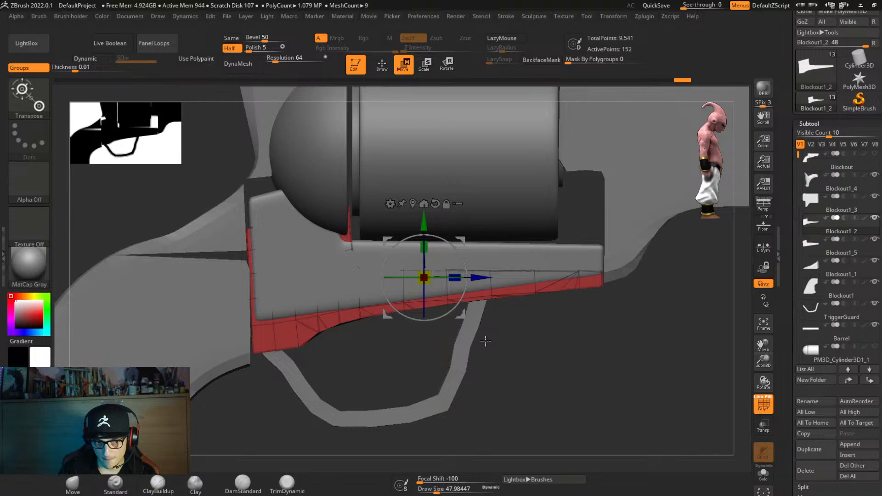
{"action": "left_click", "coordinate": [502, 205], "text": "alt"}
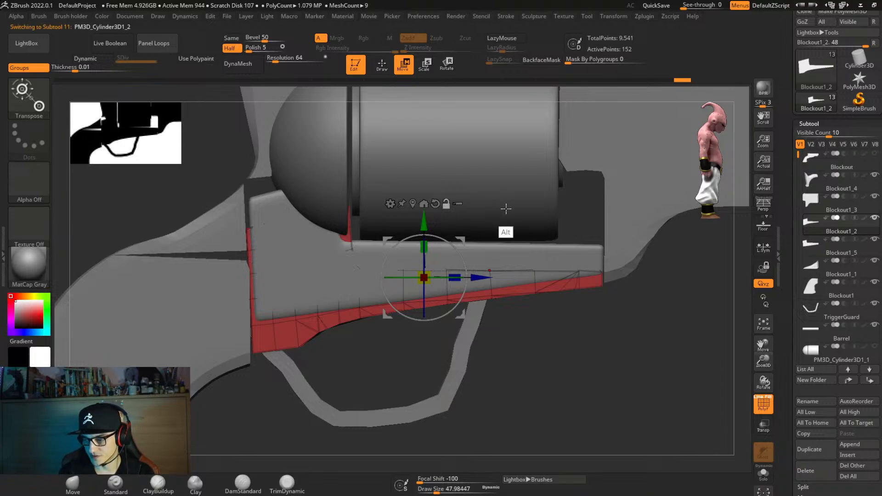
{"action": "right_click_drag", "start_coordinate": [531, 249], "coordinate": [536, 267]}
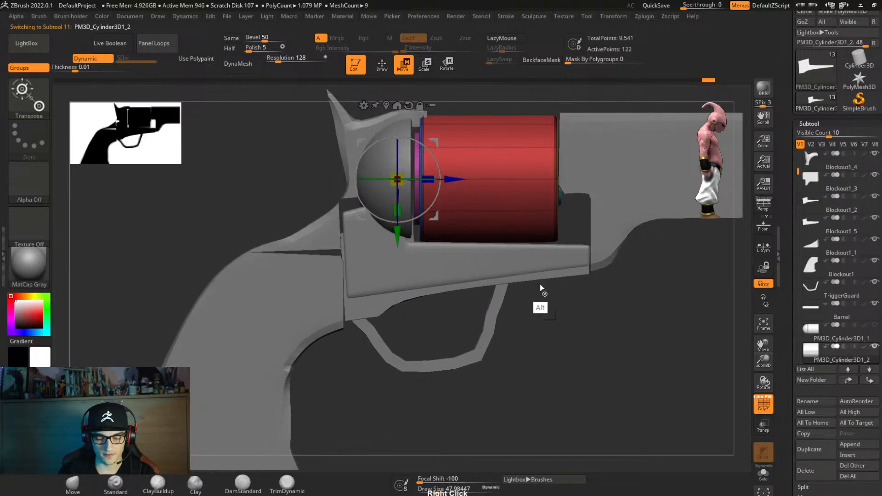
{"action": "key", "text": "f"}
Increase the opacity of the Spotlight reference photo and compare the blockout against it.
{"action": "key", "text": "shift+z"}
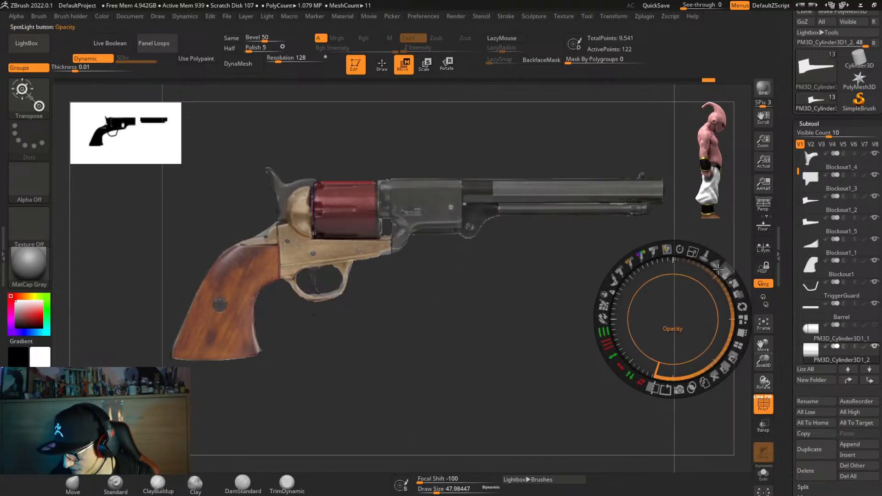
{"action": "left_click_drag", "start_coordinate": [726, 275], "coordinate": [689, 308]}
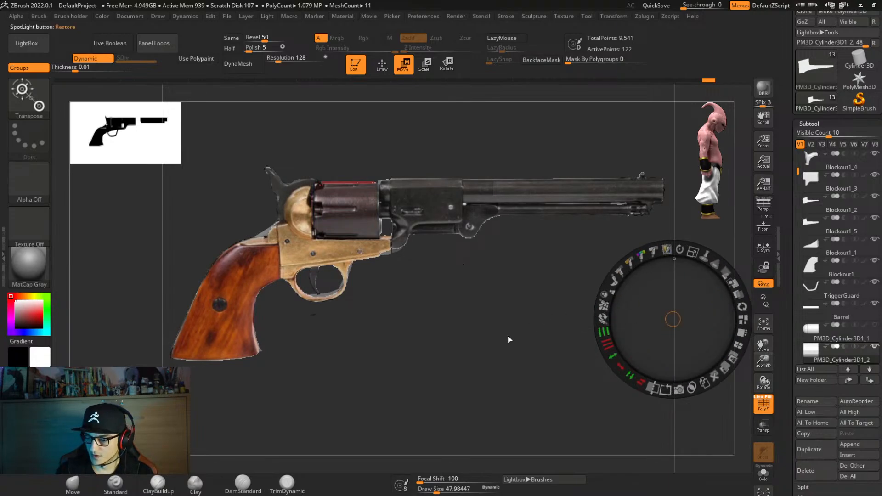
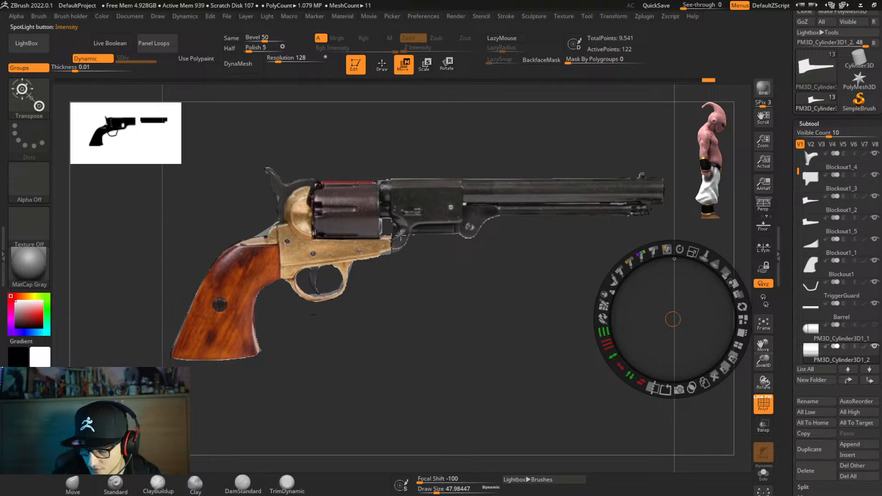
{"action": "key", "text": "z"}
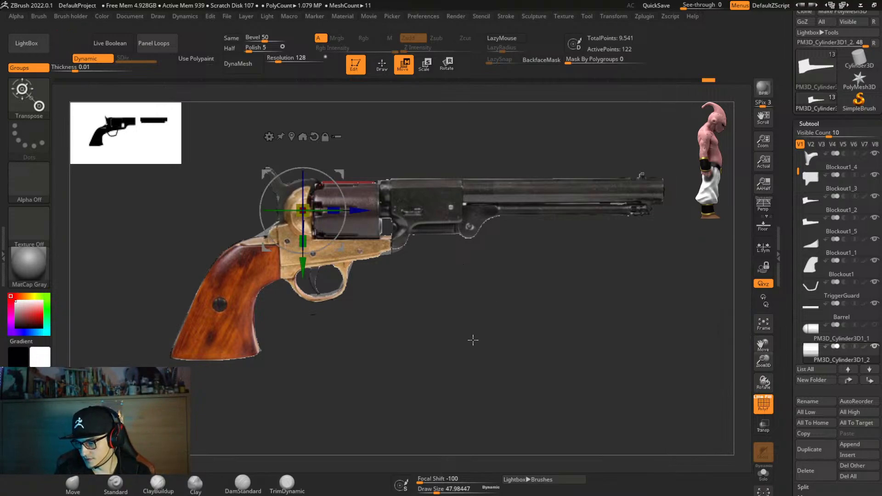
{"action": "key", "text": "shift+z"}
Make the block in front of the cylinder, Blockout1_3, the active subtool and overlay the reference photo on the framed gun.
{"action": "right_click_drag", "start_coordinate": [488, 295], "coordinate": [528, 228], "text": "alt"}
{"action": "left_click", "coordinate": [528, 228], "text": "alt"}
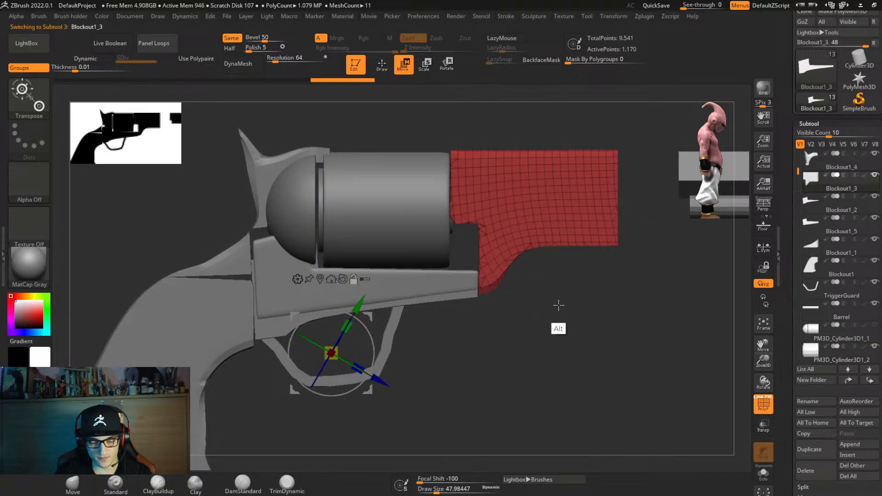
{"action": "key", "text": "f"}
{"action": "key", "text": "shift+z"}
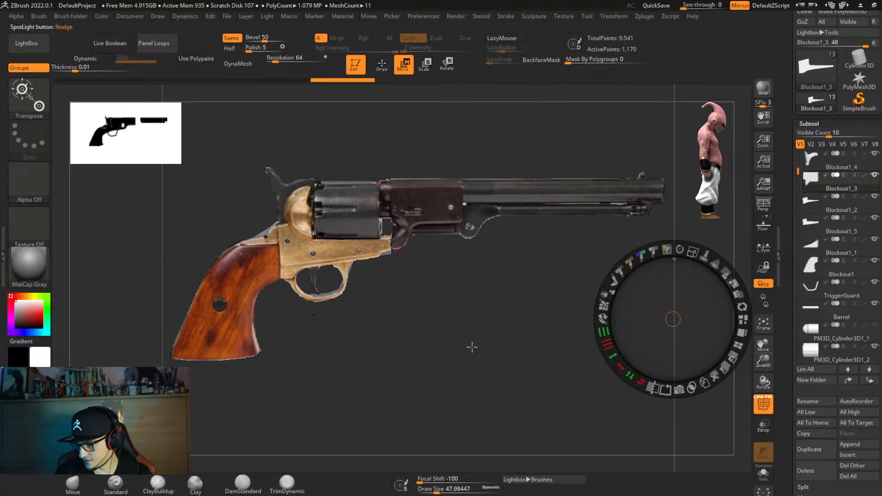
Make the Barrel the active subtool and stretch it rearward along its length from the muzzle end until it meets the block.
{"action": "left_click", "coordinate": [571, 187], "text": "alt"}
{"action": "key", "text": "z"}
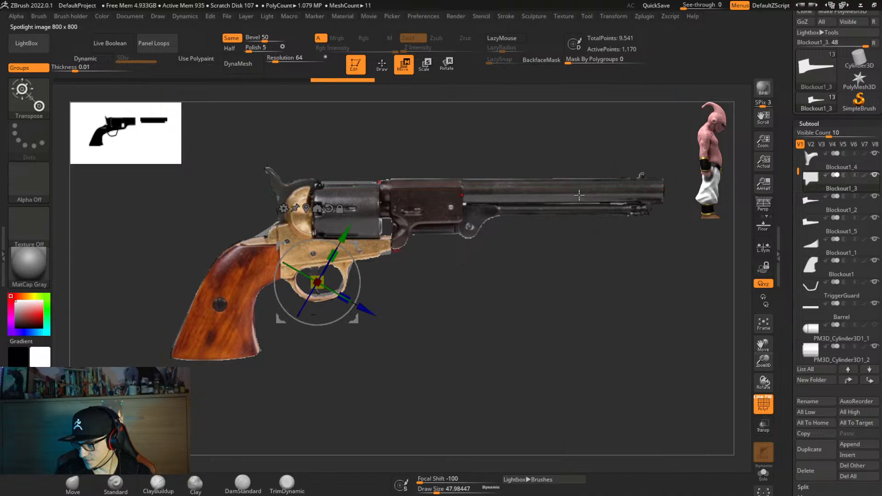
{"action": "key", "text": "q"}
{"action": "left_click", "coordinate": [578, 196], "text": "alt"}
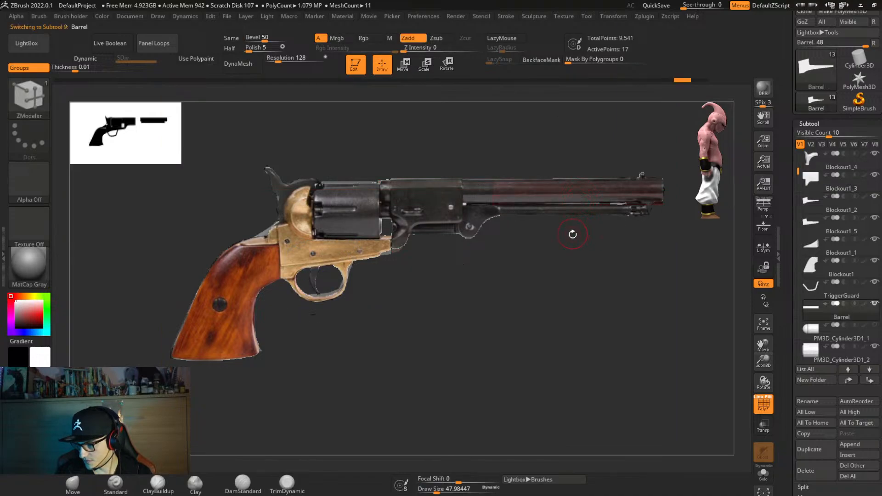
{"action": "key", "text": "w"}
{"action": "left_click_drag", "start_coordinate": [571, 191], "coordinate": [657, 192], "text": "alt"}
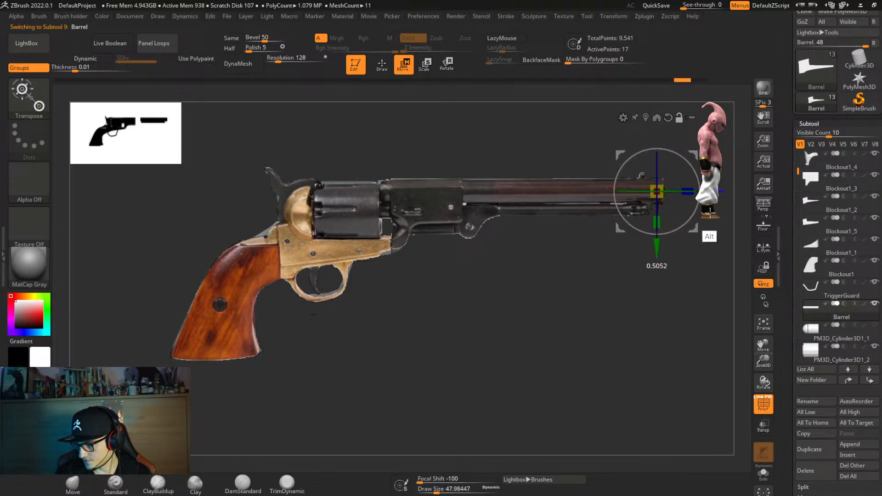
{"action": "left_click_drag", "start_coordinate": [710, 212], "coordinate": [714, 212], "text": "alt"}
{"action": "mouse_move", "coordinate": [693, 186]}
{"action": "right_mouse_down"}
{"action": "mouse_move", "coordinate": [672, 201]}
{"action": "mouse_move", "coordinate": [691, 181]}
{"action": "right_mouse_up"}
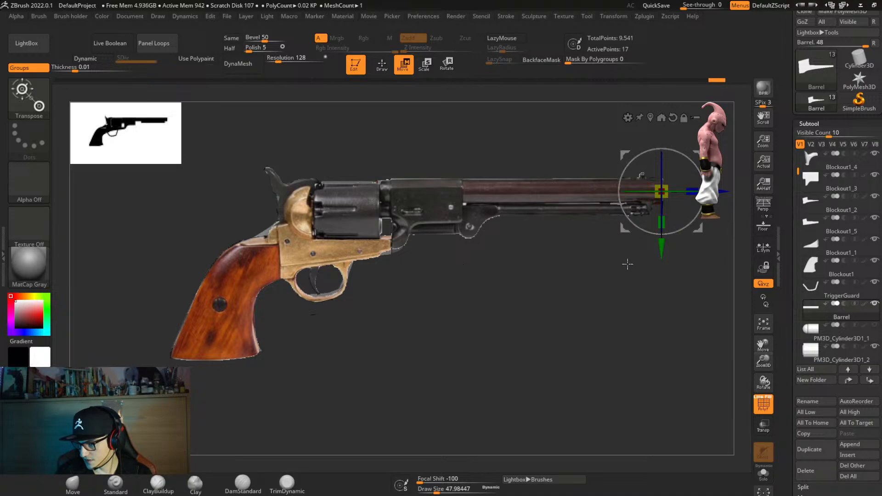
Make LowerBarrel the active subtool and stretch it rearward along its length from its front end to meet the block.
{"action": "key", "text": "alt"}
{"action": "left_click", "coordinate": [587, 212], "text": "alt"}
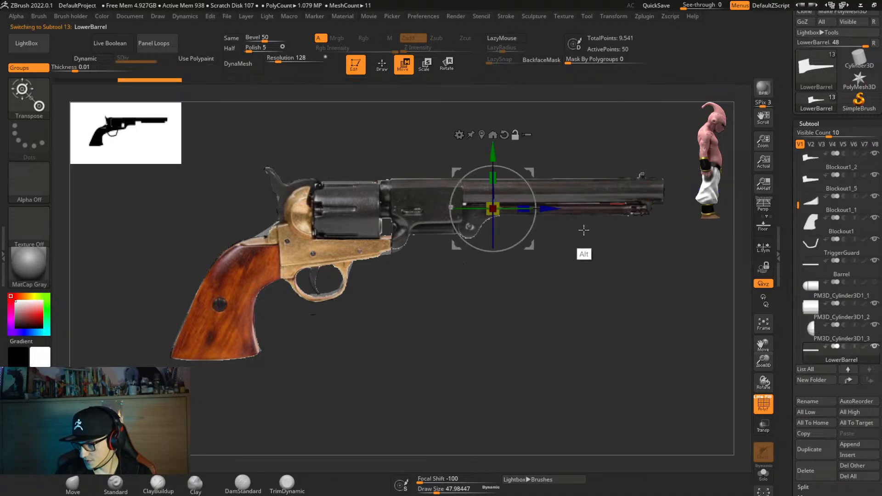
{"action": "left_click_drag", "start_coordinate": [555, 211], "coordinate": [711, 235], "text": "alt"}
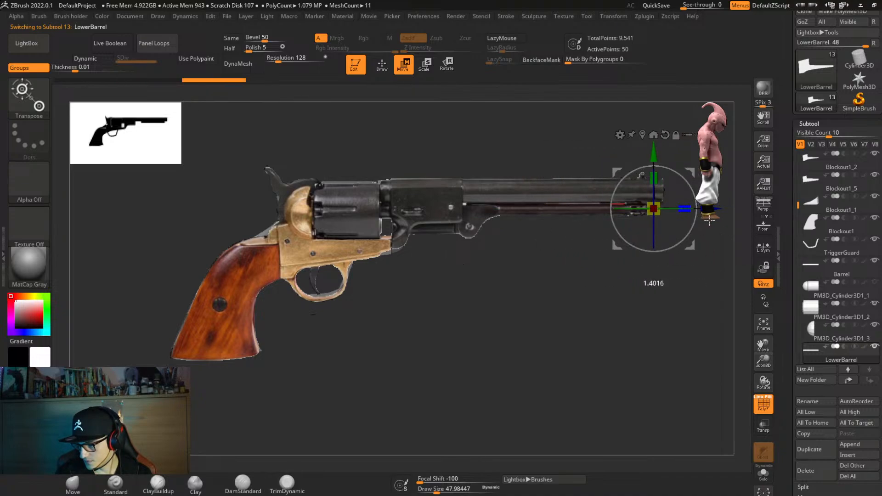
{"action": "left_click_drag", "start_coordinate": [749, 221], "coordinate": [781, 218], "text": "alt"}
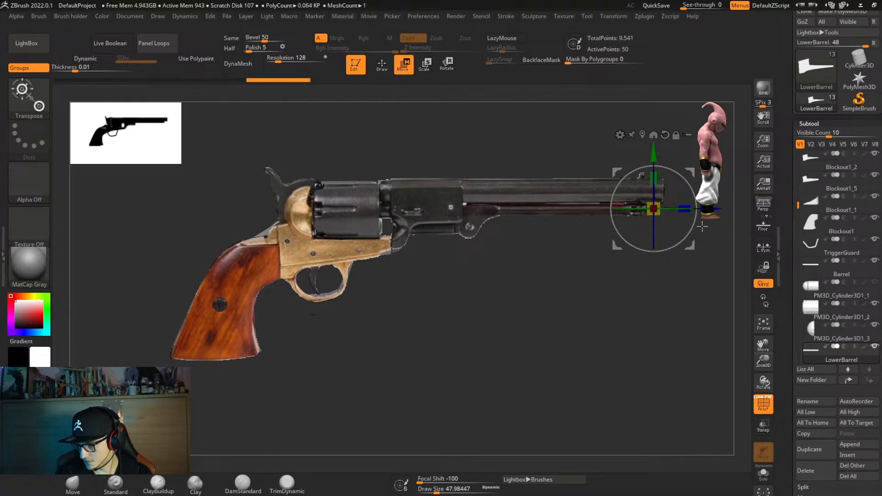
Lower the opacity of the Spotlight reference photo and fine-tune the length of LowerBarrel from its front end.
{"action": "key", "text": "shift+z"}
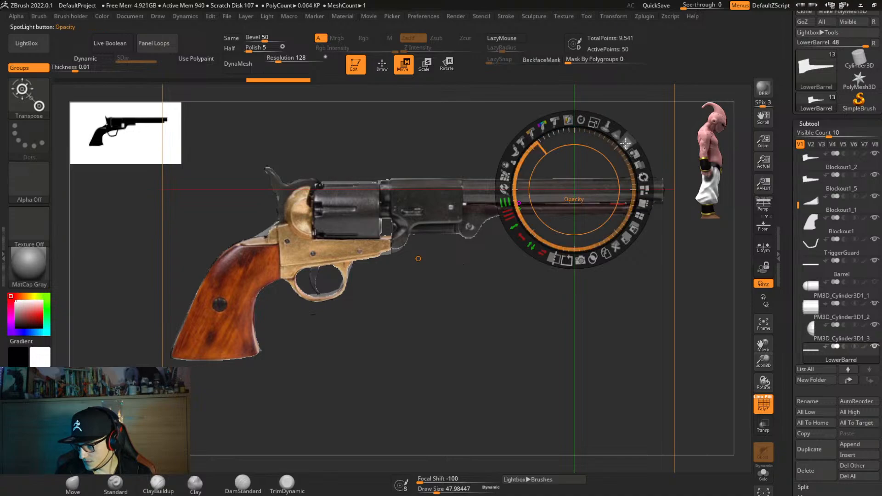
{"action": "left_click_drag", "start_coordinate": [620, 133], "coordinate": [586, 129]}
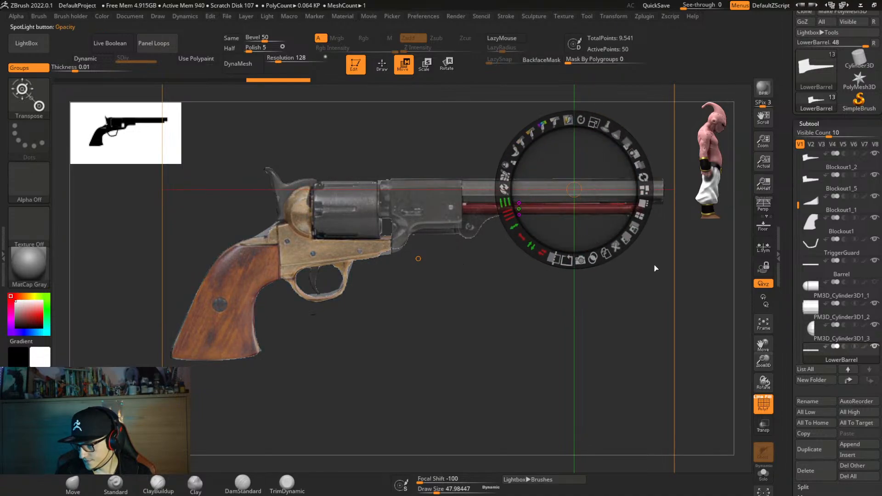
{"action": "key", "text": "z"}
{"action": "left_click_drag", "start_coordinate": [686, 207], "coordinate": [719, 217]}
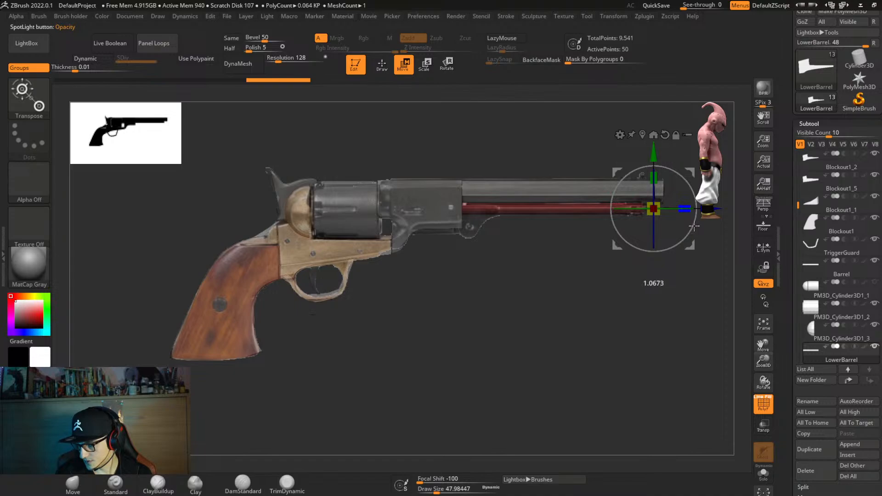
{"action": "left_click_drag", "start_coordinate": [694, 226], "coordinate": [693, 227]}
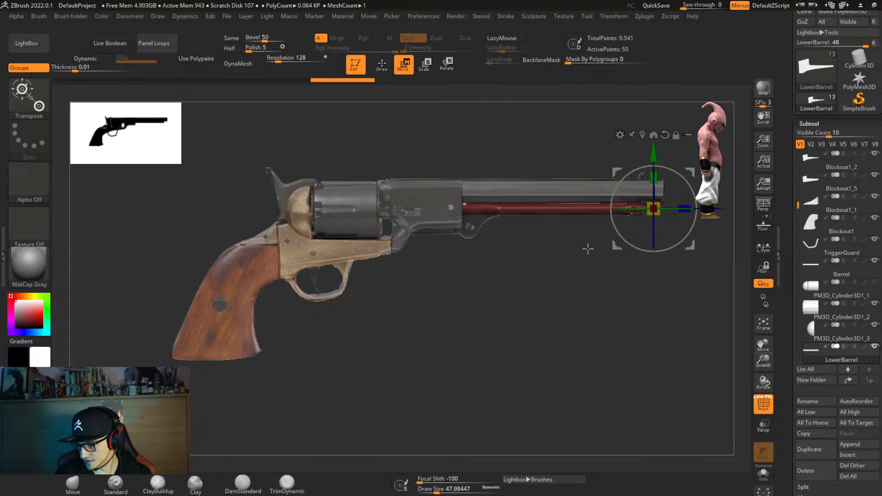
Make the block in front of the cylinder, Blockout1_3, active and trim its rear edge with a vertical KnifeCurve cut.
{"action": "left_click", "coordinate": [429, 244], "text": "alt"}
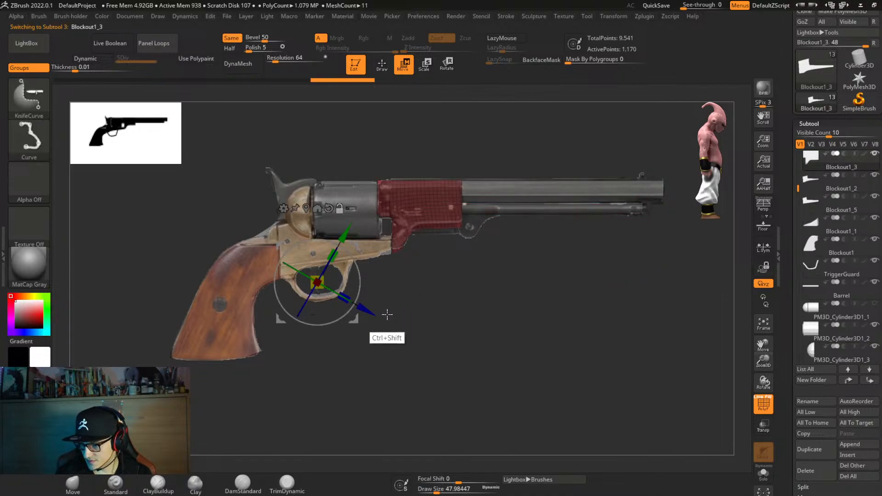
{"action": "left_click_drag", "start_coordinate": [380, 132], "coordinate": [375, 267], "text": "ctrl+shift"}
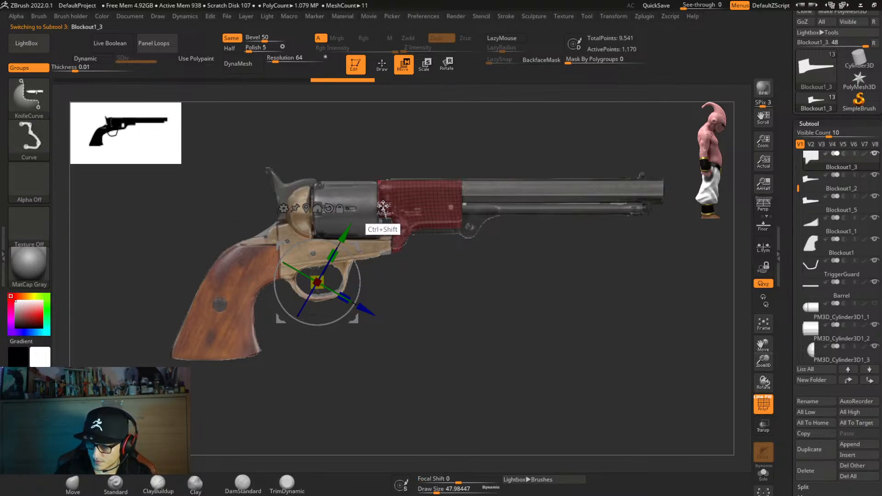
{"action": "left_click_drag", "start_coordinate": [389, 130], "coordinate": [381, 121], "text": "ctrl+shift"}
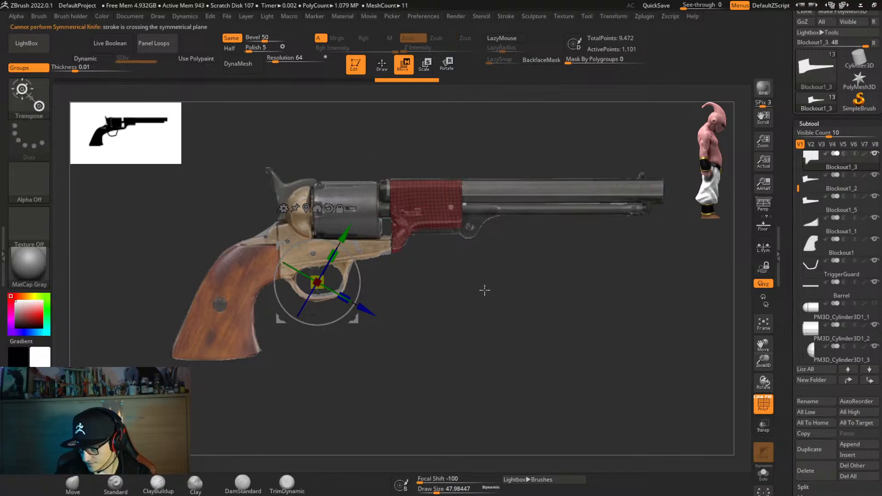
Hide the reference photo and trim the upper edge of Blockout1_3 straight with a lengthwise knife cut.
{"action": "right_click_drag", "start_coordinate": [484, 286], "coordinate": [467, 306]}
{"action": "key", "text": "shift+z"}
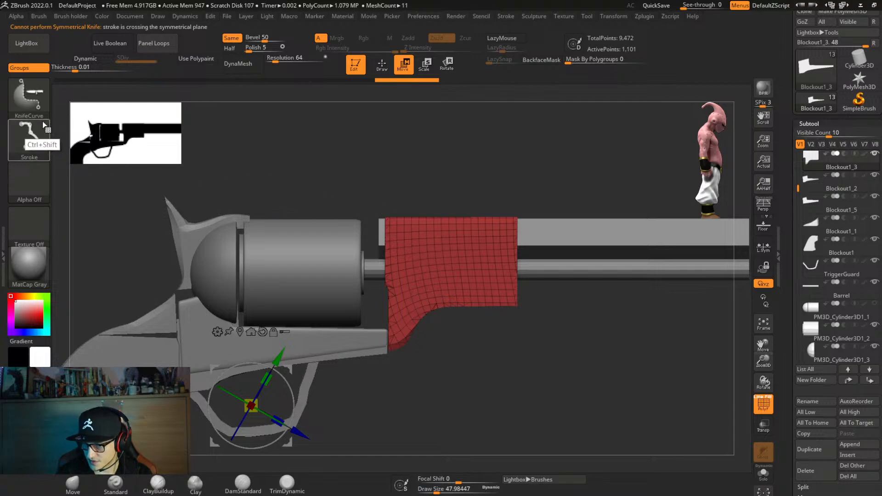
{"action": "left_click", "coordinate": [29, 96], "text": "ctrl+shift"}
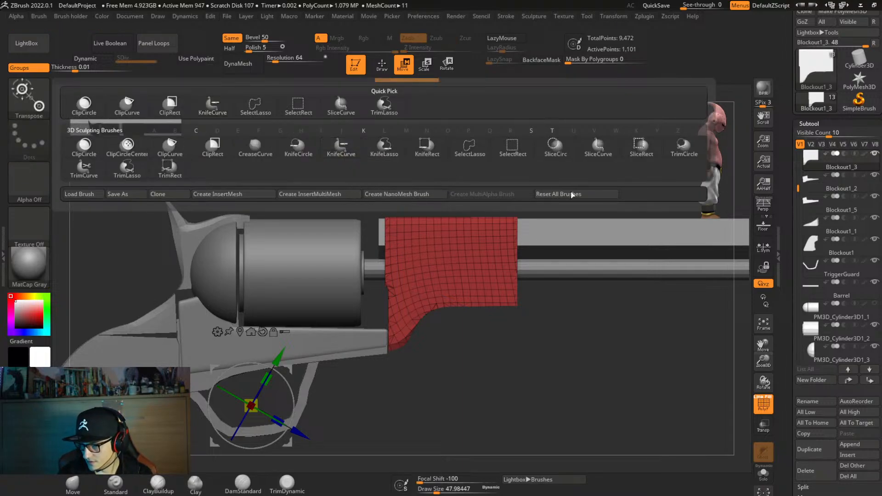
{"action": "mouse_move", "coordinate": [349, 198]}
{"action": "left_mouse_down", "text": "ctrl+shift"}
{"action": "mouse_move", "coordinate": [588, 201]}
{"action": "mouse_move", "coordinate": [587, 223]}
{"action": "left_mouse_up", "text": "ctrl+shift"}
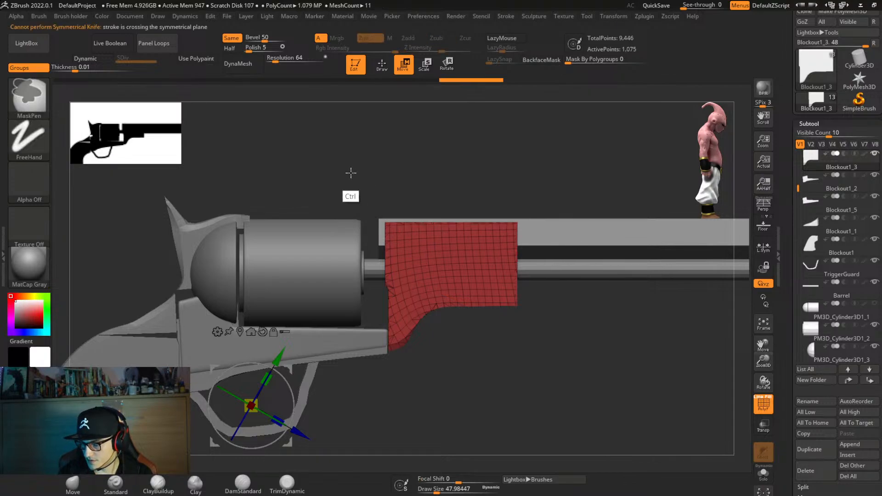
Mask all of Blockout1_3 except its upper strip, raise that strip slightly above the barrel's top, and clear the mask.
{"action": "left_click_drag", "start_coordinate": [351, 173], "coordinate": [580, 250], "text": "ctrl+shift"}
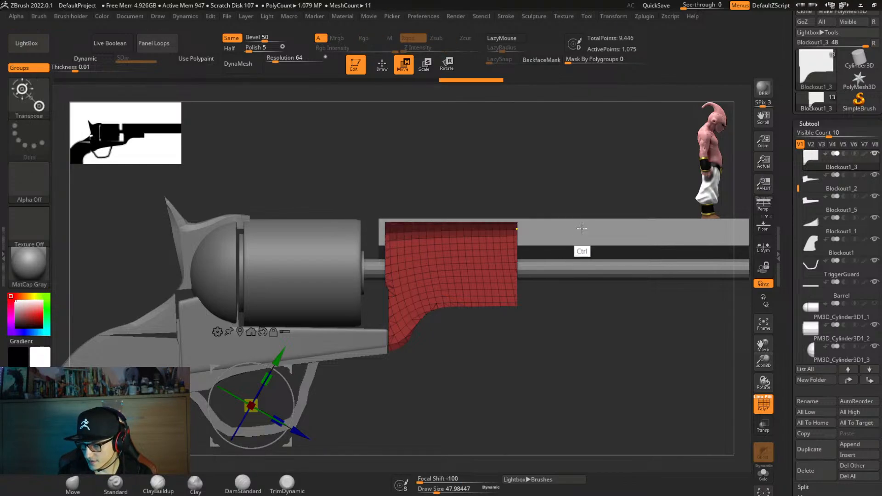
{"action": "left_click", "coordinate": [556, 198], "text": "ctrl"}
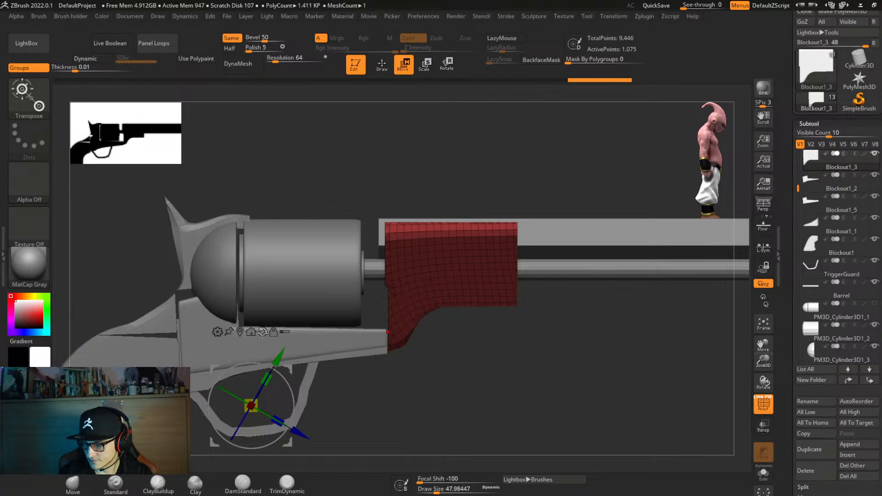
{"action": "left_click", "coordinate": [449, 233], "text": "alt"}
{"action": "left_click_drag", "start_coordinate": [450, 166], "coordinate": [449, 155]}
{"action": "left_click_drag", "start_coordinate": [595, 339], "coordinate": [565, 367], "text": "ctrl"}
{"action": "mouse_move", "coordinate": [592, 369]}
{"action": "right_mouse_down"}
{"action": "mouse_move", "coordinate": [560, 371]}
{"action": "mouse_move", "coordinate": [567, 278]}
{"action": "mouse_move", "coordinate": [585, 323]}
{"action": "mouse_move", "coordinate": [582, 305]}
{"action": "right_mouse_up"}
Compare Blockout1_3 with the reference photo and cut off its downward-projecting rear hook level with the flat underside.
{"action": "key", "text": "q"}
{"action": "key", "text": "shift+z"}
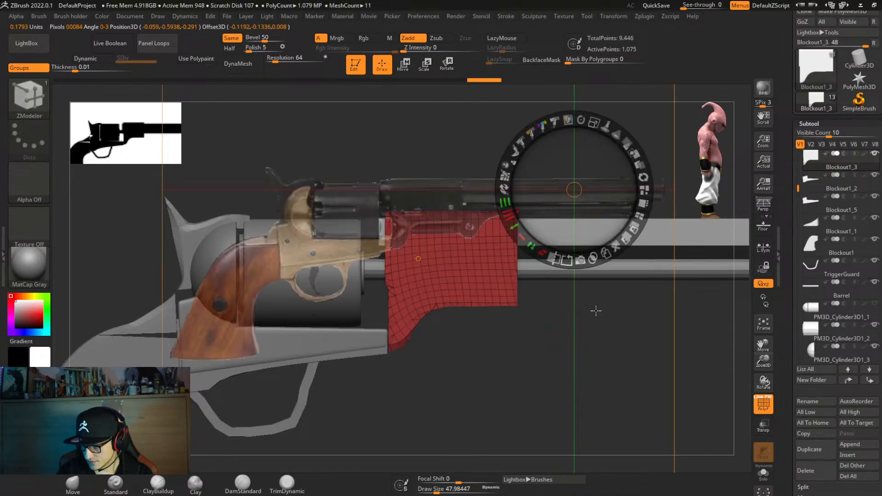
{"action": "key", "text": "z"}
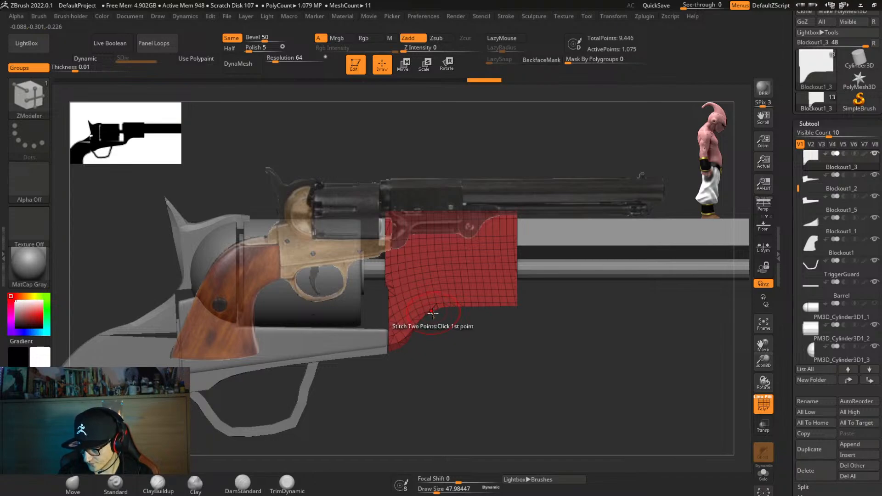
{"action": "mouse_move", "coordinate": [463, 332]}
{"action": "left_mouse_down"}
{"action": "mouse_move", "coordinate": [498, 358]}
{"action": "mouse_move", "coordinate": [470, 378]}
{"action": "mouse_move", "coordinate": [448, 335]}
{"action": "left_mouse_up"}
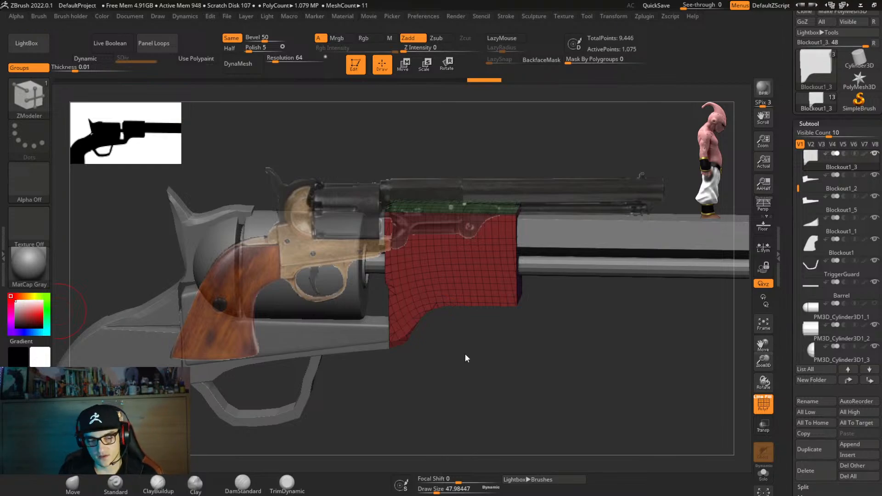
{"action": "left_click_drag", "start_coordinate": [519, 342], "coordinate": [481, 317]}
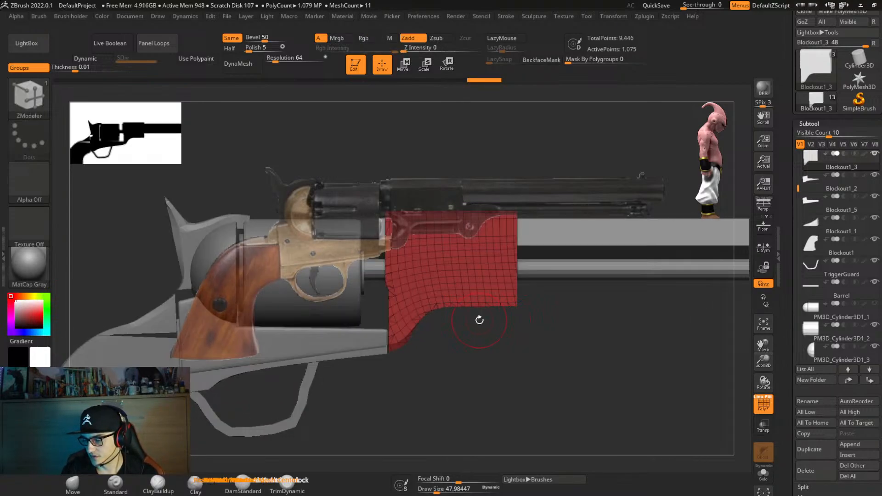
{"action": "mouse_move", "coordinate": [576, 321]}
{"action": "left_mouse_down", "text": "ctrl+shift"}
{"action": "mouse_move", "coordinate": [186, 328]}
{"action": "mouse_move", "coordinate": [177, 304]}
{"action": "left_mouse_up", "text": "ctrl+shift"}
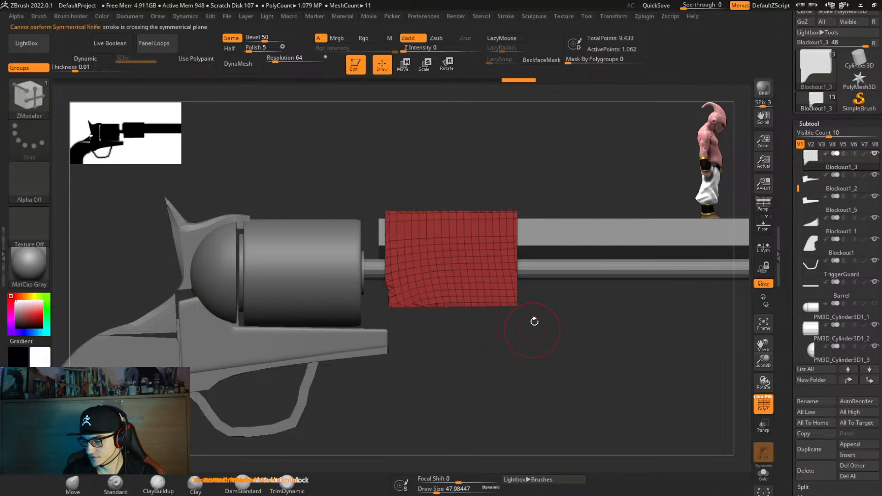
Remesh Blockout1_3 with ZRemesher, turning KeepGroups on and DetectEdges off.
{"action": "left_click_drag", "start_coordinate": [535, 321], "coordinate": [541, 308]}
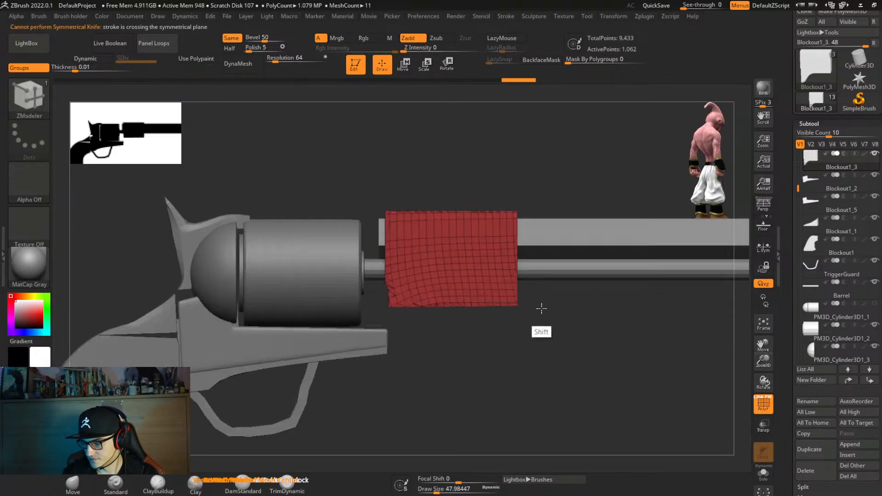
{"action": "key", "text": "ctrl+2"}
{"action": "left_click_drag", "start_coordinate": [588, 240], "coordinate": [586, 177]}
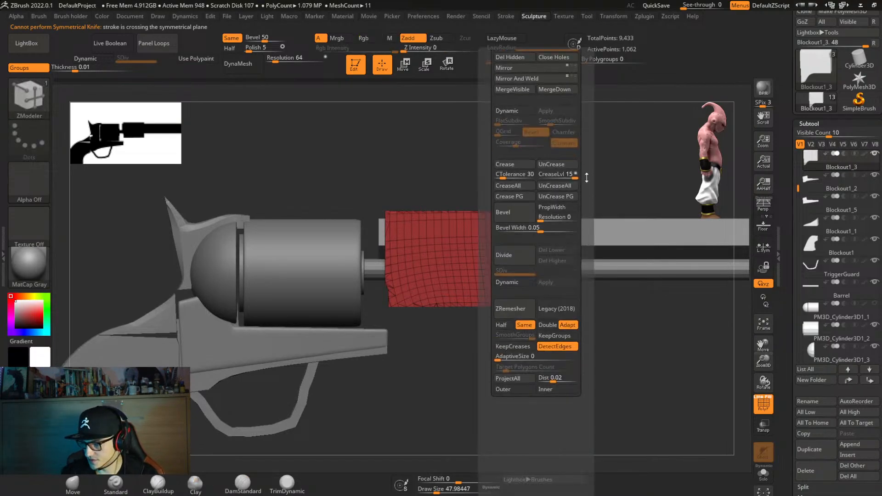
{"action": "left_click_drag", "start_coordinate": [579, 308], "coordinate": [578, 224]}
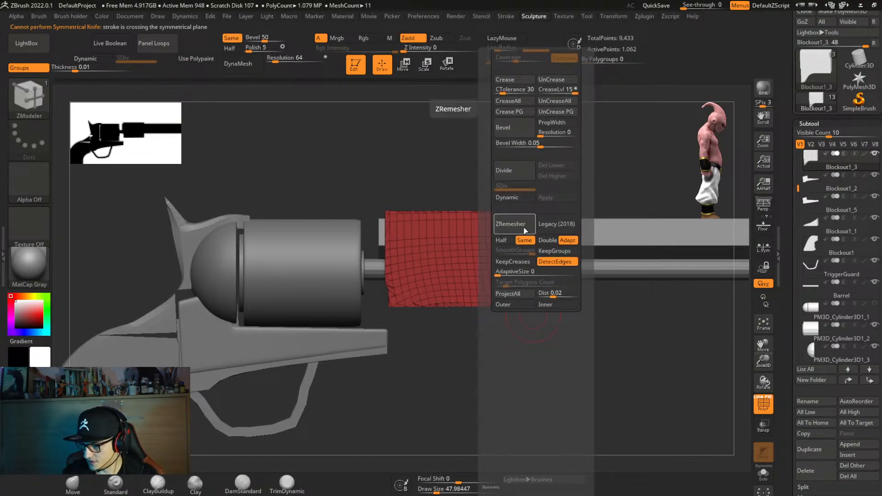
{"action": "left_click", "coordinate": [560, 251]}
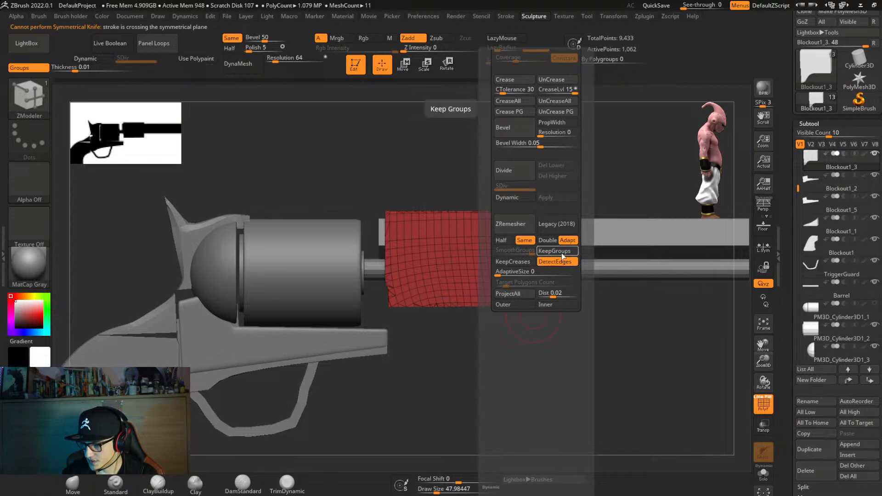
{"action": "left_click", "coordinate": [561, 262]}
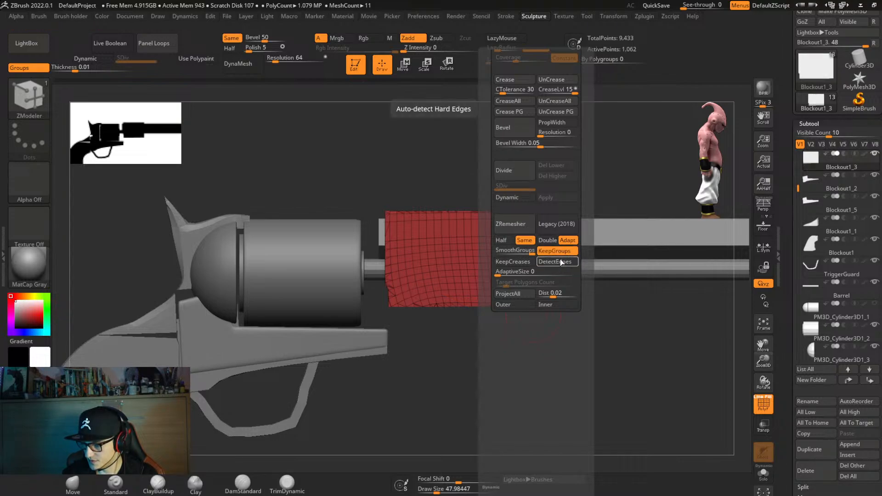
{"action": "left_click", "coordinate": [510, 224]}
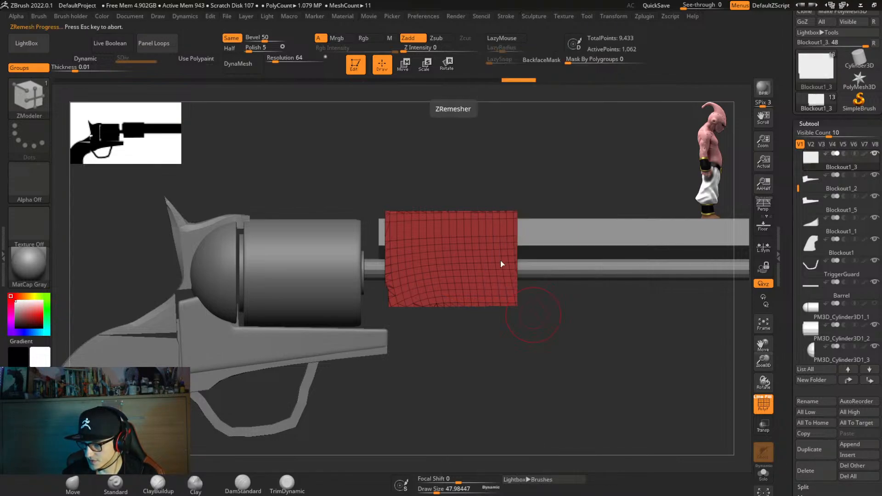
Examine the remeshed topology of Blockout1_3 from above, from the side and at an angle.
{"action": "left_click_drag", "start_coordinate": [425, 358], "coordinate": [452, 373]}
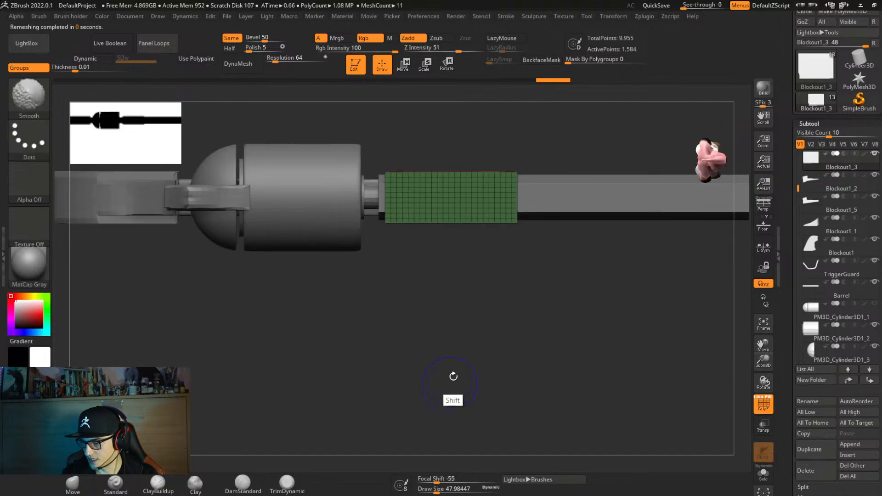
{"action": "mouse_move", "coordinate": [452, 373]}
{"action": "right_mouse_down", "text": "alt"}
{"action": "mouse_move", "coordinate": [486, 331]}
{"action": "mouse_move", "coordinate": [497, 330]}
{"action": "mouse_move", "coordinate": [472, 246]}
{"action": "right_mouse_up", "text": "alt"}
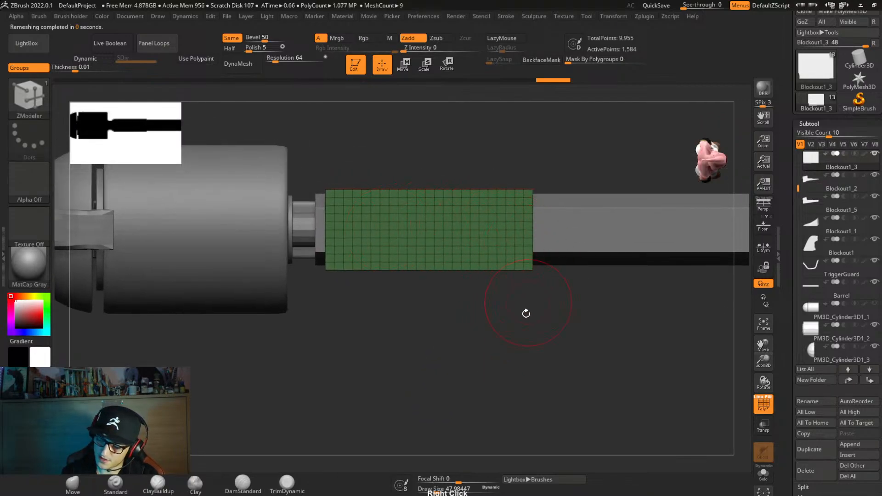
{"action": "left_click_drag", "start_coordinate": [525, 311], "coordinate": [423, 230]}
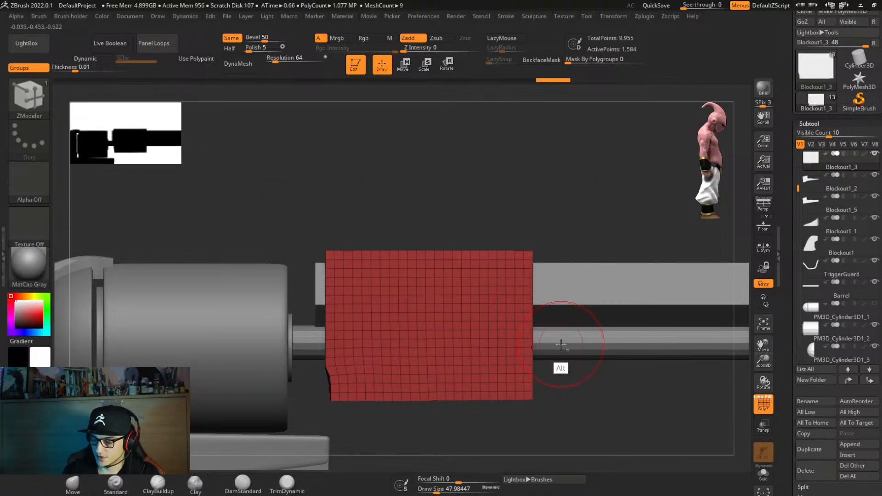
{"action": "right_click_drag", "start_coordinate": [560, 344], "coordinate": [517, 416], "text": "alt"}
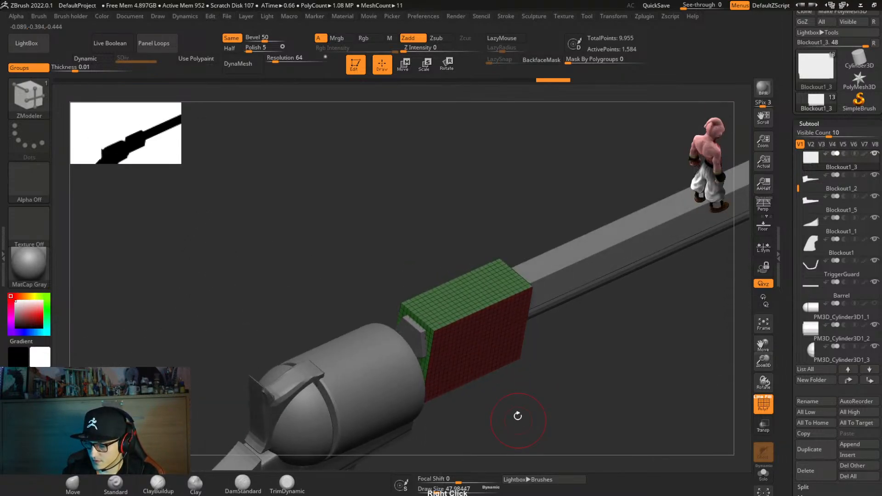
{"action": "right_click_drag", "start_coordinate": [488, 357], "coordinate": [484, 326], "text": "shift"}
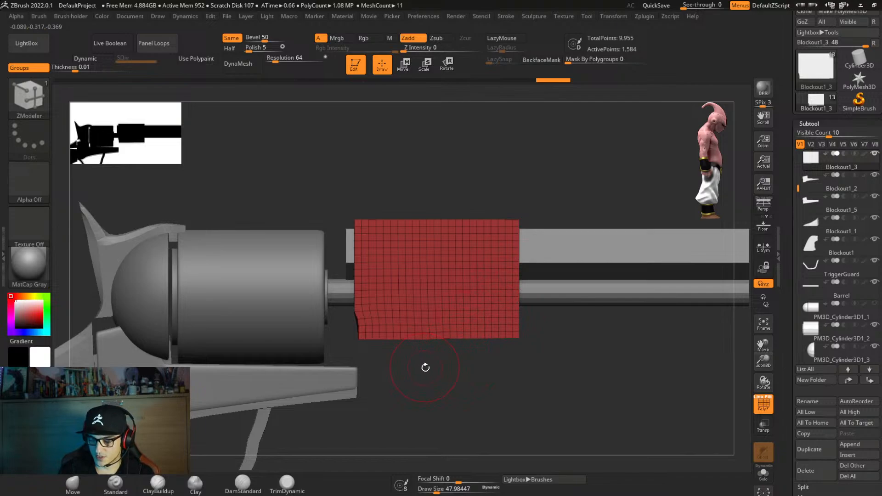
Duplicate the block inside Blockout1_3 and convert the unmasked copy into a Sphere 3D primitive.
{"action": "key", "text": "w"}
{"action": "left_click_drag", "start_coordinate": [435, 166], "coordinate": [426, 232], "text": "ctrl"}
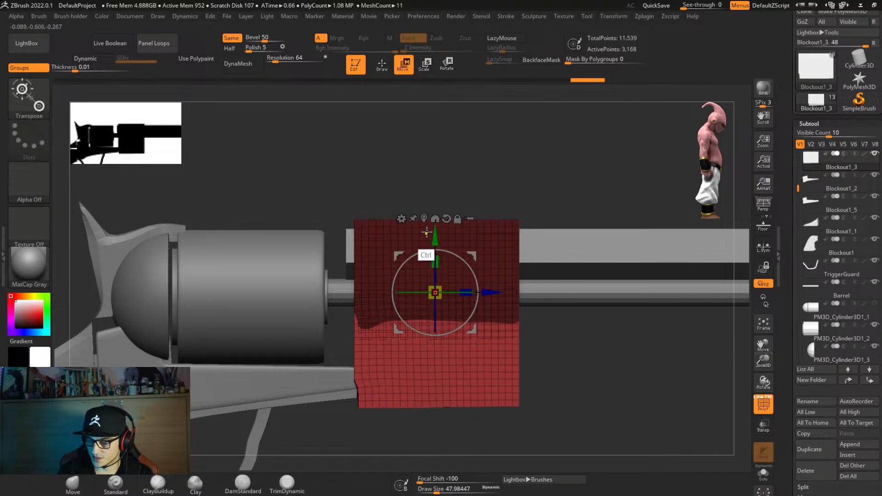
{"action": "left_click", "coordinate": [401, 218]}
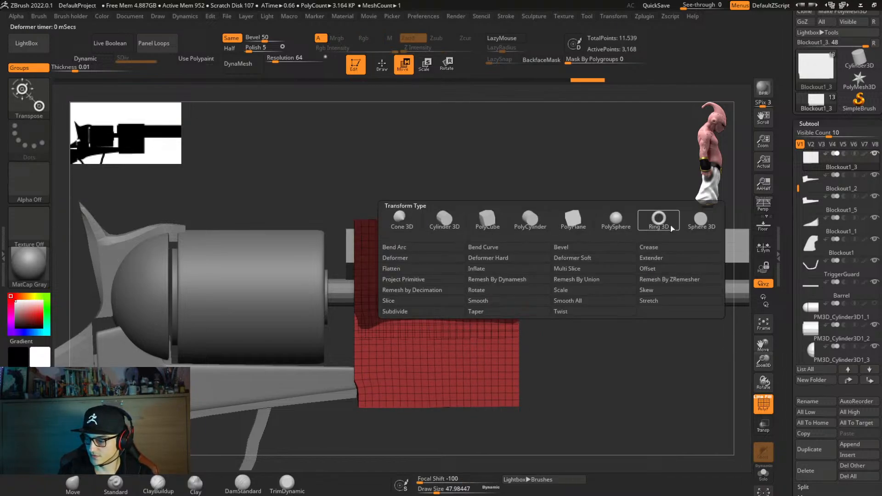
{"action": "left_click", "coordinate": [700, 221]}
{"action": "left_click_drag", "start_coordinate": [471, 272], "coordinate": [305, 395], "text": "shift"}
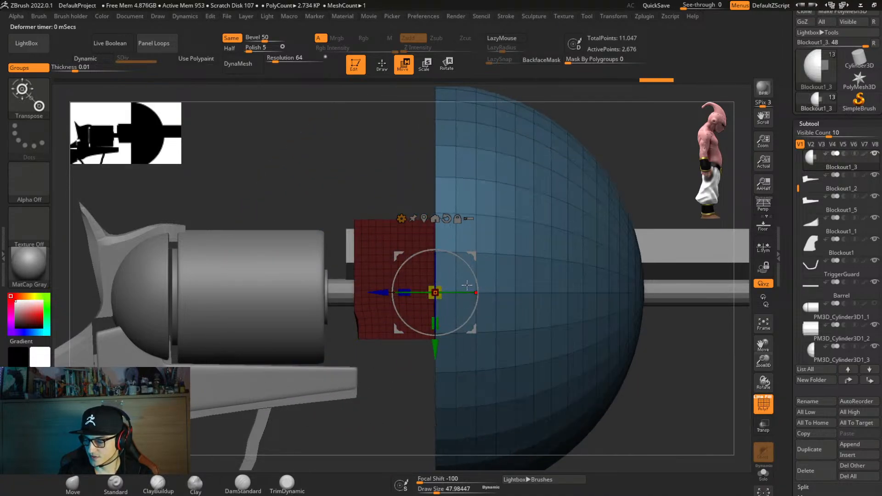
Move the sphere to the block's lower rear corner and shrink it to a small bulge beneath the underside, undoing the extra downward shift.
{"action": "left_click_drag", "start_coordinate": [435, 292], "coordinate": [414, 309]}
{"action": "left_click_drag", "start_coordinate": [477, 256], "coordinate": [402, 304]}
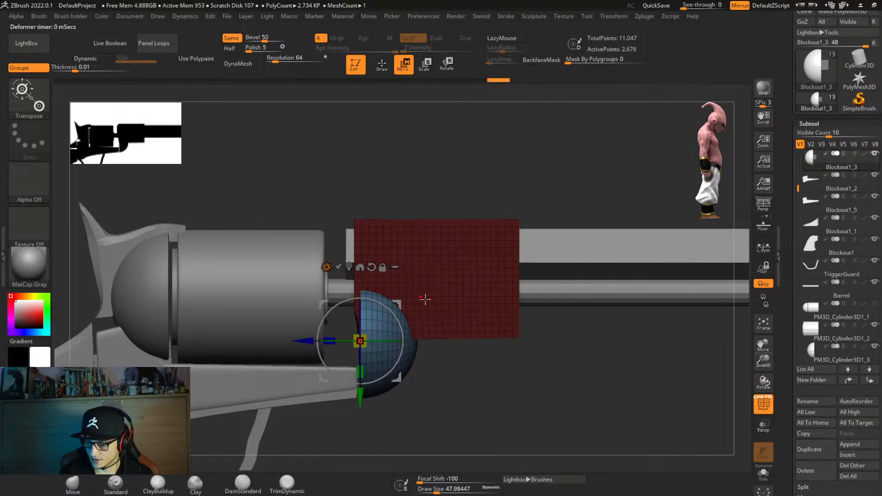
{"action": "right_click_drag", "start_coordinate": [425, 298], "coordinate": [459, 410], "text": "shift"}
{"action": "left_click_drag", "start_coordinate": [364, 288], "coordinate": [353, 302]}
{"action": "right_click_drag", "start_coordinate": [413, 321], "coordinate": [395, 340], "text": "shift"}
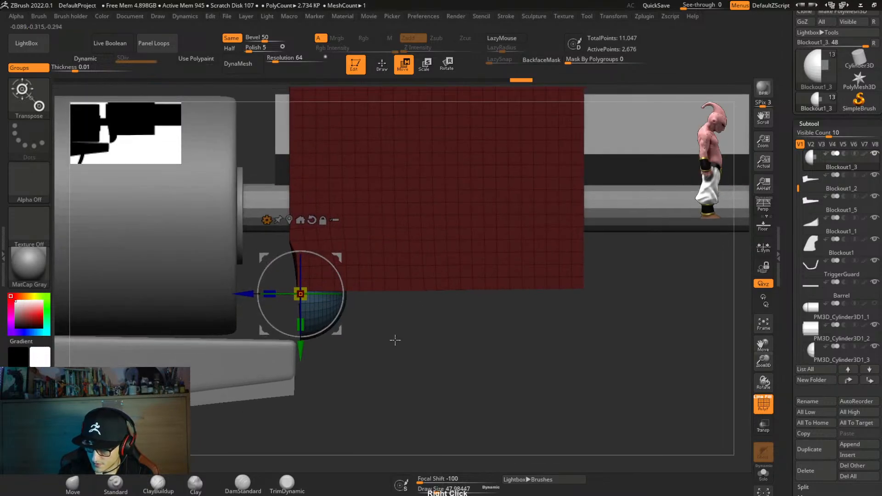
{"action": "left_click_drag", "start_coordinate": [300, 351], "coordinate": [294, 404]}
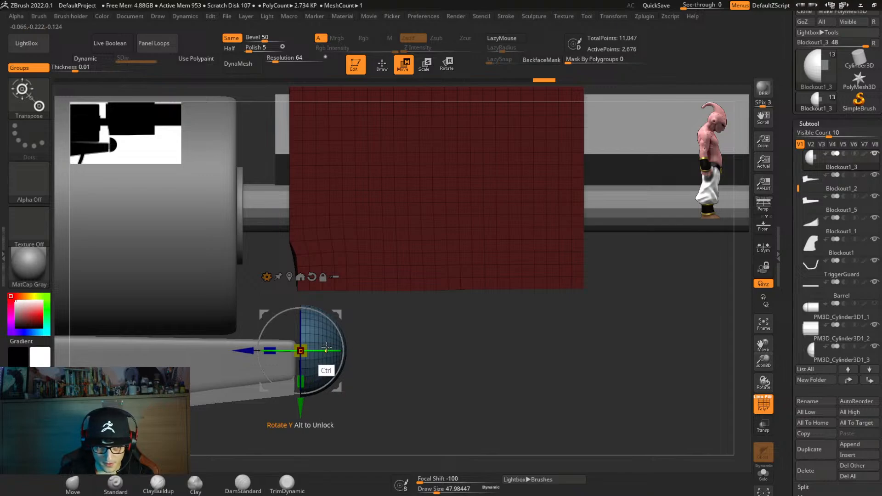
{"action": "key", "text": "ctrl+z"}
Enlarge the sphere under the block's rear corner and narrow it sideways.
{"action": "left_click_drag", "start_coordinate": [297, 347], "coordinate": [296, 351]}
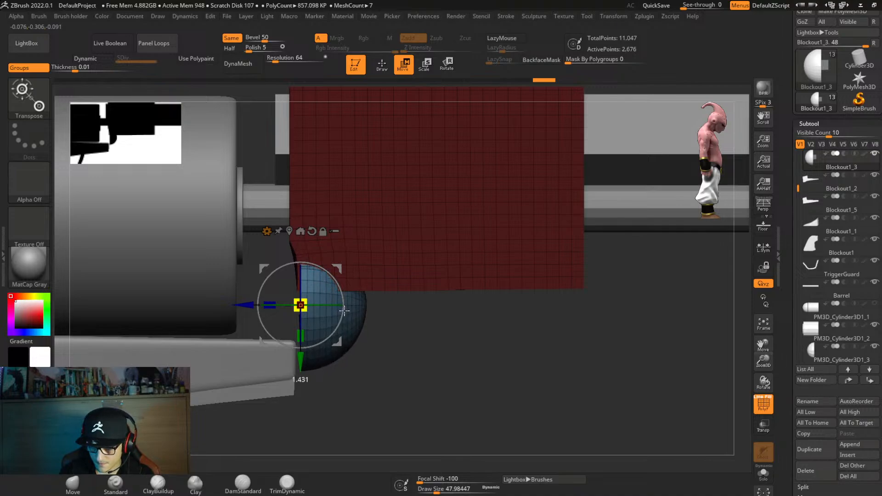
{"action": "left_click_drag", "start_coordinate": [384, 335], "coordinate": [401, 346]}
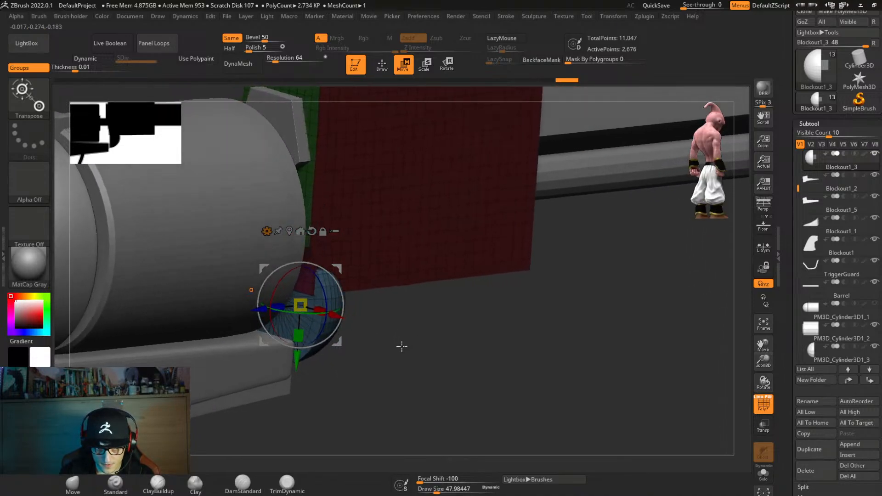
{"action": "right_click_drag", "start_coordinate": [401, 347], "coordinate": [295, 322]}
{"action": "left_click_drag", "start_coordinate": [287, 324], "coordinate": [295, 320]}
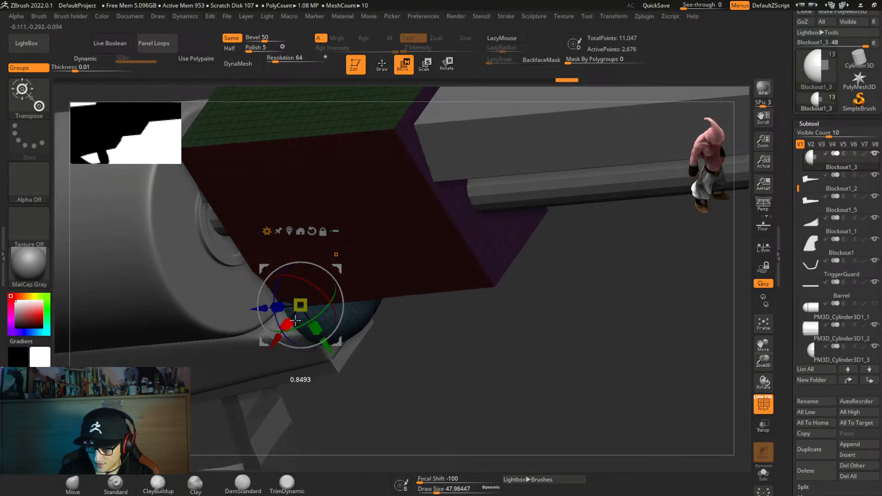
{"action": "right_click_drag", "start_coordinate": [394, 322], "coordinate": [409, 278]}
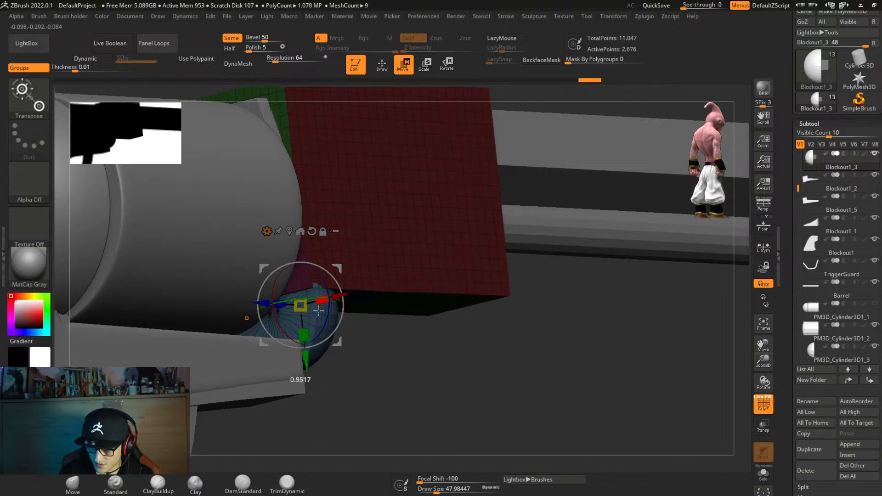
{"action": "right_click_drag", "start_coordinate": [319, 310], "coordinate": [293, 364]}
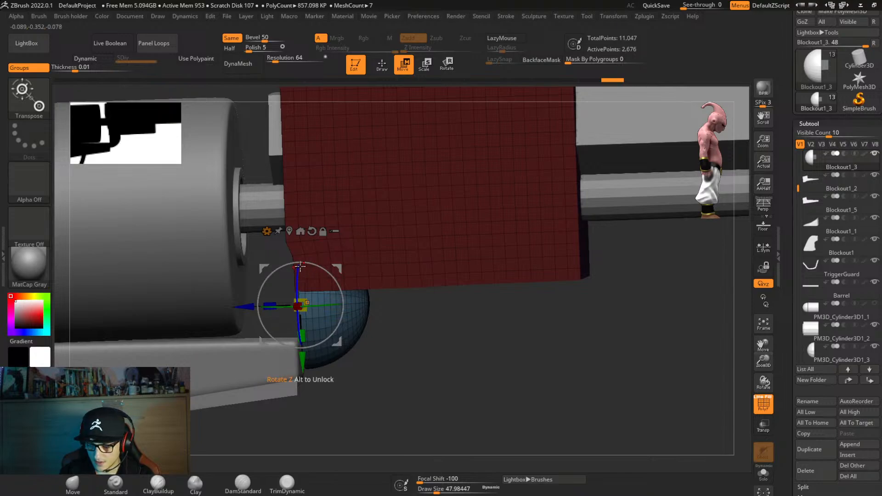
Compare the sphere with the reference photo, fit it to the block's width, stretch it downward, and shift it slightly rearward.
{"action": "key", "text": "shift+z"}
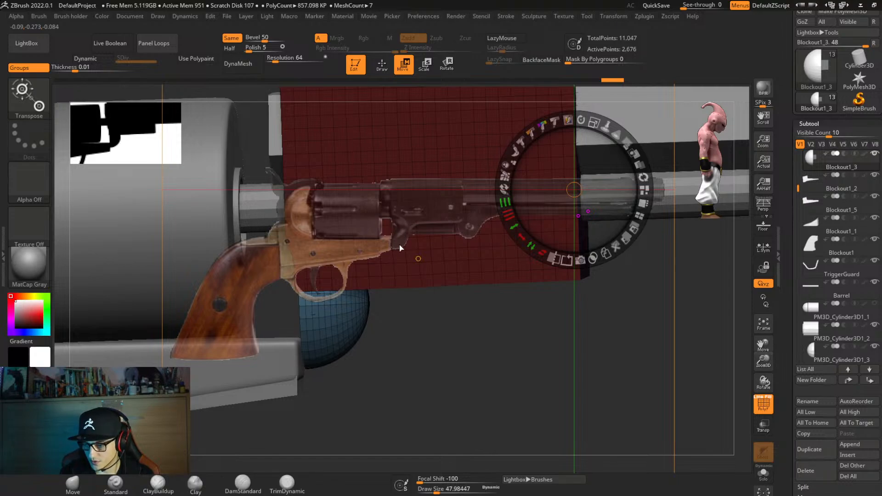
{"action": "key", "text": "z"}
{"action": "key", "text": "shift+z"}
{"action": "right_click_drag", "start_coordinate": [431, 317], "coordinate": [386, 323], "text": "shift"}
{"action": "left_click_drag", "start_coordinate": [298, 359], "coordinate": [301, 346]}
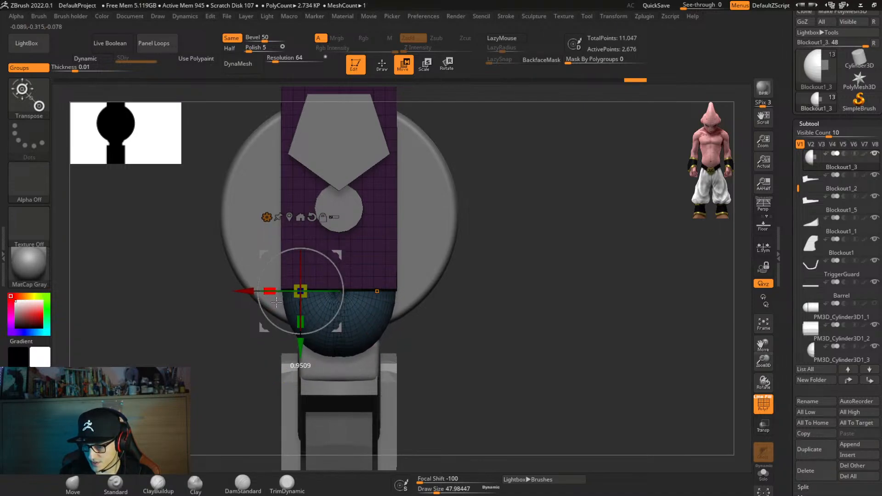
{"action": "left_click_drag", "start_coordinate": [301, 322], "coordinate": [305, 332]}
{"action": "right_click_drag", "start_coordinate": [312, 328], "coordinate": [422, 322]}
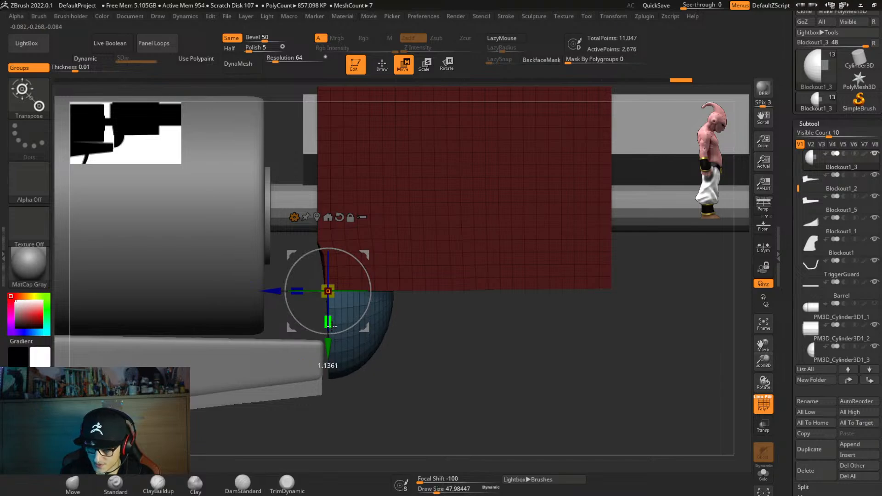
{"action": "left_click_drag", "start_coordinate": [272, 292], "coordinate": [267, 330]}
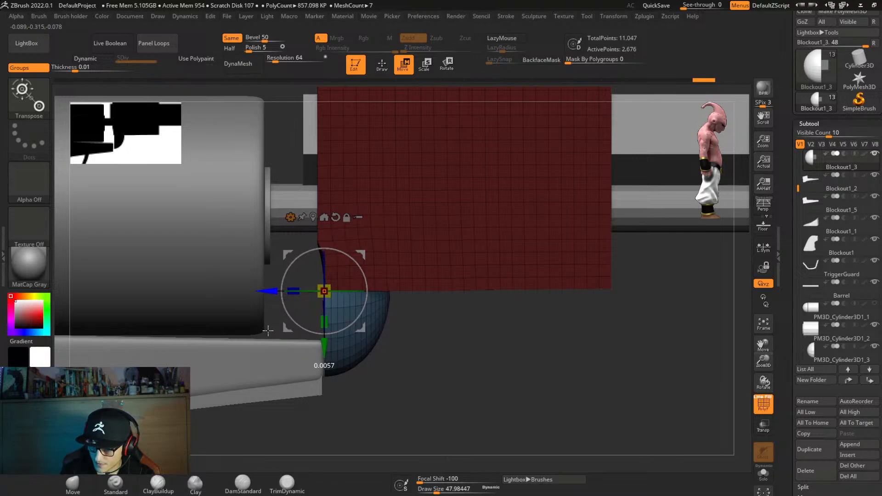
Centre the gizmo on the sphere and replace the sphere with a fresh Sphere 3D primitive.
{"action": "key", "text": "q"}
{"action": "mouse_move", "coordinate": [430, 331]}
{"action": "right_mouse_down"}
{"action": "mouse_move", "coordinate": [445, 339]}
{"action": "mouse_move", "coordinate": [441, 346]}
{"action": "mouse_move", "coordinate": [427, 347]}
{"action": "mouse_move", "coordinate": [427, 285]}
{"action": "mouse_move", "coordinate": [442, 314]}
{"action": "mouse_move", "coordinate": [450, 291]}
{"action": "mouse_move", "coordinate": [441, 309]}
{"action": "right_mouse_up"}
{"action": "key", "text": "w"}
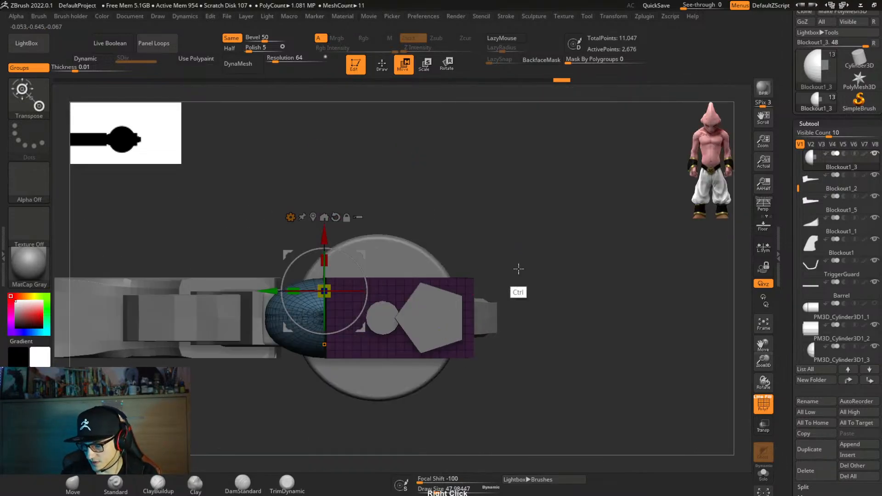
{"action": "right_click_drag", "start_coordinate": [518, 269], "coordinate": [478, 355], "text": "ctrl"}
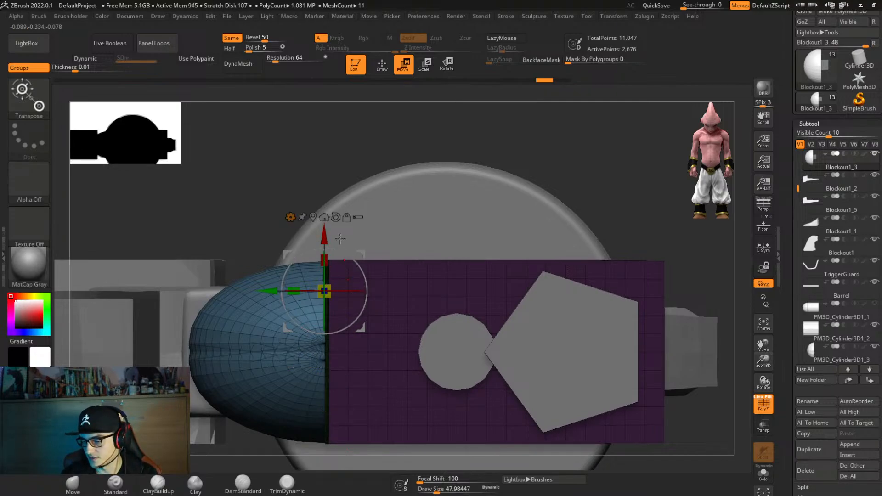
{"action": "left_click", "coordinate": [312, 217]}
{"action": "left_click", "coordinate": [294, 278]}
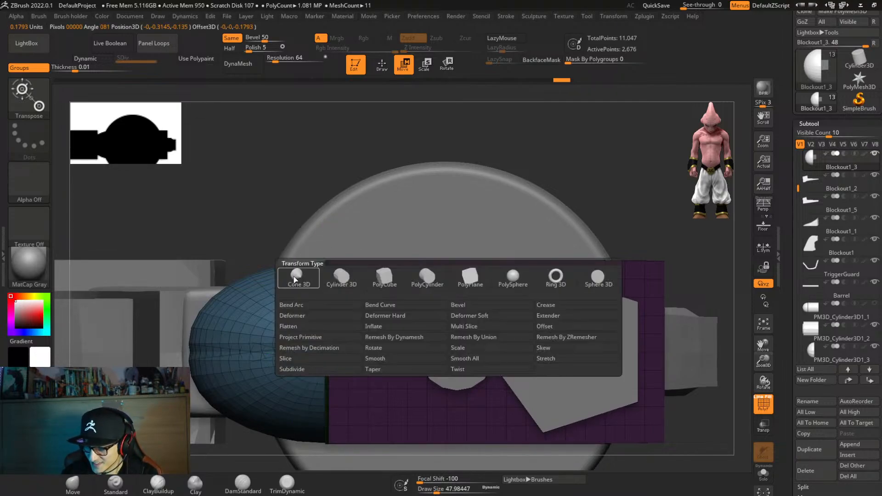
{"action": "left_click", "coordinate": [595, 278]}
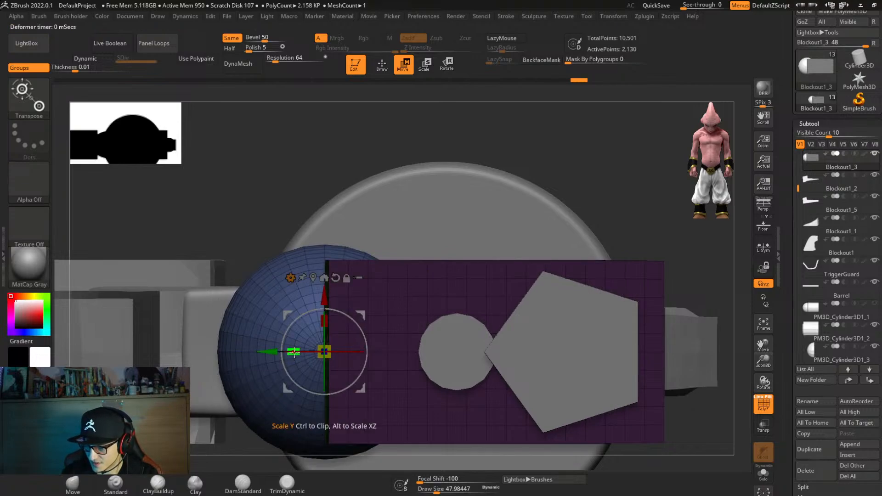
Stretch the new sphere vertically and narrow it to the block's width.
{"action": "left_click_drag", "start_coordinate": [293, 352], "coordinate": [286, 352]}
{"action": "right_click_drag", "start_coordinate": [285, 352], "coordinate": [338, 363]}
{"action": "mouse_move", "coordinate": [293, 271]}
{"action": "left_mouse_down"}
{"action": "mouse_move", "coordinate": [285, 273]}
{"action": "mouse_move", "coordinate": [294, 276]}
{"action": "left_mouse_up"}
{"action": "right_click_drag", "start_coordinate": [343, 346], "coordinate": [319, 376]}
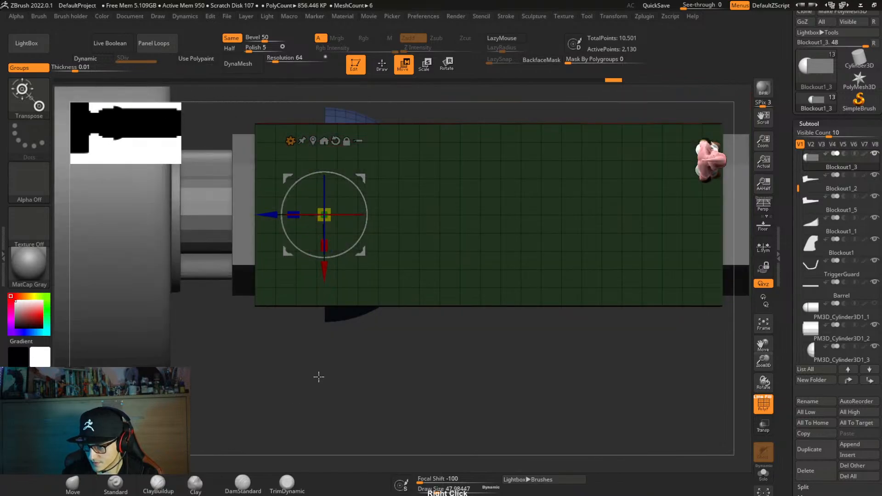
{"action": "left_click_drag", "start_coordinate": [328, 246], "coordinate": [330, 227]}
Move the sphere rearward until its flat face lines up with the block's lower rear edge.
{"action": "right_click_drag", "start_coordinate": [408, 275], "coordinate": [437, 202]}
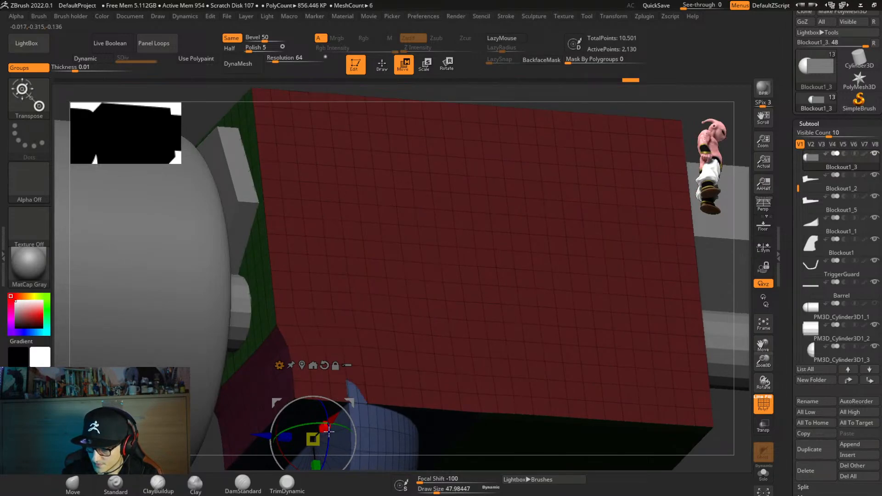
{"action": "right_click_drag", "start_coordinate": [404, 386], "coordinate": [413, 277]}
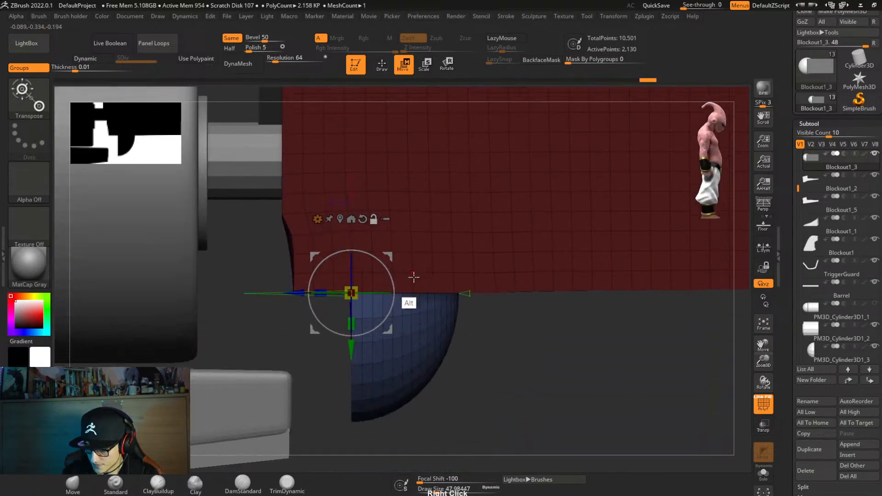
{"action": "left_click_drag", "start_coordinate": [288, 297], "coordinate": [282, 323]}
{"action": "left_click_drag", "start_coordinate": [249, 392], "coordinate": [244, 391]}
{"action": "right_click_drag", "start_coordinate": [418, 376], "coordinate": [427, 280]}
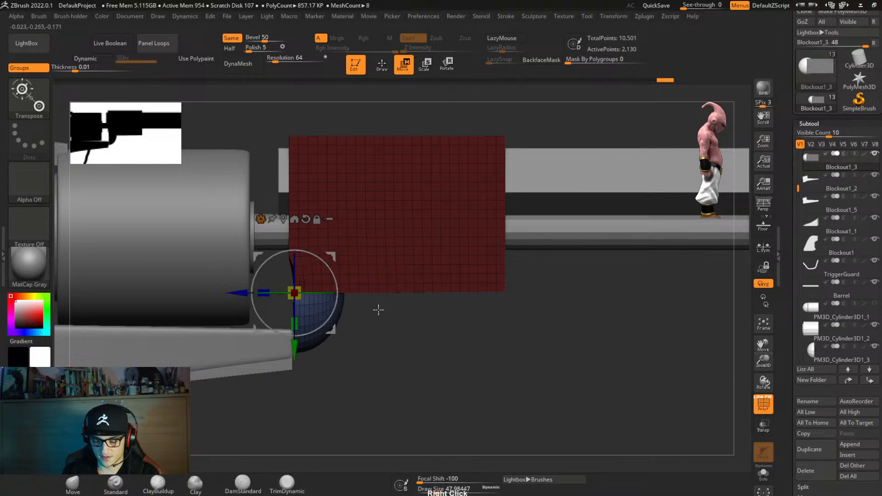
Mask the sphere, leave the block unmasked, and place the gizmo on the sphere.
{"action": "right_click_drag", "start_coordinate": [380, 306], "coordinate": [381, 289]}
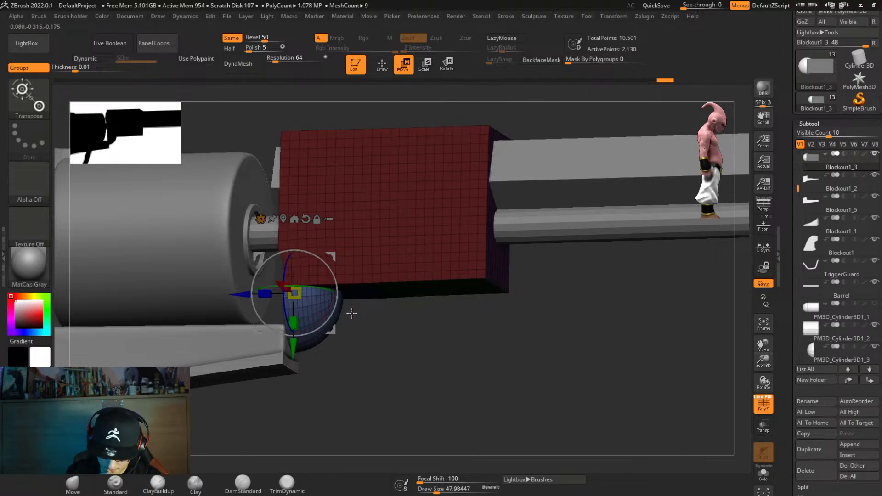
{"action": "left_click", "coordinate": [411, 254]}
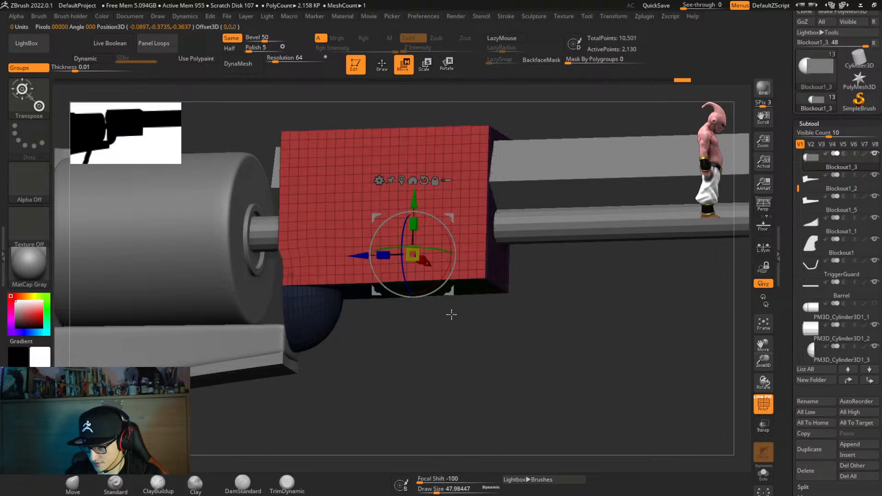
{"action": "right_click_drag", "start_coordinate": [465, 311], "coordinate": [462, 342]}
{"action": "left_click", "coordinate": [304, 324]}
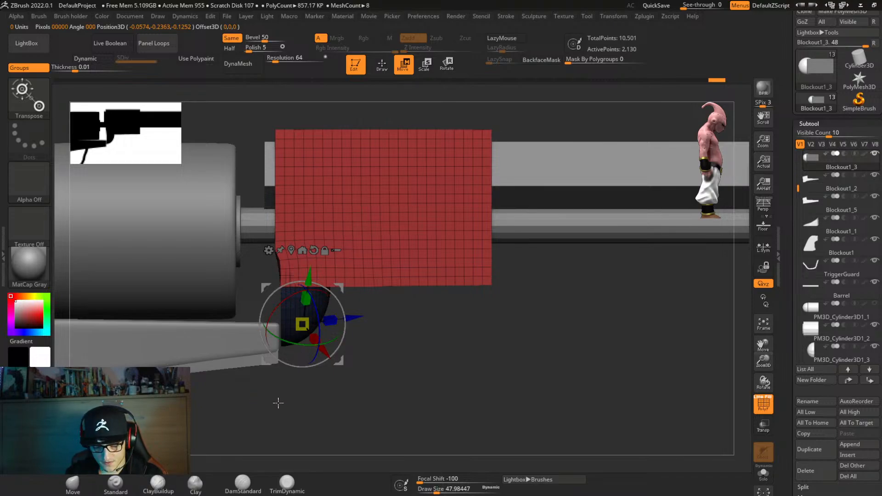
With MoveInfiniteDepth at a draw size of about 22, pull the block's rear underside down over the sphere to the frame's front end.
{"action": "key", "text": "b"}
{"action": "key", "text": "m"}
{"action": "key", "text": "i"}
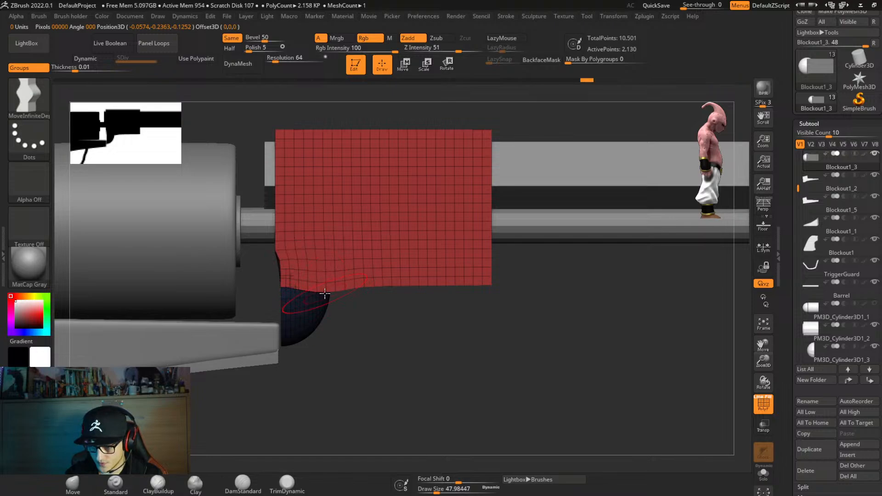
{"action": "left_click_drag", "start_coordinate": [327, 292], "coordinate": [324, 298]}
{"action": "key", "text": "s"}
{"action": "left_click_drag", "start_coordinate": [324, 298], "coordinate": [325, 301]}
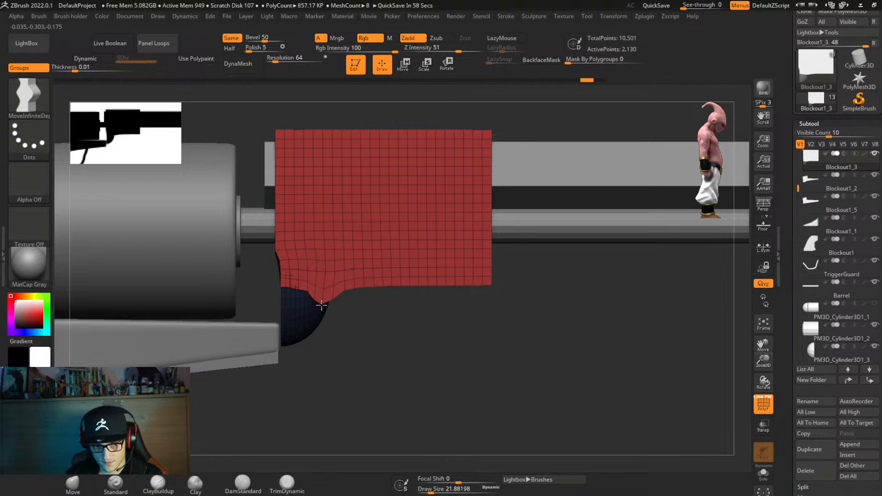
{"action": "left_click_drag", "start_coordinate": [316, 306], "coordinate": [316, 305]}
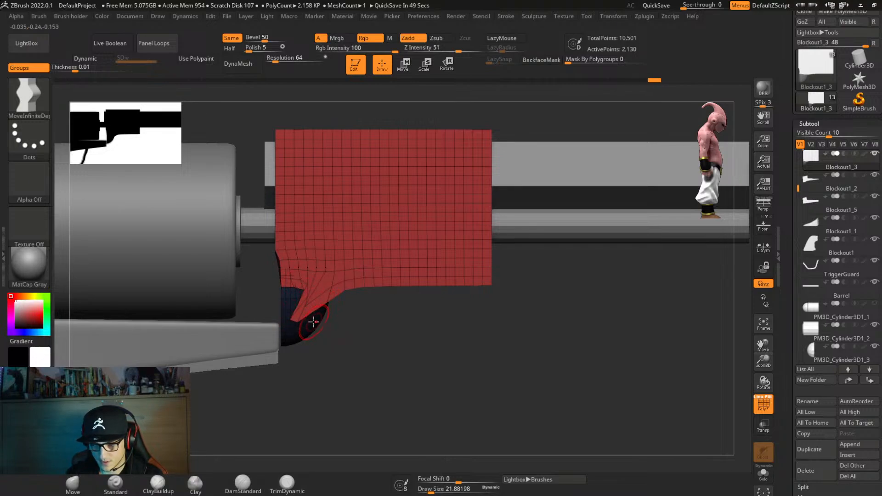
{"action": "right_click_drag", "start_coordinate": [314, 321], "coordinate": [330, 313]}
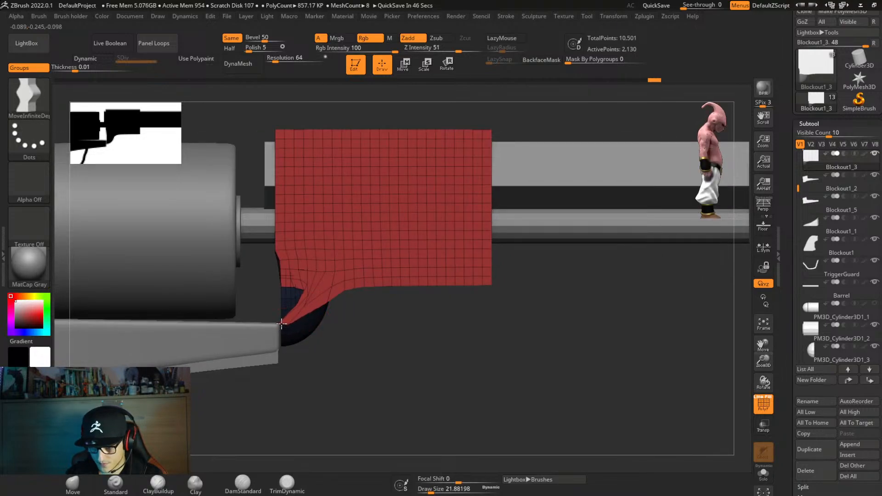
{"action": "right_click_drag", "start_coordinate": [281, 323], "coordinate": [318, 326]}
Switch to the Move brush and set its draw size to about 48.
{"action": "key", "text": "b"}
{"action": "key", "text": "m"}
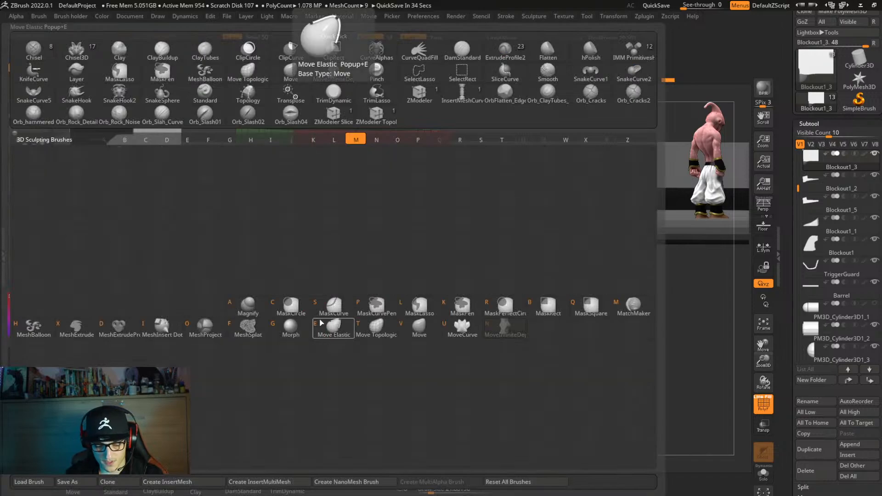
{"action": "left_click", "coordinate": [323, 323]}
{"action": "key", "text": "s"}
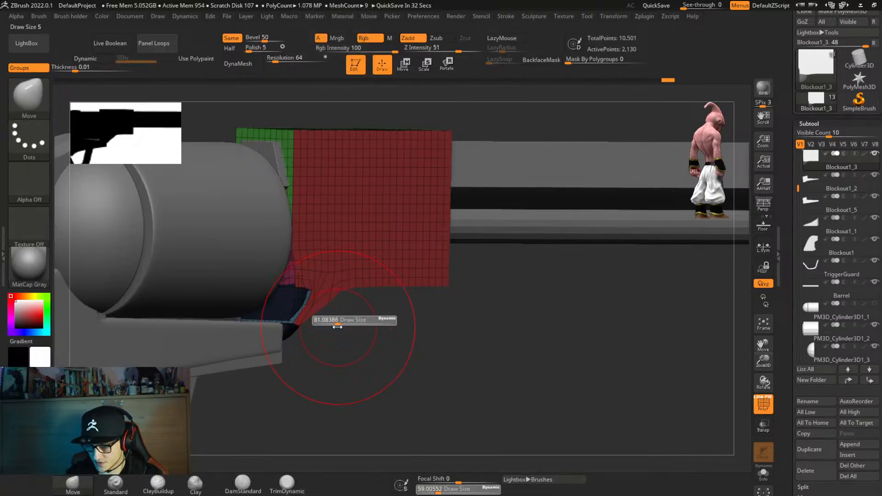
{"action": "left_click_drag", "start_coordinate": [333, 327], "coordinate": [331, 327]}
{"action": "mouse_move", "coordinate": [331, 326]}
{"action": "right_mouse_down"}
{"action": "mouse_move", "coordinate": [349, 317]}
{"action": "mouse_move", "coordinate": [305, 329]}
{"action": "mouse_move", "coordinate": [325, 299]}
{"action": "mouse_move", "coordinate": [252, 315]}
{"action": "mouse_move", "coordinate": [326, 333]}
{"action": "mouse_move", "coordinate": [297, 324]}
{"action": "mouse_move", "coordinate": [372, 331]}
{"action": "right_mouse_up"}
Remesh the reshaped Blockout1_3 with ZRemesher, using the Same and KeepGroups options.
{"action": "key", "text": "ctrl+q"}
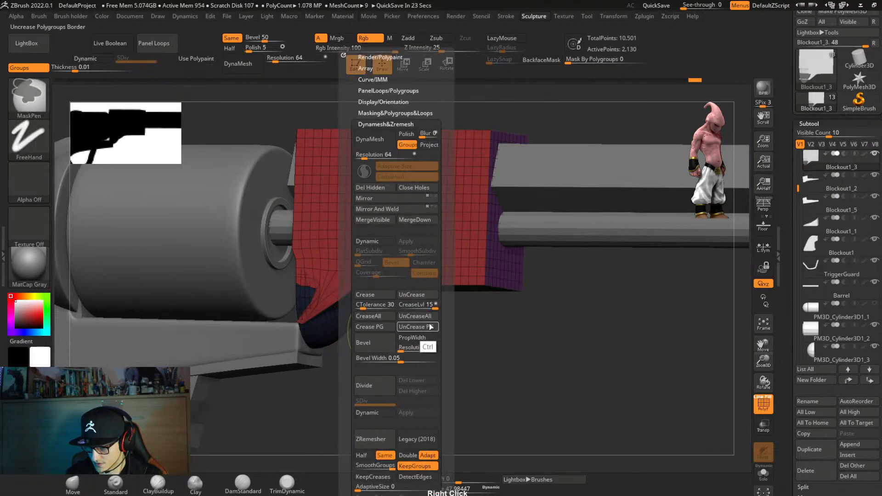
{"action": "key", "text": "ctrl+q"}
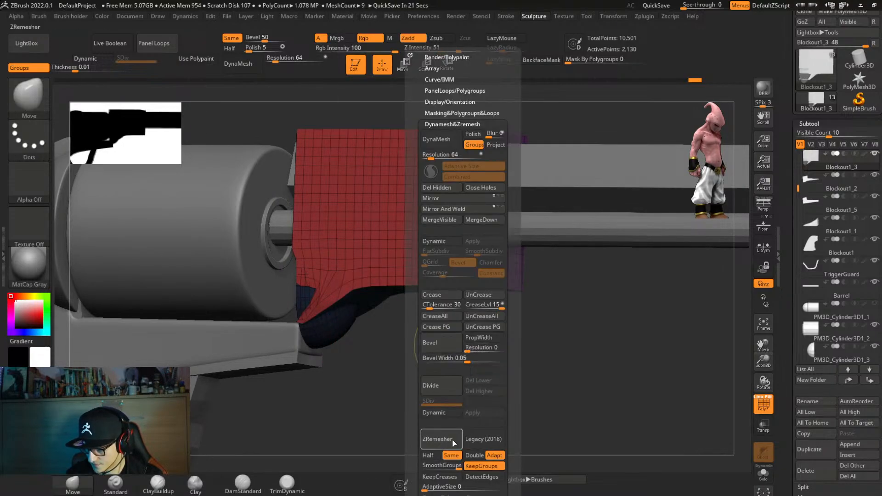
{"action": "left_click", "coordinate": [451, 439]}
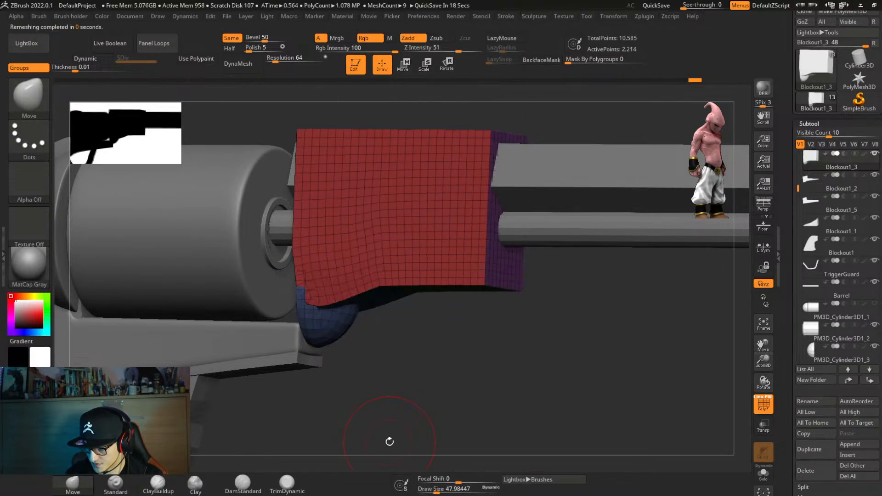
Isolate the sphere's polygroup to inspect its remeshed topology, and show the whole Blockout1_3 again.
{"action": "left_click_drag", "start_coordinate": [409, 403], "coordinate": [434, 397]}
{"action": "left_click", "coordinate": [322, 340], "text": "ctrl+shift"}
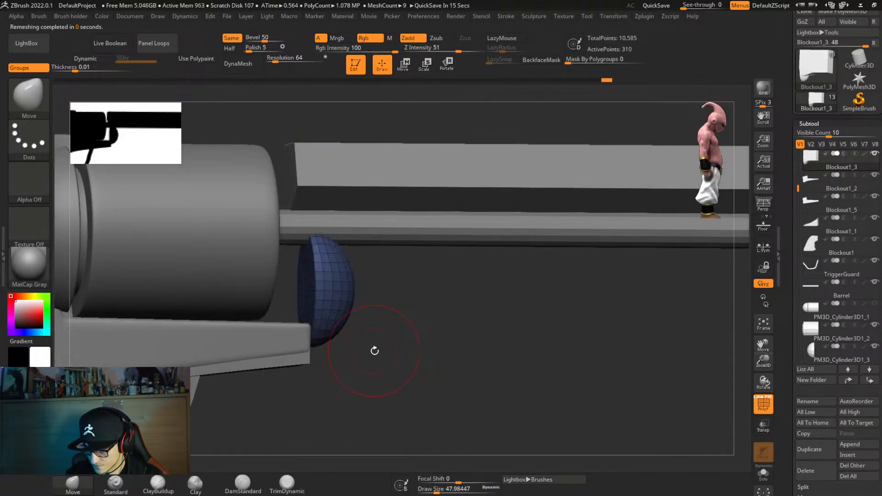
{"action": "left_click", "coordinate": [387, 355], "text": "ctrl+shift"}
{"action": "right_click_drag", "start_coordinate": [402, 356], "coordinate": [380, 371]}
Undo the ZRemesher pass and the pulls that dragged the block's rear underside down over the sphere.
{"action": "key", "text": "ctrl+z"}
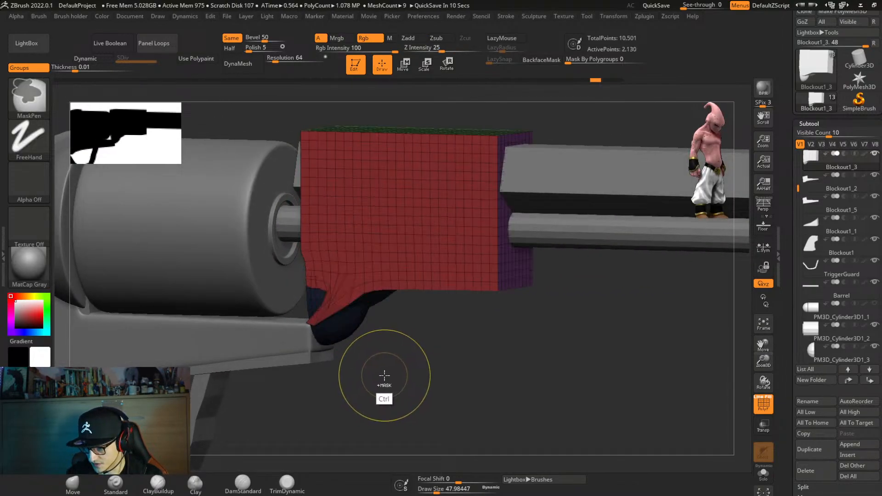
{"action": "key", "text": "ctrl+z"}
{"action": "key", "text": "ctrl+z"}
{"action": "key", "text": "ctrl+z"}
{"action": "key", "text": "ctrl+z"}
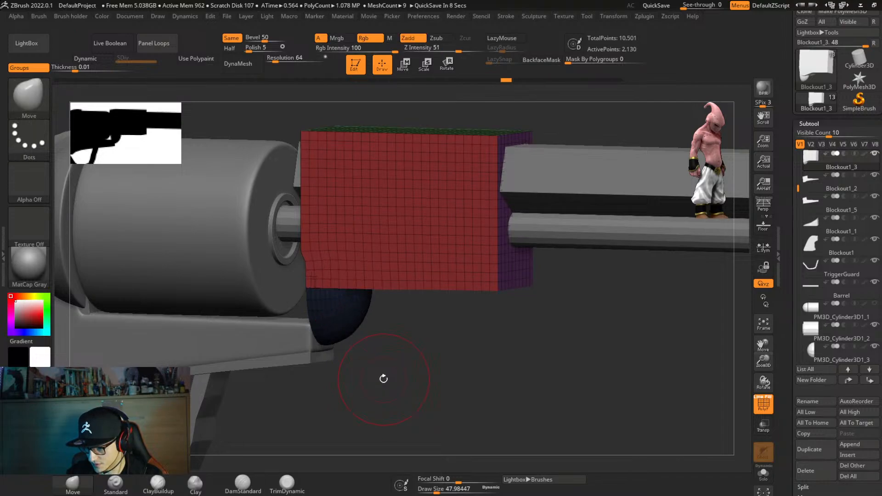
{"action": "right_click_drag", "start_coordinate": [400, 362], "coordinate": [403, 336]}
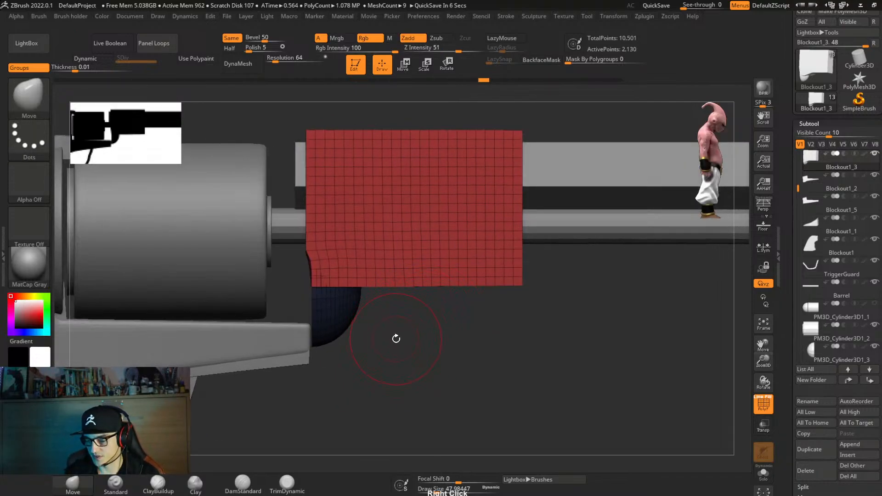
Split the masked sphere off Blockout1_3 into its own subtool, keeping the block as a separate piece.
{"action": "key", "text": "ctrl+1"}
{"action": "left_click", "coordinate": [423, 113]}
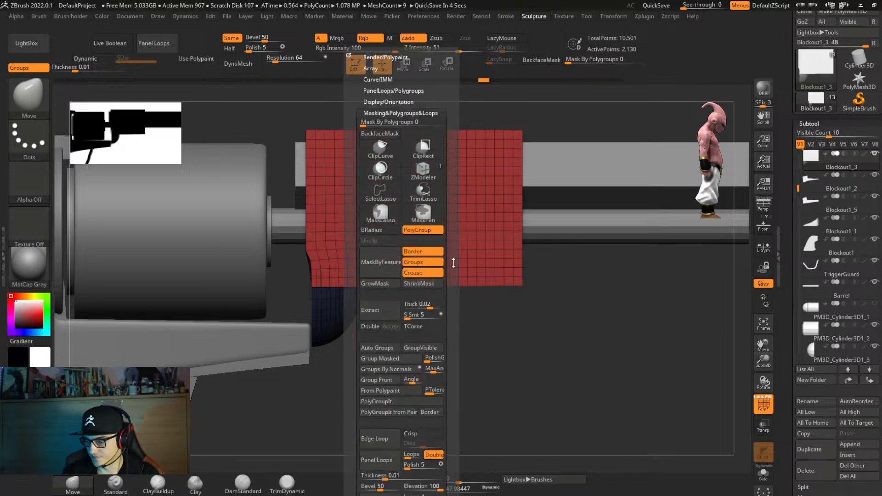
{"action": "scroll", "coordinate": [451, 236], "scroll_direction": "down", "scroll_amount": 6}
{"action": "scroll", "coordinate": [452, 237], "scroll_direction": "down", "scroll_amount": 2}
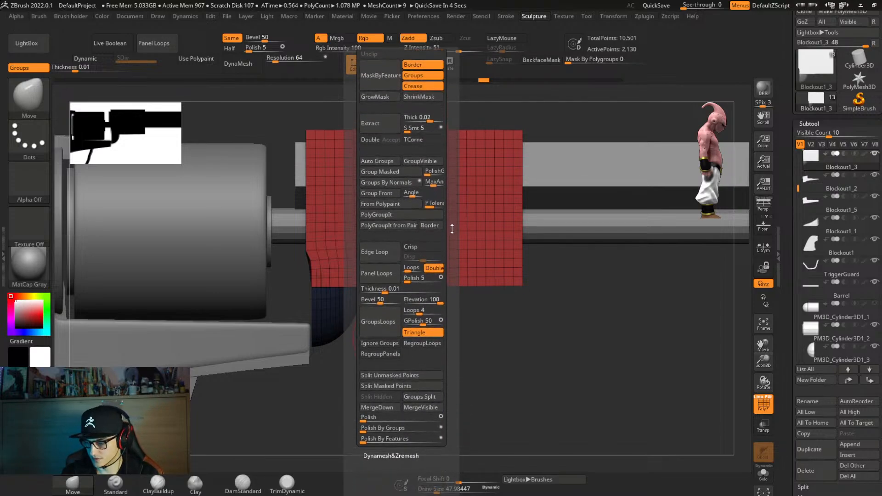
{"action": "key", "text": "ctrl+1"}
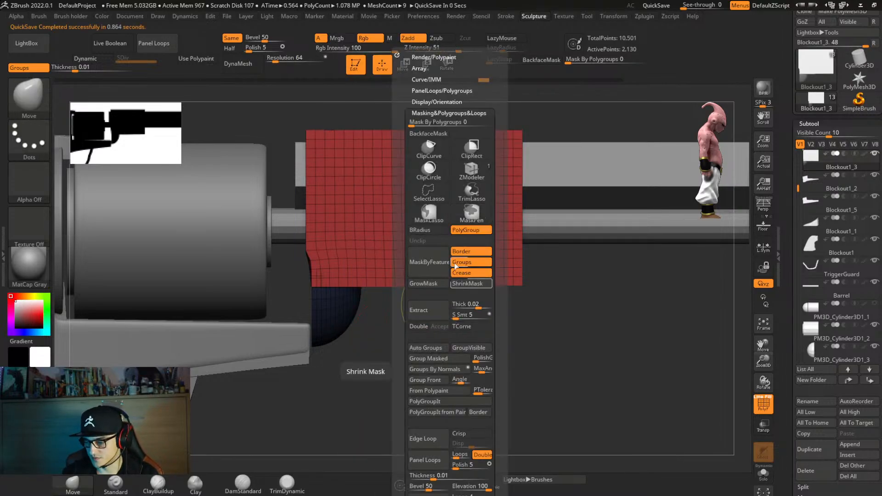
{"action": "scroll", "coordinate": [498, 179], "scroll_direction": "down", "scroll_amount": 4}
{"action": "scroll", "coordinate": [499, 137], "scroll_direction": "down", "scroll_amount": 2}
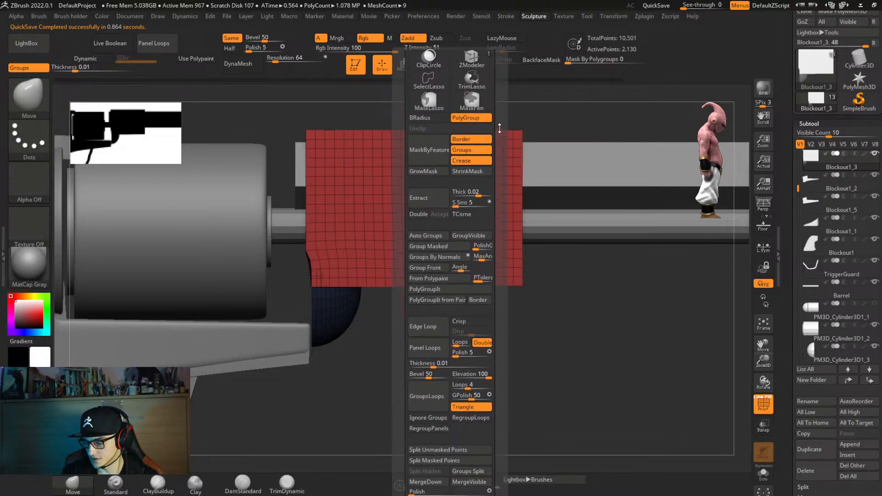
{"action": "scroll", "coordinate": [502, 220], "scroll_direction": "down", "scroll_amount": 6}
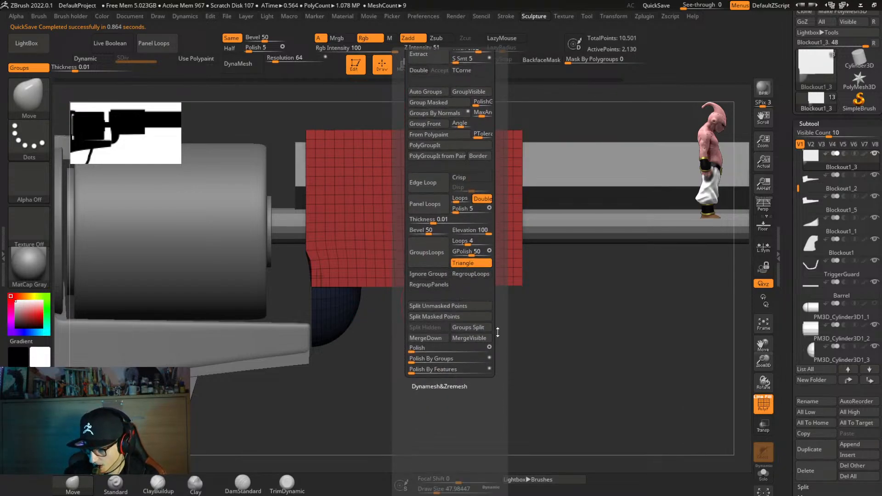
{"action": "scroll", "coordinate": [497, 332], "scroll_direction": "down", "scroll_amount": 2}
{"action": "scroll", "coordinate": [501, 298], "scroll_direction": "down", "scroll_amount": 2}
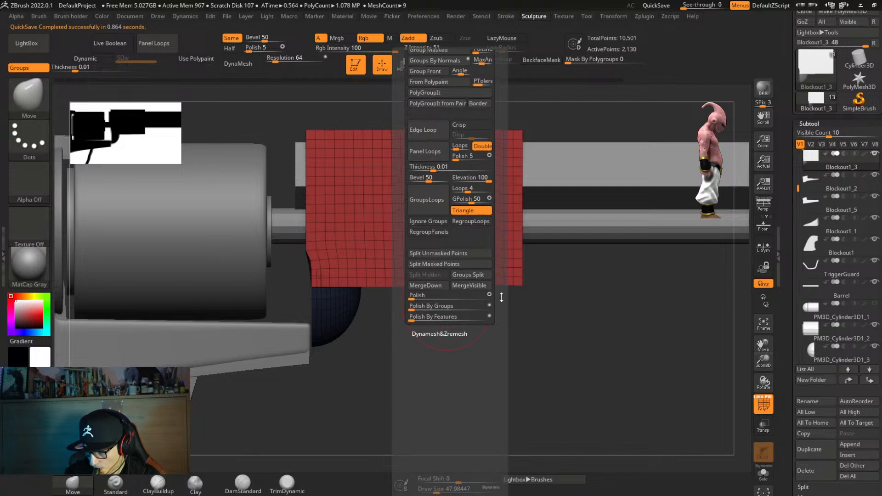
{"action": "scroll", "coordinate": [501, 287], "scroll_direction": "up", "scroll_amount": 2}
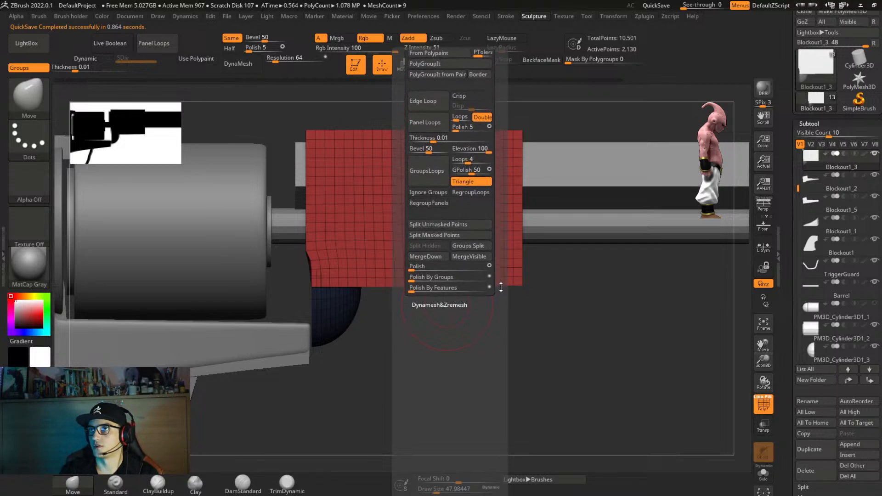
{"action": "scroll", "coordinate": [500, 290], "scroll_direction": "up", "scroll_amount": 3}
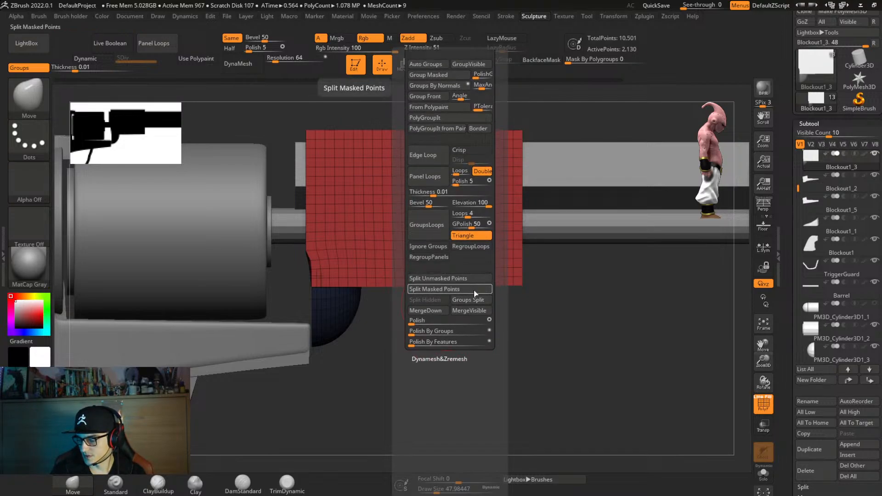
{"action": "left_click", "coordinate": [475, 283]}
{"action": "right_click_drag", "start_coordinate": [420, 340], "coordinate": [441, 358], "text": "alt"}
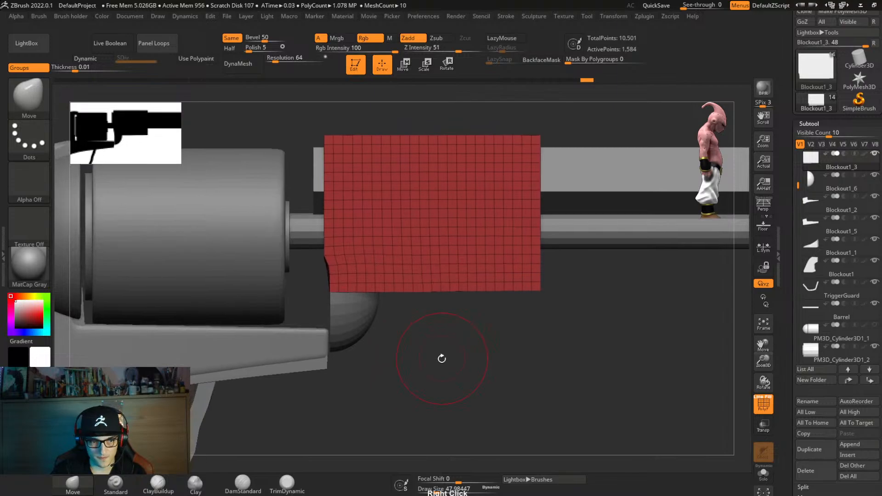
Set the Move brush's draw size to about 149.
{"action": "right_click", "coordinate": [454, 331]}
{"action": "left_click_drag", "start_coordinate": [453, 332], "coordinate": [464, 333]}
{"action": "mouse_move", "coordinate": [465, 332]}
{"action": "right_mouse_down"}
{"action": "mouse_move", "coordinate": [498, 324]}
{"action": "mouse_move", "coordinate": [490, 324]}
{"action": "right_mouse_up"}
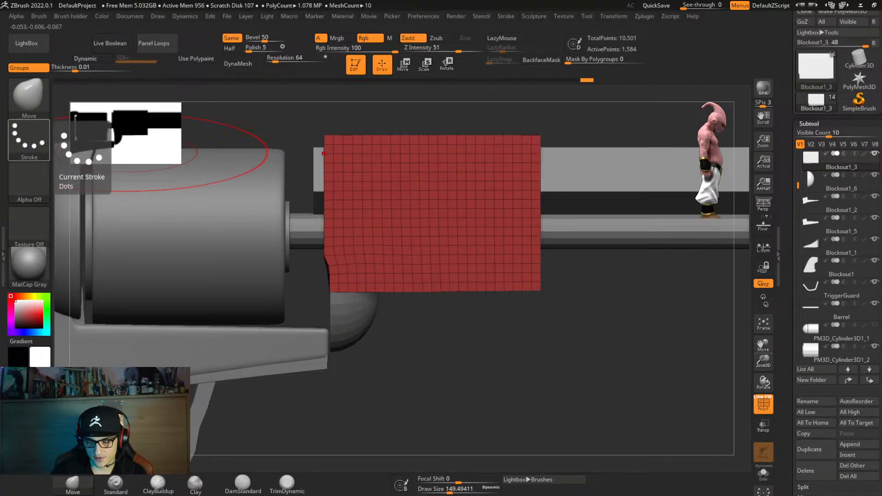
Remesh the block three times with ZRemesher, using the Half and KeepGroups options, to reduce it to a coarse grid.
{"action": "mouse_move", "coordinate": [489, 356]}
{"action": "right_mouse_down"}
{"action": "mouse_move", "coordinate": [498, 350]}
{"action": "mouse_move", "coordinate": [490, 352]}
{"action": "right_mouse_up"}
{"action": "key", "text": "ctrl+space"}
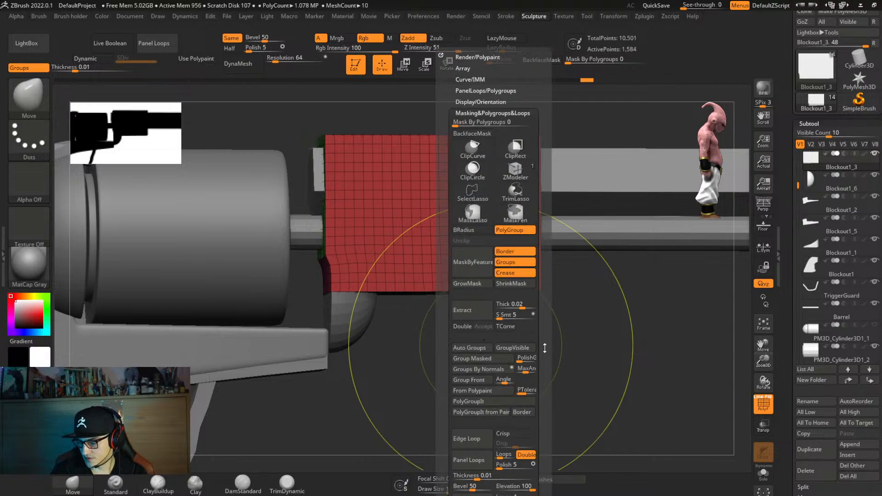
{"action": "scroll", "coordinate": [528, 331], "scroll_direction": "down", "scroll_amount": 10}
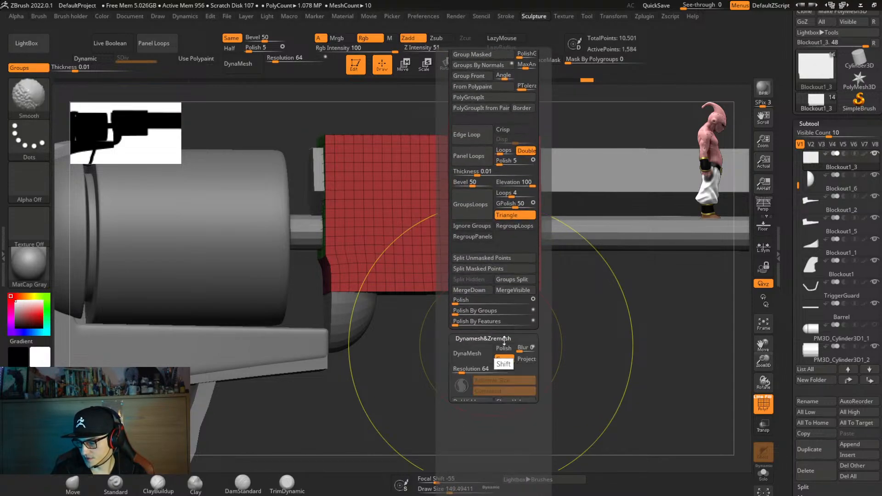
{"action": "scroll", "coordinate": [528, 276], "scroll_direction": "down", "scroll_amount": 10}
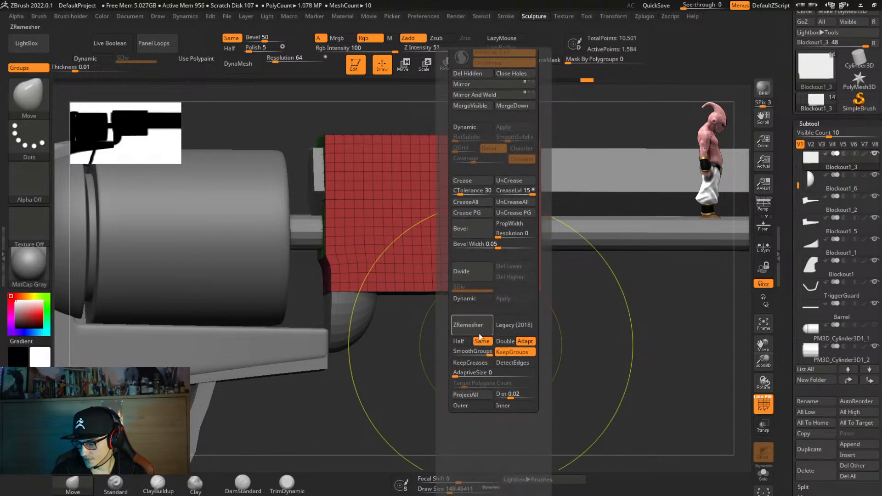
{"action": "left_click", "coordinate": [459, 341]}
{"action": "left_click", "coordinate": [472, 325]}
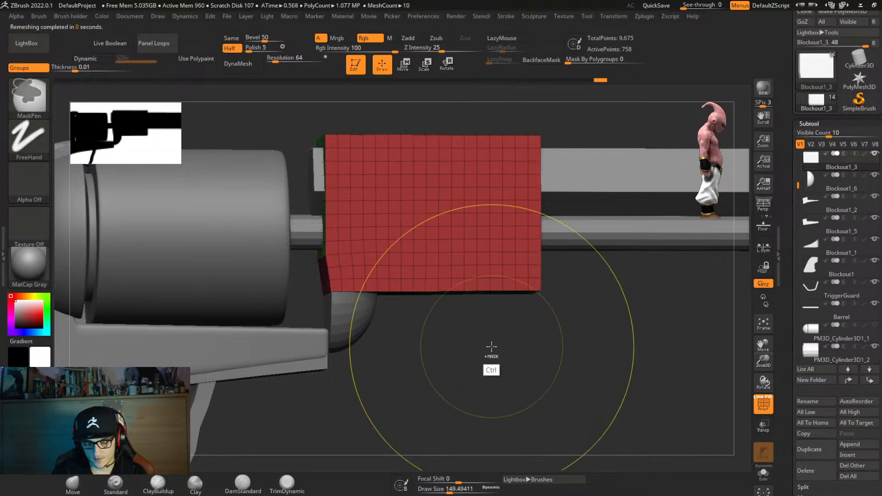
{"action": "key", "text": "space"}
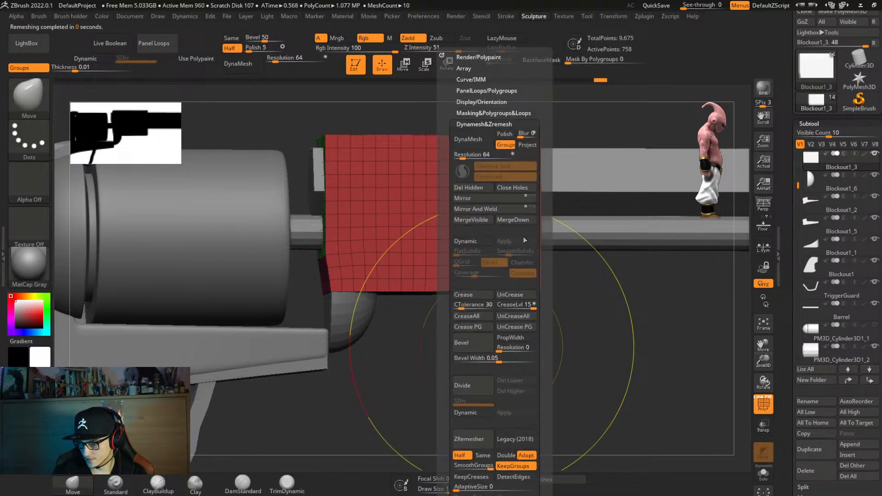
{"action": "scroll", "coordinate": [531, 298], "scroll_direction": "down", "scroll_amount": 10}
{"action": "left_click", "coordinate": [473, 303]}
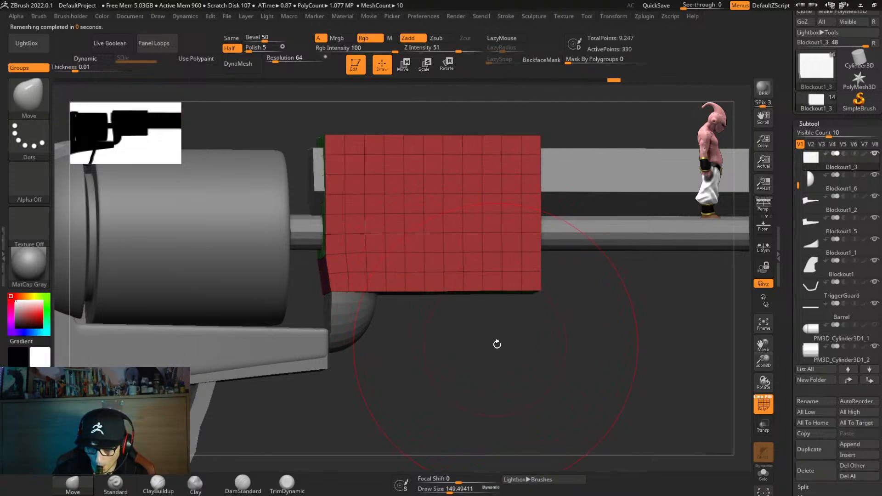
{"action": "mouse_move", "coordinate": [514, 350]}
{"action": "right_mouse_down"}
{"action": "mouse_move", "coordinate": [526, 348]}
{"action": "mouse_move", "coordinate": [506, 337]}
{"action": "right_mouse_up"}
{"action": "key", "text": "ctrl+2"}
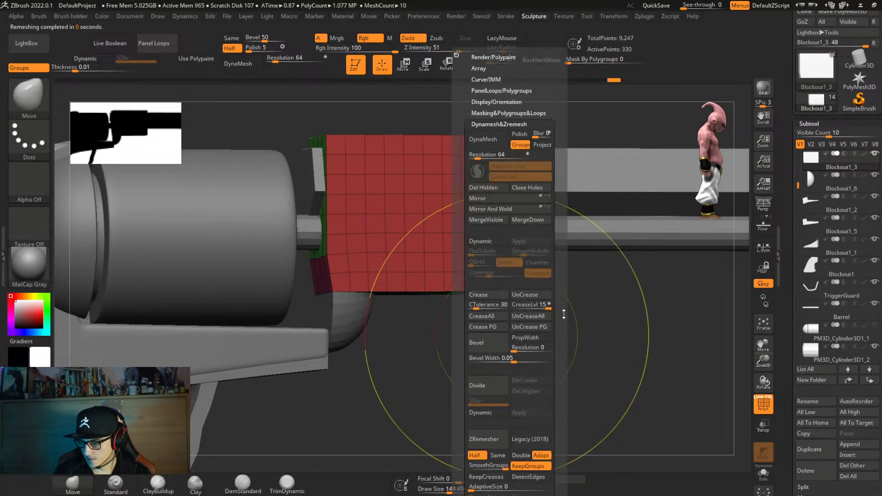
{"action": "scroll", "coordinate": [517, 271], "scroll_direction": "down", "scroll_amount": 5}
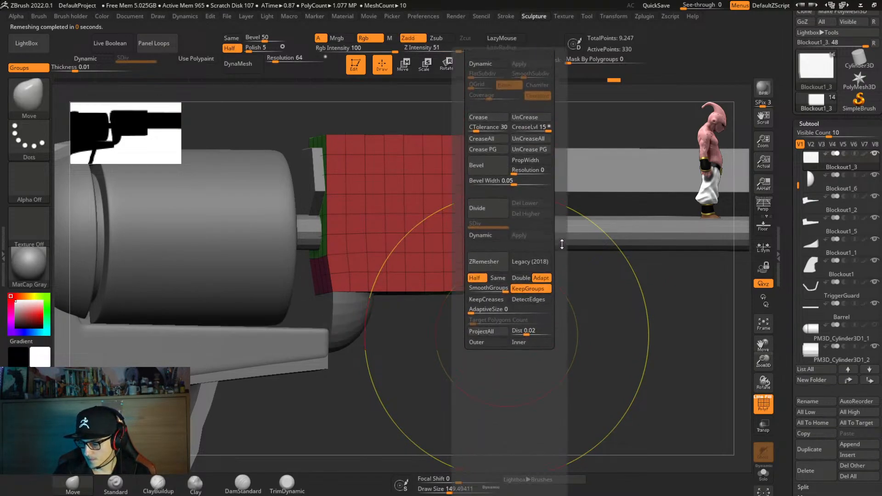
{"action": "left_click", "coordinate": [498, 259]}
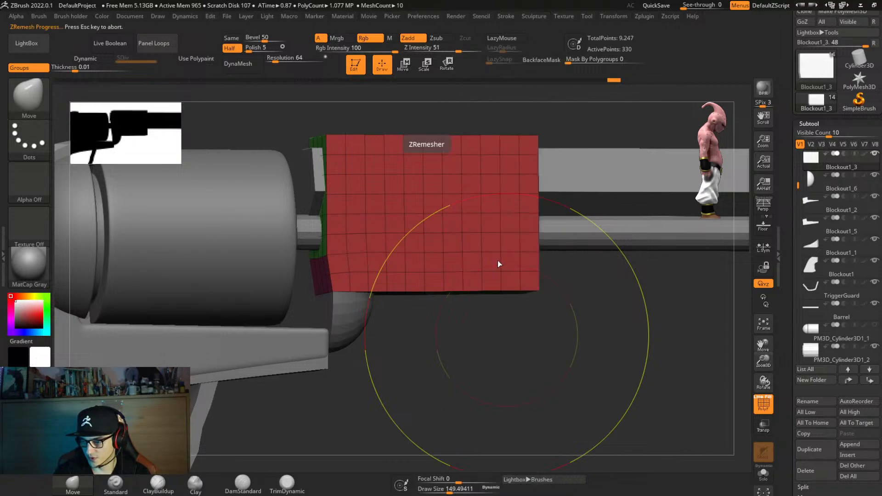
{"action": "right_click_drag", "start_coordinate": [502, 284], "coordinate": [494, 296]}
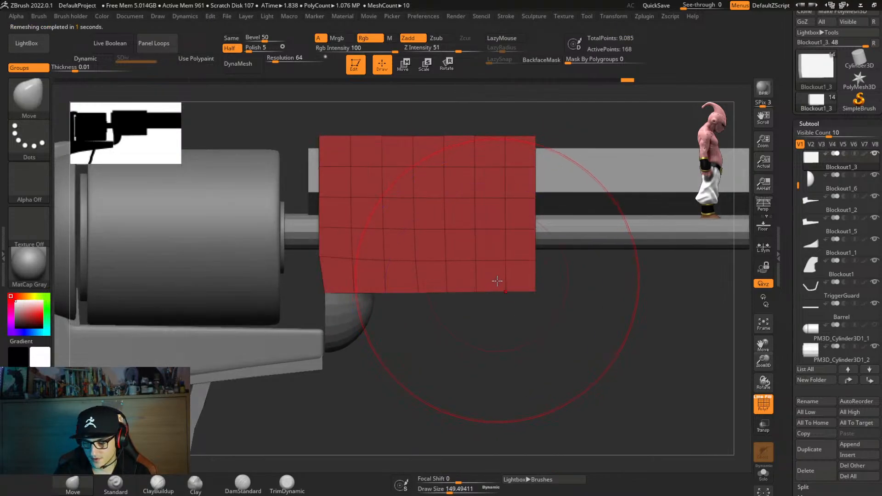
Flatten the block's rear face along its length with the gizmo while masking the rest, and clear the mask.
{"action": "mouse_move", "coordinate": [290, 121]}
{"action": "left_mouse_down", "text": "ctrl"}
{"action": "mouse_move", "coordinate": [315, 354]}
{"action": "mouse_move", "coordinate": [342, 367]}
{"action": "left_mouse_up", "text": "ctrl"}
{"action": "left_click", "coordinate": [437, 375], "text": "ctrl"}
{"action": "key", "text": "w"}
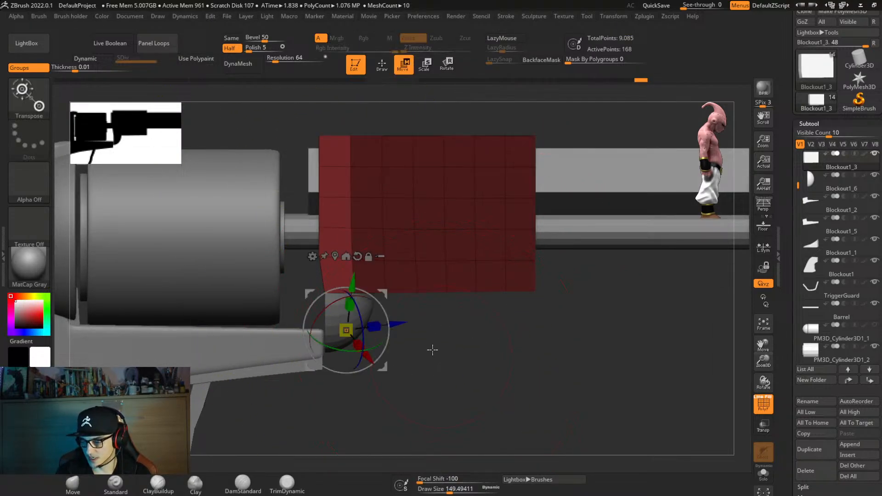
{"action": "left_click", "coordinate": [335, 256]}
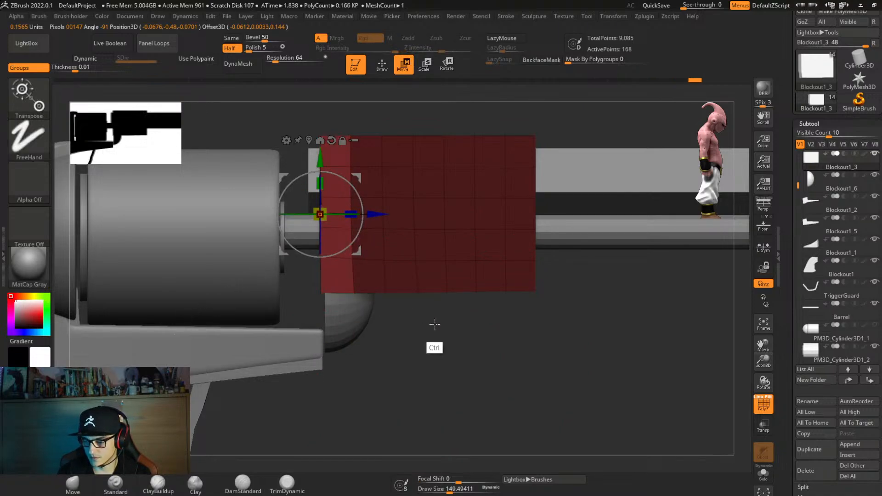
{"action": "left_click_drag", "start_coordinate": [428, 324], "coordinate": [428, 337], "text": "ctrl"}
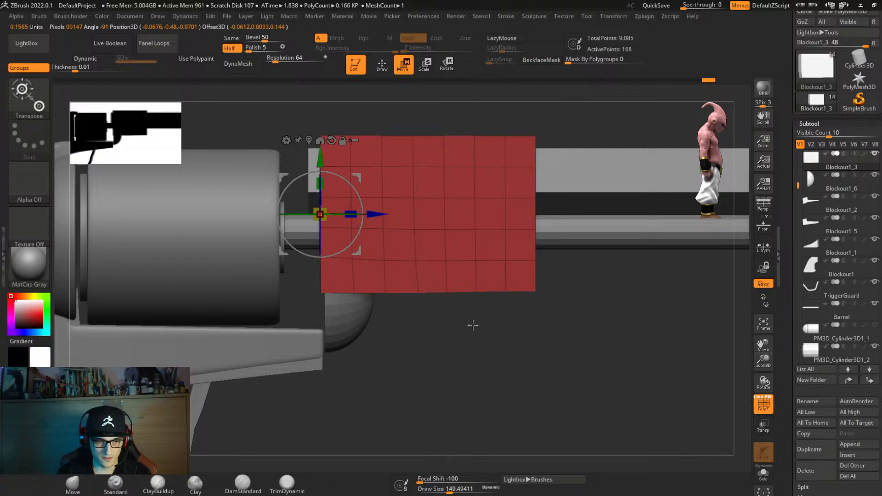
Place the gizmo on top of the block and scale the block slightly narrower across its width.
{"action": "left_click_drag", "start_coordinate": [474, 327], "coordinate": [501, 339]}
{"action": "right_click_drag", "start_coordinate": [491, 303], "coordinate": [473, 386]}
{"action": "right_click_drag", "start_coordinate": [463, 332], "coordinate": [459, 360], "text": "alt"}
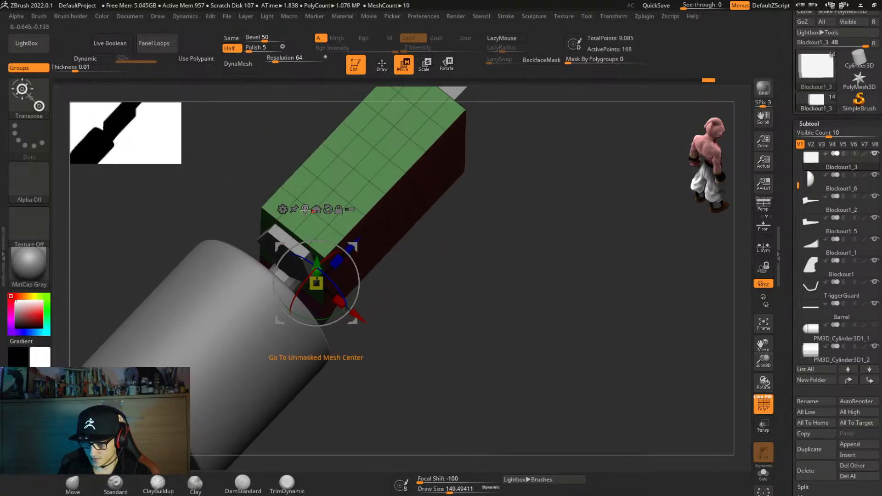
{"action": "left_click", "coordinate": [363, 189], "text": "alt"}
{"action": "left_click_drag", "start_coordinate": [384, 209], "coordinate": [365, 214]}
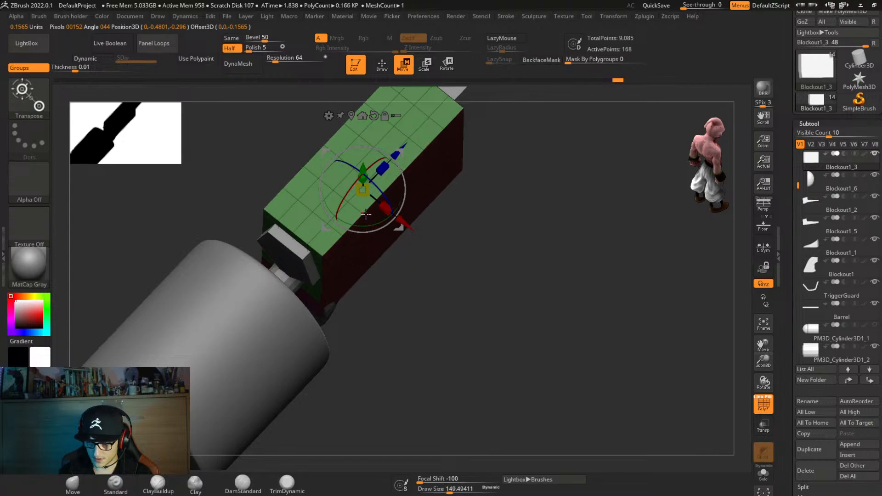
{"action": "right_click_drag", "start_coordinate": [398, 260], "coordinate": [413, 354]}
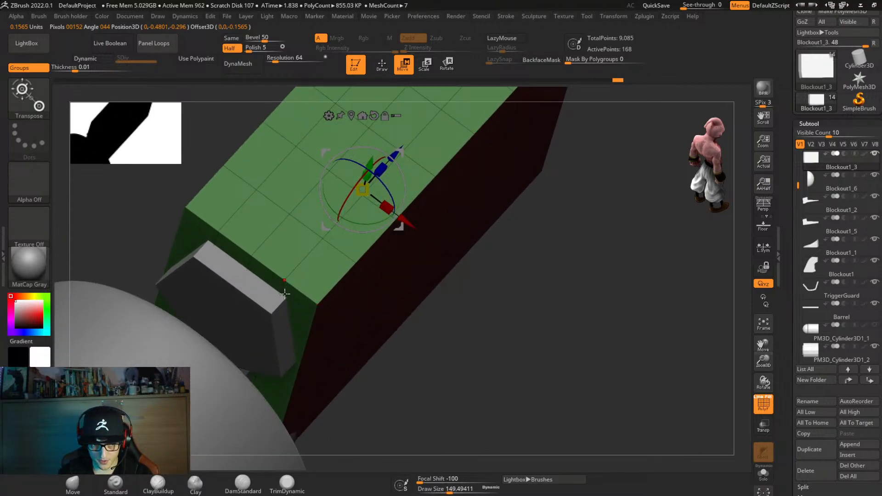
With ZModeler's edge action Slide on EdgeLoop Complete, slide the block's outer lengthwise edge loop closer to its side edge.
{"action": "key", "text": "q"}
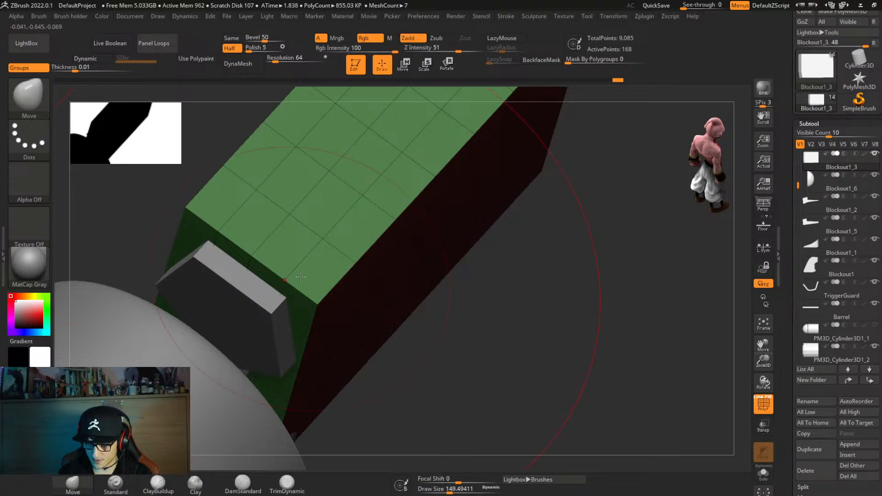
{"action": "key", "text": "b"}
{"action": "key", "text": "z"}
{"action": "key", "text": "m"}
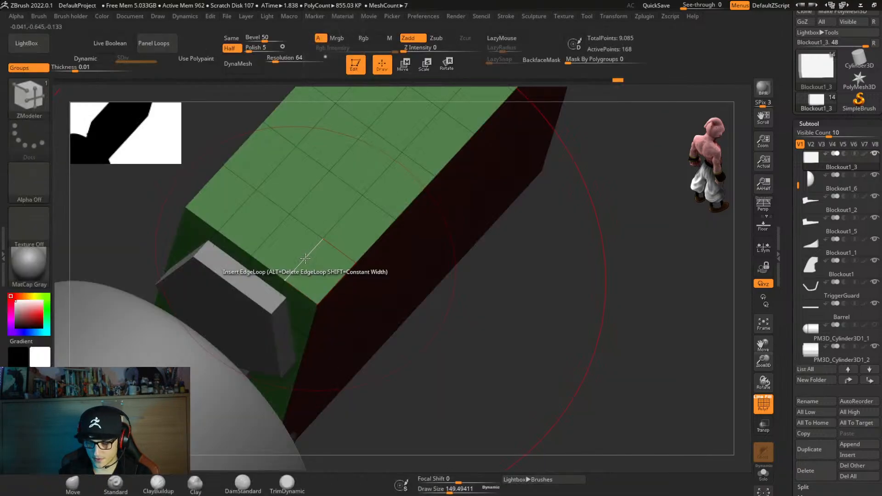
{"action": "key", "text": "space"}
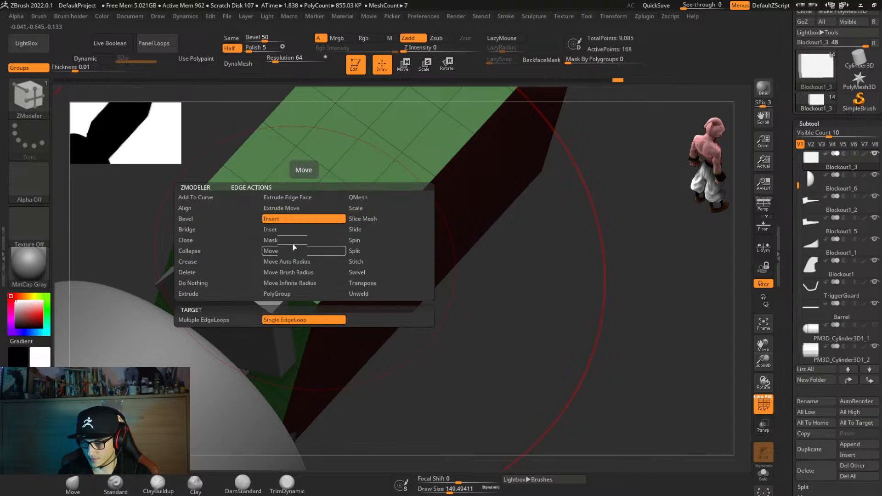
{"action": "left_click", "coordinate": [371, 229]}
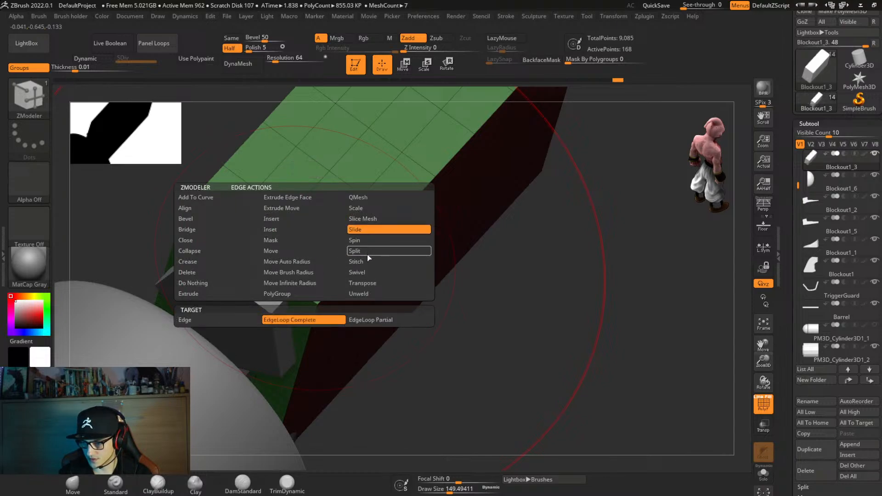
{"action": "left_click", "coordinate": [304, 293]}
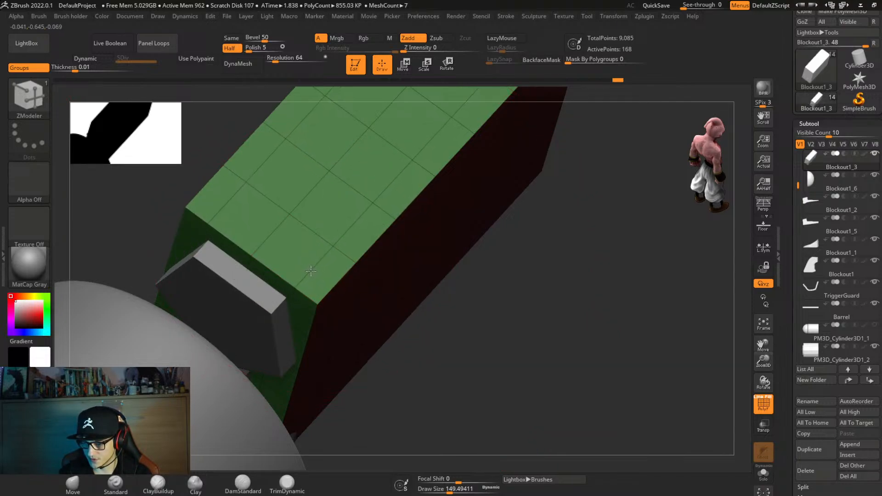
With ZModeler, delete the edge loop along the block's upper side corner to form a chamfer, and preview the block with dynamic subdivision.
{"action": "right_click_drag", "start_coordinate": [305, 266], "coordinate": [320, 194]}
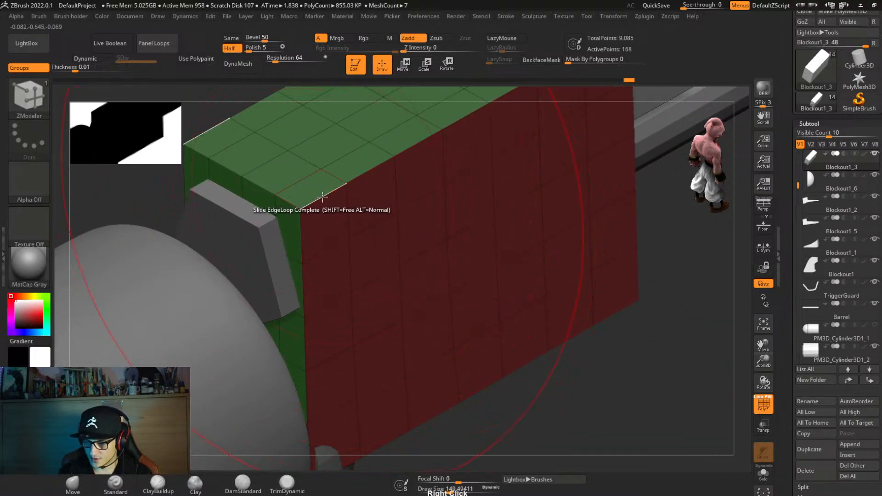
{"action": "key", "text": "space"}
{"action": "left_click", "coordinate": [311, 217]}
{"action": "left_click", "coordinate": [324, 202], "text": "alt"}
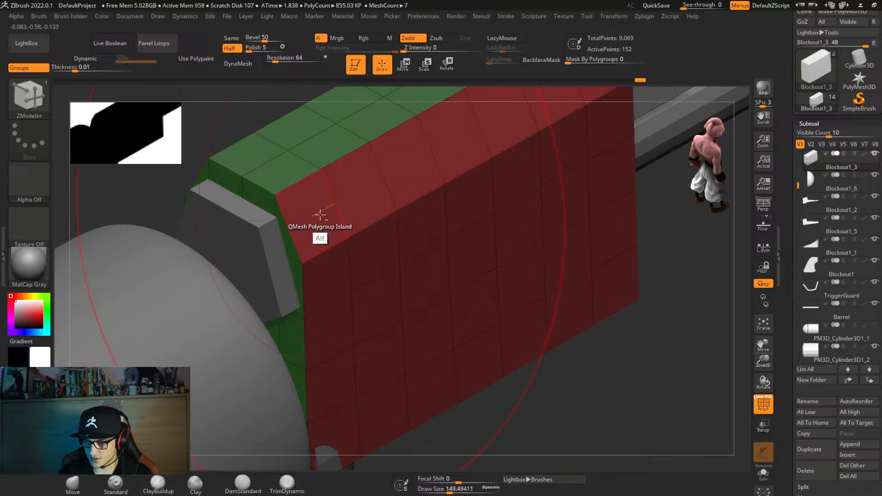
{"action": "right_click_drag", "start_coordinate": [374, 278], "coordinate": [580, 312]}
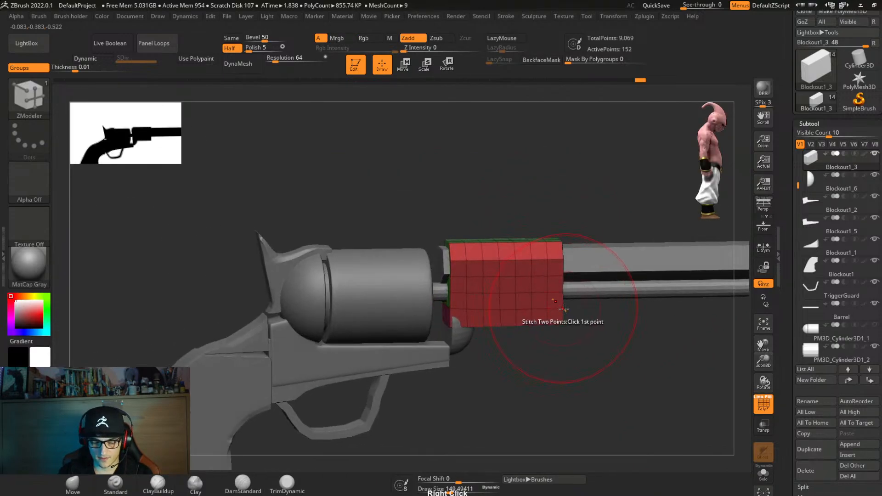
{"action": "key", "text": "d"}
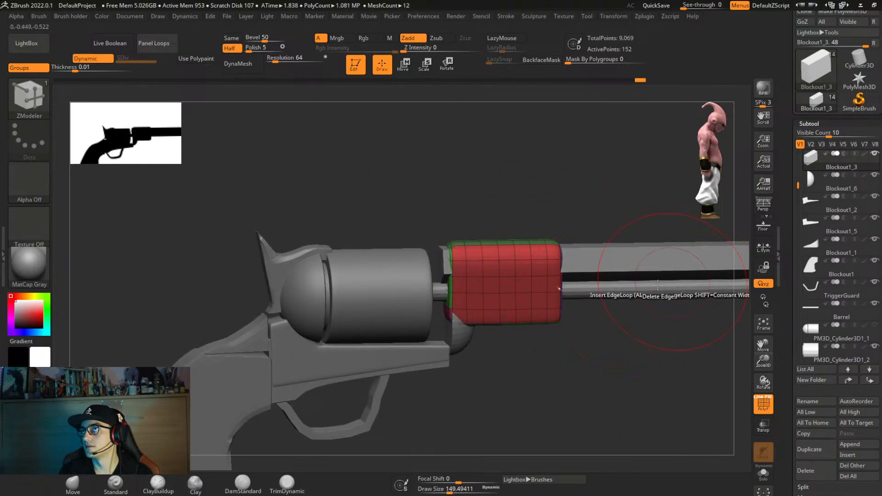
{"action": "key", "text": "shift+d"}
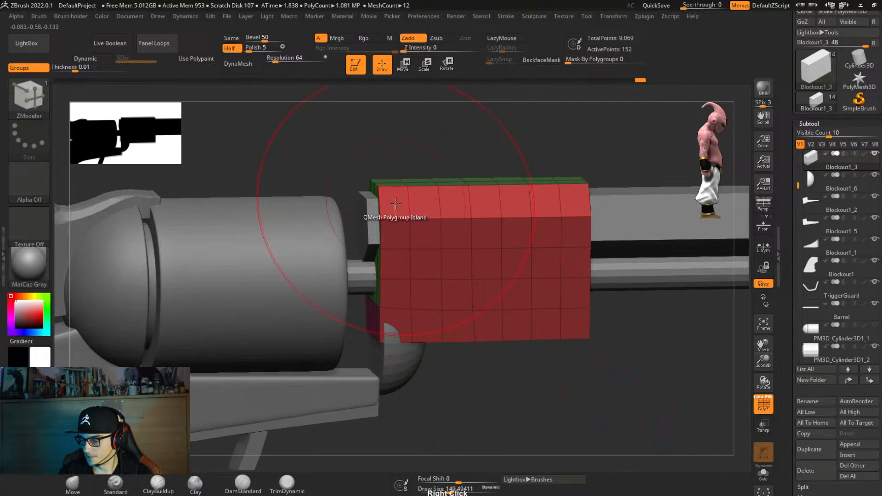
Assign the chamfered strip along the block's upper side a new polygroup with ZModeler.
{"action": "key", "text": "space"}
{"action": "left_click_drag", "start_coordinate": [398, 203], "coordinate": [569, 202], "text": "alt"}
{"action": "right_click_drag", "start_coordinate": [515, 269], "coordinate": [368, 344]}
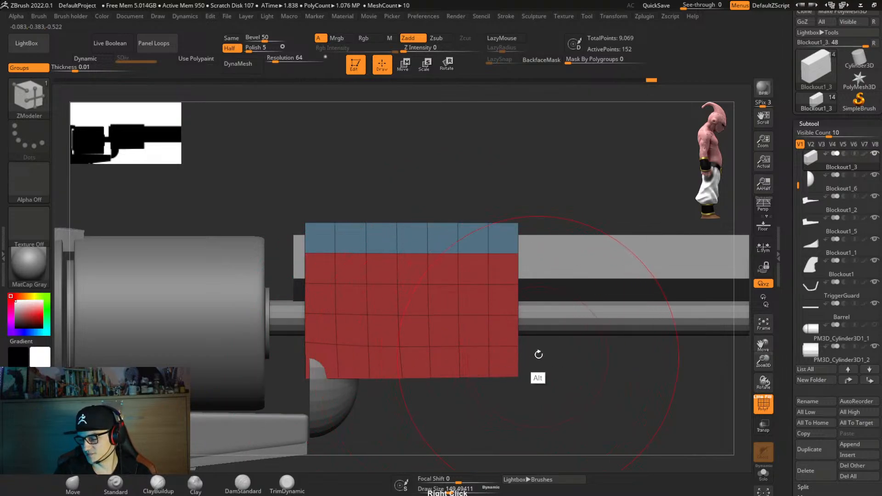
Inspect the whole revolver's side profile, comparing the chamfered block with the frame, cylinder and barrel.
{"action": "right_click_drag", "start_coordinate": [537, 354], "coordinate": [543, 286], "text": "ctrl"}
{"action": "right_click_drag", "start_coordinate": [521, 328], "coordinate": [574, 260], "text": "alt"}
{"action": "right_click_drag", "start_coordinate": [556, 317], "coordinate": [563, 273], "text": "ctrl"}
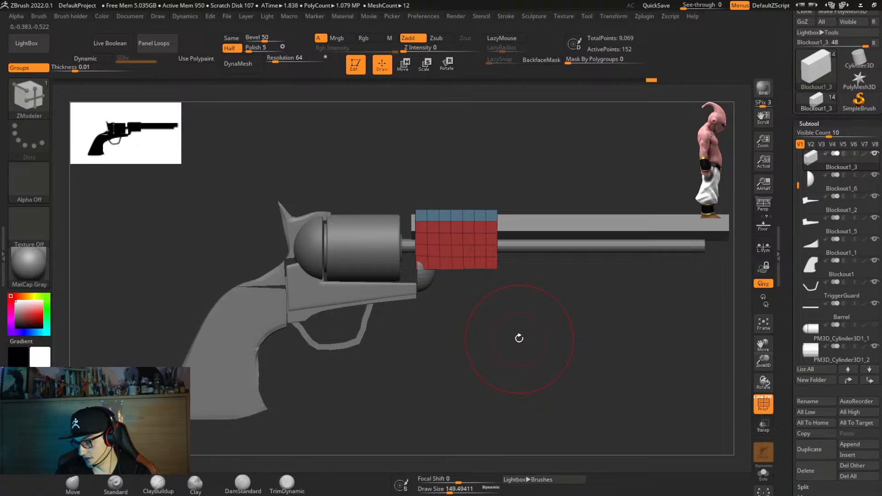
{"action": "mouse_move", "coordinate": [500, 318]}
{"action": "right_mouse_down"}
{"action": "mouse_move", "coordinate": [523, 315]}
{"action": "mouse_move", "coordinate": [531, 324]}
{"action": "mouse_move", "coordinate": [515, 316]}
{"action": "right_mouse_up"}
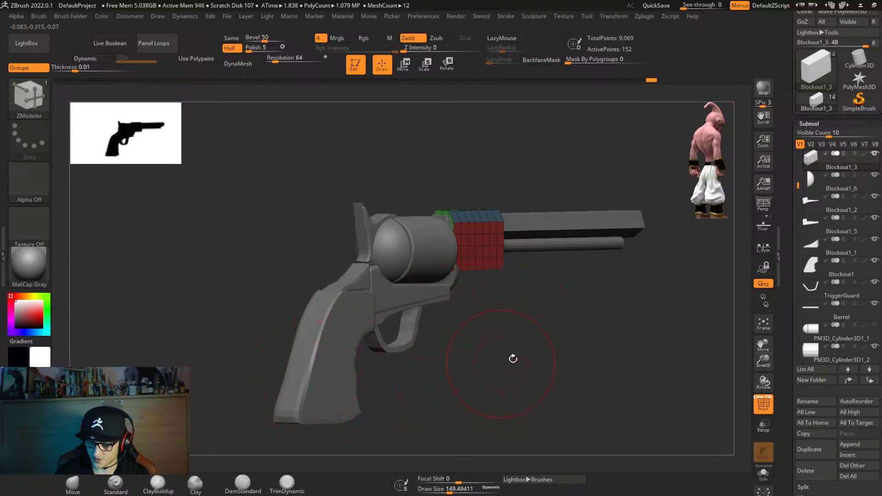
{"action": "right_click_drag", "start_coordinate": [513, 359], "coordinate": [465, 355]}
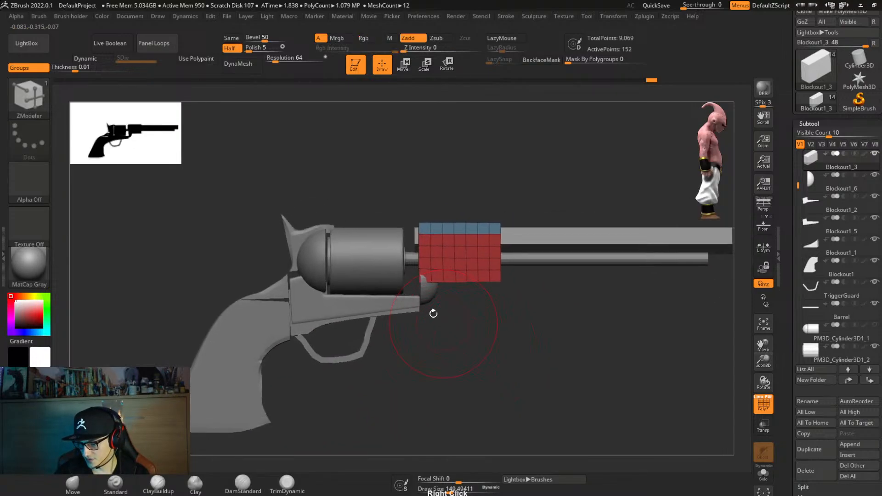
{"action": "right_click_drag", "start_coordinate": [449, 310], "coordinate": [477, 325], "text": "ctrl"}
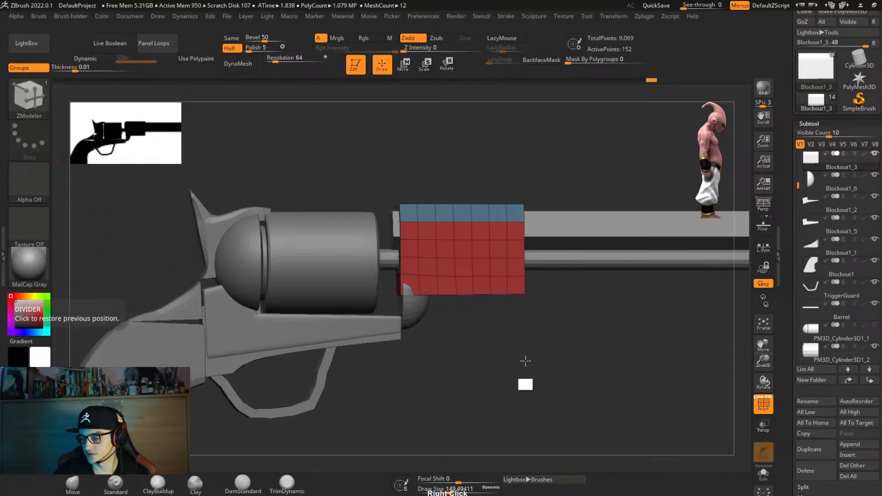
{"action": "right_click_drag", "start_coordinate": [526, 360], "coordinate": [462, 324]}
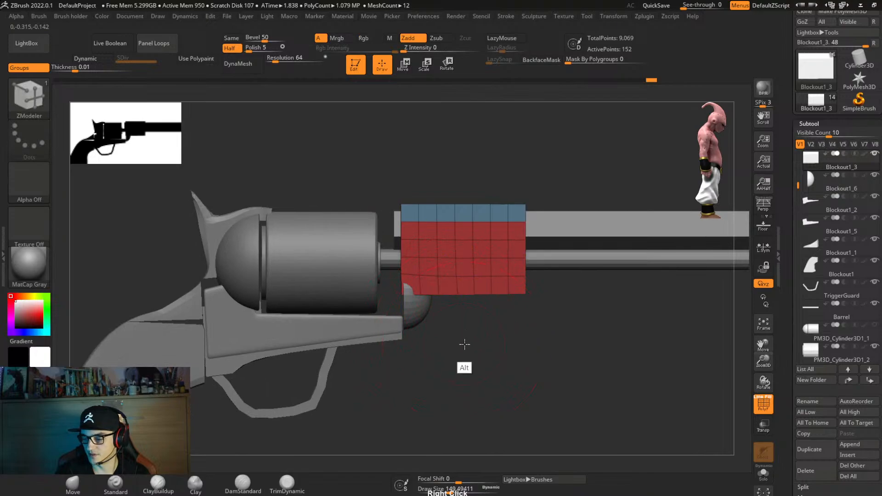
{"action": "mouse_move", "coordinate": [462, 364]}
{"action": "right_mouse_down"}
{"action": "mouse_move", "coordinate": [484, 327]}
{"action": "mouse_move", "coordinate": [461, 349]}
{"action": "right_mouse_up"}
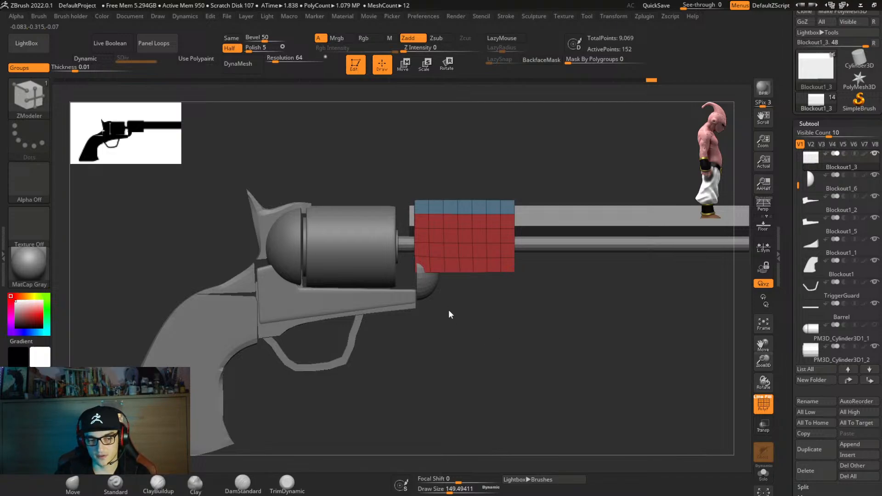
Select the hammer piece, duplicate it inside the same subtool, and replace the copy with a Cylinder 3D primitive.
{"action": "left_click", "coordinate": [261, 240], "text": "alt"}
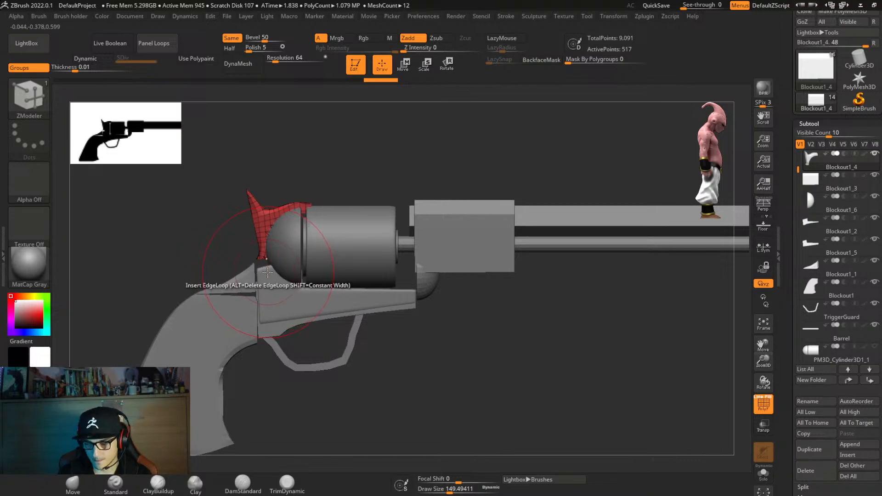
{"action": "key", "text": "w"}
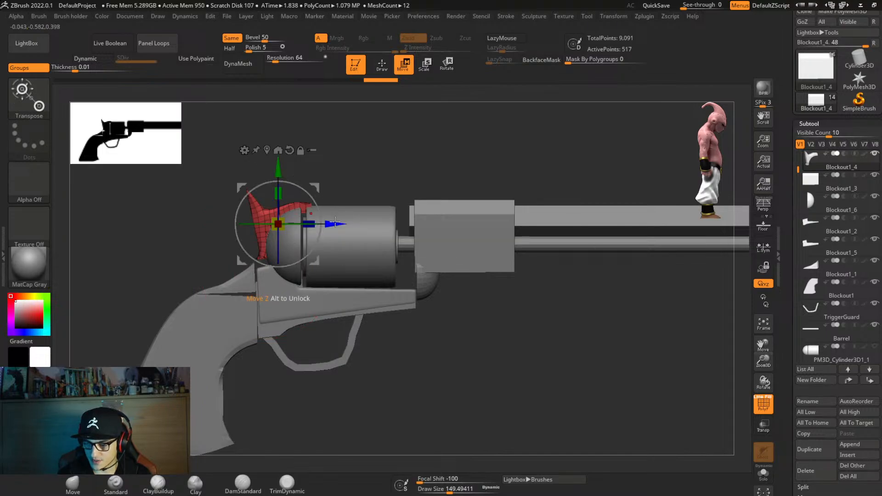
{"action": "left_click_drag", "start_coordinate": [335, 222], "coordinate": [298, 223], "text": "ctrl"}
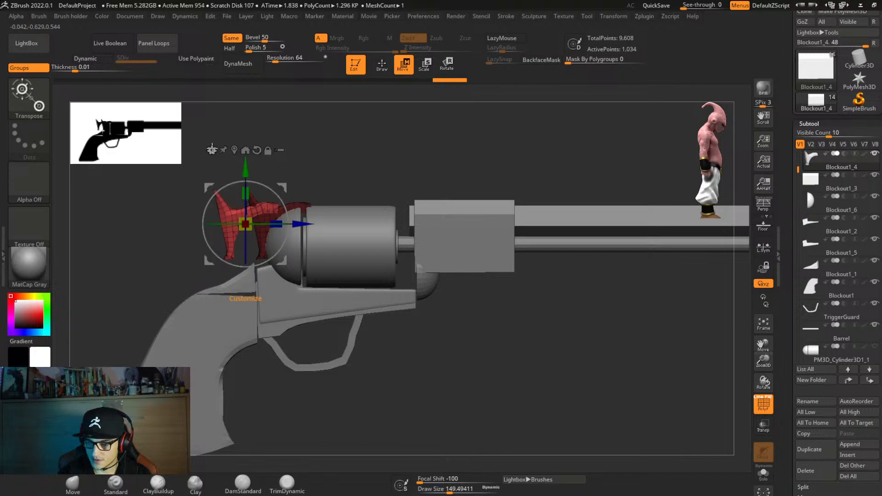
{"action": "left_click", "coordinate": [211, 149]}
{"action": "left_click", "coordinate": [271, 156]}
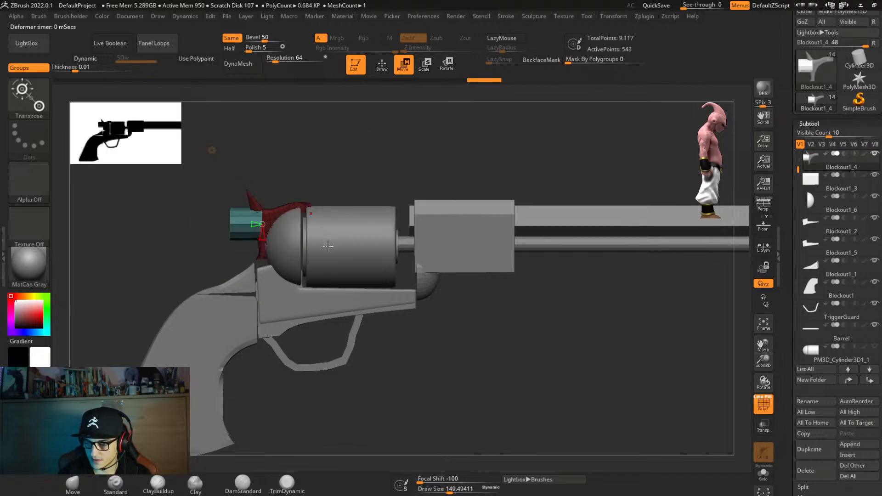
Turn the new cylinder sideways, then move and scale it into a flat disc fitting the hammer piece's curved inner edge.
{"action": "left_click_drag", "start_coordinate": [263, 222], "coordinate": [305, 423], "text": "shift"}
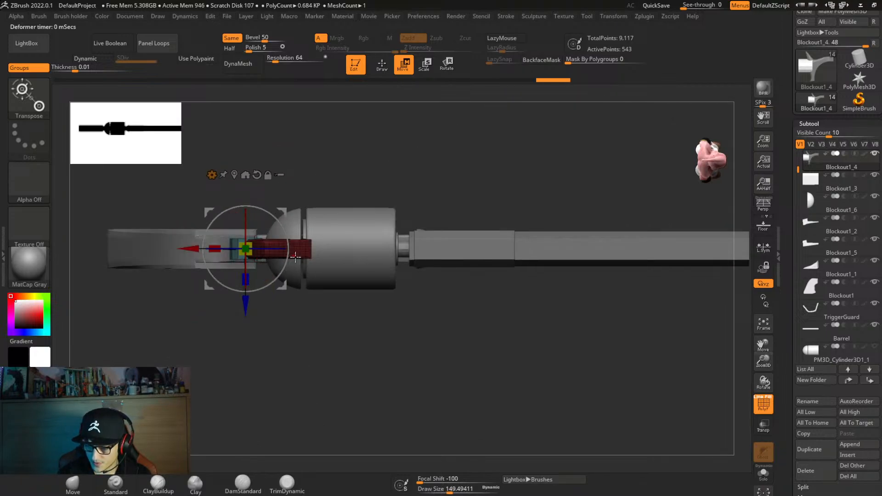
{"action": "right_click_drag", "start_coordinate": [315, 299], "coordinate": [309, 203]}
{"action": "left_click_drag", "start_coordinate": [251, 268], "coordinate": [270, 252]}
{"action": "key", "text": "ctrl+z"}
{"action": "right_click_drag", "start_coordinate": [270, 252], "coordinate": [245, 275]}
{"action": "left_click_drag", "start_coordinate": [245, 275], "coordinate": [233, 313]}
{"action": "right_click_drag", "start_coordinate": [243, 296], "coordinate": [281, 273], "text": "shift"}
{"action": "left_click_drag", "start_coordinate": [287, 225], "coordinate": [339, 246]}
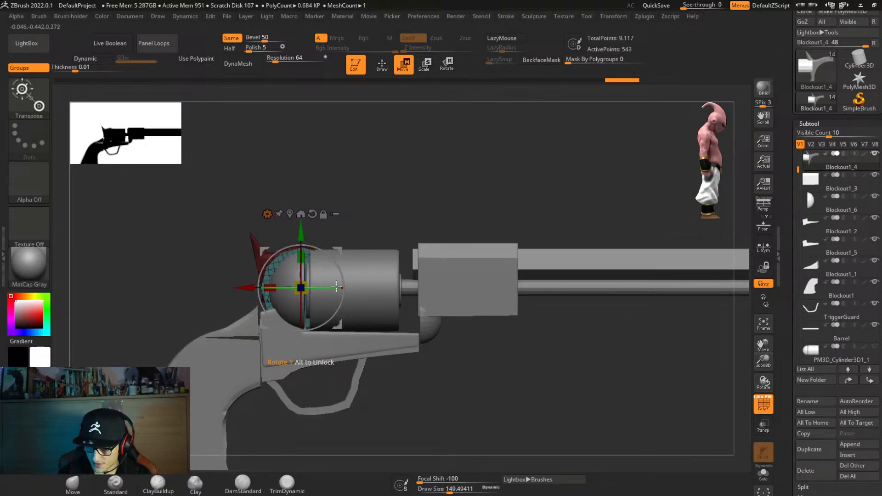
{"action": "right_click_drag", "start_coordinate": [333, 286], "coordinate": [331, 393]}
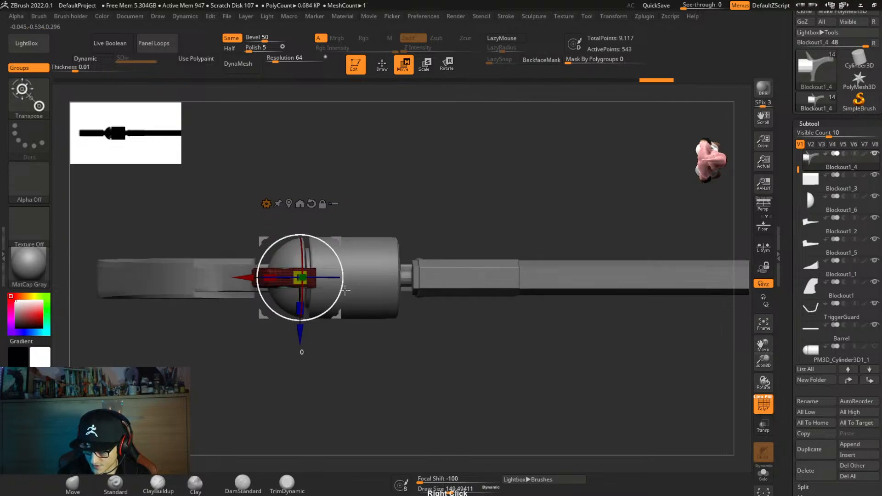
{"action": "right_click_drag", "start_coordinate": [303, 306], "coordinate": [397, 288], "text": "shift"}
Isolate the hammer subtool and give the disc's rim polyloop a new polygroup with ZModeler.
{"action": "key", "text": "alt+s"}
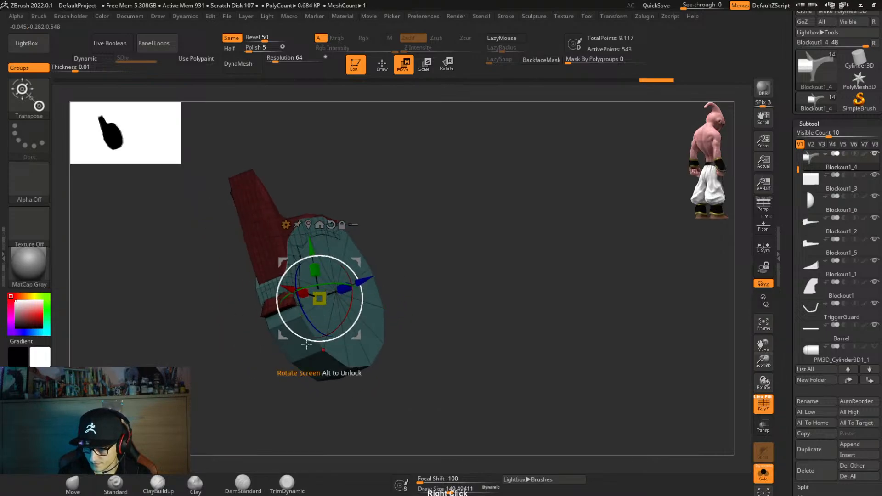
{"action": "key", "text": "b"}
{"action": "key", "text": "z"}
{"action": "key", "text": "m"}
{"action": "key", "text": "space"}
{"action": "left_click", "coordinate": [297, 195]}
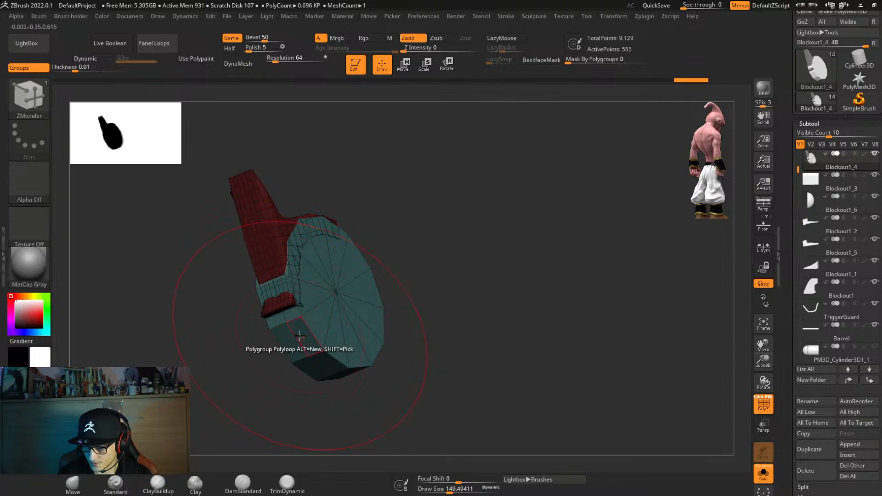
{"action": "left_click", "coordinate": [298, 334], "text": "alt"}
{"action": "key", "text": "alt"}
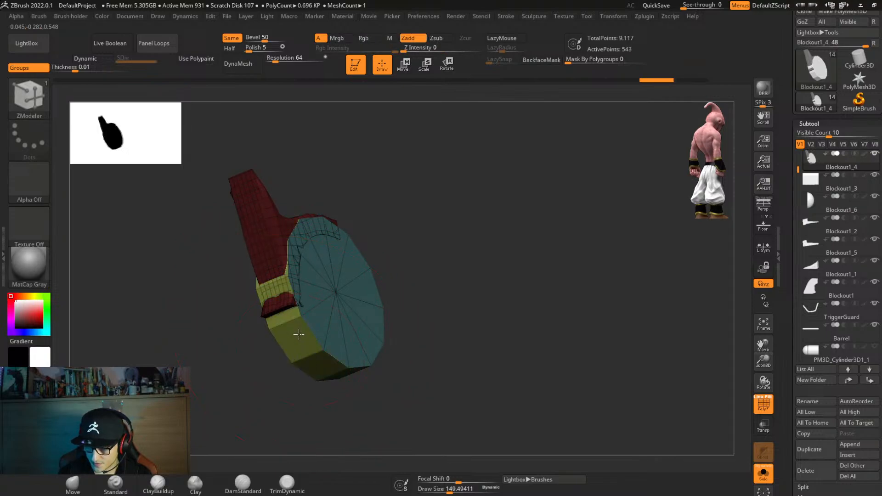
{"action": "mouse_move", "coordinate": [313, 338]}
{"action": "right_mouse_down"}
{"action": "mouse_move", "coordinate": [364, 345]}
{"action": "mouse_move", "coordinate": [368, 334]}
{"action": "right_mouse_up"}
{"action": "right_click", "coordinate": [375, 330], "text": "ctrl"}
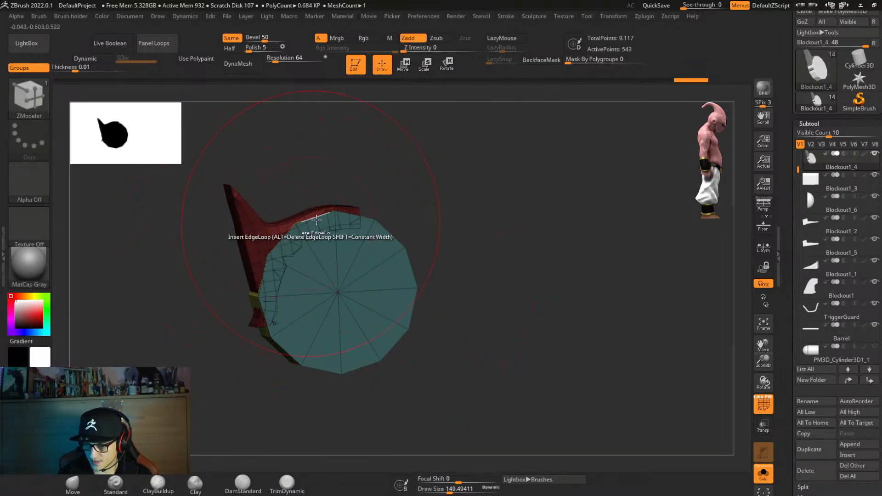
Try to move the hammer piece upward with the gizmo after masking everything outside its polygroup.
{"action": "key", "text": "w"}
{"action": "left_click", "coordinate": [254, 241], "text": "ctrl"}
{"action": "right_click_drag", "start_coordinate": [309, 274], "coordinate": [498, 271]}
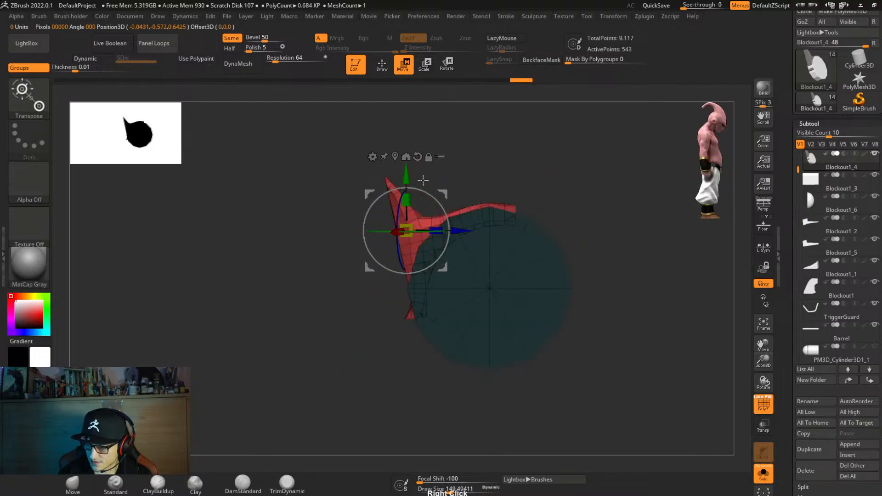
{"action": "left_click_drag", "start_coordinate": [406, 175], "coordinate": [417, 89], "text": "ctrl"}
{"action": "key", "text": "ctrl+z"}
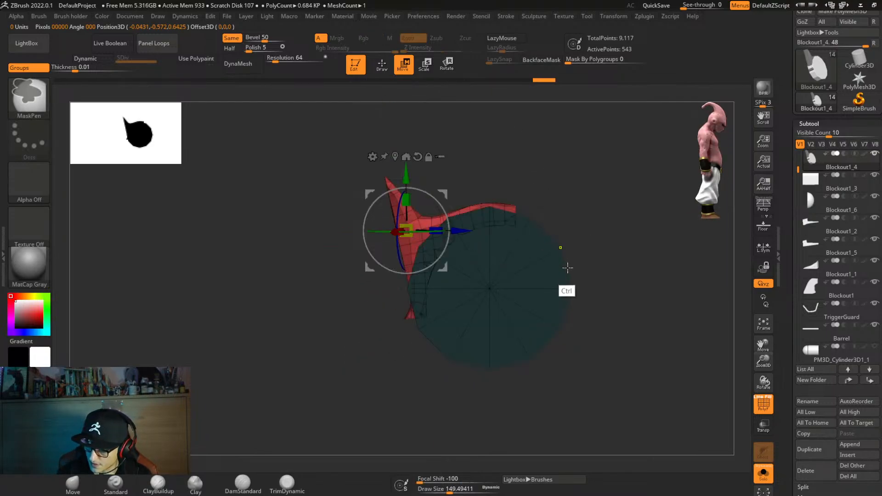
Invert the mask to protect the disc, raise the hammer piece clear of it, and undo that move with all subtools shown.
{"action": "left_click", "coordinate": [597, 260], "text": "ctrl"}
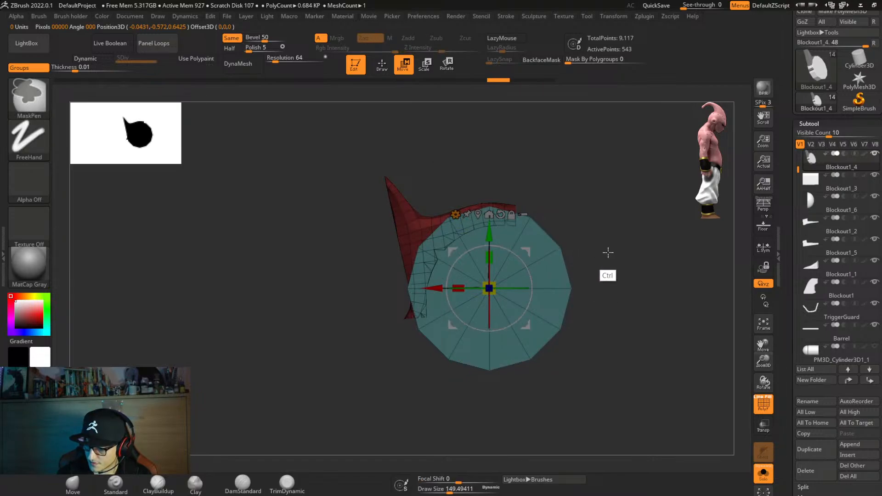
{"action": "left_click_drag", "start_coordinate": [486, 234], "coordinate": [486, 164]}
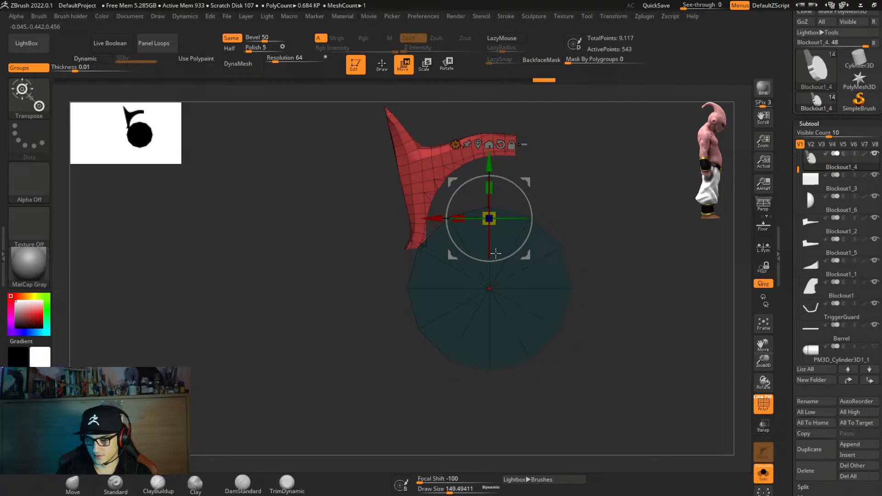
{"action": "right_click_drag", "start_coordinate": [496, 252], "coordinate": [513, 267]}
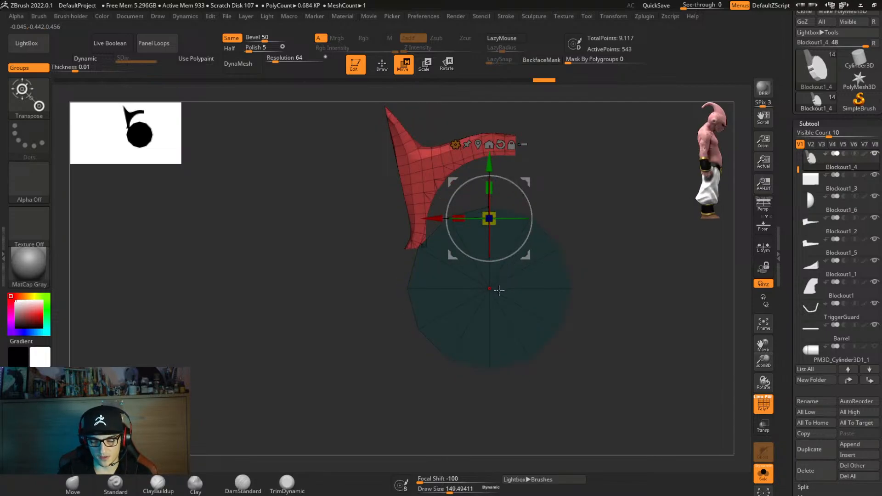
{"action": "key", "text": "shift+s"}
{"action": "right_click_drag", "start_coordinate": [544, 317], "coordinate": [527, 252], "text": "alt"}
{"action": "key", "text": "ctrl+z"}
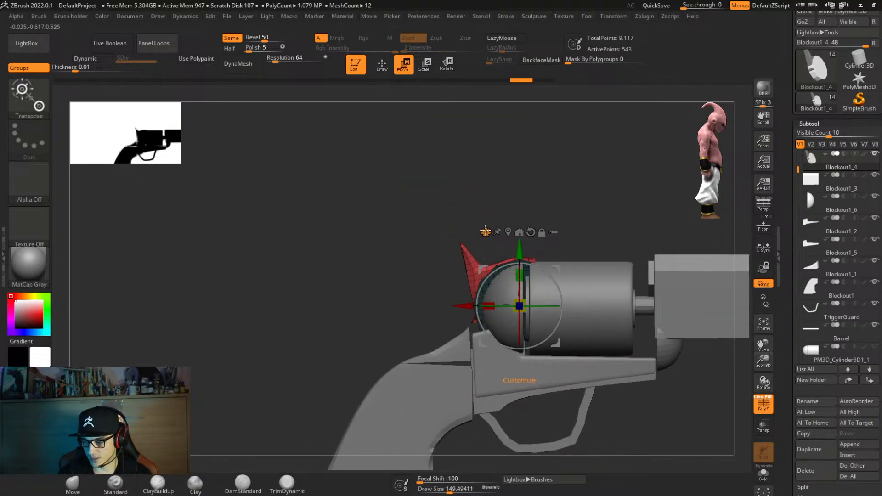
Replace the unmasked hammer piece with a PolyCube primitive and reduce the cube to a single segment per side.
{"action": "left_click", "coordinate": [486, 232]}
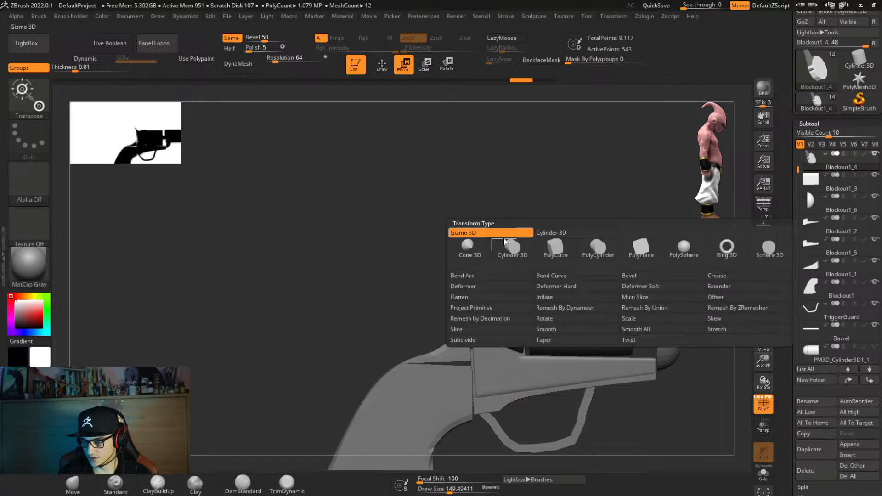
{"action": "left_click", "coordinate": [557, 260]}
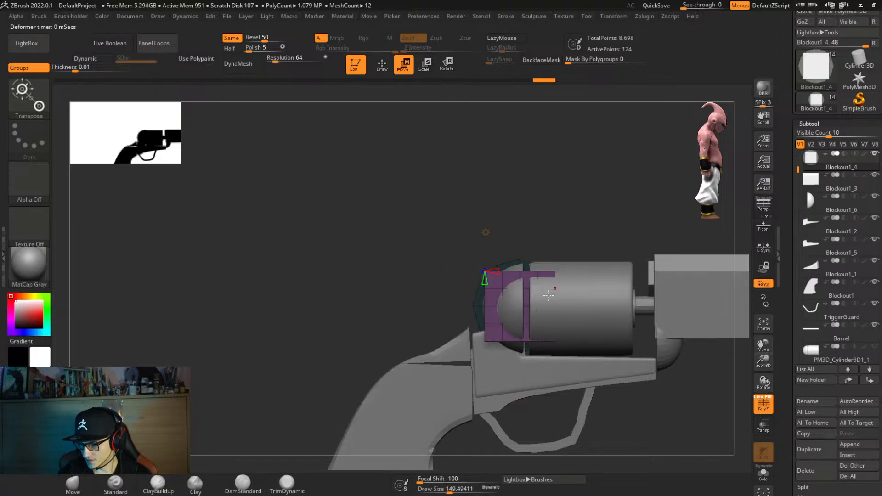
{"action": "mouse_move", "coordinate": [497, 291]}
{"action": "right_mouse_down"}
{"action": "mouse_move", "coordinate": [505, 292]}
{"action": "mouse_move", "coordinate": [492, 294]}
{"action": "right_mouse_up"}
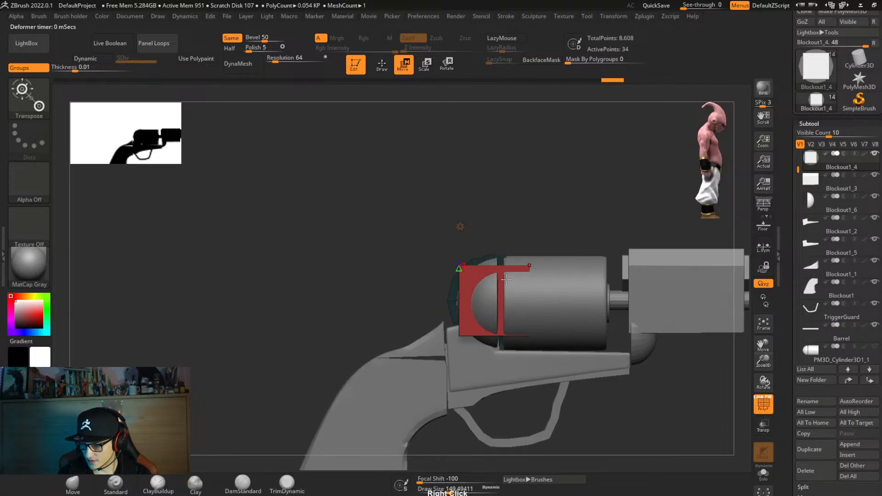
Scale the cube narrower across the gun's width and move it back behind the rounded rear of the cylinder.
{"action": "right_click_drag", "start_coordinate": [515, 322], "coordinate": [515, 277]}
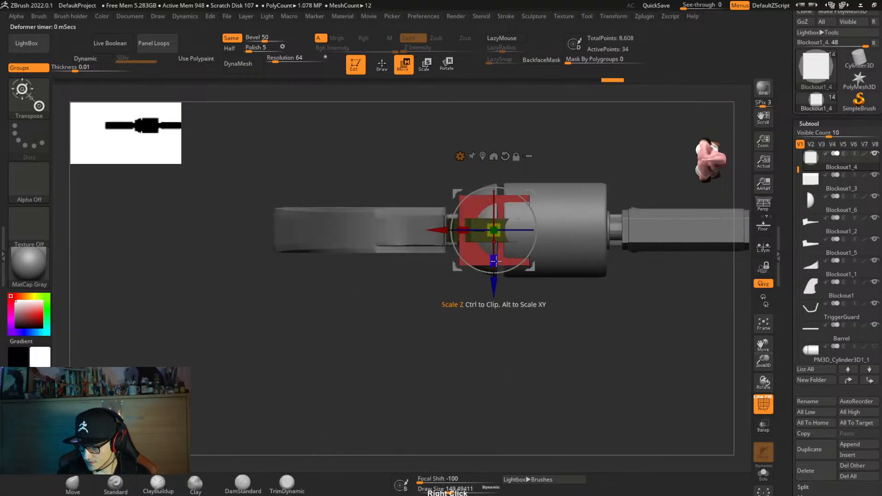
{"action": "left_click_drag", "start_coordinate": [494, 230], "coordinate": [499, 234]}
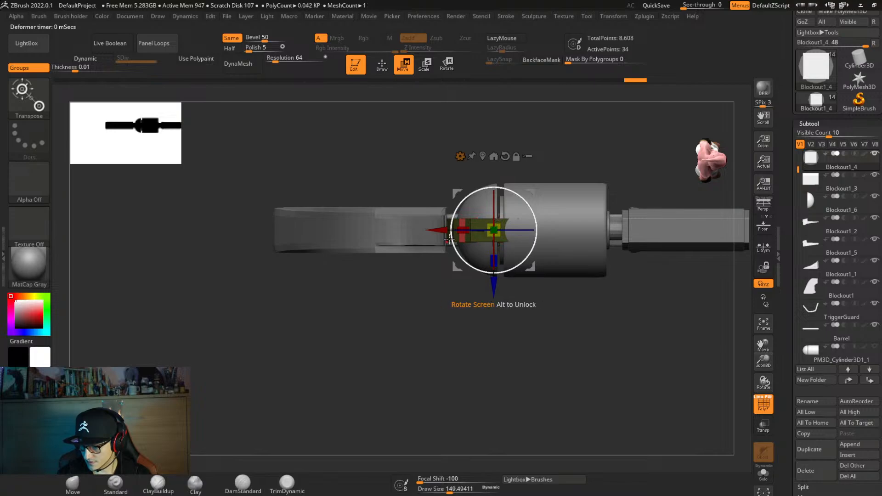
{"action": "left_click_drag", "start_coordinate": [435, 230], "coordinate": [387, 259]}
{"action": "right_click_drag", "start_coordinate": [502, 303], "coordinate": [500, 195], "text": "shift"}
{"action": "right_click_drag", "start_coordinate": [501, 240], "coordinate": [501, 285], "text": "ctrl"}
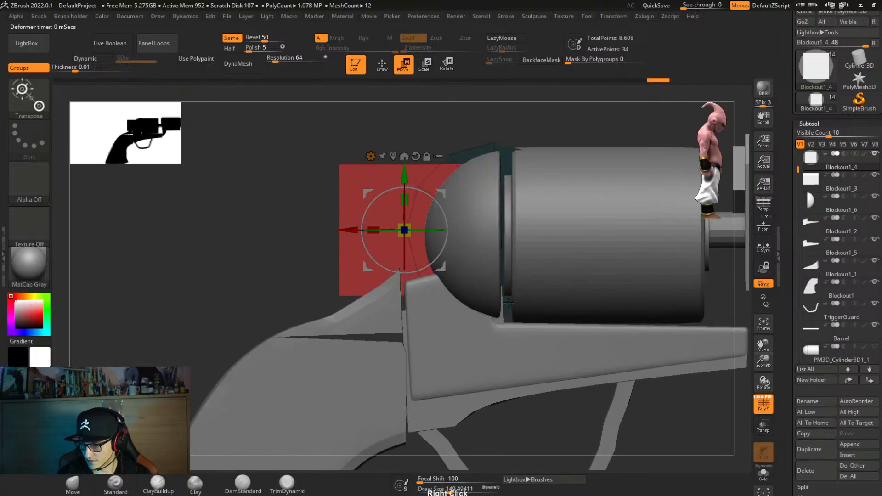
Reduce the cube's height, tilt it toward the rear of the gun and thin it into a slanted hammer block.
{"action": "left_click_drag", "start_coordinate": [404, 200], "coordinate": [404, 230]}
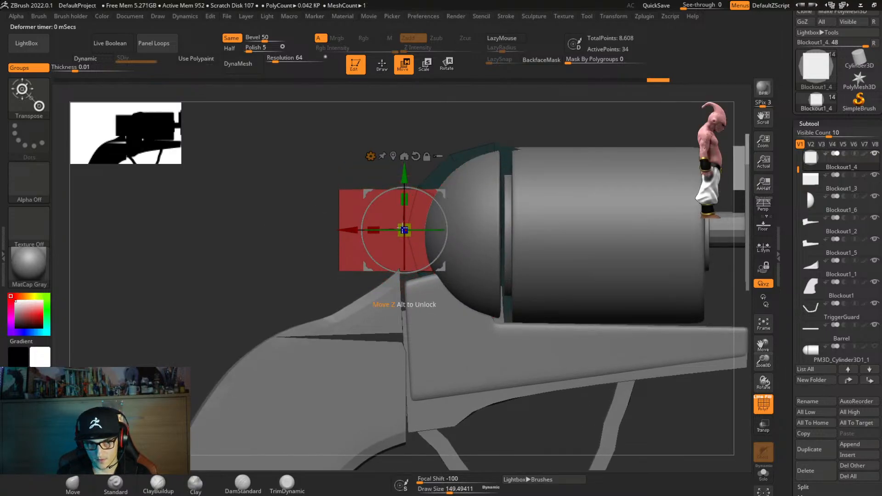
{"action": "left_click_drag", "start_coordinate": [383, 192], "coordinate": [366, 204], "text": "shift"}
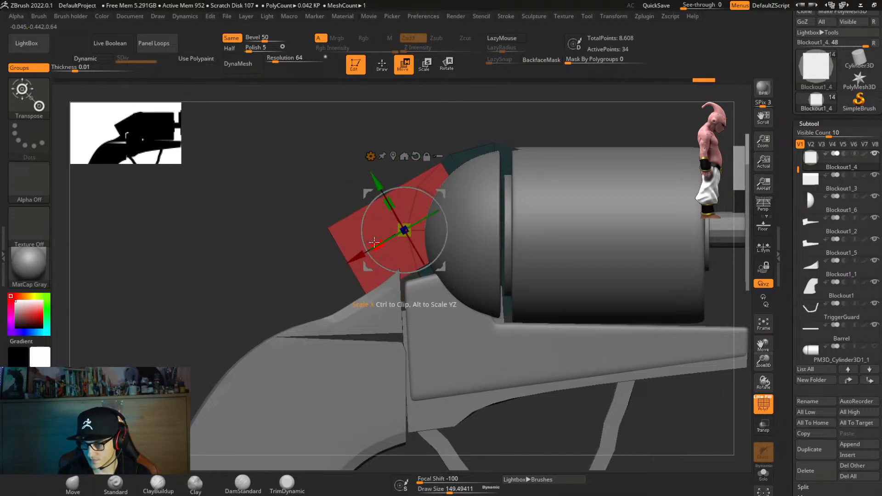
{"action": "left_click_drag", "start_coordinate": [375, 245], "coordinate": [419, 213]}
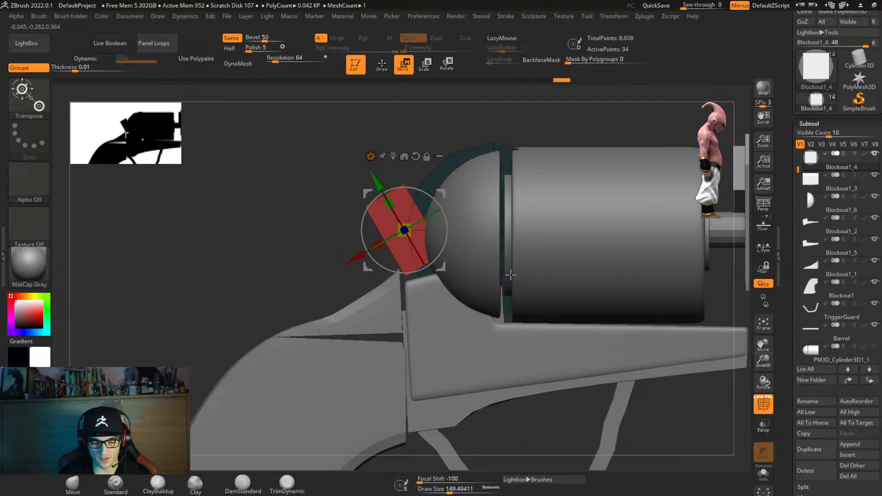
Overlay the SpotLight reference image on the framed gun and adjust its opacity until both model and photo are readable.
{"action": "key", "text": "f"}
{"action": "key", "text": "shift+z"}
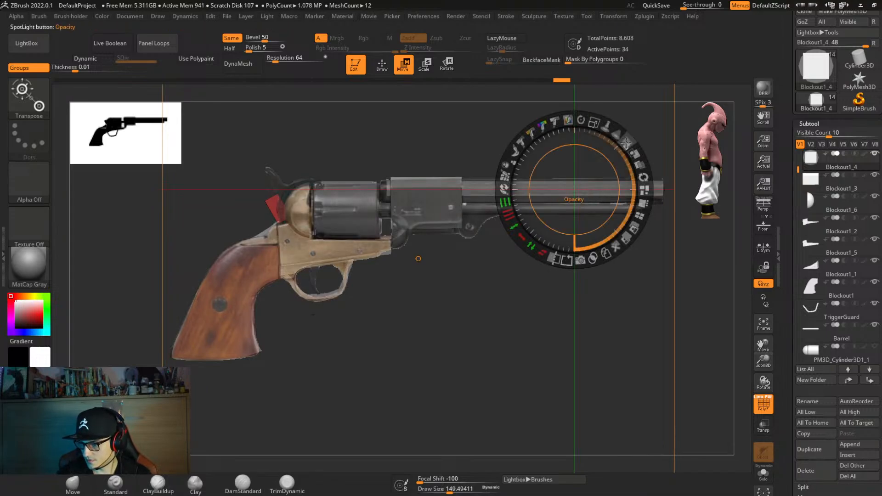
{"action": "left_click_drag", "start_coordinate": [625, 144], "coordinate": [591, 121]}
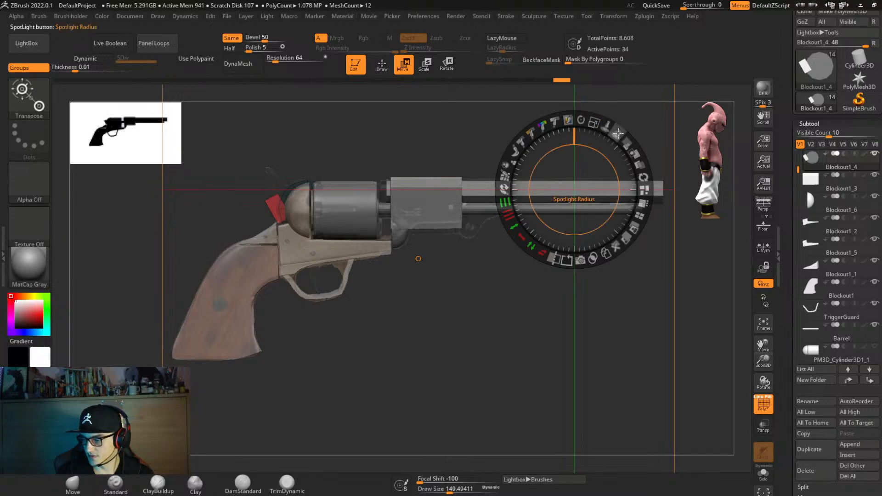
{"action": "left_click_drag", "start_coordinate": [629, 144], "coordinate": [639, 230]}
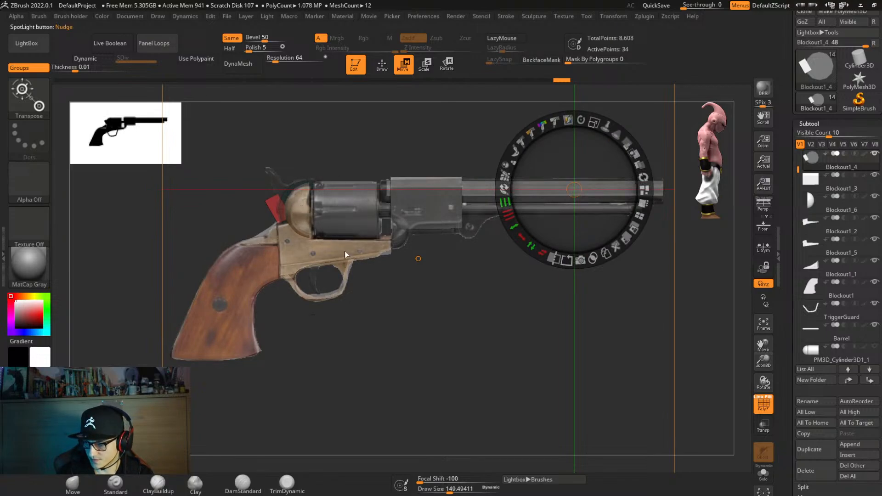
{"action": "key", "text": "z"}
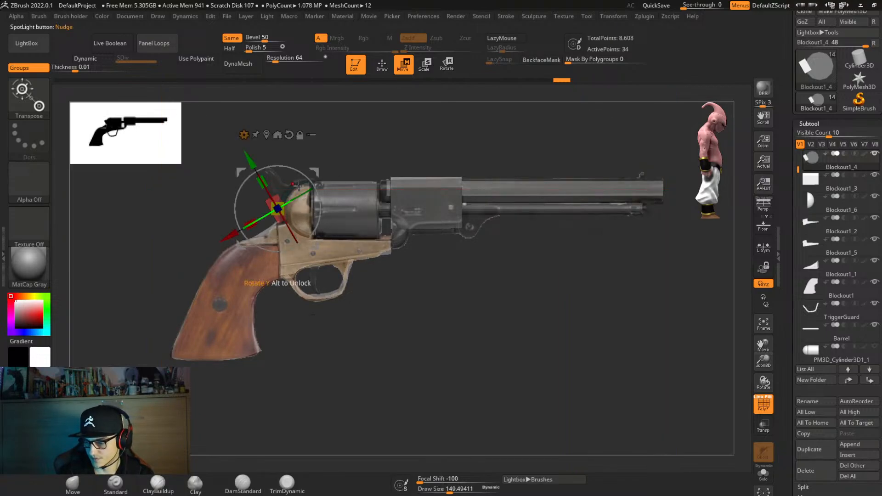
Raise the tilted block to the hammer in the reference image and stretch it along its length.
{"action": "left_click_drag", "start_coordinate": [314, 173], "coordinate": [275, 160]}
{"action": "key", "text": "q"}
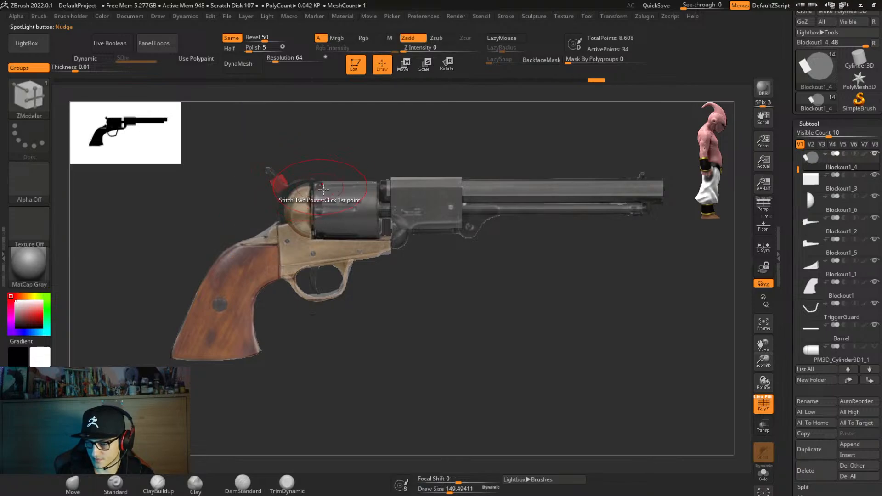
{"action": "key", "text": "w"}
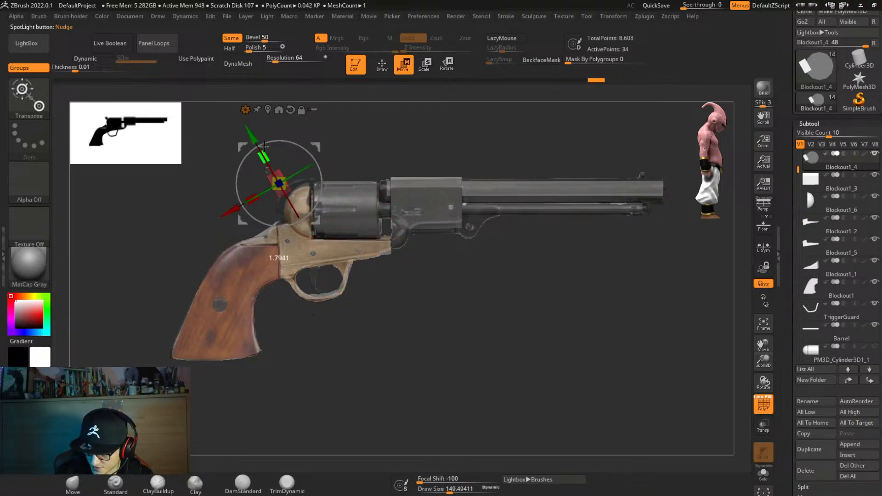
{"action": "left_click_drag", "start_coordinate": [252, 136], "coordinate": [247, 128]}
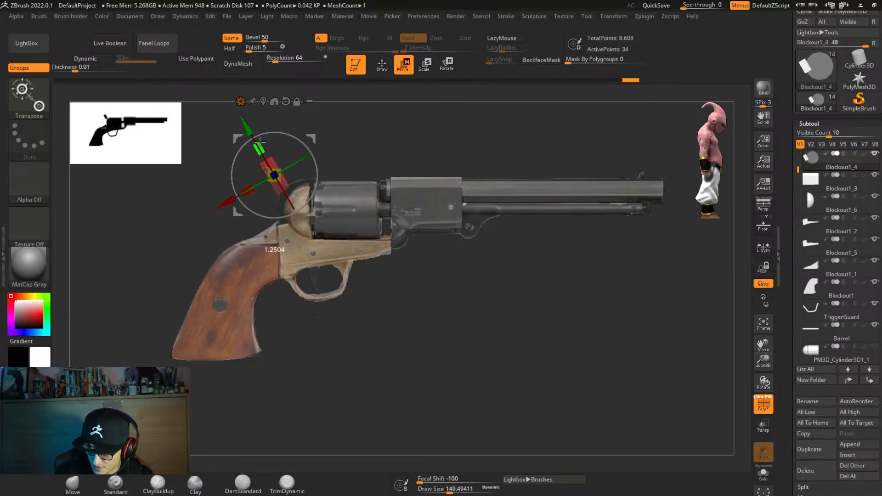
Set ZModeler's edge Insert action to Multiple EdgeLoops with Specified Resolution and try it on the hammer block.
{"action": "key", "text": "q"}
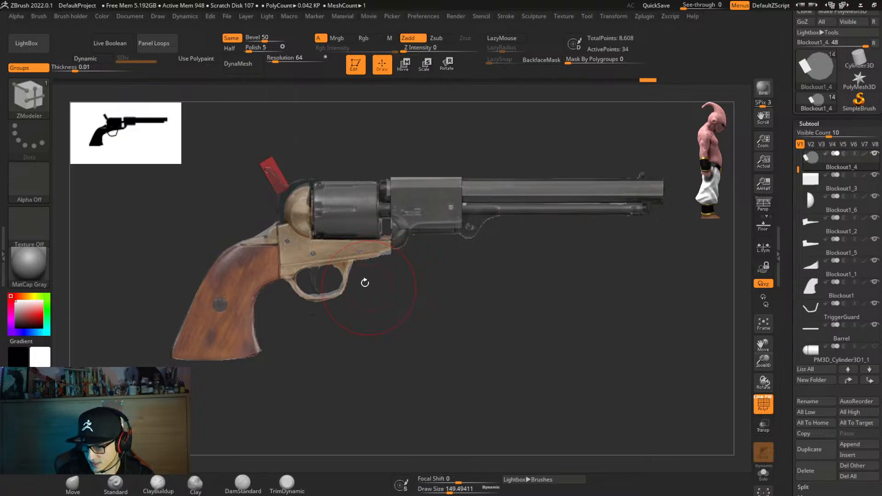
{"action": "key", "text": "space"}
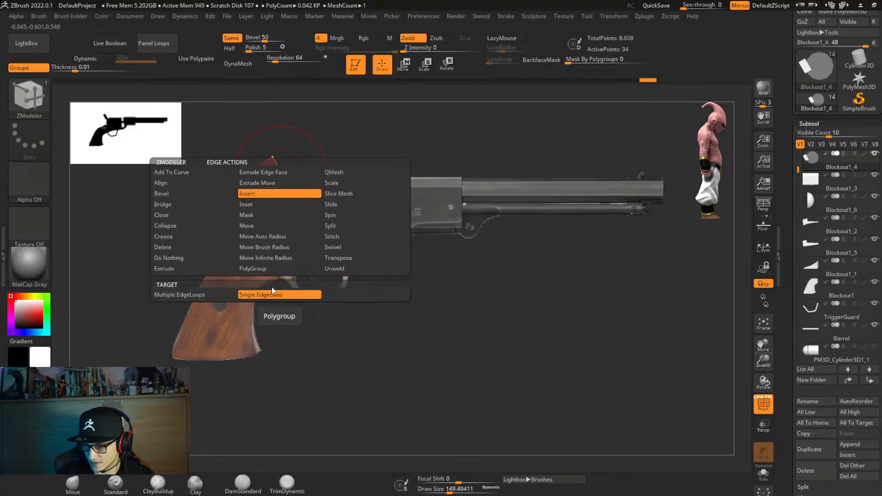
{"action": "left_click", "coordinate": [208, 295]}
{"action": "left_click", "coordinate": [296, 321]}
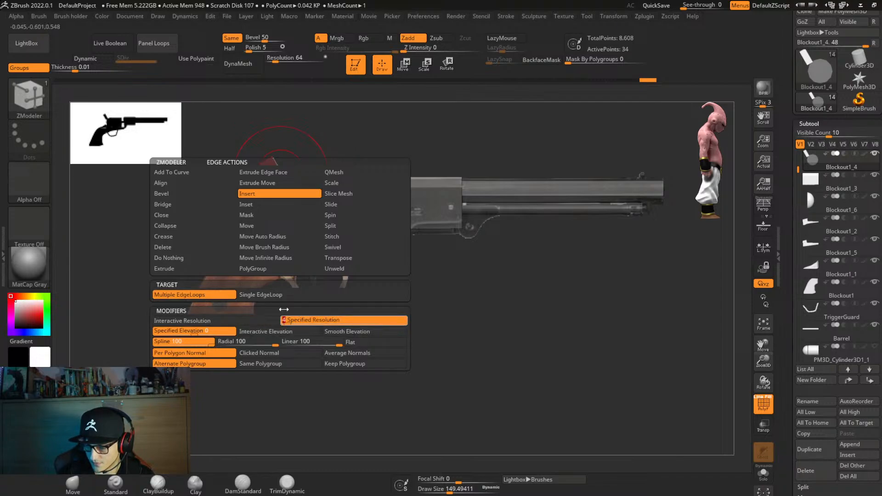
{"action": "left_click", "coordinate": [281, 184]}
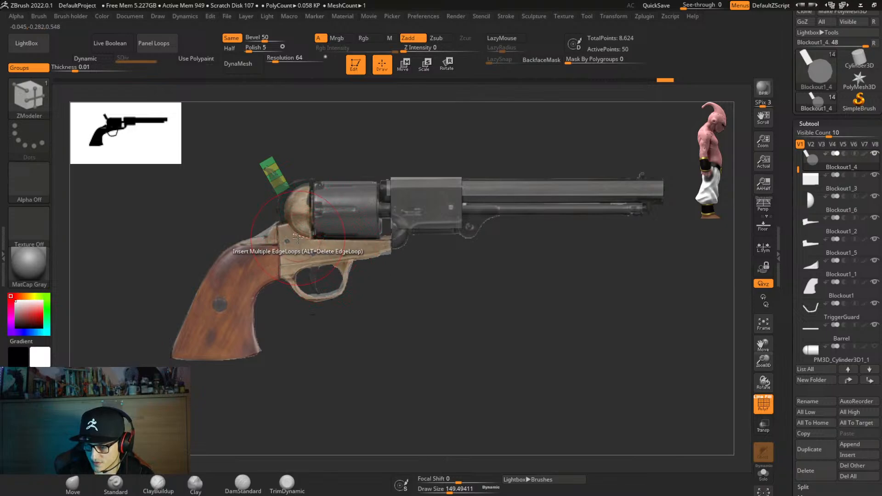
Insert three evenly spaced edge loops across the hammer block's length.
{"action": "key", "text": "space"}
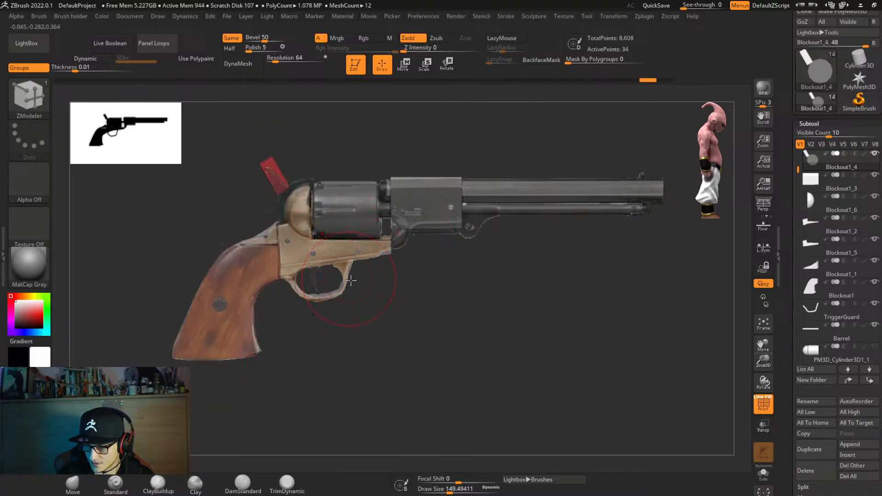
{"action": "right_click_drag", "start_coordinate": [351, 280], "coordinate": [346, 414]}
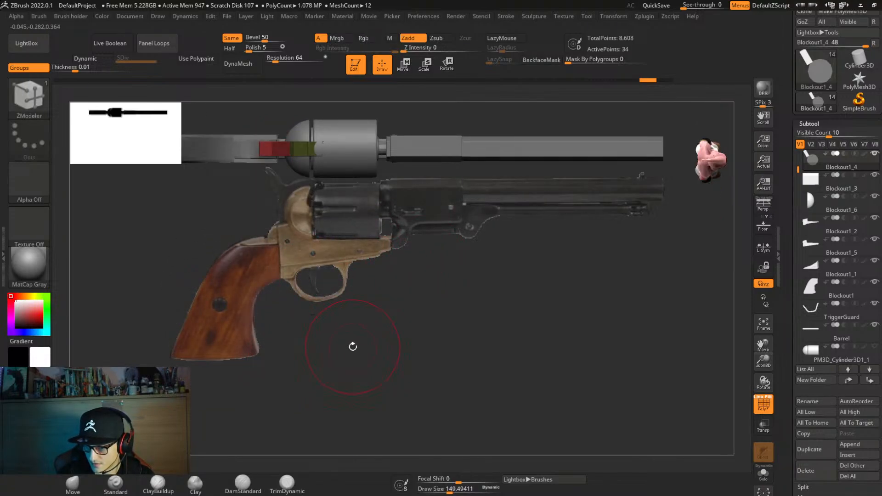
{"action": "right_click_drag", "start_coordinate": [356, 332], "coordinate": [380, 224], "text": "shift"}
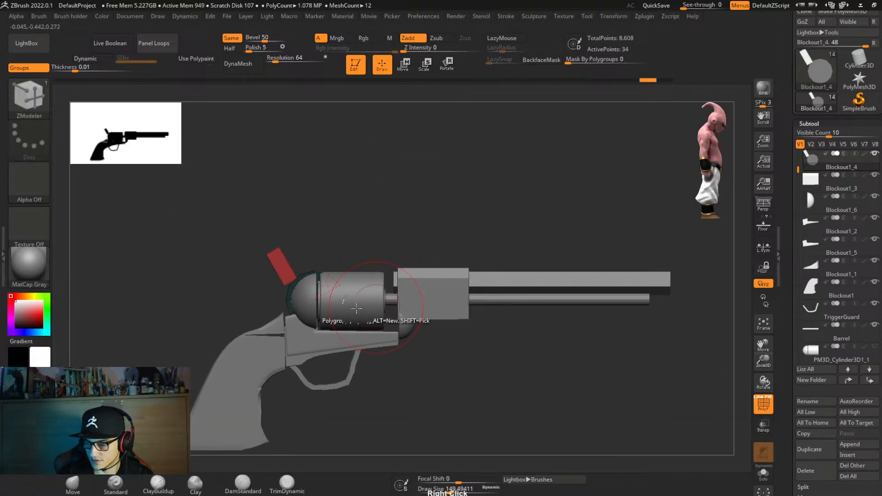
{"action": "left_click_drag", "start_coordinate": [281, 268], "coordinate": [328, 256]}
{"action": "right_click_drag", "start_coordinate": [329, 256], "coordinate": [334, 297], "text": "ctrl"}
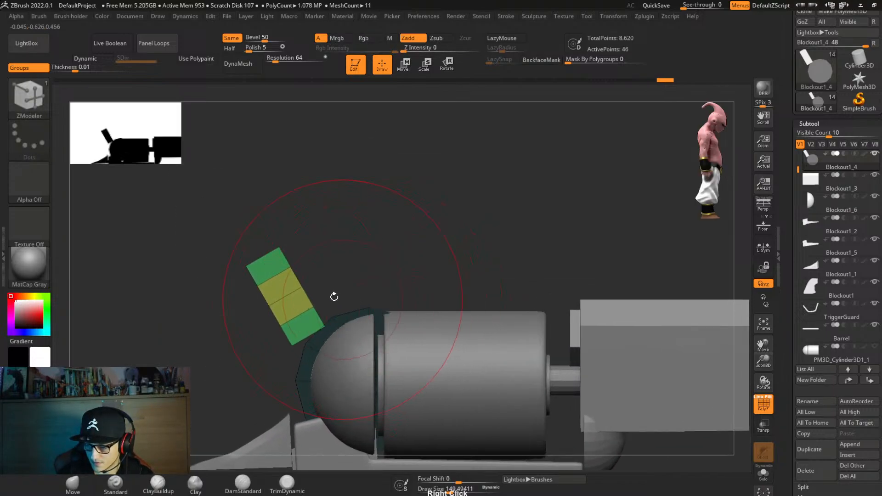
Check the reference, then mask selected corners of the hammer block and shift the unmasked points toward the cylinder to begin its curve.
{"action": "key", "text": "shift+z"}
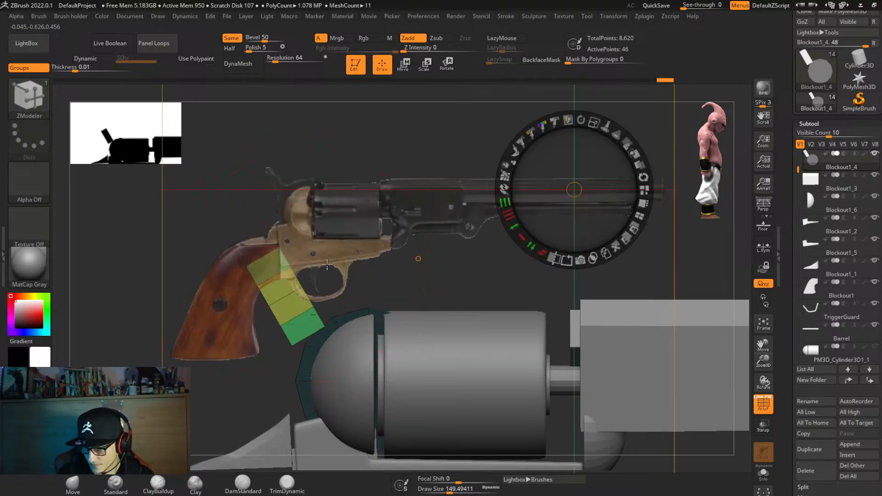
{"action": "key", "text": "z"}
{"action": "key", "text": "shift+z"}
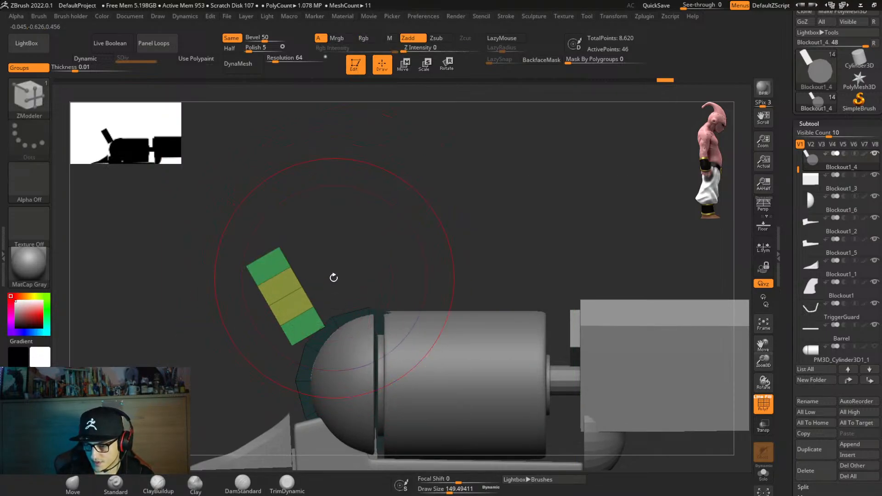
{"action": "left_click_drag", "start_coordinate": [227, 260], "coordinate": [272, 300], "text": "ctrl"}
{"action": "key", "text": "w"}
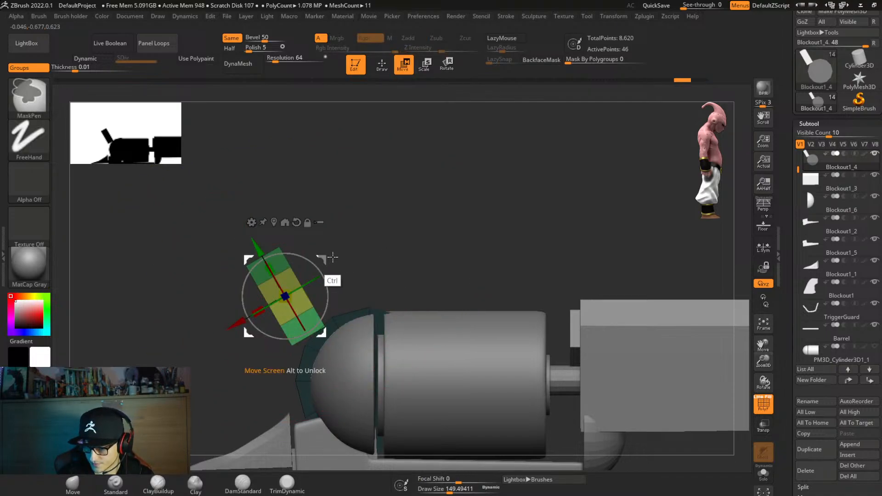
{"action": "left_click_drag", "start_coordinate": [372, 210], "coordinate": [278, 290], "text": "ctrl"}
{"action": "mouse_move", "coordinate": [327, 254]}
{"action": "left_mouse_down"}
{"action": "mouse_move", "coordinate": [333, 258]}
{"action": "mouse_move", "coordinate": [335, 245]}
{"action": "left_mouse_up"}
{"action": "left_click_drag", "start_coordinate": [335, 202], "coordinate": [227, 250], "text": "ctrl"}
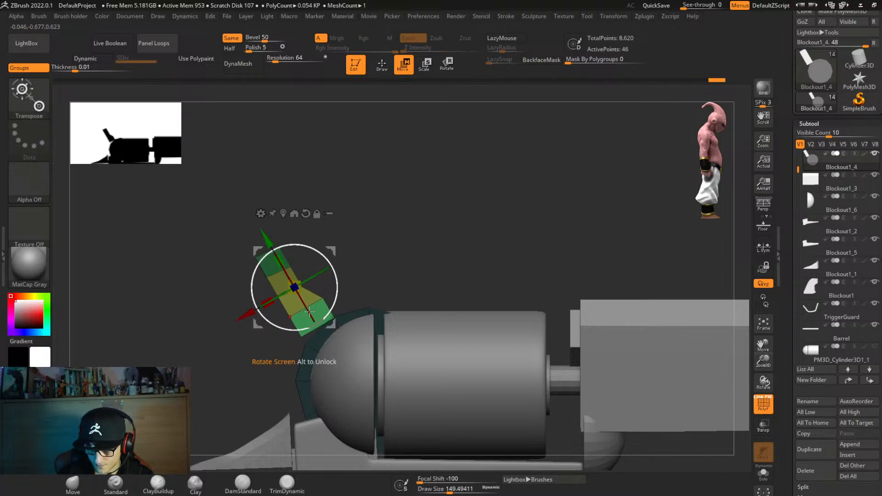
{"action": "left_click_drag", "start_coordinate": [331, 247], "coordinate": [338, 242]}
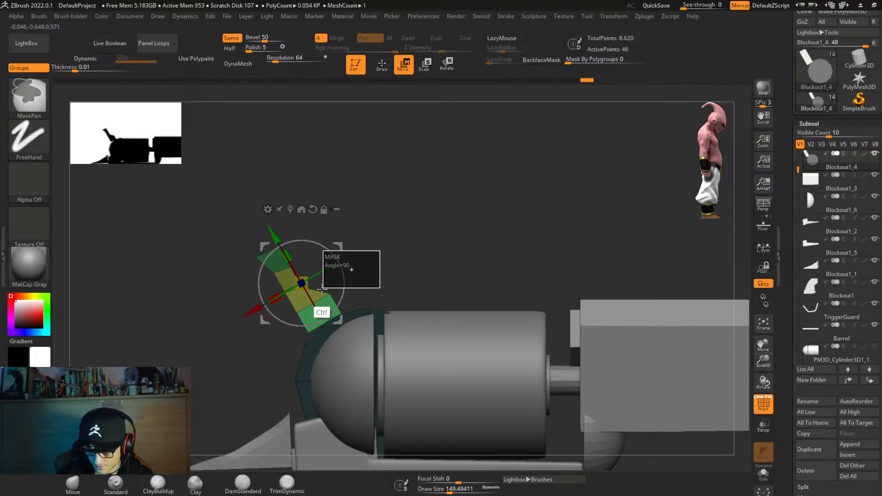
Mask further hammer sections and shift the remaining points to slim it into a curved profile, then clear the mask.
{"action": "mouse_move", "coordinate": [317, 317]}
{"action": "left_mouse_down", "text": "ctrl"}
{"action": "mouse_move", "coordinate": [282, 327]}
{"action": "mouse_move", "coordinate": [263, 347]}
{"action": "mouse_move", "coordinate": [257, 312]}
{"action": "left_mouse_up", "text": "ctrl"}
{"action": "mouse_move", "coordinate": [339, 247]}
{"action": "left_mouse_down"}
{"action": "mouse_move", "coordinate": [345, 239]}
{"action": "mouse_move", "coordinate": [339, 246]}
{"action": "left_mouse_up"}
{"action": "left_click_drag", "start_coordinate": [225, 368], "coordinate": [307, 296], "text": "ctrl"}
{"action": "mouse_move", "coordinate": [338, 246]}
{"action": "left_mouse_down"}
{"action": "mouse_move", "coordinate": [341, 239]}
{"action": "mouse_move", "coordinate": [327, 253]}
{"action": "mouse_move", "coordinate": [334, 247]}
{"action": "left_mouse_up"}
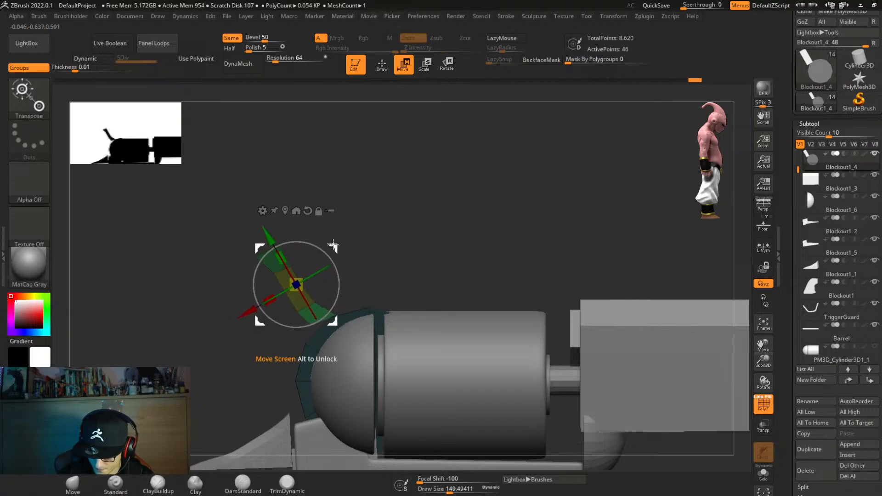
{"action": "key", "text": "ctrl"}
{"action": "key", "text": "ctrl"}
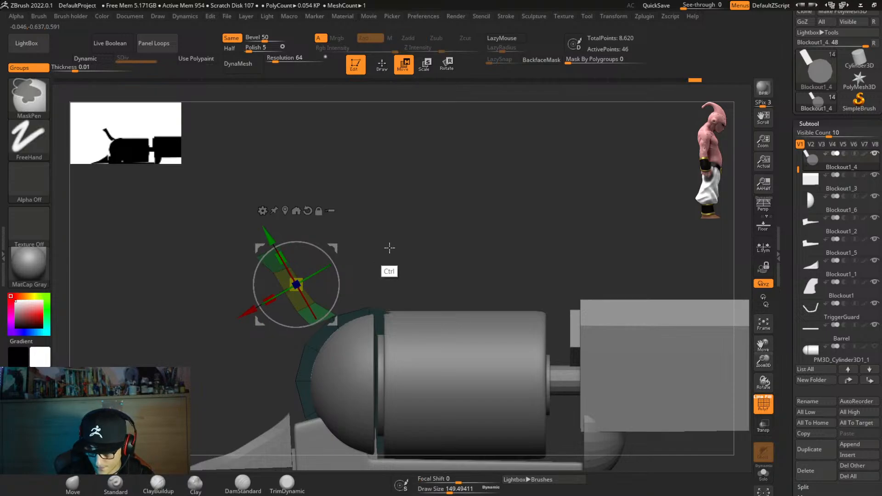
{"action": "left_click", "coordinate": [256, 371], "text": "ctrl"}
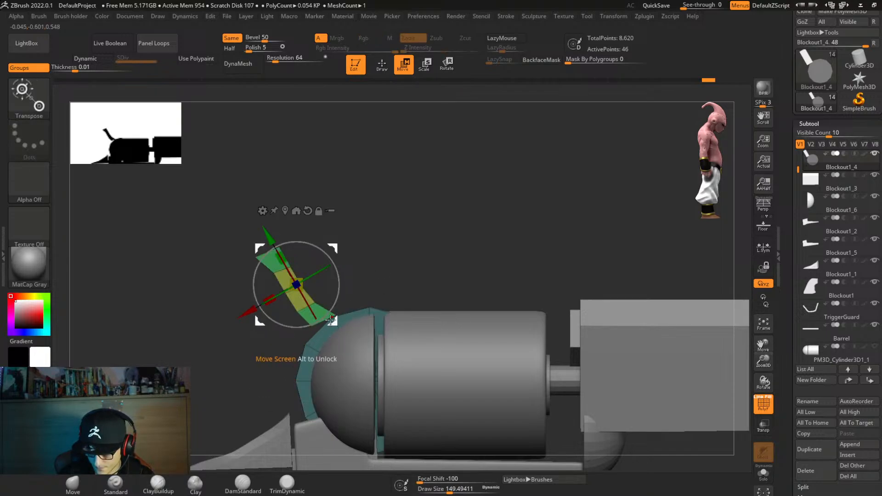
Apply Auto Groups to the subtool so the hammer and the disc each get their own polygroup.
{"action": "key", "text": "q"}
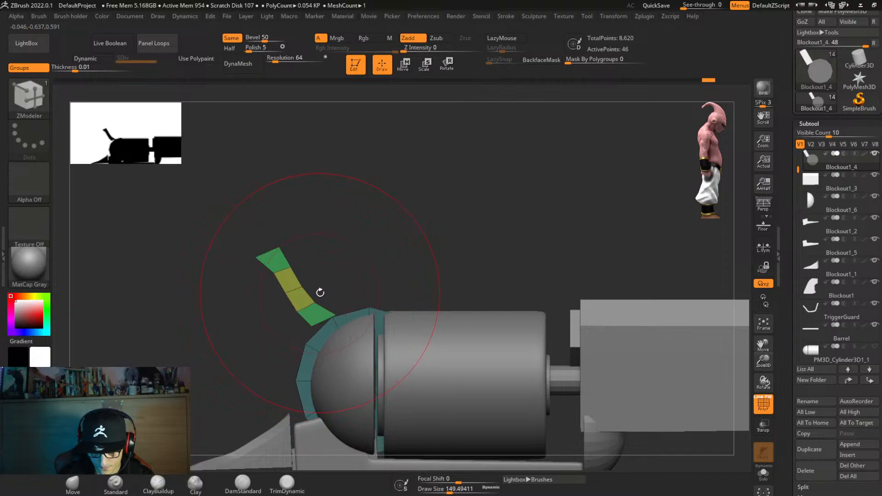
{"action": "key", "text": "ctrl+space"}
{"action": "left_click", "coordinate": [340, 113]}
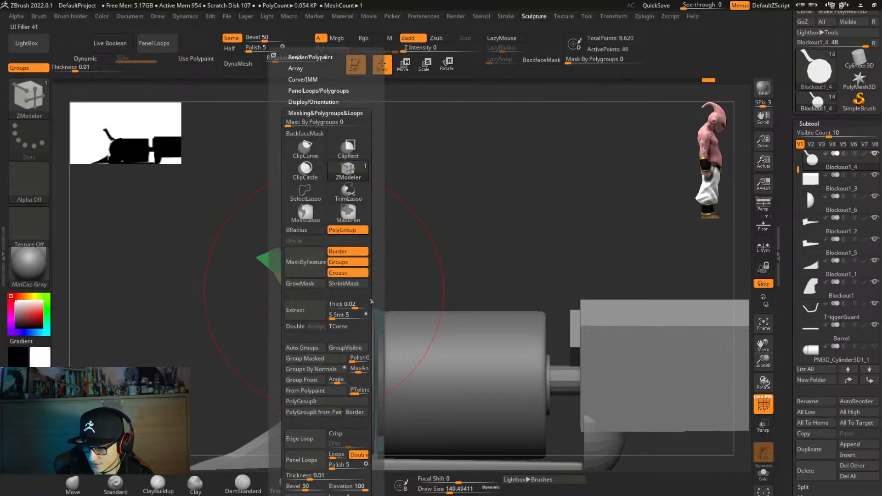
{"action": "left_click_drag", "start_coordinate": [377, 303], "coordinate": [380, 254]}
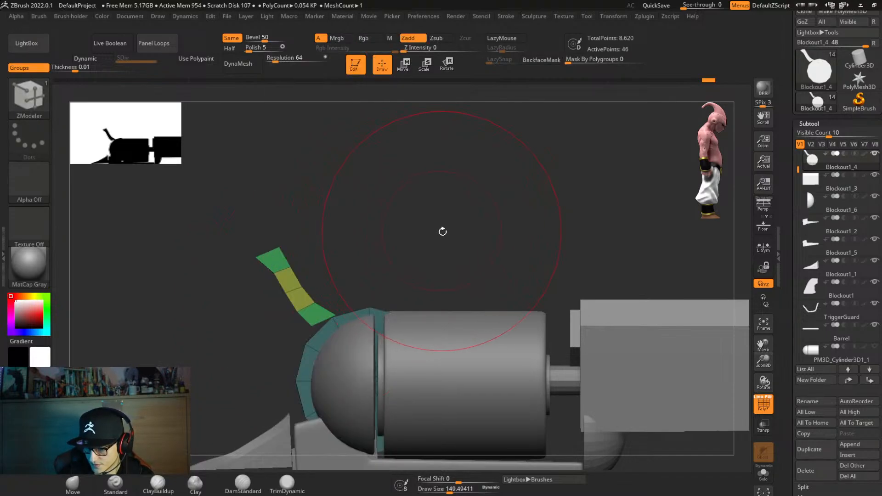
{"action": "left_click_drag", "start_coordinate": [442, 231], "coordinate": [427, 276]}
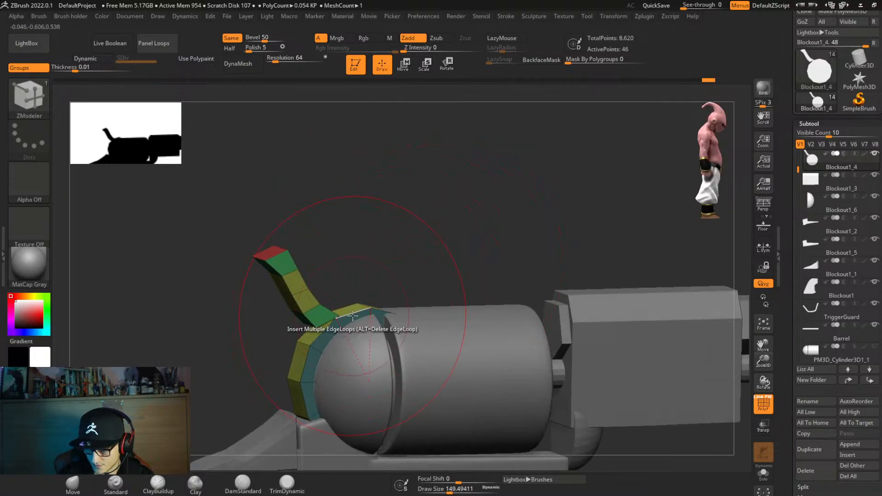
{"action": "key", "text": "ctrl+space"}
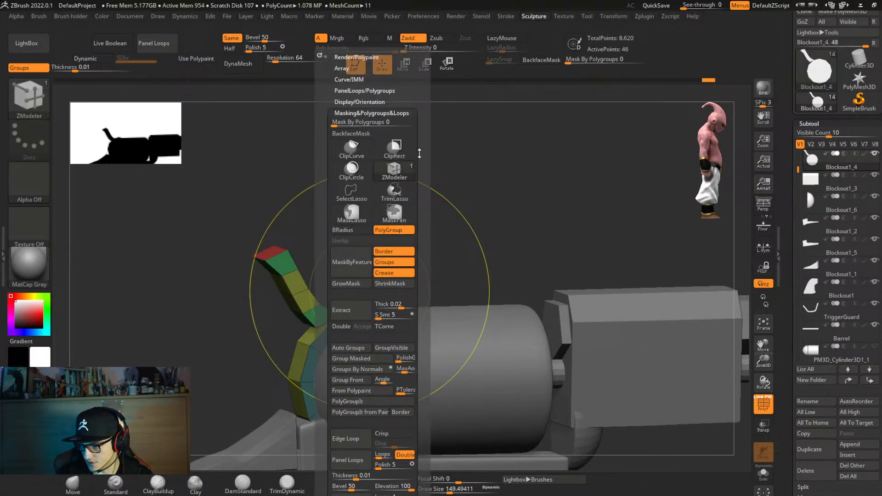
{"action": "left_click_drag", "start_coordinate": [420, 153], "coordinate": [419, 113]}
{"action": "left_click_drag", "start_coordinate": [321, 403], "coordinate": [326, 356]}
{"action": "left_click_drag", "start_coordinate": [432, 332], "coordinate": [423, 409]}
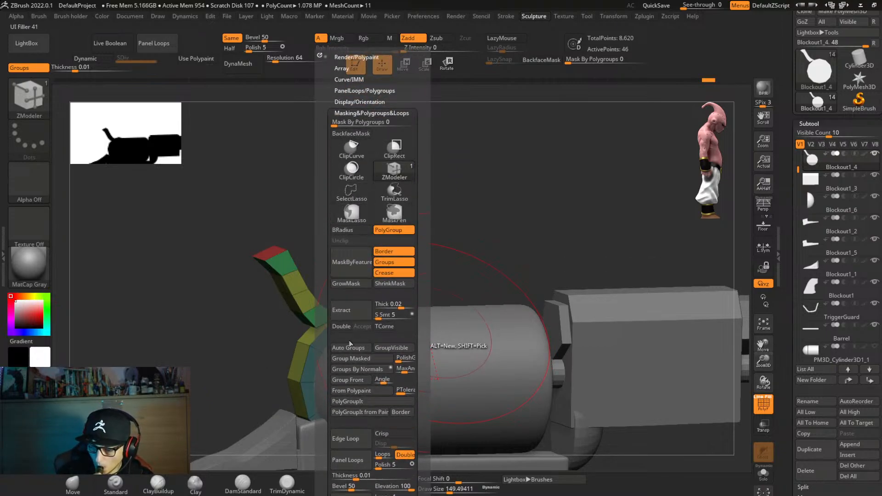
{"action": "left_click", "coordinate": [350, 346]}
{"action": "right_click_drag", "start_coordinate": [376, 293], "coordinate": [372, 282]}
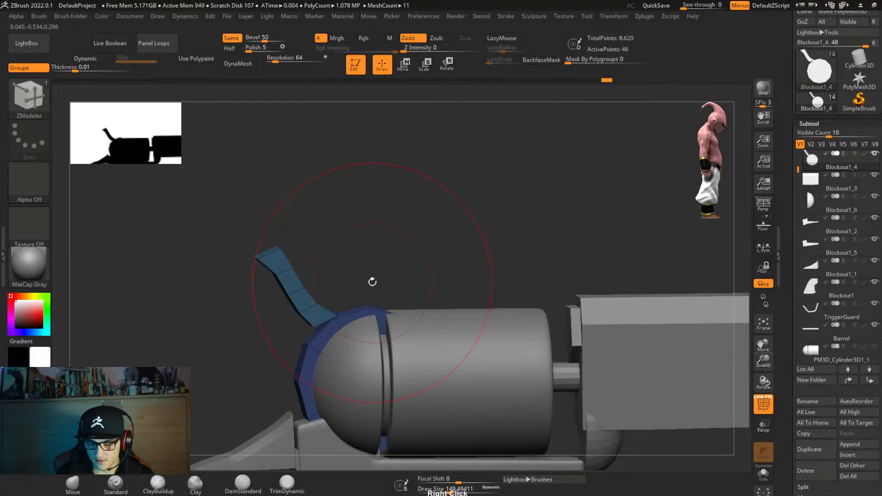
Hide the side palettes, mask everything except the lower rear corner of the hammer's base, and shift that corner slightly toward the disc.
{"action": "key", "text": "Tab"}
{"action": "left_click", "coordinate": [776, 250]}
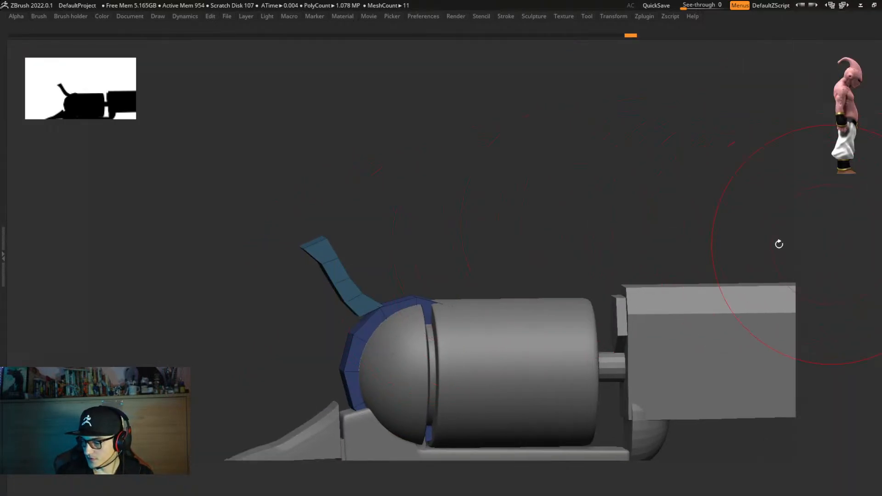
{"action": "mouse_move", "coordinate": [491, 271]}
{"action": "right_mouse_down"}
{"action": "mouse_move", "coordinate": [519, 228]}
{"action": "mouse_move", "coordinate": [508, 227]}
{"action": "right_mouse_up"}
{"action": "key", "text": "ctrl"}
{"action": "mouse_move", "coordinate": [363, 249]}
{"action": "left_mouse_down", "text": "ctrl"}
{"action": "mouse_move", "coordinate": [389, 266]}
{"action": "mouse_move", "coordinate": [389, 257]}
{"action": "left_mouse_up", "text": "ctrl"}
{"action": "left_click", "coordinate": [379, 284], "text": "ctrl"}
{"action": "key", "text": "w"}
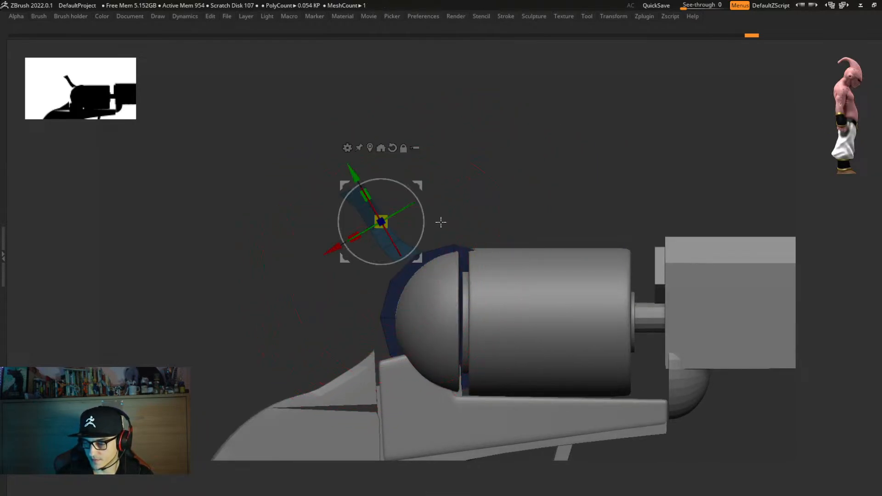
{"action": "left_click_drag", "start_coordinate": [418, 182], "coordinate": [415, 187]}
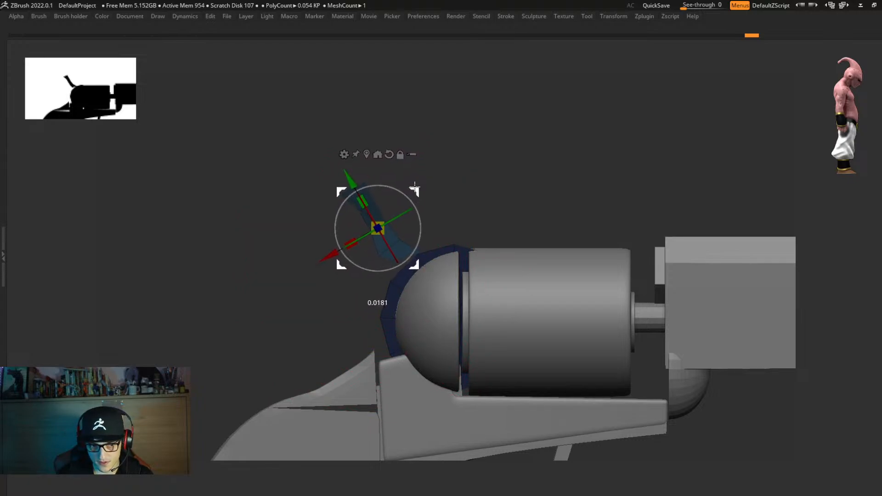
{"action": "key", "text": "q"}
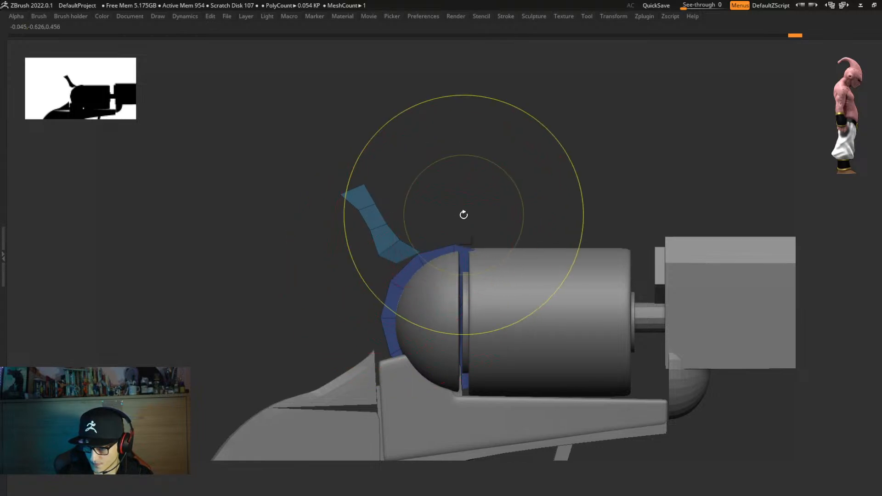
Push the hammer's lower rear corner further down onto the disc and clear the mask.
{"action": "key", "text": "w"}
{"action": "left_click_drag", "start_coordinate": [421, 187], "coordinate": [414, 198]}
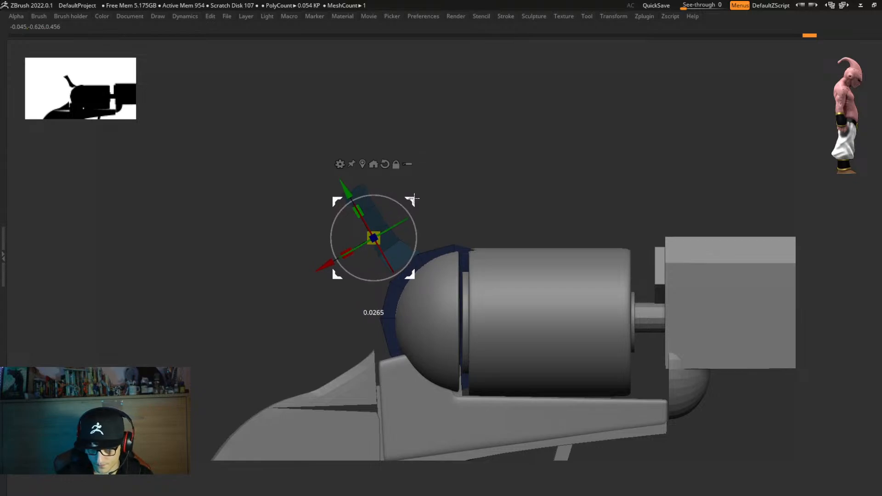
{"action": "left_click_drag", "start_coordinate": [311, 335], "coordinate": [299, 345], "text": "ctrl"}
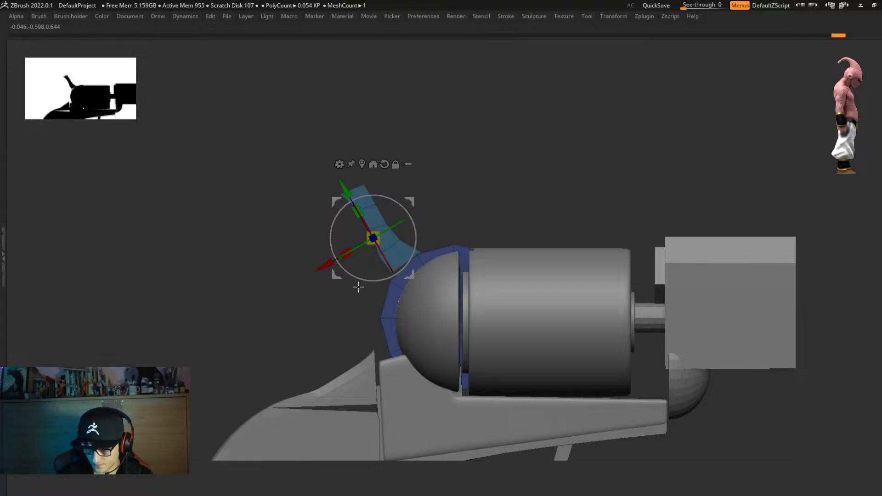
{"action": "key", "text": "q"}
Frame the whole revolver over the reference image, mask the disc, and shift the hammer slightly backward and down to match it.
{"action": "key", "text": "f"}
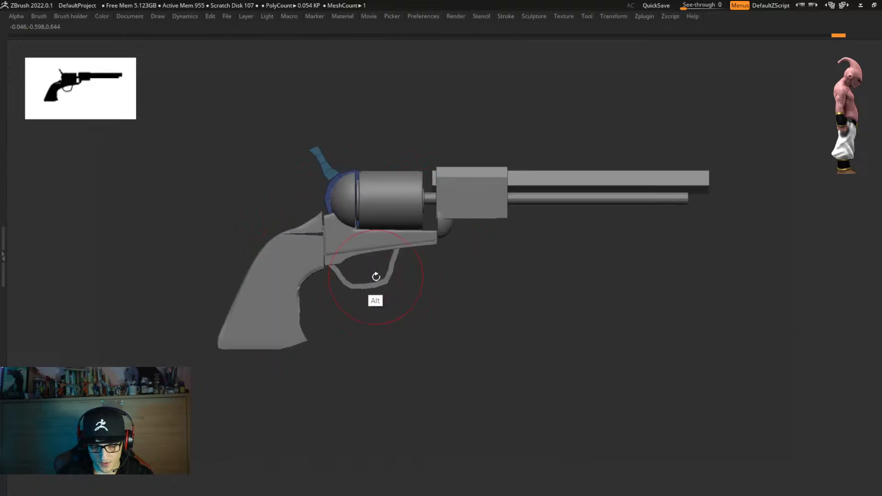
{"action": "key", "text": "shift+z"}
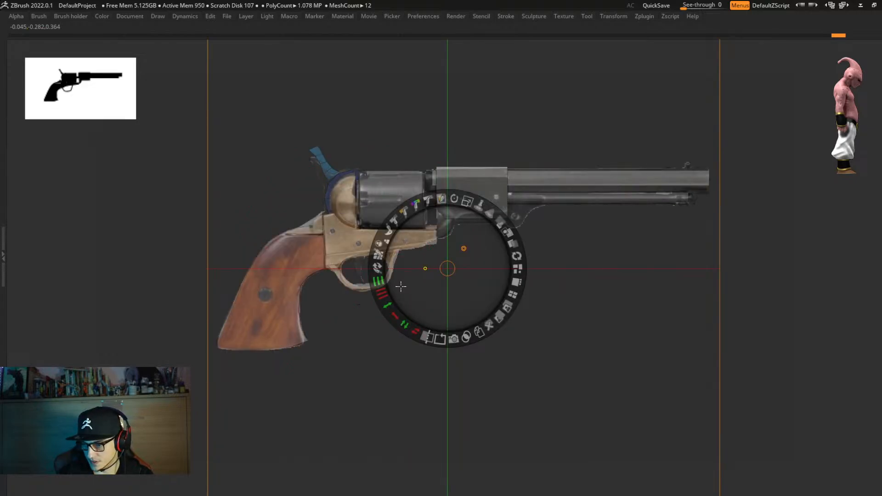
{"action": "key", "text": "shift+z"}
{"action": "key", "text": "shift+z"}
{"action": "key", "text": "shift+z"}
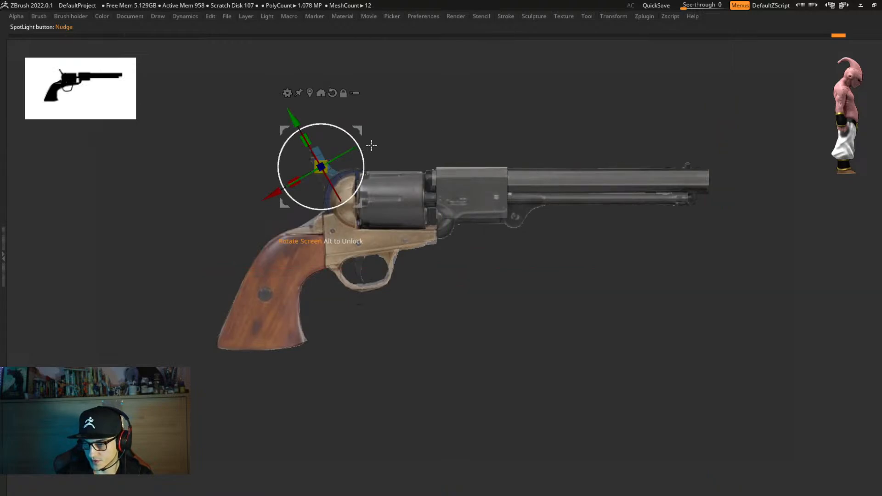
{"action": "key", "text": "ctrl"}
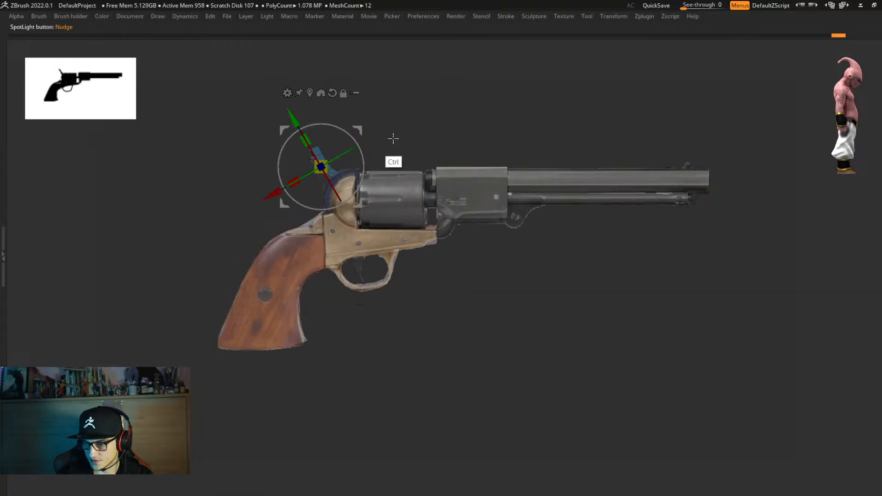
{"action": "left_click_drag", "start_coordinate": [358, 130], "coordinate": [204, 207]}
{"action": "key", "text": "ctrl+z"}
{"action": "left_click", "coordinate": [320, 154], "text": "ctrl"}
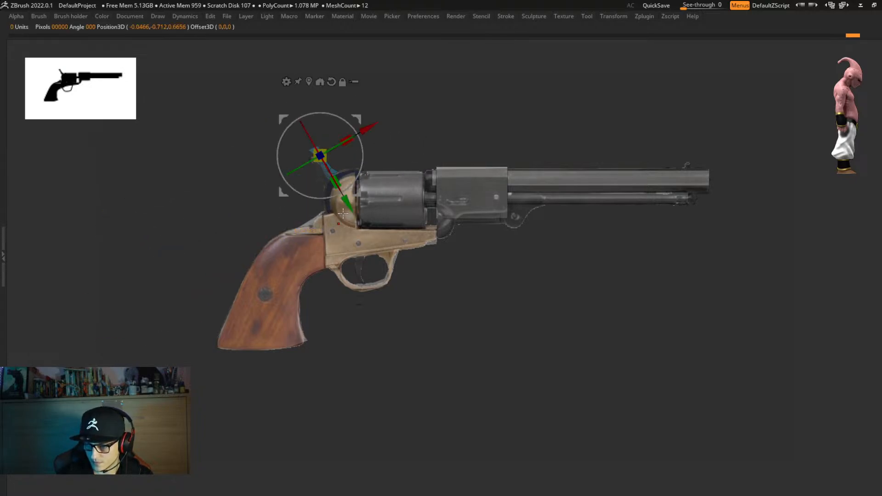
{"action": "left_click_drag", "start_coordinate": [358, 116], "coordinate": [353, 119]}
{"action": "key", "text": "q"}
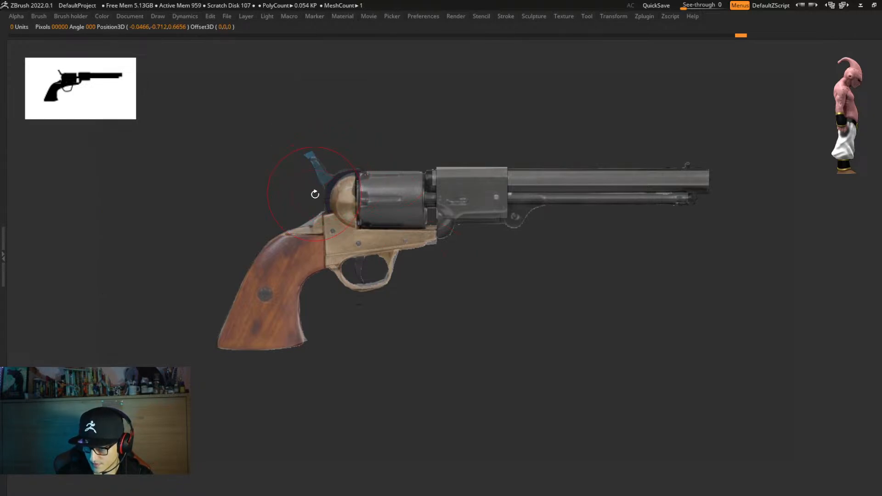
Mask part of the hammer, shift its unmasked points slightly backward and down along the reference, and hide the reference image.
{"action": "key", "text": "ctrl"}
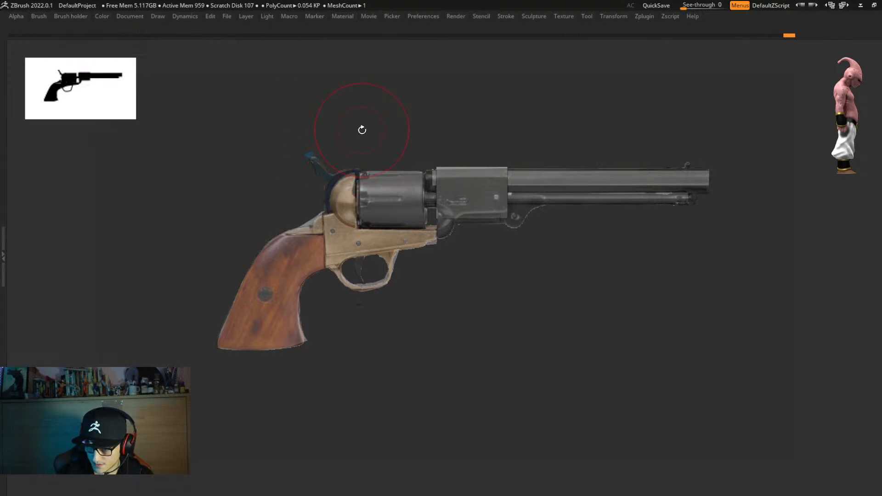
{"action": "key", "text": "w"}
{"action": "left_click_drag", "start_coordinate": [359, 120], "coordinate": [354, 122]}
{"action": "key", "text": "shift"}
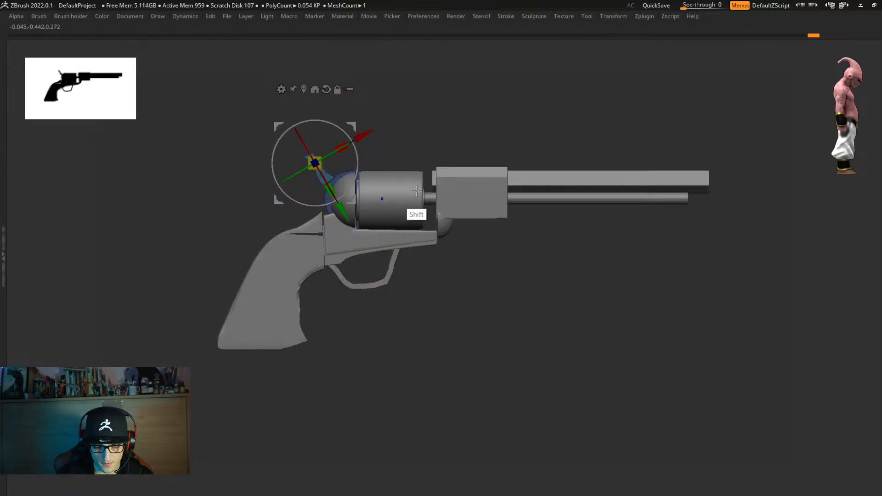
{"action": "key", "text": "q"}
Isolate the hammer's lower base corner with an inverted mask, reset and recentre the gizmo, and sink the corner into the disc's rim.
{"action": "mouse_move", "coordinate": [385, 202]}
{"action": "right_mouse_down", "text": "ctrl"}
{"action": "mouse_move", "coordinate": [412, 279]}
{"action": "mouse_move", "coordinate": [485, 340]}
{"action": "mouse_move", "coordinate": [546, 358]}
{"action": "right_mouse_up", "text": "ctrl"}
{"action": "left_click_drag", "start_coordinate": [296, 255], "coordinate": [334, 241], "text": "ctrl"}
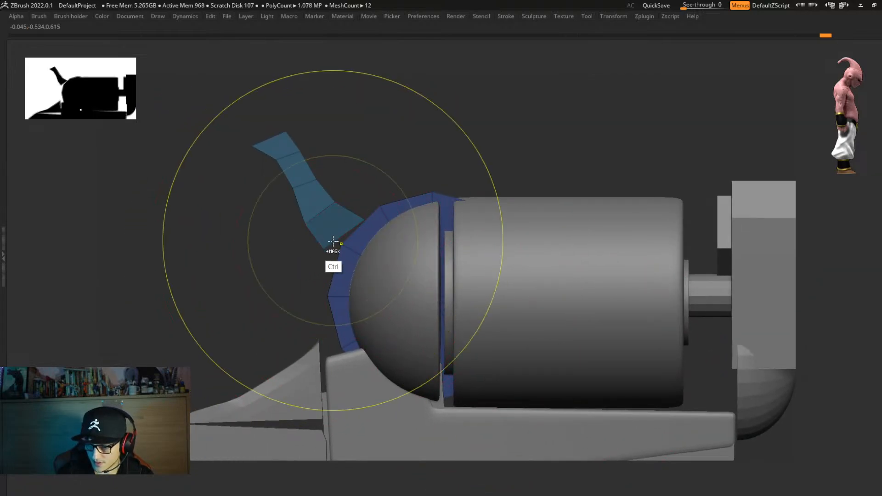
{"action": "left_click", "coordinate": [288, 294], "text": "ctrl"}
{"action": "key", "text": "w"}
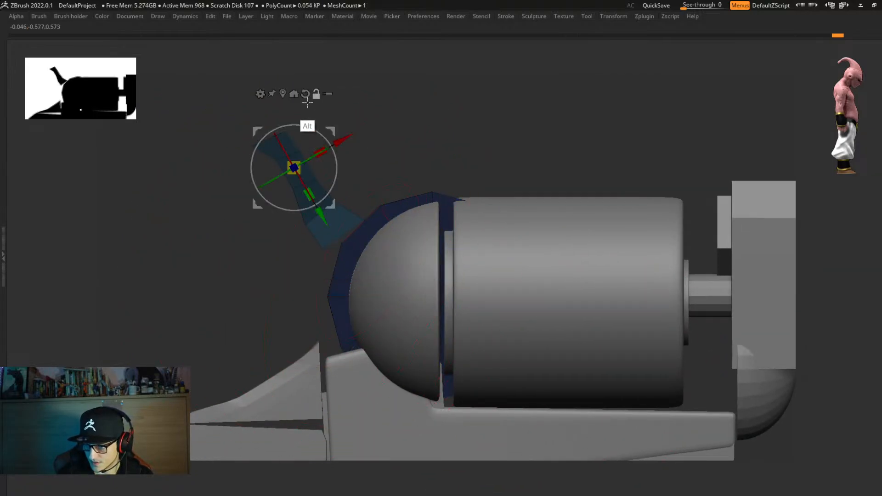
{"action": "left_click", "coordinate": [305, 94], "text": "alt"}
{"action": "left_click", "coordinate": [282, 94], "text": "alt"}
{"action": "left_click_drag", "start_coordinate": [376, 244], "coordinate": [400, 248], "text": "alt"}
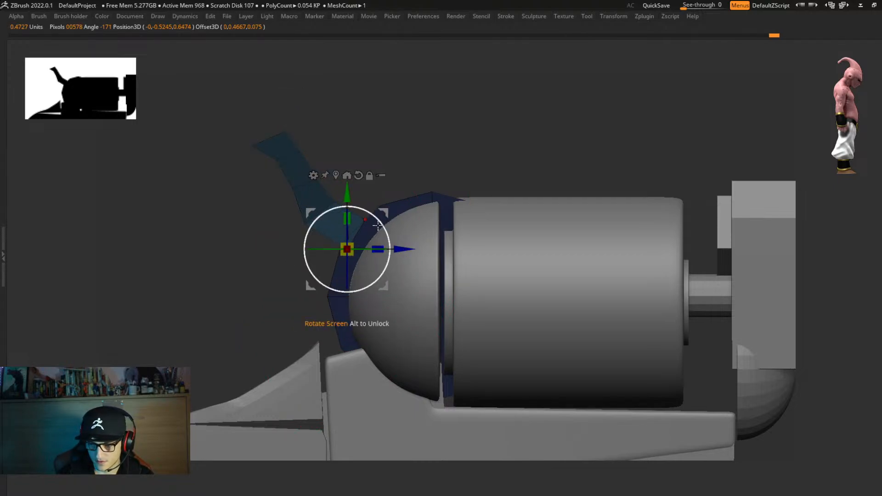
{"action": "left_click_drag", "start_coordinate": [382, 213], "coordinate": [380, 217]}
{"action": "left_click_drag", "start_coordinate": [391, 182], "coordinate": [369, 183], "text": "ctrl"}
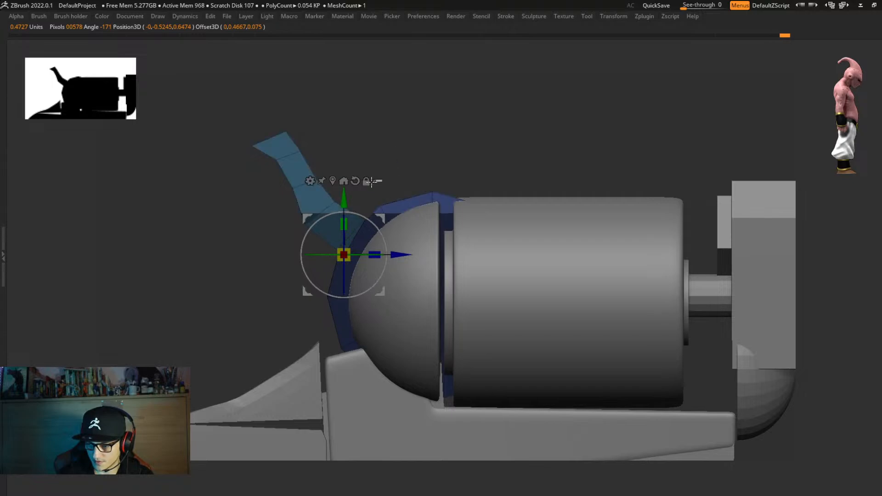
Mask-select the hammer's lower rear points one section at a time, shift each toward the disc to smooth the back curve, and clear the mask.
{"action": "left_click_drag", "start_coordinate": [265, 217], "coordinate": [316, 239], "text": "ctrl"}
{"action": "left_click", "coordinate": [254, 293], "text": "ctrl"}
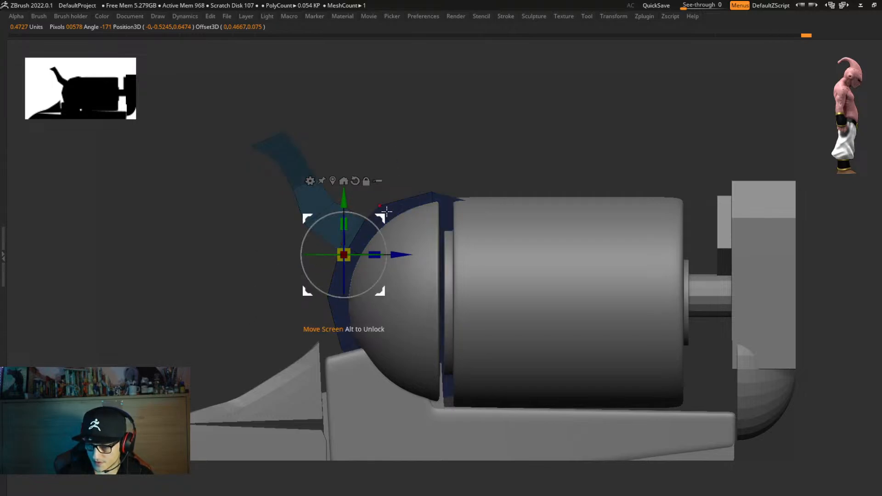
{"action": "left_click_drag", "start_coordinate": [381, 218], "coordinate": [384, 229]}
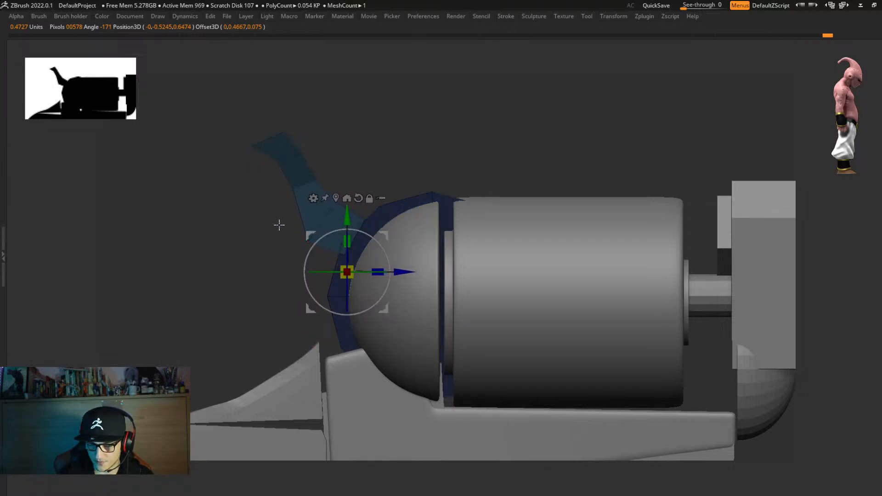
{"action": "left_click", "coordinate": [258, 230], "text": "ctrl"}
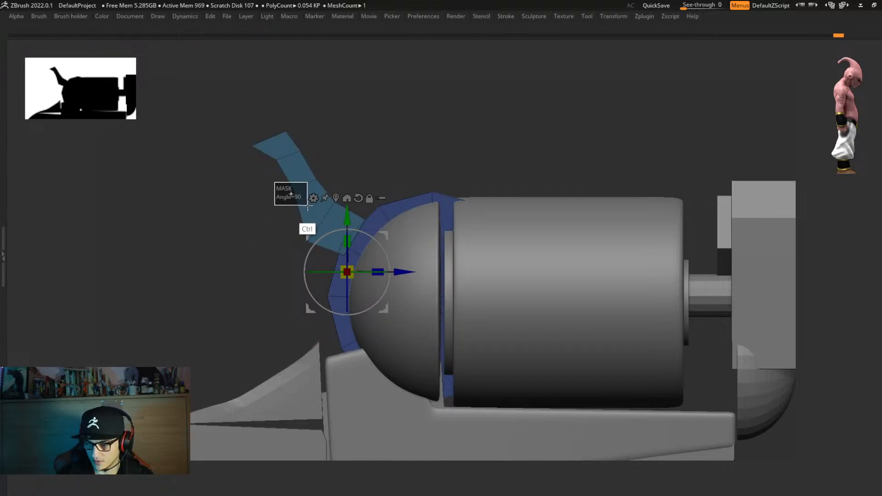
{"action": "left_click_drag", "start_coordinate": [307, 205], "coordinate": [308, 206], "text": "ctrl"}
{"action": "left_click", "coordinate": [396, 173], "text": "ctrl"}
{"action": "left_click_drag", "start_coordinate": [388, 230], "coordinate": [393, 238]}
{"action": "left_click_drag", "start_coordinate": [347, 185], "coordinate": [340, 182], "text": "ctrl"}
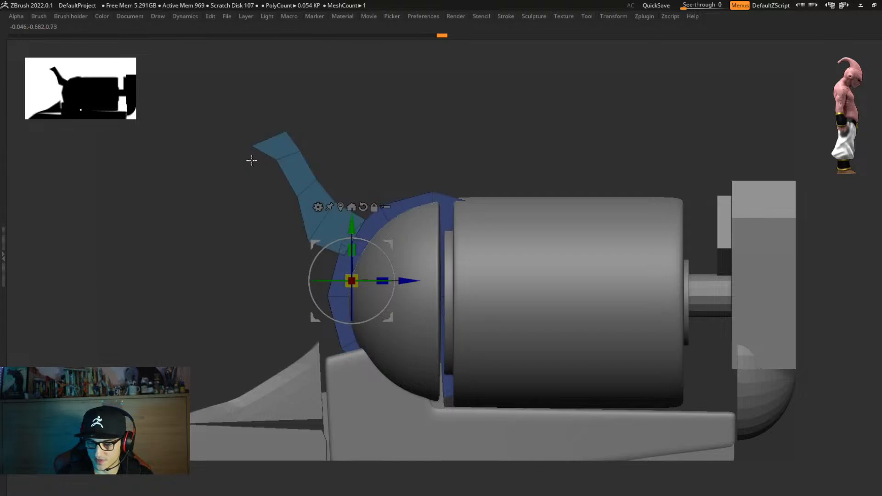
Isolate the points just below the hammer's tip with an inverted mask, centre the gizmo on them, and shift them slightly forward.
{"action": "left_click_drag", "start_coordinate": [282, 148], "coordinate": [282, 155], "text": "ctrl"}
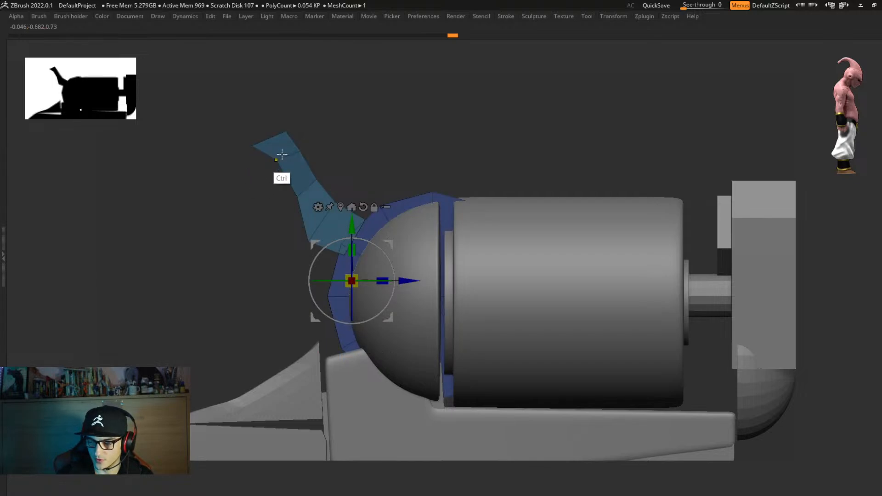
{"action": "left_click", "coordinate": [362, 153], "text": "ctrl"}
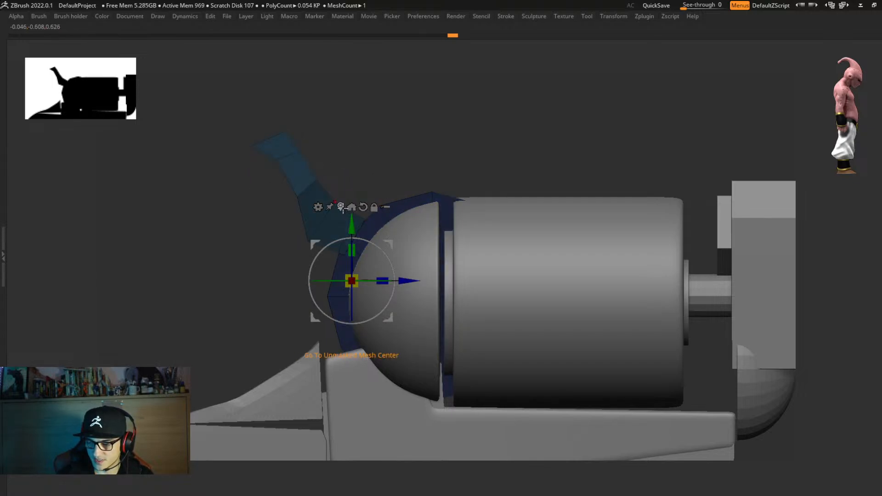
{"action": "left_click", "coordinate": [341, 208]}
{"action": "left_click_drag", "start_coordinate": [311, 116], "coordinate": [320, 119]}
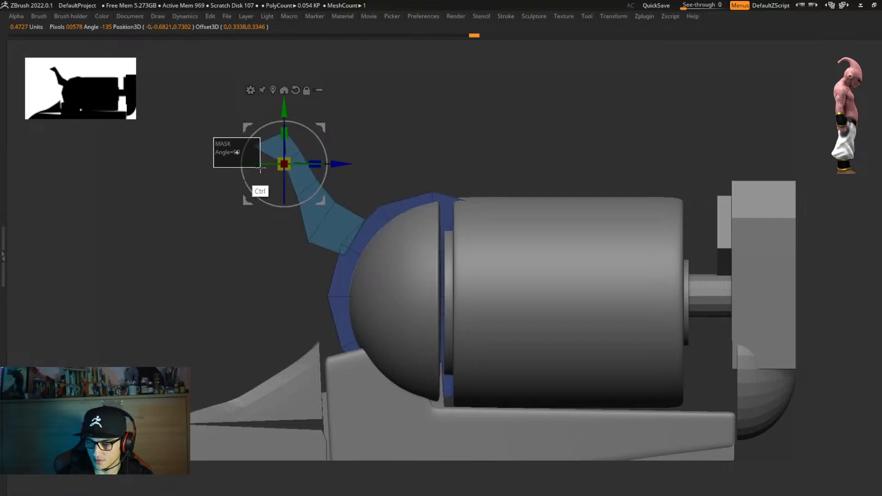
Isolate the rear end of the hammer's tip with a mask, move it about 0.035 down and back, and clear the mask.
{"action": "mouse_move", "coordinate": [326, 127]}
{"action": "left_mouse_down"}
{"action": "mouse_move", "coordinate": [333, 127]}
{"action": "mouse_move", "coordinate": [317, 136]}
{"action": "left_mouse_up"}
{"action": "left_click", "coordinate": [421, 118], "text": "ctrl"}
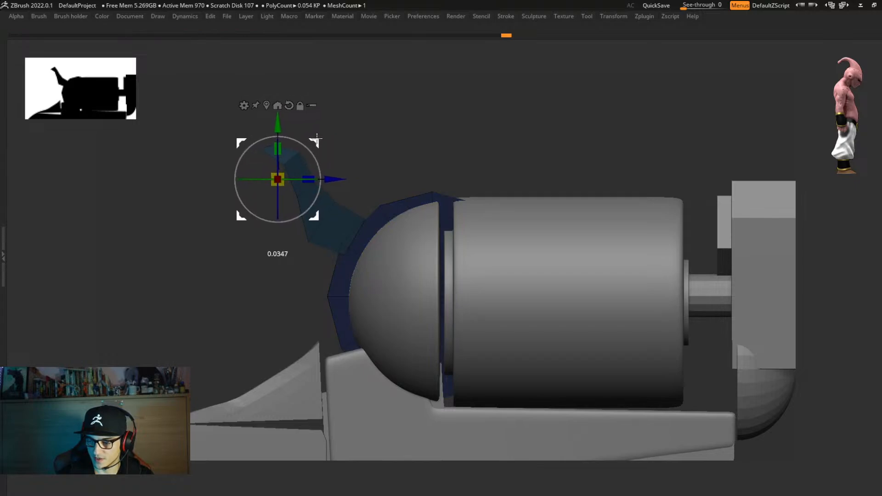
{"action": "right_click_drag", "start_coordinate": [389, 234], "coordinate": [404, 280]}
{"action": "right_click_drag", "start_coordinate": [316, 216], "coordinate": [356, 330], "text": "alt"}
{"action": "left_click_drag", "start_coordinate": [409, 146], "coordinate": [385, 176], "text": "ctrl"}
{"action": "right_click_drag", "start_coordinate": [385, 176], "coordinate": [367, 170]}
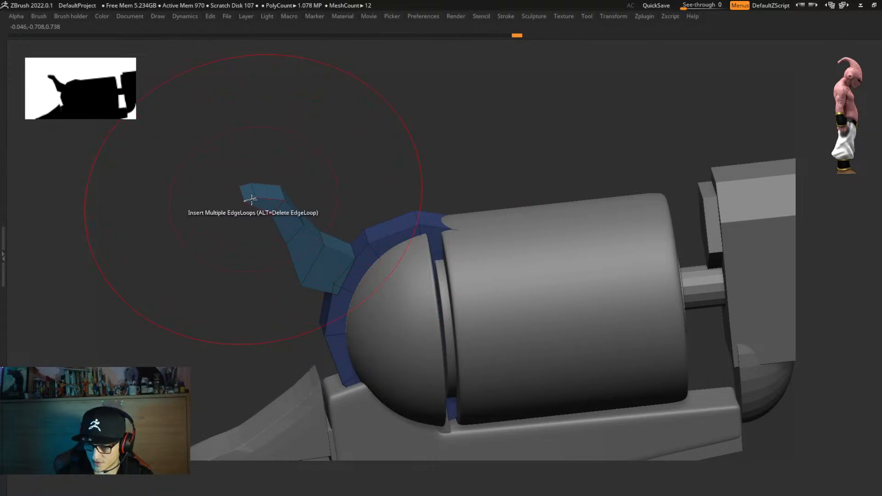
Clean up the edge loop at the hammer's tip with ZModeler and check the hammer's shape in a smoothed preview.
{"action": "left_click", "coordinate": [244, 200]}
{"action": "right_click_drag", "start_coordinate": [273, 226], "coordinate": [282, 292]}
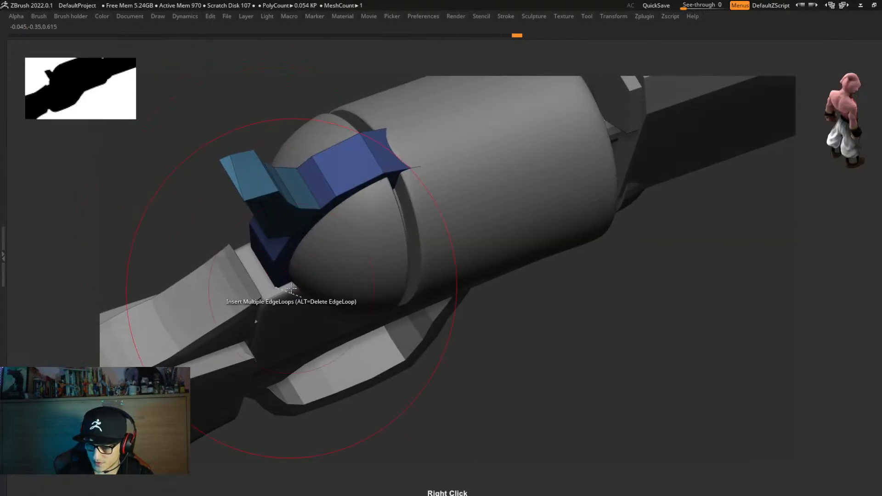
{"action": "left_click", "coordinate": [225, 154]}
{"action": "right_click_drag", "start_coordinate": [218, 159], "coordinate": [315, 239]}
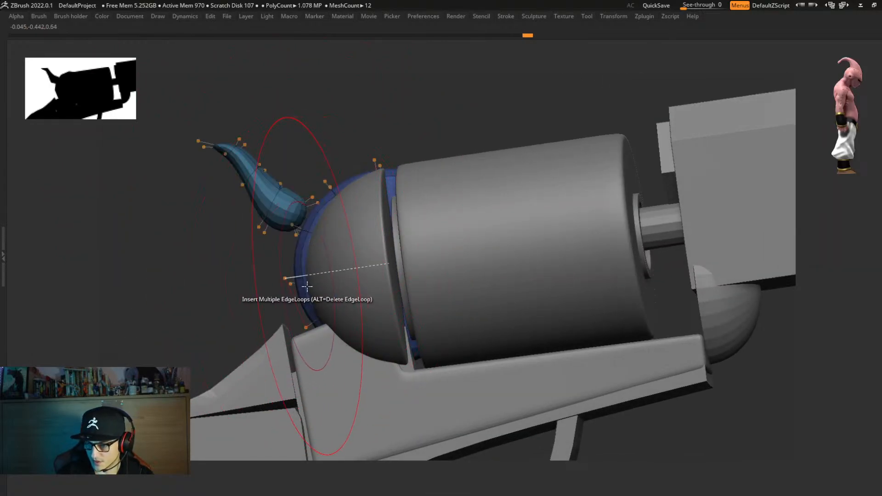
{"action": "right_click_drag", "start_coordinate": [307, 289], "coordinate": [335, 298]}
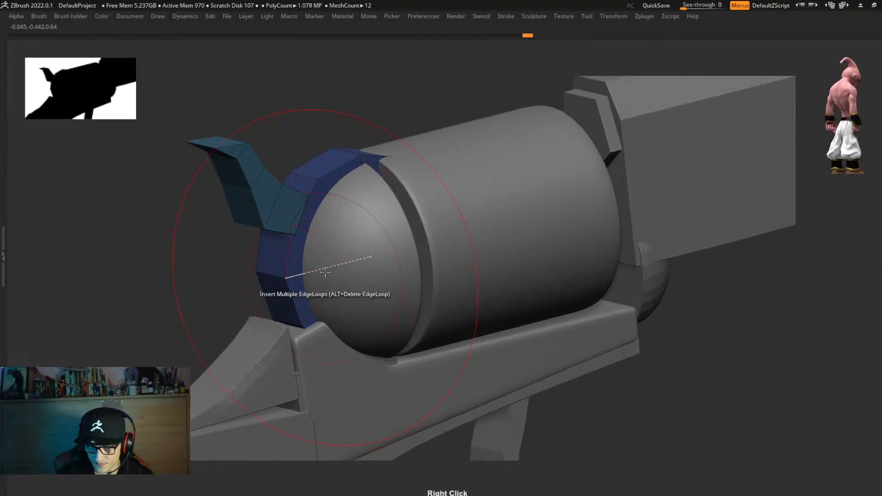
{"action": "right_click_drag", "start_coordinate": [295, 236], "coordinate": [339, 174], "text": "ctrl"}
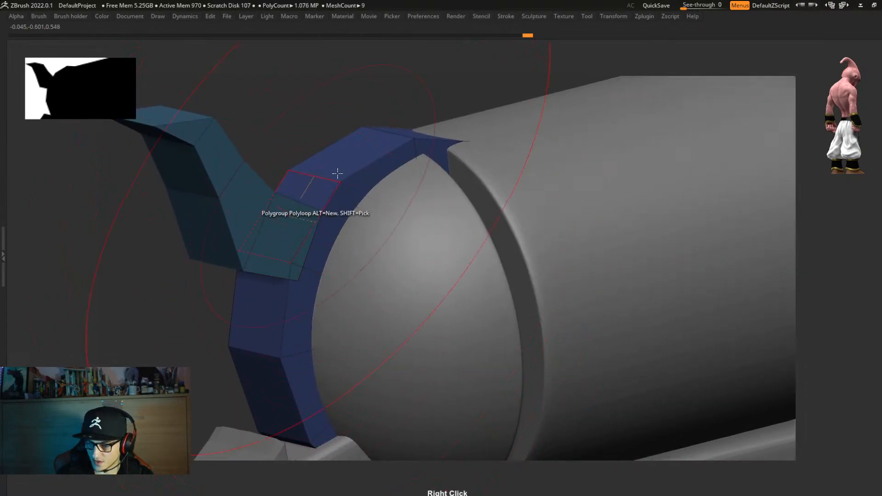
{"action": "right_click_drag", "start_coordinate": [315, 142], "coordinate": [310, 236]}
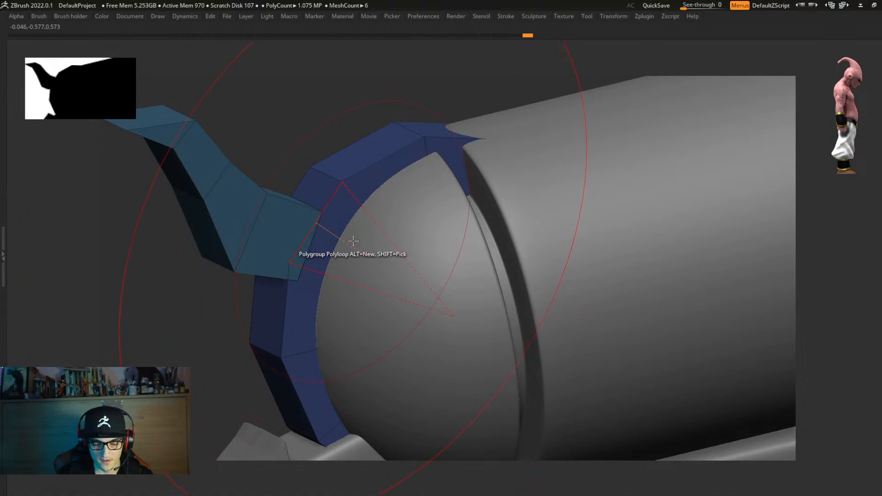
Solo the subtool, mask the hammer, rotate the disc about 8 degrees around its centre, and isolate the disc's polygroup.
{"action": "key", "text": "alt+s"}
{"action": "key", "text": "w"}
{"action": "left_click", "coordinate": [457, 320], "text": "ctrl"}
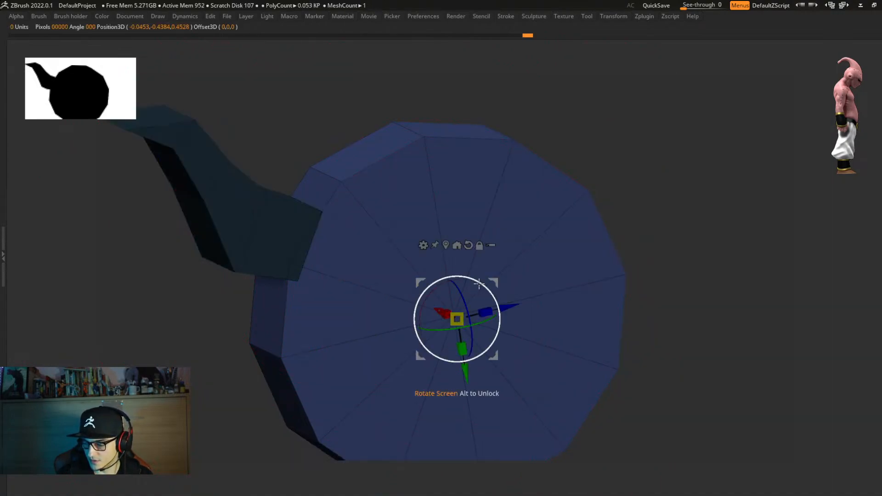
{"action": "right_click_drag", "start_coordinate": [478, 307], "coordinate": [478, 325]}
{"action": "left_click_drag", "start_coordinate": [437, 287], "coordinate": [434, 299]}
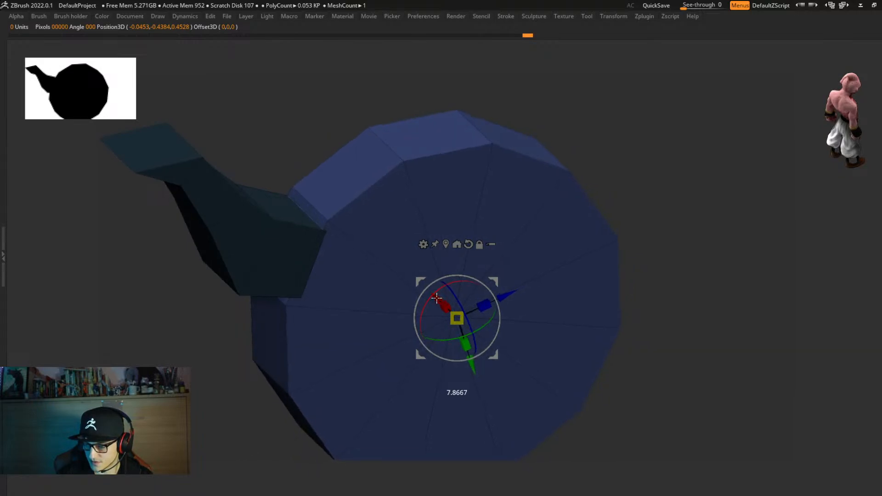
{"action": "left_click_drag", "start_coordinate": [436, 298], "coordinate": [434, 299]}
{"action": "left_click", "coordinate": [412, 305], "text": "ctrl+shift"}
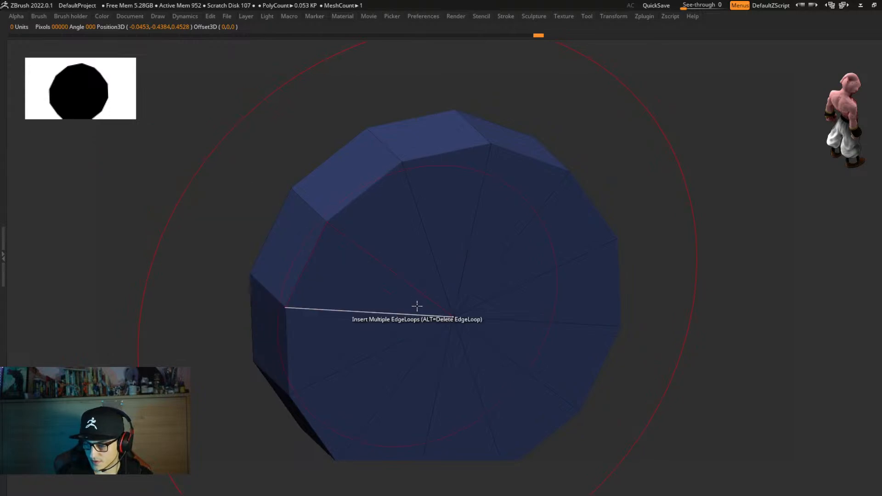
Set ZModeler's polygon action to Delete A Single Poly, remove the disc's rim face beneath the hammer, and unhide the hammer.
{"action": "key", "text": "space"}
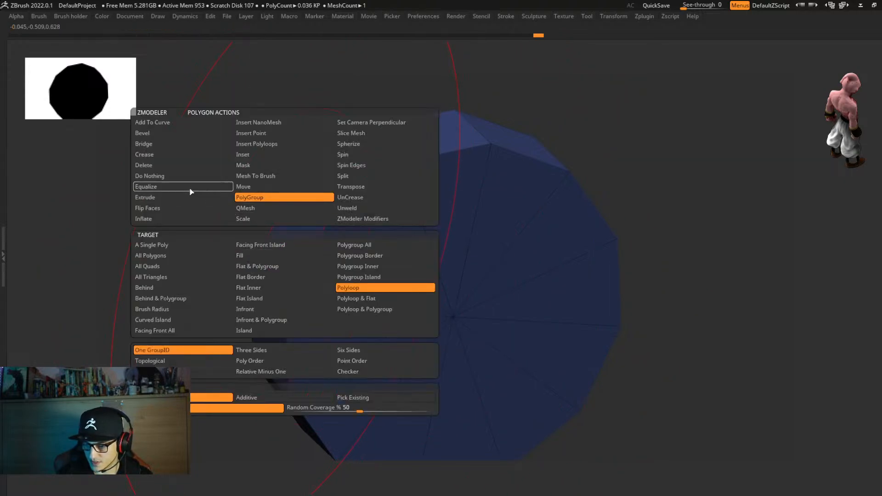
{"action": "left_click", "coordinate": [195, 165]}
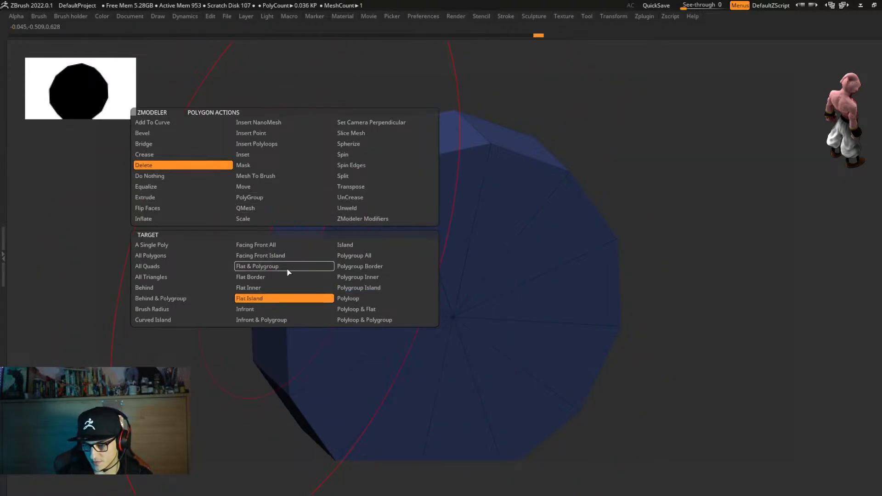
{"action": "left_click", "coordinate": [151, 245]}
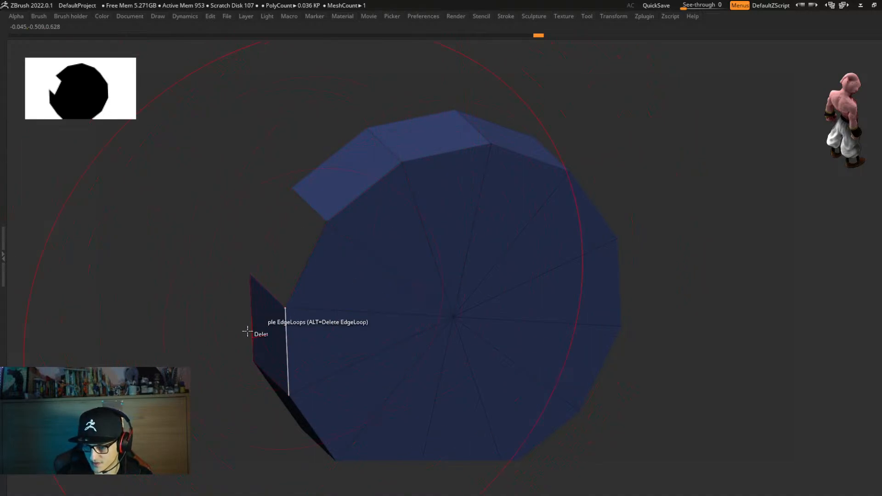
{"action": "left_click", "coordinate": [192, 374], "text": "ctrl+shift"}
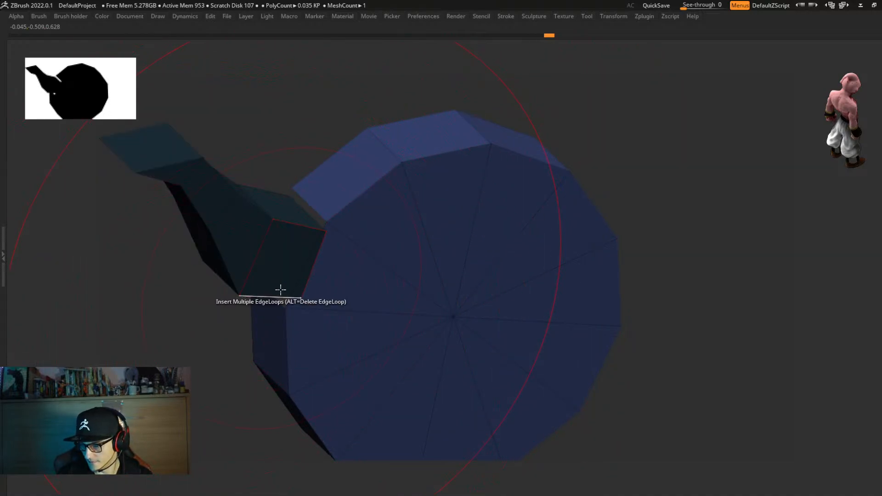
Isolate the hammer's polygroup, delete the face at its lower end, and bring the disc back into view.
{"action": "right_click_drag", "start_coordinate": [282, 291], "coordinate": [196, 325]}
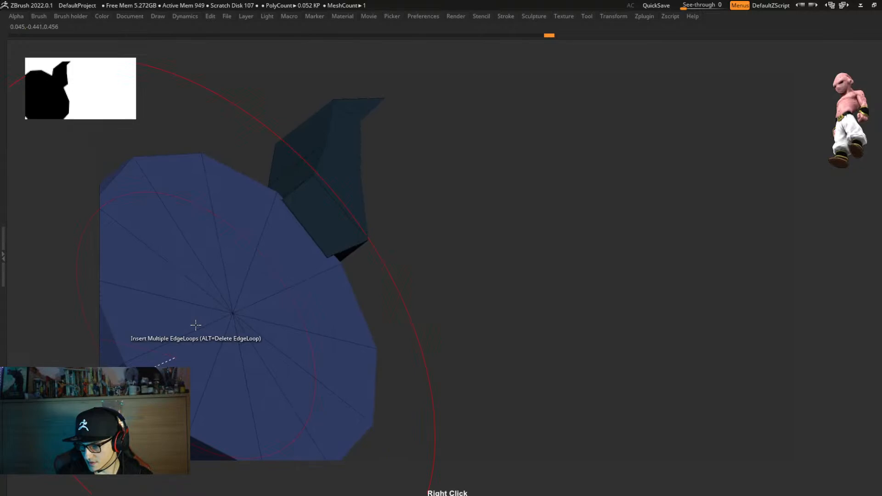
{"action": "left_click", "coordinate": [345, 236], "text": "ctrl+shift"}
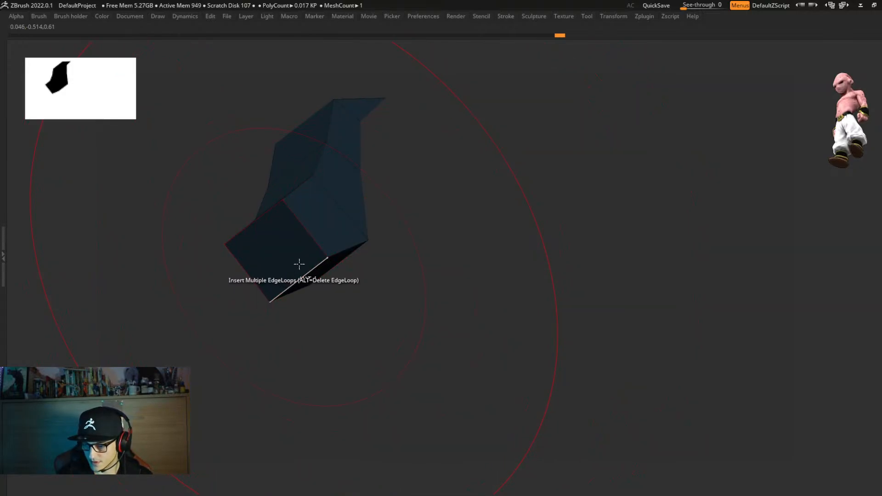
{"action": "left_click", "coordinate": [279, 254]}
{"action": "right_click_drag", "start_coordinate": [421, 253], "coordinate": [519, 270]}
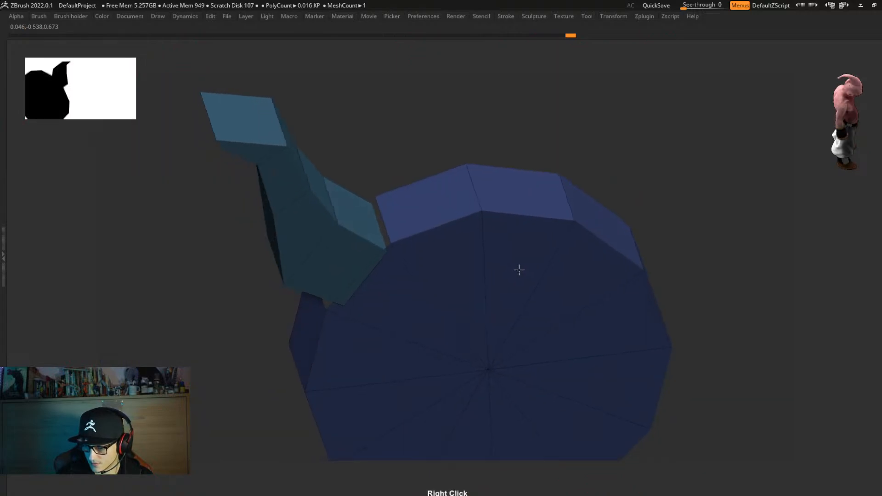
{"action": "left_click", "coordinate": [384, 246]}
{"action": "left_click", "coordinate": [389, 238]}
{"action": "left_click", "coordinate": [371, 200]}
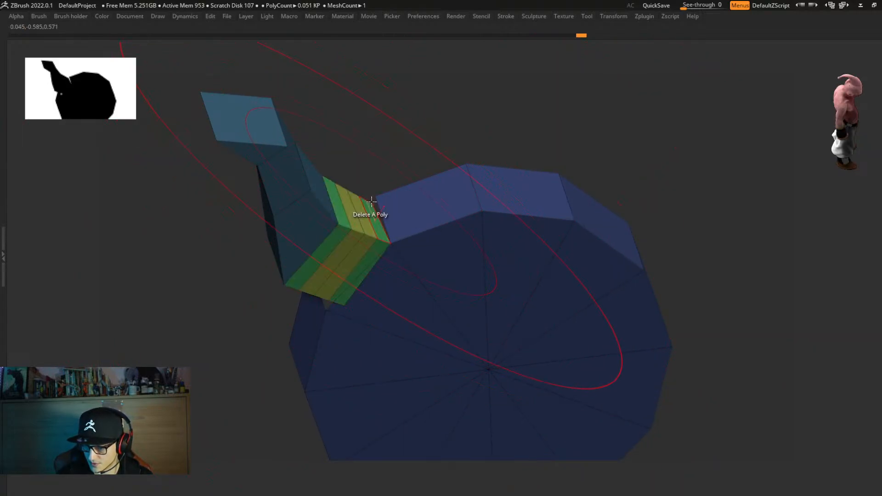
{"action": "key", "text": "ctrl+z"}
{"action": "key", "text": "ctrl+z"}
Stitch the hammer's open lower corner points to the matching corners of the gap in the disc's rim.
{"action": "left_click", "coordinate": [388, 251]}
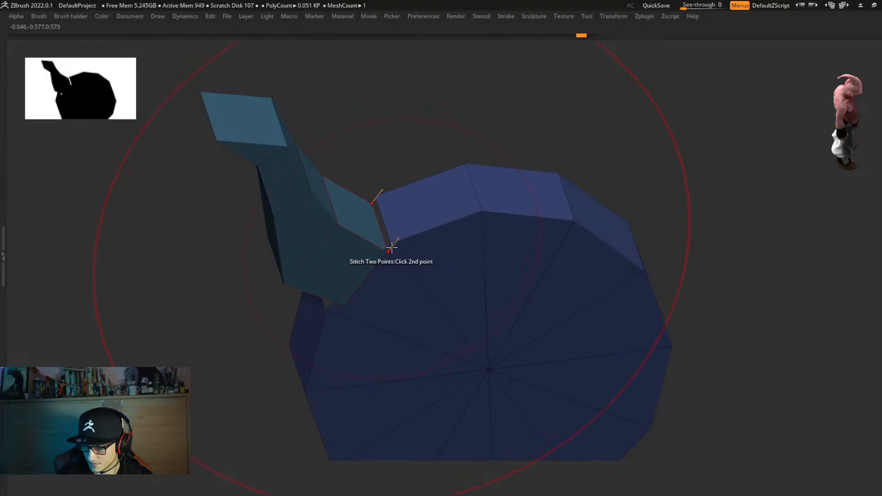
{"action": "left_click", "coordinate": [391, 241]}
{"action": "right_click_drag", "start_coordinate": [396, 272], "coordinate": [376, 272]}
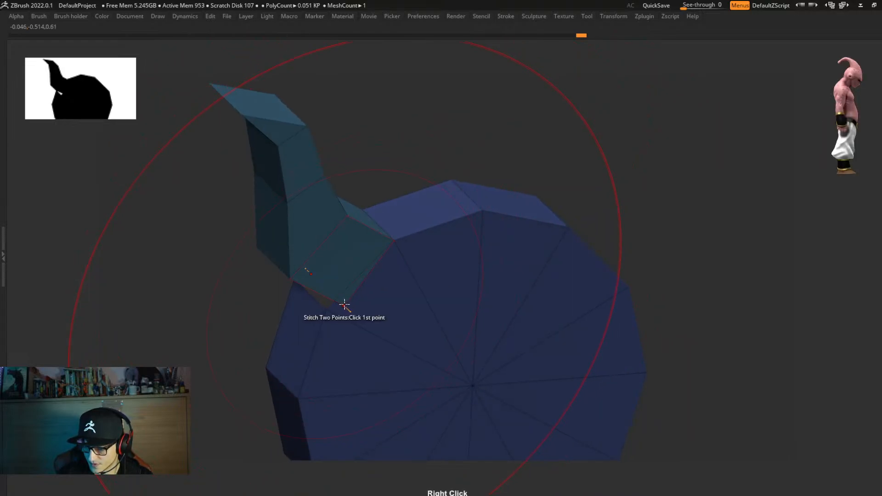
{"action": "left_click", "coordinate": [344, 303]}
{"action": "left_click", "coordinate": [326, 305]}
{"action": "right_click_drag", "start_coordinate": [326, 304], "coordinate": [423, 237]}
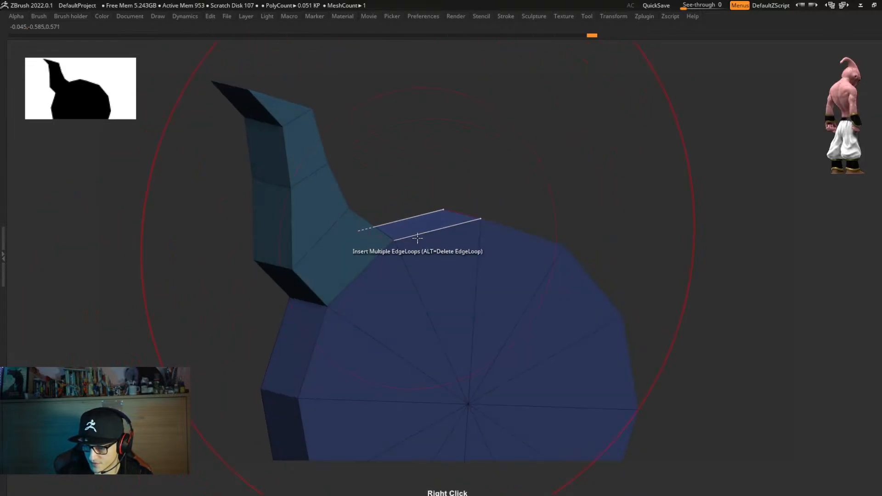
Check the joined hammer and disc in a smoothed preview, return to low-poly display, and show the whole revolver in side view.
{"action": "key", "text": "d"}
{"action": "right_click_drag", "start_coordinate": [484, 265], "coordinate": [450, 154]}
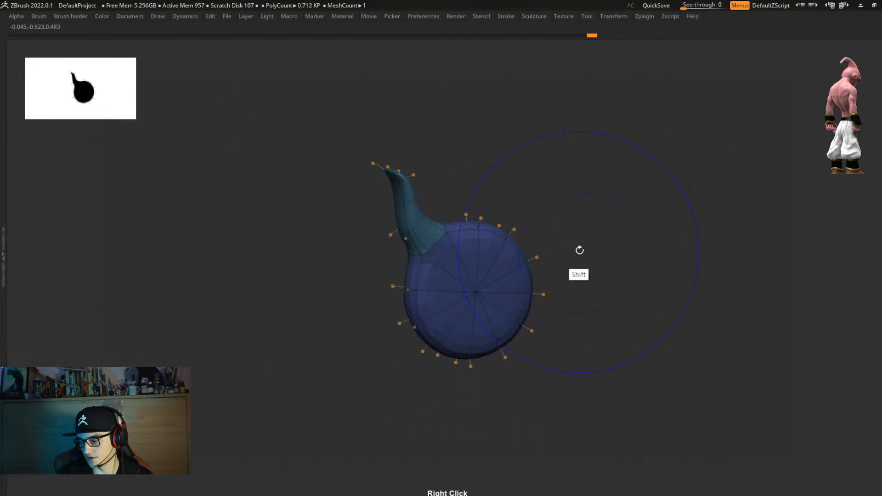
{"action": "key", "text": "shift+d"}
{"action": "key", "text": "s"}
{"action": "right_click_drag", "start_coordinate": [573, 250], "coordinate": [563, 251]}
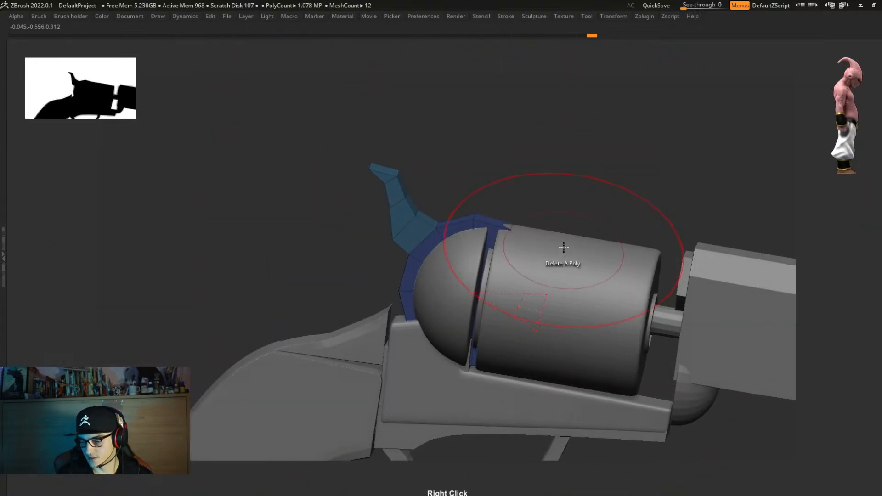
{"action": "key", "text": "s"}
{"action": "key", "text": "s"}
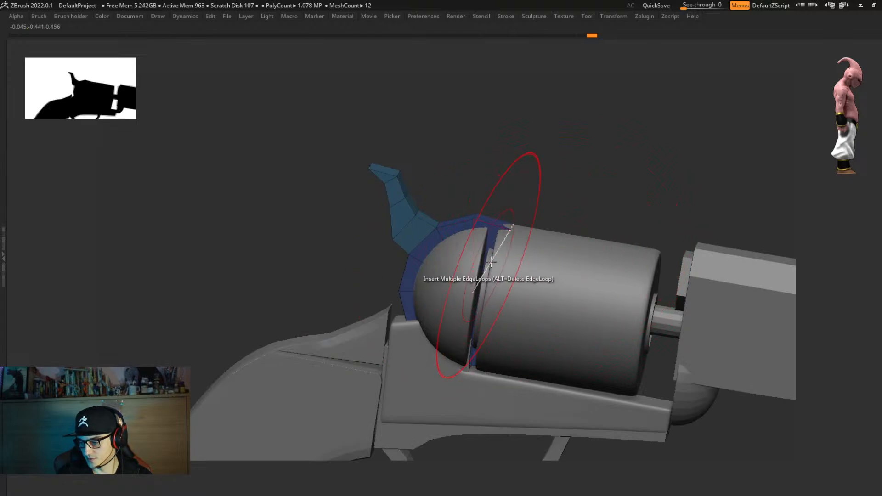
{"action": "right_click_drag", "start_coordinate": [490, 267], "coordinate": [480, 302]}
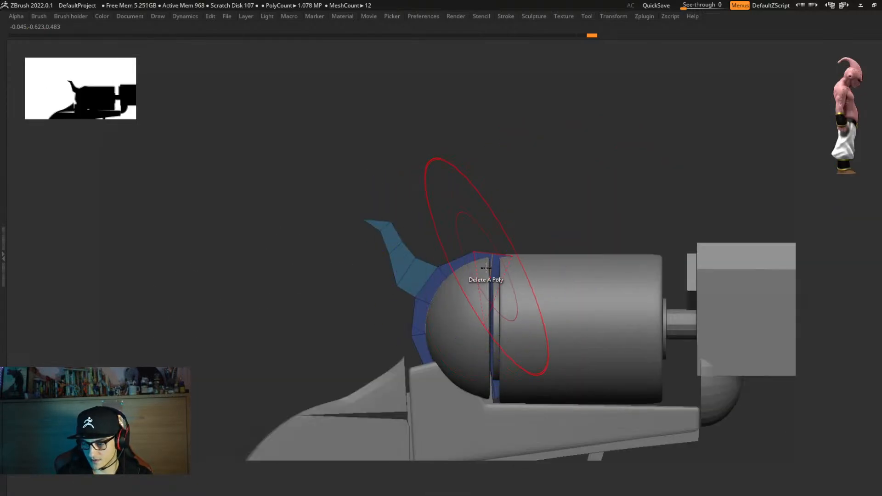
{"action": "key", "text": "f"}
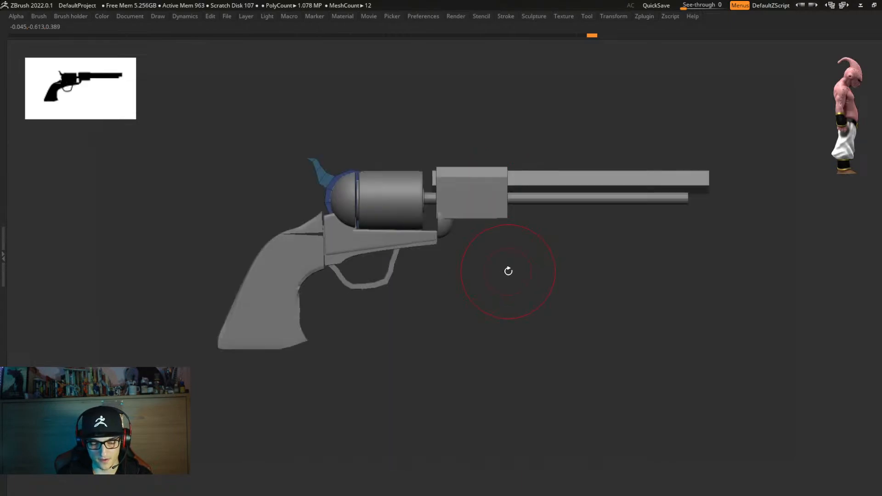
Overlay the reference image, reset the gizmo's orientation, and shift the hammer and disc slightly rearward to match it.
{"action": "key", "text": "shift+z"}
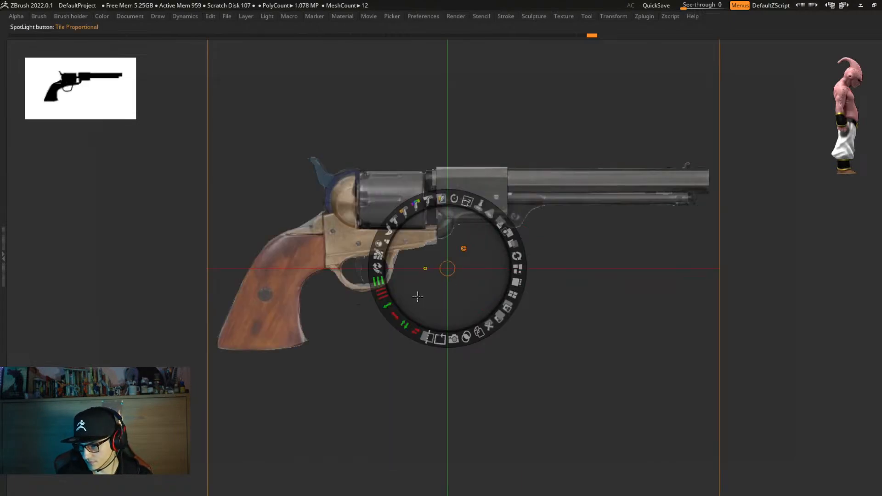
{"action": "key", "text": "z"}
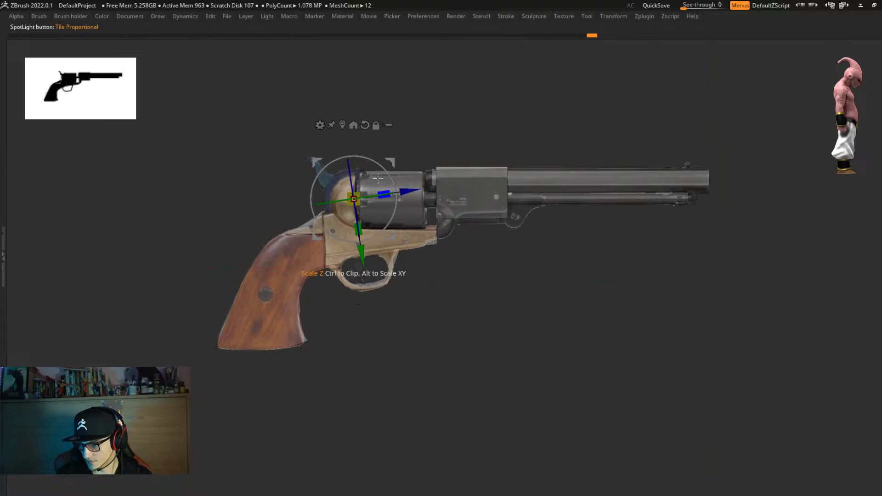
{"action": "left_click", "coordinate": [365, 124]}
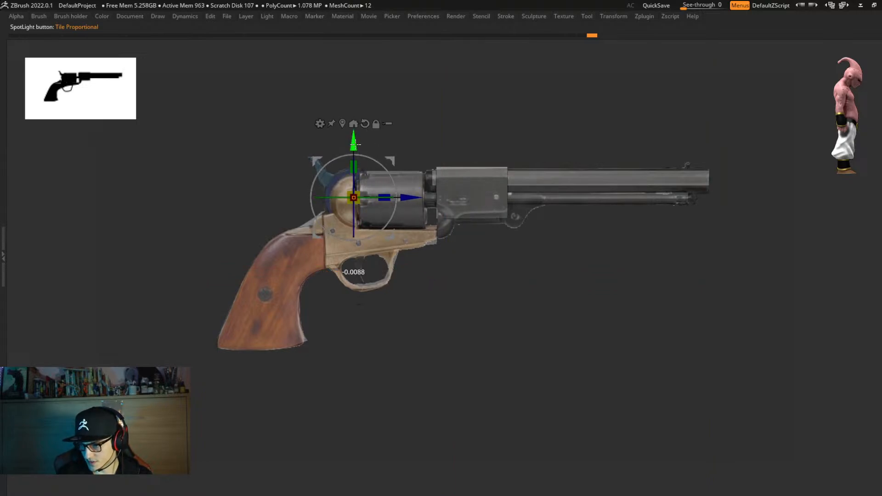
{"action": "left_click_drag", "start_coordinate": [410, 198], "coordinate": [407, 201]}
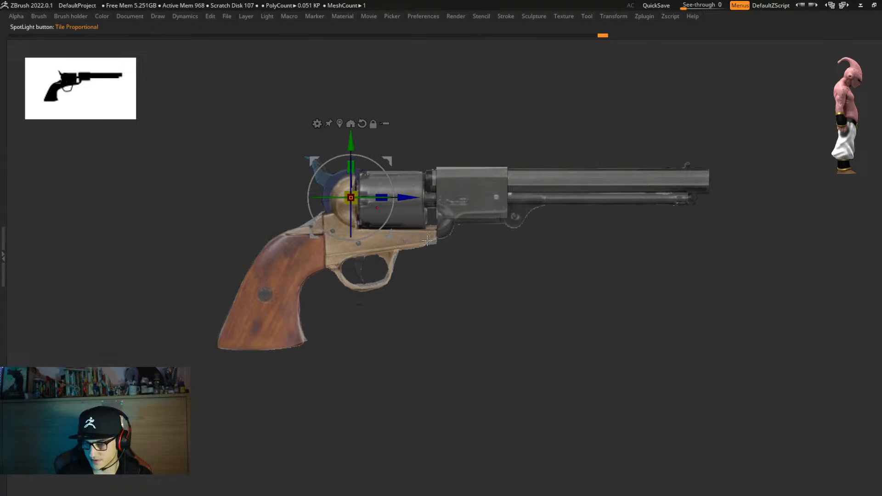
{"action": "key", "text": "q"}
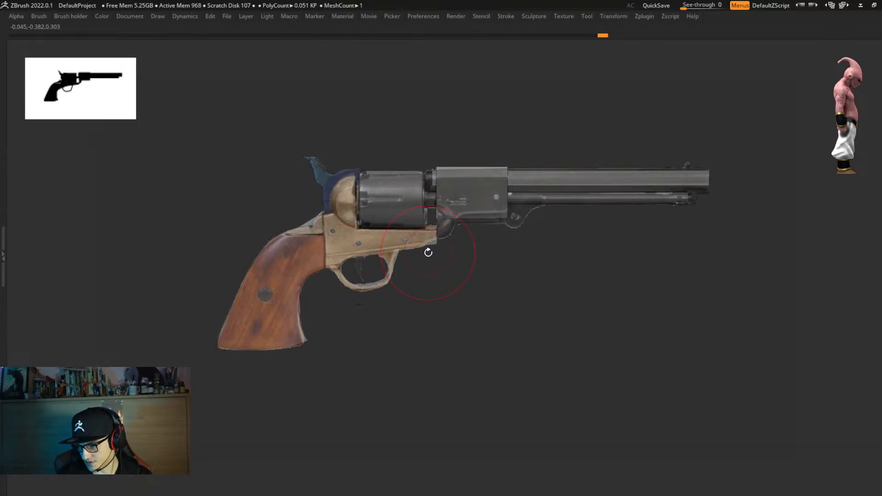
Compare the revolver blockout with the reference image by switching the overlay on and off, checking the hammer and overall outline.
{"action": "key", "text": "shift+z"}
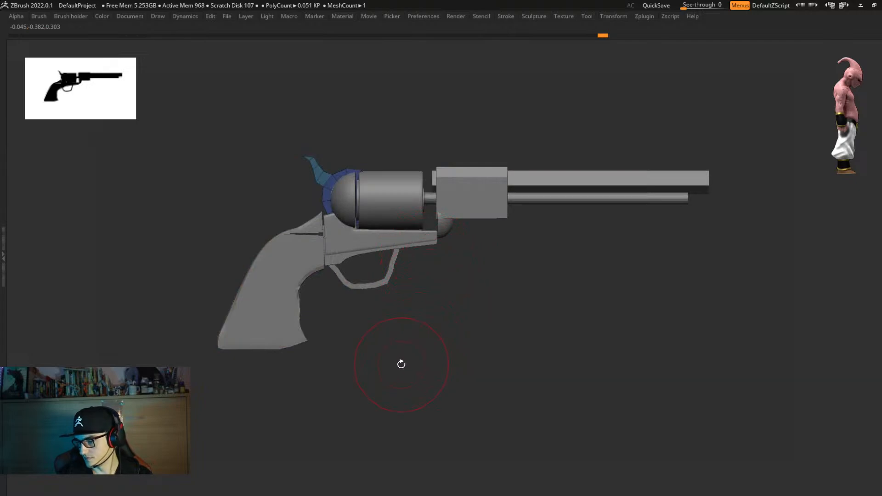
{"action": "key", "text": "shift+z"}
{"action": "key", "text": "shift+z"}
{"action": "key", "text": "shift+z"}
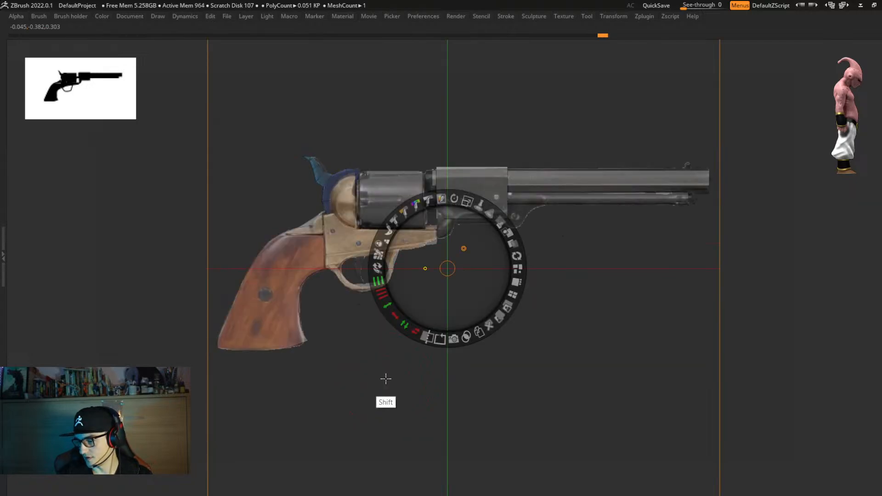
{"action": "key", "text": "shift+z"}
{"action": "key", "text": "shift+z"}
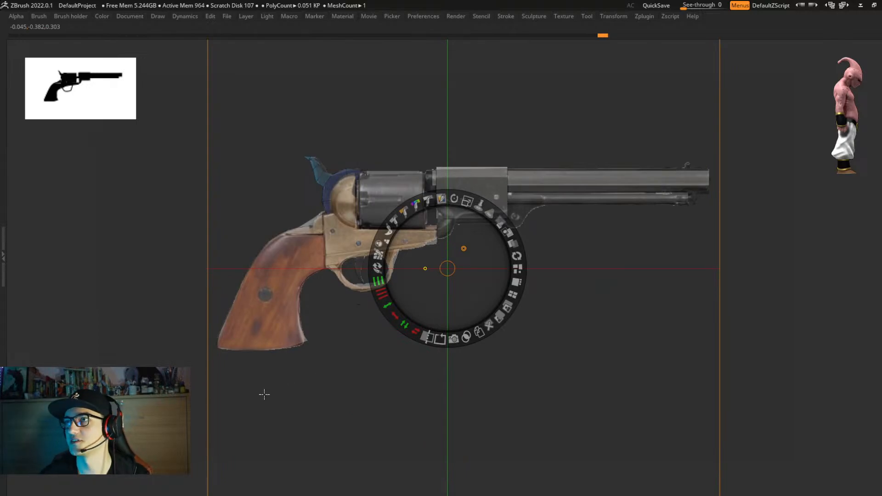
{"action": "key", "text": "shift+z"}
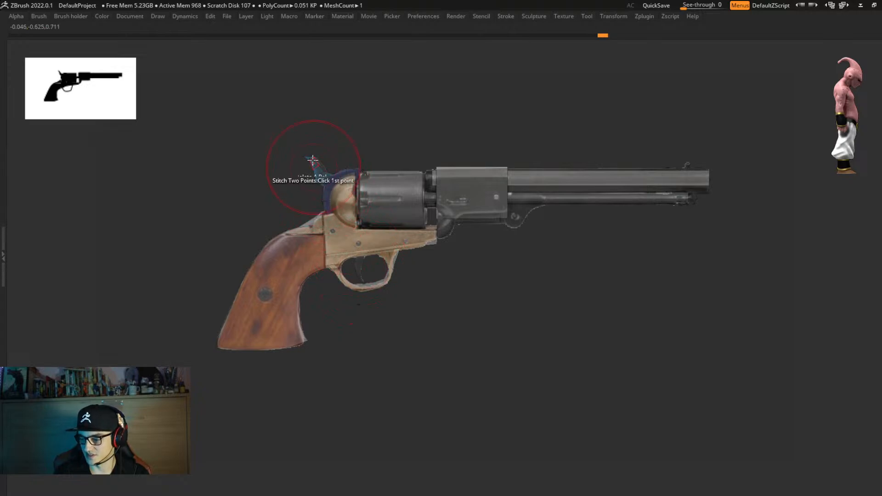
{"action": "key", "text": "shift+z"}
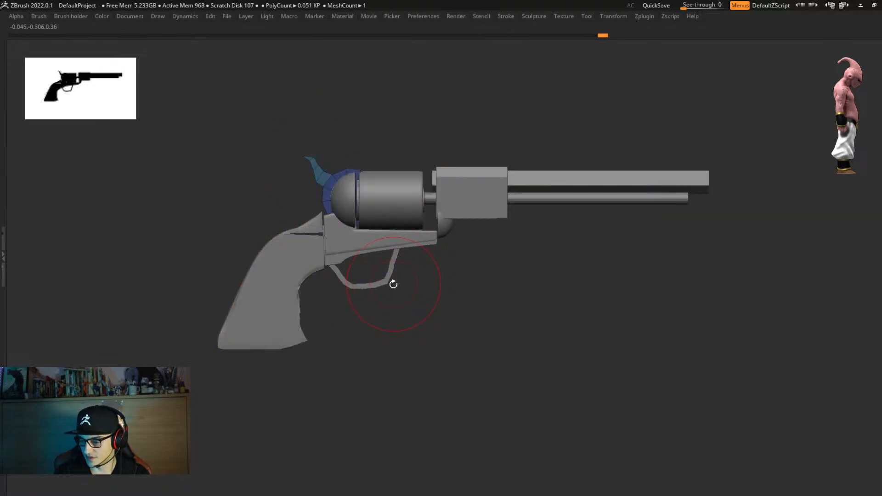
{"action": "key", "text": "shift+z"}
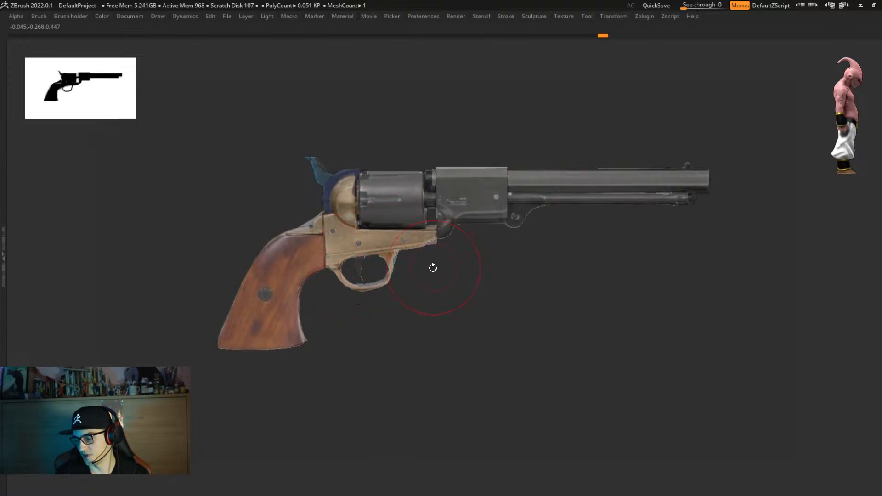
{"action": "key", "text": "shift+z"}
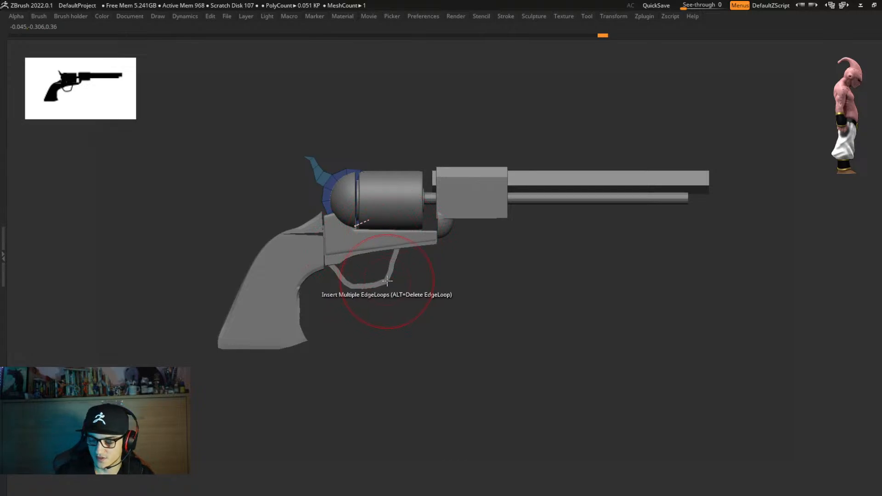
Set ZModeler's polygon action to PolyGroup with the Flat Island target and assign a separate polygroup to the hammer and disc's side faces.
{"action": "right_click_drag", "start_coordinate": [381, 294], "coordinate": [327, 288]}
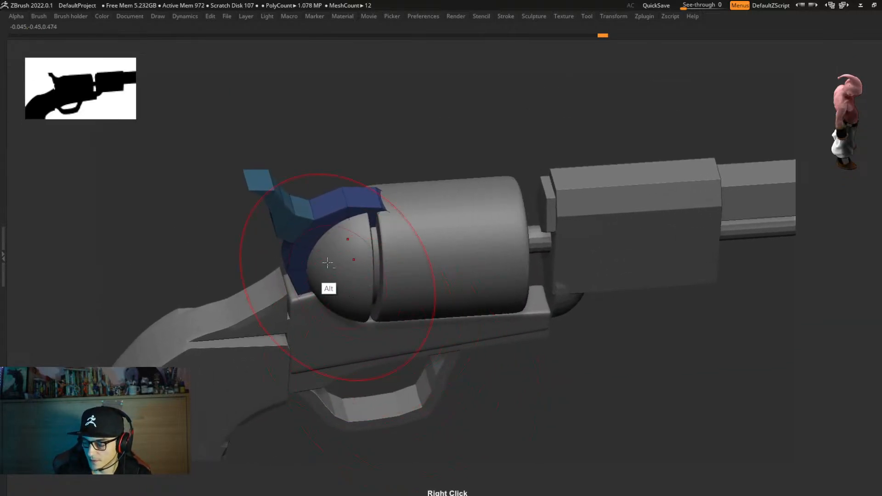
{"action": "right_click", "coordinate": [279, 231]}
{"action": "left_click", "coordinate": [288, 199]}
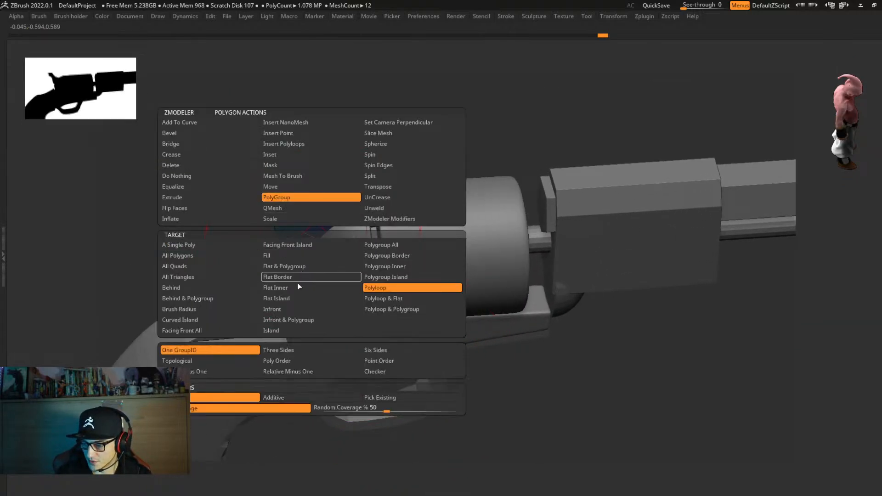
{"action": "left_click", "coordinate": [294, 305]}
{"action": "left_click", "coordinate": [297, 299]}
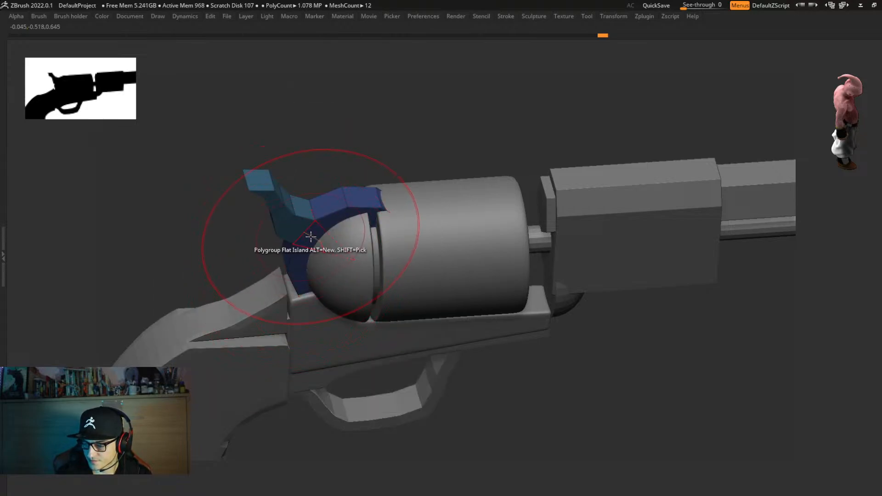
{"action": "left_click", "coordinate": [296, 247]}
{"action": "mouse_move", "coordinate": [295, 247]}
{"action": "right_mouse_down"}
{"action": "mouse_move", "coordinate": [380, 274]}
{"action": "mouse_move", "coordinate": [285, 232]}
{"action": "mouse_move", "coordinate": [368, 248]}
{"action": "mouse_move", "coordinate": [323, 267]}
{"action": "mouse_move", "coordinate": [333, 252]}
{"action": "right_mouse_up"}
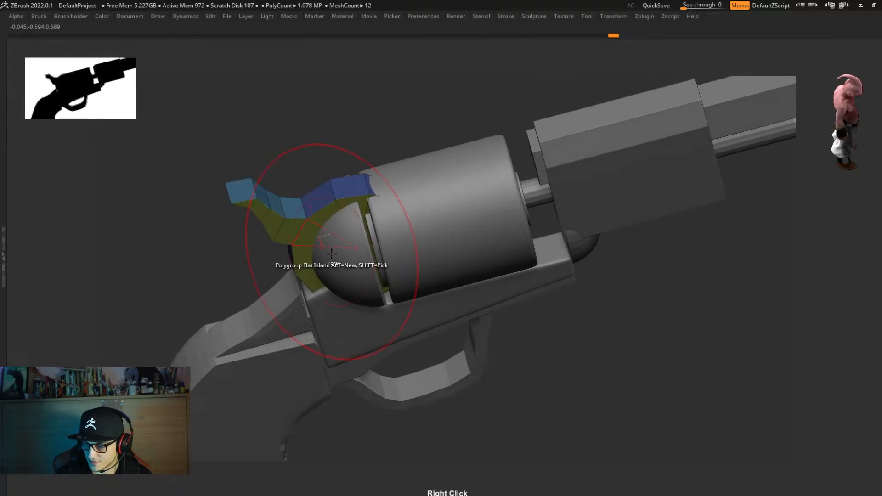
Turn on dynamic subdivision with SmoothSubdiv 6 for the joined hammer and disc, and set their crease level to 4.
{"action": "key", "text": "ctrl+space"}
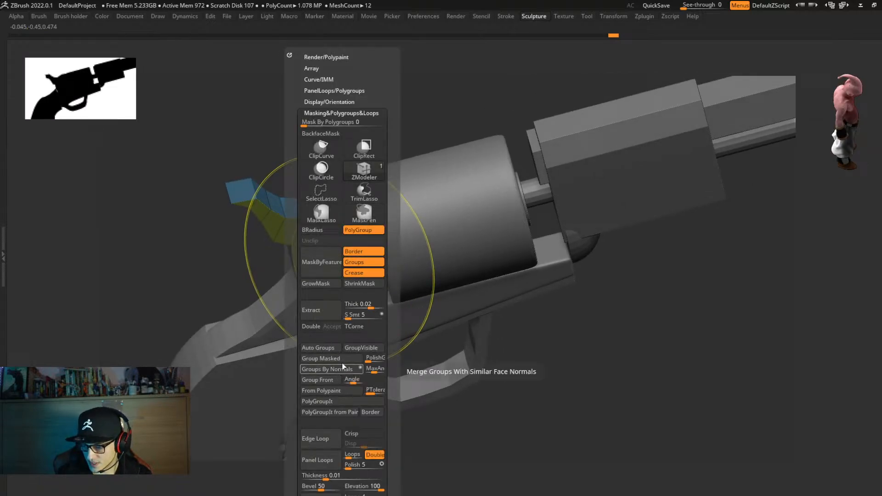
{"action": "left_click", "coordinate": [346, 114]}
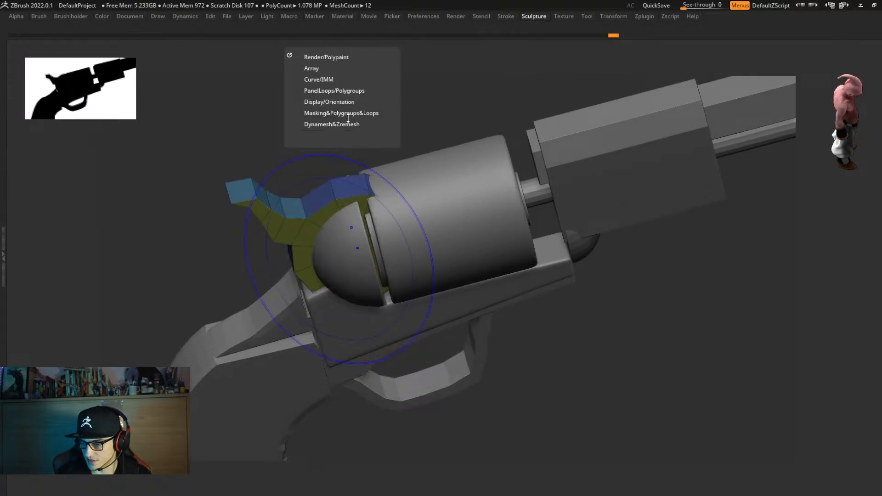
{"action": "left_click", "coordinate": [351, 125]}
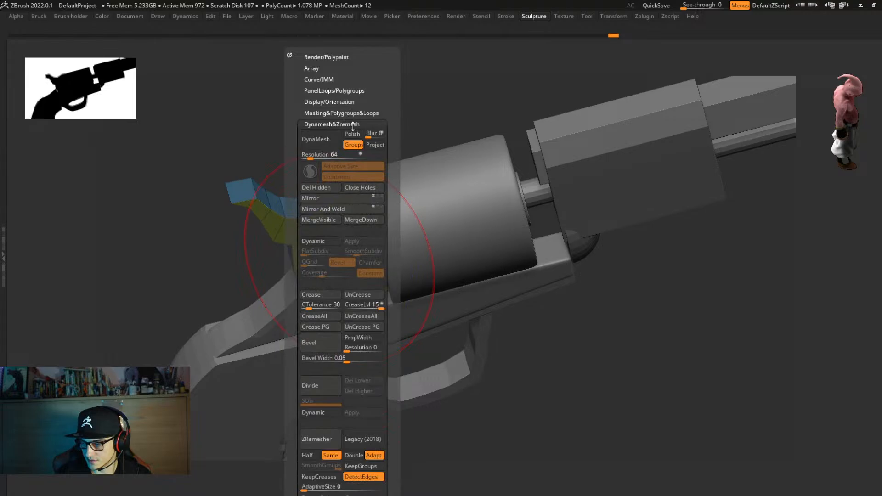
{"action": "left_click", "coordinate": [355, 307]}
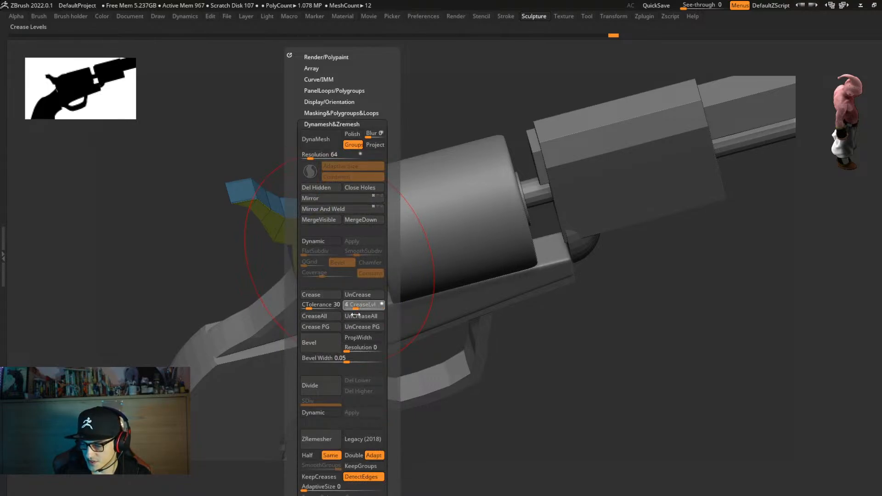
{"action": "left_click", "coordinate": [331, 240]}
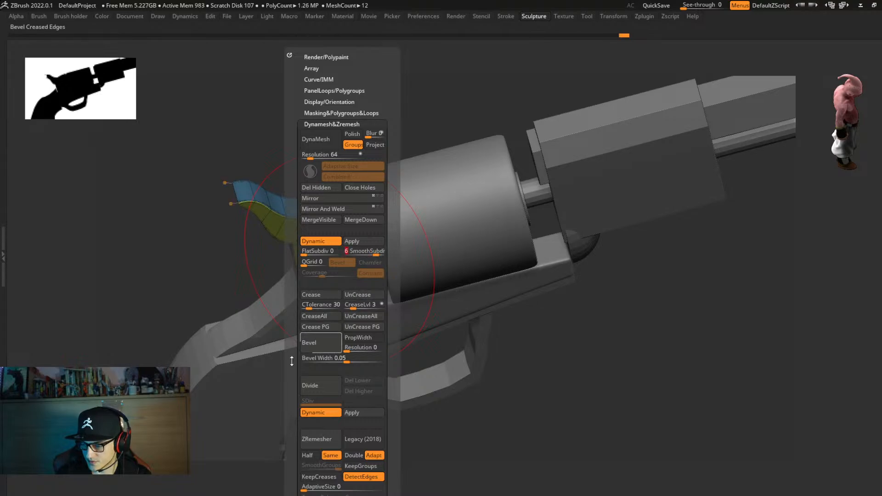
{"action": "key", "text": "ctrl"}
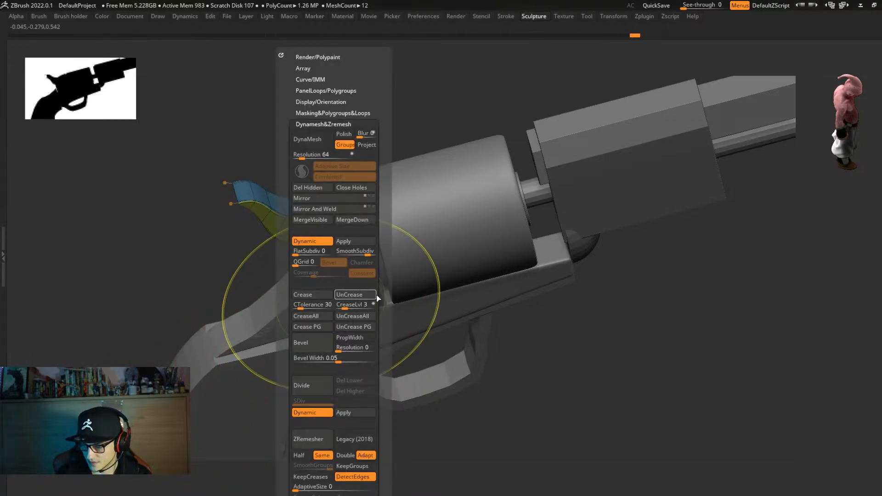
{"action": "left_click", "coordinate": [349, 309]}
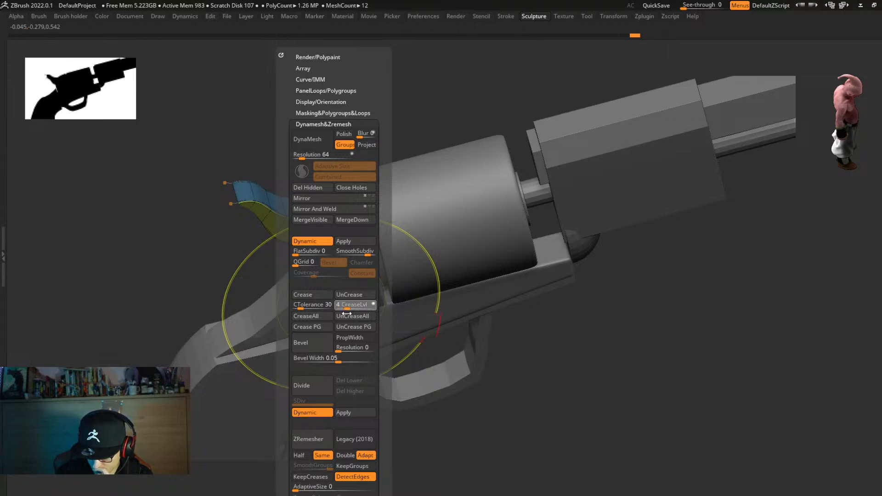
{"action": "key", "text": "Return"}
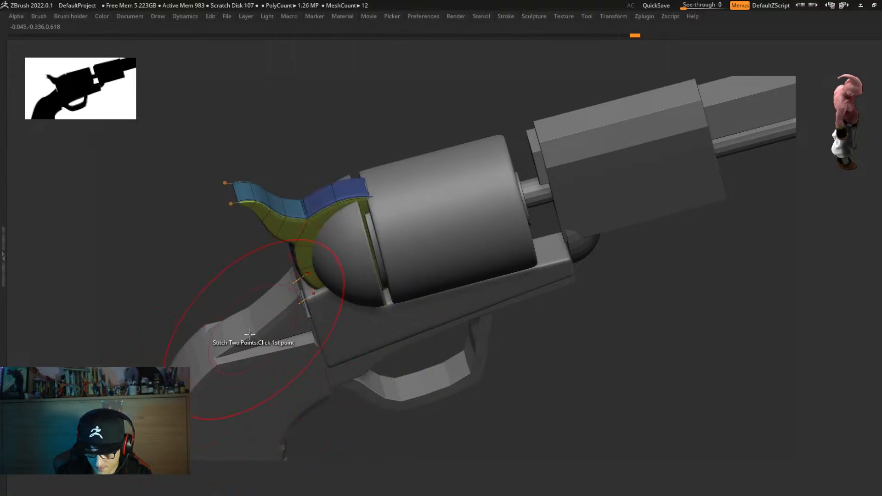
Hide the polyframe to check the smoothed hammer, and insert one edge loop along the middle of its thickness.
{"action": "key", "text": "shift+f"}
{"action": "mouse_move", "coordinate": [311, 331]}
{"action": "right_mouse_down"}
{"action": "mouse_move", "coordinate": [321, 335]}
{"action": "mouse_move", "coordinate": [353, 309]}
{"action": "mouse_move", "coordinate": [413, 299]}
{"action": "mouse_move", "coordinate": [360, 318]}
{"action": "mouse_move", "coordinate": [360, 331]}
{"action": "mouse_move", "coordinate": [298, 310]}
{"action": "right_mouse_up"}
{"action": "right_click_drag", "start_coordinate": [279, 241], "coordinate": [275, 291]}
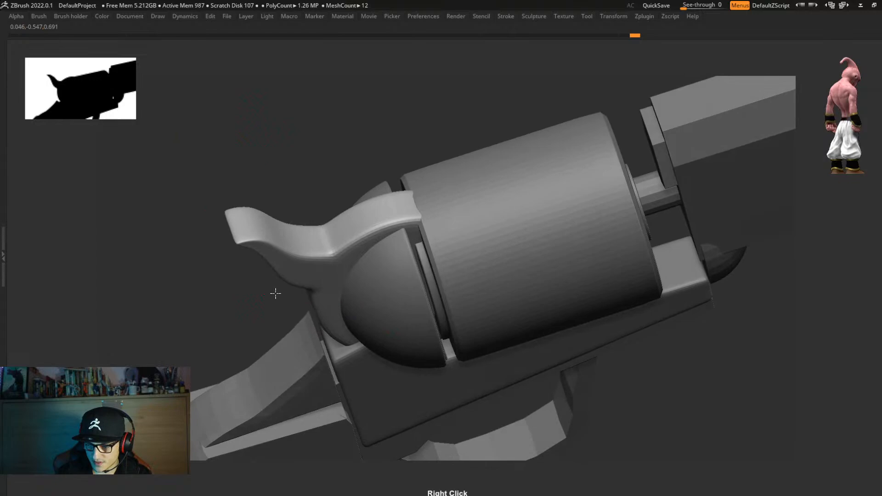
{"action": "key", "text": "space"}
{"action": "left_click", "coordinate": [256, 220]}
{"action": "key", "text": "space"}
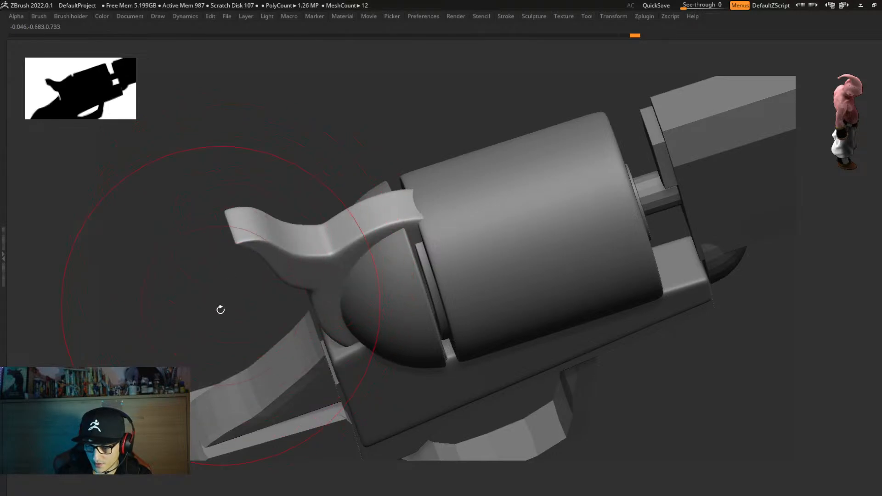
{"action": "left_click_drag", "start_coordinate": [297, 306], "coordinate": [317, 322]}
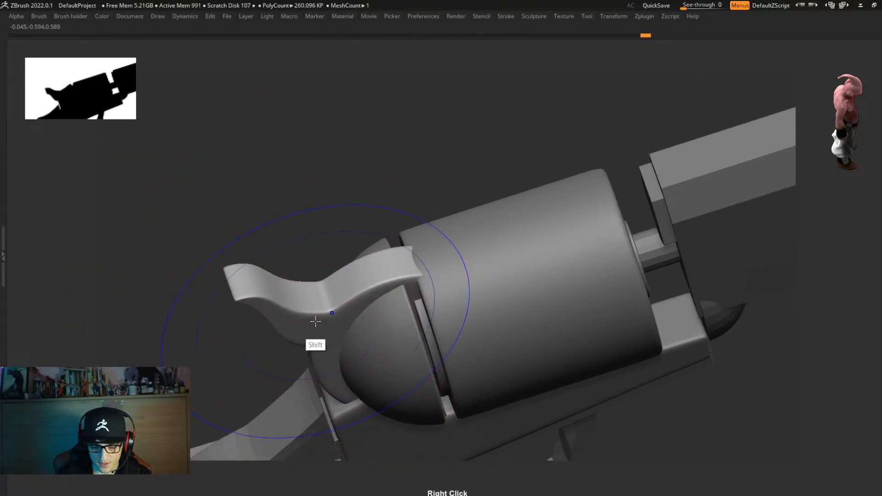
Mask the centre-loop points on the hammer spur's upper surface and remove the mask from the points along its rear side.
{"action": "right_click_drag", "start_coordinate": [287, 294], "coordinate": [292, 369], "text": "shift"}
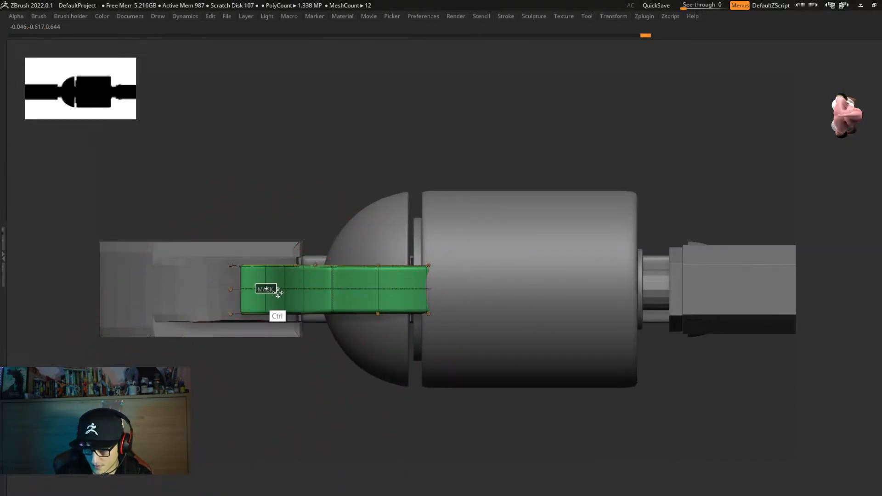
{"action": "left_click_drag", "start_coordinate": [277, 292], "coordinate": [308, 297], "text": "ctrl"}
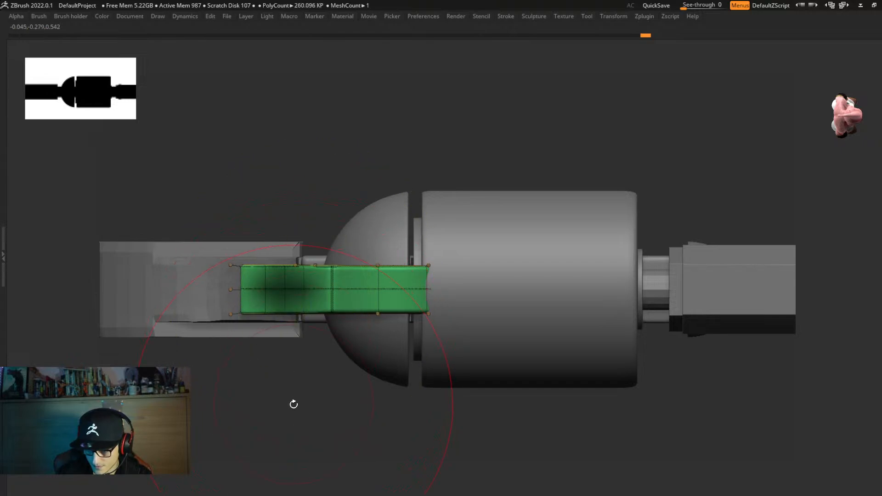
{"action": "right_click_drag", "start_coordinate": [294, 403], "coordinate": [246, 343]}
{"action": "left_click_drag", "start_coordinate": [238, 308], "coordinate": [291, 368], "text": "ctrl"}
{"action": "left_click_drag", "start_coordinate": [241, 284], "coordinate": [257, 296], "text": "ctrl"}
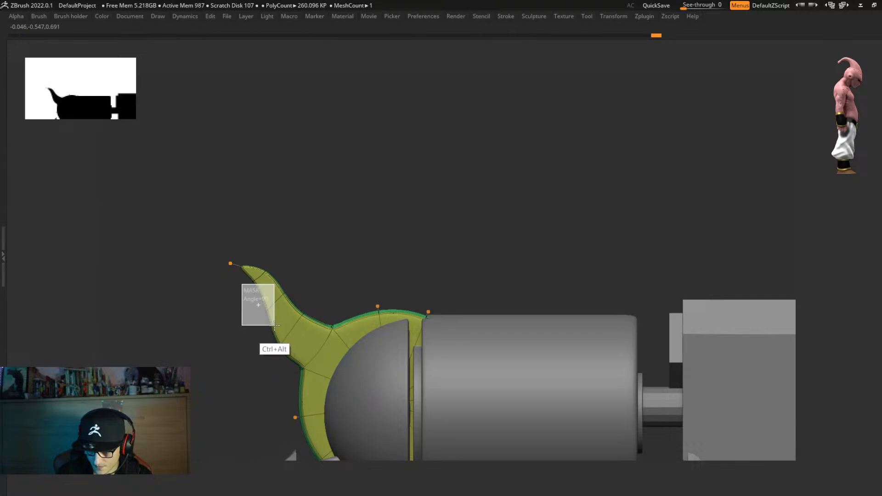
{"action": "left_click_drag", "start_coordinate": [275, 325], "coordinate": [275, 326], "text": "ctrl+alt"}
{"action": "right_click_drag", "start_coordinate": [266, 368], "coordinate": [318, 351]}
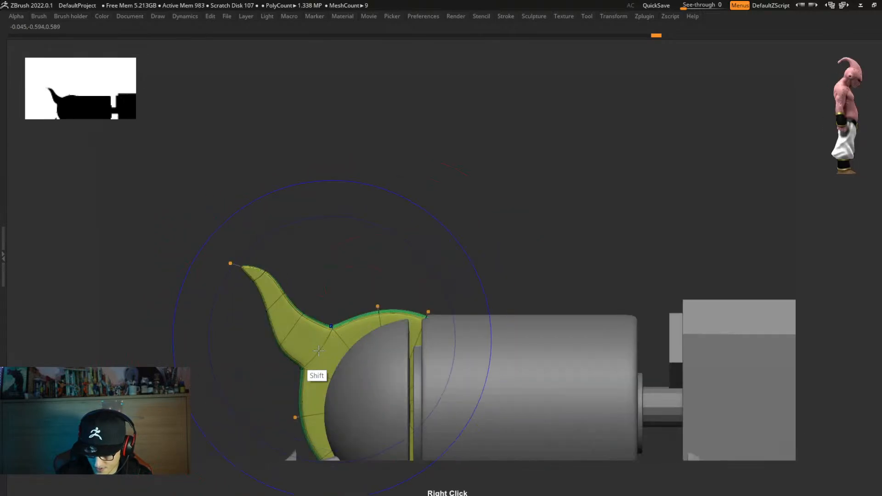
{"action": "left_click_drag", "start_coordinate": [247, 346], "coordinate": [324, 459], "text": "ctrl"}
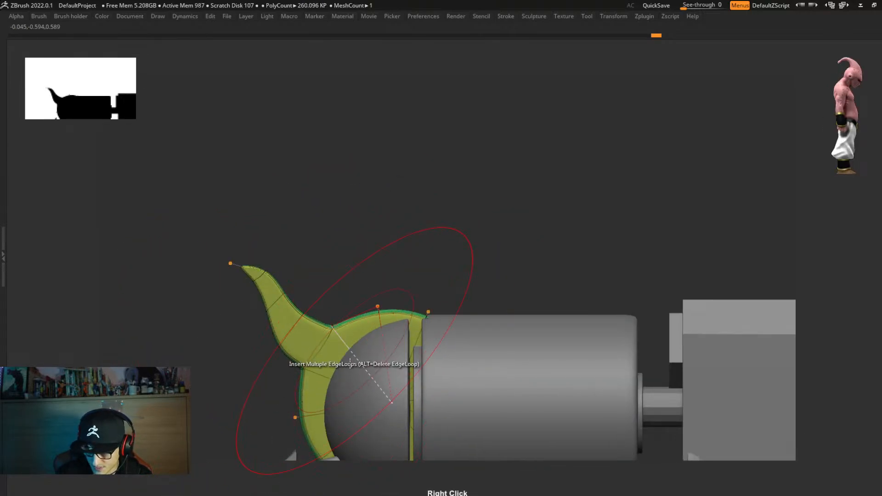
Invert the mask, centre the gizmo on the free spur points, and move them slightly outward to round the upper surface.
{"action": "right_click_drag", "start_coordinate": [350, 363], "coordinate": [477, 270]}
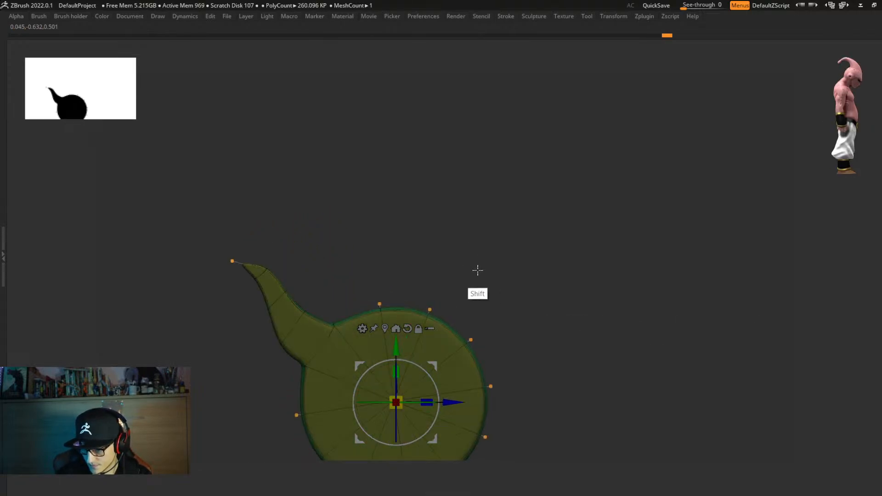
{"action": "right_click_drag", "start_coordinate": [486, 240], "coordinate": [450, 304], "text": "shift"}
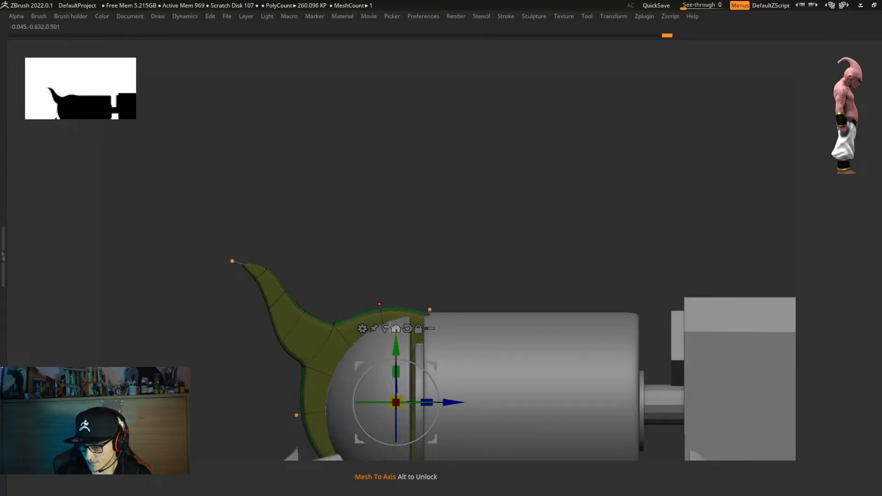
{"action": "left_click", "coordinate": [390, 327]}
{"action": "left_click_drag", "start_coordinate": [324, 248], "coordinate": [329, 244]}
{"action": "right_click_drag", "start_coordinate": [344, 244], "coordinate": [400, 261], "text": "alt"}
Clear the mask, show the polyframe, and compare the hammer's smoothed and low-poly displays.
{"action": "key", "text": "shift"}
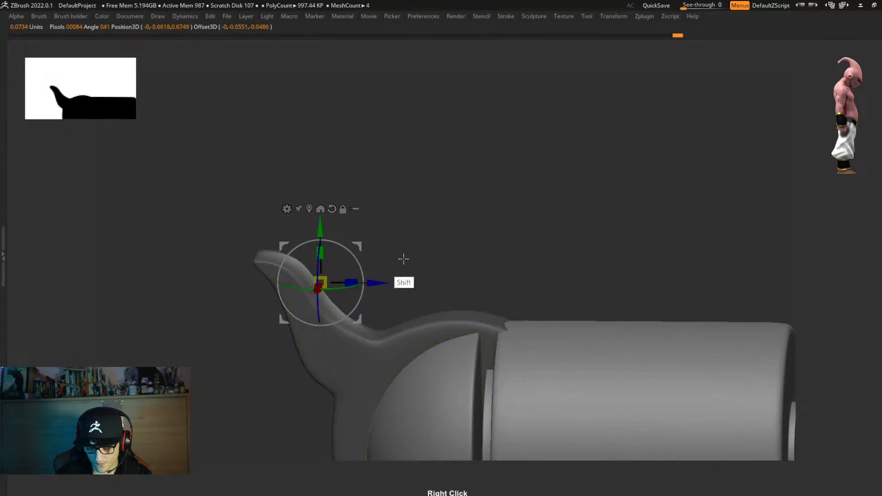
{"action": "left_click_drag", "start_coordinate": [408, 261], "coordinate": [406, 269], "text": "ctrl"}
{"action": "key", "text": "shift+f"}
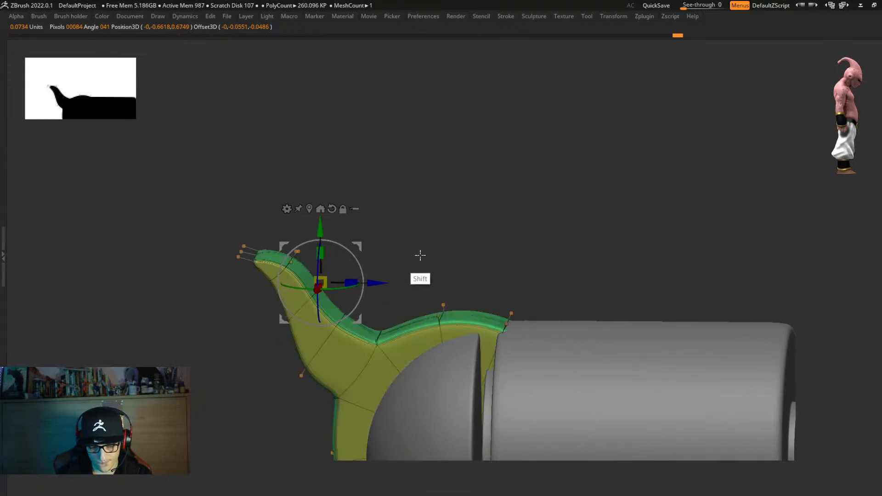
{"action": "key", "text": "shift+d"}
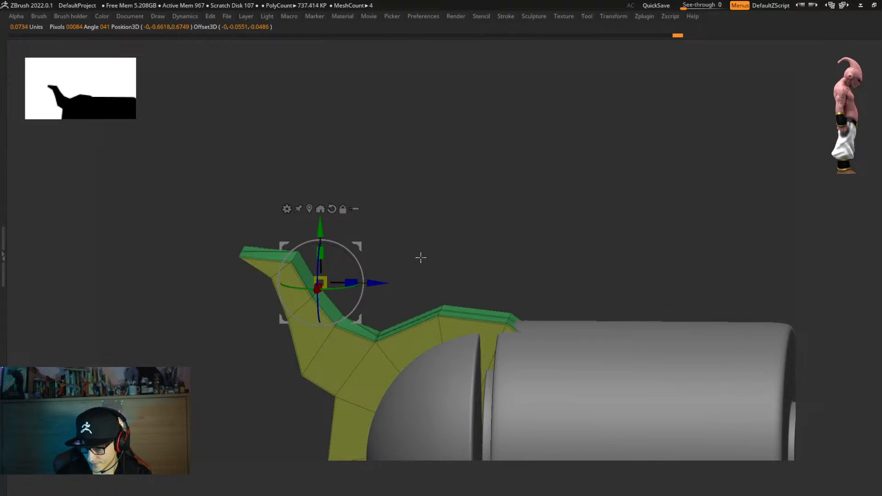
{"action": "key", "text": "d"}
{"action": "key", "text": "shift+d"}
Isolate the upper centre point of the hammer spur with an inverted mask in side view and move it outward about 0.007.
{"action": "right_click_drag", "start_coordinate": [417, 256], "coordinate": [398, 223]}
{"action": "left_click_drag", "start_coordinate": [387, 201], "coordinate": [296, 252], "text": "ctrl"}
{"action": "left_click", "coordinate": [420, 229], "text": "ctrl"}
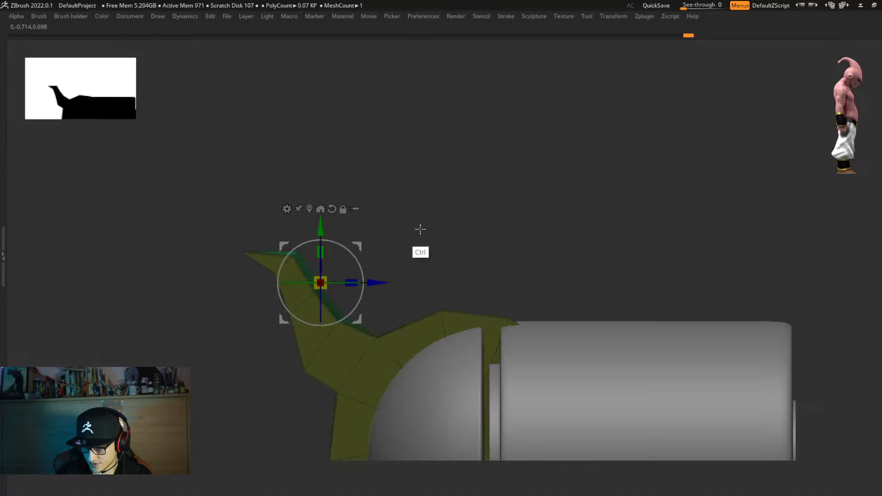
{"action": "left_click_drag", "start_coordinate": [360, 242], "coordinate": [355, 239]}
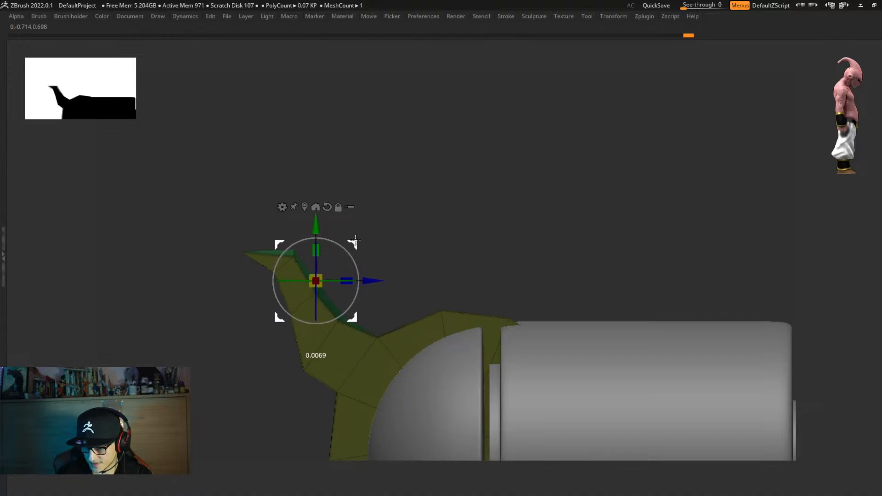
{"action": "left_click", "coordinate": [402, 237], "text": "ctrl"}
Isolate the centre point halfway down the hammer spur with an inverted mask and nudge it slightly outward.
{"action": "key", "text": "q"}
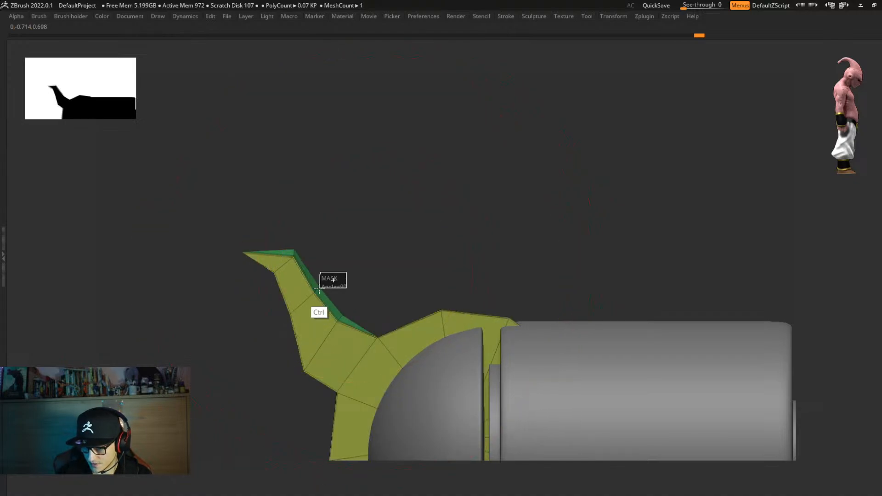
{"action": "left_click", "coordinate": [393, 266], "text": "ctrl"}
{"action": "key", "text": "w"}
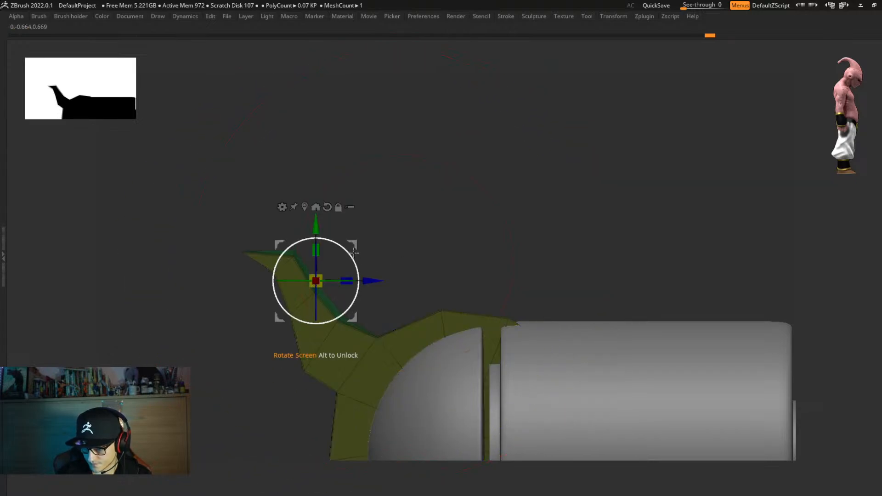
{"action": "left_click_drag", "start_coordinate": [354, 252], "coordinate": [358, 243]}
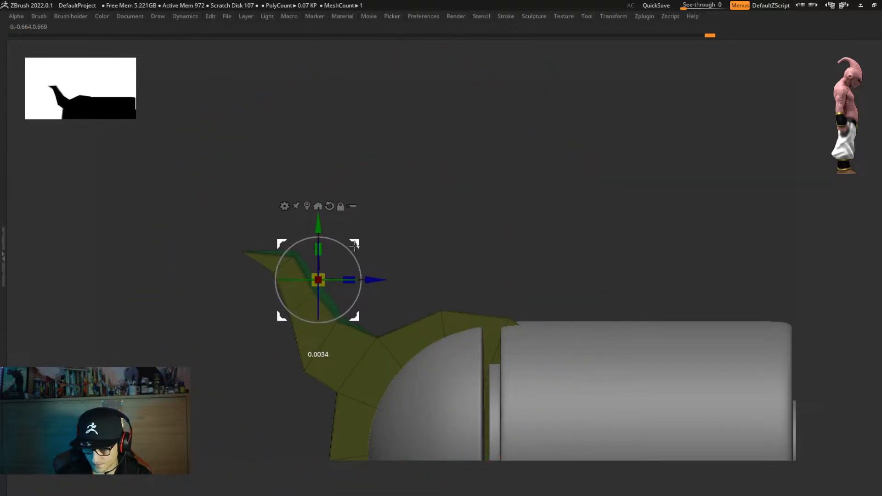
{"action": "mouse_move", "coordinate": [352, 240]}
{"action": "left_mouse_down"}
{"action": "mouse_move", "coordinate": [368, 240]}
{"action": "mouse_move", "coordinate": [390, 271]}
{"action": "left_mouse_up"}
{"action": "key", "text": "q"}
Set ZModeler's edge action to Crease, use it on the hammer's centre edge loop, and check the smoothed hammer in side view.
{"action": "right_click_drag", "start_coordinate": [412, 258], "coordinate": [379, 282]}
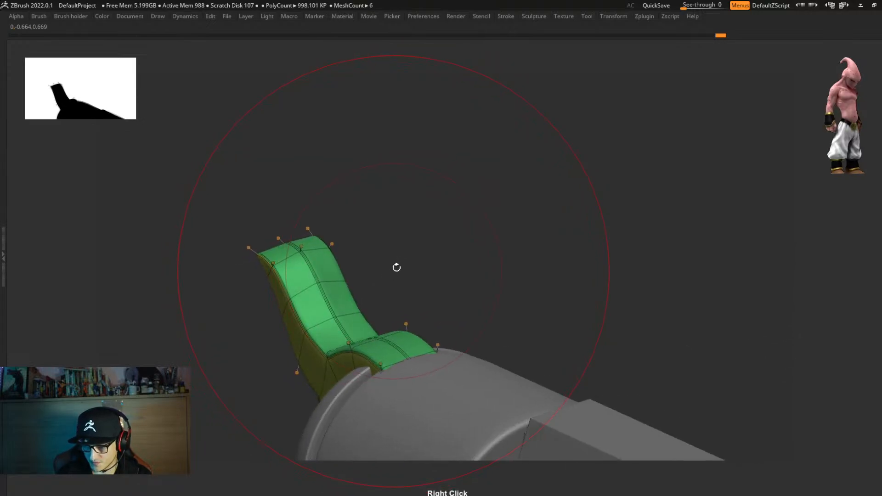
{"action": "key", "text": "space"}
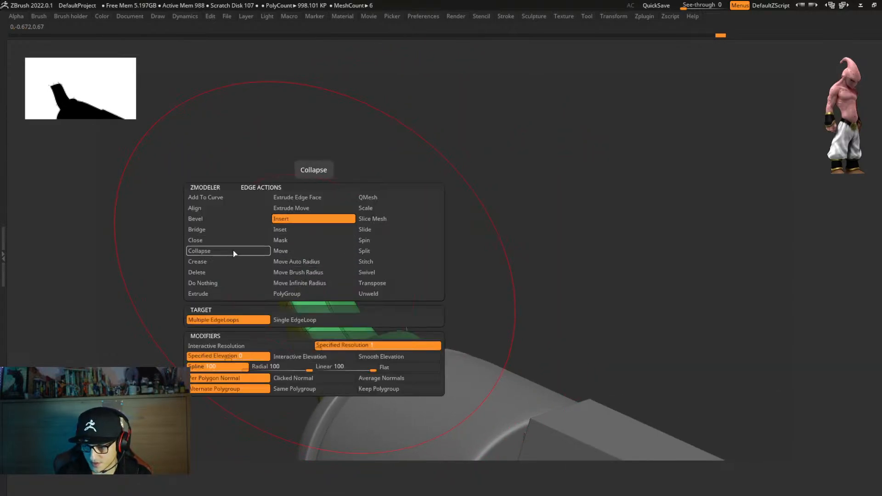
{"action": "left_click", "coordinate": [223, 262]}
{"action": "left_click", "coordinate": [311, 294]}
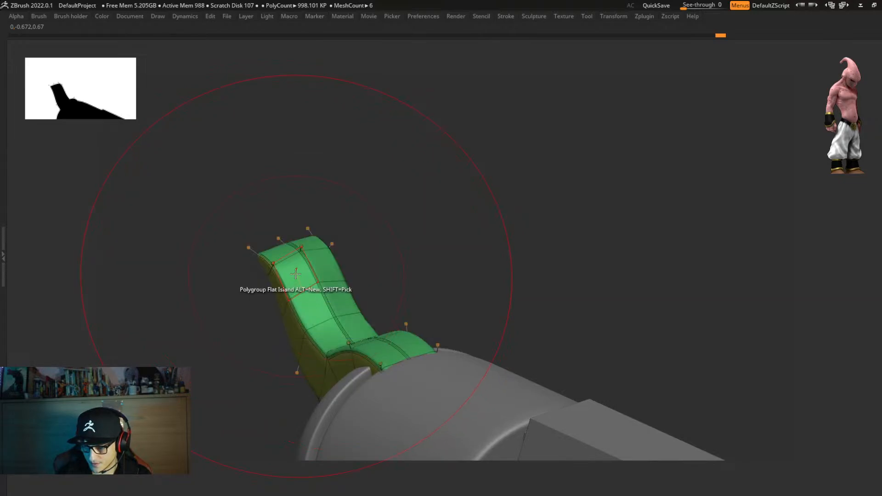
{"action": "right_click_drag", "start_coordinate": [440, 250], "coordinate": [474, 233]}
{"action": "key", "text": "shift+f"}
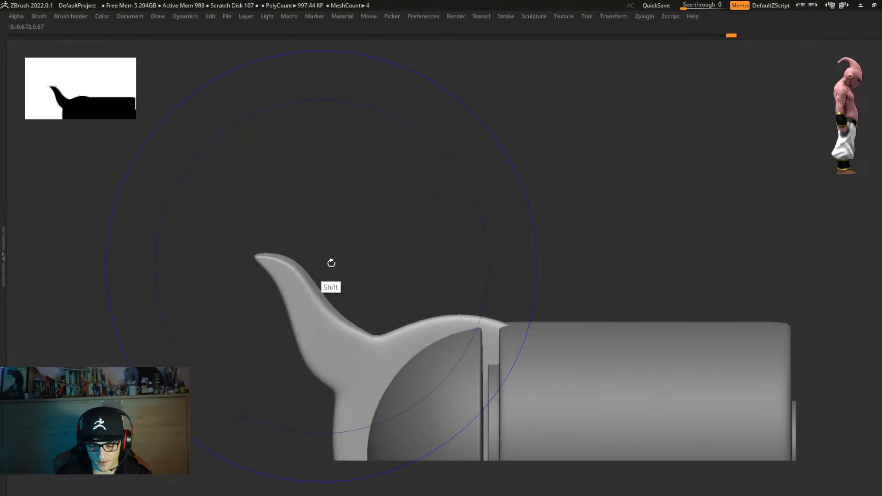
{"action": "right_click_drag", "start_coordinate": [331, 262], "coordinate": [364, 266]}
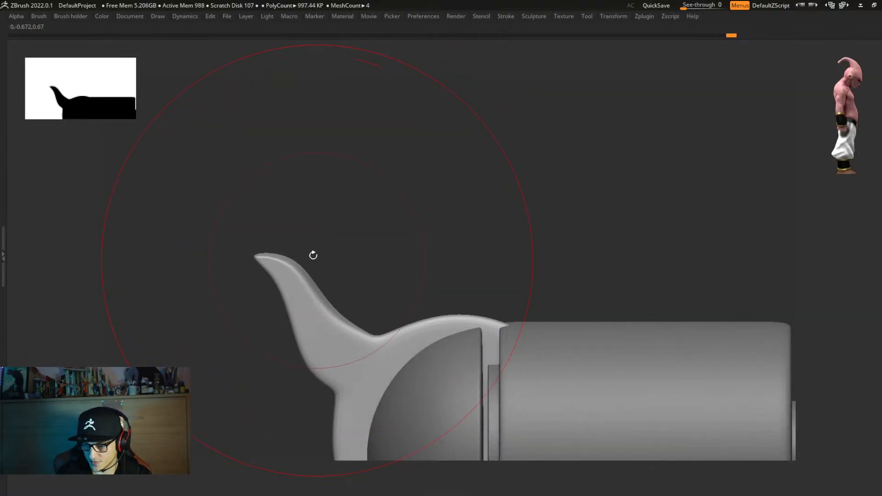
Show the hammer's polyframe with the Move gizmo active and check its spur in side and angled views.
{"action": "mouse_move", "coordinate": [313, 255]}
{"action": "left_mouse_down", "text": "ctrl"}
{"action": "mouse_move", "coordinate": [282, 252]}
{"action": "mouse_move", "coordinate": [204, 311]}
{"action": "left_mouse_up", "text": "ctrl"}
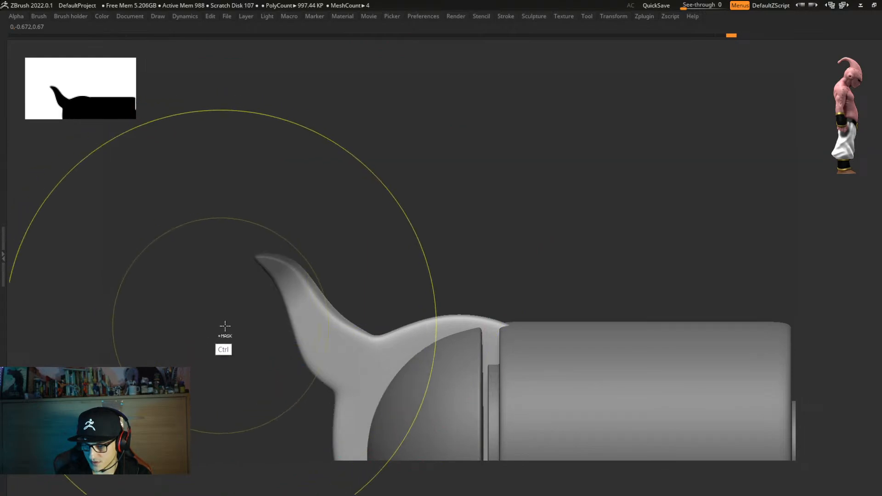
{"action": "left_click", "coordinate": [382, 258], "text": "ctrl"}
{"action": "right_click_drag", "start_coordinate": [382, 258], "coordinate": [340, 295]}
{"action": "key", "text": "w"}
{"action": "key", "text": "shift+f"}
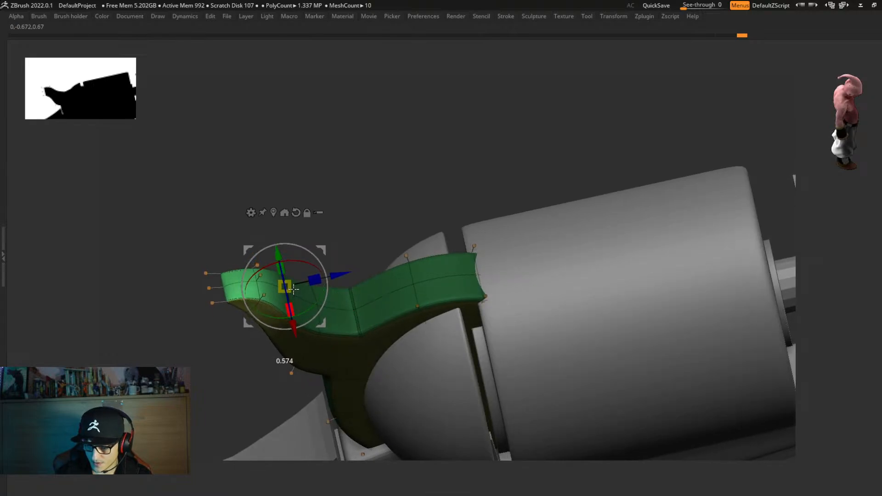
{"action": "right_click_drag", "start_coordinate": [319, 209], "coordinate": [346, 181], "text": "shift"}
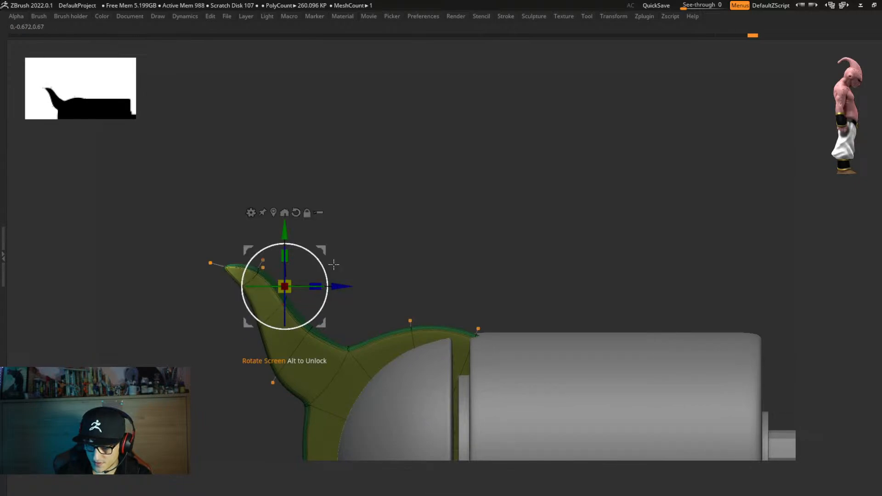
{"action": "right_click_drag", "start_coordinate": [287, 288], "coordinate": [275, 296]}
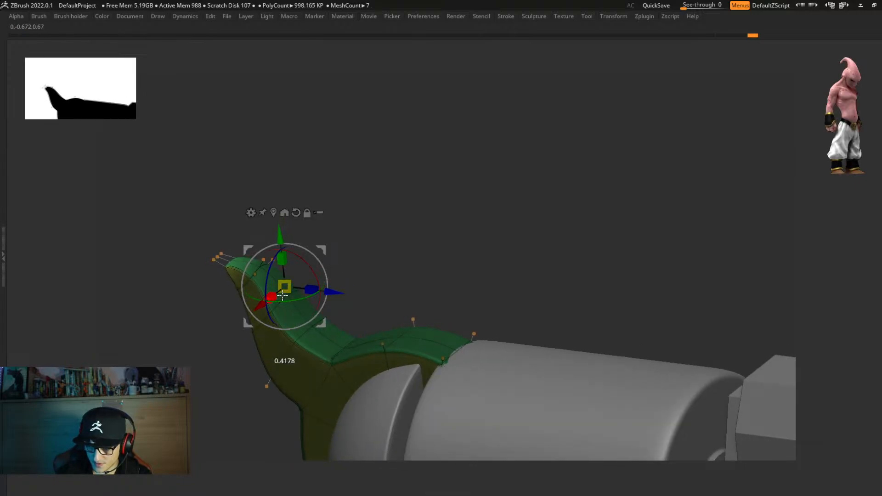
{"action": "left_click_drag", "start_coordinate": [384, 273], "coordinate": [409, 257]}
{"action": "left_click_drag", "start_coordinate": [333, 288], "coordinate": [268, 335], "text": "ctrl"}
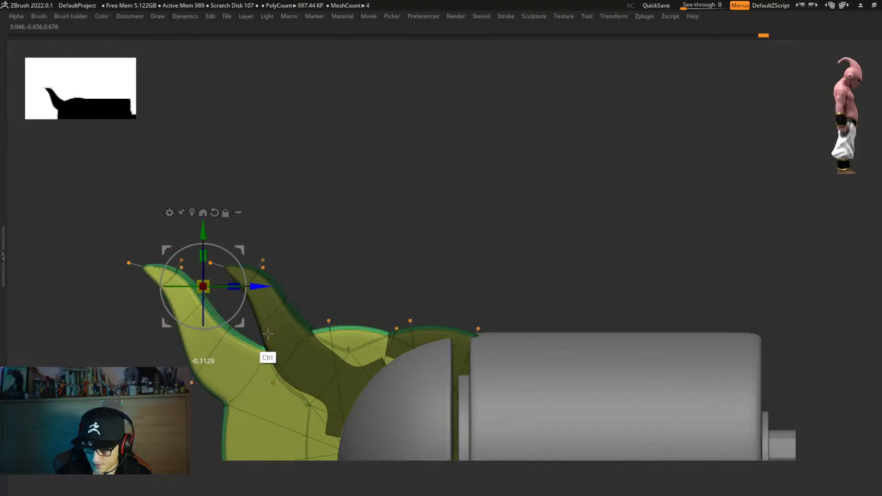
{"action": "key", "text": "ctrl+z"}
Mask points around the notch at the base of the hammer spur, switching between low-poly and smoothed displays.
{"action": "left_click_drag", "start_coordinate": [398, 275], "coordinate": [350, 344], "text": "ctrl"}
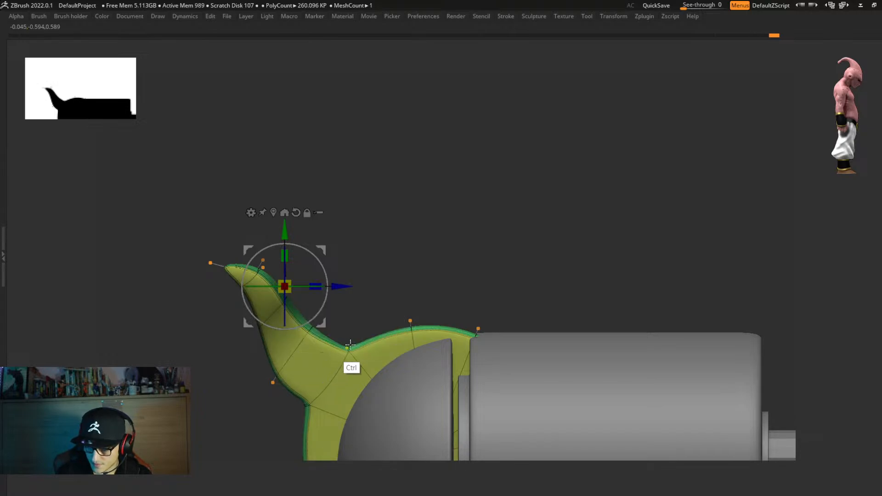
{"action": "key", "text": "shift+d"}
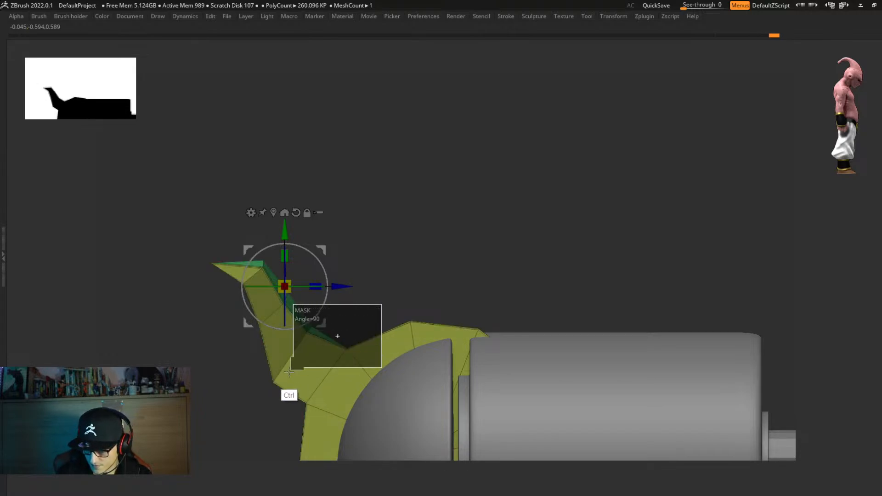
{"action": "left_click_drag", "start_coordinate": [289, 371], "coordinate": [244, 429], "text": "ctrl"}
{"action": "key", "text": "shift+d"}
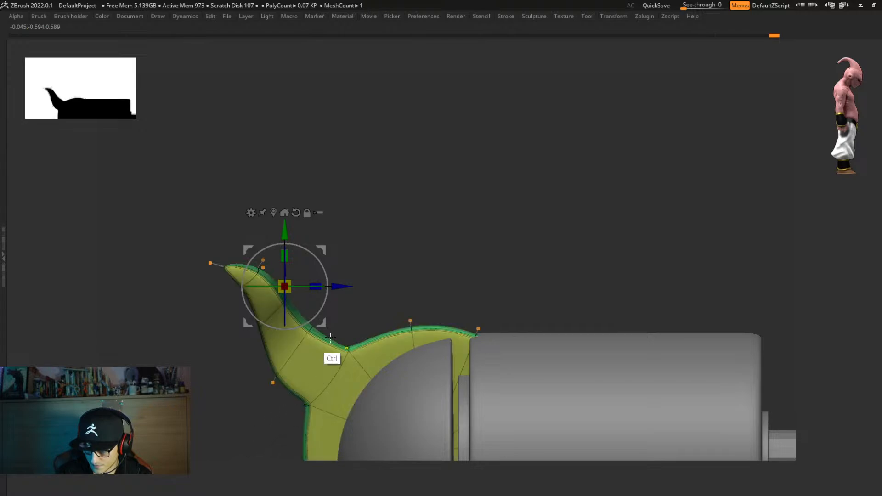
{"action": "left_click_drag", "start_coordinate": [329, 234], "coordinate": [217, 287], "text": "ctrl"}
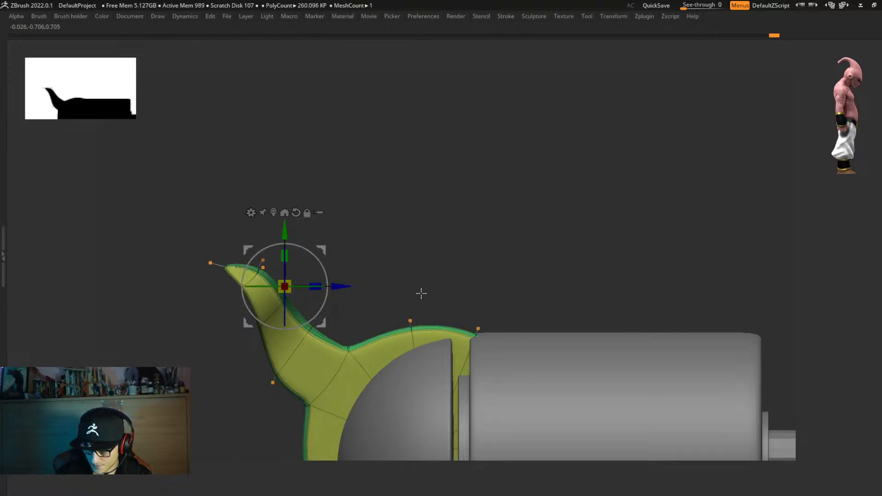
{"action": "key", "text": "shift+d"}
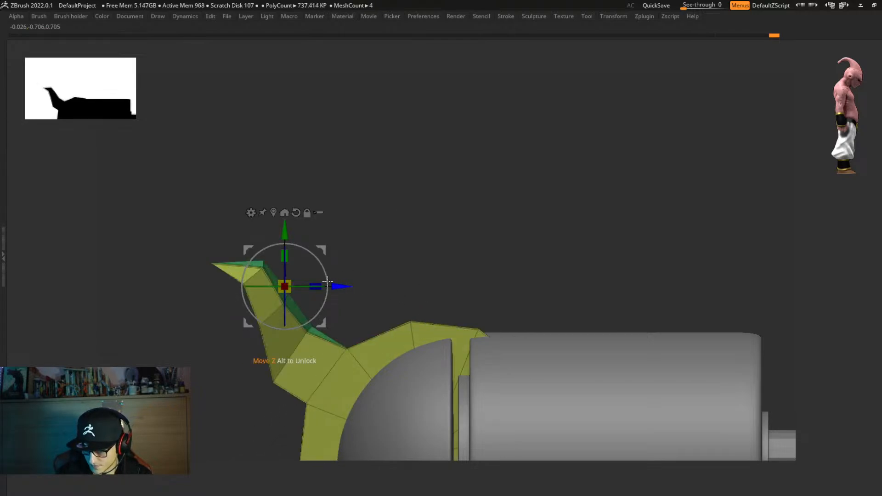
Invert the mask, shift the unmasked hammer points slightly with the gizmo, and check the smoothed shape in side view.
{"action": "right_click_drag", "start_coordinate": [353, 287], "coordinate": [327, 327]}
{"action": "left_click", "coordinate": [378, 285], "text": "ctrl"}
{"action": "left_click_drag", "start_coordinate": [267, 295], "coordinate": [277, 294]}
{"action": "key", "text": "d"}
{"action": "right_click_drag", "start_coordinate": [346, 297], "coordinate": [471, 165], "text": "shift"}
{"action": "right_click_drag", "start_coordinate": [509, 334], "coordinate": [502, 308], "text": "alt"}
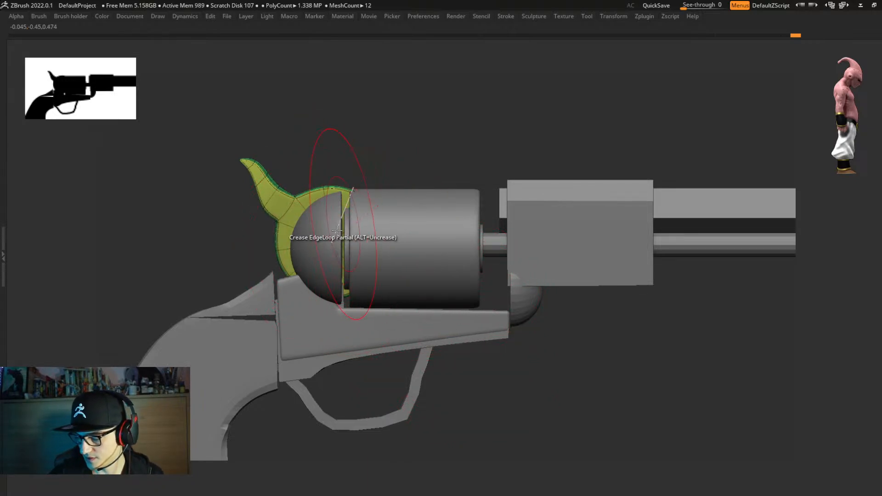
Select the block in front of the cylinder and set ZModeler's edge action to Insert.
{"action": "right_click_drag", "start_coordinate": [399, 317], "coordinate": [365, 344]}
{"action": "left_click", "coordinate": [480, 298], "text": "alt"}
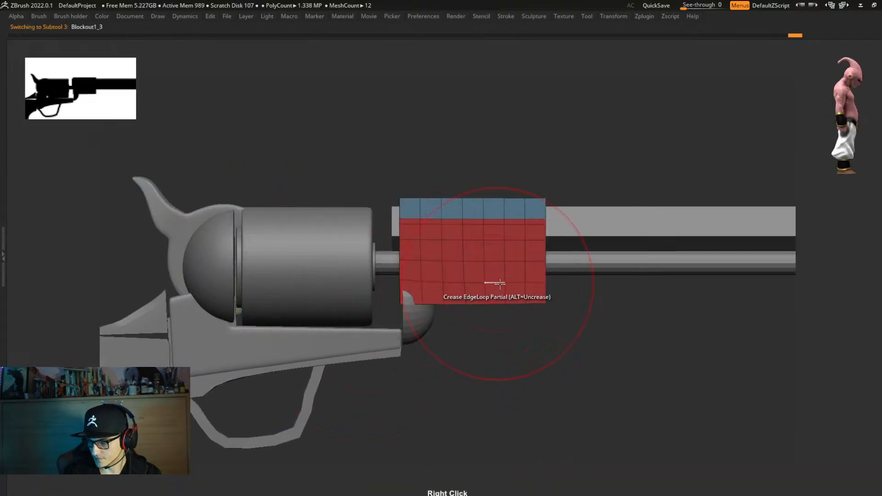
{"action": "right_click_drag", "start_coordinate": [480, 299], "coordinate": [492, 282]}
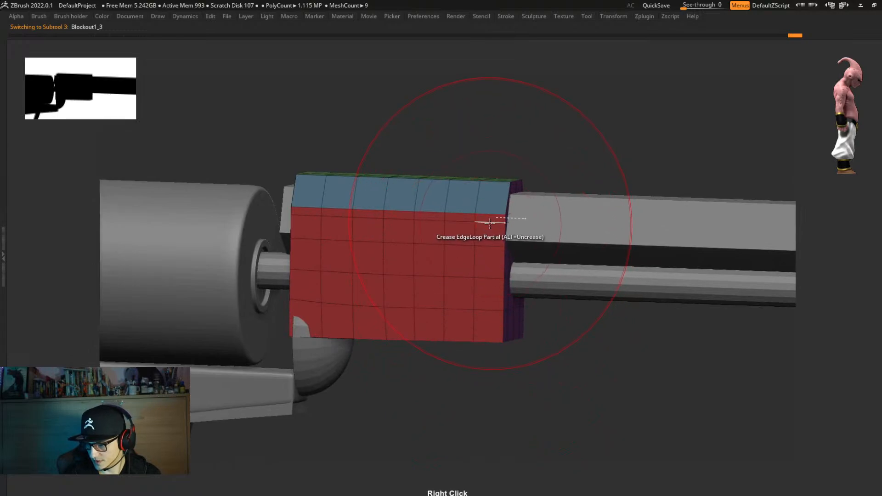
{"action": "key", "text": "space"}
{"action": "left_click", "coordinate": [468, 216]}
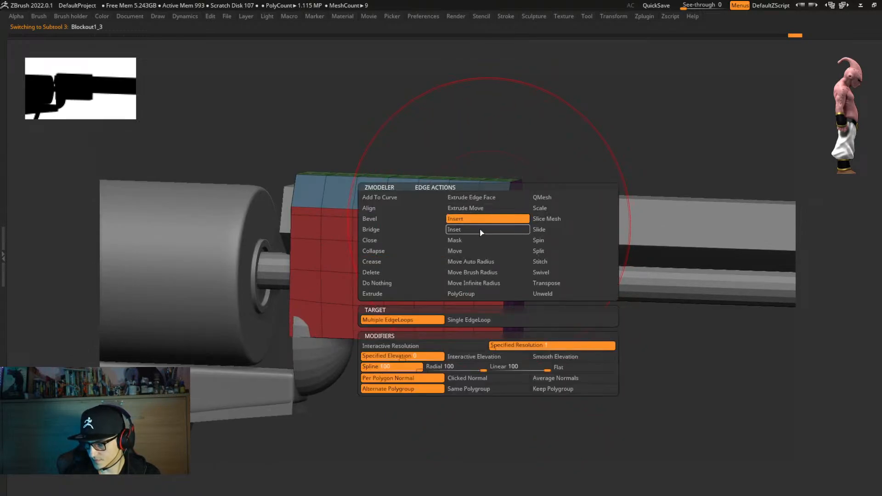
{"action": "mouse_move", "coordinate": [482, 239]}
{"action": "right_mouse_down"}
{"action": "mouse_move", "coordinate": [473, 262]}
{"action": "mouse_move", "coordinate": [423, 269]}
{"action": "mouse_move", "coordinate": [469, 256]}
{"action": "mouse_move", "coordinate": [491, 224]}
{"action": "right_mouse_up"}
Assign one polygroup to the block's entire underside with ZModeler's PolyGroup polygon action.
{"action": "right_click_drag", "start_coordinate": [439, 285], "coordinate": [418, 338]}
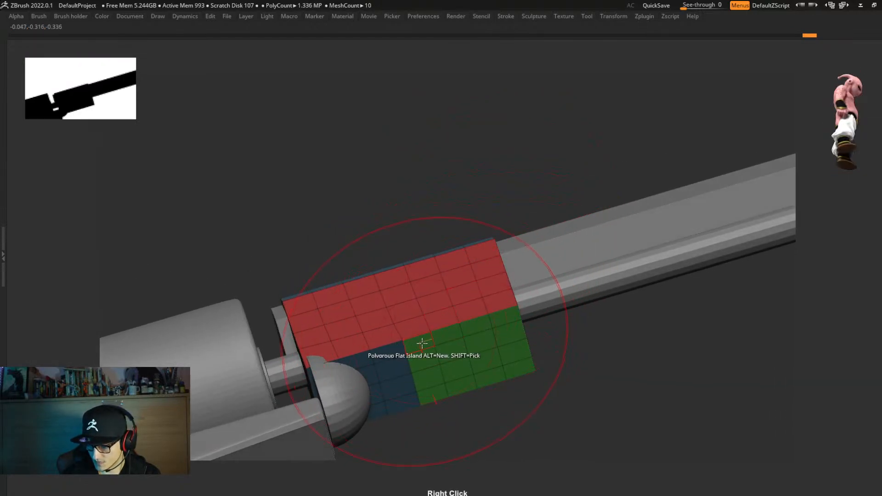
{"action": "key", "text": "space"}
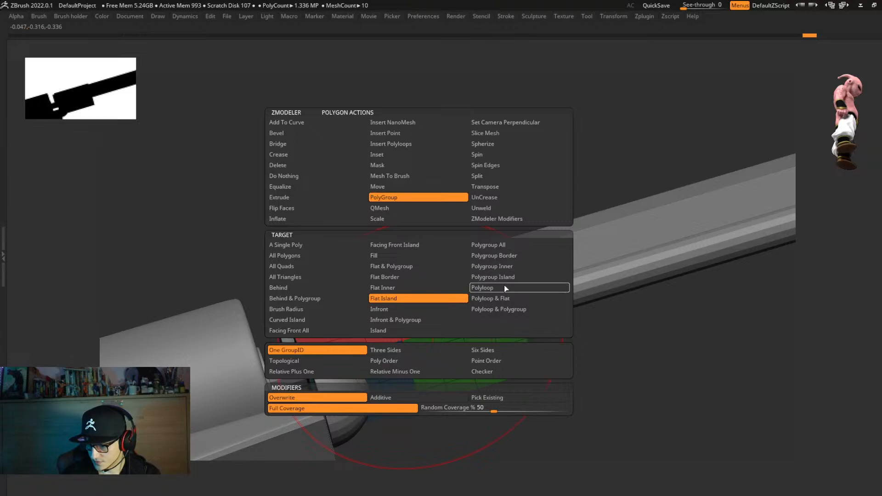
{"action": "left_click", "coordinate": [505, 287]}
{"action": "left_click", "coordinate": [431, 336]}
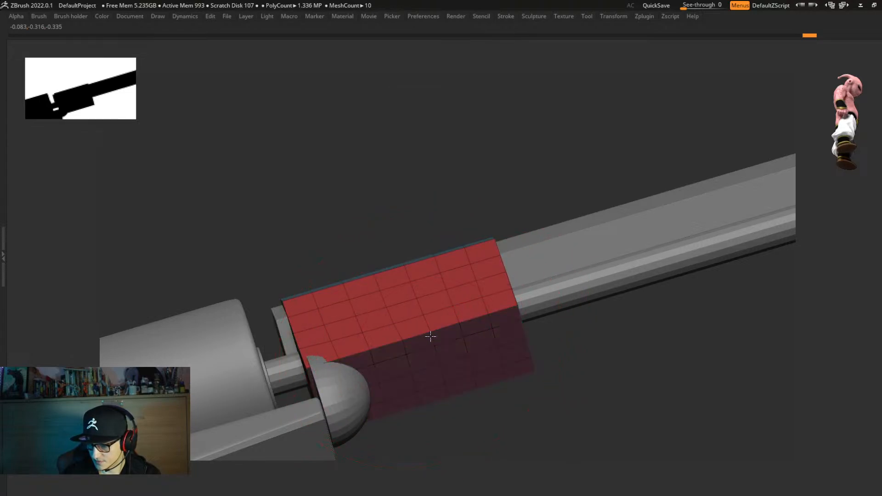
Turn on dynamic subdivision for the block with crease level 2, adjust its smooth subdivision level, and hide the polyframe.
{"action": "right_click_drag", "start_coordinate": [480, 327], "coordinate": [491, 343]}
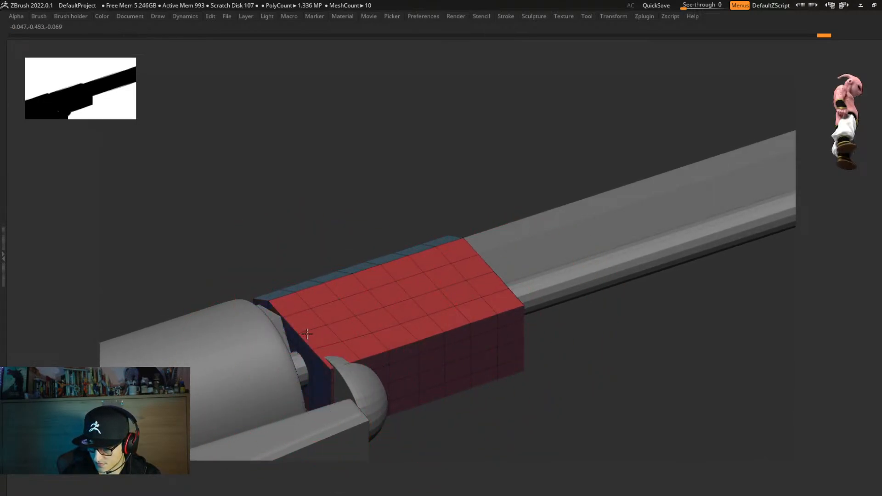
{"action": "mouse_move", "coordinate": [448, 312]}
{"action": "right_mouse_down"}
{"action": "mouse_move", "coordinate": [450, 374]}
{"action": "mouse_move", "coordinate": [478, 366]}
{"action": "mouse_move", "coordinate": [393, 410]}
{"action": "mouse_move", "coordinate": [421, 396]}
{"action": "right_mouse_up"}
{"action": "key", "text": "ctrl"}
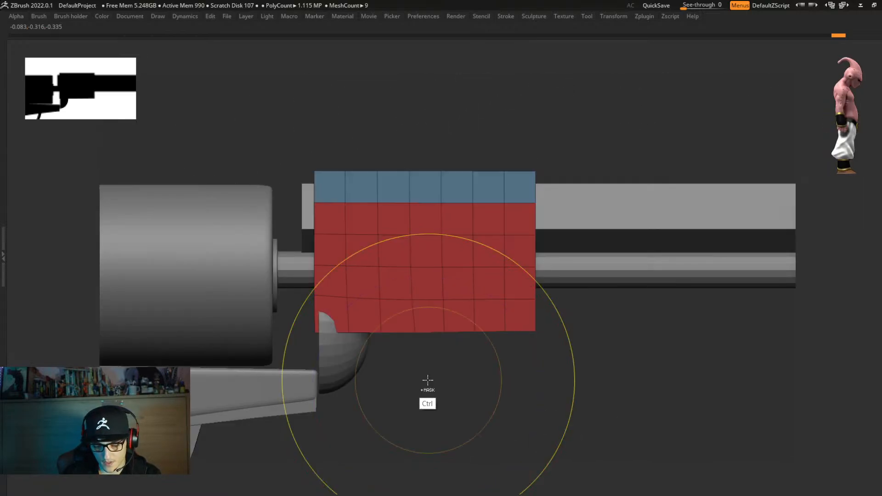
{"action": "key", "text": "ctrl+1"}
{"action": "left_click_drag", "start_coordinate": [446, 313], "coordinate": [443, 312]}
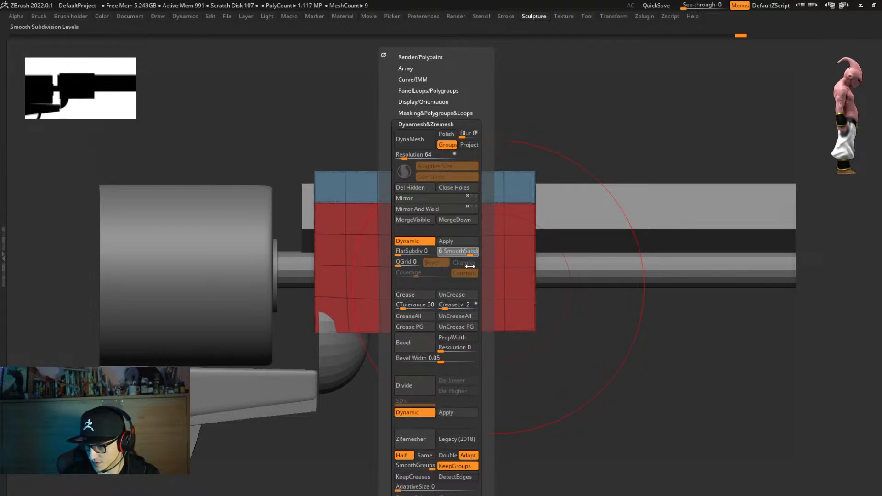
{"action": "left_click_drag", "start_coordinate": [469, 267], "coordinate": [468, 267]}
{"action": "key", "text": "shift+f"}
Select the dome behind the cylinder, show its polyframe, and duplicate it as a new subtool.
{"action": "right_click_drag", "start_coordinate": [599, 313], "coordinate": [458, 321]}
{"action": "left_click", "coordinate": [455, 237], "text": "alt"}
{"action": "key", "text": "shift+f"}
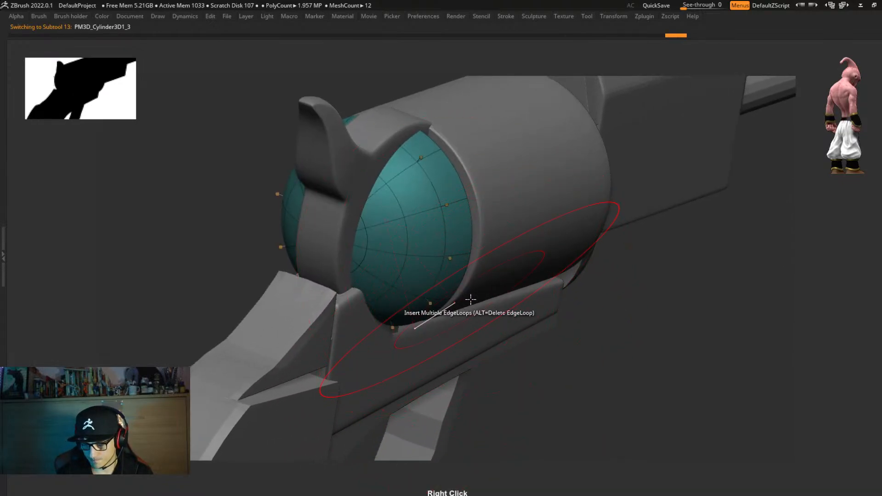
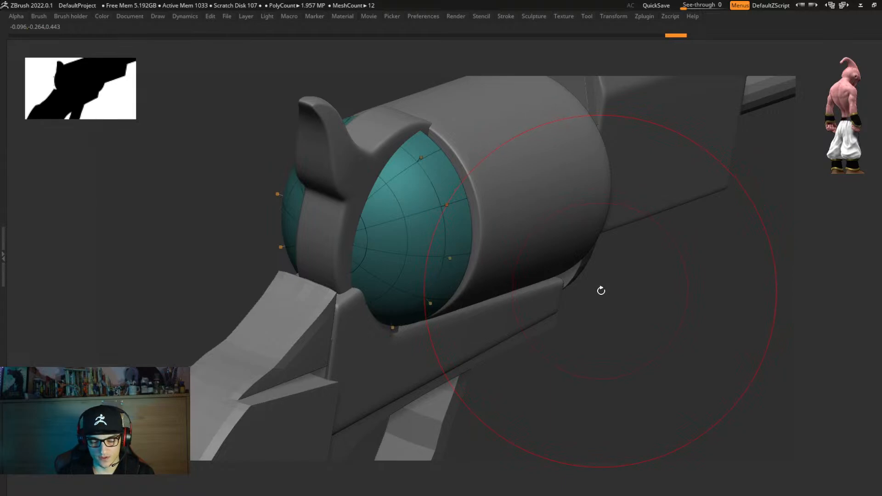
{"action": "right_click_drag", "start_coordinate": [604, 294], "coordinate": [591, 253], "text": "alt"}
{"action": "key", "text": "Tab"}
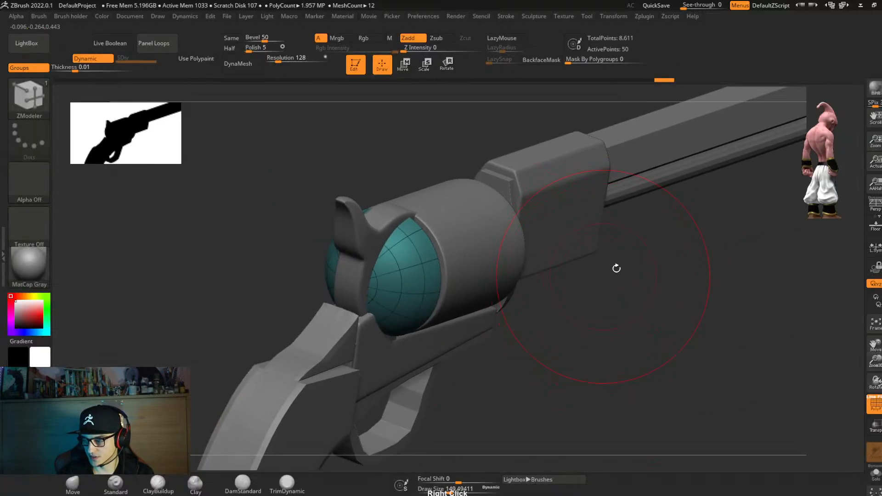
{"action": "double_click", "coordinate": [878, 241]}
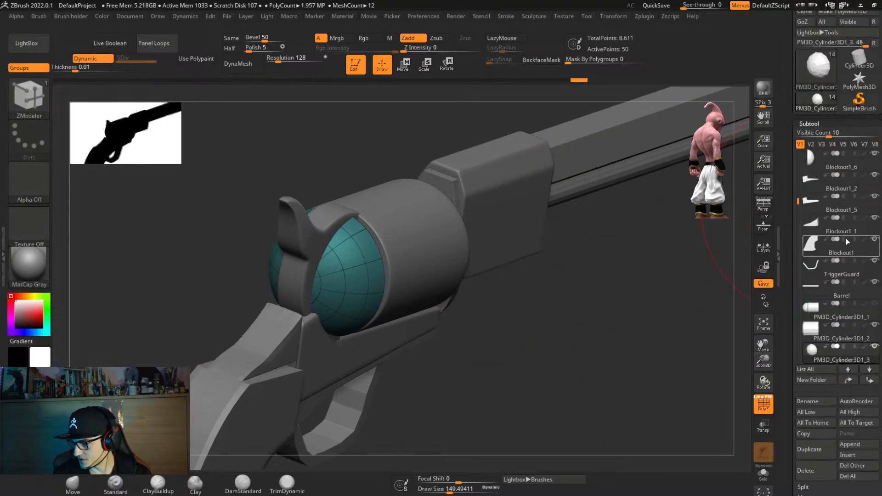
{"action": "key", "text": "ctrl+shift+d"}
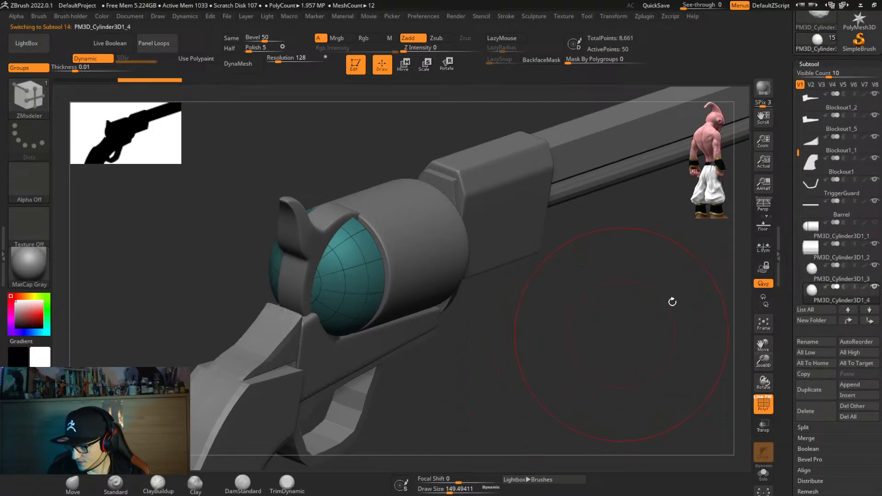
{"action": "scroll", "coordinate": [796, 174], "scroll_direction": "up", "scroll_amount": 3}
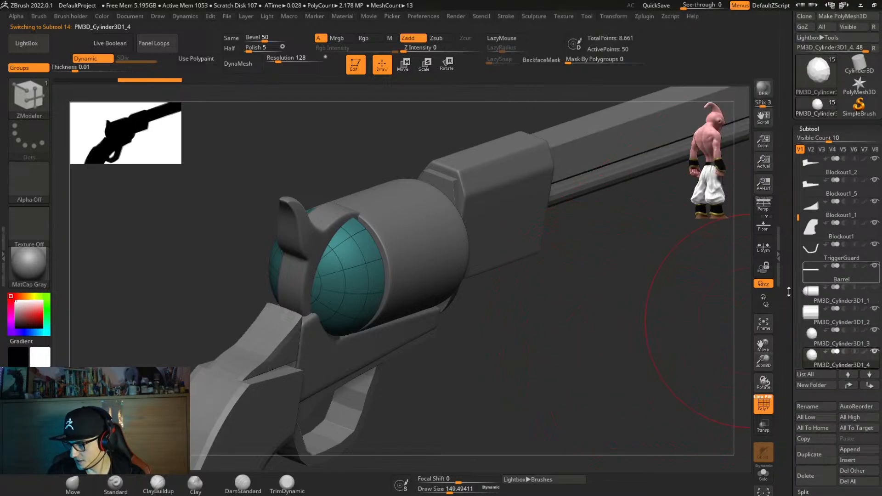
{"action": "scroll", "coordinate": [830, 299], "scroll_direction": "down", "scroll_amount": 15}
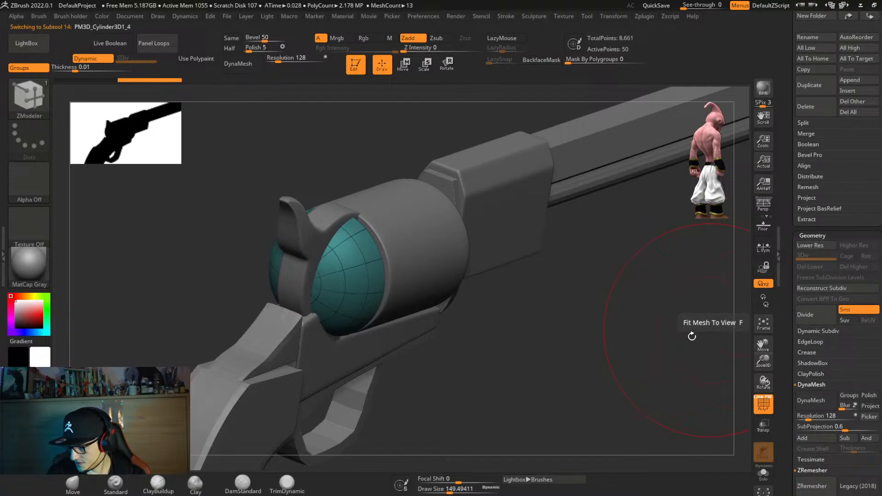
Slice the duplicated low-poly dome vertically with KnifeCurve in rear view, keeping only its outer side cap, and inspect it.
{"action": "right_click_drag", "start_coordinate": [693, 335], "coordinate": [587, 356], "text": "shift"}
{"action": "key", "text": "shift+d"}
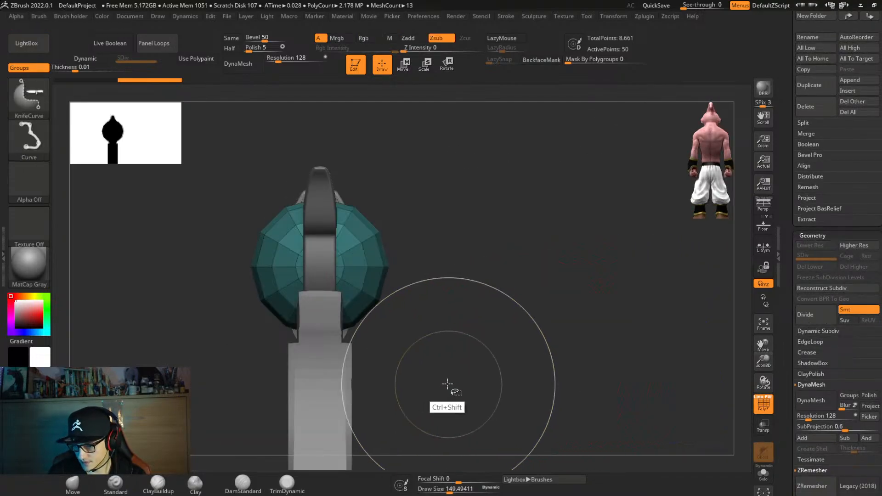
{"action": "mouse_move", "coordinate": [386, 394]}
{"action": "left_mouse_down", "text": "ctrl+shift"}
{"action": "mouse_move", "coordinate": [382, 157]}
{"action": "mouse_move", "coordinate": [325, 142]}
{"action": "mouse_move", "coordinate": [361, 143]}
{"action": "left_mouse_up", "text": "ctrl+shift"}
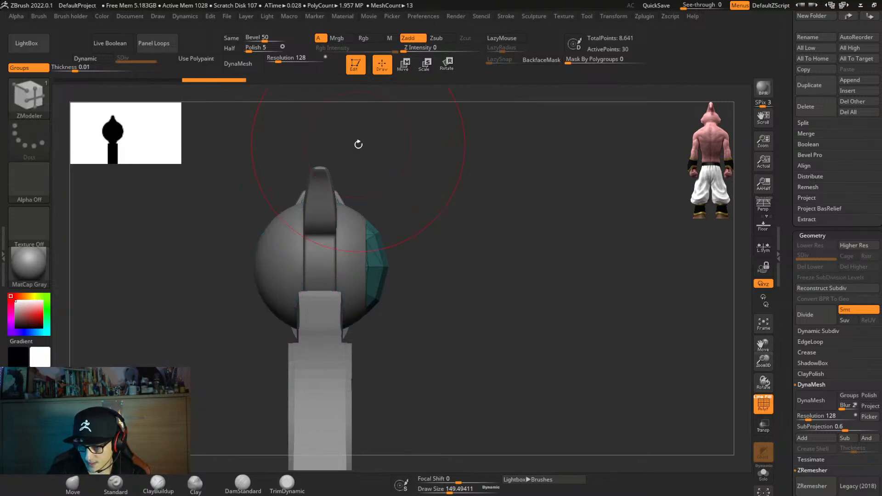
{"action": "right_click_drag", "start_coordinate": [489, 320], "coordinate": [451, 328]}
{"action": "key", "text": "space"}
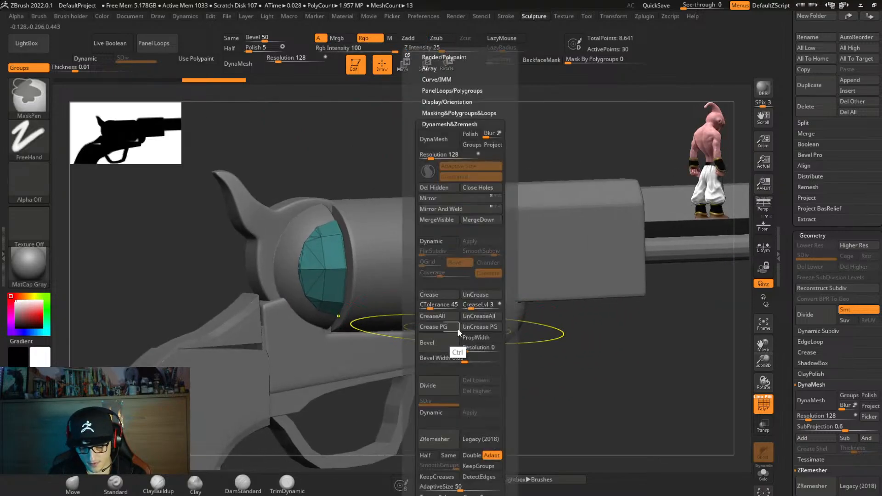
{"action": "mouse_move", "coordinate": [560, 279]}
{"action": "right_mouse_down"}
{"action": "mouse_move", "coordinate": [473, 331]}
{"action": "mouse_move", "coordinate": [553, 307]}
{"action": "right_mouse_up"}
{"action": "key", "text": "alt+shift+s"}
{"action": "key", "text": "alt+shift+s"}
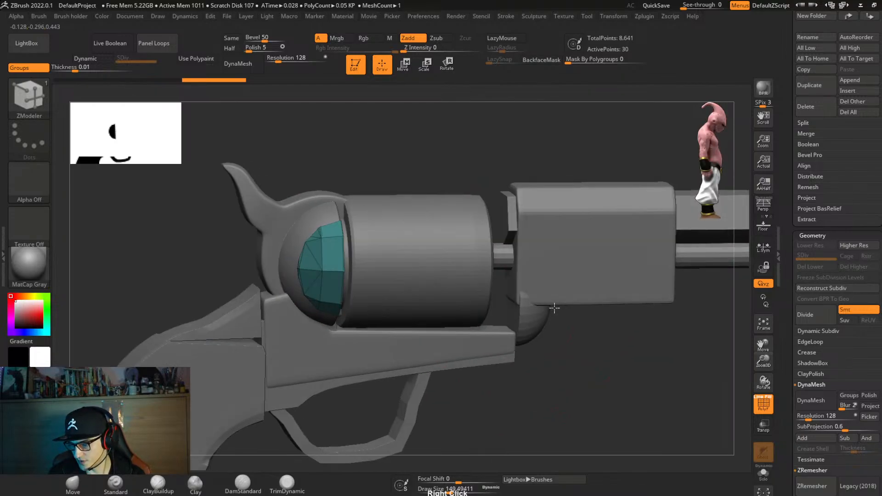
Remesh the sliced side cap with ZRemesher using the Same and KeepGroups options.
{"action": "key", "text": "ctrl+1"}
{"action": "scroll", "coordinate": [579, 275], "scroll_direction": "down", "scroll_amount": 5}
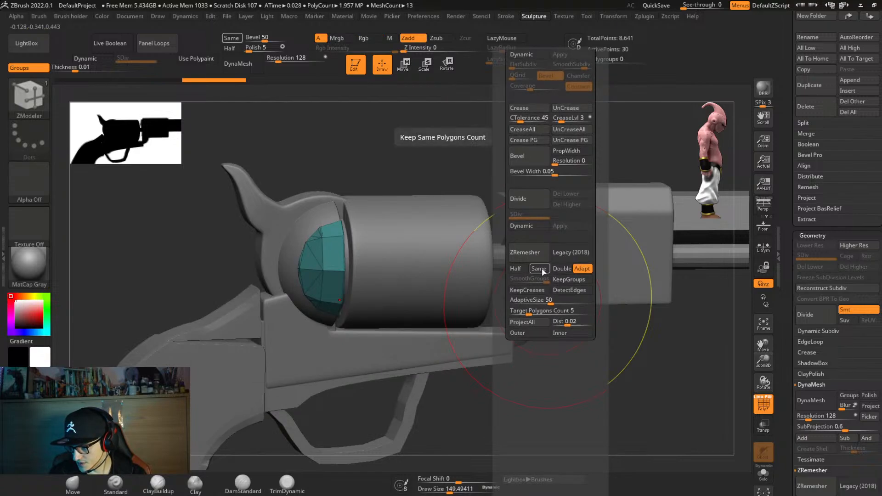
{"action": "left_click", "coordinate": [541, 268]}
{"action": "left_click", "coordinate": [570, 279]}
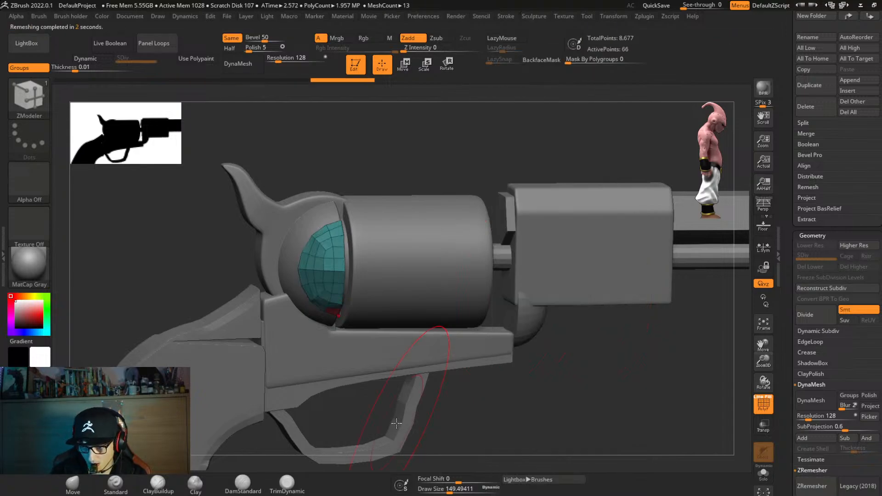
Replace the sliced side cap with a primitive sphere using the gizmo's customize options.
{"action": "mouse_move", "coordinate": [439, 379]}
{"action": "right_mouse_down"}
{"action": "mouse_move", "coordinate": [449, 385]}
{"action": "mouse_move", "coordinate": [482, 324]}
{"action": "mouse_move", "coordinate": [498, 374]}
{"action": "mouse_move", "coordinate": [482, 325]}
{"action": "mouse_move", "coordinate": [454, 380]}
{"action": "mouse_move", "coordinate": [484, 372]}
{"action": "mouse_move", "coordinate": [467, 375]}
{"action": "right_mouse_up"}
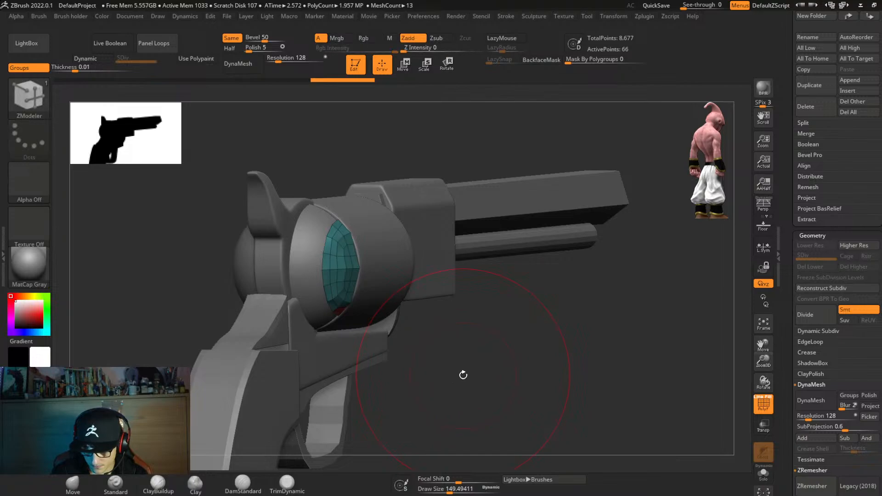
{"action": "key", "text": "w"}
{"action": "right_click_drag", "start_coordinate": [468, 366], "coordinate": [494, 351], "text": "shift"}
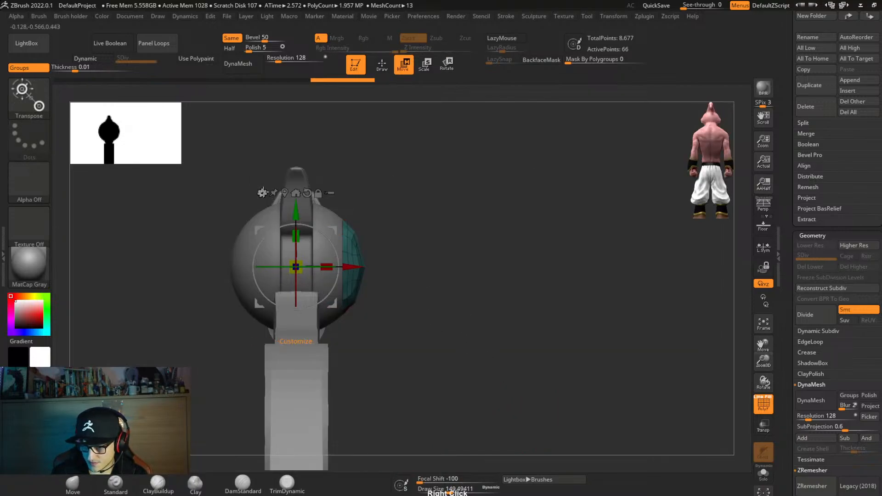
{"action": "left_click", "coordinate": [262, 193]}
{"action": "left_click", "coordinate": [574, 200]}
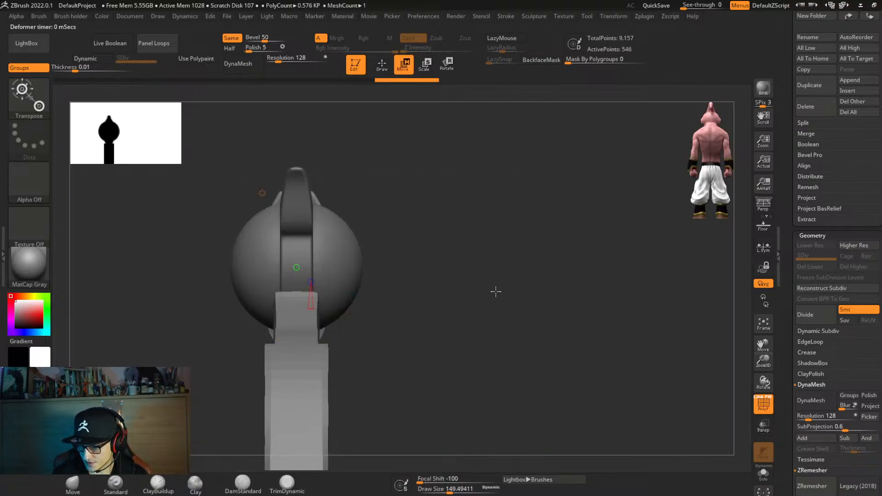
Rotate the sphere by -90 degrees in side view, scale it up slightly, and make it thinner against the dome's outer side.
{"action": "right_click_drag", "start_coordinate": [339, 275], "coordinate": [367, 324]}
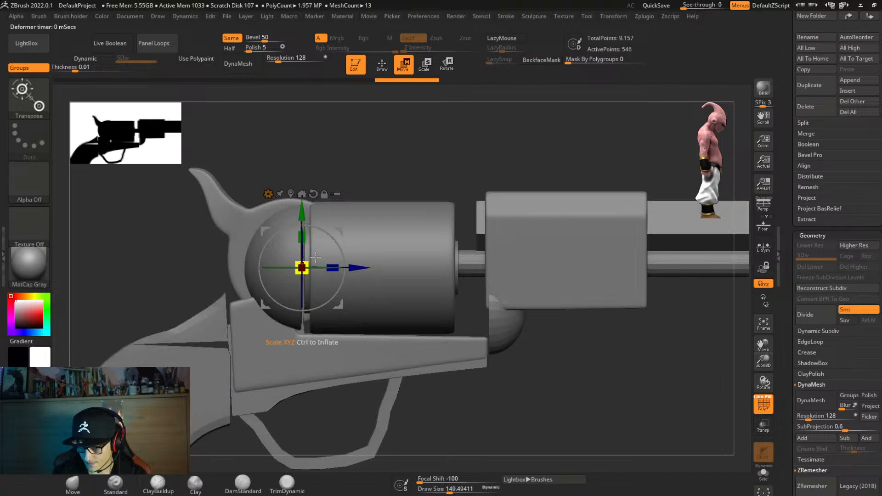
{"action": "left_click_drag", "start_coordinate": [316, 257], "coordinate": [369, 274]}
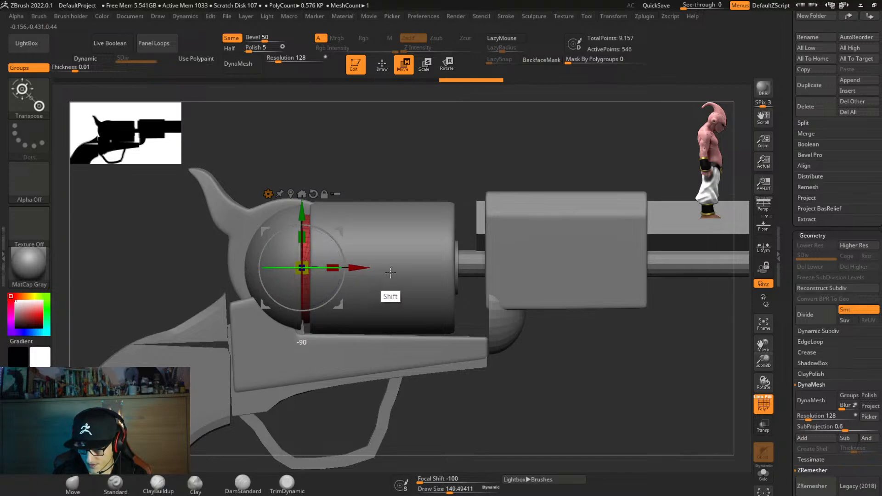
{"action": "right_click_drag", "start_coordinate": [391, 273], "coordinate": [398, 254], "text": "shift"}
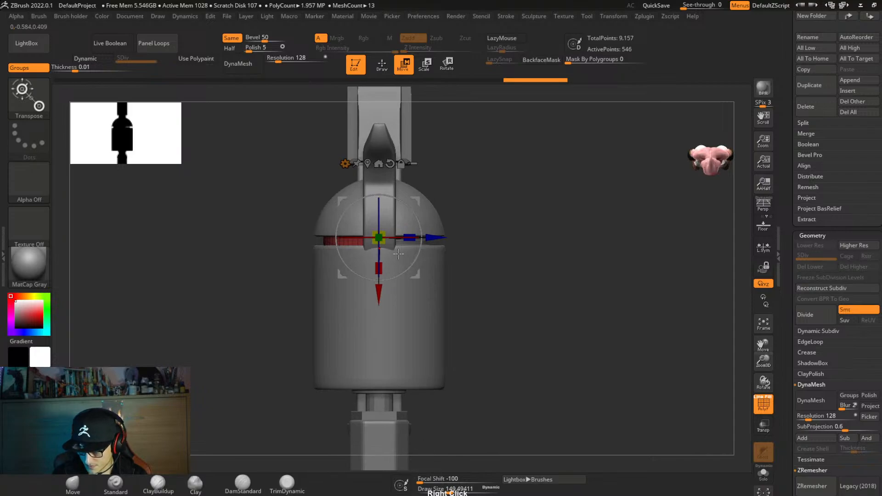
{"action": "left_click_drag", "start_coordinate": [385, 232], "coordinate": [393, 231]}
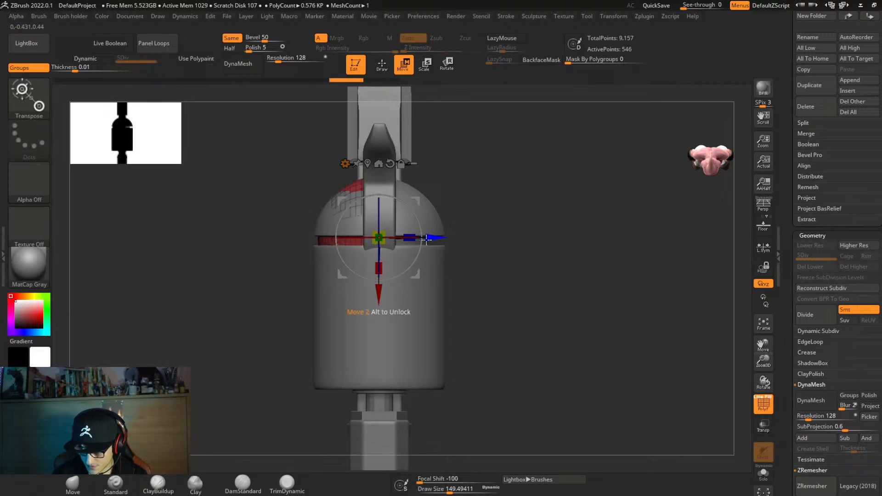
{"action": "left_click_drag", "start_coordinate": [430, 238], "coordinate": [418, 238], "text": "ctrl"}
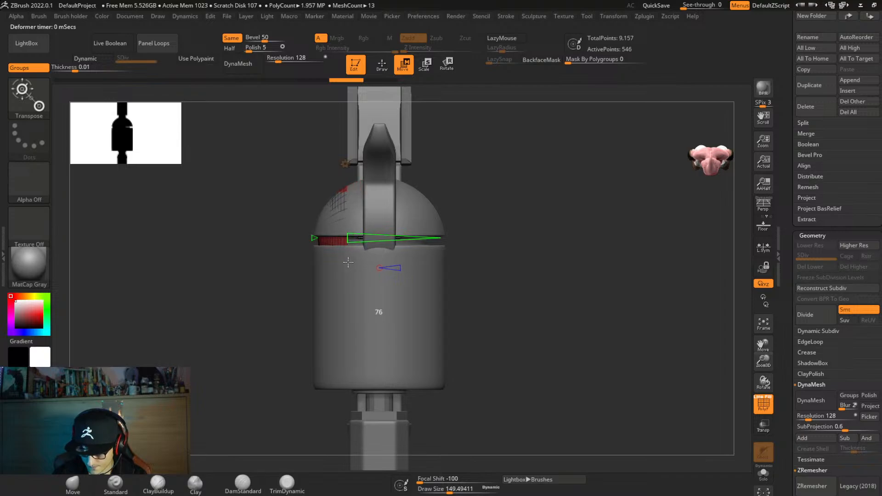
Isolate the flattened sphere, lower its vertical divisions to 5, and show all parts again.
{"action": "right_click_drag", "start_coordinate": [405, 271], "coordinate": [453, 228]}
{"action": "key", "text": "shift+s"}
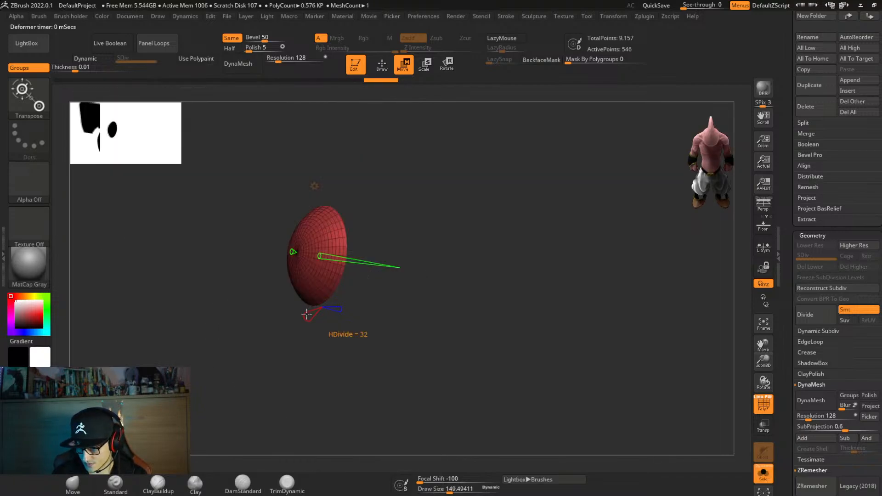
{"action": "left_click_drag", "start_coordinate": [307, 313], "coordinate": [340, 310]}
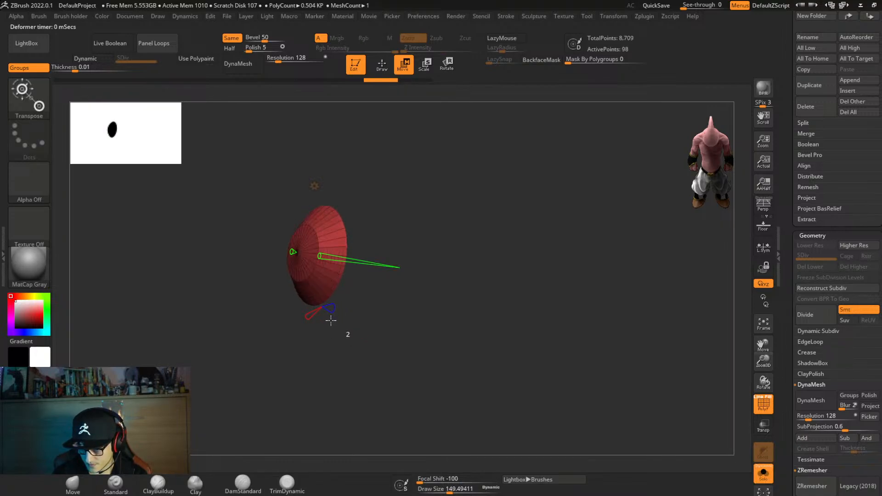
{"action": "right_click_drag", "start_coordinate": [378, 306], "coordinate": [339, 347], "text": "shift"}
{"action": "right_click_drag", "start_coordinate": [294, 327], "coordinate": [325, 253], "text": "alt"}
{"action": "left_click_drag", "start_coordinate": [336, 270], "coordinate": [347, 278]}
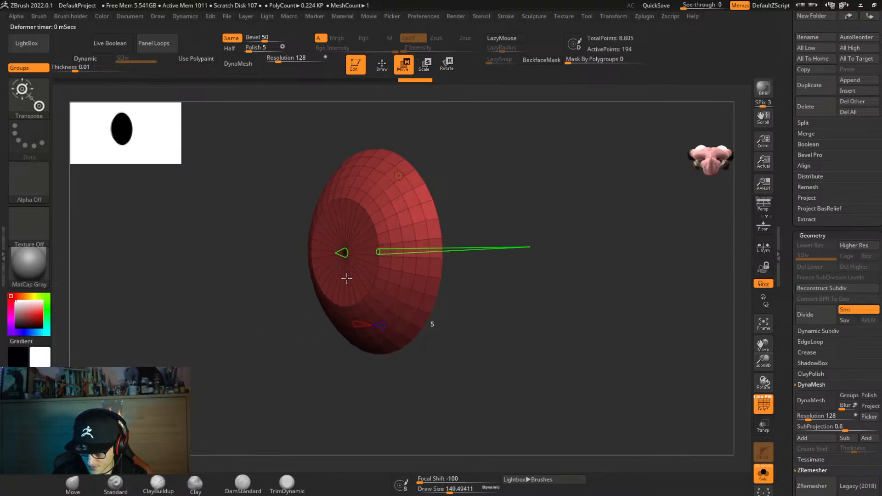
{"action": "key", "text": "shift+s"}
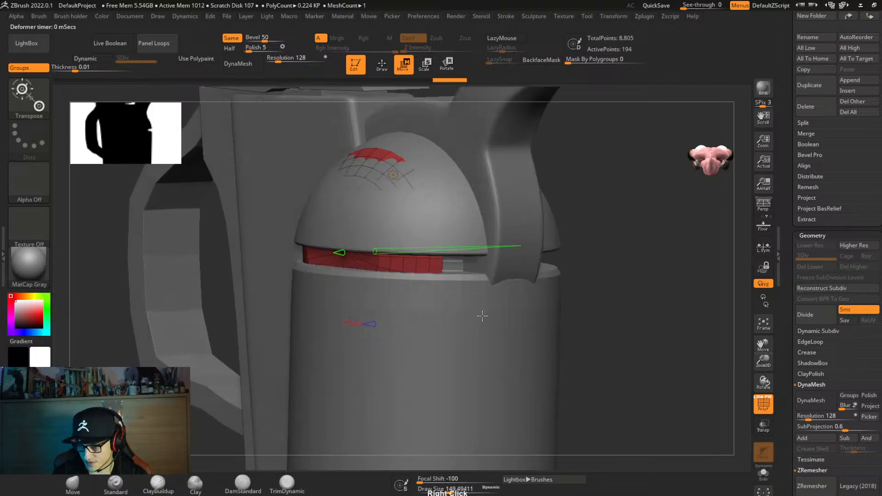
Slice off the part of the new side cap that extends past the dome's flat rim with a straight KnifeCurve cut.
{"action": "mouse_move", "coordinate": [478, 311]}
{"action": "right_mouse_down"}
{"action": "mouse_move", "coordinate": [473, 338]}
{"action": "mouse_move", "coordinate": [480, 310]}
{"action": "right_mouse_up"}
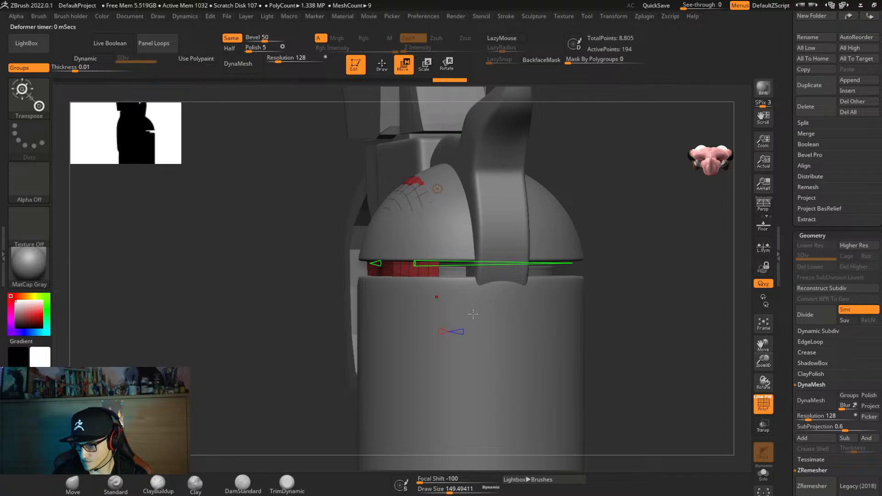
{"action": "right_click_drag", "start_coordinate": [477, 310], "coordinate": [545, 289]}
{"action": "key", "text": "y"}
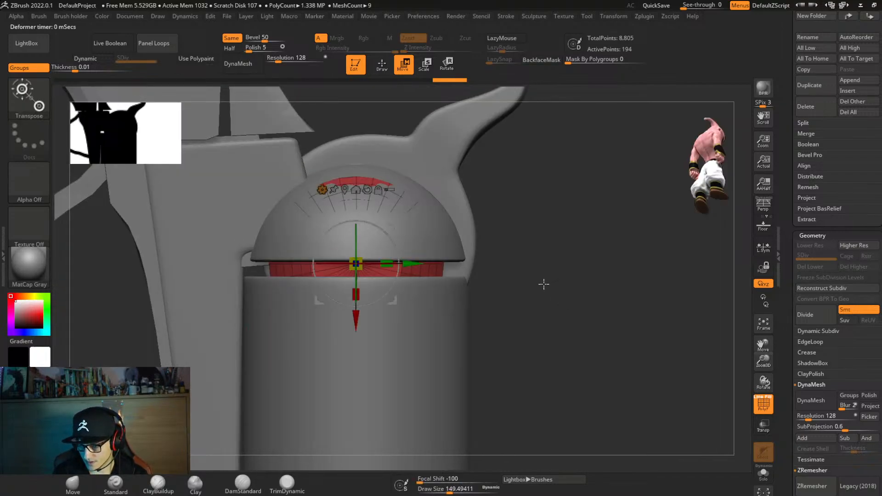
{"action": "key", "text": "q"}
{"action": "left_click_drag", "start_coordinate": [574, 272], "coordinate": [127, 272], "text": "ctrl+shift"}
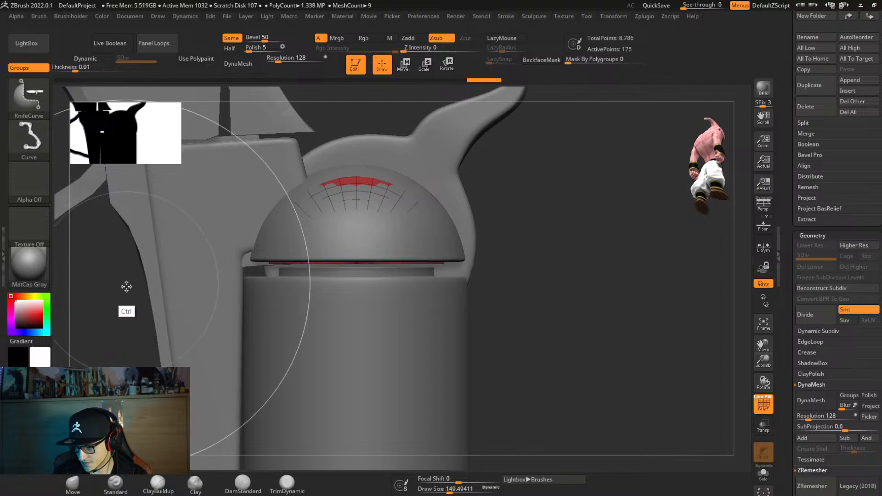
Nudge the trimmed side cap slightly outward from the dome.
{"action": "right_click_drag", "start_coordinate": [513, 291], "coordinate": [462, 300]}
{"action": "key", "text": "w"}
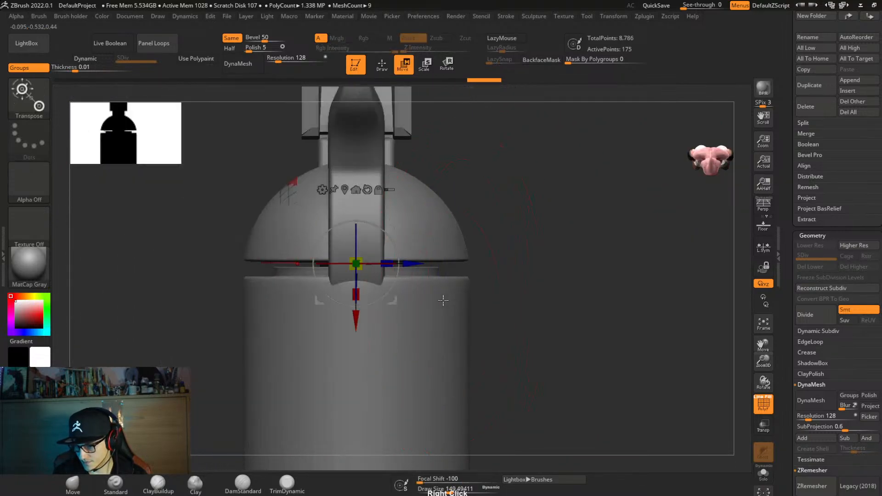
{"action": "left_click_drag", "start_coordinate": [408, 265], "coordinate": [403, 266]}
Try to slice the low-poly dome beside the side cap with KnifeCurve and preview the cut with dynamic subdivision.
{"action": "left_click", "coordinate": [441, 246], "text": "alt"}
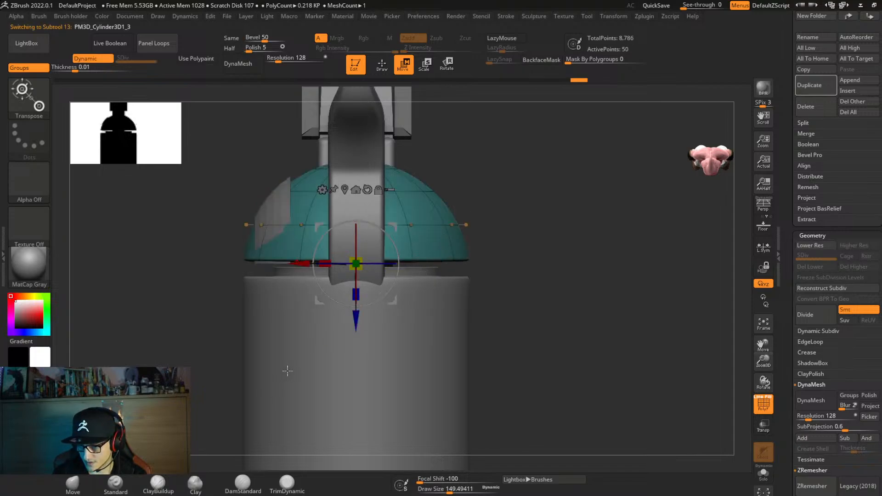
{"action": "key", "text": "shift+d"}
{"action": "mouse_move", "coordinate": [208, 437]}
{"action": "left_mouse_down", "text": "ctrl+shift"}
{"action": "mouse_move", "coordinate": [213, 104]}
{"action": "mouse_move", "coordinate": [256, 91]}
{"action": "mouse_move", "coordinate": [295, 95]}
{"action": "left_mouse_up", "text": "ctrl+shift"}
{"action": "right_click", "coordinate": [485, 293]}
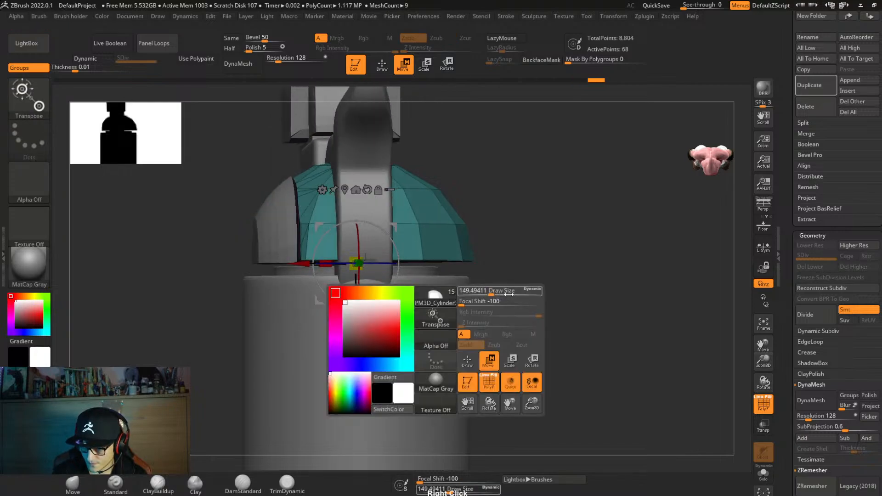
{"action": "right_click_drag", "start_coordinate": [542, 256], "coordinate": [544, 254]}
{"action": "right_click", "coordinate": [536, 259], "text": "ctrl"}
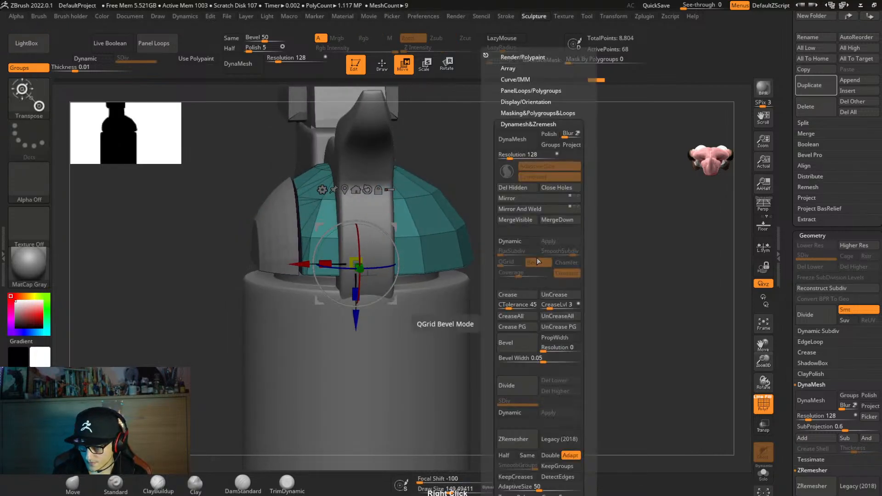
{"action": "key", "text": "d"}
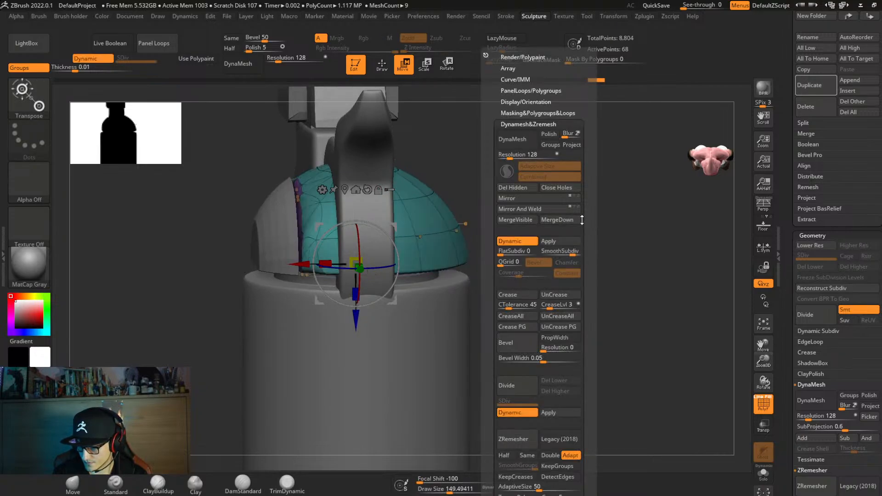
{"action": "key", "text": "ctrl+z"}
{"action": "key", "text": "ctrl+z"}
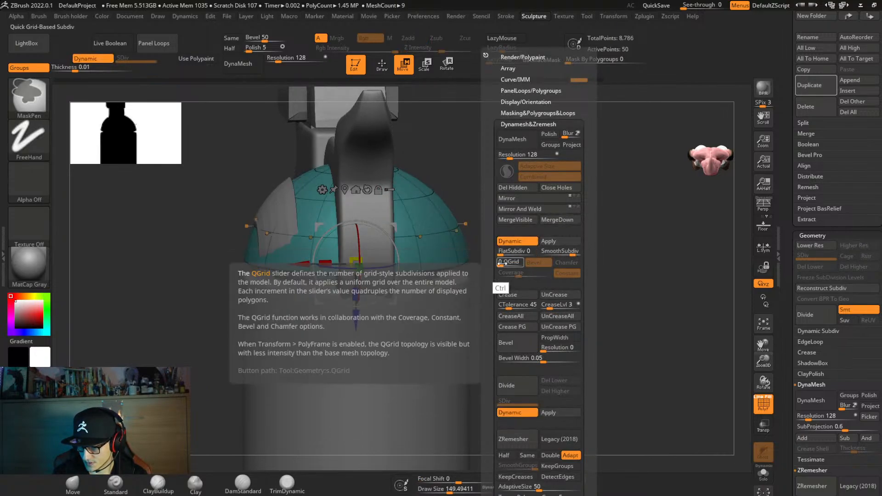
Select the side cap and preview it with dynamic subdivision from the side and rear.
{"action": "right_click_drag", "start_coordinate": [440, 302], "coordinate": [550, 216]}
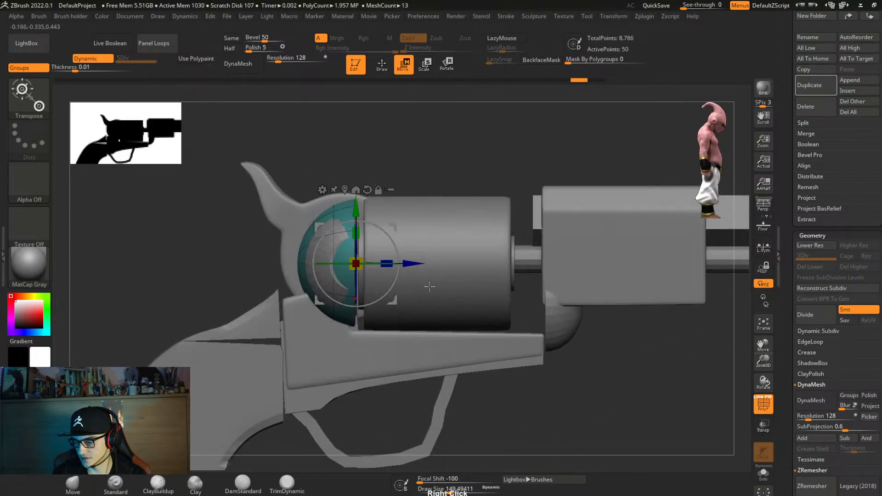
{"action": "key", "text": "q"}
{"action": "left_click", "coordinate": [321, 273], "text": "alt"}
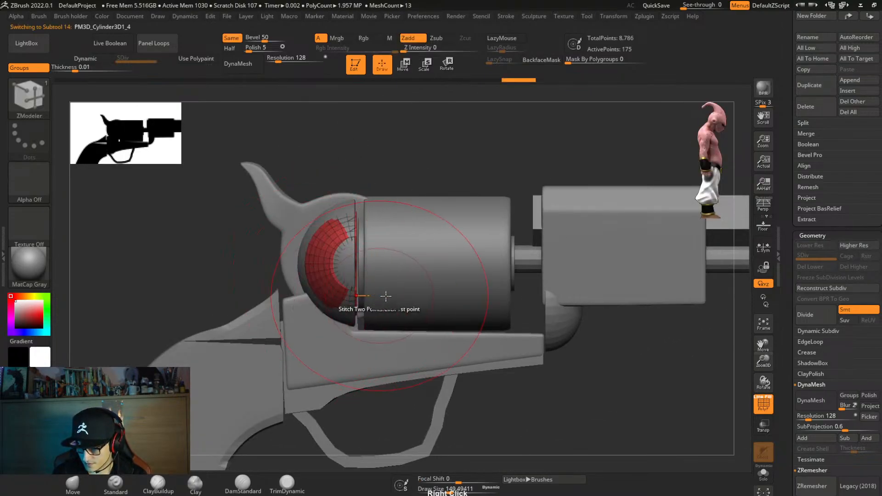
{"action": "right_click_drag", "start_coordinate": [384, 305], "coordinate": [407, 298]}
{"action": "key", "text": "d"}
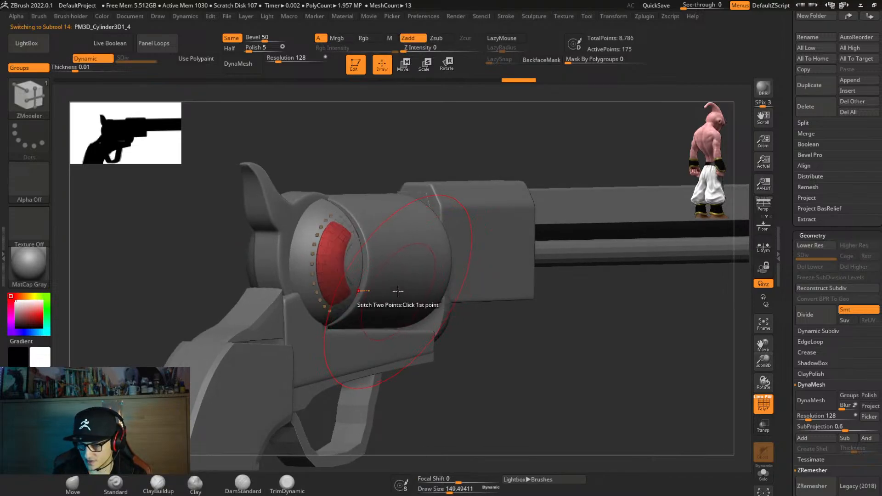
{"action": "key", "text": "ctrl+space"}
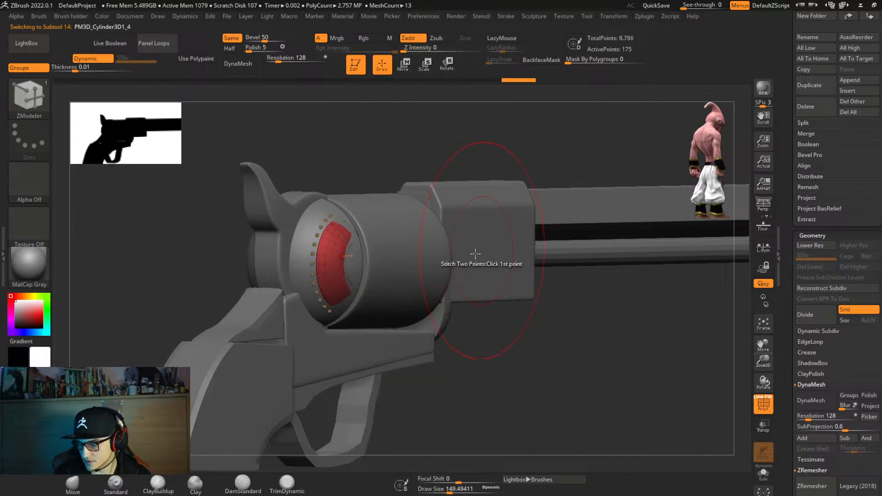
{"action": "key", "text": "w"}
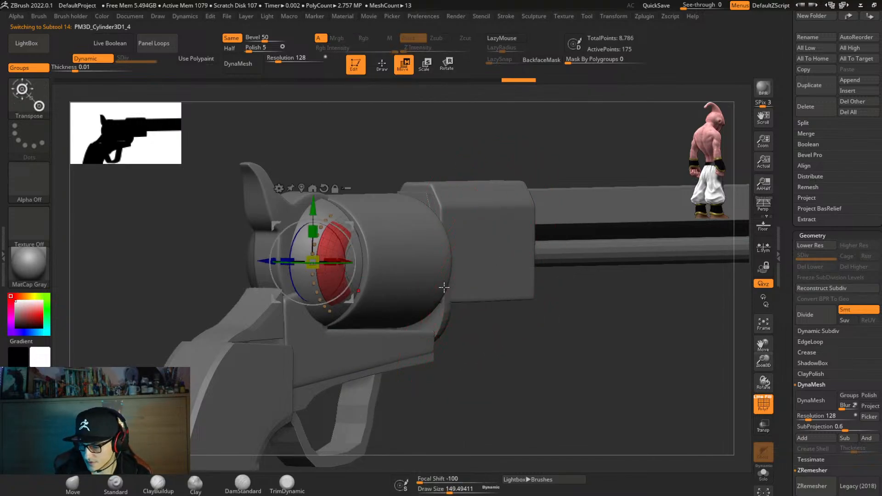
{"action": "right_click_drag", "start_coordinate": [369, 310], "coordinate": [416, 311]}
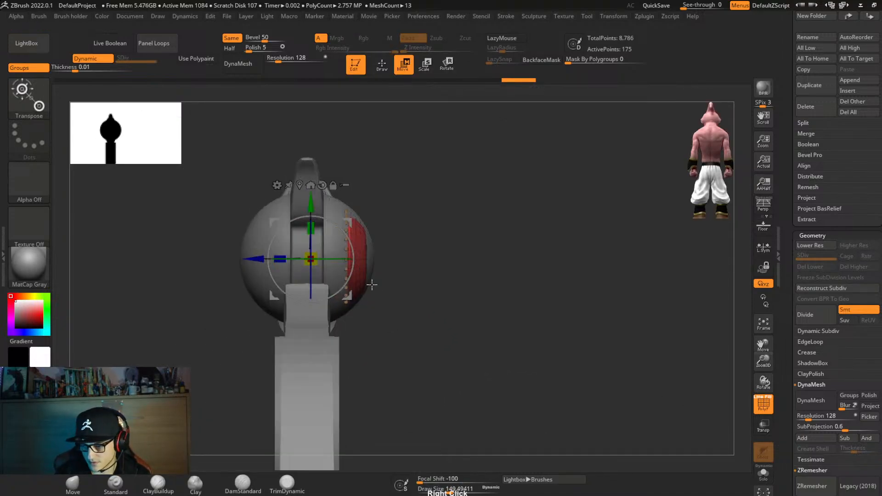
{"action": "left_click", "coordinate": [299, 185], "text": "alt"}
{"action": "key", "text": "ctrl+z"}
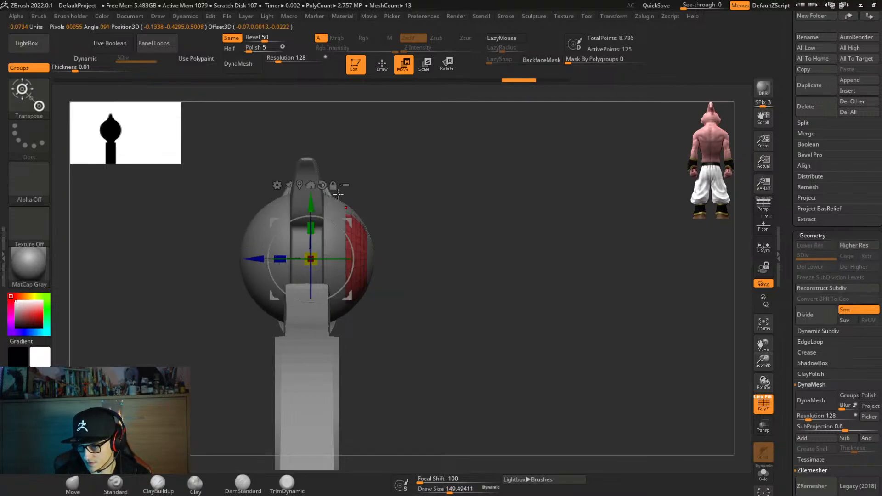
Reset the side cap's gizmo to its home position at the world origin.
{"action": "left_click", "coordinate": [311, 185], "text": "alt"}
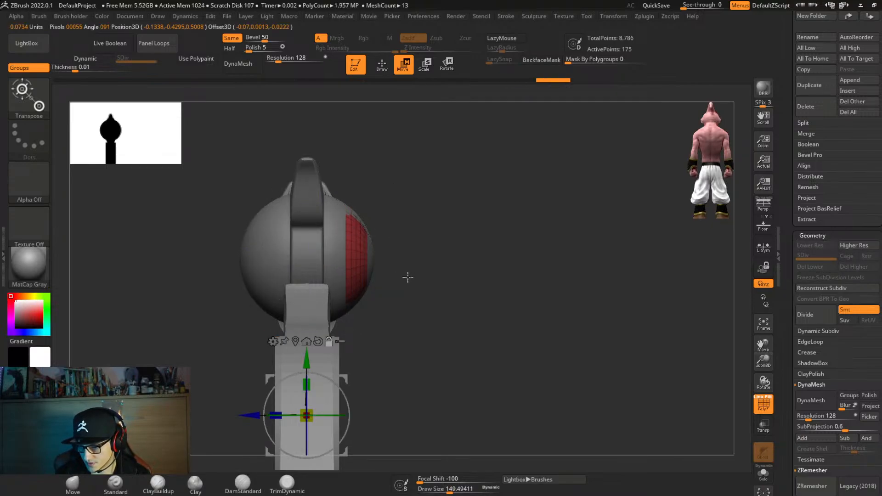
{"action": "key", "text": "ctrl+space"}
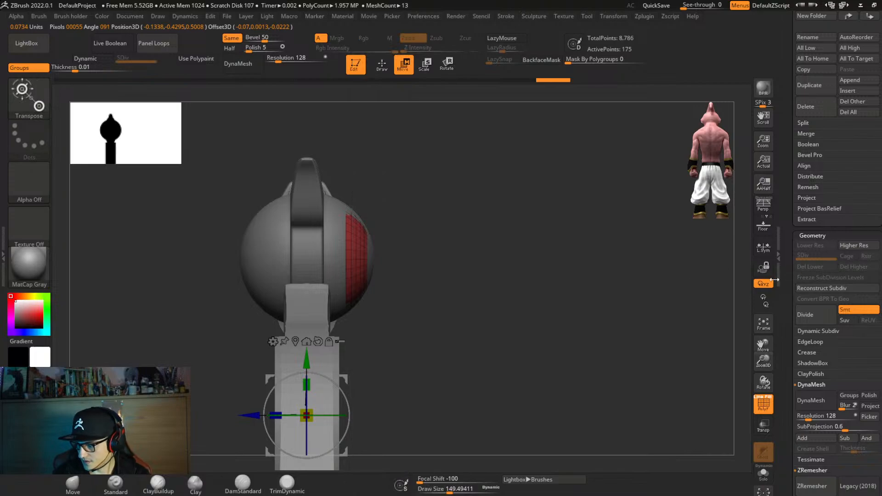
{"action": "key", "text": "ctrl+space"}
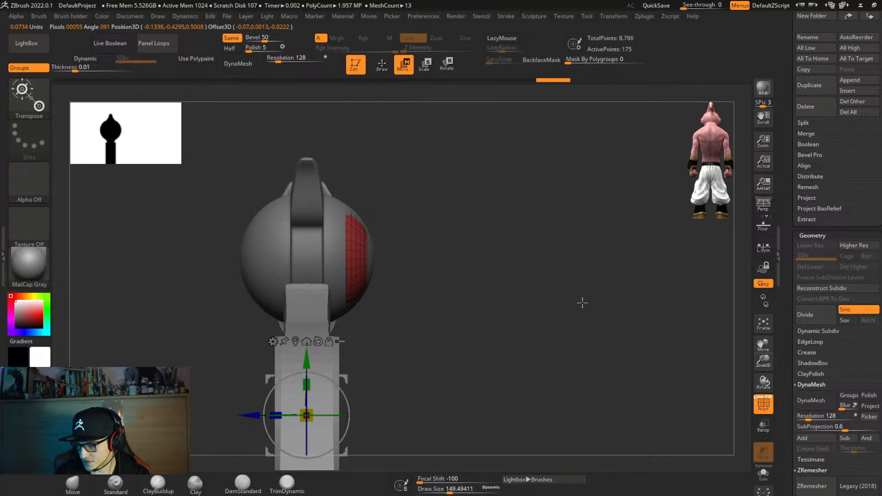
{"action": "right_click_drag", "start_coordinate": [582, 302], "coordinate": [609, 215]}
Move the LowerBarrel subtool up the list, past the dome and cylinder, to directly below PM3D_Cylinder3D1_1.
{"action": "left_click_drag", "start_coordinate": [789, 191], "coordinate": [791, 248]}
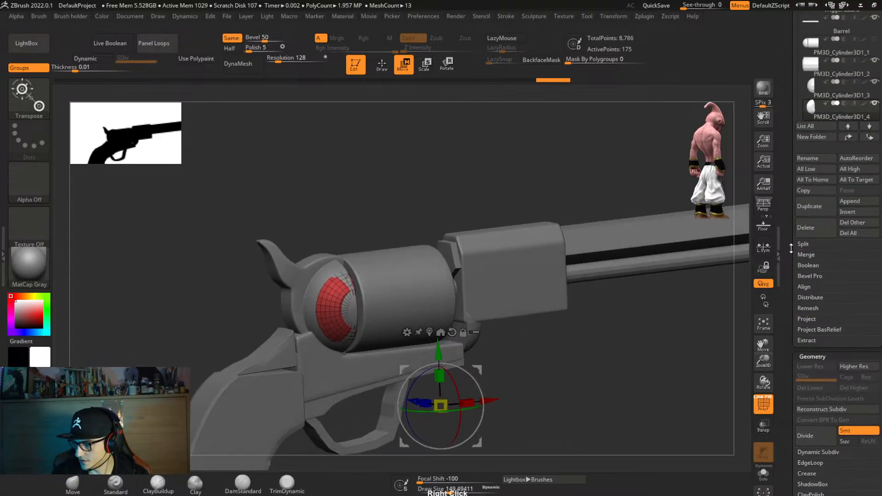
{"action": "scroll", "coordinate": [827, 198], "scroll_direction": "up", "scroll_amount": 3}
{"action": "left_click", "coordinate": [835, 188]}
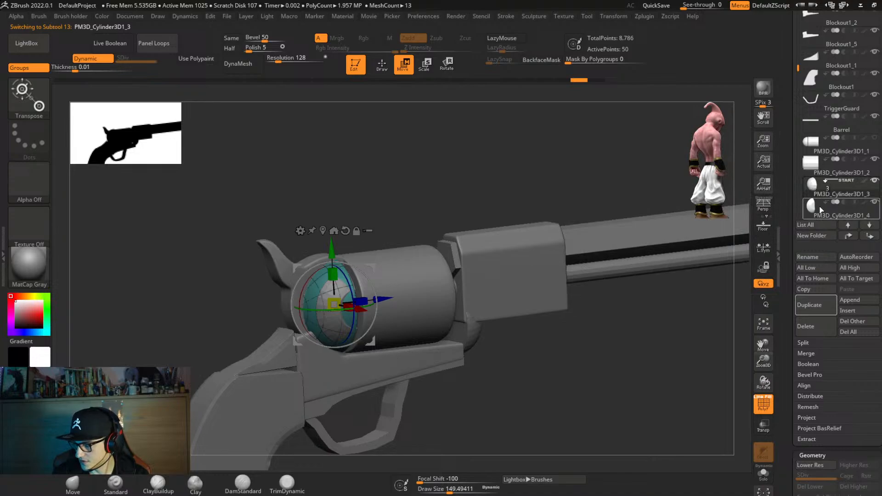
{"action": "left_click_drag", "start_coordinate": [797, 68], "coordinate": [793, 87]}
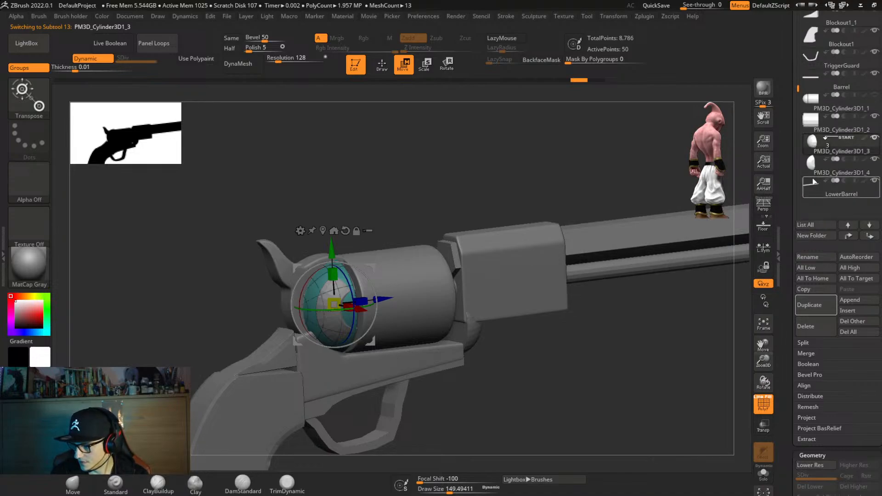
{"action": "left_click", "coordinate": [814, 193]}
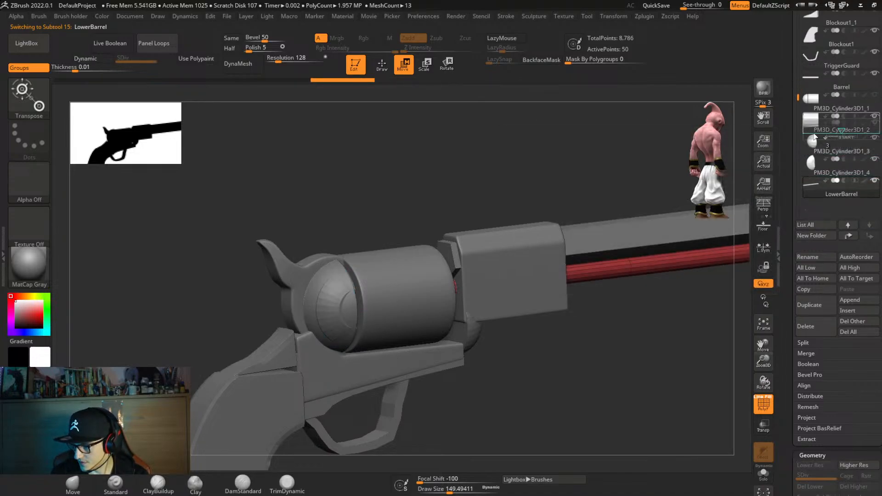
{"action": "left_click_drag", "start_coordinate": [815, 136], "coordinate": [814, 143]}
{"action": "left_click", "coordinate": [814, 192]}
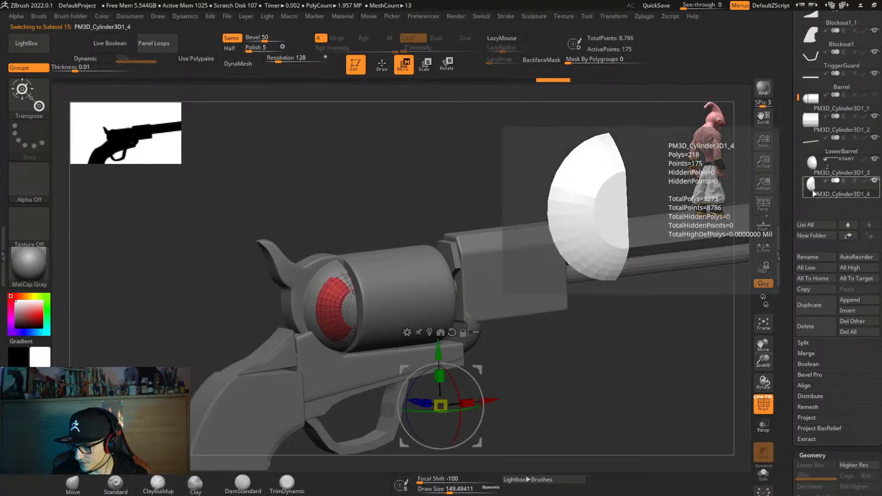
{"action": "left_click", "coordinate": [815, 173]}
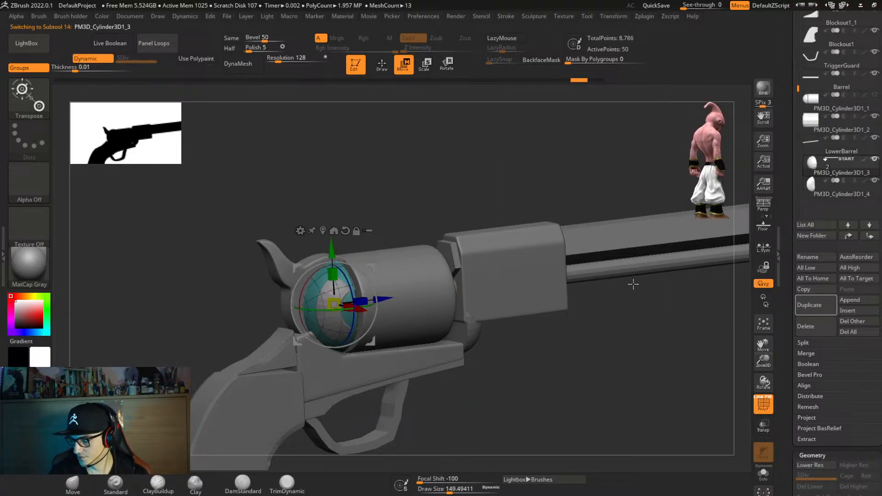
{"action": "left_click", "coordinate": [439, 303], "text": "alt"}
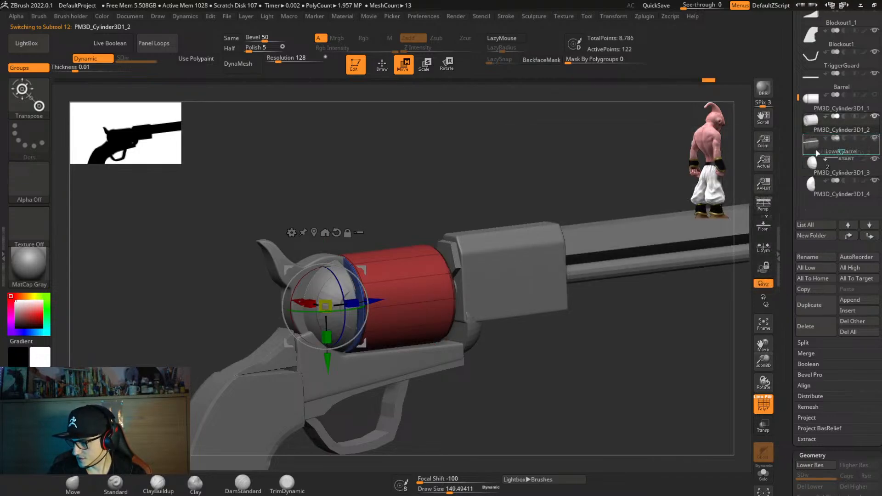
{"action": "left_click_drag", "start_coordinate": [815, 156], "coordinate": [813, 154]}
Select the hammer piece and insert a cube primitive as a new subtool directly after it.
{"action": "right_click_drag", "start_coordinate": [577, 280], "coordinate": [503, 282]}
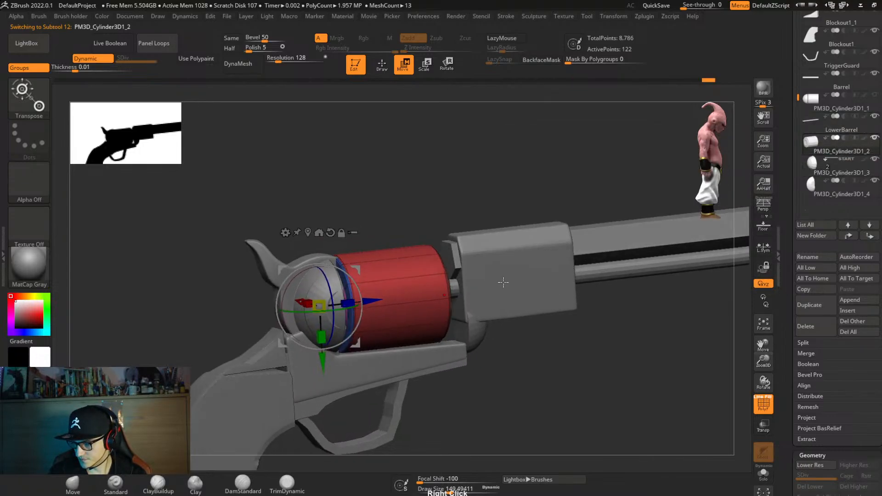
{"action": "left_click", "coordinate": [265, 260], "text": "alt"}
{"action": "right_click_drag", "start_coordinate": [498, 384], "coordinate": [483, 308]}
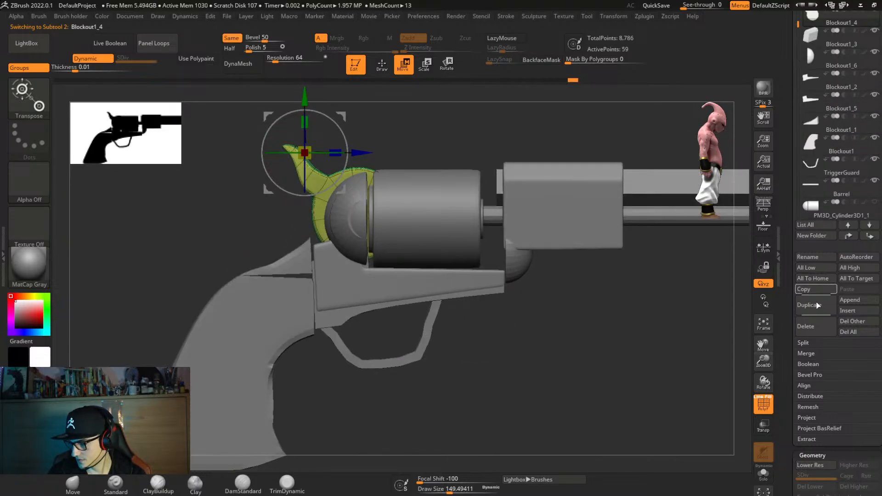
{"action": "left_click", "coordinate": [859, 310]}
{"action": "left_click", "coordinate": [591, 311]}
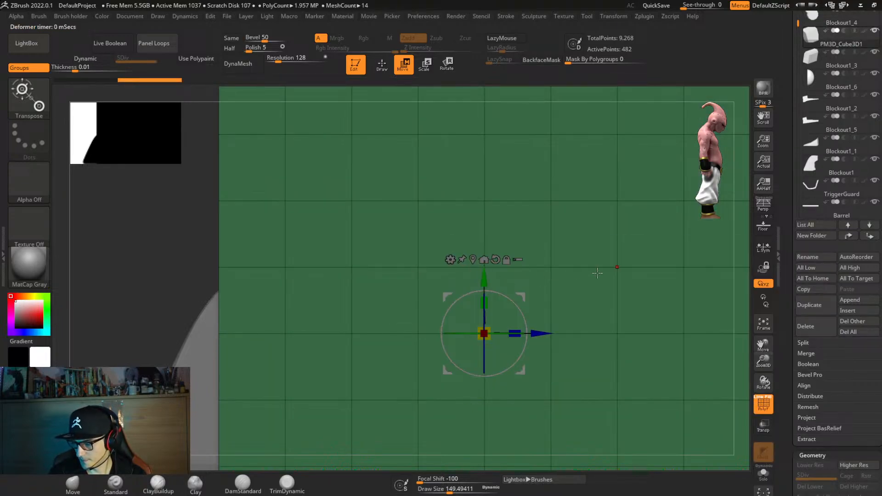
{"action": "right_click_drag", "start_coordinate": [597, 272], "coordinate": [627, 293]}
{"action": "right_click_drag", "start_coordinate": [548, 298], "coordinate": [548, 285], "text": "alt"}
Reduce the draw size to about 140 and check the ZModeler edge actions on the cube.
{"action": "key", "text": "s"}
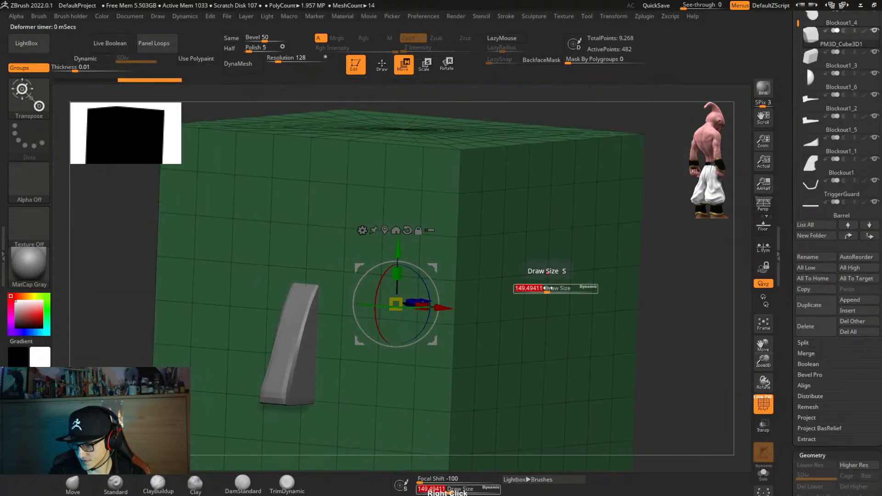
{"action": "left_click_drag", "start_coordinate": [555, 290], "coordinate": [545, 292]}
{"action": "key", "text": "q"}
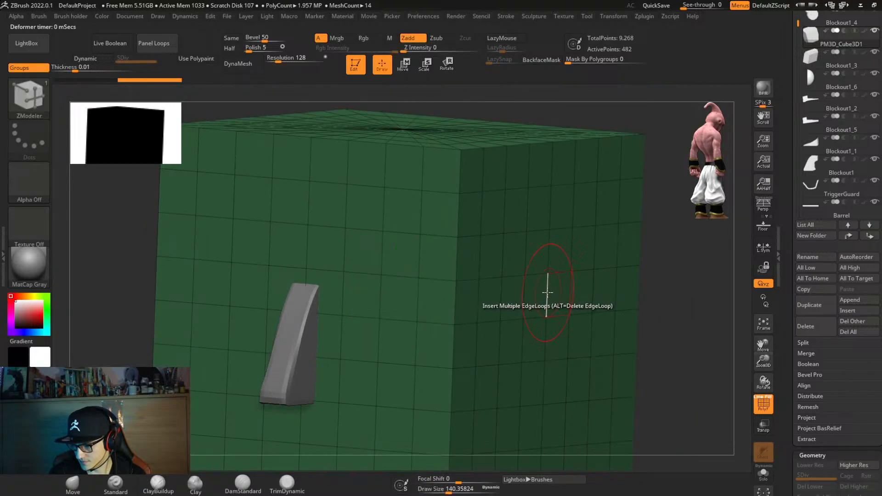
{"action": "key", "text": "space"}
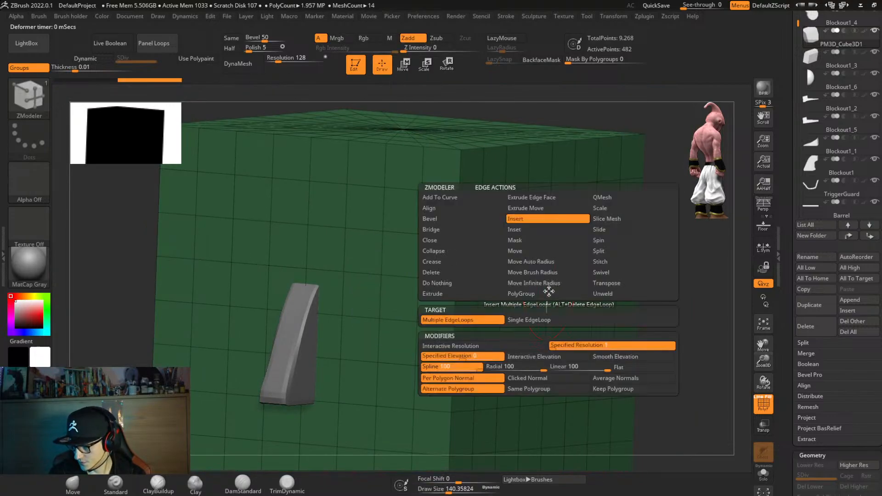
{"action": "key", "text": "w"}
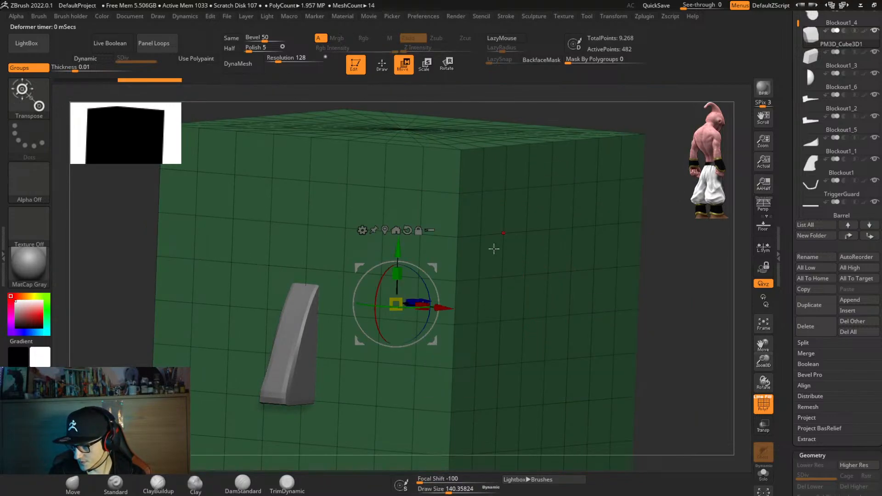
Replace the dense cube with a low-poly PolyCube and scale it down beside the revolver's frame.
{"action": "left_click", "coordinate": [361, 230]}
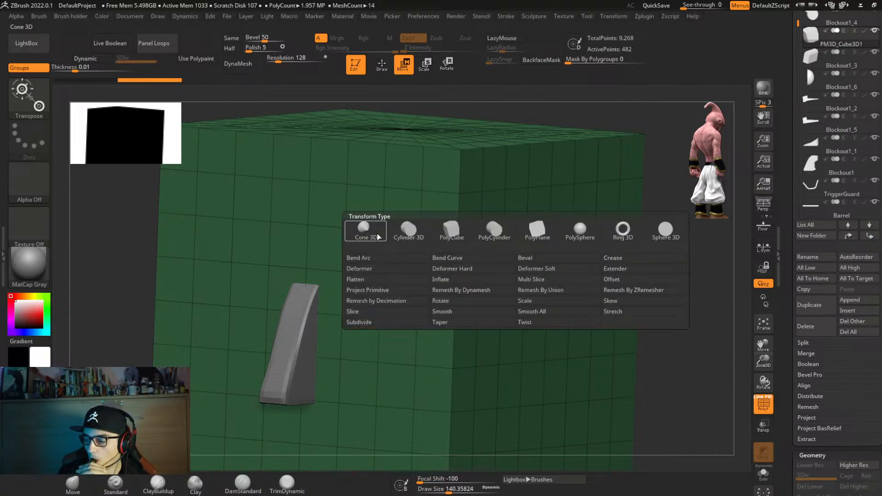
{"action": "left_click", "coordinate": [445, 234]}
{"action": "right_click_drag", "start_coordinate": [463, 293], "coordinate": [523, 305]}
{"action": "left_click_drag", "start_coordinate": [475, 252], "coordinate": [402, 244]}
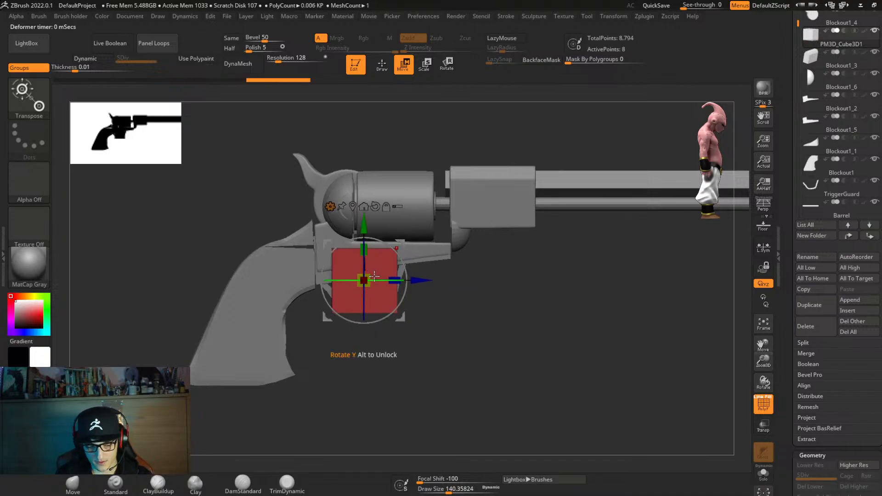
Show the revolver reference image, scale the cube down to trigger size and shift it back inside the trigger guard.
{"action": "right_click_drag", "start_coordinate": [375, 276], "coordinate": [381, 275], "text": "ctrl"}
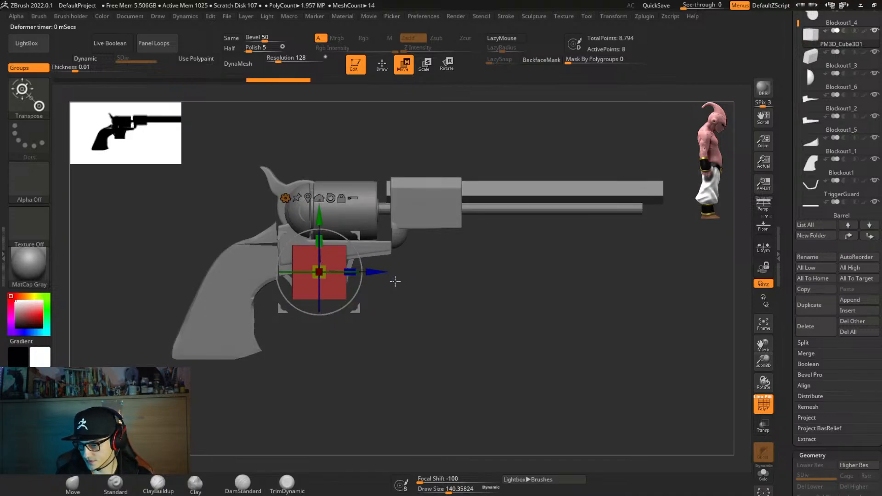
{"action": "key", "text": "shift+z"}
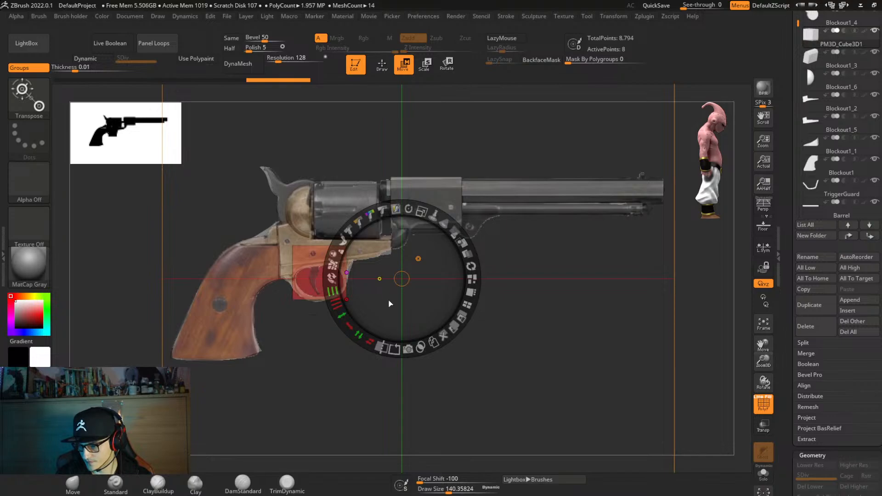
{"action": "key", "text": "z"}
{"action": "left_click_drag", "start_coordinate": [349, 273], "coordinate": [316, 274]}
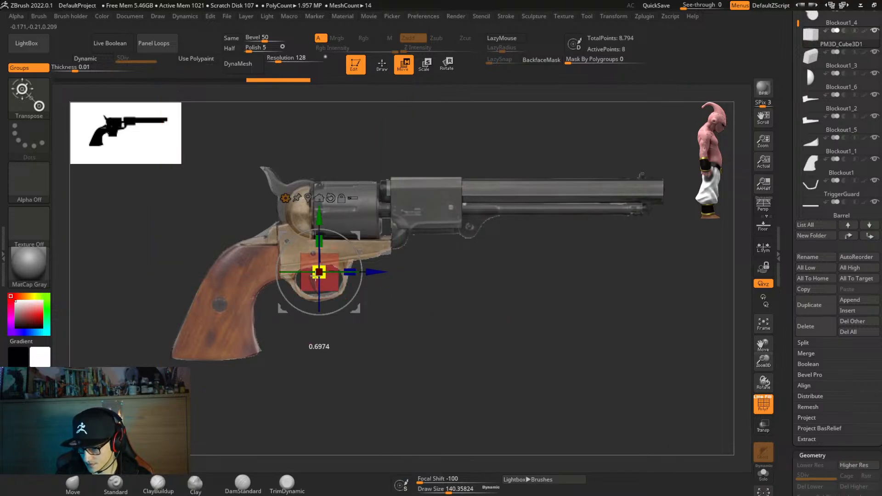
{"action": "left_click_drag", "start_coordinate": [375, 272], "coordinate": [369, 272]}
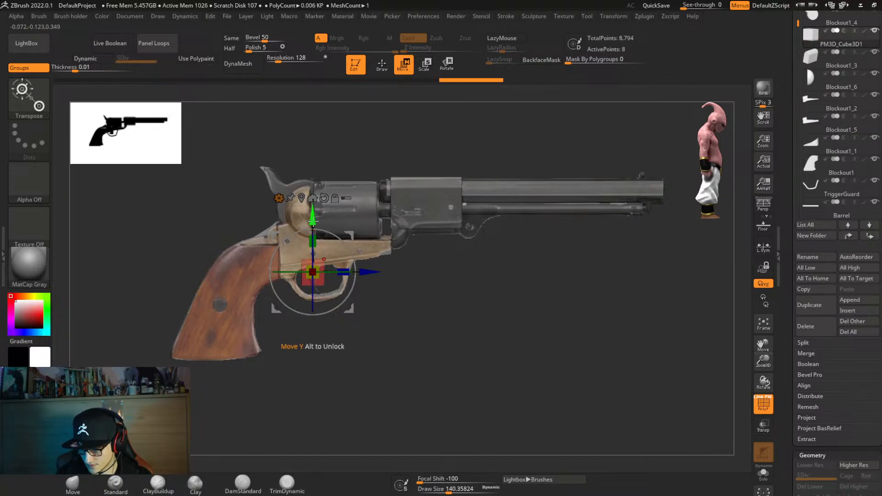
Narrow the cube front to back into a trigger block, hide the reference, and seat the block against the frame's underside.
{"action": "mouse_move", "coordinate": [313, 218]}
{"action": "left_mouse_down"}
{"action": "mouse_move", "coordinate": [312, 227]}
{"action": "mouse_move", "coordinate": [317, 215]}
{"action": "left_mouse_up"}
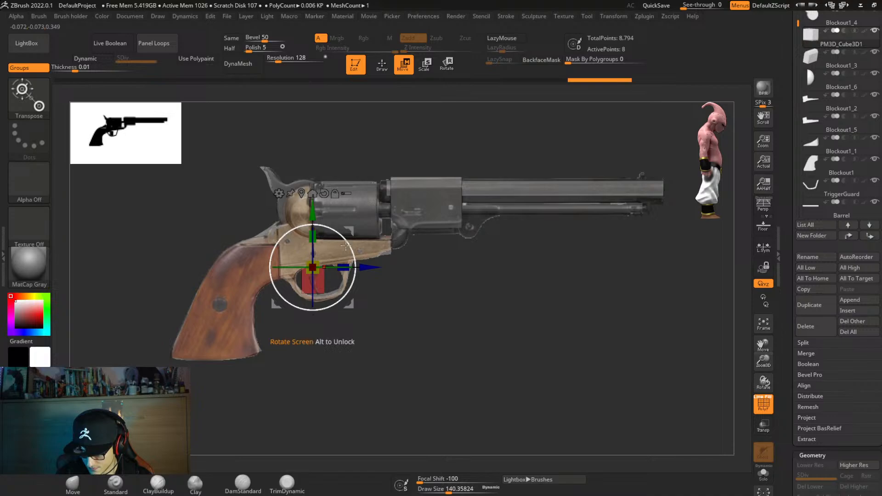
{"action": "left_click_drag", "start_coordinate": [345, 265], "coordinate": [370, 269]}
{"action": "right_click_drag", "start_coordinate": [377, 276], "coordinate": [451, 349], "text": "ctrl"}
{"action": "key", "text": "z"}
{"action": "key", "text": "shift+z"}
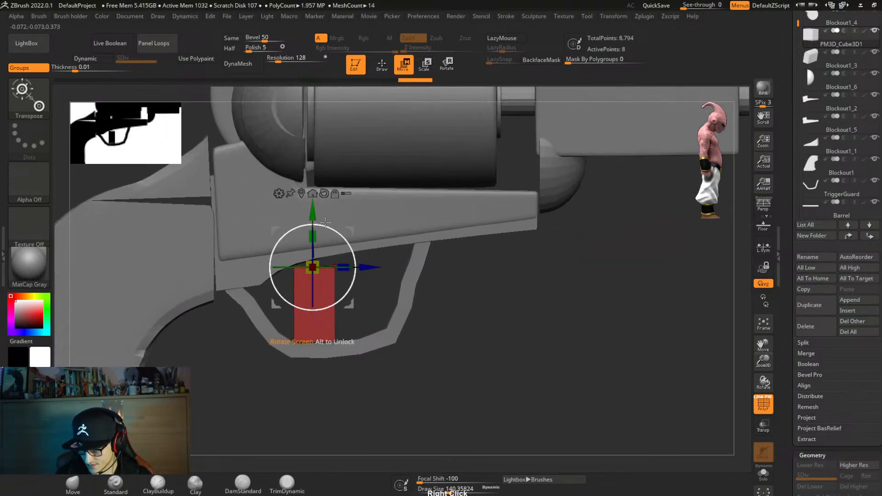
{"action": "left_click_drag", "start_coordinate": [313, 211], "coordinate": [314, 203]}
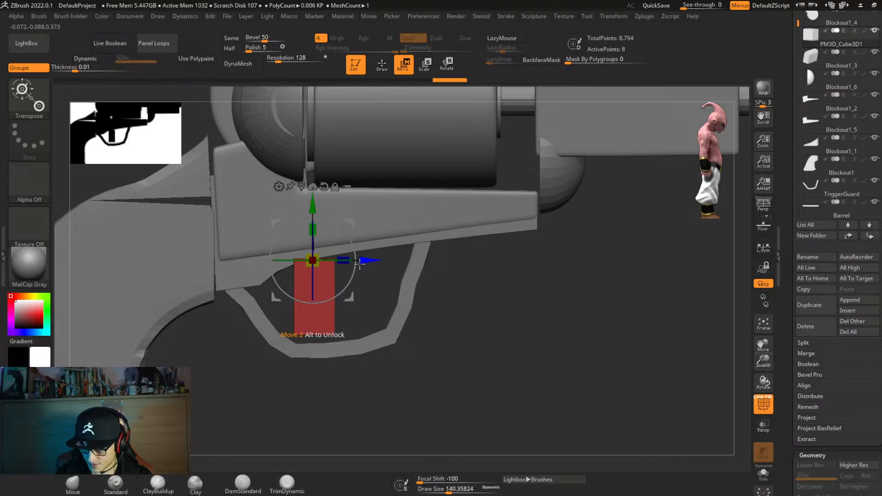
Set ZModeler's Insert edge action to multiple edge loops with a specified resolution for the trigger block.
{"action": "key", "text": "q"}
{"action": "key", "text": "space"}
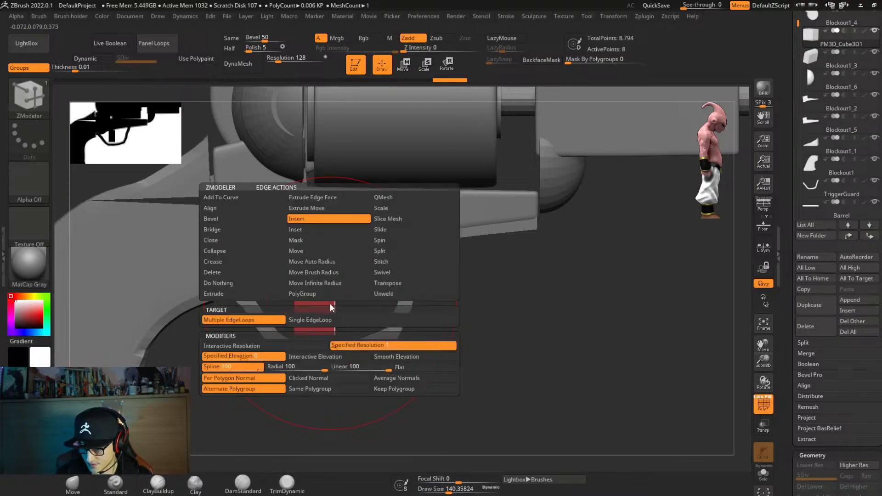
{"action": "left_click", "coordinate": [342, 346]}
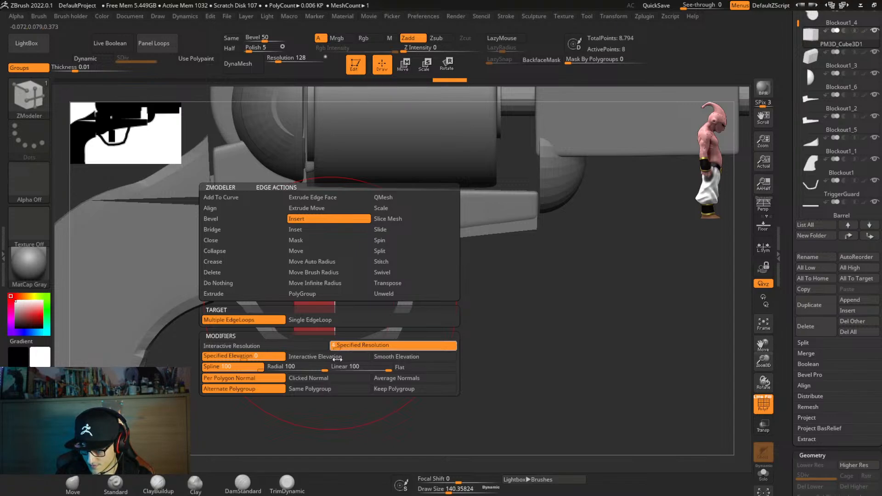
Insert three evenly spaced horizontal edge loops across the trigger block, replacing the denser first insertion.
{"action": "left_click", "coordinate": [330, 307]}
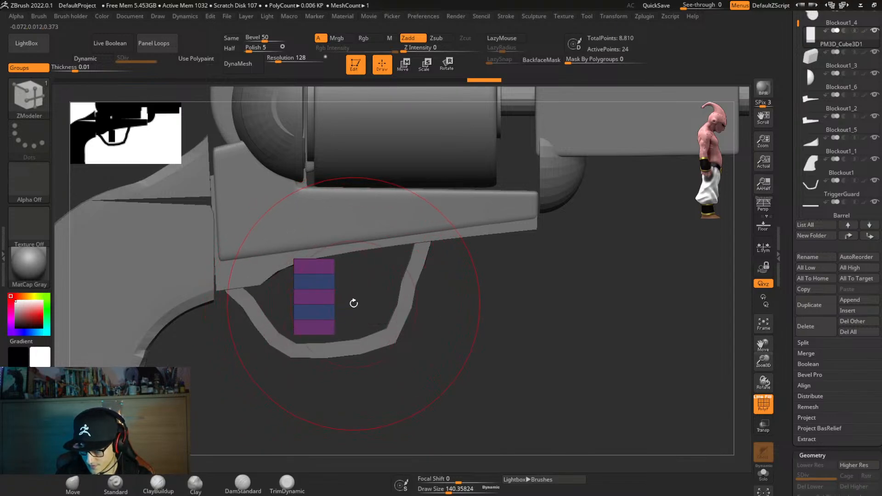
{"action": "key", "text": "ctrl+z"}
{"action": "key", "text": "space"}
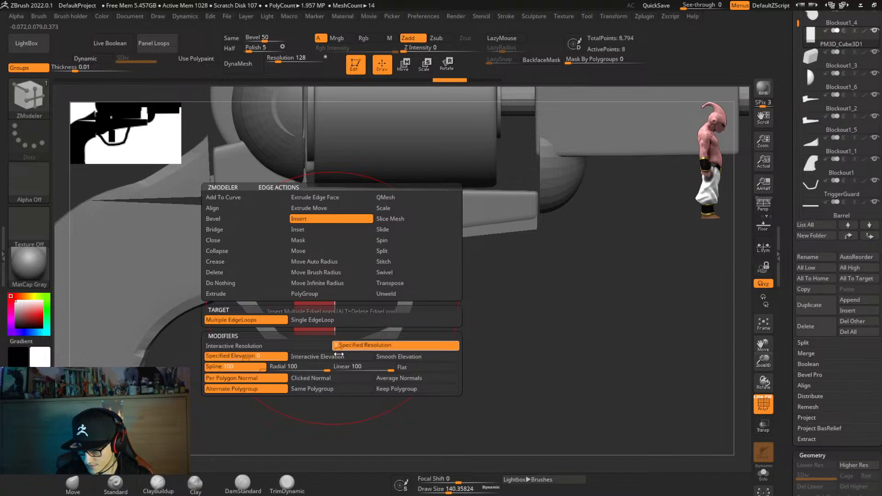
{"action": "left_click", "coordinate": [340, 298]}
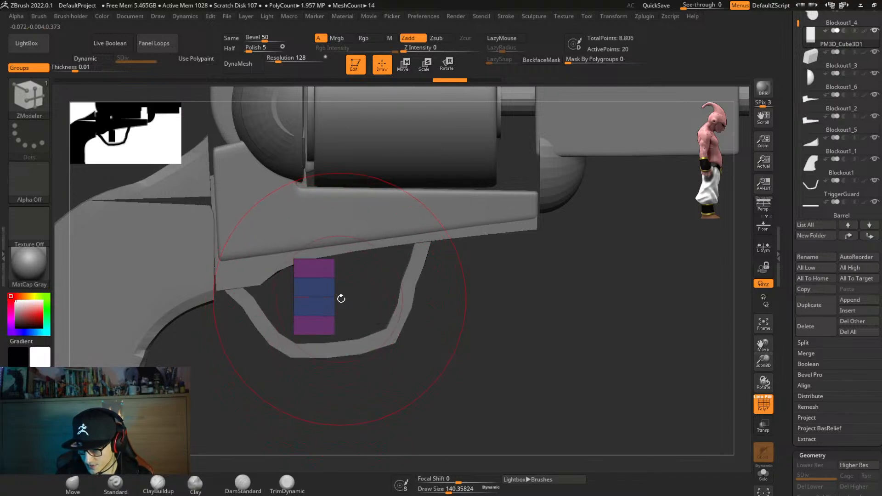
Mask the front side of the trigger block and move its rear side forward to narrow the block.
{"action": "mouse_move", "coordinate": [356, 262]}
{"action": "left_mouse_down", "text": "ctrl"}
{"action": "mouse_move", "coordinate": [323, 303]}
{"action": "mouse_move", "coordinate": [325, 291]}
{"action": "mouse_move", "coordinate": [324, 350]}
{"action": "left_mouse_up", "text": "ctrl"}
{"action": "key", "text": "w"}
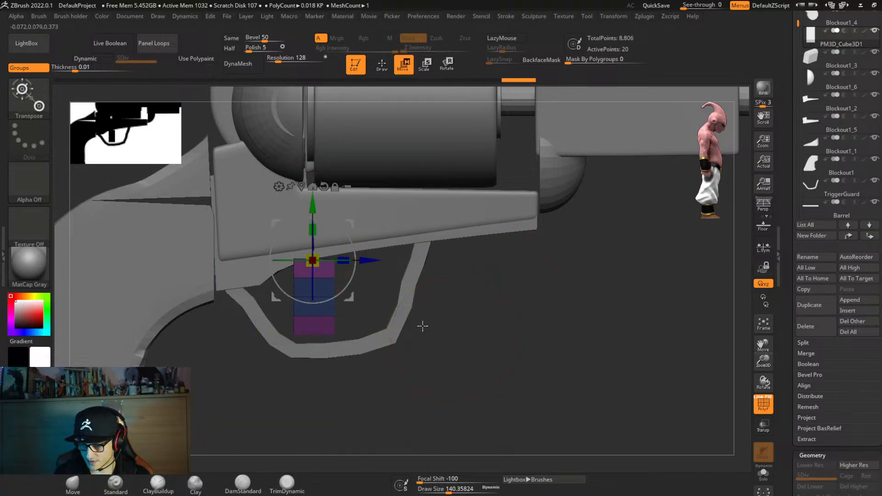
{"action": "mouse_move", "coordinate": [519, 256]}
{"action": "left_mouse_down", "text": "ctrl"}
{"action": "mouse_move", "coordinate": [437, 307]}
{"action": "mouse_move", "coordinate": [321, 423]}
{"action": "mouse_move", "coordinate": [321, 405]}
{"action": "left_mouse_up", "text": "ctrl"}
{"action": "left_click_drag", "start_coordinate": [367, 259], "coordinate": [373, 274]}
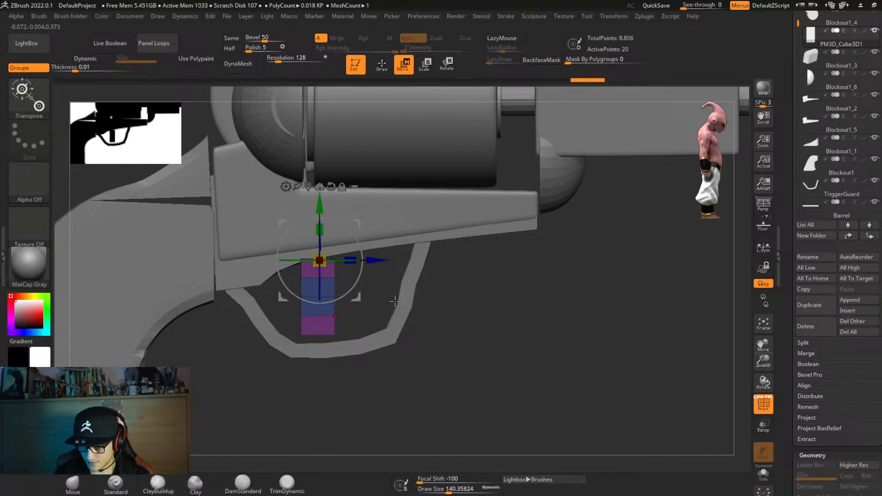
{"action": "left_click_drag", "start_coordinate": [362, 240], "coordinate": [365, 248]}
{"action": "key", "text": "ctrl"}
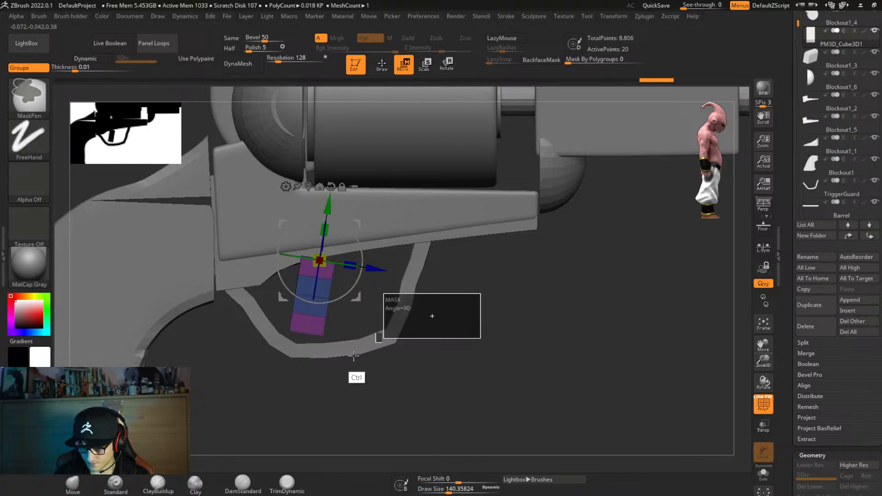
{"action": "key", "text": "ctrl+z"}
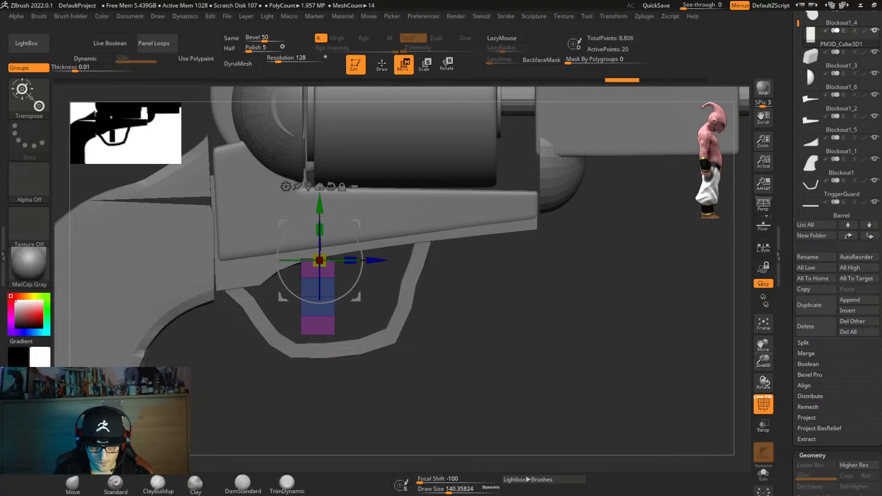
Isolate the trigger block's middle and lower front points with masks and move them backward to form a concave front edge.
{"action": "right_click_drag", "start_coordinate": [372, 311], "coordinate": [366, 293]}
{"action": "mouse_move", "coordinate": [374, 284]}
{"action": "left_mouse_down", "text": "ctrl"}
{"action": "mouse_move", "coordinate": [326, 319]}
{"action": "mouse_move", "coordinate": [324, 311]}
{"action": "left_mouse_up", "text": "ctrl"}
{"action": "left_click", "coordinate": [480, 320], "text": "ctrl"}
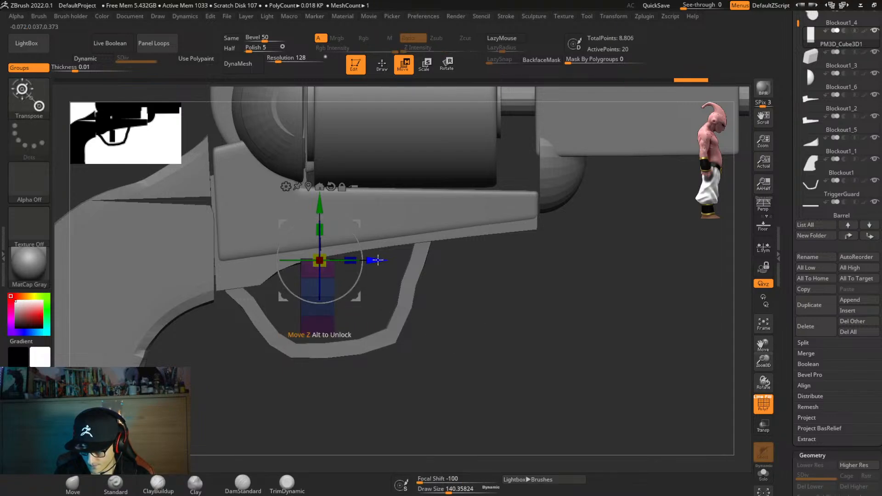
{"action": "left_click_drag", "start_coordinate": [378, 261], "coordinate": [366, 270]}
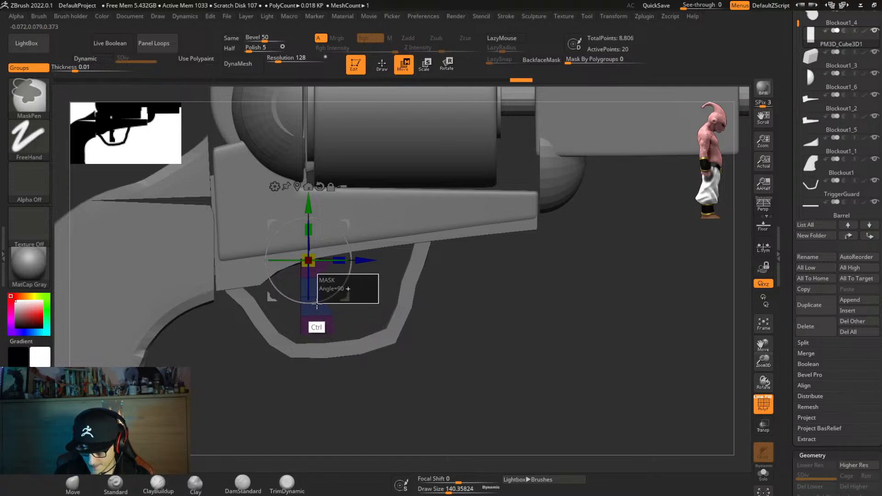
{"action": "left_click_drag", "start_coordinate": [367, 269], "coordinate": [356, 275]}
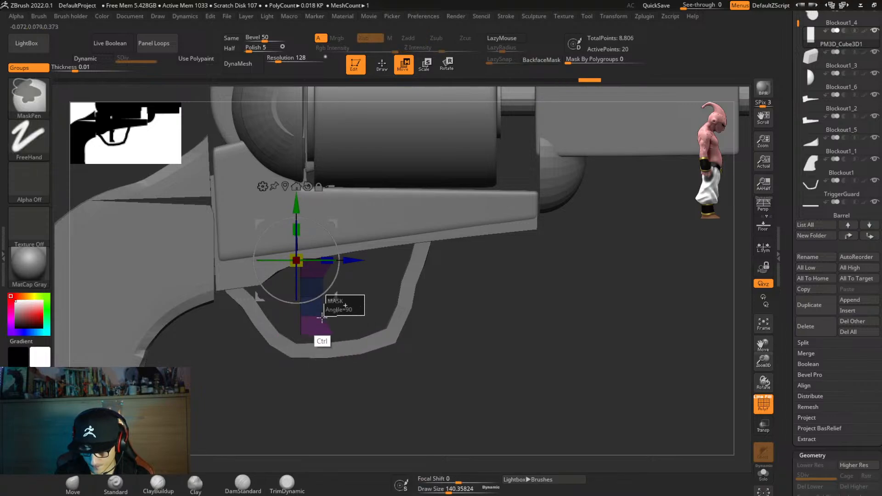
{"action": "mouse_move", "coordinate": [351, 263]}
{"action": "left_mouse_down"}
{"action": "mouse_move", "coordinate": [329, 280]}
{"action": "mouse_move", "coordinate": [341, 276]}
{"action": "left_mouse_up"}
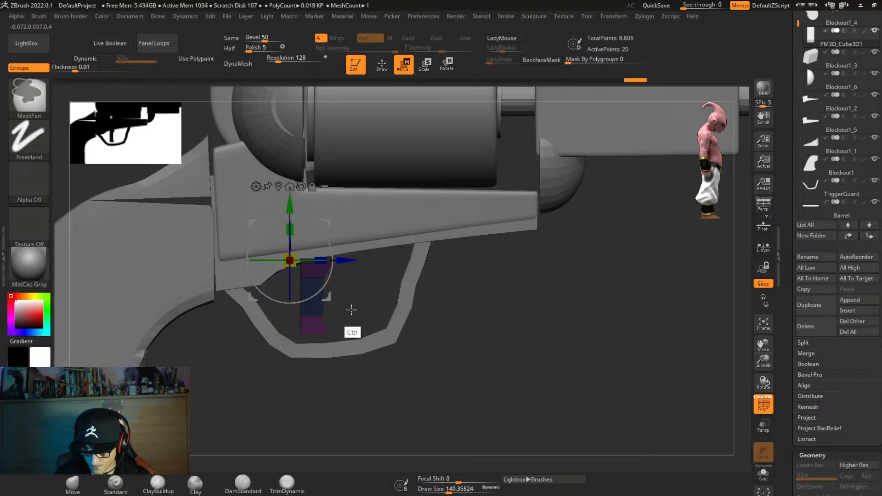
Mask the rest of the trigger and move its lower rear points forward to curve the back edge.
{"action": "left_click", "coordinate": [346, 287], "text": "ctrl"}
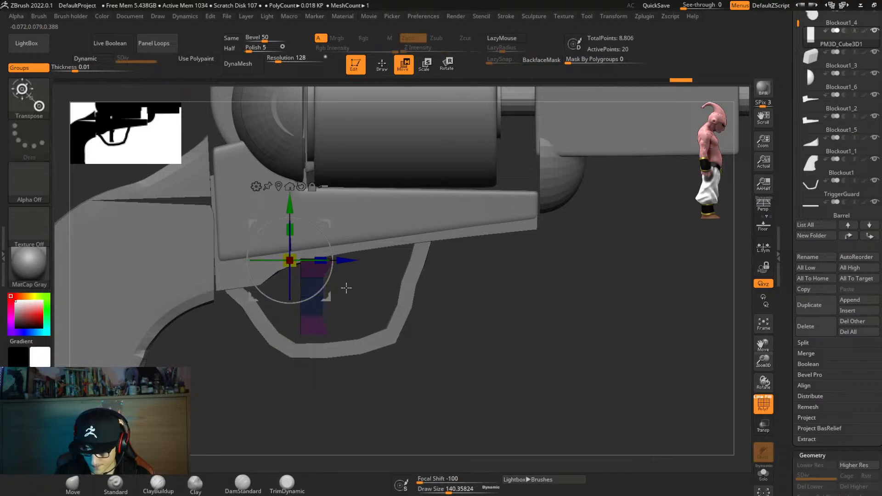
{"action": "left_click_drag", "start_coordinate": [349, 262], "coordinate": [356, 274]}
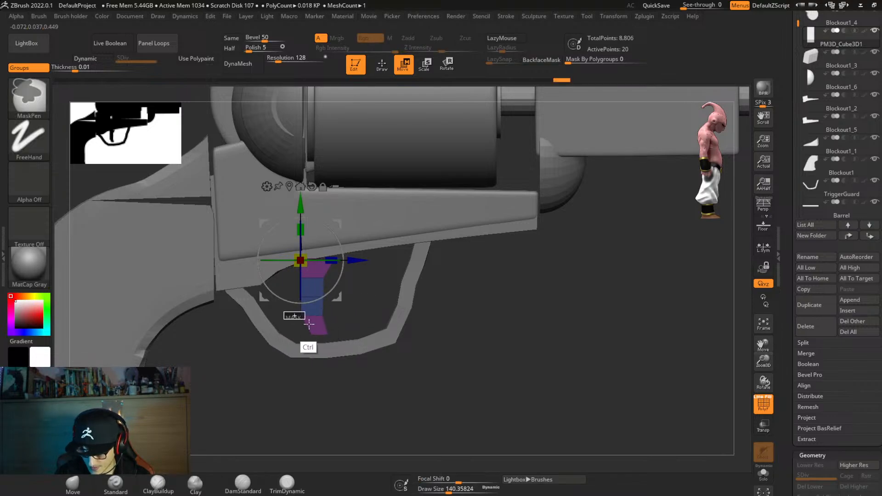
{"action": "left_click_drag", "start_coordinate": [353, 260], "coordinate": [358, 260]}
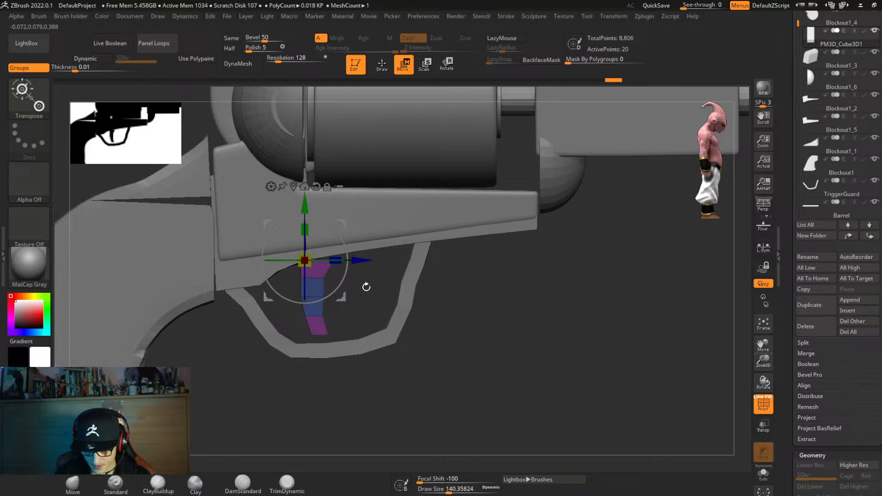
Mask the rest of the trigger and pull its front points backward to slim the profile.
{"action": "key", "text": "q"}
{"action": "left_click_drag", "start_coordinate": [359, 261], "coordinate": [329, 287], "text": "ctrl"}
{"action": "key", "text": "w"}
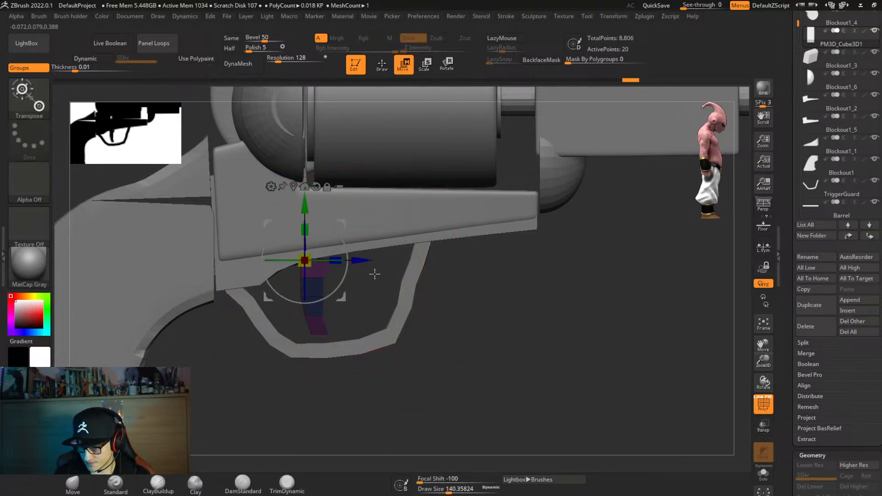
{"action": "mouse_move", "coordinate": [359, 261]}
{"action": "left_mouse_down"}
{"action": "mouse_move", "coordinate": [315, 310]}
{"action": "mouse_move", "coordinate": [321, 312]}
{"action": "left_mouse_up"}
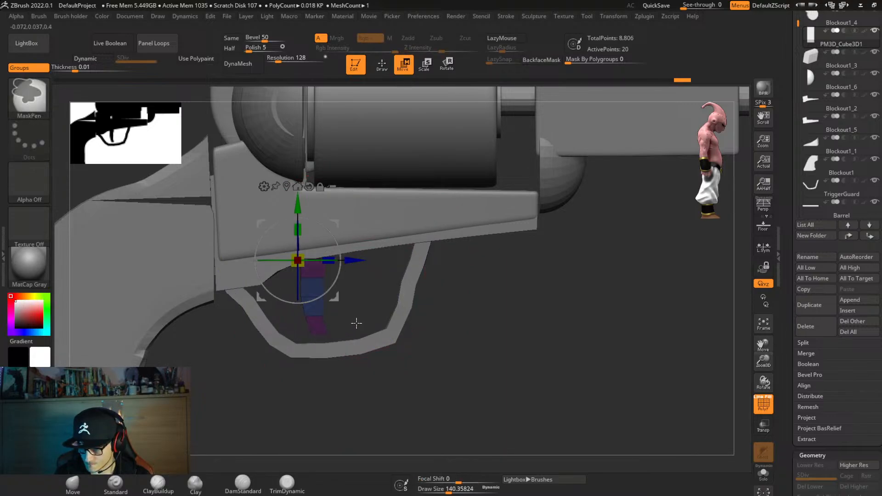
{"action": "left_click_drag", "start_coordinate": [353, 264], "coordinate": [348, 264]}
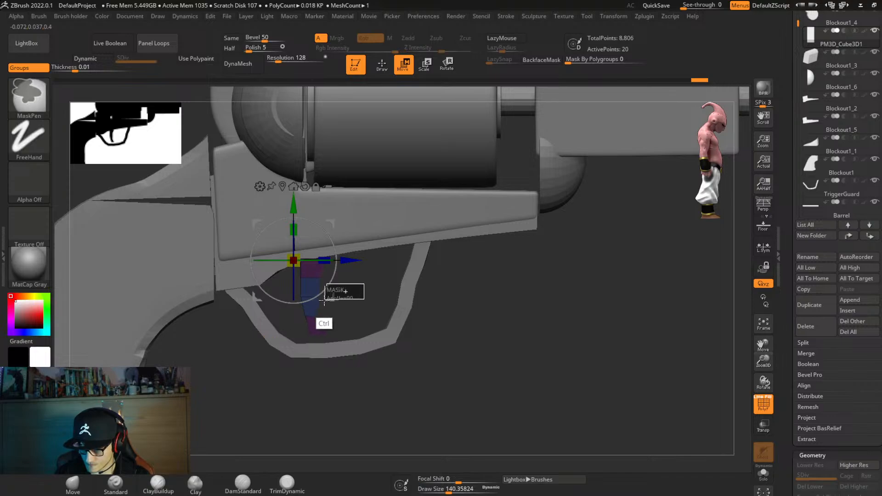
Refine the concave curve by masking the trigger and shifting its middle front points and bottom tip backward.
{"action": "left_click_drag", "start_coordinate": [314, 304], "coordinate": [303, 250], "text": "ctrl"}
{"action": "left_click_drag", "start_coordinate": [354, 299], "coordinate": [307, 342], "text": "ctrl"}
{"action": "left_click_drag", "start_coordinate": [351, 261], "coordinate": [346, 265]}
{"action": "key", "text": "ctrl"}
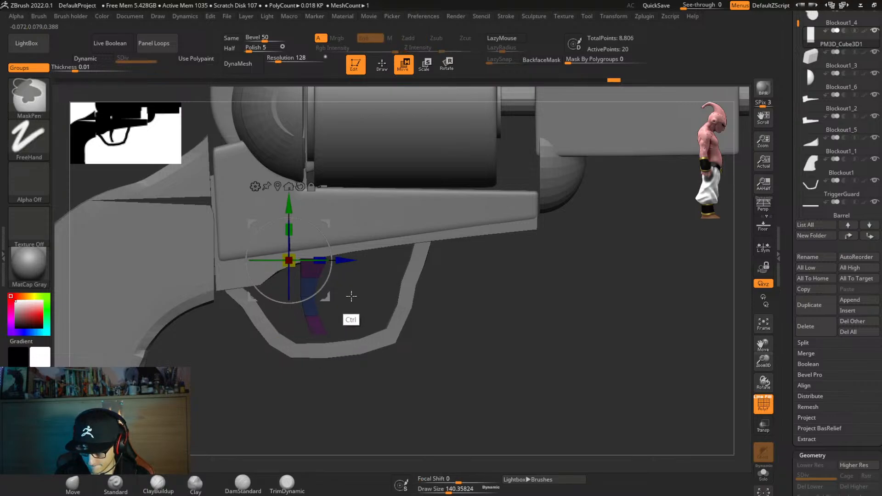
{"action": "left_click_drag", "start_coordinate": [290, 332], "coordinate": [298, 343], "text": "ctrl"}
{"action": "left_click_drag", "start_coordinate": [346, 324], "coordinate": [323, 347], "text": "ctrl"}
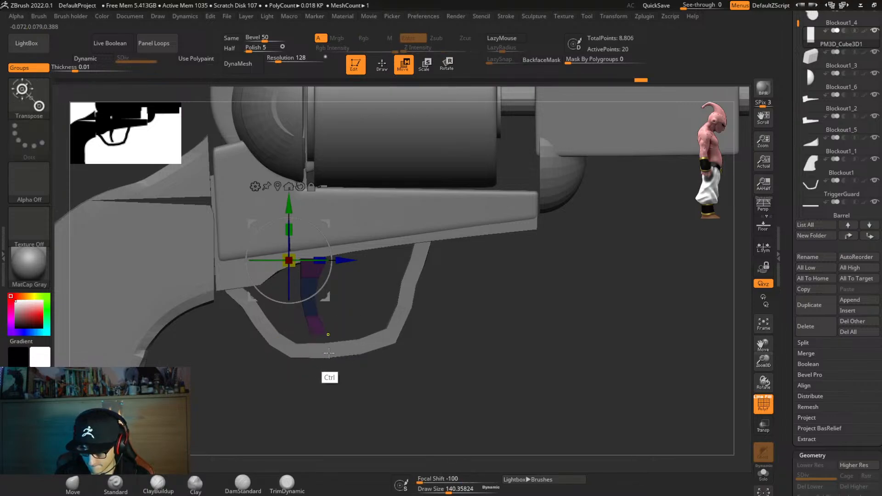
{"action": "left_click_drag", "start_coordinate": [351, 275], "coordinate": [346, 271]}
Preview the trigger with dynamic subdivision at an angle and return to the low-poly display.
{"action": "right_click_drag", "start_coordinate": [360, 314], "coordinate": [346, 318]}
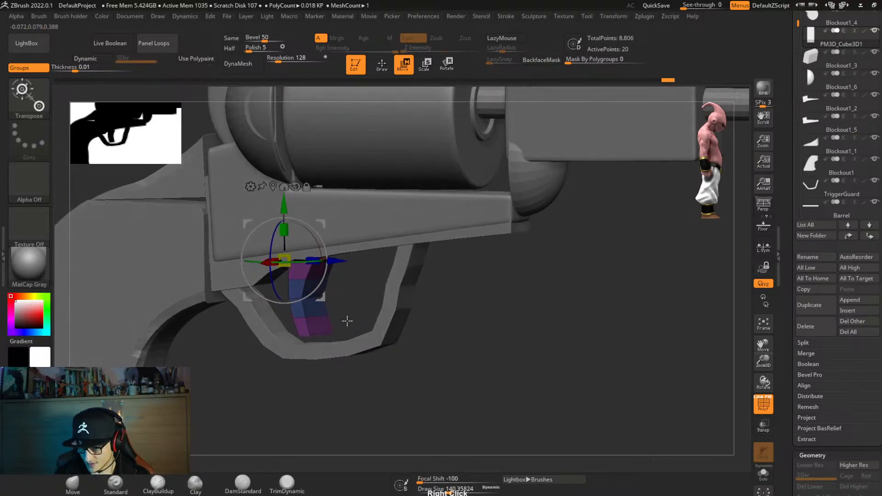
{"action": "key", "text": "d"}
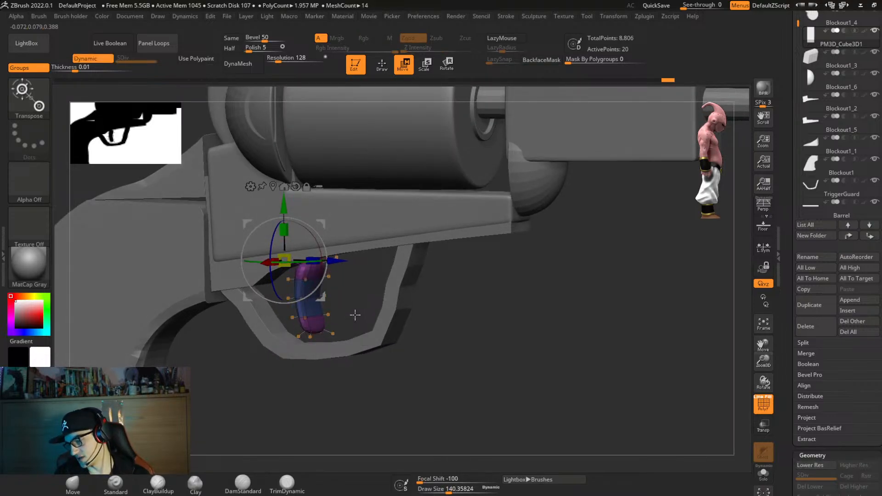
{"action": "key", "text": "shift+d"}
Isolate the trigger and assign the faces of its flat sides to a single polygroup with ZModeler.
{"action": "key", "text": "shift+s"}
{"action": "right_click_drag", "start_coordinate": [349, 309], "coordinate": [356, 338]}
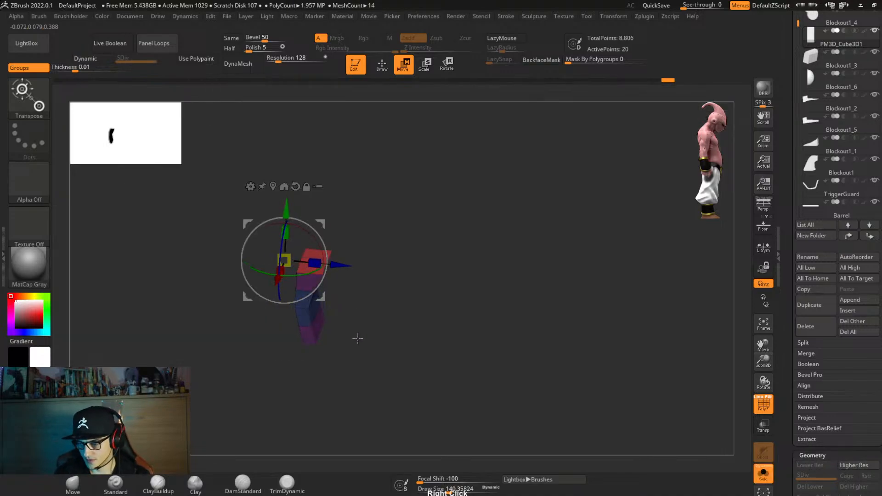
{"action": "key", "text": "q"}
{"action": "mouse_move", "coordinate": [351, 300]}
{"action": "right_mouse_down"}
{"action": "mouse_move", "coordinate": [388, 277]}
{"action": "mouse_move", "coordinate": [345, 270]}
{"action": "mouse_move", "coordinate": [372, 293]}
{"action": "mouse_move", "coordinate": [421, 290]}
{"action": "right_mouse_up"}
{"action": "key", "text": "space"}
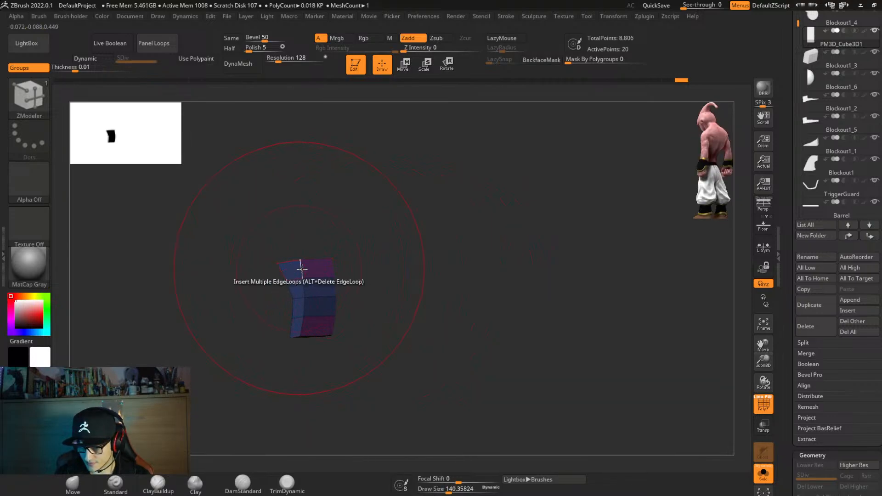
{"action": "left_click", "coordinate": [321, 294]}
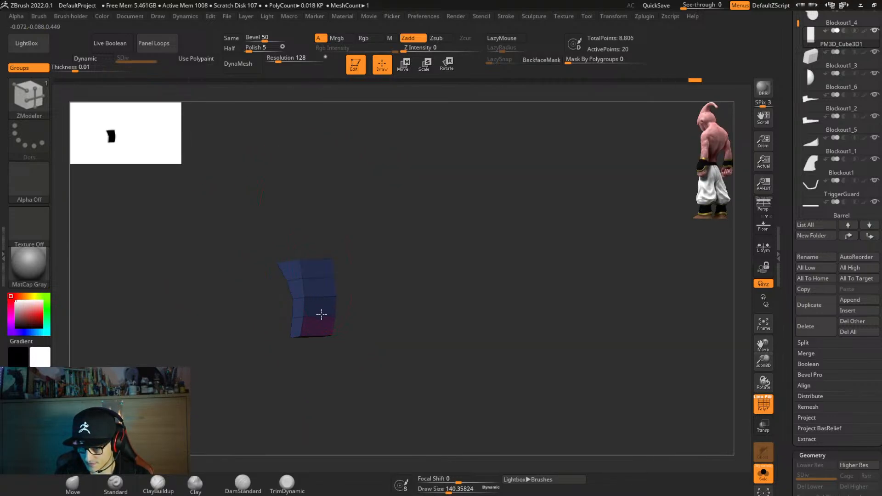
{"action": "right_click_drag", "start_coordinate": [321, 326], "coordinate": [429, 298]}
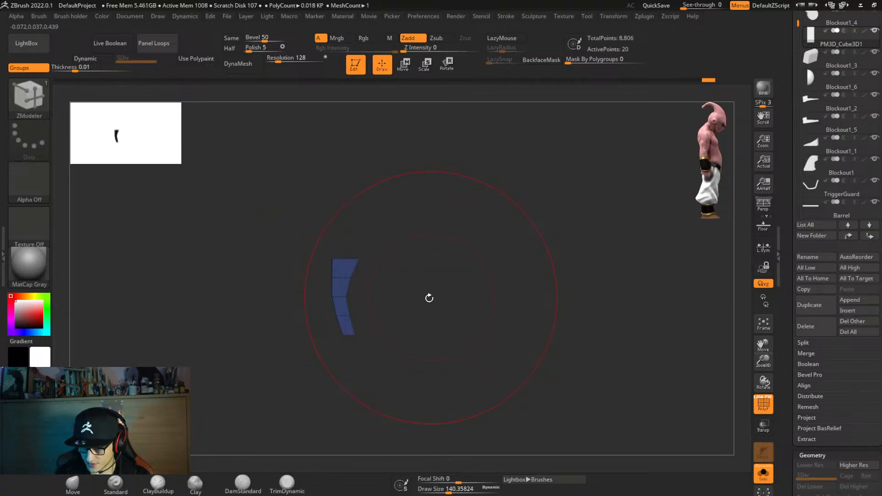
Crease the trigger's edges by polygroup with the dynamic subdivision preview on, and switch the preview off.
{"action": "key", "text": "d"}
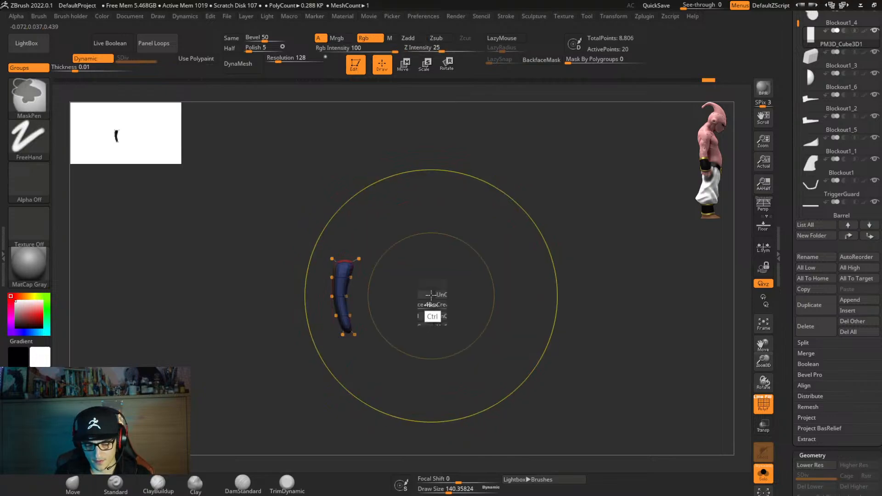
{"action": "key", "text": "ctrl+space"}
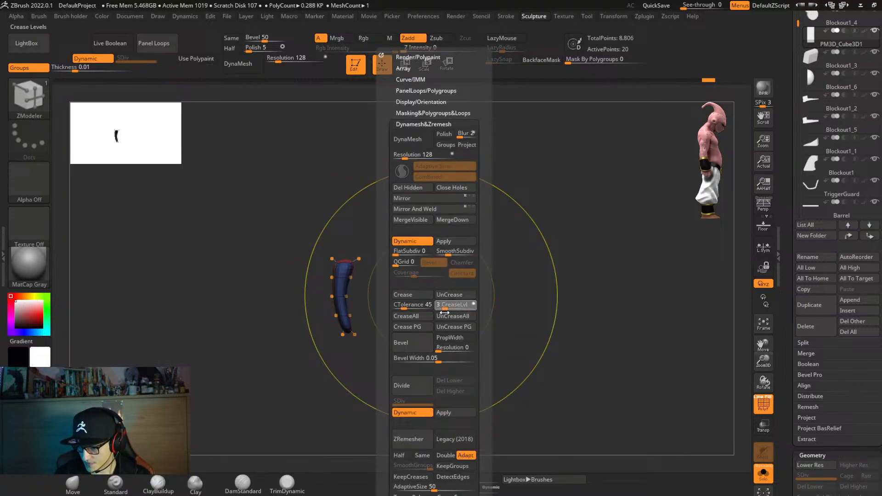
{"action": "left_click", "coordinate": [420, 328]}
{"action": "right_click_drag", "start_coordinate": [495, 285], "coordinate": [435, 298]}
{"action": "key", "text": "shift+d"}
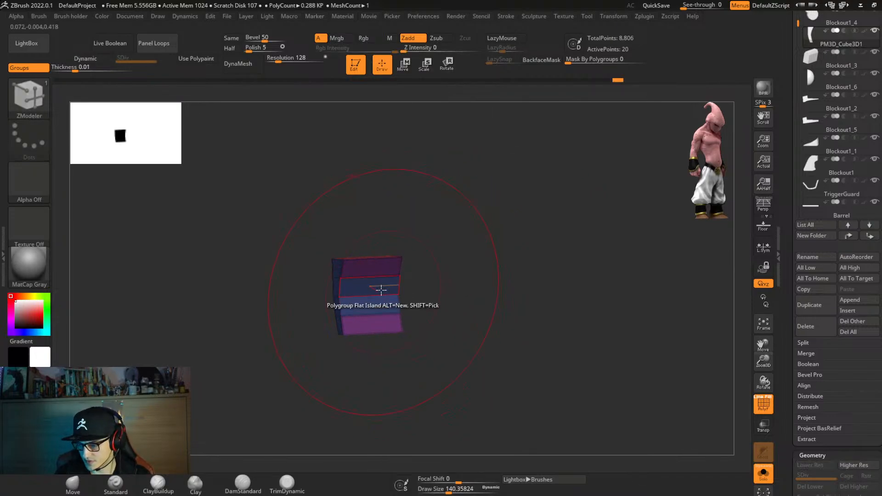
Assign all four faces along the trigger's curved front to one new polygroup.
{"action": "mouse_move", "coordinate": [381, 289]}
{"action": "left_mouse_down", "text": "alt"}
{"action": "mouse_move", "coordinate": [374, 301]}
{"action": "mouse_move", "coordinate": [371, 278]}
{"action": "left_mouse_up", "text": "alt"}
{"action": "left_click", "coordinate": [372, 271]}
{"action": "left_click", "coordinate": [374, 321]}
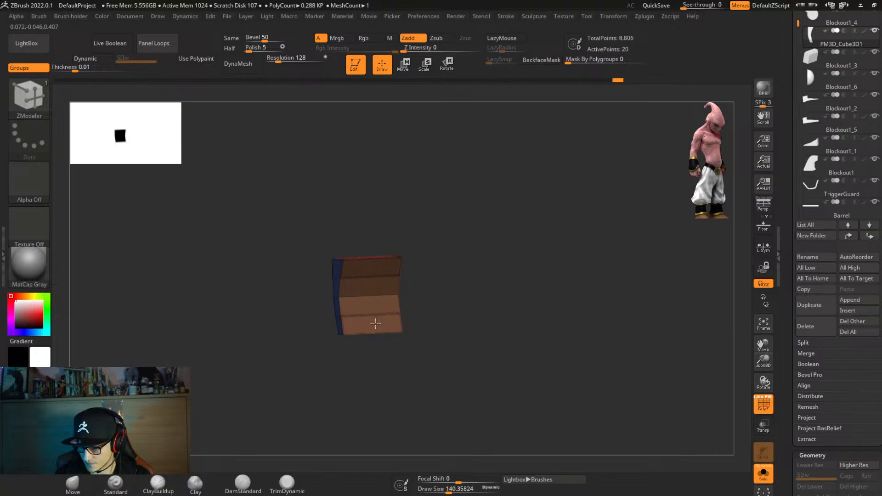
Turn on dynamic subdivision for the trigger with crease level 2 and SmoothSubdiv 6.
{"action": "key", "text": "ctrl+space"}
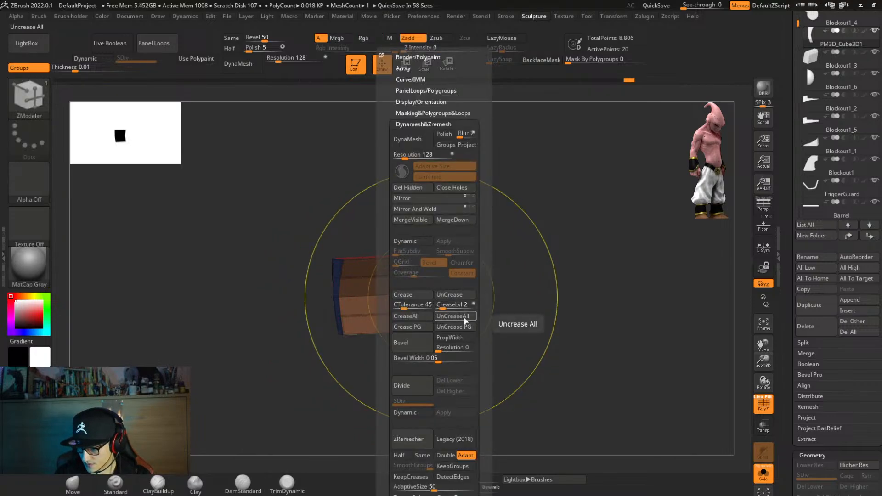
{"action": "left_click_drag", "start_coordinate": [451, 306], "coordinate": [448, 311]}
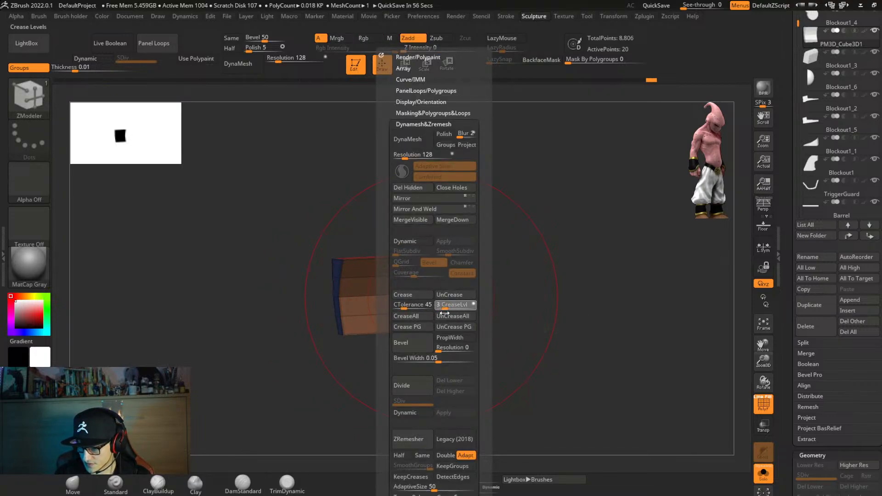
{"action": "left_click", "coordinate": [404, 241]}
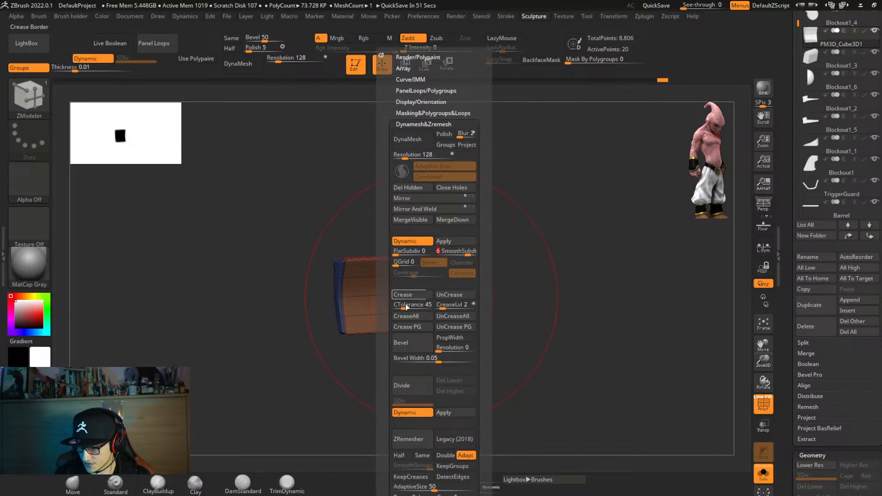
Show the whole revolver again and scale the trigger narrower along X so it fits inside the trigger guard.
{"action": "key", "text": "shift+s"}
{"action": "right_click_drag", "start_coordinate": [503, 317], "coordinate": [478, 329]}
{"action": "key", "text": "w"}
{"action": "left_click_drag", "start_coordinate": [345, 266], "coordinate": [357, 261]}
{"action": "key", "text": "ctrl+z"}
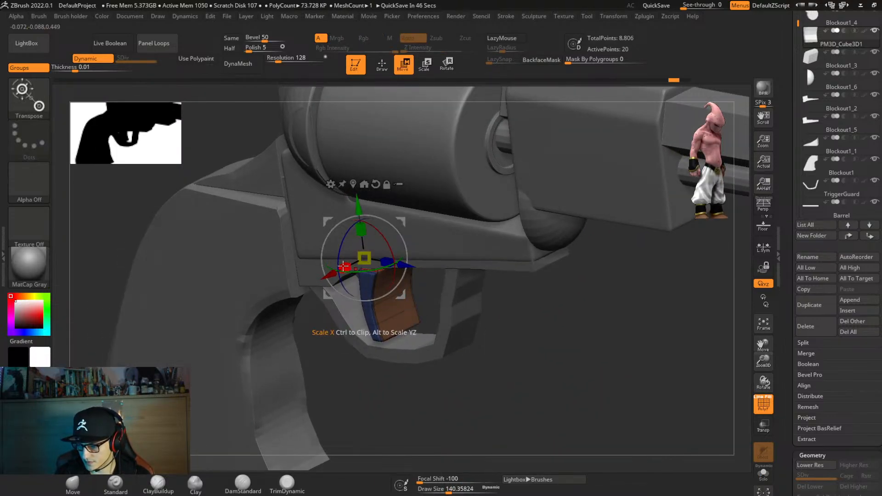
{"action": "left_click_drag", "start_coordinate": [343, 267], "coordinate": [373, 276]}
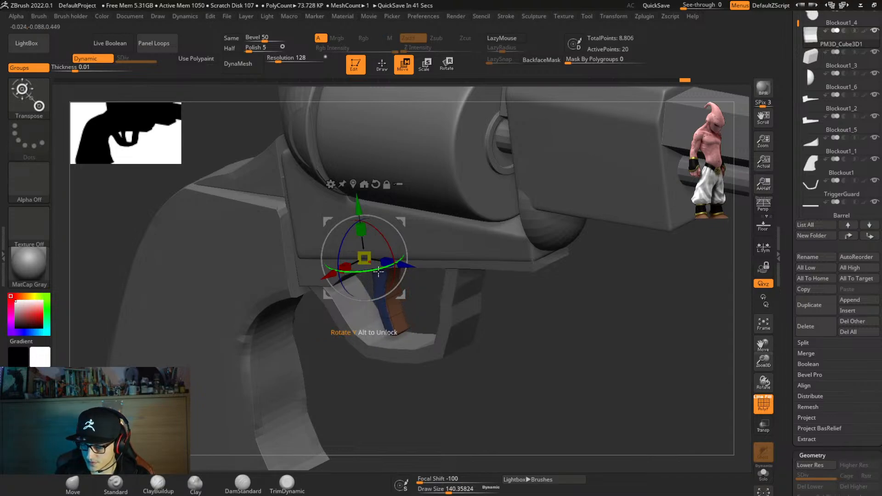
{"action": "right_click_drag", "start_coordinate": [450, 275], "coordinate": [511, 297]}
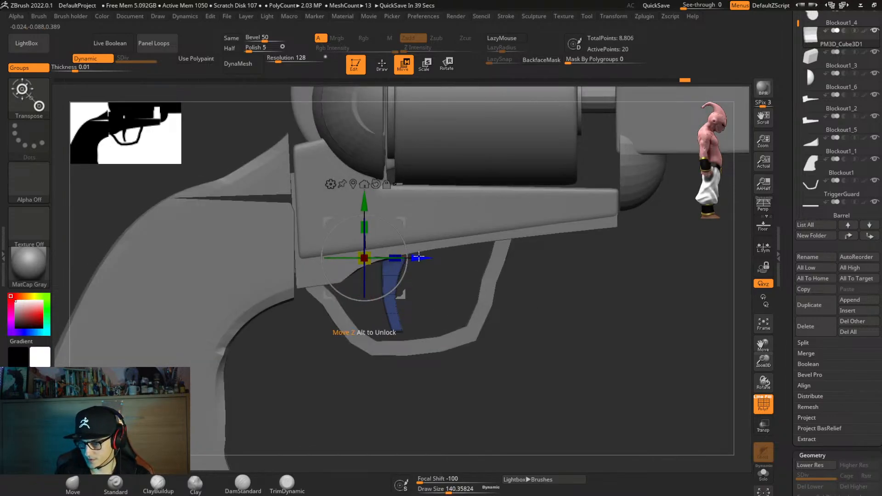
Nudge the trigger slightly along Z inside the trigger guard and check its fit on the whole revolver.
{"action": "left_click_drag", "start_coordinate": [418, 258], "coordinate": [414, 260]}
{"action": "right_click_drag", "start_coordinate": [550, 310], "coordinate": [535, 244], "text": "ctrl"}
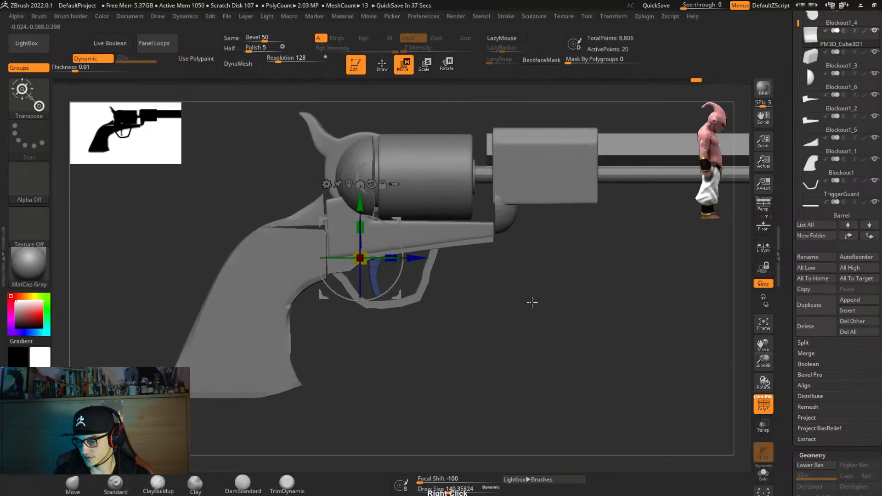
{"action": "key", "text": "q"}
{"action": "mouse_move", "coordinate": [535, 298]}
{"action": "right_mouse_down", "text": "ctrl"}
{"action": "mouse_move", "coordinate": [478, 335]}
{"action": "mouse_move", "coordinate": [455, 339]}
{"action": "mouse_move", "coordinate": [590, 309]}
{"action": "mouse_move", "coordinate": [464, 342]}
{"action": "mouse_move", "coordinate": [492, 335]}
{"action": "right_mouse_up", "text": "ctrl"}
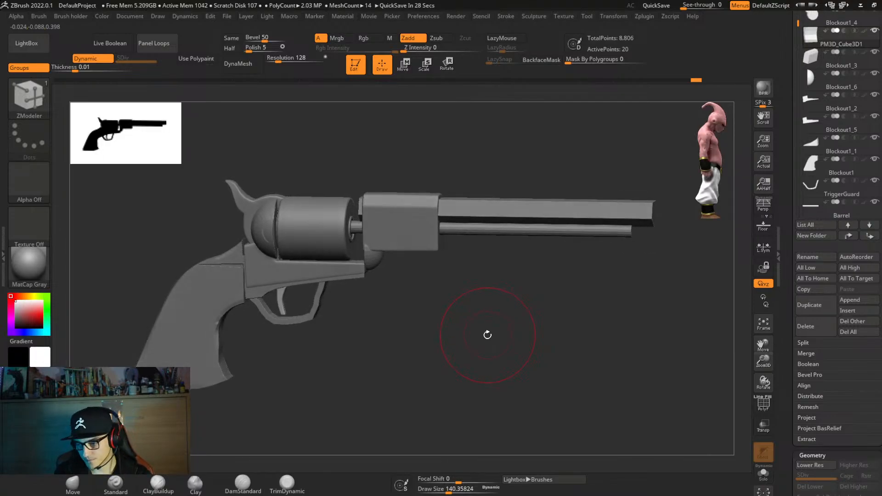
{"action": "right_click_drag", "start_coordinate": [477, 324], "coordinate": [503, 349], "text": "alt"}
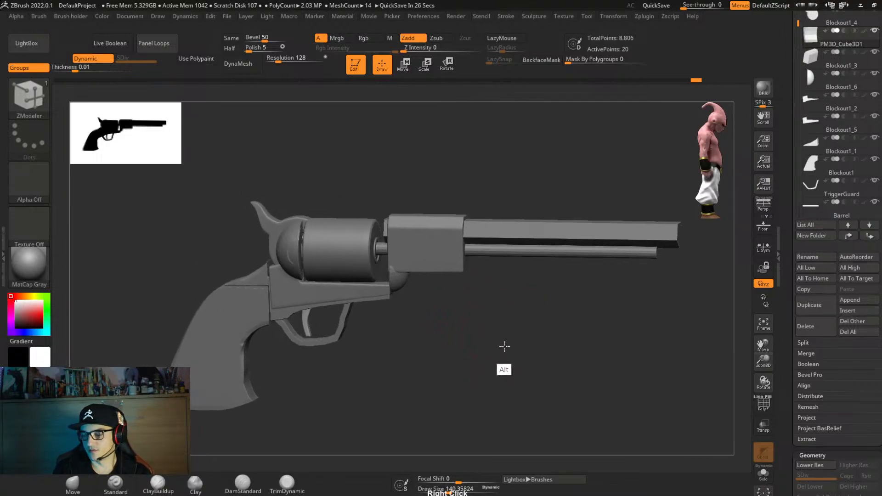
Select the revolver's ammunition cylinder and put it in a new subtool folder named bulletBarrel.
{"action": "left_click", "coordinate": [346, 268], "text": "alt"}
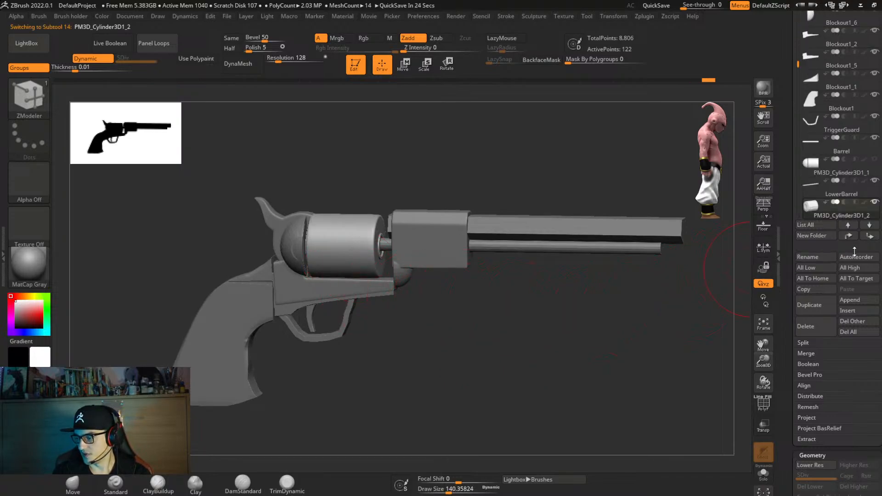
{"action": "left_click", "coordinate": [823, 237]}
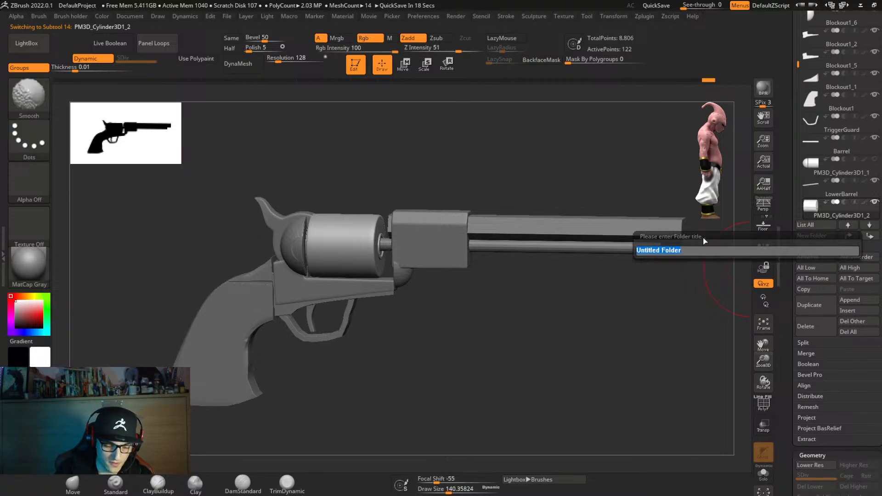
{"action": "type", "text": "Ba"}
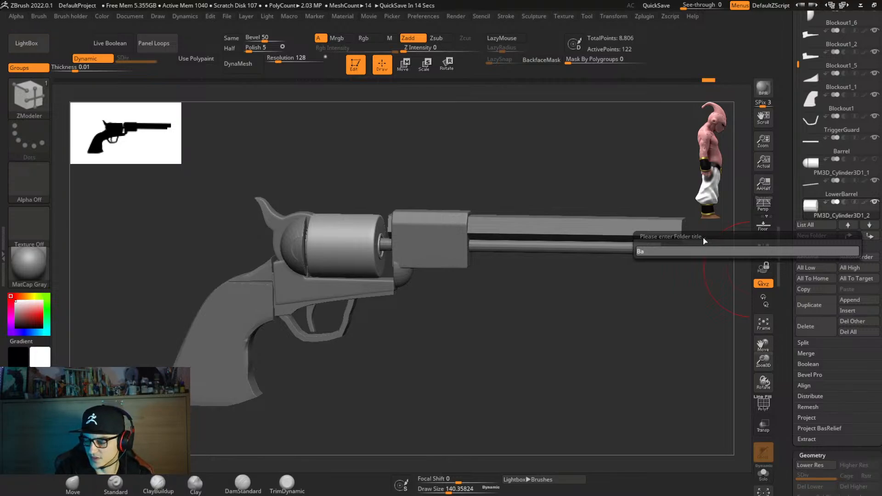
{"action": "left_click", "coordinate": [773, 253]}
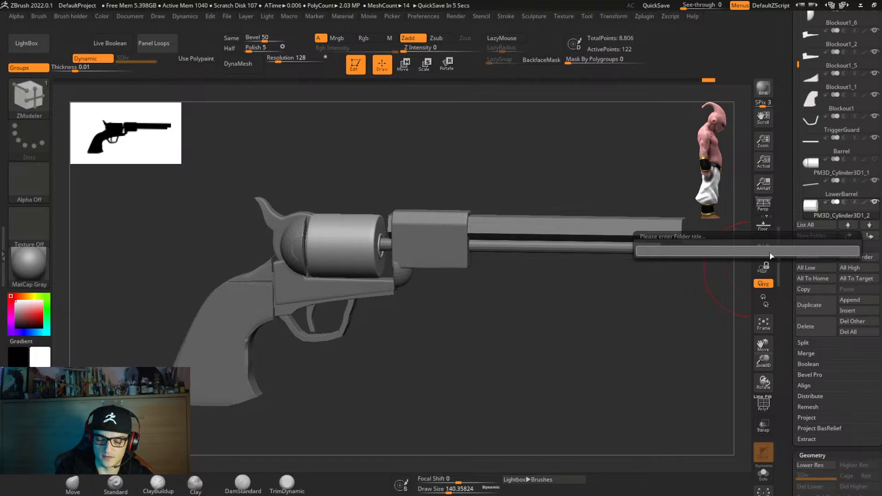
{"action": "type", "text": "bUL"}
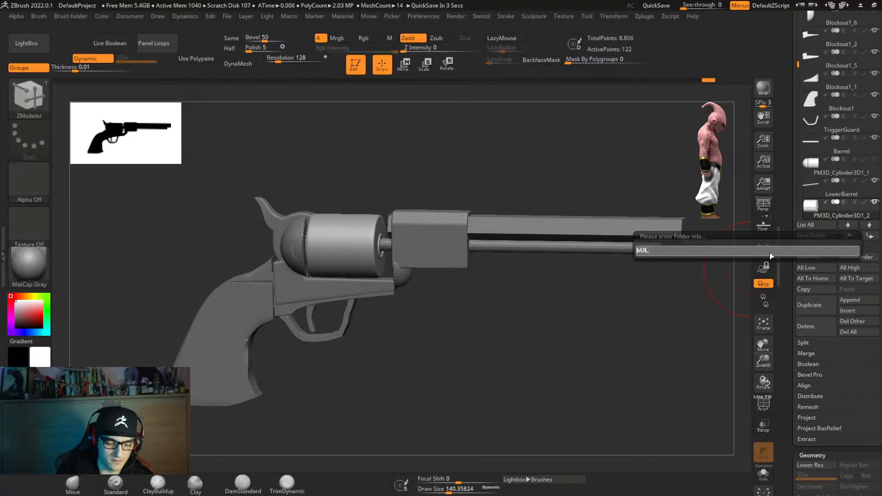
{"action": "key", "text": "BackSpace"}
{"action": "key", "text": "BackSpace"}
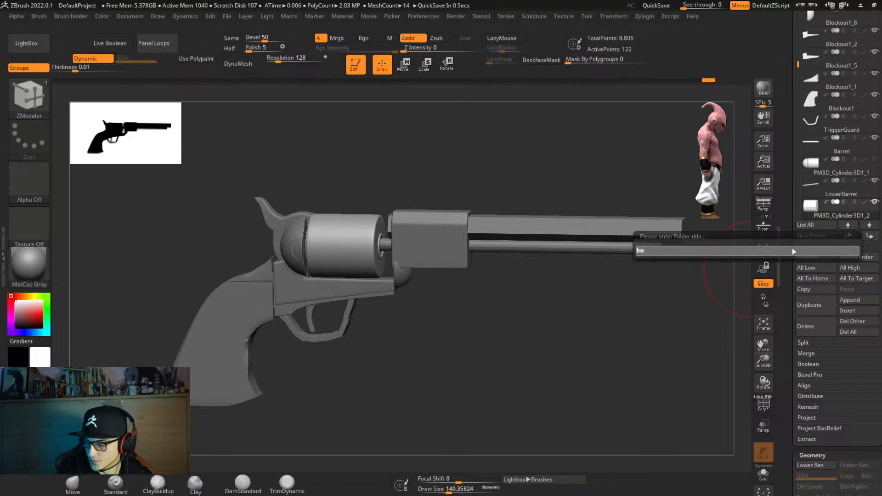
{"action": "type", "text": "tBarrel"}
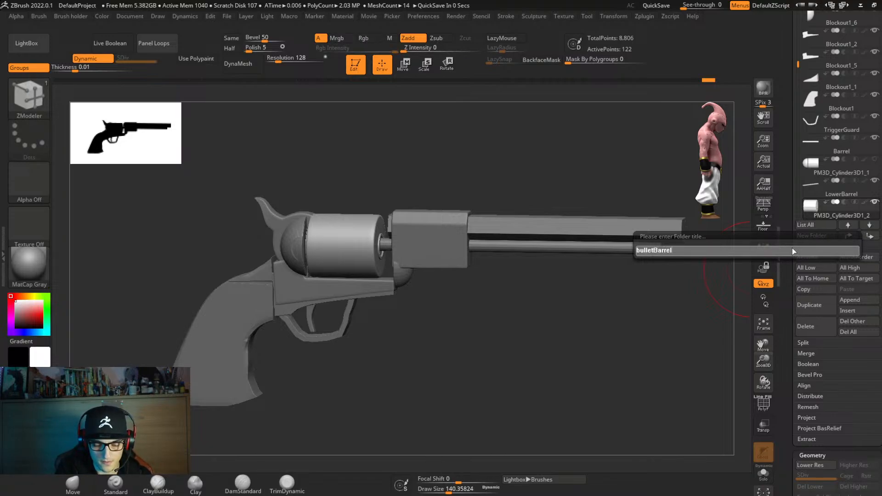
{"action": "key", "text": "Return"}
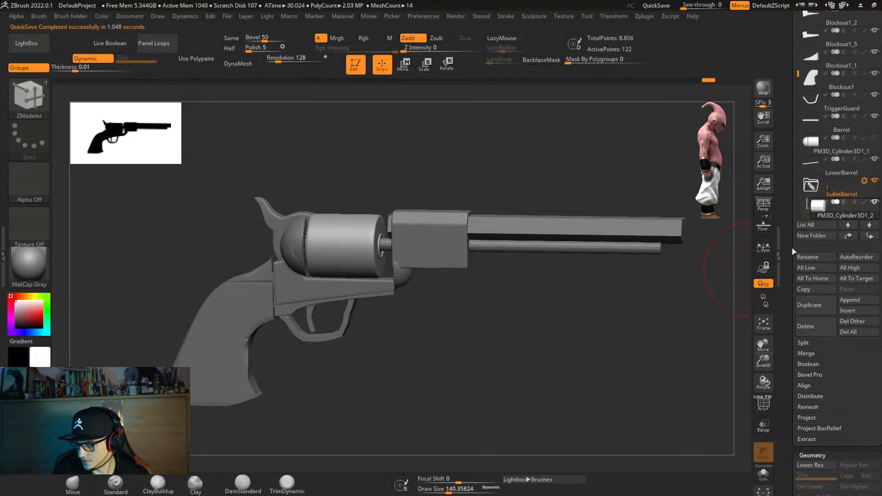
Save the project as RevolverStream.
{"action": "key", "text": "ctrl"}
{"action": "key", "text": "ctrl+s"}
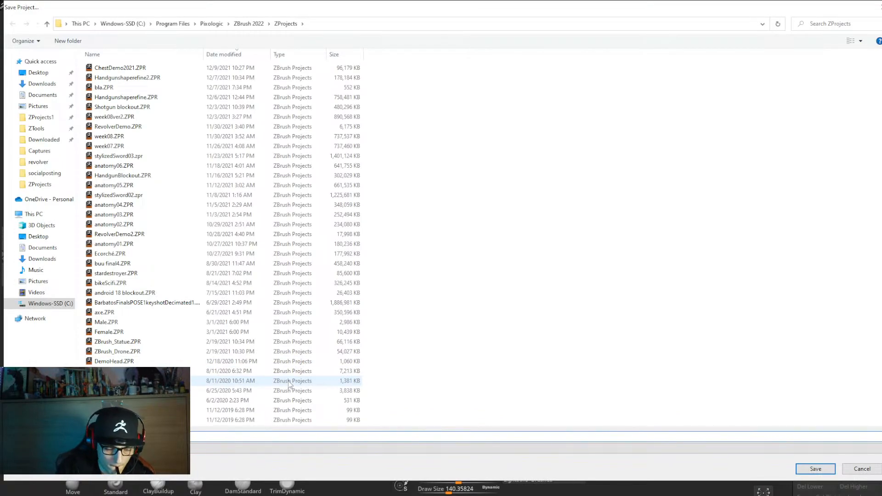
{"action": "type", "text": "ho"}
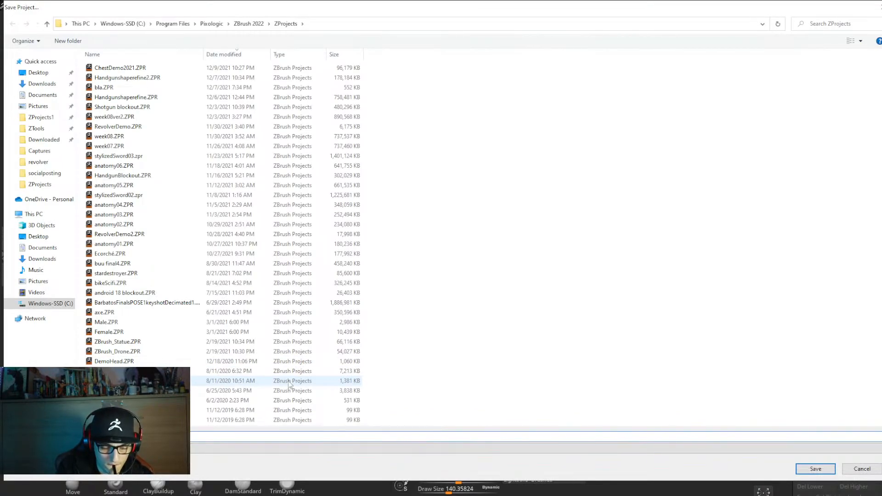
{"action": "key", "text": "Return"}
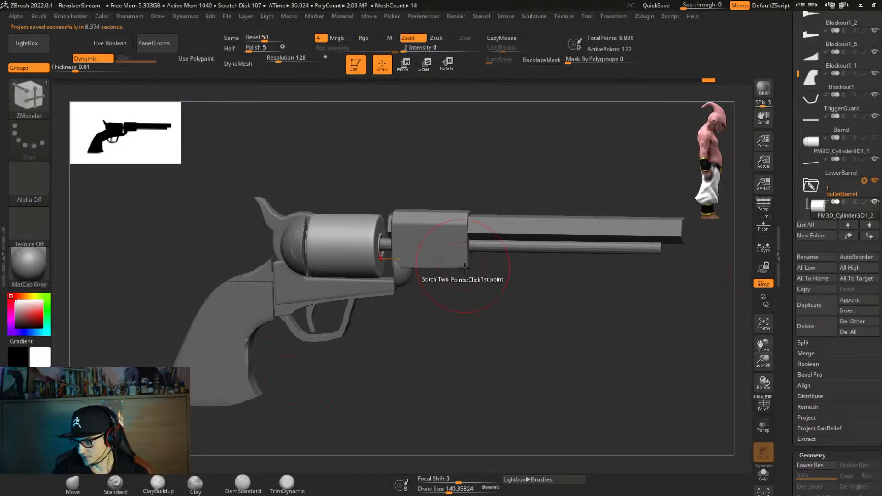
Isolate the ammunition cylinder in a front view and insert a Cylinder3D subtool directly below it in the bulletBarrel folder.
{"action": "mouse_move", "coordinate": [499, 302]}
{"action": "right_mouse_down"}
{"action": "mouse_move", "coordinate": [509, 302]}
{"action": "mouse_move", "coordinate": [497, 297]}
{"action": "mouse_move", "coordinate": [510, 329]}
{"action": "mouse_move", "coordinate": [500, 330]}
{"action": "mouse_move", "coordinate": [554, 336]}
{"action": "mouse_move", "coordinate": [511, 343]}
{"action": "right_mouse_up"}
{"action": "key", "text": "shift+alt+s"}
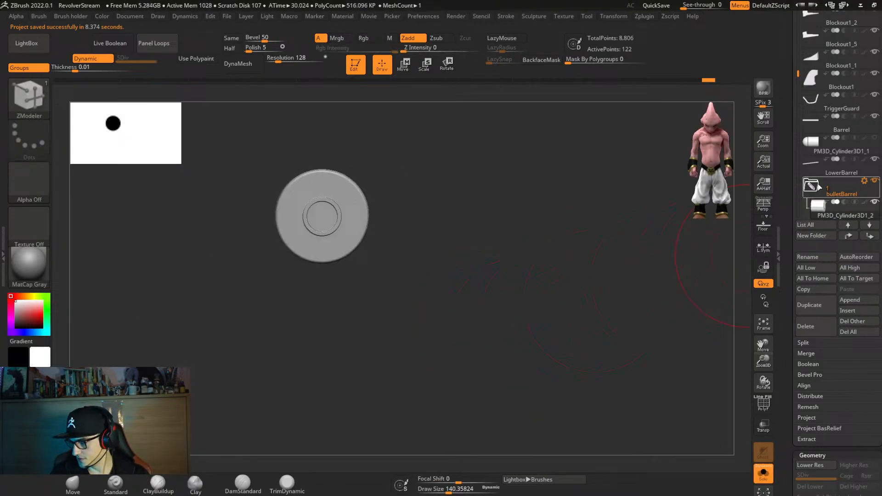
{"action": "scroll", "coordinate": [807, 215], "scroll_direction": "down", "scroll_amount": 2}
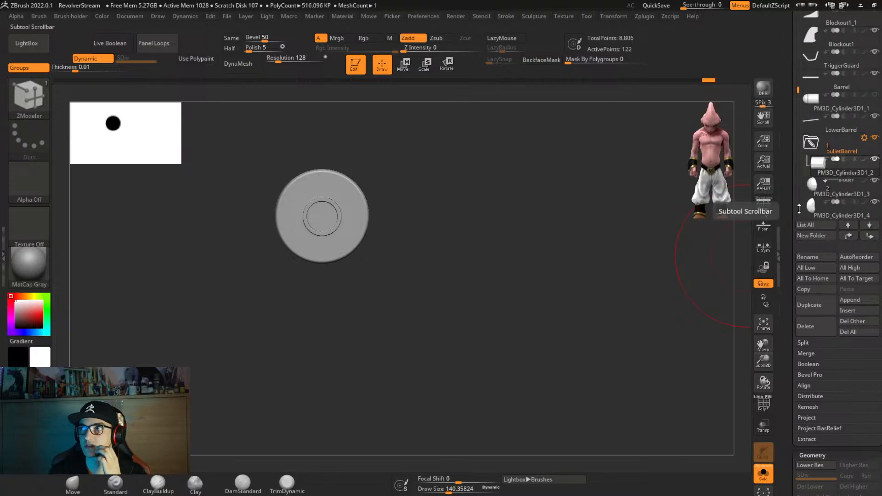
{"action": "right_click_drag", "start_coordinate": [612, 277], "coordinate": [638, 294], "text": "alt"}
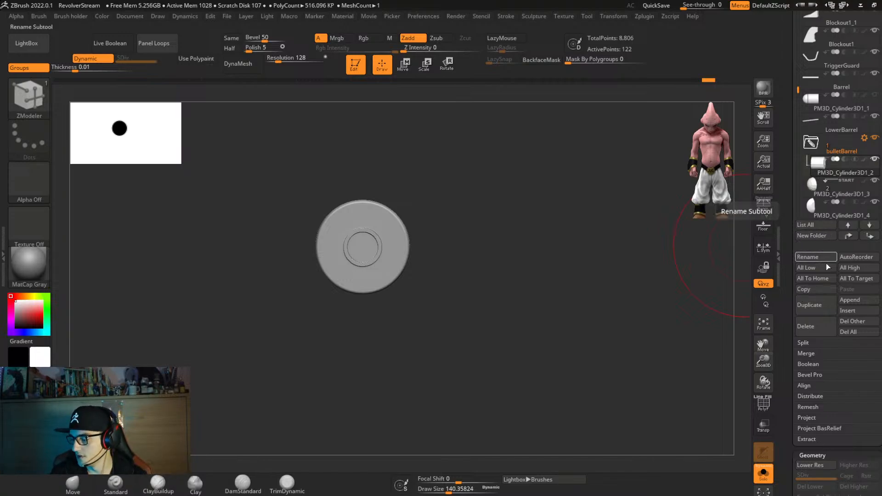
{"action": "left_click", "coordinate": [858, 310]}
{"action": "left_click", "coordinate": [597, 274]}
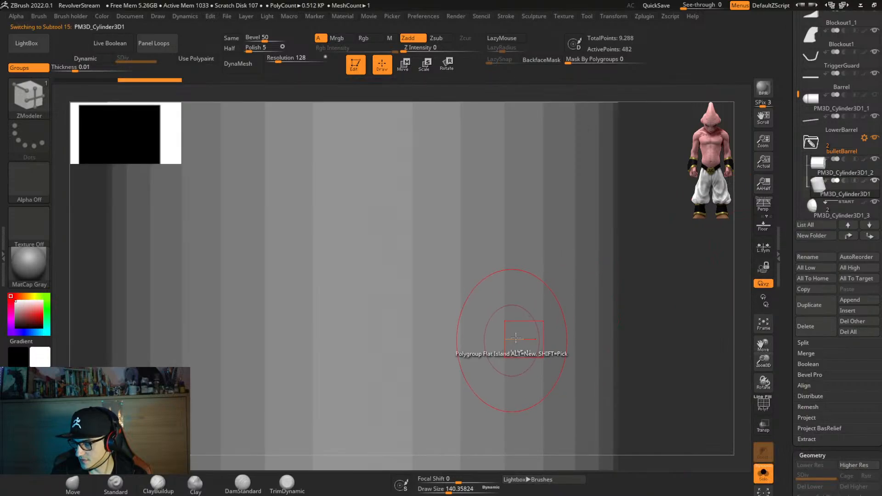
Scale the inserted cylinder down uniformly until it is smaller than the ammunition cylinder.
{"action": "key", "text": "w"}
{"action": "left_click_drag", "start_coordinate": [363, 327], "coordinate": [374, 274]}
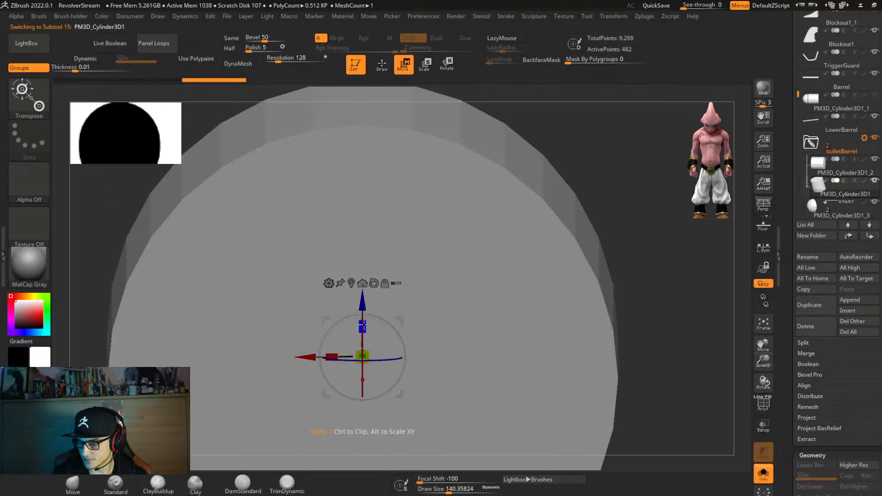
{"action": "left_click_drag", "start_coordinate": [361, 358], "coordinate": [362, 357]}
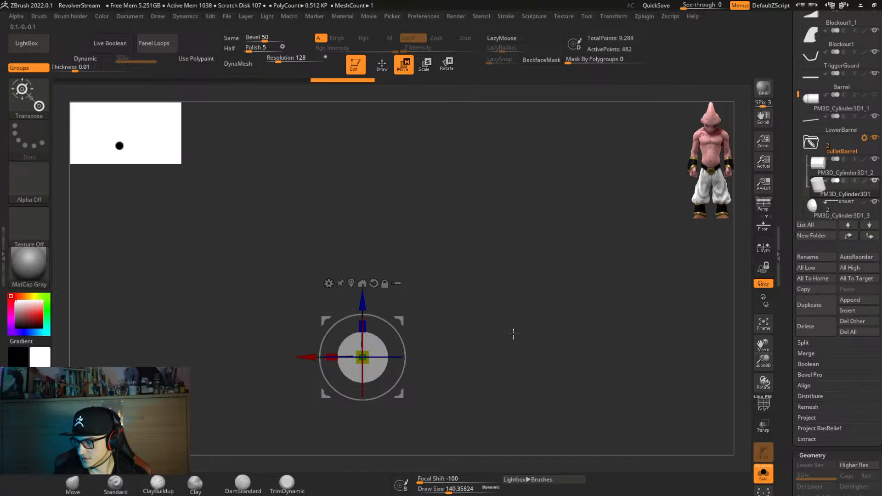
Leave solo mode and show only the two subtools inside the bulletBarrel folder.
{"action": "key", "text": "shift+s"}
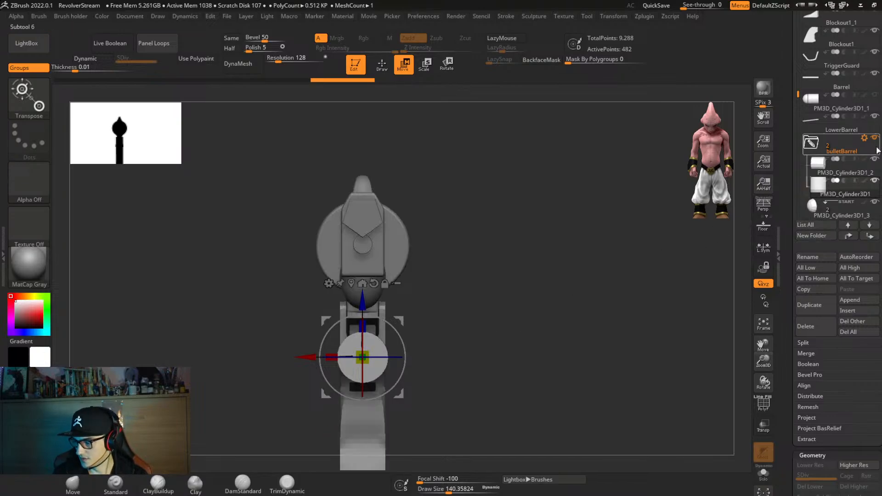
{"action": "left_click", "coordinate": [874, 138]}
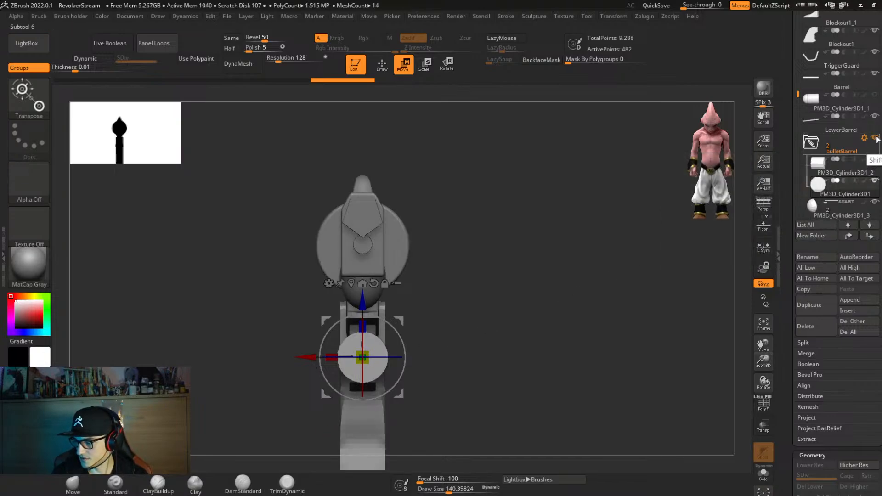
{"action": "left_click", "coordinate": [875, 138]}
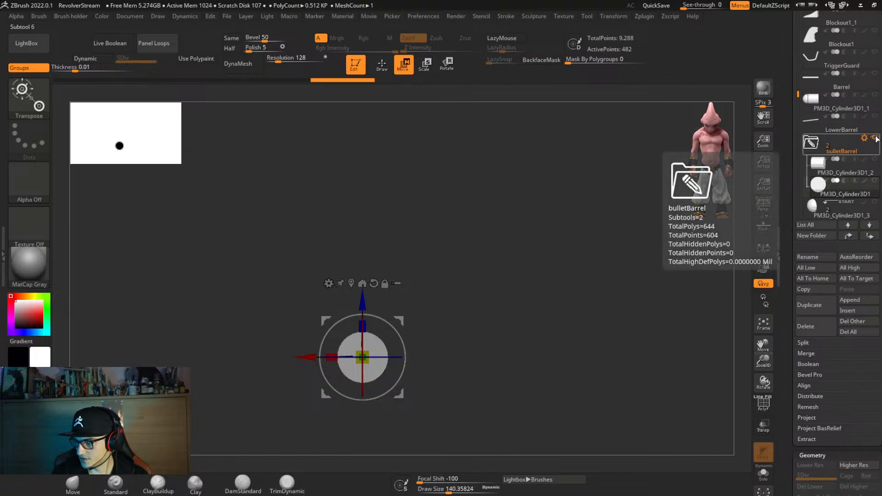
{"action": "left_click", "coordinate": [875, 139]}
{"action": "left_click", "coordinate": [874, 160]}
{"action": "left_click", "coordinate": [874, 181]}
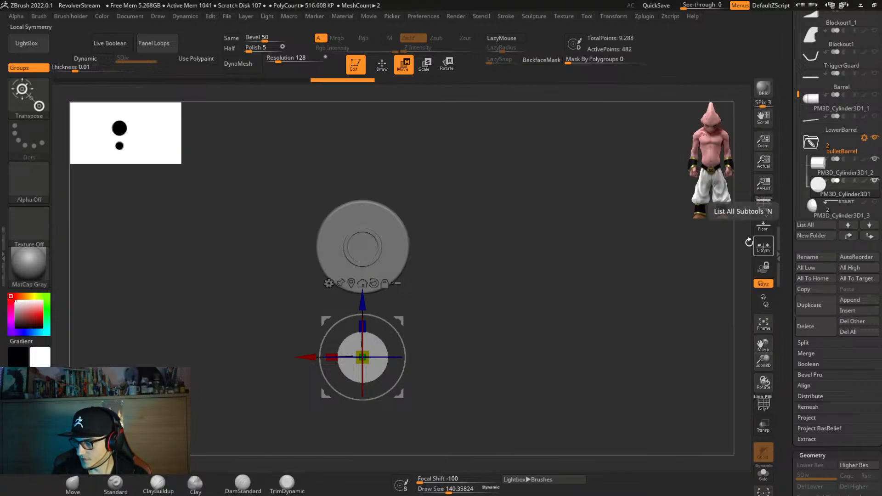
Shrink the small cylinder, raise it onto the ammunition cylinder along Z and shift it sideways along X to the rim.
{"action": "left_click_drag", "start_coordinate": [473, 319], "coordinate": [496, 318]}
{"action": "left_click_drag", "start_coordinate": [362, 302], "coordinate": [370, 163]}
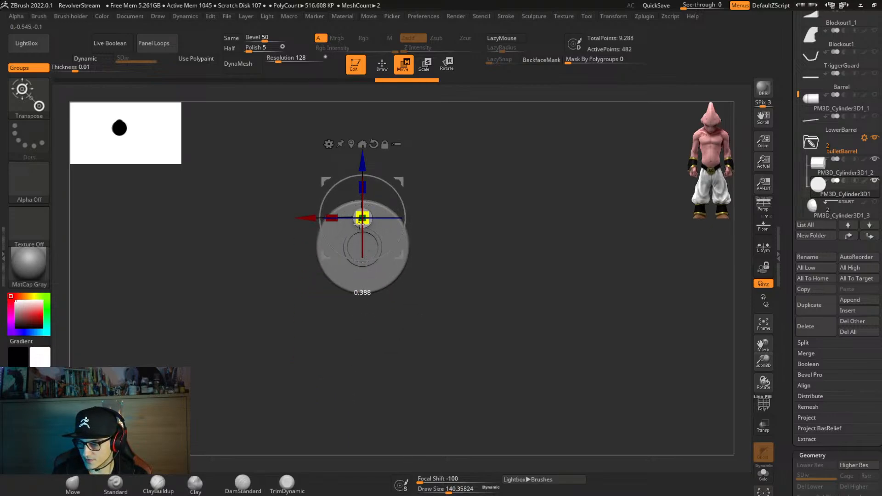
{"action": "right_click_drag", "start_coordinate": [425, 268], "coordinate": [407, 301]}
{"action": "left_click_drag", "start_coordinate": [305, 217], "coordinate": [269, 253]}
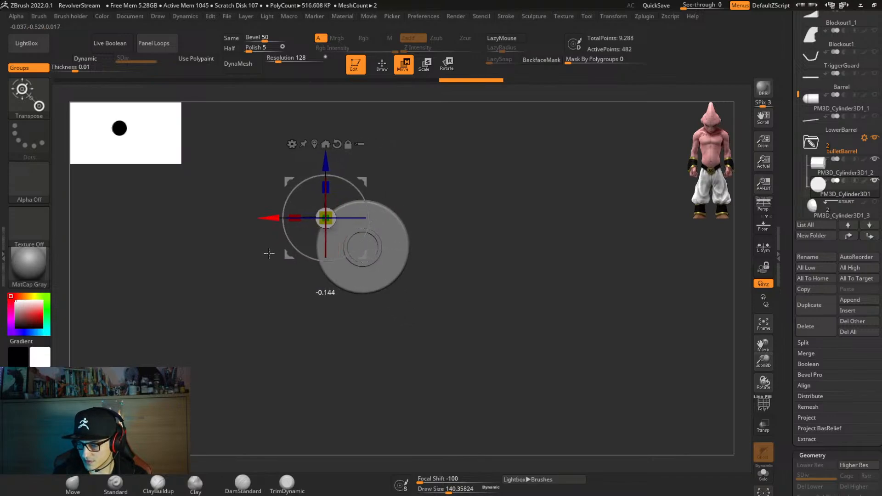
Enlarge the small cylinder and position it so it overlaps the upper outer edge of the ammunition cylinder.
{"action": "right_click_drag", "start_coordinate": [404, 276], "coordinate": [460, 277]}
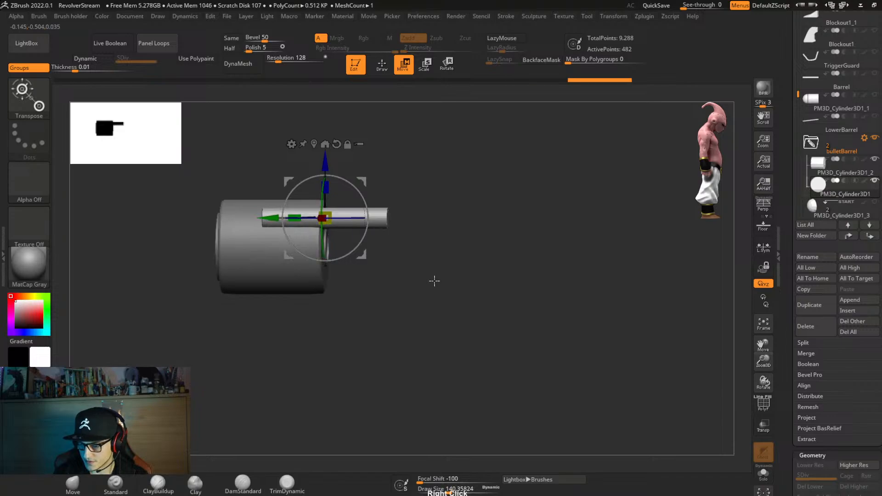
{"action": "right_click_drag", "start_coordinate": [433, 280], "coordinate": [383, 256]}
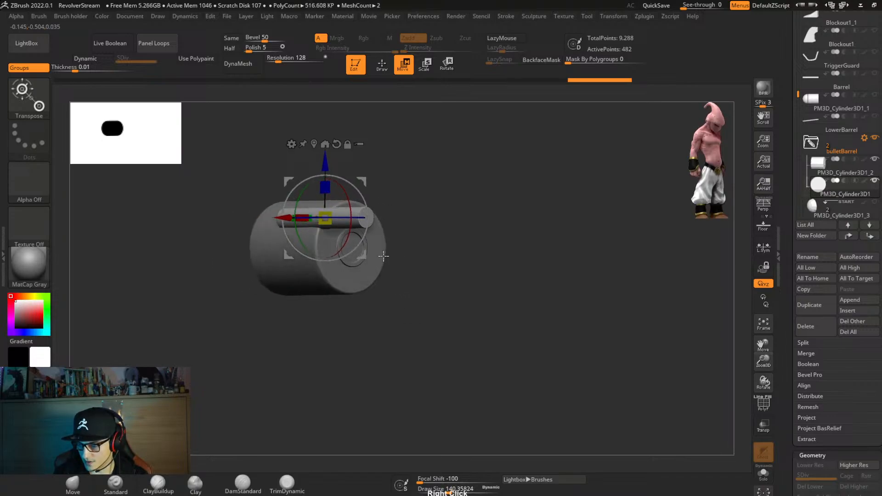
{"action": "right_click_drag", "start_coordinate": [312, 228], "coordinate": [308, 238]}
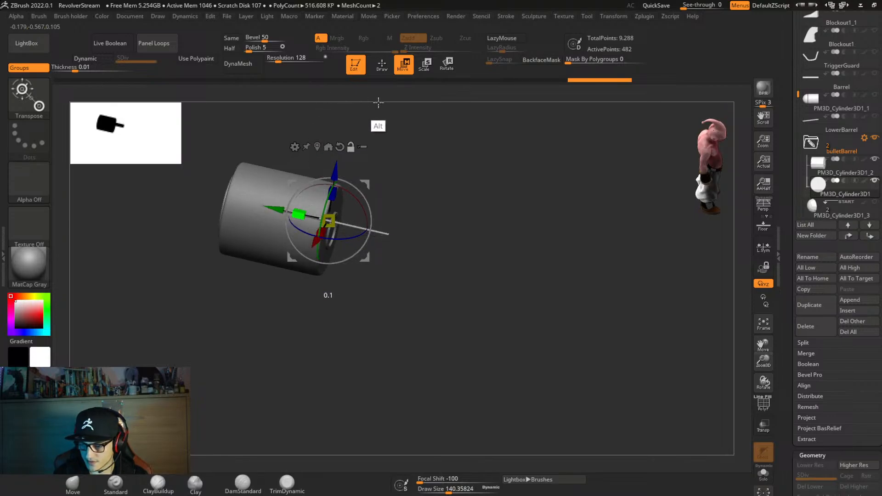
{"action": "left_click_drag", "start_coordinate": [378, 102], "coordinate": [293, 125], "text": "alt"}
{"action": "right_click_drag", "start_coordinate": [477, 224], "coordinate": [437, 297]}
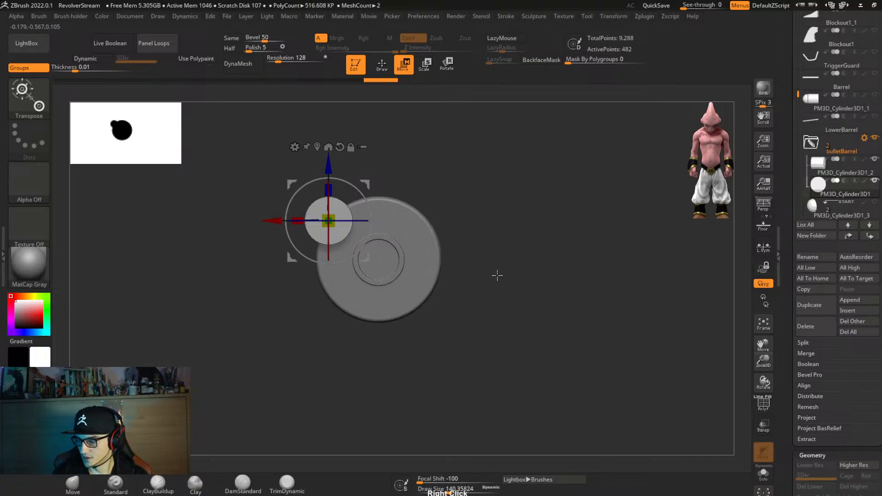
{"action": "mouse_move", "coordinate": [427, 326]}
{"action": "left_mouse_down"}
{"action": "mouse_move", "coordinate": [500, 324]}
{"action": "mouse_move", "coordinate": [472, 335]}
{"action": "mouse_move", "coordinate": [439, 326]}
{"action": "left_mouse_up"}
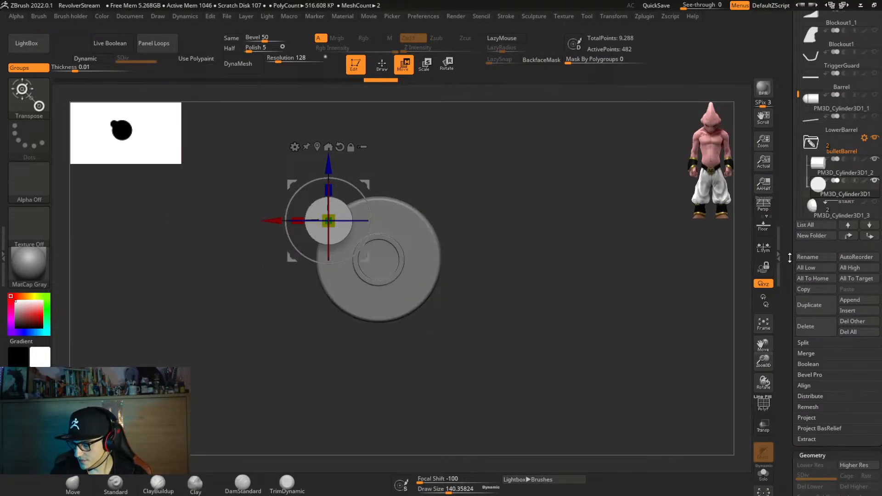
Turn on Array Mesh for the small cylinder.
{"action": "left_click_drag", "start_coordinate": [789, 257], "coordinate": [789, 182]}
{"action": "left_click", "coordinate": [817, 196], "text": "shift"}
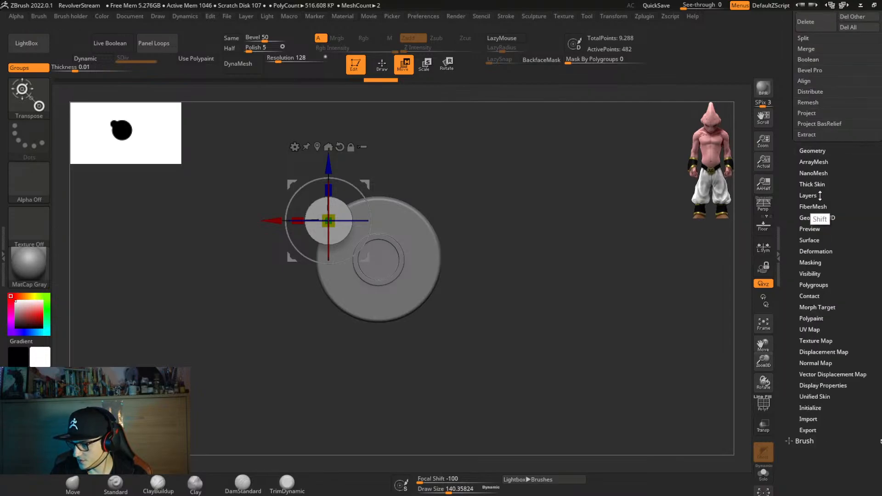
{"action": "left_click", "coordinate": [820, 161]}
{"action": "left_click", "coordinate": [817, 70]}
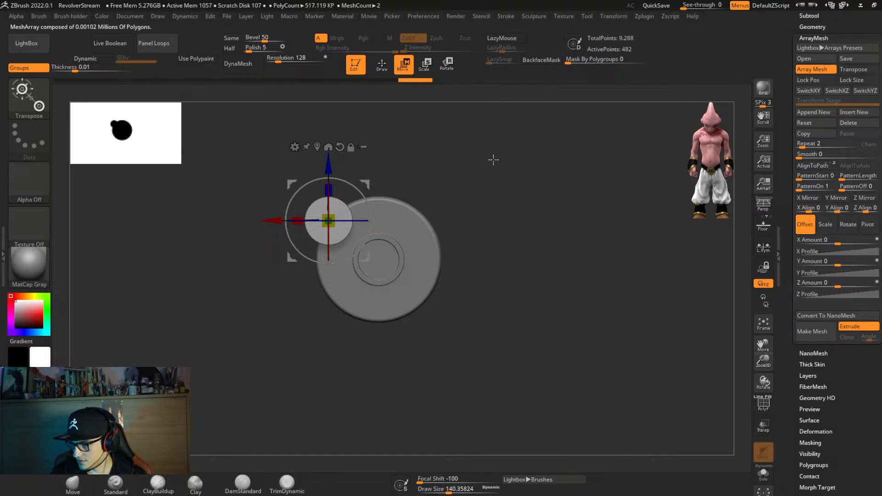
Place the transform gizmo at the centre of the ammunition cylinder and turn on Lock Pos for the array.
{"action": "left_click", "coordinate": [328, 147]}
{"action": "left_click_drag", "start_coordinate": [394, 351], "coordinate": [395, 202], "text": "alt+shift"}
{"action": "left_click", "coordinate": [829, 80]}
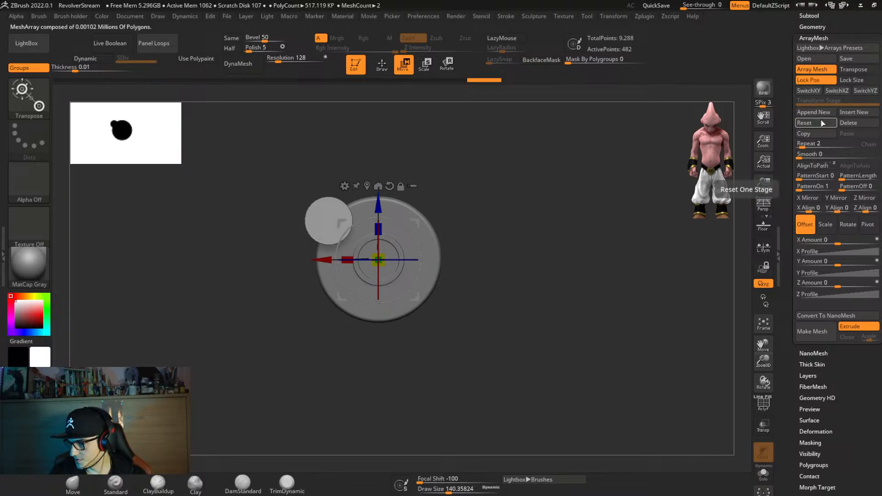
{"action": "key", "text": "Return"}
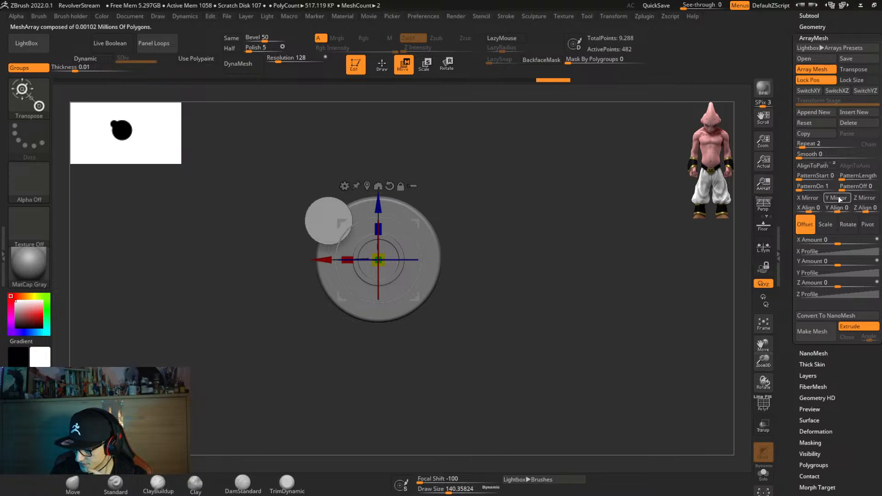
Try to rotate the array copies around the ammunition cylinder with a Z Amount of 69, then clear that rotation.
{"action": "left_click", "coordinate": [848, 224]}
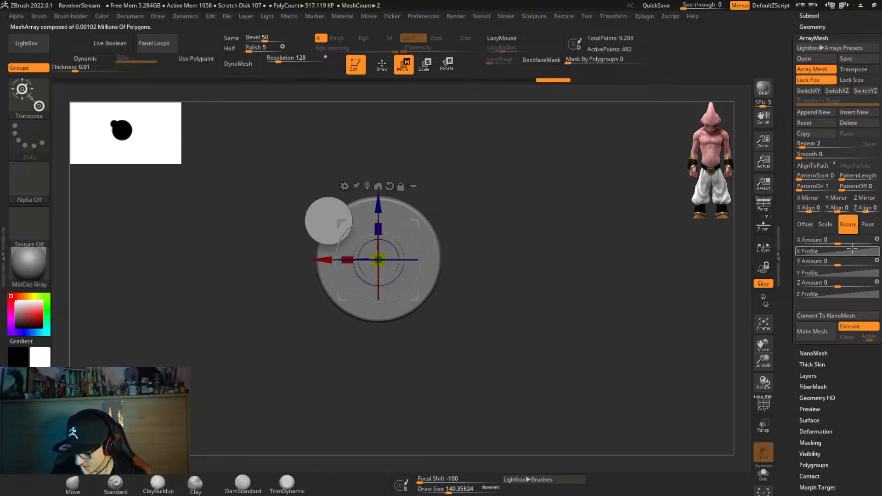
{"action": "left_click", "coordinate": [846, 281]}
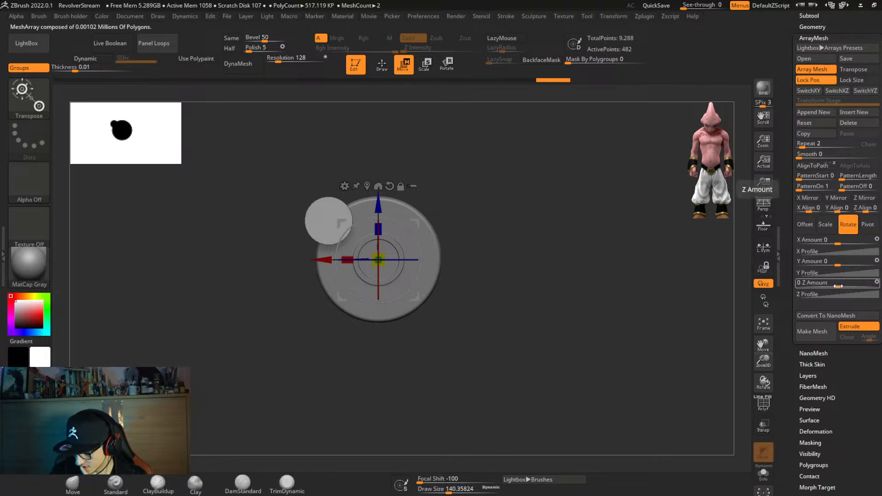
{"action": "left_click_drag", "start_coordinate": [838, 285], "coordinate": [854, 287]}
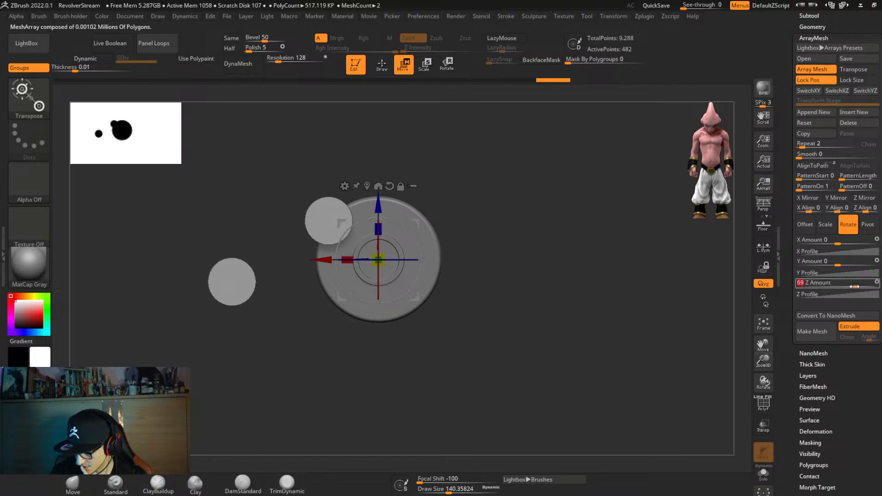
{"action": "left_click", "coordinate": [849, 120]}
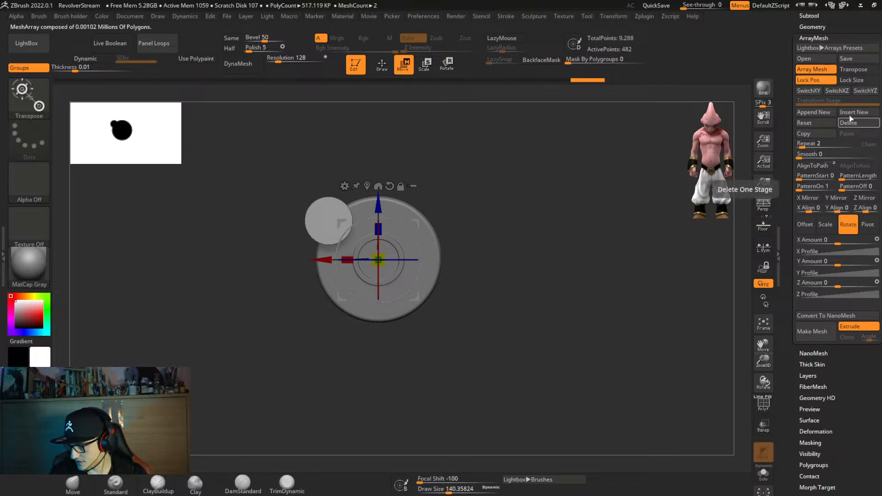
{"action": "left_click", "coordinate": [821, 124]}
{"action": "left_click_drag", "start_coordinate": [839, 281], "coordinate": [853, 280]}
{"action": "key", "text": "ctrl+z"}
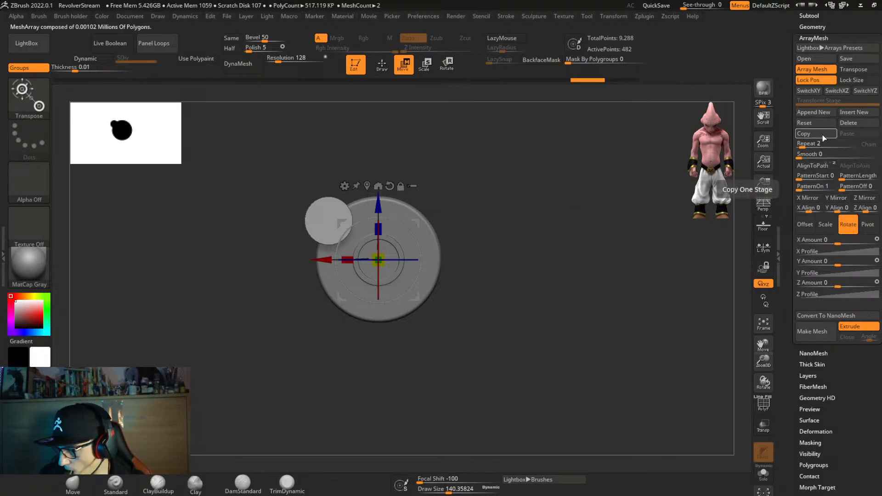
Try the array's Z rotation with Lock Pos off, using a Z Amount of 208, then undo it and turn Lock Pos back on.
{"action": "left_click", "coordinate": [828, 81]}
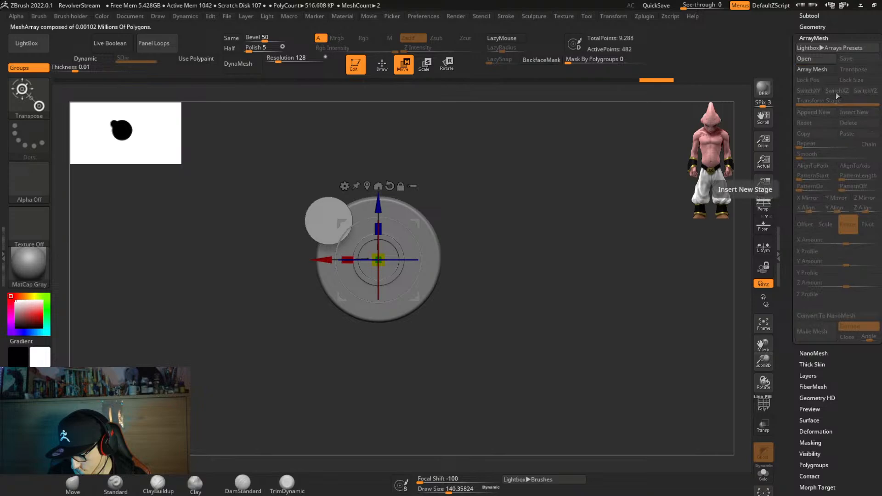
{"action": "left_click_drag", "start_coordinate": [838, 284], "coordinate": [858, 285]}
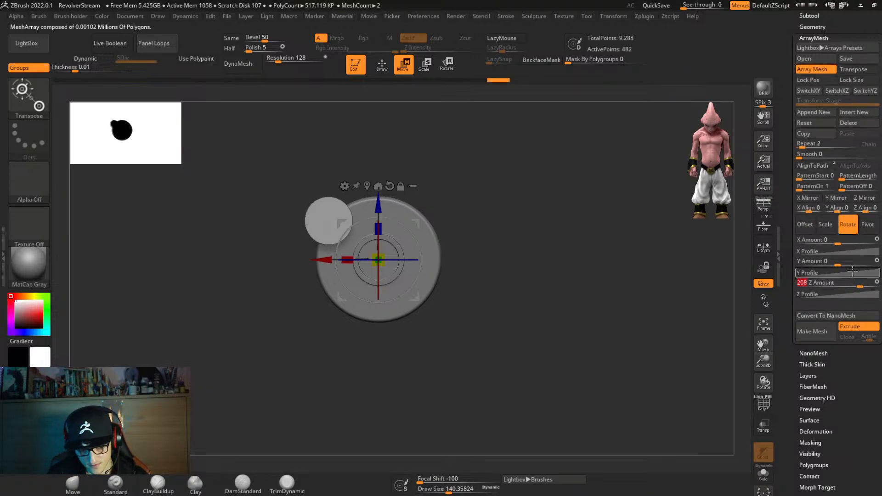
{"action": "key", "text": "ctrl+z"}
{"action": "mouse_move", "coordinate": [417, 224]}
{"action": "left_mouse_down"}
{"action": "mouse_move", "coordinate": [428, 236]}
{"action": "mouse_move", "coordinate": [419, 225]}
{"action": "left_mouse_up"}
{"action": "left_click_drag", "start_coordinate": [837, 285], "coordinate": [865, 288]}
{"action": "left_click", "coordinate": [807, 80]}
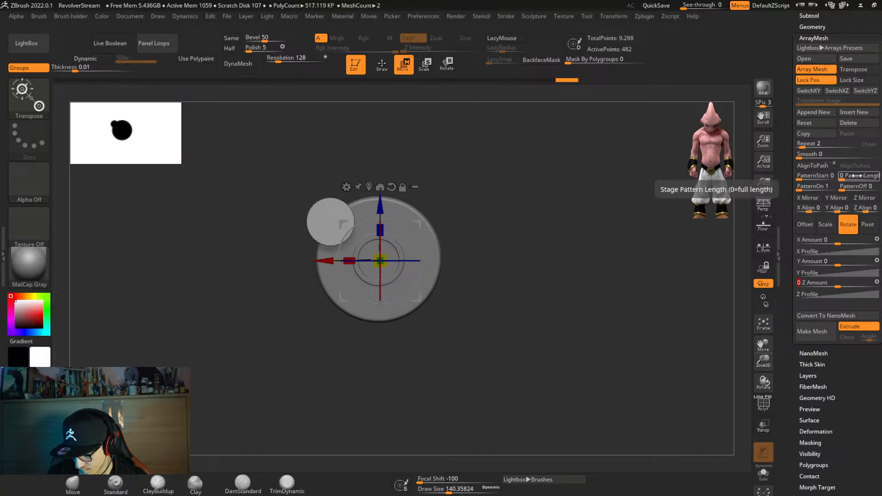
Turn off Array Mesh for the small cylinder.
{"action": "left_click_drag", "start_coordinate": [786, 181], "coordinate": [783, 234]}
{"action": "left_click", "coordinate": [822, 102]}
{"action": "left_click", "coordinate": [869, 200]}
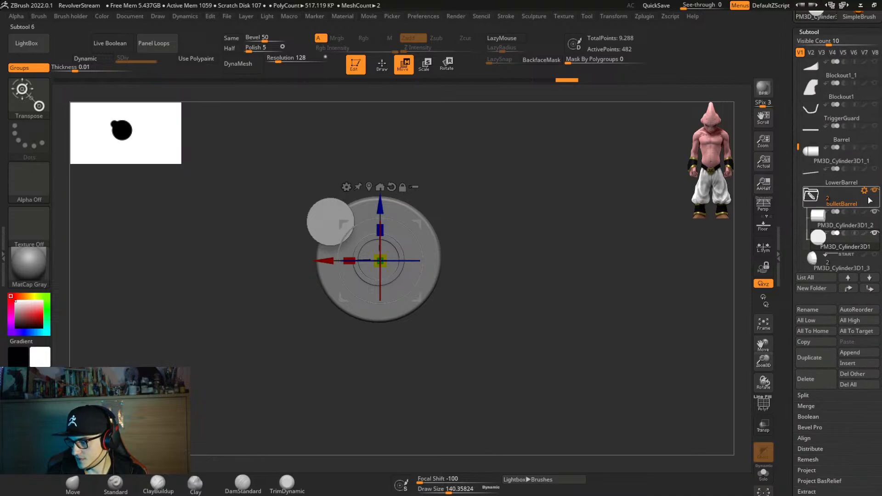
{"action": "left_click_drag", "start_coordinate": [800, 251], "coordinate": [816, 133]}
{"action": "left_click", "coordinate": [824, 157]}
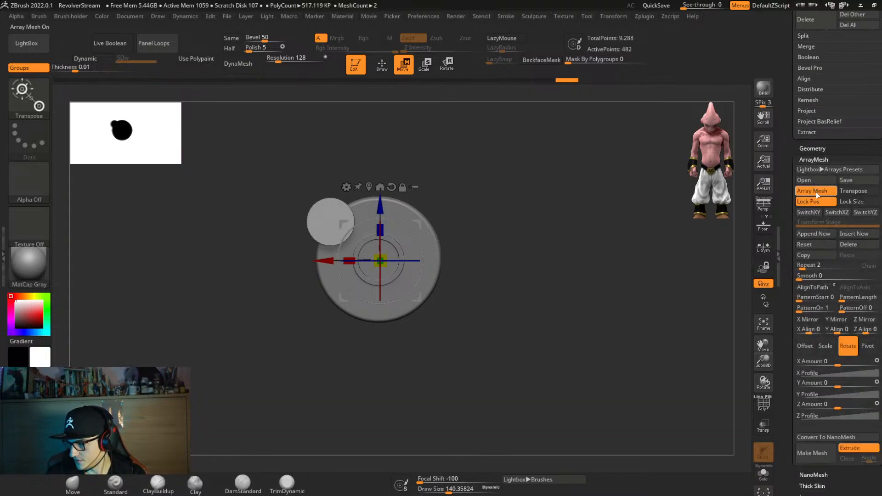
{"action": "left_click_drag", "start_coordinate": [816, 192], "coordinate": [790, 289]}
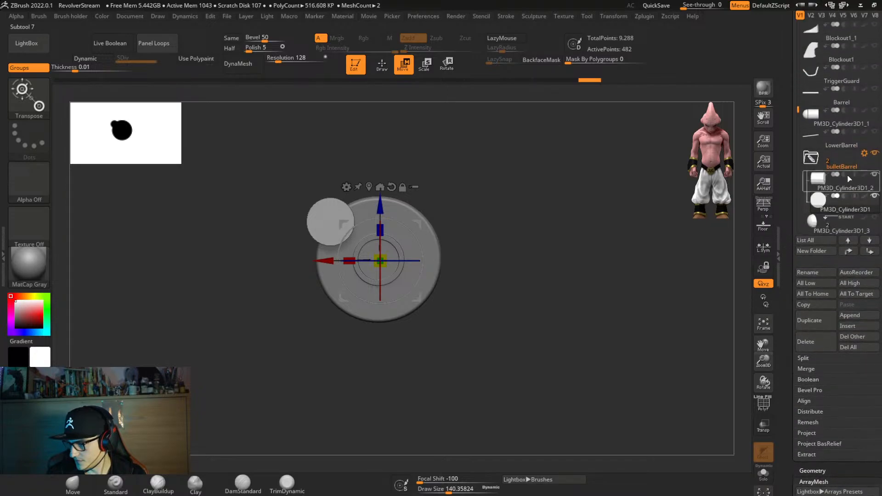
Show all the revolver parts again and delete the Blockout subtool, accepting that it cannot be undone.
{"action": "left_click", "coordinate": [872, 152]}
{"action": "right_click_drag", "start_coordinate": [611, 292], "coordinate": [629, 269]}
{"action": "left_click_drag", "start_coordinate": [796, 110], "coordinate": [799, 16]}
{"action": "left_click", "coordinate": [836, 85]}
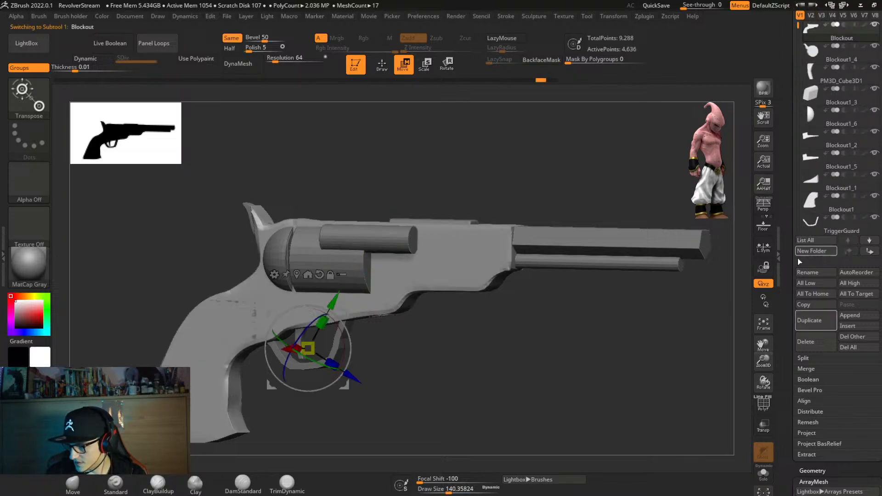
{"action": "left_click", "coordinate": [822, 346]}
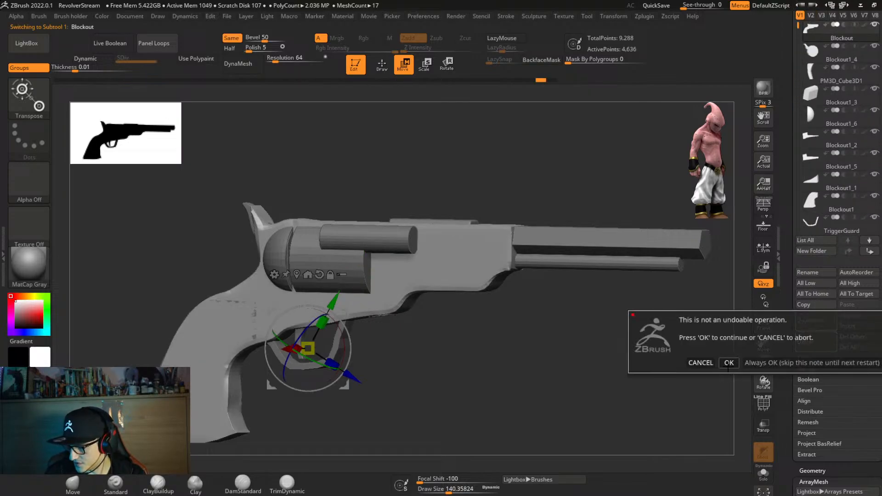
{"action": "left_click", "coordinate": [729, 362]}
Create a new subtool folder for the Blockout1_4 part, keeping the default title Untitled Folder.
{"action": "key", "text": "q"}
{"action": "mouse_move", "coordinate": [692, 346]}
{"action": "right_mouse_down"}
{"action": "mouse_move", "coordinate": [649, 354]}
{"action": "mouse_move", "coordinate": [659, 353]}
{"action": "mouse_move", "coordinate": [635, 346]}
{"action": "mouse_move", "coordinate": [620, 356]}
{"action": "right_mouse_up"}
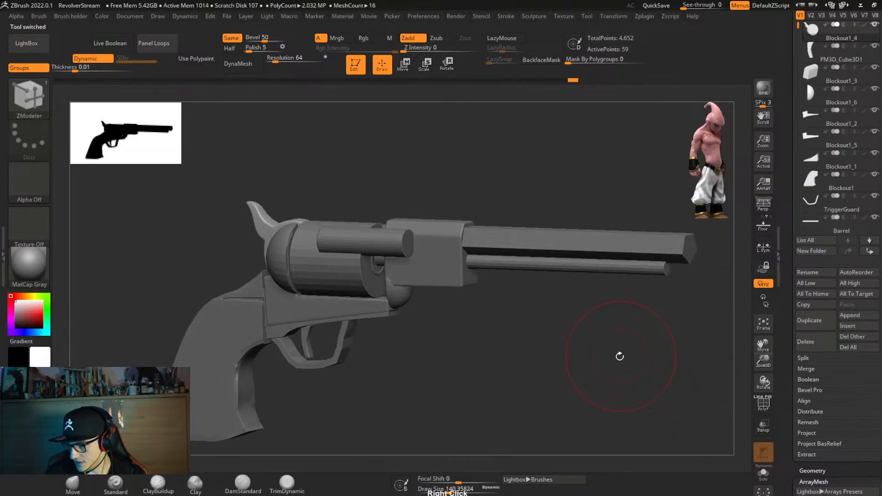
{"action": "scroll", "coordinate": [785, 90], "scroll_direction": "up", "scroll_amount": 2}
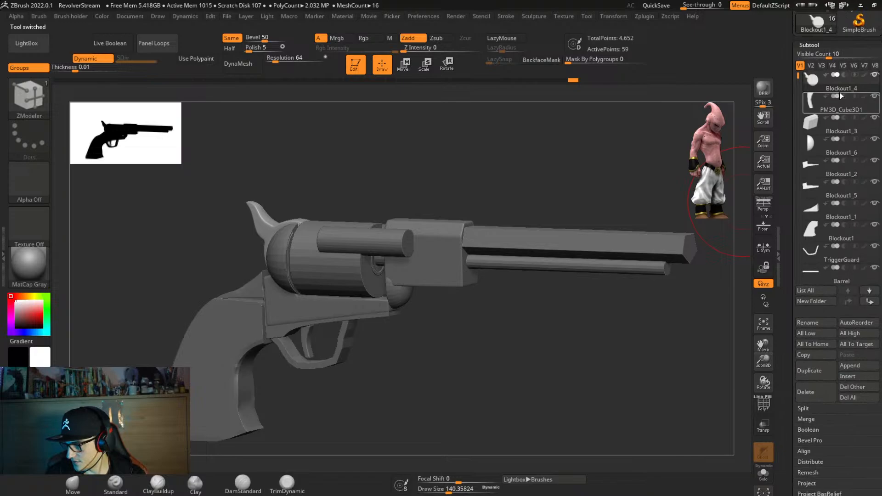
{"action": "left_click", "coordinate": [812, 301]}
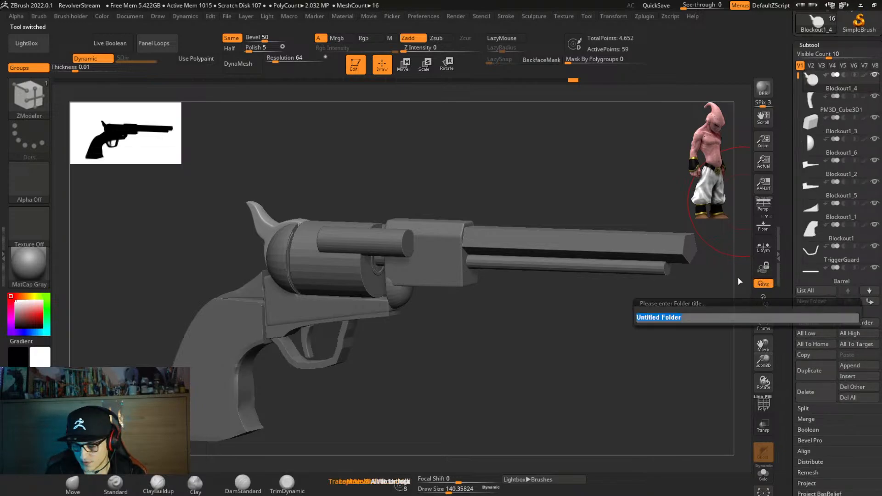
{"action": "key", "text": "Return"}
Move PM3D_Cube3D1, the remaining Blockout1 parts and TriggerGuard into Untitled Folder.
{"action": "left_click_drag", "start_coordinate": [833, 133], "coordinate": [834, 95]}
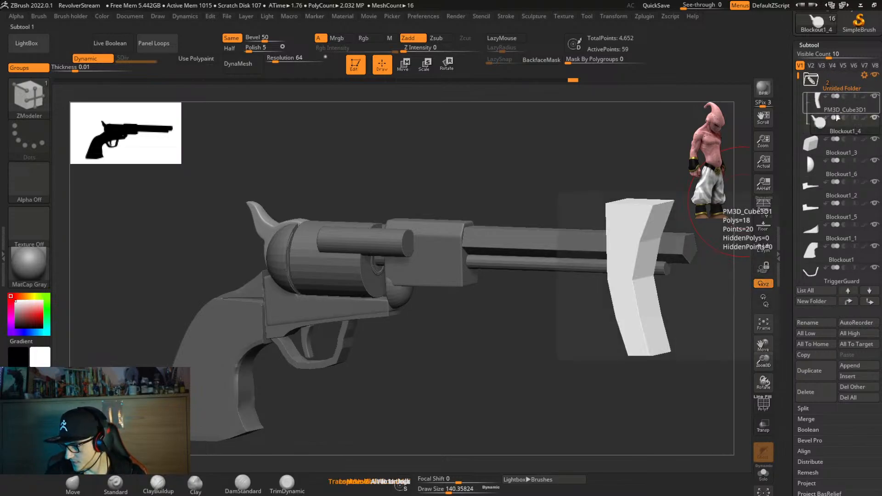
{"action": "mouse_move", "coordinate": [837, 155]}
{"action": "left_mouse_down"}
{"action": "mouse_move", "coordinate": [839, 137]}
{"action": "mouse_move", "coordinate": [842, 148]}
{"action": "left_mouse_up"}
{"action": "left_click_drag", "start_coordinate": [838, 191], "coordinate": [840, 175]}
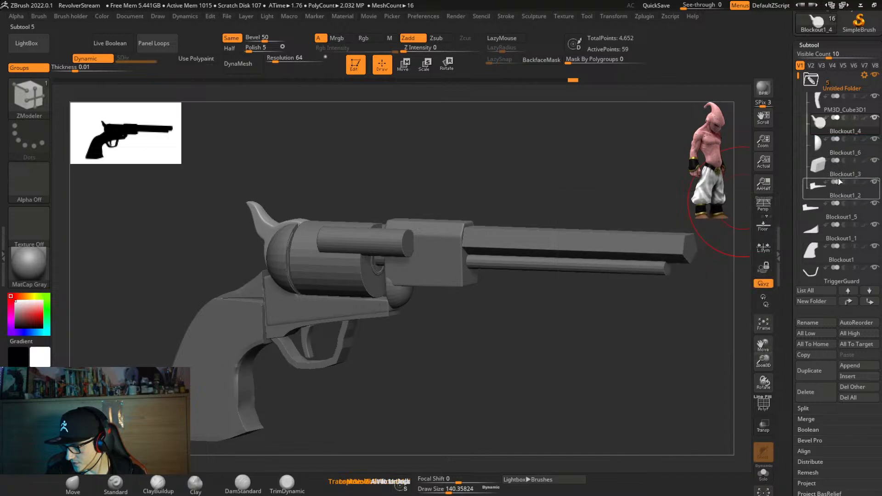
{"action": "left_click_drag", "start_coordinate": [831, 213], "coordinate": [832, 241]}
{"action": "left_click", "coordinate": [823, 262]}
{"action": "left_click", "coordinate": [828, 270]}
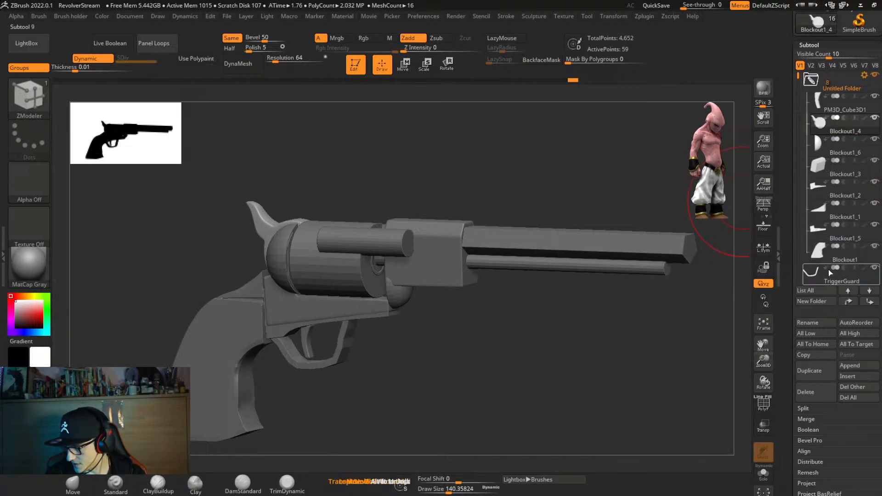
Add Barrel, PM3D_Cylinder3D1_1 and LowerBarrel to Untitled Folder.
{"action": "left_click_drag", "start_coordinate": [799, 78], "coordinate": [799, 124]}
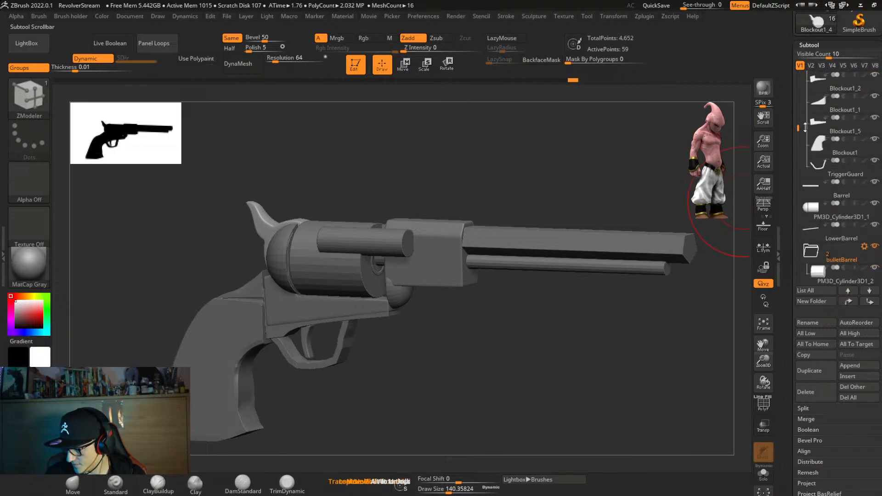
{"action": "left_click_drag", "start_coordinate": [841, 219], "coordinate": [845, 202]}
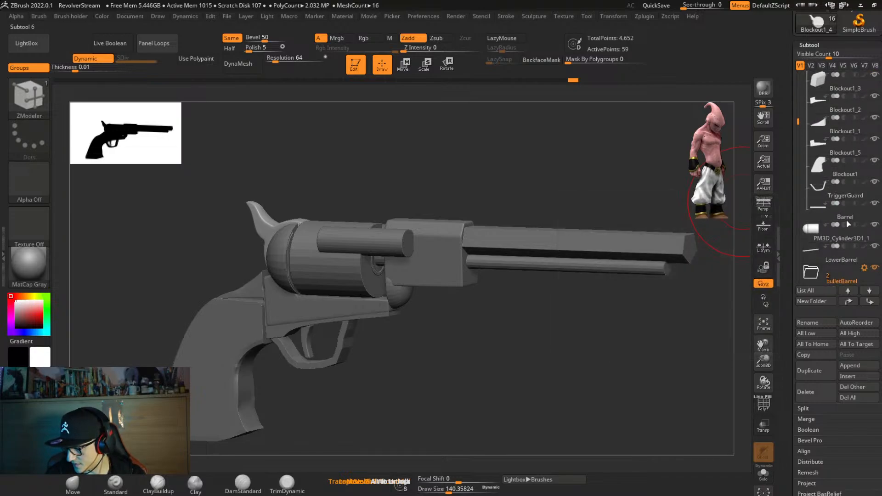
{"action": "left_click_drag", "start_coordinate": [840, 233], "coordinate": [843, 228]}
{"action": "left_click", "coordinate": [828, 255]}
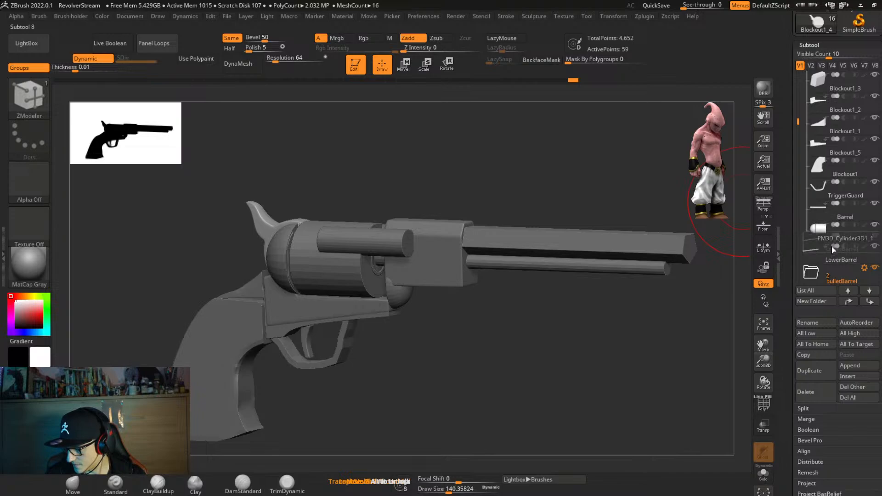
Move PM3D_Cylinder3D1_3 and PM3D_Cylinder3D1_4 into the bulletBarrel folder.
{"action": "left_click_drag", "start_coordinate": [799, 121], "coordinate": [800, 178]}
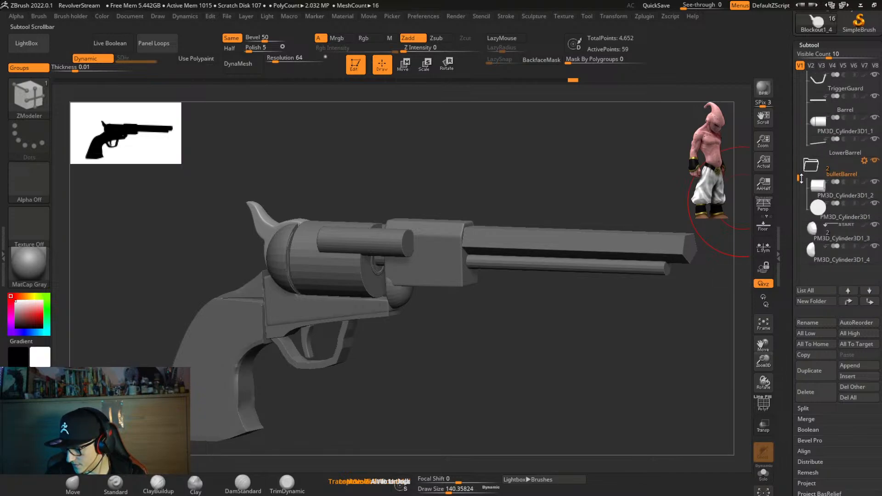
{"action": "mouse_move", "coordinate": [844, 238]}
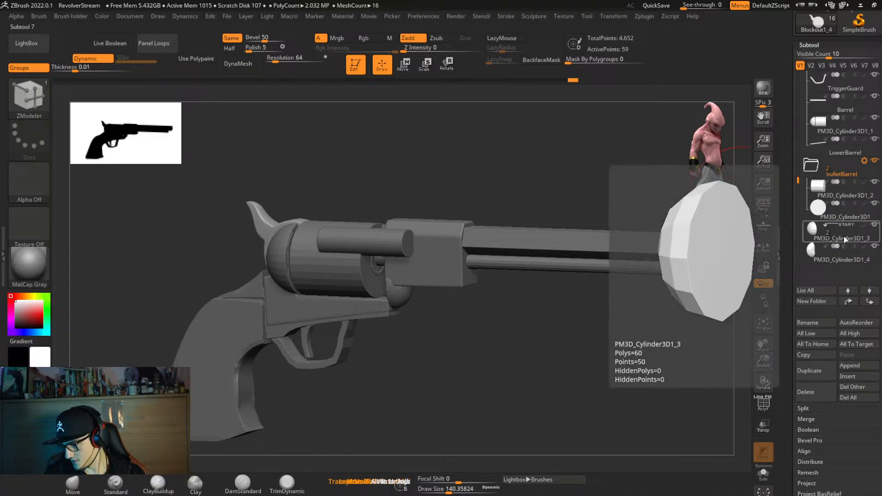
{"action": "left_click_drag", "start_coordinate": [843, 237], "coordinate": [845, 223]}
{"action": "left_click_drag", "start_coordinate": [840, 258], "coordinate": [845, 229]}
Apply Transpose Set to the bulletBarrel folder and include Untitled Folder so that all revolver parts can be moved together.
{"action": "left_click", "coordinate": [864, 161]}
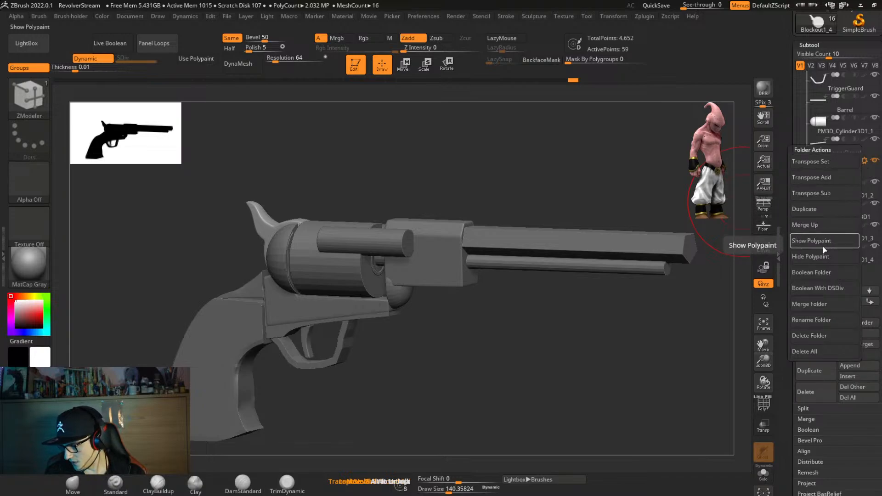
{"action": "left_click", "coordinate": [834, 161]}
{"action": "left_click_drag", "start_coordinate": [797, 180], "coordinate": [799, 66]}
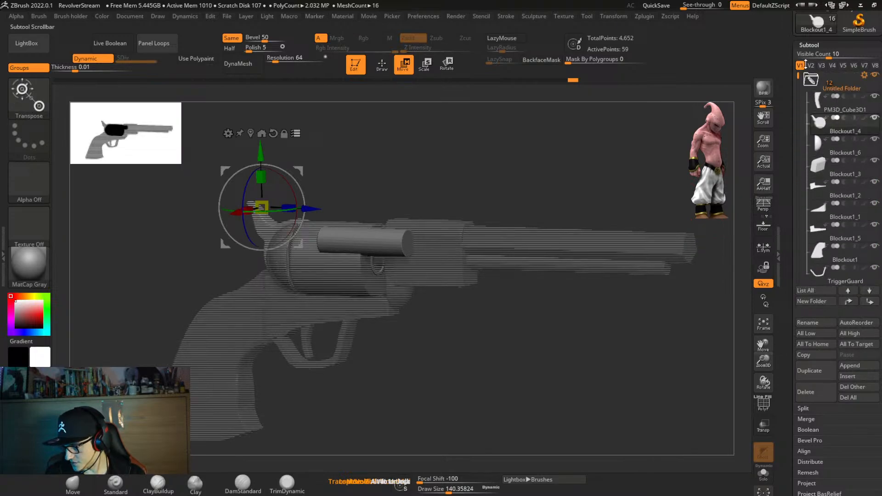
{"action": "left_click", "coordinate": [863, 77]}
{"action": "left_click", "coordinate": [860, 79]}
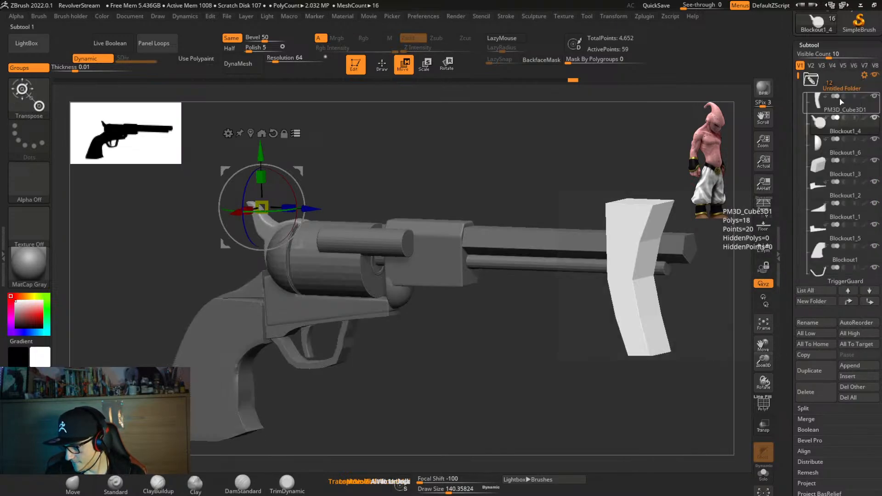
Hide PM3D_Cylinder3D1_1 and make PM3D_Cylinder3D1_2 in the bulletBarrel folder the active subtool.
{"action": "right_click", "coordinate": [595, 257]}
{"action": "right_click_drag", "start_coordinate": [596, 257], "coordinate": [611, 257]}
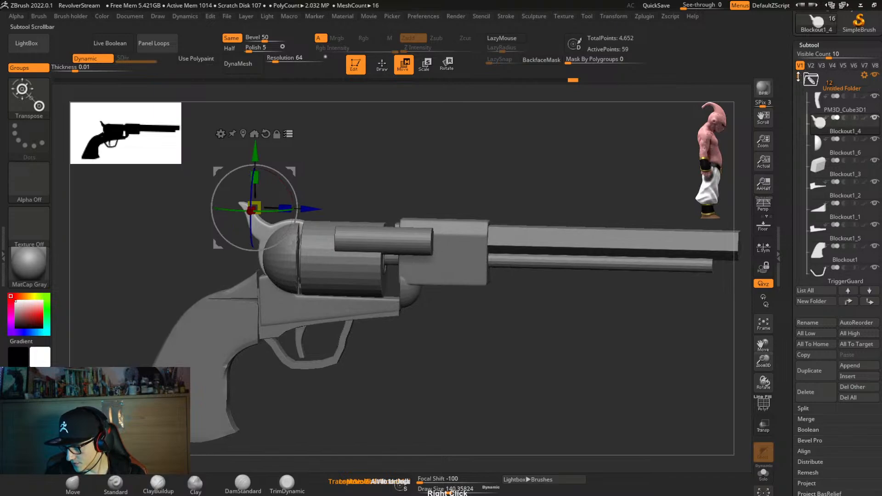
{"action": "left_click_drag", "start_coordinate": [797, 76], "coordinate": [797, 172]}
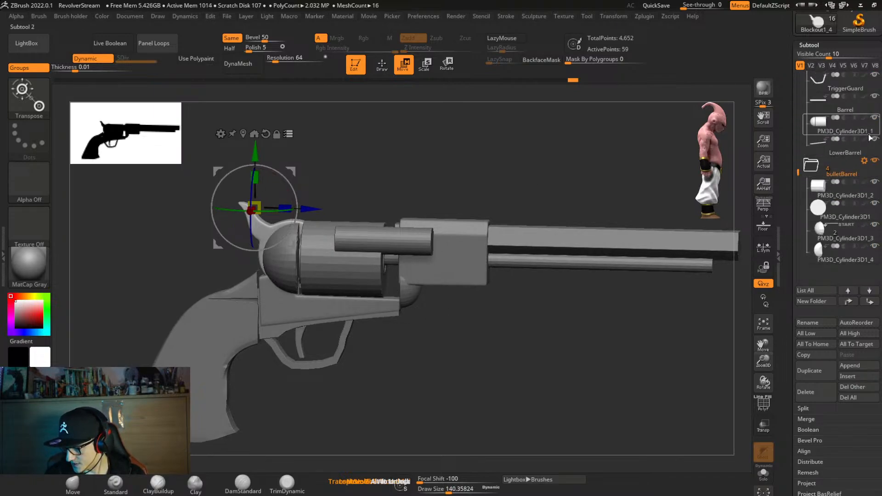
{"action": "left_click", "coordinate": [837, 193]}
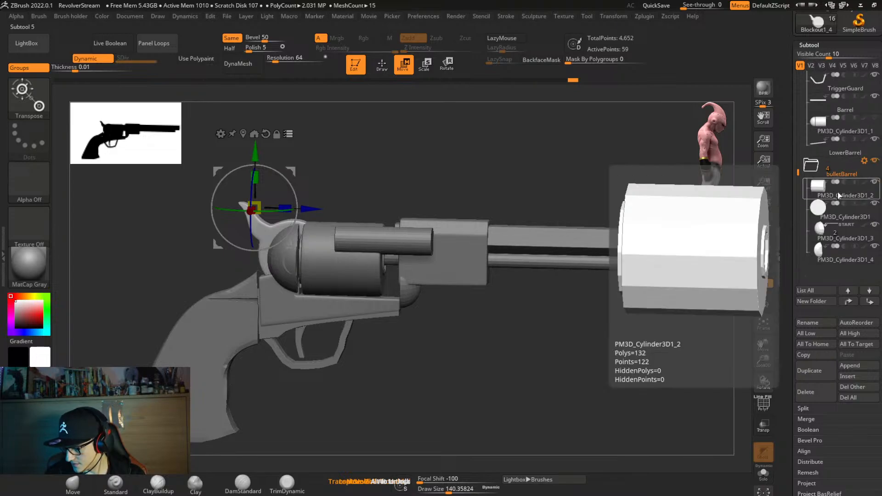
{"action": "left_click", "coordinate": [837, 193]}
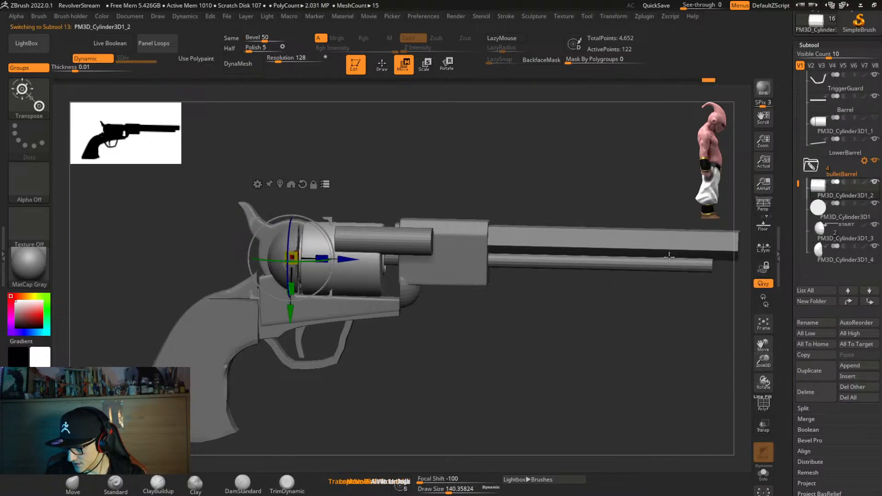
Turn on the floor grid and lower the whole revolver along the Y axis in side view toward the grid's centre.
{"action": "right_click_drag", "start_coordinate": [630, 281], "coordinate": [564, 275], "text": "shift"}
{"action": "right_click_drag", "start_coordinate": [291, 320], "coordinate": [291, 346], "text": "alt"}
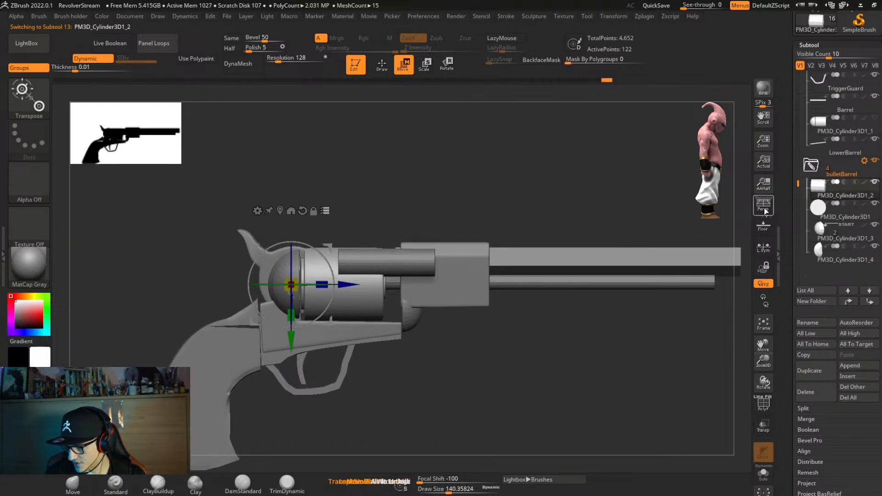
{"action": "left_click", "coordinate": [763, 225]}
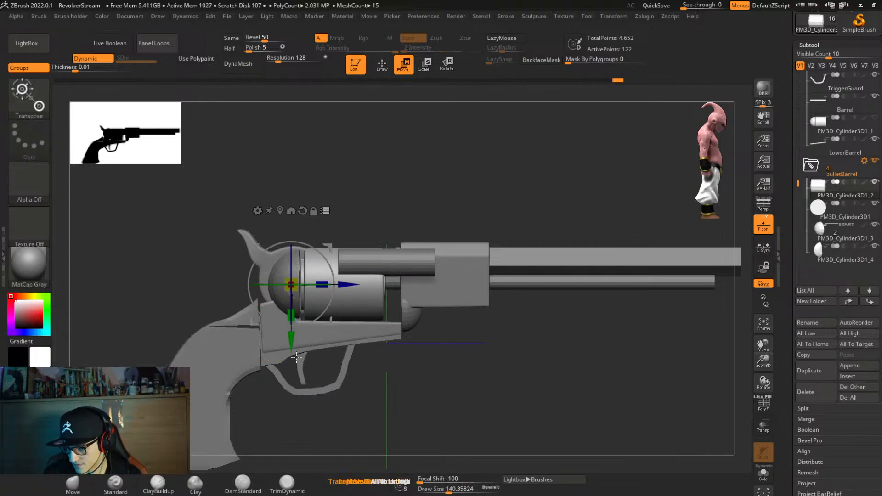
{"action": "left_click_drag", "start_coordinate": [291, 339], "coordinate": [290, 404], "text": "shift"}
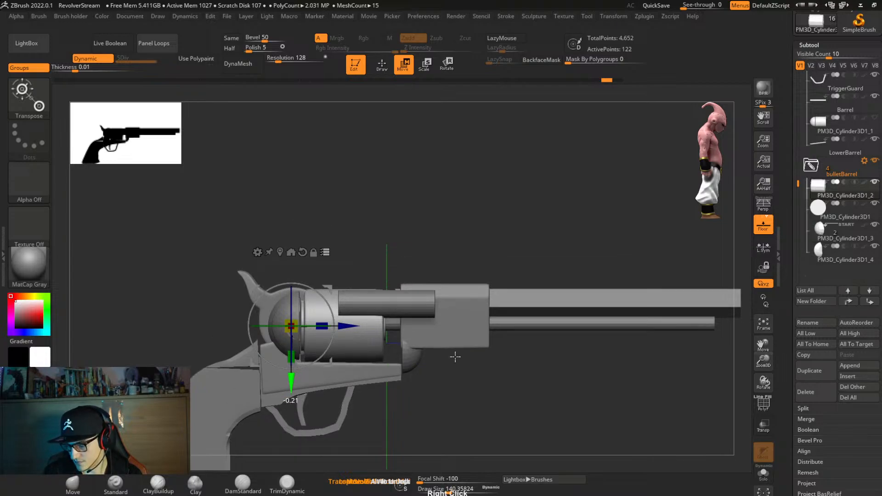
{"action": "key", "text": "ctrl+shift+z"}
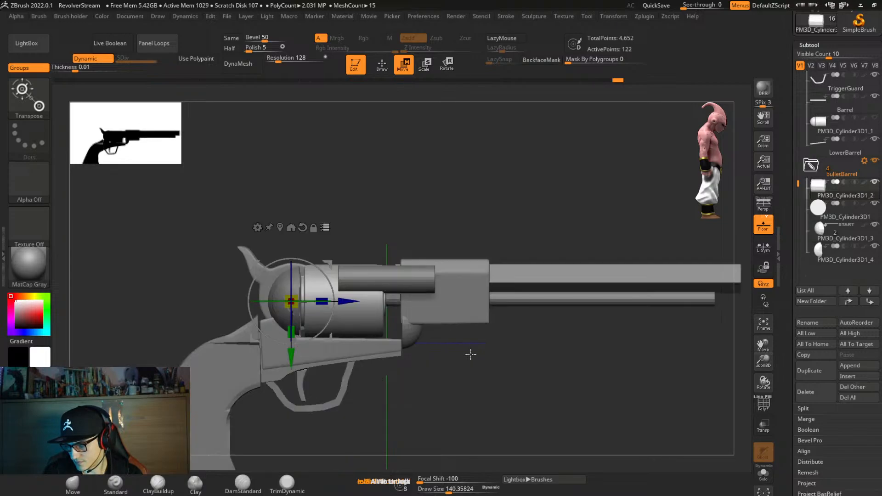
Lower the whole revolver further along the Y axis and check its position against the floor grid from the front.
{"action": "left_click_drag", "start_coordinate": [293, 368], "coordinate": [291, 402]}
{"action": "left_click_drag", "start_coordinate": [431, 399], "coordinate": [428, 366]}
{"action": "right_click_drag", "start_coordinate": [429, 366], "coordinate": [466, 315], "text": "alt"}
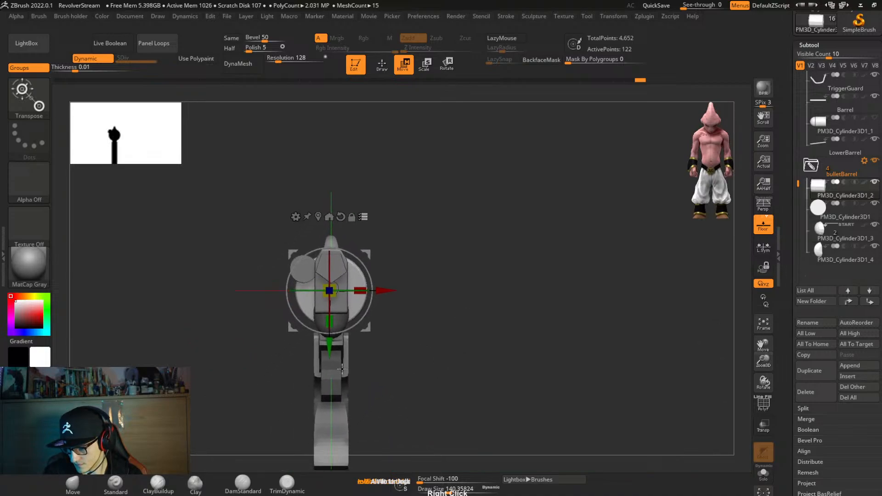
{"action": "left_click_drag", "start_coordinate": [330, 348], "coordinate": [330, 338]}
{"action": "key", "text": "ctrl+z"}
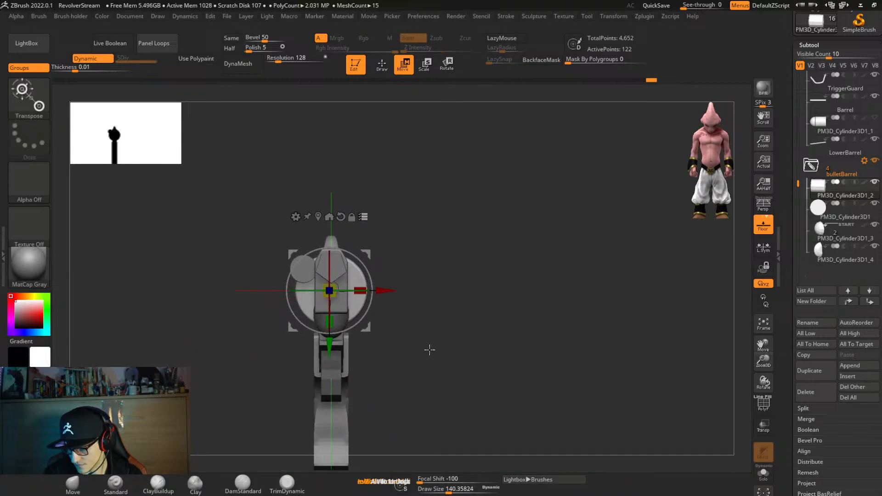
{"action": "right_click_drag", "start_coordinate": [457, 338], "coordinate": [488, 216], "text": "alt"}
{"action": "right_click", "coordinate": [486, 244]}
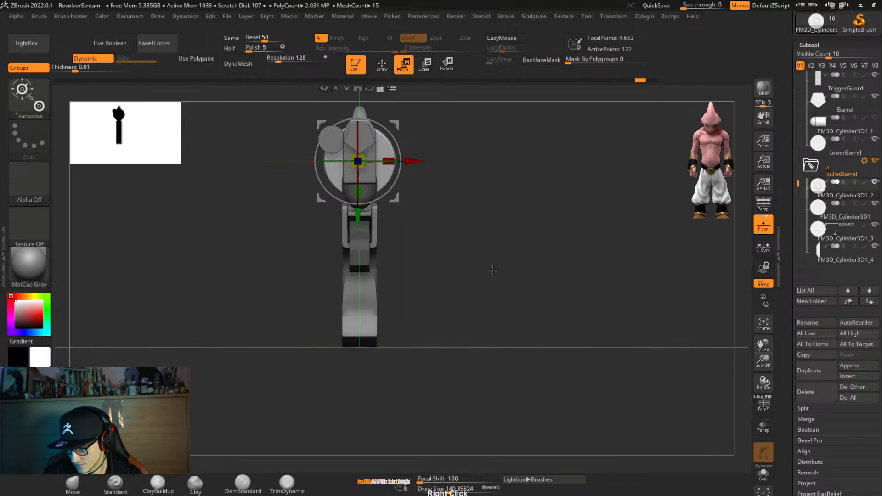
Hide the floor grid and turn on Array Mesh for the cutter cylinder PM3D_Cylinder3D1.
{"action": "right_click_drag", "start_coordinate": [492, 268], "coordinate": [531, 288]}
{"action": "key", "text": "shift+p"}
{"action": "left_click", "coordinate": [471, 195], "text": "alt"}
{"action": "left_click_drag", "start_coordinate": [788, 252], "coordinate": [782, 153]}
{"action": "left_click", "coordinate": [815, 314]}
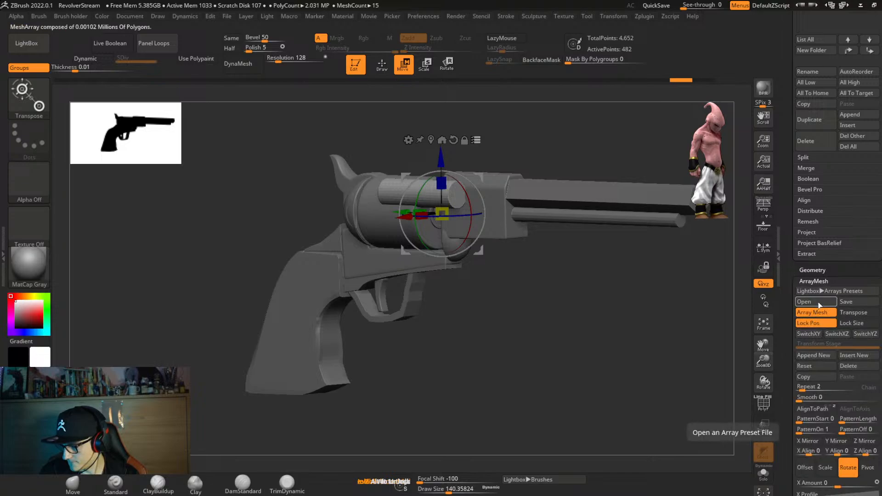
{"action": "scroll", "coordinate": [811, 326], "scroll_direction": "down", "scroll_amount": 2}
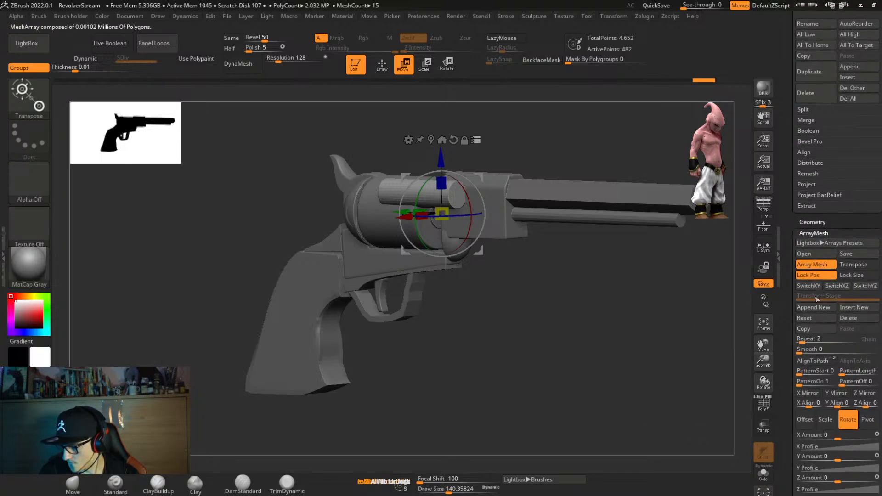
{"action": "scroll", "coordinate": [831, 413], "scroll_direction": "down", "scroll_amount": 1}
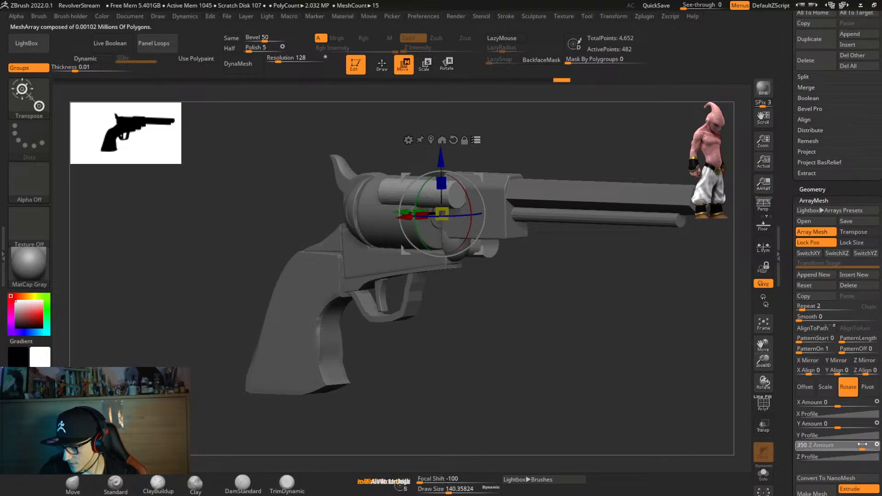
Hide Untitled Folder so that only the bulletBarrel parts are shown in front view.
{"action": "right_click_drag", "start_coordinate": [656, 355], "coordinate": [605, 317]}
{"action": "scroll", "coordinate": [817, 188], "scroll_direction": "up", "scroll_amount": 10}
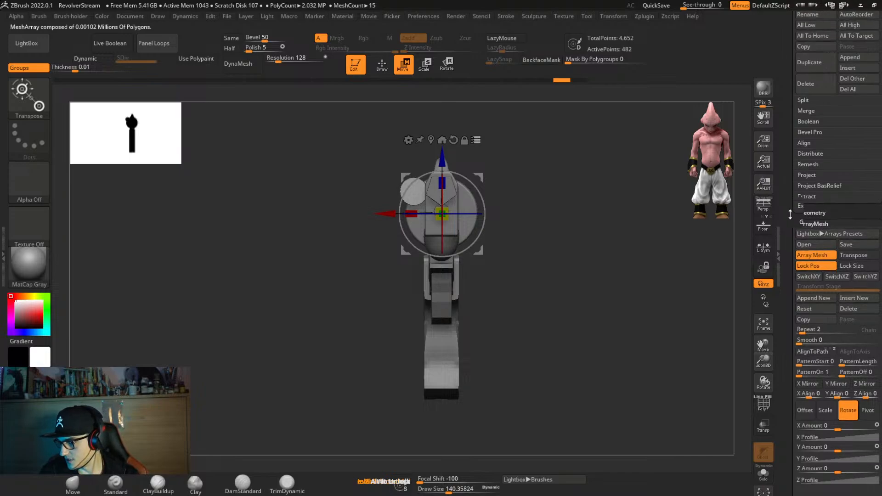
{"action": "scroll", "coordinate": [809, 183], "scroll_direction": "up", "scroll_amount": 5}
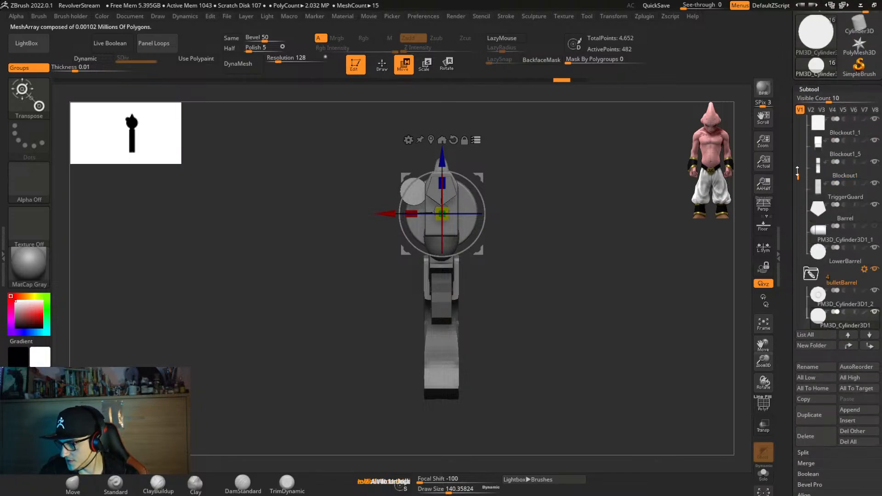
{"action": "left_click", "coordinate": [873, 120]}
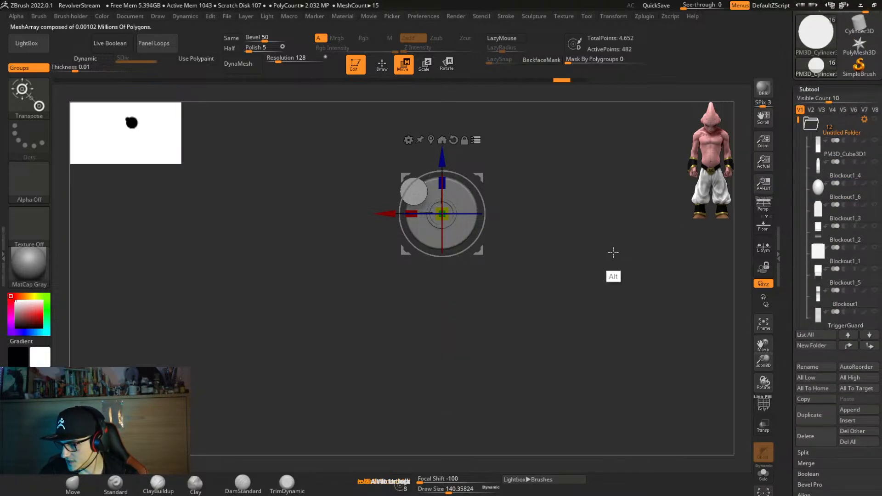
{"action": "right_click_drag", "start_coordinate": [612, 252], "coordinate": [623, 295], "text": "alt"}
Set the cutter array's Repeat to 6.
{"action": "scroll", "coordinate": [808, 269], "scroll_direction": "down", "scroll_amount": 10}
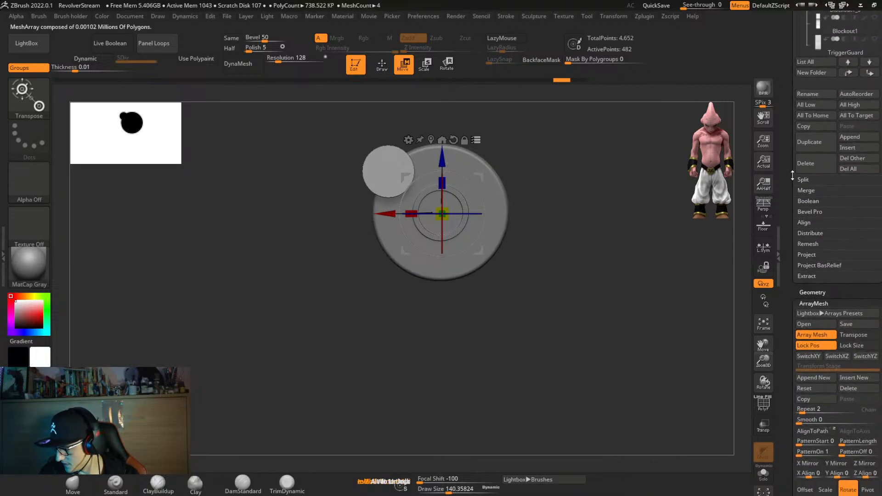
{"action": "left_click_drag", "start_coordinate": [806, 277], "coordinate": [810, 286]}
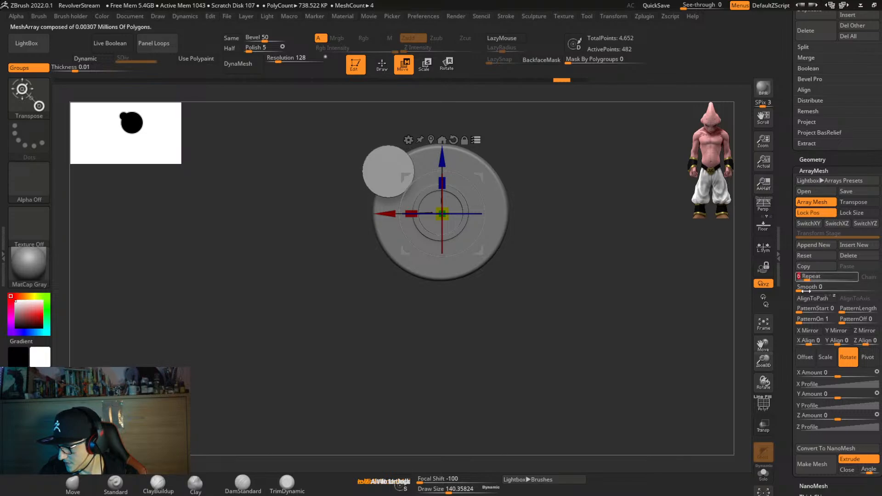
{"action": "type", "text": "6"}
{"action": "key", "text": "Return"}
Set the array's rotation Z Amount to 360 so the cutters spread around the bullet barrel.
{"action": "right_click_drag", "start_coordinate": [688, 282], "coordinate": [602, 315]}
{"action": "left_click_drag", "start_coordinate": [787, 313], "coordinate": [791, 247]}
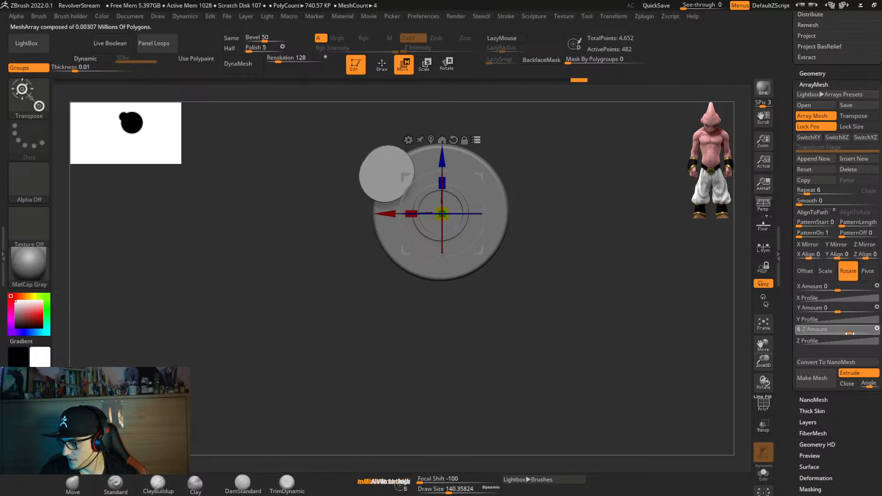
{"action": "left_click_drag", "start_coordinate": [849, 333], "coordinate": [863, 333]}
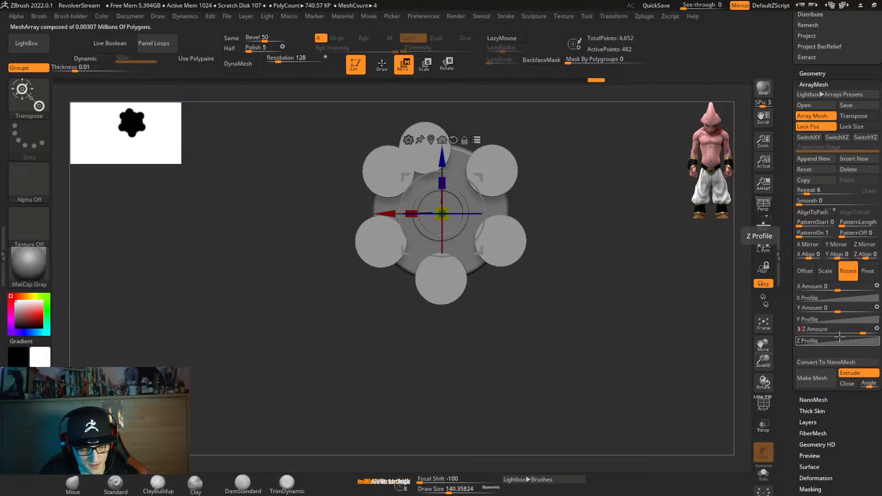
{"action": "key", "text": "Return"}
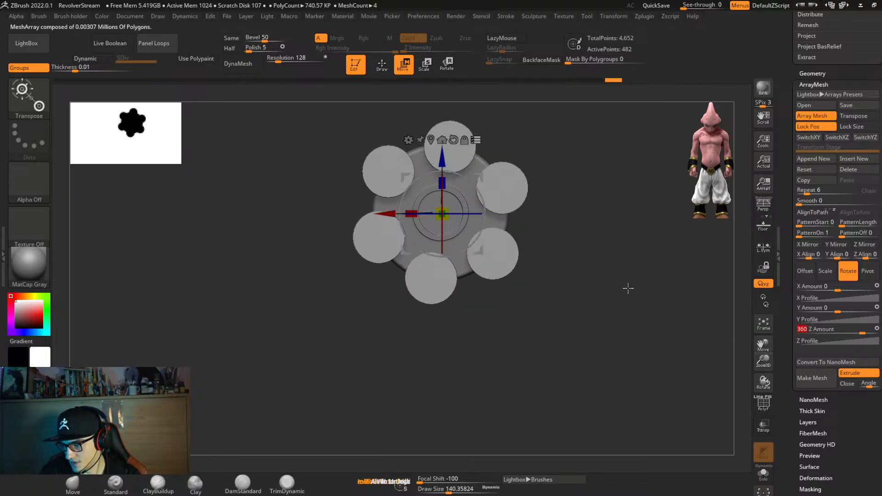
Move the arrayed cutters outward from the barrel's axis and rotate the ring so two cutters sit symmetrically at the top.
{"action": "mouse_move", "coordinate": [628, 289]}
{"action": "right_mouse_down"}
{"action": "mouse_move", "coordinate": [645, 306]}
{"action": "mouse_move", "coordinate": [632, 293]}
{"action": "mouse_move", "coordinate": [617, 298]}
{"action": "right_mouse_up"}
{"action": "key", "text": "shift+f"}
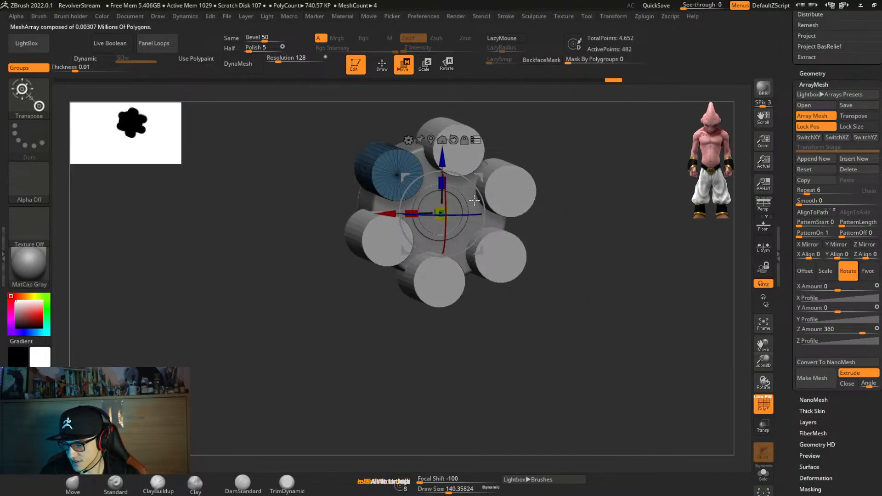
{"action": "right_click_drag", "start_coordinate": [524, 199], "coordinate": [528, 199], "text": "shift"}
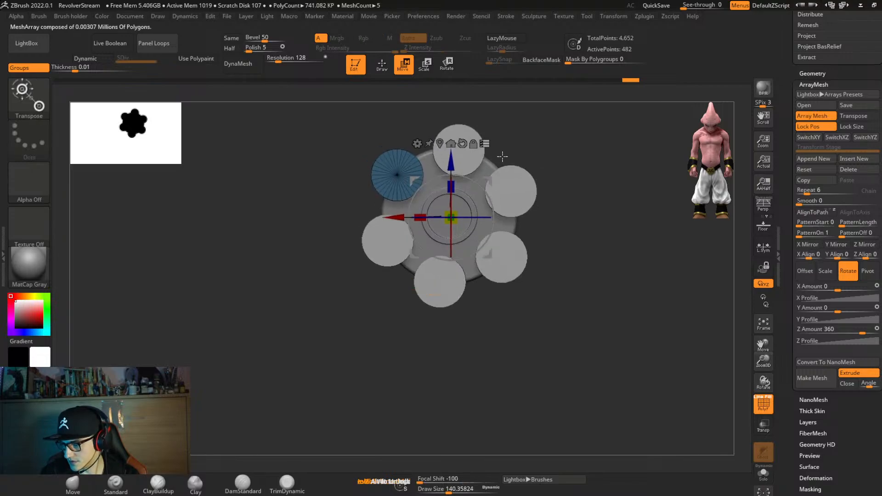
{"action": "left_click_drag", "start_coordinate": [492, 174], "coordinate": [478, 172]}
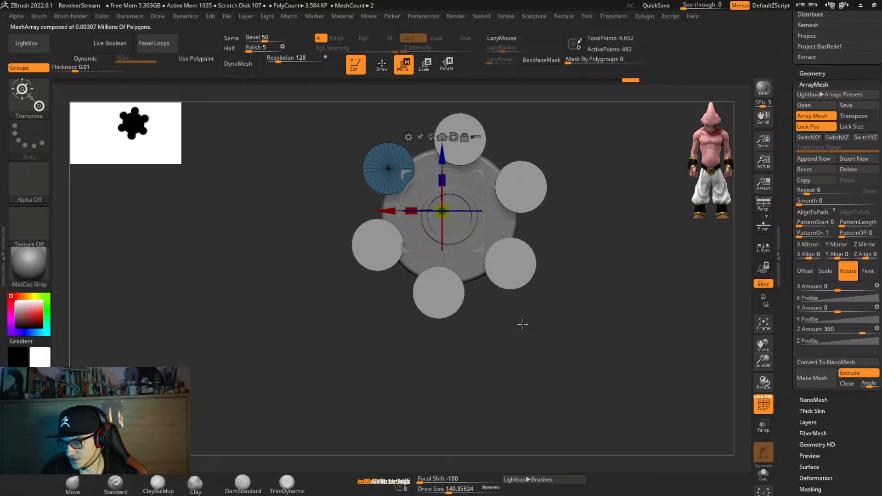
{"action": "left_click", "coordinate": [442, 137], "text": "alt"}
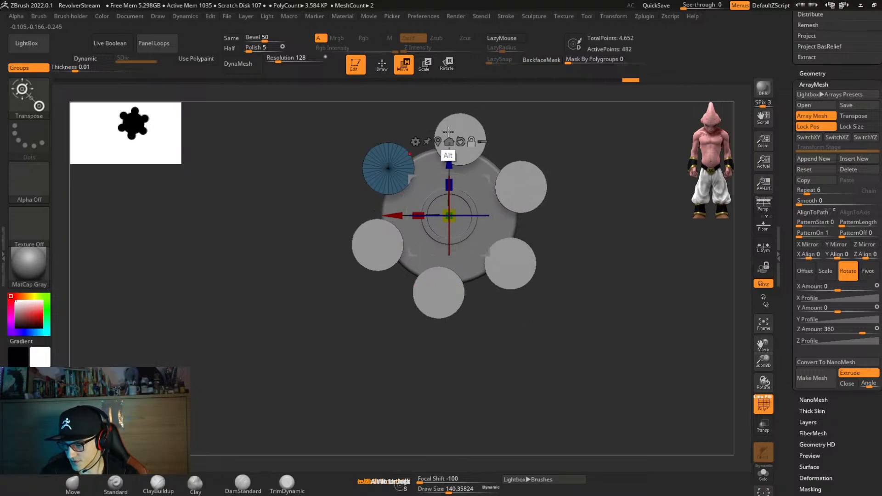
{"action": "left_click_drag", "start_coordinate": [483, 185], "coordinate": [486, 206]}
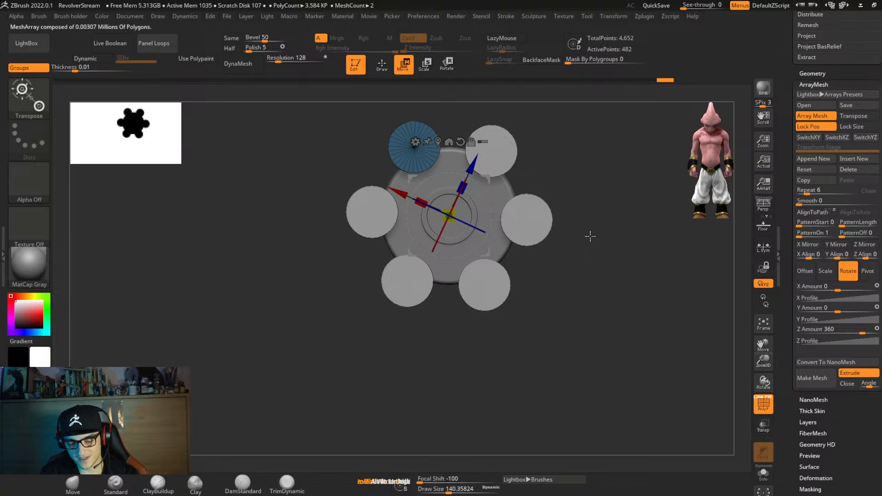
Enable Live Boolean and set PM3D_Cylinder3D1 to subtract from the bullet barrel.
{"action": "key", "text": "alt+b"}
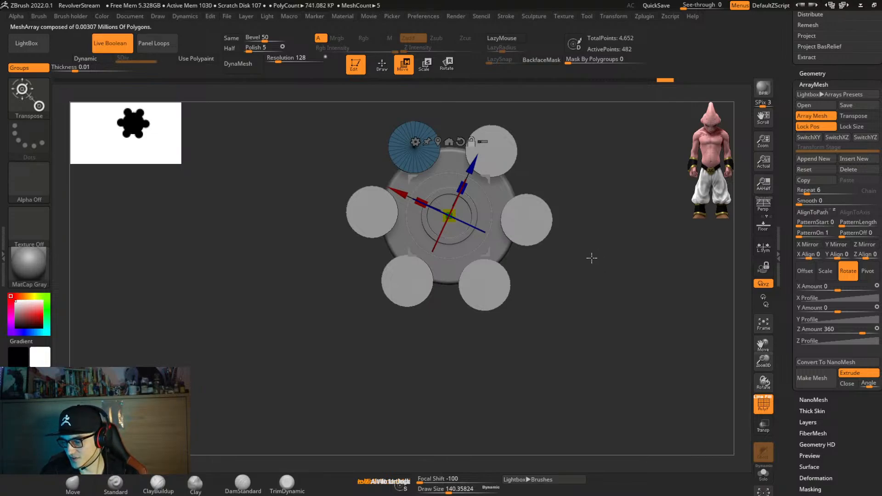
{"action": "left_click_drag", "start_coordinate": [787, 151], "coordinate": [789, 214]}
{"action": "left_click_drag", "start_coordinate": [788, 170], "coordinate": [788, 250]}
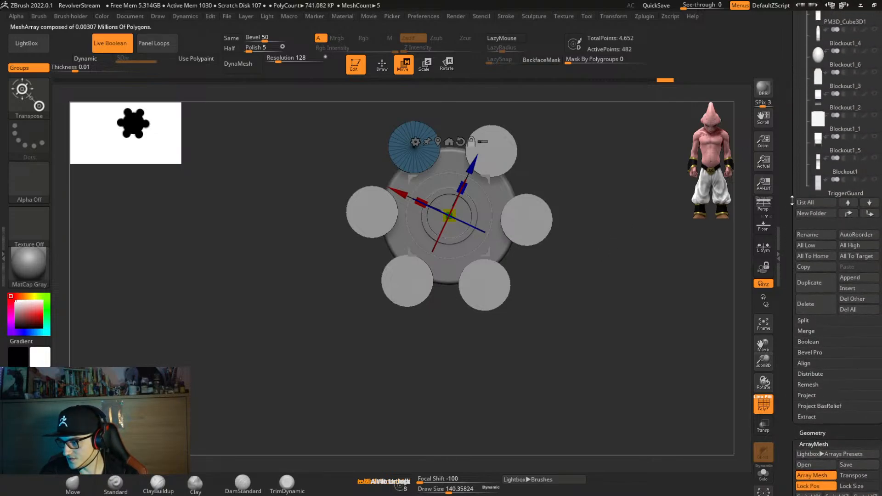
{"action": "left_click_drag", "start_coordinate": [787, 182], "coordinate": [789, 249]}
{"action": "left_click", "coordinate": [830, 141]}
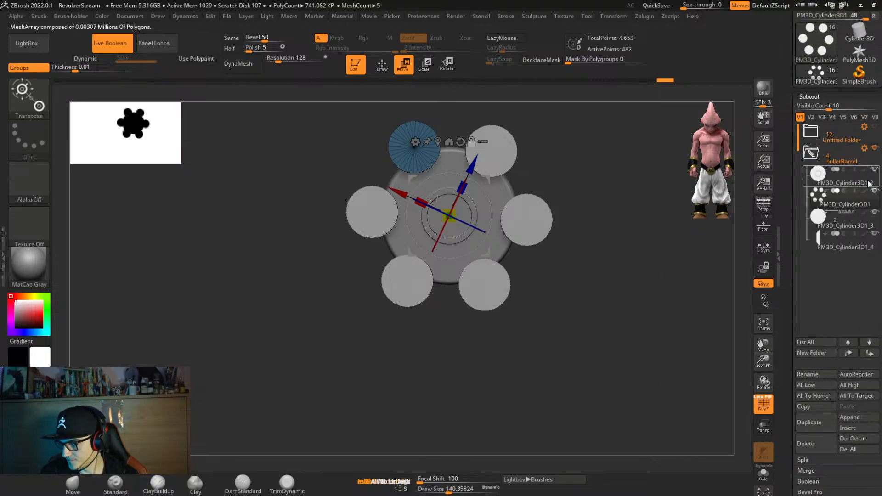
{"action": "left_click", "coordinate": [843, 191]}
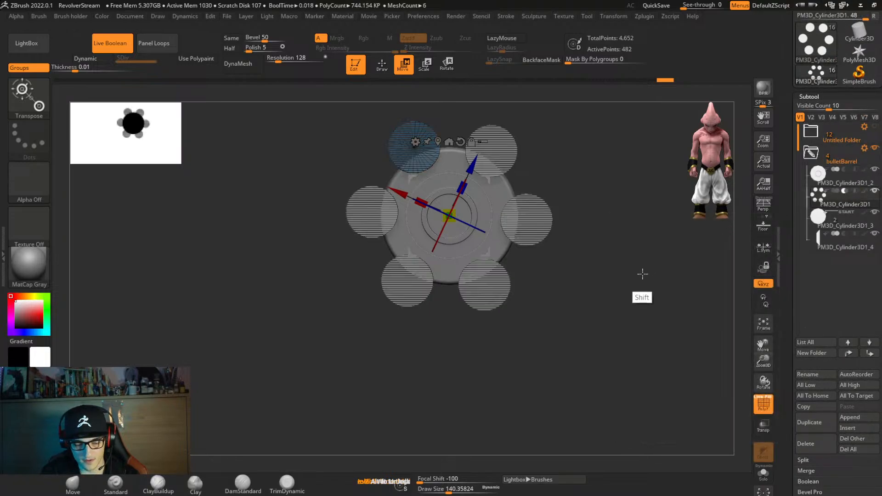
{"action": "right_click_drag", "start_coordinate": [641, 276], "coordinate": [587, 273]}
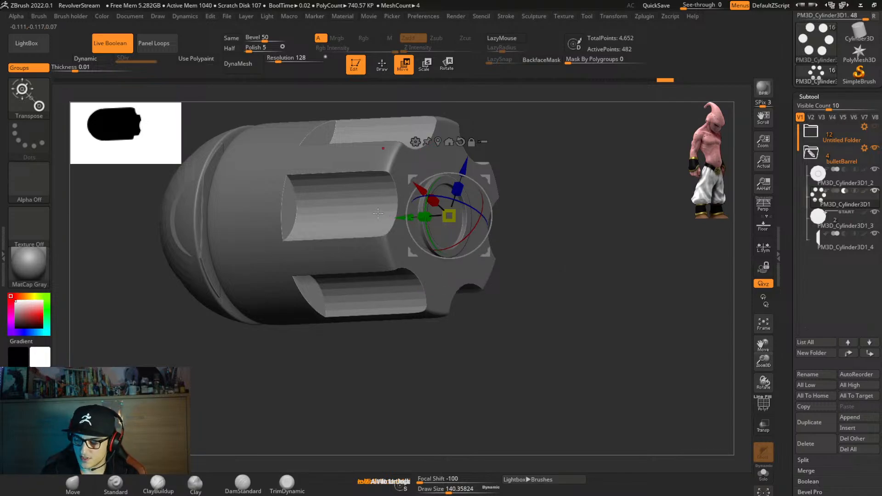
Make the arrayed cutters the active subtool and isolate them in Solo mode with the polyframe shown.
{"action": "mouse_move", "coordinate": [380, 197]}
{"action": "right_mouse_down", "text": "shift"}
{"action": "mouse_move", "coordinate": [386, 223]}
{"action": "mouse_move", "coordinate": [413, 246]}
{"action": "mouse_move", "coordinate": [440, 251]}
{"action": "mouse_move", "coordinate": [400, 203]}
{"action": "mouse_move", "coordinate": [397, 251]}
{"action": "right_mouse_up", "text": "shift"}
{"action": "left_click", "coordinate": [252, 264], "text": "alt"}
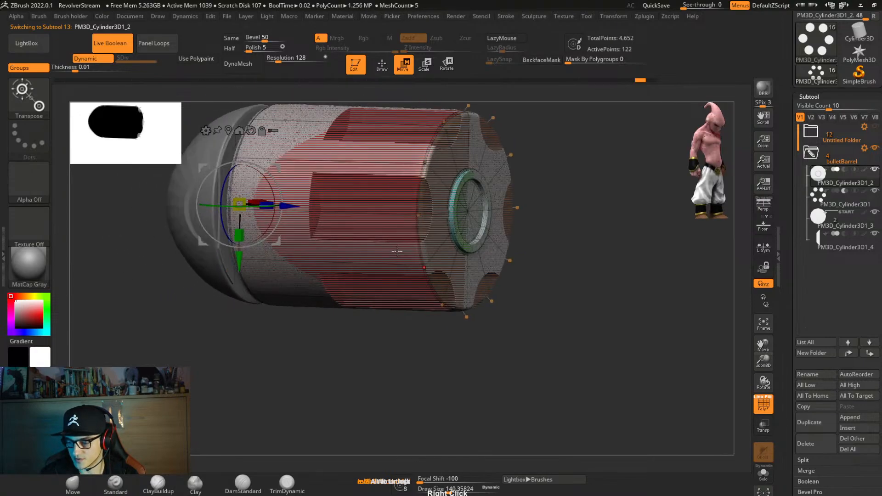
{"action": "left_click", "coordinate": [413, 207], "text": "alt"}
{"action": "right_click_drag", "start_coordinate": [517, 216], "coordinate": [525, 256], "text": "alt"}
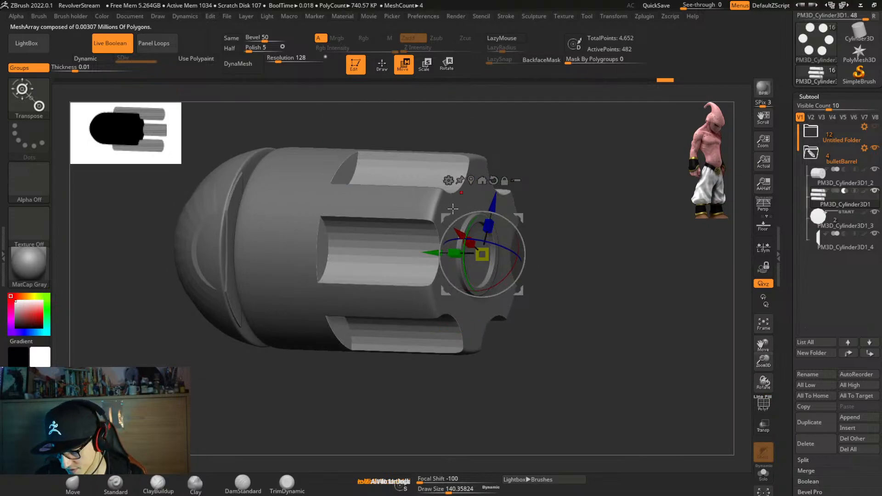
{"action": "right_click_drag", "start_coordinate": [549, 240], "coordinate": [602, 256]}
{"action": "key", "text": "ctrl+shift+s"}
{"action": "key", "text": "shift+f"}
{"action": "right_click_drag", "start_coordinate": [569, 211], "coordinate": [569, 273]}
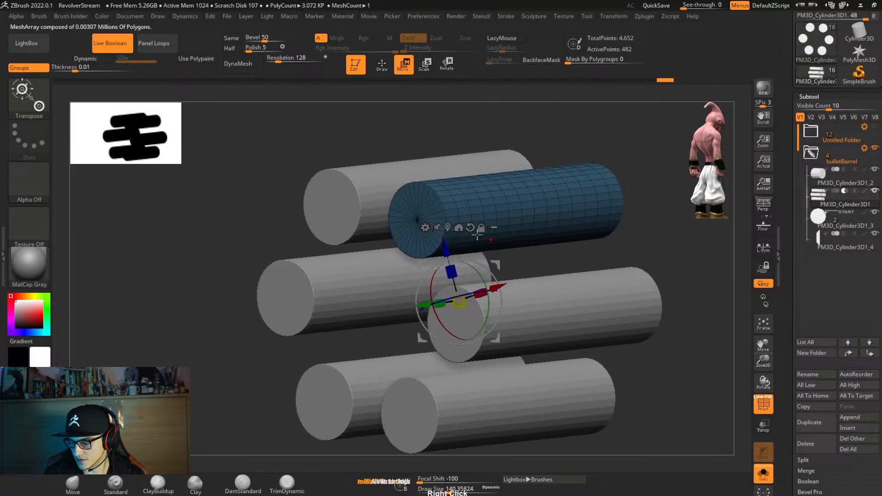
Delete the flat end cap of the source cutter with the ZModeler polygon action Delete, target Flat Island.
{"action": "key", "text": "b"}
{"action": "key", "text": "z"}
{"action": "key", "text": "m"}
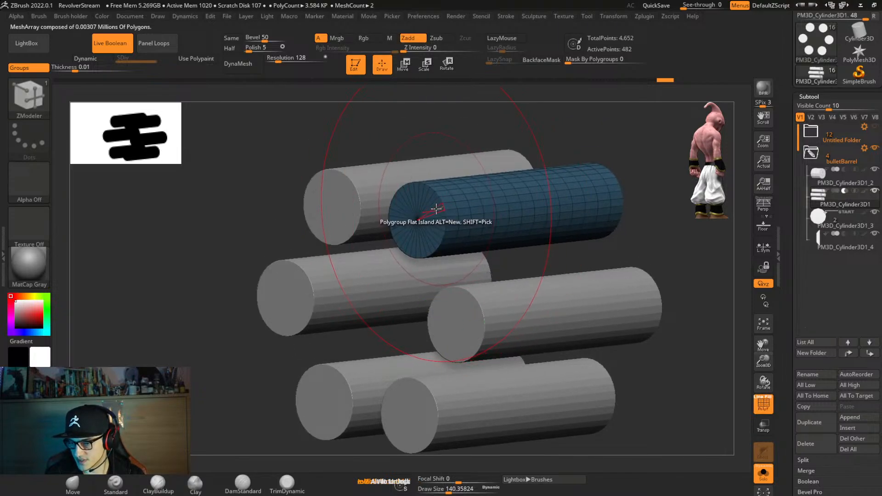
{"action": "key", "text": "space"}
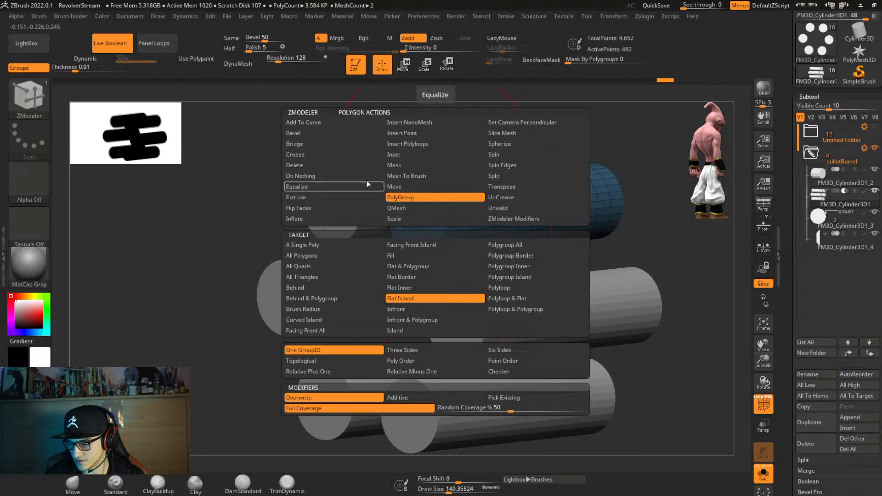
{"action": "left_click", "coordinate": [370, 164]}
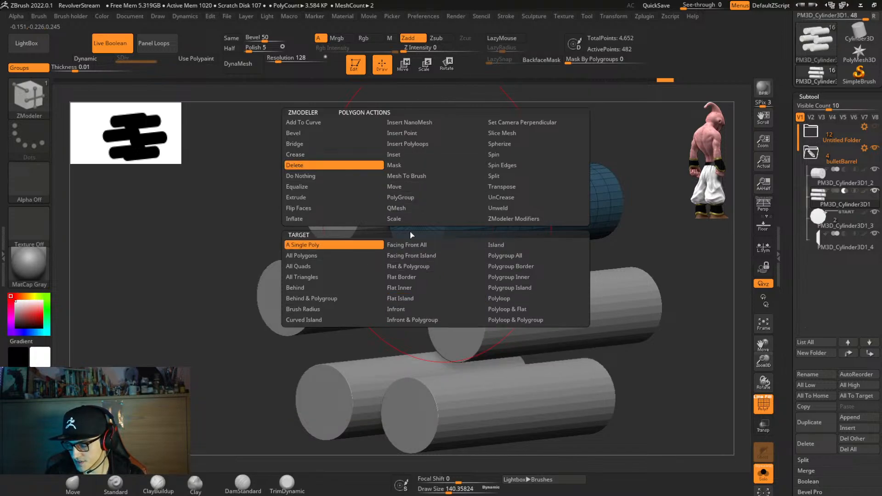
{"action": "left_click", "coordinate": [444, 298]}
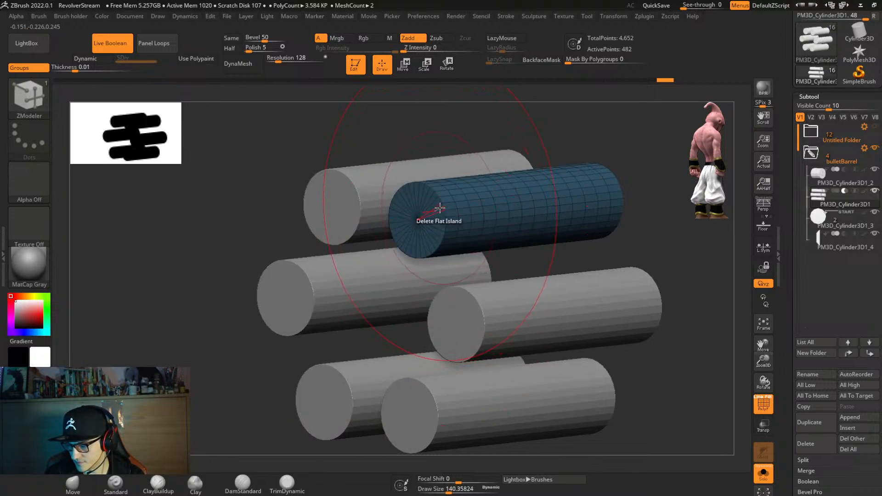
{"action": "left_click", "coordinate": [421, 210]}
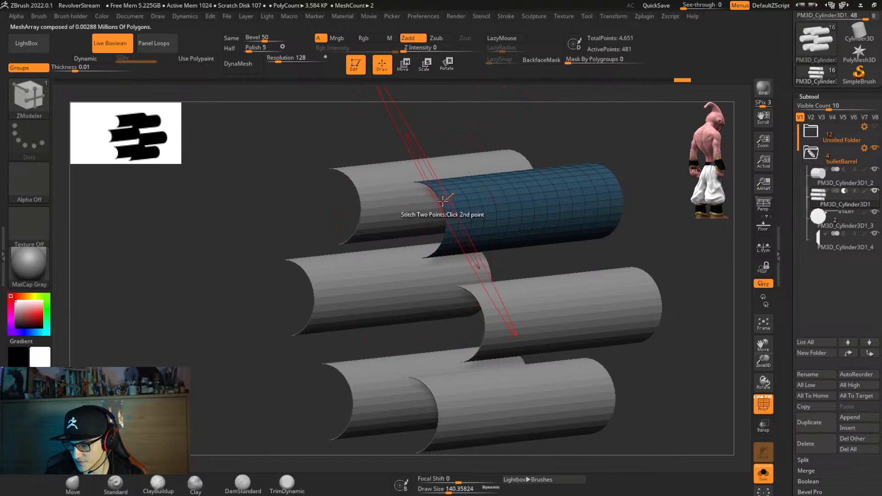
Cap the source cutter's open end again with the ZModeler edge action Close.
{"action": "key", "text": "space"}
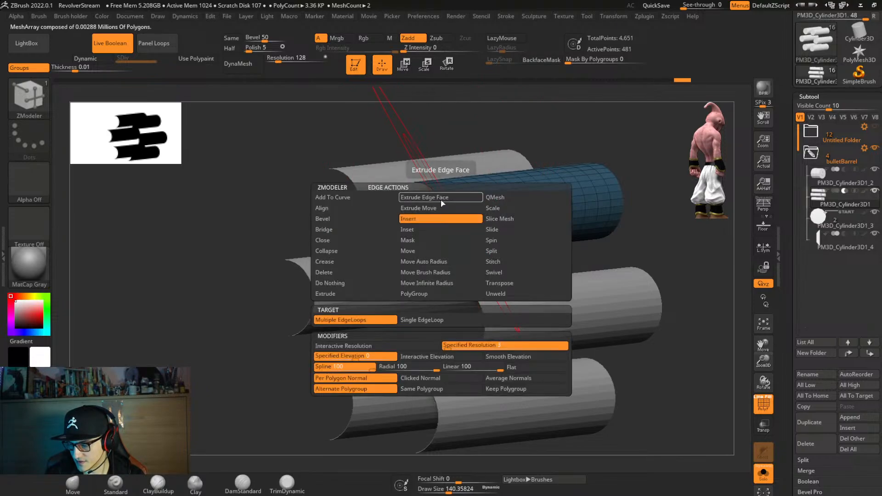
{"action": "left_click", "coordinate": [358, 239]}
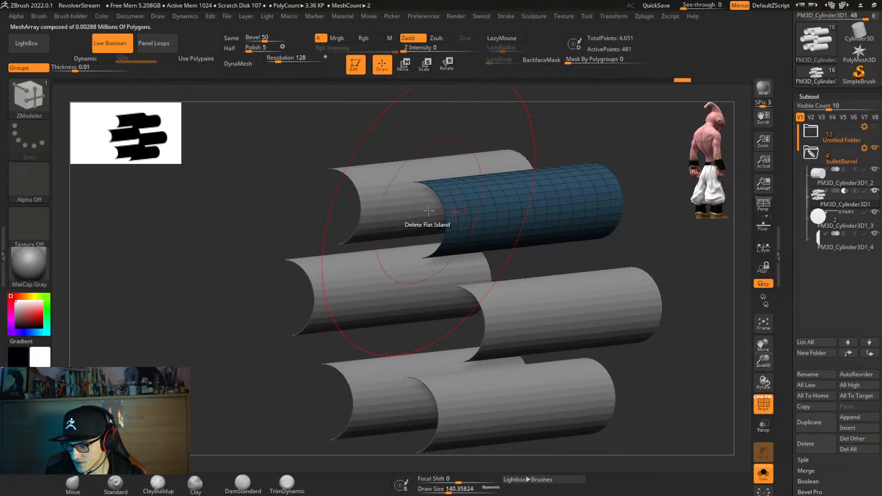
{"action": "left_click", "coordinate": [441, 199]}
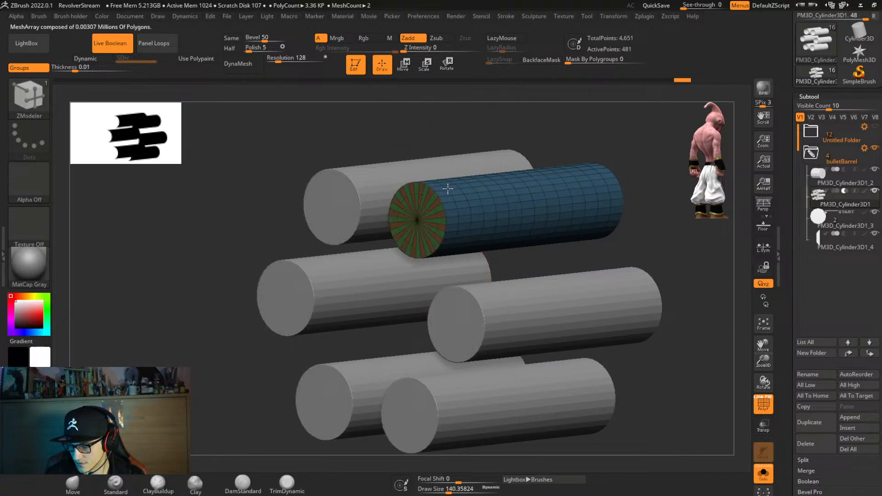
Inflate the source cutter's end cap into a rounded dome and assign the dome a single polygroup.
{"action": "left_click_drag", "start_coordinate": [448, 159], "coordinate": [527, 167]}
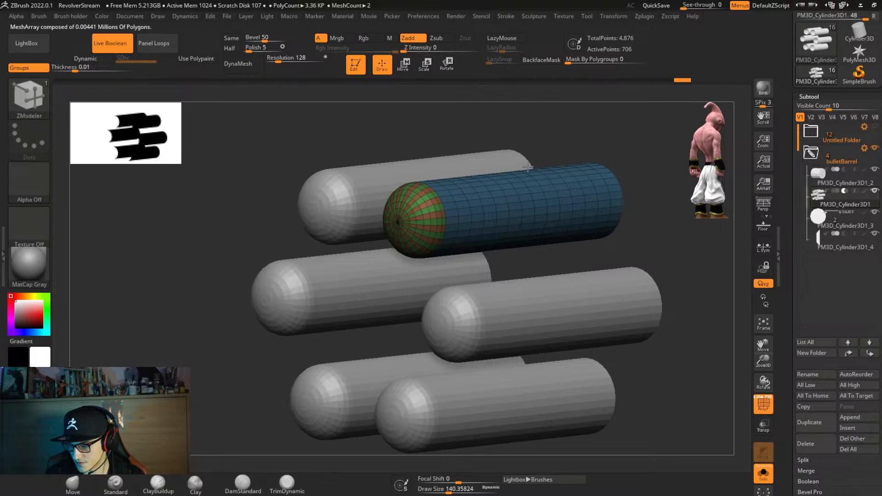
{"action": "right_click_drag", "start_coordinate": [536, 209], "coordinate": [547, 219]}
{"action": "right_click_drag", "start_coordinate": [476, 230], "coordinate": [480, 285]}
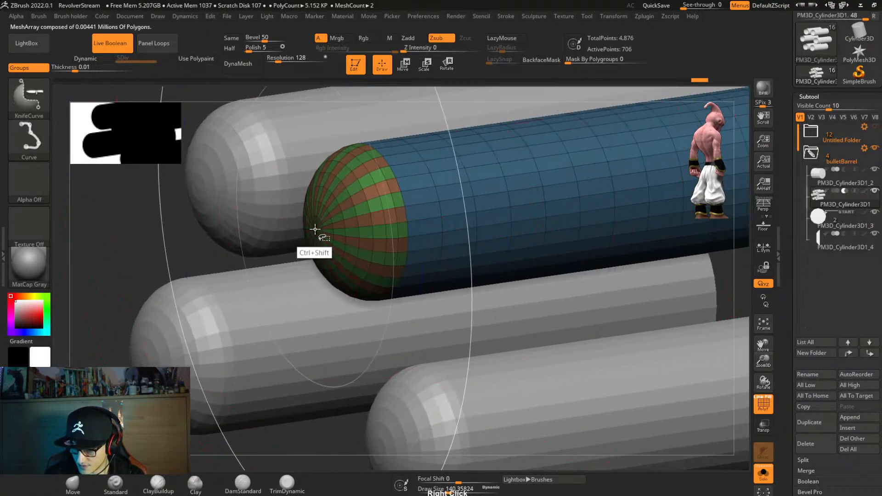
{"action": "left_click", "coordinate": [305, 251], "text": "ctrl+shift"}
{"action": "key", "text": "ctrl+w"}
{"action": "left_click", "coordinate": [492, 283], "text": "ctrl+shift"}
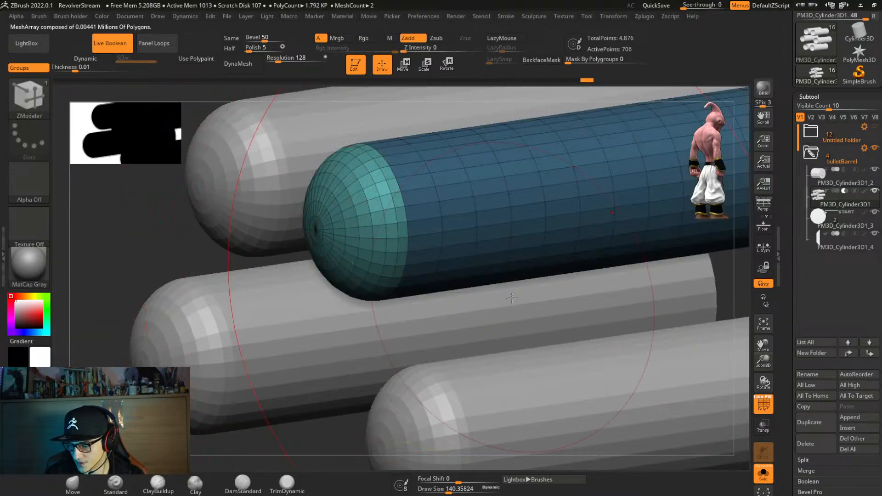
Thin out the dome by deleting alternate edge loops with the ZModeler edge action Insert, target Multiple EdgeLoops.
{"action": "right_click_drag", "start_coordinate": [519, 266], "coordinate": [508, 189], "text": "alt"}
{"action": "right_click_drag", "start_coordinate": [597, 276], "coordinate": [506, 287], "text": "alt"}
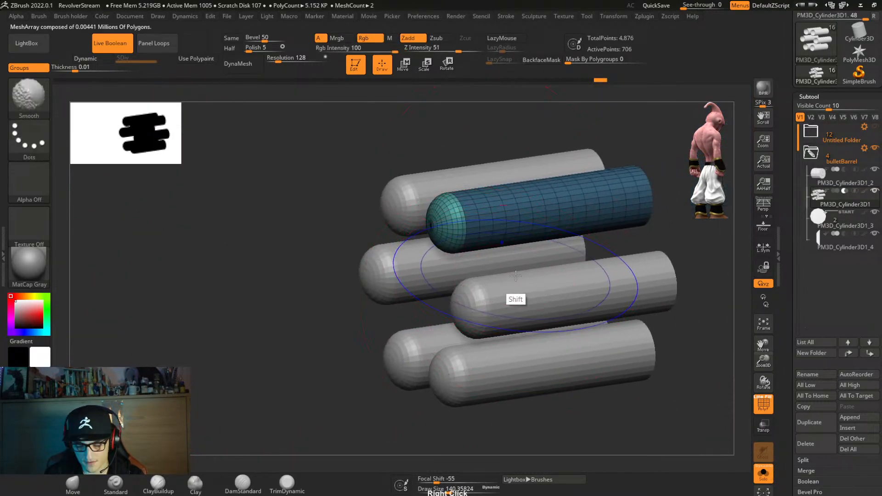
{"action": "right_click_drag", "start_coordinate": [519, 257], "coordinate": [547, 302], "text": "alt"}
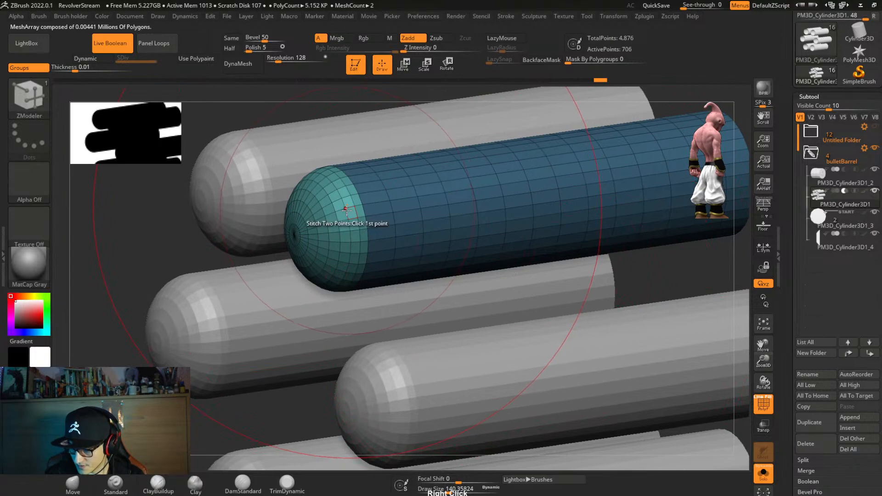
{"action": "key", "text": "space"}
{"action": "left_click", "coordinate": [335, 220]}
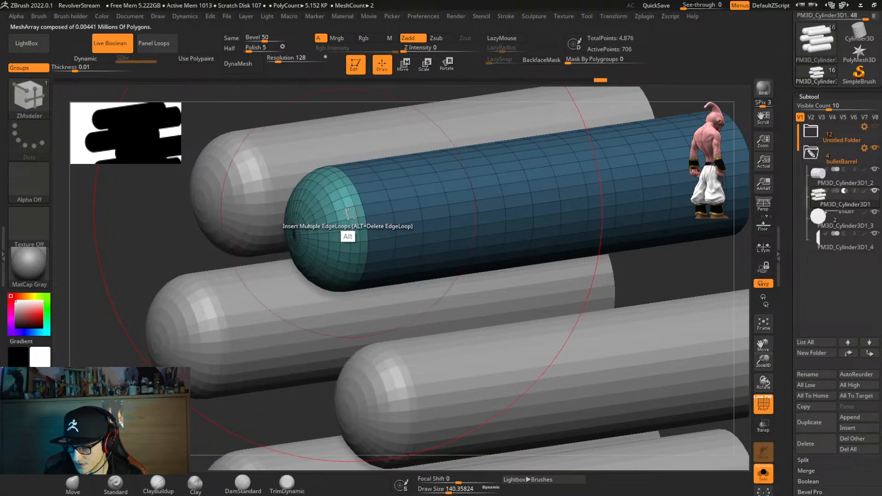
{"action": "left_click", "coordinate": [348, 212], "text": "alt"}
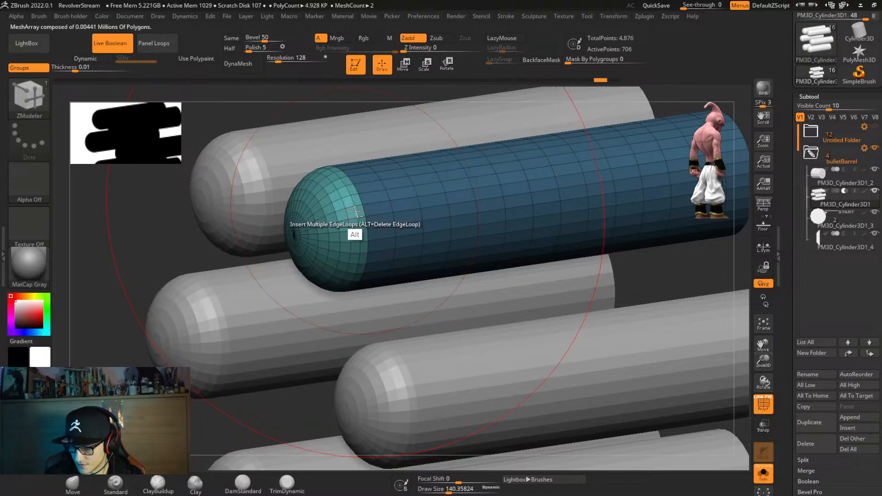
{"action": "left_click", "coordinate": [336, 221], "text": "alt"}
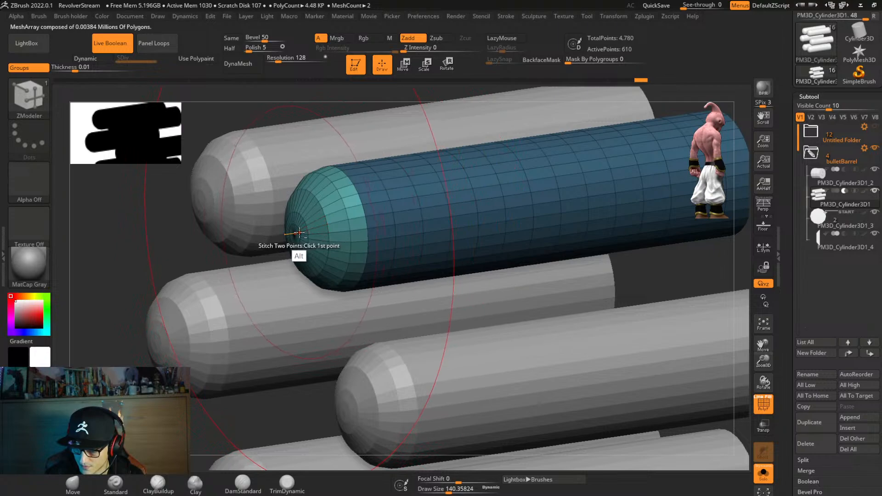
{"action": "mouse_move", "coordinate": [301, 239]}
{"action": "right_mouse_down", "text": "alt"}
{"action": "mouse_move", "coordinate": [393, 194]}
{"action": "mouse_move", "coordinate": [366, 196]}
{"action": "mouse_move", "coordinate": [415, 226]}
{"action": "mouse_move", "coordinate": [443, 275]}
{"action": "mouse_move", "coordinate": [339, 221]}
{"action": "right_mouse_up", "text": "alt"}
{"action": "left_click", "coordinate": [366, 193], "text": "alt"}
{"action": "left_click", "coordinate": [379, 191], "text": "alt"}
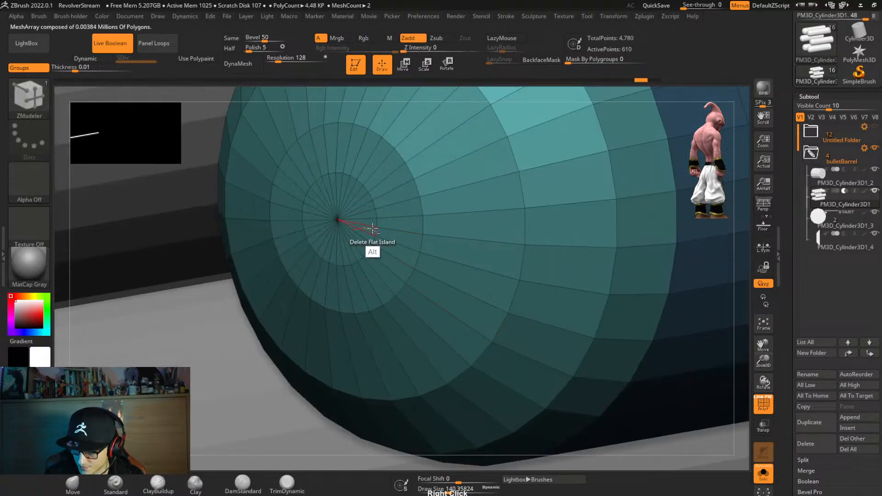
{"action": "right_click_drag", "start_coordinate": [422, 252], "coordinate": [396, 190], "text": "alt"}
{"action": "right_click_drag", "start_coordinate": [487, 255], "coordinate": [351, 287]}
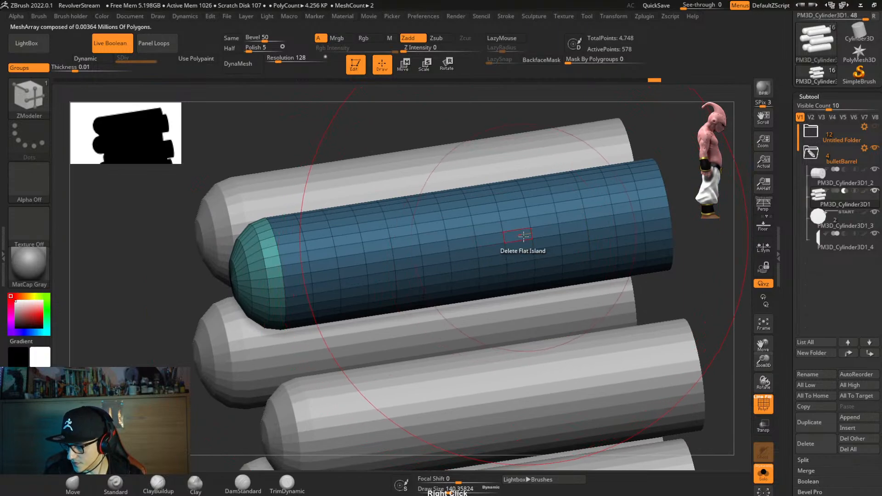
Switch the Insert edge action's target to Single EdgeLoop and delete alternate edge loops along the source cutter's straight body.
{"action": "key", "text": "space"}
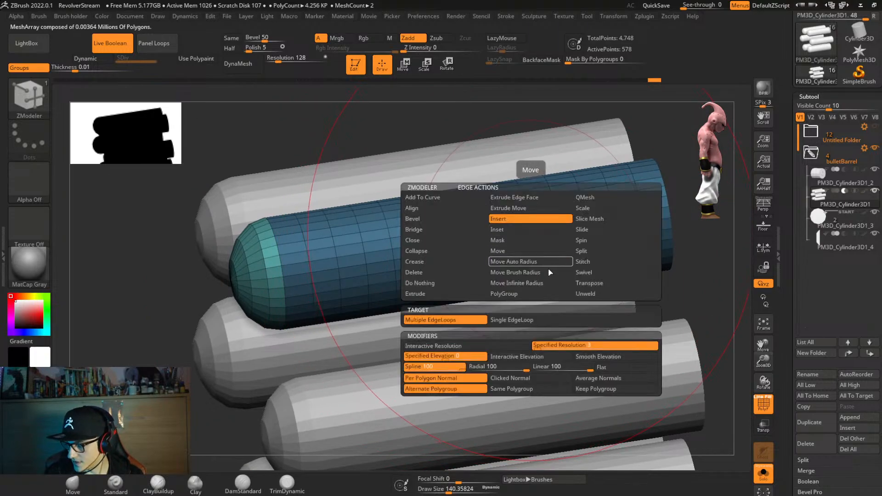
{"action": "left_click", "coordinate": [535, 315]}
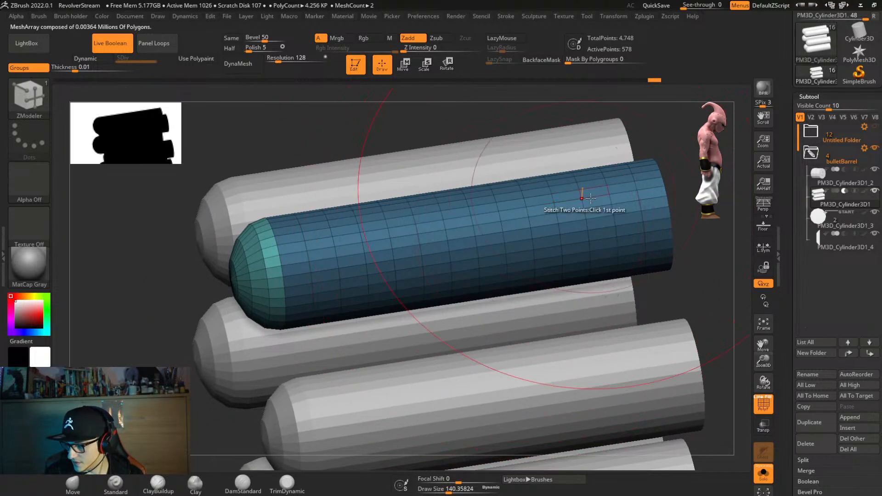
{"action": "left_click", "coordinate": [637, 194], "text": "alt"}
{"action": "left_click", "coordinate": [582, 203], "text": "alt"}
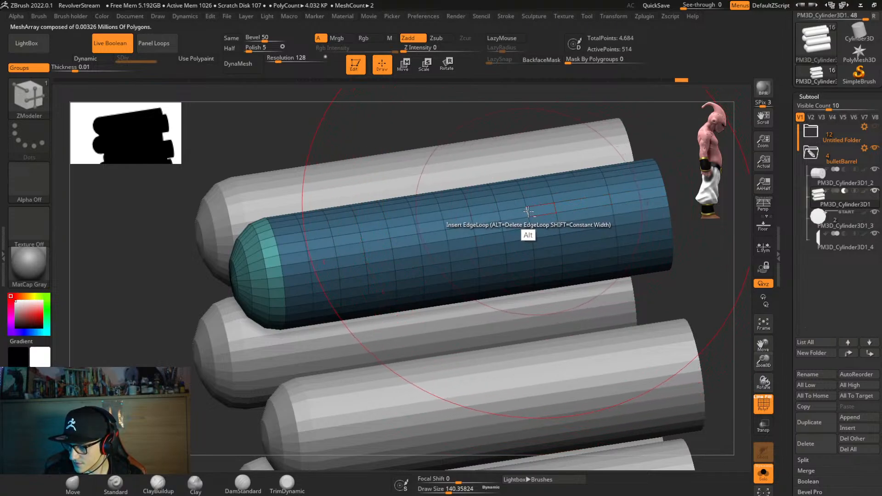
{"action": "left_click", "coordinate": [528, 211], "text": "alt"}
{"action": "left_click", "coordinate": [473, 220], "text": "alt"}
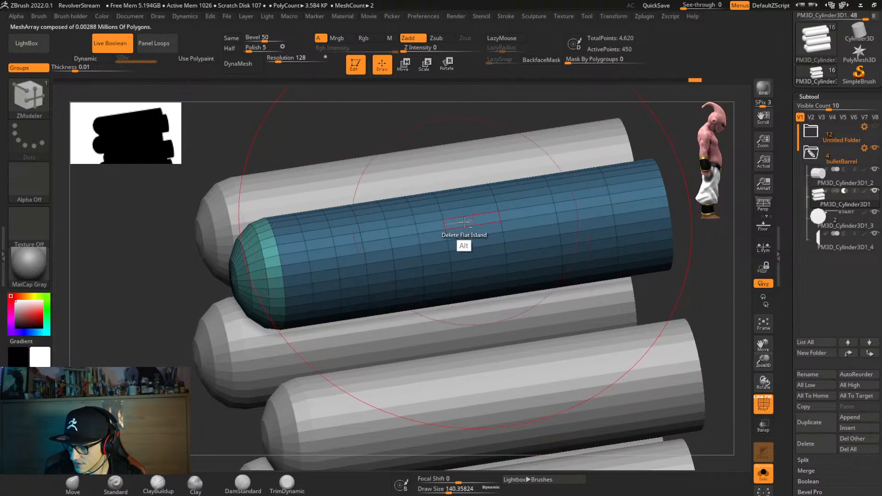
{"action": "left_click", "coordinate": [424, 226], "text": "alt"}
{"action": "left_click", "coordinate": [367, 235], "text": "alt"}
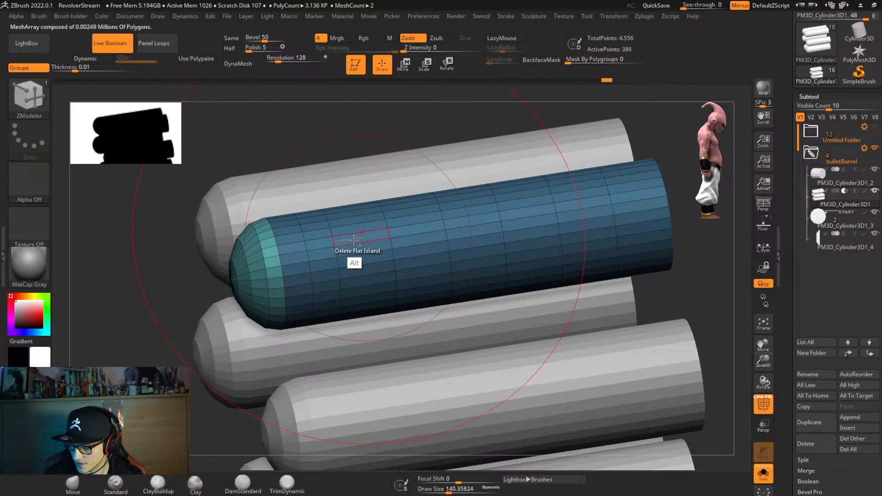
{"action": "left_click", "coordinate": [306, 243], "text": "alt"}
{"action": "right_click_drag", "start_coordinate": [456, 318], "coordinate": [530, 303], "text": "alt"}
Turn on dynamic subdivision for the cutters, crease them by polygroup at crease level 2, and adjust the SmoothSubdiv value.
{"action": "key", "text": "d"}
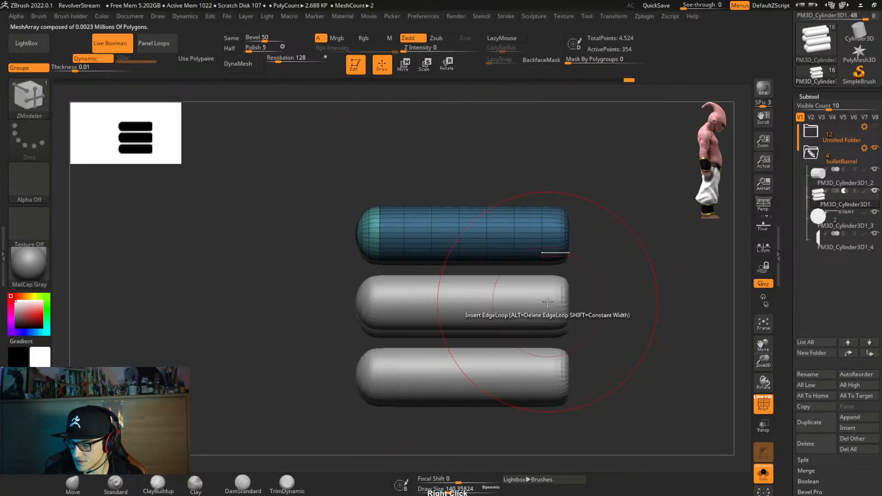
{"action": "key", "text": "ctrl+2"}
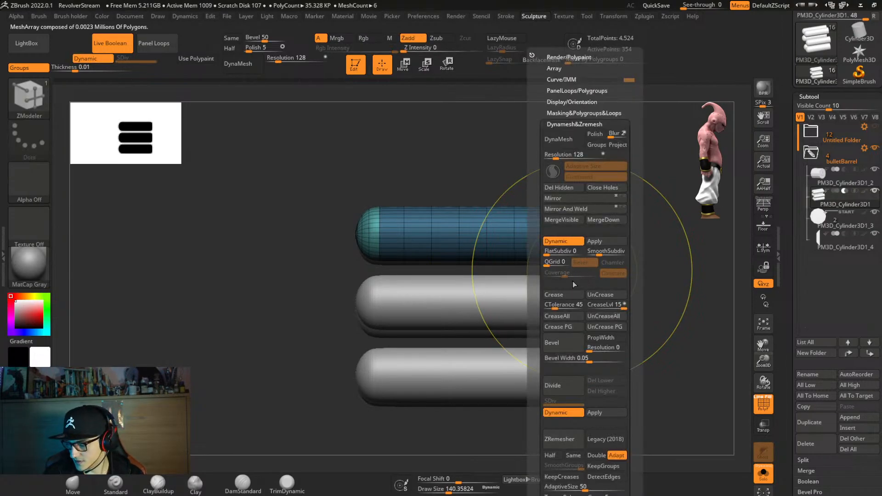
{"action": "left_click", "coordinate": [574, 327]}
{"action": "left_click_drag", "start_coordinate": [615, 305], "coordinate": [597, 312]}
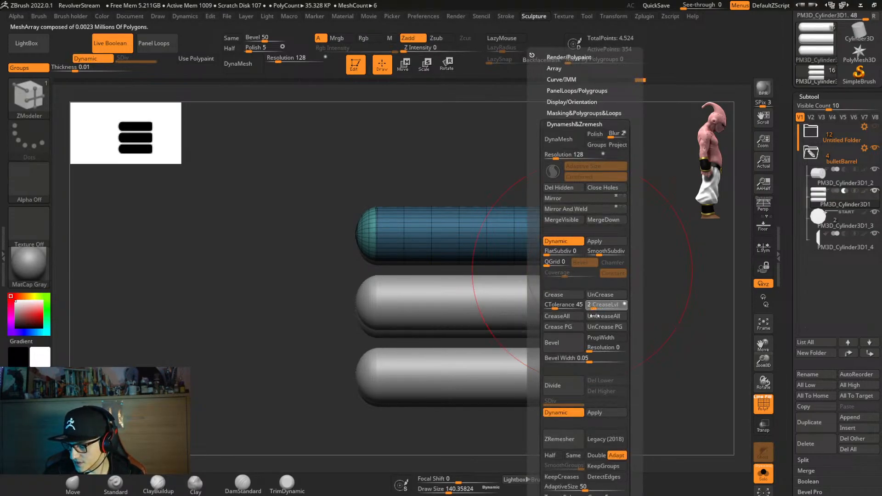
{"action": "left_click_drag", "start_coordinate": [605, 251], "coordinate": [620, 268]}
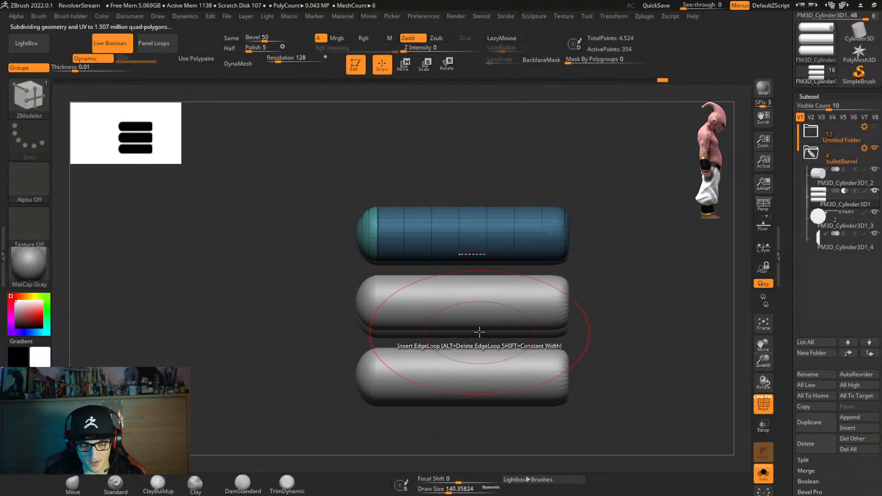
Show the full bullet barrel without polyframe and place the unlocked gizmo at the upper cutter's open end.
{"action": "key", "text": "shift+f"}
{"action": "right_click_drag", "start_coordinate": [603, 288], "coordinate": [588, 342]}
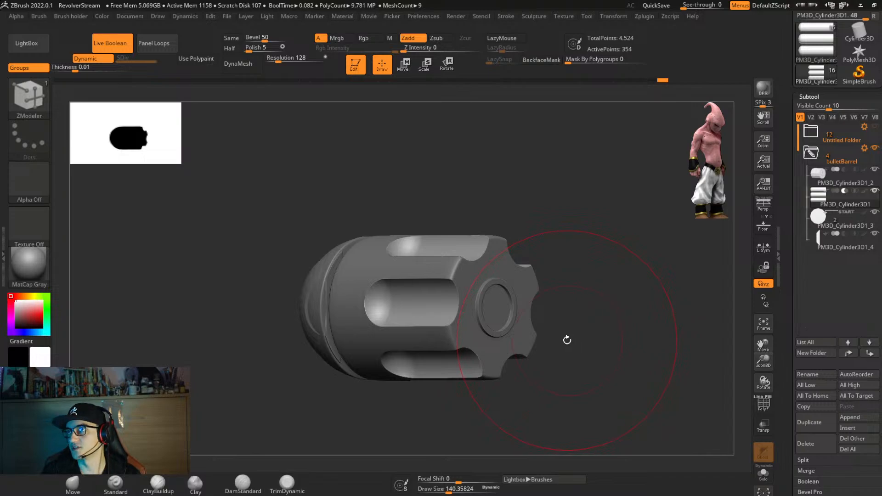
{"action": "right_click_drag", "start_coordinate": [574, 356], "coordinate": [577, 375]}
{"action": "key", "text": "w"}
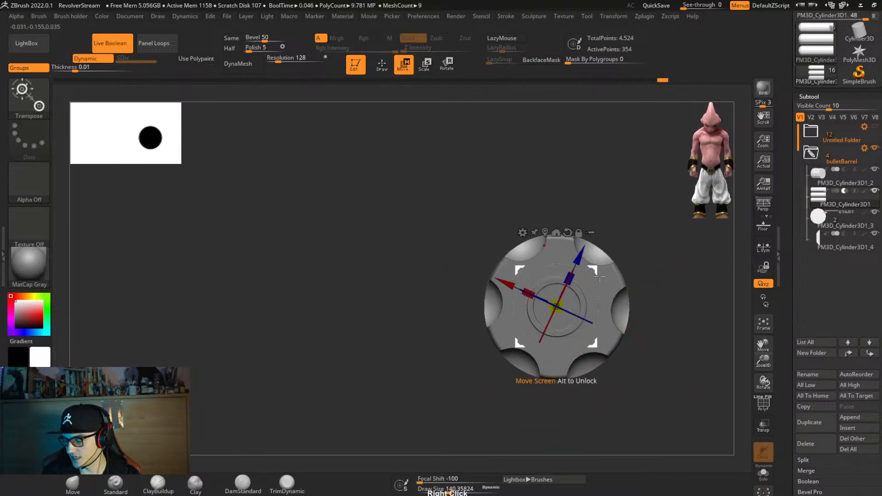
{"action": "left_click_drag", "start_coordinate": [600, 276], "coordinate": [602, 299]}
{"action": "right_click_drag", "start_coordinate": [604, 303], "coordinate": [665, 342]}
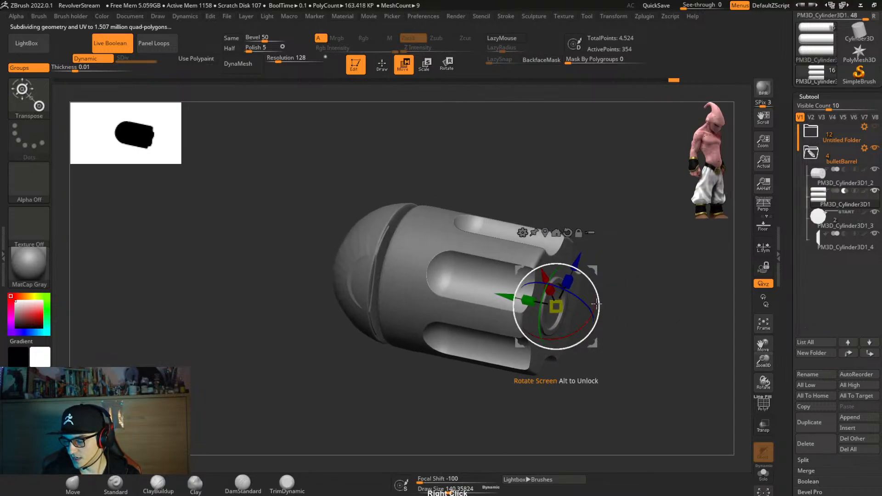
{"action": "left_click", "coordinate": [551, 228], "text": "alt"}
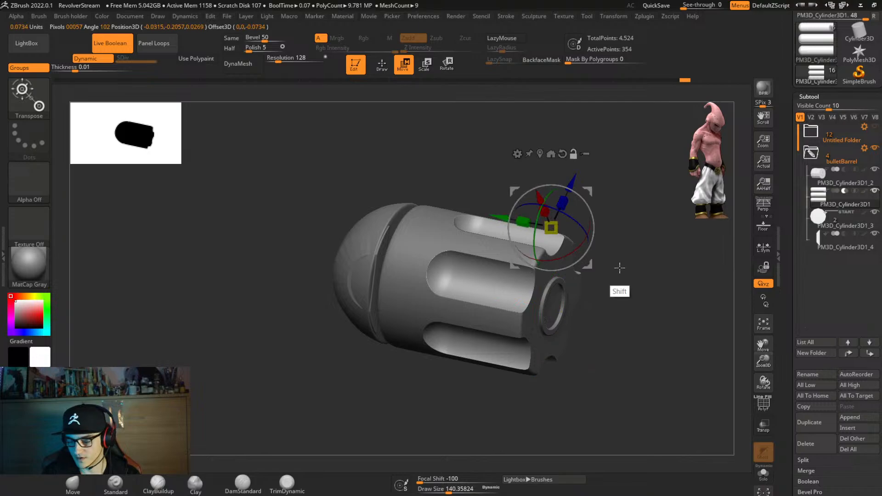
Scale the source cutter uniformly by about 1.07 and adjust its length along the Y axis.
{"action": "key", "text": "shift+f"}
{"action": "key", "text": "shift+f"}
{"action": "right_click_drag", "start_coordinate": [634, 266], "coordinate": [568, 230], "text": "shift"}
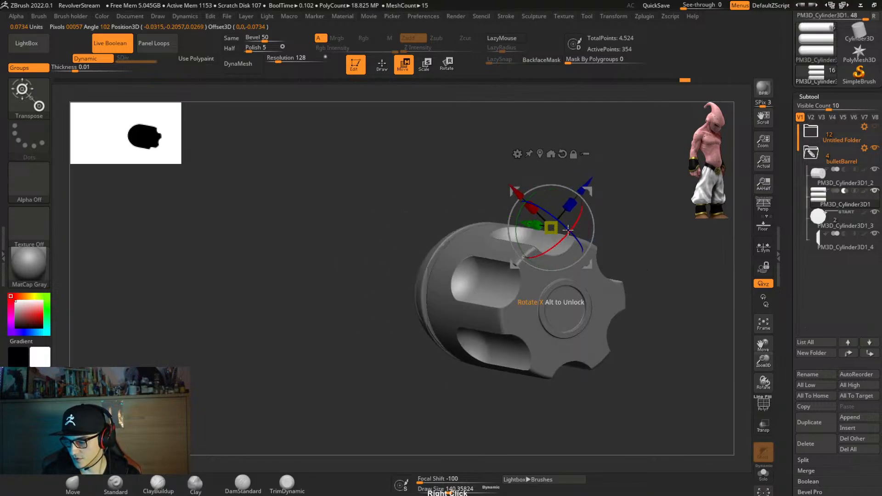
{"action": "mouse_move", "coordinate": [551, 227]}
{"action": "left_mouse_down"}
{"action": "mouse_move", "coordinate": [565, 229]}
{"action": "mouse_move", "coordinate": [558, 228]}
{"action": "left_mouse_up"}
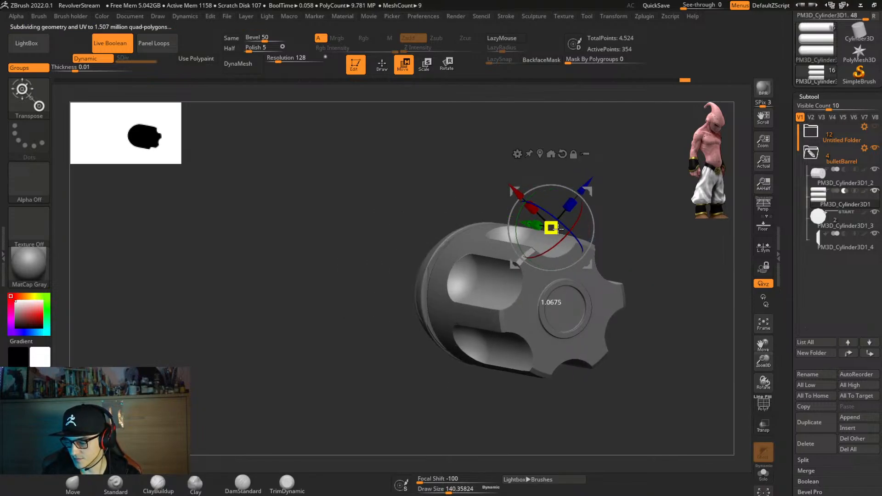
{"action": "right_click_drag", "start_coordinate": [590, 236], "coordinate": [641, 279]}
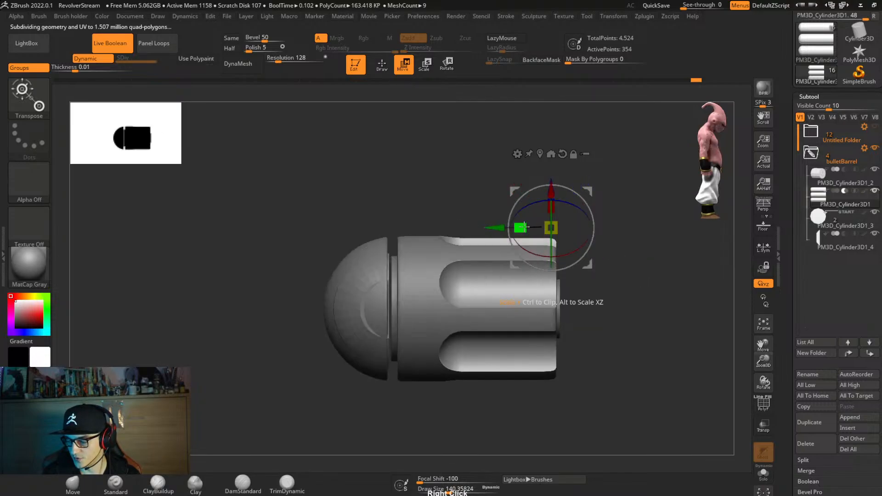
{"action": "left_click_drag", "start_coordinate": [524, 227], "coordinate": [527, 234]}
{"action": "right_click", "coordinate": [580, 305]}
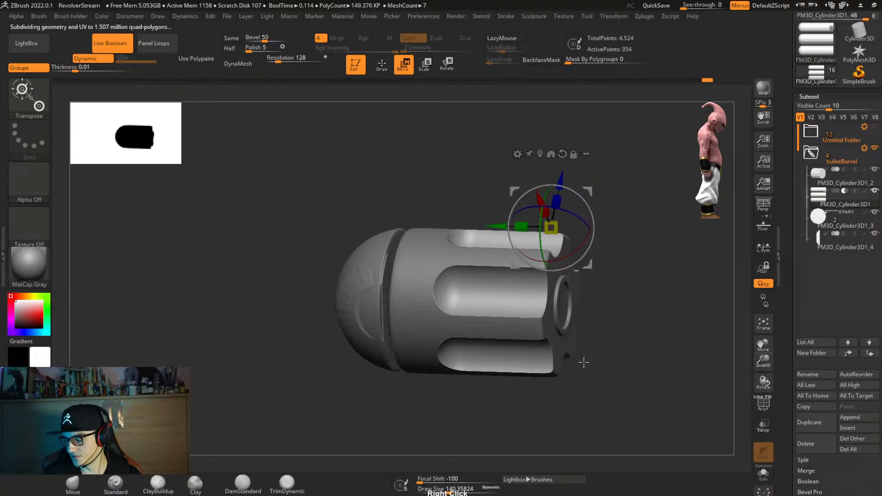
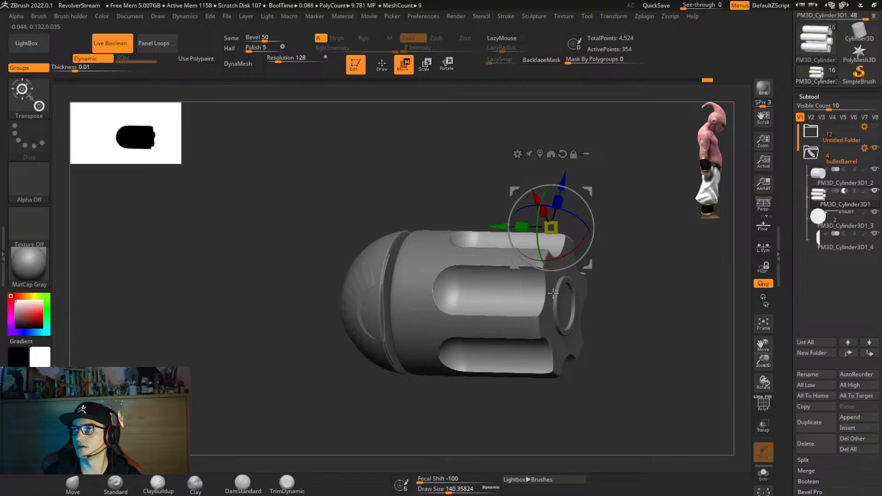
Make the bullet barrel the active subtool and briefly check its polyframe.
{"action": "left_click", "coordinate": [450, 337], "text": "alt"}
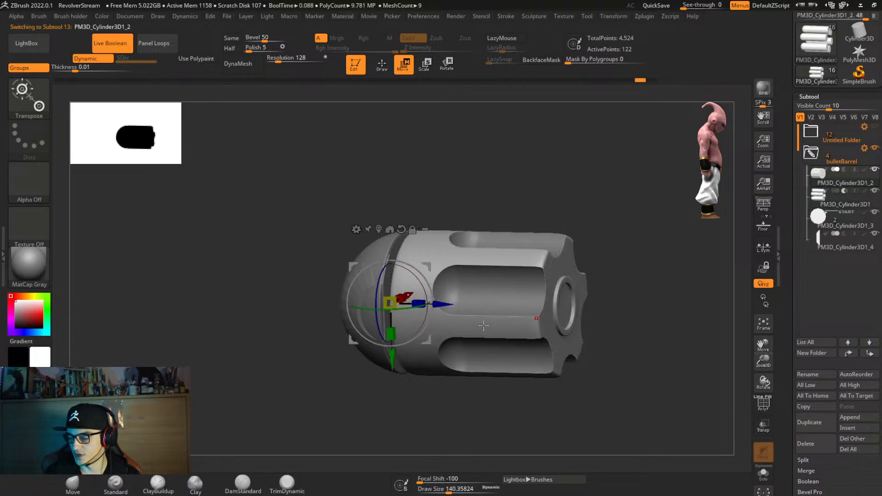
{"action": "key", "text": "shift+f"}
{"action": "key", "text": "shift+f"}
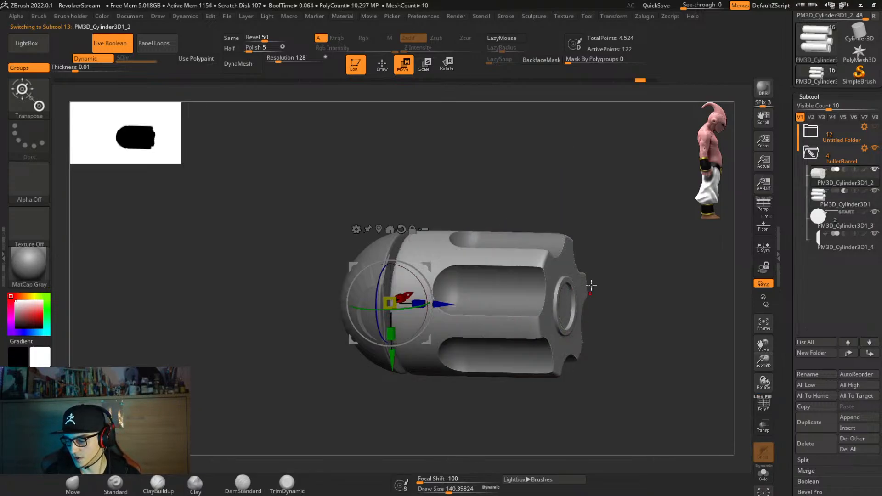
{"action": "right_click", "coordinate": [624, 325]}
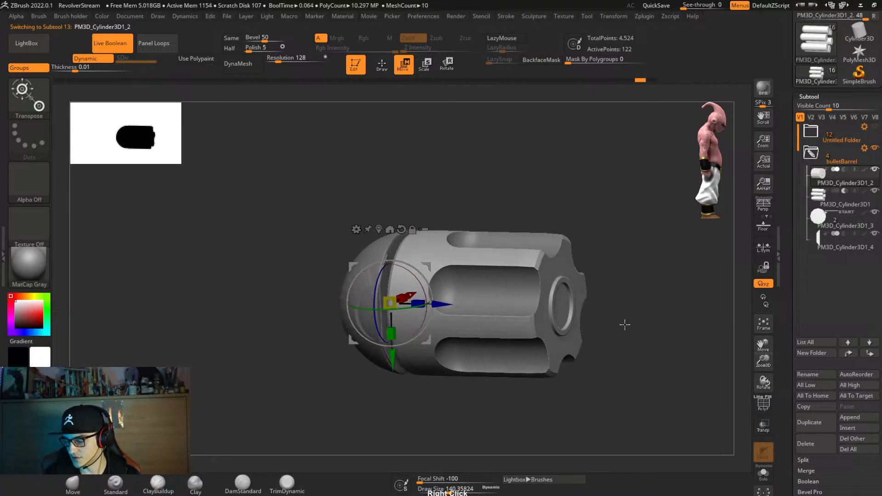
Make the arrayed cutters the active subtool again, examine the rounded cutouts up close, and isolate the cutters in Solo mode.
{"action": "left_click", "coordinate": [519, 277], "text": "alt"}
{"action": "right_click_drag", "start_coordinate": [542, 296], "coordinate": [557, 322], "text": "alt"}
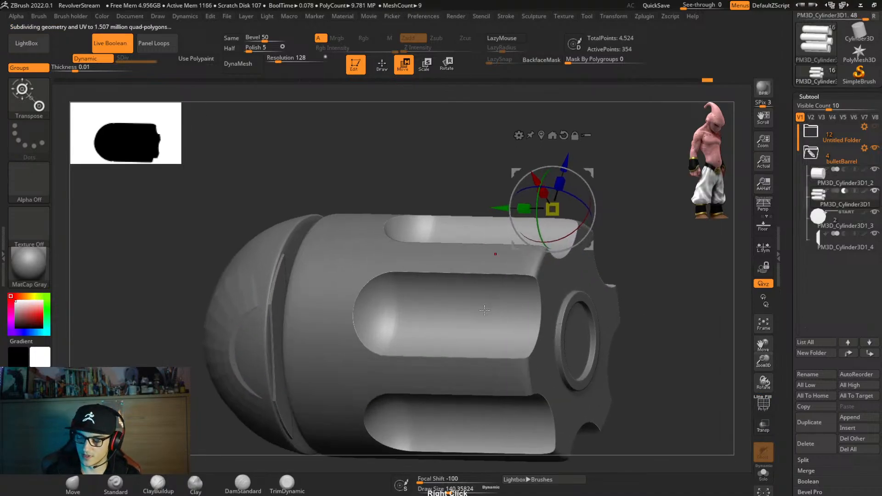
{"action": "right_click_drag", "start_coordinate": [464, 276], "coordinate": [484, 298], "text": "ctrl"}
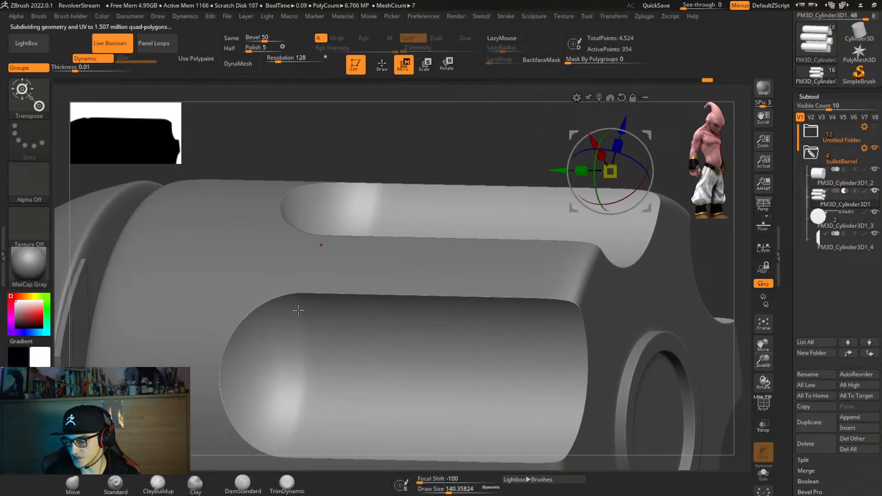
{"action": "right_click_drag", "start_coordinate": [447, 306], "coordinate": [463, 200], "text": "ctrl"}
{"action": "right_click_drag", "start_coordinate": [536, 324], "coordinate": [435, 322], "text": "alt"}
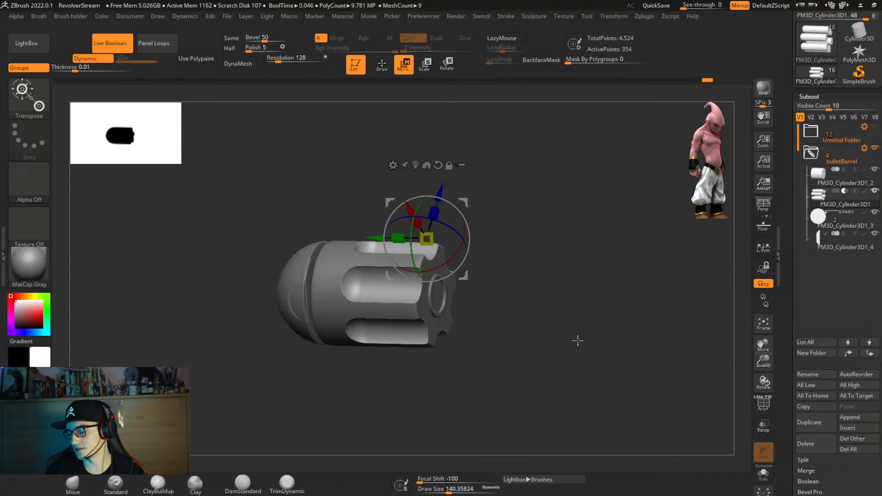
{"action": "key", "text": "alt+s"}
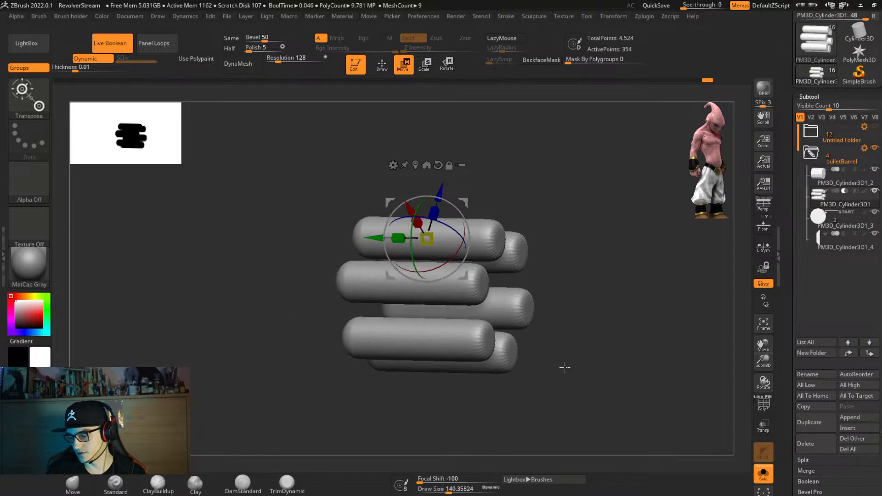
Leave Solo mode and show the parts in Untitled Folder together with the fluted ammunition cylinder.
{"action": "key", "text": "alt+s"}
{"action": "left_click", "coordinate": [811, 137]}
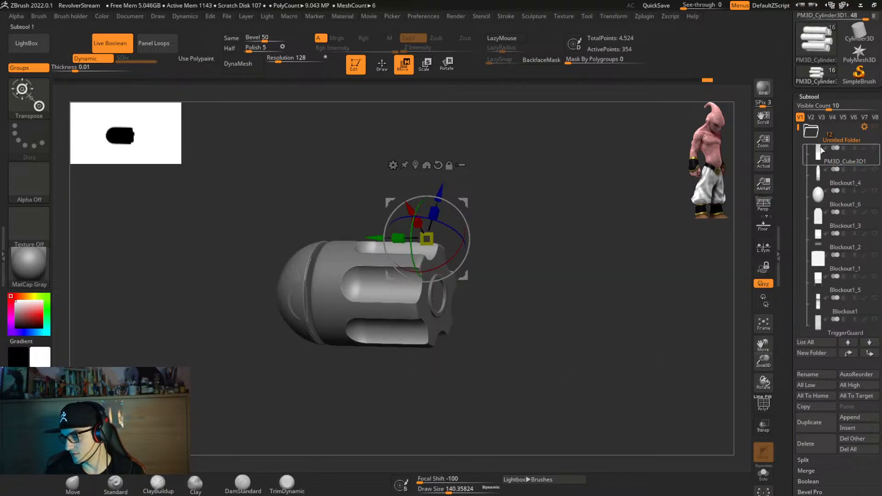
{"action": "left_click", "coordinate": [873, 127]}
{"action": "right_click_drag", "start_coordinate": [636, 342], "coordinate": [409, 193], "text": "alt"}
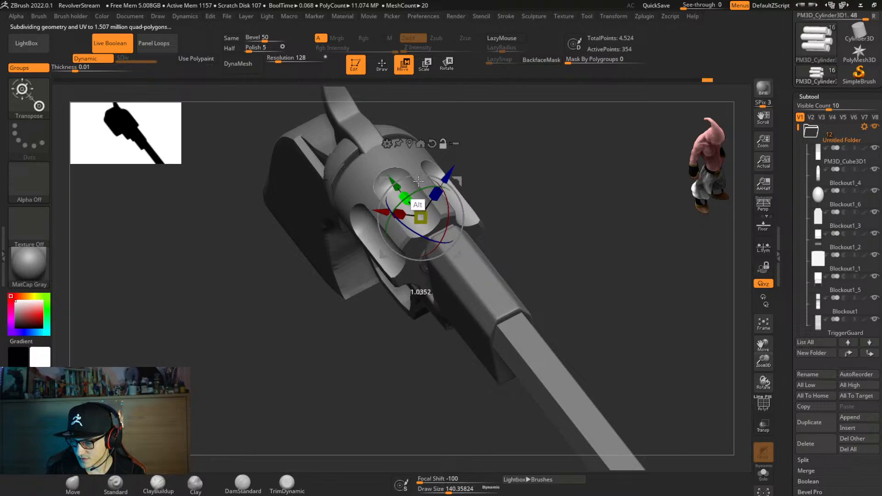
Turn off dynamic subdivision, show the polyframe, and slightly adjust the source cutter's position along its Z axis and its uniform scale.
{"action": "key", "text": "shift+d"}
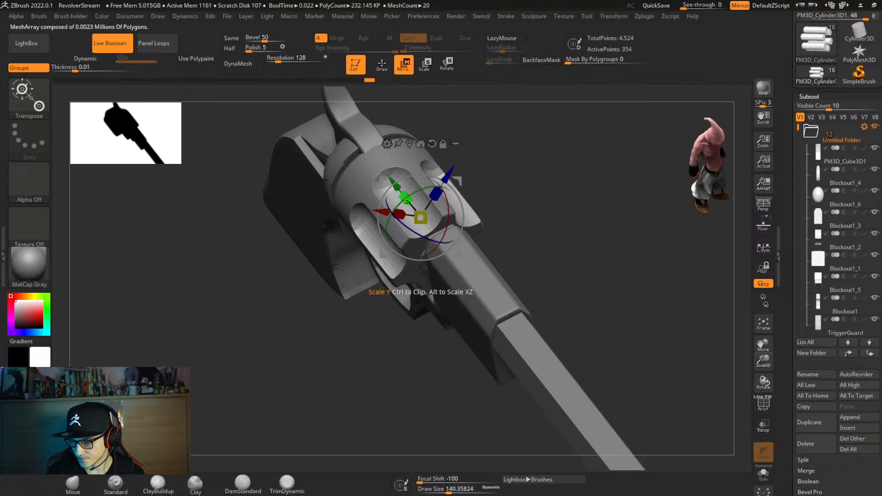
{"action": "right_click_drag", "start_coordinate": [405, 197], "coordinate": [423, 197]}
{"action": "left_click_drag", "start_coordinate": [421, 195], "coordinate": [396, 255], "text": "alt"}
{"action": "right_click_drag", "start_coordinate": [396, 256], "coordinate": [531, 264]}
{"action": "key", "text": "shift+f"}
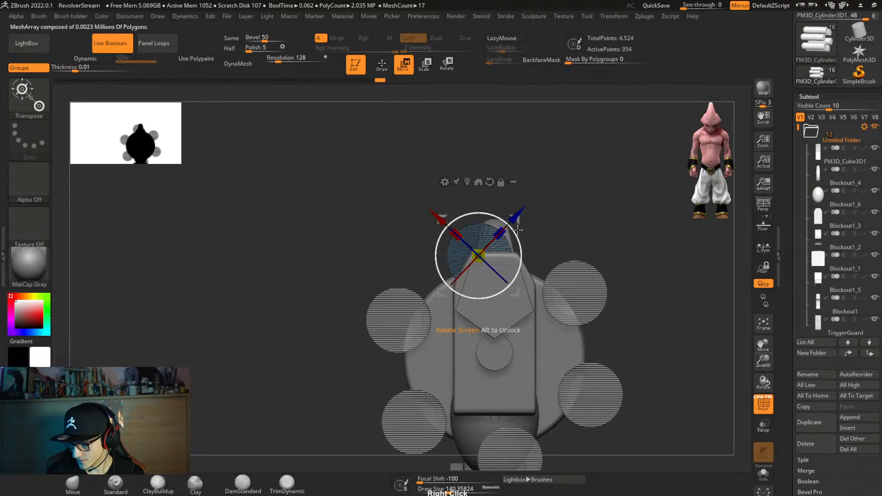
{"action": "left_click_drag", "start_coordinate": [517, 219], "coordinate": [521, 234]}
{"action": "right_click_drag", "start_coordinate": [530, 239], "coordinate": [490, 290]}
{"action": "mouse_move", "coordinate": [489, 293]}
{"action": "left_mouse_down"}
{"action": "mouse_move", "coordinate": [482, 301]}
{"action": "mouse_move", "coordinate": [488, 295]}
{"action": "left_mouse_up"}
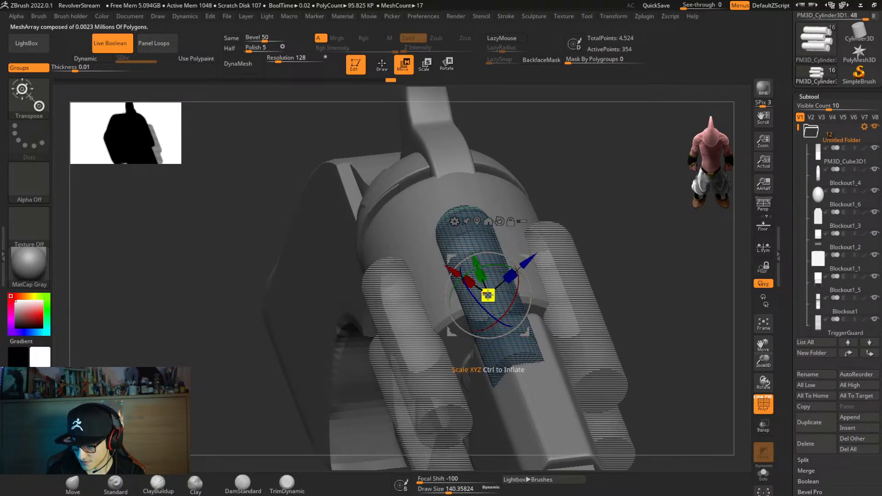
Restore dynamic subdivision and move the source cutter about 0.0135 along its Y axis toward the hammer.
{"action": "right_click_drag", "start_coordinate": [519, 276], "coordinate": [506, 248]}
{"action": "key", "text": "d"}
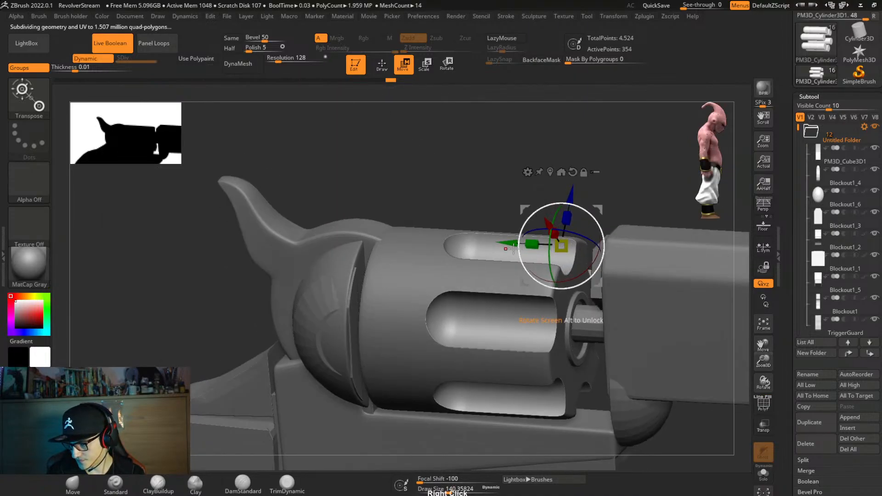
{"action": "left_click_drag", "start_coordinate": [506, 248], "coordinate": [500, 262]}
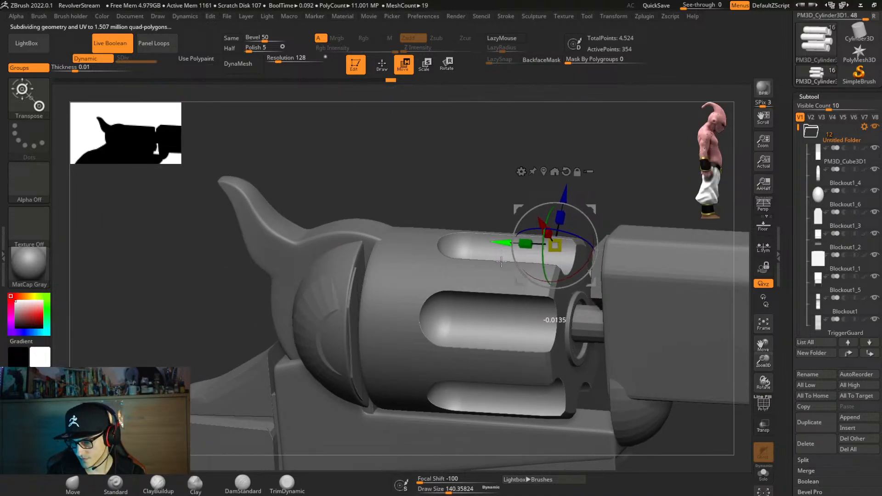
{"action": "right_click_drag", "start_coordinate": [540, 264], "coordinate": [564, 317]}
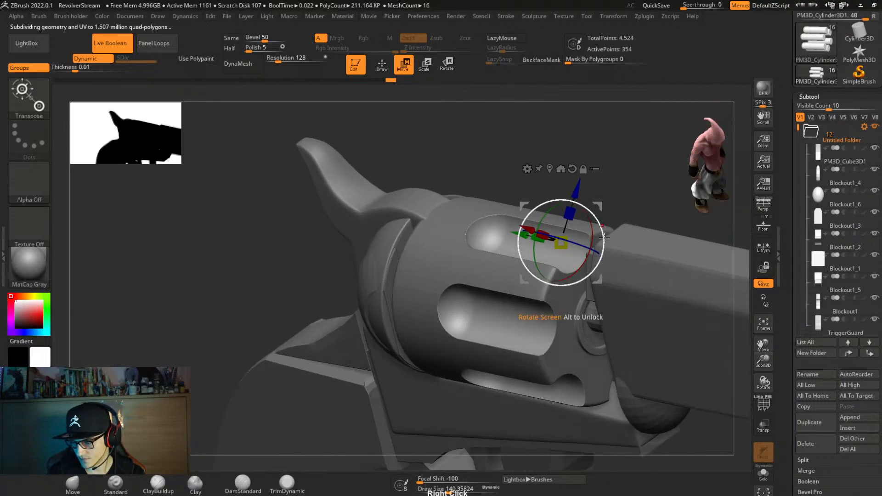
Reset the gizmo's orientation and raise the source cutter slightly away from the cylinder's axis to make the flutes shallower.
{"action": "left_click", "coordinate": [564, 170], "text": "alt"}
{"action": "left_click", "coordinate": [622, 223], "text": "alt"}
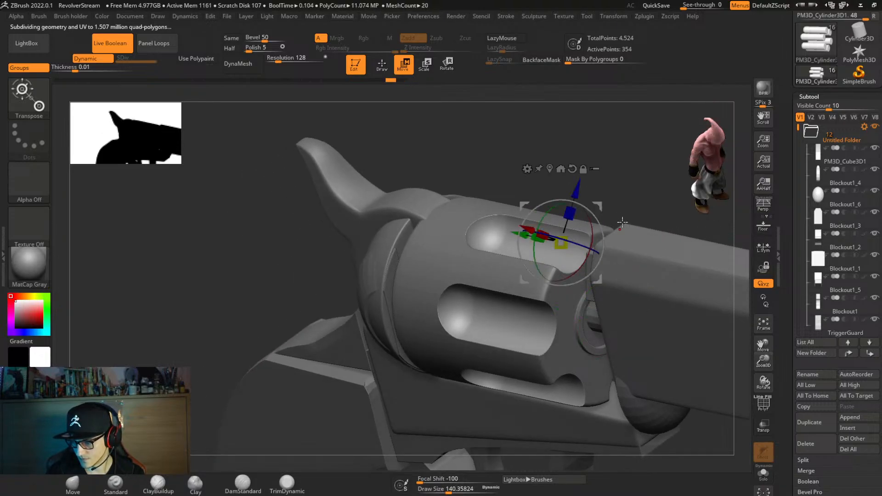
{"action": "left_click", "coordinate": [572, 168], "text": "alt"}
{"action": "right_click_drag", "start_coordinate": [615, 189], "coordinate": [622, 206], "text": "shift"}
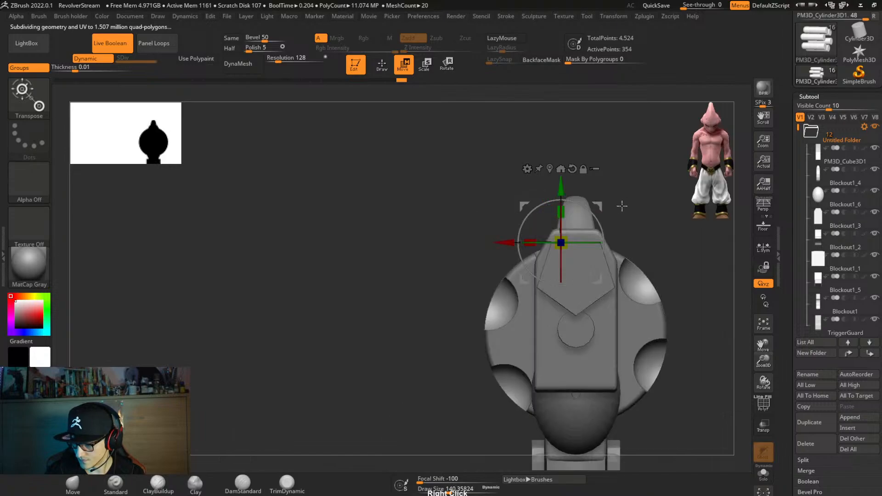
{"action": "left_click_drag", "start_coordinate": [560, 186], "coordinate": [560, 183]}
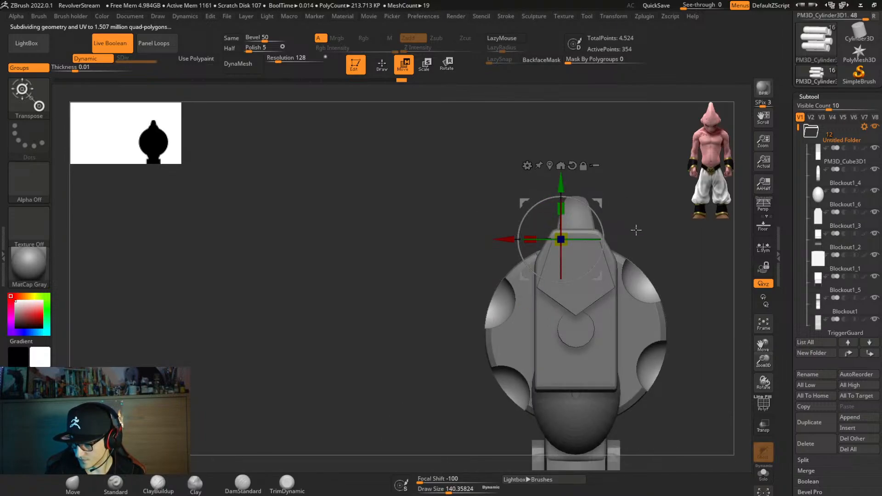
{"action": "left_click_drag", "start_coordinate": [638, 235], "coordinate": [685, 235]}
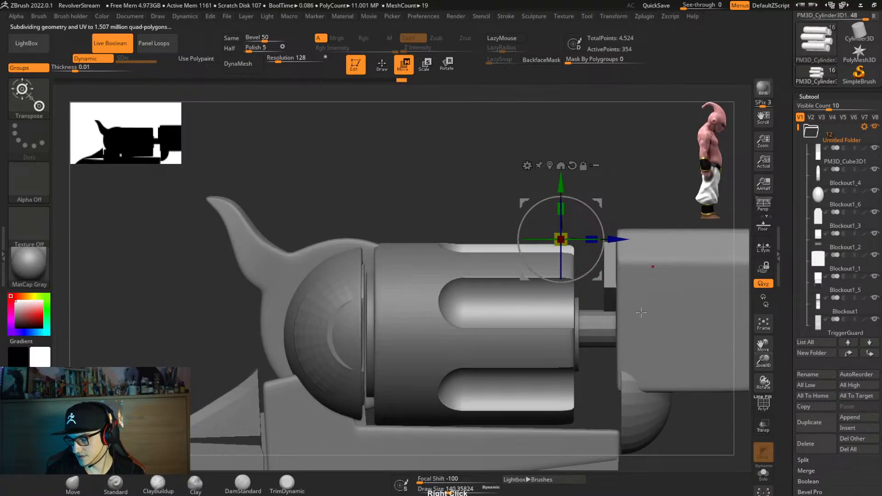
{"action": "right_click_drag", "start_coordinate": [641, 313], "coordinate": [588, 321]}
{"action": "mouse_move", "coordinate": [575, 170]}
{"action": "left_mouse_down"}
{"action": "mouse_move", "coordinate": [570, 160]}
{"action": "mouse_move", "coordinate": [574, 168]}
{"action": "left_mouse_up"}
{"action": "right_click_drag", "start_coordinate": [679, 279], "coordinate": [617, 326]}
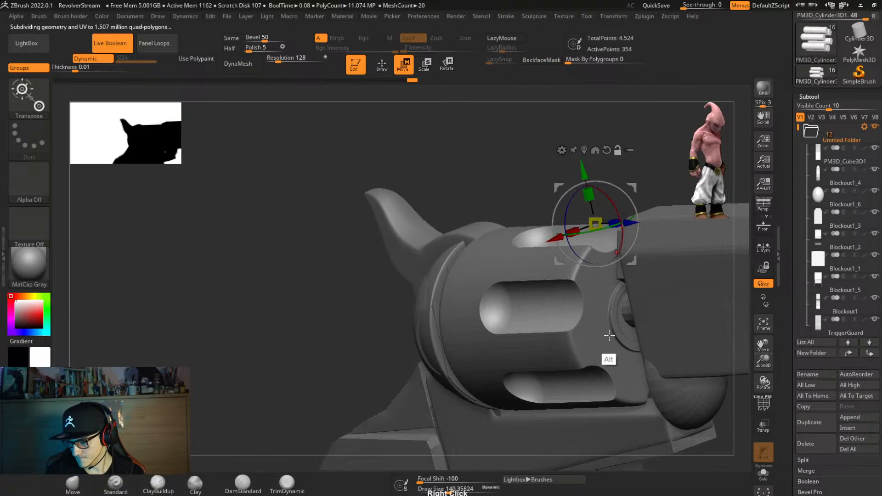
Make the ammunition cylinder the active subtool, isolate it in Solo with polyframe, and turn off dynamic subdivision in Draw mode.
{"action": "left_click", "coordinate": [614, 348], "text": "alt"}
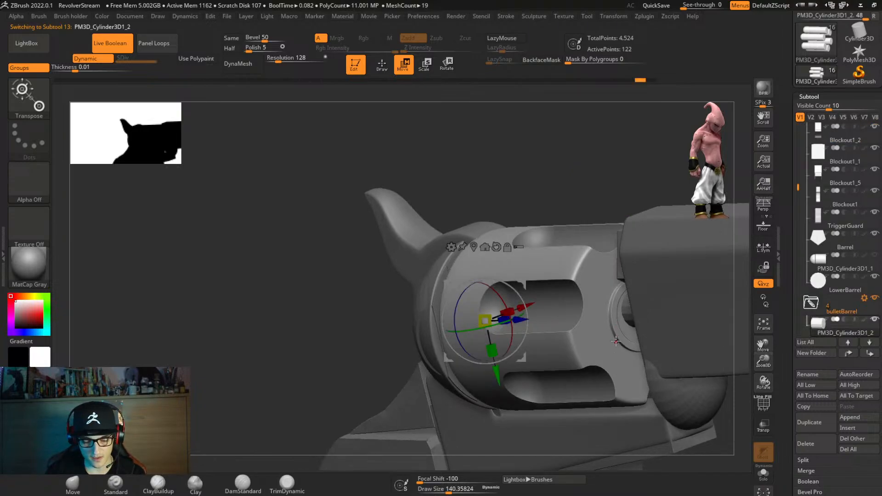
{"action": "key", "text": "shift+s"}
{"action": "mouse_move", "coordinate": [642, 355]}
{"action": "right_mouse_down", "text": "alt"}
{"action": "mouse_move", "coordinate": [588, 349]}
{"action": "mouse_move", "coordinate": [629, 351]}
{"action": "mouse_move", "coordinate": [575, 312]}
{"action": "mouse_move", "coordinate": [594, 342]}
{"action": "right_mouse_up", "text": "alt"}
{"action": "key", "text": "shift+f"}
{"action": "key", "text": "q"}
{"action": "right_click_drag", "start_coordinate": [573, 313], "coordinate": [516, 278]}
{"action": "key", "text": "shift+d"}
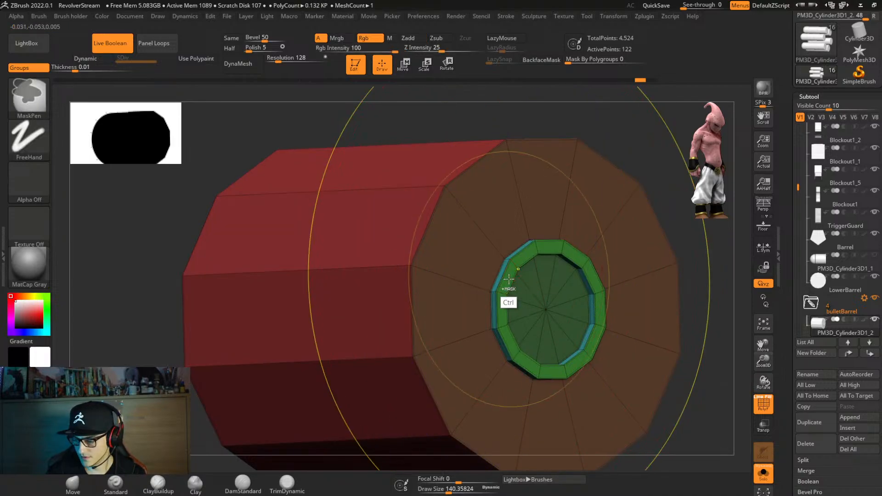
Set ZModeler's polygon action to QMesh Polygroup Island and push the raised ring flush with the cylinder's front face.
{"action": "key", "text": "ctrl+space"}
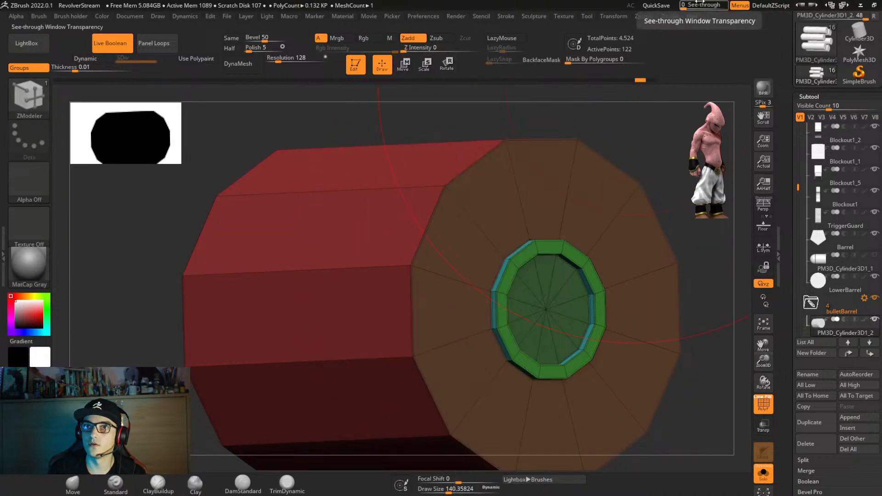
{"action": "left_click", "coordinate": [533, 16]}
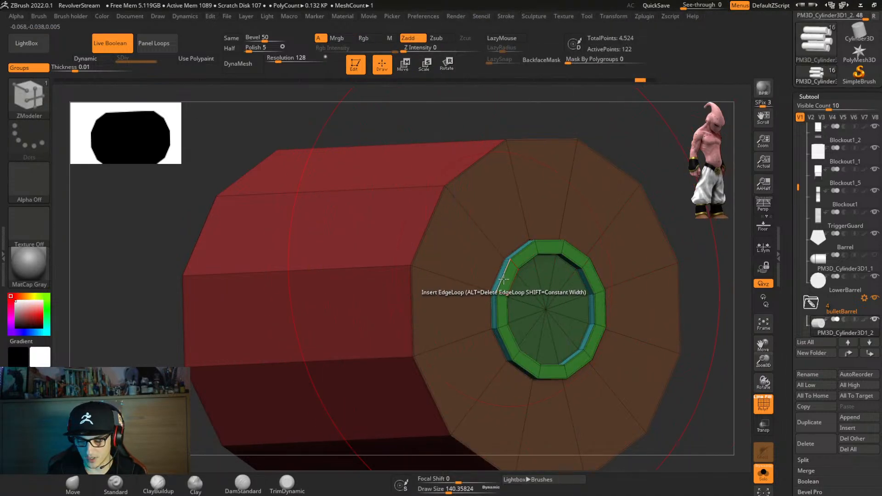
{"action": "key", "text": "space"}
{"action": "left_click", "coordinate": [506, 208]}
{"action": "left_click", "coordinate": [580, 287]}
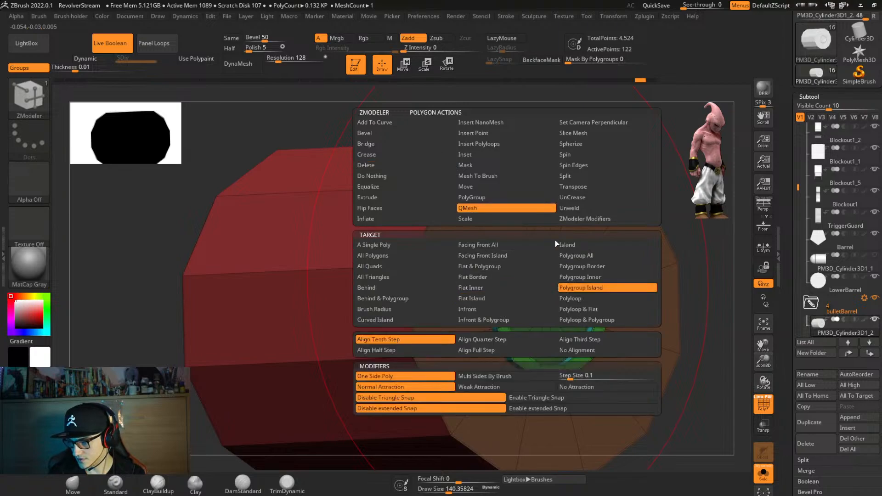
{"action": "left_click", "coordinate": [505, 298]}
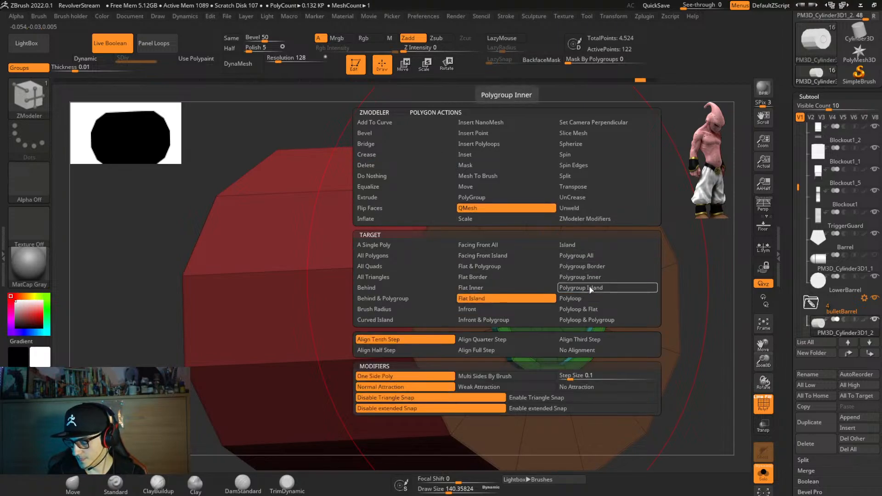
{"action": "left_click", "coordinate": [505, 280]}
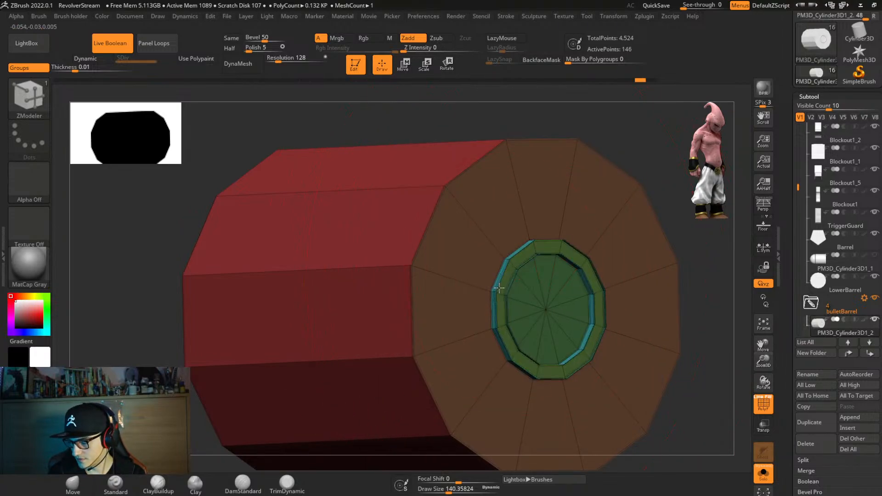
{"action": "key", "text": "ctrl+z"}
{"action": "left_click_drag", "start_coordinate": [499, 299], "coordinate": [479, 306]}
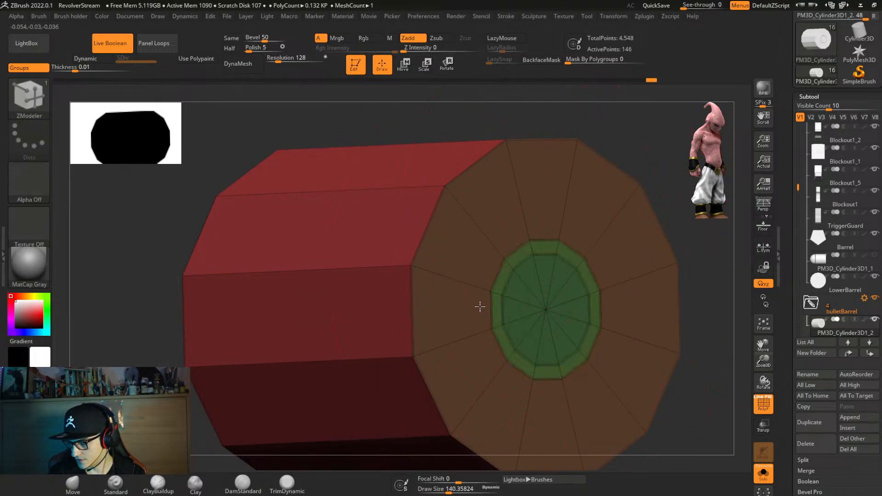
Delete the edge loops left around the center of the cylinder's front face.
{"action": "key", "text": "space"}
{"action": "left_click", "coordinate": [508, 287], "text": "alt"}
{"action": "right_click_drag", "start_coordinate": [560, 295], "coordinate": [533, 301]}
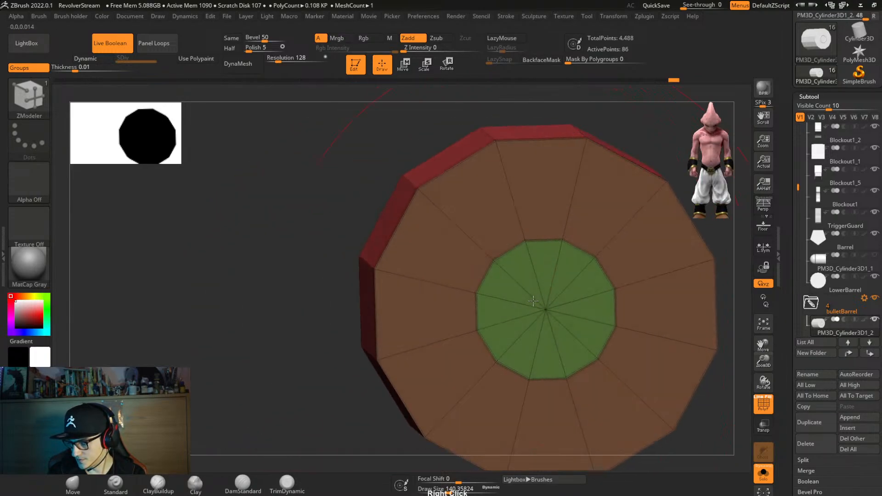
{"action": "left_click", "coordinate": [509, 251], "text": "alt"}
Inset the cylinder's front face with the Polygroup All target, and inset its center again to form a narrow ring.
{"action": "key", "text": "space"}
{"action": "left_click", "coordinate": [467, 156]}
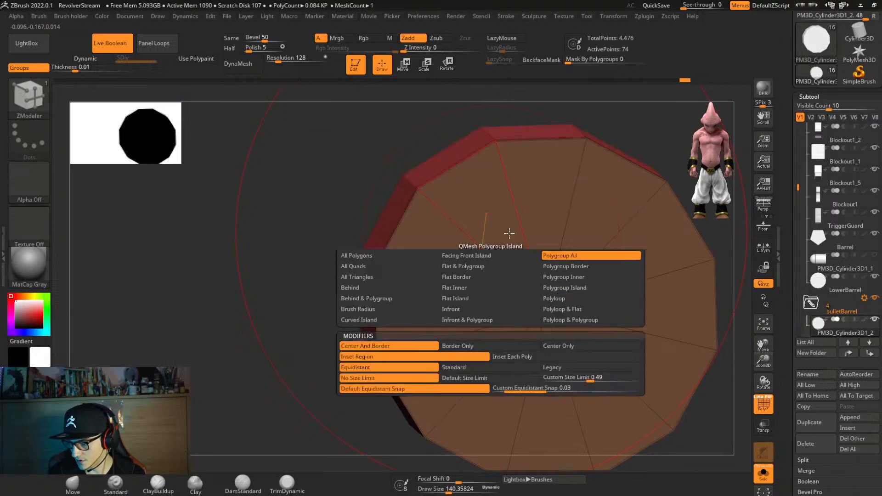
{"action": "left_click_drag", "start_coordinate": [502, 235], "coordinate": [586, 315]}
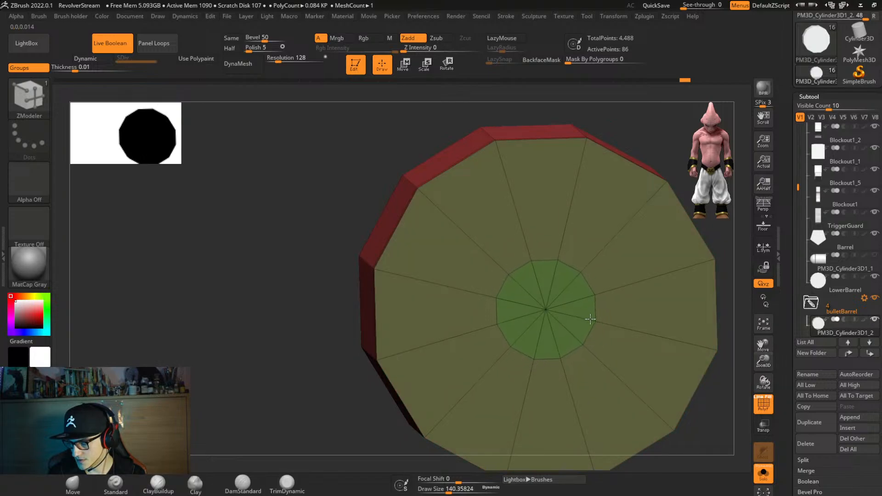
{"action": "key", "text": "space"}
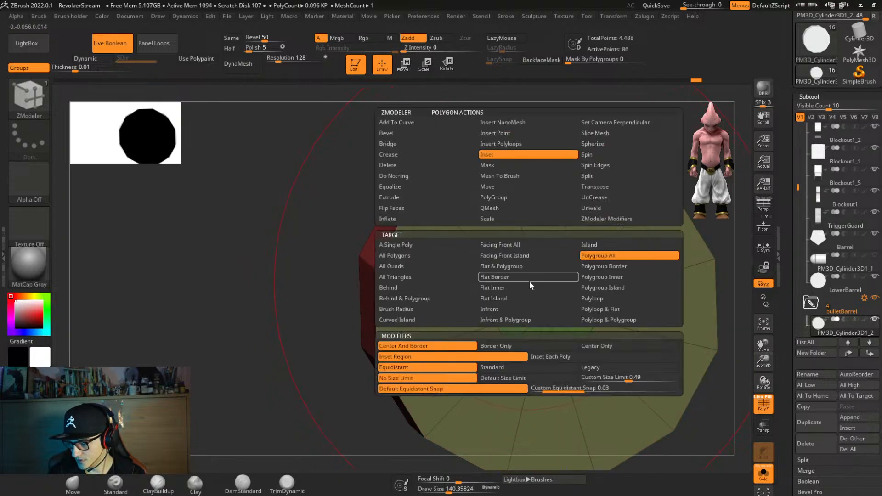
{"action": "left_click", "coordinate": [517, 212]}
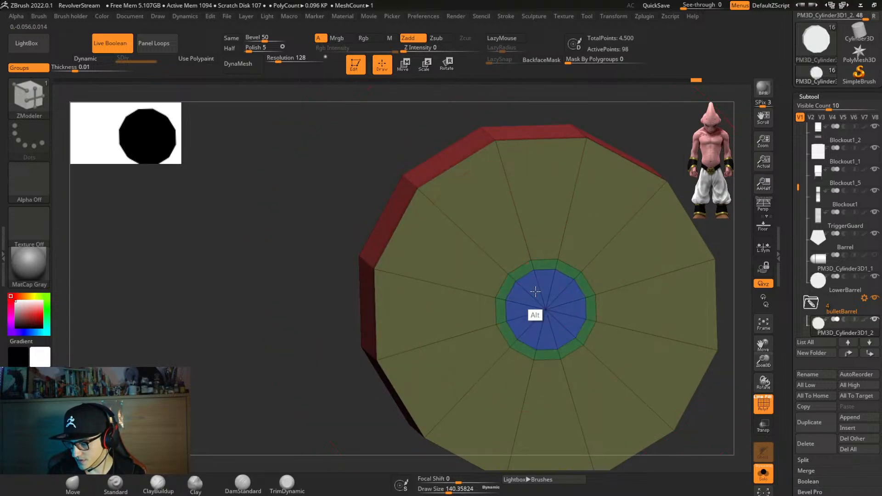
Extrude the narrow ring on the front face slightly outward using QMesh with the Polygroup Island target.
{"action": "key", "text": "space"}
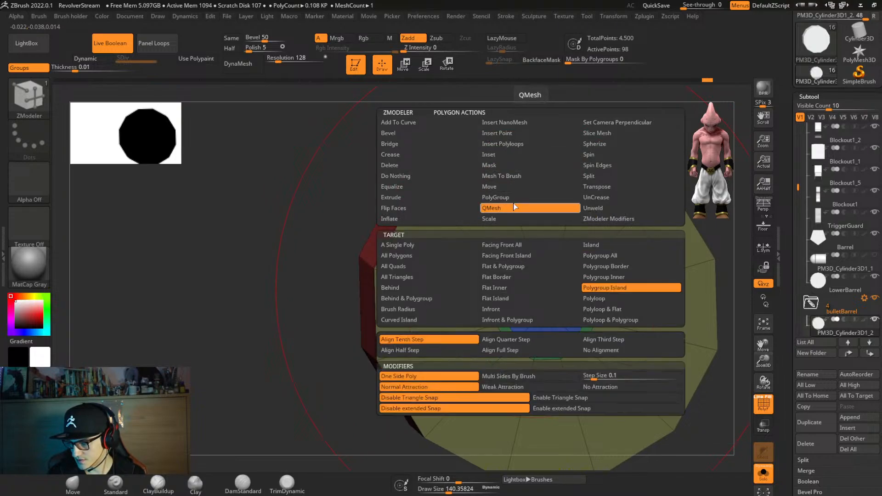
{"action": "left_click", "coordinate": [513, 207]}
{"action": "left_click_drag", "start_coordinate": [521, 272], "coordinate": [529, 278]}
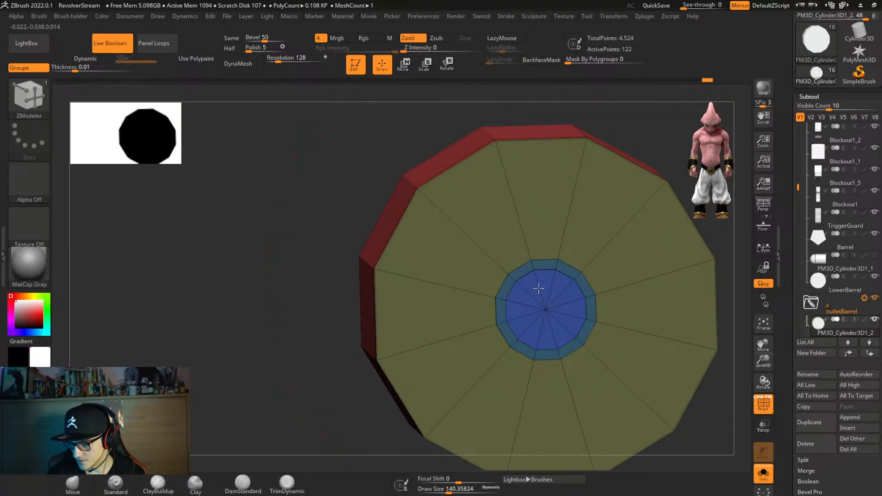
{"action": "right_click_drag", "start_coordinate": [614, 289], "coordinate": [638, 299]}
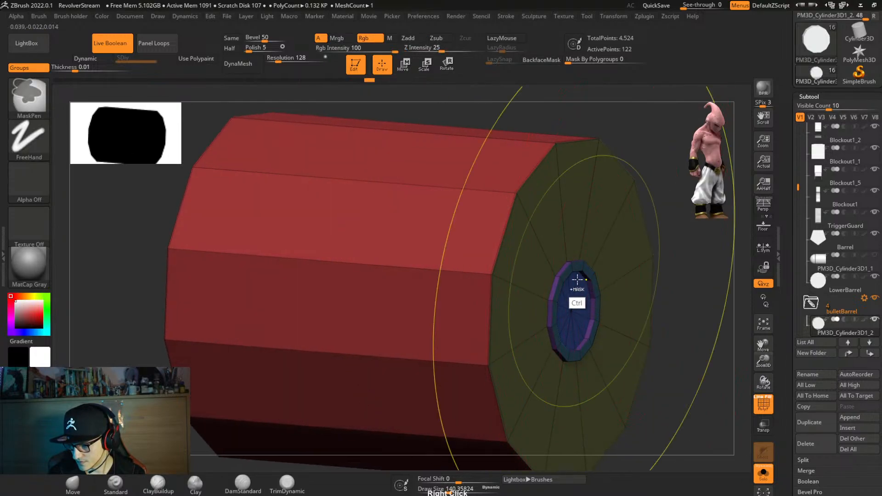
{"action": "key", "text": "ctrl+z"}
{"action": "left_click_drag", "start_coordinate": [567, 275], "coordinate": [574, 285]}
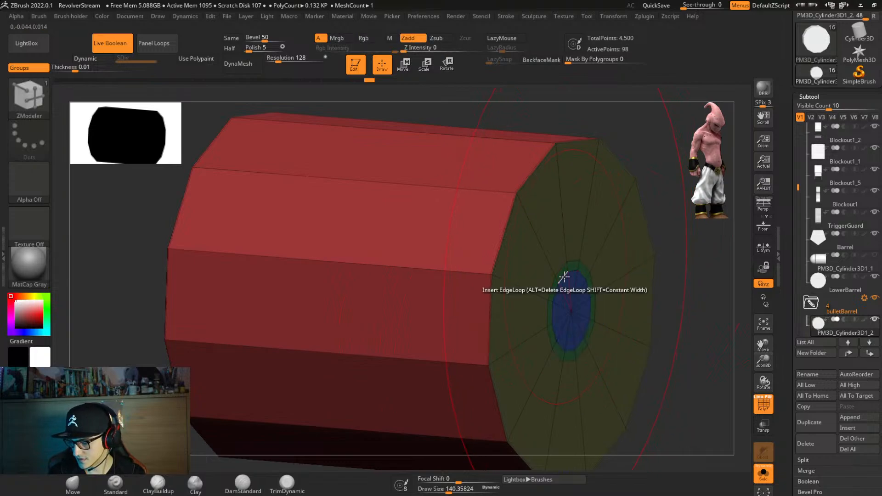
{"action": "key", "text": "ctrl+z"}
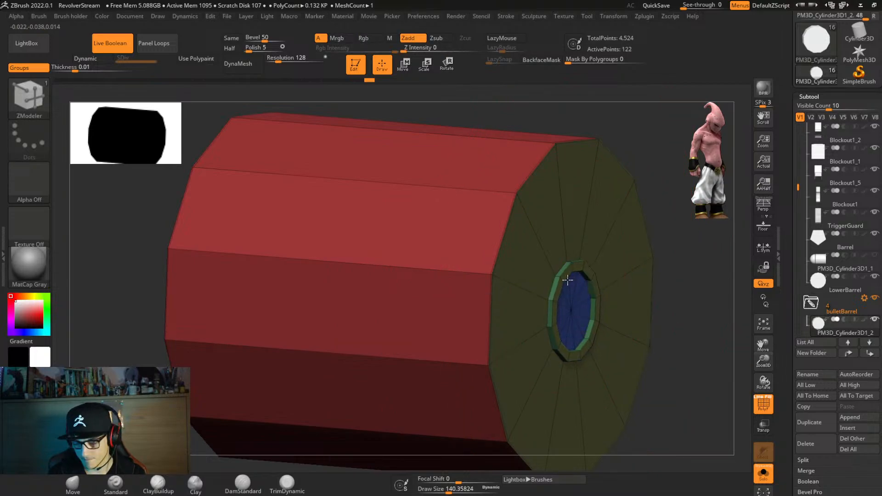
Crease the cylinder by polygroups, enable dynamic subdivision, and hide the polyframe.
{"action": "key", "text": "ctrl+2"}
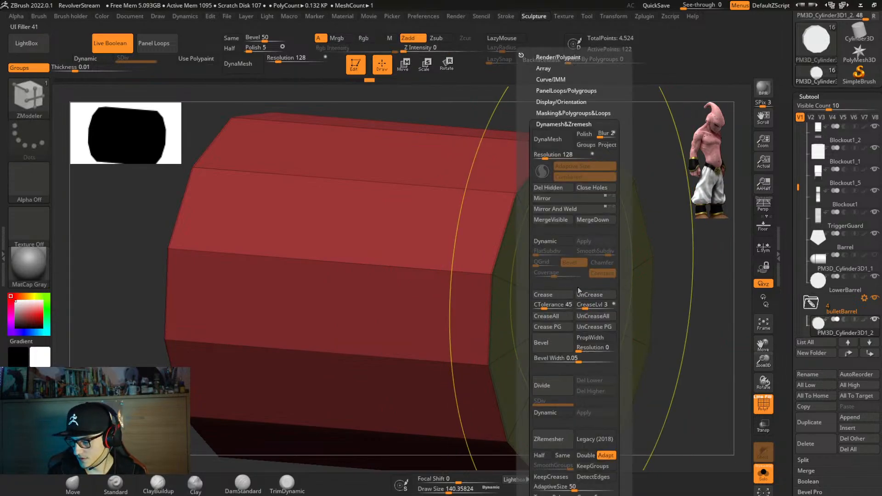
{"action": "left_click", "coordinate": [561, 327]}
{"action": "key", "text": "d"}
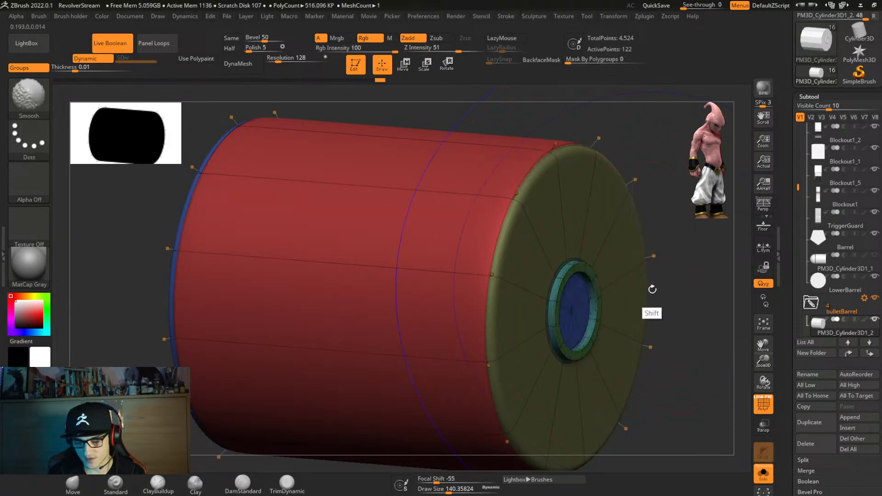
{"action": "key", "text": "shift+f"}
{"action": "right_click_drag", "start_coordinate": [661, 295], "coordinate": [608, 183], "text": "ctrl"}
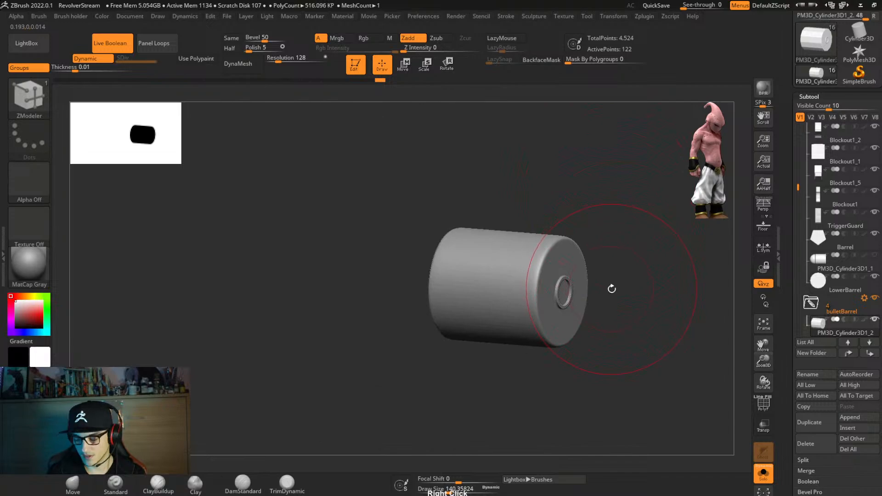
Leave Solo mode and make the LowerBarrel the active subtool in Move mode.
{"action": "key", "text": "shift+ctrl+s"}
{"action": "right_click_drag", "start_coordinate": [544, 309], "coordinate": [414, 324], "text": "ctrl"}
{"action": "left_click", "coordinate": [444, 294], "text": "alt"}
{"action": "right_click_drag", "start_coordinate": [535, 344], "coordinate": [394, 324], "text": "alt"}
{"action": "key", "text": "w"}
{"action": "right_click_drag", "start_coordinate": [574, 367], "coordinate": [539, 304]}
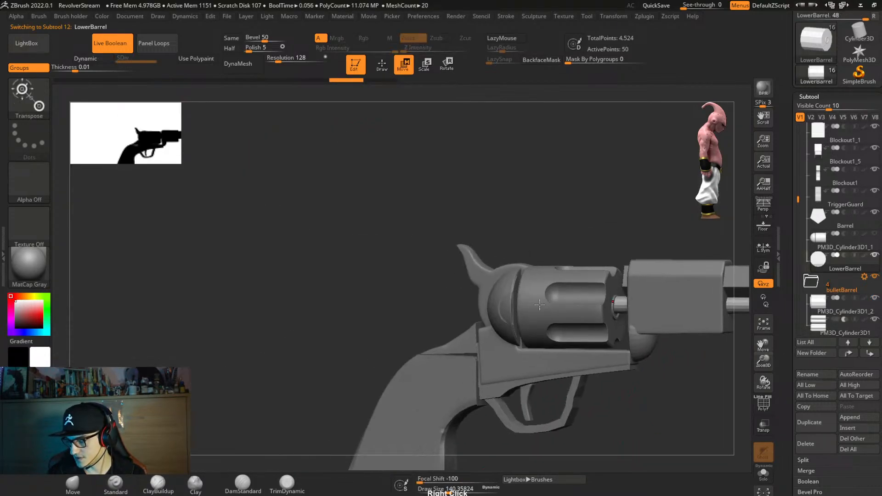
Nudge the LowerBarrel slightly downward, away from the main barrel above it.
{"action": "right_click_drag", "start_coordinate": [636, 361], "coordinate": [403, 350], "text": "alt"}
{"action": "right_click_drag", "start_coordinate": [553, 344], "coordinate": [422, 349], "text": "alt"}
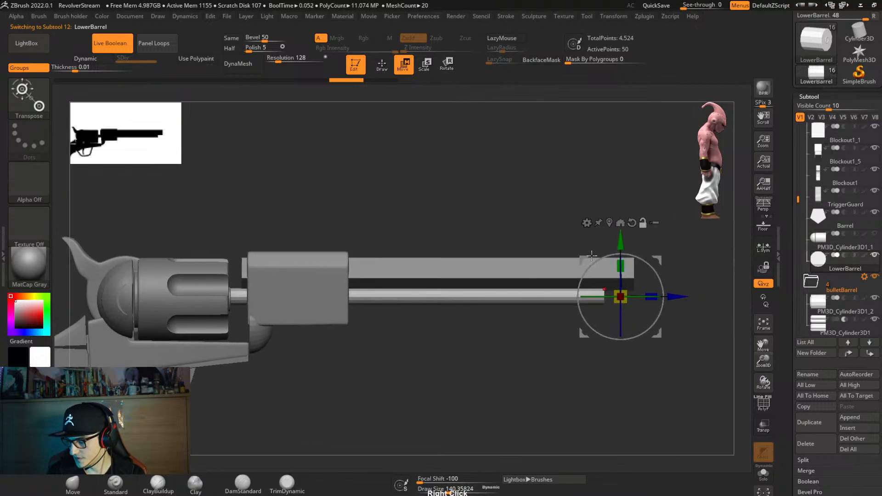
{"action": "left_click_drag", "start_coordinate": [620, 238], "coordinate": [620, 241]}
{"action": "right_click_drag", "start_coordinate": [447, 363], "coordinate": [463, 303], "text": "alt"}
Mask everything on the Barrel except its rear portion and move the rear end back about 0.06 along Z toward the ammunition cylinder.
{"action": "left_click", "coordinate": [464, 301], "text": "alt"}
{"action": "right_click_drag", "start_coordinate": [426, 339], "coordinate": [433, 357], "text": "alt"}
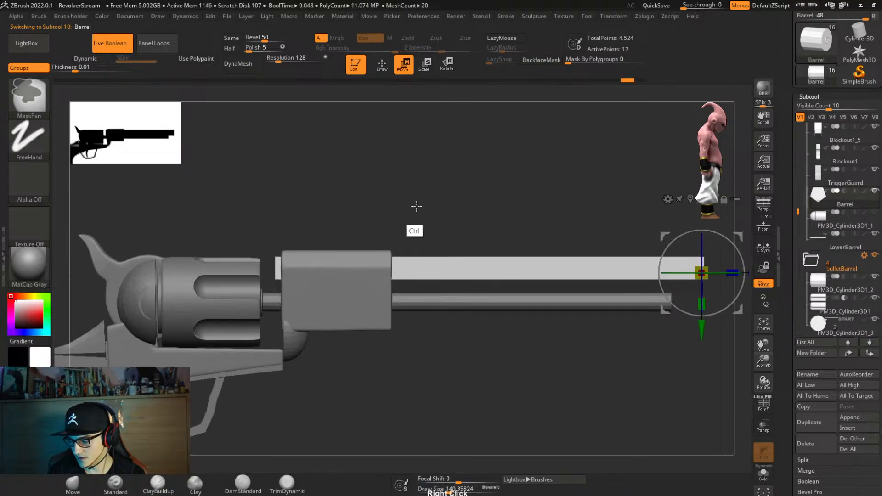
{"action": "left_click_drag", "start_coordinate": [416, 205], "coordinate": [261, 373], "text": "ctrl"}
{"action": "left_click", "coordinate": [431, 355], "text": "ctrl"}
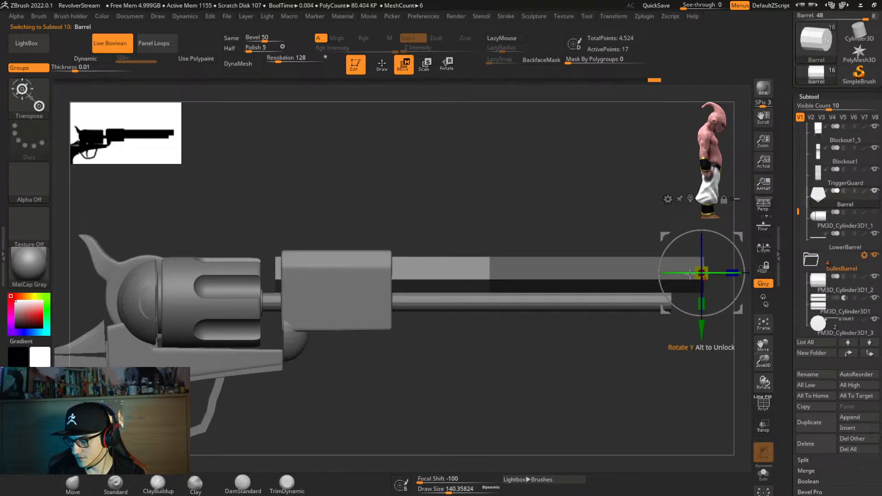
{"action": "right_click_drag", "start_coordinate": [446, 333], "coordinate": [412, 340], "text": "alt"}
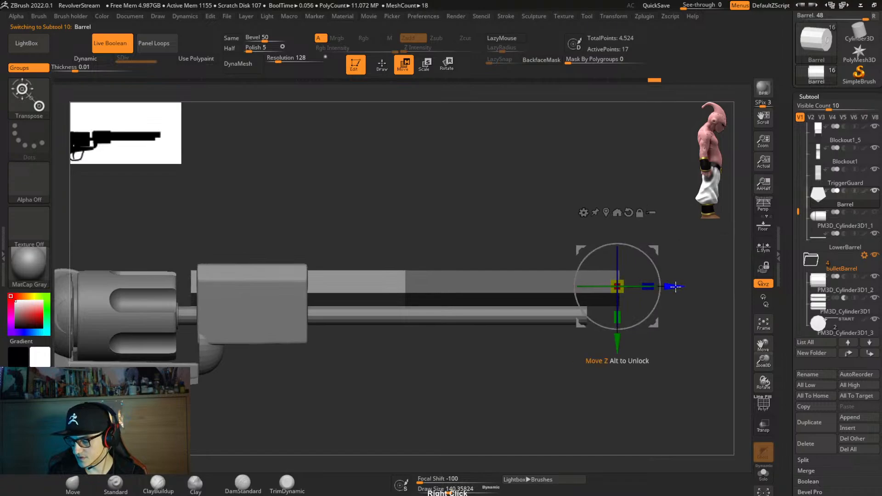
{"action": "left_click_drag", "start_coordinate": [675, 287], "coordinate": [660, 300]}
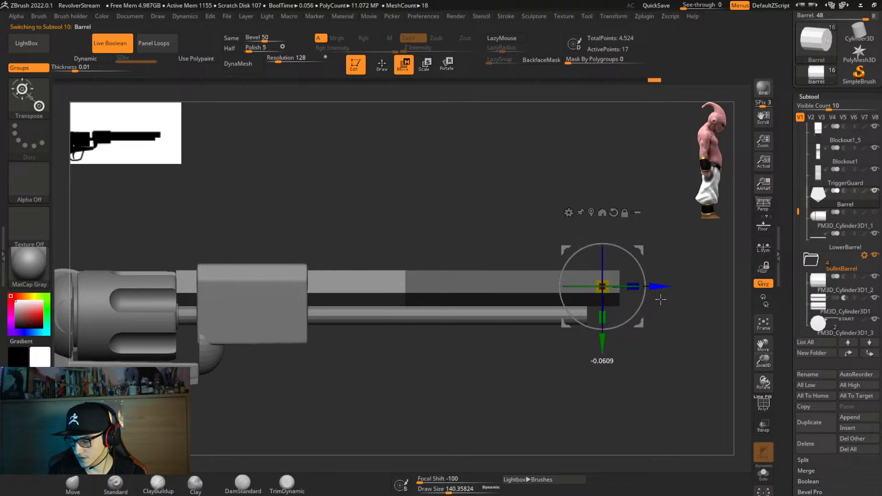
{"action": "right_click_drag", "start_coordinate": [459, 376], "coordinate": [430, 401]}
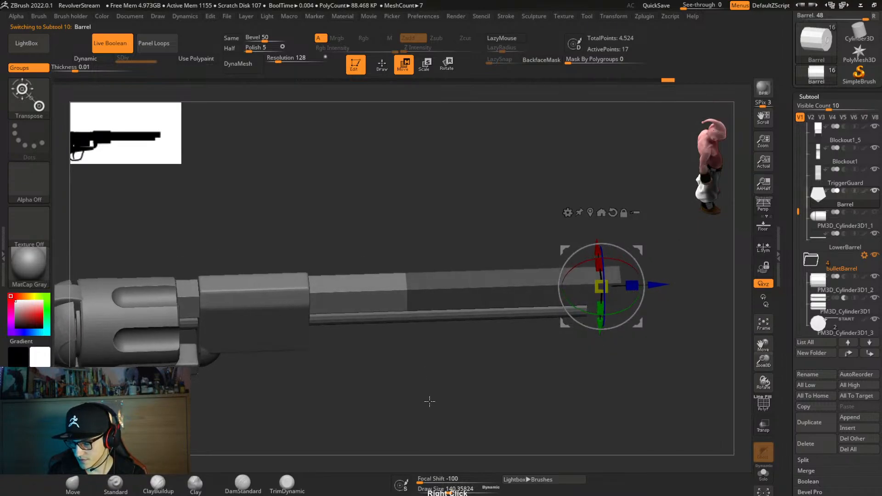
Center the gizmo on the PM3D_Cylinder3D1 flute cutters and rotate them around Z so two flutes sit symmetrically about the top.
{"action": "left_click", "coordinate": [183, 341], "text": "alt"}
{"action": "right_click_drag", "start_coordinate": [325, 357], "coordinate": [500, 305]}
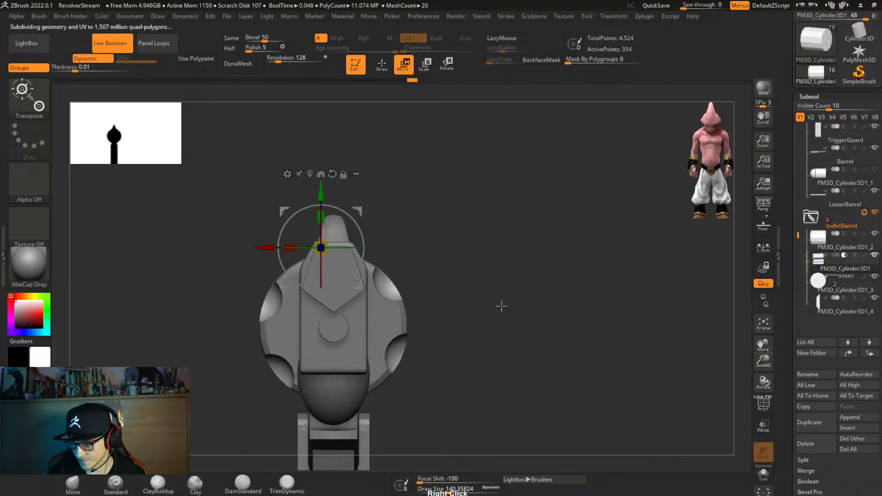
{"action": "left_click", "coordinate": [310, 172], "text": "alt"}
{"action": "right_click_drag", "start_coordinate": [340, 181], "coordinate": [404, 327]}
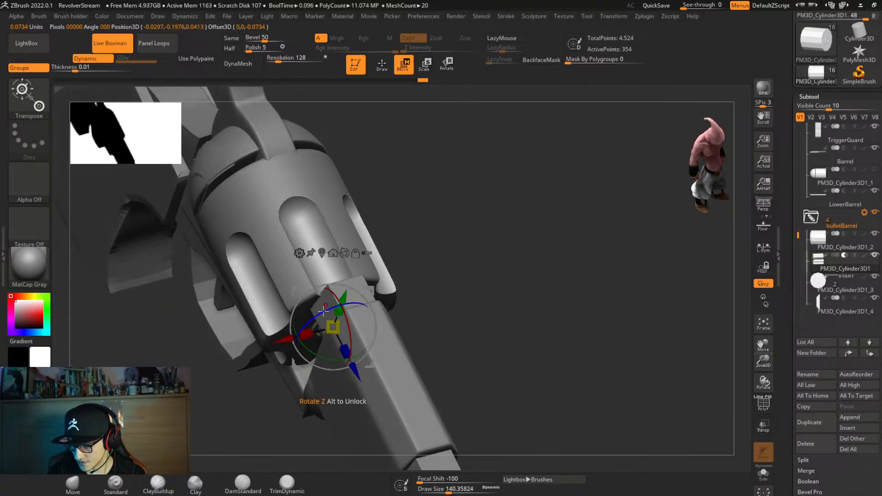
{"action": "left_click_drag", "start_coordinate": [324, 311], "coordinate": [308, 326]}
{"action": "right_click_drag", "start_coordinate": [404, 321], "coordinate": [445, 353]}
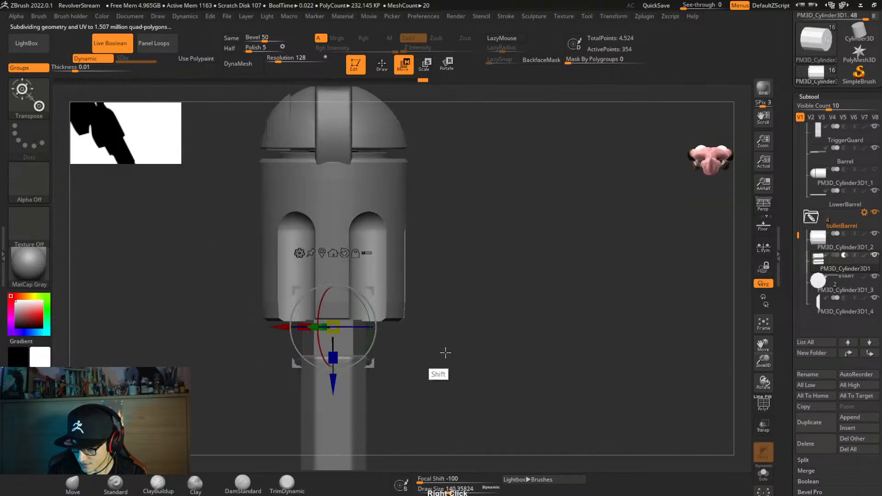
{"action": "left_click_drag", "start_coordinate": [357, 327], "coordinate": [357, 330]}
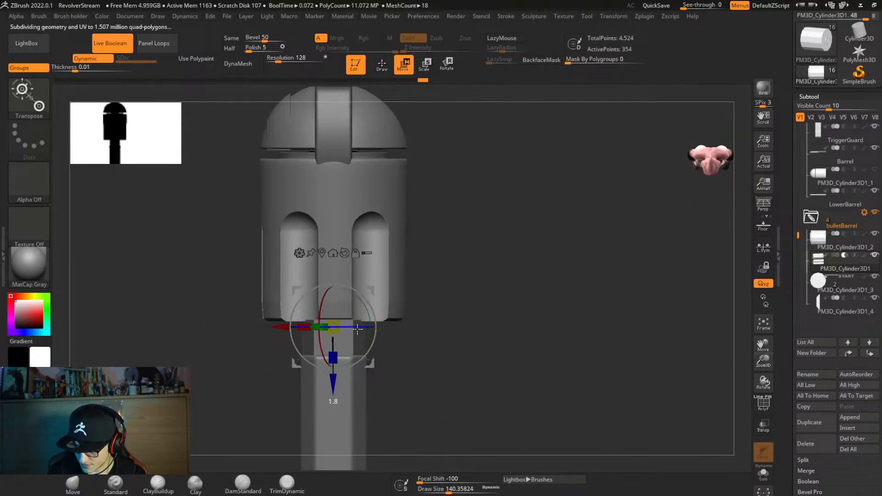
Make the Blockout1_5 frame side piece active, show its polyframe, choose the ZModeler brush and turn Live Boolean off.
{"action": "right_click_drag", "start_coordinate": [445, 266], "coordinate": [413, 301]}
{"action": "left_click", "coordinate": [270, 317], "text": "alt"}
{"action": "right_click_drag", "start_coordinate": [262, 343], "coordinate": [325, 382]}
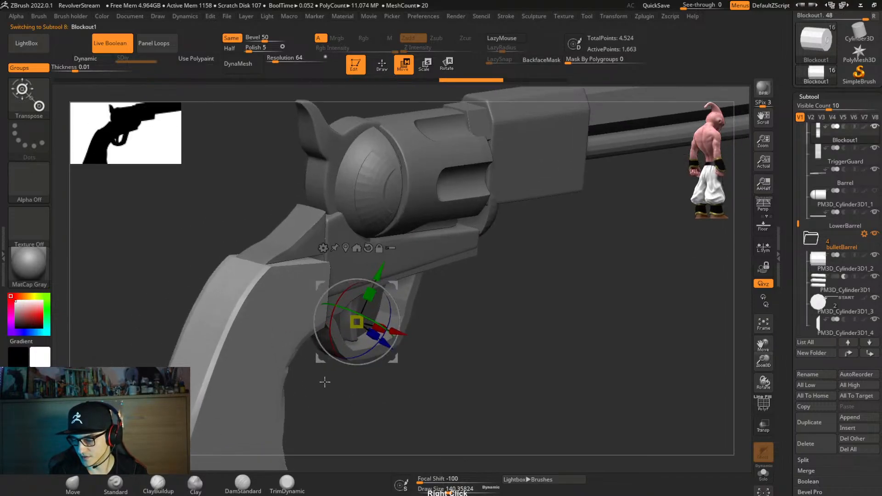
{"action": "left_click", "coordinate": [288, 251], "text": "alt"}
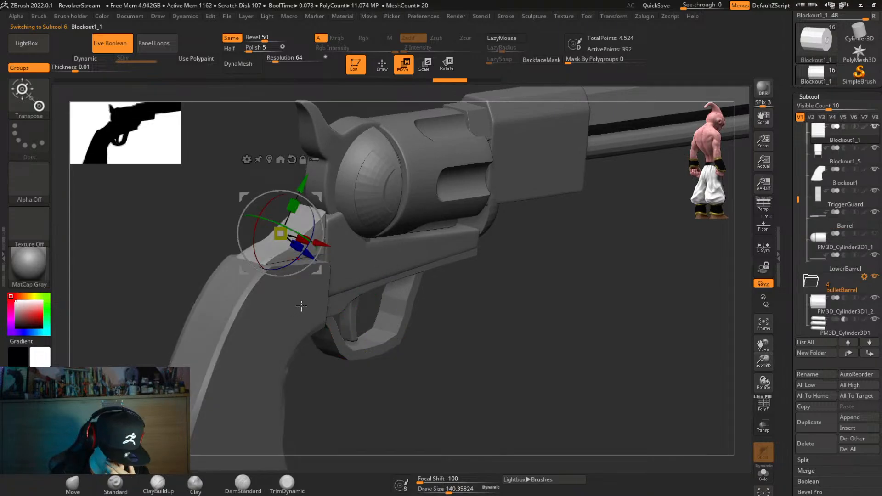
{"action": "left_click", "coordinate": [375, 269], "text": "alt"}
{"action": "right_click_drag", "start_coordinate": [429, 280], "coordinate": [421, 311], "text": "ctrl"}
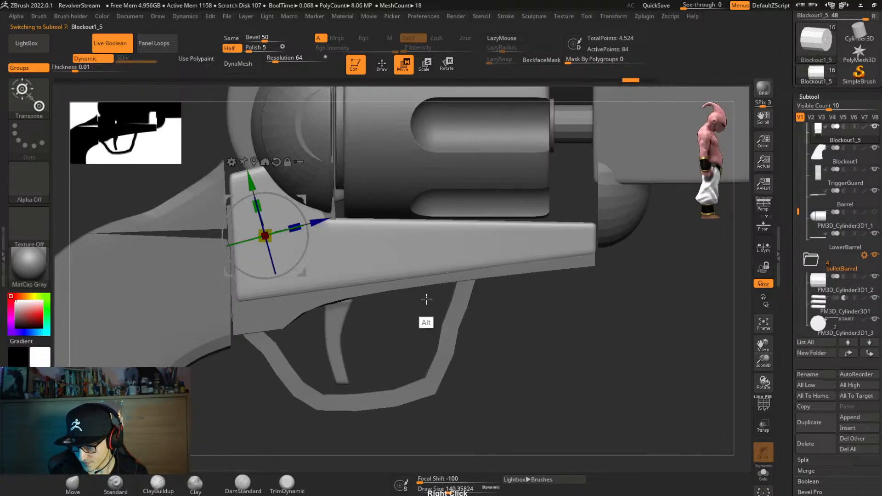
{"action": "key", "text": "shift+f"}
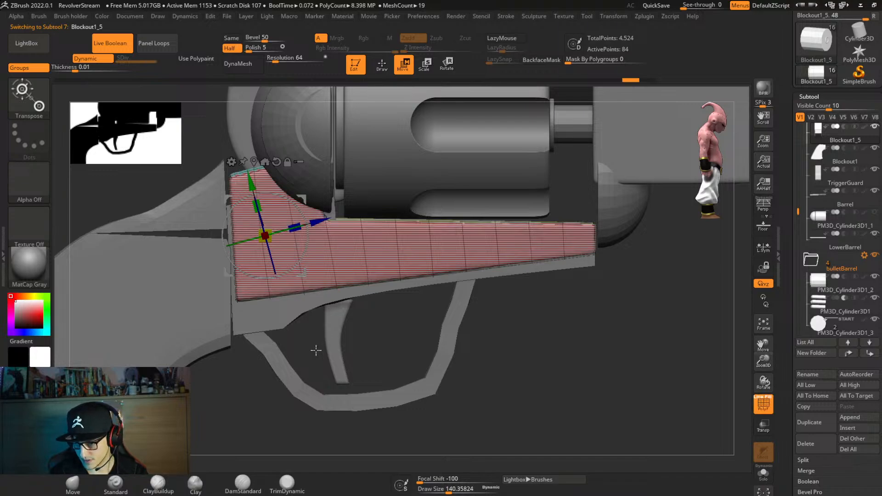
{"action": "key", "text": "b"}
{"action": "key", "text": "z"}
{"action": "key", "text": "m"}
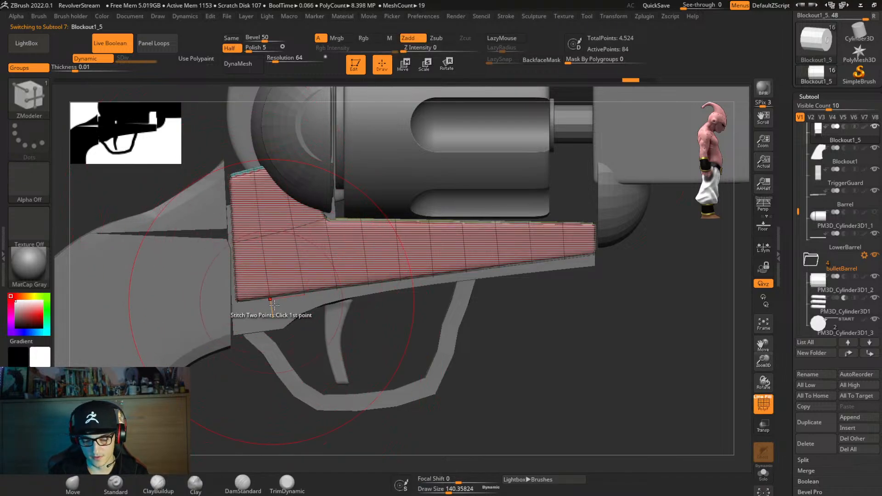
{"action": "key", "text": "alt+l"}
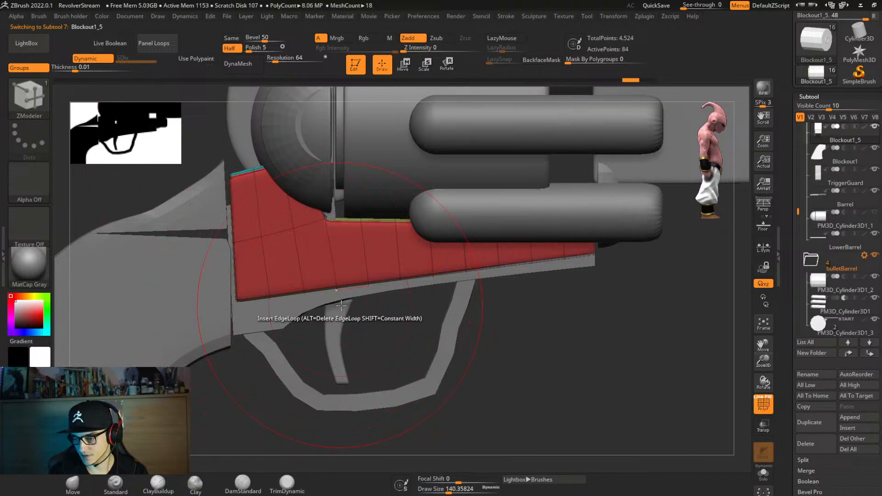
Mask all but the rear edge of Blockout1_5, reset the gizmo orientation, shift that edge slightly toward the grip and clear the mask.
{"action": "right_click_drag", "start_coordinate": [370, 311], "coordinate": [428, 332], "text": "alt"}
{"action": "left_click_drag", "start_coordinate": [248, 144], "coordinate": [312, 369], "text": "ctrl"}
{"action": "key", "text": "w"}
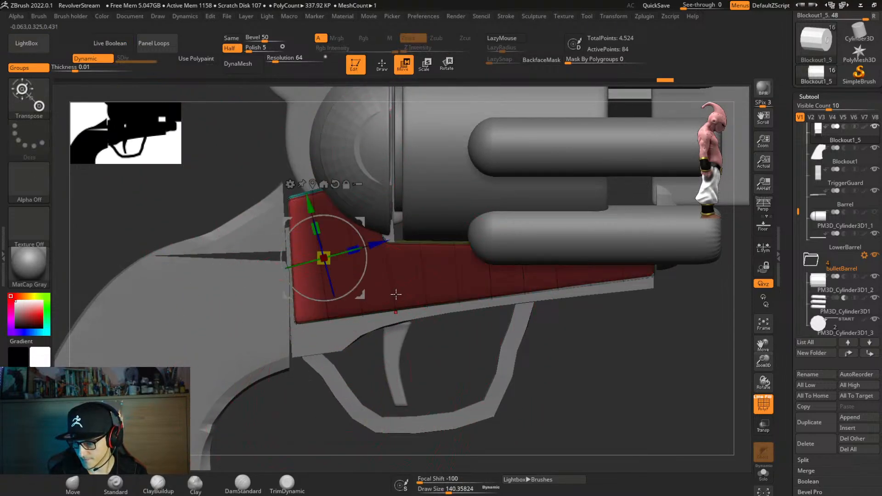
{"action": "left_click", "coordinate": [334, 183], "text": "alt"}
{"action": "left_click_drag", "start_coordinate": [387, 262], "coordinate": [383, 263]}
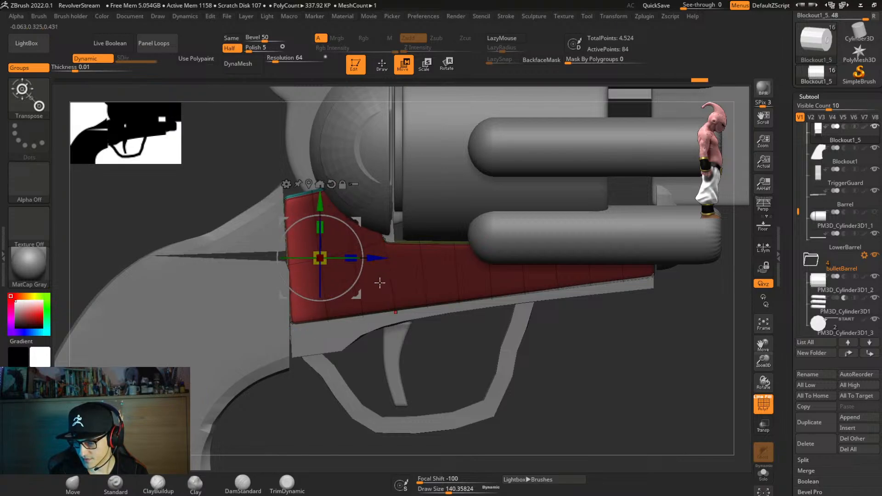
{"action": "left_click_drag", "start_coordinate": [556, 329], "coordinate": [573, 332], "text": "ctrl"}
Isolate the Blockout1_2 frame piece in Solo mode and ZRemesh it with the Same polygon count option.
{"action": "left_click", "coordinate": [600, 292], "text": "alt"}
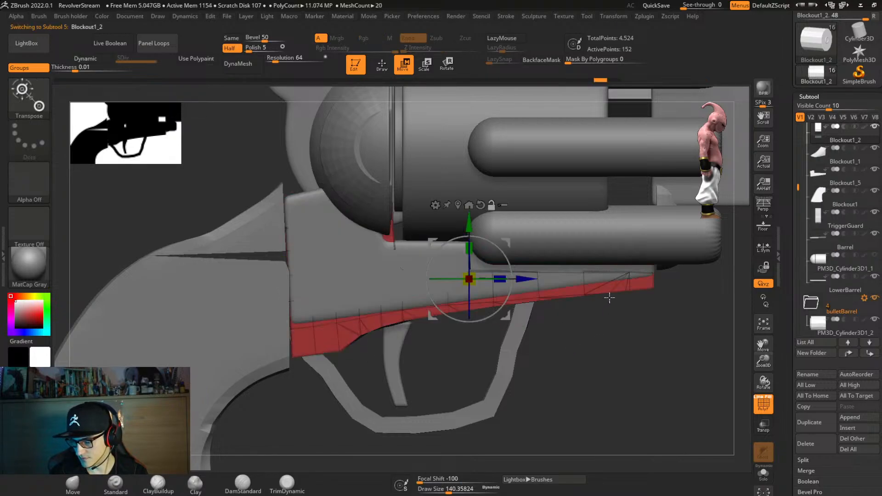
{"action": "key", "text": "shift+s"}
{"action": "mouse_move", "coordinate": [570, 313]}
{"action": "right_mouse_down"}
{"action": "mouse_move", "coordinate": [561, 284]}
{"action": "mouse_move", "coordinate": [538, 285]}
{"action": "mouse_move", "coordinate": [559, 312]}
{"action": "mouse_move", "coordinate": [600, 311]}
{"action": "mouse_move", "coordinate": [584, 323]}
{"action": "right_mouse_up"}
{"action": "key", "text": "ctrl+2"}
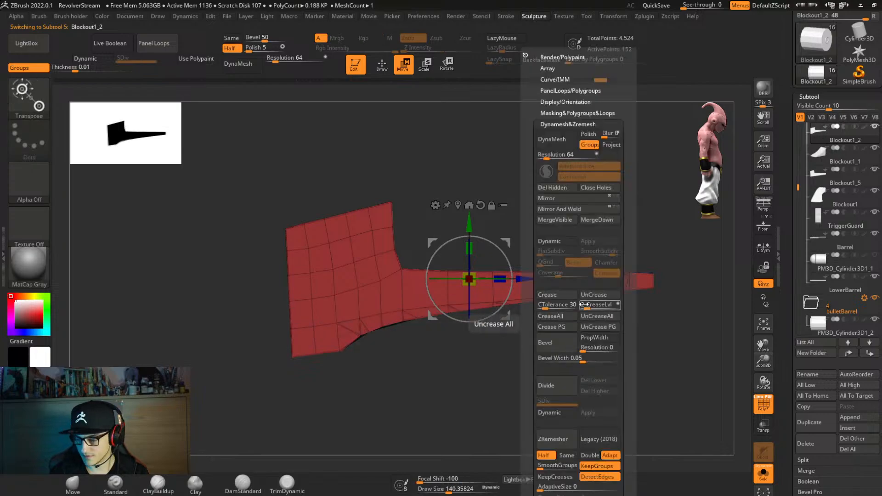
{"action": "left_click_drag", "start_coordinate": [634, 374], "coordinate": [628, 303]}
{"action": "left_click", "coordinate": [566, 382]}
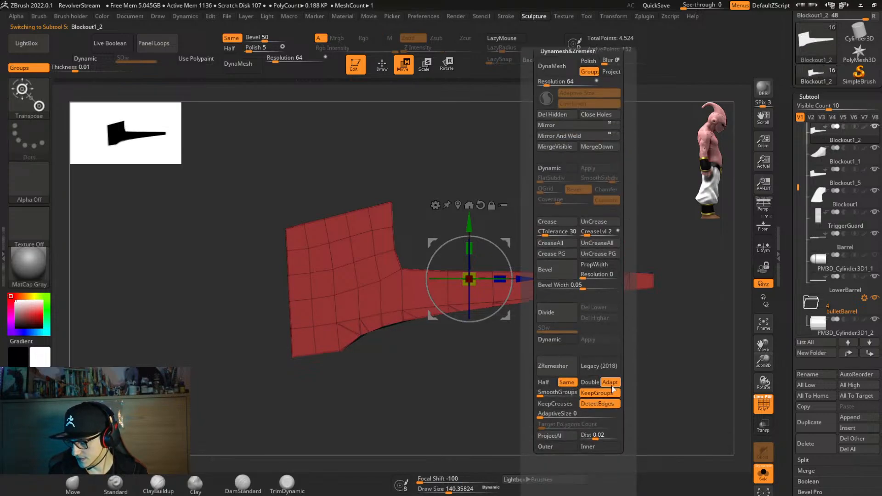
{"action": "left_click", "coordinate": [572, 374]}
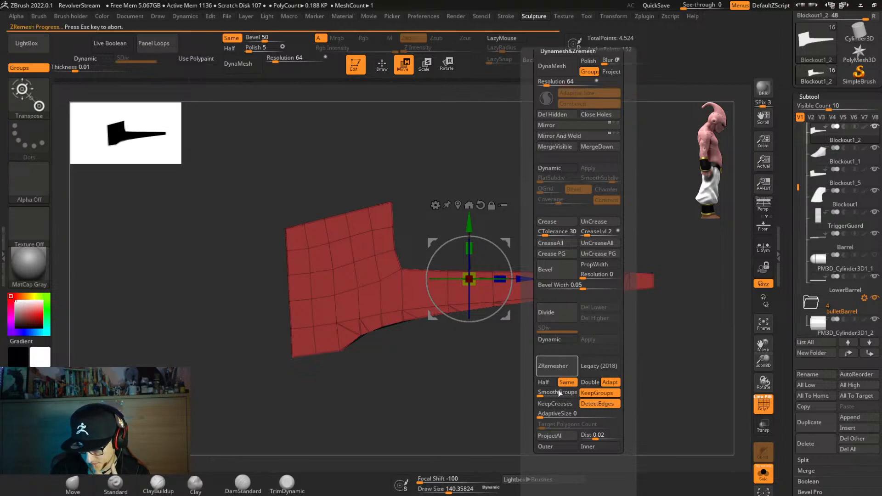
{"action": "left_click_drag", "start_coordinate": [551, 387], "coordinate": [544, 357]}
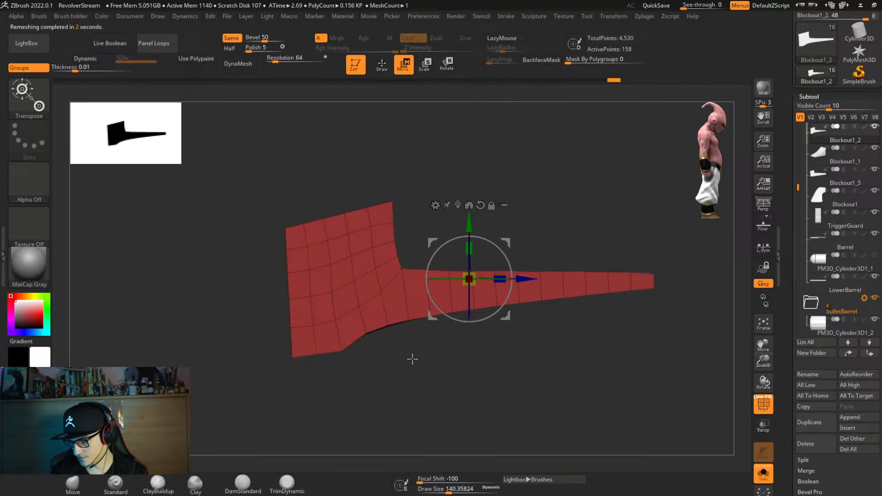
Delete alternating edge loops along the narrow front arm of Blockout1_2 with ZModeler.
{"action": "key", "text": "b"}
{"action": "key", "text": "z"}
{"action": "key", "text": "m"}
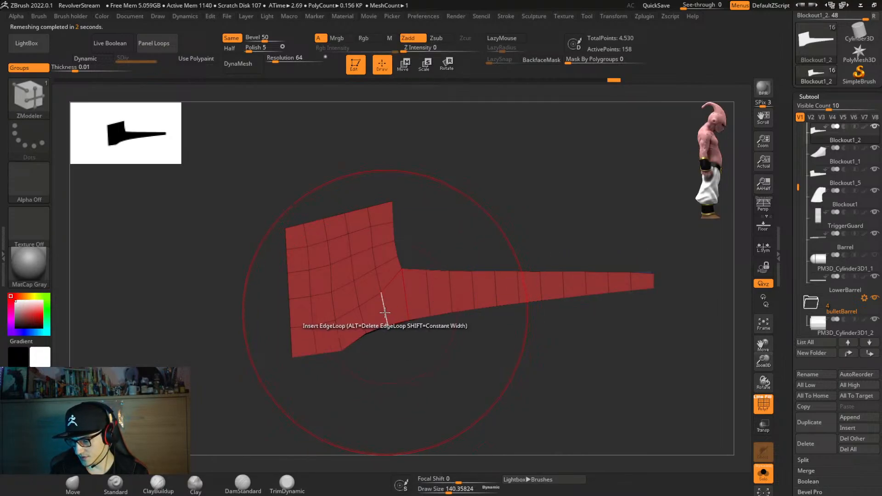
{"action": "left_click", "coordinate": [473, 289], "text": "alt"}
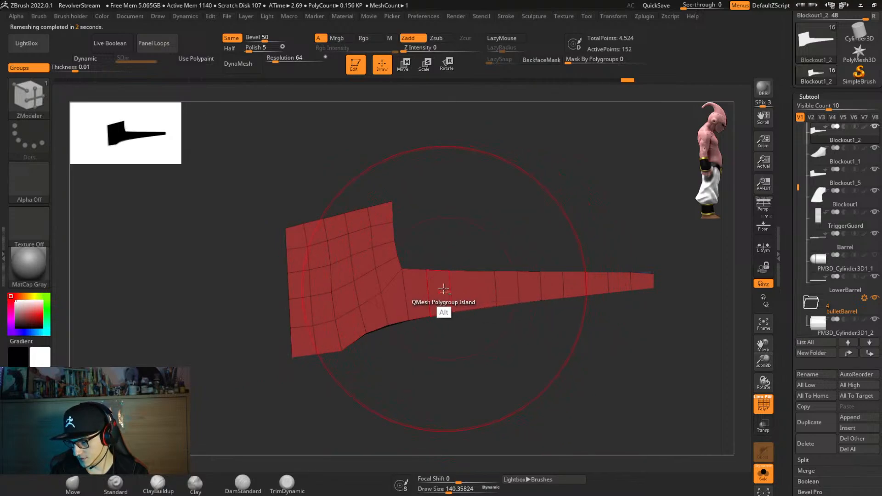
{"action": "left_click", "coordinate": [429, 291], "text": "alt"}
{"action": "left_click", "coordinate": [517, 290], "text": "alt"}
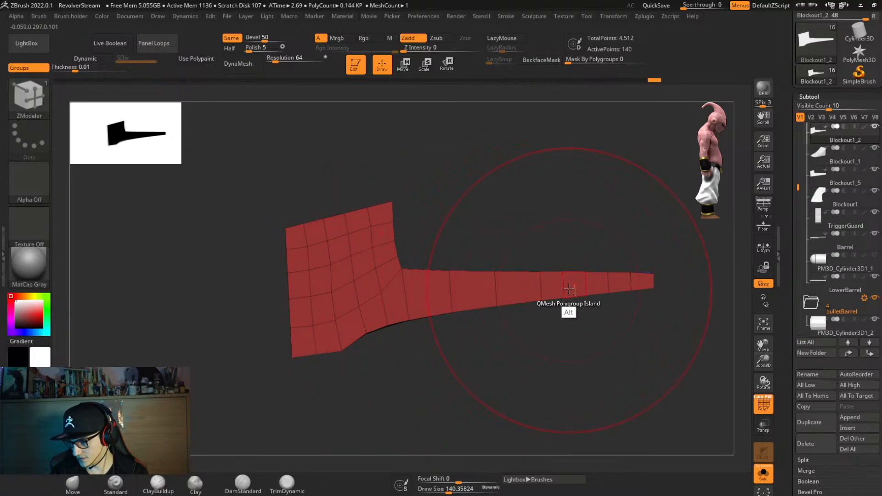
{"action": "left_click", "coordinate": [611, 282], "text": "alt"}
Slide the complete edge loop nearest the arm's front tip backward to even out the spacing.
{"action": "right_click_drag", "start_coordinate": [514, 331], "coordinate": [472, 358]}
{"action": "key", "text": "space"}
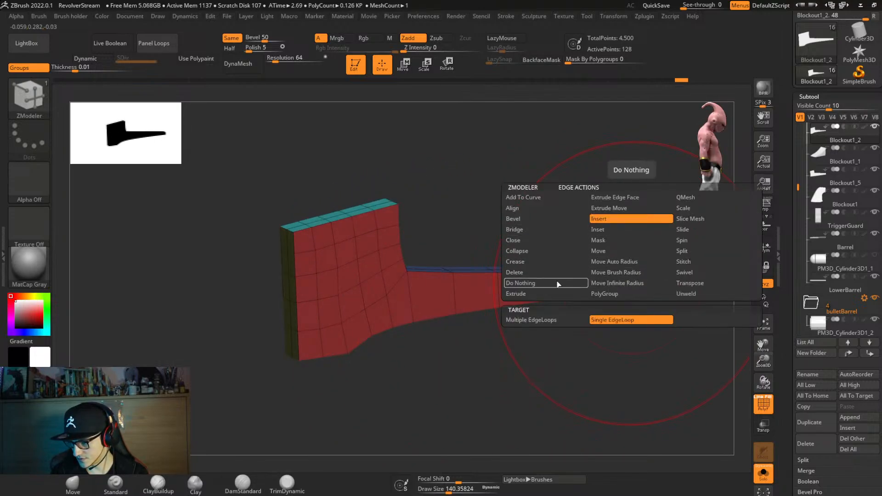
{"action": "left_click", "coordinate": [691, 229]}
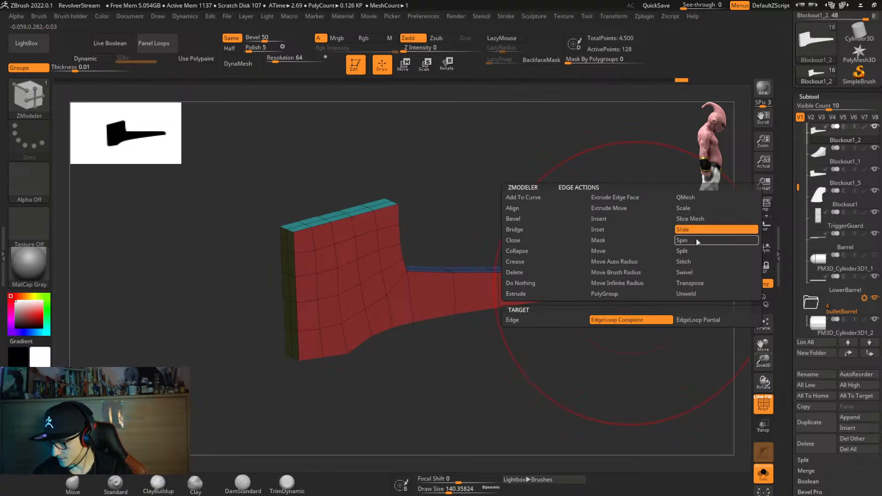
{"action": "left_click_drag", "start_coordinate": [639, 284], "coordinate": [619, 292]}
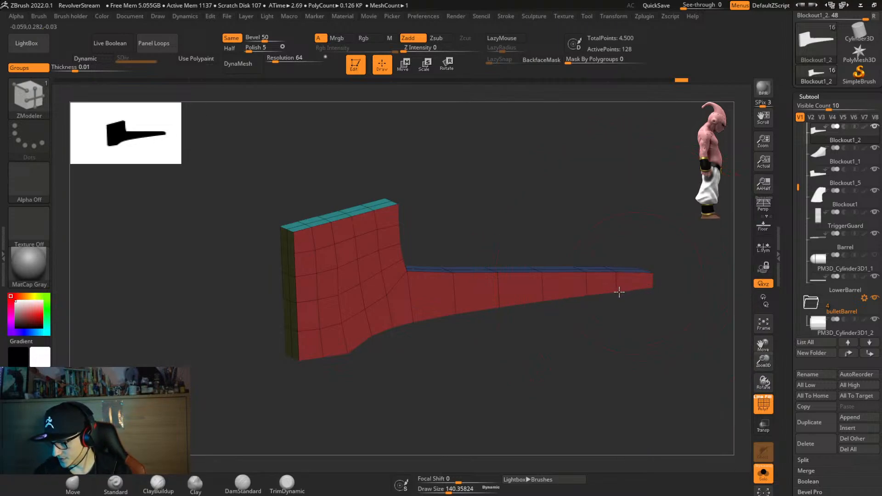
Set the ZModeler edge action back to Insert and delete surplus edge loops across the rear block and through the piece's thickness.
{"action": "key", "text": "space"}
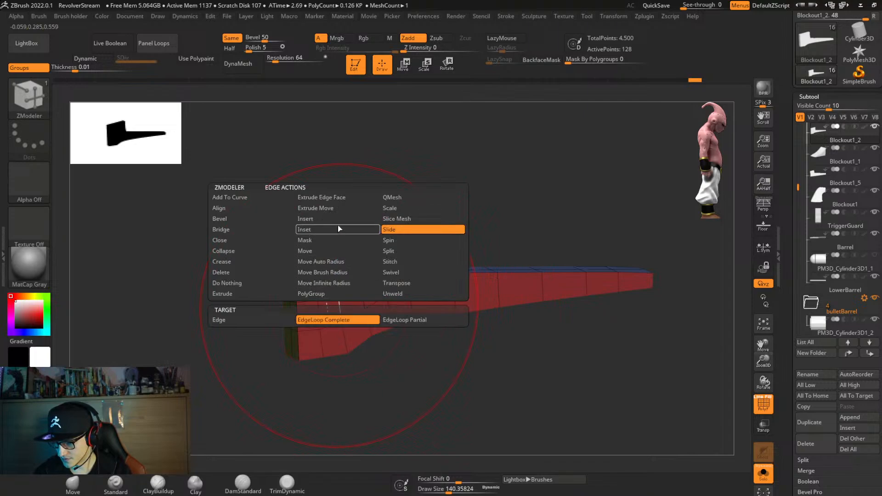
{"action": "left_click", "coordinate": [321, 218]}
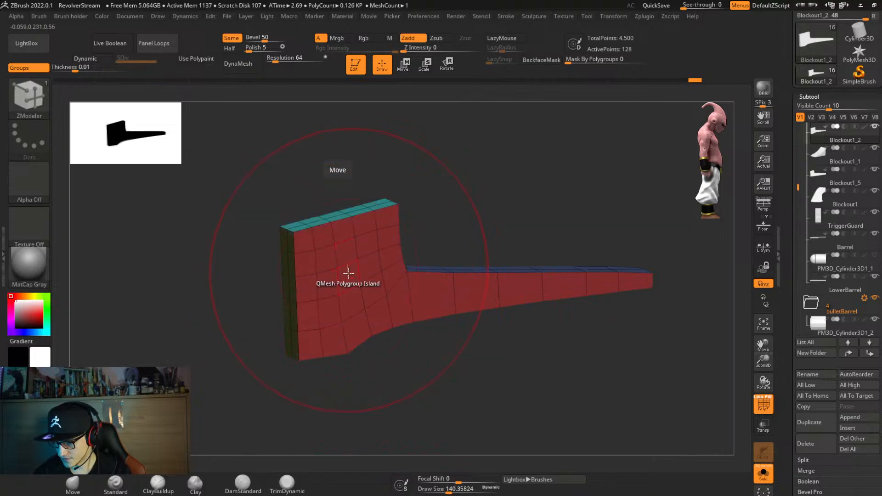
{"action": "left_click", "coordinate": [320, 312]}
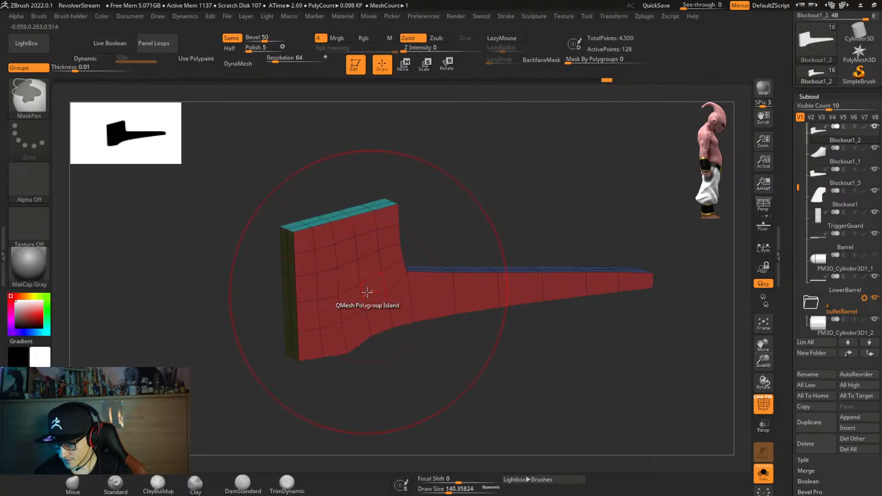
{"action": "key", "text": "ctrl+z"}
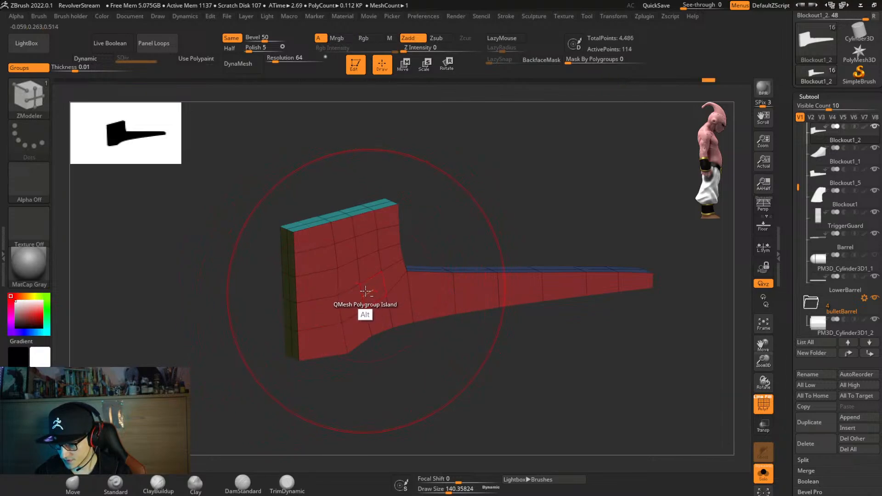
{"action": "key", "text": "ctrl+z"}
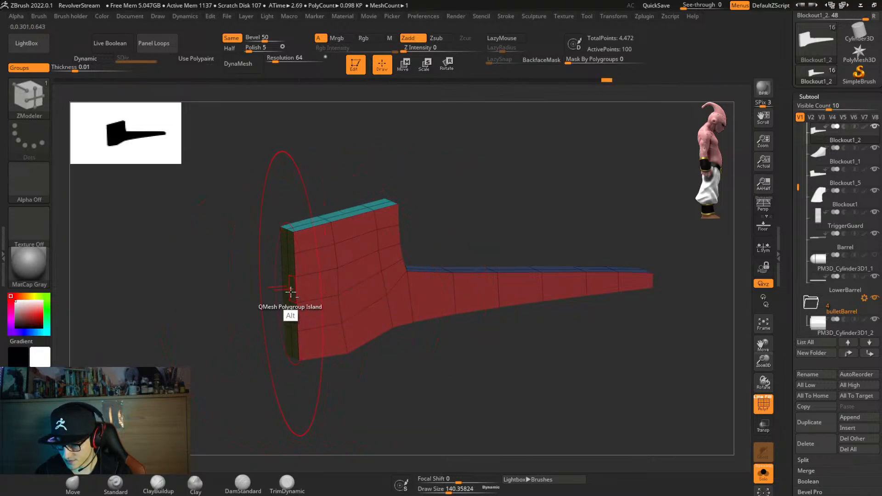
{"action": "left_click", "coordinate": [290, 288], "text": "alt"}
Preview Blockout1_2 with dynamic subdivision, restore the unsmoothed mesh with its polyframe, and return to the ZModeler brush.
{"action": "mouse_move", "coordinate": [452, 344]}
{"action": "right_mouse_down"}
{"action": "mouse_move", "coordinate": [435, 362]}
{"action": "mouse_move", "coordinate": [478, 294]}
{"action": "right_mouse_up"}
{"action": "key", "text": "d"}
{"action": "key", "text": "shift+f"}
{"action": "key", "text": "shift+f"}
{"action": "key", "text": "shift+d"}
{"action": "key", "text": "b"}
{"action": "key", "text": "z"}
{"action": "key", "text": "m"}
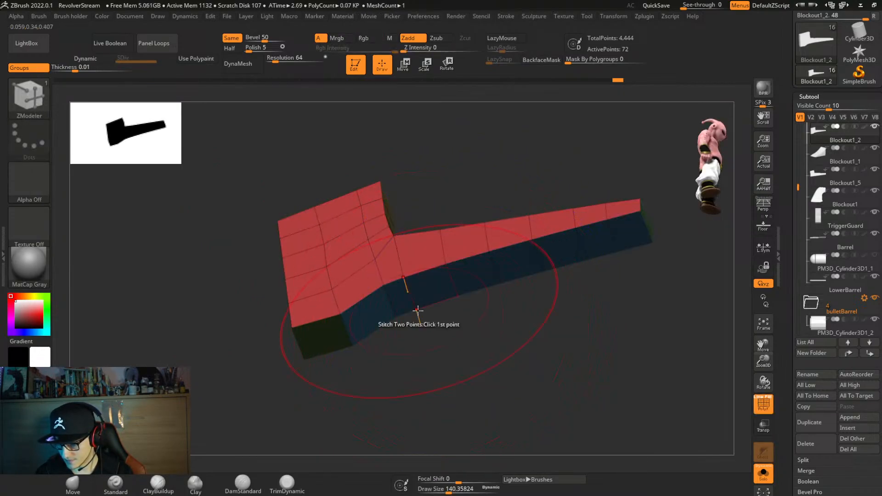
Crease the polygroup borders of Blockout1_2 and preview it with dynamic subdivision among all revolver parts, without polyframe.
{"action": "key", "text": "space"}
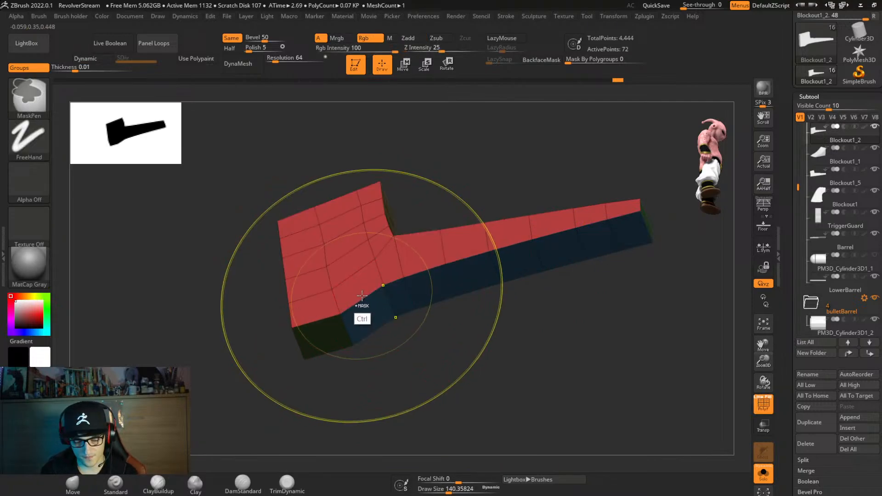
{"action": "key", "text": "ctrl+1"}
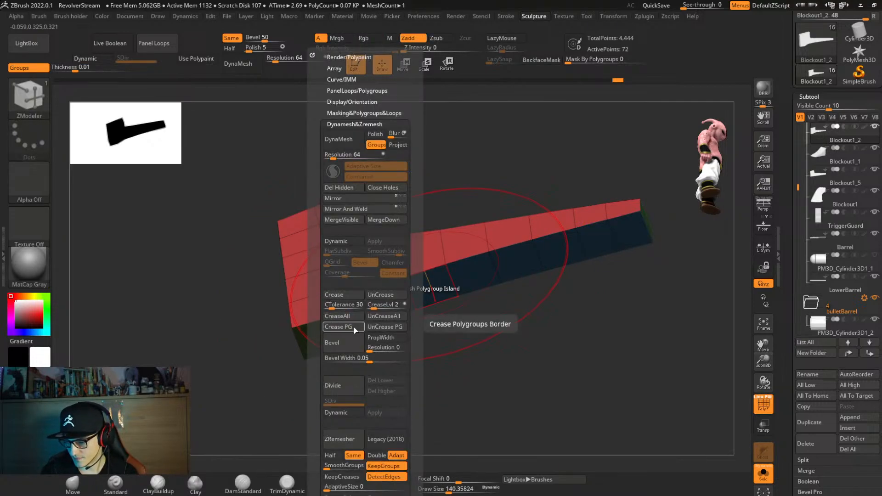
{"action": "left_click", "coordinate": [353, 213]}
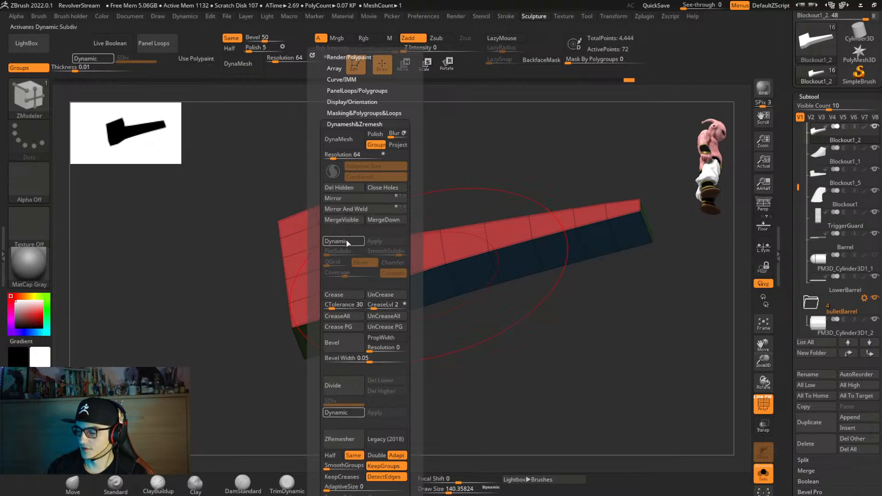
{"action": "key", "text": "shift+d"}
{"action": "right_click_drag", "start_coordinate": [525, 331], "coordinate": [557, 343]}
{"action": "key", "text": "shift+f"}
{"action": "key", "text": "alt+shift+s"}
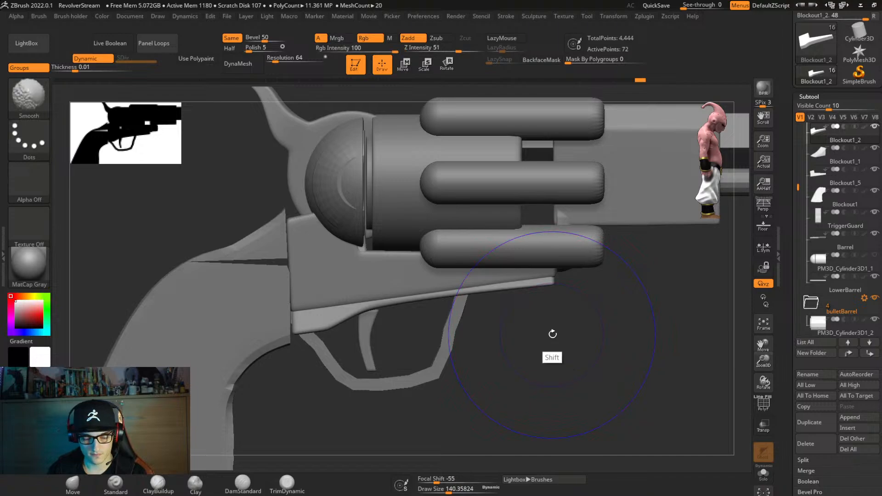
Try deleting an edge loop on Blockout1_2 with the ZModeler brush, and undo the deletion.
{"action": "key", "text": "shift+f"}
{"action": "key", "text": "ctrl"}
{"action": "key", "text": "b"}
{"action": "key", "text": "z"}
{"action": "key", "text": "m"}
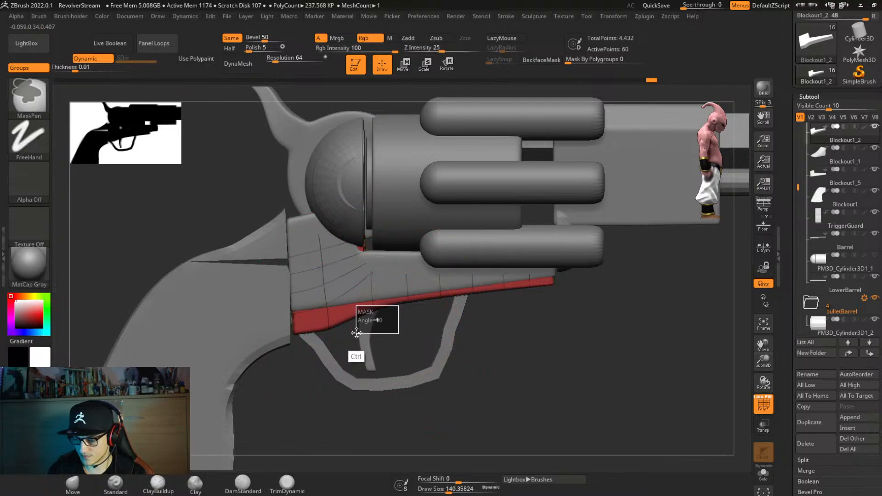
{"action": "key", "text": "ctrl"}
{"action": "key", "text": "ctrl+z"}
Mask part of Blockout1_2 around the bend above the trigger, shift the unmasked points slightly rearward, and turn dynamic subdivision back on.
{"action": "left_click_drag", "start_coordinate": [412, 328], "coordinate": [378, 343], "text": "ctrl"}
{"action": "left_click_drag", "start_coordinate": [391, 311], "coordinate": [331, 325], "text": "ctrl"}
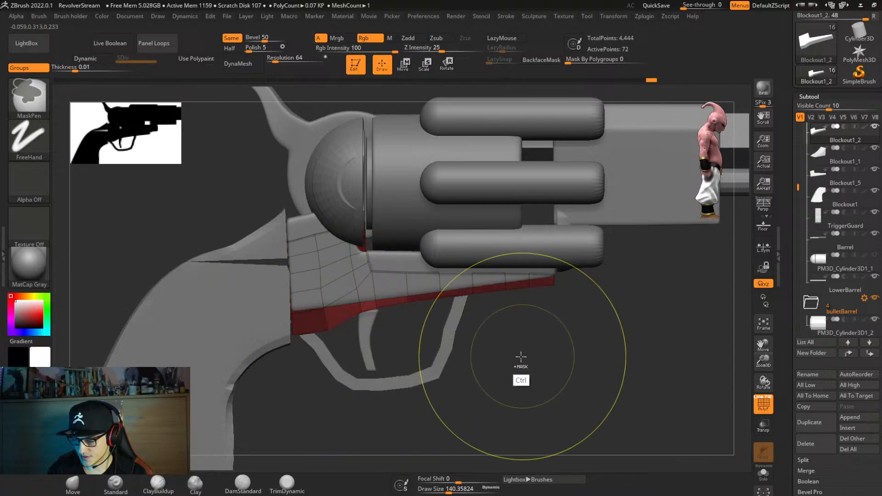
{"action": "key", "text": "w"}
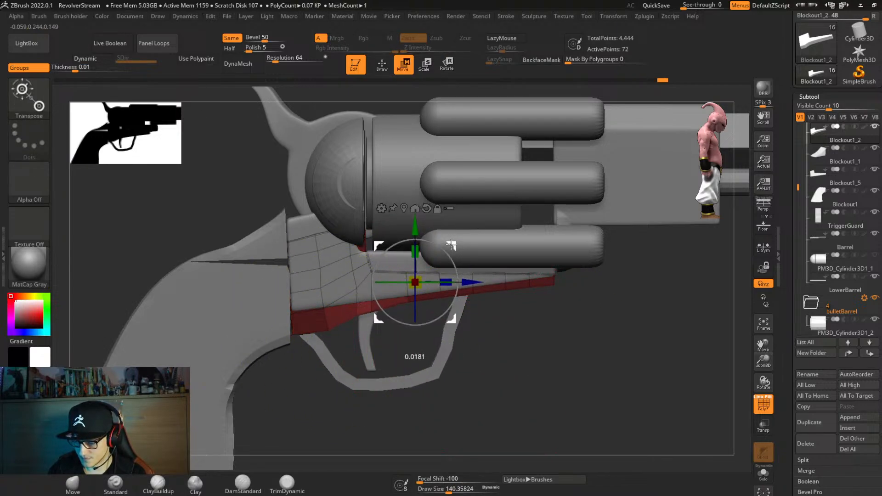
{"action": "mouse_move", "coordinate": [500, 321]}
{"action": "left_mouse_down", "text": "ctrl"}
{"action": "mouse_move", "coordinate": [388, 349]}
{"action": "mouse_move", "coordinate": [370, 332]}
{"action": "left_mouse_up", "text": "ctrl"}
{"action": "left_click_drag", "start_coordinate": [456, 241], "coordinate": [443, 242]}
{"action": "key", "text": "d"}
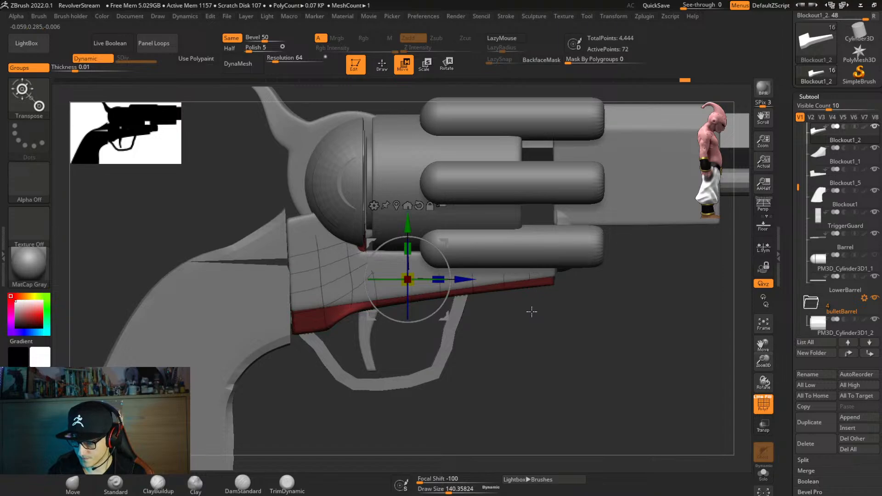
{"action": "mouse_move", "coordinate": [535, 321]}
{"action": "right_mouse_down"}
{"action": "mouse_move", "coordinate": [526, 305]}
{"action": "mouse_move", "coordinate": [543, 315]}
{"action": "mouse_move", "coordinate": [540, 324]}
{"action": "right_mouse_up"}
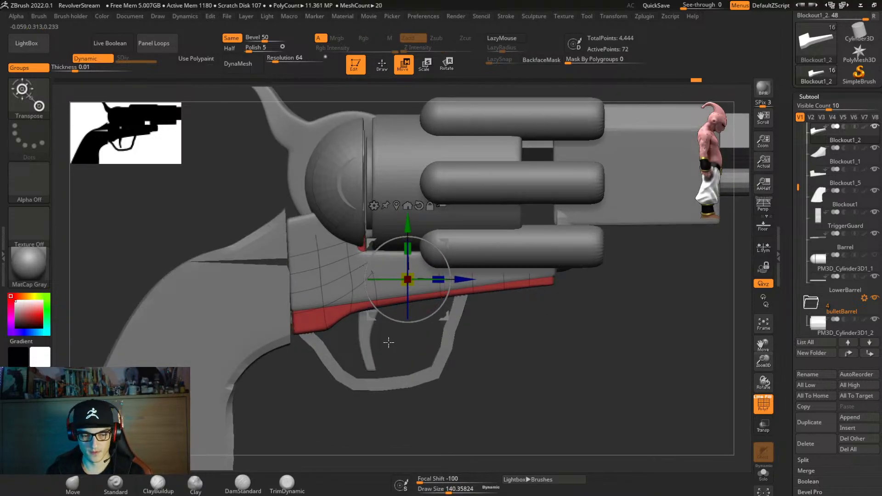
Make the Blockout1_3 barrel block the active subtool, hide the bulletBarrel folder, and return to draw mode.
{"action": "left_click", "coordinate": [369, 372], "text": "alt"}
{"action": "right_click_drag", "start_coordinate": [361, 371], "coordinate": [450, 338]}
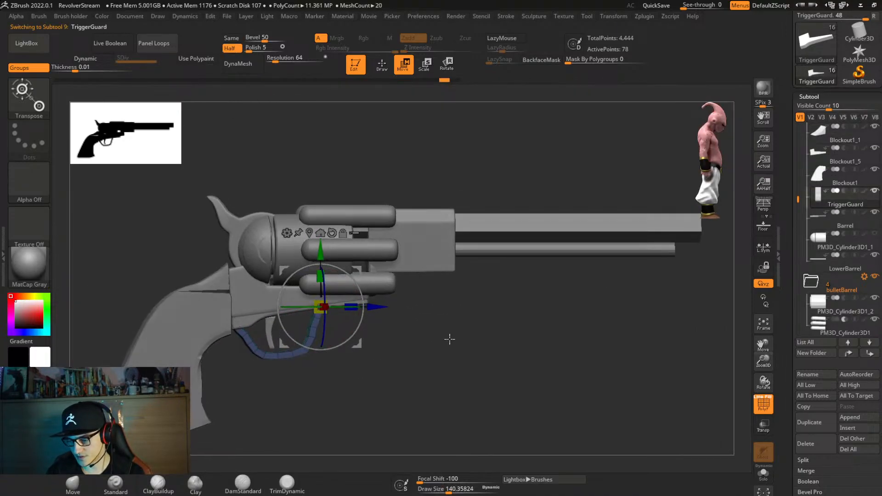
{"action": "left_click", "coordinate": [441, 266], "text": "alt"}
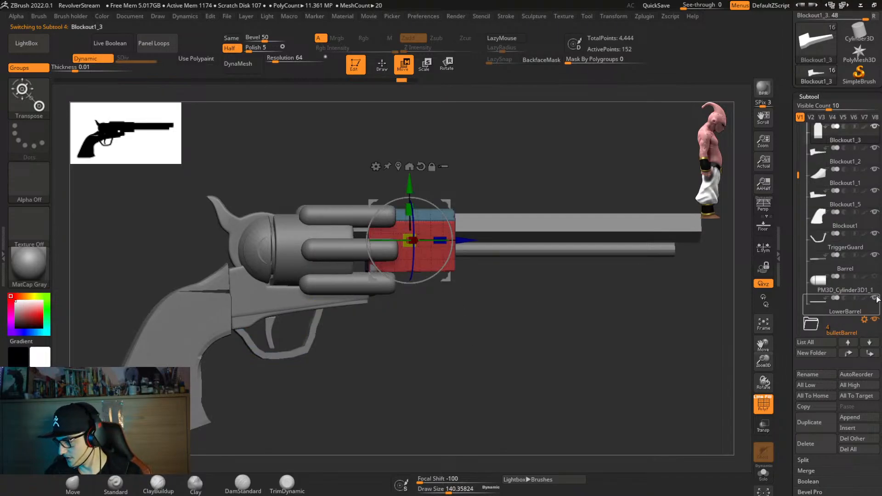
{"action": "left_click_drag", "start_coordinate": [797, 169], "coordinate": [797, 189]}
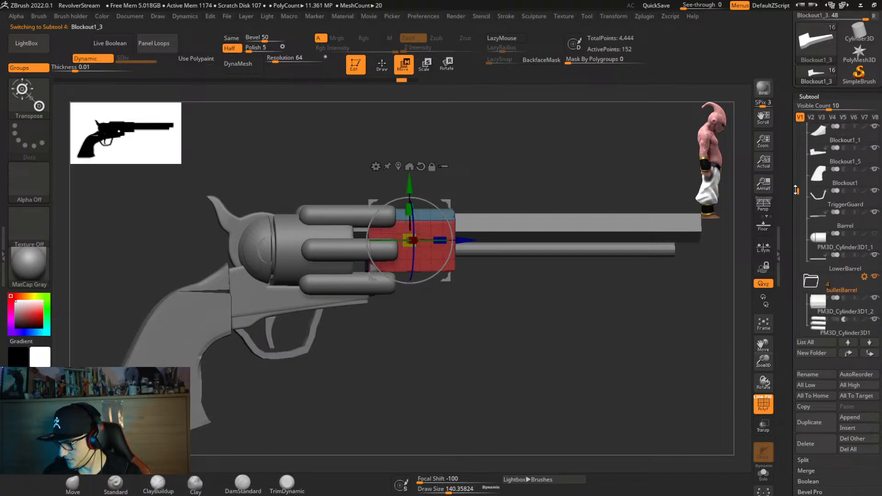
{"action": "left_click", "coordinate": [874, 276]}
{"action": "mouse_move", "coordinate": [524, 316]}
{"action": "right_mouse_down"}
{"action": "mouse_move", "coordinate": [506, 315]}
{"action": "mouse_move", "coordinate": [524, 354]}
{"action": "mouse_move", "coordinate": [520, 329]}
{"action": "mouse_move", "coordinate": [524, 339]}
{"action": "mouse_move", "coordinate": [510, 339]}
{"action": "mouse_move", "coordinate": [523, 297]}
{"action": "right_mouse_up"}
{"action": "key", "text": "q"}
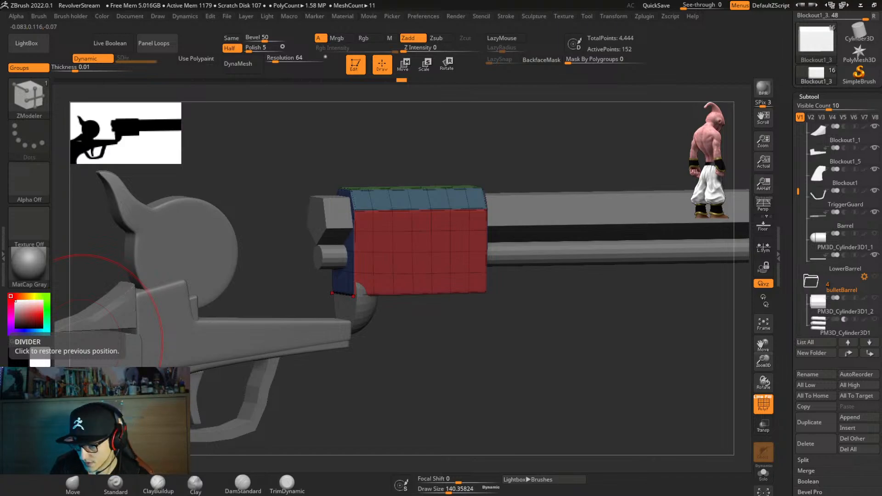
{"action": "left_click_drag", "start_coordinate": [591, 337], "coordinate": [574, 360], "text": "shift"}
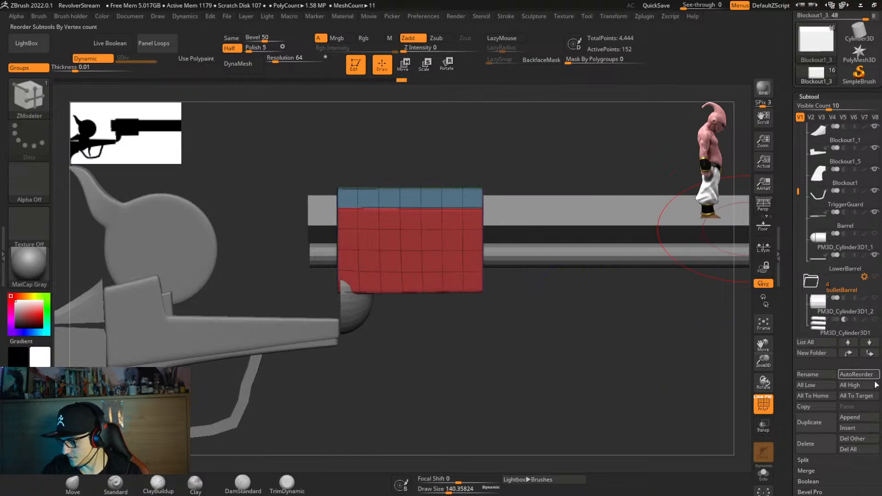
Insert a cube subtool directly below Blockout1_3 and frame it in the view.
{"action": "left_click", "coordinate": [854, 428]}
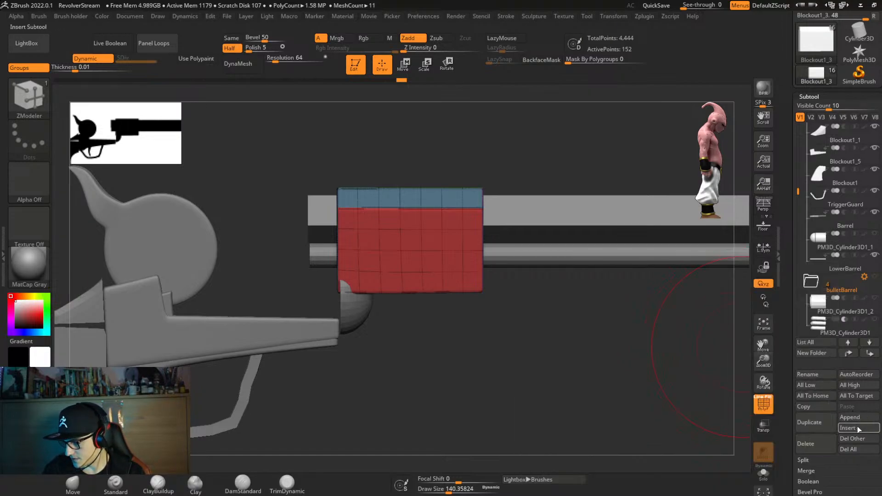
{"action": "left_click", "coordinate": [857, 426]}
{"action": "left_click", "coordinate": [674, 299]}
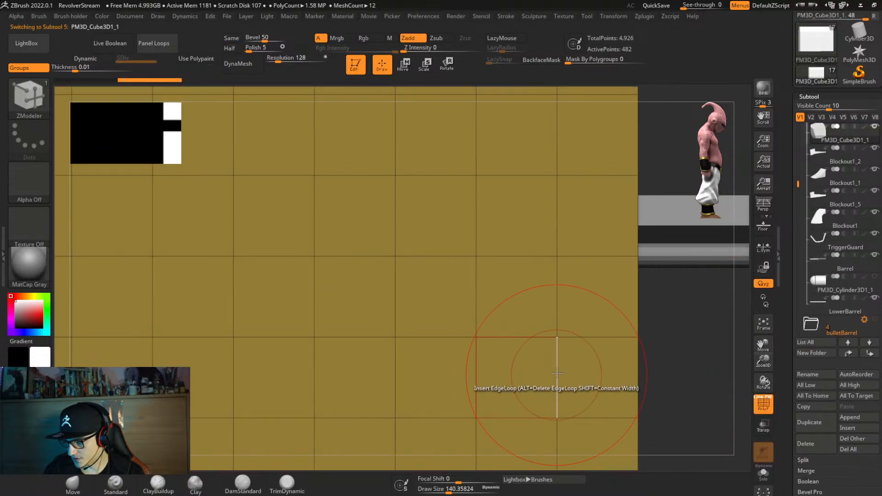
{"action": "key", "text": "f"}
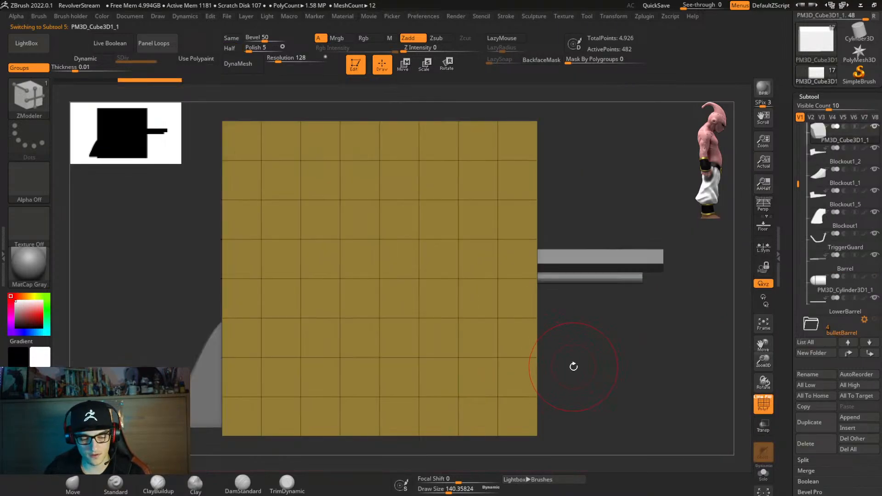
Overlay the revolver reference image, moving the inserted cube beyond the muzzle to line up the model with the reference.
{"action": "key", "text": "shift+z"}
{"action": "key", "text": "shift+z"}
{"action": "key", "text": "shift+z"}
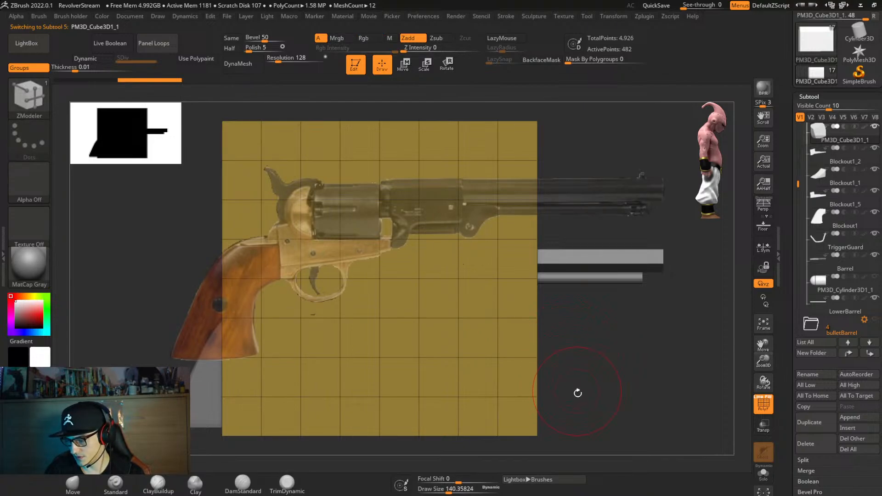
{"action": "right_click_drag", "start_coordinate": [603, 362], "coordinate": [604, 305], "text": "alt"}
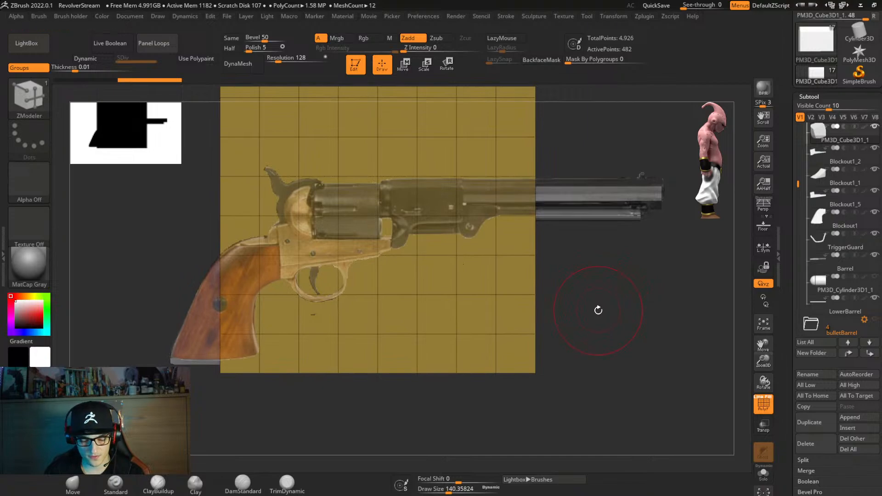
{"action": "key", "text": "w"}
{"action": "left_click_drag", "start_coordinate": [436, 243], "coordinate": [820, 275]}
{"action": "right_click_drag", "start_coordinate": [501, 345], "coordinate": [500, 344], "text": "alt"}
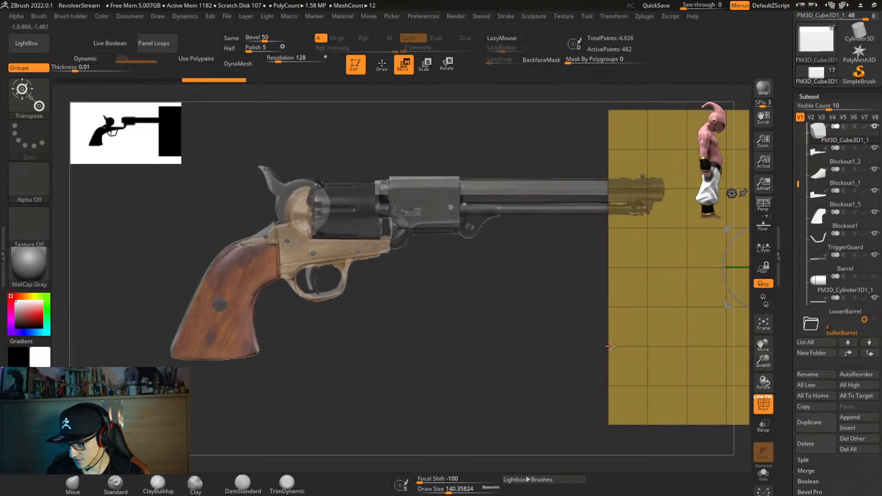
{"action": "left_click_drag", "start_coordinate": [725, 307], "coordinate": [816, 306]}
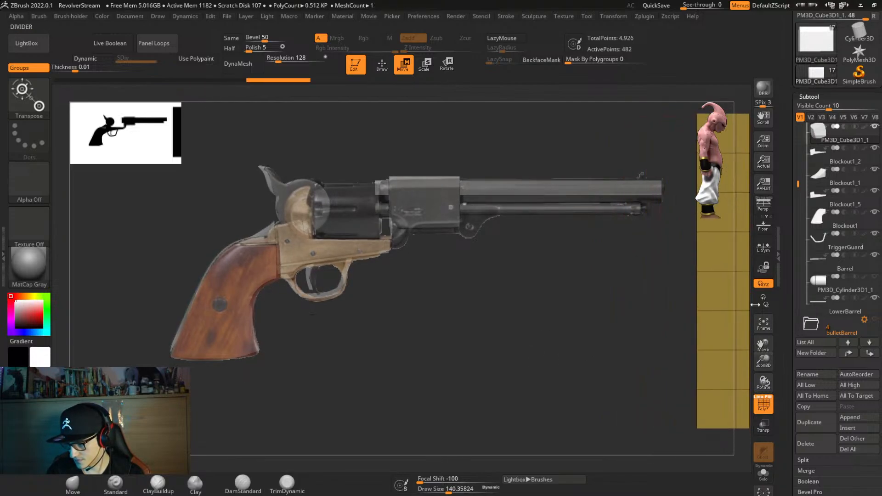
{"action": "right_click_drag", "start_coordinate": [585, 346], "coordinate": [586, 356], "text": "alt"}
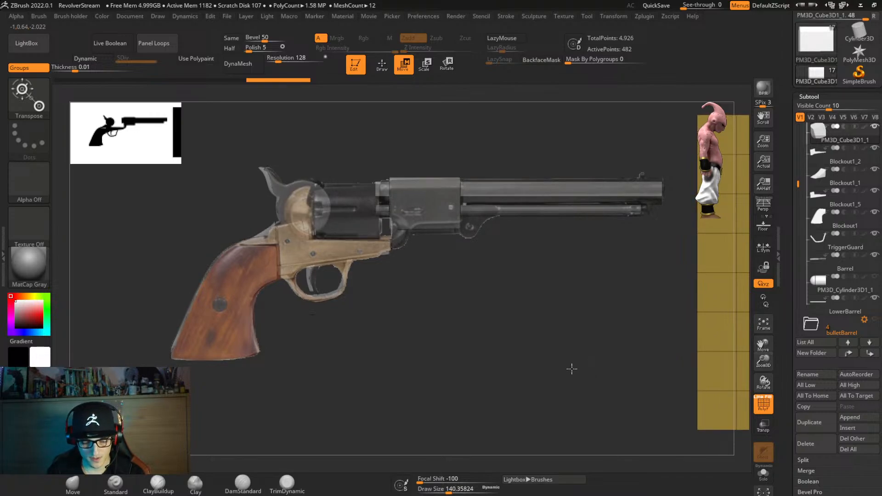
Clear all stored reference views and check the model's alignment with the revolver reference image.
{"action": "key", "text": "alt+shift"}
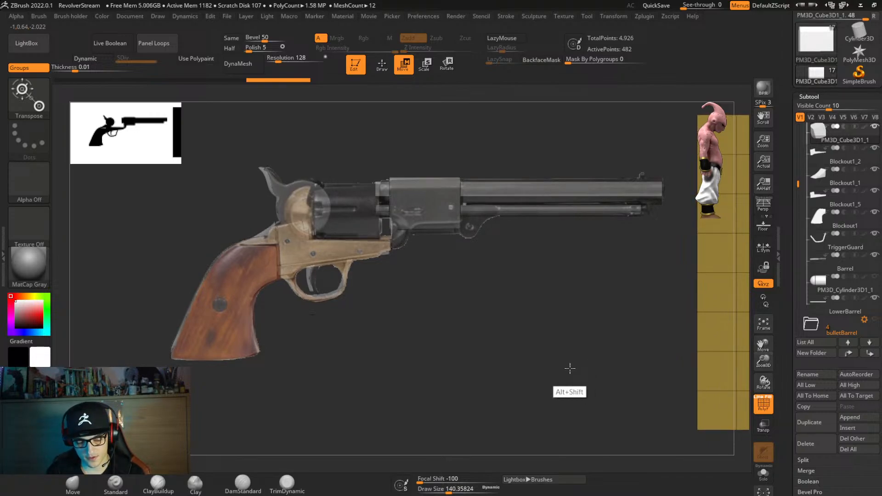
{"action": "key", "text": "alt+shift+c"}
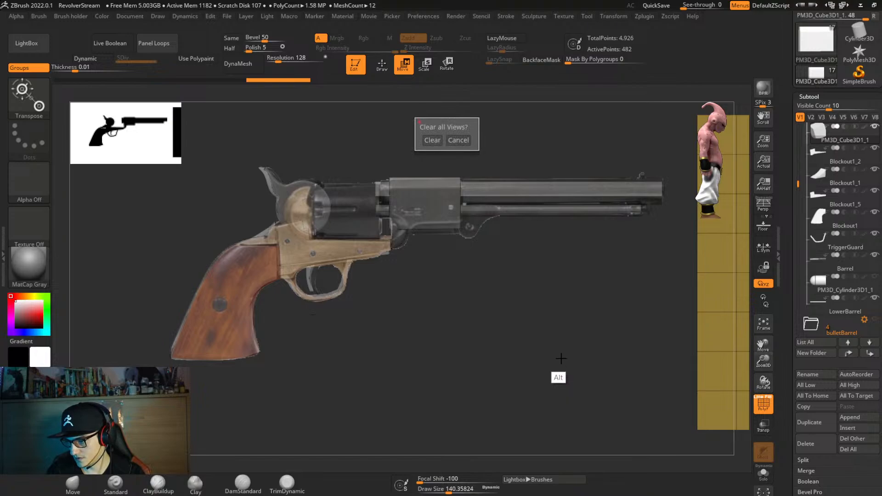
{"action": "left_click", "coordinate": [436, 141]}
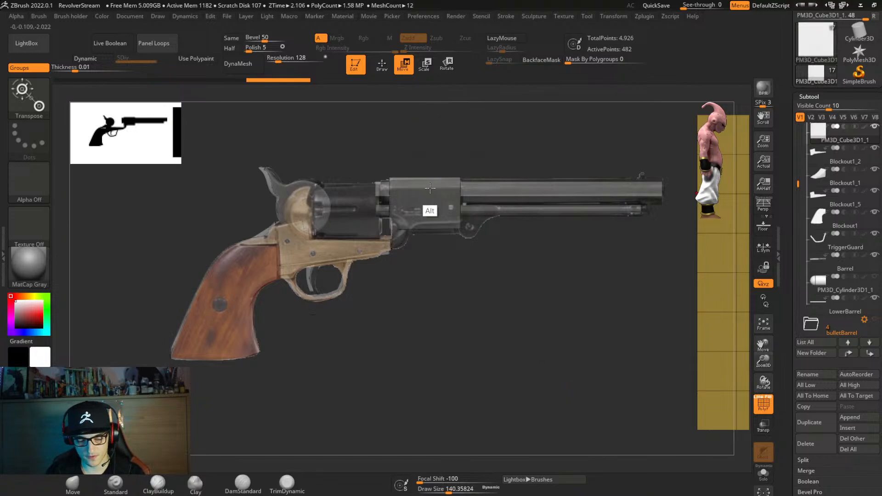
{"action": "right_click_drag", "start_coordinate": [464, 354], "coordinate": [675, 407]}
{"action": "right_click_drag", "start_coordinate": [615, 429], "coordinate": [616, 428]}
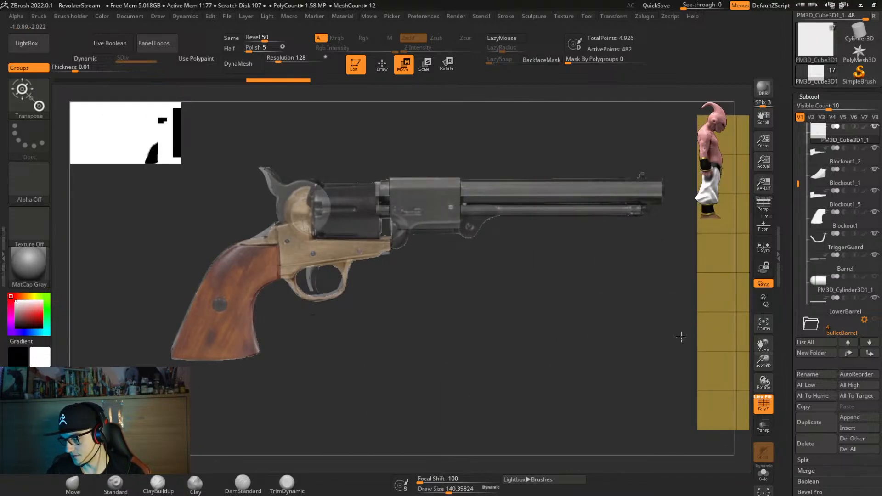
{"action": "right_click_drag", "start_coordinate": [671, 342], "coordinate": [351, 348]}
Move the cube back beneath the barrel and scale it down uniformly to a small block over the reference's loading-lever hinge.
{"action": "left_click_drag", "start_coordinate": [590, 309], "coordinate": [269, 296]}
{"action": "right_click_drag", "start_coordinate": [473, 307], "coordinate": [673, 298], "text": "alt"}
{"action": "right_click_drag", "start_coordinate": [528, 291], "coordinate": [628, 304], "text": "alt"}
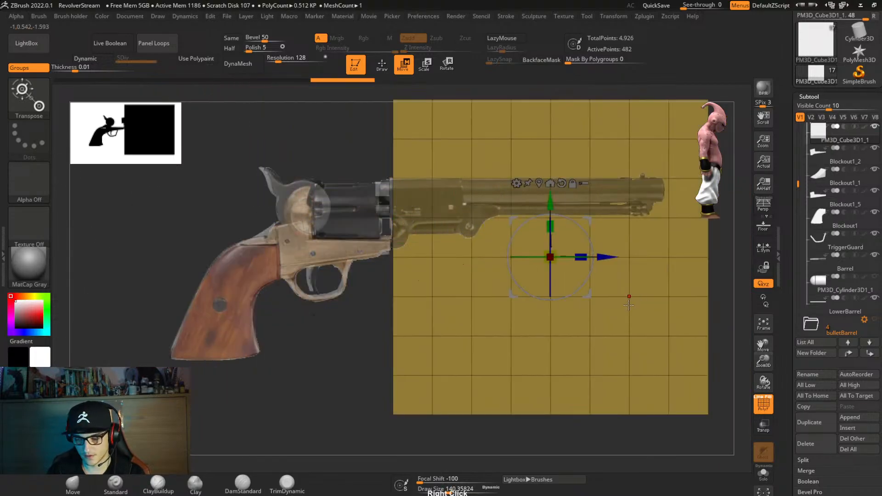
{"action": "left_click_drag", "start_coordinate": [591, 294], "coordinate": [531, 268]}
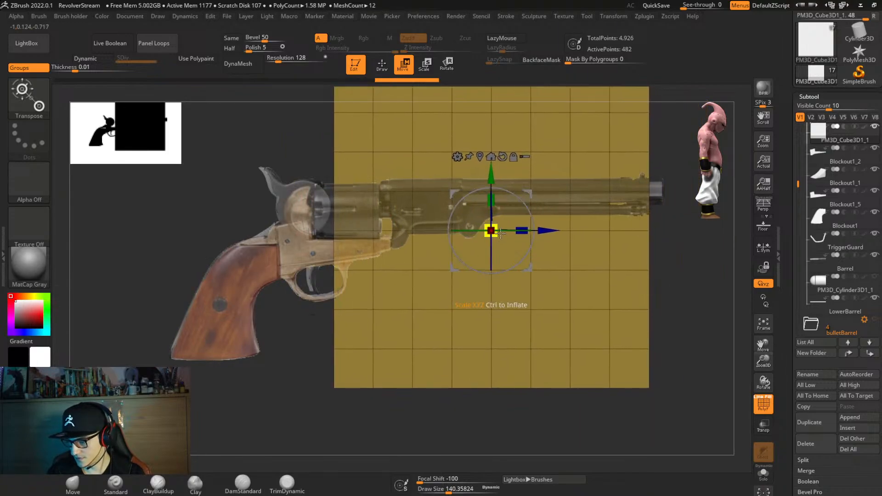
{"action": "left_click_drag", "start_coordinate": [492, 231], "coordinate": [325, 272]}
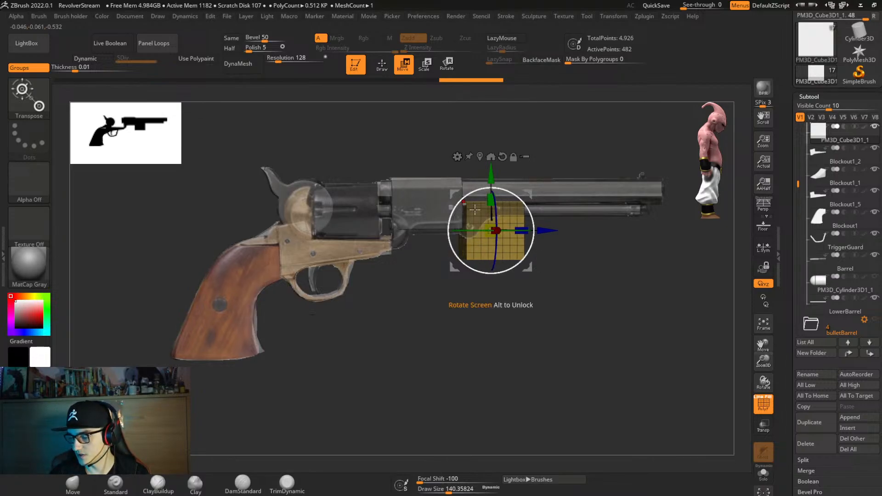
{"action": "key", "text": "alt"}
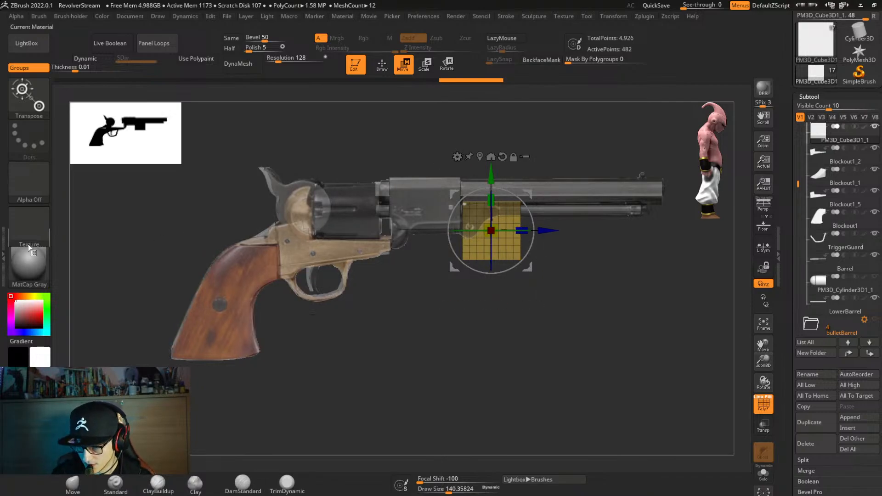
{"action": "left_click", "coordinate": [2, 218]}
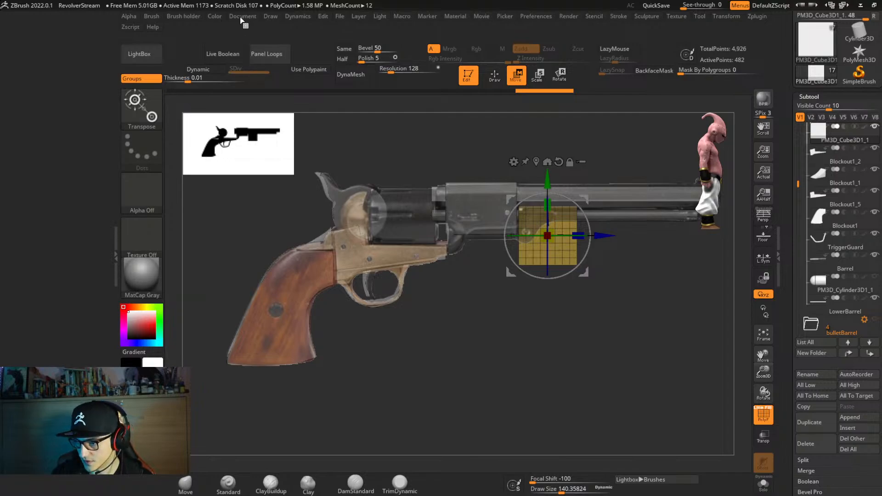
{"action": "left_click", "coordinate": [241, 20]}
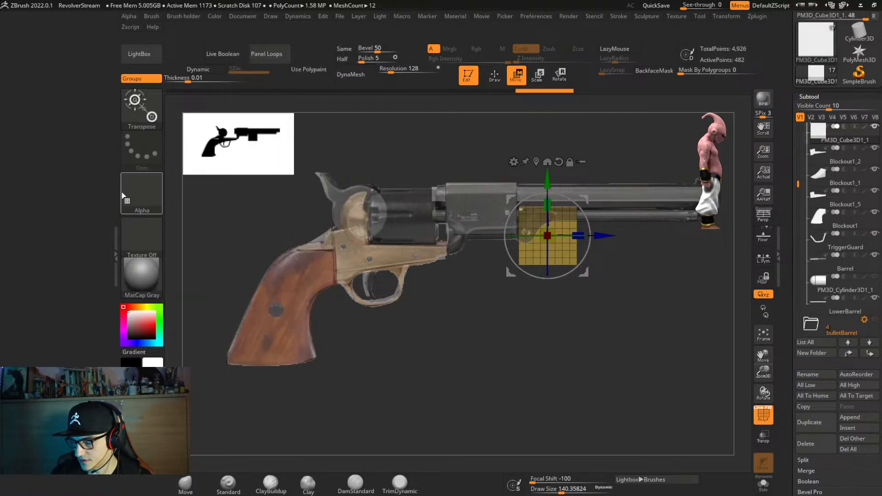
{"action": "left_click", "coordinate": [116, 216]}
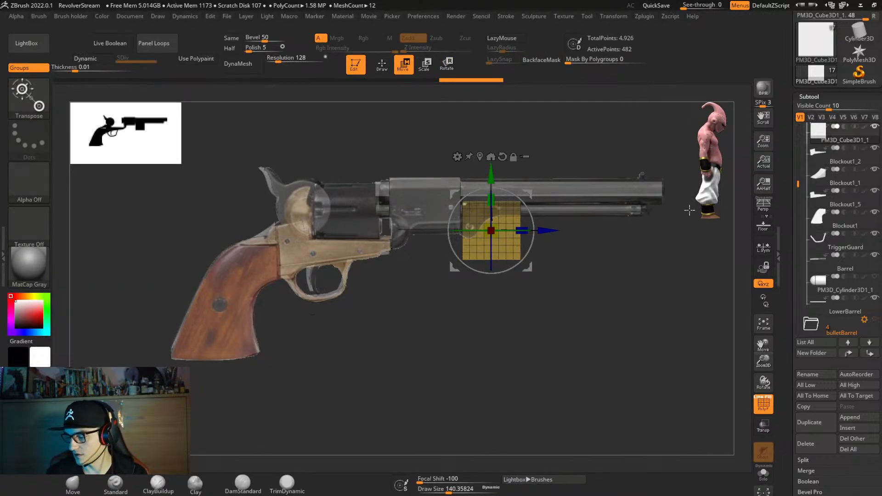
Replace the small block's mesh with a PolyCube primitive using the gizmo's transform types.
{"action": "left_click", "coordinate": [457, 156]}
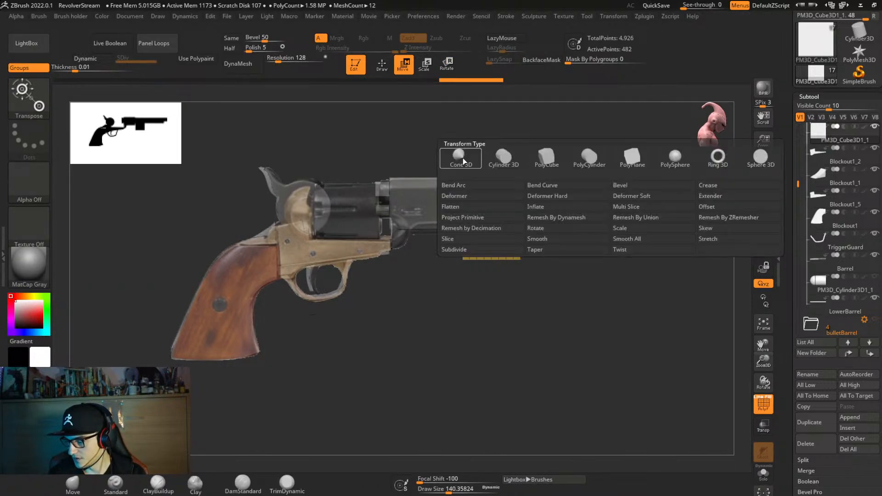
{"action": "left_click", "coordinate": [551, 160]}
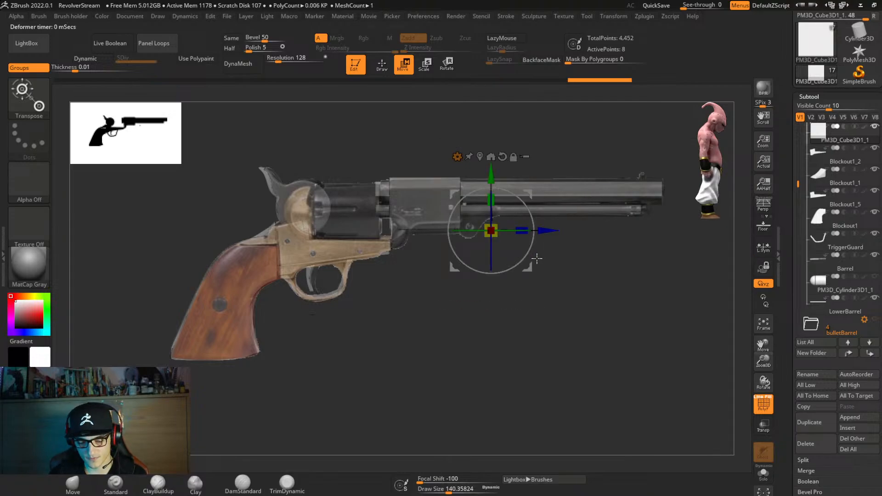
Scale the PolyCube into a low rectangular block and move it over the reference's loading-lever hinge beneath the barrel.
{"action": "key", "text": "f"}
{"action": "right_click_drag", "start_coordinate": [551, 274], "coordinate": [524, 239]}
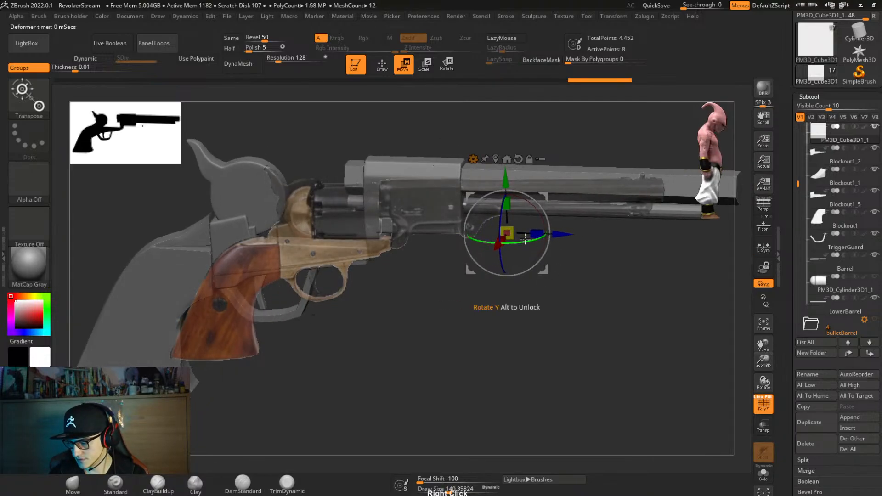
{"action": "left_click_drag", "start_coordinate": [508, 232], "coordinate": [578, 203]}
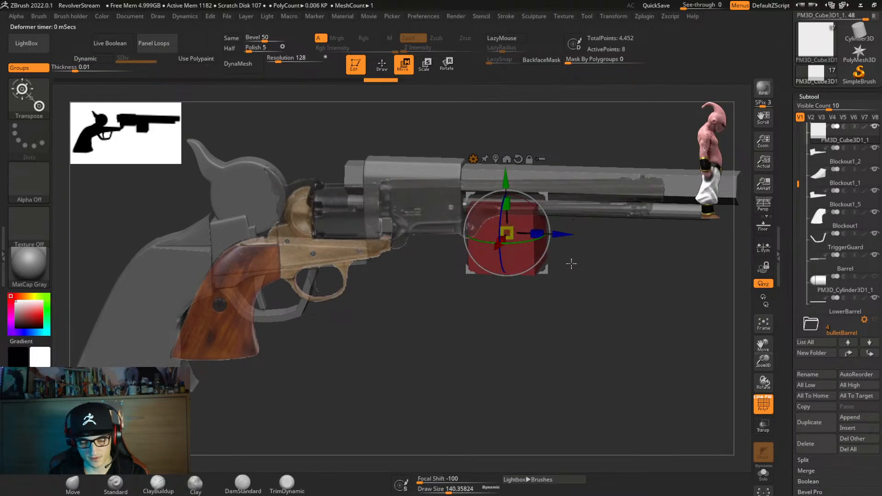
{"action": "right_click_drag", "start_coordinate": [570, 263], "coordinate": [580, 268], "text": "shift"}
{"action": "mouse_move", "coordinate": [545, 230]}
{"action": "left_mouse_down"}
{"action": "mouse_move", "coordinate": [524, 231]}
{"action": "mouse_move", "coordinate": [537, 232]}
{"action": "left_mouse_up"}
{"action": "mouse_move", "coordinate": [483, 230]}
{"action": "left_mouse_down"}
{"action": "mouse_move", "coordinate": [484, 205]}
{"action": "mouse_move", "coordinate": [490, 216]}
{"action": "left_mouse_up"}
{"action": "left_click_drag", "start_coordinate": [487, 176], "coordinate": [488, 196]}
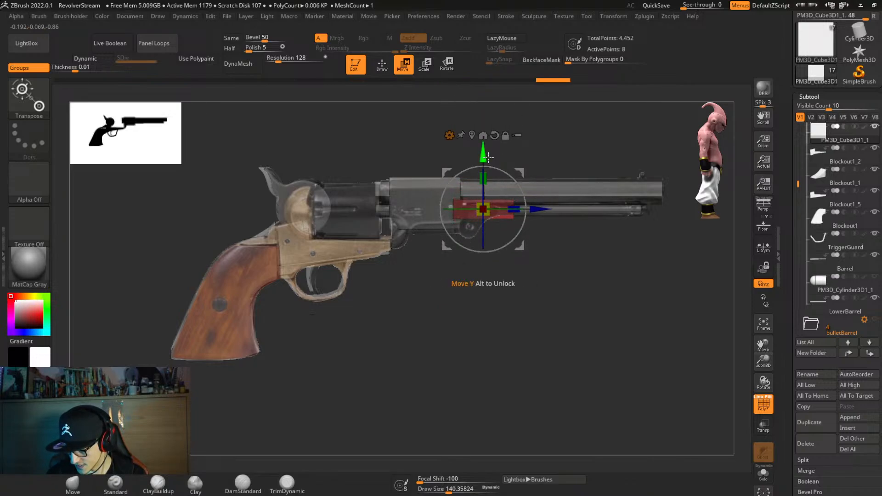
{"action": "left_click_drag", "start_coordinate": [489, 152], "coordinate": [491, 154]}
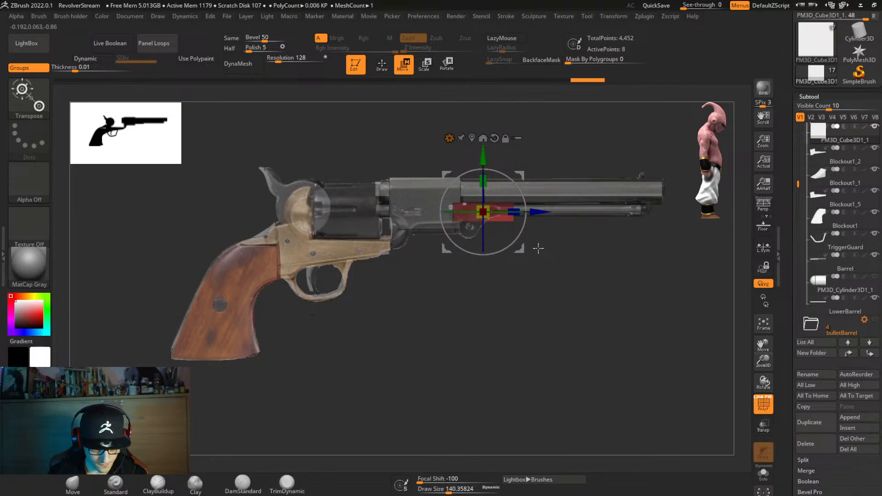
DynaMesh the block at resolution 128 and cut its ends and upper edge to the reference hinge with KnifeCurve.
{"action": "key", "text": "q"}
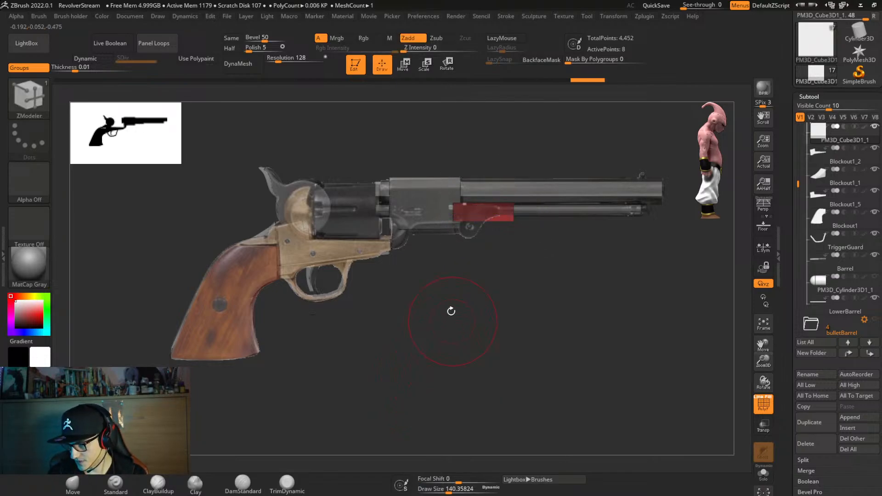
{"action": "left_click", "coordinate": [245, 66]}
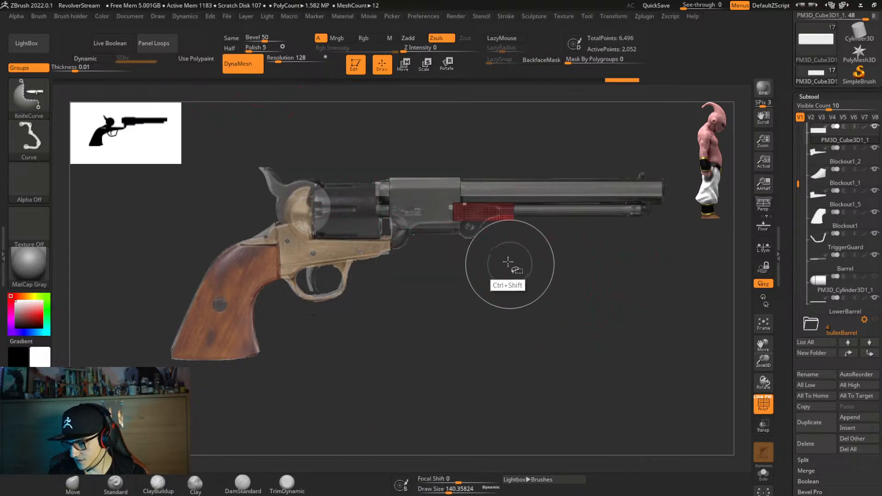
{"action": "mouse_move", "coordinate": [493, 249]}
{"action": "left_mouse_down", "text": "ctrl+shift"}
{"action": "mouse_move", "coordinate": [473, 327]}
{"action": "mouse_move", "coordinate": [456, 310]}
{"action": "mouse_move", "coordinate": [469, 260]}
{"action": "mouse_move", "coordinate": [496, 264]}
{"action": "mouse_move", "coordinate": [484, 262]}
{"action": "mouse_move", "coordinate": [459, 123]}
{"action": "left_mouse_up", "text": "ctrl+shift"}
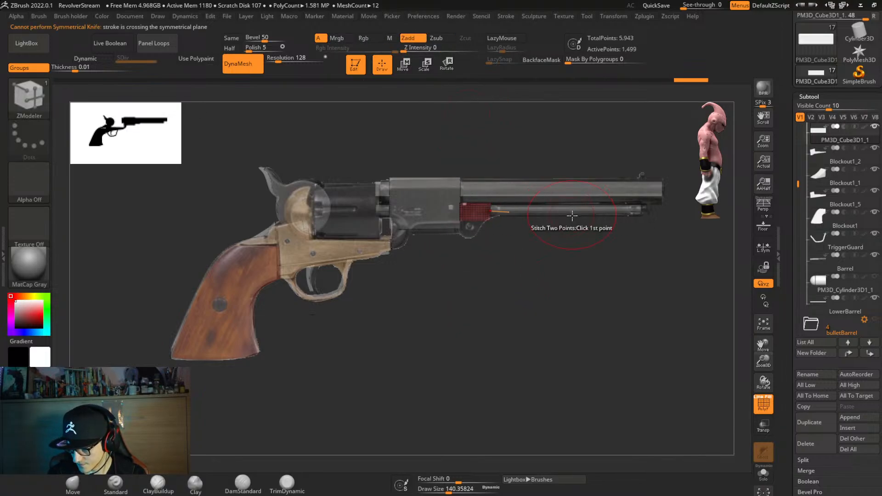
{"action": "mouse_move", "coordinate": [297, 152]}
{"action": "left_mouse_down", "text": "ctrl+shift"}
{"action": "mouse_move", "coordinate": [453, 142]}
{"action": "mouse_move", "coordinate": [585, 150]}
{"action": "mouse_move", "coordinate": [598, 208]}
{"action": "mouse_move", "coordinate": [610, 199]}
{"action": "left_mouse_up", "text": "ctrl+shift"}
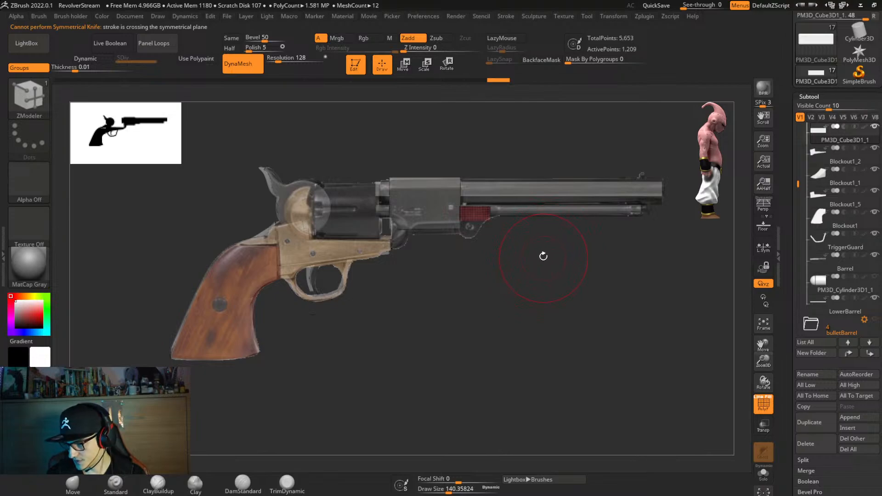
Try to round the block's muzzle-side end with the ClipCircle brush.
{"action": "left_click", "coordinate": [29, 97], "text": "ctrl+shift"}
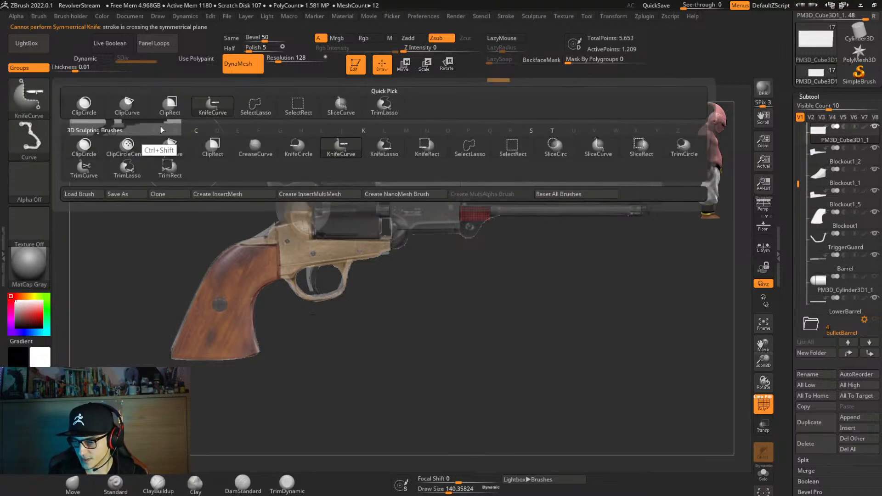
{"action": "left_click", "coordinate": [85, 106], "text": "ctrl+shift"}
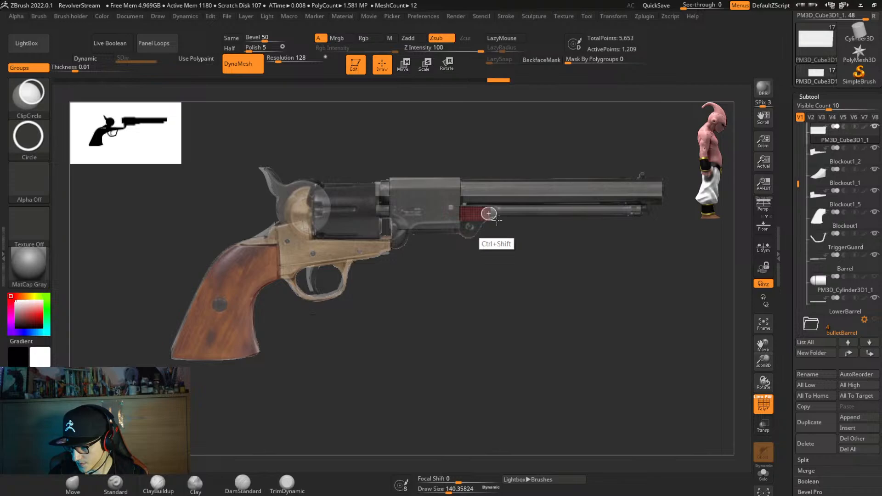
{"action": "key", "text": "b"}
{"action": "key", "text": "z"}
{"action": "key", "text": "m"}
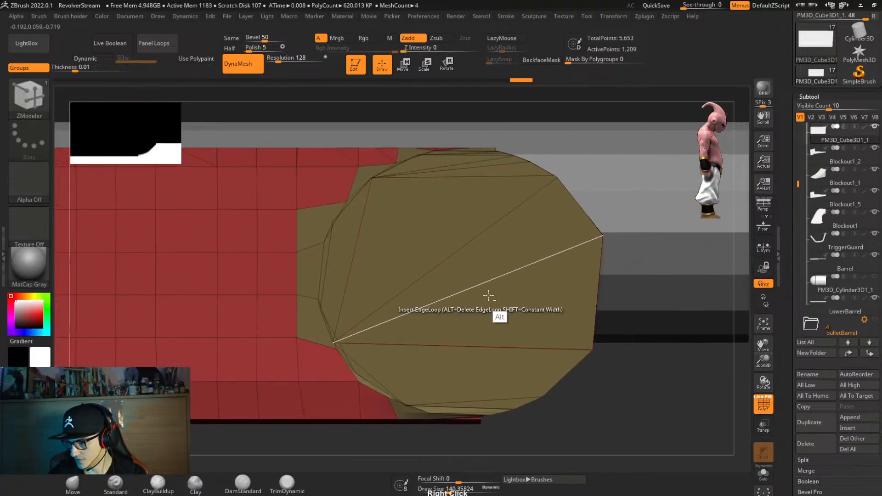
{"action": "right_click_drag", "start_coordinate": [488, 296], "coordinate": [525, 198], "text": "alt"}
{"action": "mouse_move", "coordinate": [585, 317]}
{"action": "right_mouse_down"}
{"action": "mouse_move", "coordinate": [553, 335]}
{"action": "mouse_move", "coordinate": [577, 328]}
{"action": "mouse_move", "coordinate": [602, 298]}
{"action": "mouse_move", "coordinate": [572, 313]}
{"action": "mouse_move", "coordinate": [597, 301]}
{"action": "mouse_move", "coordinate": [591, 370]}
{"action": "mouse_move", "coordinate": [579, 303]}
{"action": "right_mouse_up"}
{"action": "key", "text": "ctrl+z"}
Duplicate the block along the barrel towards the muzzle and replace the copy with a Cylinder 3D primitive.
{"action": "key", "text": "w"}
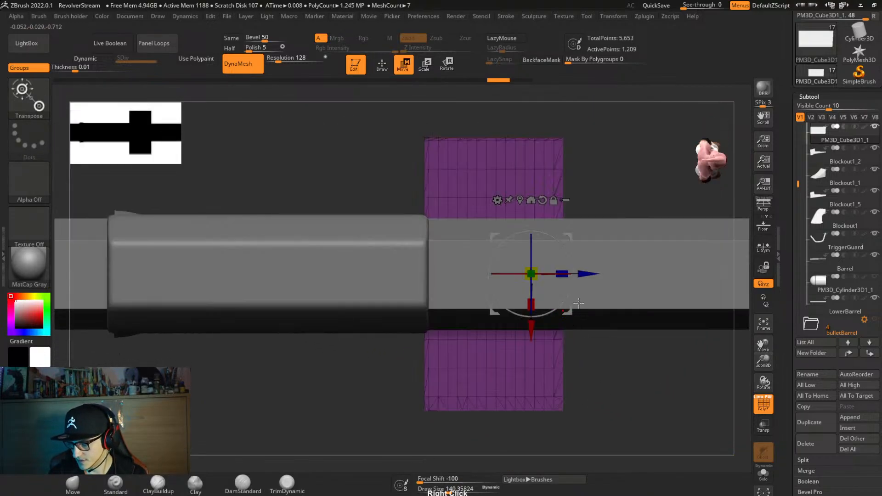
{"action": "left_click_drag", "start_coordinate": [586, 275], "coordinate": [605, 281], "text": "ctrl"}
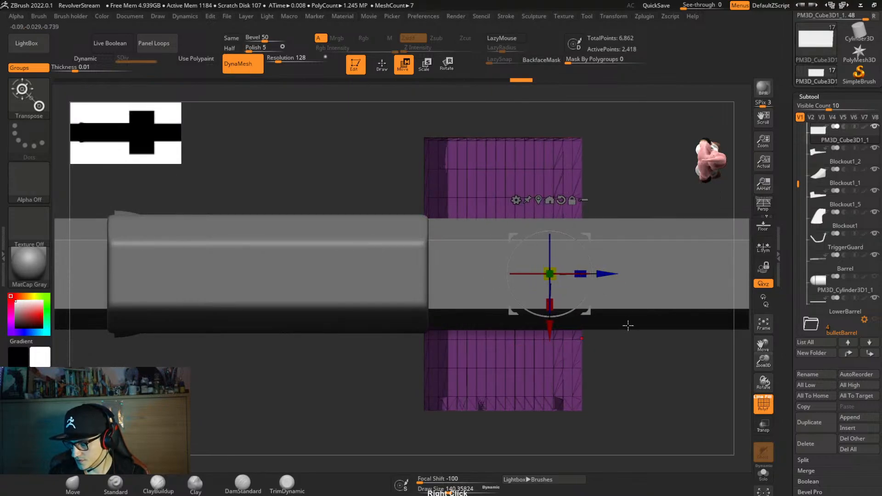
{"action": "right_click_drag", "start_coordinate": [628, 326], "coordinate": [606, 342], "text": "shift"}
{"action": "mouse_move", "coordinate": [606, 342]}
{"action": "left_mouse_down"}
{"action": "mouse_move", "coordinate": [633, 345]}
{"action": "mouse_move", "coordinate": [623, 348]}
{"action": "left_mouse_up"}
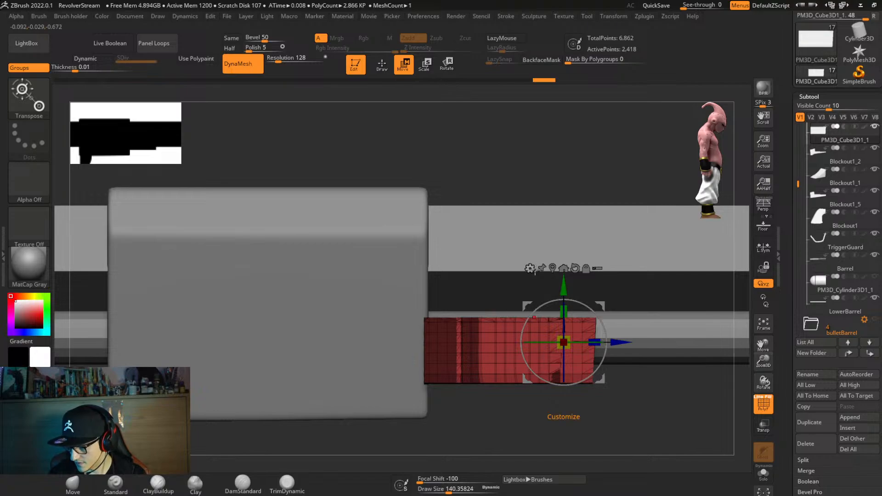
{"action": "left_click", "coordinate": [529, 268]}
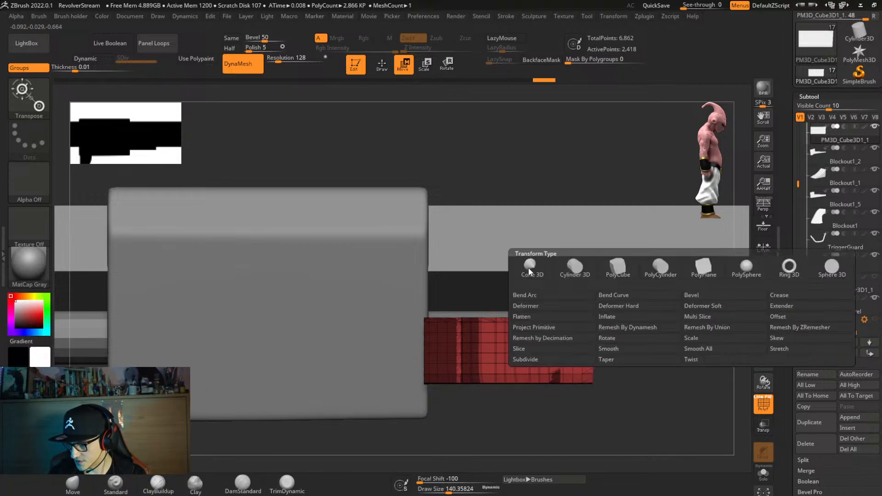
{"action": "left_click", "coordinate": [574, 268]}
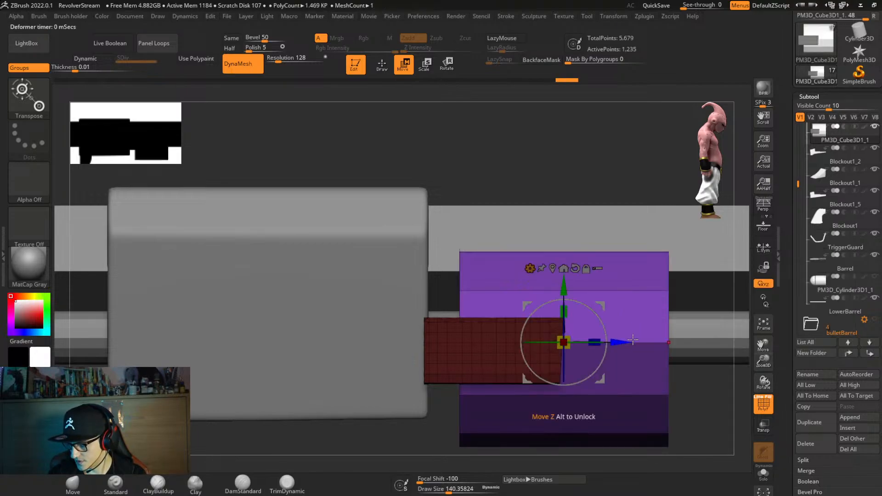
Rotate the cylinder crosswise to the barrel, shrink it to a thin rod and stretch it to the block's full width.
{"action": "left_click_drag", "start_coordinate": [584, 344], "coordinate": [510, 385], "text": "shift"}
{"action": "left_click_drag", "start_coordinate": [563, 342], "coordinate": [457, 397]}
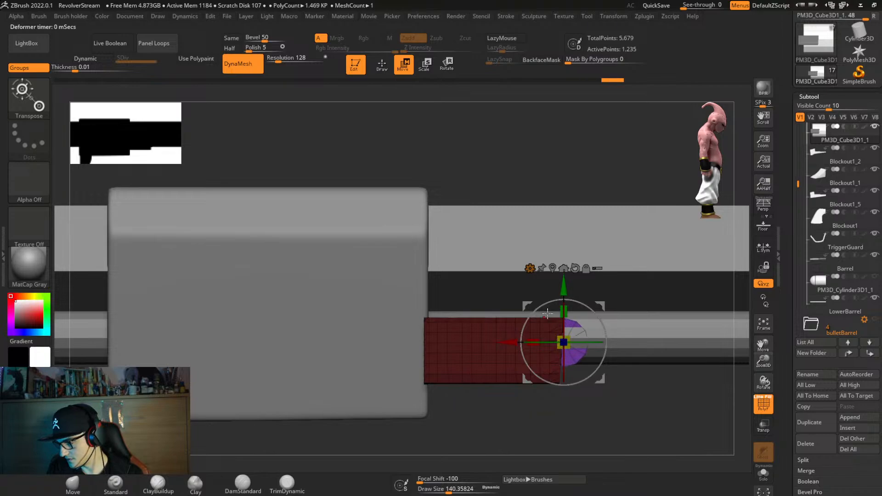
{"action": "right_click_drag", "start_coordinate": [567, 303], "coordinate": [563, 360]}
{"action": "left_click_drag", "start_coordinate": [564, 360], "coordinate": [563, 361]}
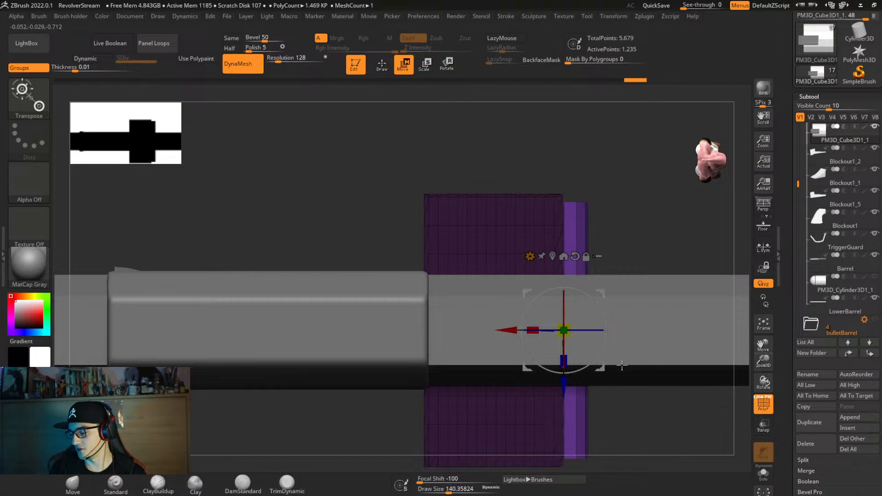
{"action": "right_click_drag", "start_coordinate": [633, 396], "coordinate": [640, 341], "text": "alt"}
{"action": "left_click_drag", "start_coordinate": [577, 302], "coordinate": [575, 313]}
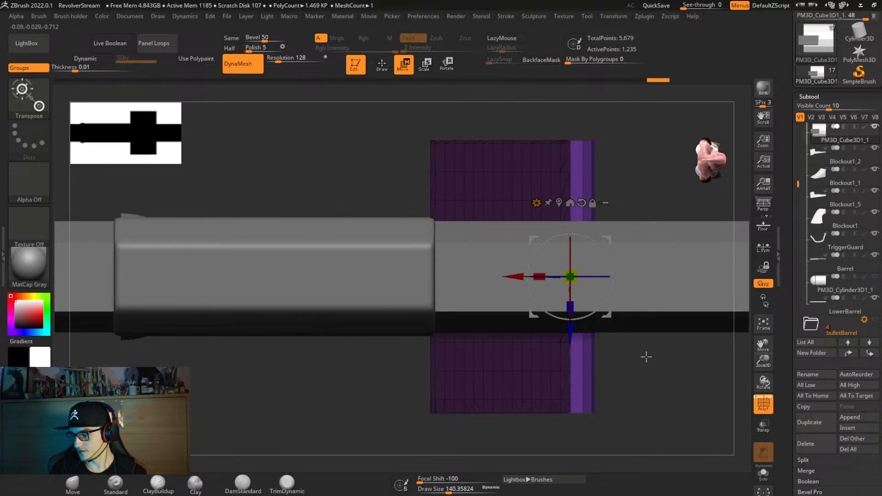
Enlarge the cylinder to the block's height and scale its length by about 0.71 to match the block's width.
{"action": "right_click_drag", "start_coordinate": [644, 357], "coordinate": [634, 305]}
{"action": "left_click_drag", "start_coordinate": [570, 221], "coordinate": [571, 227]}
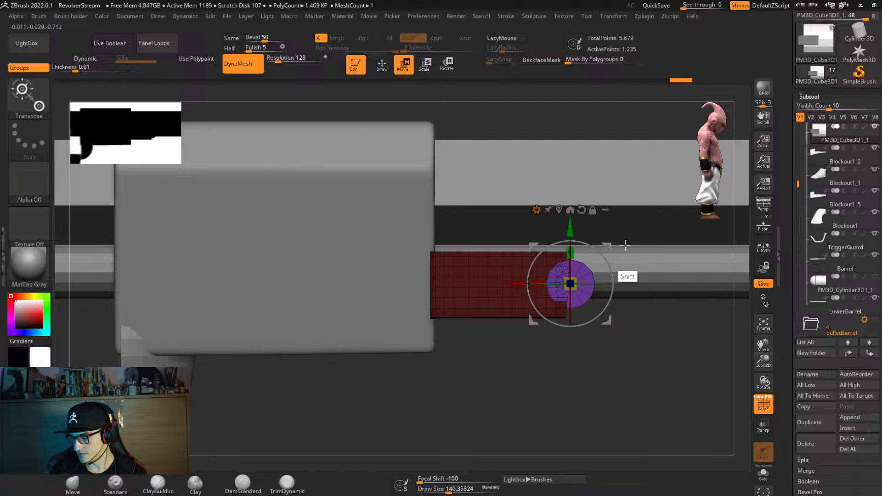
{"action": "left_click_drag", "start_coordinate": [575, 279], "coordinate": [603, 258]}
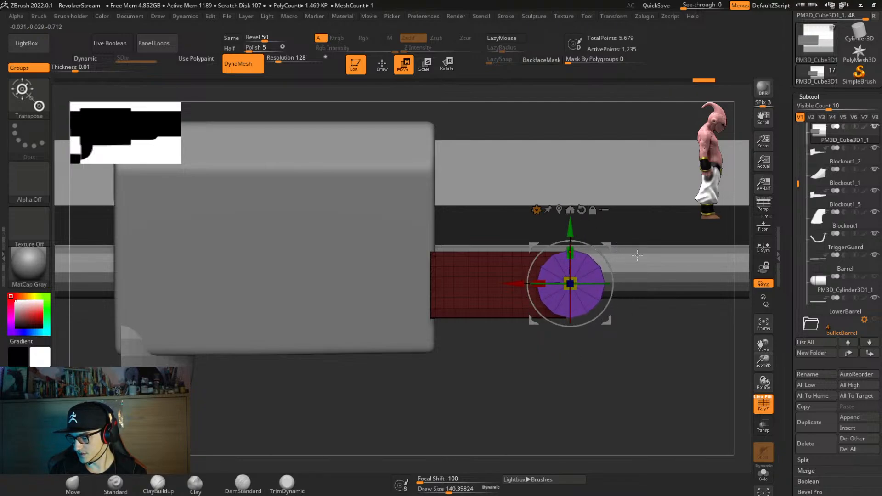
{"action": "right_click_drag", "start_coordinate": [619, 245], "coordinate": [579, 279]}
{"action": "left_click_drag", "start_coordinate": [579, 278], "coordinate": [569, 228]}
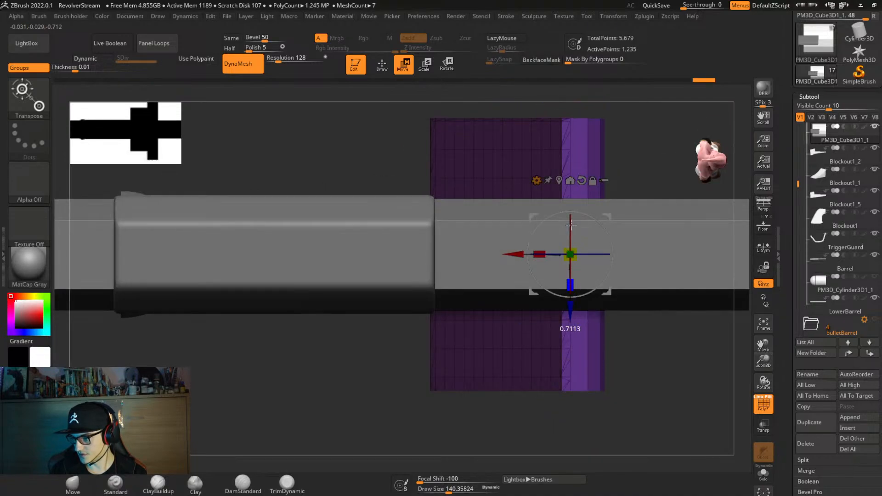
{"action": "right_click_drag", "start_coordinate": [638, 323], "coordinate": [642, 268]}
{"action": "key", "text": "q"}
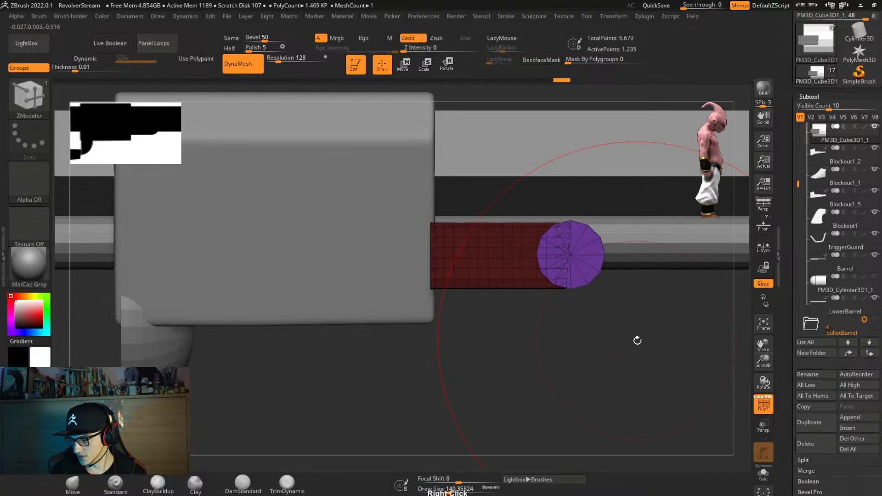
{"action": "right_click_drag", "start_coordinate": [637, 341], "coordinate": [594, 330]}
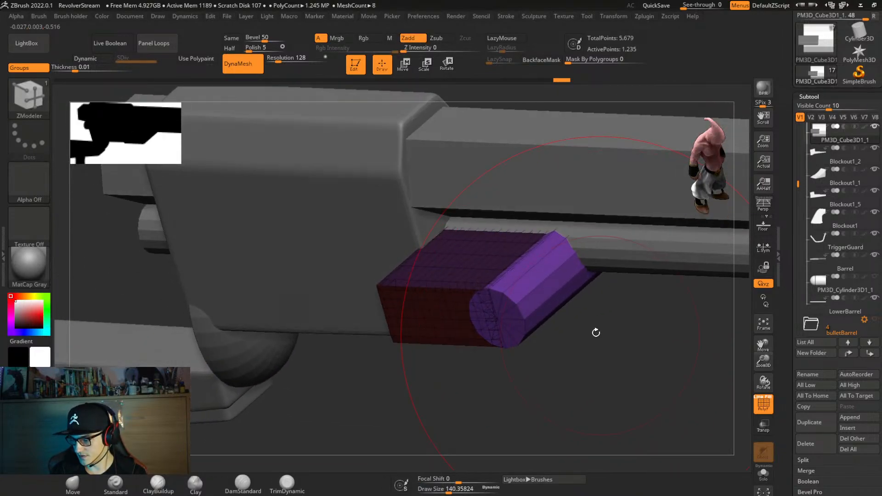
Narrow the cylinder to just inside the block's width, and shift and shrink it slightly to form the block's rounded end.
{"action": "key", "text": "w"}
{"action": "left_click_drag", "start_coordinate": [554, 267], "coordinate": [557, 269]}
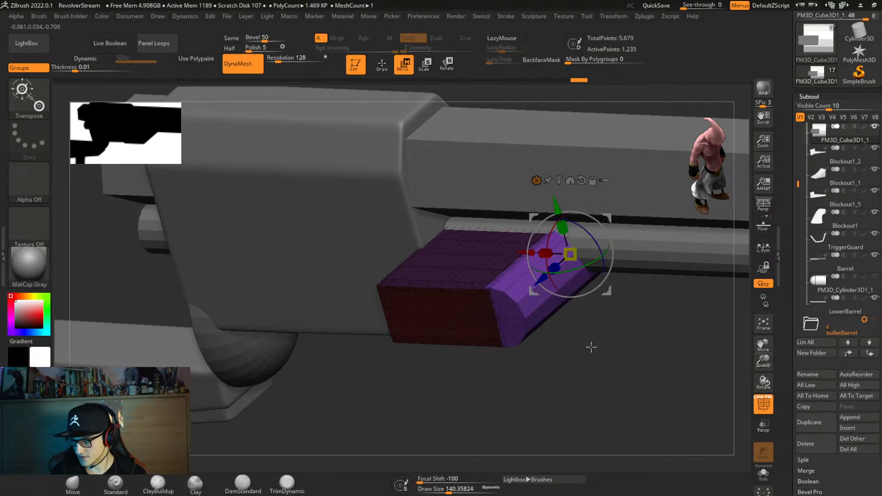
{"action": "right_click_drag", "start_coordinate": [591, 347], "coordinate": [604, 269]}
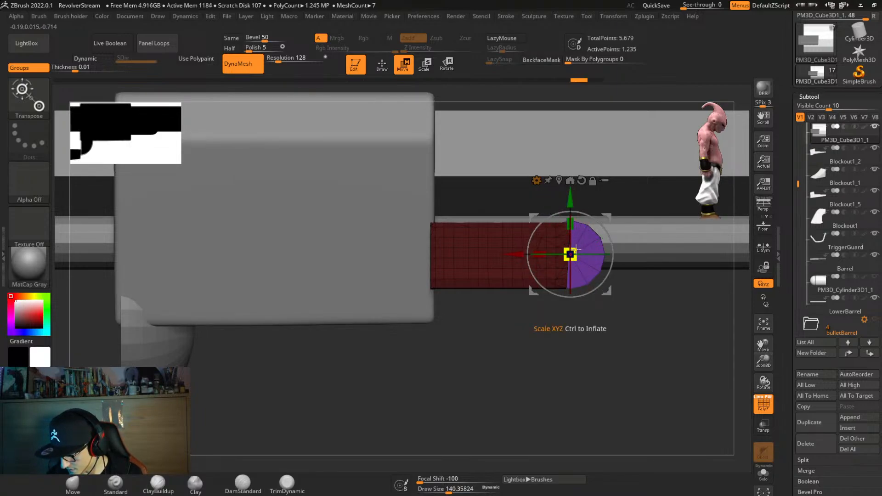
{"action": "left_click", "coordinate": [571, 202]}
{"action": "left_click_drag", "start_coordinate": [516, 253], "coordinate": [512, 258]}
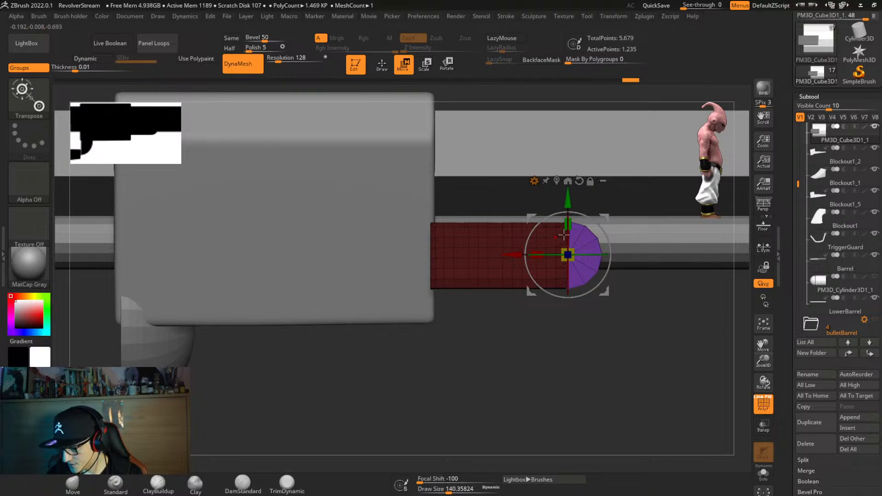
{"action": "mouse_move", "coordinate": [577, 245]}
{"action": "left_mouse_down"}
{"action": "mouse_move", "coordinate": [583, 239]}
{"action": "mouse_move", "coordinate": [576, 246]}
{"action": "left_mouse_up"}
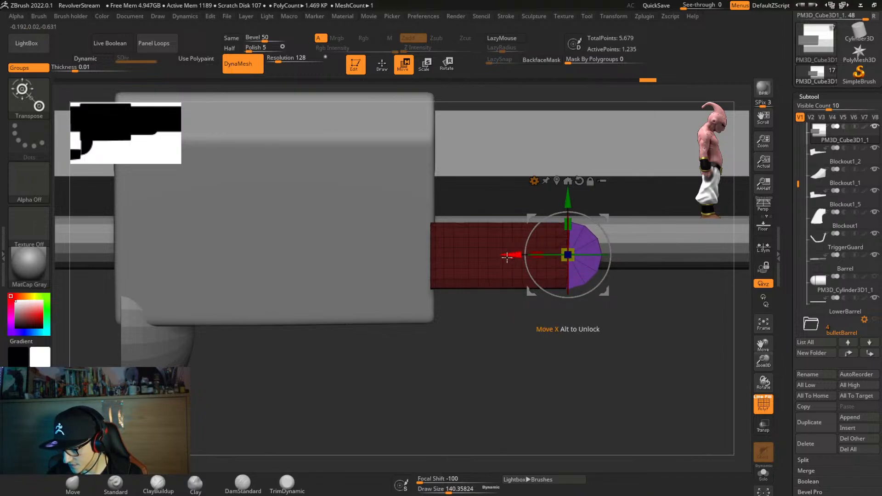
{"action": "left_click_drag", "start_coordinate": [506, 257], "coordinate": [508, 256]}
{"action": "right_click_drag", "start_coordinate": [612, 302], "coordinate": [589, 352]}
{"action": "left_click_drag", "start_coordinate": [566, 255], "coordinate": [559, 258]}
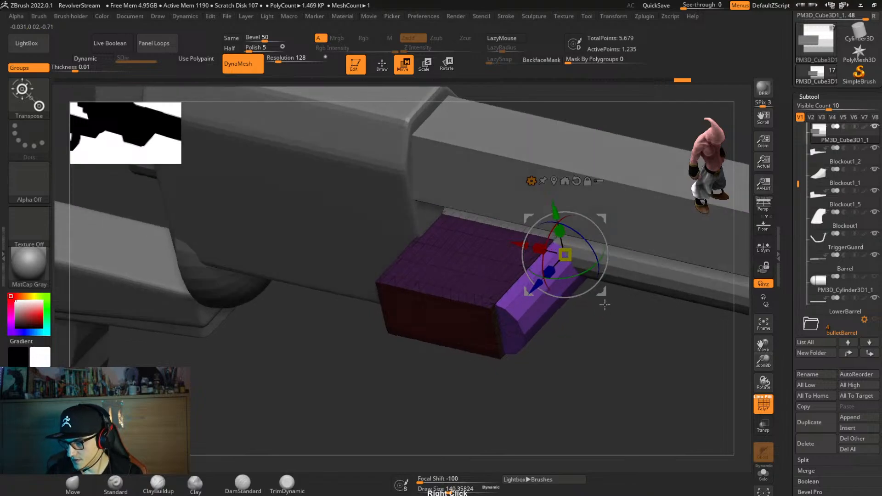
{"action": "left_click_drag", "start_coordinate": [604, 301], "coordinate": [606, 301], "text": "shift"}
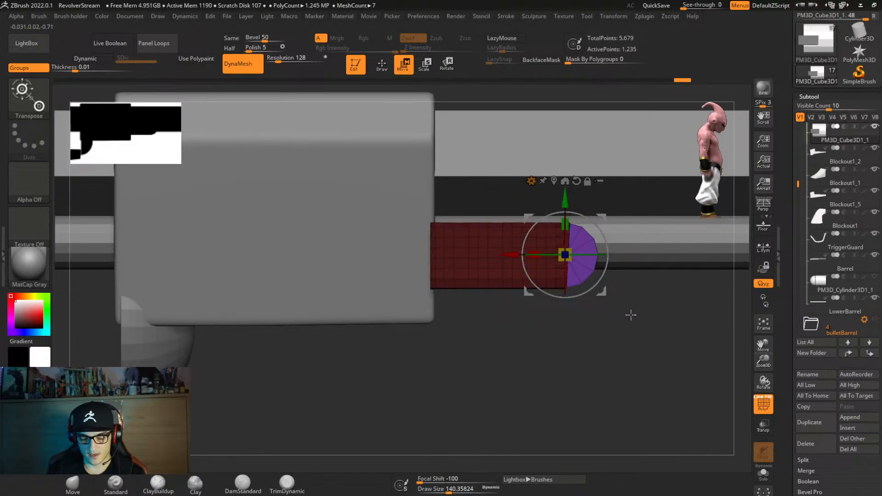
Try to fuse the block and the cylinder with the Remesh By Union transform type.
{"action": "left_click", "coordinate": [531, 181]}
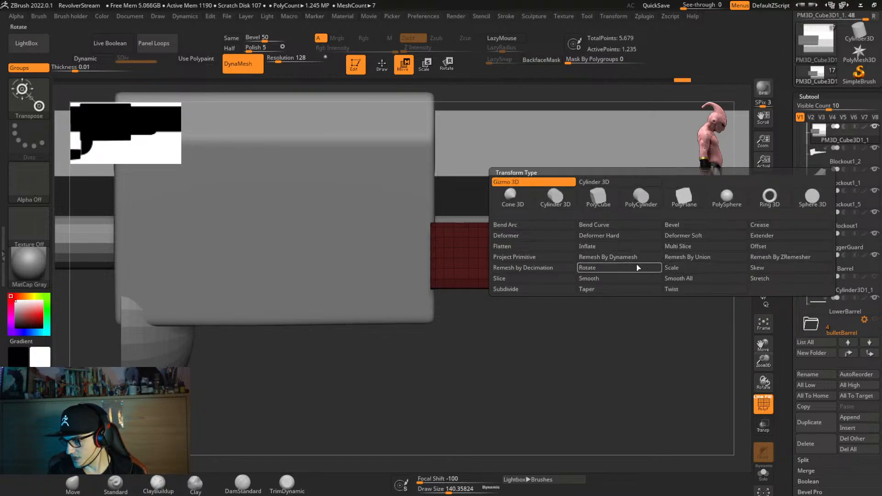
{"action": "left_click", "coordinate": [690, 259]}
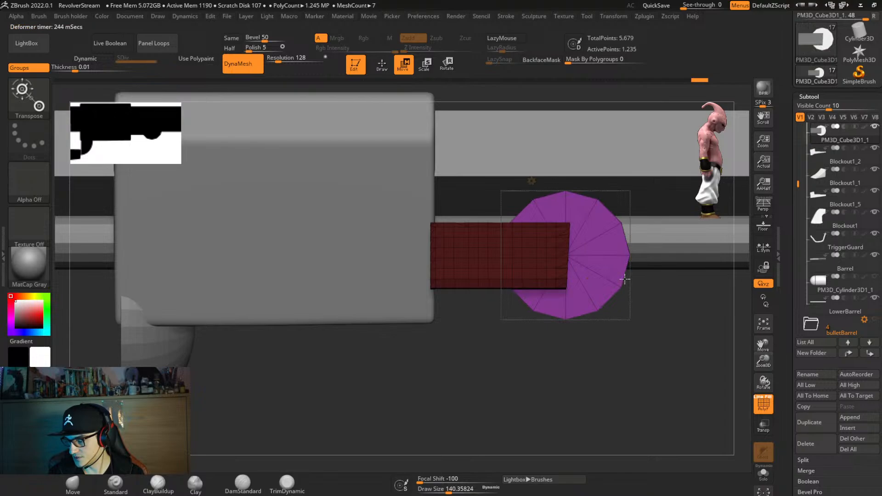
{"action": "left_click_drag", "start_coordinate": [663, 265], "coordinate": [636, 309]}
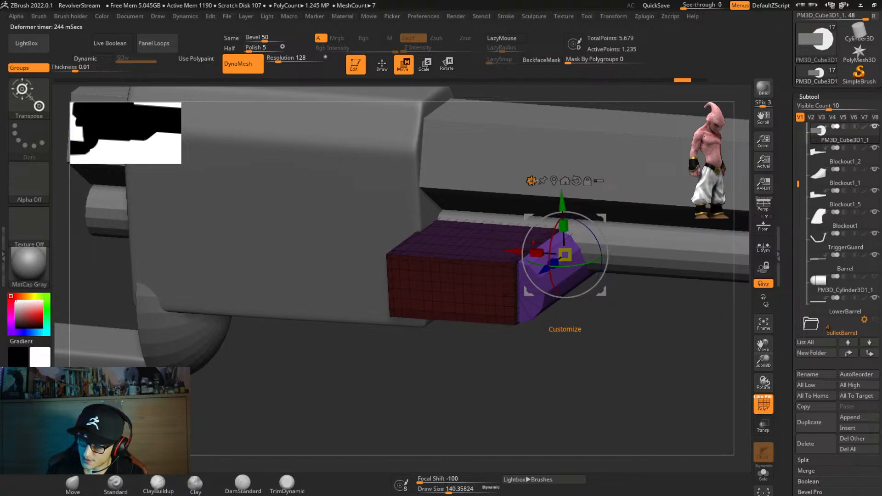
Retry the Remesh By Union transform type on the block and its rounded cylinder end.
{"action": "left_click", "coordinate": [532, 180]}
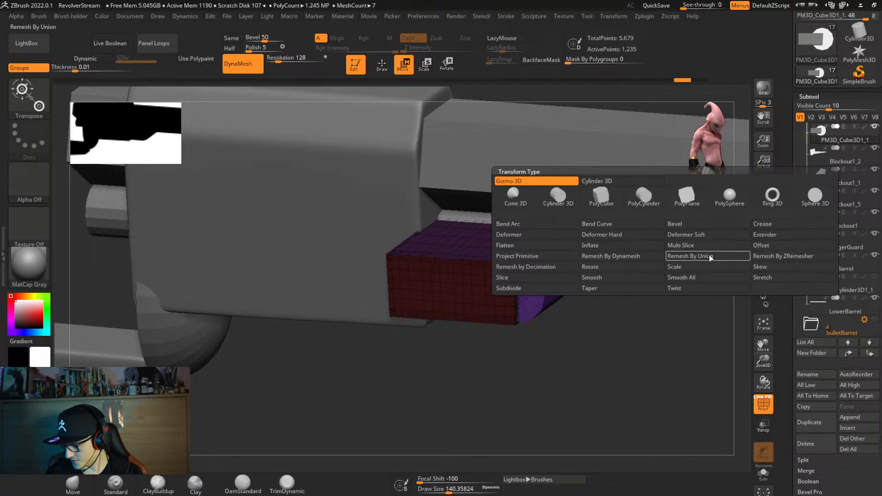
{"action": "left_click", "coordinate": [565, 249]}
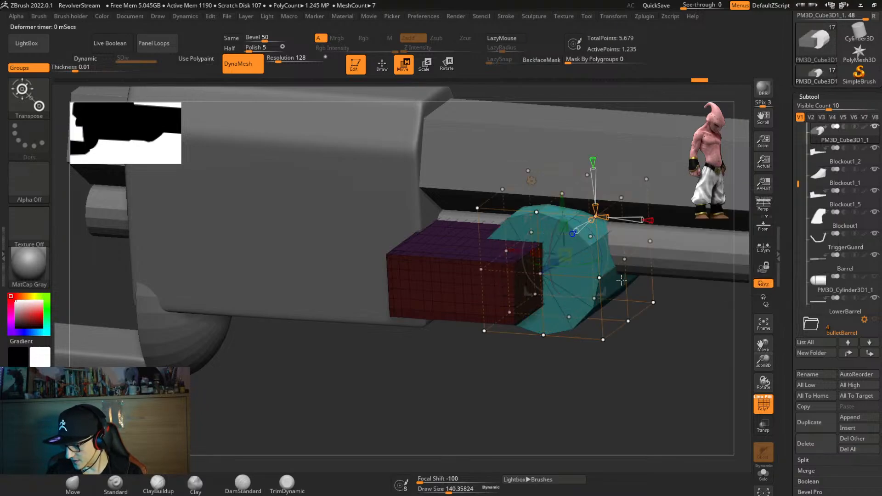
{"action": "mouse_move", "coordinate": [571, 313]}
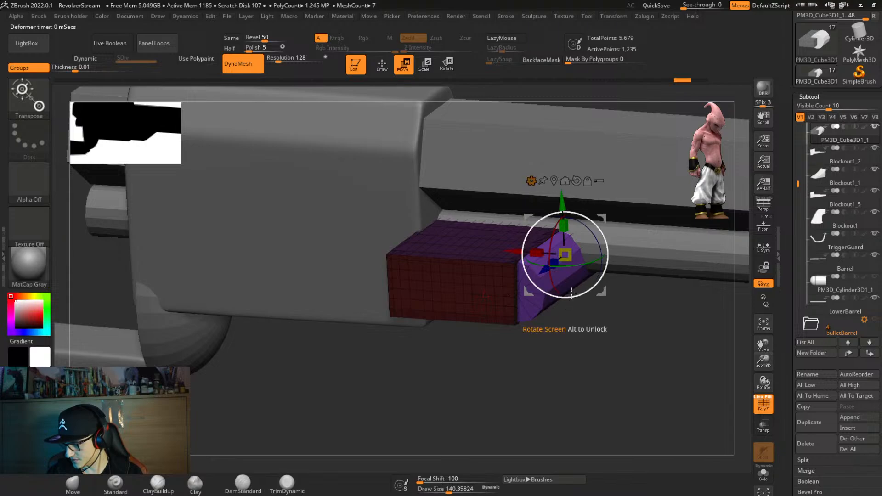
Try different gizmo positions and orientations around the cylinder end, and re-centre the gizmo on it.
{"action": "left_click", "coordinate": [476, 300], "text": "alt"}
{"action": "left_click", "coordinate": [556, 278], "text": "alt"}
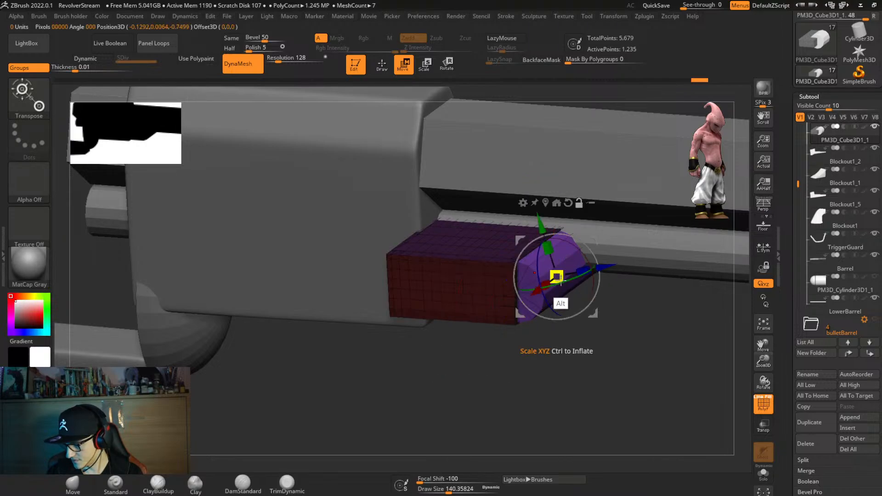
{"action": "left_click", "coordinate": [545, 202]}
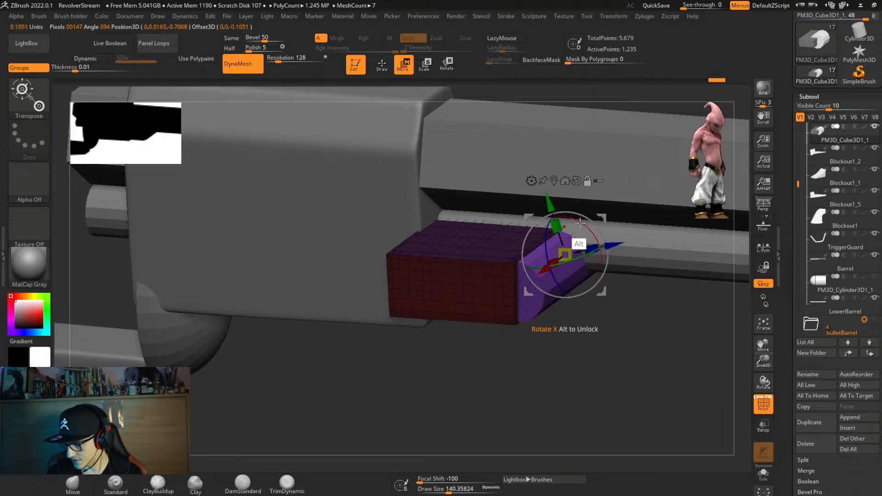
{"action": "left_click", "coordinate": [575, 182]}
{"action": "left_click_drag", "start_coordinate": [565, 256], "coordinate": [530, 175], "text": "alt"}
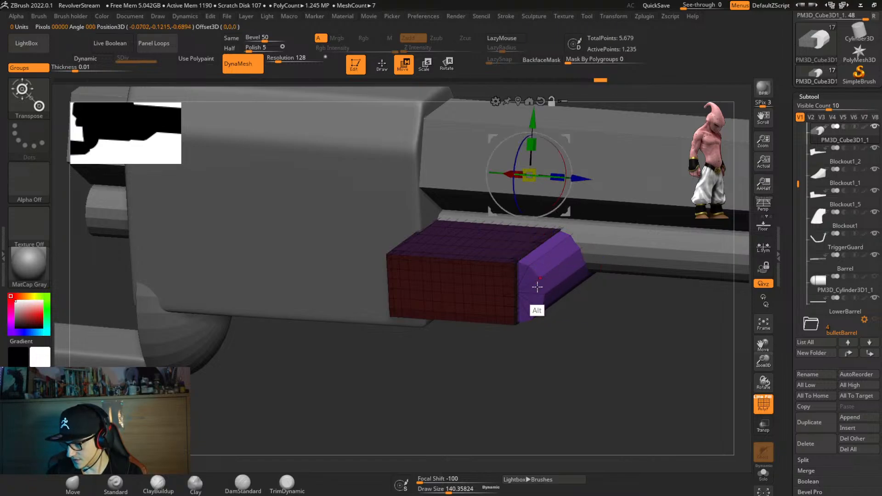
{"action": "left_click", "coordinate": [531, 321], "text": "alt"}
{"action": "left_click", "coordinate": [507, 224]}
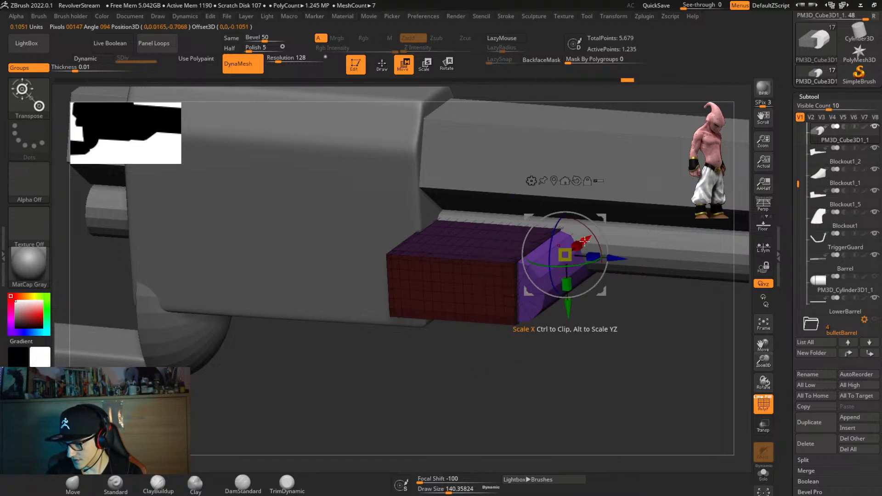
Try Remesh By Union again with the re-centred gizmo, inspect the joint and undo the attempt.
{"action": "left_click", "coordinate": [531, 180]}
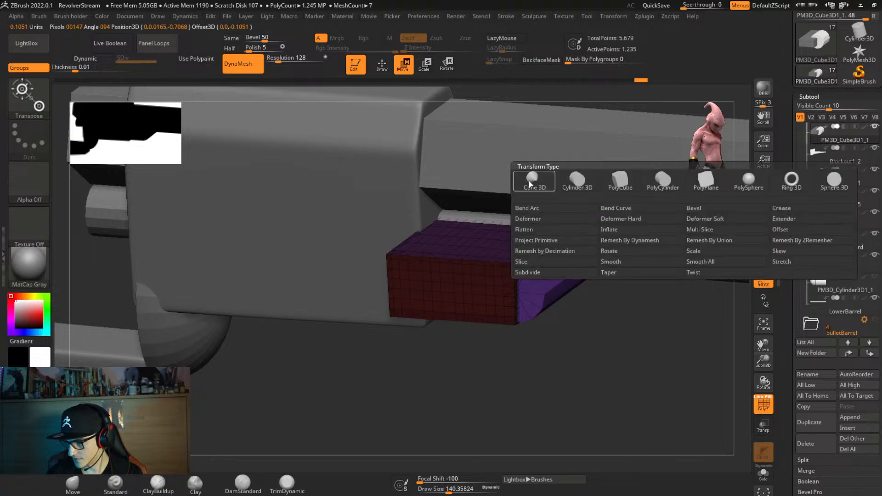
{"action": "left_click", "coordinate": [734, 241]}
{"action": "right_click_drag", "start_coordinate": [624, 254], "coordinate": [523, 368]}
{"action": "key", "text": "ctrl+z"}
{"action": "key", "text": "ctrl+z"}
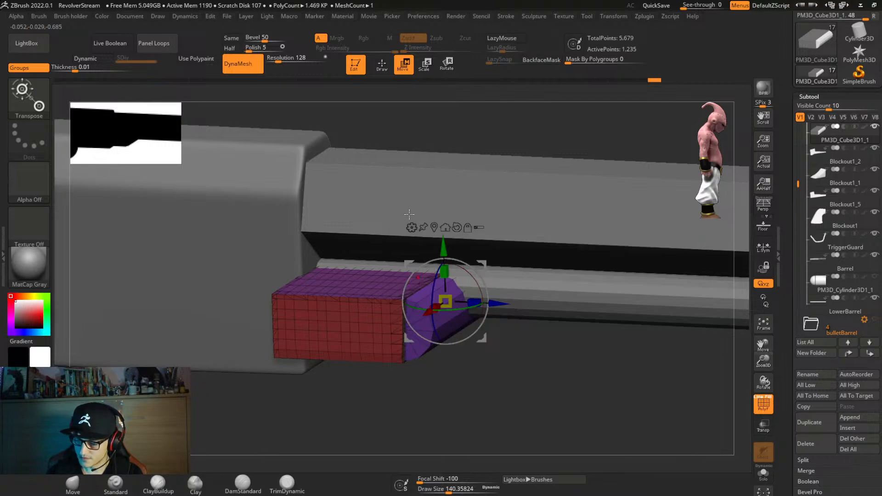
Fuse the block and the rounded cylinder end into one mesh with Remesh By Union.
{"action": "left_click", "coordinate": [411, 228]}
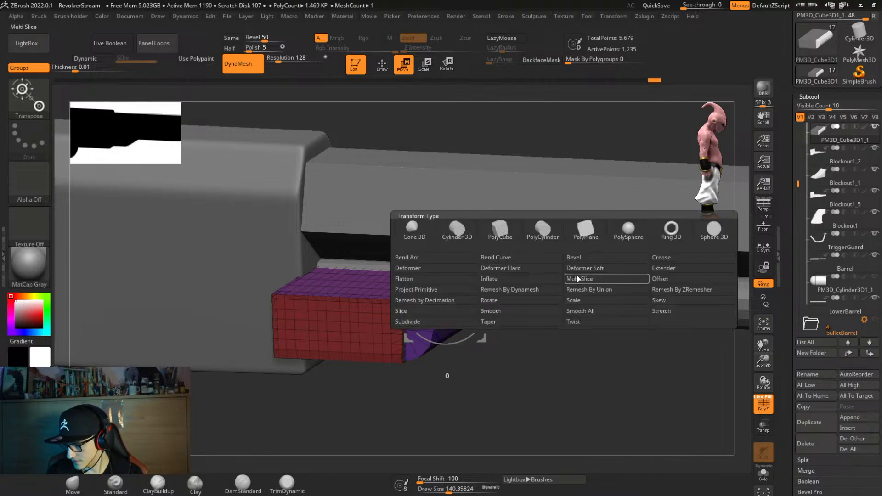
{"action": "left_click", "coordinate": [573, 288]}
{"action": "left_click_drag", "start_coordinate": [529, 382], "coordinate": [487, 390]}
Trim the fused block's outer side ends with a straight symmetrical KnifeCurve cut.
{"action": "key", "text": "ctrl+shift"}
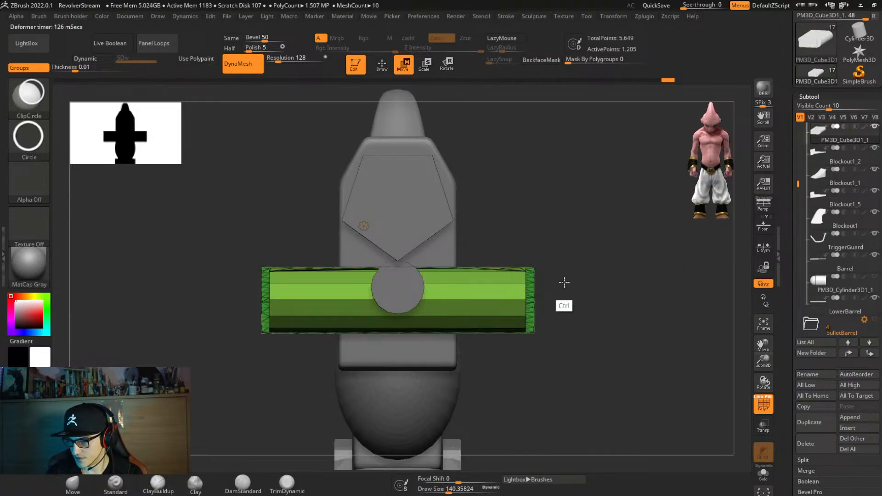
{"action": "left_click", "coordinate": [28, 93]}
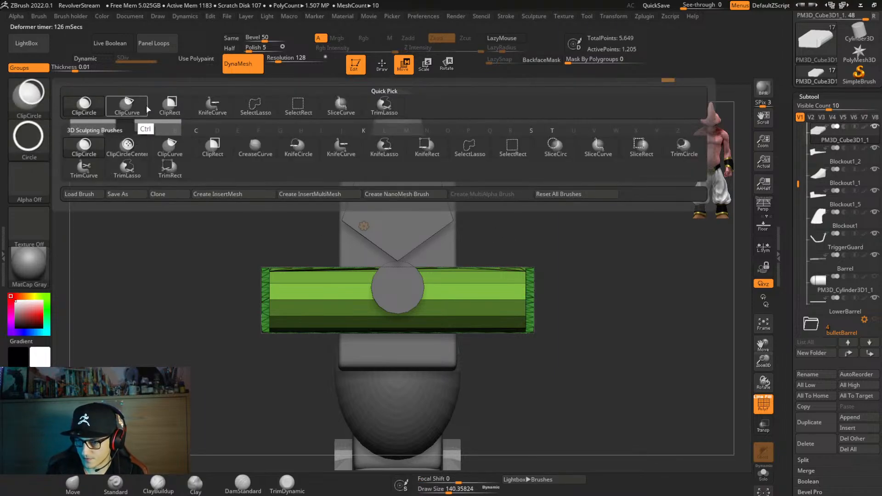
{"action": "left_click", "coordinate": [257, 105]}
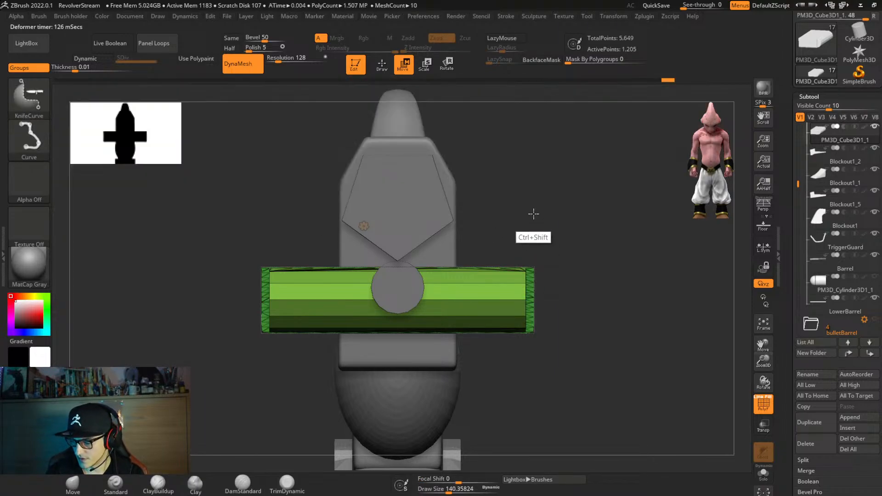
{"action": "mouse_move", "coordinate": [522, 228]}
{"action": "left_mouse_down", "text": "ctrl+shift"}
{"action": "mouse_move", "coordinate": [520, 415]}
{"action": "mouse_move", "coordinate": [565, 380]}
{"action": "mouse_move", "coordinate": [583, 380]}
{"action": "left_mouse_up", "text": "ctrl+shift"}
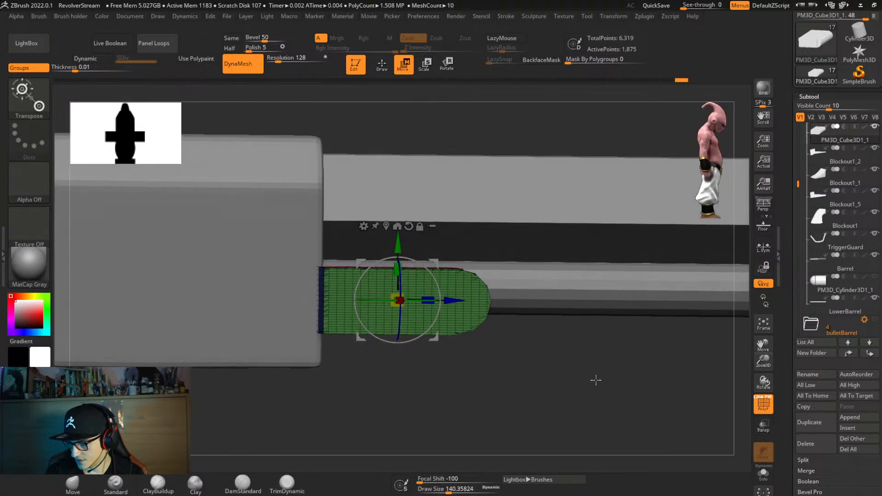
Slice the block's upper and lower surfaces flat with straight KnifeCurve cuts along its length.
{"action": "right_click_drag", "start_coordinate": [565, 358], "coordinate": [475, 258]}
{"action": "mouse_move", "coordinate": [234, 362]}
{"action": "left_mouse_down", "text": "ctrl+shift"}
{"action": "mouse_move", "coordinate": [557, 374]}
{"action": "mouse_move", "coordinate": [561, 282]}
{"action": "mouse_move", "coordinate": [553, 252]}
{"action": "left_mouse_up", "text": "ctrl+shift"}
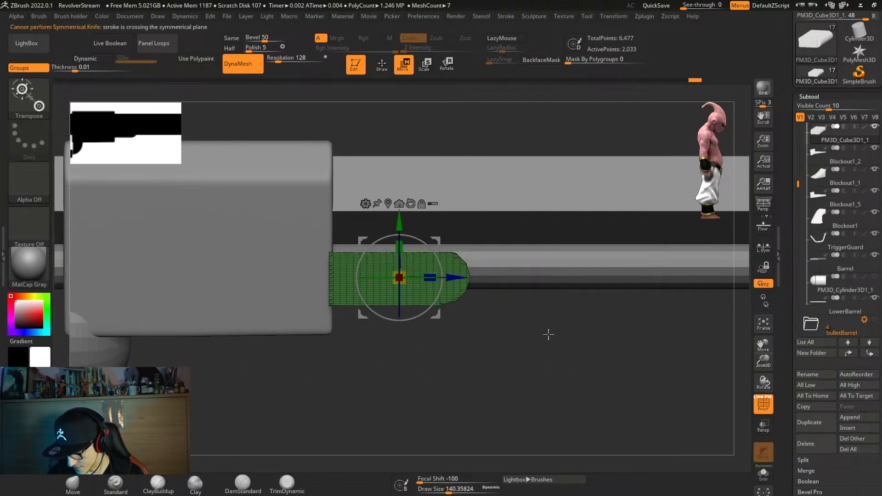
{"action": "mouse_move", "coordinate": [568, 315]}
{"action": "left_mouse_down", "text": "ctrl+shift"}
{"action": "mouse_move", "coordinate": [226, 324]}
{"action": "mouse_move", "coordinate": [224, 313]}
{"action": "left_mouse_up", "text": "ctrl+shift"}
{"action": "mouse_move", "coordinate": [380, 394]}
{"action": "right_mouse_down"}
{"action": "mouse_move", "coordinate": [403, 380]}
{"action": "mouse_move", "coordinate": [386, 392]}
{"action": "mouse_move", "coordinate": [377, 323]}
{"action": "mouse_move", "coordinate": [374, 410]}
{"action": "mouse_move", "coordinate": [344, 403]}
{"action": "mouse_move", "coordinate": [294, 417]}
{"action": "mouse_move", "coordinate": [367, 388]}
{"action": "right_mouse_up"}
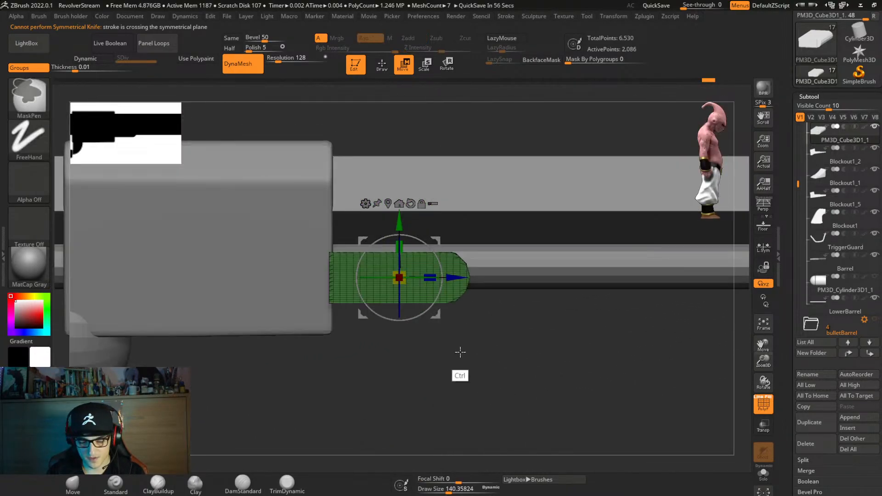
Configure ZRemesher with DetectEdges and KeepGroups enabled, SmoothGroups 0 and AdaptiveSize 0.
{"action": "key", "text": "ctrl+1"}
{"action": "left_click_drag", "start_coordinate": [515, 347], "coordinate": [513, 298]}
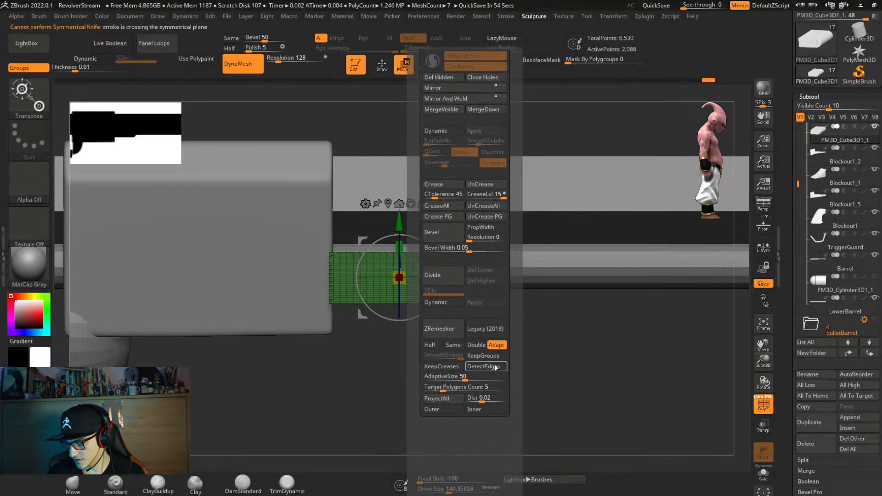
{"action": "left_click", "coordinate": [494, 366]}
{"action": "left_click", "coordinate": [493, 357]}
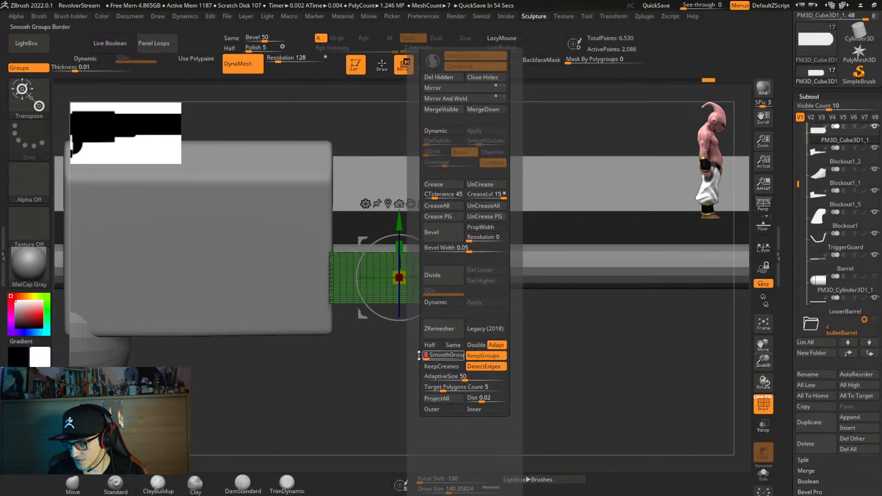
{"action": "left_click_drag", "start_coordinate": [454, 377], "coordinate": [426, 387]}
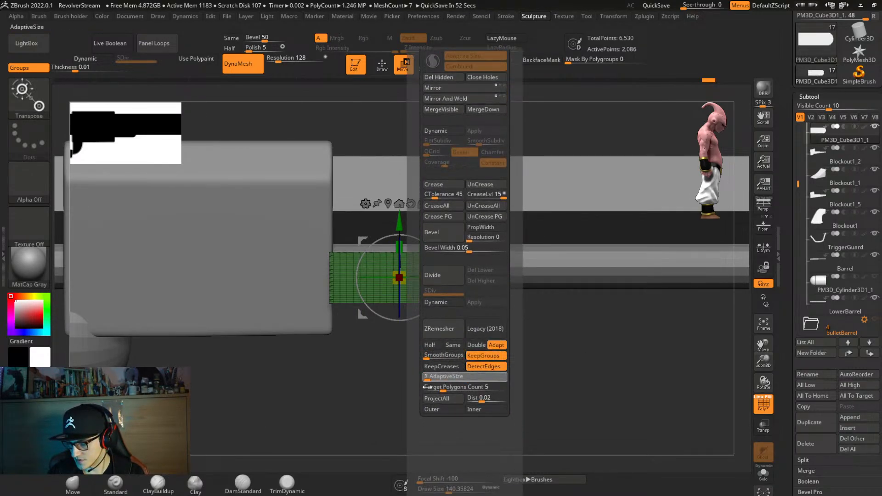
Try remeshing the block with ZRemesher, inspect its topology and undo the remesh.
{"action": "left_click", "coordinate": [443, 332]}
{"action": "mouse_move", "coordinate": [519, 358]}
{"action": "left_mouse_down"}
{"action": "mouse_move", "coordinate": [504, 354]}
{"action": "mouse_move", "coordinate": [492, 367]}
{"action": "mouse_move", "coordinate": [504, 354]}
{"action": "left_mouse_up"}
{"action": "key", "text": "ctrl"}
{"action": "key", "text": "ctrl+z"}
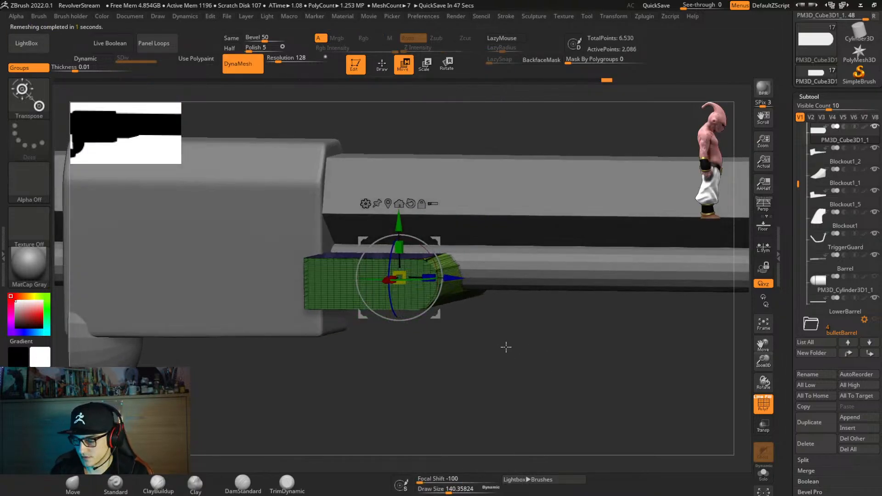
Try a lower-density ZRemesher pass on the block with the Half option enabled.
{"action": "key", "text": "shift+g"}
{"action": "scroll", "coordinate": [547, 375], "scroll_direction": "down", "scroll_amount": 5}
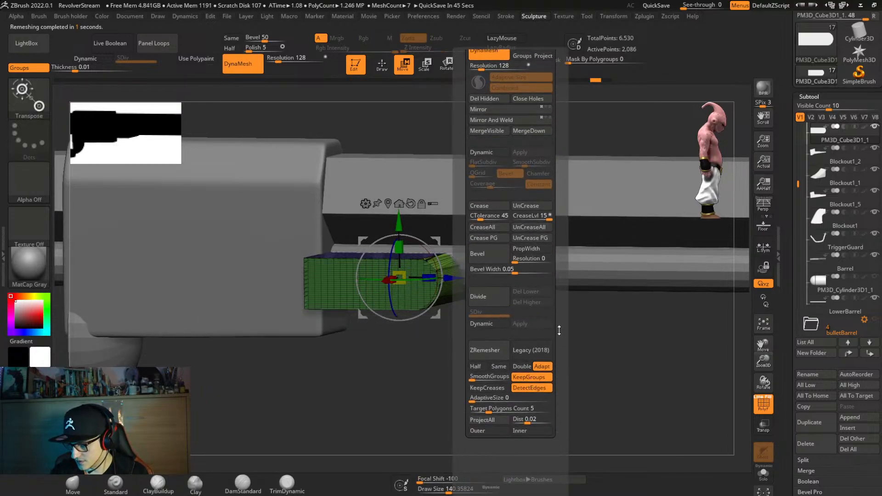
{"action": "left_click", "coordinate": [476, 309]}
{"action": "left_click", "coordinate": [484, 293]}
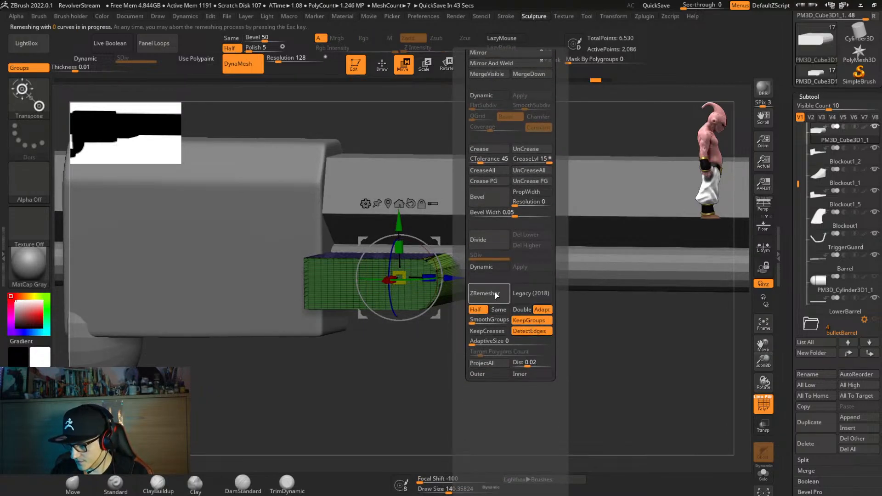
Isolate the block from the other parts, inspect its rounded end and undo the half-density remesh.
{"action": "right_click_drag", "start_coordinate": [551, 344], "coordinate": [370, 378]}
{"action": "key", "text": "ctrl+shift+s"}
{"action": "right_click_drag", "start_coordinate": [458, 364], "coordinate": [538, 367]}
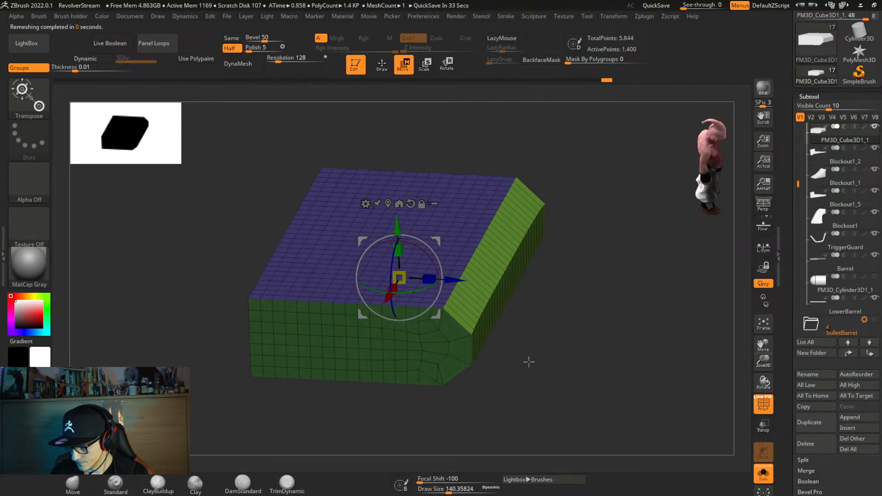
{"action": "key", "text": "ctrl+z"}
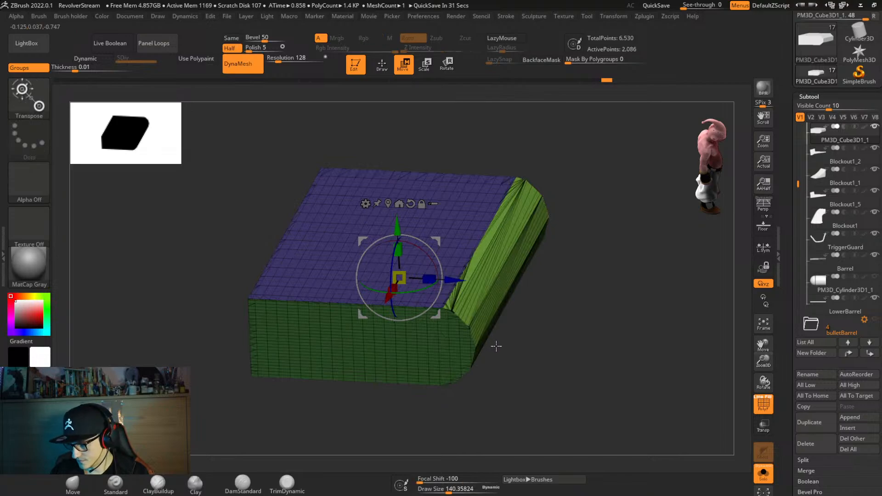
Turn off ZRemesher's Half option, try remeshing the isolated block and undo the remesh.
{"action": "key", "text": "ctrl+2"}
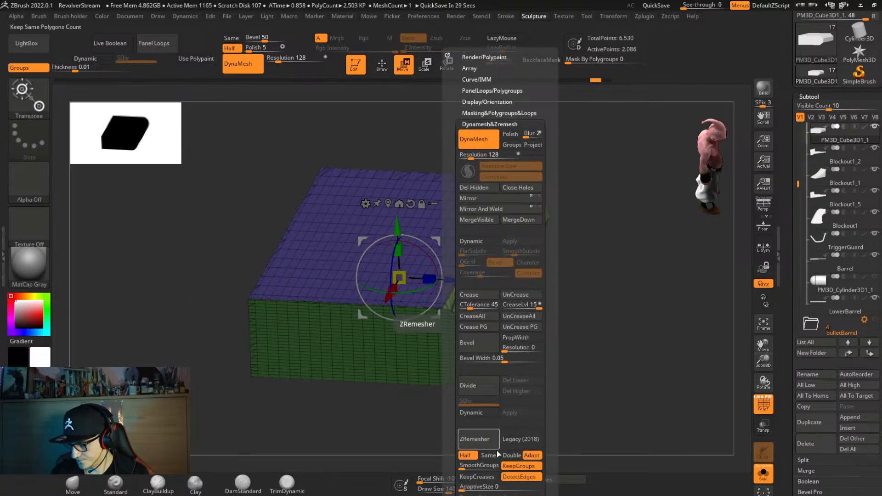
{"action": "left_click", "coordinate": [466, 455]}
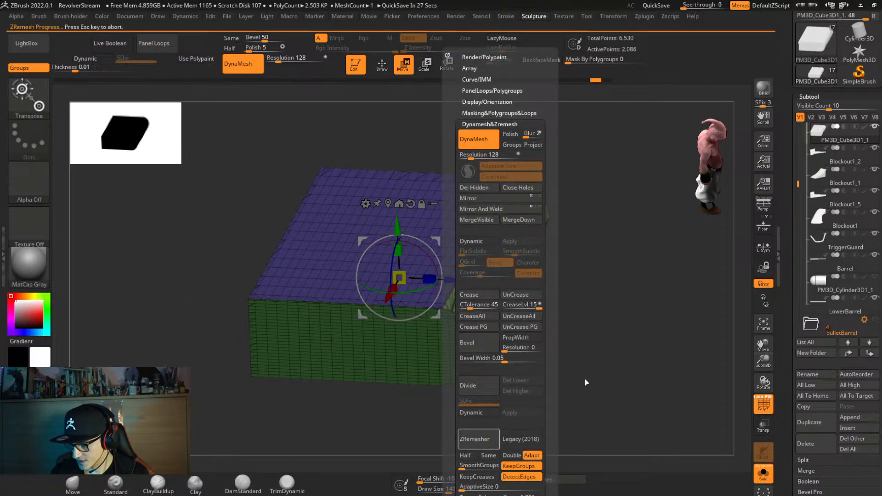
{"action": "key", "text": "ctrl+z"}
{"action": "key", "text": "ctrl+z"}
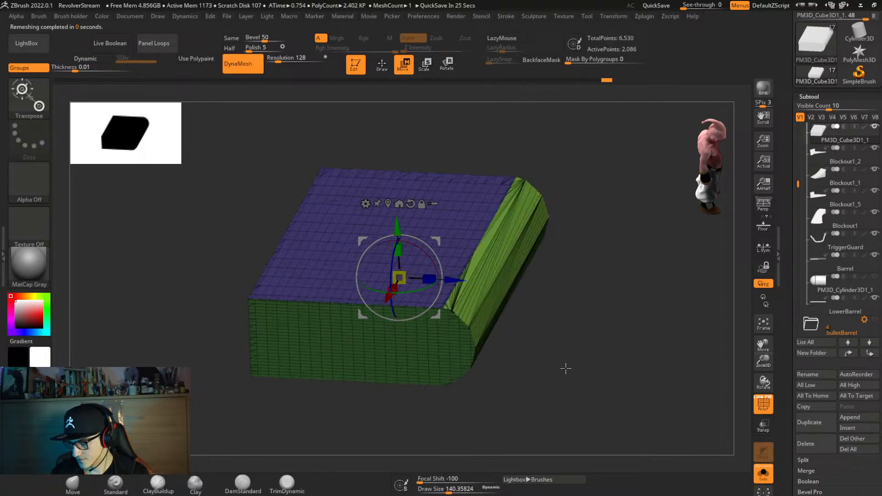
Try ZRemesher with AdaptiveSize 31, inspect the block's side topology and undo the remesh.
{"action": "key", "text": "ctrl+2"}
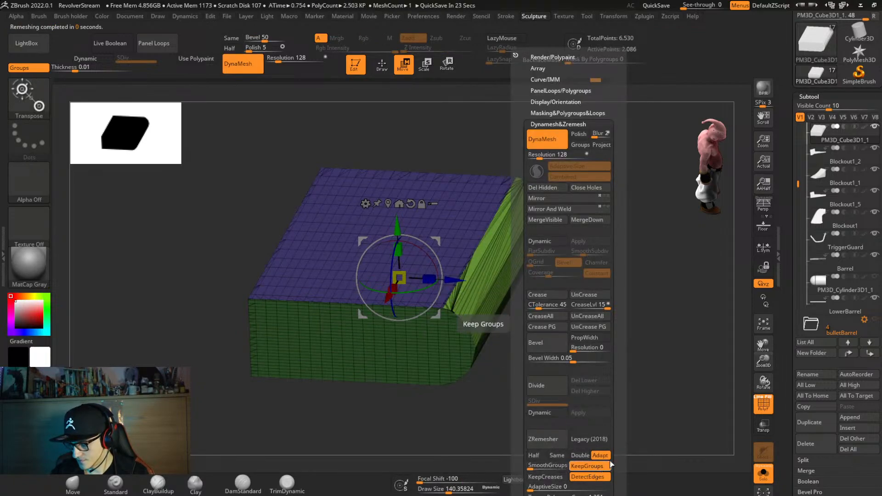
{"action": "scroll", "coordinate": [611, 464], "scroll_direction": "down", "scroll_amount": 3}
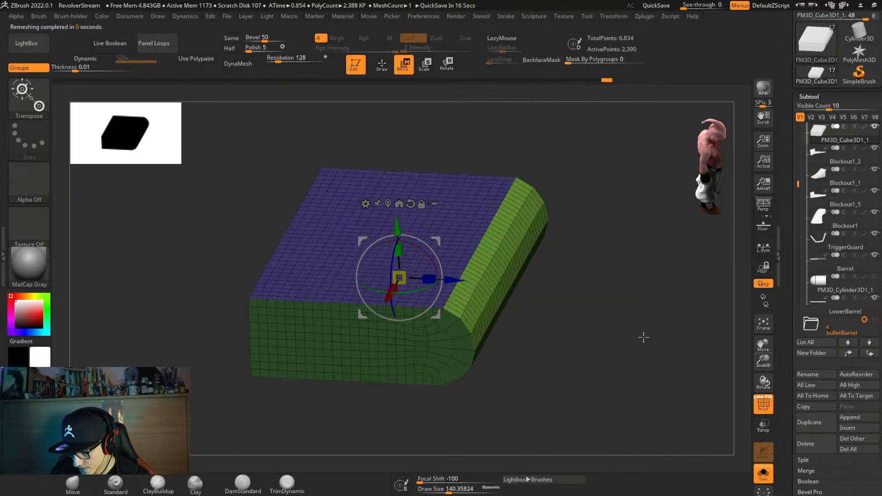
{"action": "mouse_move", "coordinate": [642, 335]}
{"action": "right_mouse_down"}
{"action": "mouse_move", "coordinate": [598, 349]}
{"action": "mouse_move", "coordinate": [594, 309]}
{"action": "mouse_move", "coordinate": [618, 311]}
{"action": "mouse_move", "coordinate": [616, 323]}
{"action": "right_mouse_up"}
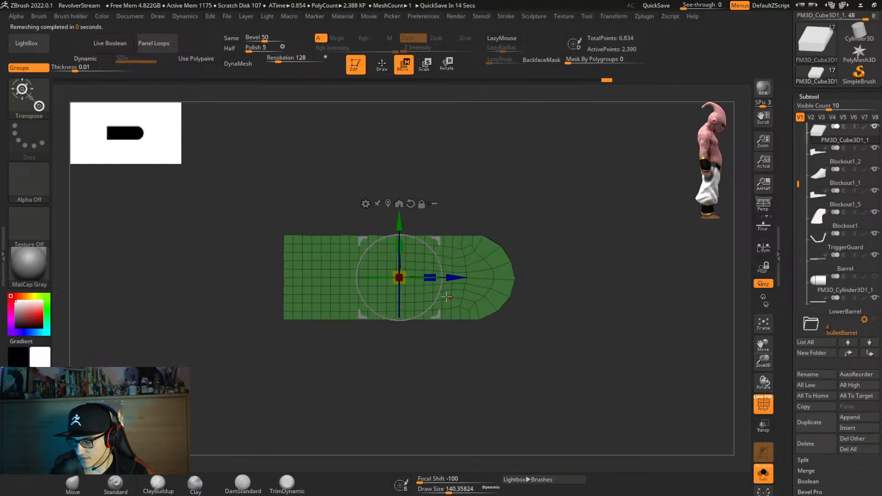
{"action": "key", "text": "ctrl+z"}
Enable Y-axis symmetry in addition to X for the block.
{"action": "left_click", "coordinate": [624, 17]}
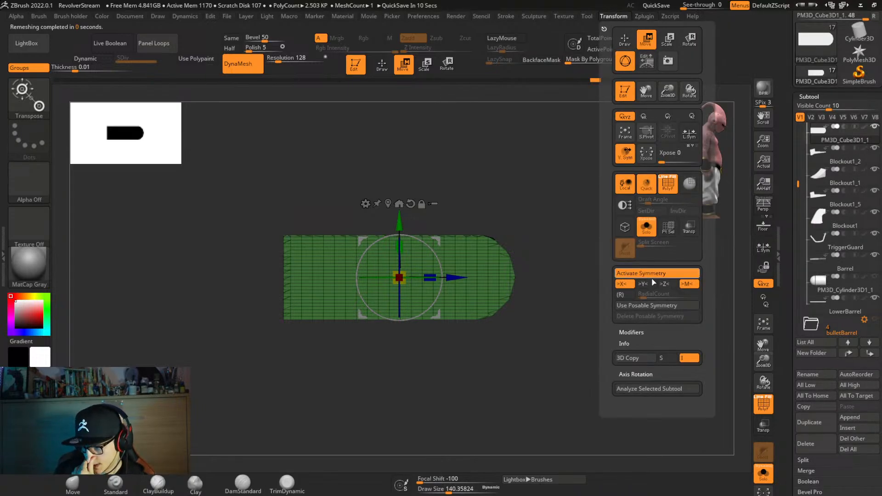
{"action": "left_click", "coordinate": [652, 283]}
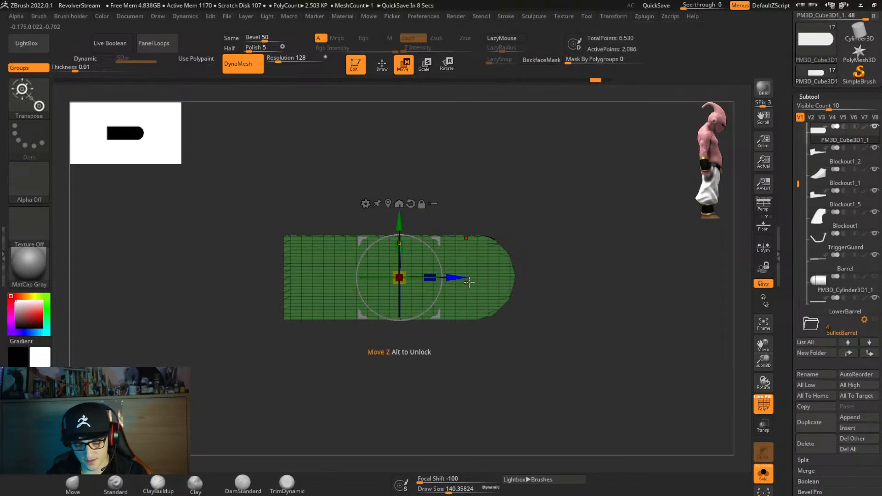
Try another ZRemesher pass on the block with Y symmetry active and undo it.
{"action": "key", "text": "ctrl+2"}
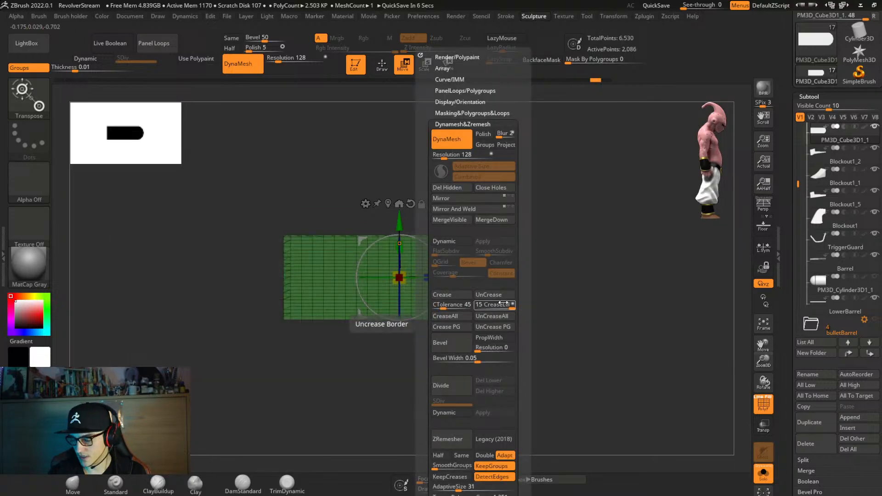
{"action": "left_click", "coordinate": [462, 440]}
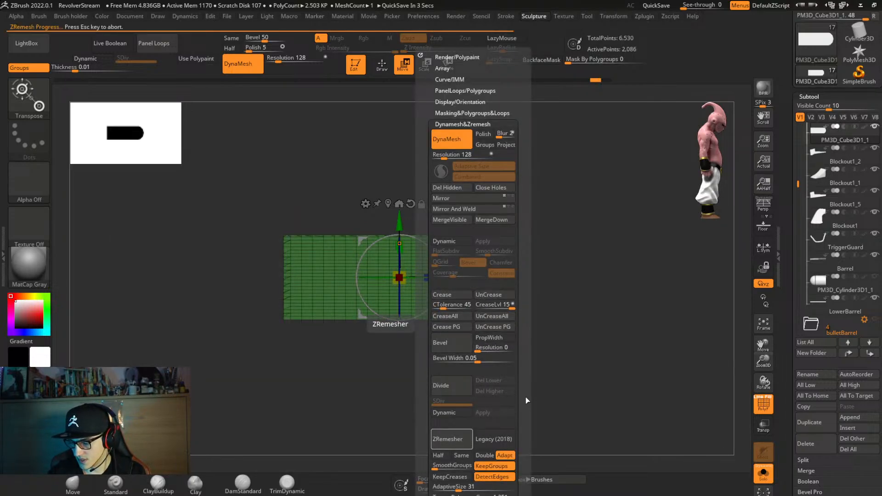
{"action": "key", "text": "ctrl+z"}
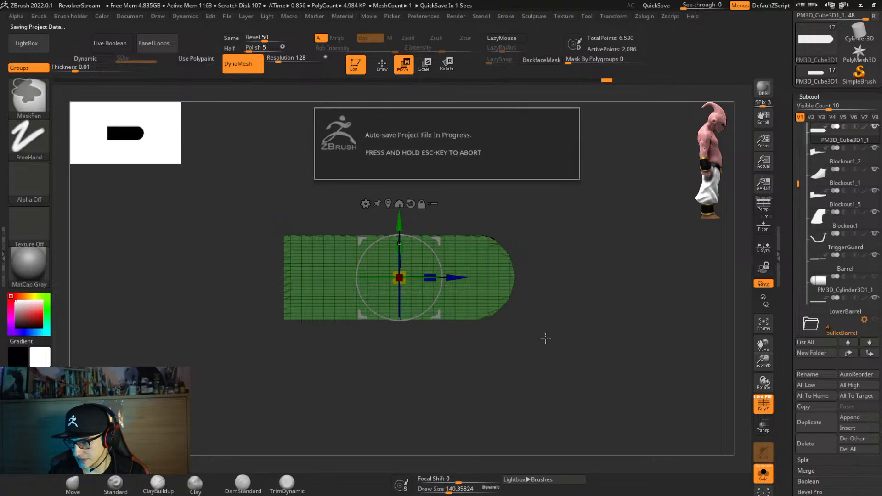
Enable local symmetry and remesh the isolated block with ZRemesher, keeping groups and detecting edges.
{"action": "left_click", "coordinate": [767, 251]}
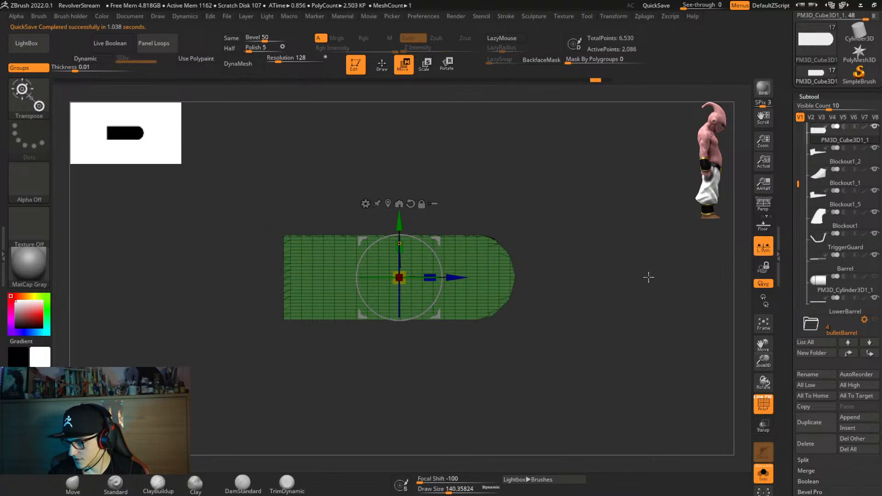
{"action": "key", "text": "space"}
{"action": "left_click", "coordinate": [615, 440]}
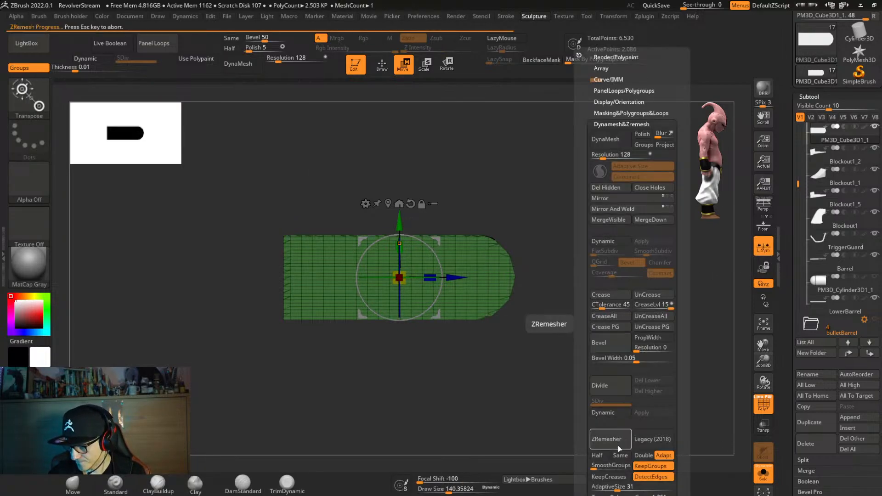
{"action": "right_click_drag", "start_coordinate": [478, 367], "coordinate": [504, 368]}
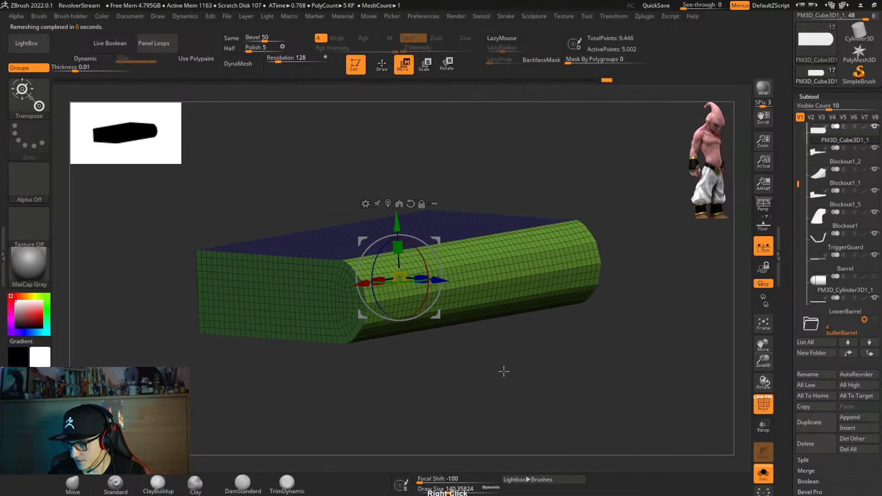
Turn on ZRemesher's Half option and remesh the block twice to reduce its polygon density.
{"action": "key", "text": "space"}
{"action": "left_click", "coordinate": [473, 456]}
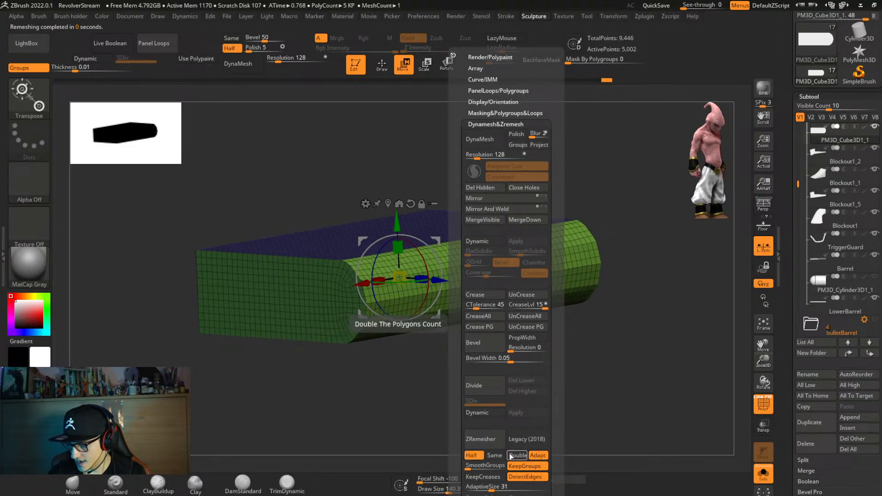
{"action": "left_click", "coordinate": [483, 444]}
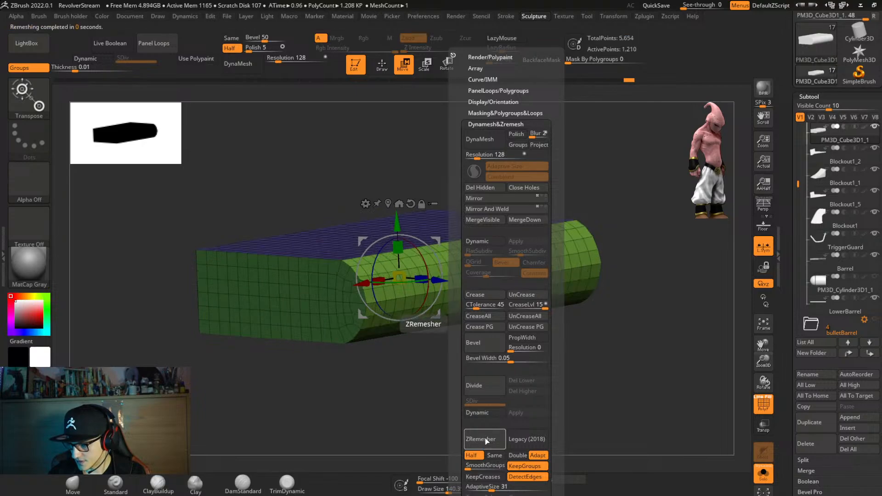
{"action": "left_click", "coordinate": [486, 440]}
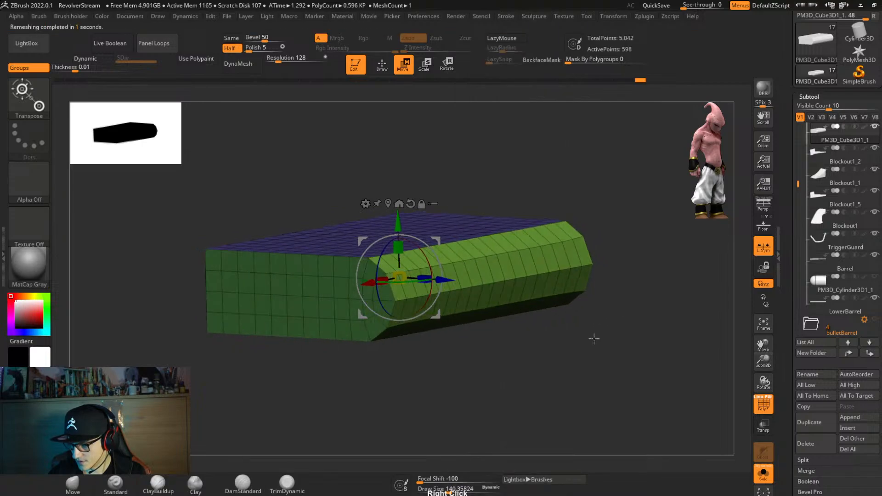
{"action": "mouse_move", "coordinate": [591, 338]}
{"action": "right_mouse_down"}
{"action": "mouse_move", "coordinate": [607, 327]}
{"action": "mouse_move", "coordinate": [557, 342]}
{"action": "mouse_move", "coordinate": [597, 338]}
{"action": "mouse_move", "coordinate": [604, 346]}
{"action": "mouse_move", "coordinate": [571, 366]}
{"action": "mouse_move", "coordinate": [551, 350]}
{"action": "right_mouse_up"}
Set CreaseLvl to 1, enable Dynamic Subdivision on the block and show the rest of the revolver again.
{"action": "key", "text": "ctrl+2"}
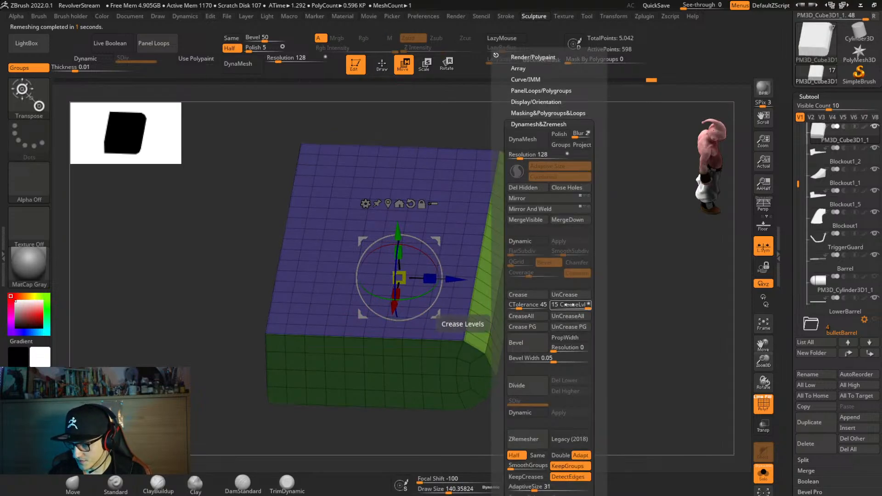
{"action": "left_click_drag", "start_coordinate": [570, 304], "coordinate": [550, 305]}
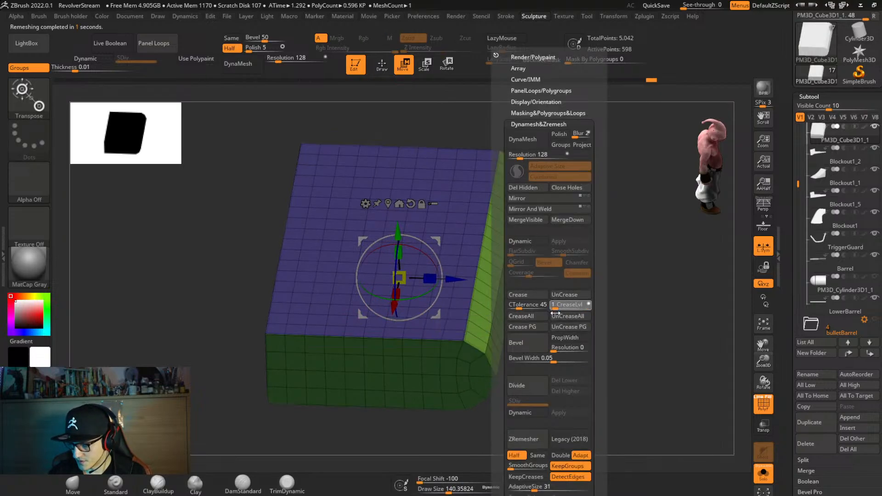
{"action": "left_click", "coordinate": [528, 241]}
{"action": "left_click", "coordinate": [569, 261]}
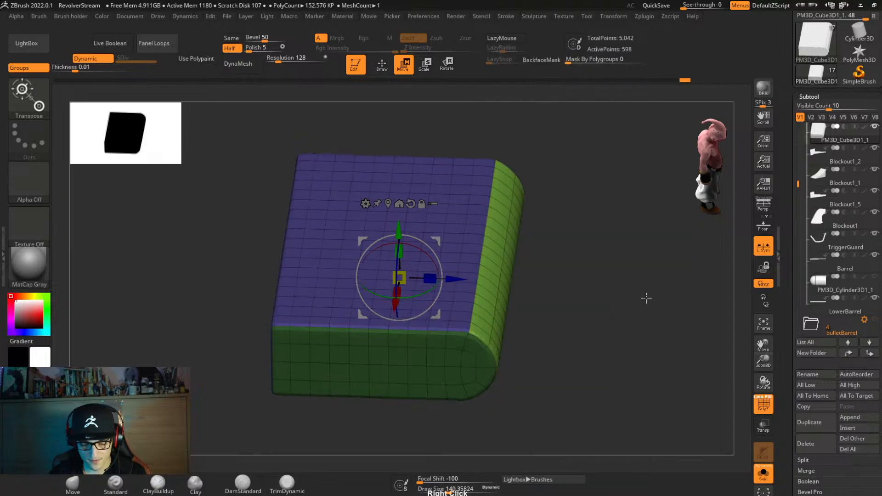
{"action": "right_click_drag", "start_coordinate": [646, 297], "coordinate": [639, 256]}
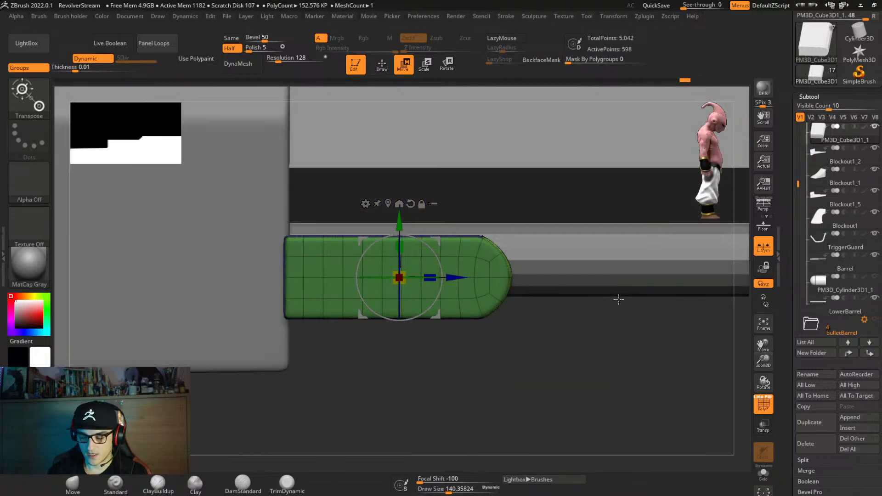
Narrow the hinge block across the gun's width so it fits in front of the cylinder frame.
{"action": "right_click_drag", "start_coordinate": [619, 326], "coordinate": [454, 356]}
{"action": "left_click_drag", "start_coordinate": [399, 309], "coordinate": [403, 271]}
{"action": "right_click_drag", "start_coordinate": [482, 309], "coordinate": [494, 276]}
{"action": "right_click_drag", "start_coordinate": [492, 277], "coordinate": [467, 298]}
{"action": "left_click_drag", "start_coordinate": [375, 285], "coordinate": [389, 288]}
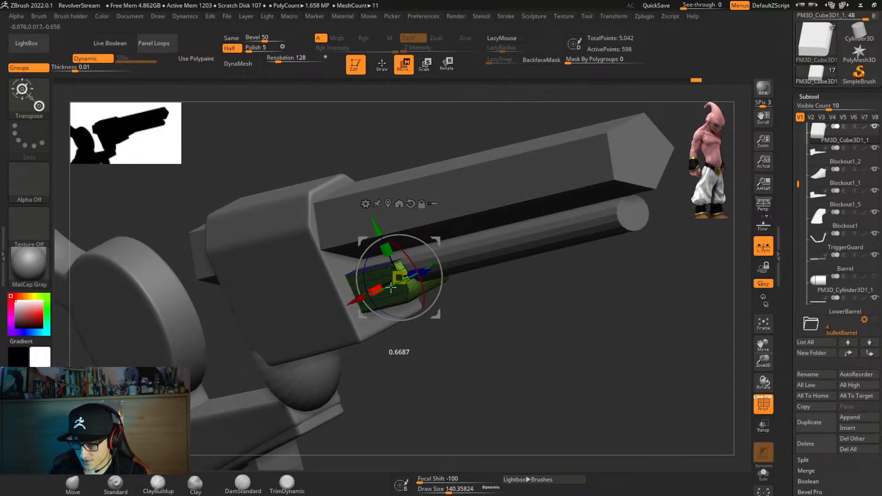
{"action": "mouse_move", "coordinate": [497, 298]}
{"action": "right_mouse_down"}
{"action": "mouse_move", "coordinate": [477, 287]}
{"action": "mouse_move", "coordinate": [496, 282]}
{"action": "mouse_move", "coordinate": [508, 291]}
{"action": "right_mouse_up"}
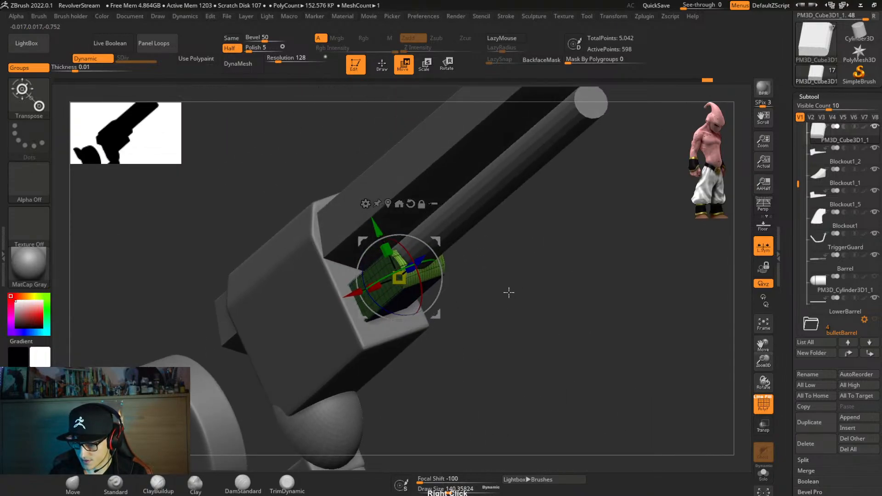
Turn off Dynamic Subdivision, try ZRemesher with the Same option on the narrowed block and undo the remesh.
{"action": "key", "text": "ctrl+1"}
{"action": "key", "text": "shift+d"}
{"action": "key", "text": "ctrl+1"}
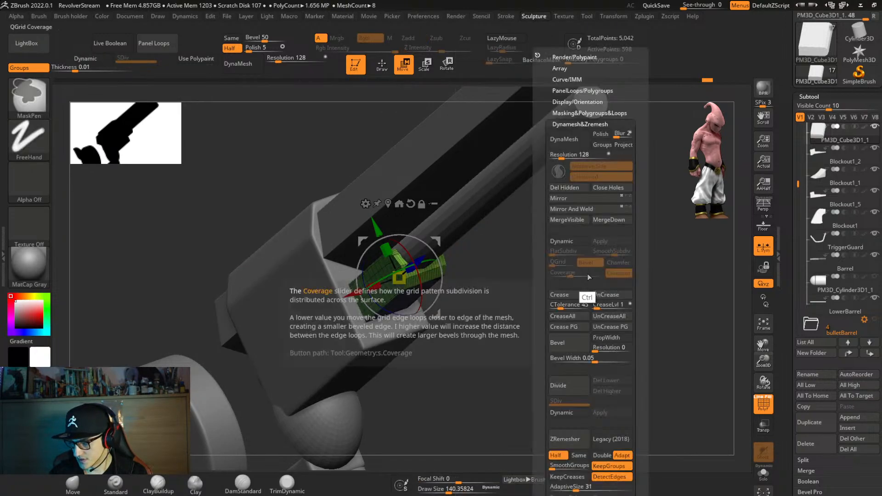
{"action": "scroll", "coordinate": [640, 326], "scroll_direction": "down", "scroll_amount": 3}
{"action": "left_click", "coordinate": [578, 355]}
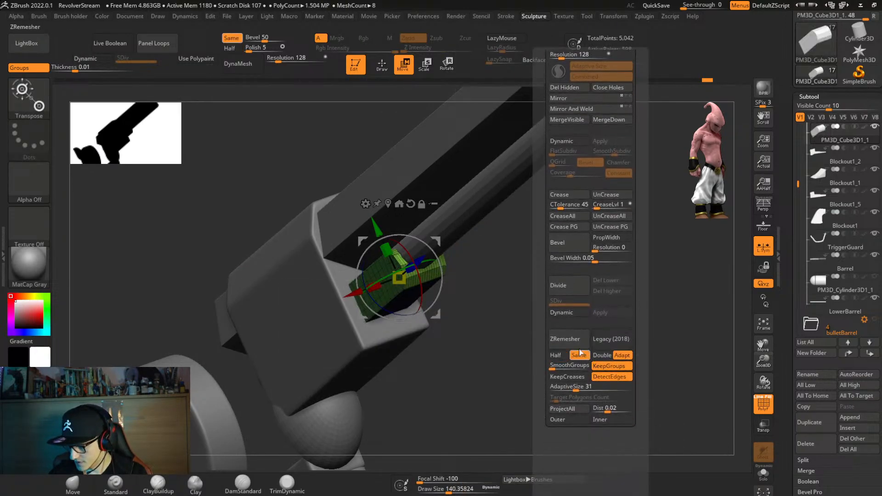
{"action": "left_click", "coordinate": [569, 338]}
{"action": "right_click_drag", "start_coordinate": [453, 354], "coordinate": [521, 340]}
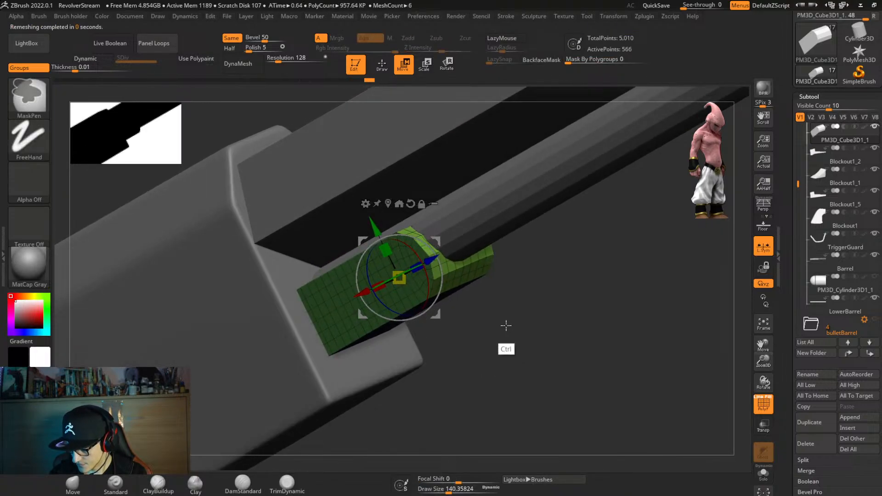
{"action": "key", "text": "ctrl+z"}
Turn off ZRemesher's Same option, try remeshing the block with Dynamic Subdivision active and undo it.
{"action": "key", "text": "ctrl+space"}
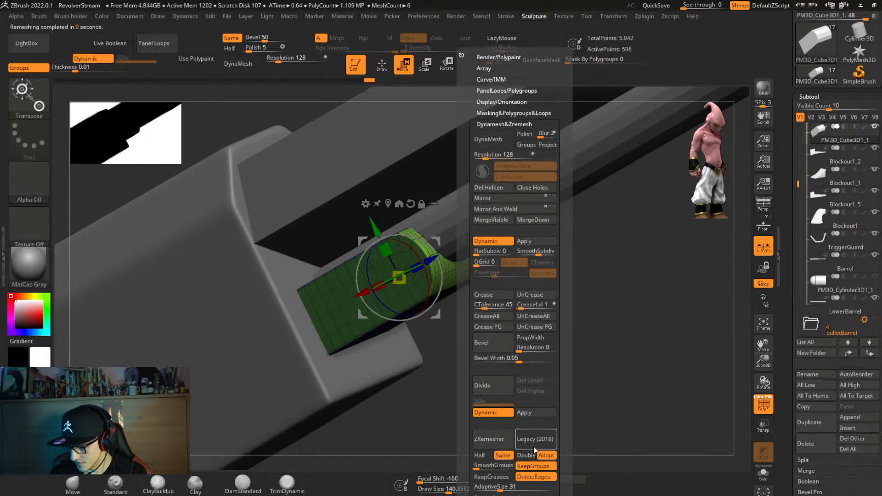
{"action": "left_click", "coordinate": [524, 454]}
{"action": "left_click", "coordinate": [500, 438]}
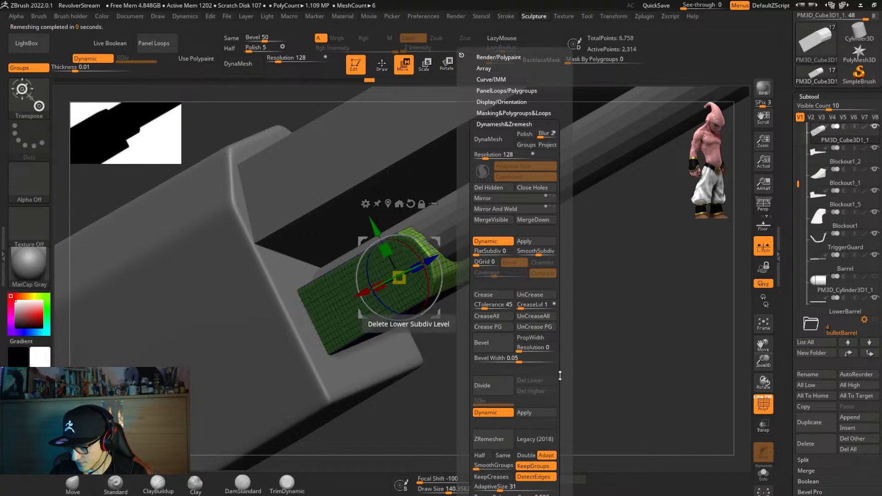
{"action": "key", "text": "ctrl+z"}
Try ZRemesher on the block with Same off and Dynamic Subdivision disabled, and undo the remesh.
{"action": "key", "text": "ctrl+space"}
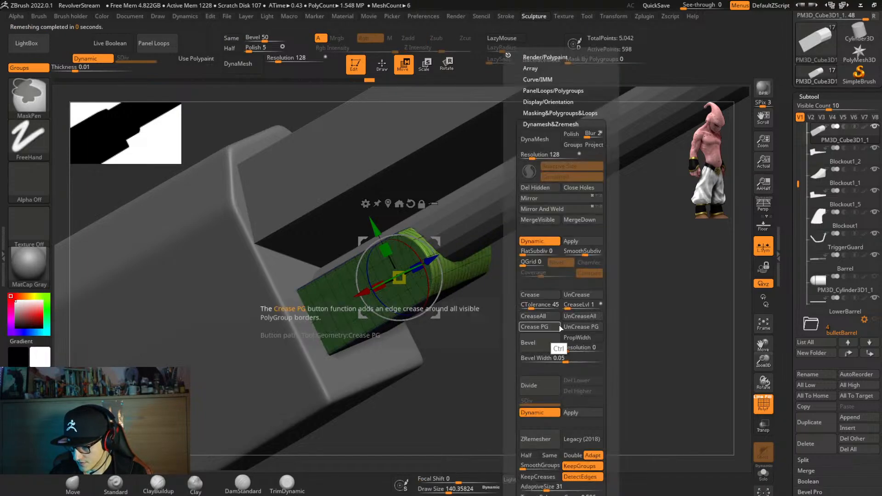
{"action": "key", "text": "shift+d"}
{"action": "key", "text": "ctrl+space"}
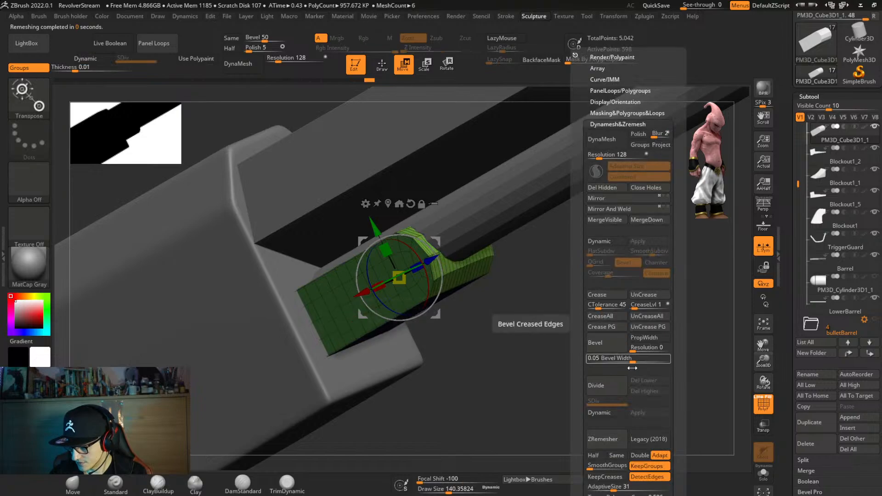
{"action": "left_click", "coordinate": [620, 449]}
{"action": "key", "text": "ctrl+z"}
Turn ZRemesher's Same option back on, remesh the block, compare the unsmoothed topology and undo the pass.
{"action": "key", "text": "shift+d"}
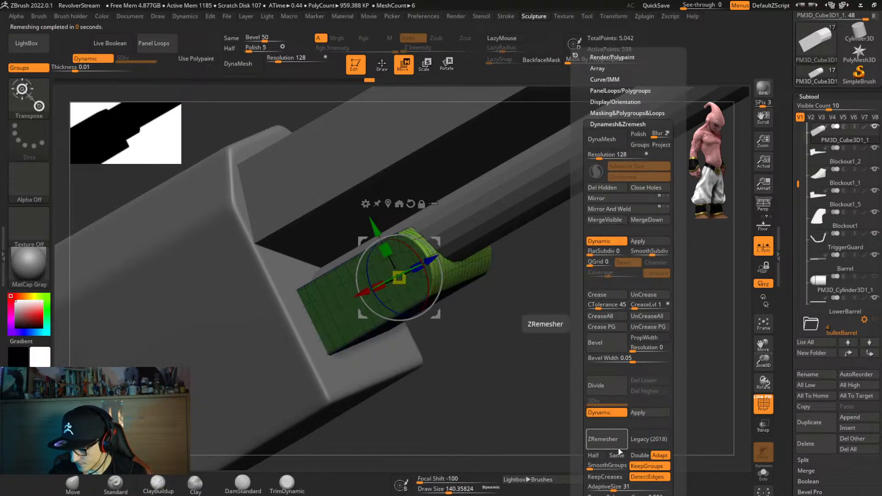
{"action": "left_click", "coordinate": [615, 454]}
{"action": "left_click", "coordinate": [614, 447]}
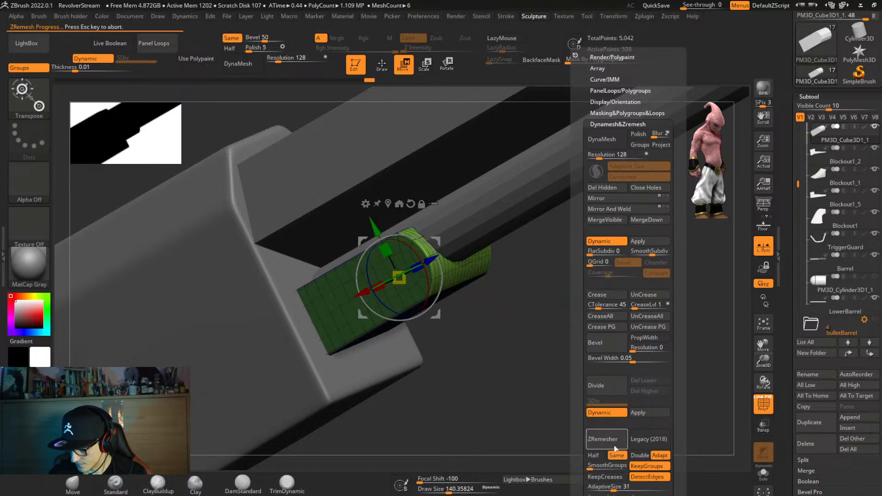
{"action": "key", "text": "shift+d"}
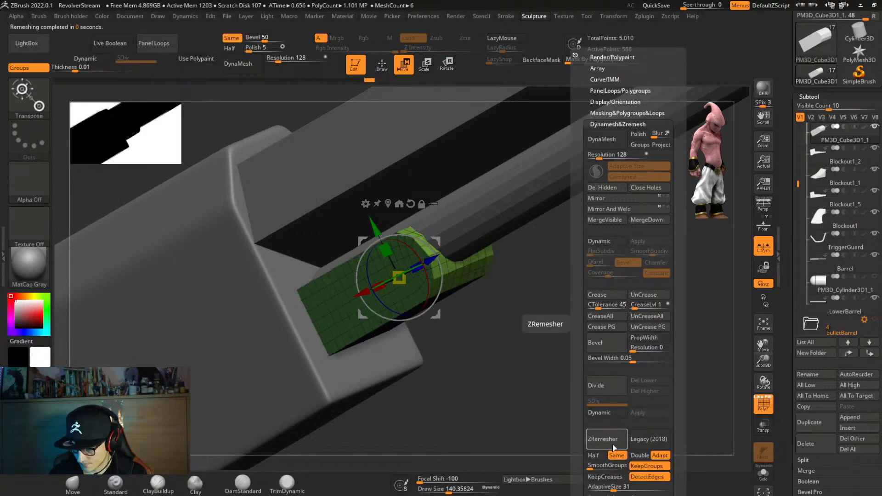
{"action": "key", "text": "ctrl"}
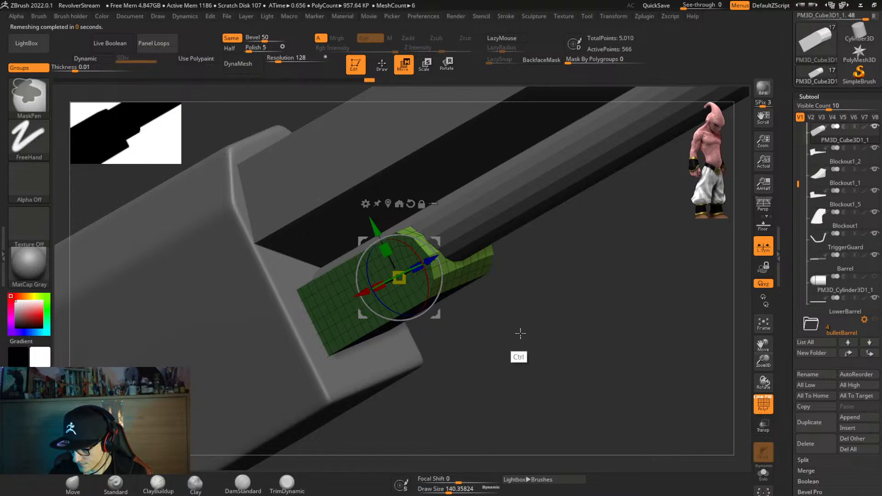
{"action": "key", "text": "ctrl+z"}
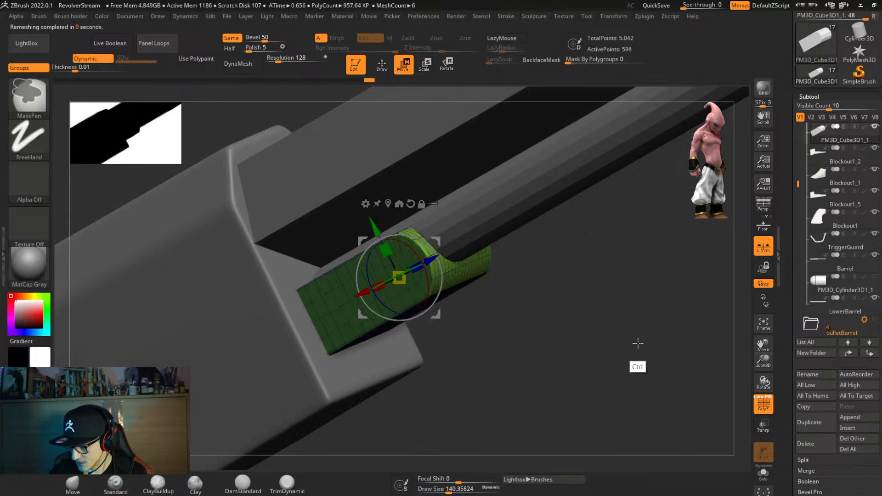
Turn off Dynamic Subdivision and remesh the narrowed hinge block using ZRemesher's Half option.
{"action": "key", "text": "shift+d"}
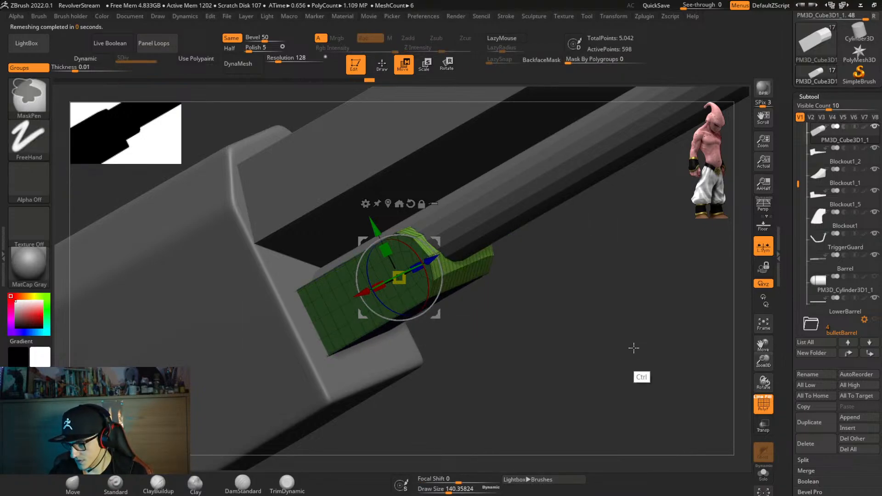
{"action": "key", "text": "ctrl+2"}
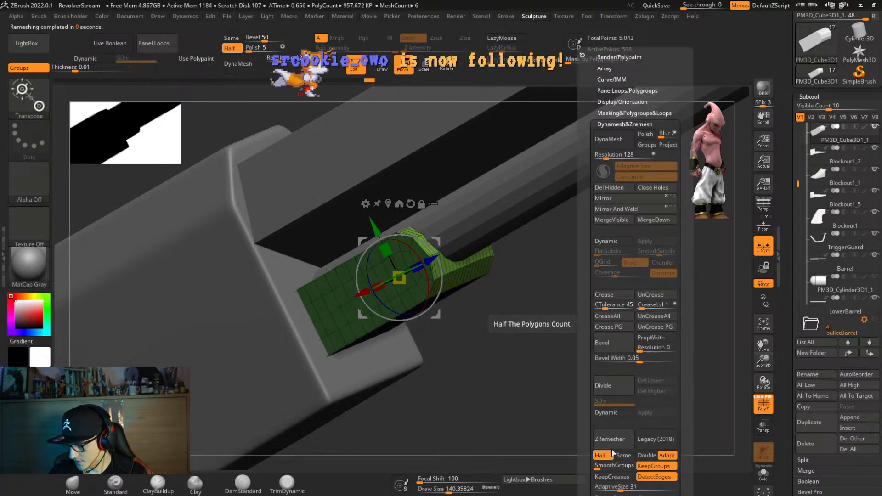
{"action": "left_click", "coordinate": [600, 455]}
{"action": "left_click", "coordinate": [611, 439]}
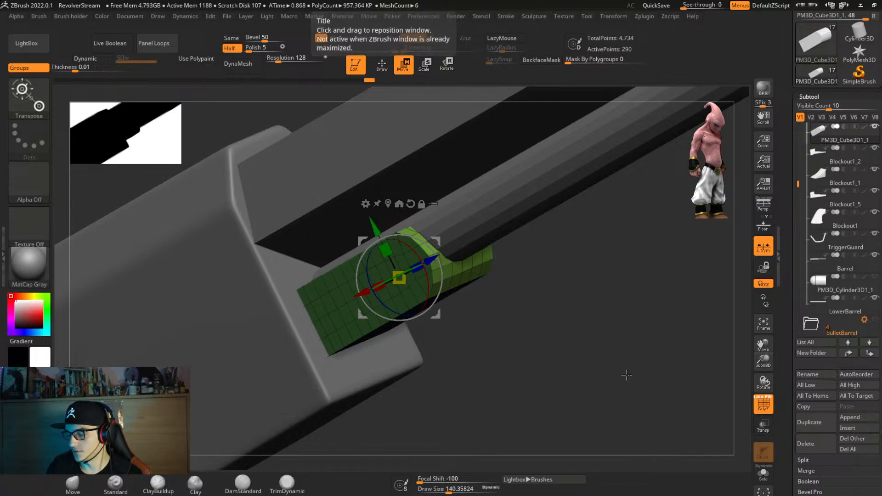
{"action": "left_click_drag", "start_coordinate": [626, 372], "coordinate": [590, 355]}
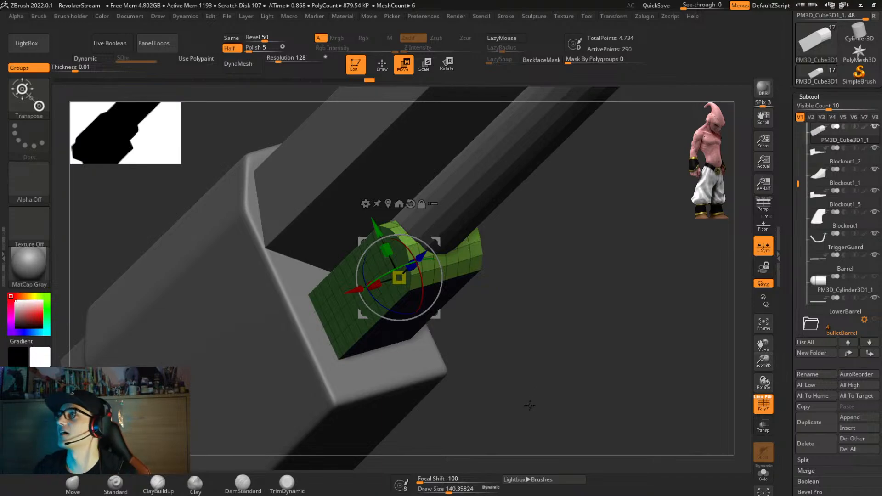
Re-enable Dynamic Subdivision on the hinge block and check it against the frame and barrel in side view.
{"action": "right_click_drag", "start_coordinate": [562, 390], "coordinate": [556, 317], "text": "shift"}
{"action": "key", "text": "d"}
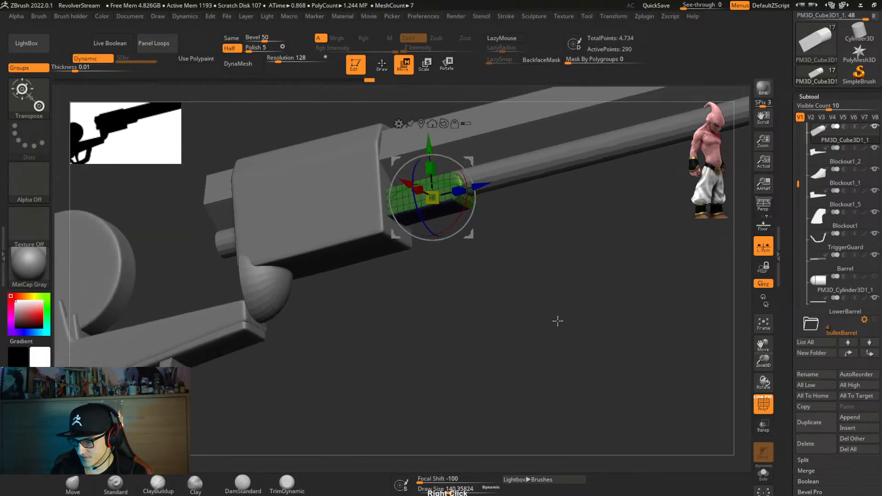
{"action": "key", "text": "space"}
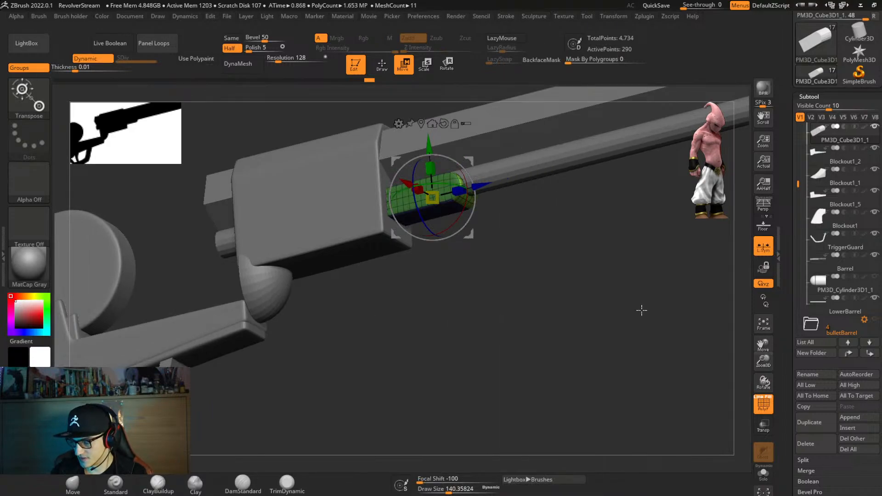
{"action": "right_click_drag", "start_coordinate": [641, 309], "coordinate": [638, 267]}
Try to pull a copy straight down from the hinge block with Dynamic Subdivision on, and undo it.
{"action": "right_click_drag", "start_coordinate": [459, 261], "coordinate": [487, 305], "text": "ctrl"}
{"action": "right_click_drag", "start_coordinate": [433, 147], "coordinate": [427, 241], "text": "ctrl"}
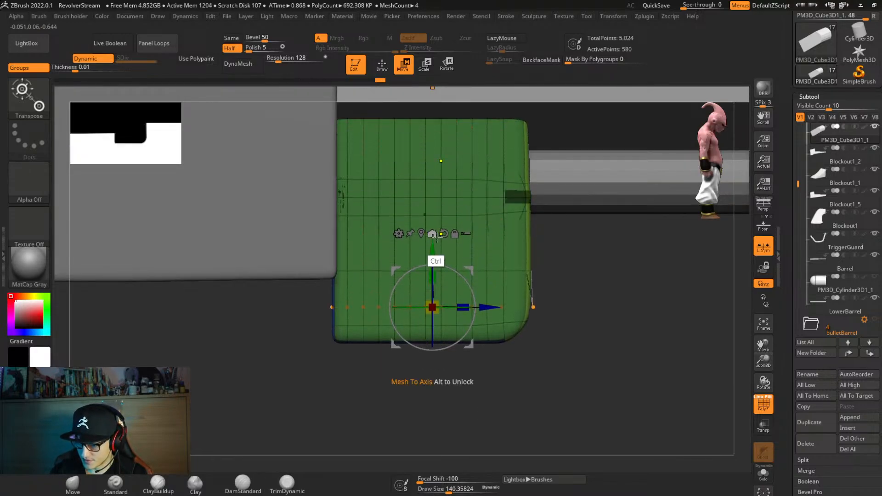
{"action": "key", "text": "ctrl+z"}
Duplicate the hinge block straight down within the same subtool and replace the copy with a Cylinder 3D primitive.
{"action": "left_click_drag", "start_coordinate": [428, 182], "coordinate": [394, 274]}
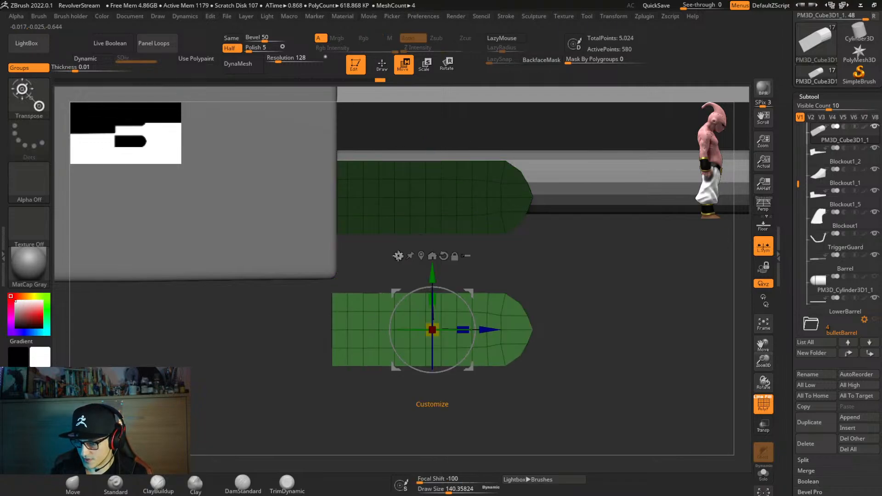
{"action": "left_click", "coordinate": [397, 255]}
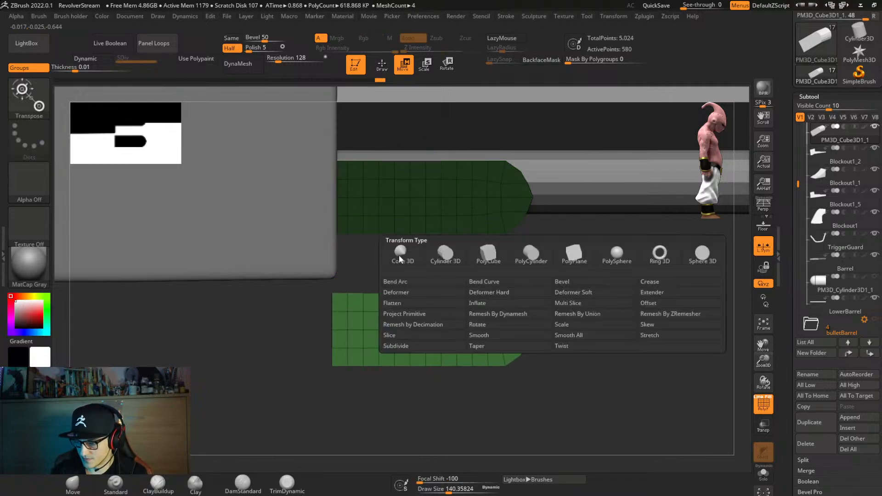
{"action": "left_click", "coordinate": [457, 260]}
Rotate the new cylinder so its axis runs across the gun and shorten it to the hinge block's width.
{"action": "left_click_drag", "start_coordinate": [448, 329], "coordinate": [379, 371], "text": "shift"}
{"action": "right_click_drag", "start_coordinate": [379, 371], "coordinate": [431, 242]}
{"action": "left_click_drag", "start_coordinate": [433, 236], "coordinate": [447, 137]}
{"action": "key", "text": "shift+s"}
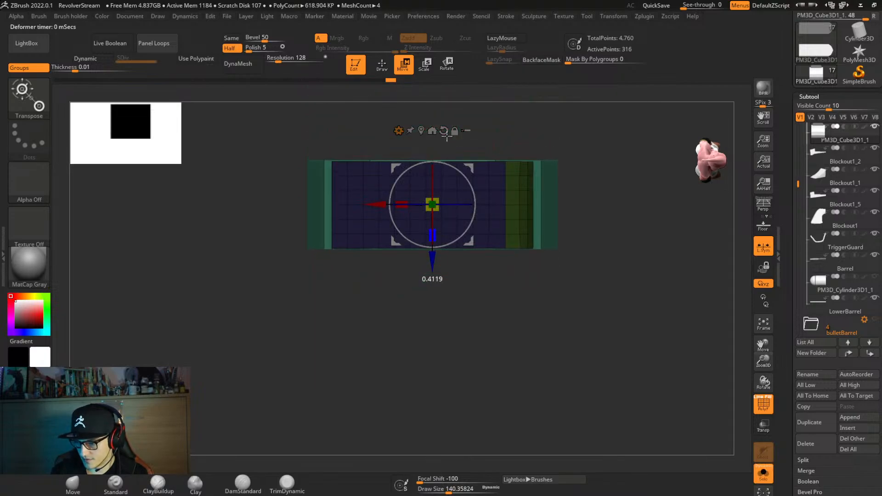
{"action": "right_click_drag", "start_coordinate": [557, 262], "coordinate": [567, 285]}
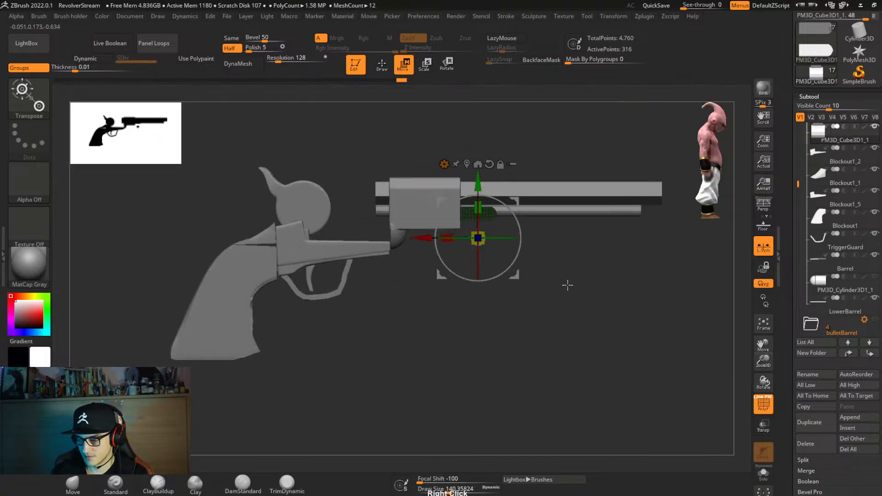
Position the cross cylinder over the loading-lever pivot in the side-view reference image, overlapping the front edge of the barrel block.
{"action": "key", "text": "shift+z"}
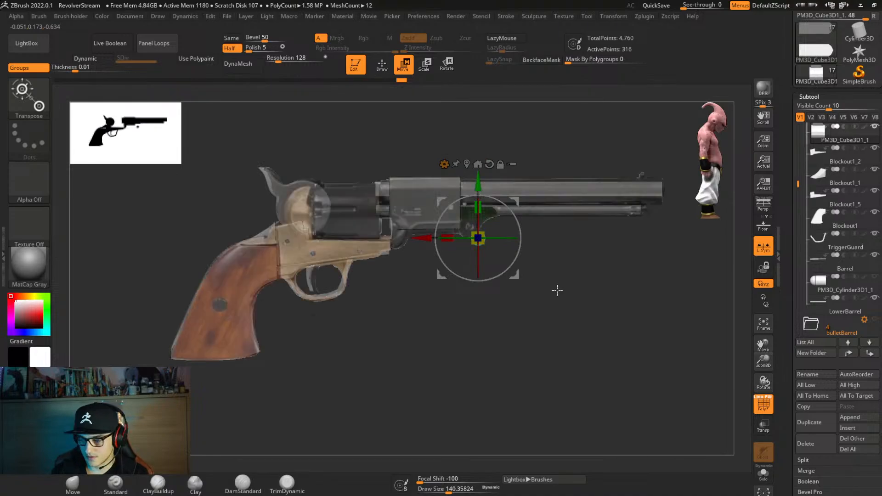
{"action": "left_click_drag", "start_coordinate": [516, 205], "coordinate": [512, 192]}
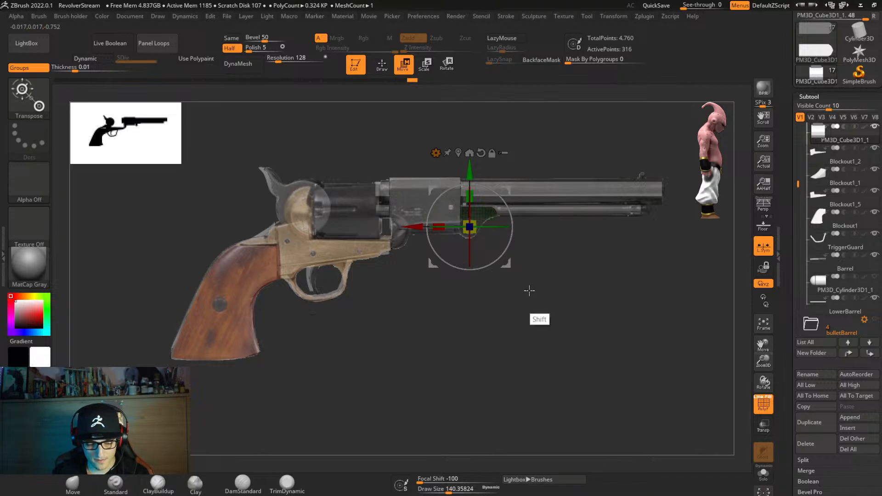
{"action": "key", "text": "shift+z"}
Move the cylinder about 0.023 toward the barrel block and enlarge its diameter until it overlaps the underside of the hinge block.
{"action": "right_click_drag", "start_coordinate": [527, 286], "coordinate": [545, 314], "text": "alt"}
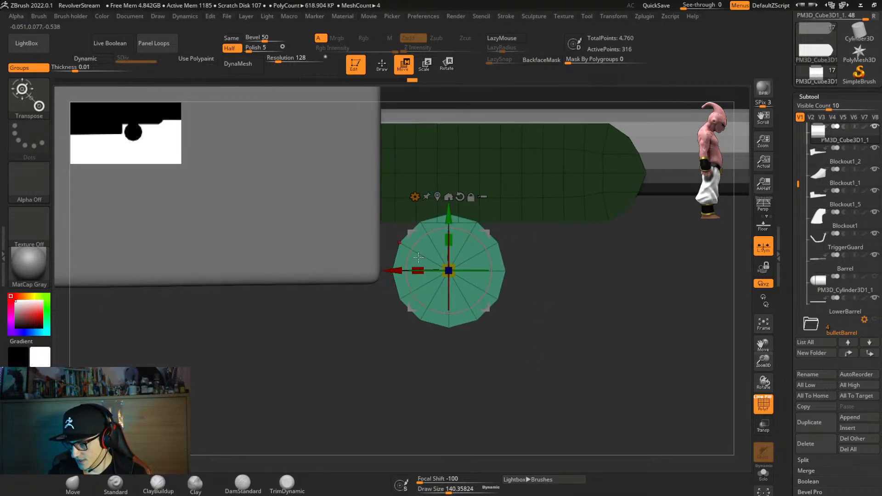
{"action": "right_click_drag", "start_coordinate": [507, 248], "coordinate": [556, 261]}
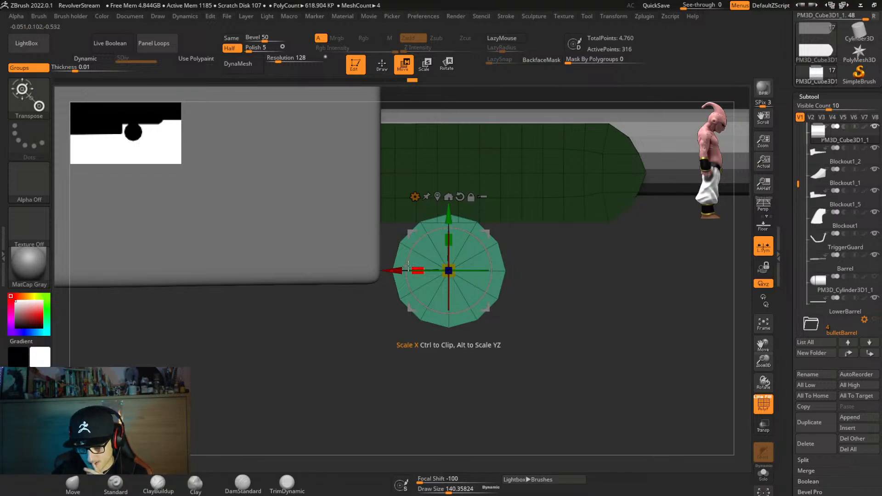
{"action": "left_click_drag", "start_coordinate": [388, 274], "coordinate": [364, 311]}
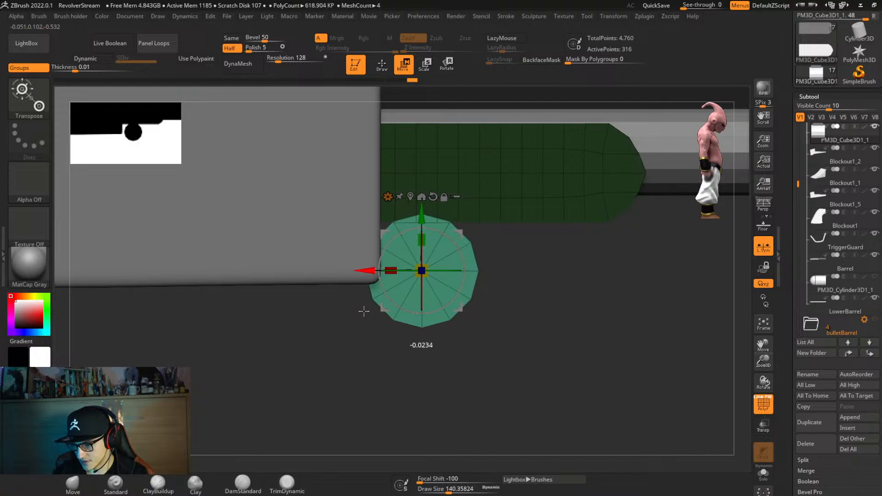
{"action": "left_click_drag", "start_coordinate": [429, 265], "coordinate": [436, 262]}
{"action": "key", "text": "ctrl+z"}
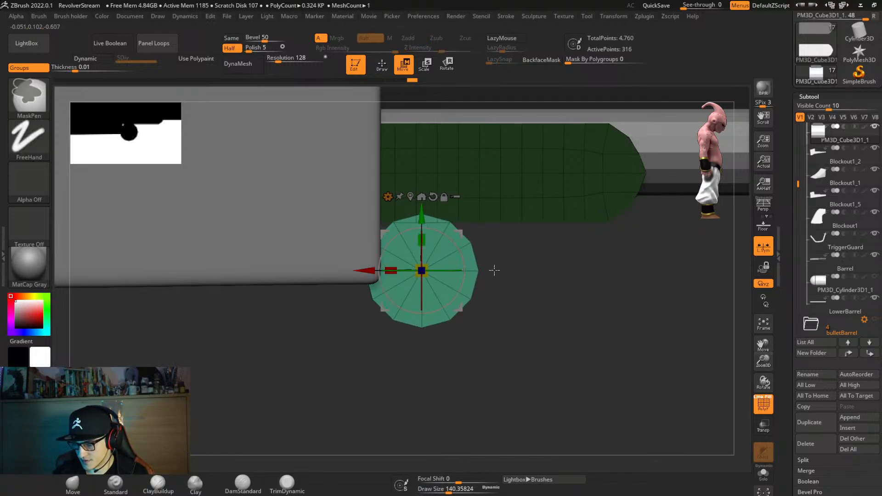
{"action": "right_click_drag", "start_coordinate": [493, 270], "coordinate": [419, 287]}
{"action": "left_click_drag", "start_coordinate": [405, 278], "coordinate": [366, 283], "text": "alt"}
{"action": "right_click_drag", "start_coordinate": [532, 291], "coordinate": [527, 259]}
Delete vertical edge loops along the hinge block with the ZModeler brush, and undo the last deletions.
{"action": "key", "text": "b"}
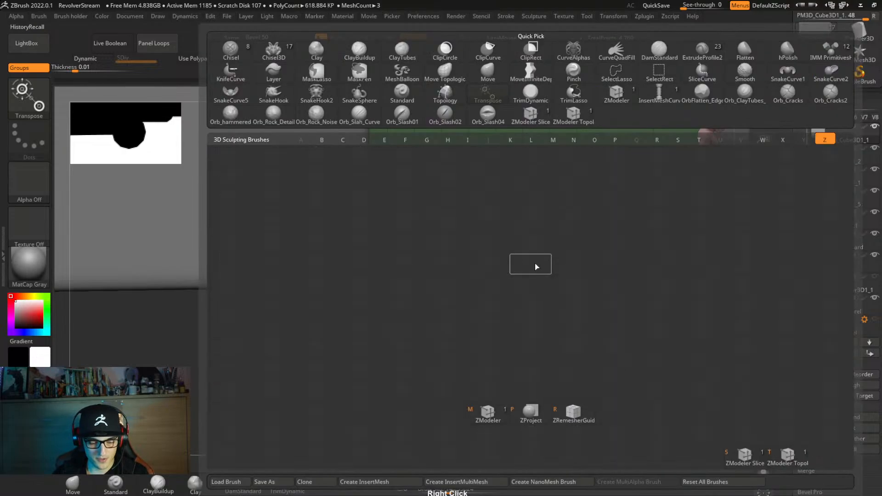
{"action": "key", "text": "z"}
{"action": "key", "text": "m"}
{"action": "left_click", "coordinate": [524, 191], "text": "alt"}
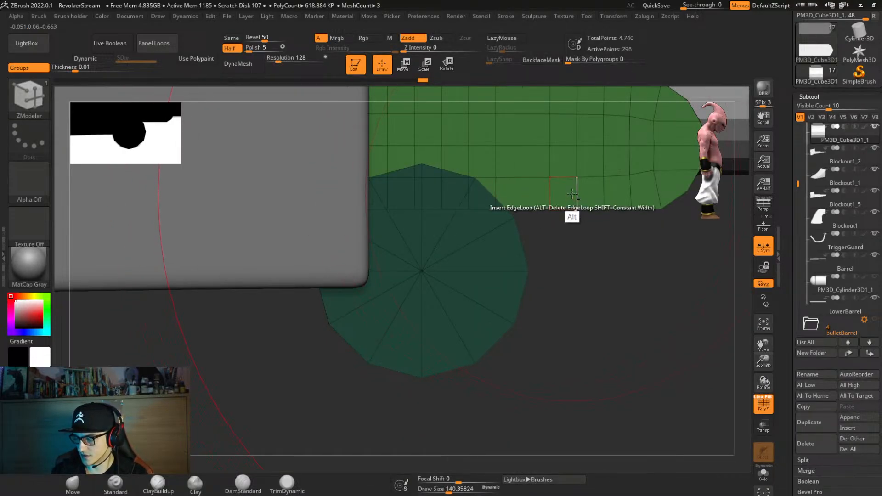
{"action": "left_click", "coordinate": [580, 193], "text": "alt"}
{"action": "left_click", "coordinate": [607, 194], "text": "alt"}
{"action": "right_click_drag", "start_coordinate": [614, 198], "coordinate": [608, 297]}
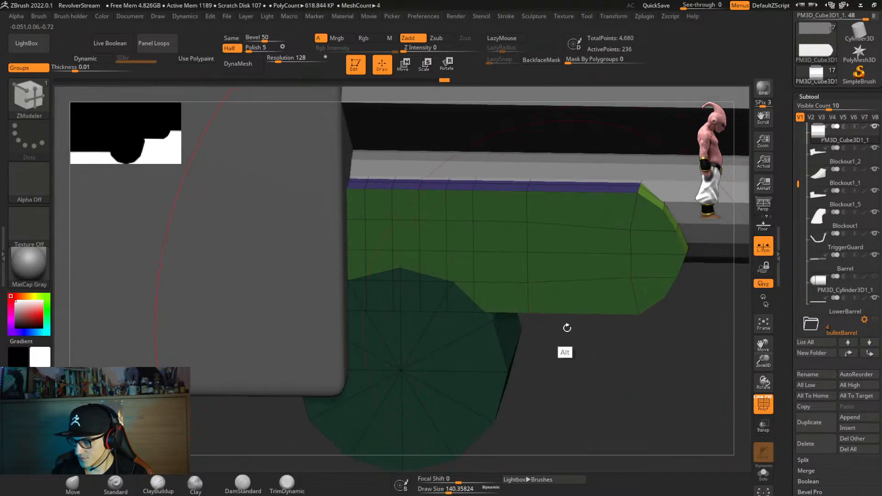
{"action": "left_click", "coordinate": [476, 252]}
{"action": "key", "text": "ctrl"}
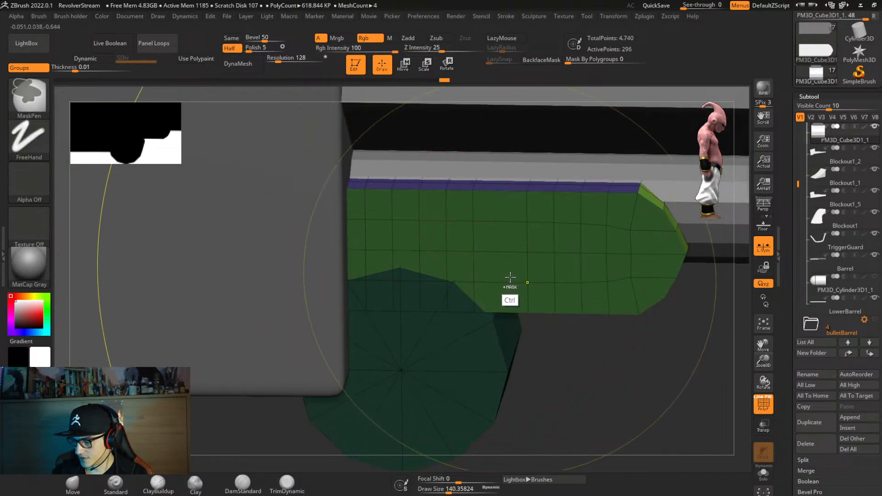
Undo the last two changes and delete every second vertical edge loop along the length of the green block.
{"action": "key", "text": "ctrl+z"}
{"action": "key", "text": "ctrl+z"}
{"action": "left_click", "coordinate": [606, 221], "text": "alt"}
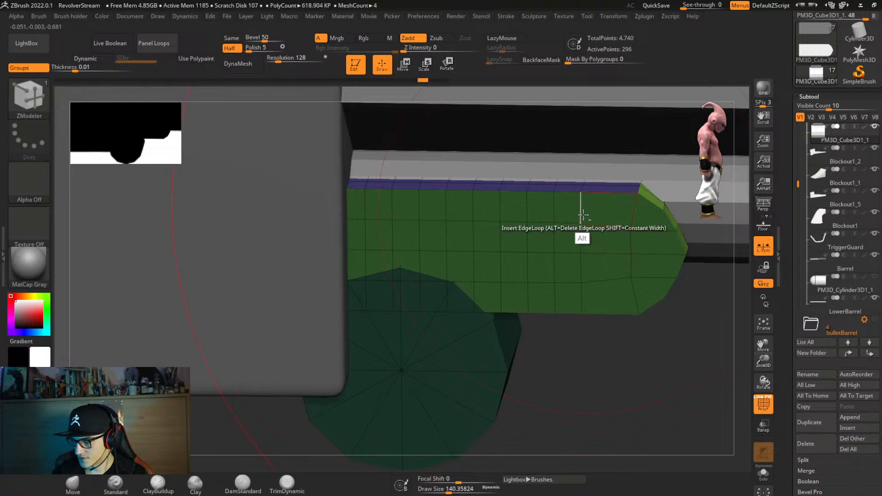
{"action": "left_click", "coordinate": [554, 227], "text": "alt"}
{"action": "left_click", "coordinate": [501, 204], "text": "alt"}
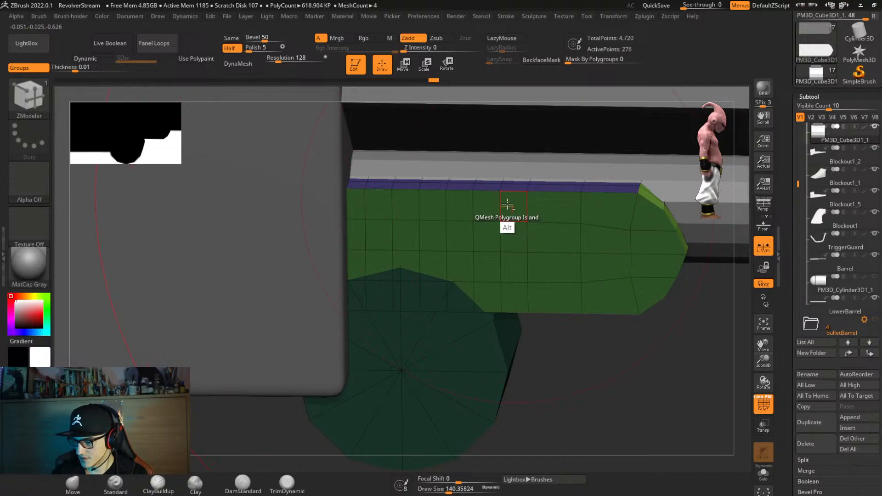
{"action": "left_click", "coordinate": [446, 197], "text": "alt"}
{"action": "left_click", "coordinate": [392, 193], "text": "alt"}
{"action": "key", "text": "alt+s"}
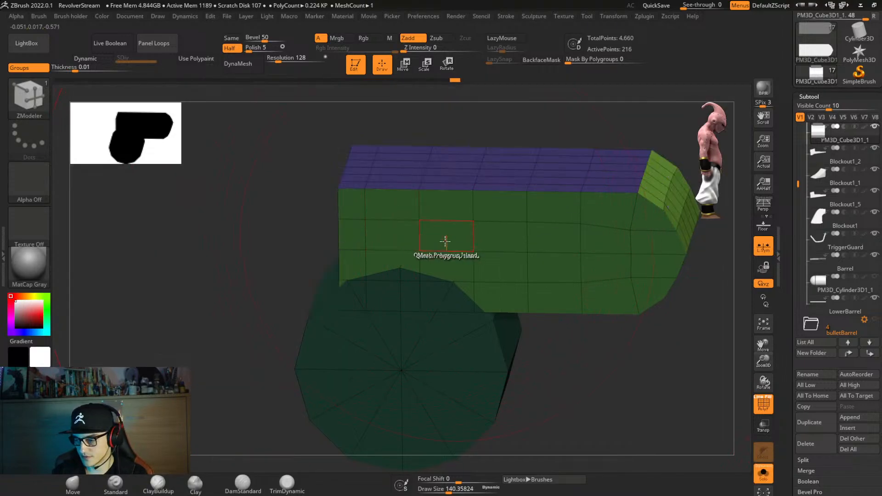
{"action": "left_click", "coordinate": [366, 211], "text": "alt"}
Delete two edge loops across the block's width from its rear face and check the shape in the dynamic subdivision preview.
{"action": "right_click_drag", "start_coordinate": [545, 311], "coordinate": [557, 285]}
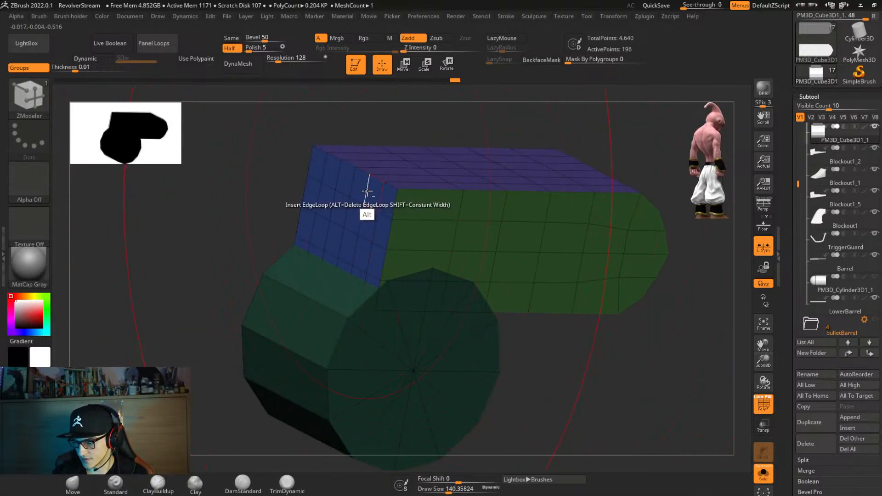
{"action": "left_click", "coordinate": [338, 180], "text": "alt"}
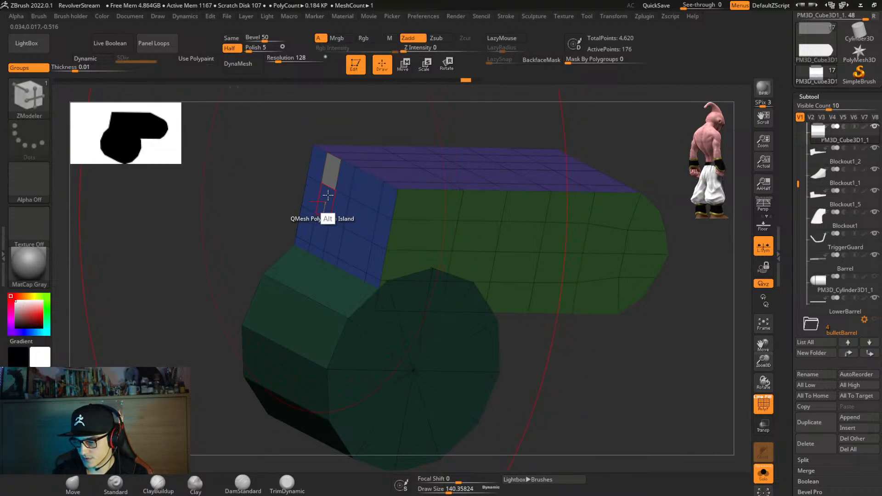
{"action": "left_click", "coordinate": [331, 176], "text": "alt"}
{"action": "right_click_drag", "start_coordinate": [338, 191], "coordinate": [551, 317]}
{"action": "key", "text": "d"}
{"action": "key", "text": "shift+d"}
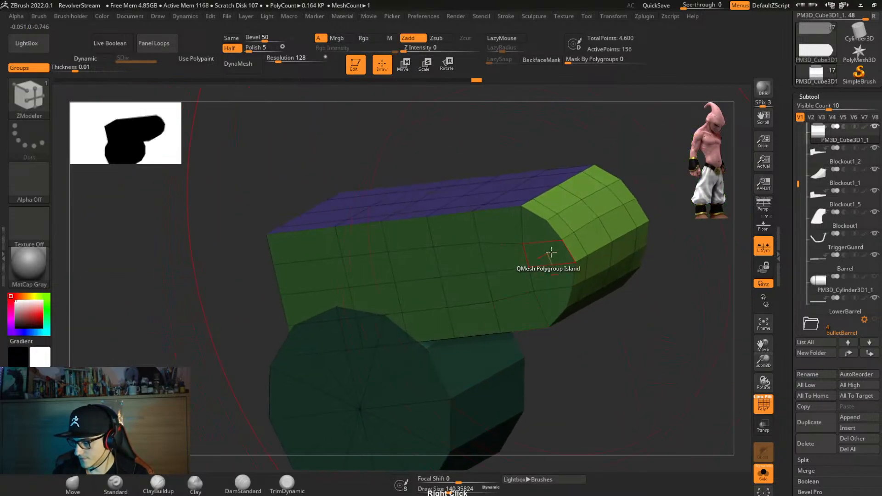
{"action": "key", "text": "d"}
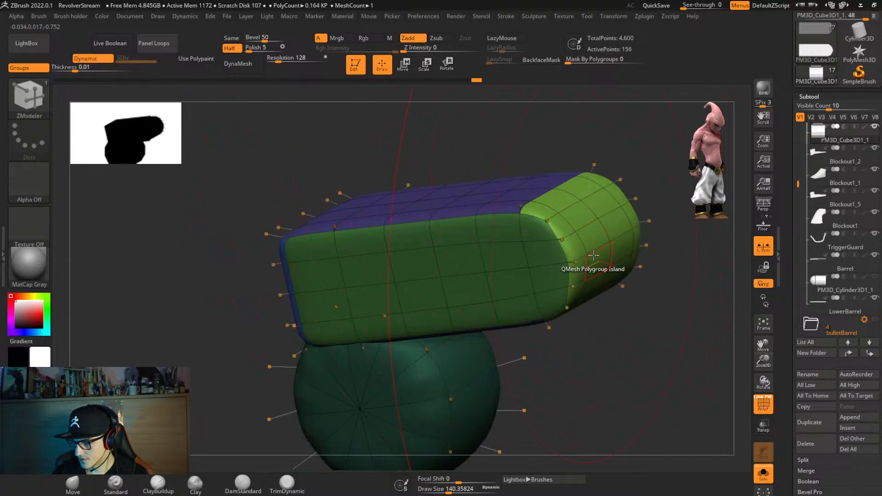
{"action": "key", "text": "shift+d"}
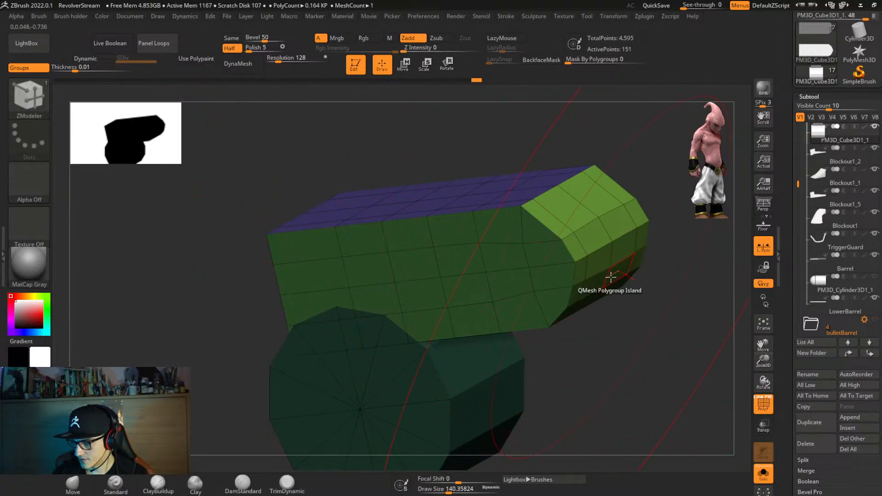
Delete two edge loops on the lower half of the block's rounded nose and check the dynamic subdivision preview.
{"action": "left_click", "coordinate": [573, 299], "text": "alt"}
{"action": "right_click_drag", "start_coordinate": [573, 299], "coordinate": [600, 290]}
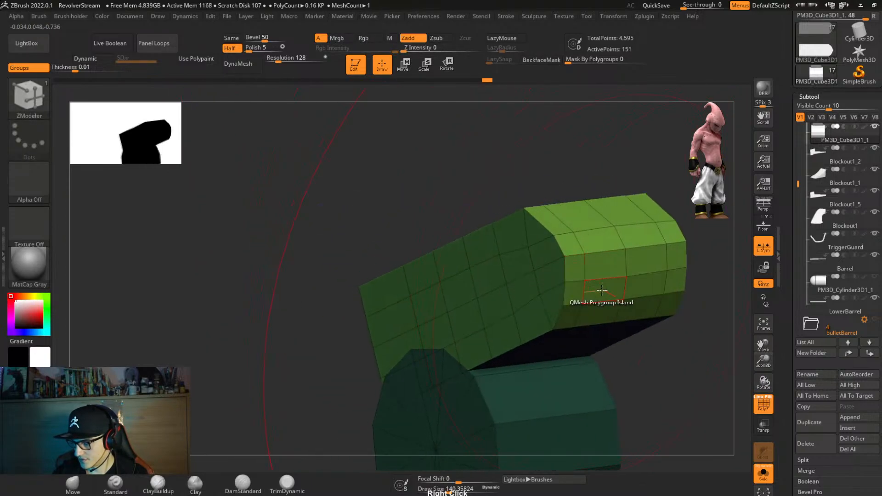
{"action": "left_click", "coordinate": [570, 305], "text": "alt"}
{"action": "key", "text": "d"}
{"action": "key", "text": "shift+d"}
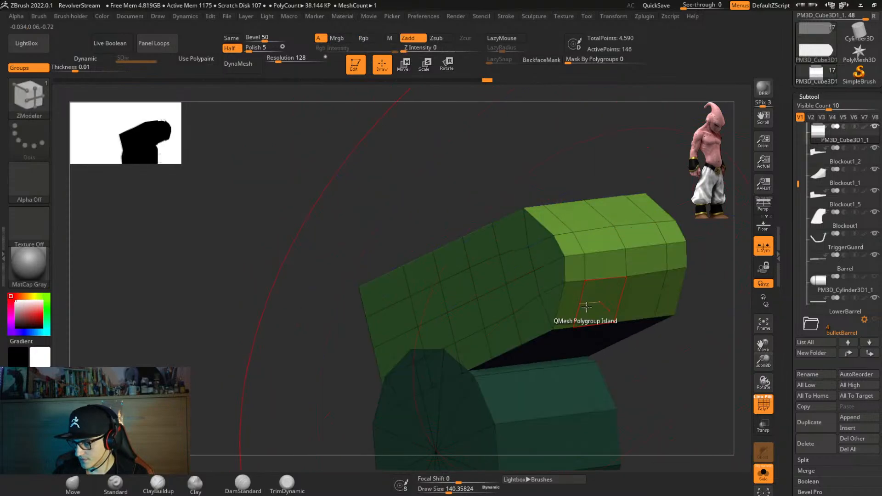
Set the ZModeler edge action to Slide with target EdgeLoop Partial and slide the nose's middle edge loop downward.
{"action": "right_click", "coordinate": [590, 234]}
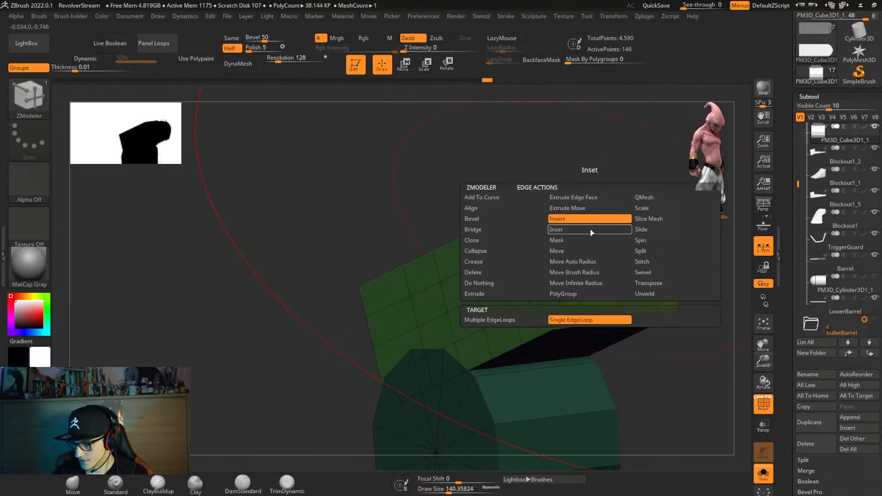
{"action": "left_click", "coordinate": [657, 230]}
{"action": "left_click", "coordinate": [656, 320]}
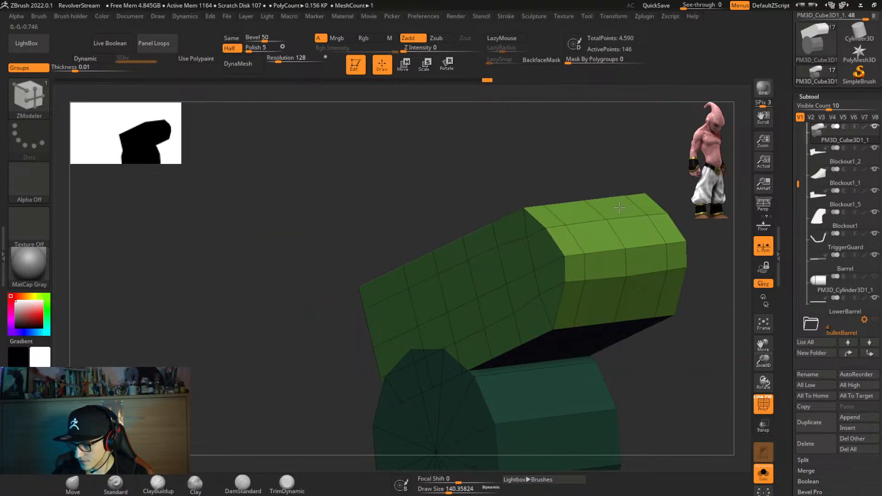
{"action": "left_click_drag", "start_coordinate": [633, 278], "coordinate": [652, 307]}
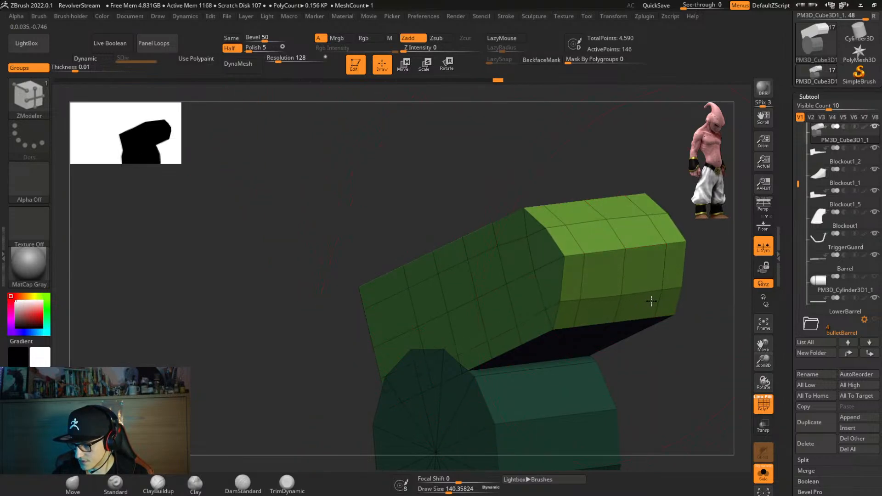
In side view, mask the cylinder and block so that only the nose points above and below the tip stay unmasked.
{"action": "right_click_drag", "start_coordinate": [651, 301], "coordinate": [569, 337], "text": "shift"}
{"action": "left_click_drag", "start_coordinate": [621, 217], "coordinate": [194, 93], "text": "ctrl"}
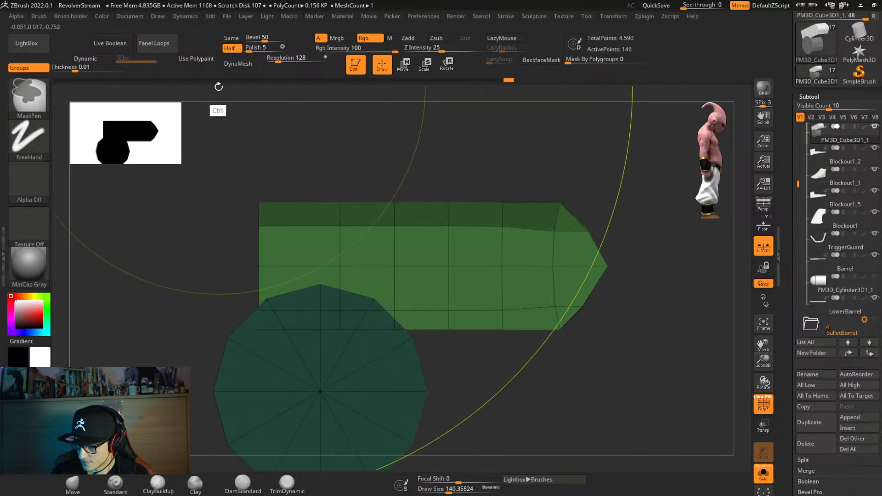
{"action": "left_click_drag", "start_coordinate": [212, 190], "coordinate": [511, 402], "text": "ctrl"}
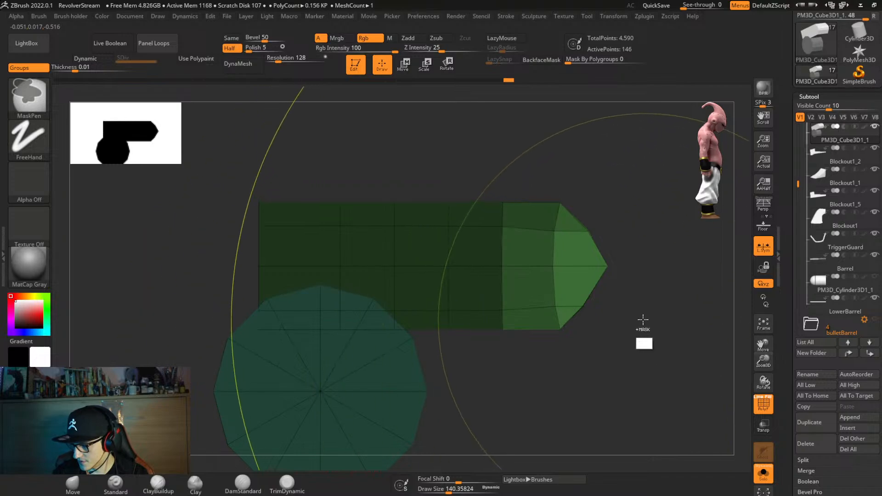
{"action": "key", "text": "b"}
{"action": "key", "text": "z"}
{"action": "key", "text": "m"}
{"action": "key", "text": "ctrl"}
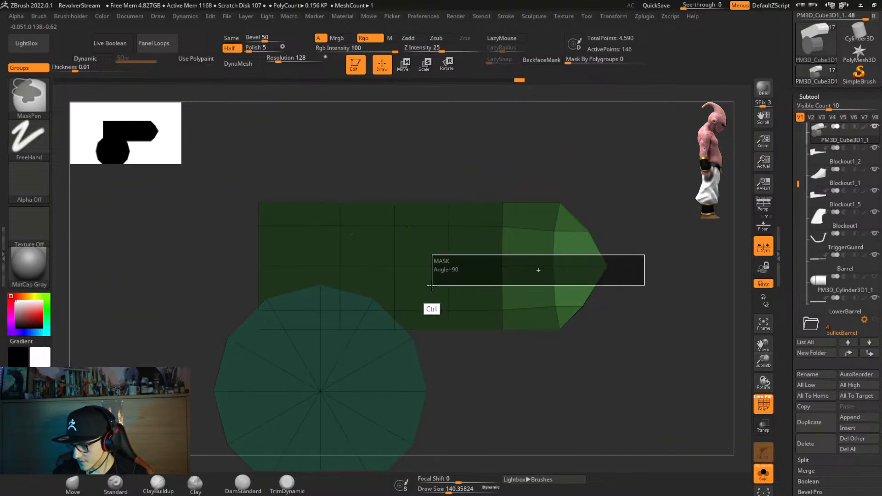
{"action": "key", "text": "w"}
{"action": "left_click", "coordinate": [310, 317]}
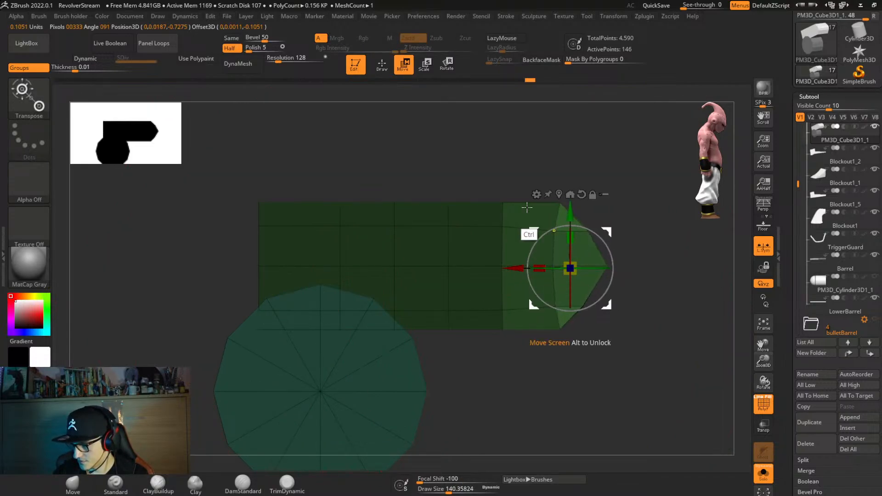
{"action": "mouse_move", "coordinate": [484, 147]}
{"action": "left_mouse_down", "text": "ctrl"}
{"action": "mouse_move", "coordinate": [537, 367]}
{"action": "mouse_move", "coordinate": [570, 381]}
{"action": "left_mouse_up", "text": "ctrl"}
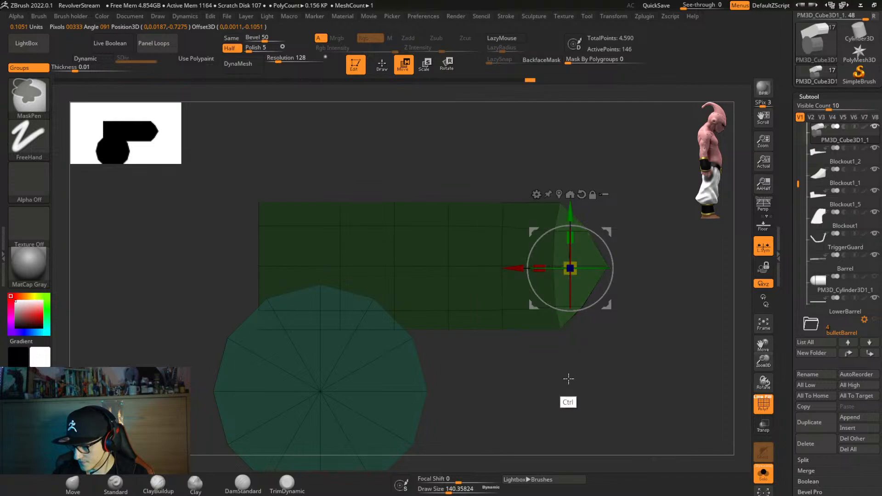
Move the unmasked nose points slightly forward to round the tip, clear the mask and check the smoothed preview.
{"action": "left_click_drag", "start_coordinate": [514, 272], "coordinate": [522, 270]}
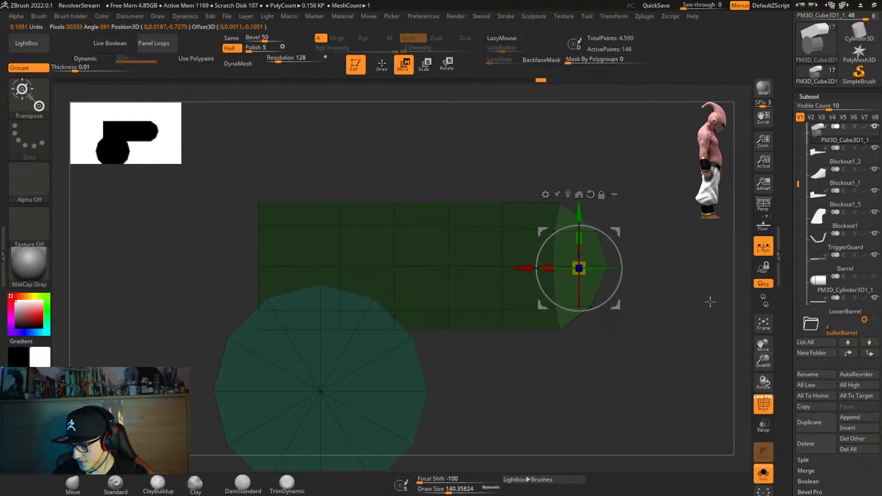
{"action": "left_click_drag", "start_coordinate": [708, 301], "coordinate": [663, 348], "text": "ctrl"}
{"action": "right_click_drag", "start_coordinate": [663, 344], "coordinate": [515, 368]}
{"action": "key", "text": "d"}
{"action": "key", "text": "shift+d"}
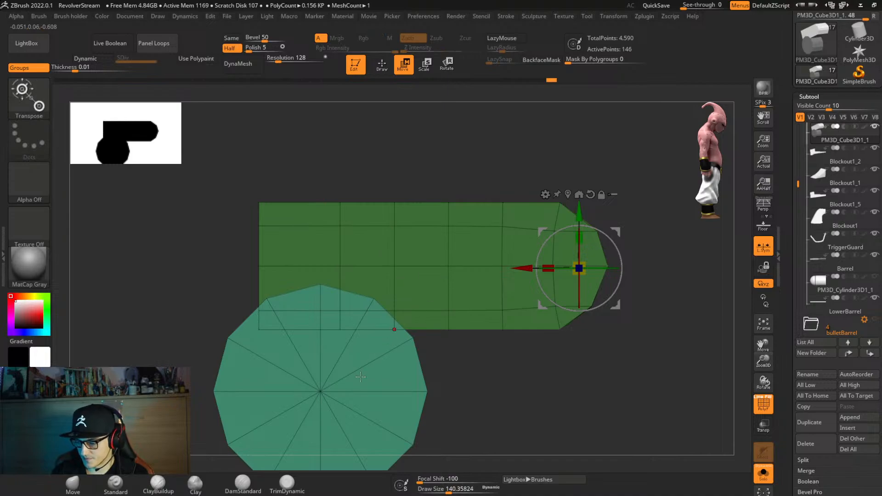
Mask the cylinder and the front of the block, leaving only the block's rear section unmasked.
{"action": "left_click", "coordinate": [358, 408], "text": "alt"}
{"action": "right_click_drag", "start_coordinate": [541, 384], "coordinate": [523, 388]}
{"action": "left_click", "coordinate": [269, 373], "text": "ctrl"}
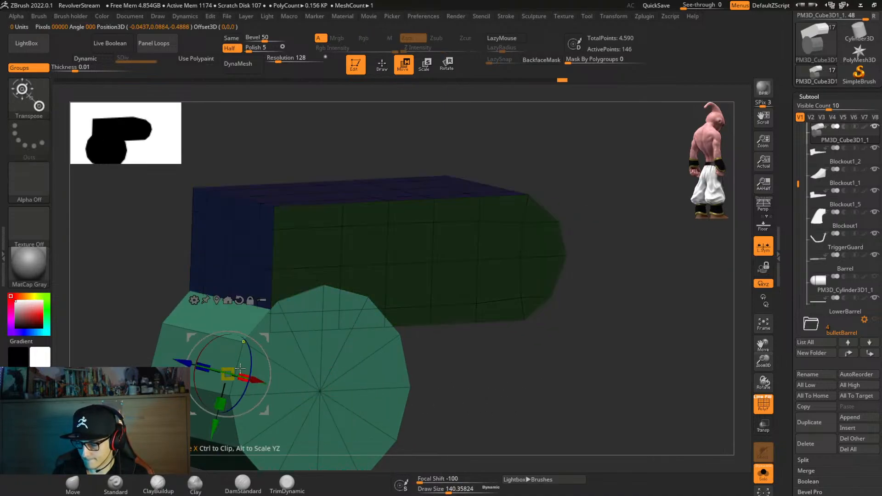
{"action": "left_click", "coordinate": [513, 370], "text": "ctrl"}
{"action": "right_click_drag", "start_coordinate": [429, 342], "coordinate": [396, 332]}
{"action": "mouse_move", "coordinate": [294, 159]}
{"action": "left_mouse_down", "text": "ctrl"}
{"action": "mouse_move", "coordinate": [266, 320]}
{"action": "mouse_move", "coordinate": [430, 367]}
{"action": "mouse_move", "coordinate": [711, 419]}
{"action": "left_mouse_up", "text": "ctrl"}
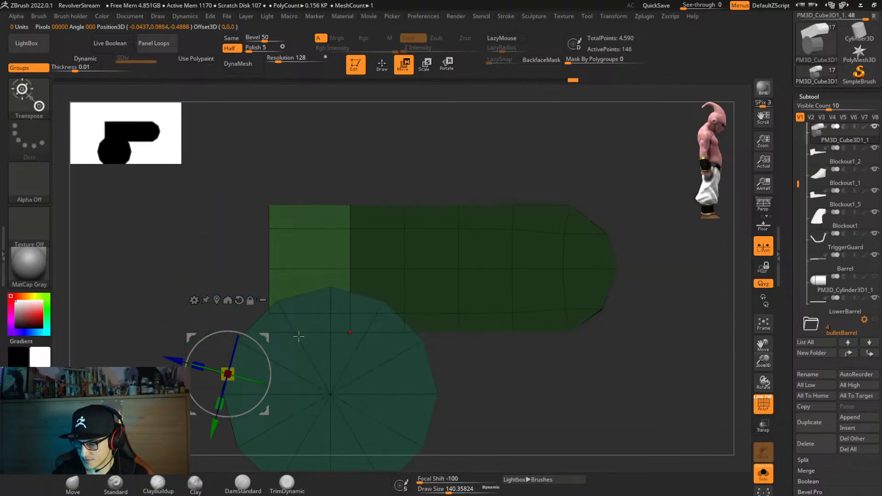
Recenter the gizmo on the unmasked section and extend the block's rear end backward by about 0.05 units.
{"action": "left_click", "coordinate": [216, 299]}
{"action": "left_click", "coordinate": [280, 194]}
{"action": "left_click_drag", "start_coordinate": [321, 268], "coordinate": [289, 325]}
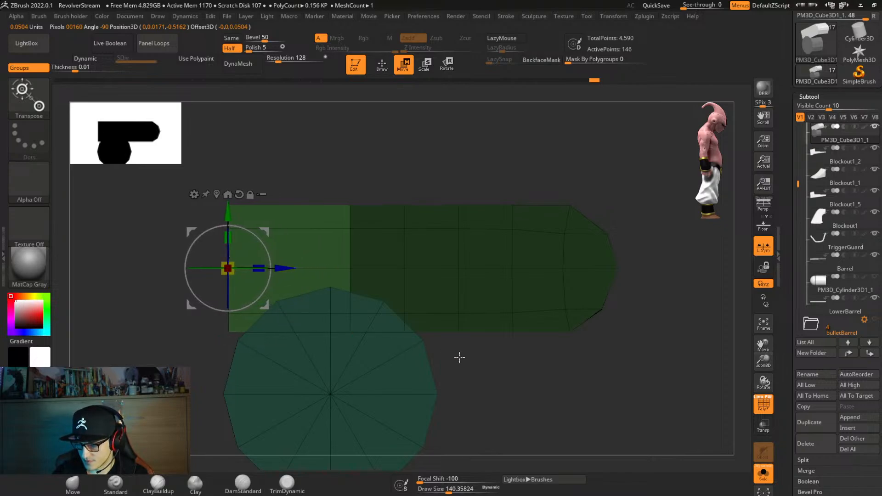
Change the mask so that it covers only the cylinder and leaves the whole block unmasked.
{"action": "right_click_drag", "start_coordinate": [515, 364], "coordinate": [518, 318], "text": "alt"}
{"action": "mouse_move", "coordinate": [188, 278]}
{"action": "left_mouse_down", "text": "ctrl"}
{"action": "mouse_move", "coordinate": [383, 359]}
{"action": "mouse_move", "coordinate": [421, 385]}
{"action": "mouse_move", "coordinate": [422, 376]}
{"action": "left_mouse_up", "text": "ctrl"}
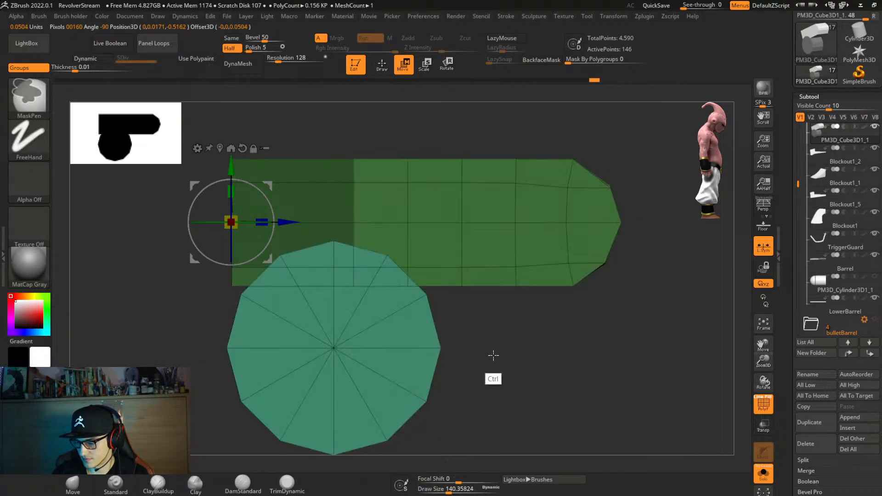
{"action": "left_click", "coordinate": [346, 341], "text": "ctrl"}
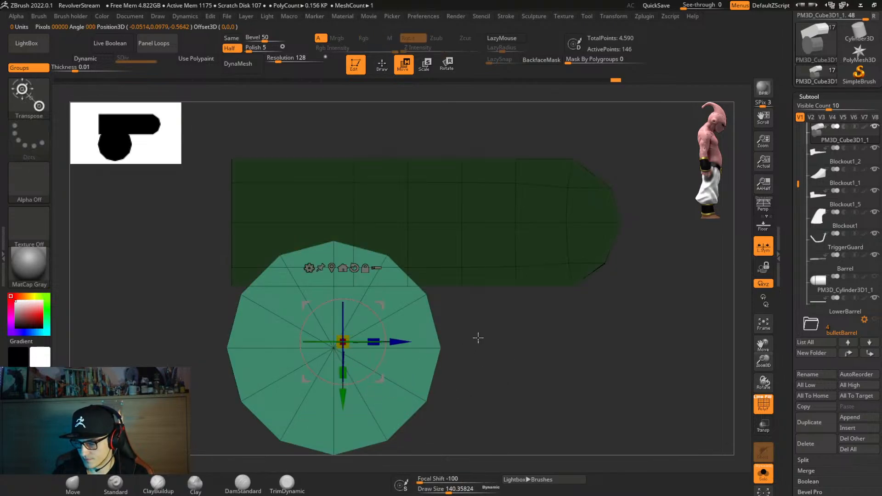
{"action": "left_click", "coordinate": [508, 331], "text": "ctrl"}
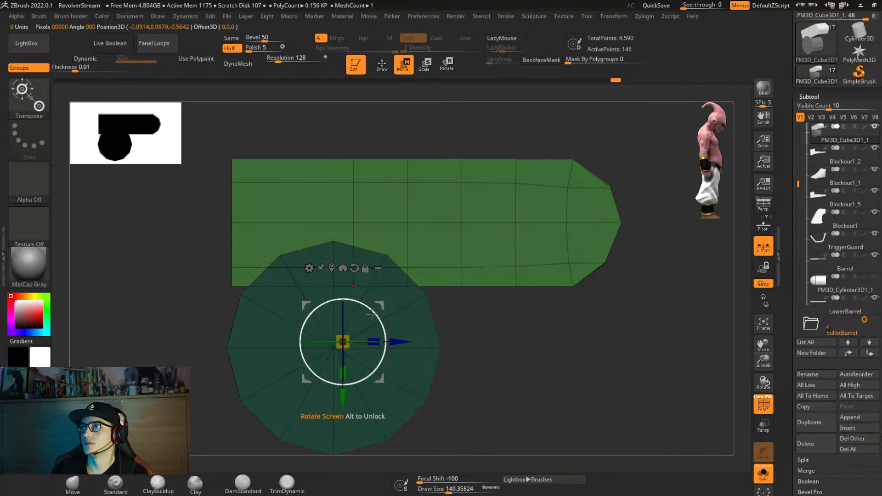
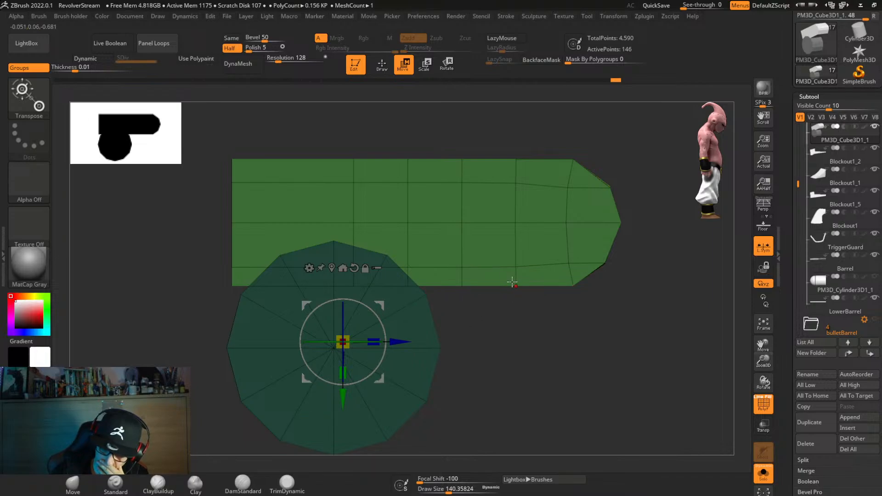
Set the ZModeler edge action to Insert and delete the three vertical edge loops between the block's rear end and front section.
{"action": "key", "text": "q"}
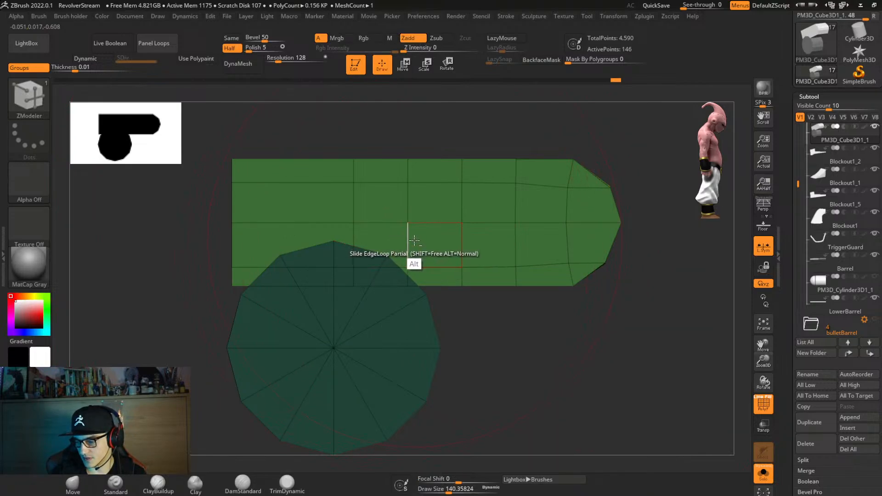
{"action": "key", "text": "space"}
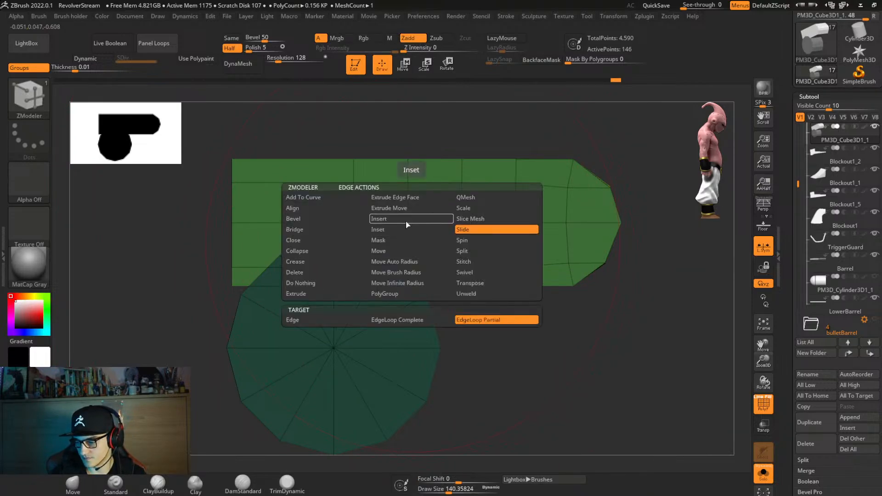
{"action": "left_click", "coordinate": [406, 221]}
{"action": "left_click", "coordinate": [408, 234], "text": "alt"}
{"action": "left_click", "coordinate": [461, 241], "text": "alt"}
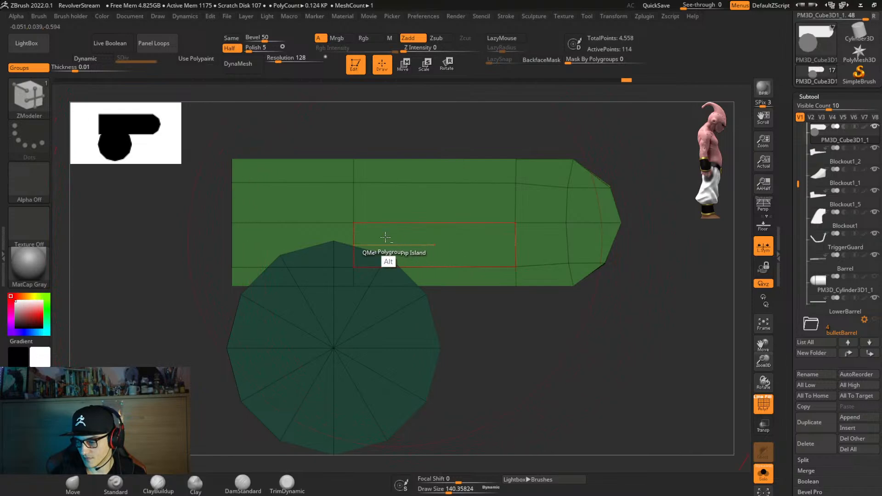
{"action": "left_click", "coordinate": [354, 191], "text": "alt"}
Isolate the cylinder polygroup to inspect its edges, show the whole part again and examine where cylinder and block meet.
{"action": "left_click", "coordinate": [368, 350], "text": "ctrl+shift"}
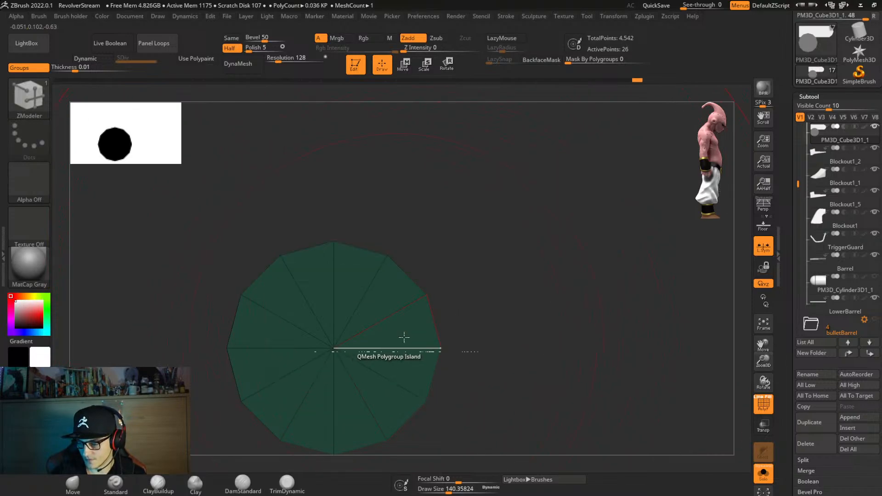
{"action": "right_click_drag", "start_coordinate": [438, 330], "coordinate": [446, 372]}
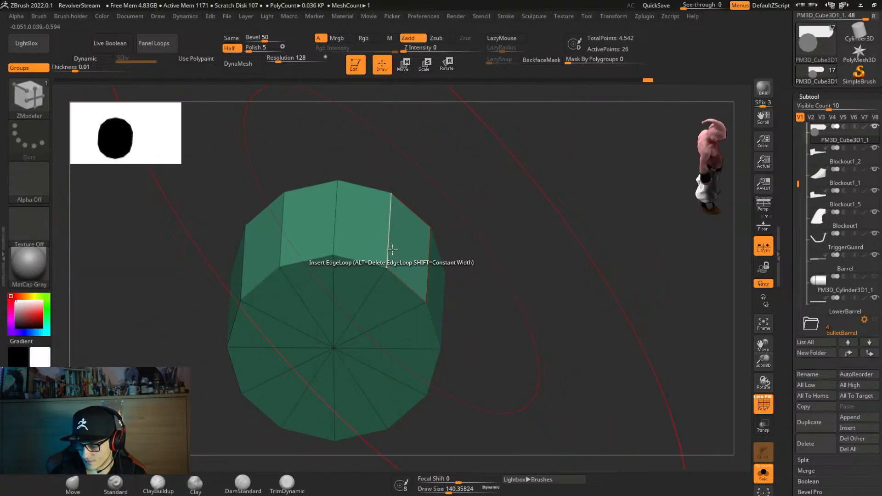
{"action": "key", "text": "space"}
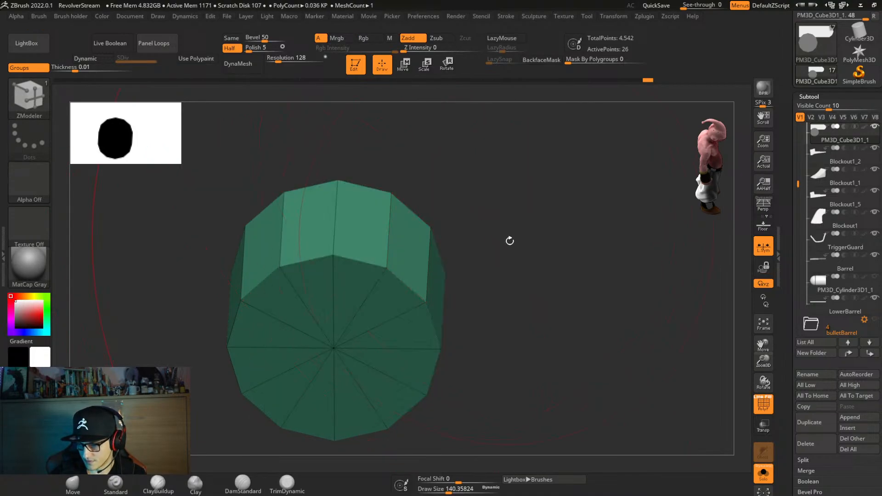
{"action": "left_click", "coordinate": [508, 240], "text": "ctrl+shift"}
{"action": "right_click_drag", "start_coordinate": [518, 268], "coordinate": [501, 248]}
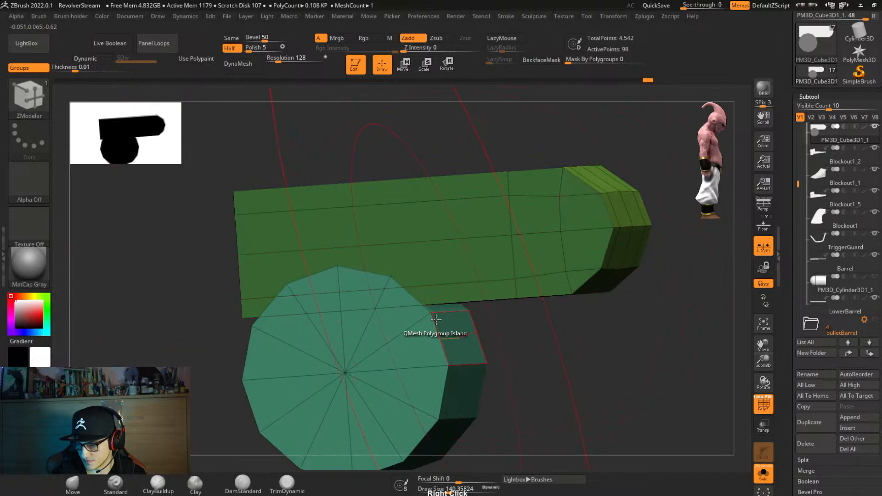
{"action": "mouse_move", "coordinate": [436, 319]}
{"action": "right_mouse_down"}
{"action": "mouse_move", "coordinate": [466, 317]}
{"action": "mouse_move", "coordinate": [440, 321]}
{"action": "right_mouse_up"}
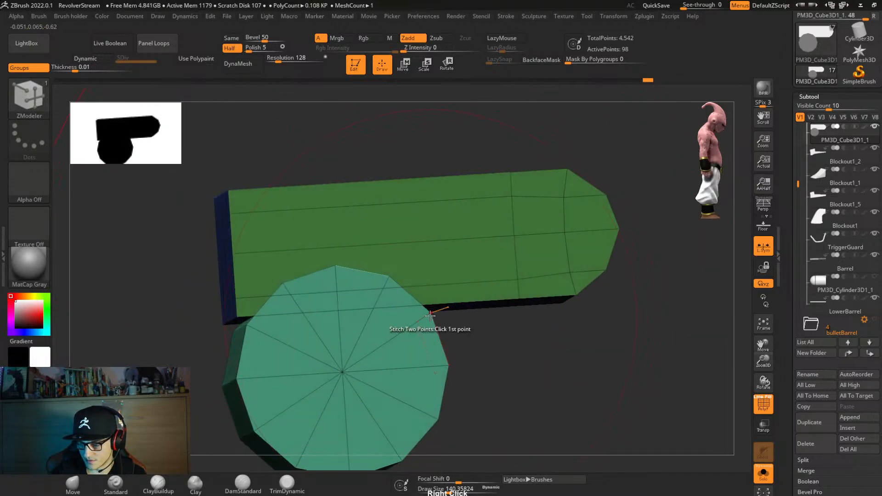
Set the ZModeler polygon action to Delete and try to delete the block's underside by Polygroup Island.
{"action": "right_click_drag", "start_coordinate": [517, 294], "coordinate": [493, 294]}
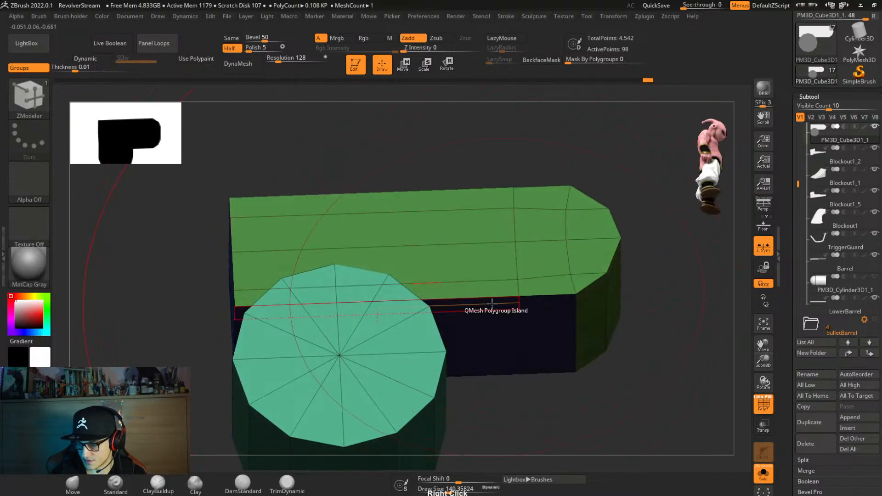
{"action": "key", "text": "space"}
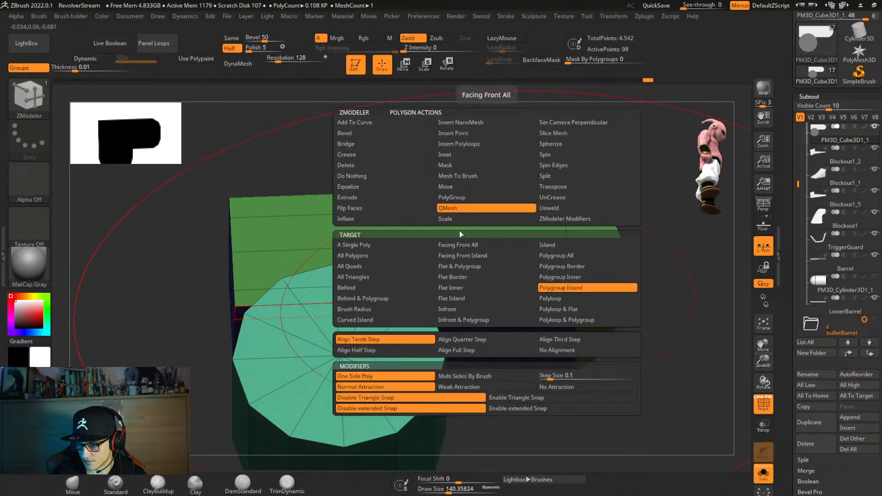
{"action": "left_click", "coordinate": [393, 166]}
{"action": "right_click_drag", "start_coordinate": [518, 270], "coordinate": [531, 218]}
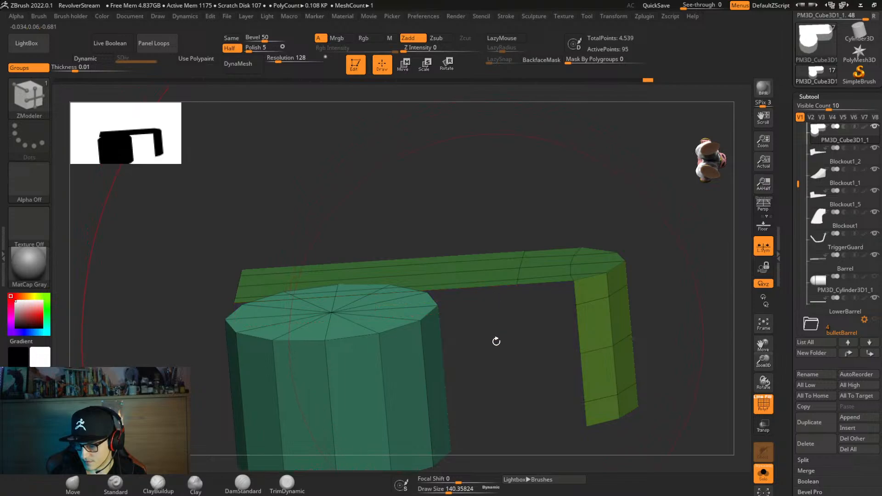
Restrict the ZModeler polygon Delete action to the target A Single Poly.
{"action": "right_click_drag", "start_coordinate": [496, 342], "coordinate": [441, 386]}
{"action": "key", "text": "space"}
{"action": "left_click", "coordinate": [383, 248]}
Isolate the cylinder polygroup, turn Solo off to examine it against the neighbouring parts, and show the whole part again.
{"action": "left_click", "coordinate": [354, 301], "text": "ctrl+shift"}
{"action": "right_click_drag", "start_coordinate": [464, 323], "coordinate": [544, 275]}
{"action": "key", "text": "shift+alt+s"}
{"action": "right_click_drag", "start_coordinate": [594, 299], "coordinate": [558, 257]}
{"action": "right_click_drag", "start_coordinate": [620, 280], "coordinate": [681, 350]}
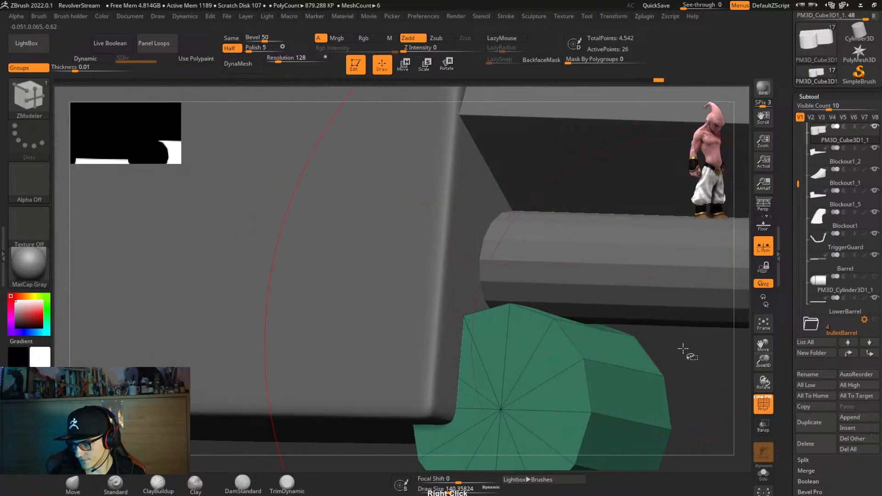
{"action": "left_click", "coordinate": [687, 355], "text": "alt"}
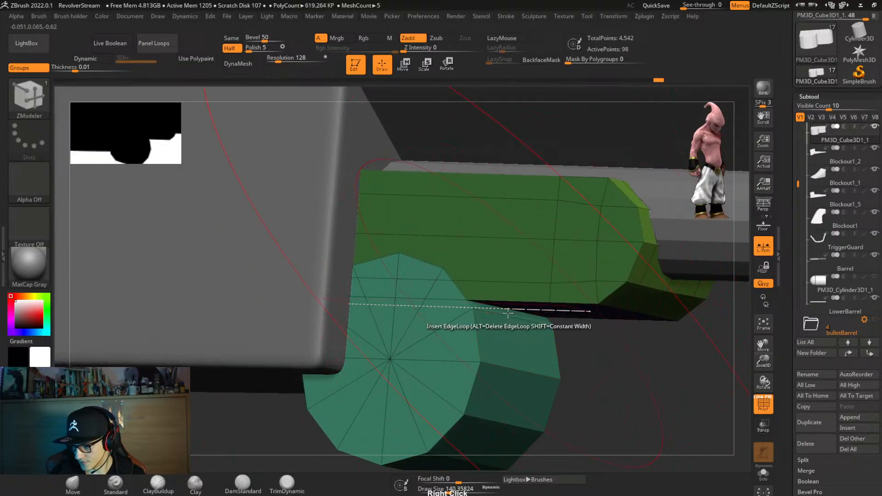
Delete the long underside polygons of the block between its rear end and the nose section, and check the symmetry settings.
{"action": "right_click_drag", "start_coordinate": [527, 309], "coordinate": [521, 318]}
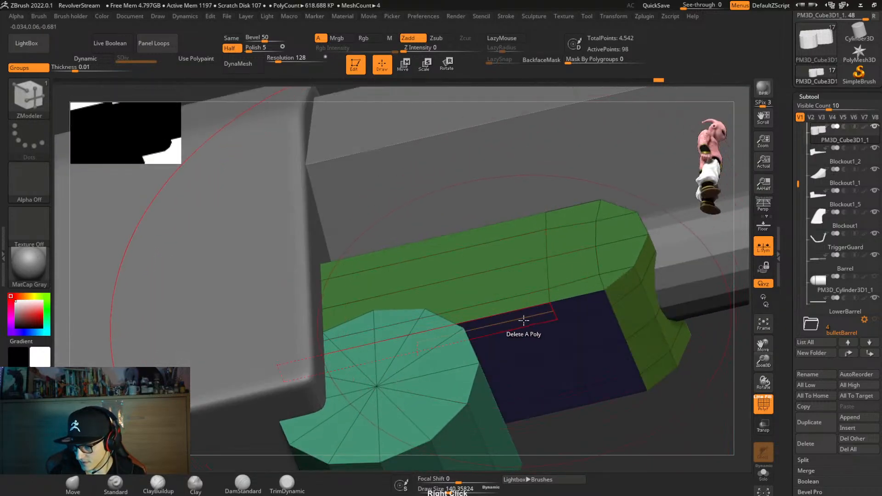
{"action": "left_click", "coordinate": [534, 341]}
{"action": "left_click", "coordinate": [557, 374]}
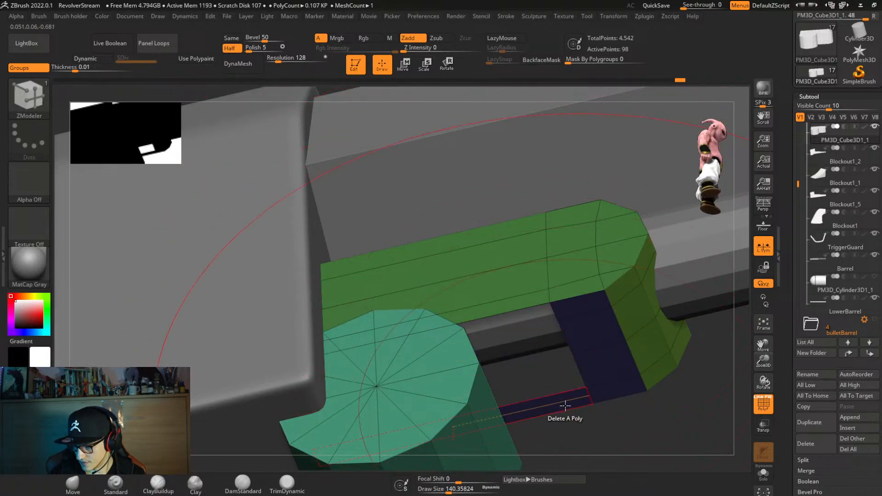
{"action": "left_click", "coordinate": [557, 398]}
{"action": "left_click", "coordinate": [615, 16]}
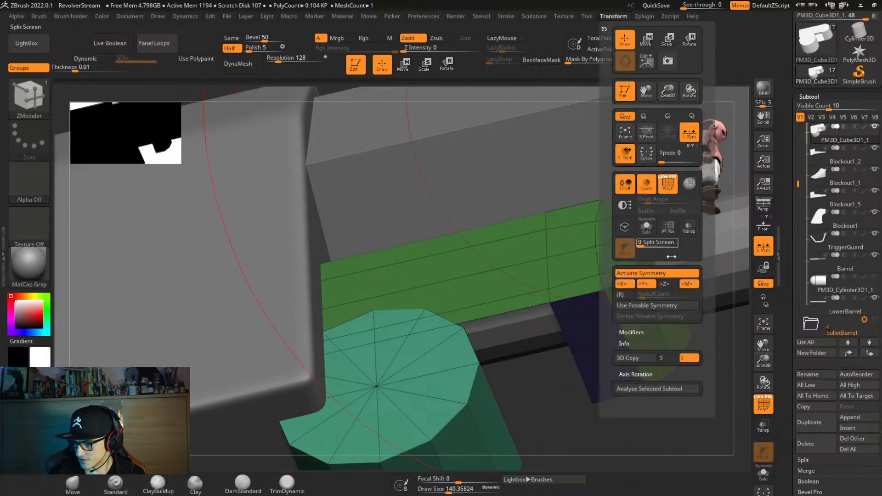
Delete the cylinder's upper side polygons facing the block, working in Solo with the cylinder isolated, and restore the whole part.
{"action": "right_click_drag", "start_coordinate": [490, 354], "coordinate": [483, 283]}
{"action": "left_click", "coordinate": [477, 304]}
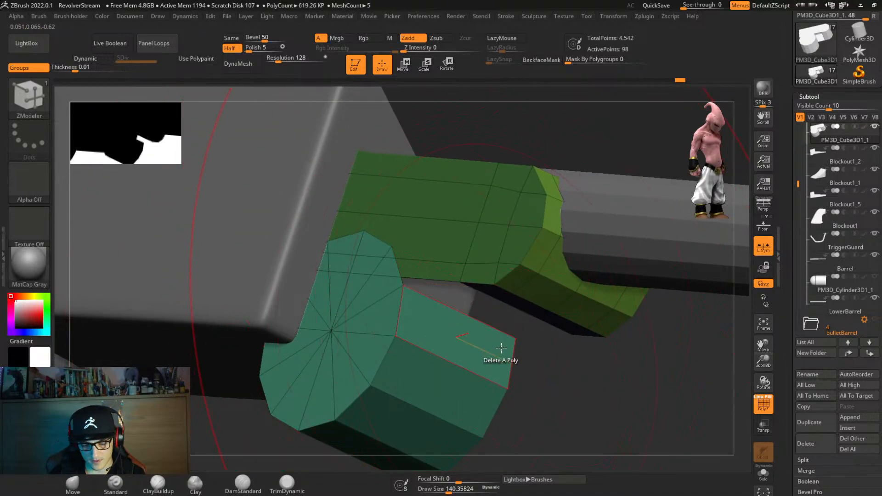
{"action": "key", "text": "shift+s"}
{"action": "left_click", "coordinate": [436, 349], "text": "ctrl+shift"}
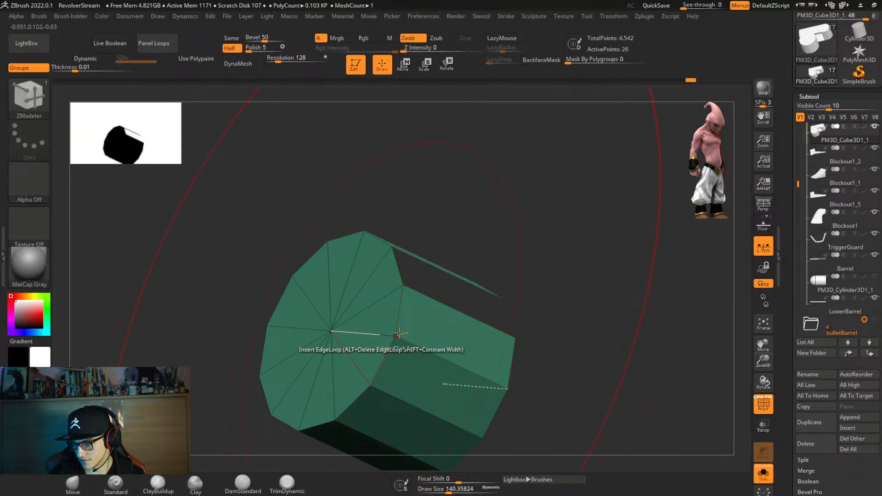
{"action": "right_click_drag", "start_coordinate": [402, 333], "coordinate": [418, 389]}
{"action": "left_click", "coordinate": [453, 205]}
{"action": "left_click", "coordinate": [439, 166]}
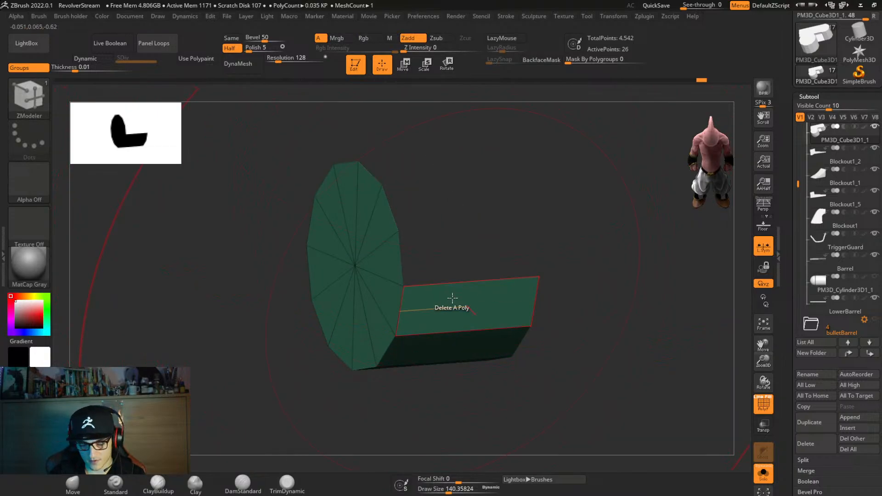
{"action": "left_click", "coordinate": [508, 364], "text": "ctrl+shift"}
Isolate the cylinder from behind, delete the remaining polygon along its top, and show the whole part again.
{"action": "right_click_drag", "start_coordinate": [538, 340], "coordinate": [579, 356]}
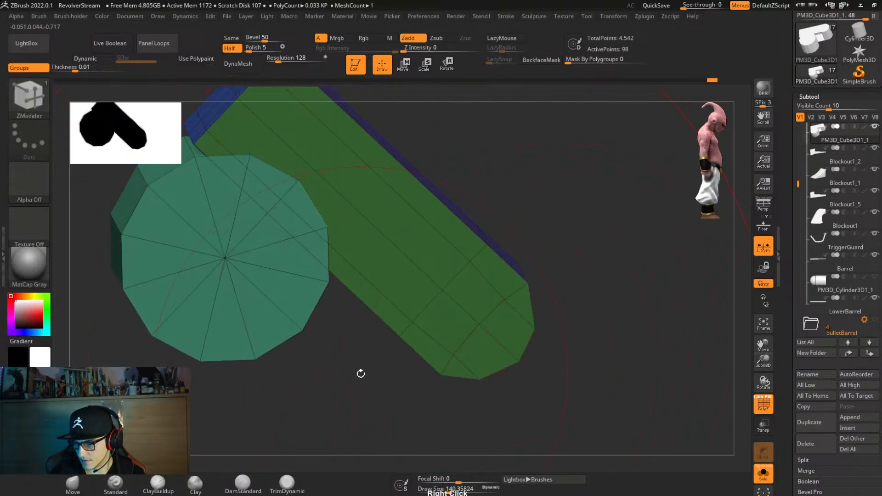
{"action": "right_click_drag", "start_coordinate": [453, 368], "coordinate": [404, 310]}
{"action": "left_click", "coordinate": [404, 311], "text": "ctrl+shift"}
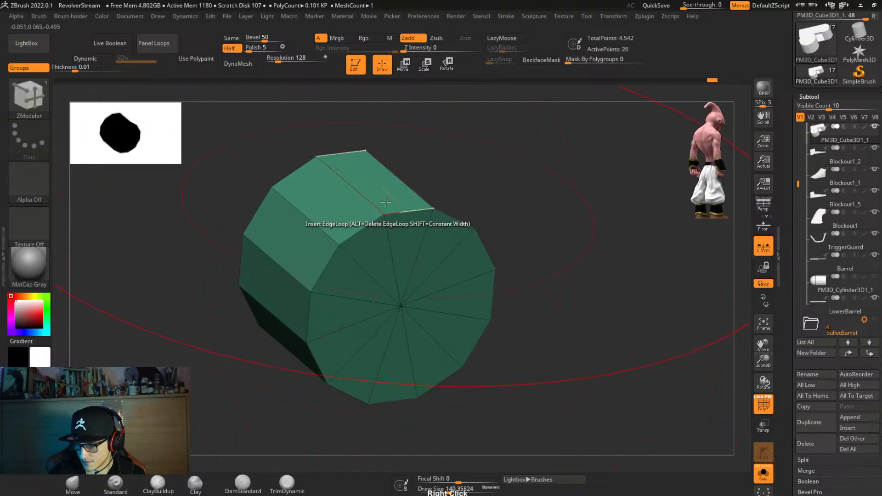
{"action": "left_click", "coordinate": [386, 201]}
{"action": "left_click", "coordinate": [524, 366], "text": "ctrl+shift"}
In side view, mask the block and the lower part of the cylinder so that only the cylinder's top rim points stay editable.
{"action": "right_click_drag", "start_coordinate": [524, 366], "coordinate": [498, 307]}
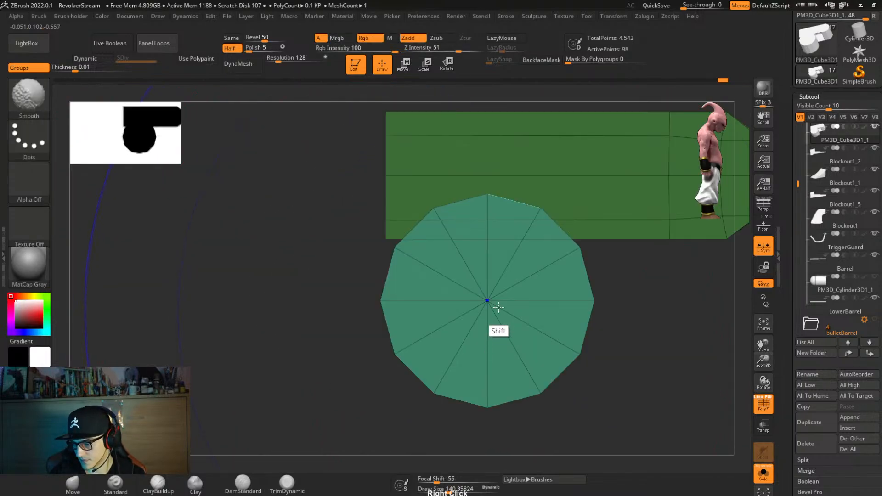
{"action": "key", "text": "w"}
{"action": "left_click", "coordinate": [436, 324], "text": "ctrl"}
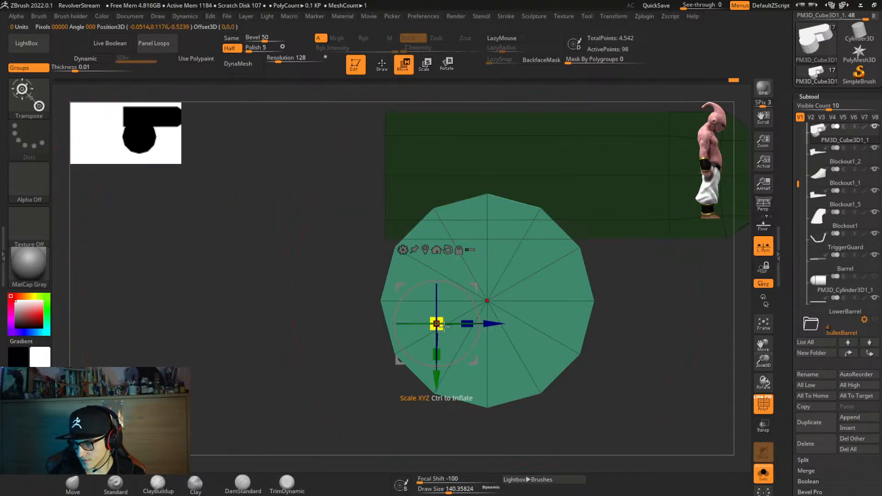
{"action": "key", "text": "Tab"}
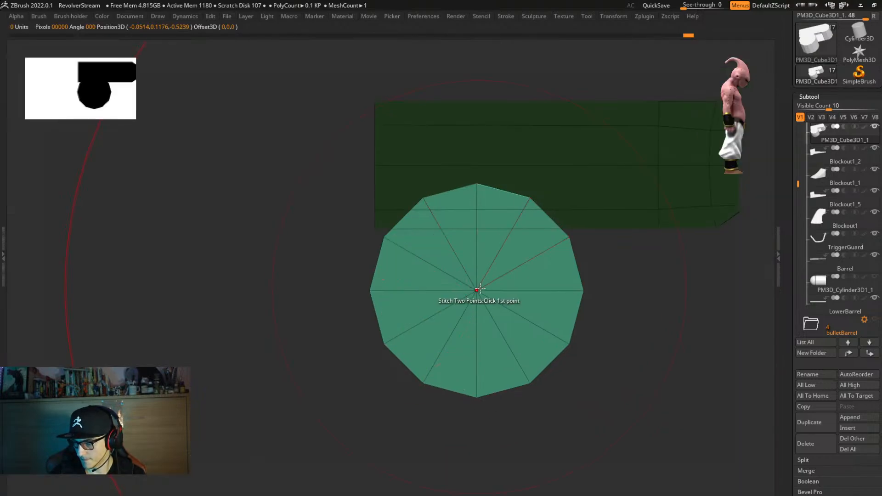
{"action": "left_click_drag", "start_coordinate": [308, 236], "coordinate": [652, 403], "text": "ctrl"}
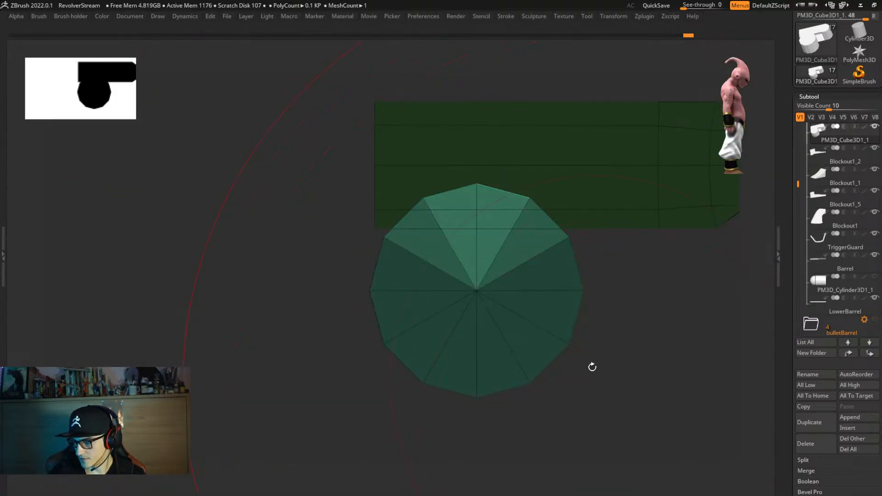
Flatten the cylinder's top by lowering its rim points about 0.03 units, and shift its upper rear corner backward about 0.008 units.
{"action": "left_click", "coordinate": [415, 241]}
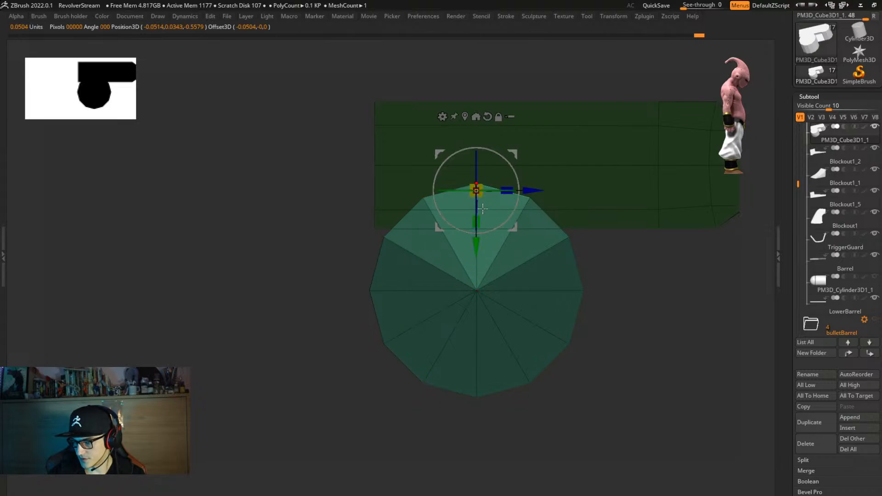
{"action": "left_click_drag", "start_coordinate": [474, 255], "coordinate": [472, 299]}
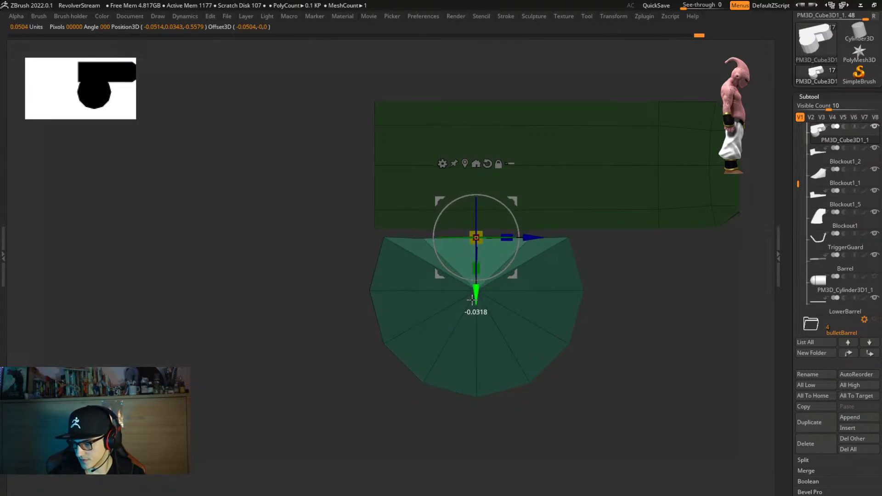
{"action": "left_click_drag", "start_coordinate": [391, 246], "coordinate": [439, 297], "text": "ctrl"}
{"action": "left_click_drag", "start_coordinate": [534, 237], "coordinate": [523, 245]}
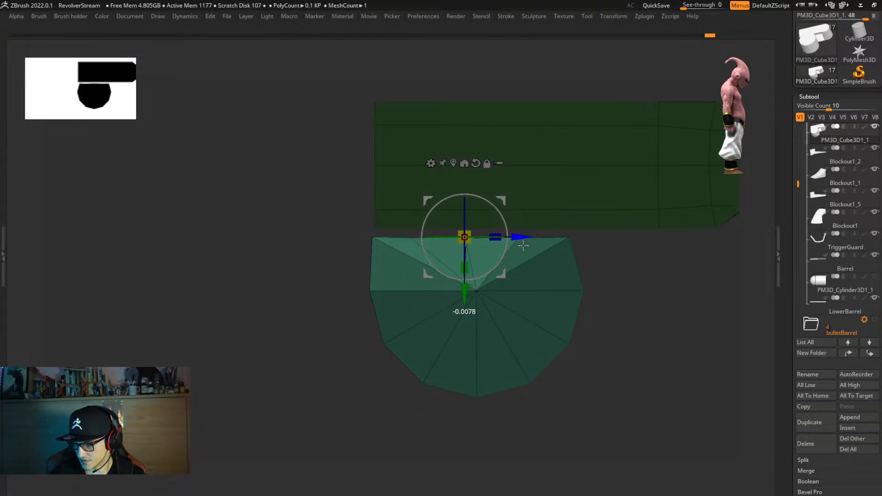
Delete the surplus lengthwise edge loops on both sides of the block's centre line.
{"action": "right_click_drag", "start_coordinate": [624, 315], "coordinate": [424, 153]}
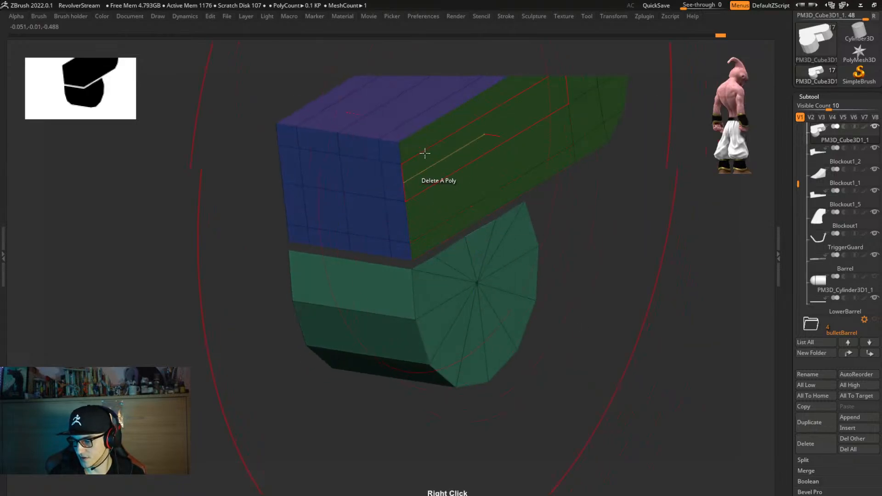
{"action": "right_click_drag", "start_coordinate": [588, 250], "coordinate": [606, 360]}
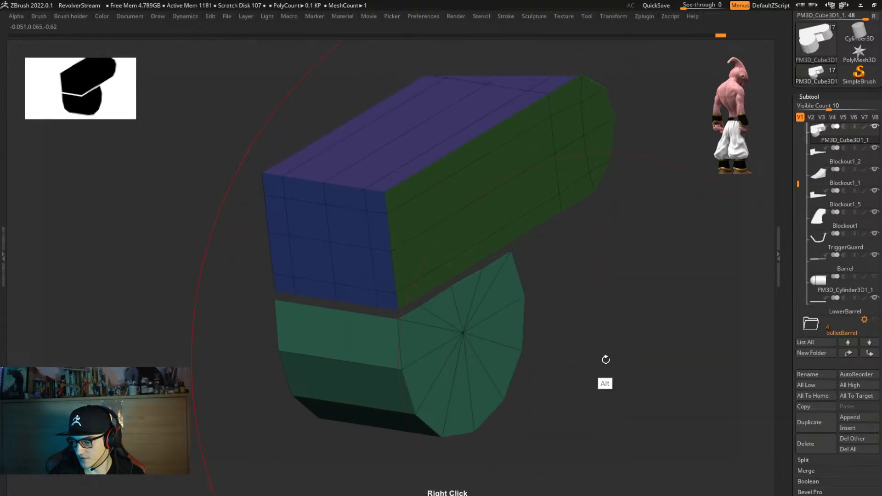
{"action": "left_click", "coordinate": [408, 162], "text": "alt"}
Set the edge Insert action to Multiple EdgeLoops with Specified Resolution 1 and add one loop around the cylinder's middle.
{"action": "right_click_drag", "start_coordinate": [591, 250], "coordinate": [473, 276]}
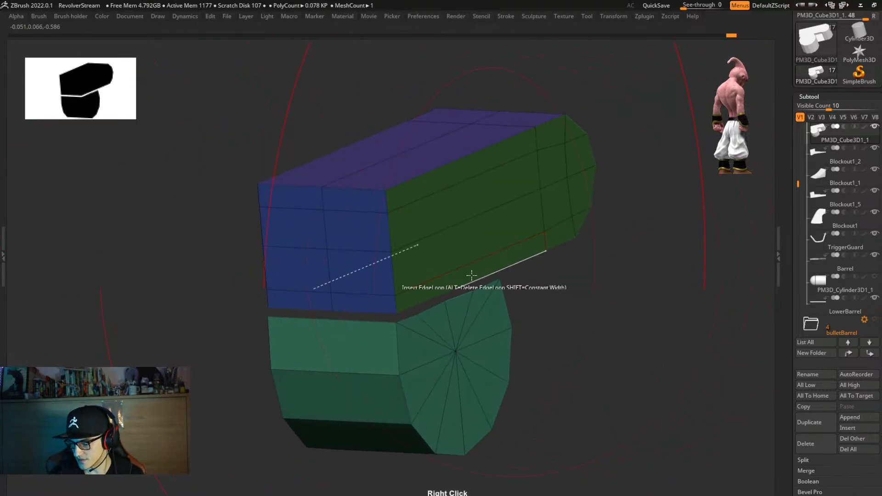
{"action": "key", "text": "space"}
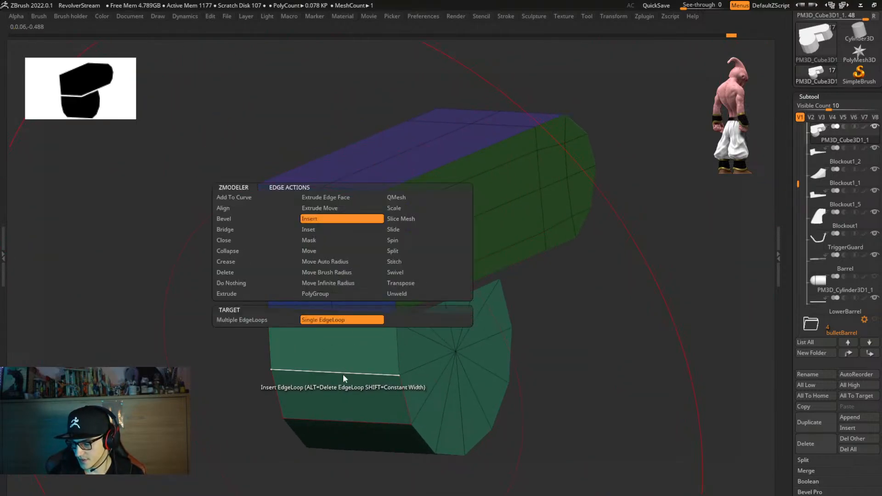
{"action": "left_click", "coordinate": [271, 321]}
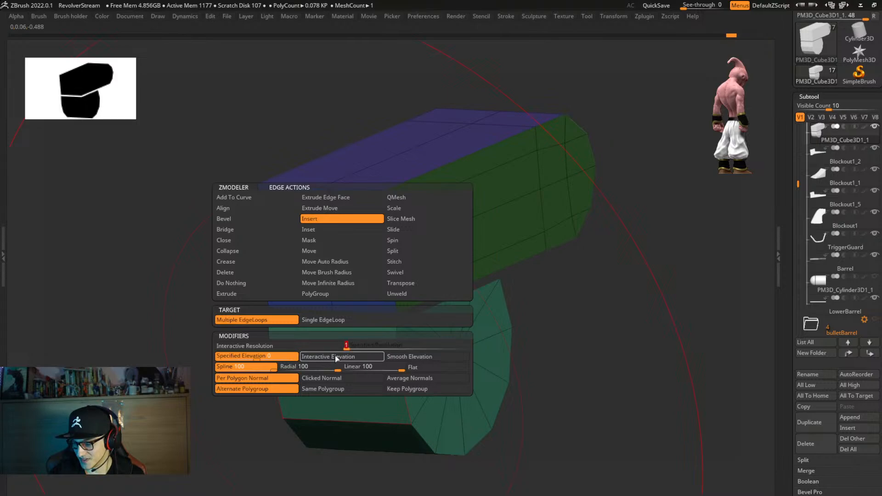
{"action": "right_click_drag", "start_coordinate": [373, 370], "coordinate": [471, 359]}
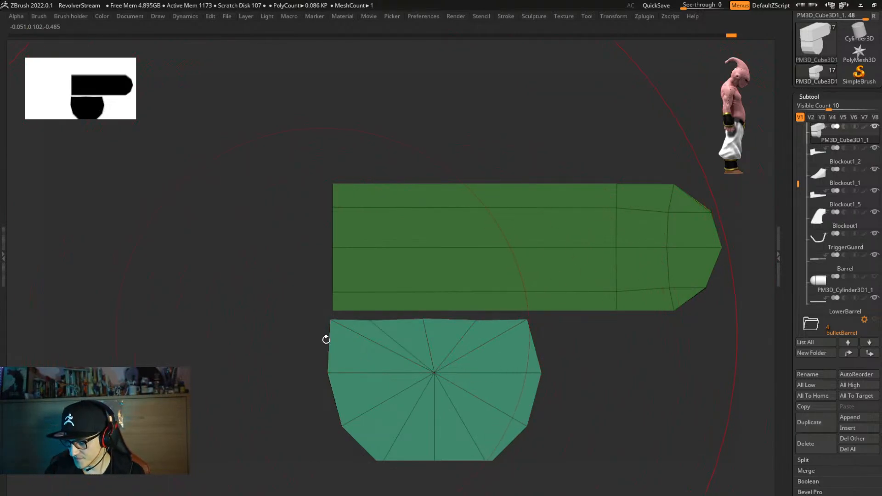
Set the ZModeler edge action to Delete with target Edge and remove the surplus spokes beside the cap's upper middle spoke.
{"action": "right_click_drag", "start_coordinate": [326, 339], "coordinate": [359, 350]}
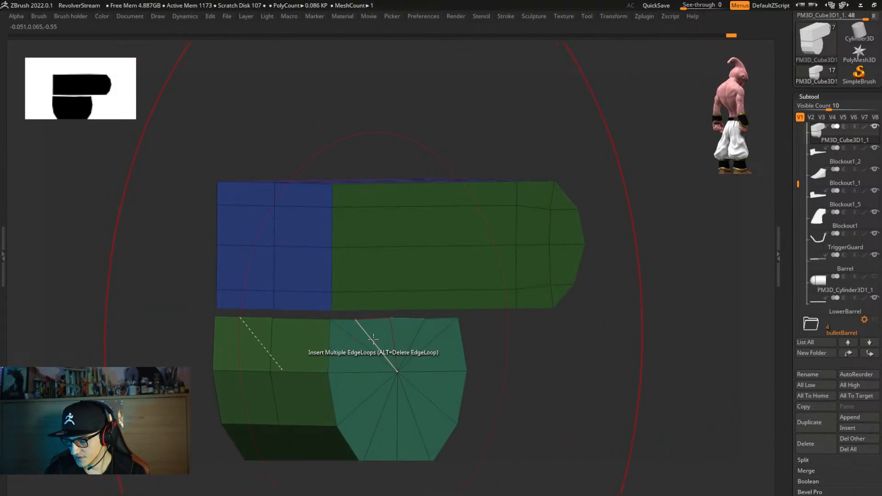
{"action": "key", "text": "space"}
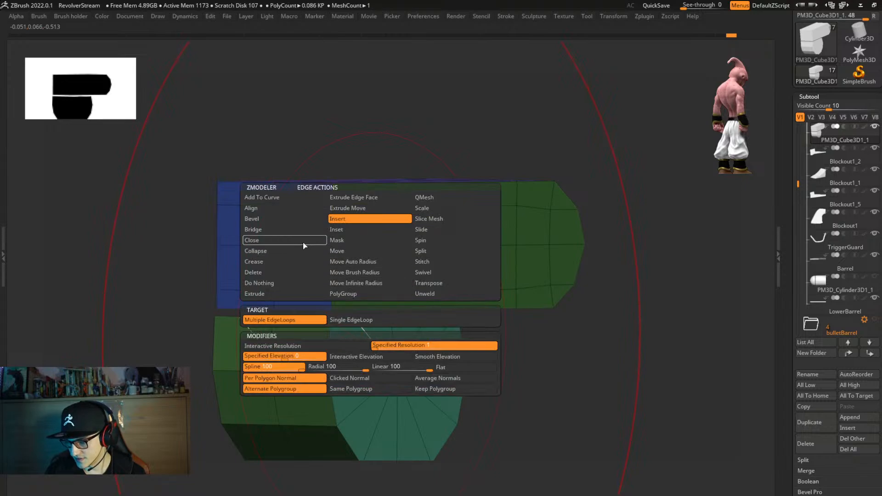
{"action": "left_click", "coordinate": [294, 272]}
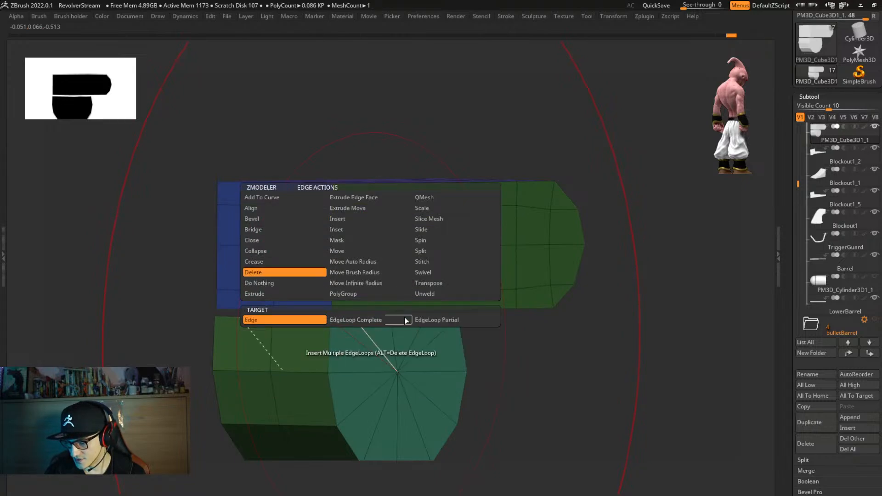
{"action": "left_click", "coordinate": [375, 342]}
{"action": "right_click_drag", "start_coordinate": [411, 362], "coordinate": [399, 376]}
{"action": "right_click_drag", "start_coordinate": [517, 320], "coordinate": [439, 330]}
{"action": "right_click_drag", "start_coordinate": [411, 363], "coordinate": [424, 380]}
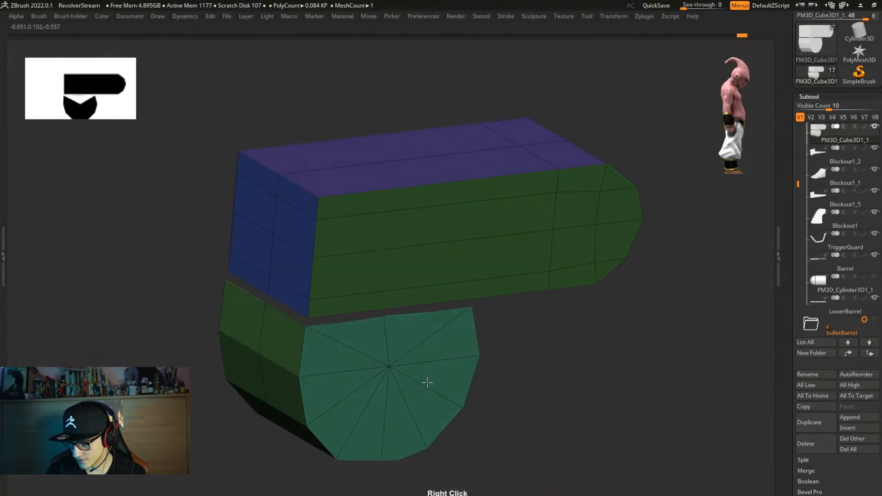
Delete the middle spoke in the upper half of the cylinder's cap.
{"action": "left_click", "coordinate": [384, 330]}
{"action": "right_click_drag", "start_coordinate": [421, 338], "coordinate": [487, 317]}
{"action": "left_click", "coordinate": [487, 317]}
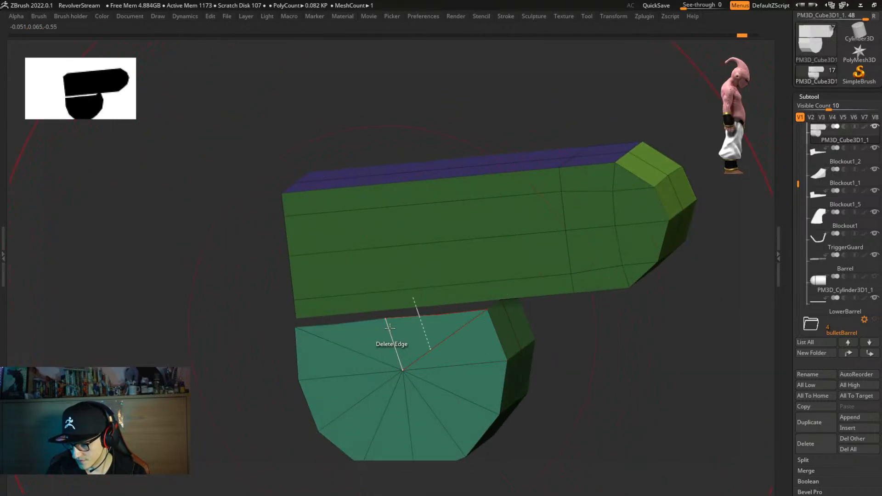
{"action": "key", "text": "space"}
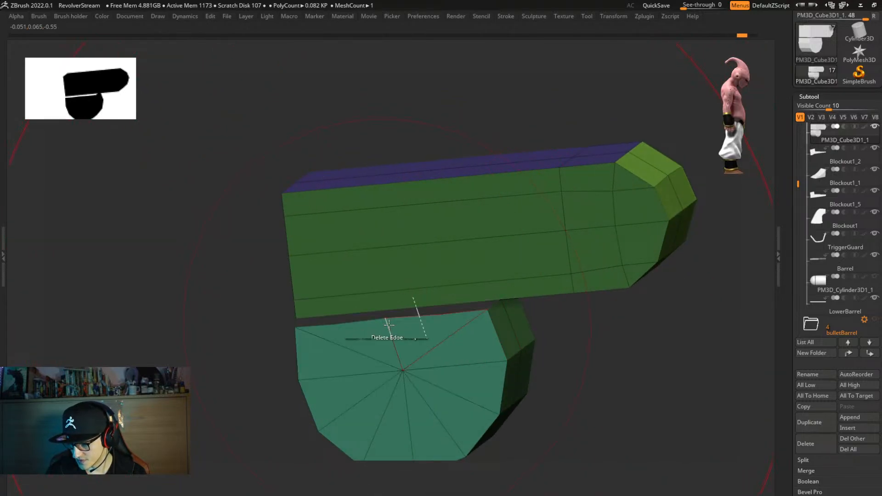
{"action": "right_click_drag", "start_coordinate": [484, 314], "coordinate": [414, 362]}
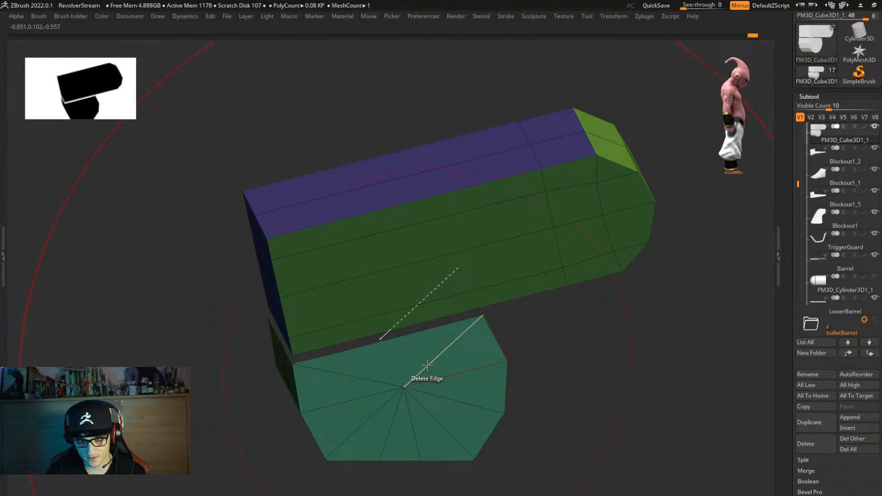
Check the cap in isolation and stitch its upper front corner to the block's underside point at the nose edge loop.
{"action": "left_click", "coordinate": [417, 387], "text": "ctrl+shift"}
{"action": "right_click_drag", "start_coordinate": [480, 376], "coordinate": [478, 315]}
{"action": "left_click", "coordinate": [527, 335], "text": "ctrl+shift"}
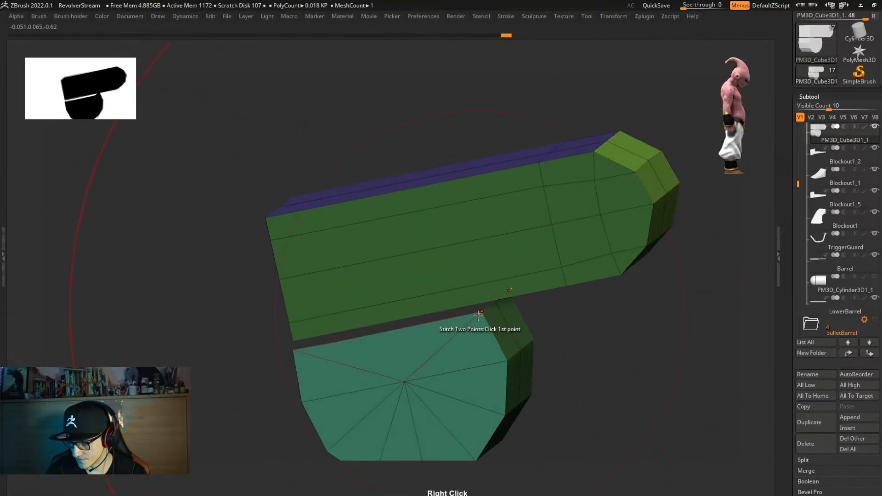
{"action": "left_click", "coordinate": [564, 284]}
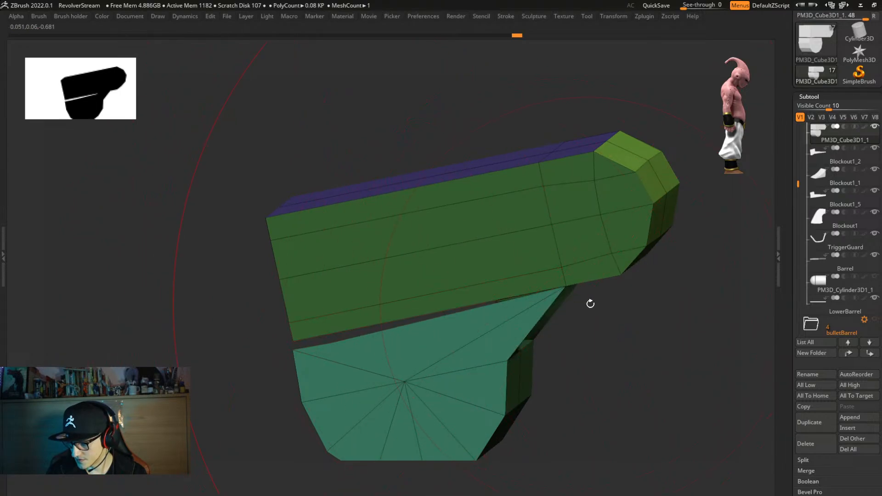
Stitch the remaining points of the cylinder's front upper edge to the block's underside at the nose edge loop.
{"action": "right_click_drag", "start_coordinate": [586, 301], "coordinate": [582, 356]}
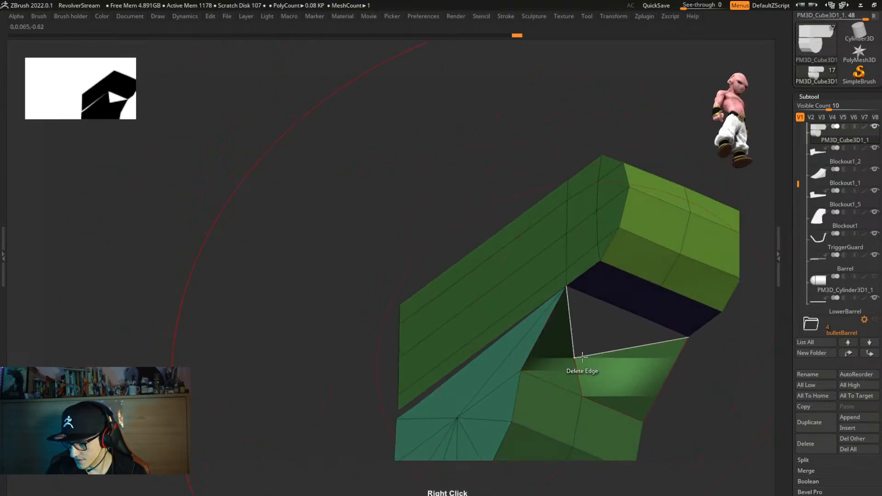
{"action": "left_click", "coordinate": [630, 313]}
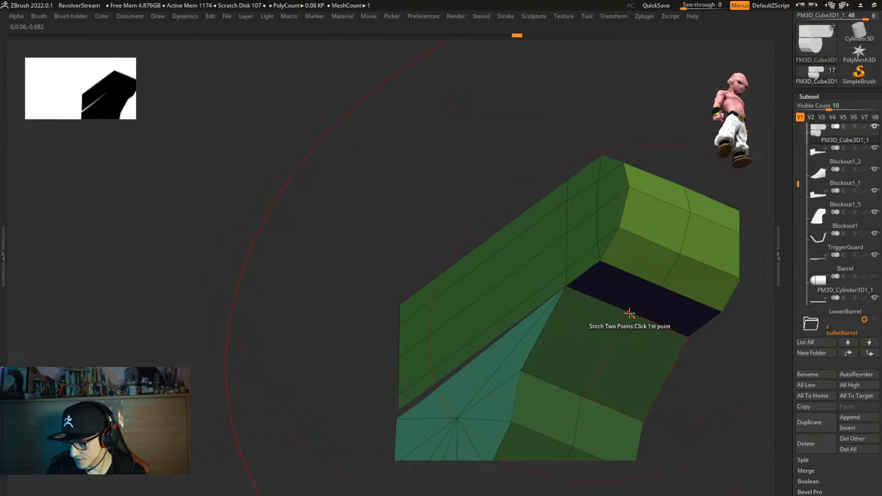
Try to stitch the cylinder's rear upper corners to the block's rear underside and preview the smoothed result.
{"action": "right_click_drag", "start_coordinate": [546, 360], "coordinate": [583, 388]}
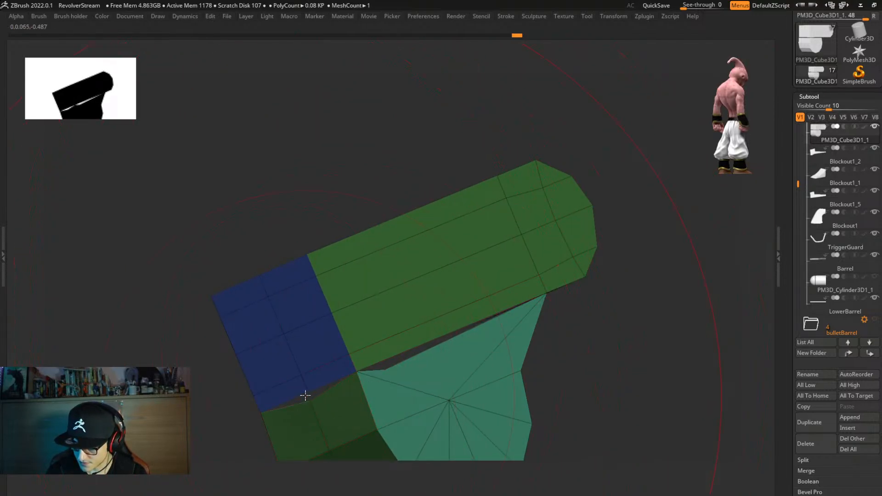
{"action": "right_click_drag", "start_coordinate": [477, 370], "coordinate": [450, 367]}
{"action": "right_click_drag", "start_coordinate": [544, 358], "coordinate": [537, 401]}
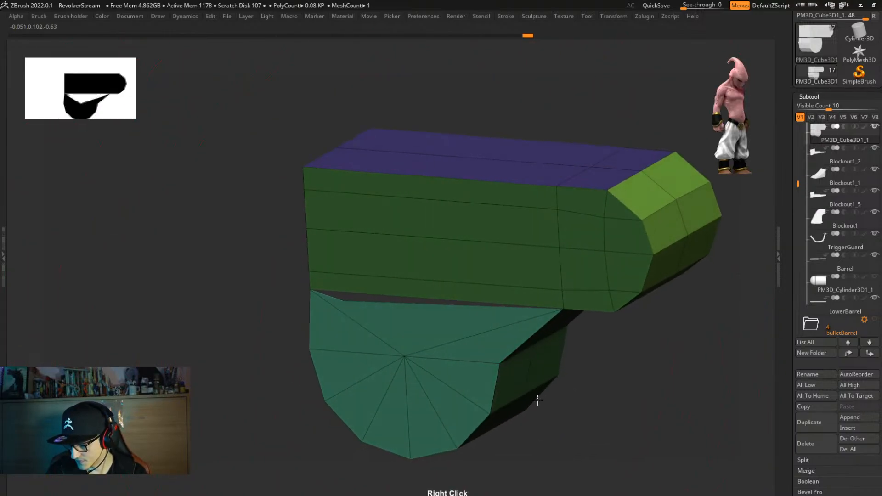
{"action": "right_click_drag", "start_coordinate": [337, 318], "coordinate": [427, 352]}
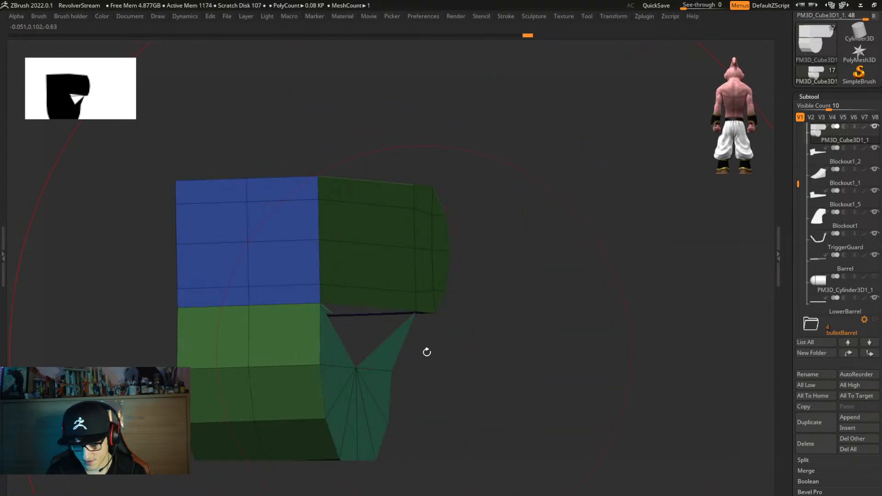
{"action": "mouse_move", "coordinate": [481, 351]}
{"action": "right_mouse_down"}
{"action": "mouse_move", "coordinate": [464, 360]}
{"action": "mouse_move", "coordinate": [526, 358]}
{"action": "mouse_move", "coordinate": [498, 360]}
{"action": "mouse_move", "coordinate": [515, 366]}
{"action": "mouse_move", "coordinate": [509, 358]}
{"action": "right_mouse_up"}
{"action": "key", "text": "d"}
{"action": "key", "text": "shift+d"}
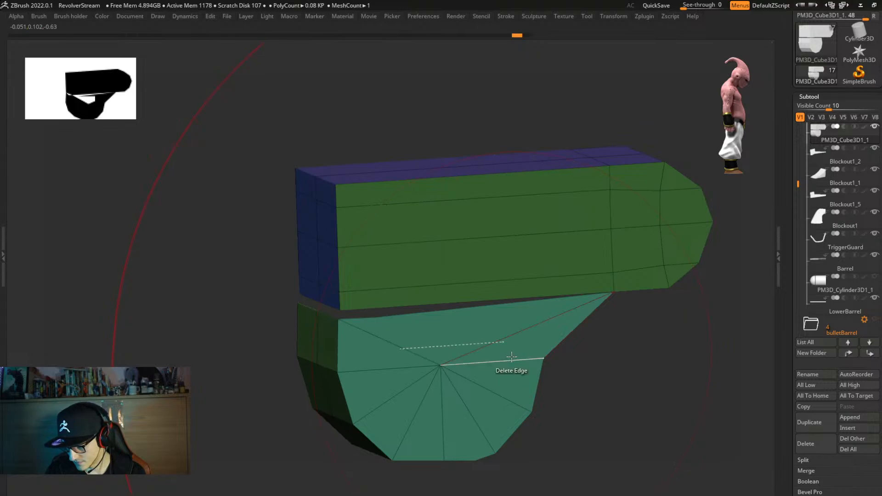
Stitch the points of the cylinder's rear upper edge to the matching points on the block's rear underside.
{"action": "right_click_drag", "start_coordinate": [466, 332], "coordinate": [457, 337]}
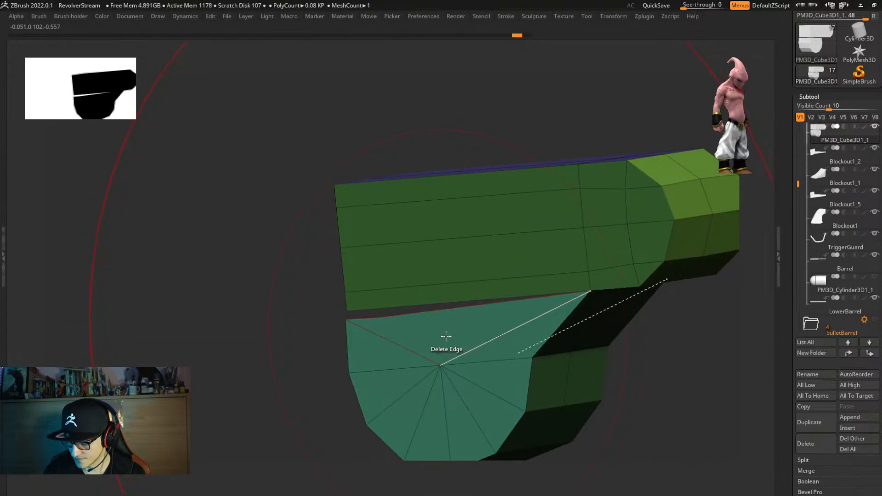
{"action": "key", "text": "space"}
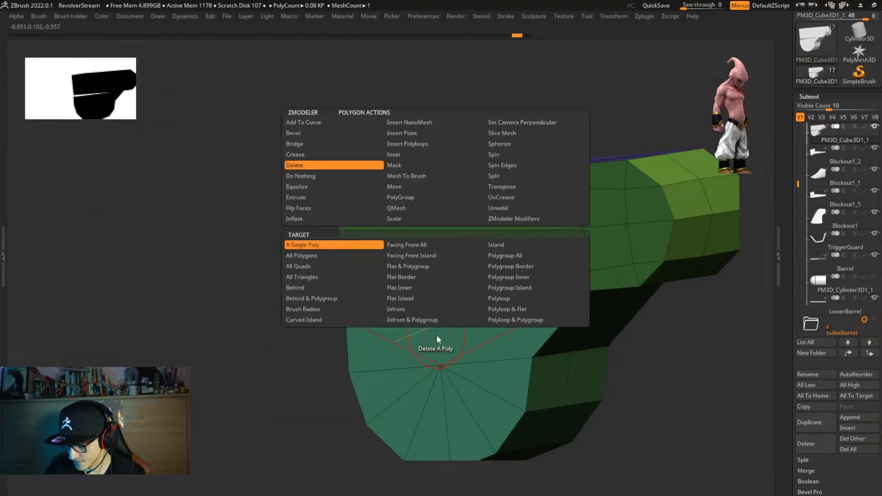
{"action": "right_click_drag", "start_coordinate": [447, 342], "coordinate": [477, 368]}
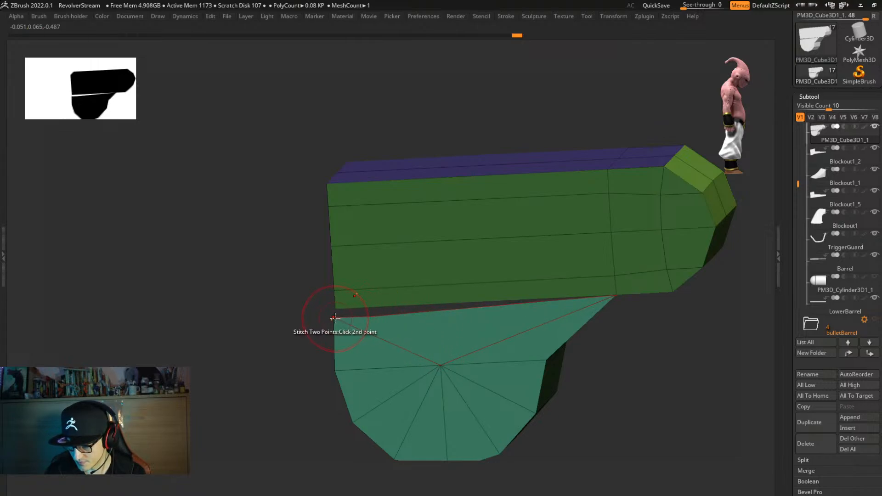
{"action": "right_click_drag", "start_coordinate": [437, 406], "coordinate": [455, 351]}
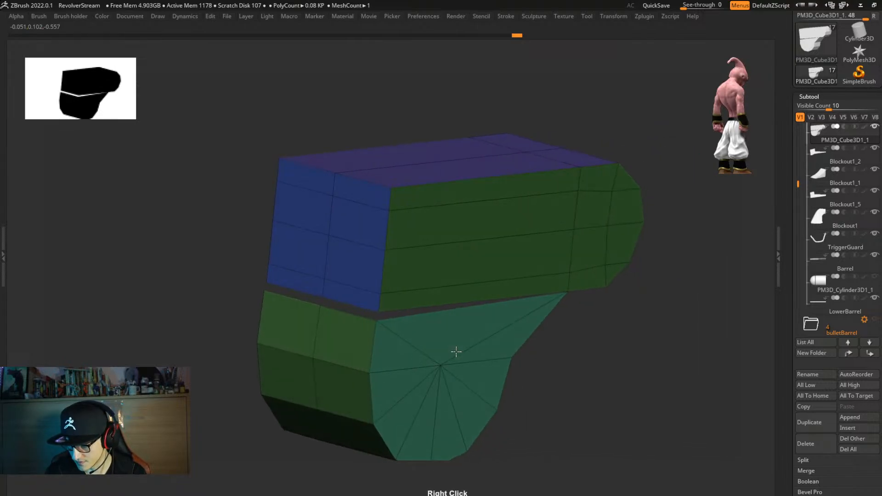
{"action": "left_click", "coordinate": [378, 312]}
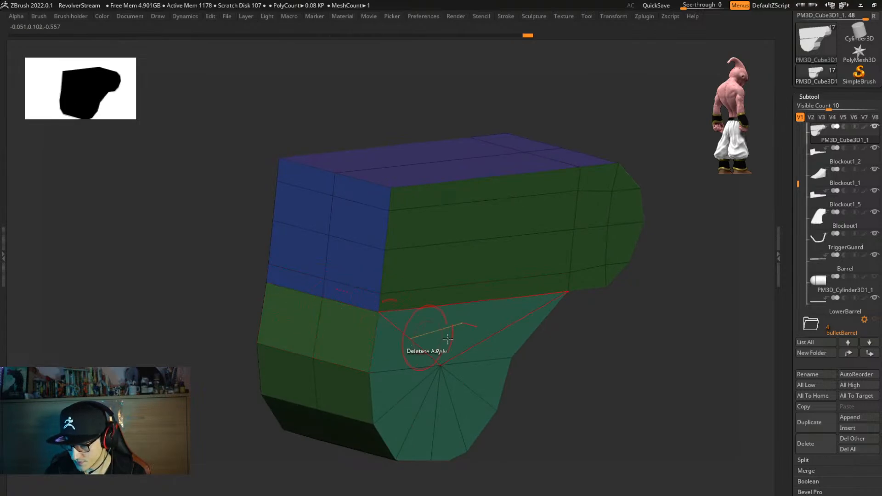
Examine the joined part with the Dynamic Subdivision preview.
{"action": "key", "text": "d"}
{"action": "right_click_drag", "start_coordinate": [423, 351], "coordinate": [549, 360]}
{"action": "key", "text": "shift+d"}
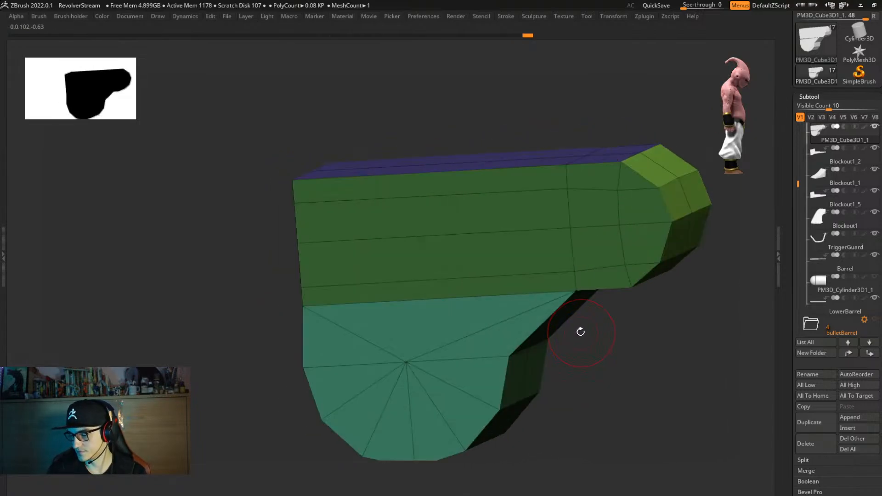
Choose the ClipCurve brush and clip one side of the part along a straight vertical line in the front view.
{"action": "right_click_drag", "start_coordinate": [580, 330], "coordinate": [624, 272], "text": "shift"}
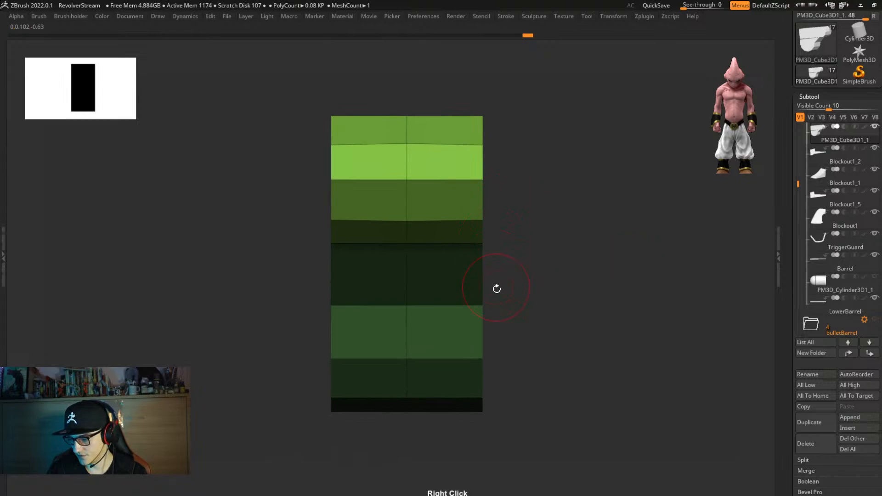
{"action": "key", "text": "Tab"}
{"action": "left_click", "coordinate": [29, 99], "text": "ctrl+shift"}
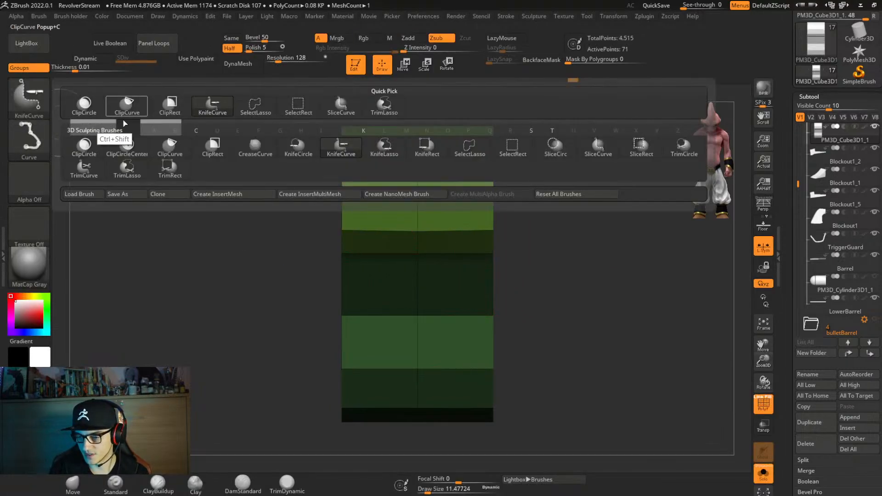
{"action": "left_click", "coordinate": [131, 107]}
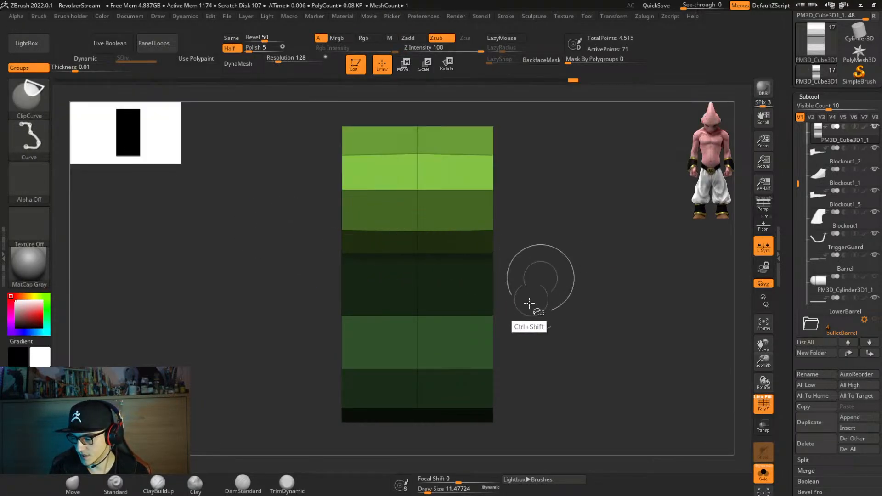
{"action": "mouse_move", "coordinate": [521, 144]}
{"action": "left_mouse_down", "text": "ctrl+shift"}
{"action": "mouse_move", "coordinate": [522, 422]}
{"action": "mouse_move", "coordinate": [490, 413]}
{"action": "mouse_move", "coordinate": [489, 424]}
{"action": "left_mouse_up", "text": "ctrl+shift"}
Set the ZModeler polygon action to PolyGroup with target Flat Island and put the block's side and the cylinder's cap in one polygroup.
{"action": "mouse_move", "coordinate": [489, 424]}
{"action": "right_mouse_down"}
{"action": "mouse_move", "coordinate": [656, 339]}
{"action": "mouse_move", "coordinate": [567, 353]}
{"action": "mouse_move", "coordinate": [612, 336]}
{"action": "right_mouse_up"}
{"action": "key", "text": "space"}
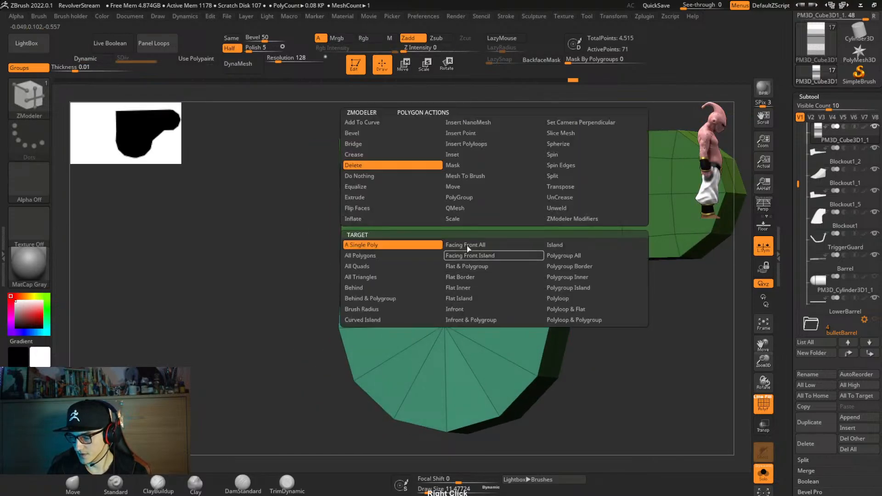
{"action": "left_click", "coordinate": [480, 199]}
{"action": "left_click", "coordinate": [459, 354]}
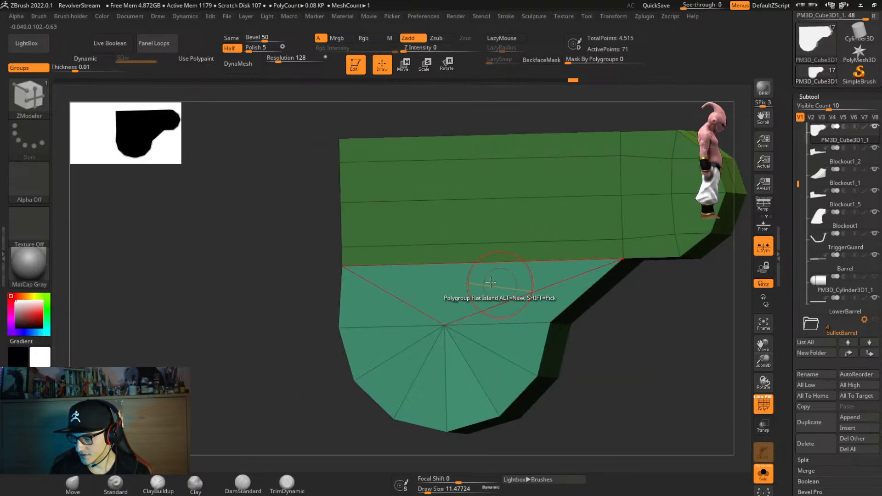
{"action": "left_click", "coordinate": [490, 282]}
{"action": "right_click_drag", "start_coordinate": [482, 335], "coordinate": [642, 308]}
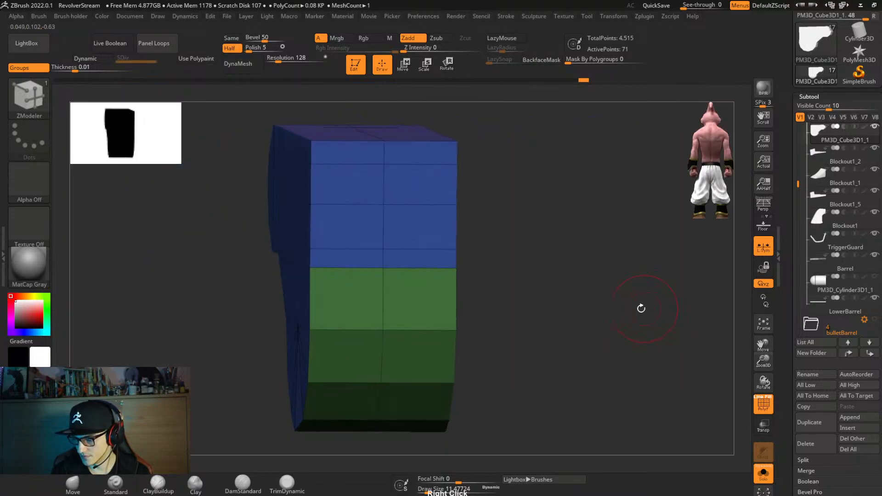
Assign the block's rear face, the cylinder's curved surface and the adjoining underside to one shared polygroup.
{"action": "left_click_drag", "start_coordinate": [430, 258], "coordinate": [418, 158], "text": "alt"}
{"action": "left_click", "coordinate": [412, 392]}
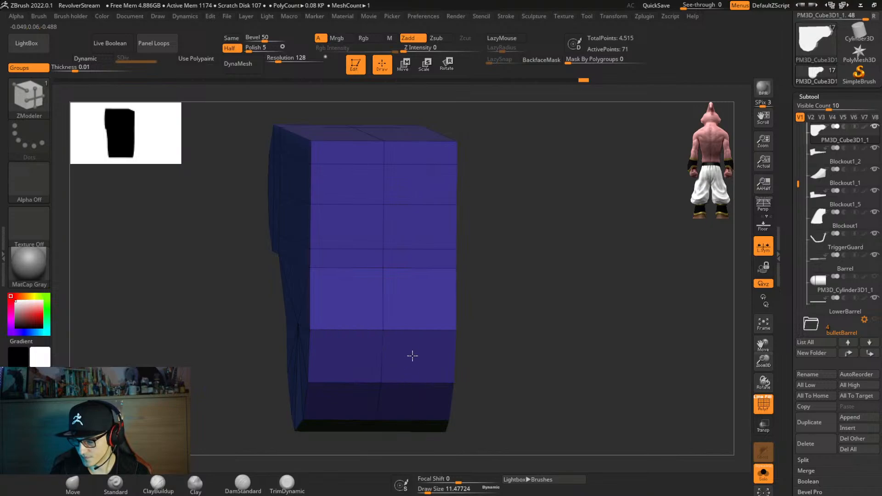
{"action": "right_click_drag", "start_coordinate": [408, 247], "coordinate": [421, 172]}
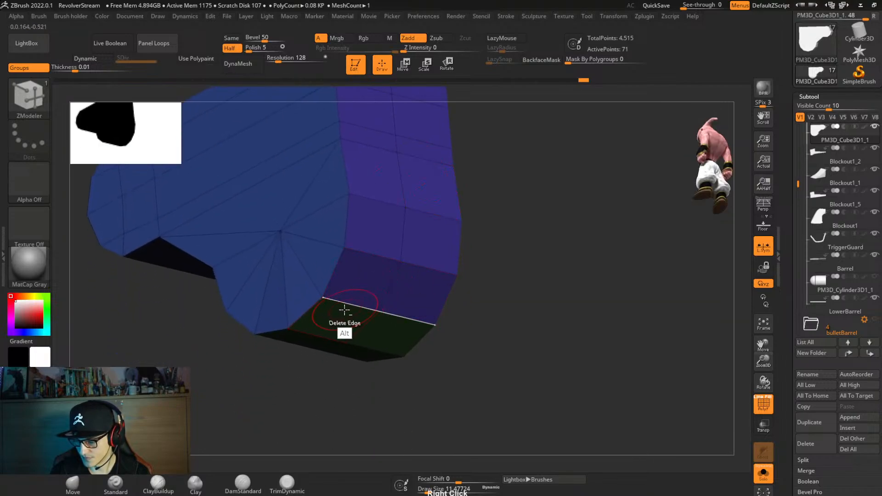
{"action": "left_click_drag", "start_coordinate": [359, 291], "coordinate": [326, 341], "text": "alt"}
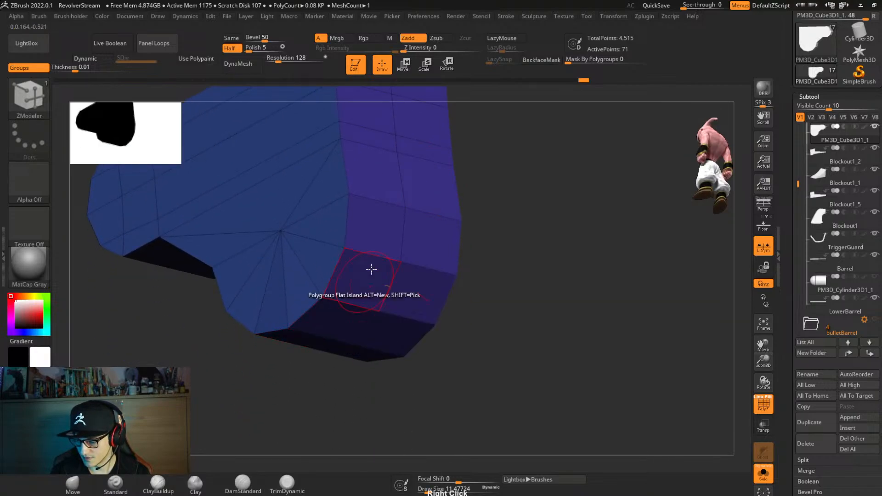
{"action": "right_click_drag", "start_coordinate": [370, 266], "coordinate": [384, 244]}
{"action": "left_click_drag", "start_coordinate": [324, 315], "coordinate": [189, 281], "text": "alt"}
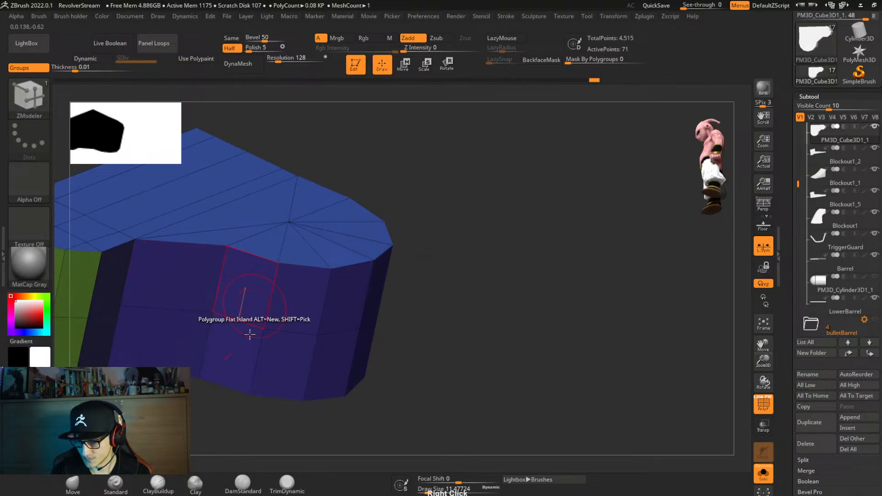
{"action": "right_click_drag", "start_coordinate": [250, 334], "coordinate": [197, 281]}
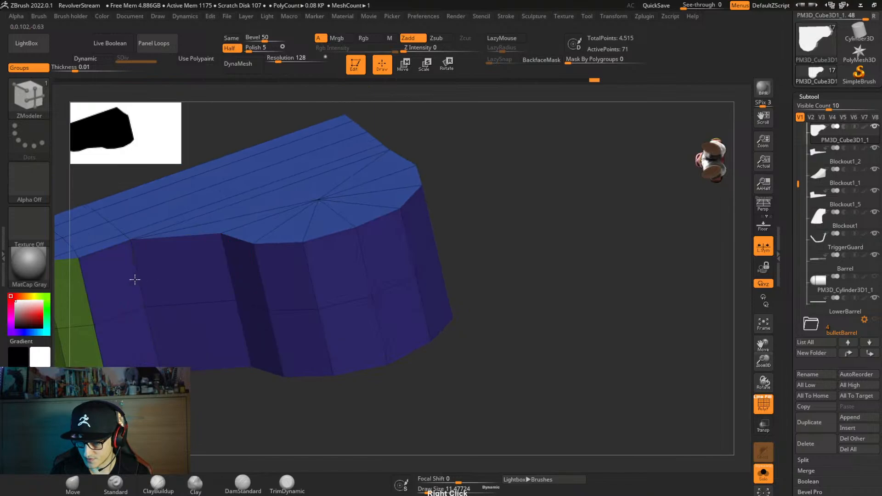
Assign new polygroups to the block's top face and to the flat underside strip behind the nose.
{"action": "right_click_drag", "start_coordinate": [450, 325], "coordinate": [502, 407]}
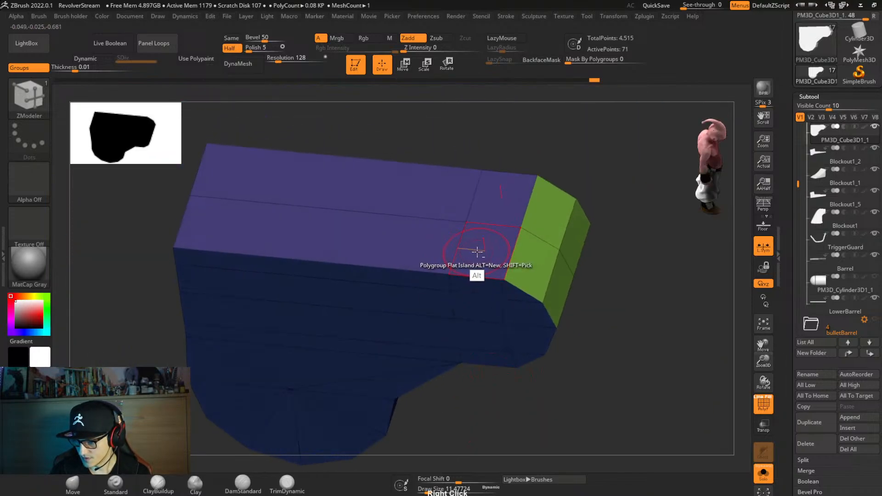
{"action": "left_click", "coordinate": [355, 213]}
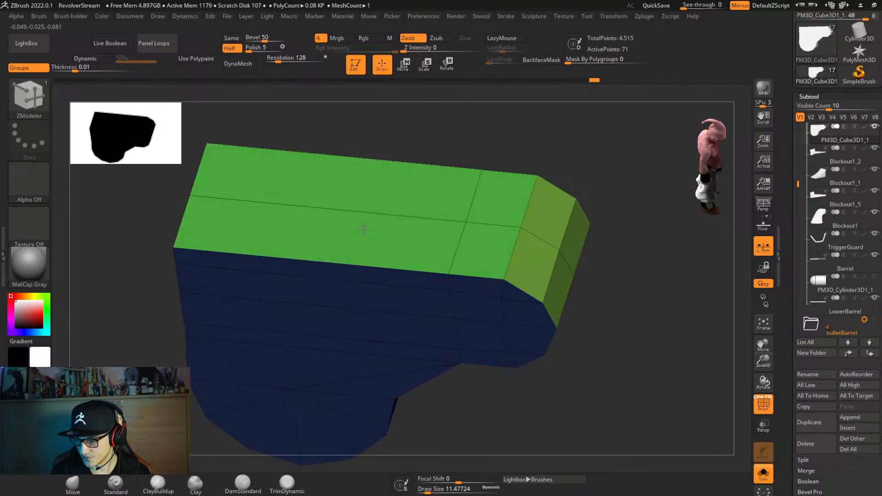
{"action": "right_click_drag", "start_coordinate": [404, 251], "coordinate": [573, 183]}
{"action": "left_click", "coordinate": [472, 298]}
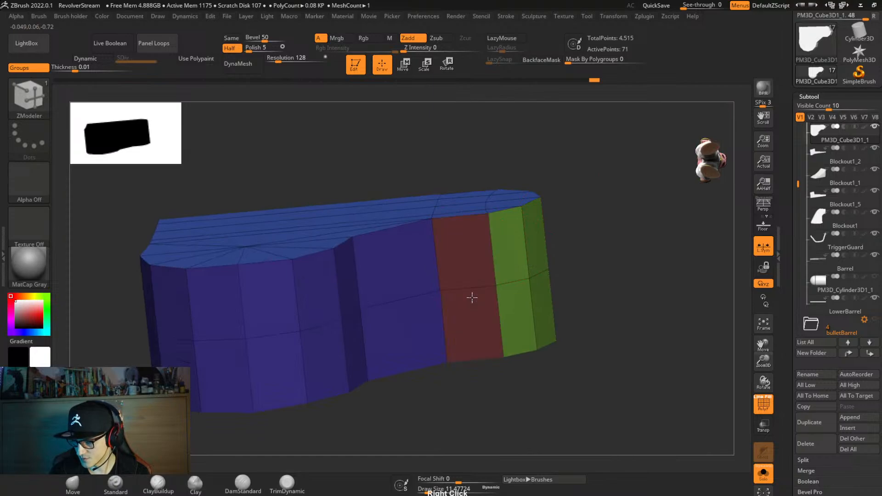
Crease the part's polygroup borders and check the smoothed shape with the Dynamic Subdivision preview.
{"action": "right_click_drag", "start_coordinate": [547, 279], "coordinate": [560, 357]}
{"action": "key", "text": "d"}
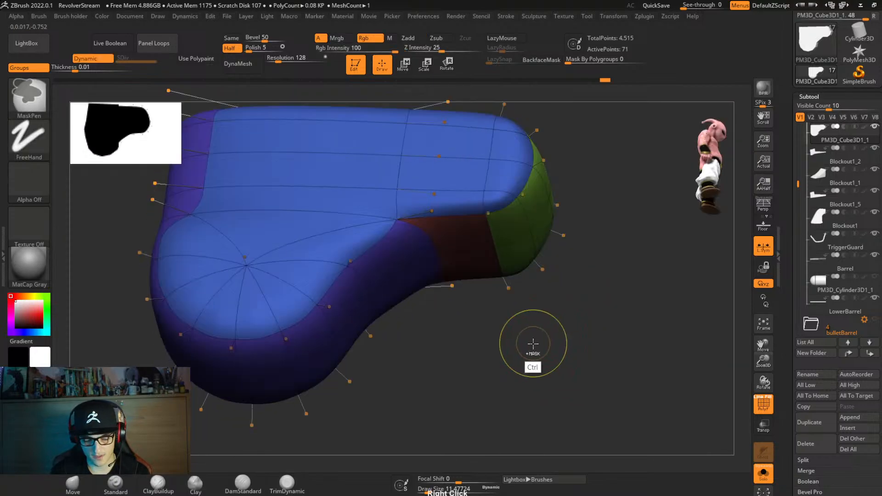
{"action": "key", "text": "ctrl+space"}
{"action": "left_click", "coordinate": [523, 328]}
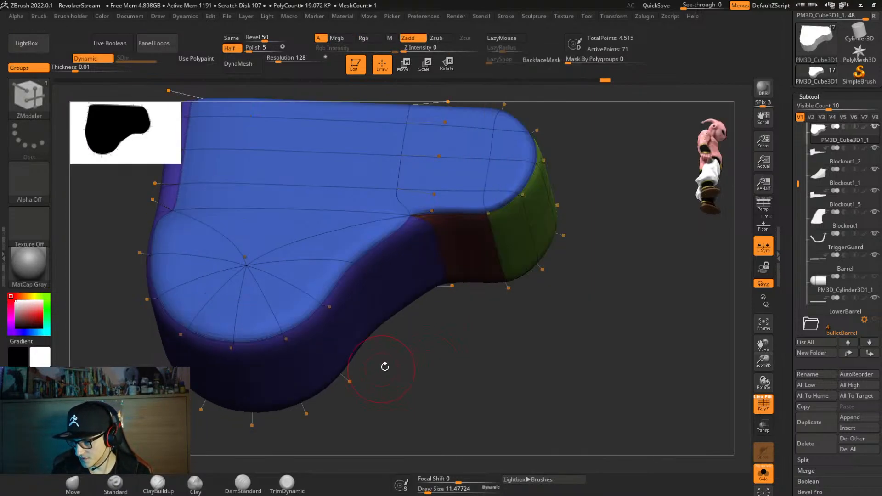
{"action": "right_click_drag", "start_coordinate": [384, 366], "coordinate": [453, 360]}
{"action": "key", "text": "shift+d"}
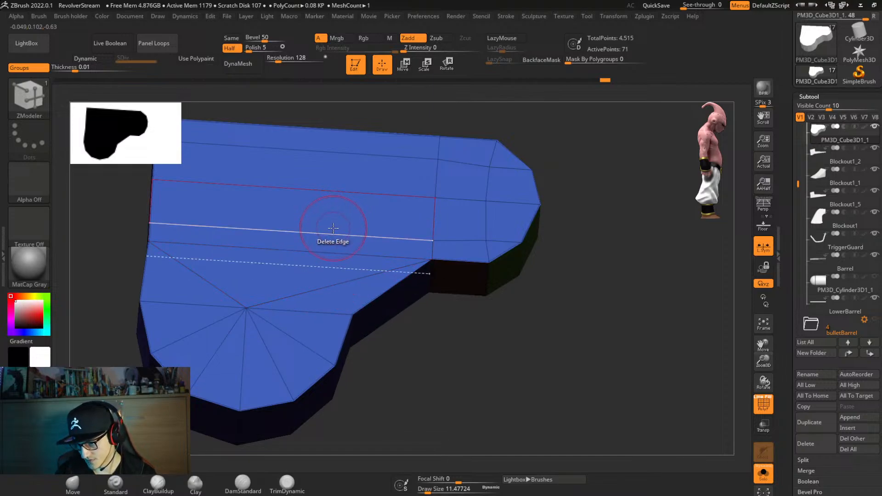
Set the ZModeler point action to Slice Mesh.
{"action": "right_click_drag", "start_coordinate": [338, 250], "coordinate": [348, 275], "text": "shift"}
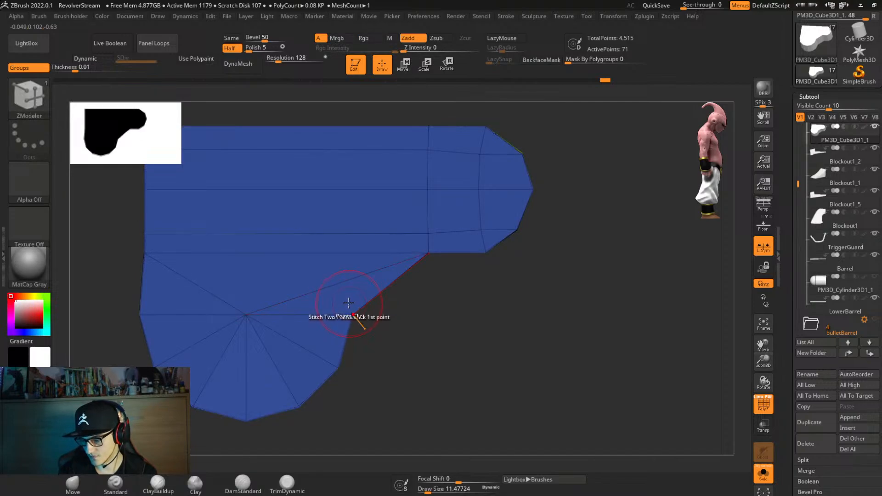
{"action": "key", "text": "space"}
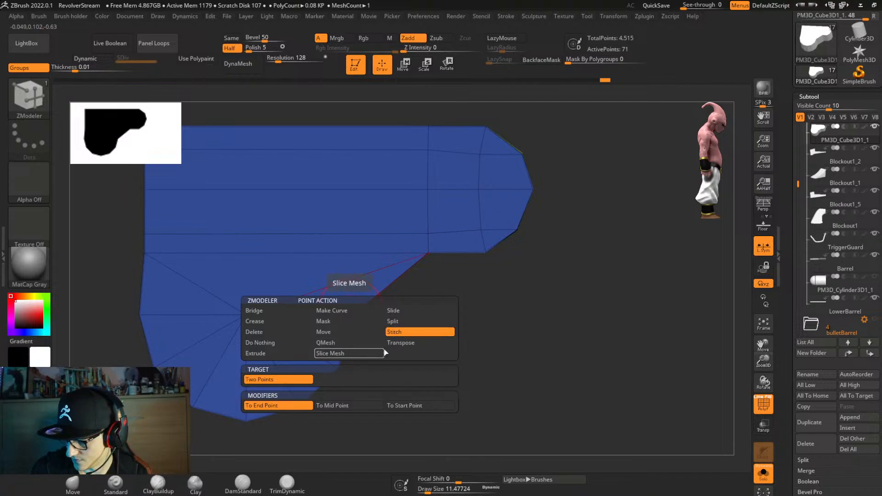
{"action": "left_click", "coordinate": [408, 322]}
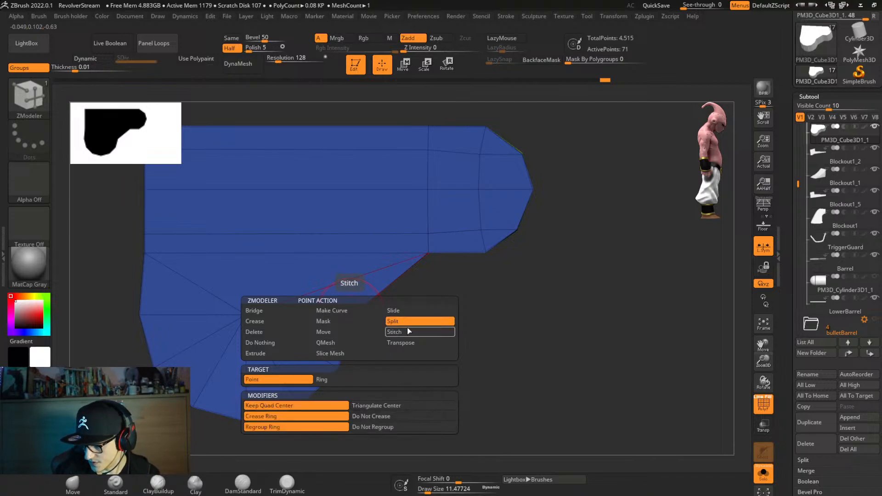
{"action": "left_click", "coordinate": [407, 329]}
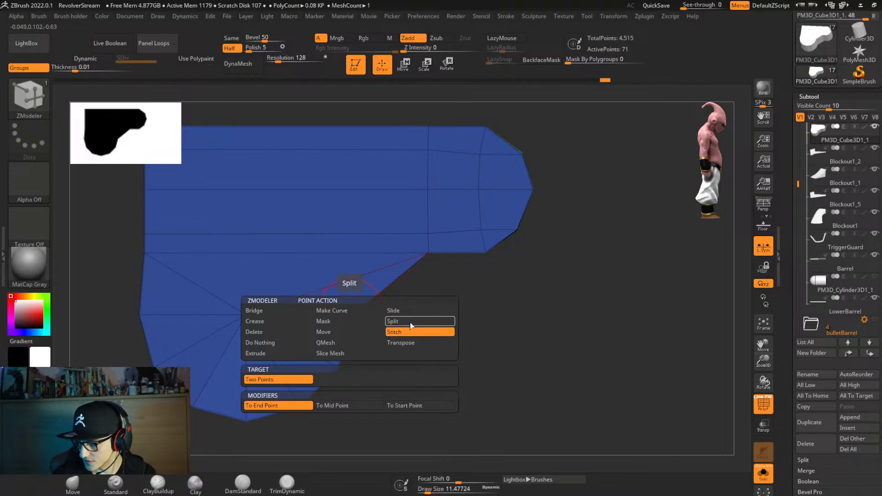
{"action": "left_click", "coordinate": [349, 353]}
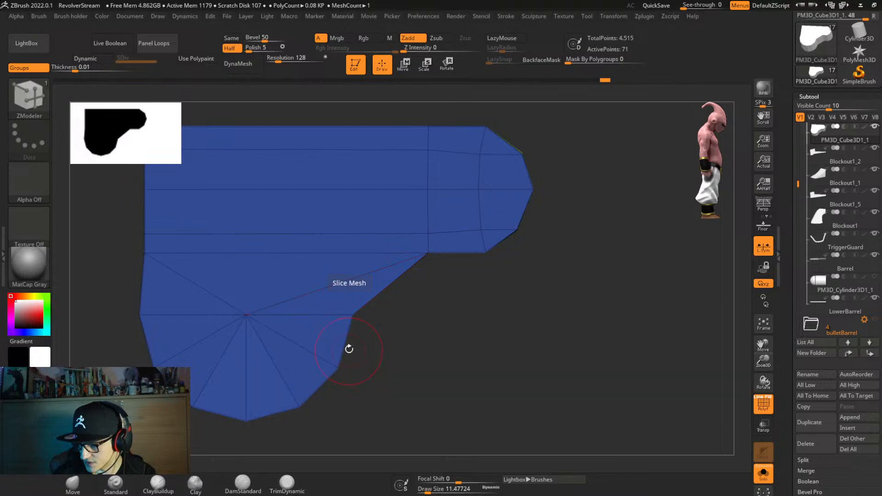
Switch to the ZModeler Topology brush.
{"action": "key", "text": "b"}
{"action": "key", "text": "z"}
{"action": "key", "text": "t"}
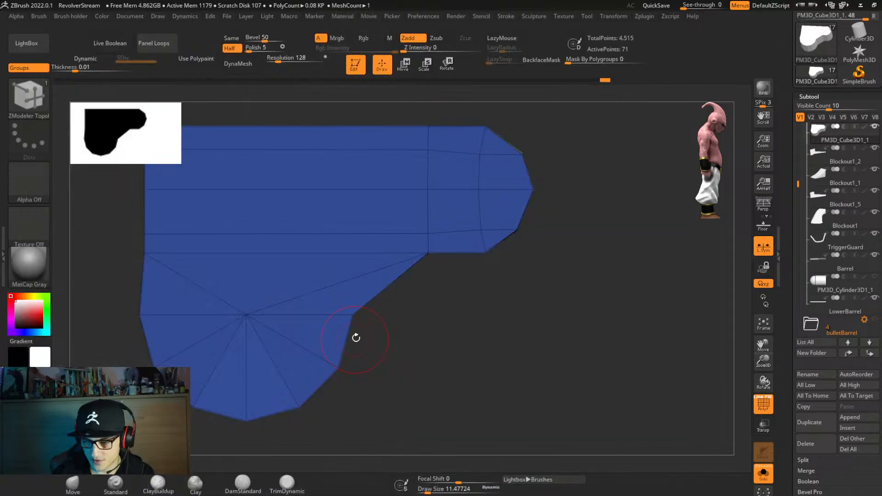
With the ZModeler Slice brush, slice the side face from the inner corner under the nose up through the horizontal edges to the top edge.
{"action": "key", "text": "b"}
{"action": "key", "text": "z"}
{"action": "key", "text": "s"}
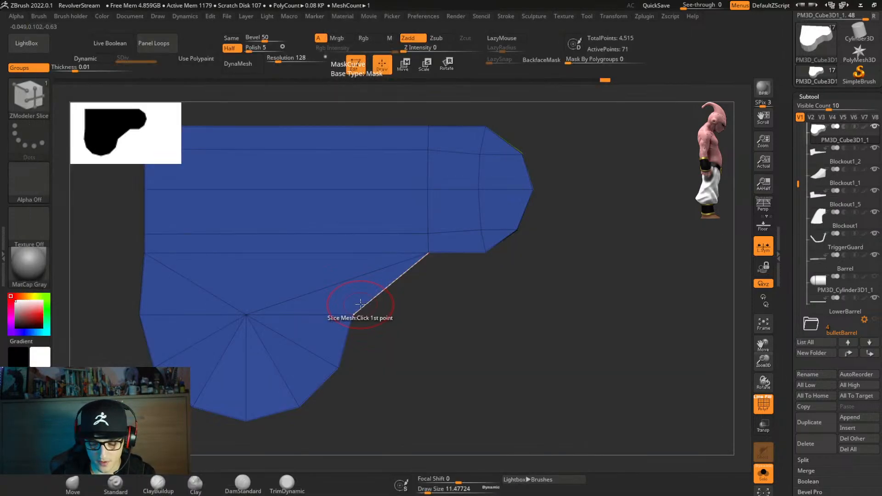
{"action": "left_click", "coordinate": [352, 315]}
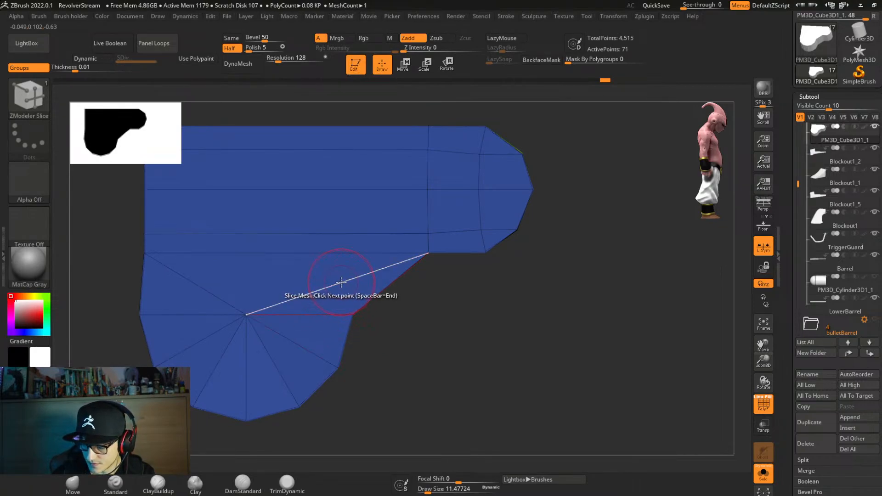
{"action": "left_click", "coordinate": [336, 248]}
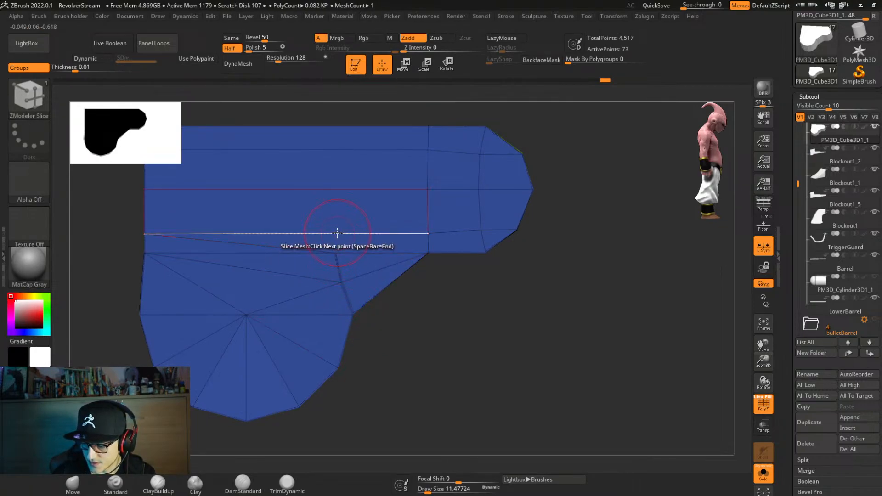
{"action": "left_click", "coordinate": [338, 188]}
{"action": "left_click", "coordinate": [335, 148]}
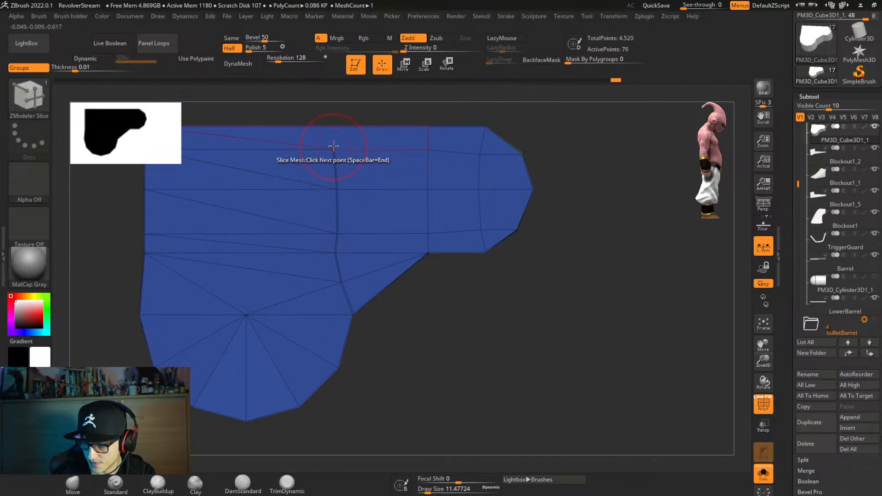
{"action": "left_click", "coordinate": [335, 127]}
Continue the slice across the block's top face over its centre line to the far edge.
{"action": "right_click_drag", "start_coordinate": [376, 158], "coordinate": [368, 205]}
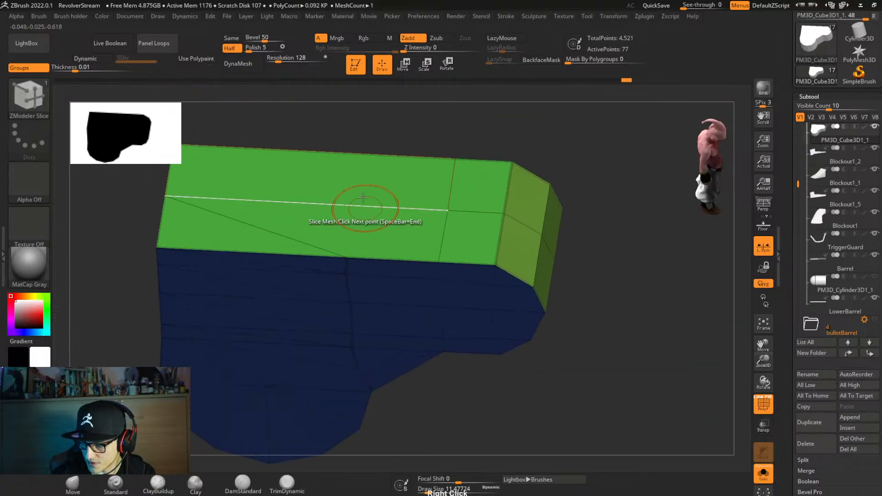
{"action": "left_click", "coordinate": [350, 206]}
{"action": "key", "text": "space"}
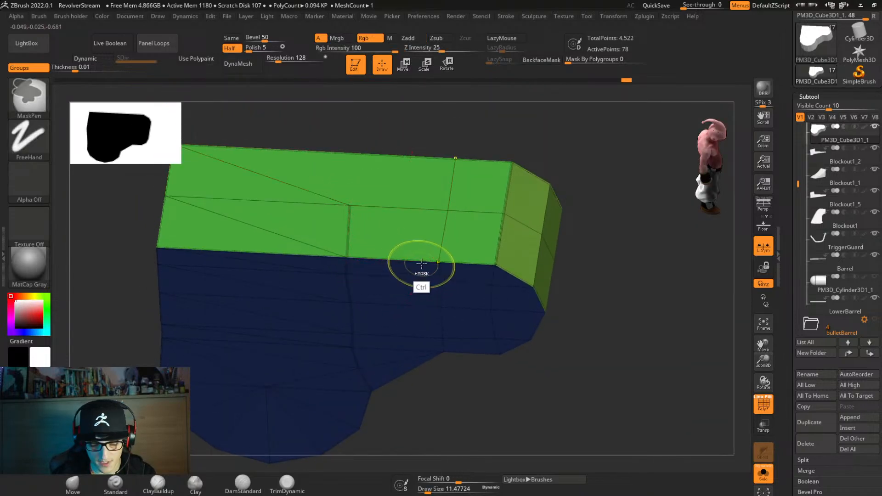
{"action": "right_click", "coordinate": [423, 266]}
{"action": "left_click", "coordinate": [432, 210]}
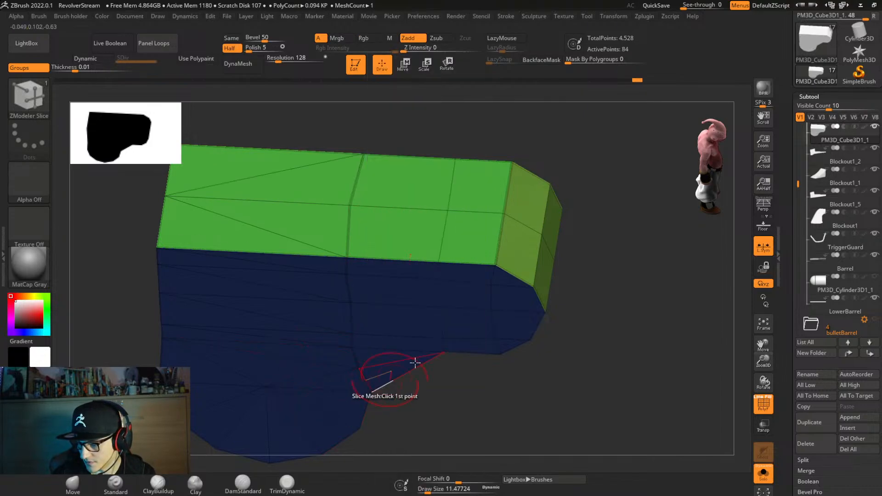
{"action": "right_click_drag", "start_coordinate": [384, 363], "coordinate": [350, 246]}
Switch to the ZModeler brush and delete the diagonal edges the slice left on the rear part of the side face.
{"action": "key", "text": "space"}
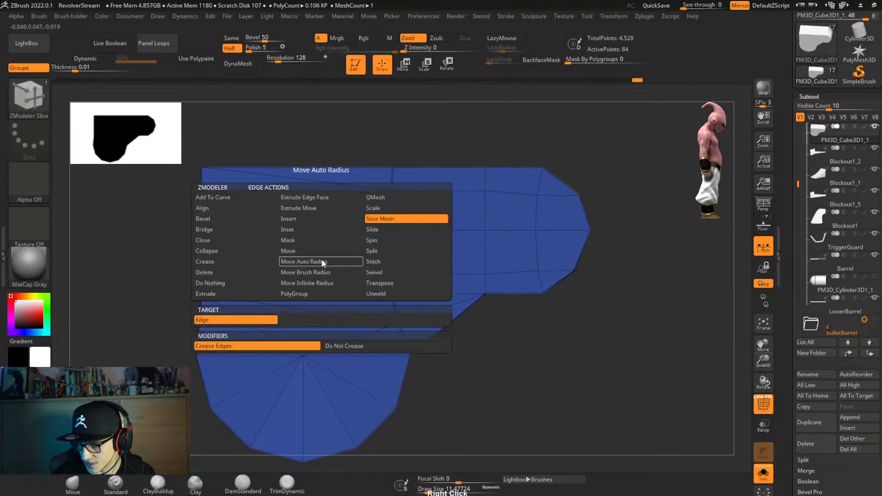
{"action": "key", "text": "b"}
{"action": "key", "text": "z"}
{"action": "key", "text": "m"}
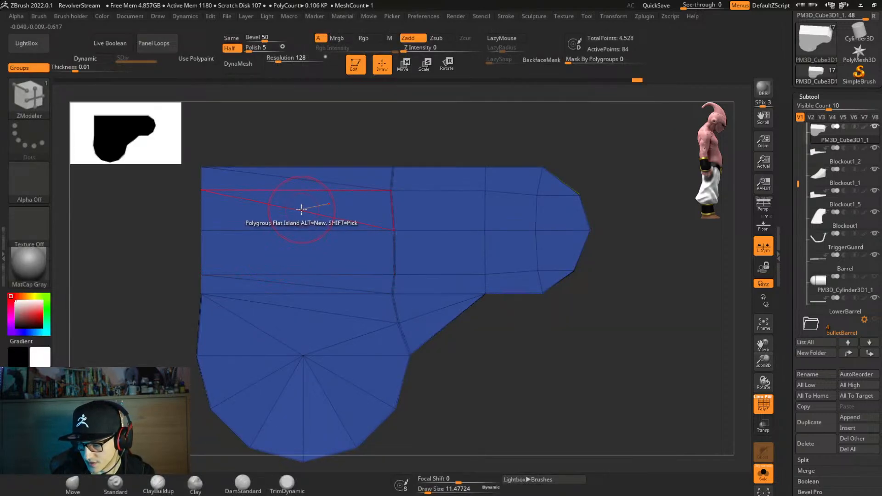
{"action": "left_click", "coordinate": [304, 207]}
{"action": "left_click", "coordinate": [299, 210]}
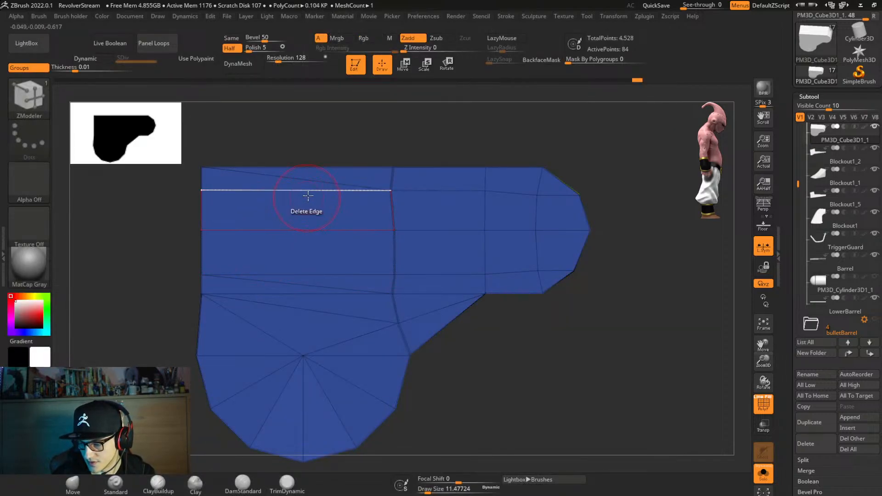
{"action": "left_click", "coordinate": [308, 181]}
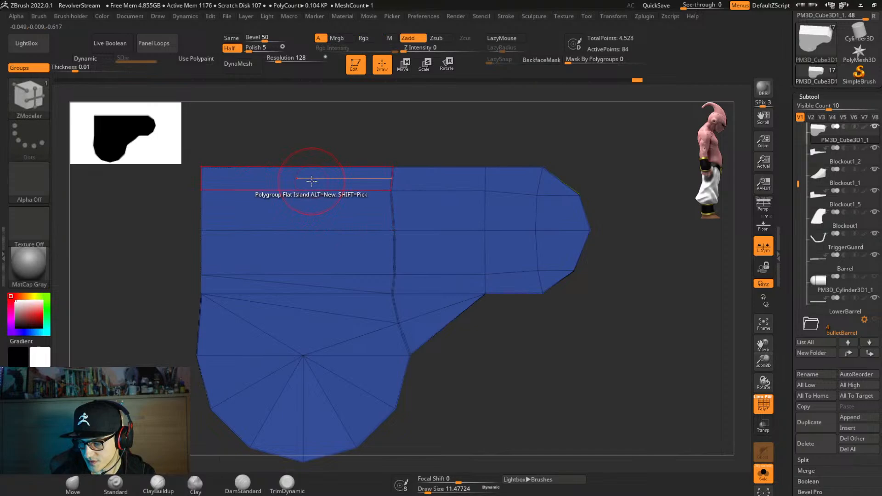
{"action": "left_click", "coordinate": [322, 312]}
Delete the diagonal edge between the slice and the nose, and stitch the slice's extra point onto the inner corner.
{"action": "right_click_drag", "start_coordinate": [481, 309], "coordinate": [470, 321]}
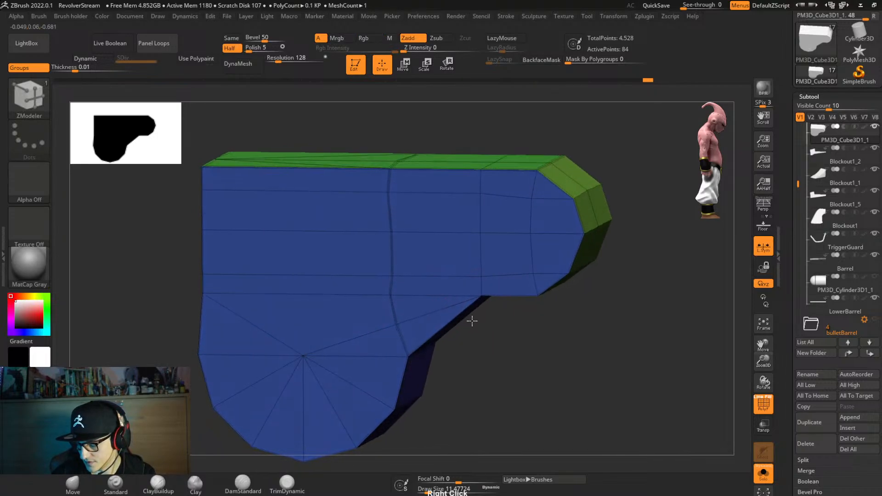
{"action": "left_click", "coordinate": [437, 313]}
{"action": "key", "text": "ctrl+z"}
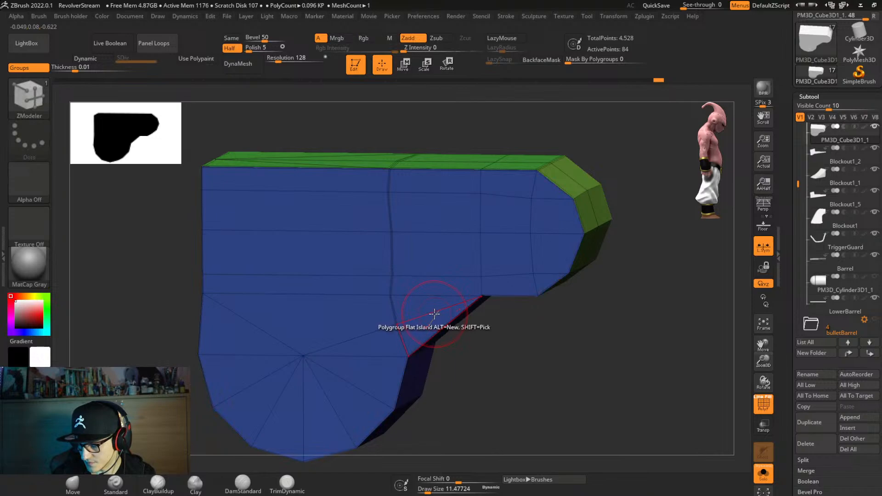
{"action": "left_click", "coordinate": [433, 313]}
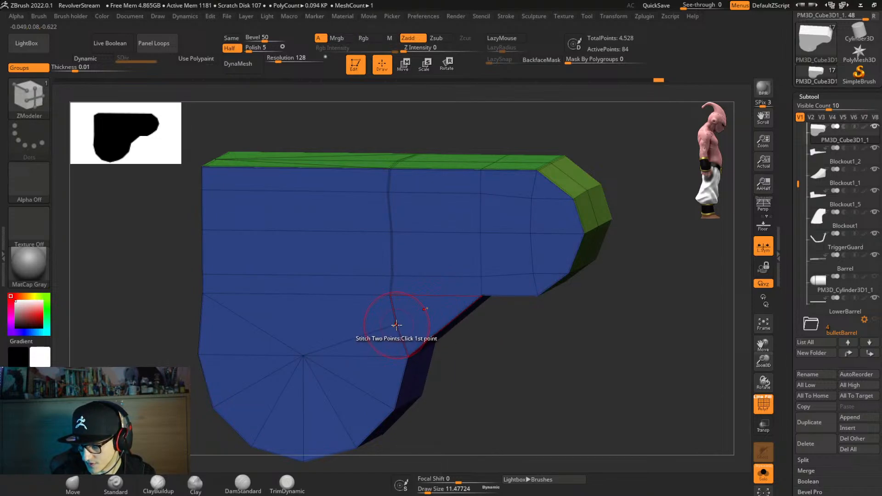
{"action": "left_click", "coordinate": [401, 350]}
{"action": "right_click_drag", "start_coordinate": [402, 350], "coordinate": [388, 324]}
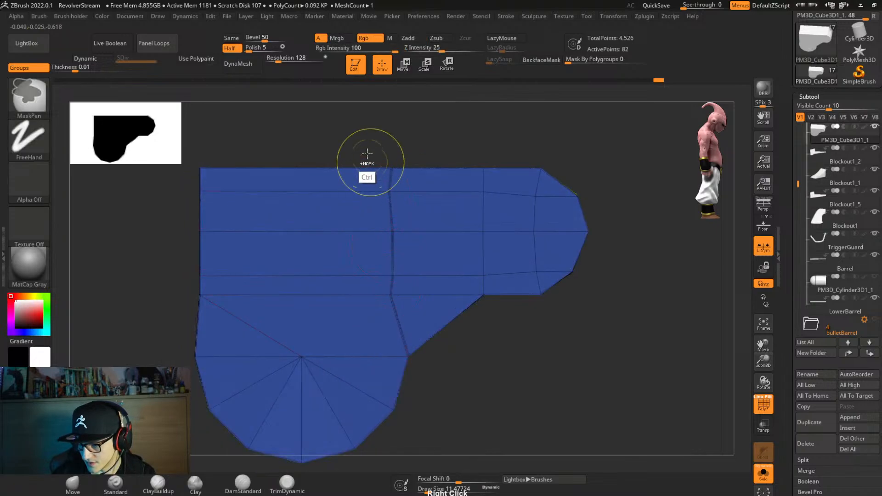
Mask all but the new vertical loop, move it toward the nose above the inner corner, clear the mask and preview the smoothed shape.
{"action": "left_click_drag", "start_coordinate": [364, 143], "coordinate": [435, 314], "text": "ctrl"}
{"action": "left_click", "coordinate": [485, 342], "text": "ctrl"}
{"action": "key", "text": "ctrl+w"}
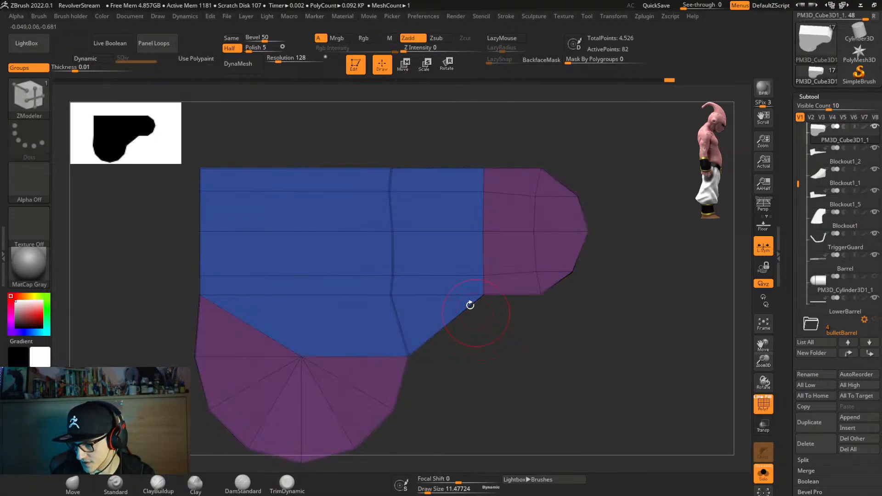
{"action": "key", "text": "w"}
{"action": "key", "text": "ctrl+z"}
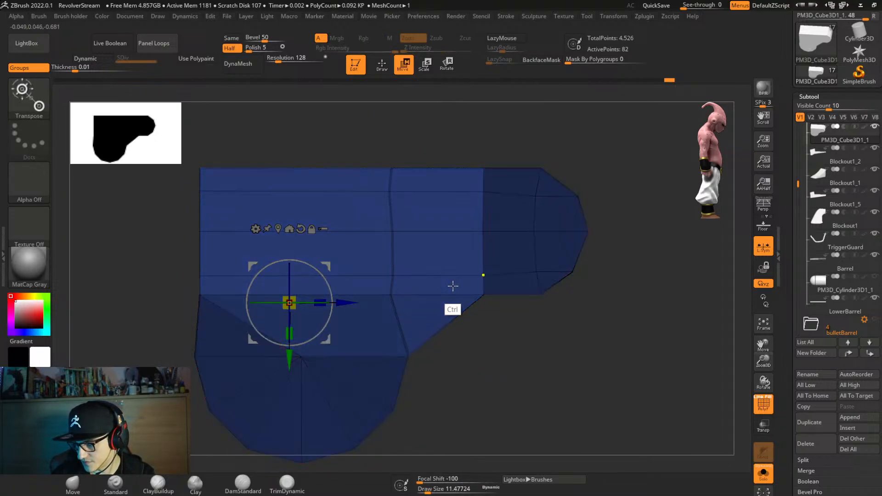
{"action": "left_click", "coordinate": [278, 229]}
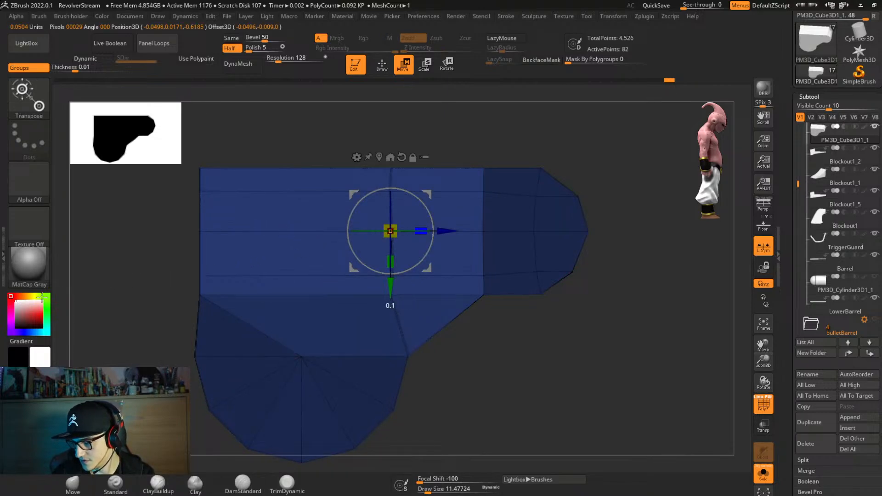
{"action": "left_click_drag", "start_coordinate": [450, 236], "coordinate": [464, 236]}
{"action": "left_click_drag", "start_coordinate": [518, 330], "coordinate": [495, 332], "text": "ctrl"}
{"action": "key", "text": "d"}
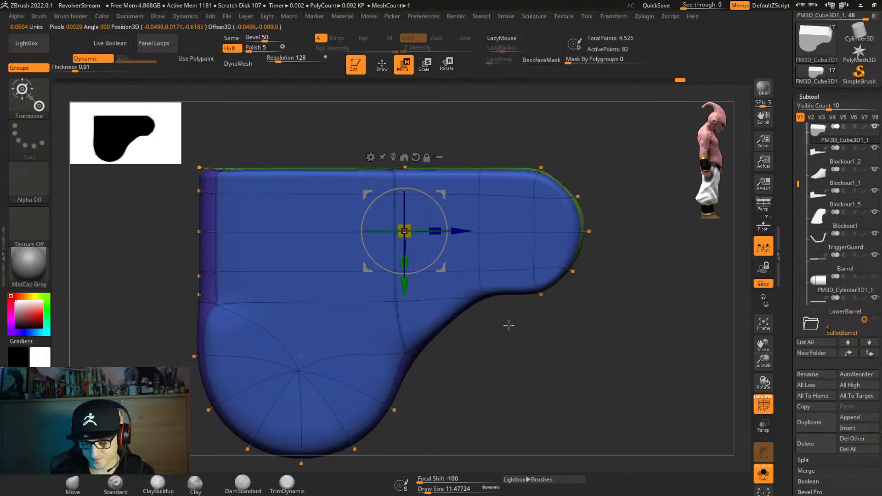
{"action": "key", "text": "shift+d"}
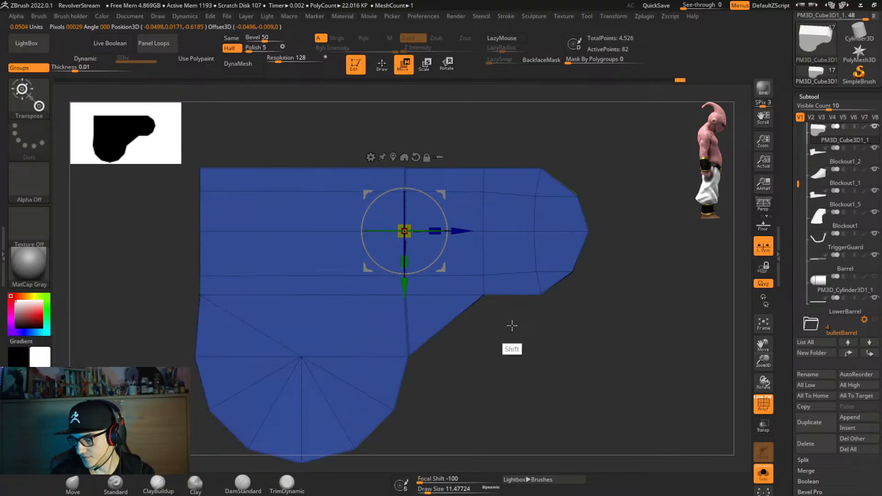
Stitch the vertical loop's lower point onto the inner corner of the side face.
{"action": "key", "text": "q"}
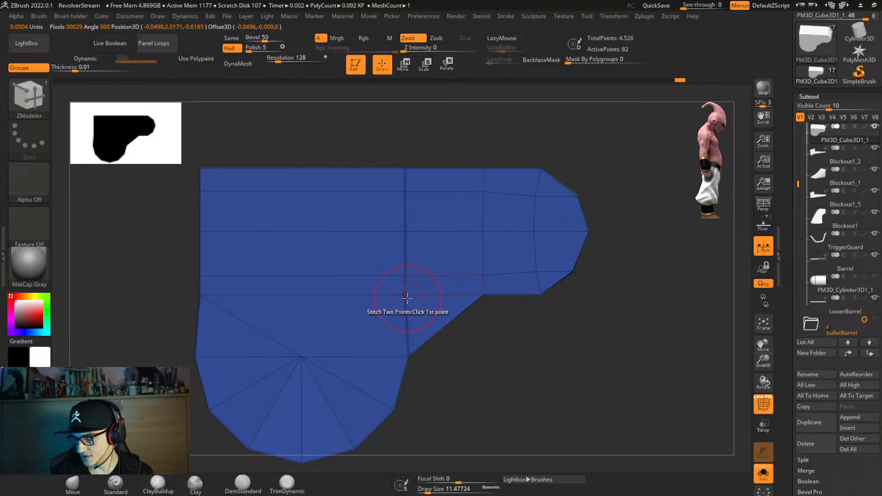
{"action": "left_click", "coordinate": [405, 294]}
{"action": "left_click", "coordinate": [407, 357]}
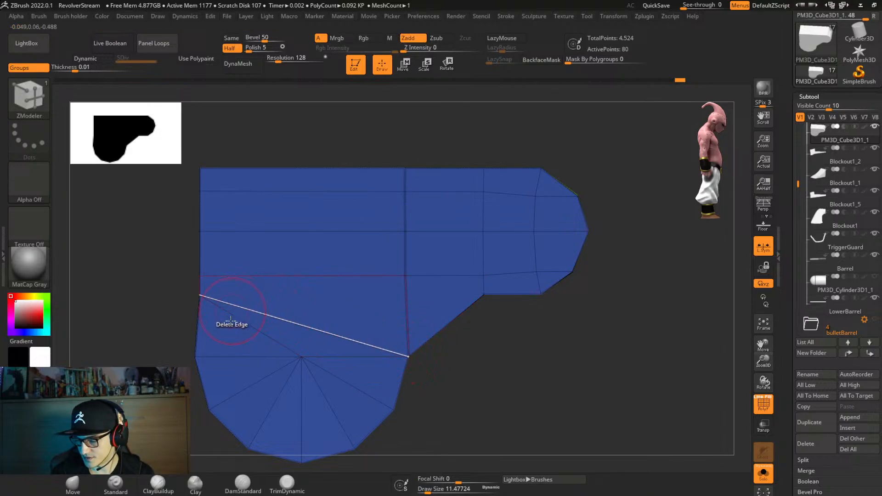
Try to remove edges around the diagonal above the rounded lower part's fan.
{"action": "left_click", "coordinate": [354, 338]}
{"action": "key", "text": "ctrl+z"}
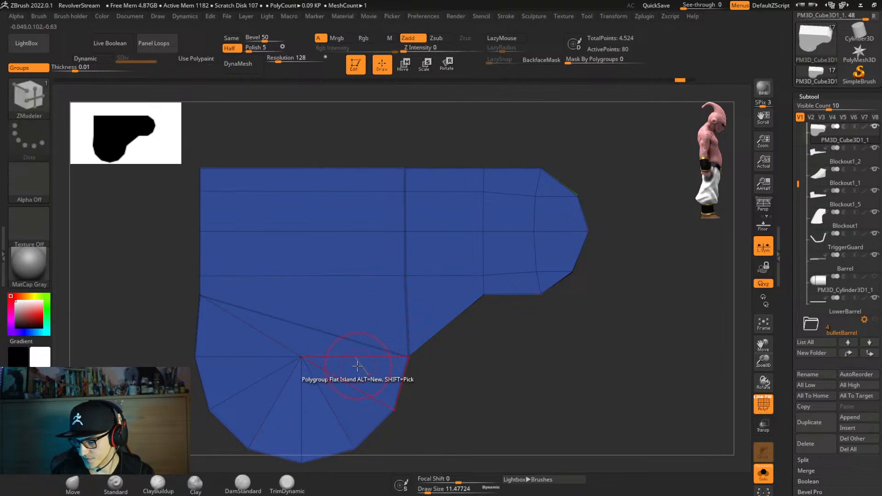
{"action": "left_click", "coordinate": [275, 348]}
{"action": "key", "text": "ctrl+z"}
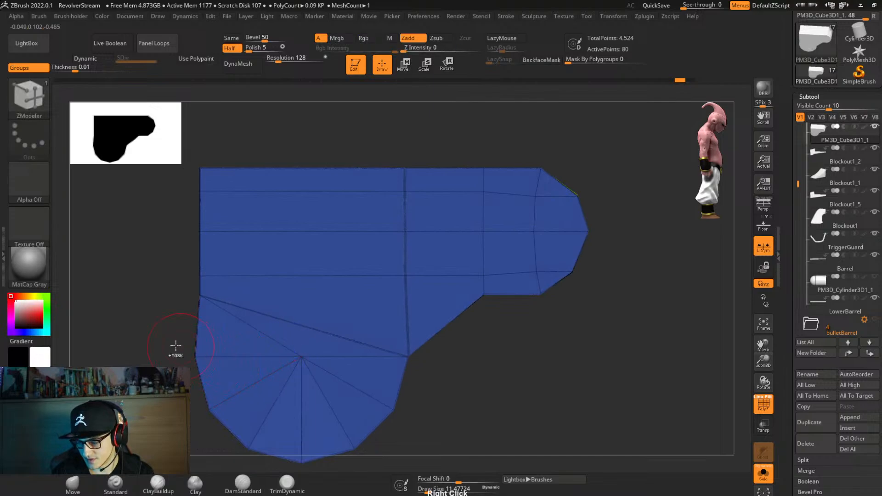
Mask all but the rounded part's rear middle point, move it inward in line with the block's back edge, and clear the mask.
{"action": "left_click", "coordinate": [206, 372], "text": "ctrl"}
{"action": "left_click", "coordinate": [167, 398], "text": "ctrl"}
{"action": "key", "text": "w"}
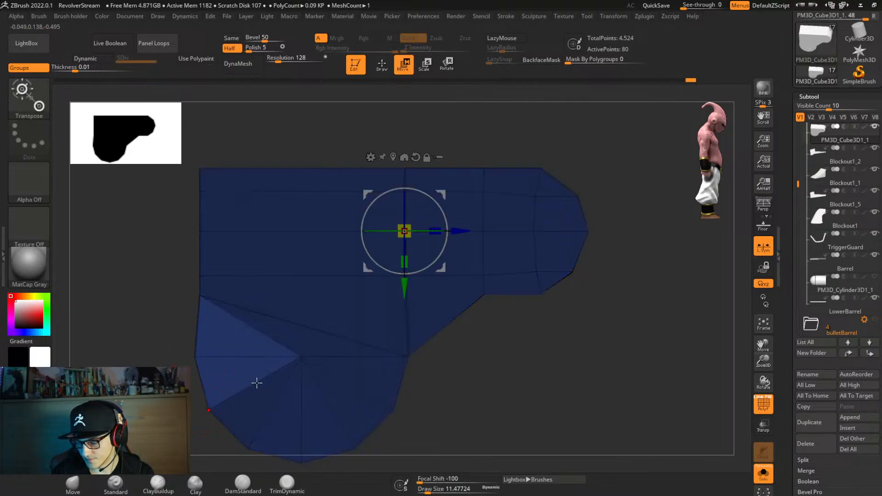
{"action": "left_click", "coordinate": [393, 157]}
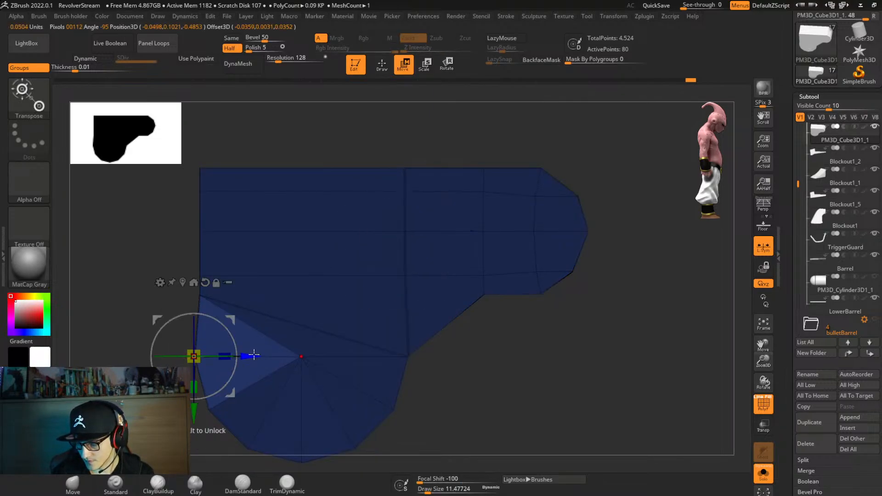
{"action": "left_click_drag", "start_coordinate": [254, 354], "coordinate": [261, 362]}
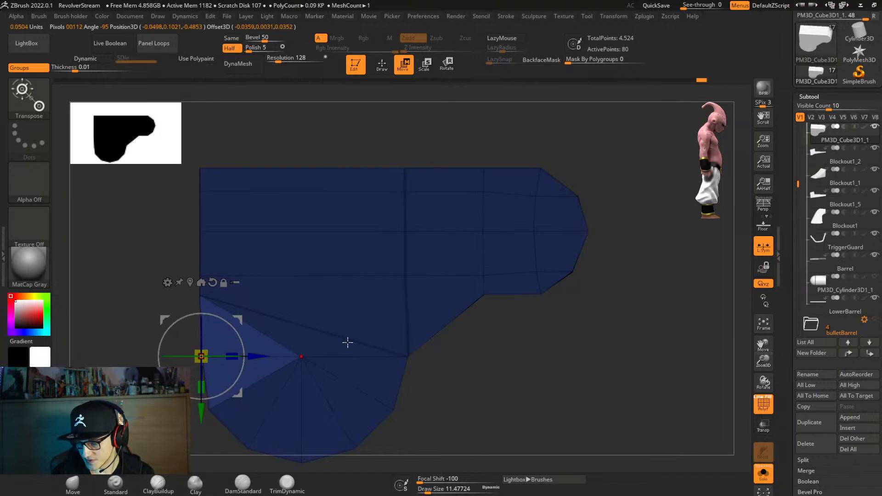
{"action": "left_click_drag", "start_coordinate": [507, 354], "coordinate": [462, 390], "text": "ctrl"}
Stitch the back face's upper corner and centre points down onto the row level with the fan's centre.
{"action": "mouse_move", "coordinate": [385, 360]}
{"action": "right_mouse_down", "text": "alt"}
{"action": "mouse_move", "coordinate": [432, 310]}
{"action": "mouse_move", "coordinate": [413, 331]}
{"action": "mouse_move", "coordinate": [425, 326]}
{"action": "right_mouse_up", "text": "alt"}
{"action": "key", "text": "q"}
{"action": "left_click", "coordinate": [326, 292]}
{"action": "left_click", "coordinate": [286, 244]}
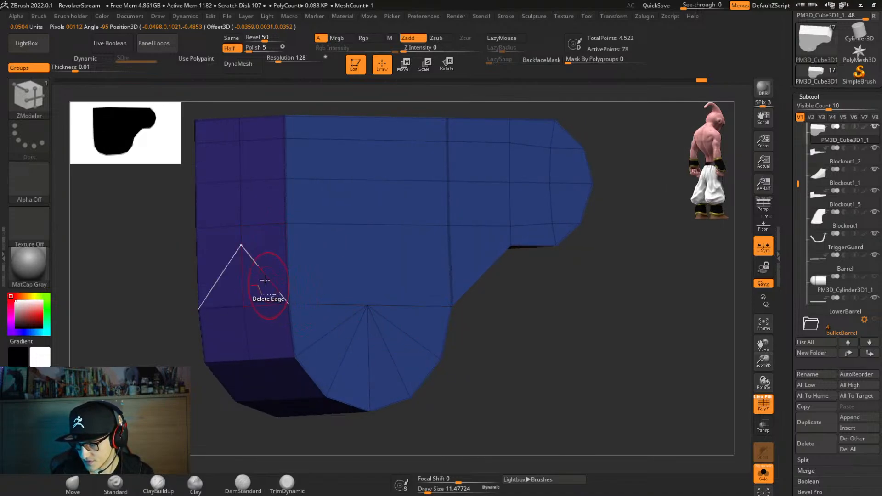
{"action": "left_click", "coordinate": [255, 262]}
{"action": "left_click", "coordinate": [242, 295]}
Compare the low-poly part with its Dynamic Subdivision preview, examining the smoothing around the rounded part's fan.
{"action": "right_click_drag", "start_coordinate": [519, 349], "coordinate": [496, 339]}
{"action": "key", "text": "d"}
{"action": "right_click_drag", "start_coordinate": [540, 322], "coordinate": [527, 324]}
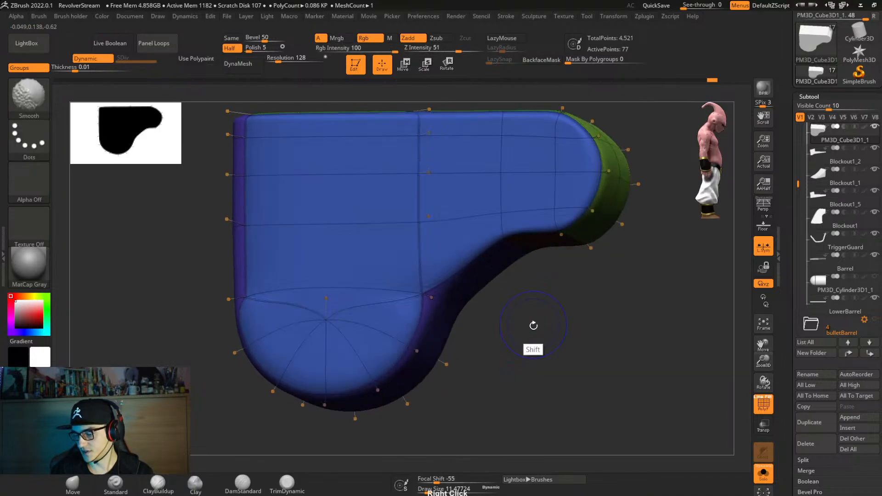
{"action": "key", "text": "shift+d"}
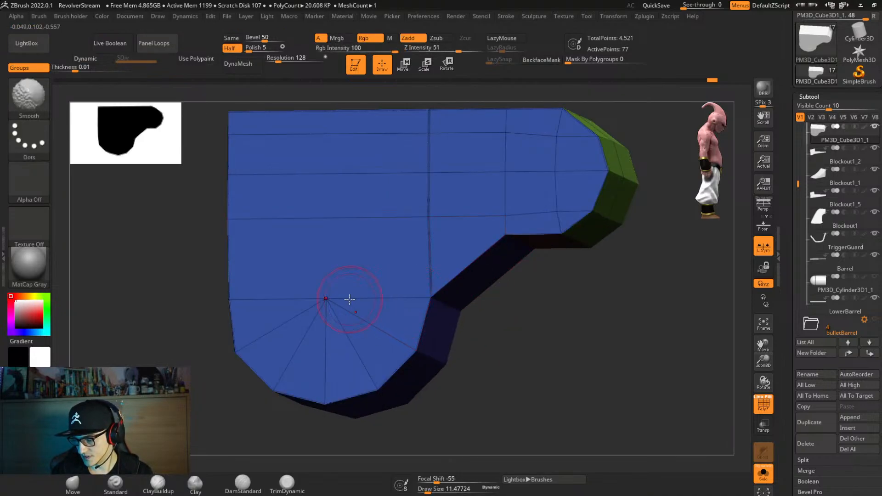
{"action": "key", "text": "d"}
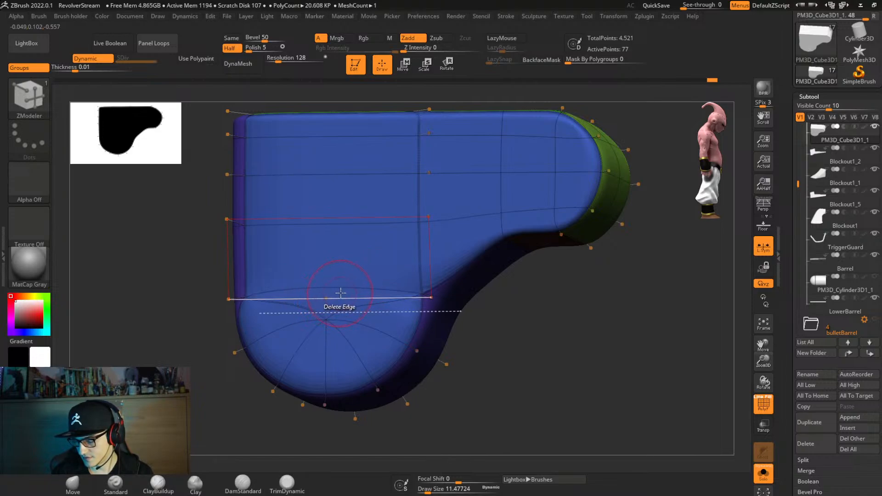
{"action": "right_click_drag", "start_coordinate": [340, 292], "coordinate": [364, 283], "text": "alt"}
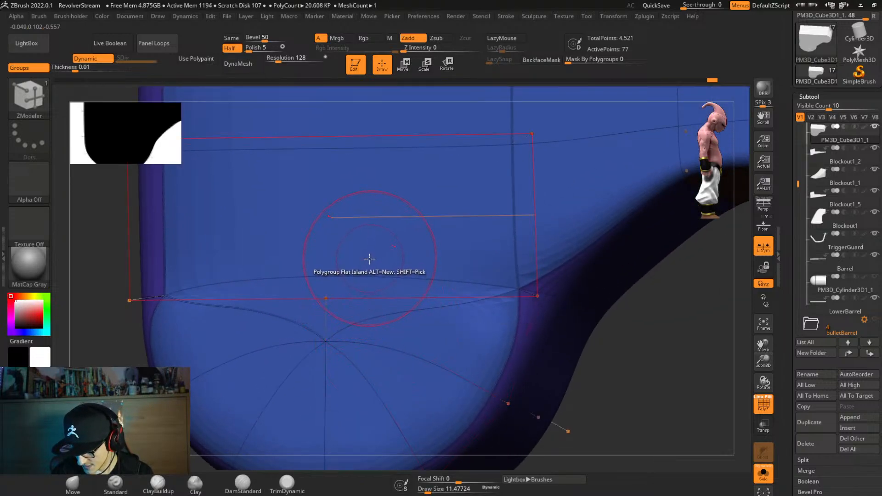
Turn off the smoothing preview and undo the stitches on the back face's points.
{"action": "key", "text": "shift+d"}
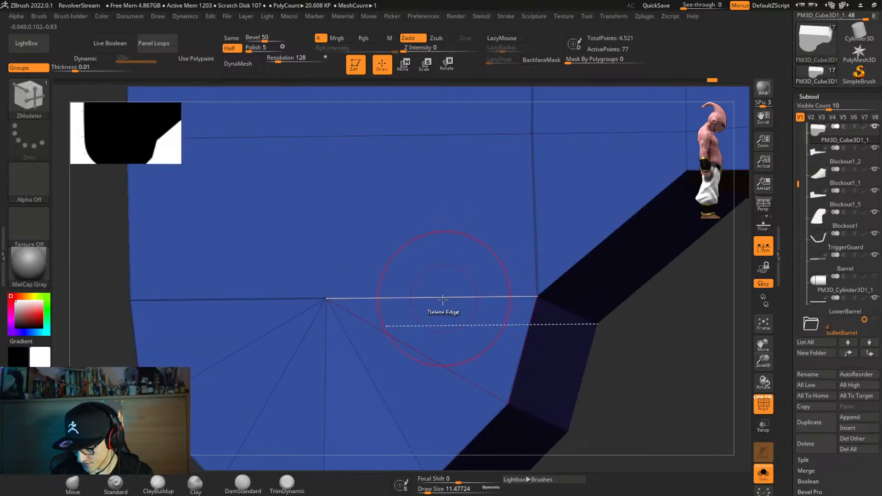
{"action": "key", "text": "shift"}
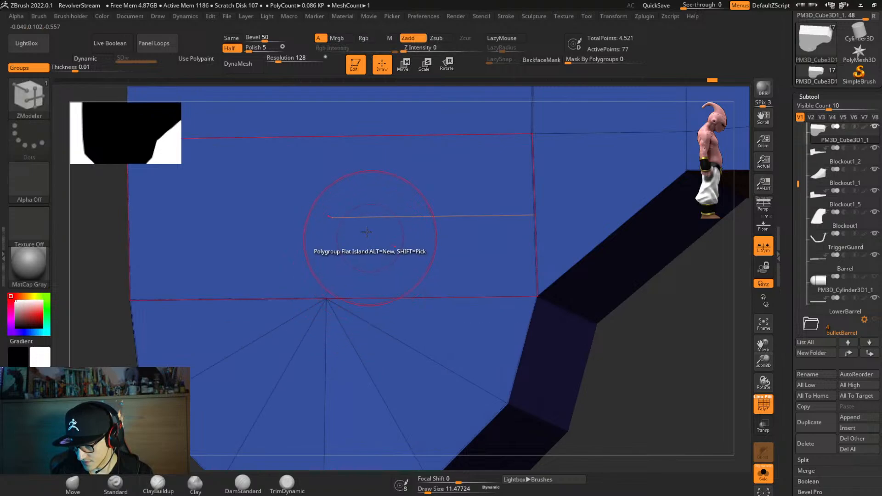
{"action": "key", "text": "space"}
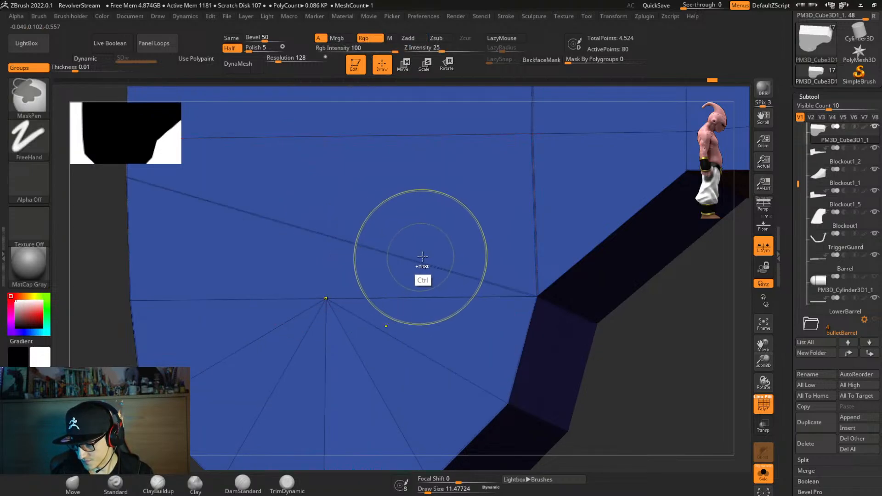
Stitch the rear edge's extra point up onto the row above and delete the diagonal edge running to the fan's centre.
{"action": "right_click_drag", "start_coordinate": [325, 305], "coordinate": [344, 299]}
{"action": "key", "text": "d"}
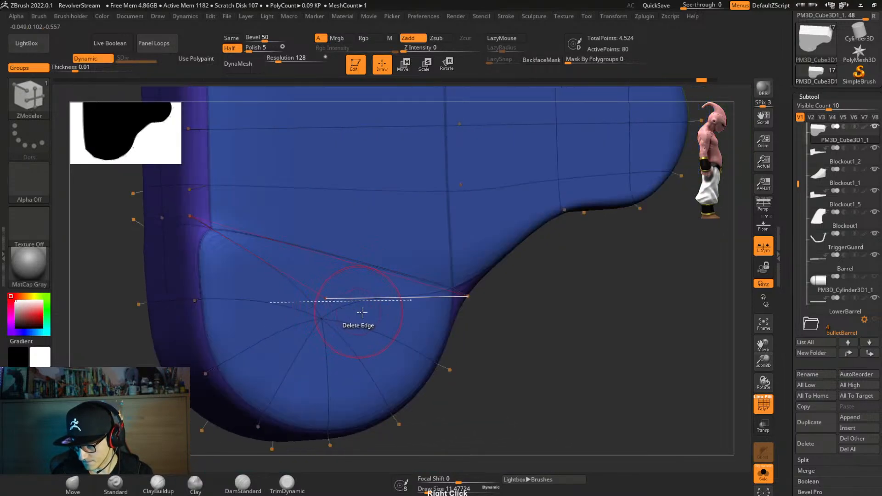
{"action": "key", "text": "shift+d"}
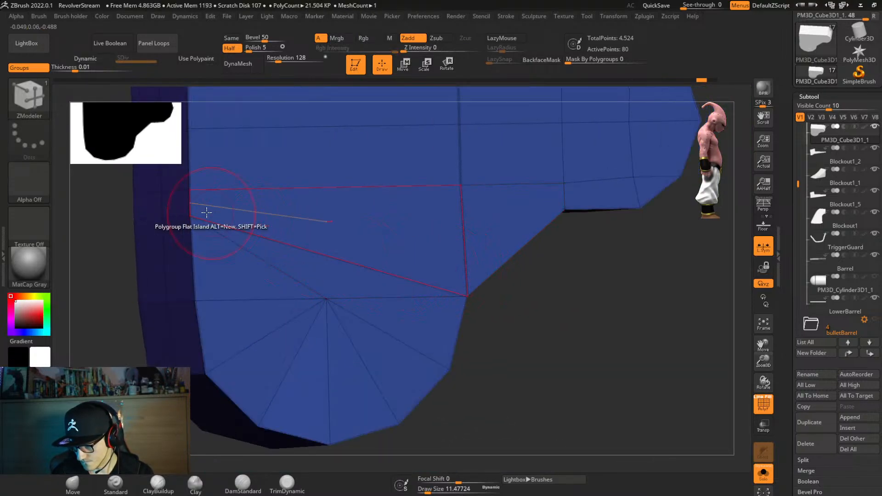
{"action": "left_click", "coordinate": [191, 191]}
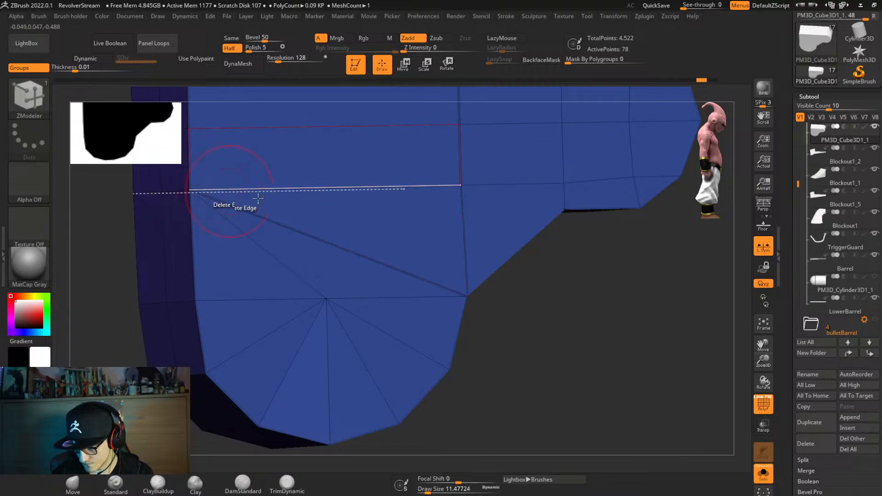
{"action": "left_click", "coordinate": [303, 278]}
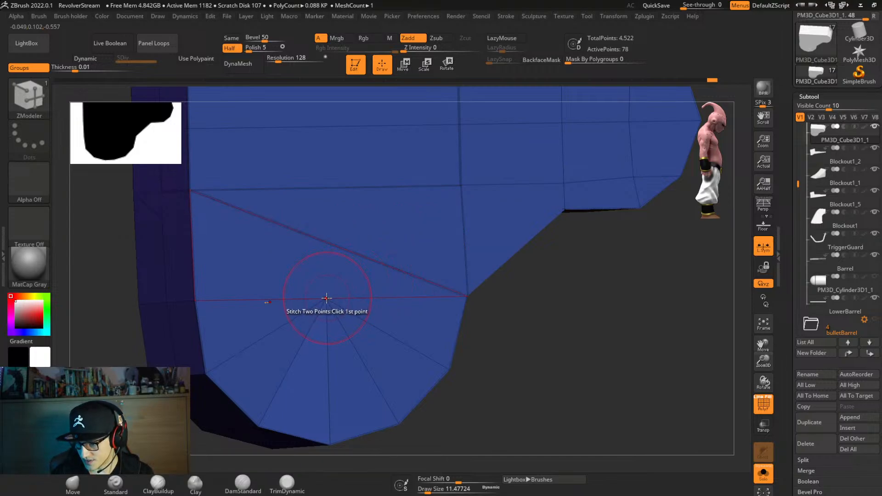
Slice a vertical edge line from the fan's centre up the side face and across the part's top face.
{"action": "key", "text": "space"}
{"action": "left_click", "coordinate": [334, 56]}
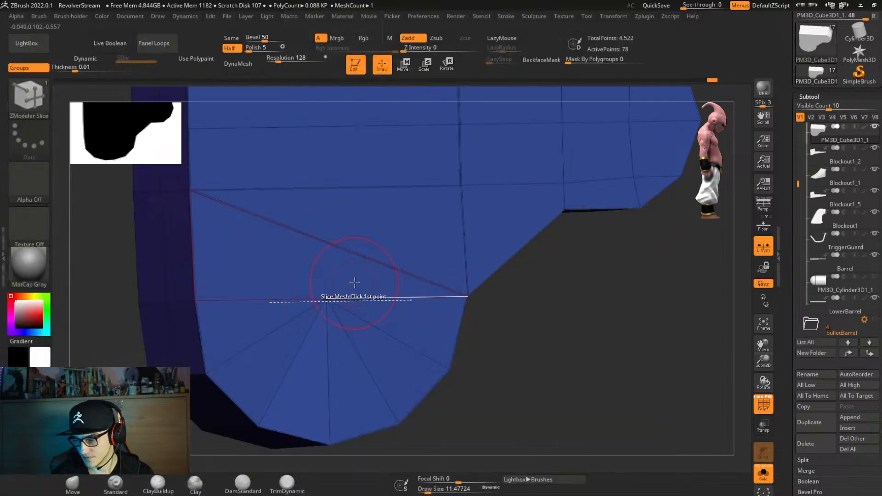
{"action": "right_click_drag", "start_coordinate": [351, 293], "coordinate": [354, 173]}
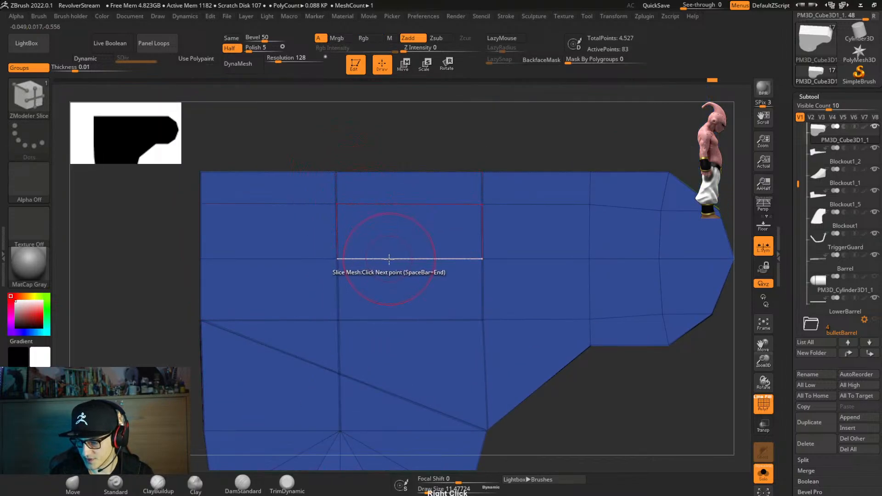
{"action": "right_click_drag", "start_coordinate": [405, 250], "coordinate": [394, 356]}
{"action": "mouse_move", "coordinate": [323, 141]}
{"action": "right_mouse_down"}
{"action": "mouse_move", "coordinate": [374, 335]}
{"action": "mouse_move", "coordinate": [384, 262]}
{"action": "right_mouse_up"}
{"action": "key", "text": "space"}
{"action": "key", "text": "space"}
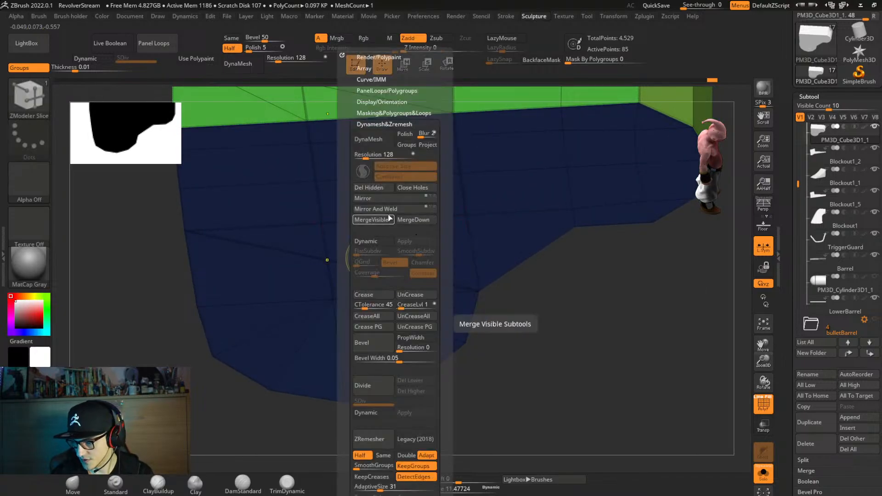
{"action": "right_click_drag", "start_coordinate": [507, 260], "coordinate": [466, 205]}
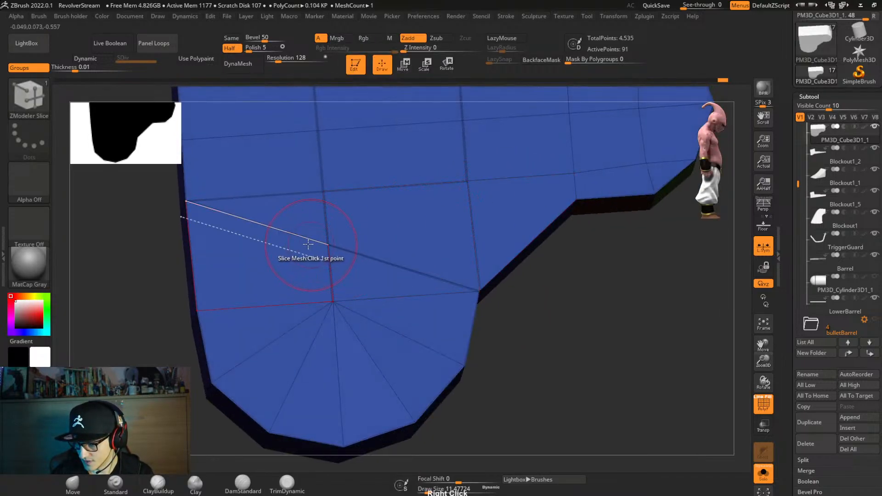
Stitch the point where the slice crosses the side's long diagonal onto the row above and delete the leftover diagonal edge.
{"action": "key", "text": "b"}
{"action": "key", "text": "z"}
{"action": "key", "text": "m"}
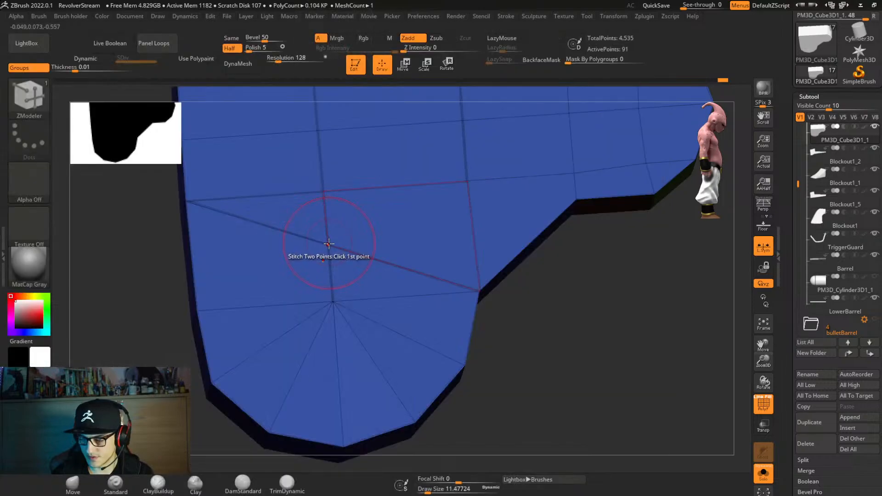
{"action": "left_click", "coordinate": [323, 189]}
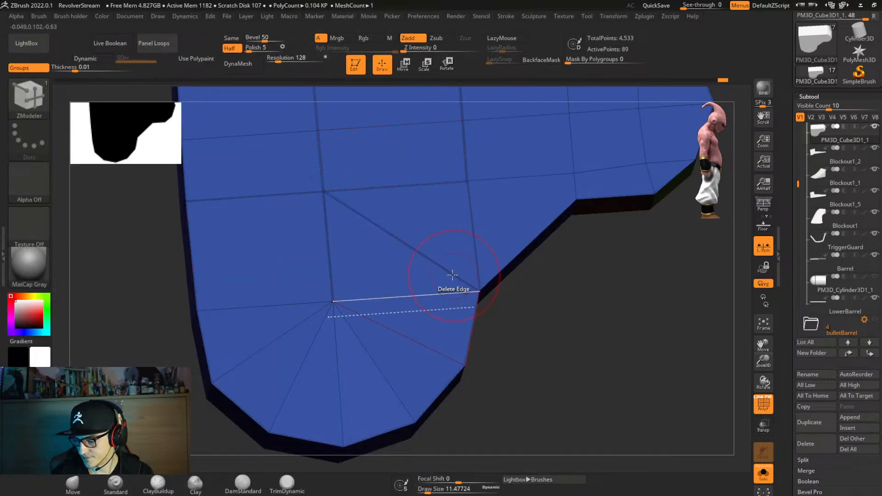
{"action": "left_click", "coordinate": [442, 258]}
Remove the two diagonal edge lines on the top face and their crossing points, leaving a regular grid around its centre line.
{"action": "right_click_drag", "start_coordinate": [384, 275], "coordinate": [304, 187]}
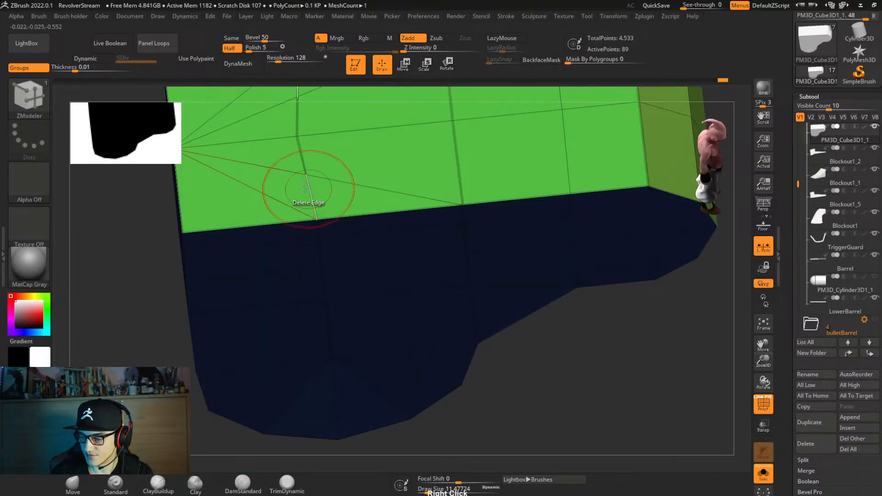
{"action": "left_click", "coordinate": [273, 198]}
{"action": "right_click_drag", "start_coordinate": [374, 236], "coordinate": [331, 250]}
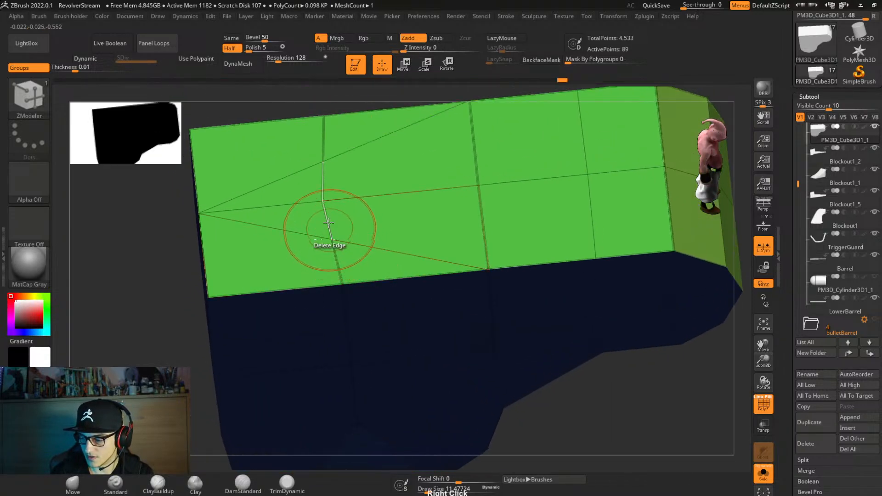
{"action": "left_click", "coordinate": [323, 201]}
{"action": "left_click", "coordinate": [429, 242]}
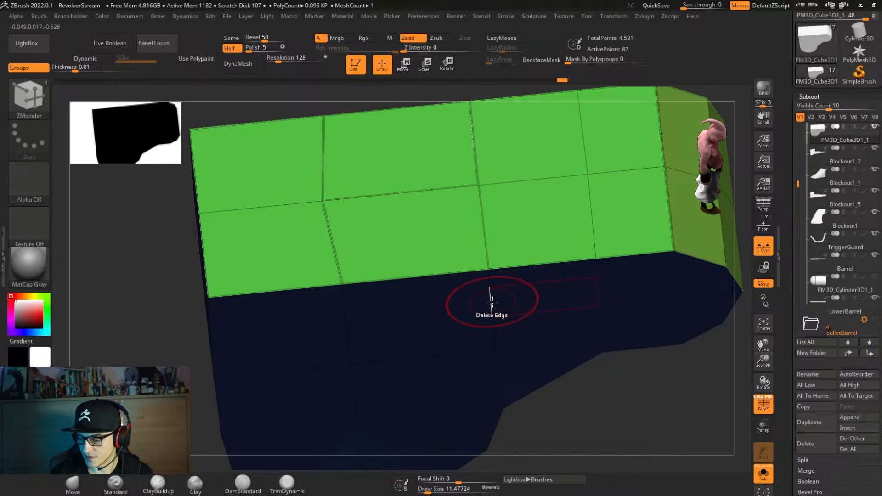
{"action": "left_click", "coordinate": [491, 301]}
{"action": "right_click_drag", "start_coordinate": [491, 301], "coordinate": [378, 166]}
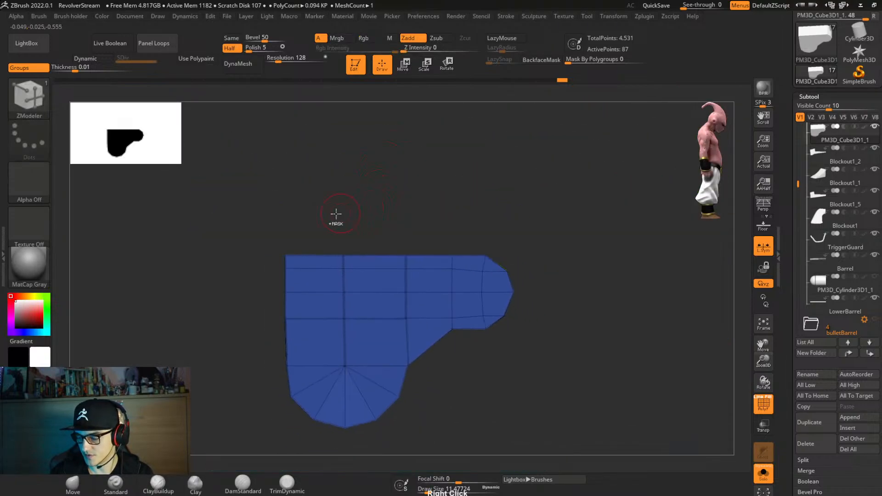
Mask all but the new vertical edge line above the fan, centre the gizmo on the unmasked points, and clear the mask.
{"action": "left_click_drag", "start_coordinate": [331, 215], "coordinate": [367, 352], "text": "ctrl"}
{"action": "left_click", "coordinate": [409, 222], "text": "ctrl"}
{"action": "key", "text": "w"}
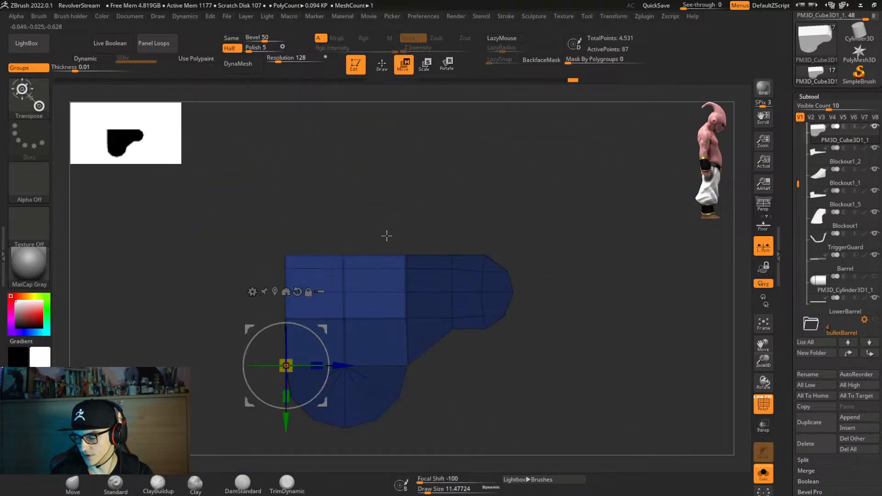
{"action": "left_click", "coordinate": [274, 294]}
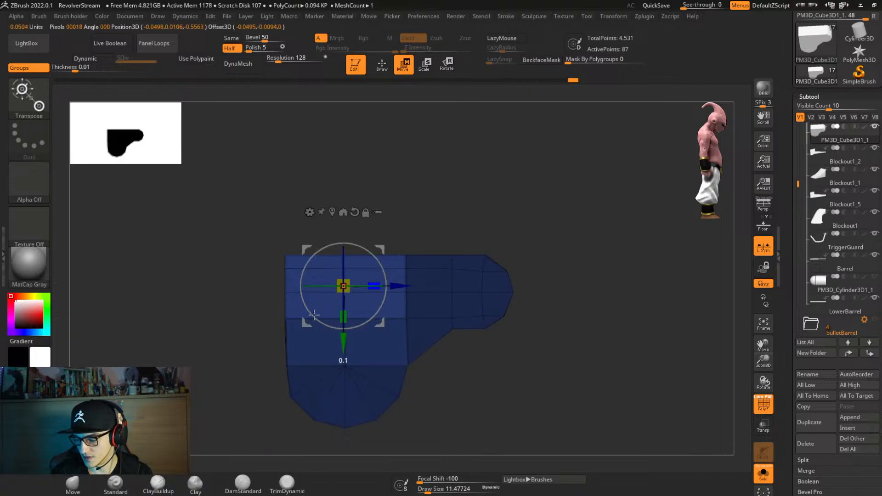
{"action": "left_click", "coordinate": [490, 368], "text": "ctrl"}
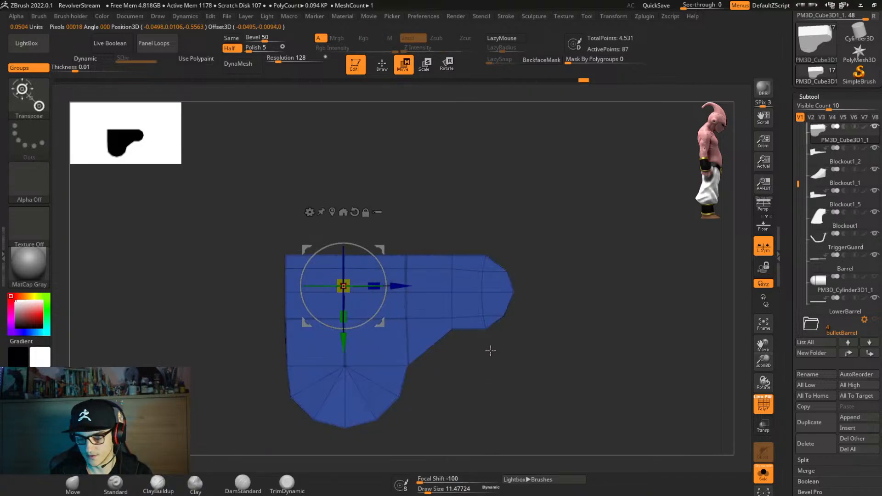
Compare the part with its Dynamic Subdivision preview, with and without the wireframe, examining how the cleaned-up side smooths.
{"action": "key", "text": "d"}
{"action": "mouse_move", "coordinate": [517, 335]}
{"action": "right_mouse_down"}
{"action": "mouse_move", "coordinate": [489, 342]}
{"action": "mouse_move", "coordinate": [519, 344]}
{"action": "right_mouse_up"}
{"action": "key", "text": "shift+f"}
{"action": "key", "text": "shift+f"}
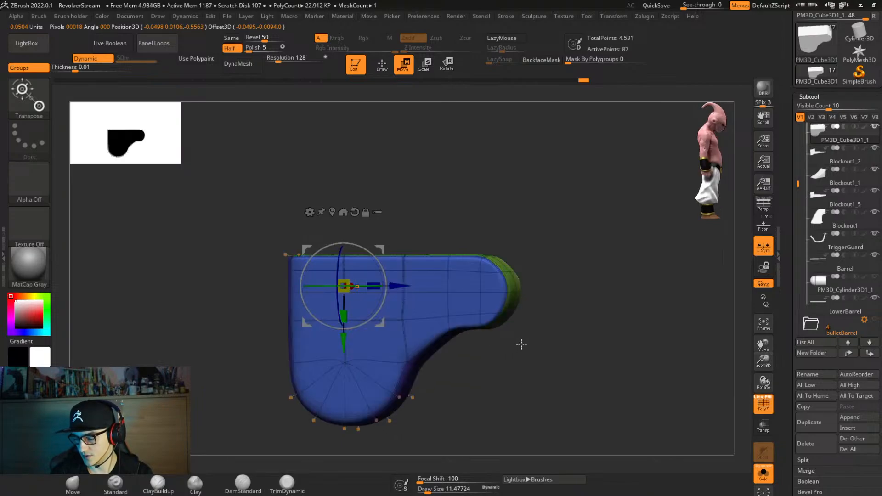
{"action": "key", "text": "shift+f"}
{"action": "key", "text": "shift+f"}
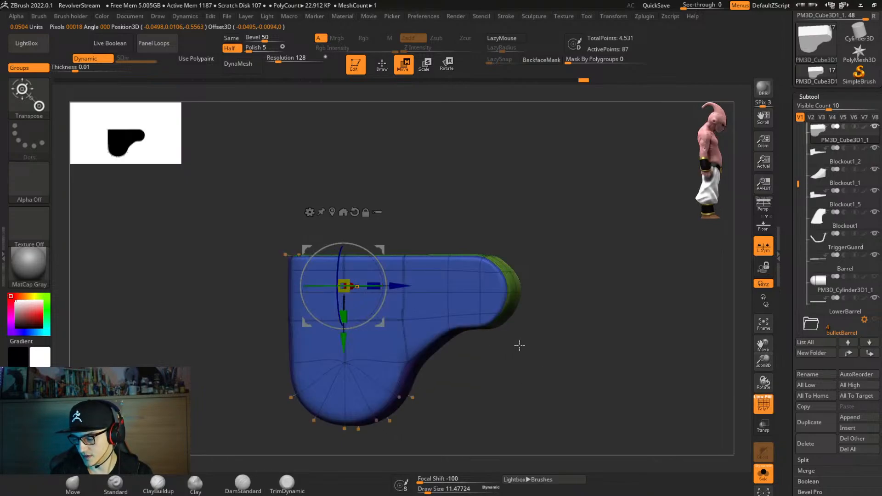
{"action": "key", "text": "shift+d"}
{"action": "mouse_move", "coordinate": [522, 365]}
{"action": "right_mouse_down"}
{"action": "mouse_move", "coordinate": [528, 344]}
{"action": "mouse_move", "coordinate": [537, 365]}
{"action": "right_mouse_up"}
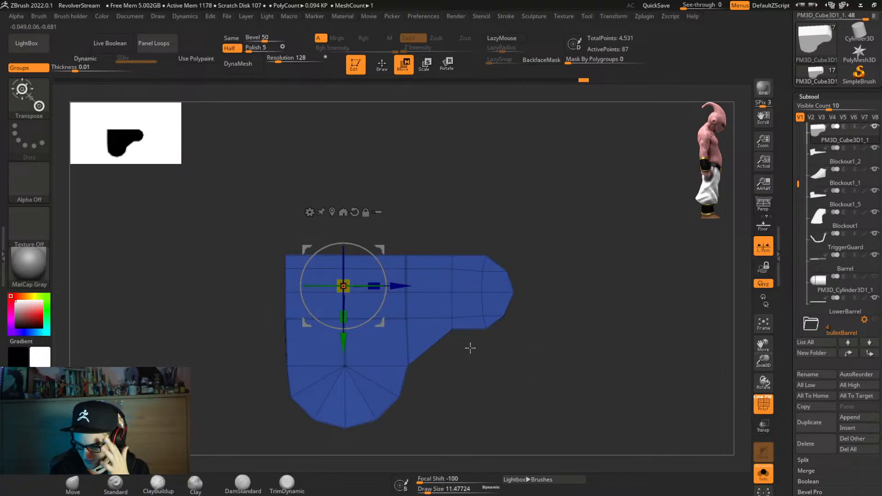
{"action": "mouse_move", "coordinate": [470, 347]}
{"action": "right_mouse_down"}
{"action": "mouse_move", "coordinate": [473, 331]}
{"action": "mouse_move", "coordinate": [476, 344]}
{"action": "right_mouse_up"}
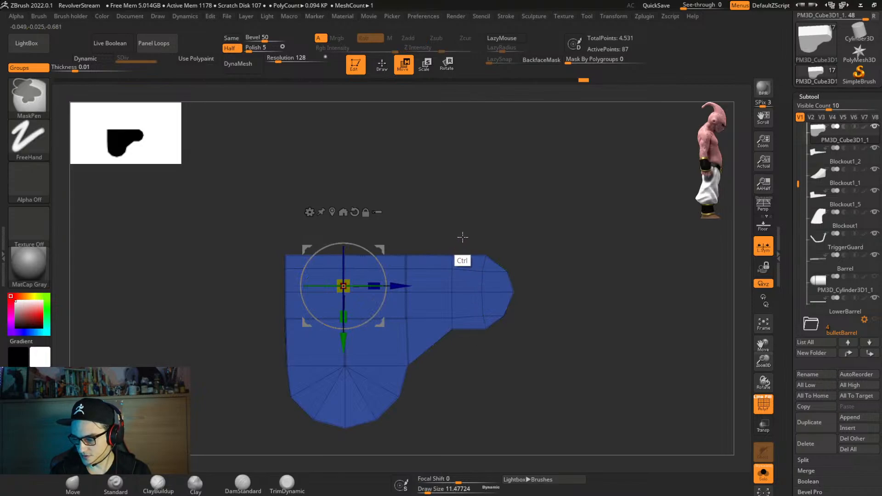
Isolate the vertical edge loop where the arm begins, shift it slightly toward the block, and clear the mask.
{"action": "left_click_drag", "start_coordinate": [463, 237], "coordinate": [439, 352], "text": "ctrl"}
{"action": "left_click", "coordinate": [495, 365], "text": "ctrl"}
{"action": "left_click_drag", "start_coordinate": [396, 289], "coordinate": [384, 300]}
{"action": "key", "text": "shift+d"}
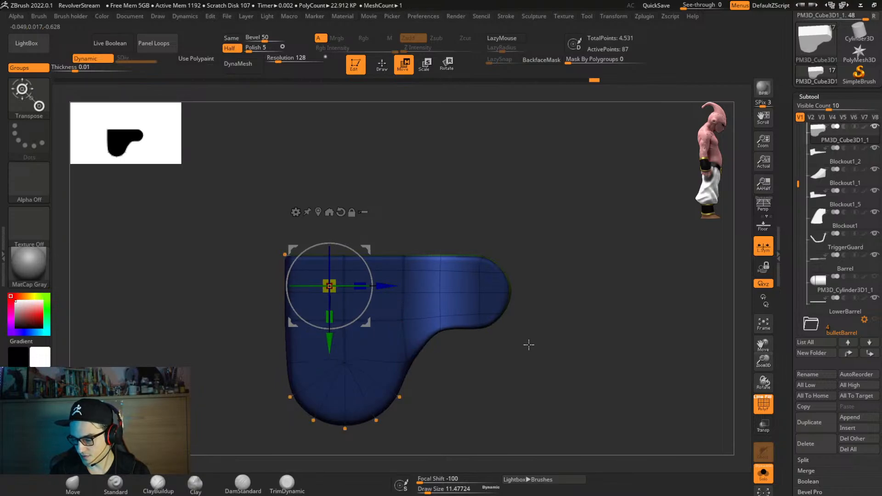
{"action": "left_click_drag", "start_coordinate": [502, 347], "coordinate": [477, 377], "text": "ctrl"}
Isolate the inner corner point under the arm, move it slightly down and toward the block, and check the smoothed result.
{"action": "left_click_drag", "start_coordinate": [457, 337], "coordinate": [435, 353], "text": "ctrl"}
{"action": "left_click", "coordinate": [482, 366], "text": "ctrl"}
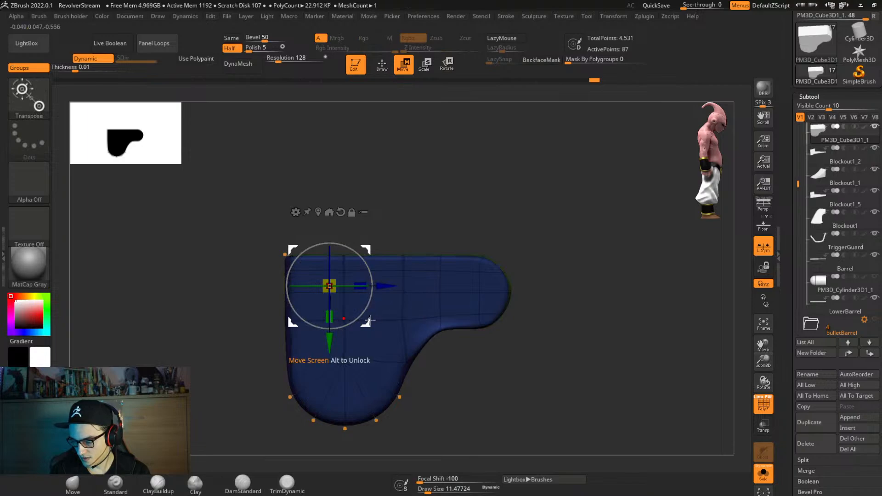
{"action": "left_click_drag", "start_coordinate": [369, 321], "coordinate": [362, 332]}
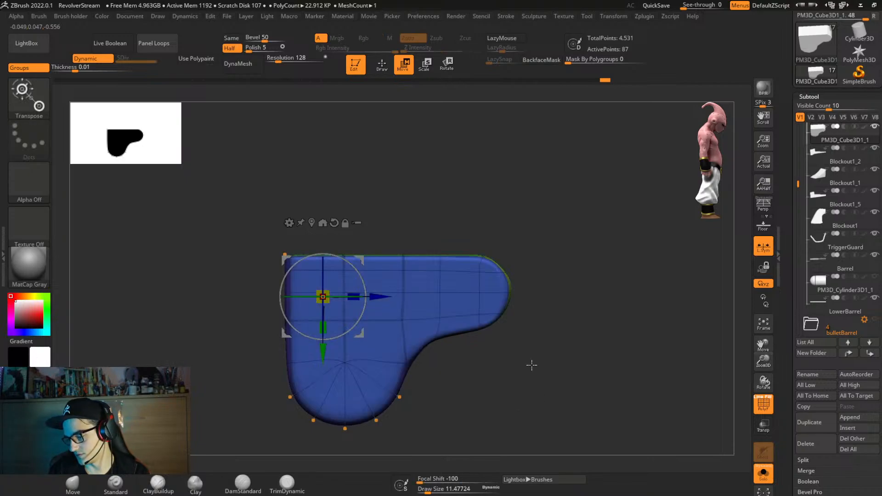
{"action": "mouse_move", "coordinate": [531, 364]}
{"action": "right_mouse_down"}
{"action": "mouse_move", "coordinate": [514, 349]}
{"action": "mouse_move", "coordinate": [549, 374]}
{"action": "mouse_move", "coordinate": [547, 389]}
{"action": "mouse_move", "coordinate": [549, 376]}
{"action": "right_mouse_up"}
{"action": "key", "text": "shift+d"}
{"action": "key", "text": "d"}
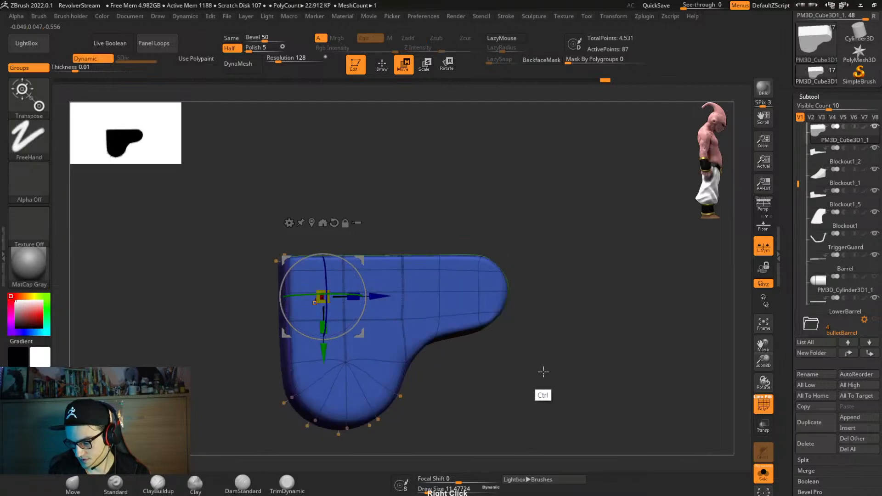
Remove all existing creases from the part, crease its polygroup borders, and check the smoothed shape with and without the wireframe.
{"action": "key", "text": "ctrl+2"}
{"action": "left_click", "coordinate": [543, 326]}
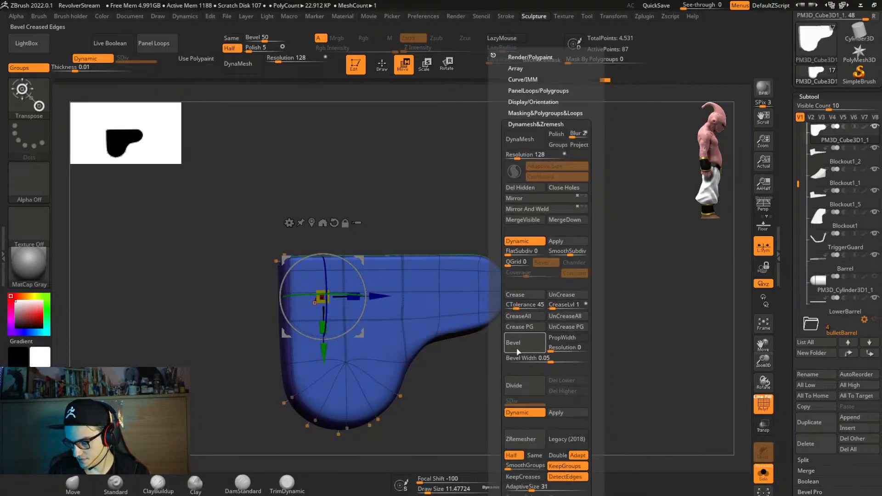
{"action": "key", "text": "ctrl+2"}
{"action": "key", "text": "ctrl+2"}
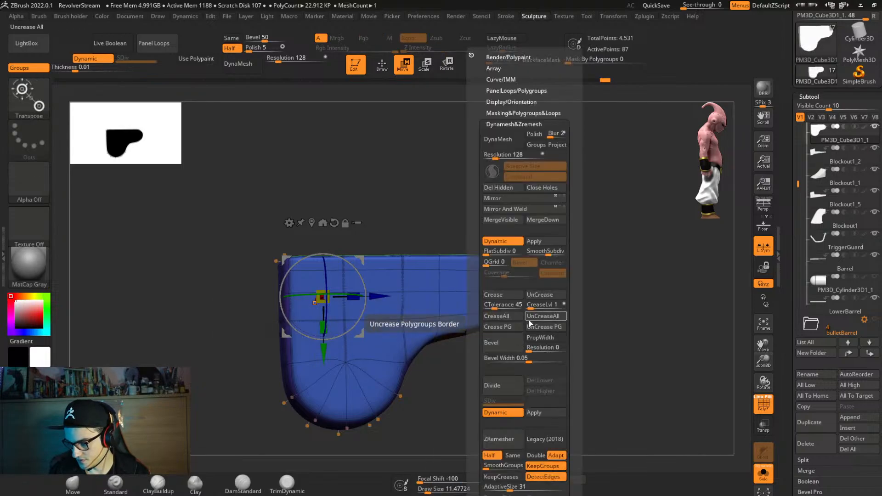
{"action": "left_click", "coordinate": [550, 320]}
{"action": "left_click", "coordinate": [507, 330]}
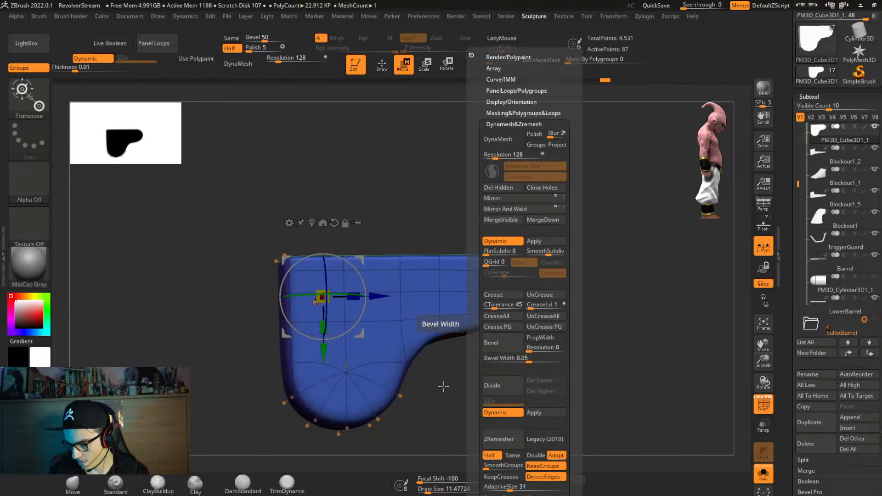
{"action": "key", "text": "ctrl+2"}
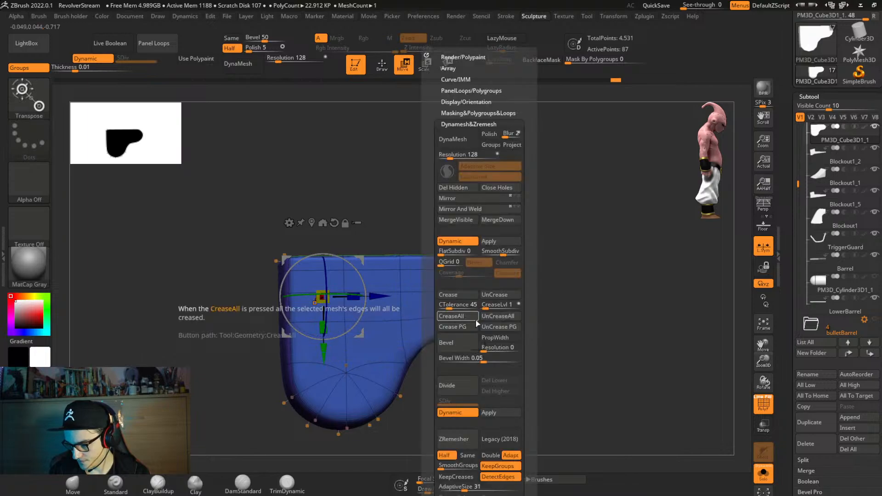
{"action": "left_click", "coordinate": [489, 315]}
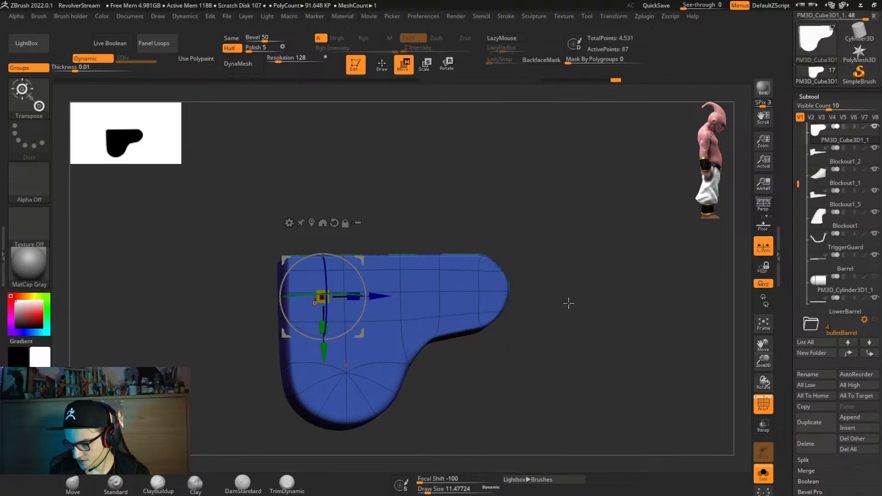
{"action": "mouse_move", "coordinate": [567, 303]}
{"action": "right_mouse_down"}
{"action": "mouse_move", "coordinate": [534, 317]}
{"action": "mouse_move", "coordinate": [549, 289]}
{"action": "mouse_move", "coordinate": [510, 309]}
{"action": "mouse_move", "coordinate": [487, 308]}
{"action": "mouse_move", "coordinate": [498, 336]}
{"action": "mouse_move", "coordinate": [478, 351]}
{"action": "right_mouse_up"}
{"action": "key", "text": "shift+f"}
{"action": "key", "text": "shift+f"}
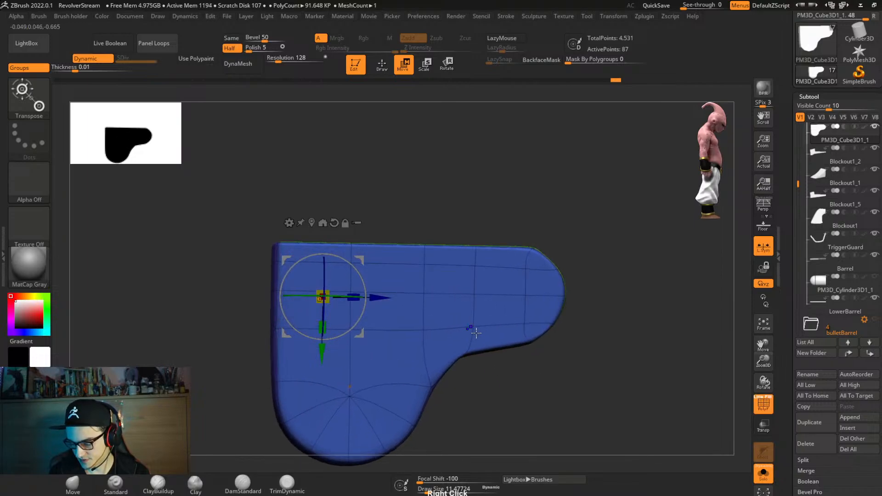
{"action": "key", "text": "shift+d"}
Set the ZModeler polygon action to Inset with Polygroup Island as the target.
{"action": "key", "text": "q"}
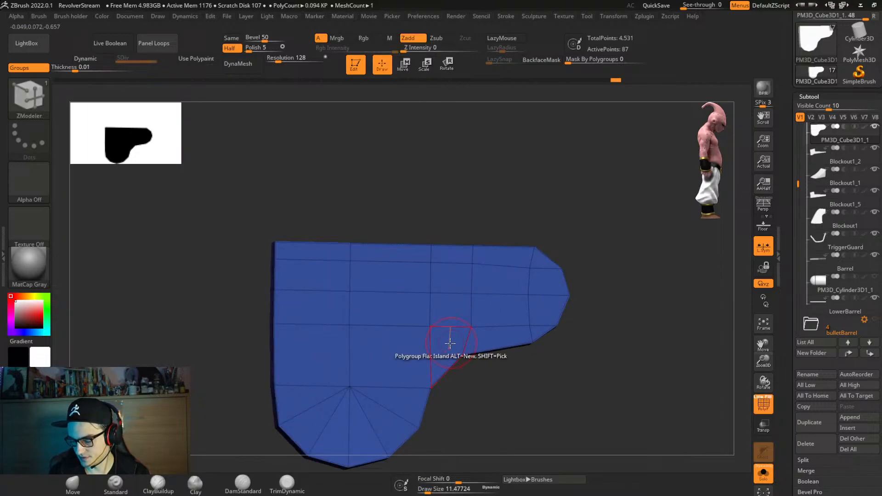
{"action": "key", "text": "space"}
{"action": "left_click", "coordinate": [427, 154]}
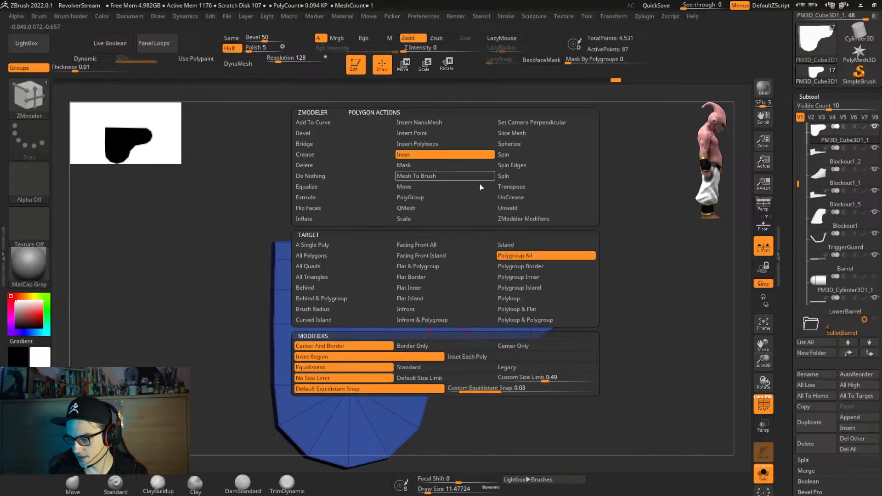
{"action": "left_click", "coordinate": [542, 281]}
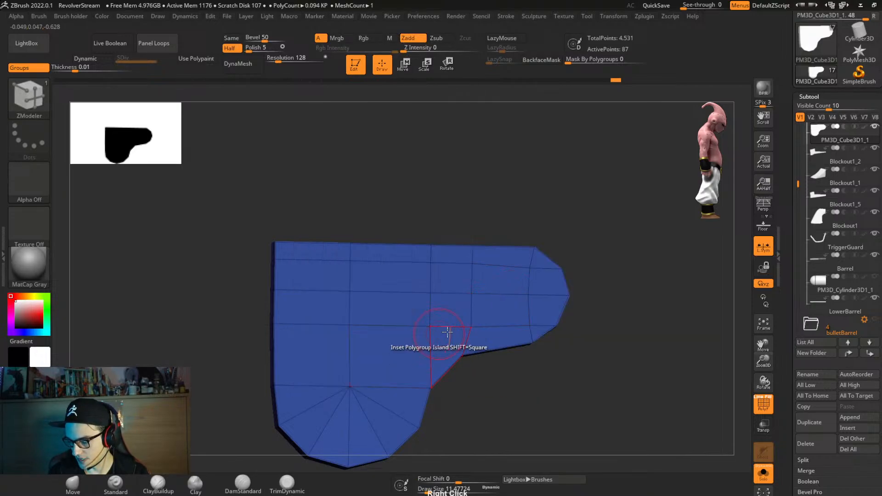
Try deleting an edge under the arm and check the smoothed shape around the inner corner.
{"action": "right_click_drag", "start_coordinate": [448, 331], "coordinate": [356, 335]}
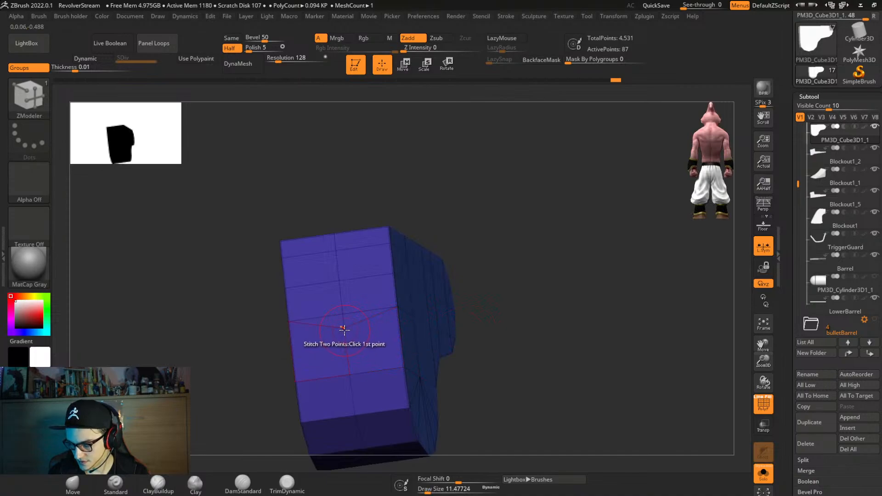
{"action": "left_click", "coordinate": [462, 315]}
{"action": "key", "text": "d"}
{"action": "right_click_drag", "start_coordinate": [463, 315], "coordinate": [459, 266]}
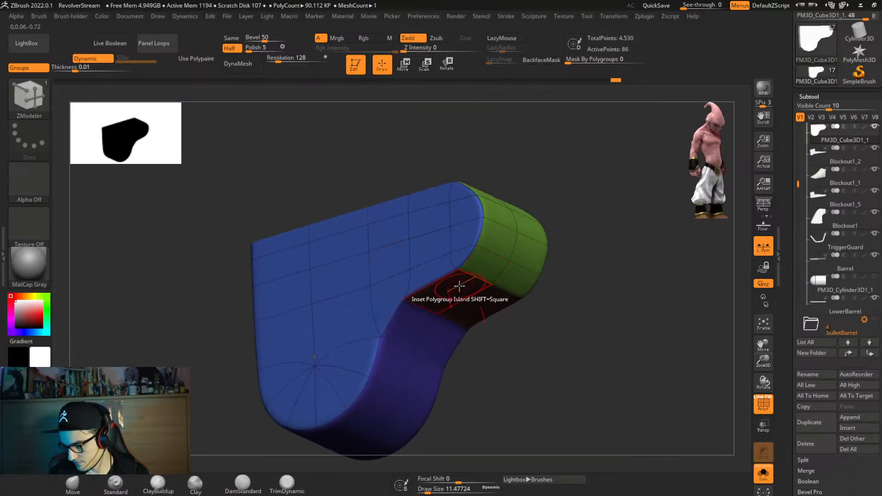
{"action": "key", "text": "shift+d"}
{"action": "right_click_drag", "start_coordinate": [437, 303], "coordinate": [461, 325]}
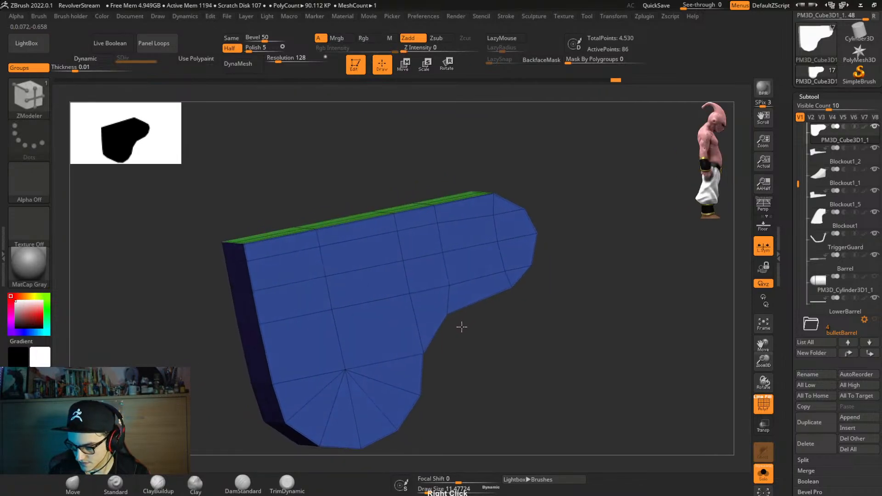
{"action": "right_click_drag", "start_coordinate": [398, 332], "coordinate": [388, 358]}
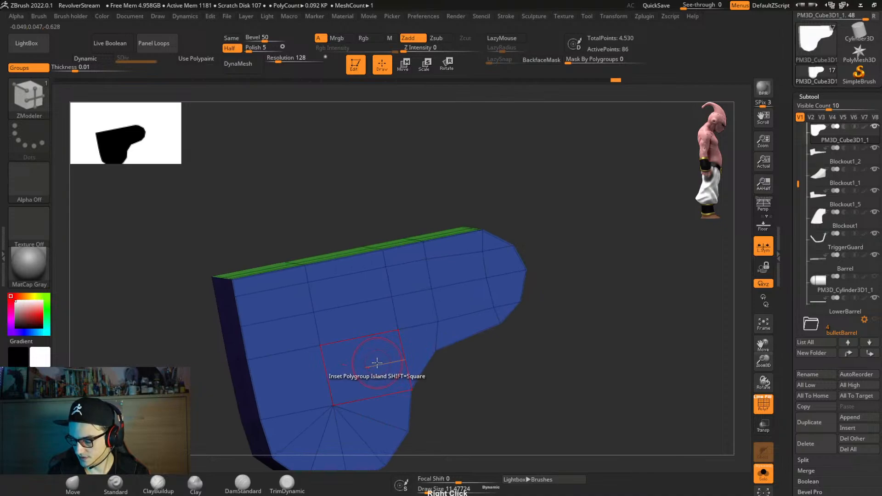
Try an Equidistant inset of the part's side polygroup island and check how the new border smooths.
{"action": "left_click", "coordinate": [377, 363]}
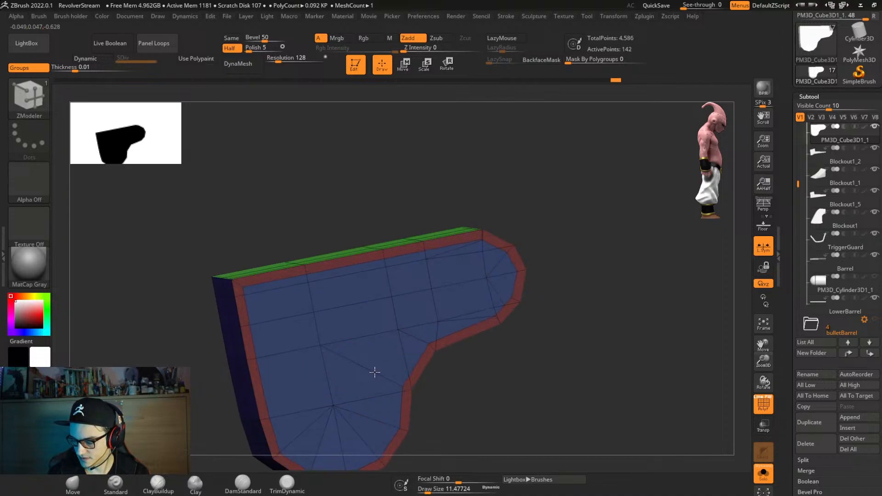
{"action": "key", "text": "d"}
{"action": "key", "text": "shift+f"}
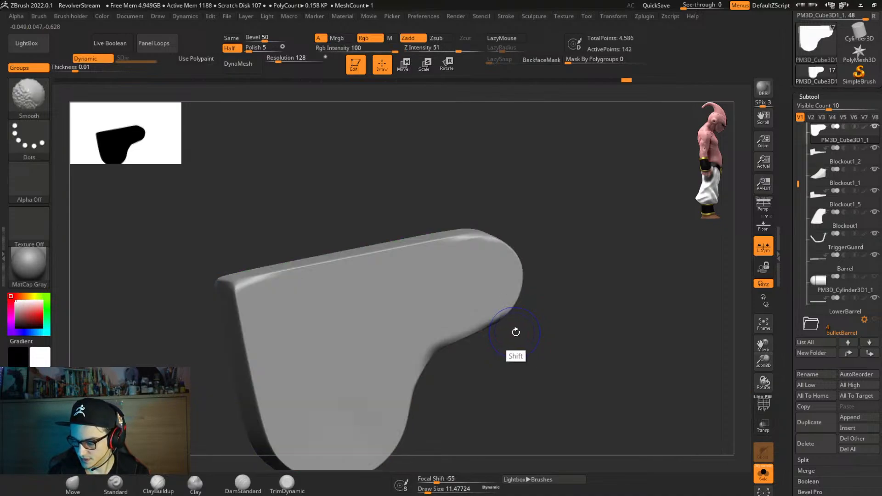
{"action": "right_click_drag", "start_coordinate": [514, 333], "coordinate": [505, 321]}
{"action": "key", "text": "shift+f"}
{"action": "right_click_drag", "start_coordinate": [456, 345], "coordinate": [453, 295]}
{"action": "key", "text": "shift+d"}
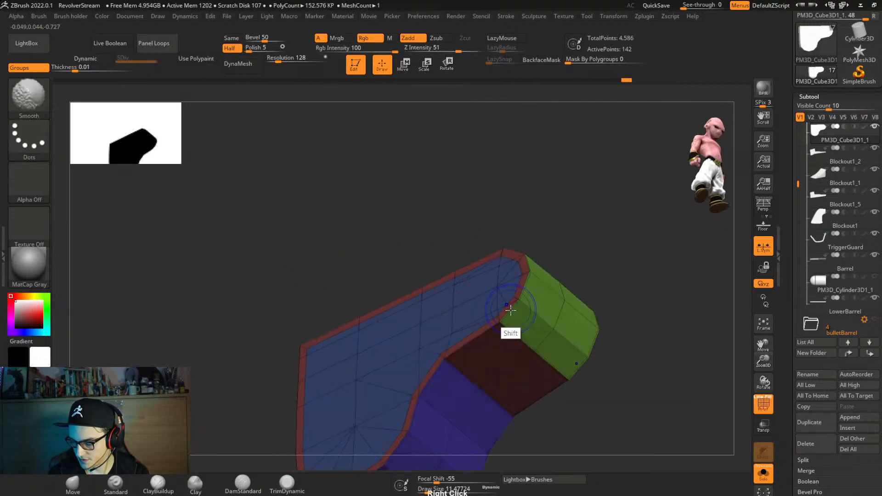
Try cleaning up the edges just inside the inset border near the inner corner under the arm.
{"action": "right_click_drag", "start_coordinate": [499, 340], "coordinate": [400, 352]}
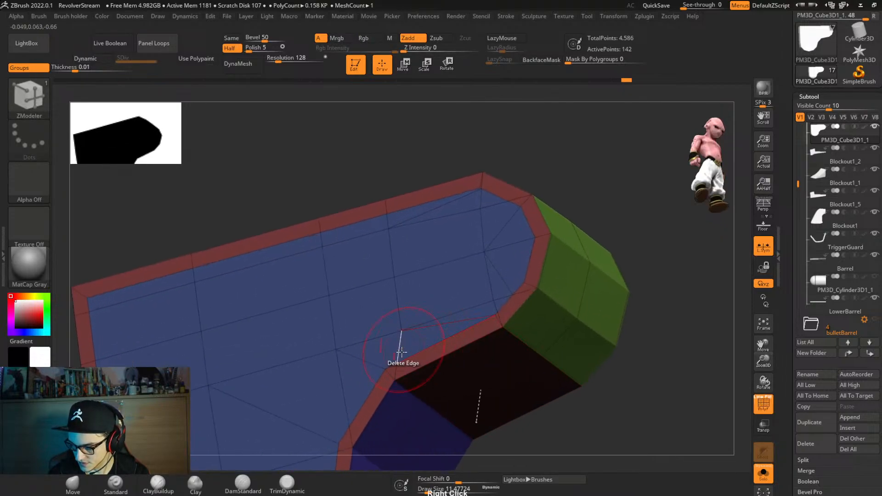
{"action": "left_click", "coordinate": [385, 369]}
{"action": "key", "text": "d"}
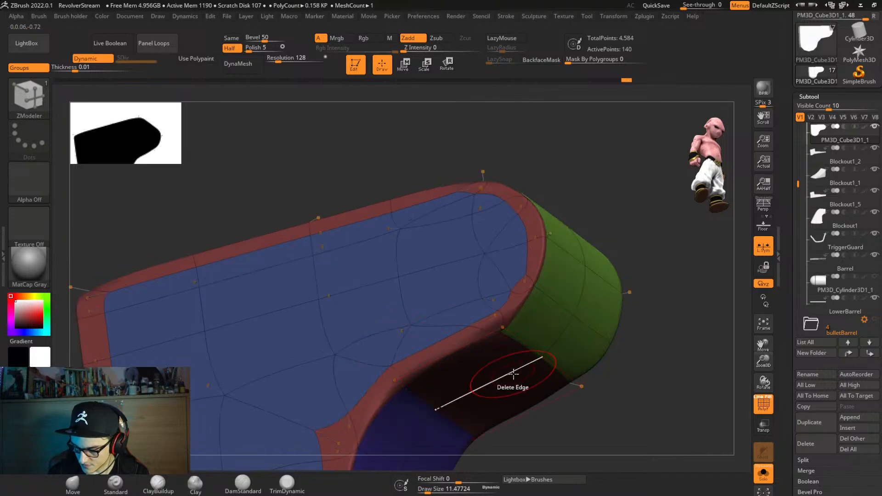
{"action": "right_click_drag", "start_coordinate": [507, 373], "coordinate": [457, 266]}
{"action": "key", "text": "shift+d"}
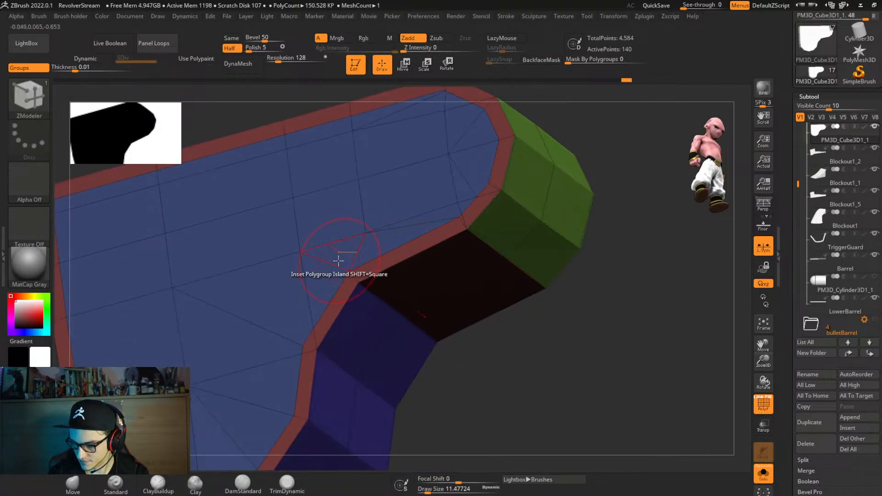
{"action": "right_click_drag", "start_coordinate": [364, 259], "coordinate": [414, 227]}
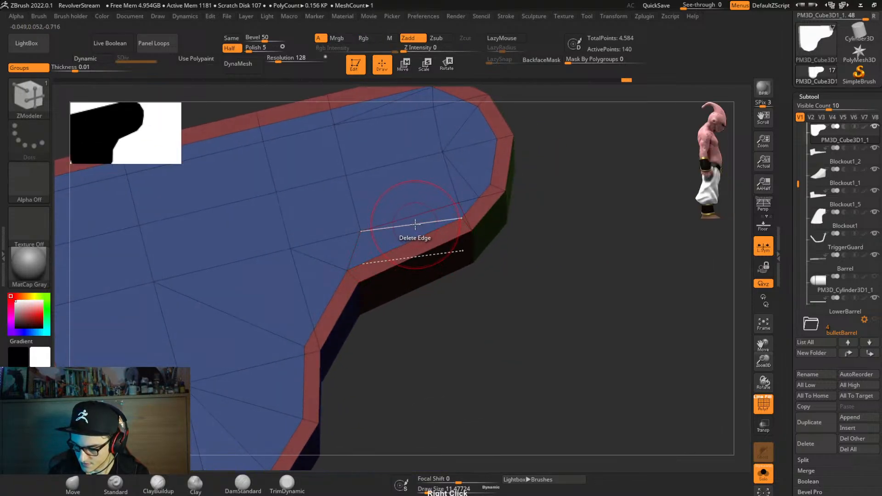
{"action": "left_click", "coordinate": [415, 224]}
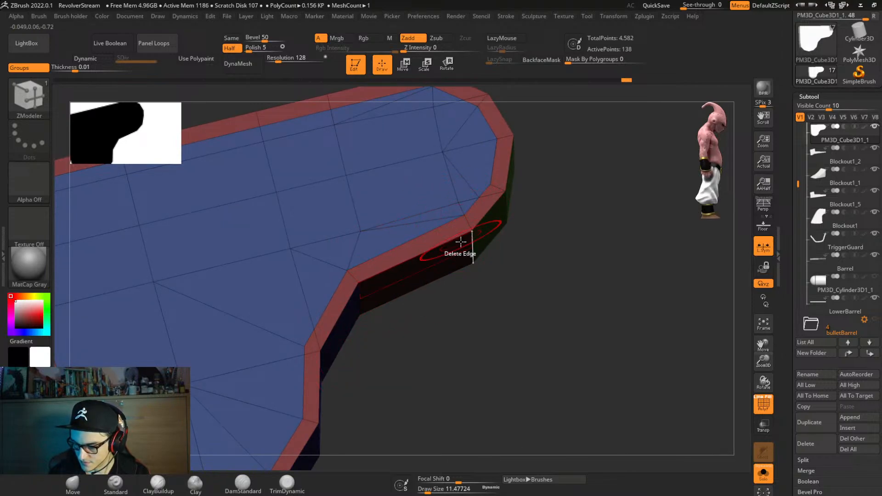
Undo the edge cleanup and the Equidistant inset, returning to the mesh before the edge under the arm was removed.
{"action": "left_click", "coordinate": [460, 241]}
{"action": "key", "text": "ctrl"}
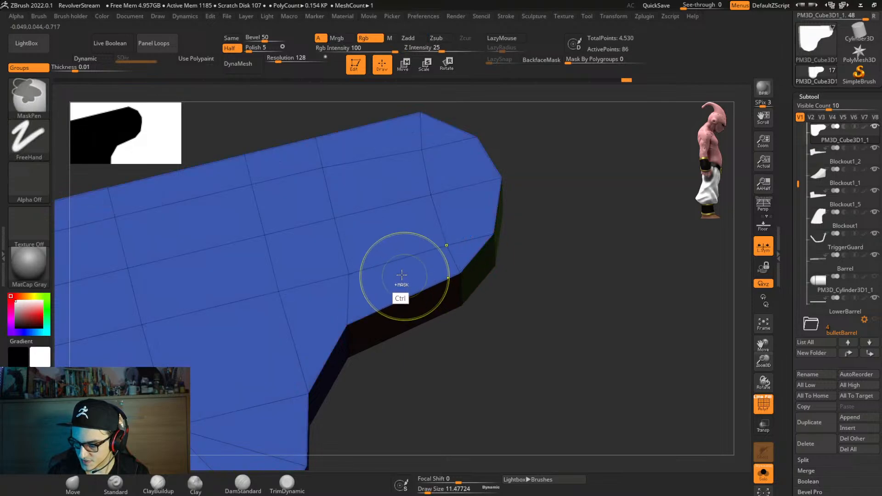
{"action": "key", "text": "d"}
{"action": "key", "text": "shift+d"}
Try insetting the side polygroup island with the Legacy option and undo it.
{"action": "key", "text": "space"}
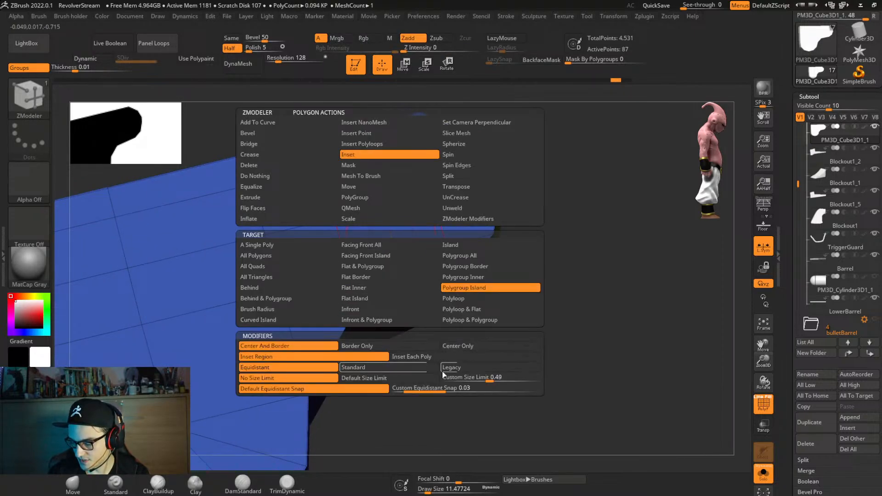
{"action": "left_click", "coordinate": [460, 366]}
{"action": "left_click_drag", "start_coordinate": [322, 279], "coordinate": [321, 319]}
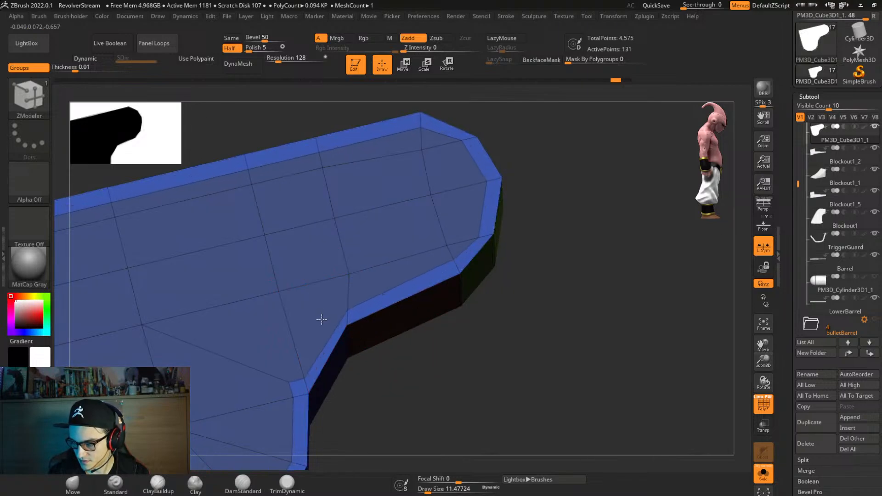
{"action": "key", "text": "ctrl+z"}
Switch the inset type to Standard and inset the side polygroup island into a narrow border.
{"action": "key", "text": "d"}
{"action": "key", "text": "space"}
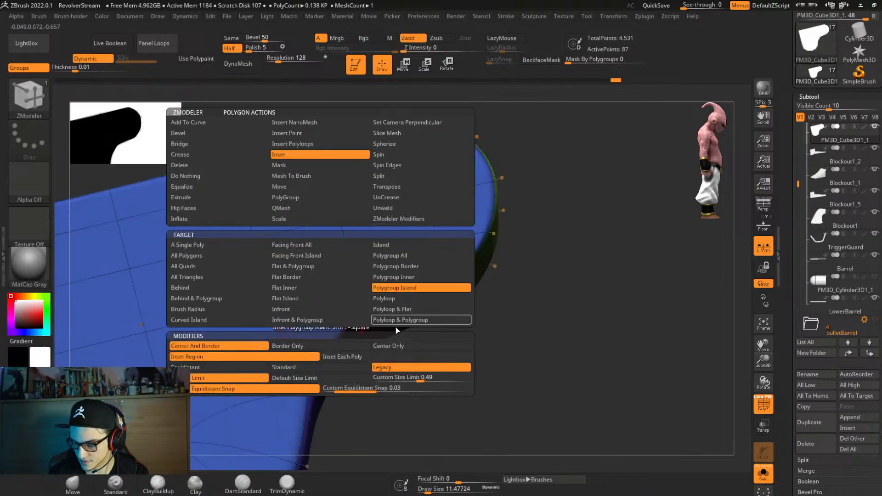
{"action": "left_click", "coordinate": [345, 368]}
{"action": "left_click_drag", "start_coordinate": [315, 316], "coordinate": [312, 329]}
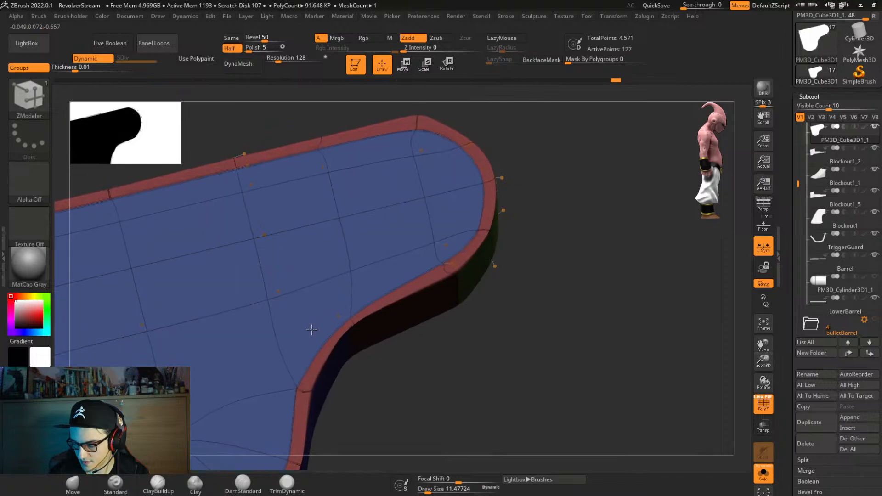
Compare the inset part with its Dynamic Subdivision preview, with and without the wireframe, examining the underside and borders.
{"action": "key", "text": "shift+d"}
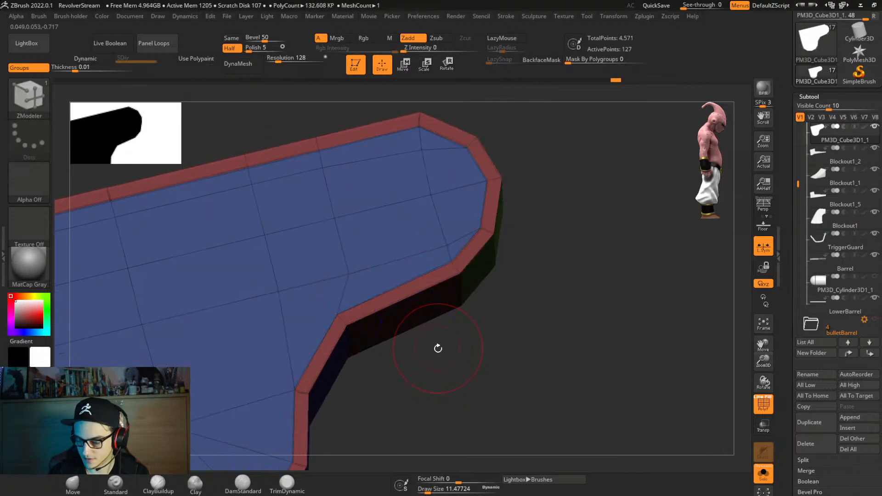
{"action": "right_click_drag", "start_coordinate": [437, 348], "coordinate": [430, 290]}
{"action": "key", "text": "d"}
{"action": "key", "text": "shift+f"}
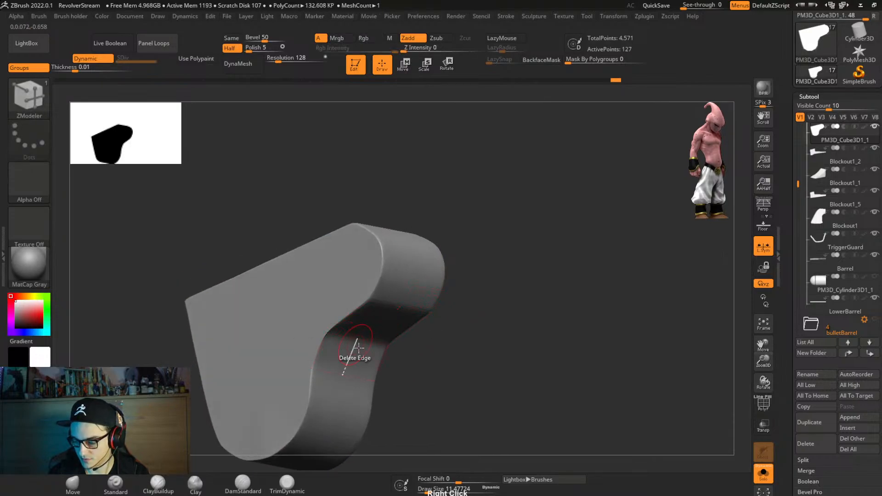
{"action": "key", "text": "shift+f"}
Undo the side inset and try it again while the smoothed preview is on.
{"action": "key", "text": "ctrl+z"}
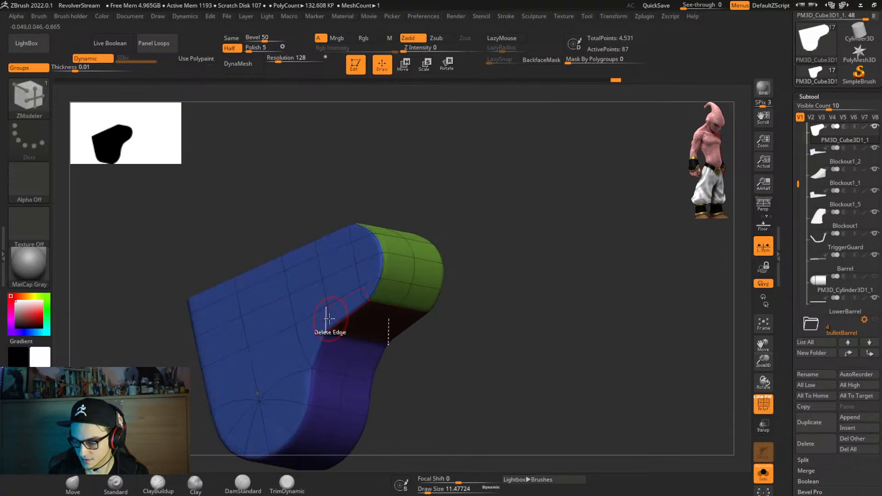
{"action": "left_click_drag", "start_coordinate": [315, 325], "coordinate": [308, 337]}
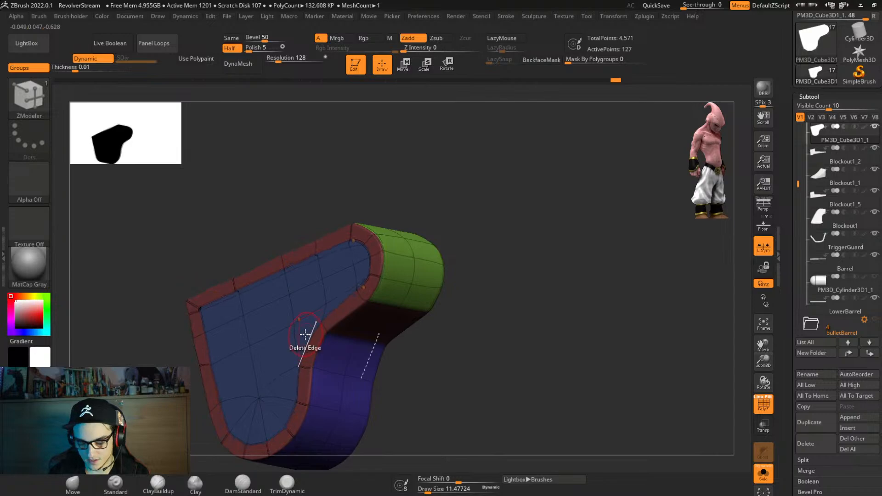
{"action": "right_click_drag", "start_coordinate": [334, 374], "coordinate": [403, 364]}
{"action": "key", "text": "ctrl+z"}
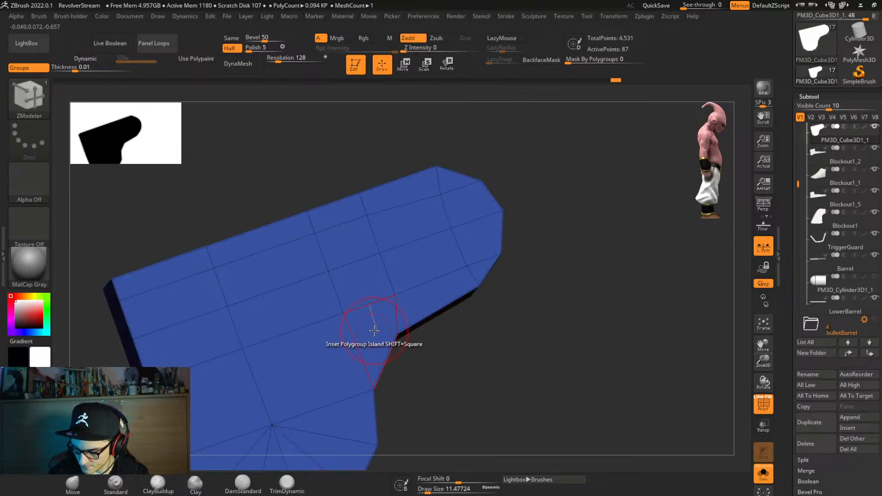
Inset the side polygroup island on the unsmoothed mesh with the Standard option and compare it with its smoothed result.
{"action": "left_click_drag", "start_coordinate": [374, 330], "coordinate": [369, 343]}
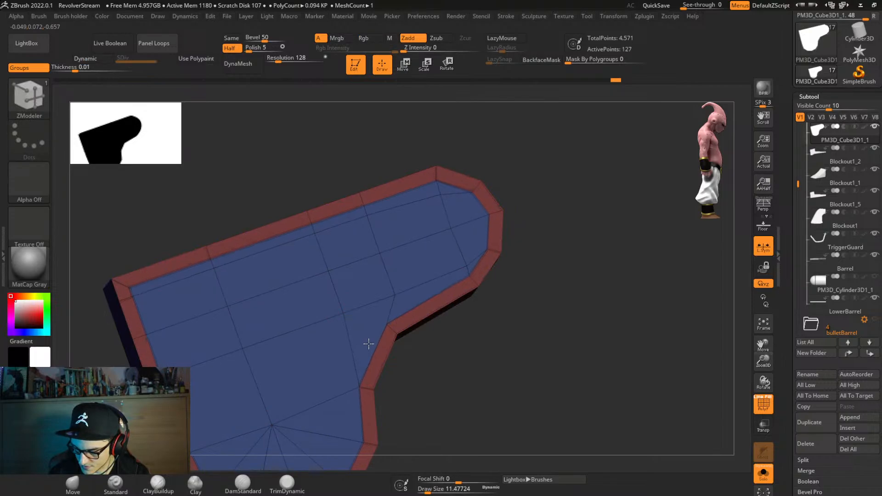
{"action": "key", "text": "d"}
{"action": "right_click_drag", "start_coordinate": [404, 322], "coordinate": [498, 296]}
{"action": "key", "text": "shift+f"}
{"action": "key", "text": "shift+d"}
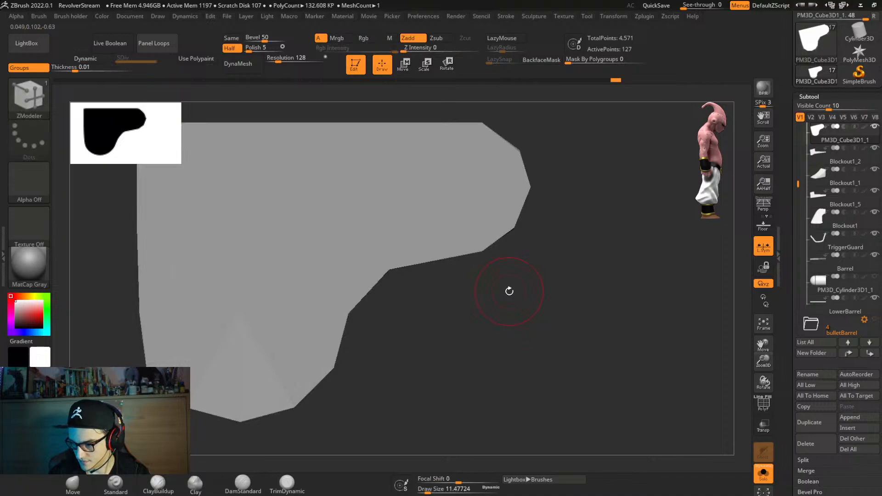
{"action": "key", "text": "d"}
{"action": "key", "text": "shift+f"}
Remove all creases from the part and check how the inset borders smooth without the wireframe.
{"action": "key", "text": "space"}
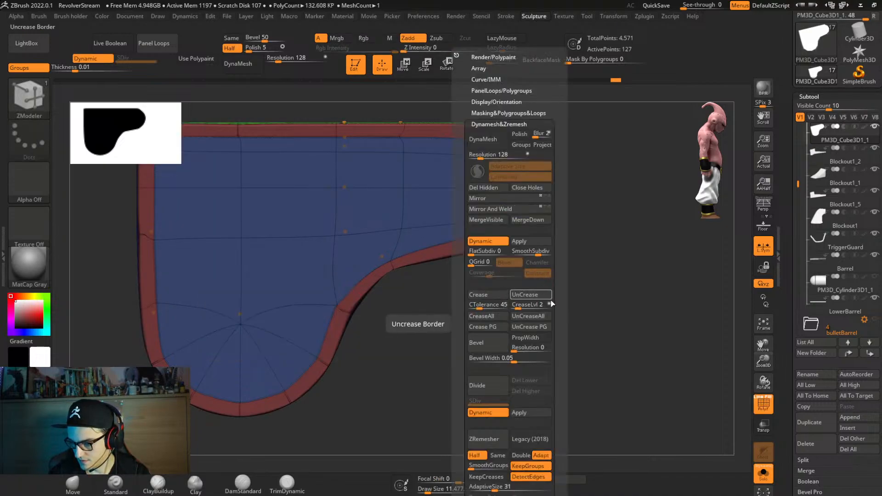
{"action": "left_click", "coordinate": [542, 318]}
{"action": "key", "text": "space"}
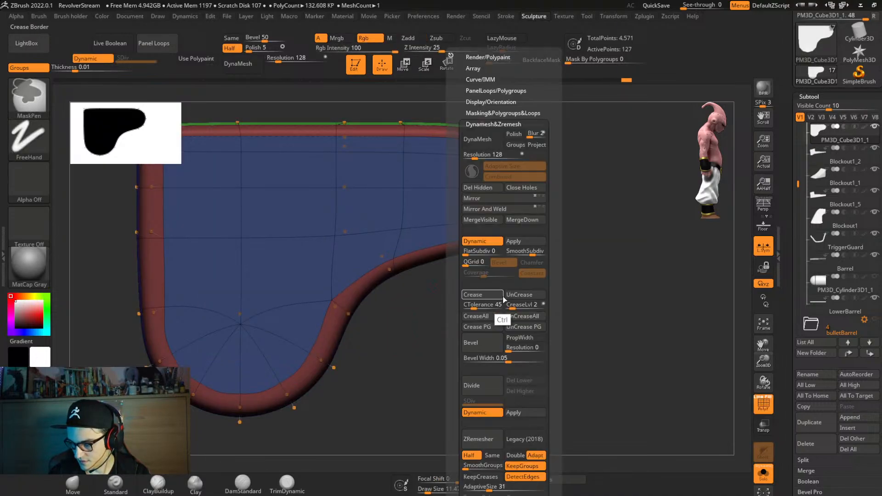
{"action": "left_click", "coordinate": [493, 327]}
{"action": "right_click_drag", "start_coordinate": [364, 368], "coordinate": [455, 334]}
{"action": "key", "text": "shift+f"}
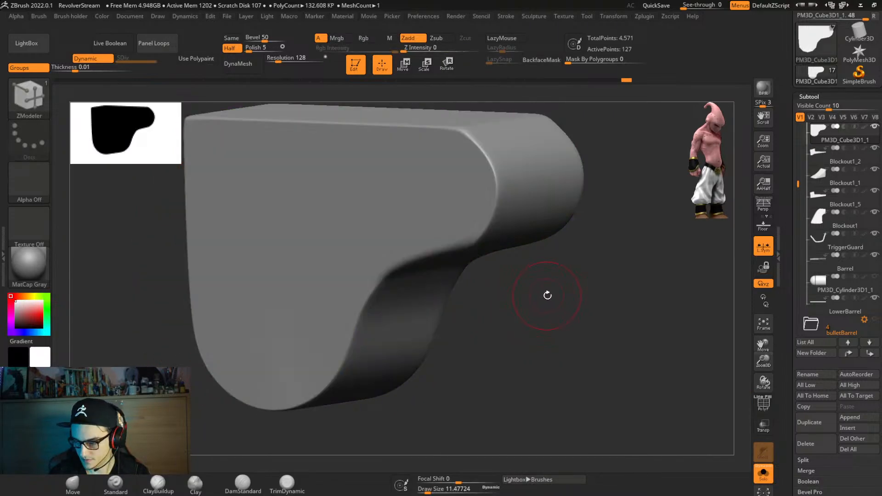
Set the crease level to 1 and view the part's underside with the wireframe shown.
{"action": "key", "text": "ctrl"}
{"action": "key", "text": "ctrl+2"}
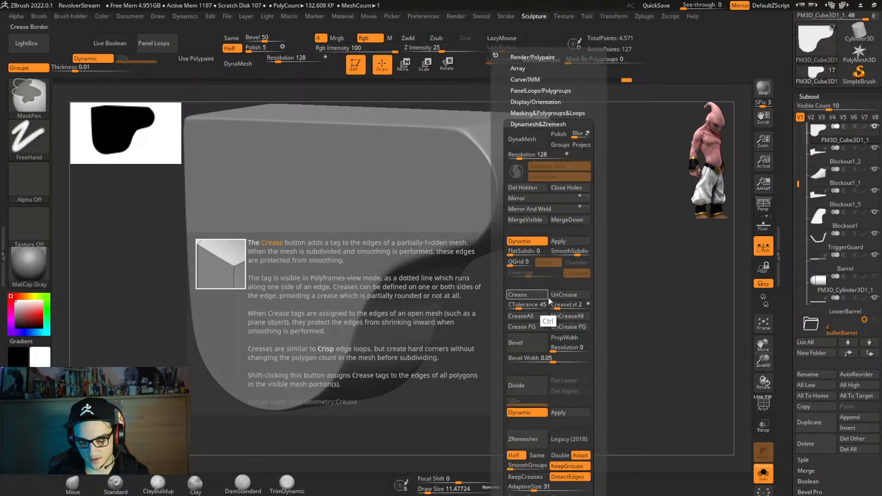
{"action": "left_click_drag", "start_coordinate": [564, 307], "coordinate": [556, 309]}
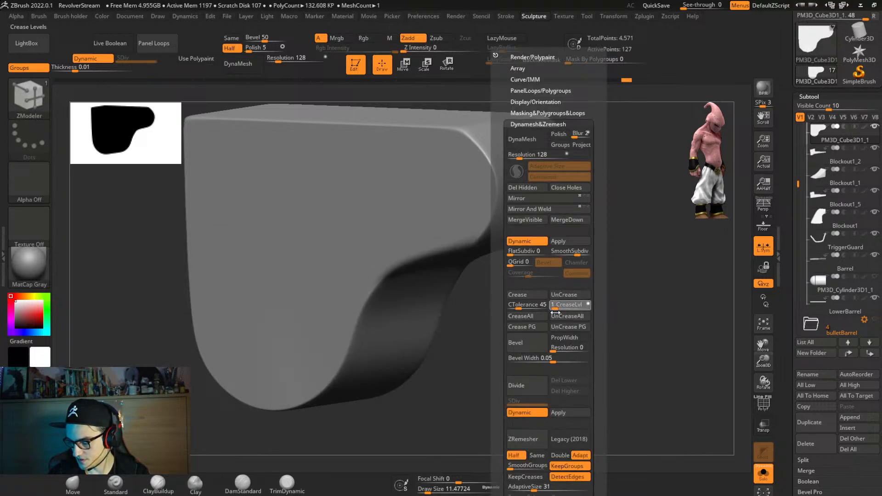
{"action": "mouse_move", "coordinate": [441, 357]}
{"action": "right_mouse_down"}
{"action": "mouse_move", "coordinate": [449, 319]}
{"action": "mouse_move", "coordinate": [460, 331]}
{"action": "mouse_move", "coordinate": [496, 271]}
{"action": "mouse_move", "coordinate": [458, 279]}
{"action": "right_mouse_up"}
{"action": "key", "text": "shift+f"}
Turn off the smoothed preview and crease the part's polygroup borders.
{"action": "key", "text": "shift+d"}
{"action": "left_click", "coordinate": [458, 280]}
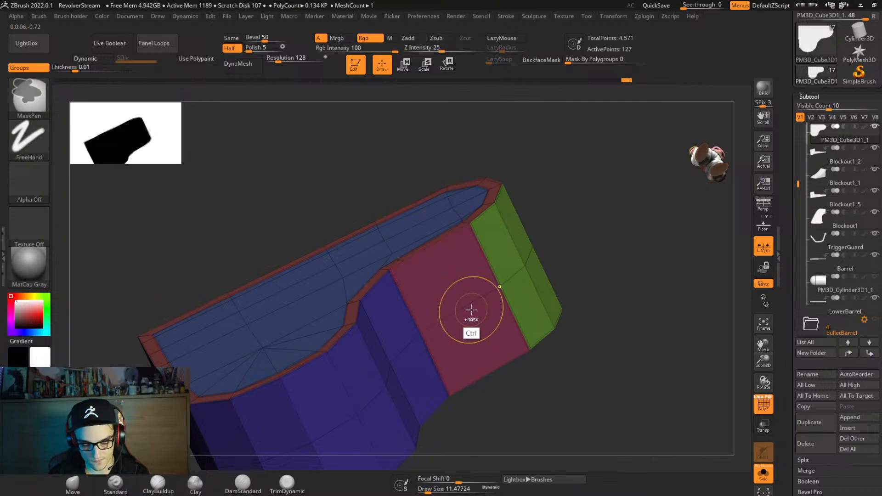
{"action": "key", "text": "ctrl+space"}
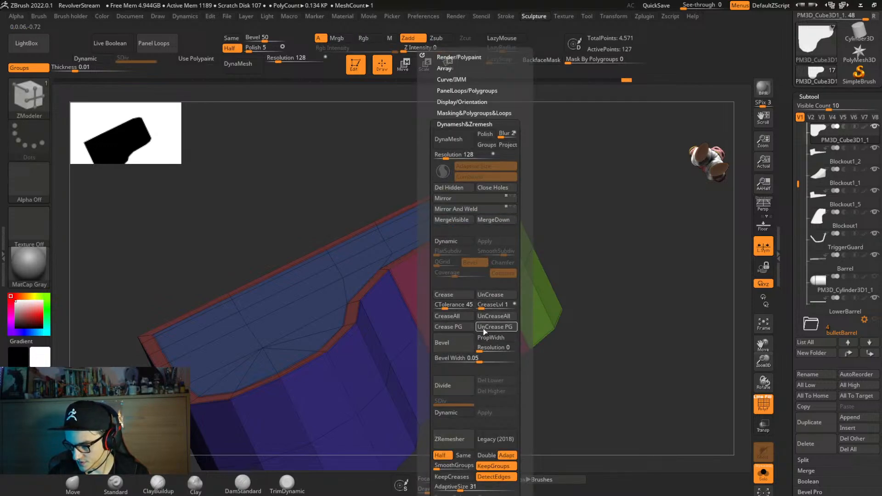
{"action": "left_click", "coordinate": [461, 325]}
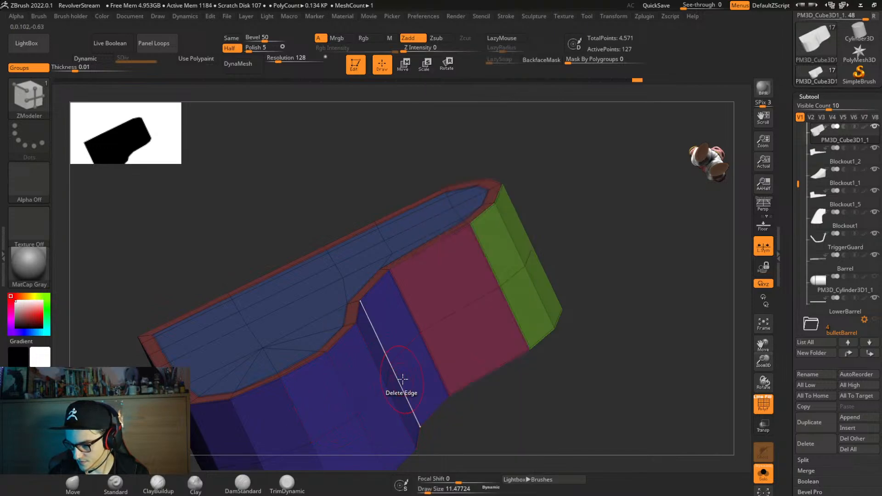
Check the creased part's smoothed result without the wireframe, and return to the unsmoothed wireframe mesh.
{"action": "key", "text": "d"}
{"action": "mouse_move", "coordinate": [555, 298]}
{"action": "right_mouse_down"}
{"action": "mouse_move", "coordinate": [545, 346]}
{"action": "mouse_move", "coordinate": [585, 295]}
{"action": "mouse_move", "coordinate": [549, 284]}
{"action": "right_mouse_up"}
{"action": "key", "text": "shift+f"}
{"action": "mouse_move", "coordinate": [603, 282]}
{"action": "right_mouse_down"}
{"action": "mouse_move", "coordinate": [563, 205]}
{"action": "mouse_move", "coordinate": [608, 307]}
{"action": "right_mouse_up"}
{"action": "key", "text": "shift+d"}
{"action": "key", "text": "shift+f"}
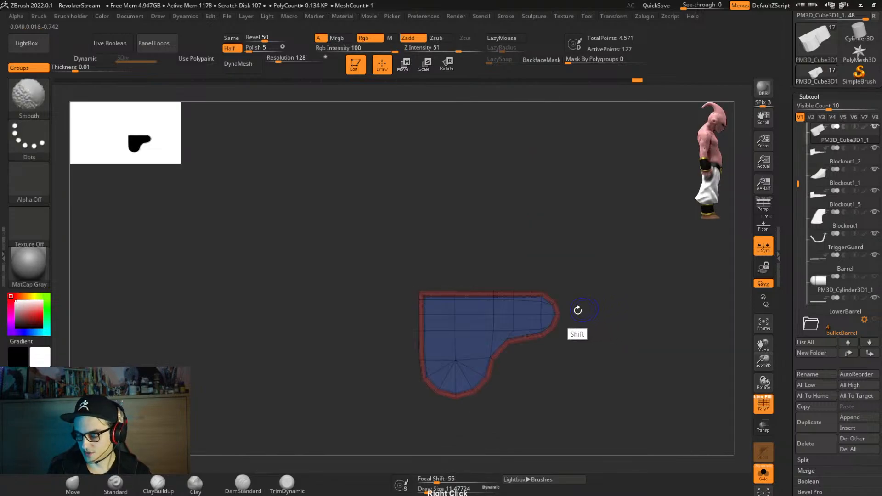
Leave solo mode to show the whole revolver without wireframe, and make the bulletBarrel folder visible.
{"action": "key", "text": "b"}
{"action": "key", "text": "z"}
{"action": "key", "text": "m"}
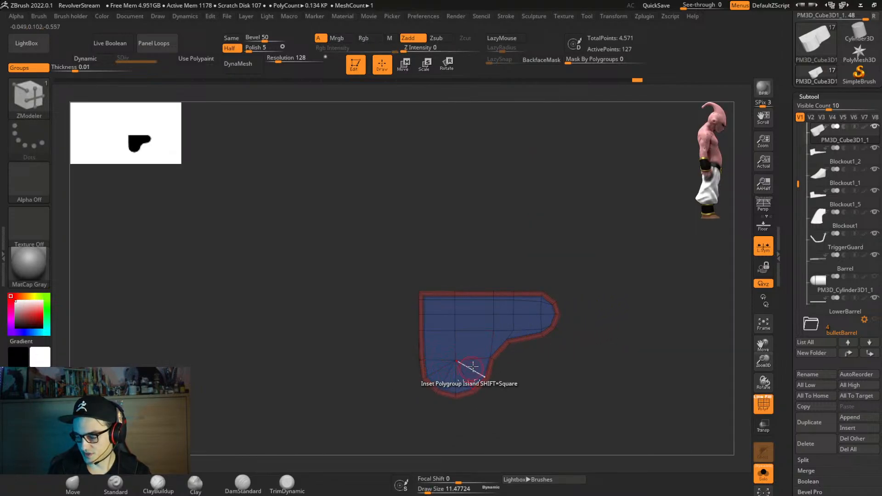
{"action": "key", "text": "shift+s"}
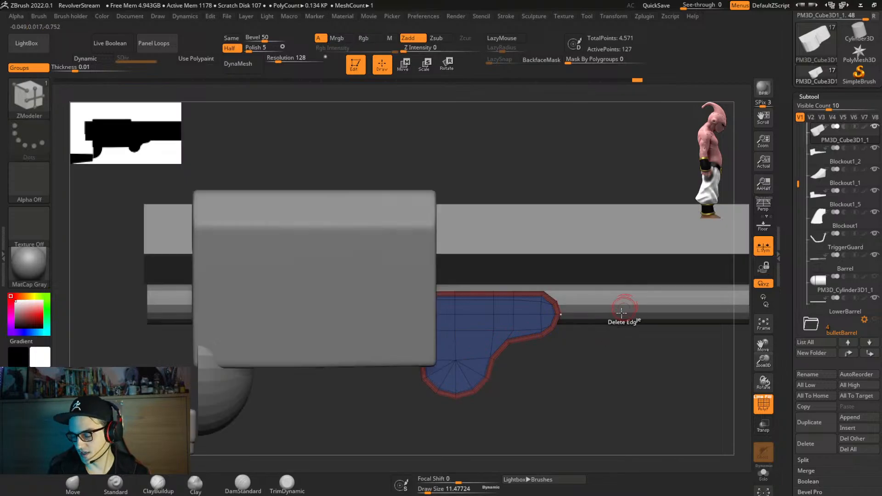
{"action": "right_click_drag", "start_coordinate": [622, 311], "coordinate": [616, 344], "text": "alt"}
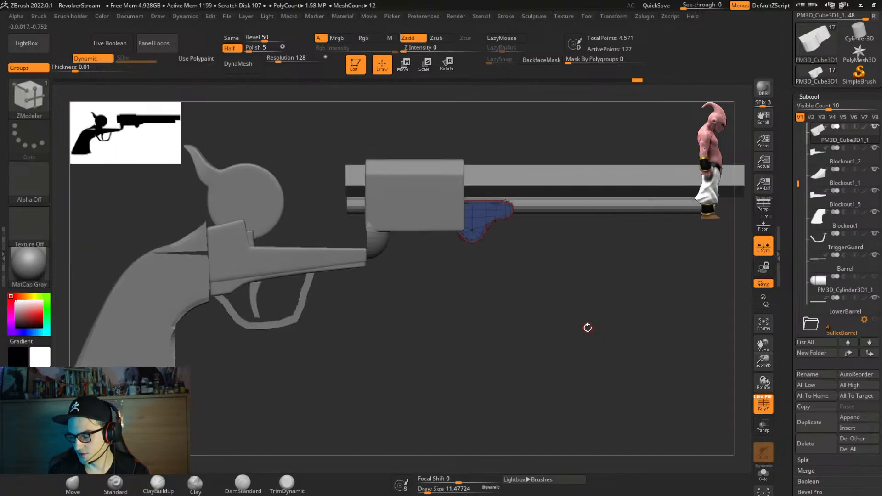
{"action": "key", "text": "shift+f"}
{"action": "mouse_move", "coordinate": [570, 321]}
{"action": "left_mouse_down"}
{"action": "mouse_move", "coordinate": [557, 321]}
{"action": "mouse_move", "coordinate": [585, 316]}
{"action": "left_mouse_up"}
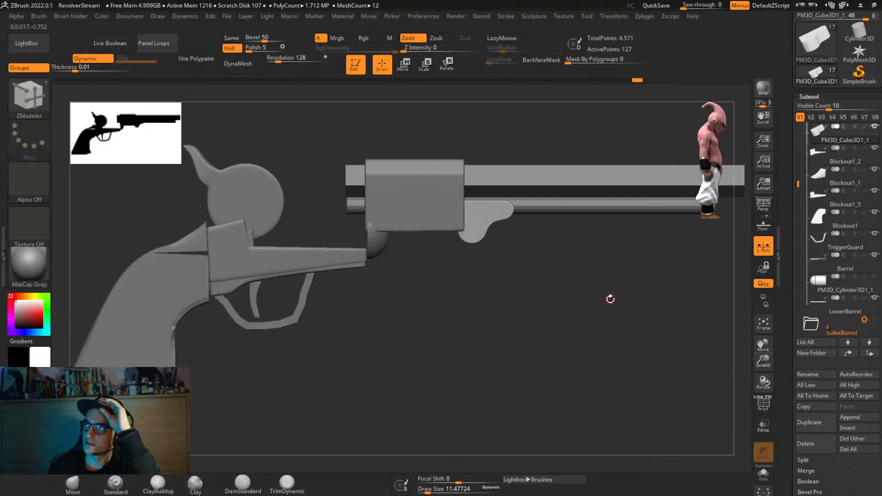
{"action": "right_click_drag", "start_coordinate": [579, 306], "coordinate": [635, 289], "text": "alt"}
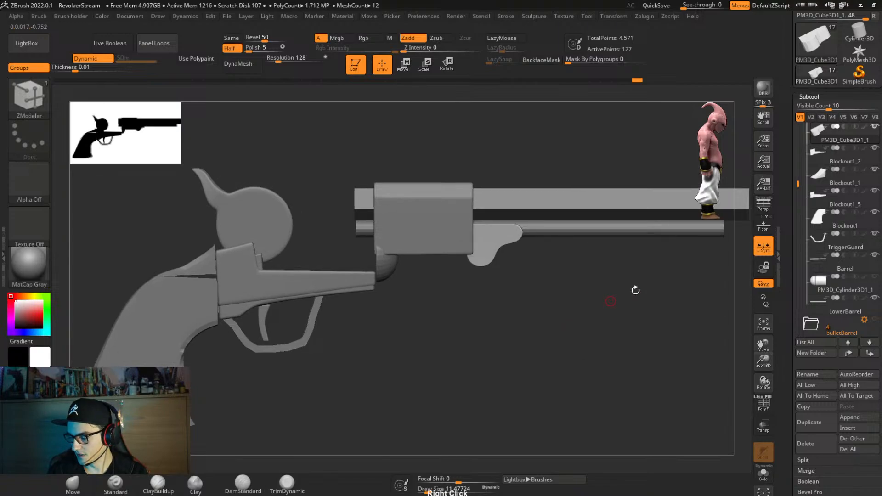
{"action": "left_click", "coordinate": [875, 319]}
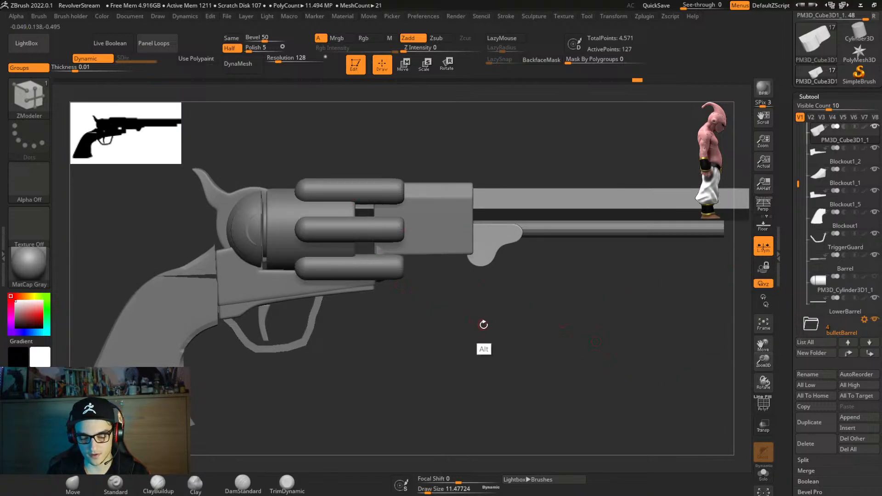
Turn on the Live Boolean preview and inspect the revolver with the Barrel subtool selected and its wireframe shown.
{"action": "key", "text": "ctrl+alt+b"}
{"action": "right_click_drag", "start_coordinate": [616, 354], "coordinate": [498, 360]}
{"action": "left_click", "coordinate": [557, 228], "text": "alt"}
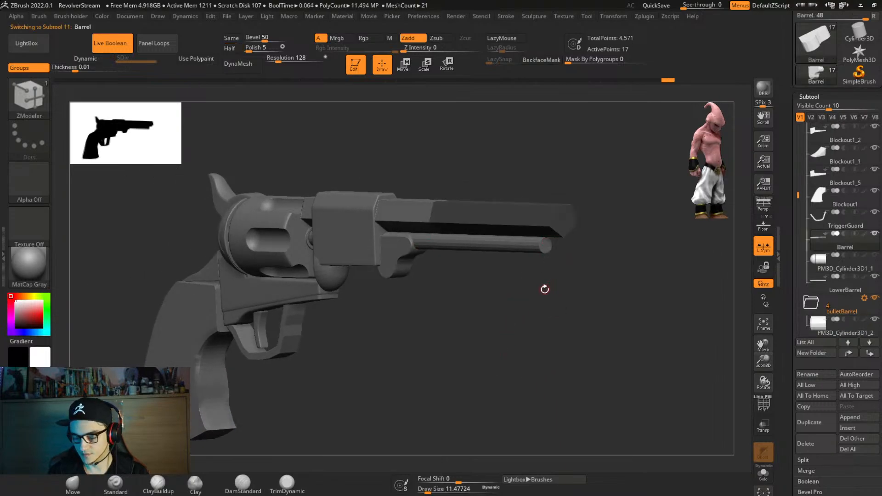
{"action": "key", "text": "shift+f"}
{"action": "right_click_drag", "start_coordinate": [547, 318], "coordinate": [565, 321]}
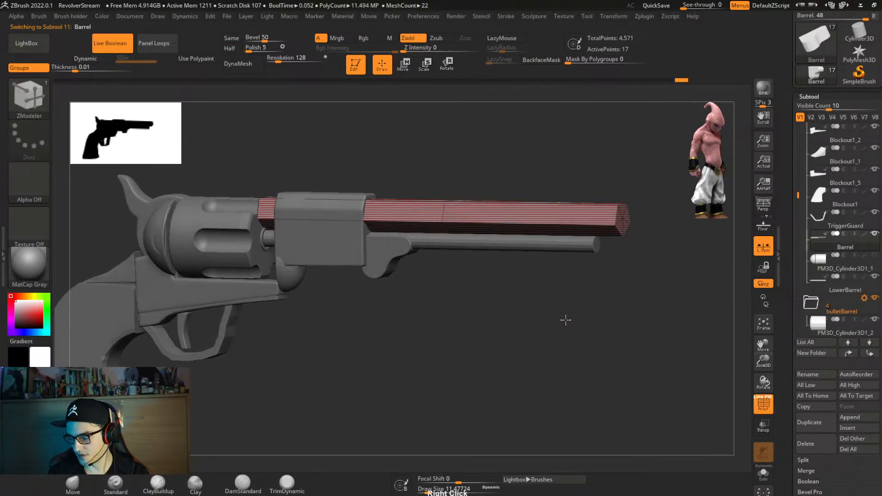
{"action": "right_click_drag", "start_coordinate": [498, 331], "coordinate": [536, 250], "text": "alt"}
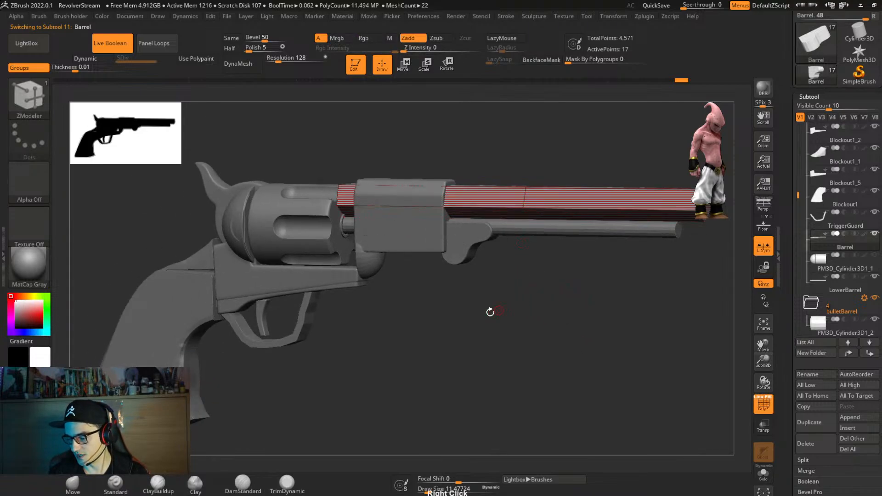
Select the grip subtool Blockout1 and turn off the Live Boolean preview.
{"action": "left_click", "coordinate": [169, 350], "text": "alt"}
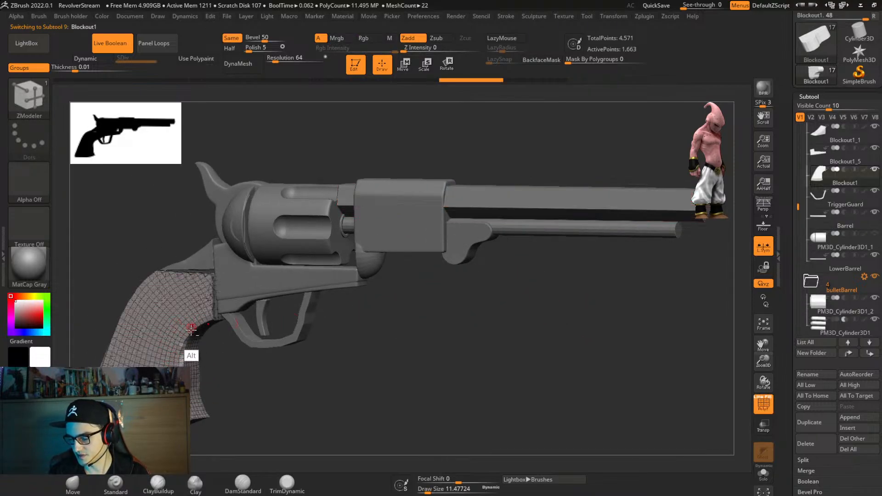
{"action": "right_click_drag", "start_coordinate": [216, 362], "coordinate": [462, 367]}
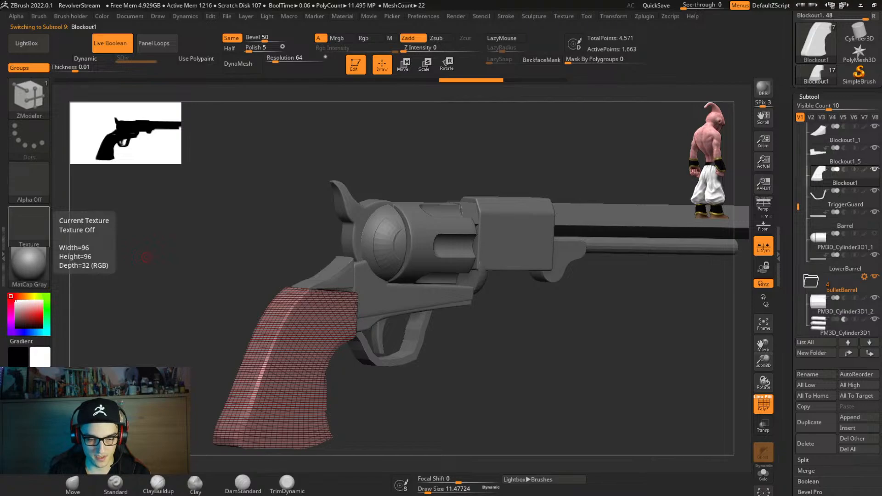
{"action": "right_click_drag", "start_coordinate": [571, 368], "coordinate": [567, 316]}
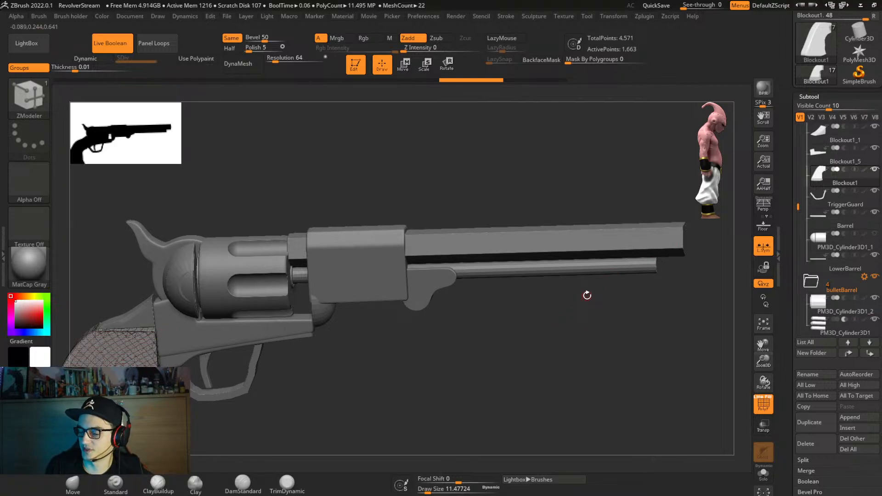
{"action": "right_click_drag", "start_coordinate": [403, 371], "coordinate": [470, 357], "text": "alt"}
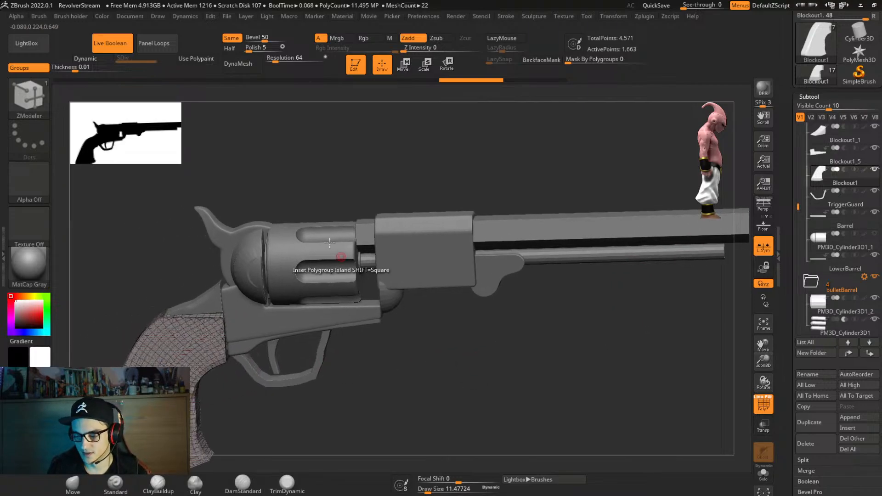
{"action": "key", "text": "alt+b"}
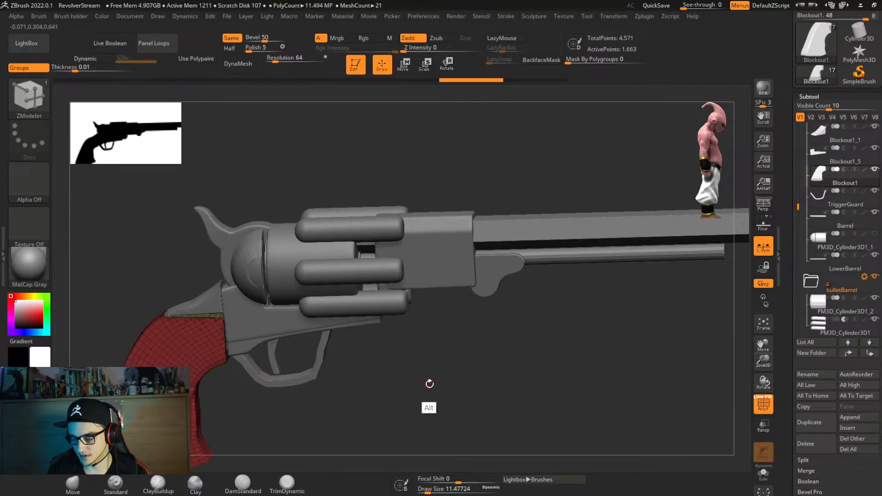
{"action": "right_click_drag", "start_coordinate": [429, 383], "coordinate": [467, 315]}
{"action": "right_click_drag", "start_coordinate": [367, 331], "coordinate": [344, 376]}
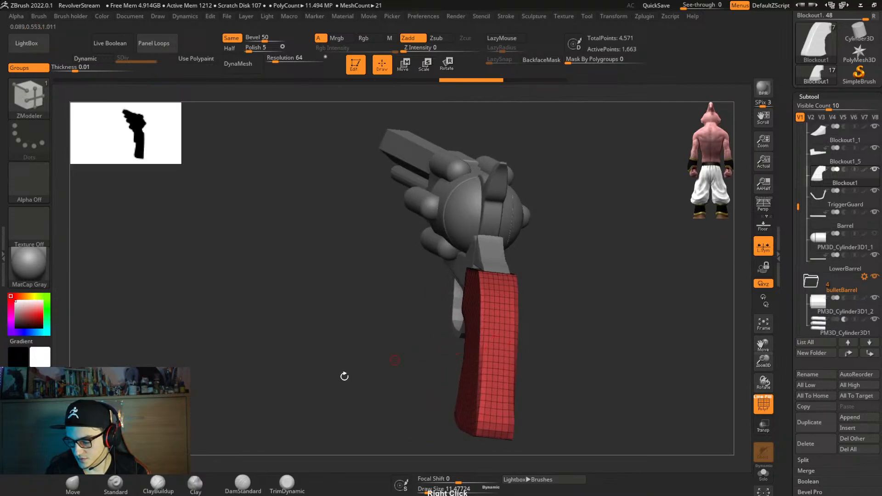
Switch to the Move brush and enlarge its draw size to about 165 for shaping the grip.
{"action": "left_click", "coordinate": [91, 487]}
{"action": "key", "text": "s"}
{"action": "left_click_drag", "start_coordinate": [551, 355], "coordinate": [574, 355]}
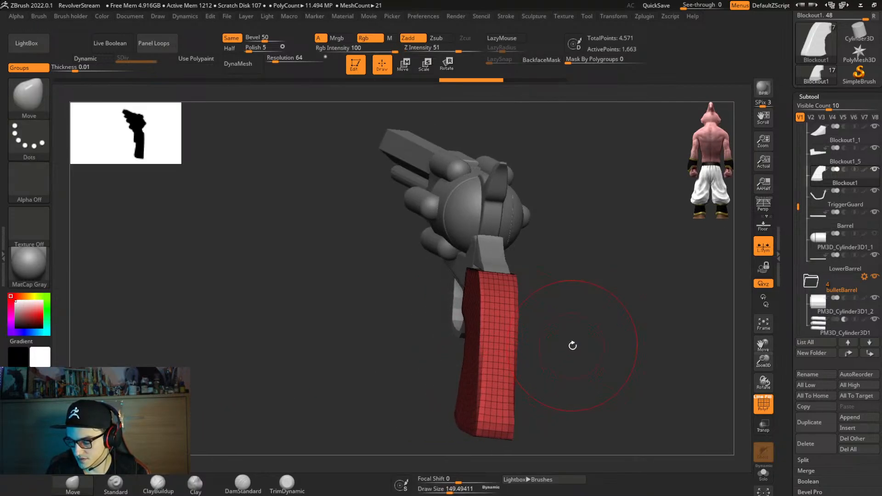
{"action": "right_click_drag", "start_coordinate": [572, 344], "coordinate": [550, 351]}
{"action": "key", "text": "s"}
{"action": "left_click_drag", "start_coordinate": [397, 414], "coordinate": [398, 413]}
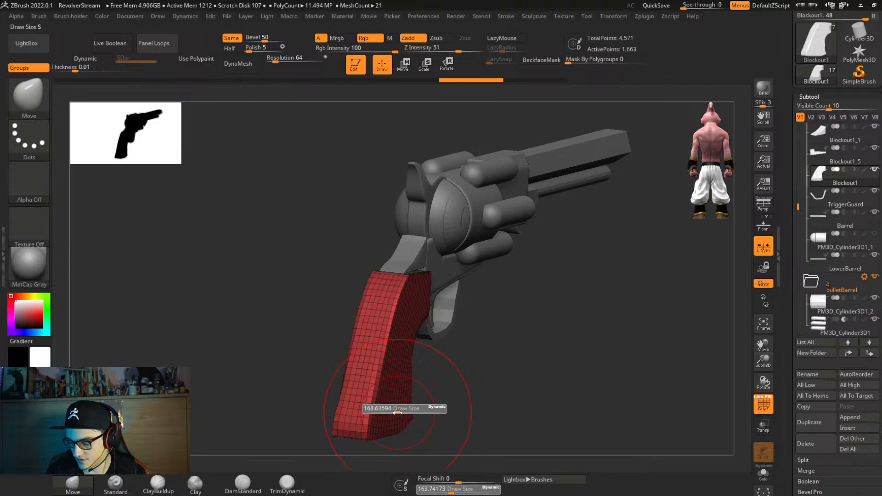
{"action": "mouse_move", "coordinate": [404, 413]}
{"action": "right_mouse_down"}
{"action": "mouse_move", "coordinate": [439, 403]}
{"action": "mouse_move", "coordinate": [417, 419]}
{"action": "mouse_move", "coordinate": [393, 419]}
{"action": "mouse_move", "coordinate": [400, 408]}
{"action": "mouse_move", "coordinate": [382, 263]}
{"action": "mouse_move", "coordinate": [384, 361]}
{"action": "right_mouse_up"}
Hide the side interface and create a new window-sized document, with the revolver back in edit mode and framed on the grip.
{"action": "key", "text": "Tab"}
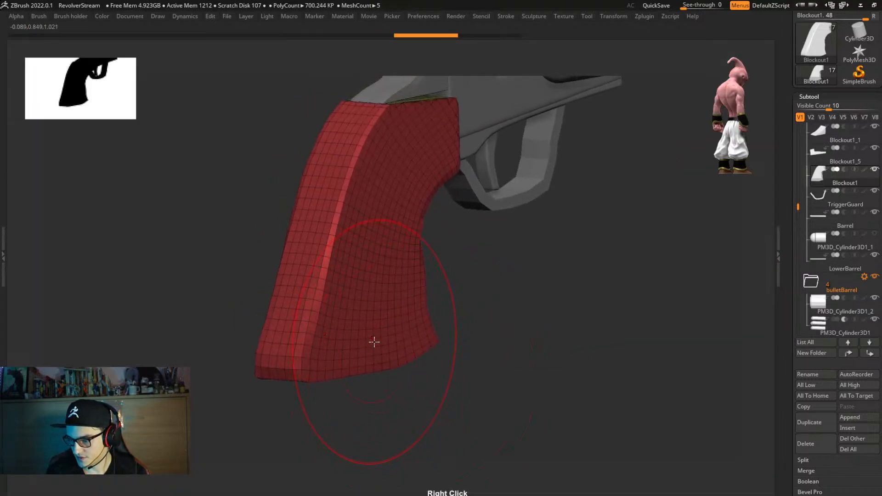
{"action": "left_click", "coordinate": [139, 17]}
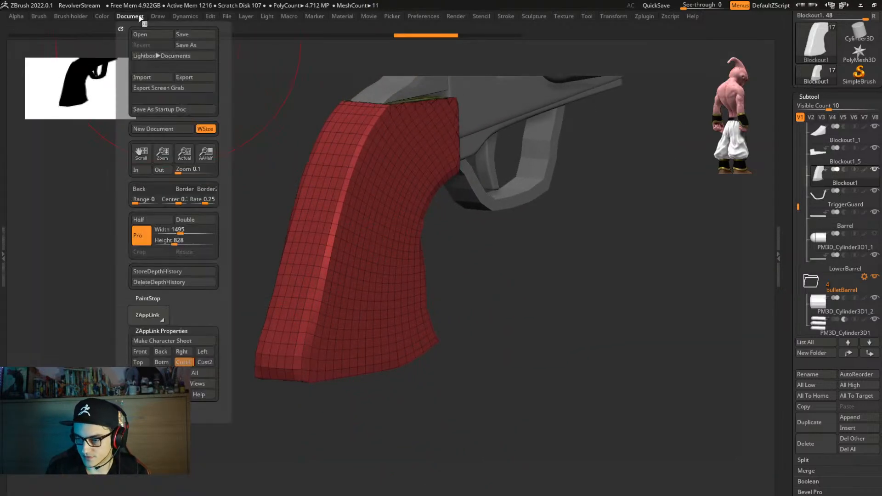
{"action": "left_click", "coordinate": [178, 128]}
{"action": "left_click", "coordinate": [473, 280]}
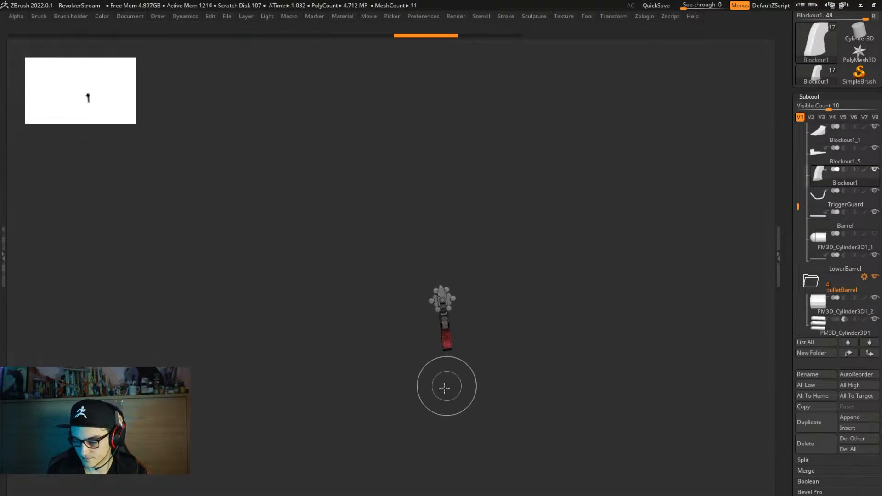
{"action": "key", "text": "t"}
{"action": "key", "text": "f"}
{"action": "mouse_move", "coordinate": [513, 326]}
{"action": "right_mouse_down", "text": "shift"}
{"action": "mouse_move", "coordinate": [562, 325]}
{"action": "mouse_move", "coordinate": [551, 275]}
{"action": "mouse_move", "coordinate": [560, 315]}
{"action": "mouse_move", "coordinate": [420, 352]}
{"action": "mouse_move", "coordinate": [439, 394]}
{"action": "mouse_move", "coordinate": [427, 419]}
{"action": "mouse_move", "coordinate": [433, 473]}
{"action": "mouse_move", "coordinate": [469, 385]}
{"action": "mouse_move", "coordinate": [460, 336]}
{"action": "right_mouse_up", "text": "shift"}
{"action": "right_click_drag", "start_coordinate": [461, 336], "coordinate": [442, 334]}
{"action": "right_click", "coordinate": [441, 335]}
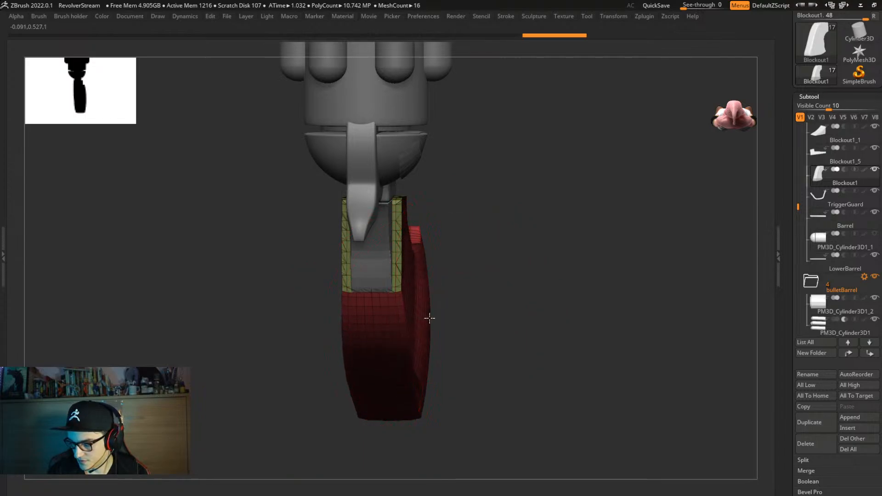
Widen the grip sideways with the gizmo, scaling it along X by a factor of about 1.32.
{"action": "right_click_drag", "start_coordinate": [430, 318], "coordinate": [474, 232]}
{"action": "key", "text": "w"}
{"action": "left_click_drag", "start_coordinate": [439, 156], "coordinate": [468, 160]}
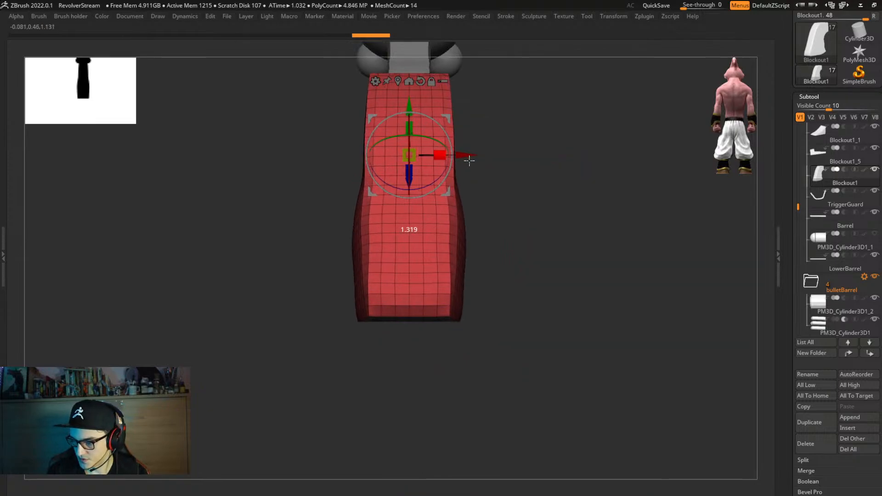
{"action": "right_click_drag", "start_coordinate": [474, 181], "coordinate": [494, 226]}
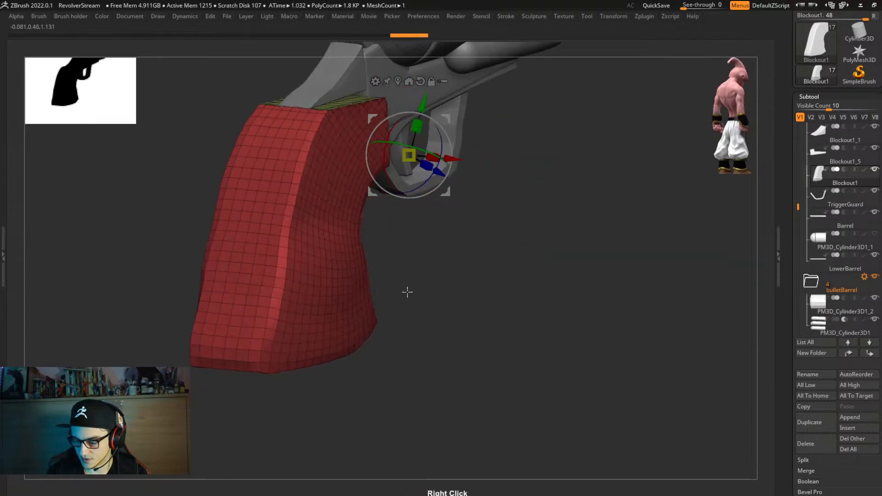
Return to drawing mode with the TrimDynamic brush and adjust its draw size for the grip's edges.
{"action": "key", "text": "q"}
{"action": "key", "text": "b"}
{"action": "key", "text": "m"}
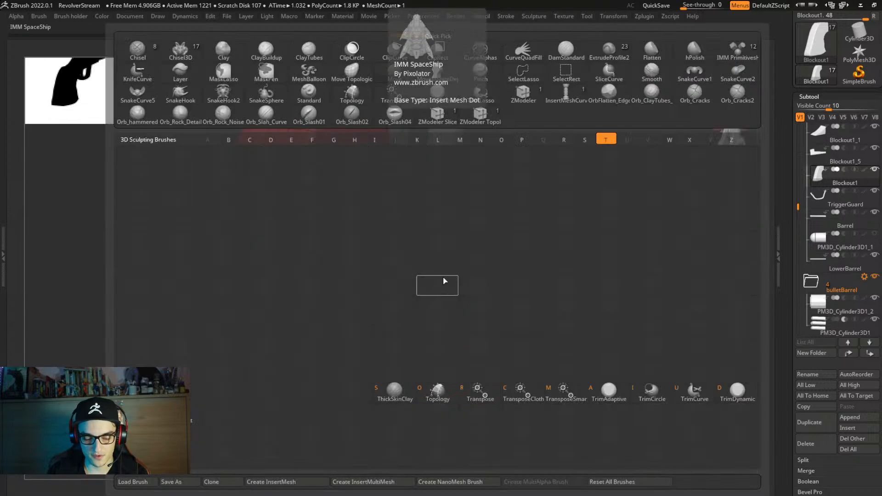
{"action": "key", "text": "v"}
{"action": "key", "text": "s"}
{"action": "right_click_drag", "start_coordinate": [320, 242], "coordinate": [334, 171]}
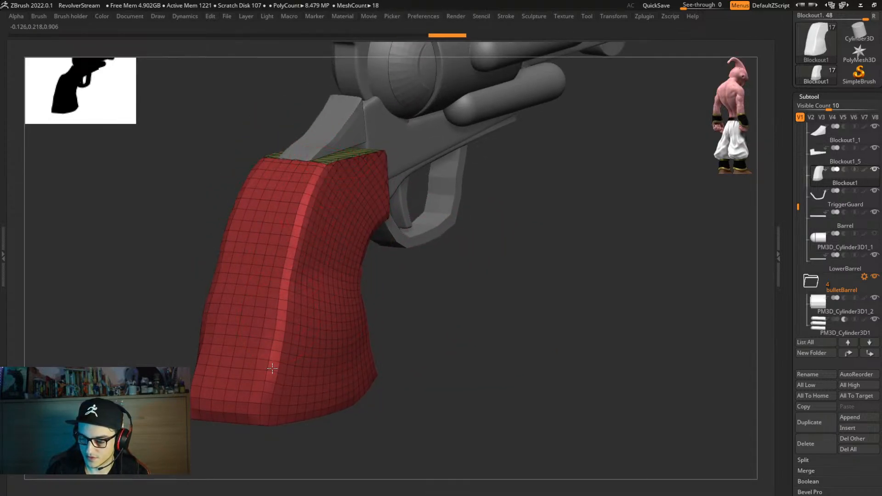
Bevel the grip's back edges with TrimDynamic, with the wireframe hidden and the full interface restored.
{"action": "key", "text": "ctrl+shift+z"}
{"action": "key", "text": "ctrl+shift+z"}
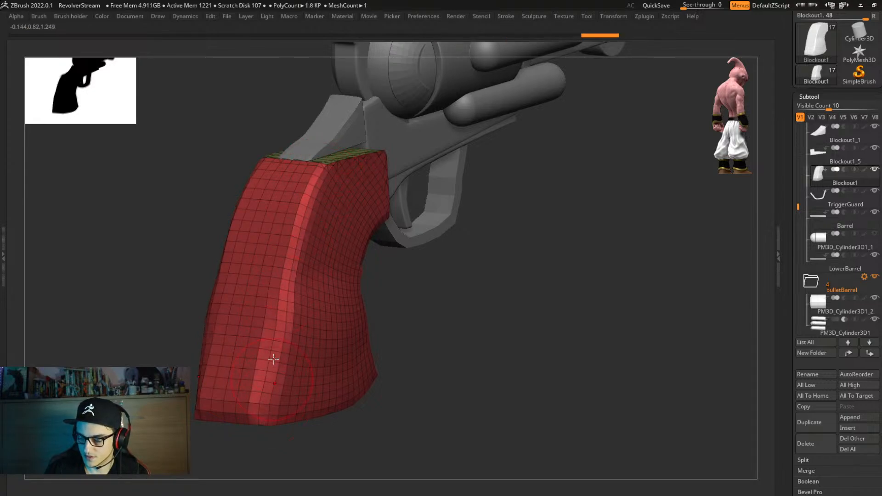
{"action": "key", "text": "shift+f"}
{"action": "key", "text": "ctrl+shift+z"}
{"action": "key", "text": "ctrl+shift+z"}
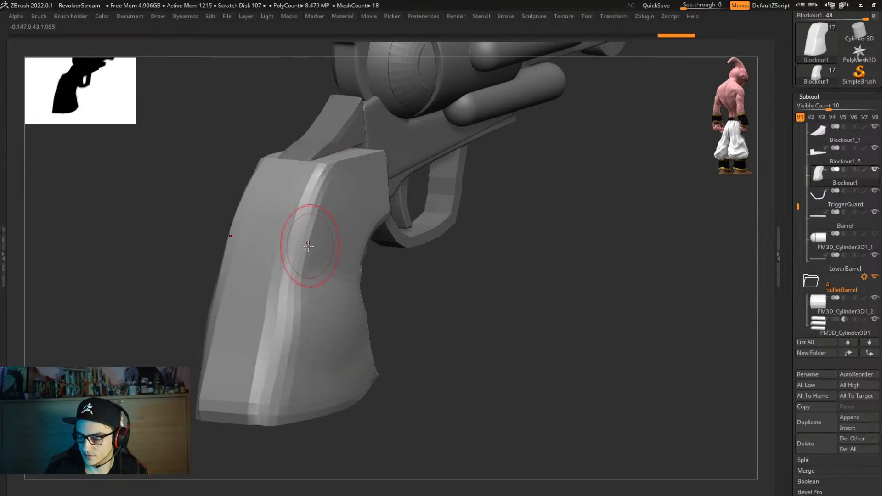
{"action": "key", "text": "Tab"}
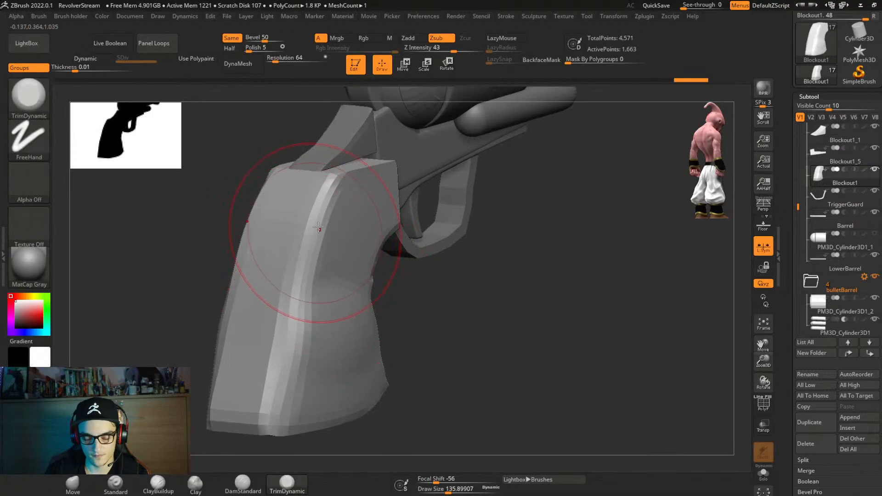
Step back through the latest trim strokes on the grip and rework the bevel along its back edges.
{"action": "key", "text": "ctrl+z"}
{"action": "key", "text": "ctrl+z"}
{"action": "key", "text": "ctrl+z"}
{"action": "key", "text": "ctrl+z"}
{"action": "key", "text": "ctrl+z"}
{"action": "key", "text": "ctrl+z"}
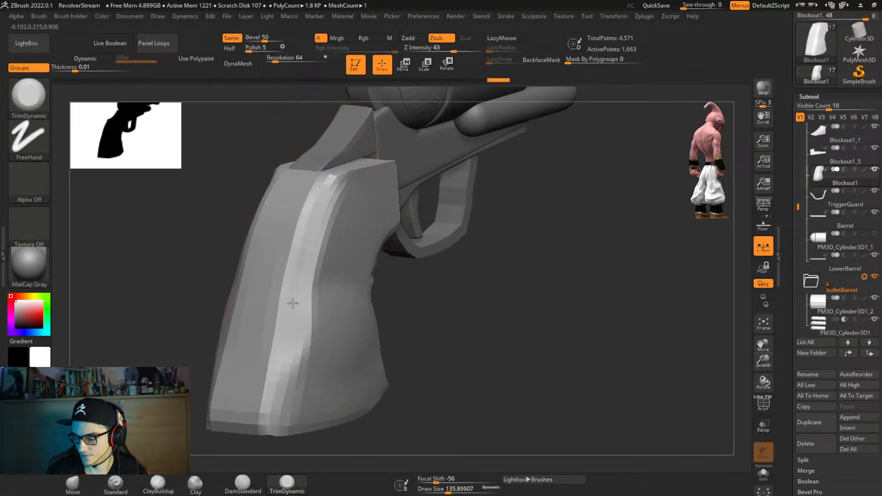
{"action": "key", "text": "ctrl+shift+z"}
{"action": "key", "text": "ctrl+shift+z"}
{"action": "key", "text": "ctrl+shift+z"}
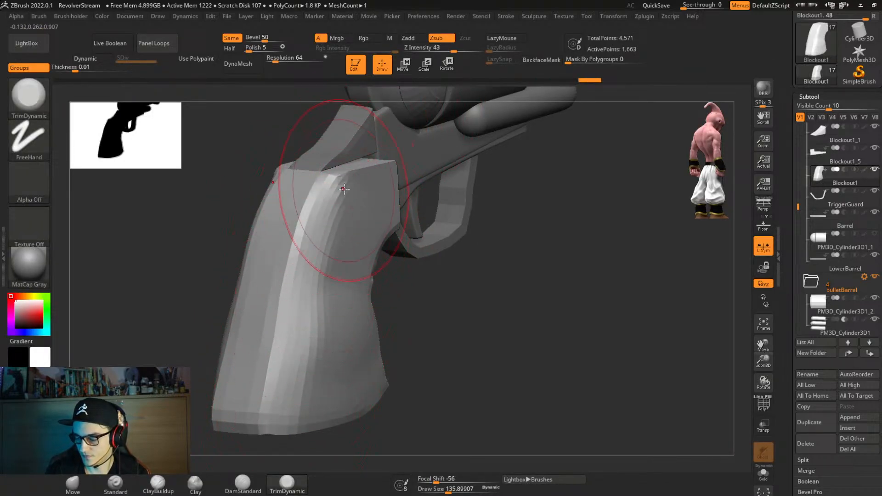
Smooth the side of the grip from its upper end down to the base.
{"action": "mouse_move", "coordinate": [326, 193]}
{"action": "left_mouse_down", "text": "shift"}
{"action": "mouse_move", "coordinate": [342, 253]}
{"action": "mouse_move", "coordinate": [325, 337]}
{"action": "mouse_move", "coordinate": [335, 390]}
{"action": "left_mouse_up", "text": "shift"}
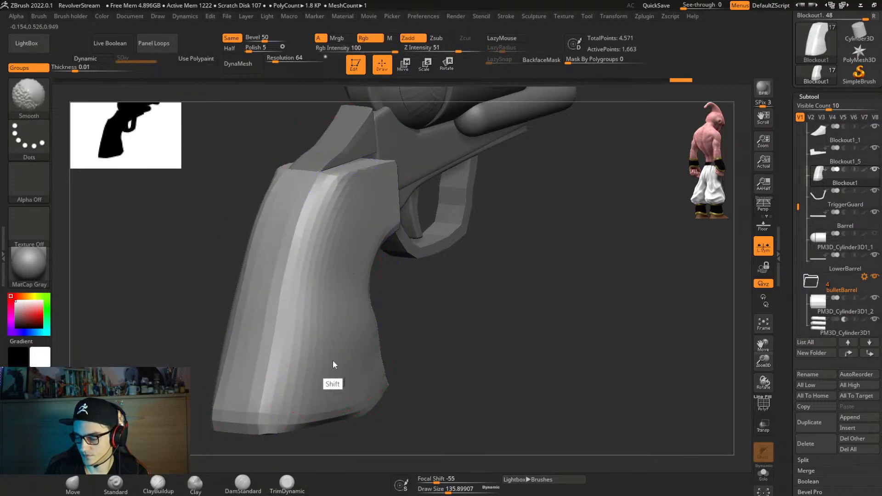
{"action": "key", "text": "ctrl+z"}
{"action": "key", "text": "ctrl+shift+z"}
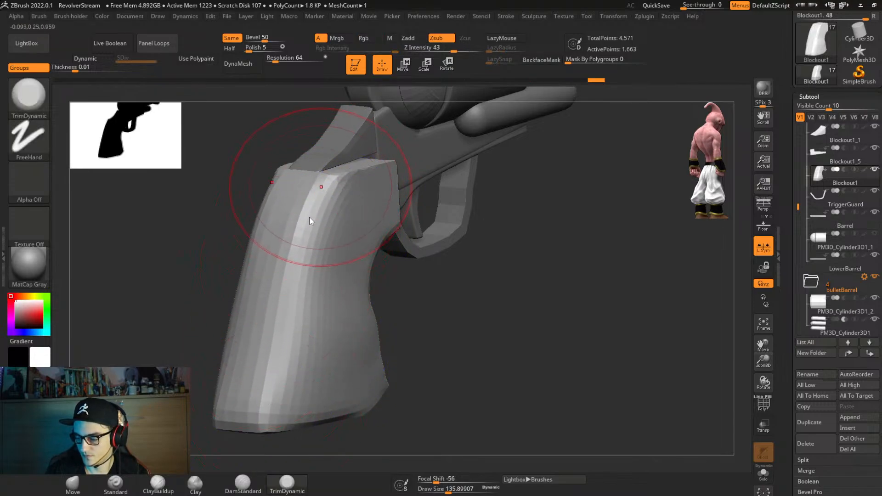
Round the grip's back edge with TrimDynamic strokes along its whole length and onto the side face.
{"action": "left_click_drag", "start_coordinate": [320, 184], "coordinate": [311, 207]}
{"action": "left_click_drag", "start_coordinate": [301, 260], "coordinate": [289, 361]}
{"action": "left_click_drag", "start_coordinate": [289, 361], "coordinate": [285, 321]}
{"action": "mouse_move", "coordinate": [285, 321]}
{"action": "left_mouse_down"}
{"action": "mouse_move", "coordinate": [260, 386]}
{"action": "mouse_move", "coordinate": [296, 368]}
{"action": "left_mouse_up"}
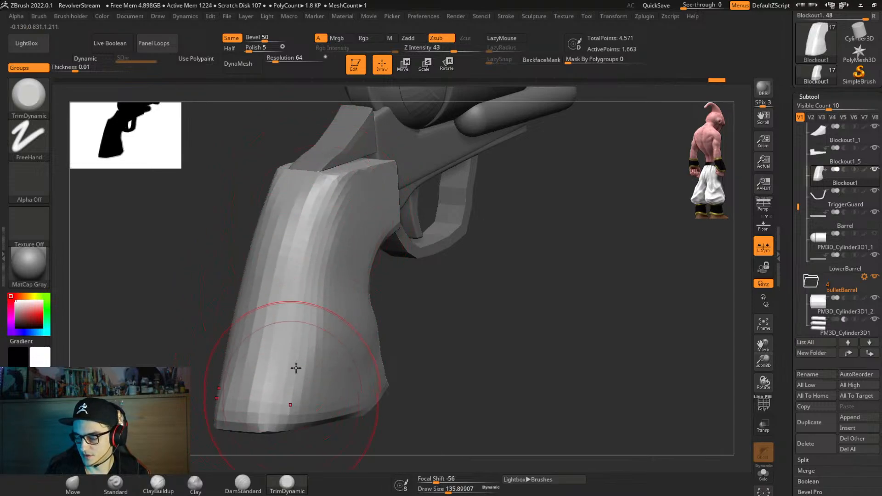
{"action": "mouse_move", "coordinate": [292, 276]}
{"action": "left_mouse_down"}
{"action": "mouse_move", "coordinate": [268, 296]}
{"action": "mouse_move", "coordinate": [321, 185]}
{"action": "mouse_move", "coordinate": [291, 255]}
{"action": "left_mouse_up"}
{"action": "left_click_drag", "start_coordinate": [315, 225], "coordinate": [340, 328]}
{"action": "mouse_move", "coordinate": [347, 336]}
{"action": "right_mouse_down"}
{"action": "mouse_move", "coordinate": [329, 343]}
{"action": "mouse_move", "coordinate": [374, 296]}
{"action": "mouse_move", "coordinate": [383, 256]}
{"action": "right_mouse_up"}
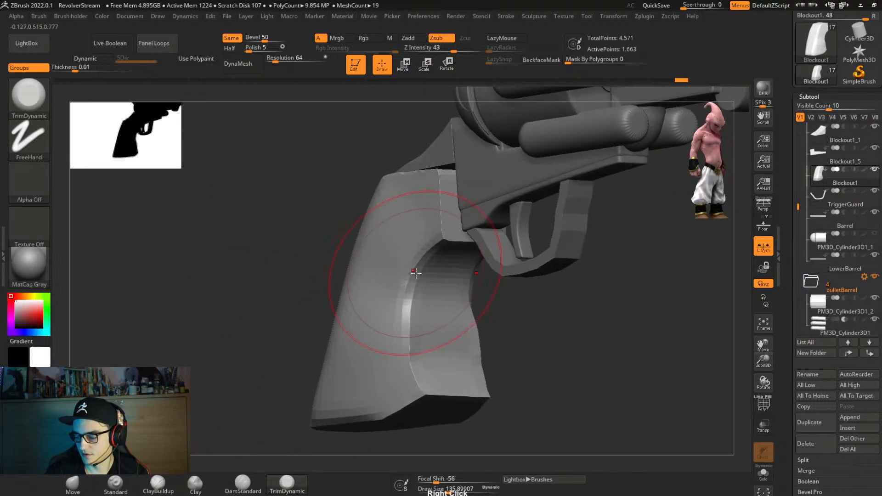
Try smoothing the grip's front edge, and undo the latest strokes on it.
{"action": "mouse_move", "coordinate": [404, 309]}
{"action": "left_mouse_down", "text": "shift"}
{"action": "mouse_move", "coordinate": [414, 370]}
{"action": "mouse_move", "coordinate": [443, 347]}
{"action": "left_mouse_up", "text": "shift"}
{"action": "key", "text": "ctrl+z"}
{"action": "key", "text": "ctrl+z"}
{"action": "key", "text": "ctrl+z"}
{"action": "key", "text": "ctrl+z"}
{"action": "key", "text": "ctrl+z"}
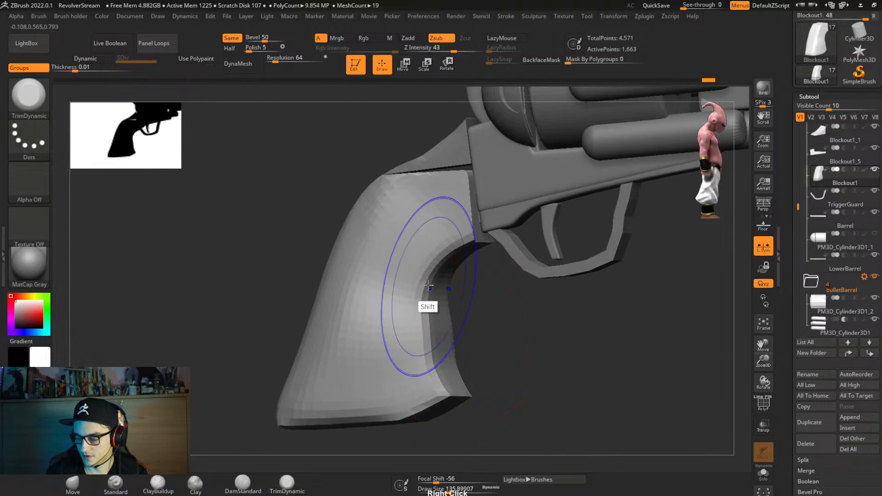
Build up volume on the side of the grip down to the base with the Clay brush at draw size about 78.
{"action": "right_click_drag", "start_coordinate": [416, 363], "coordinate": [393, 307], "text": "shift"}
{"action": "key", "text": "s"}
{"action": "mouse_move", "coordinate": [403, 307]}
{"action": "left_mouse_down"}
{"action": "mouse_move", "coordinate": [389, 307]}
{"action": "mouse_move", "coordinate": [396, 232]}
{"action": "mouse_move", "coordinate": [382, 308]}
{"action": "mouse_move", "coordinate": [392, 309]}
{"action": "left_mouse_up"}
{"action": "key", "text": "s"}
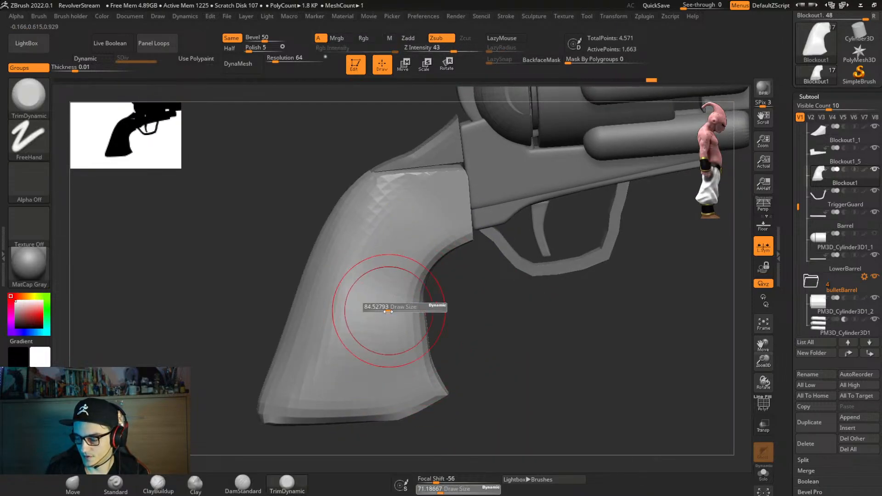
{"action": "left_click", "coordinate": [195, 484]}
{"action": "mouse_move", "coordinate": [392, 241]}
{"action": "left_mouse_down"}
{"action": "mouse_move", "coordinate": [387, 217]}
{"action": "mouse_move", "coordinate": [378, 329]}
{"action": "mouse_move", "coordinate": [389, 257]}
{"action": "mouse_move", "coordinate": [401, 243]}
{"action": "left_mouse_up"}
{"action": "mouse_move", "coordinate": [368, 377]}
{"action": "left_mouse_down"}
{"action": "mouse_move", "coordinate": [315, 365]}
{"action": "mouse_move", "coordinate": [304, 393]}
{"action": "mouse_move", "coordinate": [337, 386]}
{"action": "mouse_move", "coordinate": [380, 394]}
{"action": "left_mouse_up"}
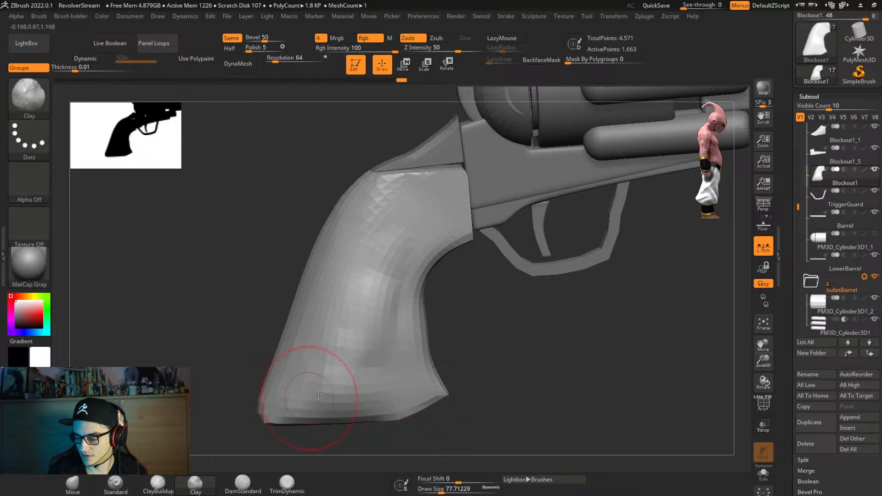
{"action": "mouse_move", "coordinate": [318, 395]}
{"action": "left_mouse_down"}
{"action": "mouse_move", "coordinate": [338, 372]}
{"action": "mouse_move", "coordinate": [372, 268]}
{"action": "mouse_move", "coordinate": [343, 400]}
{"action": "mouse_move", "coordinate": [359, 298]}
{"action": "mouse_move", "coordinate": [384, 239]}
{"action": "mouse_move", "coordinate": [378, 413]}
{"action": "mouse_move", "coordinate": [396, 283]}
{"action": "mouse_move", "coordinate": [390, 322]}
{"action": "left_mouse_up"}
Smooth the clay buildup on the grip's side up to its upper end.
{"action": "mouse_move", "coordinate": [448, 331]}
{"action": "right_mouse_down"}
{"action": "mouse_move", "coordinate": [438, 336]}
{"action": "mouse_move", "coordinate": [419, 309]}
{"action": "right_mouse_up"}
{"action": "key", "text": "shift"}
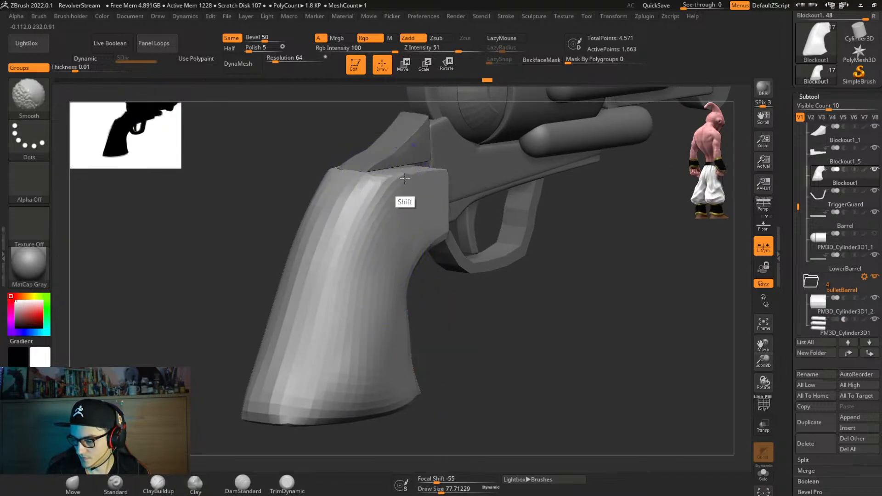
{"action": "left_click_drag", "start_coordinate": [405, 178], "coordinate": [398, 178], "text": "shift"}
{"action": "mouse_move", "coordinate": [409, 201]}
{"action": "right_mouse_down"}
{"action": "mouse_move", "coordinate": [387, 299]}
{"action": "mouse_move", "coordinate": [394, 290]}
{"action": "mouse_move", "coordinate": [380, 286]}
{"action": "mouse_move", "coordinate": [364, 256]}
{"action": "right_mouse_up"}
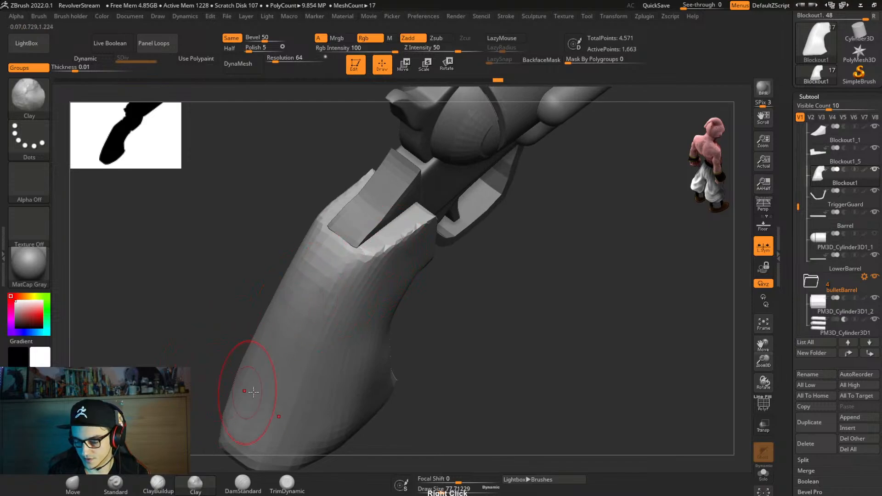
Flatten the grip's upper edge beside the backstrap with TrimDynamic, and smooth the trimmed area.
{"action": "left_click", "coordinate": [288, 487]}
{"action": "mouse_move", "coordinate": [415, 233]}
{"action": "left_mouse_down"}
{"action": "mouse_move", "coordinate": [367, 220]}
{"action": "mouse_move", "coordinate": [414, 233]}
{"action": "left_mouse_up"}
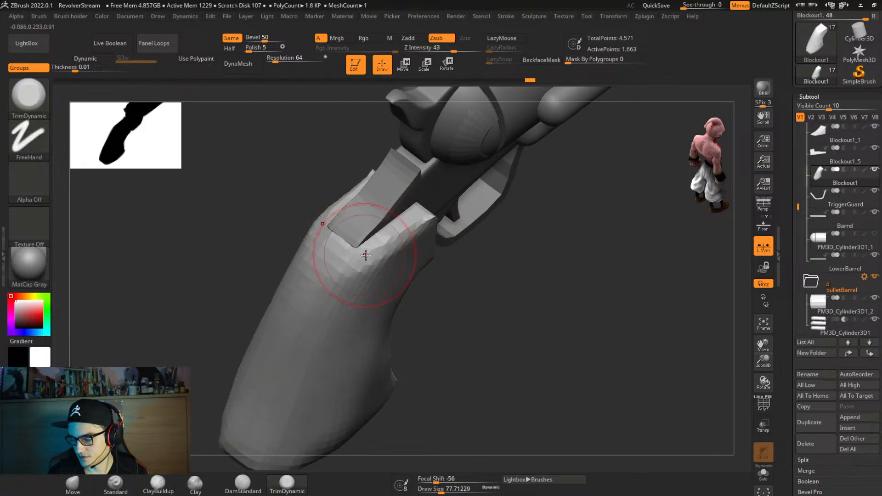
{"action": "left_click_drag", "start_coordinate": [365, 256], "coordinate": [404, 233]}
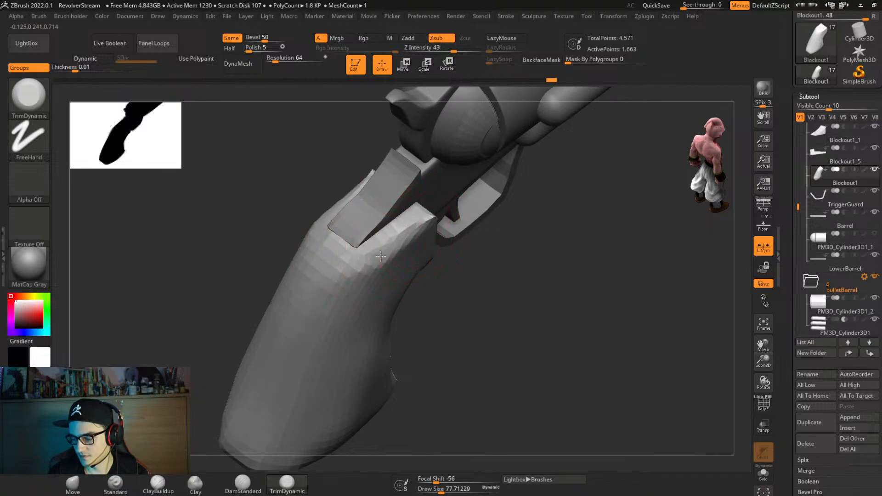
{"action": "mouse_move", "coordinate": [461, 275]}
{"action": "right_mouse_down"}
{"action": "mouse_move", "coordinate": [436, 275]}
{"action": "mouse_move", "coordinate": [420, 226]}
{"action": "right_mouse_up"}
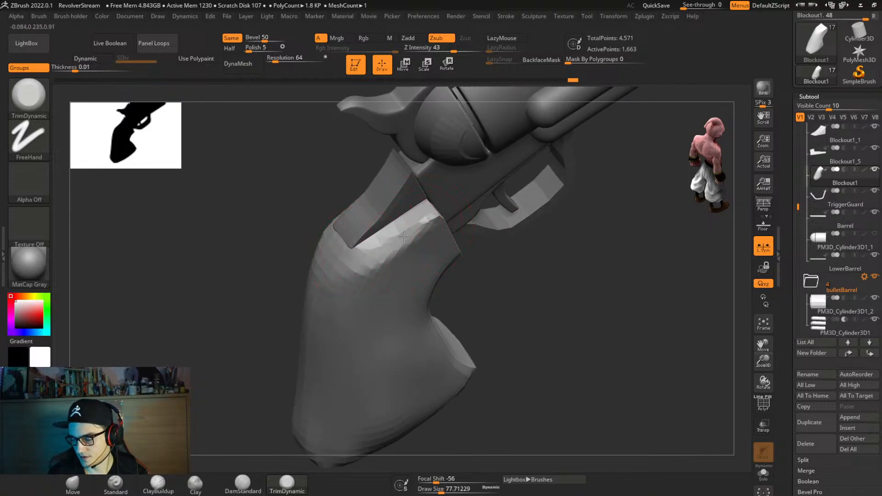
{"action": "key", "text": "shift"}
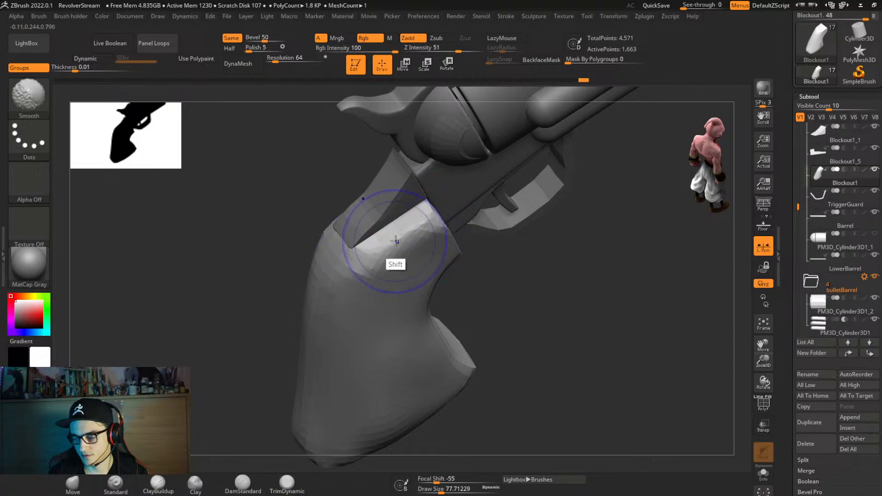
{"action": "mouse_move", "coordinate": [396, 241]}
{"action": "right_mouse_down"}
{"action": "mouse_move", "coordinate": [404, 173]}
{"action": "mouse_move", "coordinate": [414, 316]}
{"action": "mouse_move", "coordinate": [440, 296]}
{"action": "right_mouse_up"}
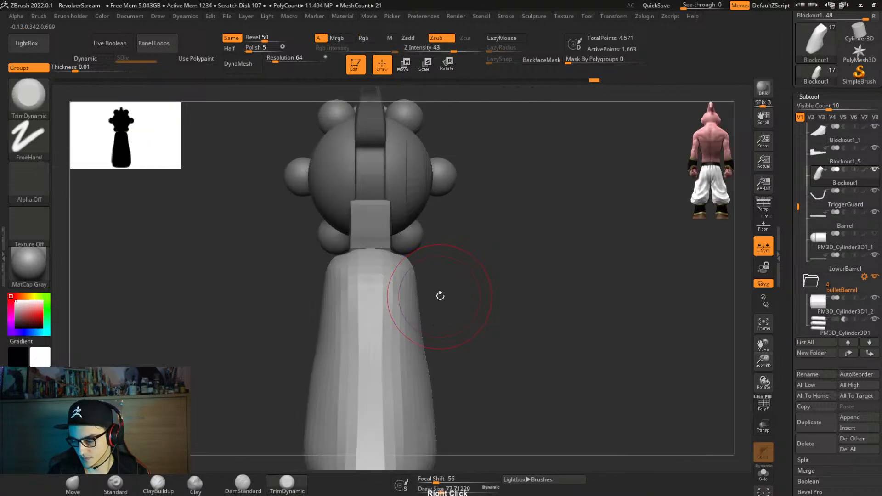
Pull the grip's upper end in closer around the backstrap with the Move brush at draw size about 164.
{"action": "left_click", "coordinate": [74, 484]}
{"action": "right_click_drag", "start_coordinate": [382, 321], "coordinate": [449, 345]}
{"action": "key", "text": "s"}
{"action": "left_click_drag", "start_coordinate": [452, 316], "coordinate": [466, 316]}
{"action": "right_click_drag", "start_coordinate": [462, 315], "coordinate": [463, 350]}
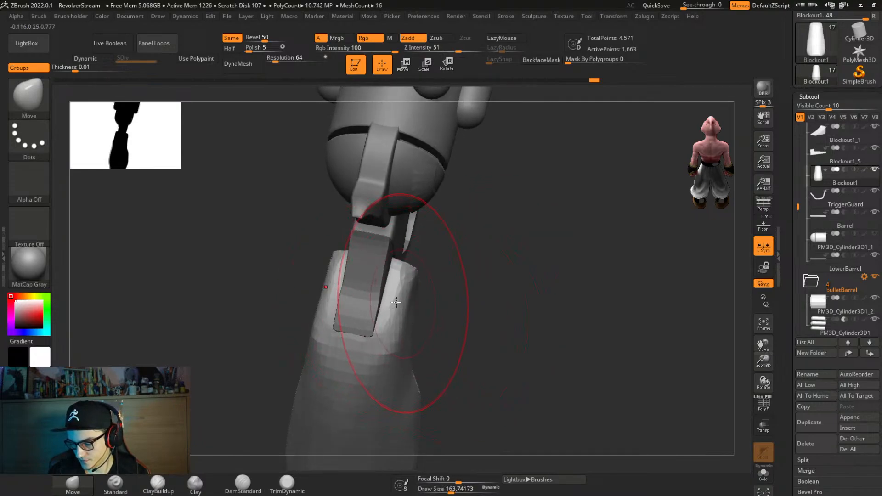
{"action": "left_click_drag", "start_coordinate": [396, 302], "coordinate": [396, 288]}
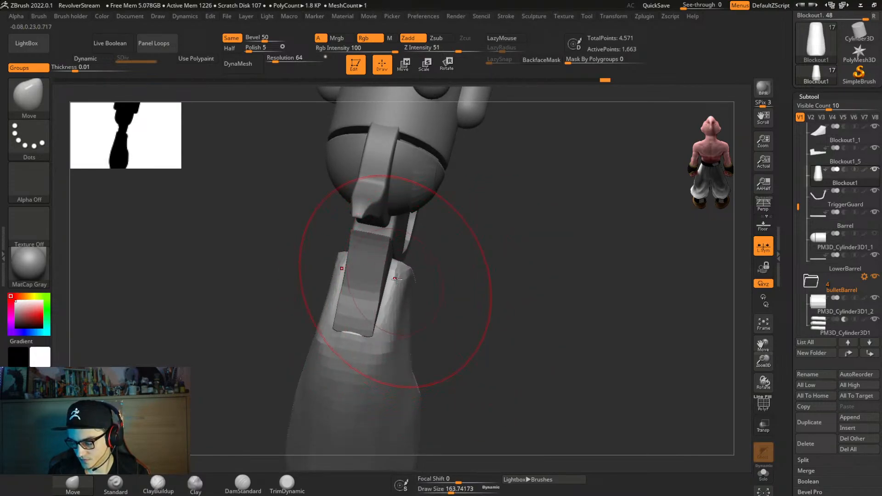
{"action": "mouse_move", "coordinate": [425, 308]}
{"action": "right_mouse_down"}
{"action": "mouse_move", "coordinate": [428, 318]}
{"action": "mouse_move", "coordinate": [467, 171]}
{"action": "mouse_move", "coordinate": [406, 297]}
{"action": "mouse_move", "coordinate": [467, 218]}
{"action": "mouse_move", "coordinate": [429, 231]}
{"action": "right_mouse_up"}
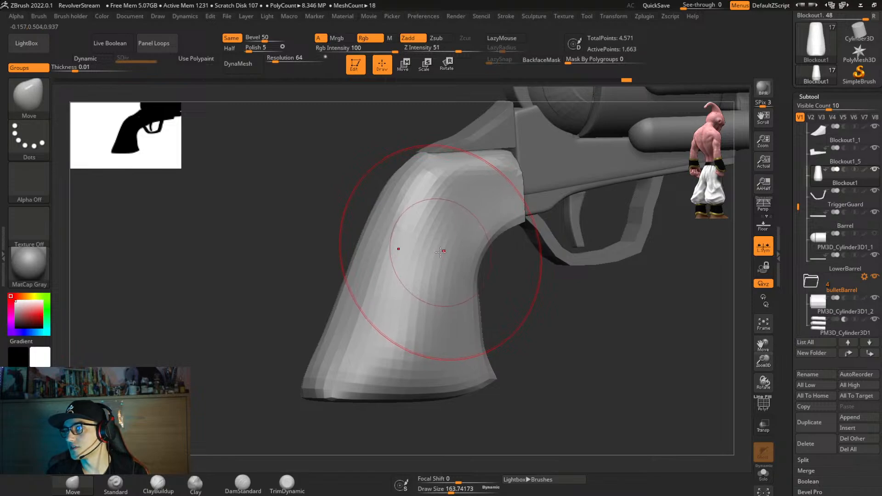
Adjust the profile of the grip's side and lower end with the Move brush.
{"action": "right_click_drag", "start_coordinate": [440, 252], "coordinate": [485, 239]}
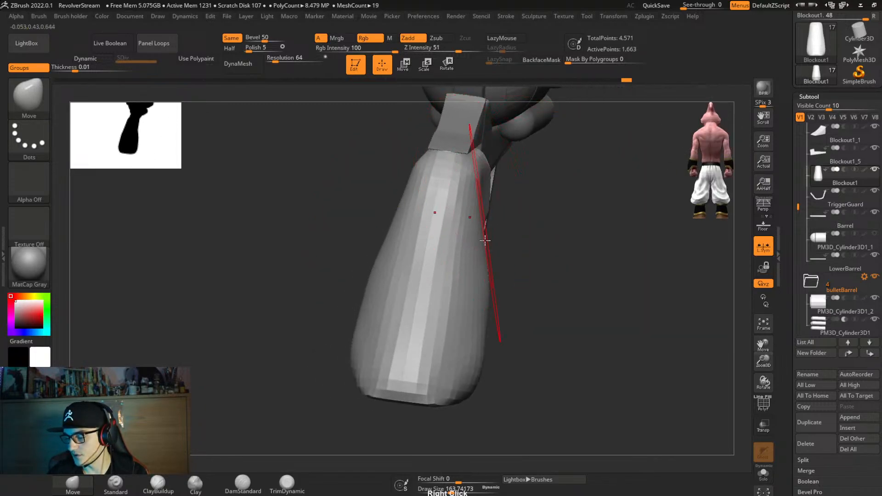
{"action": "left_click_drag", "start_coordinate": [483, 279], "coordinate": [474, 280]}
{"action": "right_click_drag", "start_coordinate": [474, 280], "coordinate": [452, 287]}
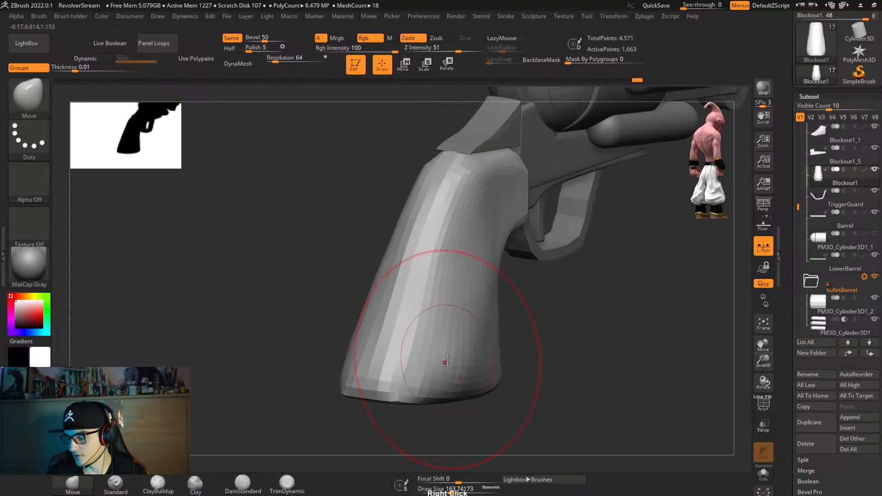
{"action": "left_click_drag", "start_coordinate": [444, 356], "coordinate": [456, 336]}
Reduce the draw size to about 53 and soften the front lower corner of the grip.
{"action": "mouse_move", "coordinate": [456, 335]}
{"action": "right_mouse_down"}
{"action": "mouse_move", "coordinate": [535, 320]}
{"action": "mouse_move", "coordinate": [518, 256]}
{"action": "mouse_move", "coordinate": [559, 252]}
{"action": "mouse_move", "coordinate": [577, 309]}
{"action": "mouse_move", "coordinate": [541, 329]}
{"action": "mouse_move", "coordinate": [636, 315]}
{"action": "right_mouse_up"}
{"action": "mouse_move", "coordinate": [568, 343]}
{"action": "right_mouse_down"}
{"action": "mouse_move", "coordinate": [577, 334]}
{"action": "mouse_move", "coordinate": [534, 317]}
{"action": "mouse_move", "coordinate": [590, 311]}
{"action": "mouse_move", "coordinate": [541, 346]}
{"action": "mouse_move", "coordinate": [550, 333]}
{"action": "right_mouse_up"}
{"action": "key", "text": "s"}
{"action": "left_click_drag", "start_coordinate": [550, 334], "coordinate": [533, 330]}
{"action": "mouse_move", "coordinate": [533, 330]}
{"action": "right_mouse_down", "text": "alt"}
{"action": "mouse_move", "coordinate": [519, 288]}
{"action": "mouse_move", "coordinate": [546, 314]}
{"action": "right_mouse_up", "text": "alt"}
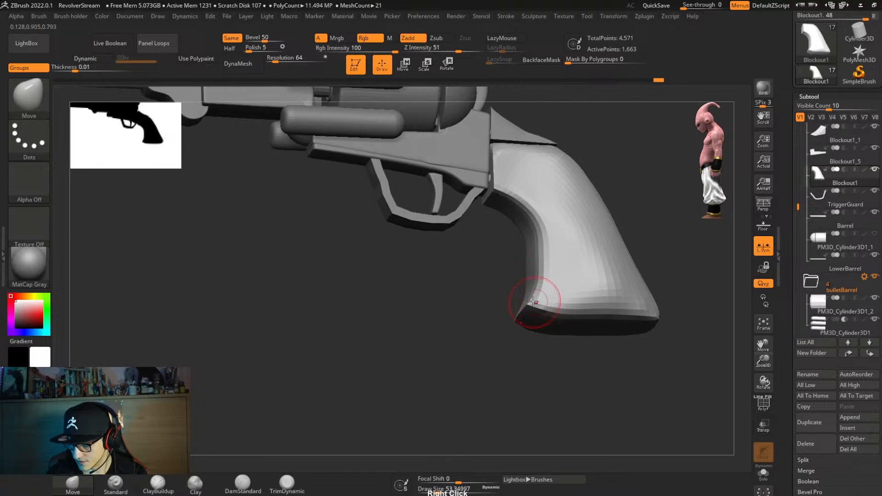
{"action": "left_click", "coordinate": [158, 487]}
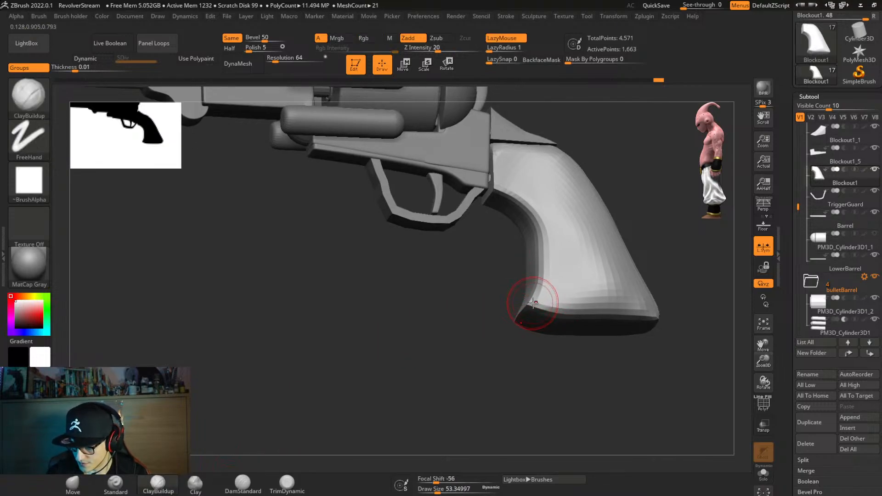
{"action": "key", "text": "shift"}
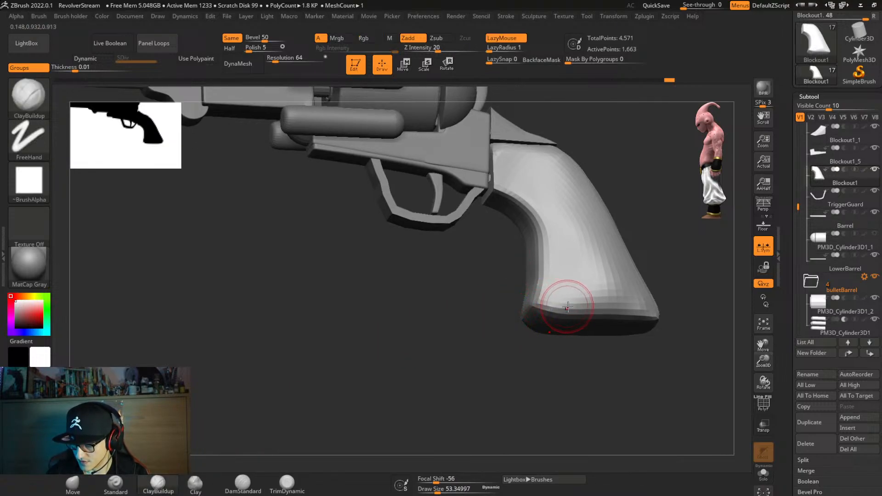
{"action": "mouse_move", "coordinate": [564, 299]}
{"action": "right_mouse_down"}
{"action": "mouse_move", "coordinate": [482, 339]}
{"action": "mouse_move", "coordinate": [463, 324]}
{"action": "mouse_move", "coordinate": [476, 314]}
{"action": "right_mouse_up"}
Round the edges around the grip's base with TrimDynamic, from the front corner to the rear tip.
{"action": "left_click", "coordinate": [287, 487]}
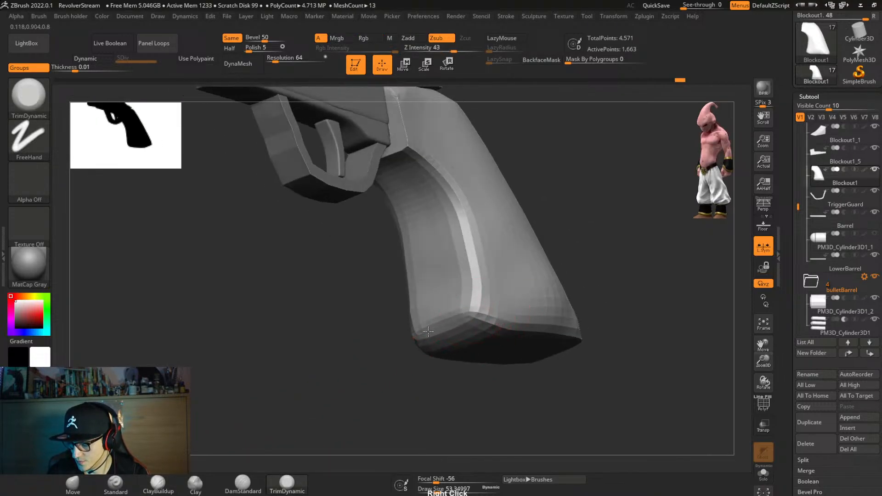
{"action": "right_click_drag", "start_coordinate": [535, 314], "coordinate": [526, 355]}
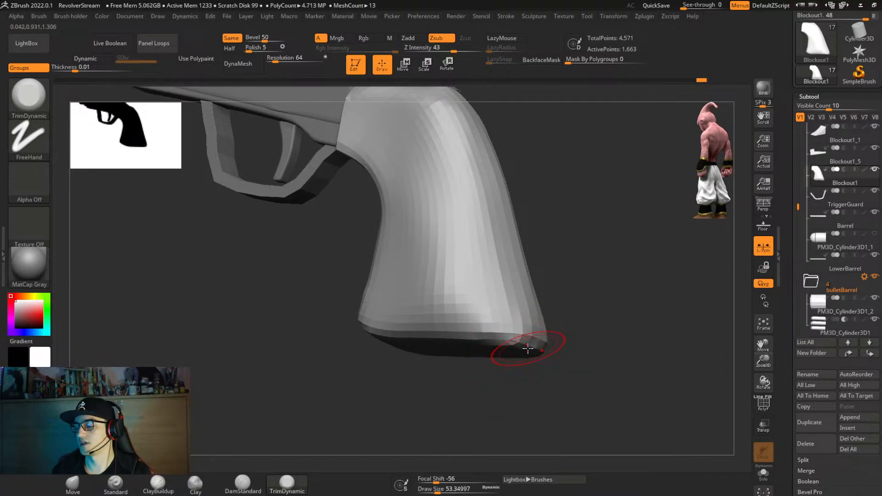
{"action": "right_click_drag", "start_coordinate": [522, 350], "coordinate": [534, 342]}
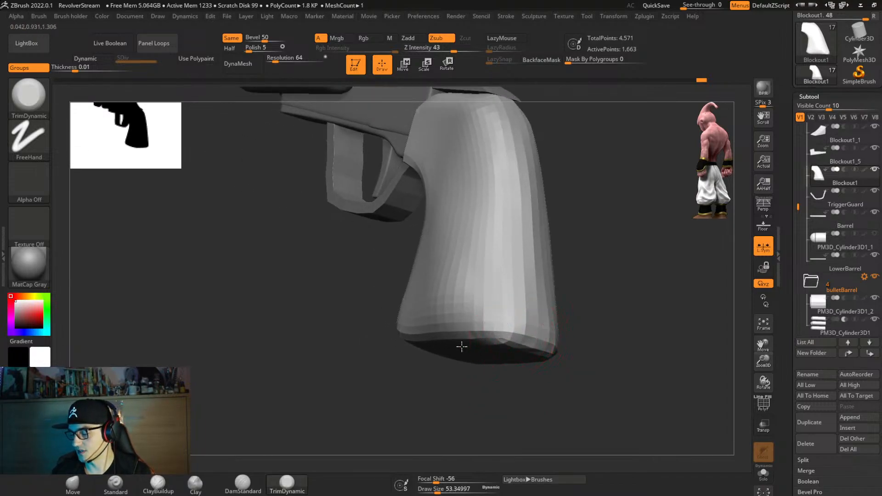
{"action": "right_click_drag", "start_coordinate": [515, 331], "coordinate": [540, 338]}
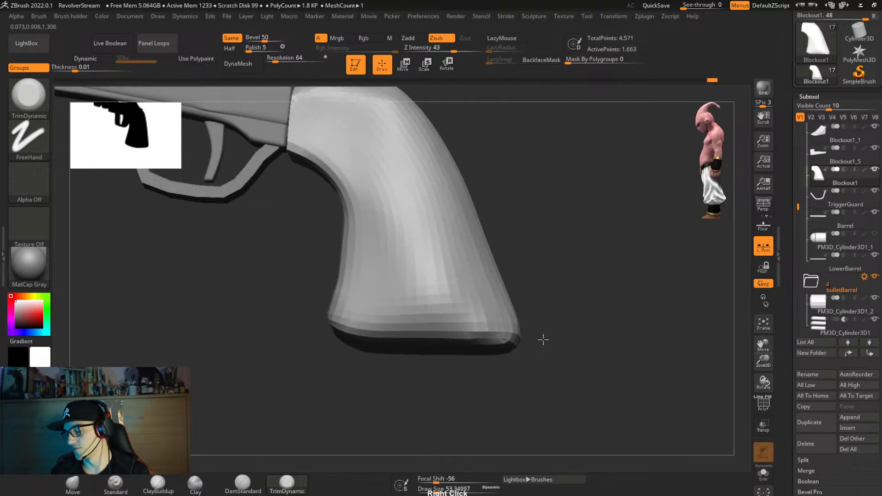
{"action": "right_click_drag", "start_coordinate": [426, 339], "coordinate": [403, 309]}
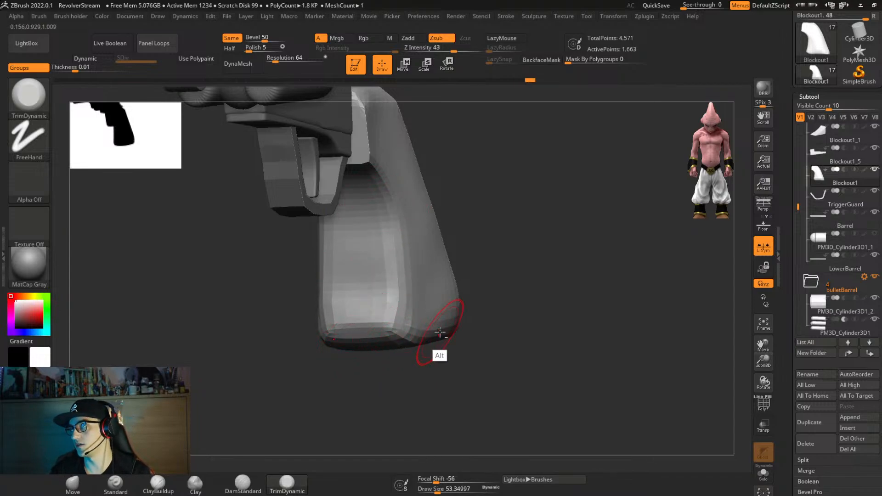
{"action": "mouse_move", "coordinate": [440, 331]}
{"action": "right_mouse_down"}
{"action": "mouse_move", "coordinate": [429, 291]}
{"action": "mouse_move", "coordinate": [423, 328]}
{"action": "right_mouse_up"}
Smooth the grip's upper side and the edge beneath the backstrap.
{"action": "key", "text": "shift"}
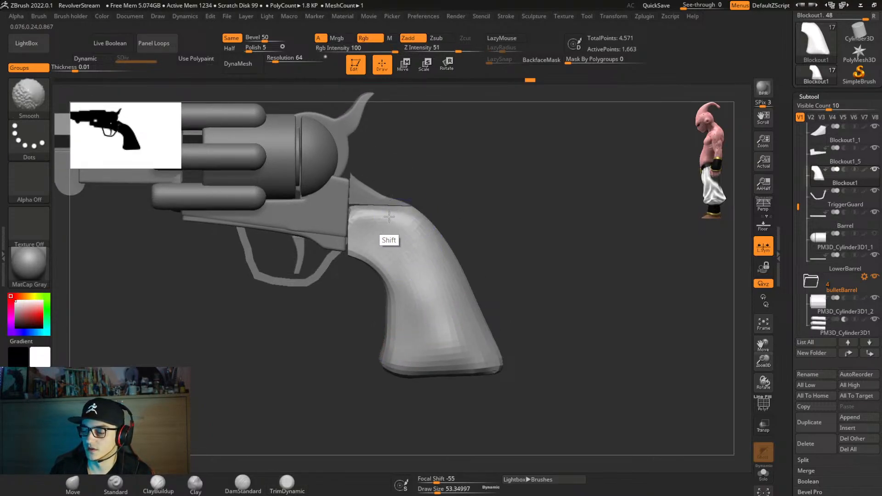
{"action": "mouse_move", "coordinate": [409, 223]}
{"action": "right_mouse_down", "text": "alt"}
{"action": "mouse_move", "coordinate": [421, 255]}
{"action": "mouse_move", "coordinate": [418, 292]}
{"action": "mouse_move", "coordinate": [420, 256]}
{"action": "right_mouse_up", "text": "alt"}
{"action": "key", "text": "shift"}
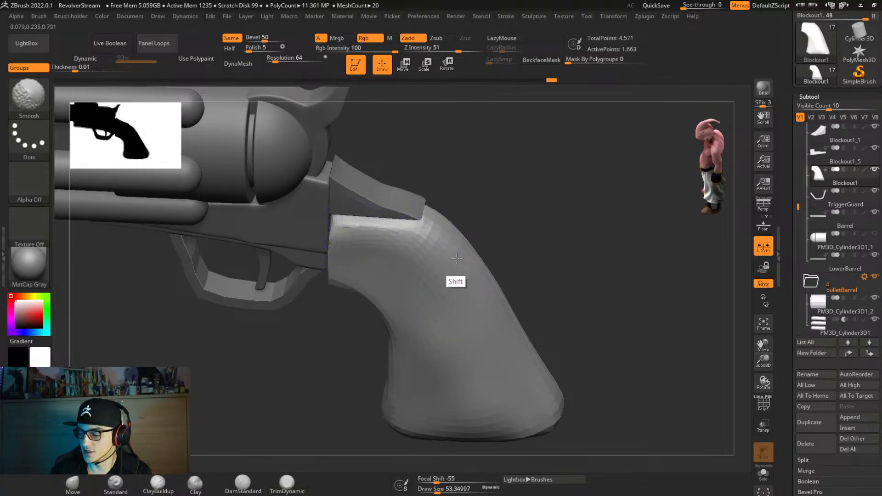
{"action": "left_click_drag", "start_coordinate": [407, 230], "coordinate": [418, 248], "text": "shift"}
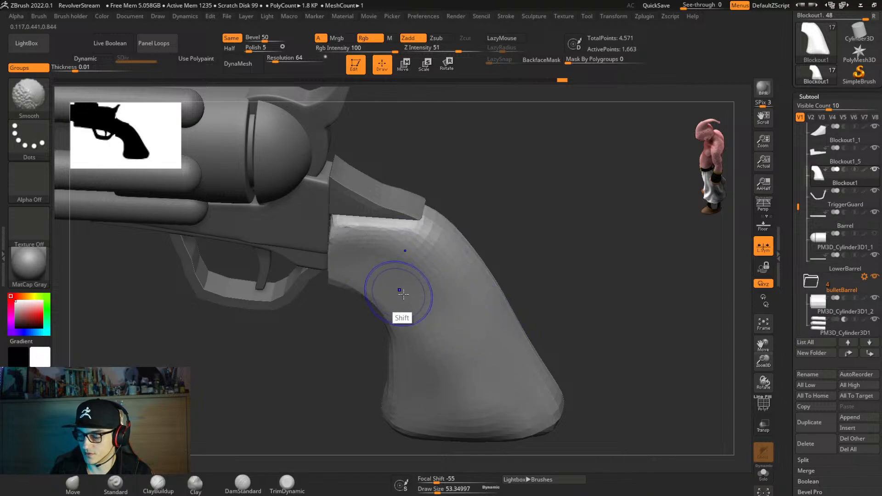
{"action": "right_click_drag", "start_coordinate": [403, 294], "coordinate": [383, 266]}
Smooth the grip's front inner edge, the lower rim and the side face up to the upper end.
{"action": "key", "text": "shift"}
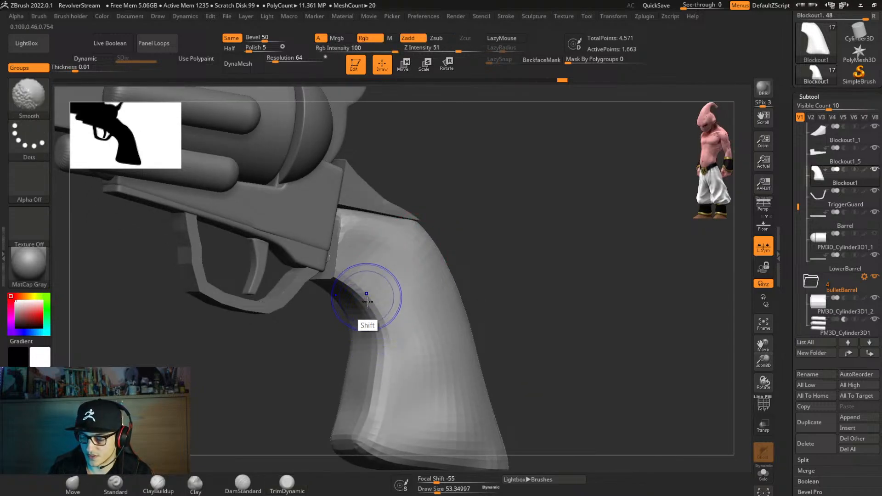
{"action": "mouse_move", "coordinate": [367, 302]}
{"action": "left_mouse_down", "text": "shift"}
{"action": "mouse_move", "coordinate": [376, 326]}
{"action": "mouse_move", "coordinate": [376, 319]}
{"action": "mouse_move", "coordinate": [367, 357]}
{"action": "left_mouse_up", "text": "shift"}
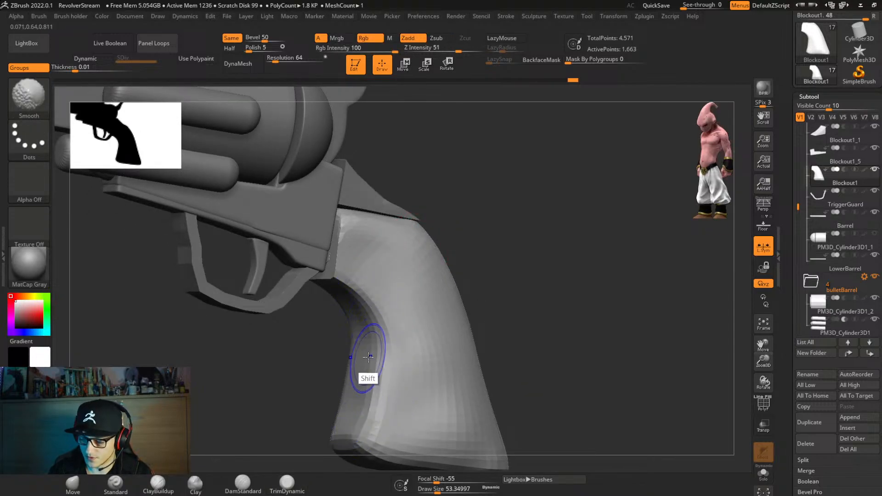
{"action": "mouse_move", "coordinate": [421, 393]}
{"action": "right_mouse_down"}
{"action": "mouse_move", "coordinate": [435, 285]}
{"action": "mouse_move", "coordinate": [429, 301]}
{"action": "mouse_move", "coordinate": [400, 317]}
{"action": "right_mouse_up"}
{"action": "key", "text": "shift"}
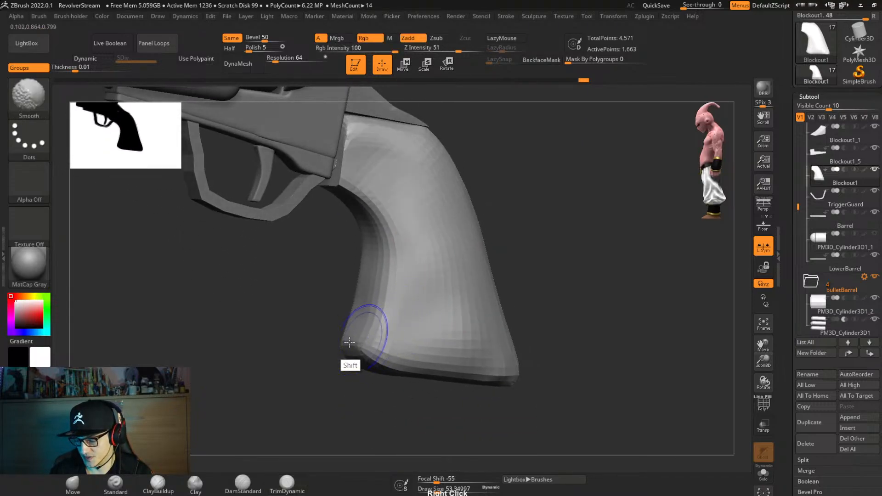
{"action": "mouse_move", "coordinate": [349, 342]}
{"action": "left_mouse_down", "text": "shift"}
{"action": "mouse_move", "coordinate": [360, 359]}
{"action": "mouse_move", "coordinate": [457, 343]}
{"action": "left_mouse_up", "text": "shift"}
{"action": "right_click_drag", "start_coordinate": [467, 340], "coordinate": [471, 327]}
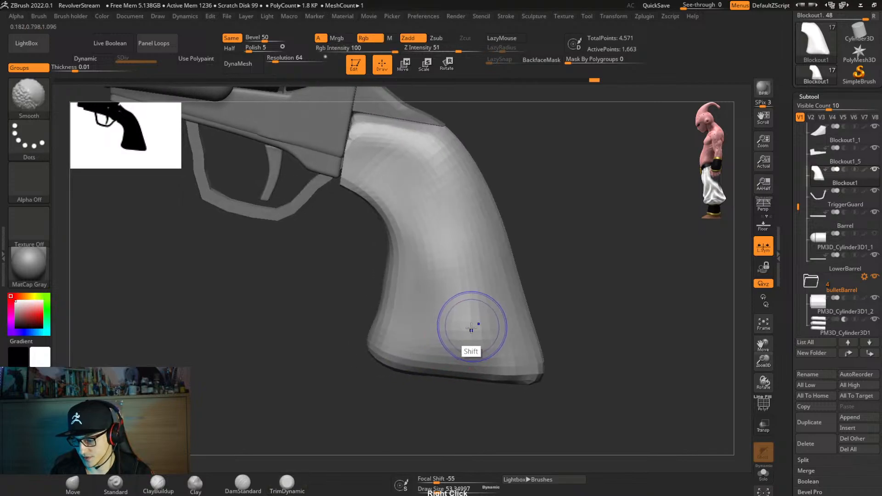
{"action": "mouse_move", "coordinate": [471, 328]}
{"action": "left_mouse_down", "text": "shift"}
{"action": "mouse_move", "coordinate": [445, 342]}
{"action": "mouse_move", "coordinate": [486, 306]}
{"action": "mouse_move", "coordinate": [438, 298]}
{"action": "mouse_move", "coordinate": [446, 211]}
{"action": "mouse_move", "coordinate": [429, 157]}
{"action": "mouse_move", "coordinate": [415, 147]}
{"action": "left_mouse_up", "text": "shift"}
Fill out the upper side of the grip with the Clay brush, and smooth the surface down to the base.
{"action": "key", "text": "alt"}
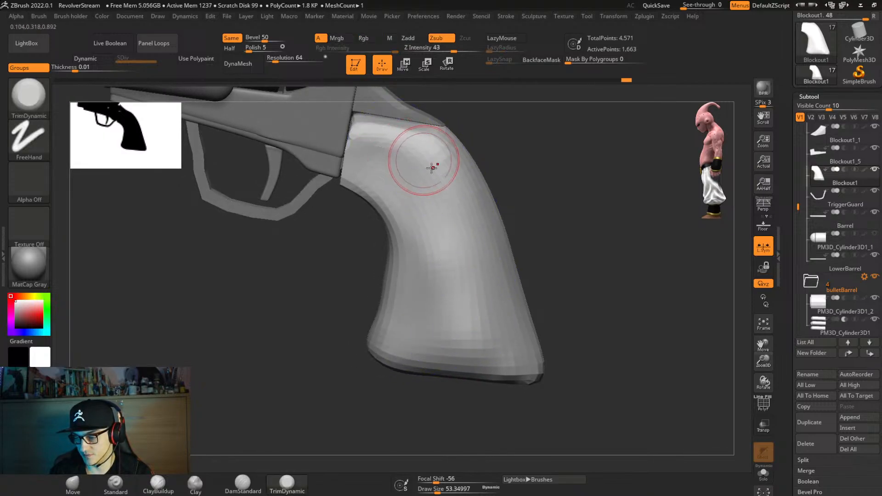
{"action": "mouse_move", "coordinate": [432, 168]}
{"action": "right_mouse_down"}
{"action": "mouse_move", "coordinate": [407, 276]}
{"action": "mouse_move", "coordinate": [413, 256]}
{"action": "right_mouse_up"}
{"action": "left_click", "coordinate": [195, 482]}
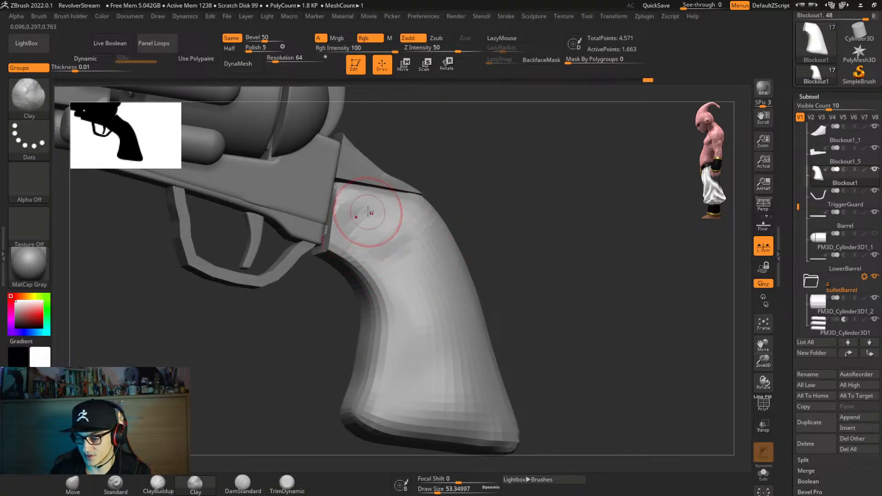
{"action": "mouse_move", "coordinate": [351, 222]}
{"action": "left_mouse_down"}
{"action": "mouse_move", "coordinate": [356, 241]}
{"action": "mouse_move", "coordinate": [367, 230]}
{"action": "mouse_move", "coordinate": [409, 232]}
{"action": "mouse_move", "coordinate": [355, 215]}
{"action": "mouse_move", "coordinate": [404, 258]}
{"action": "mouse_move", "coordinate": [415, 234]}
{"action": "left_mouse_up"}
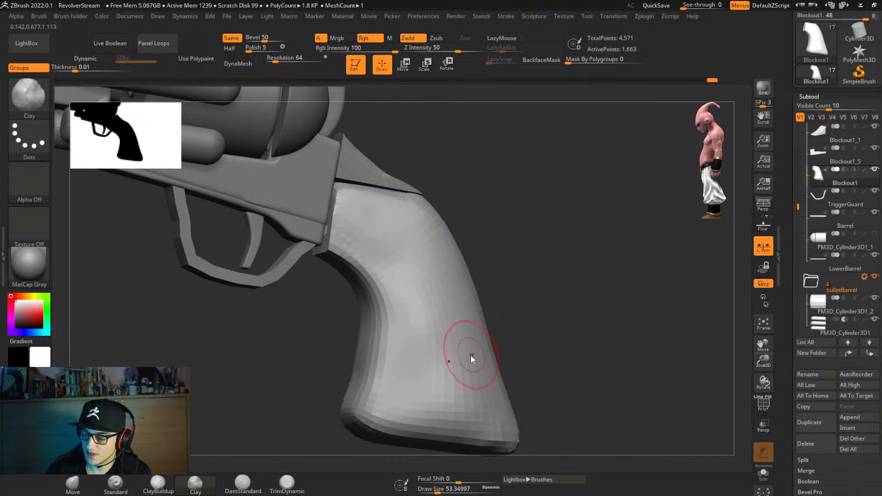
{"action": "right_click_drag", "start_coordinate": [464, 354], "coordinate": [466, 232]}
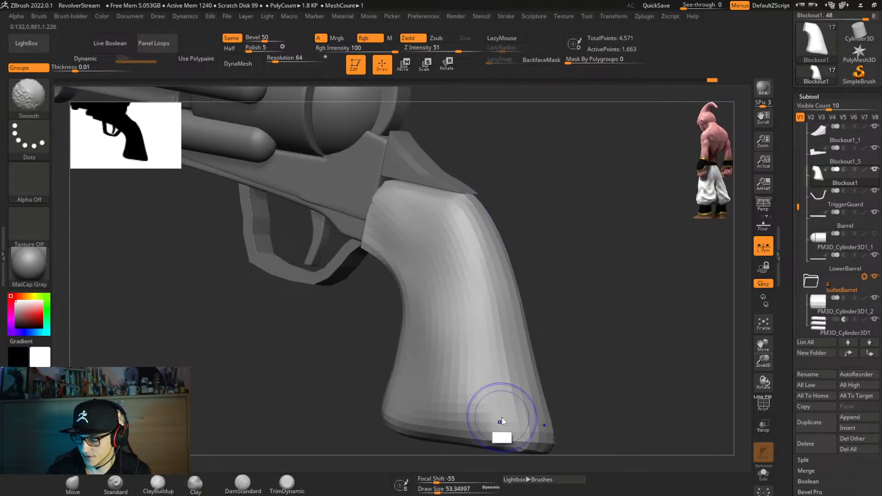
{"action": "mouse_move", "coordinate": [522, 390]}
{"action": "right_mouse_down"}
{"action": "mouse_move", "coordinate": [549, 367]}
{"action": "mouse_move", "coordinate": [499, 338]}
{"action": "right_mouse_up"}
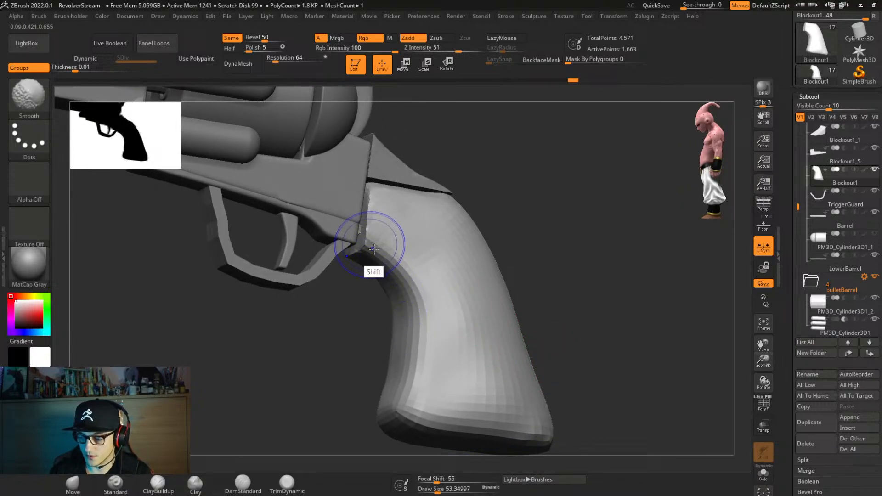
Pull the grip's upper front edge in against the frame with the Move brush.
{"action": "mouse_move", "coordinate": [448, 362]}
{"action": "right_mouse_down"}
{"action": "mouse_move", "coordinate": [469, 349]}
{"action": "mouse_move", "coordinate": [491, 280]}
{"action": "mouse_move", "coordinate": [484, 352]}
{"action": "mouse_move", "coordinate": [459, 363]}
{"action": "right_mouse_up"}
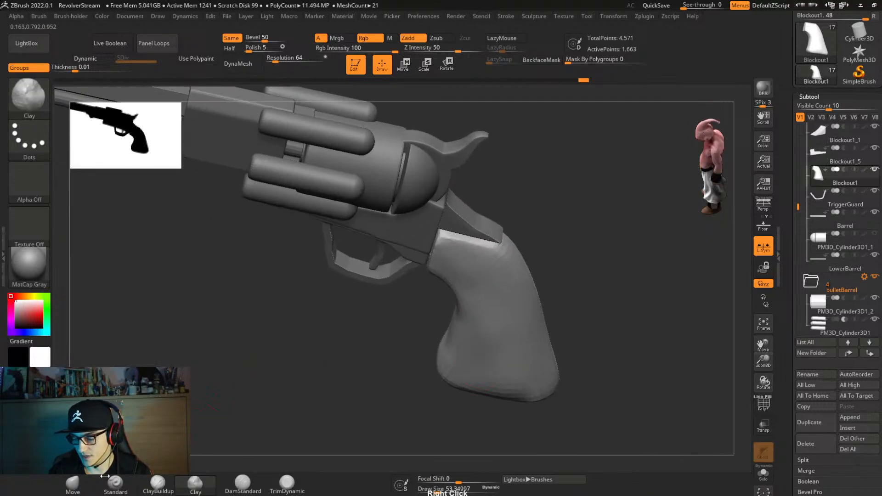
{"action": "left_click", "coordinate": [72, 483]}
{"action": "right_click_drag", "start_coordinate": [453, 276], "coordinate": [450, 288]}
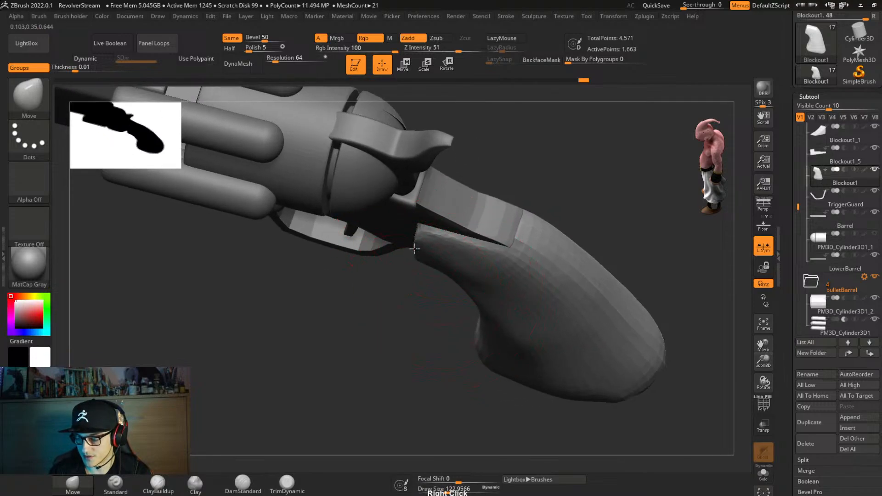
{"action": "right_click_drag", "start_coordinate": [412, 258], "coordinate": [448, 259]}
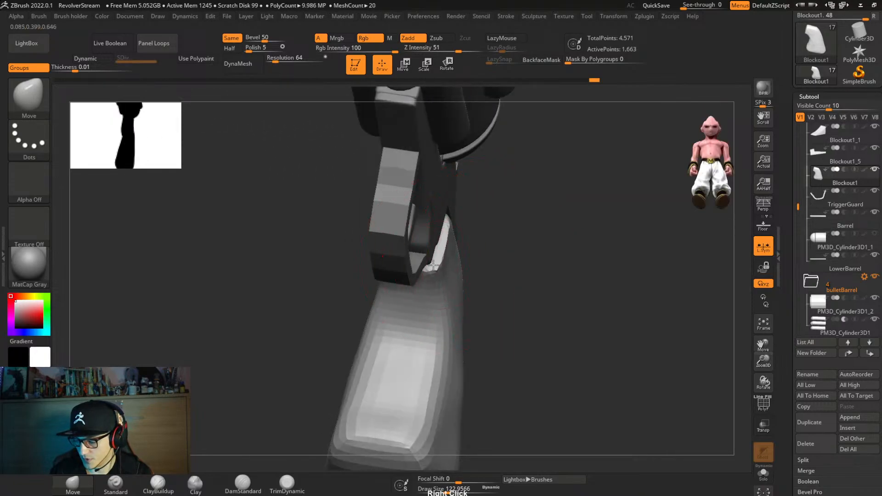
{"action": "key", "text": "s"}
{"action": "left_click_drag", "start_coordinate": [431, 267], "coordinate": [438, 269]}
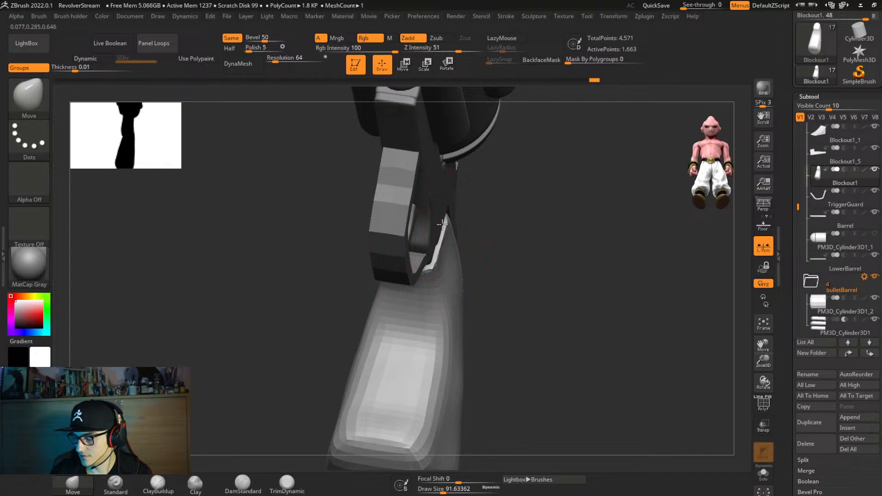
{"action": "mouse_move", "coordinate": [422, 267]}
{"action": "right_mouse_down"}
{"action": "mouse_move", "coordinate": [445, 289]}
{"action": "mouse_move", "coordinate": [513, 250]}
{"action": "mouse_move", "coordinate": [425, 265]}
{"action": "right_mouse_up"}
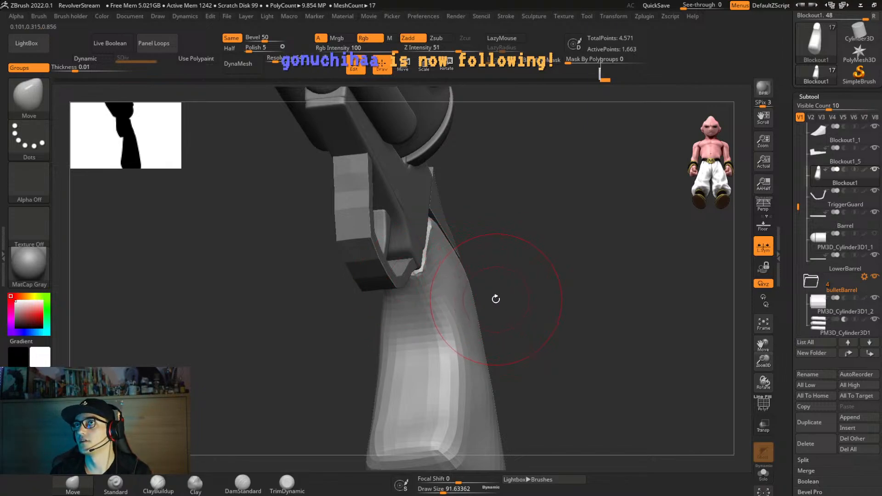
{"action": "mouse_move", "coordinate": [515, 301]}
{"action": "right_mouse_down"}
{"action": "mouse_move", "coordinate": [498, 295]}
{"action": "mouse_move", "coordinate": [492, 321]}
{"action": "mouse_move", "coordinate": [509, 289]}
{"action": "mouse_move", "coordinate": [605, 284]}
{"action": "mouse_move", "coordinate": [599, 309]}
{"action": "mouse_move", "coordinate": [630, 334]}
{"action": "mouse_move", "coordinate": [529, 285]}
{"action": "right_mouse_up"}
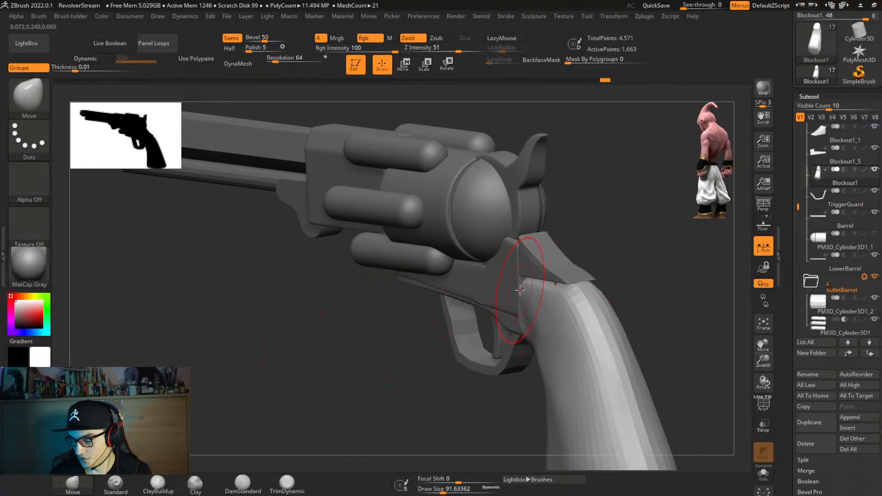
Enlarge the Move brush to a draw size of about 149 and adjust the grip's side profile.
{"action": "right_click_drag", "start_coordinate": [515, 286], "coordinate": [616, 291], "text": "shift"}
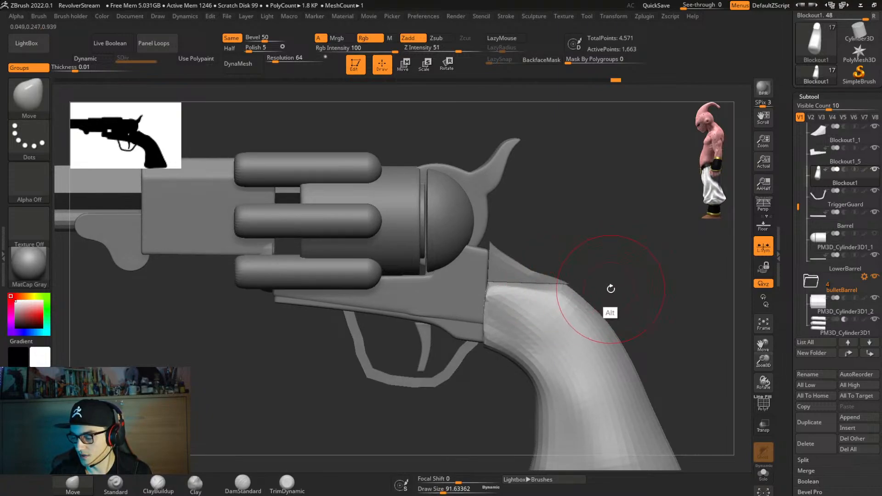
{"action": "right_click_drag", "start_coordinate": [610, 291], "coordinate": [590, 260], "text": "alt"}
{"action": "right_click", "coordinate": [594, 285]}
{"action": "left_click_drag", "start_coordinate": [594, 285], "coordinate": [607, 294]}
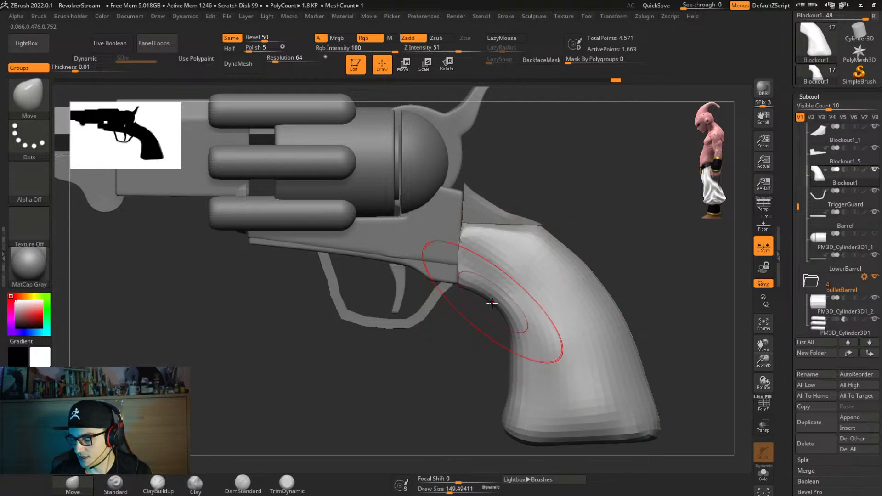
{"action": "right_click_drag", "start_coordinate": [502, 295], "coordinate": [570, 255]}
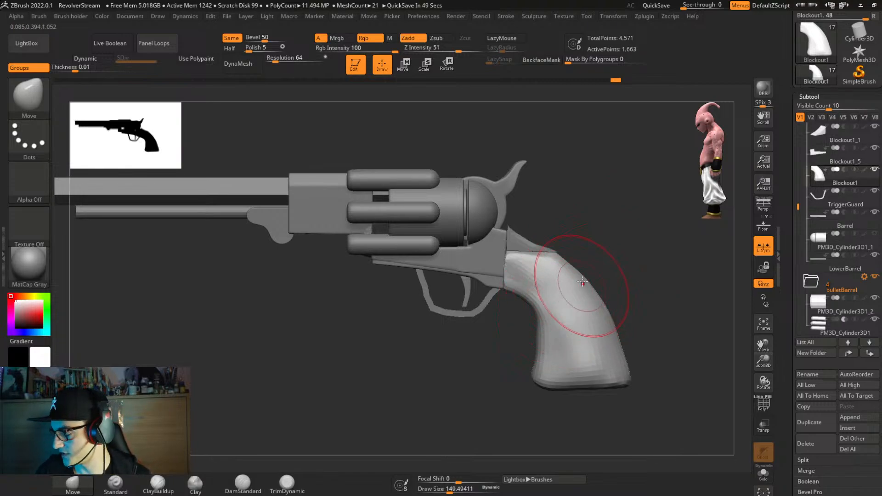
{"action": "right_click_drag", "start_coordinate": [622, 309], "coordinate": [532, 348]}
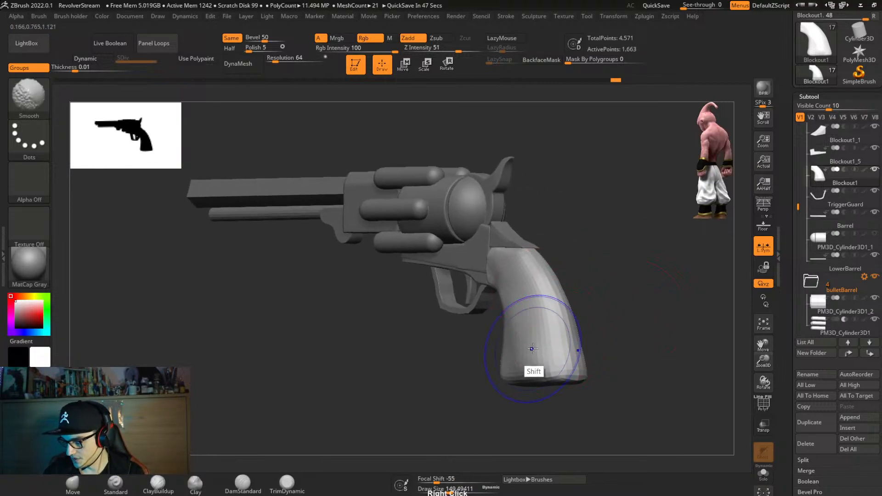
Smooth the grip's side from the base upward, using a draw size of about 45 for the upper front corner.
{"action": "mouse_move", "coordinate": [532, 349]}
{"action": "left_mouse_down", "text": "shift"}
{"action": "mouse_move", "coordinate": [535, 365]}
{"action": "mouse_move", "coordinate": [539, 320]}
{"action": "mouse_move", "coordinate": [504, 270]}
{"action": "mouse_move", "coordinate": [511, 276]}
{"action": "left_mouse_up", "text": "shift"}
{"action": "right_click_drag", "start_coordinate": [531, 275], "coordinate": [537, 297], "text": "ctrl"}
{"action": "key", "text": "s"}
{"action": "mouse_move", "coordinate": [537, 298]}
{"action": "left_mouse_down"}
{"action": "mouse_move", "coordinate": [524, 299]}
{"action": "mouse_move", "coordinate": [518, 235]}
{"action": "mouse_move", "coordinate": [497, 257]}
{"action": "left_mouse_up"}
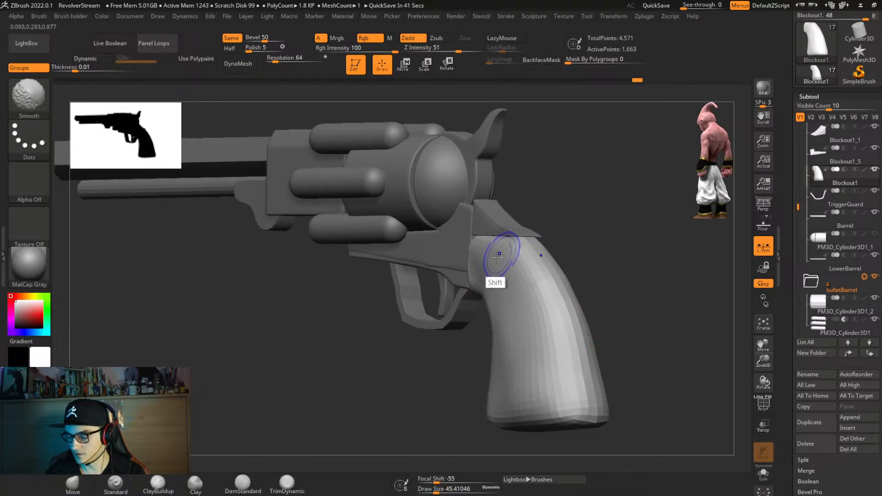
{"action": "right_click_drag", "start_coordinate": [497, 258], "coordinate": [574, 280]}
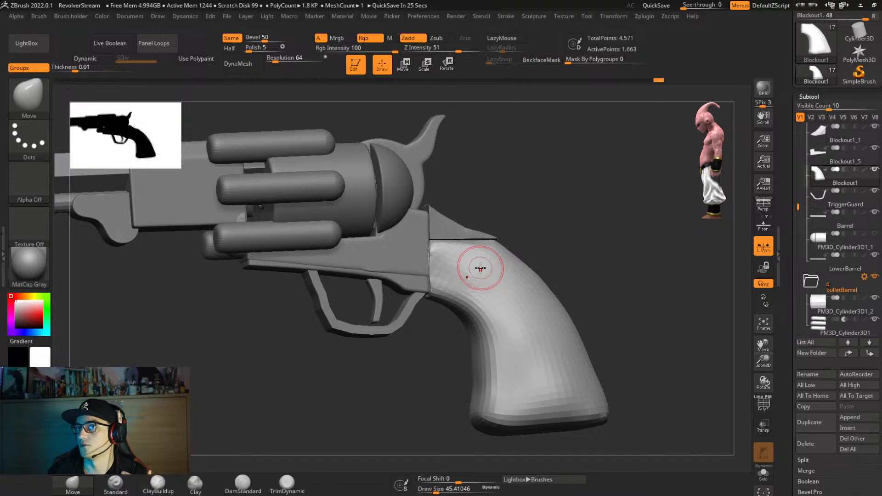
{"action": "right_click_drag", "start_coordinate": [497, 321], "coordinate": [570, 345]}
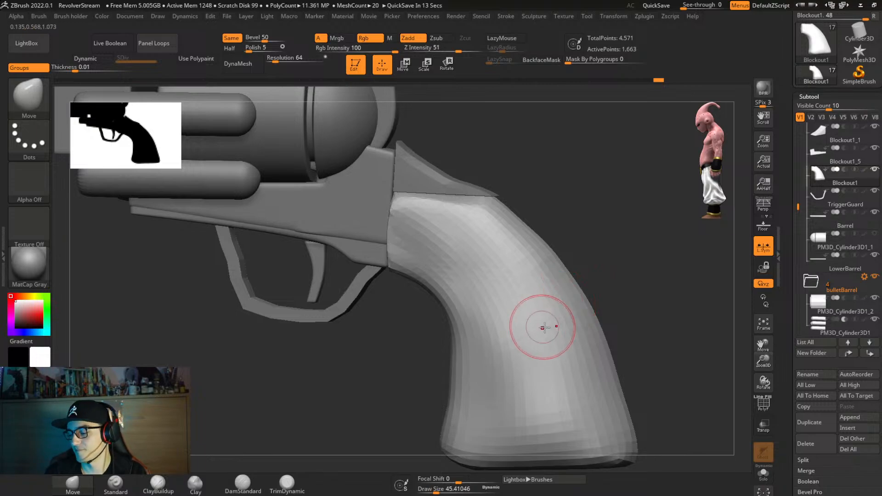
Smooth the grip's front edge where it meets the frame, and choose the Clay brush.
{"action": "right_click_drag", "start_coordinate": [545, 321], "coordinate": [544, 257]}
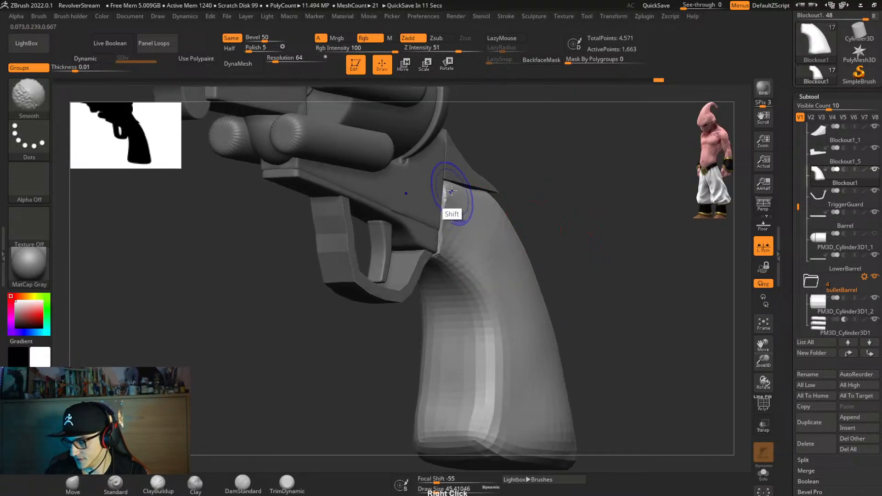
{"action": "mouse_move", "coordinate": [451, 191]}
{"action": "left_mouse_down", "text": "shift"}
{"action": "mouse_move", "coordinate": [437, 230]}
{"action": "mouse_move", "coordinate": [437, 216]}
{"action": "mouse_move", "coordinate": [432, 273]}
{"action": "left_mouse_up", "text": "shift"}
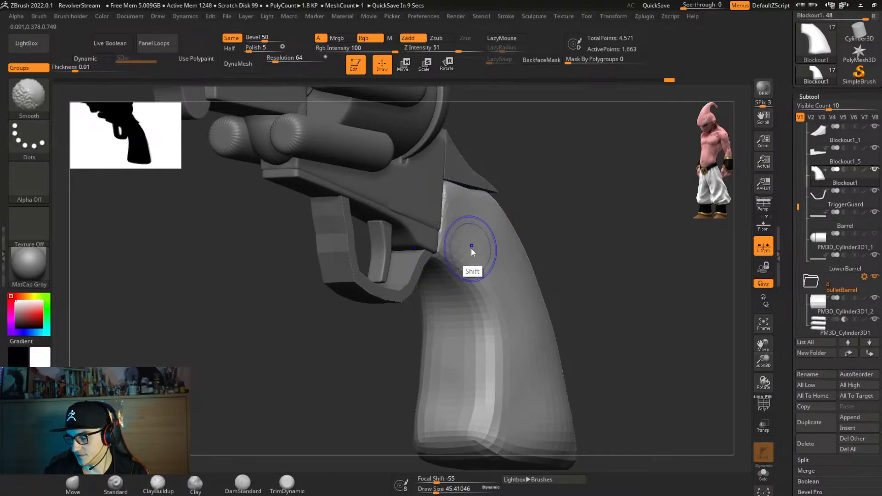
{"action": "mouse_move", "coordinate": [480, 212]}
{"action": "right_mouse_down"}
{"action": "mouse_move", "coordinate": [500, 321]}
{"action": "mouse_move", "coordinate": [508, 291]}
{"action": "right_mouse_up"}
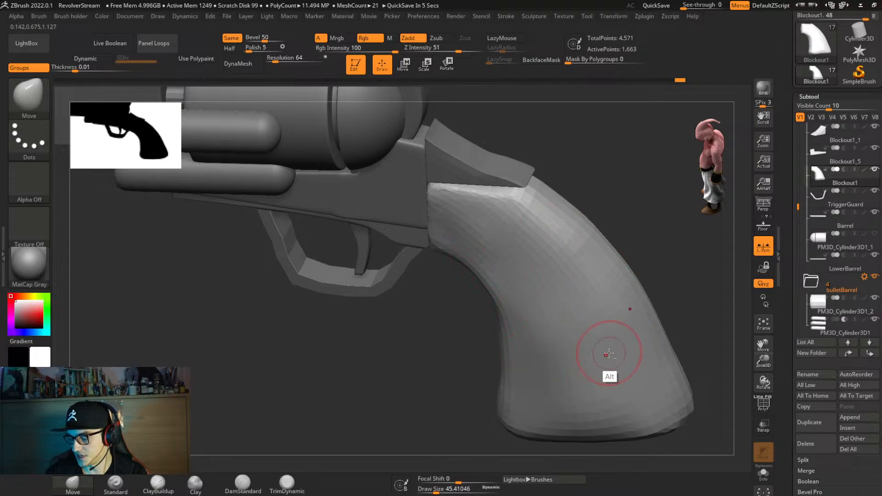
{"action": "mouse_move", "coordinate": [604, 360]}
{"action": "right_mouse_down"}
{"action": "mouse_move", "coordinate": [534, 368]}
{"action": "mouse_move", "coordinate": [518, 304]}
{"action": "right_mouse_up"}
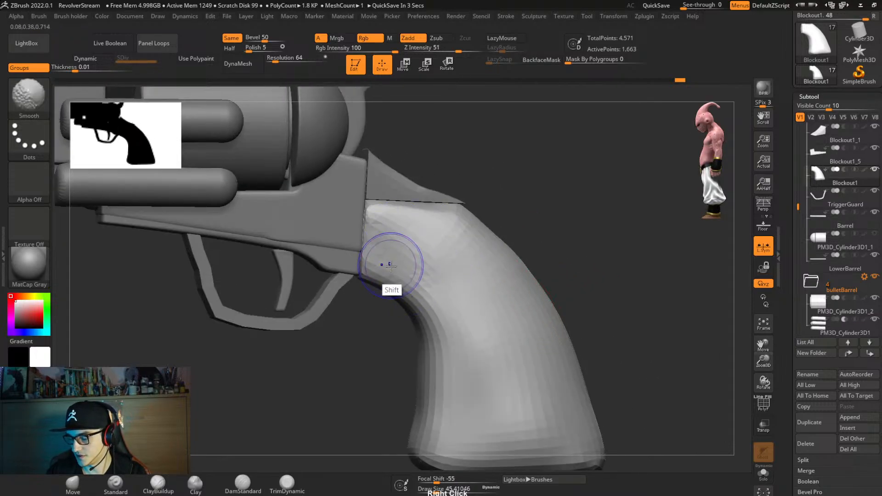
{"action": "left_click", "coordinate": [194, 484]}
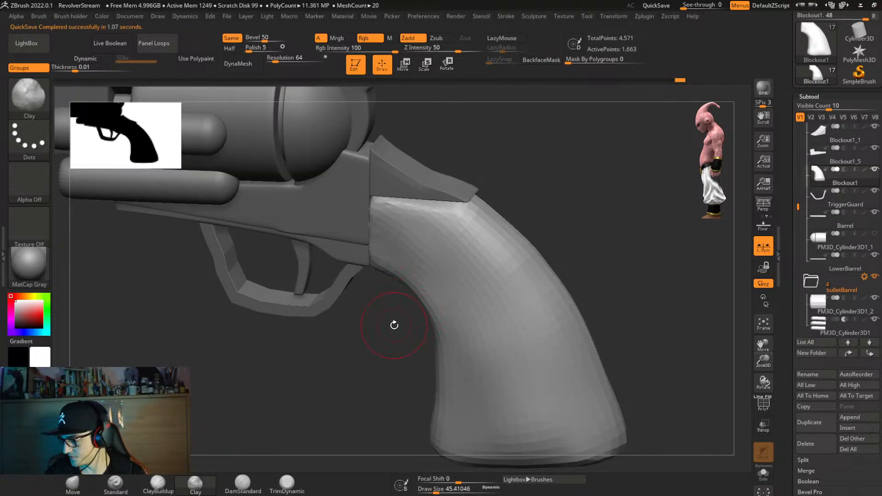
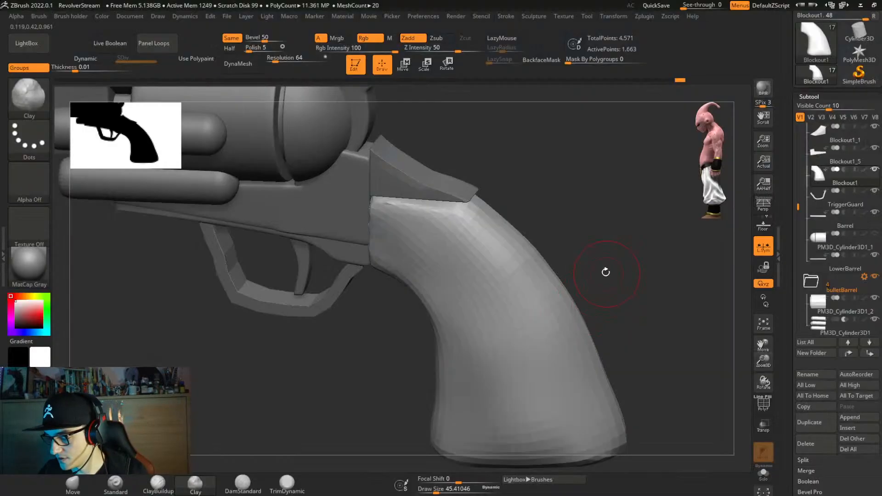
Examine the revolver's overall shape and the barrel's wireframe, and make the grip active again.
{"action": "right_click_drag", "start_coordinate": [577, 270], "coordinate": [426, 220]}
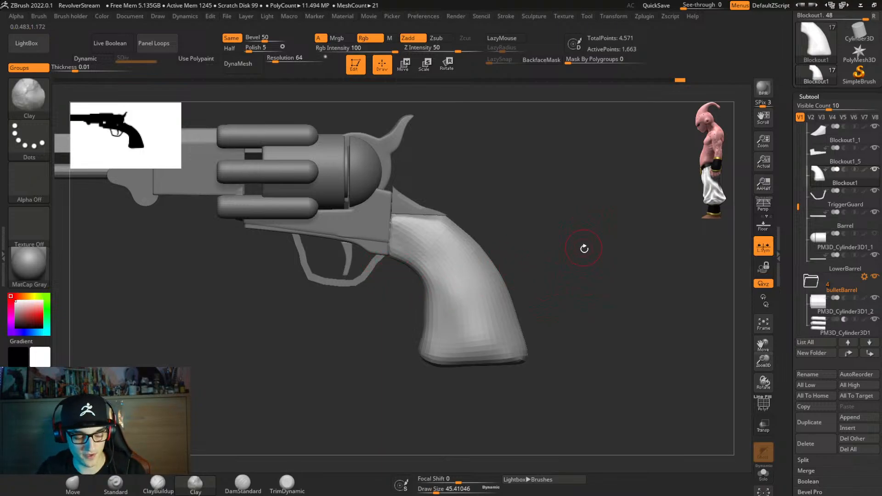
{"action": "right_click_drag", "start_coordinate": [586, 259], "coordinate": [639, 297], "text": "alt"}
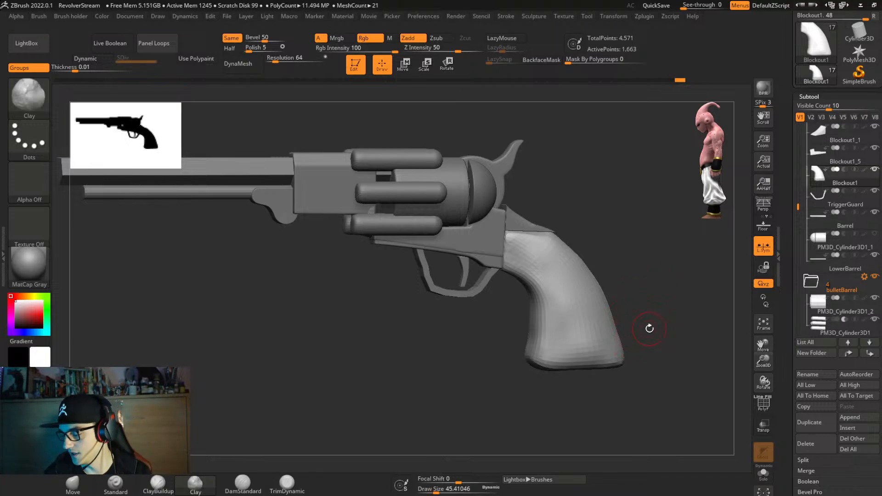
{"action": "mouse_move", "coordinate": [649, 328]}
{"action": "right_mouse_down"}
{"action": "mouse_move", "coordinate": [669, 331]}
{"action": "mouse_move", "coordinate": [659, 341]}
{"action": "right_mouse_up"}
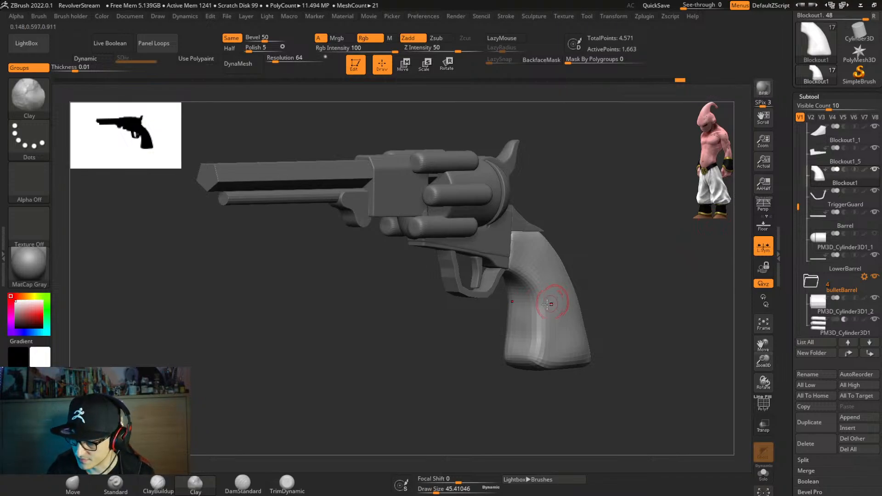
{"action": "left_click", "coordinate": [281, 187], "text": "alt"}
{"action": "key", "text": "shift+f"}
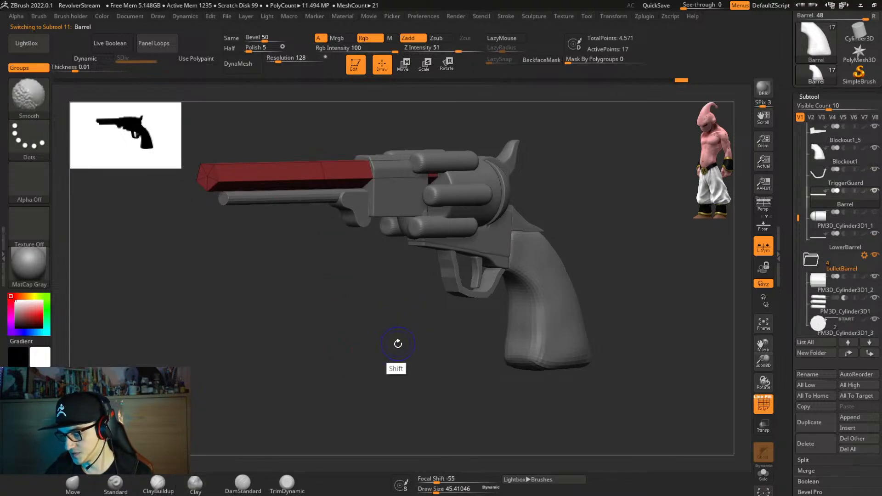
{"action": "key", "text": "shift+f"}
{"action": "mouse_move", "coordinate": [590, 301]}
{"action": "right_mouse_down", "text": "ctrl"}
{"action": "mouse_move", "coordinate": [549, 335]}
{"action": "mouse_move", "coordinate": [559, 356]}
{"action": "mouse_move", "coordinate": [543, 334]}
{"action": "right_mouse_up", "text": "ctrl"}
{"action": "left_click", "coordinate": [535, 367], "text": "alt"}
Smooth the grip's upper front area and inner curve, raising the draw size to about 95.
{"action": "mouse_move", "coordinate": [490, 315]}
{"action": "left_mouse_down", "text": "shift"}
{"action": "mouse_move", "coordinate": [466, 303]}
{"action": "mouse_move", "coordinate": [469, 296]}
{"action": "left_mouse_up", "text": "shift"}
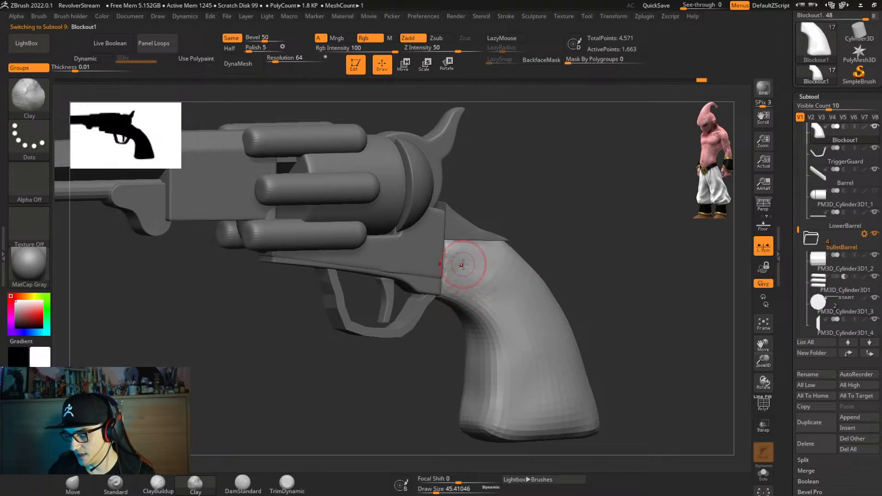
{"action": "key", "text": "s"}
{"action": "mouse_move", "coordinate": [473, 282]}
{"action": "left_mouse_down"}
{"action": "mouse_move", "coordinate": [494, 284]}
{"action": "mouse_move", "coordinate": [486, 286]}
{"action": "mouse_move", "coordinate": [483, 259]}
{"action": "mouse_move", "coordinate": [479, 270]}
{"action": "mouse_move", "coordinate": [461, 272]}
{"action": "mouse_move", "coordinate": [516, 321]}
{"action": "mouse_move", "coordinate": [528, 384]}
{"action": "mouse_move", "coordinate": [488, 344]}
{"action": "mouse_move", "coordinate": [486, 329]}
{"action": "left_mouse_up"}
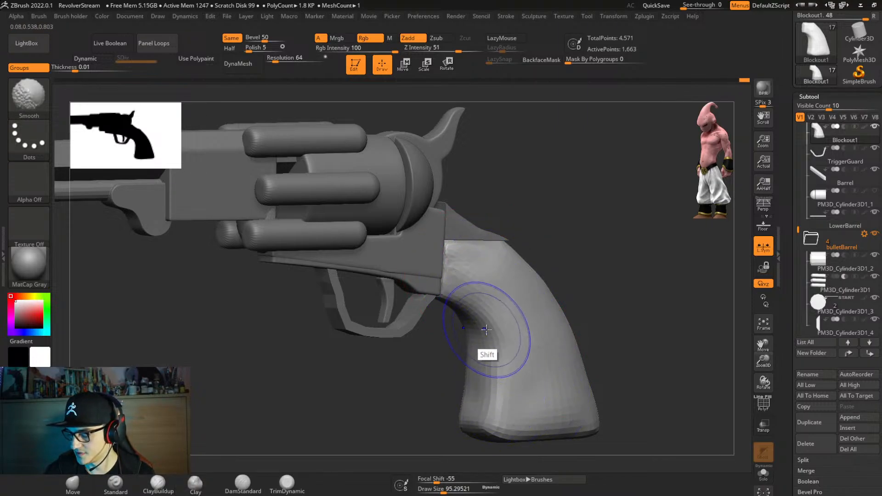
{"action": "mouse_move", "coordinate": [489, 365]}
{"action": "right_mouse_down"}
{"action": "mouse_move", "coordinate": [482, 372]}
{"action": "mouse_move", "coordinate": [565, 289]}
{"action": "right_mouse_up"}
{"action": "key", "text": "shift"}
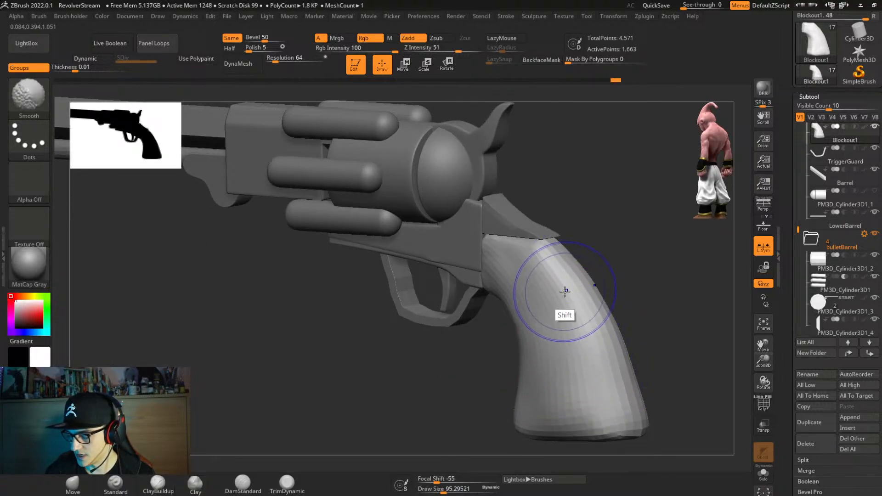
{"action": "mouse_move", "coordinate": [570, 326]}
{"action": "right_mouse_down"}
{"action": "mouse_move", "coordinate": [571, 342]}
{"action": "mouse_move", "coordinate": [508, 350]}
{"action": "mouse_move", "coordinate": [538, 351]}
{"action": "right_mouse_up"}
Select the Move brush and smooth the grip's front face from the lower part up to the frame.
{"action": "key", "text": "b"}
{"action": "key", "text": "m"}
{"action": "key", "text": "v"}
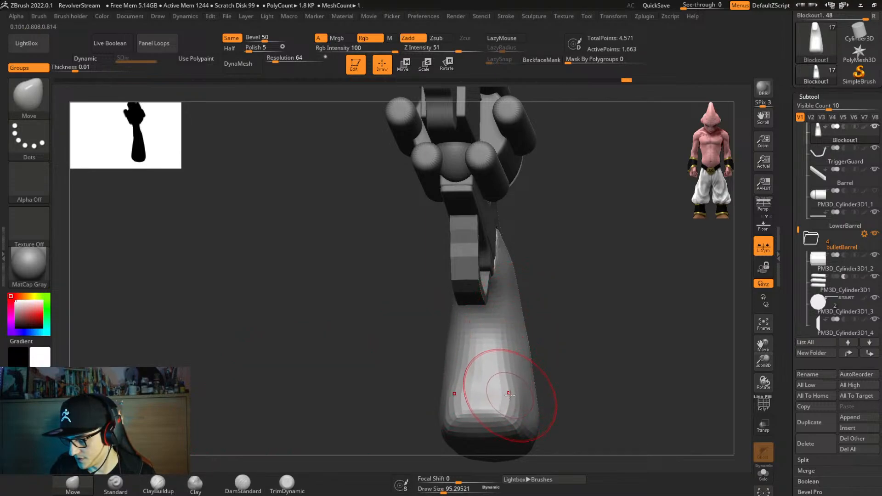
{"action": "mouse_move", "coordinate": [505, 398]}
{"action": "right_mouse_down"}
{"action": "mouse_move", "coordinate": [481, 321]}
{"action": "mouse_move", "coordinate": [517, 306]}
{"action": "mouse_move", "coordinate": [502, 301]}
{"action": "mouse_move", "coordinate": [528, 311]}
{"action": "mouse_move", "coordinate": [476, 334]}
{"action": "mouse_move", "coordinate": [524, 339]}
{"action": "mouse_move", "coordinate": [514, 340]}
{"action": "right_mouse_up"}
{"action": "key", "text": "shift"}
{"action": "mouse_move", "coordinate": [448, 331]}
{"action": "left_mouse_down", "text": "shift"}
{"action": "mouse_move", "coordinate": [443, 297]}
{"action": "mouse_move", "coordinate": [473, 263]}
{"action": "mouse_move", "coordinate": [497, 268]}
{"action": "mouse_move", "coordinate": [502, 242]}
{"action": "left_mouse_up", "text": "shift"}
{"action": "right_click_drag", "start_coordinate": [502, 240], "coordinate": [482, 250]}
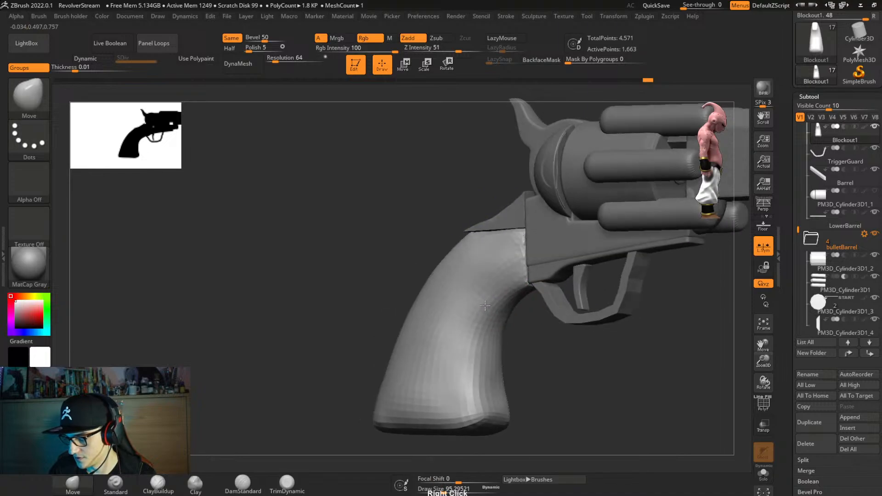
Display the grip's wireframe and cut its front end and upper edge straight with KnifeCurve in side view.
{"action": "mouse_move", "coordinate": [440, 366]}
{"action": "right_mouse_down"}
{"action": "mouse_move", "coordinate": [531, 367]}
{"action": "mouse_move", "coordinate": [512, 368]}
{"action": "mouse_move", "coordinate": [488, 345]}
{"action": "mouse_move", "coordinate": [502, 302]}
{"action": "right_mouse_up"}
{"action": "key", "text": "shift"}
{"action": "key", "text": "shift+f"}
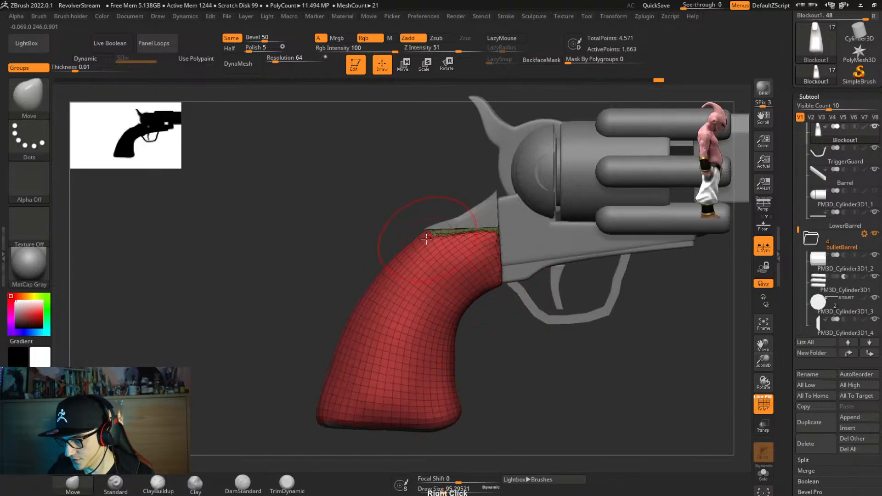
{"action": "key", "text": "shift"}
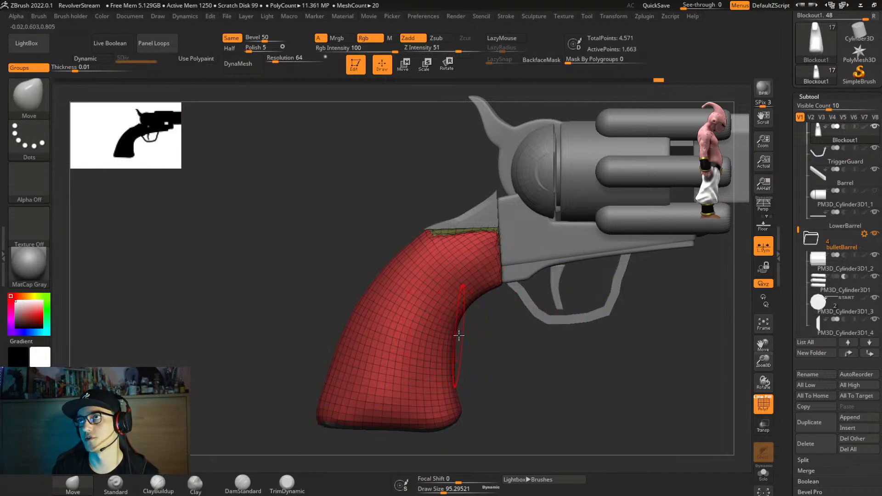
{"action": "mouse_move", "coordinate": [500, 332]}
{"action": "right_mouse_down"}
{"action": "mouse_move", "coordinate": [457, 331]}
{"action": "mouse_move", "coordinate": [484, 335]}
{"action": "mouse_move", "coordinate": [495, 319]}
{"action": "right_mouse_up"}
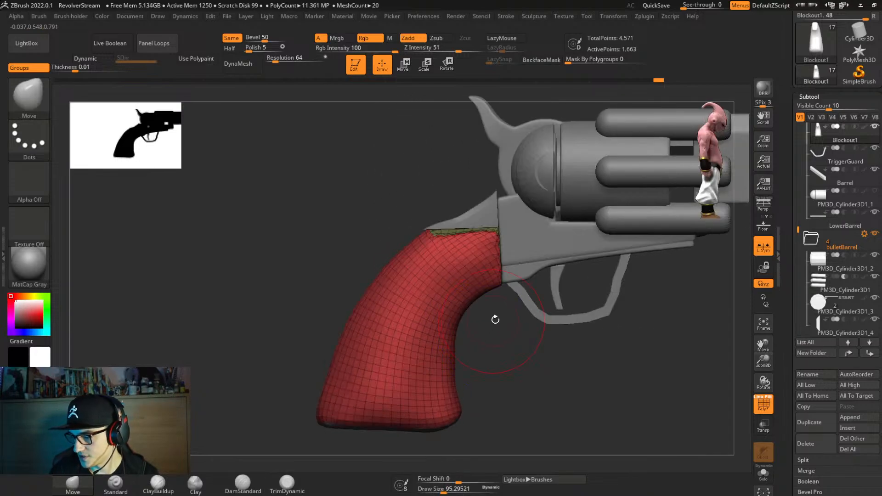
{"action": "left_click", "coordinate": [28, 95], "text": "ctrl+shift"}
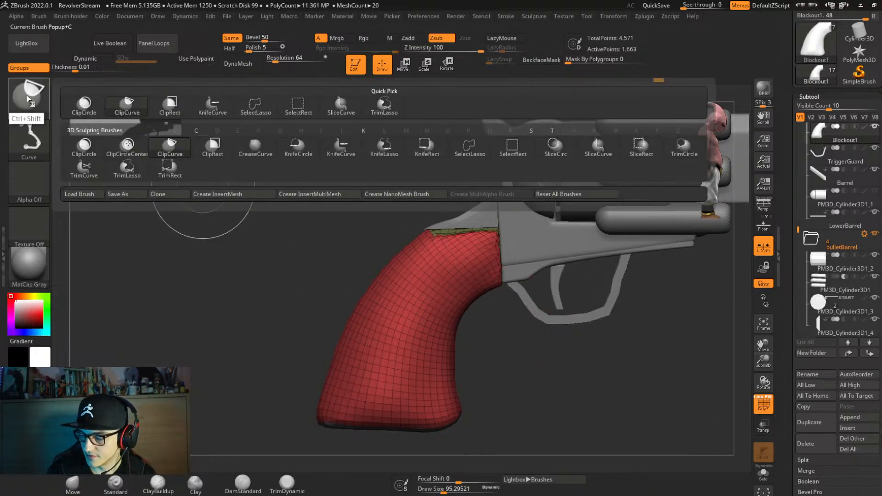
{"action": "left_click", "coordinate": [211, 109]}
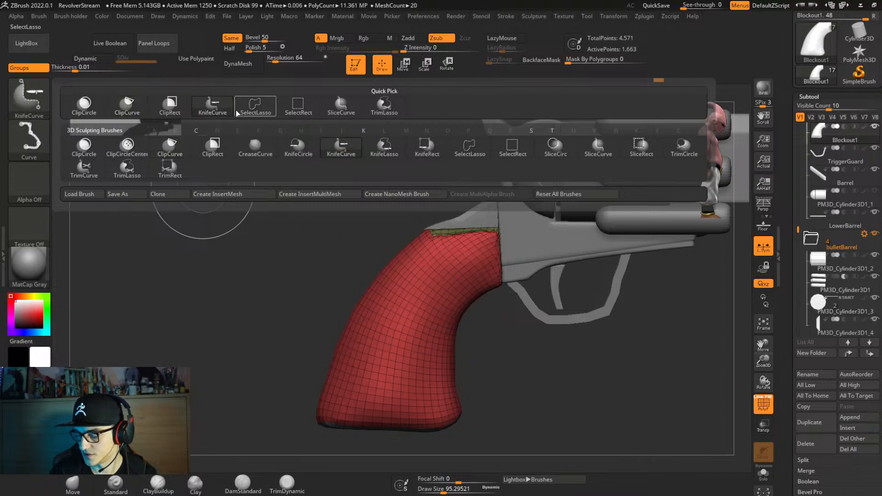
{"action": "mouse_move", "coordinate": [496, 369]}
{"action": "left_mouse_down", "text": "ctrl+shift"}
{"action": "mouse_move", "coordinate": [496, 225]}
{"action": "mouse_move", "coordinate": [509, 220]}
{"action": "mouse_move", "coordinate": [496, 360]}
{"action": "mouse_move", "coordinate": [496, 284]}
{"action": "mouse_move", "coordinate": [488, 354]}
{"action": "mouse_move", "coordinate": [492, 347]}
{"action": "left_mouse_up", "text": "ctrl+shift"}
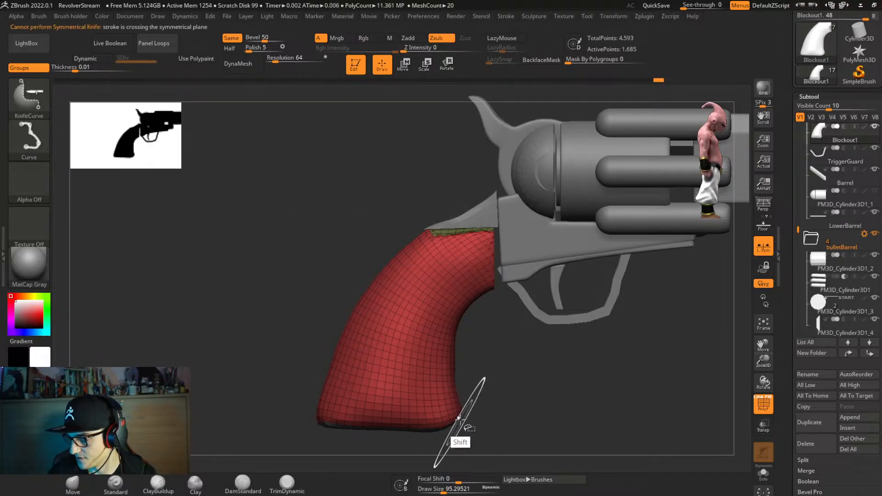
{"action": "left_click_drag", "start_coordinate": [310, 232], "coordinate": [566, 231], "text": "ctrl+shift"}
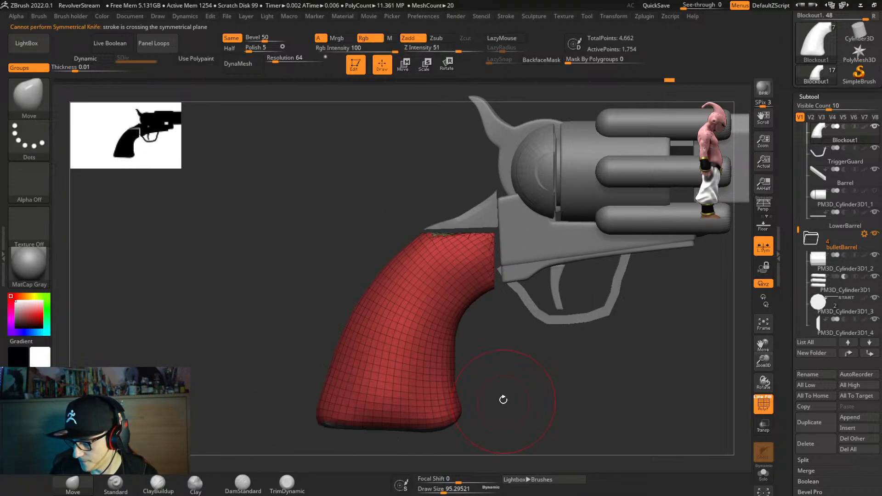
Cut the front corner of the grip's base at an angle with KnifeCurve in side view.
{"action": "left_click", "coordinate": [764, 209]}
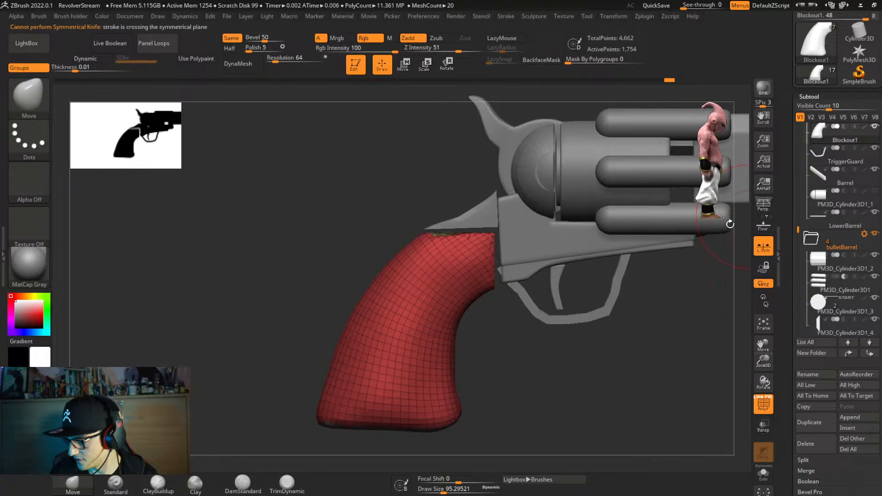
{"action": "left_click_drag", "start_coordinate": [522, 387], "coordinate": [363, 438], "text": "ctrl+shift"}
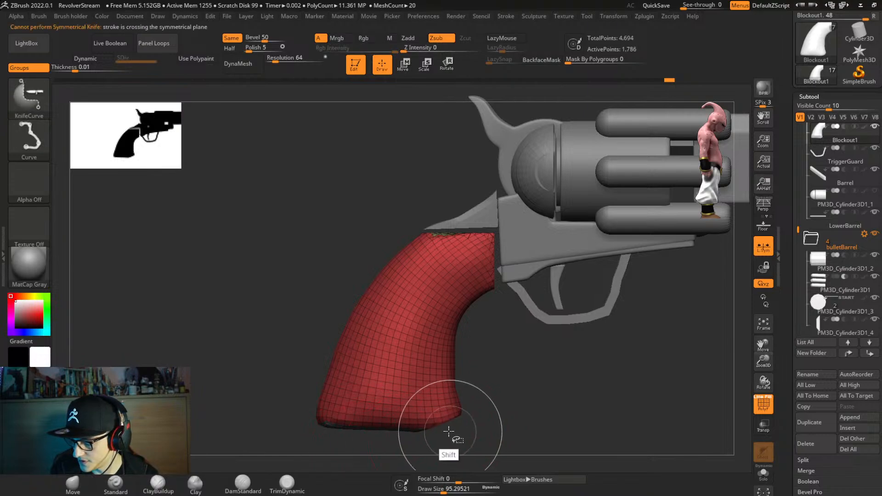
Try two further KnifeCurve cuts across the grip's base, and undo both.
{"action": "left_click_drag", "start_coordinate": [449, 430], "coordinate": [190, 428], "text": "ctrl+shift"}
{"action": "mouse_move", "coordinate": [439, 441]}
{"action": "left_mouse_down", "text": "ctrl+shift"}
{"action": "mouse_move", "coordinate": [319, 420]}
{"action": "mouse_move", "coordinate": [225, 292]}
{"action": "left_mouse_up", "text": "ctrl+shift"}
{"action": "mouse_move", "coordinate": [487, 391]}
{"action": "right_mouse_down"}
{"action": "mouse_move", "coordinate": [488, 299]}
{"action": "mouse_move", "coordinate": [457, 326]}
{"action": "right_mouse_up"}
{"action": "key", "text": "ctrl+z"}
{"action": "key", "text": "ctrl+z"}
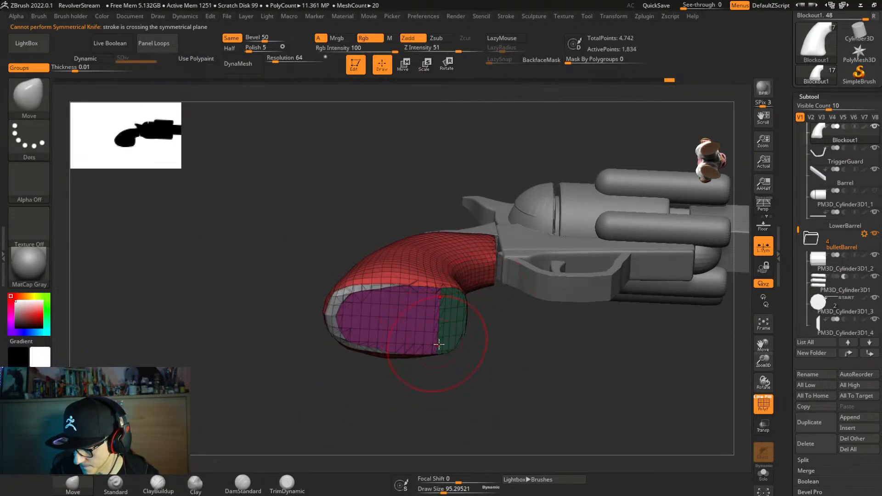
Cut the grip's base straight with KnifeCurve in side view and merge the base faces and thin side strip into one polygroup.
{"action": "right_click_drag", "start_coordinate": [441, 382], "coordinate": [440, 429]}
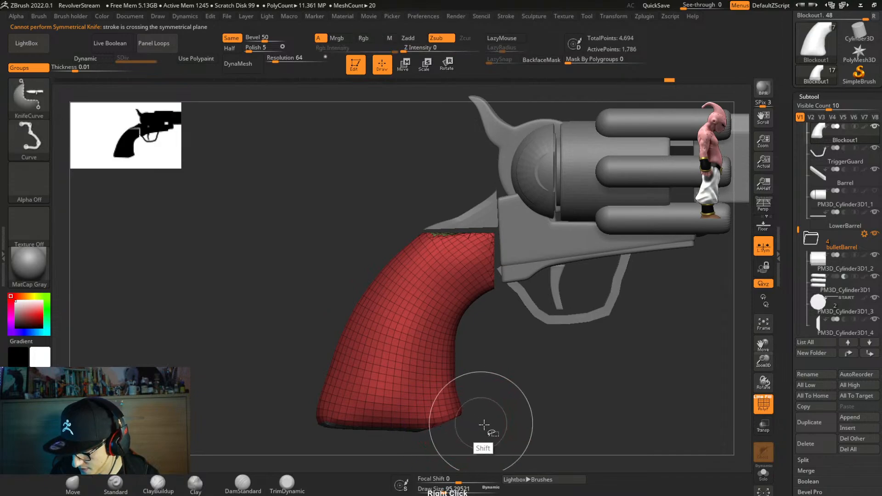
{"action": "mouse_move", "coordinate": [481, 427]}
{"action": "left_mouse_down", "text": "ctrl+shift"}
{"action": "mouse_move", "coordinate": [184, 428]}
{"action": "mouse_move", "coordinate": [183, 414]}
{"action": "mouse_move", "coordinate": [384, 427]}
{"action": "mouse_move", "coordinate": [315, 421]}
{"action": "mouse_move", "coordinate": [232, 398]}
{"action": "left_mouse_up", "text": "ctrl+shift"}
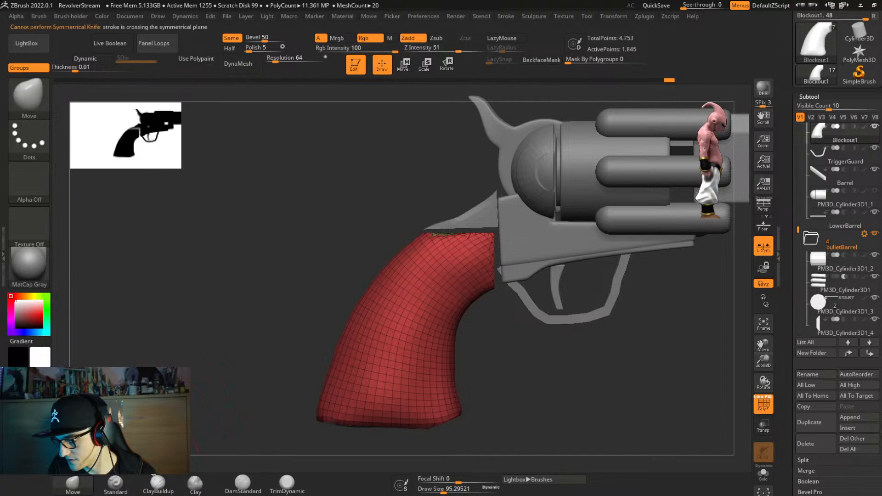
{"action": "right_click_drag", "start_coordinate": [456, 410], "coordinate": [395, 413]}
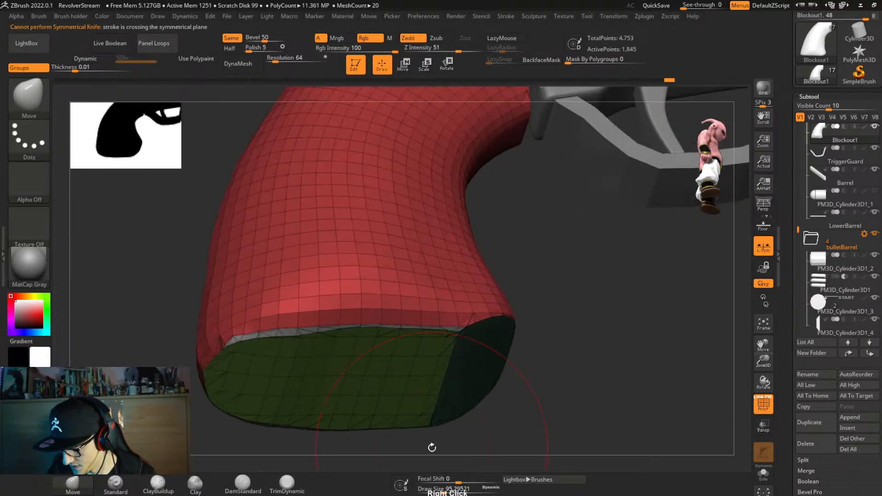
{"action": "left_click", "coordinate": [303, 337], "text": "ctrl+shift"}
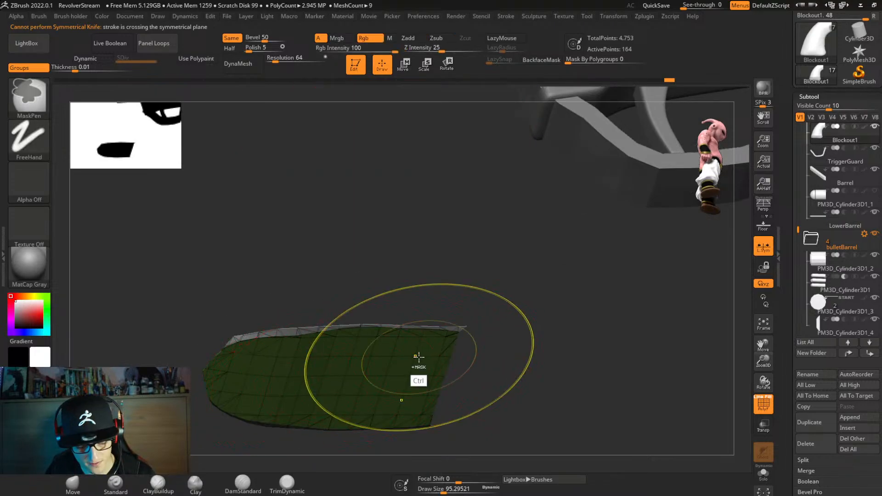
{"action": "key", "text": "ctrl+w"}
{"action": "left_click", "coordinate": [543, 365], "text": "ctrl+shift"}
{"action": "right_click_drag", "start_coordinate": [543, 364], "coordinate": [519, 325], "text": "shift"}
{"action": "right_click", "coordinate": [424, 366]}
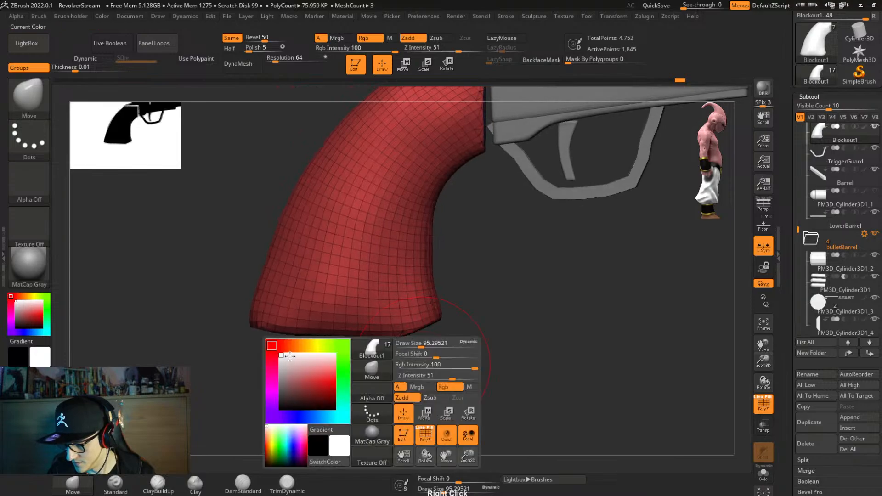
{"action": "right_click", "coordinate": [513, 346]}
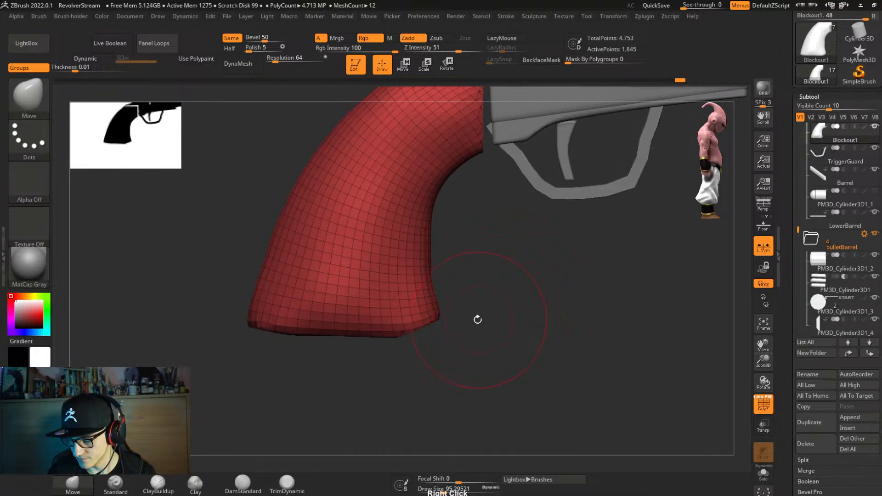
{"action": "right_click", "coordinate": [530, 322]}
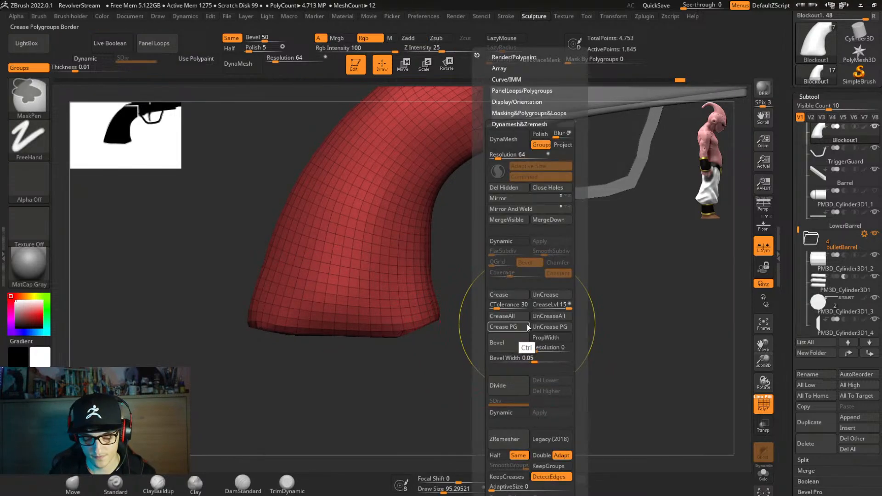
Merge the small polygroup patches near the grip's upper edge into the main body's polygroup, and show the whole grip unmasked.
{"action": "right_click_drag", "start_coordinate": [576, 293], "coordinate": [533, 366]}
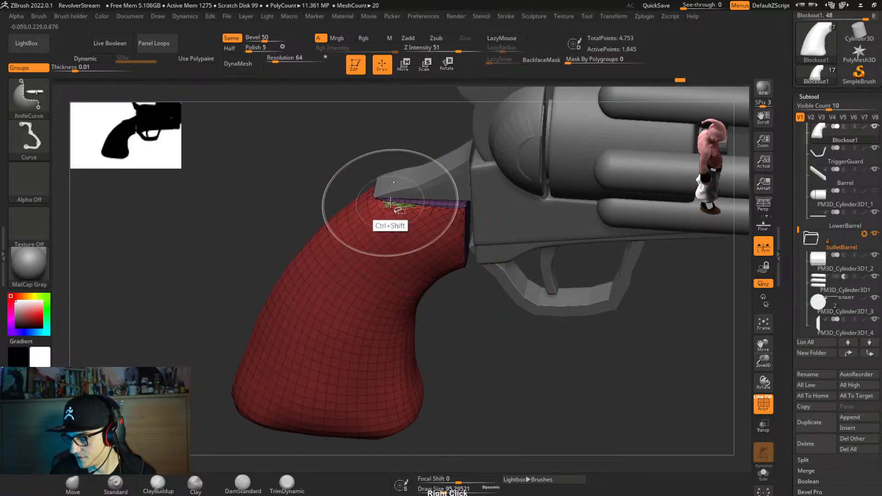
{"action": "left_click", "coordinate": [393, 207], "text": "ctrl+alt+shift"}
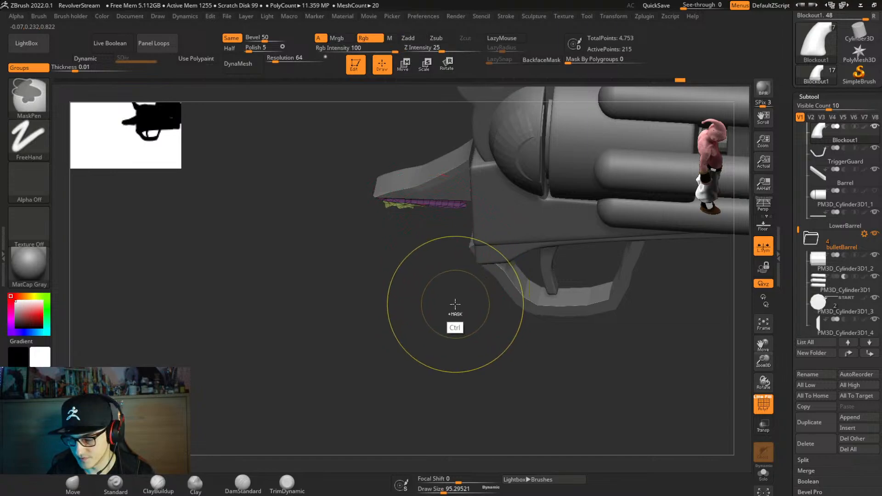
{"action": "left_click", "coordinate": [457, 338], "text": "ctrl+shift"}
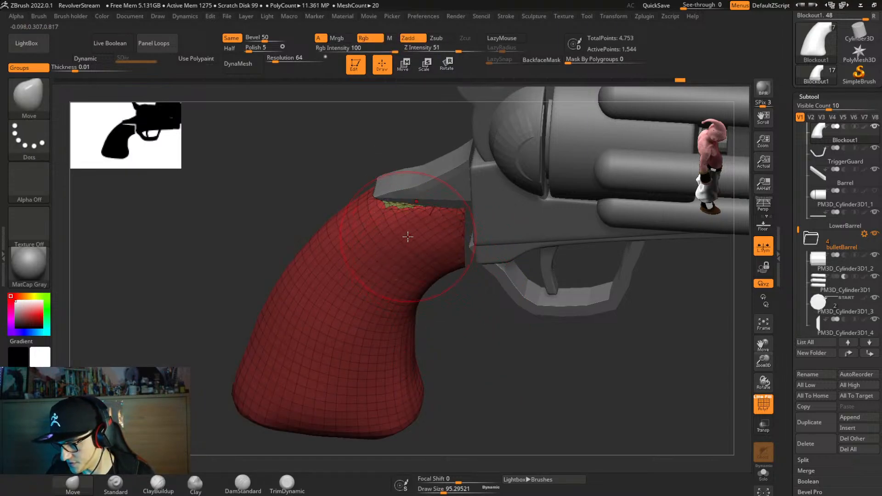
{"action": "key", "text": "ctrl+w"}
{"action": "left_click", "coordinate": [497, 349], "text": "ctrl"}
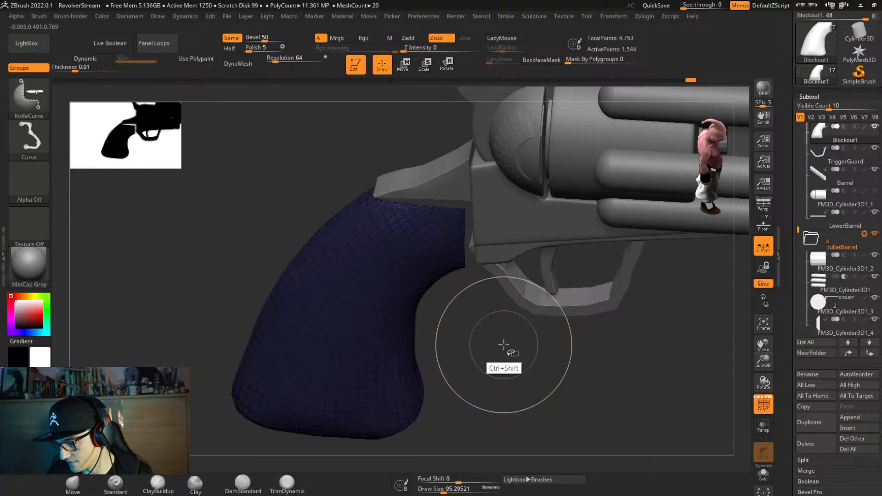
{"action": "left_click", "coordinate": [505, 347], "text": "ctrl+shift"}
{"action": "left_click", "coordinate": [509, 351], "text": "ctrl"}
{"action": "right_click_drag", "start_coordinate": [516, 345], "coordinate": [517, 326]}
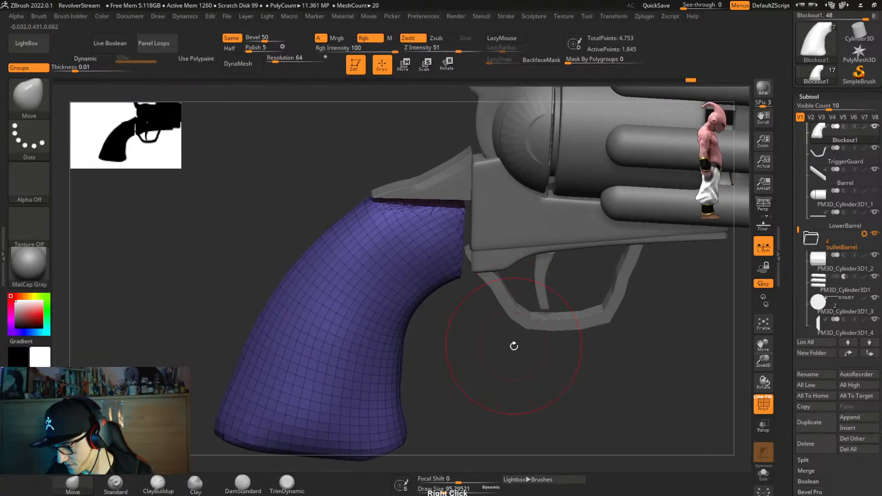
Remesh the grip with ZRemesher using Same density, with KeepGroups enabled and SmoothGroups at 0.
{"action": "key", "text": "ctrl+shift+d"}
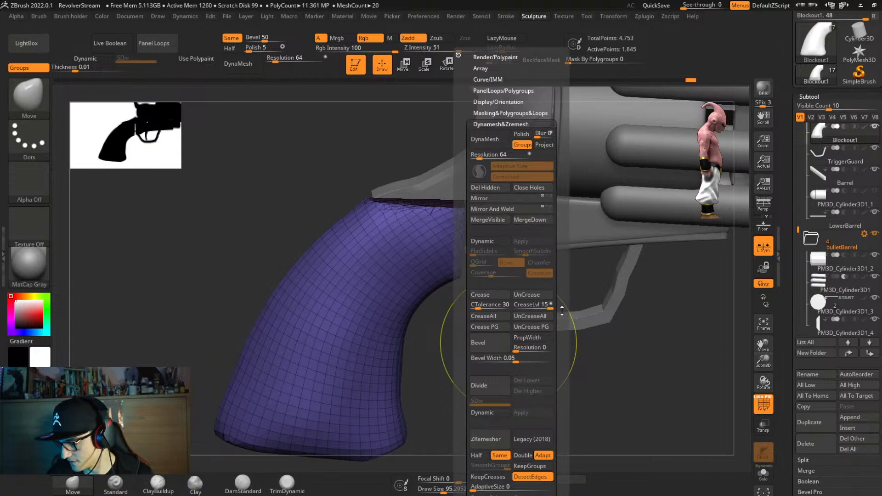
{"action": "left_click_drag", "start_coordinate": [562, 311], "coordinate": [562, 241]}
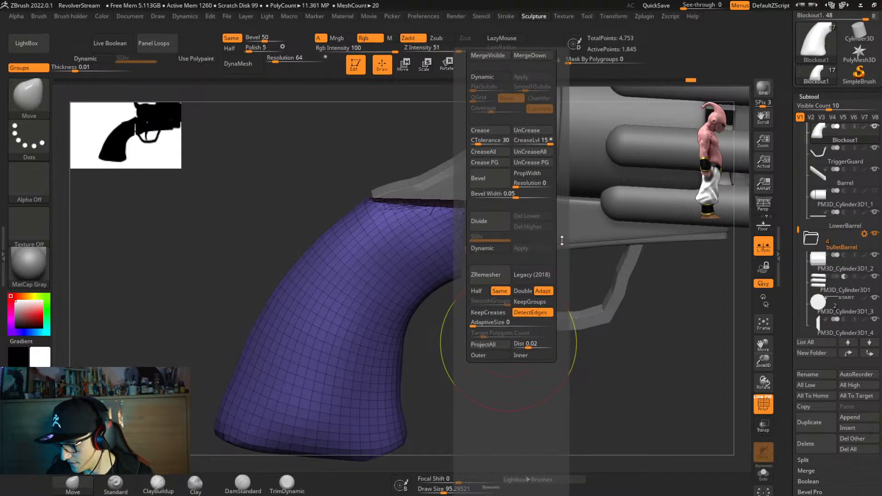
{"action": "left_click", "coordinate": [528, 304]}
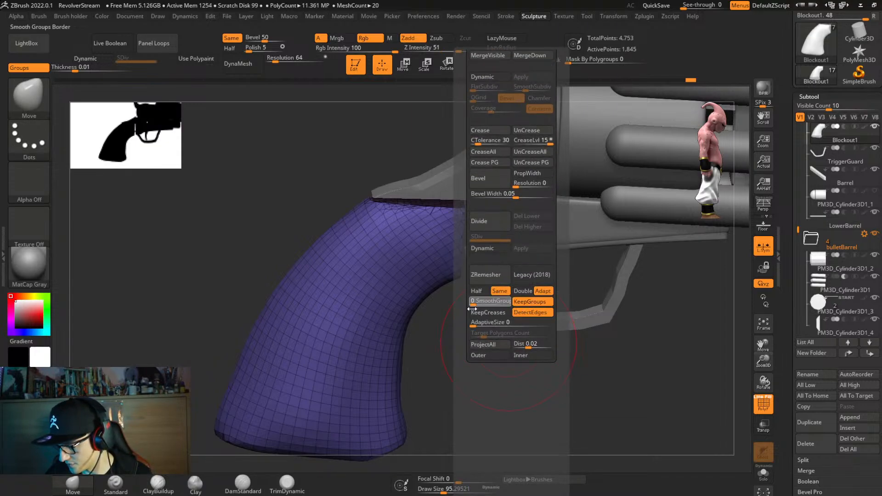
{"action": "left_click", "coordinate": [487, 276]}
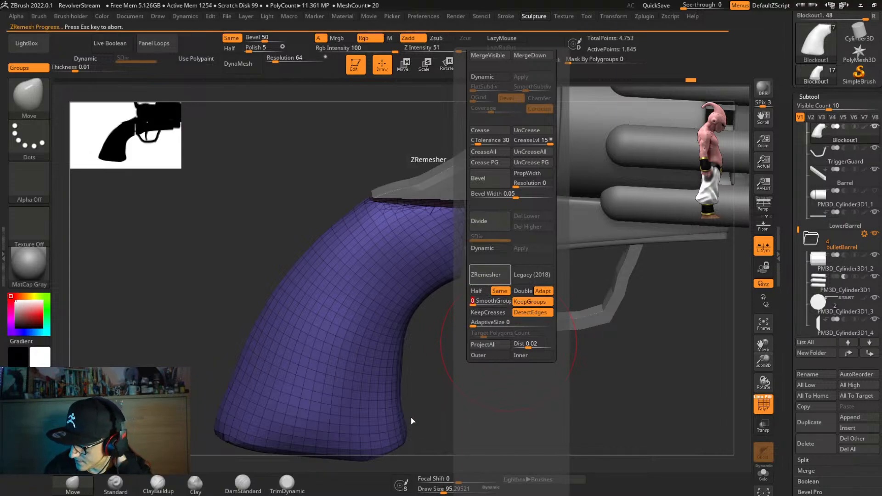
Isolate the two polygroups on the grip's base, combine them into one, and show the whole grip again.
{"action": "mouse_move", "coordinate": [474, 357]}
{"action": "right_mouse_down"}
{"action": "mouse_move", "coordinate": [459, 371]}
{"action": "mouse_move", "coordinate": [475, 357]}
{"action": "mouse_move", "coordinate": [466, 319]}
{"action": "mouse_move", "coordinate": [501, 298]}
{"action": "mouse_move", "coordinate": [496, 236]}
{"action": "mouse_move", "coordinate": [494, 247]}
{"action": "right_mouse_up"}
{"action": "left_click", "coordinate": [362, 351], "text": "ctrl+shift"}
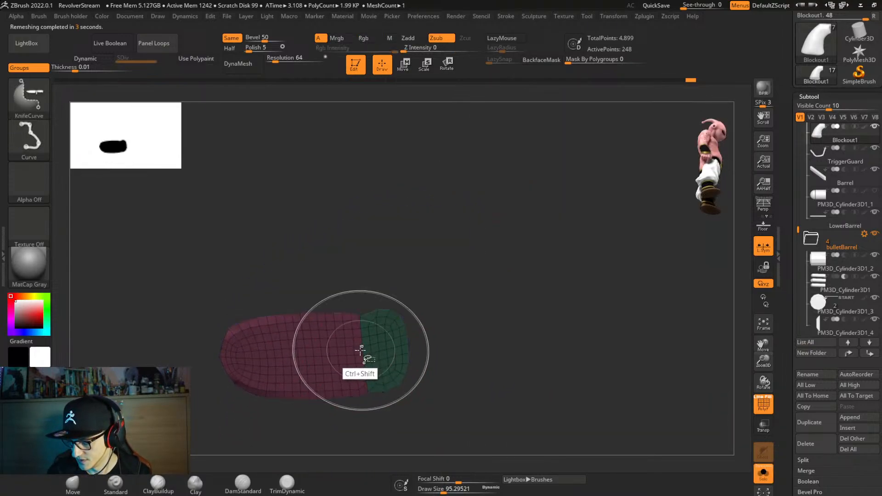
{"action": "key", "text": "ctrl+w"}
{"action": "left_click", "coordinate": [504, 343], "text": "ctrl+shift"}
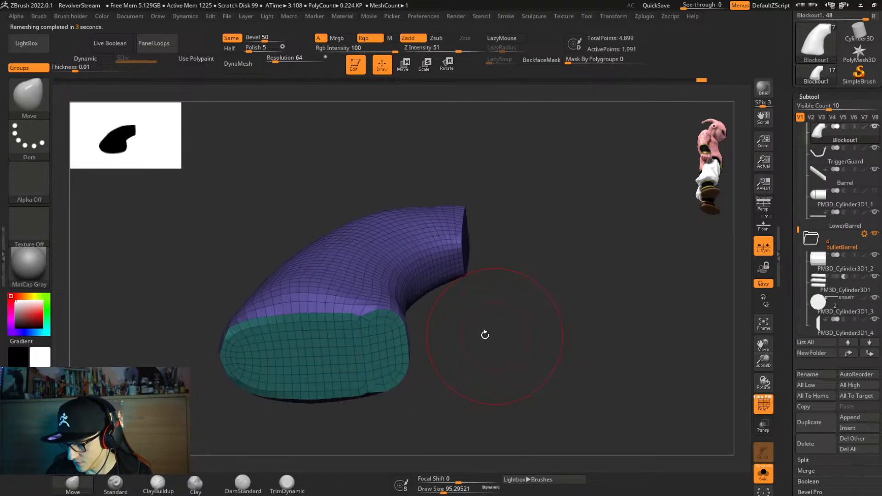
Reduce the draw size to about 8 and pull the notch in the base's border into line with the Move brush.
{"action": "key", "text": "s"}
{"action": "left_click_drag", "start_coordinate": [363, 319], "coordinate": [352, 319]}
{"action": "mouse_move", "coordinate": [363, 339]}
{"action": "right_mouse_down", "text": "ctrl"}
{"action": "mouse_move", "coordinate": [396, 374]}
{"action": "mouse_move", "coordinate": [382, 314]}
{"action": "mouse_move", "coordinate": [358, 313]}
{"action": "right_mouse_up", "text": "ctrl"}
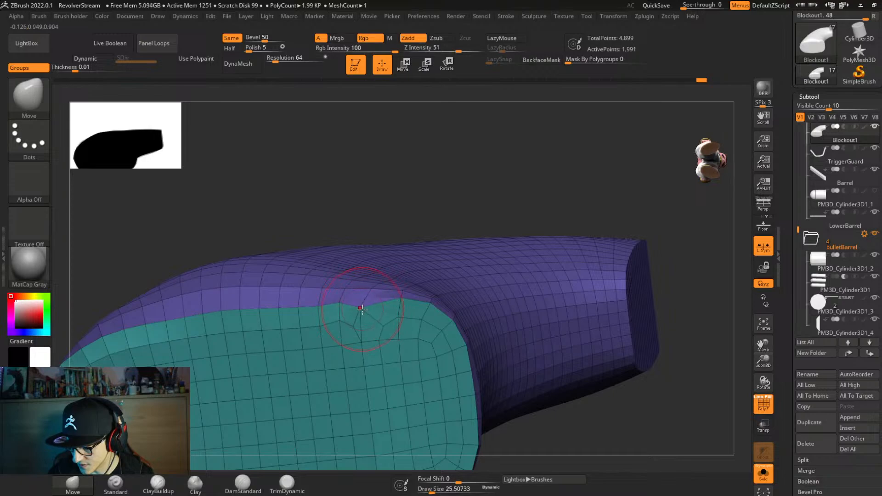
{"action": "key", "text": "s"}
{"action": "left_click_drag", "start_coordinate": [362, 310], "coordinate": [359, 308]}
{"action": "right_click_drag", "start_coordinate": [358, 309], "coordinate": [367, 296], "text": "shift"}
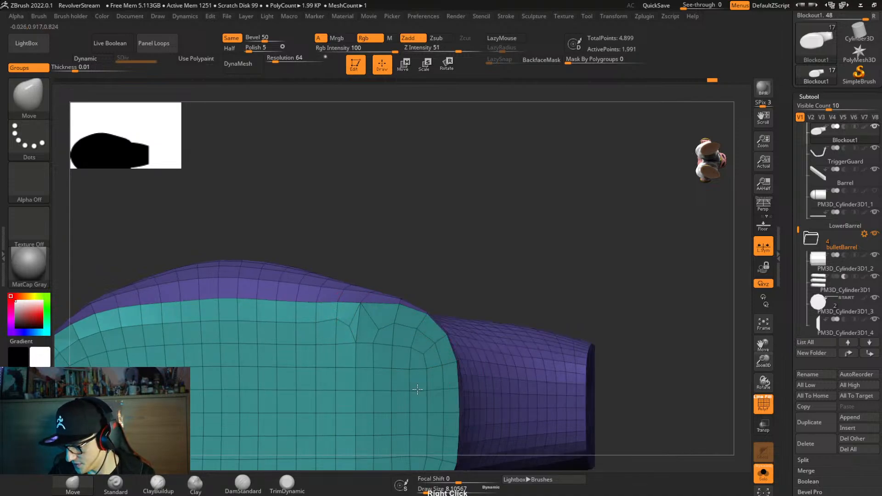
Remesh the corrected grip with ZRemesher at Same density, keeping the polygroups.
{"action": "mouse_move", "coordinate": [330, 322]}
{"action": "right_mouse_down"}
{"action": "mouse_move", "coordinate": [403, 326]}
{"action": "mouse_move", "coordinate": [407, 420]}
{"action": "right_mouse_up"}
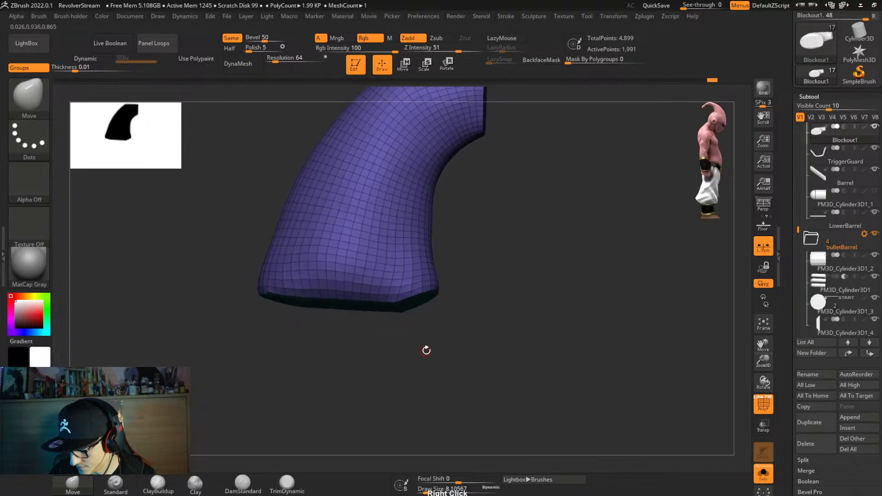
{"action": "key", "text": "ctrl+space"}
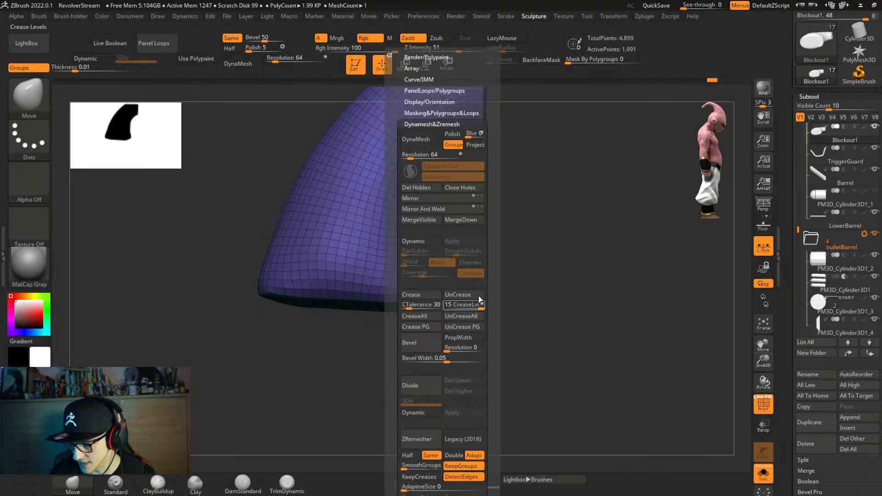
{"action": "left_click", "coordinate": [427, 436]}
Smooth the crease across the grip's base and run ZRemesher on the grip once more.
{"action": "right_click_drag", "start_coordinate": [536, 321], "coordinate": [498, 340]}
{"action": "key", "text": "shift"}
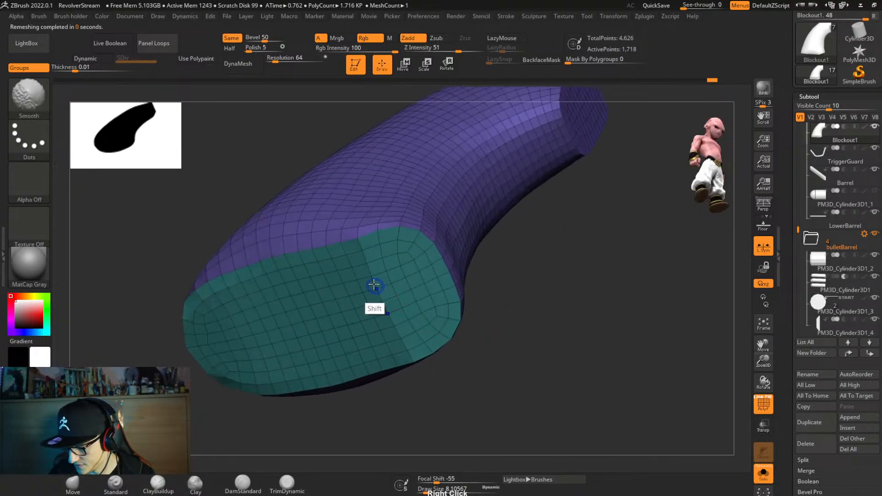
{"action": "left_click_drag", "start_coordinate": [360, 242], "coordinate": [411, 351], "text": "shift"}
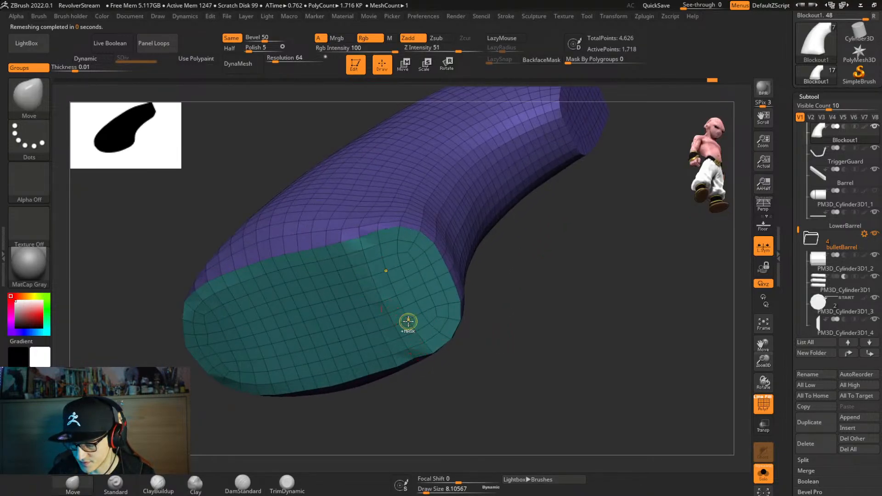
{"action": "key", "text": "ctrl+2"}
{"action": "left_click", "coordinate": [405, 436]}
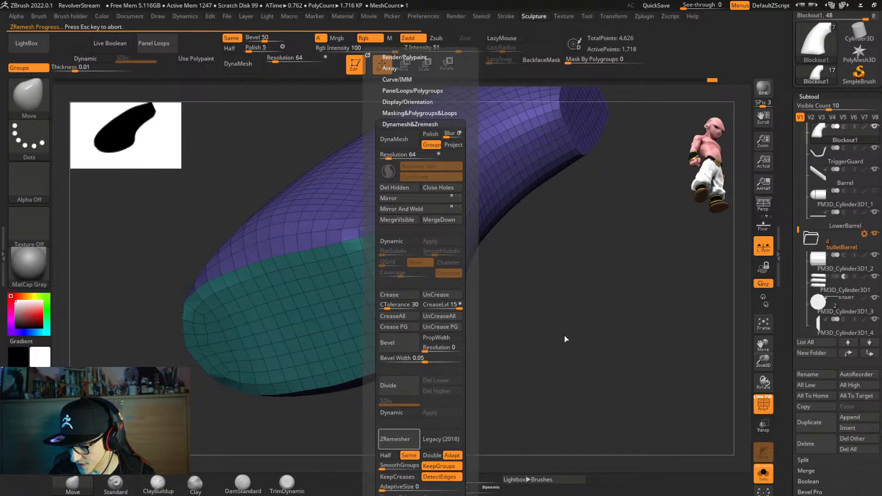
{"action": "mouse_move", "coordinate": [510, 357]}
{"action": "right_mouse_down"}
{"action": "mouse_move", "coordinate": [504, 297]}
{"action": "mouse_move", "coordinate": [508, 356]}
{"action": "mouse_move", "coordinate": [500, 372]}
{"action": "mouse_move", "coordinate": [517, 305]}
{"action": "right_mouse_up"}
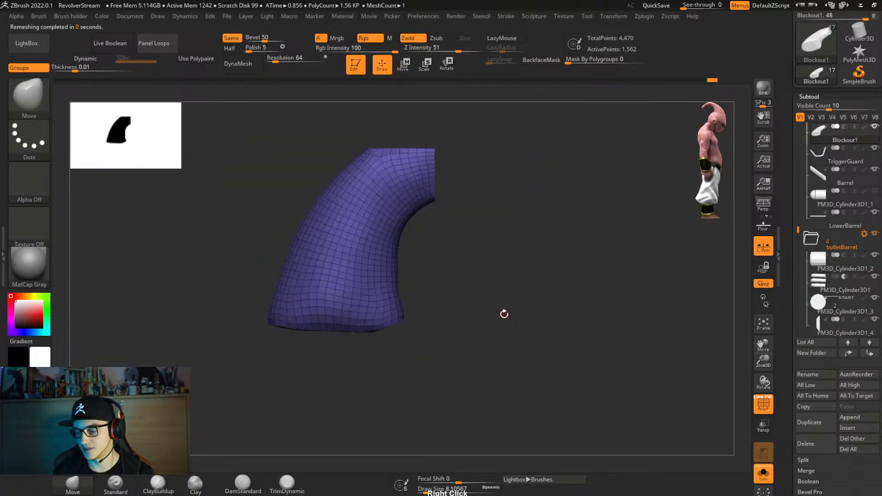
Try remeshing the grip twice with ZRemesher set to Half, and undo both remeshes.
{"action": "key", "text": "shift+s"}
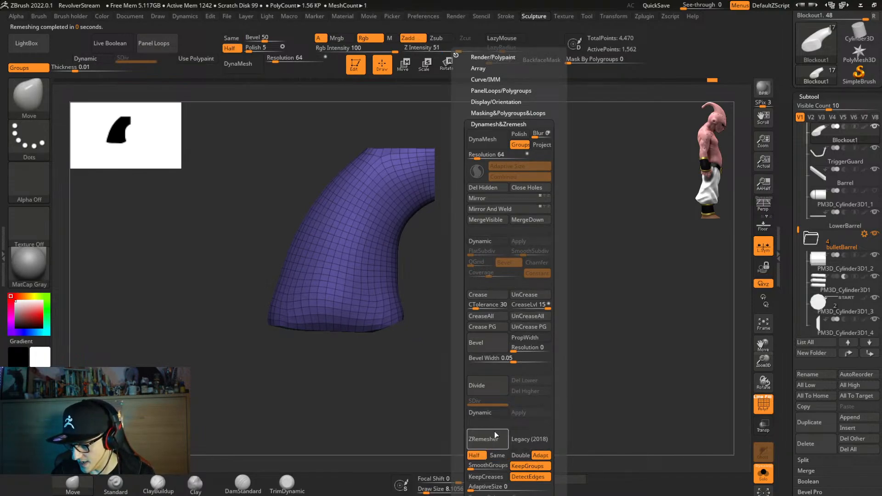
{"action": "left_click", "coordinate": [498, 439]}
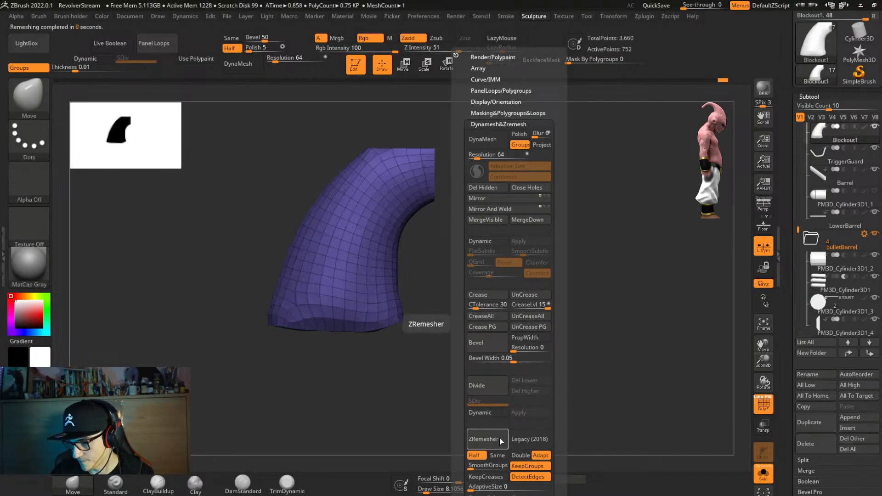
{"action": "left_click", "coordinate": [501, 438]}
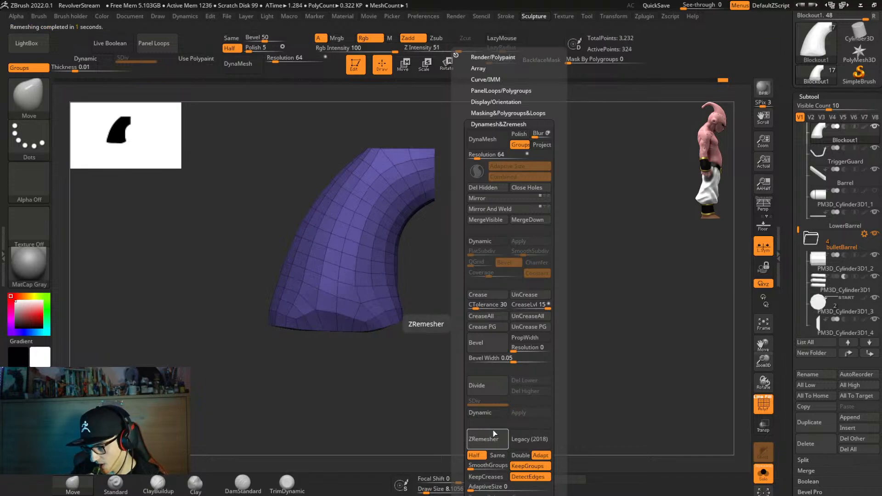
{"action": "left_click_drag", "start_coordinate": [579, 368], "coordinate": [561, 325]}
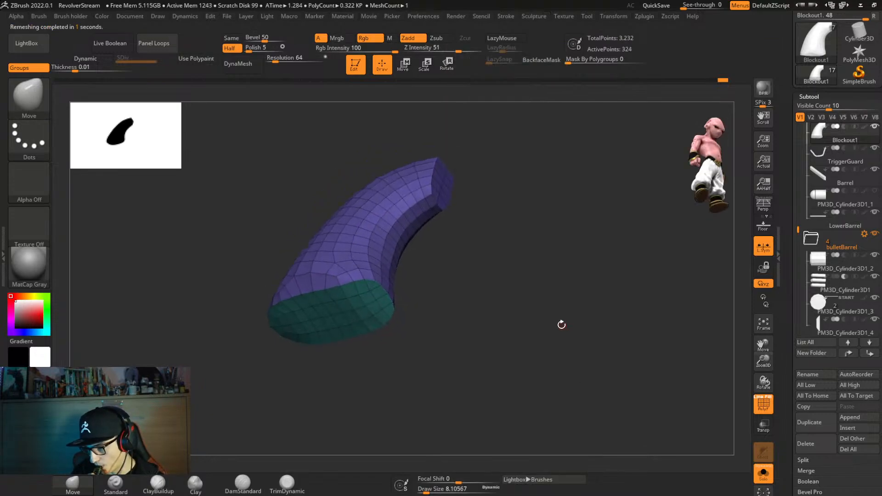
{"action": "key", "text": "ctrl+z"}
{"action": "key", "text": "ctrl+z"}
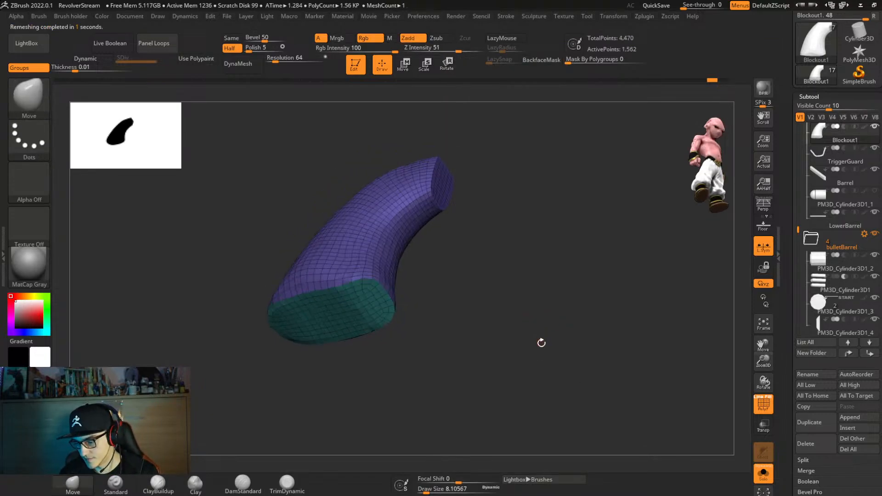
Set ZRemesher's AdaptiveSize to 23 and remesh the grip with the Half option.
{"action": "key", "text": "ctrl+space"}
{"action": "scroll", "coordinate": [529, 380], "scroll_direction": "down", "scroll_amount": 3}
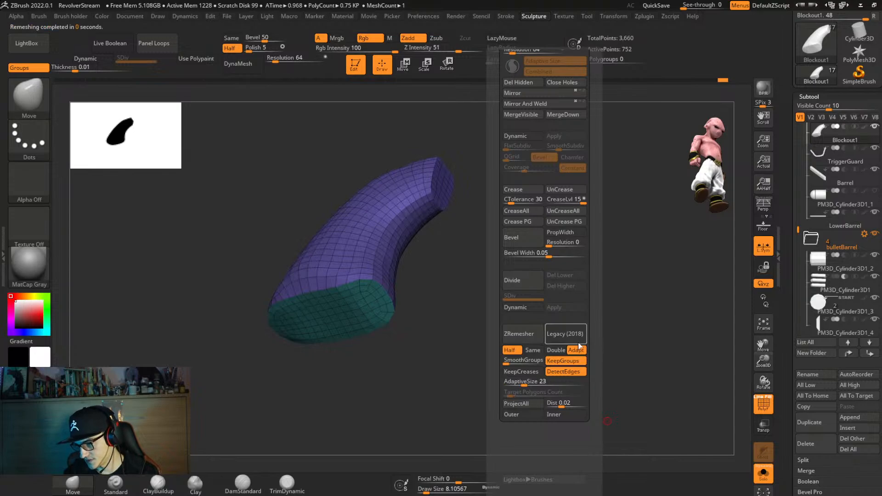
Remesh the grip twice more with ZRemesher's Half option.
{"action": "left_click", "coordinate": [526, 334]}
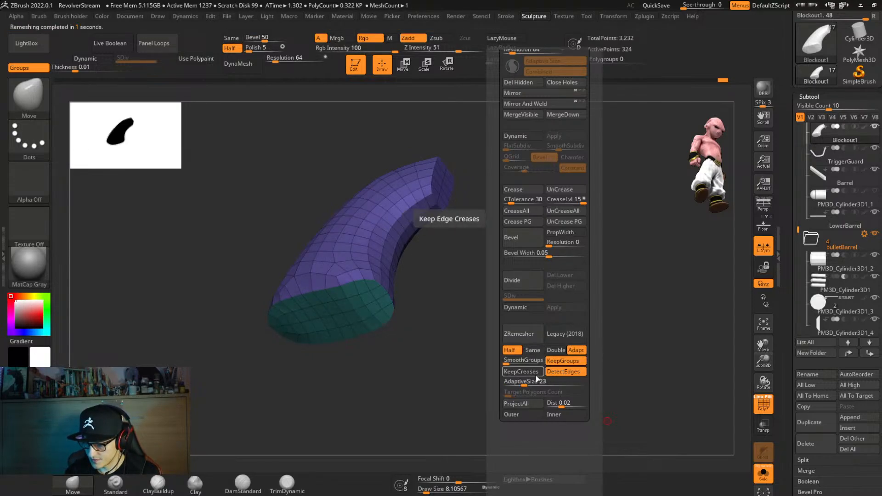
{"action": "left_click", "coordinate": [539, 382]}
{"action": "left_click", "coordinate": [527, 340]}
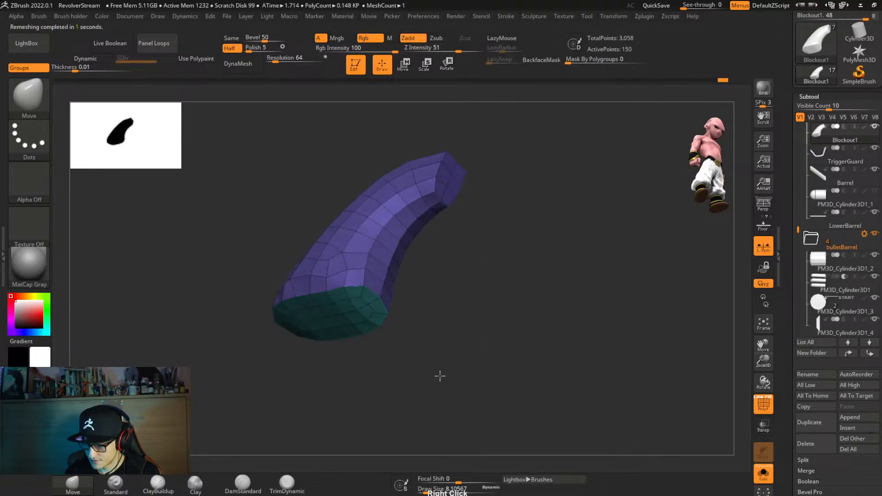
Preview the low-density grip with dynamic subdivision and the wireframe hidden, and restore the normal wireframe display.
{"action": "mouse_move", "coordinate": [439, 374]}
{"action": "right_mouse_down"}
{"action": "mouse_move", "coordinate": [432, 410]}
{"action": "mouse_move", "coordinate": [464, 331]}
{"action": "mouse_move", "coordinate": [464, 400]}
{"action": "mouse_move", "coordinate": [462, 387]}
{"action": "mouse_move", "coordinate": [492, 346]}
{"action": "mouse_move", "coordinate": [486, 331]}
{"action": "right_mouse_up"}
{"action": "key", "text": "shift+f"}
{"action": "key", "text": "d"}
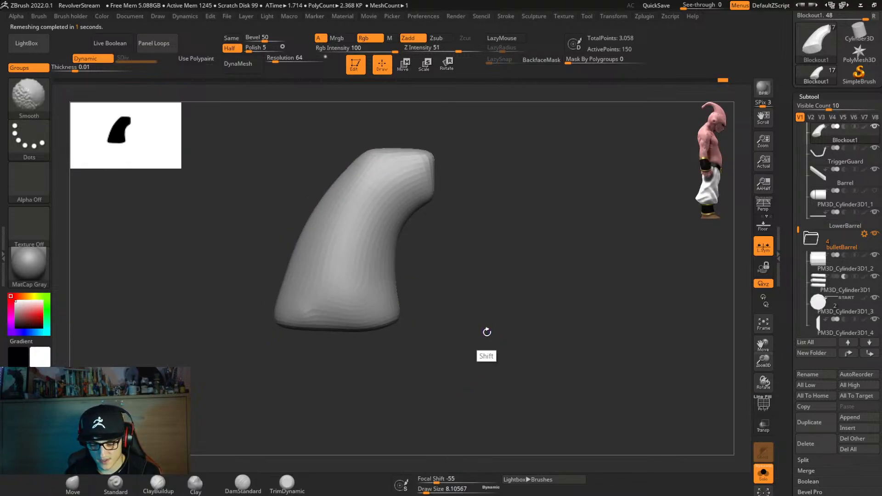
{"action": "key", "text": "shift+f"}
{"action": "key", "text": "shift+d"}
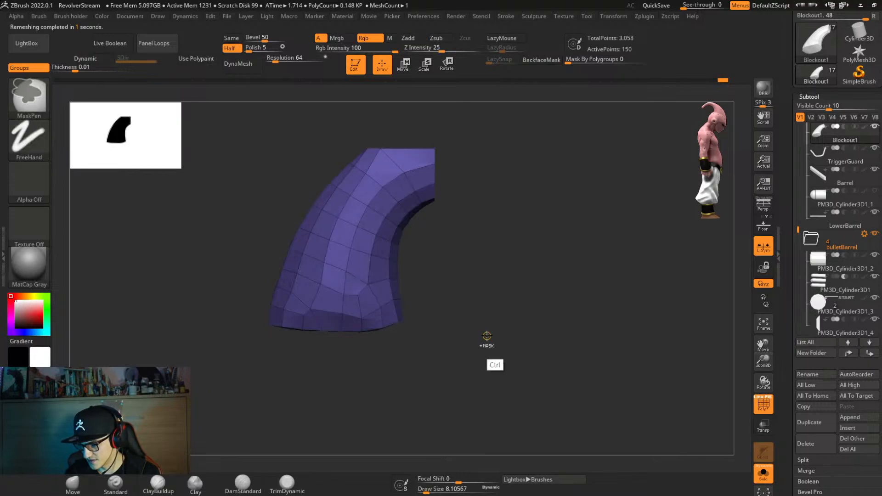
Step back through the undo history past the grip's remeshes and polygroup edits to its earlier dense mesh with a red body polygroup.
{"action": "key", "text": "ctrl+z"}
{"action": "key", "text": "ctrl+z"}
{"action": "right_click_drag", "start_coordinate": [450, 344], "coordinate": [399, 312]}
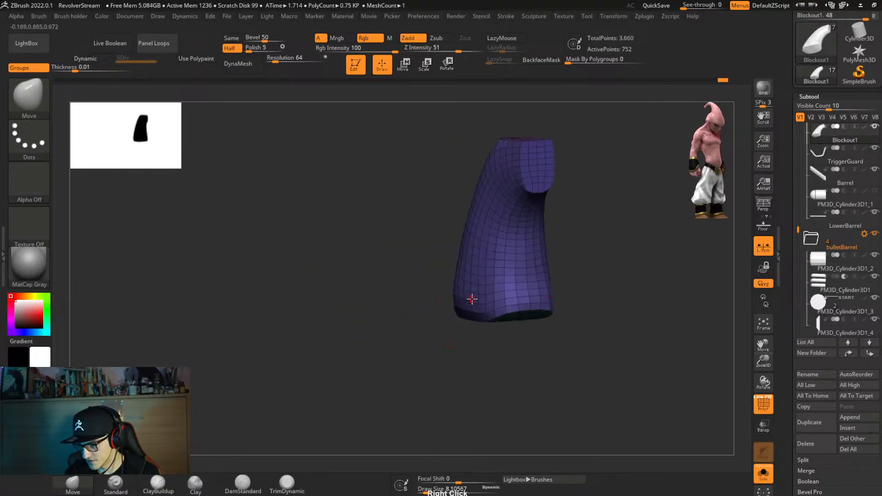
{"action": "right_click_drag", "start_coordinate": [469, 309], "coordinate": [501, 308]}
{"action": "key", "text": "ctrl+z"}
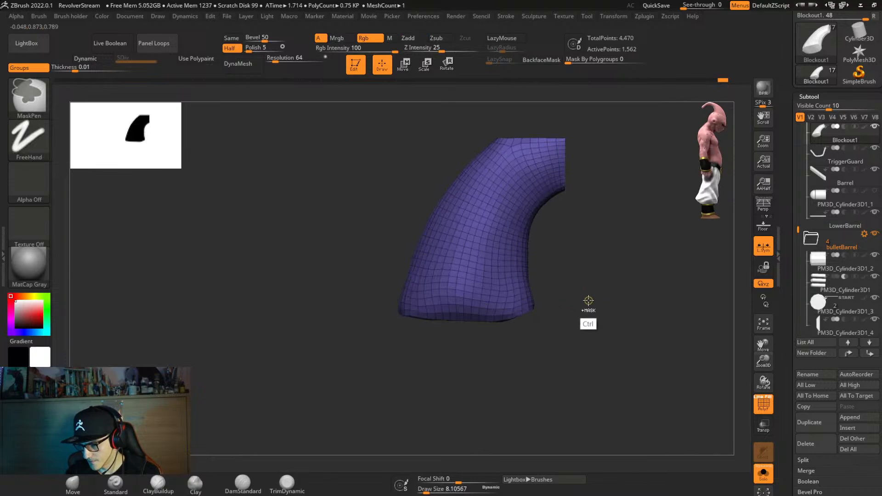
{"action": "mouse_move", "coordinate": [576, 309]}
{"action": "right_mouse_down", "text": "alt"}
{"action": "mouse_move", "coordinate": [514, 344]}
{"action": "mouse_move", "coordinate": [524, 274]}
{"action": "mouse_move", "coordinate": [517, 299]}
{"action": "right_mouse_up", "text": "alt"}
{"action": "key", "text": "ctrl+z"}
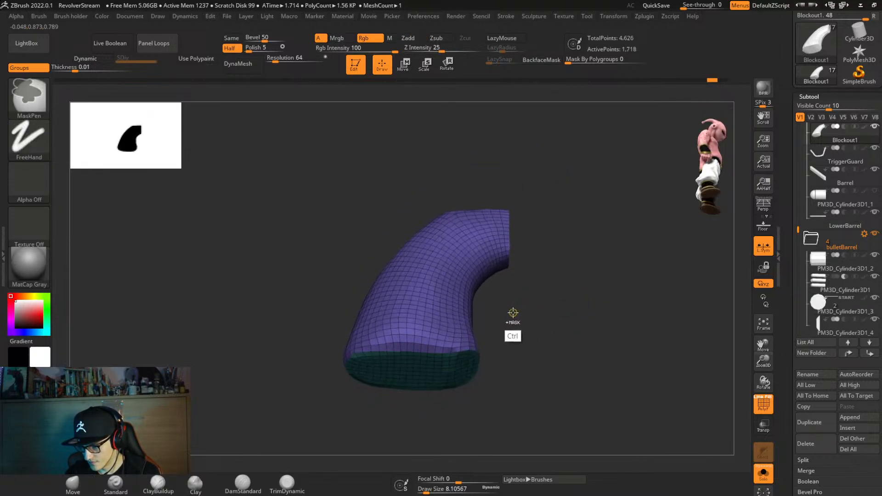
{"action": "right_click_drag", "start_coordinate": [507, 322], "coordinate": [553, 264]}
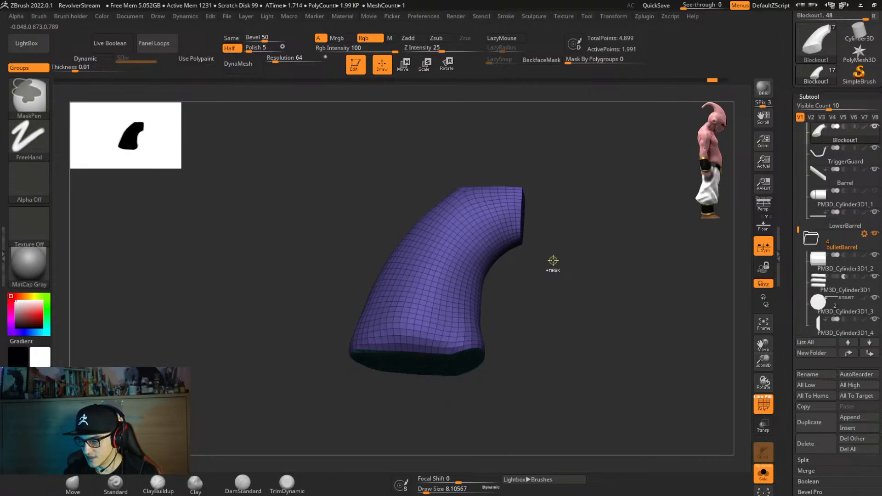
{"action": "key", "text": "ctrl+z"}
{"action": "key", "text": "ctrl+z"}
{"action": "key", "text": "ctrl+z"}
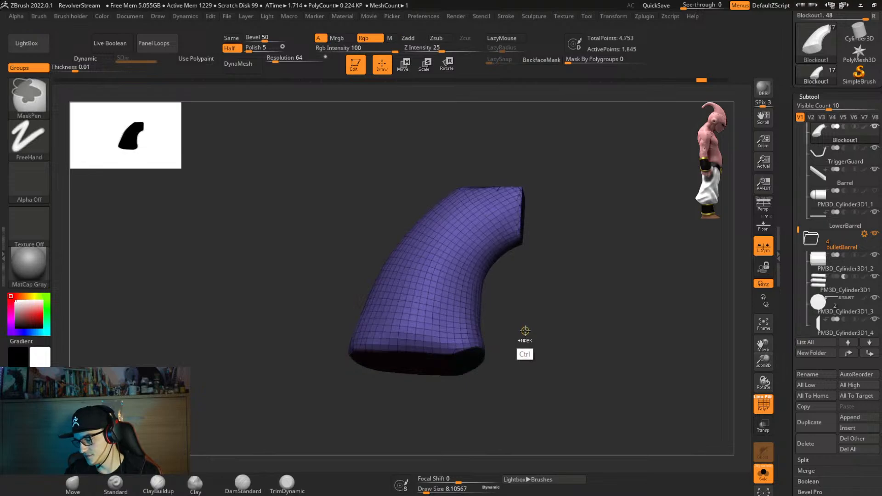
{"action": "key", "text": "ctrl+z"}
{"action": "key", "text": "ctrl+z"}
{"action": "key", "text": "ctrl+z"}
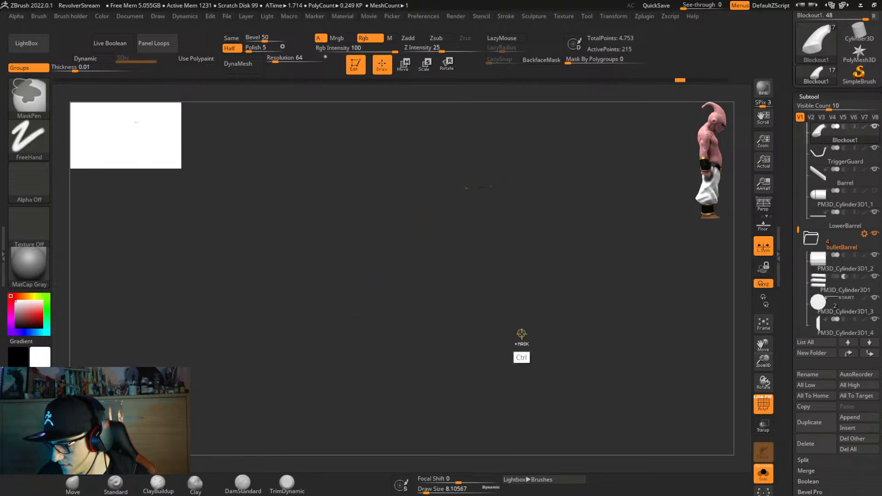
{"action": "key", "text": "ctrl+z"}
{"action": "key", "text": "ctrl+z"}
{"action": "key", "text": "ctrl+z"}
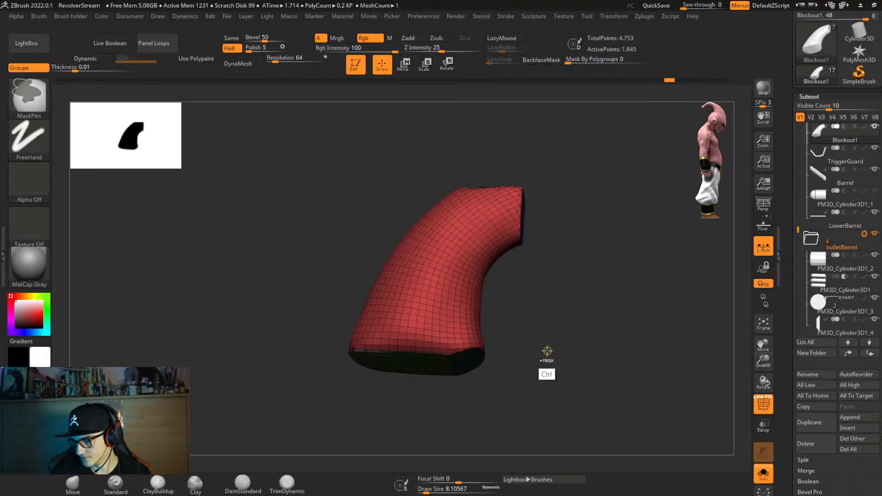
Slice the grip's base along a shallow curve with the KnifeCurve brush in side view, accepting the removal of the newer undo history entries.
{"action": "mouse_move", "coordinate": [544, 352]}
{"action": "right_mouse_down"}
{"action": "mouse_move", "coordinate": [539, 391]}
{"action": "mouse_move", "coordinate": [547, 368]}
{"action": "mouse_move", "coordinate": [502, 404]}
{"action": "mouse_move", "coordinate": [511, 370]}
{"action": "mouse_move", "coordinate": [565, 346]}
{"action": "mouse_move", "coordinate": [409, 386]}
{"action": "mouse_move", "coordinate": [378, 373]}
{"action": "right_mouse_up"}
{"action": "key", "text": "ctrl+shift"}
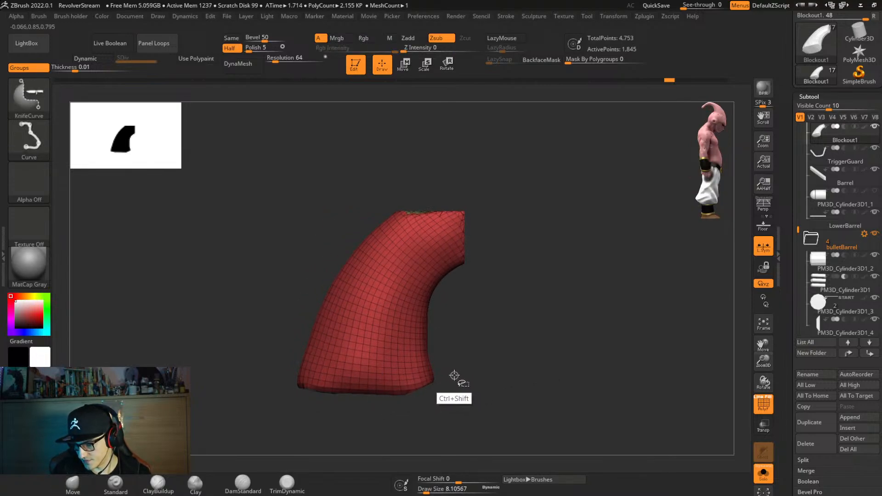
{"action": "left_click_drag", "start_coordinate": [456, 371], "coordinate": [376, 399], "text": "ctrl+shift"}
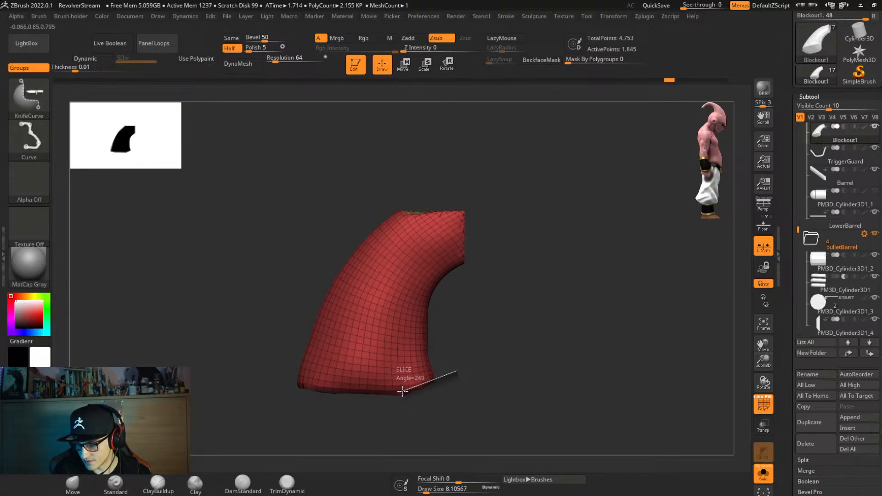
{"action": "left_click_drag", "start_coordinate": [301, 385], "coordinate": [330, 385], "text": "ctrl+shift"}
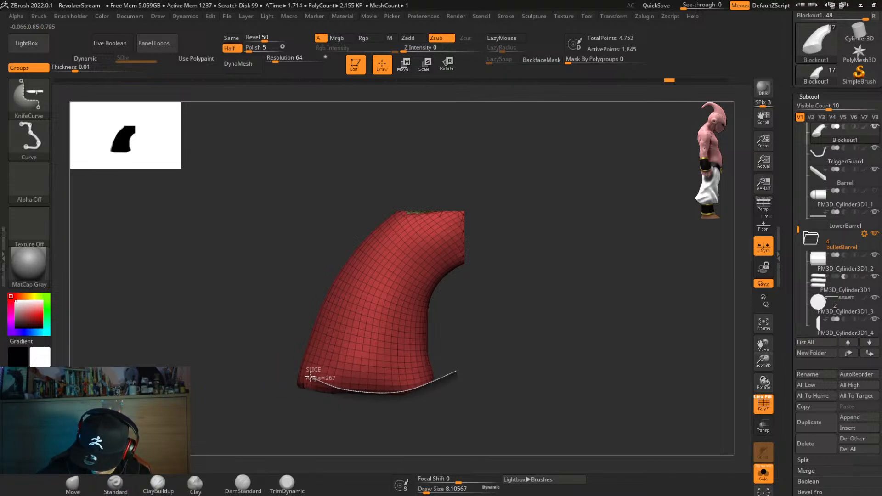
{"action": "left_click_drag", "start_coordinate": [266, 369], "coordinate": [260, 361], "text": "ctrl+shift"}
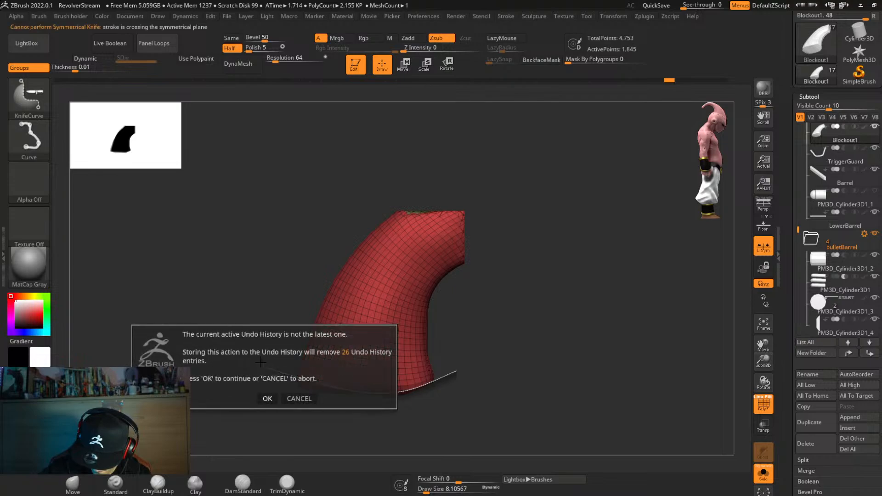
{"action": "left_click", "coordinate": [268, 398]}
Set the draw size to about 74 and smooth the grip's surface near the freshly cut base.
{"action": "right_click_drag", "start_coordinate": [490, 360], "coordinate": [470, 216]}
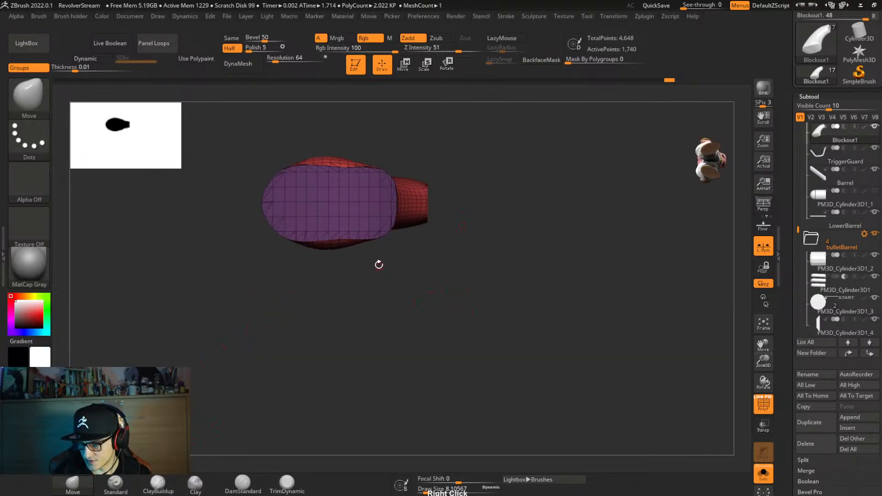
{"action": "key", "text": "s"}
{"action": "right_click_drag", "start_coordinate": [398, 266], "coordinate": [357, 298], "text": "alt"}
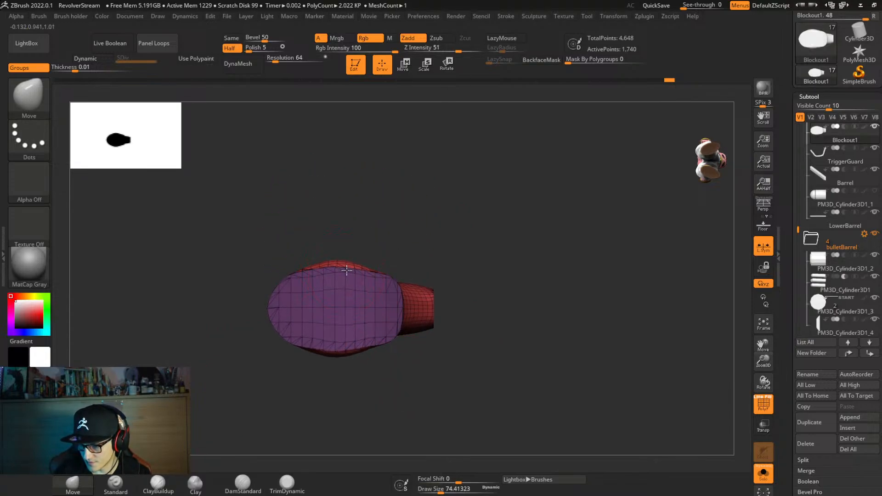
{"action": "mouse_move", "coordinate": [372, 338]}
{"action": "right_mouse_down"}
{"action": "mouse_move", "coordinate": [344, 399]}
{"action": "mouse_move", "coordinate": [343, 330]}
{"action": "right_mouse_up"}
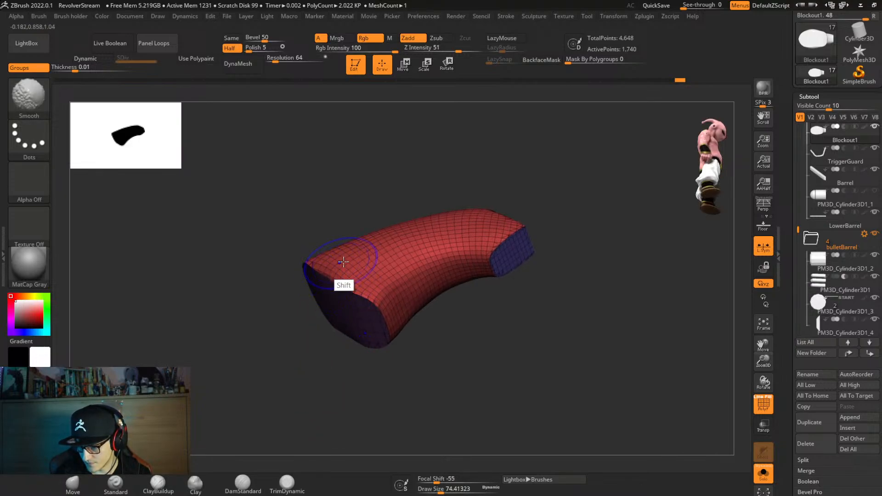
{"action": "right_click_drag", "start_coordinate": [347, 270], "coordinate": [376, 316], "text": "shift"}
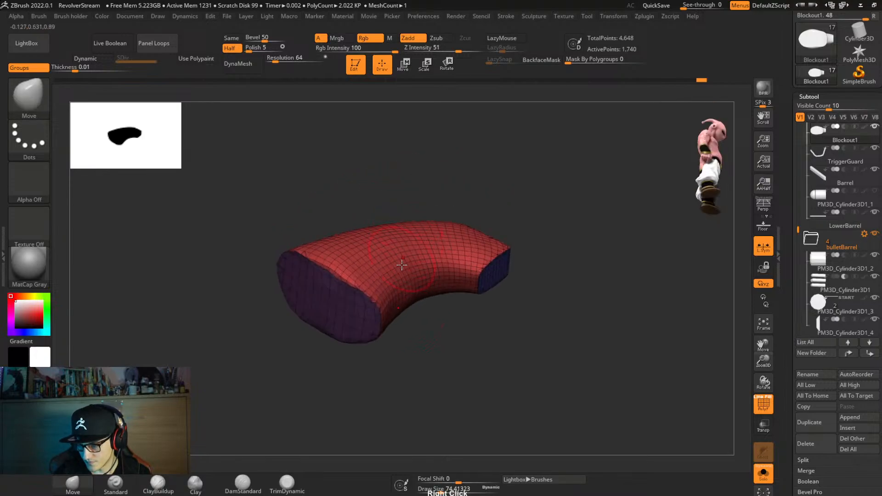
Switch ZRemesher to the Same option and remesh the grip.
{"action": "key", "text": "ctrl"}
{"action": "key", "text": "ctrl+space"}
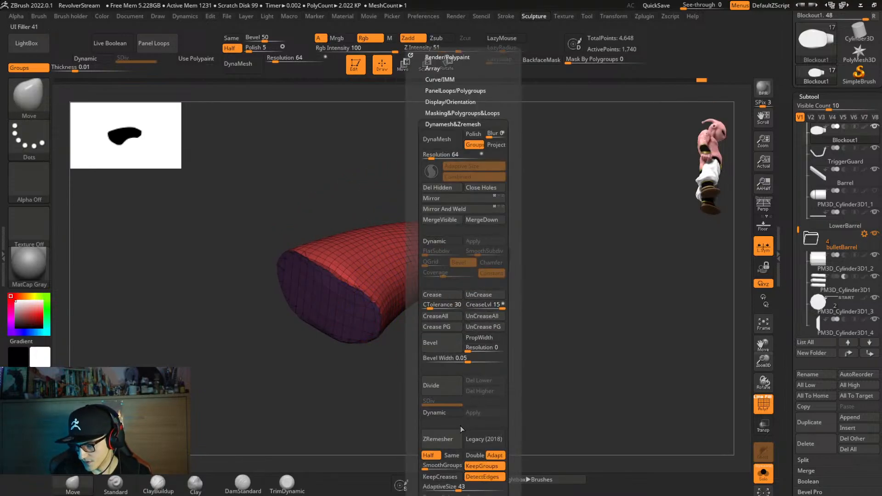
{"action": "left_click", "coordinate": [456, 456]}
{"action": "left_click", "coordinate": [453, 440]}
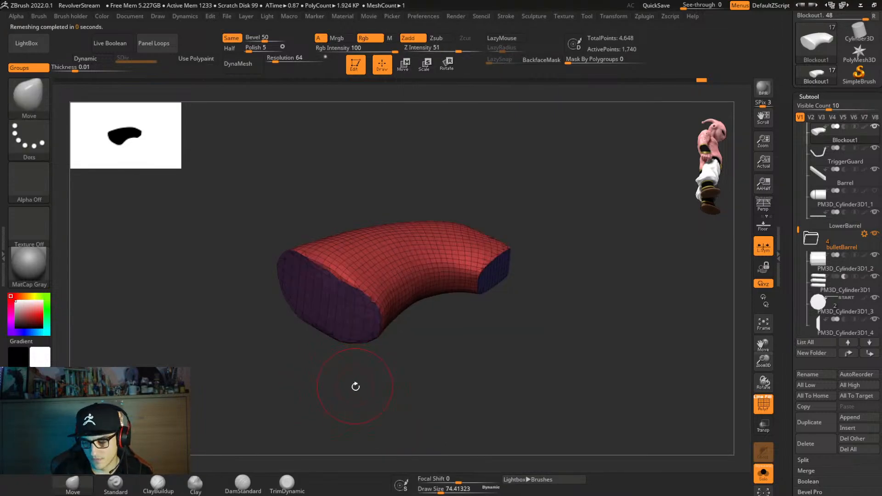
Try remeshing the cut grip again at Same density with KeepGroups on, and undo the remesh.
{"action": "key", "text": "shift+s"}
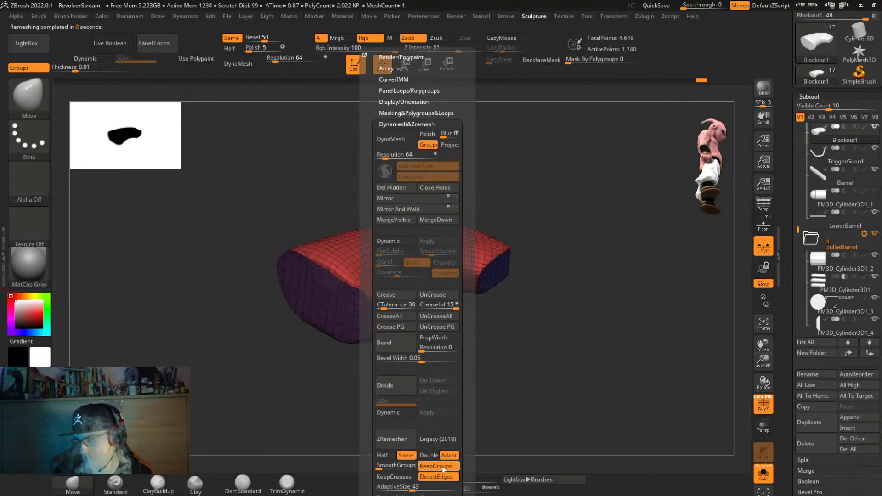
{"action": "left_click", "coordinate": [391, 439]}
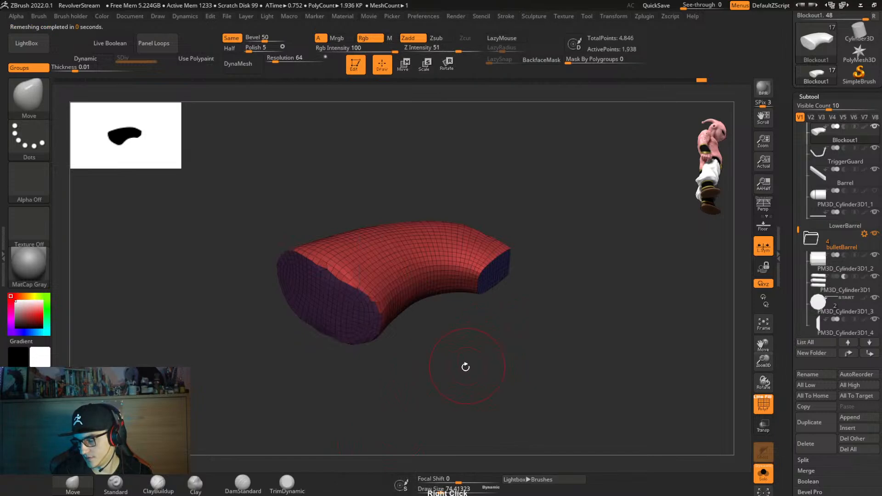
{"action": "right_click_drag", "start_coordinate": [465, 366], "coordinate": [543, 262]}
{"action": "key", "text": "ctrl+z"}
Isolate the grip's body, assign it a single new polygroup and show the whole grip again.
{"action": "right_click_drag", "start_coordinate": [445, 224], "coordinate": [368, 170]}
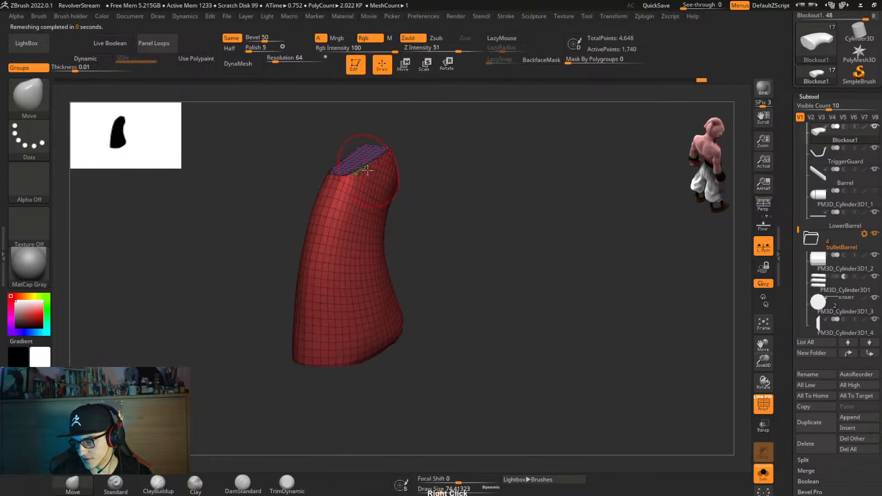
{"action": "left_click", "coordinate": [372, 218], "text": "ctrl+shift"}
{"action": "key", "text": "ctrl+w"}
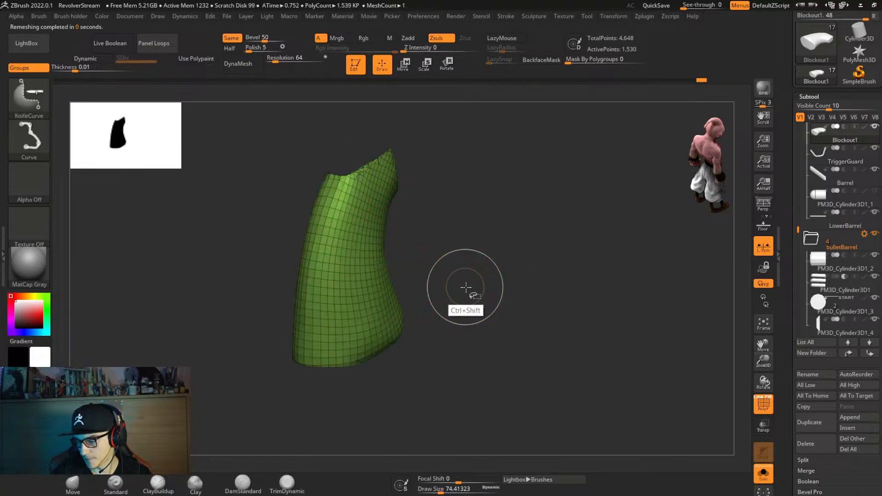
{"action": "left_click", "coordinate": [465, 287], "text": "ctrl+shift"}
Set ZRemesher's AdaptiveSize to 0, remesh the regrouped grip and undo the remesh.
{"action": "key", "text": "ctrl+space"}
{"action": "left_click", "coordinate": [463, 442]}
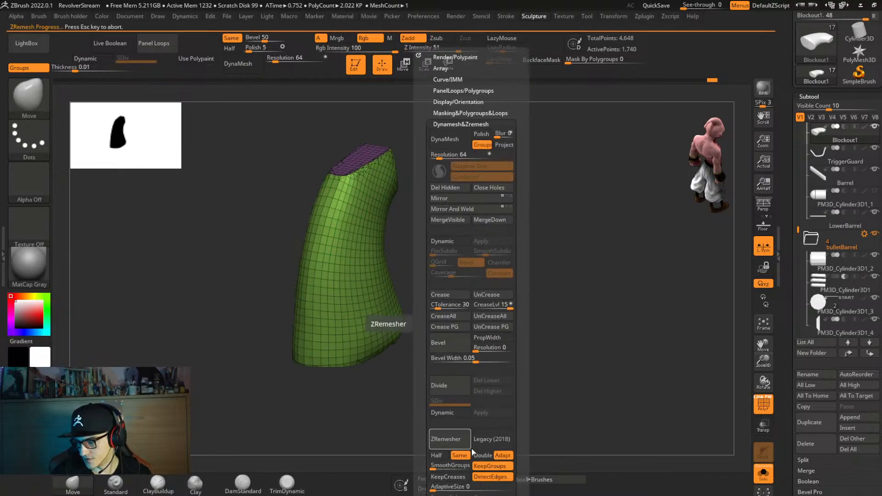
{"action": "mouse_move", "coordinate": [541, 310]}
{"action": "right_mouse_down"}
{"action": "mouse_move", "coordinate": [512, 330]}
{"action": "mouse_move", "coordinate": [504, 296]}
{"action": "mouse_move", "coordinate": [497, 304]}
{"action": "mouse_move", "coordinate": [543, 311]}
{"action": "mouse_move", "coordinate": [563, 302]}
{"action": "mouse_move", "coordinate": [538, 309]}
{"action": "mouse_move", "coordinate": [552, 295]}
{"action": "right_mouse_up"}
{"action": "key", "text": "ctrl+z"}
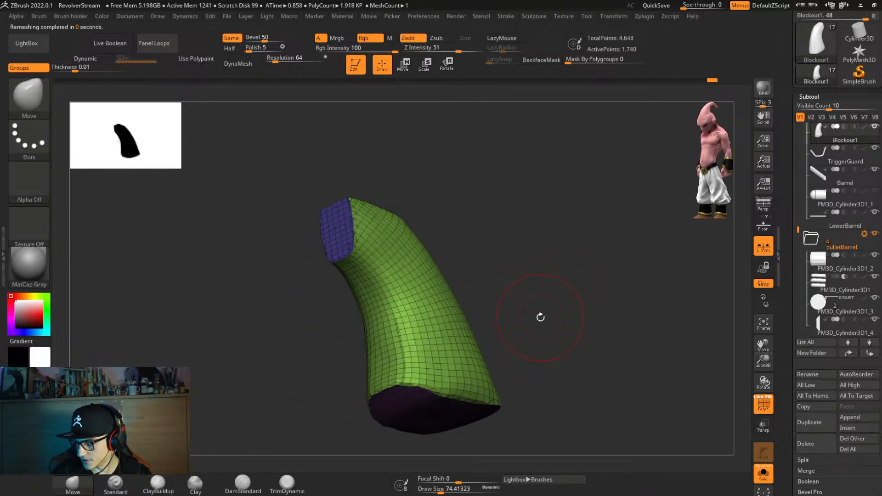
Turn off DetectEdges, raise SmoothGroups and remesh the grip at Same density with its polygroups kept.
{"action": "key", "text": "ctrl+1"}
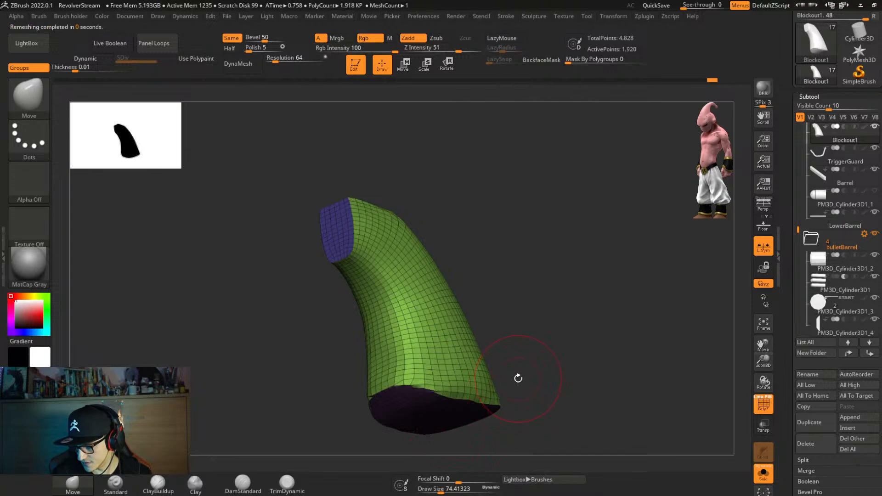
{"action": "key", "text": "ctrl+1"}
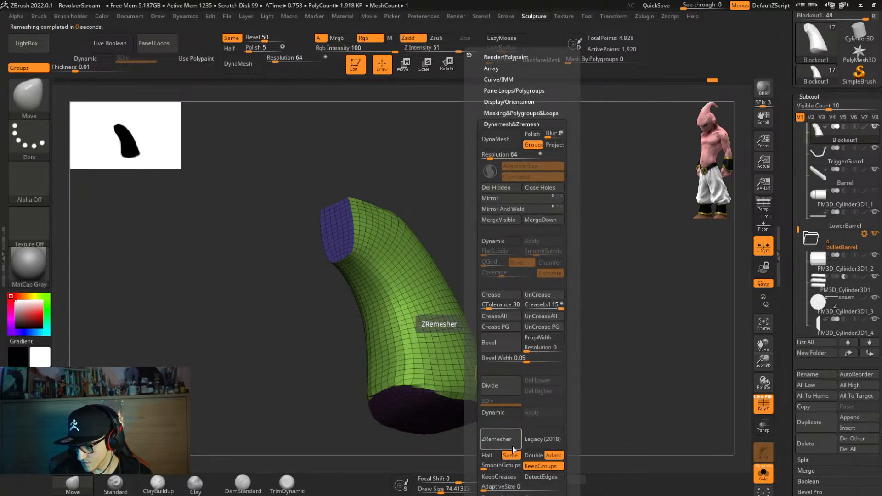
{"action": "left_click", "coordinate": [512, 446]}
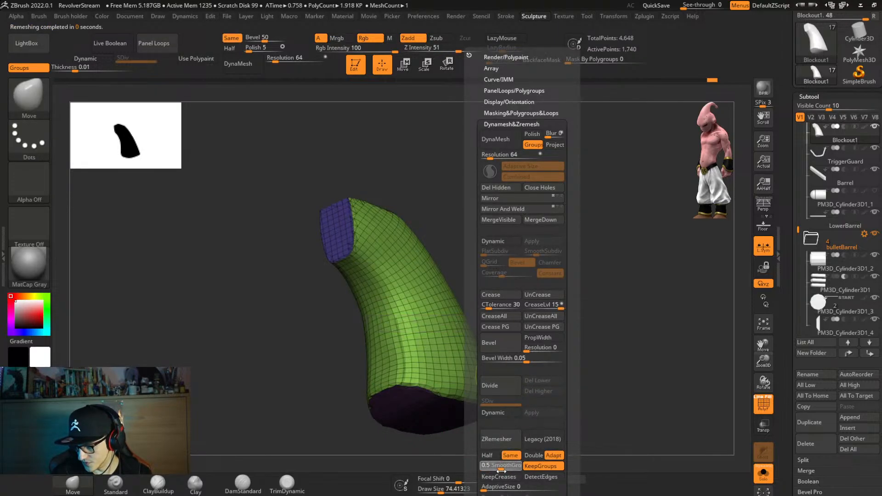
{"action": "left_click", "coordinate": [509, 439]}
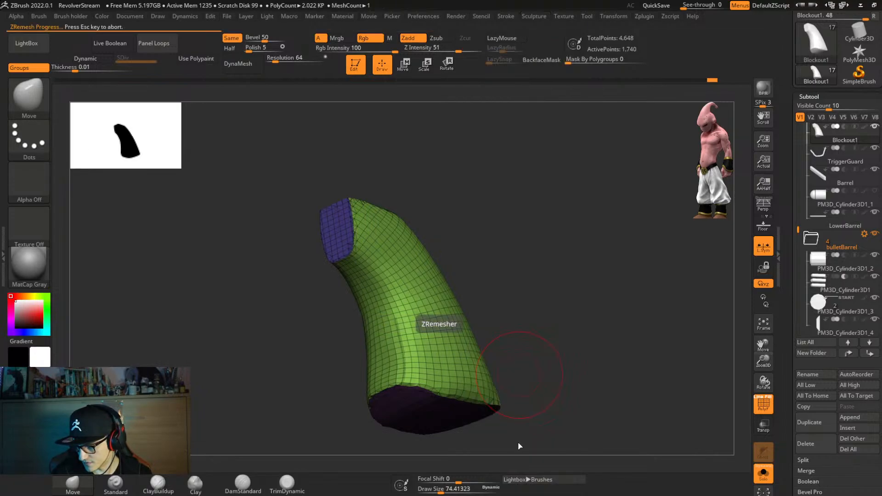
Hide the wireframe and examine the remeshed grip's surface and cut edges from behind and from the side.
{"action": "right_click_drag", "start_coordinate": [583, 393], "coordinate": [433, 404]}
{"action": "left_click_drag", "start_coordinate": [449, 380], "coordinate": [419, 331]}
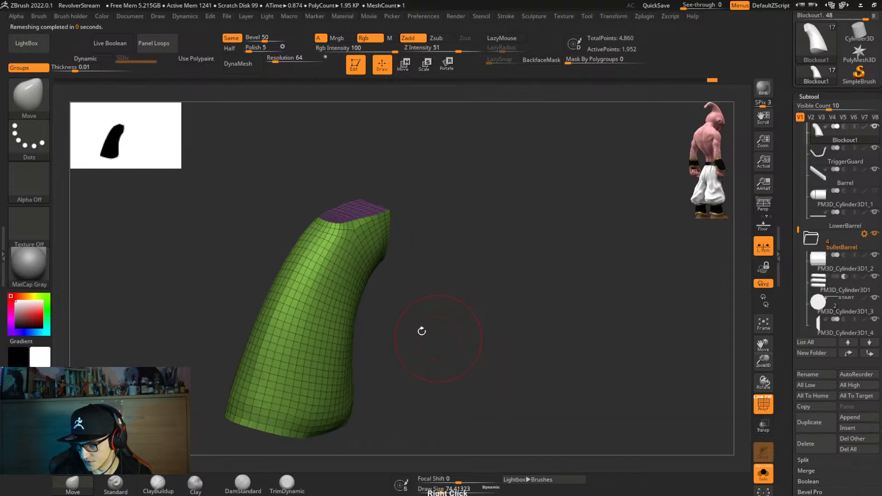
{"action": "key", "text": "shift"}
{"action": "key", "text": "shift+f"}
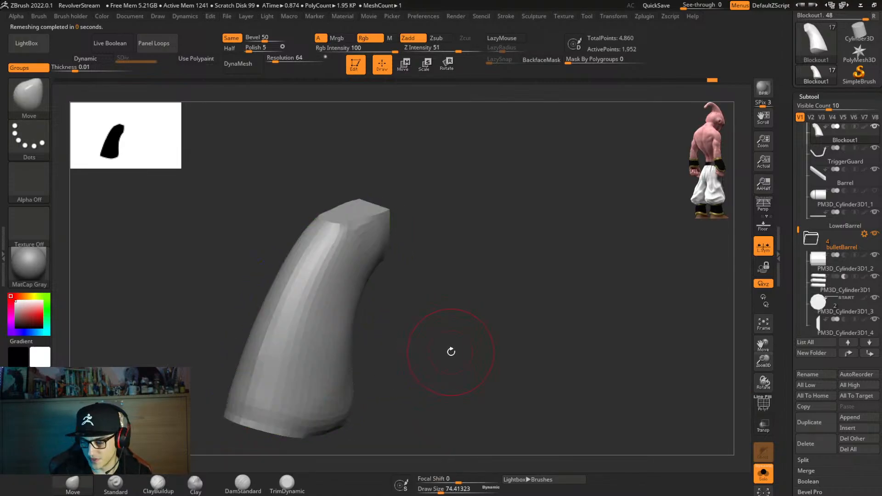
{"action": "right_click_drag", "start_coordinate": [451, 350], "coordinate": [437, 339]}
{"action": "right_click_drag", "start_coordinate": [296, 375], "coordinate": [423, 339]}
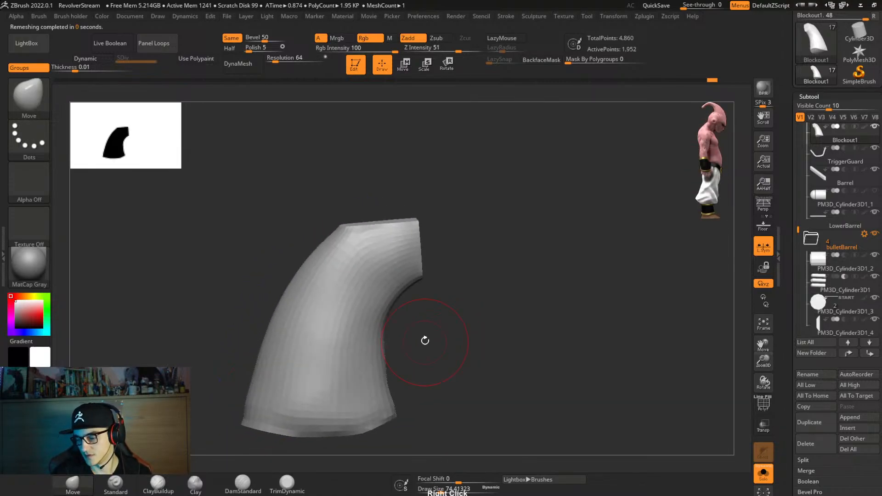
Remesh the grip at Half density, show its wireframe to inspect the front cut face, and undo the remesh.
{"action": "key", "text": "ctrl"}
{"action": "key", "text": "space"}
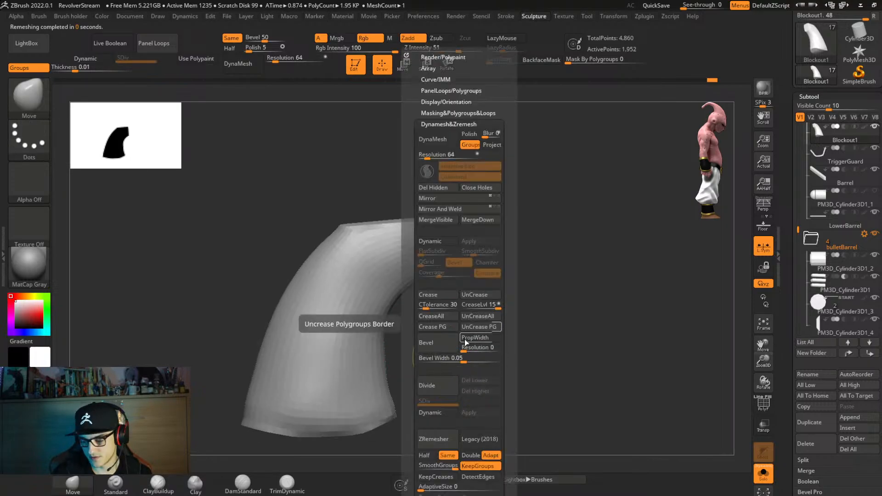
{"action": "left_click", "coordinate": [449, 435]}
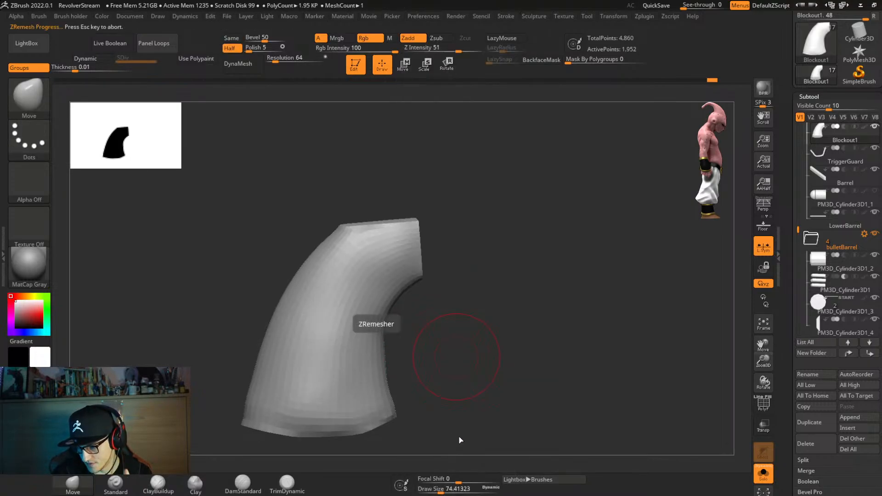
{"action": "key", "text": "shift"}
{"action": "key", "text": "shift+f"}
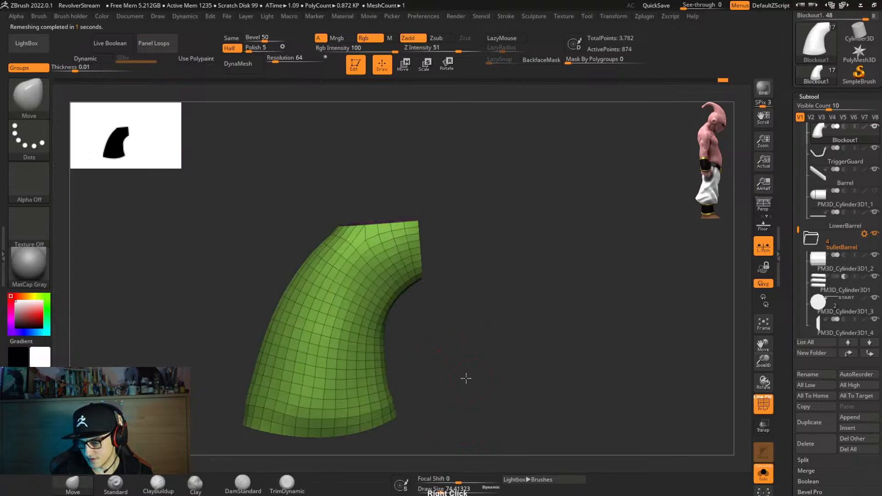
{"action": "right_click_drag", "start_coordinate": [464, 378], "coordinate": [404, 362]}
{"action": "right_click_drag", "start_coordinate": [374, 331], "coordinate": [422, 369], "text": "ctrl"}
{"action": "right_click_drag", "start_coordinate": [382, 224], "coordinate": [391, 246]}
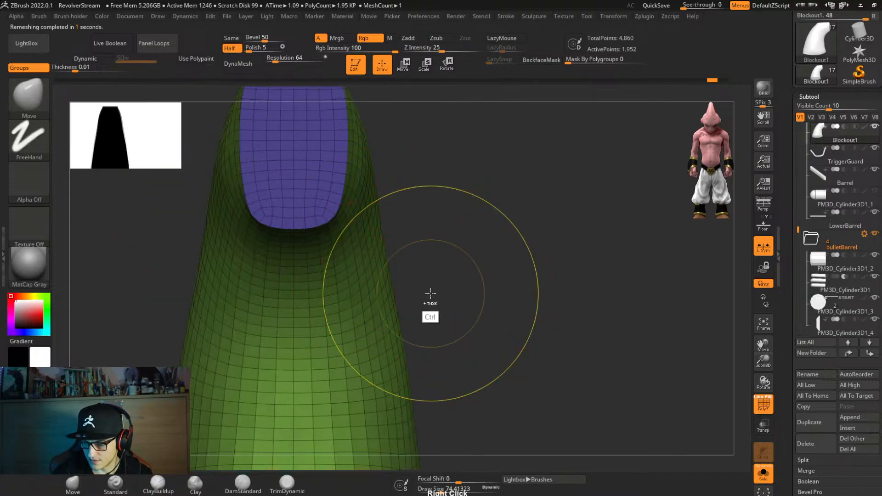
Run ZRemesher on the grip again at Half density with its polygroups kept.
{"action": "key", "text": "g"}
{"action": "left_click", "coordinate": [411, 439]}
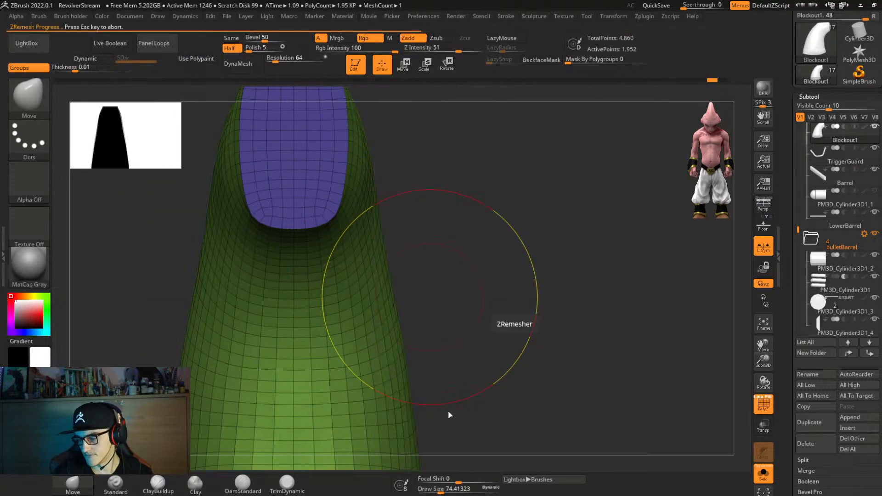
{"action": "right_click_drag", "start_coordinate": [460, 366], "coordinate": [477, 328]}
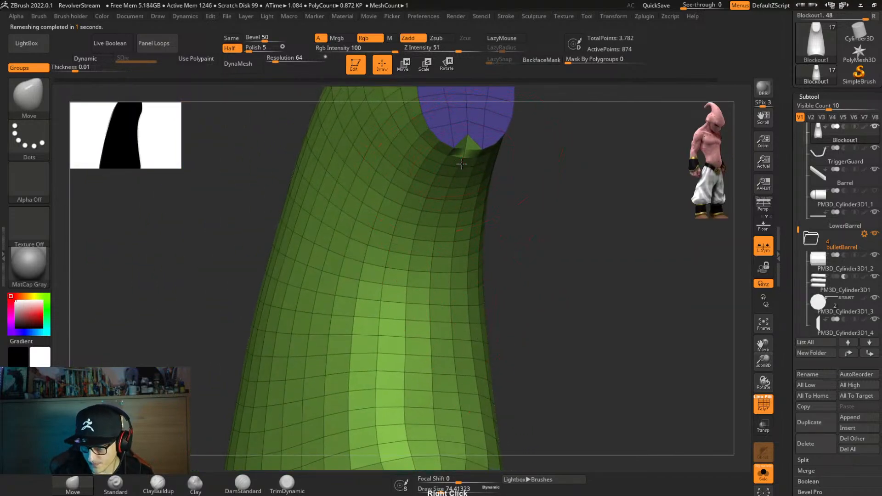
Reduce the Draw Size to about 7 and switch to the ZModeler brush at the green spike in the purple cut face.
{"action": "mouse_move", "coordinate": [461, 164]}
{"action": "right_mouse_down"}
{"action": "mouse_move", "coordinate": [456, 183]}
{"action": "mouse_move", "coordinate": [463, 156]}
{"action": "mouse_move", "coordinate": [444, 216]}
{"action": "mouse_move", "coordinate": [370, 314]}
{"action": "mouse_move", "coordinate": [395, 364]}
{"action": "mouse_move", "coordinate": [385, 312]}
{"action": "mouse_move", "coordinate": [406, 368]}
{"action": "mouse_move", "coordinate": [386, 339]}
{"action": "mouse_move", "coordinate": [372, 360]}
{"action": "mouse_move", "coordinate": [362, 349]}
{"action": "mouse_move", "coordinate": [365, 287]}
{"action": "mouse_move", "coordinate": [358, 301]}
{"action": "mouse_move", "coordinate": [362, 378]}
{"action": "mouse_move", "coordinate": [372, 277]}
{"action": "right_mouse_up"}
{"action": "key", "text": "s"}
{"action": "left_click_drag", "start_coordinate": [374, 277], "coordinate": [359, 280]}
{"action": "key", "text": "space"}
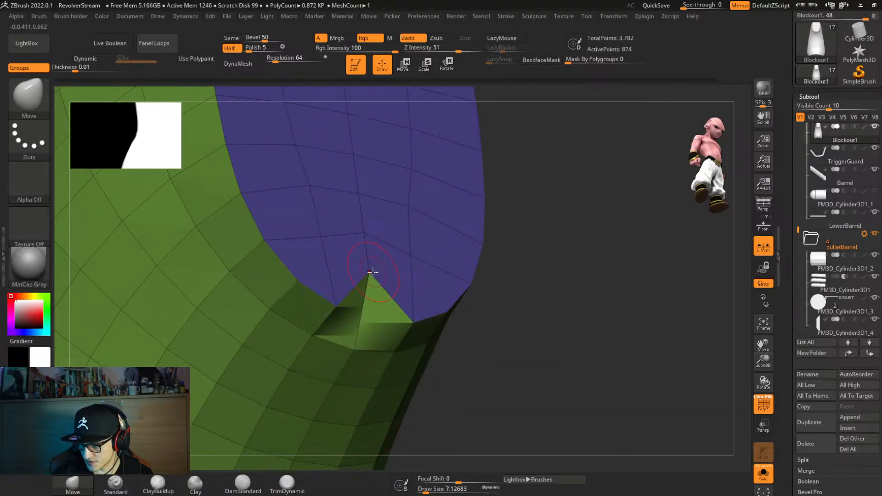
{"action": "key", "text": "b"}
{"action": "key", "text": "z"}
{"action": "key", "text": "m"}
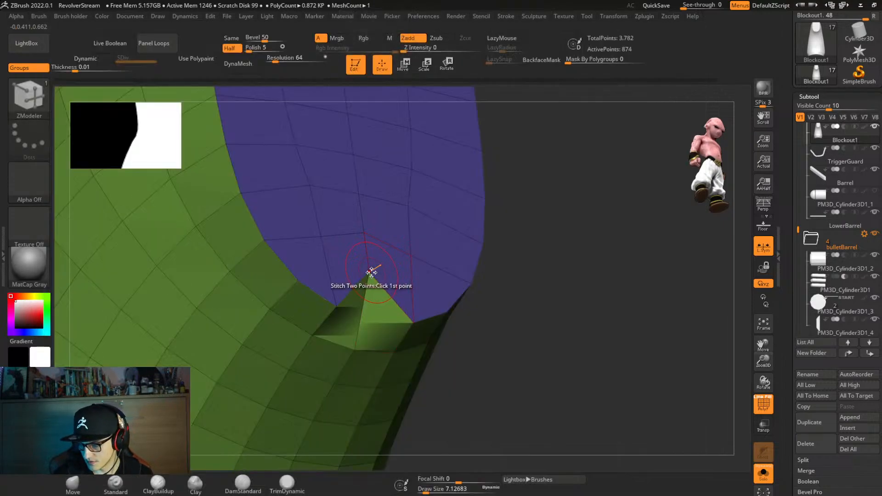
Set ZModeler's point action to Slide, slide the spike's tip point toward the green body, and undo the slide.
{"action": "key", "text": "space"}
{"action": "left_click", "coordinate": [427, 272]}
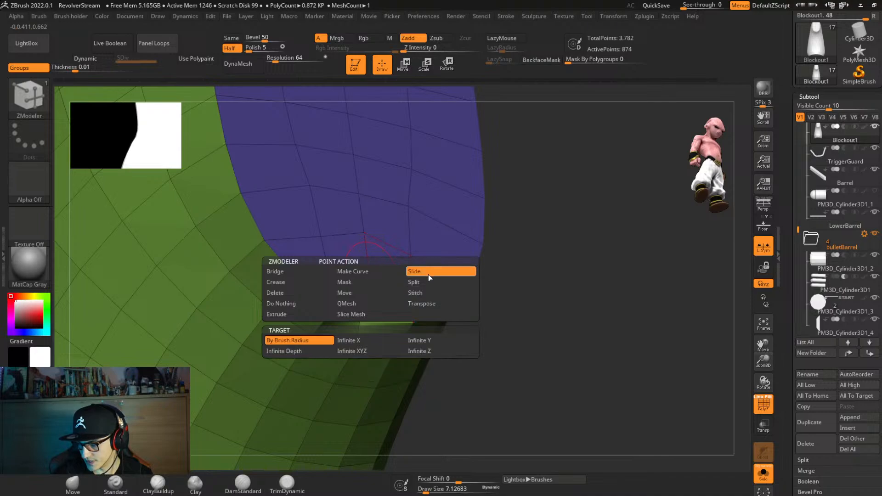
{"action": "mouse_move", "coordinate": [370, 270]}
{"action": "left_mouse_down"}
{"action": "mouse_move", "coordinate": [374, 291]}
{"action": "mouse_move", "coordinate": [453, 227]}
{"action": "mouse_move", "coordinate": [460, 255]}
{"action": "mouse_move", "coordinate": [523, 292]}
{"action": "left_mouse_up"}
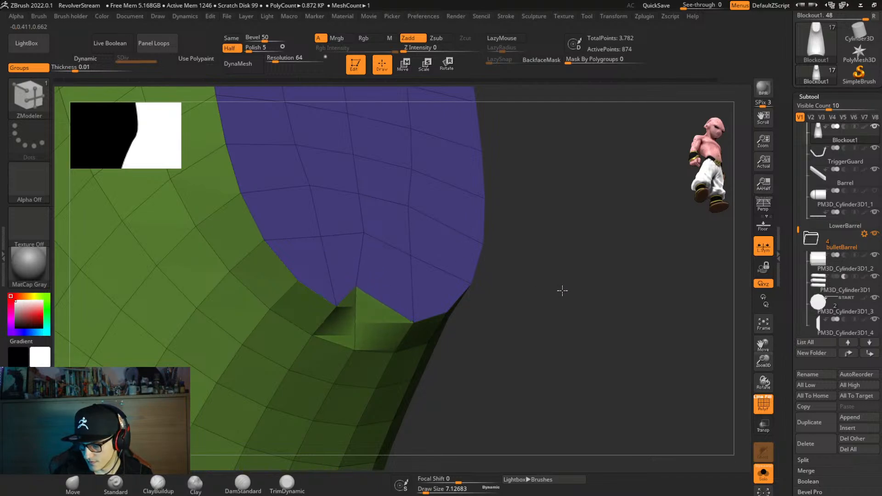
{"action": "key", "text": "ctrl+z"}
Examine the remeshed grip's front cut face and overall edge flow from the front and at an angle.
{"action": "right_click_drag", "start_coordinate": [529, 301], "coordinate": [502, 326]}
{"action": "mouse_move", "coordinate": [70, 275]}
{"action": "left_mouse_down", "text": "ctrl"}
{"action": "mouse_move", "coordinate": [200, 299]}
{"action": "mouse_move", "coordinate": [400, 298]}
{"action": "mouse_move", "coordinate": [393, 292]}
{"action": "left_mouse_up", "text": "ctrl"}
{"action": "right_click_drag", "start_coordinate": [566, 299], "coordinate": [553, 200], "text": "alt"}
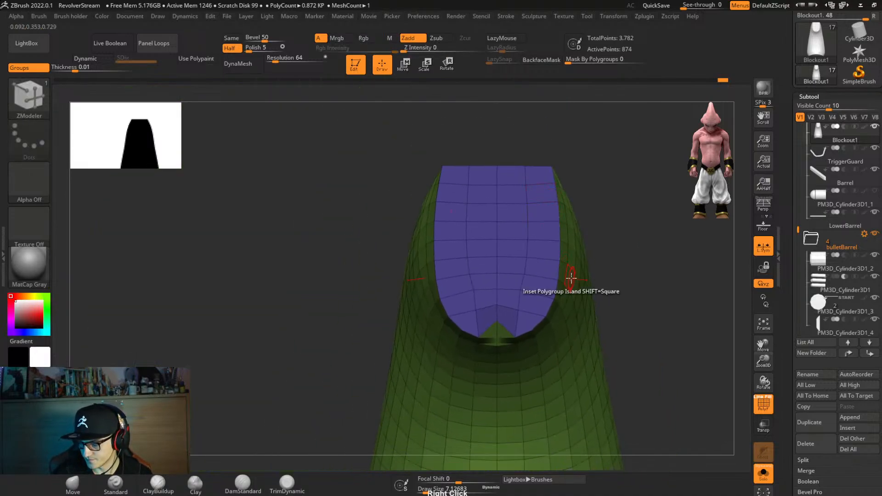
{"action": "right_click_drag", "start_coordinate": [571, 278], "coordinate": [592, 174], "text": "shift"}
{"action": "left_click_drag", "start_coordinate": [631, 212], "coordinate": [382, 473], "text": "ctrl"}
{"action": "right_click_drag", "start_coordinate": [654, 364], "coordinate": [618, 368]}
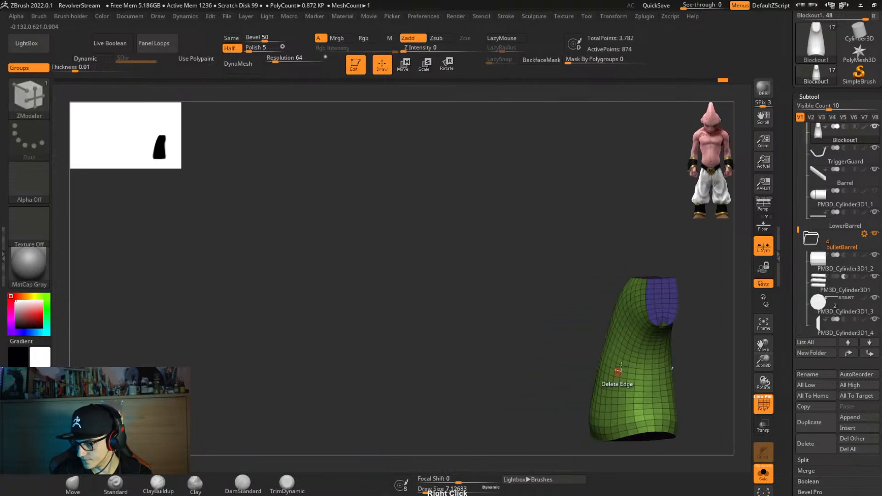
Activate the Move gizmo and centre it on the unmasked grip mesh.
{"action": "key", "text": "w"}
{"action": "left_click", "coordinate": [701, 405], "text": "ctrl"}
{"action": "right_click_drag", "start_coordinate": [702, 405], "coordinate": [732, 397]}
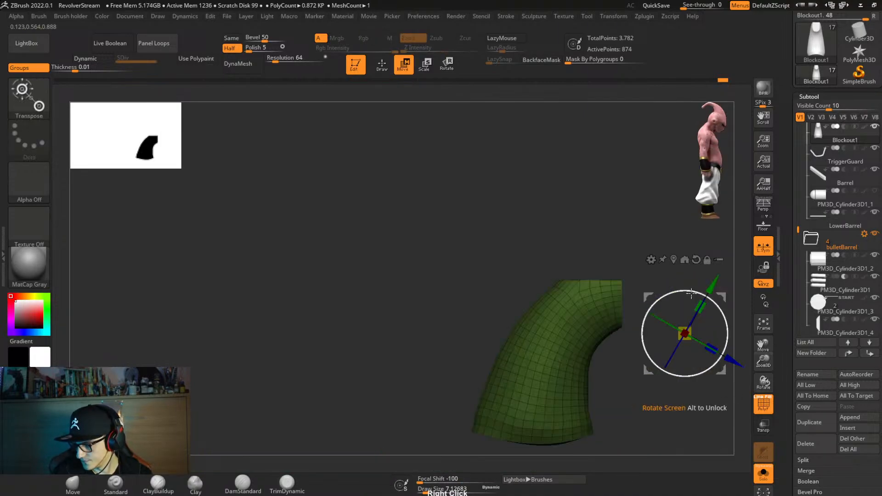
{"action": "left_click", "coordinate": [673, 259]}
{"action": "right_click_drag", "start_coordinate": [659, 340], "coordinate": [534, 339], "text": "alt"}
{"action": "left_click", "coordinate": [575, 178]}
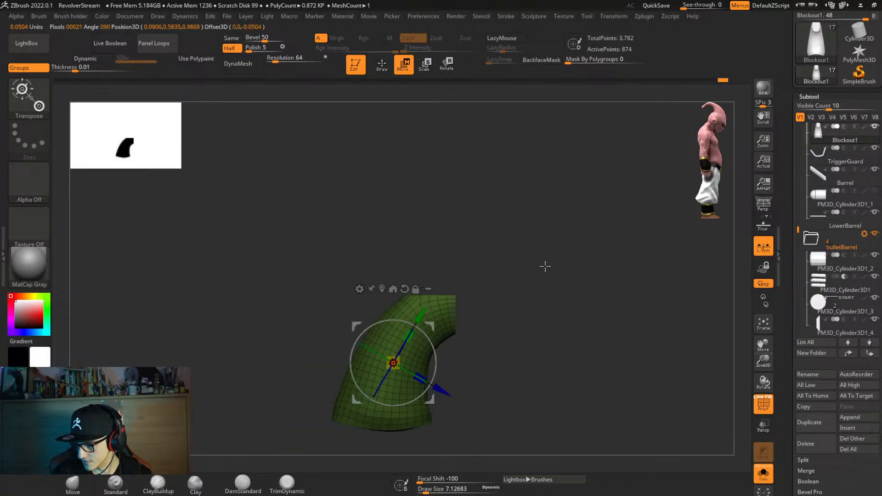
Mask the grip except for the lowest points of its flat front end, and centre the gizmo on those unmasked points.
{"action": "right_click_drag", "start_coordinate": [473, 352], "coordinate": [536, 374], "text": "ctrl"}
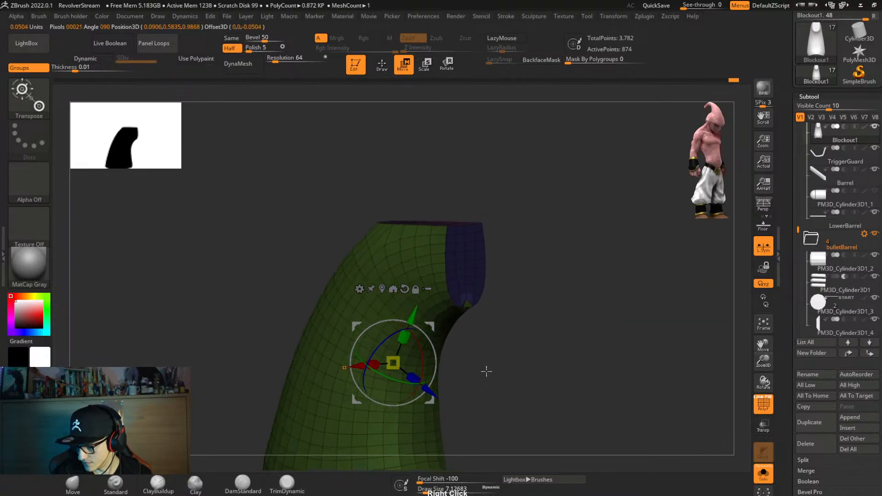
{"action": "right_click_drag", "start_coordinate": [455, 388], "coordinate": [496, 292], "text": "shift"}
{"action": "left_click_drag", "start_coordinate": [450, 248], "coordinate": [236, 469], "text": "ctrl"}
{"action": "left_click", "coordinate": [494, 359], "text": "ctrl"}
{"action": "right_click_drag", "start_coordinate": [494, 359], "coordinate": [517, 368], "text": "ctrl"}
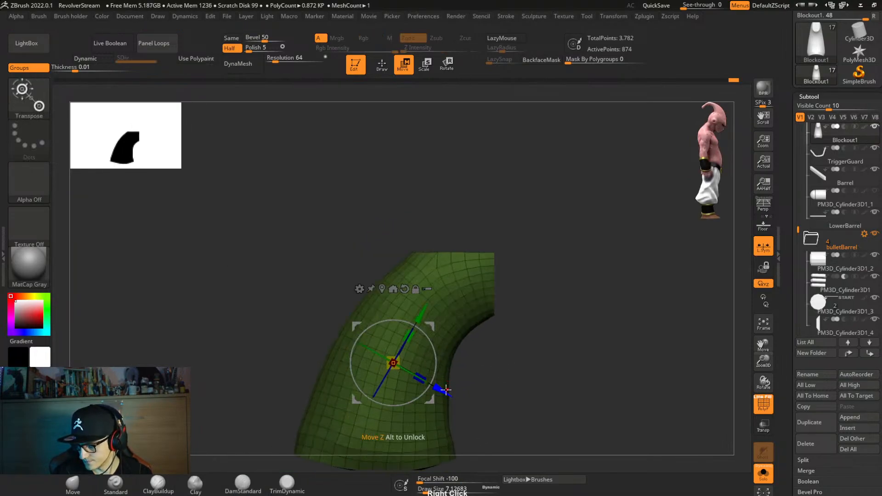
{"action": "left_click", "coordinate": [393, 290]}
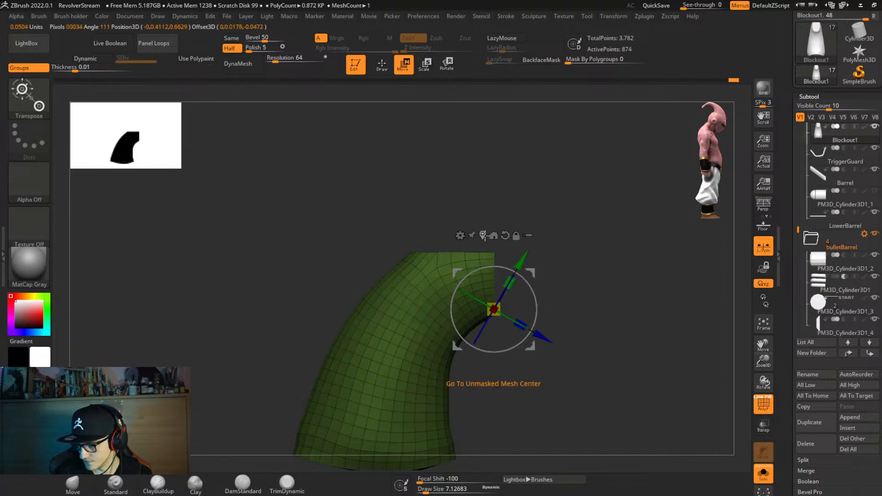
Reset the gizmo's orientation and adjust the unmasked lowest points of the grip's front end along the vertical axis.
{"action": "right_click_drag", "start_coordinate": [565, 293], "coordinate": [566, 332], "text": "ctrl"}
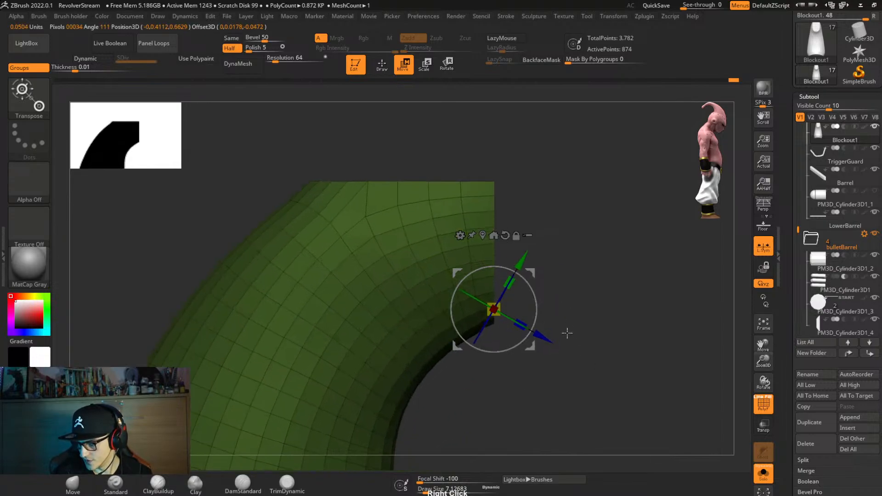
{"action": "left_click", "coordinate": [516, 235], "text": "alt"}
{"action": "mouse_move", "coordinate": [550, 309]}
{"action": "left_mouse_down"}
{"action": "mouse_move", "coordinate": [567, 309]}
{"action": "mouse_move", "coordinate": [557, 309]}
{"action": "mouse_move", "coordinate": [553, 326]}
{"action": "mouse_move", "coordinate": [552, 318]}
{"action": "left_mouse_up"}
{"action": "key", "text": "ctrl+z"}
{"action": "right_click_drag", "start_coordinate": [555, 333], "coordinate": [519, 341]}
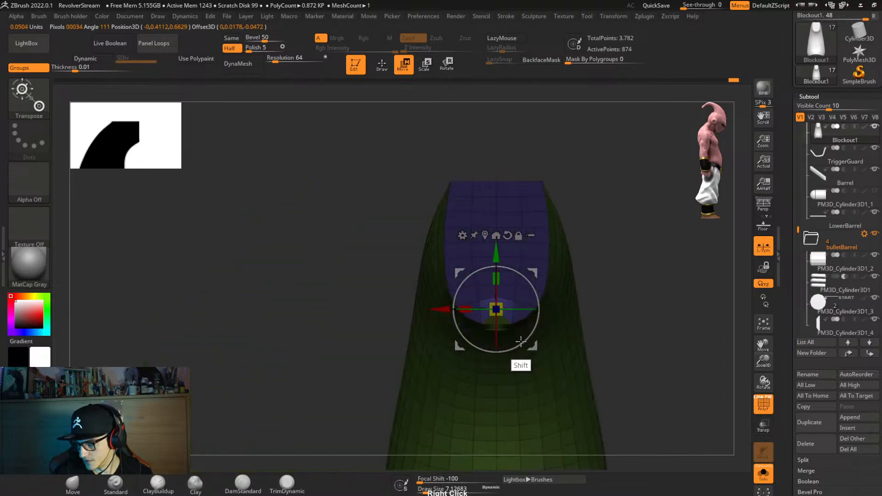
{"action": "left_click_drag", "start_coordinate": [496, 271], "coordinate": [496, 290]}
{"action": "right_click_drag", "start_coordinate": [630, 275], "coordinate": [598, 372]}
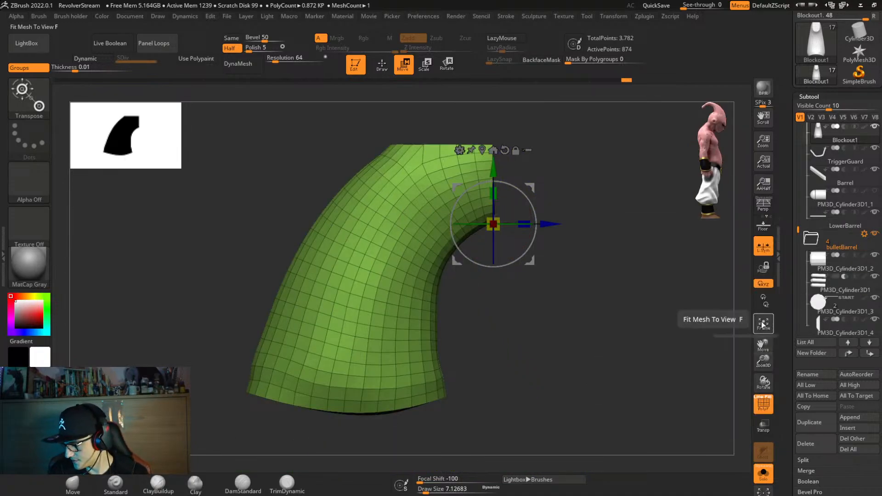
Apply Polish By Groups to the grip mesh to smooth its polygroup borders.
{"action": "key", "text": "ctrl"}
{"action": "key", "text": "ctrl+2"}
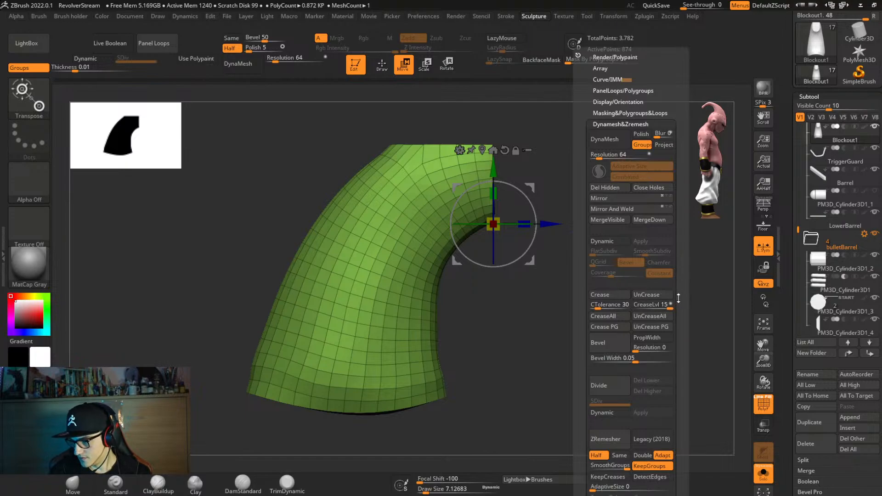
{"action": "mouse_move", "coordinate": [510, 329]}
{"action": "right_mouse_down"}
{"action": "mouse_move", "coordinate": [510, 368]}
{"action": "mouse_move", "coordinate": [524, 339]}
{"action": "right_mouse_up"}
{"action": "key", "text": "ctrl"}
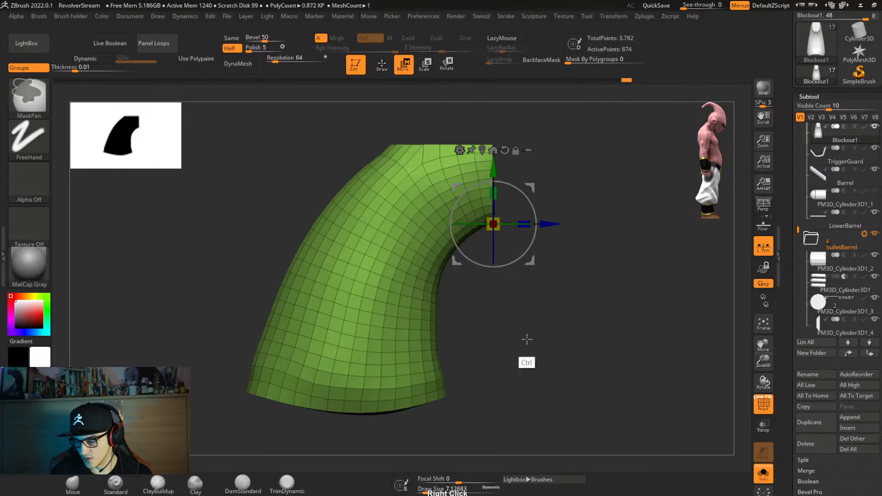
{"action": "key", "text": "ctrl+2"}
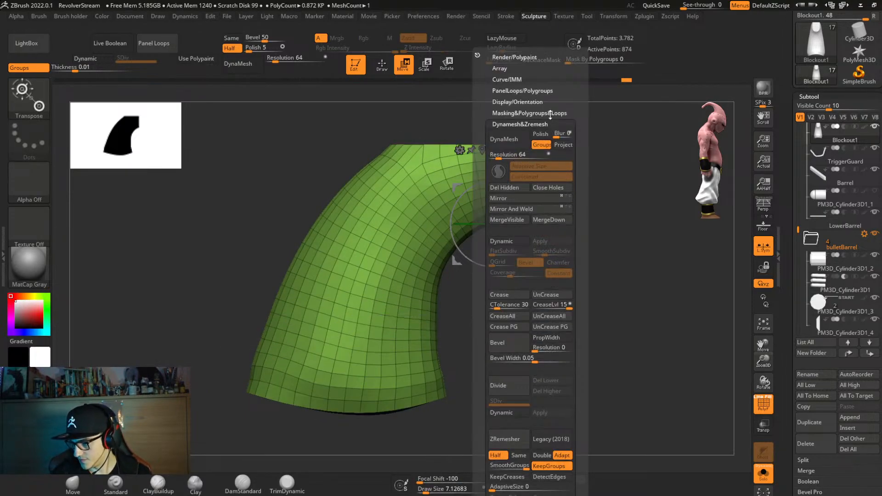
{"action": "key", "text": "ctrl+2"}
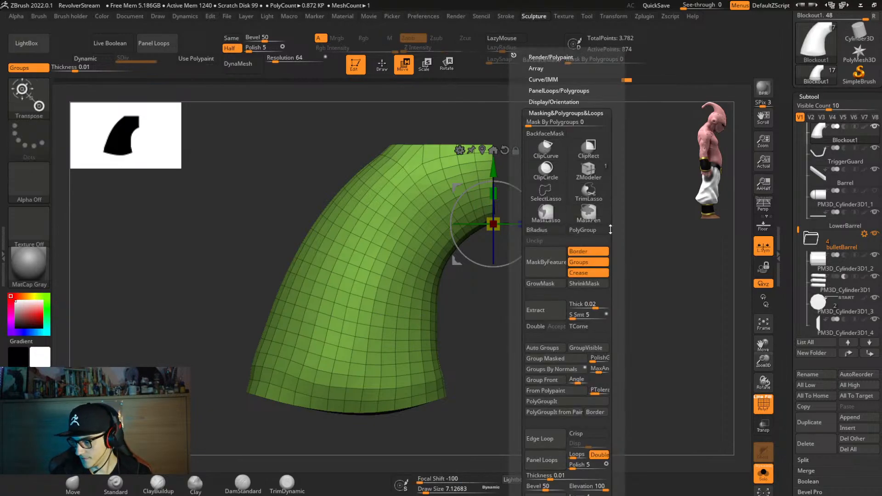
{"action": "left_click_drag", "start_coordinate": [610, 228], "coordinate": [614, 131]}
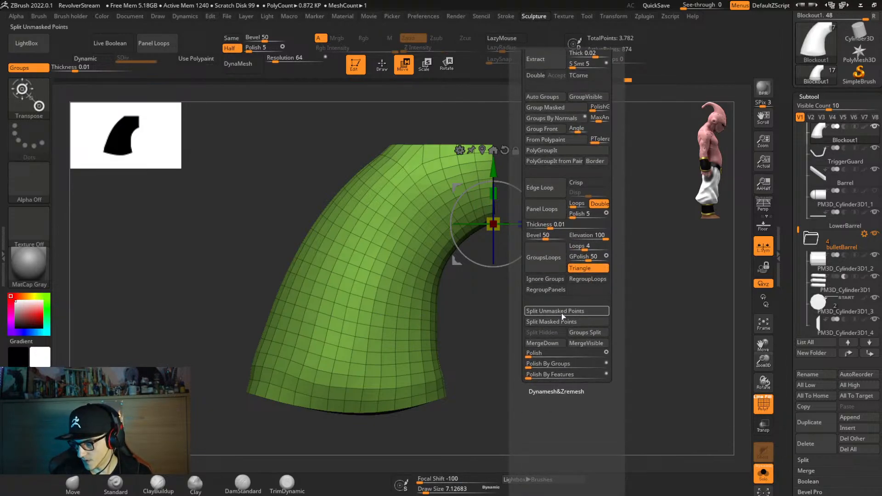
{"action": "left_click", "coordinate": [542, 364]}
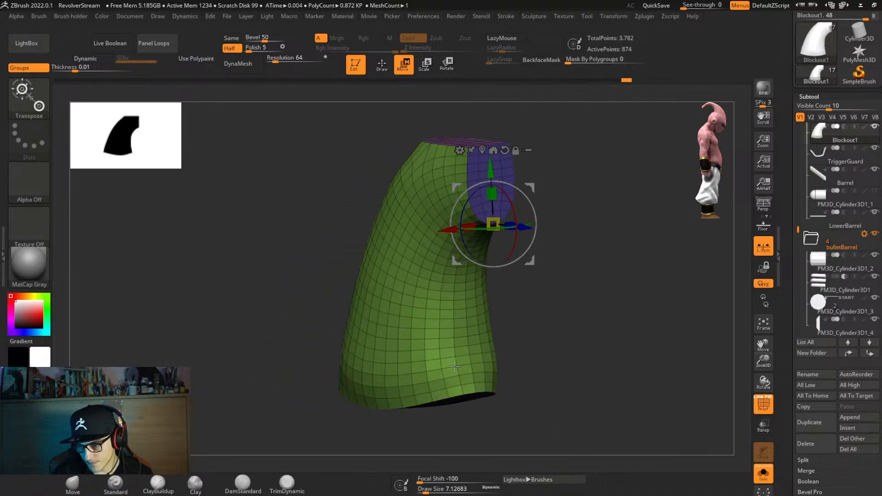
Lower the ZRemesher SmoothGroups setting and ZRemesh the grip with Half, Adapt and KeepGroups enabled.
{"action": "right_click_drag", "start_coordinate": [454, 366], "coordinate": [499, 331]}
{"action": "key", "text": "ctrl+2"}
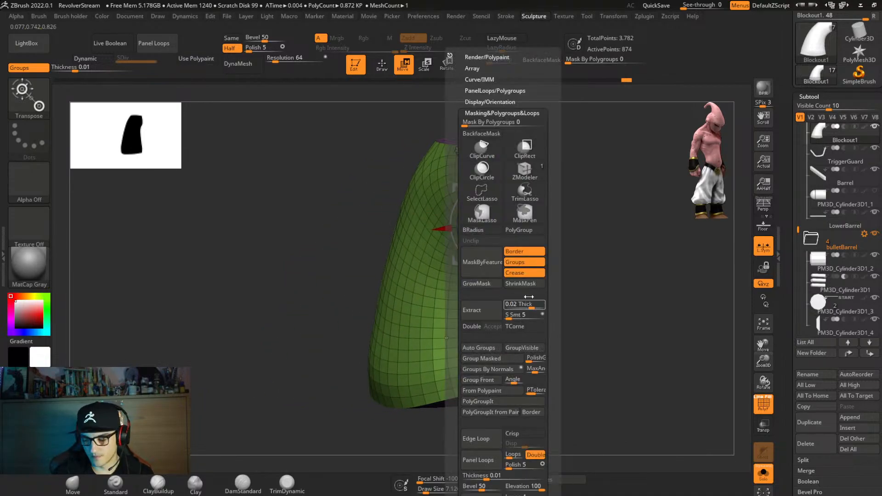
{"action": "scroll", "coordinate": [554, 370], "scroll_direction": "down", "scroll_amount": 5}
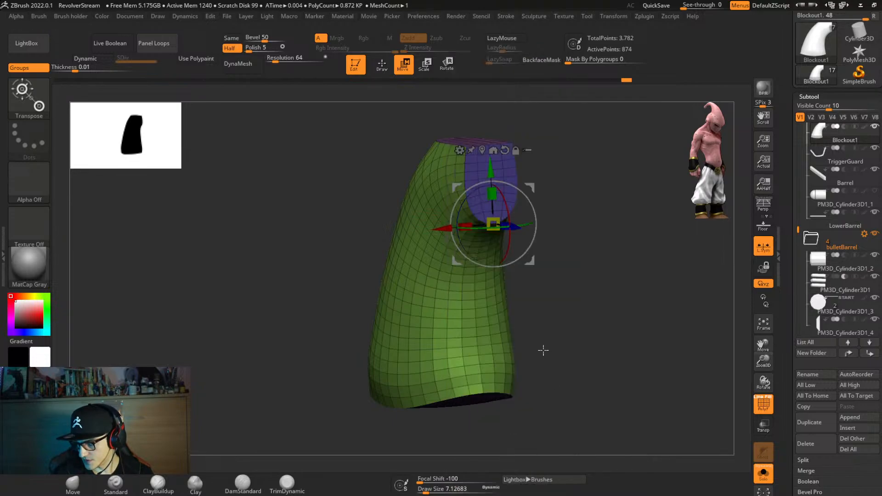
{"action": "key", "text": "ctrl+2"}
{"action": "scroll", "coordinate": [586, 280], "scroll_direction": "down", "scroll_amount": 5}
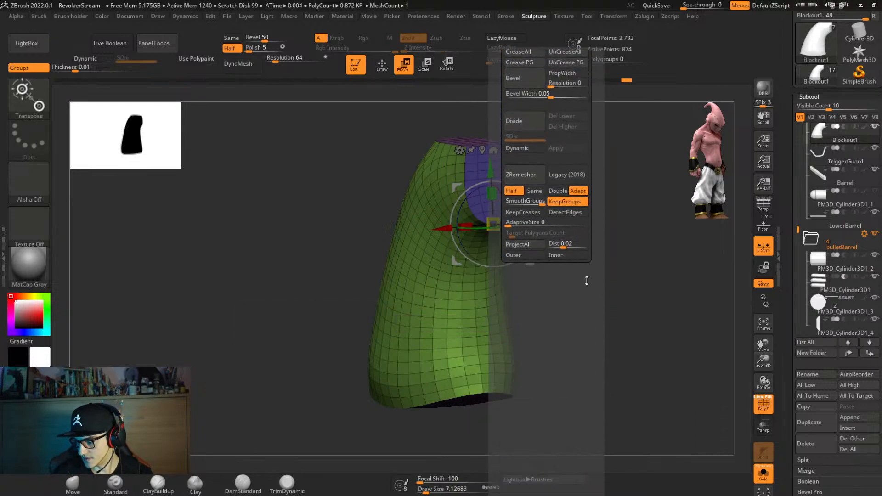
{"action": "key", "text": "ctrl+2"}
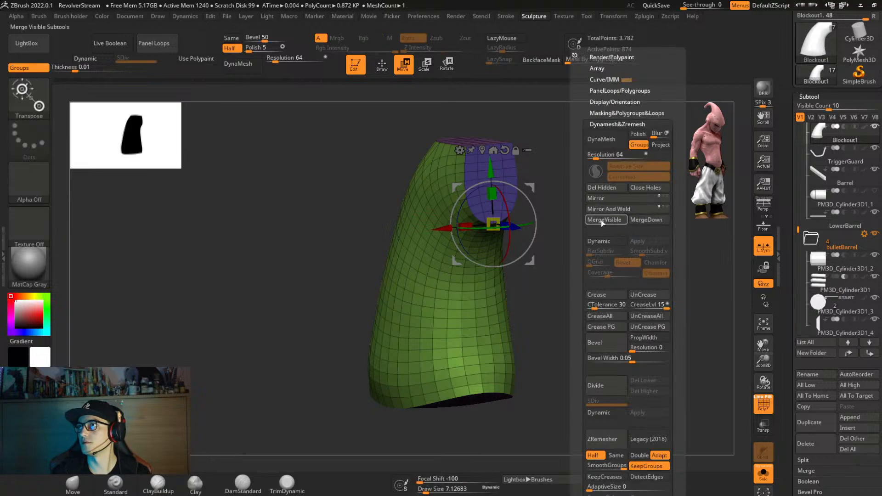
{"action": "scroll", "coordinate": [680, 263], "scroll_direction": "down", "scroll_amount": 5}
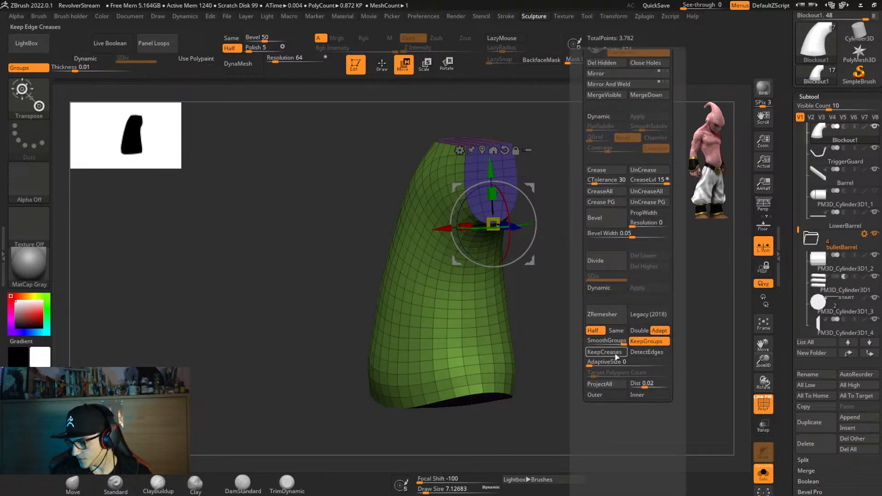
{"action": "left_click_drag", "start_coordinate": [619, 339], "coordinate": [584, 349]}
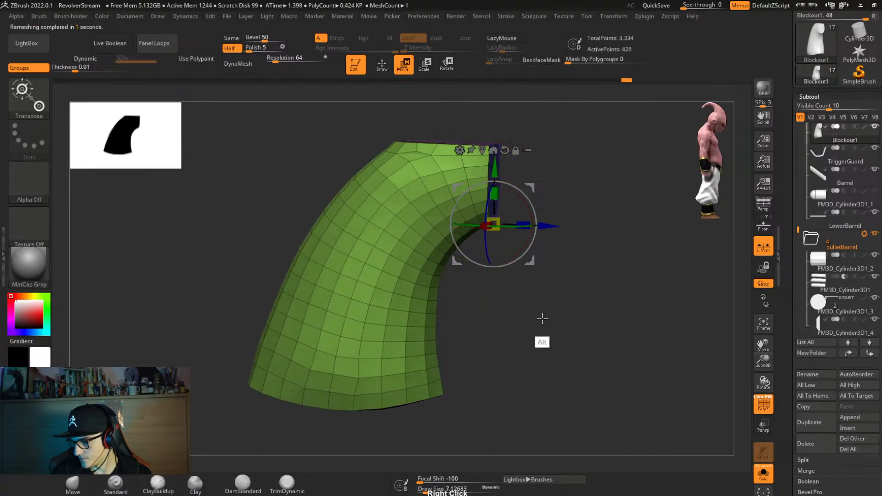
Choose the ZModeler brush and set its point action to Stitch with the Two Points target.
{"action": "left_click_drag", "start_coordinate": [544, 315], "coordinate": [417, 290]}
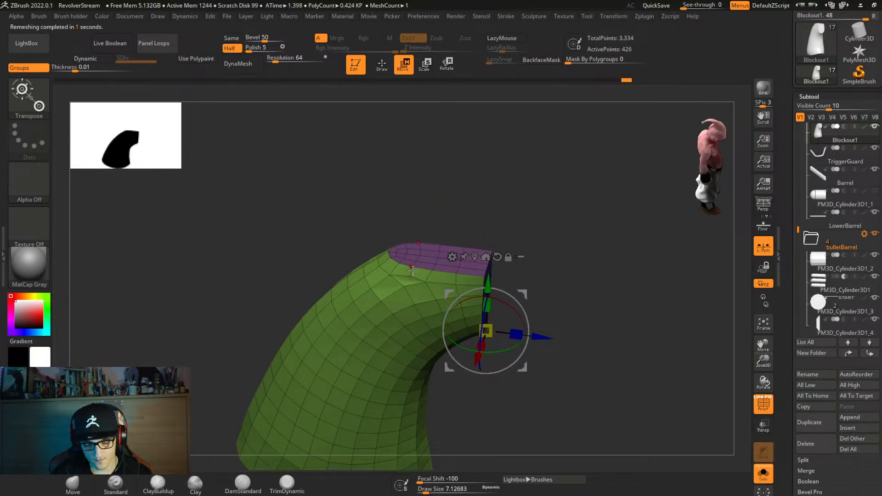
{"action": "key", "text": "b"}
{"action": "key", "text": "z"}
{"action": "key", "text": "m"}
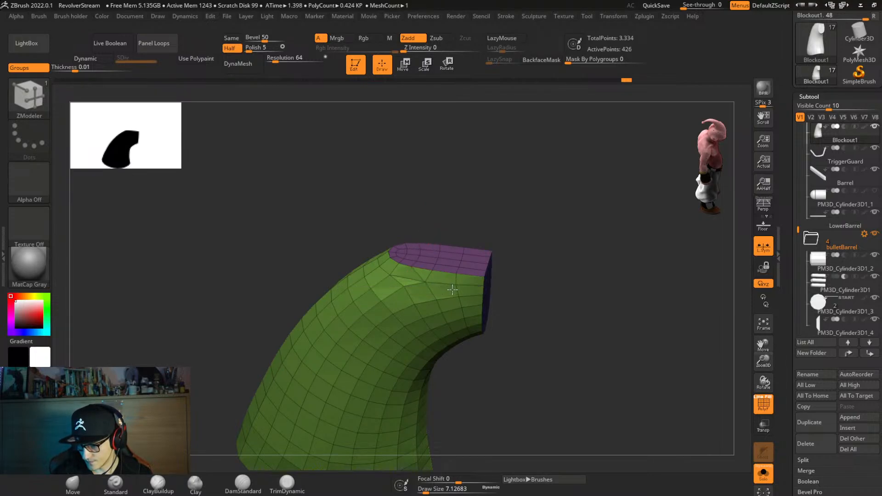
{"action": "key", "text": "shift"}
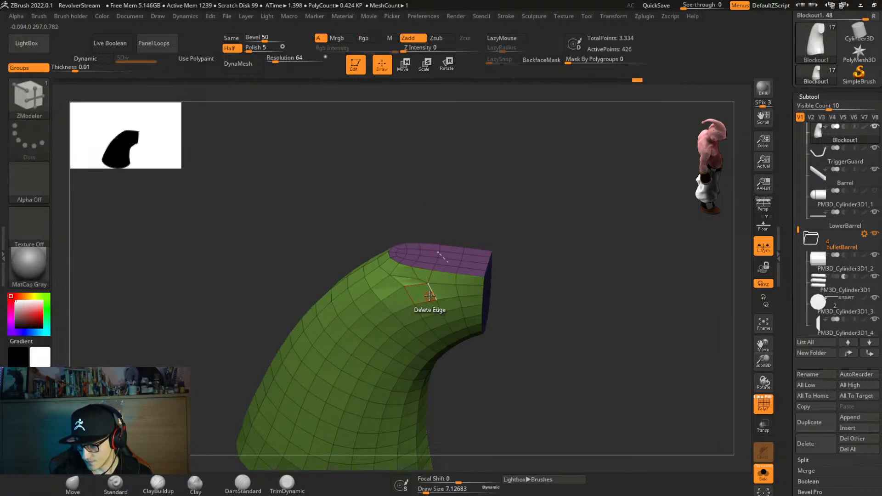
{"action": "key", "text": "shift"}
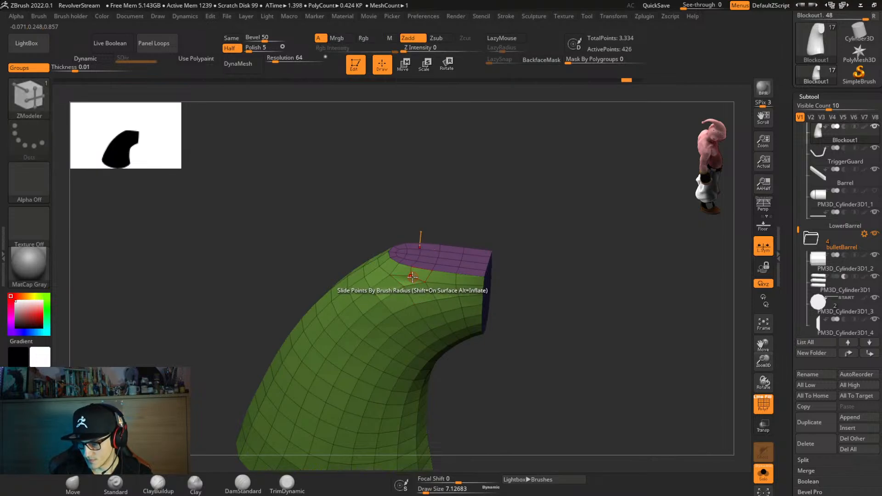
{"action": "key", "text": "space"}
{"action": "left_click", "coordinate": [479, 295]}
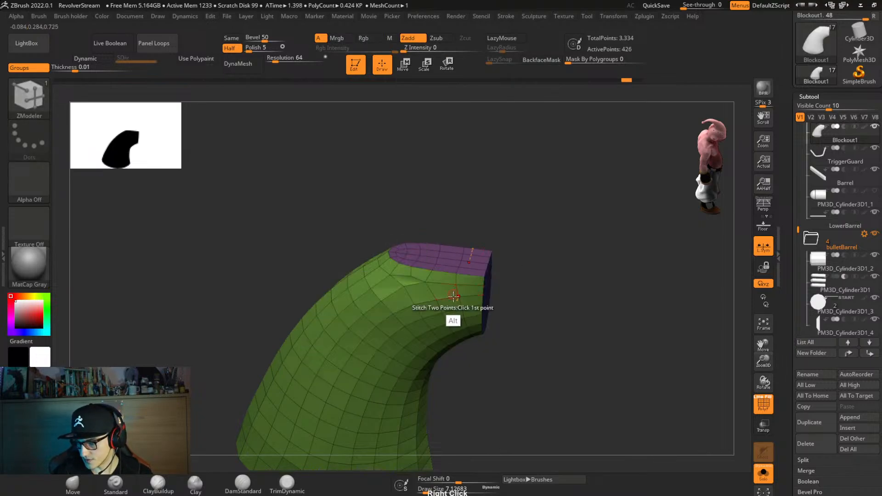
Stitch surplus points on the grip's top face and the side just below it to their neighbours, and toggle the dynamic subdivision preview.
{"action": "right_click_drag", "start_coordinate": [454, 295], "coordinate": [391, 257], "text": "ctrl"}
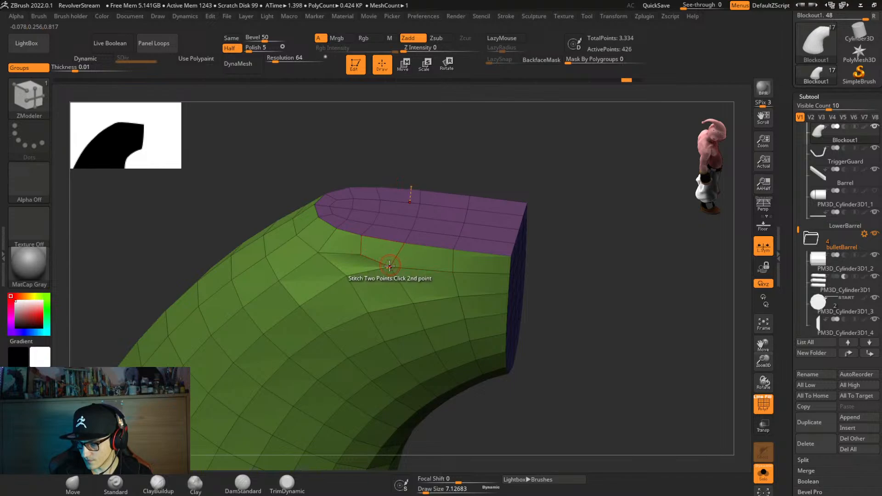
{"action": "left_click", "coordinate": [390, 265]}
{"action": "left_click", "coordinate": [403, 242]}
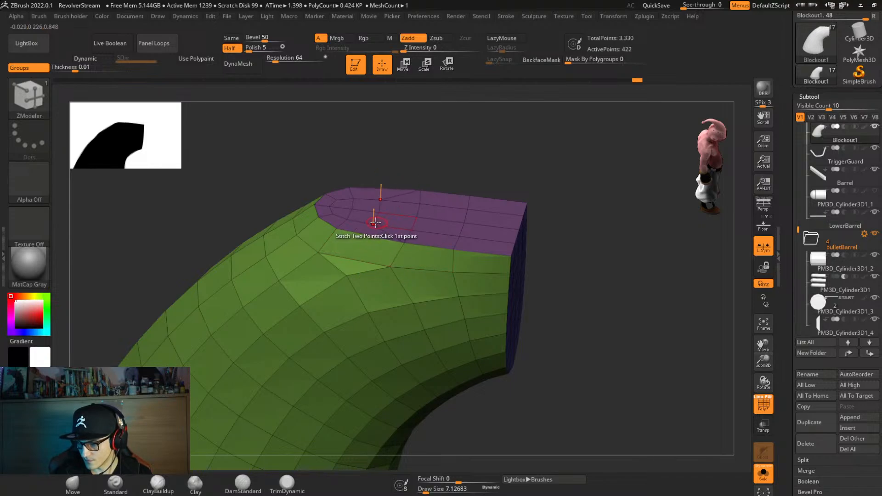
{"action": "left_click", "coordinate": [410, 230]}
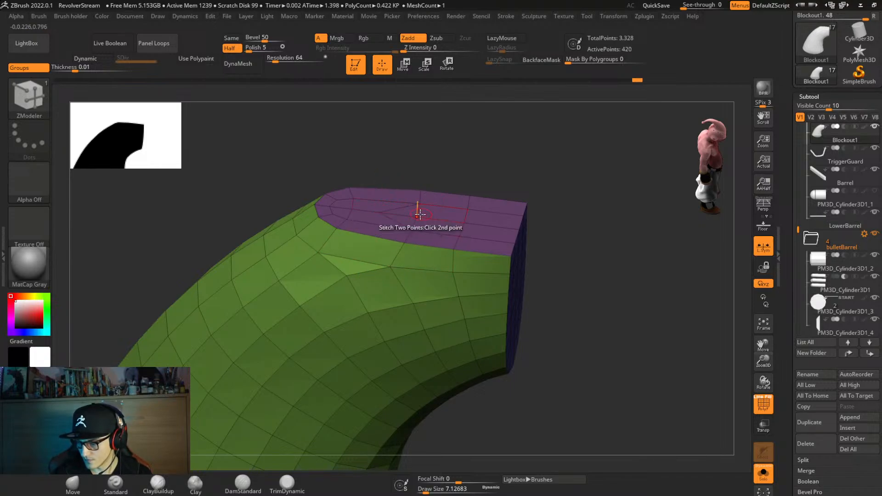
{"action": "right_click_drag", "start_coordinate": [436, 280], "coordinate": [432, 257]}
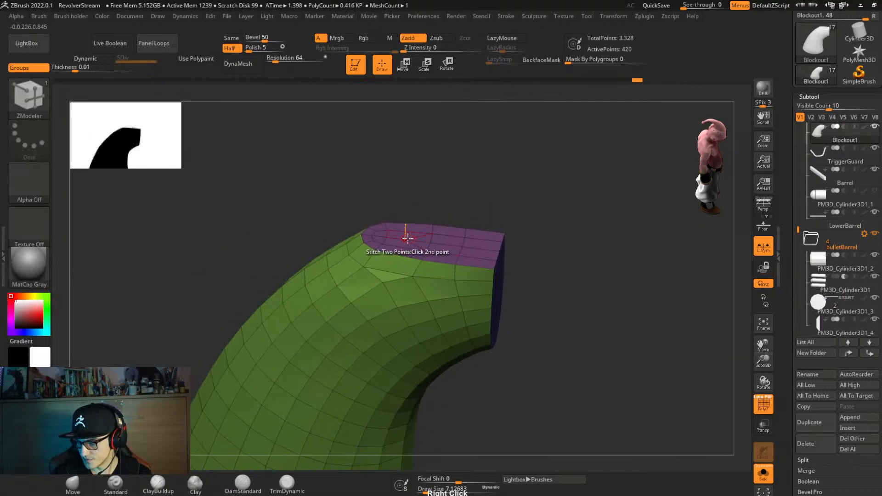
{"action": "left_click", "coordinate": [431, 241]}
{"action": "key", "text": "d"}
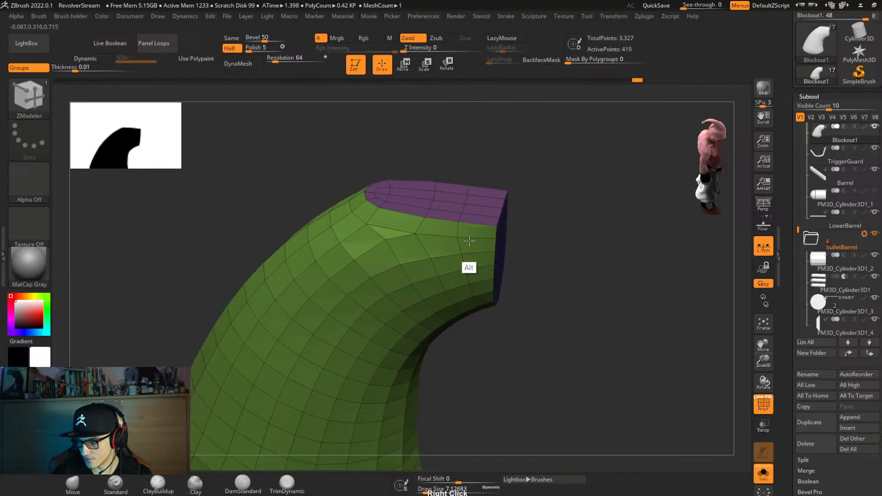
{"action": "right_click_drag", "start_coordinate": [467, 266], "coordinate": [483, 335]}
{"action": "key", "text": "shift"}
{"action": "key", "text": "shift+d"}
Try stitching the surplus points on the grip's side just below the top face with the To Mid Point modifier, and undo the stitches.
{"action": "right_click_drag", "start_coordinate": [450, 276], "coordinate": [429, 357], "text": "alt"}
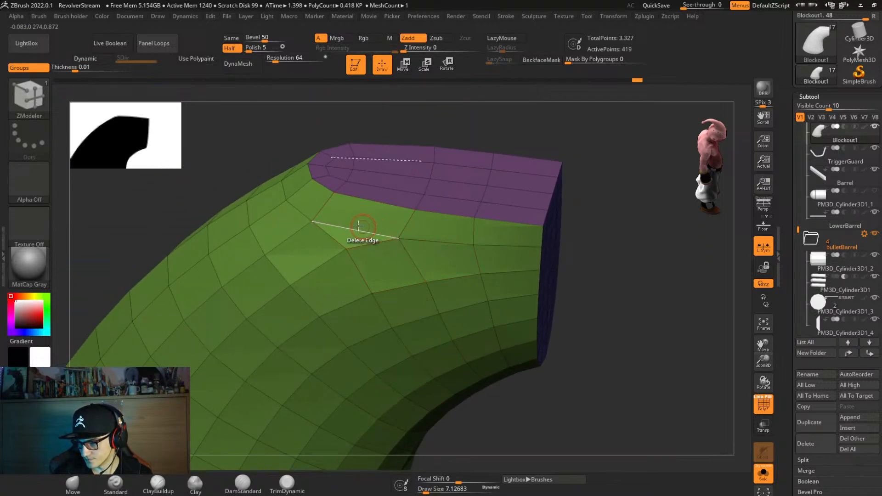
{"action": "key", "text": "space"}
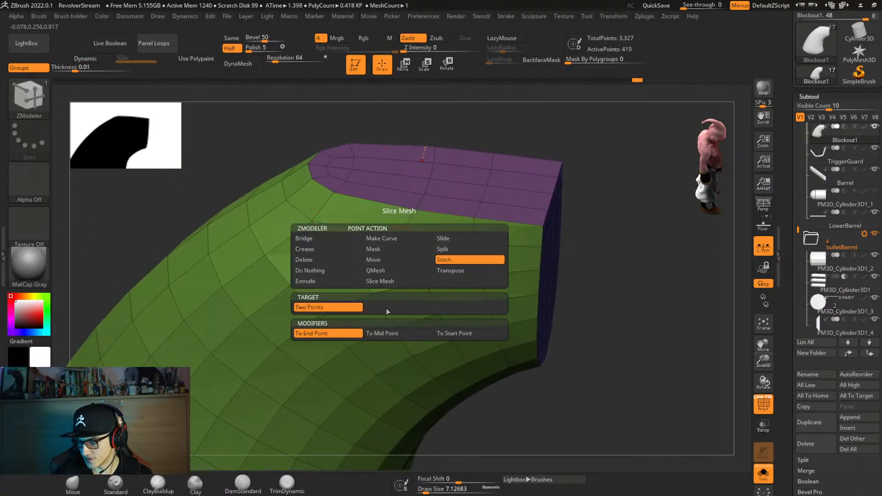
{"action": "left_click", "coordinate": [399, 335]}
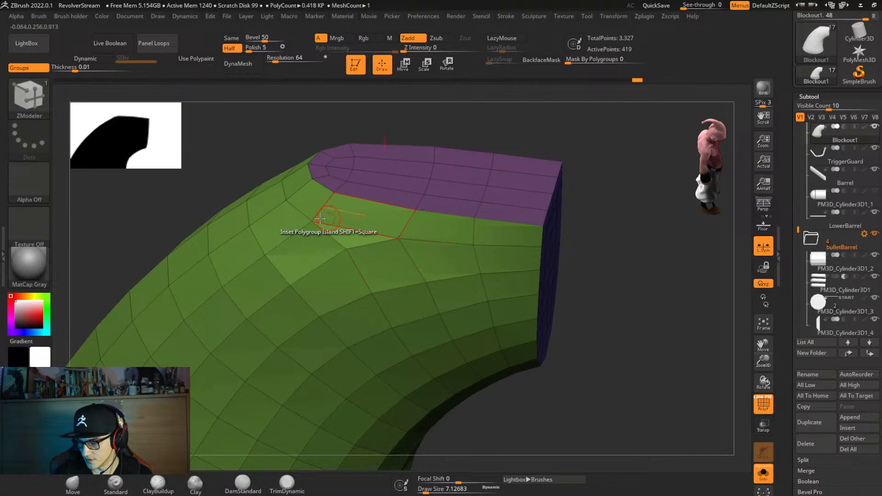
{"action": "left_click", "coordinate": [311, 221]}
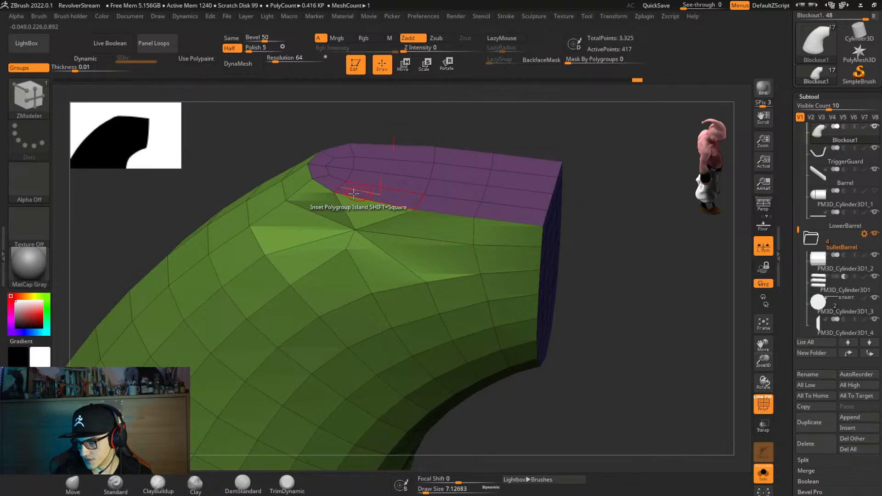
{"action": "left_click", "coordinate": [334, 192]}
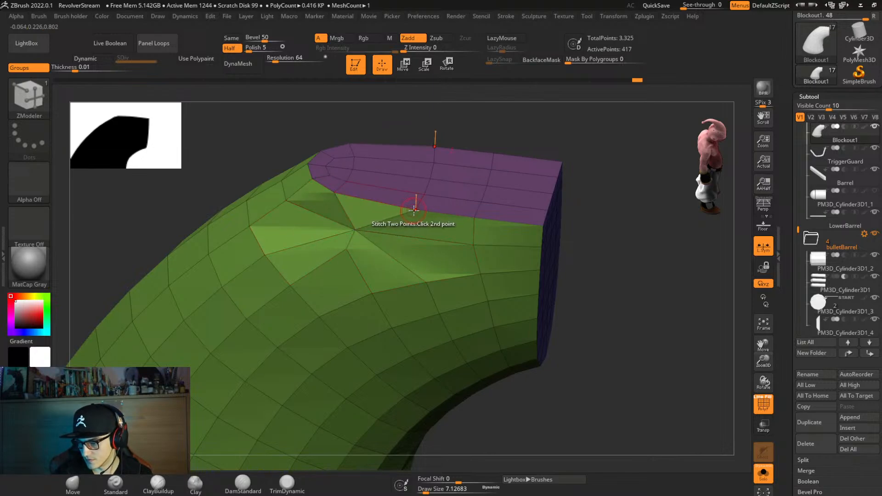
{"action": "key", "text": "ctrl+z"}
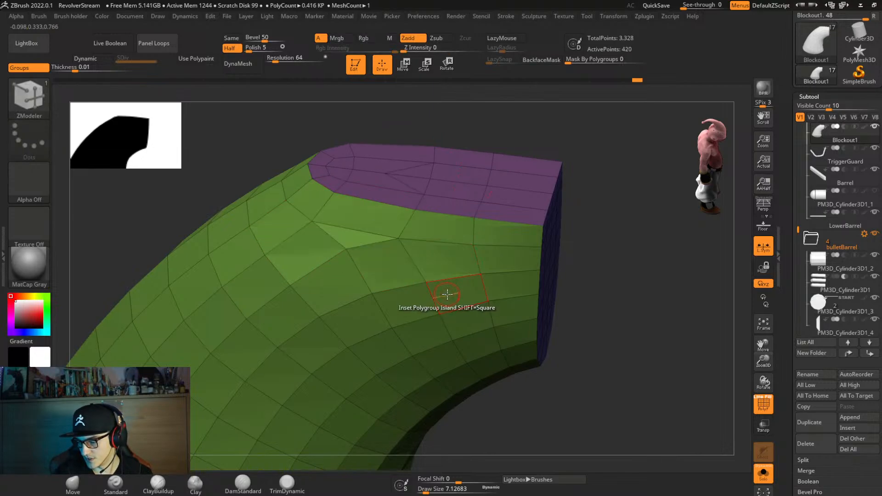
{"action": "key", "text": "d"}
{"action": "key", "text": "ctrl+z"}
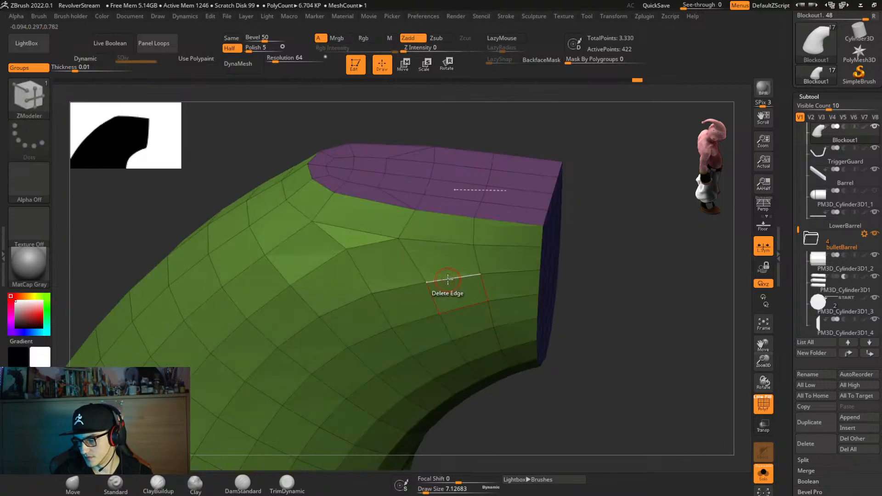
ZRemesh the grip again with the Same option enabled instead of Half.
{"action": "left_click_drag", "start_coordinate": [783, 427], "coordinate": [783, 396]}
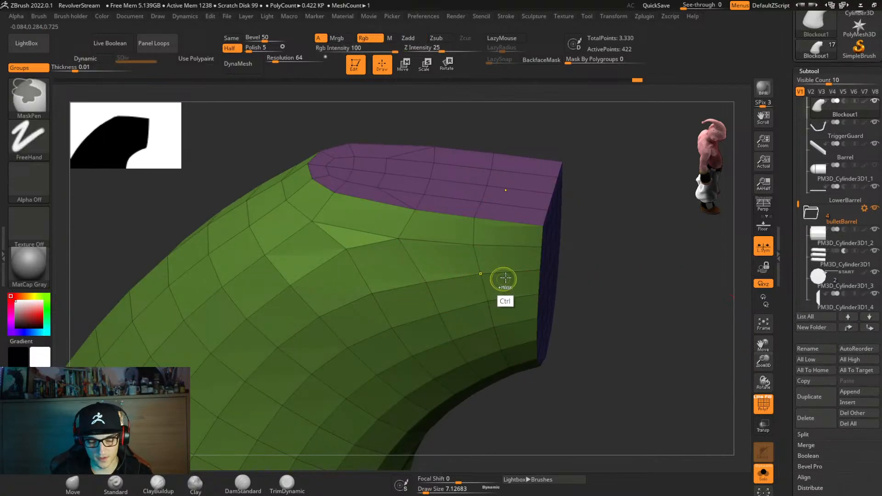
{"action": "key", "text": "ctrl+space"}
{"action": "left_click", "coordinate": [497, 454]}
{"action": "left_click", "coordinate": [496, 438]}
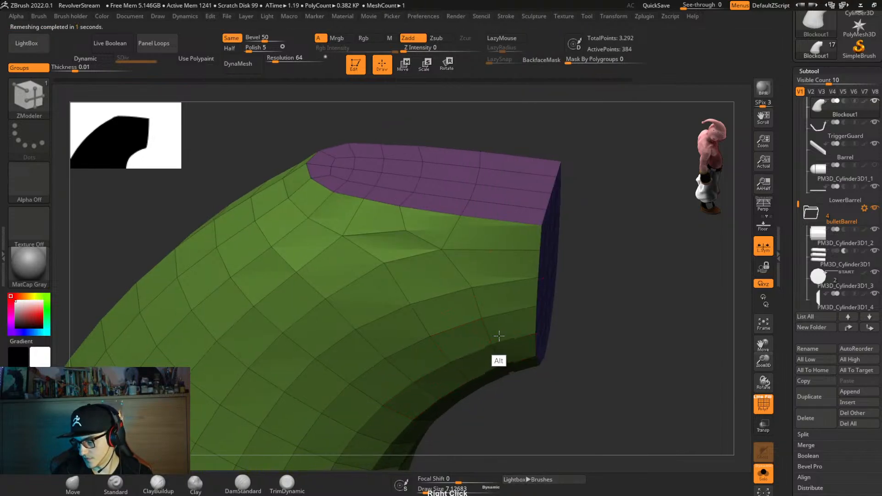
Mask the grip's bottom end, soften the mask edge and invert it so only that end can be transformed.
{"action": "right_click_drag", "start_coordinate": [496, 360], "coordinate": [500, 161]}
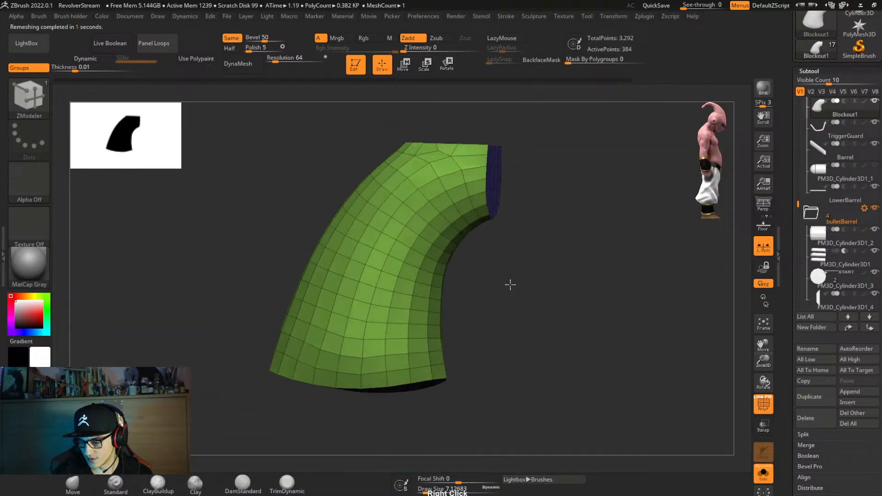
{"action": "right_click_drag", "start_coordinate": [510, 286], "coordinate": [470, 281]}
{"action": "key", "text": "ctrl"}
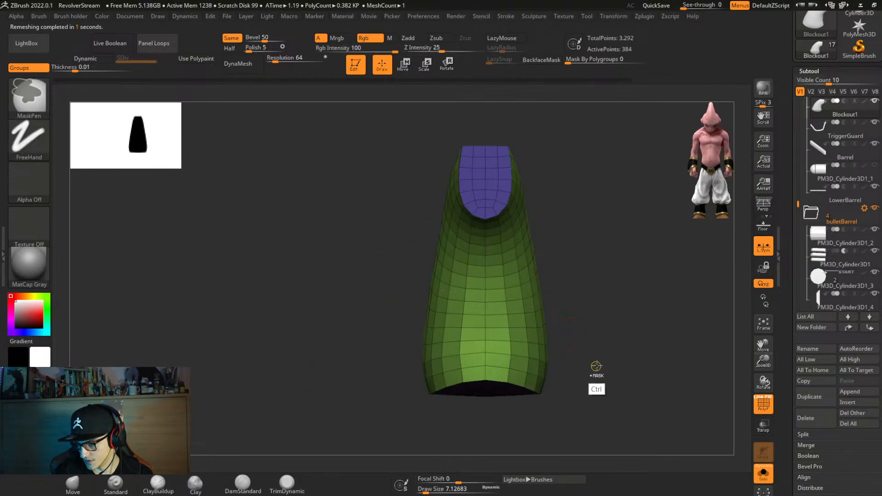
{"action": "left_click_drag", "start_coordinate": [608, 348], "coordinate": [354, 453], "text": "ctrl"}
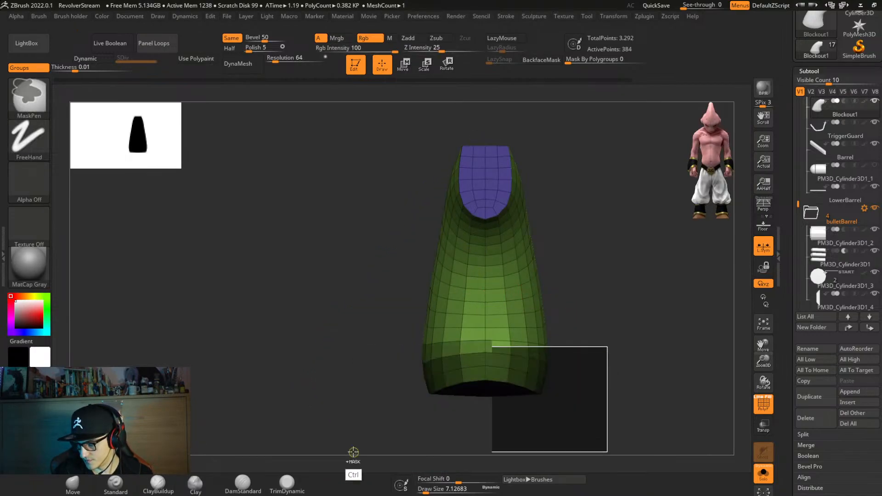
{"action": "left_click", "coordinate": [517, 375], "text": "ctrl"}
{"action": "left_click", "coordinate": [575, 362], "text": "ctrl"}
{"action": "key", "text": "w"}
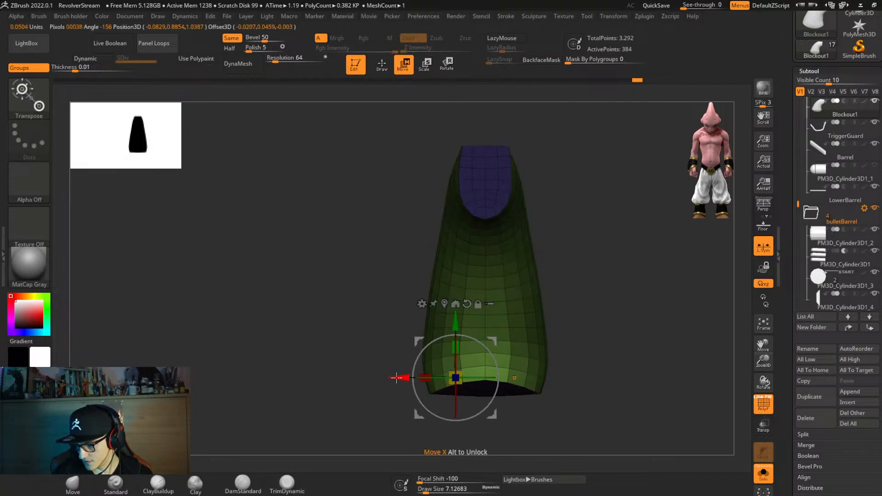
Try widening the grip's bottom end by moving the unmasked area outward along X, and undo the moves.
{"action": "left_click_drag", "start_coordinate": [396, 378], "coordinate": [388, 404]}
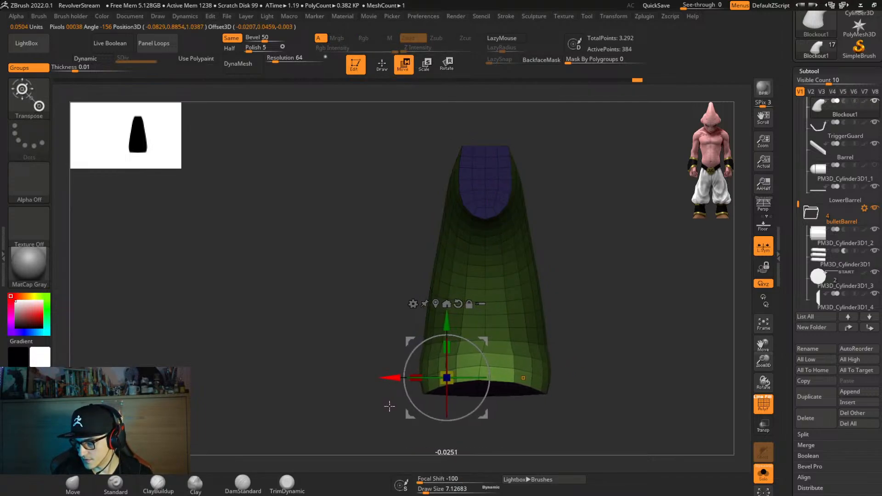
{"action": "mouse_move", "coordinate": [392, 375]}
{"action": "left_mouse_down", "text": "ctrl"}
{"action": "mouse_move", "coordinate": [429, 326]}
{"action": "mouse_move", "coordinate": [445, 327]}
{"action": "left_mouse_up", "text": "ctrl"}
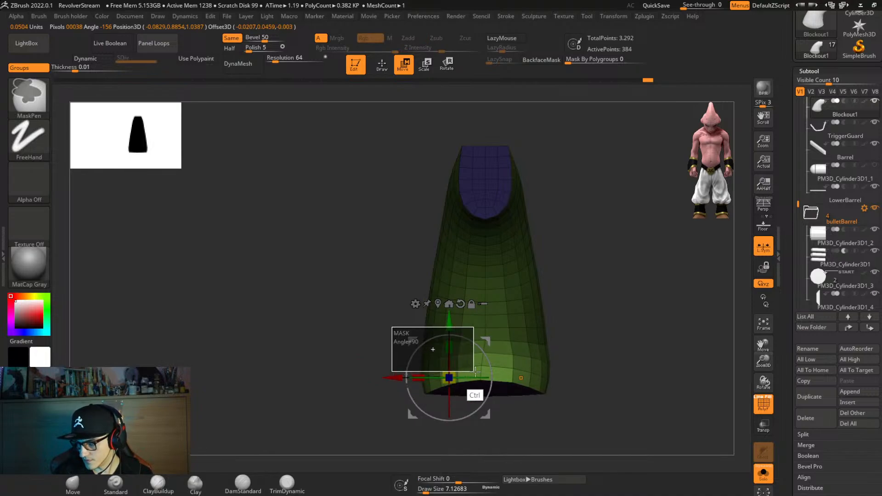
{"action": "left_click_drag", "start_coordinate": [475, 370], "coordinate": [474, 371], "text": "ctrl"}
{"action": "left_click_drag", "start_coordinate": [393, 377], "coordinate": [387, 409]}
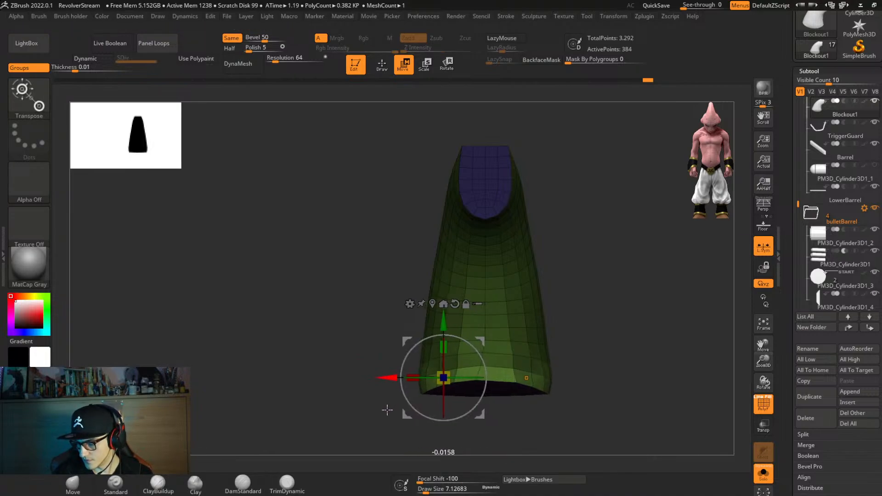
{"action": "key", "text": "ctrl"}
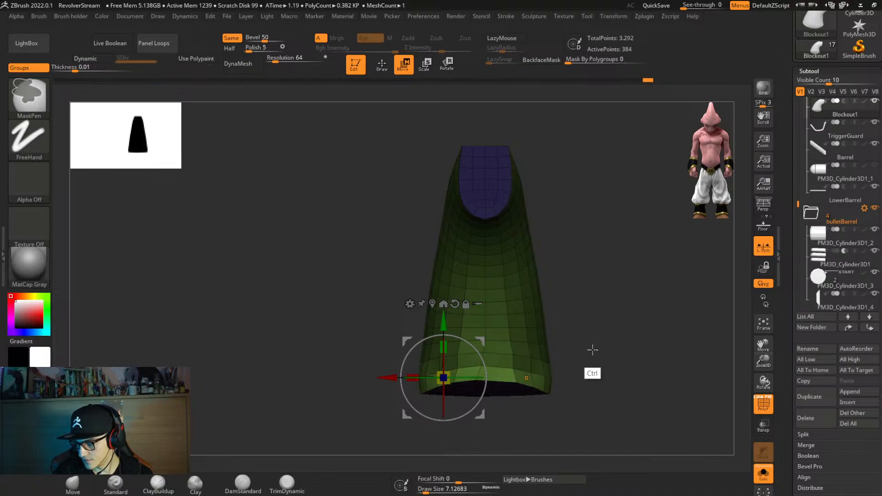
{"action": "key", "text": "ctrl+z"}
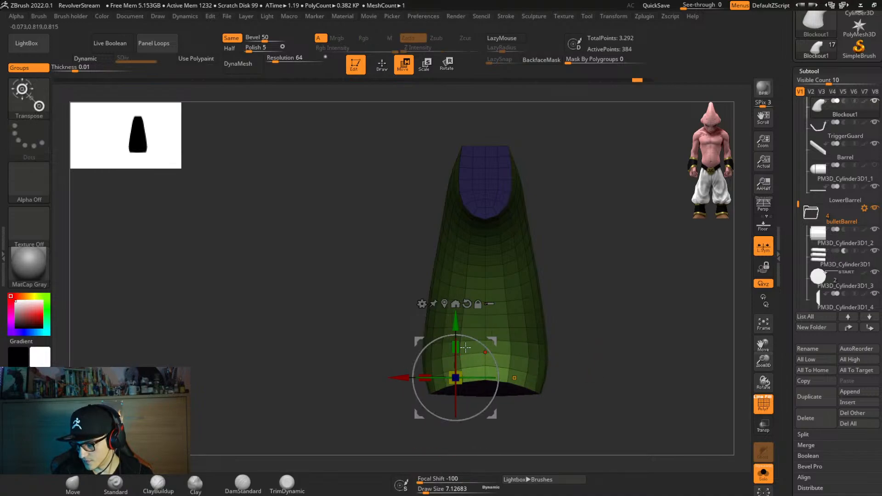
Flare the grip's bottom end outward by scaling the unmasked area along X about its centre, and clear the mask.
{"action": "left_click_drag", "start_coordinate": [438, 303], "coordinate": [494, 363]}
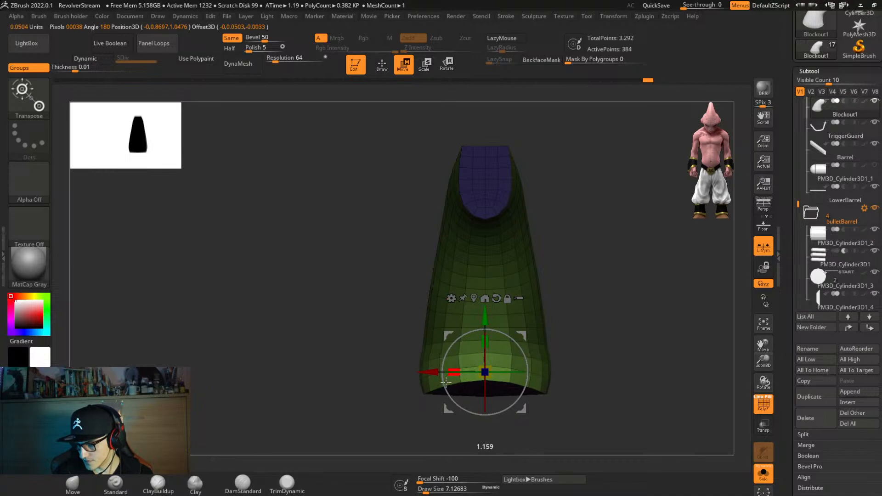
{"action": "key", "text": "ctrl"}
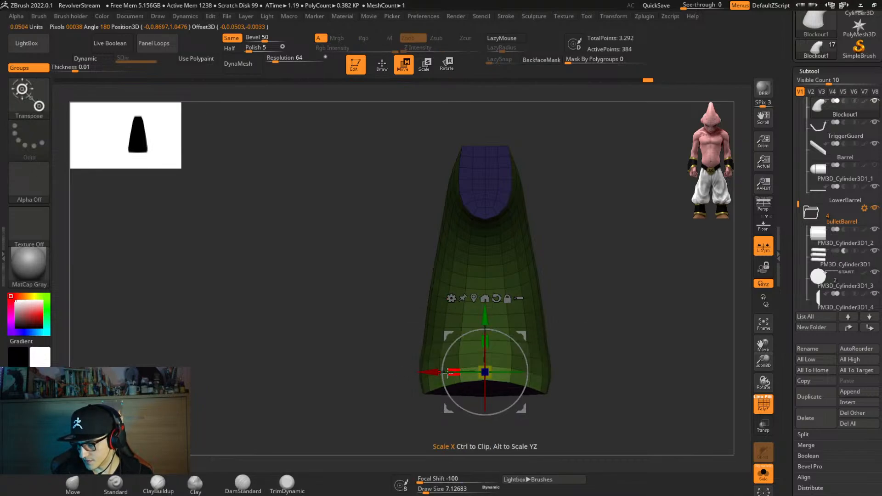
{"action": "key", "text": "ctrl"}
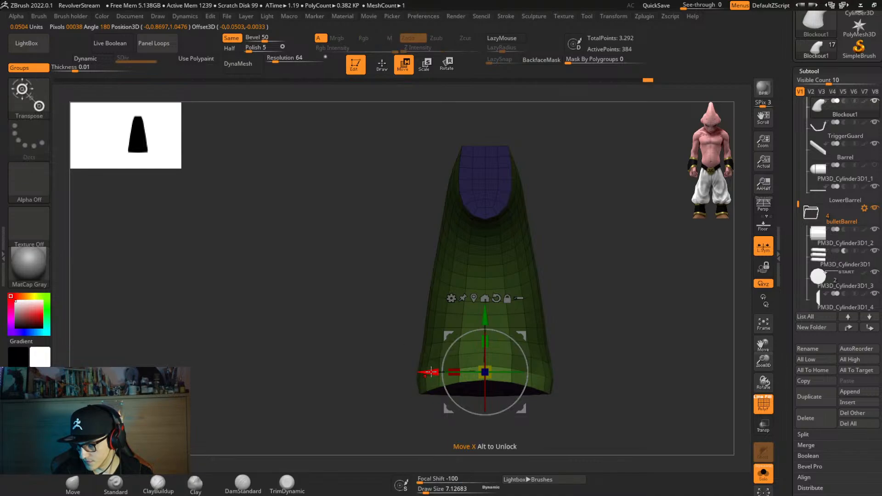
{"action": "left_click_drag", "start_coordinate": [430, 372], "coordinate": [427, 371]}
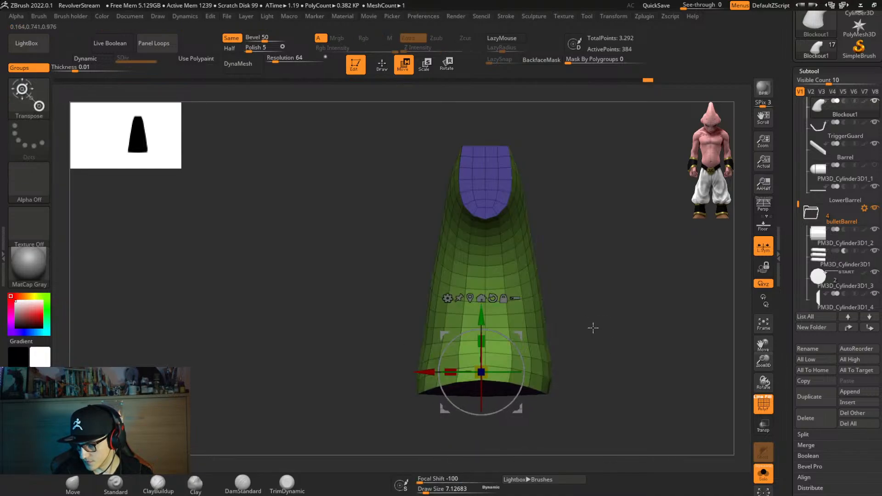
{"action": "key", "text": "ctrl+z"}
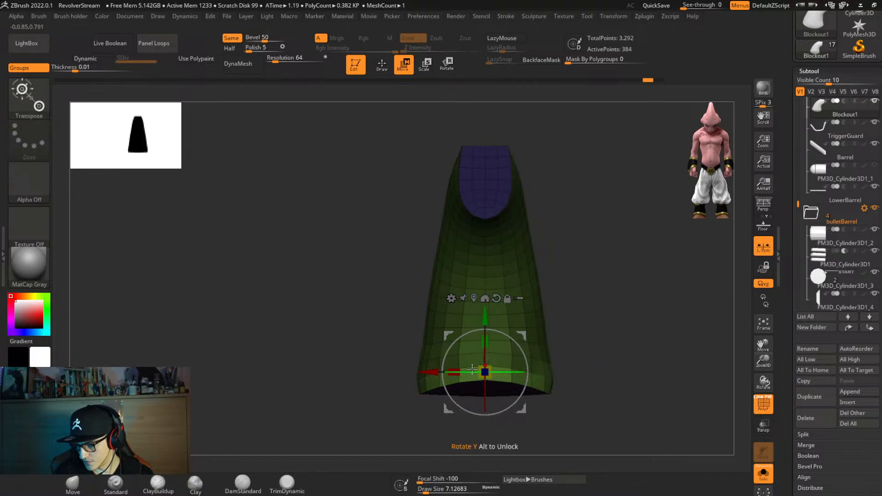
{"action": "left_click_drag", "start_coordinate": [455, 374], "coordinate": [451, 378]}
{"action": "left_click_drag", "start_coordinate": [446, 415], "coordinate": [447, 416]}
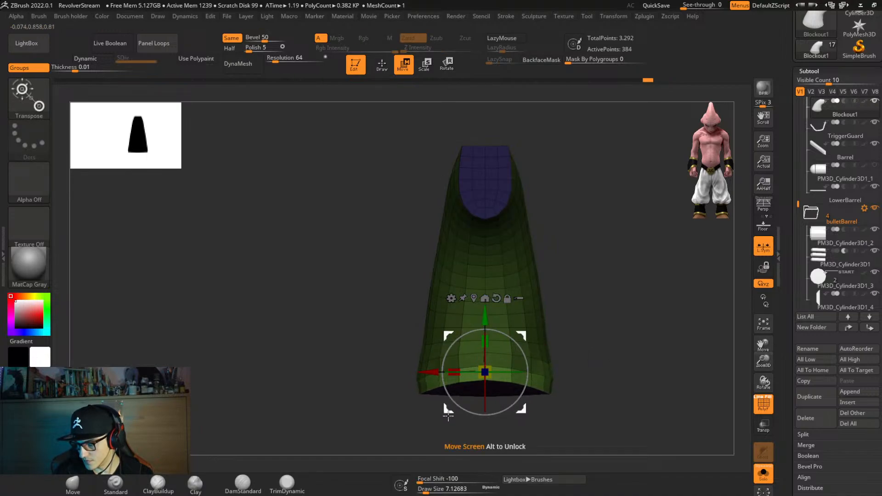
{"action": "left_click_drag", "start_coordinate": [582, 354], "coordinate": [531, 382], "text": "ctrl"}
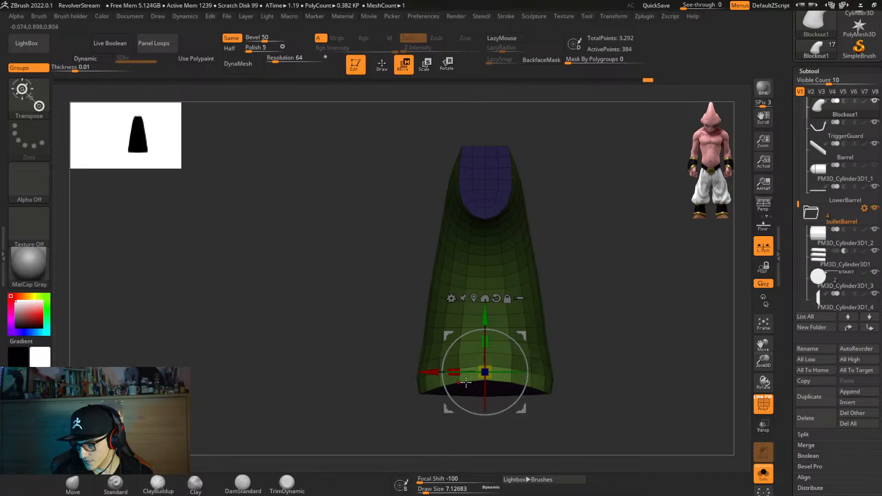
{"action": "mouse_move", "coordinate": [430, 371]}
{"action": "left_mouse_down"}
{"action": "mouse_move", "coordinate": [450, 375]}
{"action": "mouse_move", "coordinate": [449, 397]}
{"action": "left_mouse_up"}
{"action": "key", "text": "ctrl+z"}
Smooth the surface around the grip's bottom end with a draw size of about 81.
{"action": "right_click_drag", "start_coordinate": [612, 344], "coordinate": [589, 348]}
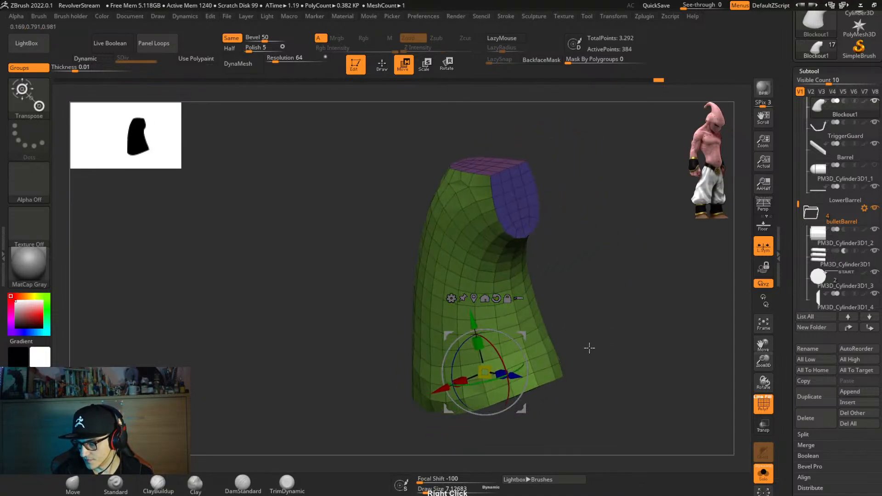
{"action": "key", "text": "q"}
{"action": "key", "text": "s"}
{"action": "mouse_move", "coordinate": [507, 386]}
{"action": "left_mouse_down", "text": "shift"}
{"action": "mouse_move", "coordinate": [495, 376]}
{"action": "mouse_move", "coordinate": [457, 403]}
{"action": "mouse_move", "coordinate": [484, 346]}
{"action": "mouse_move", "coordinate": [468, 358]}
{"action": "mouse_move", "coordinate": [475, 262]}
{"action": "mouse_move", "coordinate": [449, 361]}
{"action": "mouse_move", "coordinate": [449, 413]}
{"action": "left_mouse_up", "text": "shift"}
{"action": "right_click_drag", "start_coordinate": [448, 413], "coordinate": [522, 326]}
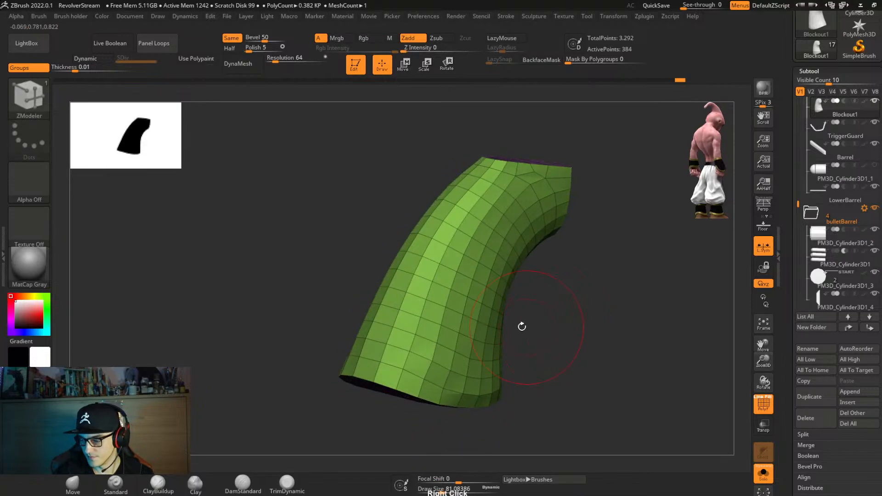
Turn on the dynamic subdivision preview, hide the polyframe and leave Solo mode to view the grip with the whole revolver.
{"action": "key", "text": "d"}
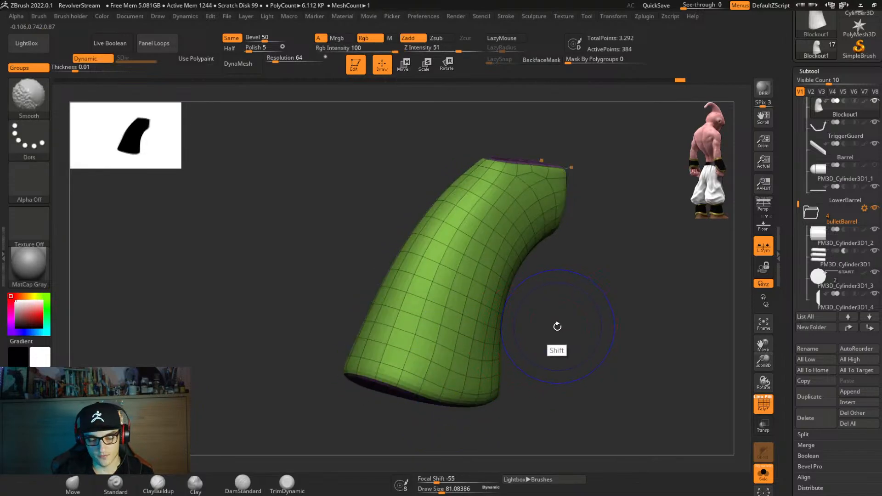
{"action": "key", "text": "shift+f"}
{"action": "key", "text": "alt+s"}
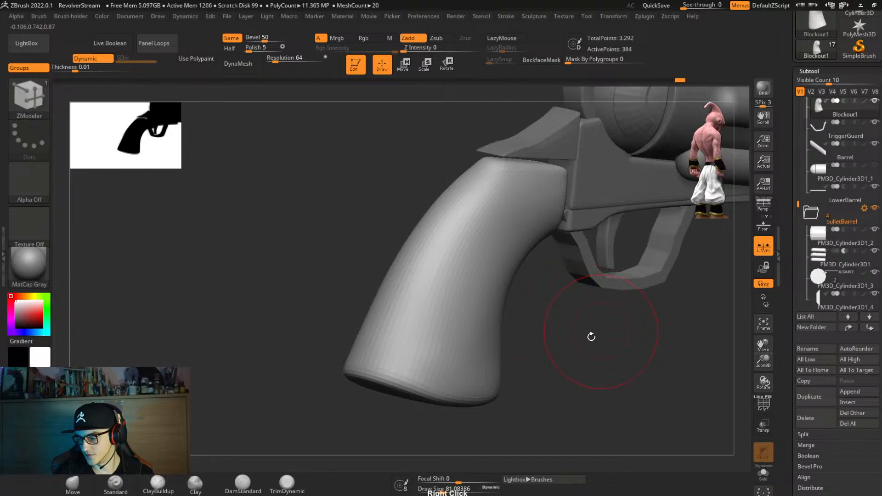
{"action": "right_click_drag", "start_coordinate": [590, 337], "coordinate": [548, 318]}
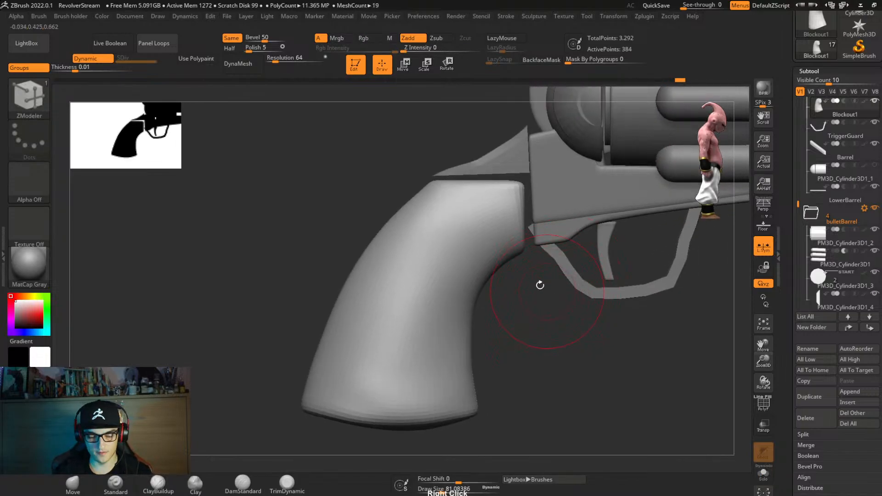
Put a Deformer lattice around the grip through the gizmo's transform types.
{"action": "key", "text": "w"}
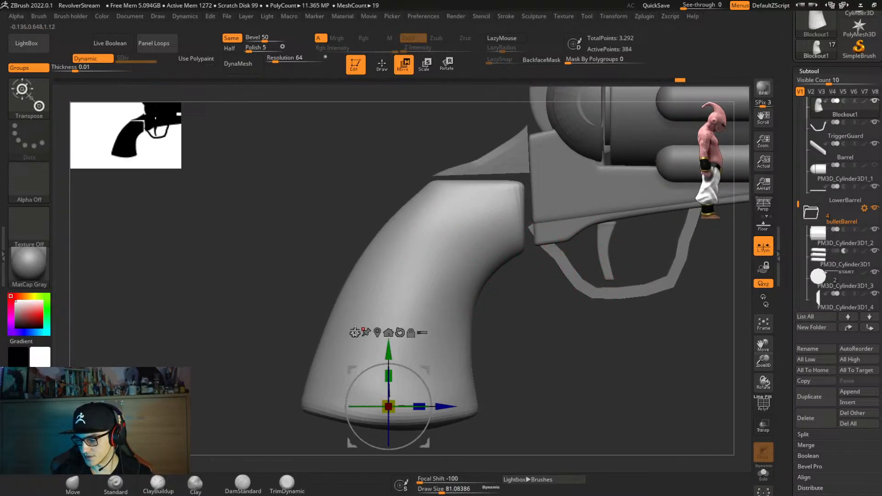
{"action": "left_click", "coordinate": [355, 332]}
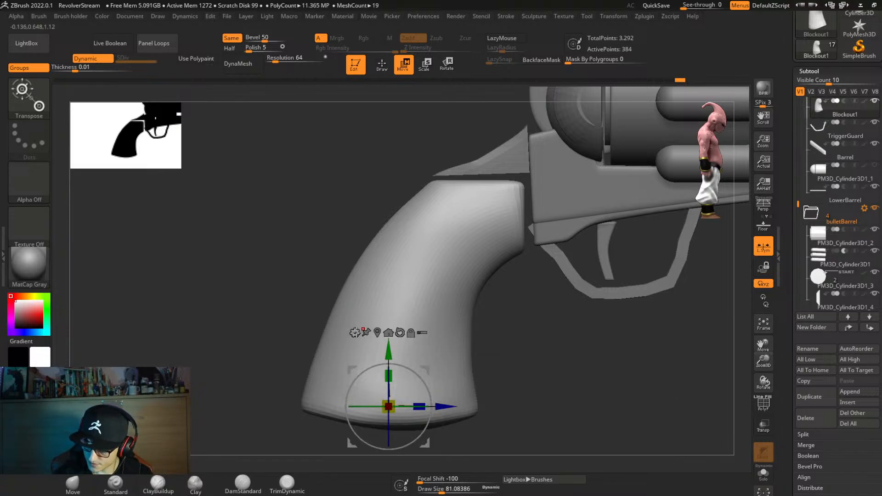
{"action": "left_click", "coordinate": [355, 332]}
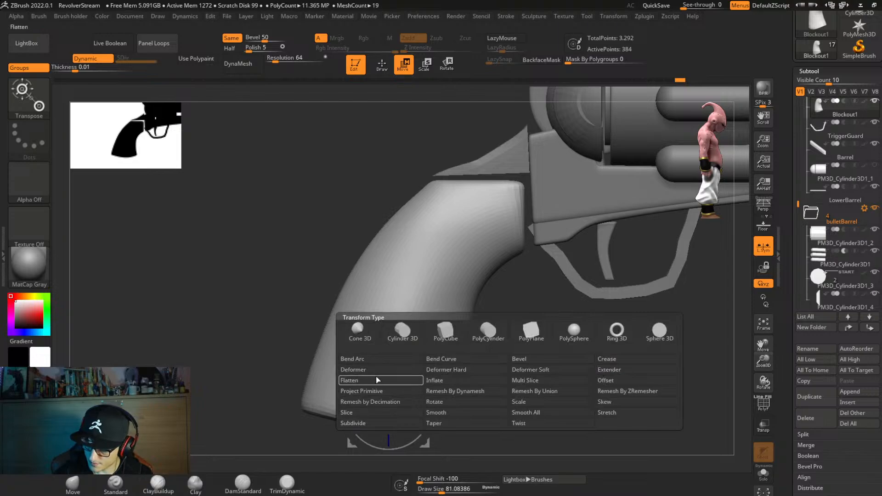
{"action": "left_click", "coordinate": [363, 380]}
Pull the lattice points at the grip's upper front edge forward to the frame and raise the top points slightly.
{"action": "mouse_move", "coordinate": [528, 179]}
{"action": "left_mouse_down"}
{"action": "mouse_move", "coordinate": [525, 146]}
{"action": "mouse_move", "coordinate": [541, 190]}
{"action": "left_mouse_up"}
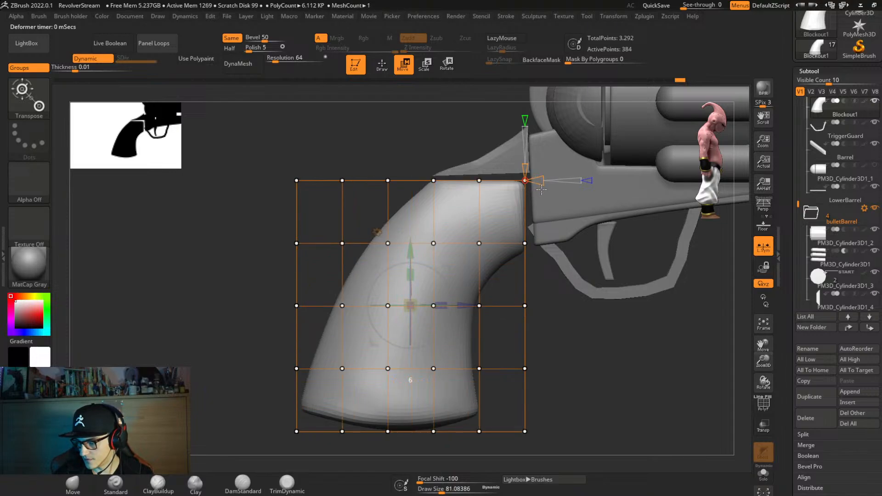
{"action": "left_click_drag", "start_coordinate": [560, 270], "coordinate": [500, 150]}
{"action": "left_click_drag", "start_coordinate": [579, 211], "coordinate": [568, 211]}
{"action": "key", "text": "ctrl"}
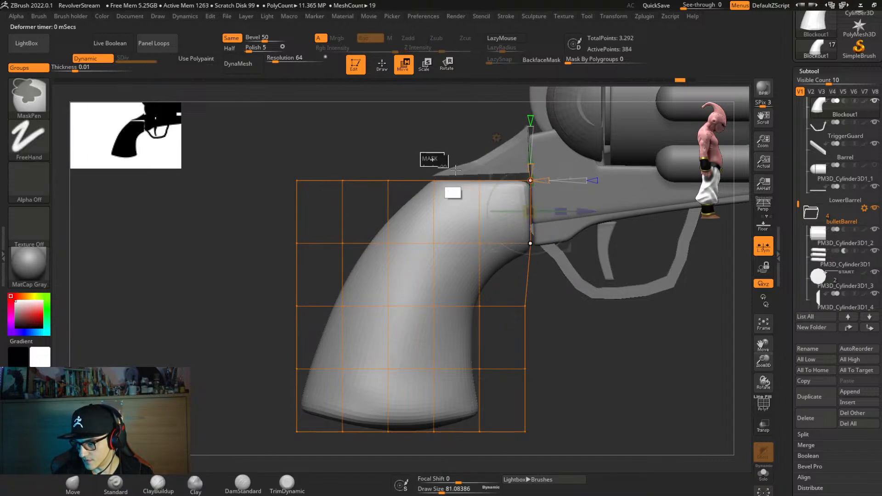
{"action": "left_click_drag", "start_coordinate": [420, 149], "coordinate": [526, 217], "text": "ctrl"}
{"action": "left_click_drag", "start_coordinate": [458, 135], "coordinate": [465, 123]}
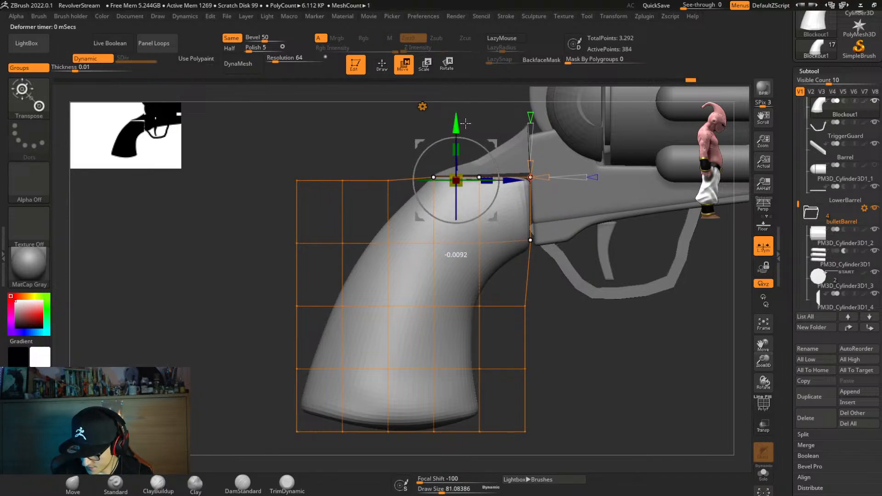
{"action": "key", "text": "q"}
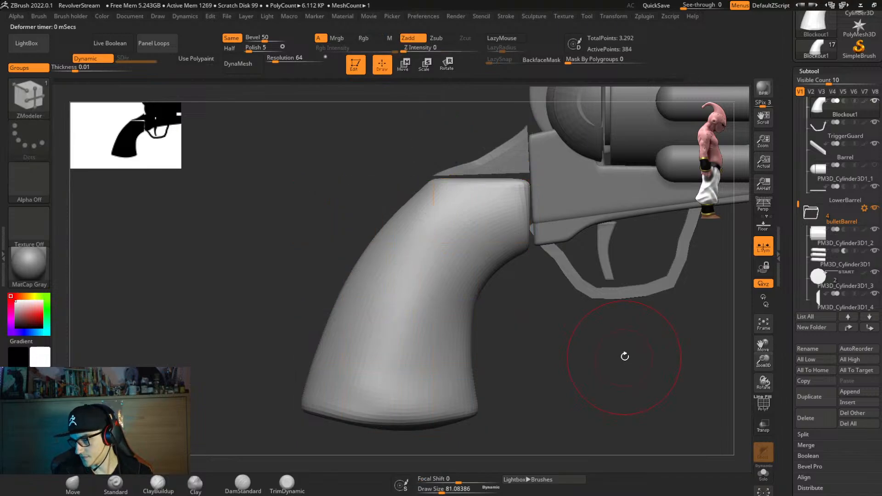
Select the wedge piece above the grip and examine the same area closely in the reference photo.
{"action": "mouse_move", "coordinate": [624, 357]}
{"action": "right_mouse_down", "text": "alt"}
{"action": "mouse_move", "coordinate": [576, 352]}
{"action": "mouse_move", "coordinate": [524, 364]}
{"action": "mouse_move", "coordinate": [563, 349]}
{"action": "mouse_move", "coordinate": [559, 359]}
{"action": "mouse_move", "coordinate": [465, 355]}
{"action": "mouse_move", "coordinate": [572, 348]}
{"action": "mouse_move", "coordinate": [458, 361]}
{"action": "mouse_move", "coordinate": [466, 376]}
{"action": "right_mouse_up", "text": "alt"}
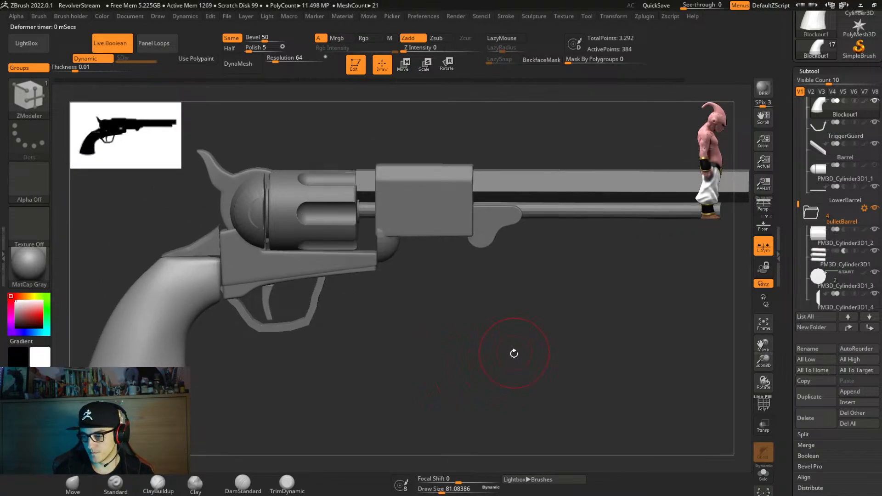
{"action": "right_click_drag", "start_coordinate": [514, 354], "coordinate": [684, 348]}
{"action": "mouse_move", "coordinate": [551, 307]}
{"action": "right_mouse_down"}
{"action": "mouse_move", "coordinate": [569, 302]}
{"action": "mouse_move", "coordinate": [539, 304]}
{"action": "right_mouse_up"}
{"action": "left_click", "coordinate": [404, 211], "text": "alt"}
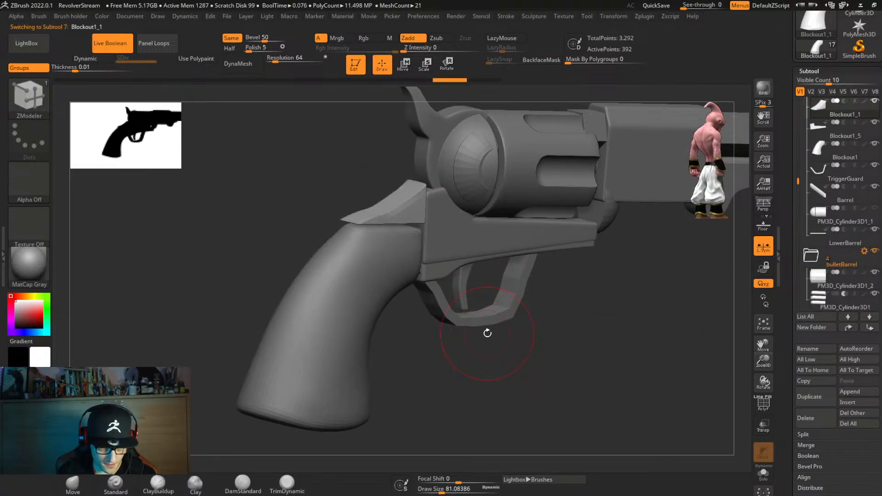
{"action": "right_click_drag", "start_coordinate": [262, 495], "coordinate": [219, 290]}
{"action": "scroll", "coordinate": [219, 289], "scroll_direction": "up", "scroll_amount": 3}
{"action": "scroll", "coordinate": [220, 289], "scroll_direction": "up", "scroll_amount": 4}
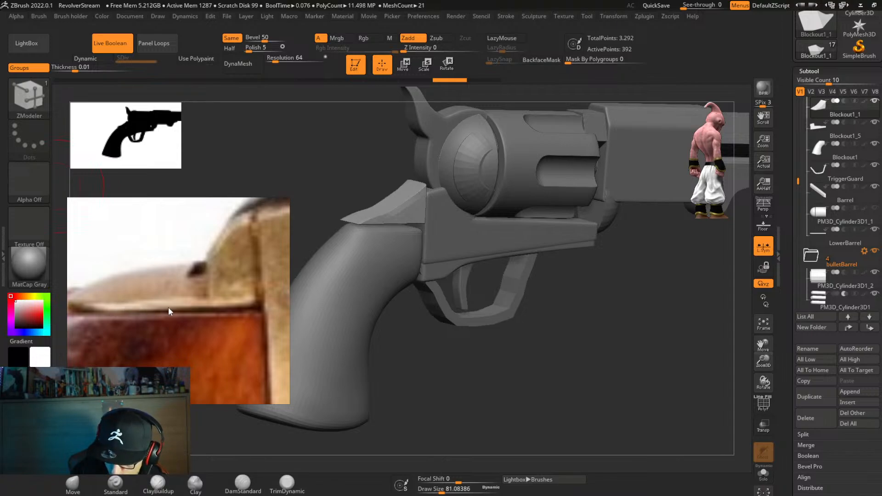
Duplicate the wedge piece and, with transparency on, replace the copy with a Cylinder 3D primitive.
{"action": "left_click_drag", "start_coordinate": [522, 331], "coordinate": [503, 378]}
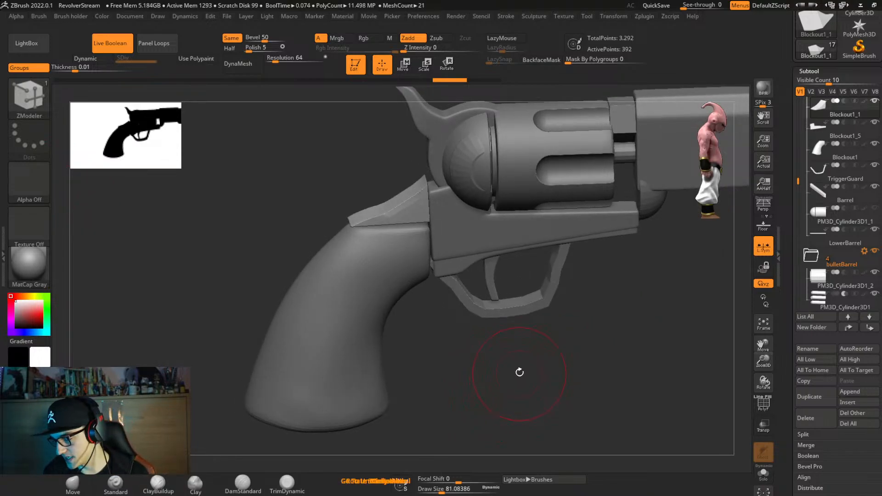
{"action": "key", "text": "w"}
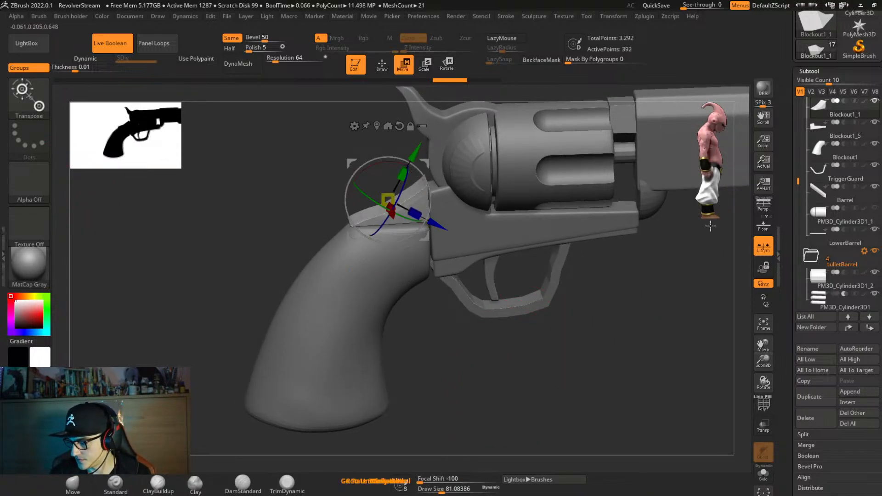
{"action": "left_click", "coordinate": [809, 397]}
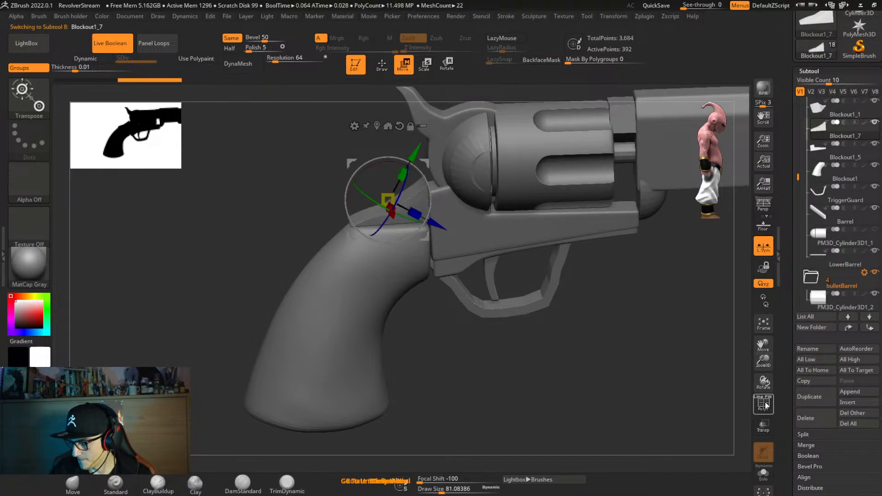
{"action": "left_click", "coordinate": [763, 425]}
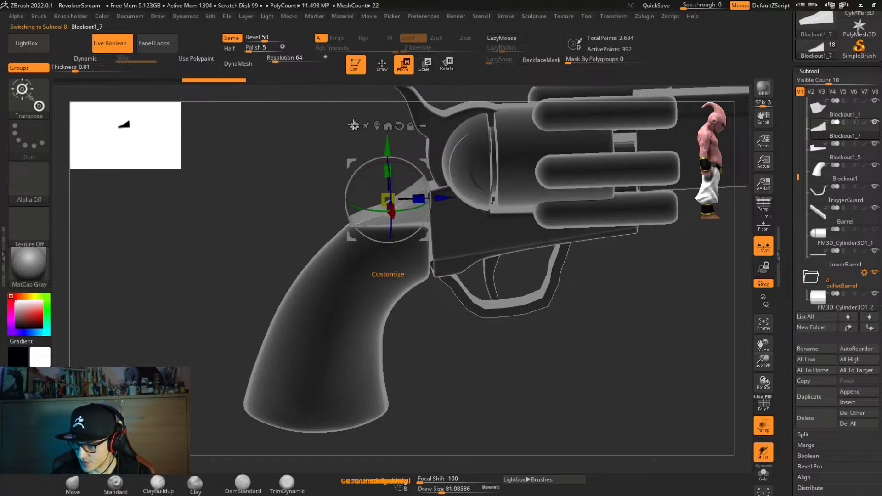
{"action": "left_click", "coordinate": [356, 125]}
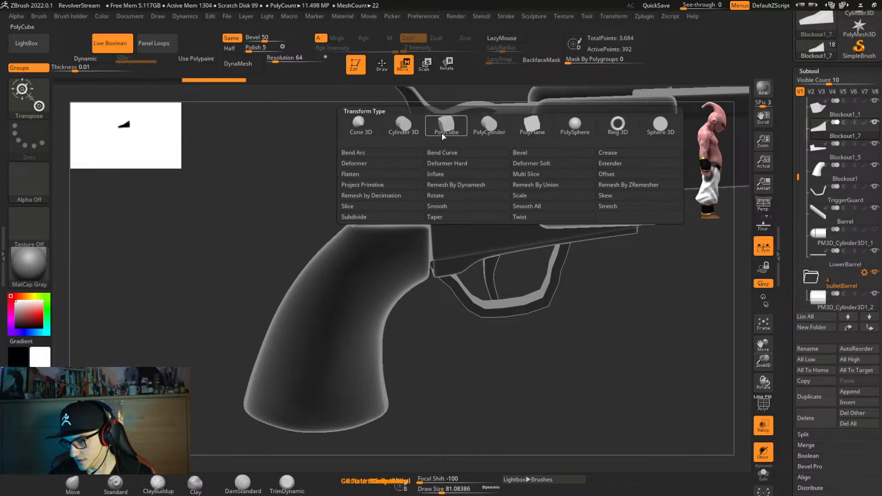
{"action": "left_click", "coordinate": [406, 136]}
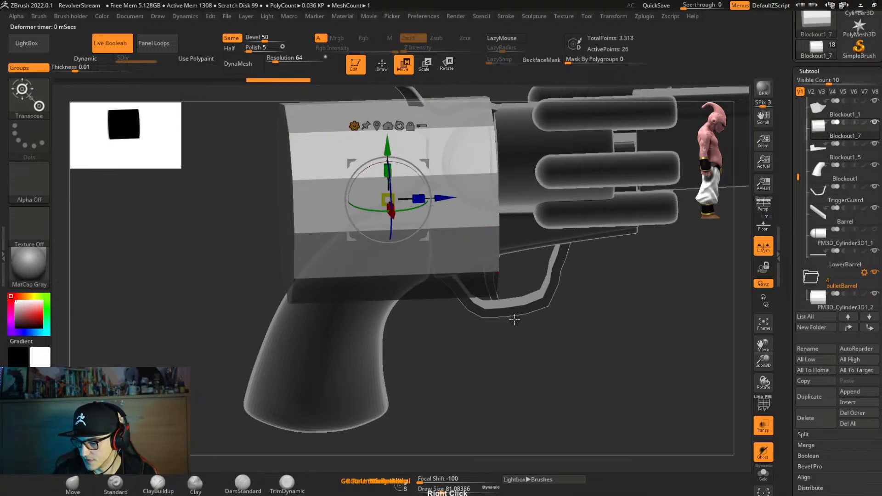
Rotate the cylinder upright, then scale it down to a small disc over the rear of the grip's top.
{"action": "right_click_drag", "start_coordinate": [514, 319], "coordinate": [472, 270], "text": "shift"}
{"action": "left_click_drag", "start_coordinate": [391, 183], "coordinate": [404, 277], "text": "shift"}
{"action": "right_click_drag", "start_coordinate": [404, 280], "coordinate": [404, 357], "text": "shift"}
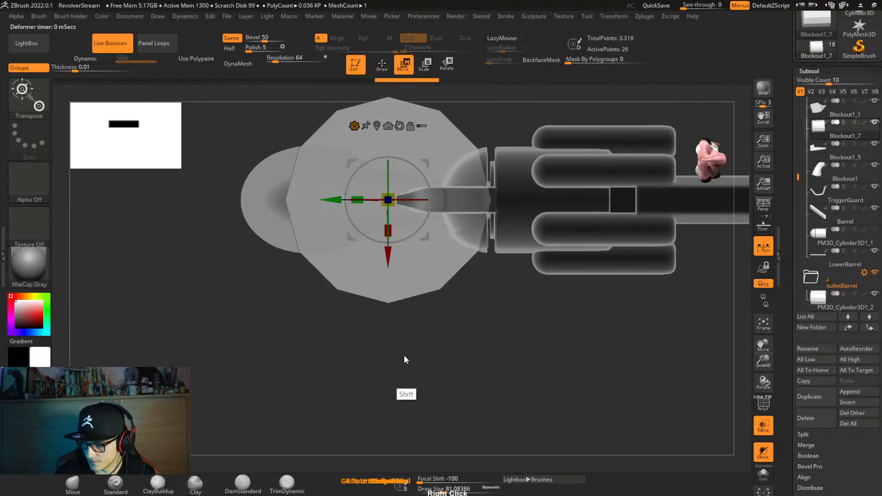
{"action": "left_click_drag", "start_coordinate": [388, 200], "coordinate": [348, 245]}
{"action": "right_click_drag", "start_coordinate": [368, 271], "coordinate": [393, 261], "text": "ctrl"}
{"action": "left_click_drag", "start_coordinate": [393, 261], "coordinate": [297, 219]}
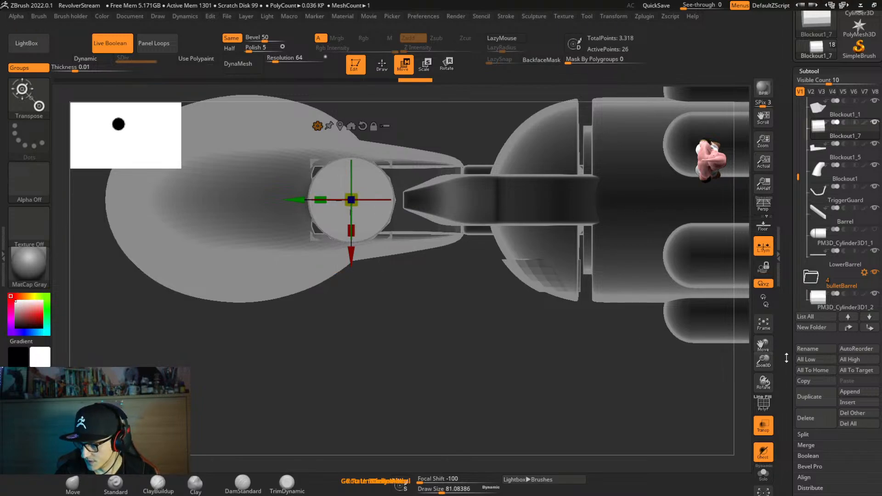
Turn off transparency, hide the original wedge piece above the grip and select the cylinder.
{"action": "left_click", "coordinate": [764, 426]}
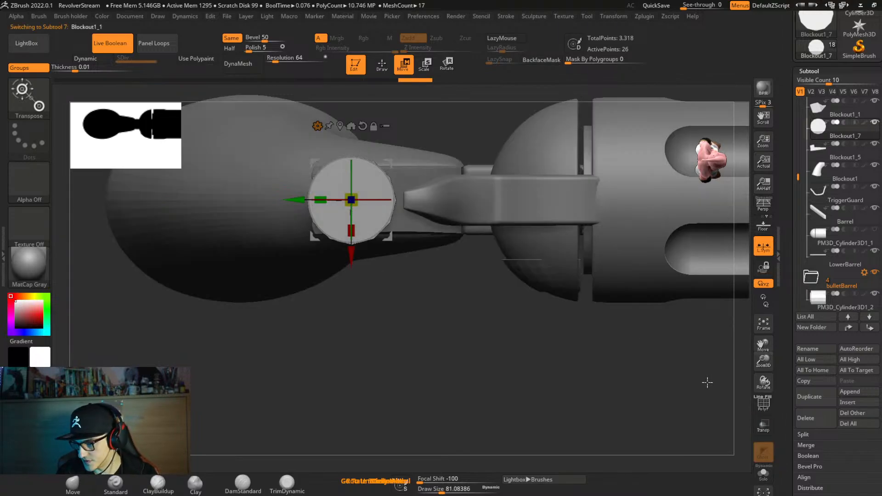
{"action": "right_click_drag", "start_coordinate": [580, 346], "coordinate": [580, 300]}
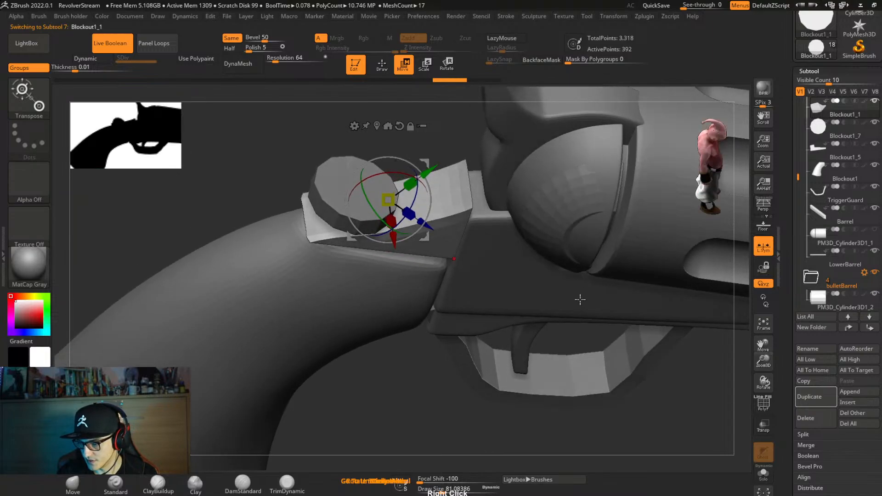
{"action": "left_click_drag", "start_coordinate": [798, 177], "coordinate": [796, 218]}
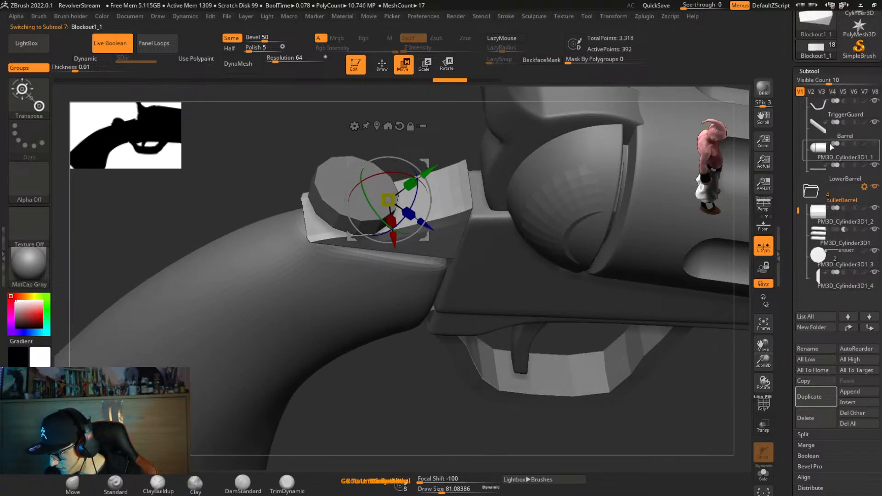
{"action": "scroll", "coordinate": [822, 184], "scroll_direction": "up", "scroll_amount": 5}
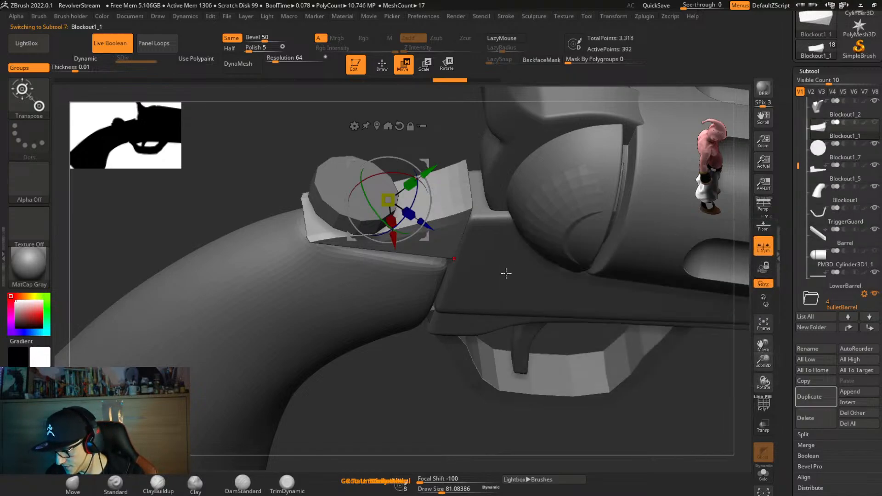
{"action": "left_click", "coordinate": [318, 201], "text": "alt"}
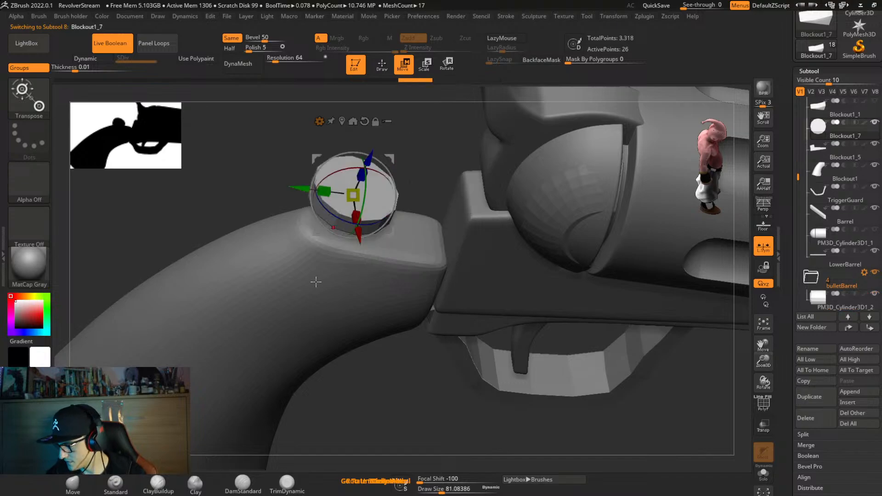
Lower the flat cylinder onto the top surface of the grip.
{"action": "right_click_drag", "start_coordinate": [404, 315], "coordinate": [404, 304]}
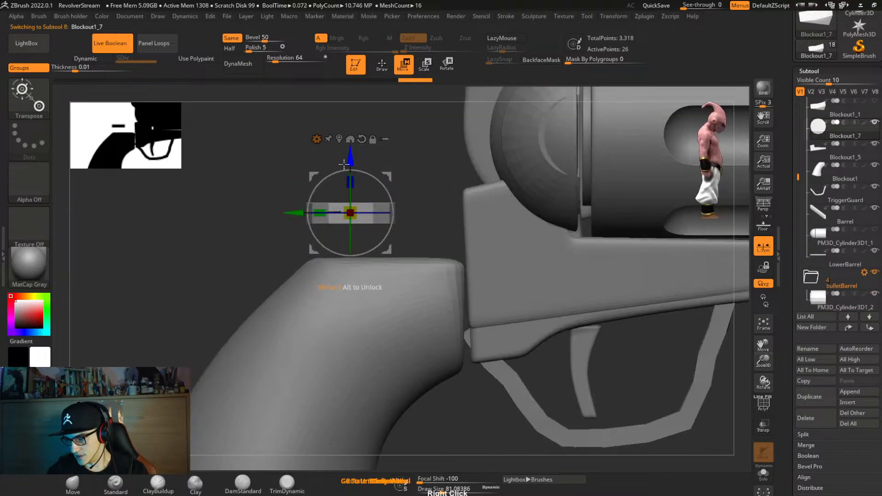
{"action": "left_click_drag", "start_coordinate": [349, 161], "coordinate": [361, 197]}
{"action": "right_click_drag", "start_coordinate": [399, 207], "coordinate": [384, 314]}
{"action": "left_click_drag", "start_coordinate": [354, 277], "coordinate": [352, 269]}
{"action": "right_click_drag", "start_coordinate": [416, 301], "coordinate": [340, 207]}
Lengthen the cylinder into a rounded slab with the Extender deformer and move it about 0.13 forward along the grip's top.
{"action": "left_click", "coordinate": [314, 172]}
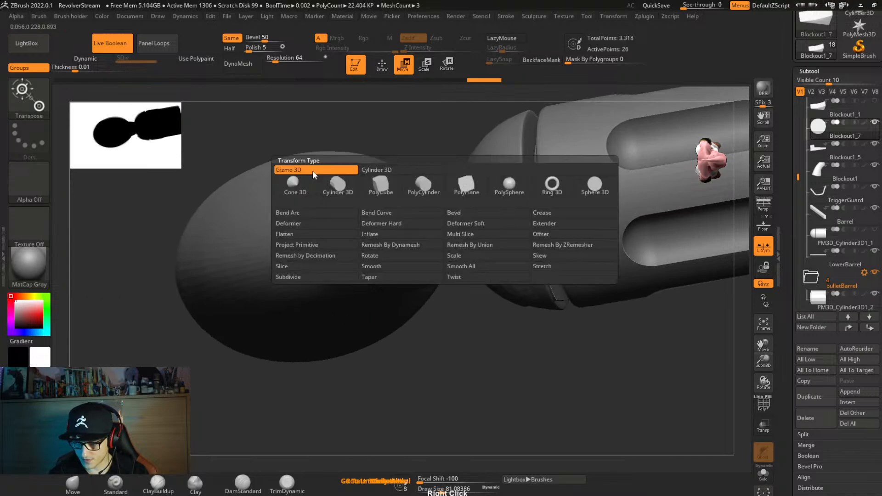
{"action": "left_click", "coordinate": [572, 224]}
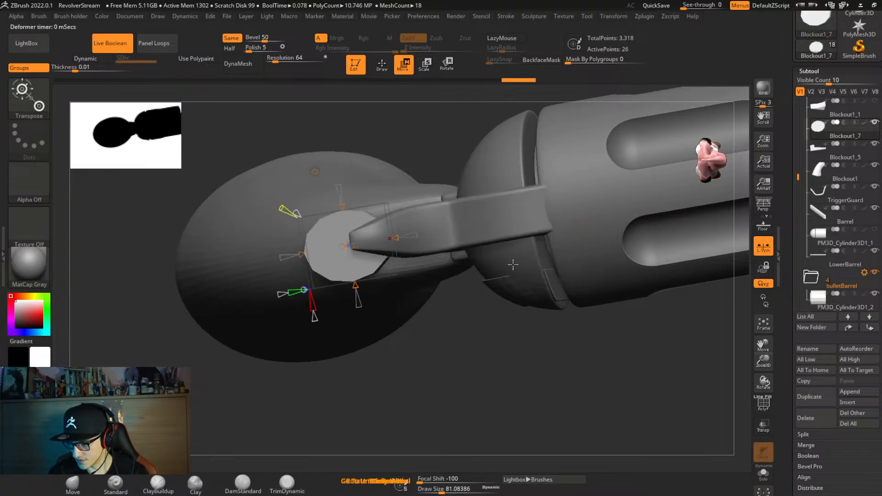
{"action": "left_click_drag", "start_coordinate": [395, 238], "coordinate": [466, 241]}
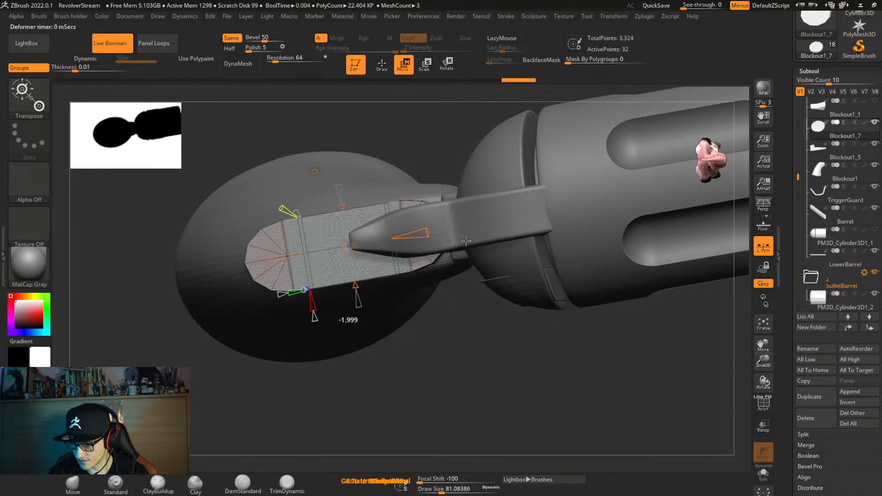
{"action": "right_click_drag", "start_coordinate": [466, 243], "coordinate": [440, 291], "text": "shift"}
{"action": "key", "text": "w"}
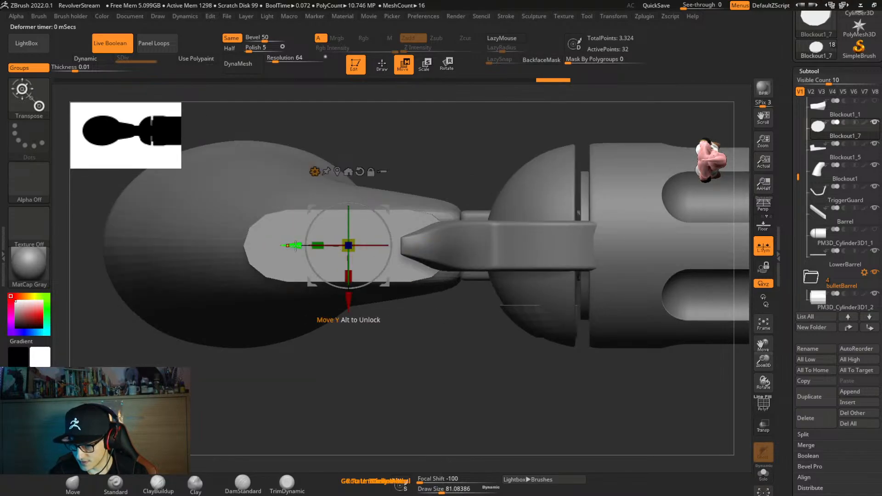
{"action": "left_click_drag", "start_coordinate": [296, 245], "coordinate": [368, 289]}
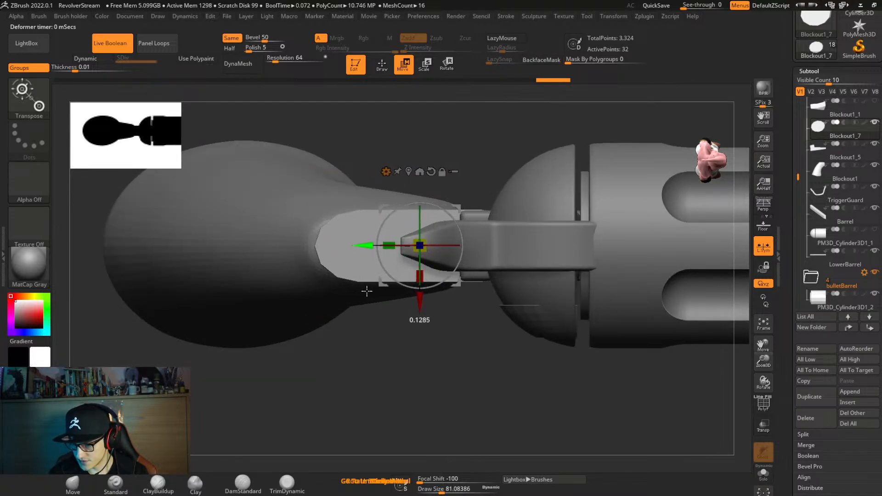
{"action": "right_click_drag", "start_coordinate": [368, 290], "coordinate": [497, 281]}
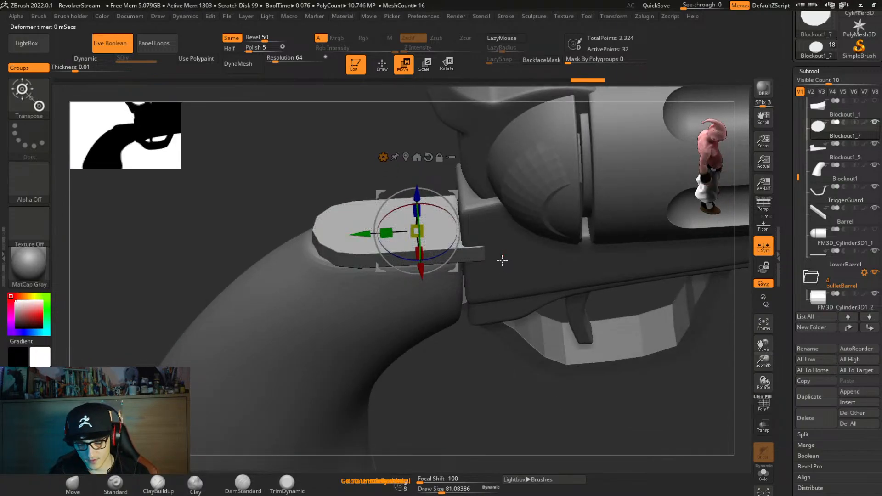
Isolate the slab in Solo mode with the polyframe shown and try to cut it crosswise with Knife Curve.
{"action": "key", "text": "shift+s"}
{"action": "key", "text": "q"}
{"action": "mouse_move", "coordinate": [515, 244]}
{"action": "right_mouse_down"}
{"action": "mouse_move", "coordinate": [543, 236]}
{"action": "mouse_move", "coordinate": [539, 210]}
{"action": "right_mouse_up"}
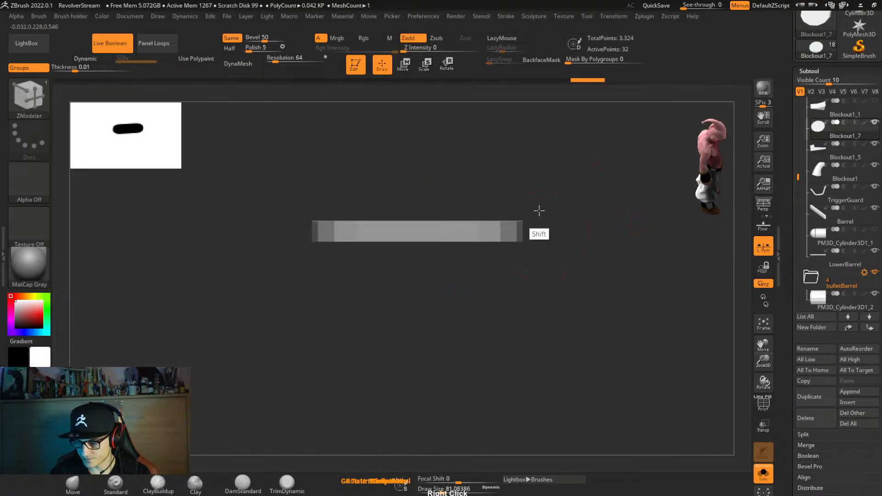
{"action": "key", "text": "ctrl+shift"}
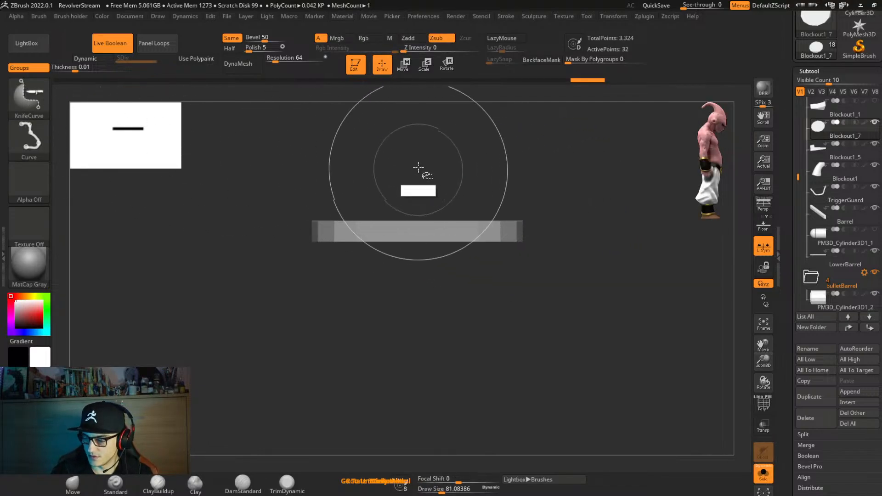
{"action": "mouse_move", "coordinate": [418, 167]}
{"action": "left_mouse_down", "text": "ctrl+shift"}
{"action": "mouse_move", "coordinate": [436, 385]}
{"action": "mouse_move", "coordinate": [420, 395]}
{"action": "left_mouse_up", "text": "ctrl+shift"}
{"action": "mouse_move", "coordinate": [473, 319]}
{"action": "right_mouse_down"}
{"action": "mouse_move", "coordinate": [467, 350]}
{"action": "mouse_move", "coordinate": [476, 327]}
{"action": "mouse_move", "coordinate": [469, 319]}
{"action": "mouse_move", "coordinate": [488, 293]}
{"action": "right_mouse_up"}
{"action": "key", "text": "shift+f"}
{"action": "key", "text": "ctrl+z"}
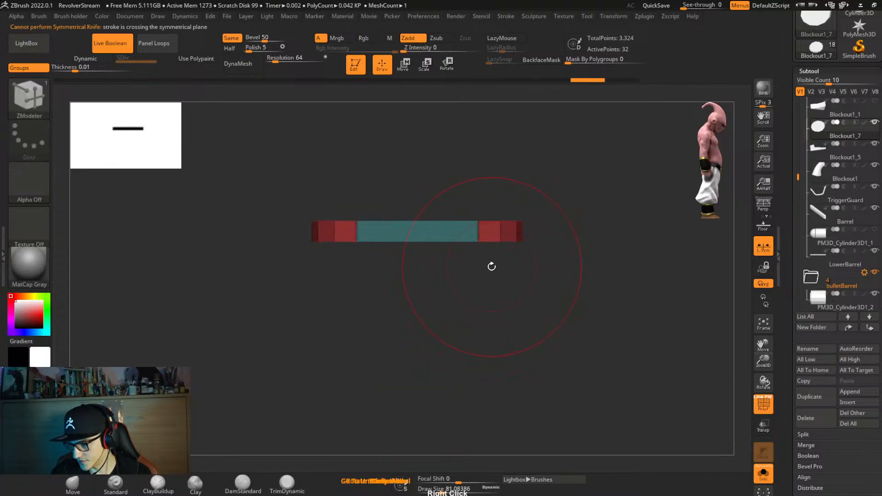
Slice the slab vertically across its middle section with Slice Curve to split off a separate polygroup.
{"action": "left_click", "coordinate": [29, 96], "text": "ctrl+shift"}
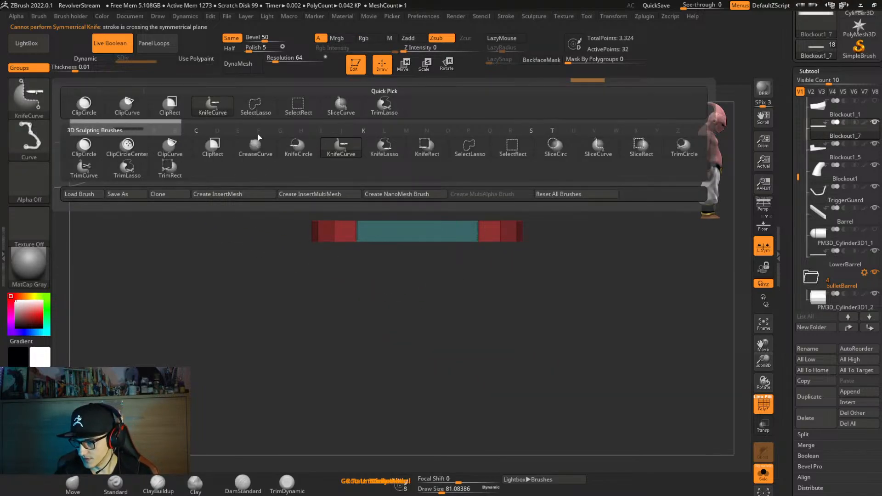
{"action": "left_click", "coordinate": [598, 146]}
{"action": "left_click_drag", "start_coordinate": [434, 187], "coordinate": [435, 335], "text": "ctrl+shift"}
{"action": "right_click_drag", "start_coordinate": [506, 256], "coordinate": [496, 344]}
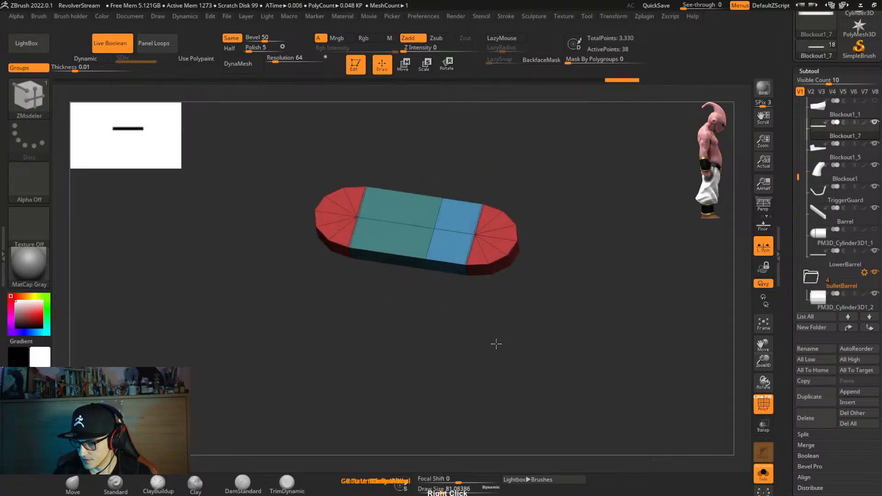
Hide the slab's larger middle section and rear rounded end, and merge the remaining front portion into one polygroup.
{"action": "key", "text": "shift"}
{"action": "left_click", "coordinate": [485, 238]}
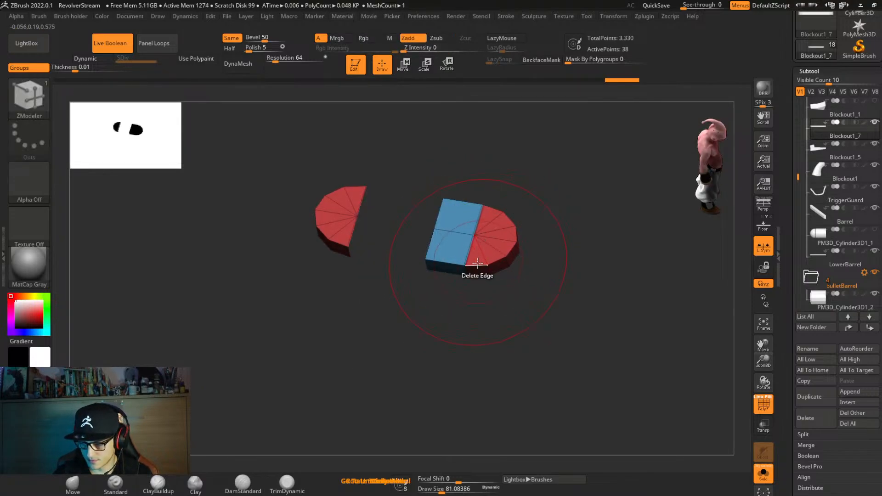
{"action": "key", "text": "ctrl+shift"}
{"action": "left_click", "coordinate": [21, 99], "text": "ctrl+shift"}
{"action": "left_click", "coordinate": [296, 112]}
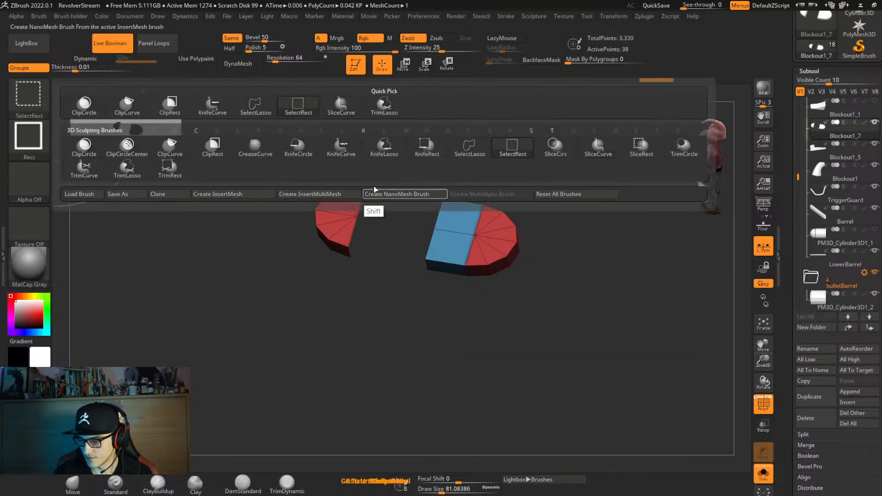
{"action": "left_click_drag", "start_coordinate": [332, 219], "coordinate": [335, 225], "text": "ctrl+shift"}
{"action": "key", "text": "ctrl+w"}
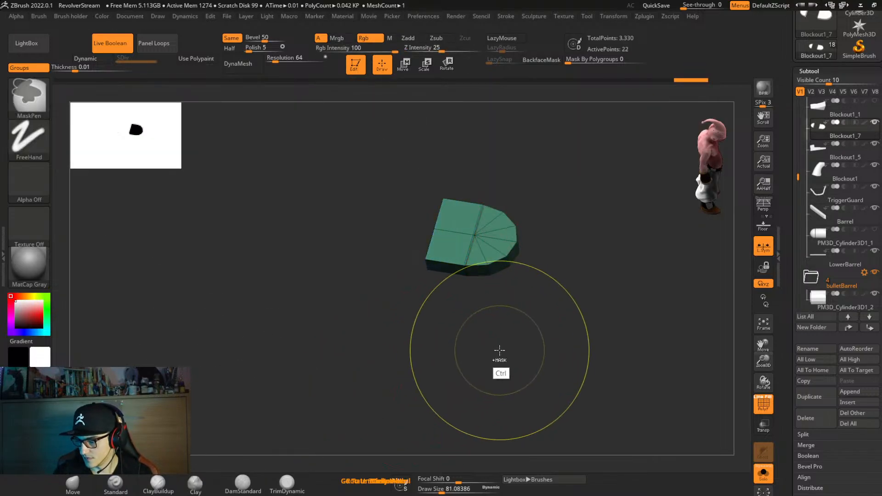
Restore the whole slab, hide its front portion instead, and delete the hidden geometry.
{"action": "key", "text": "ctrl+z"}
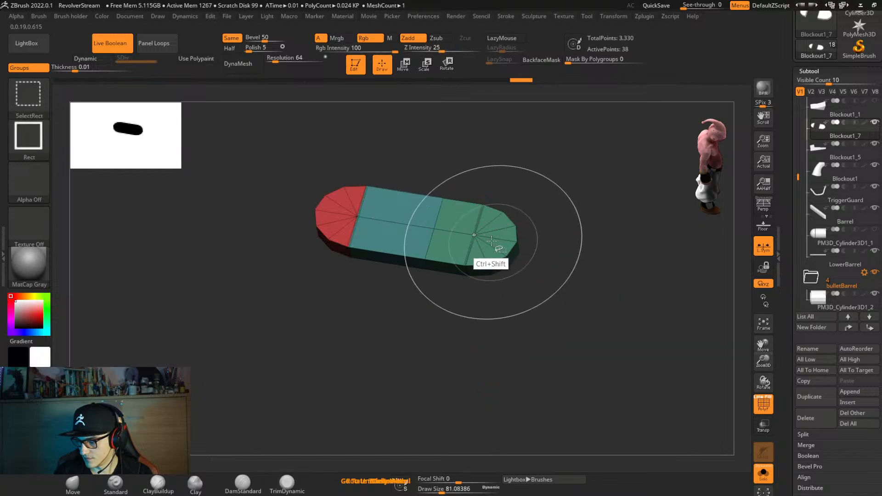
{"action": "key", "text": "ctrl+shift+z"}
{"action": "key", "text": "ctrl+z"}
{"action": "left_click_drag", "start_coordinate": [527, 295], "coordinate": [505, 370]}
{"action": "key", "text": "ctrl+shift+z"}
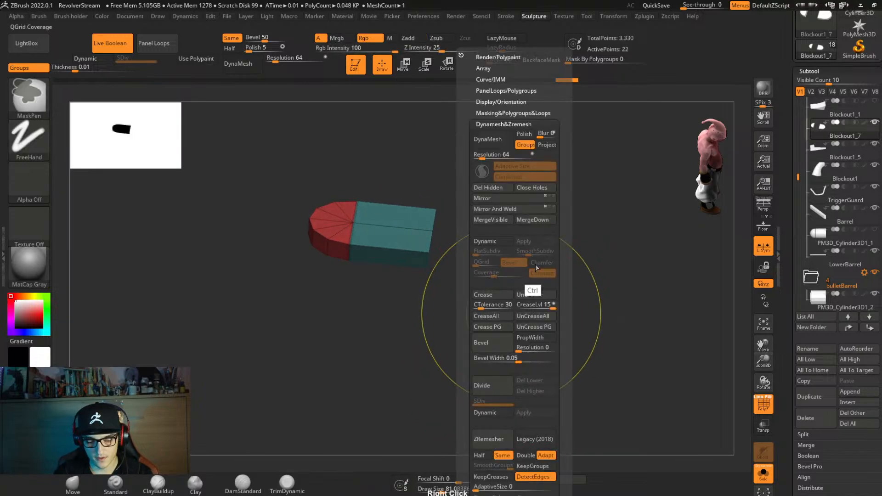
{"action": "key", "text": "ctrl+shift+s"}
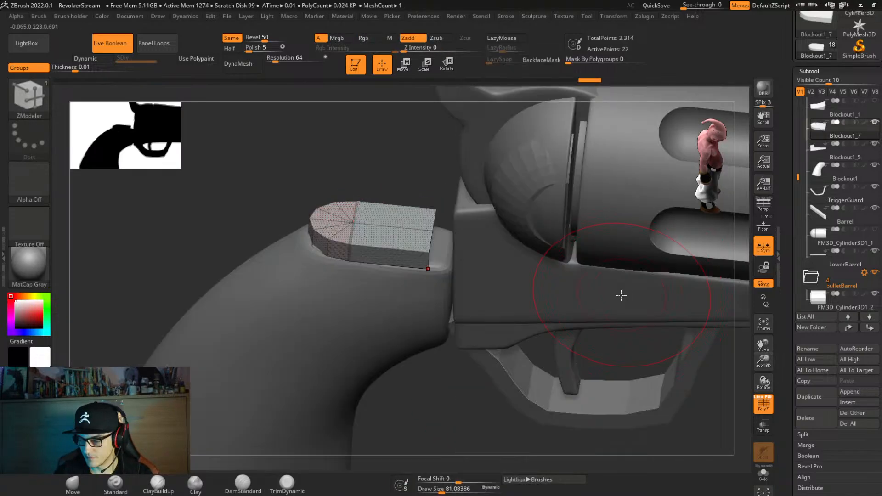
Isolate the slab and cap its open front end with ZModeler's edge Close action set to Concave Hole.
{"action": "mouse_move", "coordinate": [620, 295]}
{"action": "right_mouse_down"}
{"action": "mouse_move", "coordinate": [540, 285]}
{"action": "mouse_move", "coordinate": [484, 291]}
{"action": "mouse_move", "coordinate": [442, 235]}
{"action": "right_mouse_up"}
{"action": "key", "text": "ctrl+shift+s"}
{"action": "right_click", "coordinate": [438, 231]}
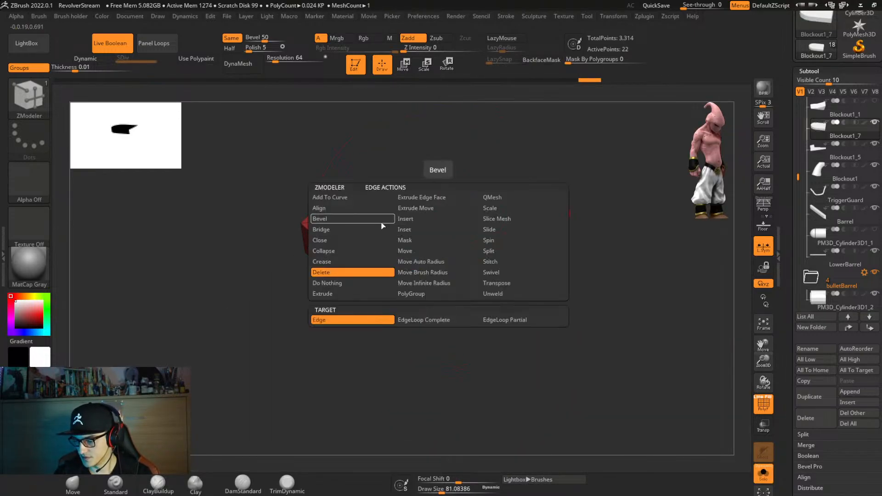
{"action": "left_click", "coordinate": [331, 230]}
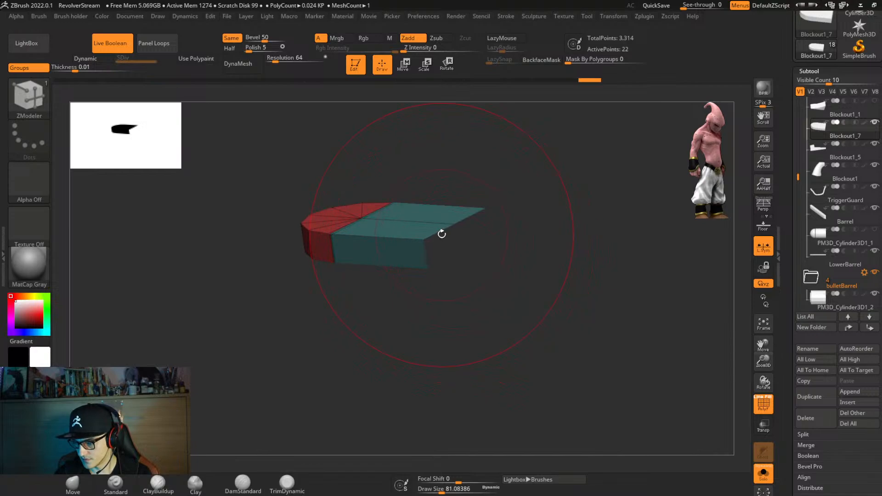
{"action": "left_click_drag", "start_coordinate": [442, 234], "coordinate": [446, 236]}
{"action": "key", "text": "ctrl+z"}
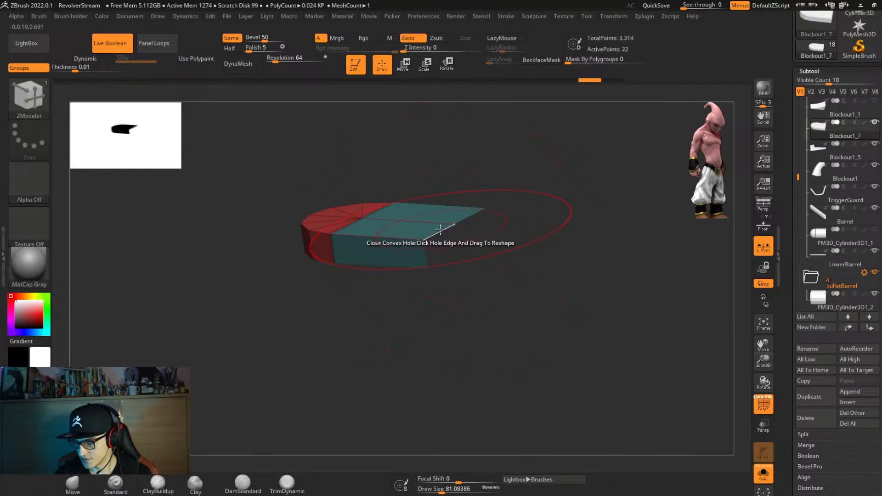
{"action": "key", "text": "space"}
{"action": "left_click", "coordinate": [374, 321]}
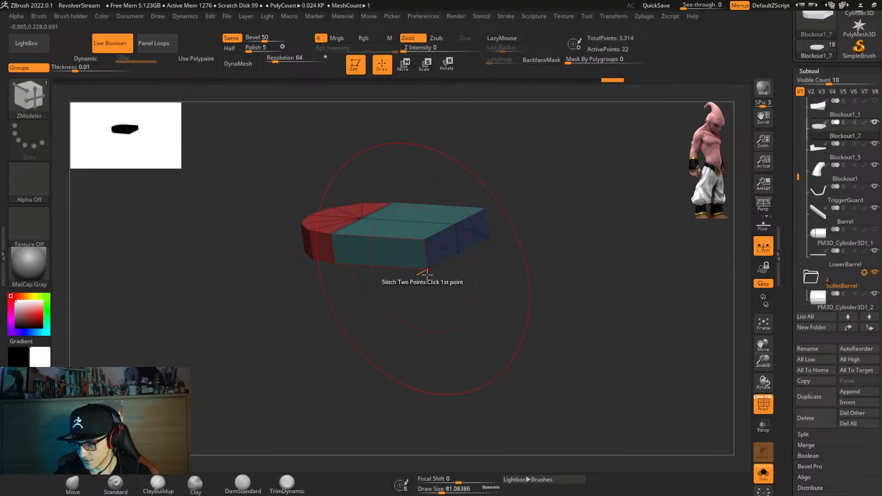
Delete the extra diagonal edge on the slab's new front cap with ZModeler and bring back the other revolver parts.
{"action": "right_click_drag", "start_coordinate": [427, 274], "coordinate": [450, 252]}
{"action": "key", "text": "space"}
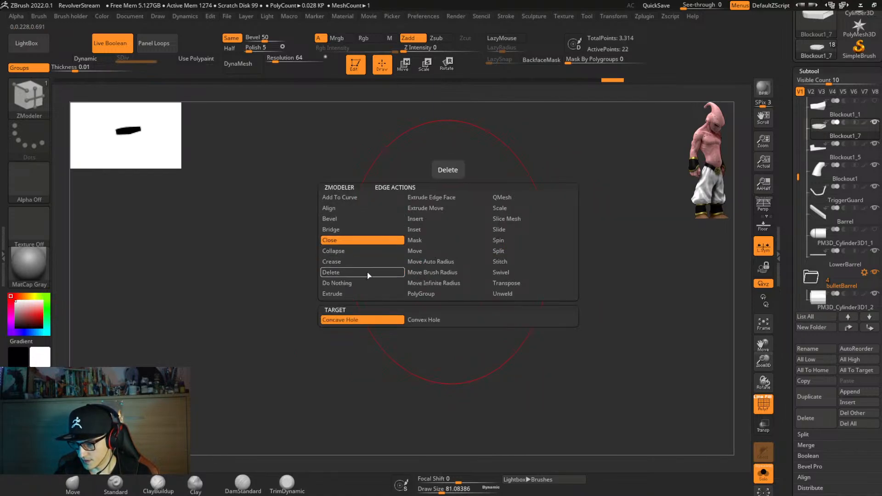
{"action": "left_click", "coordinate": [390, 273]}
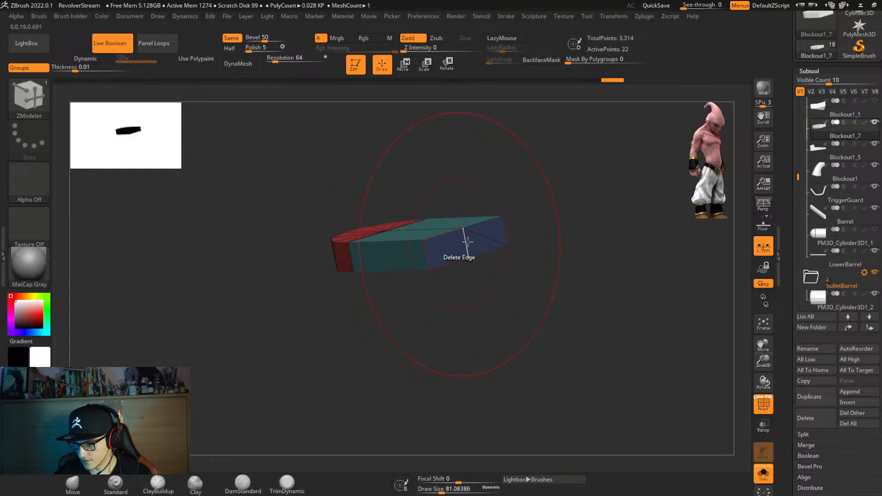
{"action": "left_click", "coordinate": [468, 242]}
{"action": "key", "text": "ctrl+z"}
{"action": "left_click", "coordinate": [479, 234]}
{"action": "mouse_move", "coordinate": [528, 248]}
{"action": "right_mouse_down"}
{"action": "mouse_move", "coordinate": [558, 298]}
{"action": "mouse_move", "coordinate": [616, 284]}
{"action": "mouse_move", "coordinate": [547, 305]}
{"action": "mouse_move", "coordinate": [549, 317]}
{"action": "mouse_move", "coordinate": [579, 329]}
{"action": "mouse_move", "coordinate": [559, 309]}
{"action": "mouse_move", "coordinate": [545, 326]}
{"action": "mouse_move", "coordinate": [525, 288]}
{"action": "mouse_move", "coordinate": [530, 251]}
{"action": "right_mouse_up"}
{"action": "key", "text": "shift+alt+s"}
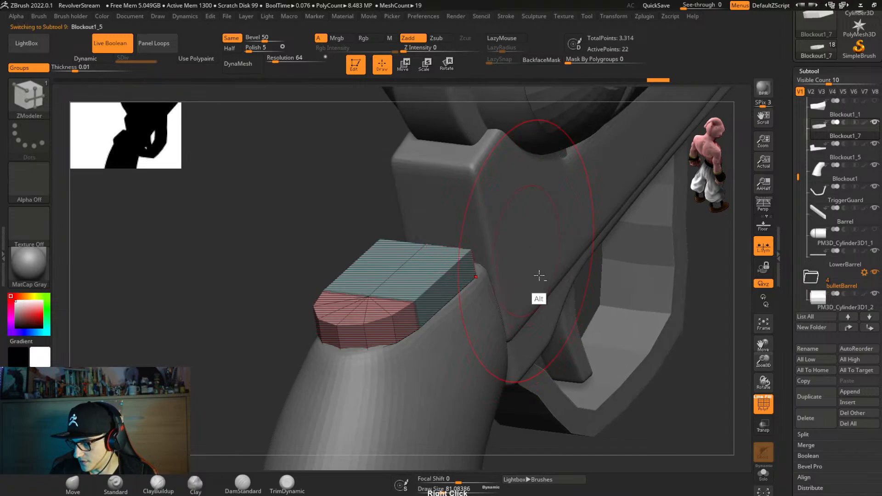
Select the frame piece behind the cylinder and mask everything except its upper rear block.
{"action": "left_click", "coordinate": [539, 276], "text": "alt"}
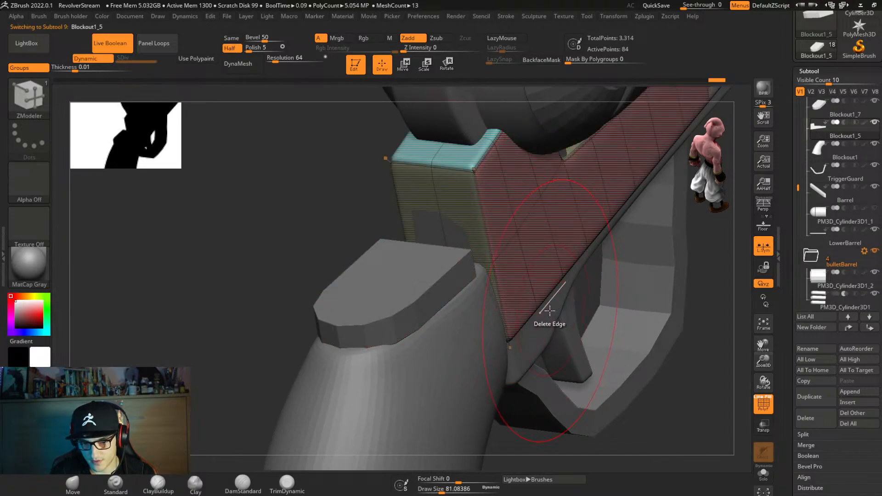
{"action": "left_click", "coordinate": [414, 301], "text": "alt"}
{"action": "right_click_drag", "start_coordinate": [414, 301], "coordinate": [458, 301]}
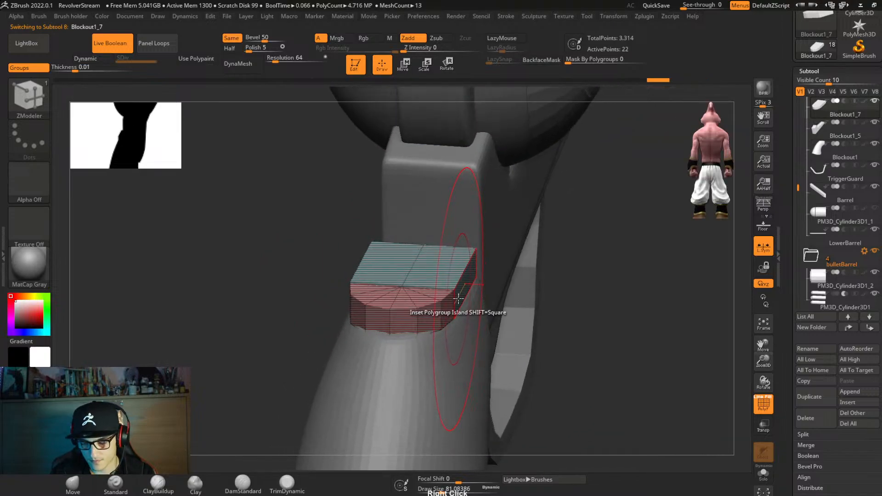
{"action": "left_click", "coordinate": [488, 243], "text": "alt"}
{"action": "right_click_drag", "start_coordinate": [547, 232], "coordinate": [527, 174]}
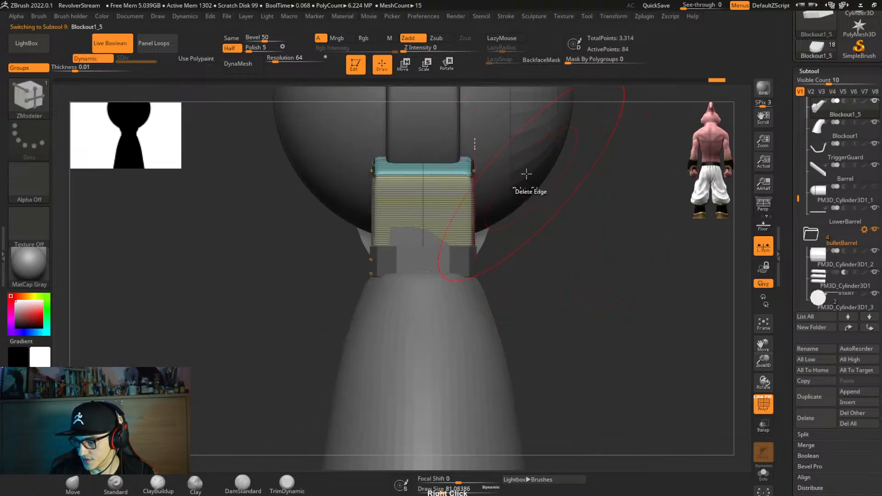
{"action": "mouse_move", "coordinate": [597, 190]}
{"action": "right_mouse_down"}
{"action": "mouse_move", "coordinate": [531, 205]}
{"action": "mouse_move", "coordinate": [553, 240]}
{"action": "mouse_move", "coordinate": [551, 271]}
{"action": "mouse_move", "coordinate": [407, 333]}
{"action": "right_mouse_up"}
{"action": "left_click_drag", "start_coordinate": [334, 150], "coordinate": [531, 239], "text": "ctrl"}
{"action": "right_click_drag", "start_coordinate": [532, 240], "coordinate": [591, 295]}
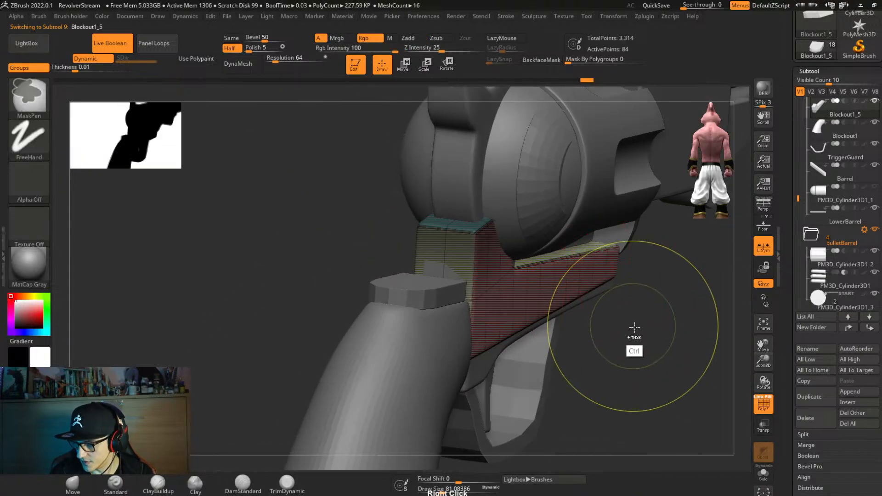
Narrow the frame's unmasked upper rear block along X to about 0.74 of its width.
{"action": "key", "text": "w"}
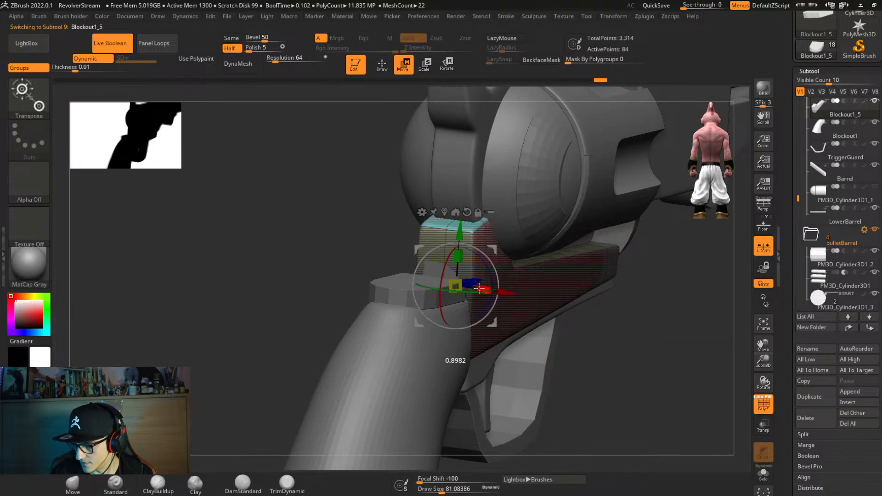
{"action": "right_click_drag", "start_coordinate": [480, 287], "coordinate": [508, 295], "text": "shift"}
{"action": "key", "text": "ctrl+z"}
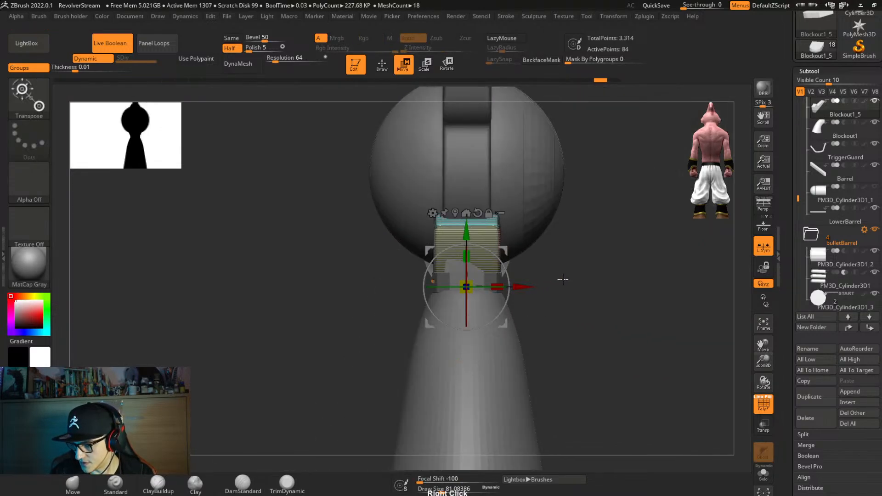
{"action": "mouse_move", "coordinate": [561, 280]}
{"action": "right_mouse_down"}
{"action": "mouse_move", "coordinate": [550, 299]}
{"action": "mouse_move", "coordinate": [545, 274]}
{"action": "right_mouse_up"}
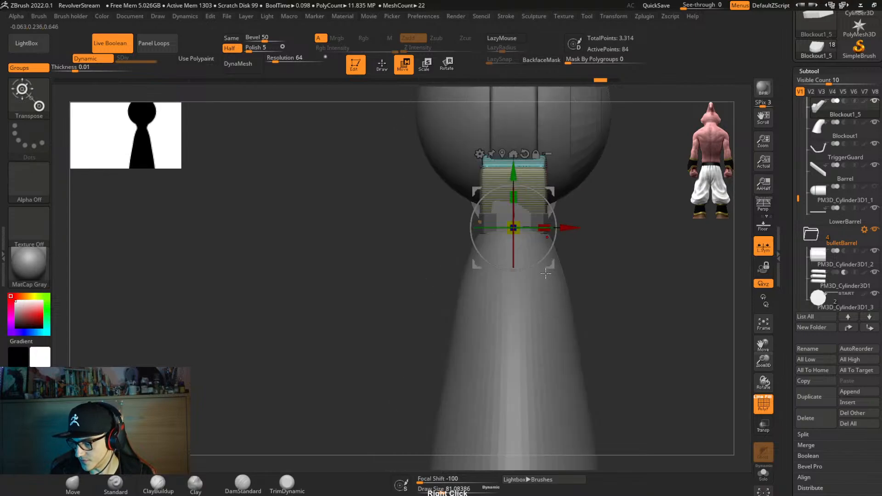
{"action": "left_click_drag", "start_coordinate": [543, 224], "coordinate": [536, 230]}
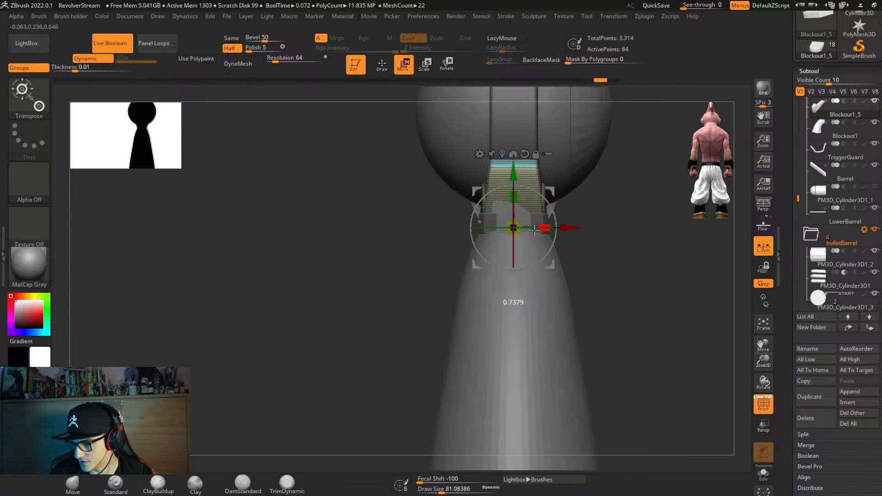
{"action": "right_click_drag", "start_coordinate": [638, 230], "coordinate": [598, 251]}
Select the frame's overlapping inner piece, Blockout1_2, and mask everything except its upper rear portion.
{"action": "left_click", "coordinate": [540, 313], "text": "alt"}
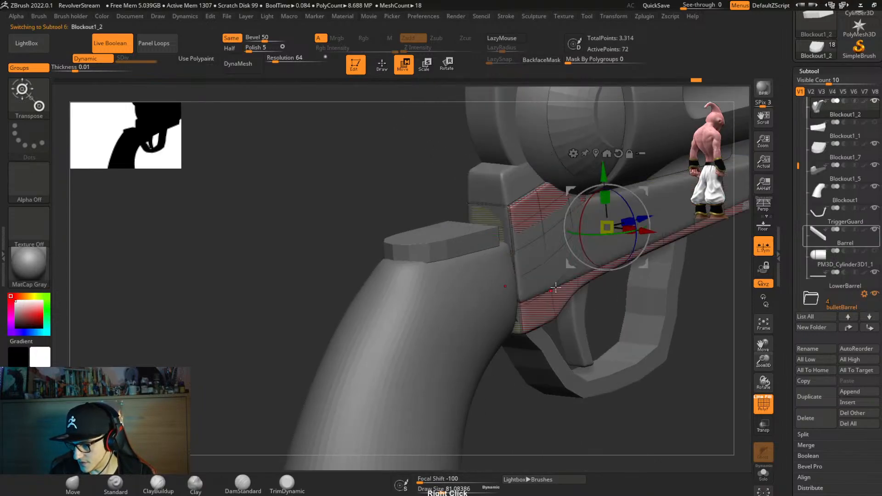
{"action": "mouse_move", "coordinate": [558, 287]}
{"action": "right_mouse_down"}
{"action": "mouse_move", "coordinate": [577, 279]}
{"action": "mouse_move", "coordinate": [542, 288]}
{"action": "right_mouse_up"}
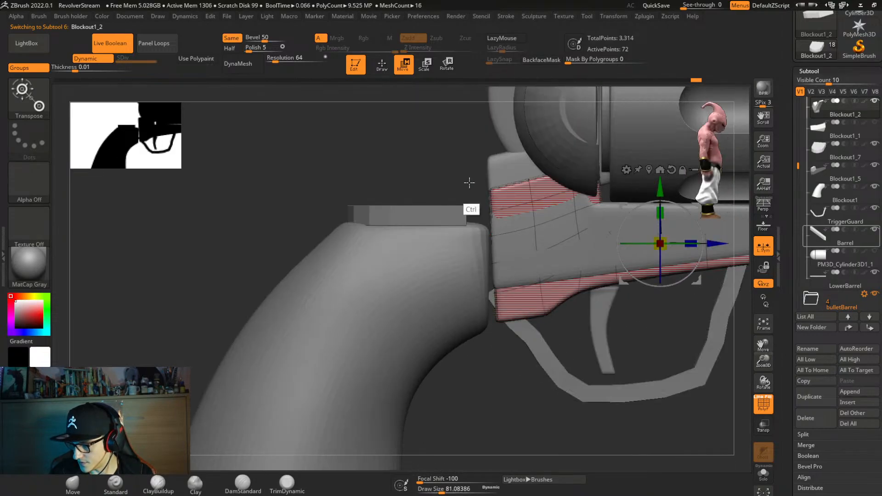
{"action": "mouse_move", "coordinate": [454, 130]}
{"action": "left_mouse_down", "text": "ctrl"}
{"action": "mouse_move", "coordinate": [591, 197]}
{"action": "mouse_move", "coordinate": [617, 197]}
{"action": "left_mouse_up", "text": "ctrl"}
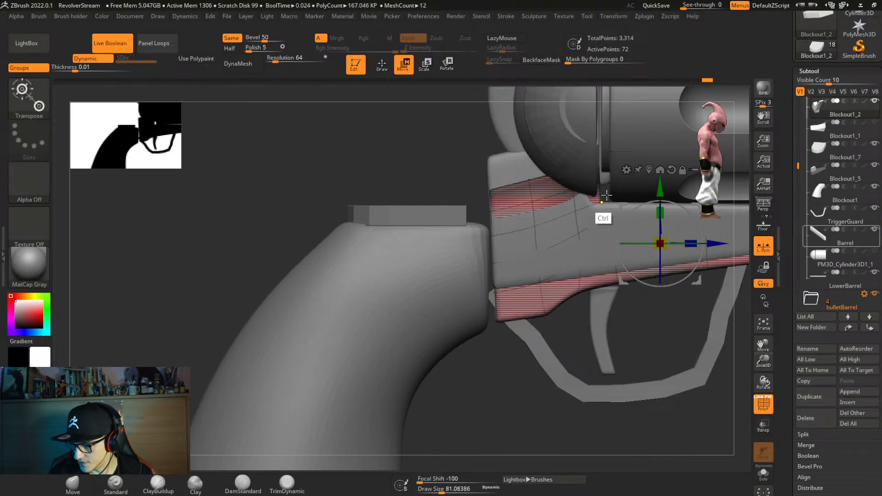
{"action": "left_click_drag", "start_coordinate": [457, 180], "coordinate": [542, 219], "text": "ctrl"}
{"action": "right_click_drag", "start_coordinate": [589, 261], "coordinate": [618, 292]}
{"action": "left_click", "coordinate": [542, 408], "text": "ctrl"}
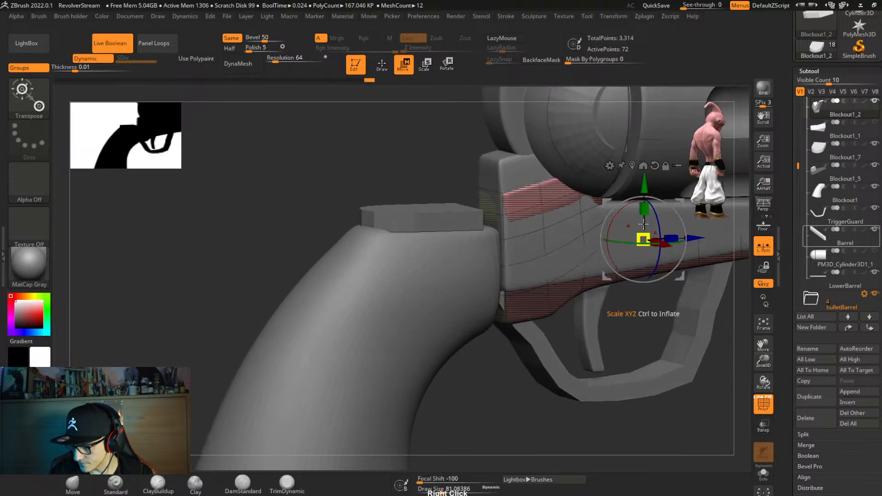
Center the gizmo on the unmasked upper portion and scale it along X to about 0.73 so it sits inside the frame.
{"action": "left_click", "coordinate": [632, 165]}
{"action": "right_click_drag", "start_coordinate": [594, 208], "coordinate": [620, 234]}
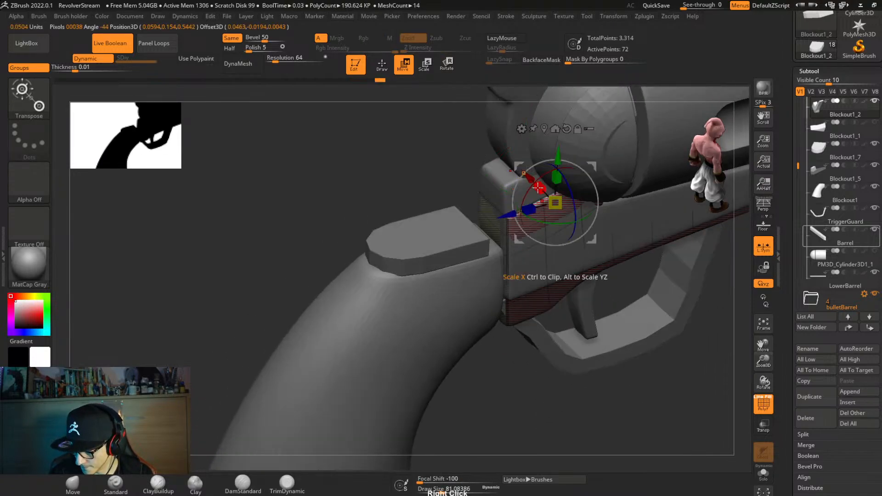
{"action": "left_click_drag", "start_coordinate": [557, 220], "coordinate": [559, 224]}
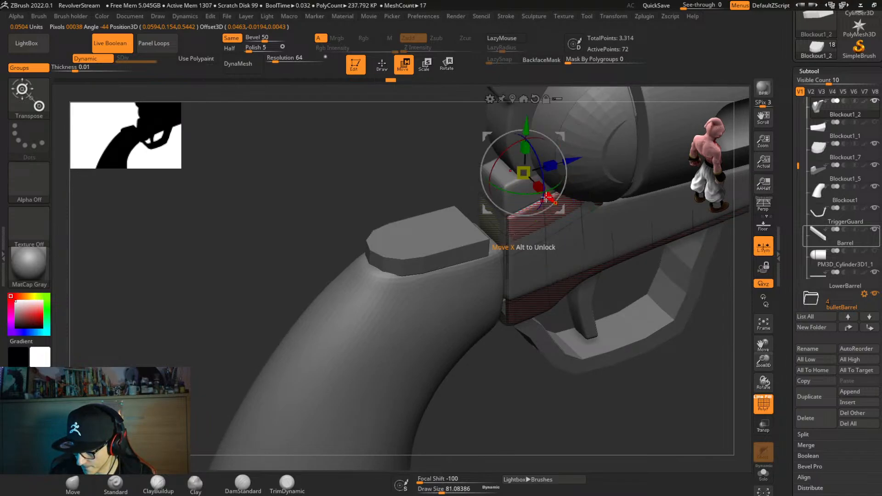
{"action": "left_click", "coordinate": [512, 96]}
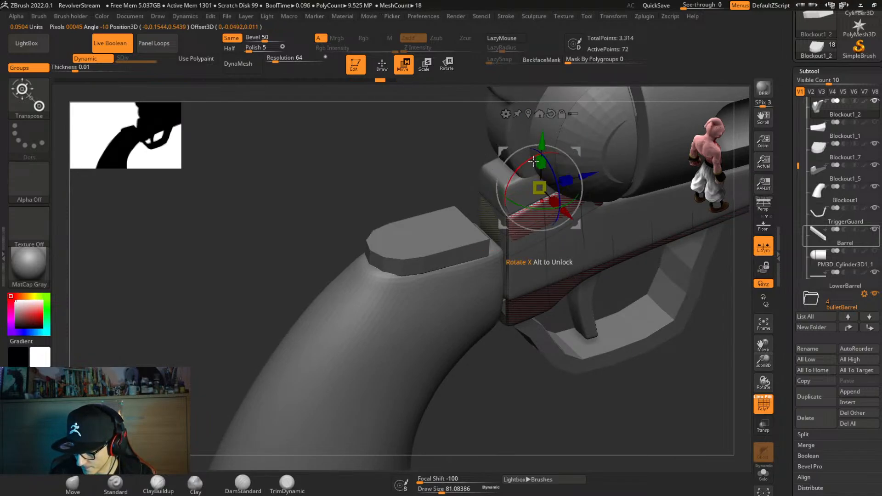
{"action": "left_click_drag", "start_coordinate": [547, 193], "coordinate": [545, 191]}
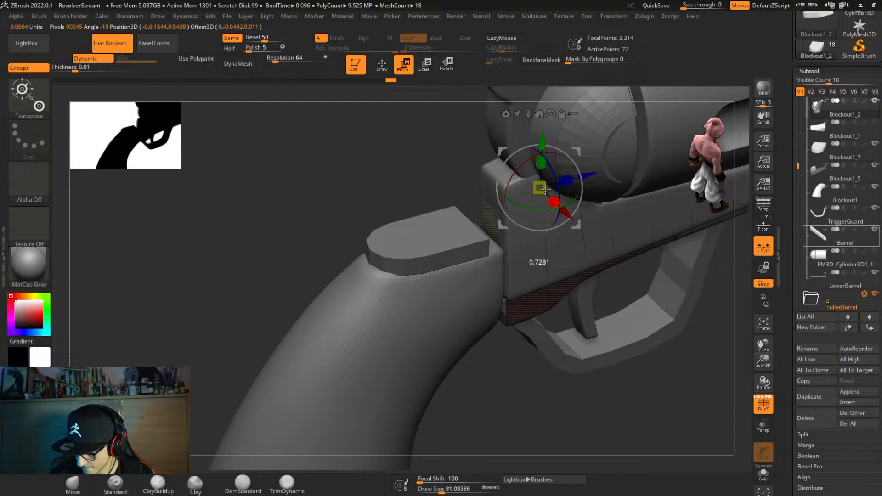
Isolate the rear end of Blockout1_2 with a mask, shift it about 0.0035 forward, and clear the mask.
{"action": "right_click_drag", "start_coordinate": [595, 176], "coordinate": [577, 306]}
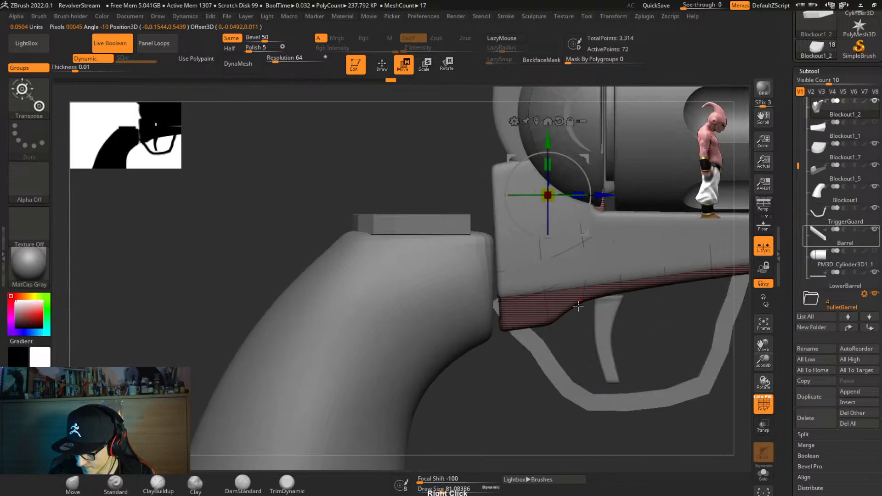
{"action": "mouse_move", "coordinate": [468, 136]}
{"action": "left_mouse_down", "text": "ctrl"}
{"action": "mouse_move", "coordinate": [509, 336]}
{"action": "mouse_move", "coordinate": [524, 364]}
{"action": "left_mouse_up", "text": "ctrl"}
{"action": "left_click_drag", "start_coordinate": [604, 195], "coordinate": [607, 205]}
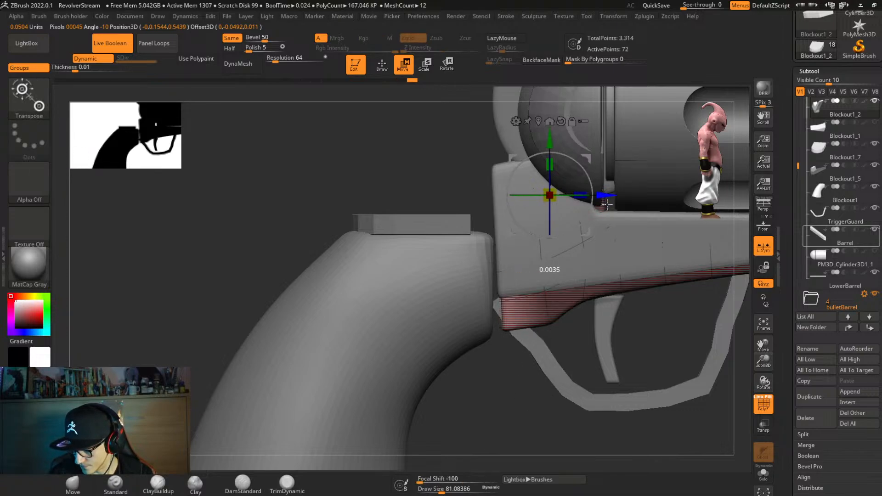
{"action": "right_click", "coordinate": [500, 398]}
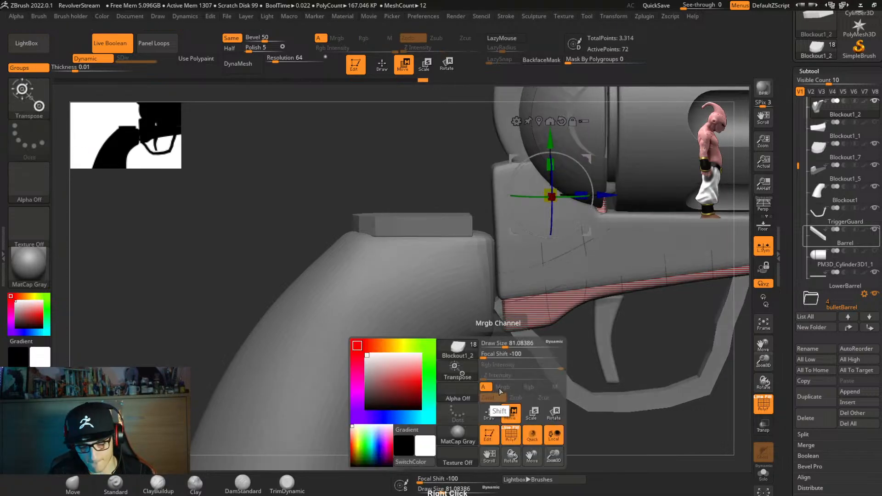
{"action": "left_click", "coordinate": [498, 394], "text": "ctrl"}
{"action": "mouse_move", "coordinate": [498, 394]}
{"action": "left_mouse_down"}
{"action": "mouse_move", "coordinate": [508, 386]}
{"action": "mouse_move", "coordinate": [503, 367]}
{"action": "mouse_move", "coordinate": [517, 416]}
{"action": "mouse_move", "coordinate": [498, 380]}
{"action": "mouse_move", "coordinate": [491, 390]}
{"action": "mouse_move", "coordinate": [460, 287]}
{"action": "left_mouse_up"}
Select the slab on top of the grip and isolate it in Solo mode with the polyframe shown.
{"action": "left_click", "coordinate": [457, 326], "text": "alt"}
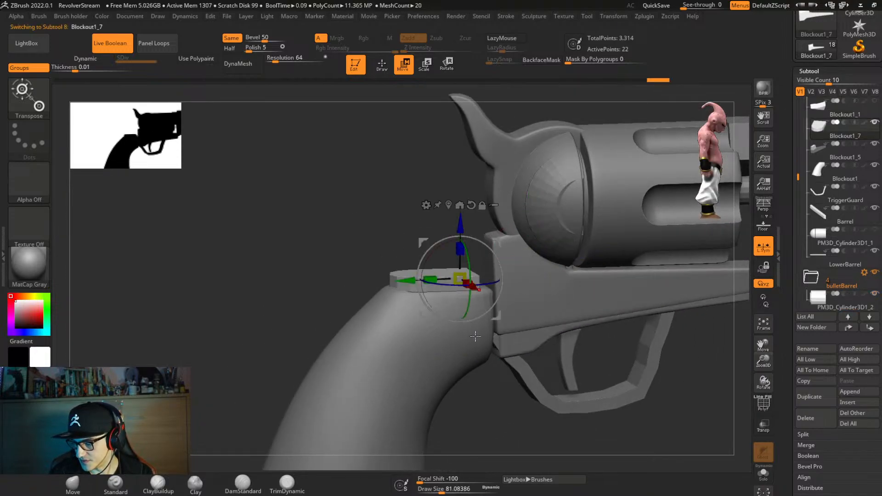
{"action": "right_click_drag", "start_coordinate": [461, 333], "coordinate": [478, 397], "text": "alt"}
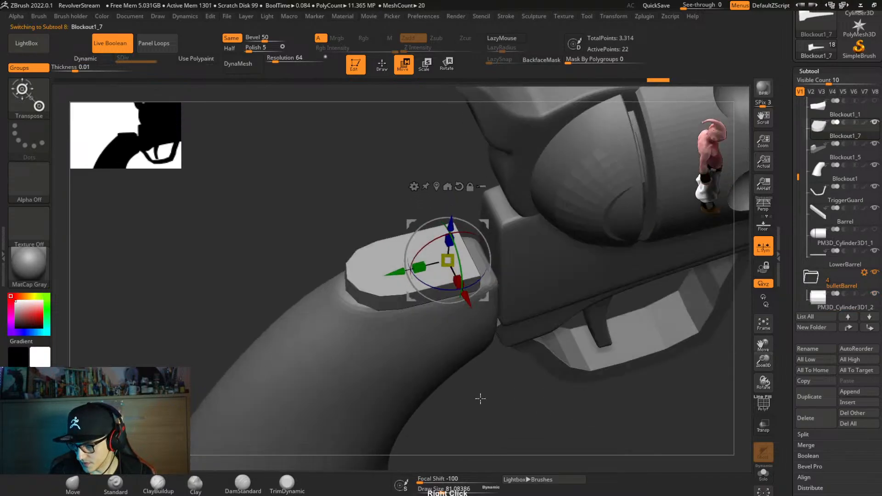
{"action": "key", "text": "shift+f"}
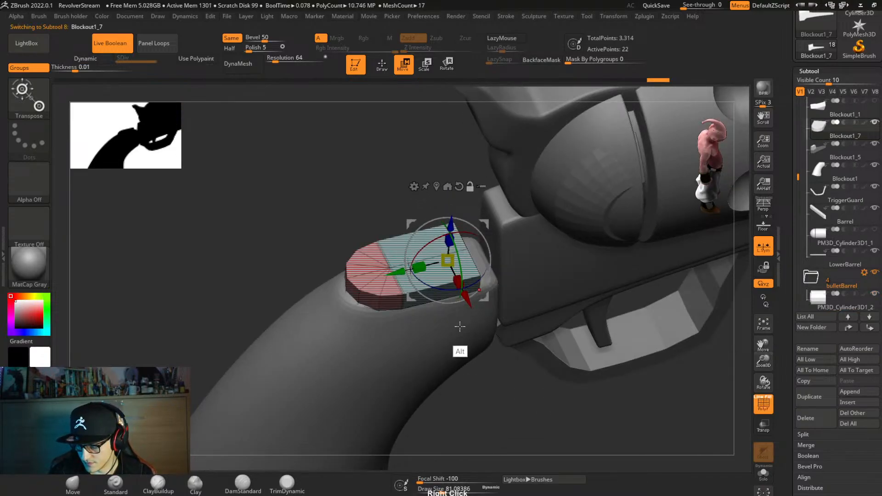
{"action": "right_click_drag", "start_coordinate": [460, 326], "coordinate": [420, 395], "text": "alt"}
{"action": "key", "text": "shift+s"}
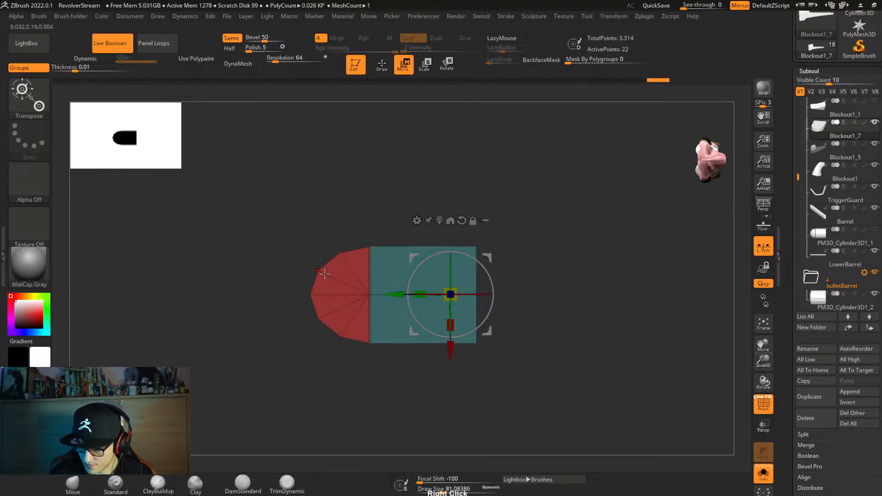
Slice a lengthwise edge across the slab in line with a corner of its rounded end, and Mirror And Weld it to the other half.
{"action": "key", "text": "b"}
{"action": "key", "text": "z"}
{"action": "key", "text": "m"}
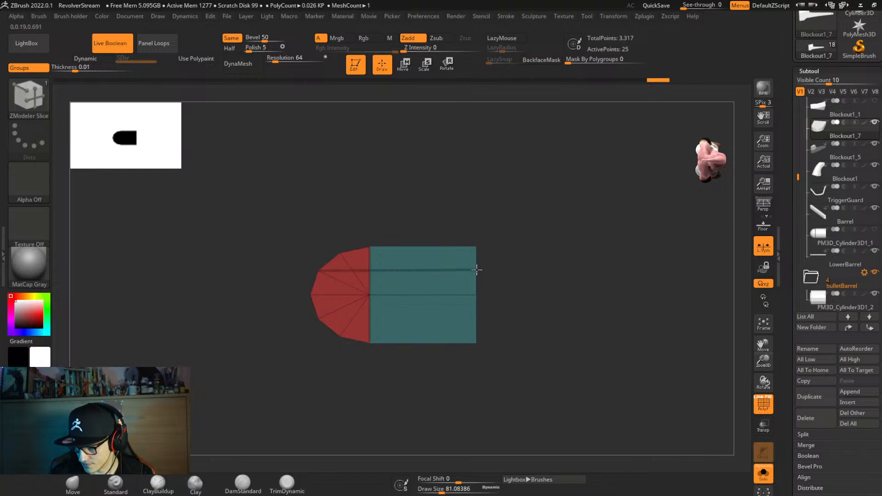
{"action": "left_click", "coordinate": [423, 319]}
{"action": "key", "text": "ctrl+space"}
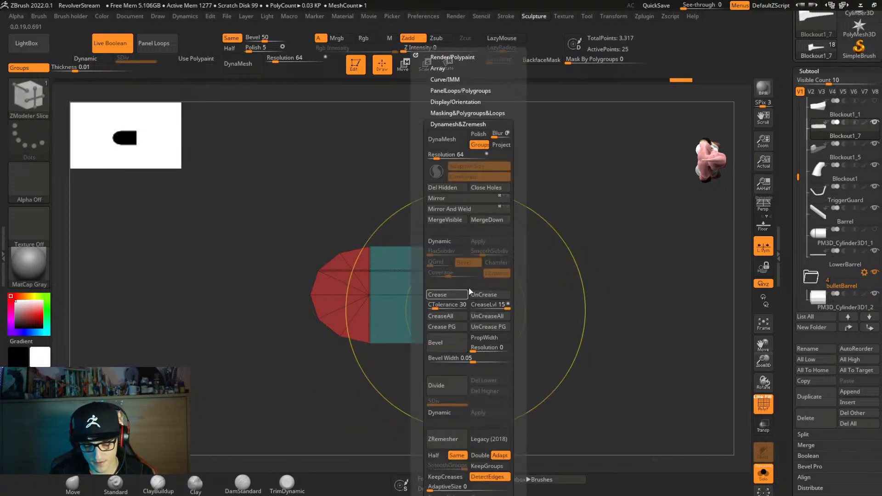
{"action": "left_click", "coordinate": [476, 207]}
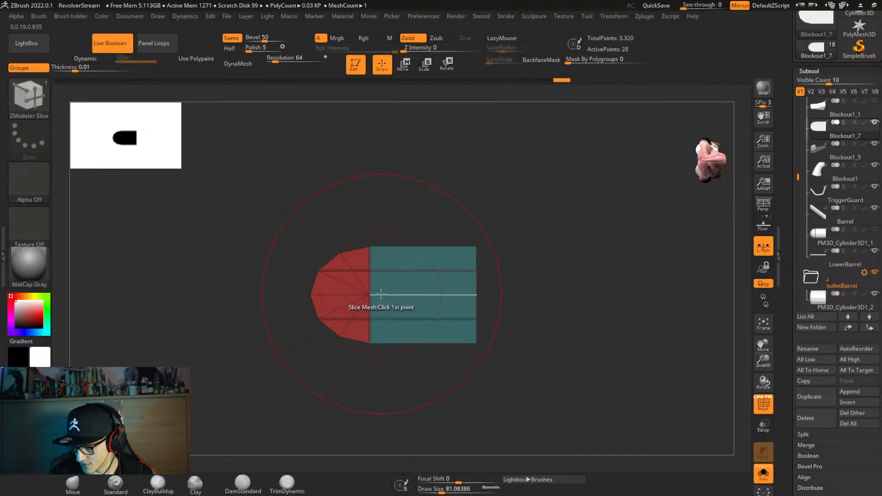
Stitch the extra slice points in the slab's rounded end to the points where the slices meet the straight section.
{"action": "mouse_move", "coordinate": [347, 306]}
{"action": "right_mouse_down", "text": "ctrl"}
{"action": "mouse_move", "coordinate": [384, 328]}
{"action": "mouse_move", "coordinate": [335, 272]}
{"action": "right_mouse_up", "text": "ctrl"}
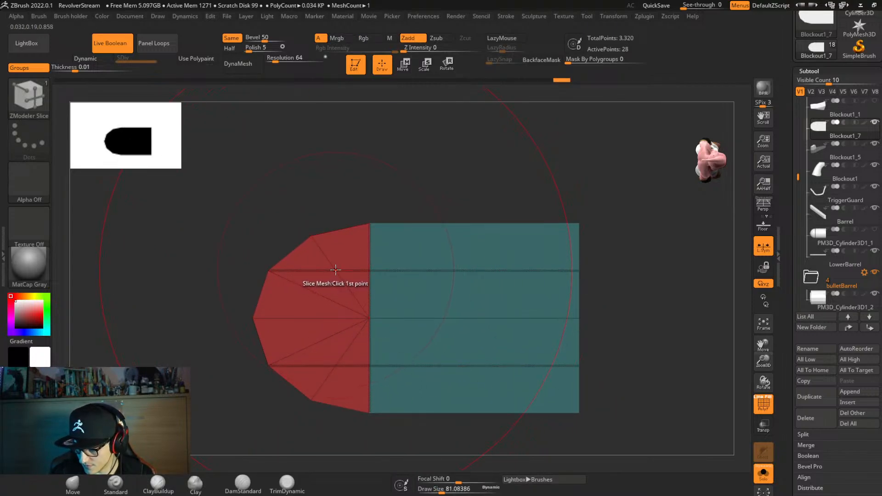
{"action": "key", "text": "b"}
{"action": "key", "text": "z"}
{"action": "key", "text": "m"}
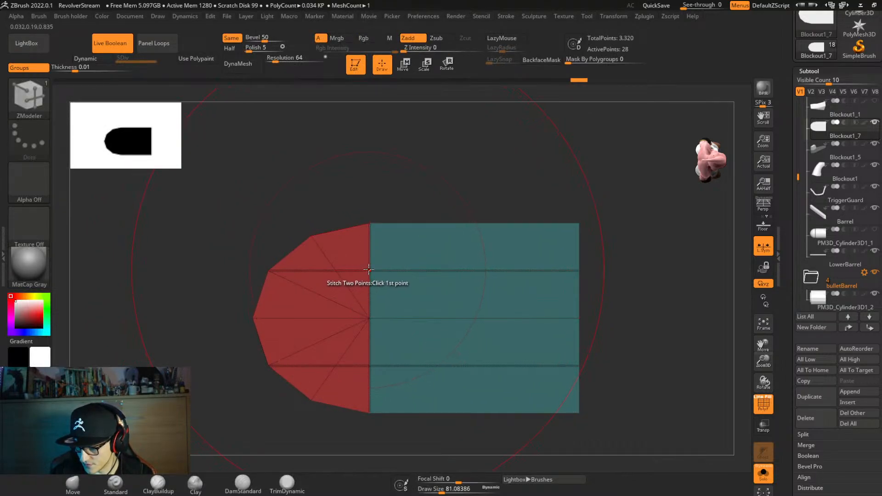
{"action": "key", "text": "space"}
{"action": "left_click", "coordinate": [321, 366]}
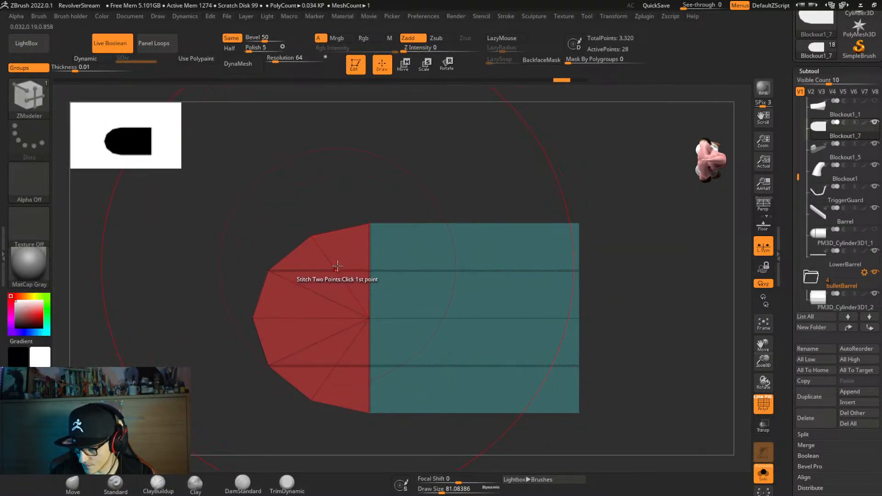
{"action": "left_click", "coordinate": [371, 268]}
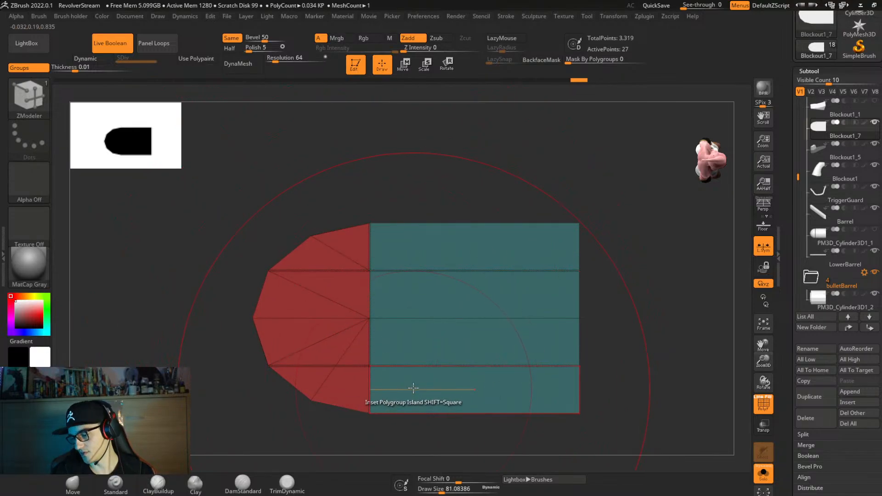
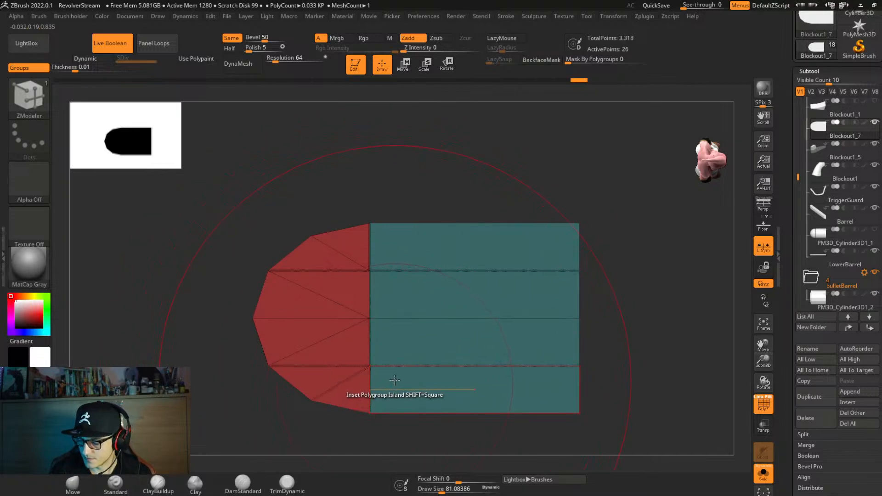
Delete the remaining diagonal fan edges in the slab's rounded end on both halves, leaving only the lengthwise edges.
{"action": "left_click", "coordinate": [332, 339]}
{"action": "left_click", "coordinate": [342, 304]}
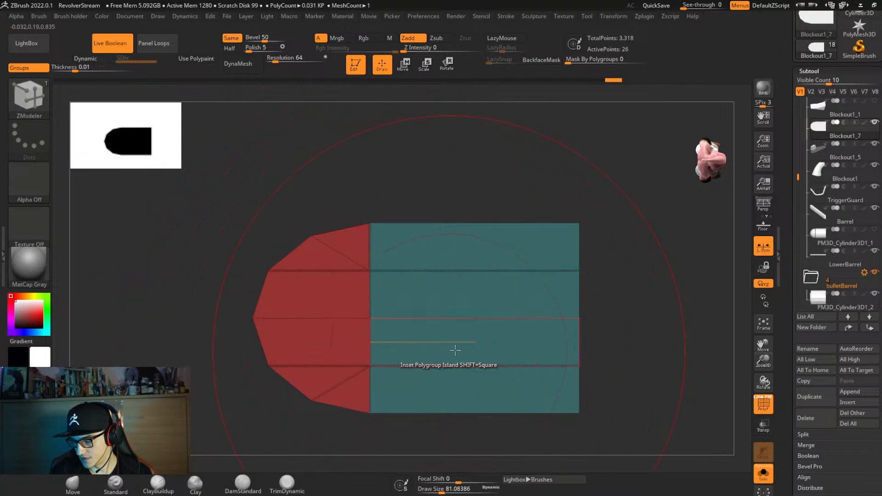
{"action": "left_click", "coordinate": [349, 255]}
{"action": "left_click_drag", "start_coordinate": [343, 383], "coordinate": [346, 388]}
{"action": "key", "text": "ctrl+z"}
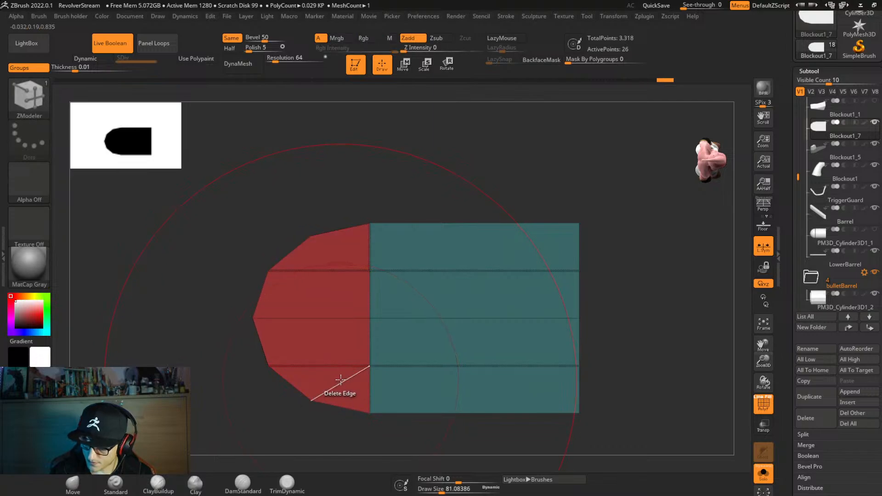
{"action": "left_click", "coordinate": [340, 380]}
{"action": "key", "text": "ctrl+z"}
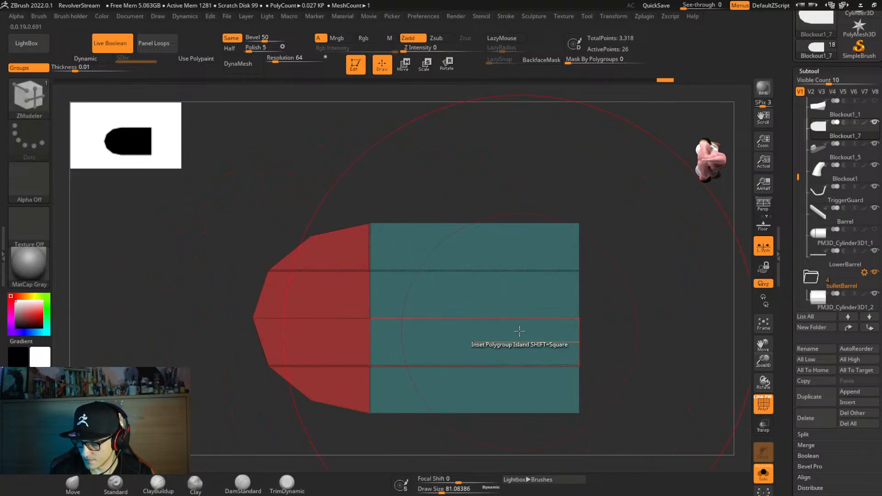
Uncrease all edges of the slab and insert a single crosswise edge loop just past the middle of its straight section.
{"action": "mouse_move", "coordinate": [517, 335]}
{"action": "right_mouse_down"}
{"action": "mouse_move", "coordinate": [545, 305]}
{"action": "mouse_move", "coordinate": [538, 244]}
{"action": "mouse_move", "coordinate": [542, 318]}
{"action": "mouse_move", "coordinate": [555, 316]}
{"action": "mouse_move", "coordinate": [510, 287]}
{"action": "right_mouse_up"}
{"action": "key", "text": "space"}
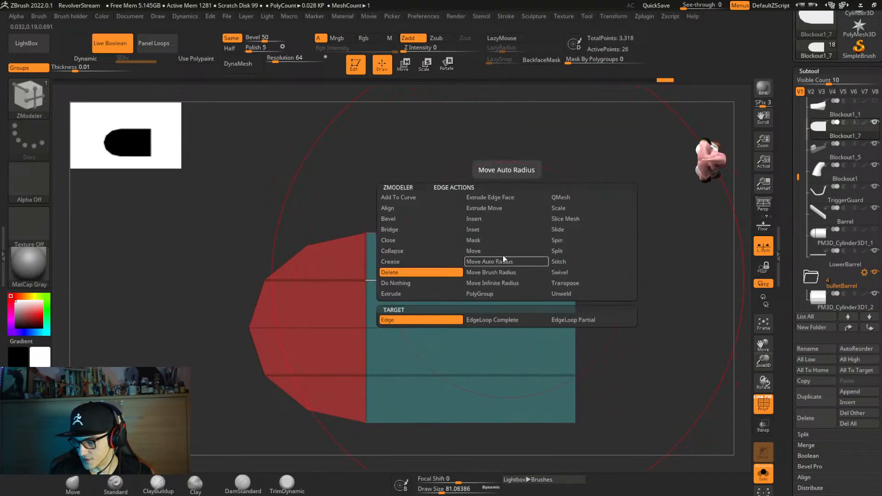
{"action": "left_click", "coordinate": [497, 223]}
{"action": "key", "text": "ctrl+space"}
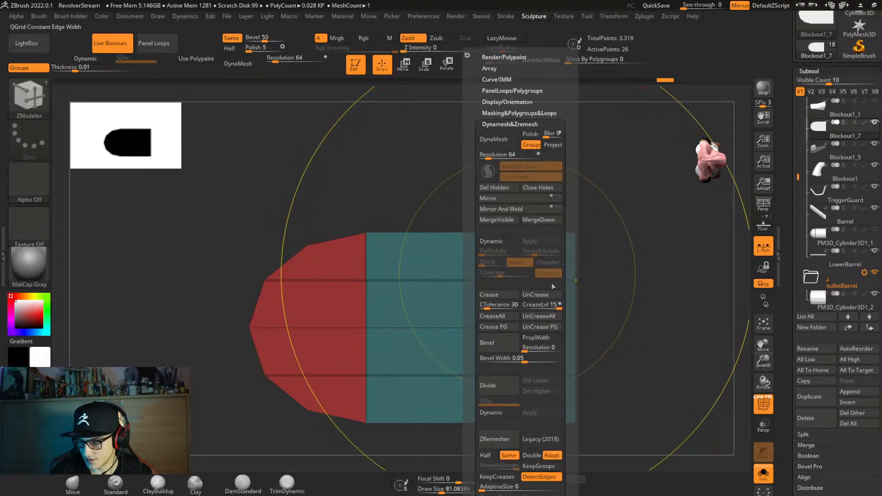
{"action": "left_click", "coordinate": [550, 319]}
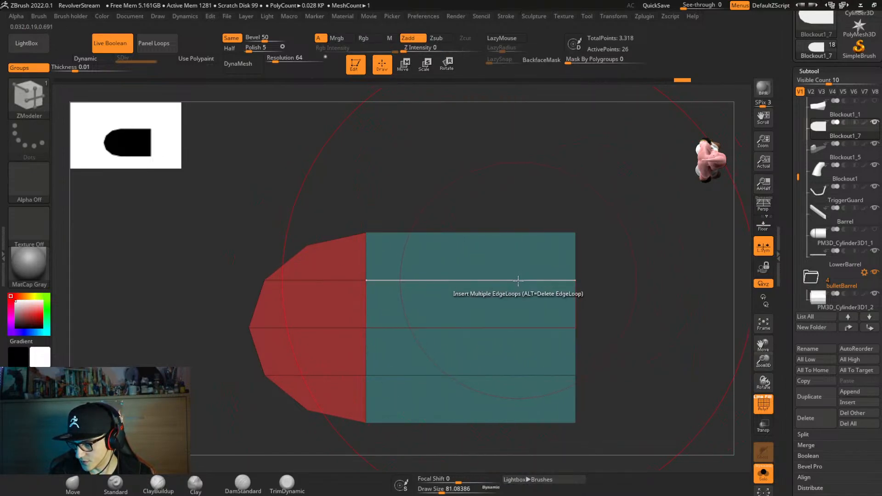
{"action": "key", "text": "space"}
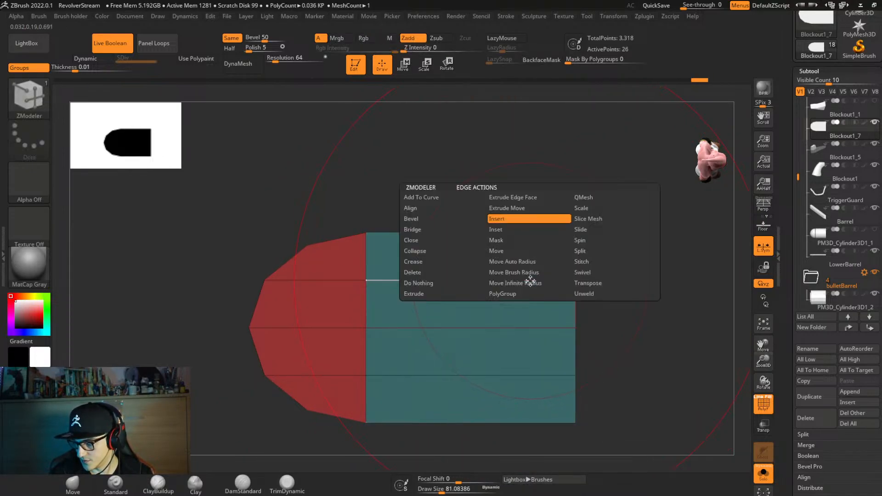
{"action": "left_click", "coordinate": [521, 320]}
{"action": "left_click", "coordinate": [515, 281]}
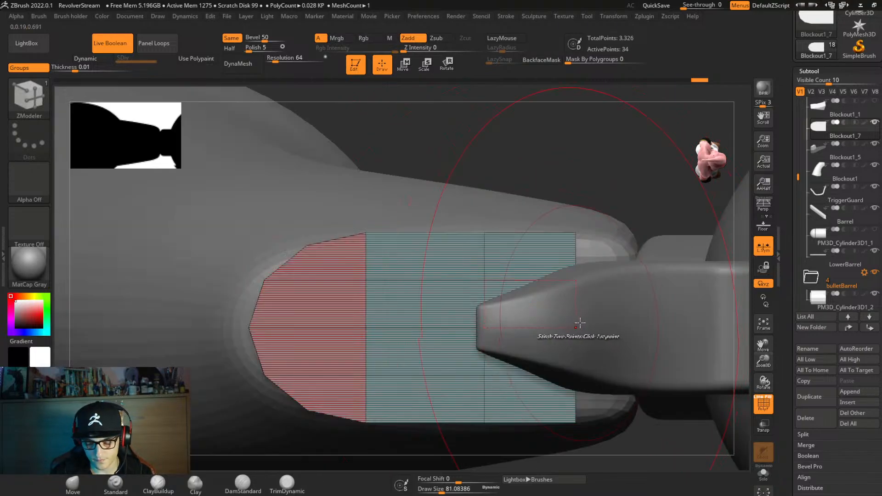
Isolate the slab's rear section, including the new edge loop, with a mask and move it back against the frame.
{"action": "right_click_drag", "start_coordinate": [576, 317], "coordinate": [583, 262]}
{"action": "left_click_drag", "start_coordinate": [481, 185], "coordinate": [607, 339], "text": "ctrl"}
{"action": "key", "text": "w"}
{"action": "mouse_move", "coordinate": [486, 270]}
{"action": "left_mouse_down"}
{"action": "mouse_move", "coordinate": [550, 337]}
{"action": "mouse_move", "coordinate": [498, 262]}
{"action": "left_mouse_up"}
{"action": "mouse_move", "coordinate": [498, 262]}
{"action": "right_mouse_down"}
{"action": "mouse_move", "coordinate": [563, 265]}
{"action": "mouse_move", "coordinate": [557, 315]}
{"action": "mouse_move", "coordinate": [542, 327]}
{"action": "right_mouse_up"}
{"action": "key", "text": "q"}
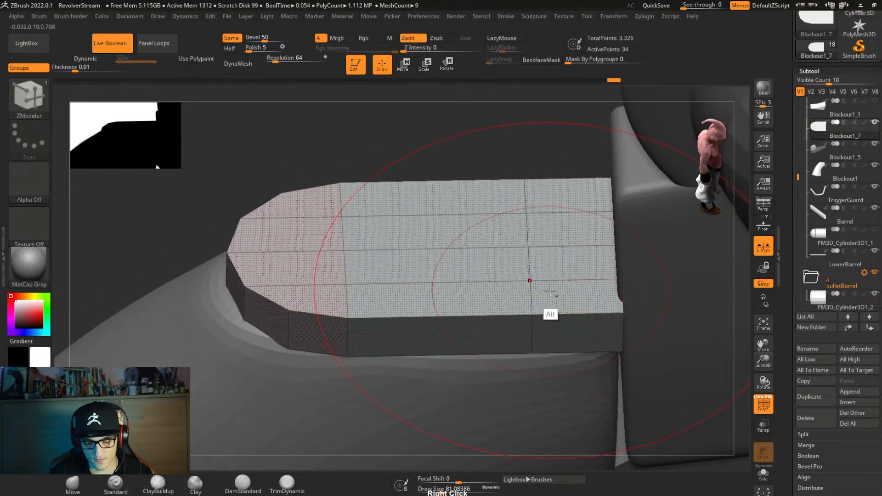
Turn off Live Boolean and QMesh the two middle top polygons of the slab's rear section upward into a tall block.
{"action": "key", "text": "ctrl+b"}
{"action": "left_click", "coordinate": [570, 248]}
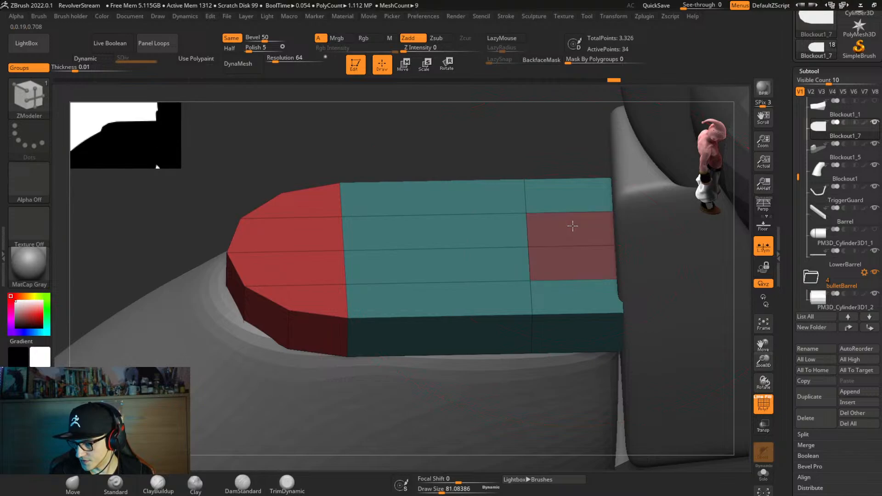
{"action": "key", "text": "space"}
{"action": "left_click", "coordinate": [557, 207]}
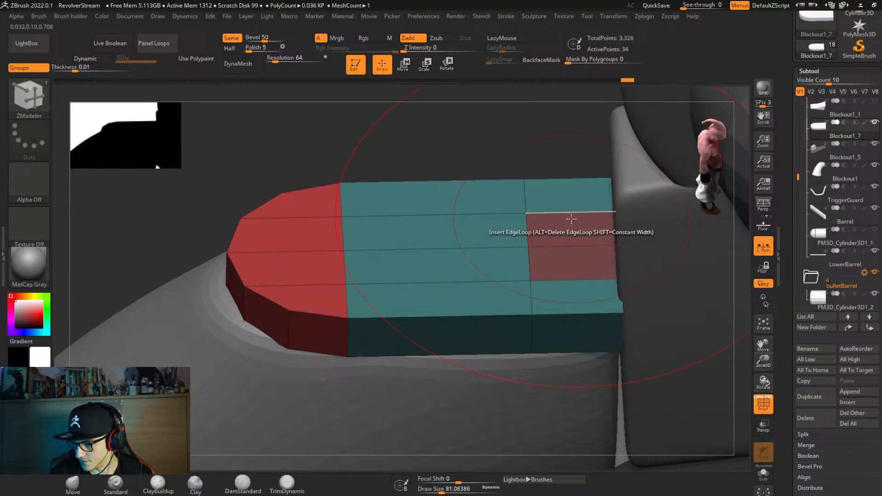
{"action": "left_click_drag", "start_coordinate": [571, 222], "coordinate": [597, 60]}
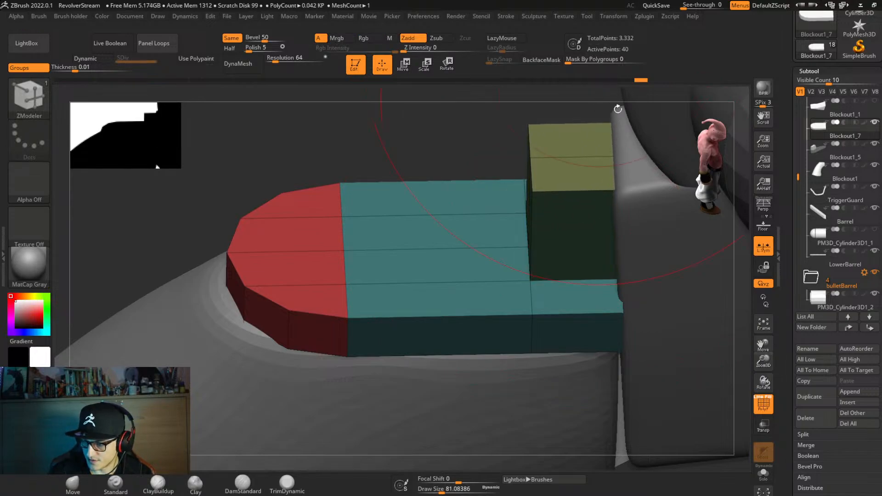
Undo a trial QMesh of the ledge beside the block and set the QMesh target to A Poly.
{"action": "right_click_drag", "start_coordinate": [618, 109], "coordinate": [613, 342]}
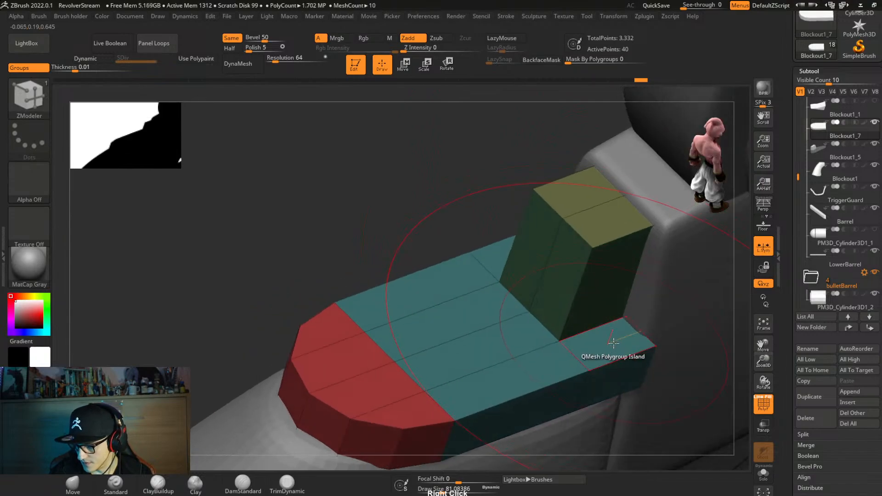
{"action": "left_click_drag", "start_coordinate": [613, 342], "coordinate": [618, 307]}
{"action": "key", "text": "ctrl+z"}
{"action": "key", "text": "space"}
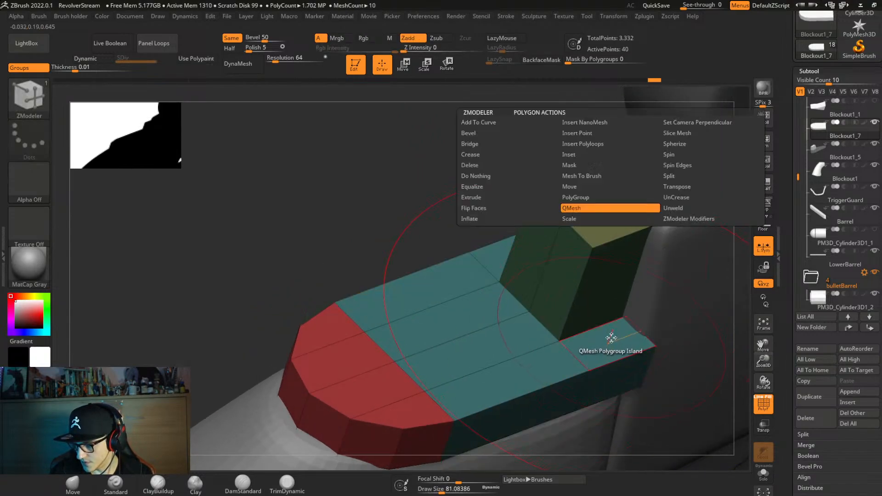
{"action": "mouse_move", "coordinate": [599, 210]}
{"action": "left_click", "coordinate": [508, 244]}
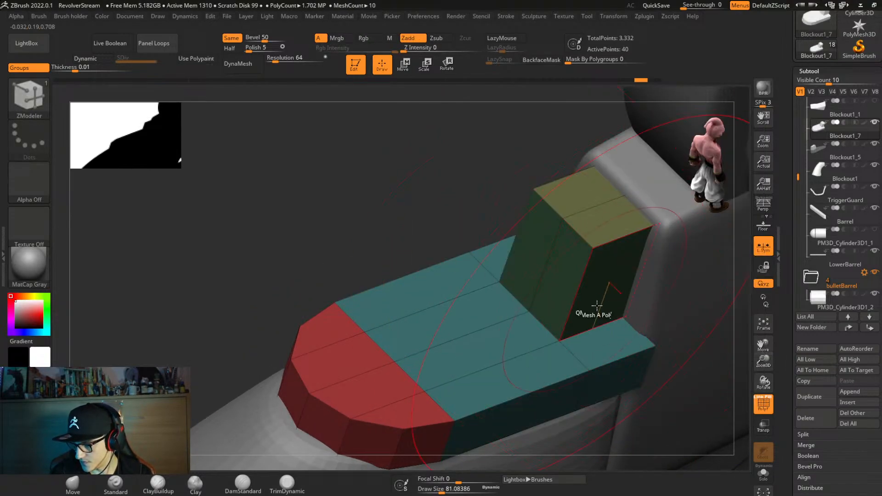
Try to QMesh the block's side polygon outward over the ledge beside it.
{"action": "right_click_drag", "start_coordinate": [591, 309], "coordinate": [602, 330]}
{"action": "left_click_drag", "start_coordinate": [599, 332], "coordinate": [617, 307]}
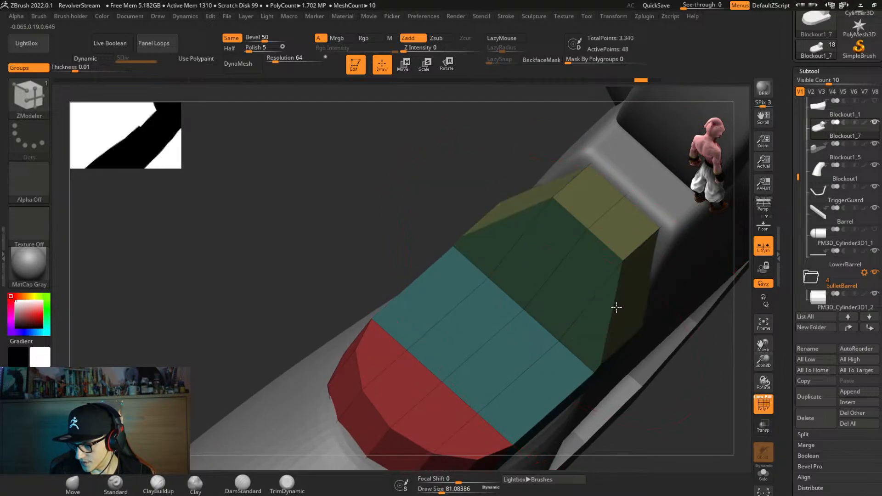
{"action": "right_click_drag", "start_coordinate": [624, 290], "coordinate": [606, 286]}
{"action": "left_click_drag", "start_coordinate": [600, 292], "coordinate": [586, 295]}
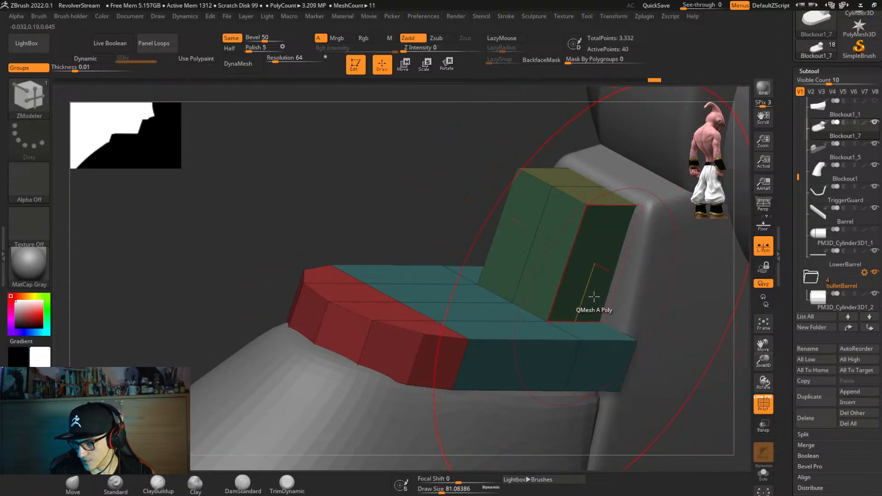
Insert a horizontal edge loop around the block, QMesh the side ledges up to it, and check the result with dynamic subdivision.
{"action": "mouse_move", "coordinate": [587, 295]}
{"action": "right_mouse_down"}
{"action": "mouse_move", "coordinate": [585, 321]}
{"action": "mouse_move", "coordinate": [595, 310]}
{"action": "right_mouse_up"}
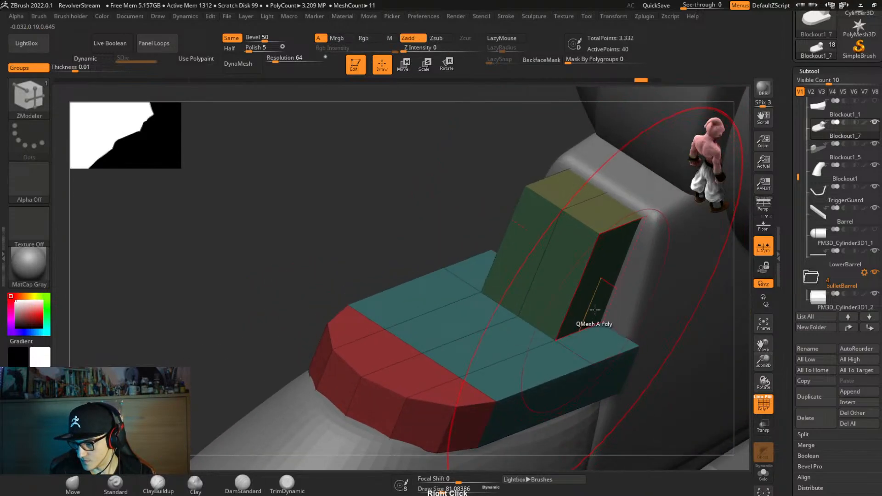
{"action": "left_click", "coordinate": [575, 295]}
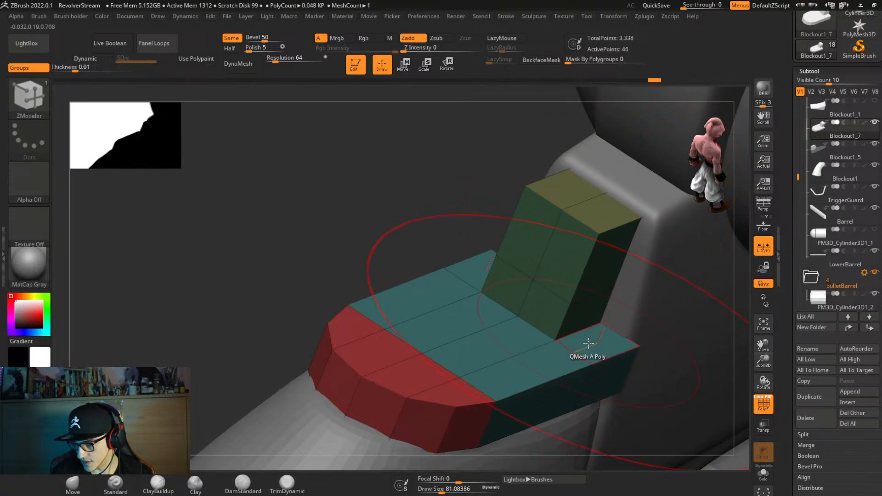
{"action": "left_click_drag", "start_coordinate": [588, 343], "coordinate": [600, 313]}
{"action": "key", "text": "d"}
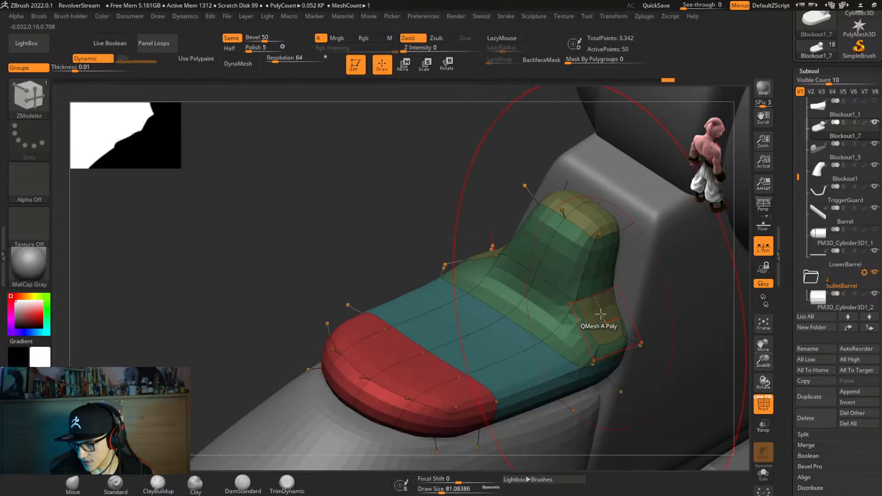
{"action": "key", "text": "shift+d"}
Add a horizontal loop near the block's top and a vertical loop through it, and cut its front top corner into a chamfer.
{"action": "right_click_drag", "start_coordinate": [611, 303], "coordinate": [576, 257]}
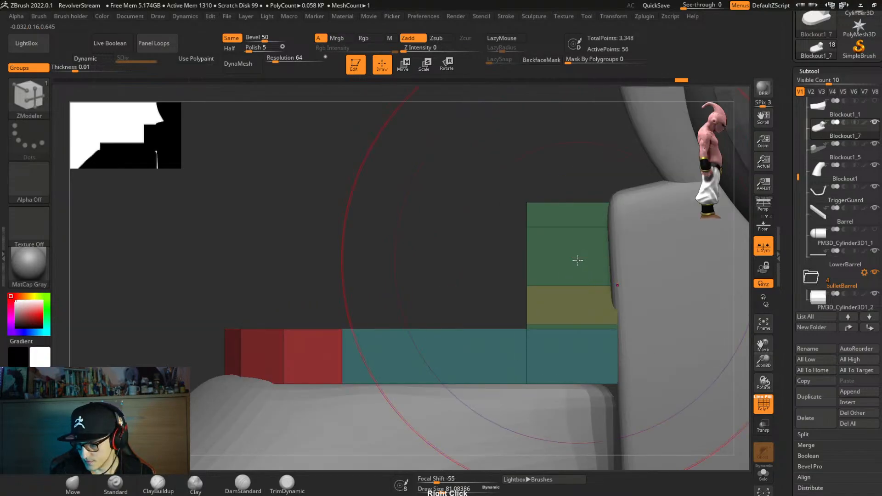
{"action": "left_click", "coordinate": [570, 202]}
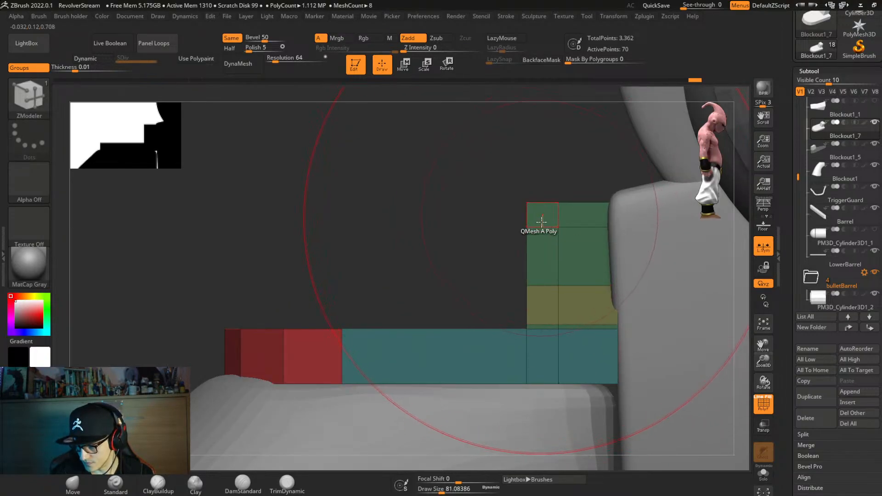
{"action": "right_click_drag", "start_coordinate": [535, 226], "coordinate": [495, 197]}
{"action": "left_click", "coordinate": [522, 202], "text": "alt"}
Check the chamfered block with dynamic subdivision and the polyframe hidden, and return to the unsmoothed mesh.
{"action": "key", "text": "d"}
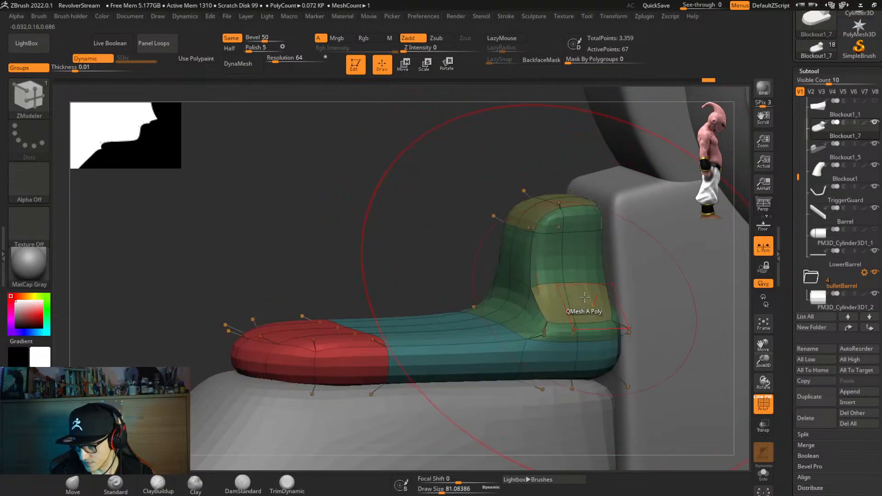
{"action": "key", "text": "shift+f"}
{"action": "mouse_move", "coordinate": [588, 290]}
{"action": "right_mouse_down"}
{"action": "mouse_move", "coordinate": [580, 282]}
{"action": "mouse_move", "coordinate": [618, 313]}
{"action": "mouse_move", "coordinate": [584, 269]}
{"action": "mouse_move", "coordinate": [608, 350]}
{"action": "mouse_move", "coordinate": [579, 317]}
{"action": "mouse_move", "coordinate": [613, 345]}
{"action": "mouse_move", "coordinate": [591, 301]}
{"action": "right_mouse_up"}
{"action": "key", "text": "shift+d"}
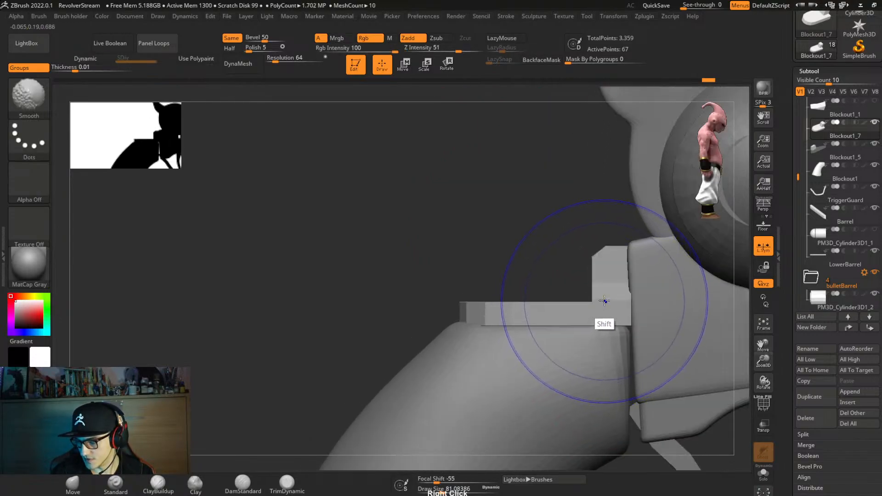
Mask off the slab's front part in side view, extend the block's front face forward with the gizmo, and clear the mask.
{"action": "key", "text": "ctrl"}
{"action": "left_click_drag", "start_coordinate": [602, 321], "coordinate": [541, 333], "text": "ctrl"}
{"action": "key", "text": "w"}
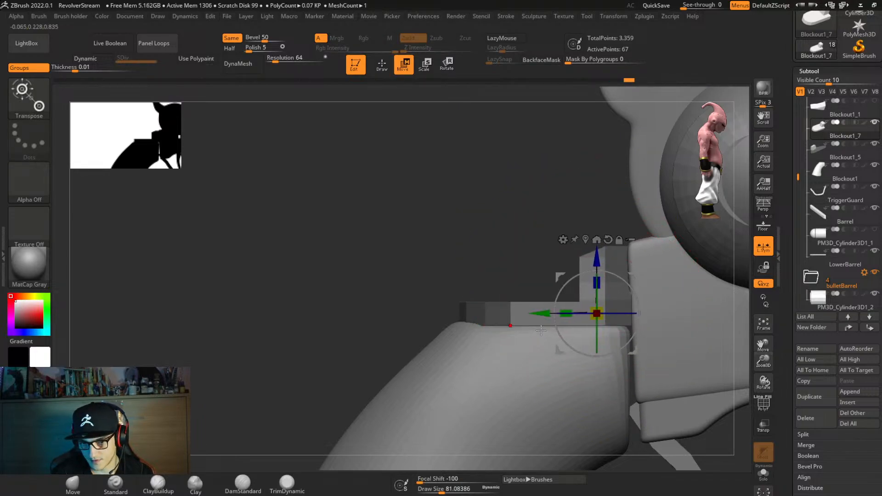
{"action": "key", "text": "ctrl"}
{"action": "mouse_move", "coordinate": [532, 271]}
{"action": "left_mouse_down", "text": "ctrl"}
{"action": "mouse_move", "coordinate": [659, 369]}
{"action": "mouse_move", "coordinate": [621, 373]}
{"action": "mouse_move", "coordinate": [645, 361]}
{"action": "left_mouse_up", "text": "ctrl"}
{"action": "left_click_drag", "start_coordinate": [595, 268], "coordinate": [596, 265]}
{"action": "left_click_drag", "start_coordinate": [539, 262], "coordinate": [558, 285], "text": "ctrl"}
Check the slab and raised block with dynamic subdivision from several angles, and return to the unsmoothed mesh with the polyframe shown.
{"action": "right_click_drag", "start_coordinate": [558, 284], "coordinate": [637, 368]}
{"action": "key", "text": "d"}
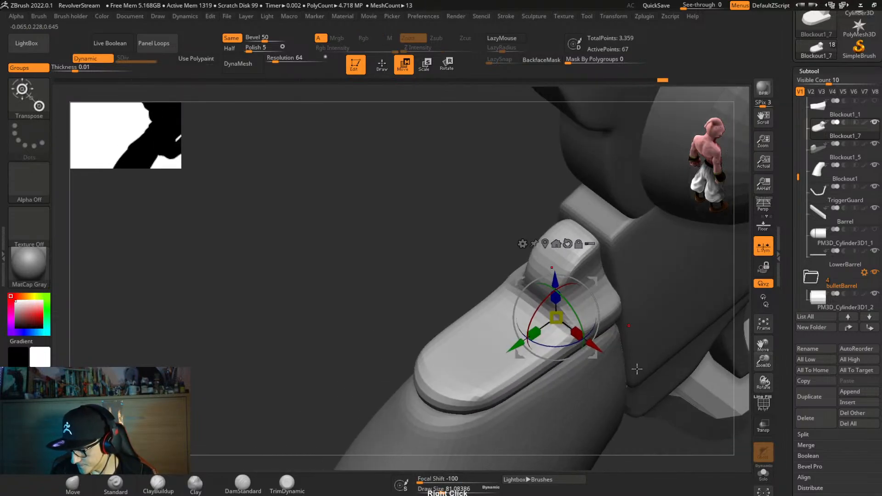
{"action": "key", "text": "ctrl+1"}
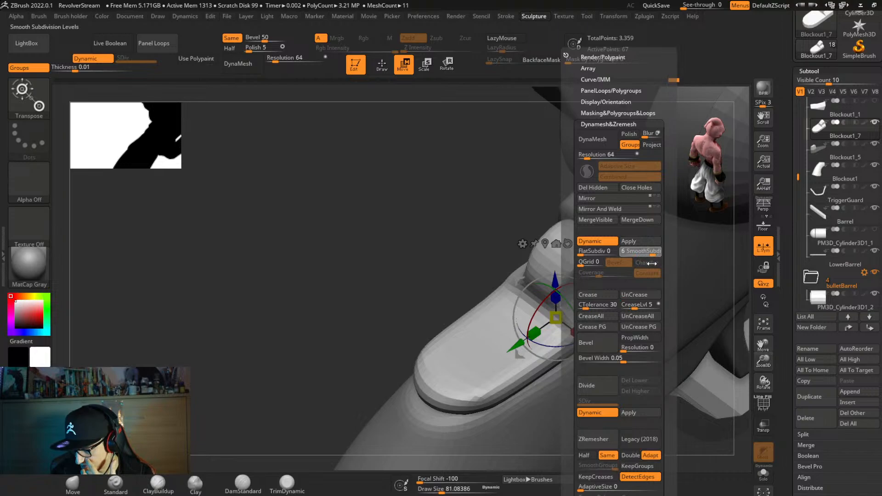
{"action": "right_click_drag", "start_coordinate": [510, 321], "coordinate": [455, 280]}
{"action": "right_click_drag", "start_coordinate": [623, 345], "coordinate": [562, 305], "text": "alt"}
{"action": "key", "text": "shift+d"}
{"action": "key", "text": "shift+f"}
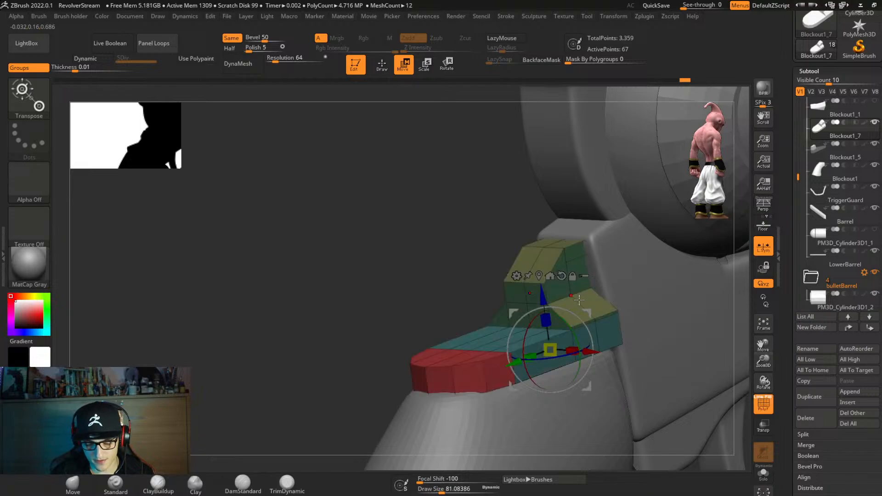
Assign the side ledges to the block's side polygroup with ZModeler, and check the result with dynamic subdivision.
{"action": "key", "text": "q"}
{"action": "key", "text": "alt"}
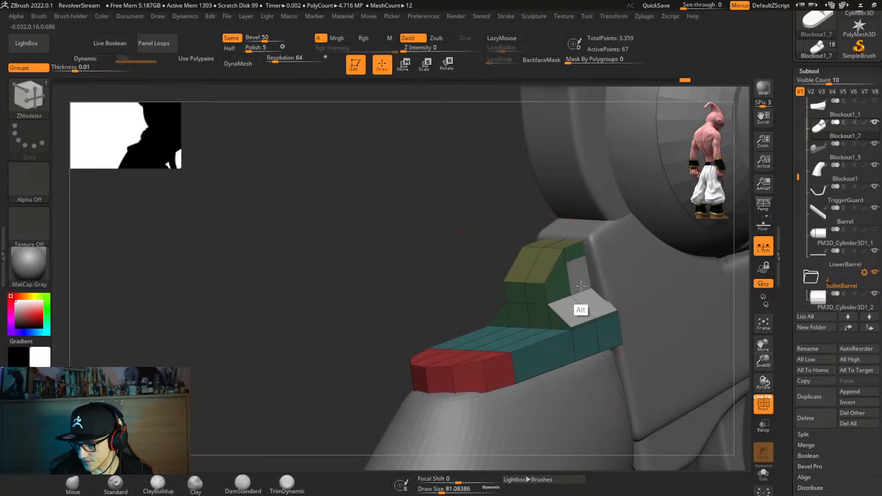
{"action": "left_click", "coordinate": [580, 285], "text": "alt"}
{"action": "key", "text": "shift"}
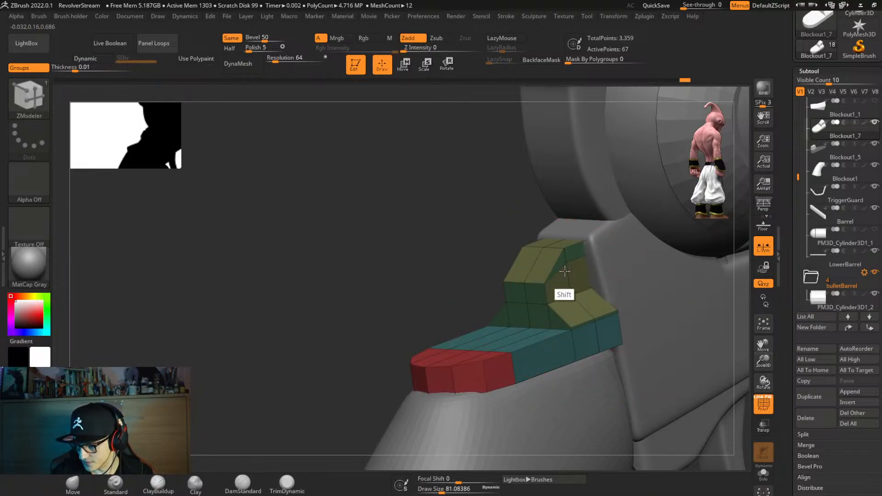
{"action": "key", "text": "d"}
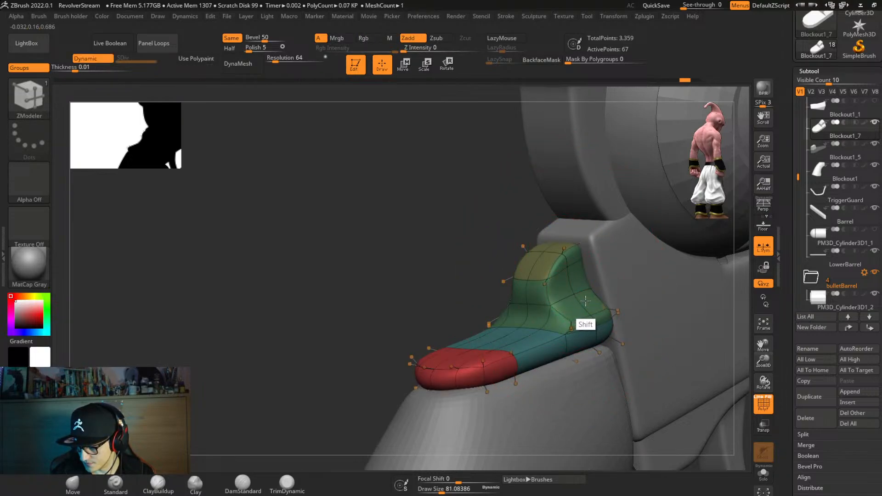
{"action": "right_click_drag", "start_coordinate": [512, 265], "coordinate": [596, 379]}
{"action": "key", "text": "shift+d"}
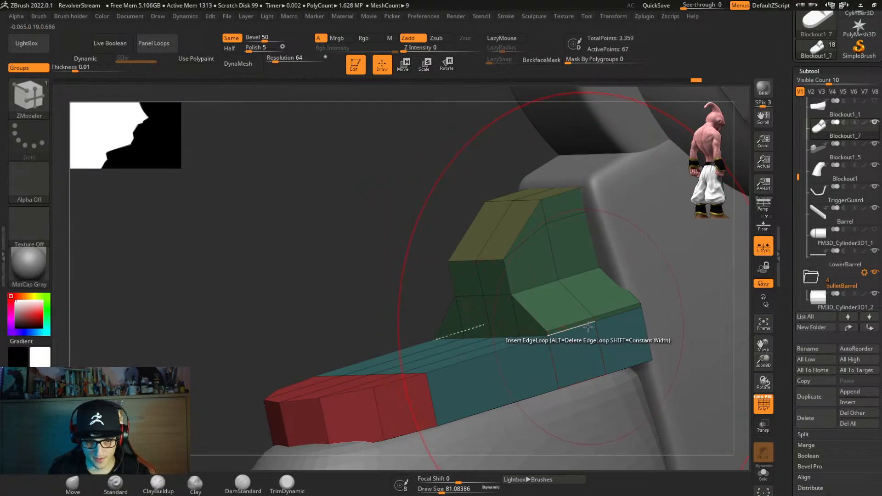
Thin the slab to about half its thickness with side-view masks and the gizmo, and raise the block's upper part.
{"action": "right_click_drag", "start_coordinate": [588, 326], "coordinate": [580, 271]}
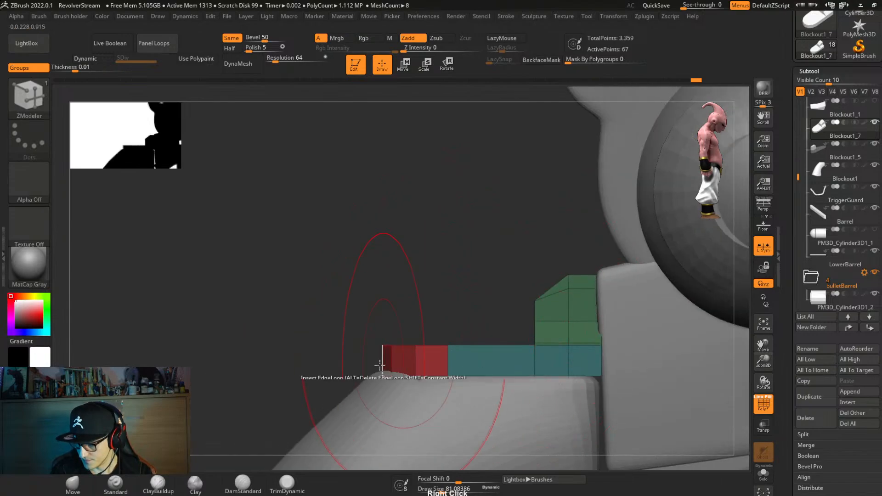
{"action": "left_click_drag", "start_coordinate": [328, 365], "coordinate": [652, 418], "text": "ctrl"}
{"action": "left_click", "coordinate": [299, 384], "text": "ctrl"}
{"action": "key", "text": "w"}
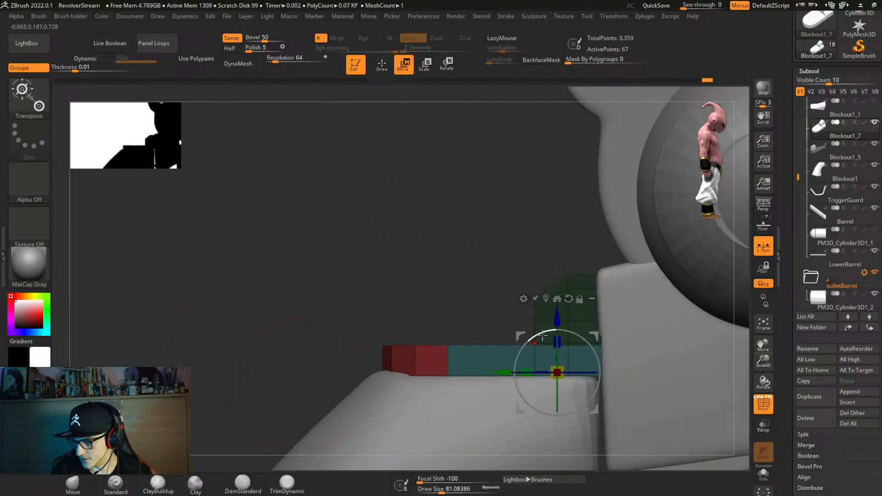
{"action": "mouse_move", "coordinate": [555, 315]}
{"action": "left_mouse_down"}
{"action": "mouse_move", "coordinate": [556, 301]}
{"action": "mouse_move", "coordinate": [554, 314]}
{"action": "left_mouse_up"}
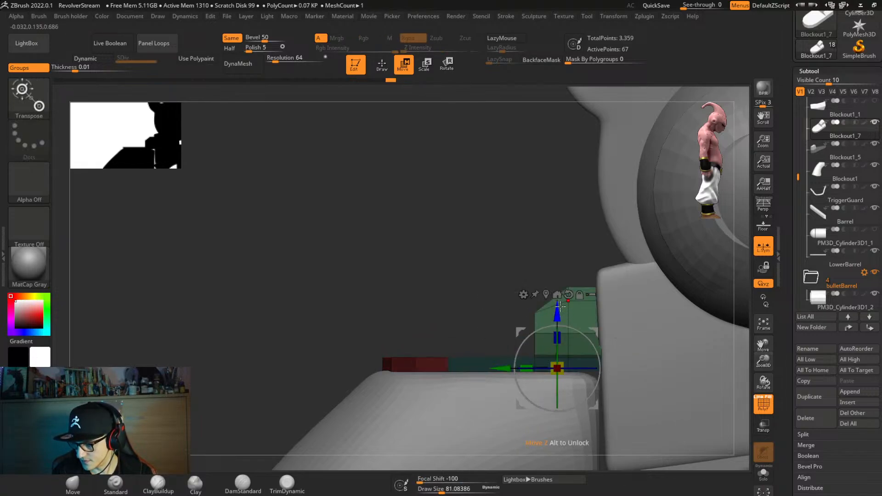
{"action": "left_click_drag", "start_coordinate": [560, 307], "coordinate": [560, 292]}
Move the whole slab and block piece straight up along the frame, clear of the grip's top.
{"action": "right_click_drag", "start_coordinate": [453, 335], "coordinate": [515, 203], "text": "ctrl"}
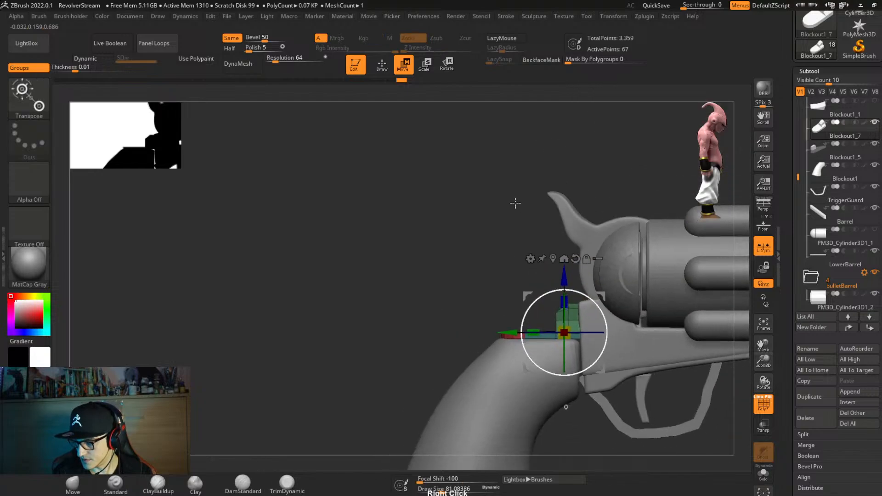
{"action": "right_click_drag", "start_coordinate": [632, 331], "coordinate": [561, 322], "text": "alt"}
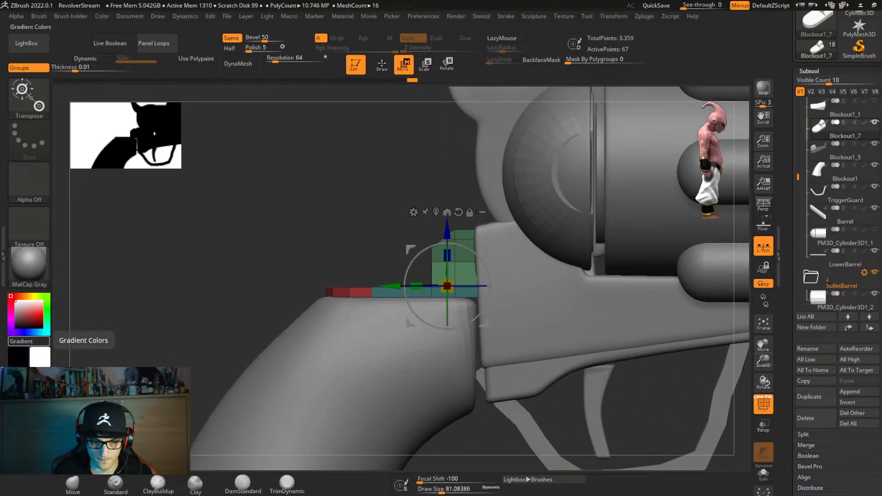
{"action": "right_click_drag", "start_coordinate": [461, 432], "coordinate": [461, 380]}
{"action": "left_click_drag", "start_coordinate": [448, 231], "coordinate": [449, 214]}
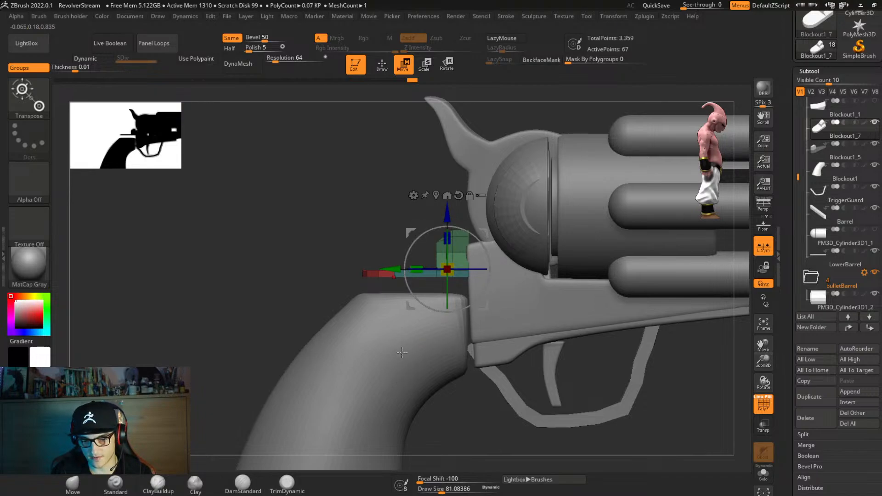
Isolate the raised block's upper part with a mask in side view and lower it with the gizmo to shorten the block.
{"action": "left_click_drag", "start_coordinate": [392, 176], "coordinate": [515, 261], "text": "ctrl"}
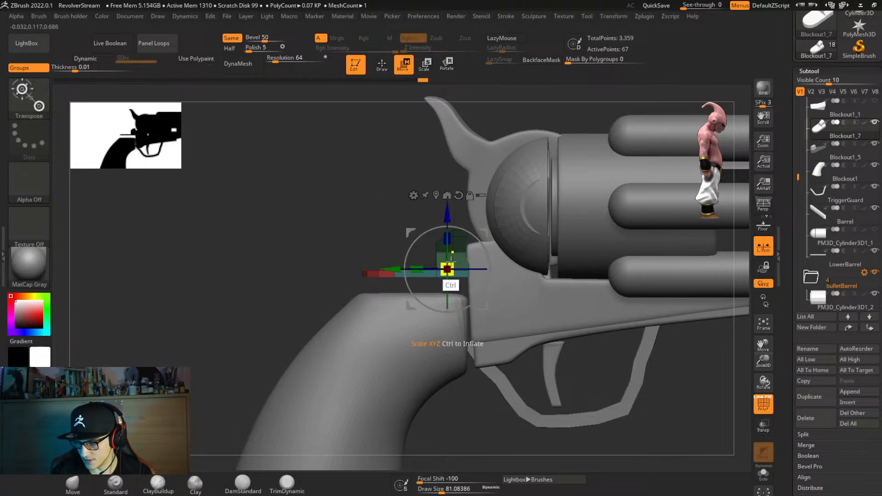
{"action": "left_click", "coordinate": [410, 221], "text": "ctrl"}
{"action": "left_click_drag", "start_coordinate": [447, 209], "coordinate": [507, 257]}
{"action": "key", "text": "ctrl"}
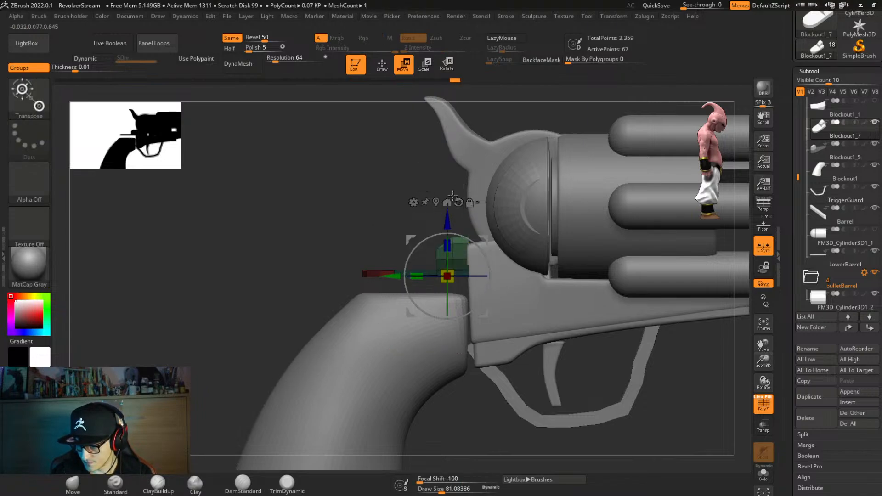
{"action": "left_click_drag", "start_coordinate": [447, 218], "coordinate": [508, 251]}
{"action": "right_click_drag", "start_coordinate": [517, 285], "coordinate": [542, 329]}
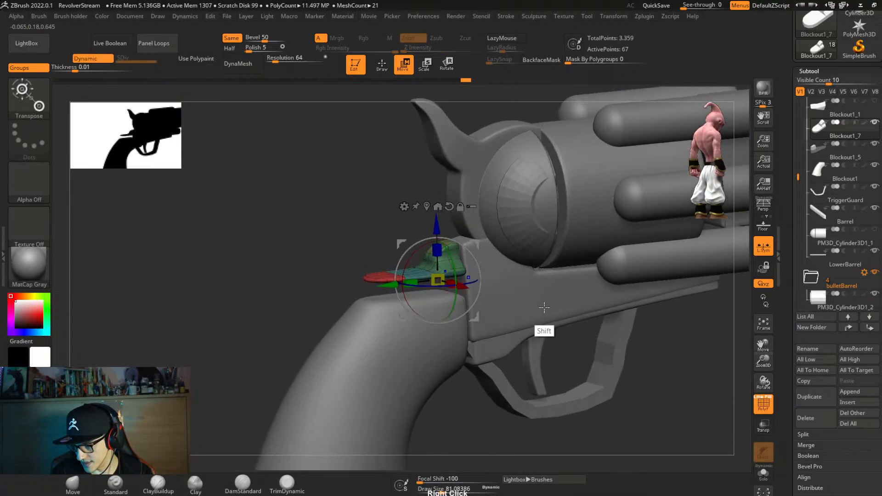
Select the grip and raise its lattice's upper control points to bring the grip's top up against the slab.
{"action": "left_click", "coordinate": [433, 355], "text": "alt"}
{"action": "right_click_drag", "start_coordinate": [433, 356], "coordinate": [422, 364]}
{"action": "left_click_drag", "start_coordinate": [354, 265], "coordinate": [511, 319], "text": "ctrl"}
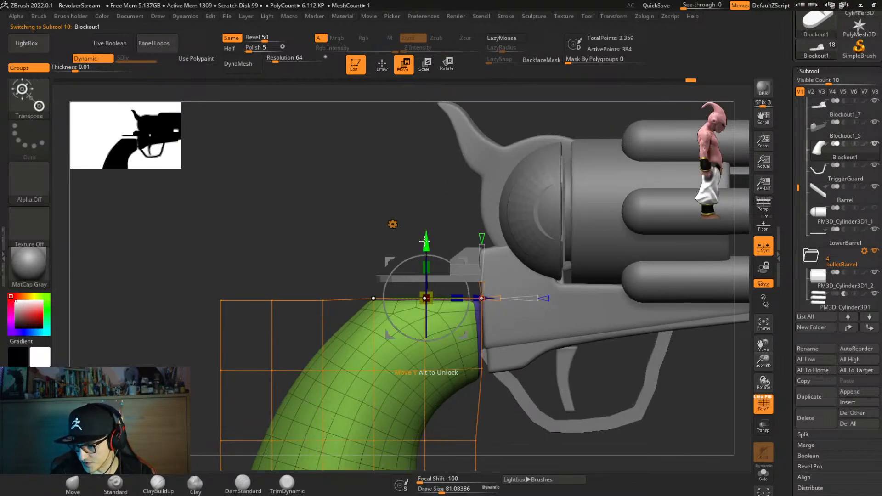
{"action": "left_click_drag", "start_coordinate": [428, 241], "coordinate": [440, 223]}
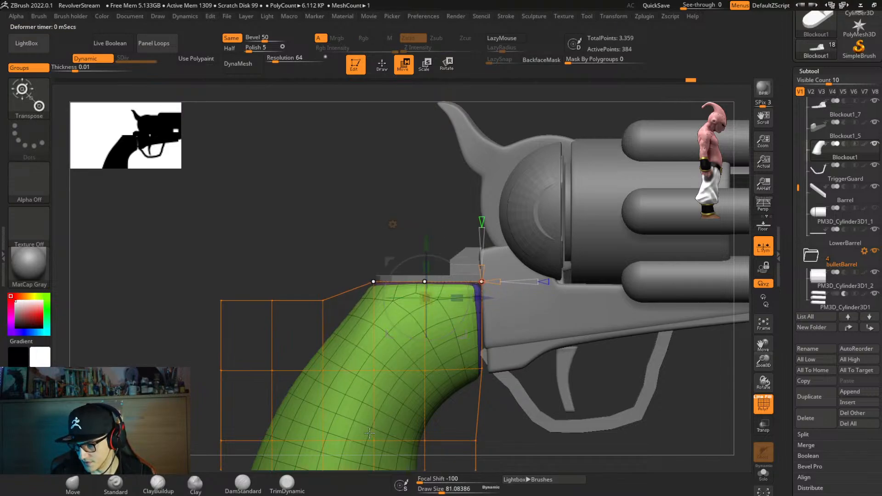
Shift the lattice's upper rear control point about 0.025 toward the frame, and nudge the neighbouring point outward and up.
{"action": "left_click_drag", "start_coordinate": [404, 194], "coordinate": [544, 337], "text": "ctrl+alt"}
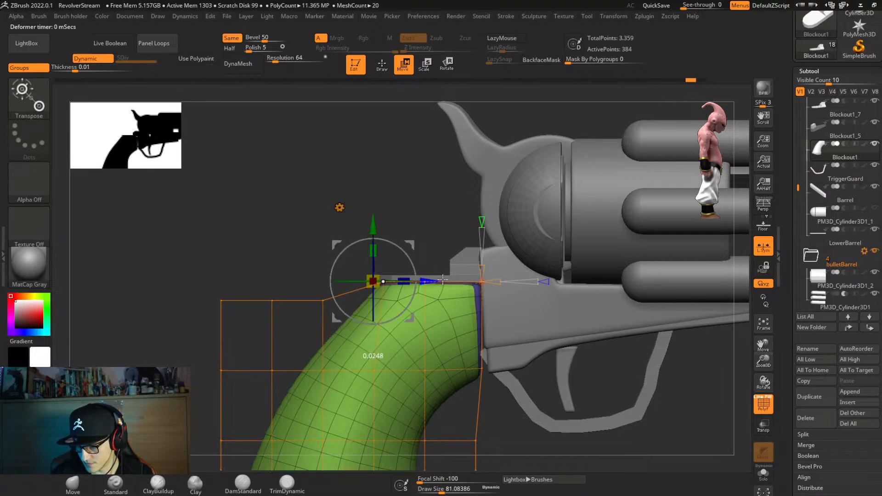
{"action": "left_click", "coordinate": [322, 299]}
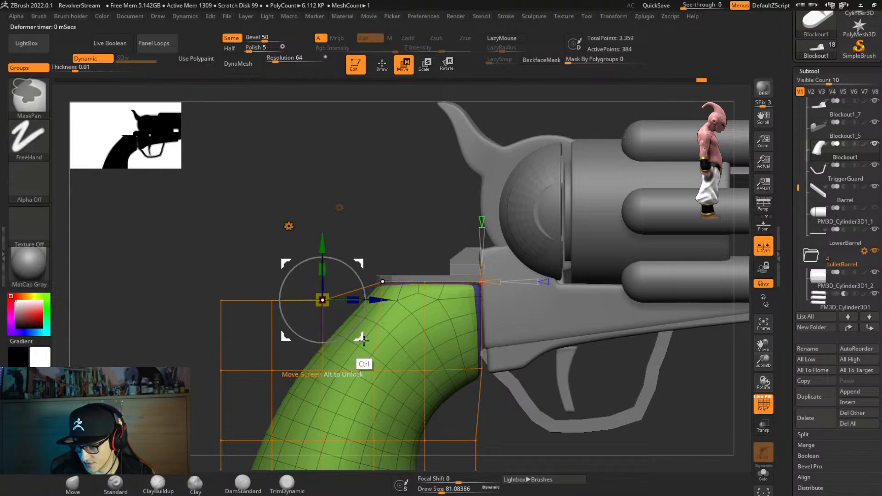
{"action": "key", "text": "ctrl"}
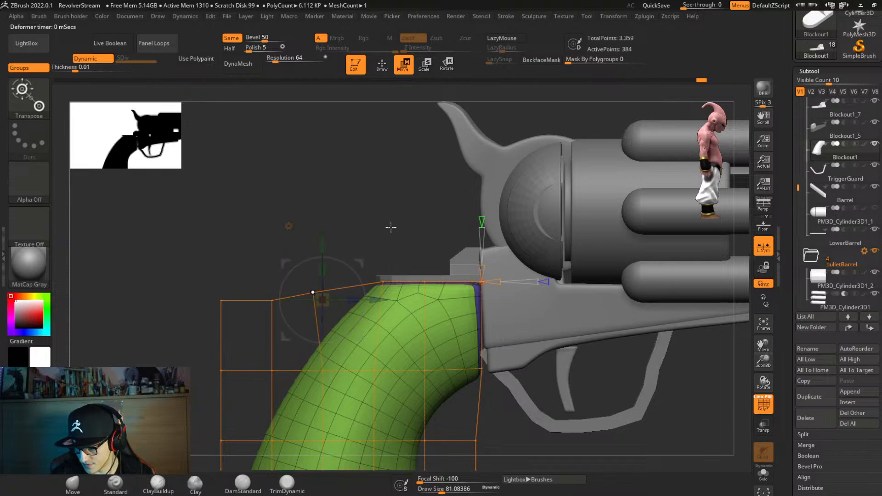
{"action": "right_click_drag", "start_coordinate": [436, 262], "coordinate": [447, 228], "text": "alt"}
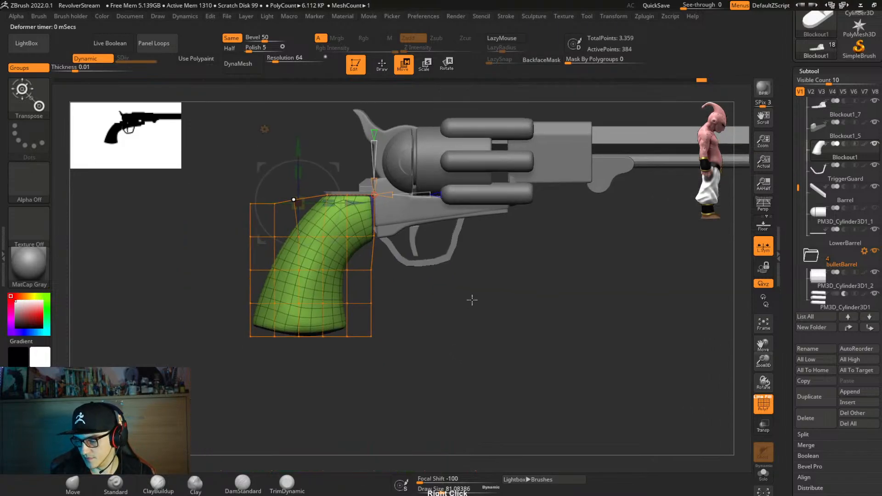
{"action": "right_click_drag", "start_coordinate": [454, 315], "coordinate": [399, 340]}
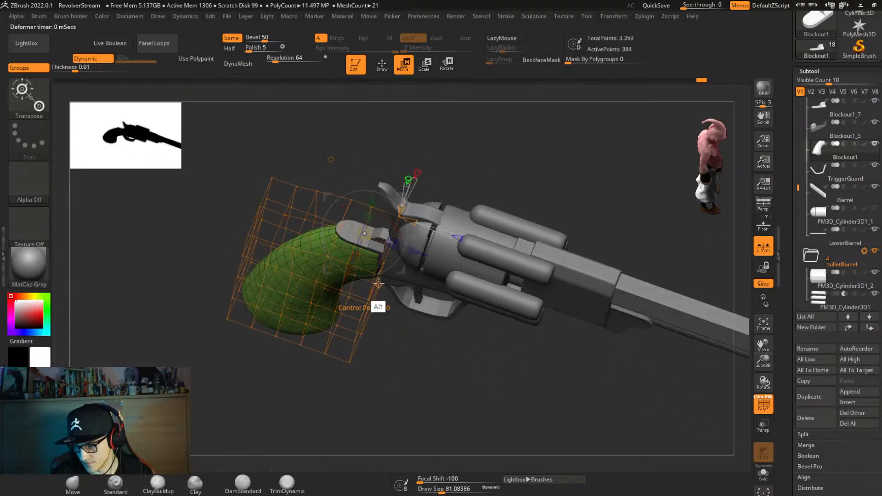
Switch back to the slab piece, check it with dynamic subdivision, and insert an edge loop across its flat middle section.
{"action": "key", "text": "q"}
{"action": "right_click_drag", "start_coordinate": [386, 311], "coordinate": [376, 264]}
{"action": "left_click", "coordinate": [378, 265], "text": "alt"}
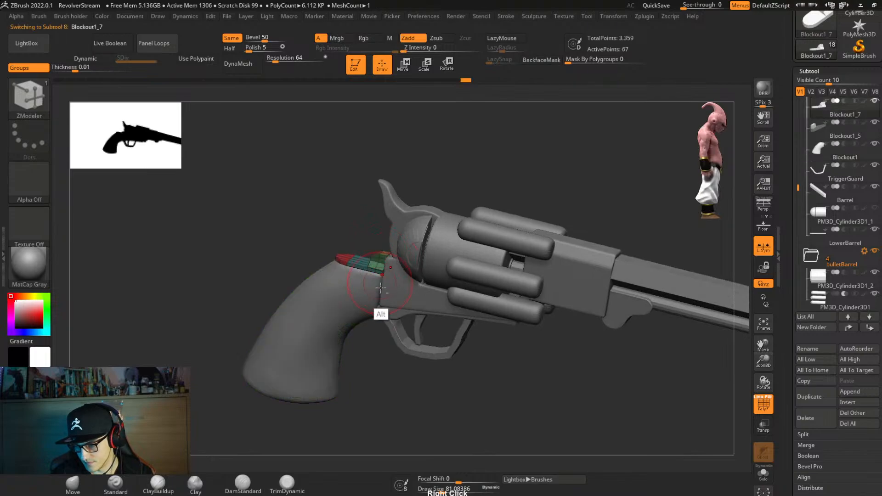
{"action": "mouse_move", "coordinate": [381, 297]}
{"action": "right_mouse_down", "text": "alt"}
{"action": "mouse_move", "coordinate": [415, 360]}
{"action": "mouse_move", "coordinate": [394, 335]}
{"action": "mouse_move", "coordinate": [413, 325]}
{"action": "mouse_move", "coordinate": [418, 206]}
{"action": "right_mouse_up", "text": "alt"}
{"action": "key", "text": "d"}
{"action": "right_click_drag", "start_coordinate": [542, 354], "coordinate": [375, 366]}
{"action": "mouse_move", "coordinate": [357, 254]}
{"action": "right_mouse_down", "text": "alt"}
{"action": "mouse_move", "coordinate": [357, 305]}
{"action": "mouse_move", "coordinate": [380, 293]}
{"action": "mouse_move", "coordinate": [360, 248]}
{"action": "mouse_move", "coordinate": [353, 277]}
{"action": "mouse_move", "coordinate": [366, 250]}
{"action": "right_mouse_up", "text": "alt"}
{"action": "key", "text": "shift+f"}
{"action": "key", "text": "shift+d"}
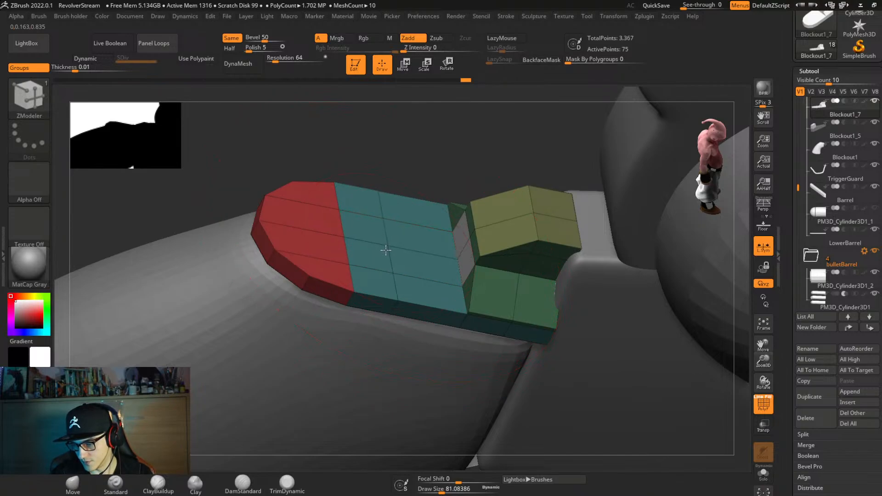
Try to raise the centre of the slab's middle edge loop by about 0.004, with the rest of the piece masked.
{"action": "mouse_move", "coordinate": [385, 250]}
{"action": "right_mouse_down"}
{"action": "mouse_move", "coordinate": [374, 258]}
{"action": "mouse_move", "coordinate": [373, 295]}
{"action": "right_mouse_up"}
{"action": "key", "text": "ctrl"}
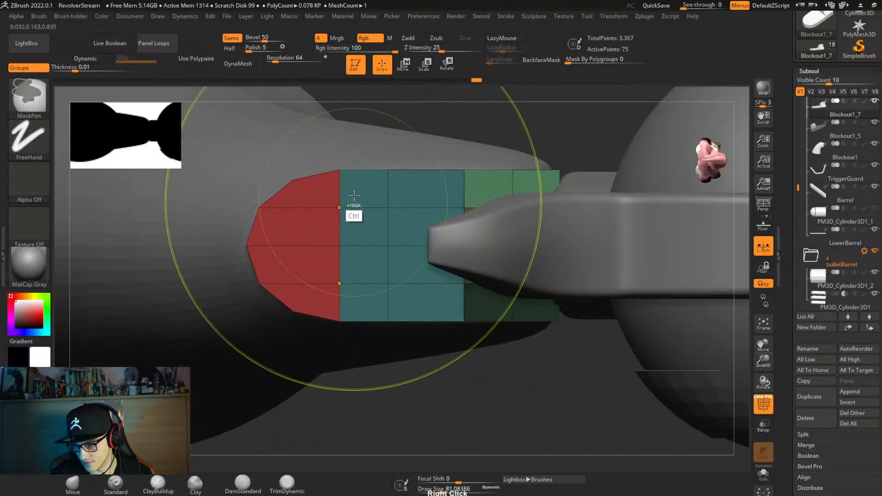
{"action": "mouse_move", "coordinate": [370, 116]}
{"action": "left_mouse_down", "text": "ctrl"}
{"action": "mouse_move", "coordinate": [409, 147]}
{"action": "mouse_move", "coordinate": [421, 232]}
{"action": "mouse_move", "coordinate": [381, 295]}
{"action": "left_mouse_up", "text": "ctrl"}
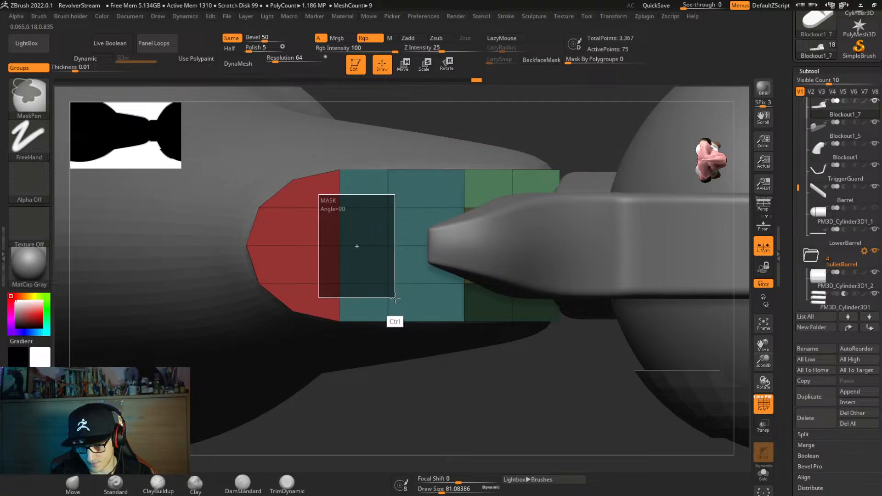
{"action": "left_click_drag", "start_coordinate": [395, 298], "coordinate": [422, 301], "text": "ctrl"}
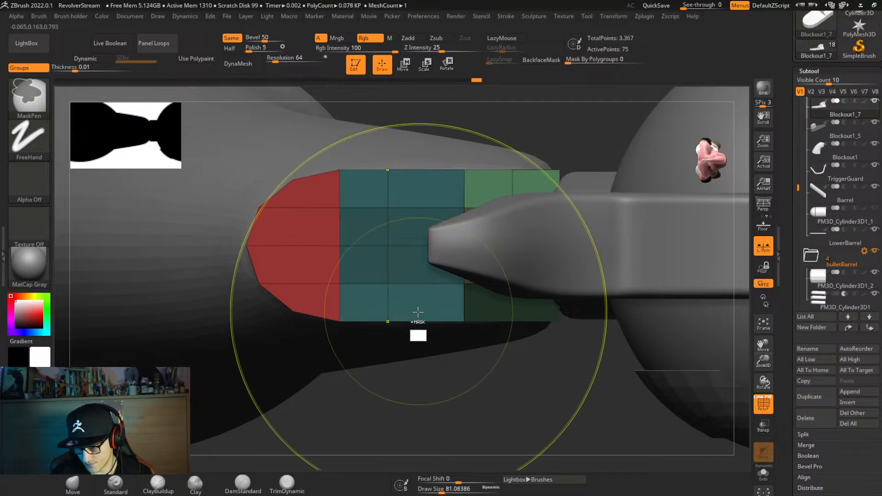
{"action": "left_click", "coordinate": [529, 158], "text": "ctrl"}
{"action": "right_click_drag", "start_coordinate": [535, 118], "coordinate": [533, 92], "text": "shift"}
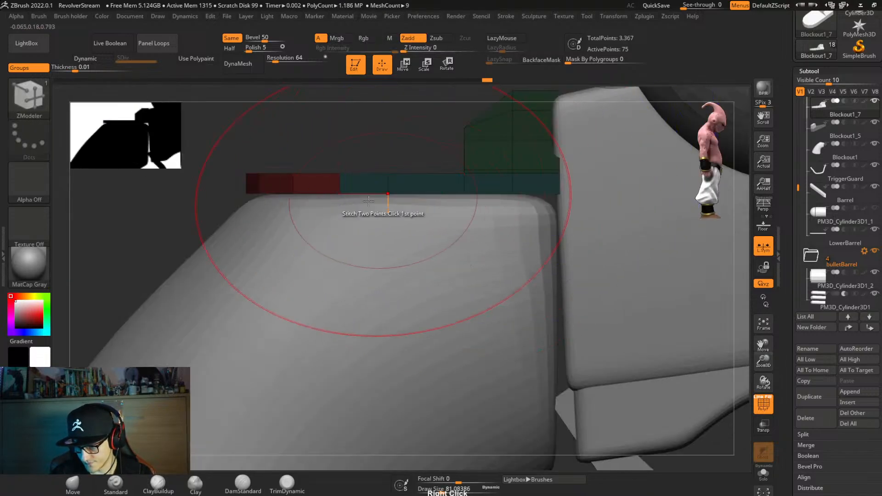
{"action": "left_click_drag", "start_coordinate": [204, 187], "coordinate": [654, 303], "text": "ctrl"}
{"action": "key", "text": "w"}
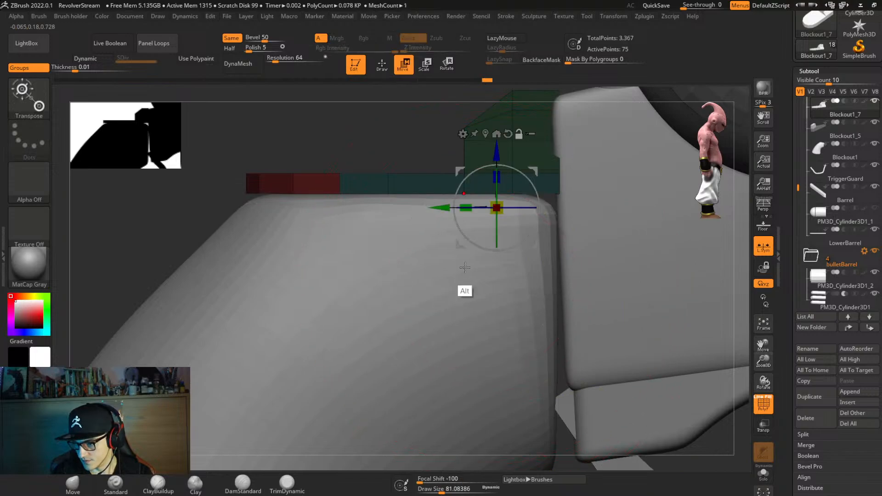
{"action": "right_click_drag", "start_coordinate": [494, 150], "coordinate": [494, 211], "text": "alt"}
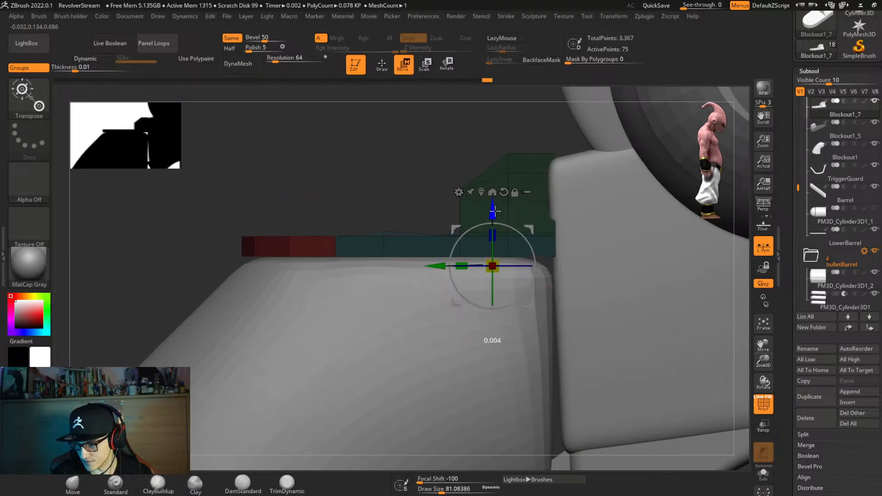
Slope the slab's top face up toward the block by raising it in stages, masking more of the rounded end each time.
{"action": "left_click_drag", "start_coordinate": [203, 218], "coordinate": [572, 244], "text": "ctrl"}
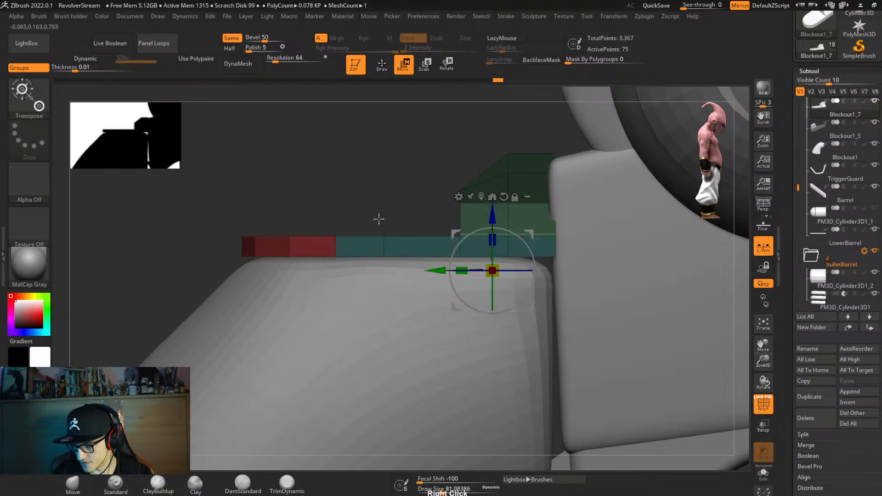
{"action": "mouse_move", "coordinate": [379, 219]}
{"action": "right_mouse_down"}
{"action": "mouse_move", "coordinate": [394, 259]}
{"action": "mouse_move", "coordinate": [370, 206]}
{"action": "right_mouse_up"}
{"action": "left_click_drag", "start_coordinate": [203, 198], "coordinate": [331, 270], "text": "ctrl"}
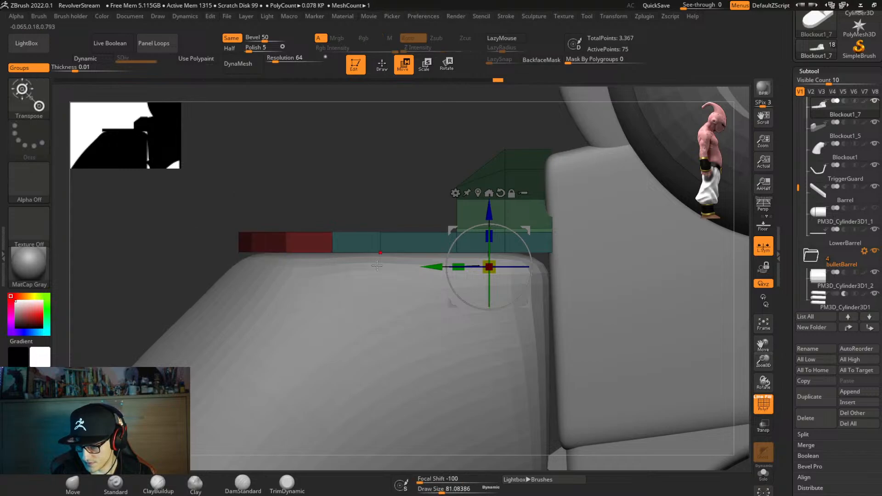
{"action": "left_click_drag", "start_coordinate": [490, 211], "coordinate": [489, 208]}
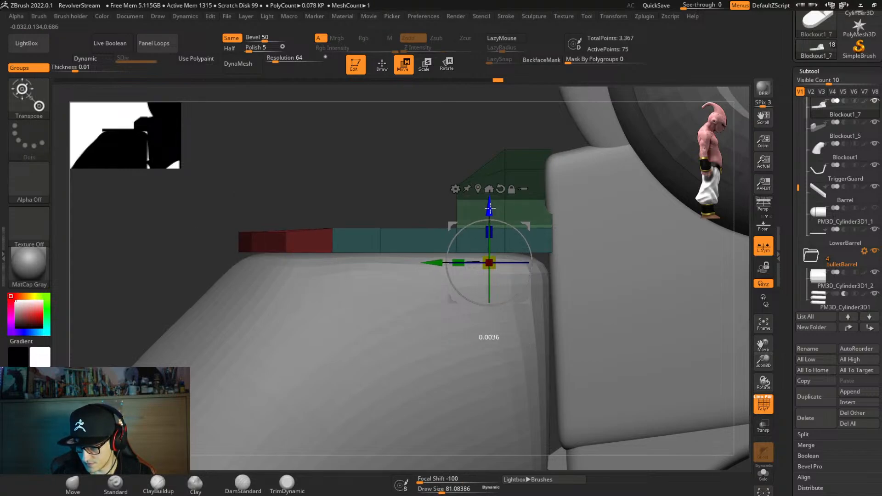
{"action": "left_click_drag", "start_coordinate": [357, 199], "coordinate": [275, 284], "text": "ctrl"}
{"action": "left_click_drag", "start_coordinate": [490, 212], "coordinate": [488, 201]}
{"action": "left_click", "coordinate": [372, 240], "text": "ctrl"}
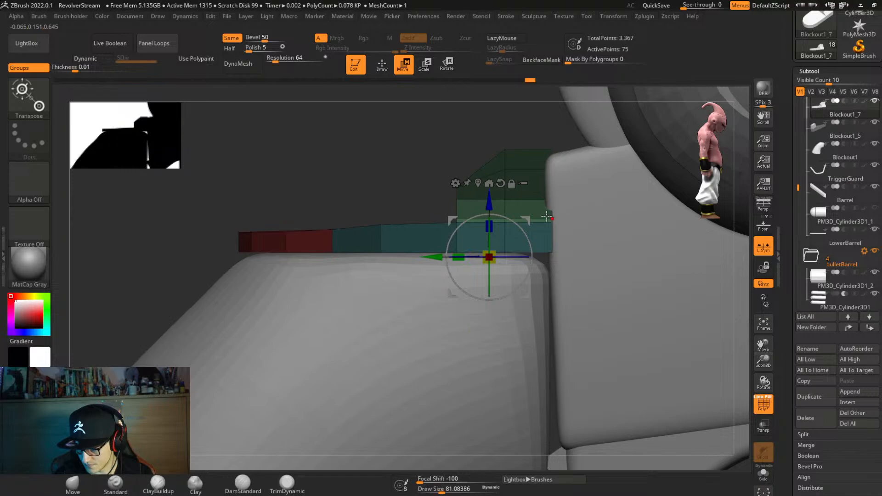
Mask the lower row of the block and check the piece's side profile against grip and frame with dynamic subdivision.
{"action": "key", "text": "ctrl"}
{"action": "left_click_drag", "start_coordinate": [403, 201], "coordinate": [588, 226], "text": "ctrl"}
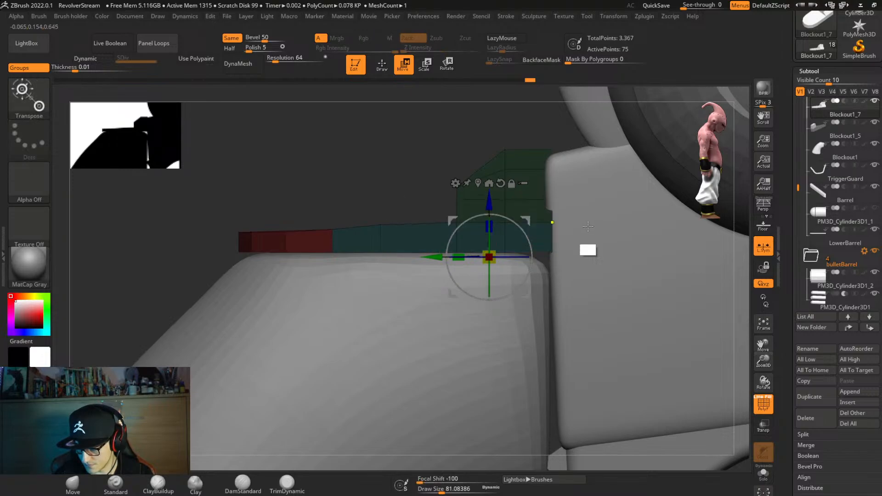
{"action": "right_click_drag", "start_coordinate": [216, 305], "coordinate": [393, 291]}
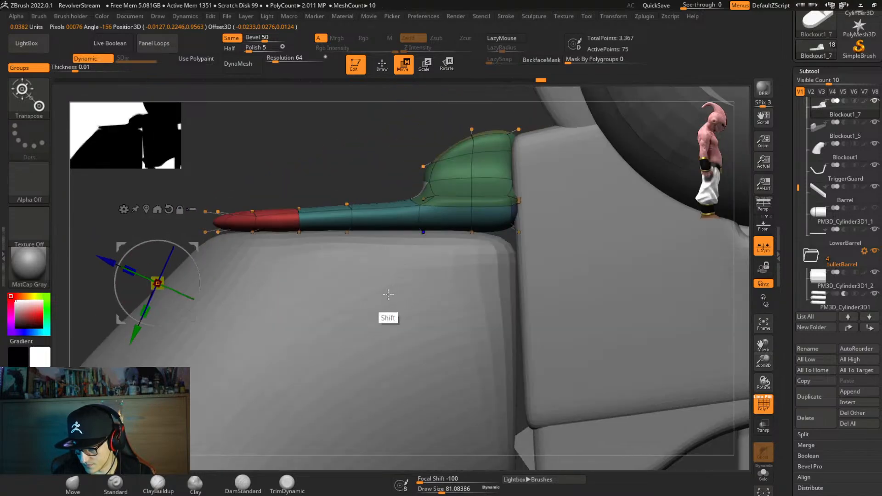
{"action": "key", "text": "shift+d"}
{"action": "right_click_drag", "start_coordinate": [273, 309], "coordinate": [307, 334]}
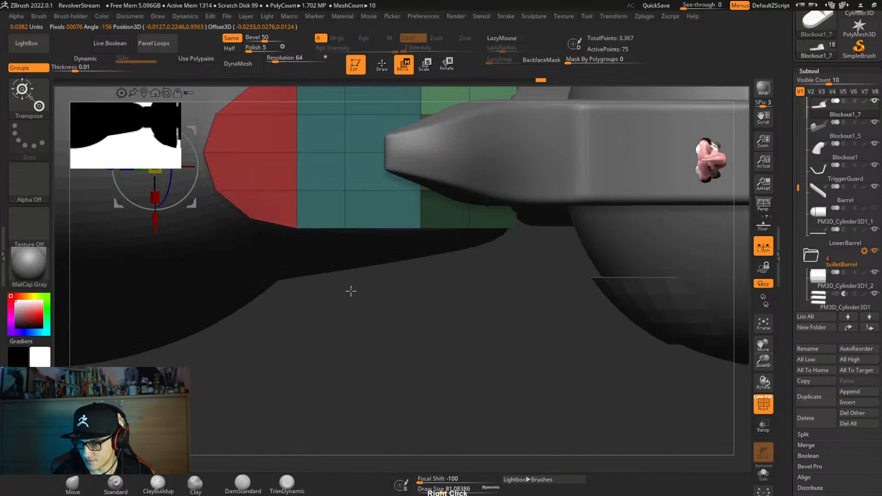
Choose the Inflat brush and reduce its draw size to about 29 over the slab piece.
{"action": "key", "text": "b"}
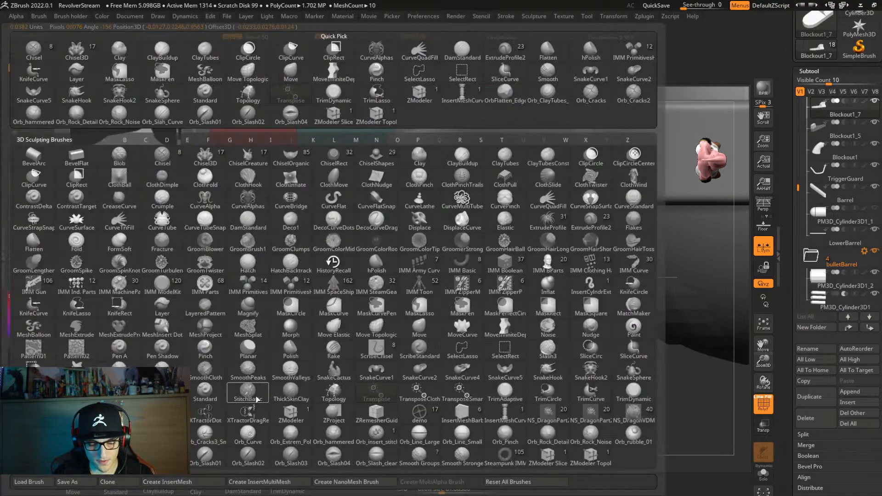
{"action": "key", "text": "i"}
{"action": "key", "text": "n"}
{"action": "right_click_drag", "start_coordinate": [374, 324], "coordinate": [391, 289]}
{"action": "key", "text": "s"}
{"action": "left_click_drag", "start_coordinate": [391, 289], "coordinate": [375, 293]}
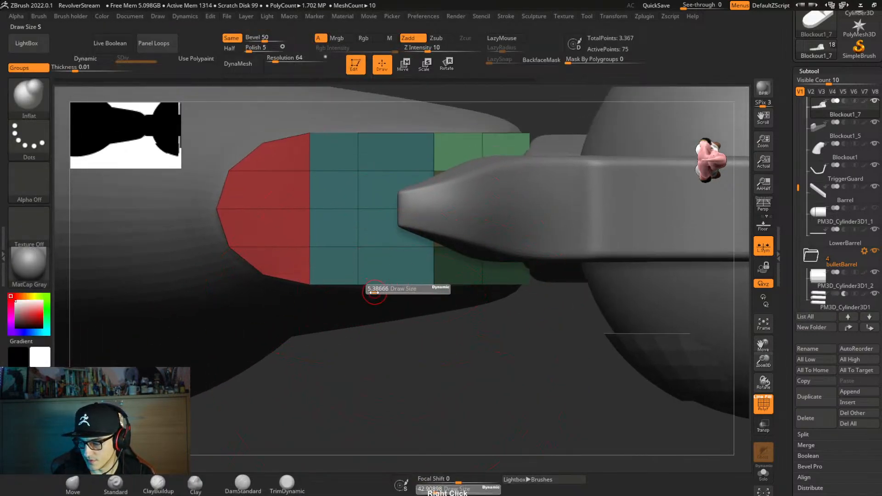
{"action": "right_click_drag", "start_coordinate": [381, 292], "coordinate": [338, 197]}
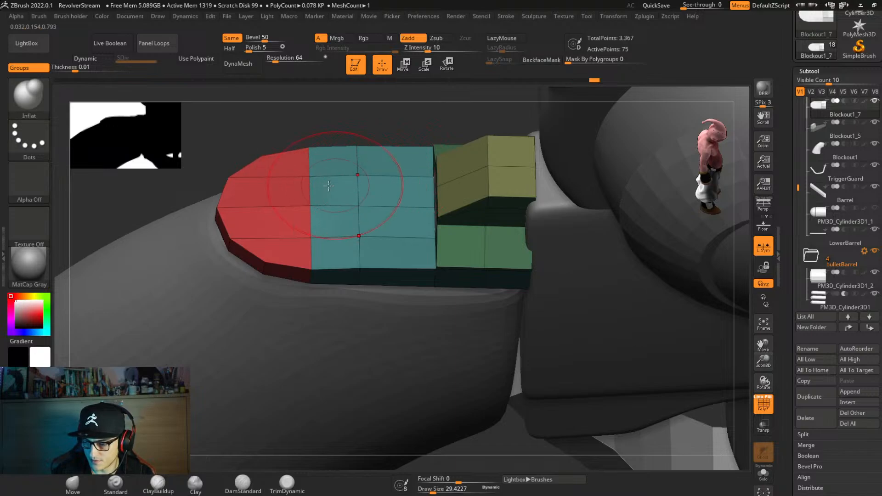
Examine the smoothed slab piece in the context of the whole revolver, from an angle and from the side.
{"action": "right_click_drag", "start_coordinate": [326, 210], "coordinate": [392, 247]}
{"action": "key", "text": "d"}
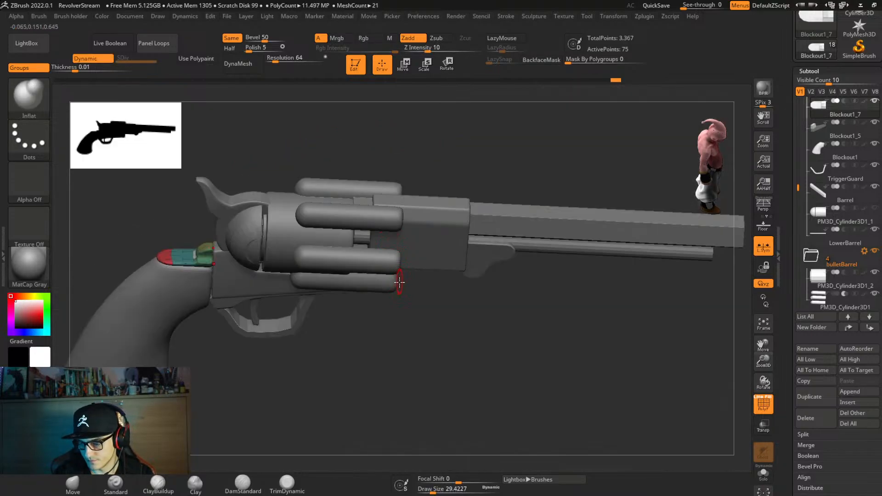
{"action": "right_click_drag", "start_coordinate": [406, 280], "coordinate": [492, 289], "text": "alt"}
{"action": "right_click_drag", "start_coordinate": [466, 317], "coordinate": [436, 309]}
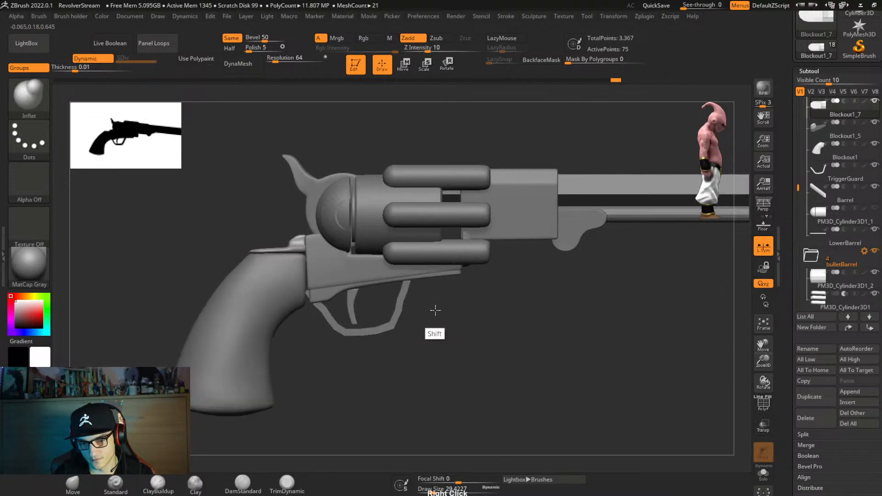
{"action": "right_click_drag", "start_coordinate": [347, 301], "coordinate": [389, 332], "text": "ctrl"}
Try to scale the slab piece vertically after recentring and realigning the transform gizmo on it.
{"action": "key", "text": "w"}
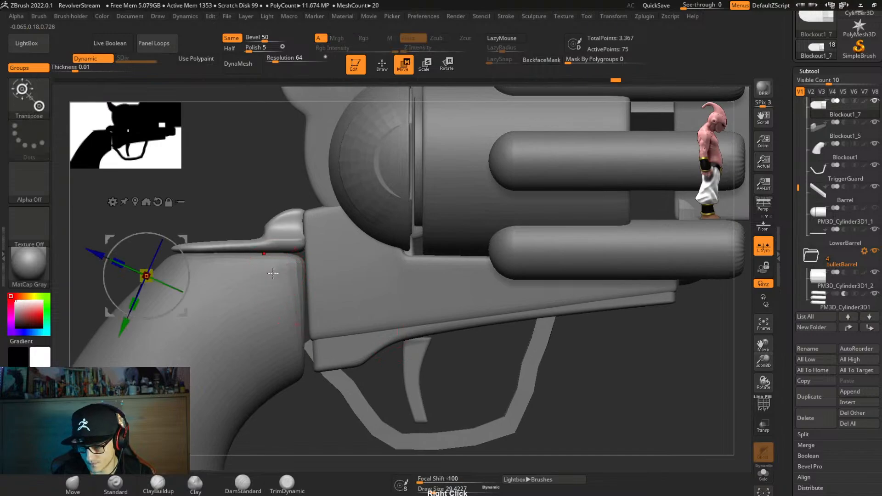
{"action": "key", "text": "shift+f"}
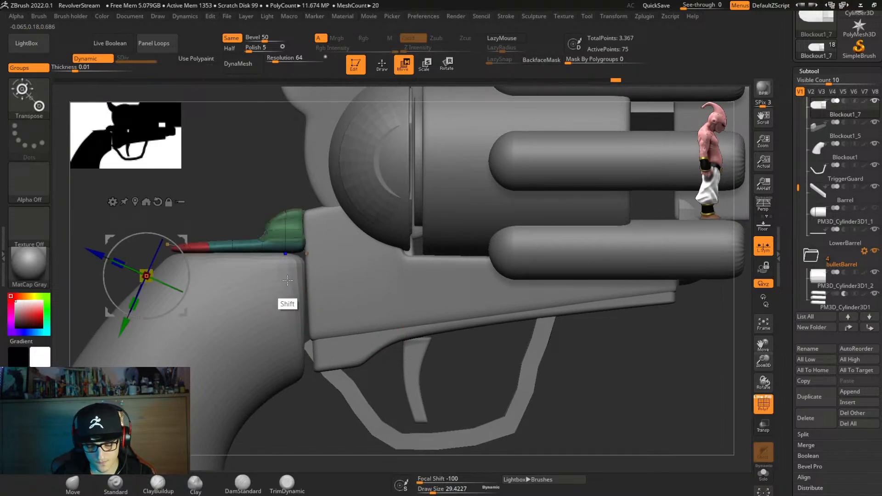
{"action": "left_click", "coordinate": [135, 201], "text": "alt"}
{"action": "left_click", "coordinate": [256, 160]}
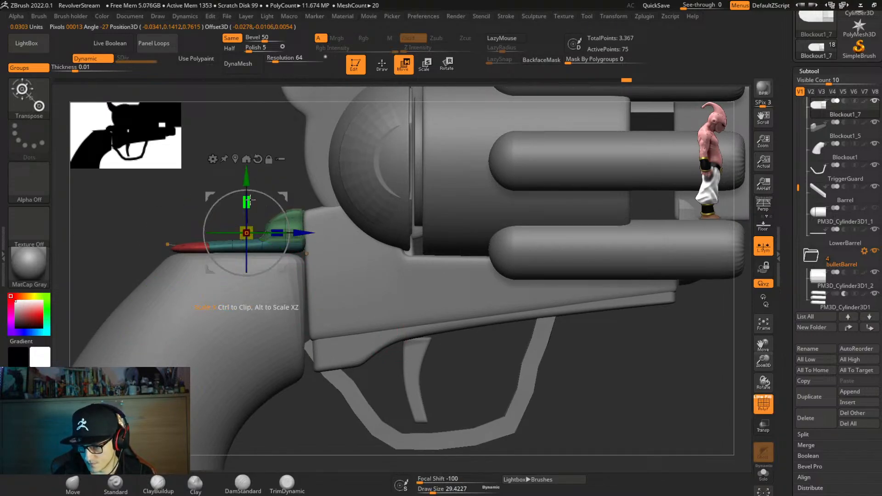
{"action": "mouse_move", "coordinate": [250, 199]}
{"action": "left_mouse_down"}
{"action": "mouse_move", "coordinate": [246, 189]}
{"action": "mouse_move", "coordinate": [251, 203]}
{"action": "left_mouse_up"}
{"action": "key", "text": "ctrl+z"}
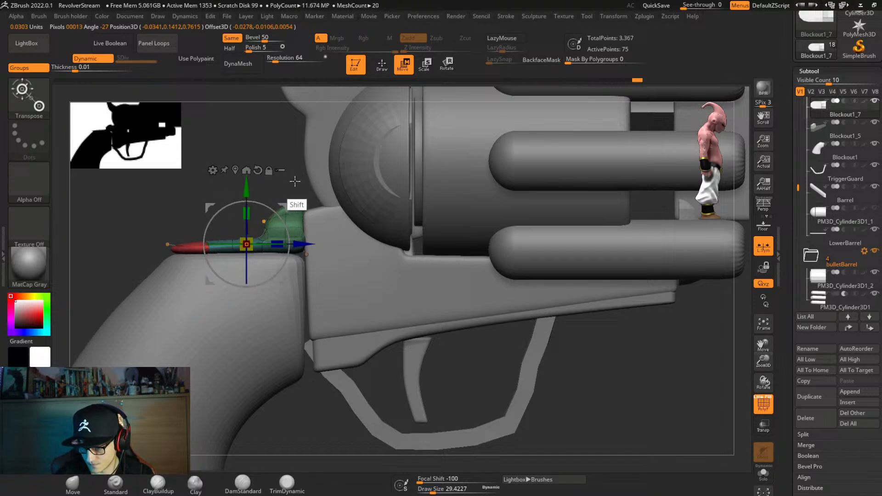
Isolate the slab piece in Solo view with dynamic subdivision off and return to drawing mode.
{"action": "key", "text": "shift+d"}
{"action": "right_click_drag", "start_coordinate": [345, 261], "coordinate": [399, 283], "text": "ctrl"}
{"action": "mouse_move", "coordinate": [275, 190]}
{"action": "left_mouse_down", "text": "alt"}
{"action": "mouse_move", "coordinate": [275, 207]}
{"action": "mouse_move", "coordinate": [271, 191]}
{"action": "left_mouse_up", "text": "alt"}
{"action": "mouse_move", "coordinate": [365, 244]}
{"action": "right_mouse_down"}
{"action": "mouse_move", "coordinate": [344, 319]}
{"action": "mouse_move", "coordinate": [311, 305]}
{"action": "mouse_move", "coordinate": [309, 349]}
{"action": "mouse_move", "coordinate": [309, 299]}
{"action": "mouse_move", "coordinate": [331, 319]}
{"action": "mouse_move", "coordinate": [350, 272]}
{"action": "mouse_move", "coordinate": [451, 269]}
{"action": "mouse_move", "coordinate": [535, 297]}
{"action": "mouse_move", "coordinate": [474, 261]}
{"action": "right_mouse_up"}
{"action": "key", "text": "shift+s"}
{"action": "key", "text": "shift+d"}
{"action": "key", "text": "q"}
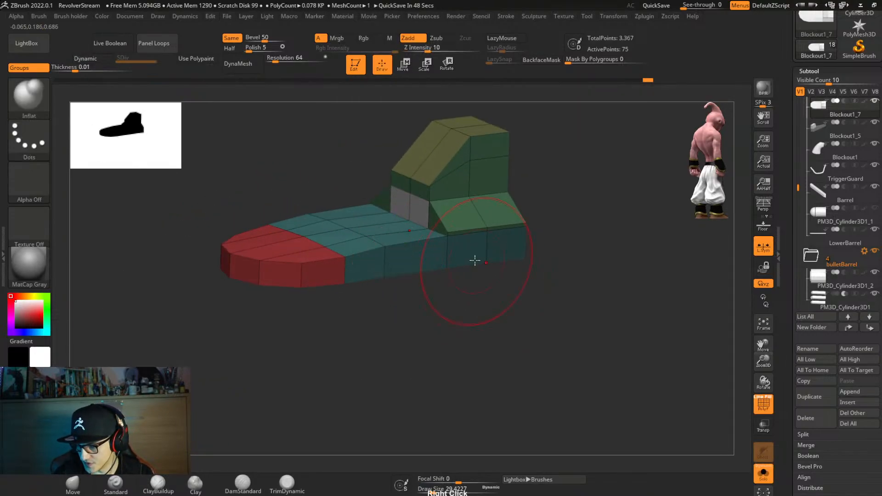
Set ZModeler's PolyGroup target to Polyloop and try a new polygroup on the slab's side below the block.
{"action": "key", "text": "b"}
{"action": "key", "text": "z"}
{"action": "key", "text": "m"}
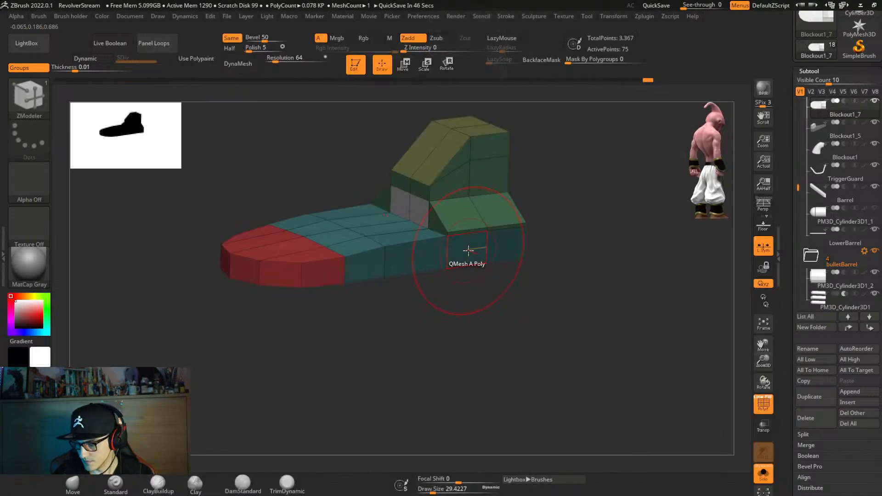
{"action": "key", "text": "space"}
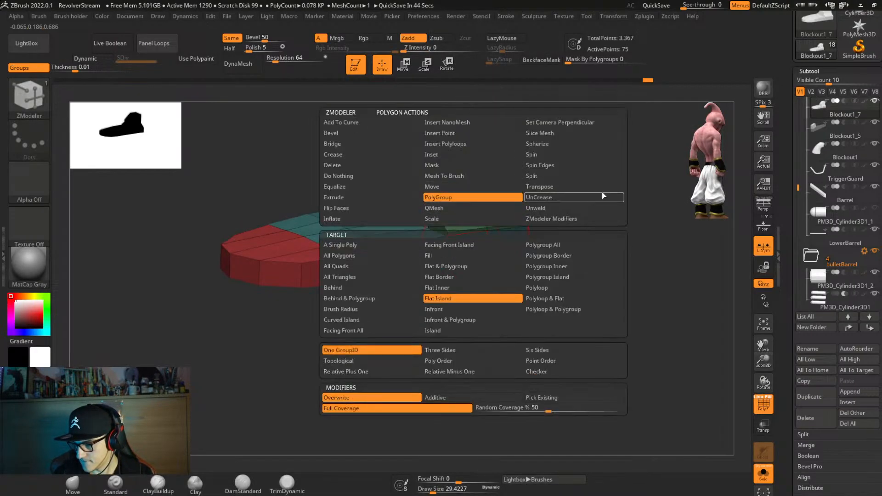
{"action": "left_click", "coordinate": [562, 288]}
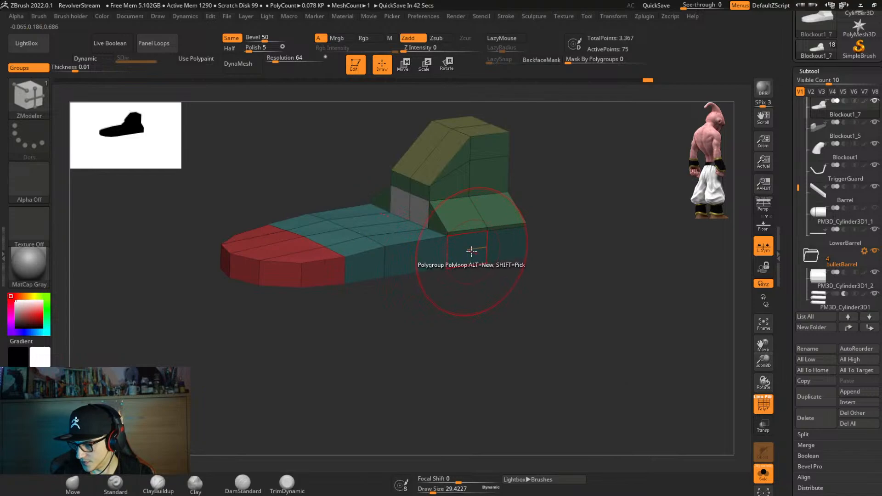
{"action": "left_click", "coordinate": [471, 250], "text": "alt"}
{"action": "right_click_drag", "start_coordinate": [502, 242], "coordinate": [428, 260]}
{"action": "right_click_drag", "start_coordinate": [504, 249], "coordinate": [470, 218]}
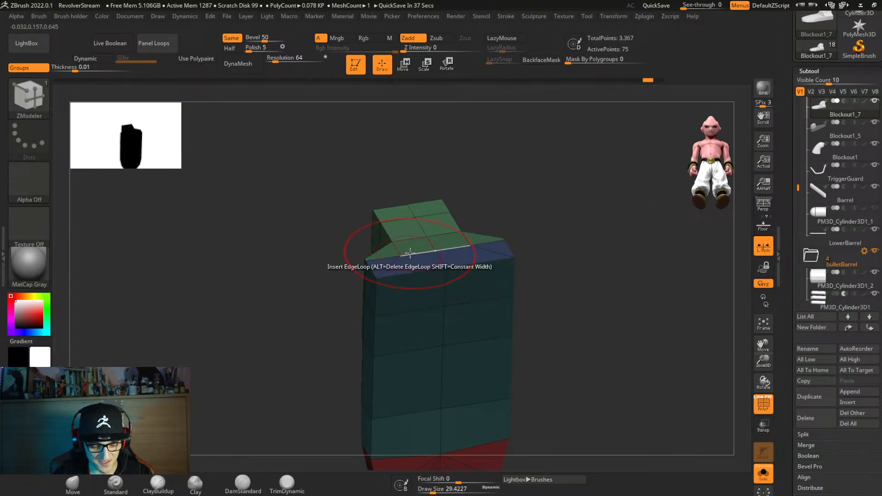
Slice a lengthwise edge line along the slab's underside beside the centre line, from the rear face to the rounded end.
{"action": "key", "text": "b"}
{"action": "key", "text": "z"}
{"action": "key", "text": "s"}
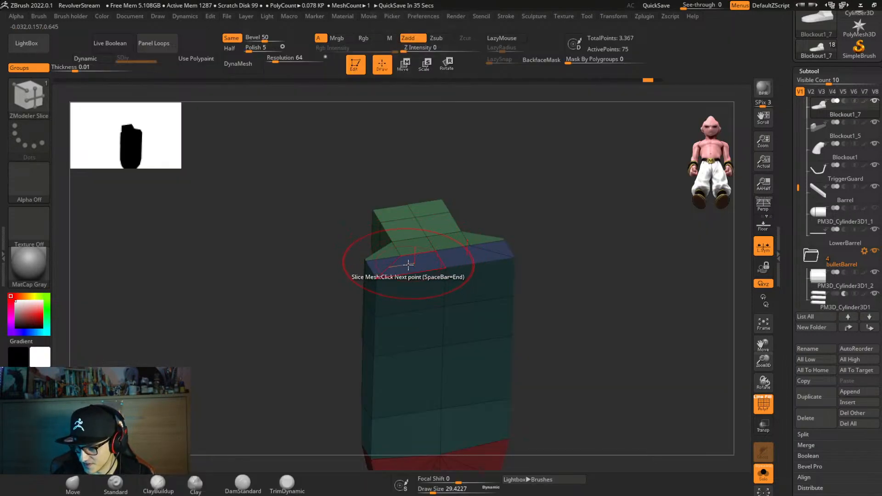
{"action": "right_click_drag", "start_coordinate": [422, 327], "coordinate": [406, 244], "text": "alt"}
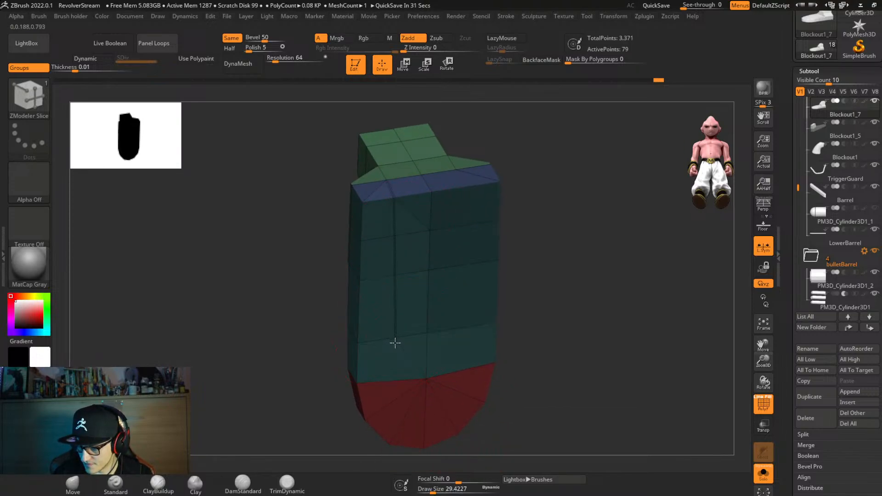
{"action": "right_click_drag", "start_coordinate": [395, 342], "coordinate": [410, 230], "text": "alt"}
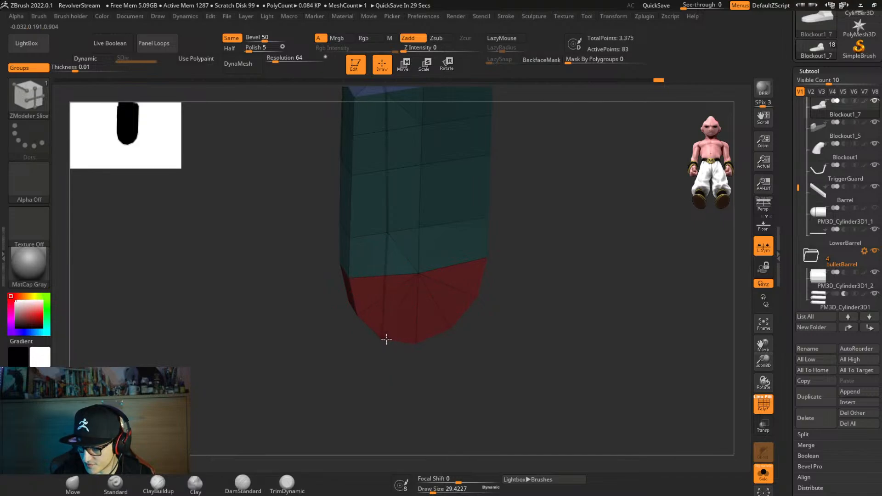
{"action": "mouse_move", "coordinate": [384, 315]}
{"action": "right_mouse_down"}
{"action": "mouse_move", "coordinate": [399, 281]}
{"action": "mouse_move", "coordinate": [383, 299]}
{"action": "right_mouse_up"}
Delete the stray diagonal edges on the underside with ZModeler and mirror the cleaned edges onto the other half.
{"action": "key", "text": "b"}
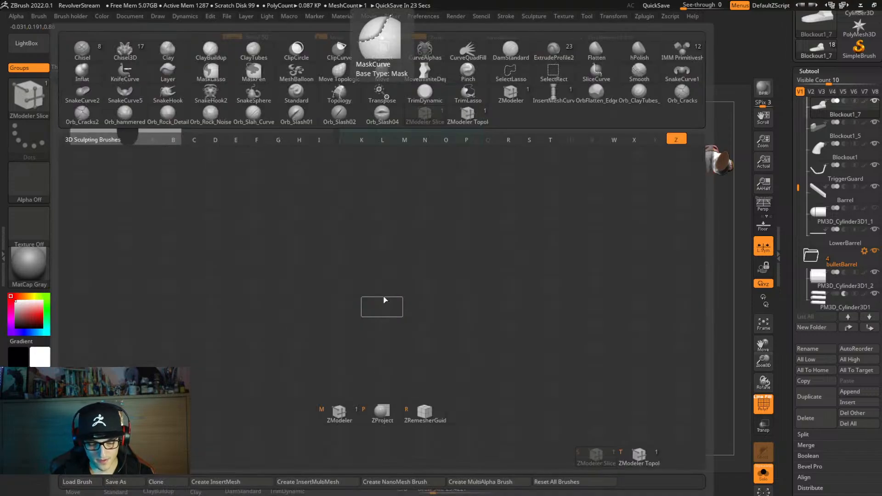
{"action": "key", "text": "z"}
{"action": "key", "text": "m"}
{"action": "key", "text": "space"}
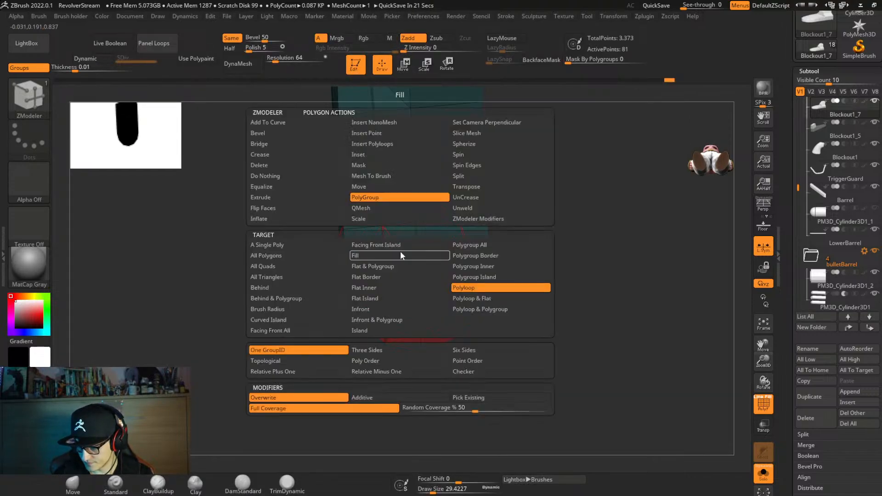
{"action": "key", "text": "space"}
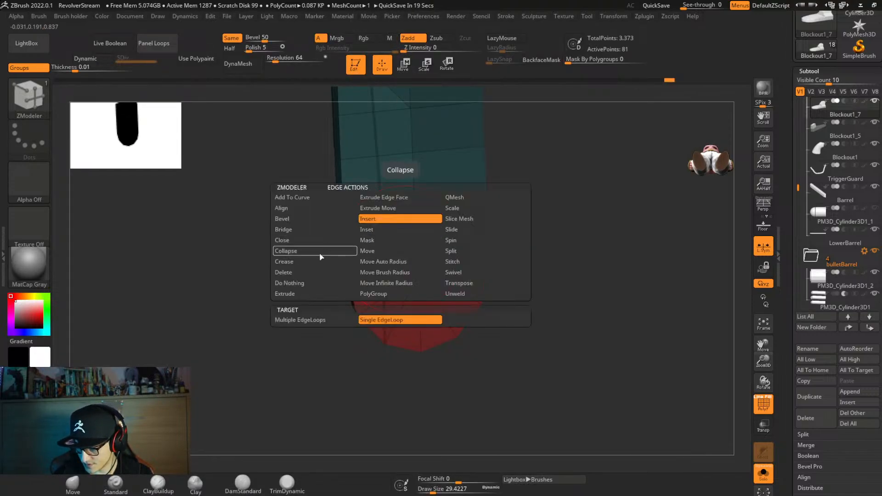
{"action": "left_click", "coordinate": [310, 275]}
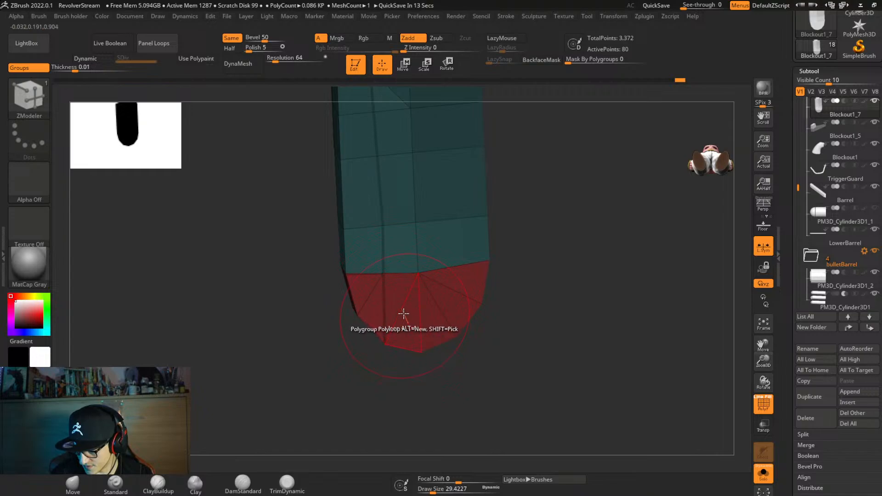
{"action": "right_click_drag", "start_coordinate": [393, 289], "coordinate": [385, 339]}
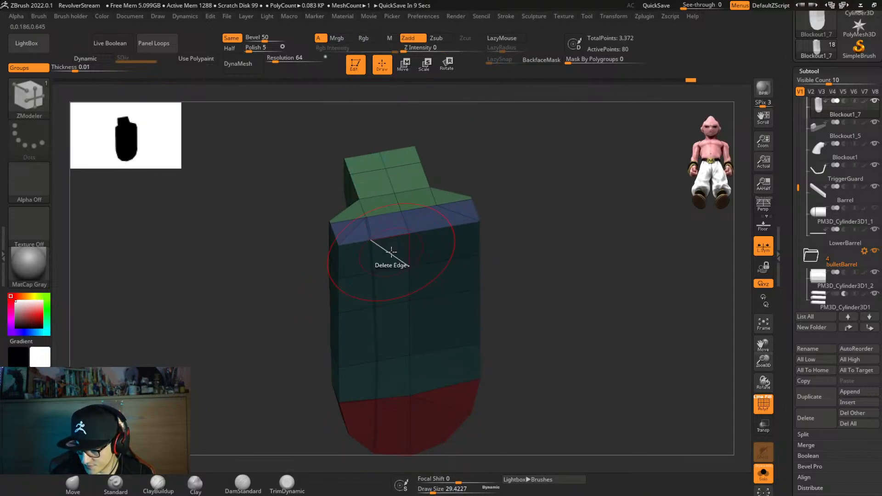
{"action": "right_click_drag", "start_coordinate": [386, 301], "coordinate": [391, 349]}
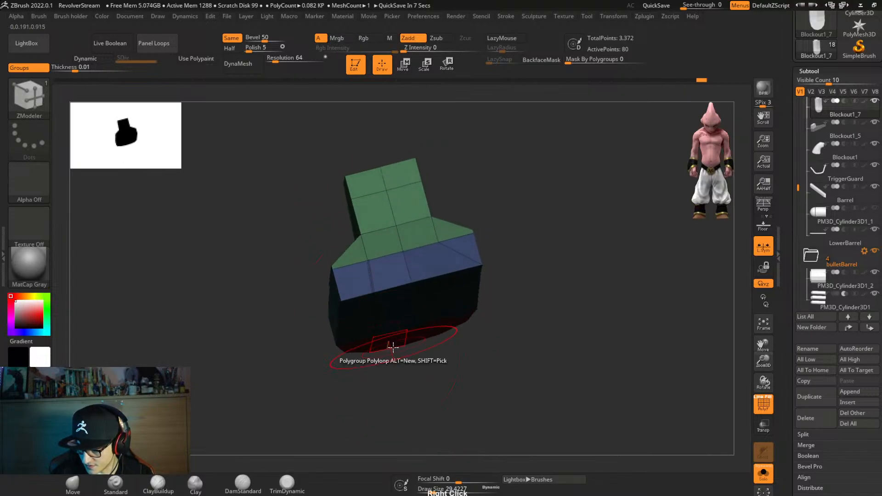
{"action": "key", "text": "ctrl+1"}
{"action": "left_click", "coordinate": [424, 211]}
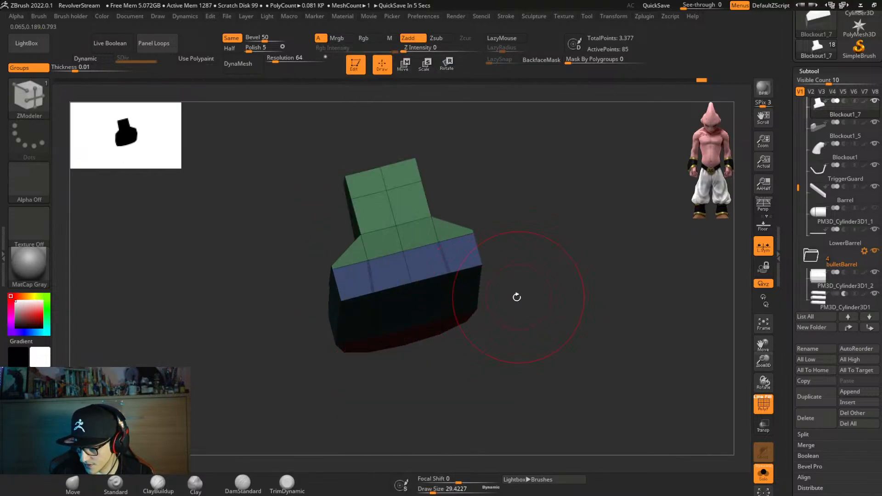
Flatten the slab's underside with a straight horizontal ClipCurve cut along its full length in side view.
{"action": "right_click_drag", "start_coordinate": [508, 297], "coordinate": [549, 299]}
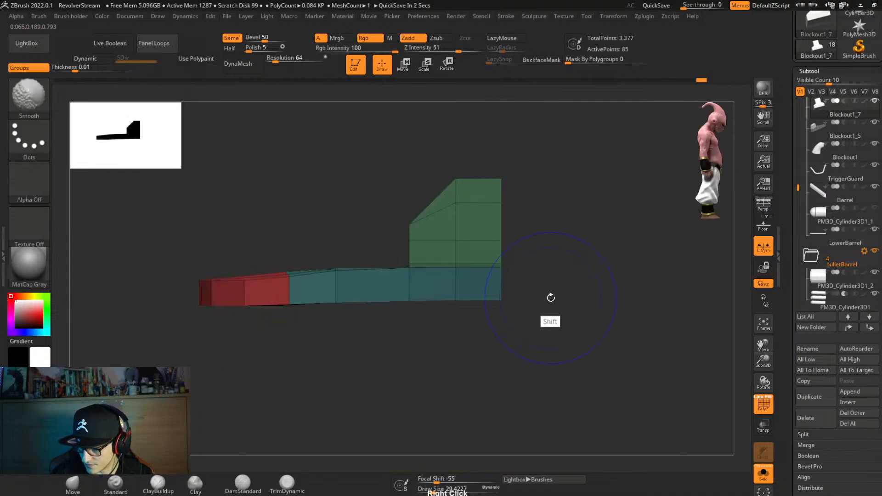
{"action": "key", "text": "ctrl+shift"}
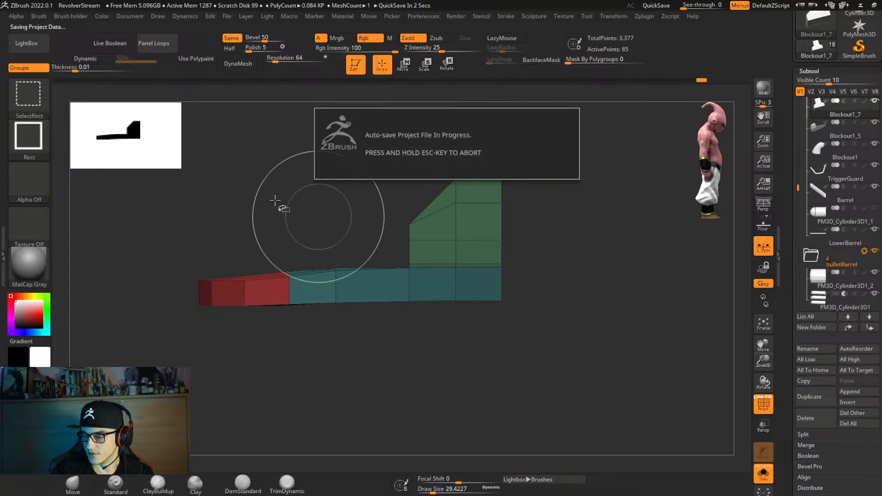
{"action": "key", "text": "b"}
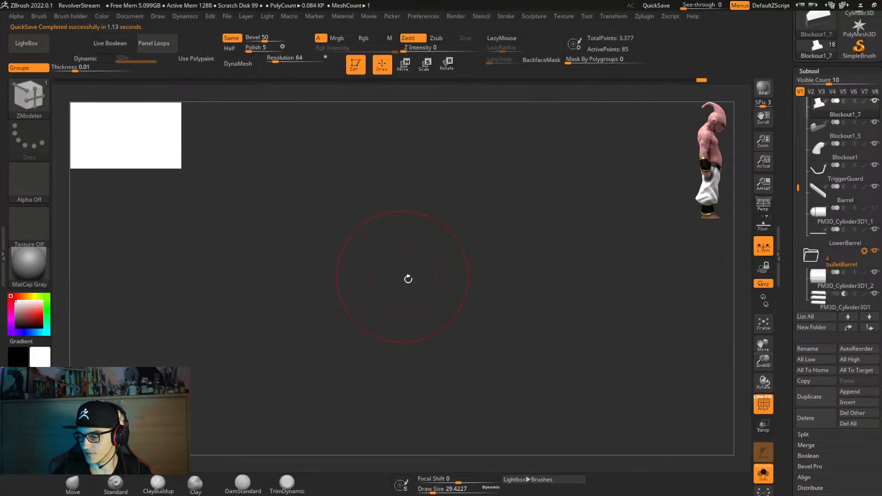
{"action": "right_click_drag", "start_coordinate": [408, 279], "coordinate": [454, 283]}
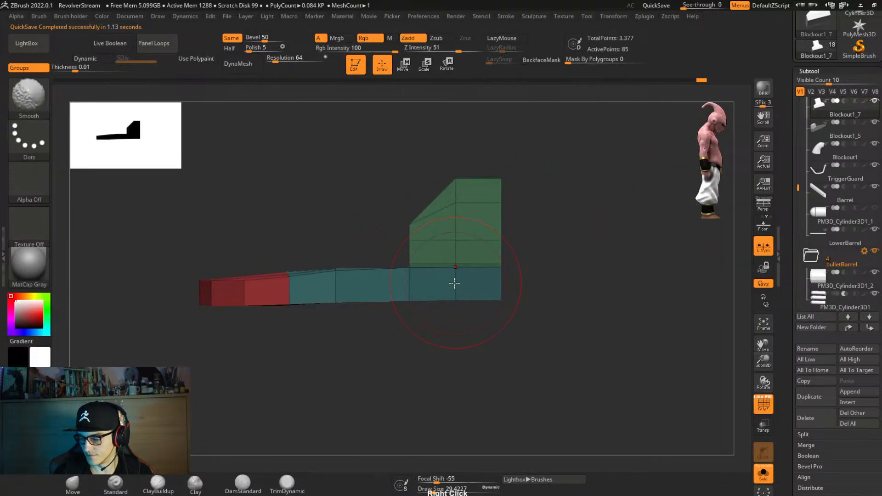
{"action": "left_click", "coordinate": [43, 115], "text": "ctrl+shift"}
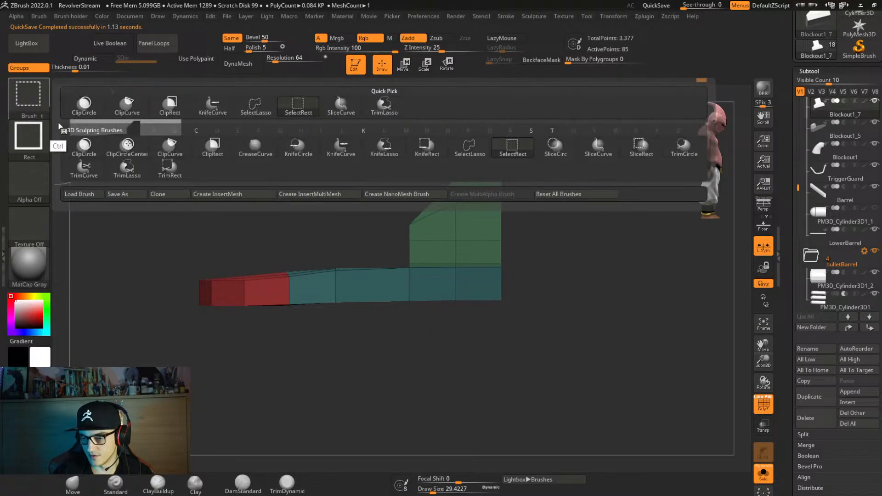
{"action": "left_click", "coordinate": [136, 113], "text": "ctrl+shift"}
{"action": "mouse_move", "coordinate": [607, 297]}
{"action": "left_mouse_down", "text": "ctrl+shift"}
{"action": "mouse_move", "coordinate": [216, 296]}
{"action": "mouse_move", "coordinate": [82, 311]}
{"action": "left_mouse_up", "text": "ctrl+shift"}
{"action": "mouse_move", "coordinate": [186, 360]}
{"action": "right_mouse_down"}
{"action": "mouse_move", "coordinate": [419, 260]}
{"action": "mouse_move", "coordinate": [399, 289]}
{"action": "mouse_move", "coordinate": [397, 316]}
{"action": "right_mouse_up"}
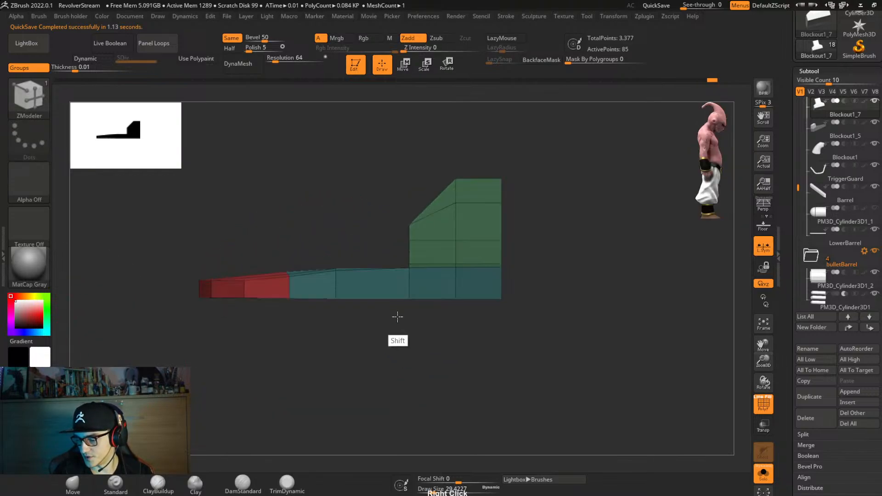
Preview the clipped slab piece with dynamic subdivision and its polyframe shown.
{"action": "key", "text": "shift+f"}
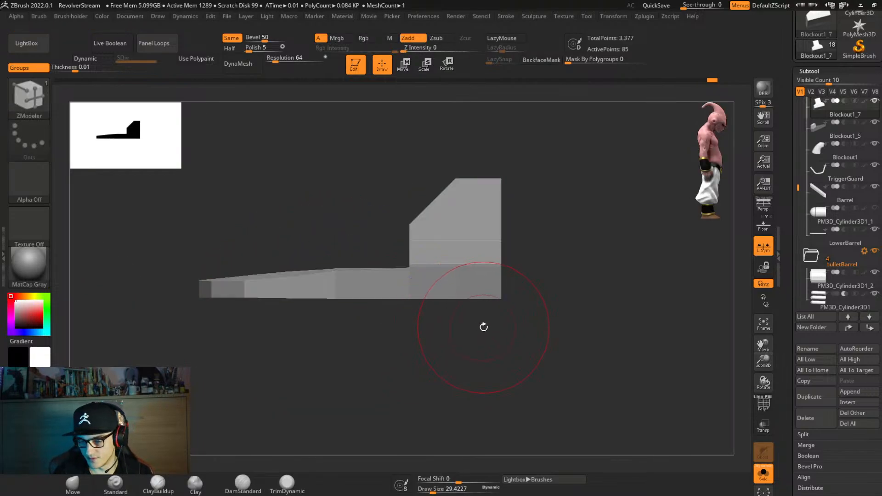
{"action": "key", "text": "d"}
{"action": "key", "text": "shift+f"}
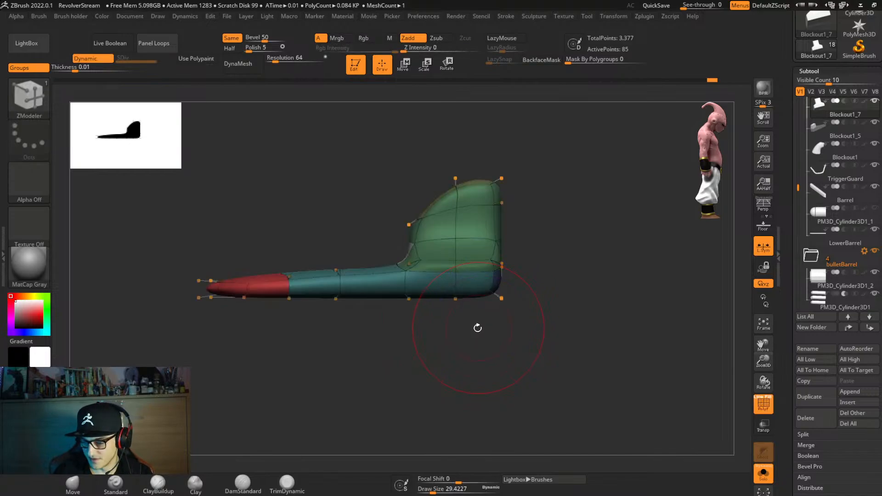
Assign the slab's side wall to its own polygroup and match the rounded end's top faces to the teal top polygroup.
{"action": "key", "text": "shift+d"}
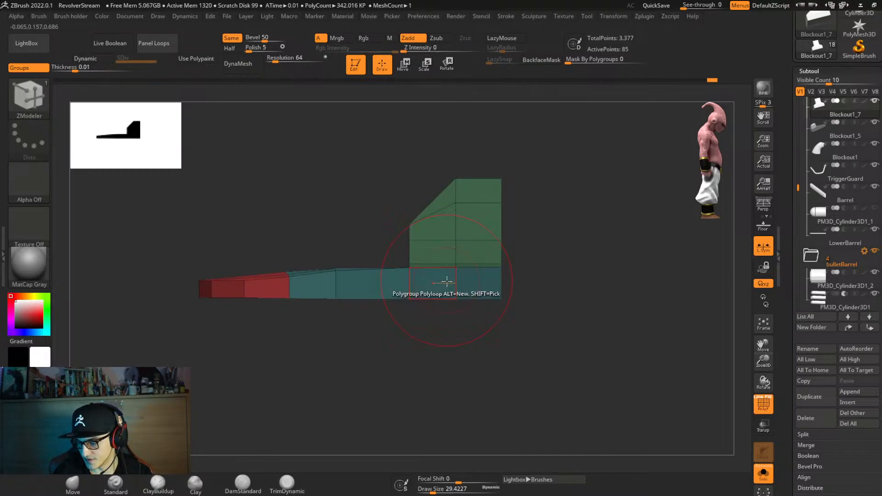
{"action": "left_click", "coordinate": [459, 283]}
{"action": "right_click_drag", "start_coordinate": [478, 287], "coordinate": [438, 326]}
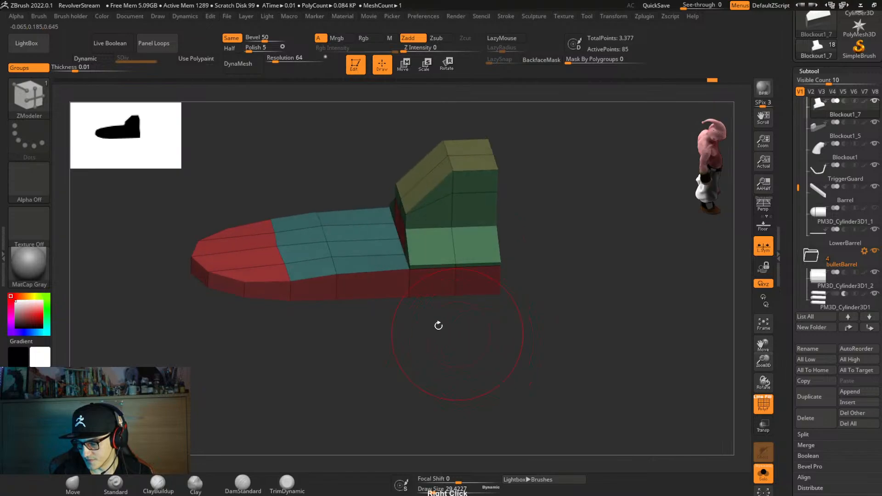
{"action": "left_click", "coordinate": [314, 268], "text": "alt"}
{"action": "key", "text": "ctrl+z"}
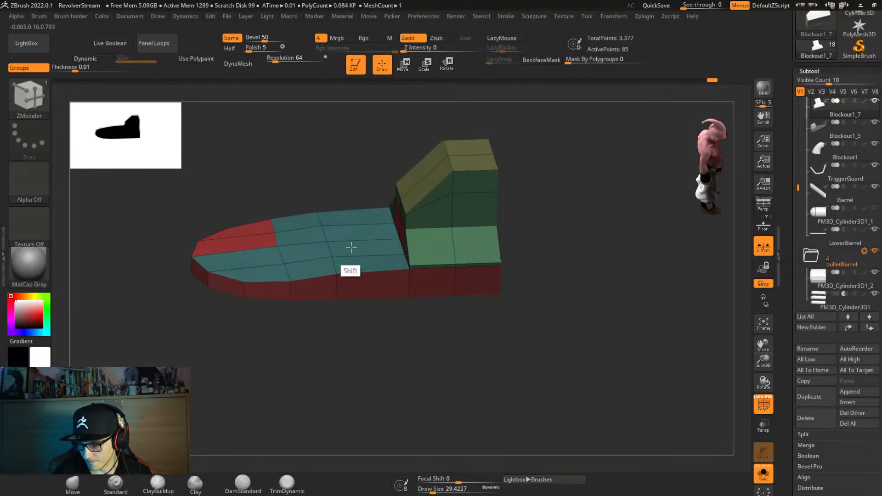
{"action": "left_click", "coordinate": [350, 248], "text": "shift"}
{"action": "left_click", "coordinate": [252, 240]}
{"action": "left_click", "coordinate": [259, 232]}
Preview the regrouped slab with dynamic subdivision and crease its polygroup borders.
{"action": "right_click_drag", "start_coordinate": [336, 260], "coordinate": [372, 281]}
{"action": "key", "text": "d"}
{"action": "right_click_drag", "start_coordinate": [500, 344], "coordinate": [496, 335], "text": "shift"}
{"action": "key", "text": "shift+f"}
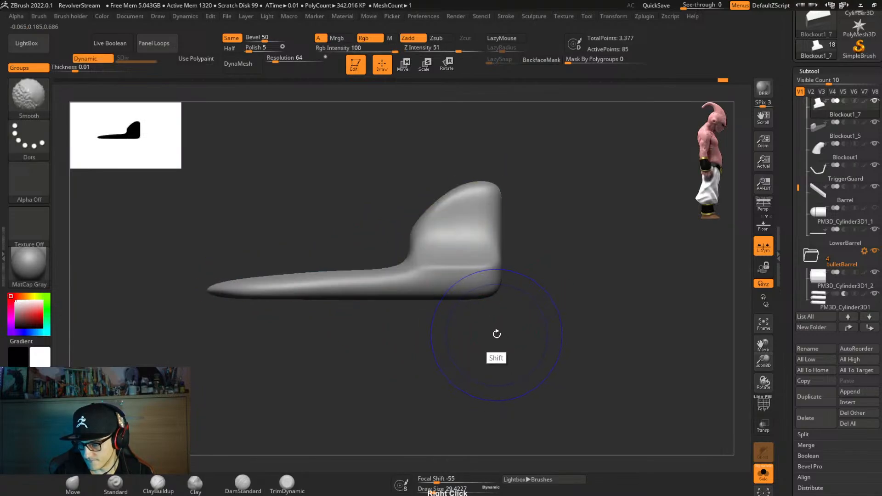
{"action": "key", "text": "ctrl+2"}
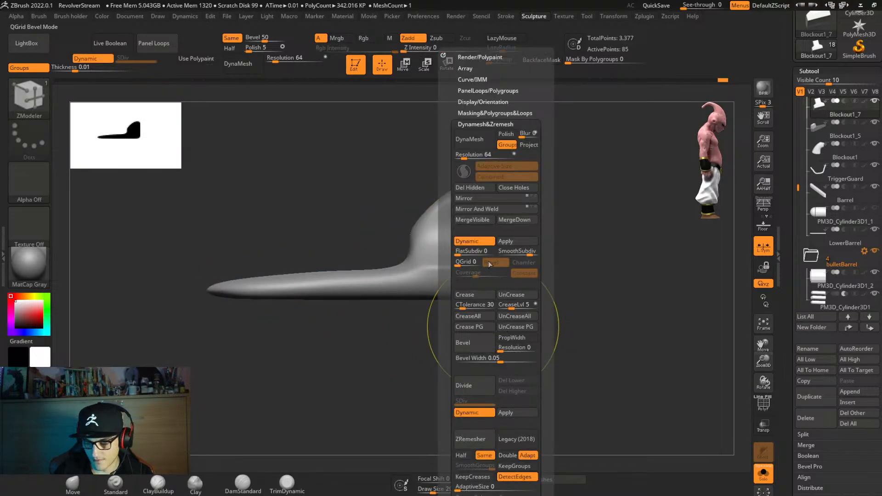
{"action": "left_click", "coordinate": [491, 327]}
Merge the underside's rounded-end faces into the teal underside polygroup, clear all creases, and crease the polygroup borders again.
{"action": "mouse_move", "coordinate": [340, 394]}
{"action": "right_mouse_down"}
{"action": "mouse_move", "coordinate": [419, 377]}
{"action": "mouse_move", "coordinate": [370, 374]}
{"action": "mouse_move", "coordinate": [370, 319]}
{"action": "mouse_move", "coordinate": [404, 428]}
{"action": "mouse_move", "coordinate": [350, 271]}
{"action": "right_mouse_up"}
{"action": "key", "text": "shift+f"}
{"action": "key", "text": "shift+f"}
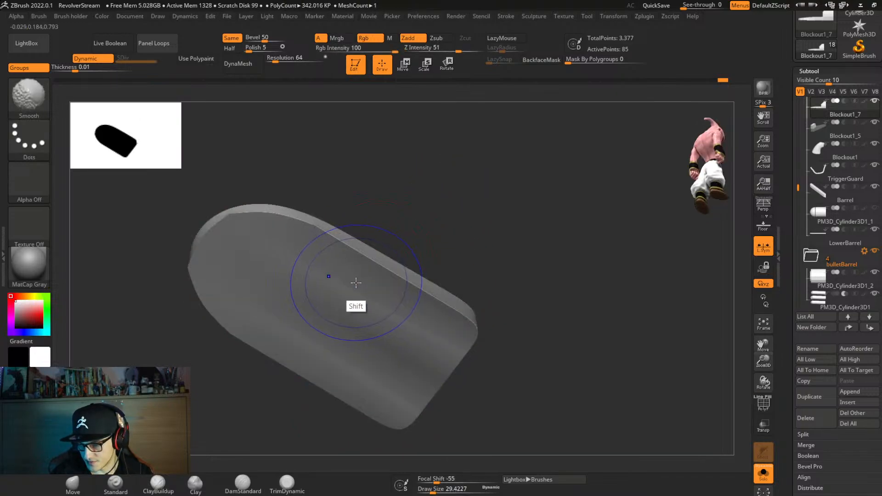
{"action": "key", "text": "ctrl+2"}
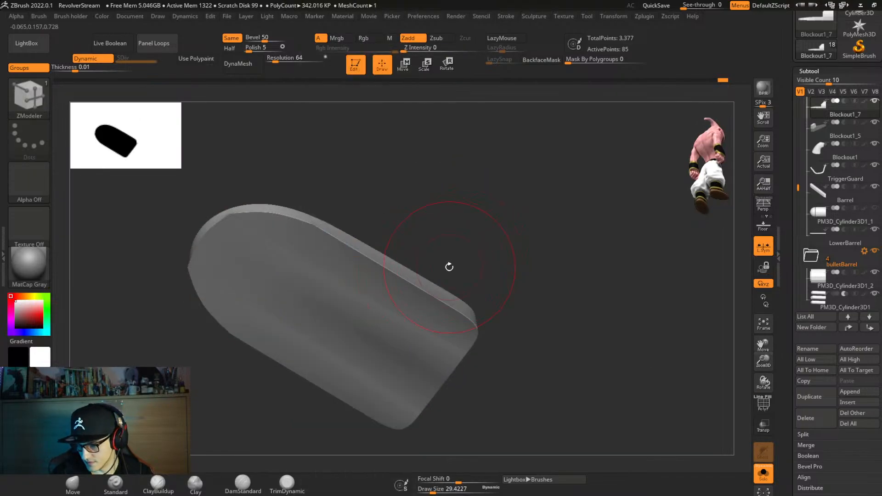
{"action": "key", "text": "ctrl+2"}
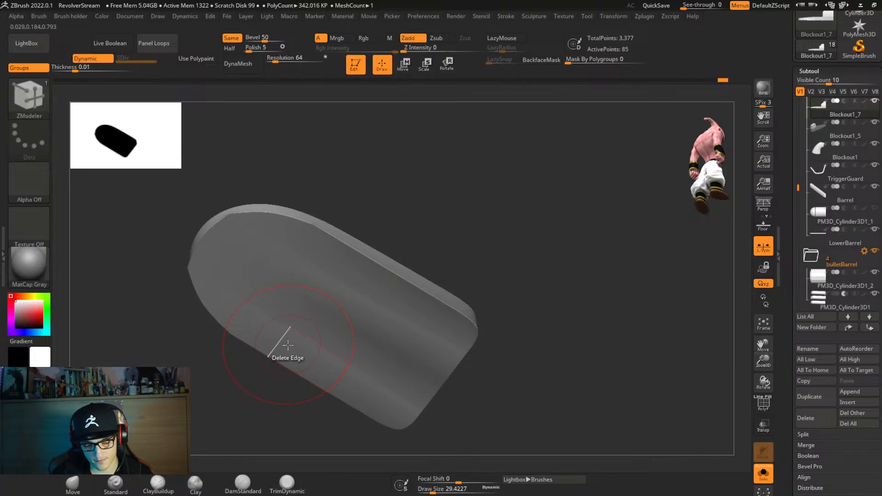
{"action": "key", "text": "shift+f"}
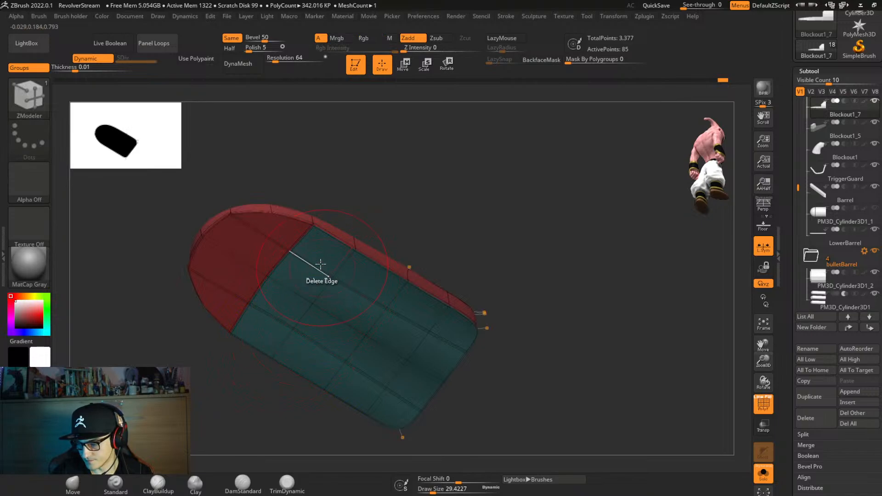
{"action": "mouse_move", "coordinate": [324, 250]}
{"action": "left_mouse_down"}
{"action": "mouse_move", "coordinate": [275, 236]}
{"action": "mouse_move", "coordinate": [230, 299]}
{"action": "left_mouse_up"}
{"action": "key", "text": "ctrl+2"}
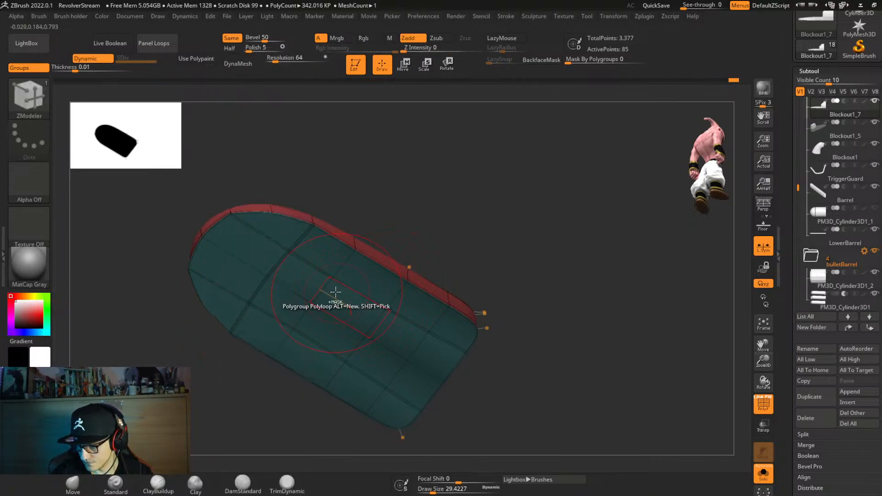
{"action": "key", "text": "ctrl+2"}
{"action": "left_click", "coordinate": [368, 316]}
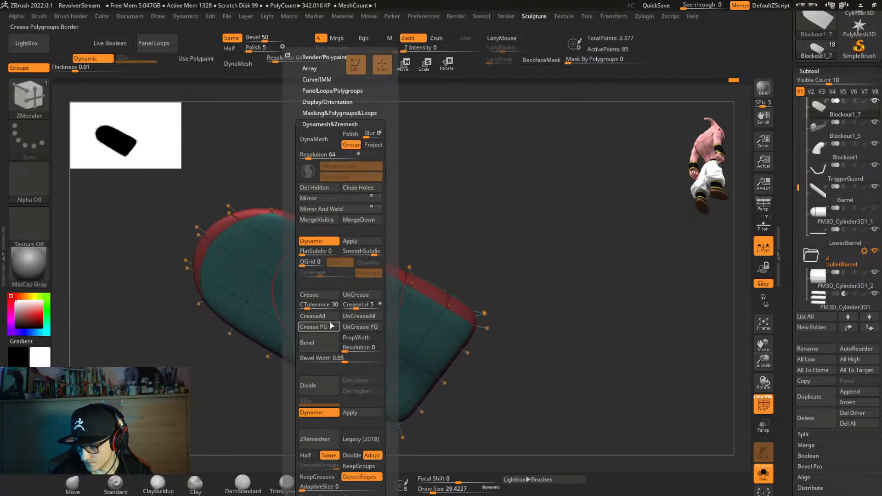
{"action": "left_click", "coordinate": [329, 326]}
Mask the piece above the slab's underside and move the underside down about 0.007 to thicken the slab.
{"action": "mouse_move", "coordinate": [374, 315]}
{"action": "right_mouse_down", "text": "shift"}
{"action": "mouse_move", "coordinate": [366, 348]}
{"action": "mouse_move", "coordinate": [435, 356]}
{"action": "mouse_move", "coordinate": [459, 384]}
{"action": "mouse_move", "coordinate": [461, 432]}
{"action": "mouse_move", "coordinate": [482, 378]}
{"action": "mouse_move", "coordinate": [448, 431]}
{"action": "mouse_move", "coordinate": [426, 387]}
{"action": "mouse_move", "coordinate": [539, 369]}
{"action": "mouse_move", "coordinate": [575, 337]}
{"action": "right_mouse_up", "text": "shift"}
{"action": "left_click_drag", "start_coordinate": [575, 337], "coordinate": [316, 336], "text": "ctrl+shift"}
{"action": "left_click_drag", "start_coordinate": [254, 336], "coordinate": [252, 332], "text": "ctrl+shift"}
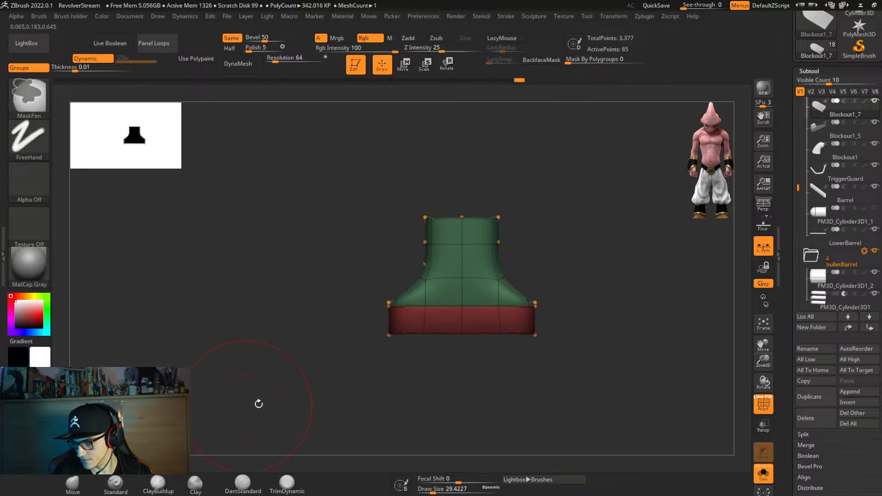
{"action": "left_click_drag", "start_coordinate": [259, 403], "coordinate": [463, 388], "text": "shift"}
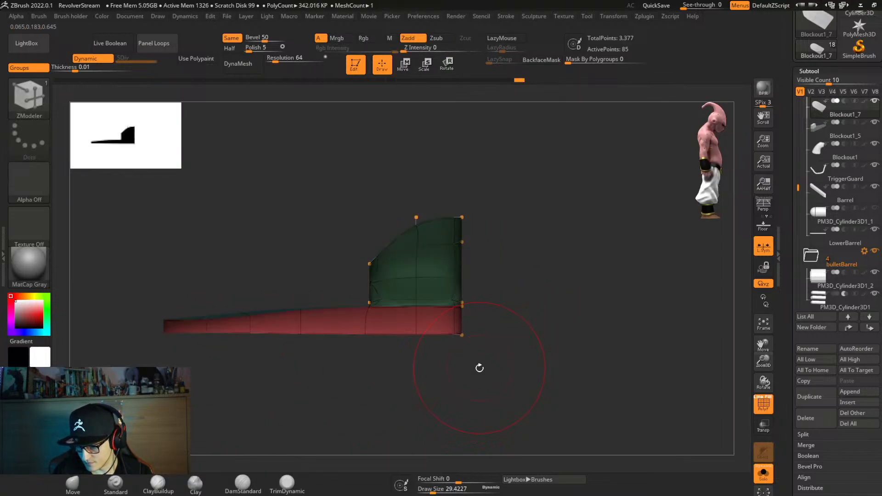
{"action": "key", "text": "w"}
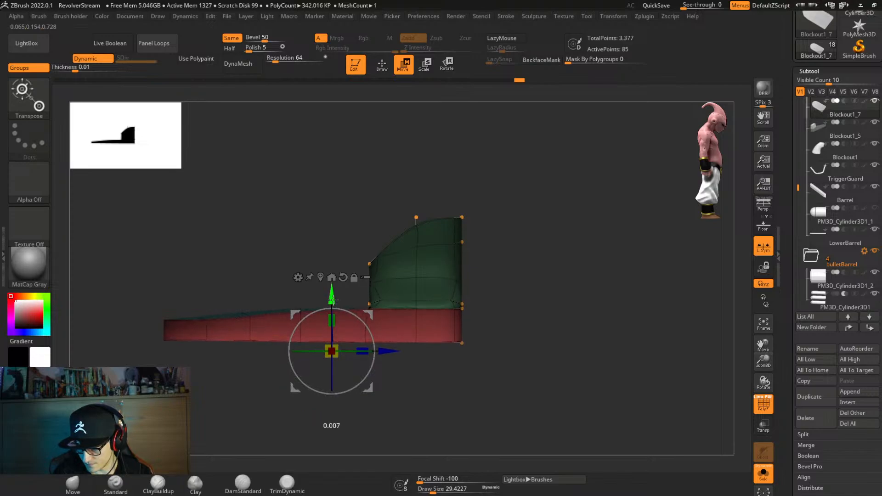
{"action": "right_click_drag", "start_coordinate": [478, 279], "coordinate": [500, 330]}
{"action": "key", "text": "shift+f"}
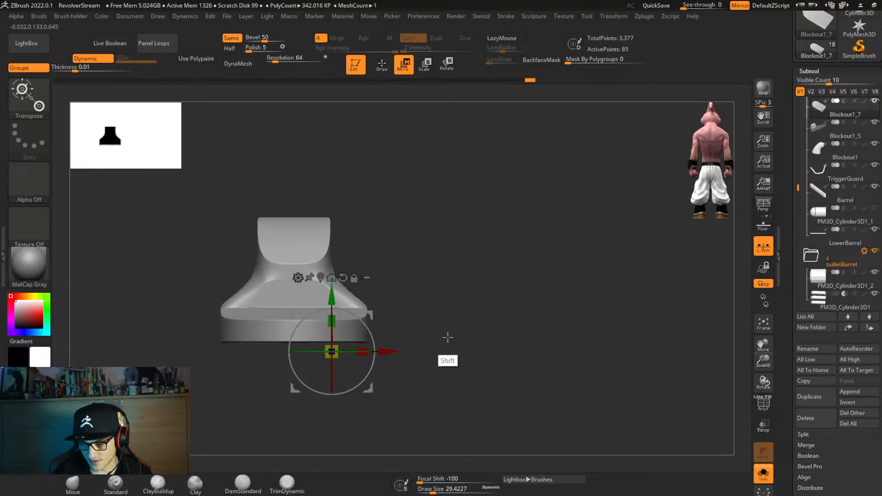
{"action": "key", "text": "shift+f"}
Match the block's lower front faces to the green side polygroup, clear all creases, and renew them along the polygroup borders.
{"action": "key", "text": "shift+d"}
{"action": "right_click_drag", "start_coordinate": [412, 326], "coordinate": [409, 368]}
{"action": "key", "text": "q"}
{"action": "left_click", "coordinate": [312, 284], "text": "alt"}
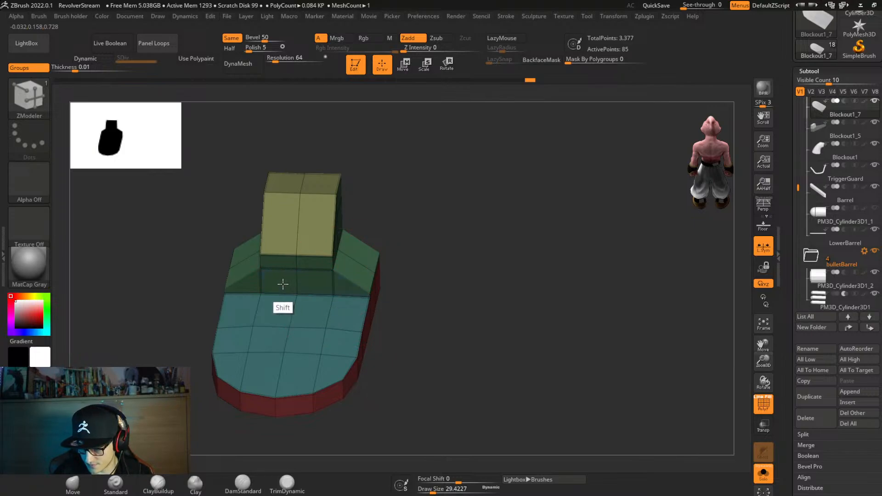
{"action": "key", "text": "ctrl+2"}
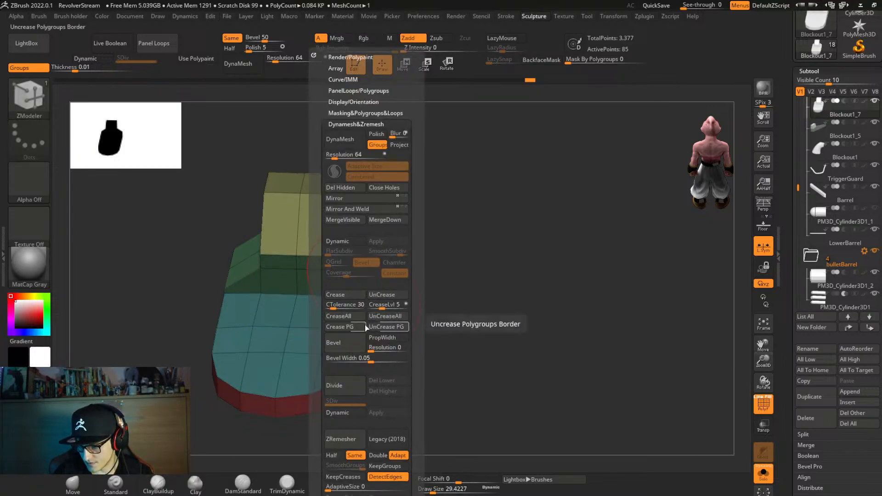
{"action": "left_click", "coordinate": [390, 317]}
Mask all but the flared base's outer points, adjust them with the Move gizmo, and preview the smoothed shape.
{"action": "mouse_move", "coordinate": [460, 296]}
{"action": "right_mouse_down"}
{"action": "mouse_move", "coordinate": [441, 282]}
{"action": "mouse_move", "coordinate": [455, 274]}
{"action": "right_mouse_up"}
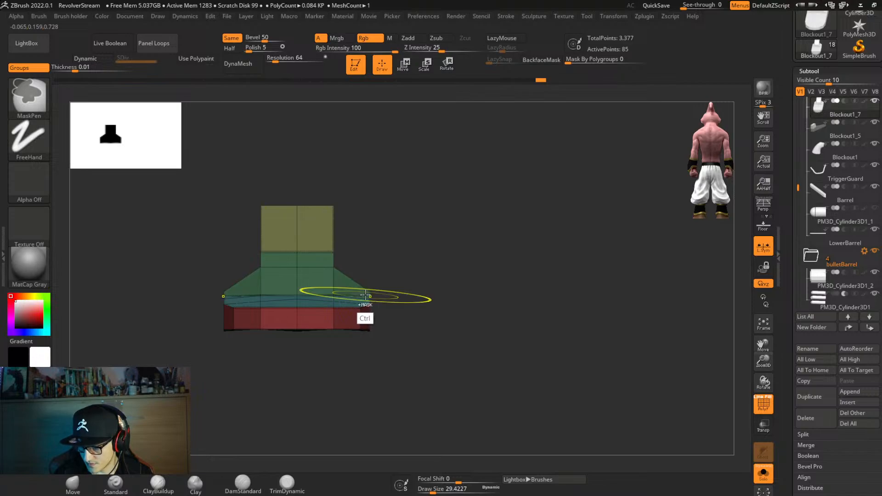
{"action": "key", "text": "b"}
{"action": "key", "text": "z"}
{"action": "key", "text": "m"}
{"action": "left_click", "coordinate": [437, 286], "text": "ctrl"}
{"action": "key", "text": "w"}
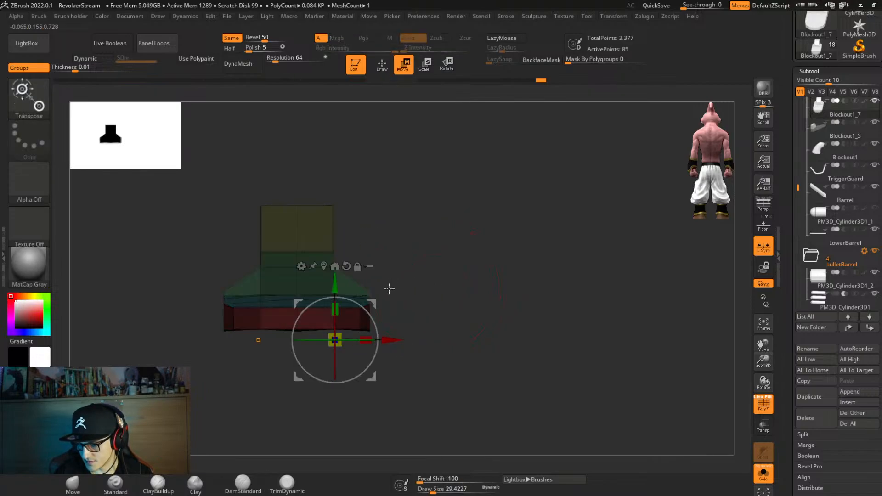
{"action": "left_click_drag", "start_coordinate": [386, 339], "coordinate": [347, 296]}
{"action": "mouse_move", "coordinate": [347, 296]}
{"action": "right_mouse_down"}
{"action": "mouse_move", "coordinate": [395, 293]}
{"action": "mouse_move", "coordinate": [340, 305]}
{"action": "right_mouse_up"}
{"action": "key", "text": "d"}
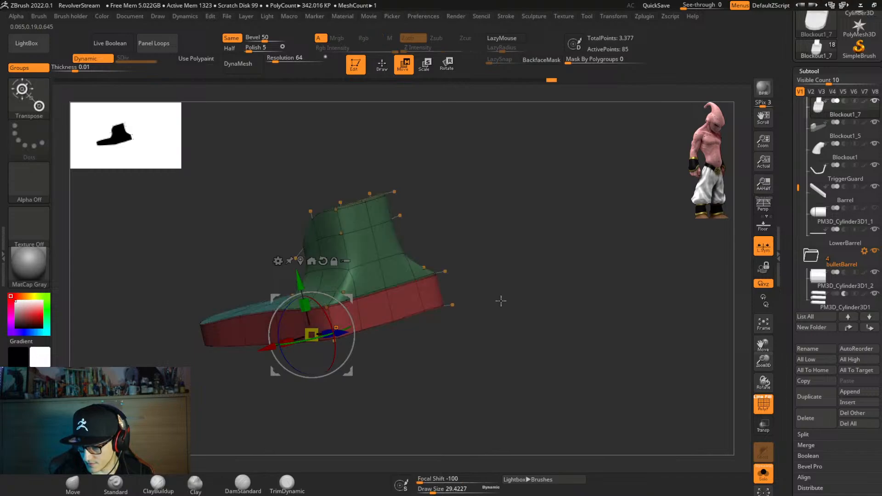
{"action": "key", "text": "shift+f"}
{"action": "right_click_drag", "start_coordinate": [505, 300], "coordinate": [515, 299]}
{"action": "key", "text": "q"}
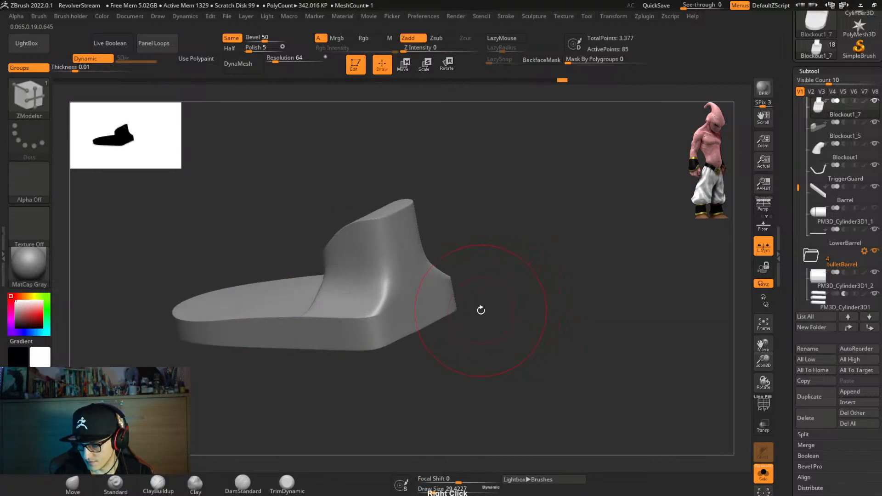
Assign the block's rear faces to the slab's red side-wall polygroup with ZModeler.
{"action": "key", "text": "shift+f"}
{"action": "key", "text": "b"}
{"action": "key", "text": "z"}
{"action": "key", "text": "m"}
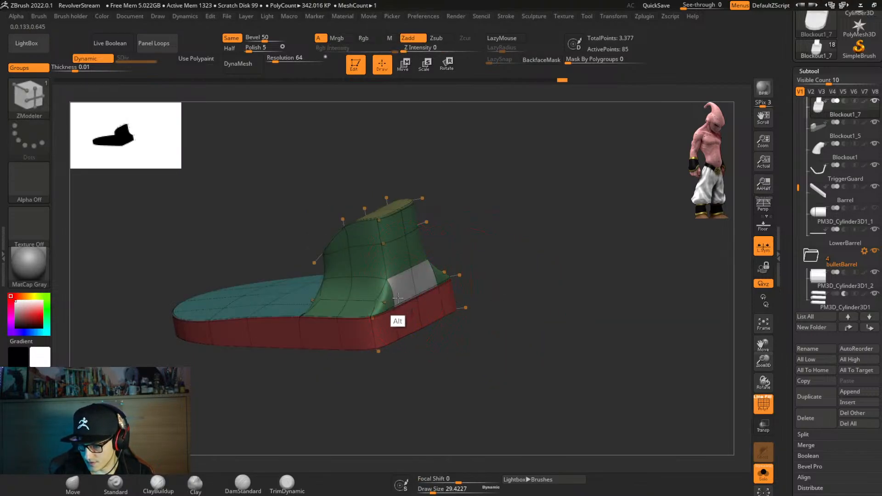
{"action": "left_click", "coordinate": [407, 330]}
{"action": "left_click", "coordinate": [401, 257]}
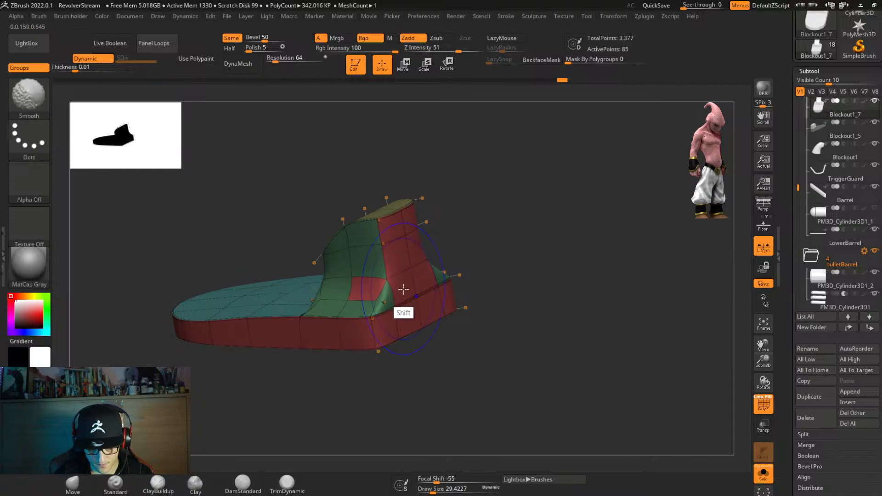
Undo the stray red polygroup faces on the block's flank and renew the creases along the polygroup borders.
{"action": "key", "text": "shift+d"}
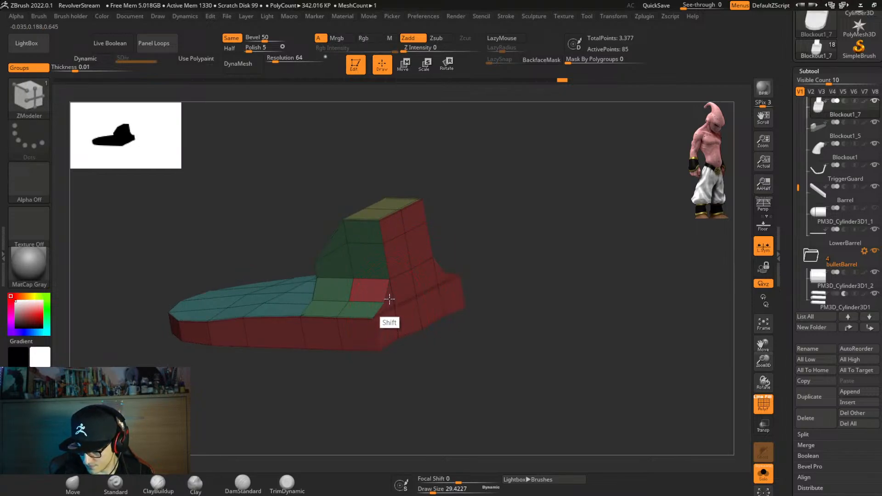
{"action": "left_click", "coordinate": [369, 299]}
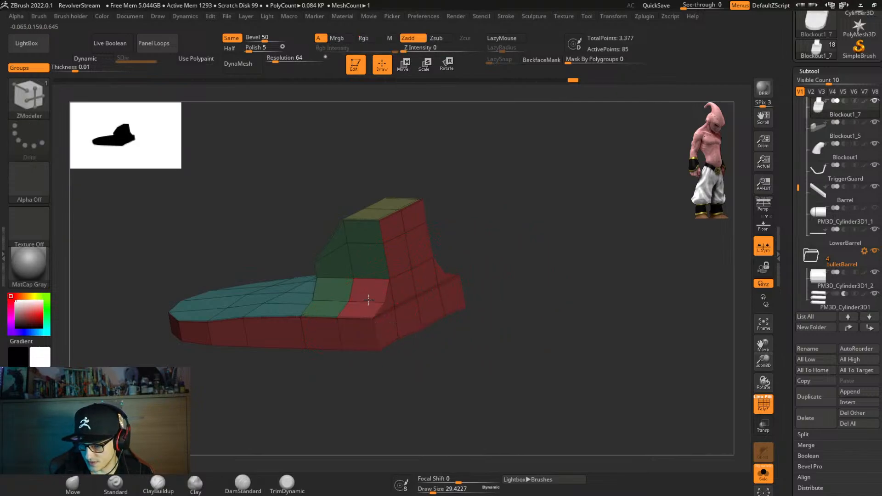
{"action": "key", "text": "ctrl+z"}
{"action": "key", "text": "ctrl+space"}
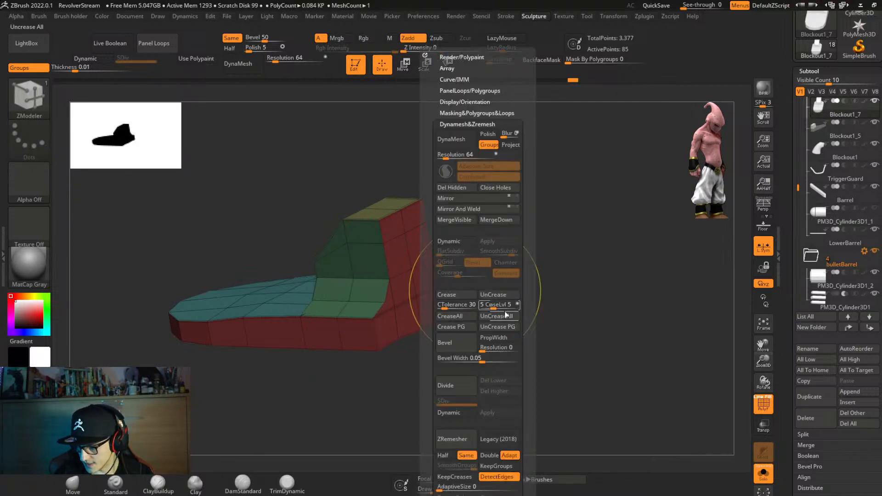
{"action": "key", "text": "shift+f"}
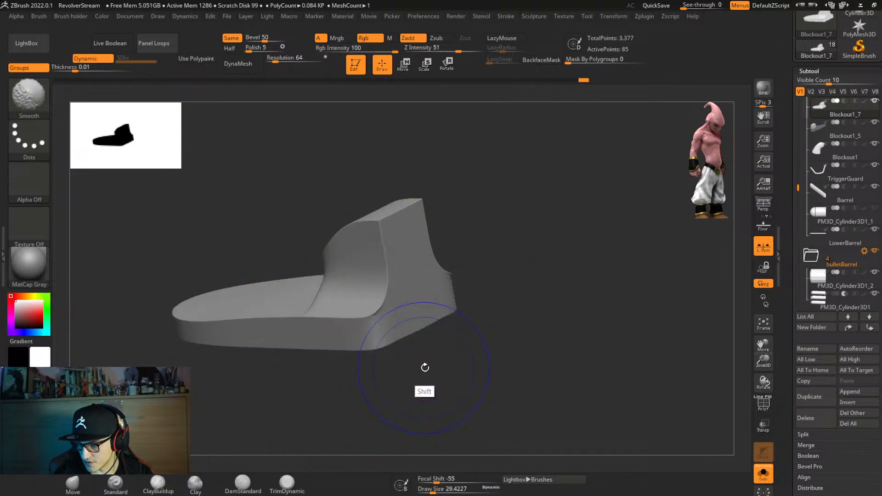
{"action": "right_click_drag", "start_coordinate": [423, 364], "coordinate": [457, 314]}
{"action": "key", "text": "shift+f"}
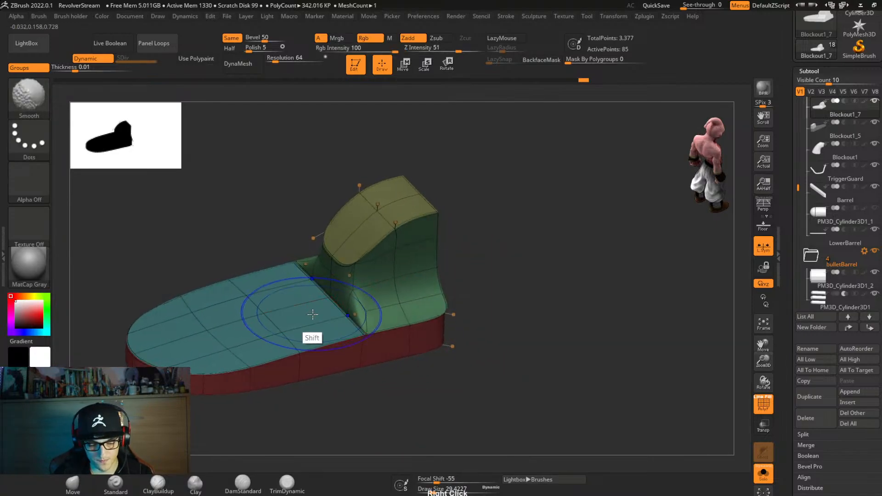
Raise the two centre slab faces in front of the block with QMesh on A Single Poly to form a ramp.
{"action": "key", "text": "shift+d"}
{"action": "right_click_drag", "start_coordinate": [315, 317], "coordinate": [373, 309]}
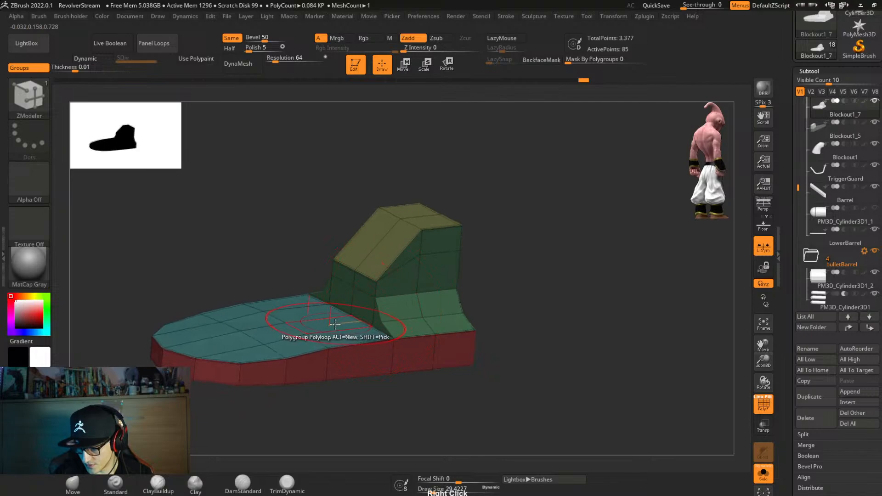
{"action": "key", "text": "space"}
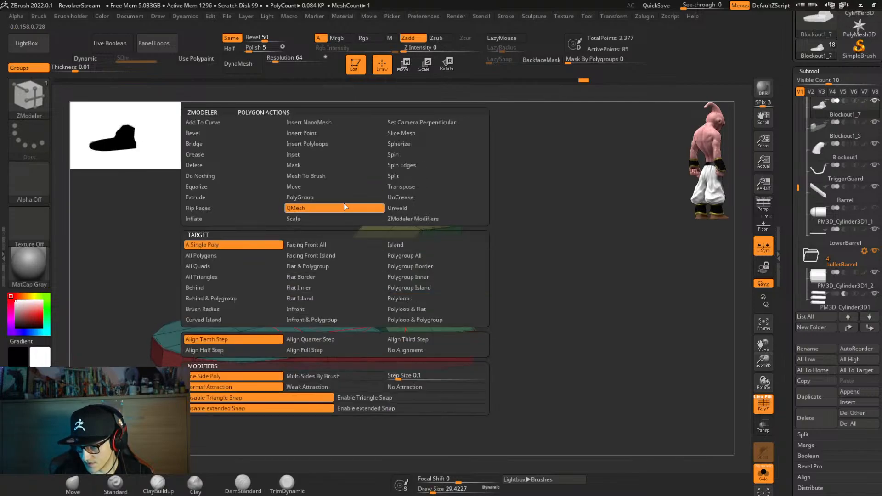
{"action": "left_click", "coordinate": [362, 269]}
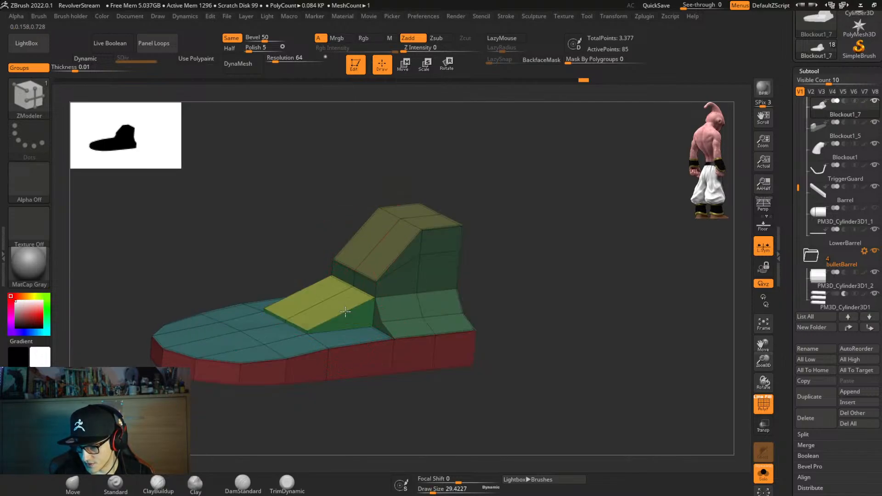
Stitch the ramp's raised front-edge points down to the slab surface and preview it with dynamic subdivision.
{"action": "right_click_drag", "start_coordinate": [320, 323], "coordinate": [307, 328], "text": "ctrl"}
{"action": "left_click", "coordinate": [310, 328]}
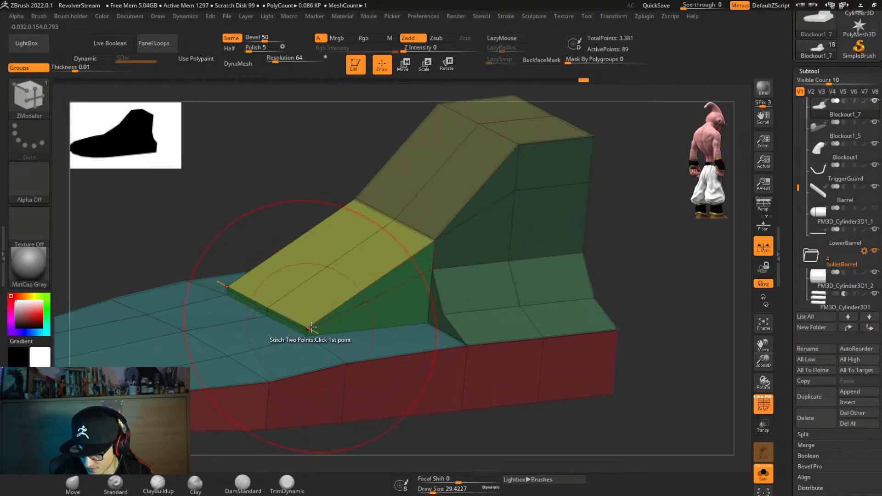
{"action": "key", "text": "ctrl+z"}
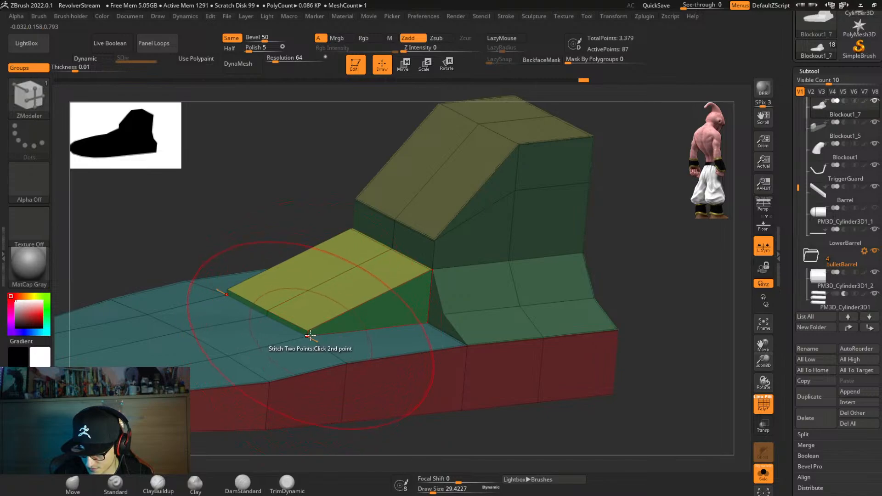
{"action": "left_click", "coordinate": [309, 336]}
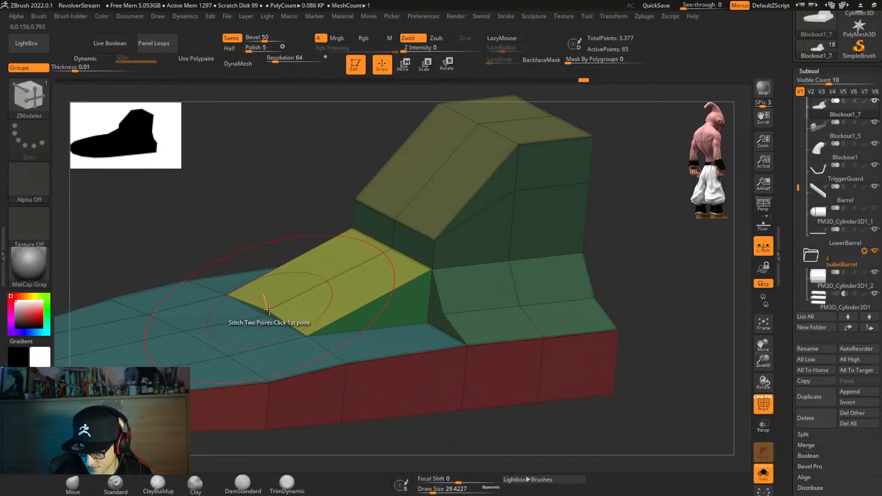
{"action": "key", "text": "d"}
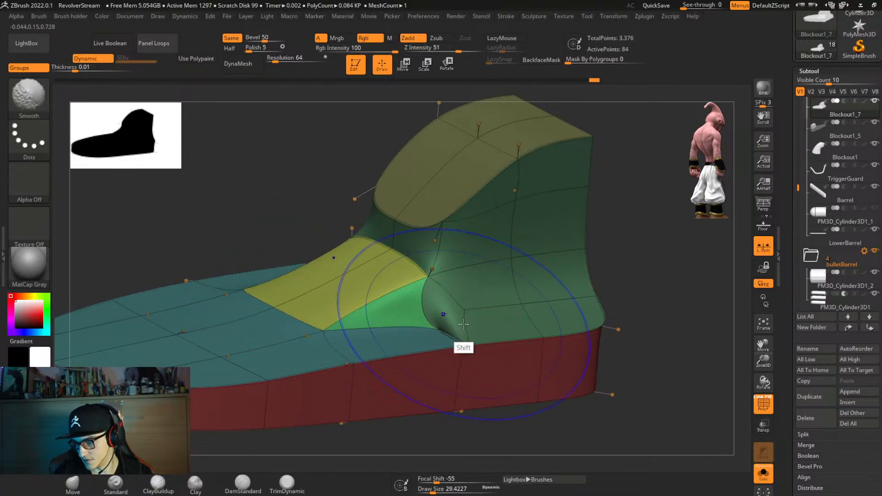
Raise the slab faces flanking the ramp on both sides with ZModeler's QMesh on A Single Poly.
{"action": "key", "text": "shift+f"}
{"action": "key", "text": "shift+d"}
{"action": "mouse_move", "coordinate": [467, 321]}
{"action": "right_mouse_down"}
{"action": "mouse_move", "coordinate": [456, 328]}
{"action": "mouse_move", "coordinate": [473, 321]}
{"action": "mouse_move", "coordinate": [488, 331]}
{"action": "mouse_move", "coordinate": [504, 321]}
{"action": "mouse_move", "coordinate": [485, 327]}
{"action": "right_mouse_up"}
{"action": "key", "text": "shift+f"}
{"action": "left_click_drag", "start_coordinate": [415, 352], "coordinate": [419, 326]}
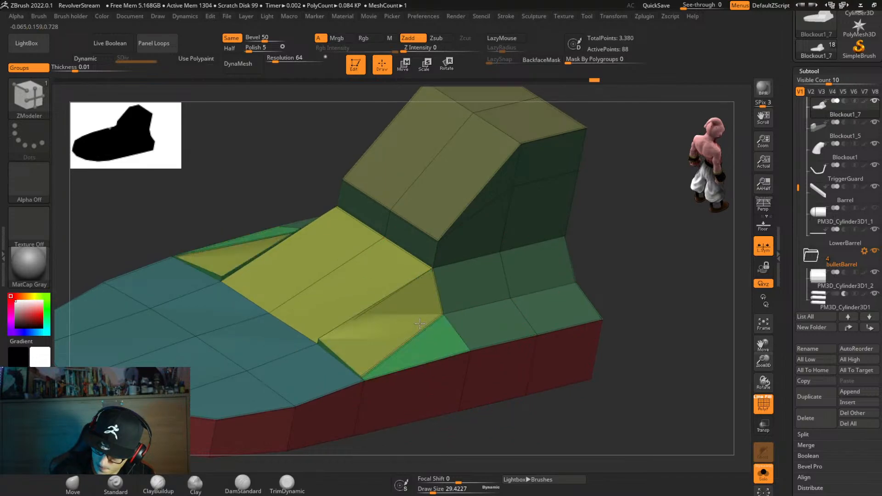
Stitch the raised side faces' outer corner points down to the slab and preview the result with dynamic subdivision.
{"action": "right_click_drag", "start_coordinate": [419, 323], "coordinate": [323, 380]}
{"action": "left_click", "coordinate": [382, 334]}
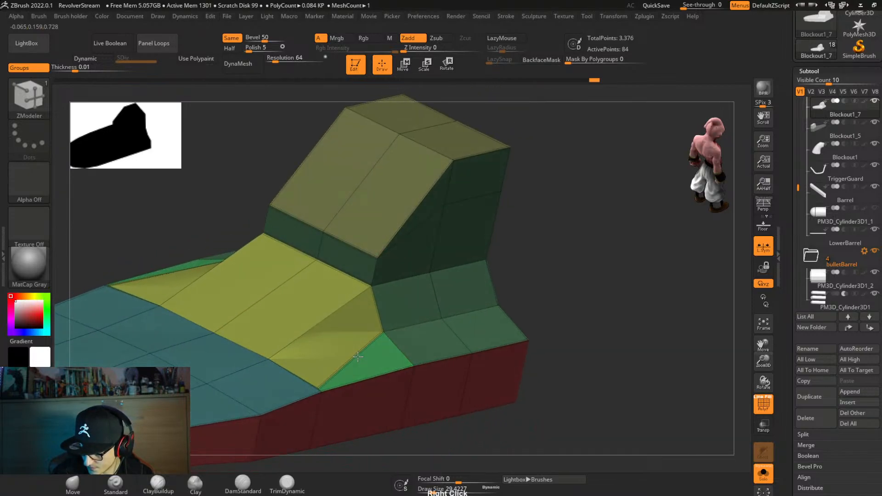
{"action": "left_click", "coordinate": [317, 388]}
{"action": "left_click", "coordinate": [323, 392]}
{"action": "key", "text": "d"}
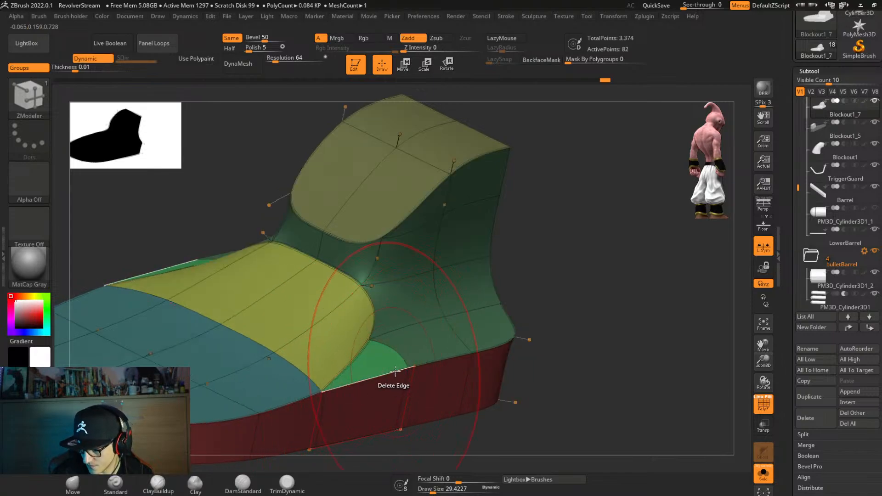
{"action": "mouse_move", "coordinate": [406, 354]}
{"action": "right_mouse_down"}
{"action": "mouse_move", "coordinate": [395, 323]}
{"action": "mouse_move", "coordinate": [394, 349]}
{"action": "right_mouse_up"}
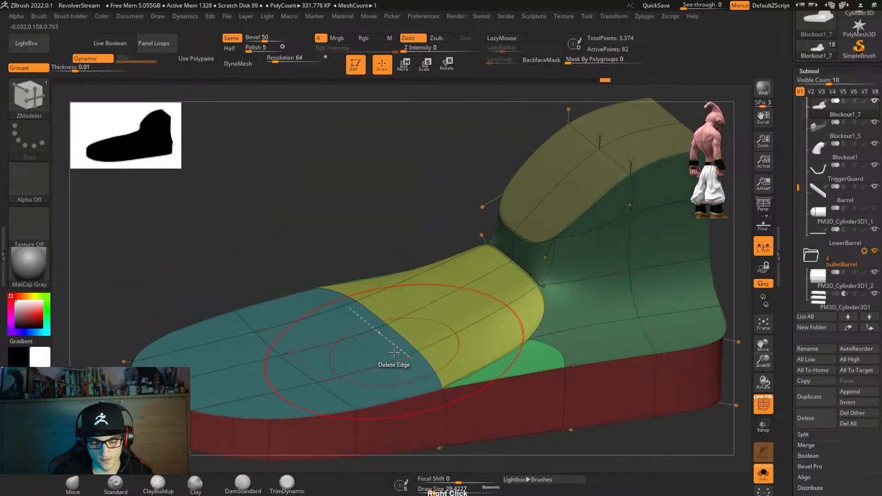
Set ZModeler's edge action to Crease with the Edge target.
{"action": "key", "text": "shift+f"}
{"action": "mouse_move", "coordinate": [543, 339]}
{"action": "right_mouse_down", "text": "ctrl"}
{"action": "mouse_move", "coordinate": [535, 317]}
{"action": "mouse_move", "coordinate": [547, 358]}
{"action": "right_mouse_up", "text": "ctrl"}
{"action": "key", "text": "shift+f"}
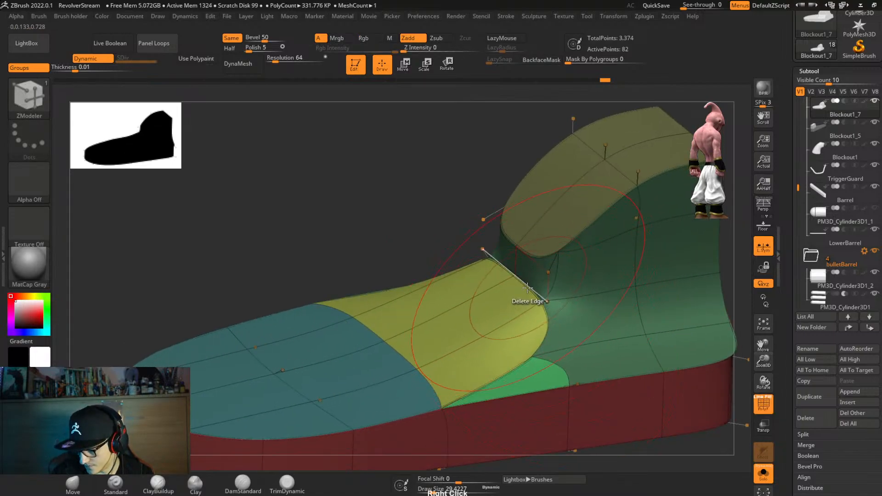
{"action": "key", "text": "space"}
{"action": "left_click", "coordinate": [452, 263]}
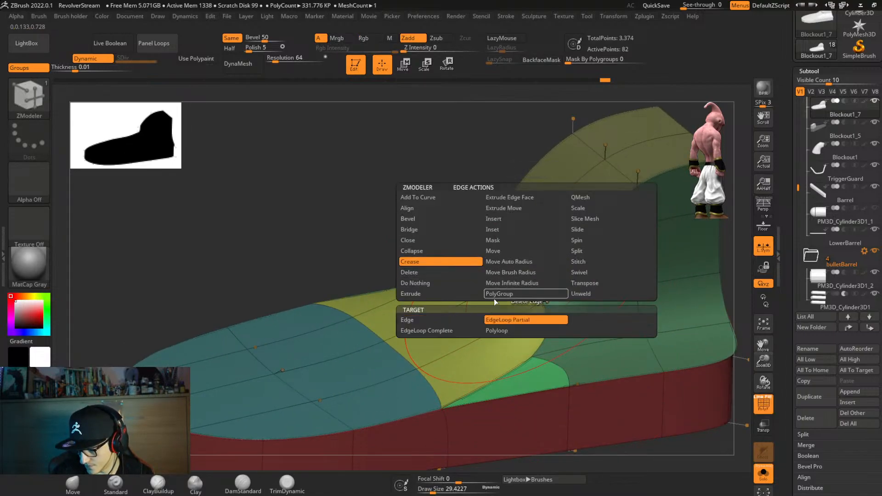
{"action": "left_click", "coordinate": [461, 321]}
Mask and move the block's lower front points in side view to shape a gradual slope from the ramp up to the block.
{"action": "mouse_move", "coordinate": [521, 351]}
{"action": "right_mouse_down"}
{"action": "mouse_move", "coordinate": [543, 325]}
{"action": "mouse_move", "coordinate": [533, 303]}
{"action": "mouse_move", "coordinate": [514, 294]}
{"action": "mouse_move", "coordinate": [500, 309]}
{"action": "mouse_move", "coordinate": [544, 296]}
{"action": "mouse_move", "coordinate": [519, 276]}
{"action": "right_mouse_up"}
{"action": "key", "text": "shift+f"}
{"action": "left_click_drag", "start_coordinate": [519, 274], "coordinate": [552, 290], "text": "ctrl"}
{"action": "left_click", "coordinate": [484, 289], "text": "ctrl"}
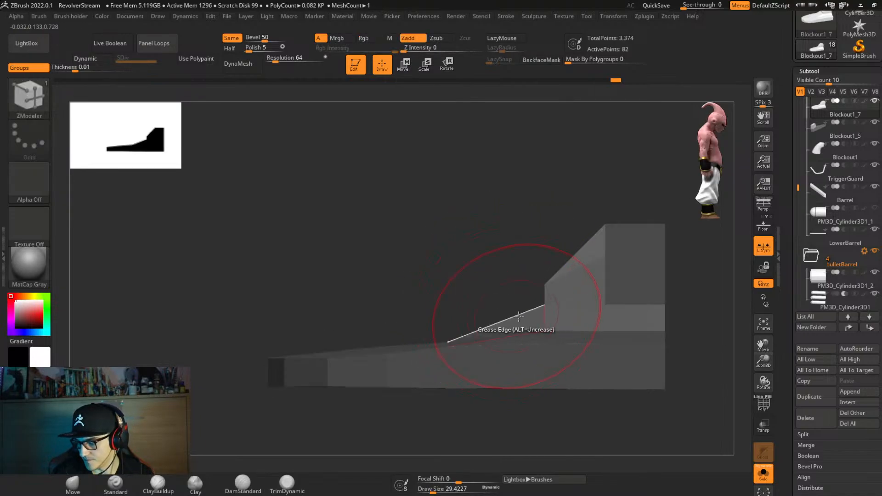
{"action": "key", "text": "w"}
{"action": "left_click_drag", "start_coordinate": [534, 351], "coordinate": [573, 335]}
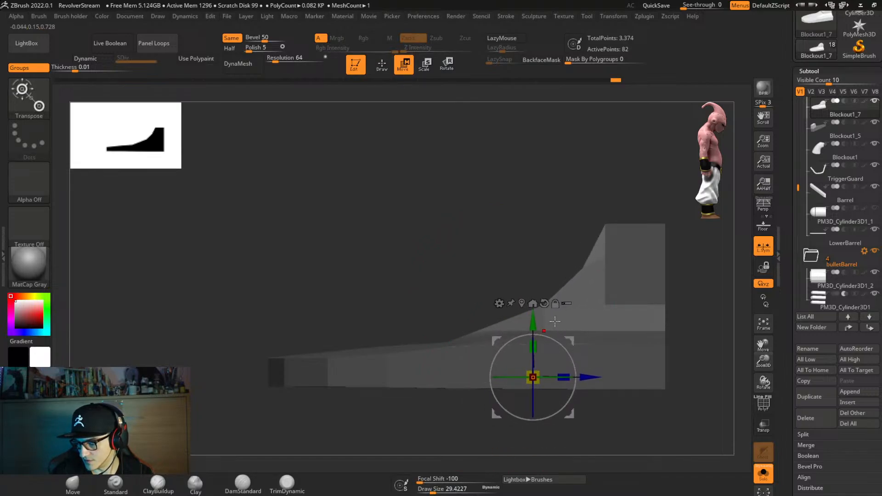
{"action": "left_click_drag", "start_coordinate": [509, 294], "coordinate": [511, 308], "text": "ctrl"}
{"action": "right_click_drag", "start_coordinate": [511, 309], "coordinate": [592, 326]}
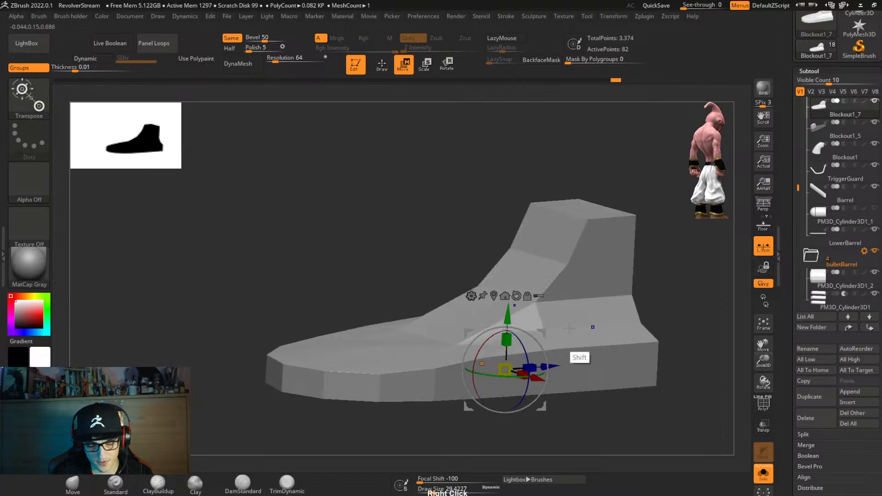
{"action": "key", "text": "shift+f"}
{"action": "key", "text": "shift+f"}
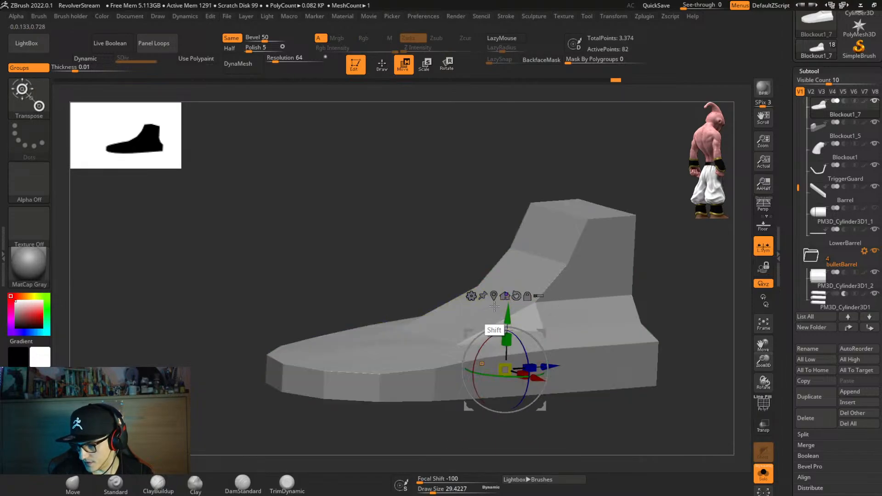
Assign the ramp and the lower front faces of the block to the slab's teal polygroup with ZModeler.
{"action": "key", "text": "shift+f"}
{"action": "key", "text": "q"}
{"action": "right_click_drag", "start_coordinate": [437, 345], "coordinate": [415, 342]}
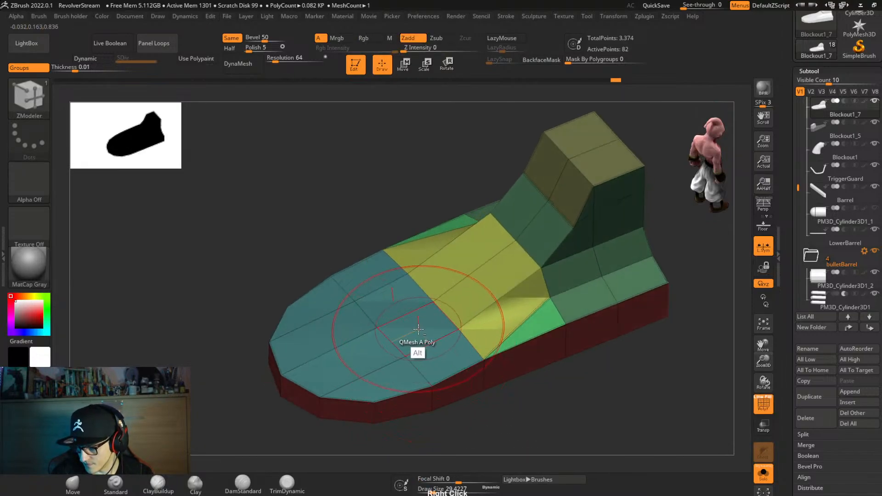
{"action": "left_click", "coordinate": [544, 240], "text": "alt"}
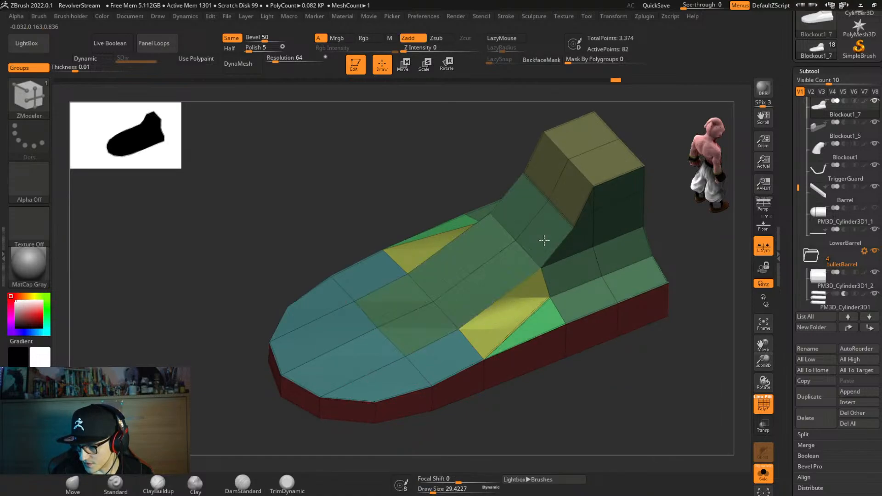
{"action": "key", "text": "d"}
{"action": "key", "text": "shift+d"}
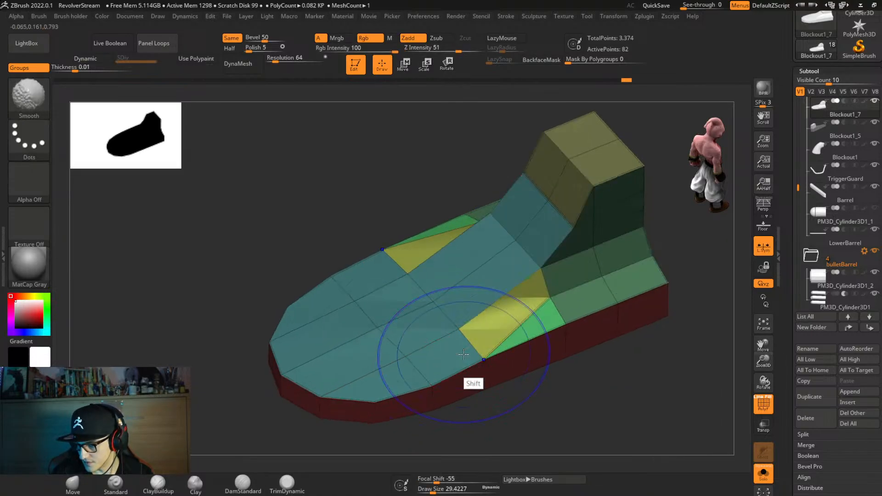
Assign the side faces beside the ramp to the block's green flank polygroup and crease all polygroup borders with Crease PG.
{"action": "left_click", "coordinate": [547, 302]}
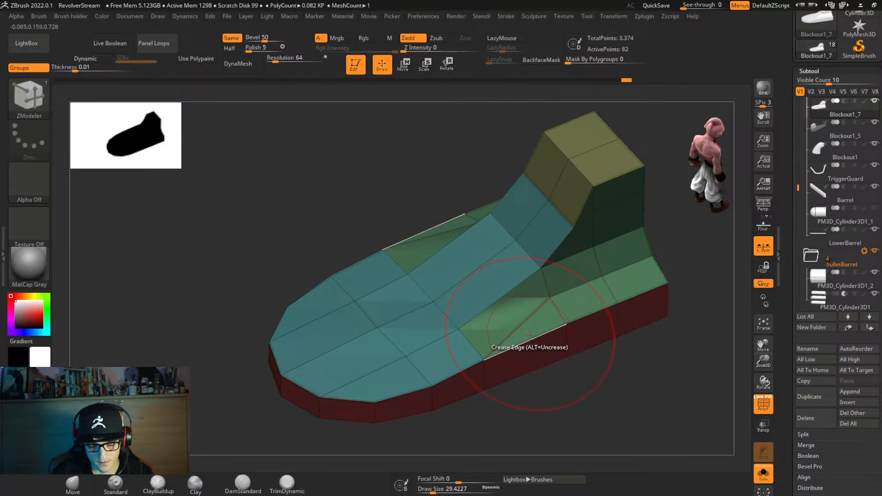
{"action": "key", "text": "g"}
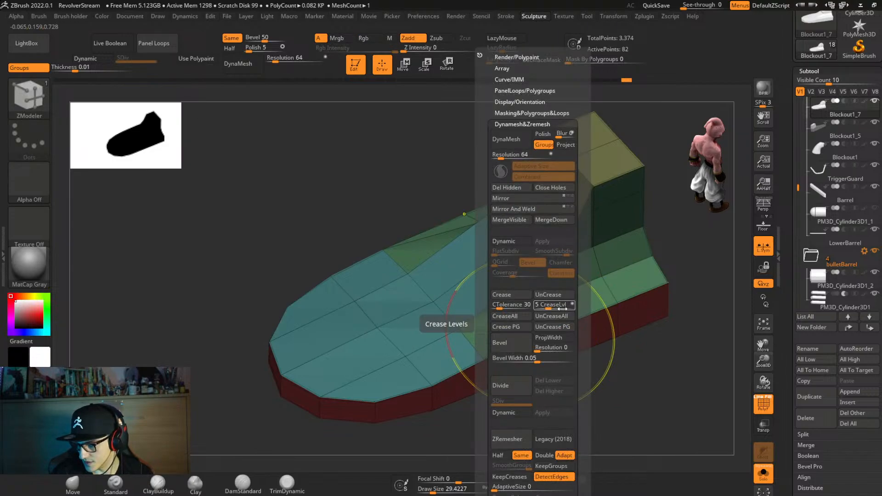
{"action": "key", "text": "ctrl"}
{"action": "left_click", "coordinate": [510, 326]}
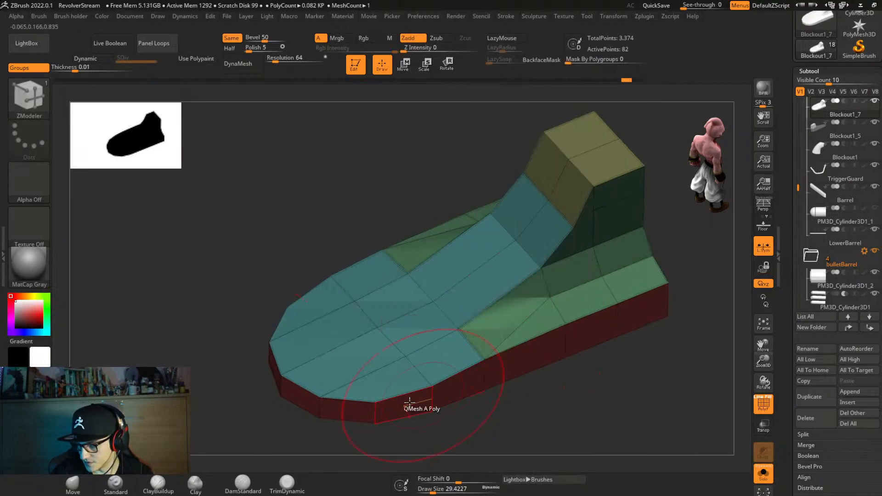
Preview the piece with dynamic subdivision, set the crease level to 4 and adjust the smooth subdivision level.
{"action": "key", "text": "d"}
{"action": "right_click_drag", "start_coordinate": [533, 336], "coordinate": [519, 305]}
{"action": "key", "text": "shift+f"}
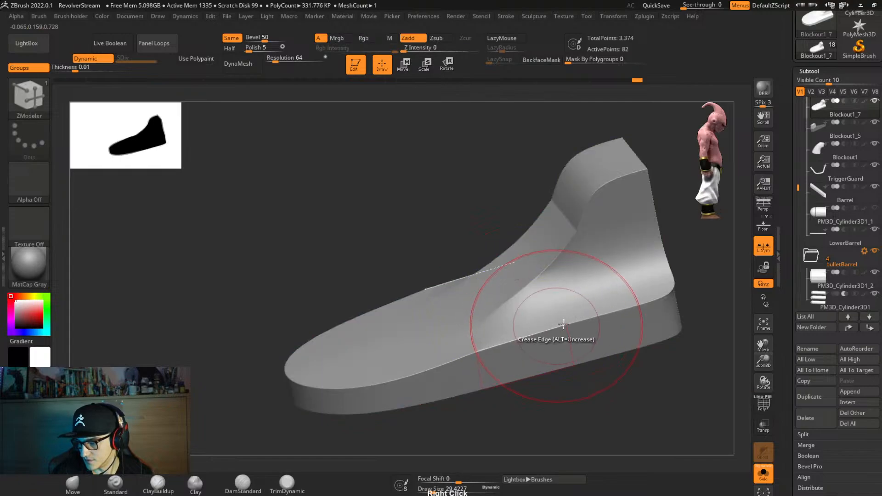
{"action": "mouse_move", "coordinate": [599, 317]}
{"action": "right_mouse_down"}
{"action": "mouse_move", "coordinate": [595, 298]}
{"action": "mouse_move", "coordinate": [612, 309]}
{"action": "right_mouse_up"}
{"action": "key", "text": "ctrl+space"}
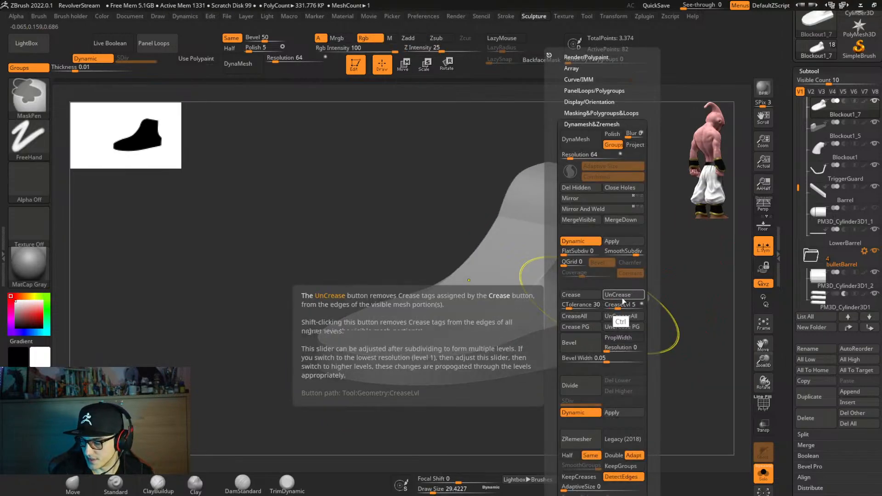
{"action": "left_click_drag", "start_coordinate": [621, 306], "coordinate": [610, 314]}
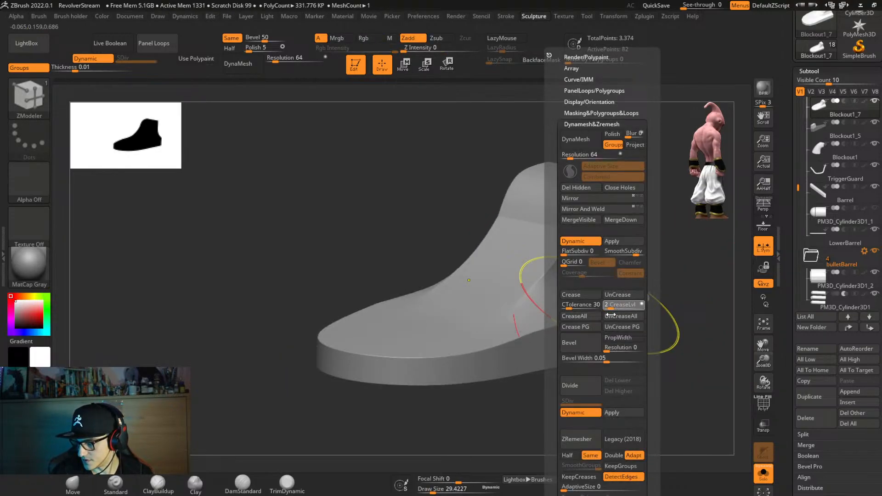
{"action": "left_click_drag", "start_coordinate": [635, 254], "coordinate": [630, 255]}
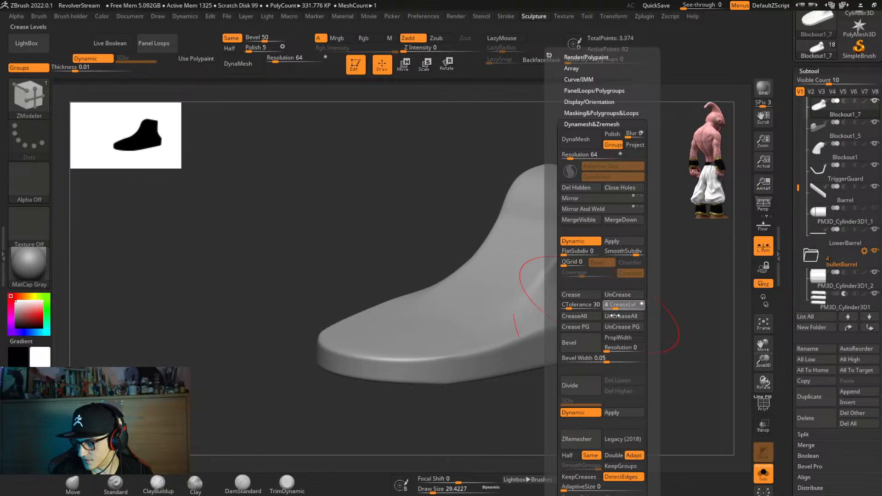
{"action": "right_click_drag", "start_coordinate": [469, 403], "coordinate": [459, 392], "text": "shift"}
Assign the block's upper front faces to the teal polygroup, renew the polygroup creases and preview the smoothed shape.
{"action": "key", "text": "b"}
{"action": "key", "text": "z"}
{"action": "key", "text": "m"}
{"action": "right_click_drag", "start_coordinate": [455, 349], "coordinate": [472, 284]}
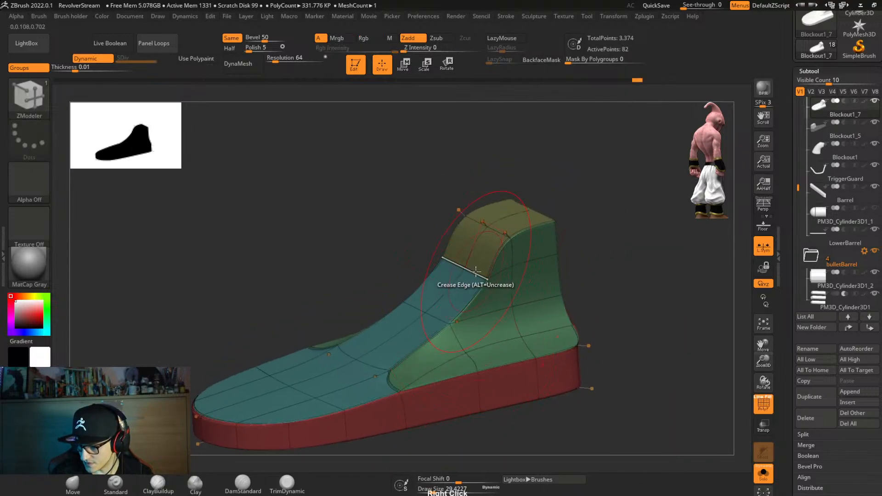
{"action": "key", "text": "alt"}
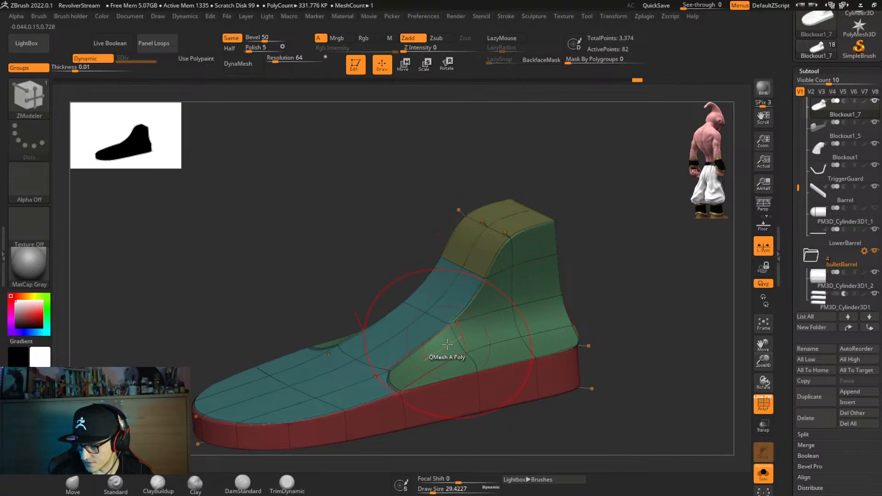
{"action": "key", "text": "shift+d"}
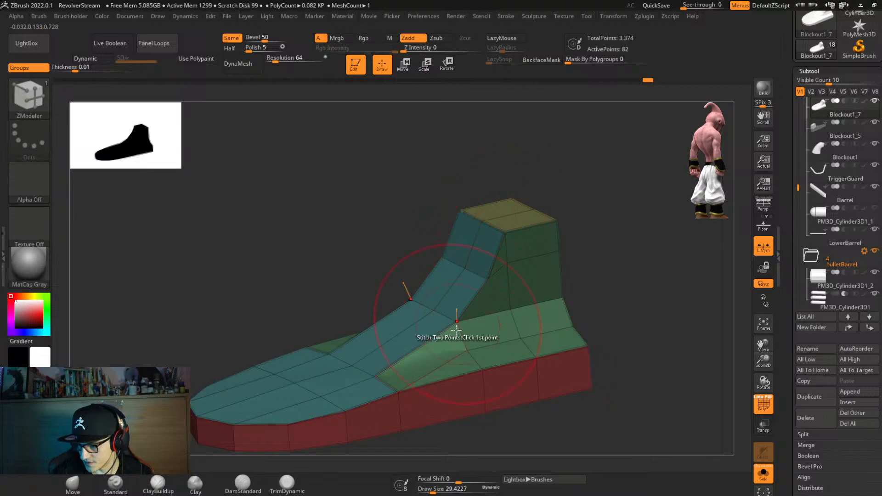
{"action": "key", "text": "d"}
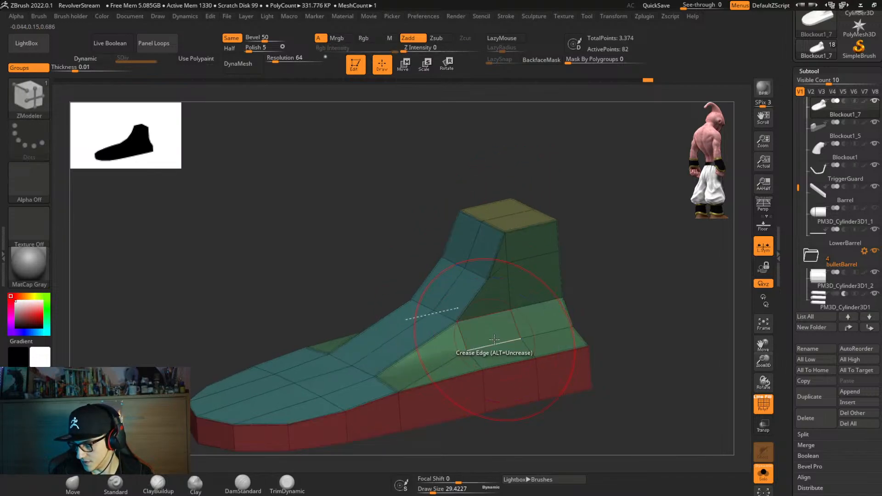
{"action": "key", "text": "shift+f"}
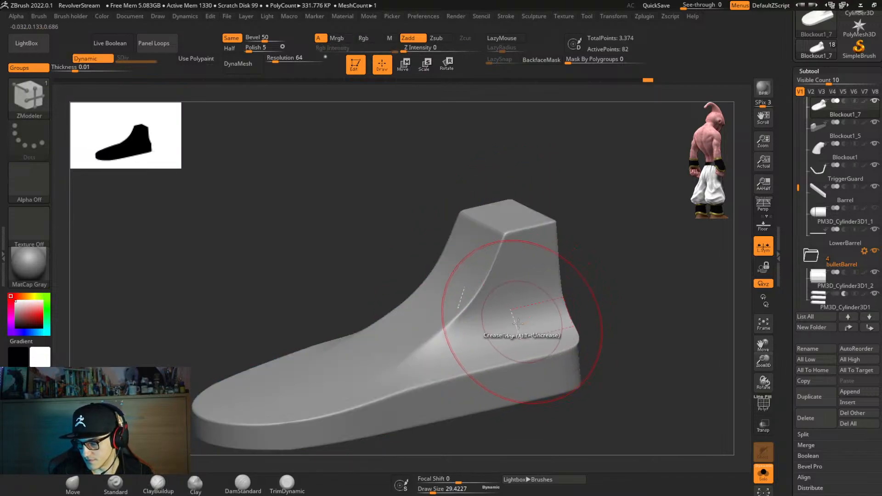
{"action": "key", "text": "shift+f"}
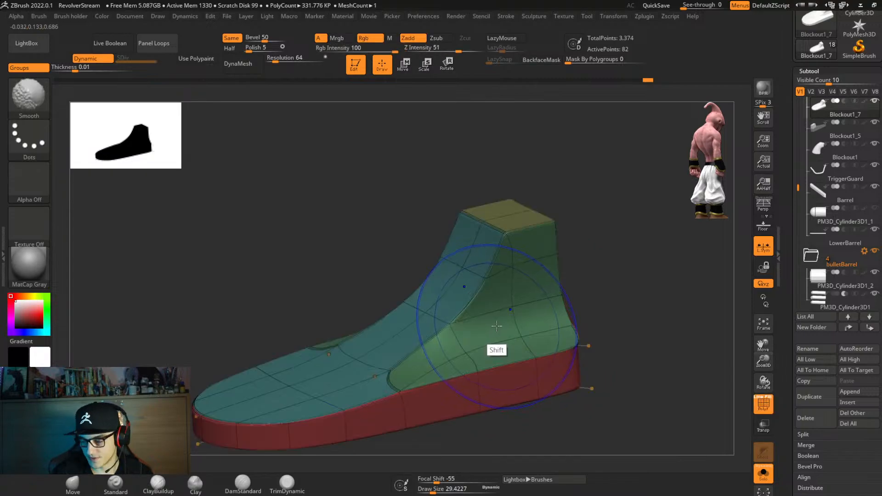
Stitch the ramp's front corner points to the slab's outer edge points on both sides.
{"action": "key", "text": "b"}
{"action": "key", "text": "z"}
{"action": "key", "text": "m"}
{"action": "mouse_move", "coordinate": [493, 344]}
{"action": "right_mouse_down"}
{"action": "mouse_move", "coordinate": [518, 342]}
{"action": "mouse_move", "coordinate": [457, 350]}
{"action": "mouse_move", "coordinate": [502, 350]}
{"action": "mouse_move", "coordinate": [531, 363]}
{"action": "mouse_move", "coordinate": [509, 389]}
{"action": "right_mouse_up"}
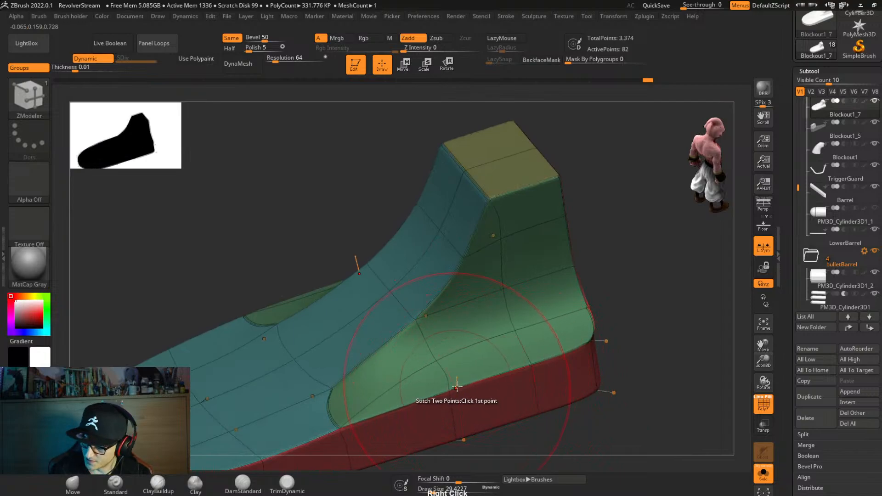
{"action": "right_click_drag", "start_coordinate": [469, 355], "coordinate": [412, 404]}
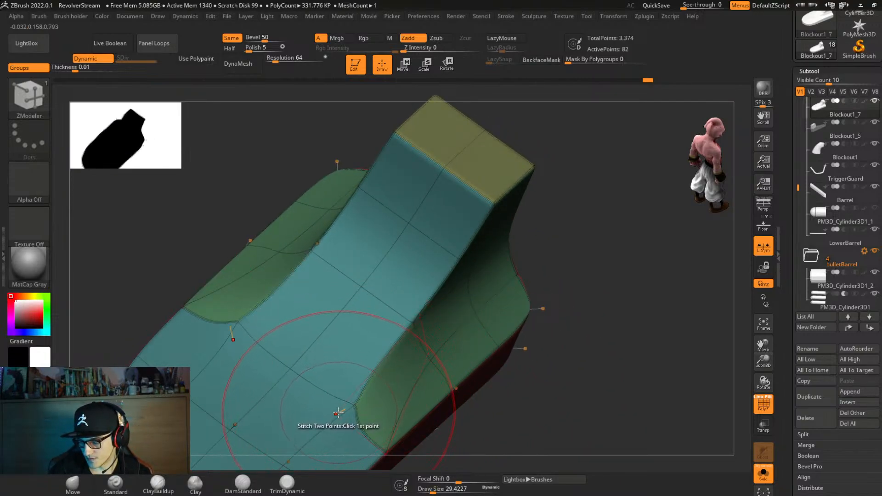
{"action": "right_click_drag", "start_coordinate": [393, 430], "coordinate": [389, 330], "text": "alt"}
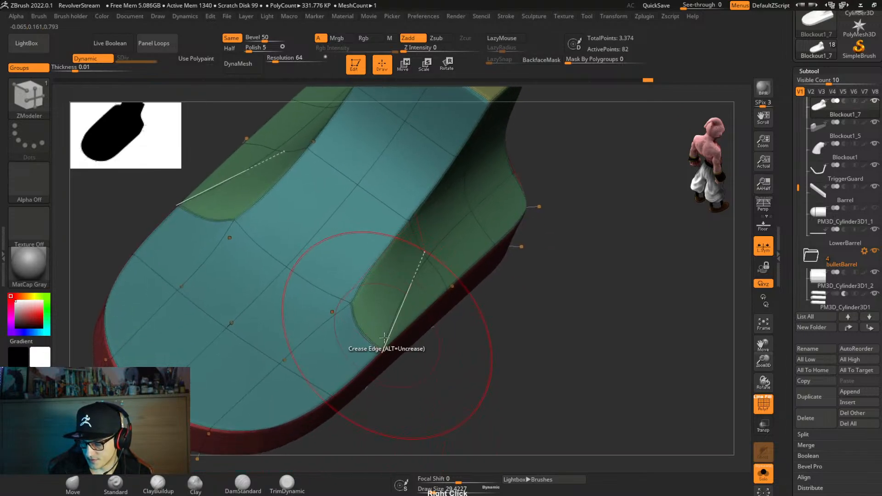
{"action": "left_click", "coordinate": [383, 351]}
{"action": "left_click", "coordinate": [384, 351]}
{"action": "right_click_drag", "start_coordinate": [439, 370], "coordinate": [465, 285]}
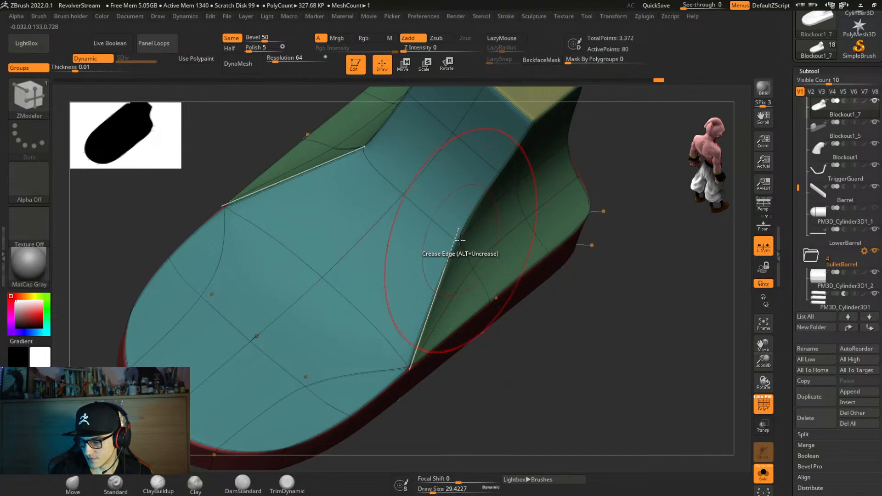
{"action": "right_click_drag", "start_coordinate": [419, 250], "coordinate": [446, 201]}
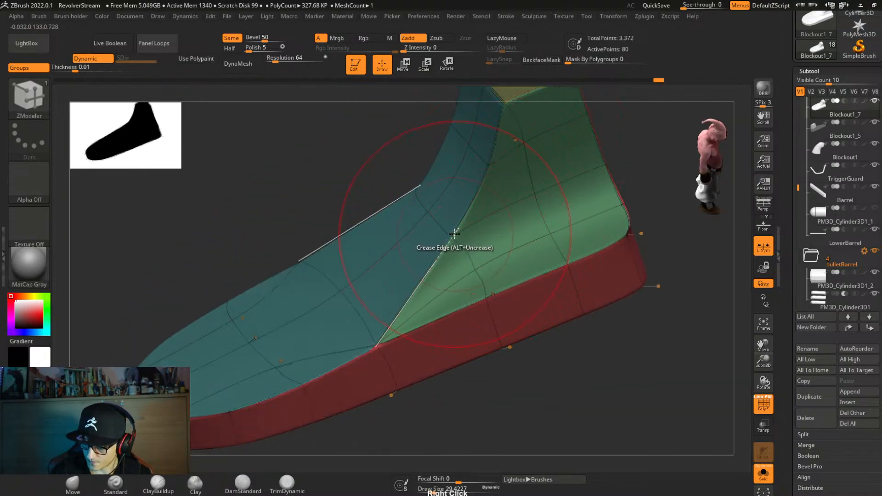
Centre the transform gizmo between the ramp's unmasked side points and preview the piece's smoothed shape without its wireframe.
{"action": "right_click_drag", "start_coordinate": [460, 229], "coordinate": [521, 309], "text": "shift"}
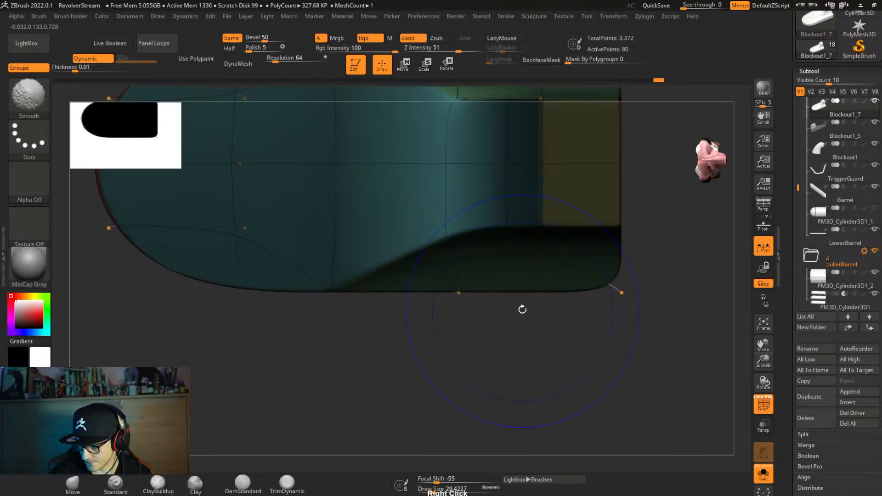
{"action": "key", "text": "w"}
{"action": "left_click", "coordinate": [432, 115]}
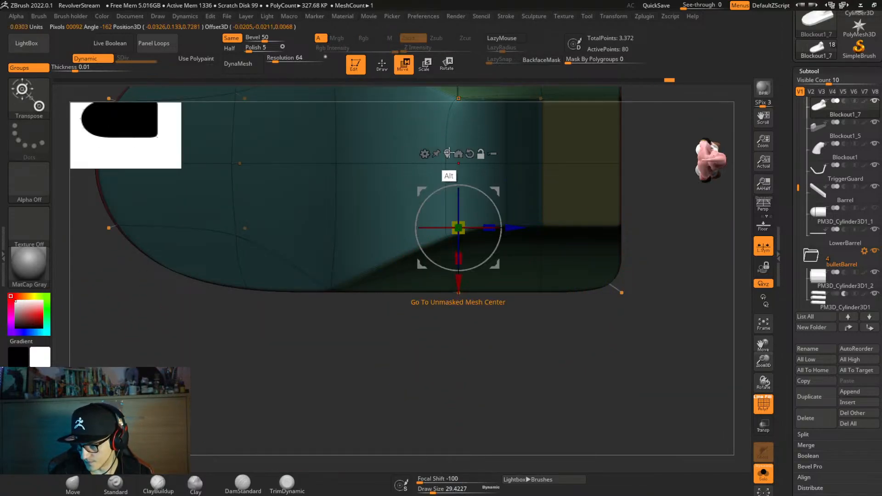
{"action": "left_click", "coordinate": [448, 153]}
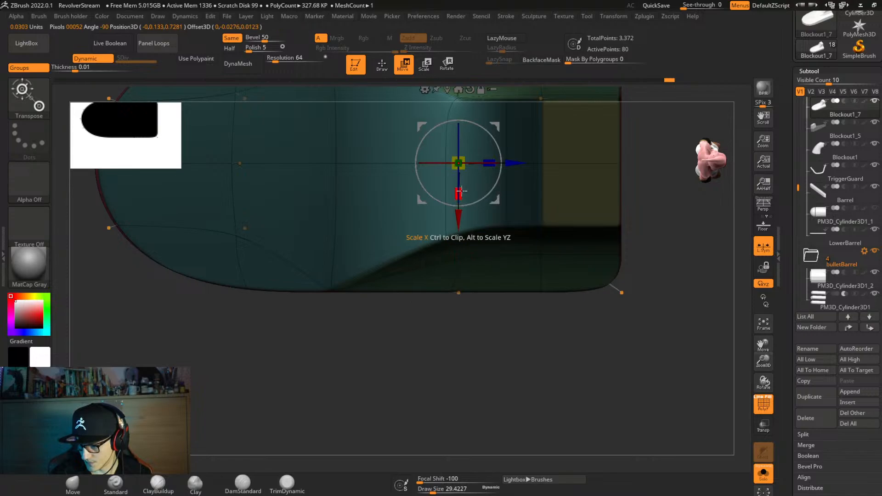
{"action": "right_click_drag", "start_coordinate": [461, 198], "coordinate": [554, 219]}
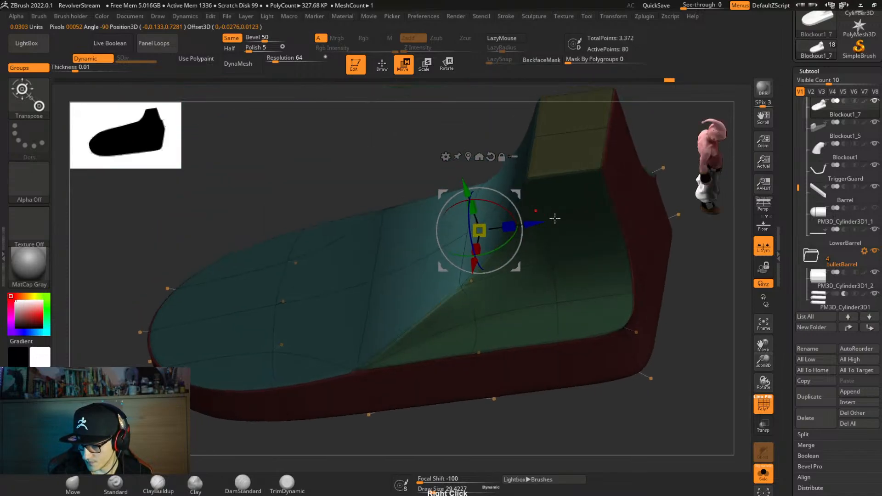
{"action": "key", "text": "shift+d"}
{"action": "right_click_drag", "start_coordinate": [591, 250], "coordinate": [608, 300]}
{"action": "key", "text": "shift+f"}
{"action": "key", "text": "d"}
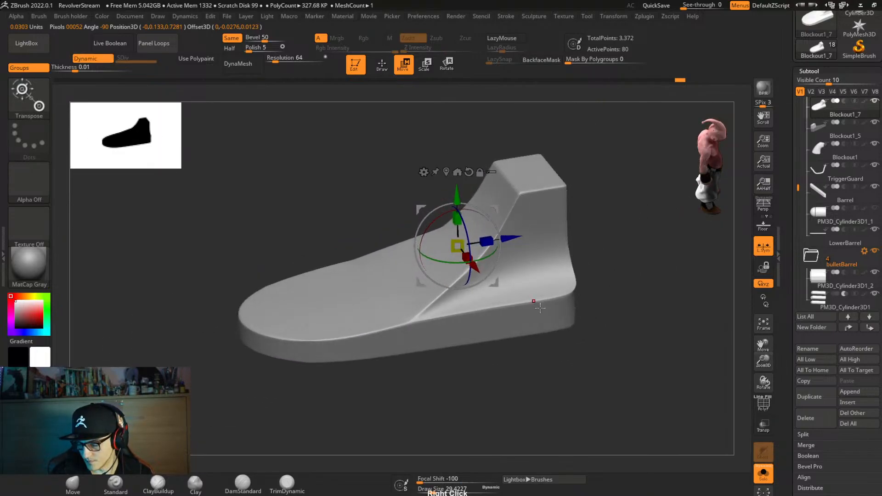
Uncrease the edges separating the teal ramp from the green flank, and preview the softened transition with dynamic subdivision.
{"action": "key", "text": "shift+f"}
{"action": "key", "text": "q"}
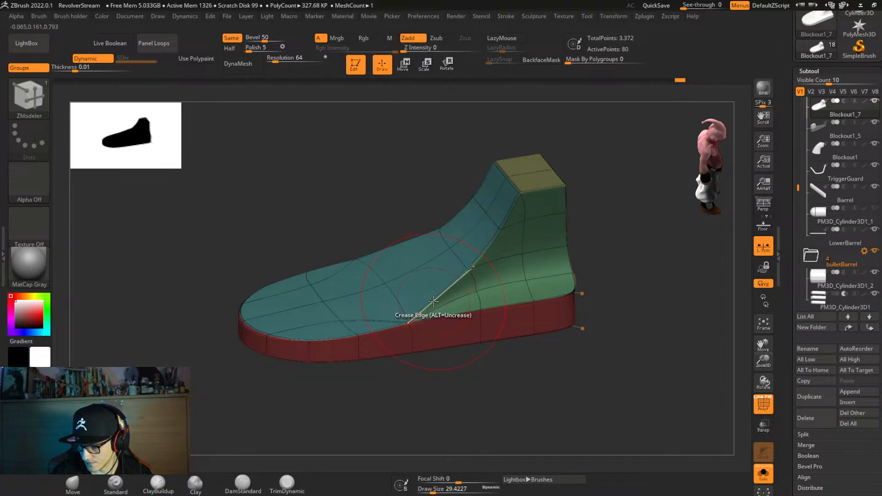
{"action": "left_click", "coordinate": [433, 299], "text": "alt"}
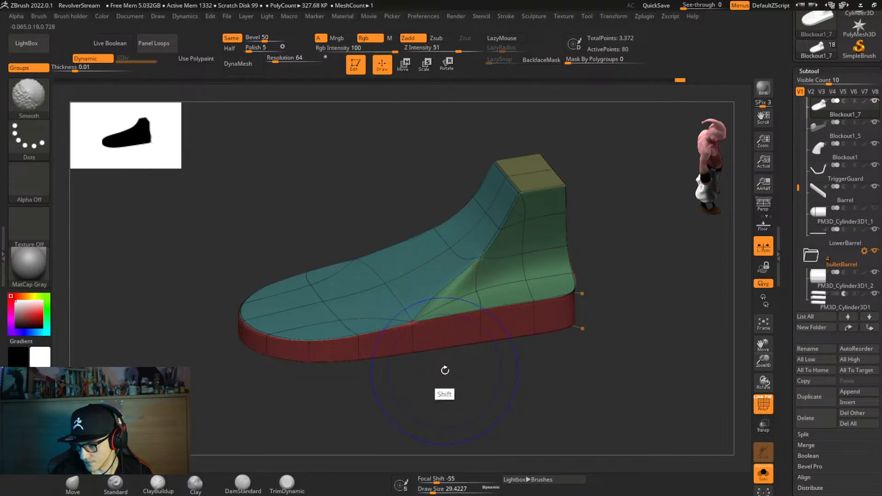
{"action": "key", "text": "shift+f"}
{"action": "left_click", "coordinate": [488, 246], "text": "alt"}
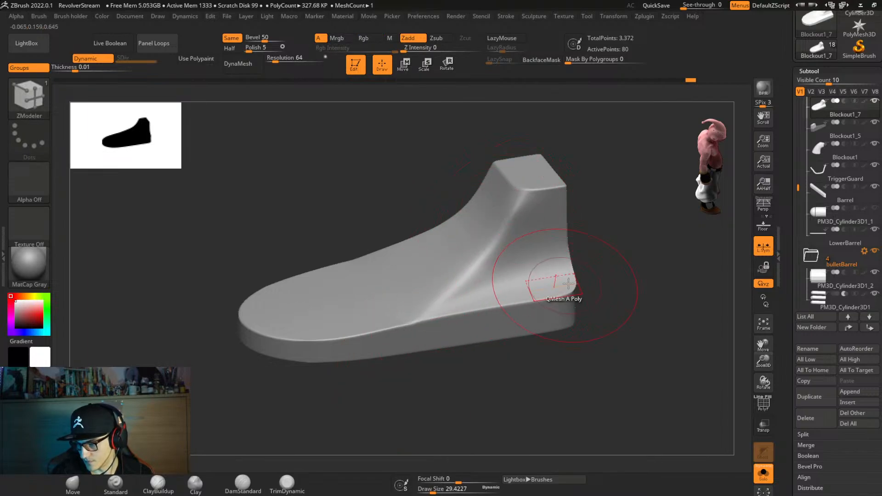
{"action": "mouse_move", "coordinate": [576, 276]}
{"action": "right_mouse_down"}
{"action": "mouse_move", "coordinate": [607, 274]}
{"action": "mouse_move", "coordinate": [541, 291]}
{"action": "mouse_move", "coordinate": [537, 329]}
{"action": "mouse_move", "coordinate": [518, 274]}
{"action": "right_mouse_up"}
{"action": "key", "text": "shift+d"}
{"action": "key", "text": "d"}
{"action": "key", "text": "shift+f"}
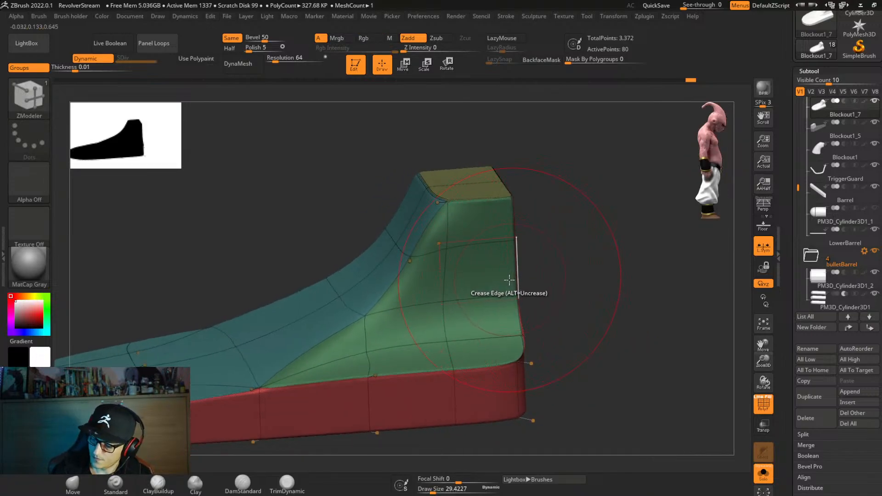
Collapse the flank's middle vertical edge loop by stitching its points onto the ramp-side points down to the slab's upper edge.
{"action": "key", "text": "shift+d"}
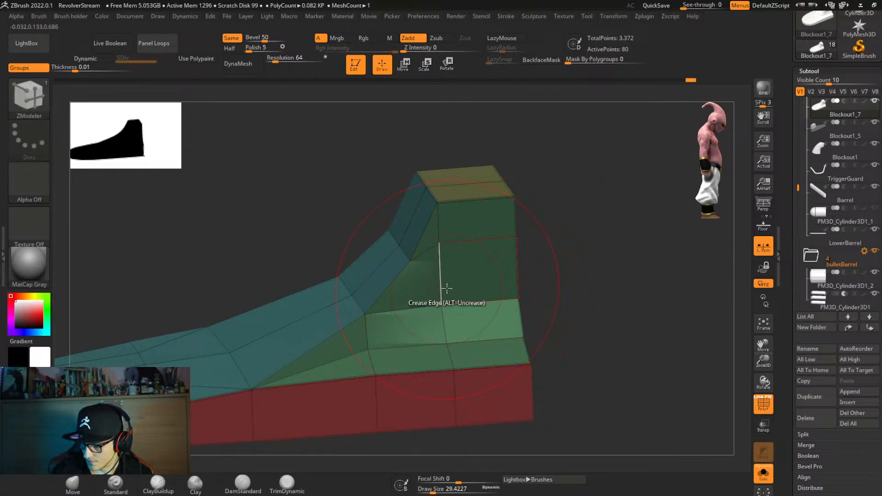
{"action": "left_click", "coordinate": [367, 313]}
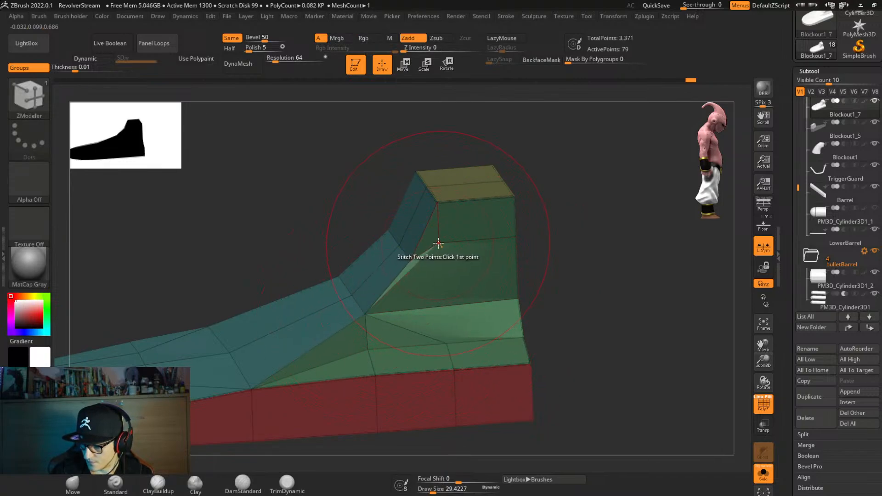
{"action": "left_click", "coordinate": [411, 261]}
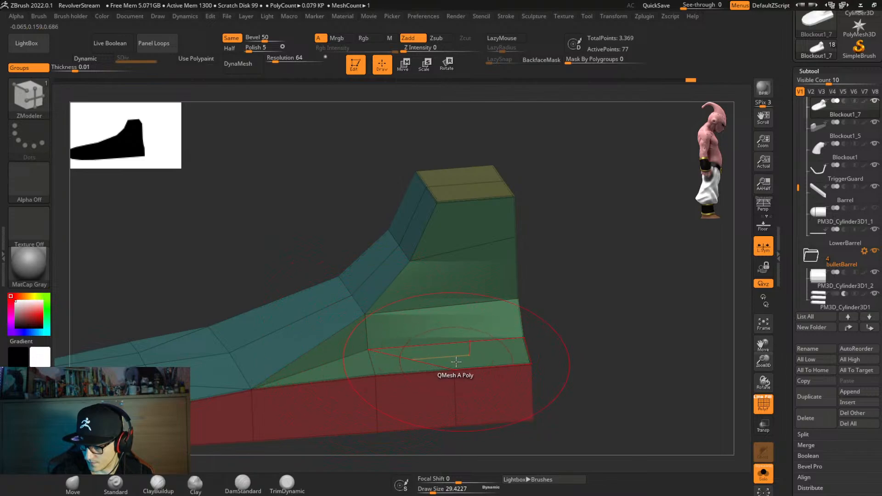
{"action": "left_click", "coordinate": [371, 375]}
{"action": "key", "text": "shift+d"}
{"action": "key", "text": "shift+d"}
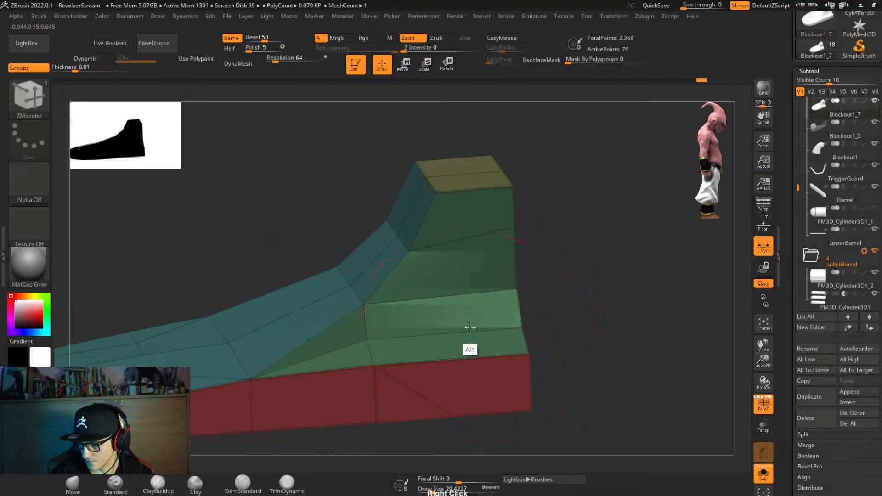
Stitch the leftover loop's points along the slab's lower edge and underside onto the neighbouring edge loop.
{"action": "right_click_drag", "start_coordinate": [494, 332], "coordinate": [448, 329]}
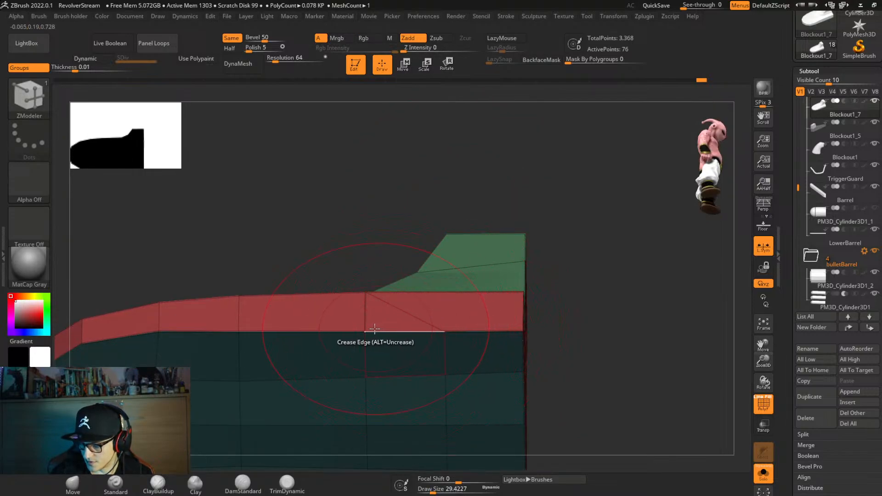
{"action": "left_click", "coordinate": [365, 377]}
{"action": "right_click_drag", "start_coordinate": [416, 381], "coordinate": [462, 337]}
{"action": "left_click", "coordinate": [376, 301]}
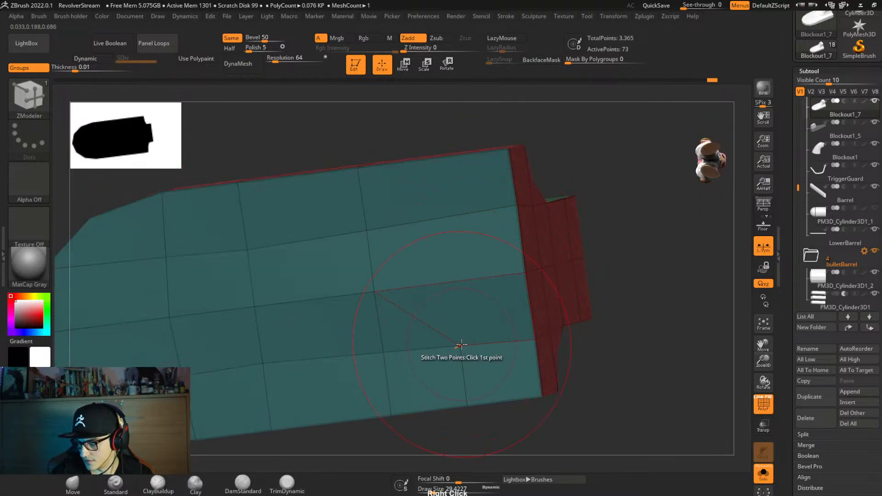
Apply Mirror And Weld to carry the simplified topology to the opposite side, and preview the smoothed piece.
{"action": "key", "text": "ctrl+g"}
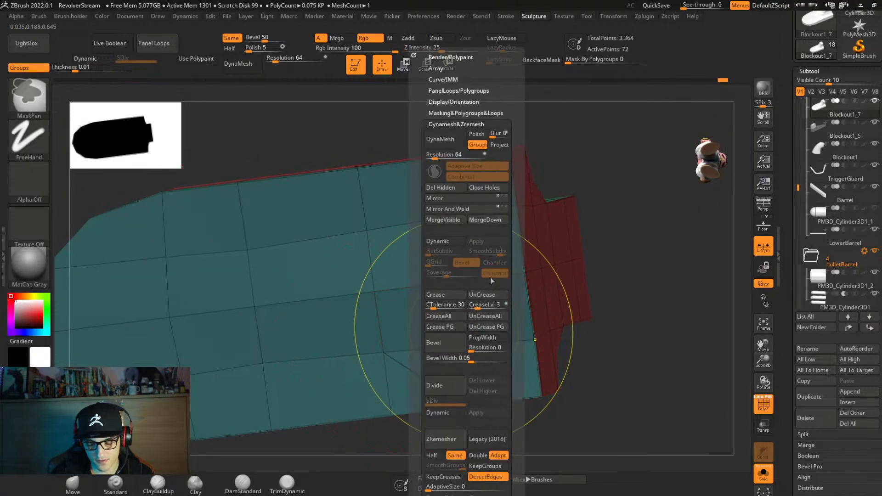
{"action": "left_click", "coordinate": [472, 208]}
{"action": "right_click_drag", "start_coordinate": [351, 359], "coordinate": [596, 263]}
{"action": "key", "text": "d"}
{"action": "key", "text": "shift+f"}
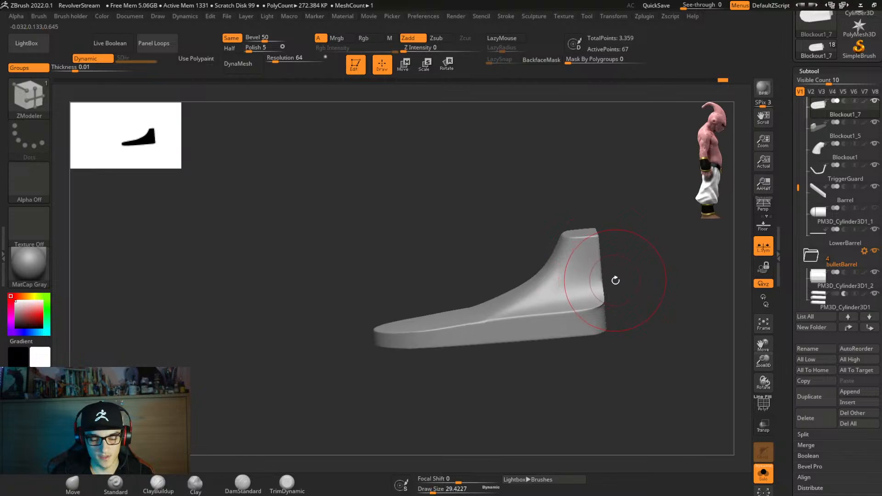
Show the whole revolver and raise the upper rear edge of the Blockout1_5 frame body along Y, level with the neighbouring raised block.
{"action": "key", "text": "shift+ctrl+s"}
{"action": "right_click_drag", "start_coordinate": [600, 315], "coordinate": [510, 330]}
{"action": "right_click_drag", "start_coordinate": [508, 295], "coordinate": [519, 311], "text": "ctrl"}
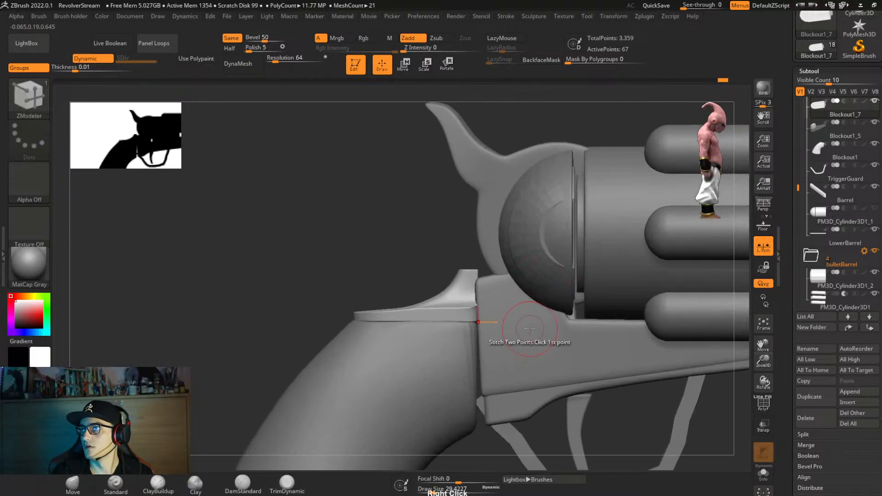
{"action": "right_click_drag", "start_coordinate": [453, 291], "coordinate": [472, 324], "text": "ctrl"}
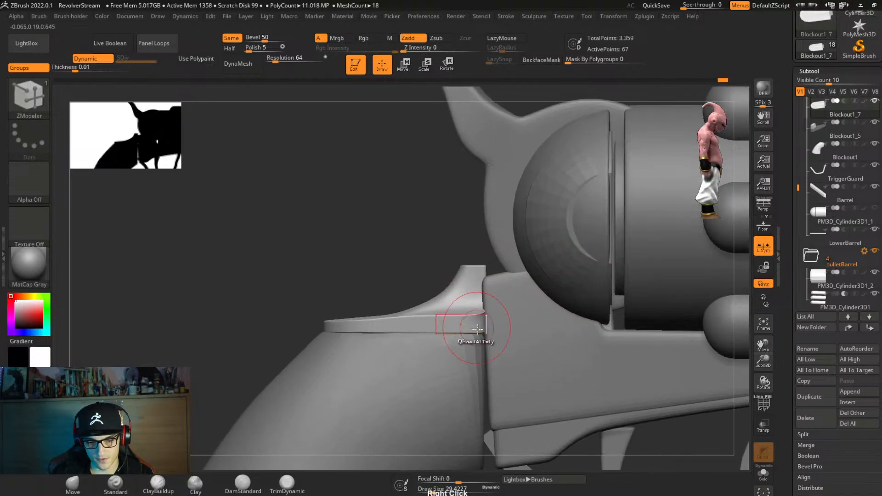
{"action": "left_click", "coordinate": [518, 321], "text": "alt"}
{"action": "key", "text": "w"}
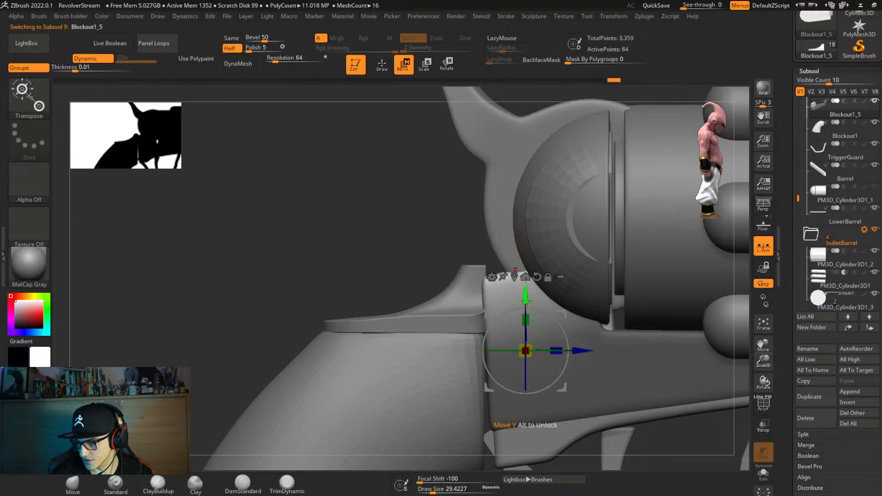
{"action": "left_click_drag", "start_coordinate": [525, 301], "coordinate": [526, 293]}
{"action": "right_click_drag", "start_coordinate": [526, 293], "coordinate": [523, 303]}
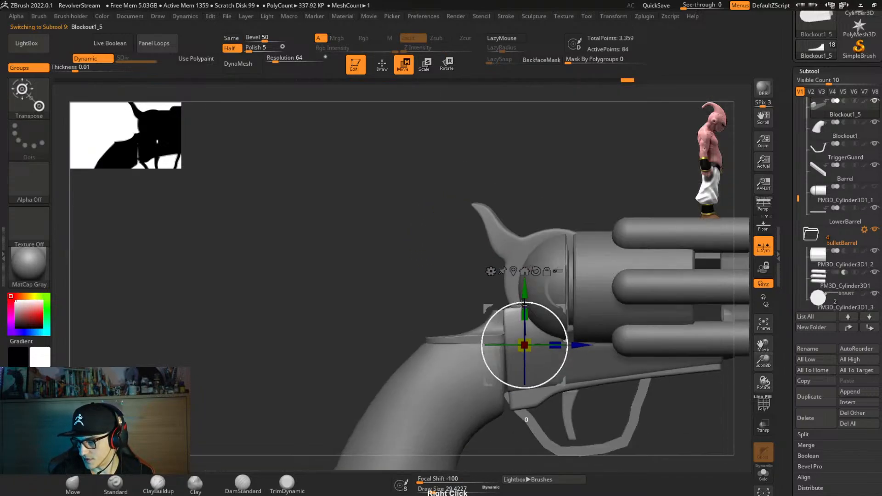
{"action": "left_click_drag", "start_coordinate": [425, 266], "coordinate": [447, 287], "text": "ctrl"}
{"action": "right_click_drag", "start_coordinate": [576, 299], "coordinate": [495, 263], "text": "alt"}
{"action": "key", "text": "q"}
{"action": "right_click_drag", "start_coordinate": [658, 313], "coordinate": [511, 301], "text": "alt"}
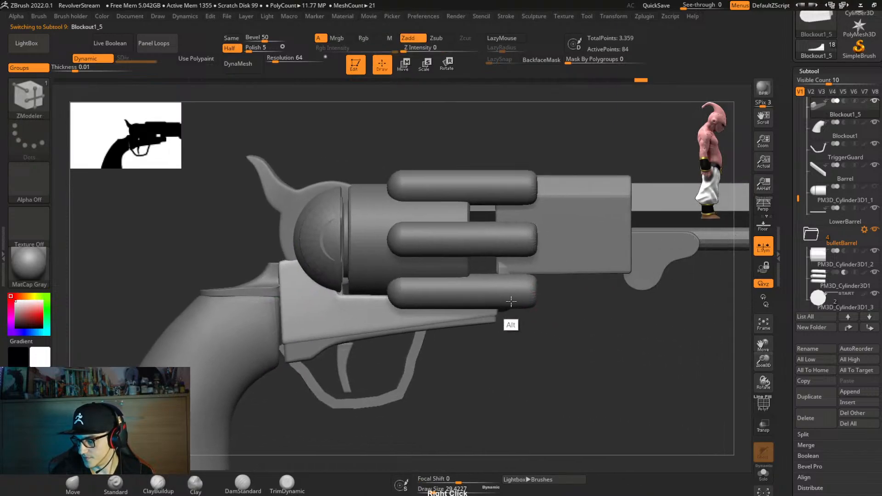
Select the subtool with the six rounded cylinders around the drum and turn on Live Boolean to preview their cuts.
{"action": "right_click_drag", "start_coordinate": [594, 311], "coordinate": [575, 312]}
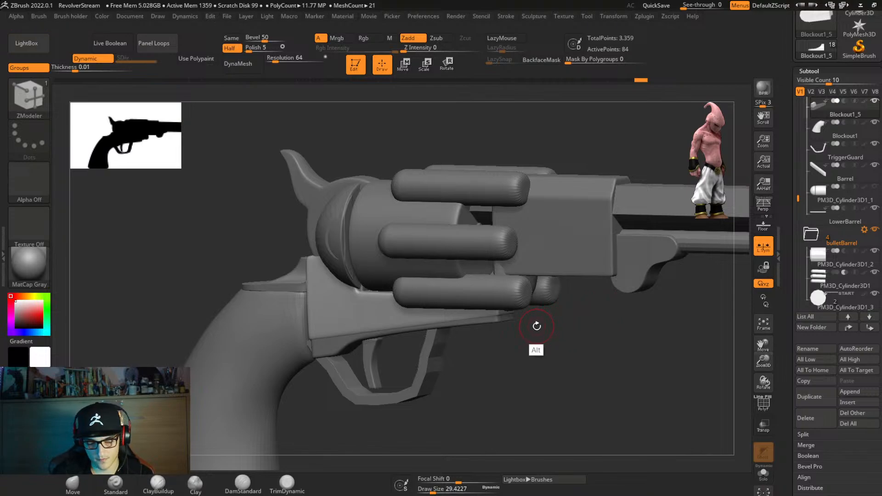
{"action": "key", "text": "ctrl+g"}
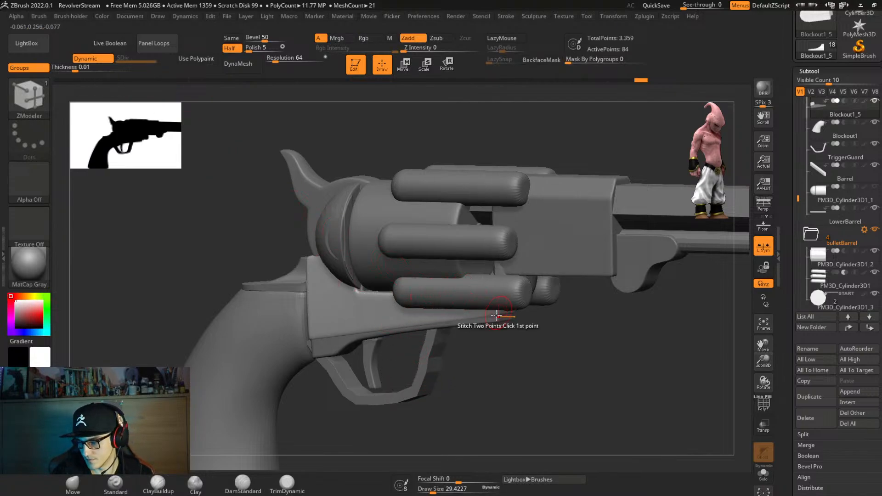
{"action": "right_click_drag", "start_coordinate": [497, 315], "coordinate": [481, 309]}
{"action": "left_click", "coordinate": [459, 246], "text": "alt"}
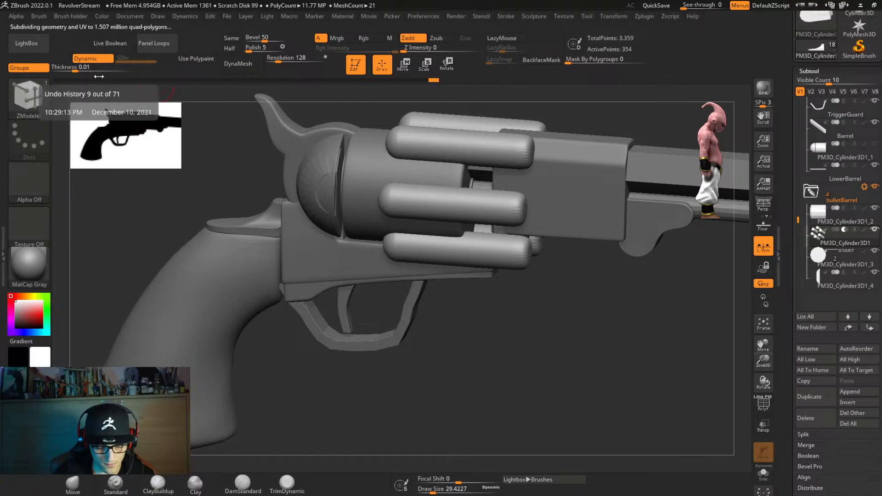
{"action": "mouse_move", "coordinate": [519, 357]}
{"action": "right_mouse_down"}
{"action": "mouse_move", "coordinate": [514, 350]}
{"action": "mouse_move", "coordinate": [519, 356]}
{"action": "right_mouse_up"}
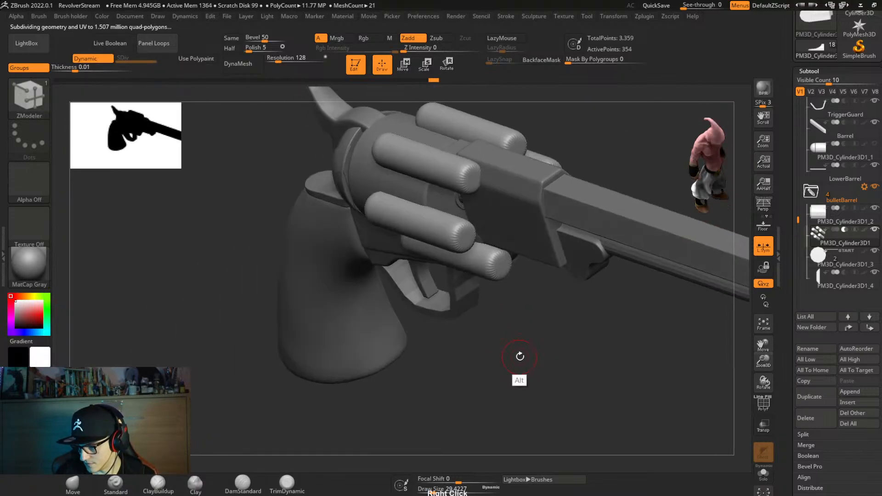
{"action": "right_click_drag", "start_coordinate": [606, 325], "coordinate": [577, 315]}
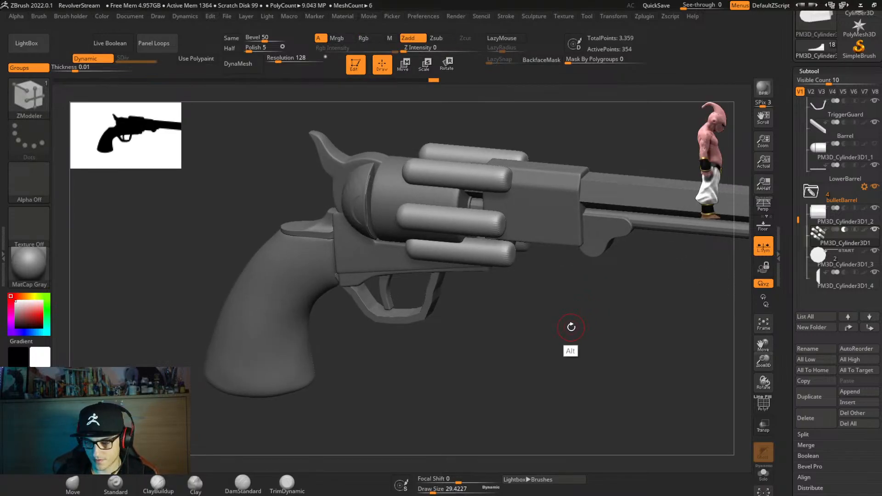
{"action": "left_click", "coordinate": [118, 40]}
{"action": "right_click_drag", "start_coordinate": [514, 289], "coordinate": [561, 298]}
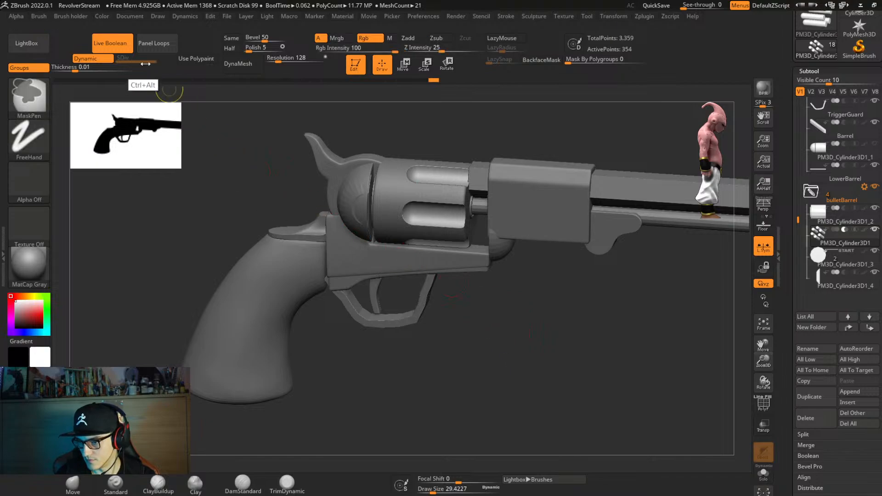
Assign Alt+B as the custom hotkey for Live Boolean and test it by toggling the boolean preview off and on.
{"action": "left_click", "coordinate": [120, 40], "text": "ctrl+alt"}
{"action": "key", "text": "Escape"}
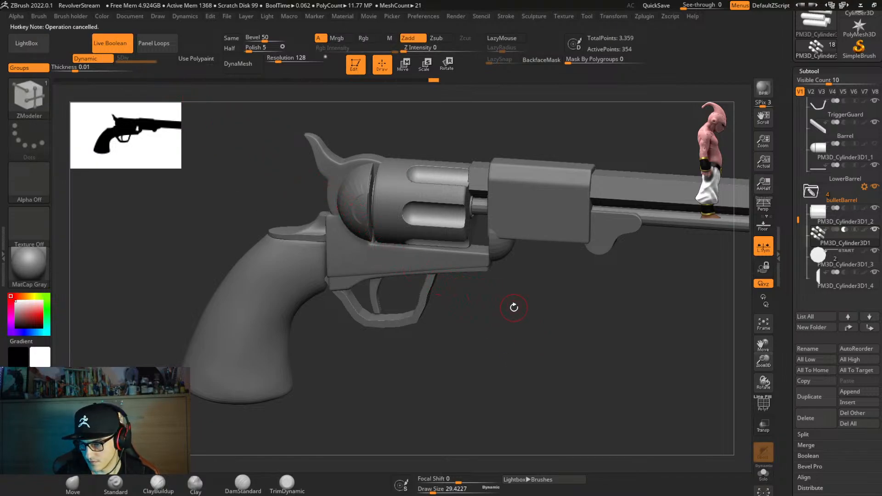
{"action": "right_click_drag", "start_coordinate": [516, 315], "coordinate": [509, 322]}
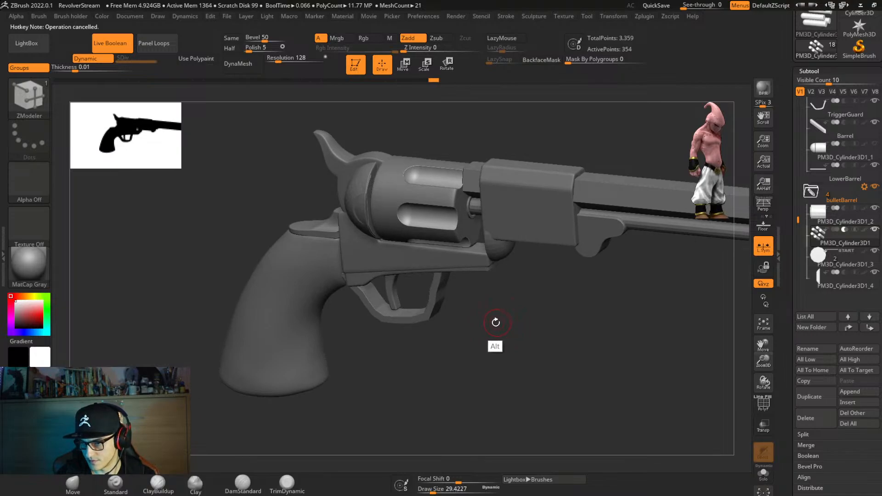
{"action": "right_click_drag", "start_coordinate": [476, 325], "coordinate": [478, 309]}
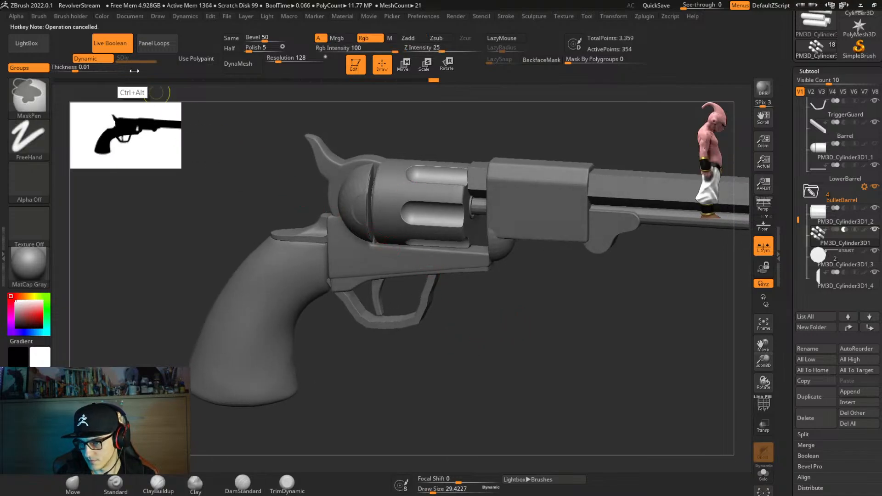
{"action": "left_click", "coordinate": [115, 42], "text": "ctrl+alt"}
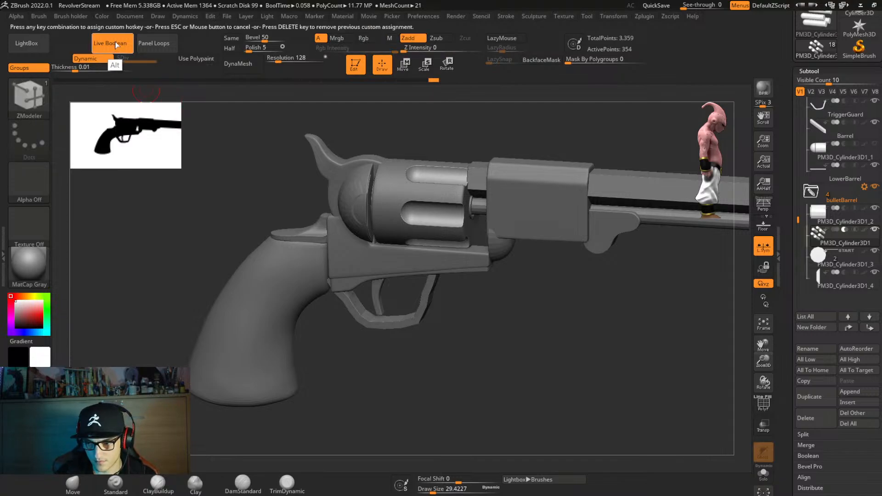
{"action": "key", "text": "alt+b"}
{"action": "key", "text": "alt+b"}
{"action": "key", "text": "alt+b"}
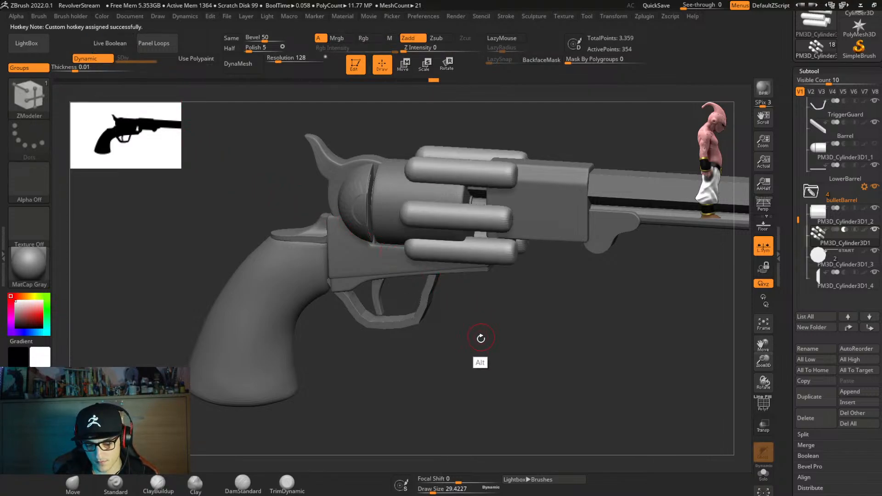
Isolate the six rounded cutting cylinders in solo view and examine them from the front.
{"action": "right_click_drag", "start_coordinate": [481, 339], "coordinate": [502, 346]}
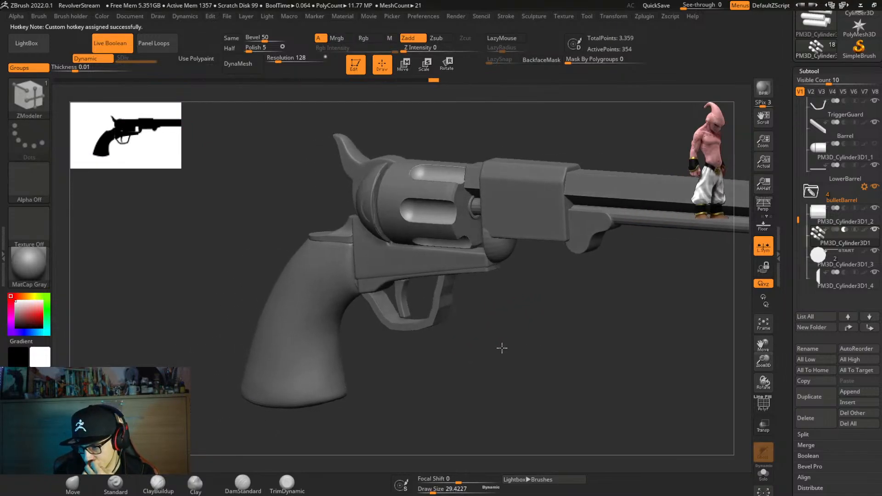
{"action": "key", "text": "alt+s"}
{"action": "right_click_drag", "start_coordinate": [529, 317], "coordinate": [509, 331]}
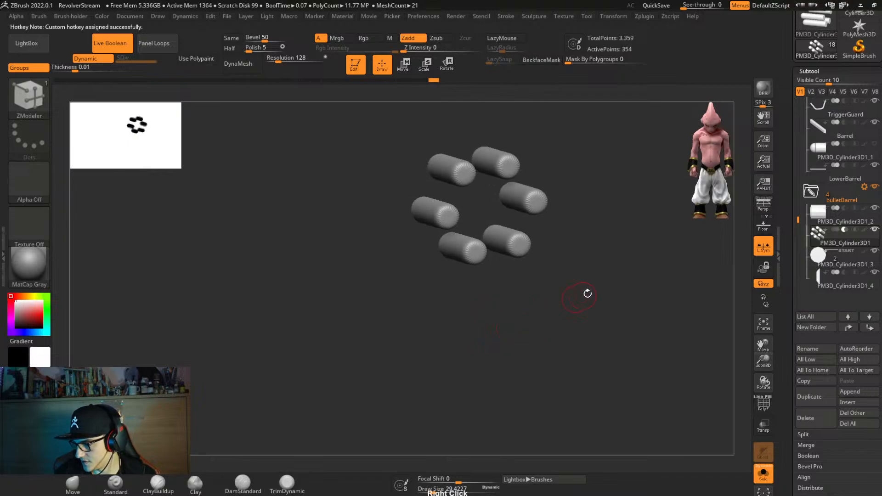
Leave solo view, hide the main revolver folder and show only the bulletBarrel folder, with the drum viewed from the front.
{"action": "key", "text": "alt+s"}
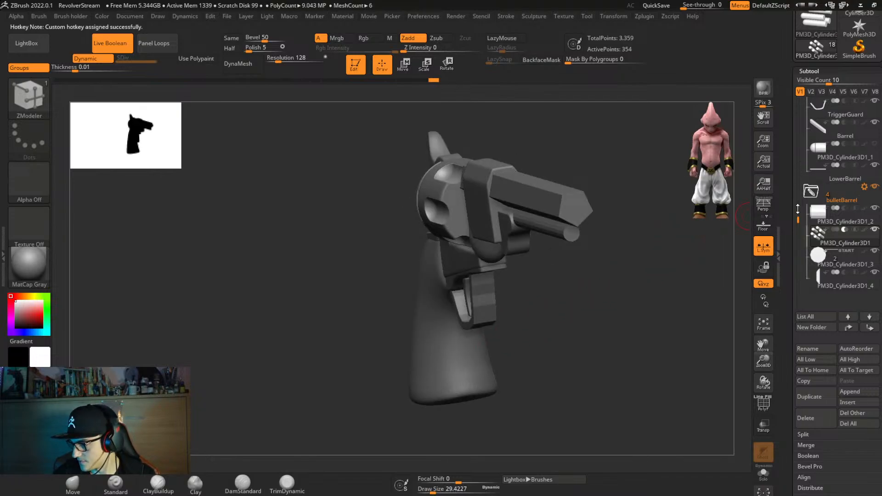
{"action": "left_click_drag", "start_coordinate": [798, 209], "coordinate": [798, 102]}
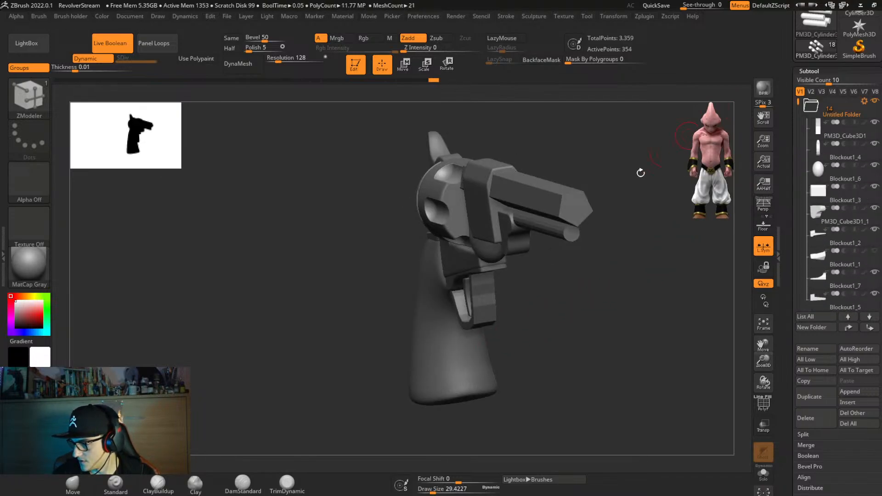
{"action": "left_click", "coordinate": [873, 102]}
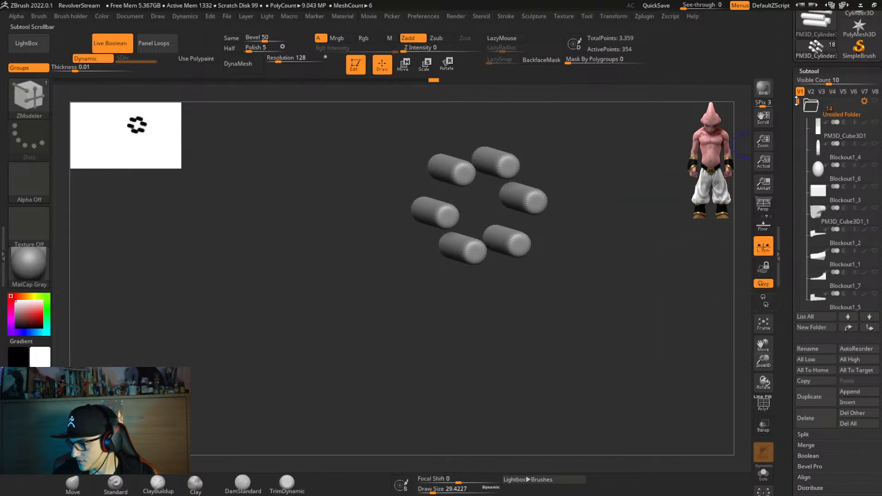
{"action": "scroll", "coordinate": [840, 207], "scroll_direction": "down", "scroll_amount": 8}
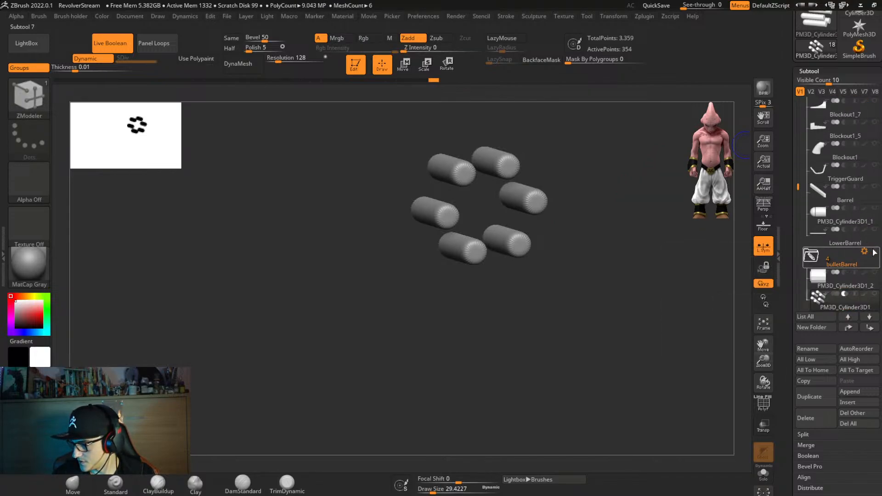
{"action": "left_click", "coordinate": [874, 252]}
{"action": "right_click_drag", "start_coordinate": [582, 268], "coordinate": [562, 282]}
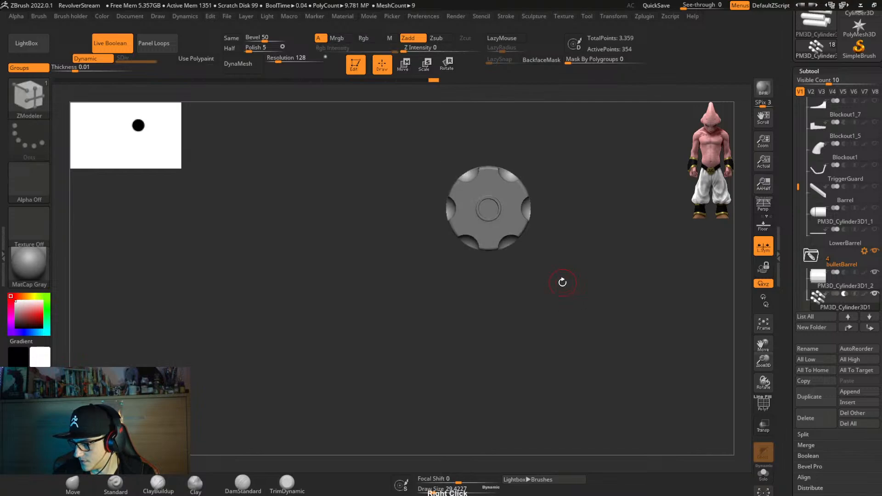
Duplicate the six-cylinder array, pull the copies inside the drum's rim and scale each cylinder down to about 0.77.
{"action": "left_click", "coordinate": [809, 396]}
{"action": "key", "text": "w"}
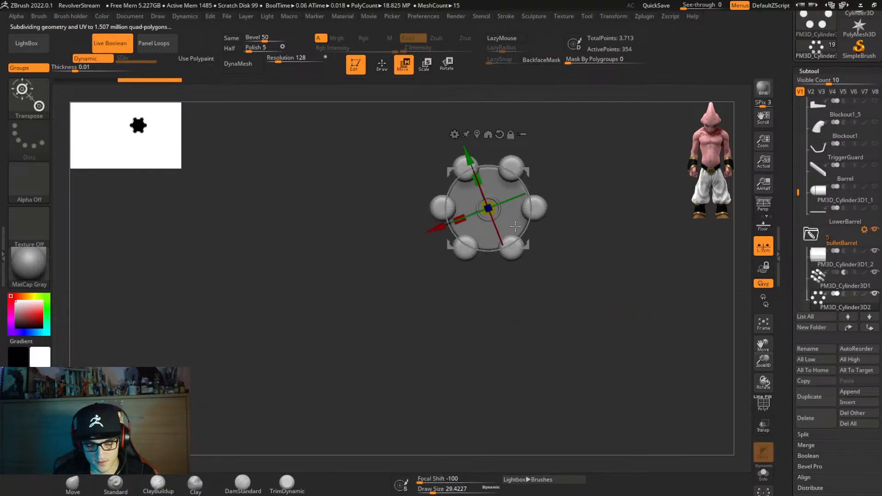
{"action": "key", "text": "shift+f"}
{"action": "right_click_drag", "start_coordinate": [533, 236], "coordinate": [527, 193], "text": "ctrl"}
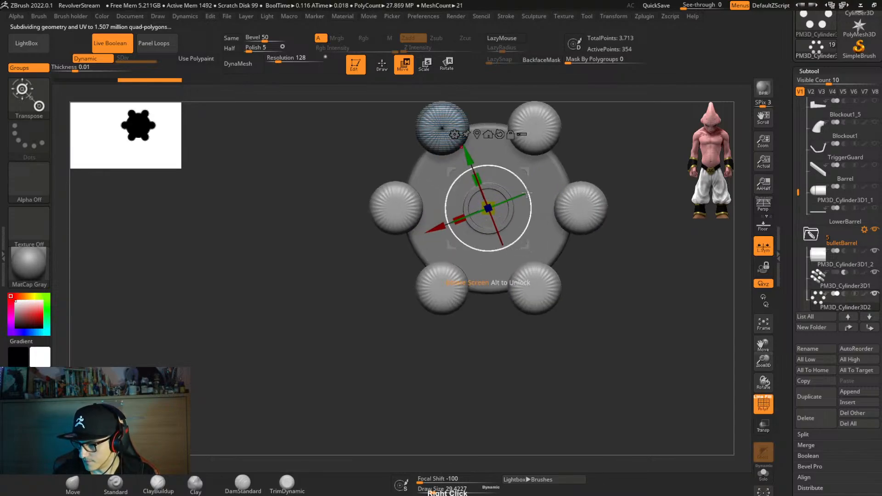
{"action": "left_click_drag", "start_coordinate": [526, 170], "coordinate": [542, 200]}
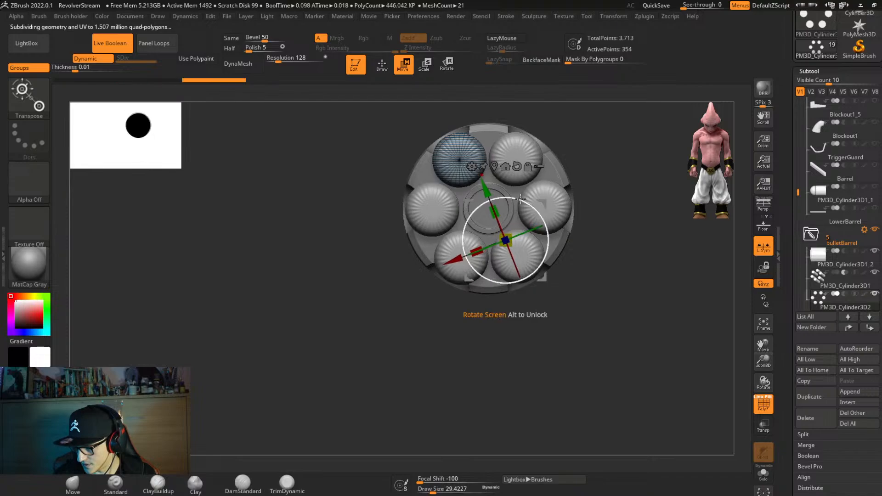
{"action": "left_click", "coordinate": [493, 166]}
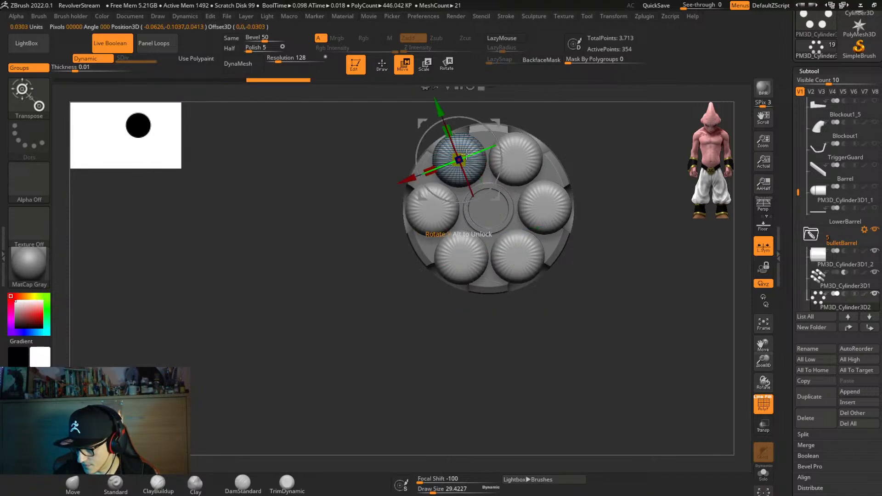
{"action": "left_click_drag", "start_coordinate": [449, 163], "coordinate": [449, 165]}
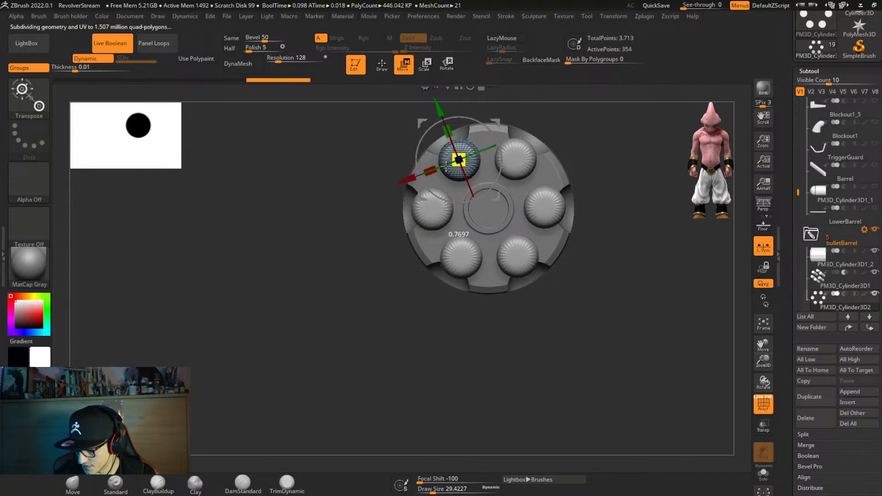
Rotate the inner cylinder ring so each cylinder sits between two outer flutes, and nudge the ring slightly inward.
{"action": "left_click_drag", "start_coordinate": [496, 119], "coordinate": [481, 141]}
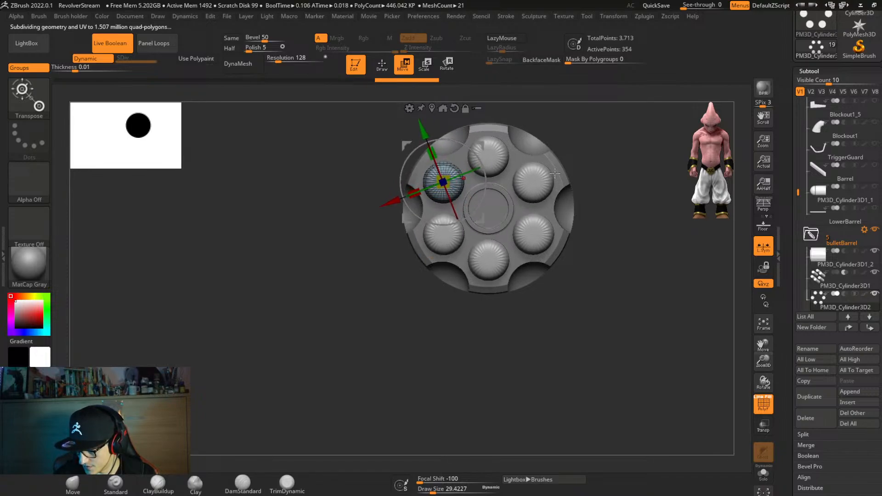
{"action": "right_click_drag", "start_coordinate": [574, 174], "coordinate": [488, 232]}
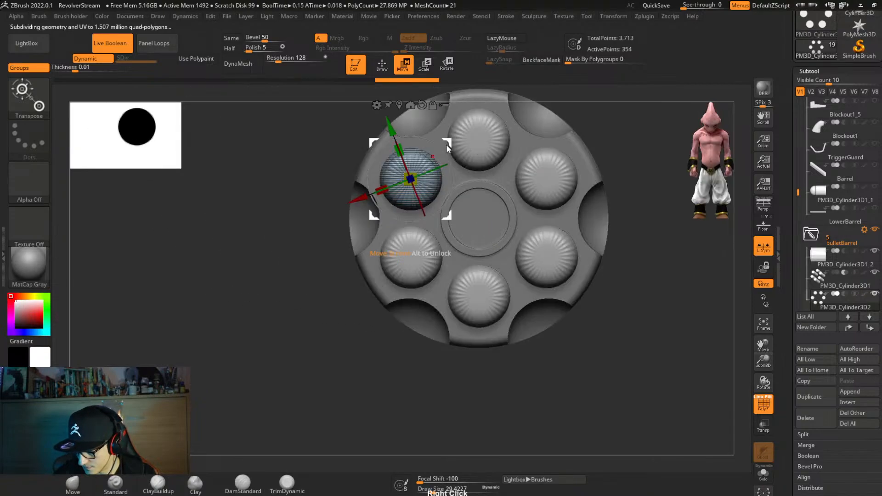
{"action": "left_click_drag", "start_coordinate": [445, 144], "coordinate": [448, 148]}
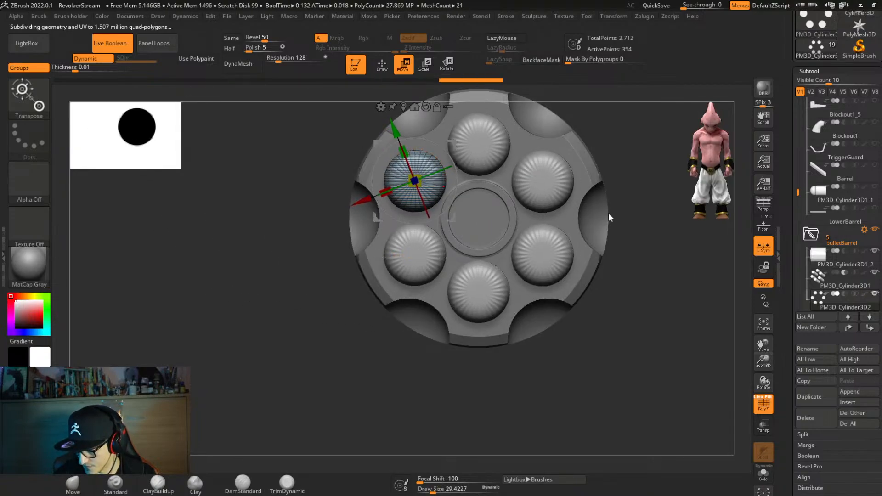
Compare the inner cylinders with dynamic subdivision off and on, and hide the polyframe.
{"action": "right_click_drag", "start_coordinate": [608, 213], "coordinate": [619, 252]}
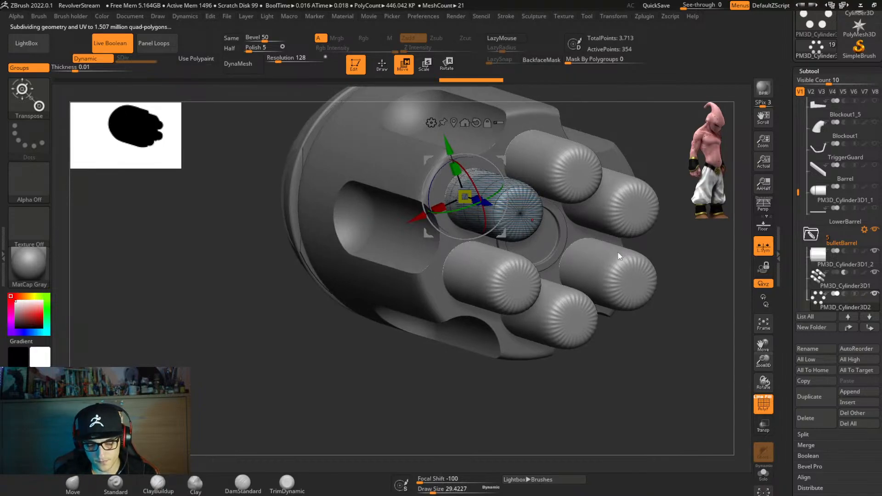
{"action": "key", "text": "shift+d"}
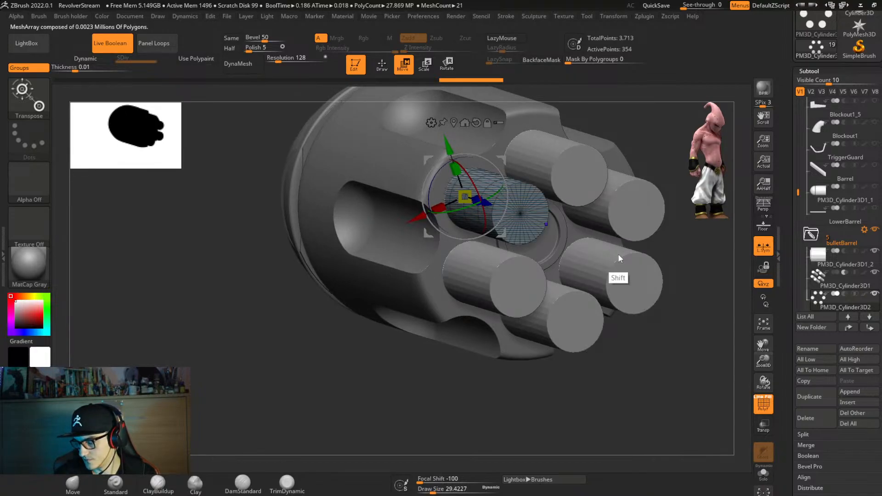
{"action": "key", "text": "shift+d"}
{"action": "key", "text": "shift+f"}
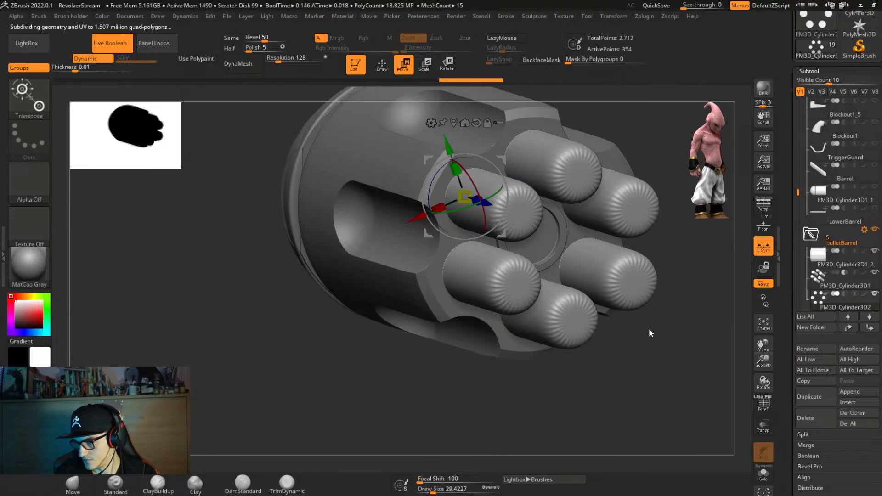
Select the domed end piece PM3D_Cylinder3D1_3 and examine how it meets the back of the drum.
{"action": "right_click_drag", "start_coordinate": [649, 328], "coordinate": [542, 323]}
{"action": "left_click", "coordinate": [321, 292], "text": "alt"}
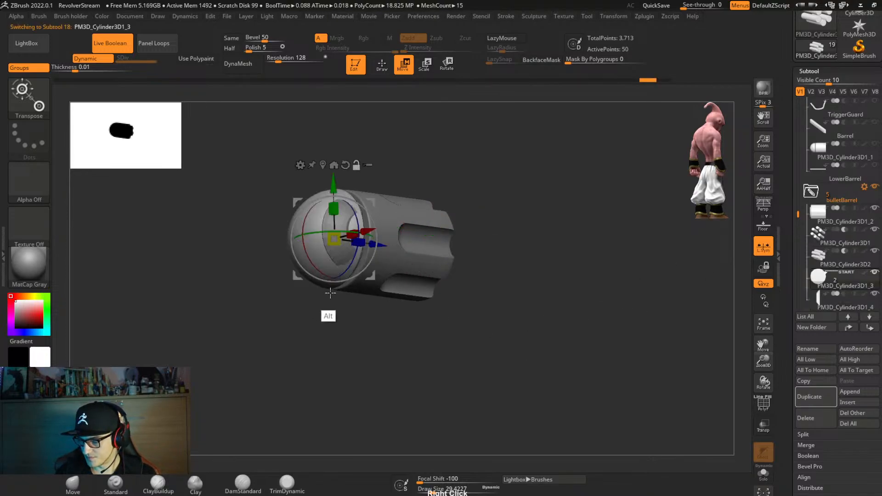
{"action": "right_click_drag", "start_coordinate": [391, 315], "coordinate": [404, 317]}
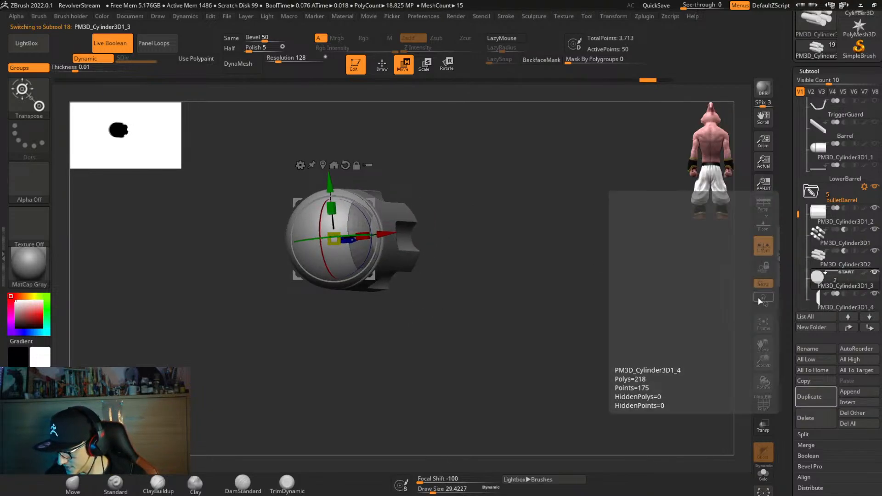
{"action": "right_click_drag", "start_coordinate": [503, 295], "coordinate": [722, 300]}
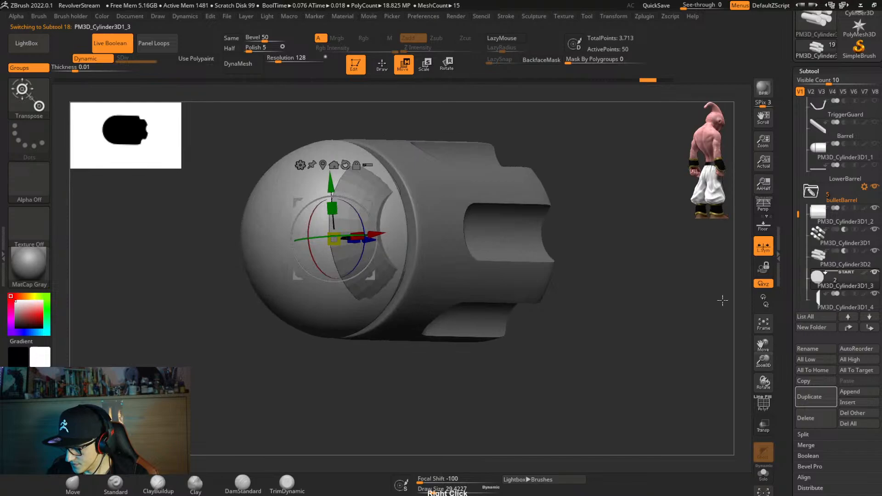
Isolate the half-dome subtool PM3D_Cylinder3D1_4 in solo view with its polyframe shown.
{"action": "left_click", "coordinate": [817, 307]}
{"action": "key", "text": "alt+s"}
{"action": "right_click_drag", "start_coordinate": [553, 325], "coordinate": [445, 330]}
{"action": "key", "text": "shift+f"}
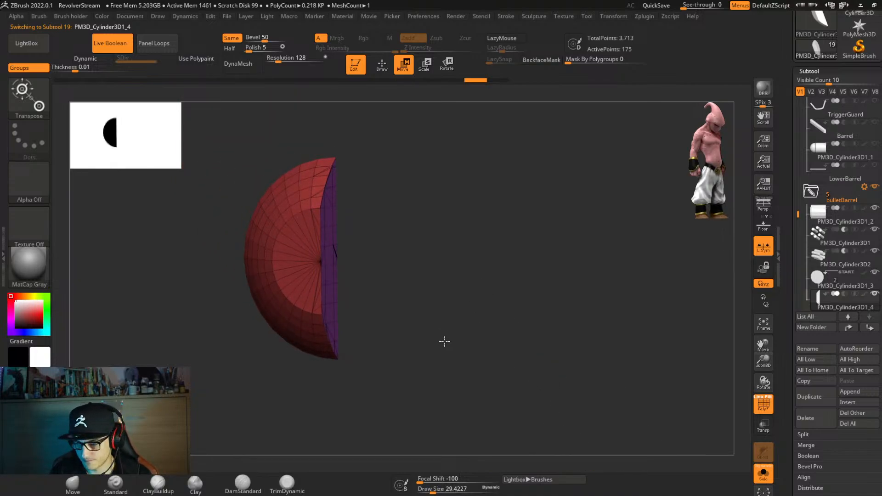
{"action": "key", "text": "f"}
{"action": "right_click_drag", "start_coordinate": [476, 330], "coordinate": [443, 113], "text": "alt"}
Try replacing the isolated half dome with a Sphere 3D primitive, and undo the replacement.
{"action": "left_click", "coordinate": [430, 265]}
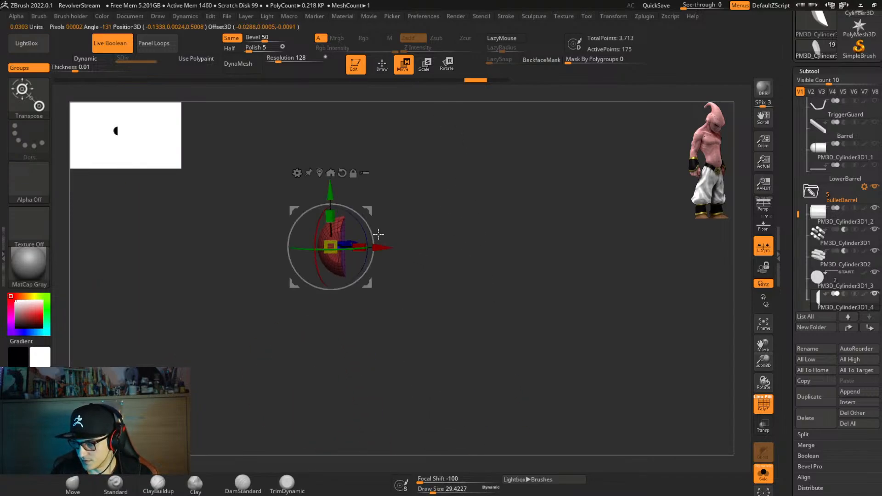
{"action": "left_click", "coordinate": [294, 171]}
{"action": "left_click", "coordinate": [593, 177]}
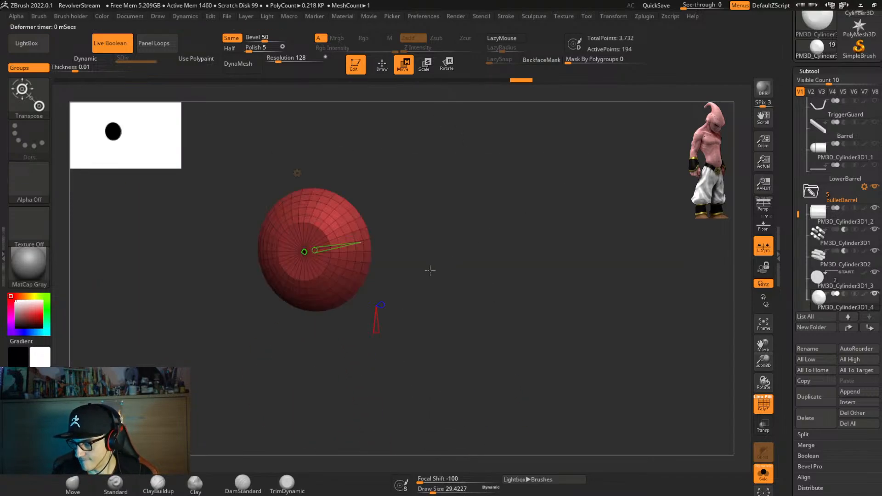
{"action": "right_click_drag", "start_coordinate": [429, 267], "coordinate": [389, 319]}
{"action": "key", "text": "ctrl+z"}
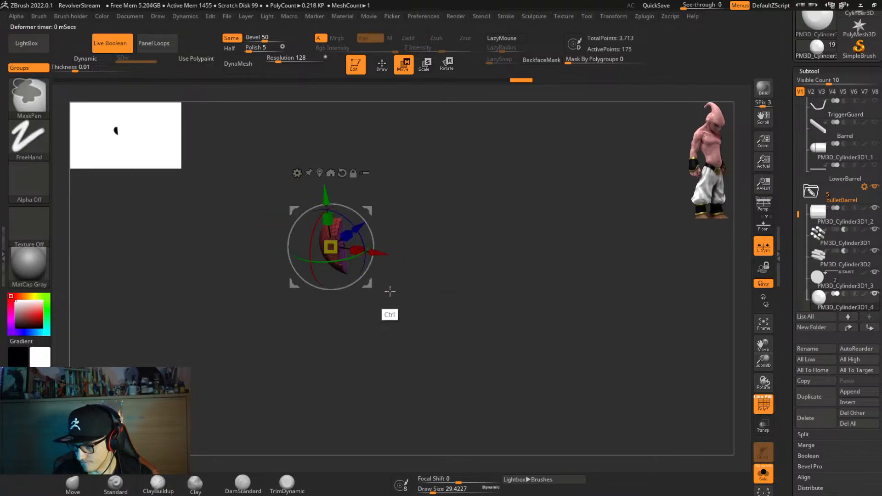
Replace the isolated half dome with a Cylinder 3D primitive and show the rest of the drum again.
{"action": "right_click_drag", "start_coordinate": [427, 282], "coordinate": [460, 310]}
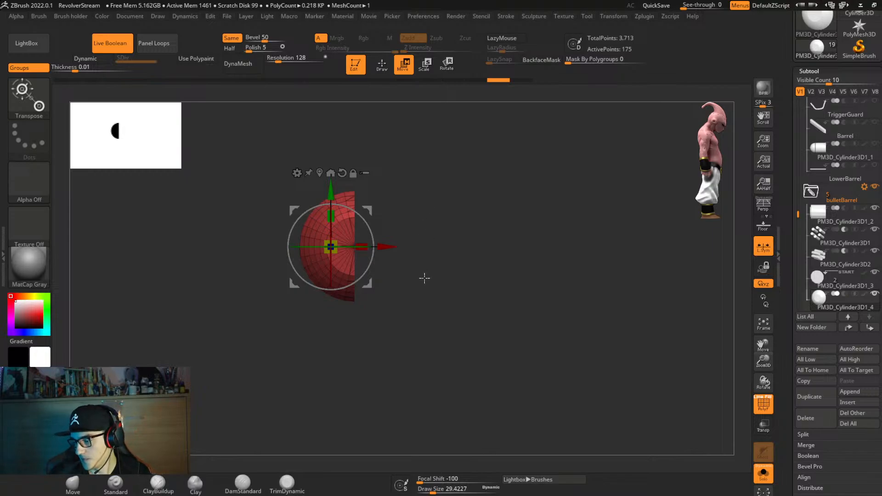
{"action": "right_click_drag", "start_coordinate": [421, 284], "coordinate": [410, 289]}
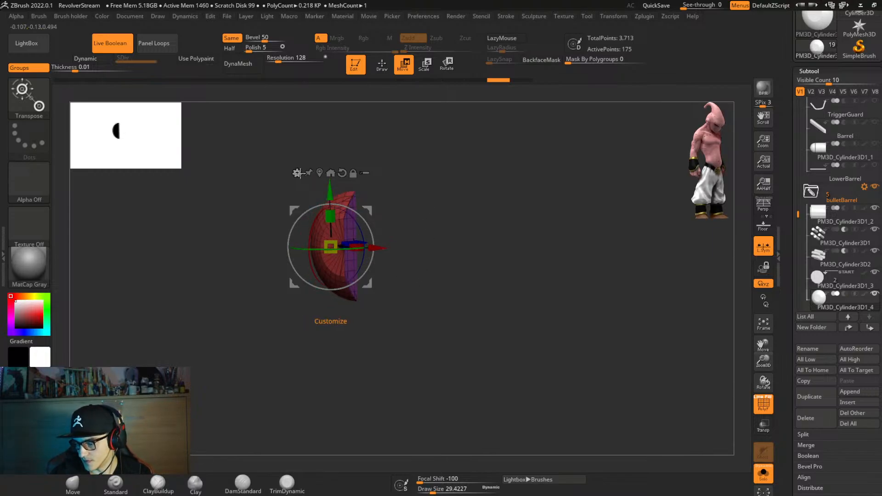
{"action": "left_click", "coordinate": [298, 172]}
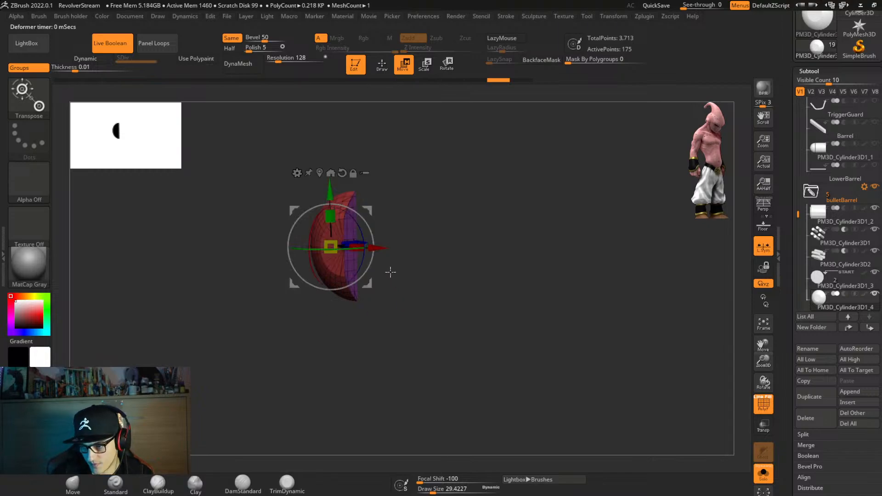
{"action": "left_click", "coordinate": [298, 173]}
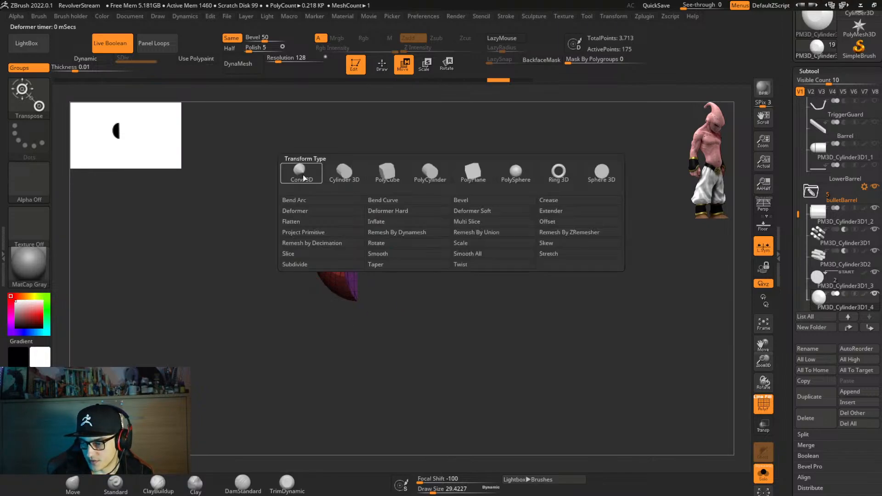
{"action": "left_click", "coordinate": [347, 177]}
{"action": "key", "text": "shift+s"}
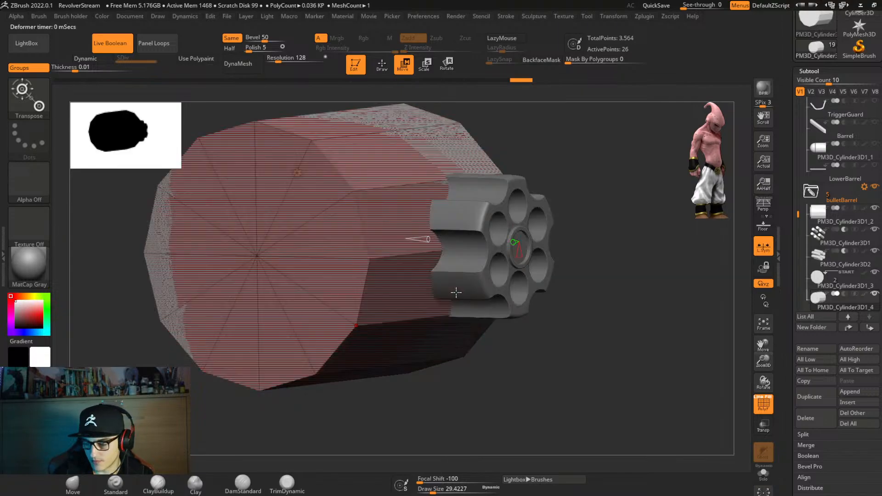
Scale the new cylinder from the side view to nearly the diameter of the dome behind the drum.
{"action": "right_click_drag", "start_coordinate": [458, 293], "coordinate": [486, 298]}
{"action": "left_click_drag", "start_coordinate": [270, 278], "coordinate": [166, 332]}
{"action": "left_click_drag", "start_coordinate": [298, 258], "coordinate": [316, 260]}
{"action": "left_click_drag", "start_coordinate": [259, 258], "coordinate": [274, 247]}
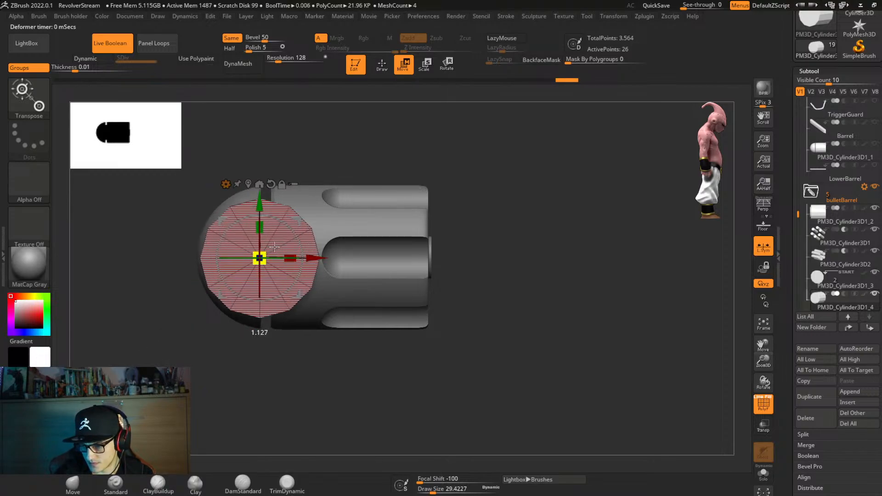
Shift the cylinder along the Z axis and position it around the dome at the drum's rear.
{"action": "right_click_drag", "start_coordinate": [275, 247], "coordinate": [339, 254]}
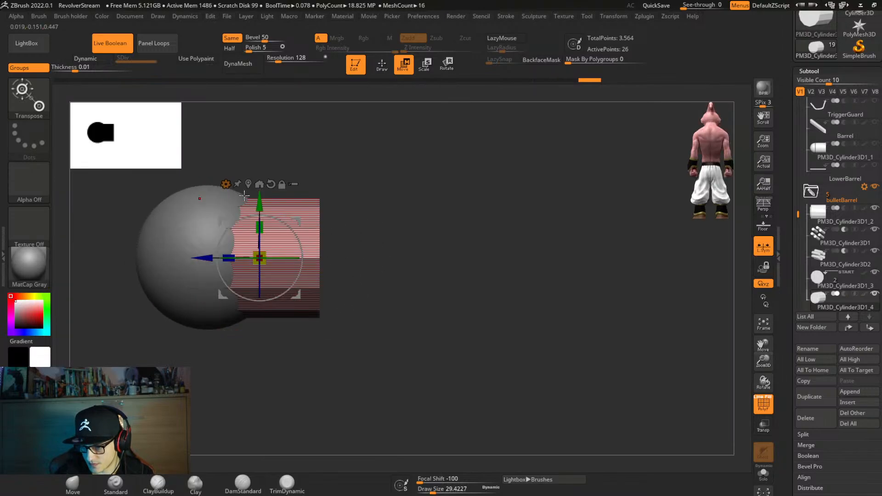
{"action": "left_click_drag", "start_coordinate": [204, 256], "coordinate": [186, 310]}
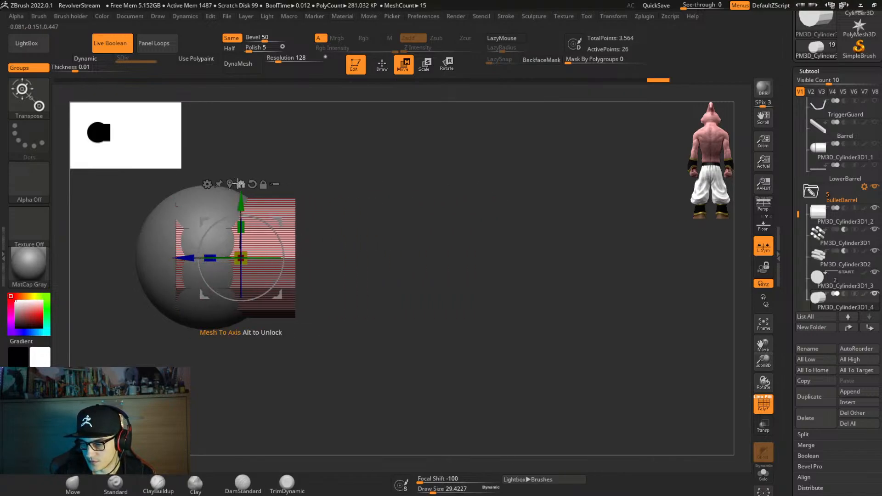
{"action": "right_click_drag", "start_coordinate": [425, 224], "coordinate": [459, 248]}
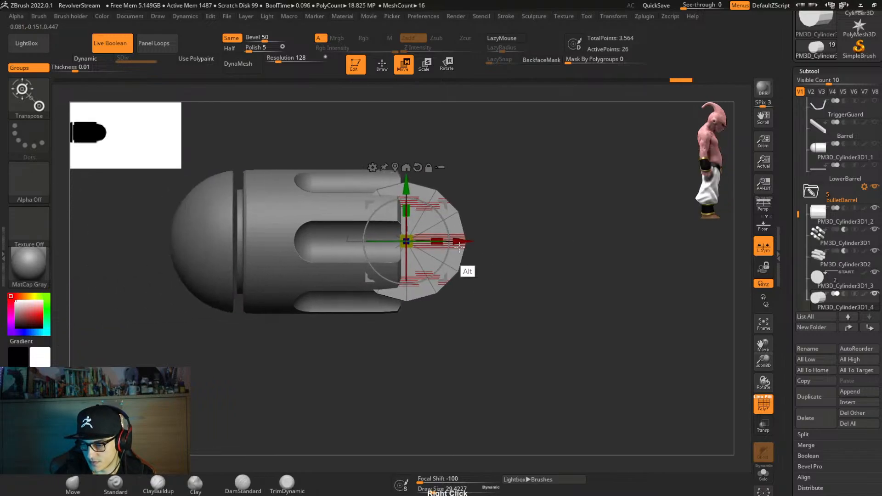
{"action": "left_click_drag", "start_coordinate": [459, 247], "coordinate": [289, 299]}
{"action": "right_click_drag", "start_coordinate": [292, 253], "coordinate": [263, 234]}
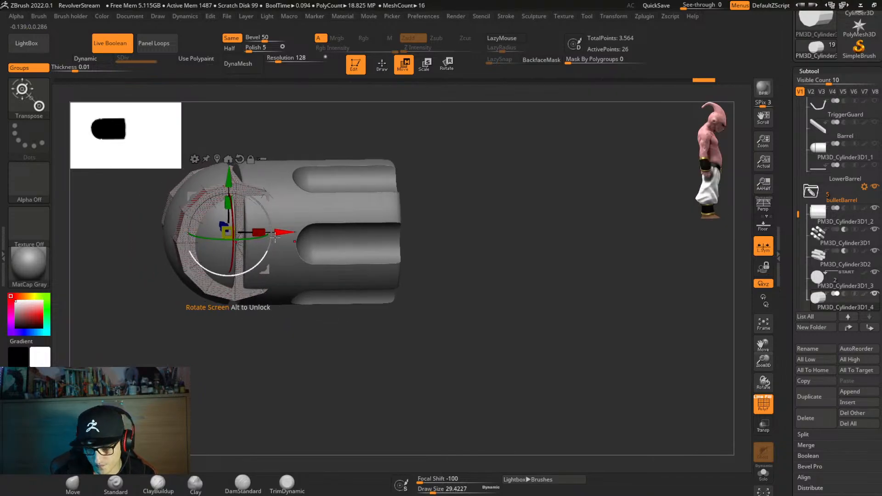
Reapply a Cylinder 3D primitive to the piece around the rear dome and set its VDivide to 3.
{"action": "left_click", "coordinate": [195, 158]}
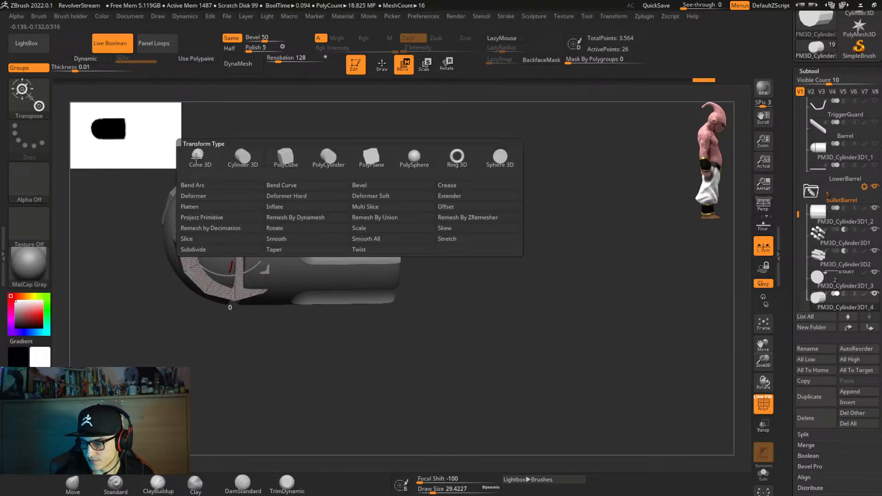
{"action": "left_click", "coordinate": [272, 164]}
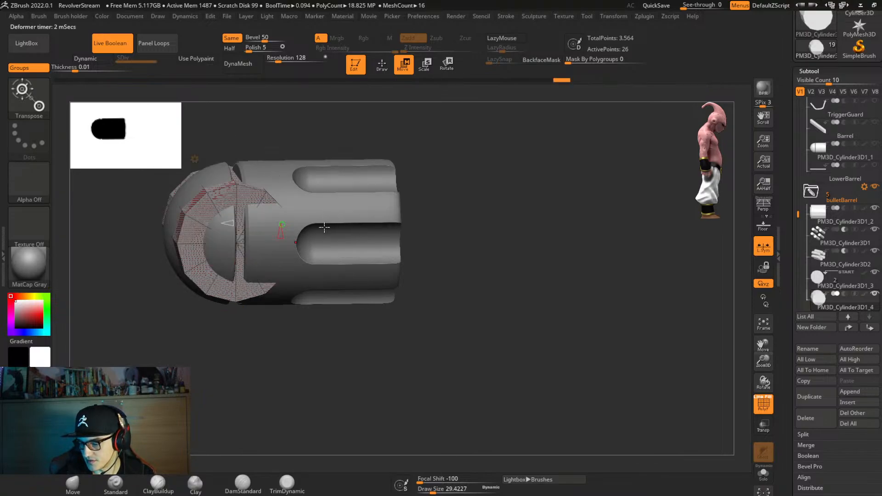
{"action": "right_click_drag", "start_coordinate": [282, 225], "coordinate": [295, 225]}
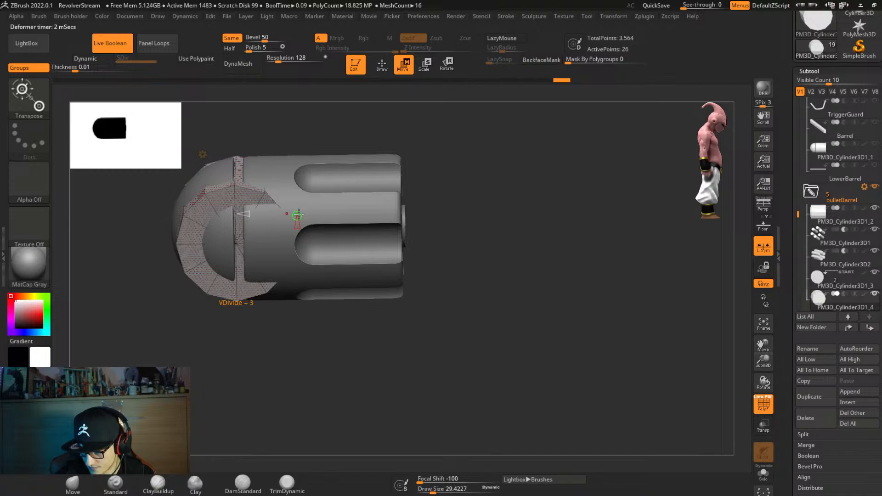
{"action": "right_click_drag", "start_coordinate": [298, 224], "coordinate": [373, 177]}
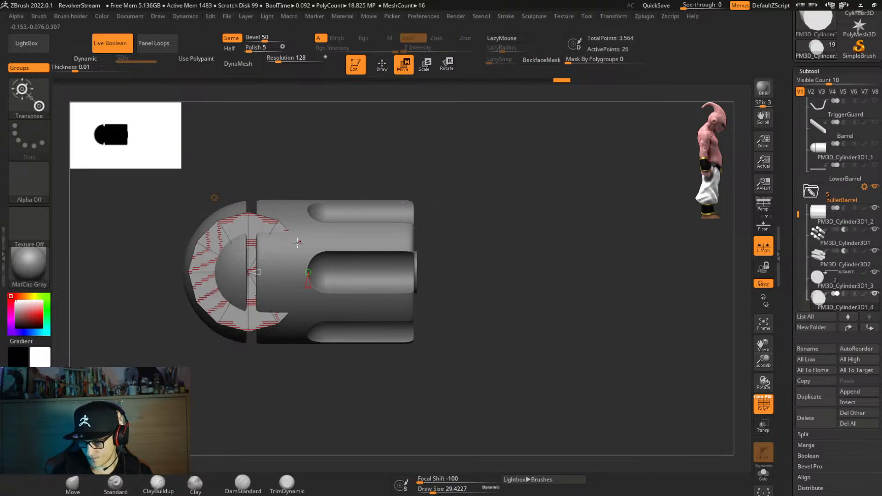
{"action": "right_click_drag", "start_coordinate": [280, 263], "coordinate": [305, 276]}
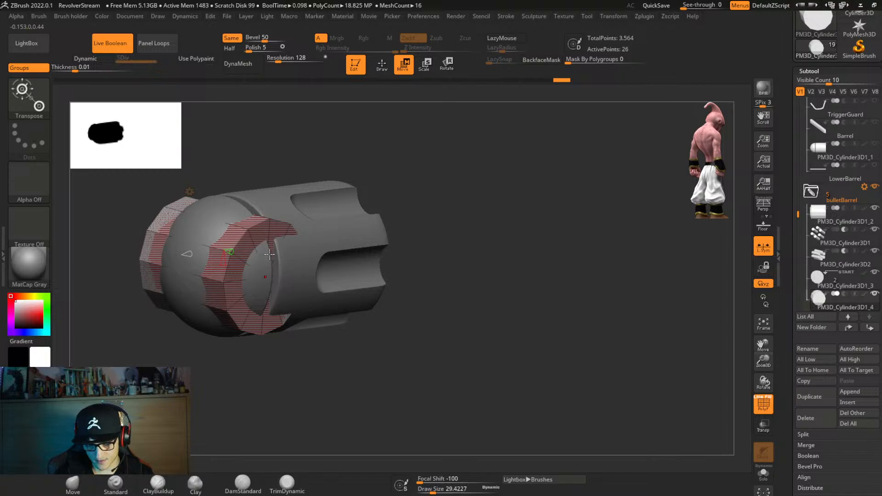
Isolate the cylinder, shorten it along its axis with the primitive's size handle, and show the rest of the drum again.
{"action": "key", "text": "shift+s"}
{"action": "key", "text": "q"}
{"action": "key", "text": "space"}
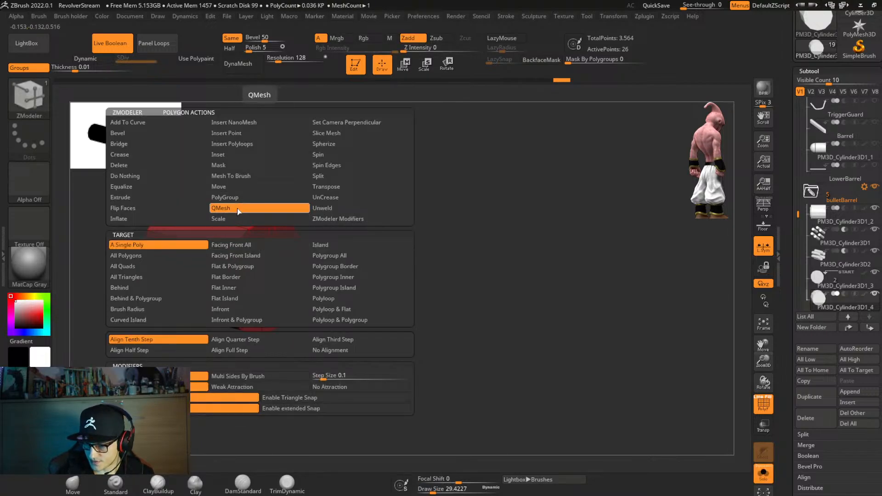
{"action": "key", "text": "w"}
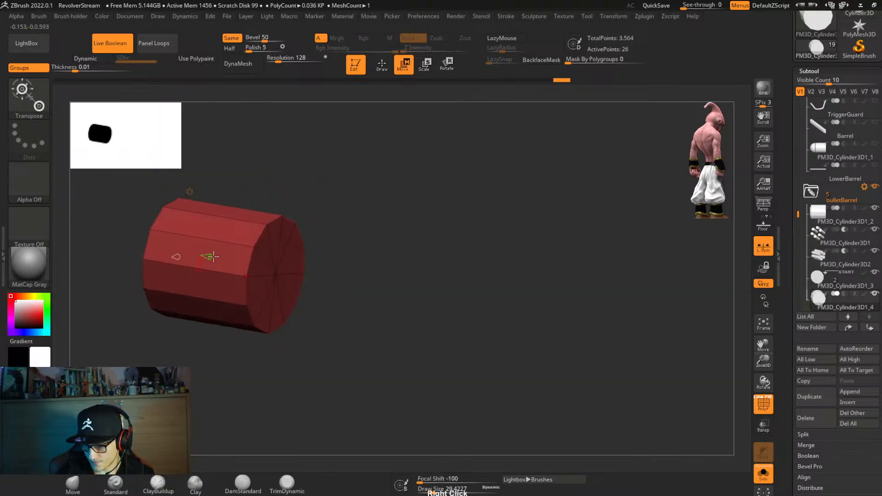
{"action": "left_click_drag", "start_coordinate": [198, 258], "coordinate": [199, 283]}
{"action": "key", "text": "shift+s"}
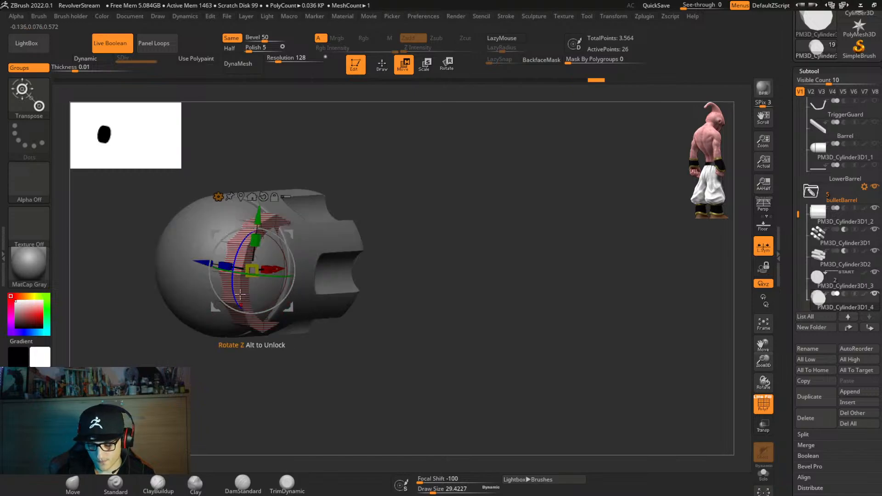
Move the shortened cylinder sideways so it sits on the flank of the dome.
{"action": "right_click_drag", "start_coordinate": [322, 276], "coordinate": [386, 274]}
{"action": "left_click_drag", "start_coordinate": [233, 271], "coordinate": [209, 292]}
{"action": "right_click_drag", "start_coordinate": [209, 292], "coordinate": [269, 381]}
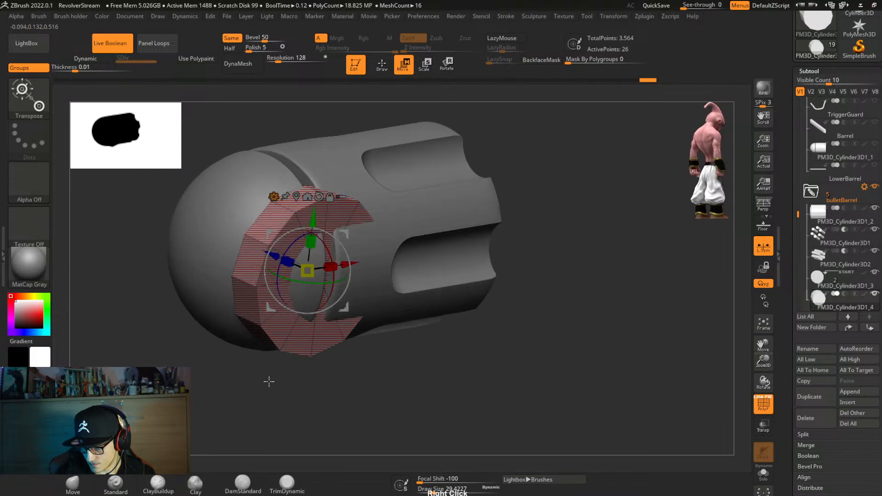
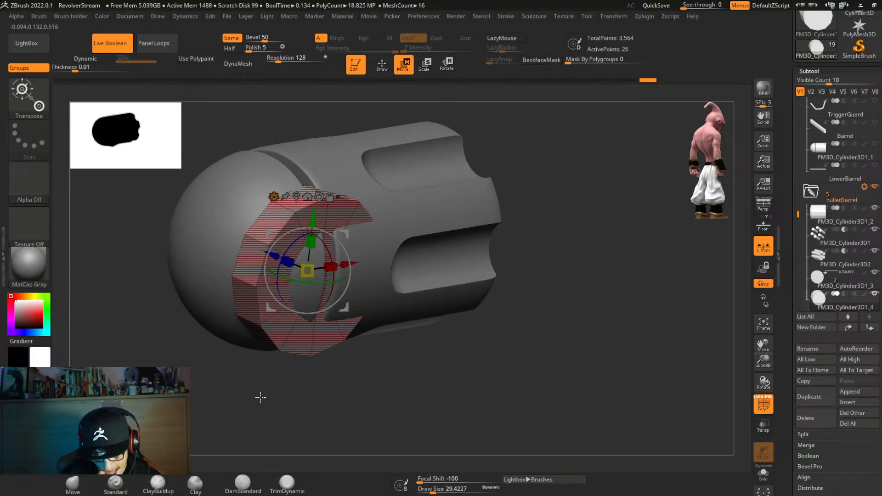
Assign the cylinder's outer cap its own polygroup with the ZModeler PolyGroup action targeting Flat Island.
{"action": "key", "text": "q"}
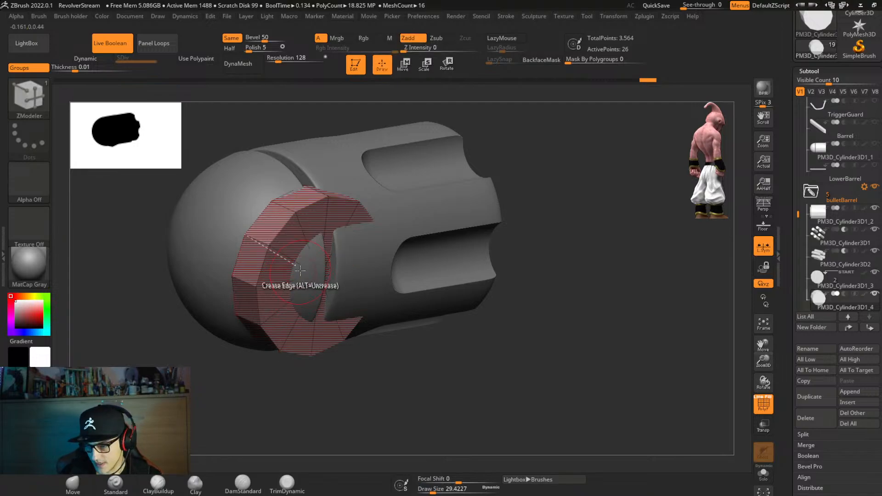
{"action": "right_click", "coordinate": [296, 238]}
{"action": "left_click", "coordinate": [341, 197]}
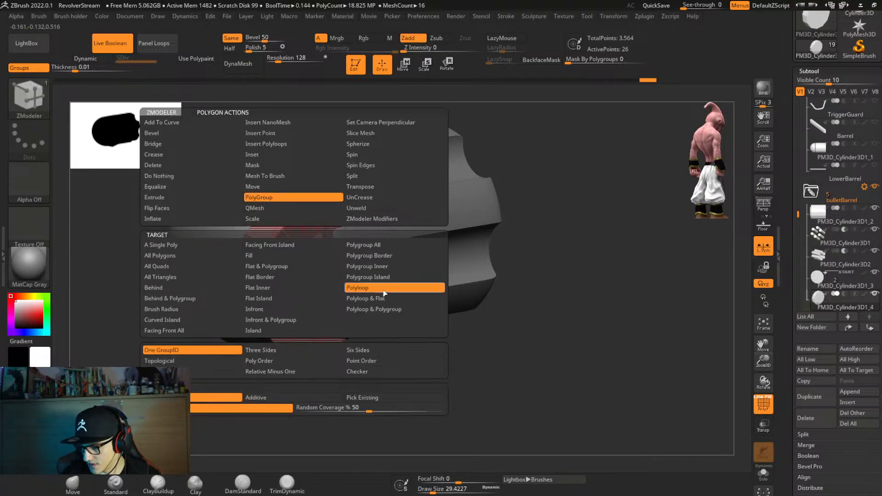
{"action": "left_click", "coordinate": [293, 301]}
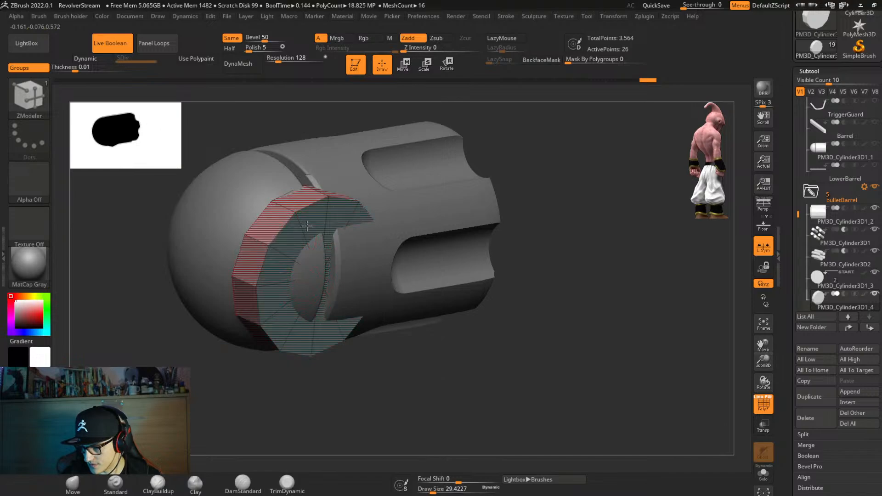
Delete the cylinder's outer cap with the ZModeler Delete action targeting Flat Island.
{"action": "right_click", "coordinate": [295, 244]}
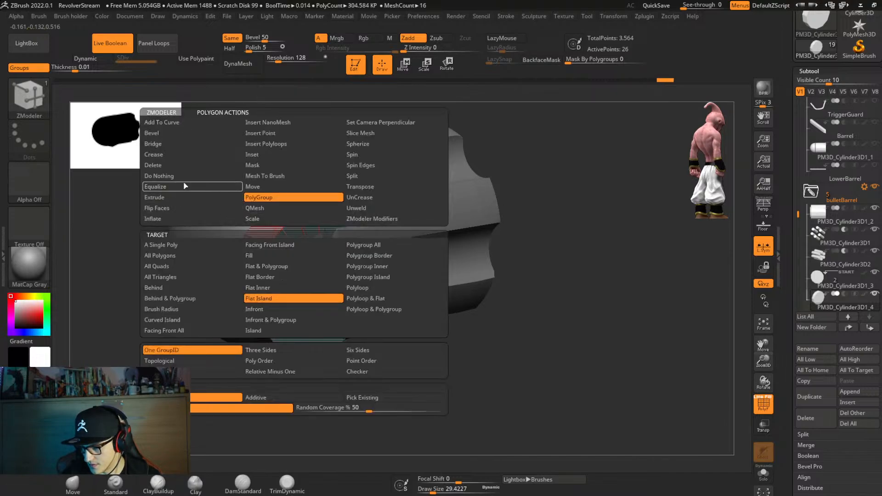
{"action": "left_click", "coordinate": [188, 167]}
{"action": "left_click", "coordinate": [276, 297]}
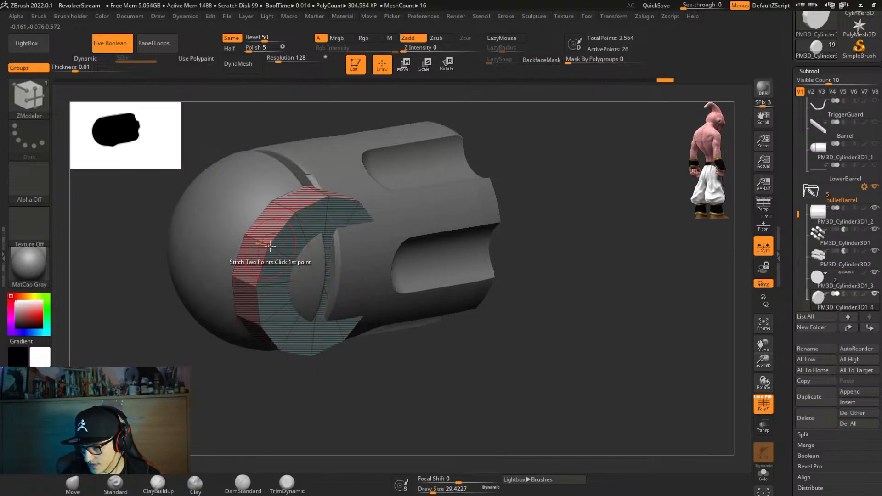
{"action": "left_click", "coordinate": [288, 237]}
Isolate the open cylinder and close its outer opening with a rounded cap using ZModeler Close, Convex Hole and Circle.
{"action": "key", "text": "alt+s"}
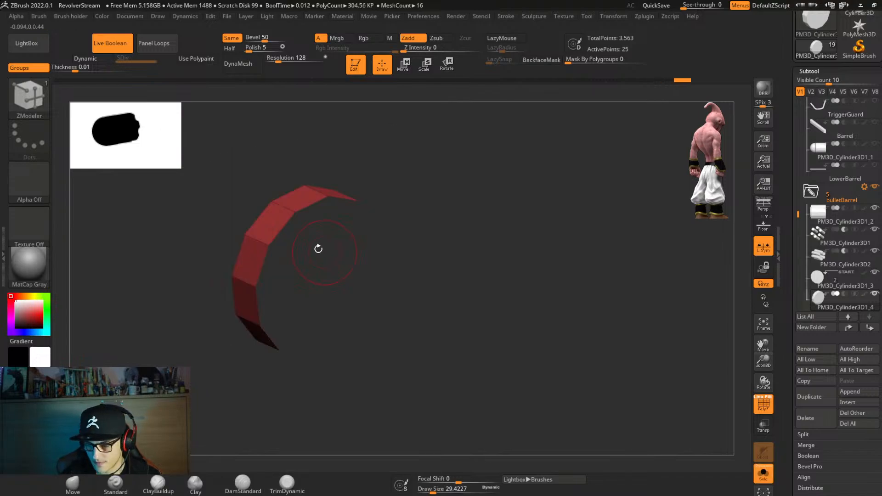
{"action": "key", "text": "space"}
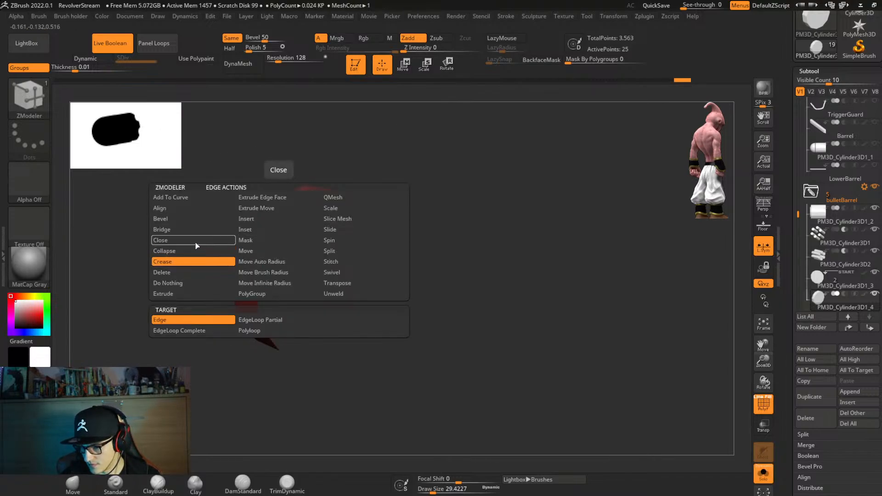
{"action": "left_click", "coordinate": [195, 241]}
{"action": "left_click", "coordinate": [262, 319]}
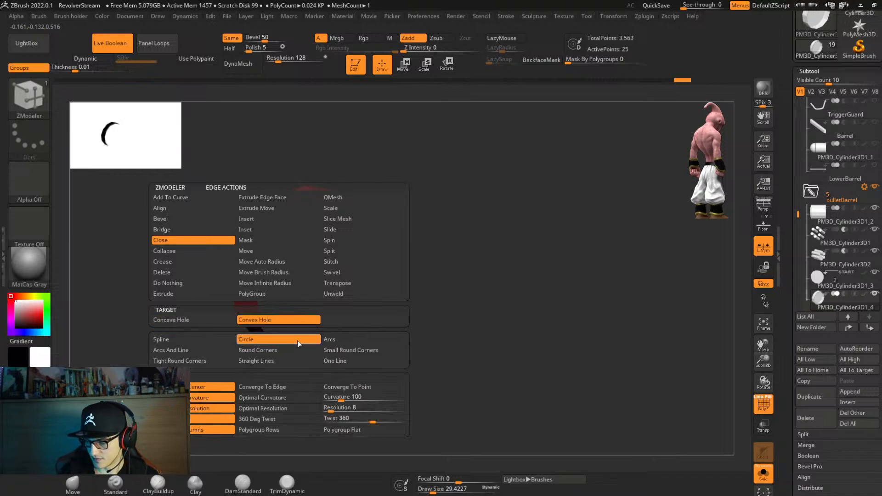
{"action": "left_click_drag", "start_coordinate": [284, 233], "coordinate": [358, 259]}
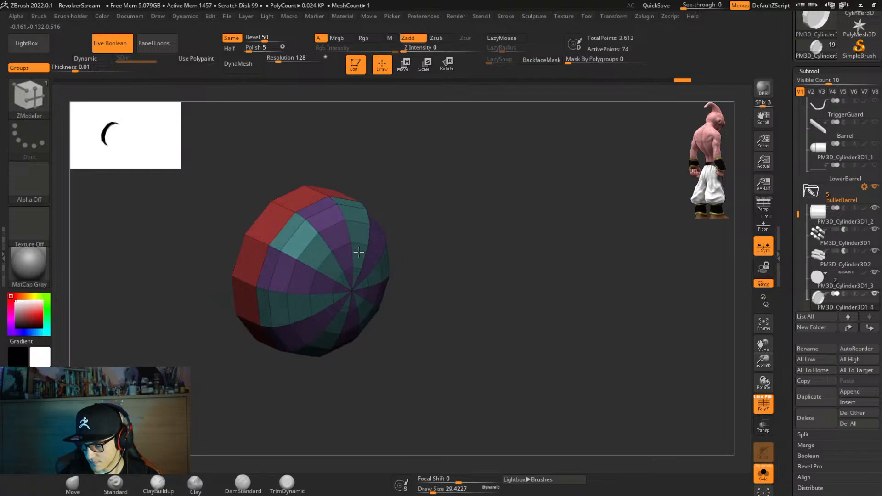
Flatten the tip of the rounded cap with a vertical ClipCurve cut in side view.
{"action": "right_click_drag", "start_coordinate": [361, 248], "coordinate": [409, 257]}
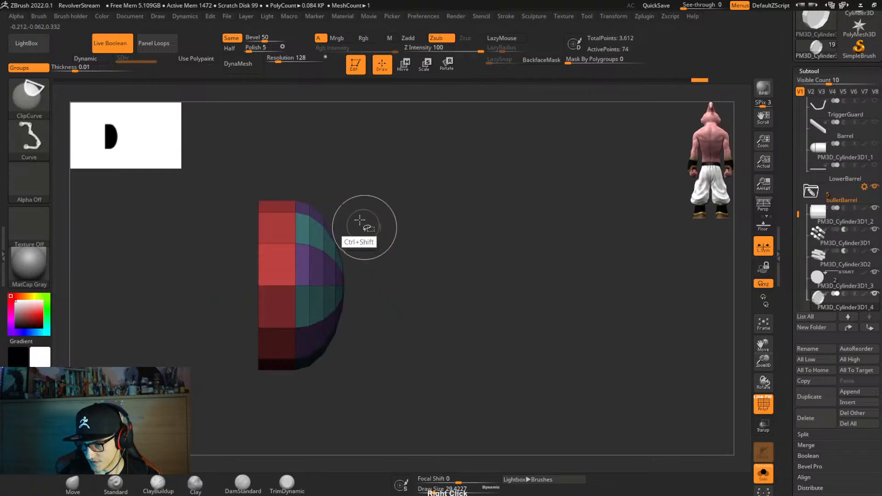
{"action": "left_click_drag", "start_coordinate": [351, 184], "coordinate": [333, 411], "text": "ctrl+shift"}
{"action": "right_click_drag", "start_coordinate": [362, 360], "coordinate": [357, 284]}
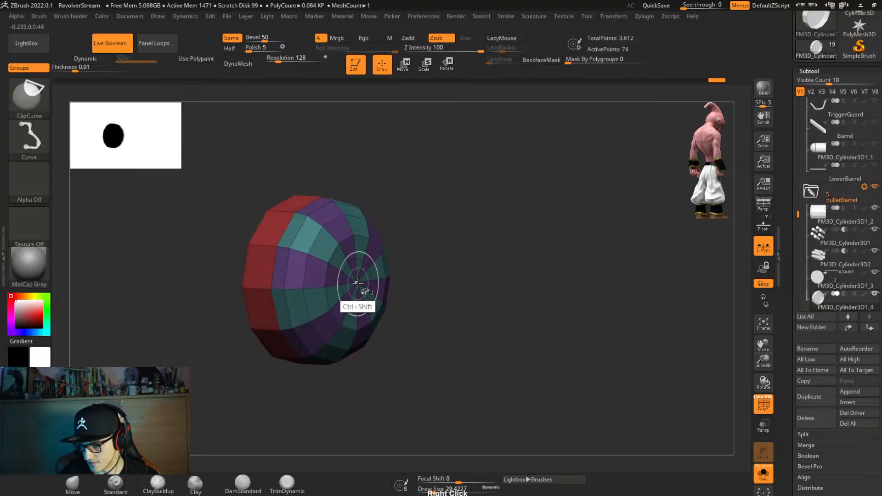
Merge the capped cylinder's faces into a single polygroup and keep the whole piece visible.
{"action": "left_click", "coordinate": [358, 284], "text": "ctrl+shift"}
{"action": "key", "text": "ctrl+w"}
{"action": "left_click", "coordinate": [435, 293], "text": "ctrl+shift"}
Clip along the rounded cap's outer end again with vertical ClipCurve strokes in side view.
{"action": "mouse_move", "coordinate": [429, 302]}
{"action": "right_mouse_down"}
{"action": "mouse_move", "coordinate": [419, 303]}
{"action": "mouse_move", "coordinate": [427, 302]}
{"action": "right_mouse_up"}
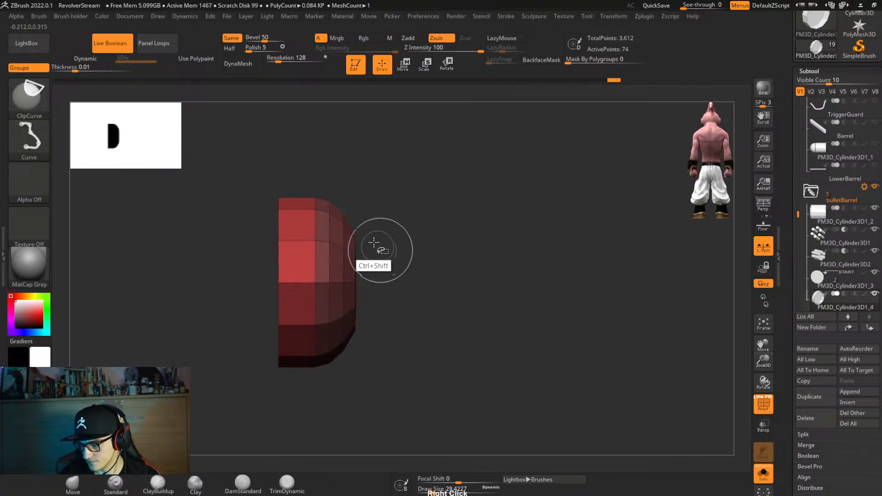
{"action": "left_click_drag", "start_coordinate": [366, 202], "coordinate": [366, 394], "text": "ctrl+shift"}
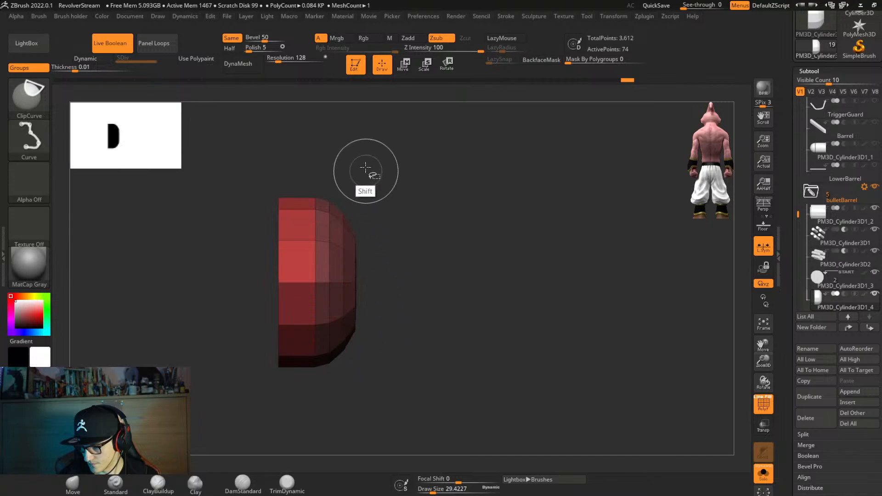
{"action": "left_click_drag", "start_coordinate": [365, 168], "coordinate": [357, 408], "text": "ctrl+shift"}
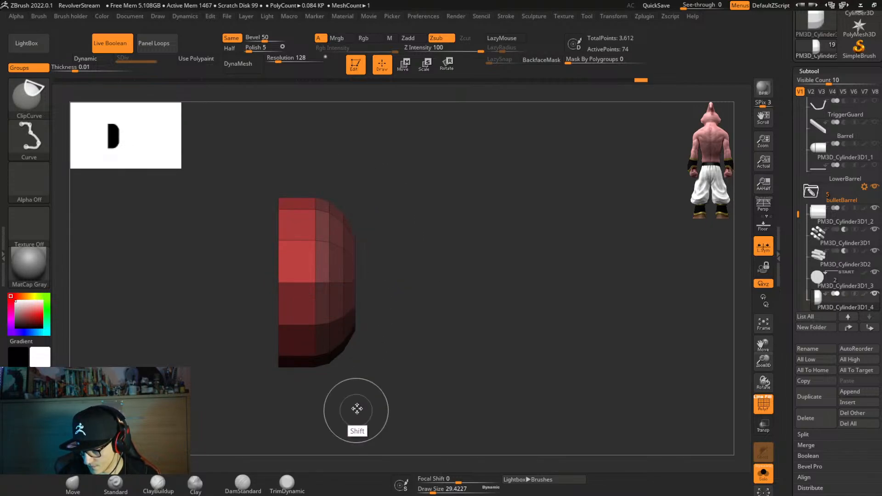
Show the rest of the drum again and move the capped piece inward against the side of the dome.
{"action": "mouse_move", "coordinate": [390, 374]}
{"action": "right_mouse_down"}
{"action": "mouse_move", "coordinate": [437, 342]}
{"action": "mouse_move", "coordinate": [493, 323]}
{"action": "mouse_move", "coordinate": [522, 335]}
{"action": "mouse_move", "coordinate": [560, 309]}
{"action": "right_mouse_up"}
{"action": "key", "text": "shift+ctrl+s"}
{"action": "key", "text": "w"}
{"action": "left_click_drag", "start_coordinate": [523, 272], "coordinate": [423, 279]}
{"action": "right_click_drag", "start_coordinate": [565, 298], "coordinate": [565, 340]}
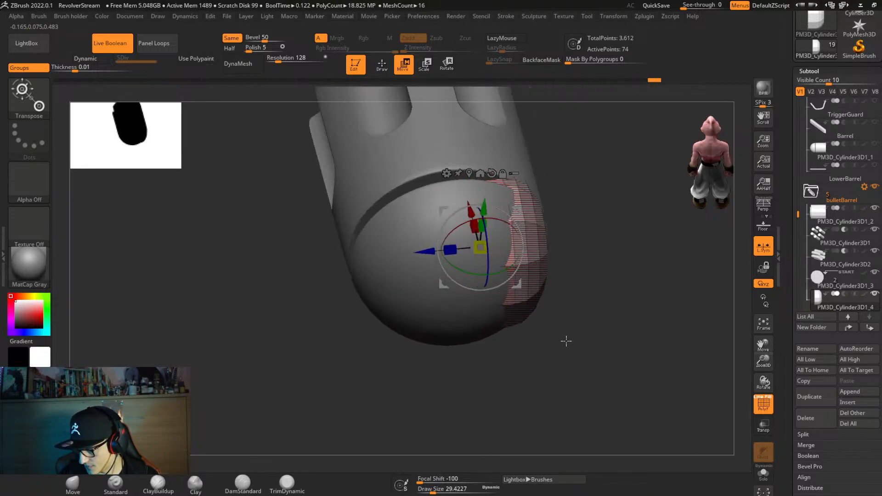
Move the low-poly sphere 0.021 inward at the bullet barrel's rounded end.
{"action": "left_click_drag", "start_coordinate": [414, 254], "coordinate": [410, 297]}
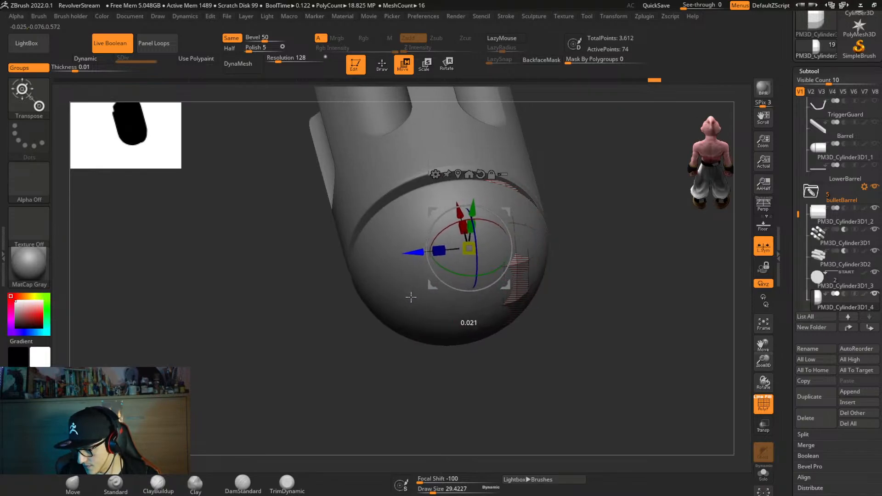
{"action": "right_click_drag", "start_coordinate": [608, 295], "coordinate": [569, 306]}
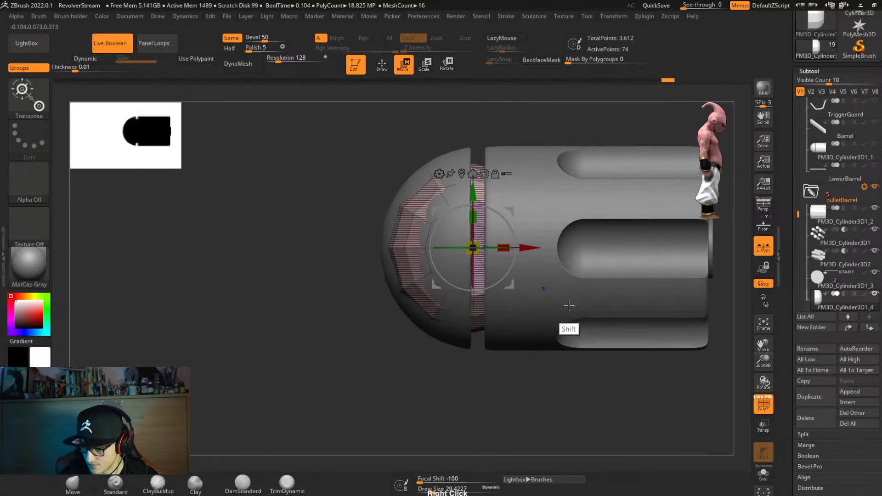
Try to clip the low-poly sphere with a ClipCurve line along the groove behind the rounded end.
{"action": "mouse_move", "coordinate": [475, 118]}
{"action": "left_mouse_down", "text": "ctrl+shift"}
{"action": "mouse_move", "coordinate": [496, 207]}
{"action": "mouse_move", "coordinate": [490, 364]}
{"action": "left_mouse_up", "text": "ctrl+shift"}
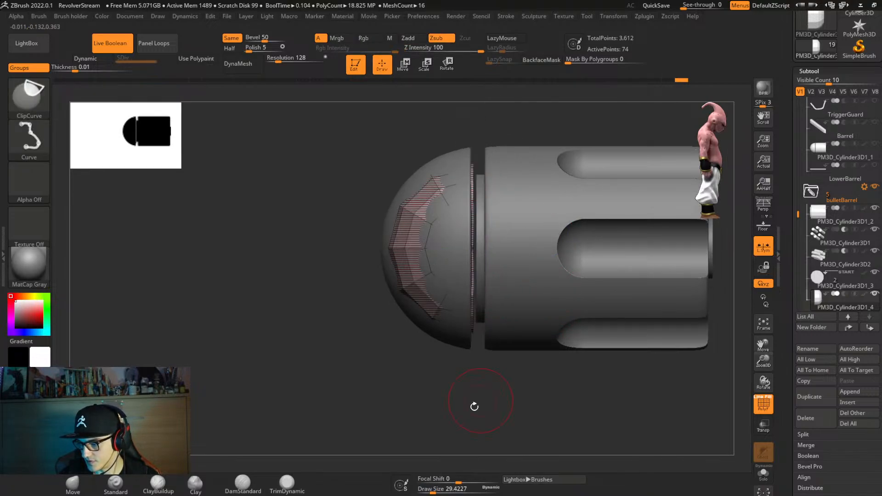
Isolate the low-poly sphere with the ZModeler brush active, hide its barrel-side half and delete the hidden geometry.
{"action": "left_click", "coordinate": [29, 95]}
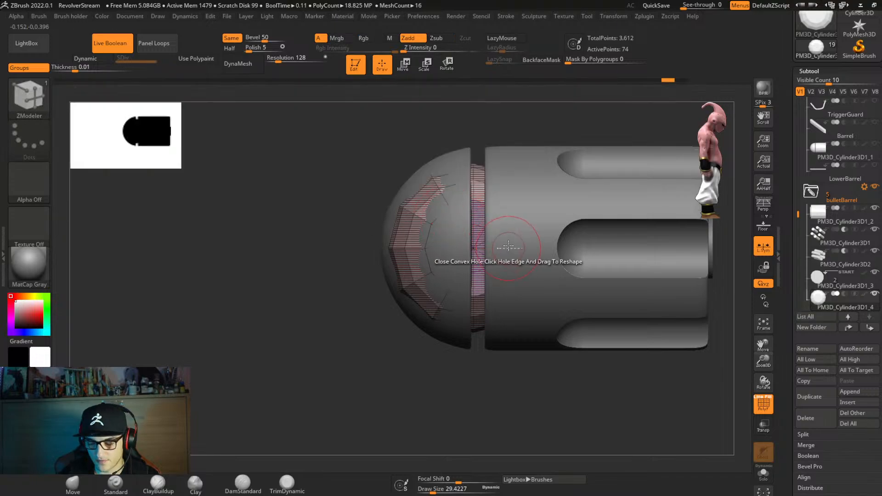
{"action": "key", "text": "alt+s"}
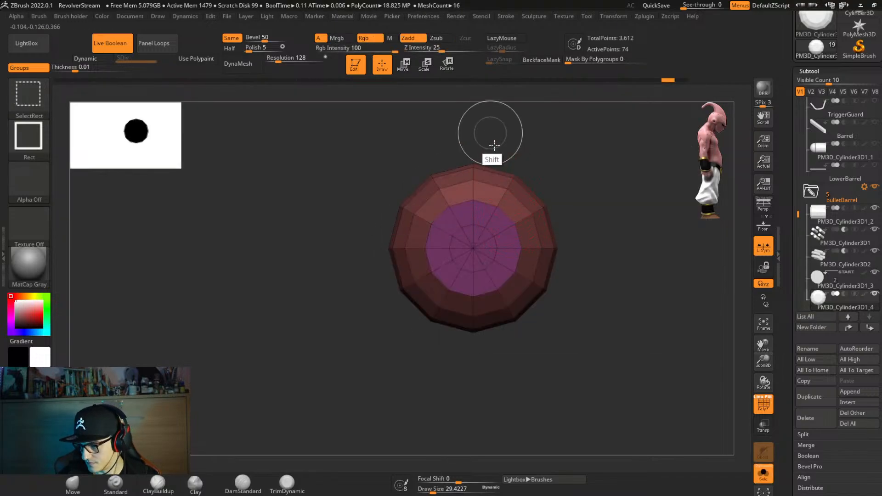
{"action": "left_click_drag", "start_coordinate": [489, 132], "coordinate": [569, 407], "text": "ctrl+shift"}
{"action": "key", "text": "ctrl+1"}
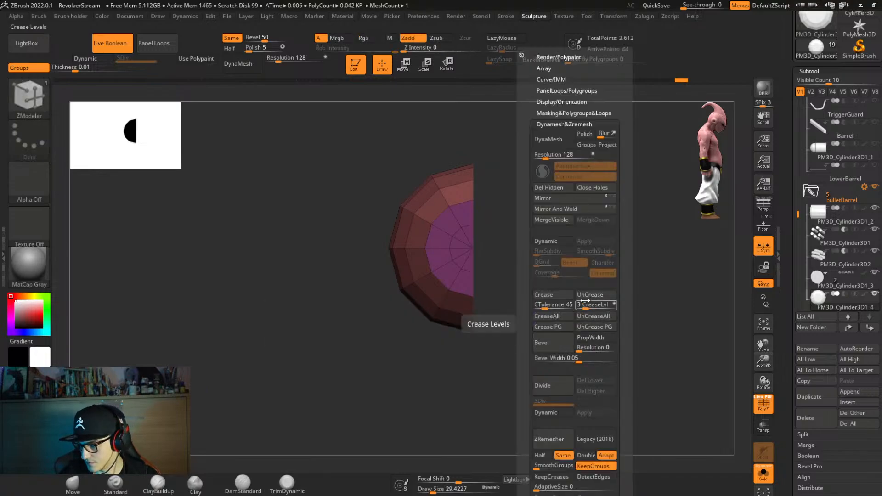
{"action": "left_click", "coordinate": [556, 188]}
Try to cap the half sphere's cut opening with ZModeler's Close Convex Hole edge action.
{"action": "right_click_drag", "start_coordinate": [484, 321], "coordinate": [409, 339]}
{"action": "key", "text": "space"}
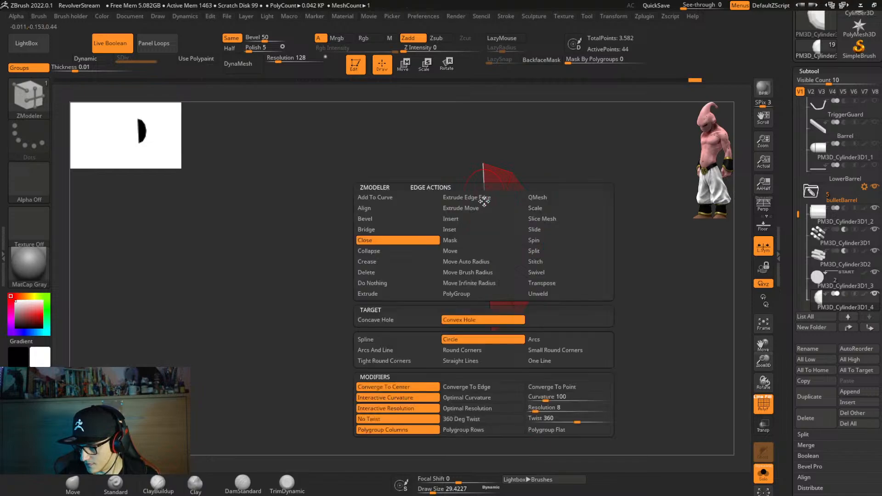
{"action": "left_click", "coordinate": [486, 196]}
{"action": "key", "text": "ctrl+z"}
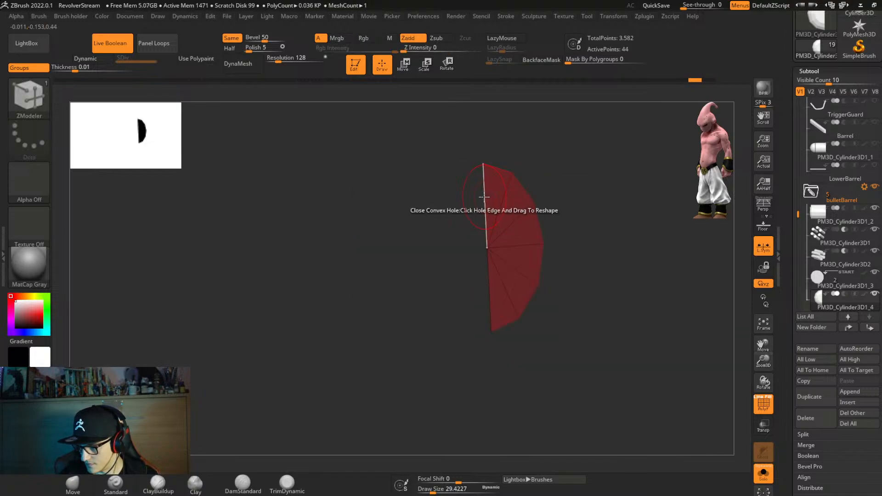
Cap the half sphere's opening with ZModeler's Close Concave Hole action and preview it with dynamic subdivision.
{"action": "right_click_drag", "start_coordinate": [485, 197], "coordinate": [493, 214]}
{"action": "key", "text": "space"}
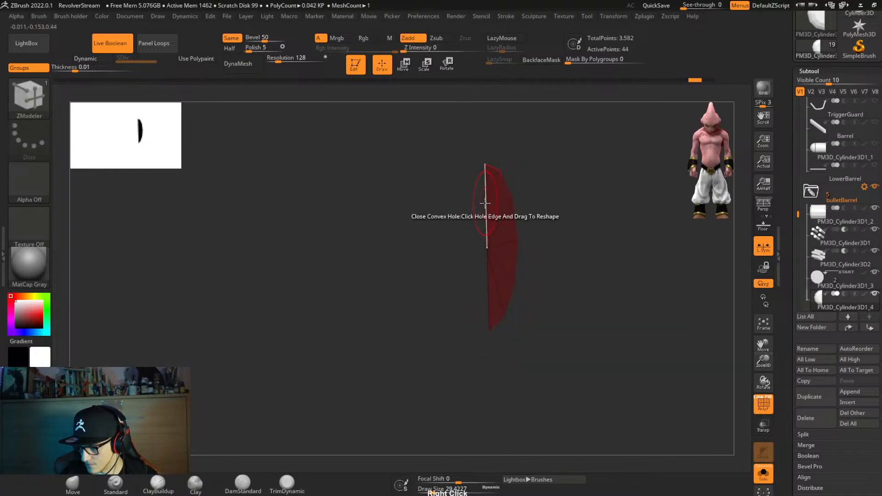
{"action": "key", "text": "space"}
{"action": "left_click", "coordinate": [433, 319]}
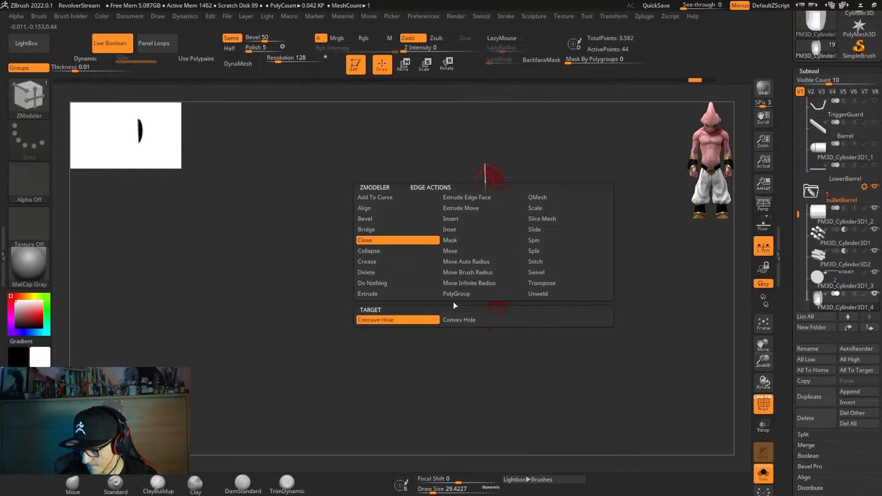
{"action": "left_click", "coordinate": [483, 186]}
{"action": "right_click_drag", "start_coordinate": [477, 220], "coordinate": [539, 232]}
{"action": "right_click_drag", "start_coordinate": [529, 274], "coordinate": [520, 234]}
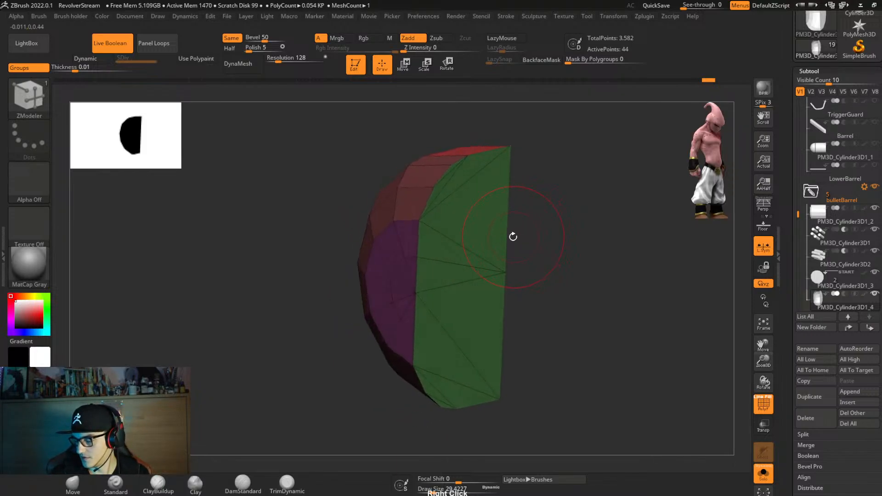
{"action": "key", "text": "d"}
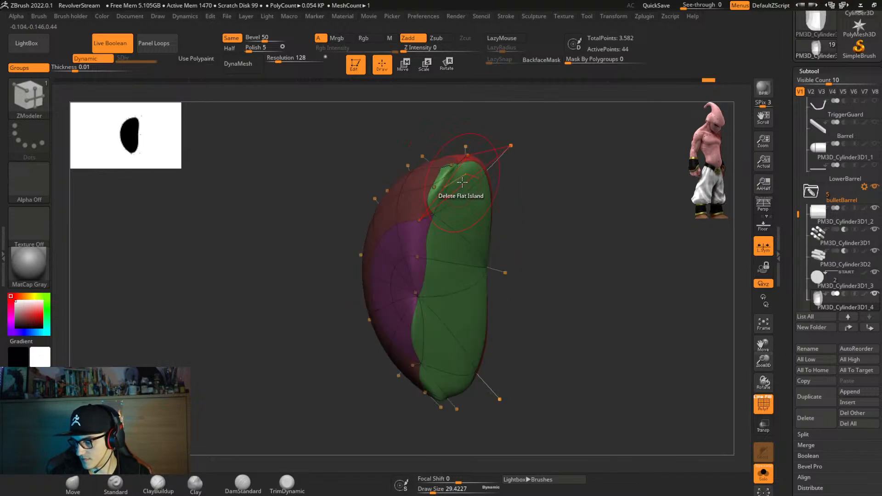
{"action": "key", "text": "shift+d"}
Turn on double-sided display for the open half sphere.
{"action": "right_click_drag", "start_coordinate": [488, 197], "coordinate": [470, 200]}
{"action": "key", "text": "ctrl+2"}
{"action": "left_click", "coordinate": [468, 101]}
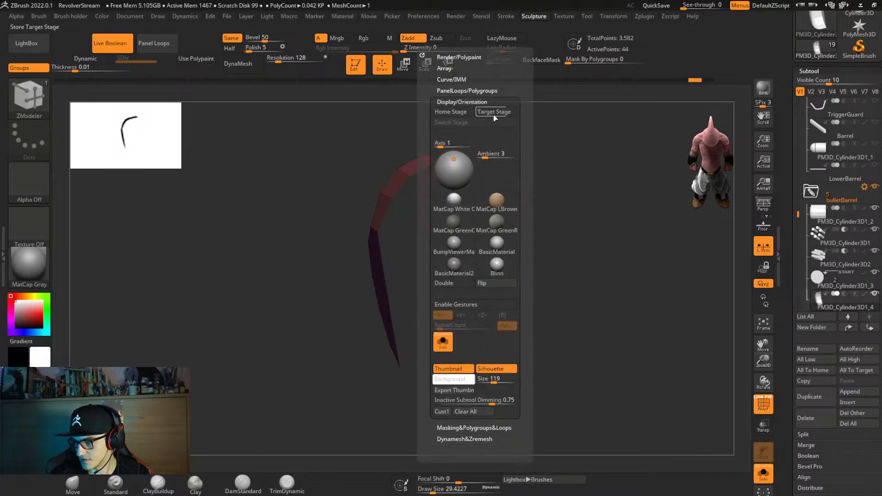
{"action": "left_click", "coordinate": [459, 284]}
{"action": "right_click_drag", "start_coordinate": [459, 284], "coordinate": [414, 275]}
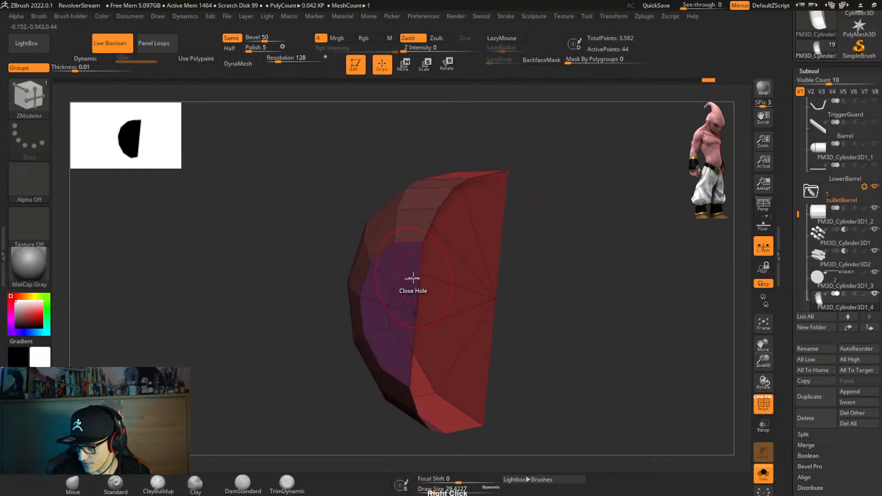
Set ZModeler's edge action to Insert EdgeLoop and delete the small circular edge loop inside the purple cap.
{"action": "right_click", "coordinate": [412, 278]}
{"action": "left_click", "coordinate": [386, 219]}
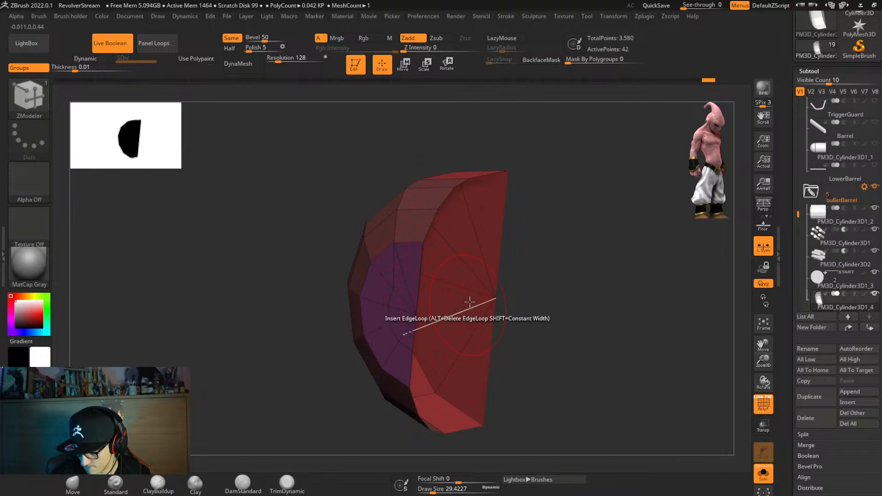
{"action": "key", "text": "ctrl+z"}
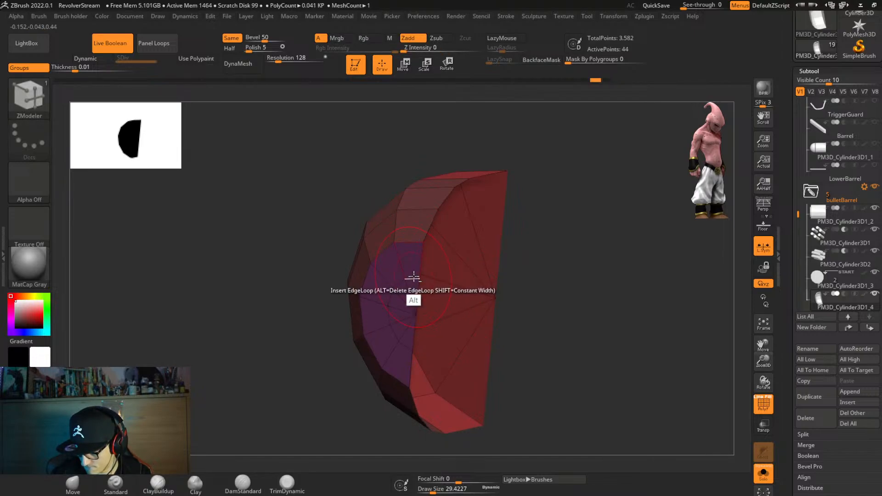
{"action": "right_click_drag", "start_coordinate": [413, 282], "coordinate": [442, 272]}
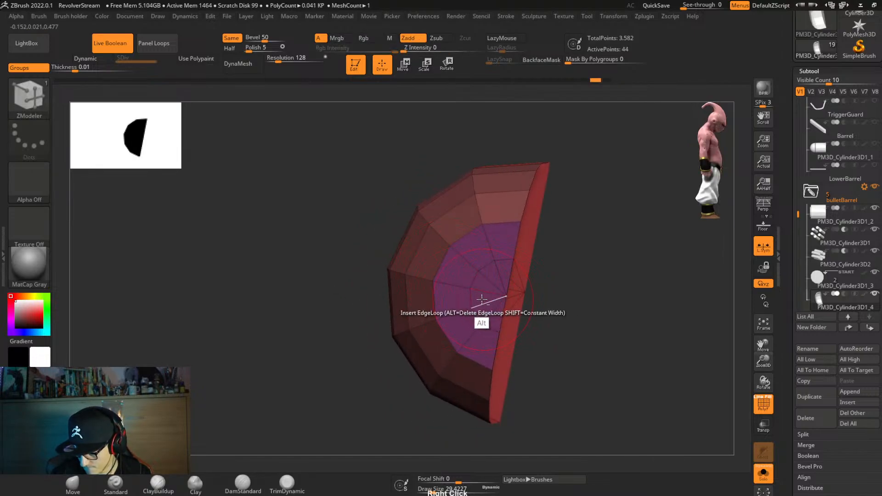
{"action": "left_click", "coordinate": [469, 312], "text": "alt"}
{"action": "mouse_move", "coordinate": [551, 258]}
{"action": "right_mouse_down"}
{"action": "mouse_move", "coordinate": [525, 267]}
{"action": "mouse_move", "coordinate": [607, 258]}
{"action": "mouse_move", "coordinate": [565, 270]}
{"action": "mouse_move", "coordinate": [573, 275]}
{"action": "mouse_move", "coordinate": [582, 264]}
{"action": "right_mouse_up"}
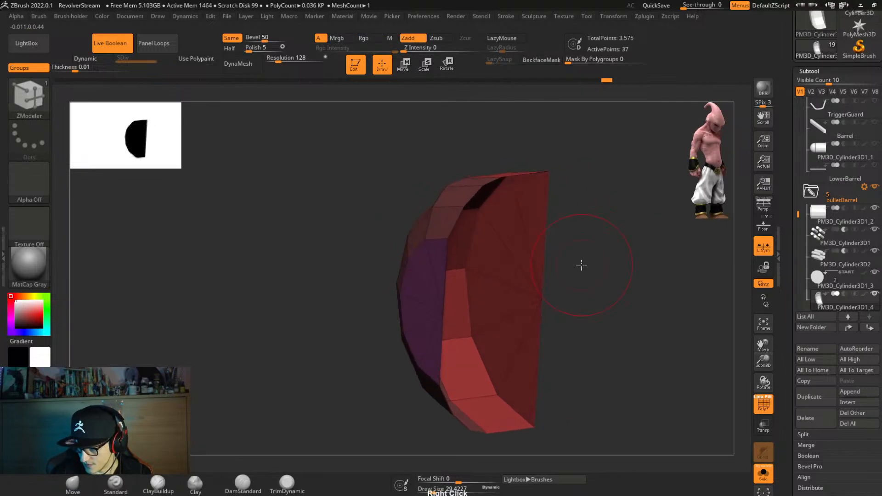
Insert a single edge loop around the center of the half sphere's red side, crossing its radial edges.
{"action": "left_click", "coordinate": [524, 233], "text": "alt"}
{"action": "key", "text": "ctrl+z"}
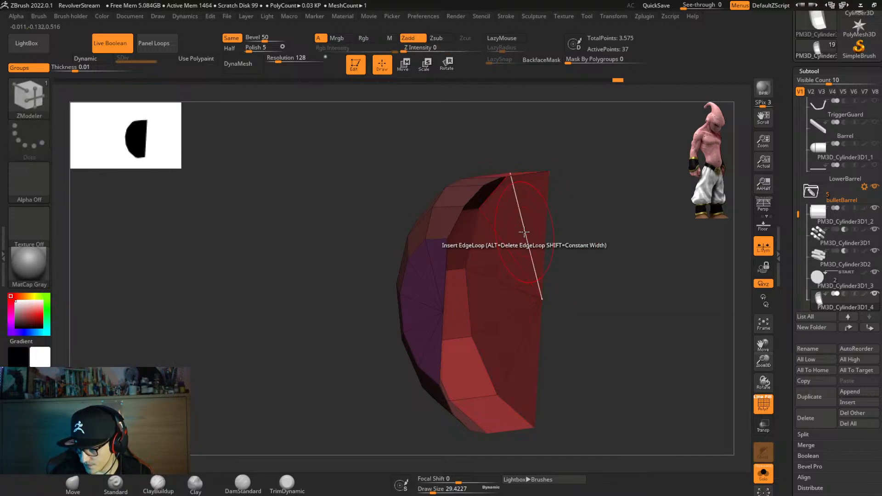
{"action": "left_click", "coordinate": [524, 230]}
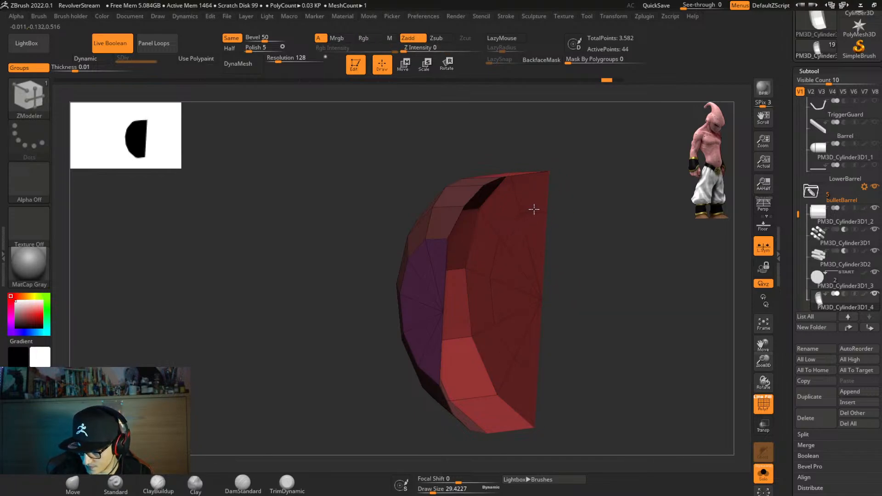
{"action": "right_click_drag", "start_coordinate": [540, 216], "coordinate": [544, 195]}
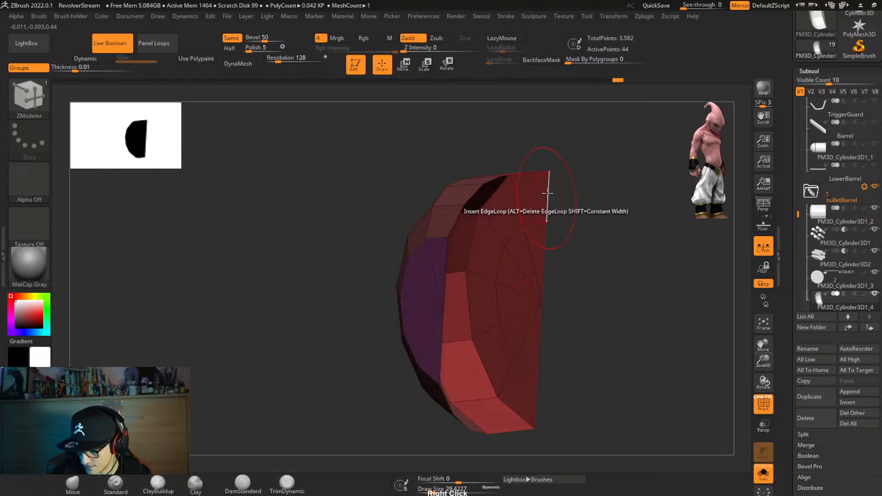
Insert a second edge loop on the red side, between the first loop and the rim.
{"action": "left_click", "coordinate": [549, 192]}
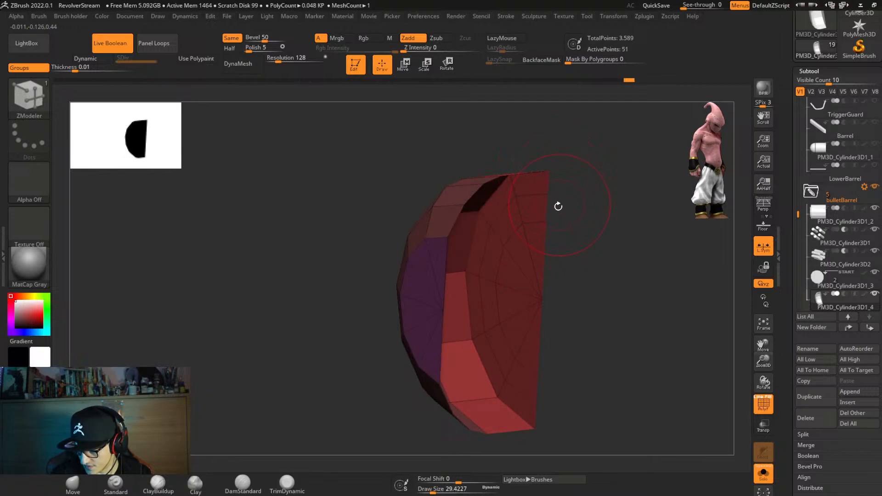
{"action": "right_click_drag", "start_coordinate": [558, 206], "coordinate": [551, 224]}
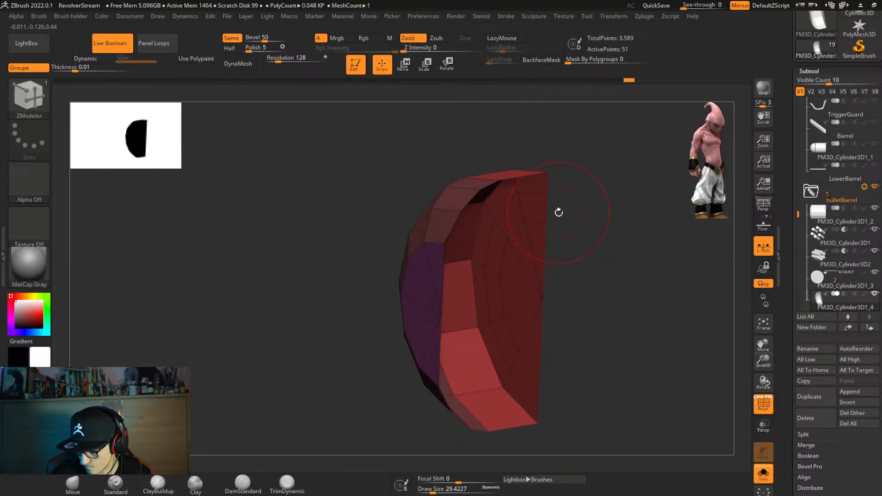
{"action": "right_click_drag", "start_coordinate": [510, 157], "coordinate": [479, 210]}
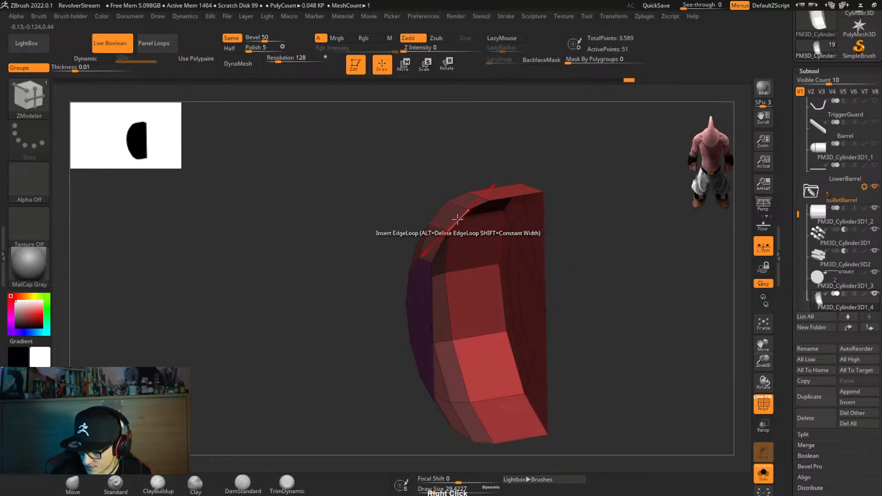
{"action": "right_click_drag", "start_coordinate": [511, 260], "coordinate": [452, 282]}
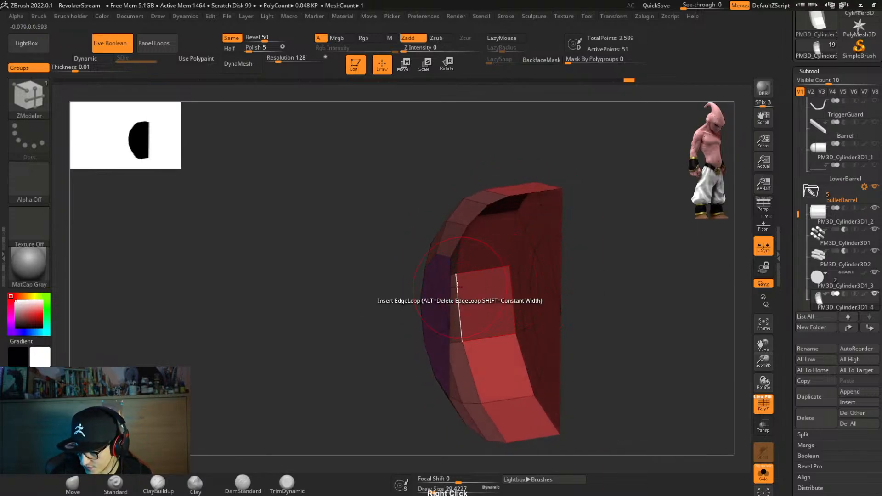
Set ZModeler's edge action to Bridge and try bridging the purple cap's cut edge to the opposite red side.
{"action": "key", "text": "space"}
{"action": "left_click", "coordinate": [385, 228]}
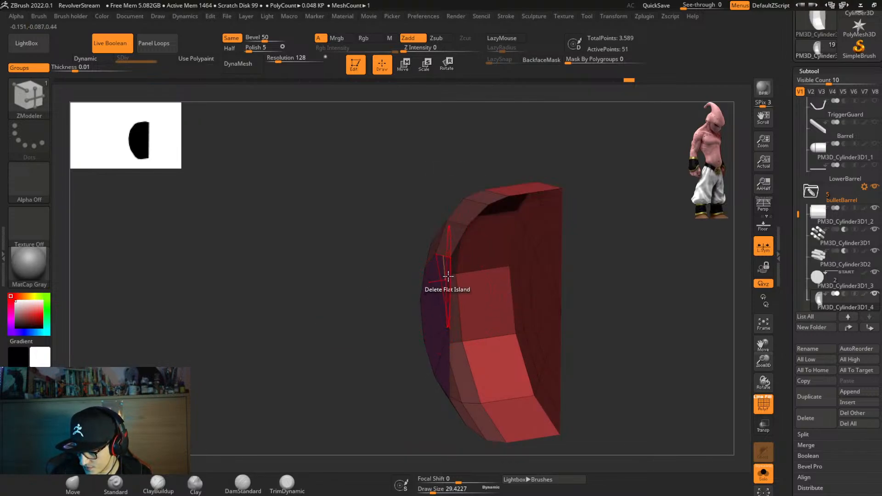
{"action": "left_click", "coordinate": [561, 263]}
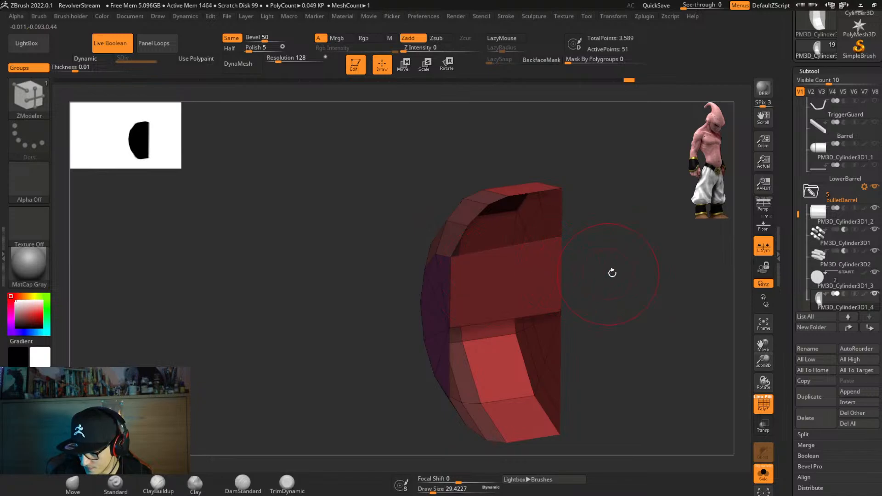
{"action": "key", "text": "ctrl+z"}
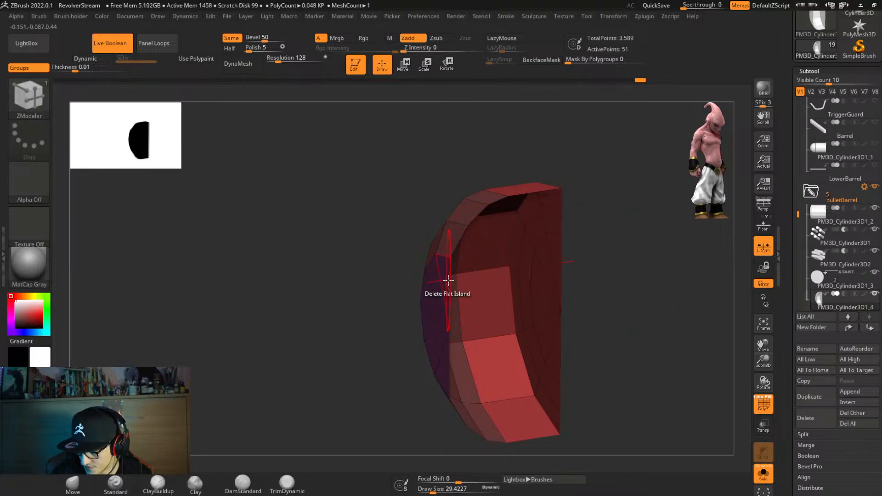
Undo the second edge loop on the red side.
{"action": "left_click", "coordinate": [625, 19]}
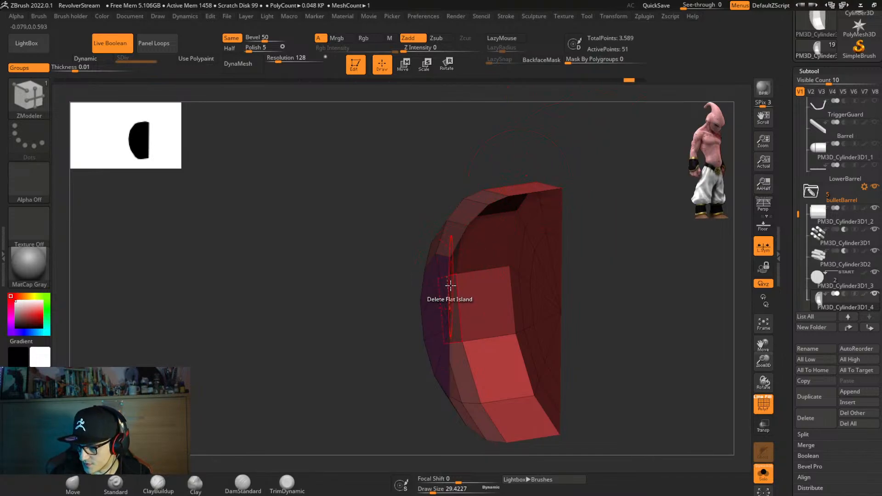
{"action": "right_click_drag", "start_coordinate": [488, 282], "coordinate": [521, 267]}
{"action": "key", "text": "ctrl+z"}
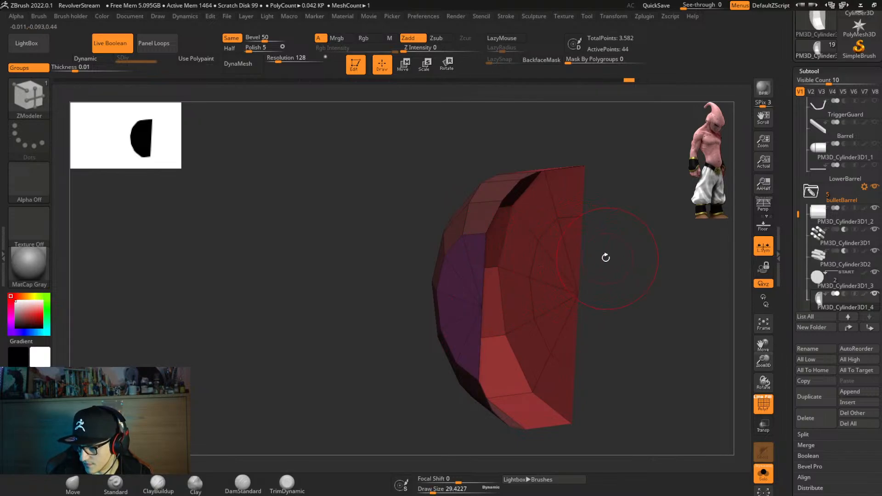
Bridge the purple cap's cut edges to the matching edges on the opposite red side, covering the opening's middle.
{"action": "left_click", "coordinate": [579, 247]}
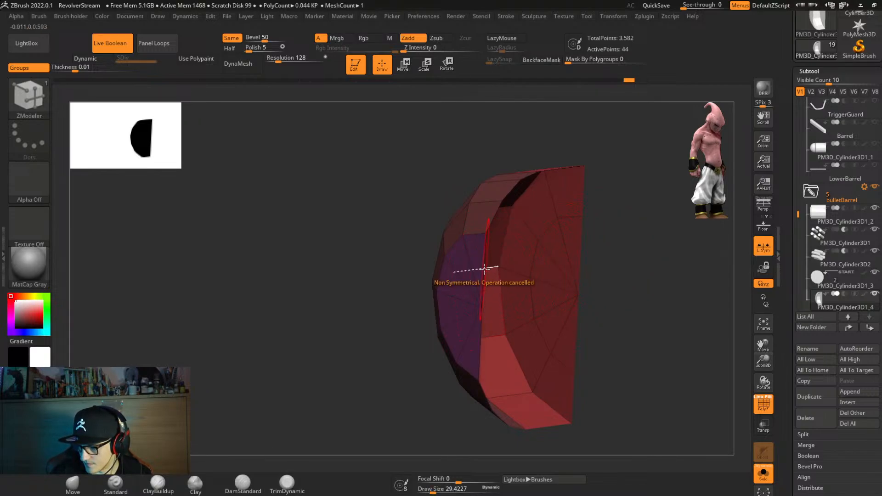
{"action": "right_click_drag", "start_coordinate": [484, 268], "coordinate": [472, 297]}
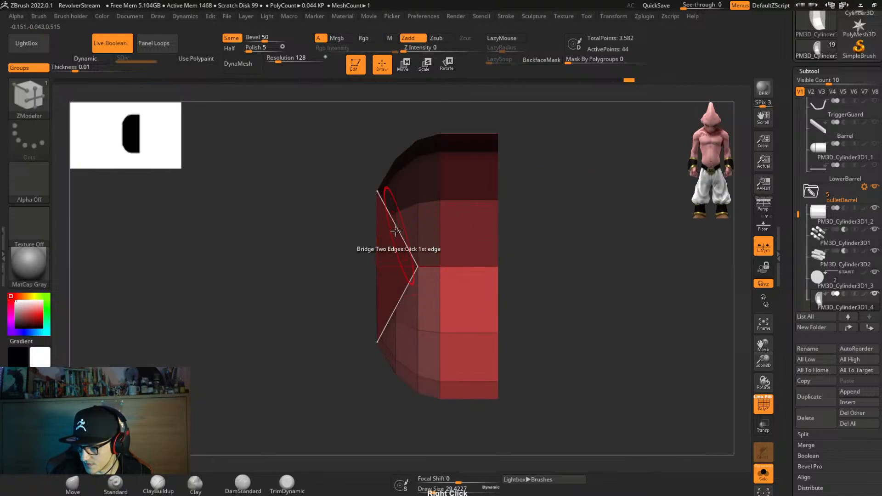
{"action": "right_click_drag", "start_coordinate": [398, 227], "coordinate": [342, 226]}
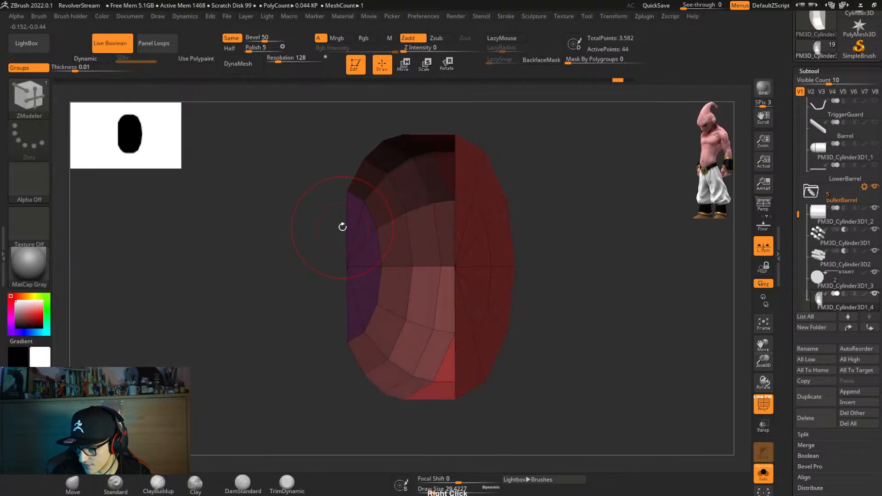
{"action": "left_click", "coordinate": [455, 220]}
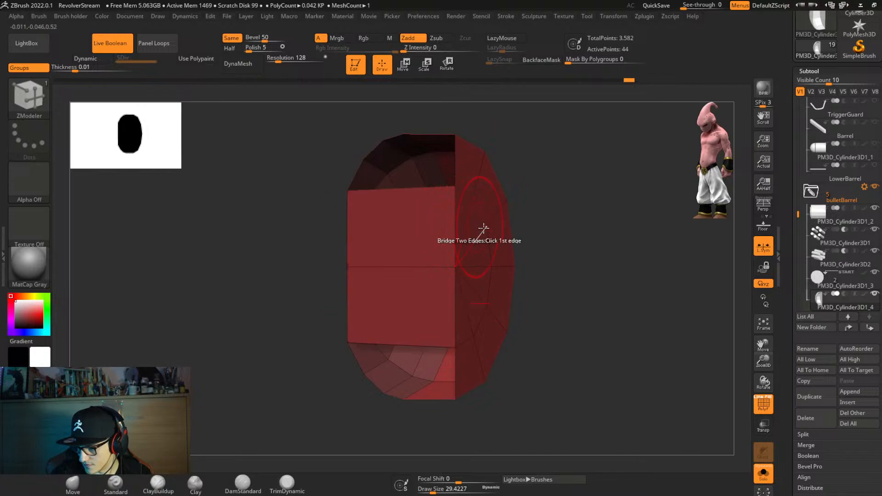
Try to bridge the purple cap's next cut edge to the opposite red rim.
{"action": "right_click_drag", "start_coordinate": [482, 227], "coordinate": [528, 248]}
{"action": "left_click", "coordinate": [450, 194]}
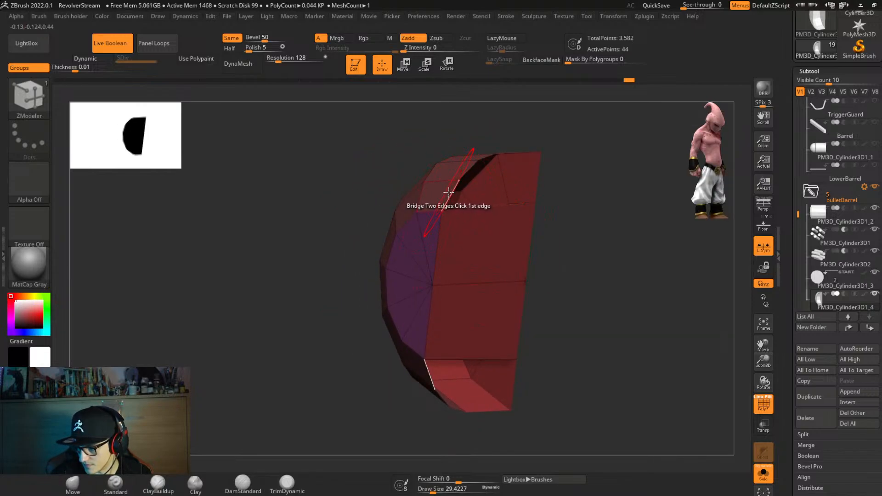
{"action": "left_click", "coordinate": [536, 182]}
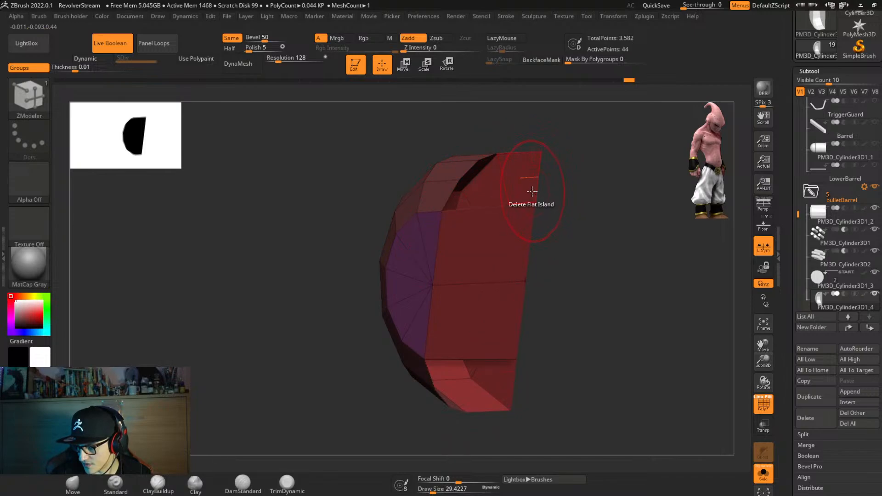
Set ZModeler's edge action to Insert and add an edge loop that splits the red rim edges beside the bridged middle.
{"action": "right_click_drag", "start_coordinate": [535, 184], "coordinate": [513, 186]}
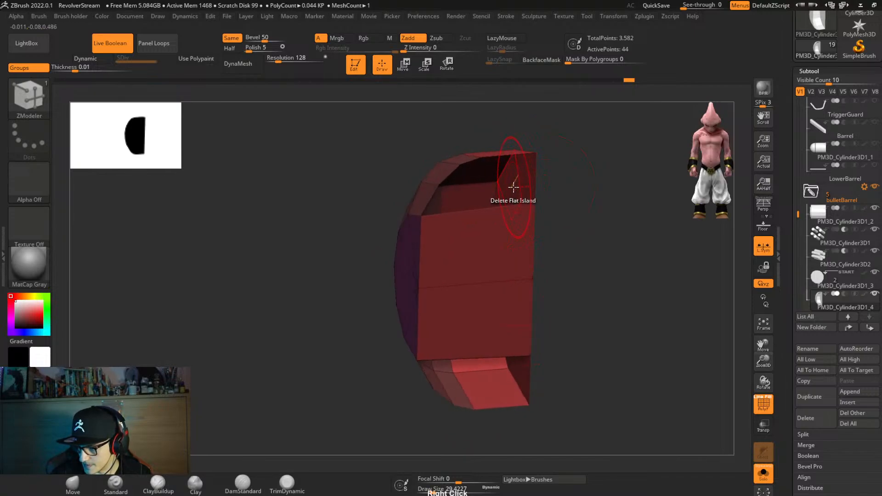
{"action": "key", "text": "space"}
{"action": "left_click", "coordinate": [492, 197]}
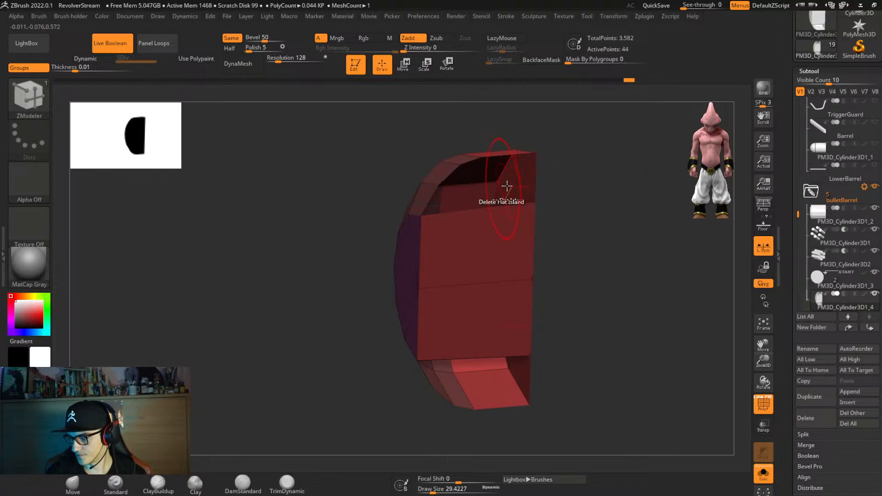
{"action": "left_click", "coordinate": [517, 178]}
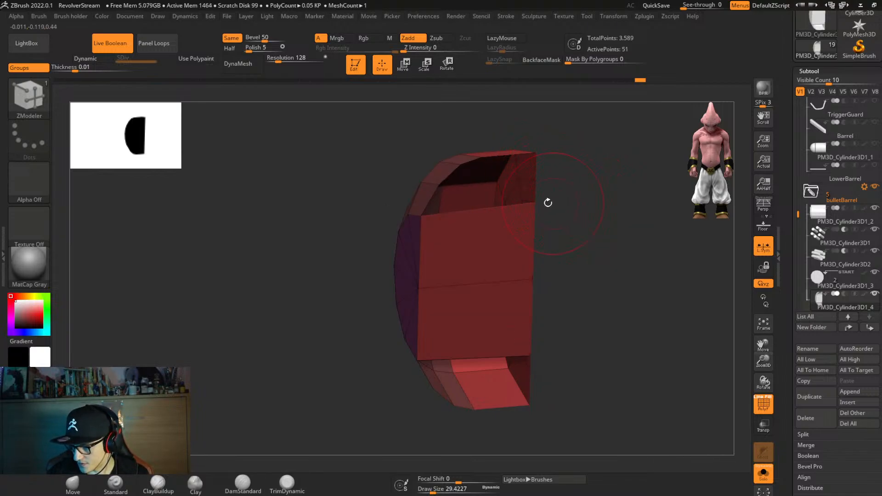
Set the edge action to Bridge and connect the new rim segment to the cap's next cut edge.
{"action": "key", "text": "space"}
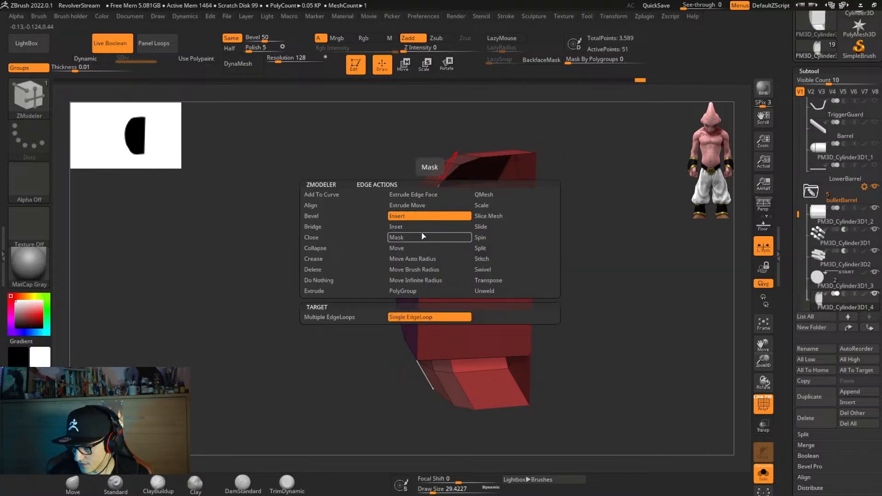
{"action": "left_click", "coordinate": [366, 230]}
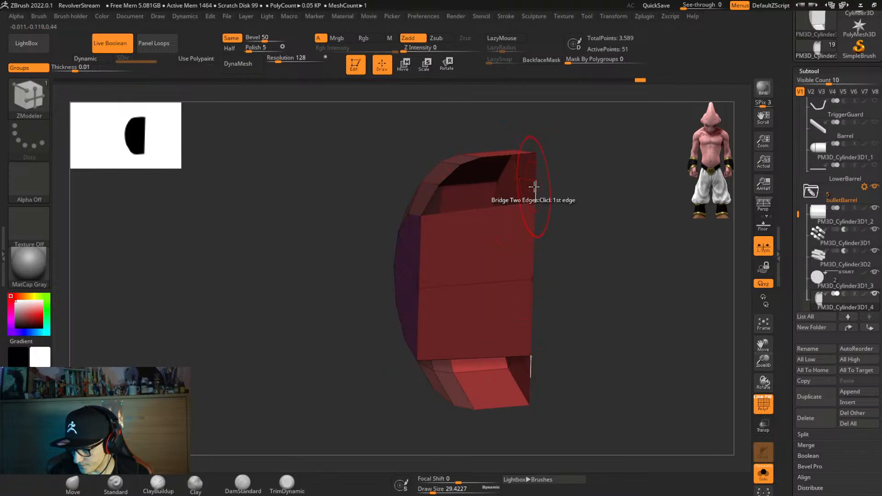
{"action": "left_click", "coordinate": [535, 186]}
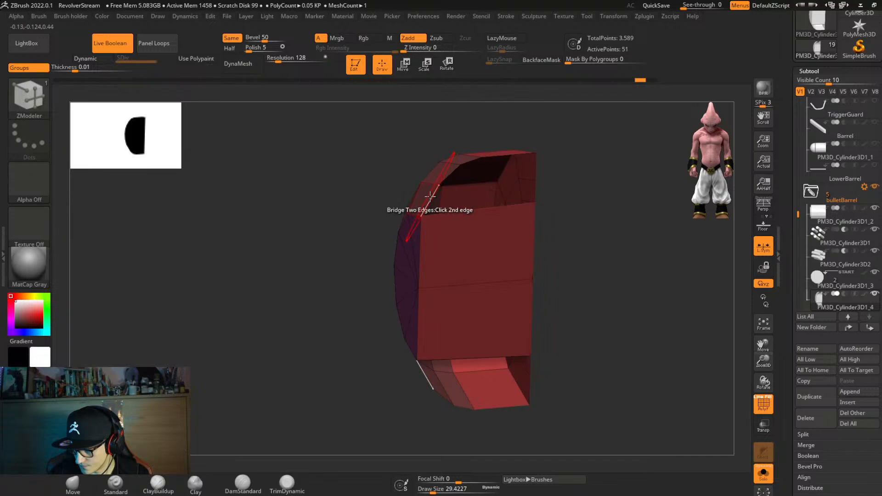
{"action": "left_click", "coordinate": [430, 196]}
{"action": "mouse_move", "coordinate": [560, 221]}
{"action": "right_mouse_down"}
{"action": "mouse_move", "coordinate": [571, 227]}
{"action": "mouse_move", "coordinate": [572, 205]}
{"action": "mouse_move", "coordinate": [548, 230]}
{"action": "right_mouse_up"}
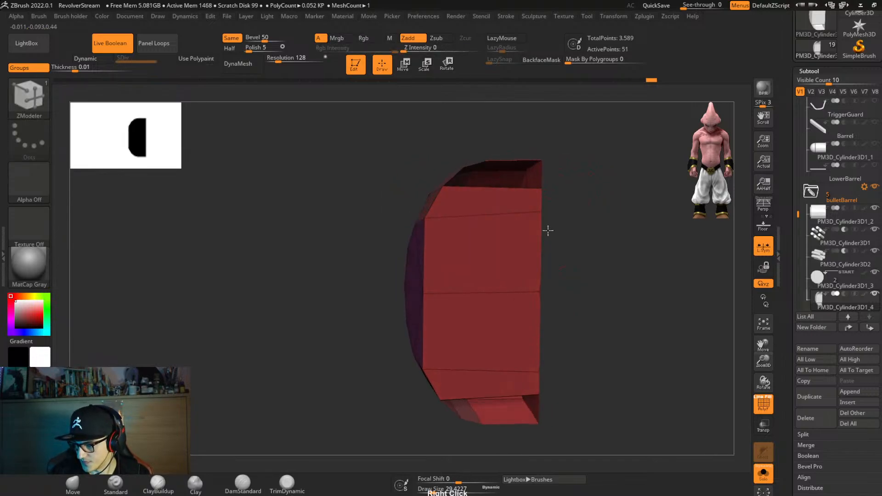
Set the edge action to Insert and place a lengthwise edge loop midway across the flat bridged strip.
{"action": "key", "text": "space"}
{"action": "left_click", "coordinate": [472, 220]}
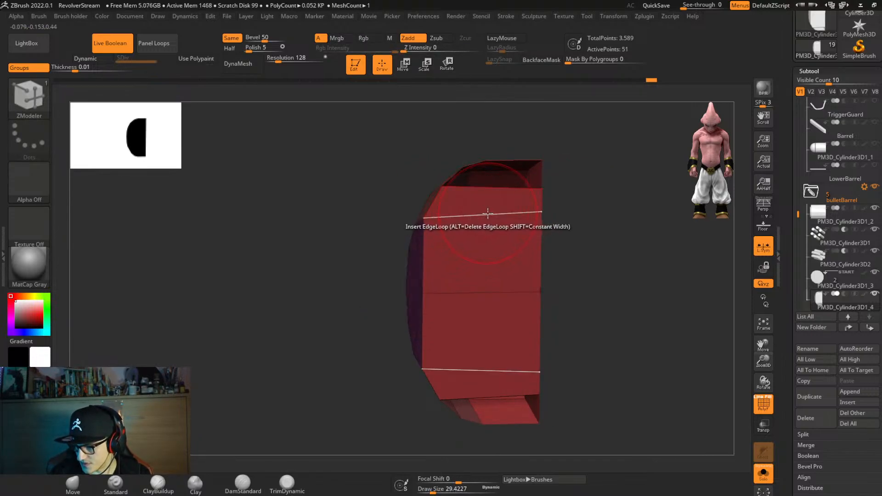
{"action": "left_click", "coordinate": [476, 221]}
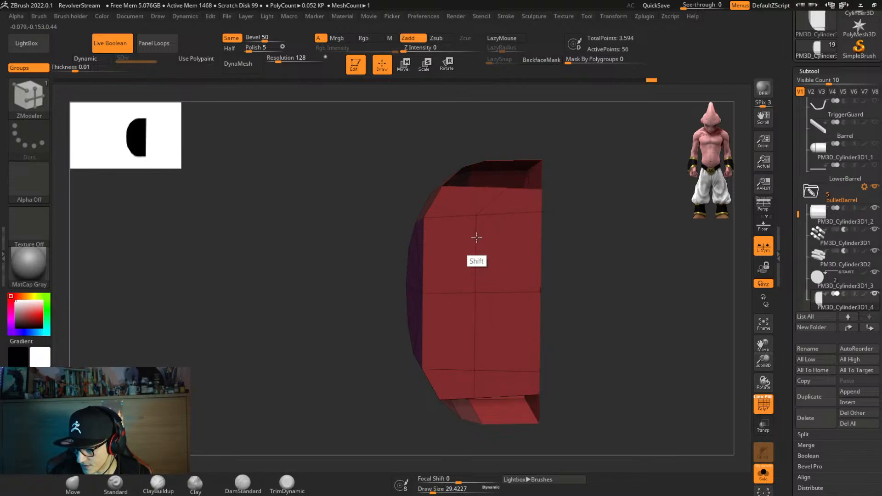
{"action": "mouse_move", "coordinate": [495, 250]}
{"action": "right_mouse_down"}
{"action": "mouse_move", "coordinate": [502, 238]}
{"action": "mouse_move", "coordinate": [497, 258]}
{"action": "mouse_move", "coordinate": [474, 250]}
{"action": "mouse_move", "coordinate": [510, 260]}
{"action": "right_mouse_up"}
{"action": "key", "text": "ctrl+z"}
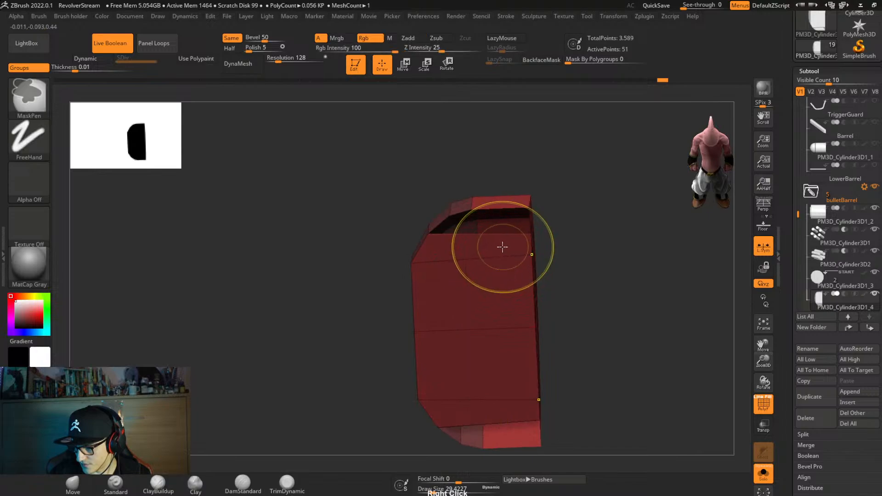
{"action": "left_click", "coordinate": [469, 235]}
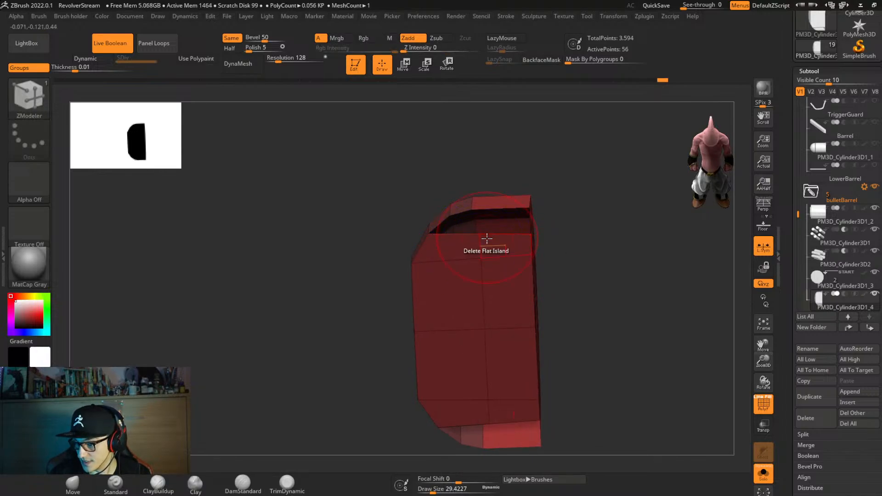
Set the edge action to Bridge and join the strip's rim-side end edge to the facing outer shell edge.
{"action": "right_click_drag", "start_coordinate": [487, 238], "coordinate": [561, 232]}
{"action": "key", "text": "space"}
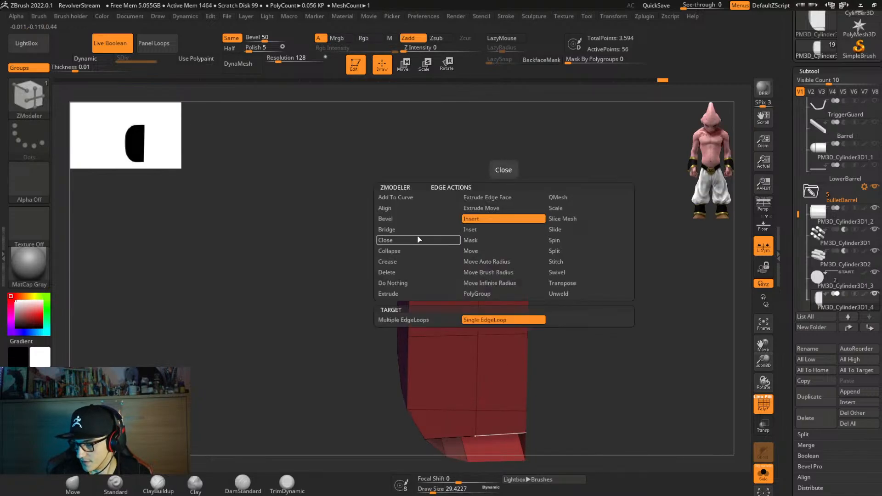
{"action": "left_click", "coordinate": [425, 229]}
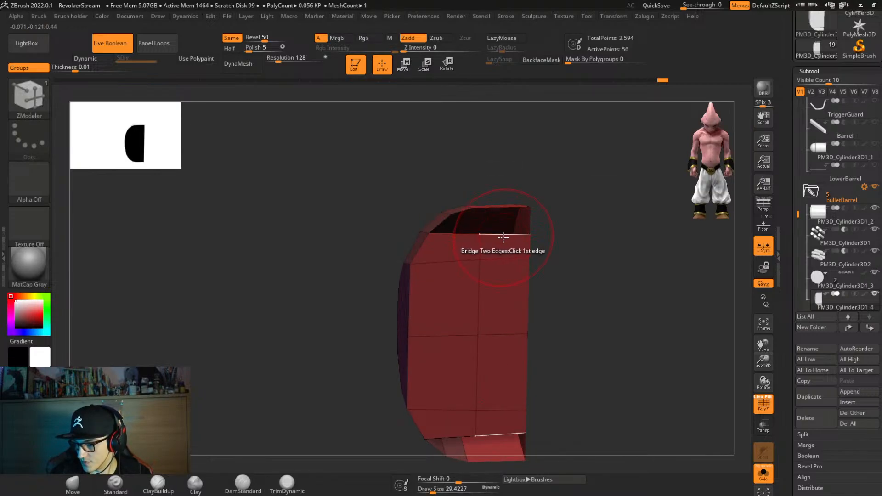
{"action": "left_click", "coordinate": [503, 235]}
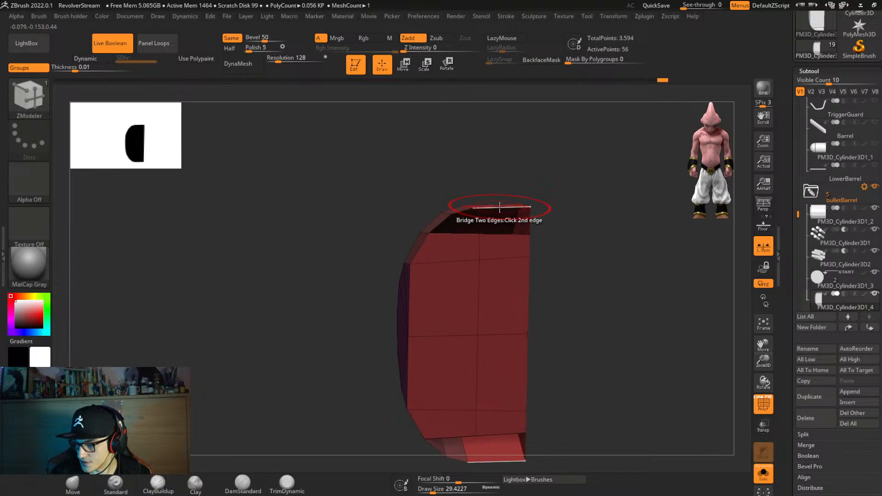
{"action": "left_click", "coordinate": [501, 207]}
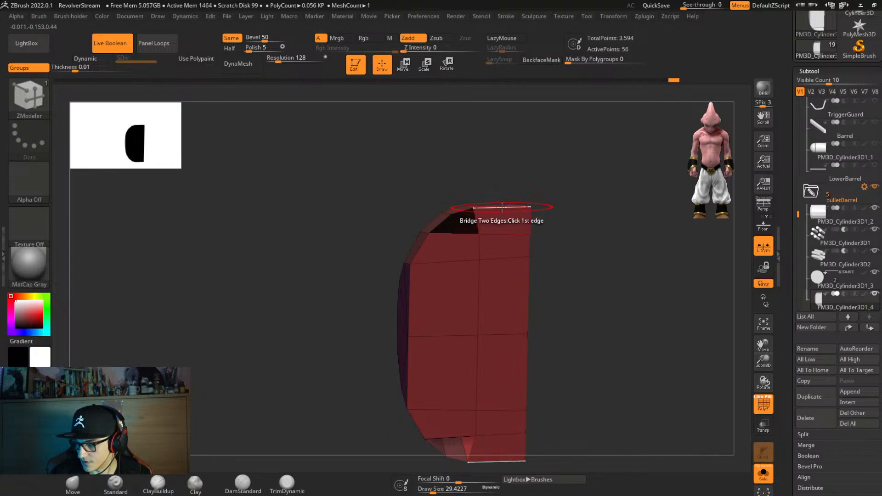
Close the remaining corner opening beside the new bridge with the Close edge action targeting Concave Hole.
{"action": "right_click_drag", "start_coordinate": [498, 239], "coordinate": [470, 227]}
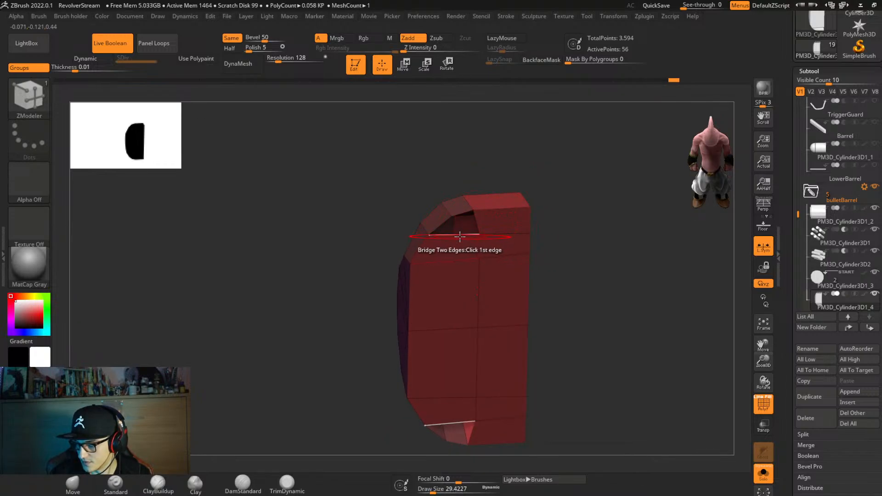
{"action": "right_click", "coordinate": [458, 236]}
{"action": "left_click", "coordinate": [393, 242]}
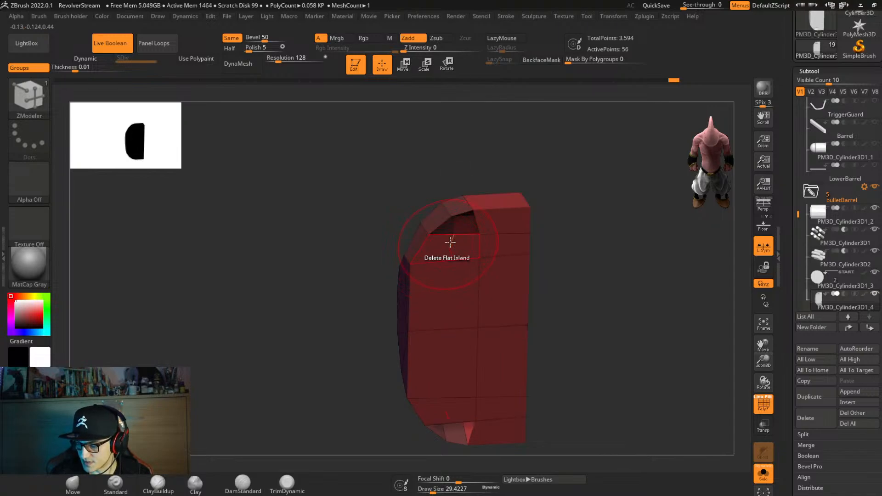
{"action": "left_click", "coordinate": [454, 235]}
{"action": "right_click_drag", "start_coordinate": [469, 242], "coordinate": [416, 251]}
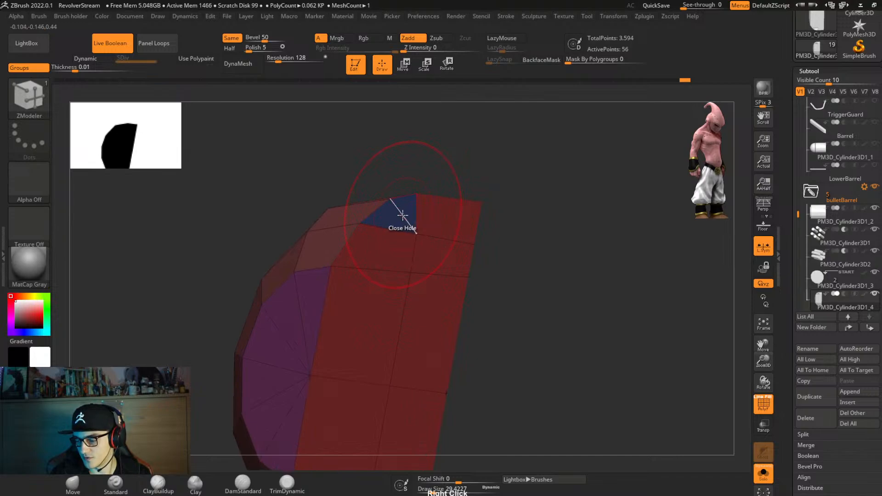
Set the edge action to Delete and remove the diagonal edge dividing the newly closed blue corner.
{"action": "key", "text": "space"}
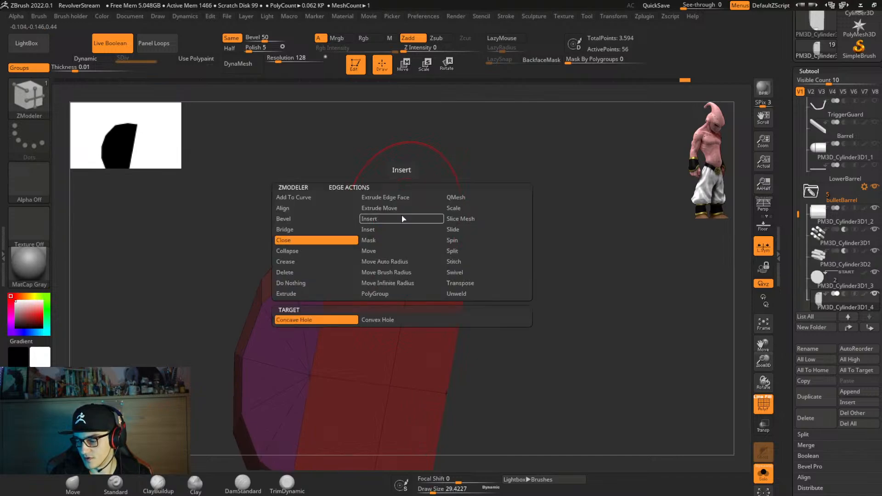
{"action": "left_click", "coordinate": [324, 271]}
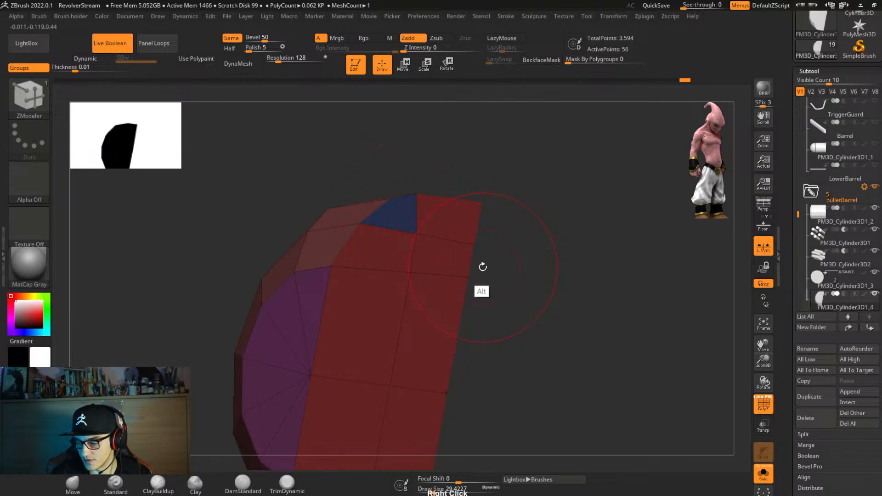
{"action": "right_click_drag", "start_coordinate": [482, 268], "coordinate": [399, 176]}
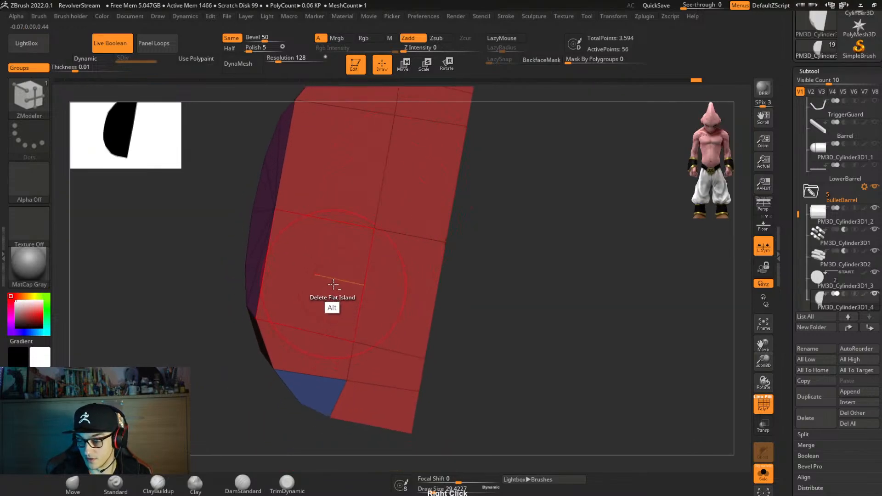
Assign the faces of the flat cut side to one blue polygroup.
{"action": "left_click", "coordinate": [335, 384], "text": "alt"}
{"action": "right_click_drag", "start_coordinate": [365, 290], "coordinate": [465, 301]}
{"action": "left_click", "coordinate": [358, 249], "text": "alt"}
Crease the borders of the half sphere's polygroups with Crease PG.
{"action": "right_click", "coordinate": [466, 301]}
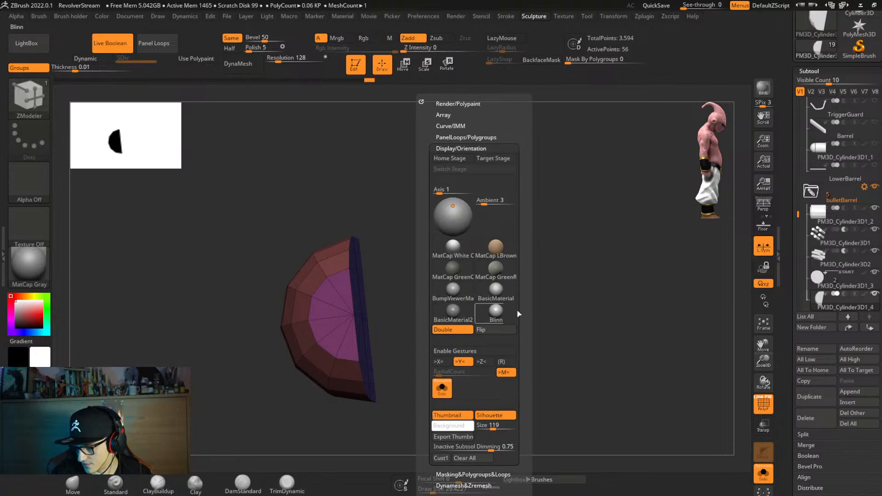
{"action": "scroll", "coordinate": [517, 294], "scroll_direction": "down", "scroll_amount": 5}
{"action": "left_click_drag", "start_coordinate": [526, 264], "coordinate": [514, 309]}
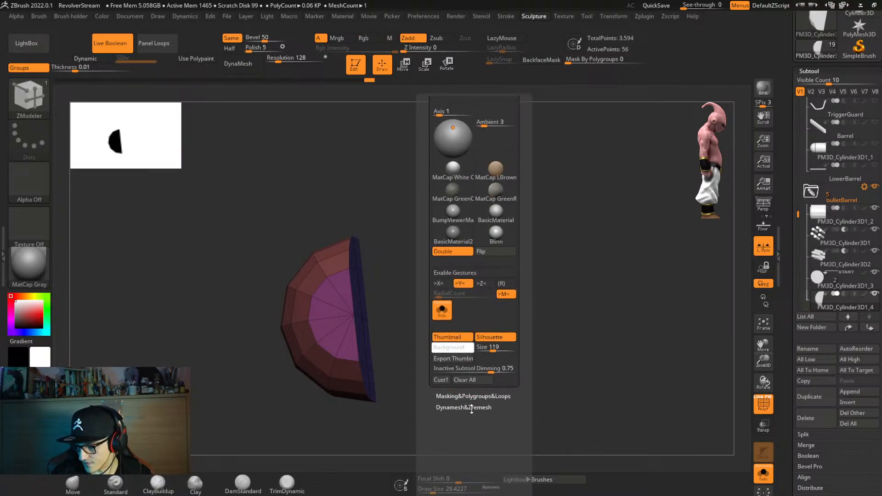
{"action": "left_click", "coordinate": [472, 408]}
{"action": "left_click_drag", "start_coordinate": [528, 360], "coordinate": [525, 302]}
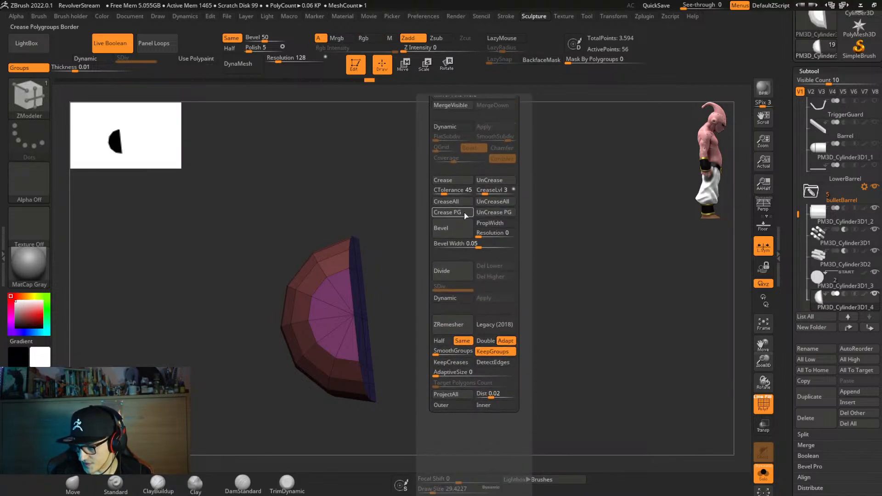
Check the half sphere's smoothed shape by toggling dynamic subdivision on and off.
{"action": "mouse_move", "coordinate": [366, 356]}
{"action": "right_mouse_down"}
{"action": "mouse_move", "coordinate": [484, 325]}
{"action": "mouse_move", "coordinate": [513, 306]}
{"action": "right_mouse_up"}
{"action": "key", "text": "d"}
{"action": "key", "text": "shift+d"}
{"action": "key", "text": "shift+f"}
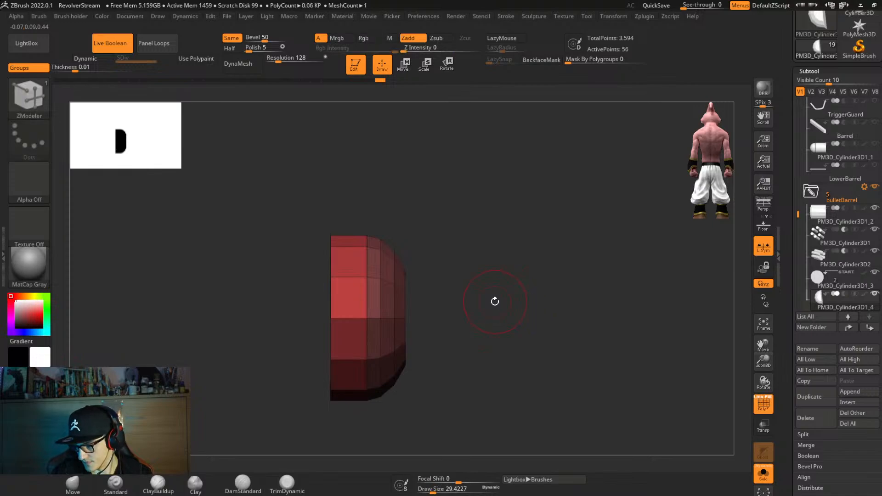
Mask the half sphere's curved side and shift the unmasked side slightly outward along the blue axis.
{"action": "right_click", "coordinate": [478, 269]}
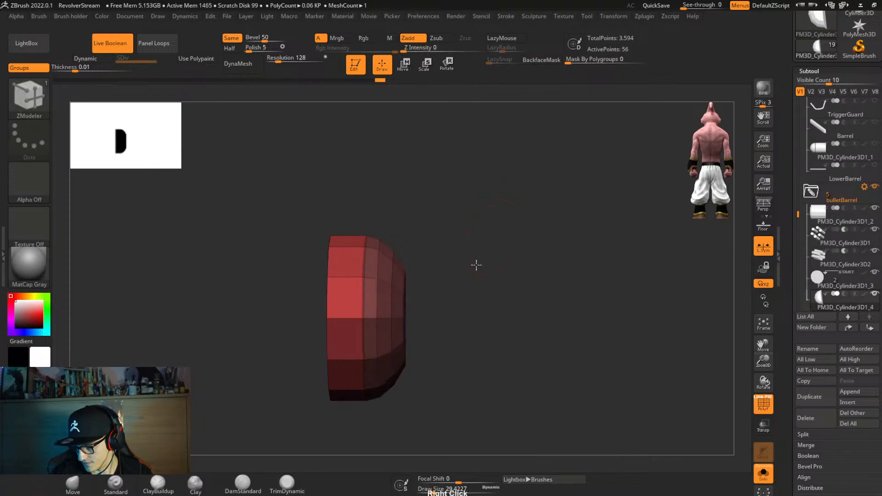
{"action": "mouse_move", "coordinate": [476, 262]}
{"action": "right_mouse_down"}
{"action": "mouse_move", "coordinate": [455, 262]}
{"action": "mouse_move", "coordinate": [472, 270]}
{"action": "right_mouse_up"}
{"action": "key", "text": "ctrl"}
{"action": "left_click_drag", "start_coordinate": [467, 255], "coordinate": [401, 392], "text": "ctrl"}
{"action": "key", "text": "w"}
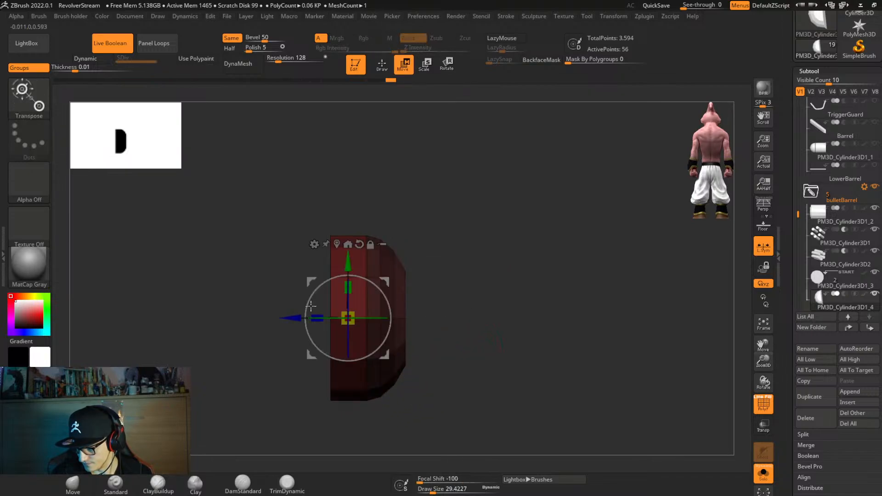
{"action": "left_click_drag", "start_coordinate": [311, 305], "coordinate": [286, 323]}
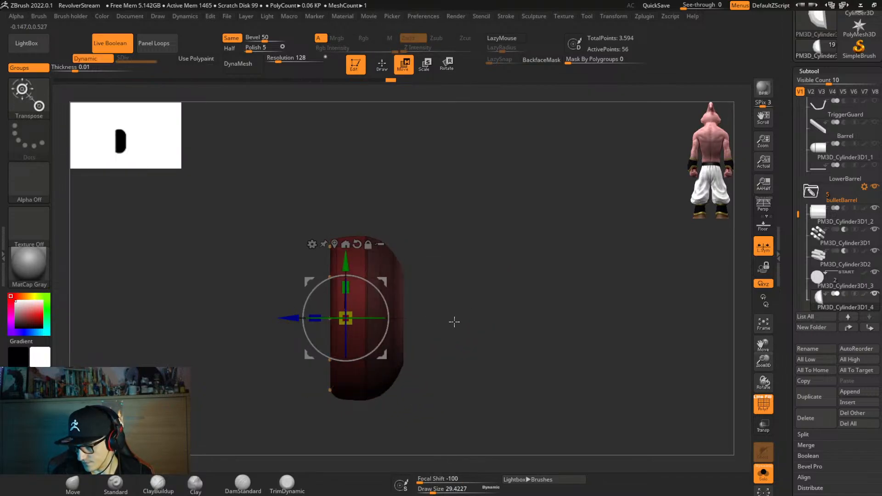
Return to the full bullet barrel view and select the rounded-end sphere subtool PM3D_Cylinder3D1_3.
{"action": "mouse_move", "coordinate": [490, 332]}
{"action": "right_mouse_down"}
{"action": "mouse_move", "coordinate": [498, 311]}
{"action": "mouse_move", "coordinate": [480, 315]}
{"action": "mouse_move", "coordinate": [499, 306]}
{"action": "mouse_move", "coordinate": [482, 307]}
{"action": "mouse_move", "coordinate": [516, 307]}
{"action": "mouse_move", "coordinate": [461, 317]}
{"action": "right_mouse_up"}
{"action": "key", "text": "q"}
{"action": "key", "text": "ctrl+shift+f"}
{"action": "left_click", "coordinate": [303, 352], "text": "alt"}
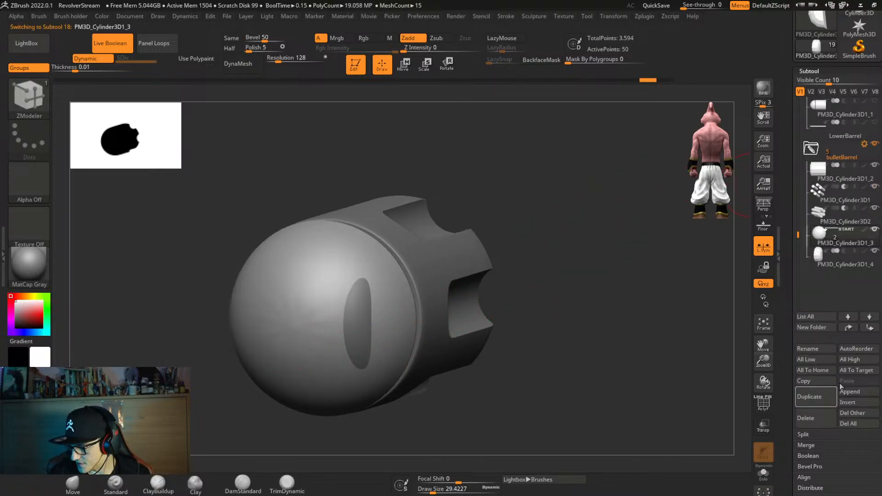
Insert a Cube3D subtool below the sphere and frame it in a straight-on view.
{"action": "left_click", "coordinate": [854, 403]}
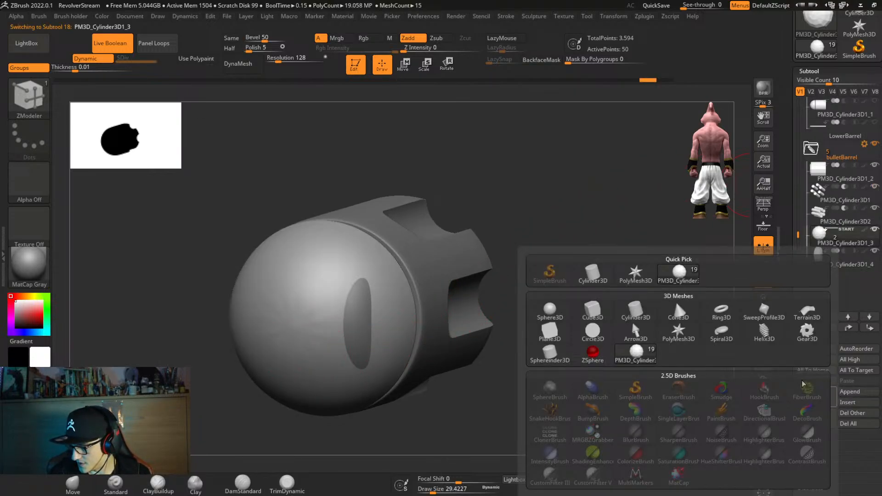
{"action": "left_click", "coordinate": [598, 309]}
{"action": "right_click_drag", "start_coordinate": [478, 360], "coordinate": [486, 360], "text": "shift"}
{"action": "key", "text": "f"}
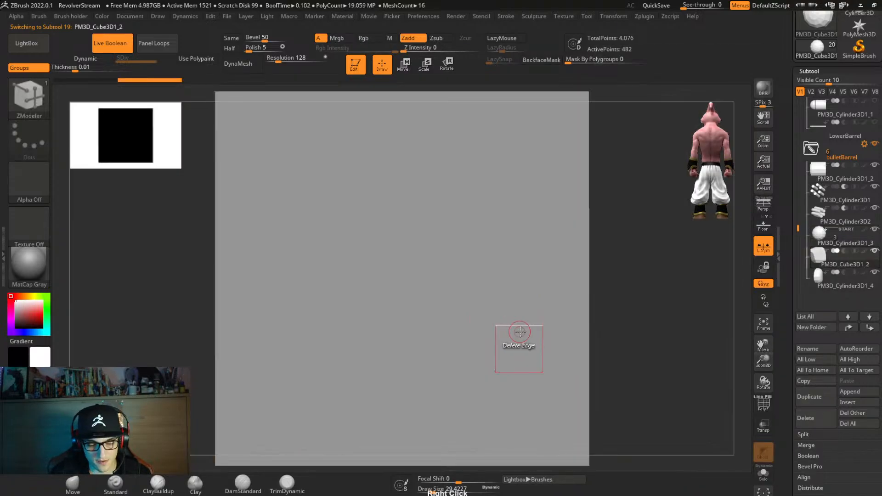
Scale down the cube and move it along X over one side of the sphere as a boolean subtraction.
{"action": "key", "text": "w"}
{"action": "left_click_drag", "start_coordinate": [404, 275], "coordinate": [290, 387]}
{"action": "left_click_drag", "start_coordinate": [472, 277], "coordinate": [553, 277]}
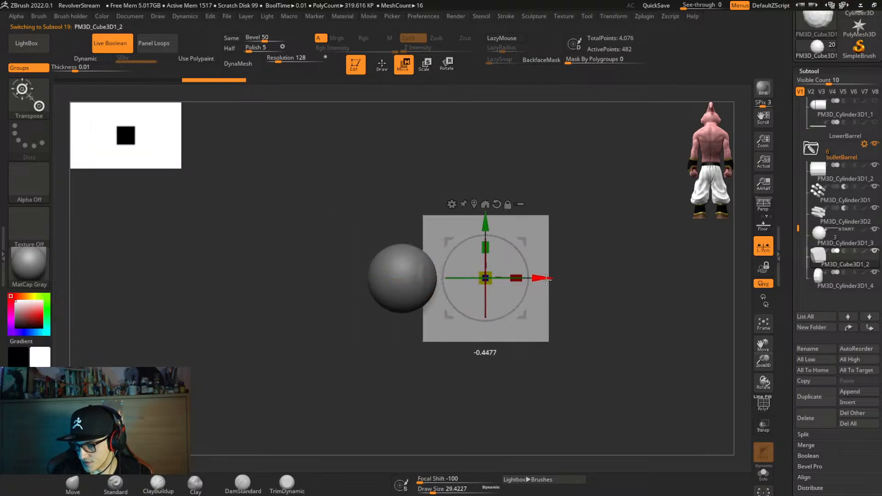
{"action": "left_click", "coordinate": [845, 251]}
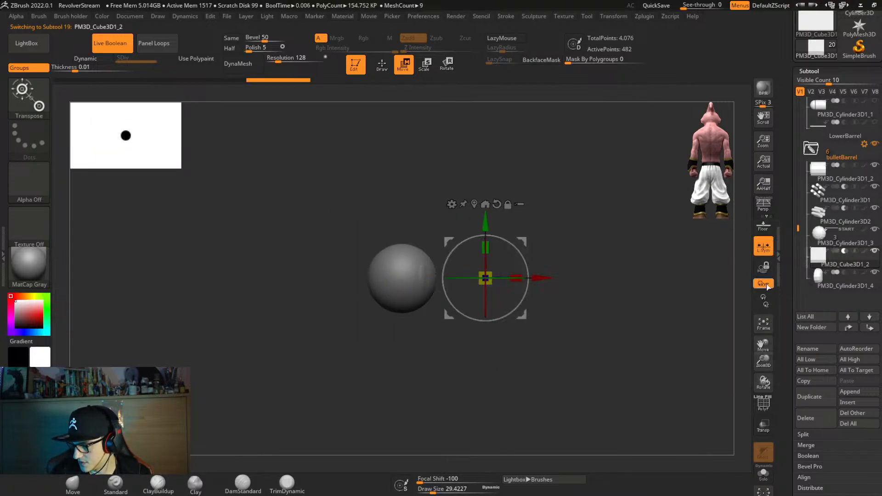
Nudge the subtractive cube along X toward the sphere so it trims off one side of the rounded end.
{"action": "left_click_drag", "start_coordinate": [551, 279], "coordinate": [539, 282]}
{"action": "right_click_drag", "start_coordinate": [540, 287], "coordinate": [479, 334]}
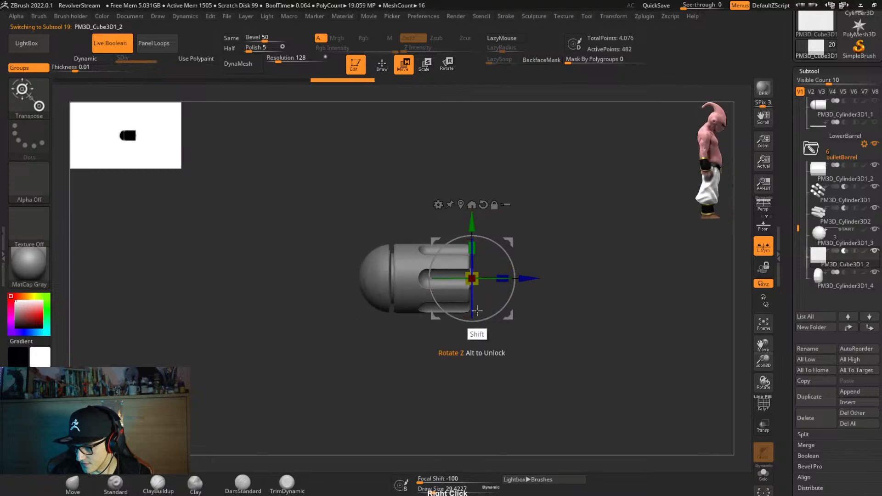
{"action": "left_click_drag", "start_coordinate": [539, 280], "coordinate": [478, 304]}
{"action": "mouse_move", "coordinate": [503, 304]}
{"action": "right_mouse_down"}
{"action": "mouse_move", "coordinate": [545, 298]}
{"action": "mouse_move", "coordinate": [551, 287]}
{"action": "mouse_move", "coordinate": [515, 307]}
{"action": "right_mouse_up"}
{"action": "left_click_drag", "start_coordinate": [472, 277], "coordinate": [484, 289]}
{"action": "right_click_drag", "start_coordinate": [484, 290], "coordinate": [606, 290]}
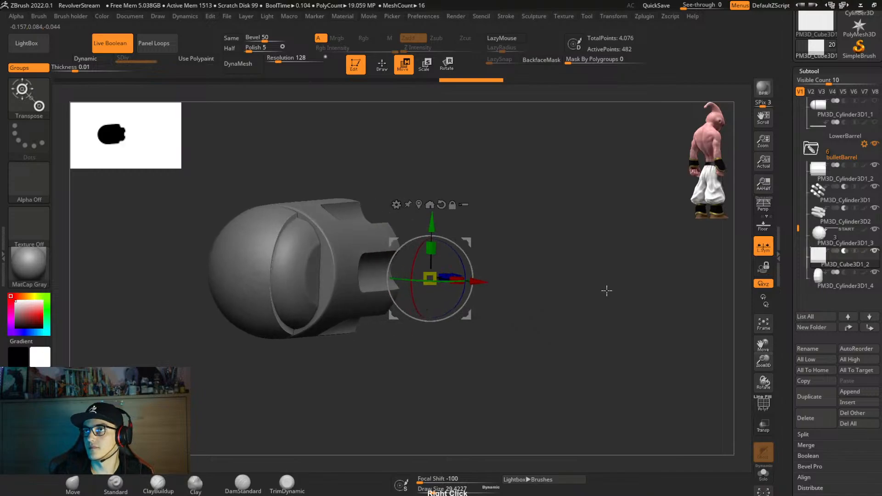
Turn on Array Mesh with X Mirror for the cutting cube so both sides of the sphere are trimmed.
{"action": "scroll", "coordinate": [790, 253], "scroll_direction": "down", "scroll_amount": 3}
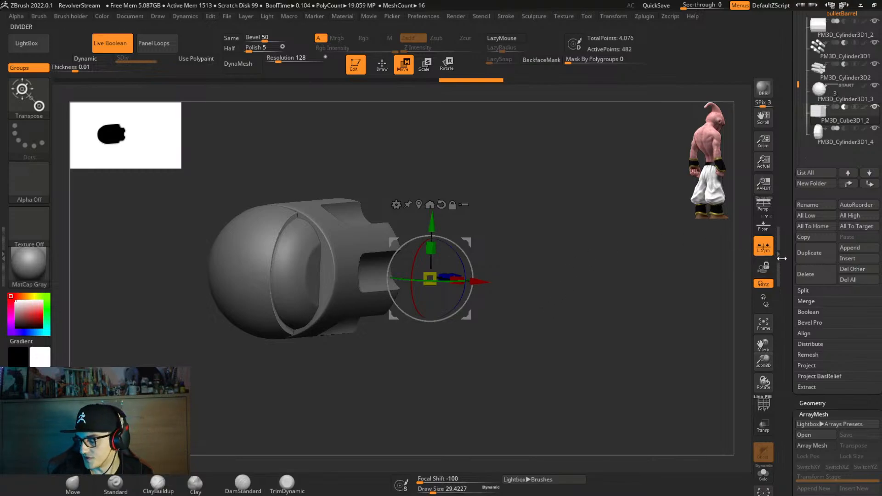
{"action": "scroll", "coordinate": [781, 259], "scroll_direction": "down", "scroll_amount": 5}
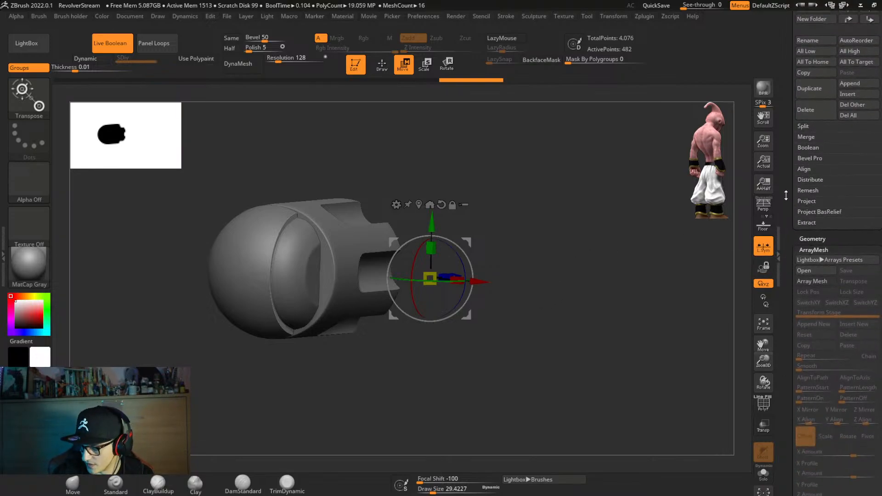
{"action": "scroll", "coordinate": [785, 196], "scroll_direction": "down", "scroll_amount": 1}
{"action": "left_click", "coordinate": [816, 245]}
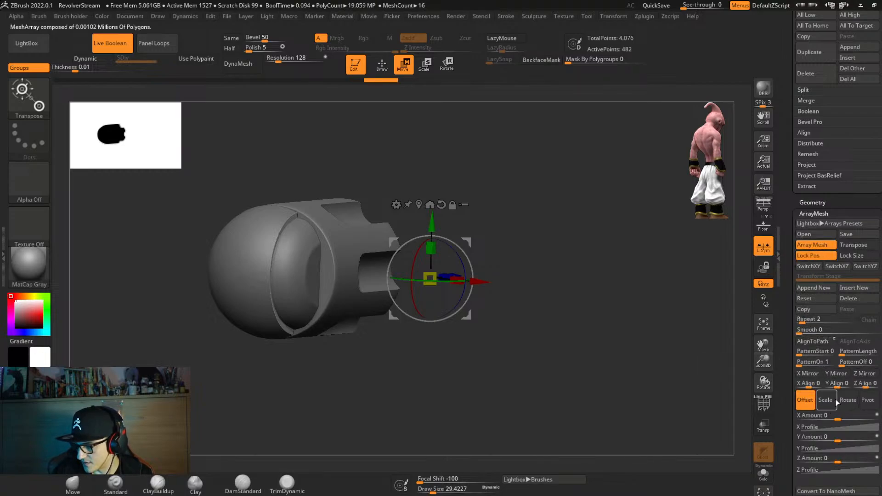
{"action": "left_click", "coordinate": [817, 378]}
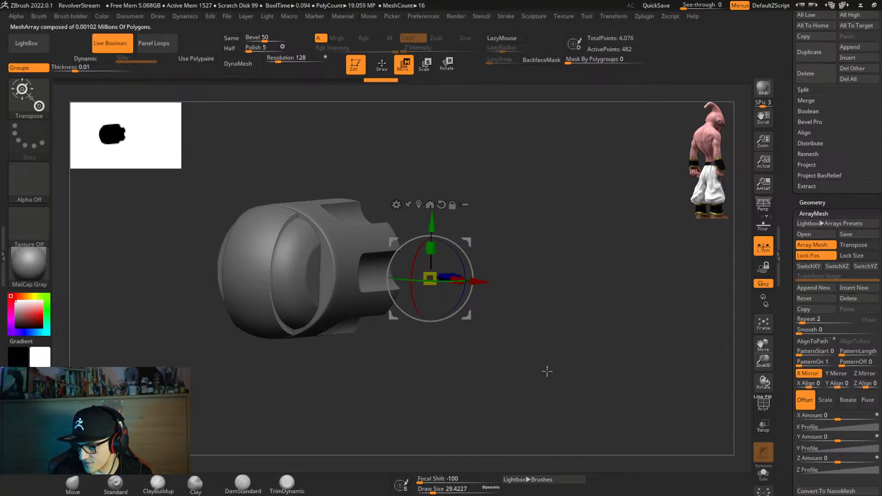
{"action": "right_click_drag", "start_coordinate": [595, 360], "coordinate": [577, 372]}
{"action": "left_click_drag", "start_coordinate": [490, 279], "coordinate": [497, 303]}
{"action": "key", "text": "ctrl+z"}
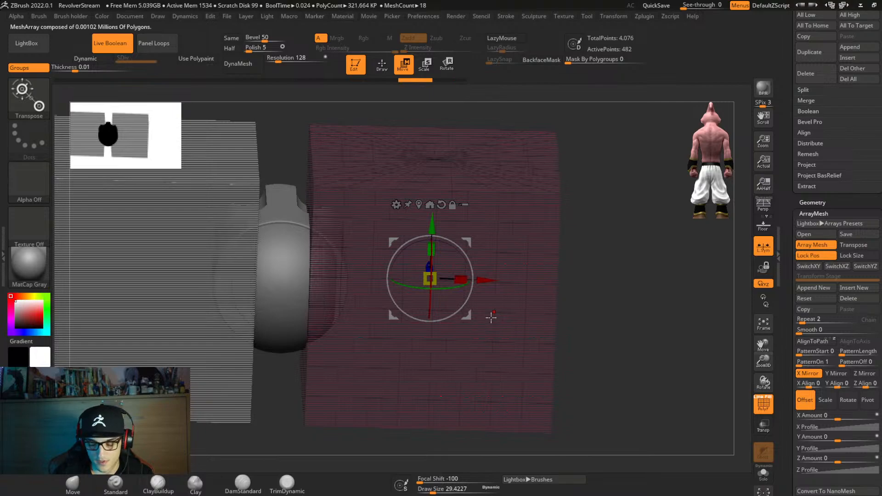
Select the side piece PM3D_Cylinder3D1_4 and mirror it to the opposite side with Array Mesh and X Mirror.
{"action": "left_click_drag", "start_coordinate": [787, 133], "coordinate": [787, 262]}
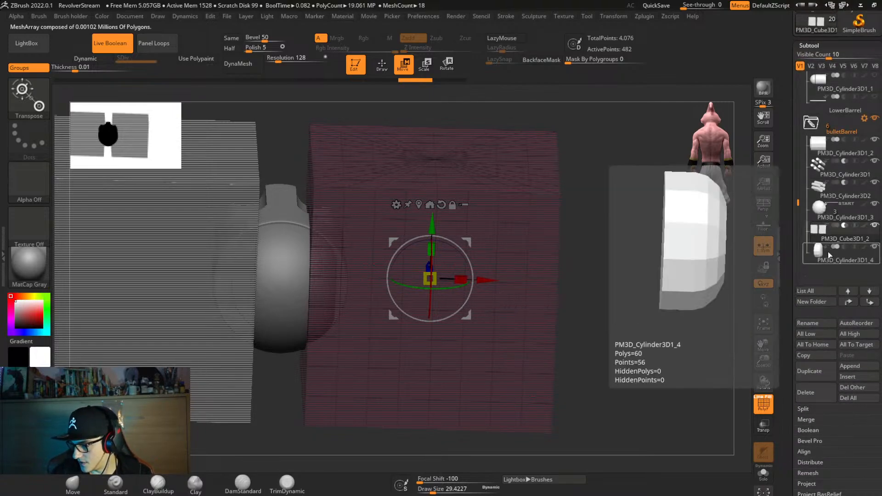
{"action": "left_click", "coordinate": [828, 253]}
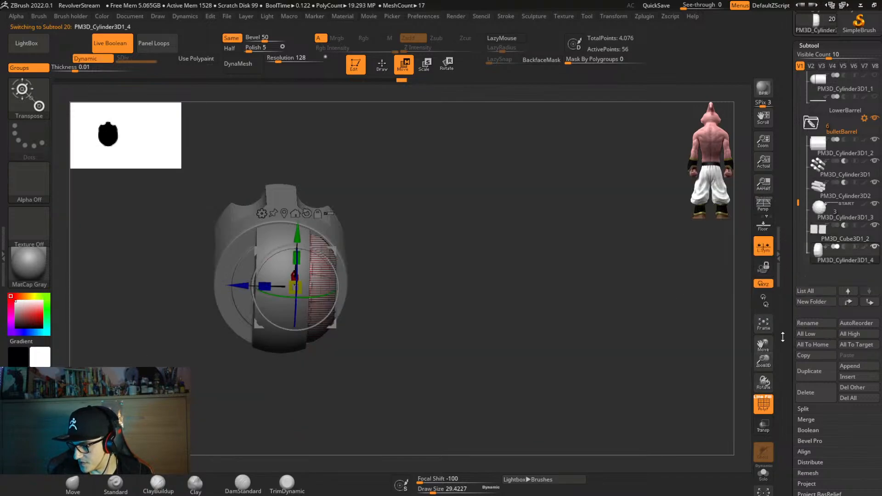
{"action": "key", "text": "shift+f"}
{"action": "scroll", "coordinate": [785, 337], "scroll_direction": "down", "scroll_amount": 5}
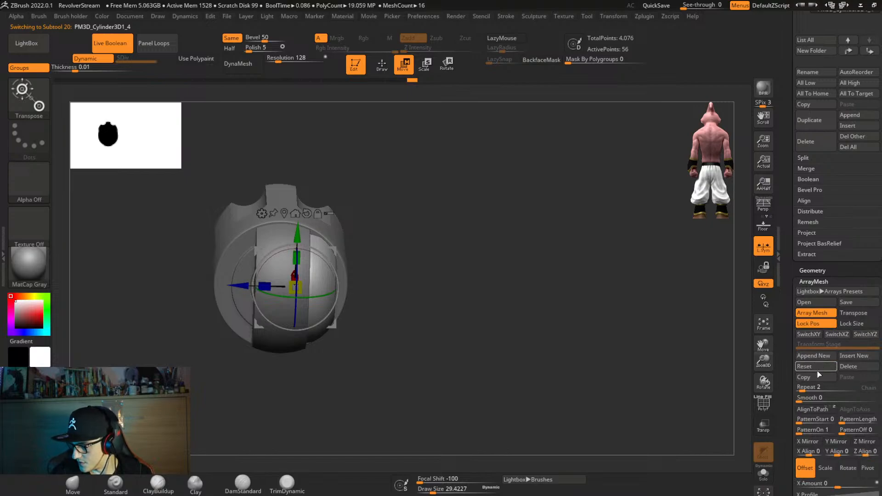
{"action": "scroll", "coordinate": [818, 374], "scroll_direction": "down", "scroll_amount": 2}
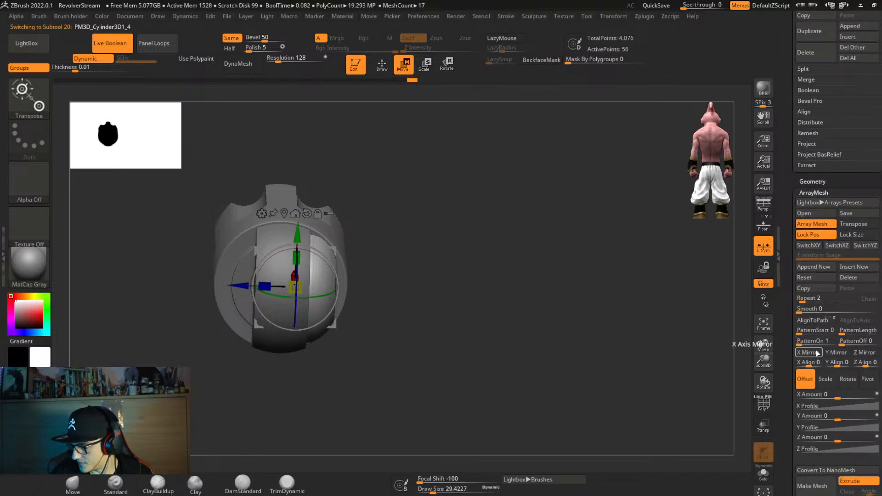
{"action": "left_click", "coordinate": [816, 353]}
{"action": "right_click_drag", "start_coordinate": [567, 350], "coordinate": [448, 356]}
{"action": "key", "text": "shift+f"}
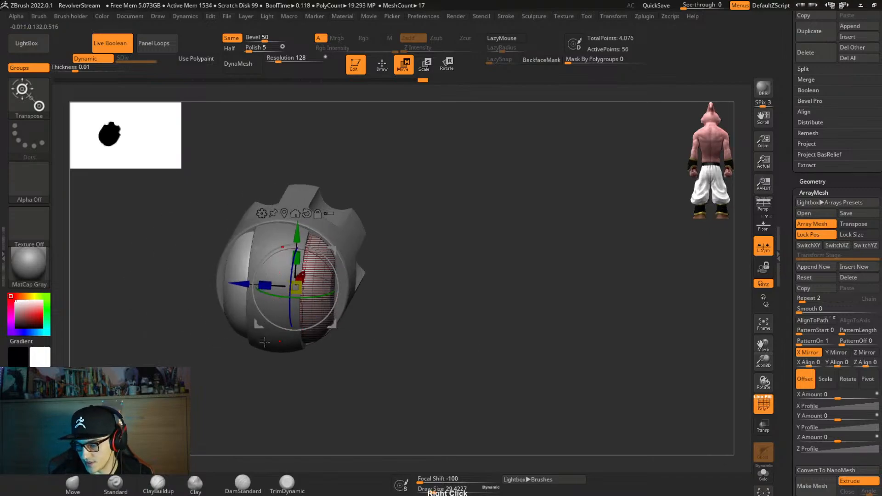
Isolate the mirrored side pieces to inspect them, and bring back the full bullet barrel in a side view.
{"action": "key", "text": "q"}
{"action": "key", "text": "shift+f"}
{"action": "mouse_move", "coordinate": [360, 329]}
{"action": "right_mouse_down"}
{"action": "mouse_move", "coordinate": [427, 315]}
{"action": "mouse_move", "coordinate": [426, 305]}
{"action": "mouse_move", "coordinate": [440, 301]}
{"action": "mouse_move", "coordinate": [398, 319]}
{"action": "mouse_move", "coordinate": [374, 317]}
{"action": "mouse_move", "coordinate": [512, 312]}
{"action": "right_mouse_up"}
{"action": "key", "text": "shift+s"}
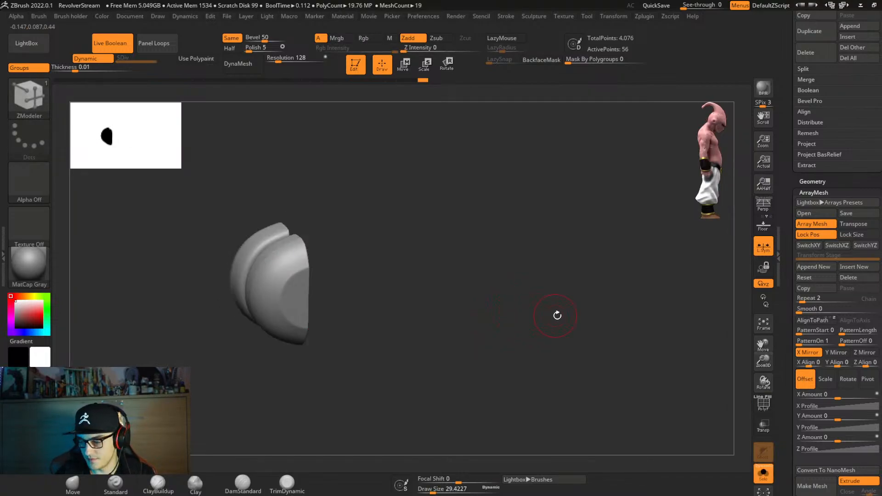
{"action": "key", "text": "shift+s"}
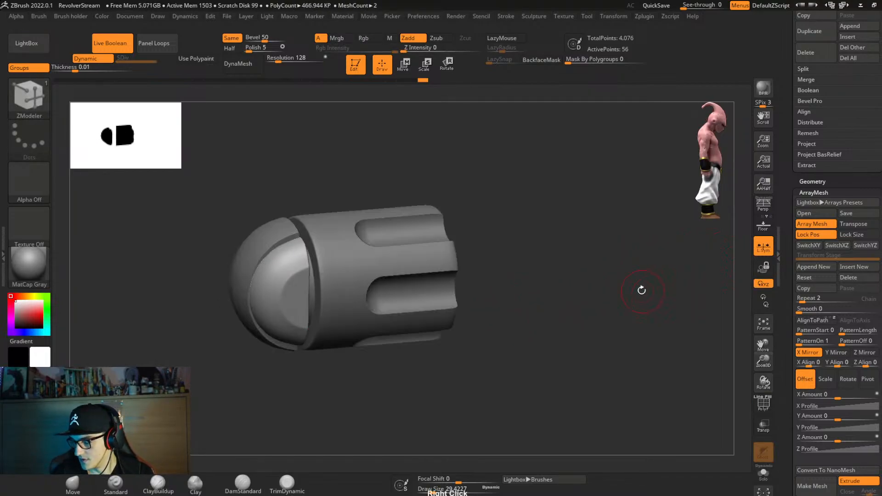
{"action": "right_click_drag", "start_coordinate": [642, 290], "coordinate": [728, 239], "text": "shift"}
Show the hidden subtools of Untitled Folder and frame the whole revolver.
{"action": "scroll", "coordinate": [791, 340], "scroll_direction": "up", "scroll_amount": 10}
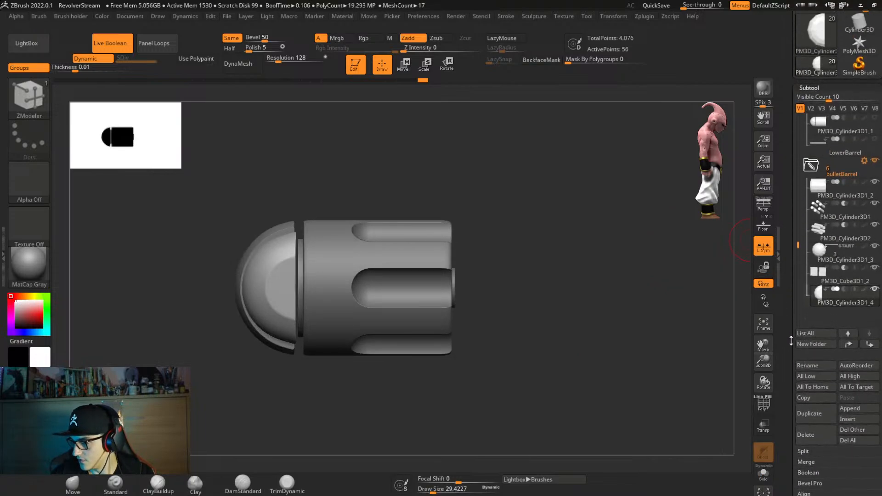
{"action": "scroll", "coordinate": [845, 207], "scroll_direction": "up", "scroll_amount": 10}
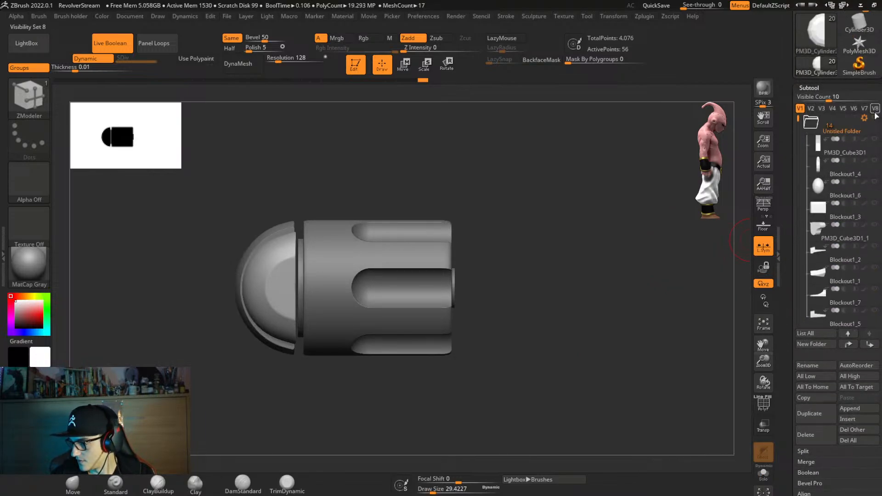
{"action": "left_click", "coordinate": [872, 120]}
{"action": "right_click_drag", "start_coordinate": [639, 311], "coordinate": [607, 254], "text": "ctrl"}
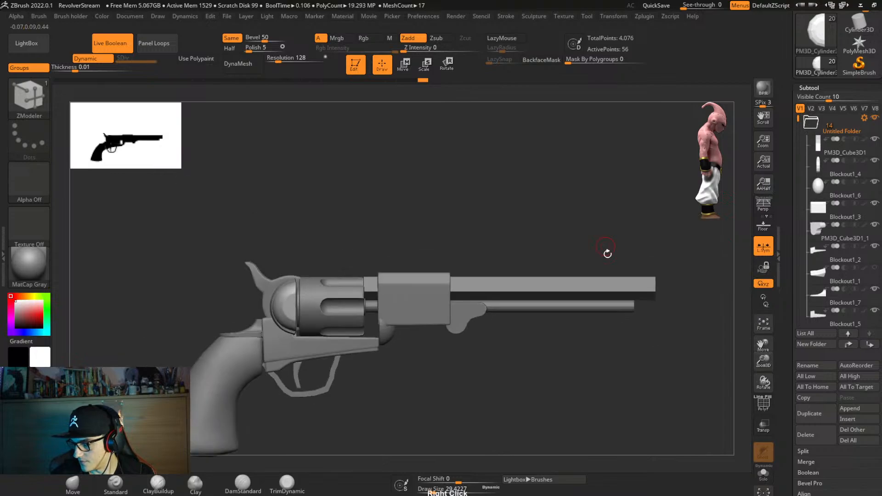
{"action": "right_click_drag", "start_coordinate": [603, 317], "coordinate": [602, 231], "text": "alt"}
{"action": "right_click_drag", "start_coordinate": [489, 283], "coordinate": [510, 309]}
Select the Barrel subtool with its polyframe displayed and turn the revolver to face the muzzle.
{"action": "left_click", "coordinate": [545, 230], "text": "alt"}
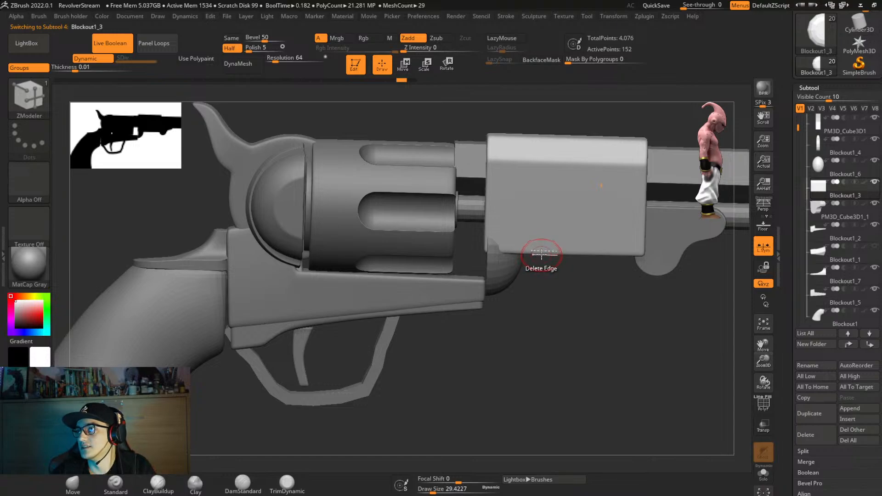
{"action": "right_click_drag", "start_coordinate": [565, 339], "coordinate": [502, 320], "text": "alt"}
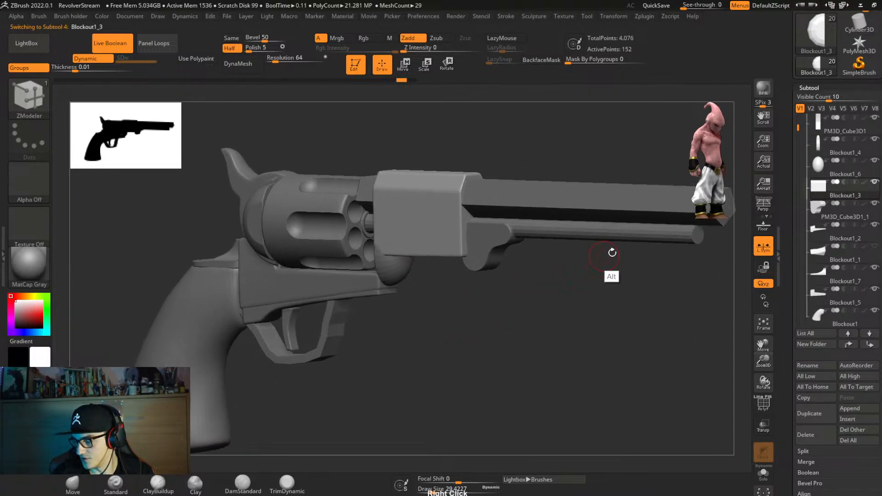
{"action": "left_click", "coordinate": [635, 236], "text": "alt"}
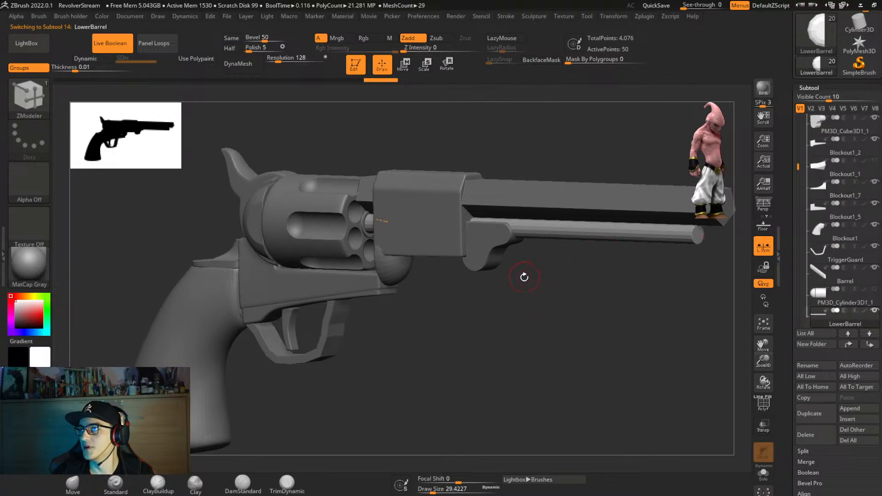
{"action": "left_click_drag", "start_coordinate": [543, 301], "coordinate": [498, 309], "text": "alt"}
{"action": "key", "text": "shift+f"}
{"action": "left_click_drag", "start_coordinate": [543, 293], "coordinate": [500, 316], "text": "alt"}
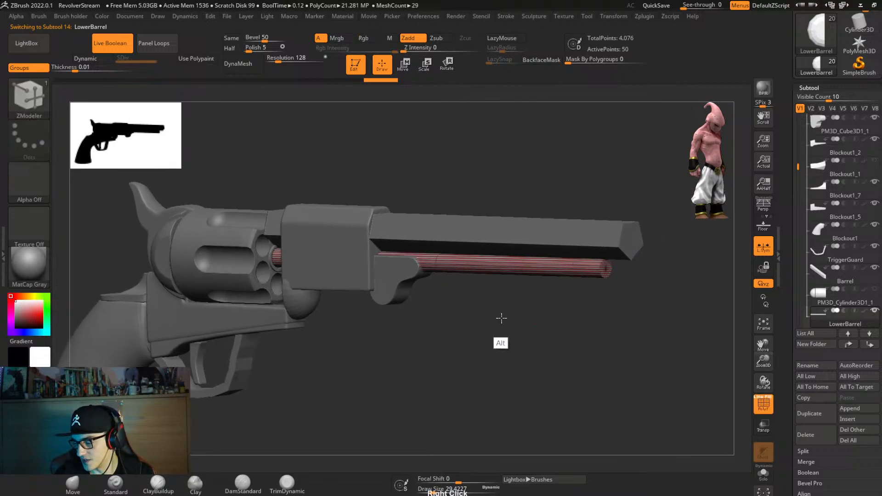
{"action": "left_click", "coordinate": [634, 254], "text": "alt"}
{"action": "right_click_drag", "start_coordinate": [634, 254], "coordinate": [560, 307]}
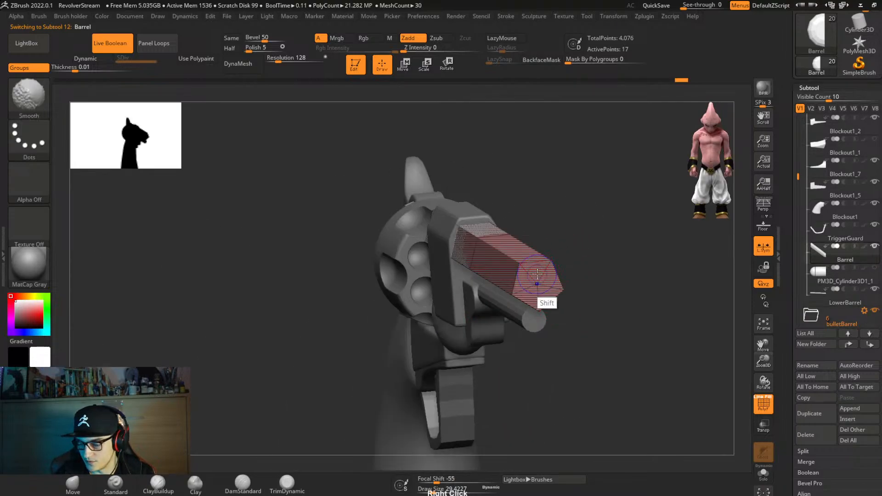
Isolate the barrel and assign its muzzle end face a separate polygroup with the ZModeler PolyGroup action on Flat Island.
{"action": "key", "text": "shift+s"}
{"action": "key", "text": "space"}
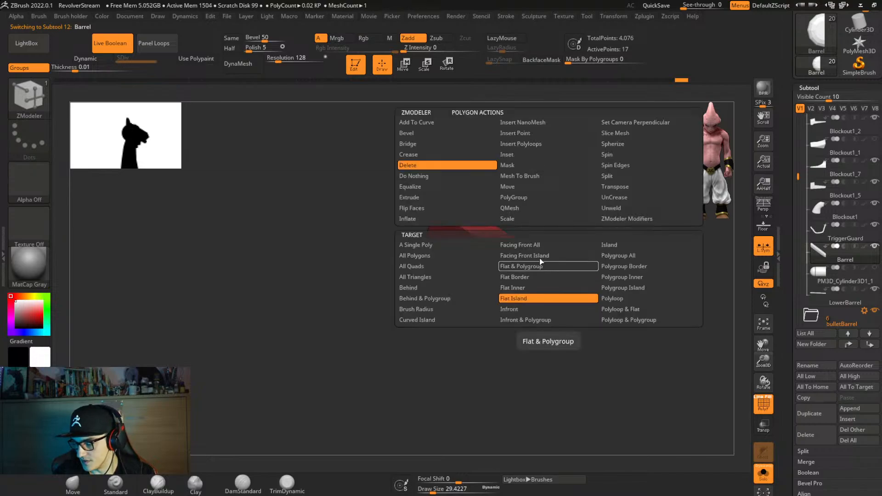
{"action": "left_click", "coordinate": [525, 187]}
{"action": "left_click", "coordinate": [525, 197]}
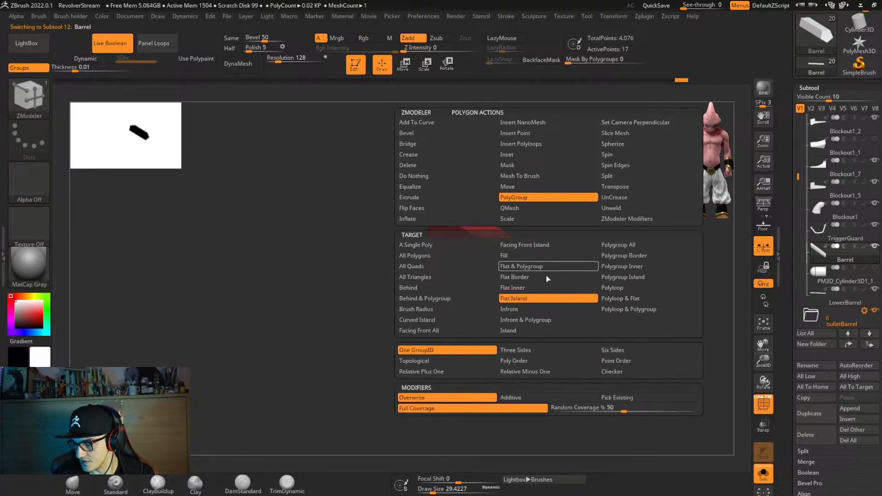
{"action": "left_click", "coordinate": [549, 279]}
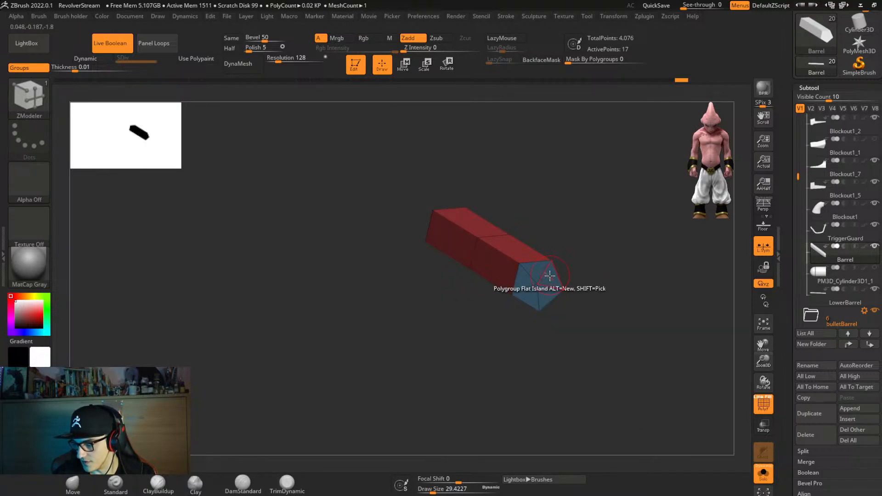
Inset the barrel's muzzle face and push the inner polygroup inward using QMesh with the Polygroup Island target.
{"action": "key", "text": "space"}
{"action": "left_click", "coordinate": [508, 155]}
{"action": "left_click", "coordinate": [624, 277]}
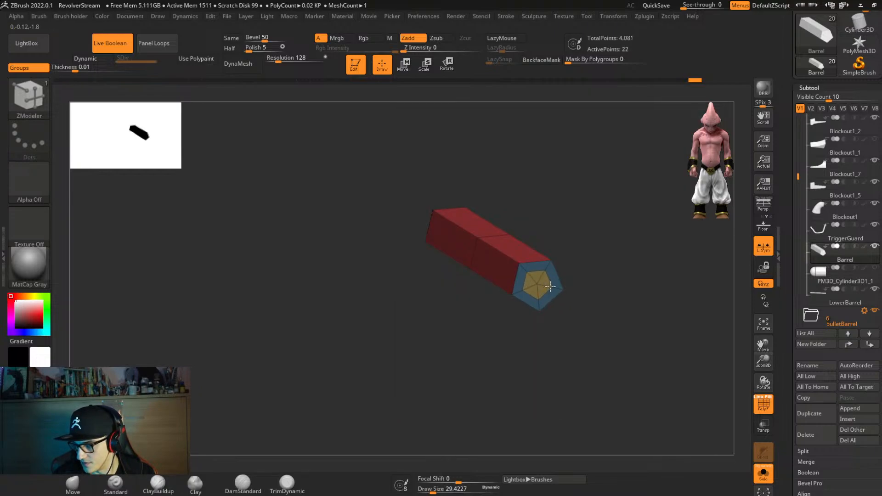
{"action": "key", "text": "space"}
{"action": "left_click", "coordinate": [544, 208]}
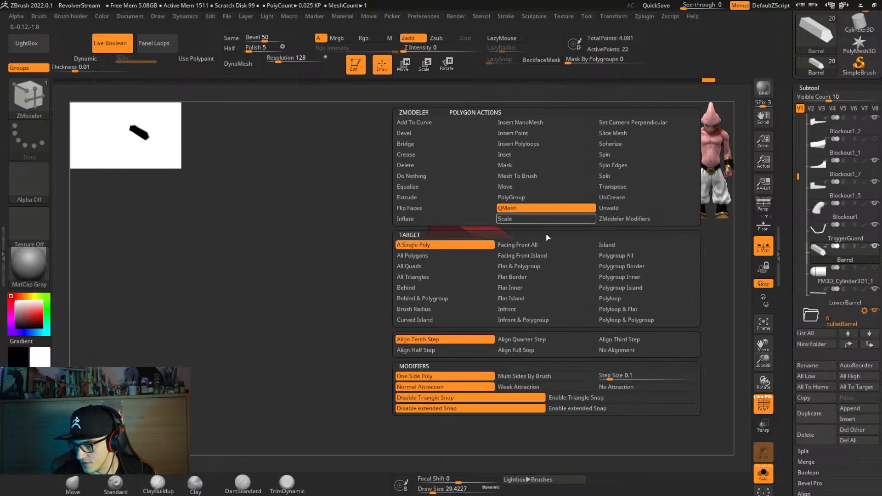
{"action": "left_click", "coordinate": [630, 290]}
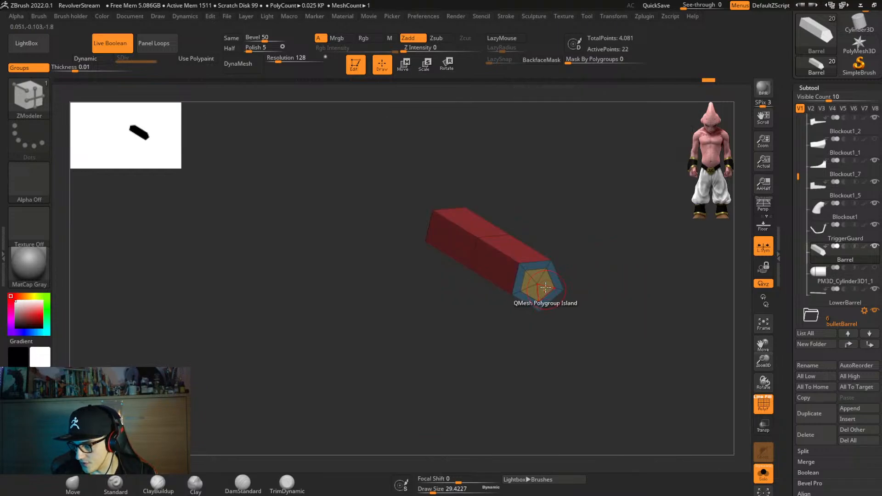
{"action": "left_click", "coordinate": [546, 280]}
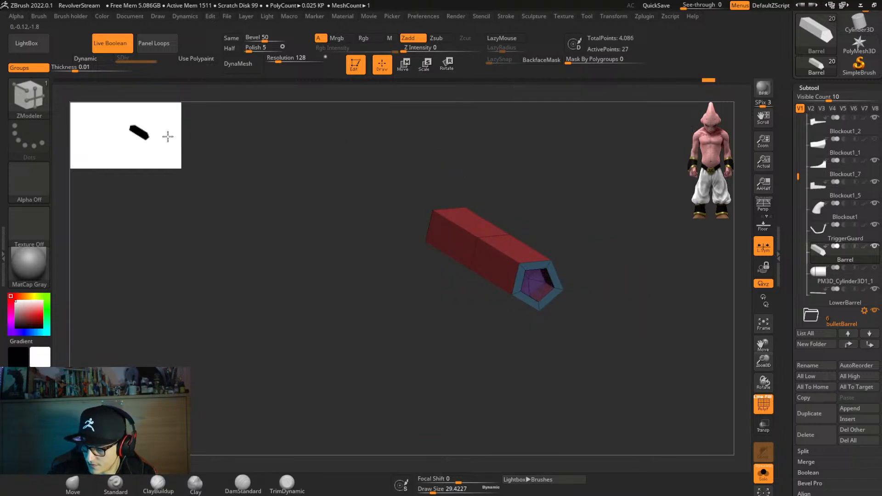
Enable dynamic subdivision on the barrel and crease its edges to keep the pentagonal outline sharp.
{"action": "right_click_drag", "start_coordinate": [560, 288], "coordinate": [544, 283]}
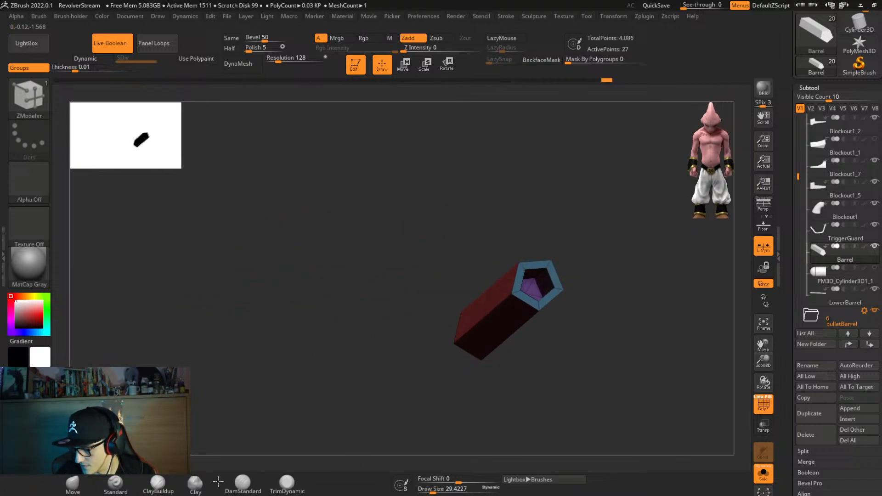
{"action": "right_click_drag", "start_coordinate": [459, 353], "coordinate": [523, 378]}
{"action": "key", "text": "d"}
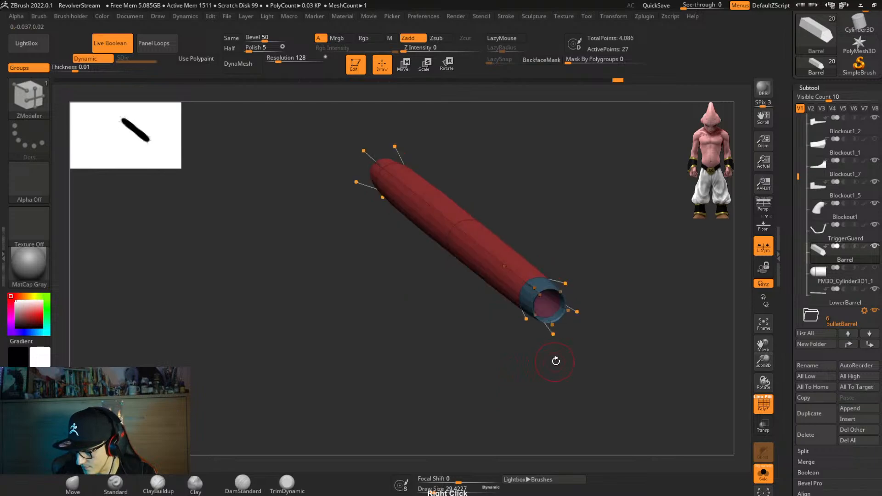
{"action": "key", "text": "ctrl+space"}
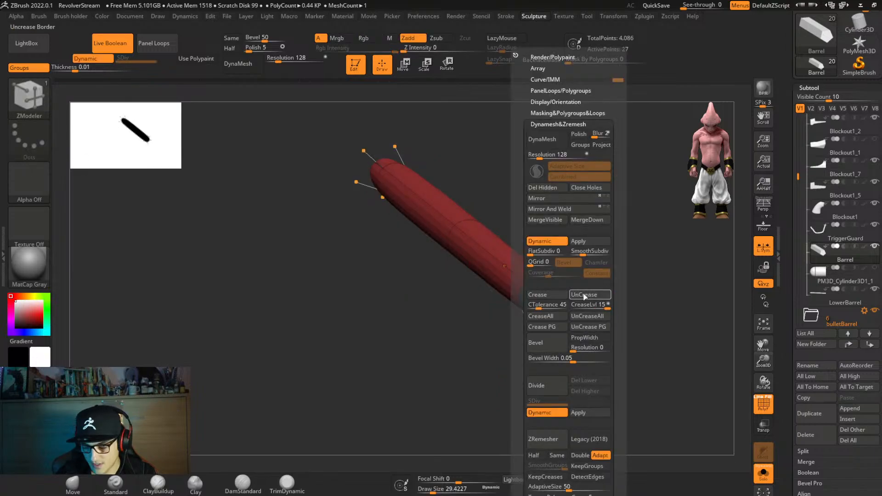
{"action": "left_click", "coordinate": [556, 297]}
{"action": "mouse_move", "coordinate": [380, 366]}
{"action": "right_mouse_down"}
{"action": "mouse_move", "coordinate": [586, 274]}
{"action": "mouse_move", "coordinate": [593, 291]}
{"action": "mouse_move", "coordinate": [629, 277]}
{"action": "mouse_move", "coordinate": [604, 291]}
{"action": "mouse_move", "coordinate": [623, 364]}
{"action": "mouse_move", "coordinate": [593, 344]}
{"action": "right_mouse_up"}
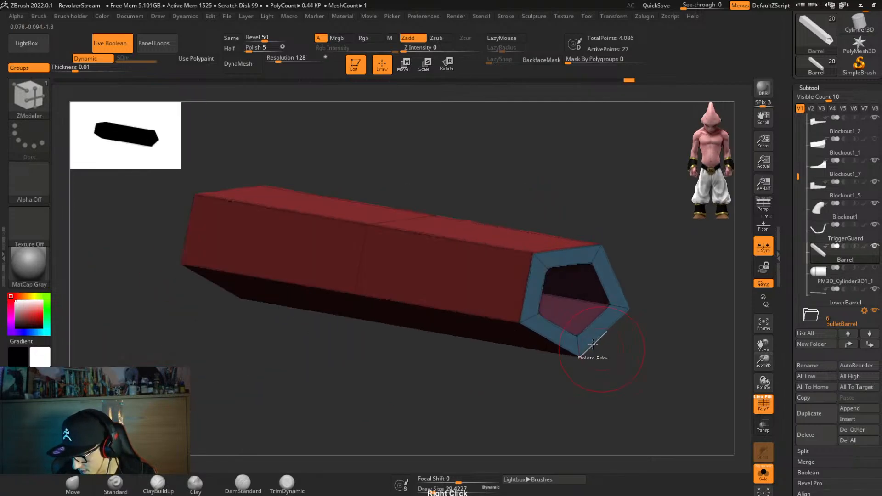
Bring back the full revolver around the isolated barrel and examine the muzzle from the side.
{"action": "right_click_drag", "start_coordinate": [617, 308], "coordinate": [646, 291]}
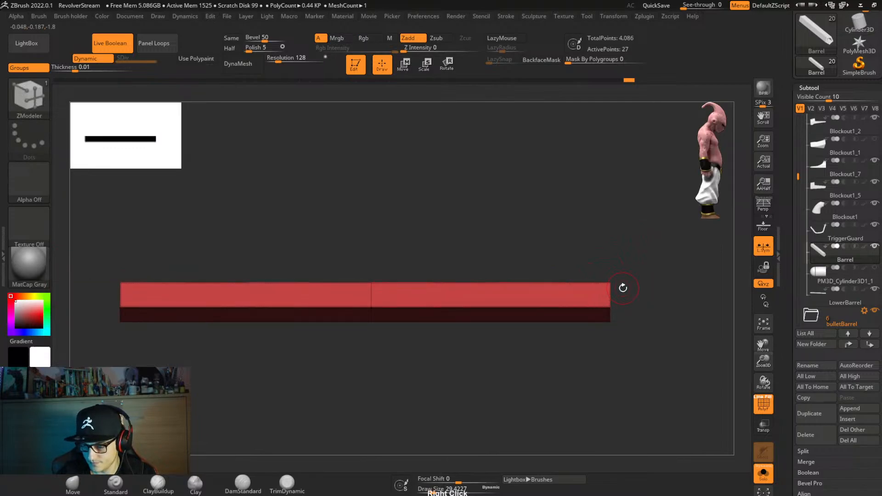
{"action": "key", "text": "alt+s"}
{"action": "right_click_drag", "start_coordinate": [645, 299], "coordinate": [635, 305]}
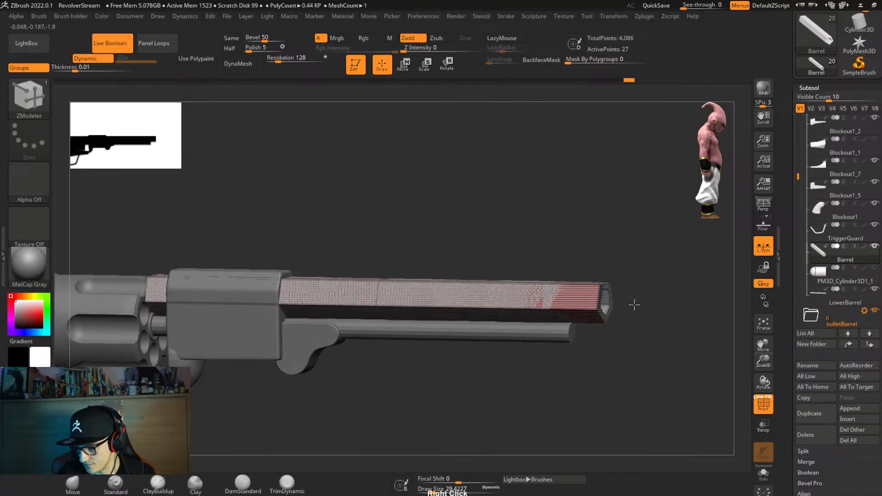
Set the barrel's crease level to 2 and check the softened muzzle edges on the smoothed mesh without polyframe.
{"action": "key", "text": "ctrl+b"}
{"action": "key", "text": "2"}
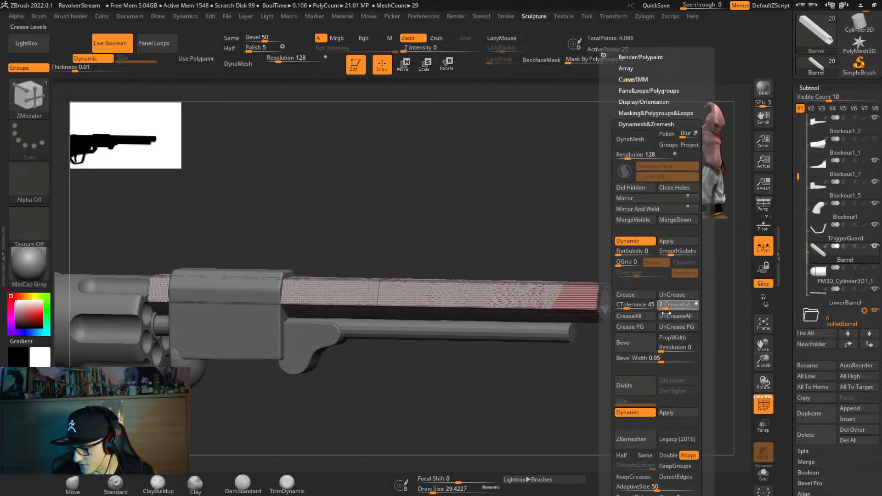
{"action": "left_click", "coordinate": [690, 264]}
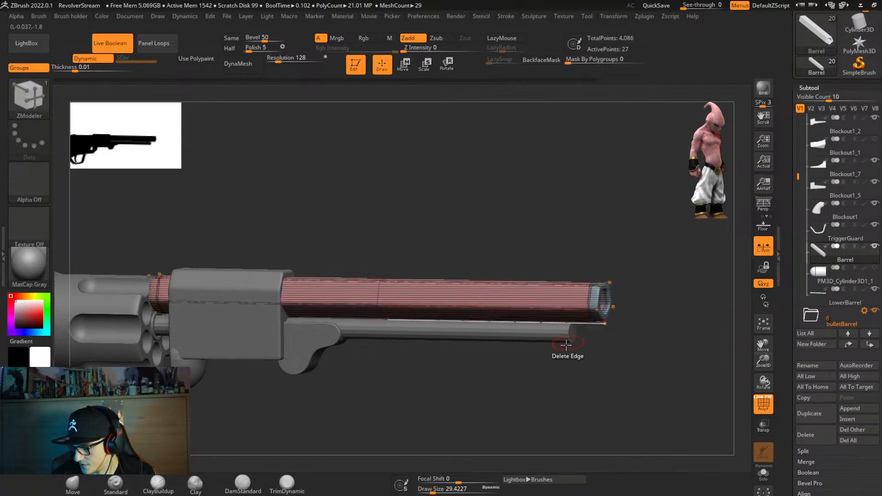
{"action": "mouse_move", "coordinate": [616, 352]}
{"action": "right_mouse_down"}
{"action": "mouse_move", "coordinate": [587, 341]}
{"action": "mouse_move", "coordinate": [594, 335]}
{"action": "mouse_move", "coordinate": [622, 358]}
{"action": "right_mouse_up"}
{"action": "key", "text": "g"}
{"action": "key", "text": "Escape"}
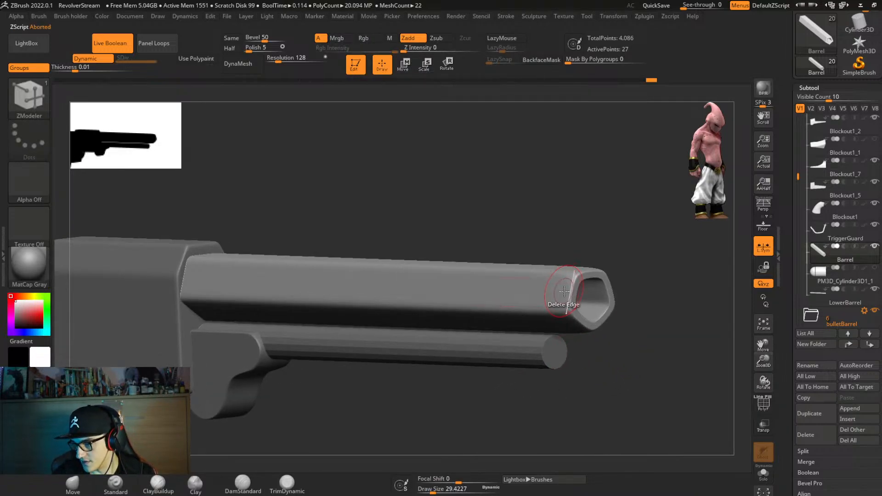
Isolate the barrel and insert a single edge loop around it close to the muzzle with the ZModeler Insert edge action.
{"action": "key", "text": "shift+f"}
{"action": "right_click_drag", "start_coordinate": [571, 316], "coordinate": [588, 326], "text": "shift"}
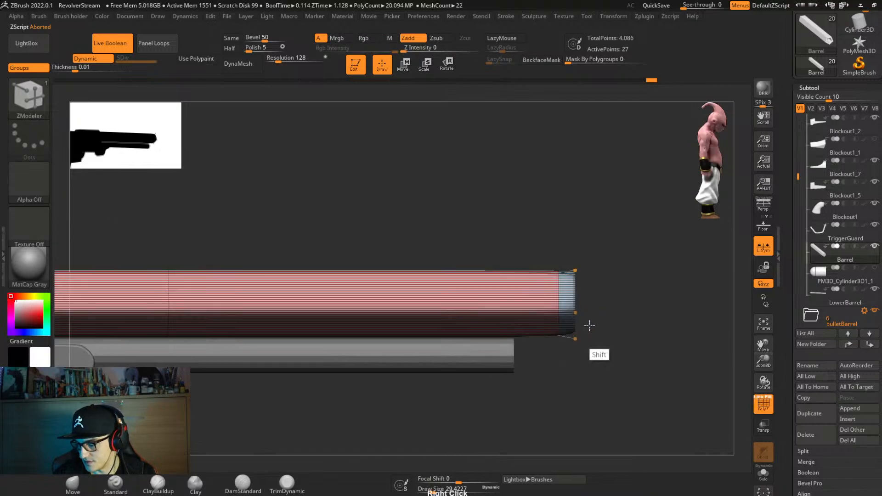
{"action": "key", "text": "shift+d"}
{"action": "key", "text": "space"}
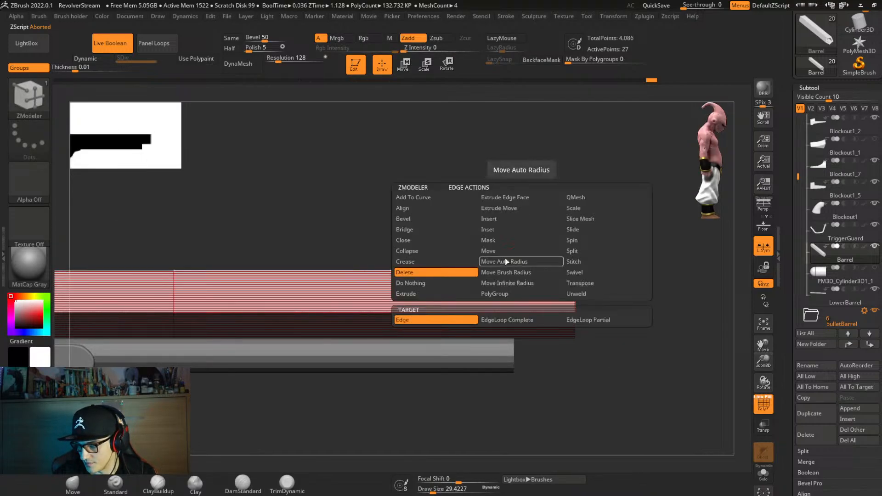
{"action": "left_click", "coordinate": [495, 224]}
{"action": "key", "text": "shift+s"}
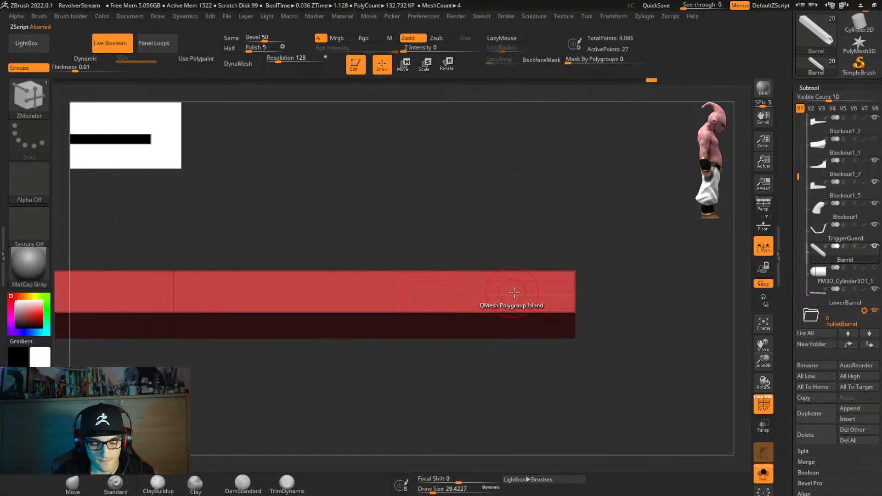
{"action": "key", "text": "d"}
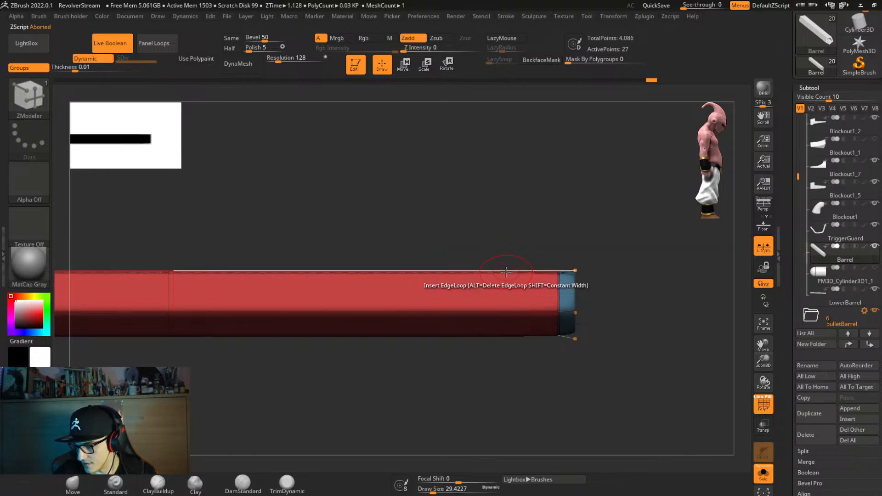
{"action": "left_click", "coordinate": [510, 301]}
{"action": "key", "text": "d"}
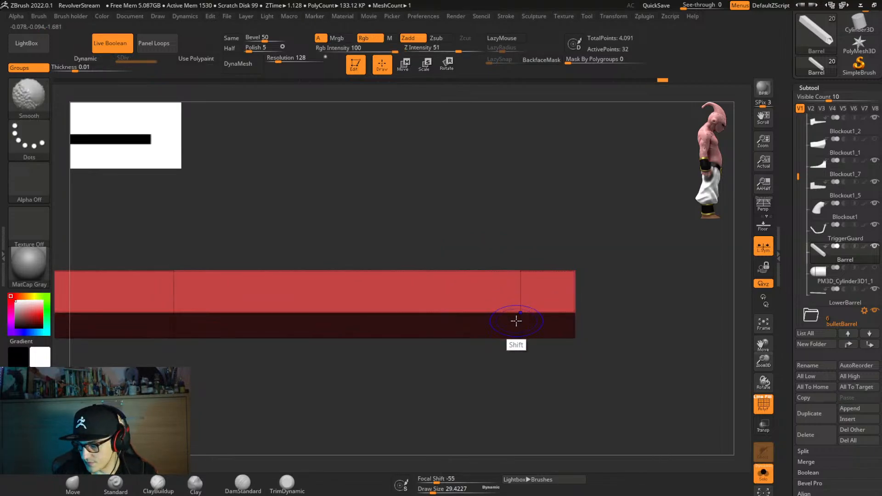
Insert another edge loop inside the barrel's hollowed muzzle and preview it with dynamic subdivision.
{"action": "right_click_drag", "start_coordinate": [587, 309], "coordinate": [570, 316]}
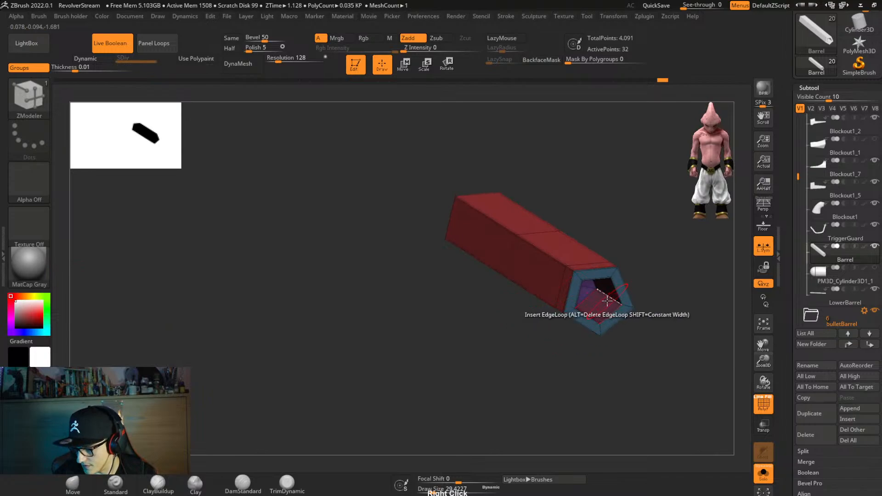
{"action": "key", "text": "d"}
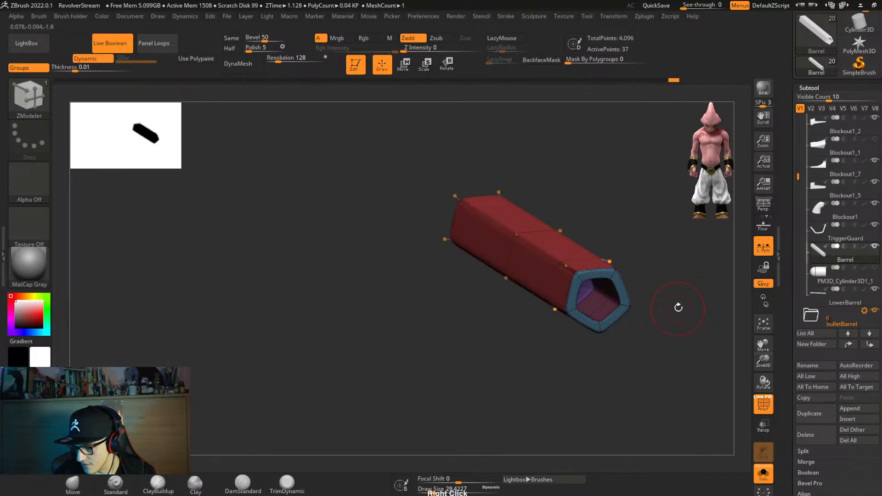
{"action": "right_click_drag", "start_coordinate": [677, 307], "coordinate": [659, 299]}
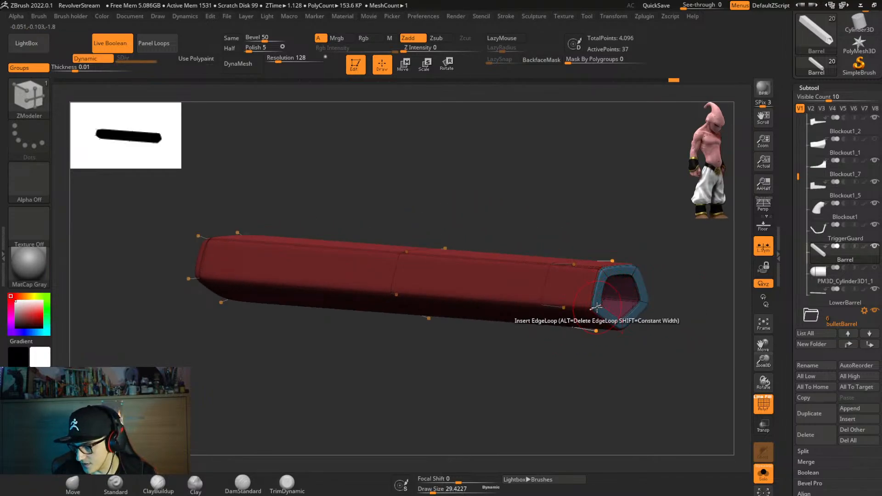
Crease the barrel's muzzle rim edges with the ZModeler Crease action on Edge and check the rim without polyframe.
{"action": "key", "text": "space"}
{"action": "left_click", "coordinate": [506, 264]}
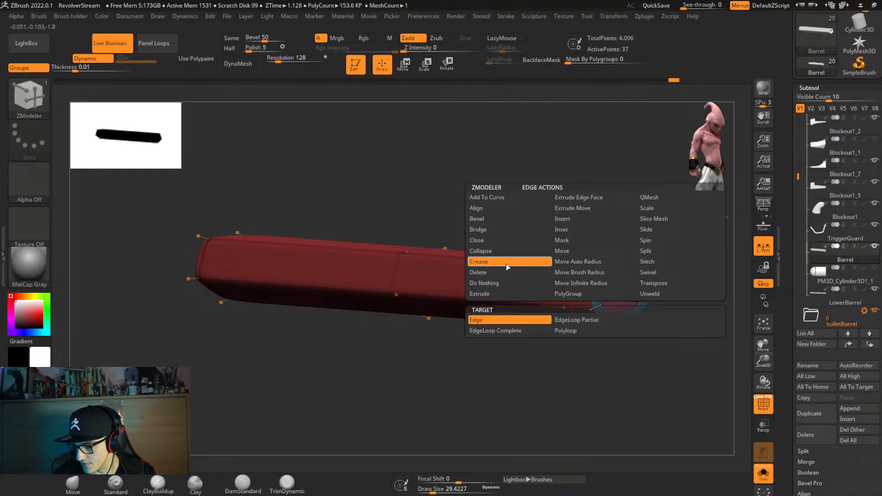
{"action": "left_click", "coordinate": [557, 323]}
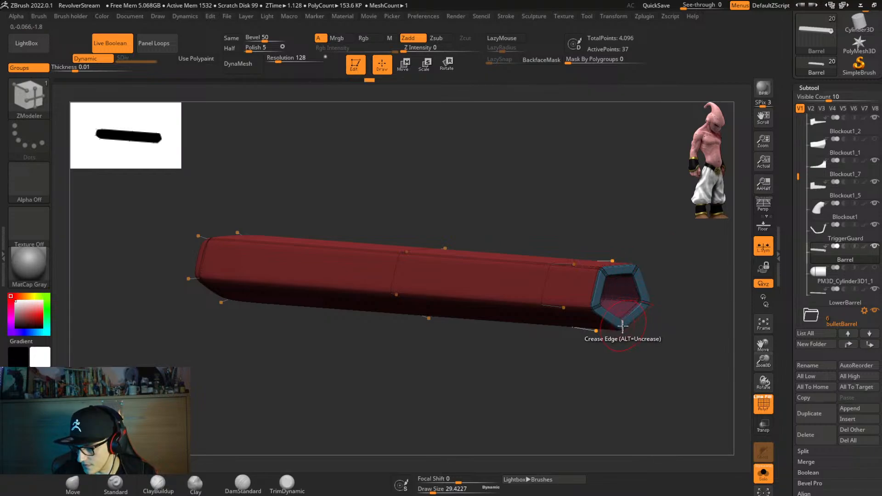
{"action": "right_click_drag", "start_coordinate": [676, 315], "coordinate": [683, 317]}
{"action": "key", "text": "shift+f"}
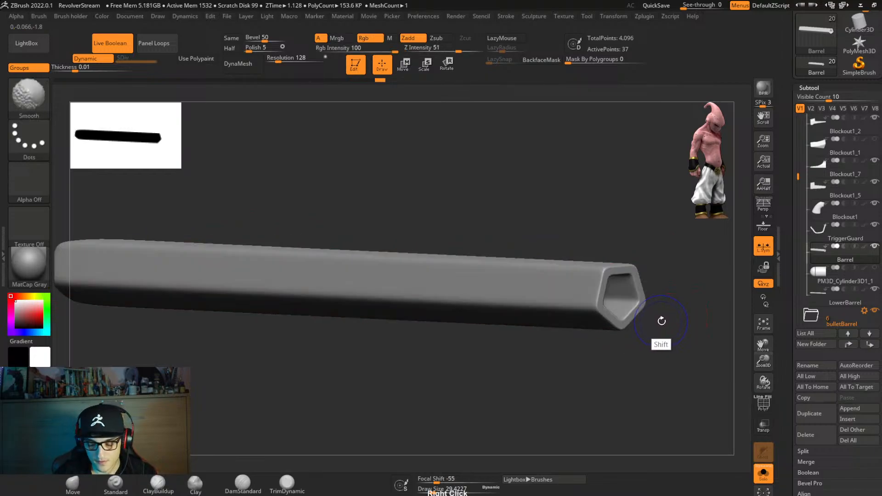
Bring back the whole revolver and examine its parts from the side, from the barrel to the trigger guard.
{"action": "key", "text": "alt+s"}
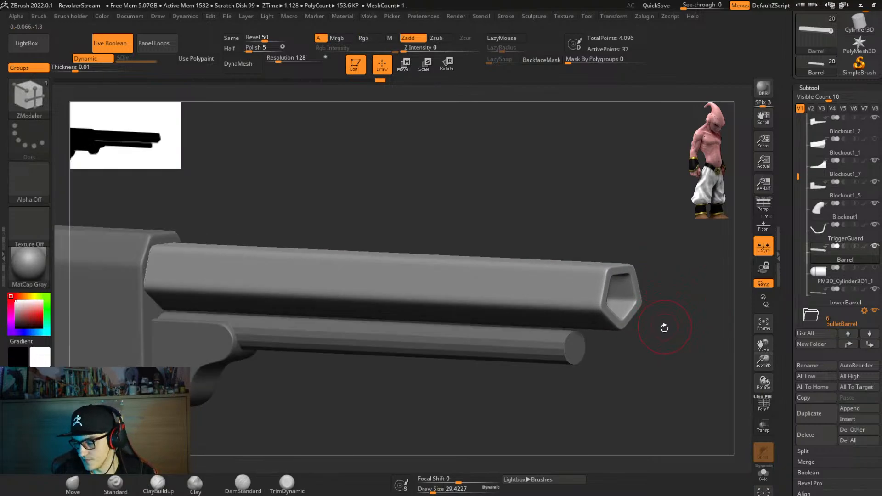
{"action": "right_click_drag", "start_coordinate": [663, 327], "coordinate": [637, 259], "text": "alt"}
{"action": "right_click_drag", "start_coordinate": [646, 296], "coordinate": [597, 329]}
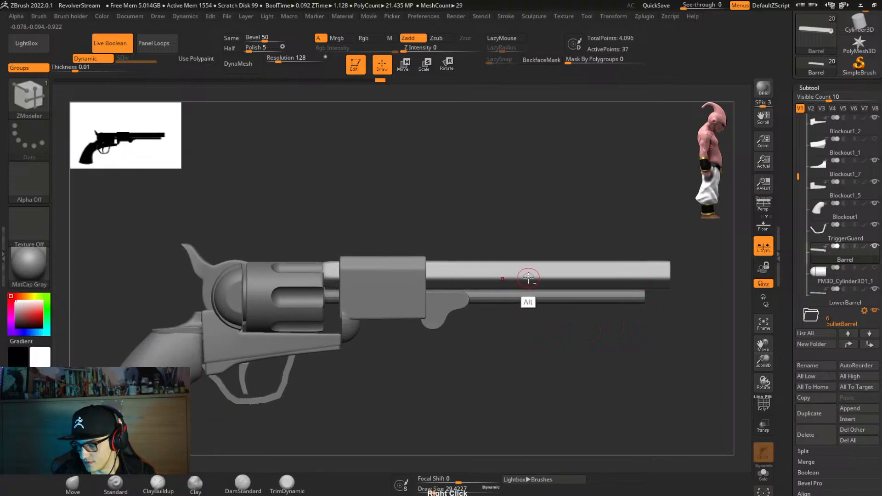
{"action": "mouse_move", "coordinate": [531, 303]}
{"action": "right_mouse_down"}
{"action": "mouse_move", "coordinate": [523, 321]}
{"action": "mouse_move", "coordinate": [528, 330]}
{"action": "mouse_move", "coordinate": [536, 319]}
{"action": "mouse_move", "coordinate": [545, 357]}
{"action": "mouse_move", "coordinate": [517, 353]}
{"action": "mouse_move", "coordinate": [569, 291]}
{"action": "mouse_move", "coordinate": [501, 301]}
{"action": "mouse_move", "coordinate": [531, 269]}
{"action": "mouse_move", "coordinate": [531, 342]}
{"action": "mouse_move", "coordinate": [557, 340]}
{"action": "mouse_move", "coordinate": [553, 346]}
{"action": "mouse_move", "coordinate": [538, 304]}
{"action": "right_mouse_up"}
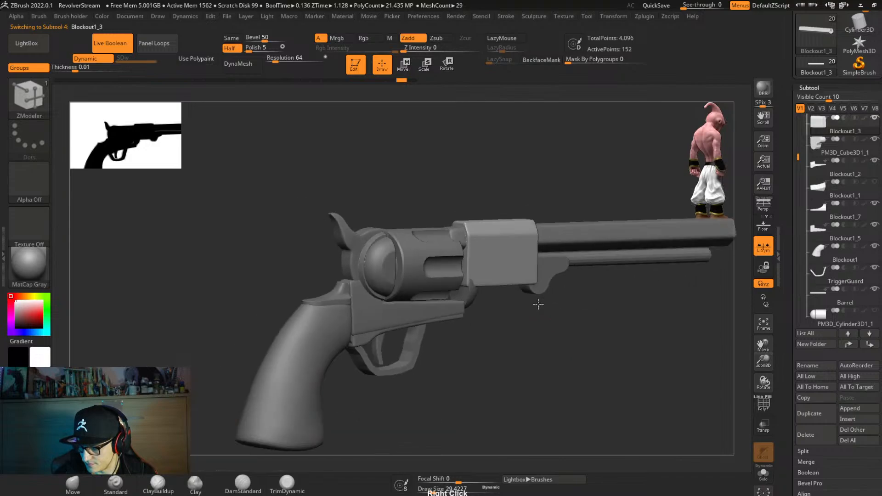
{"action": "left_click", "coordinate": [409, 363], "text": "alt"}
{"action": "right_click", "coordinate": [456, 357]}
{"action": "left_click_drag", "start_coordinate": [457, 356], "coordinate": [437, 374]}
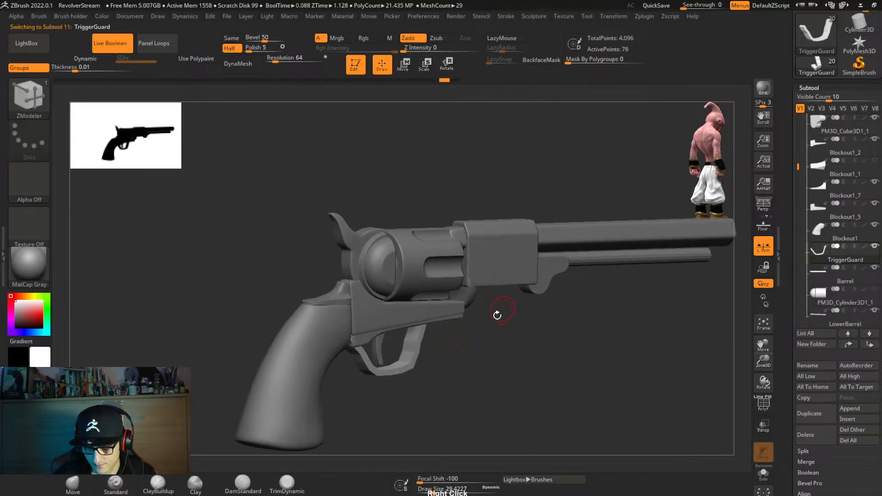
{"action": "right_click_drag", "start_coordinate": [497, 315], "coordinate": [492, 185]}
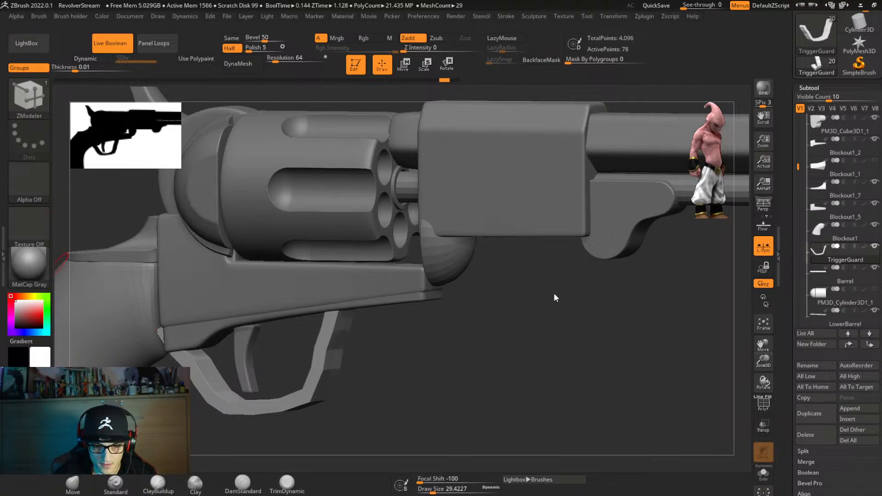
{"action": "right_click_drag", "start_coordinate": [560, 295], "coordinate": [583, 265]}
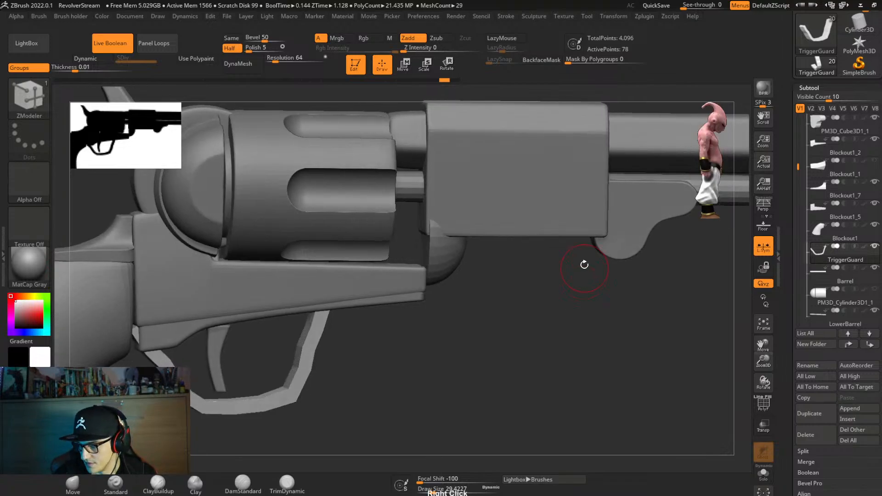
Select the rectangular block between cylinder and barrel, show its polyframe and isolate it from the other parts.
{"action": "left_click", "coordinate": [548, 218], "text": "alt"}
{"action": "key", "text": "shift+f"}
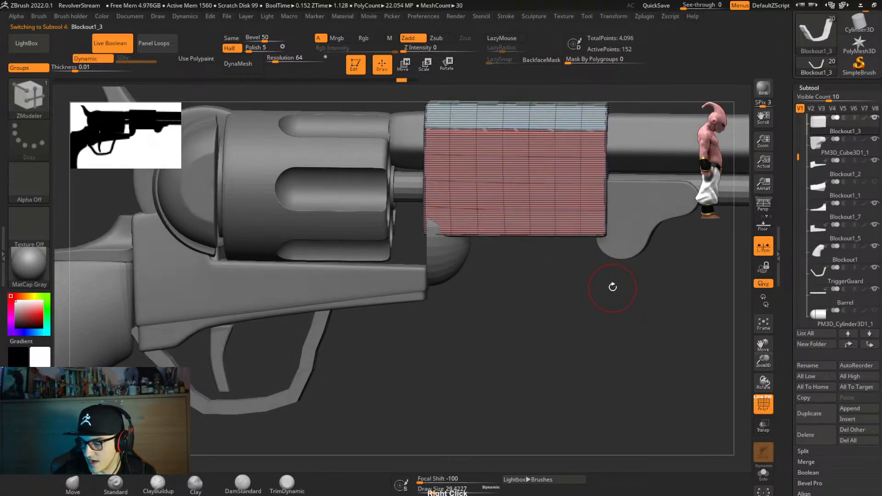
{"action": "right_click_drag", "start_coordinate": [613, 290], "coordinate": [502, 279]}
{"action": "key", "text": "alt+s"}
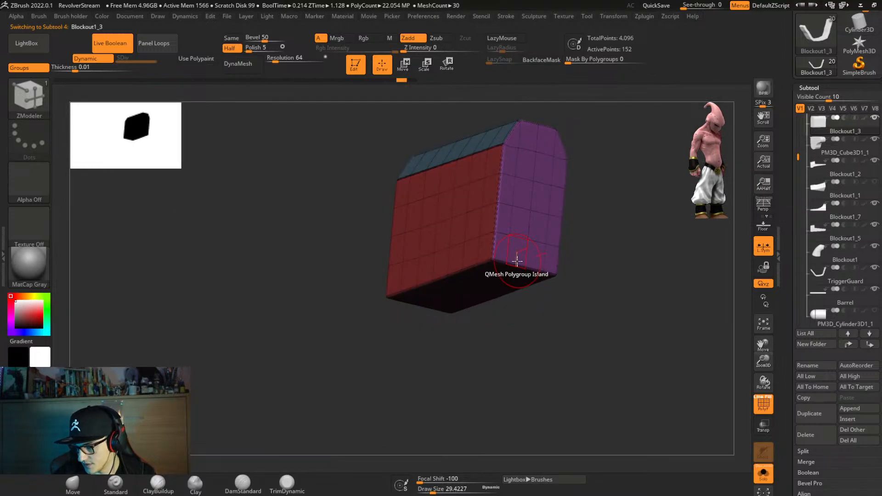
Try to delete the edge loop along the block's lower front edge with the ZModeler Insert Single EdgeLoop action.
{"action": "key", "text": "space"}
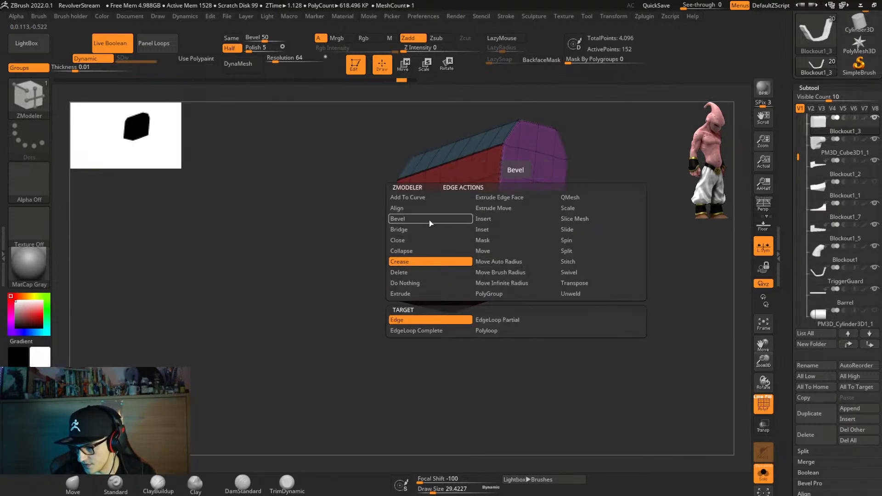
{"action": "left_click", "coordinate": [500, 218]}
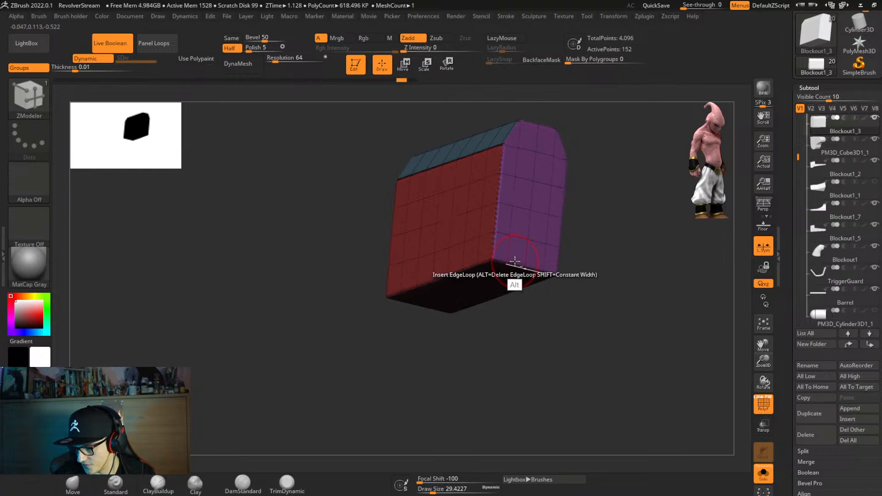
{"action": "mouse_move", "coordinate": [535, 280]}
{"action": "left_mouse_down", "text": "shift"}
{"action": "mouse_move", "coordinate": [570, 303]}
{"action": "mouse_move", "coordinate": [533, 257]}
{"action": "left_mouse_up", "text": "shift"}
{"action": "key", "text": "shift+f"}
{"action": "key", "text": "shift+f"}
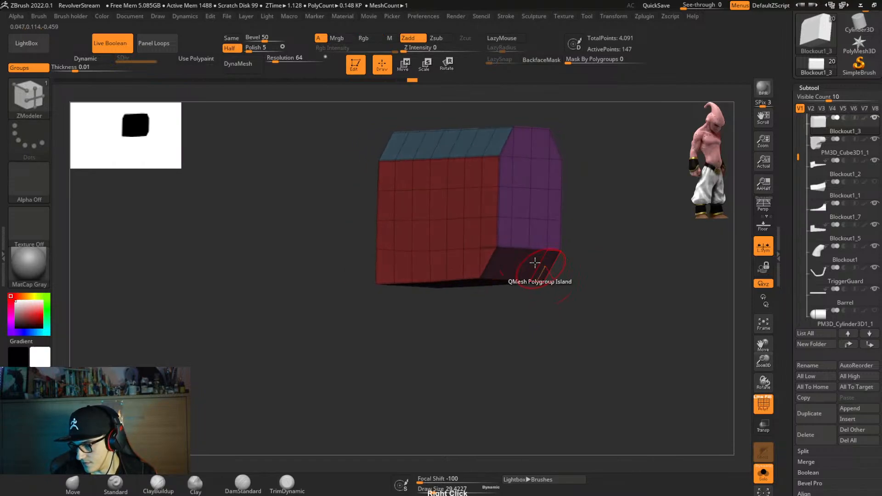
{"action": "right_click", "coordinate": [505, 248]}
{"action": "left_click", "coordinate": [499, 244]}
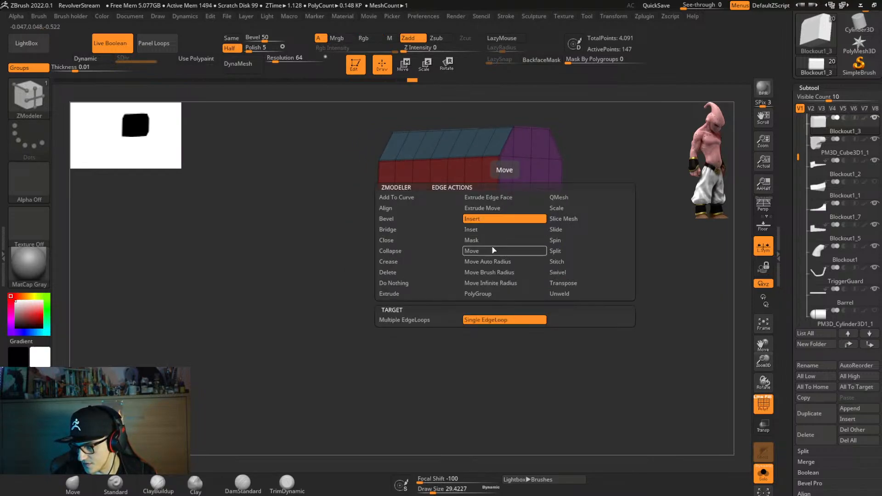
Uncrease the block's lower front edge to round that corner, and bring back the full revolver without polyframe.
{"action": "right_click_drag", "start_coordinate": [646, 308], "coordinate": [498, 251]}
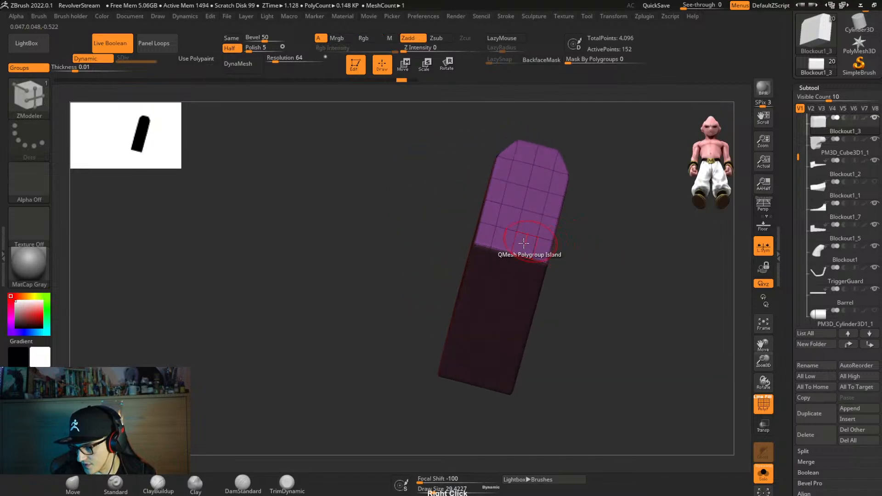
{"action": "right_click", "coordinate": [424, 258]}
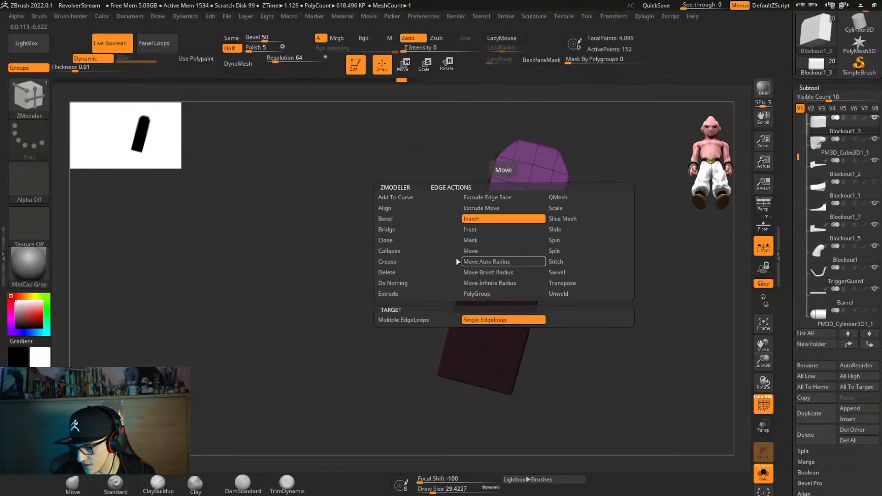
{"action": "left_click", "coordinate": [487, 294]}
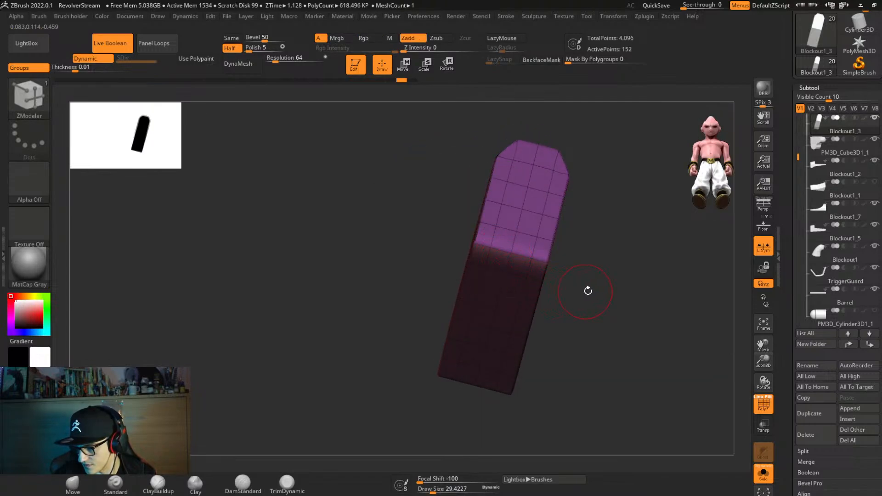
{"action": "mouse_move", "coordinate": [588, 291]}
{"action": "right_mouse_down"}
{"action": "mouse_move", "coordinate": [616, 309]}
{"action": "mouse_move", "coordinate": [622, 334]}
{"action": "right_mouse_up"}
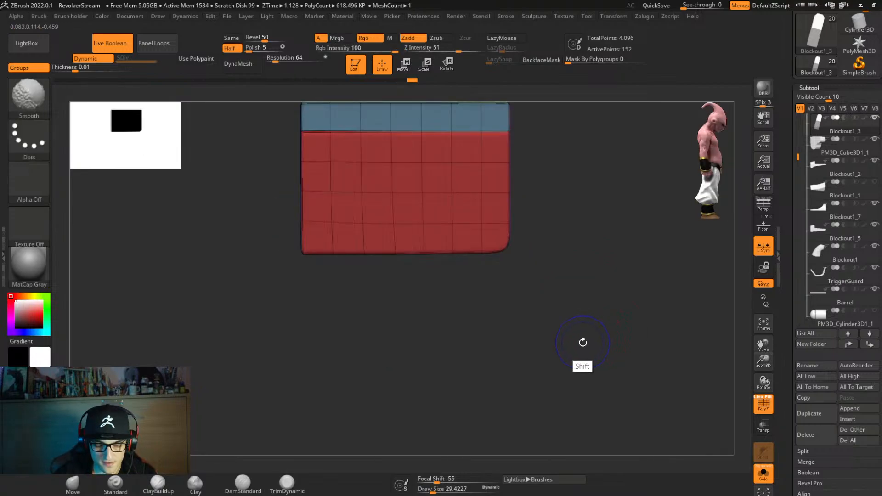
{"action": "key", "text": "shift+f"}
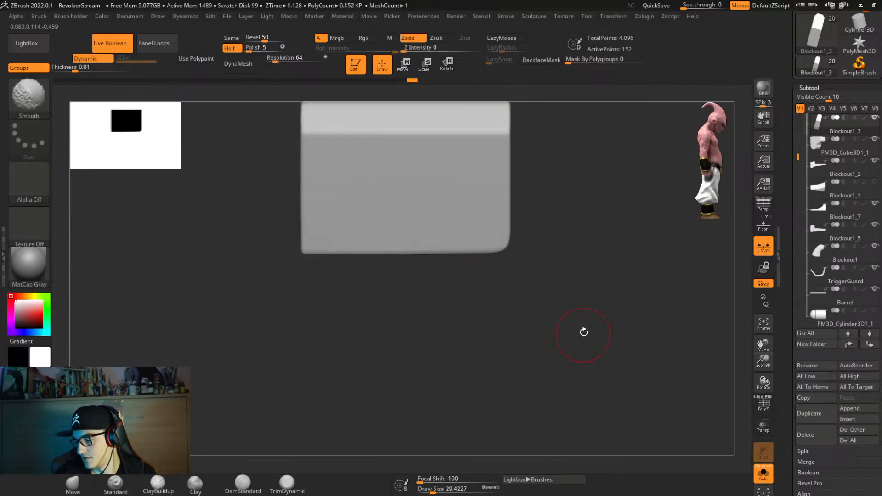
{"action": "key", "text": "shift+s"}
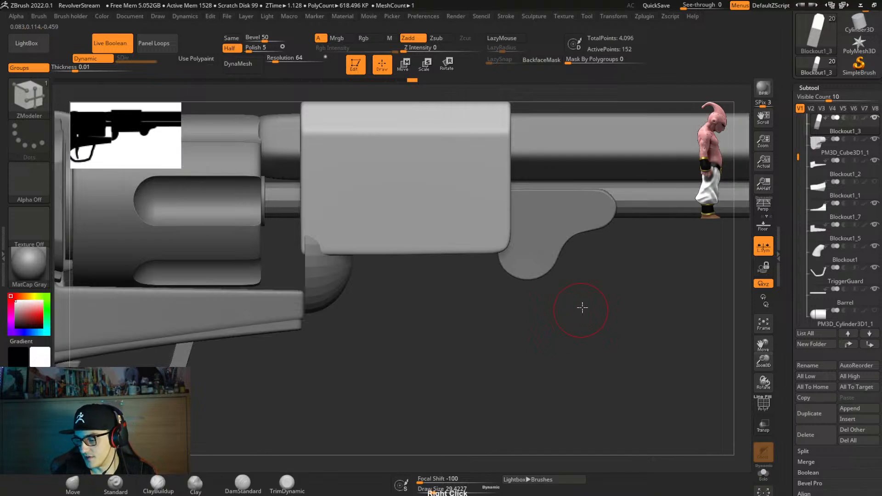
Select the half-sphere part beneath the block's rear end, isolate it and show its polyframe.
{"action": "right_click_drag", "start_coordinate": [582, 307], "coordinate": [511, 305]}
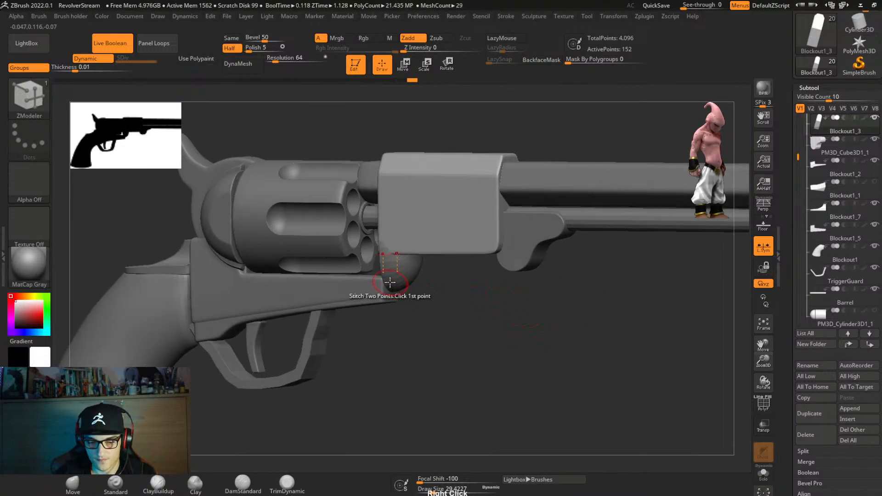
{"action": "key", "text": "alt"}
{"action": "right_click_drag", "start_coordinate": [422, 312], "coordinate": [472, 305]}
{"action": "left_click", "coordinate": [416, 335], "text": "alt"}
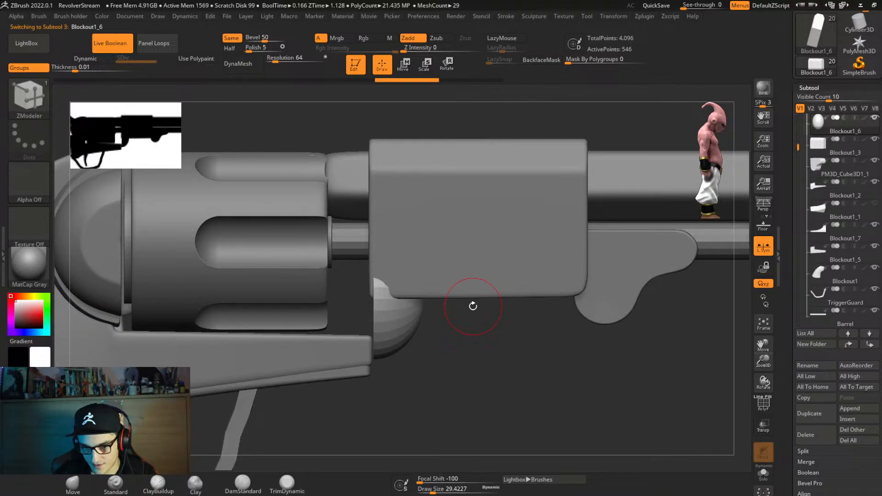
{"action": "key", "text": "w"}
{"action": "left_click", "coordinate": [406, 263], "text": "alt"}
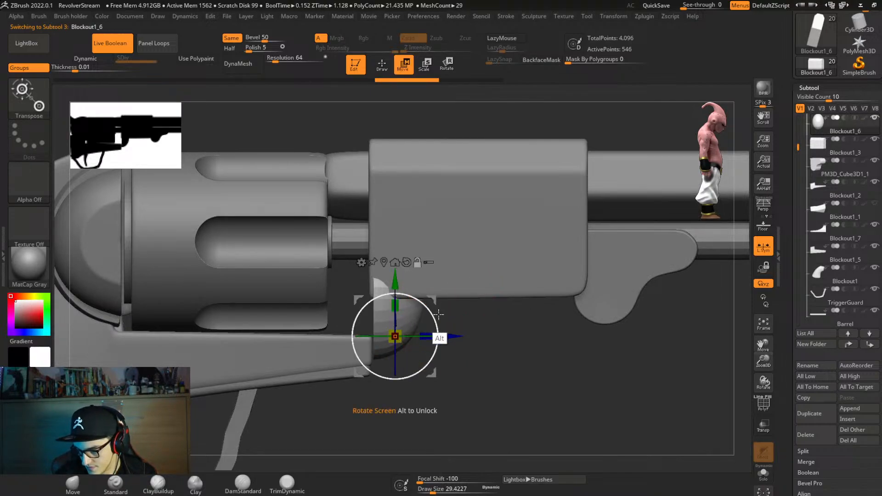
{"action": "left_click_drag", "start_coordinate": [447, 343], "coordinate": [444, 345]}
{"action": "key", "text": "shift+s"}
{"action": "right_click_drag", "start_coordinate": [418, 365], "coordinate": [488, 325]}
{"action": "key", "text": "shift+f"}
{"action": "key", "text": "shift+f"}
{"action": "key", "text": "shift+f"}
Give the half-sphere's flat face its own polygroup with the ZModeler PolyGroup action on a Flat Island, and bring back the full revolver.
{"action": "key", "text": "b"}
{"action": "key", "text": "z"}
{"action": "key", "text": "m"}
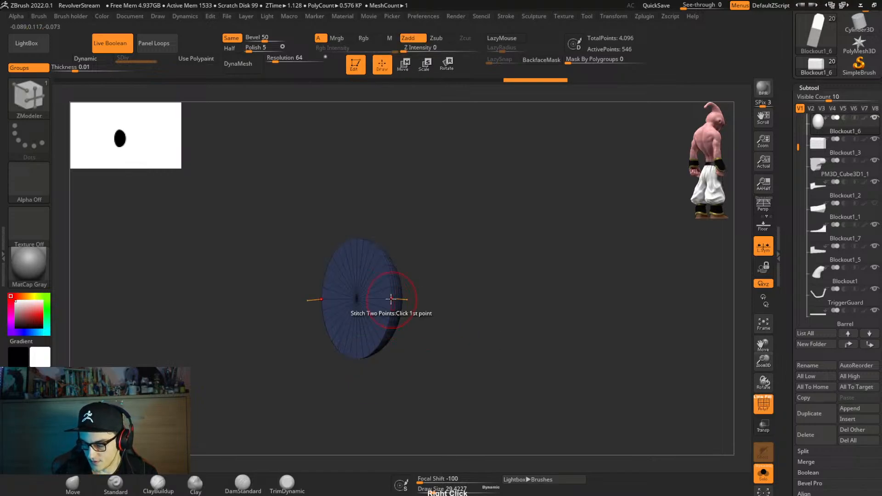
{"action": "key", "text": "space"}
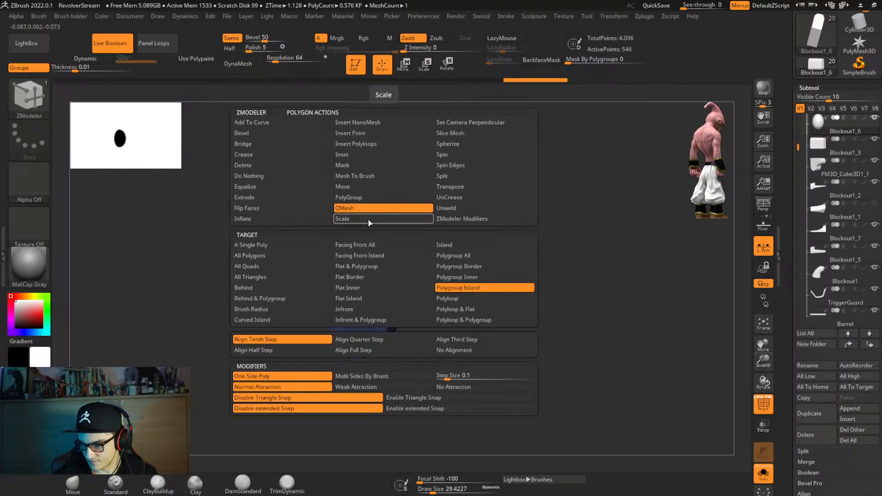
{"action": "left_click", "coordinate": [371, 197]}
{"action": "left_click", "coordinate": [375, 287]}
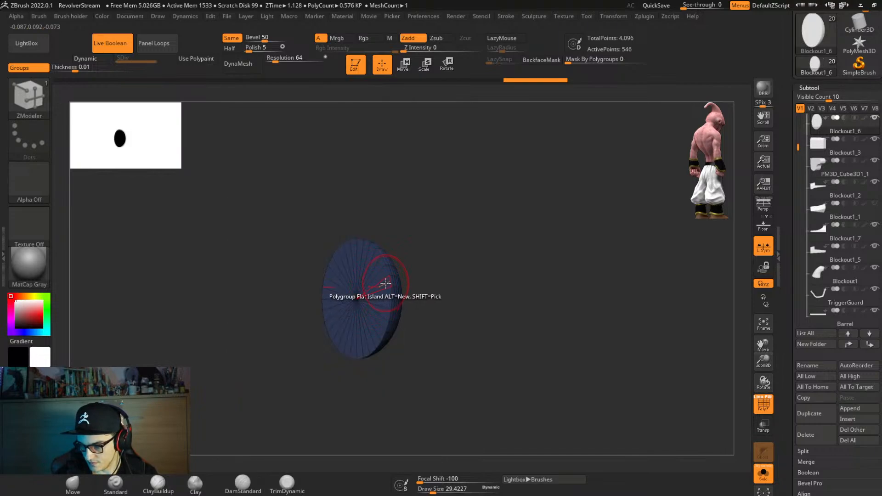
{"action": "left_click", "coordinate": [378, 280]}
{"action": "right_click_drag", "start_coordinate": [461, 316], "coordinate": [462, 321]}
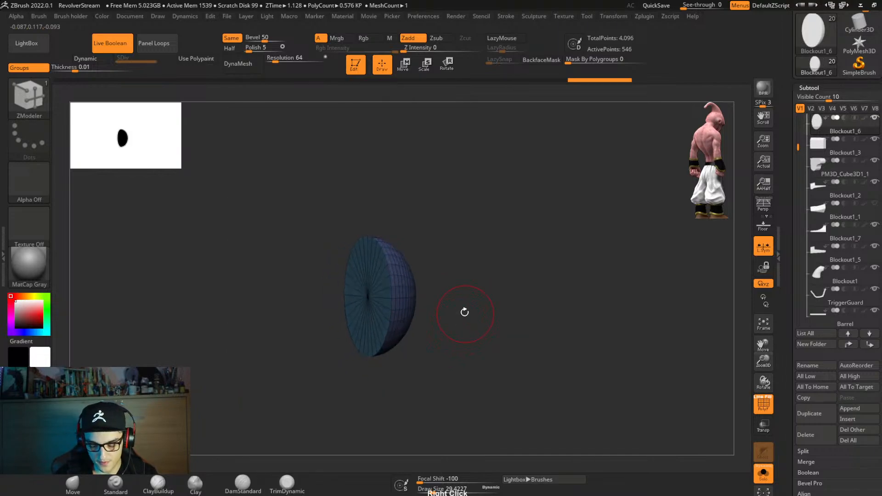
{"action": "key", "text": "shift+s"}
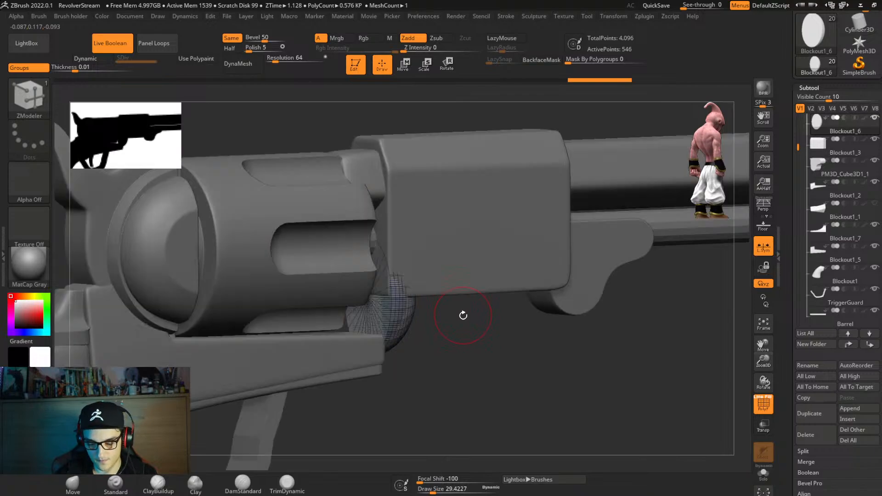
{"action": "mouse_move", "coordinate": [462, 315]}
{"action": "right_mouse_down"}
{"action": "mouse_move", "coordinate": [468, 329]}
{"action": "mouse_move", "coordinate": [459, 335]}
{"action": "mouse_move", "coordinate": [459, 323]}
{"action": "right_mouse_up"}
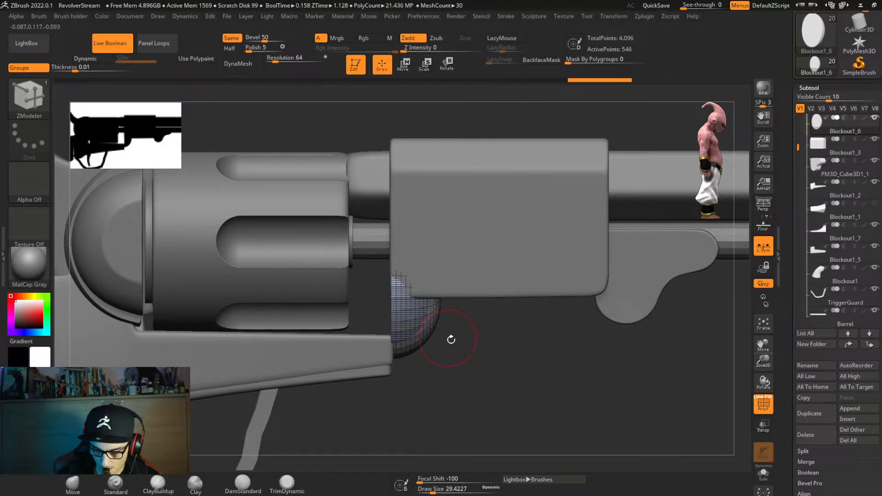
Select the rectangular block between cylinder and barrel, scale it slightly wider along X and turn off the polyframe.
{"action": "right_click_drag", "start_coordinate": [451, 339], "coordinate": [475, 356]}
{"action": "left_click", "coordinate": [460, 250], "text": "alt"}
{"action": "key", "text": "w"}
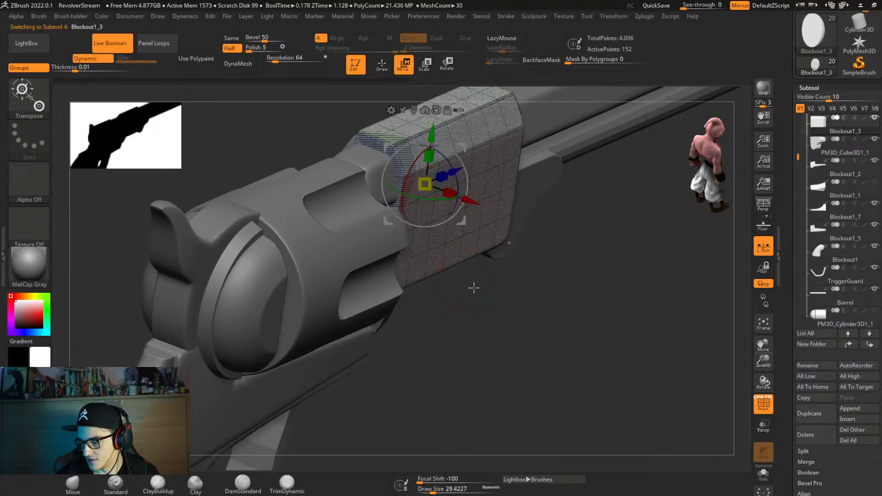
{"action": "right_click_drag", "start_coordinate": [472, 287], "coordinate": [465, 378]}
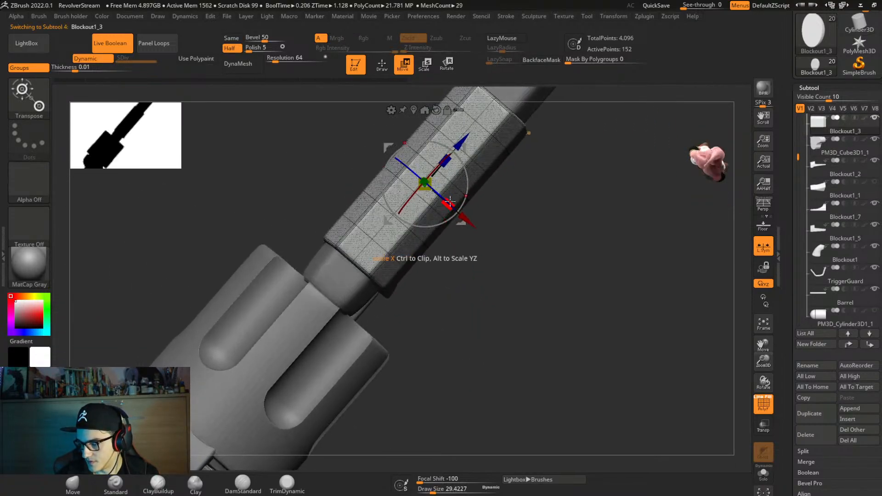
{"action": "left_click_drag", "start_coordinate": [454, 202], "coordinate": [469, 217]}
{"action": "right_click_drag", "start_coordinate": [522, 244], "coordinate": [508, 202]}
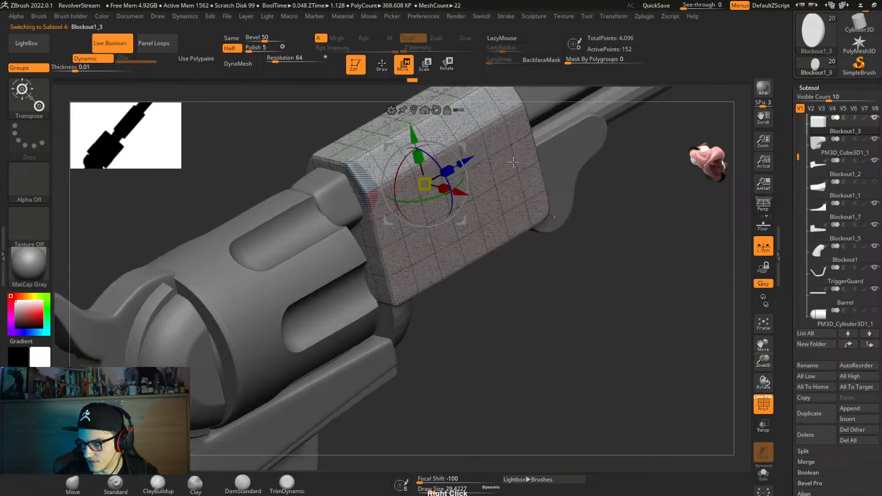
{"action": "key", "text": "shift+f"}
Check the revolver from the side, and reselect the half-sphere under the block with its polyframe shown.
{"action": "right_click_drag", "start_coordinate": [555, 208], "coordinate": [525, 298]}
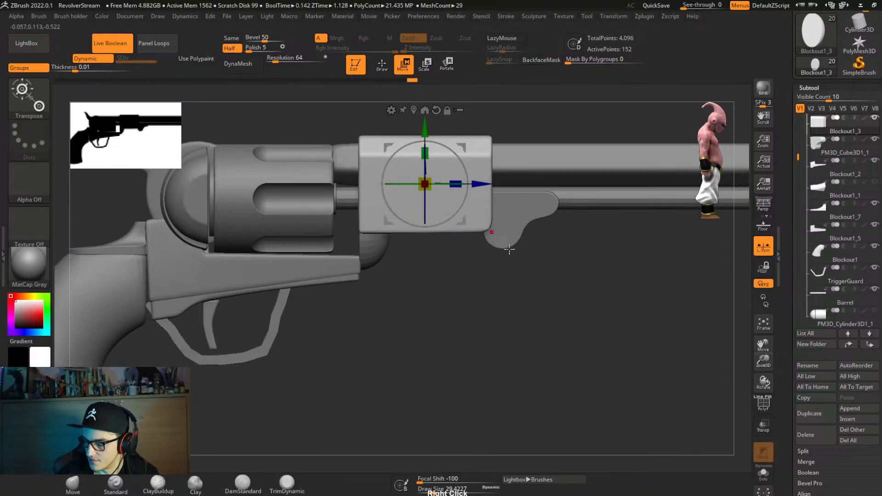
{"action": "right_click_drag", "start_coordinate": [509, 249], "coordinate": [513, 284]}
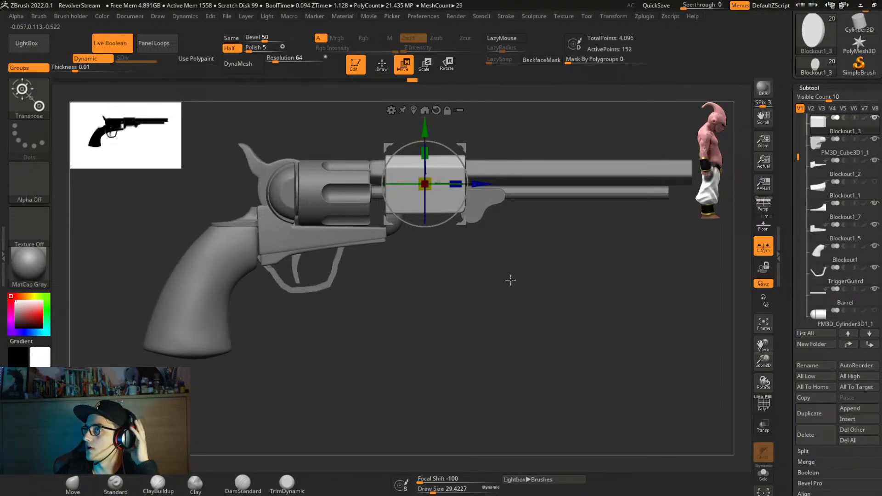
{"action": "right_click_drag", "start_coordinate": [511, 290], "coordinate": [480, 325]}
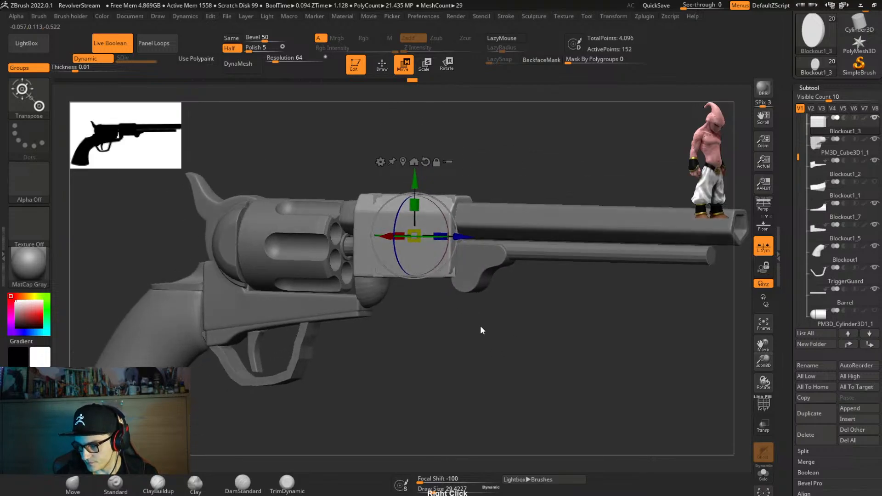
{"action": "left_click", "coordinate": [485, 280], "text": "alt"}
{"action": "right_click_drag", "start_coordinate": [395, 302], "coordinate": [397, 329], "text": "ctrl"}
{"action": "left_click", "coordinate": [397, 330], "text": "alt"}
{"action": "right_click_drag", "start_coordinate": [466, 334], "coordinate": [492, 326]}
{"action": "key", "text": "q"}
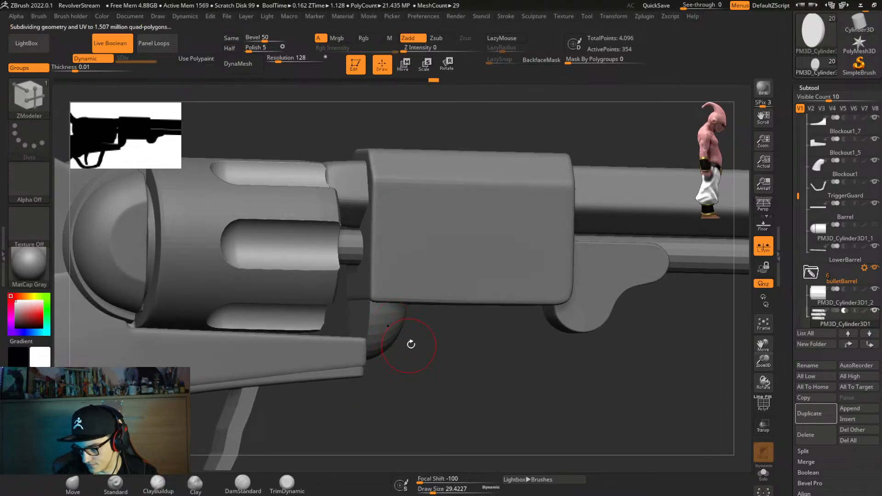
{"action": "right_click_drag", "start_coordinate": [411, 344], "coordinate": [398, 340]}
{"action": "key", "text": "shift"}
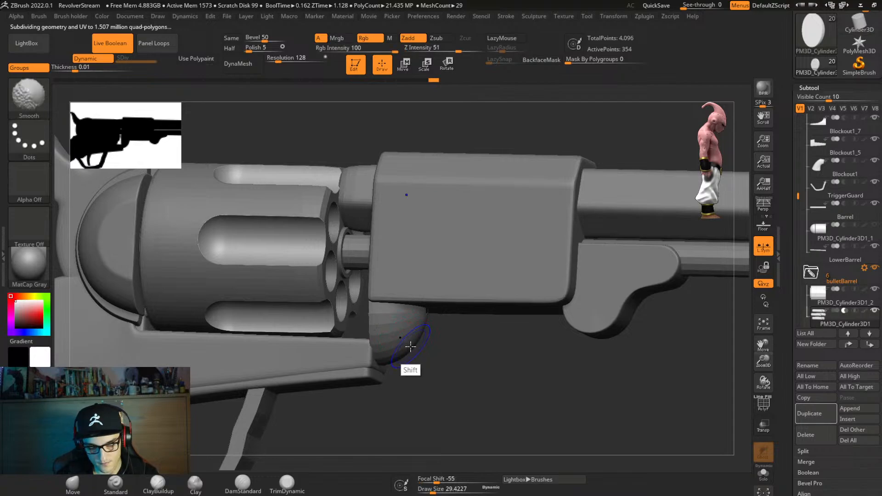
{"action": "key", "text": "shift+f"}
{"action": "left_click", "coordinate": [599, 321], "text": "alt"}
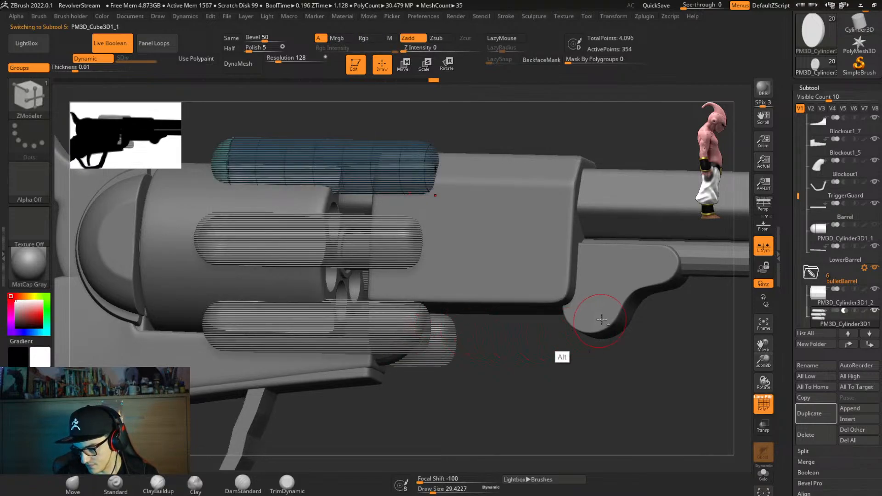
{"action": "left_click", "coordinate": [422, 321], "text": "alt"}
{"action": "mouse_move", "coordinate": [459, 339]}
{"action": "right_mouse_down", "text": "shift"}
{"action": "mouse_move", "coordinate": [451, 338]}
{"action": "mouse_move", "coordinate": [462, 369]}
{"action": "mouse_move", "coordinate": [463, 341]}
{"action": "mouse_move", "coordinate": [466, 358]}
{"action": "mouse_move", "coordinate": [472, 344]}
{"action": "right_mouse_up", "text": "shift"}
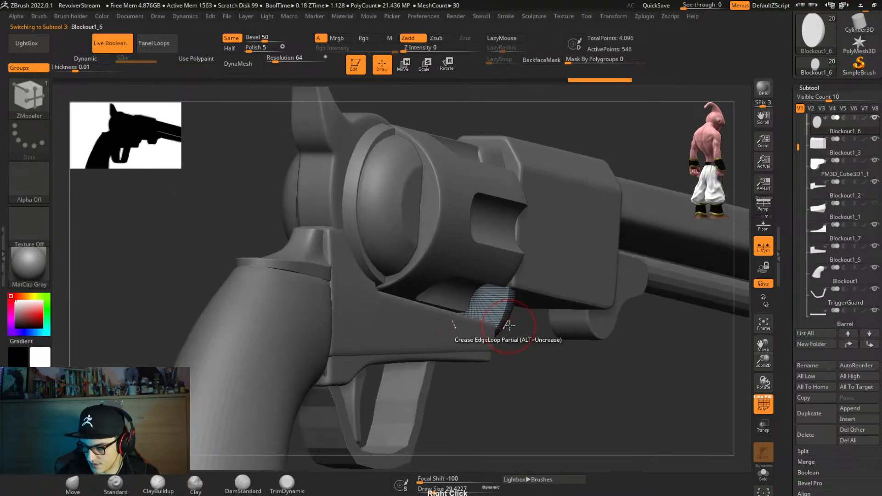
Scale the half-sphere wider along X by a factor of about 1.15.
{"action": "key", "text": "w"}
{"action": "left_click", "coordinate": [493, 252]}
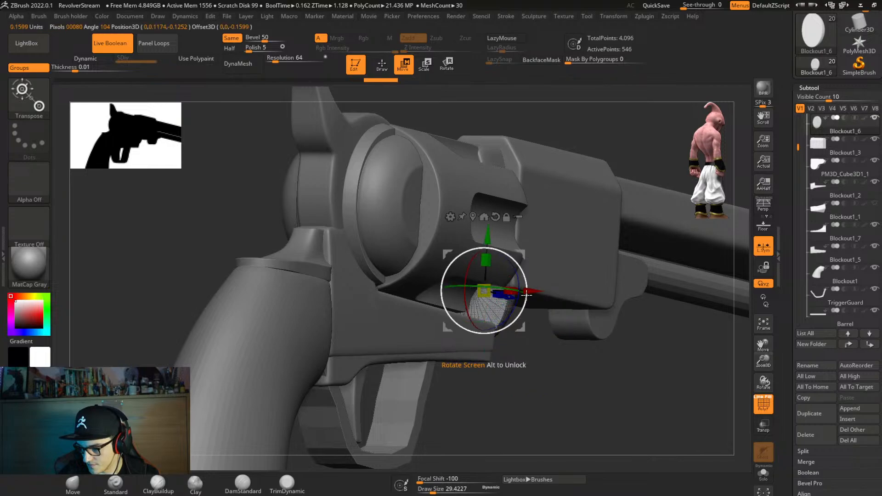
{"action": "left_click_drag", "start_coordinate": [509, 292], "coordinate": [516, 298]}
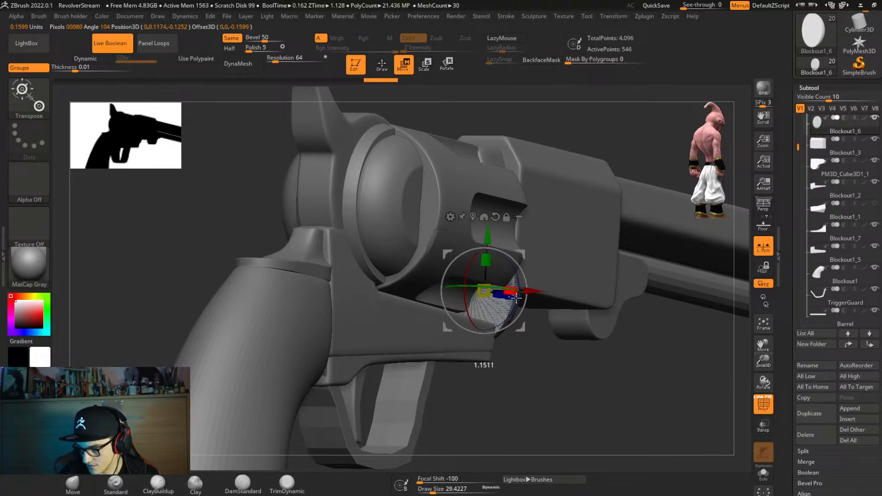
Raise the half-sphere slightly toward the block and smooth it with dynamic subdivision.
{"action": "right_click_drag", "start_coordinate": [532, 333], "coordinate": [610, 287]}
{"action": "left_click_drag", "start_coordinate": [569, 240], "coordinate": [569, 234]}
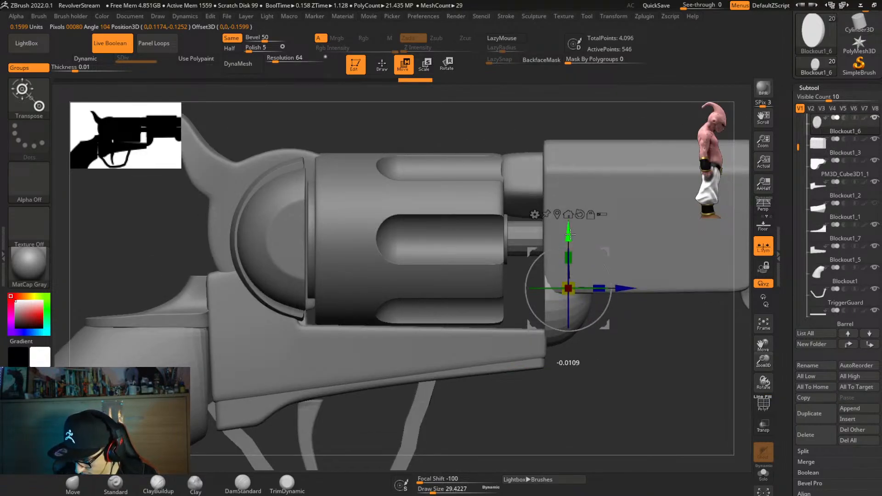
{"action": "key", "text": "d"}
Show the rectangular block's polyframe, mask off all but its lower rear corner and pull that corner down over the half-sphere.
{"action": "right_click_drag", "start_coordinate": [589, 274], "coordinate": [641, 335]}
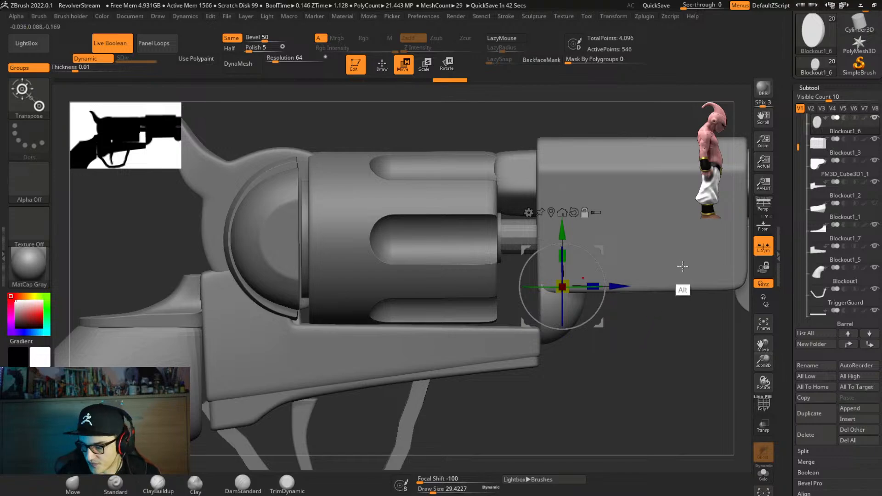
{"action": "left_click", "coordinate": [679, 295], "text": "alt"}
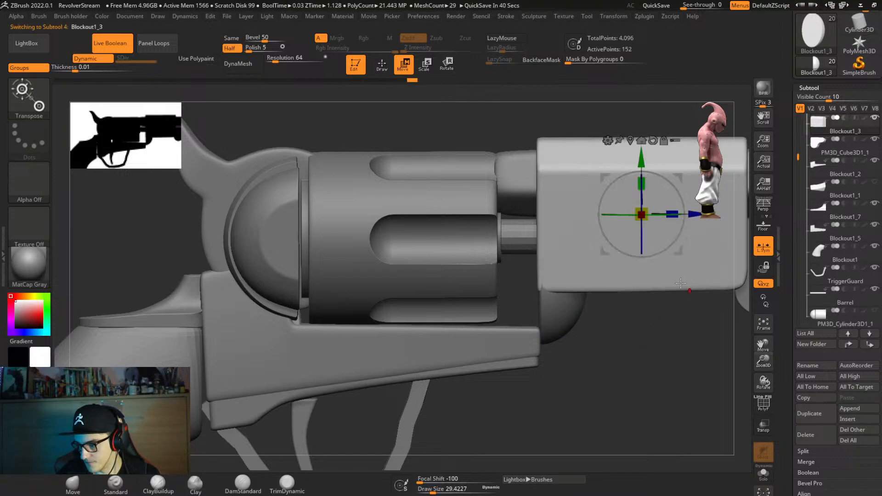
{"action": "key", "text": "shift+f"}
{"action": "left_click_drag", "start_coordinate": [513, 266], "coordinate": [610, 315], "text": "ctrl"}
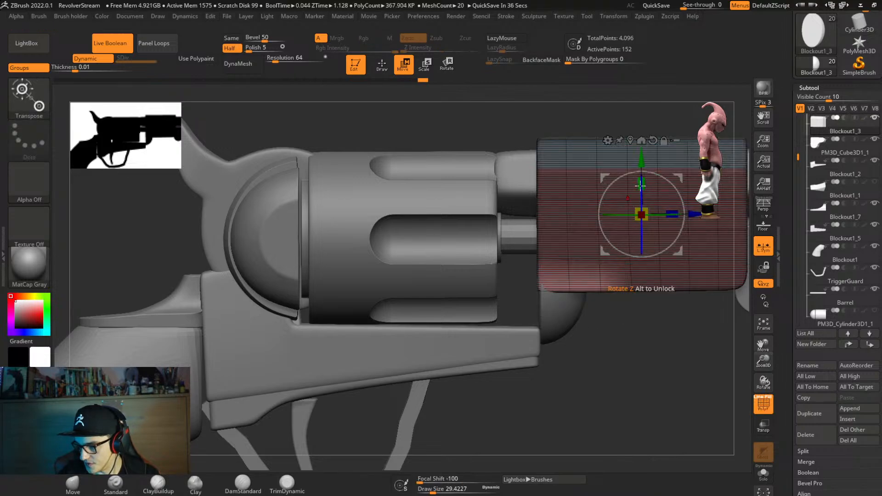
{"action": "left_click_drag", "start_coordinate": [640, 186], "coordinate": [641, 177]}
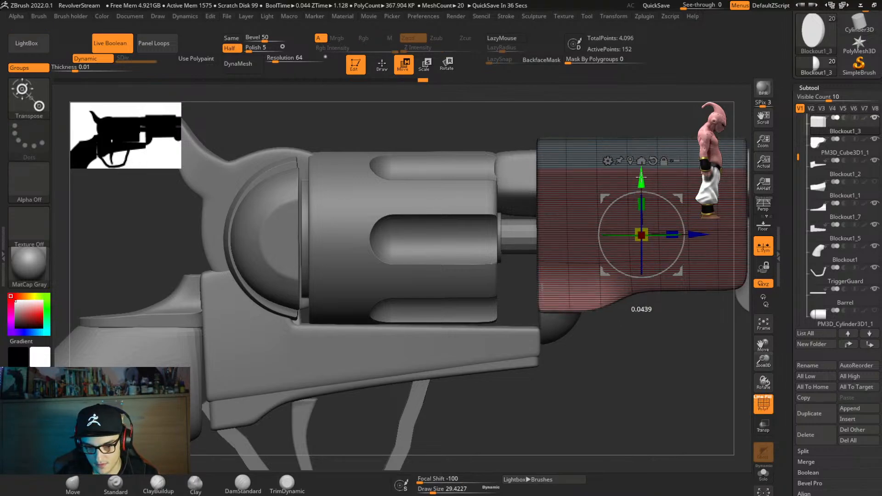
{"action": "key", "text": "ctrl+z"}
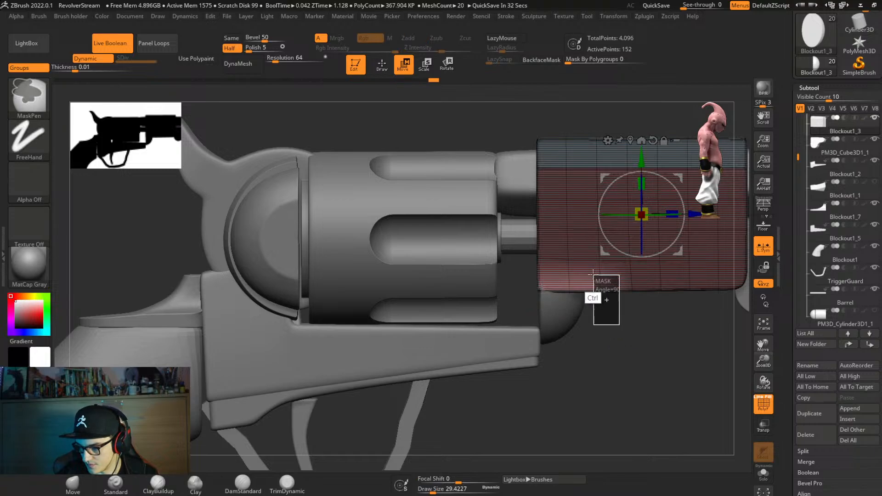
{"action": "left_click_drag", "start_coordinate": [640, 161], "coordinate": [634, 182]}
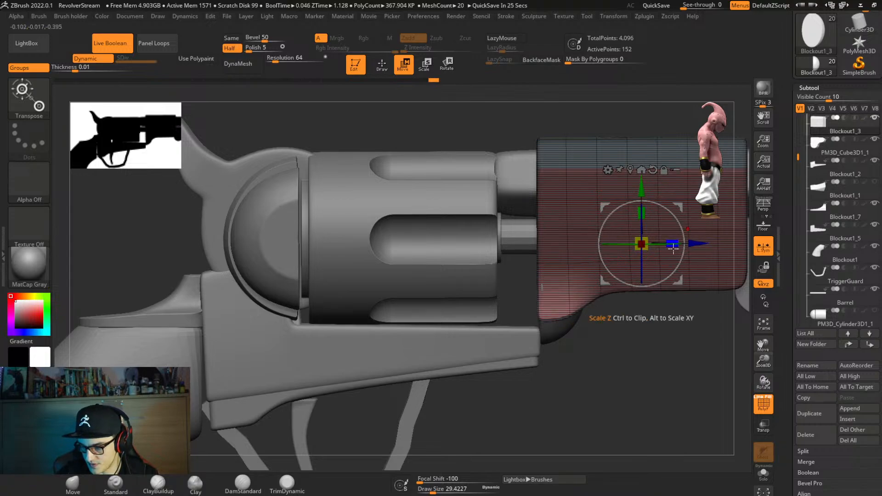
Narrow the block's pulled-down rear corner along X, checking it from the front and below.
{"action": "right_click_drag", "start_coordinate": [647, 294], "coordinate": [611, 299]}
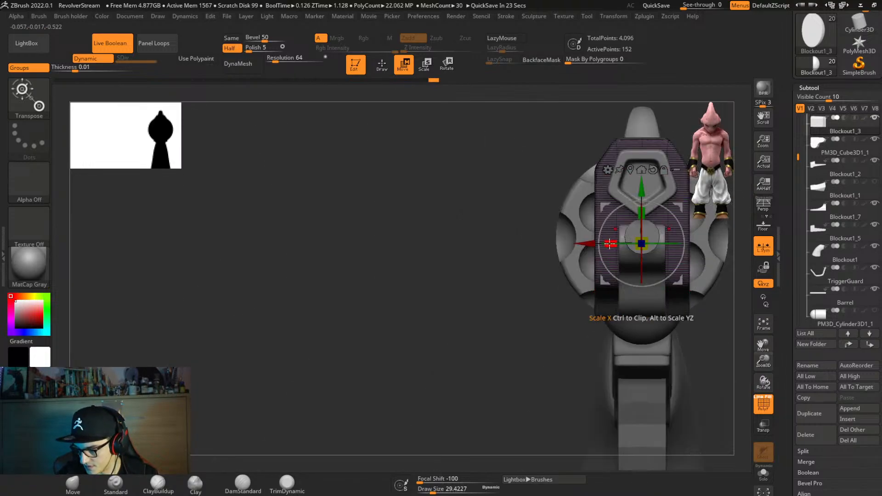
{"action": "right_click_drag", "start_coordinate": [616, 252], "coordinate": [648, 276]}
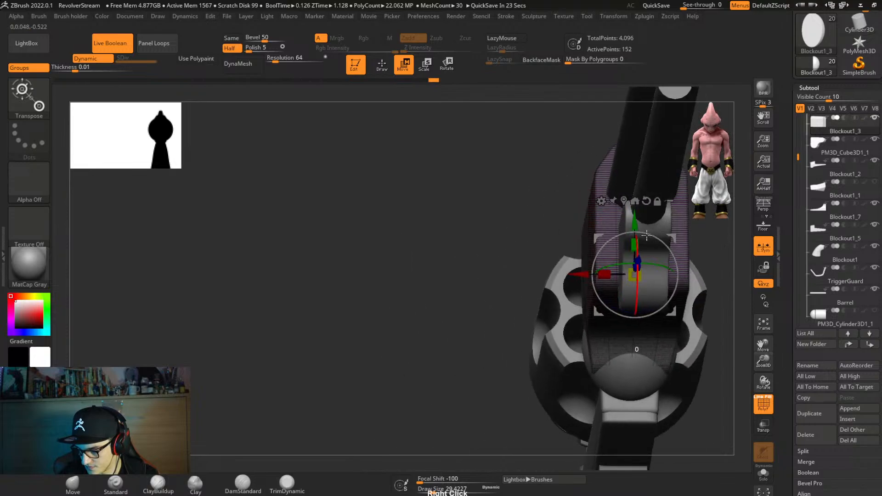
{"action": "mouse_move", "coordinate": [606, 274]}
{"action": "left_mouse_down"}
{"action": "mouse_move", "coordinate": [617, 284]}
{"action": "mouse_move", "coordinate": [610, 289]}
{"action": "left_mouse_up"}
{"action": "right_click_drag", "start_coordinate": [610, 289], "coordinate": [732, 289]}
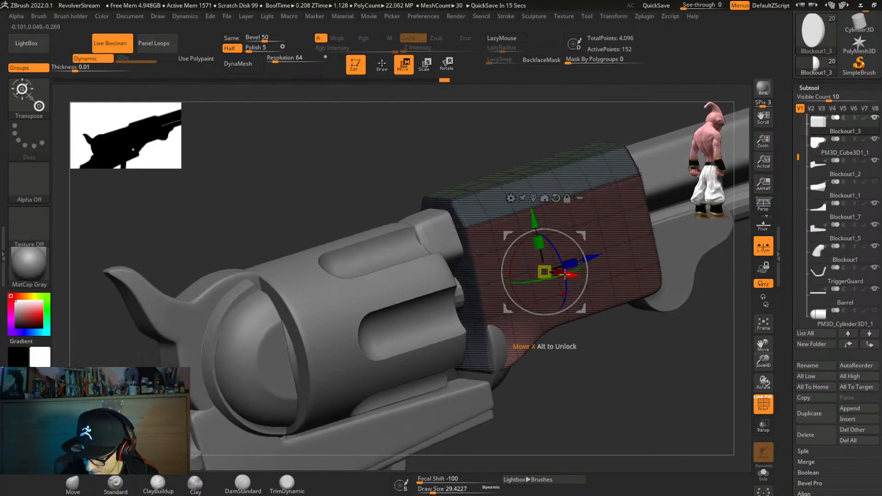
{"action": "left_click_drag", "start_coordinate": [559, 274], "coordinate": [551, 279]}
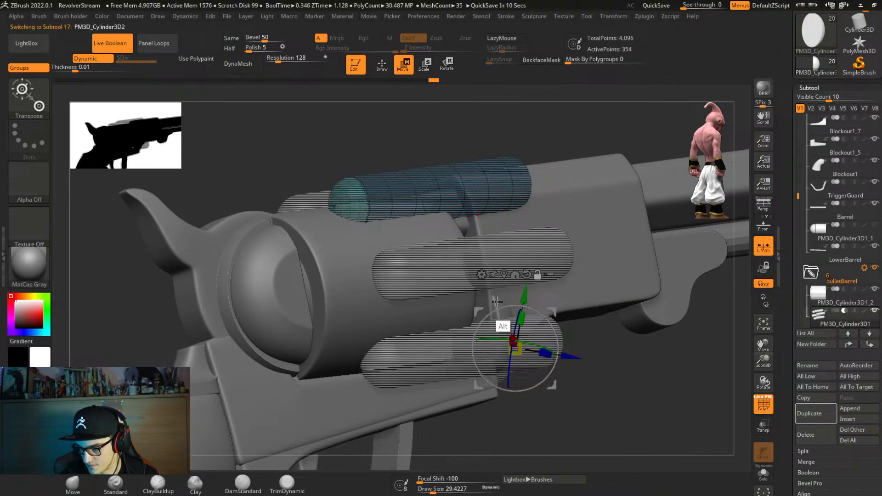
Hide the bulletBarrel folder to expose the block and half-sphere in front of the frame.
{"action": "left_click", "coordinate": [535, 313], "text": "alt"}
{"action": "left_click", "coordinate": [513, 347], "text": "alt"}
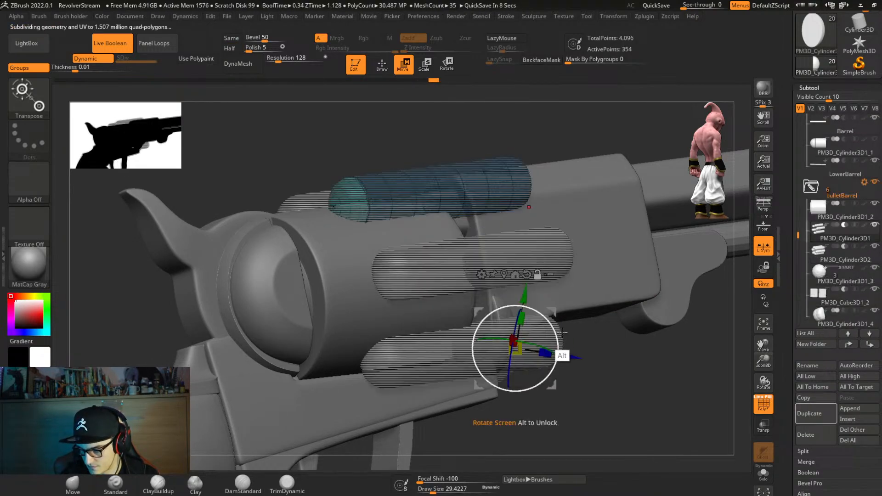
{"action": "right_click_drag", "start_coordinate": [574, 319], "coordinate": [478, 311]}
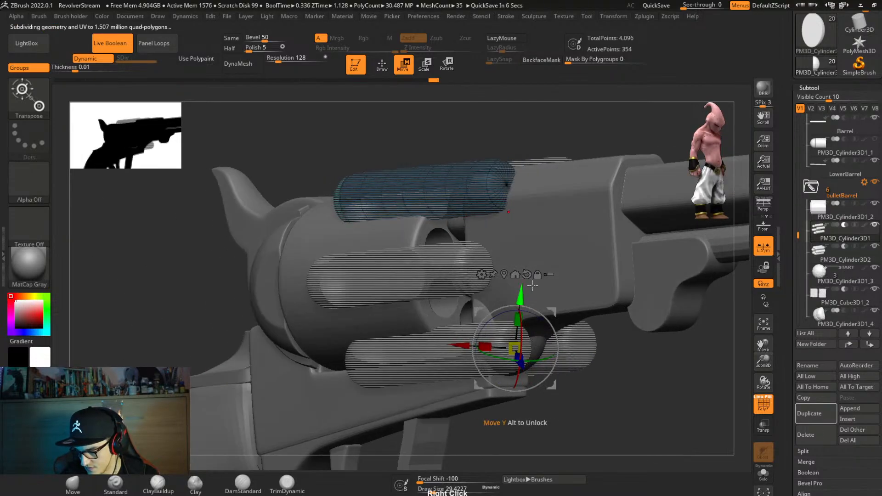
{"action": "left_click", "coordinate": [874, 183]}
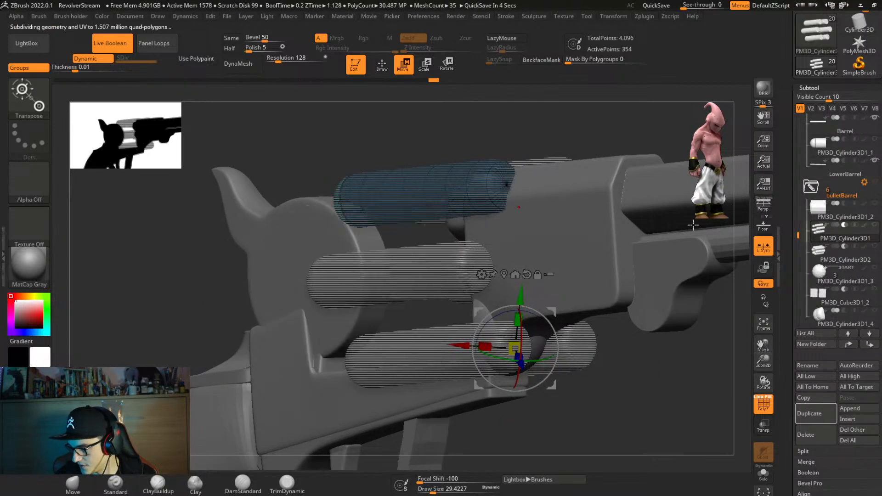
Narrow the half-sphere beneath the rectangular block along X to about 0.81 of its width, checking it from several sides.
{"action": "left_click", "coordinate": [589, 268], "text": "alt"}
{"action": "left_click", "coordinate": [501, 322], "text": "alt"}
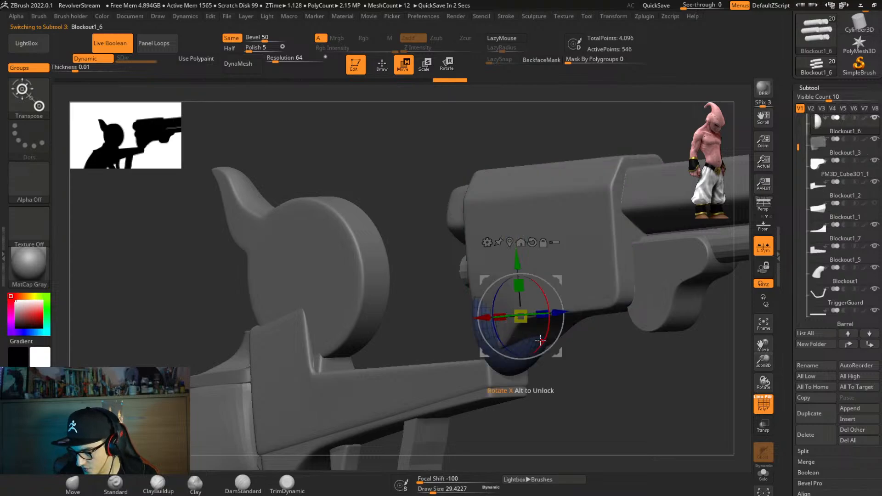
{"action": "right_click_drag", "start_coordinate": [502, 322], "coordinate": [611, 327]}
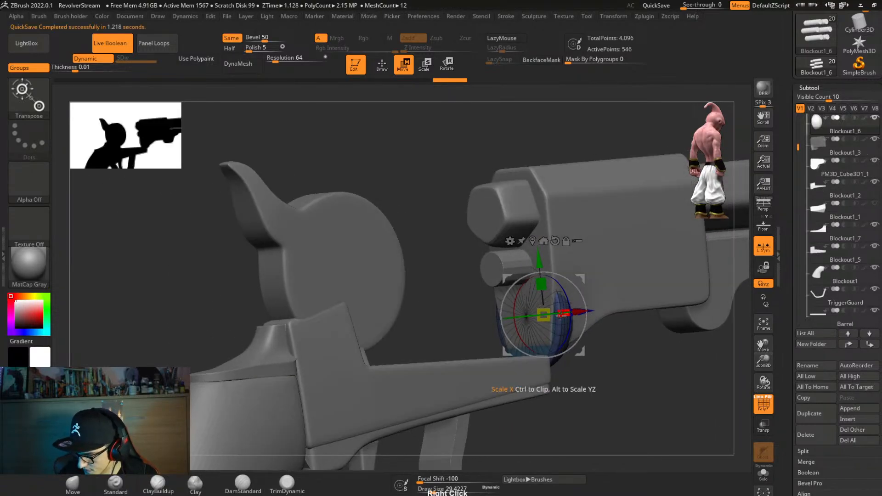
{"action": "left_click_drag", "start_coordinate": [561, 315], "coordinate": [557, 323]}
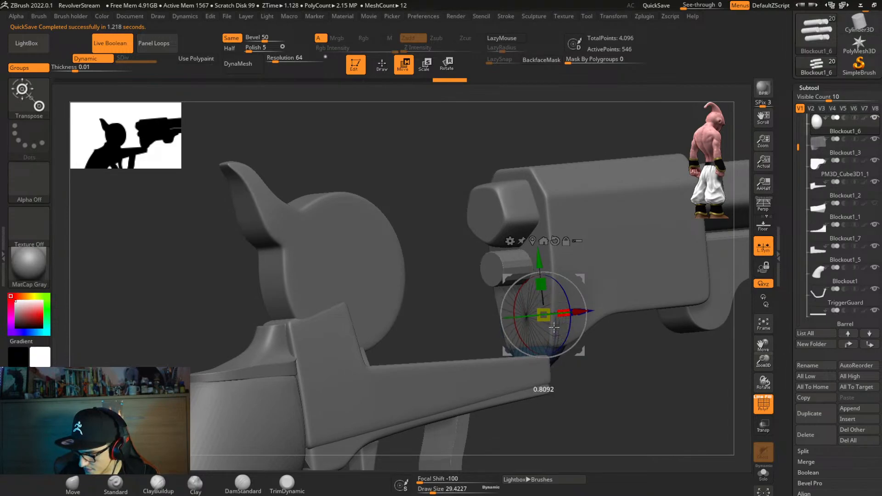
{"action": "right_click_drag", "start_coordinate": [638, 322], "coordinate": [575, 324]}
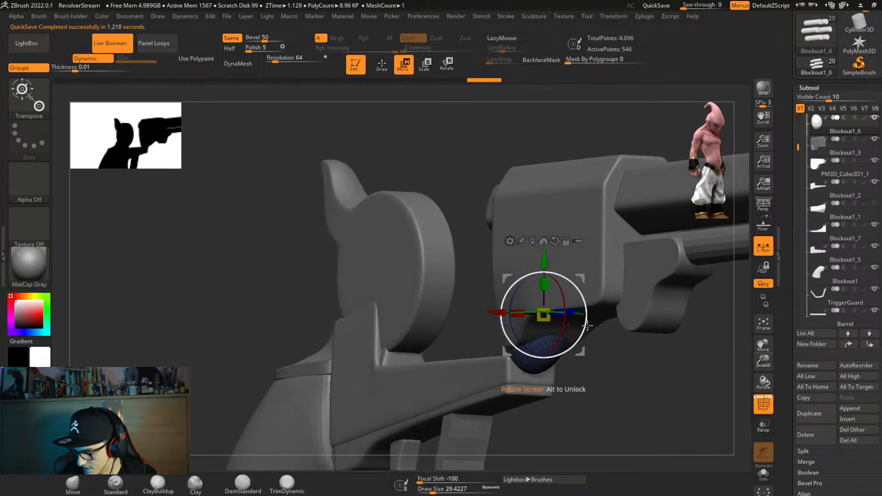
{"action": "right_click_drag", "start_coordinate": [615, 344], "coordinate": [633, 347]}
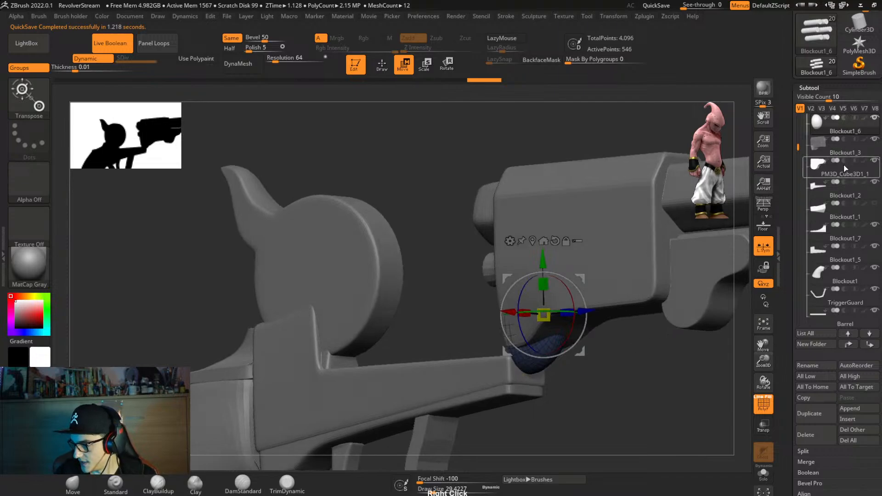
{"action": "left_click_drag", "start_coordinate": [794, 144], "coordinate": [796, 118]}
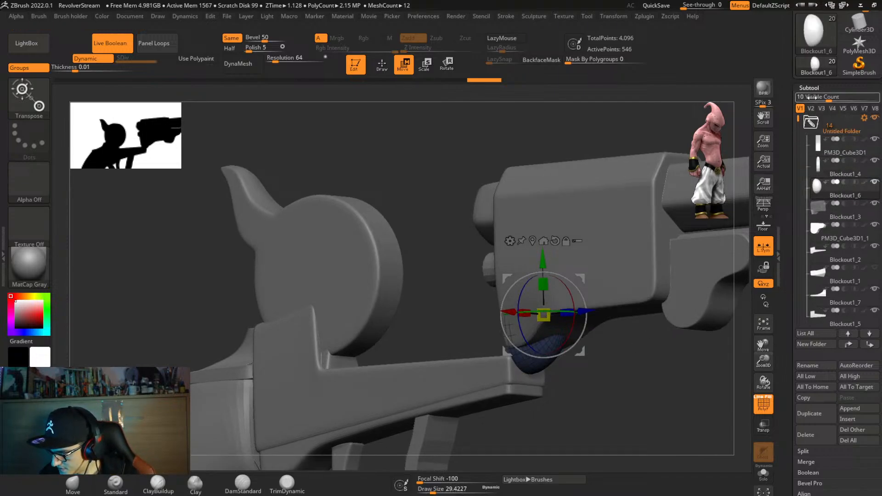
{"action": "left_click", "coordinate": [836, 215]}
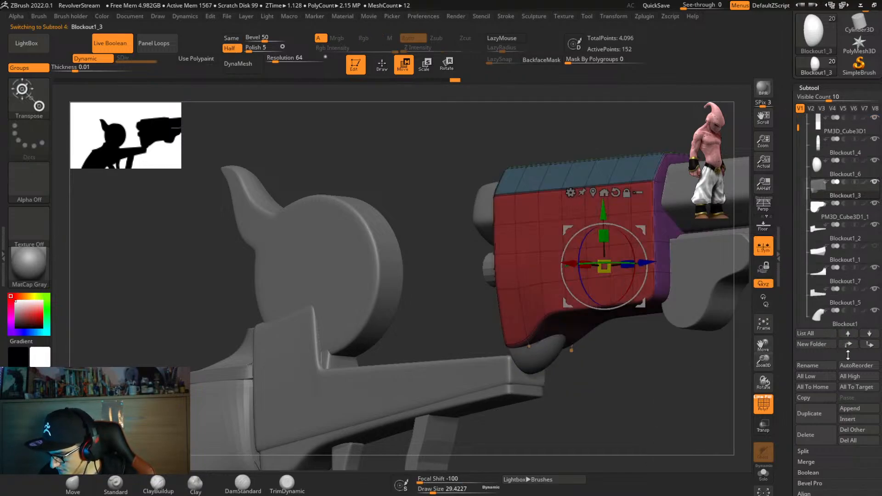
{"action": "left_click", "coordinate": [848, 334]}
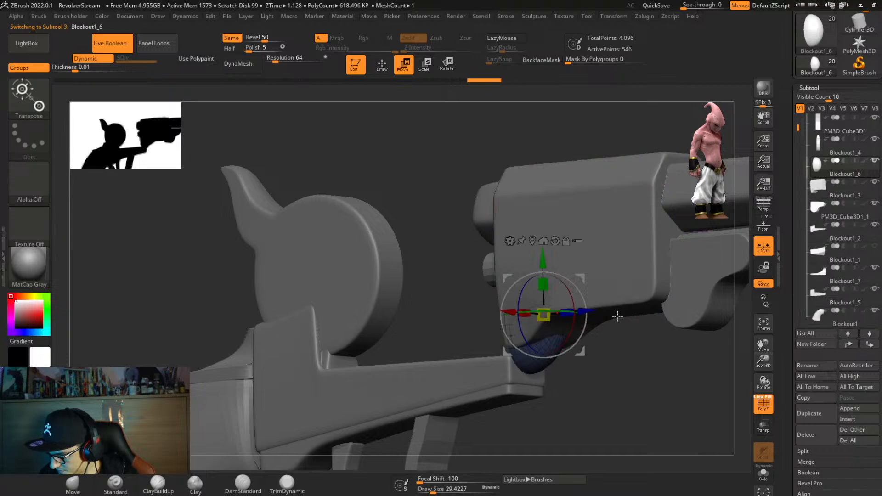
{"action": "left_click", "coordinate": [848, 334]}
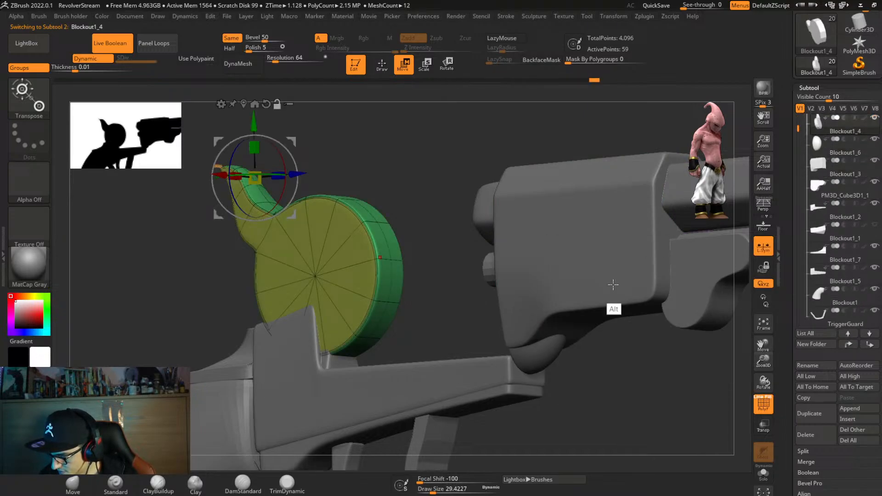
{"action": "left_click", "coordinate": [621, 298], "text": "alt"}
{"action": "left_click", "coordinate": [848, 335], "text": "shift"}
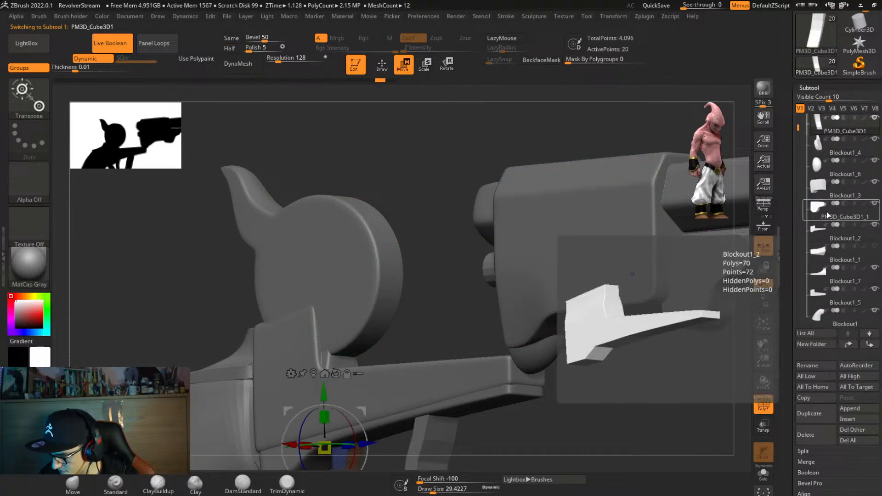
{"action": "left_click", "coordinate": [541, 358], "text": "alt"}
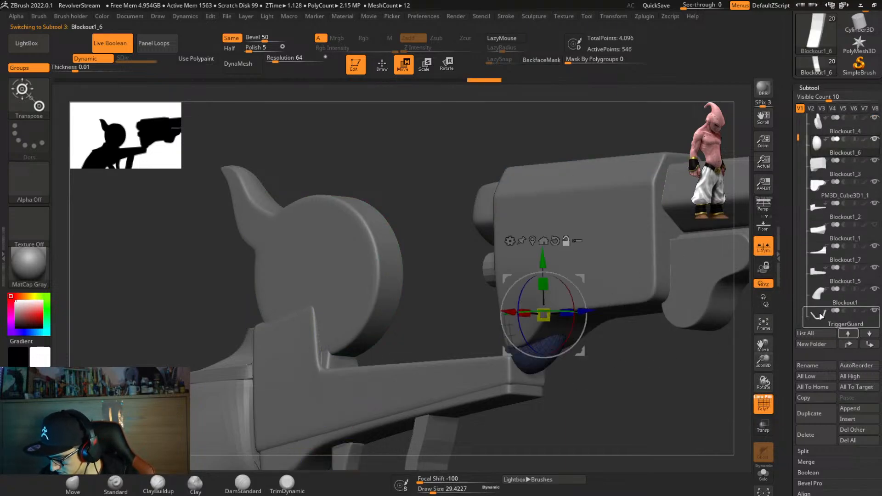
{"action": "left_click", "coordinate": [848, 335], "text": "shift"}
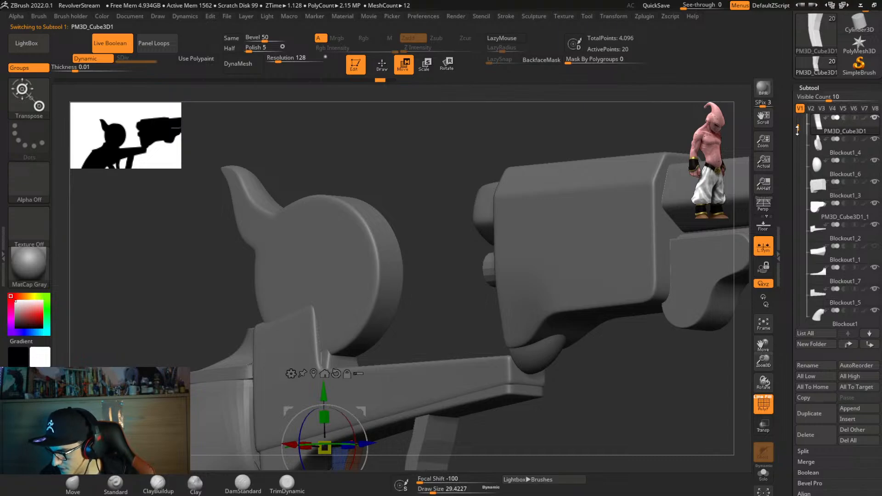
{"action": "left_click", "coordinate": [797, 130]}
{"action": "left_click", "coordinate": [831, 170]}
{"action": "left_click", "coordinate": [827, 154]}
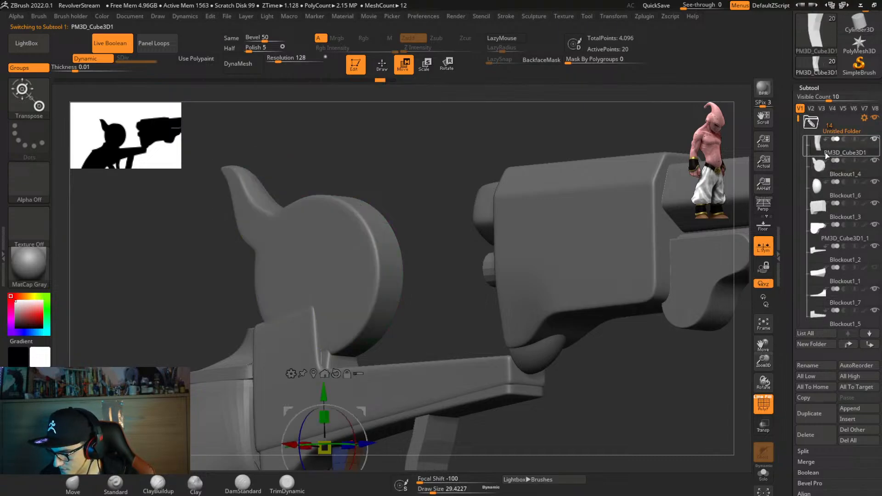
Move the half-sphere and the rectangular block subtools out of their folder to the top of the subtool list.
{"action": "left_click", "coordinate": [547, 248], "text": "alt"}
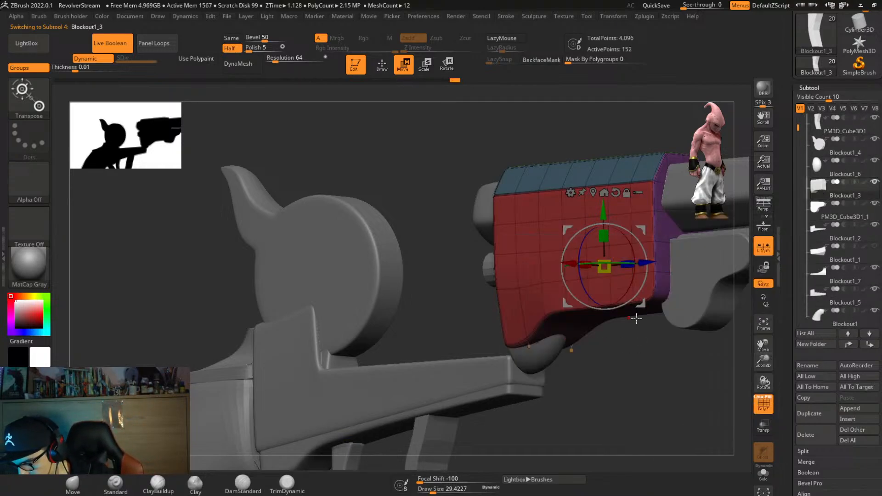
{"action": "left_click", "coordinate": [540, 363], "text": "alt"}
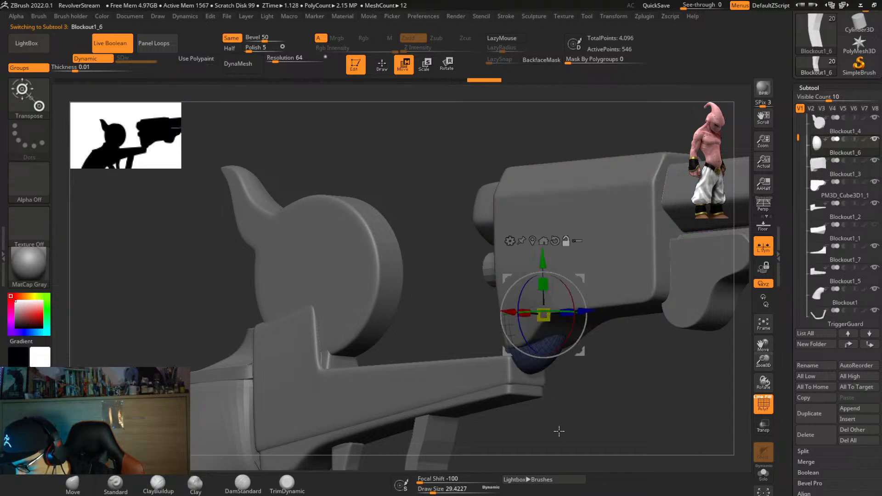
{"action": "left_click", "coordinate": [848, 343]}
{"action": "left_click", "coordinate": [634, 255], "text": "alt"}
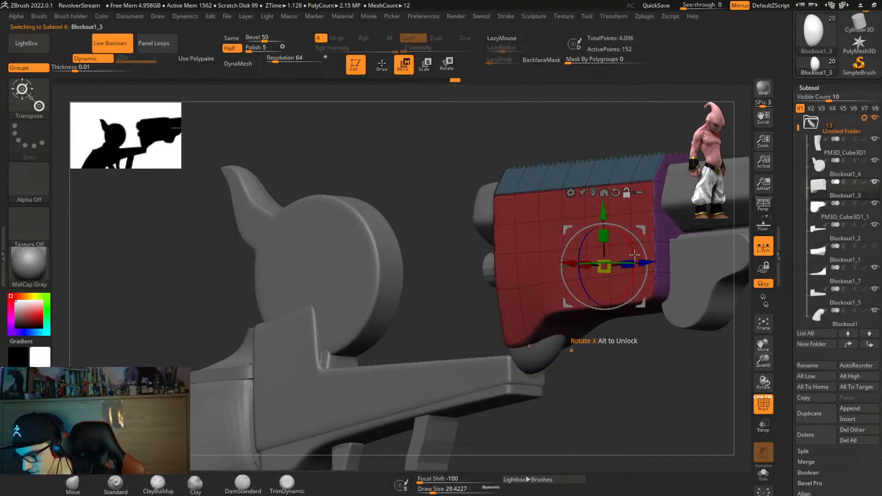
{"action": "left_click", "coordinate": [853, 335], "text": "shift"}
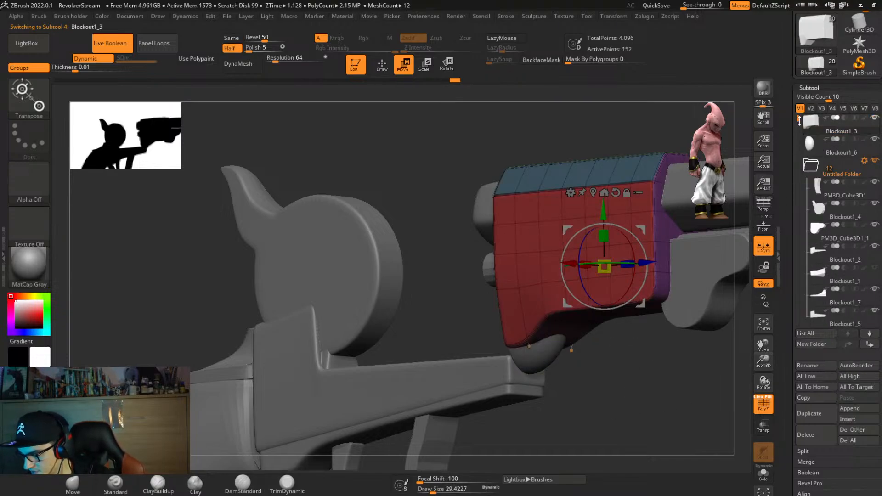
Duplicate the block and the half-sphere, and merge the duplicated block down with the half-sphere below it in the list.
{"action": "left_click", "coordinate": [819, 415]}
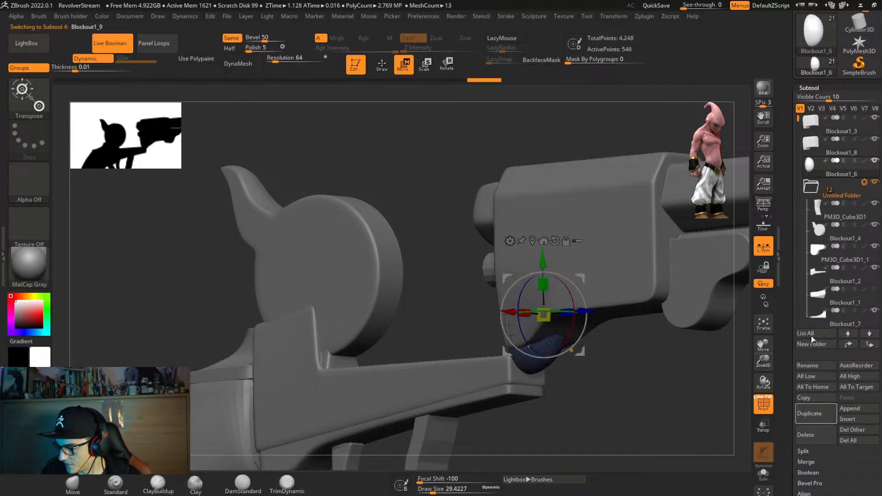
{"action": "left_click", "coordinate": [813, 152]}
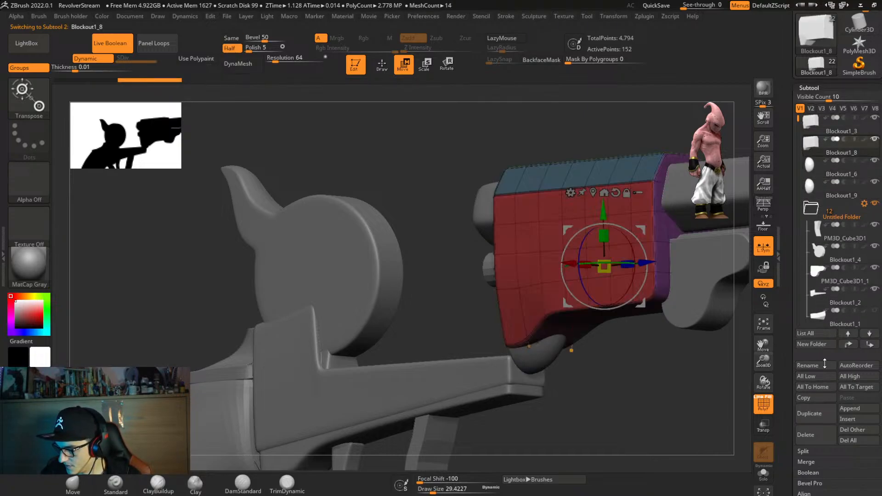
{"action": "left_click", "coordinate": [812, 438]}
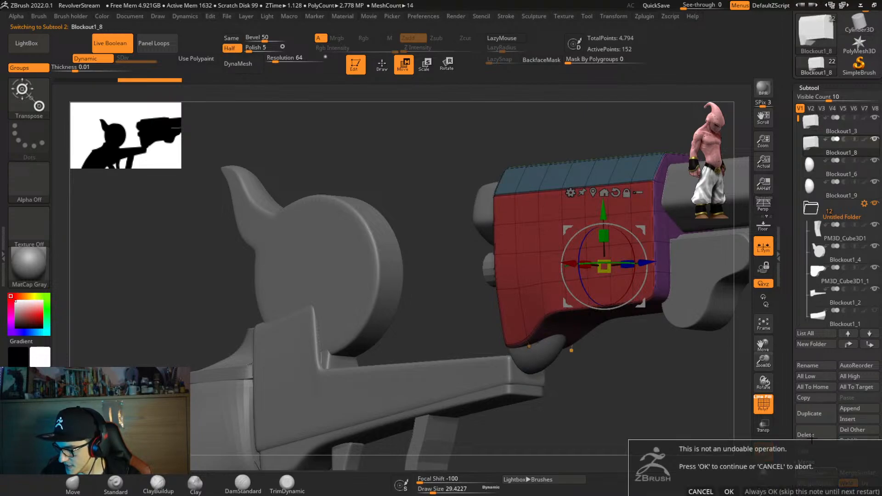
{"action": "left_click", "coordinate": [729, 490]}
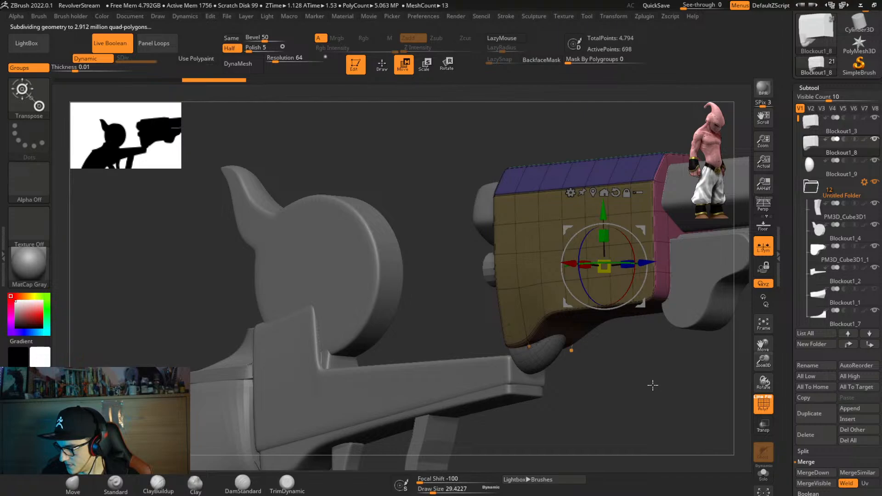
Isolate the merged block and half-sphere in Solo mode and examine the junction between the two parts from below.
{"action": "mouse_move", "coordinate": [653, 385]}
{"action": "left_mouse_down"}
{"action": "mouse_move", "coordinate": [681, 380]}
{"action": "mouse_move", "coordinate": [673, 381]}
{"action": "left_mouse_up"}
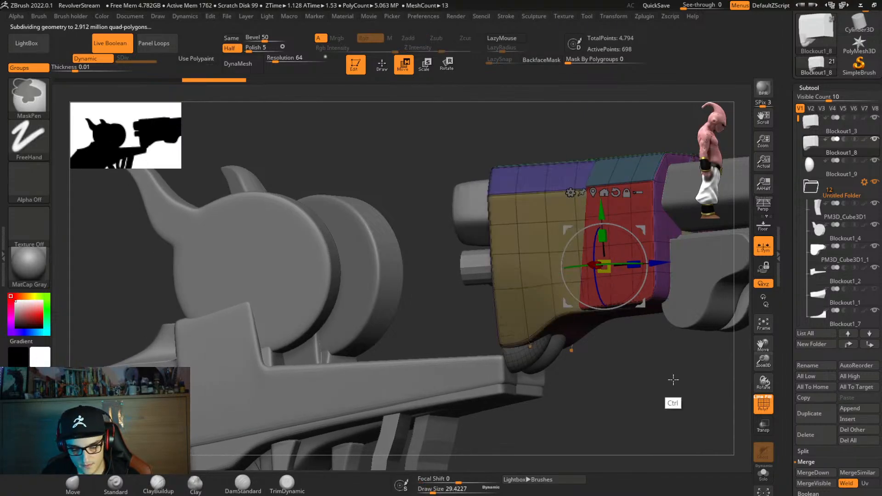
{"action": "mouse_move", "coordinate": [672, 380]}
{"action": "right_mouse_down"}
{"action": "mouse_move", "coordinate": [654, 381]}
{"action": "mouse_move", "coordinate": [615, 348]}
{"action": "mouse_move", "coordinate": [596, 367]}
{"action": "right_mouse_up"}
{"action": "key", "text": "alt+s"}
{"action": "key", "text": "s"}
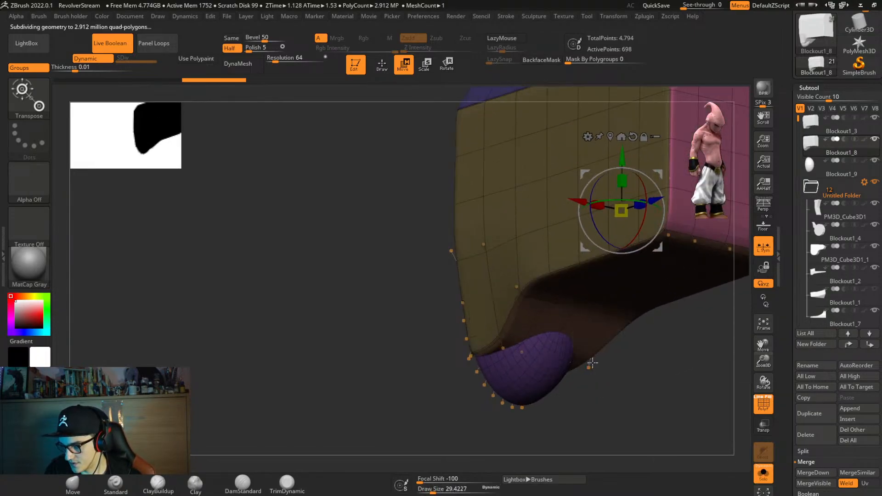
{"action": "key", "text": "q"}
{"action": "key", "text": "shift"}
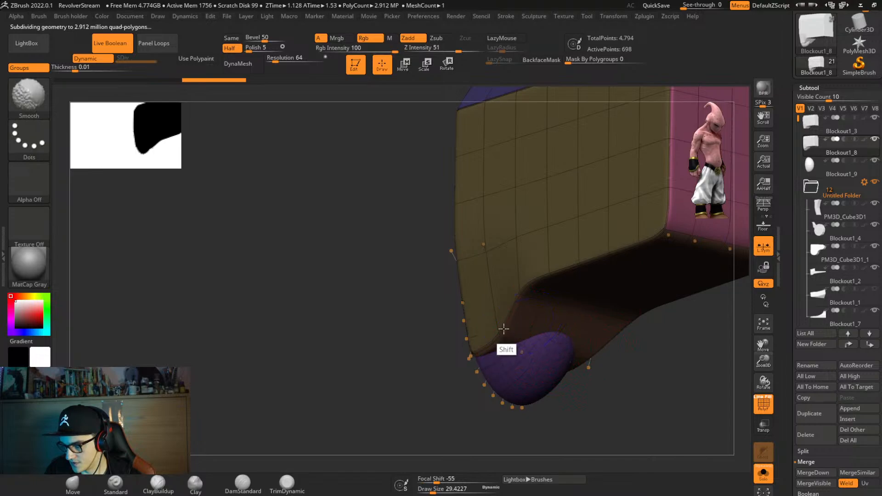
{"action": "right_click_drag", "start_coordinate": [537, 331], "coordinate": [545, 297]}
{"action": "key", "text": "shift"}
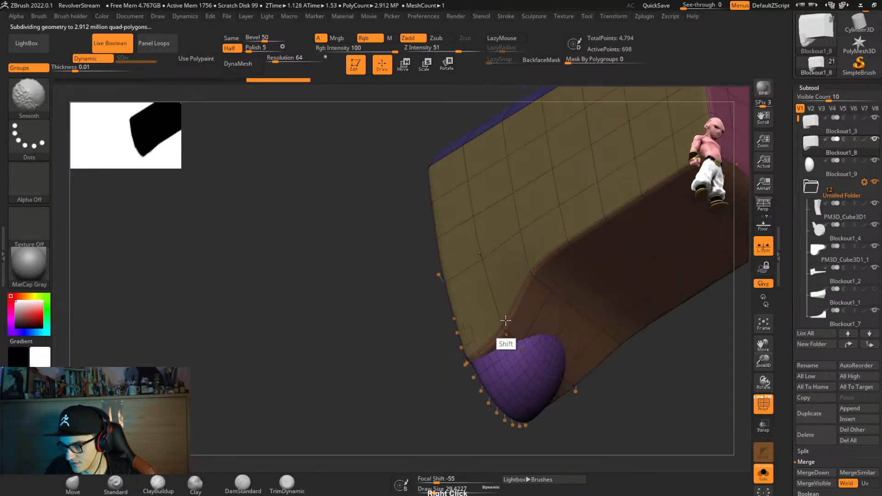
{"action": "mouse_move", "coordinate": [491, 351]}
{"action": "right_mouse_down"}
{"action": "mouse_move", "coordinate": [559, 343]}
{"action": "mouse_move", "coordinate": [542, 310]}
{"action": "right_mouse_up"}
{"action": "right_click_drag", "start_coordinate": [596, 318], "coordinate": [521, 353]}
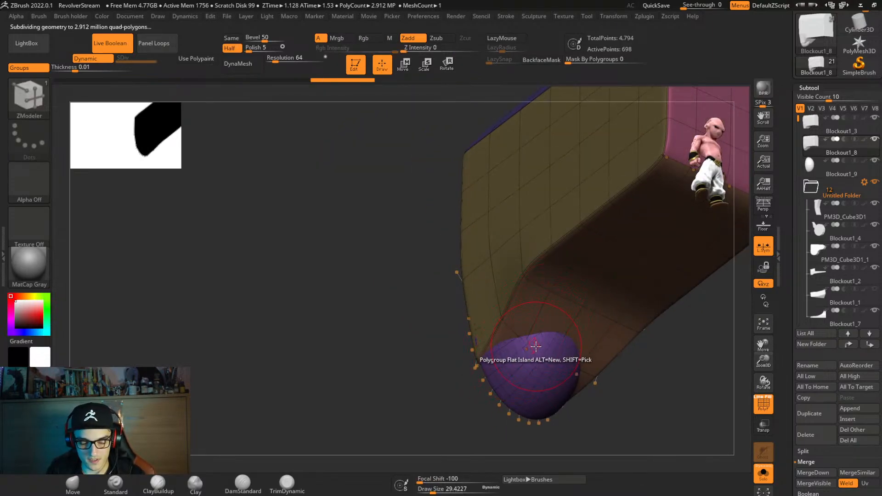
Try to fuse the merged block and half-sphere into one mesh with Remesh By Union.
{"action": "key", "text": "w"}
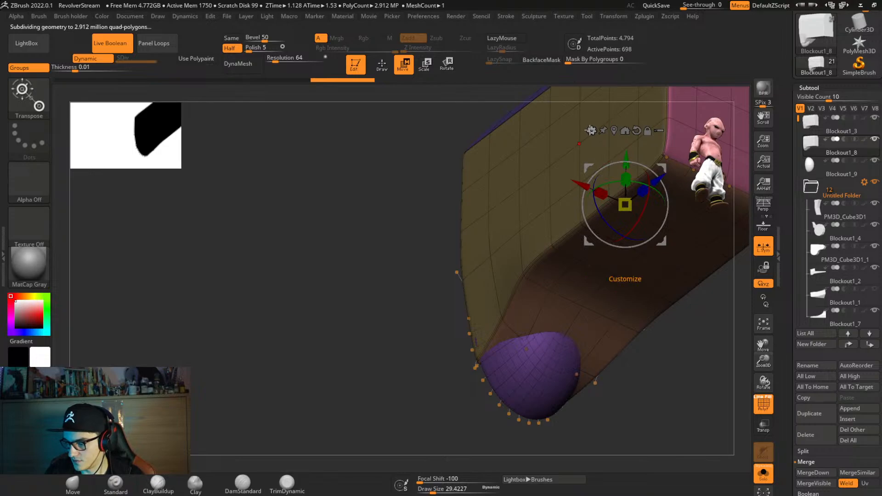
{"action": "left_click", "coordinate": [590, 131]}
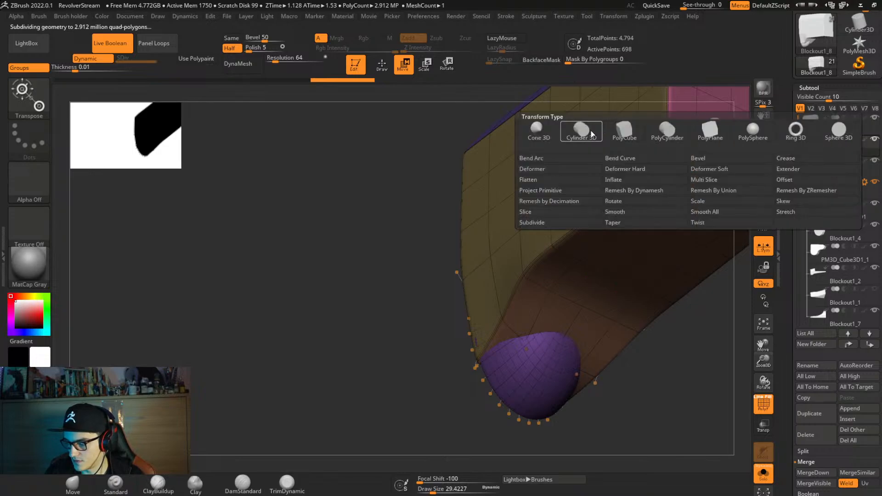
{"action": "left_click", "coordinate": [726, 191]}
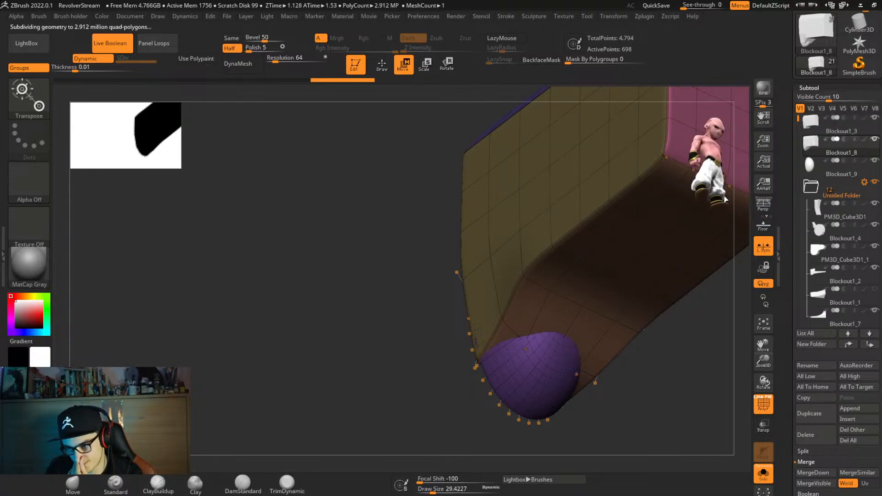
{"action": "right_click_drag", "start_coordinate": [628, 330], "coordinate": [640, 348]}
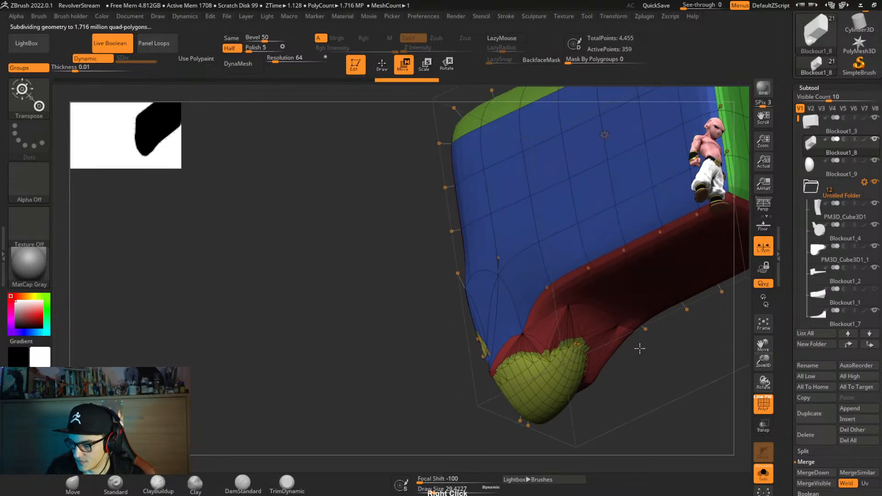
Hide the polyframe, apply the merged subtool's dynamic subdivision as real geometry, and delete its lower subdivision levels.
{"action": "key", "text": "shift+f"}
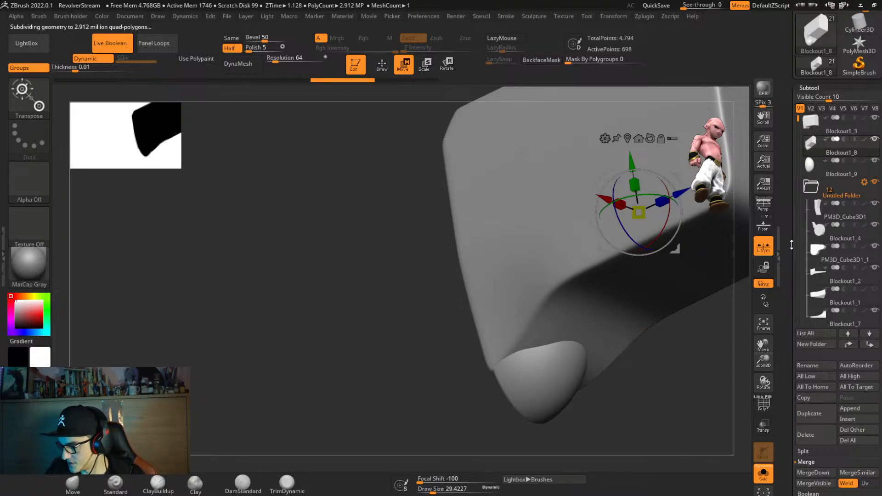
{"action": "scroll", "coordinate": [801, 322], "scroll_direction": "down", "scroll_amount": 5}
{"action": "left_click_drag", "start_coordinate": [790, 395], "coordinate": [799, 238]}
{"action": "left_click", "coordinate": [830, 147]}
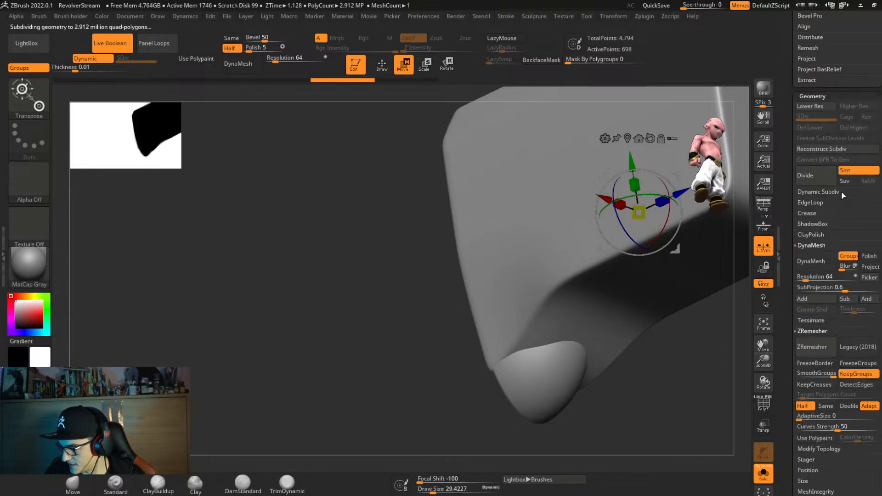
{"action": "left_click", "coordinate": [840, 192]}
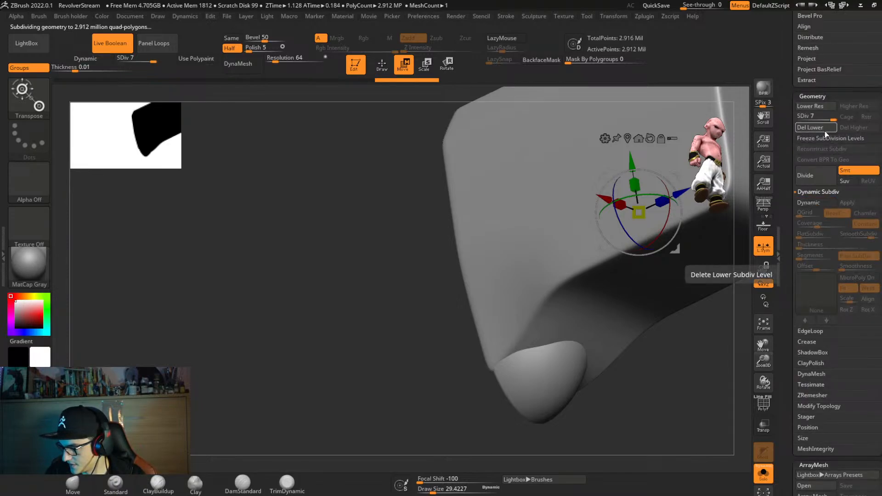
{"action": "left_click", "coordinate": [824, 130]}
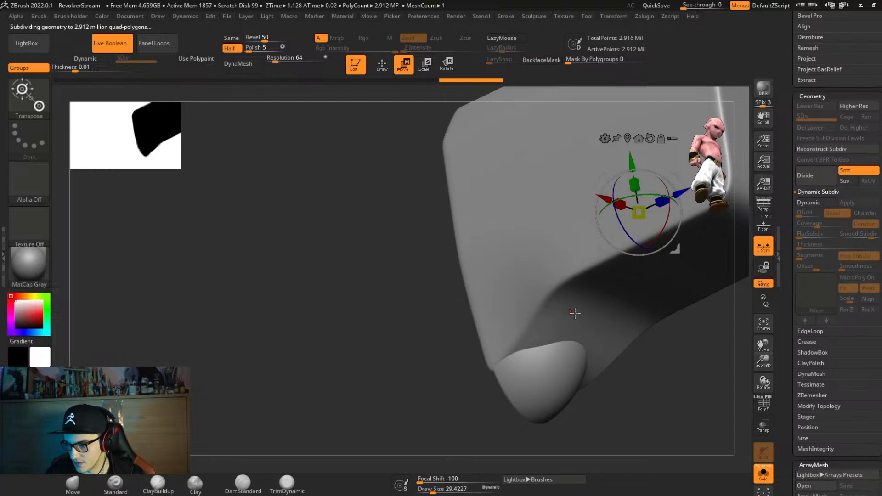
{"action": "mouse_move", "coordinate": [678, 334]}
{"action": "right_mouse_down"}
{"action": "mouse_move", "coordinate": [675, 356]}
{"action": "mouse_move", "coordinate": [682, 318]}
{"action": "right_mouse_up"}
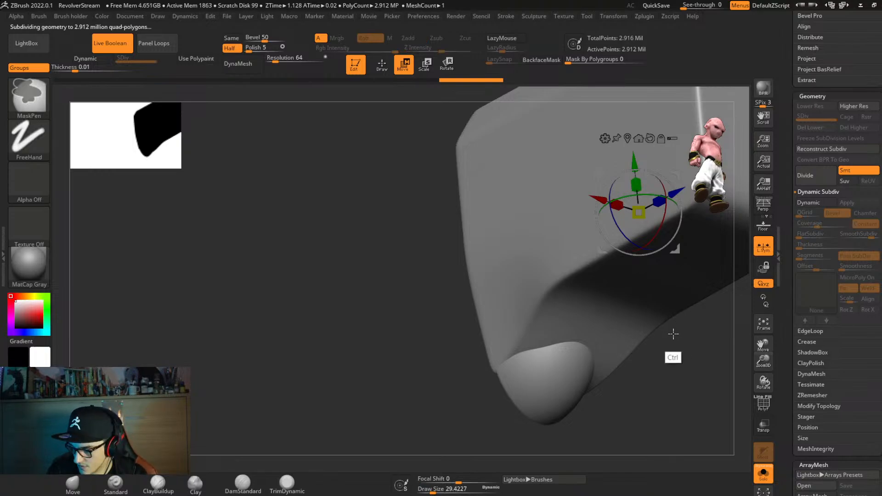
Fuse the block and half-sphere into one mesh with Remesh By Union and check the polyframe at their junction.
{"action": "key", "text": "ctrl+2"}
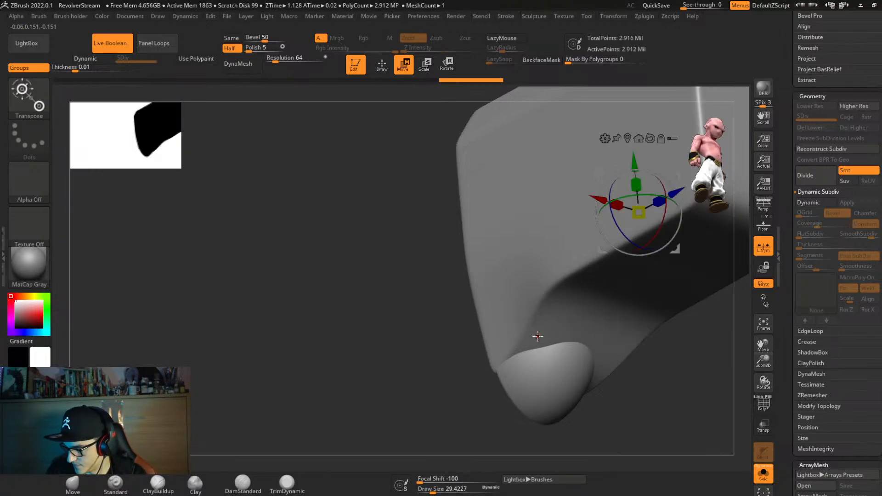
{"action": "left_click", "coordinate": [604, 138]}
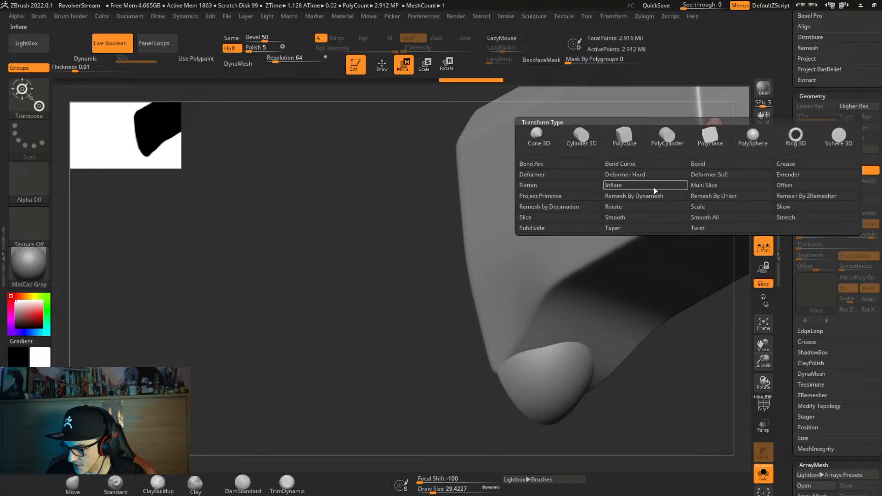
{"action": "left_click", "coordinate": [721, 197]}
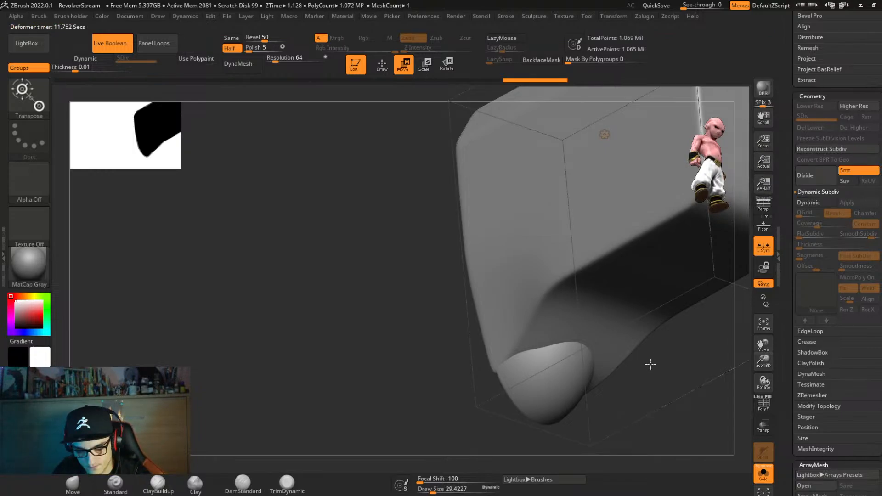
{"action": "key", "text": "shift+f"}
{"action": "mouse_move", "coordinate": [637, 368]}
{"action": "right_mouse_down"}
{"action": "mouse_move", "coordinate": [630, 368]}
{"action": "mouse_move", "coordinate": [696, 362]}
{"action": "mouse_move", "coordinate": [524, 405]}
{"action": "right_mouse_up"}
{"action": "key", "text": "shift+f"}
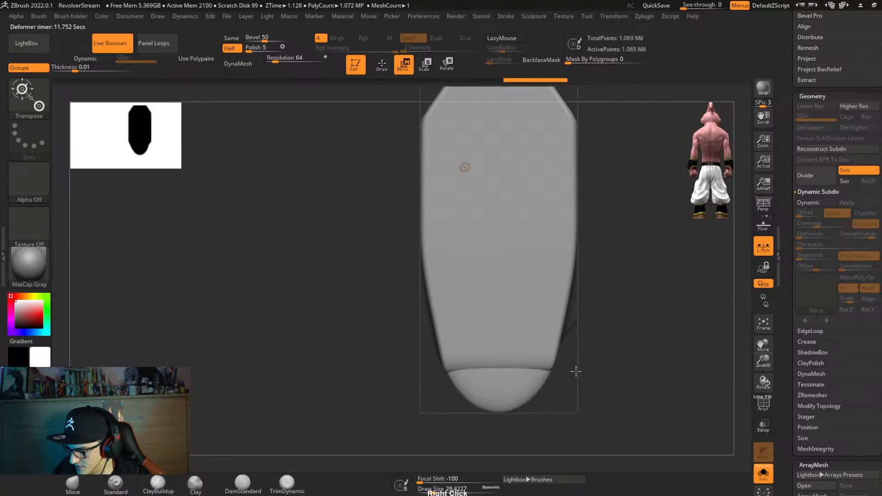
Try to DynaMesh the fused part at resolution 64.
{"action": "key", "text": "s"}
{"action": "left_click_drag", "start_coordinate": [566, 363], "coordinate": [579, 363]}
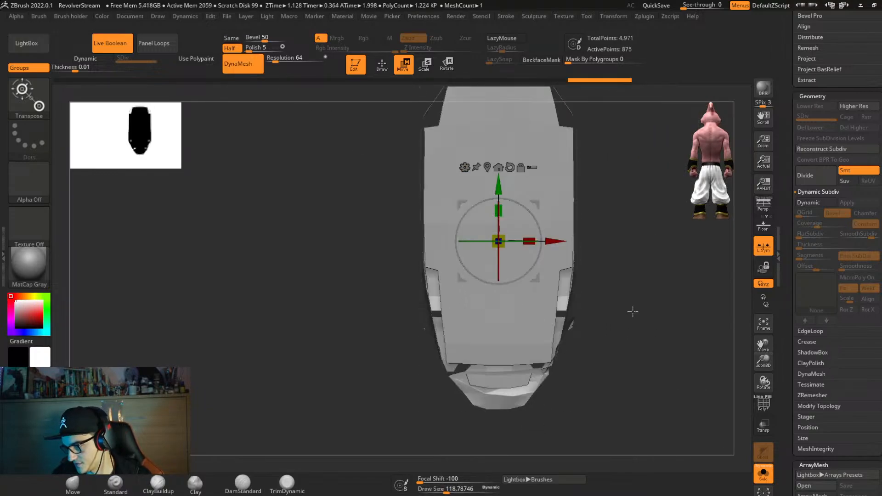
{"action": "right_click_drag", "start_coordinate": [625, 304], "coordinate": [590, 330]}
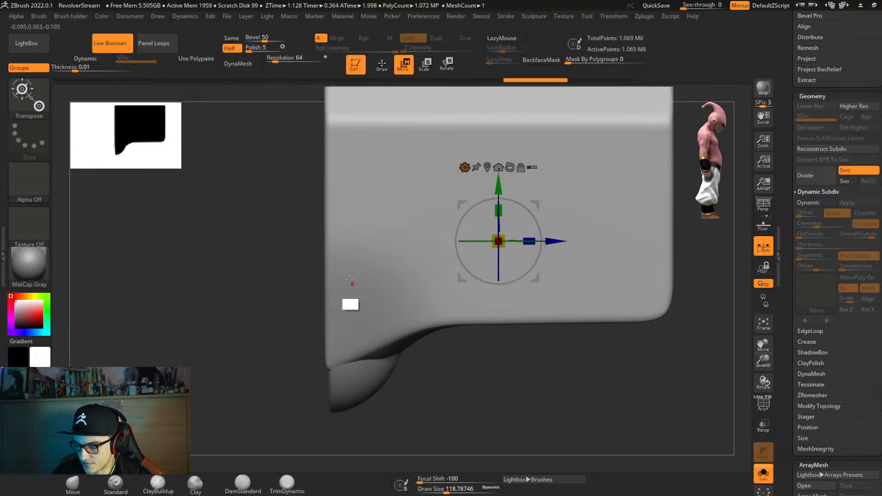
Set the DynaMesh resolution to 632, DynaMesh the fused part and check its polyframe.
{"action": "key", "text": "2"}
{"action": "left_click_drag", "start_coordinate": [403, 315], "coordinate": [403, 295]}
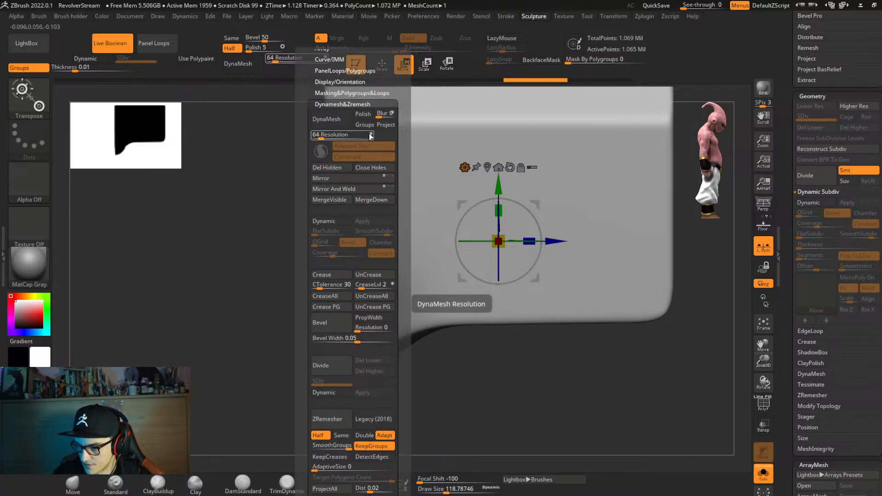
{"action": "left_click_drag", "start_coordinate": [373, 136], "coordinate": [334, 142]}
{"action": "left_click", "coordinate": [332, 118]}
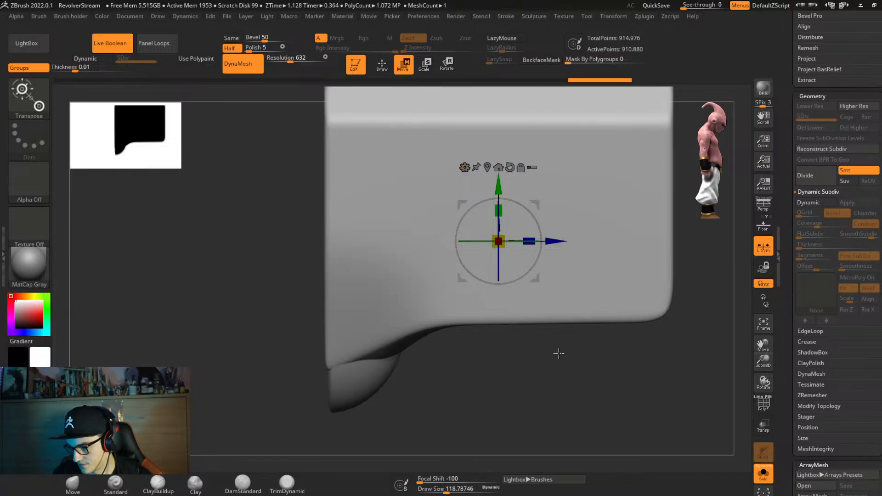
{"action": "key", "text": "shift+f"}
{"action": "key", "text": "shift+f"}
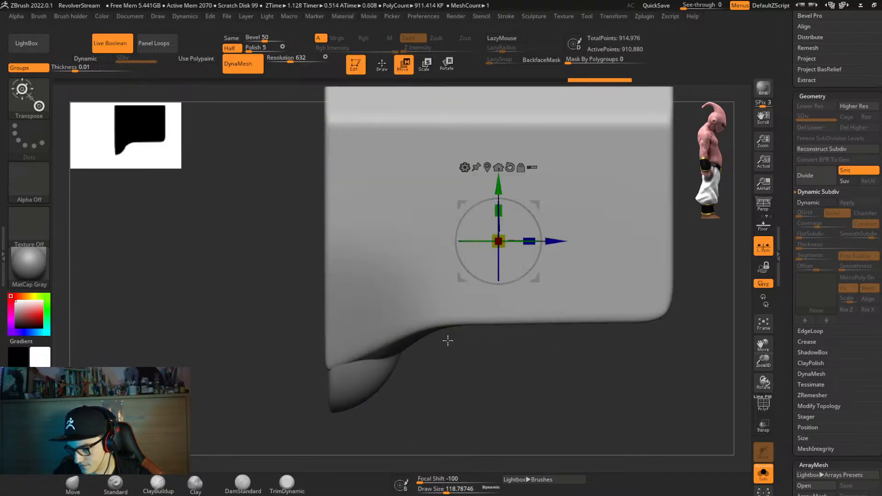
Return to Draw mode and rebuild the part by turning DynaMesh off and on again at resolution 632.
{"action": "key", "text": "q"}
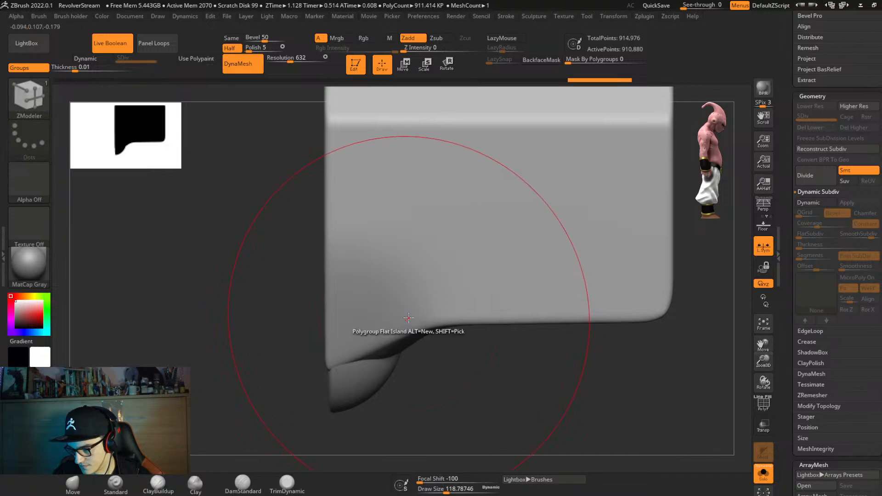
{"action": "left_click", "coordinate": [244, 69]}
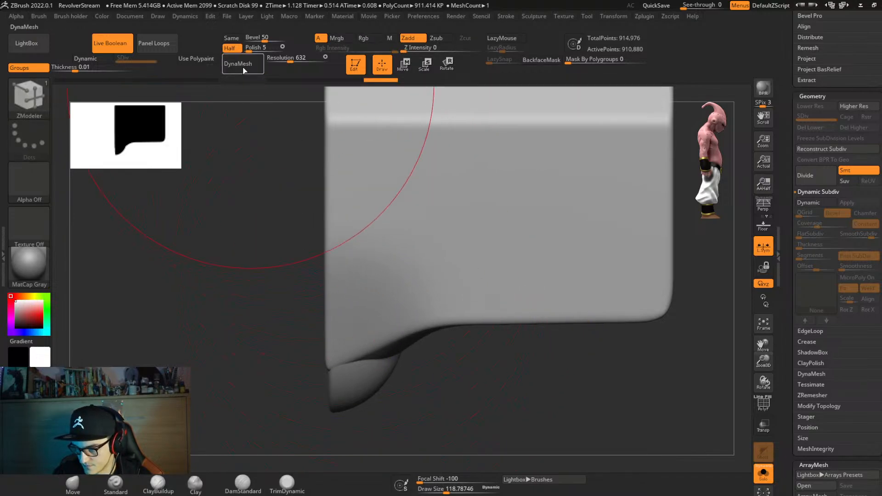
{"action": "left_click", "coordinate": [244, 69]}
Preview the part with dynamic subdivision and examine its polyframe and surface around the half-sphere junction.
{"action": "key", "text": "shift+d"}
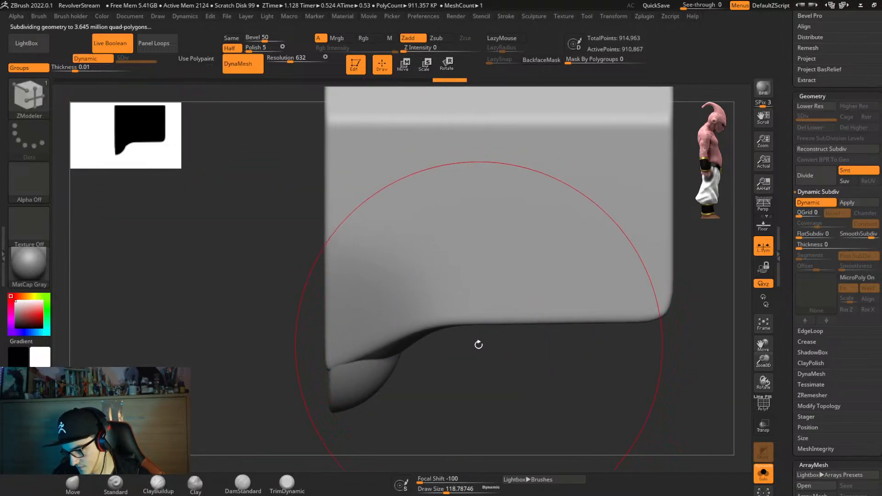
{"action": "key", "text": "shift+d"}
{"action": "key", "text": "shift+f"}
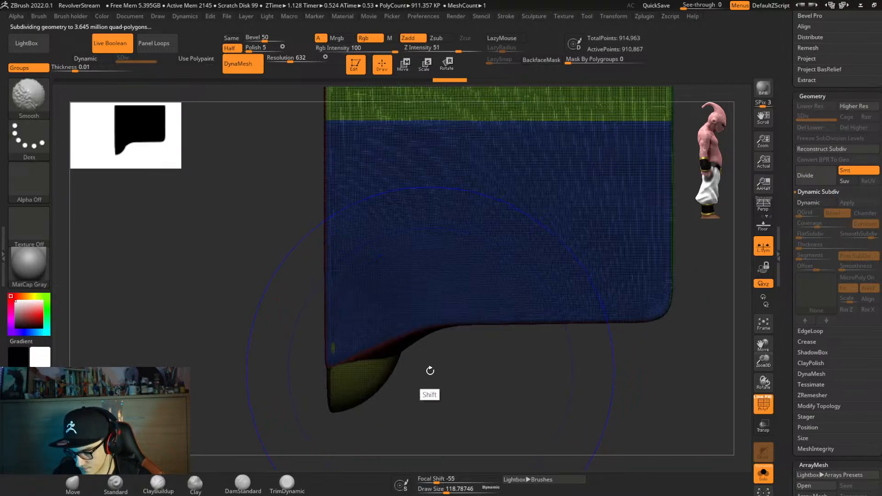
{"action": "mouse_move", "coordinate": [425, 368]}
{"action": "right_mouse_down", "text": "alt"}
{"action": "mouse_move", "coordinate": [449, 419]}
{"action": "mouse_move", "coordinate": [442, 357]}
{"action": "mouse_move", "coordinate": [413, 365]}
{"action": "right_mouse_up", "text": "alt"}
{"action": "key", "text": "s"}
{"action": "left_click_drag", "start_coordinate": [376, 374], "coordinate": [359, 376]}
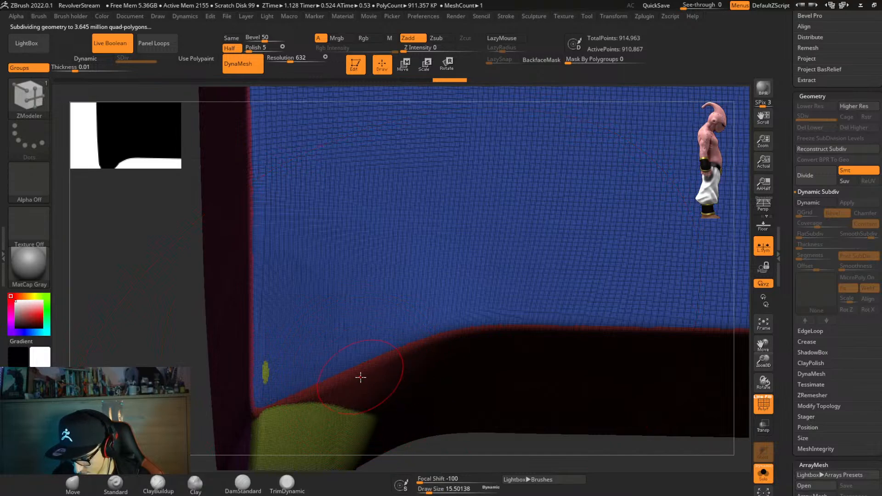
{"action": "key", "text": "shift+f"}
{"action": "right_click_drag", "start_coordinate": [365, 380], "coordinate": [309, 389]}
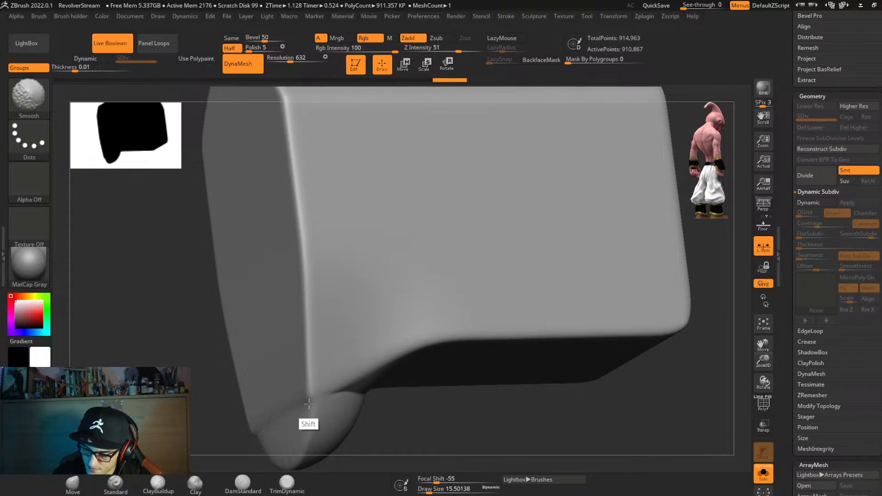
Try to flatten the vertical side edge above the half-sphere with TrimDynamic at a draw size of about 34.
{"action": "left_click", "coordinate": [292, 488]}
{"action": "key", "text": "s"}
{"action": "mouse_move", "coordinate": [323, 400]}
{"action": "left_mouse_down"}
{"action": "mouse_move", "coordinate": [309, 403]}
{"action": "mouse_move", "coordinate": [282, 108]}
{"action": "left_mouse_up"}
{"action": "right_click_drag", "start_coordinate": [378, 303], "coordinate": [362, 208], "text": "ctrl"}
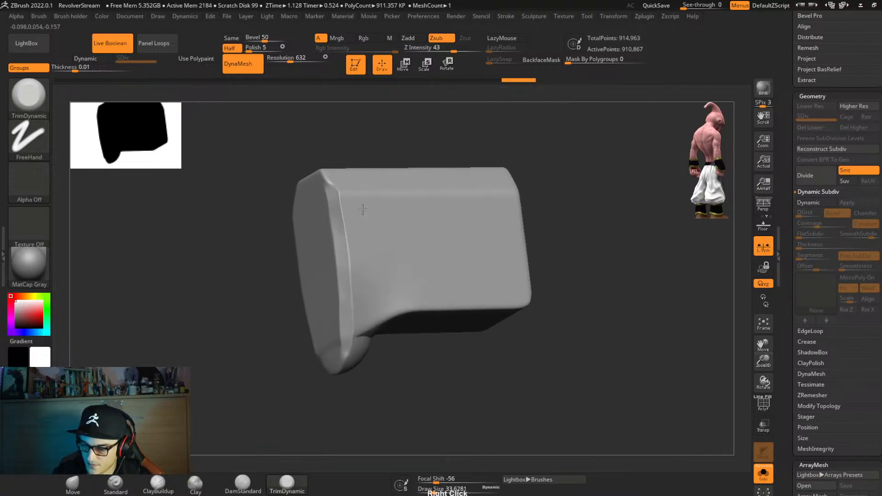
{"action": "right_click_drag", "start_coordinate": [394, 321], "coordinate": [450, 322]}
{"action": "key", "text": "ctrl+z"}
Trim the lower side edge of the block where it meets the half-sphere with the TrimDynamic brush.
{"action": "right_click", "coordinate": [401, 304]}
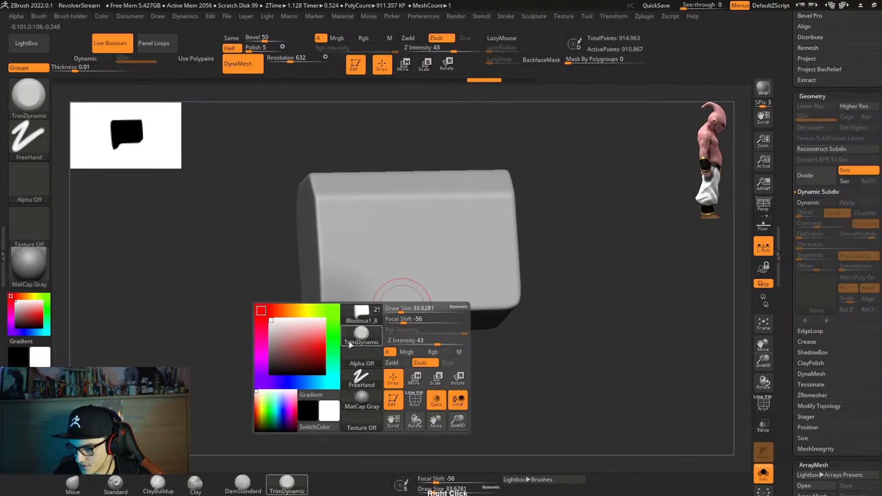
{"action": "right_click_drag", "start_coordinate": [395, 288], "coordinate": [404, 324], "text": "ctrl"}
{"action": "right_click_drag", "start_coordinate": [404, 324], "coordinate": [354, 318]}
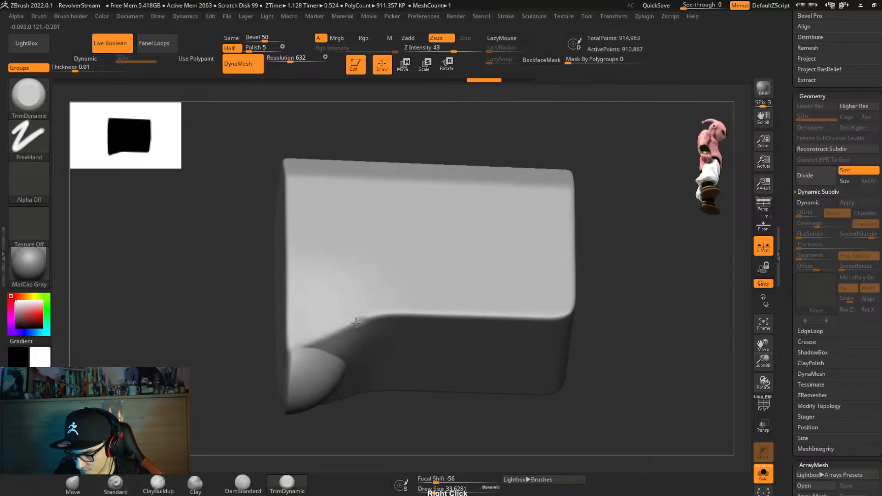
{"action": "mouse_move", "coordinate": [328, 340]}
{"action": "left_mouse_down"}
{"action": "mouse_move", "coordinate": [336, 336]}
{"action": "mouse_move", "coordinate": [309, 347]}
{"action": "left_mouse_up"}
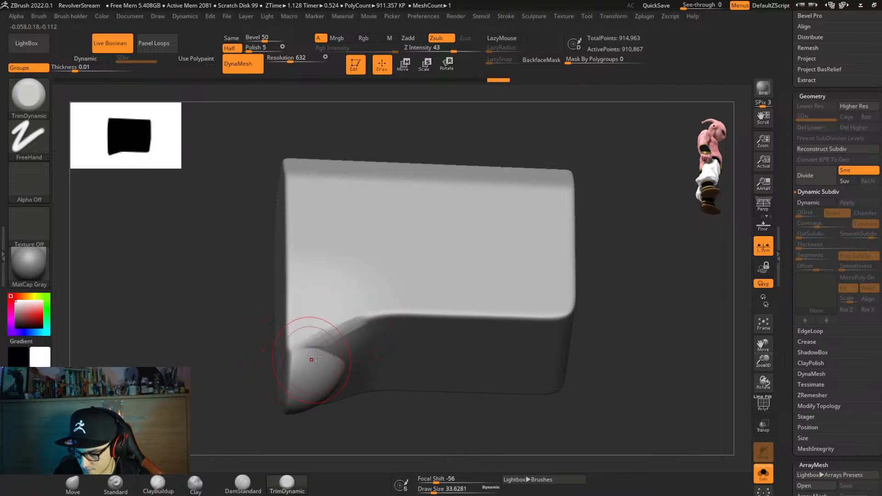
Fill the crease between the block and the half-sphere on one side with ClayBuildup and smooth the transition.
{"action": "left_click", "coordinate": [167, 491]}
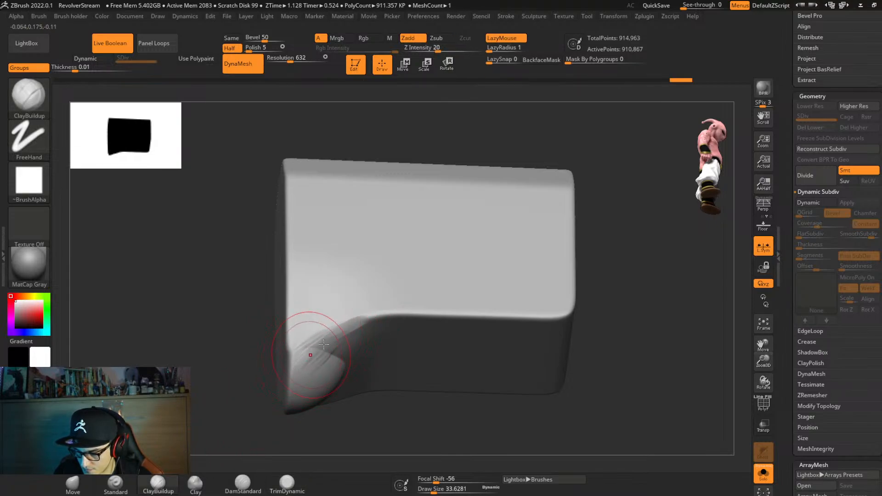
{"action": "key", "text": "shift"}
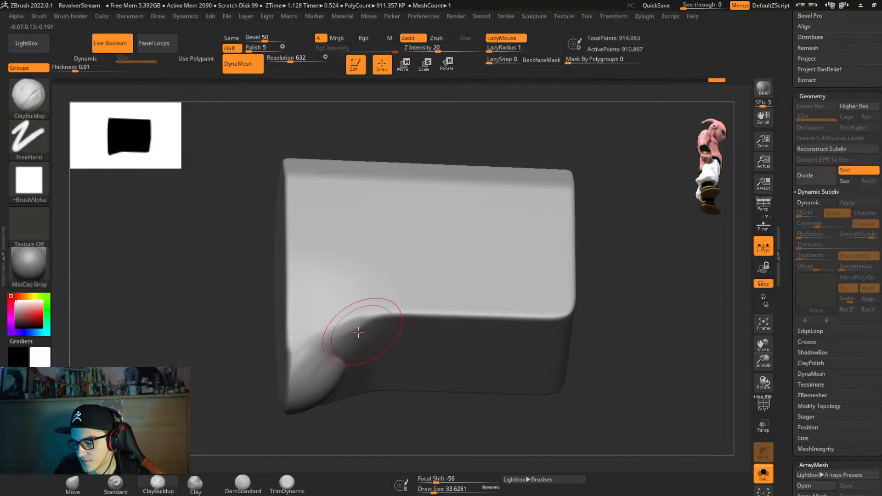
{"action": "right_click_drag", "start_coordinate": [364, 345], "coordinate": [360, 349]}
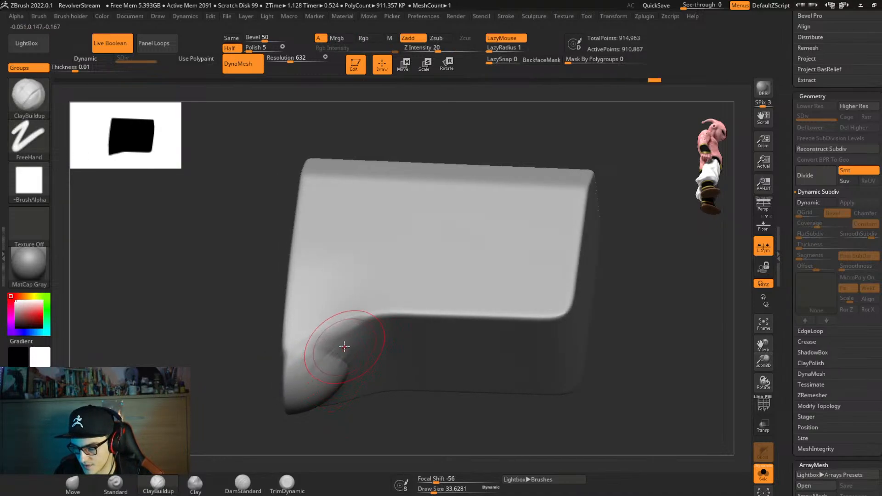
{"action": "key", "text": "shift"}
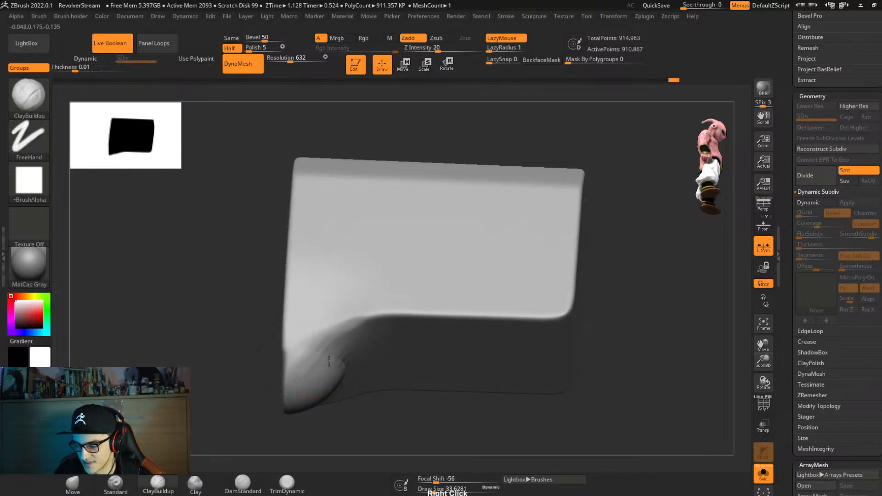
{"action": "right_click_drag", "start_coordinate": [298, 355], "coordinate": [295, 340]}
{"action": "key", "text": "shift"}
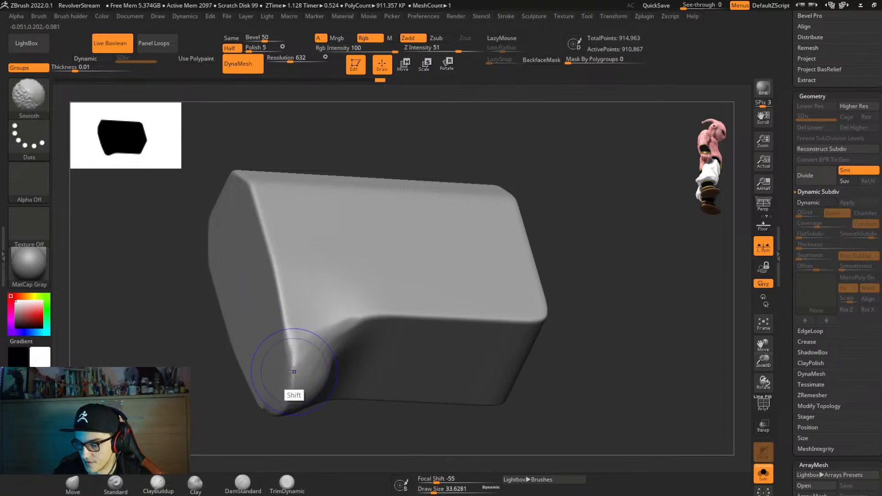
{"action": "mouse_move", "coordinate": [308, 393]}
{"action": "right_mouse_down"}
{"action": "mouse_move", "coordinate": [302, 418]}
{"action": "mouse_move", "coordinate": [284, 363]}
{"action": "mouse_move", "coordinate": [335, 394]}
{"action": "mouse_move", "coordinate": [315, 344]}
{"action": "right_mouse_up"}
{"action": "key", "text": "shift"}
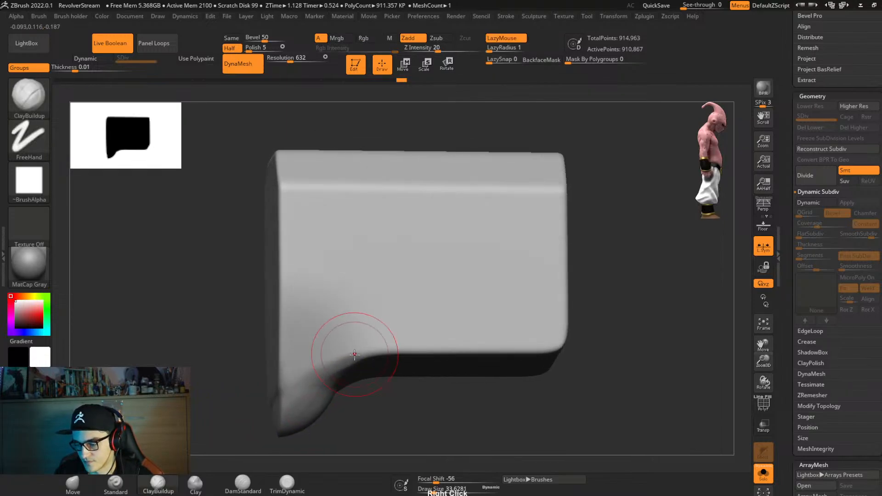
Check the blend from the side and from below, and mirror it onto the opposite side of the part.
{"action": "key", "text": "shift+f"}
{"action": "key", "text": "shift+f"}
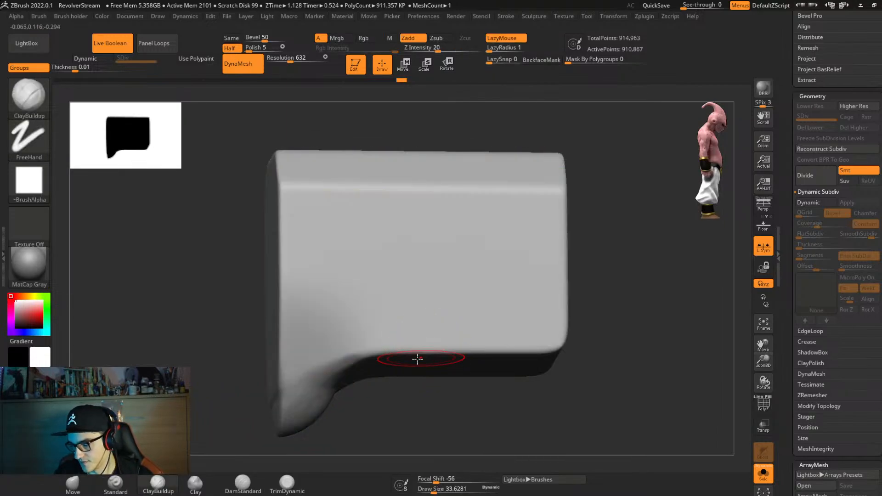
{"action": "key", "text": "shift"}
{"action": "mouse_move", "coordinate": [785, 157]}
{"action": "left_mouse_down"}
{"action": "mouse_move", "coordinate": [786, 179]}
{"action": "mouse_move", "coordinate": [785, 145]}
{"action": "left_mouse_up"}
{"action": "mouse_move", "coordinate": [461, 276]}
{"action": "right_mouse_down"}
{"action": "mouse_move", "coordinate": [469, 269]}
{"action": "mouse_move", "coordinate": [463, 281]}
{"action": "mouse_move", "coordinate": [477, 299]}
{"action": "mouse_move", "coordinate": [448, 282]}
{"action": "mouse_move", "coordinate": [459, 277]}
{"action": "mouse_move", "coordinate": [454, 256]}
{"action": "mouse_move", "coordinate": [453, 294]}
{"action": "right_mouse_up"}
{"action": "key", "text": "shift+f"}
{"action": "key", "text": "shift+f"}
{"action": "right_click", "coordinate": [452, 294]}
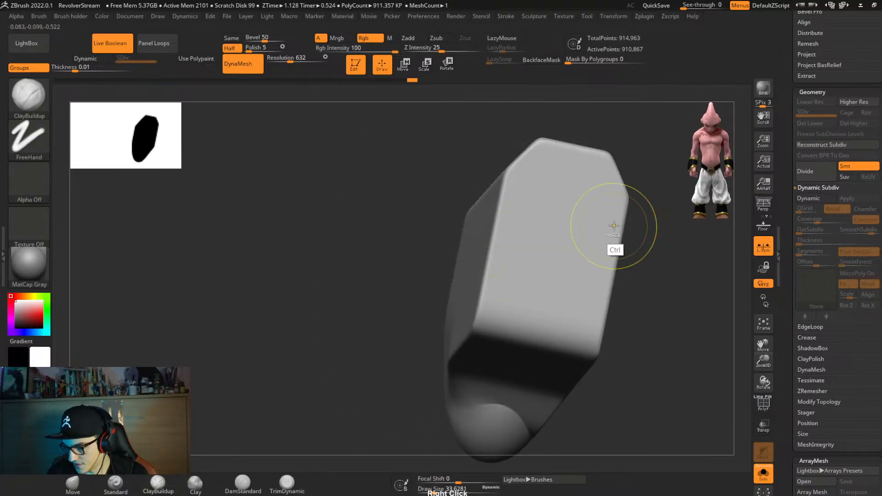
{"action": "key", "text": "ctrl+2"}
{"action": "left_click", "coordinate": [628, 208]}
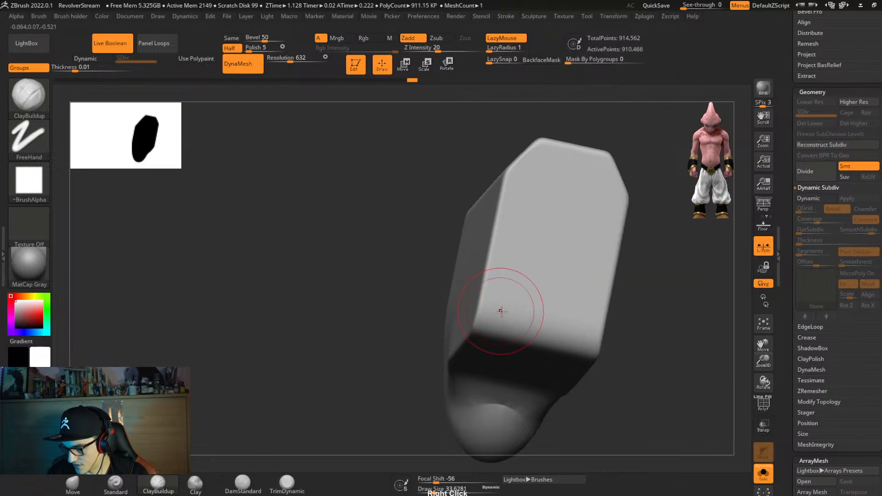
Smooth the underside junction between the half-sphere and the block, including the lower side corner.
{"action": "mouse_move", "coordinate": [502, 311]}
{"action": "right_mouse_down"}
{"action": "mouse_move", "coordinate": [507, 291]}
{"action": "mouse_move", "coordinate": [468, 393]}
{"action": "mouse_move", "coordinate": [487, 248]}
{"action": "right_mouse_up"}
{"action": "key", "text": "shift"}
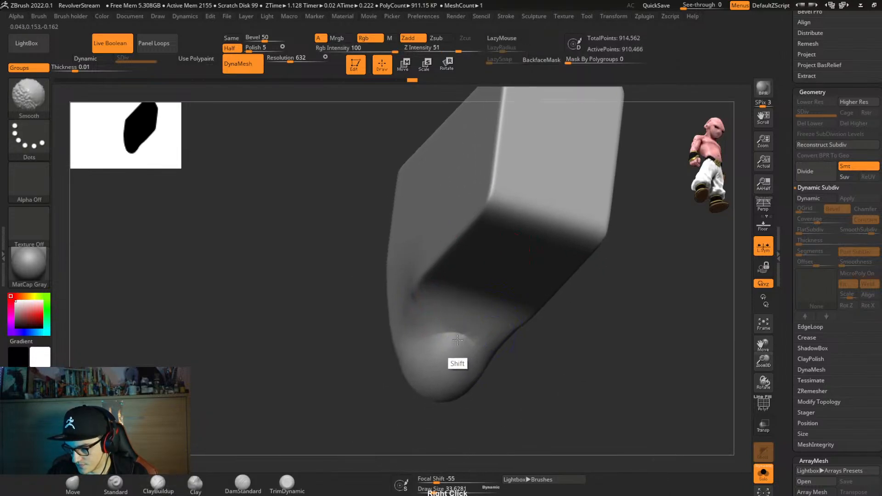
{"action": "mouse_move", "coordinate": [458, 332]}
{"action": "left_mouse_down", "text": "shift"}
{"action": "mouse_move", "coordinate": [435, 281]}
{"action": "mouse_move", "coordinate": [415, 282]}
{"action": "left_mouse_up", "text": "shift"}
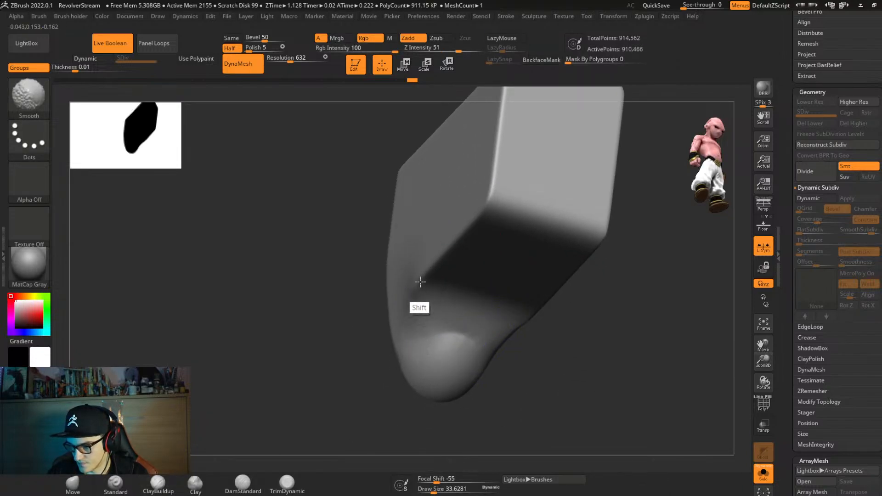
{"action": "mouse_move", "coordinate": [451, 302]}
{"action": "right_mouse_down"}
{"action": "mouse_move", "coordinate": [496, 299]}
{"action": "mouse_move", "coordinate": [473, 268]}
{"action": "right_mouse_up"}
{"action": "key", "text": "shift"}
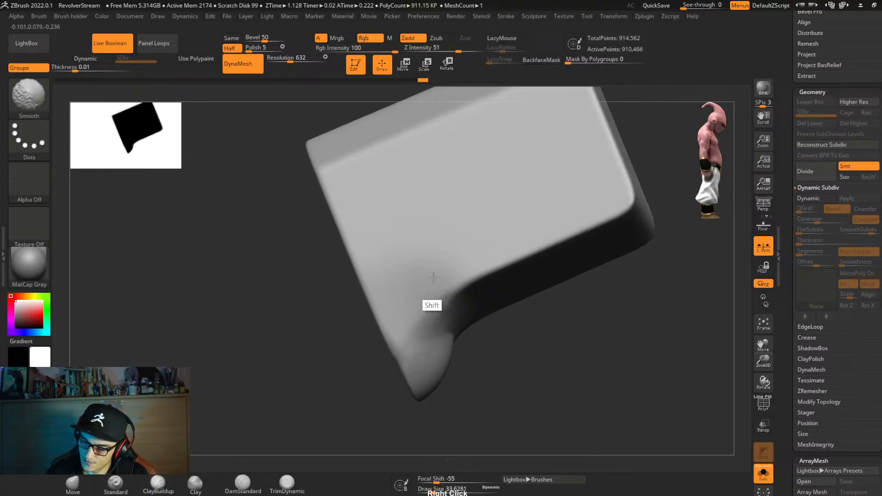
View the part squarely from the back and choose the ClipCurve brush.
{"action": "mouse_move", "coordinate": [488, 239]}
{"action": "right_mouse_down"}
{"action": "mouse_move", "coordinate": [545, 274]}
{"action": "mouse_move", "coordinate": [505, 343]}
{"action": "mouse_move", "coordinate": [502, 299]}
{"action": "right_mouse_up"}
{"action": "key", "text": "ctrl+shift"}
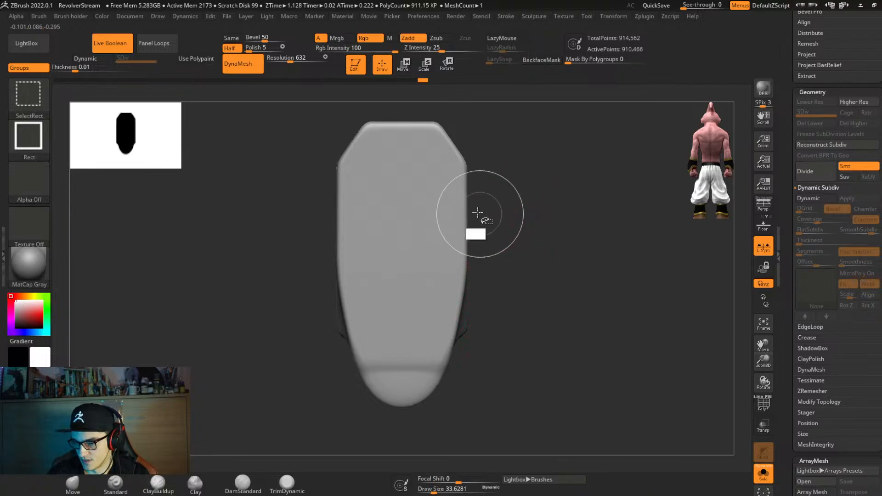
{"action": "left_click", "coordinate": [27, 105]}
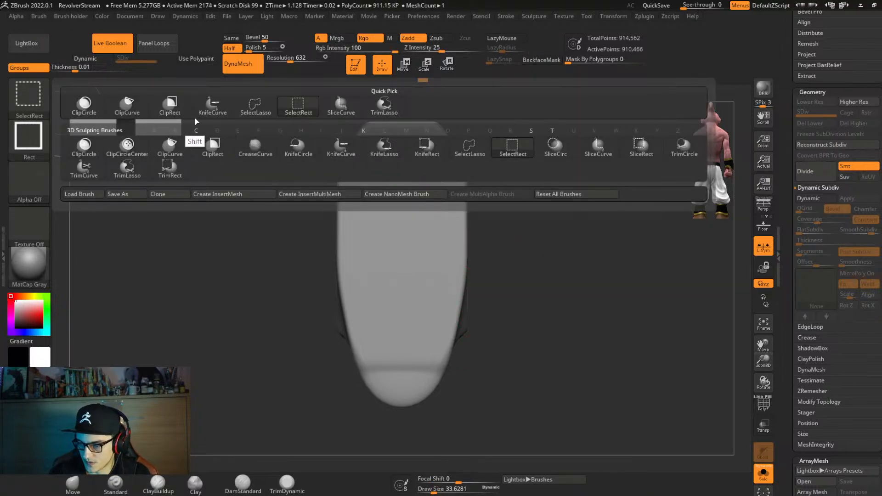
{"action": "left_click", "coordinate": [131, 108]}
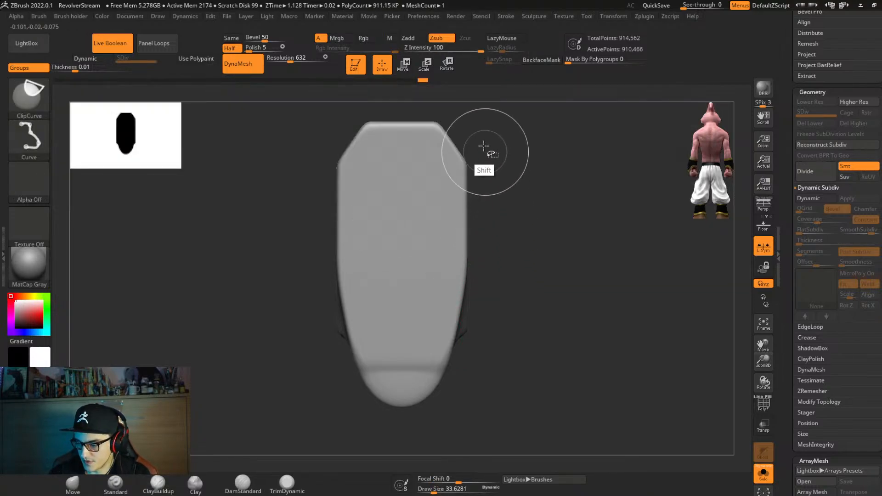
Try to clip one side with a smooth curve running down the block and along the half-sphere's taper.
{"action": "mouse_move", "coordinate": [469, 120]}
{"action": "left_mouse_down", "text": "shift"}
{"action": "mouse_move", "coordinate": [463, 342]}
{"action": "mouse_move", "coordinate": [459, 298]}
{"action": "left_mouse_up", "text": "shift"}
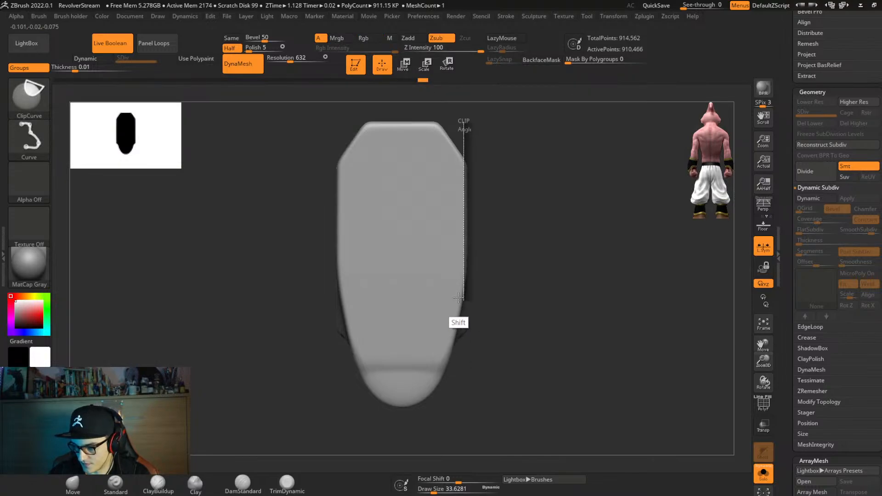
{"action": "left_click_drag", "start_coordinate": [461, 265], "coordinate": [461, 269], "text": "ctrl+shift"}
{"action": "left_click_drag", "start_coordinate": [449, 329], "coordinate": [439, 367], "text": "ctrl+shift"}
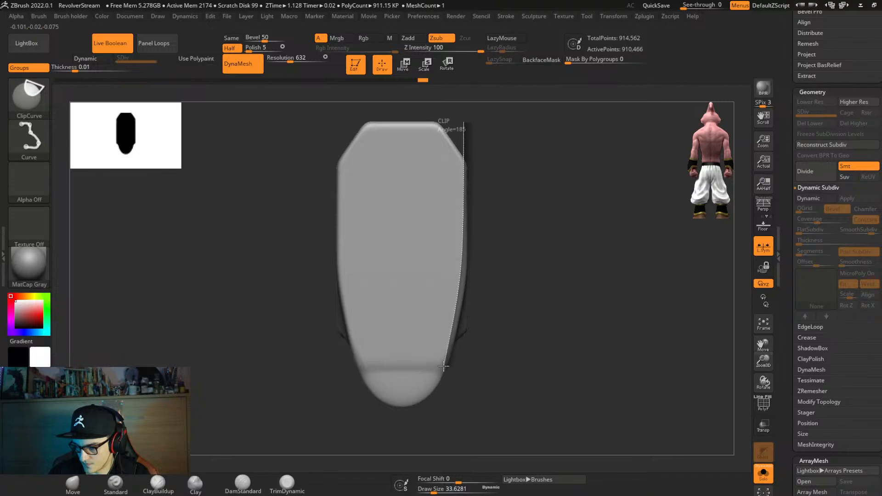
{"action": "left_click_drag", "start_coordinate": [445, 365], "coordinate": [445, 364], "text": "ctrl+shift"}
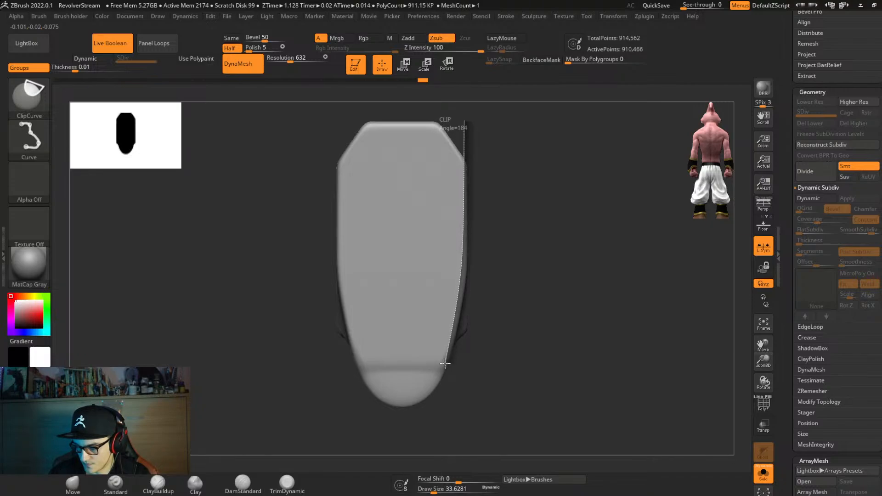
{"action": "left_click_drag", "start_coordinate": [446, 361], "coordinate": [463, 291], "text": "ctrl+shift"}
{"action": "key", "text": "ctrl+z"}
Clip one side along a vertical line that turns at a sharp corner below mid-height and tapers inward to the half-sphere.
{"action": "left_click_drag", "start_coordinate": [464, 131], "coordinate": [430, 398], "text": "ctrl+shift"}
{"action": "key", "text": "alt"}
{"action": "key", "text": "alt"}
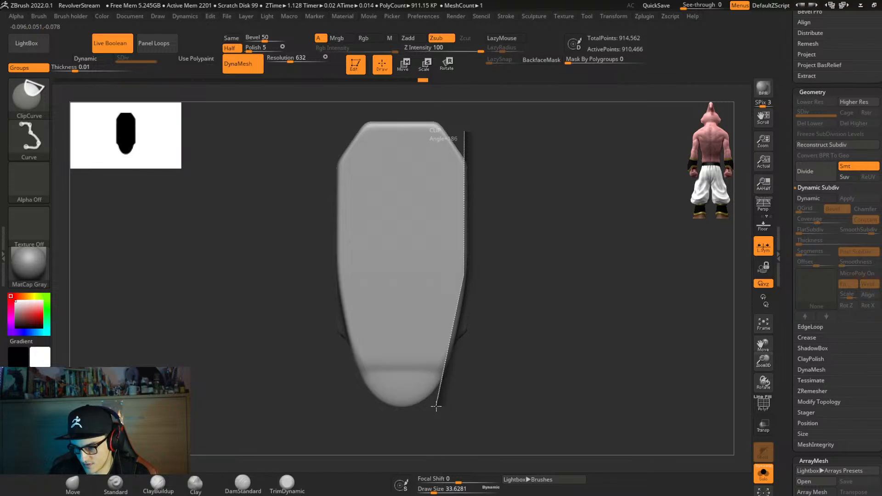
{"action": "left_click_drag", "start_coordinate": [436, 406], "coordinate": [436, 407], "text": "ctrl+shift"}
{"action": "mouse_move", "coordinate": [537, 309]}
{"action": "right_mouse_down"}
{"action": "mouse_move", "coordinate": [492, 308]}
{"action": "mouse_move", "coordinate": [480, 318]}
{"action": "right_mouse_up"}
{"action": "key", "text": "shift+f"}
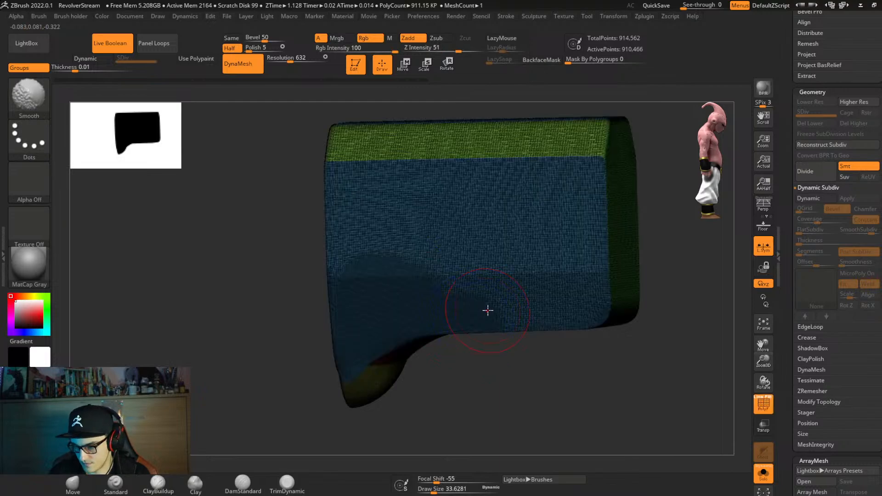
{"action": "key", "text": "shift+f"}
{"action": "key", "text": "shift"}
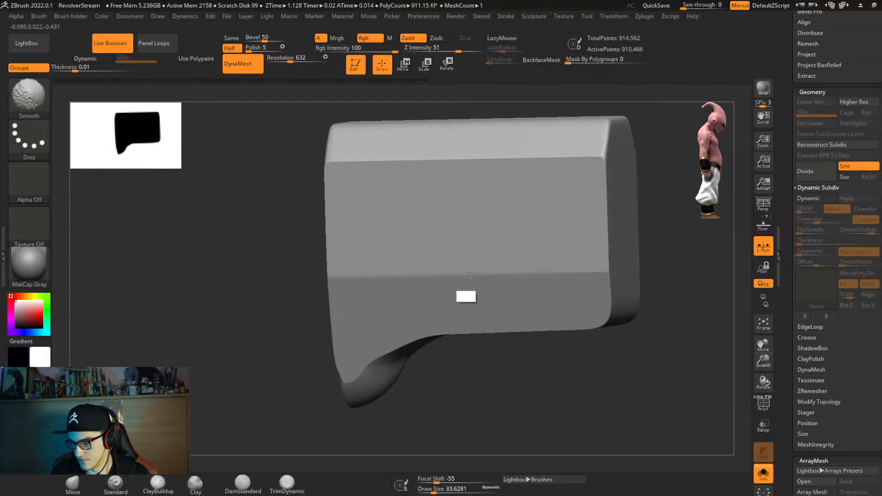
{"action": "key", "text": "ctrl"}
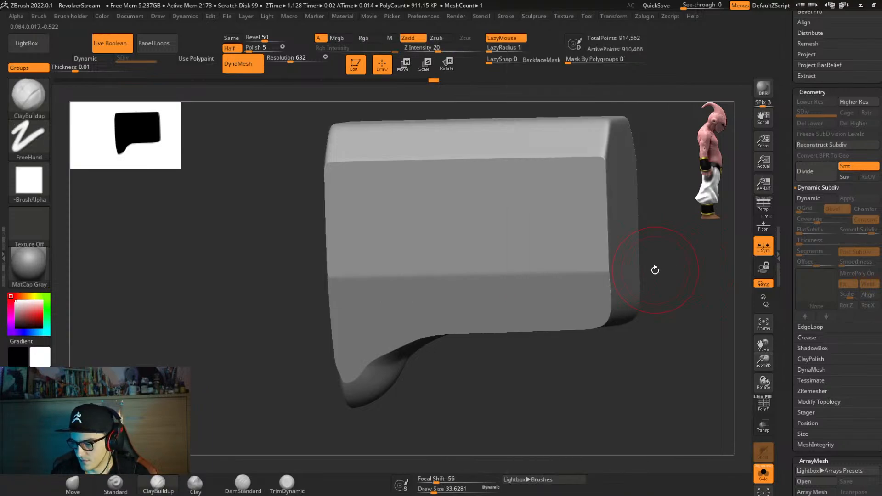
Mirror and weld the part to repeat the clipped side taper on the opposite side.
{"action": "right_click_drag", "start_coordinate": [655, 269], "coordinate": [400, 338]}
{"action": "key", "text": "ctrl+shift"}
{"action": "mouse_move", "coordinate": [429, 265]}
{"action": "left_mouse_down", "text": "ctrl+shift"}
{"action": "mouse_move", "coordinate": [526, 129]}
{"action": "mouse_move", "coordinate": [530, 136]}
{"action": "left_mouse_up", "text": "ctrl+shift"}
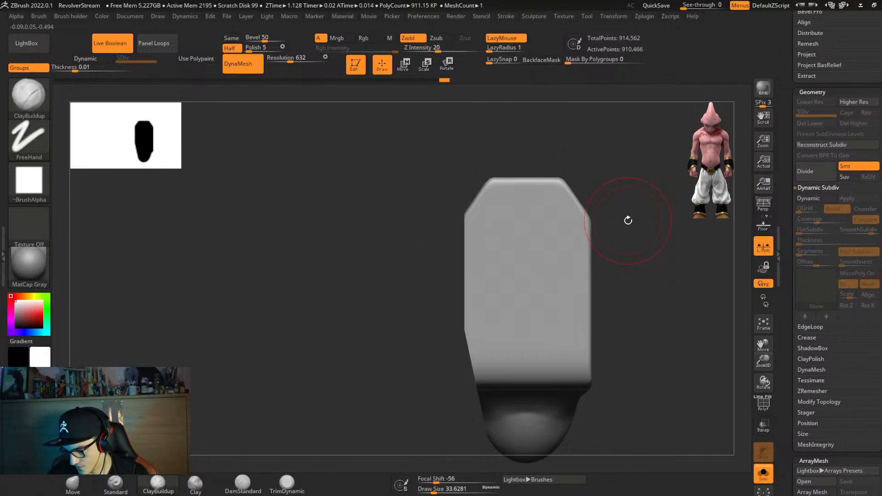
{"action": "key", "text": "ctrl+2"}
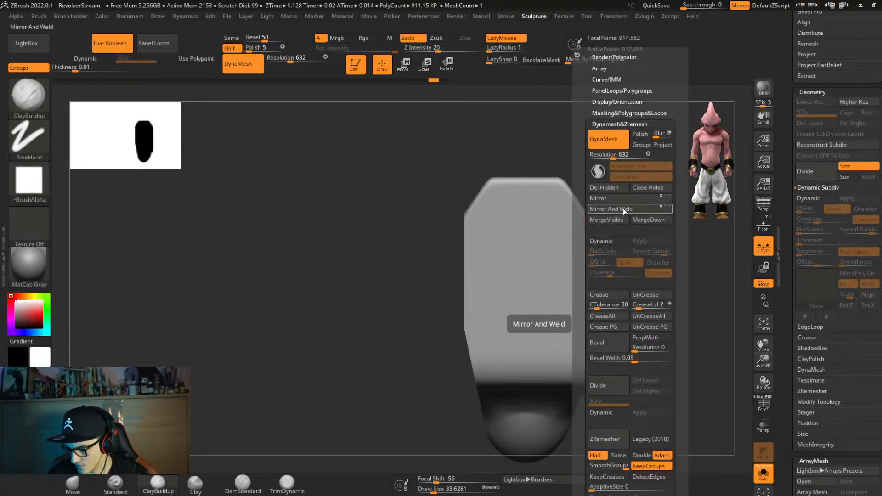
{"action": "left_click", "coordinate": [624, 209]}
Flatten the upper chamfers, the top and the front end face with straight ClipCurve cuts.
{"action": "left_click_drag", "start_coordinate": [435, 249], "coordinate": [525, 150], "text": "ctrl+shift"}
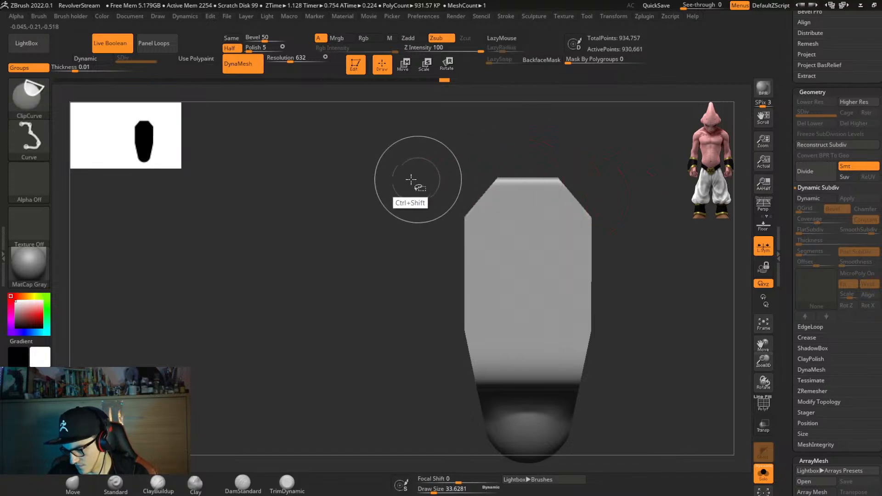
{"action": "mouse_move", "coordinate": [405, 181]}
{"action": "left_mouse_down", "text": "ctrl+shift"}
{"action": "mouse_move", "coordinate": [634, 167]}
{"action": "mouse_move", "coordinate": [636, 178]}
{"action": "left_mouse_up", "text": "ctrl+shift"}
{"action": "mouse_move", "coordinate": [626, 252]}
{"action": "right_mouse_down"}
{"action": "mouse_move", "coordinate": [645, 271]}
{"action": "mouse_move", "coordinate": [527, 192]}
{"action": "right_mouse_up"}
{"action": "left_click_drag", "start_coordinate": [484, 144], "coordinate": [485, 428], "text": "ctrl+shift"}
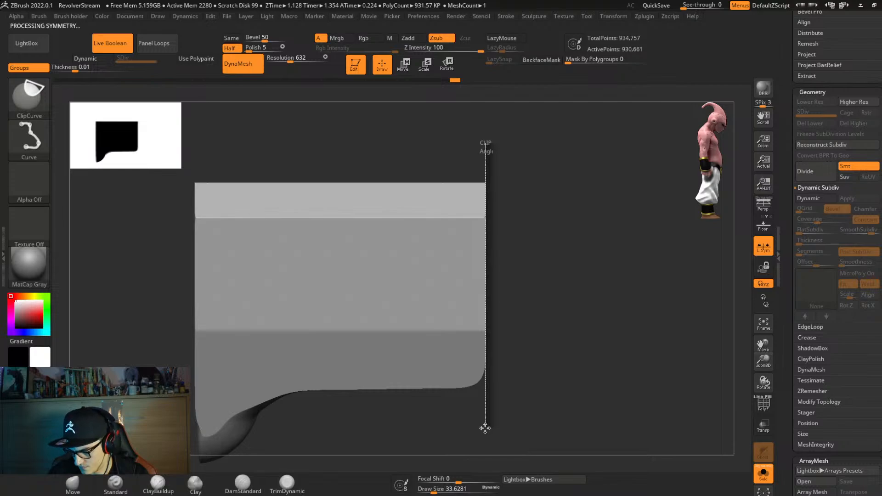
{"action": "mouse_move", "coordinate": [523, 384]}
{"action": "right_mouse_down"}
{"action": "mouse_move", "coordinate": [521, 370]}
{"action": "mouse_move", "coordinate": [562, 342]}
{"action": "mouse_move", "coordinate": [578, 269]}
{"action": "mouse_move", "coordinate": [566, 311]}
{"action": "mouse_move", "coordinate": [566, 252]}
{"action": "right_mouse_up"}
Show the polygroups, isolate the underside group and grow the visible area into its neighbouring groups.
{"action": "key", "text": "shift+f"}
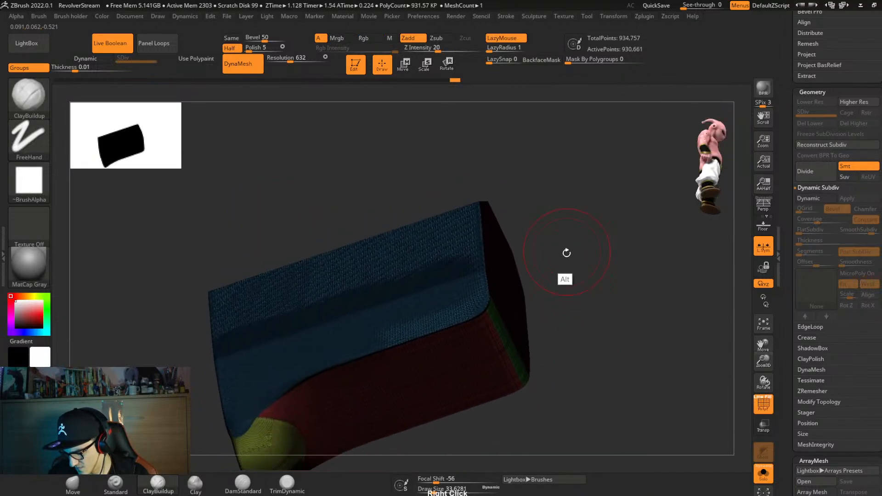
{"action": "left_click", "coordinate": [512, 383], "text": "ctrl+shift"}
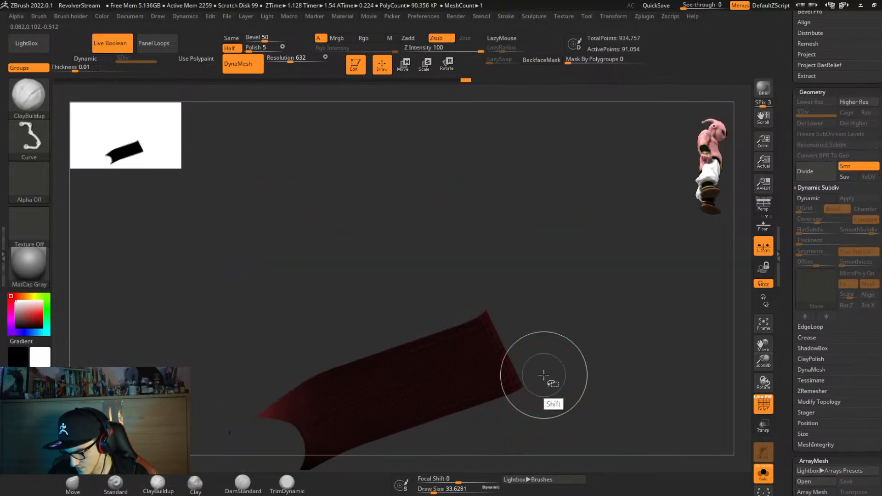
{"action": "key", "text": "ctrl+shift+x"}
{"action": "key", "text": "ctrl+shift+z"}
{"action": "key", "text": "ctrl+shift+z"}
{"action": "key", "text": "ctrl+shift+z"}
{"action": "key", "text": "ctrl+shift+z"}
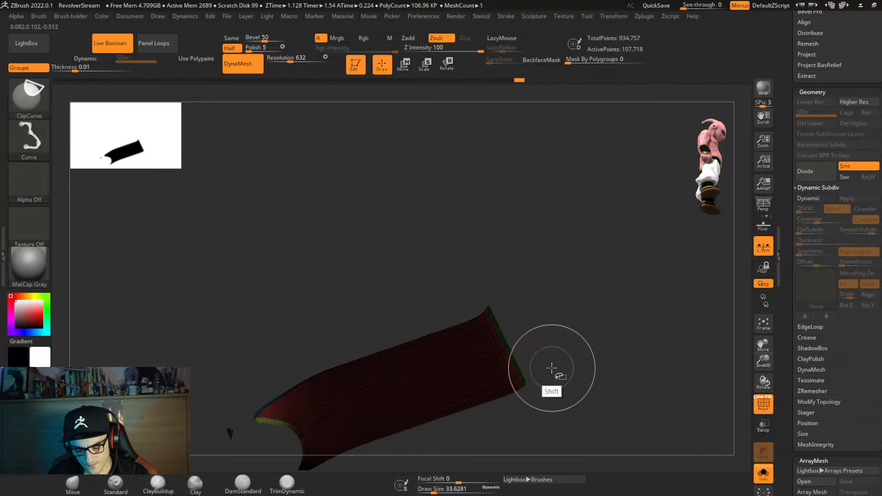
{"action": "key", "text": "ctrl+shift+z"}
{"action": "key", "text": "ctrl+shift+z"}
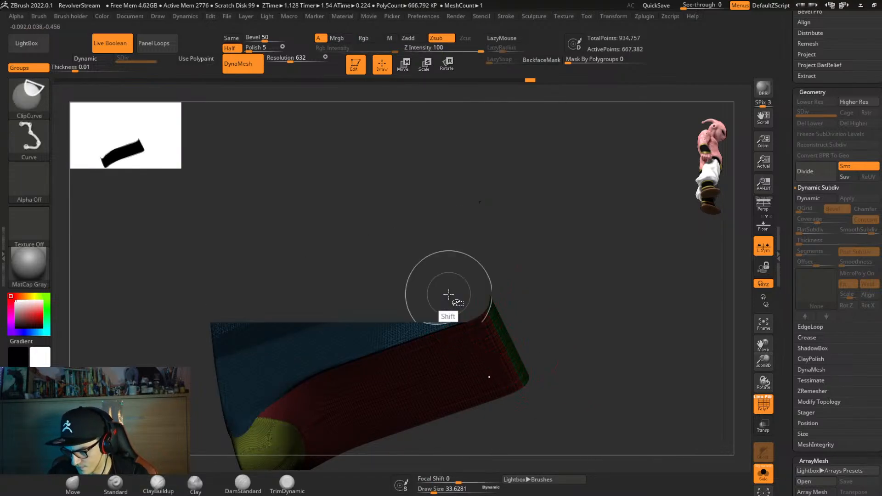
Isolate the back face polygroup, grow its visible border slightly, and unhide the whole part.
{"action": "right_click_drag", "start_coordinate": [563, 321], "coordinate": [474, 338]}
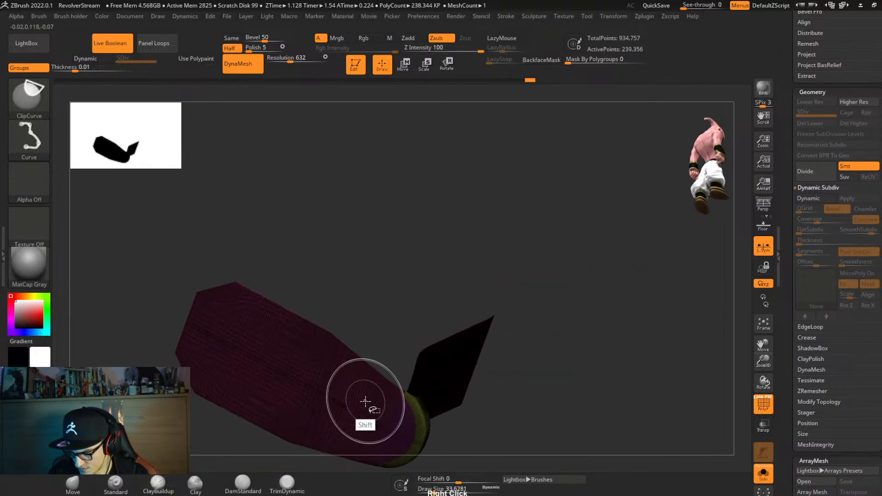
{"action": "key", "text": "ctrl+z"}
{"action": "mouse_move", "coordinate": [545, 357]}
{"action": "right_mouse_down"}
{"action": "mouse_move", "coordinate": [594, 350]}
{"action": "mouse_move", "coordinate": [584, 329]}
{"action": "mouse_move", "coordinate": [627, 287]}
{"action": "mouse_move", "coordinate": [570, 257]}
{"action": "mouse_move", "coordinate": [537, 346]}
{"action": "mouse_move", "coordinate": [384, 365]}
{"action": "right_mouse_up"}
{"action": "key", "text": "ctrl+shift+z"}
{"action": "key", "text": "ctrl+shift"}
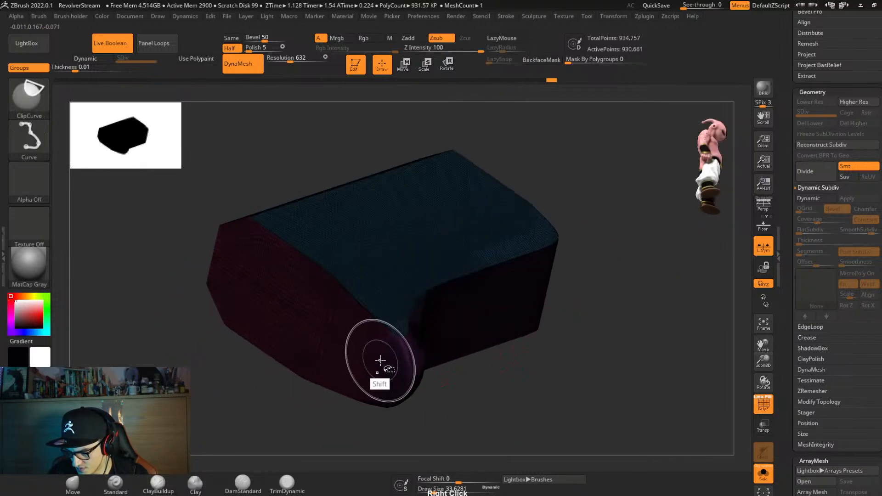
{"action": "left_click", "coordinate": [380, 360], "text": "ctrl+shift"}
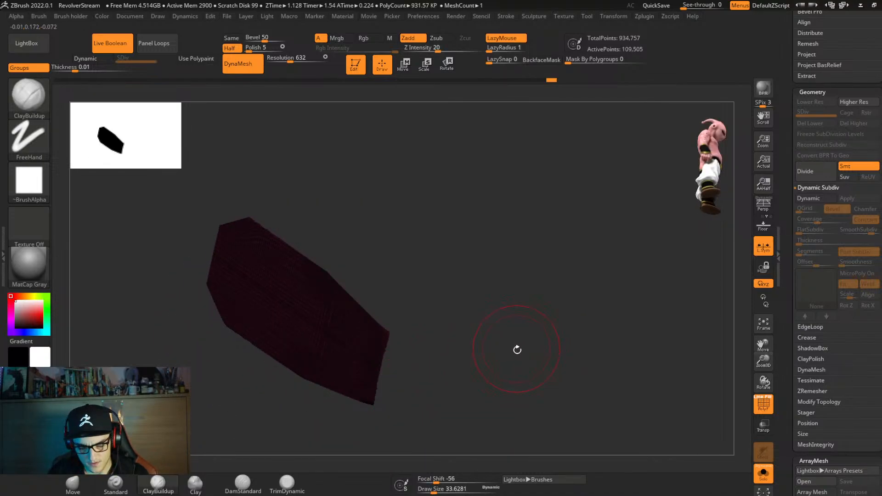
{"action": "key", "text": "ctrl+shift"}
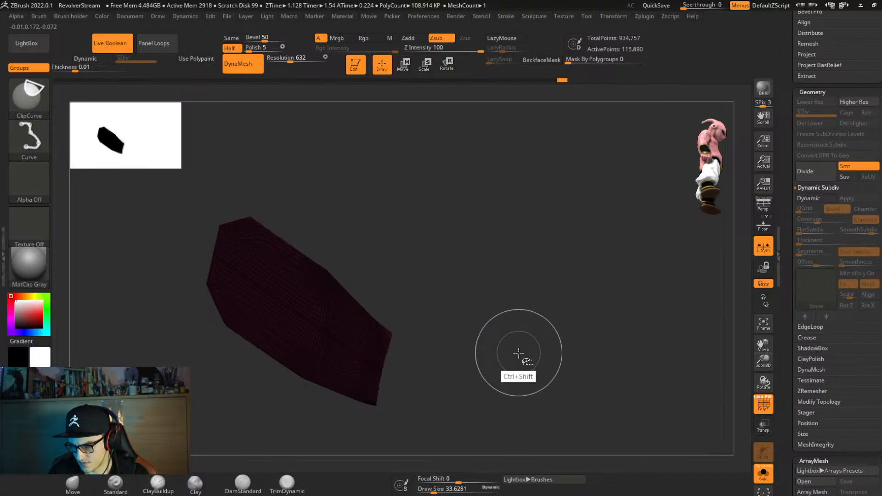
{"action": "left_click", "coordinate": [517, 354], "text": "ctrl+shift"}
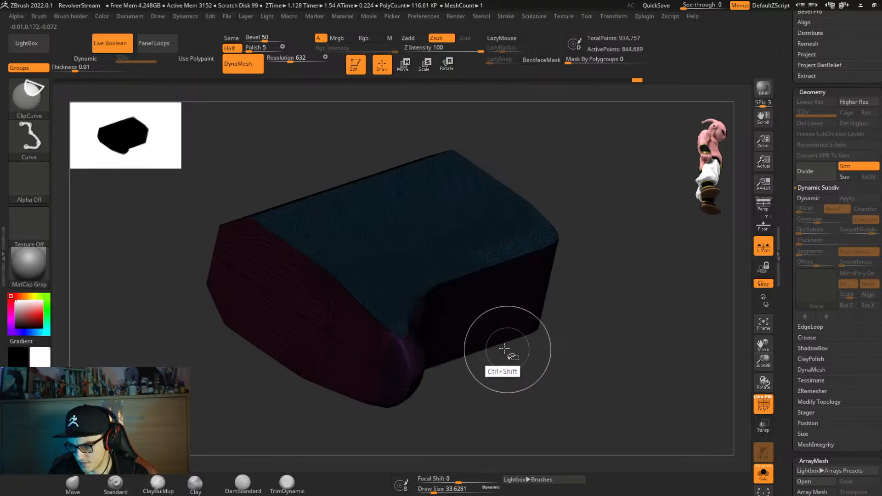
Hide the side polygroups and group the remaining back and front faces together.
{"action": "left_click", "coordinate": [409, 272], "text": "ctrl+shift"}
{"action": "right_click_drag", "start_coordinate": [577, 290], "coordinate": [460, 322]}
{"action": "left_click", "coordinate": [292, 199], "text": "ctrl+shift"}
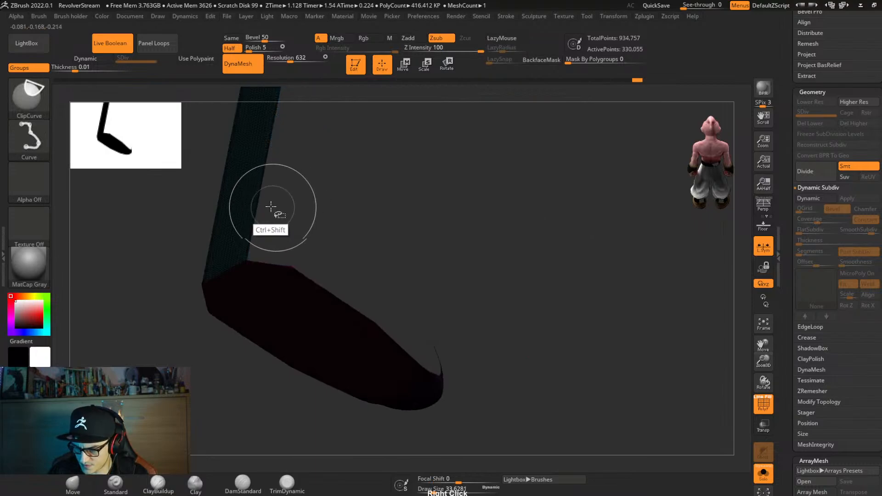
{"action": "left_click", "coordinate": [257, 207], "text": "ctrl+shift"}
{"action": "mouse_move", "coordinate": [516, 275]}
{"action": "right_mouse_down"}
{"action": "mouse_move", "coordinate": [543, 276]}
{"action": "mouse_move", "coordinate": [553, 237]}
{"action": "right_mouse_up"}
{"action": "left_click", "coordinate": [555, 289], "text": "ctrl+shift"}
{"action": "mouse_move", "coordinate": [555, 290]}
{"action": "right_mouse_down"}
{"action": "mouse_move", "coordinate": [559, 281]}
{"action": "mouse_move", "coordinate": [594, 290]}
{"action": "mouse_move", "coordinate": [585, 309]}
{"action": "mouse_move", "coordinate": [620, 236]}
{"action": "mouse_move", "coordinate": [561, 277]}
{"action": "right_mouse_up"}
{"action": "key", "text": "ctrl+z"}
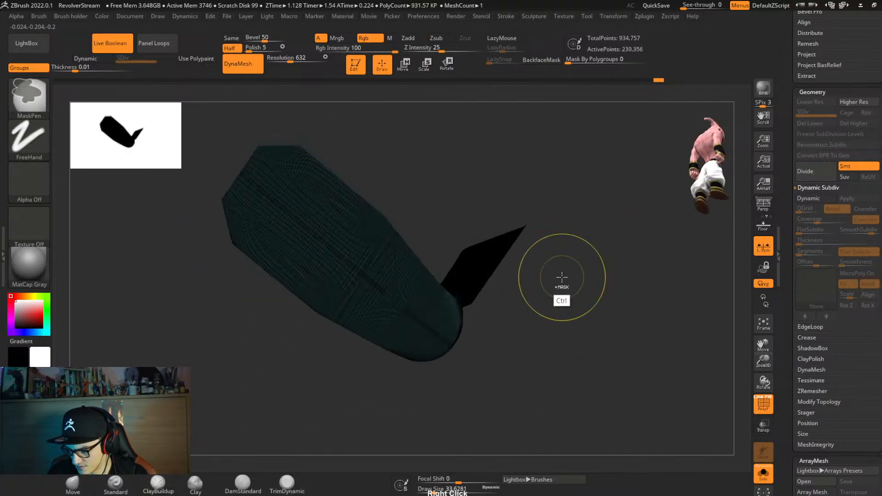
{"action": "key", "text": "ctrl+w"}
Unhide the whole part and undo the last polygroup and visibility changes.
{"action": "mouse_move", "coordinate": [479, 321]}
{"action": "right_mouse_down"}
{"action": "mouse_move", "coordinate": [488, 313]}
{"action": "mouse_move", "coordinate": [467, 294]}
{"action": "mouse_move", "coordinate": [482, 308]}
{"action": "mouse_move", "coordinate": [520, 315]}
{"action": "mouse_move", "coordinate": [513, 321]}
{"action": "right_mouse_up"}
{"action": "left_click", "coordinate": [466, 293], "text": "ctrl+shift"}
{"action": "left_click", "coordinate": [535, 312], "text": "ctrl+shift"}
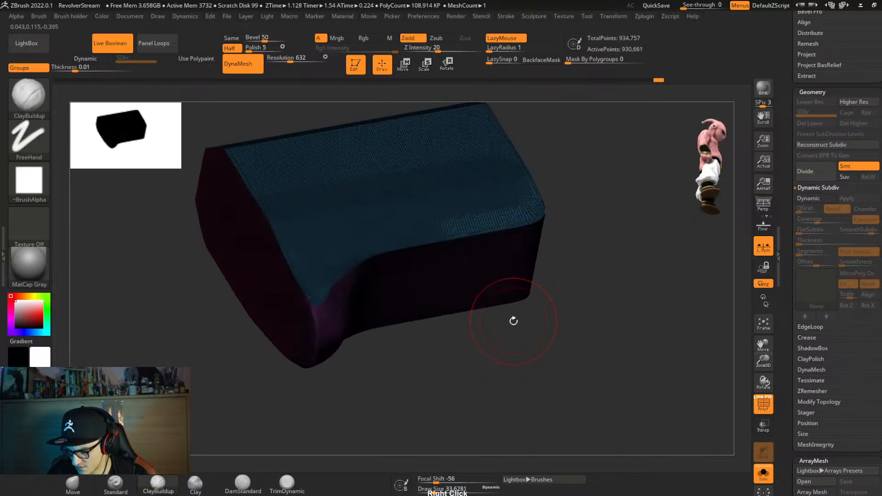
{"action": "key", "text": "ctrl+z"}
{"action": "key", "text": "ctrl+z"}
{"action": "key", "text": "ctrl+z"}
{"action": "key", "text": "ctrl+z"}
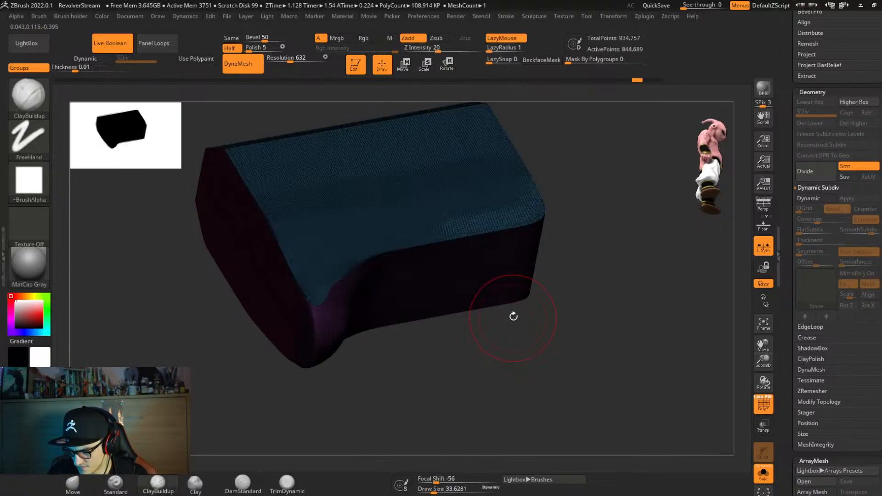
Display the polygroup colours without wireframe lines and check the grouping around the underside and half-sphere.
{"action": "left_click", "coordinate": [763, 403]}
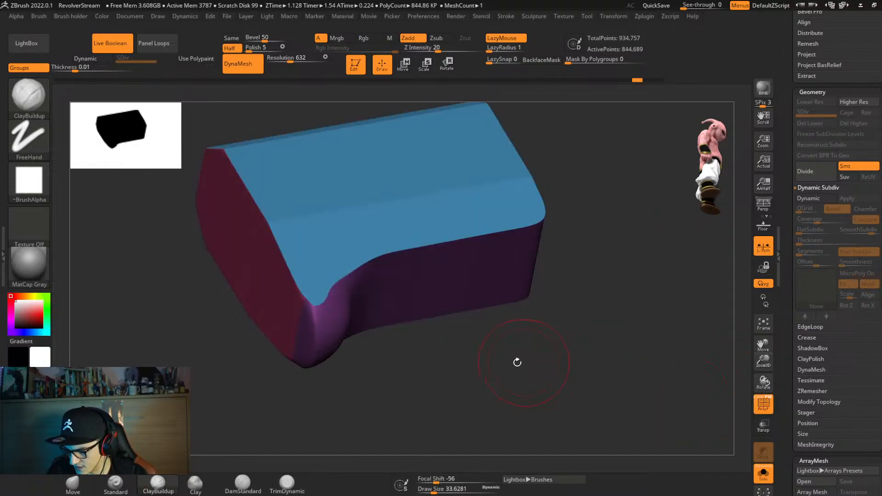
{"action": "mouse_move", "coordinate": [516, 360]}
{"action": "right_mouse_down"}
{"action": "mouse_move", "coordinate": [500, 339]}
{"action": "mouse_move", "coordinate": [472, 331]}
{"action": "mouse_move", "coordinate": [449, 350]}
{"action": "mouse_move", "coordinate": [422, 398]}
{"action": "mouse_move", "coordinate": [437, 375]}
{"action": "right_mouse_up"}
{"action": "left_click", "coordinate": [448, 352], "text": "ctrl+shift"}
{"action": "left_click", "coordinate": [449, 360], "text": "ctrl+shift"}
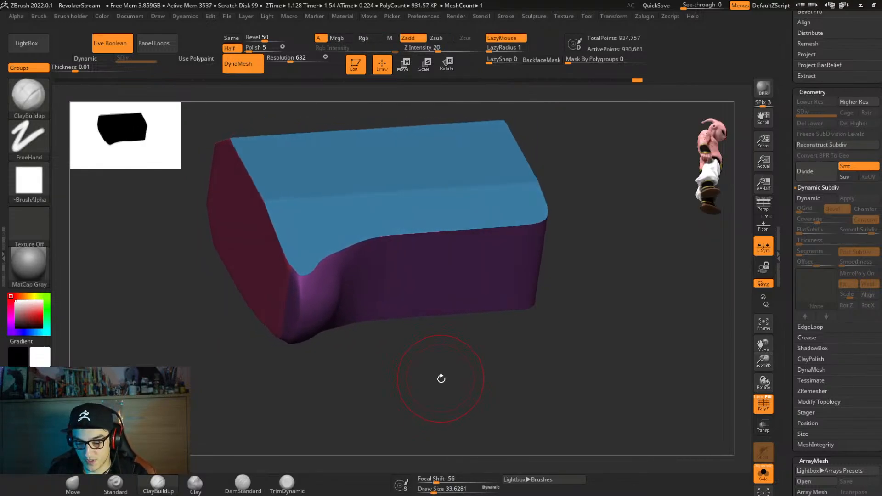
Undo the regrouping back to separate underside and half-sphere polygroups, and unhide the whole part.
{"action": "key", "text": "ctrl+z"}
{"action": "key", "text": "ctrl+z"}
{"action": "key", "text": "ctrl+z"}
{"action": "key", "text": "ctrl+z"}
{"action": "key", "text": "ctrl+z"}
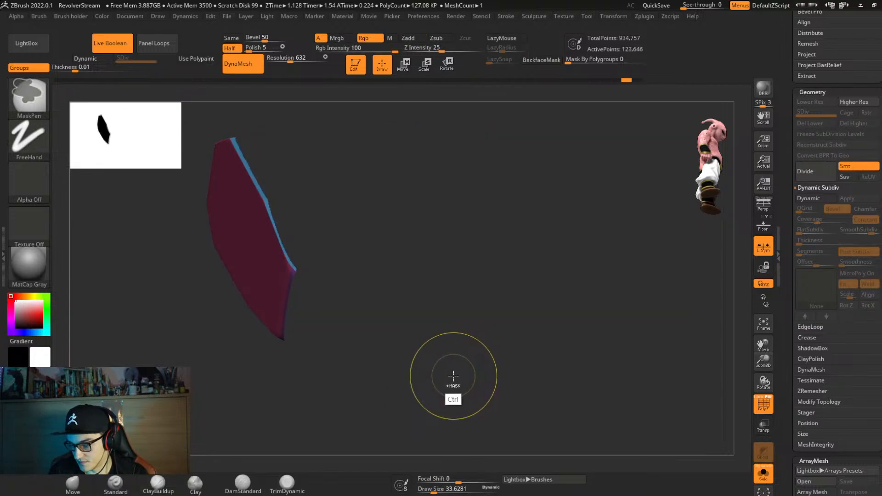
{"action": "key", "text": "ctrl+z"}
{"action": "key", "text": "ctrl+z"}
{"action": "key", "text": "ctrl+z"}
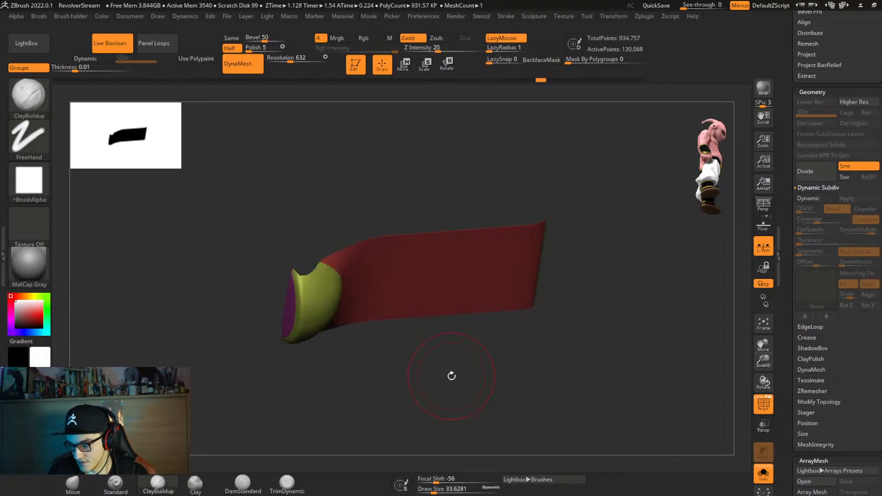
{"action": "key", "text": "ctrl+shift+z"}
{"action": "right_click_drag", "start_coordinate": [451, 366], "coordinate": [451, 349]}
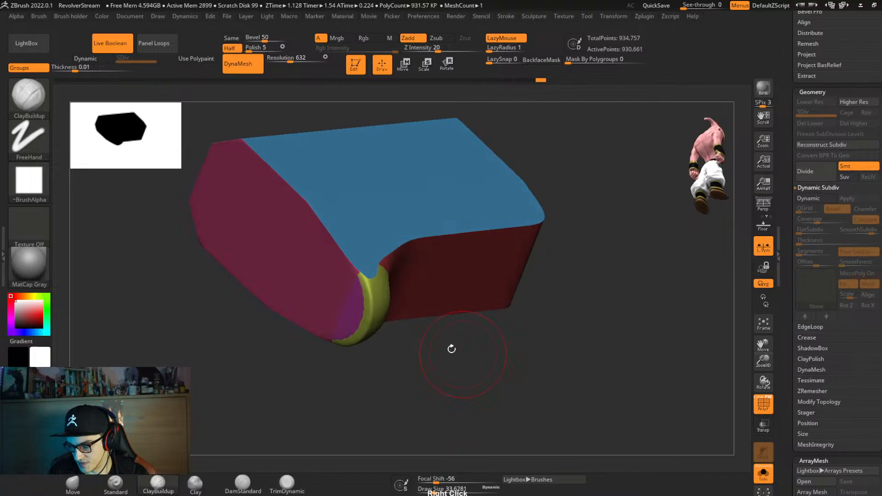
Isolate the back face to check its polygroups, and bring the rest of the part back into view.
{"action": "left_click", "coordinate": [346, 301], "text": "ctrl+shift"}
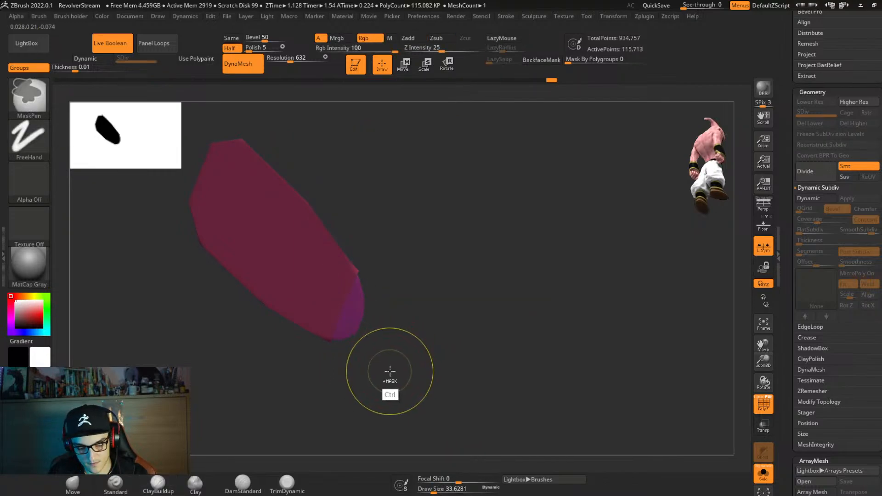
{"action": "left_click", "coordinate": [461, 368], "text": "ctrl+shift"}
{"action": "mouse_move", "coordinate": [461, 368]}
{"action": "right_mouse_down"}
{"action": "mouse_move", "coordinate": [498, 363]}
{"action": "mouse_move", "coordinate": [474, 379]}
{"action": "right_mouse_up"}
Turn the wireframe lines back on and switch DynaMesh off for the part.
{"action": "key", "text": "space"}
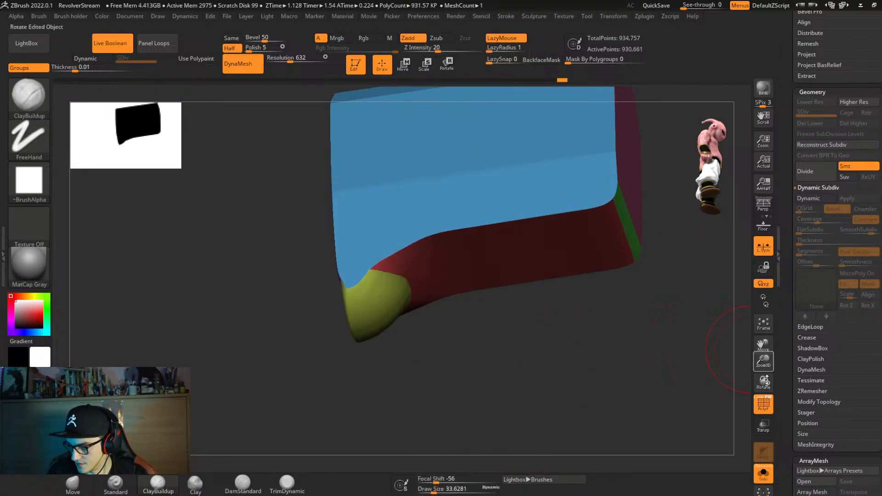
{"action": "left_click", "coordinate": [760, 398]}
{"action": "key", "text": "space"}
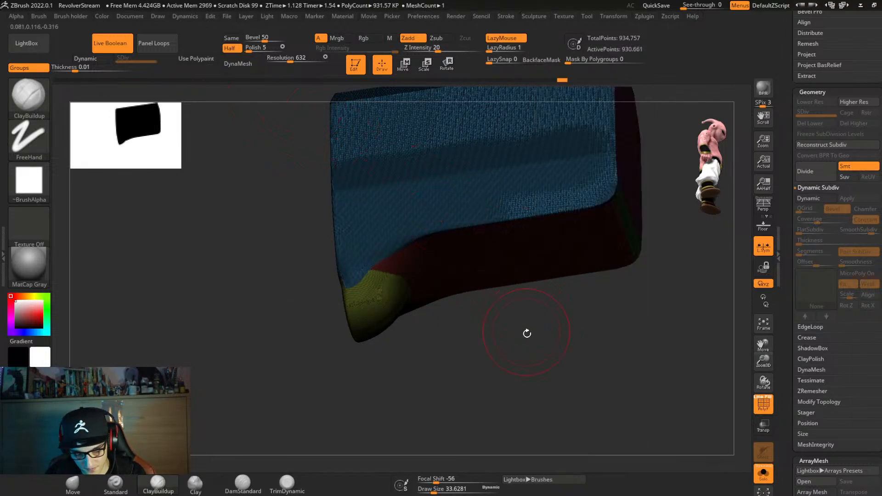
ZRemesh the part at the Same polygon count with KeepGroups on and SmoothGroups at about 0.35.
{"action": "key", "text": "space"}
{"action": "scroll", "coordinate": [591, 356], "scroll_direction": "down", "scroll_amount": 3}
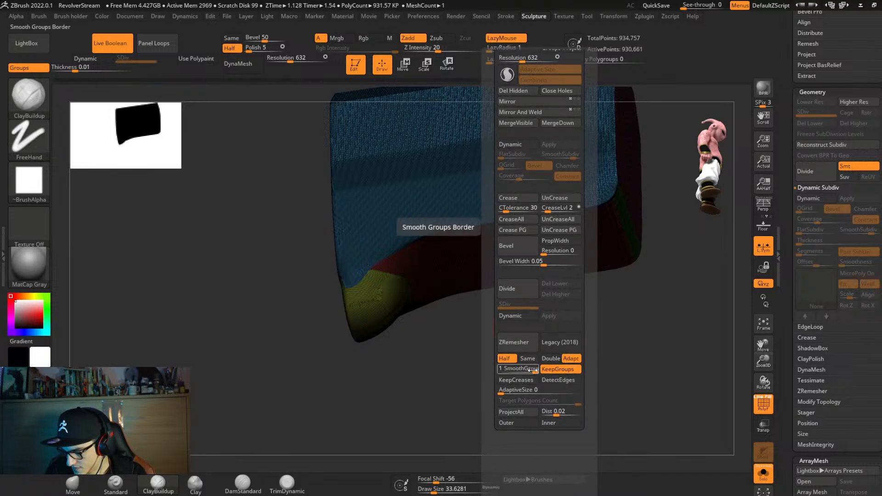
{"action": "left_click_drag", "start_coordinate": [521, 371], "coordinate": [513, 373]}
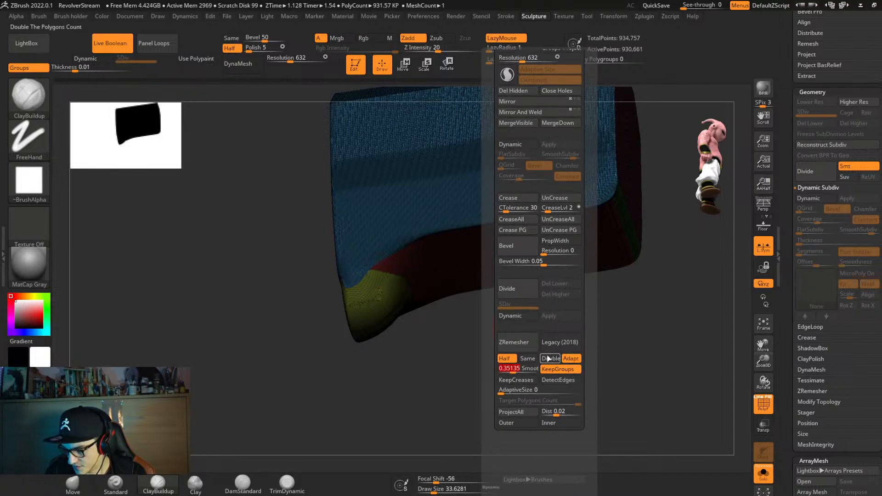
{"action": "left_click", "coordinate": [528, 359]}
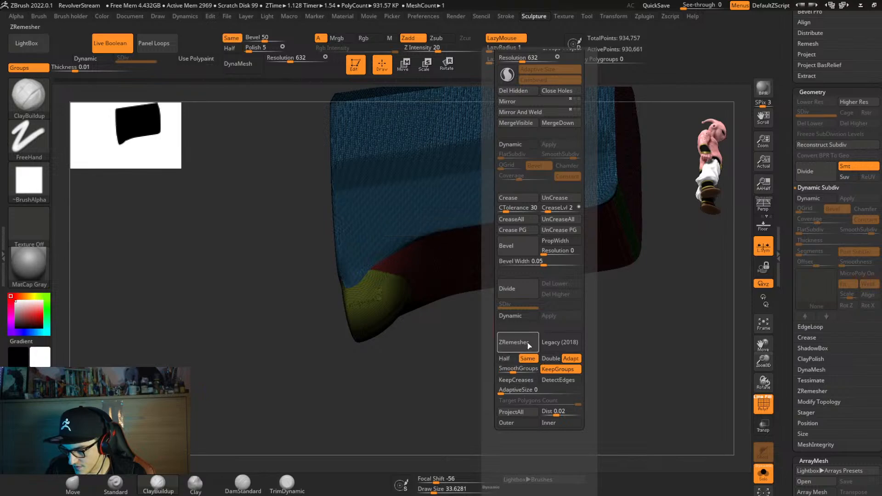
{"action": "left_click", "coordinate": [514, 342]}
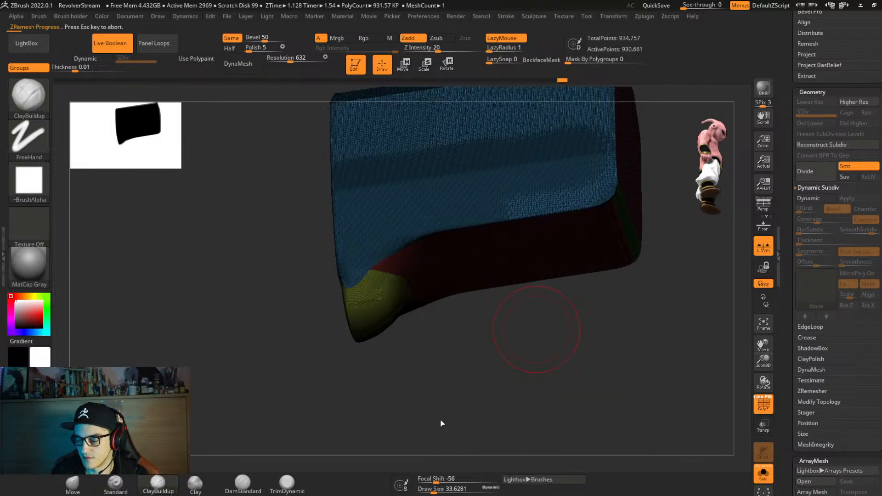
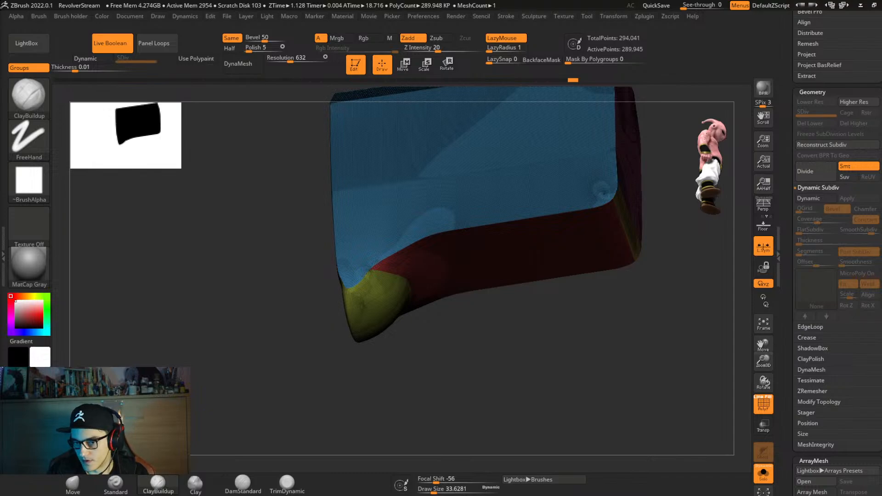
Switch the selection brush to SelectRect, isolate the underside with its edge strip and end face, and merge them into one polygroup.
{"action": "mouse_move", "coordinate": [592, 317]}
{"action": "left_mouse_down"}
{"action": "mouse_move", "coordinate": [622, 325]}
{"action": "mouse_move", "coordinate": [593, 317]}
{"action": "mouse_move", "coordinate": [571, 360]}
{"action": "mouse_move", "coordinate": [543, 282]}
{"action": "left_mouse_up"}
{"action": "left_click", "coordinate": [562, 268], "text": "ctrl+shift"}
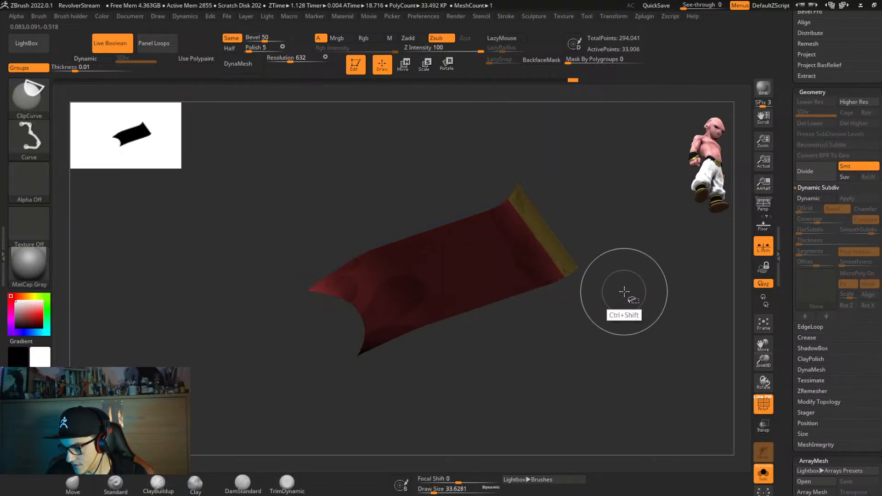
{"action": "left_click", "coordinate": [35, 92]}
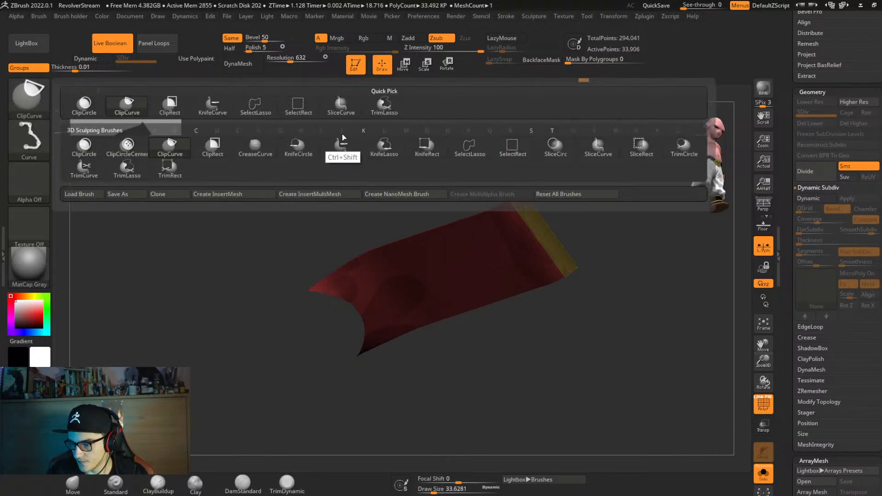
{"action": "left_click", "coordinate": [298, 105]}
{"action": "left_click", "coordinate": [641, 300], "text": "ctrl+shift"}
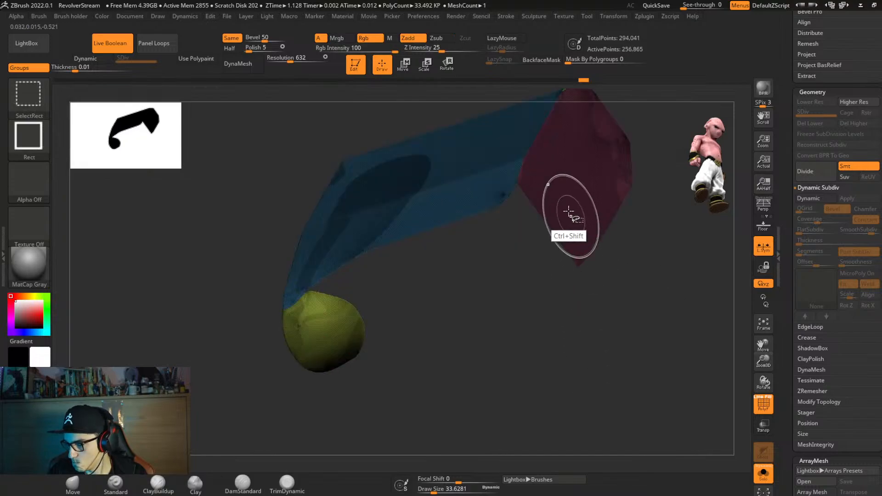
{"action": "key", "text": "ctrl+z"}
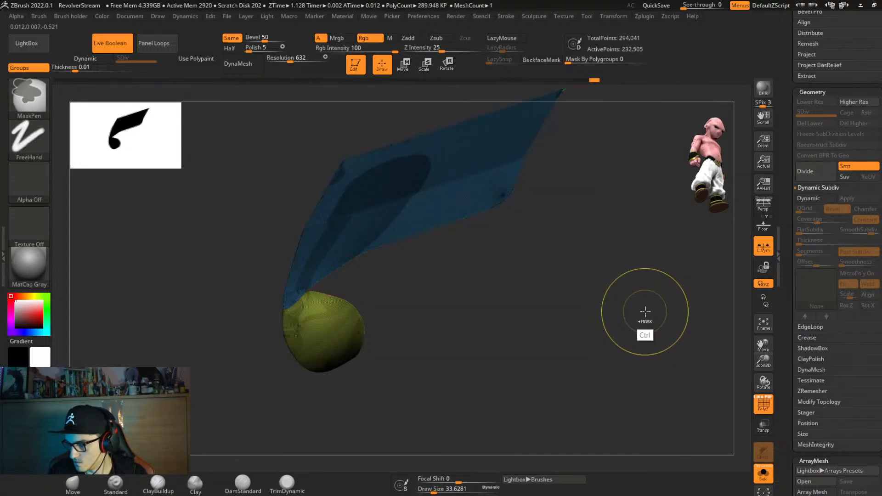
{"action": "left_click_drag", "start_coordinate": [644, 311], "coordinate": [644, 343], "text": "ctrl+shift"}
{"action": "key", "text": "ctrl+w"}
{"action": "left_click", "coordinate": [636, 323], "text": "ctrl+shift"}
{"action": "right_click_drag", "start_coordinate": [636, 324], "coordinate": [609, 305]}
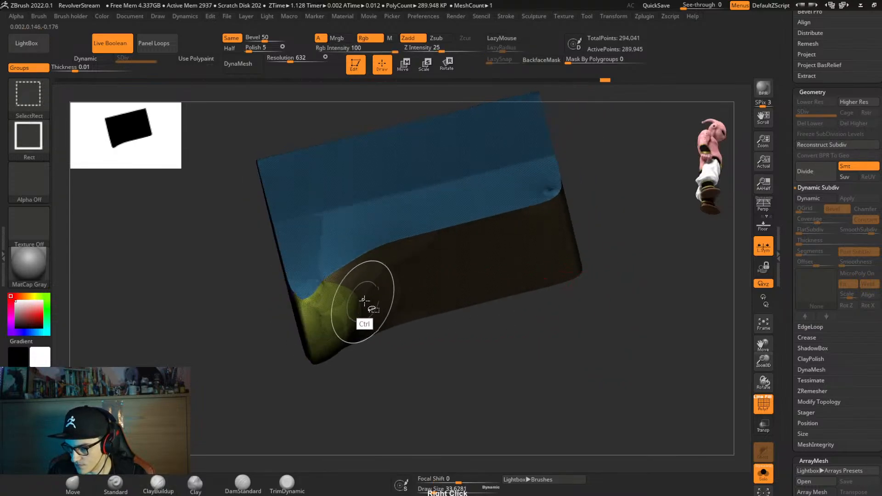
Merge the half-sphere with the underside into a single polygroup and unhide the whole part.
{"action": "left_click", "coordinate": [390, 322], "text": "ctrl+shift"}
{"action": "left_click", "coordinate": [455, 362], "text": "ctrl+shift"}
{"action": "left_click", "coordinate": [354, 333], "text": "ctrl+shift"}
{"action": "left_click_drag", "start_coordinate": [513, 349], "coordinate": [524, 380], "text": "ctrl+shift"}
{"action": "left_click", "coordinate": [533, 351], "text": "ctrl+shift"}
{"action": "right_click_drag", "start_coordinate": [537, 342], "coordinate": [539, 349]}
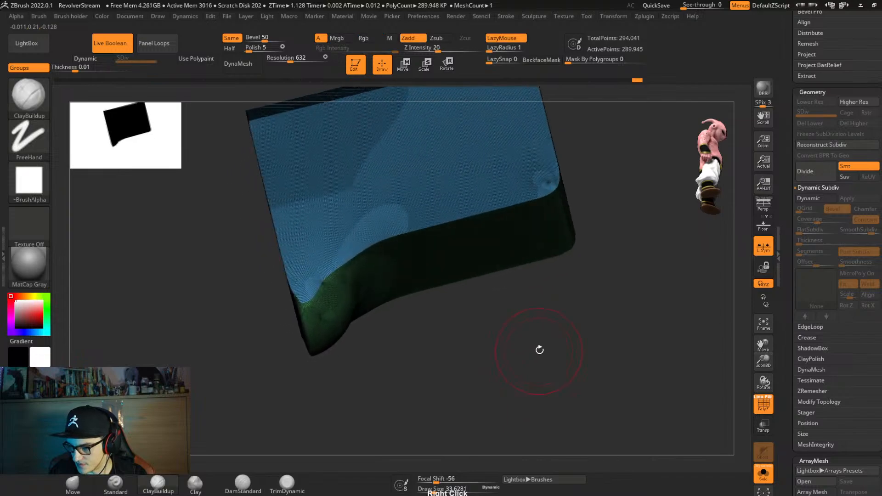
ZRemesh the part five times in a row at Half the polygon count, keeping the polygroups.
{"action": "key", "text": "2"}
{"action": "left_click", "coordinate": [505, 454]}
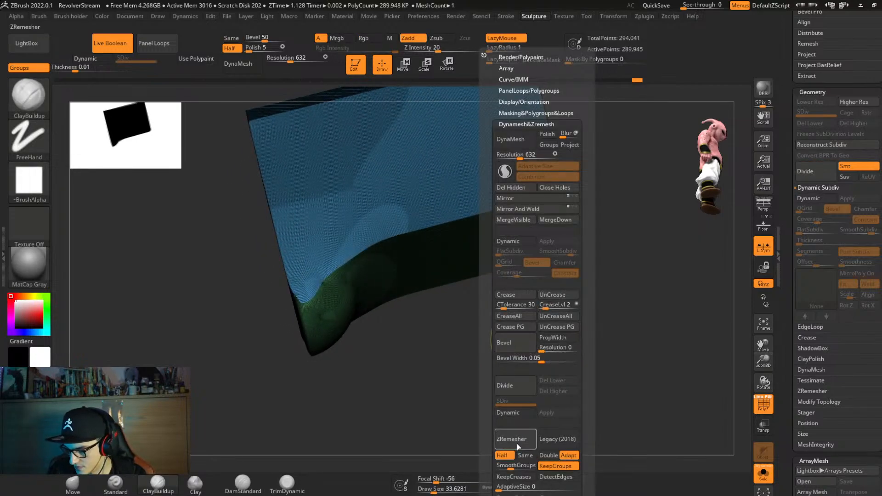
{"action": "left_click", "coordinate": [516, 439]}
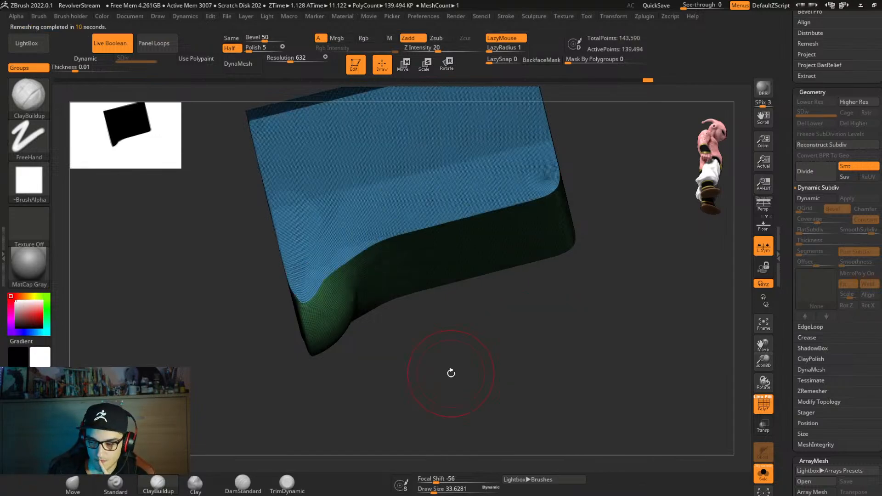
{"action": "right_click_drag", "start_coordinate": [459, 365], "coordinate": [532, 357]}
{"action": "key", "text": "ctrl+2"}
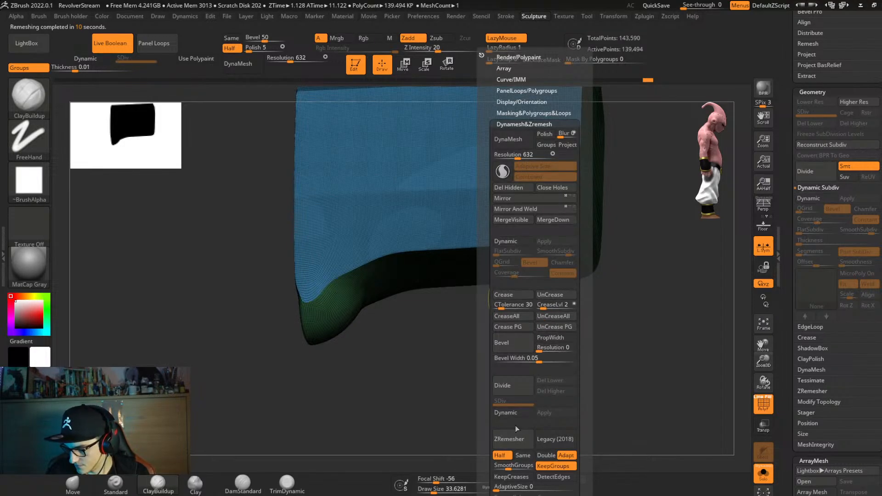
{"action": "left_click", "coordinate": [514, 439]}
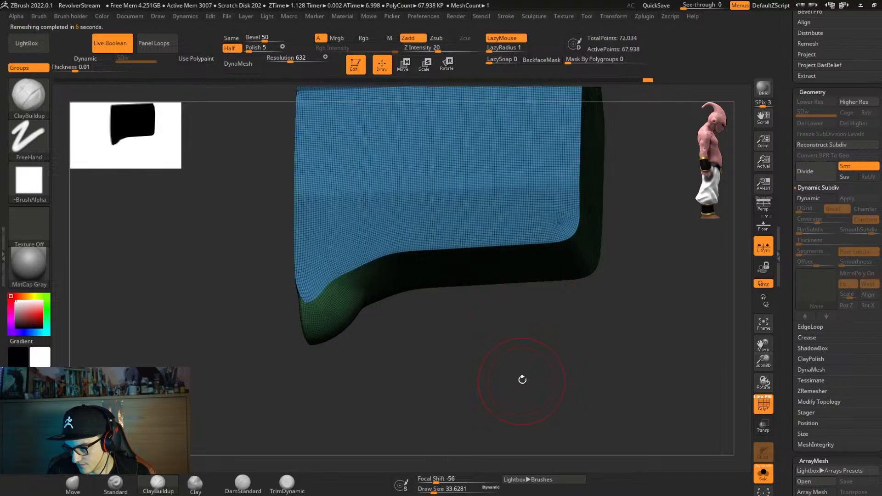
{"action": "key", "text": "space"}
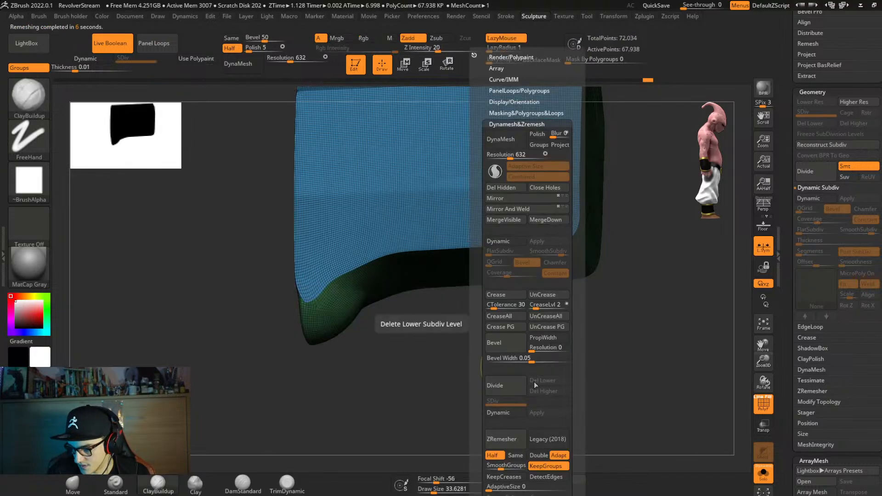
{"action": "left_click", "coordinate": [509, 435]}
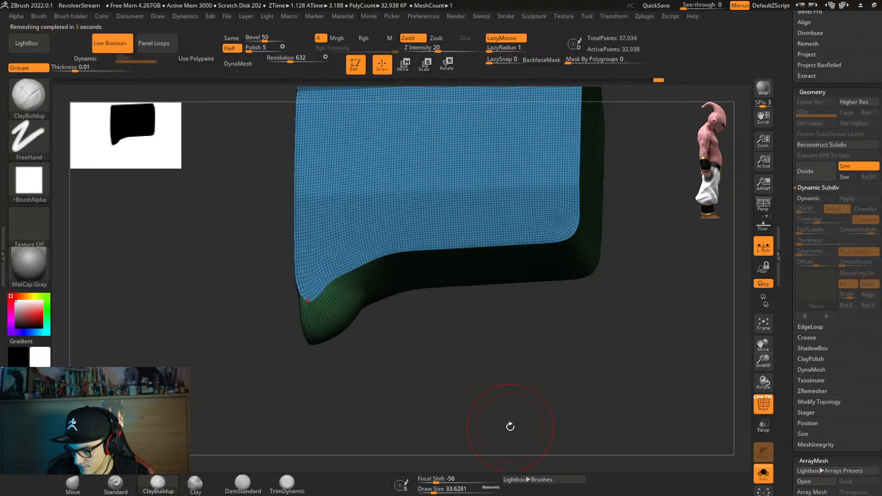
{"action": "key", "text": "ctrl"}
{"action": "key", "text": "space"}
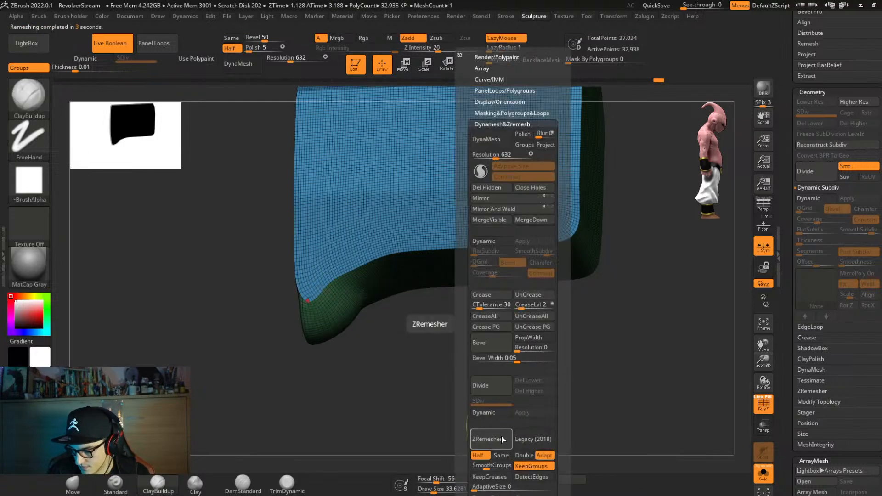
{"action": "left_click", "coordinate": [502, 434]}
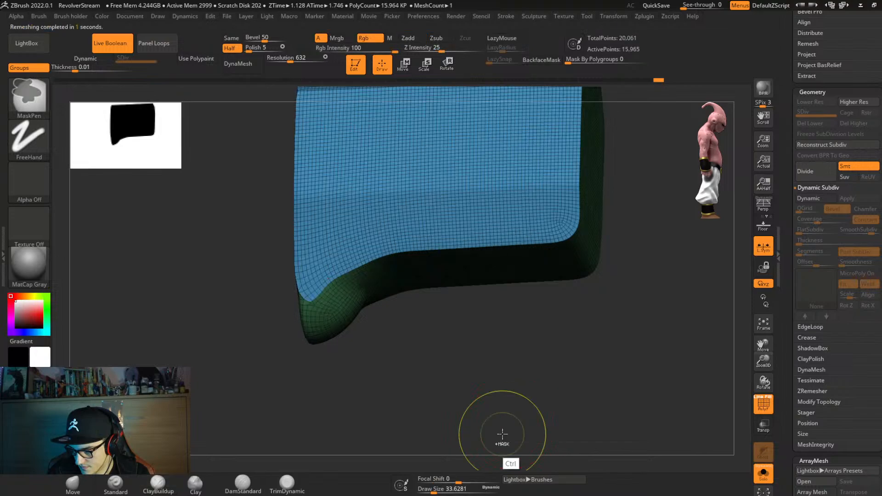
{"action": "key", "text": "space"}
{"action": "left_click", "coordinate": [498, 435]}
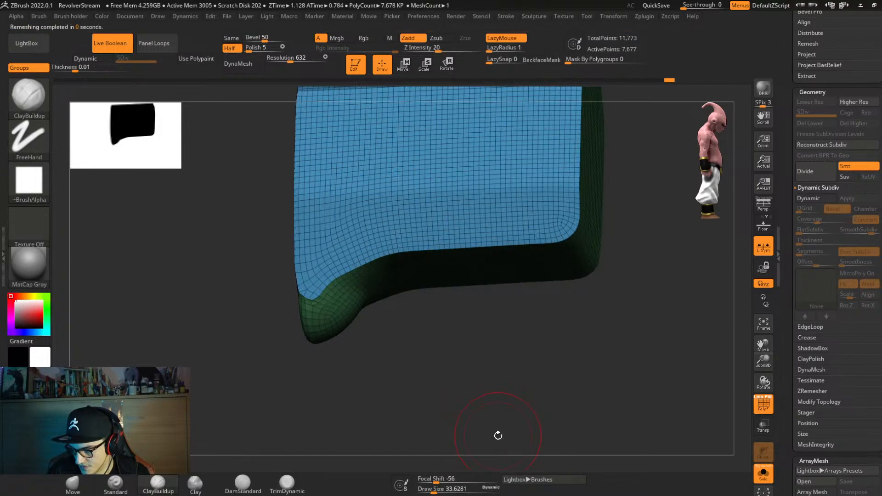
Reduce the draw size to about 4.6, switch to ZModeler and try to pick the green polygroup beside the half-sphere's corner.
{"action": "right_click_drag", "start_coordinate": [491, 376], "coordinate": [414, 285]}
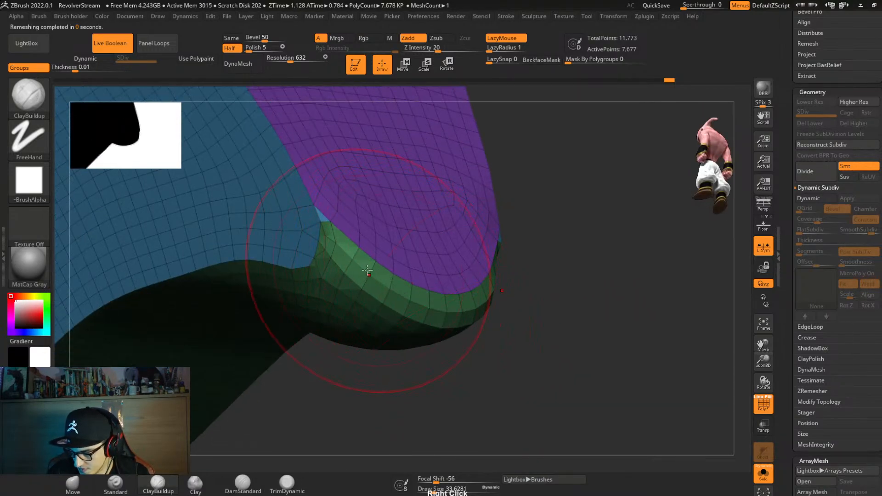
{"action": "key", "text": "s"}
{"action": "left_click_drag", "start_coordinate": [368, 269], "coordinate": [350, 268]}
{"action": "mouse_move", "coordinate": [344, 271]}
{"action": "right_mouse_down"}
{"action": "mouse_move", "coordinate": [356, 285]}
{"action": "mouse_move", "coordinate": [346, 243]}
{"action": "right_mouse_up"}
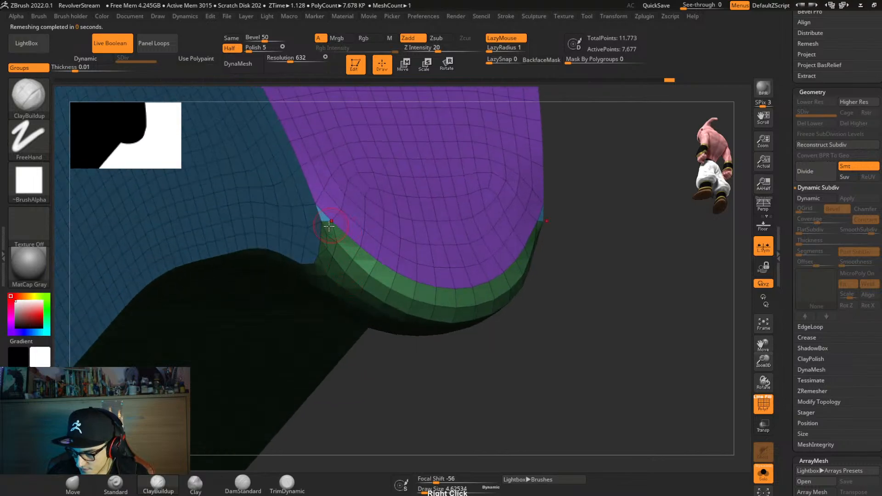
{"action": "key", "text": "b"}
{"action": "key", "text": "z"}
{"action": "key", "text": "m"}
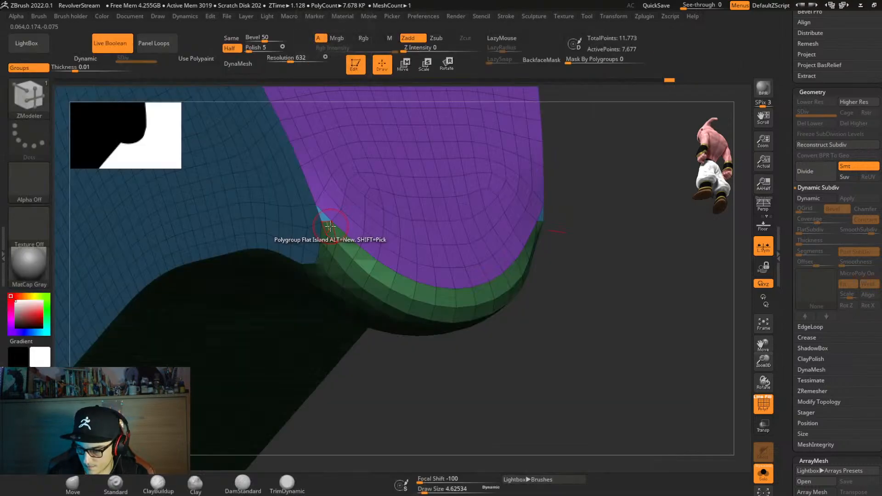
{"action": "left_click", "coordinate": [330, 233], "text": "shift"}
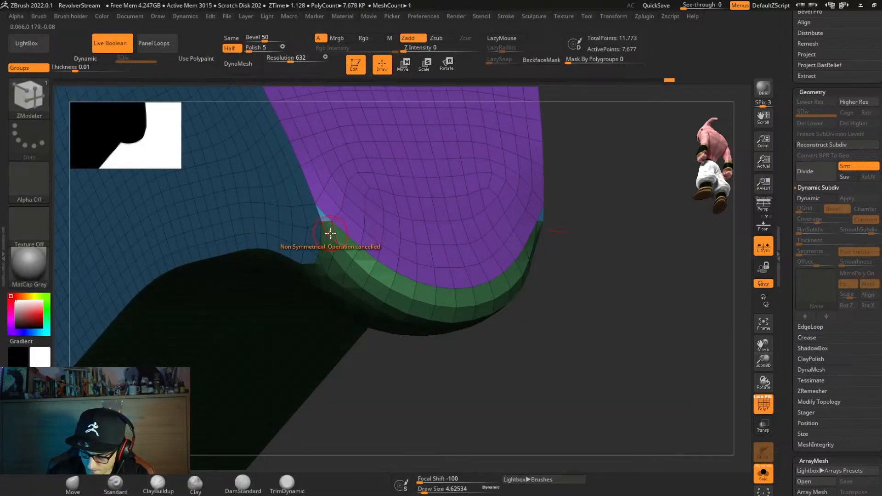
{"action": "left_click", "coordinate": [329, 227]}
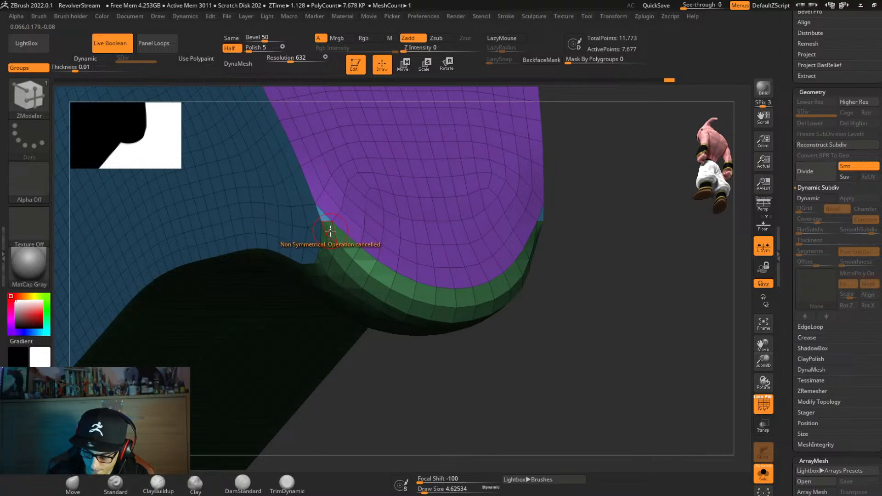
Reassign the stray blue corner faces beside the half-sphere to the green underside polygroup on both sides.
{"action": "key", "text": "ctrl+1"}
{"action": "left_click", "coordinate": [337, 209]}
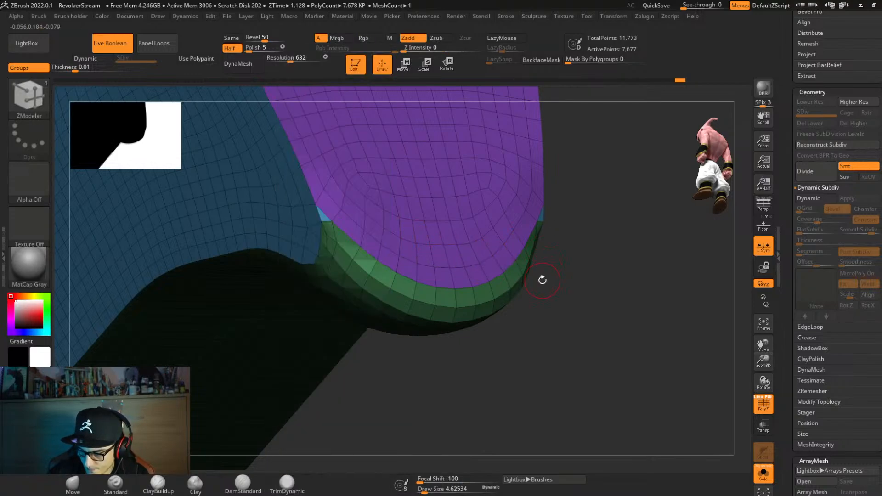
{"action": "left_click", "coordinate": [324, 214], "text": "shift"}
{"action": "left_click", "coordinate": [340, 223]}
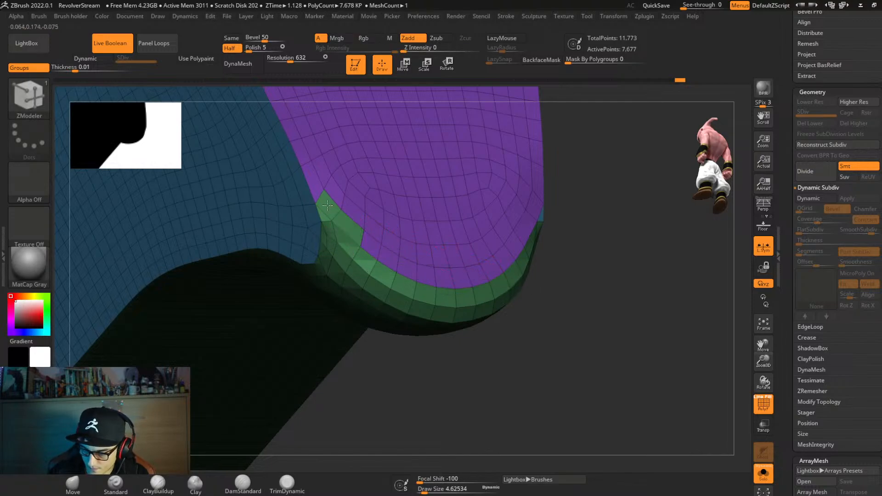
{"action": "right_click_drag", "start_coordinate": [594, 240], "coordinate": [561, 256]}
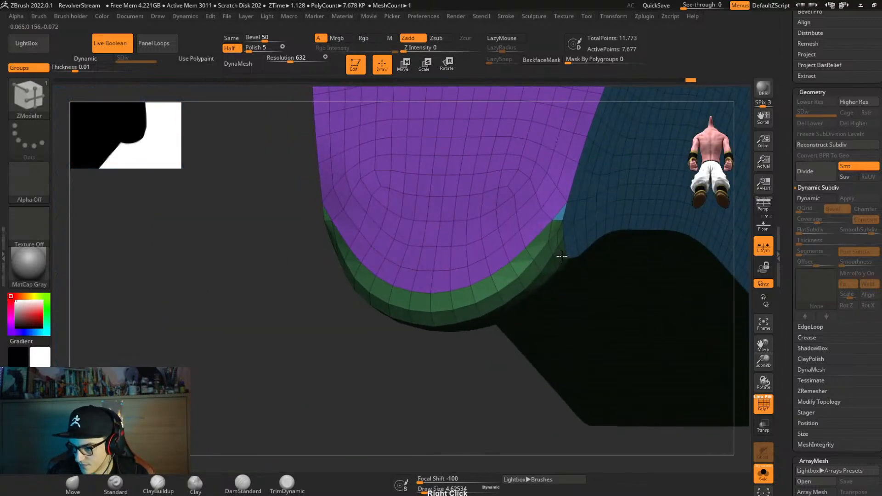
{"action": "left_click", "coordinate": [554, 228], "text": "alt"}
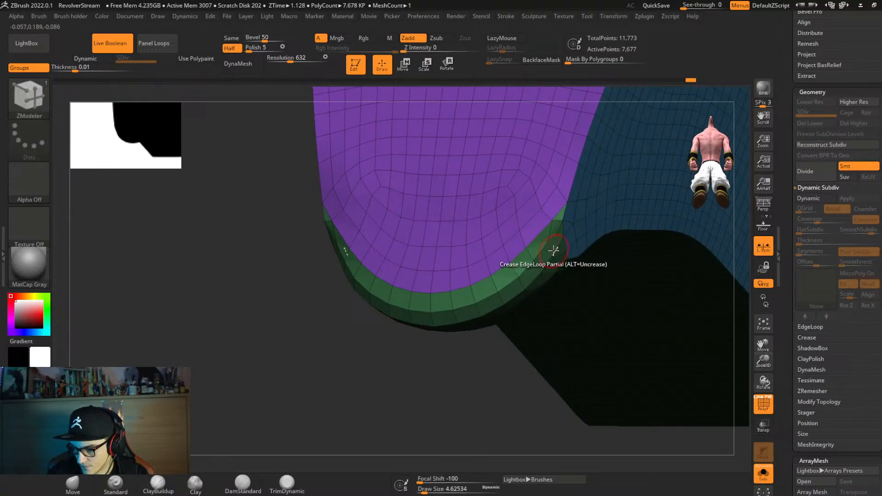
ZRemesh the part with the corrected polygroups at the Same polygon count.
{"action": "key", "text": "ctrl+3"}
{"action": "left_click", "coordinate": [542, 455]}
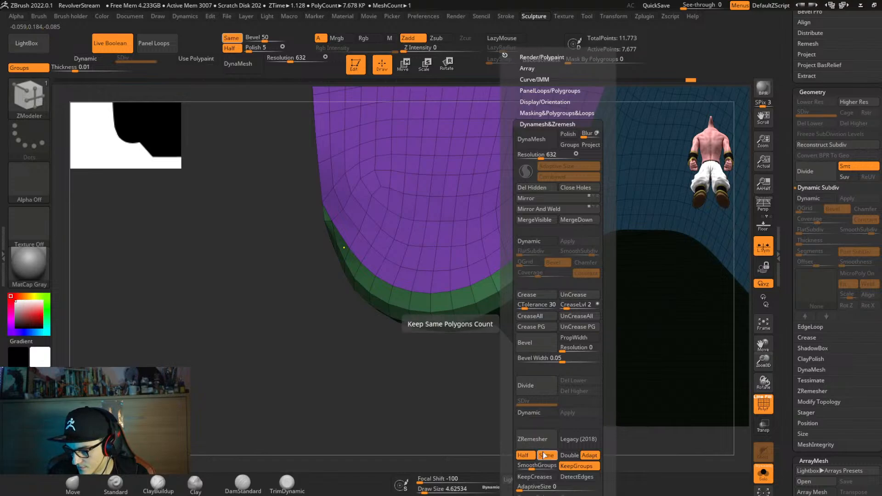
{"action": "left_click", "coordinate": [532, 439]}
{"action": "mouse_move", "coordinate": [387, 402]}
{"action": "right_mouse_down"}
{"action": "mouse_move", "coordinate": [360, 394]}
{"action": "mouse_move", "coordinate": [366, 302]}
{"action": "mouse_move", "coordinate": [408, 343]}
{"action": "mouse_move", "coordinate": [279, 358]}
{"action": "mouse_move", "coordinate": [454, 354]}
{"action": "mouse_move", "coordinate": [457, 338]}
{"action": "right_mouse_up"}
Try a ZRemesh at Half the polygon count with Same turned off, and undo the remesh.
{"action": "key", "text": "ctrl+3"}
{"action": "left_click", "coordinate": [439, 456]}
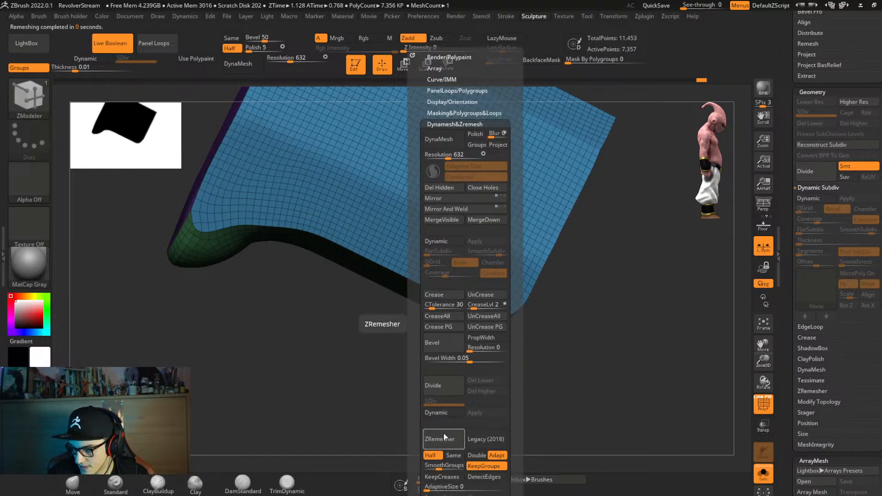
{"action": "left_click", "coordinate": [442, 437]}
{"action": "key", "text": "ctrl+z"}
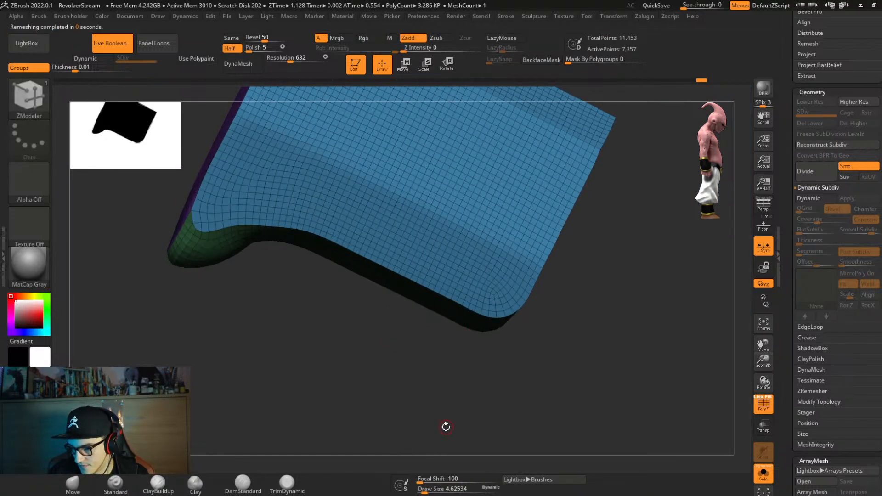
ZRemesh at Half with SmoothGroups lowered to its minimum, and remesh once more with AdaptiveSize raised slightly.
{"action": "key", "text": "ctrl+3"}
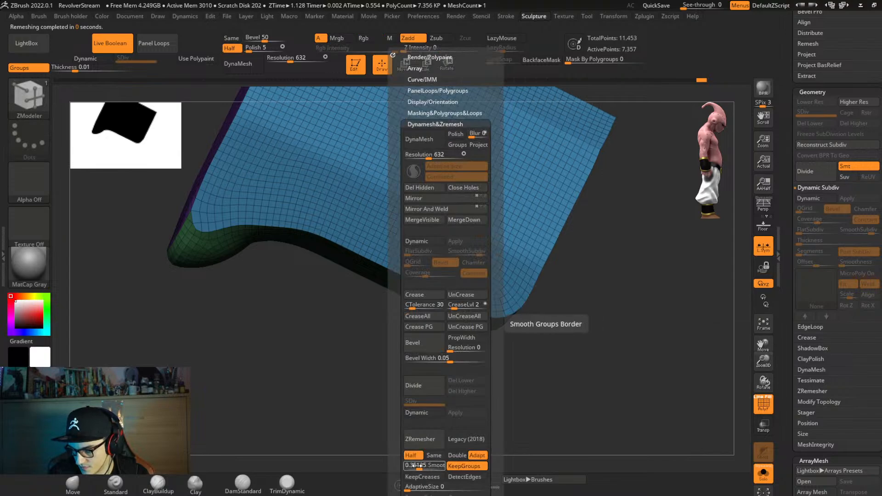
{"action": "left_click_drag", "start_coordinate": [415, 465], "coordinate": [403, 470]}
{"action": "left_click", "coordinate": [426, 439]}
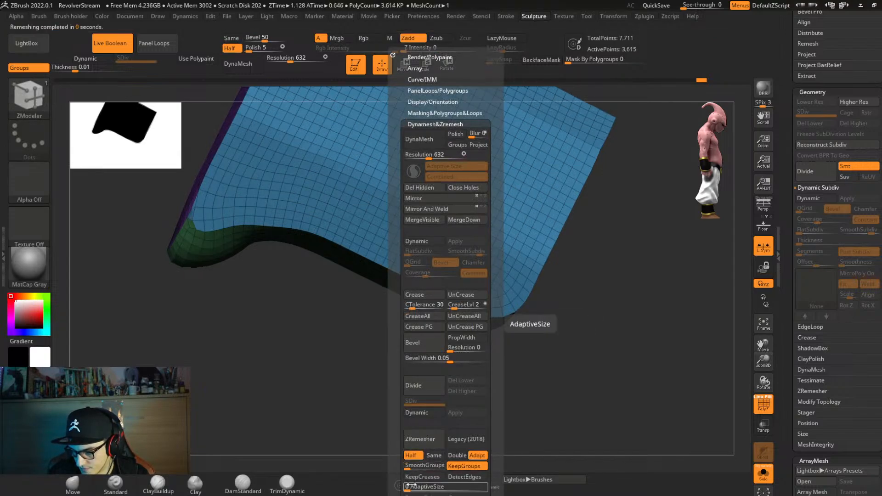
{"action": "left_click_drag", "start_coordinate": [407, 483], "coordinate": [419, 486]}
{"action": "left_click", "coordinate": [424, 441]}
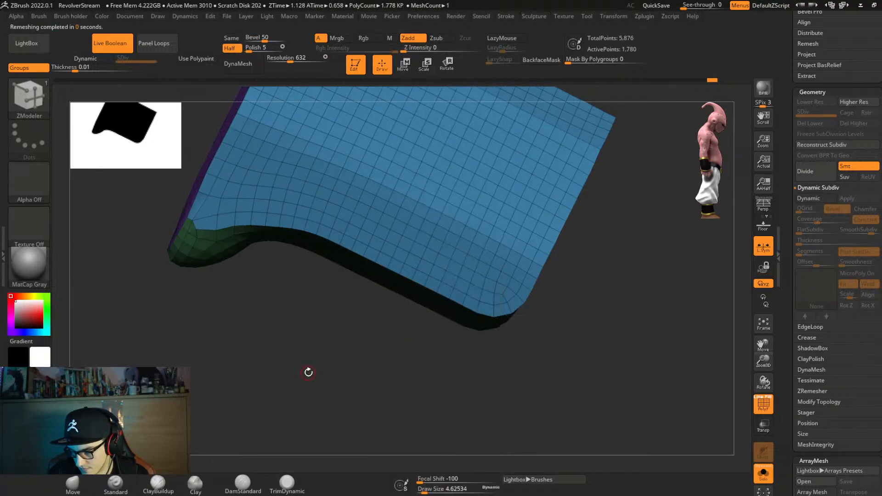
ZRemesh the part again at Half the polygon count and inspect the topology around the purple rounded end.
{"action": "right_click_drag", "start_coordinate": [305, 370], "coordinate": [321, 381]}
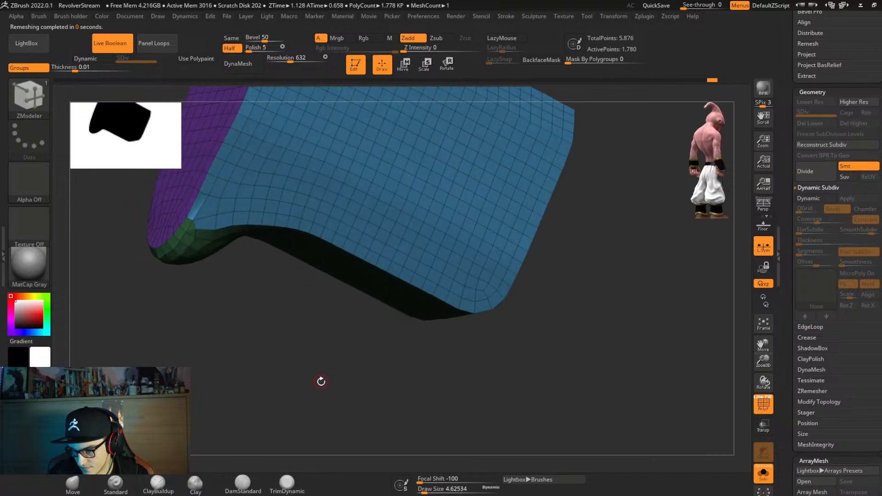
{"action": "right_click", "coordinate": [322, 386], "text": "ctrl"}
{"action": "right_click", "coordinate": [345, 421], "text": "ctrl"}
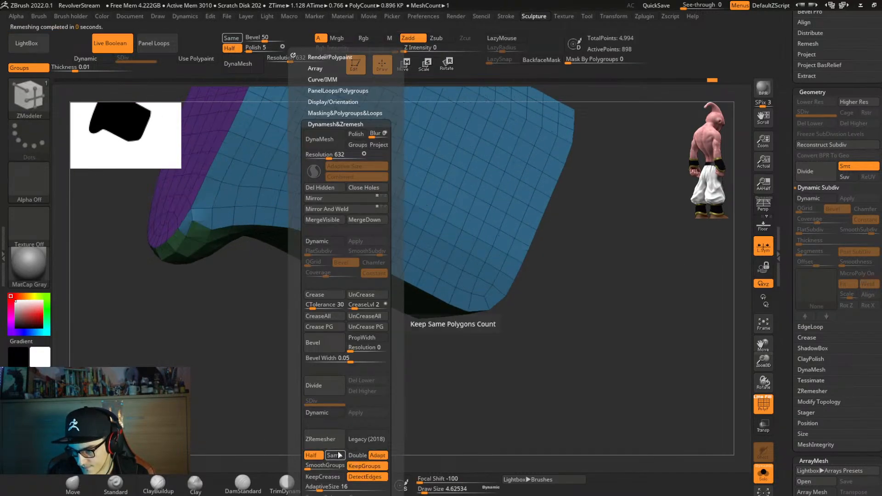
{"action": "right_click_drag", "start_coordinate": [230, 311], "coordinate": [414, 295]}
{"action": "key", "text": "shift"}
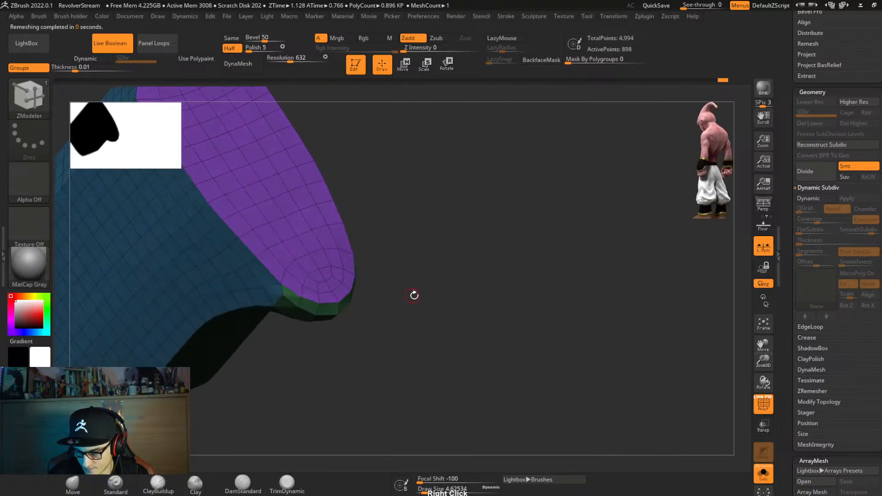
Try subdividing the mesh and then ZRemeshing it again at Half, undoing each attempt.
{"action": "key", "text": "space"}
{"action": "left_click", "coordinate": [415, 389]}
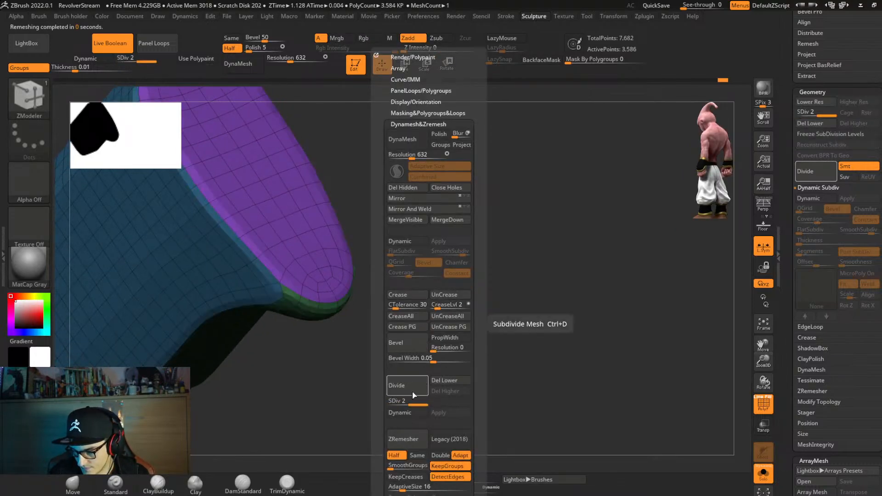
{"action": "key", "text": "ctrl+z"}
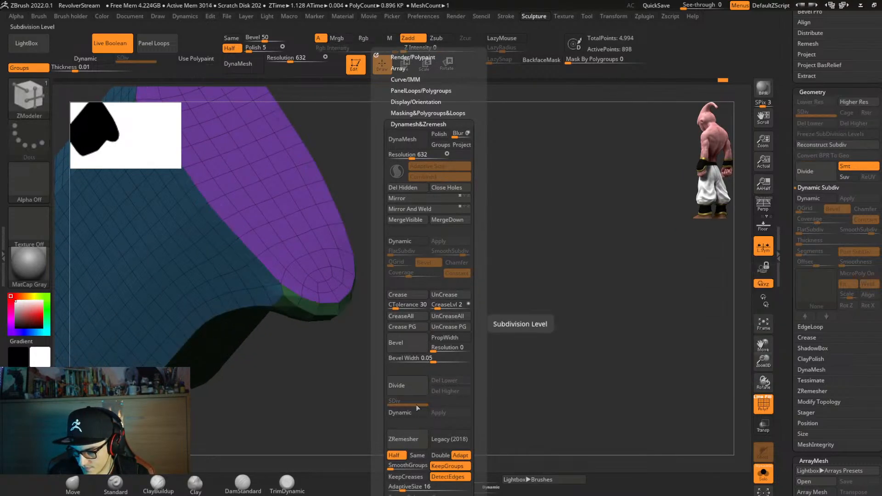
{"action": "left_click", "coordinate": [411, 437]}
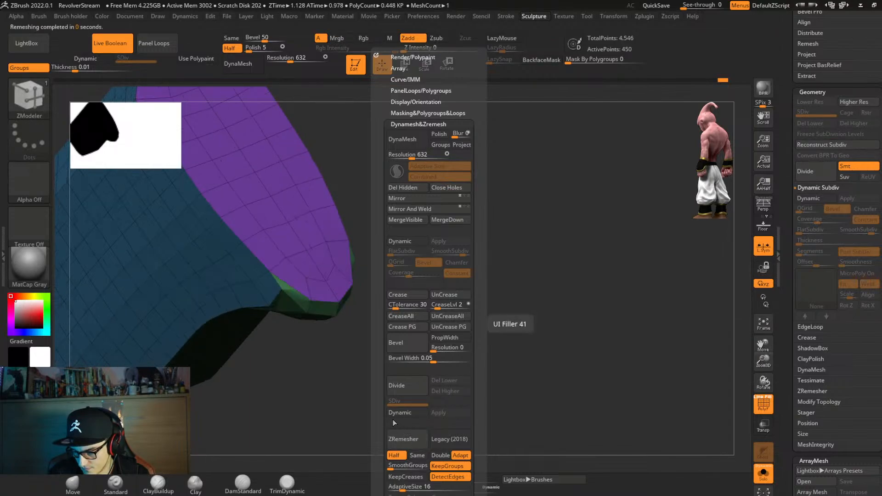
{"action": "key", "text": "ctrl+z"}
Set AdaptiveSize to 57 and ZRemesh the part, then undo back to the much denser mesh.
{"action": "key", "text": "space"}
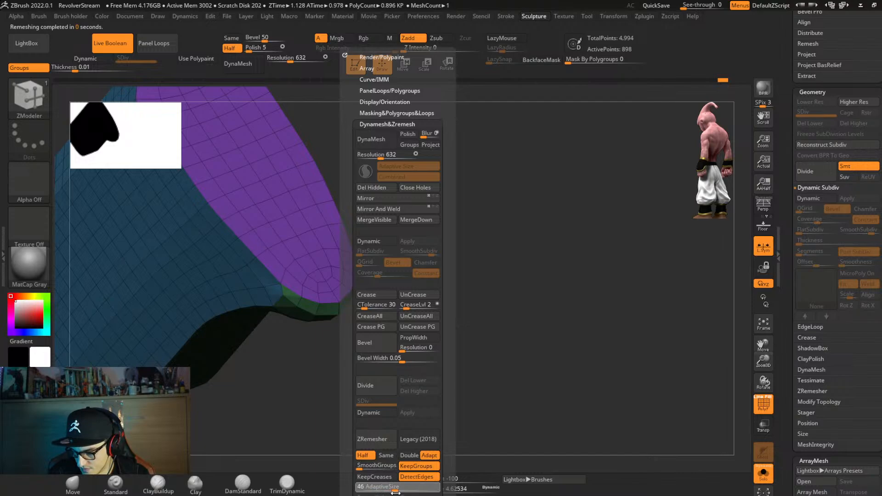
{"action": "left_click_drag", "start_coordinate": [395, 492], "coordinate": [402, 492]}
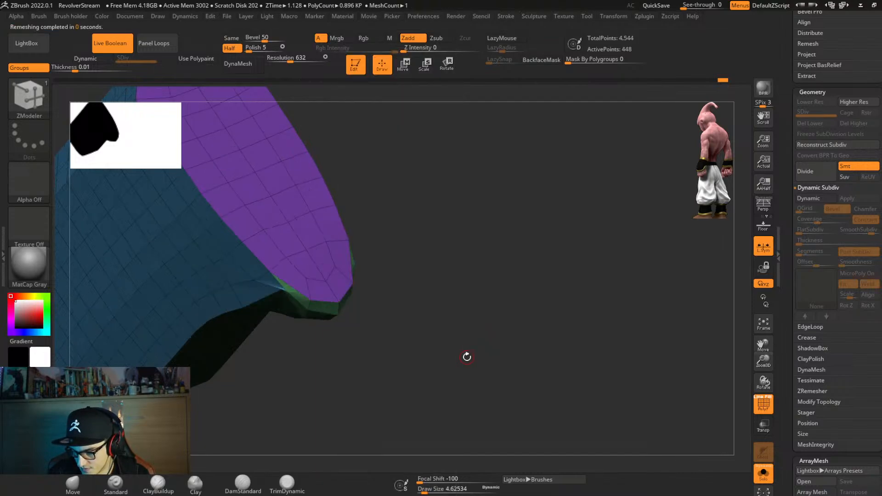
{"action": "key", "text": "ctrl"}
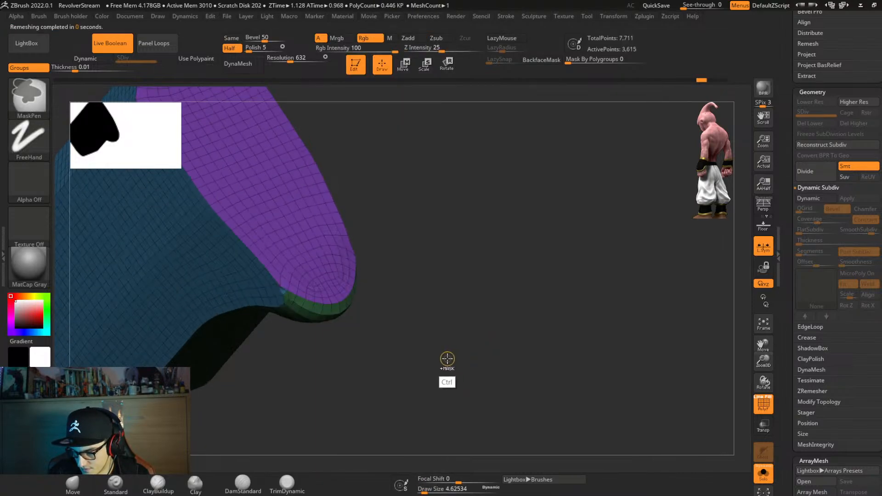
{"action": "key", "text": "ctrl+z"}
{"action": "key", "text": "ctrl+z"}
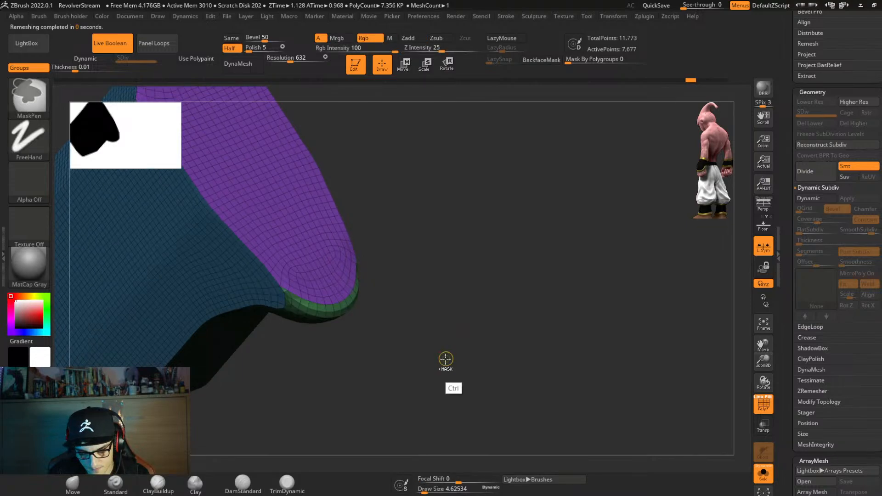
Slice a thin strip along the part's end edge in side view with the SliceCurve brush.
{"action": "key", "text": "ctrl+2"}
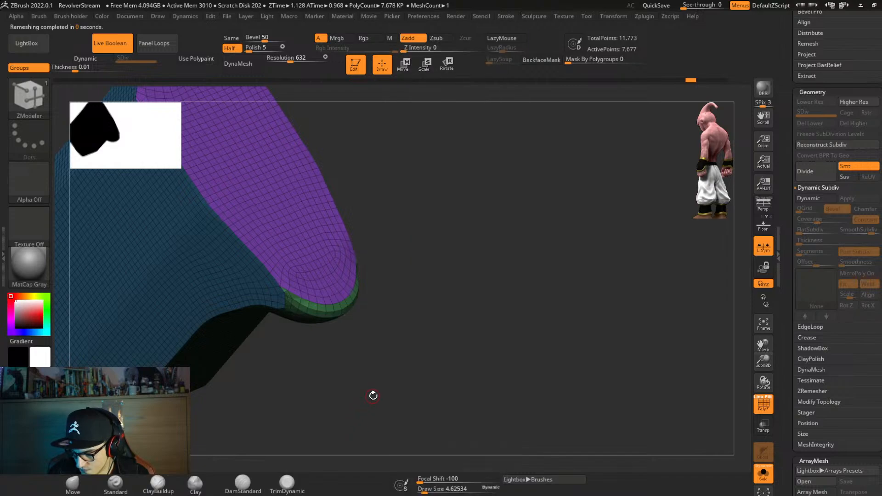
{"action": "right_click_drag", "start_coordinate": [372, 393], "coordinate": [403, 390], "text": "shift"}
{"action": "left_click", "coordinate": [29, 95]}
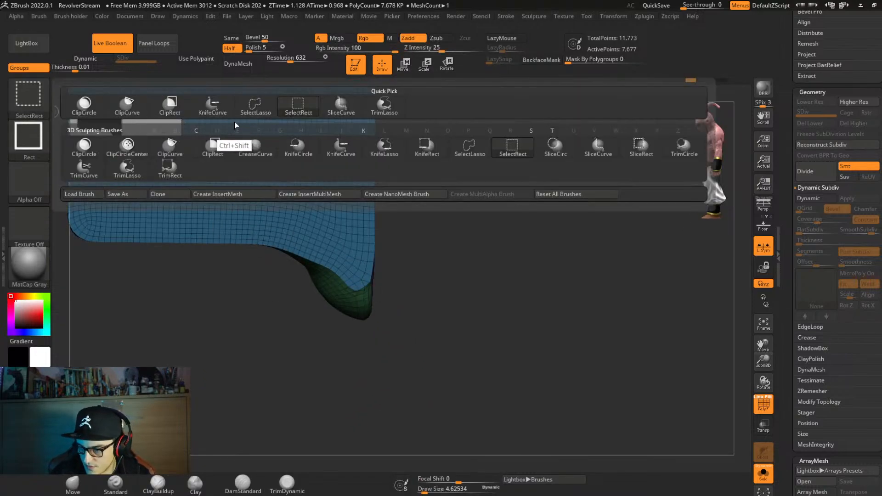
{"action": "left_click", "coordinate": [341, 104]}
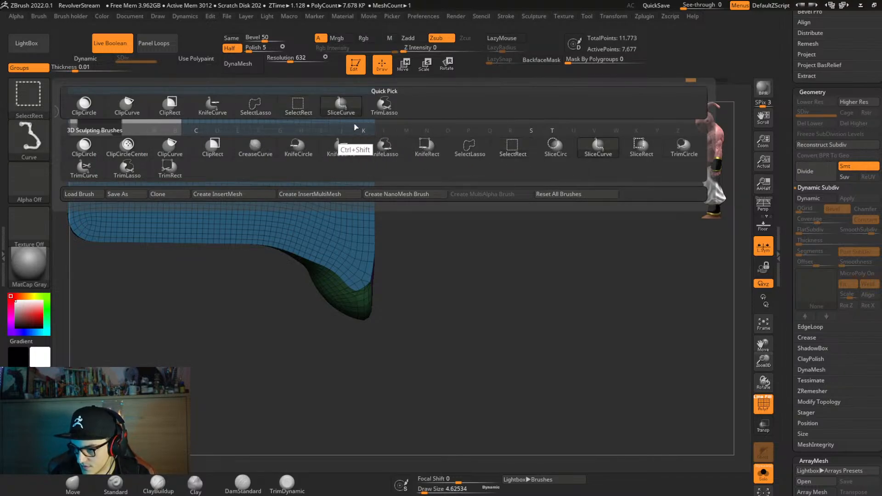
{"action": "mouse_move", "coordinate": [416, 167]}
{"action": "left_mouse_down", "text": "ctrl+shift"}
{"action": "mouse_move", "coordinate": [415, 346]}
{"action": "mouse_move", "coordinate": [400, 368]}
{"action": "mouse_move", "coordinate": [365, 292]}
{"action": "mouse_move", "coordinate": [375, 425]}
{"action": "left_mouse_up", "text": "ctrl+shift"}
ZRemesh the sliced part repeatedly at Half with AdaptiveSize at 57 until its topology is low-density.
{"action": "key", "text": "ctrl+2"}
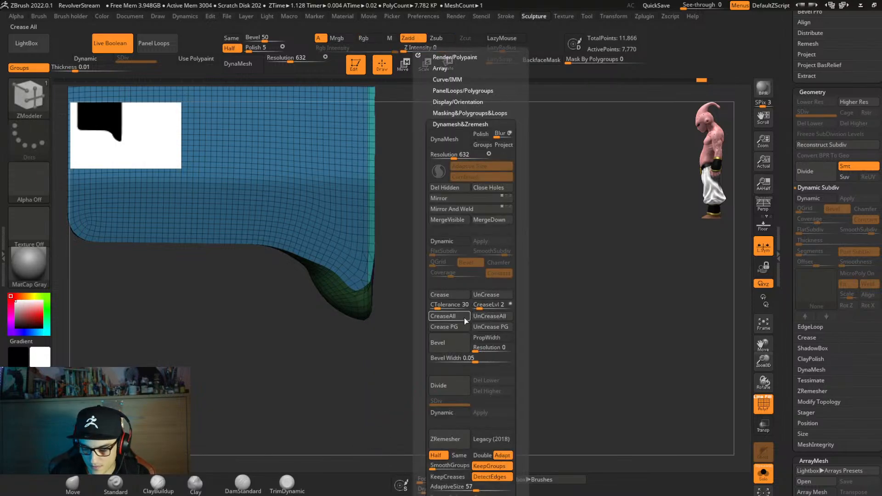
{"action": "left_click", "coordinate": [459, 438]}
{"action": "left_click_drag", "start_coordinate": [555, 330], "coordinate": [523, 340]}
{"action": "key", "text": "space"}
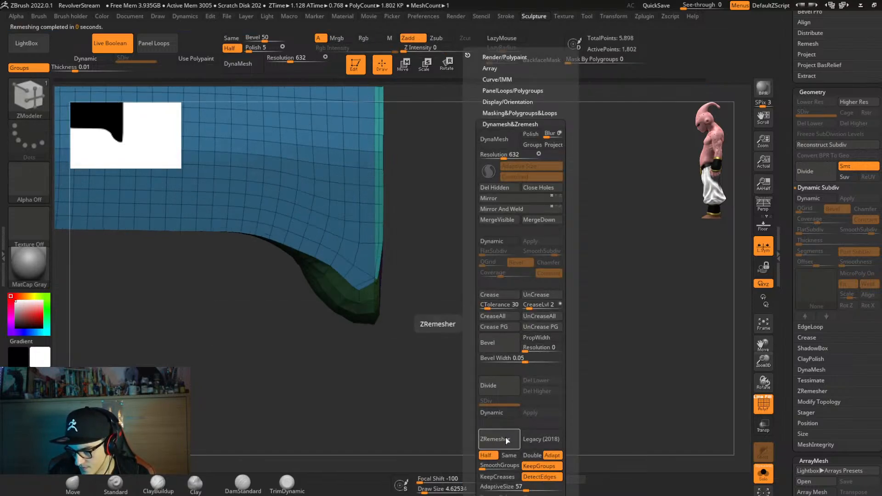
{"action": "right_click_drag", "start_coordinate": [440, 354], "coordinate": [449, 372]}
{"action": "key", "text": "space"}
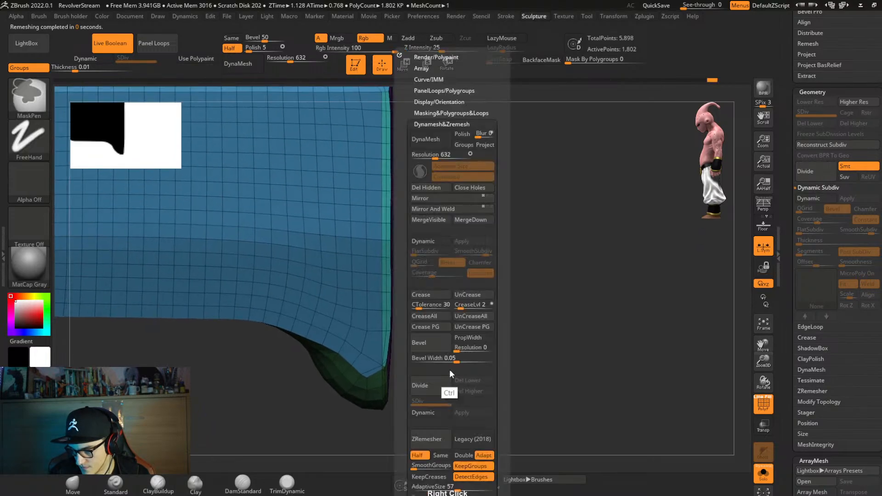
{"action": "left_click", "coordinate": [446, 442]}
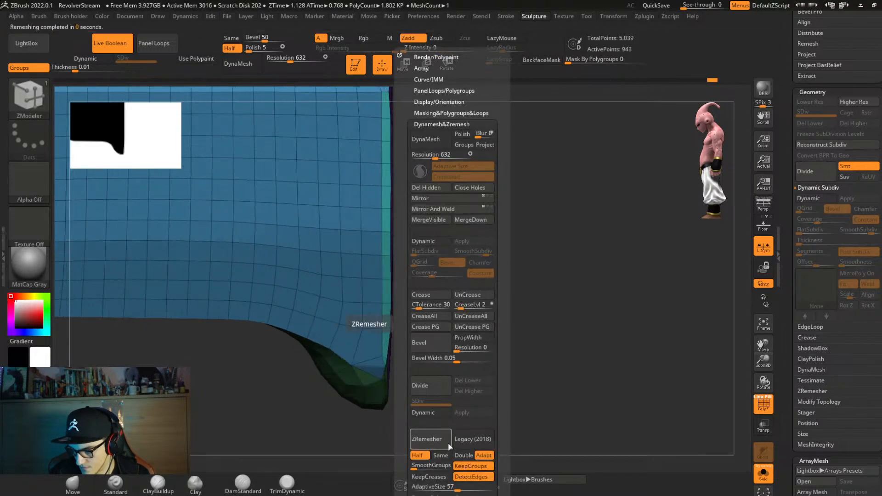
Stitch the first point pair at the teal strip's lower end and set the ZModeler edge action to Collapse PolyLoop.
{"action": "right_click_drag", "start_coordinate": [561, 315], "coordinate": [354, 219]}
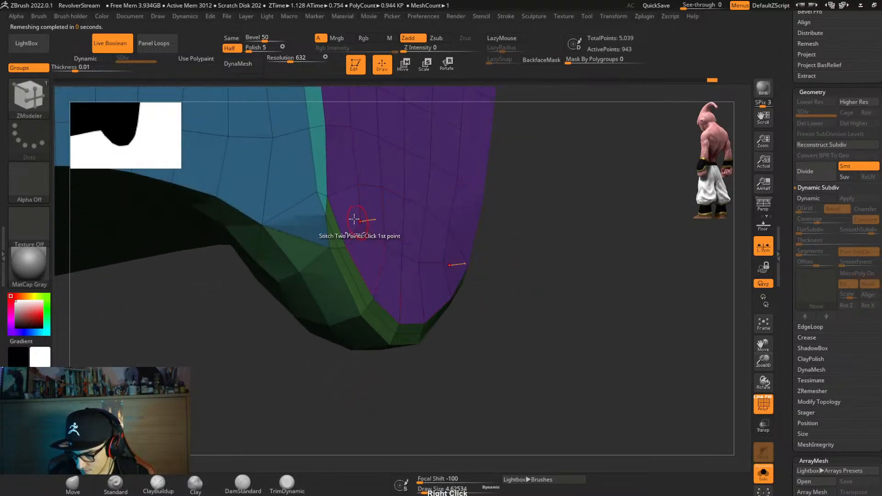
{"action": "left_click", "coordinate": [326, 195]}
{"action": "right_click_drag", "start_coordinate": [330, 205], "coordinate": [350, 268], "text": "alt"}
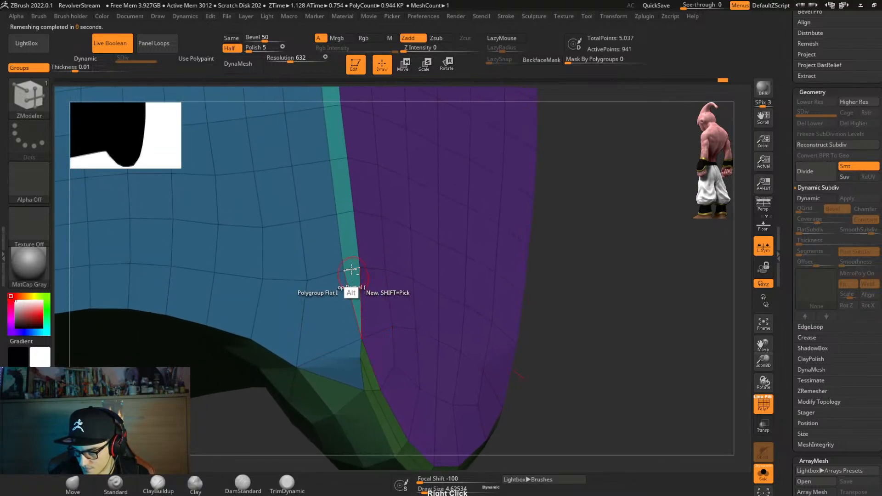
{"action": "key", "text": "space"}
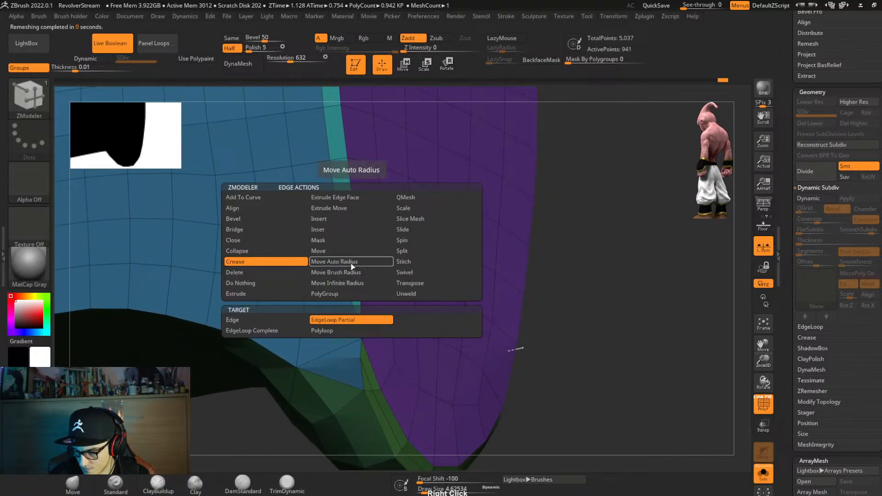
{"action": "left_click", "coordinate": [284, 251]}
{"action": "left_click", "coordinate": [416, 322]}
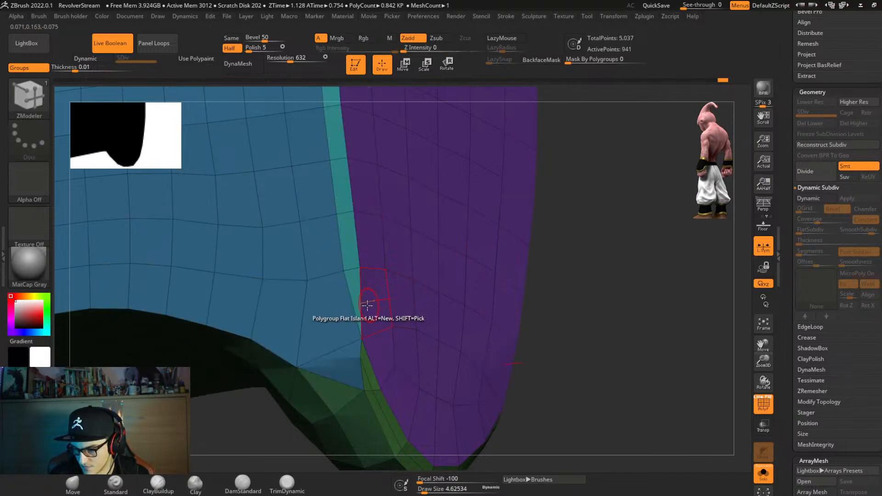
Stitch the point pairs across the teal strip one after another, working upward from its lower end.
{"action": "left_click", "coordinate": [360, 268]}
{"action": "right_click_drag", "start_coordinate": [345, 215], "coordinate": [350, 296], "text": "alt"}
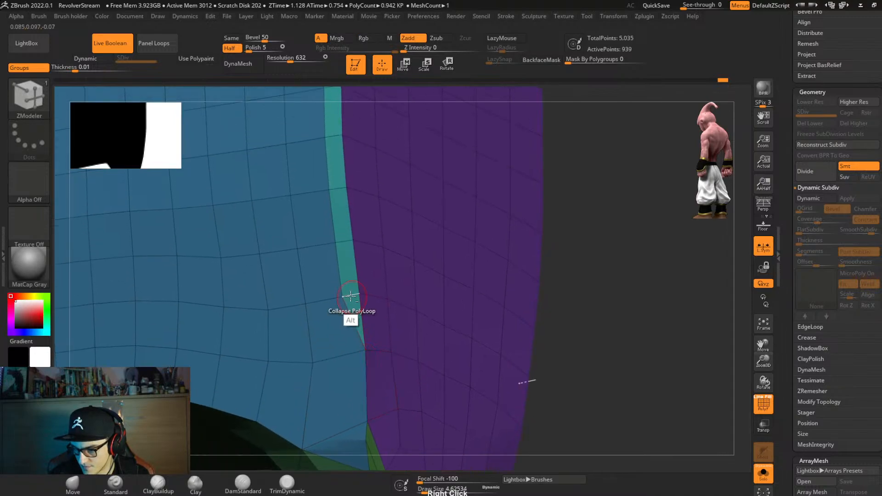
{"action": "left_click", "coordinate": [341, 295]}
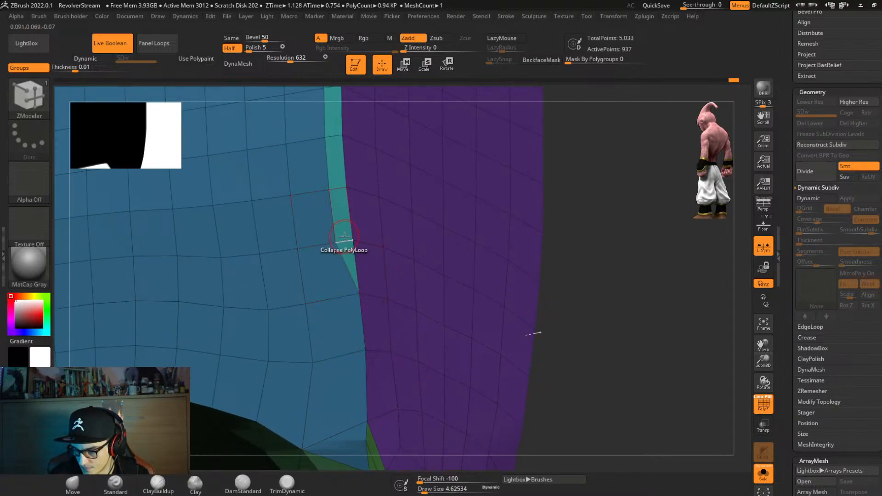
{"action": "left_click", "coordinate": [351, 239]}
{"action": "right_click_drag", "start_coordinate": [359, 240], "coordinate": [292, 315], "text": "alt"}
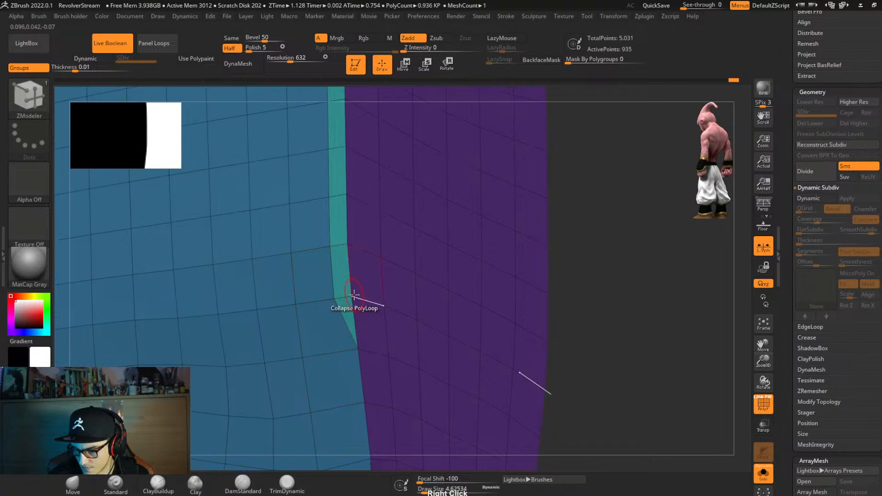
{"action": "left_click", "coordinate": [353, 295]}
{"action": "left_click", "coordinate": [330, 246]}
{"action": "left_click", "coordinate": [347, 243]}
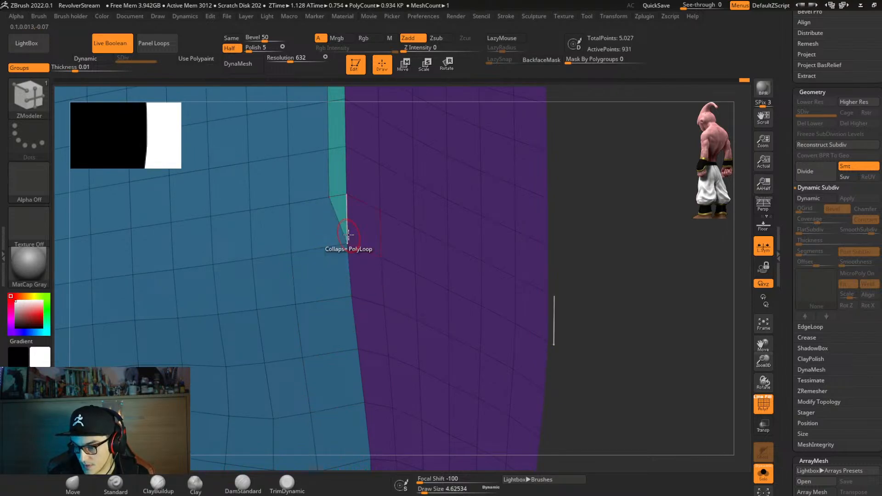
{"action": "left_click", "coordinate": [329, 196]}
{"action": "left_click", "coordinate": [347, 195]}
Stitch the point pairs across the upper stretch of the teal strip, including the one left open below.
{"action": "right_click_drag", "start_coordinate": [343, 229], "coordinate": [347, 356], "text": "alt"}
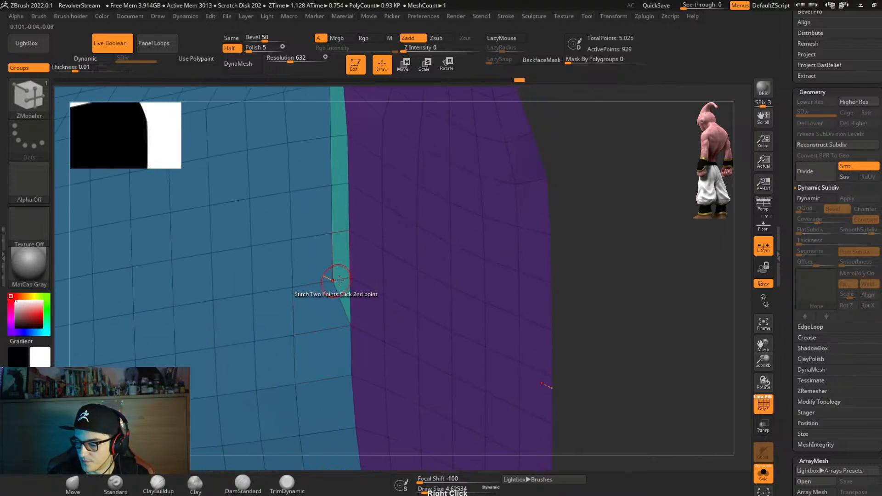
{"action": "left_click", "coordinate": [332, 230]}
{"action": "left_click", "coordinate": [349, 229]}
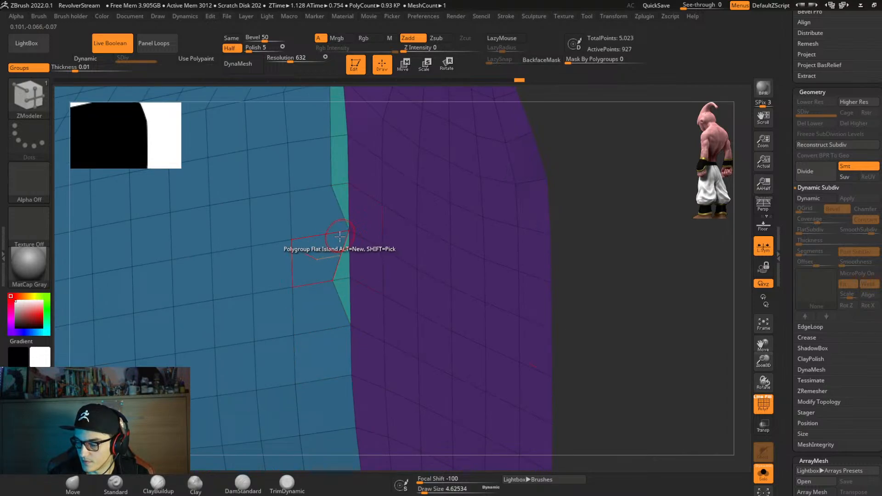
{"action": "left_click", "coordinate": [352, 278]}
{"action": "right_click_drag", "start_coordinate": [341, 304], "coordinate": [333, 277]}
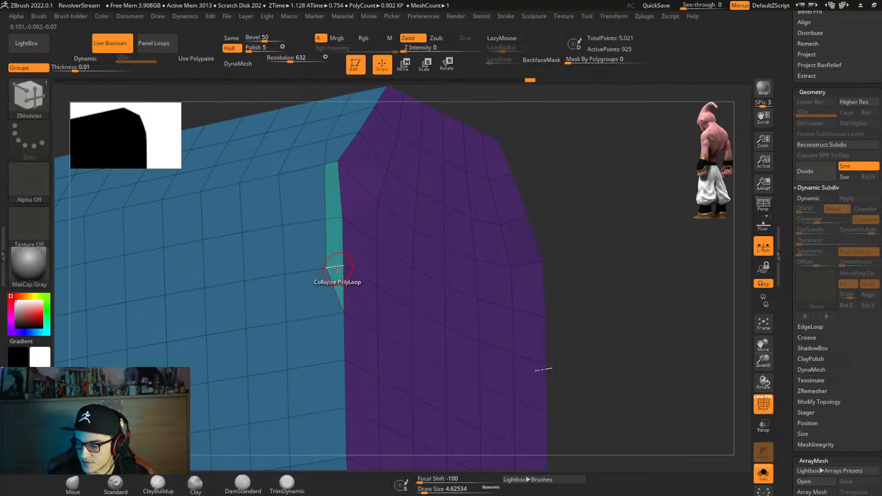
Switch the collapse target to single edges and collapse the remaining edges across the teal strip's upper end.
{"action": "key", "text": "space"}
{"action": "left_click", "coordinate": [330, 259]}
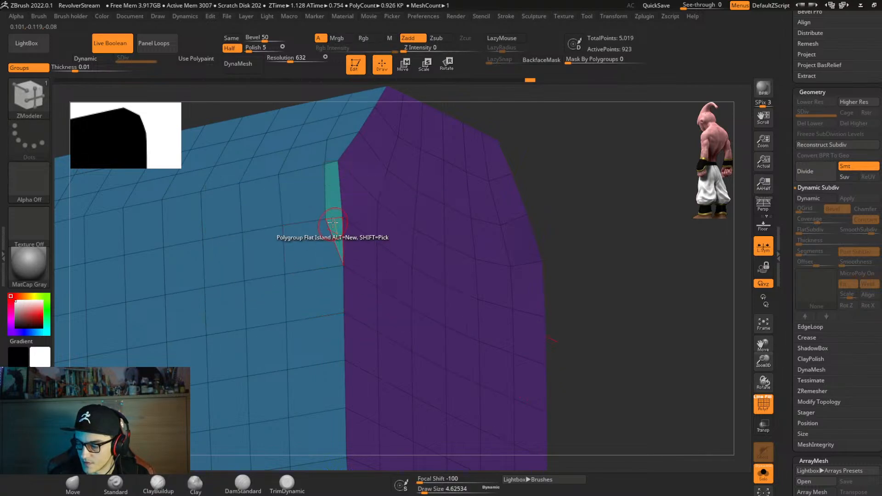
{"action": "left_click", "coordinate": [332, 163]}
{"action": "right_click_drag", "start_coordinate": [326, 239], "coordinate": [328, 438], "text": "alt"}
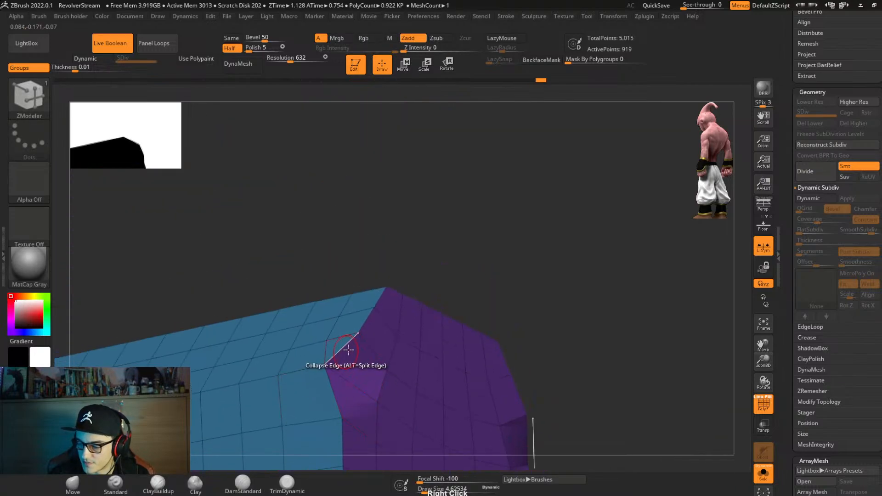
Try to collapse the edge on the upper face beside the purple end face, and undo the attempts.
{"action": "right_click_drag", "start_coordinate": [346, 349], "coordinate": [372, 371]}
{"action": "key", "text": "ctrl+z"}
{"action": "left_click", "coordinate": [351, 369]}
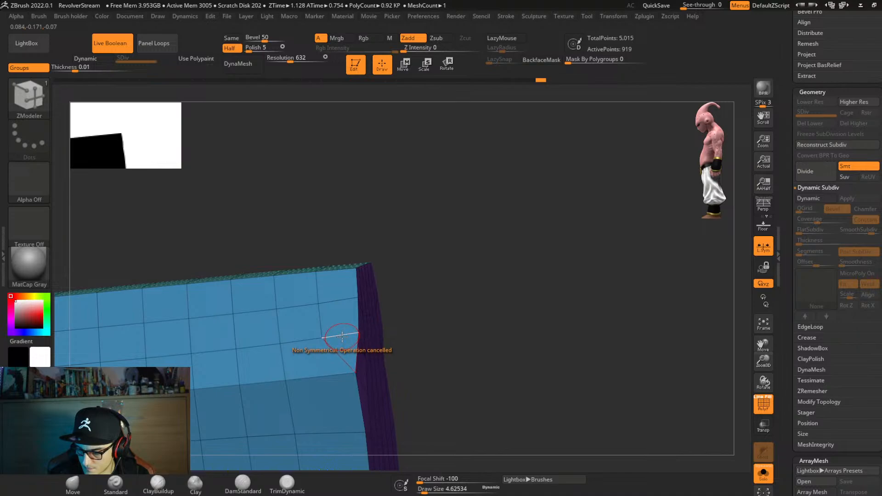
{"action": "left_click", "coordinate": [341, 337]}
{"action": "key", "text": "ctrl+z"}
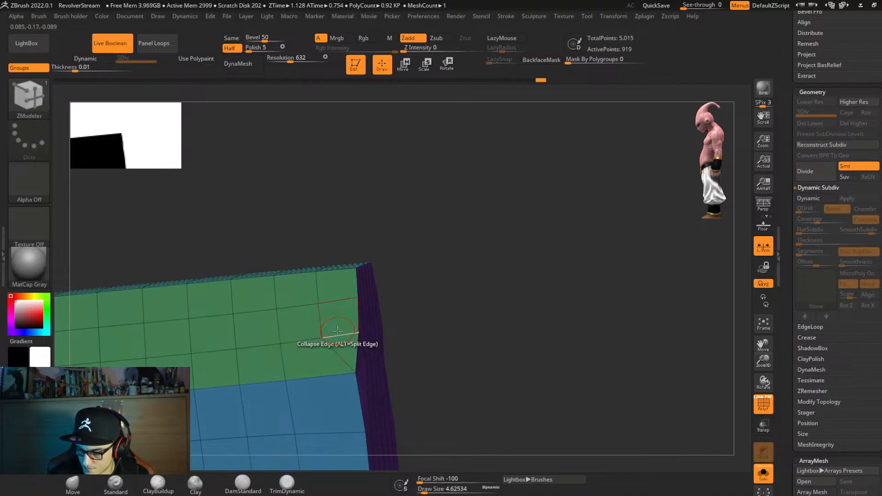
{"action": "left_click", "coordinate": [337, 332]}
{"action": "key", "text": "ctrl+z"}
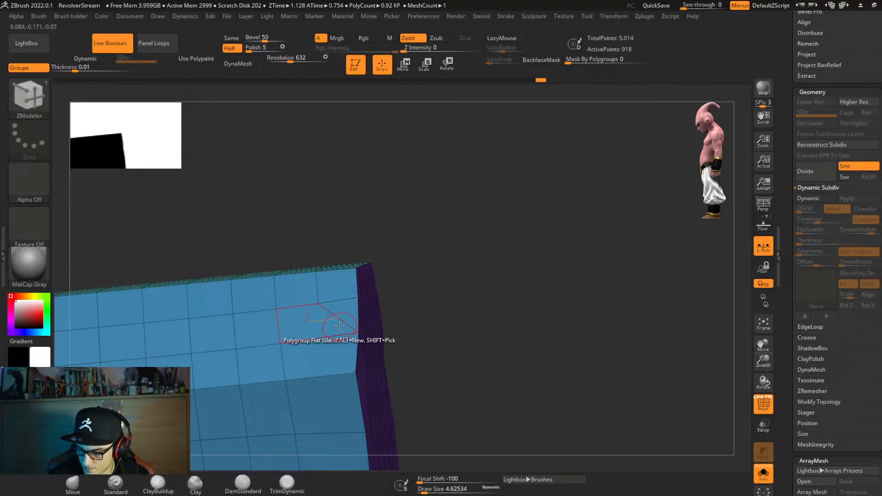
Try to collapse the edges at the end of the teal face beside the purple end face, undoing unwanted collapses.
{"action": "right_click_drag", "start_coordinate": [340, 298], "coordinate": [332, 259]}
{"action": "left_click", "coordinate": [332, 261]}
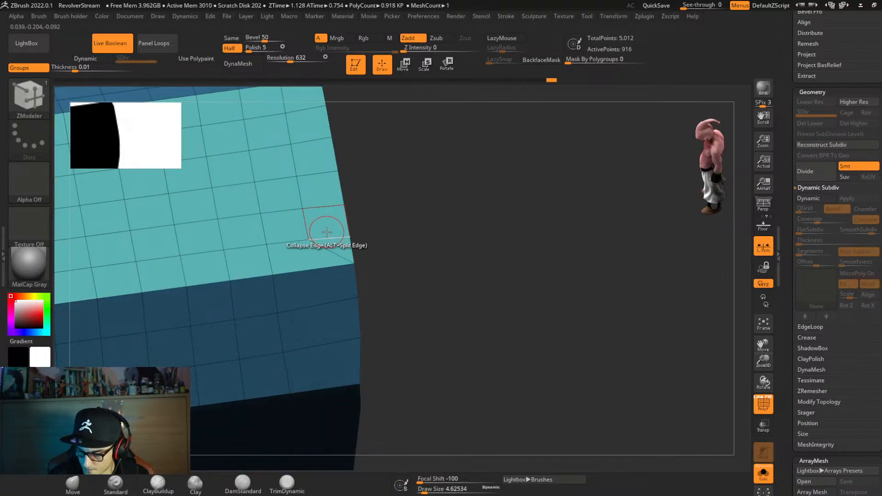
{"action": "left_click", "coordinate": [324, 200]}
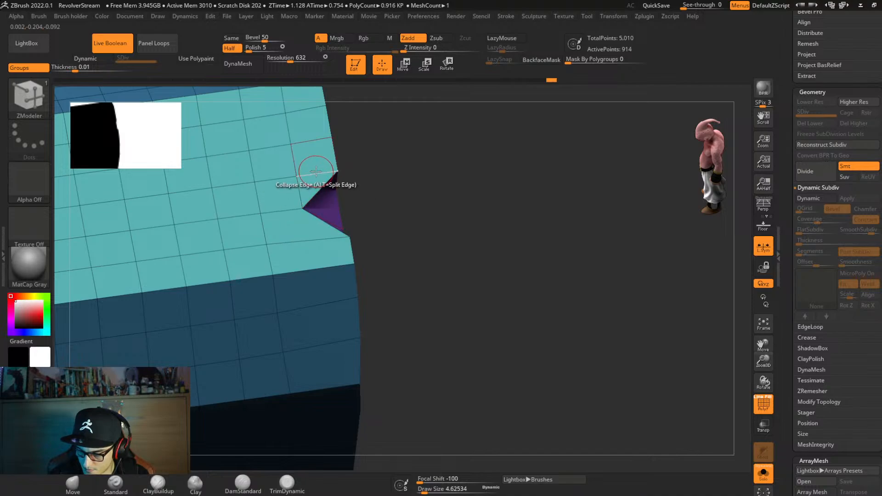
{"action": "key", "text": "ctrl+z"}
{"action": "left_click", "coordinate": [321, 201]}
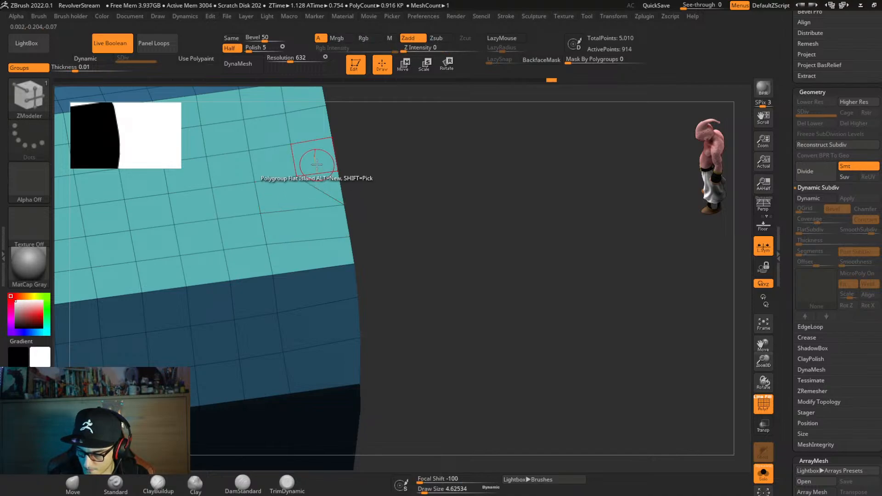
{"action": "left_click", "coordinate": [316, 167]}
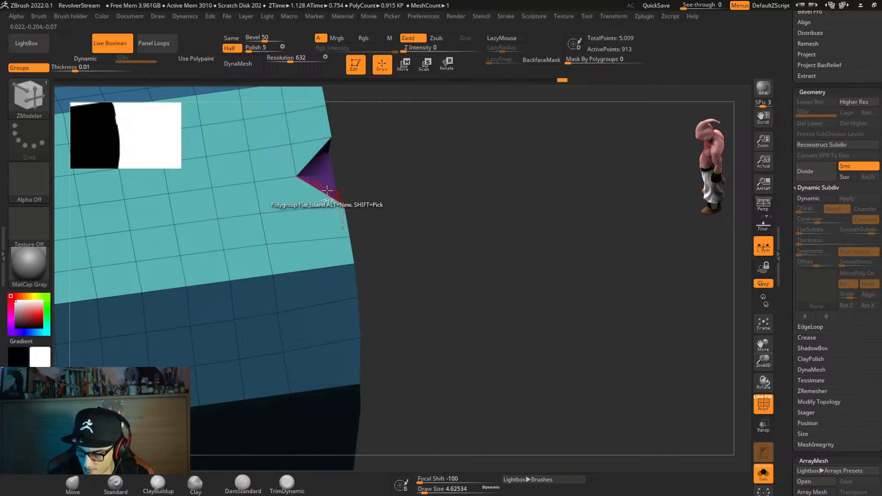
{"action": "key", "text": "ctrl+z"}
{"action": "left_click", "coordinate": [316, 169]}
Mirror and weld the frame part so both sides share the same topology.
{"action": "right_click_drag", "start_coordinate": [366, 256], "coordinate": [360, 156], "text": "ctrl"}
{"action": "right_click", "coordinate": [401, 241], "text": "ctrl"}
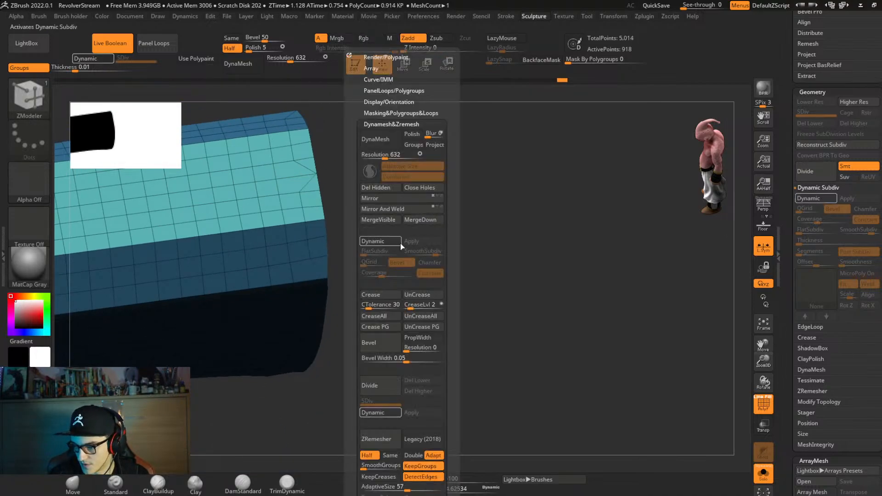
{"action": "left_click", "coordinate": [414, 208]}
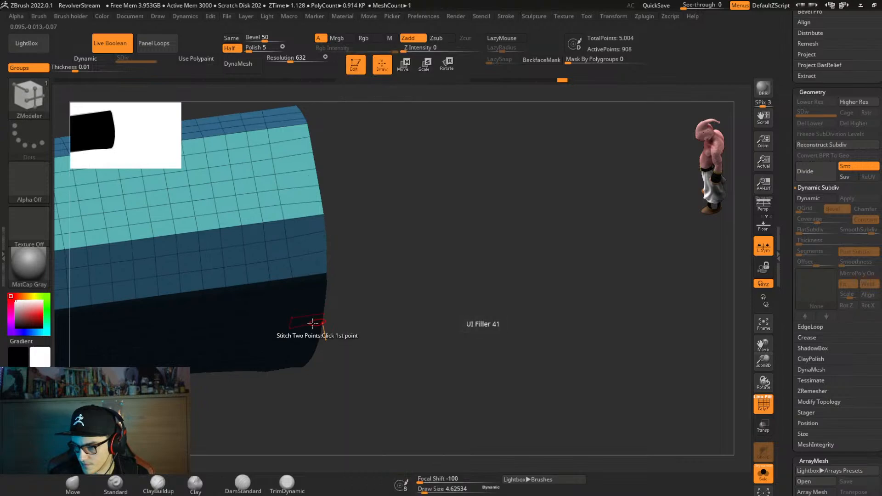
{"action": "right_click", "coordinate": [394, 206], "text": "ctrl"}
{"action": "left_click", "coordinate": [399, 201]}
Stitch the point pair across the green strip near the corner where the blue side face meets the purple end face.
{"action": "mouse_move", "coordinate": [477, 180]}
{"action": "right_mouse_down"}
{"action": "mouse_move", "coordinate": [503, 223]}
{"action": "mouse_move", "coordinate": [516, 164]}
{"action": "mouse_move", "coordinate": [531, 173]}
{"action": "right_mouse_up"}
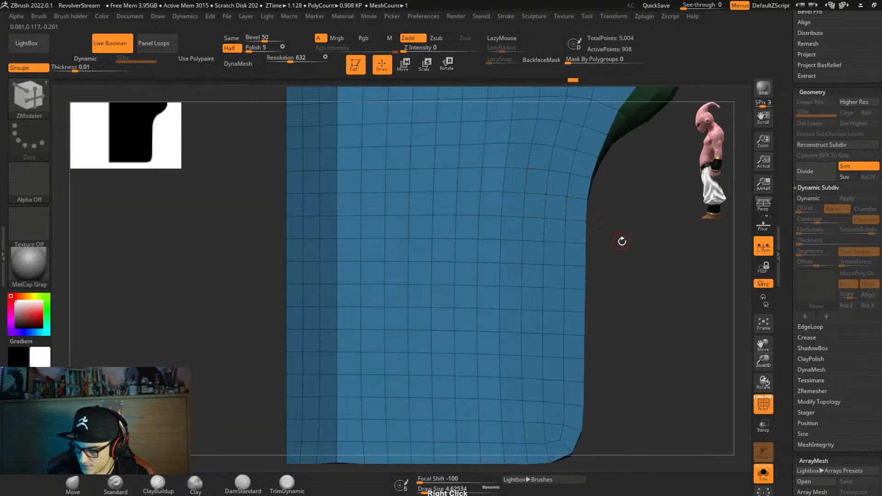
{"action": "right_click_drag", "start_coordinate": [622, 240], "coordinate": [369, 251]}
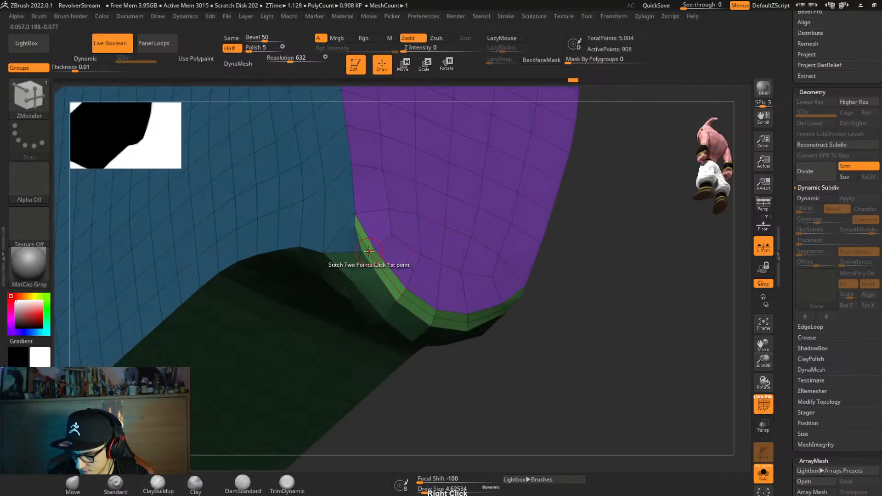
{"action": "left_click", "coordinate": [376, 246]}
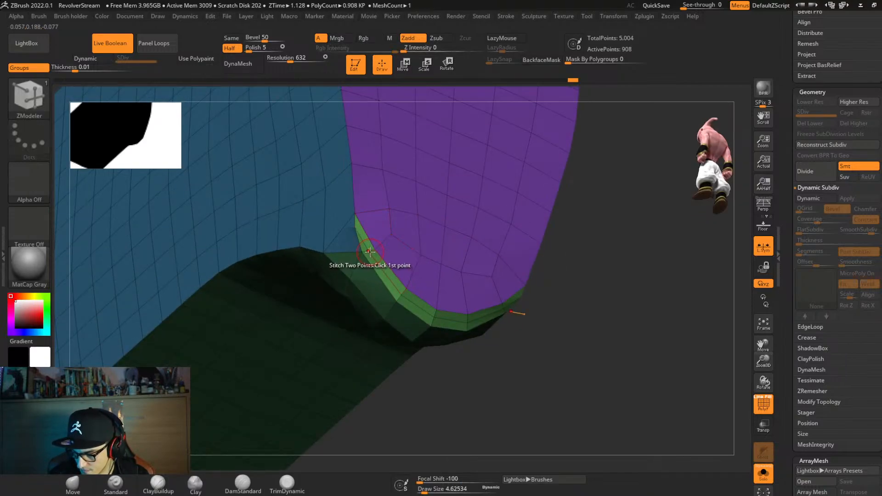
{"action": "key", "text": "ctrl"}
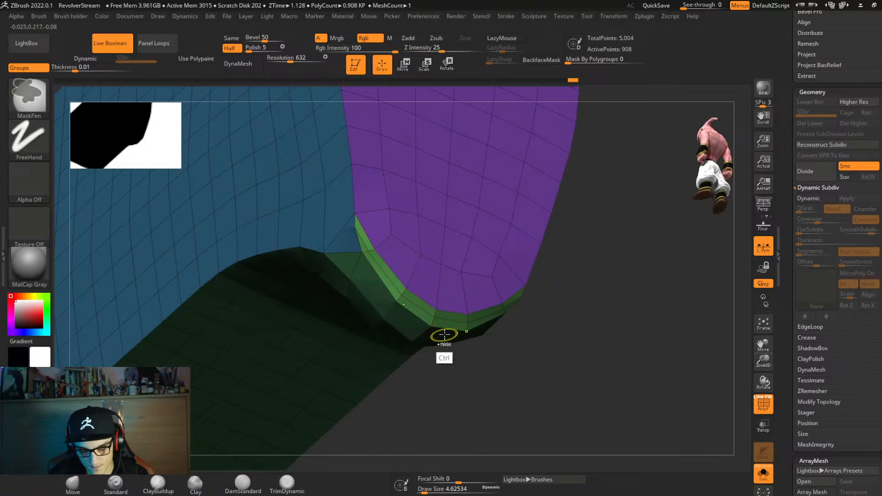
{"action": "key", "text": "ctrl+space"}
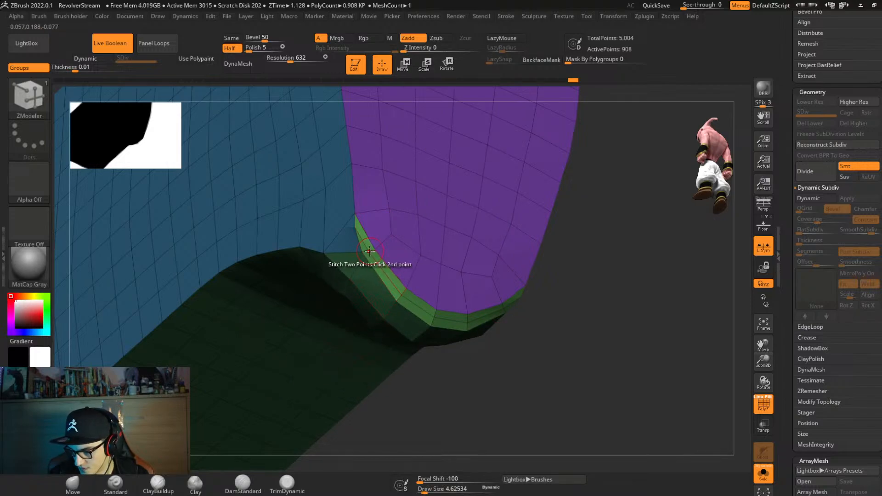
{"action": "left_click", "coordinate": [375, 247]}
{"action": "right_click_drag", "start_coordinate": [433, 304], "coordinate": [504, 308]}
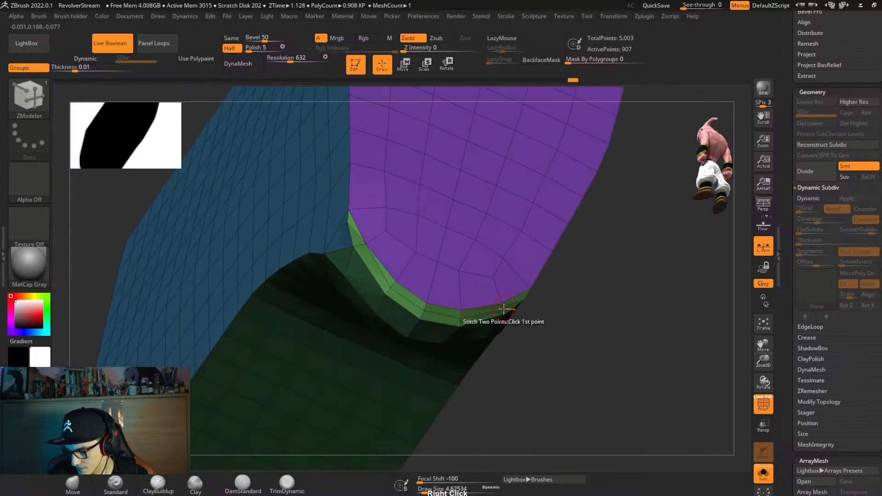
Stitch the point pairs across the green strip one after another along the purple face's lower curve.
{"action": "left_click", "coordinate": [500, 301]}
{"action": "key", "text": "ctrl+z"}
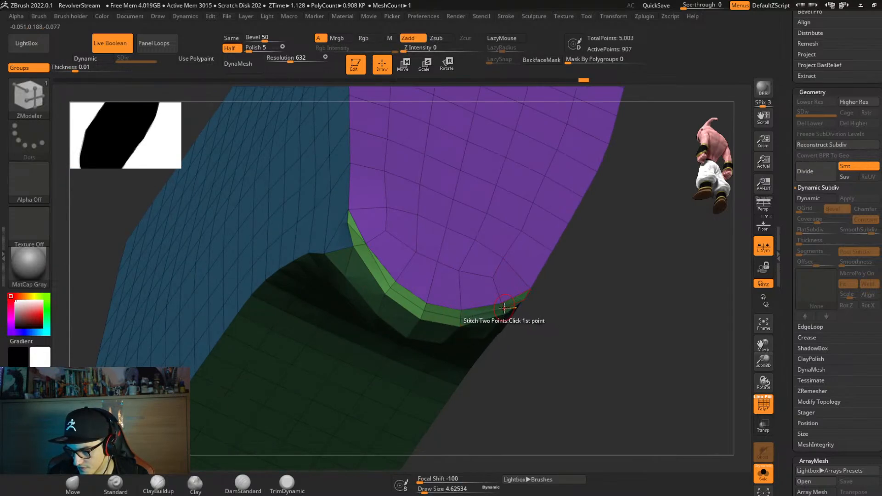
{"action": "right_click_drag", "start_coordinate": [512, 312], "coordinate": [473, 311]}
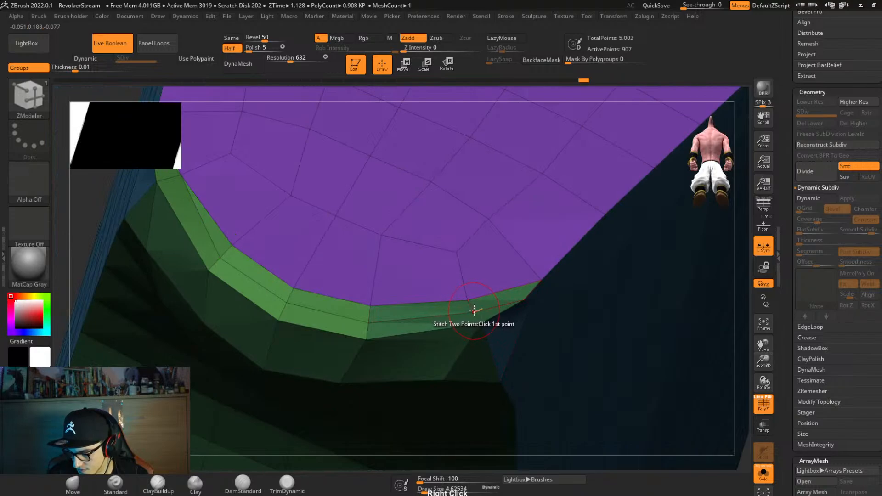
{"action": "left_click", "coordinate": [471, 300]}
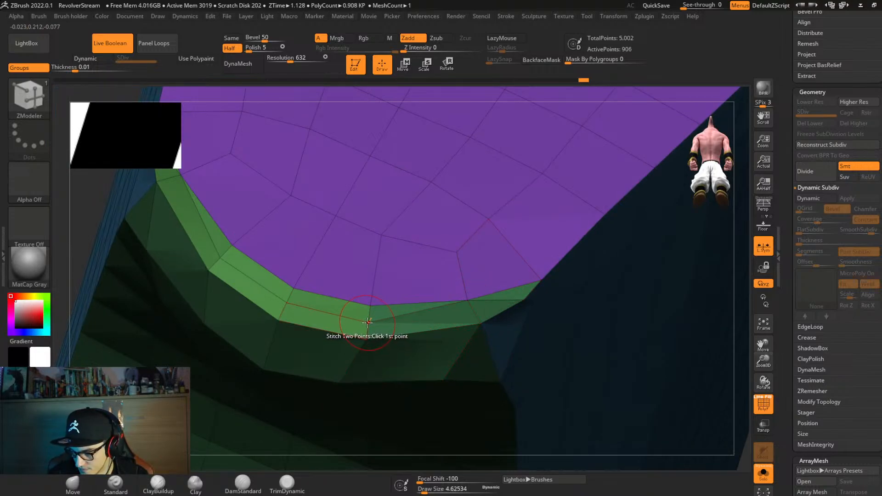
{"action": "left_click", "coordinate": [370, 302]}
{"action": "left_click", "coordinate": [287, 303]}
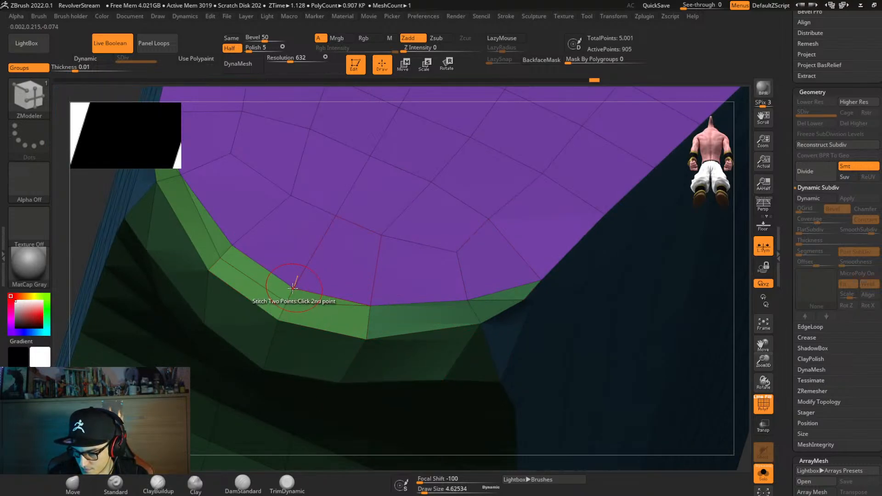
{"action": "left_click", "coordinate": [293, 288]}
{"action": "left_click", "coordinate": [231, 245]}
{"action": "right_click_drag", "start_coordinate": [264, 296], "coordinate": [354, 372], "text": "alt"}
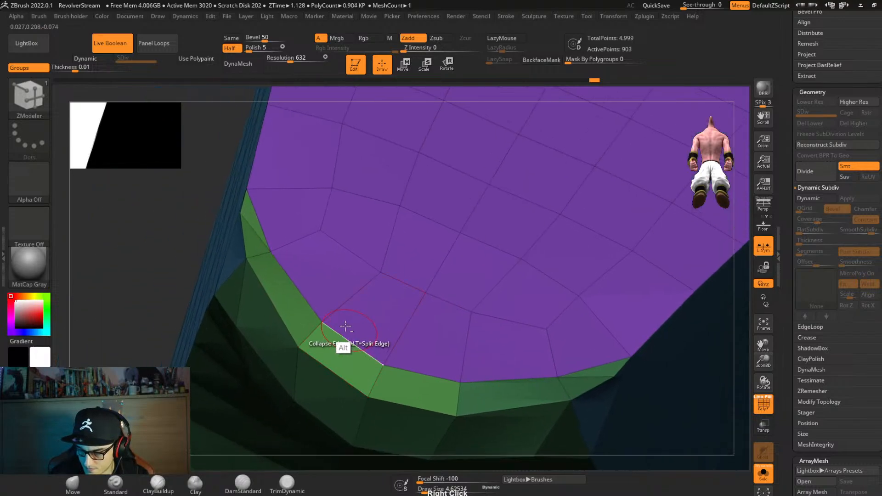
Set both the ZModeler polygon action and the edge action to Delete.
{"action": "key", "text": "space"}
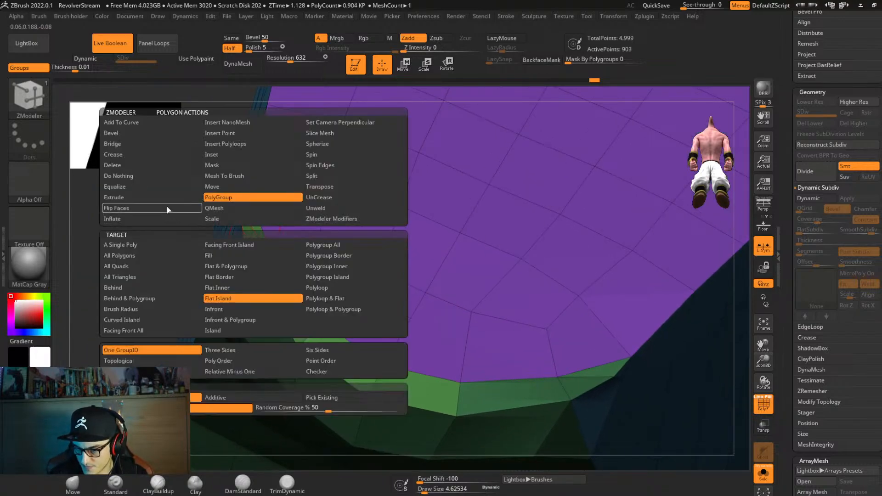
{"action": "left_click", "coordinate": [167, 164]}
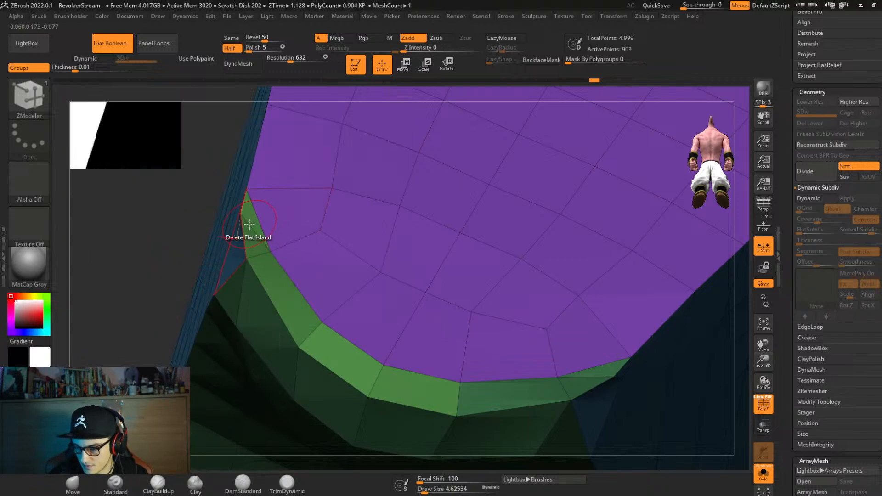
{"action": "key", "text": "space"}
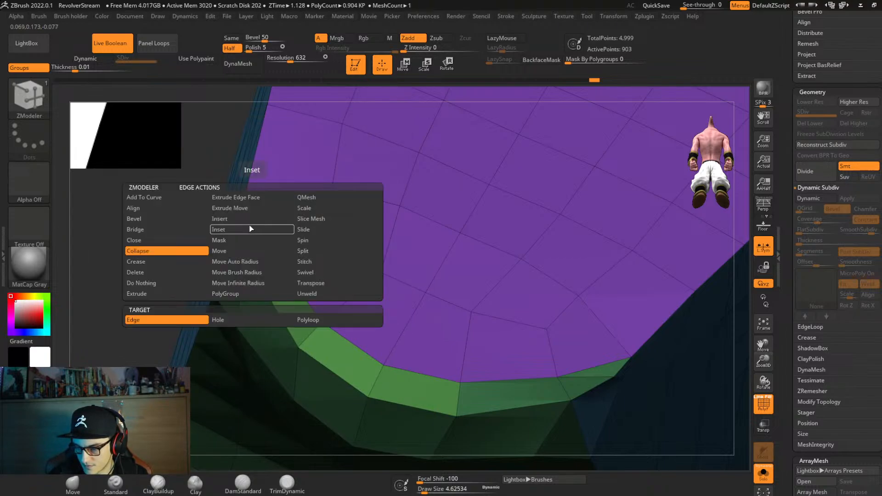
{"action": "left_click", "coordinate": [179, 219]}
{"action": "left_click", "coordinate": [169, 270]}
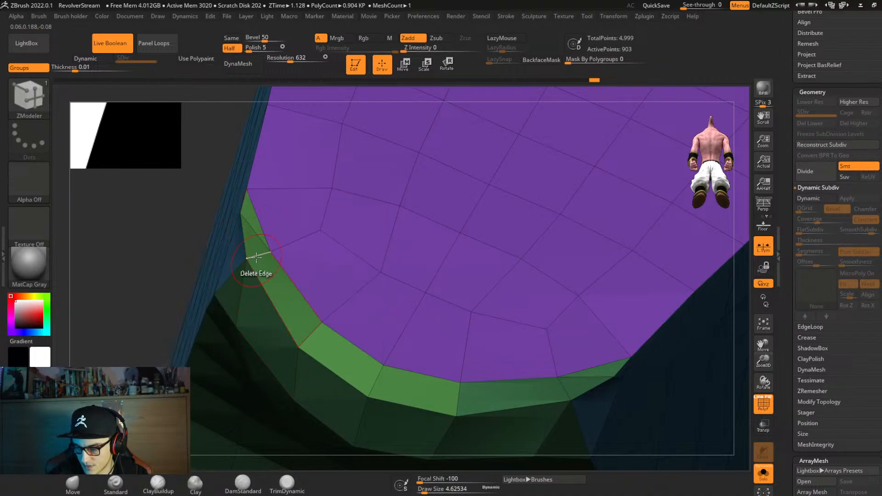
Stitch the remaining point pairs along the green strip's corner and around the lower tip of the purple face.
{"action": "right_click_drag", "start_coordinate": [255, 233], "coordinate": [635, 251]}
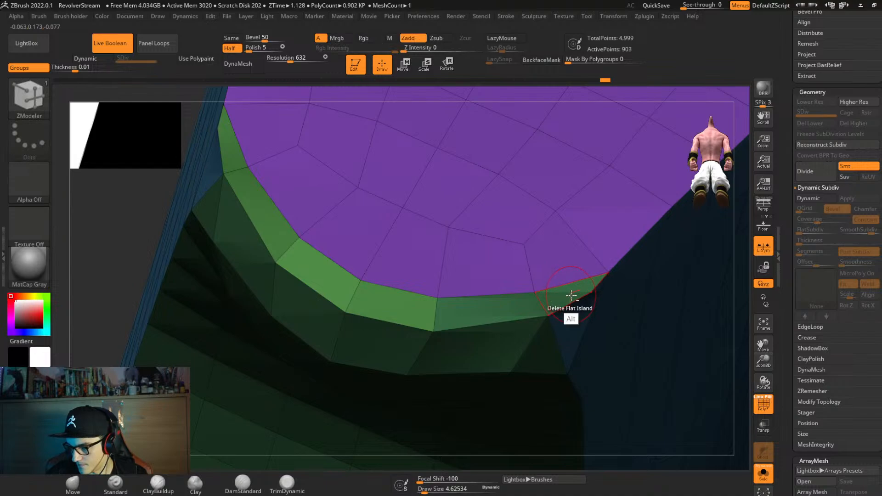
{"action": "right_click_drag", "start_coordinate": [571, 295], "coordinate": [494, 258]}
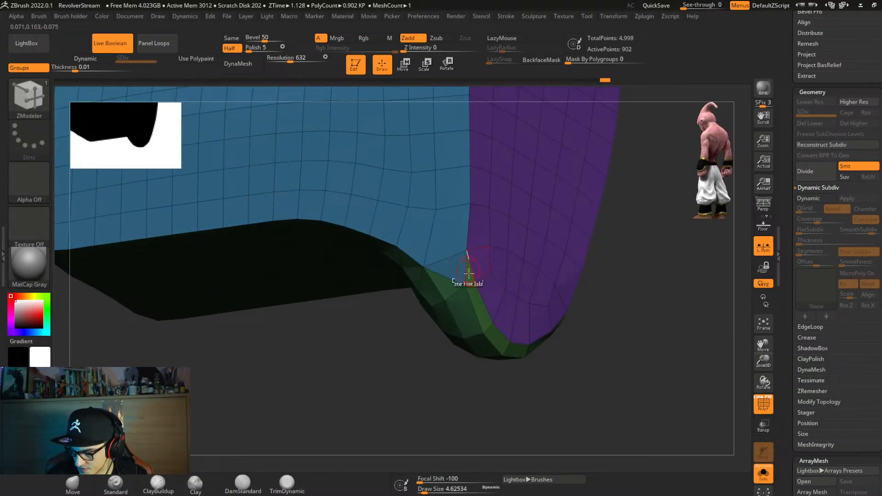
{"action": "right_click_drag", "start_coordinate": [468, 273], "coordinate": [484, 256]}
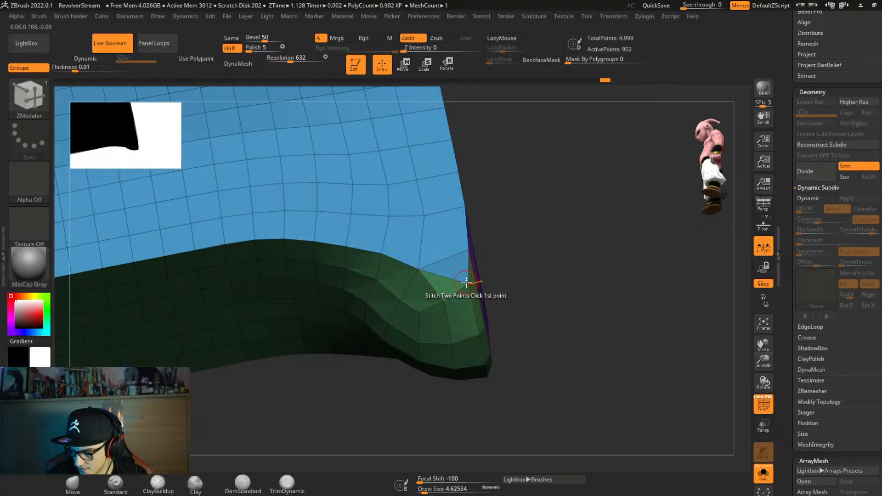
{"action": "mouse_move", "coordinate": [458, 283]}
{"action": "right_mouse_down"}
{"action": "mouse_move", "coordinate": [452, 296]}
{"action": "mouse_move", "coordinate": [462, 291]}
{"action": "right_mouse_up"}
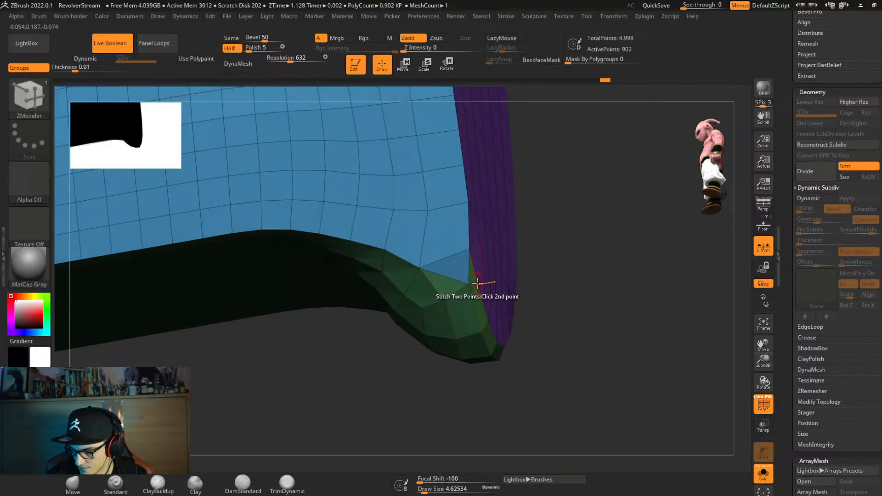
{"action": "right_click_drag", "start_coordinate": [495, 292], "coordinate": [473, 280]}
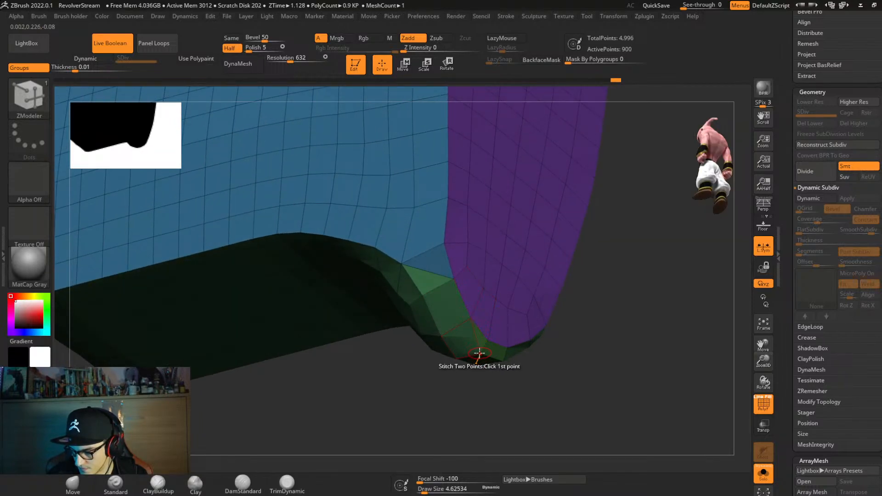
{"action": "left_click", "coordinate": [501, 344]}
{"action": "right_click_drag", "start_coordinate": [492, 343], "coordinate": [504, 324]}
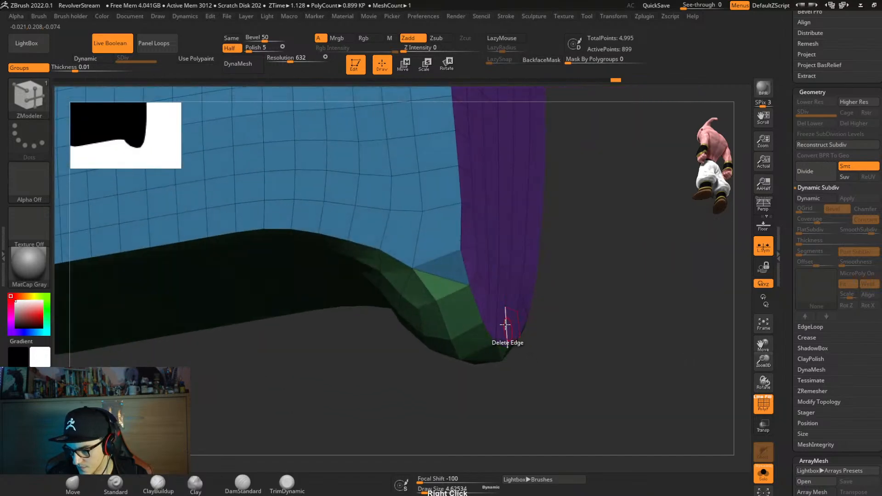
Mask everything except the part's end edge, centre the gizmo on the unmasked points, flatten the end face and clear the mask.
{"action": "right_click_drag", "start_coordinate": [476, 297], "coordinate": [527, 292]}
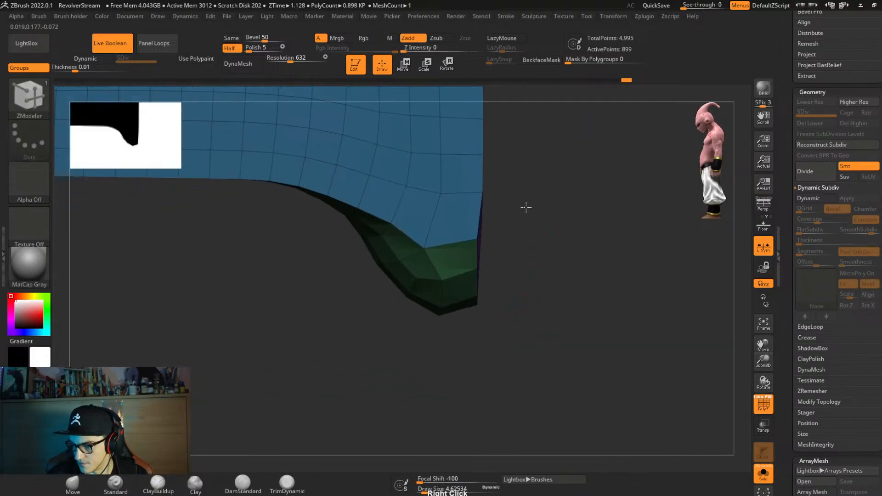
{"action": "key", "text": "f"}
{"action": "mouse_move", "coordinate": [509, 143]}
{"action": "left_mouse_down", "text": "ctrl"}
{"action": "mouse_move", "coordinate": [477, 413]}
{"action": "mouse_move", "coordinate": [467, 419]}
{"action": "left_mouse_up", "text": "ctrl"}
{"action": "left_click", "coordinate": [531, 353], "text": "ctrl"}
{"action": "key", "text": "w"}
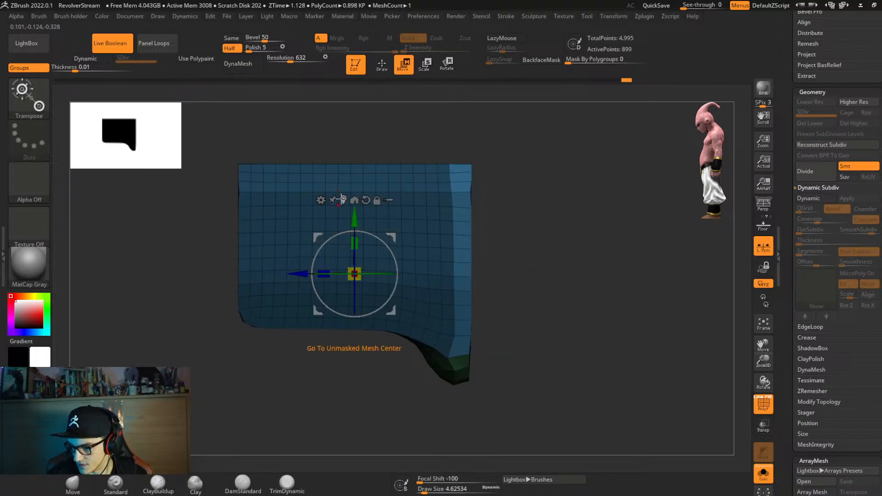
{"action": "left_click", "coordinate": [341, 198]}
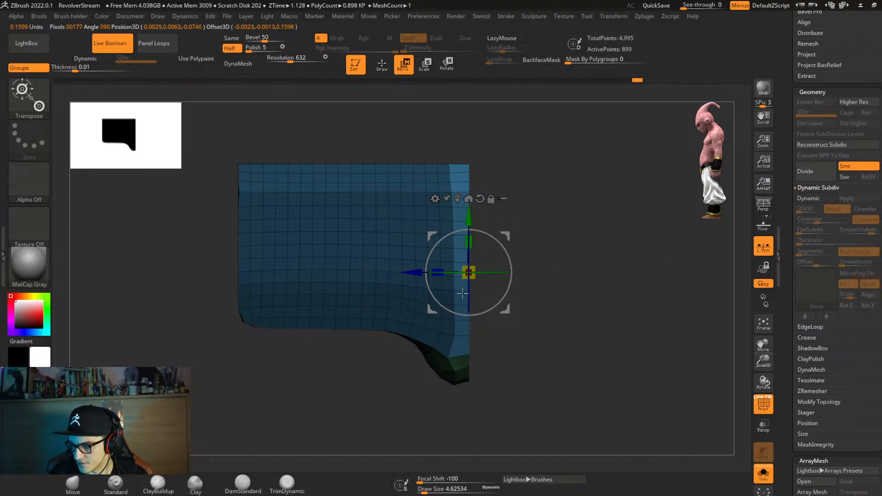
{"action": "left_click", "coordinate": [571, 266], "text": "ctrl"}
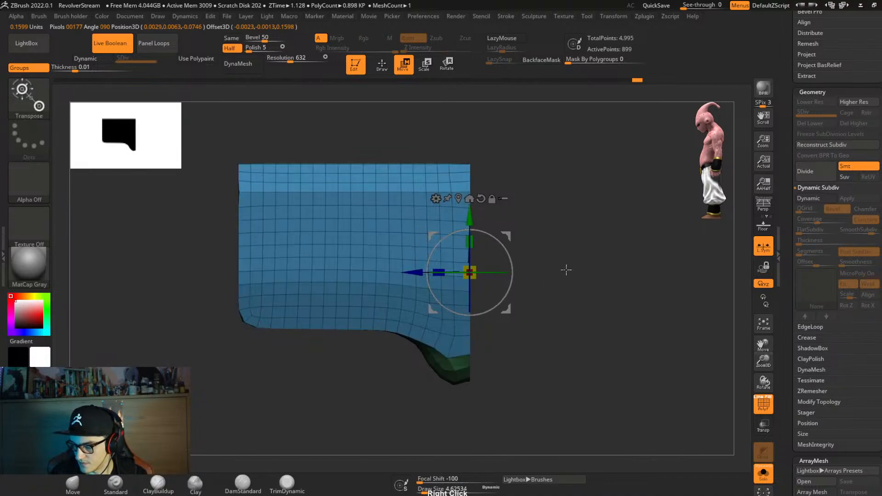
Mirror and weld the flattened part again and turn on Dynamic Subdiv to preview it smoothed.
{"action": "mouse_move", "coordinate": [565, 269]}
{"action": "right_mouse_down"}
{"action": "mouse_move", "coordinate": [542, 244]}
{"action": "mouse_move", "coordinate": [559, 254]}
{"action": "mouse_move", "coordinate": [551, 260]}
{"action": "right_mouse_up"}
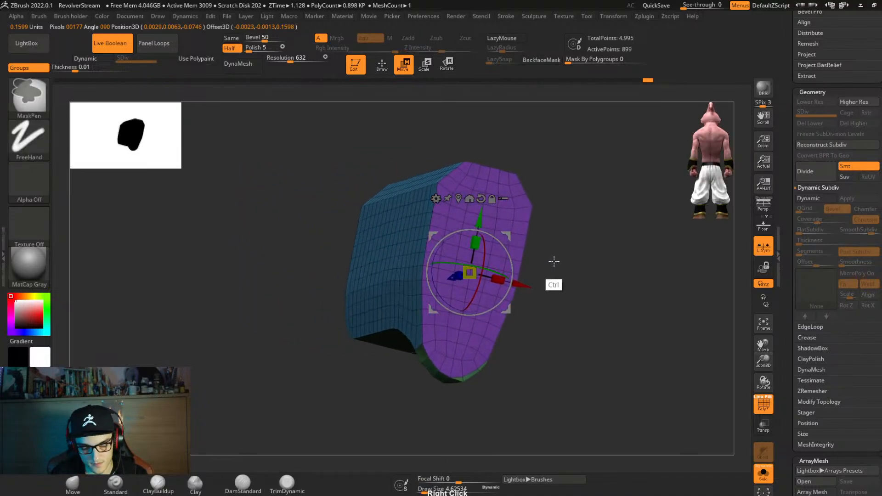
{"action": "key", "text": "shift+s"}
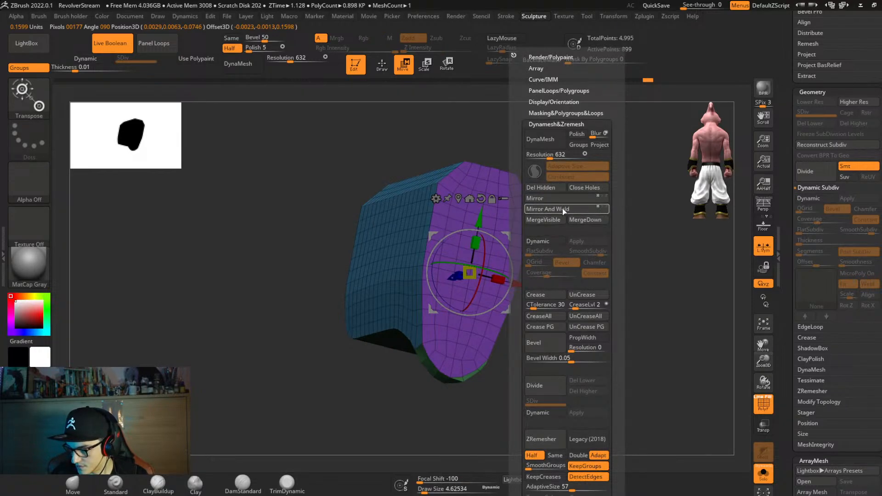
{"action": "left_click", "coordinate": [563, 208]}
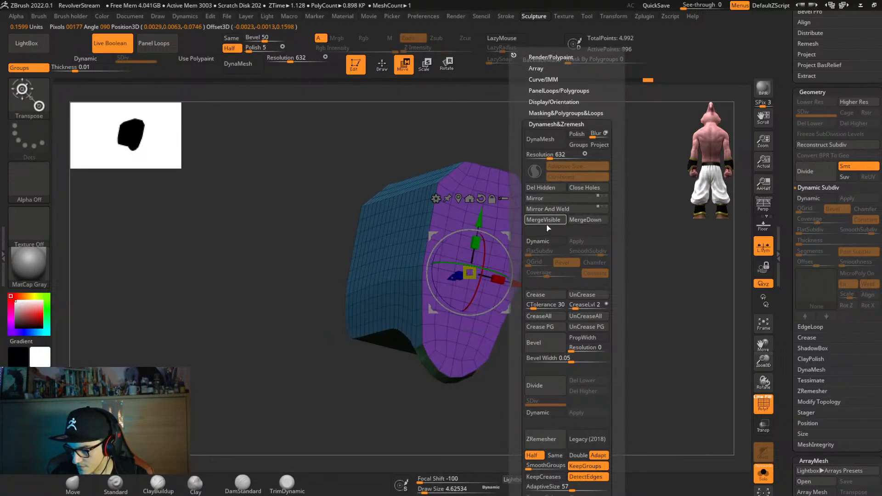
{"action": "mouse_move", "coordinate": [547, 228]}
{"action": "right_mouse_down"}
{"action": "mouse_move", "coordinate": [567, 323]}
{"action": "mouse_move", "coordinate": [604, 305]}
{"action": "mouse_move", "coordinate": [573, 303]}
{"action": "mouse_move", "coordinate": [618, 291]}
{"action": "mouse_move", "coordinate": [614, 242]}
{"action": "mouse_move", "coordinate": [573, 281]}
{"action": "right_mouse_up"}
{"action": "key", "text": "d"}
{"action": "key", "text": "ctrl+2"}
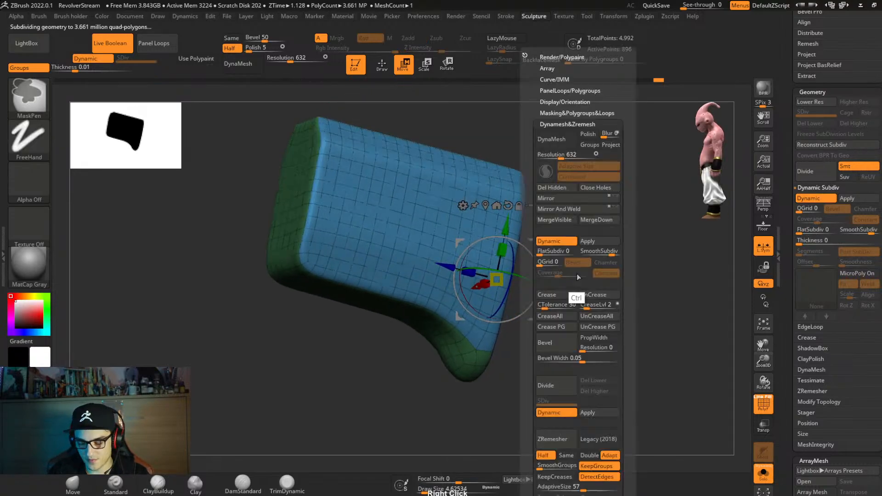
Try ZRemeshing the part twice with Half, KeepGroups and DetectEdges on.
{"action": "left_click_drag", "start_coordinate": [610, 370], "coordinate": [627, 311]}
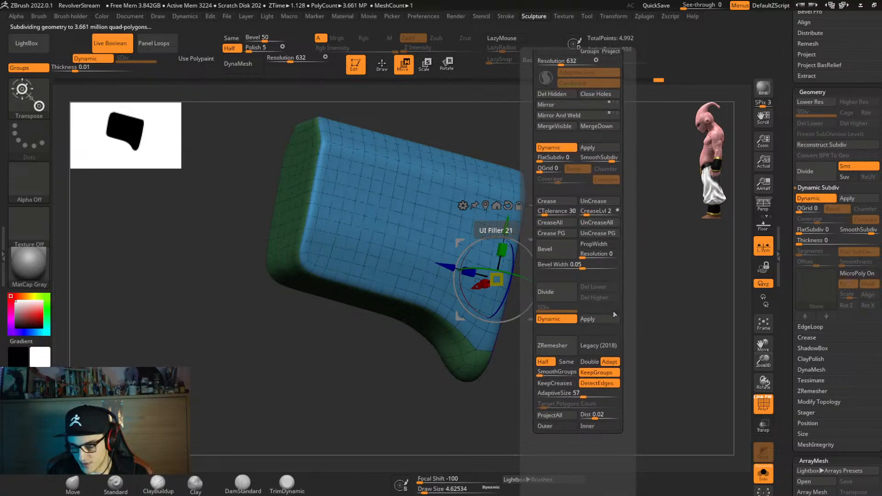
{"action": "left_click", "coordinate": [612, 319]}
{"action": "left_click", "coordinate": [561, 350]}
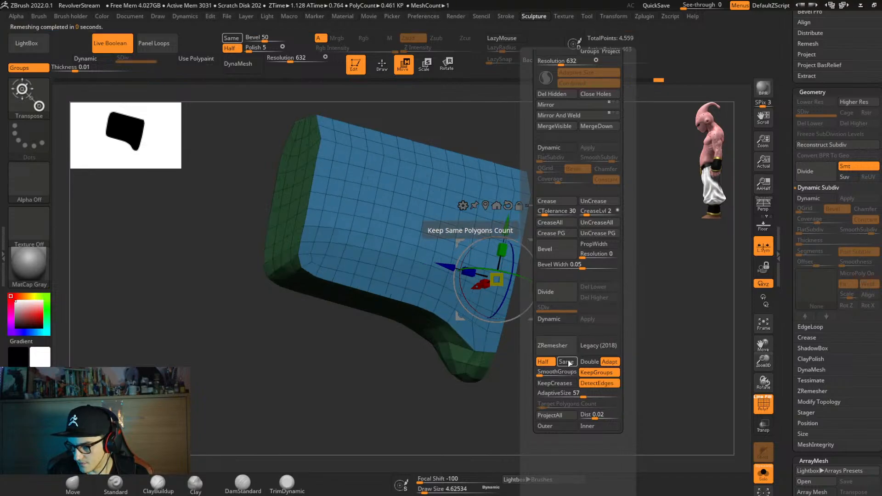
{"action": "left_click_drag", "start_coordinate": [647, 279], "coordinate": [600, 292]}
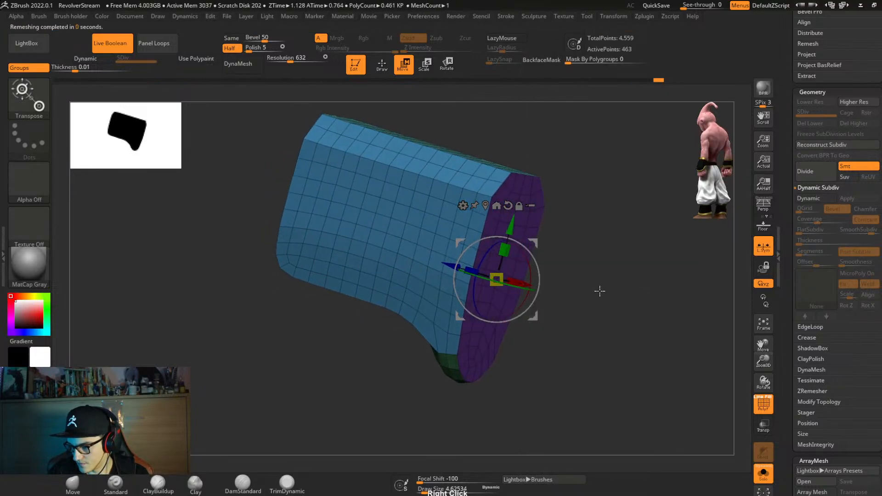
{"action": "key", "text": "ctrl+2"}
{"action": "left_click", "coordinate": [580, 435]}
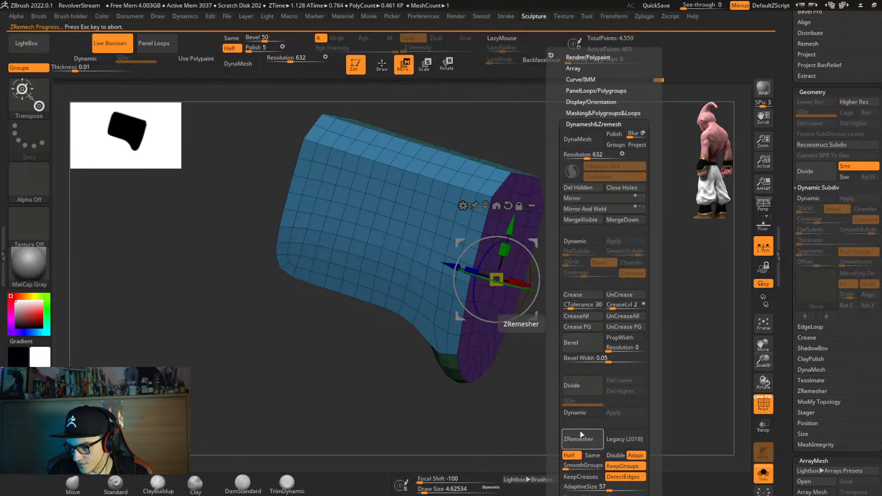
{"action": "mouse_move", "coordinate": [520, 347]}
{"action": "right_mouse_down"}
{"action": "mouse_move", "coordinate": [472, 350]}
{"action": "mouse_move", "coordinate": [472, 342]}
{"action": "mouse_move", "coordinate": [525, 349]}
{"action": "right_mouse_up"}
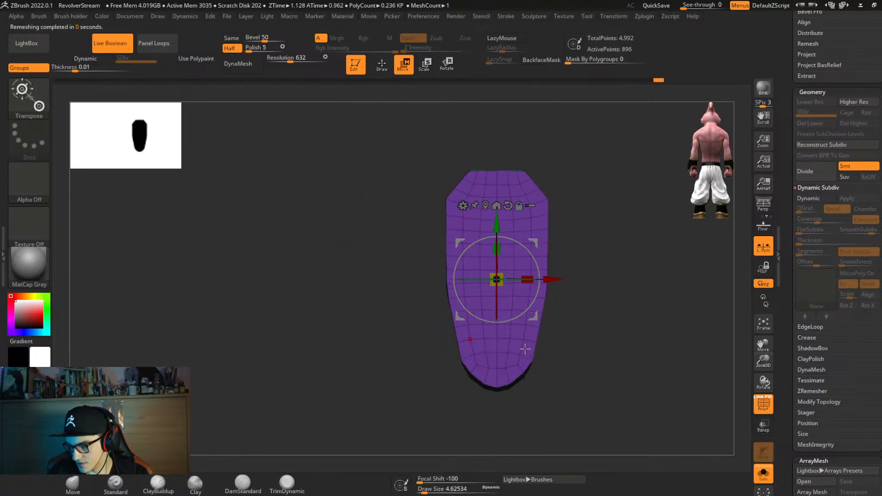
ZRemesh the part twice at half the polygon count, with KeepGroups and DetectEdges on.
{"action": "key", "text": "space"}
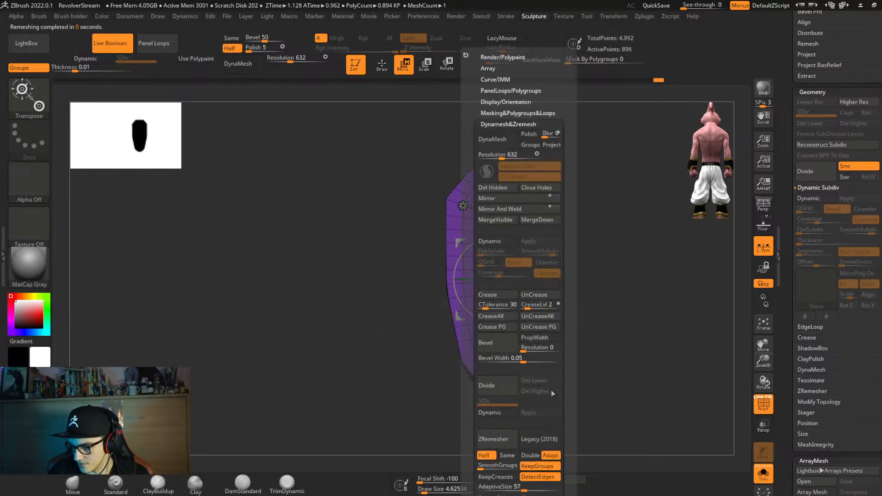
{"action": "left_click", "coordinate": [504, 440]}
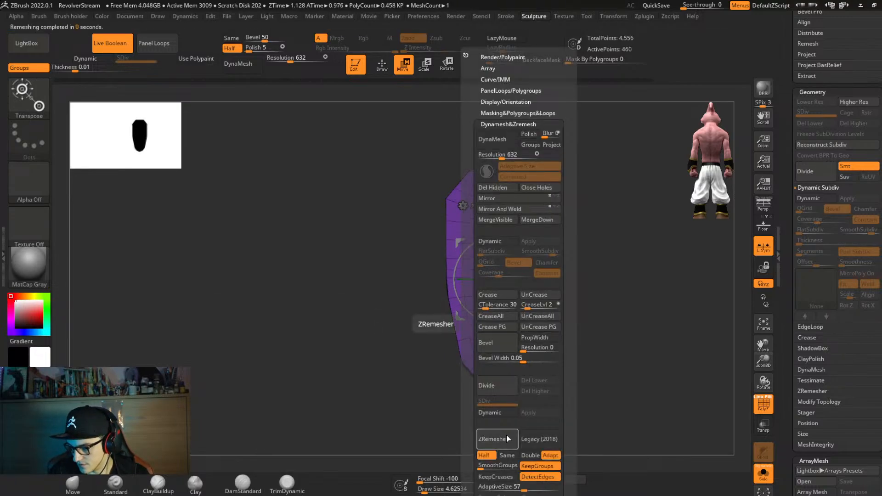
{"action": "left_click", "coordinate": [508, 438]}
Cut the lower outer corner face of the blue side with two edges meeting on its bottom edge, using ZModeler Slice.
{"action": "mouse_move", "coordinate": [618, 319]}
{"action": "right_mouse_down"}
{"action": "mouse_move", "coordinate": [693, 315]}
{"action": "mouse_move", "coordinate": [546, 286]}
{"action": "mouse_move", "coordinate": [542, 266]}
{"action": "mouse_move", "coordinate": [473, 302]}
{"action": "mouse_move", "coordinate": [447, 328]}
{"action": "mouse_move", "coordinate": [453, 339]}
{"action": "right_mouse_up"}
{"action": "key", "text": "q"}
{"action": "key", "text": "shift"}
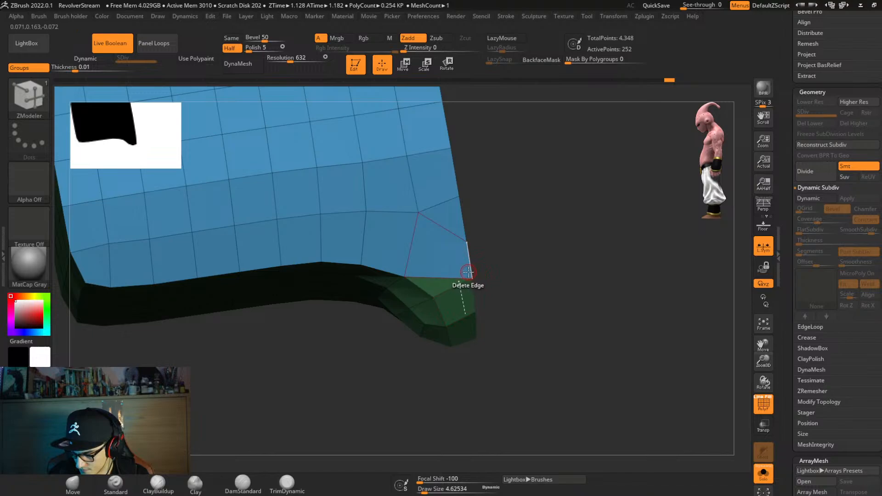
{"action": "left_click", "coordinate": [467, 272]}
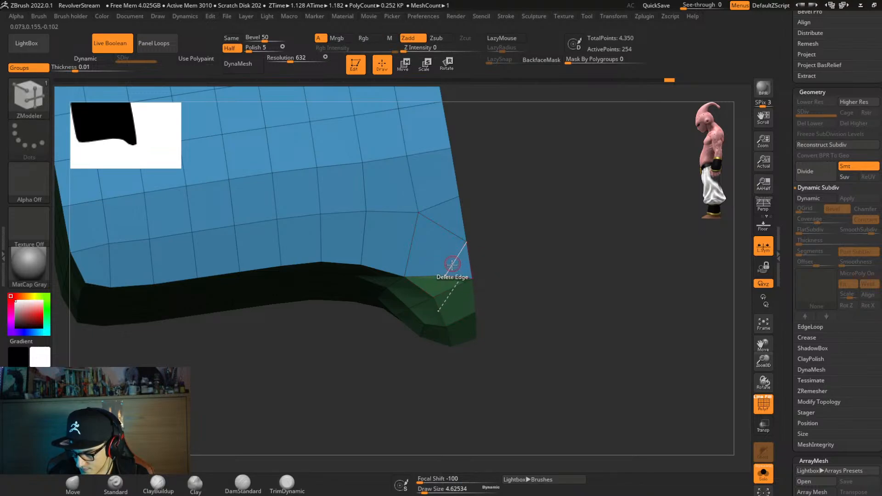
{"action": "key", "text": "b"}
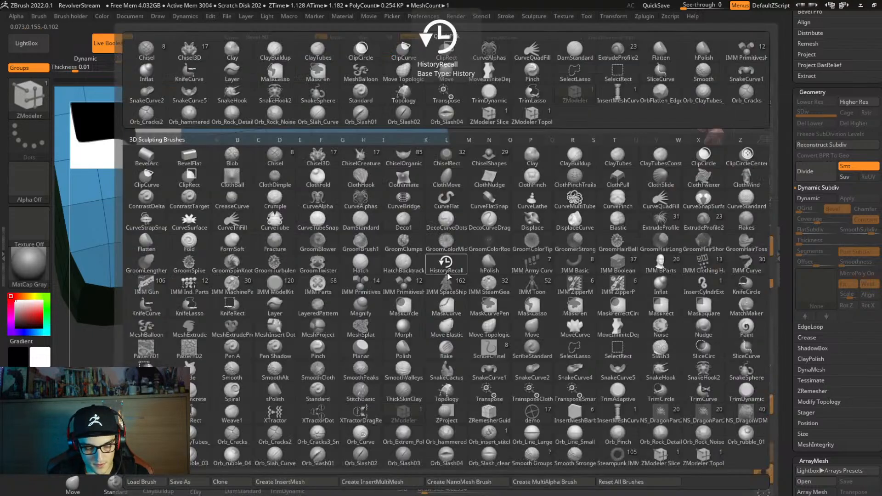
{"action": "key", "text": "z"}
{"action": "key", "text": "s"}
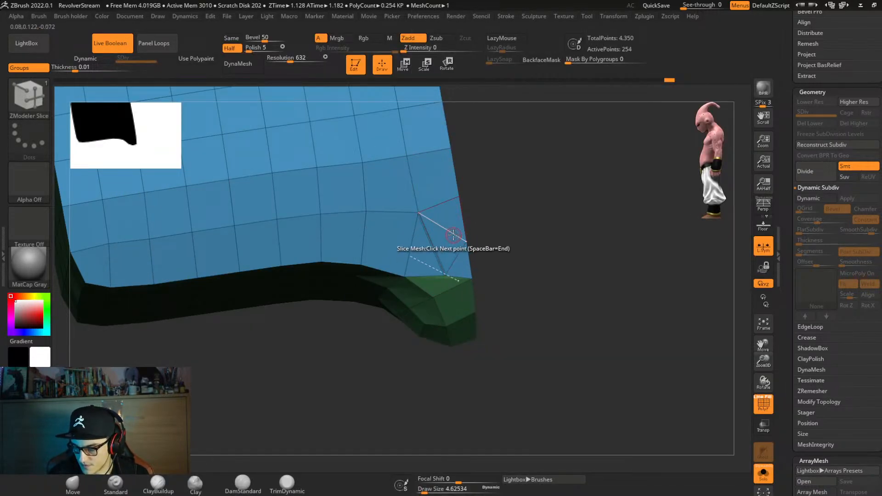
Return to the ZModeler brush and stitch the point above the blue side's lower outer corner down onto the corner point.
{"action": "key", "text": "b"}
{"action": "key", "text": "z"}
{"action": "key", "text": "m"}
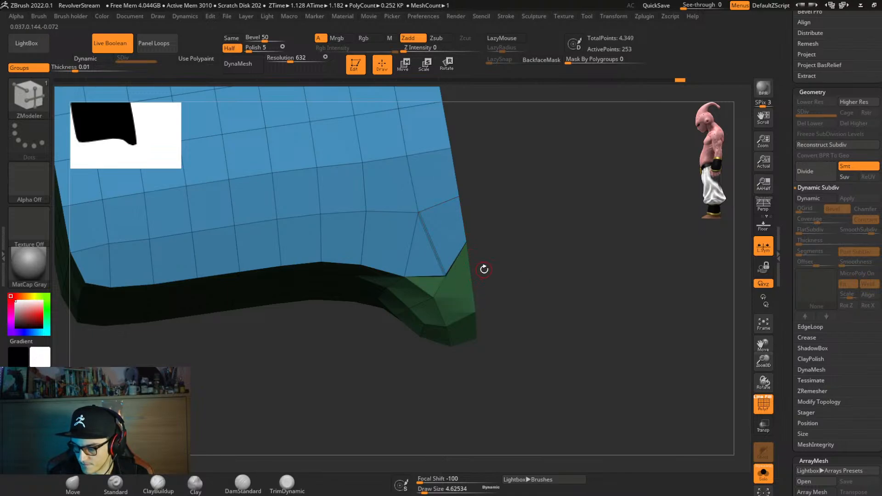
{"action": "key", "text": "ctrl+z"}
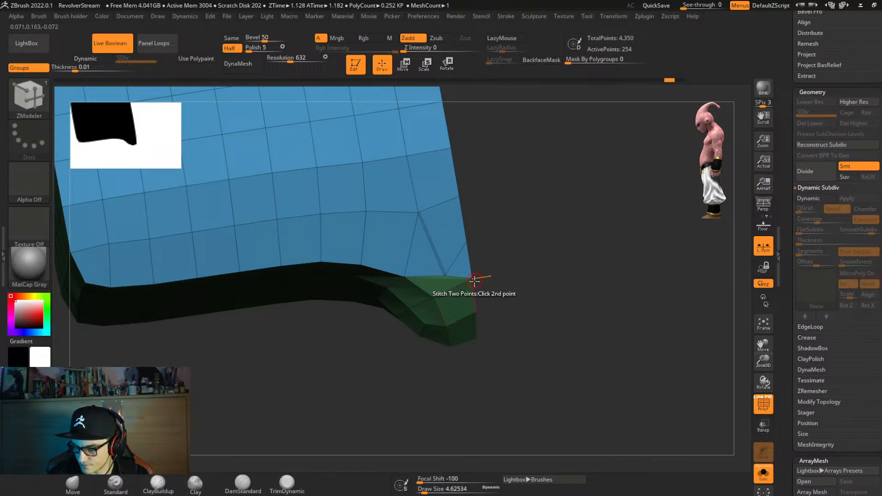
{"action": "left_click_drag", "start_coordinate": [501, 292], "coordinate": [496, 271]}
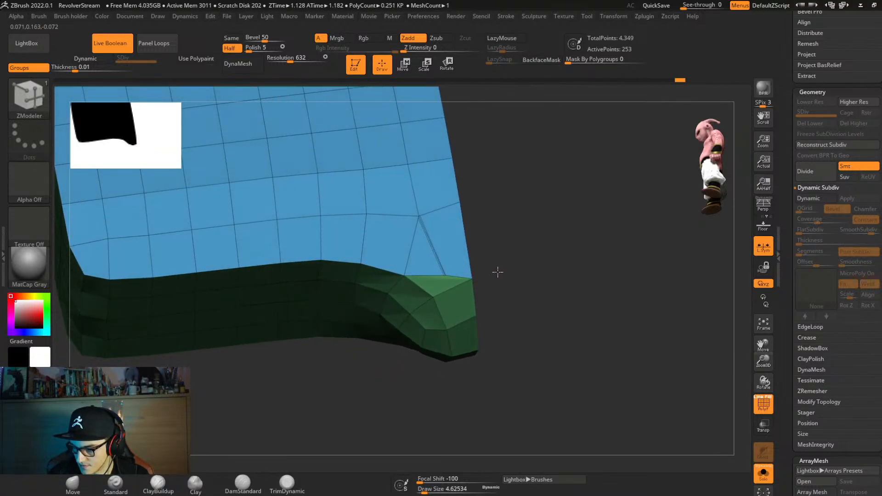
Stitch the slice's bottom point onto the neighbouring inner point on the blue side's bottom edge.
{"action": "left_click", "coordinate": [445, 274]}
{"action": "key", "text": "ctrl+z"}
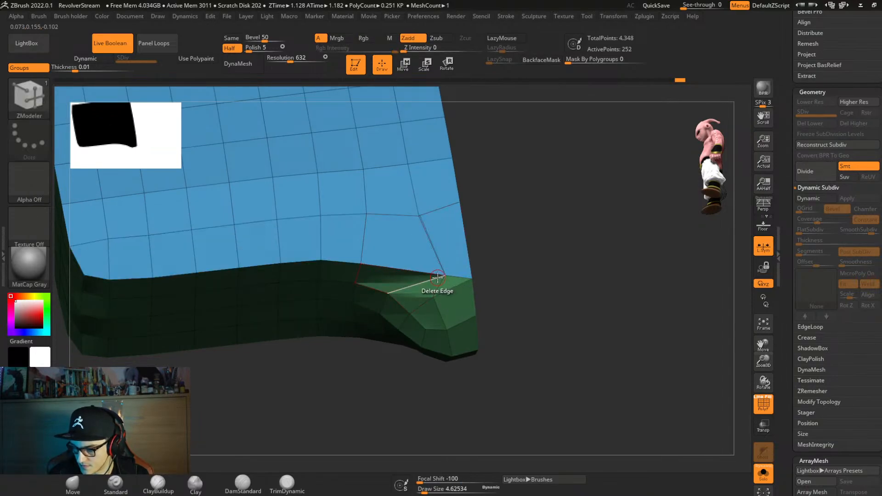
{"action": "key", "text": "ctrl+z"}
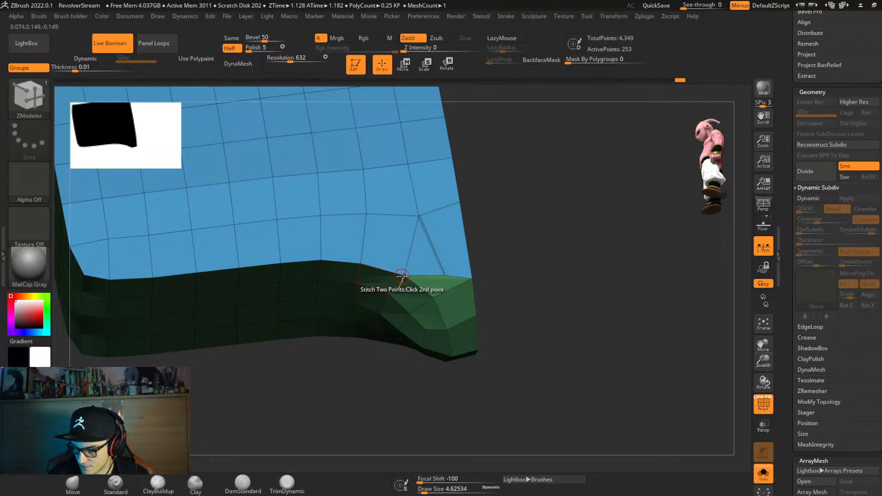
Mirror and weld the part to repeat the corner cleanup on the other side.
{"action": "mouse_move", "coordinate": [461, 302]}
{"action": "right_mouse_down"}
{"action": "mouse_move", "coordinate": [468, 324]}
{"action": "mouse_move", "coordinate": [449, 308]}
{"action": "mouse_move", "coordinate": [412, 321]}
{"action": "right_mouse_up"}
{"action": "key", "text": "space"}
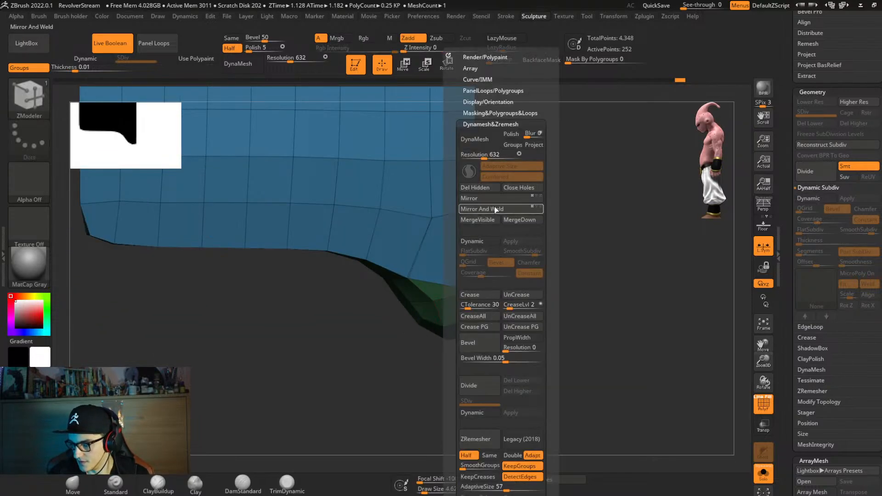
Mirror and weld the barrel housing, then preview it with and without dynamic subdivision.
{"action": "left_click", "coordinate": [494, 209]}
{"action": "right_click_drag", "start_coordinate": [581, 243], "coordinate": [553, 244]}
{"action": "key", "text": "space"}
{"action": "key", "text": "ctrl"}
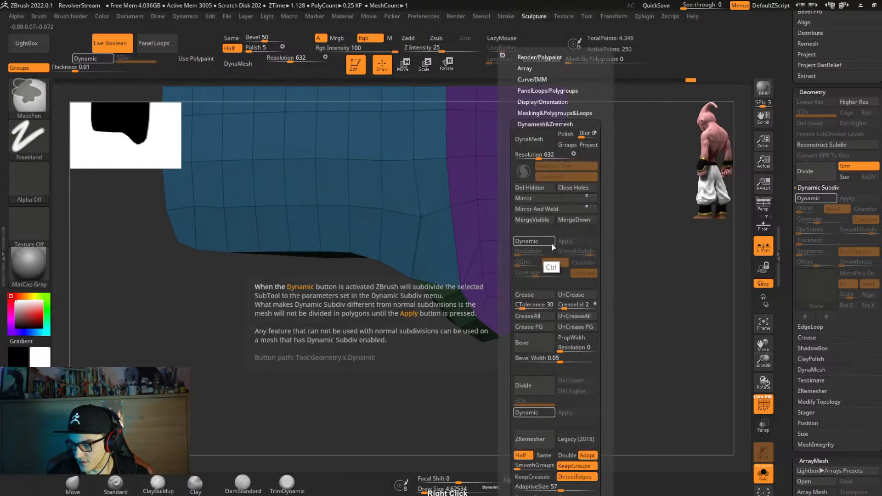
{"action": "key", "text": "b"}
{"action": "key", "text": "z"}
{"action": "key", "text": "m"}
{"action": "mouse_move", "coordinate": [413, 346]}
{"action": "right_mouse_down"}
{"action": "mouse_move", "coordinate": [510, 293]}
{"action": "mouse_move", "coordinate": [501, 300]}
{"action": "right_mouse_up"}
{"action": "key", "text": "d"}
{"action": "key", "text": "shift+d"}
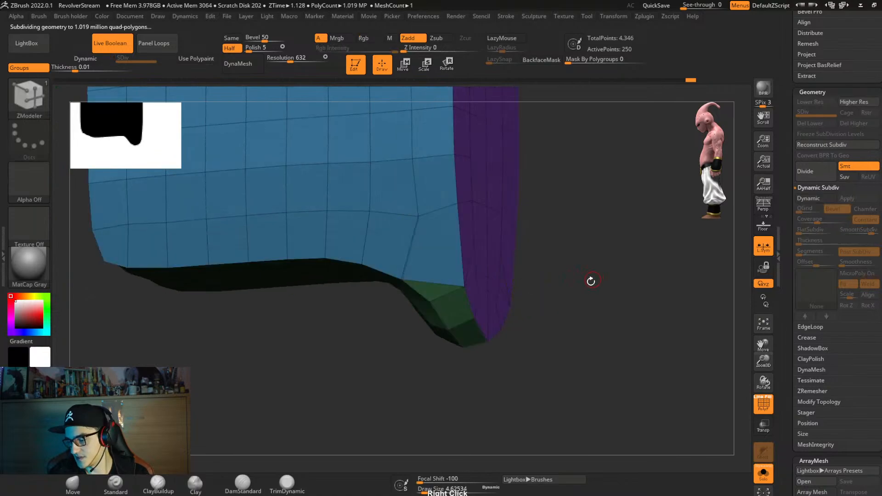
{"action": "mouse_move", "coordinate": [591, 281]}
{"action": "right_mouse_down"}
{"action": "mouse_move", "coordinate": [569, 291]}
{"action": "mouse_move", "coordinate": [622, 256]}
{"action": "mouse_move", "coordinate": [639, 260]}
{"action": "mouse_move", "coordinate": [561, 281]}
{"action": "mouse_move", "coordinate": [578, 274]}
{"action": "right_mouse_up"}
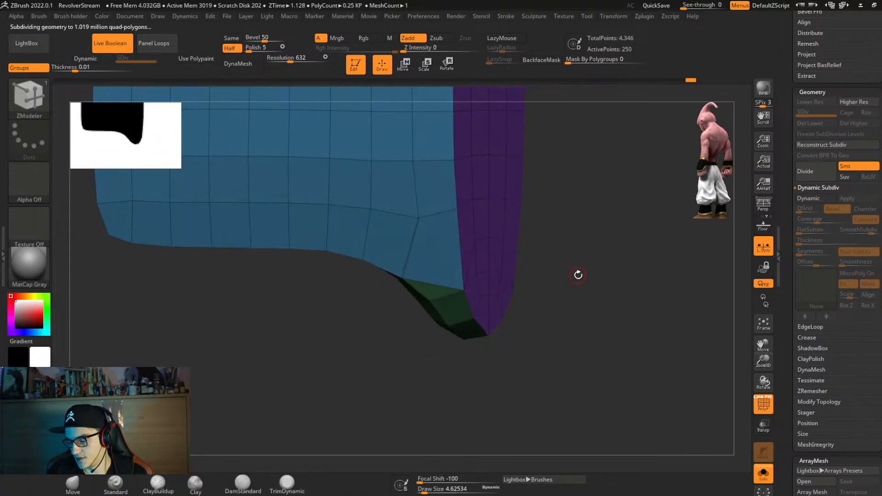
Enable dynamic subdivision on the barrel housing and adjust its crease level.
{"action": "key", "text": "ctrl+2"}
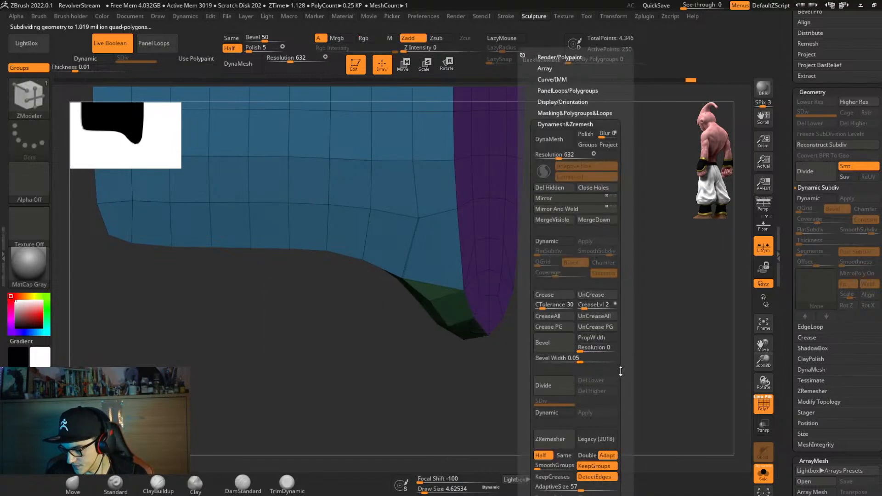
{"action": "mouse_move", "coordinate": [620, 372]}
{"action": "left_mouse_down"}
{"action": "mouse_move", "coordinate": [624, 299]}
{"action": "mouse_move", "coordinate": [620, 313]}
{"action": "left_mouse_up"}
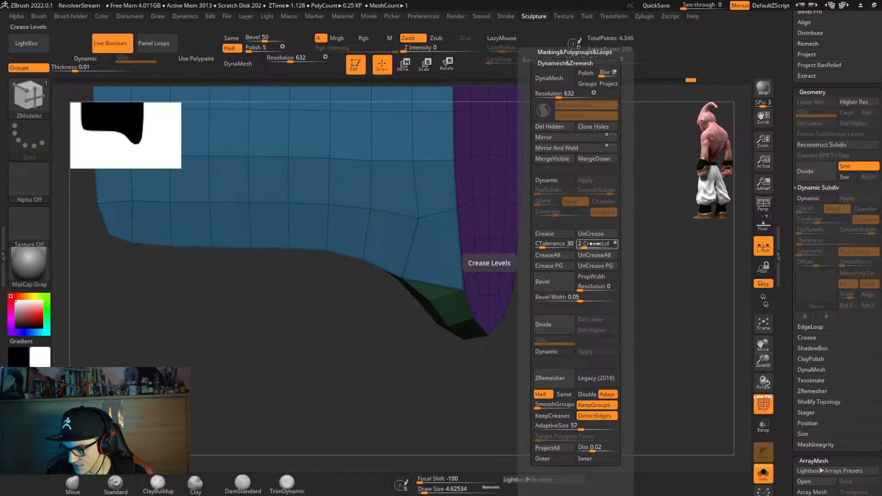
{"action": "left_click", "coordinate": [562, 180]}
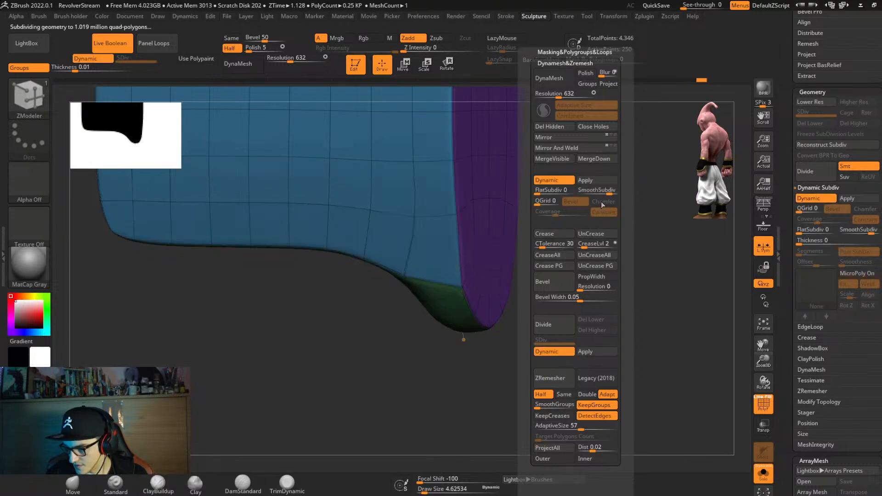
{"action": "left_click_drag", "start_coordinate": [592, 243], "coordinate": [582, 253]}
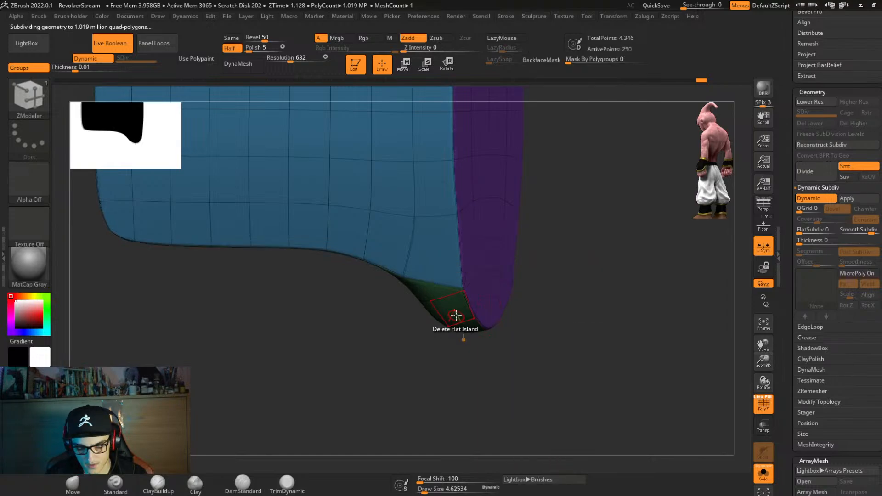
Leave solo display and turn off the polyframe to examine the smoothed housing with the rest of the revolver.
{"action": "key", "text": "shift+f"}
{"action": "key", "text": "shift+f"}
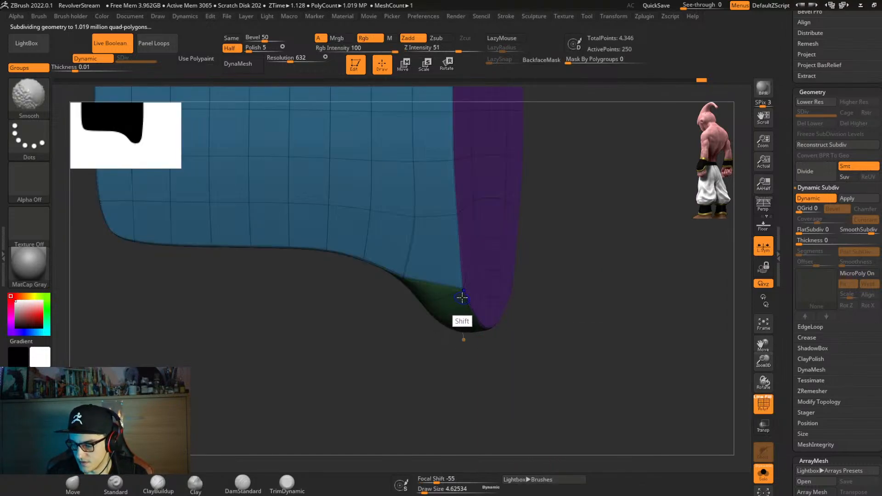
{"action": "right_click_drag", "start_coordinate": [462, 298], "coordinate": [468, 232], "text": "ctrl"}
{"action": "key", "text": "shift+s"}
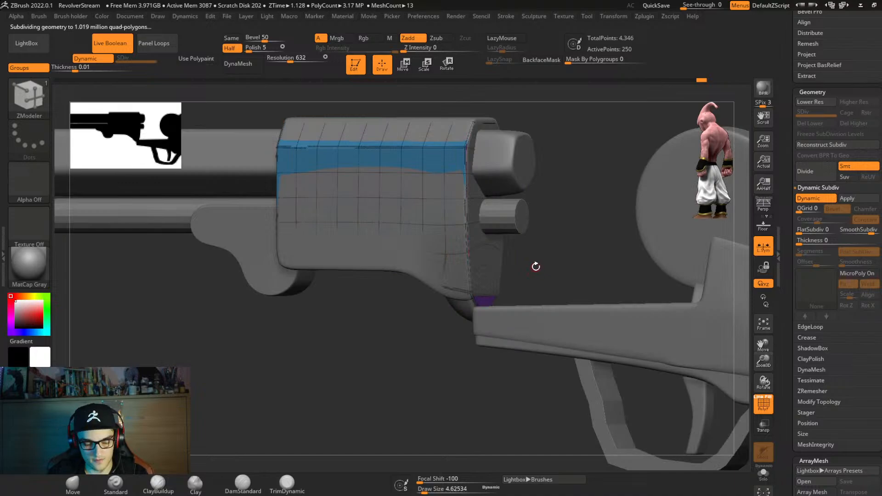
{"action": "key", "text": "shift"}
{"action": "key", "text": "shift+f"}
{"action": "right_click_drag", "start_coordinate": [539, 266], "coordinate": [538, 265]}
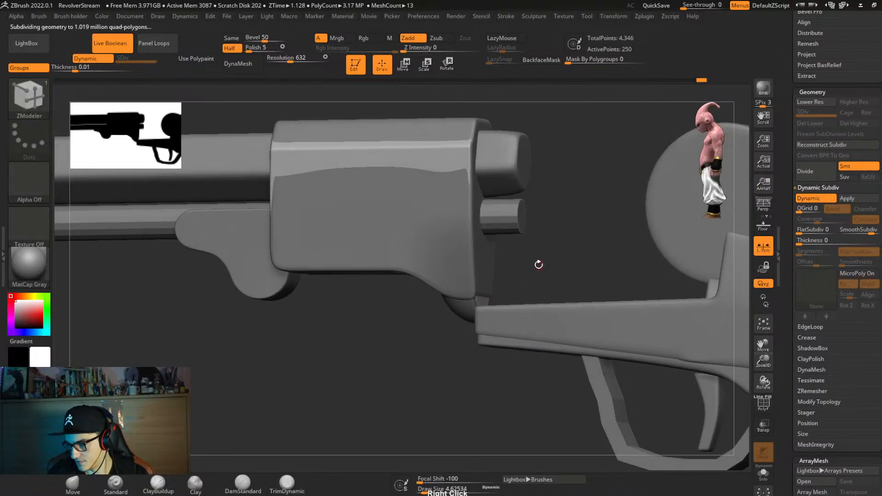
Hide the Blockout1_3 and Blockout1_9 subtools and make Blockout1_8 the active subtool.
{"action": "scroll", "coordinate": [798, 95], "scroll_direction": "up", "scroll_amount": 10}
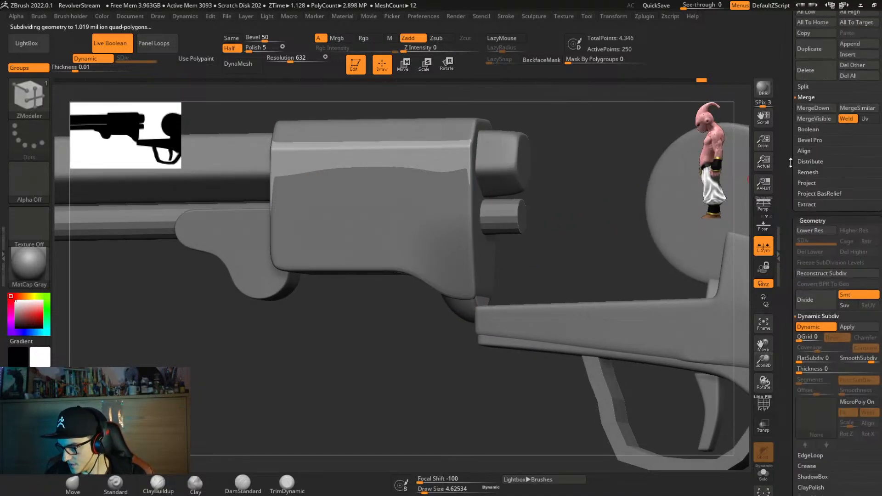
{"action": "scroll", "coordinate": [794, 202], "scroll_direction": "up", "scroll_amount": 1}
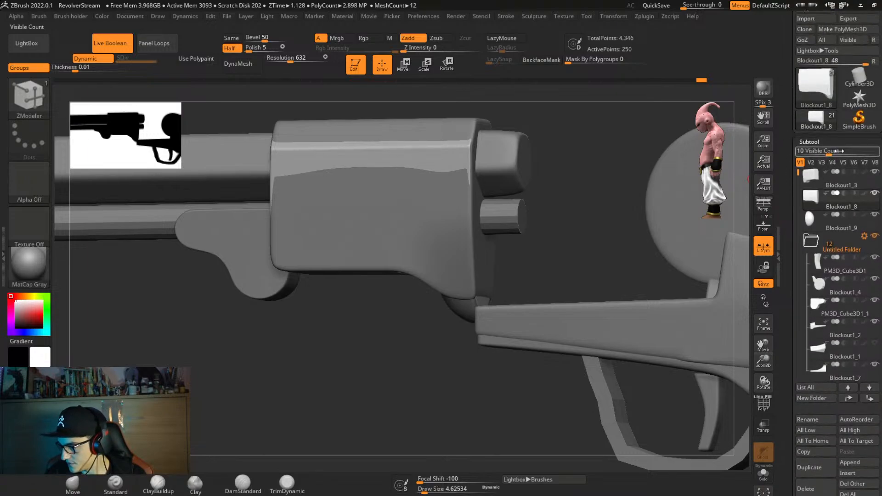
{"action": "left_click", "coordinate": [874, 172]}
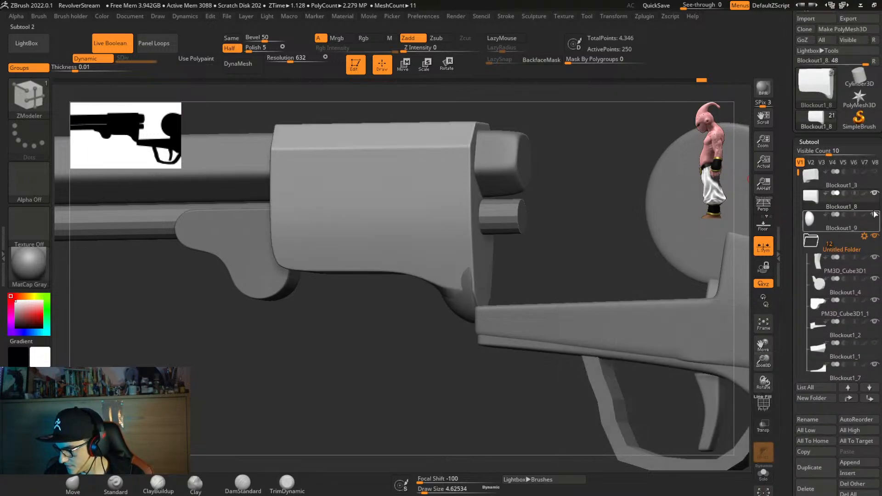
{"action": "left_click", "coordinate": [848, 216]}
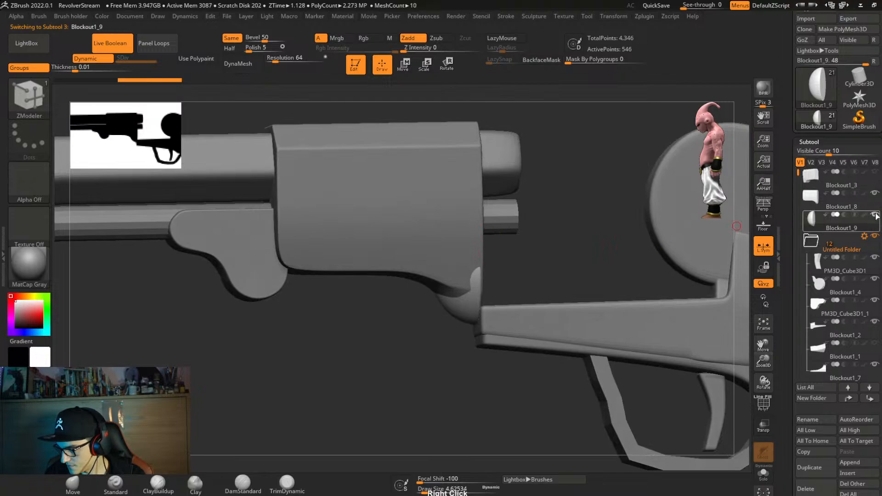
{"action": "left_click", "coordinate": [838, 205]}
{"action": "mouse_move", "coordinate": [568, 272]}
{"action": "right_mouse_down"}
{"action": "mouse_move", "coordinate": [545, 285]}
{"action": "mouse_move", "coordinate": [535, 246]}
{"action": "mouse_move", "coordinate": [553, 277]}
{"action": "right_mouse_up"}
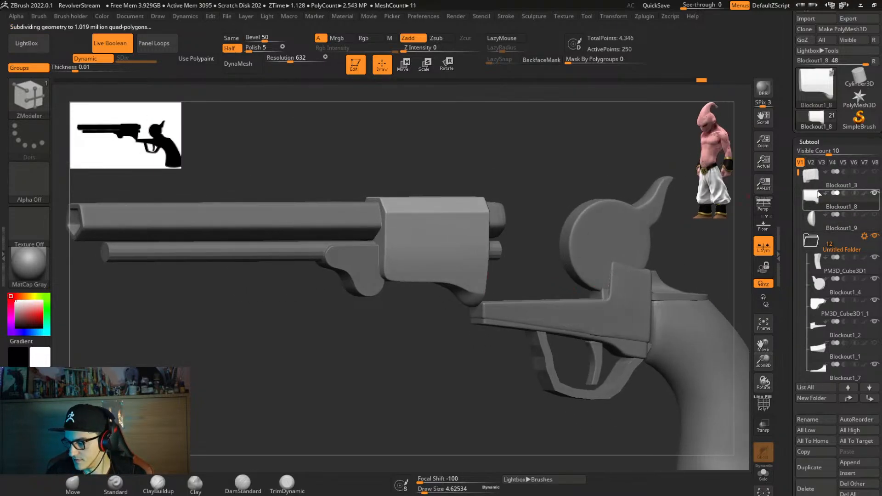
Show the bulletBarrel folder and select the LowerBarrel rod under the main barrel with the ZModeler brush active.
{"action": "left_click_drag", "start_coordinate": [797, 173], "coordinate": [794, 295]}
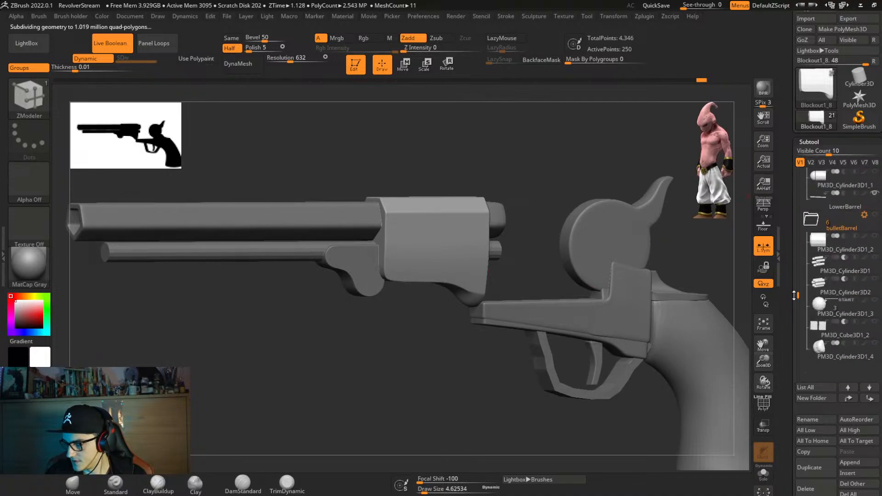
{"action": "left_click", "coordinate": [873, 214]}
{"action": "right_click_drag", "start_coordinate": [565, 294], "coordinate": [553, 307], "text": "shift"}
{"action": "key", "text": "b"}
{"action": "key", "text": "z"}
{"action": "key", "text": "m"}
{"action": "left_click", "coordinate": [358, 299], "text": "alt"}
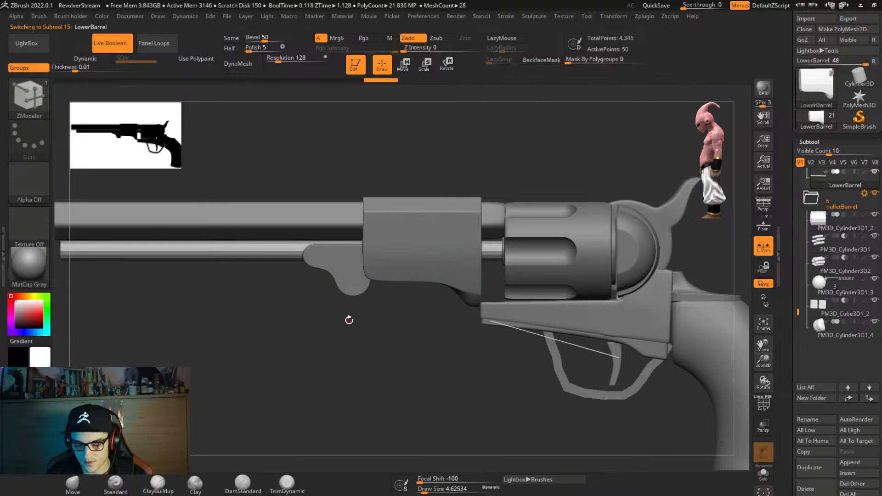
Enable dynamic subdivision on LowerBarrel with crease level 2 and SmoothSubdiv 6.
{"action": "key", "text": "ctrl+1"}
{"action": "left_click", "coordinate": [373, 327]}
{"action": "key", "text": "ctrl+1"}
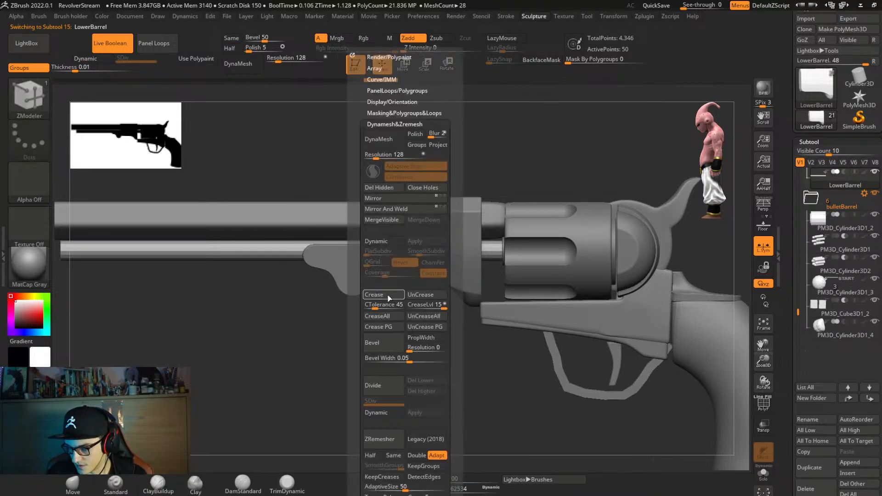
{"action": "key", "text": "d"}
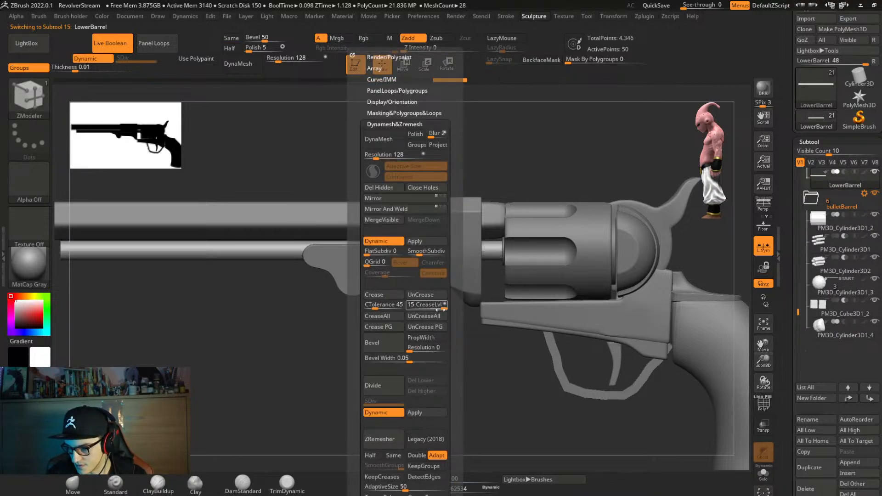
{"action": "left_click_drag", "start_coordinate": [431, 310], "coordinate": [420, 311]}
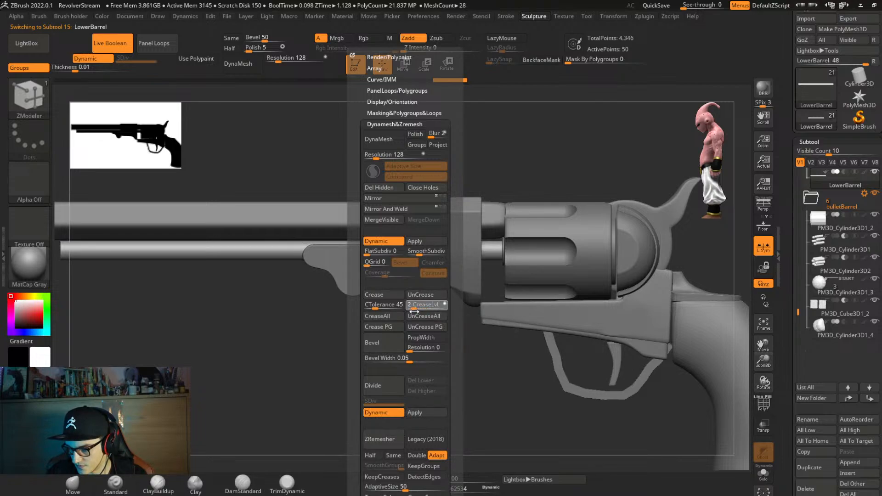
{"action": "left_click_drag", "start_coordinate": [421, 252], "coordinate": [432, 262]}
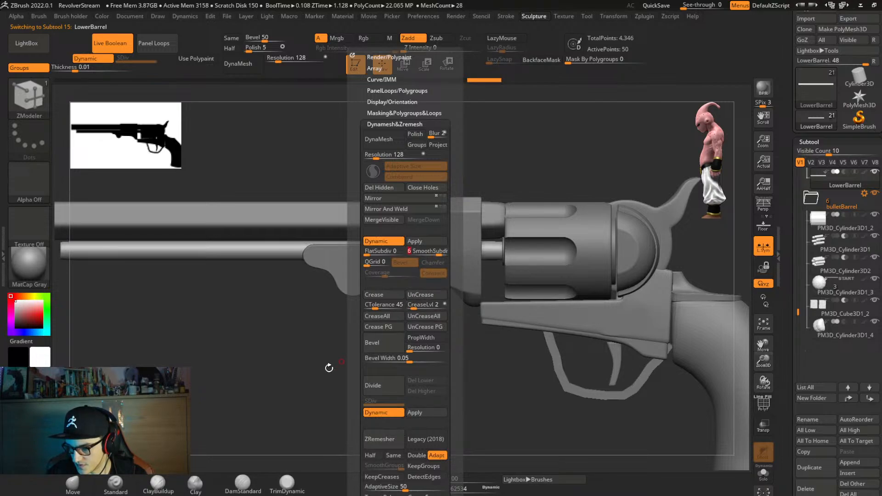
{"action": "right_click_drag", "start_coordinate": [425, 346], "coordinate": [452, 326]}
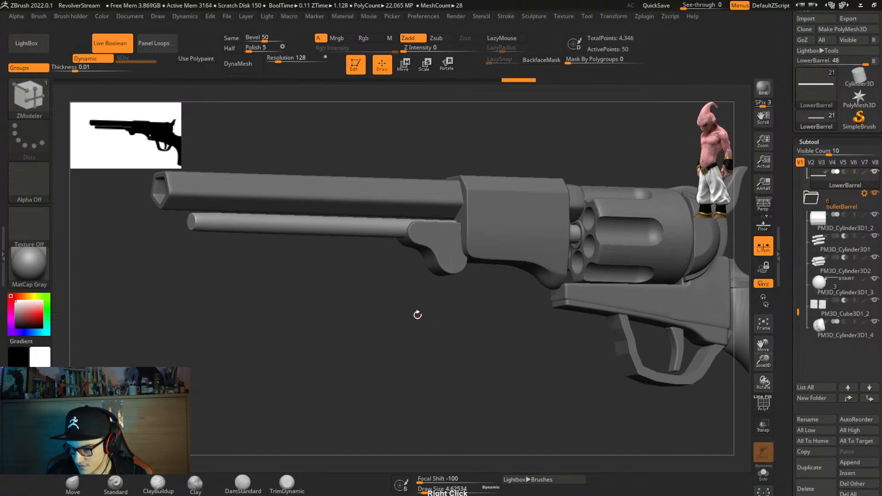
Isolate LowerBarrel with polyframe on and dynamic subdivision off, and insert a single edge loop near its muzzle end.
{"action": "key", "text": "ctrl"}
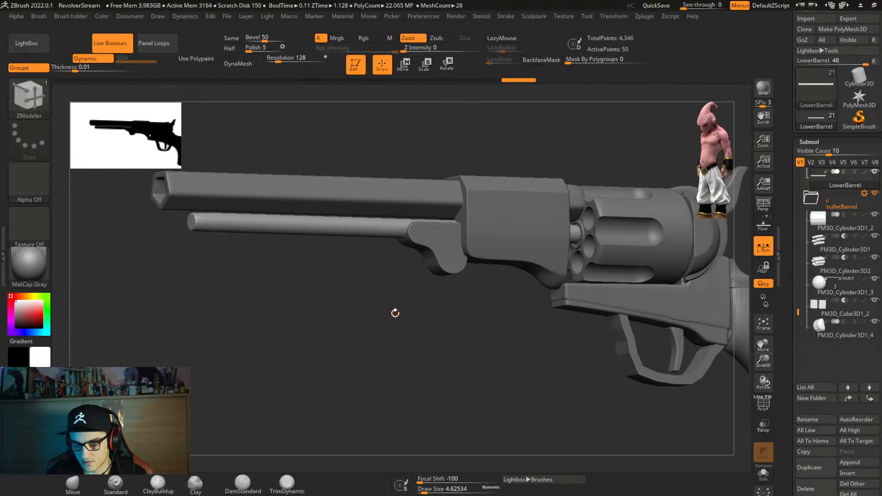
{"action": "key", "text": "space"}
{"action": "left_click", "coordinate": [295, 221]}
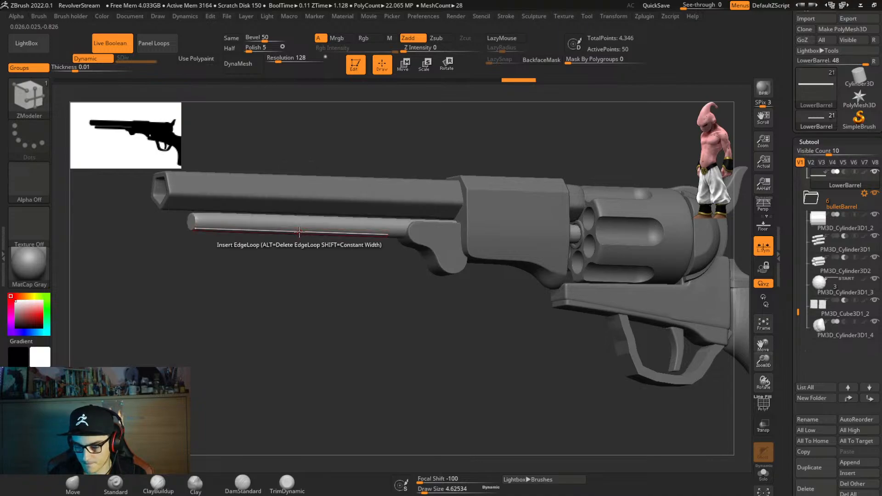
{"action": "key", "text": "shift+f"}
{"action": "key", "text": "shift+s"}
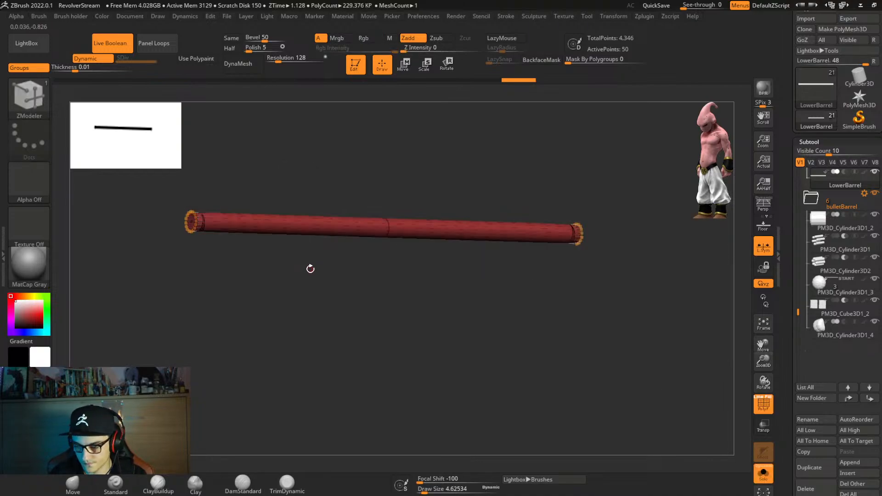
{"action": "right_click_drag", "start_coordinate": [309, 268], "coordinate": [271, 279]}
{"action": "key", "text": "shift+d"}
{"action": "key", "text": "space"}
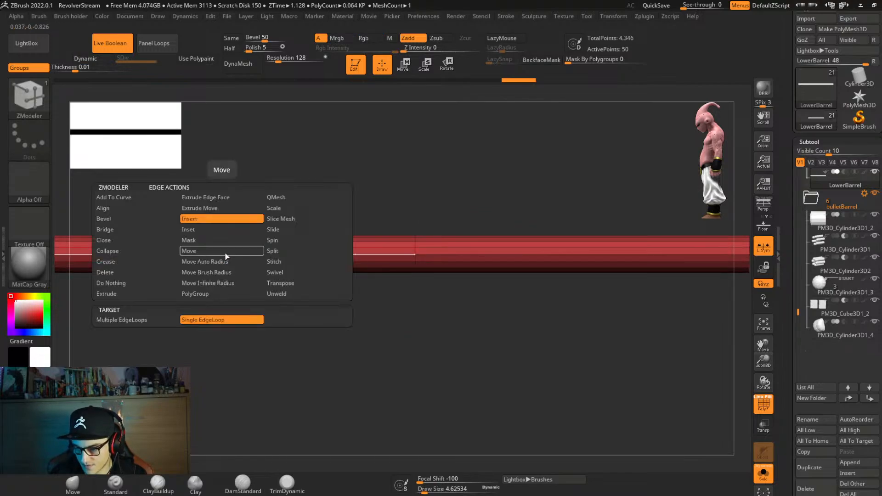
{"action": "right_click_drag", "start_coordinate": [335, 252], "coordinate": [554, 236], "text": "alt"}
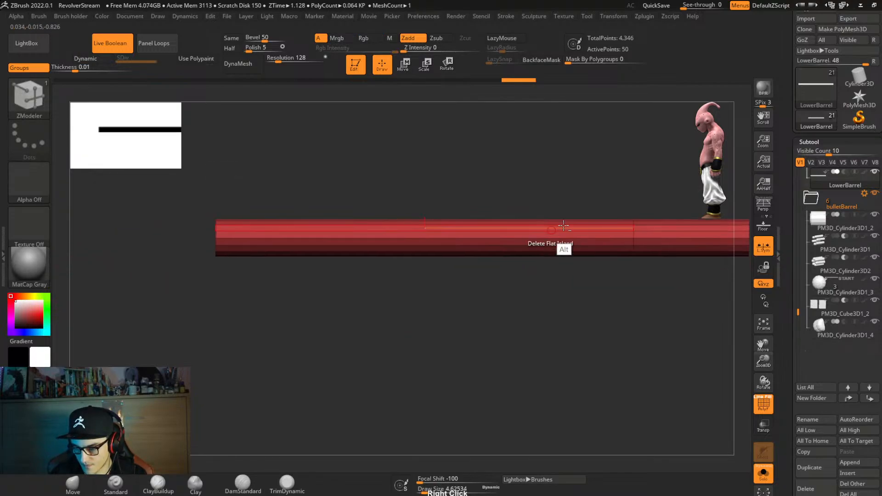
{"action": "left_click", "coordinate": [378, 233]}
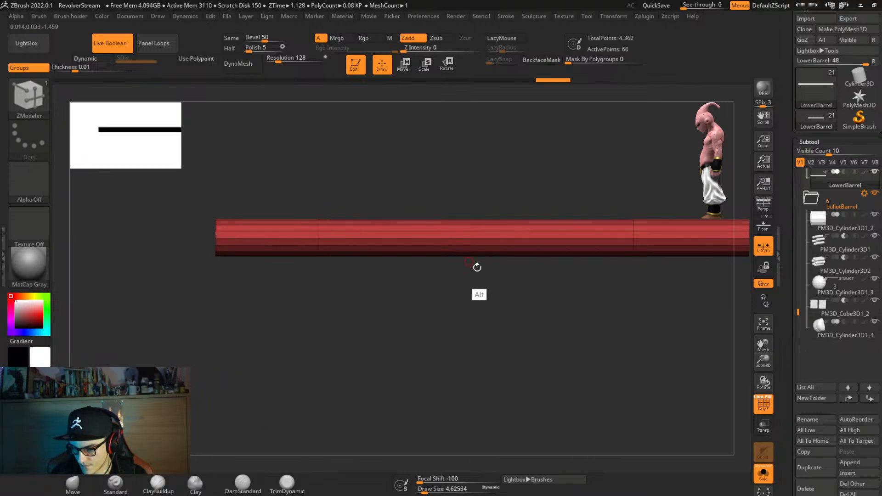
Insert another single edge loop near the rear end of LowerBarrel, with dynamic subdivision off.
{"action": "right_click_drag", "start_coordinate": [476, 266], "coordinate": [139, 320], "text": "alt"}
{"action": "key", "text": "d"}
{"action": "right_click_drag", "start_coordinate": [418, 315], "coordinate": [403, 281], "text": "ctrl"}
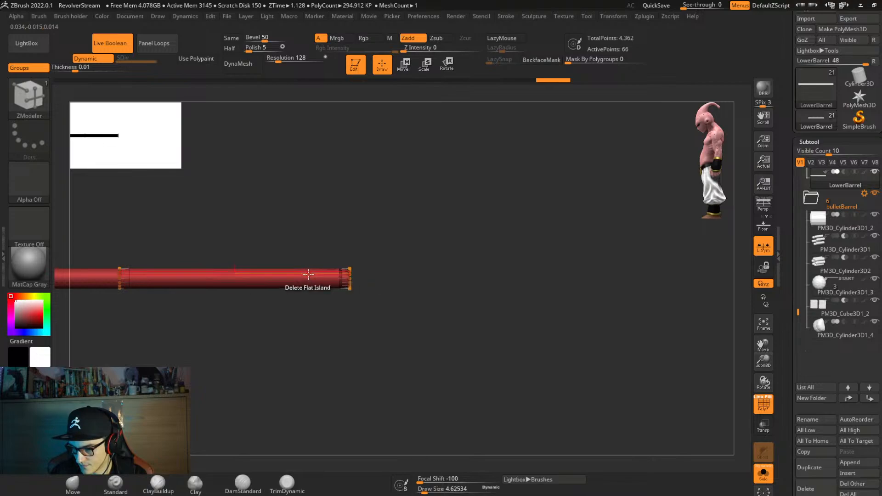
{"action": "key", "text": "ctrl"}
{"action": "key", "text": "shift+d"}
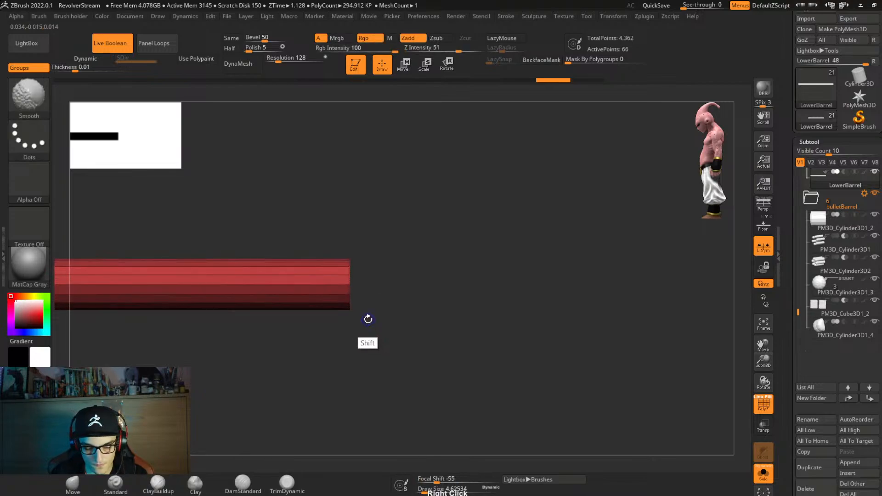
{"action": "key", "text": "shift+f"}
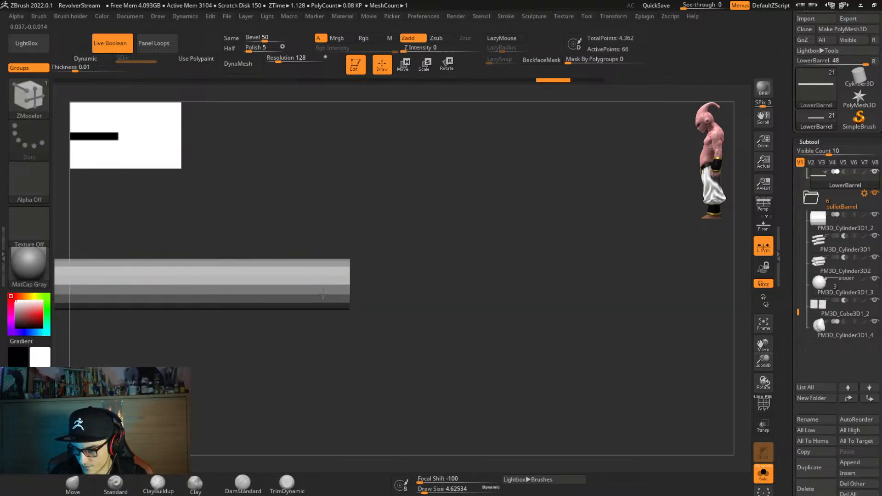
{"action": "key", "text": "shift+f"}
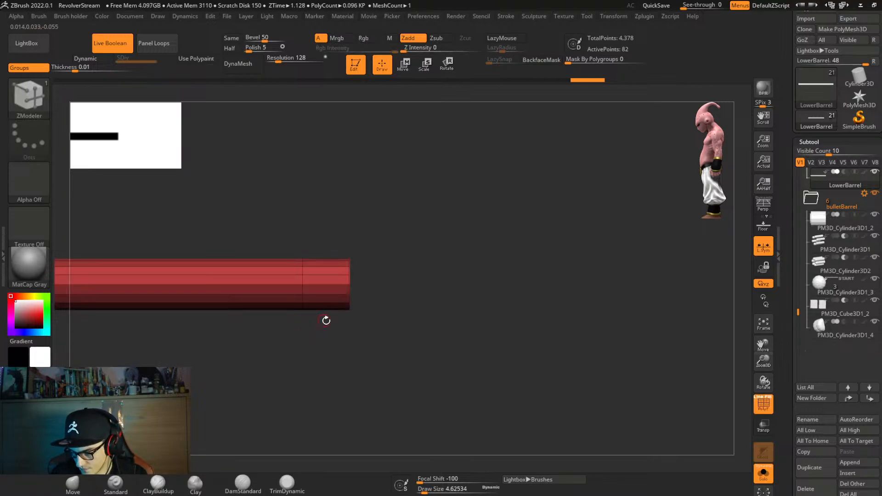
Turn dynamic subdivision back on for LowerBarrel and display the whole revolver without solo or polyframe.
{"action": "key", "text": "shift+d"}
{"action": "right_click_drag", "start_coordinate": [340, 319], "coordinate": [494, 254]}
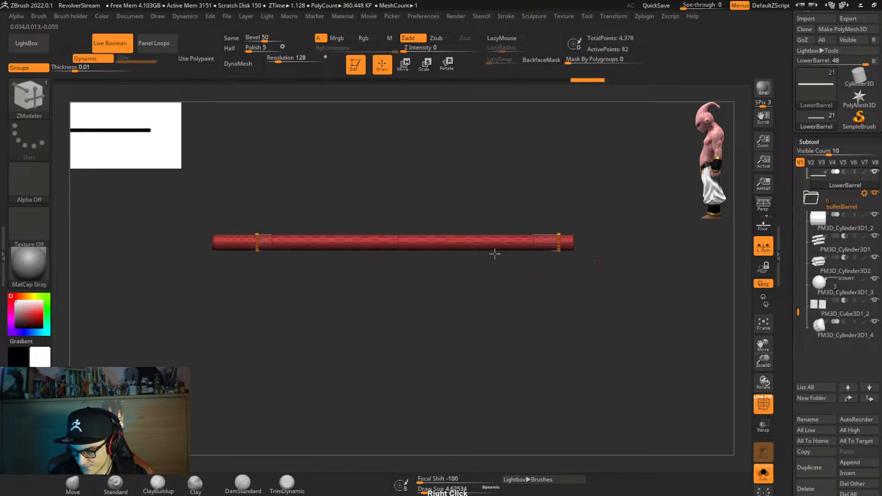
{"action": "key", "text": "alt+s"}
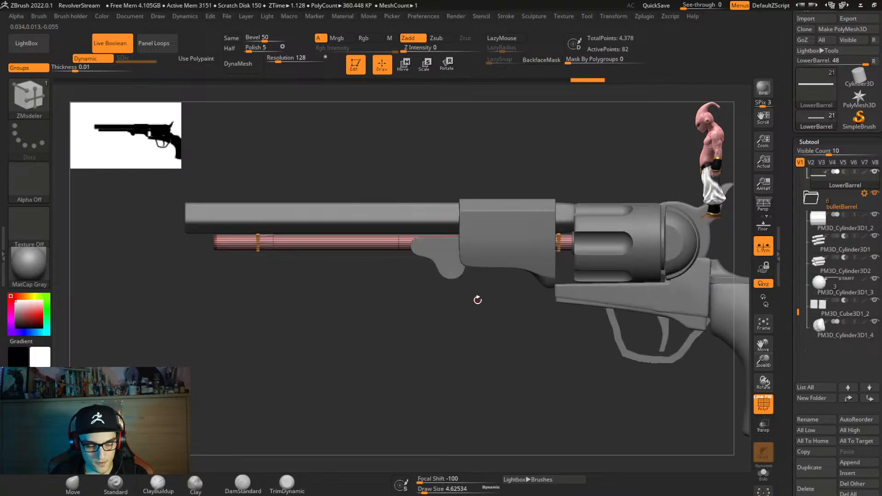
{"action": "key", "text": "shift+f"}
{"action": "right_click_drag", "start_coordinate": [460, 343], "coordinate": [427, 349]}
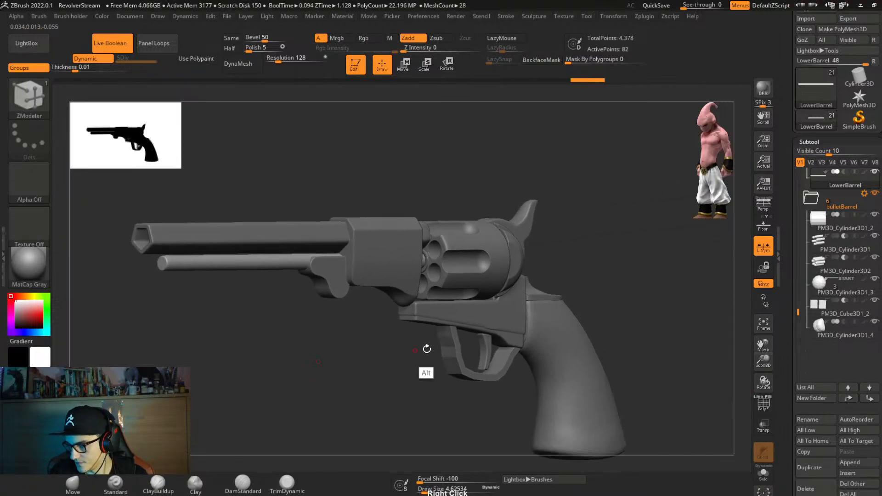
Select the bracket under the barrel, duplicate it with the gizmo, and replace the copy with a Cylinder 3D primitive.
{"action": "right_click_drag", "start_coordinate": [613, 275], "coordinate": [545, 278], "text": "alt"}
{"action": "left_click", "coordinate": [348, 288], "text": "alt"}
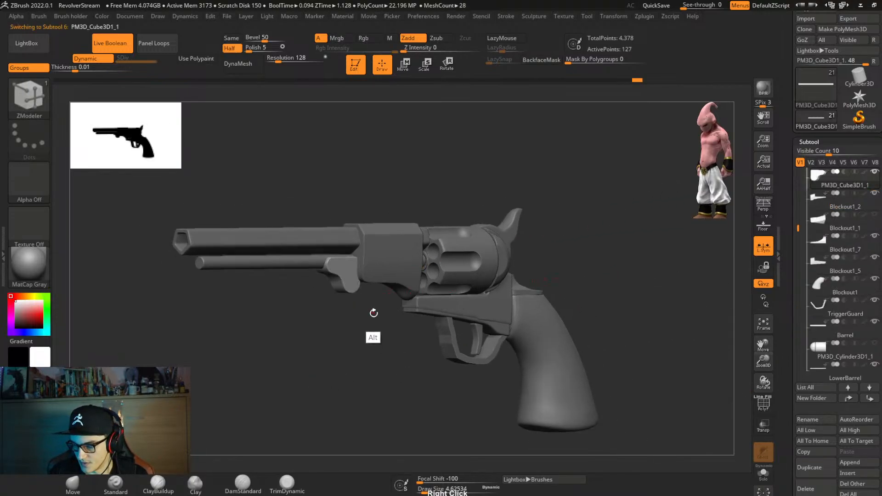
{"action": "right_click_drag", "start_coordinate": [373, 311], "coordinate": [441, 299], "text": "alt"}
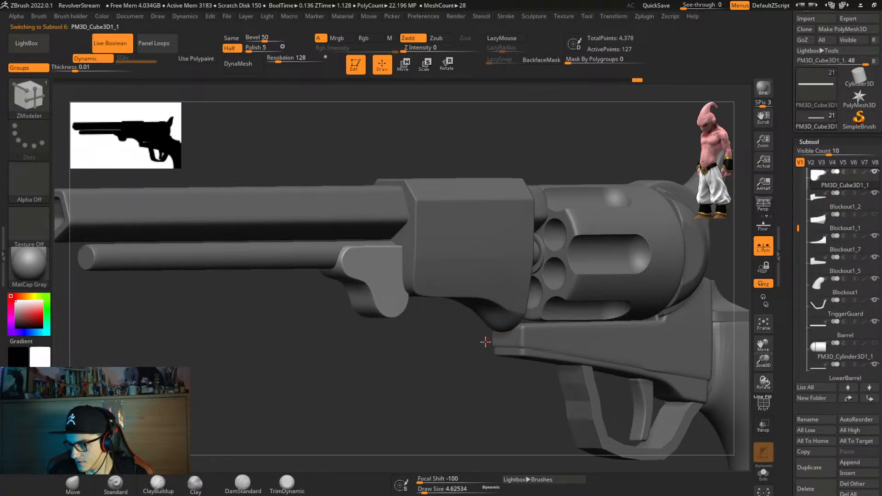
{"action": "key", "text": "w"}
{"action": "left_click_drag", "start_coordinate": [500, 330], "coordinate": [412, 268]}
{"action": "key", "text": "ctrl+z"}
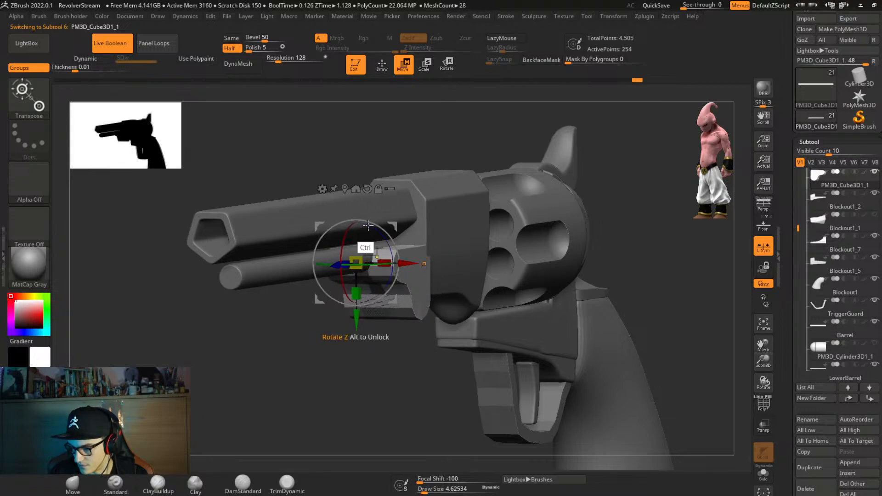
{"action": "left_click", "coordinate": [321, 188]}
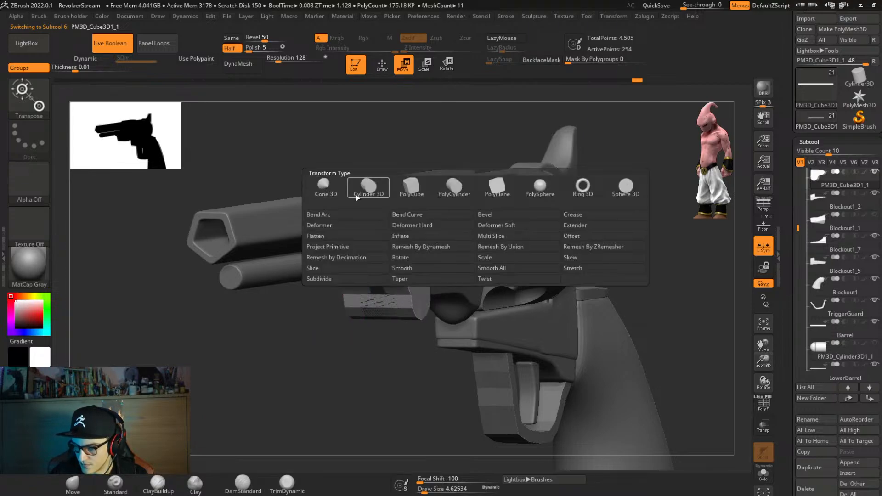
{"action": "left_click", "coordinate": [369, 186]}
Rotate the mirrored cylinders so their axes run across the gun, and scale them down in diameter and length into small discs.
{"action": "mouse_move", "coordinate": [377, 271]}
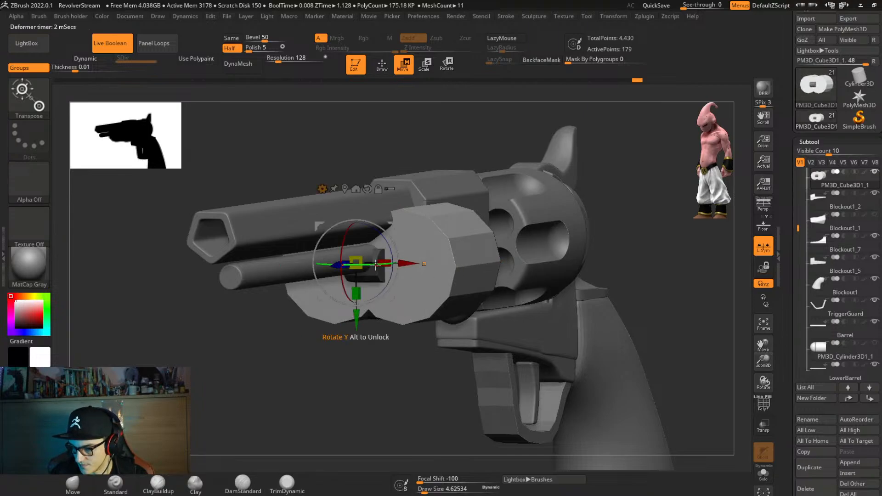
{"action": "left_click_drag", "start_coordinate": [377, 271], "coordinate": [445, 266], "text": "shift"}
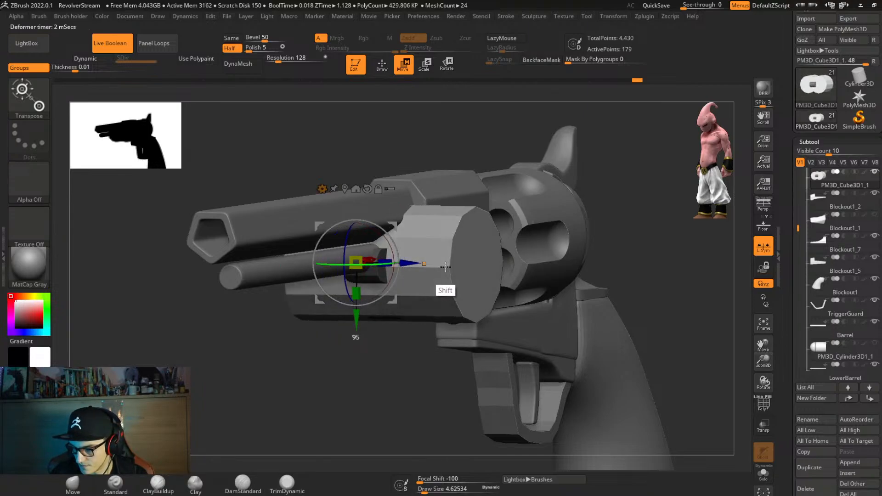
{"action": "right_click_drag", "start_coordinate": [442, 269], "coordinate": [446, 277]}
{"action": "left_click_drag", "start_coordinate": [385, 258], "coordinate": [335, 257]}
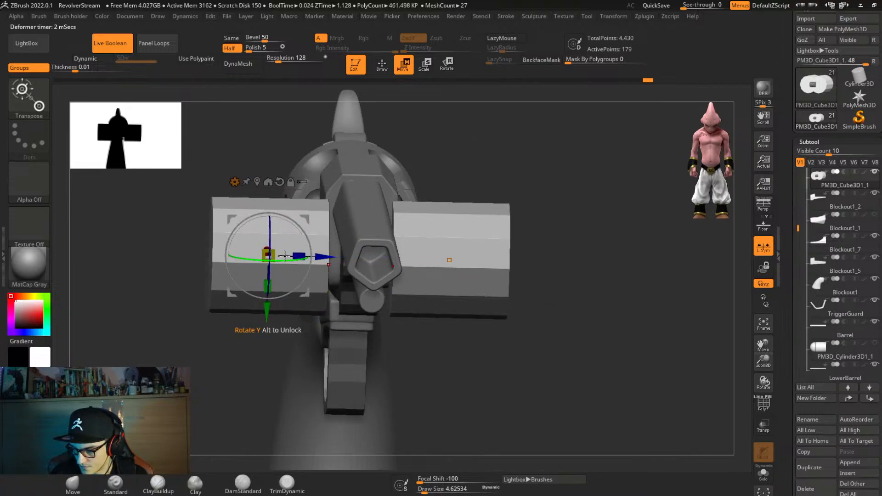
{"action": "left_click_drag", "start_coordinate": [295, 256], "coordinate": [216, 400]}
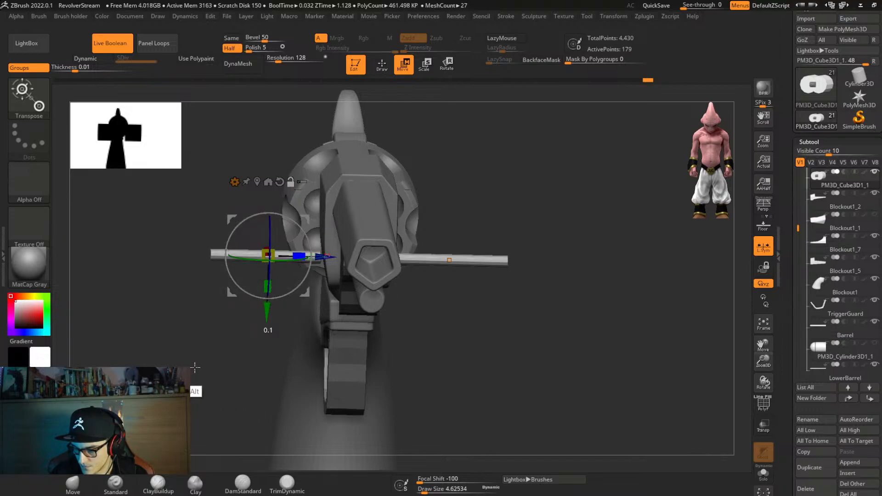
{"action": "left_click_drag", "start_coordinate": [195, 368], "coordinate": [220, 369], "text": "alt"}
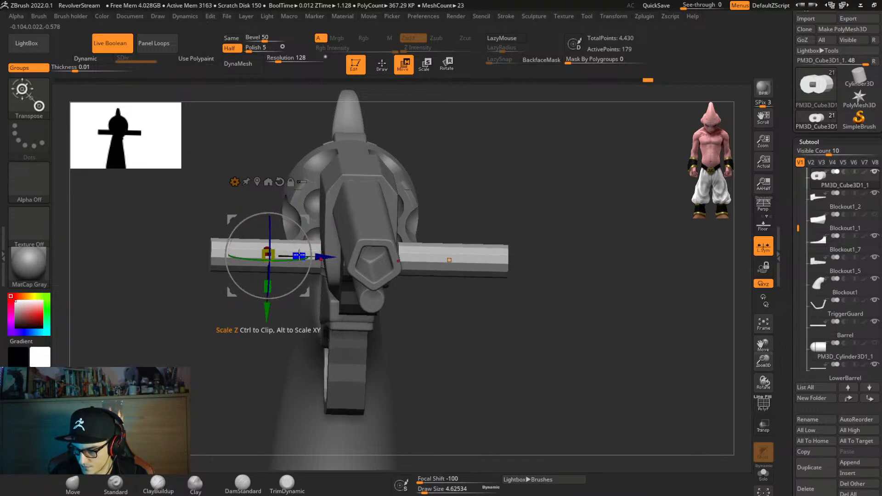
{"action": "left_click_drag", "start_coordinate": [299, 256], "coordinate": [225, 283]}
Move the discs down onto the rounded lower end of the bracket and set them against its sides.
{"action": "right_click_drag", "start_coordinate": [216, 286], "coordinate": [384, 267]}
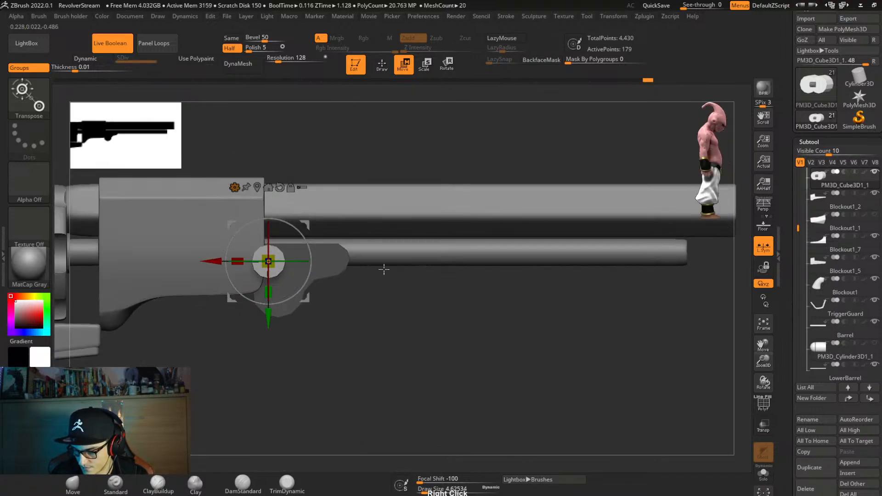
{"action": "left_click_drag", "start_coordinate": [270, 316], "coordinate": [276, 349]}
{"action": "mouse_move", "coordinate": [270, 316]}
{"action": "right_mouse_down"}
{"action": "mouse_move", "coordinate": [346, 350]}
{"action": "mouse_move", "coordinate": [256, 311]}
{"action": "right_mouse_up"}
{"action": "left_click_drag", "start_coordinate": [325, 288], "coordinate": [421, 318]}
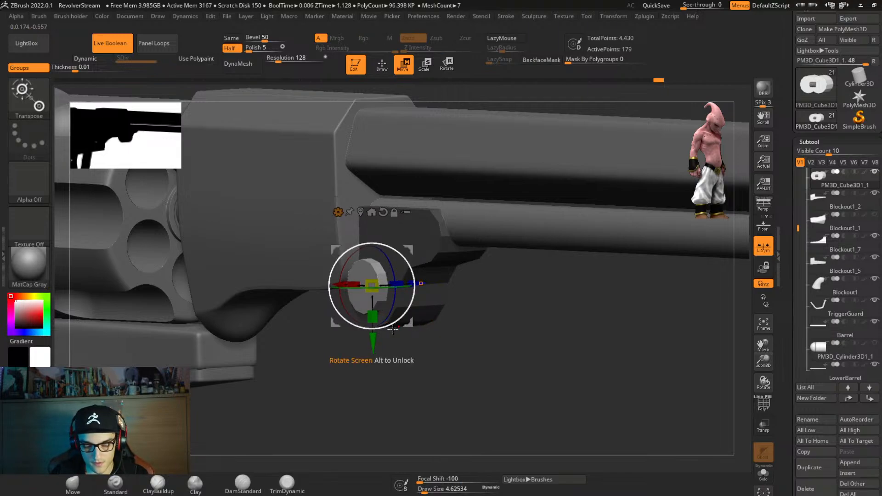
Set the ZModeler edge action to Crease with EdgeLoop Complete, and turn on dynamic subdivision for the bracket and discs.
{"action": "key", "text": "q"}
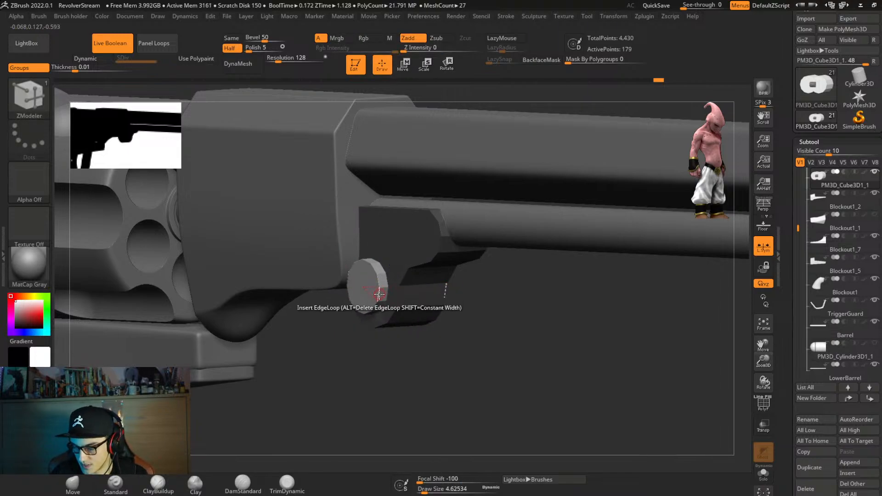
{"action": "key", "text": "space"}
{"action": "left_click", "coordinate": [293, 261]}
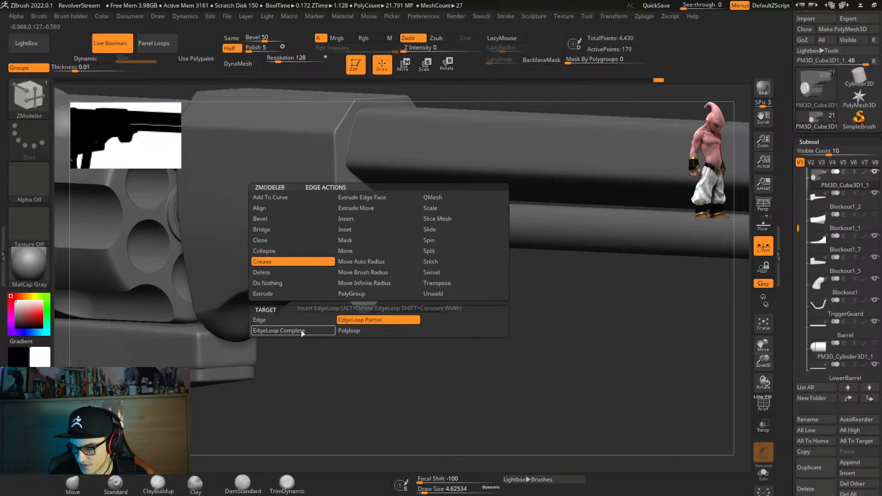
{"action": "left_click", "coordinate": [279, 330]}
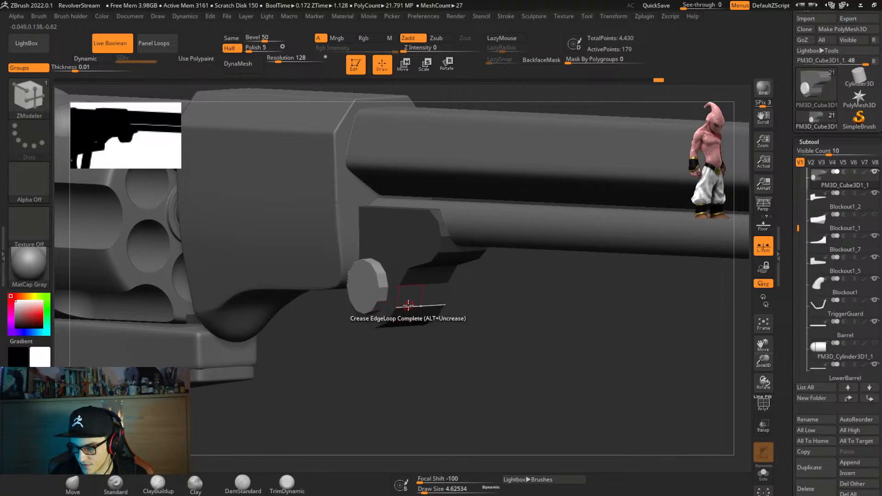
{"action": "key", "text": "d"}
{"action": "key", "text": "shift"}
{"action": "key", "text": "shift+f"}
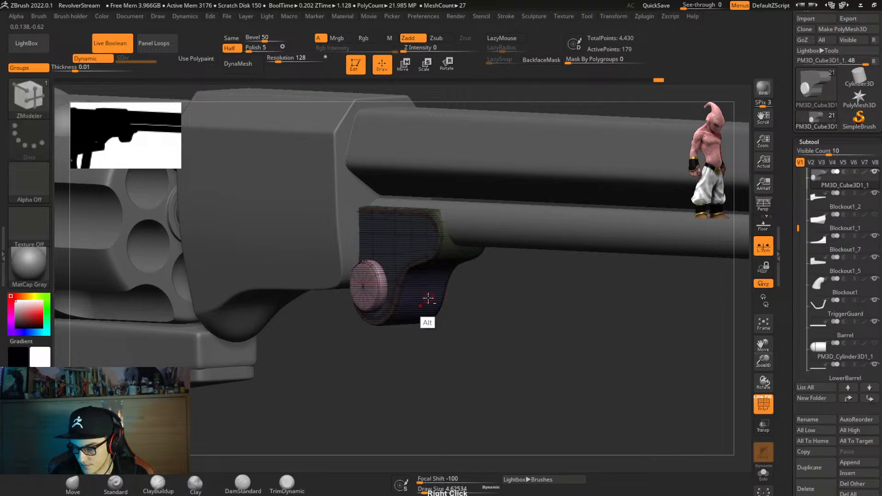
{"action": "right_click_drag", "start_coordinate": [427, 299], "coordinate": [454, 345], "text": "ctrl"}
{"action": "key", "text": "shift+f"}
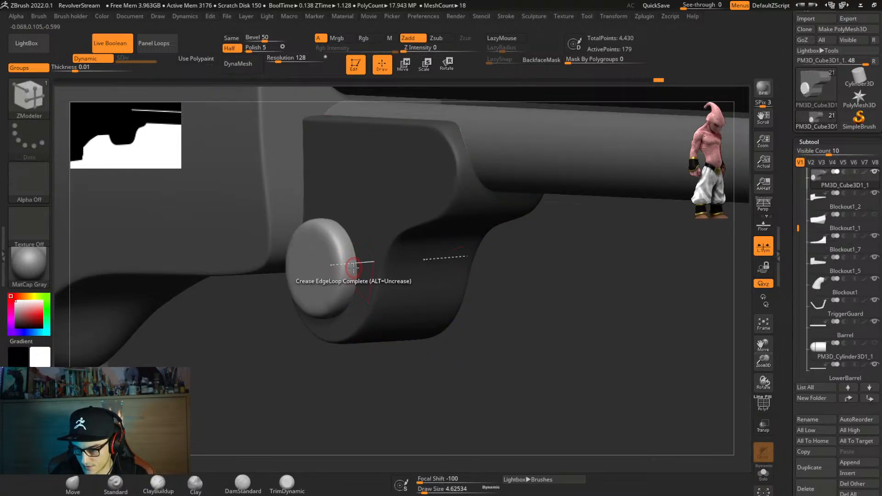
Set the ZModeler edge action to Insert while the discs are isolated, and bring the whole bracket back into view.
{"action": "key", "text": "space"}
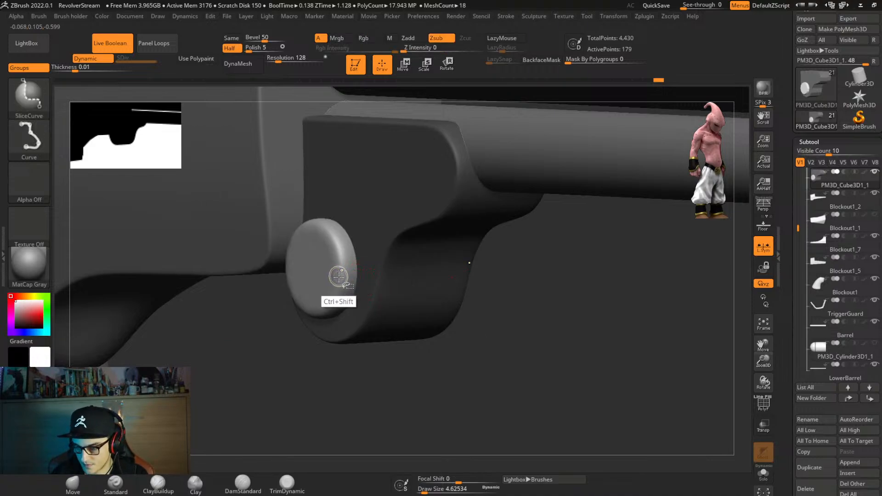
{"action": "left_click", "coordinate": [336, 275]}
{"action": "key", "text": "space"}
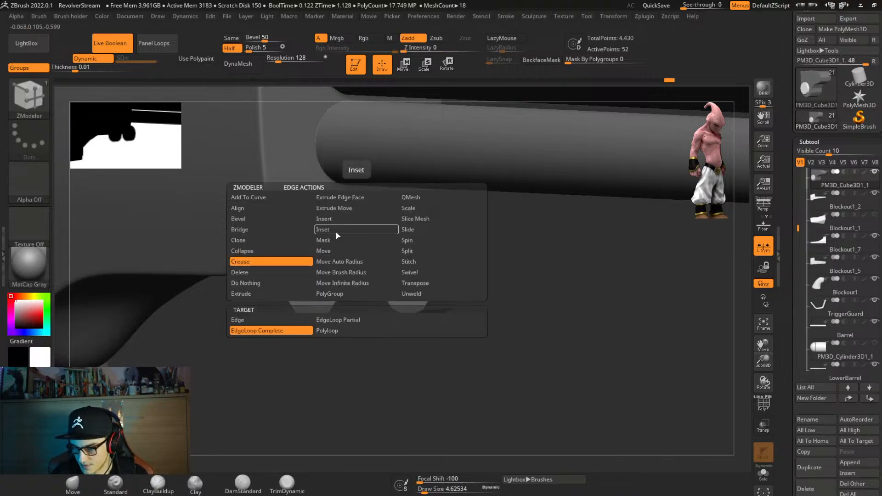
{"action": "left_click", "coordinate": [338, 229]}
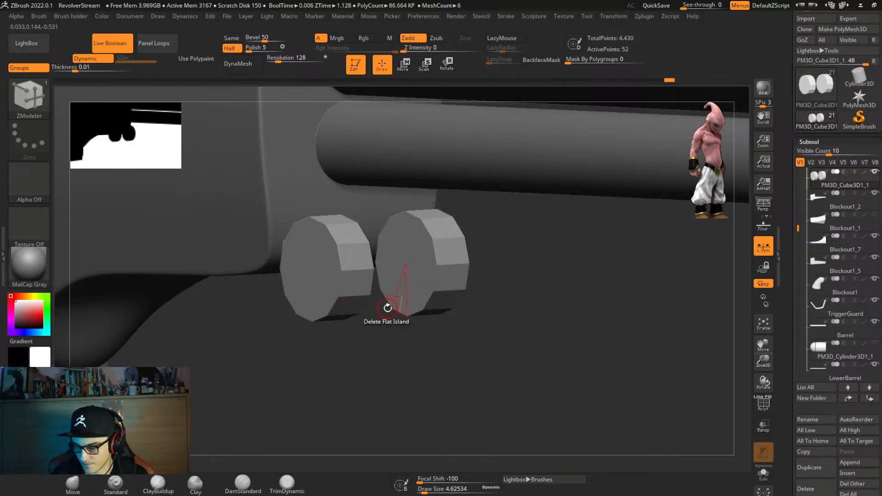
{"action": "key", "text": "ctrl+z"}
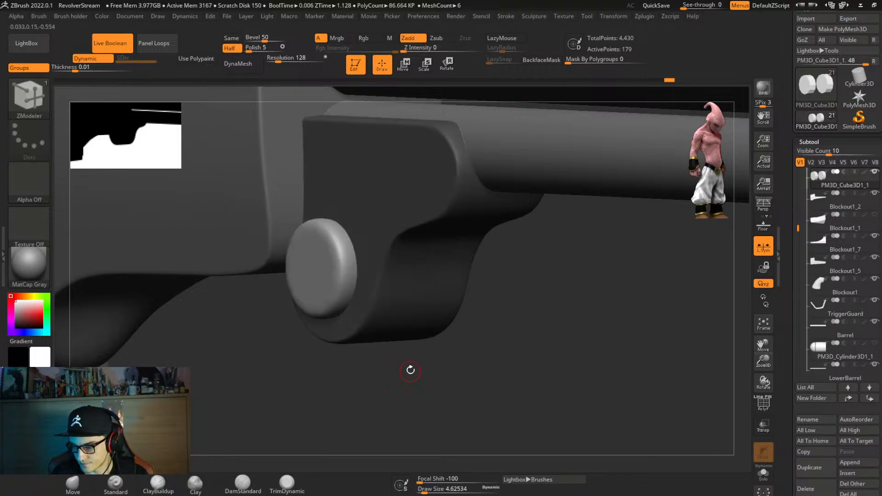
Solo the bracket subtool with polyframe on, isolate the two discs, and activate the ZModeler brush.
{"action": "right_click_drag", "start_coordinate": [410, 369], "coordinate": [373, 357]}
{"action": "key", "text": "shift+s"}
{"action": "key", "text": "shift+f"}
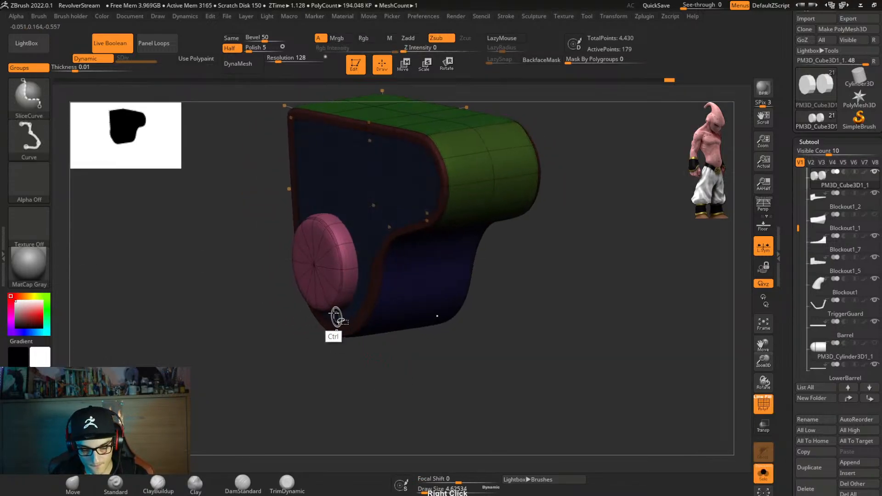
{"action": "key", "text": "ctrl+shift+z"}
{"action": "key", "text": "b"}
{"action": "key", "text": "z"}
{"action": "key", "text": "m"}
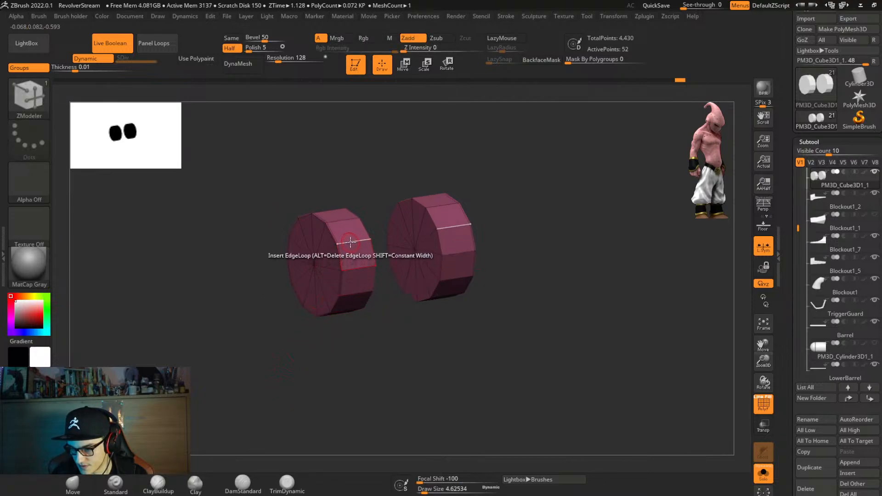
Move the mirrored discs farther apart and insert a single edge loop near their outer faces.
{"action": "right_click_drag", "start_coordinate": [347, 250], "coordinate": [390, 340]}
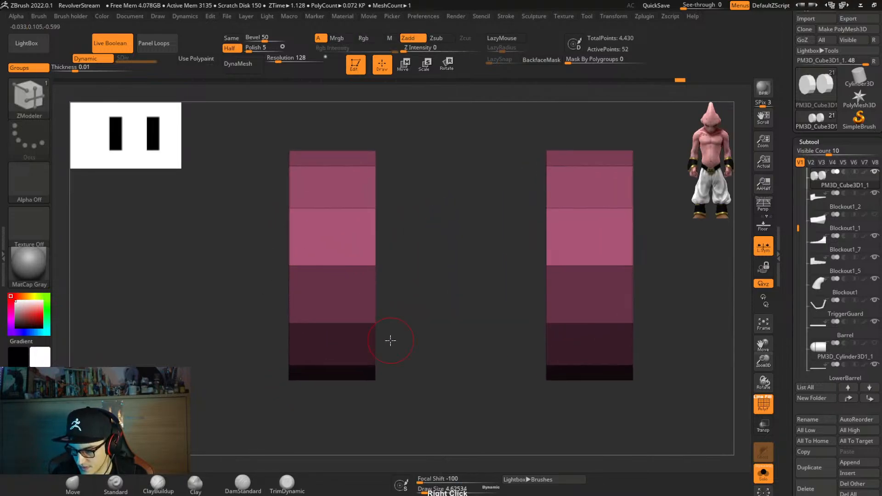
{"action": "key", "text": "w"}
{"action": "left_click_drag", "start_coordinate": [387, 267], "coordinate": [294, 306]}
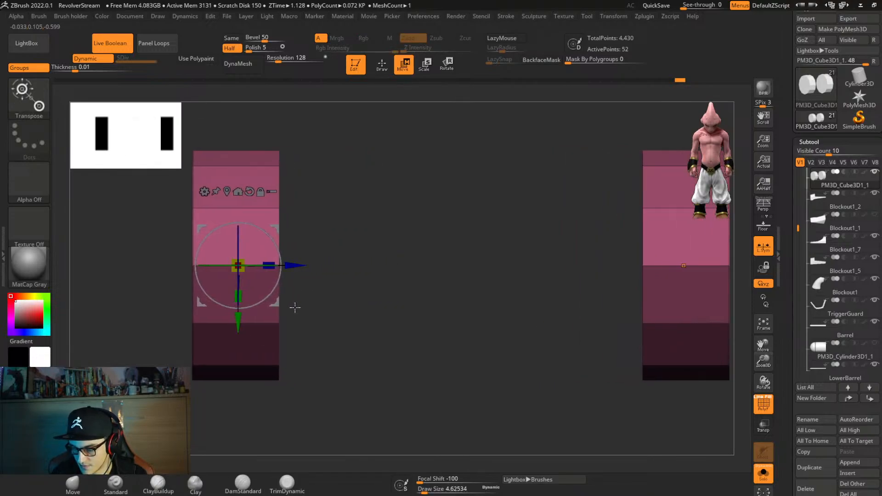
{"action": "key", "text": "q"}
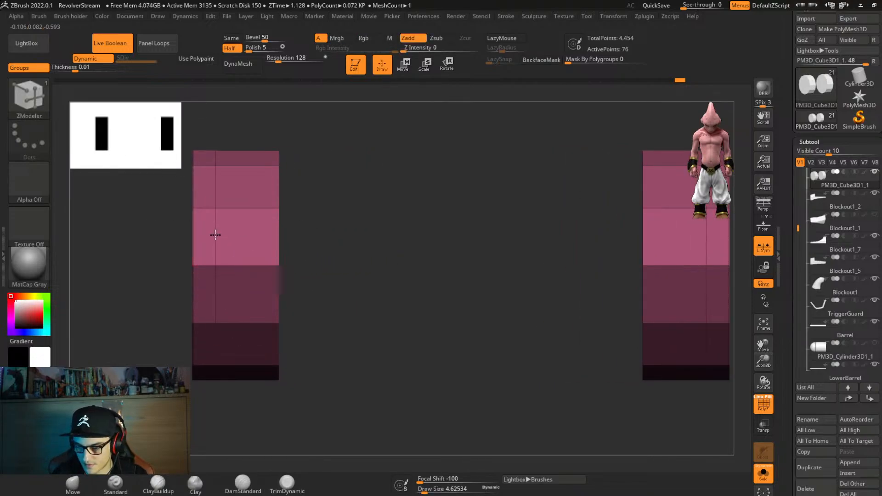
Turn off solo mode and unhide the bracket around the discs.
{"action": "right_click_drag", "start_coordinate": [283, 256], "coordinate": [382, 263], "text": "ctrl"}
{"action": "key", "text": "alt+s"}
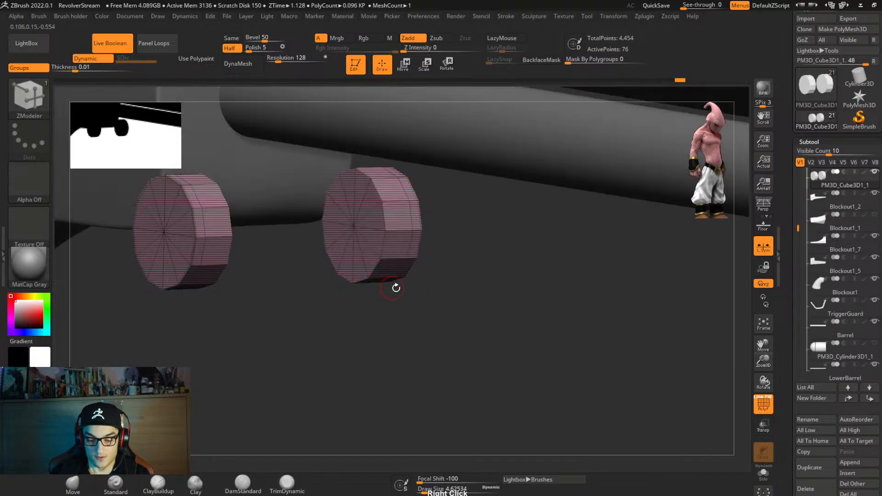
{"action": "right_click_drag", "start_coordinate": [409, 293], "coordinate": [465, 303], "text": "alt"}
{"action": "left_click", "coordinate": [486, 315], "text": "ctrl+shift"}
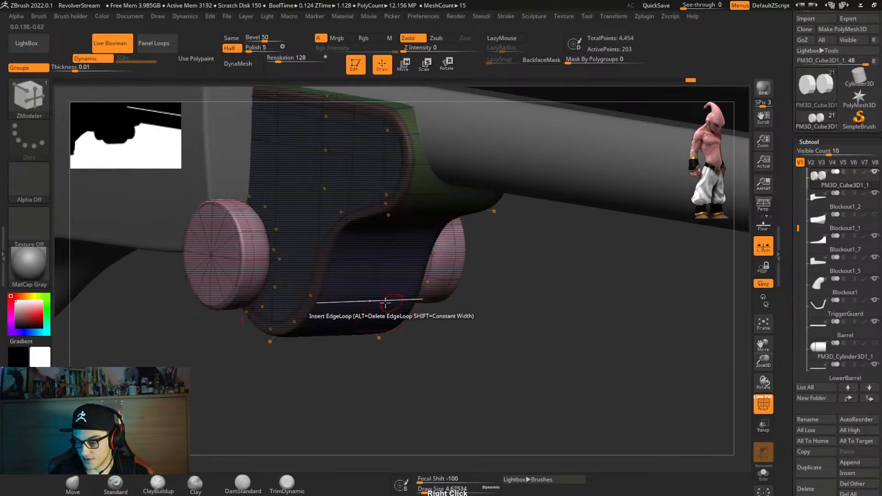
Move the discs inward by about 0.05 so they protrude only slightly, and nudge them toward the muzzle to center them on the bracket's rounded end.
{"action": "key", "text": "w"}
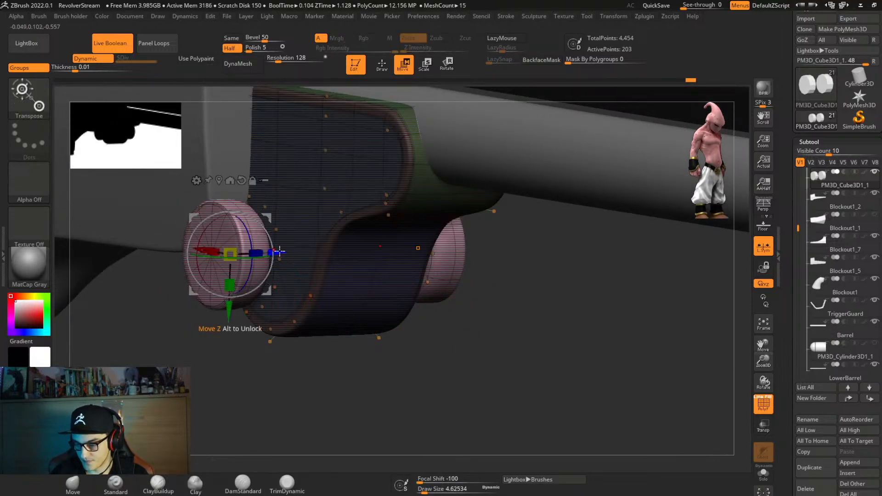
{"action": "left_click_drag", "start_coordinate": [279, 253], "coordinate": [338, 272]}
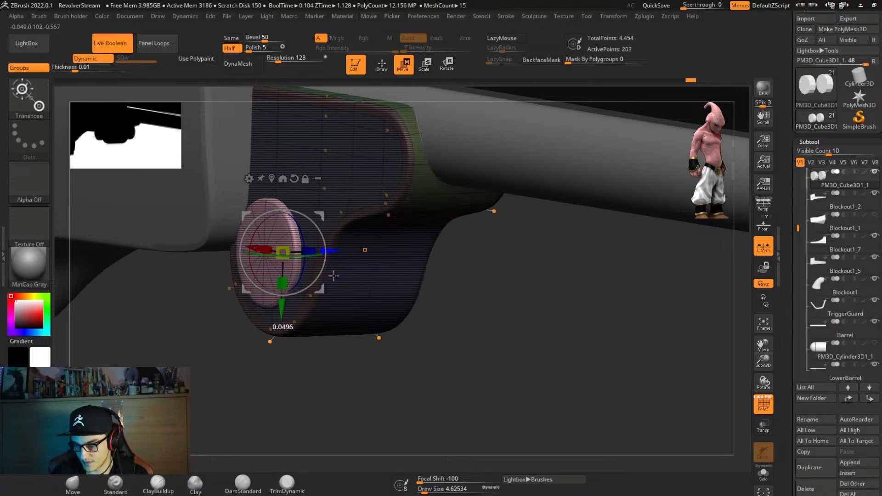
{"action": "right_click_drag", "start_coordinate": [371, 285], "coordinate": [393, 305], "text": "shift"}
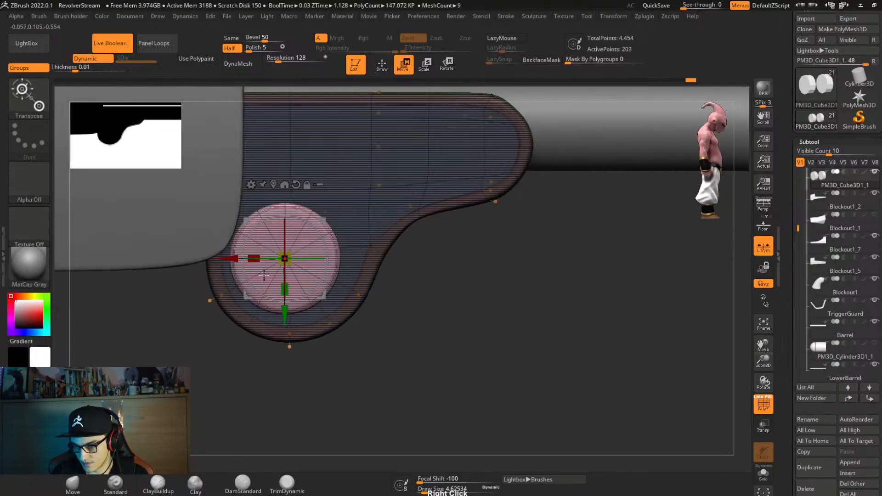
{"action": "left_click_drag", "start_coordinate": [227, 260], "coordinate": [234, 272]}
{"action": "right_click_drag", "start_coordinate": [478, 286], "coordinate": [464, 297]}
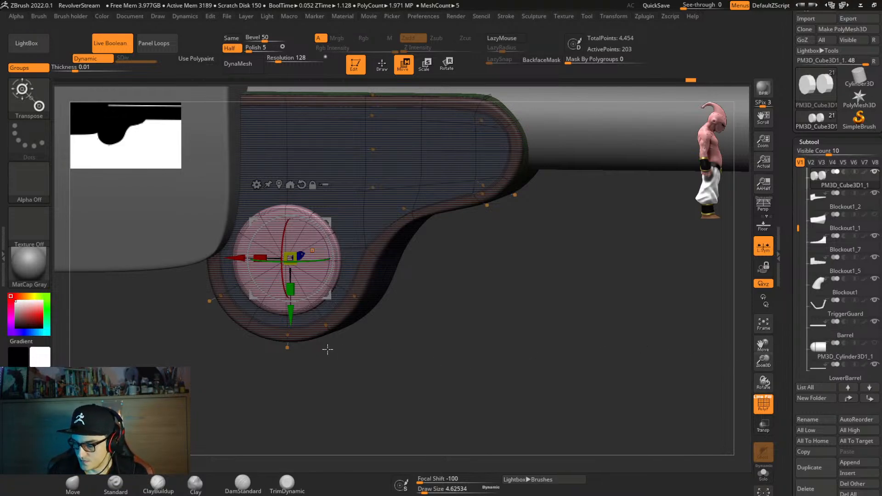
Duplicate the discs in place with a slight downward offset and split the unmasked copy into its own subtool.
{"action": "left_click_drag", "start_coordinate": [290, 316], "coordinate": [291, 320], "text": "ctrl"}
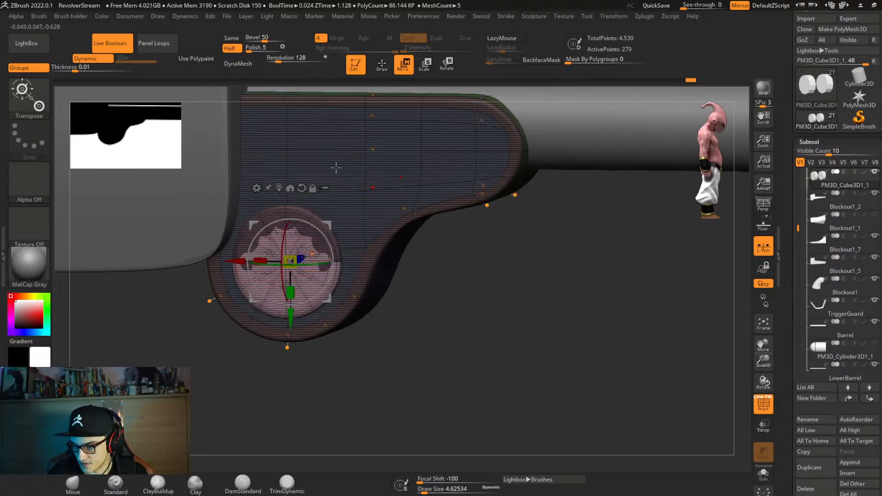
{"action": "key", "text": "space"}
{"action": "left_click", "coordinate": [341, 114]}
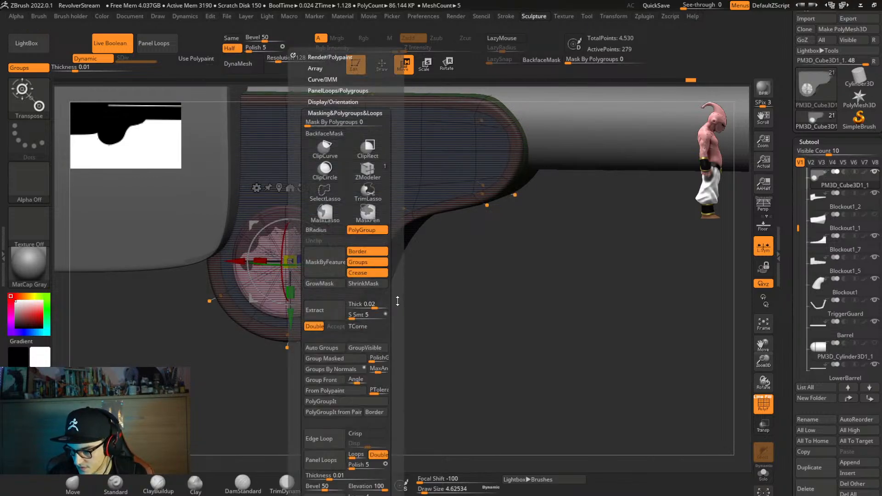
{"action": "scroll", "coordinate": [397, 300], "scroll_direction": "down", "scroll_amount": 6}
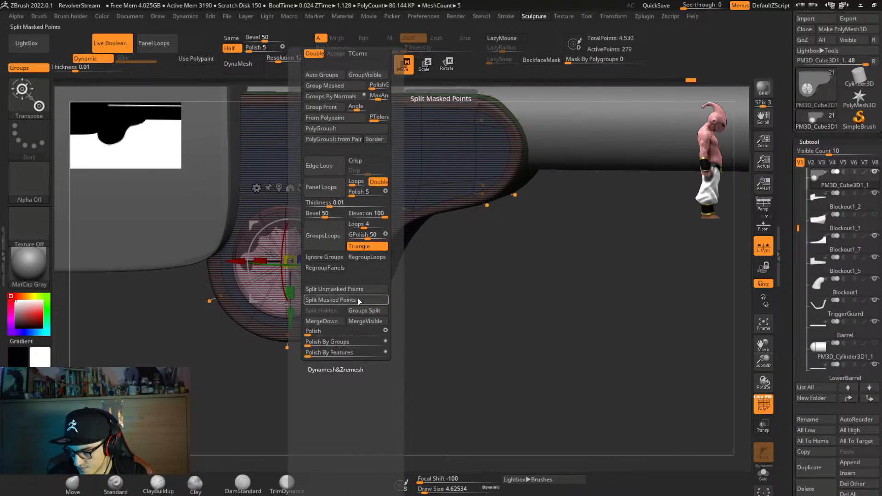
{"action": "left_click", "coordinate": [360, 290]}
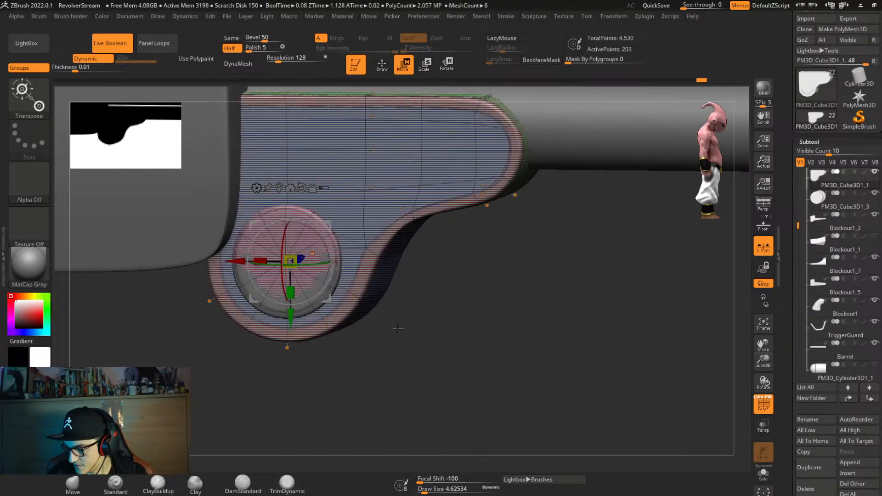
Select the split-off disc copy PM3D_Cube3D1_3 and set it to Boolean subtraction so it cuts the bracket.
{"action": "left_click", "coordinate": [811, 237]}
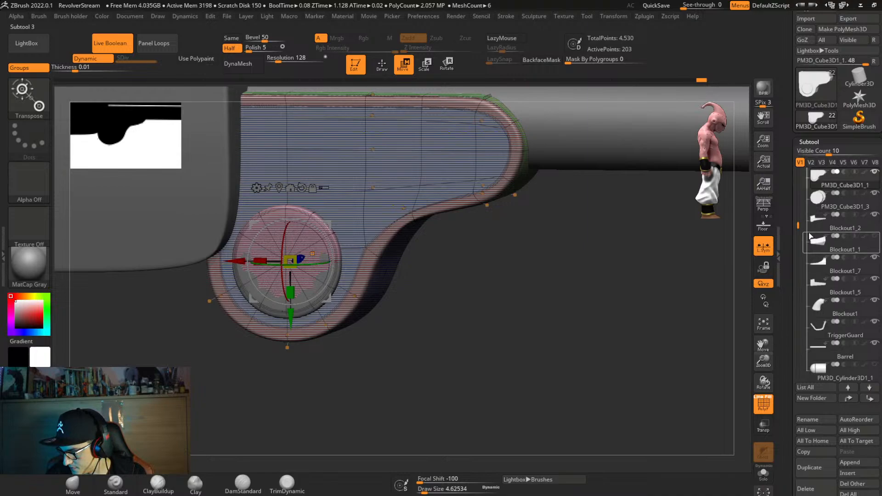
{"action": "left_click", "coordinate": [819, 205]}
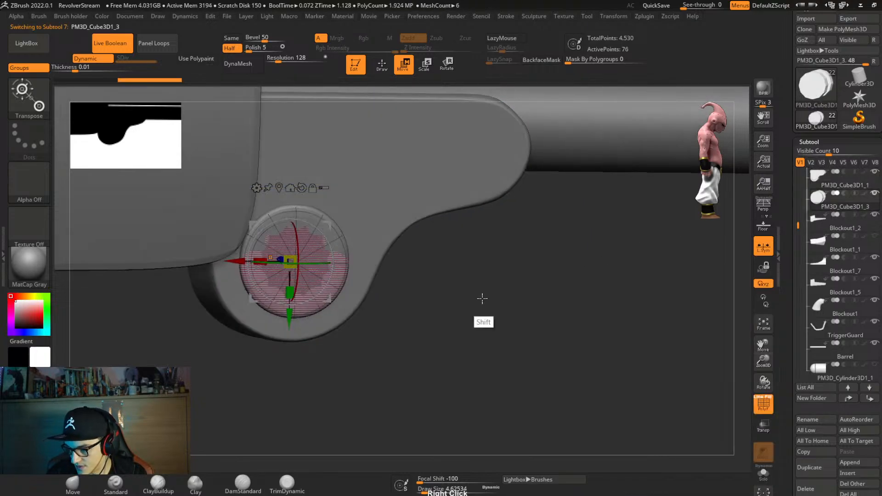
{"action": "left_click_drag", "start_coordinate": [481, 299], "coordinate": [333, 313], "text": "shift"}
{"action": "left_click", "coordinate": [844, 193]}
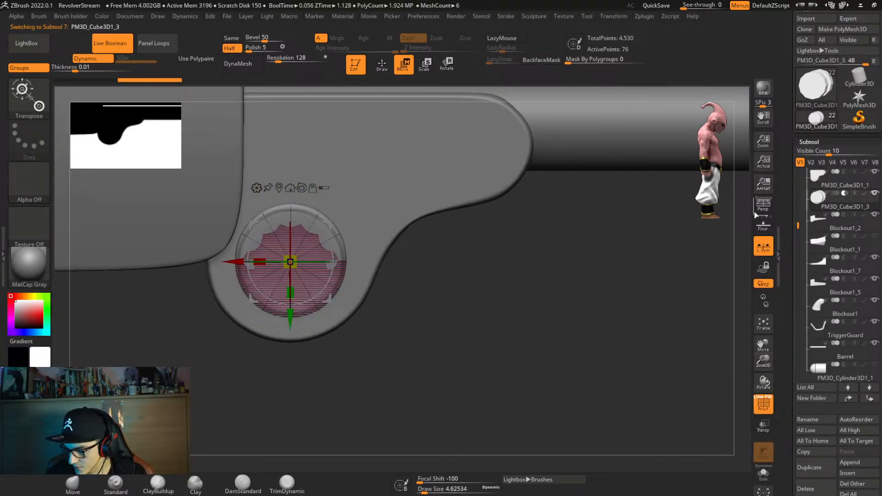
Nudge the cutter discs upward to line up with the original discs, hide the polyframe, and scale the cutter up slightly.
{"action": "left_click_drag", "start_coordinate": [291, 320], "coordinate": [290, 317]}
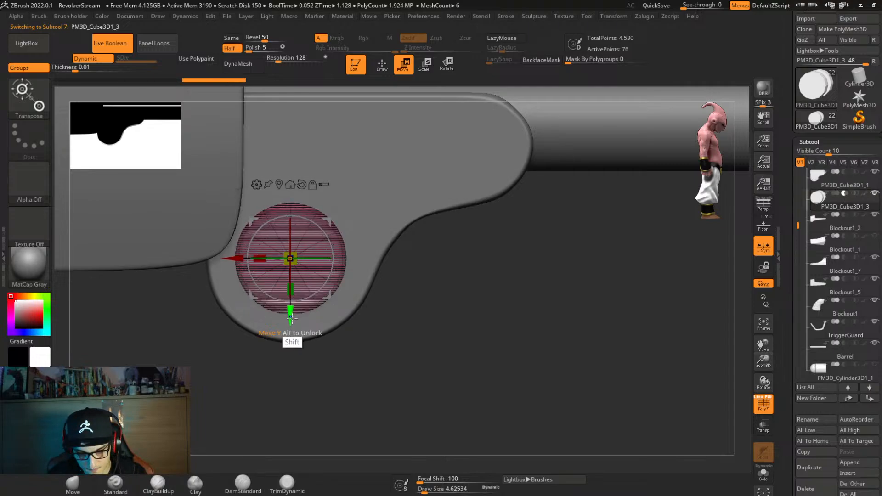
{"action": "key", "text": "shift+f"}
{"action": "left_click_drag", "start_coordinate": [291, 259], "coordinate": [301, 273]}
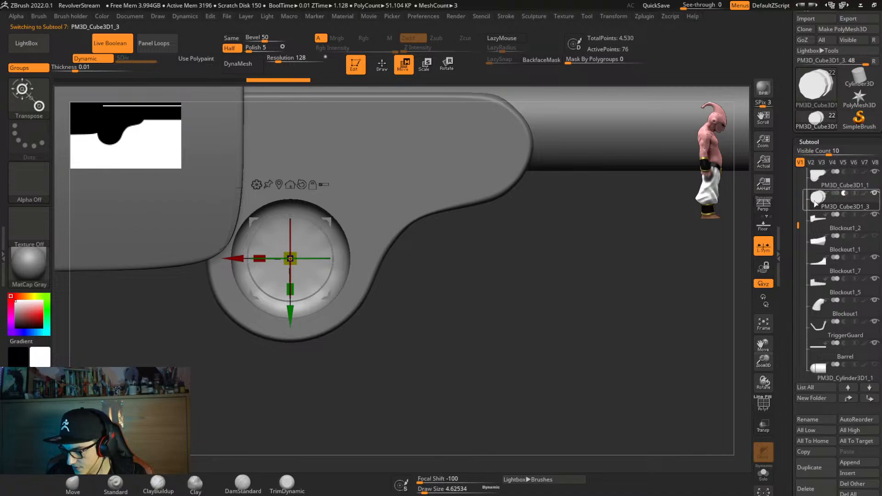
Solo the subtool holding the bracket and original discs, show its polygroups, and isolate only the discs.
{"action": "left_click", "coordinate": [824, 185]}
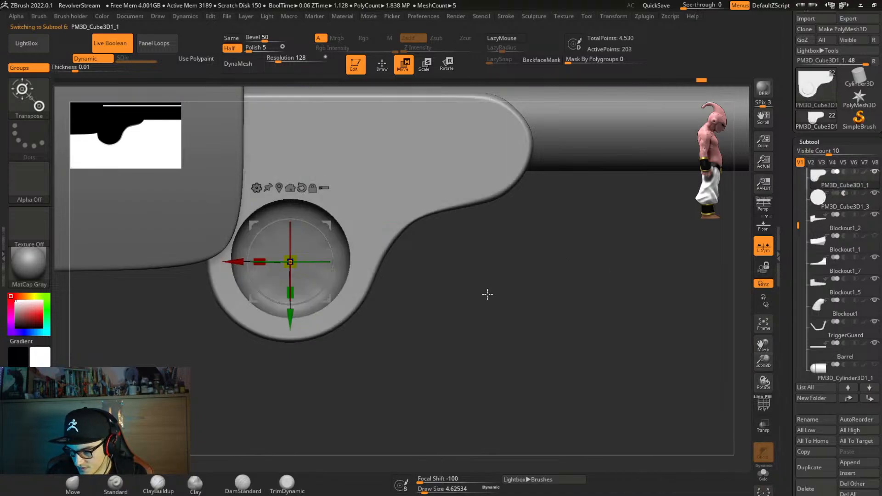
{"action": "key", "text": "alt+s"}
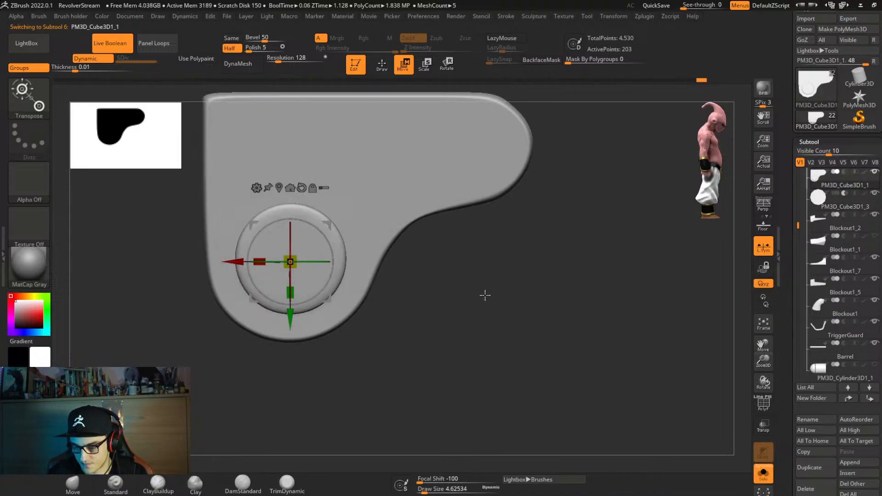
{"action": "key", "text": "q"}
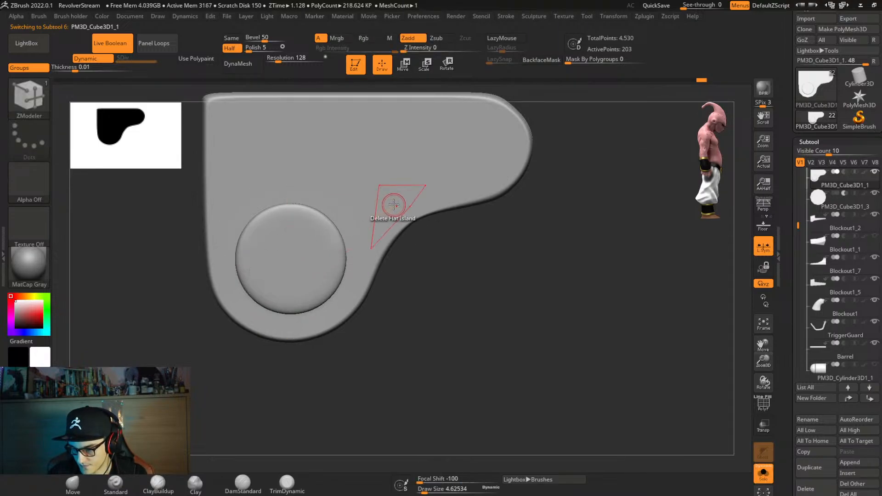
{"action": "key", "text": "w"}
{"action": "key", "text": "shift+f"}
{"action": "right_click_drag", "start_coordinate": [427, 232], "coordinate": [401, 243]}
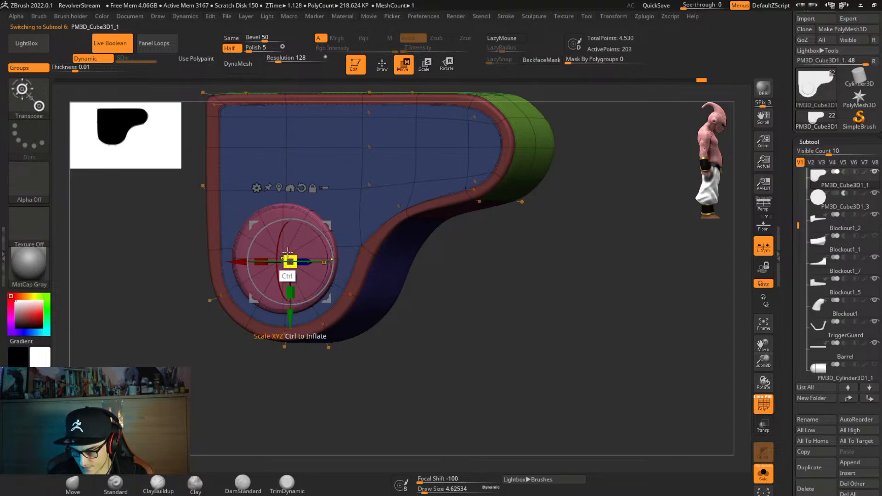
{"action": "key", "text": "q"}
{"action": "mouse_move", "coordinate": [281, 252]}
{"action": "right_mouse_down"}
{"action": "mouse_move", "coordinate": [371, 306]}
{"action": "mouse_move", "coordinate": [356, 319]}
{"action": "mouse_move", "coordinate": [371, 327]}
{"action": "right_mouse_up"}
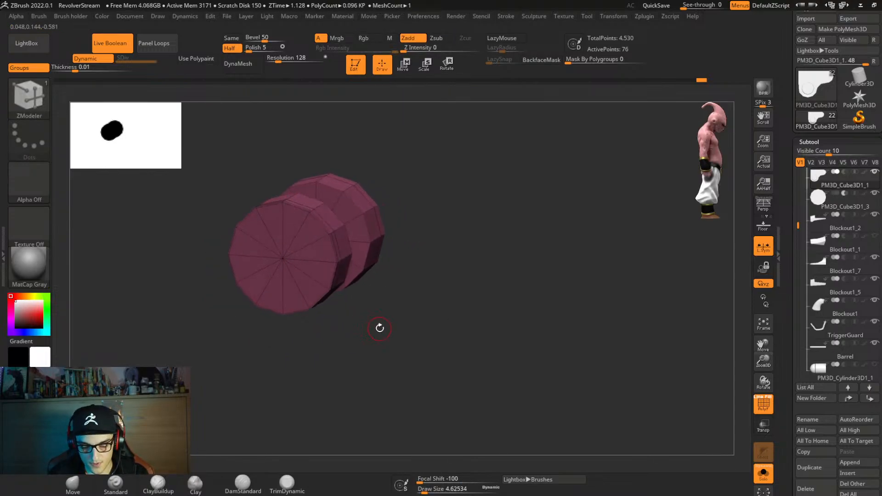
Split the hidden bracket from the visible discs into its own subtool and turn off solo mode.
{"action": "key", "text": "ctrl+1"}
{"action": "key", "text": "ctrl+2"}
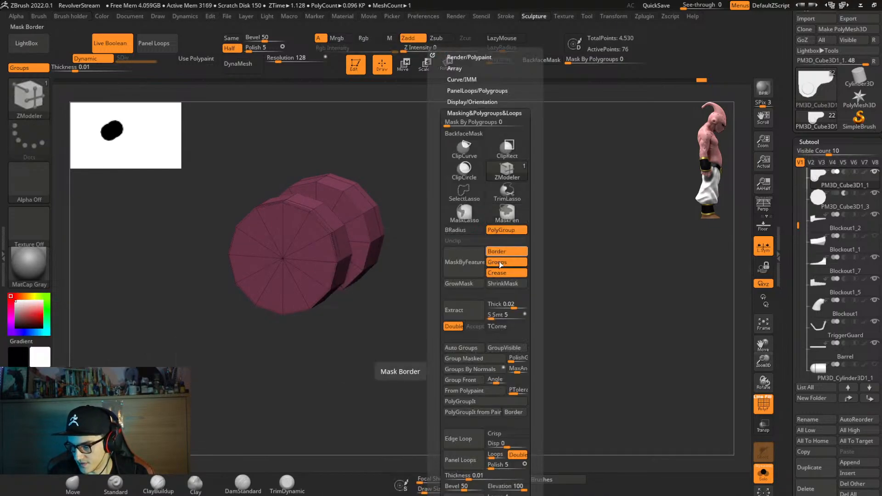
{"action": "scroll", "coordinate": [530, 300], "scroll_direction": "down", "scroll_amount": 3}
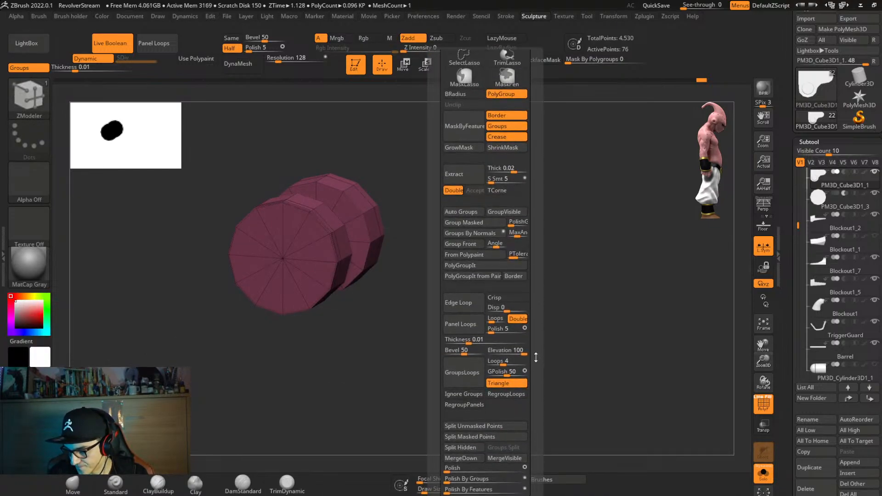
{"action": "scroll", "coordinate": [535, 357], "scroll_direction": "down", "scroll_amount": 2}
{"action": "left_click", "coordinate": [485, 374]}
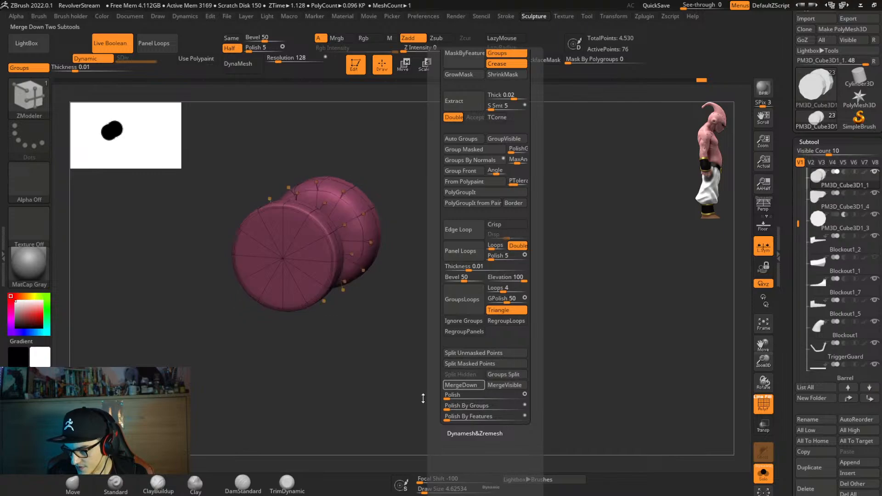
{"action": "left_click_drag", "start_coordinate": [496, 323], "coordinate": [506, 287]}
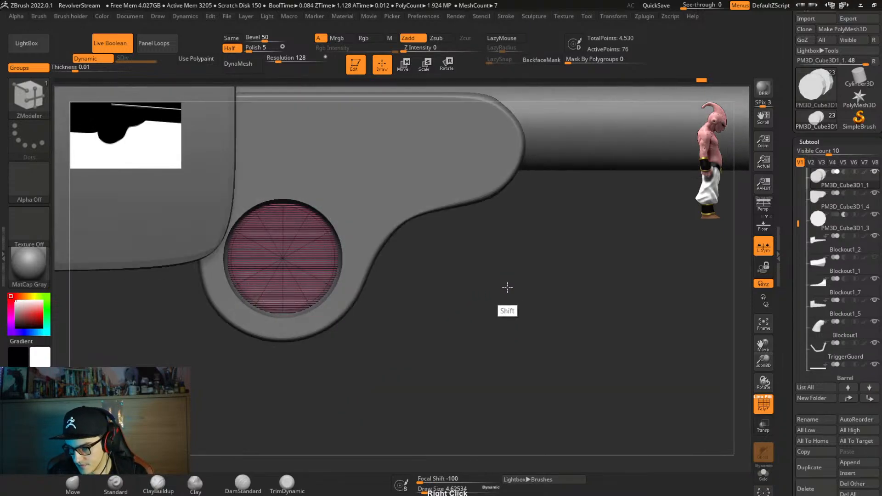
{"action": "right_click_drag", "start_coordinate": [472, 304], "coordinate": [445, 315]}
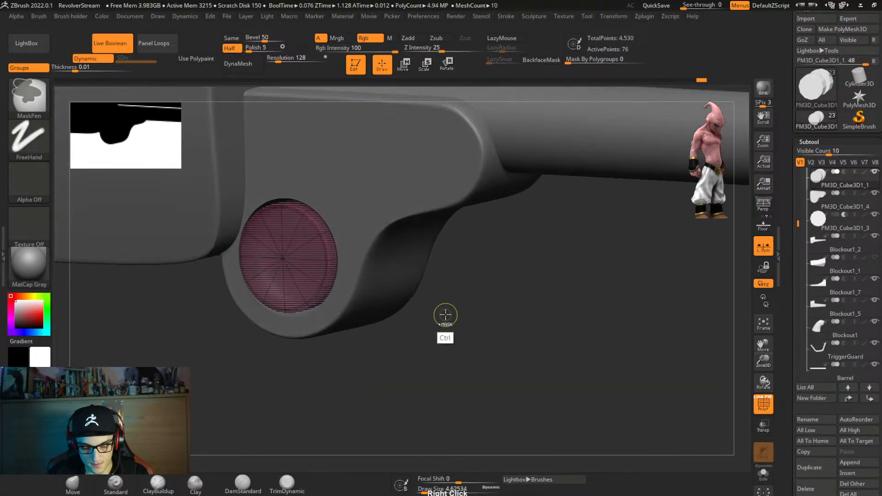
{"action": "right_click", "coordinate": [448, 311], "text": "ctrl"}
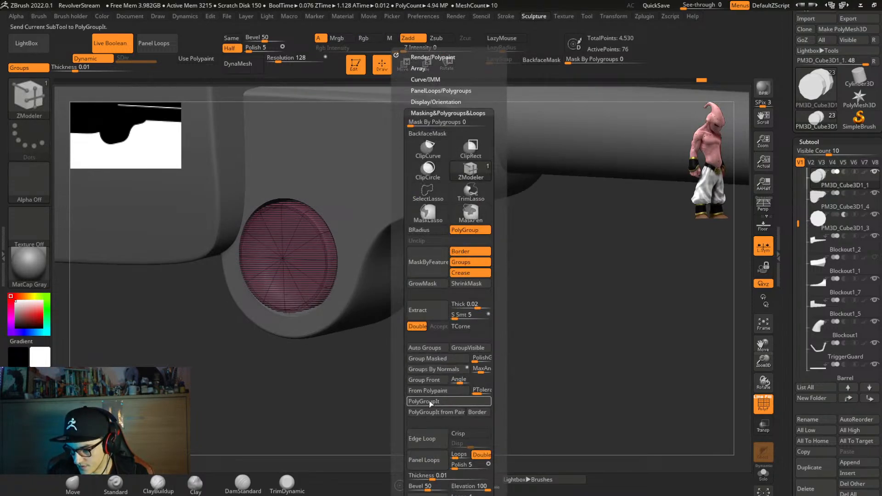
{"action": "scroll", "coordinate": [430, 402], "scroll_direction": "down", "scroll_amount": 5}
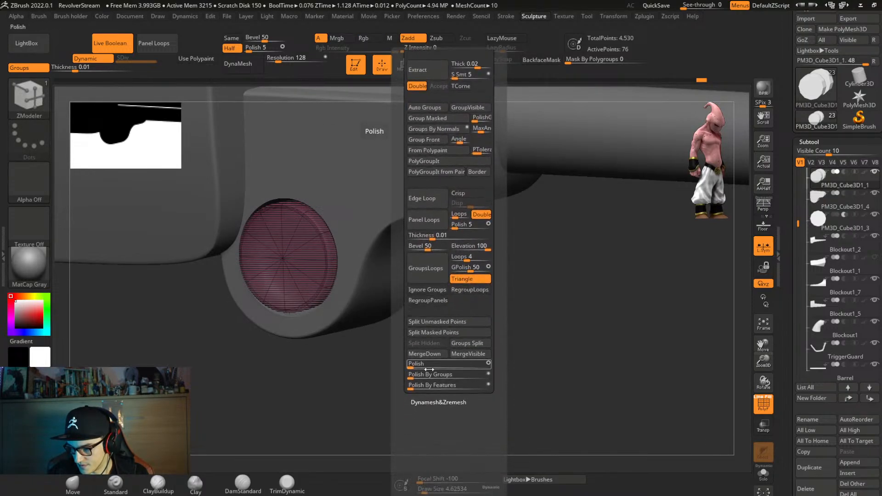
{"action": "left_click", "coordinate": [428, 365]}
{"action": "key", "text": "ctrl+2"}
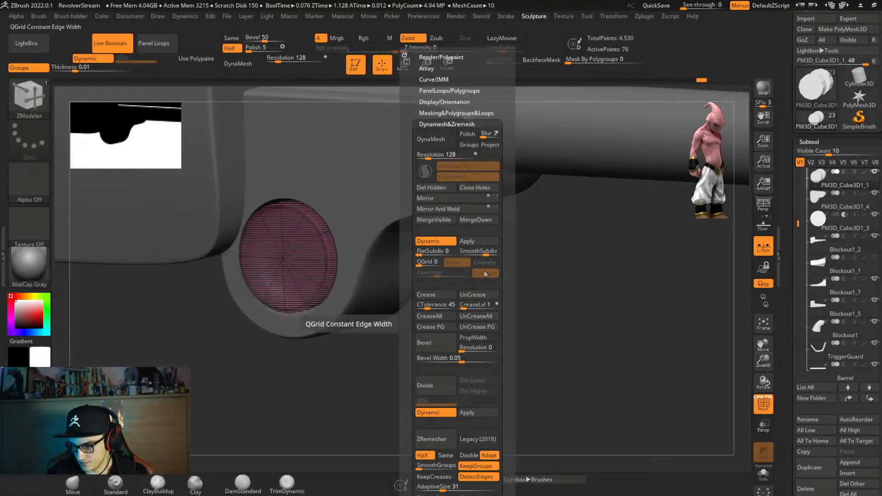
{"action": "left_click_drag", "start_coordinate": [510, 284], "coordinate": [510, 246]}
{"action": "left_click", "coordinate": [448, 260]}
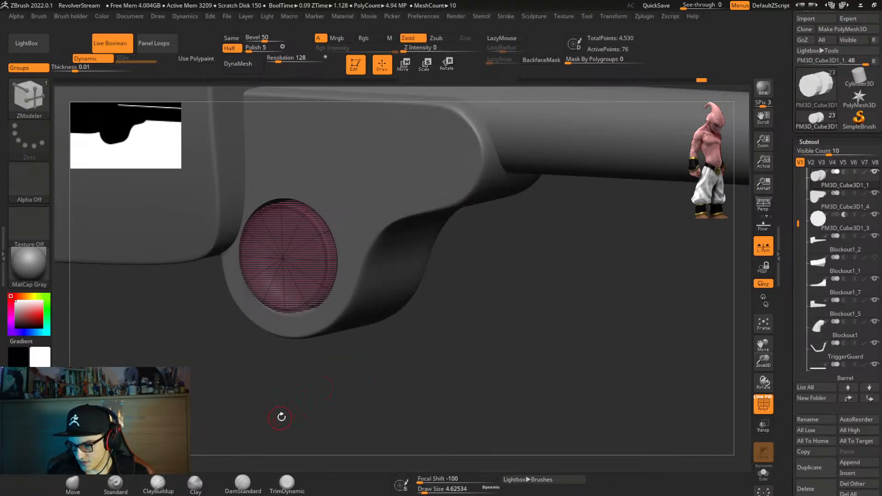
Hide the polyframe and reorder the disc subtool PM3D_Cube3D1_1 below the subtractive cutter in the subtool list.
{"action": "key", "text": "shift+f"}
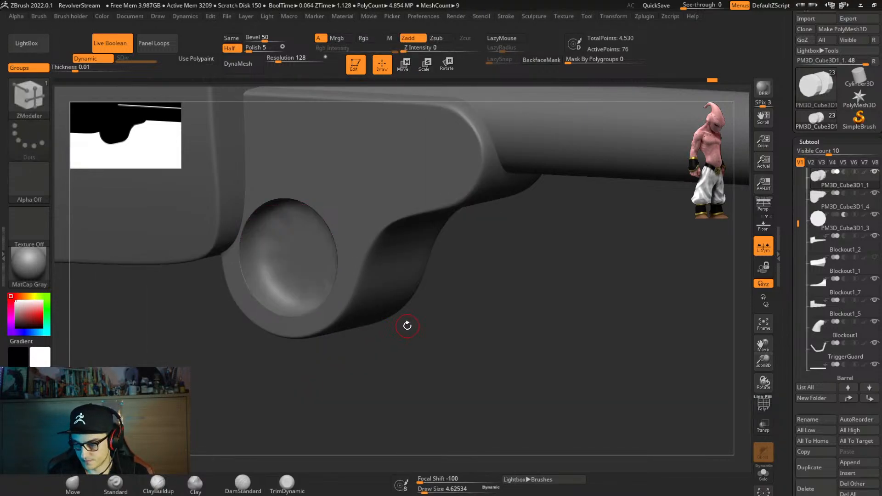
{"action": "key", "text": "shift+f"}
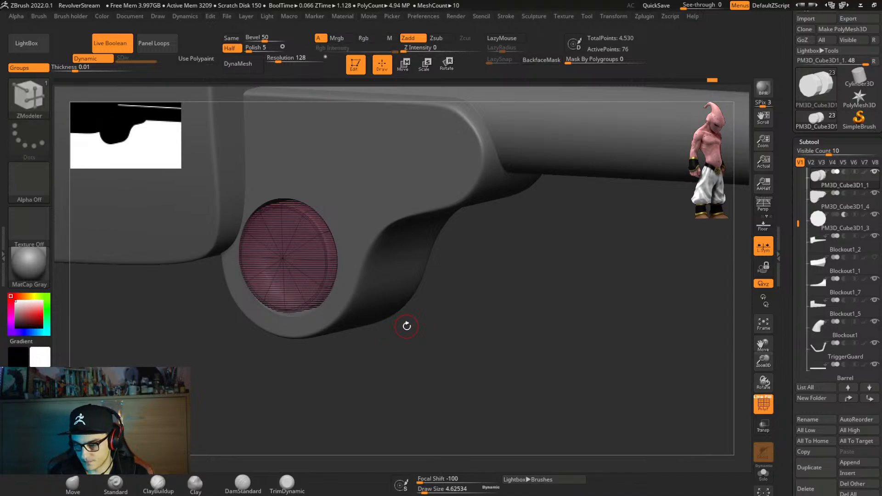
{"action": "key", "text": "shift+f"}
{"action": "right_click_drag", "start_coordinate": [407, 325], "coordinate": [459, 291], "text": "shift"}
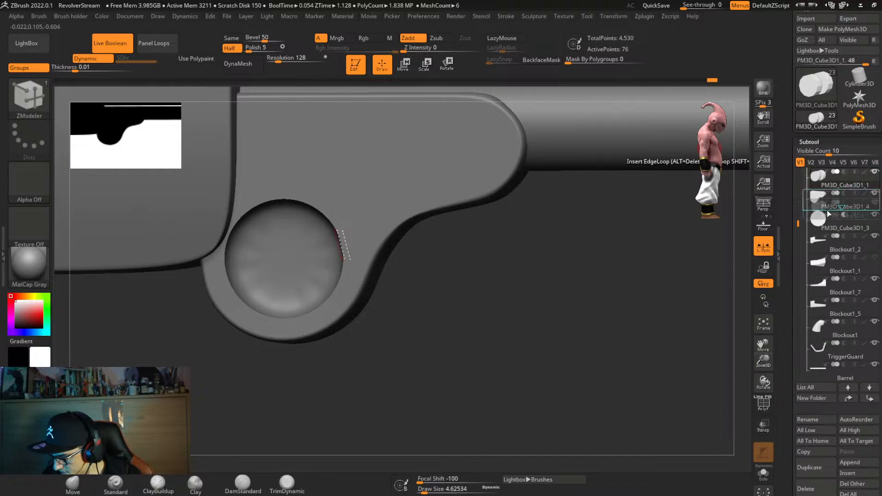
{"action": "left_click_drag", "start_coordinate": [829, 238], "coordinate": [828, 234]}
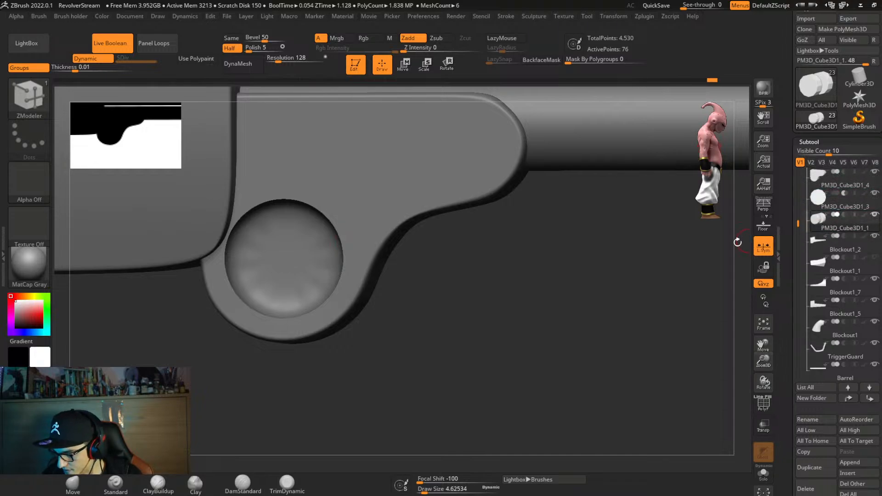
Examine the fit and gap between the discs and the bracket's round recess from angled views.
{"action": "right_click_drag", "start_coordinate": [517, 310], "coordinate": [343, 262], "text": "alt"}
{"action": "key", "text": "w"}
{"action": "left_click_drag", "start_coordinate": [344, 263], "coordinate": [343, 269], "text": "alt"}
{"action": "right_click_drag", "start_coordinate": [413, 282], "coordinate": [406, 258]}
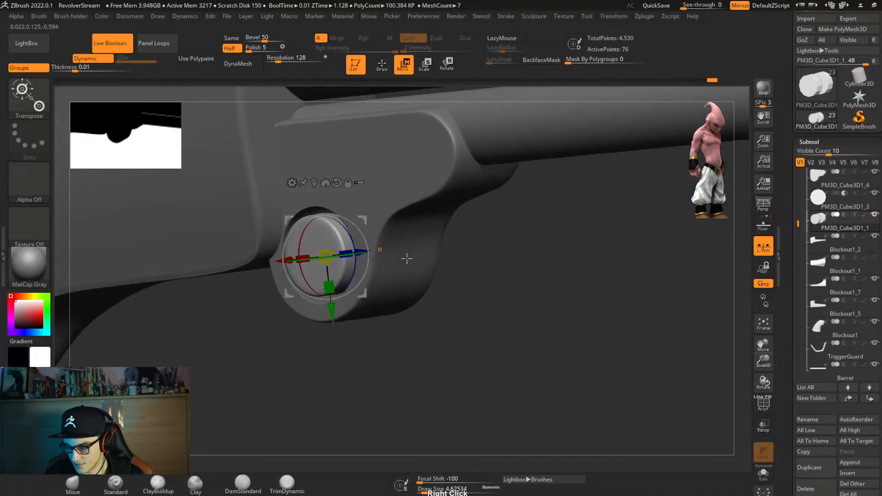
{"action": "key", "text": "q"}
{"action": "left_click", "coordinate": [825, 198]}
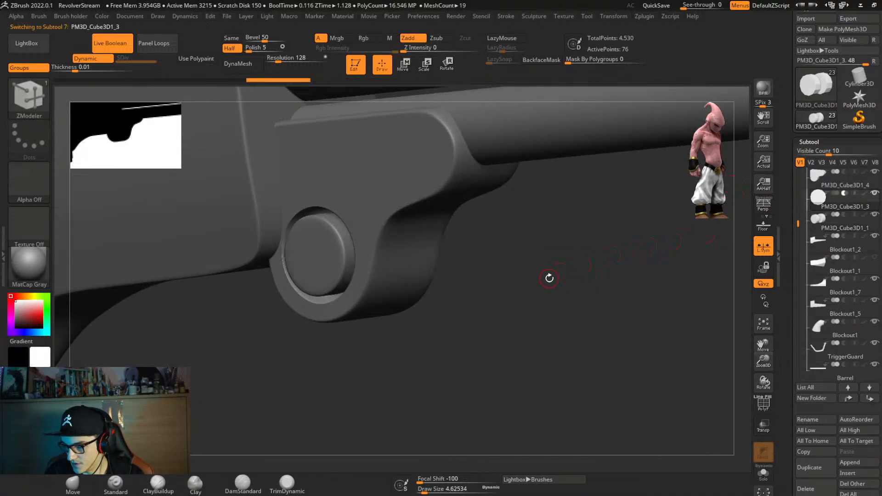
{"action": "right_click_drag", "start_coordinate": [547, 278], "coordinate": [549, 278]}
{"action": "key", "text": "ctrl"}
{"action": "right_click", "coordinate": [520, 283], "text": "ctrl"}
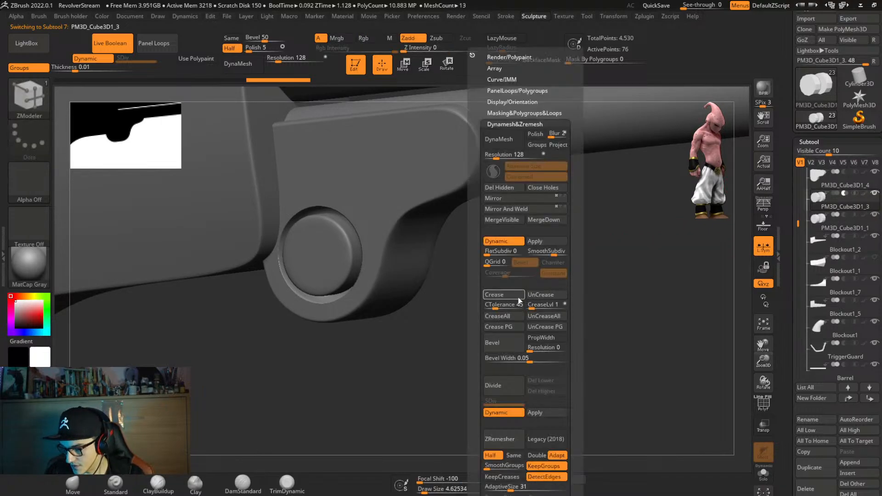
{"action": "right_click_drag", "start_coordinate": [374, 394], "coordinate": [543, 274]}
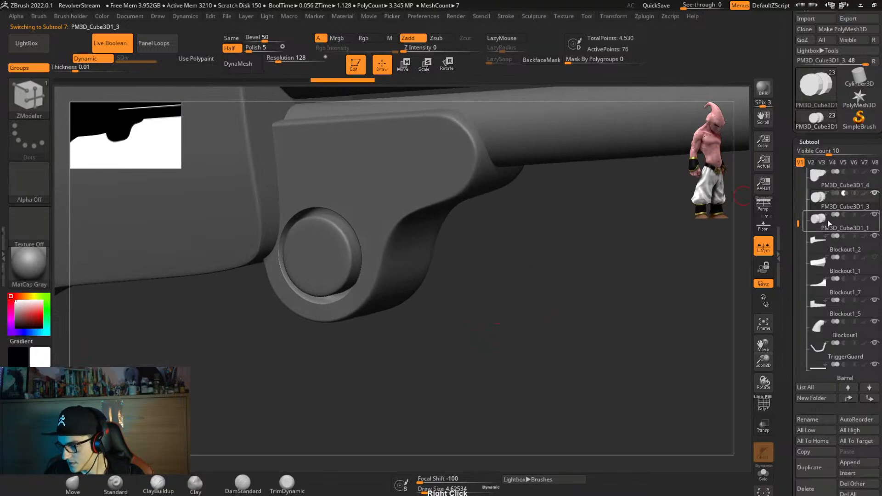
Select the disc subtool, solo it with the polyframe shown, and turn off its dynamic subdivision.
{"action": "key", "text": "w"}
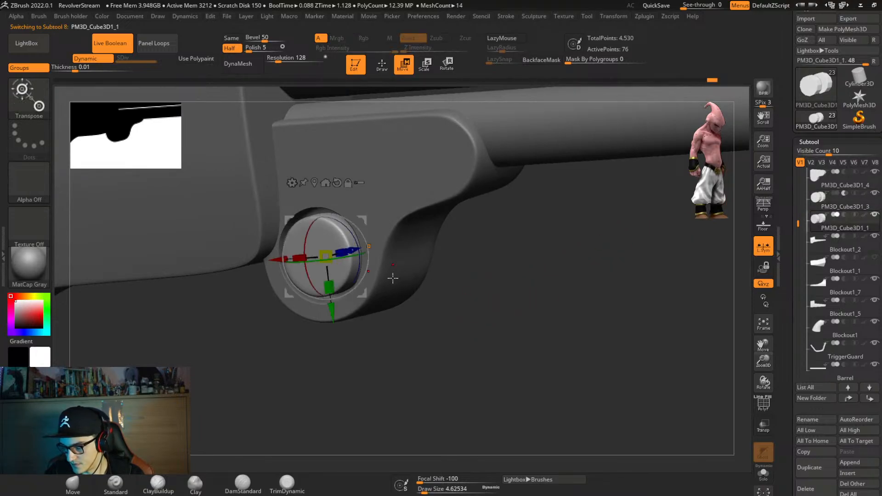
{"action": "key", "text": "shift+f"}
{"action": "key", "text": "shift+s"}
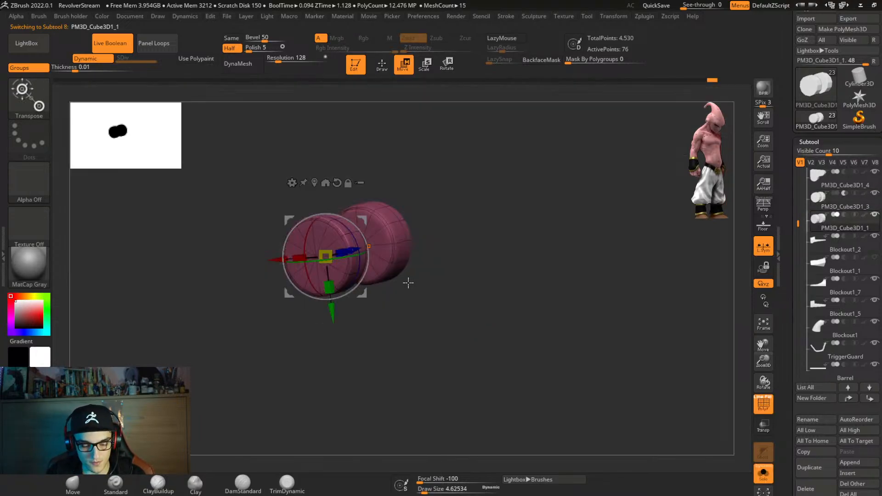
{"action": "key", "text": "q"}
{"action": "key", "text": "shift+d"}
{"action": "right_click_drag", "start_coordinate": [413, 285], "coordinate": [438, 314], "text": "ctrl"}
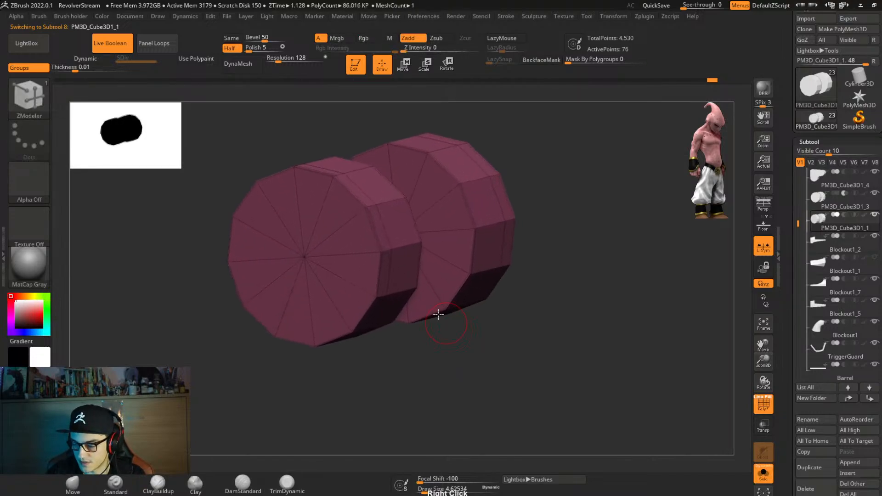
Set the ZModeler polygon action to Inset with the Flat Island target and inset the front disc's outer face.
{"action": "right_click", "coordinate": [356, 240]}
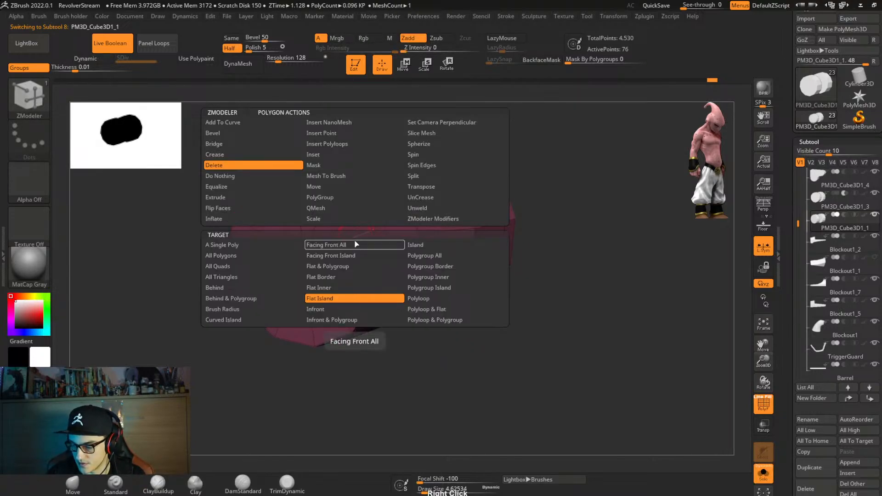
{"action": "left_click", "coordinate": [327, 156]}
{"action": "left_click", "coordinate": [321, 288]}
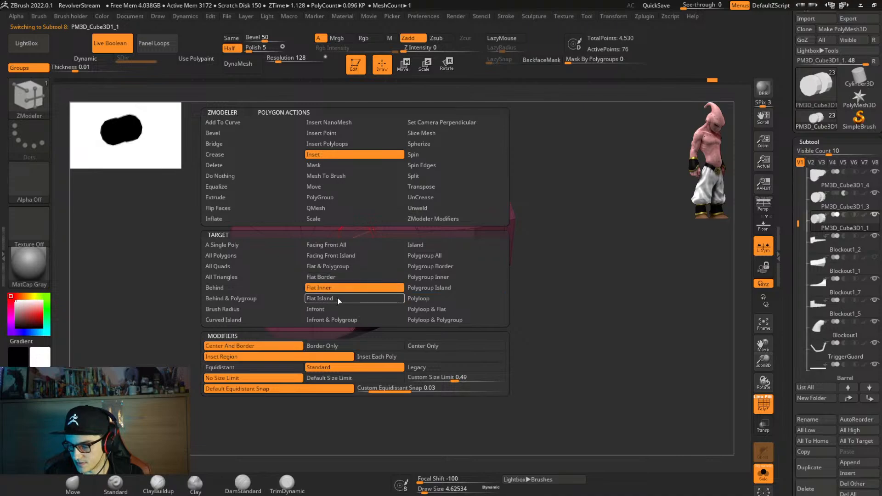
{"action": "mouse_move", "coordinate": [331, 257]}
{"action": "left_mouse_down"}
{"action": "mouse_move", "coordinate": [342, 258]}
{"action": "mouse_move", "coordinate": [337, 245]}
{"action": "left_mouse_up"}
Change the Inset target to Polygroup Island and inset the disc face twice more, leaving a small circle at its center.
{"action": "key", "text": "space"}
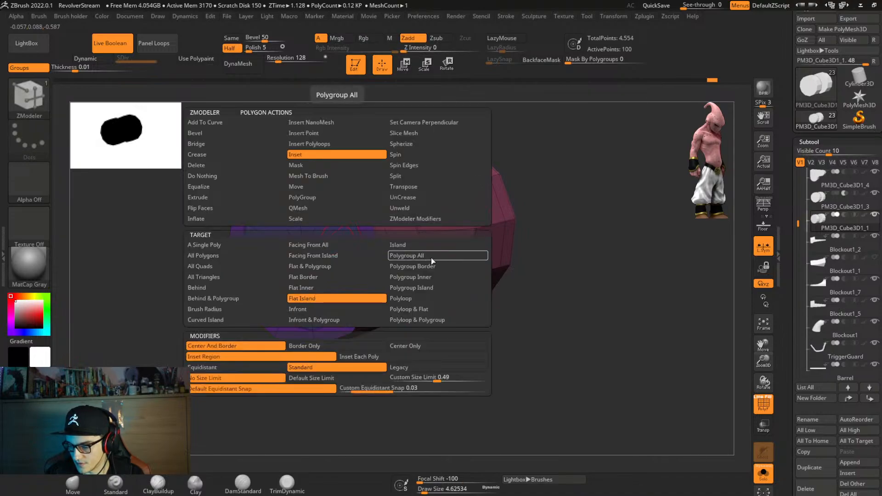
{"action": "left_click", "coordinate": [432, 287]}
{"action": "left_click_drag", "start_coordinate": [340, 248], "coordinate": [335, 253]}
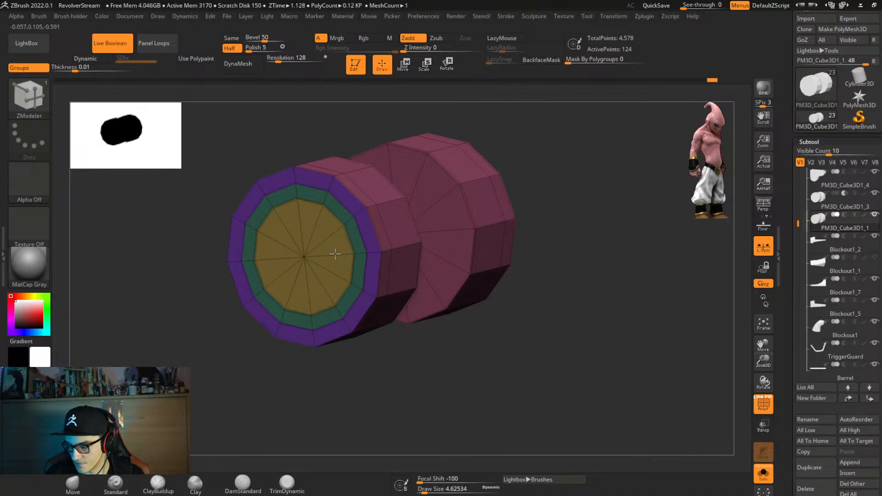
{"action": "left_click_drag", "start_coordinate": [332, 250], "coordinate": [316, 268]}
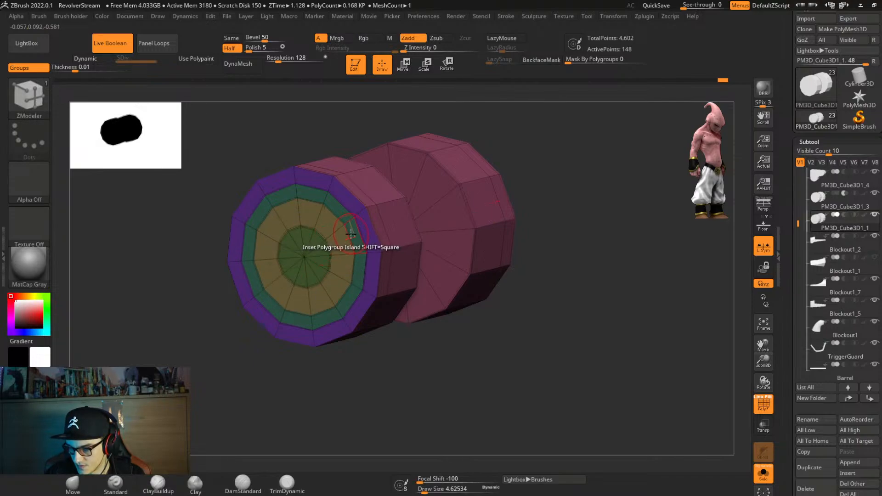
Try pushing in the disc face's second ring with QMesh, undo it, and try grouping that ring with the center polygons temporarily.
{"action": "key", "text": "space"}
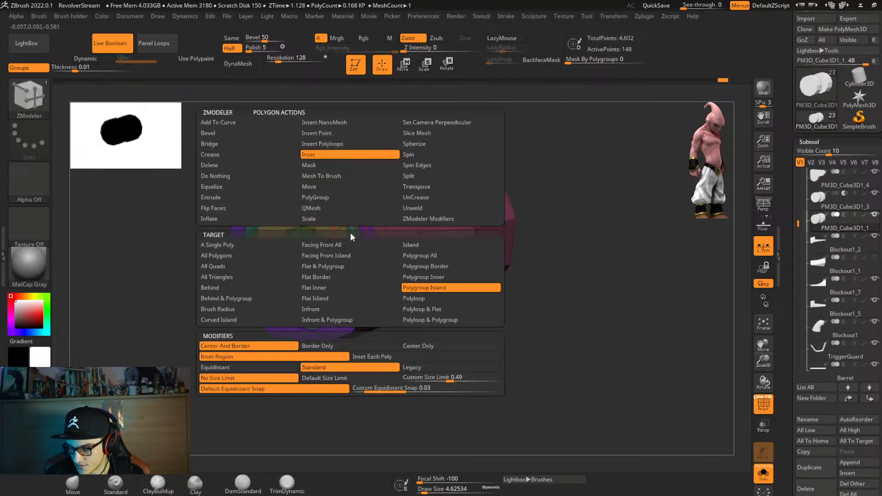
{"action": "left_click", "coordinate": [328, 208]}
{"action": "right_click_drag", "start_coordinate": [412, 241], "coordinate": [362, 270]}
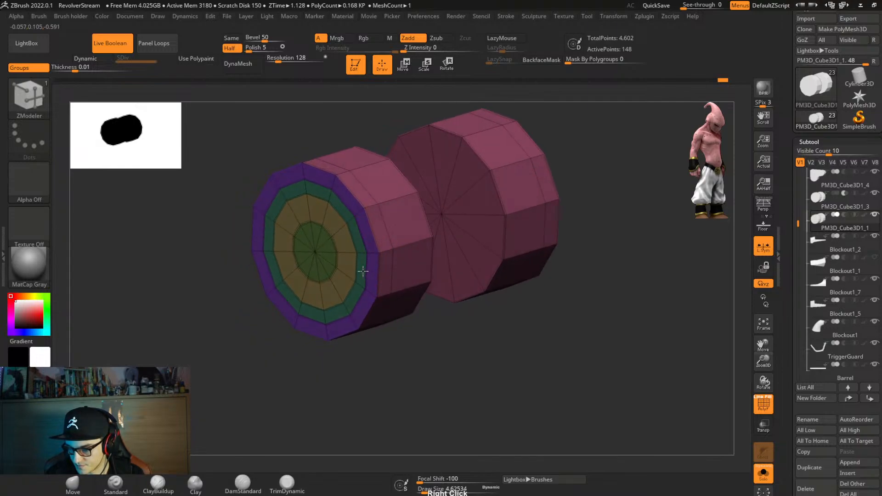
{"action": "left_click_drag", "start_coordinate": [354, 239], "coordinate": [364, 239]}
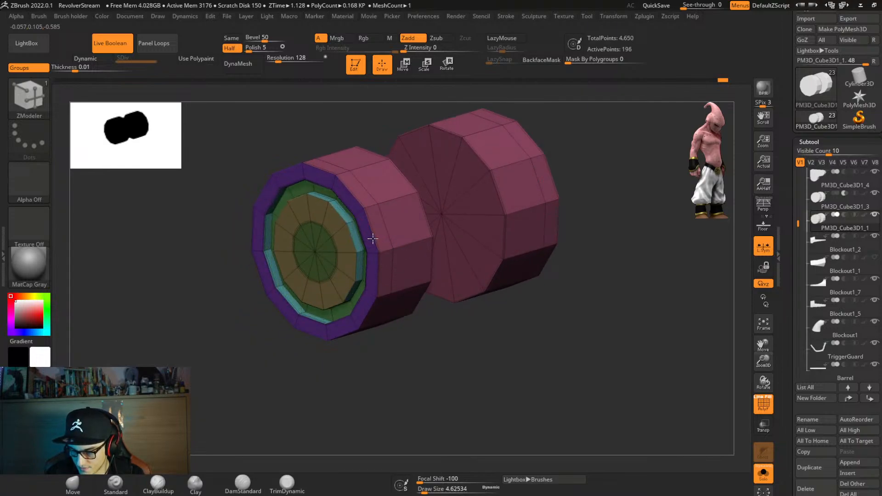
{"action": "key", "text": "ctrl+z"}
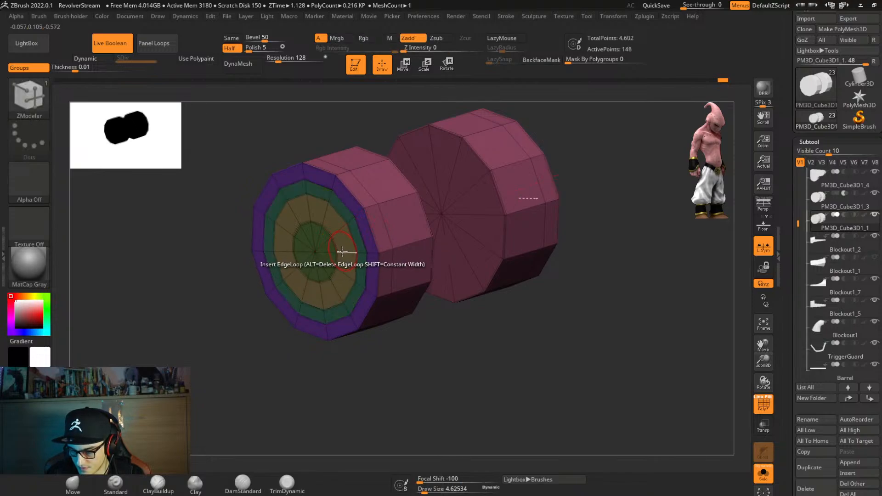
{"action": "mouse_move", "coordinate": [326, 246]}
{"action": "left_mouse_down", "text": "alt"}
{"action": "mouse_move", "coordinate": [321, 234]}
{"action": "mouse_move", "coordinate": [305, 240]}
{"action": "mouse_move", "coordinate": [324, 256]}
{"action": "left_mouse_up", "text": "alt"}
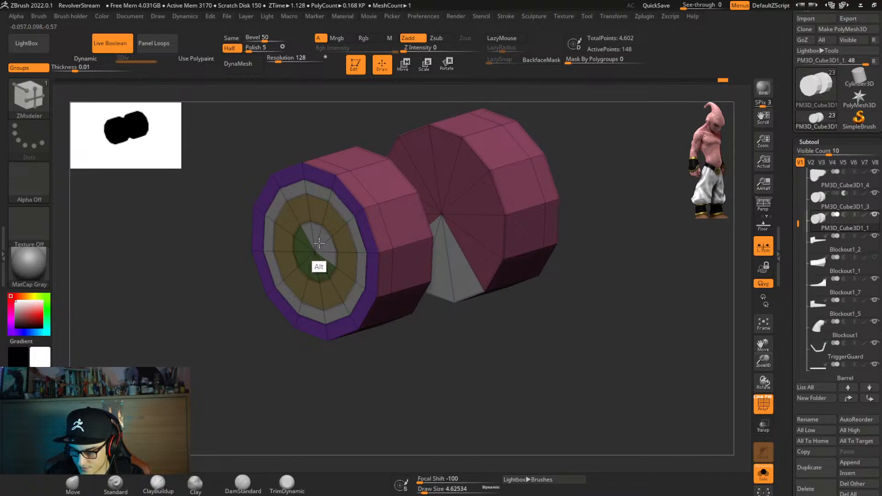
{"action": "left_click", "coordinate": [317, 241]}
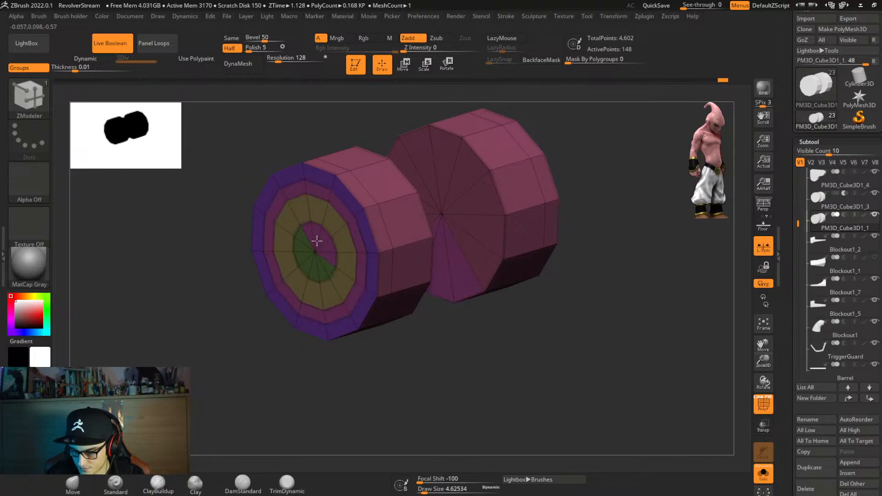
Assign the disc face's second ring and center circle to one polygroup, using the PolyGroup action with Polyloop and Polygroup Island targets.
{"action": "mouse_move", "coordinate": [374, 236]}
{"action": "right_mouse_down"}
{"action": "mouse_move", "coordinate": [393, 224]}
{"action": "mouse_move", "coordinate": [336, 237]}
{"action": "right_mouse_up"}
{"action": "key", "text": "space"}
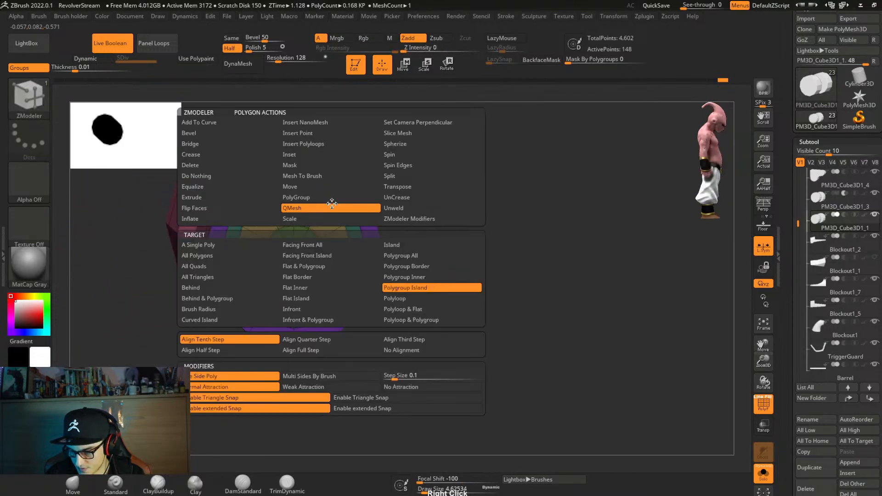
{"action": "left_click", "coordinate": [332, 198]}
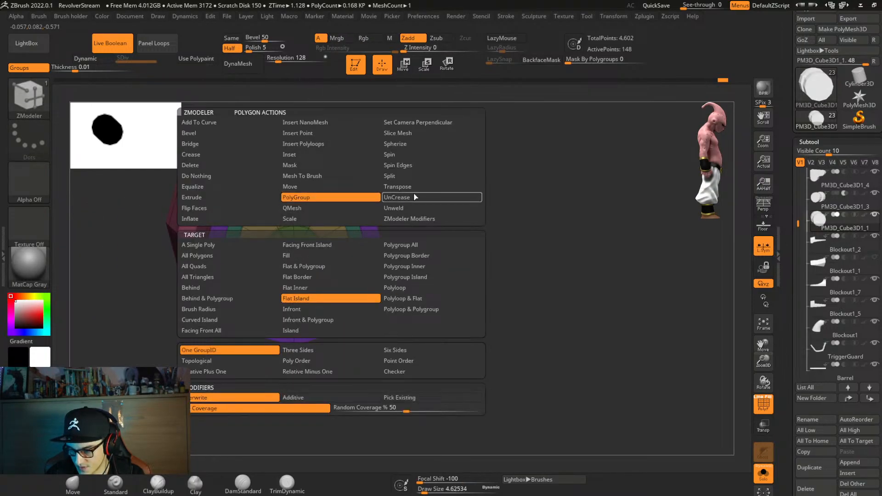
{"action": "left_click", "coordinate": [396, 288]}
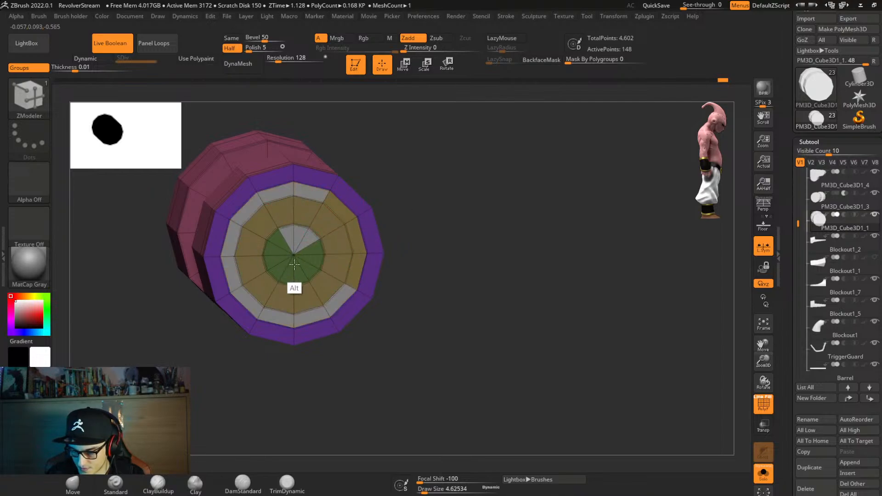
{"action": "mouse_move", "coordinate": [294, 257]}
{"action": "right_mouse_down"}
{"action": "mouse_move", "coordinate": [304, 248]}
{"action": "mouse_move", "coordinate": [285, 255]}
{"action": "right_mouse_up"}
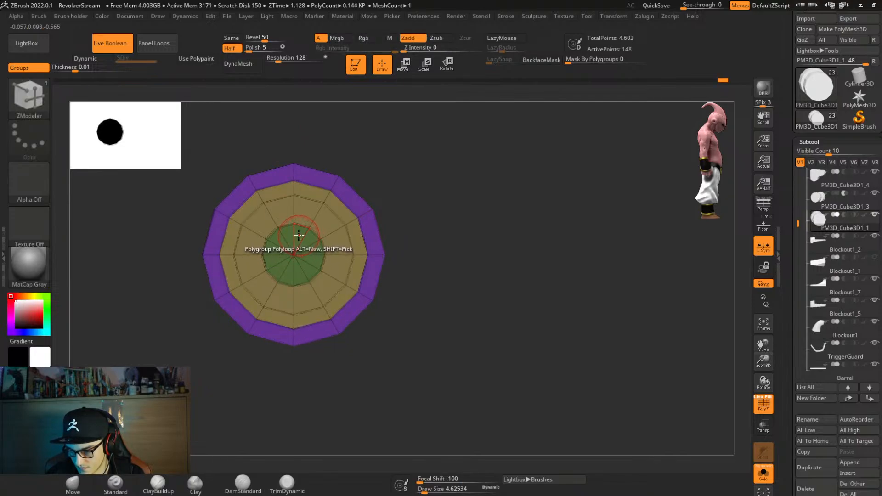
{"action": "key", "text": "space"}
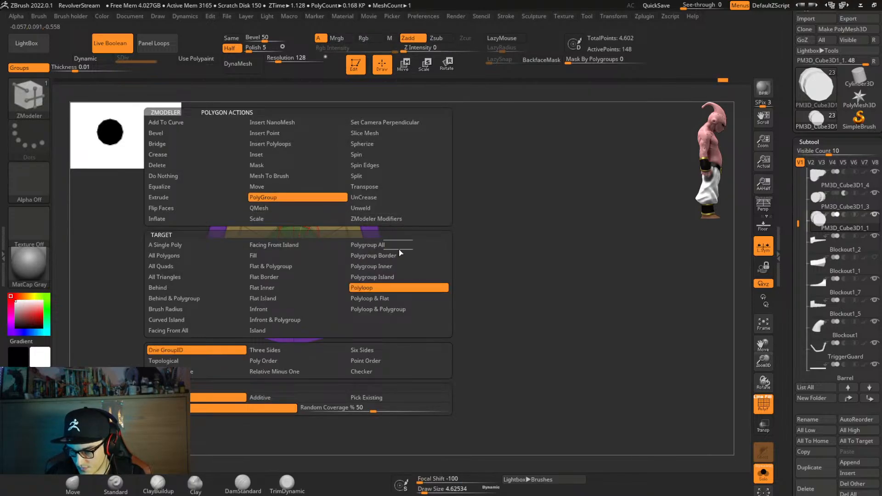
{"action": "left_click", "coordinate": [394, 278]}
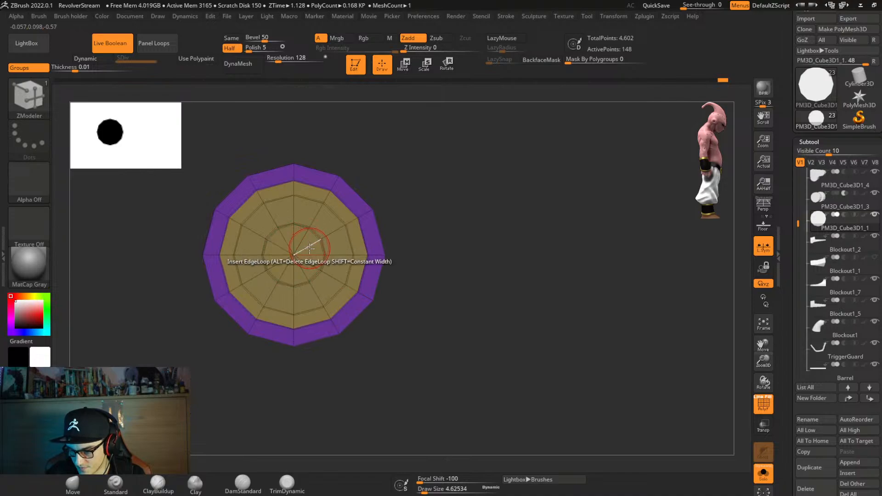
Set the ZModeler polygon action to QMesh with the Polygroup All target and push the second ring and center circle inward.
{"action": "mouse_move", "coordinate": [340, 285]}
{"action": "right_mouse_down"}
{"action": "mouse_move", "coordinate": [367, 304]}
{"action": "mouse_move", "coordinate": [349, 298]}
{"action": "right_mouse_up"}
{"action": "key", "text": "space"}
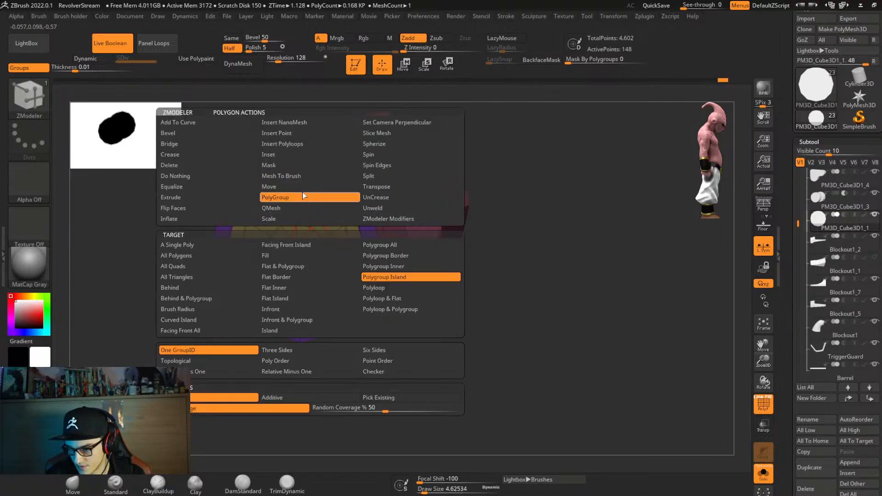
{"action": "left_click", "coordinate": [308, 212]}
{"action": "mouse_move", "coordinate": [317, 248]}
{"action": "left_mouse_down"}
{"action": "mouse_move", "coordinate": [333, 227]}
{"action": "mouse_move", "coordinate": [322, 237]}
{"action": "left_mouse_up"}
{"action": "key", "text": "space"}
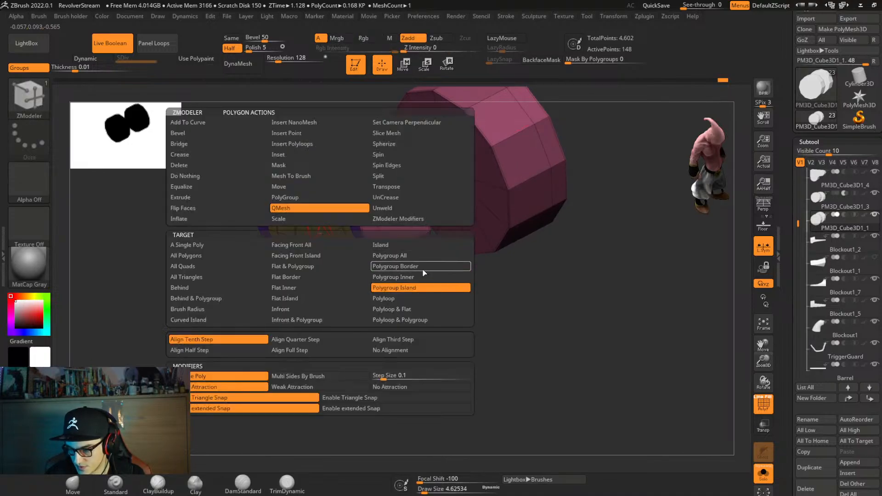
{"action": "left_click", "coordinate": [398, 255]}
{"action": "left_click_drag", "start_coordinate": [324, 231], "coordinate": [331, 229]}
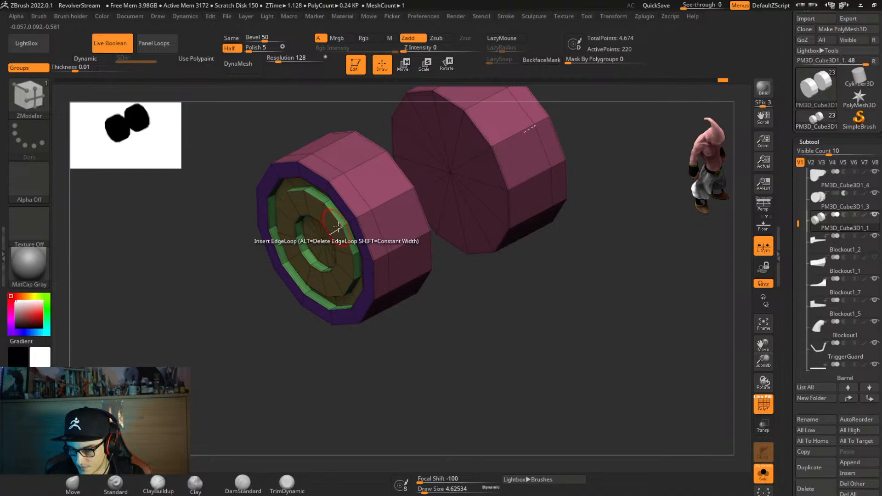
Crease the disc subtool by polygroups and turn on its dynamic subdivision.
{"action": "right_click_drag", "start_coordinate": [335, 230], "coordinate": [370, 205]}
{"action": "key", "text": "ctrl+space"}
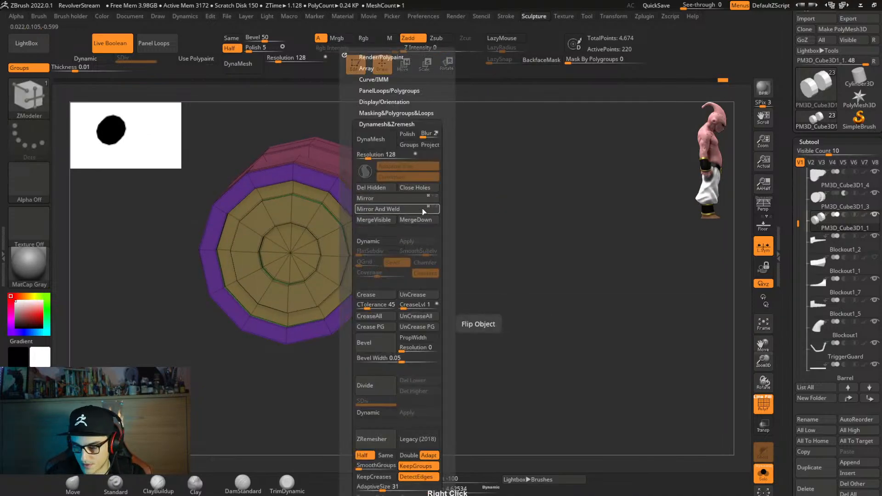
{"action": "left_click", "coordinate": [390, 326]}
{"action": "key", "text": "d"}
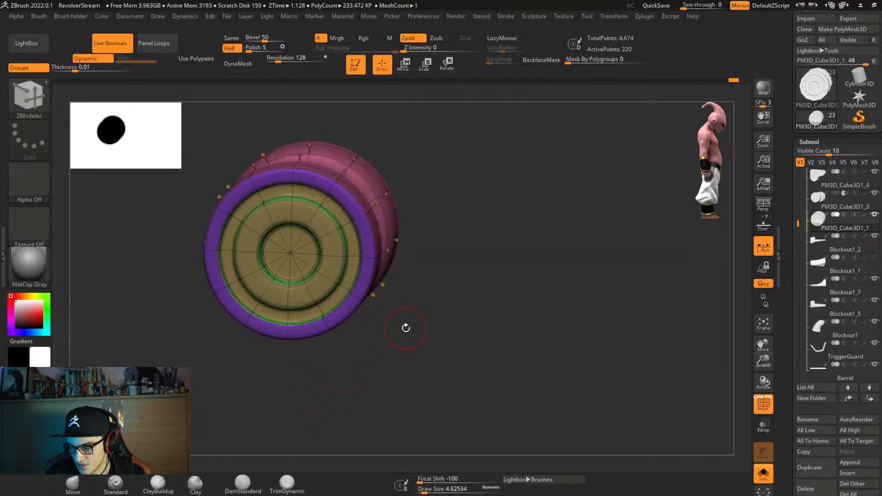
Hide the polyframe, leave solo mode, and examine the detailed discs on the whole revolver from the side.
{"action": "key", "text": "shift+f"}
{"action": "right_click_drag", "start_coordinate": [404, 327], "coordinate": [394, 145]}
{"action": "key", "text": "shift+f"}
{"action": "key", "text": "shift+f"}
{"action": "key", "text": "shift+s"}
{"action": "right_click_drag", "start_coordinate": [412, 285], "coordinate": [488, 270], "text": "alt"}
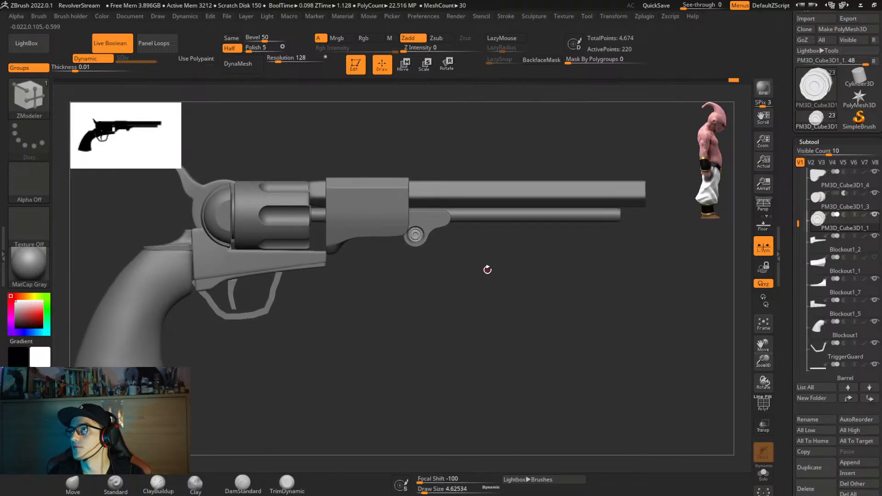
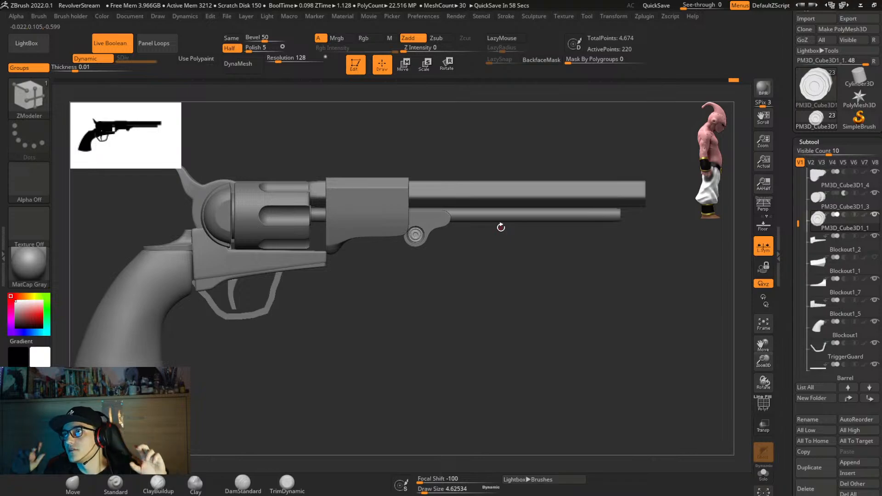
{"action": "right_click_drag", "start_coordinate": [468, 296], "coordinate": [510, 299]}
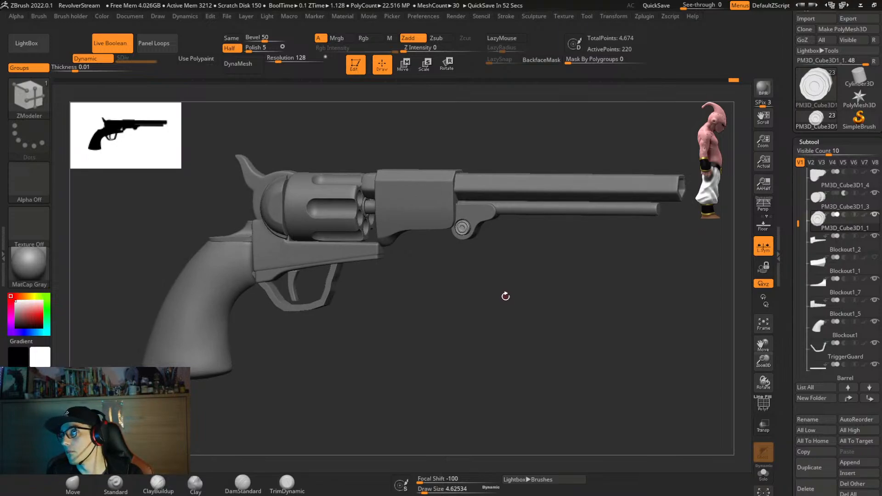
{"action": "mouse_move", "coordinate": [496, 297]}
{"action": "right_mouse_down"}
{"action": "mouse_move", "coordinate": [515, 298]}
{"action": "mouse_move", "coordinate": [552, 280]}
{"action": "mouse_move", "coordinate": [542, 294]}
{"action": "mouse_move", "coordinate": [495, 299]}
{"action": "right_mouse_up"}
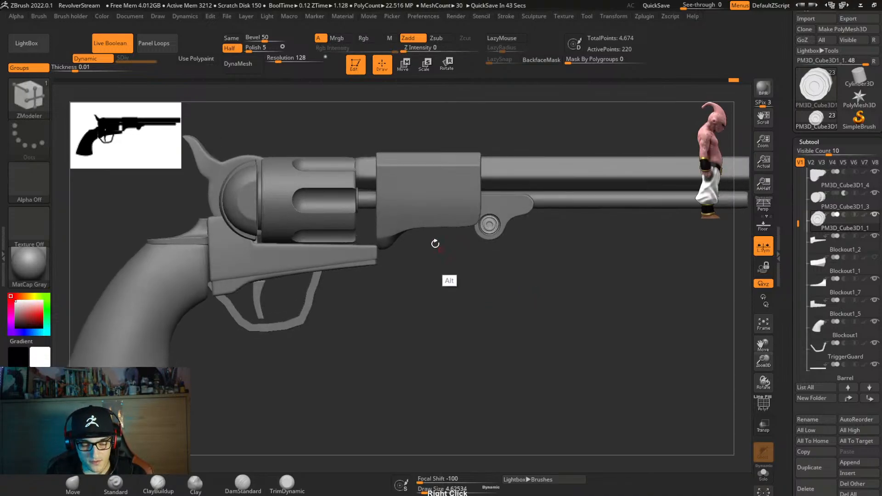
Select the block behind the bracket with the polyframe shown and add a Deformer cage with five point columns along its length.
{"action": "left_click", "coordinate": [390, 244], "text": "alt"}
{"action": "key", "text": "shift+f"}
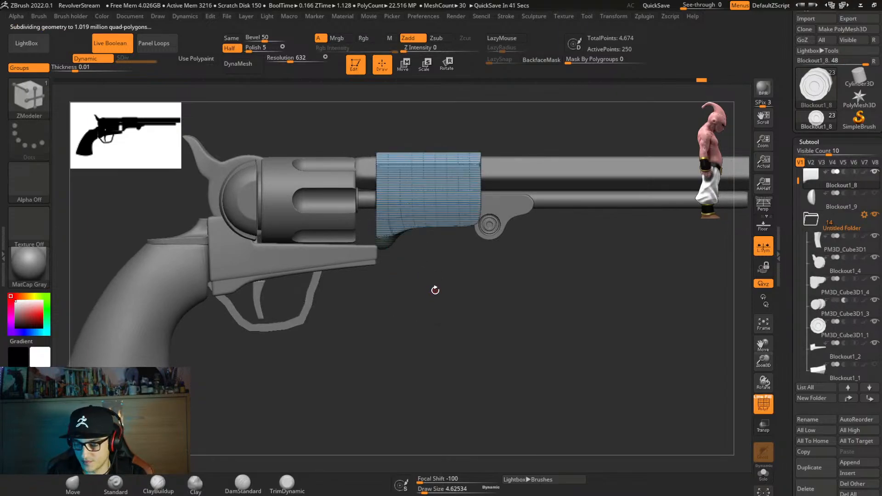
{"action": "right_click_drag", "start_coordinate": [435, 290], "coordinate": [446, 295], "text": "ctrl"}
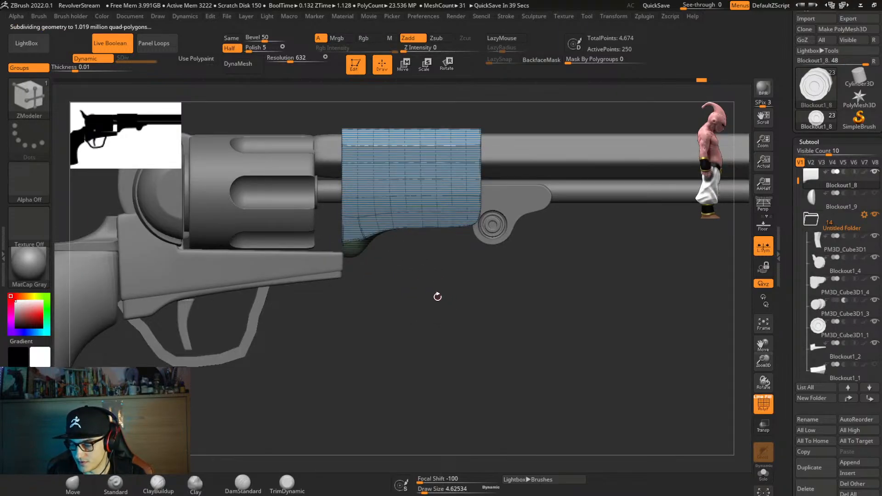
{"action": "key", "text": "w"}
{"action": "left_click", "coordinate": [308, 119]}
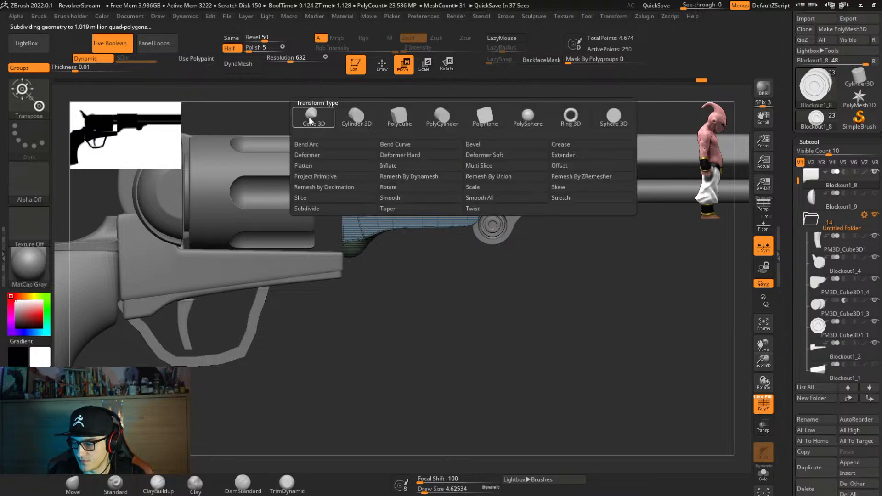
{"action": "left_click", "coordinate": [306, 155]}
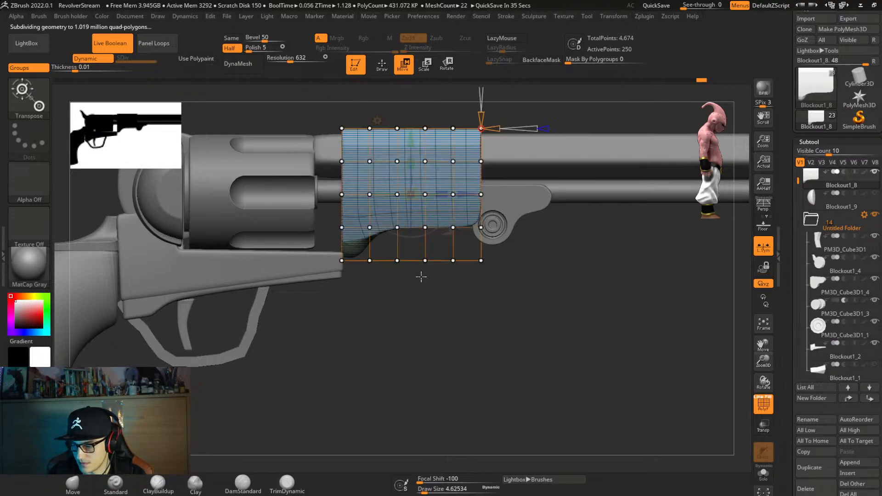
{"action": "mouse_move", "coordinate": [497, 129]}
{"action": "left_mouse_down"}
{"action": "mouse_move", "coordinate": [487, 139]}
{"action": "mouse_move", "coordinate": [495, 139]}
{"action": "left_mouse_up"}
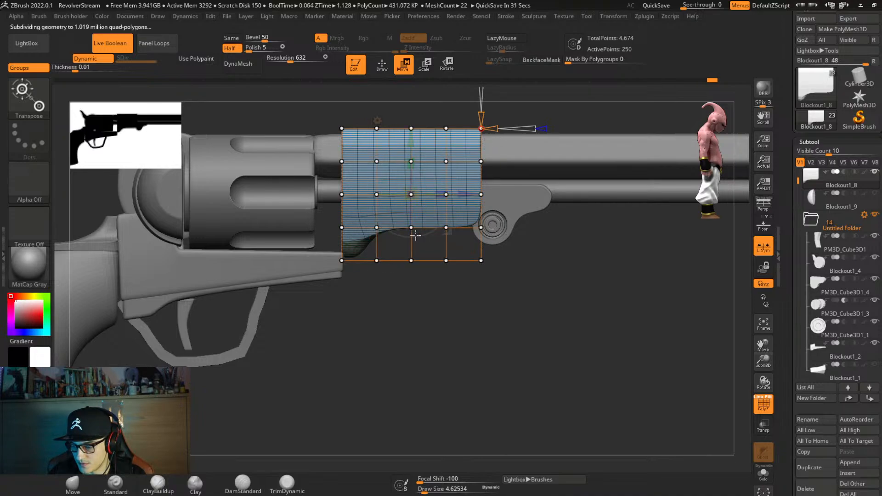
Pull the cage's lower rear points down to extend the block's bottom corner against the frame, then return to Draw mode without polyframe.
{"action": "left_click_drag", "start_coordinate": [383, 278], "coordinate": [280, 217]}
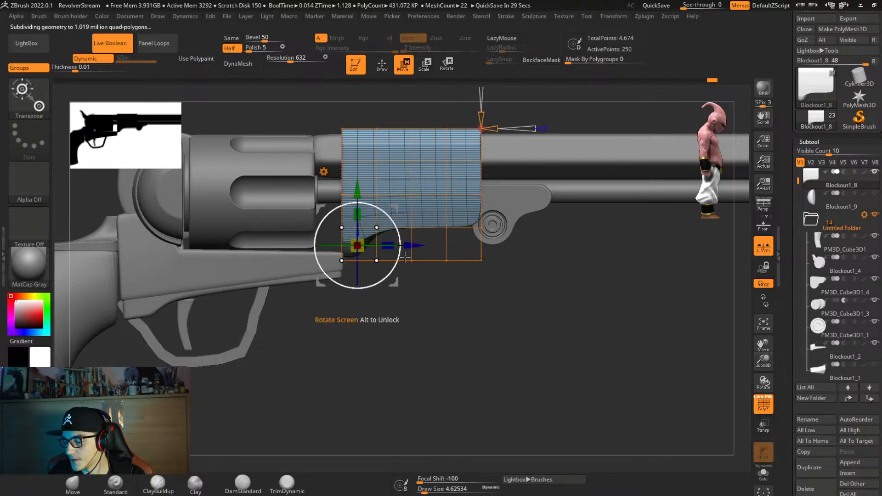
{"action": "left_click_drag", "start_coordinate": [357, 193], "coordinate": [356, 202]}
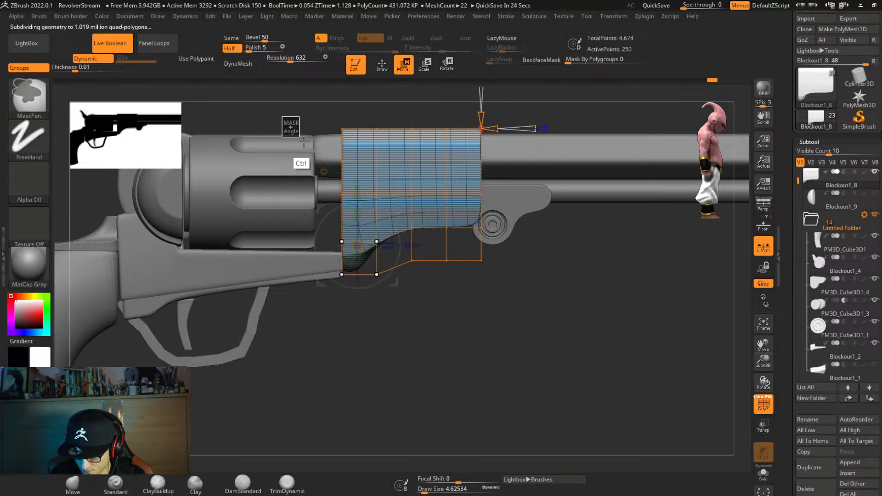
{"action": "left_click_drag", "start_coordinate": [281, 116], "coordinate": [422, 262]}
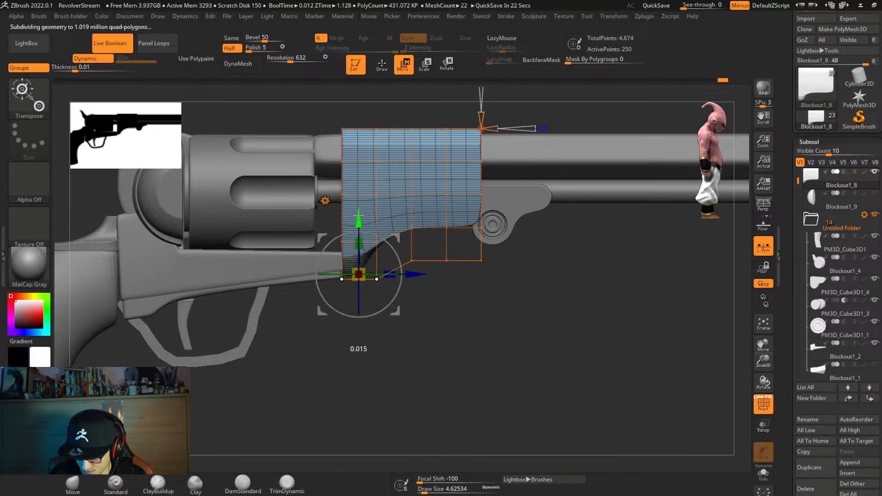
{"action": "left_click_drag", "start_coordinate": [358, 212], "coordinate": [359, 211]}
{"action": "left_click", "coordinate": [472, 323], "text": "ctrl"}
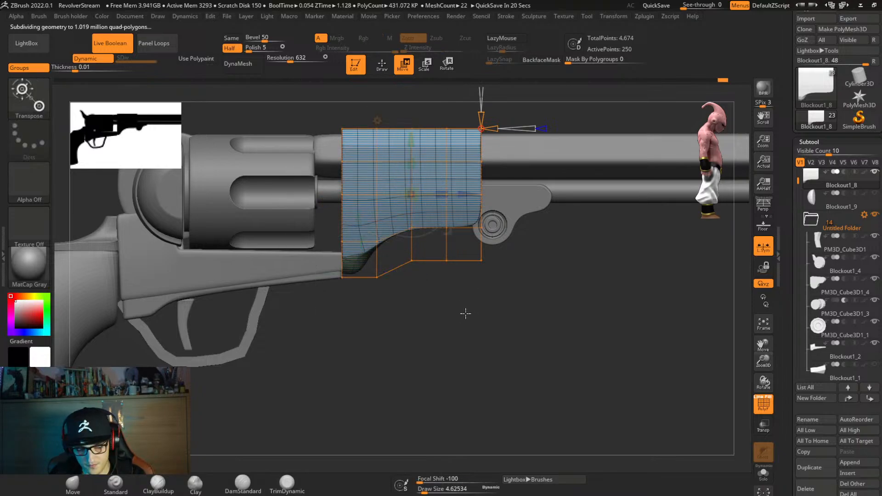
{"action": "key", "text": "shift+f"}
{"action": "key", "text": "q"}
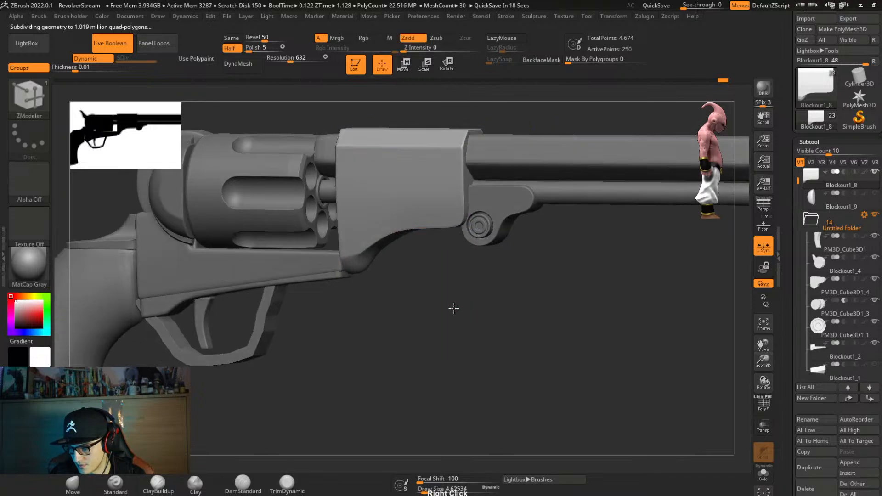
Insert a new sphere subtool beneath the barrel block and switch to Move mode with its gizmo shown.
{"action": "left_click_drag", "start_coordinate": [453, 309], "coordinate": [430, 303]}
{"action": "right_click_drag", "start_coordinate": [430, 303], "coordinate": [394, 331]}
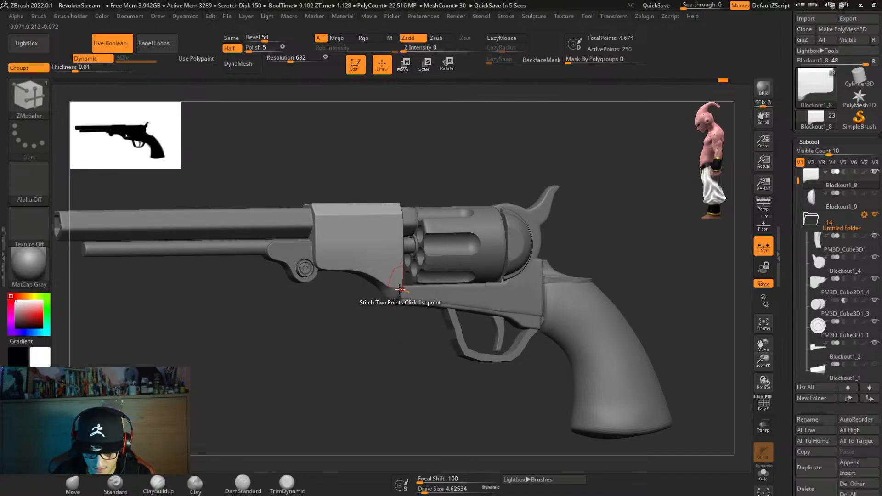
{"action": "right_click_drag", "start_coordinate": [388, 298], "coordinate": [437, 320]}
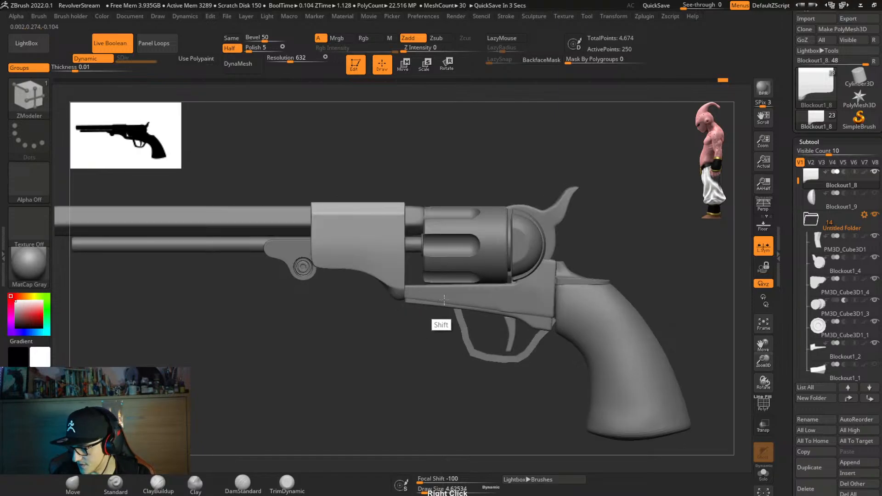
{"action": "left_click", "coordinate": [854, 464]}
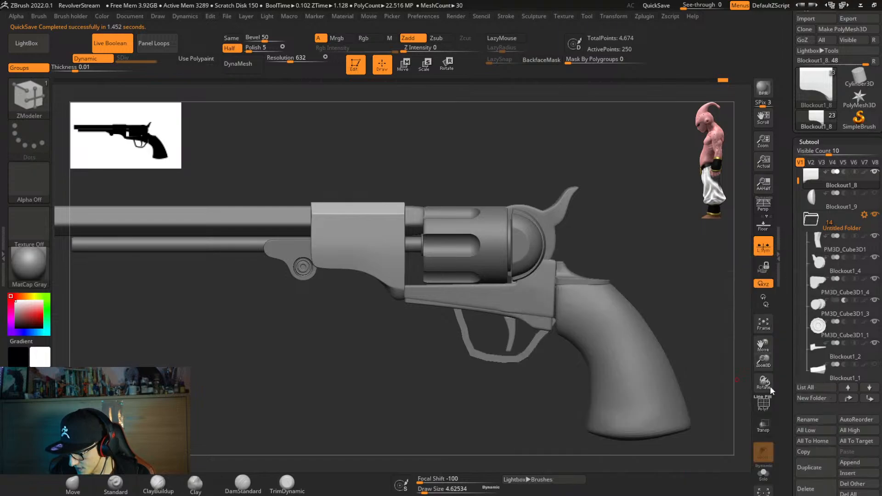
{"action": "left_click", "coordinate": [856, 473]}
{"action": "left_click", "coordinate": [549, 310]}
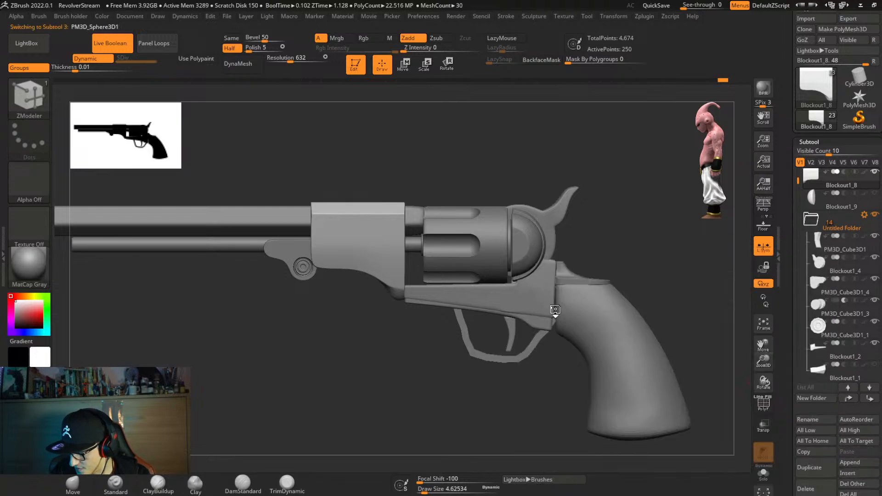
{"action": "key", "text": "w"}
Shrink the sphere and stretch it along the barrel axis into an ellipsoid beside the revolver.
{"action": "left_click_drag", "start_coordinate": [419, 243], "coordinate": [268, 323]}
{"action": "right_click_drag", "start_coordinate": [354, 315], "coordinate": [321, 350]}
{"action": "right_click_drag", "start_coordinate": [463, 244], "coordinate": [480, 321]}
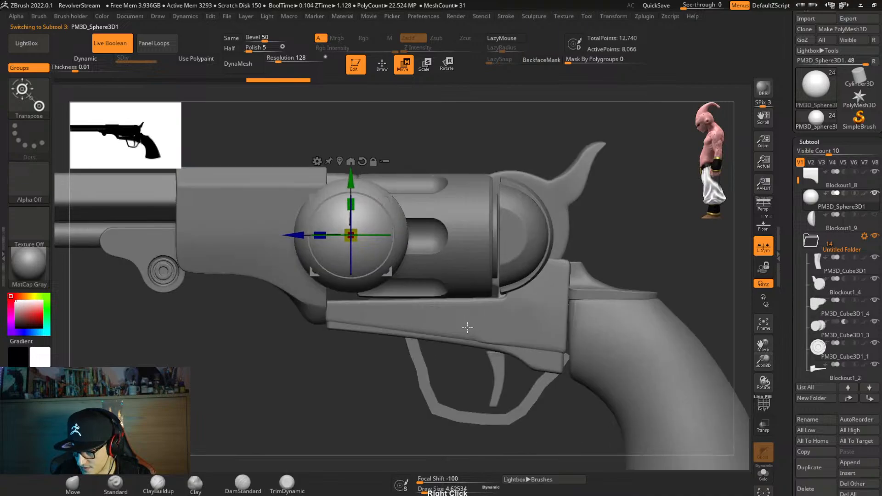
{"action": "left_click_drag", "start_coordinate": [320, 235], "coordinate": [257, 263]}
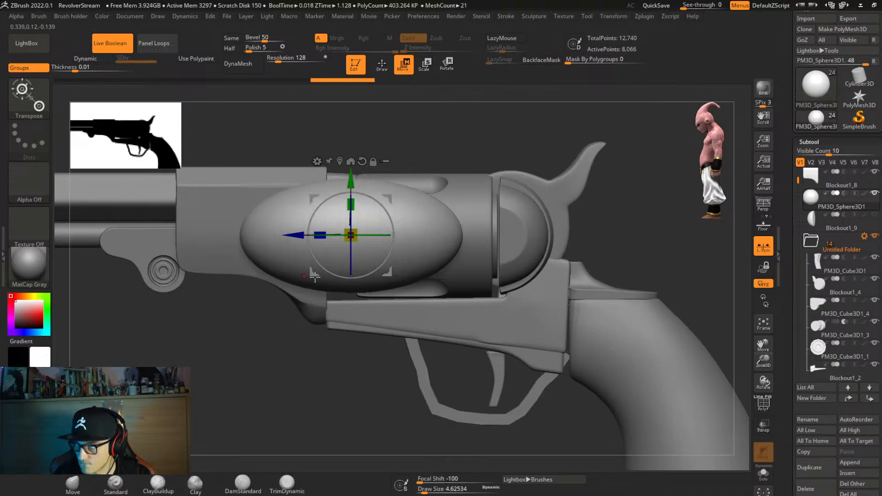
{"action": "right_click_drag", "start_coordinate": [257, 267], "coordinate": [367, 300]}
{"action": "left_click_drag", "start_coordinate": [365, 235], "coordinate": [358, 257]}
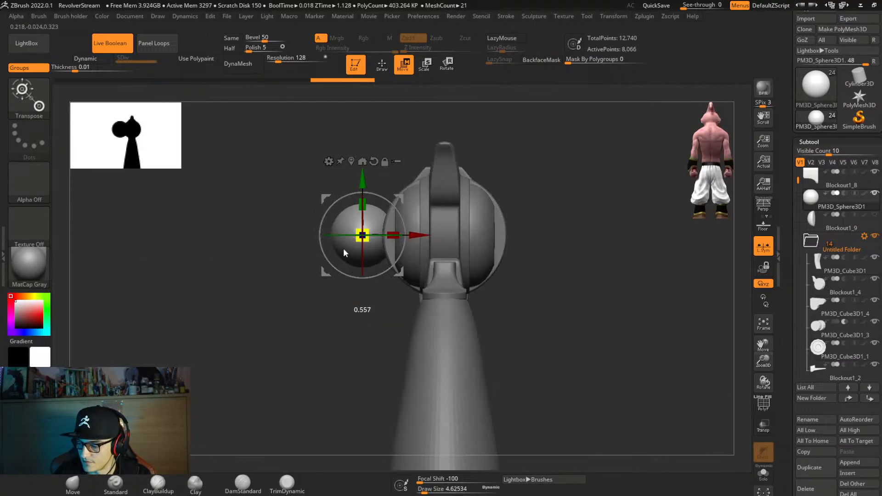
Move the ellipsoid sideways into the barrel block's lower rear corner and rotate it slightly to follow the side.
{"action": "right_click_drag", "start_coordinate": [358, 257], "coordinate": [430, 274]}
{"action": "left_click_drag", "start_coordinate": [311, 185], "coordinate": [311, 219]}
{"action": "right_click_drag", "start_coordinate": [335, 232], "coordinate": [334, 331]}
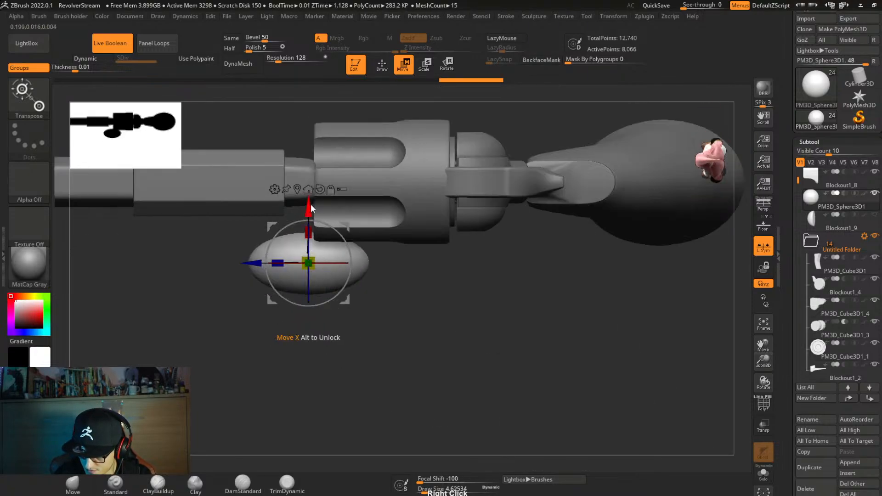
{"action": "left_click_drag", "start_coordinate": [311, 203], "coordinate": [308, 178]}
{"action": "right_click_drag", "start_coordinate": [328, 181], "coordinate": [331, 129]}
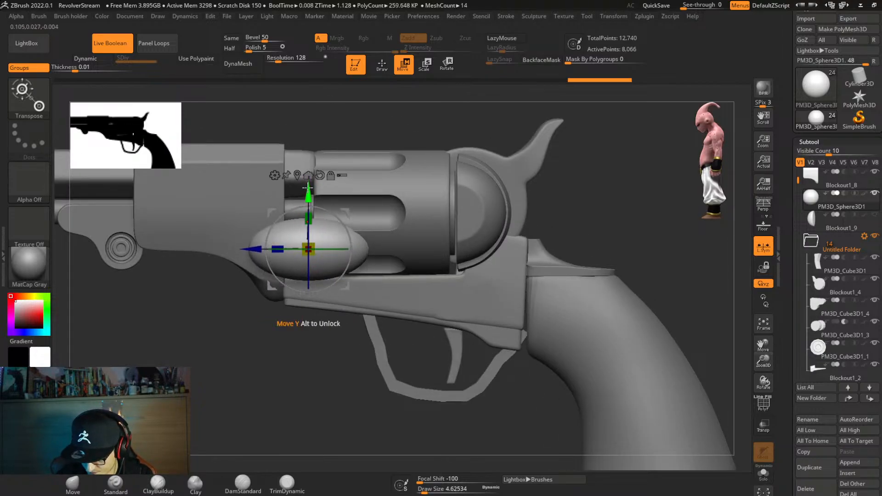
{"action": "right_click_drag", "start_coordinate": [294, 324], "coordinate": [363, 322]}
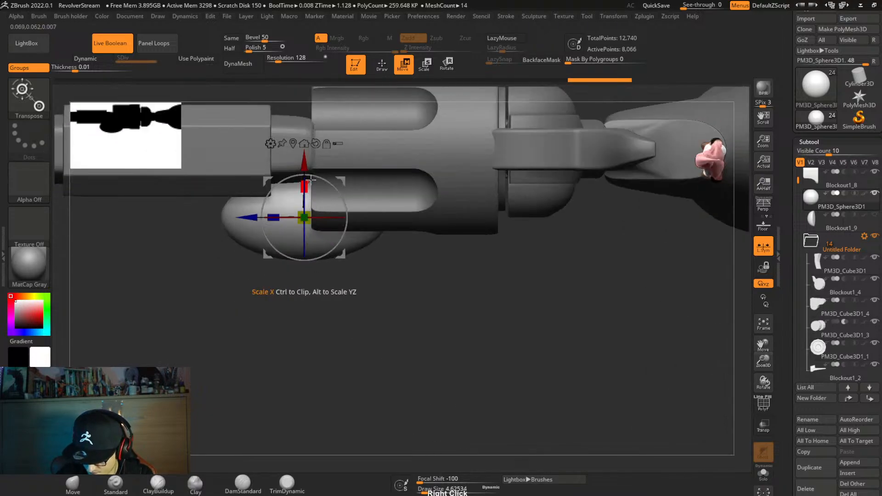
{"action": "left_click_drag", "start_coordinate": [322, 184], "coordinate": [317, 161]}
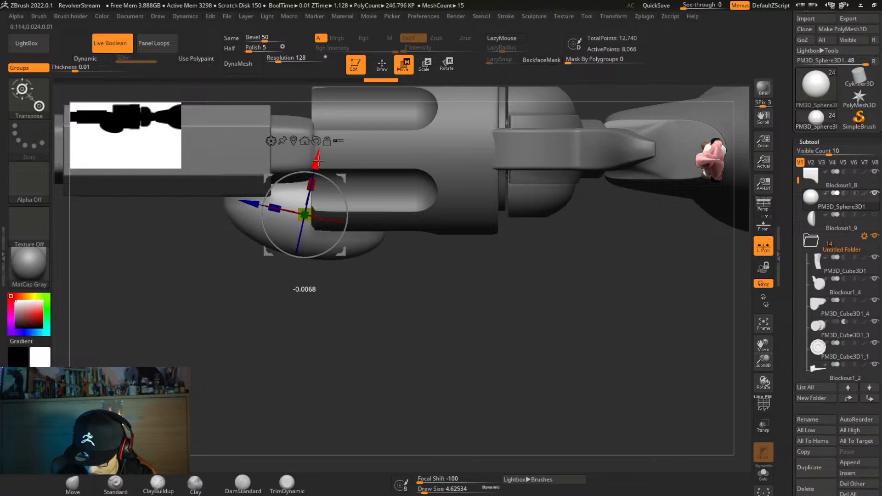
{"action": "right_click_drag", "start_coordinate": [321, 294], "coordinate": [349, 193]}
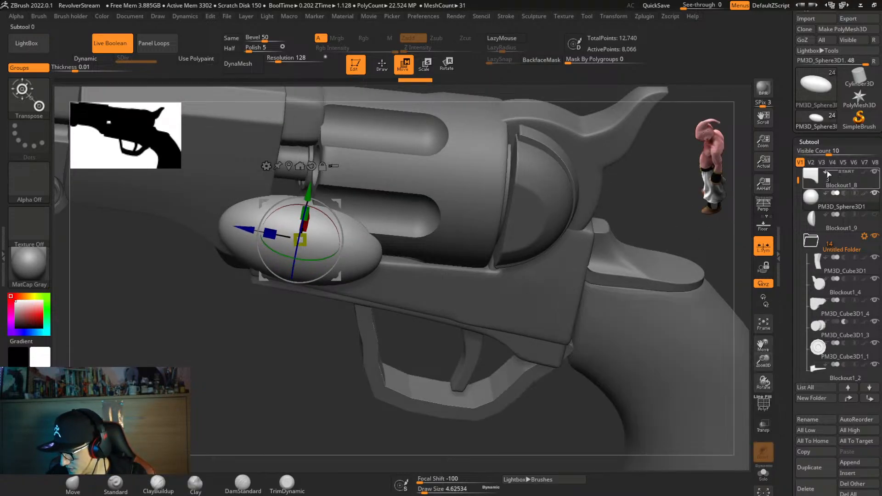
Set the ellipsoid to Boolean subtraction and fine-tune its position to carve a recess in the block's lower rear corner.
{"action": "left_click", "coordinate": [845, 194]}
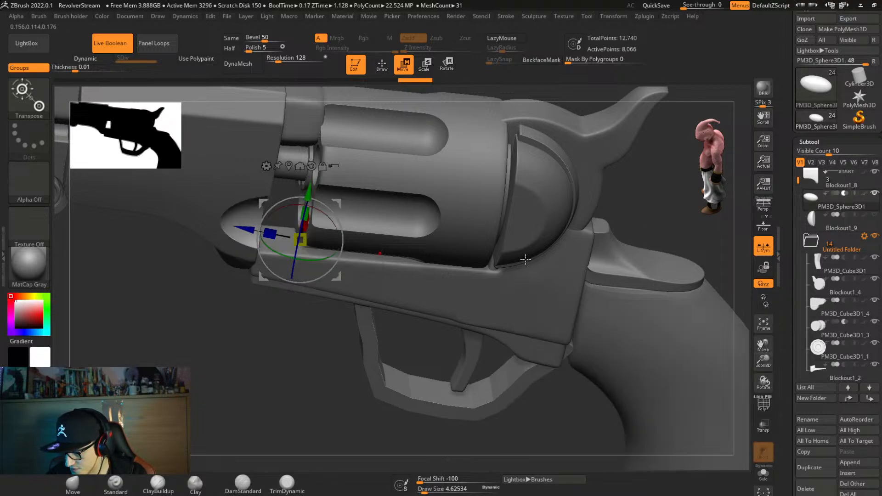
{"action": "right_click_drag", "start_coordinate": [525, 259], "coordinate": [501, 250]}
{"action": "left_click_drag", "start_coordinate": [348, 256], "coordinate": [351, 255]}
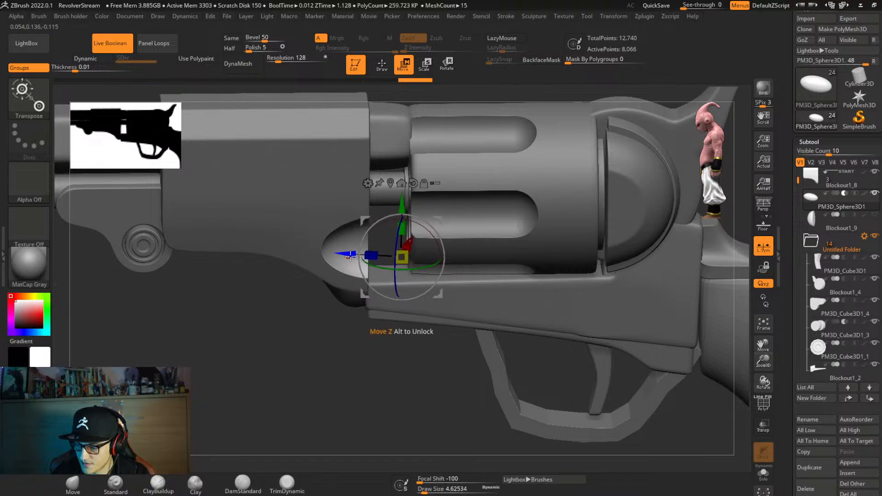
{"action": "right_click_drag", "start_coordinate": [351, 255], "coordinate": [433, 210]}
{"action": "left_click_drag", "start_coordinate": [437, 191], "coordinate": [438, 187]}
Turn on Array Mesh for the ellipsoid and enable X Mirror to cut the same recess on the opposite side.
{"action": "right_click_drag", "start_coordinate": [448, 195], "coordinate": [680, 193], "text": "shift"}
{"action": "left_click_drag", "start_coordinate": [788, 301], "coordinate": [793, 206]}
{"action": "left_click", "coordinate": [825, 234]}
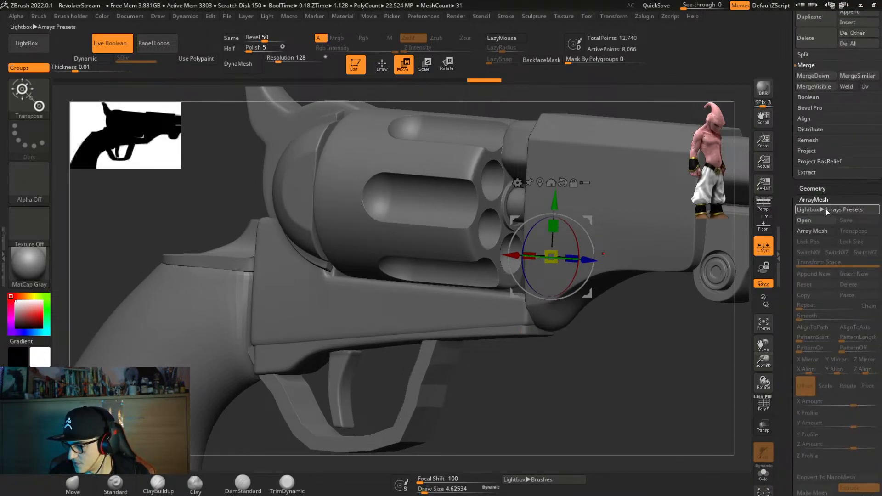
{"action": "left_click", "coordinate": [826, 232]}
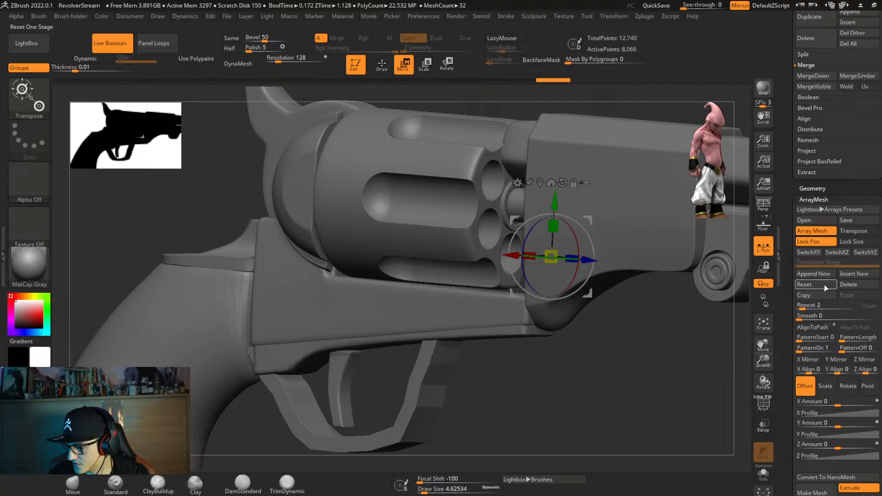
{"action": "left_click", "coordinate": [808, 359]}
Duplicate the ellipsoid within its subtool, replace the copy with a gizmo primitive, and check it in solo mode.
{"action": "right_click_drag", "start_coordinate": [610, 354], "coordinate": [602, 246]}
{"action": "left_click_drag", "start_coordinate": [603, 245], "coordinate": [608, 243], "text": "ctrl"}
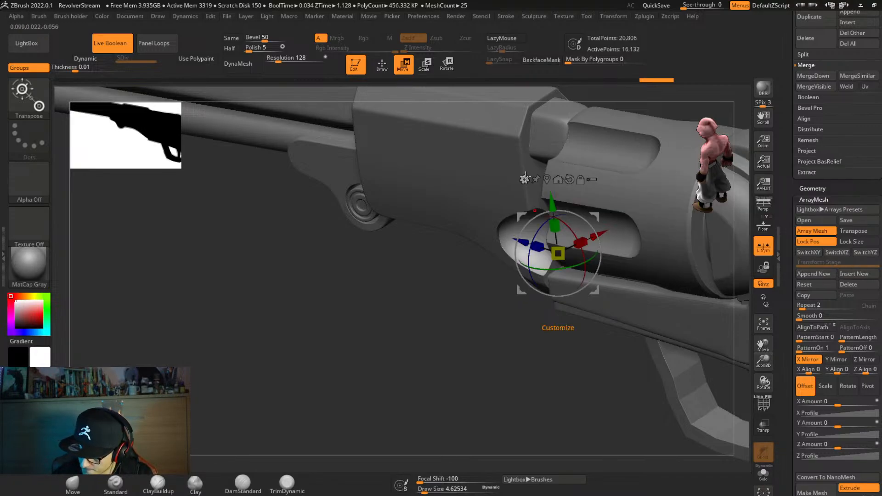
{"action": "left_click", "coordinate": [524, 178]}
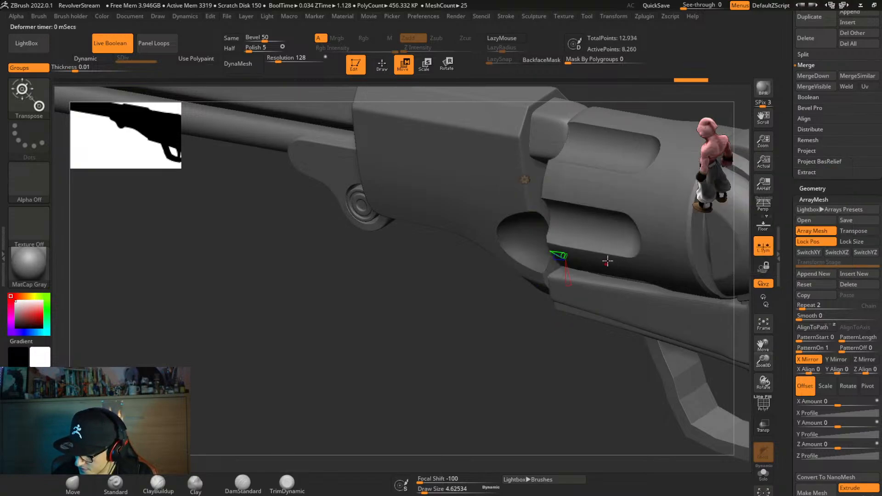
{"action": "right_click_drag", "start_coordinate": [608, 260], "coordinate": [588, 273]}
{"action": "key", "text": "alt+s"}
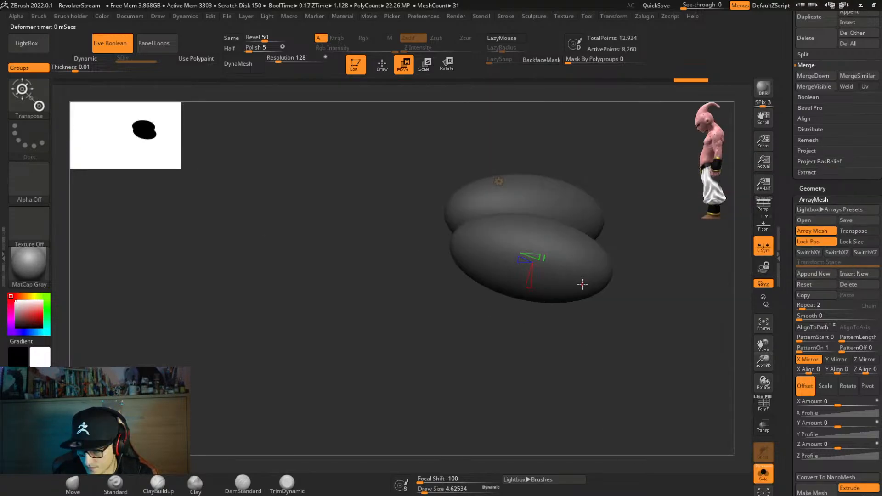
{"action": "key", "text": "alt+s"}
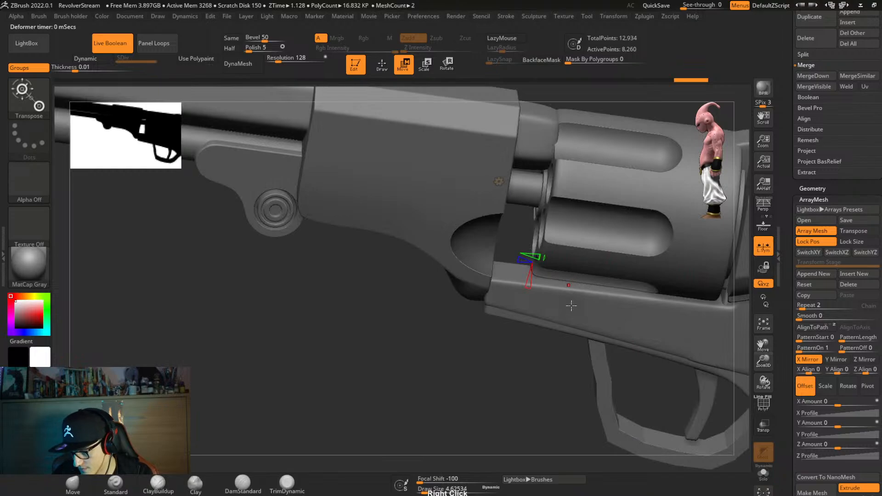
Shift the new primitive with the gizmo to place it inside the carved recess.
{"action": "right_click_drag", "start_coordinate": [571, 306], "coordinate": [560, 327]}
{"action": "left_click_drag", "start_coordinate": [471, 246], "coordinate": [405, 269]}
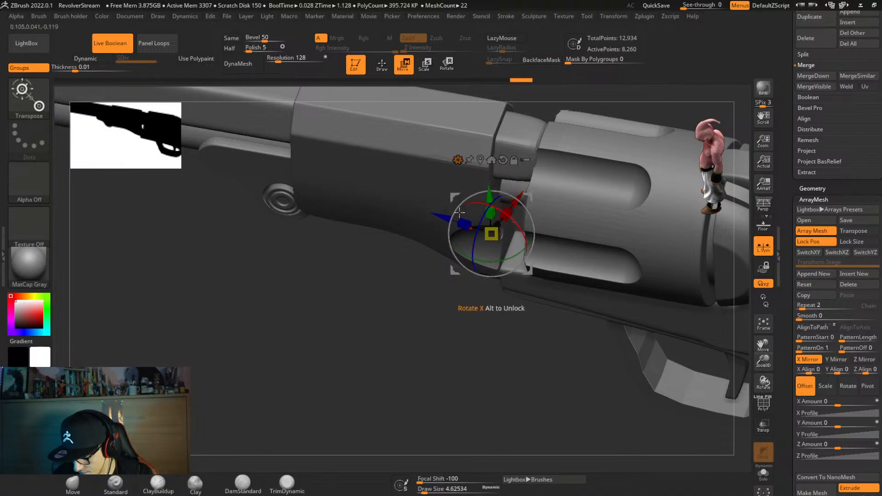
{"action": "right_click_drag", "start_coordinate": [458, 274], "coordinate": [505, 284], "text": "ctrl"}
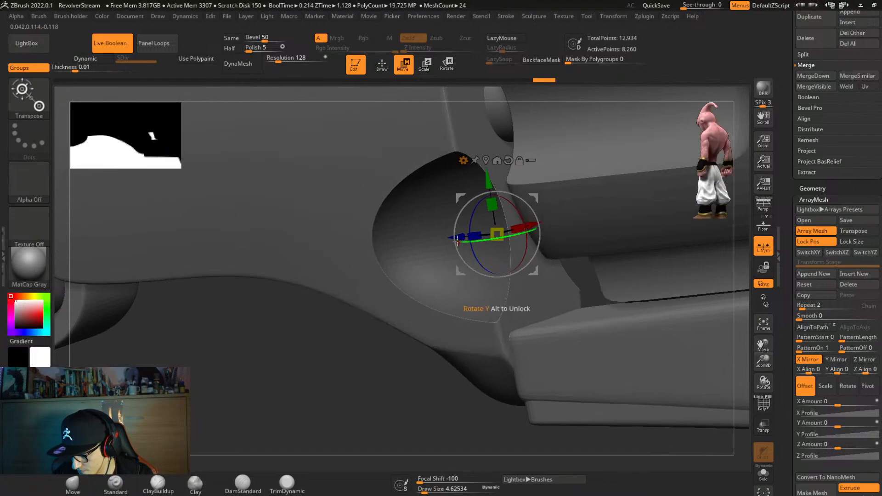
{"action": "left_click_drag", "start_coordinate": [461, 237], "coordinate": [440, 266]}
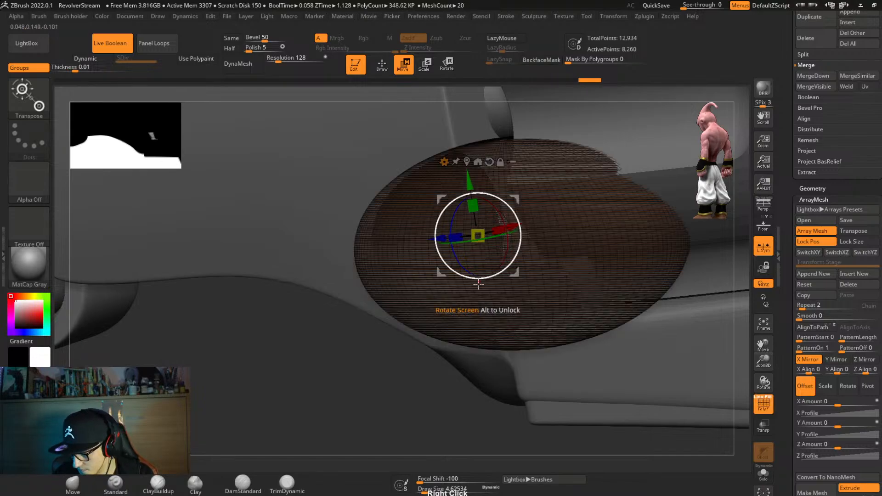
Isolate the subtool with the polyframe on and increase the primitive's mesh resolution with its adjustment cones.
{"action": "mouse_move", "coordinate": [462, 261]}
{"action": "right_mouse_down"}
{"action": "mouse_move", "coordinate": [459, 329]}
{"action": "mouse_move", "coordinate": [516, 299]}
{"action": "mouse_move", "coordinate": [529, 360]}
{"action": "right_mouse_up"}
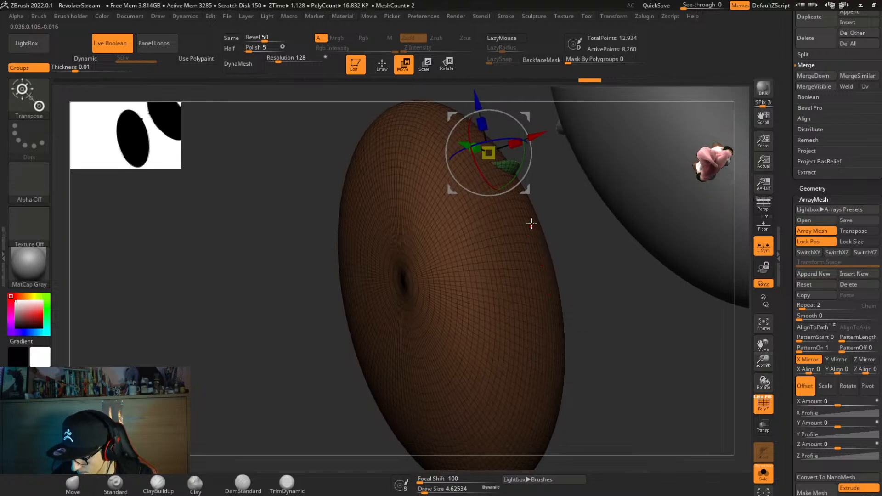
{"action": "key", "text": "y"}
{"action": "left_click_drag", "start_coordinate": [499, 169], "coordinate": [491, 128]}
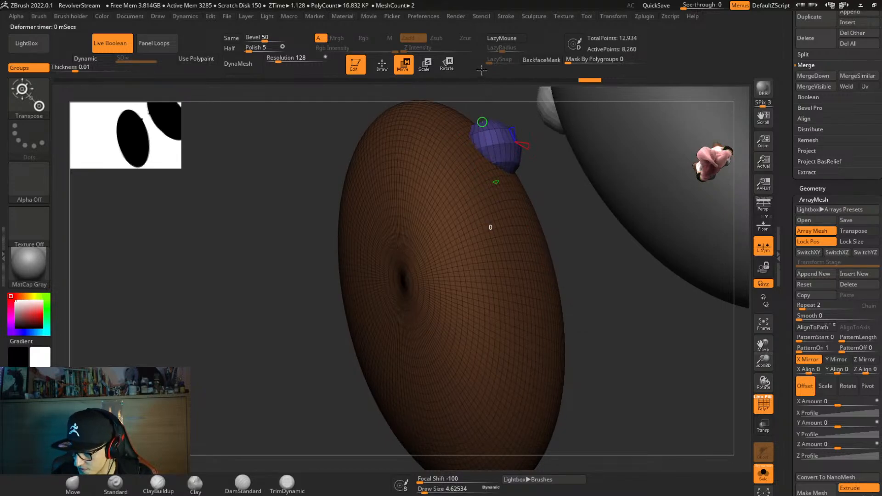
{"action": "left_click_drag", "start_coordinate": [532, 149], "coordinate": [531, 149]}
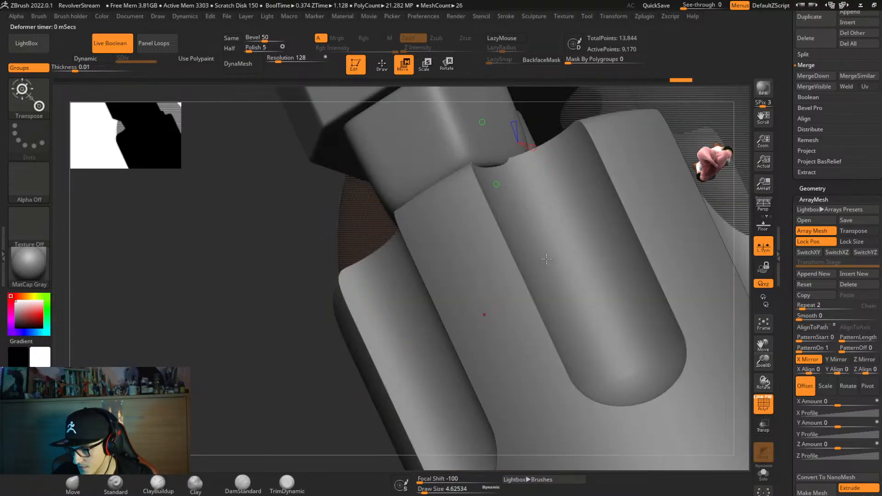
Move the primitive along the barrel axis toward the cylinder, return to Draw mode without polyframe, and inspect the cut recess.
{"action": "right_click_drag", "start_coordinate": [555, 250], "coordinate": [544, 314]}
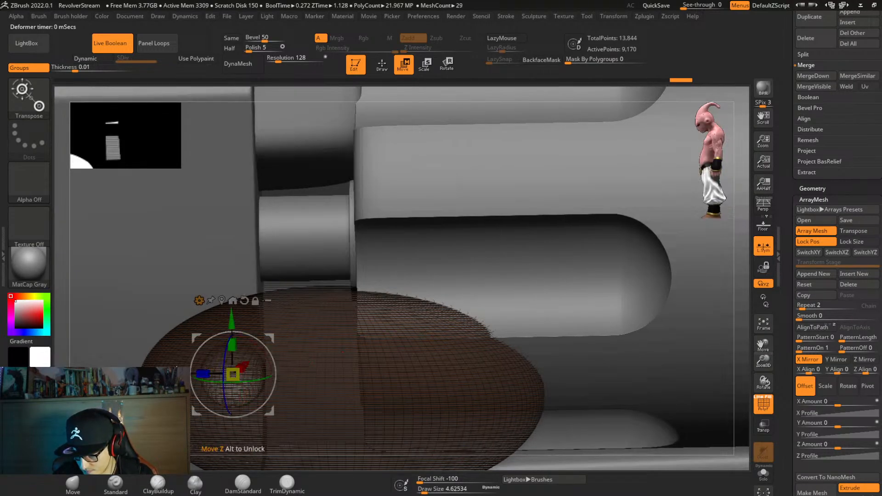
{"action": "left_click_drag", "start_coordinate": [177, 371], "coordinate": [201, 415]}
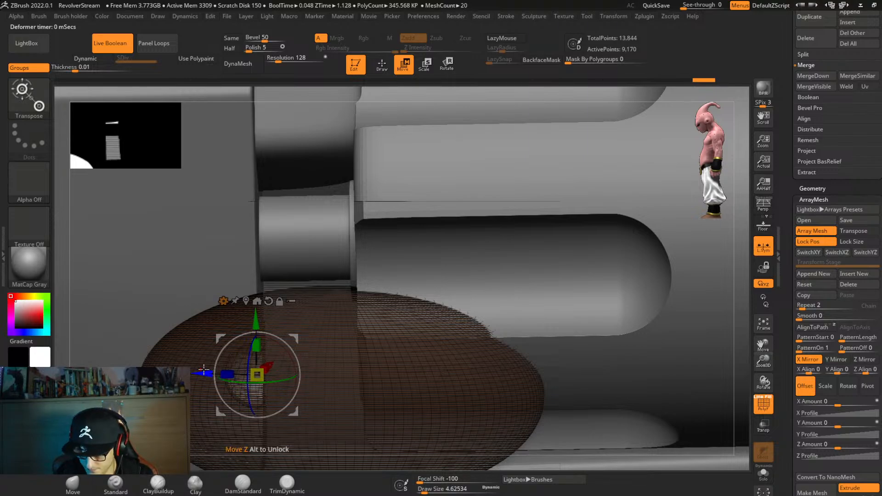
{"action": "left_click_drag", "start_coordinate": [204, 369], "coordinate": [214, 371]}
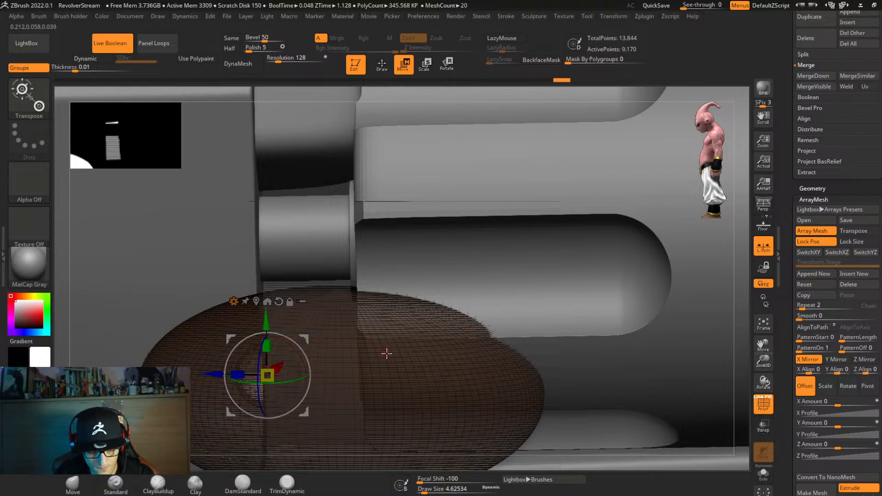
{"action": "key", "text": "q"}
{"action": "right_click_drag", "start_coordinate": [437, 354], "coordinate": [430, 302], "text": "alt"}
{"action": "right_click_drag", "start_coordinate": [381, 353], "coordinate": [366, 351]}
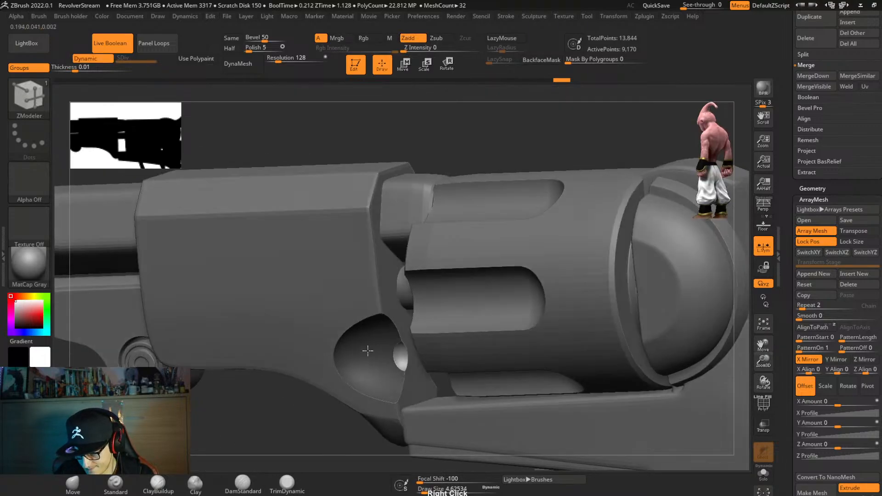
{"action": "right_click_drag", "start_coordinate": [319, 420], "coordinate": [572, 280]}
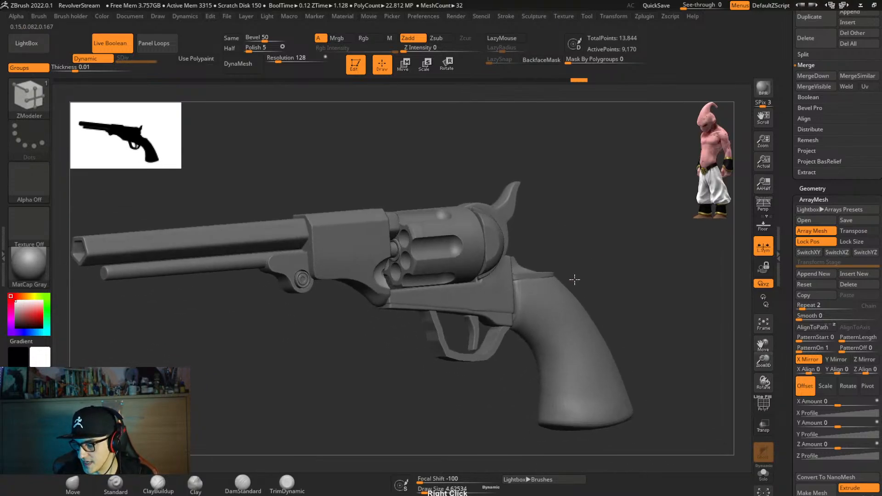
Isolate the trigger guard with its polyframe on and delete one surplus edge loop from its front arm and one from its rear arm.
{"action": "left_click", "coordinate": [443, 349], "text": "alt"}
{"action": "key", "text": "shift+f"}
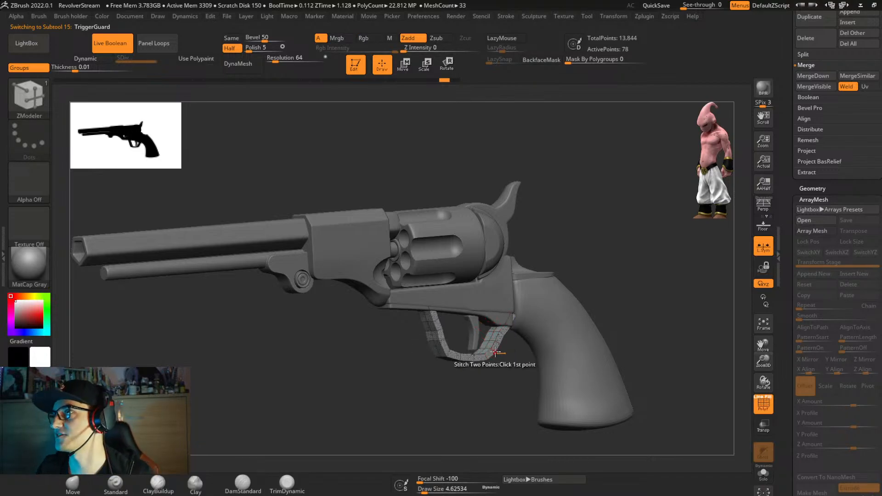
{"action": "mouse_move", "coordinate": [495, 352]}
{"action": "right_mouse_down", "text": "ctrl"}
{"action": "mouse_move", "coordinate": [516, 398]}
{"action": "mouse_move", "coordinate": [492, 371]}
{"action": "mouse_move", "coordinate": [537, 374]}
{"action": "mouse_move", "coordinate": [551, 344]}
{"action": "mouse_move", "coordinate": [495, 345]}
{"action": "right_mouse_up", "text": "ctrl"}
{"action": "key", "text": "shift+s"}
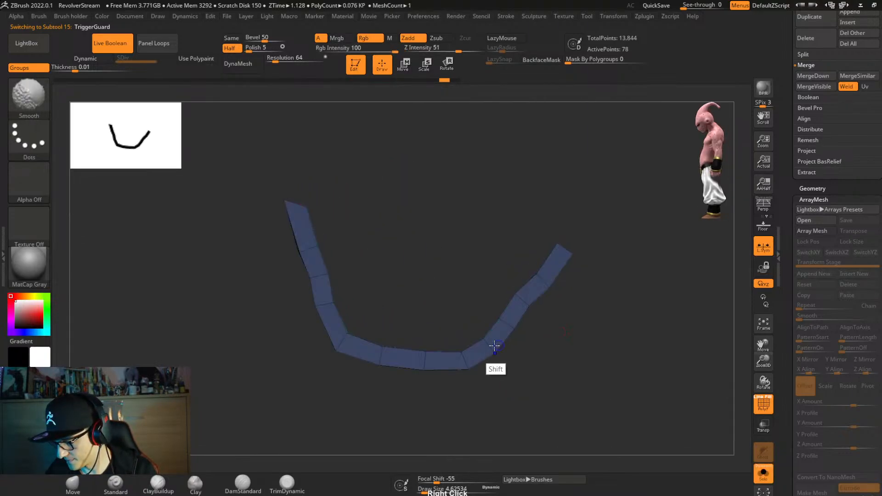
{"action": "left_click", "coordinate": [320, 276], "text": "alt"}
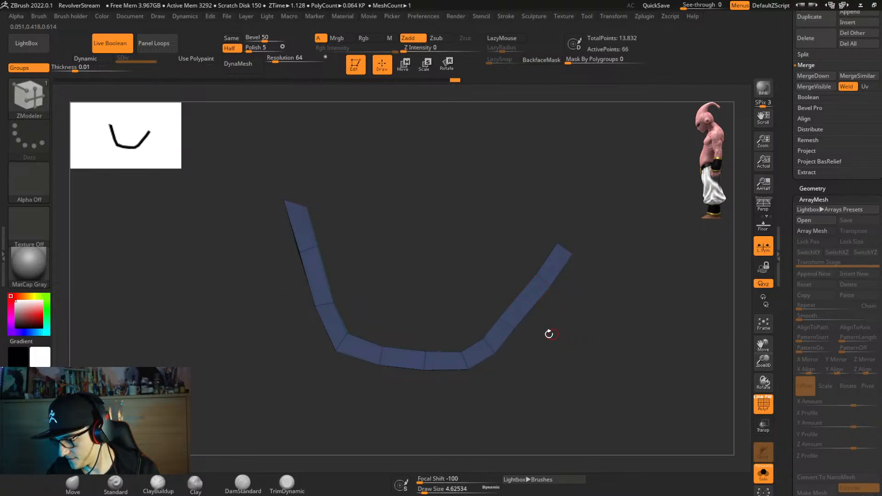
Mask all but the edge loop above the trigger guard's rear bend, nudge that loop backward, and clear the mask.
{"action": "left_click_drag", "start_coordinate": [490, 312], "coordinate": [531, 338], "text": "ctrl"}
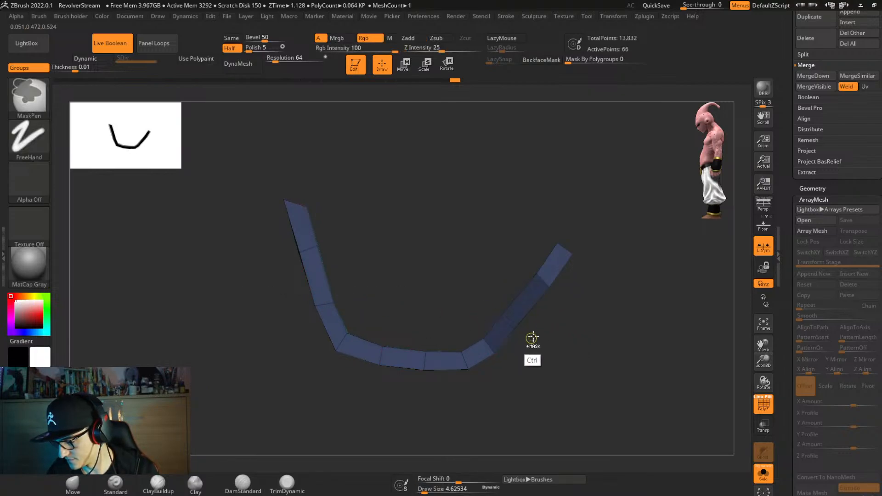
{"action": "left_click", "coordinate": [568, 363], "text": "ctrl"}
{"action": "key", "text": "w"}
{"action": "left_click", "coordinate": [512, 326]}
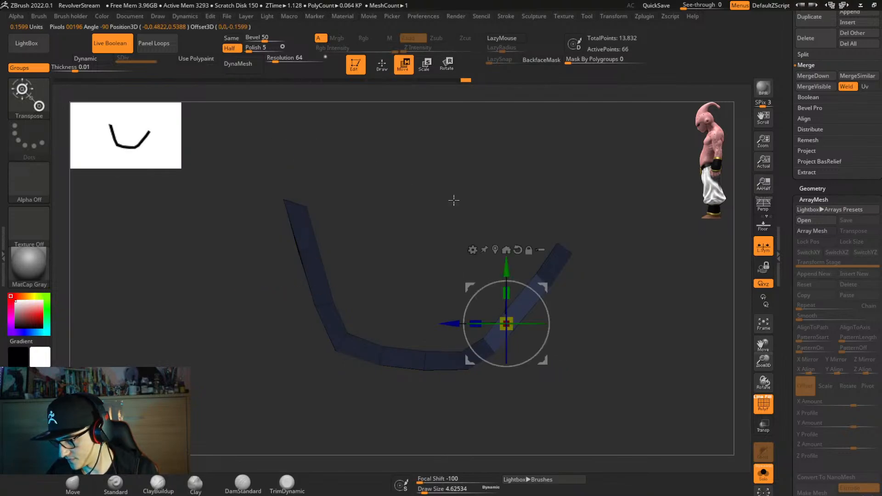
{"action": "left_click_drag", "start_coordinate": [603, 337], "coordinate": [587, 329], "text": "ctrl"}
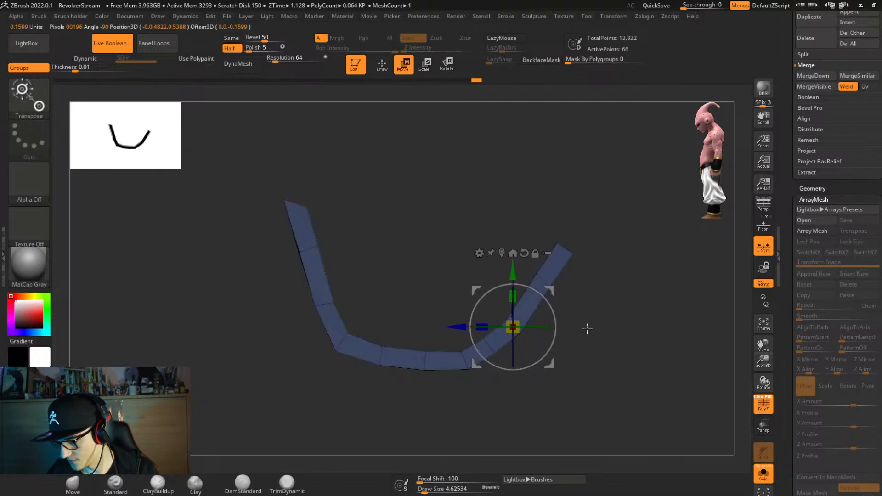
Turn on dynamic subdivision for the trigger guard, crease its polygroup borders with Crease PG, and show the whole revolver without polyframe.
{"action": "key", "text": "d"}
{"action": "mouse_move", "coordinate": [601, 311]}
{"action": "right_mouse_down"}
{"action": "mouse_move", "coordinate": [581, 315]}
{"action": "mouse_move", "coordinate": [613, 304]}
{"action": "right_mouse_up"}
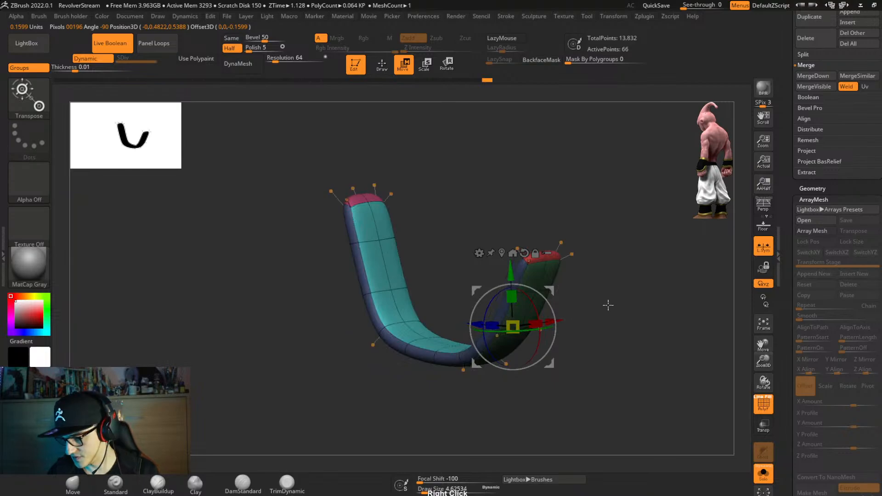
{"action": "key", "text": "space"}
{"action": "left_click", "coordinate": [600, 326]}
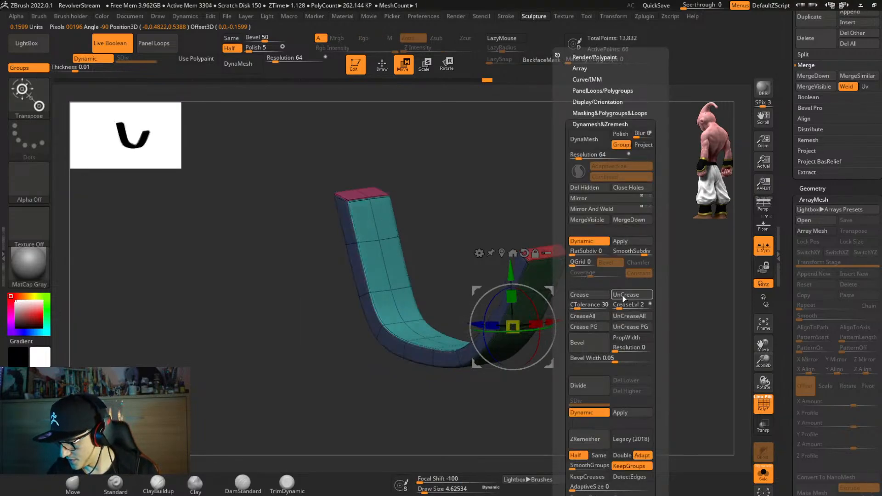
{"action": "key", "text": "shift+f"}
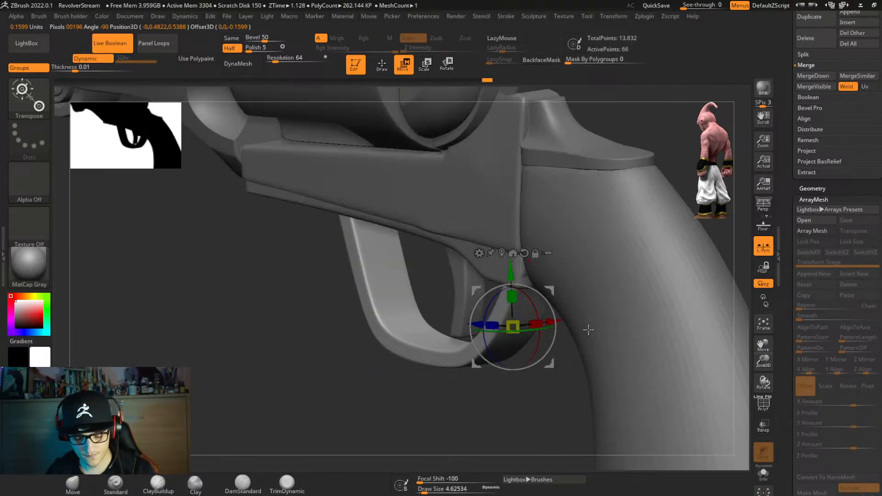
{"action": "right_click_drag", "start_coordinate": [591, 360], "coordinate": [617, 258]}
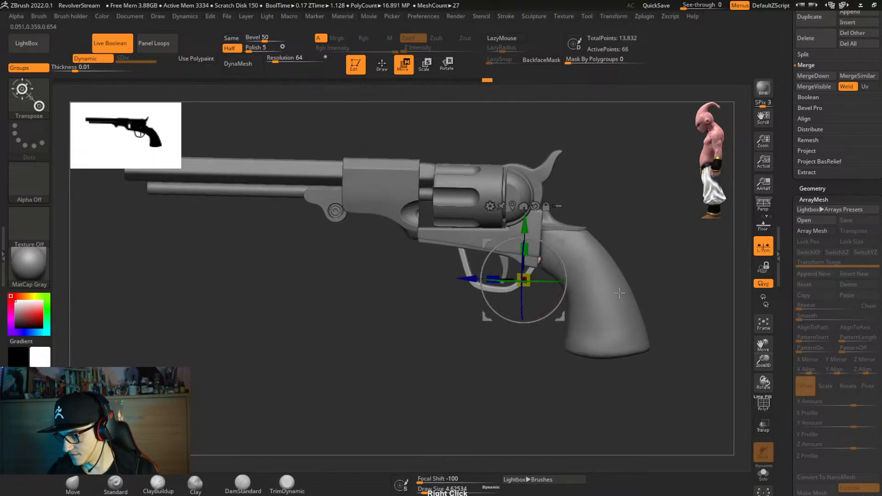
Isolate the barrel, insert an edge loop near its cylinder end, restore dynamic subdivision, and check the result on the whole revolver.
{"action": "right_click_drag", "start_coordinate": [500, 356], "coordinate": [461, 418], "text": "ctrl"}
{"action": "left_click", "coordinate": [259, 214], "text": "alt"}
{"action": "right_click_drag", "start_coordinate": [448, 308], "coordinate": [417, 310], "text": "shift"}
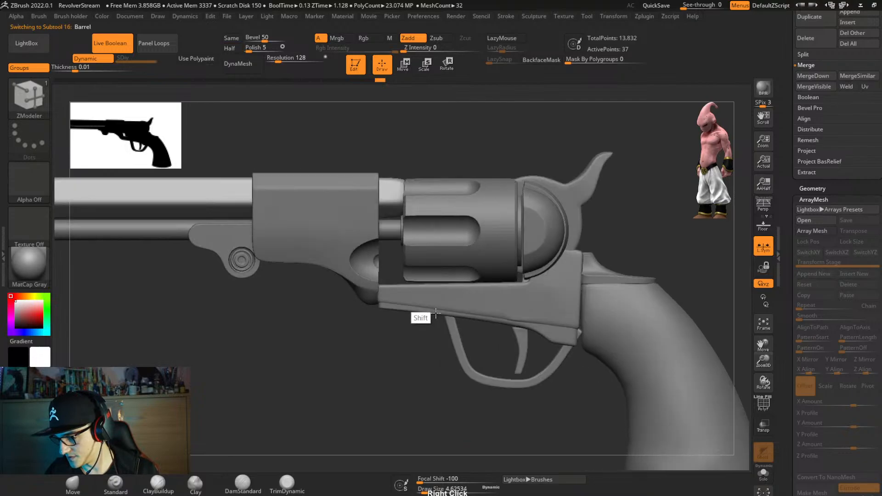
{"action": "key", "text": "shift+s"}
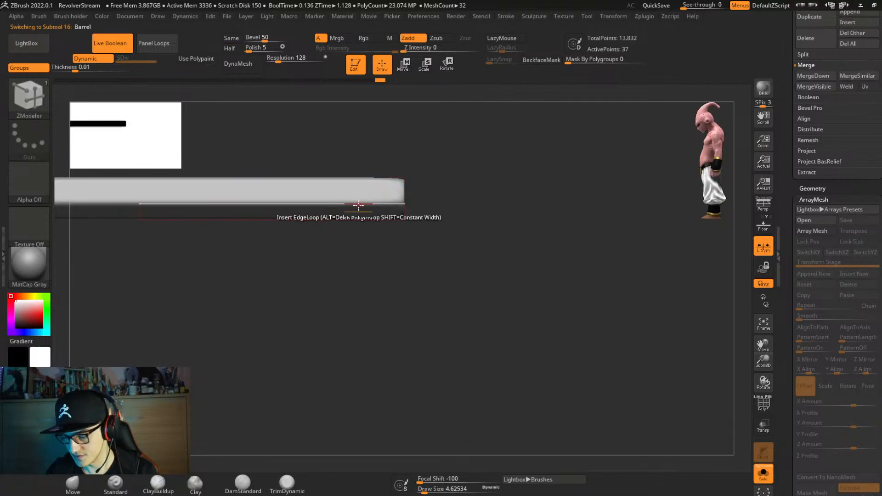
{"action": "key", "text": "shift+f"}
{"action": "key", "text": "shift+d"}
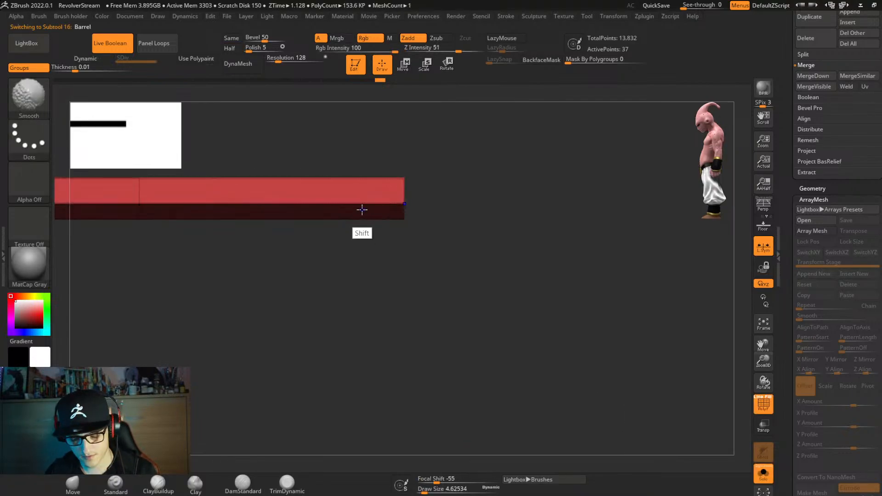
{"action": "left_click", "coordinate": [366, 204]}
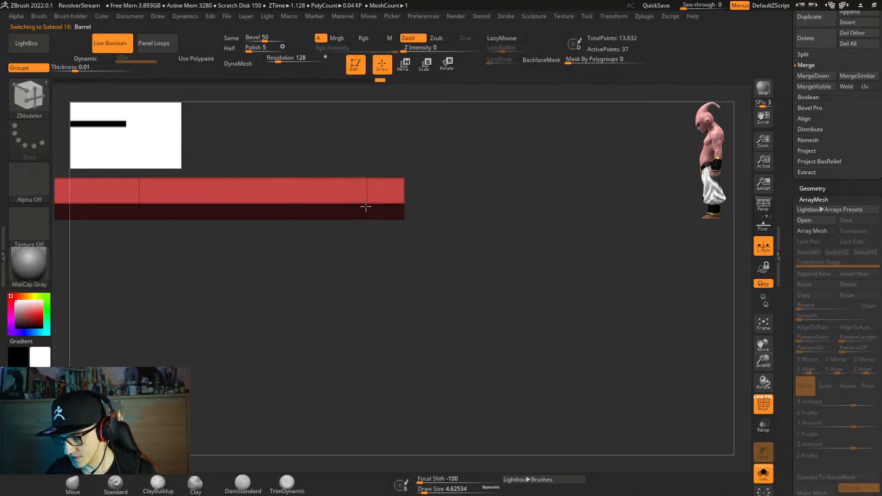
{"action": "key", "text": "shift+d"}
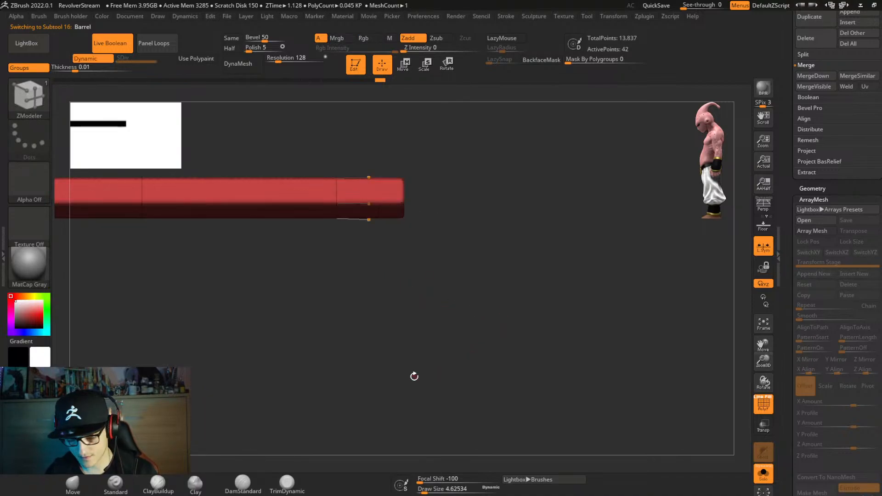
{"action": "key", "text": "shift+s"}
{"action": "key", "text": "shift+f"}
{"action": "right_click_drag", "start_coordinate": [432, 378], "coordinate": [468, 330], "text": "ctrl"}
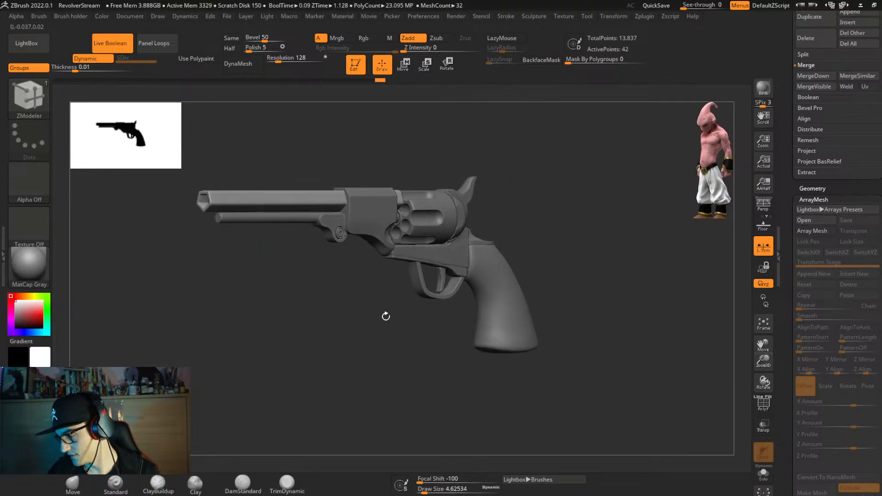
{"action": "right_click_drag", "start_coordinate": [386, 316], "coordinate": [409, 403], "text": "alt"}
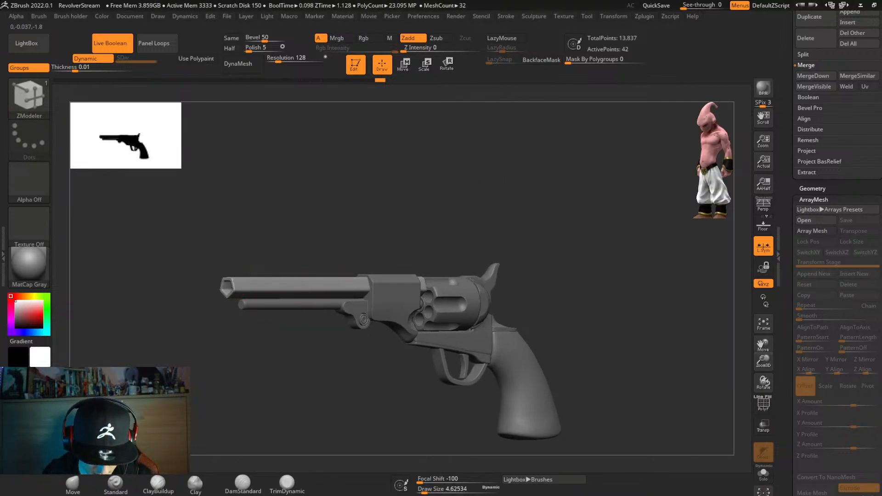
Duplicate the barrel within its subtool and replace the copy with a small box primitive at the top of the muzzle.
{"action": "left_click", "coordinate": [285, 294], "text": "alt"}
{"action": "right_click_drag", "start_coordinate": [285, 294], "coordinate": [315, 365], "text": "shift"}
{"action": "key", "text": "w"}
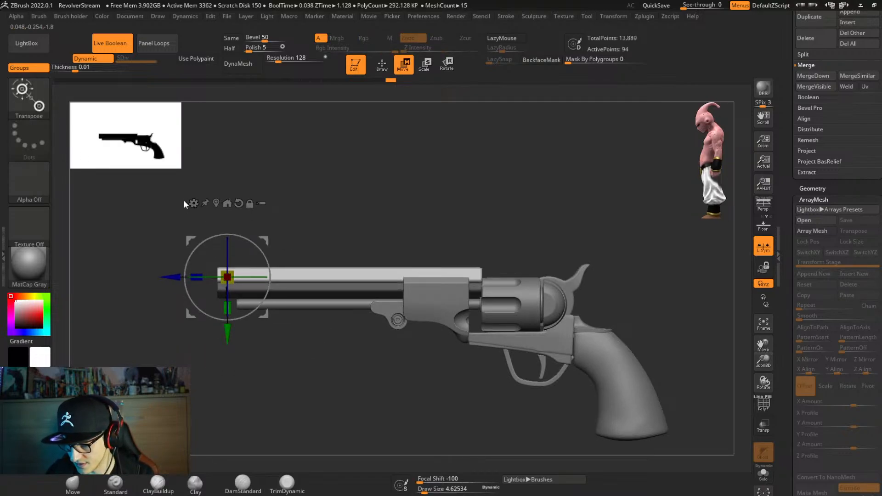
{"action": "left_click", "coordinate": [186, 200]}
{"action": "left_click", "coordinate": [283, 204]}
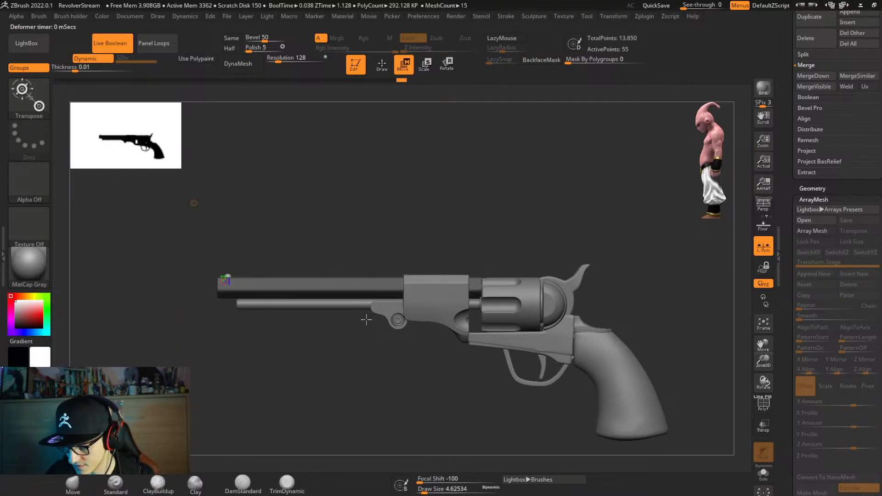
Separate the new box from the barrel into its own subtool with Split Masked Points.
{"action": "key", "text": "ctrl+2"}
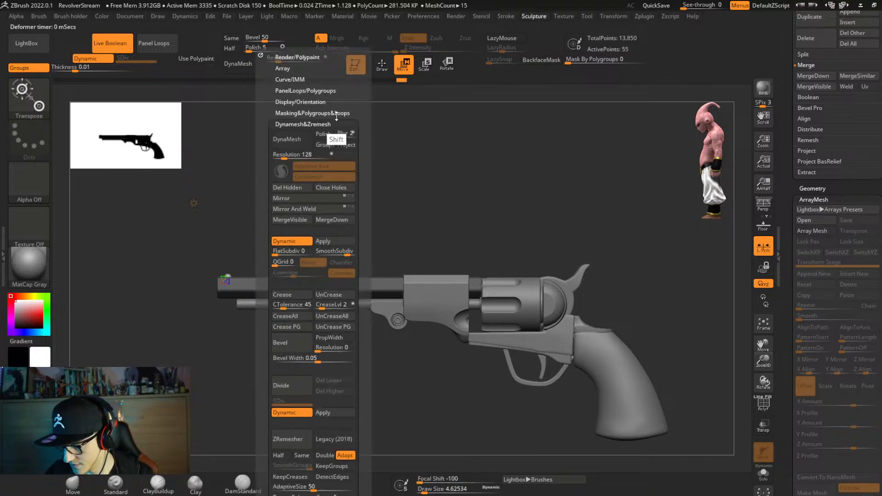
{"action": "left_click", "coordinate": [337, 114]}
{"action": "key", "text": "ctrl+2"}
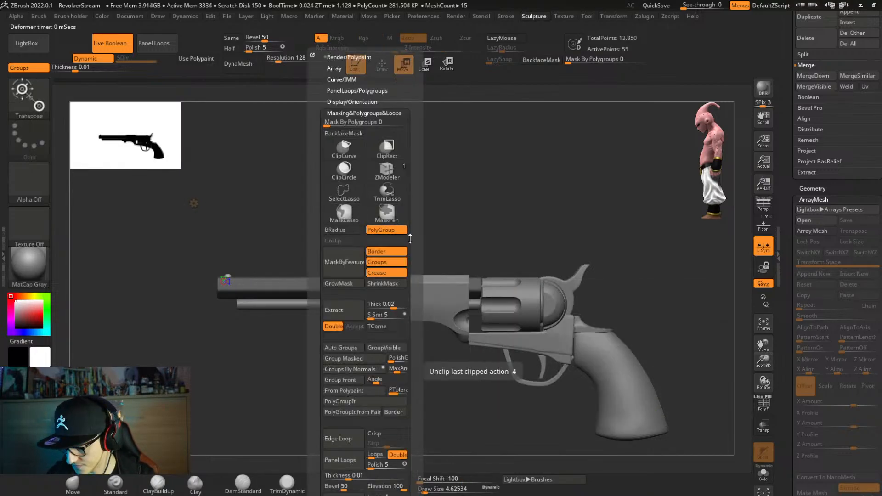
{"action": "scroll", "coordinate": [386, 327], "scroll_direction": "down", "scroll_amount": 8}
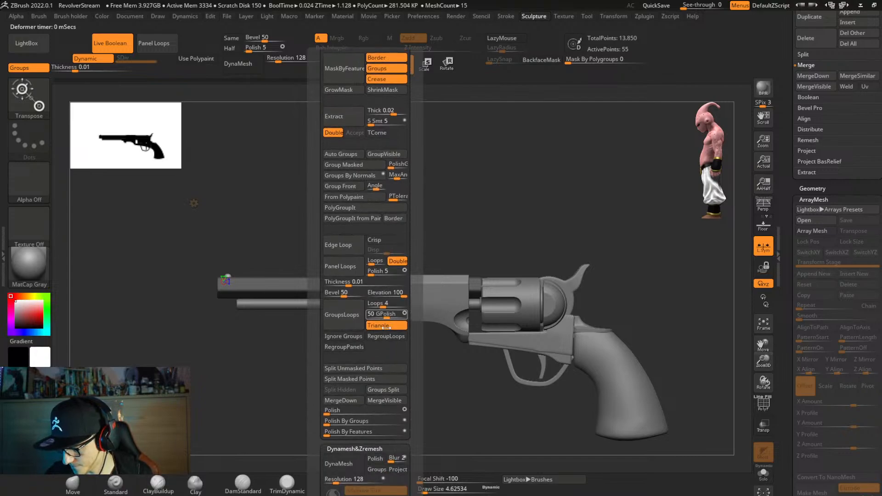
{"action": "left_click", "coordinate": [372, 379]}
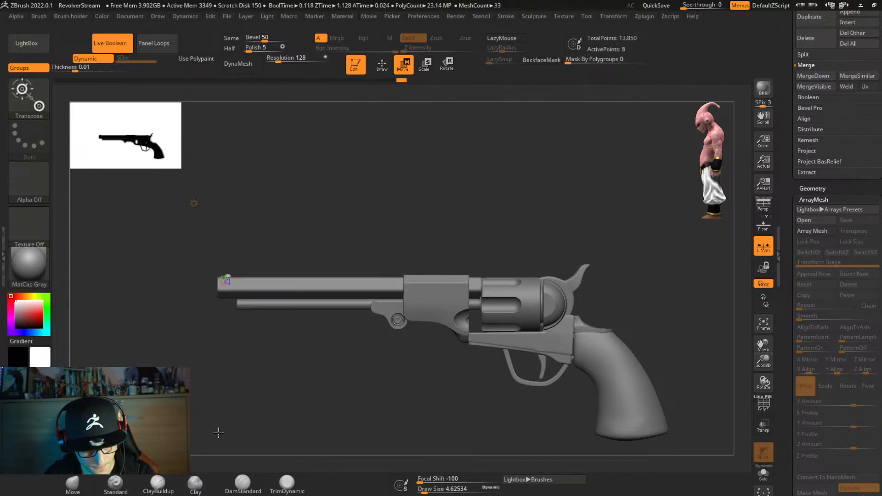
Turn off dynamic subdivision for the box and narrow it across the barrel's width in front view.
{"action": "right_click_drag", "start_coordinate": [291, 340], "coordinate": [383, 403], "text": "ctrl"}
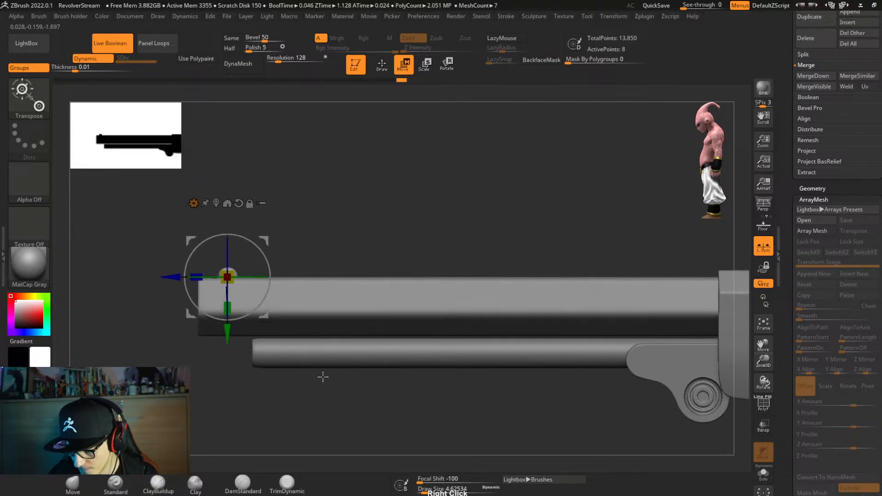
{"action": "key", "text": "shift+d"}
{"action": "right_click_drag", "start_coordinate": [236, 306], "coordinate": [301, 342]}
{"action": "key", "text": "d"}
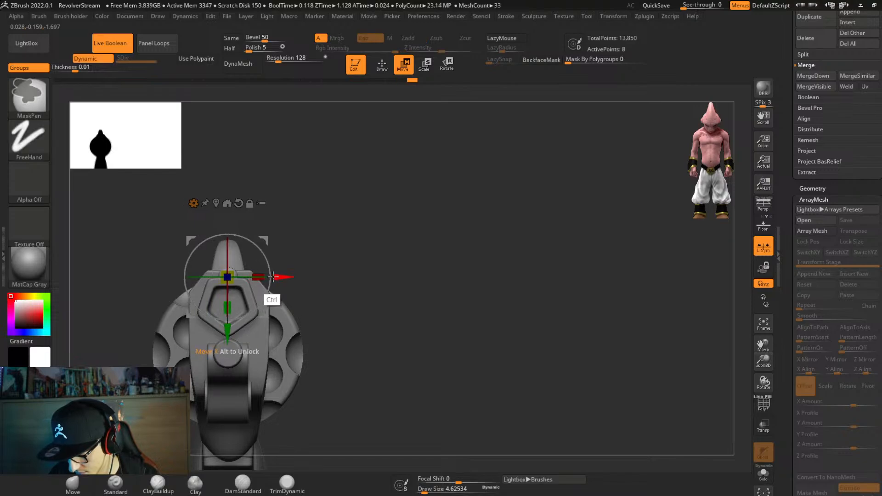
{"action": "key", "text": "shift+d"}
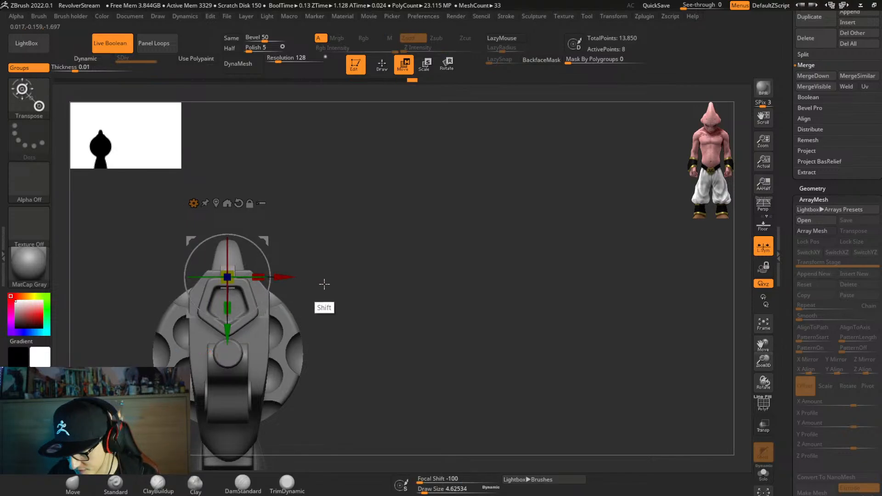
Raise the box by about 0.016 onto the barrel and shorten it along the barrel axis.
{"action": "left_click_drag", "start_coordinate": [235, 330], "coordinate": [236, 323]}
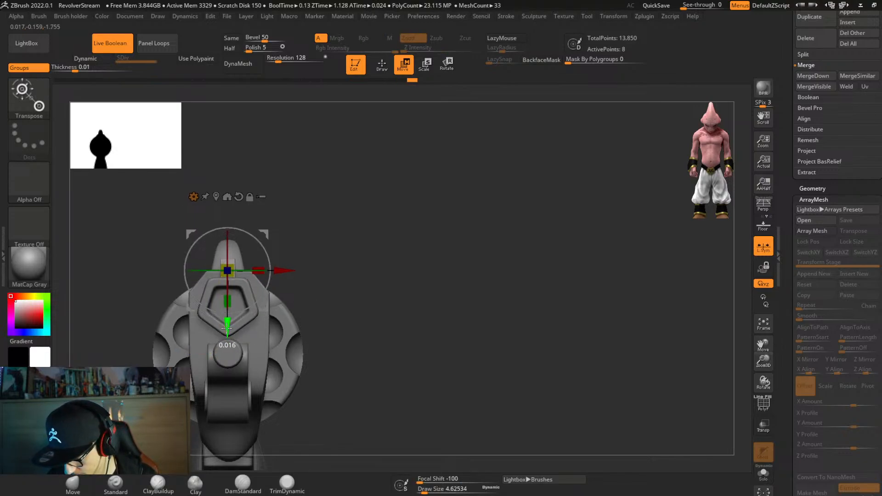
{"action": "right_click_drag", "start_coordinate": [236, 324], "coordinate": [297, 334]}
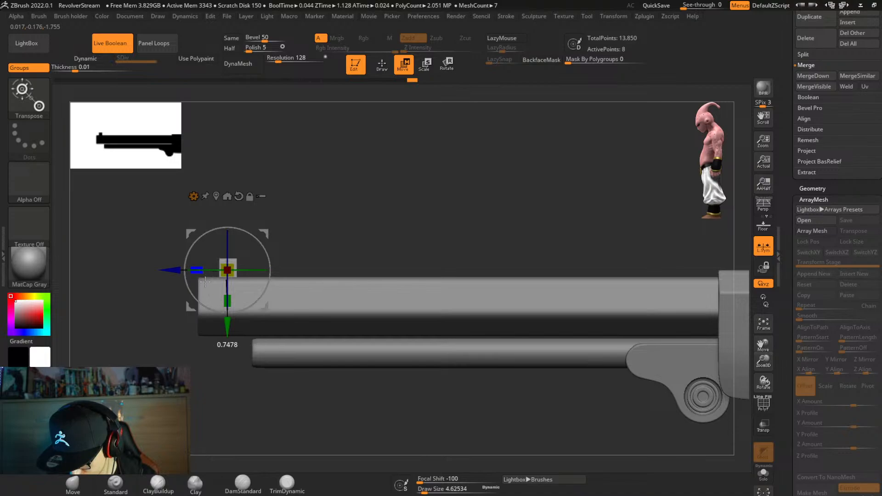
{"action": "right_click_drag", "start_coordinate": [251, 335], "coordinate": [354, 339]}
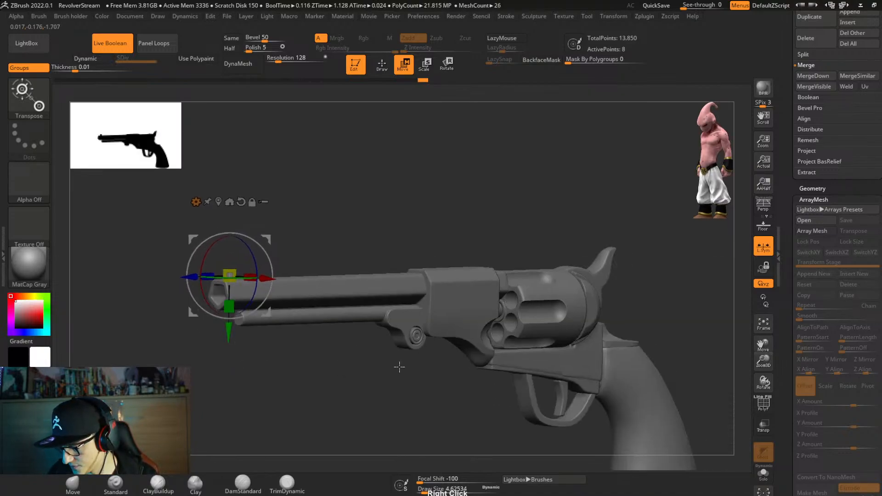
Stretch the box into a taller, thinner sight post and adjust its height so the base sits in the barrel's top.
{"action": "right_click_drag", "start_coordinate": [399, 367], "coordinate": [368, 354]}
{"action": "left_click_drag", "start_coordinate": [229, 338], "coordinate": [230, 322]}
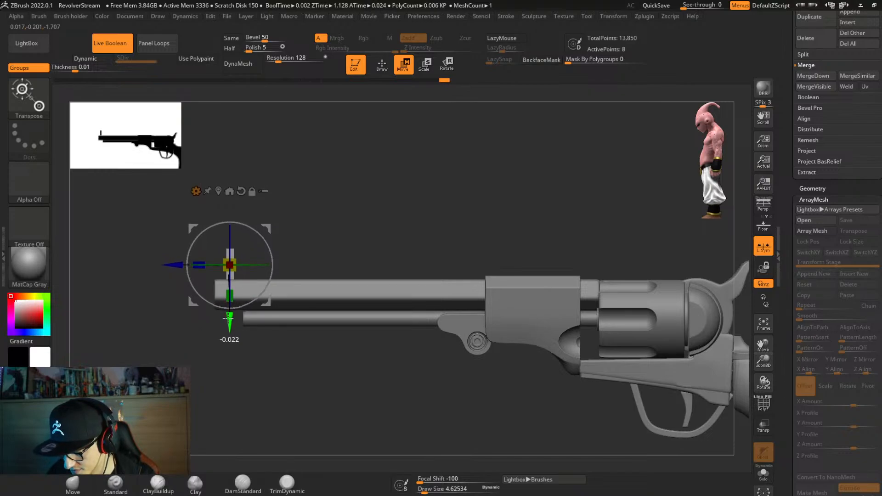
{"action": "left_click_drag", "start_coordinate": [229, 316], "coordinate": [228, 324]}
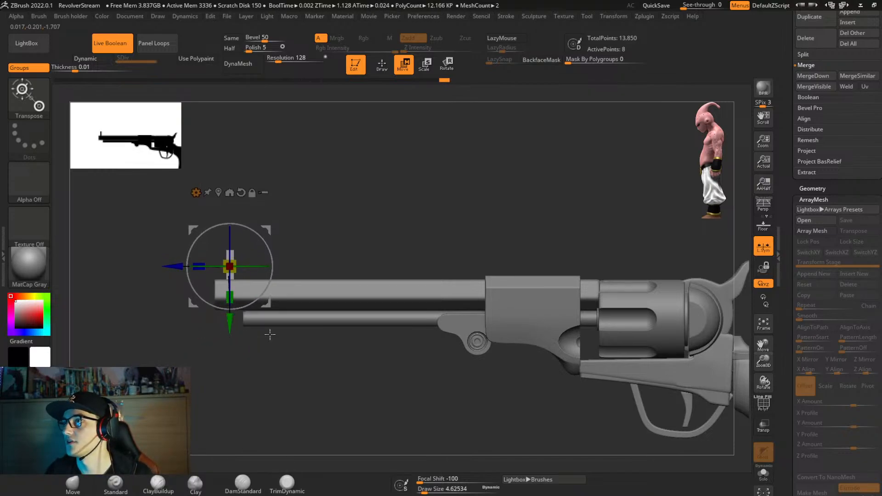
{"action": "mouse_move", "coordinate": [291, 333]}
{"action": "left_mouse_down"}
{"action": "mouse_move", "coordinate": [269, 352]}
{"action": "mouse_move", "coordinate": [294, 337]}
{"action": "left_mouse_up"}
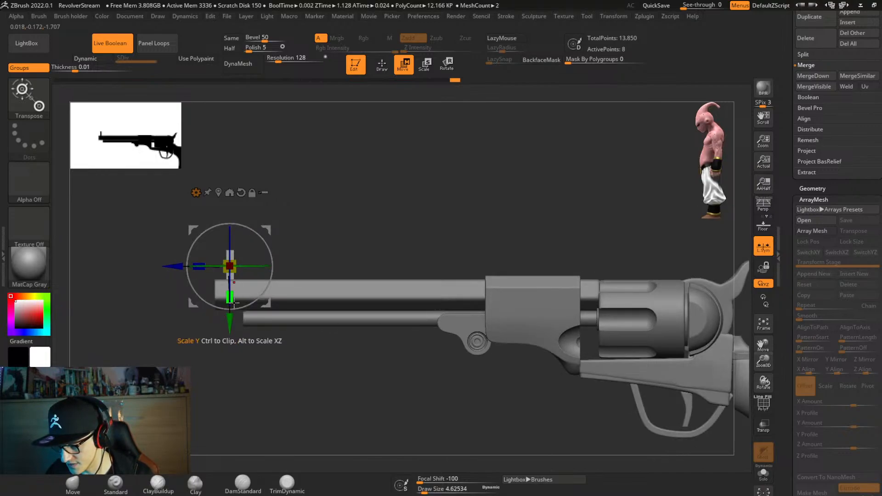
Mask part of the sight post and pull its lower rear edge back along the barrel to form a sloped front sight.
{"action": "right_click_drag", "start_coordinate": [260, 320], "coordinate": [247, 326], "text": "alt"}
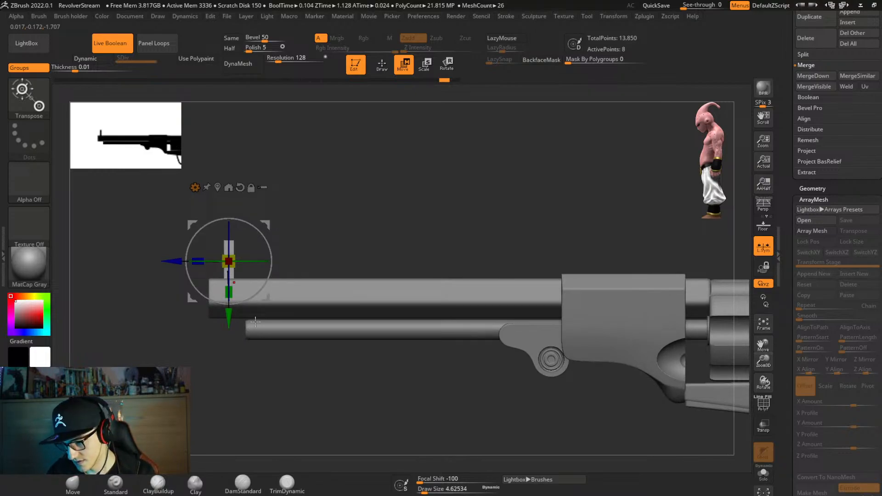
{"action": "mouse_move", "coordinate": [301, 262]}
{"action": "left_mouse_down", "text": "ctrl"}
{"action": "mouse_move", "coordinate": [252, 291]}
{"action": "mouse_move", "coordinate": [229, 324]}
{"action": "left_mouse_up", "text": "ctrl"}
{"action": "left_click_drag", "start_coordinate": [170, 261], "coordinate": [206, 296]}
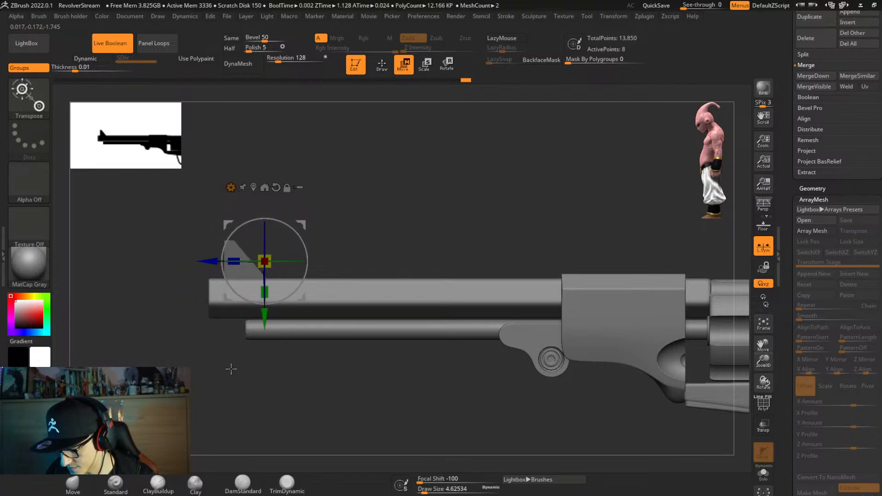
{"action": "right_click_drag", "start_coordinate": [230, 364], "coordinate": [343, 377]}
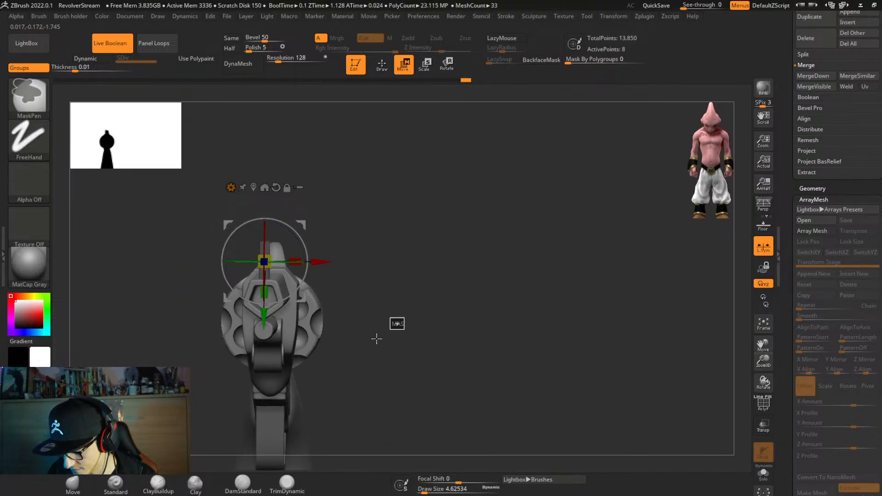
Show the polyframe, isolate the front sight and slice it horizontally at mid-height into upper and lower polygroups.
{"action": "mouse_move", "coordinate": [303, 261]}
{"action": "right_mouse_down"}
{"action": "mouse_move", "coordinate": [388, 352]}
{"action": "mouse_move", "coordinate": [276, 317]}
{"action": "right_mouse_up"}
{"action": "key", "text": "shift+f"}
{"action": "key", "text": "b"}
{"action": "key", "text": "z"}
{"action": "key", "text": "m"}
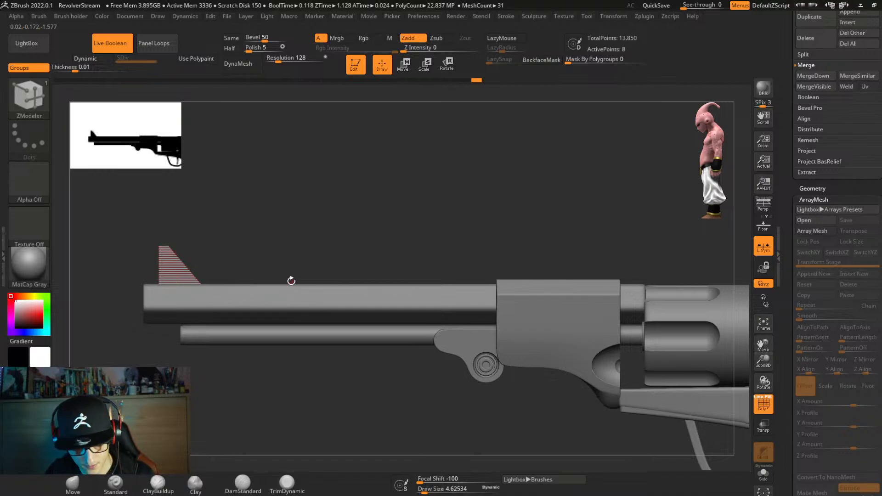
{"action": "key", "text": "alt+s"}
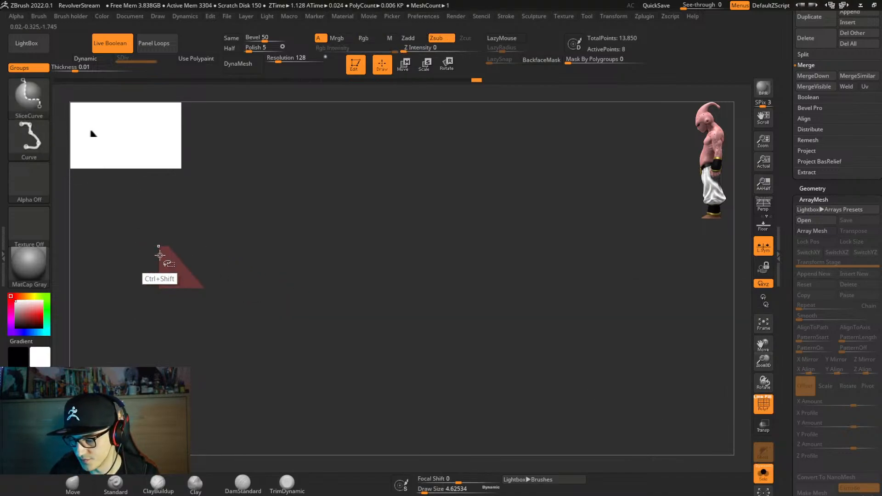
{"action": "mouse_move", "coordinate": [117, 263]}
{"action": "left_mouse_down", "text": "ctrl+shift"}
{"action": "mouse_move", "coordinate": [402, 271]}
{"action": "mouse_move", "coordinate": [417, 280]}
{"action": "left_mouse_up", "text": "ctrl+shift"}
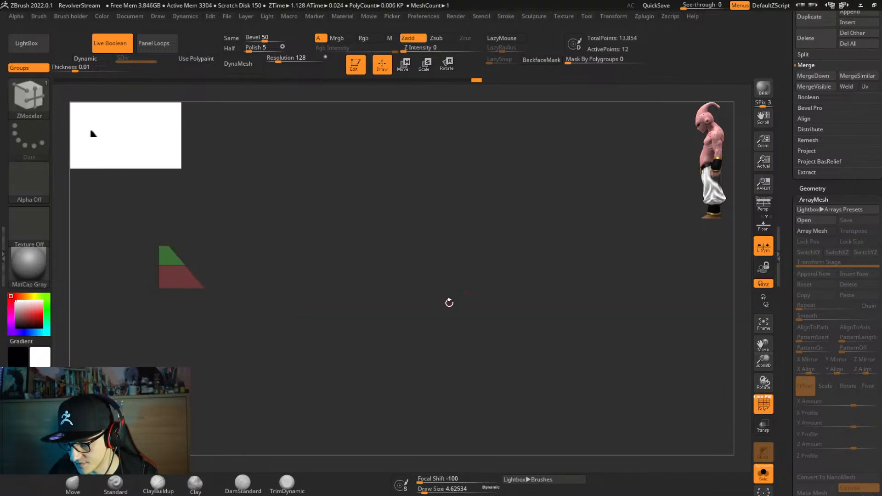
Extrude the upper half of the sight's sloped rear face outward with ZModeler.
{"action": "right_click_drag", "start_coordinate": [444, 297], "coordinate": [284, 282]}
{"action": "right_click_drag", "start_coordinate": [207, 266], "coordinate": [279, 258], "text": "alt"}
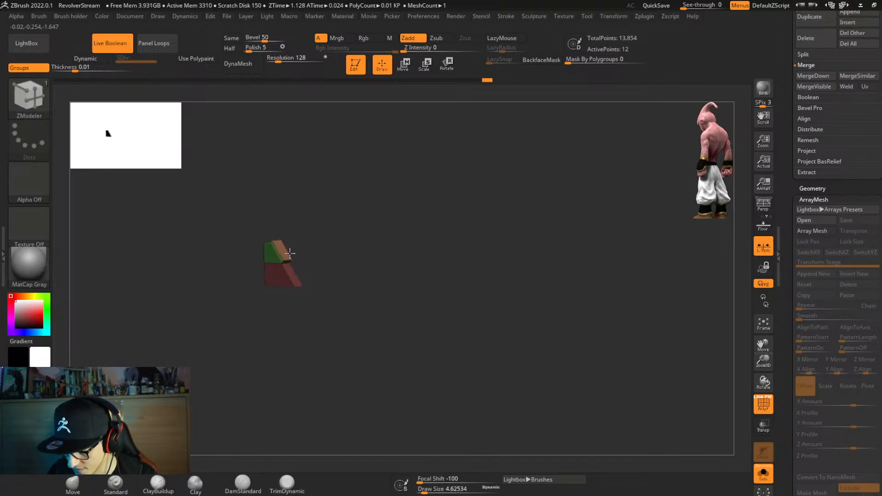
{"action": "right_click_drag", "start_coordinate": [346, 248], "coordinate": [363, 267]}
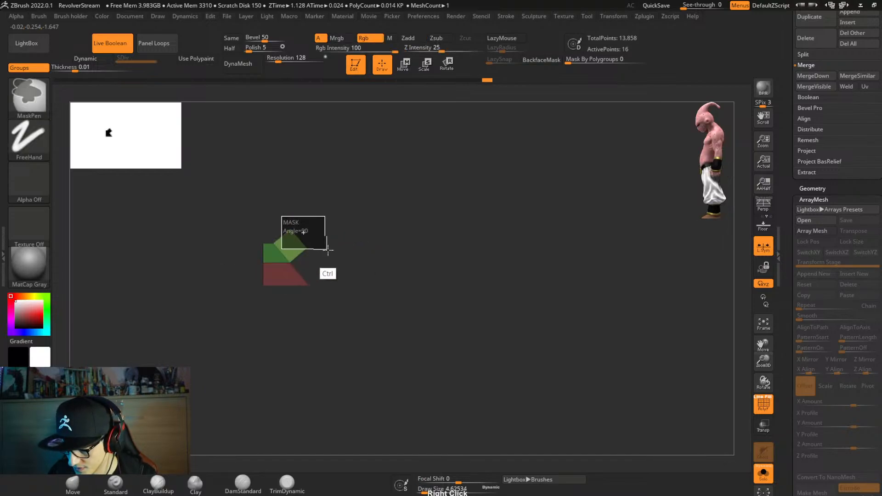
Straighten the extruded end by moving it back and down, forming a block that extends level to the rear.
{"action": "key", "text": "w"}
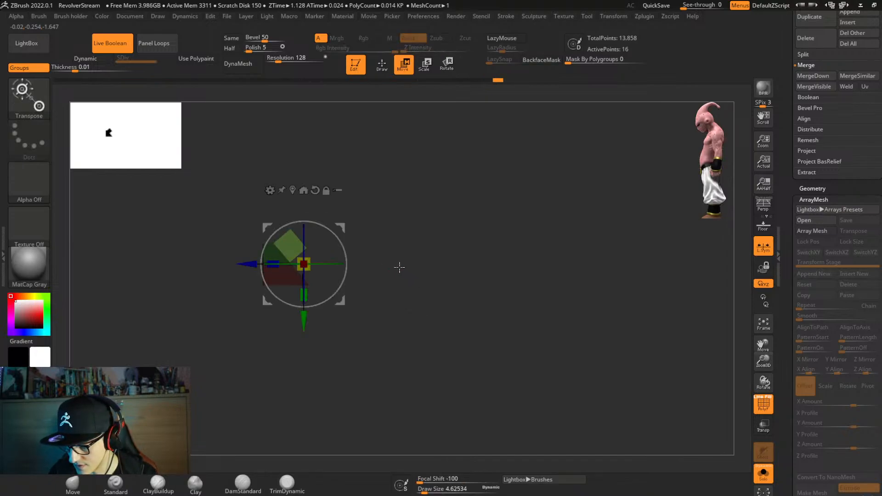
{"action": "right_click_drag", "start_coordinate": [304, 193], "coordinate": [454, 372]}
{"action": "left_click", "coordinate": [267, 138], "text": "alt"}
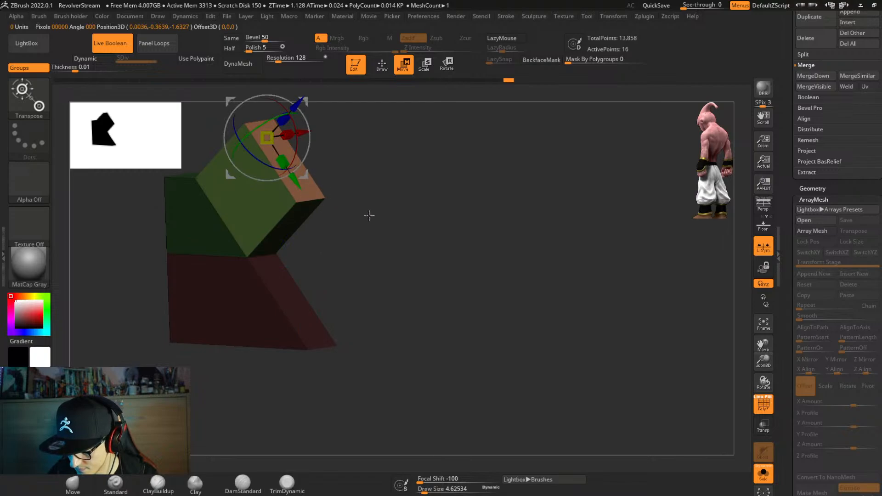
{"action": "right_click_drag", "start_coordinate": [368, 212], "coordinate": [377, 149], "text": "shift"}
{"action": "left_click_drag", "start_coordinate": [314, 149], "coordinate": [338, 140]}
{"action": "left_click_drag", "start_coordinate": [283, 196], "coordinate": [283, 213]}
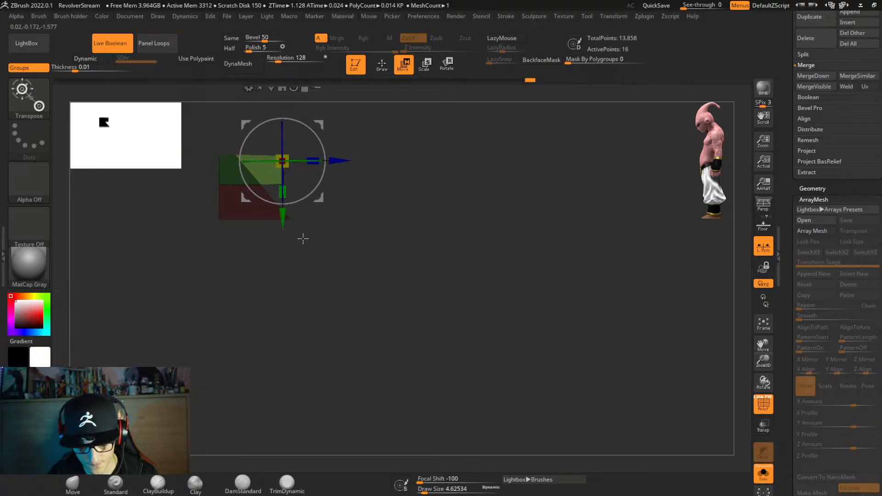
Bring back the other gun parts, then mask and level the top and underside edges of the sight's rear block.
{"action": "left_click", "coordinate": [389, 277], "text": "ctrl+shift"}
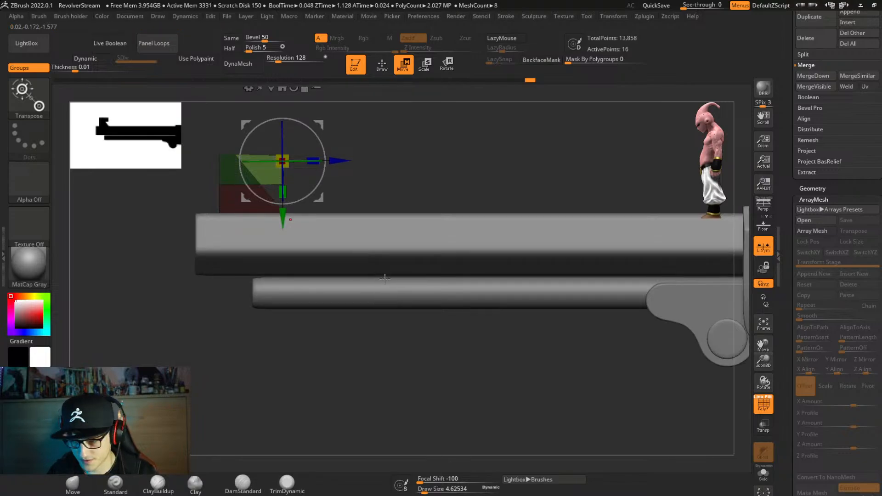
{"action": "mouse_move", "coordinate": [381, 275]}
{"action": "right_mouse_down"}
{"action": "mouse_move", "coordinate": [372, 337]}
{"action": "mouse_move", "coordinate": [289, 344]}
{"action": "mouse_move", "coordinate": [270, 325]}
{"action": "mouse_move", "coordinate": [307, 373]}
{"action": "mouse_move", "coordinate": [289, 407]}
{"action": "mouse_move", "coordinate": [285, 365]}
{"action": "mouse_move", "coordinate": [295, 331]}
{"action": "mouse_move", "coordinate": [279, 278]}
{"action": "mouse_move", "coordinate": [360, 305]}
{"action": "mouse_move", "coordinate": [421, 248]}
{"action": "right_mouse_up"}
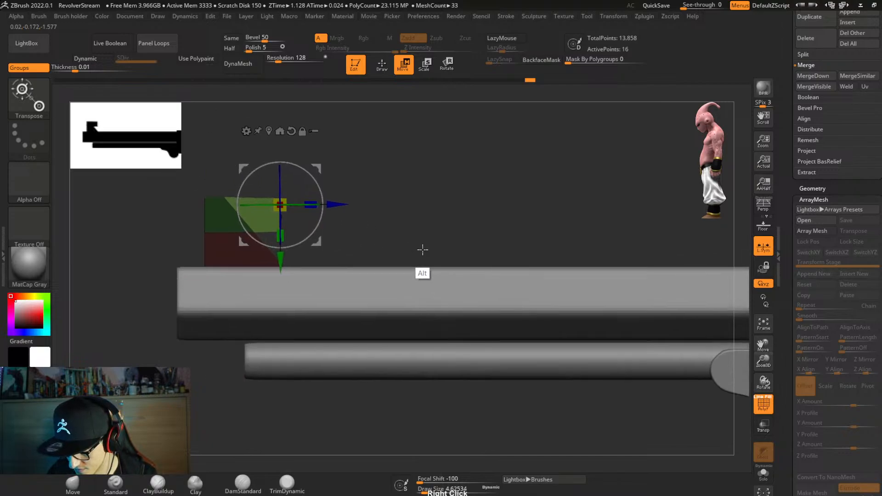
{"action": "left_click_drag", "start_coordinate": [262, 190], "coordinate": [178, 211], "text": "ctrl"}
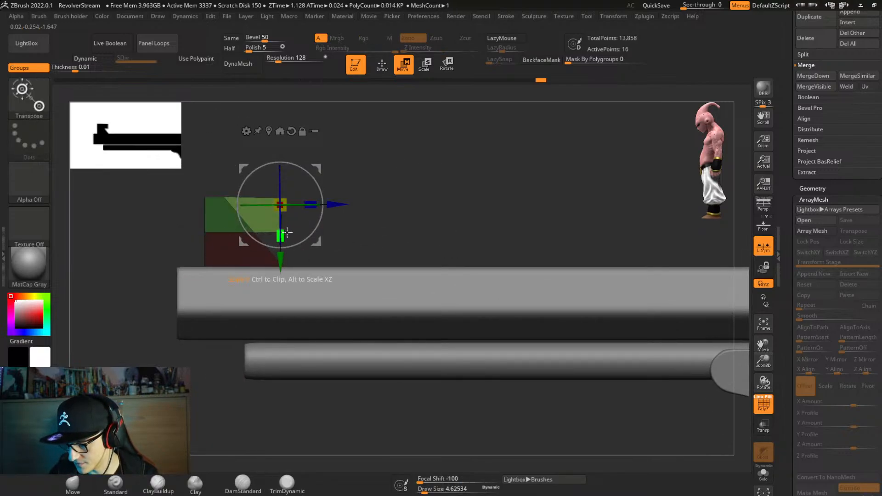
{"action": "left_click_drag", "start_coordinate": [432, 215], "coordinate": [85, 280], "text": "ctrl"}
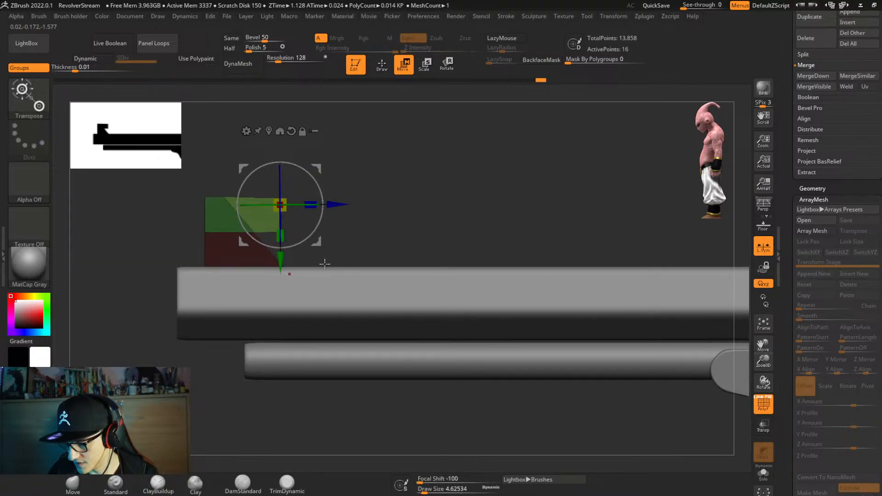
{"action": "left_click", "coordinate": [278, 134]}
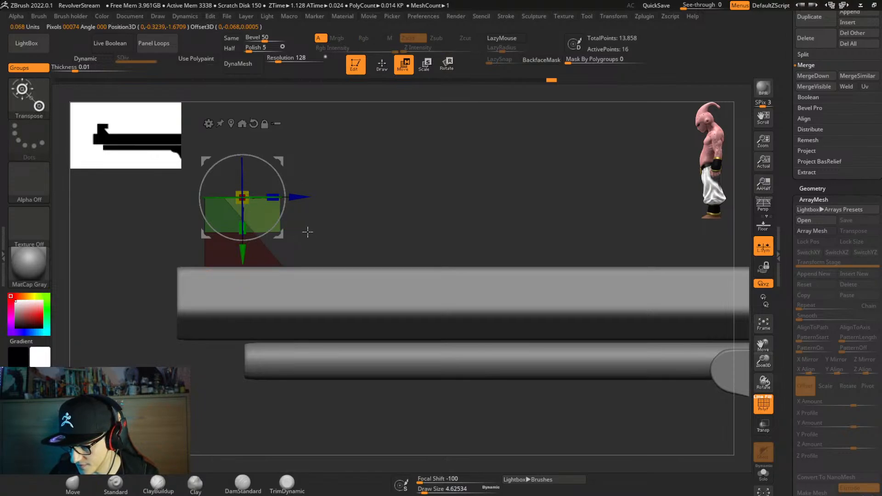
{"action": "left_click_drag", "start_coordinate": [337, 219], "coordinate": [179, 248], "text": "ctrl"}
{"action": "left_click_drag", "start_coordinate": [369, 164], "coordinate": [167, 213], "text": "ctrl"}
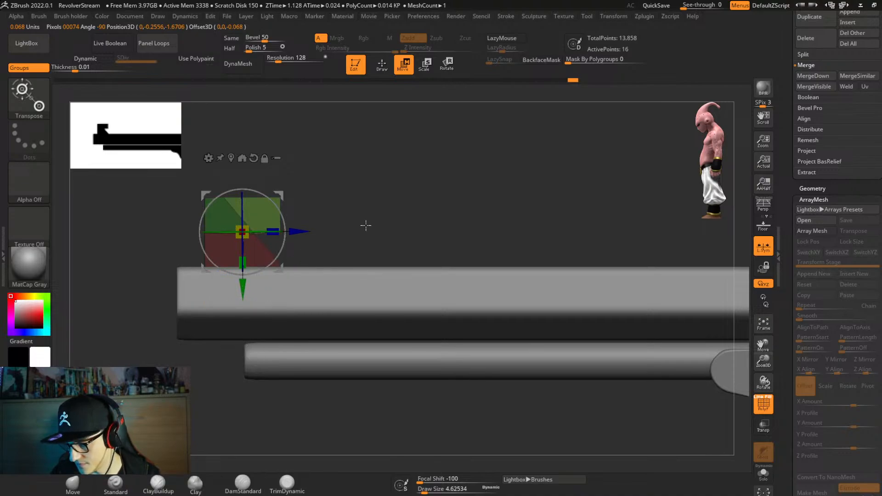
{"action": "key", "text": "ctrl"}
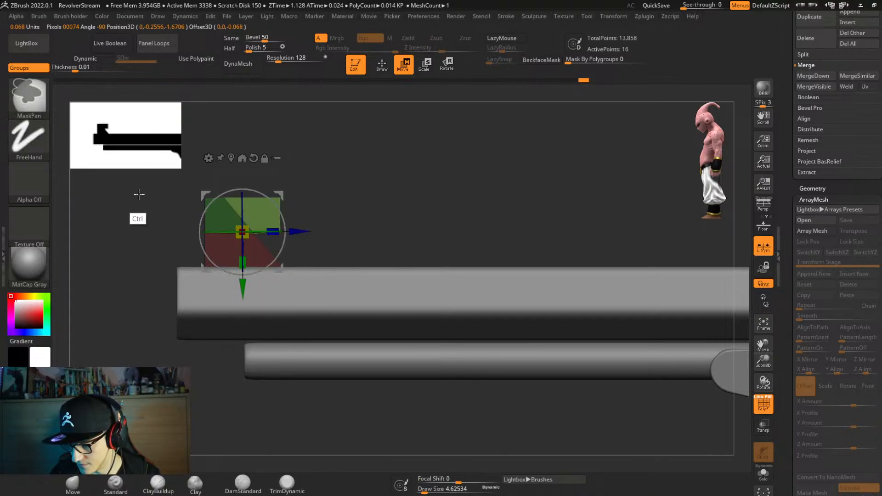
Mask the sight's front and stretch the block's rear end back along the barrel into a long bar, then re-enable Live Boolean.
{"action": "left_click_drag", "start_coordinate": [139, 194], "coordinate": [261, 267], "text": "ctrl"}
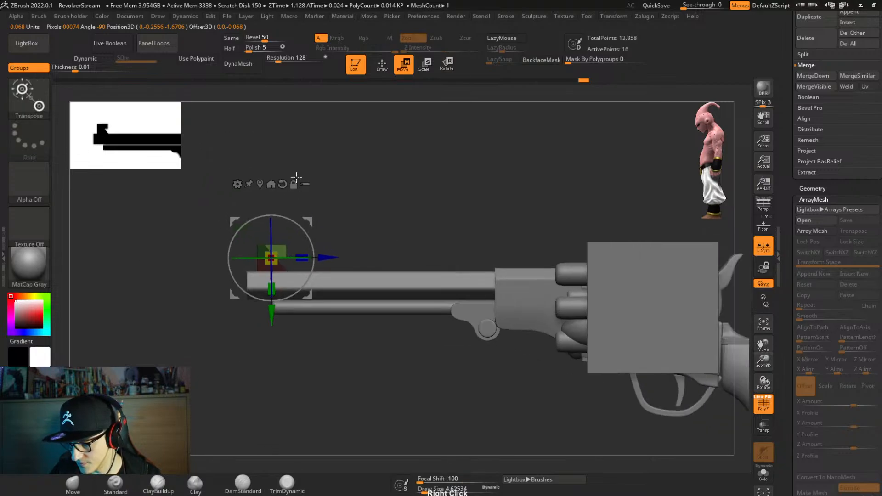
{"action": "left_click_drag", "start_coordinate": [324, 255], "coordinate": [636, 254]}
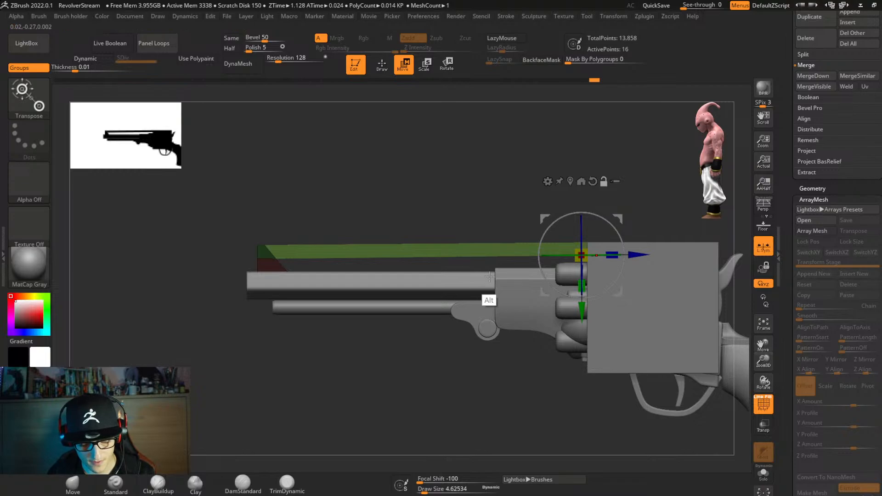
{"action": "key", "text": "alt+b"}
{"action": "right_click_drag", "start_coordinate": [444, 309], "coordinate": [253, 306], "text": "alt"}
{"action": "right_click_drag", "start_coordinate": [426, 287], "coordinate": [454, 298], "text": "alt"}
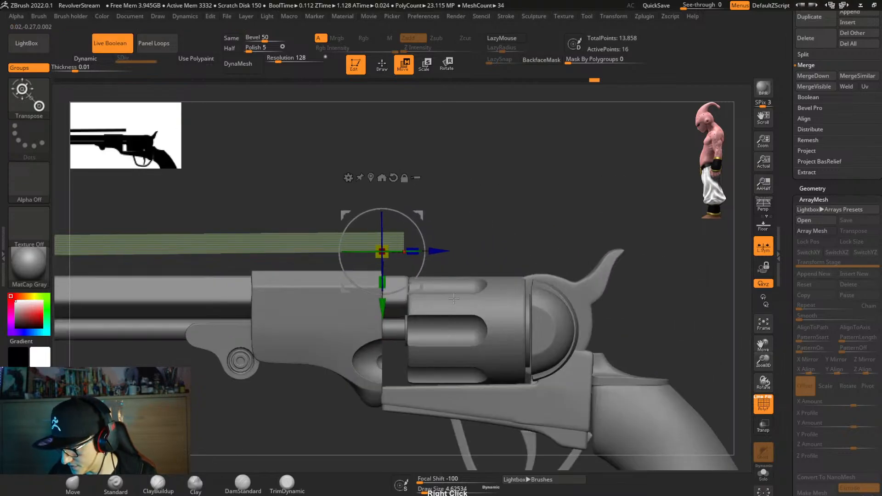
Adjust the bar's rear end along the gun so it stops just ahead of the cylinder's front face.
{"action": "left_click_drag", "start_coordinate": [429, 252], "coordinate": [577, 272]}
{"action": "right_click_drag", "start_coordinate": [577, 273], "coordinate": [596, 287]}
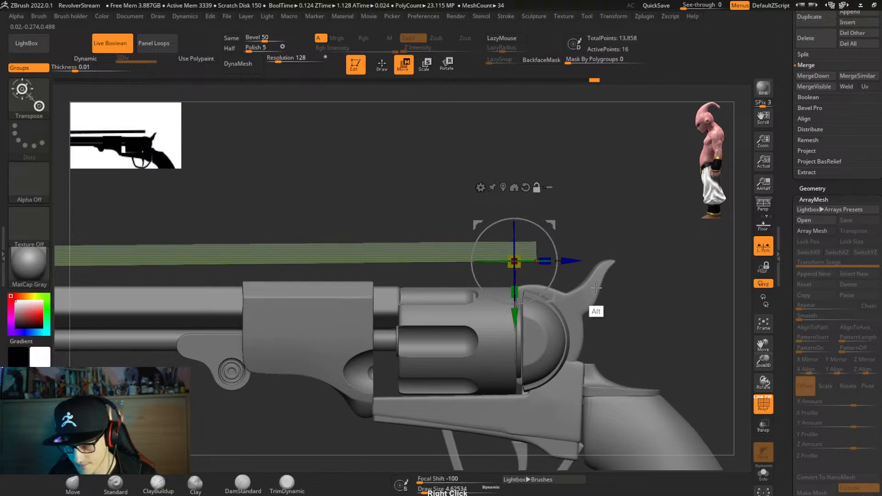
{"action": "left_click_drag", "start_coordinate": [575, 263], "coordinate": [439, 262]}
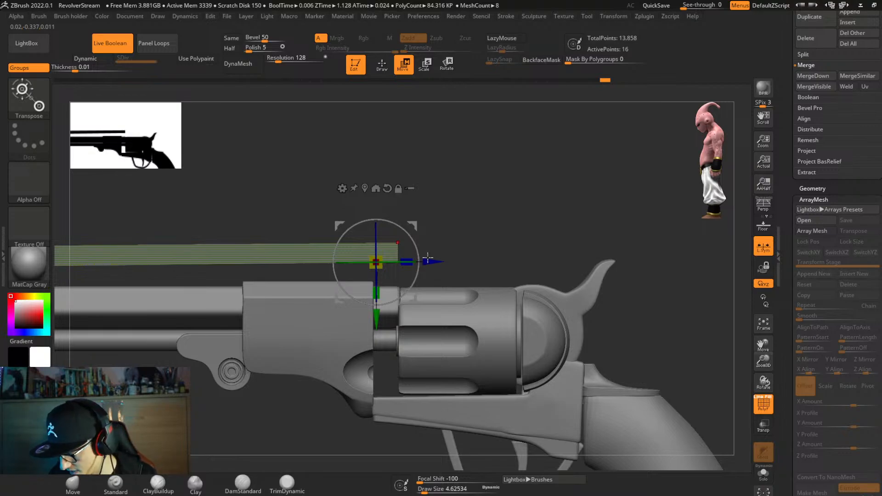
{"action": "left_click_drag", "start_coordinate": [427, 259], "coordinate": [421, 271]}
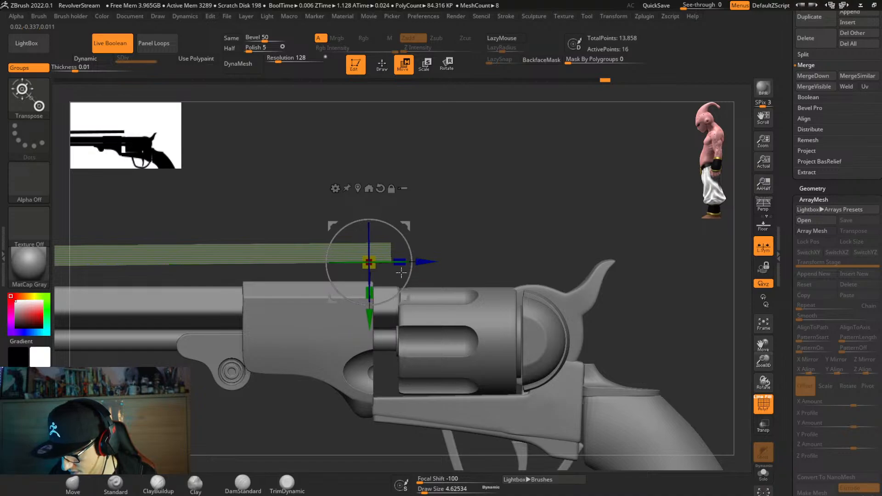
Clip the top of the long sight bar straight and level along its full length.
{"action": "right_click_drag", "start_coordinate": [527, 256], "coordinate": [535, 255], "text": "alt"}
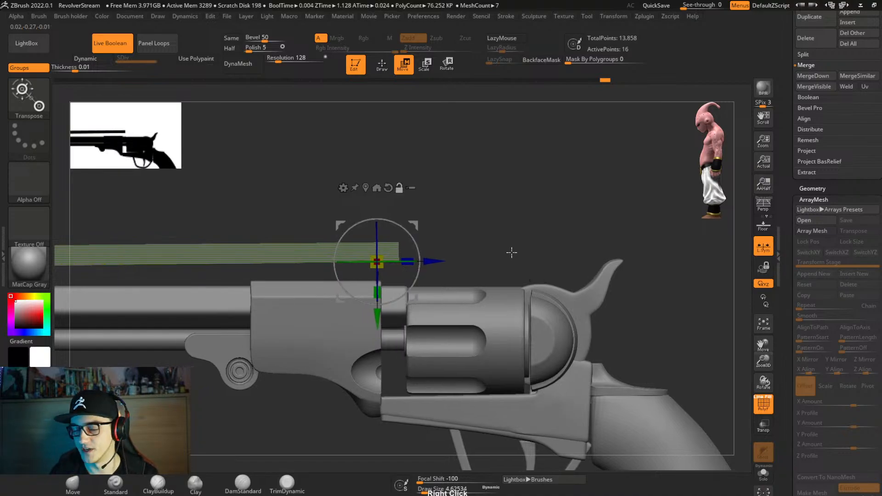
{"action": "right_click_drag", "start_coordinate": [480, 241], "coordinate": [680, 238], "text": "alt"}
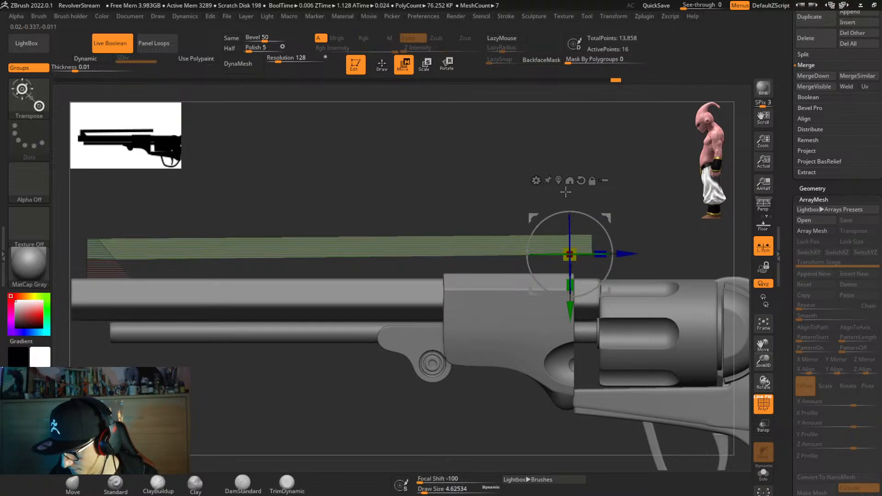
{"action": "left_click", "coordinate": [558, 180]}
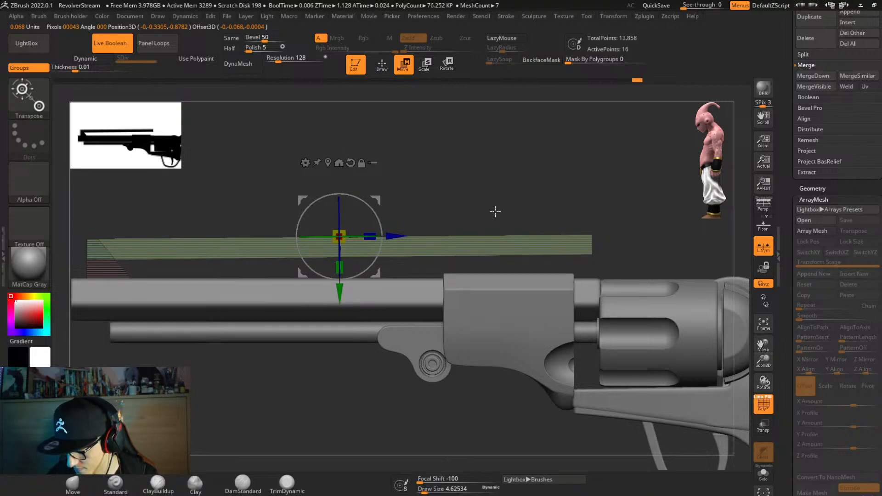
{"action": "key", "text": "q"}
{"action": "key", "text": "ctrl+shift"}
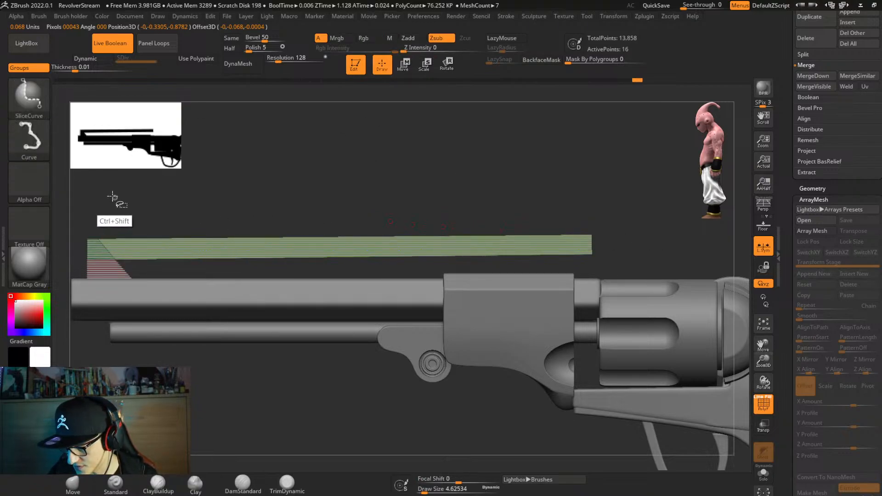
{"action": "key", "text": "ctrl+shift+b"}
{"action": "left_click", "coordinate": [169, 108]}
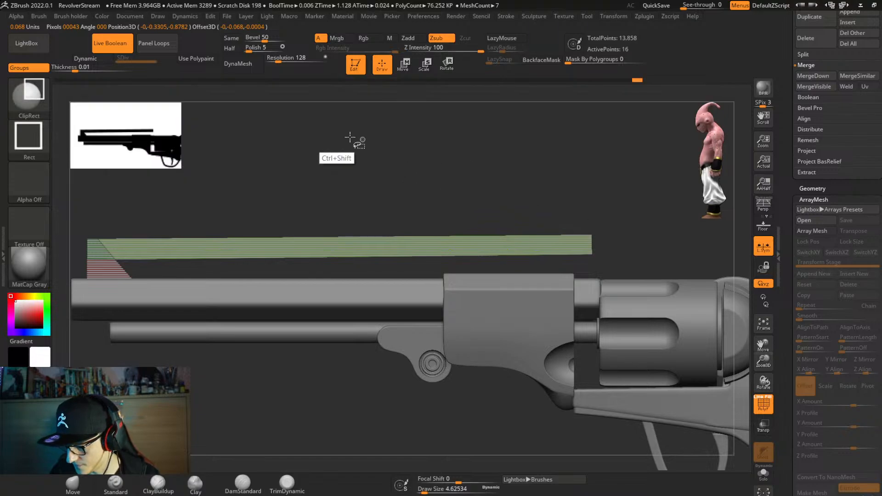
{"action": "key", "text": "ctrl+shift+b"}
{"action": "left_click", "coordinate": [131, 109], "text": "ctrl+shift"}
{"action": "mouse_move", "coordinate": [641, 225]}
{"action": "left_mouse_down", "text": "ctrl+shift"}
{"action": "mouse_move", "coordinate": [102, 216]}
{"action": "mouse_move", "coordinate": [670, 228]}
{"action": "mouse_move", "coordinate": [158, 226]}
{"action": "mouse_move", "coordinate": [151, 241]}
{"action": "mouse_move", "coordinate": [696, 249]}
{"action": "left_mouse_up", "text": "ctrl+shift"}
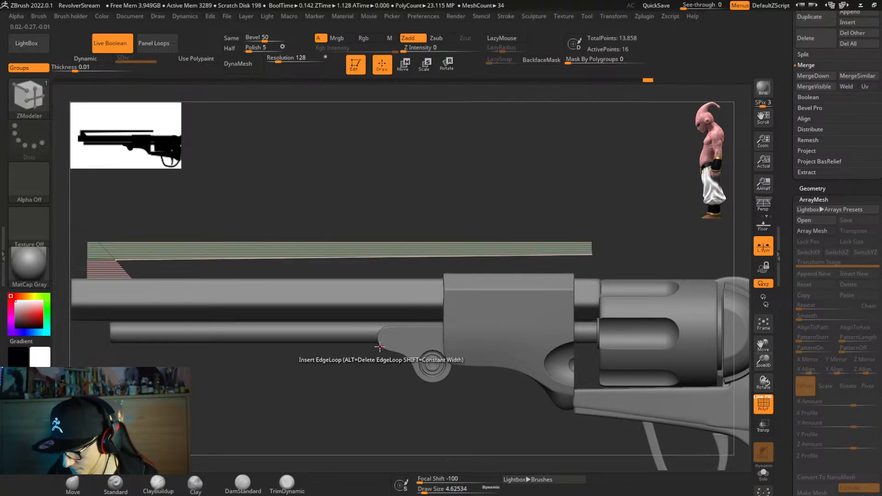
Mask all but the bar's underside edges, center the gizmo on them and try to flatten the underside vertically.
{"action": "key", "text": "ctrl"}
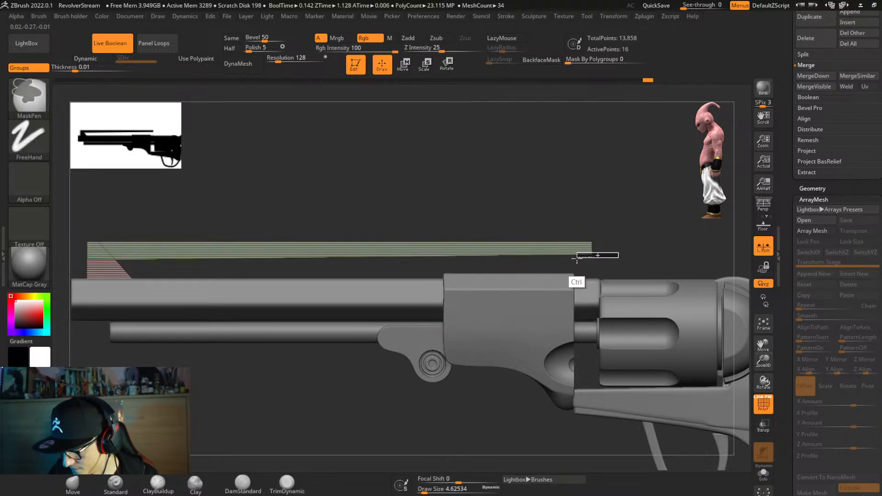
{"action": "left_click_drag", "start_coordinate": [576, 258], "coordinate": [82, 256], "text": "ctrl"}
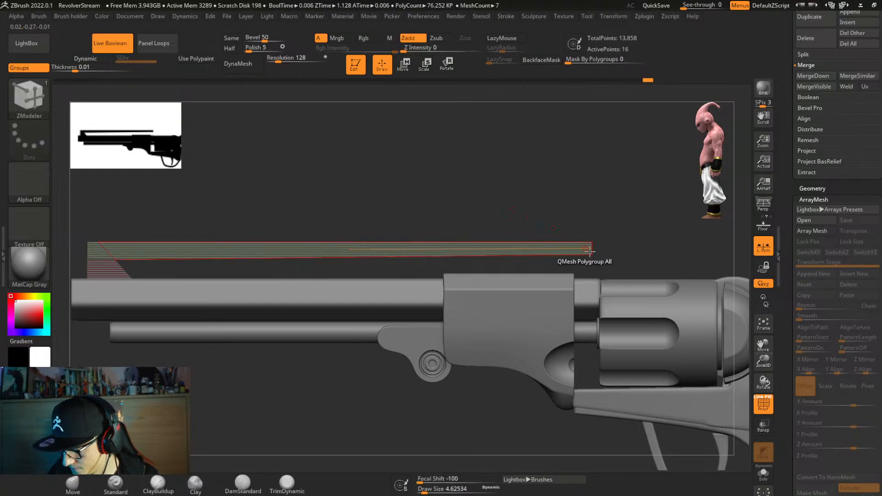
{"action": "key", "text": "w"}
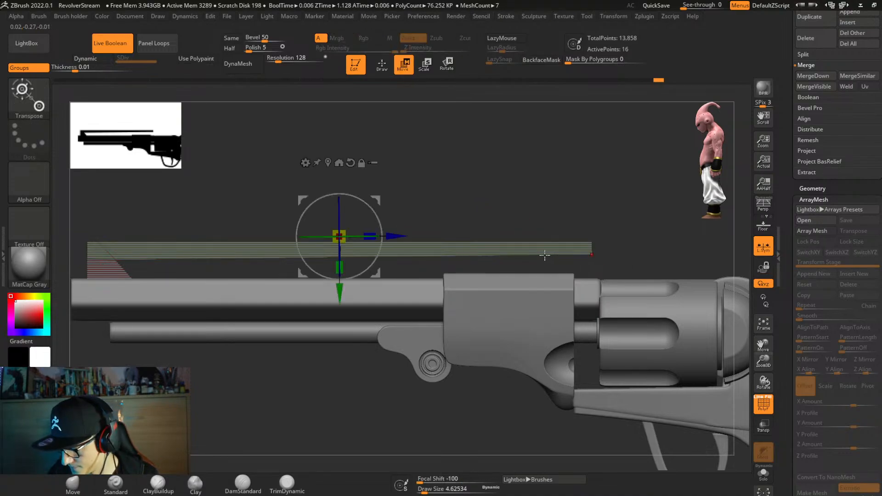
{"action": "left_click", "coordinate": [328, 163]}
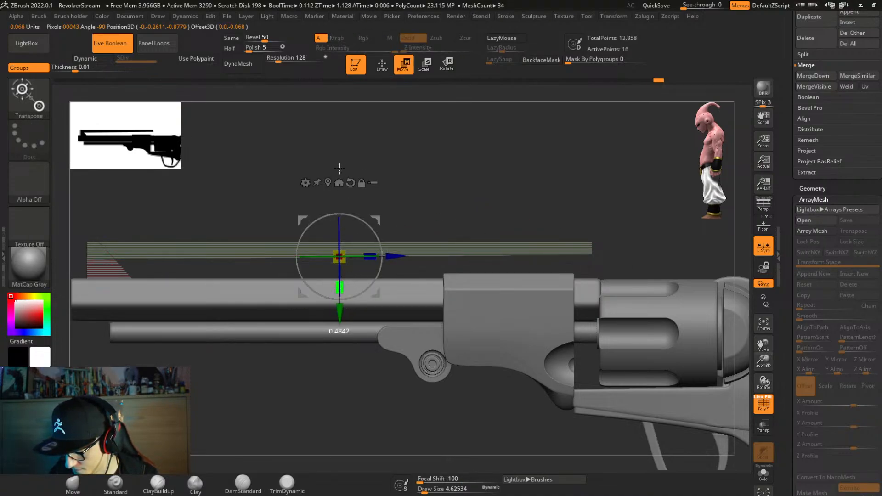
{"action": "left_click_drag", "start_coordinate": [342, 214], "coordinate": [326, 296]}
{"action": "key", "text": "ctrl+z"}
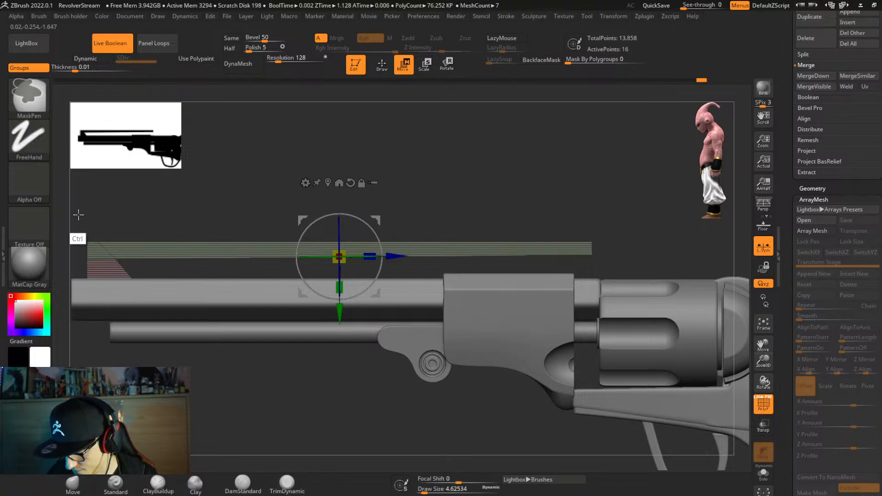
Mask the sight's front end, nudge the unmasked part of the bar about 0.01 along the barrel, and clear the mask.
{"action": "left_click_drag", "start_coordinate": [78, 213], "coordinate": [111, 316], "text": "ctrl"}
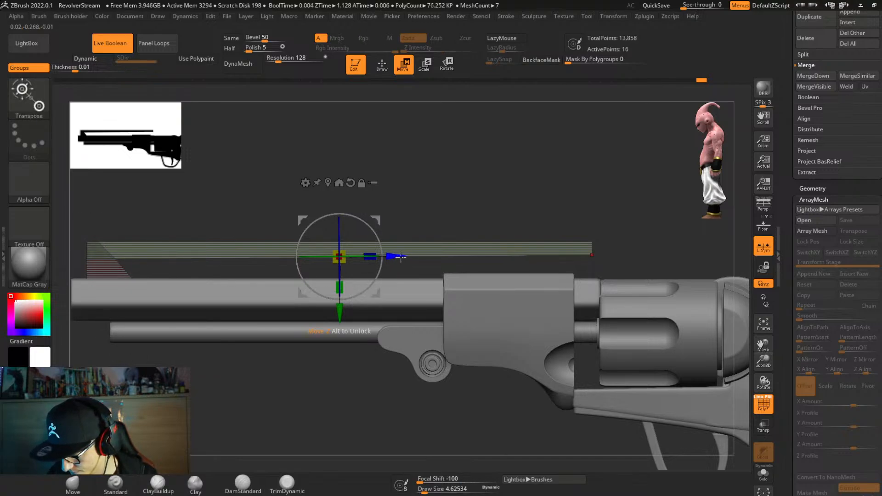
{"action": "left_click_drag", "start_coordinate": [400, 256], "coordinate": [398, 262]}
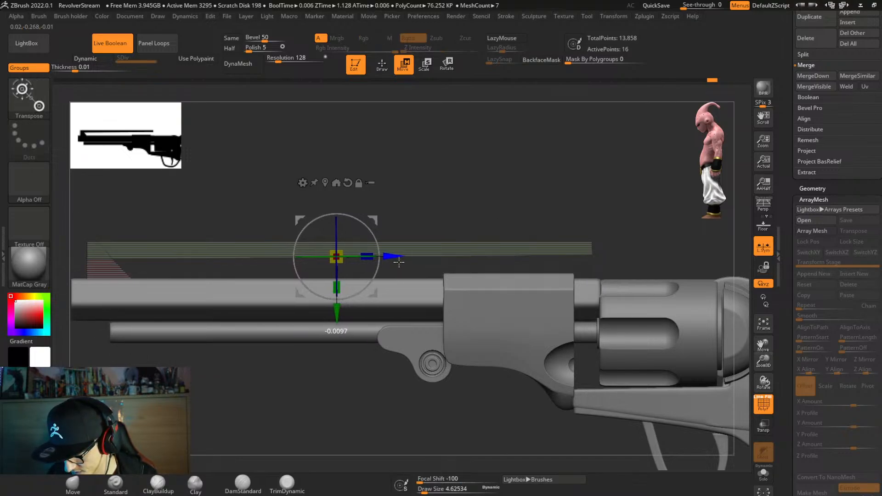
{"action": "left_click_drag", "start_coordinate": [609, 257], "coordinate": [590, 261], "text": "ctrl"}
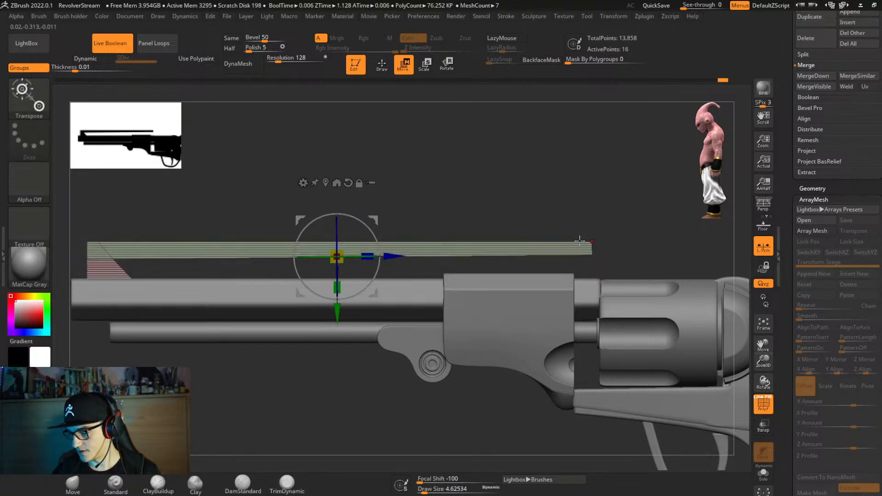
Slice the sighting bar vertically with SliceCurve just ahead of its rear end to separate a short end segment.
{"action": "left_click", "coordinate": [37, 102], "text": "ctrl+shift"}
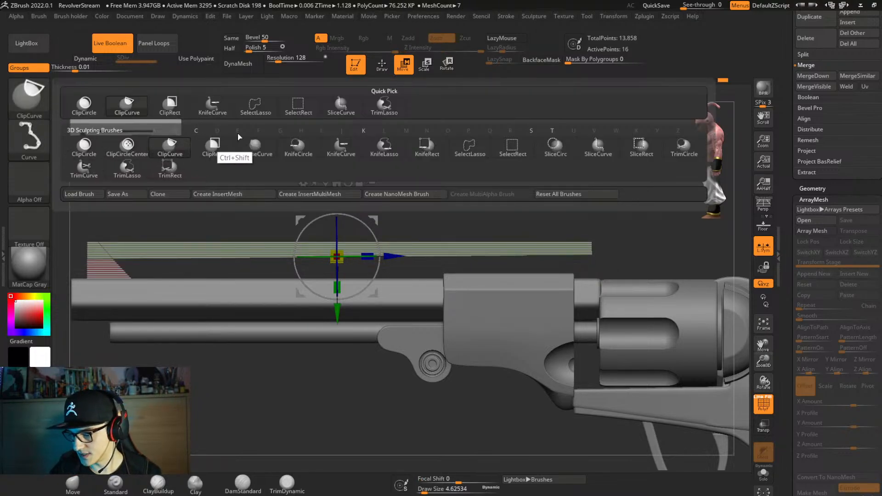
{"action": "left_click", "coordinate": [341, 105]}
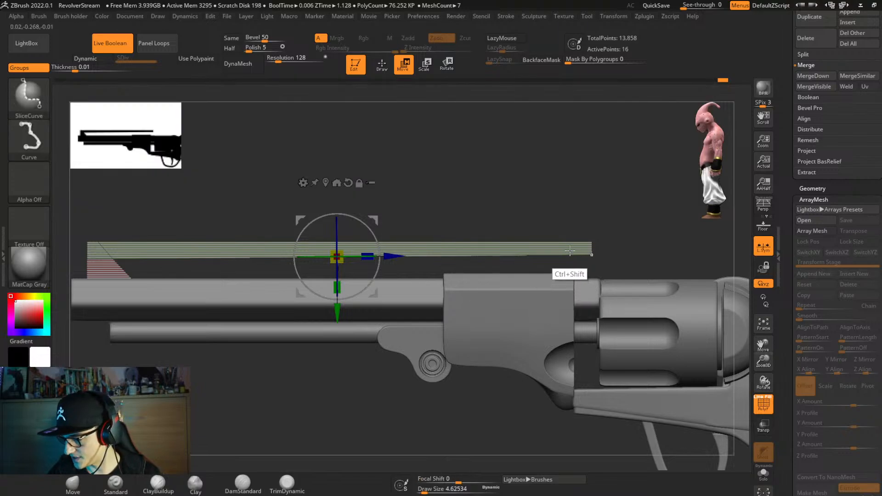
{"action": "left_click_drag", "start_coordinate": [559, 201], "coordinate": [576, 328], "text": "ctrl+shift"}
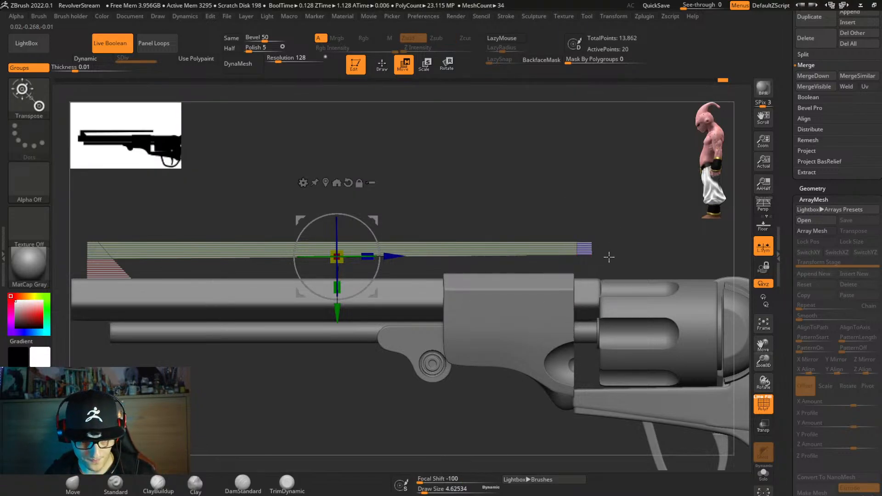
Mask all but the bar's underside edges, lower them to thicken the bar, shift them back about 0.027, and clear the mask.
{"action": "right_click_drag", "start_coordinate": [636, 264], "coordinate": [631, 246], "text": "alt"}
{"action": "left_click_drag", "start_coordinate": [631, 246], "coordinate": [92, 265], "text": "ctrl"}
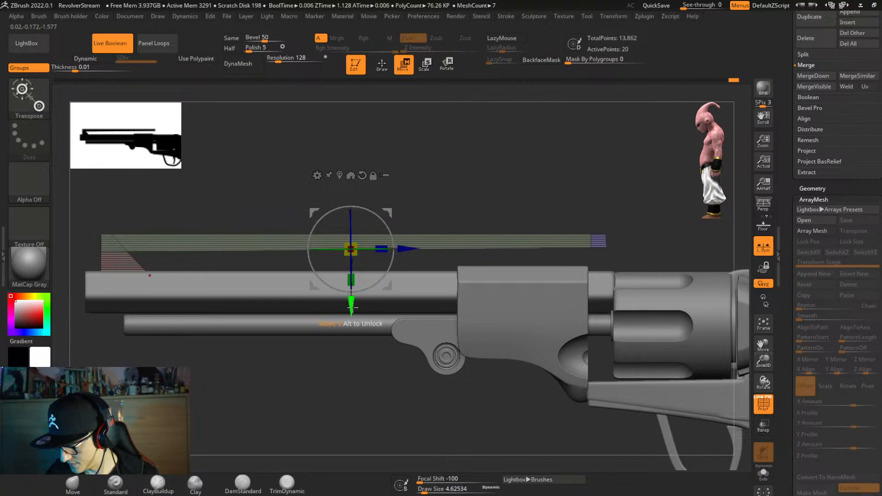
{"action": "left_click_drag", "start_coordinate": [351, 304], "coordinate": [351, 309]}
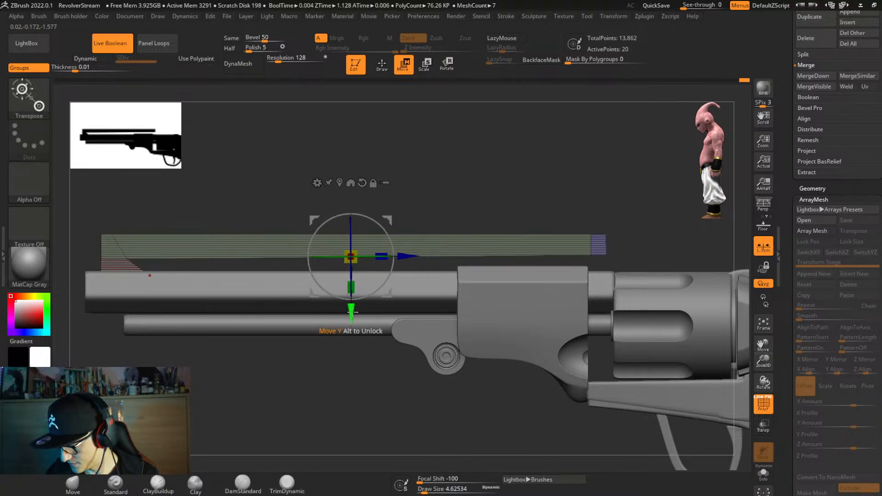
{"action": "left_click_drag", "start_coordinate": [352, 313], "coordinate": [351, 318]}
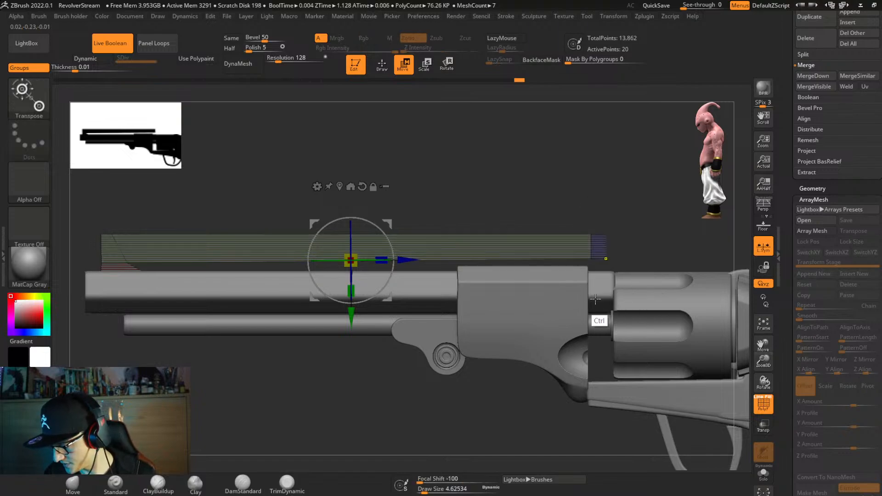
{"action": "left_click_drag", "start_coordinate": [405, 260], "coordinate": [413, 261]}
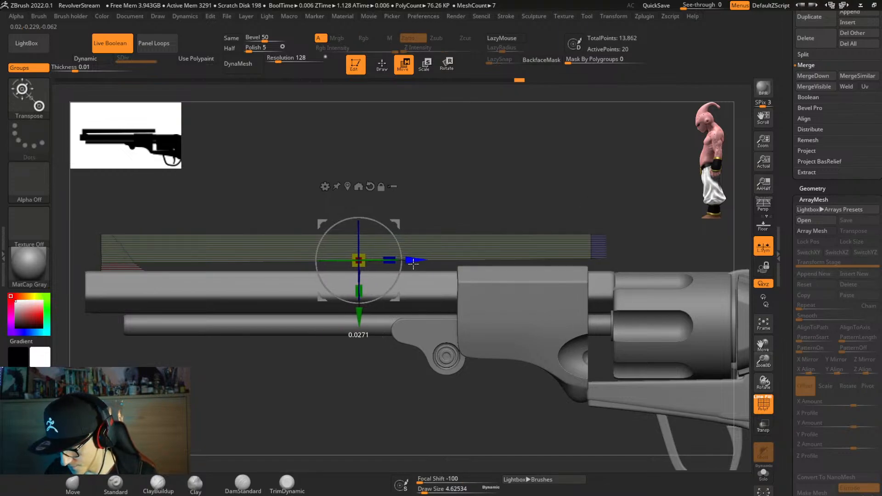
{"action": "left_click_drag", "start_coordinate": [587, 200], "coordinate": [567, 208], "text": "ctrl"}
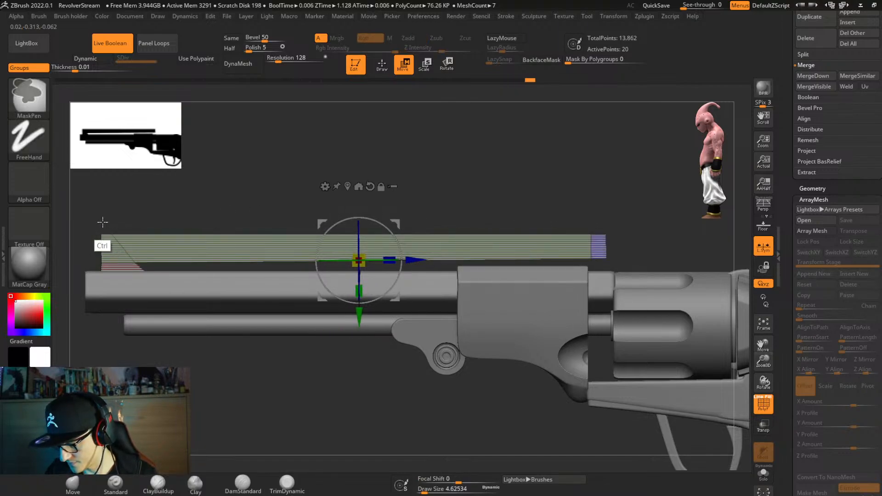
Mask the bar's upper edges along its full length, lower the underside slightly more, and clear the mask.
{"action": "mouse_move", "coordinate": [92, 220]}
{"action": "left_mouse_down", "text": "ctrl"}
{"action": "mouse_move", "coordinate": [175, 246]}
{"action": "mouse_move", "coordinate": [621, 268]}
{"action": "mouse_move", "coordinate": [626, 250]}
{"action": "left_mouse_up", "text": "ctrl"}
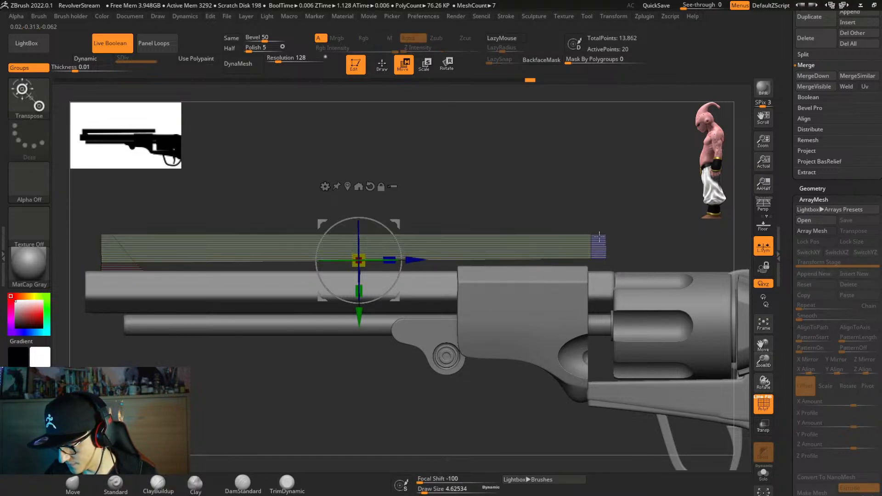
{"action": "left_click_drag", "start_coordinate": [362, 311], "coordinate": [362, 315]}
{"action": "left_click", "coordinate": [635, 237], "text": "ctrl"}
Isolate the sighting bar and extend the underside of its short rear segment downward into a leg with ZModeler.
{"action": "mouse_move", "coordinate": [627, 247]}
{"action": "right_mouse_down", "text": "alt"}
{"action": "mouse_move", "coordinate": [559, 250]}
{"action": "mouse_move", "coordinate": [594, 262]}
{"action": "mouse_move", "coordinate": [480, 291]}
{"action": "mouse_move", "coordinate": [500, 291]}
{"action": "mouse_move", "coordinate": [495, 255]}
{"action": "mouse_move", "coordinate": [430, 251]}
{"action": "mouse_move", "coordinate": [462, 214]}
{"action": "right_mouse_up", "text": "alt"}
{"action": "key", "text": "alt+s"}
{"action": "key", "text": "q"}
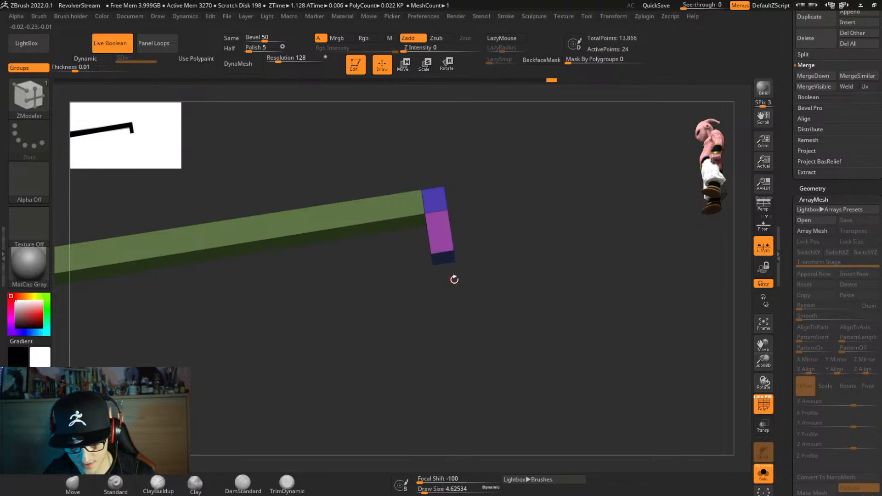
{"action": "right_click_drag", "start_coordinate": [454, 280], "coordinate": [504, 248]}
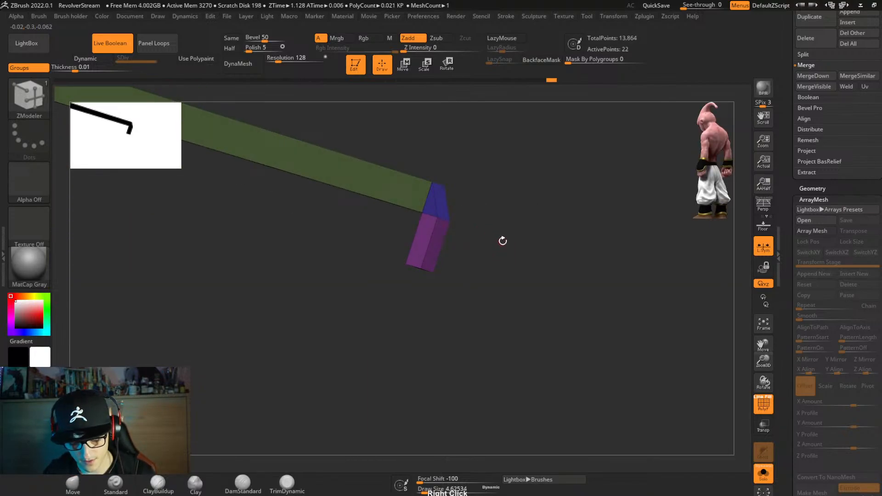
Turn on the bar's dynamic subdivision and crease its sharp edges with a crease tolerance of 45.
{"action": "key", "text": "d"}
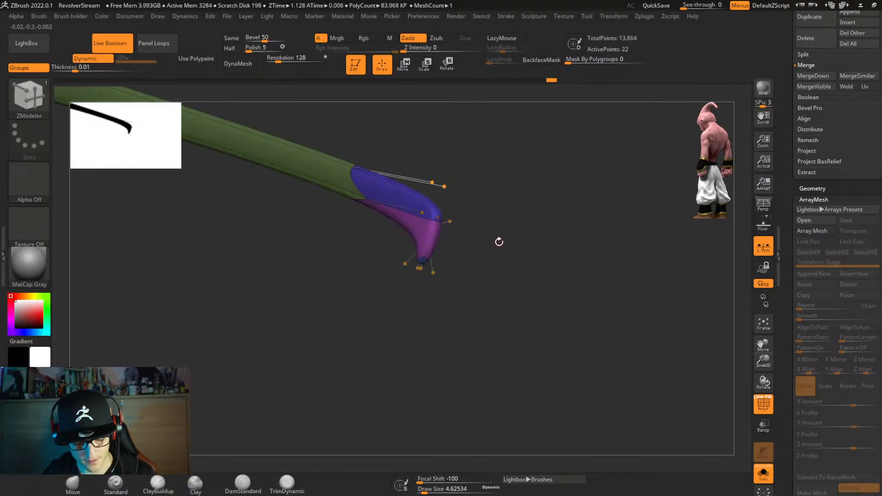
{"action": "key", "text": "shift+s"}
{"action": "key", "text": "ctrl+space"}
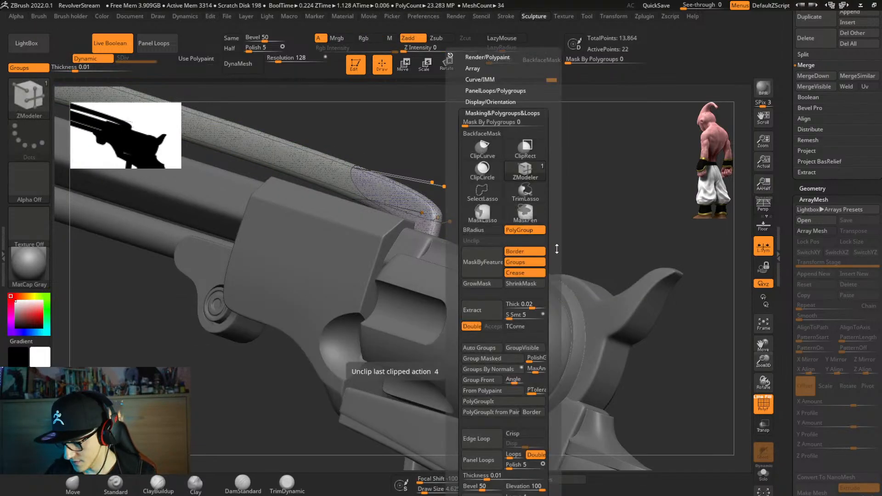
{"action": "scroll", "coordinate": [494, 350], "scroll_direction": "down", "scroll_amount": 10}
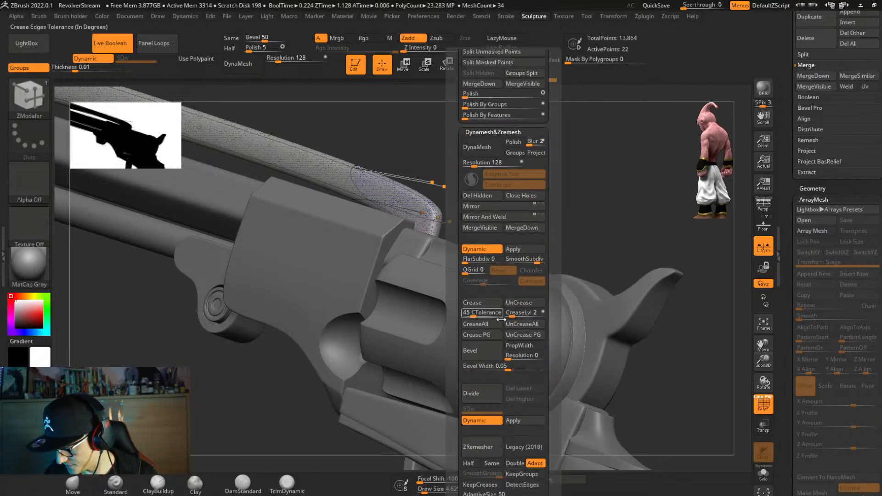
{"action": "left_click", "coordinate": [495, 304]}
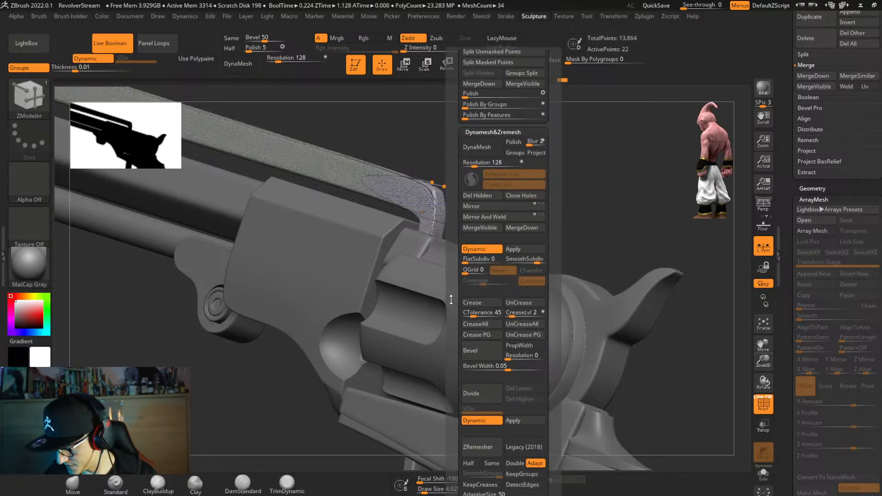
Switch ZModeler's edge action to Crease with EdgeLoop Complete and check the isolated bar's smoothed shape.
{"action": "key", "text": "shift+s"}
{"action": "mouse_move", "coordinate": [443, 297]}
{"action": "right_mouse_down"}
{"action": "mouse_move", "coordinate": [429, 301]}
{"action": "mouse_move", "coordinate": [442, 291]}
{"action": "mouse_move", "coordinate": [453, 325]}
{"action": "mouse_move", "coordinate": [470, 299]}
{"action": "mouse_move", "coordinate": [465, 342]}
{"action": "right_mouse_up"}
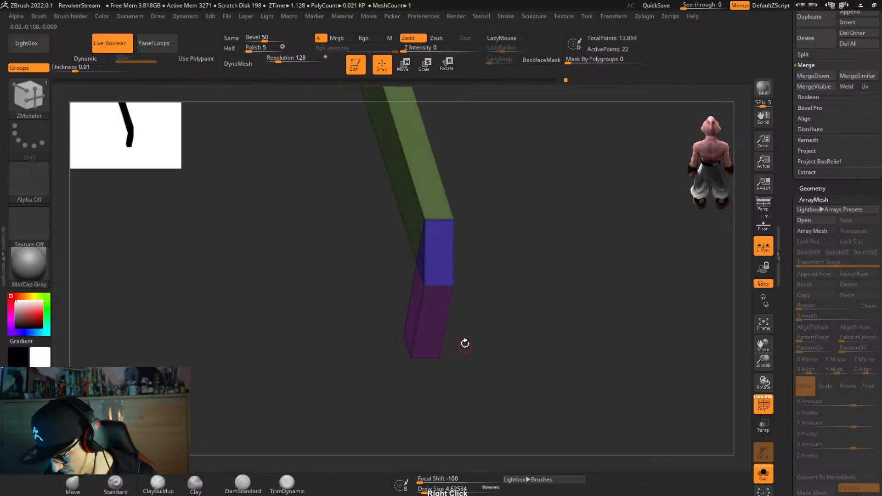
{"action": "key", "text": "space"}
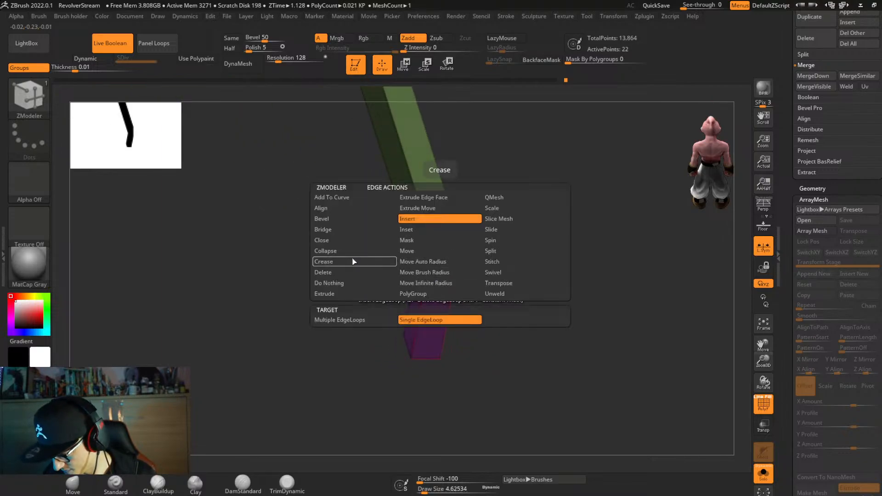
{"action": "left_click", "coordinate": [352, 262]}
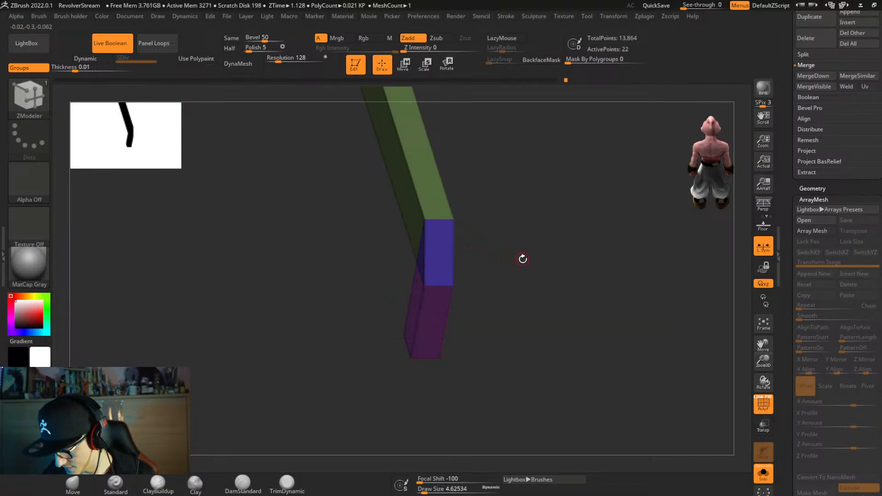
{"action": "mouse_move", "coordinate": [523, 259]}
{"action": "right_mouse_down"}
{"action": "mouse_move", "coordinate": [533, 242]}
{"action": "mouse_move", "coordinate": [515, 252]}
{"action": "mouse_move", "coordinate": [528, 251]}
{"action": "right_mouse_up"}
{"action": "key", "text": "d"}
{"action": "key", "text": "shift+d"}
Try to insert a single edge loop across the bar ahead of its rear bend.
{"action": "key", "text": "space"}
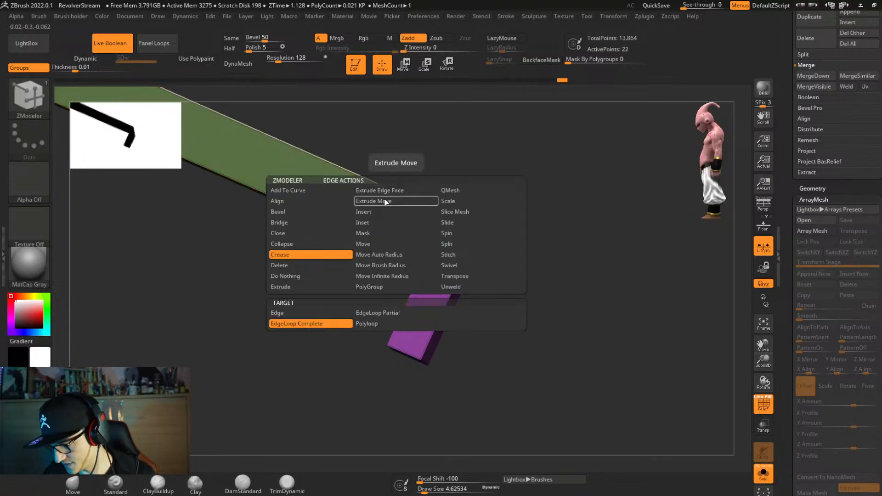
{"action": "left_click", "coordinate": [322, 162]}
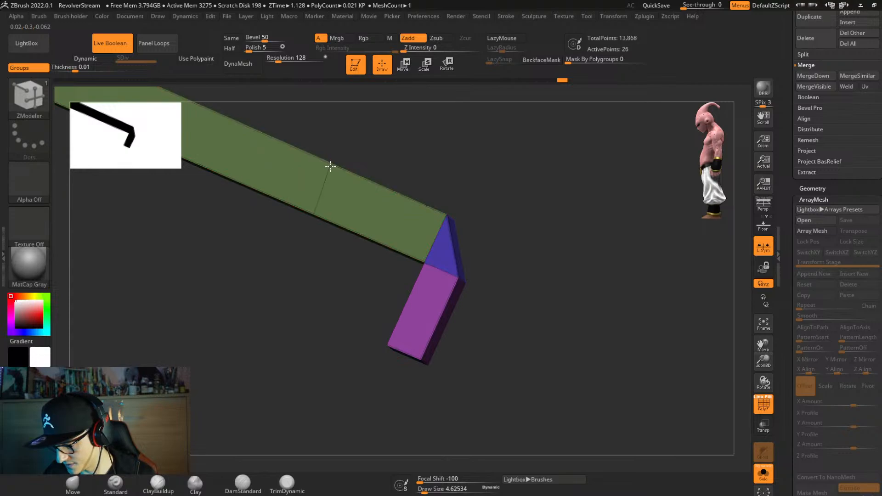
{"action": "right_click_drag", "start_coordinate": [386, 221], "coordinate": [404, 217], "text": "shift"}
{"action": "key", "text": "ctrl+z"}
Insert 15 evenly spaced edge loops along the bar using Multiple EdgeLoops with Interactive Resolution, and turn on dynamic subdivision.
{"action": "right_click_drag", "start_coordinate": [457, 290], "coordinate": [465, 264], "text": "ctrl"}
{"action": "key", "text": "space"}
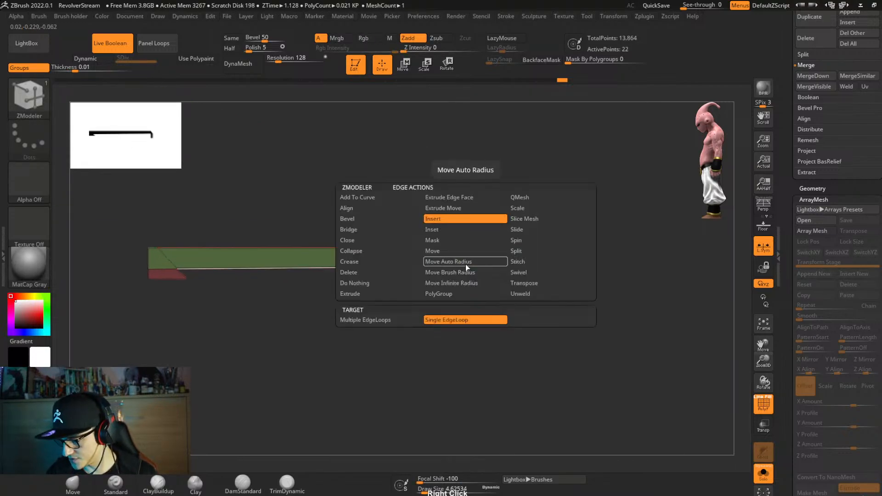
{"action": "left_click", "coordinate": [396, 320]}
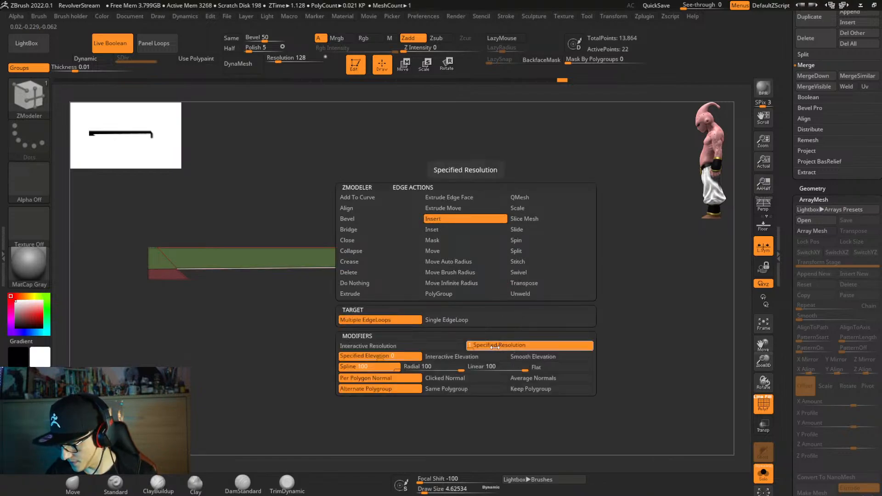
{"action": "left_click", "coordinate": [424, 344]}
{"action": "left_click_drag", "start_coordinate": [369, 267], "coordinate": [373, 219]}
{"action": "key", "text": "d"}
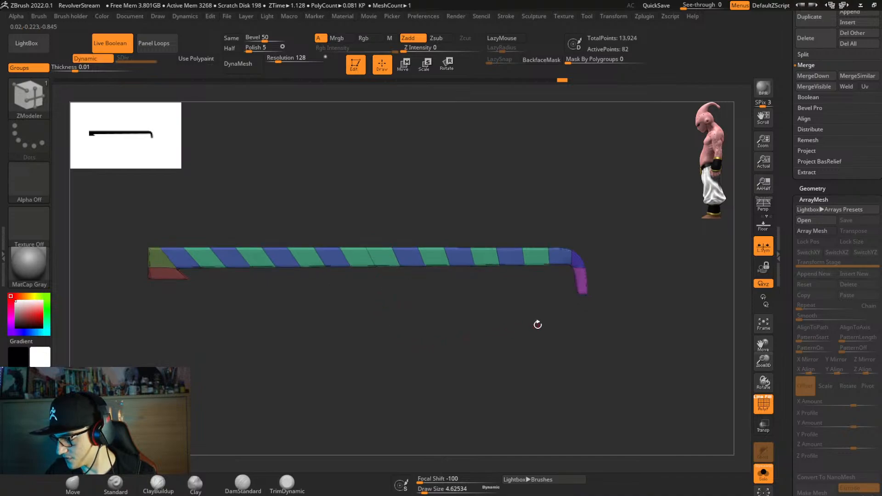
Set ZModeler's edge action to Crease with EdgeLoop Partial and crease the long edges of the bar's rear leg.
{"action": "right_click_drag", "start_coordinate": [575, 300], "coordinate": [381, 263]}
{"action": "right_click", "coordinate": [368, 262]}
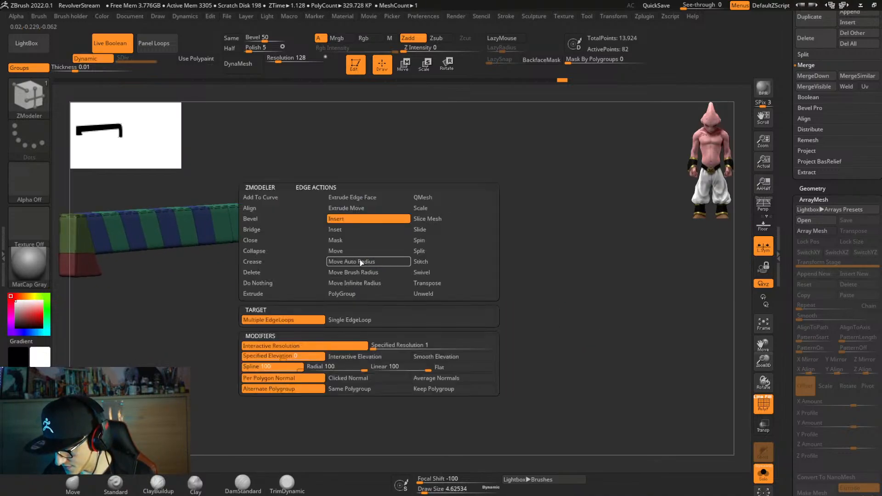
{"action": "left_click", "coordinate": [299, 261]}
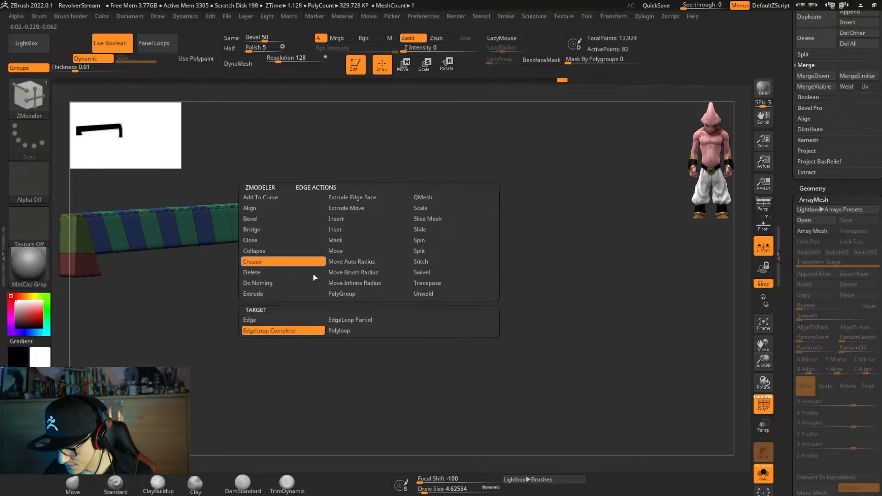
{"action": "left_click", "coordinate": [356, 320]}
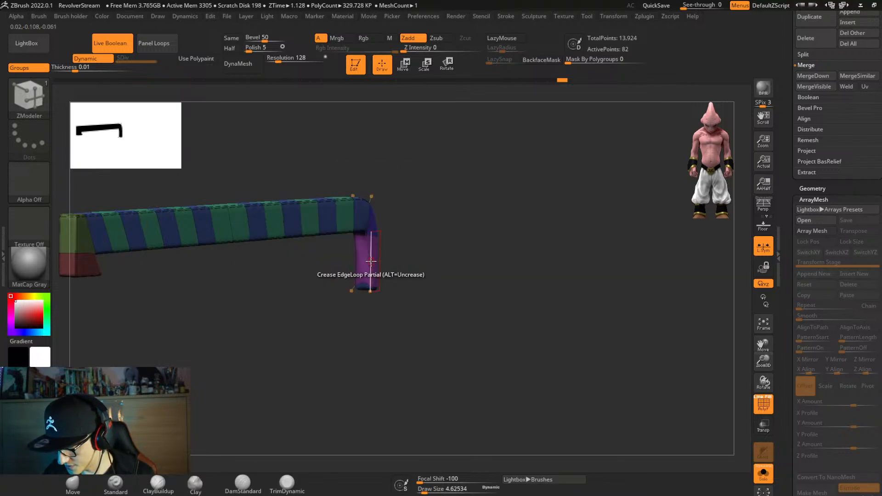
{"action": "right_click_drag", "start_coordinate": [369, 260], "coordinate": [373, 217]}
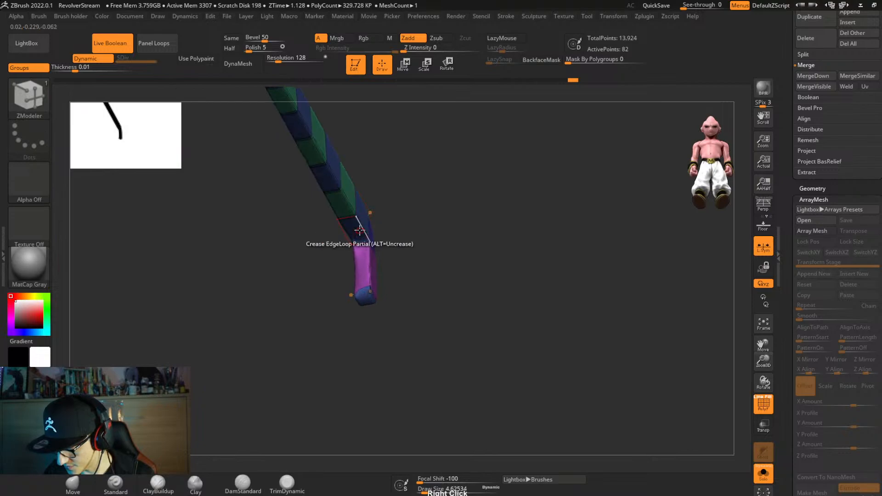
{"action": "mouse_move", "coordinate": [362, 272]}
{"action": "right_mouse_down"}
{"action": "mouse_move", "coordinate": [345, 291]}
{"action": "mouse_move", "coordinate": [367, 294]}
{"action": "mouse_move", "coordinate": [342, 308]}
{"action": "mouse_move", "coordinate": [371, 293]}
{"action": "mouse_move", "coordinate": [360, 289]}
{"action": "mouse_move", "coordinate": [360, 305]}
{"action": "mouse_move", "coordinate": [377, 307]}
{"action": "mouse_move", "coordinate": [555, 308]}
{"action": "mouse_move", "coordinate": [445, 261]}
{"action": "mouse_move", "coordinate": [488, 299]}
{"action": "mouse_move", "coordinate": [535, 309]}
{"action": "mouse_move", "coordinate": [492, 289]}
{"action": "mouse_move", "coordinate": [428, 286]}
{"action": "right_mouse_up"}
{"action": "left_click", "coordinate": [352, 276]}
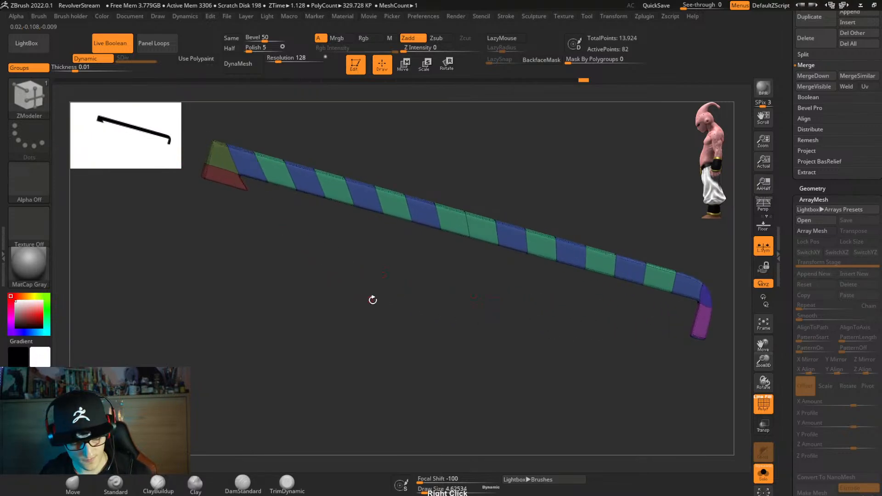
Bring back the full revolver in side view, mask part of the sighting bar and shift the unmasked section slightly toward the muzzle.
{"action": "key", "text": "shift+f"}
{"action": "key", "text": "shift+s"}
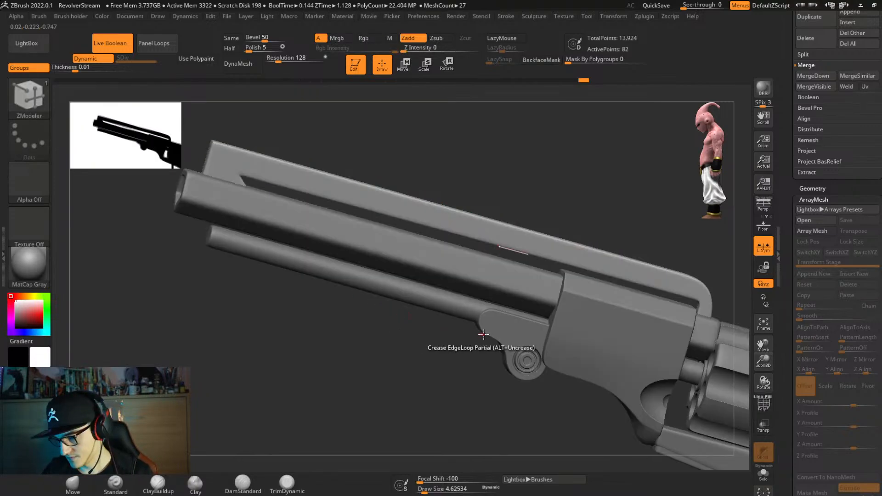
{"action": "right_click_drag", "start_coordinate": [468, 333], "coordinate": [340, 312]}
{"action": "right_click_drag", "start_coordinate": [544, 299], "coordinate": [537, 317], "text": "shift"}
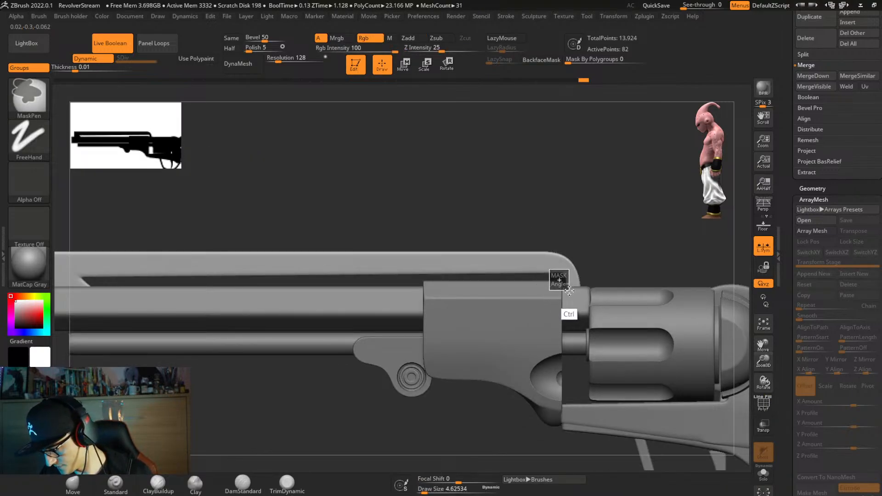
{"action": "key", "text": "w"}
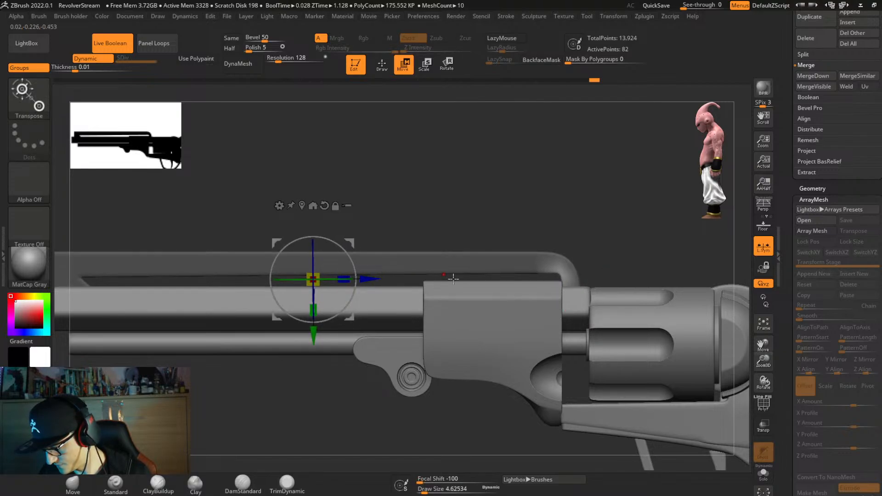
{"action": "key", "text": "ctrl"}
{"action": "left_click_drag", "start_coordinate": [612, 279], "coordinate": [471, 366], "text": "ctrl"}
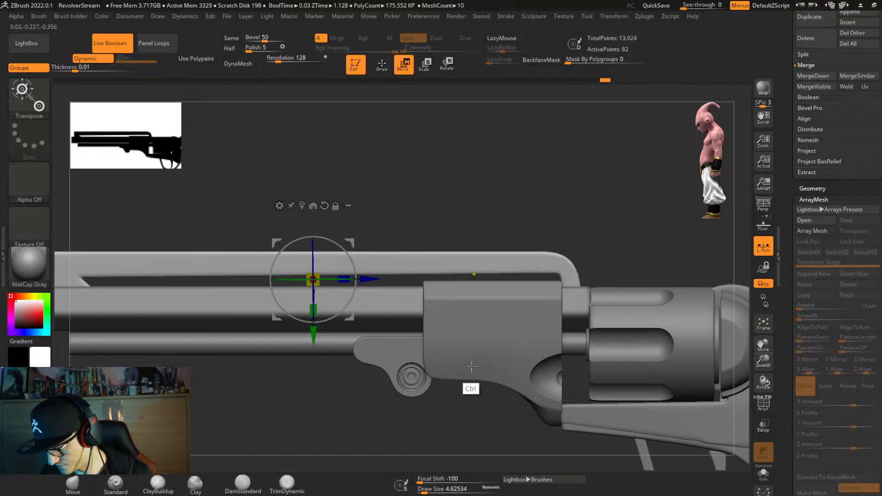
{"action": "mouse_move", "coordinate": [432, 275]}
{"action": "left_mouse_down", "text": "ctrl"}
{"action": "mouse_move", "coordinate": [601, 283]}
{"action": "mouse_move", "coordinate": [425, 385]}
{"action": "left_mouse_up", "text": "ctrl"}
{"action": "left_click", "coordinate": [427, 285], "text": "ctrl"}
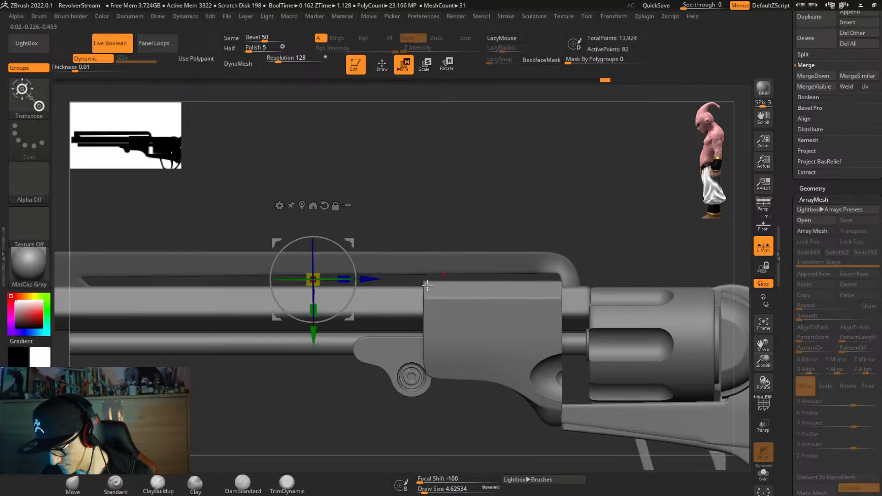
{"action": "mouse_move", "coordinate": [363, 280]}
{"action": "left_mouse_down"}
{"action": "mouse_move", "coordinate": [349, 282]}
{"action": "mouse_move", "coordinate": [362, 284]}
{"action": "mouse_move", "coordinate": [355, 290]}
{"action": "left_mouse_up"}
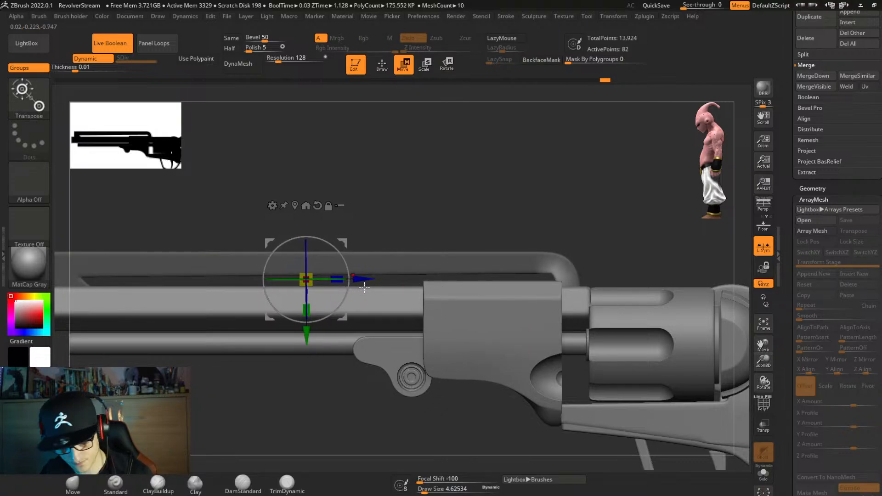
Mask the bar's upper portion with subdivision off, lower its unmasked ends slightly toward the barrel, and check the smoothed shape.
{"action": "key", "text": "shift+f"}
{"action": "key", "text": "shift+d"}
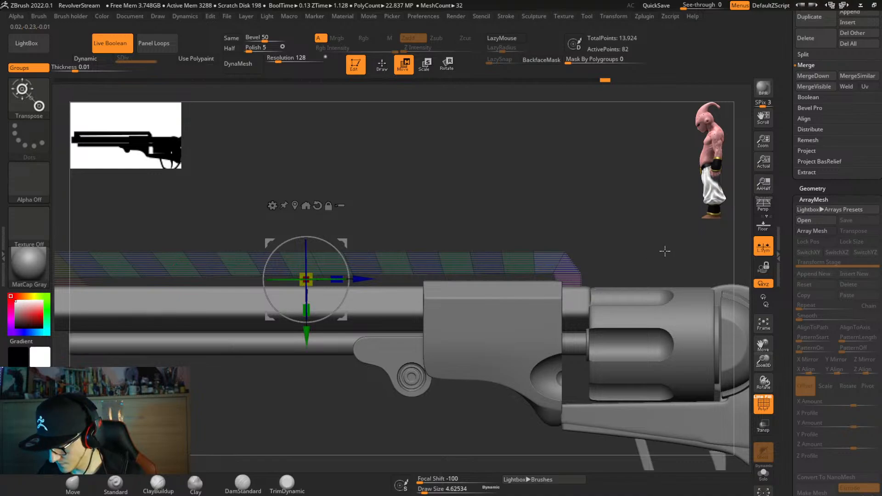
{"action": "right_click_drag", "start_coordinate": [655, 249], "coordinate": [516, 258], "text": "alt"}
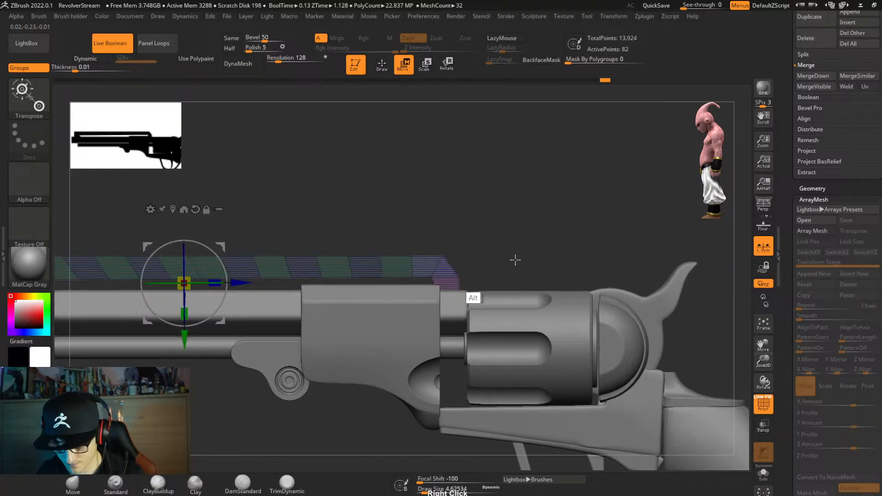
{"action": "right_click_drag", "start_coordinate": [597, 276], "coordinate": [535, 199], "text": "ctrl"}
{"action": "left_click_drag", "start_coordinate": [467, 216], "coordinate": [80, 259], "text": "ctrl"}
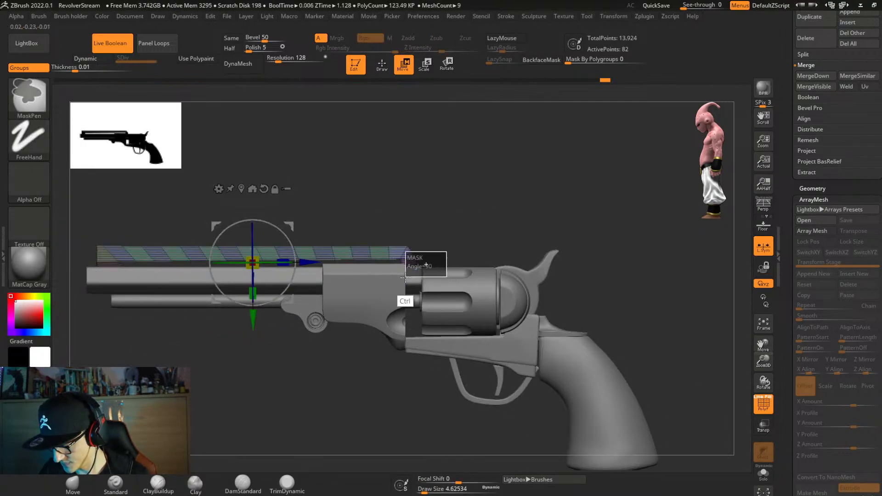
{"action": "left_click_drag", "start_coordinate": [253, 306], "coordinate": [253, 311]}
{"action": "left_click_drag", "start_coordinate": [448, 209], "coordinate": [434, 224]}
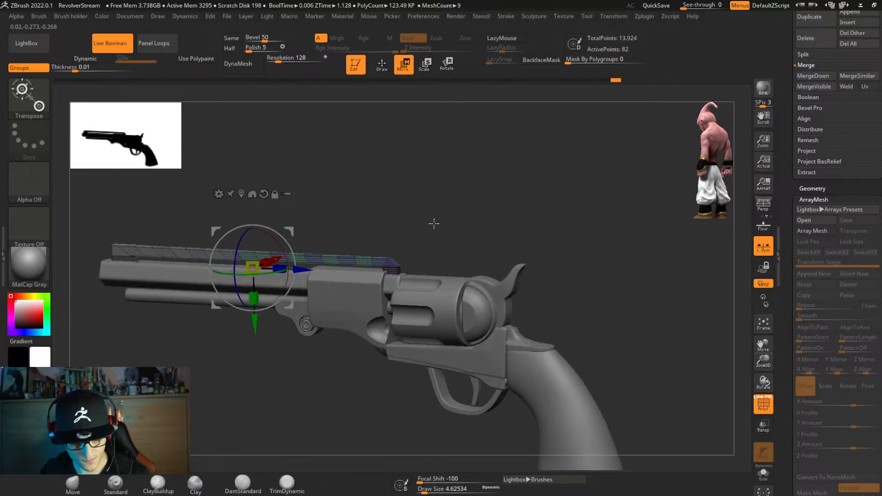
{"action": "key", "text": "shift+f"}
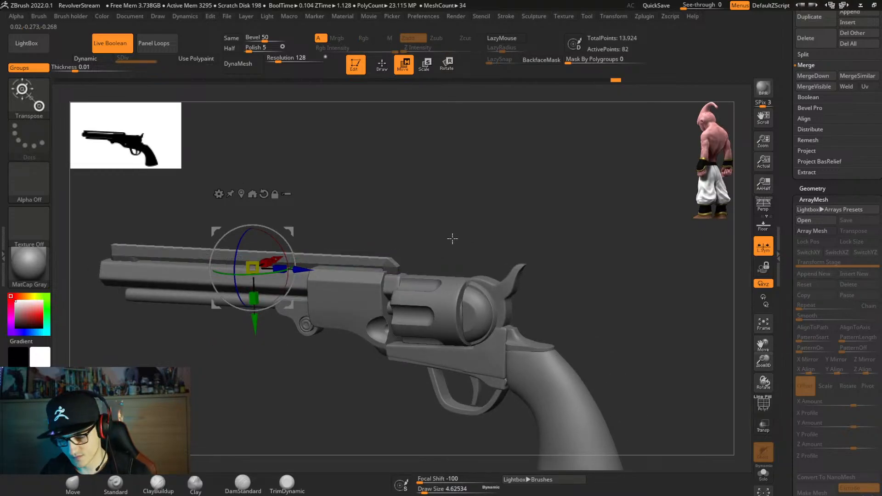
{"action": "key", "text": "d"}
{"action": "right_click_drag", "start_coordinate": [457, 237], "coordinate": [543, 213]}
{"action": "right_click_drag", "start_coordinate": [299, 210], "coordinate": [306, 248], "text": "alt"}
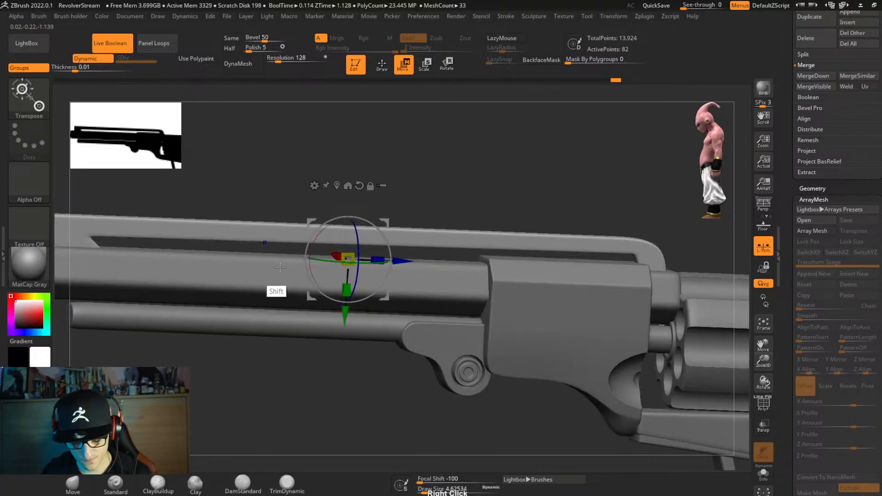
Set ZModeler's edge Insert to Single EdgeLoop and add a loop around the bar's front foot just above the barrel.
{"action": "key", "text": "shift+f"}
{"action": "right_click_drag", "start_coordinate": [315, 279], "coordinate": [510, 268], "text": "alt"}
{"action": "right_click_drag", "start_coordinate": [349, 234], "coordinate": [321, 279]}
{"action": "key", "text": "b"}
{"action": "key", "text": "z"}
{"action": "key", "text": "m"}
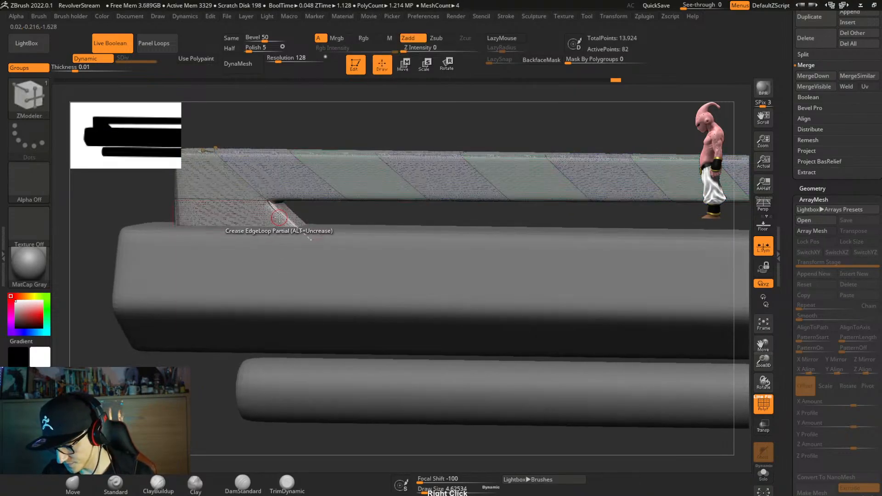
{"action": "key", "text": "space"}
{"action": "left_click", "coordinate": [256, 221]}
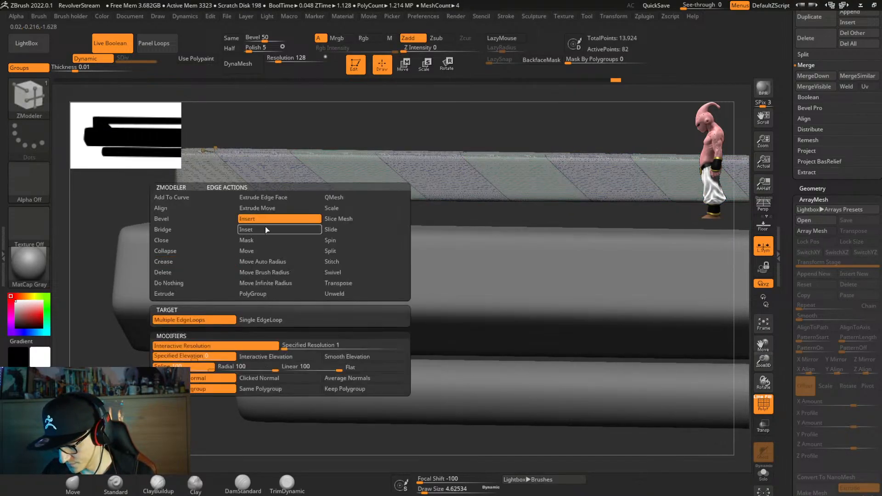
{"action": "key", "text": "space"}
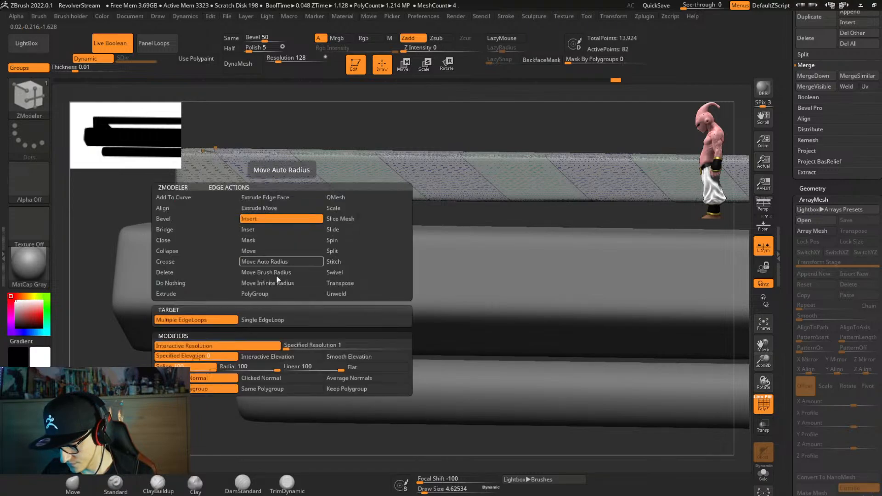
{"action": "left_click", "coordinate": [276, 320]}
{"action": "left_click_drag", "start_coordinate": [282, 218], "coordinate": [278, 216]}
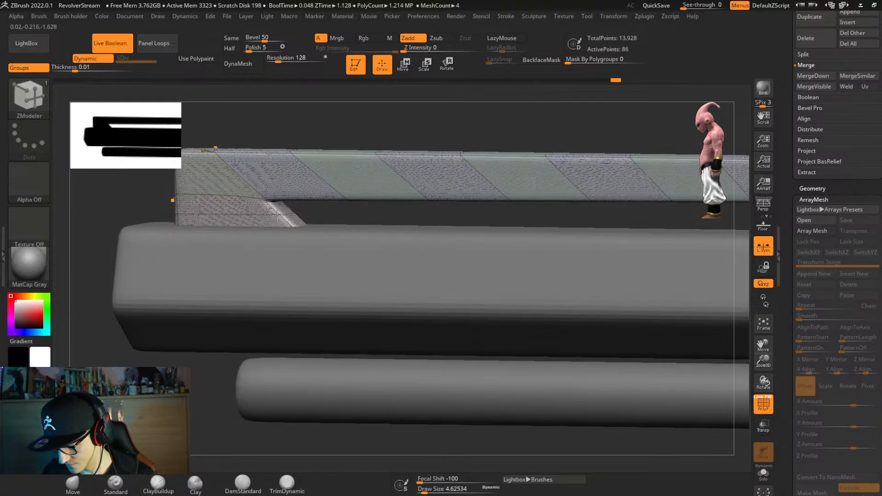
{"action": "key", "text": "shift+f"}
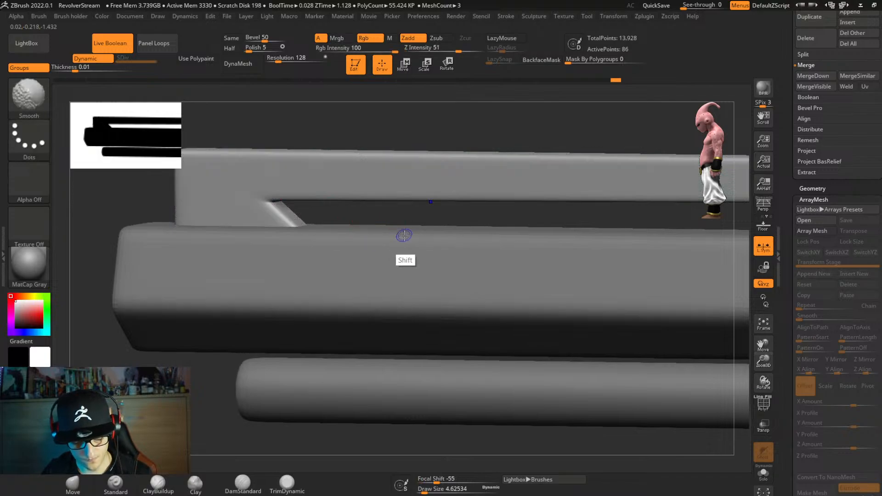
Set the sighting bar's crease level to 3.
{"action": "key", "text": "ctrl+2"}
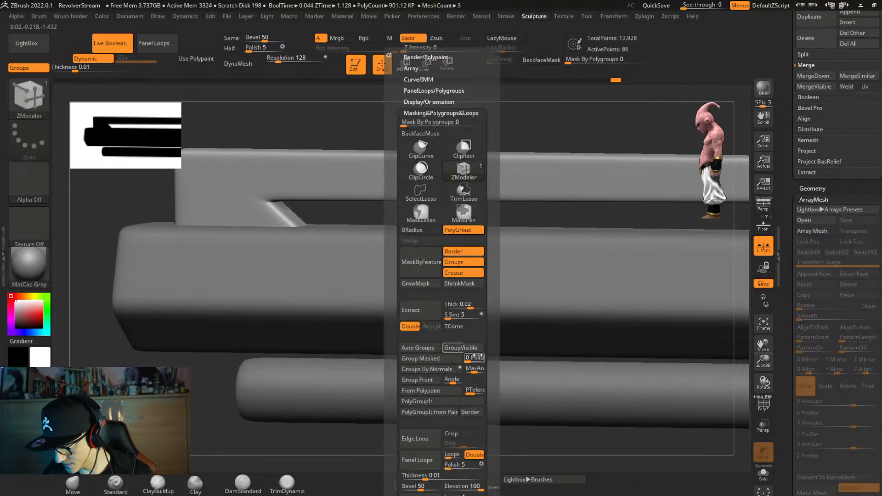
{"action": "scroll", "coordinate": [489, 353], "scroll_direction": "down", "scroll_amount": 10}
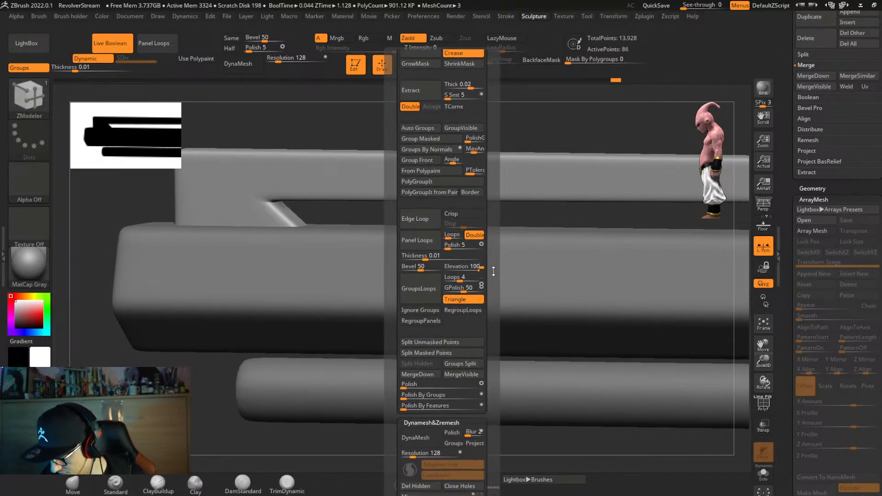
{"action": "scroll", "coordinate": [493, 271], "scroll_direction": "down", "scroll_amount": 15}
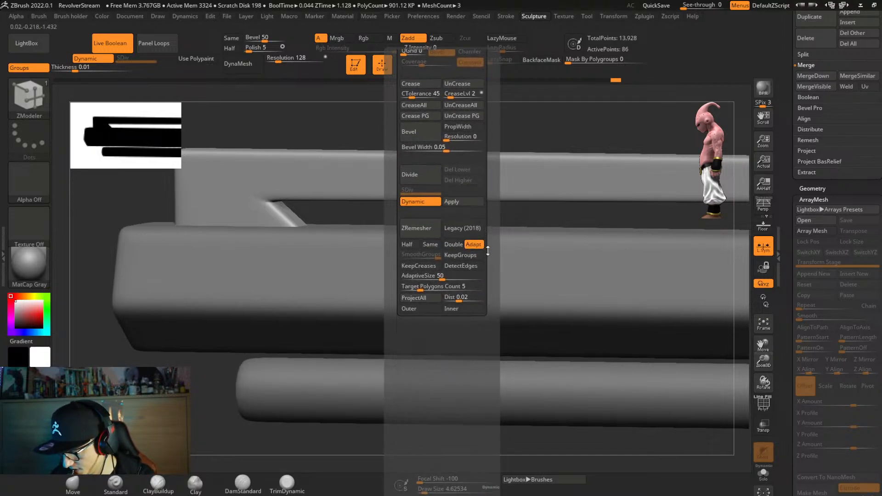
{"action": "scroll", "coordinate": [487, 251], "scroll_direction": "up", "scroll_amount": 3}
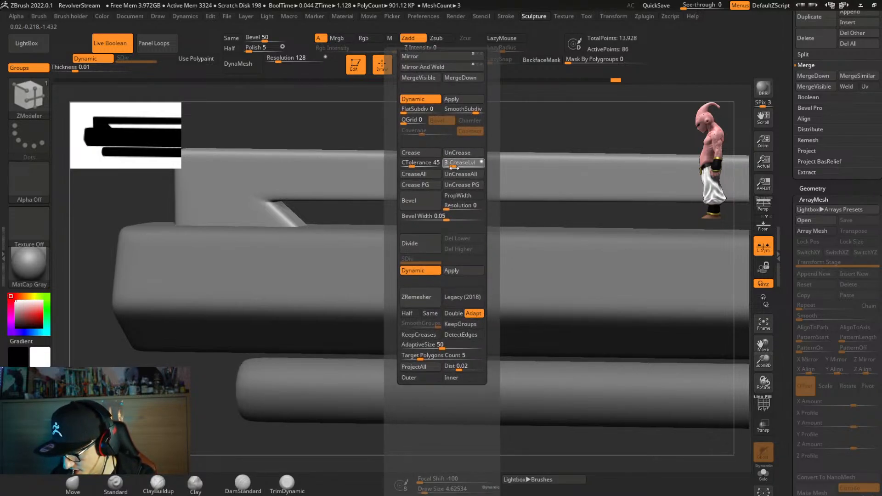
{"action": "key", "text": "Return"}
{"action": "mouse_move", "coordinate": [404, 334]}
{"action": "right_mouse_down"}
{"action": "mouse_move", "coordinate": [475, 321]}
{"action": "mouse_move", "coordinate": [481, 339]}
{"action": "mouse_move", "coordinate": [480, 304]}
{"action": "mouse_move", "coordinate": [477, 324]}
{"action": "mouse_move", "coordinate": [496, 318]}
{"action": "mouse_move", "coordinate": [486, 333]}
{"action": "mouse_move", "coordinate": [474, 309]}
{"action": "mouse_move", "coordinate": [332, 368]}
{"action": "mouse_move", "coordinate": [381, 378]}
{"action": "right_mouse_up"}
Duplicate the sighting bar within its subtool and replace the copy with a cube primitive at the rear bend.
{"action": "key", "text": "w"}
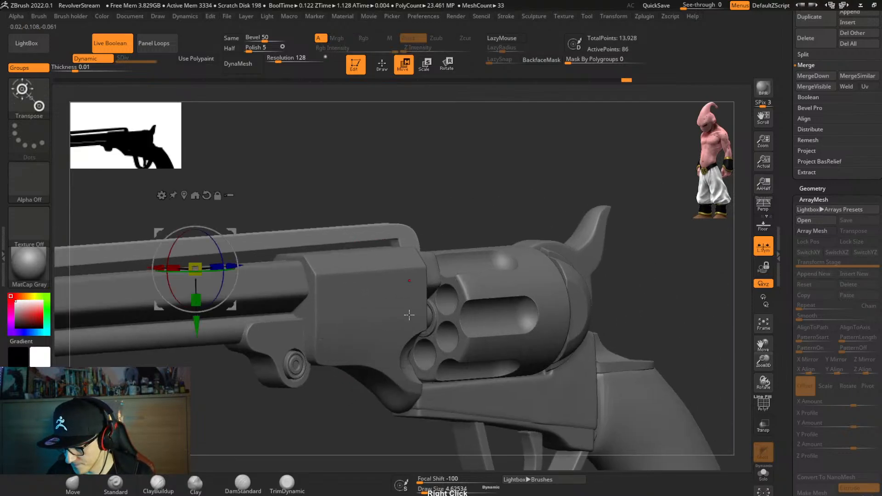
{"action": "right_click_drag", "start_coordinate": [393, 331], "coordinate": [404, 317], "text": "shift"}
{"action": "left_click_drag", "start_coordinate": [148, 213], "coordinate": [426, 177], "text": "ctrl"}
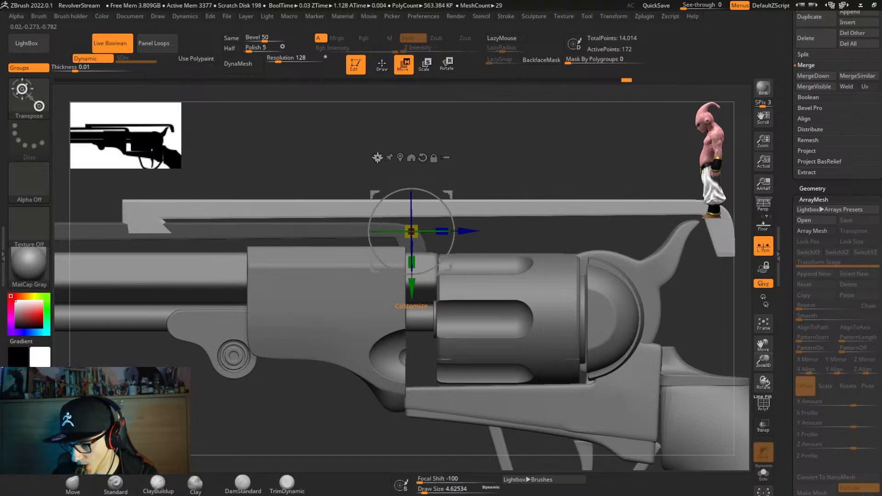
{"action": "left_click", "coordinate": [378, 158]}
{"action": "left_click", "coordinate": [467, 161]}
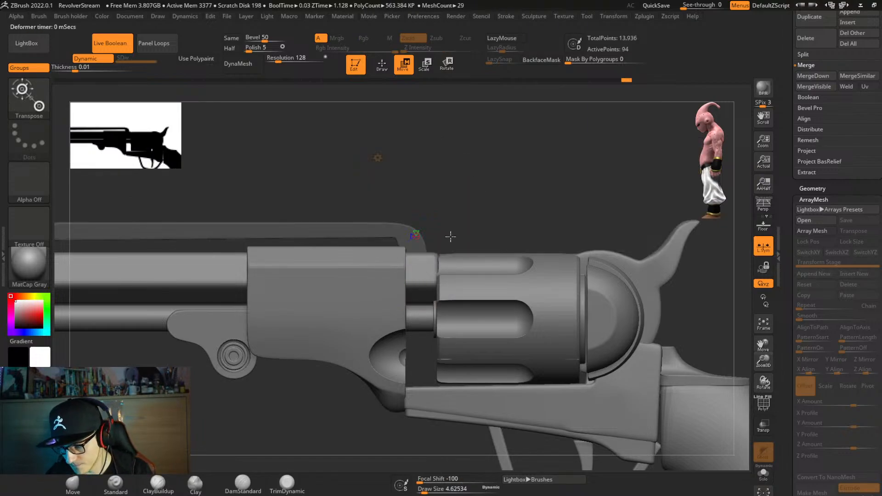
Turn off dynamic subdivision and scale the new cube down to a small block over the bar's rear bend.
{"action": "key", "text": "w"}
{"action": "left_click_drag", "start_coordinate": [415, 228], "coordinate": [465, 213]}
{"action": "key", "text": "shift+d"}
{"action": "right_click_drag", "start_coordinate": [458, 236], "coordinate": [496, 252]}
{"action": "left_click_drag", "start_coordinate": [397, 231], "coordinate": [401, 232]}
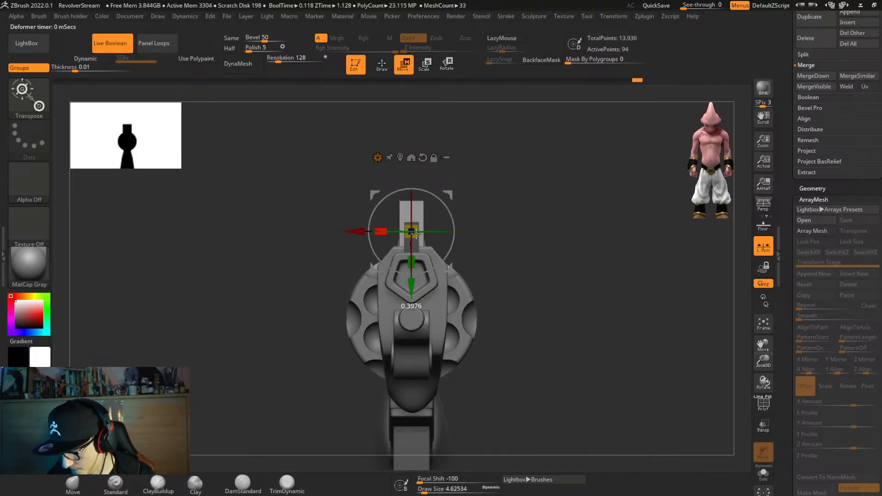
{"action": "right_click_drag", "start_coordinate": [487, 227], "coordinate": [445, 249], "text": "shift"}
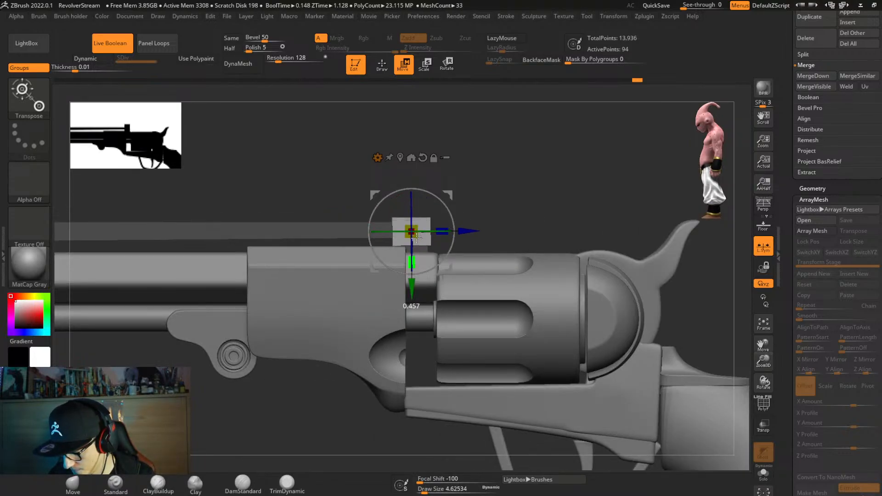
Shift the block slightly rearward, shorten it along the barrel axis, and raise it above the rear leg, checking from several angles.
{"action": "left_click_drag", "start_coordinate": [470, 230], "coordinate": [475, 230]}
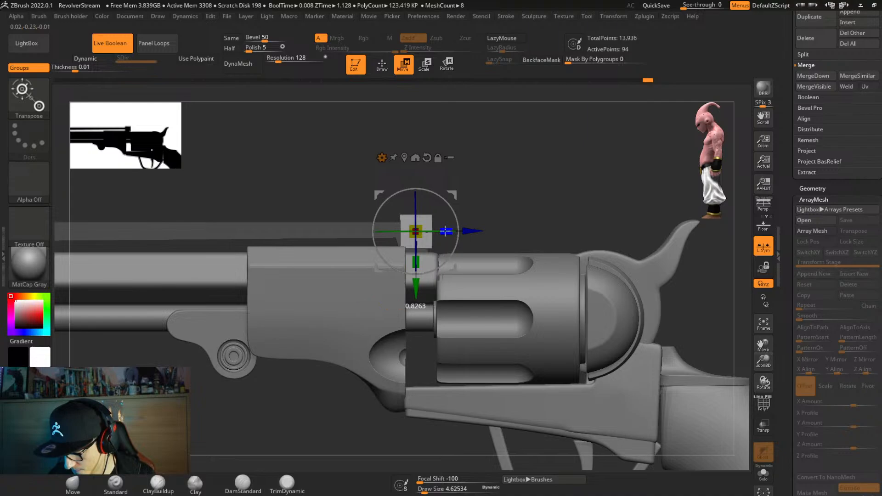
{"action": "left_click_drag", "start_coordinate": [416, 287], "coordinate": [415, 276]}
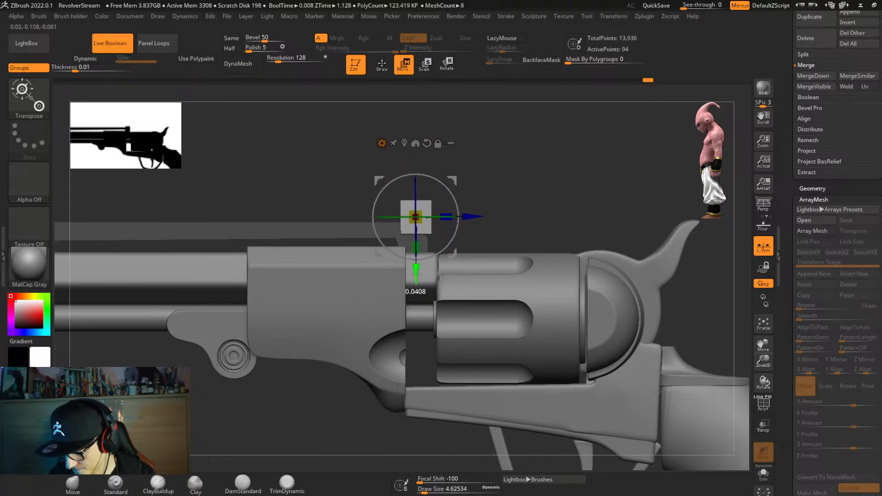
{"action": "right_click_drag", "start_coordinate": [430, 263], "coordinate": [479, 265], "text": "shift"}
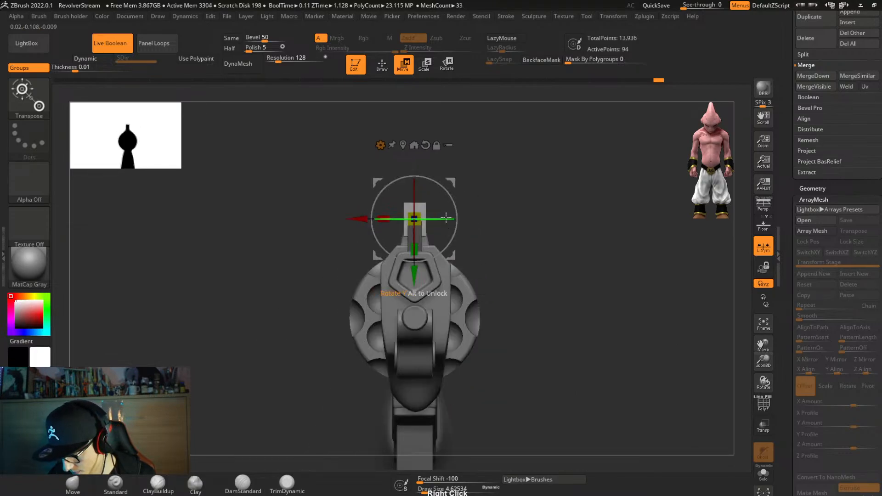
{"action": "right_click_drag", "start_coordinate": [477, 188], "coordinate": [482, 271]}
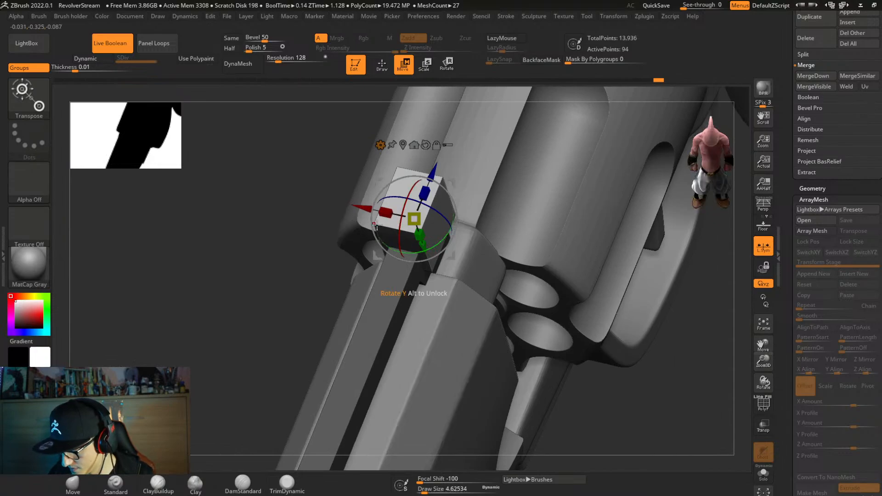
{"action": "right_click_drag", "start_coordinate": [440, 240], "coordinate": [440, 177]}
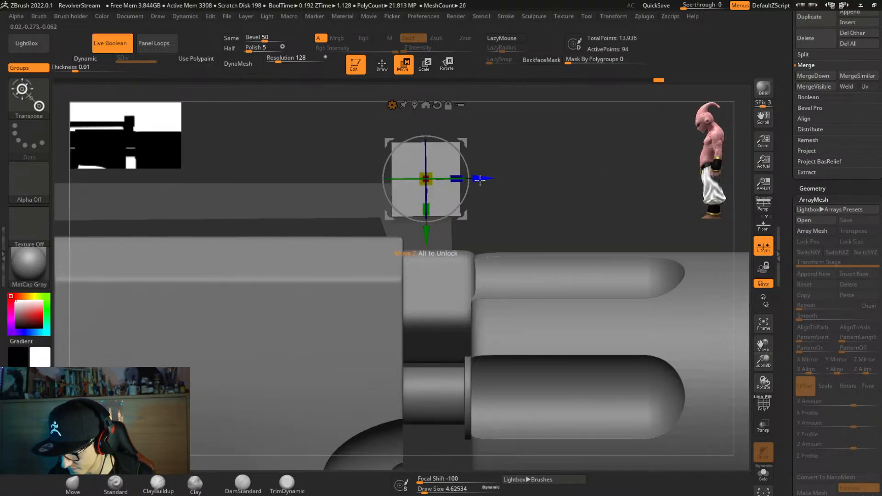
{"action": "right_click_drag", "start_coordinate": [488, 230], "coordinate": [456, 255]}
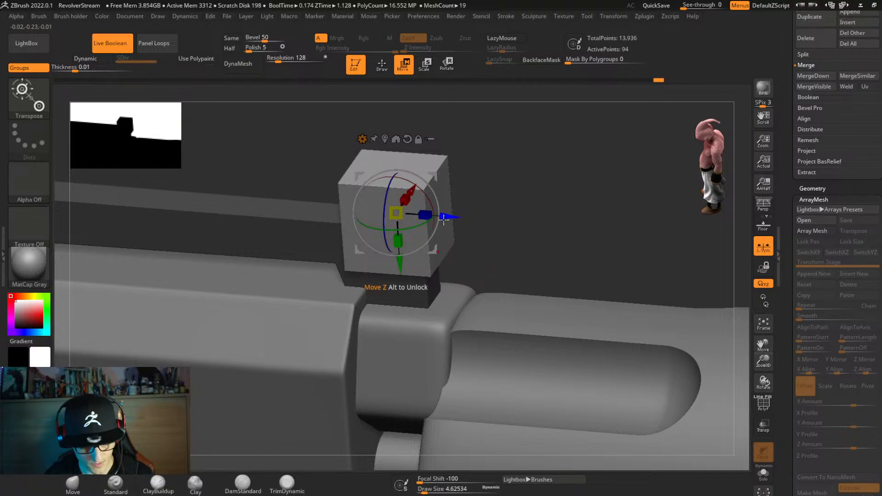
Isolate the rear sight block with polygroups displayed and slice it vertically near its rear end to split off a thin section.
{"action": "key", "text": "shift+f"}
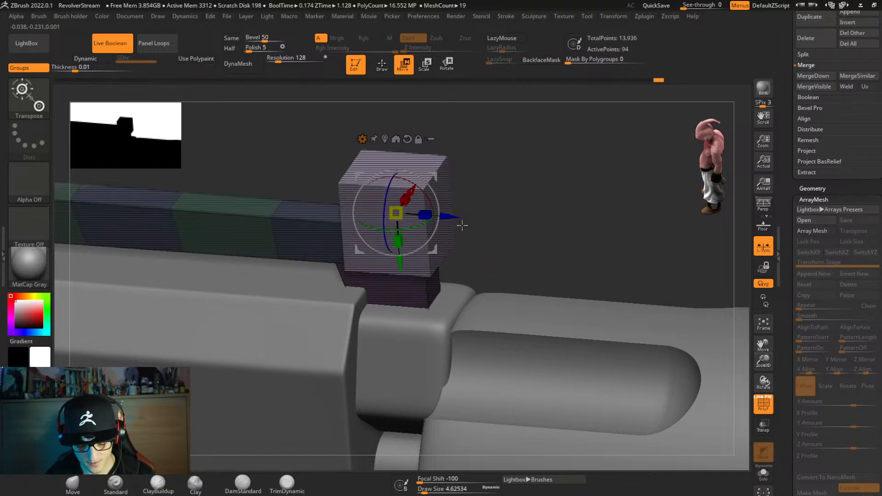
{"action": "key", "text": "b"}
{"action": "key", "text": "z"}
{"action": "key", "text": "m"}
{"action": "key", "text": "shift+s"}
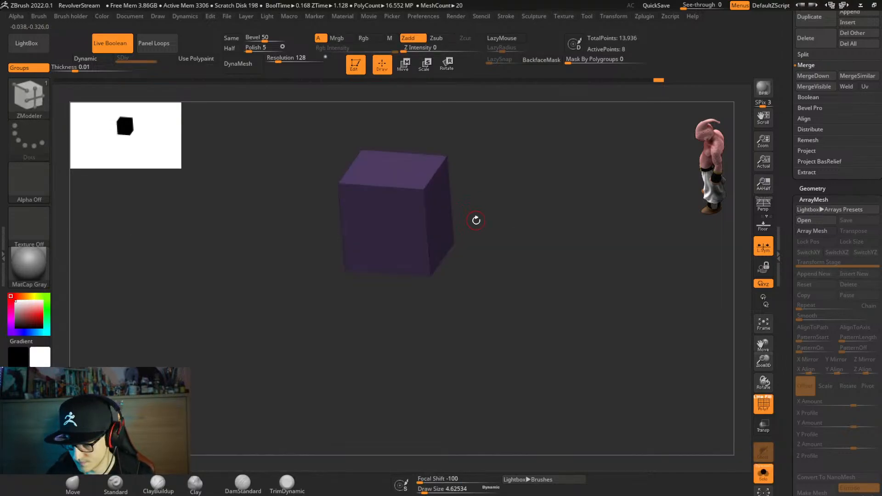
{"action": "right_click_drag", "start_coordinate": [476, 220], "coordinate": [490, 205], "text": "shift"}
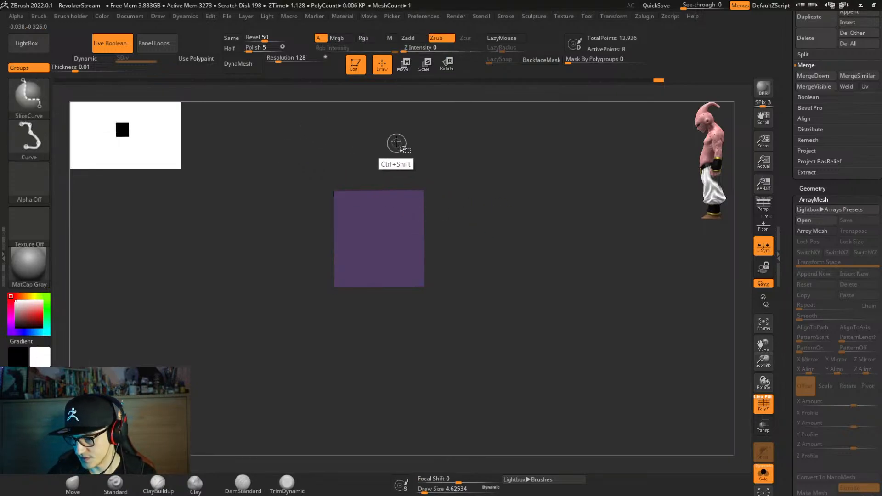
{"action": "left_click_drag", "start_coordinate": [404, 140], "coordinate": [404, 399], "text": "ctrl+shift"}
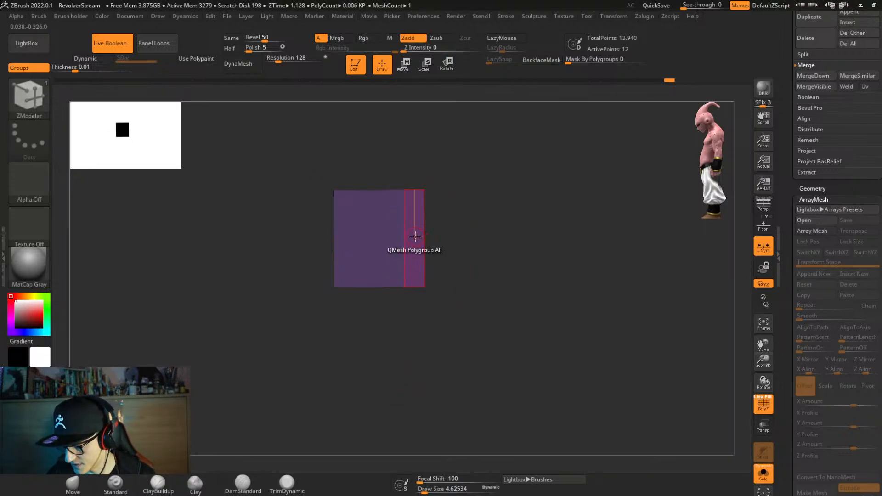
Extrude the thin rear section outward on all sides with QMesh Polygroup All to form a larger plate behind the block.
{"action": "right_click_drag", "start_coordinate": [415, 236], "coordinate": [385, 258]}
{"action": "left_click_drag", "start_coordinate": [425, 235], "coordinate": [410, 254]}
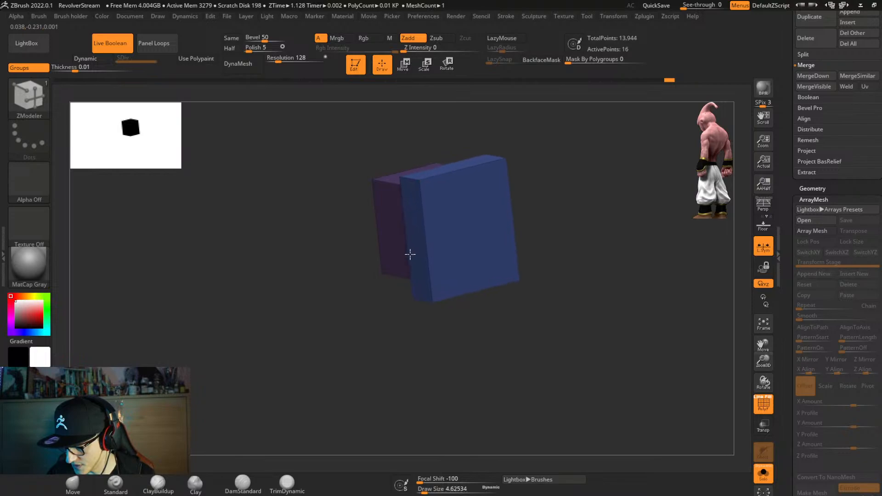
{"action": "right_click_drag", "start_coordinate": [416, 260], "coordinate": [491, 275]}
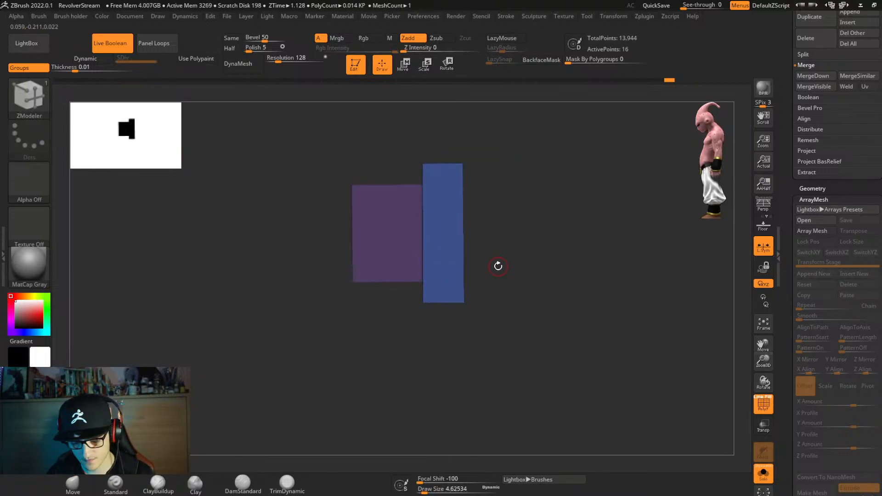
Extend the rear plate's lower edge down to the frame behind the barrel and thin the plate by moving its rear face forward.
{"action": "right_click_drag", "start_coordinate": [507, 271], "coordinate": [498, 230], "text": "alt"}
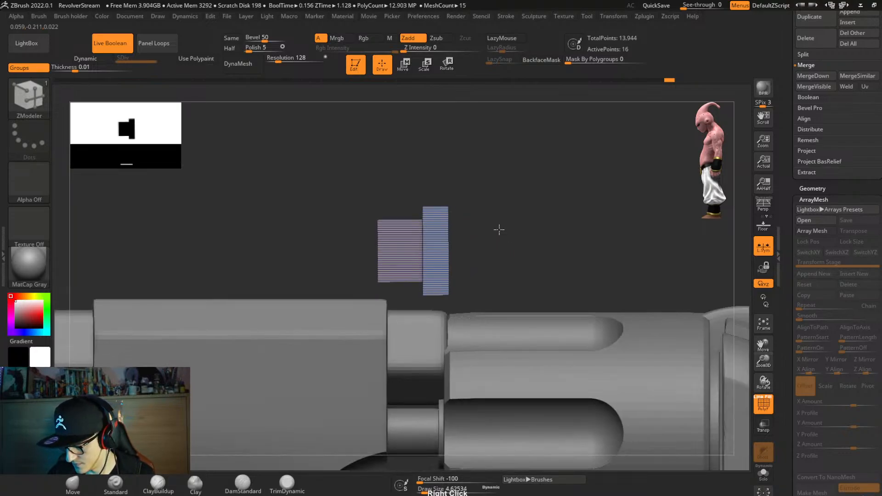
{"action": "left_click_drag", "start_coordinate": [477, 290], "coordinate": [405, 314], "text": "ctrl"}
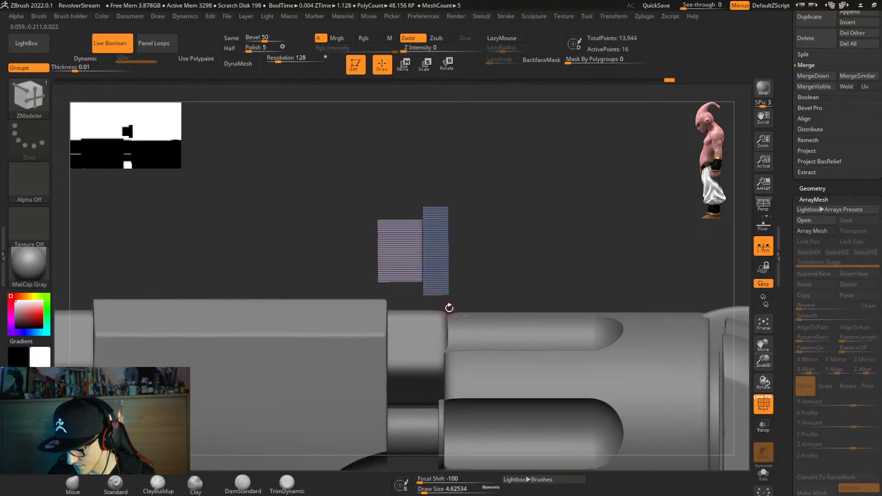
{"action": "left_click", "coordinate": [475, 288], "text": "ctrl"}
{"action": "key", "text": "w"}
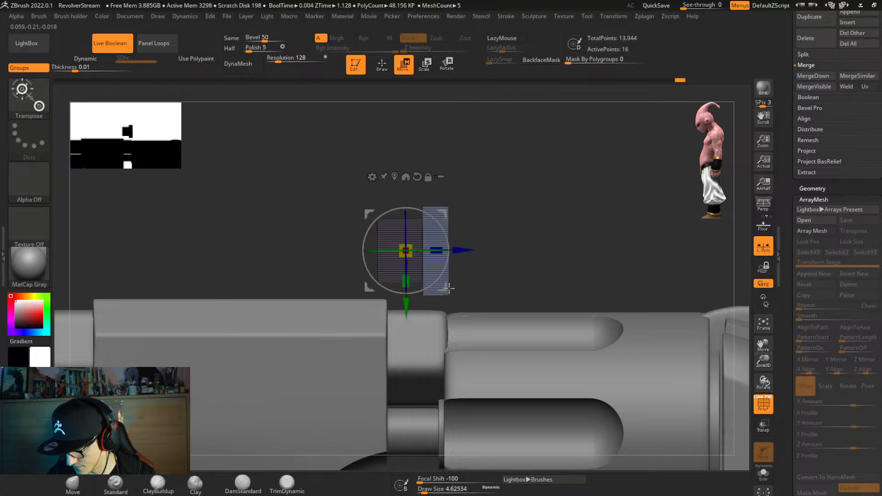
{"action": "left_click_drag", "start_coordinate": [406, 308], "coordinate": [402, 353]}
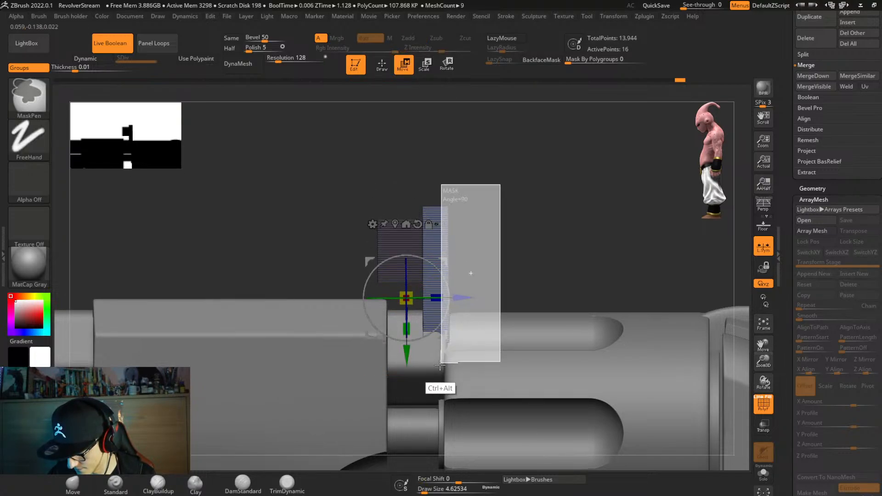
{"action": "mouse_move", "coordinate": [387, 169]}
{"action": "left_mouse_down", "text": "ctrl"}
{"action": "mouse_move", "coordinate": [419, 369]}
{"action": "mouse_move", "coordinate": [442, 404]}
{"action": "left_mouse_up", "text": "ctrl"}
{"action": "left_click_drag", "start_coordinate": [470, 302], "coordinate": [458, 311]}
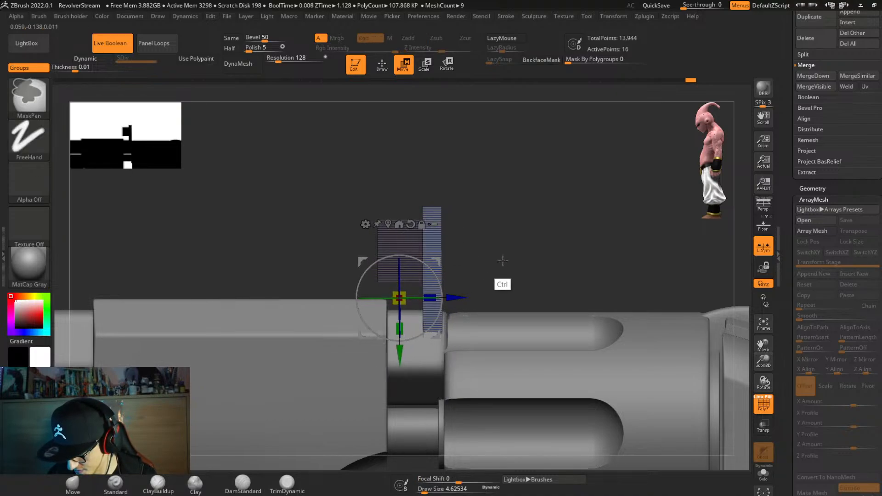
Narrow the rear plate by masking and moving its two sides inward, checking the width from behind and above.
{"action": "mouse_move", "coordinate": [505, 283]}
{"action": "right_mouse_down"}
{"action": "mouse_move", "coordinate": [527, 289]}
{"action": "mouse_move", "coordinate": [531, 266]}
{"action": "mouse_move", "coordinate": [516, 281]}
{"action": "mouse_move", "coordinate": [505, 281]}
{"action": "mouse_move", "coordinate": [507, 273]}
{"action": "mouse_move", "coordinate": [460, 276]}
{"action": "right_mouse_up"}
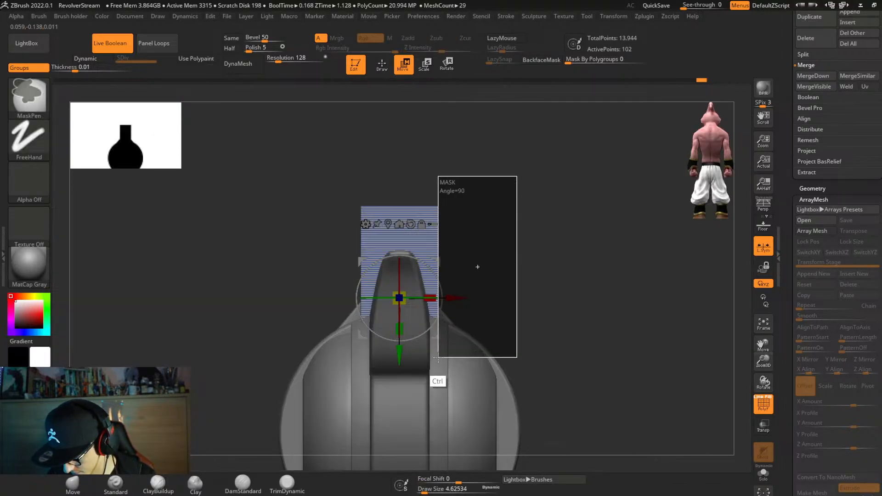
{"action": "mouse_move", "coordinate": [505, 310]}
{"action": "right_mouse_down"}
{"action": "mouse_move", "coordinate": [519, 320]}
{"action": "mouse_move", "coordinate": [545, 316]}
{"action": "right_mouse_up"}
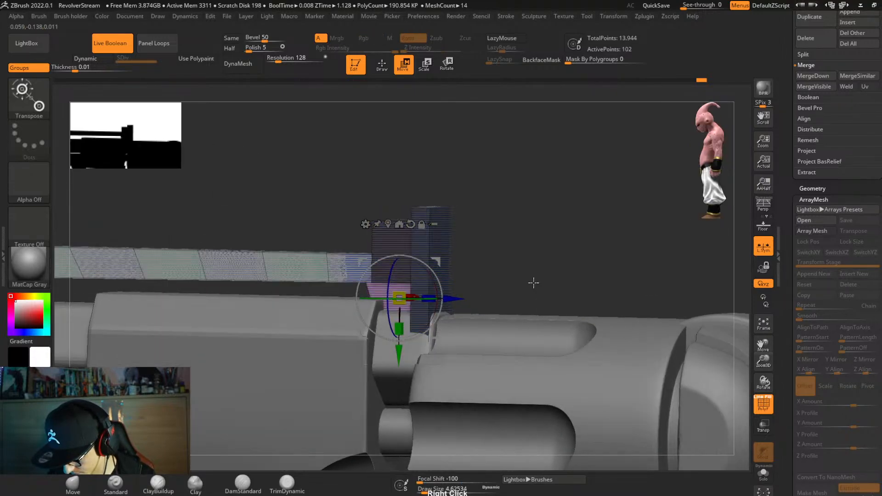
{"action": "right_click_drag", "start_coordinate": [531, 281], "coordinate": [436, 297]}
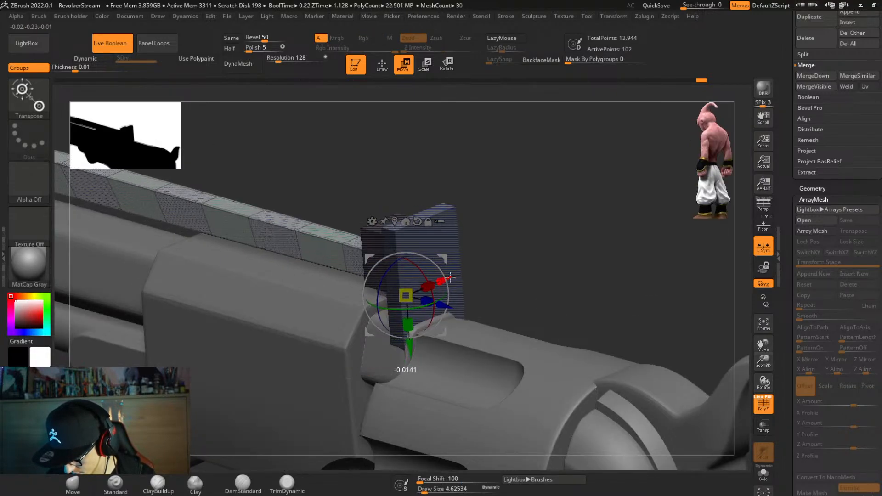
{"action": "right_click_drag", "start_coordinate": [534, 263], "coordinate": [516, 258], "text": "shift"}
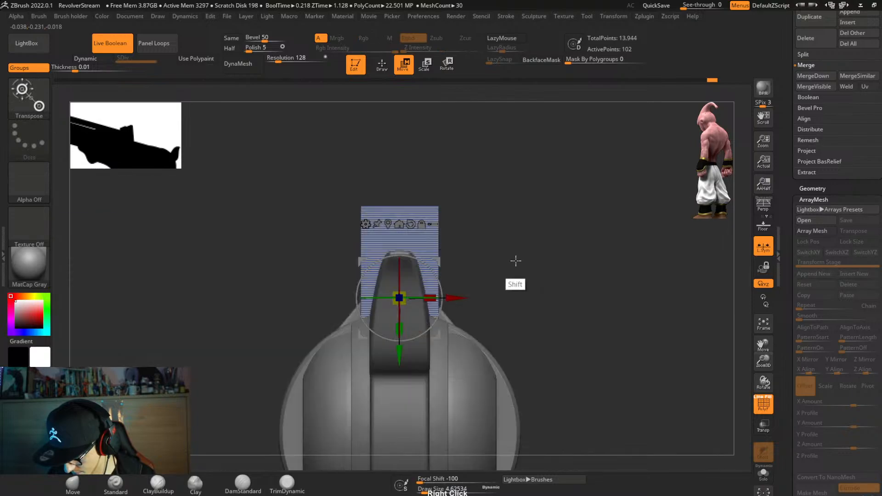
{"action": "mouse_move", "coordinate": [499, 178]}
{"action": "left_mouse_down", "text": "ctrl+shift"}
{"action": "mouse_move", "coordinate": [456, 305]}
{"action": "mouse_move", "coordinate": [478, 296]}
{"action": "mouse_move", "coordinate": [486, 255]}
{"action": "mouse_move", "coordinate": [439, 388]}
{"action": "mouse_move", "coordinate": [449, 396]}
{"action": "left_mouse_up", "text": "ctrl+shift"}
{"action": "right_click_drag", "start_coordinate": [528, 303], "coordinate": [413, 275]}
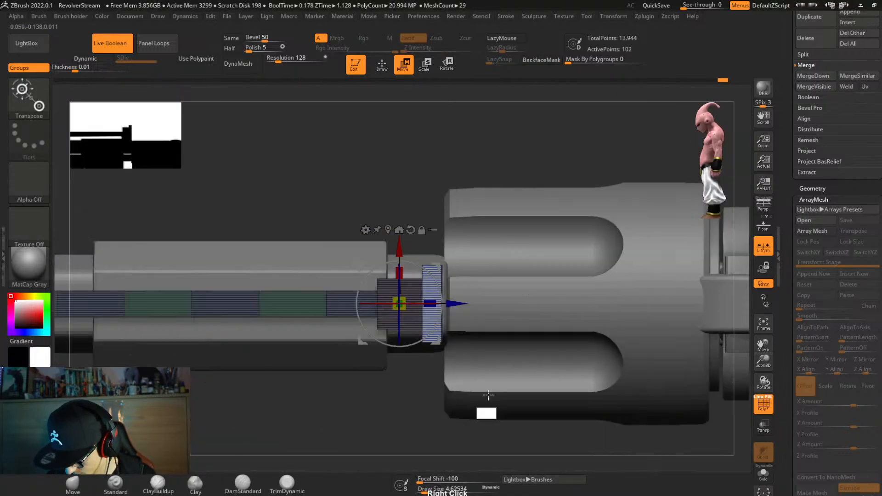
{"action": "left_click_drag", "start_coordinate": [400, 245], "coordinate": [400, 250]}
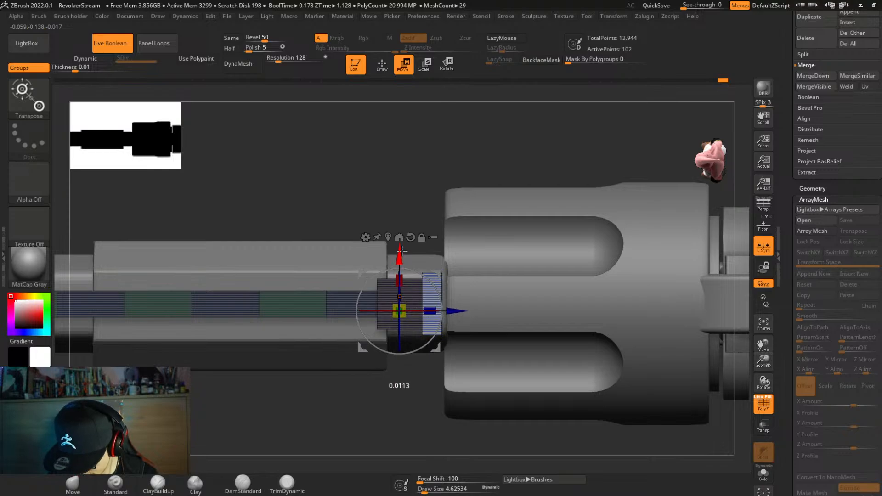
{"action": "right_click_drag", "start_coordinate": [519, 259], "coordinate": [533, 294]}
{"action": "left_click_drag", "start_coordinate": [418, 274], "coordinate": [425, 273]}
Assign auto groups to the sighting bar subtool and isolate the rear sight's polygroup.
{"action": "mouse_move", "coordinate": [505, 239]}
{"action": "right_mouse_down"}
{"action": "mouse_move", "coordinate": [518, 193]}
{"action": "mouse_move", "coordinate": [516, 166]}
{"action": "right_mouse_up"}
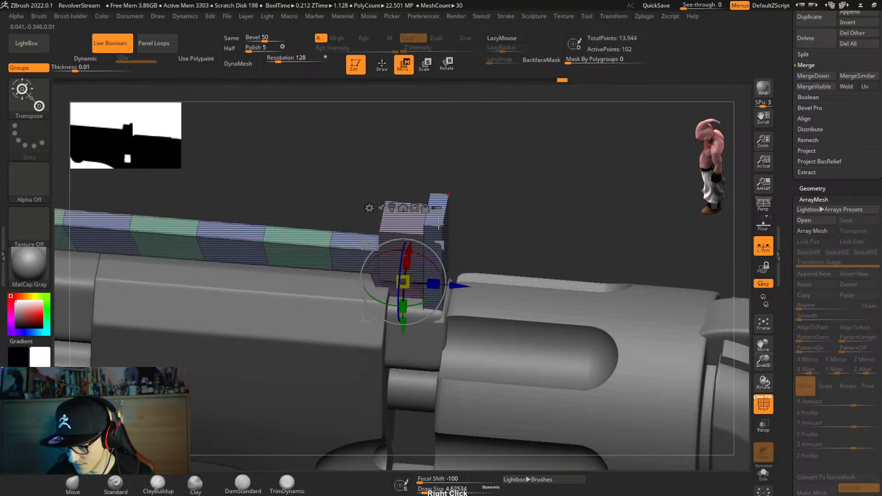
{"action": "key", "text": "q"}
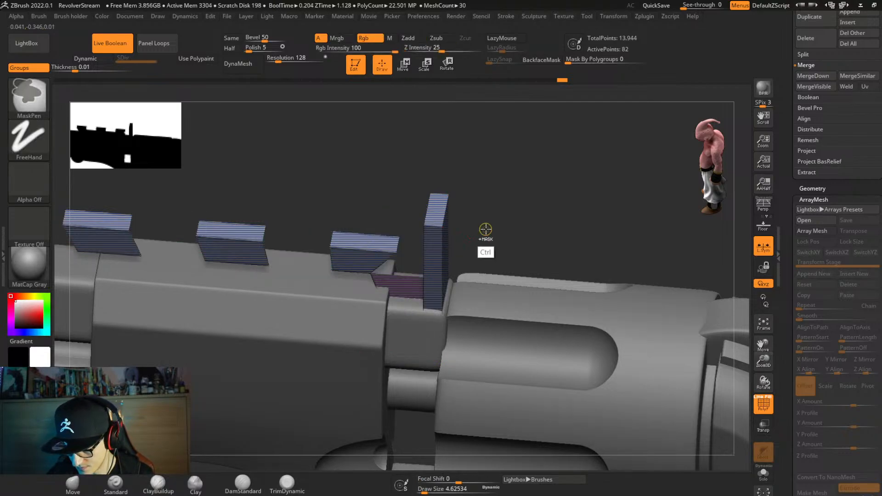
{"action": "right_click_drag", "start_coordinate": [488, 226], "coordinate": [504, 221]}
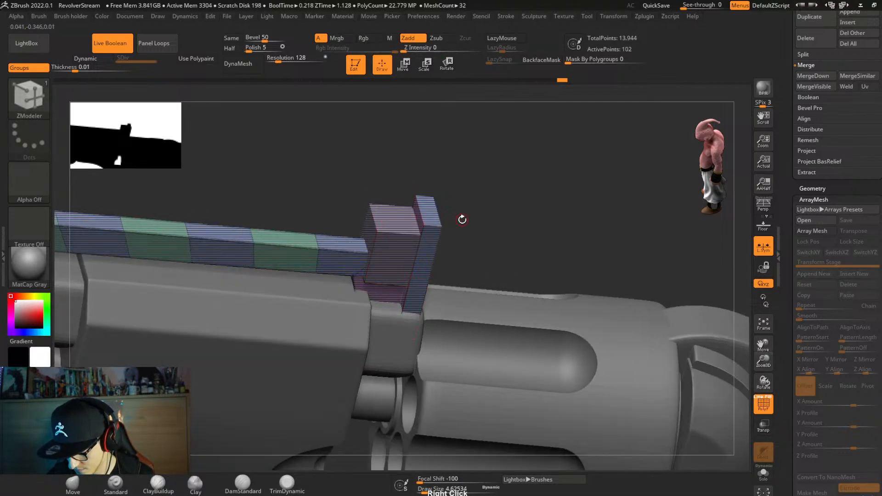
{"action": "key", "text": "space"}
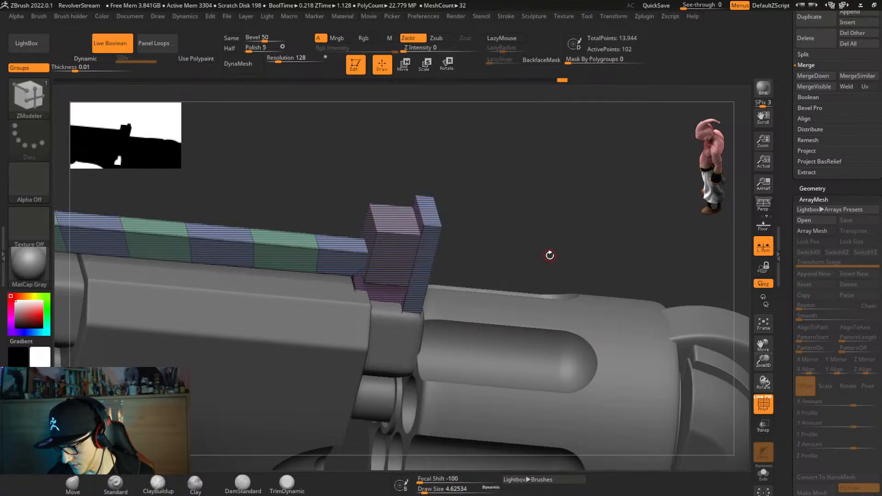
{"action": "key", "text": "ctrl+space"}
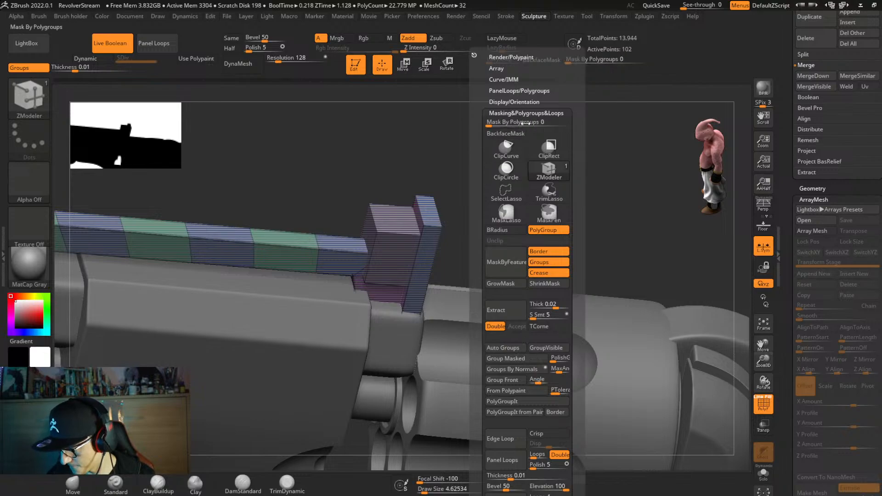
{"action": "left_click", "coordinate": [513, 349]}
{"action": "left_click", "coordinate": [412, 246], "text": "ctrl+shift"}
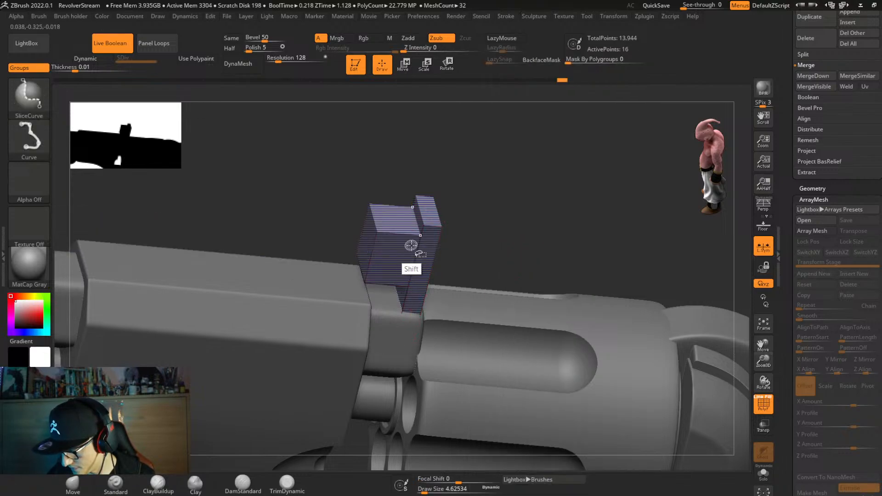
Mask off the rear plate and scale the front block to about 0.8 of its width along X.
{"action": "right_click_drag", "start_coordinate": [456, 263], "coordinate": [451, 301]}
{"action": "key", "text": "shift+s"}
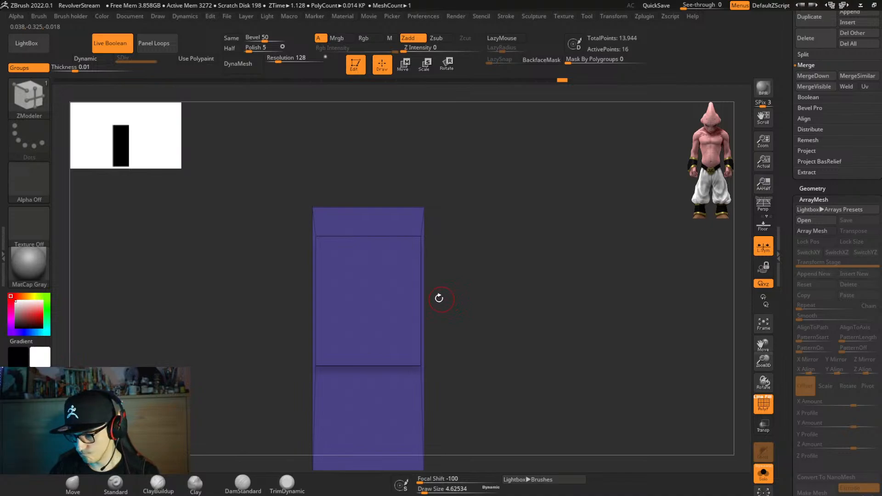
{"action": "mouse_move", "coordinate": [269, 263]}
{"action": "left_mouse_down", "text": "ctrl"}
{"action": "mouse_move", "coordinate": [324, 398]}
{"action": "mouse_move", "coordinate": [391, 358]}
{"action": "mouse_move", "coordinate": [370, 364]}
{"action": "mouse_move", "coordinate": [397, 381]}
{"action": "mouse_move", "coordinate": [439, 375]}
{"action": "left_mouse_up", "text": "ctrl"}
{"action": "left_click", "coordinate": [498, 330], "text": "ctrl"}
{"action": "right_click_drag", "start_coordinate": [501, 328], "coordinate": [476, 329]}
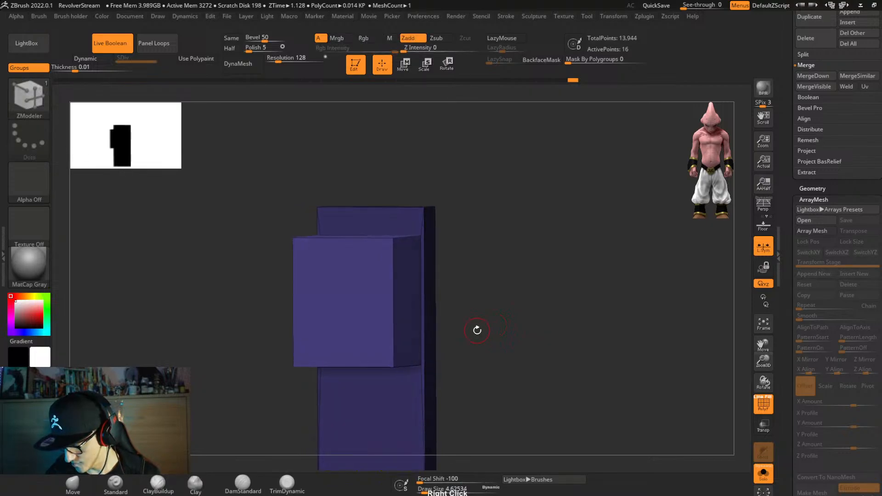
{"action": "key", "text": "w"}
{"action": "left_click", "coordinate": [348, 327]}
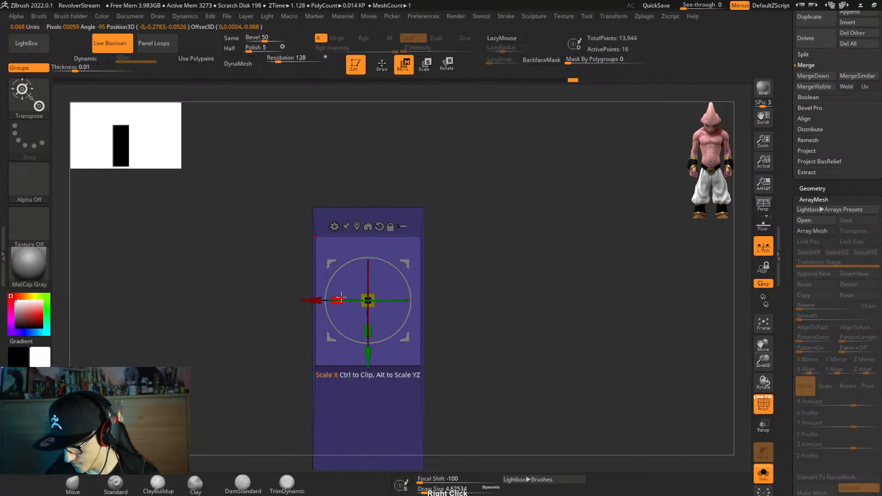
{"action": "left_click_drag", "start_coordinate": [341, 297], "coordinate": [349, 300]}
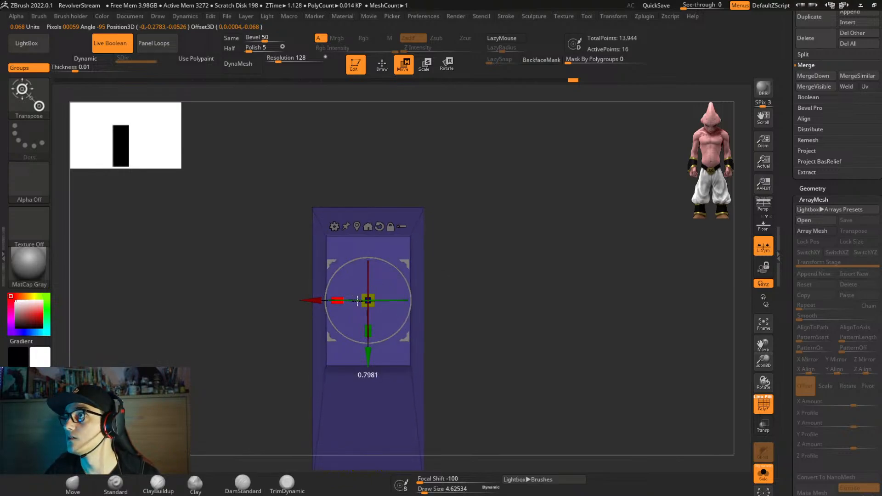
Unmask only the rear plate's back face and move it slightly forward to thin the plate further.
{"action": "mouse_move", "coordinate": [456, 280]}
{"action": "right_mouse_down"}
{"action": "mouse_move", "coordinate": [438, 293]}
{"action": "mouse_move", "coordinate": [503, 299]}
{"action": "mouse_move", "coordinate": [494, 339]}
{"action": "mouse_move", "coordinate": [528, 293]}
{"action": "mouse_move", "coordinate": [547, 299]}
{"action": "mouse_move", "coordinate": [527, 259]}
{"action": "mouse_move", "coordinate": [517, 200]}
{"action": "right_mouse_up"}
{"action": "key", "text": "q"}
{"action": "right_click_drag", "start_coordinate": [514, 264], "coordinate": [498, 246]}
{"action": "left_click_drag", "start_coordinate": [437, 243], "coordinate": [402, 378], "text": "ctrl"}
{"action": "left_click", "coordinate": [461, 321], "text": "ctrl"}
{"action": "key", "text": "w"}
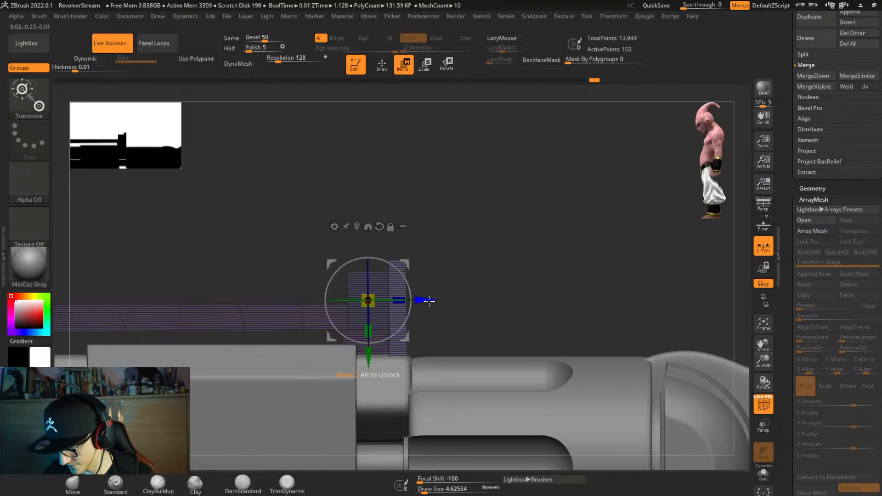
{"action": "left_click_drag", "start_coordinate": [428, 300], "coordinate": [419, 300]}
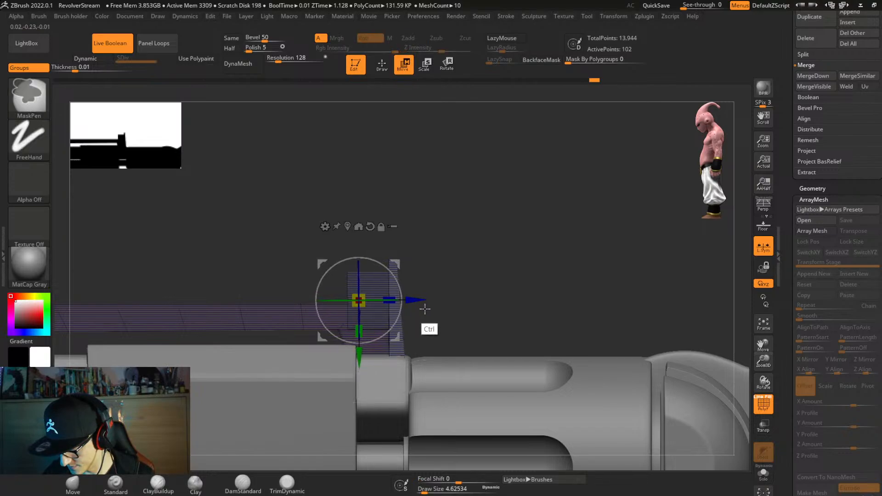
{"action": "key", "text": "ctrl+z"}
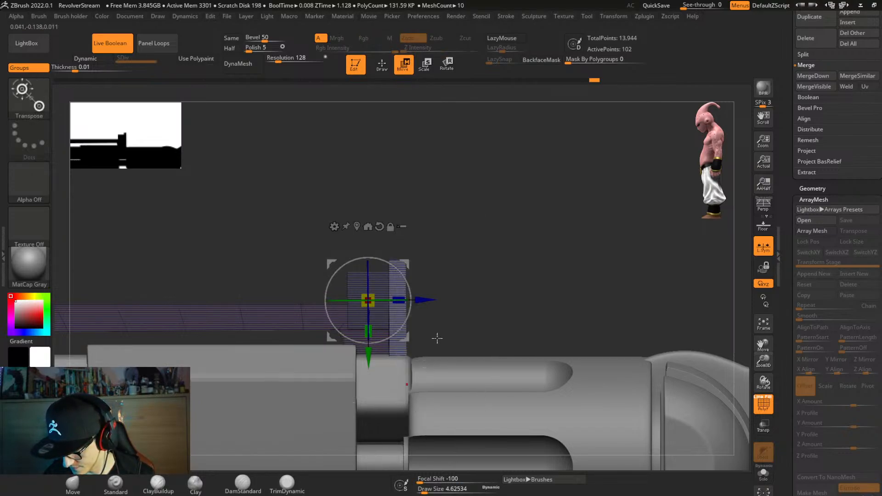
{"action": "left_click_drag", "start_coordinate": [427, 301], "coordinate": [424, 315]}
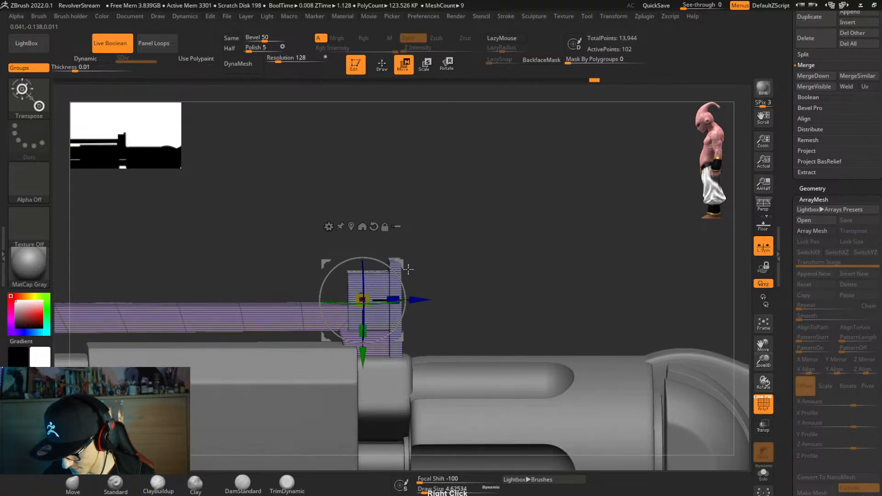
Move the gizmo onto the rear sight and shift the whole piece slightly rearward along the barrel axis.
{"action": "left_click", "coordinate": [398, 285]}
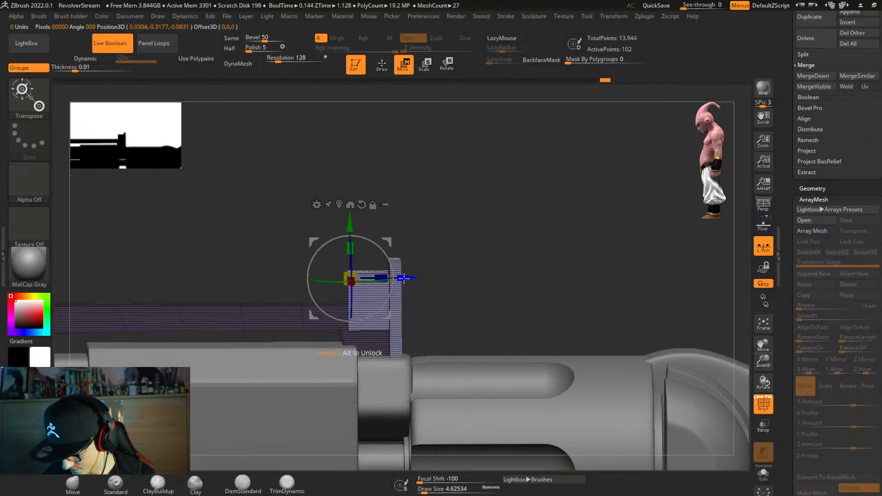
{"action": "left_click_drag", "start_coordinate": [404, 278], "coordinate": [406, 278]}
{"action": "right_click_drag", "start_coordinate": [432, 278], "coordinate": [423, 278], "text": "shift"}
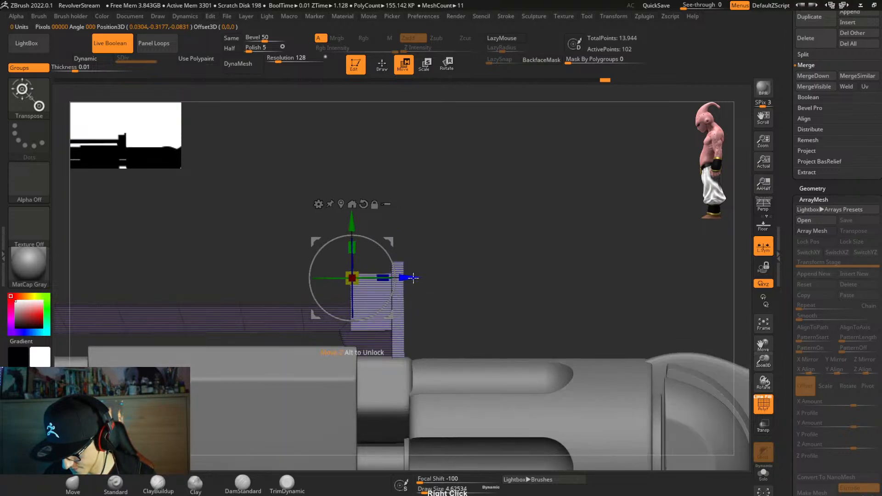
{"action": "left_click_drag", "start_coordinate": [412, 278], "coordinate": [414, 281]}
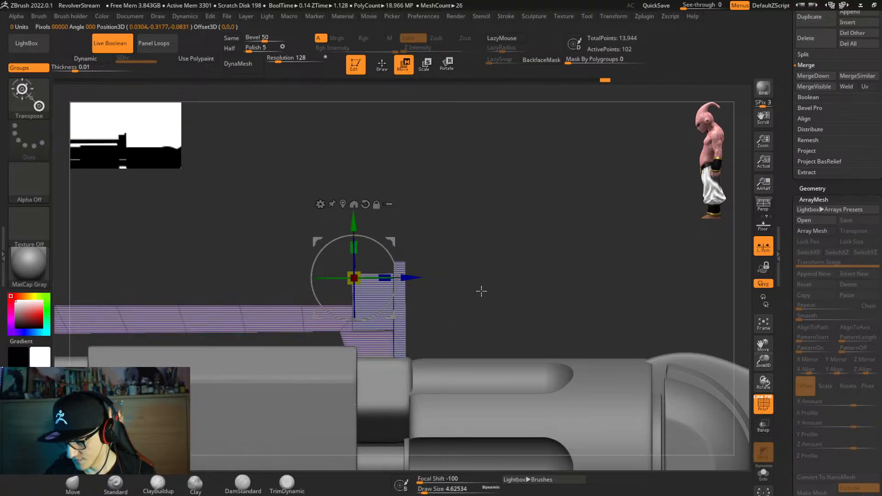
Enable dynamic subdivision on the sighting bar subtool, crease the isolated rear sight's edges and hide the wireframe.
{"action": "key", "text": "d"}
{"action": "key", "text": "ctrl+space"}
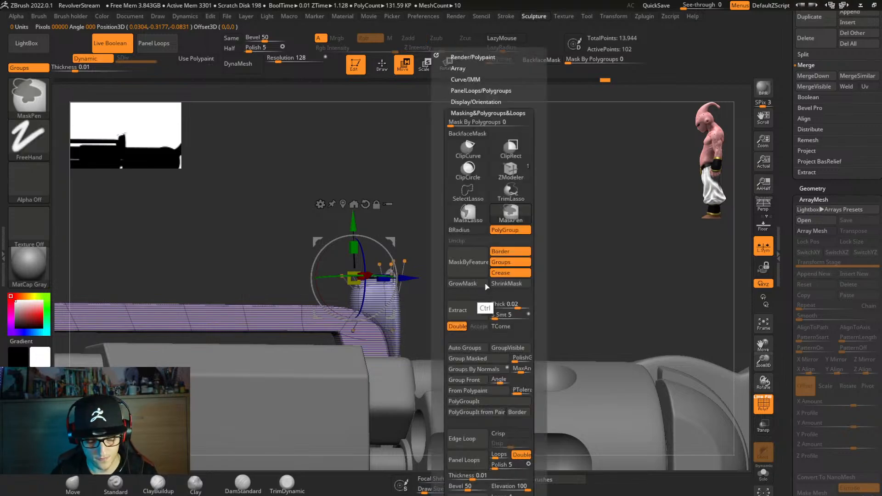
{"action": "left_click_drag", "start_coordinate": [443, 407], "coordinate": [444, 275]}
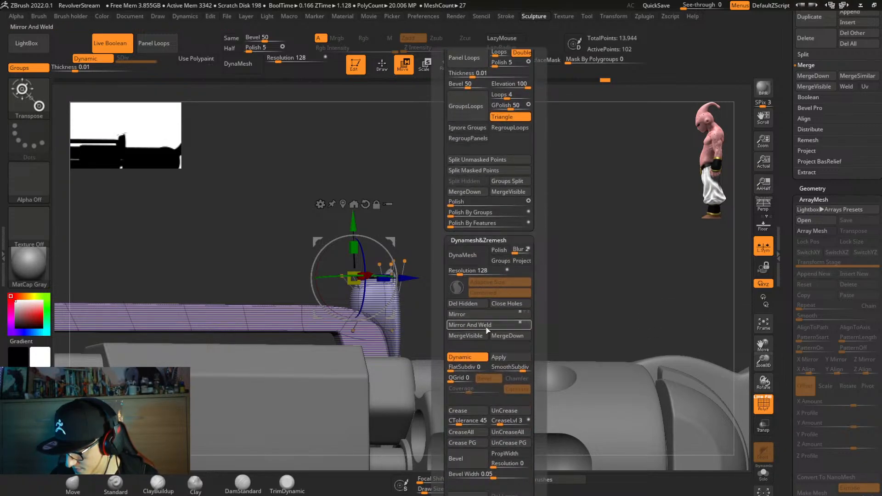
{"action": "left_click", "coordinate": [474, 411]}
{"action": "mouse_move", "coordinate": [436, 349]}
{"action": "left_mouse_down"}
{"action": "mouse_move", "coordinate": [447, 344]}
{"action": "mouse_move", "coordinate": [439, 345]}
{"action": "left_mouse_up"}
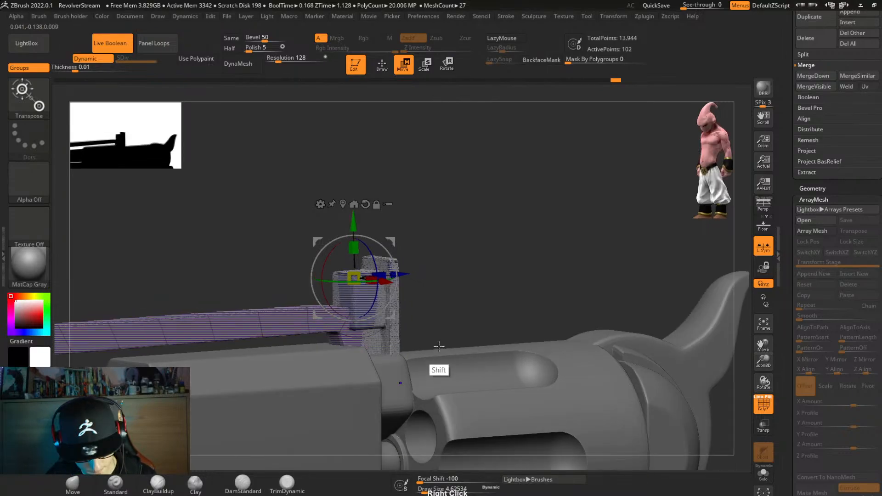
{"action": "key", "text": "shift+f"}
Reset the gizmo orientation, lower the rear sight slightly toward the frame, and clear the mask.
{"action": "key", "text": "q"}
{"action": "mouse_move", "coordinate": [482, 333]}
{"action": "right_mouse_down", "text": "alt"}
{"action": "mouse_move", "coordinate": [469, 258]}
{"action": "mouse_move", "coordinate": [457, 293]}
{"action": "mouse_move", "coordinate": [411, 276]}
{"action": "mouse_move", "coordinate": [413, 327]}
{"action": "right_mouse_up", "text": "alt"}
{"action": "key", "text": "w"}
{"action": "right_click_drag", "start_coordinate": [358, 281], "coordinate": [383, 316]}
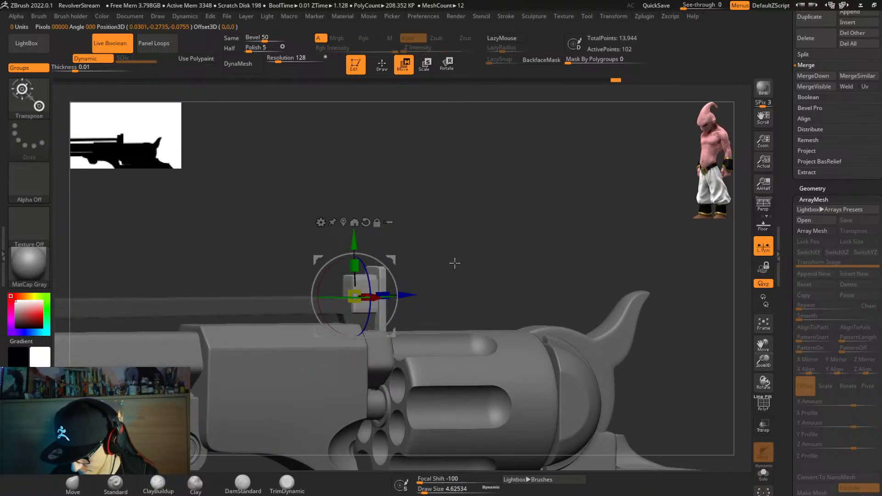
{"action": "right_click_drag", "start_coordinate": [455, 260], "coordinate": [435, 258], "text": "shift"}
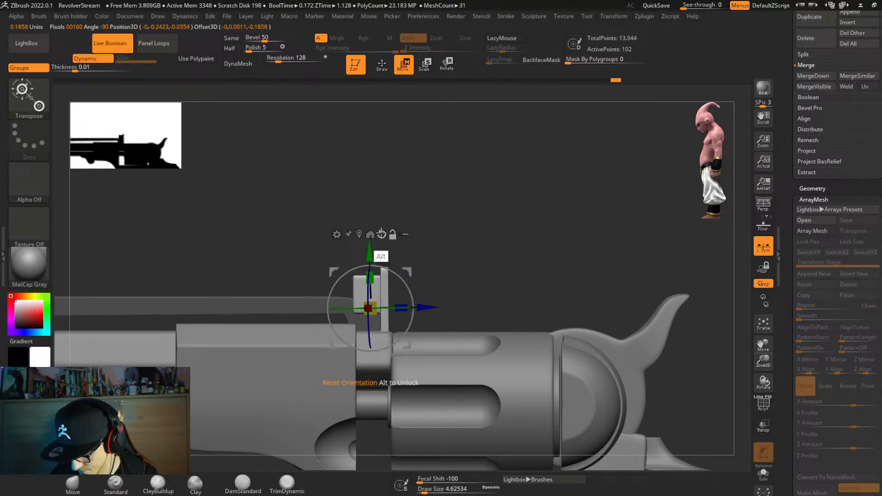
{"action": "left_click_drag", "start_coordinate": [371, 257], "coordinate": [371, 260]}
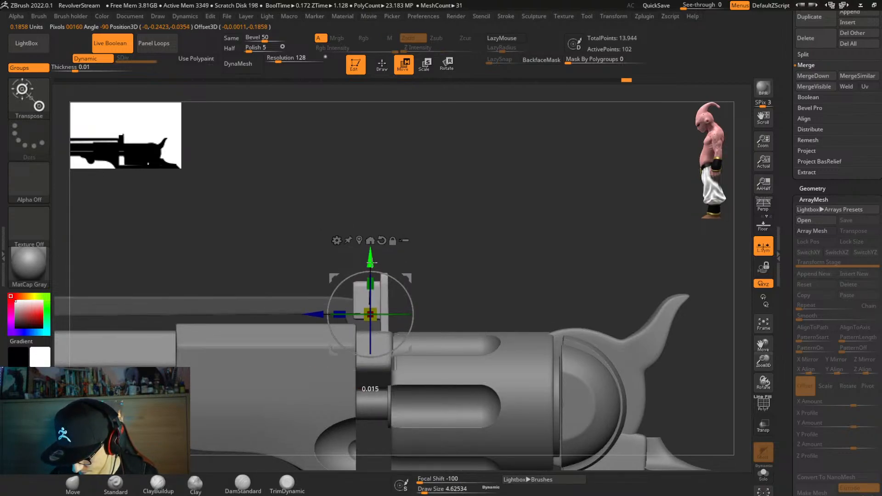
{"action": "left_click_drag", "start_coordinate": [478, 266], "coordinate": [480, 285], "text": "ctrl"}
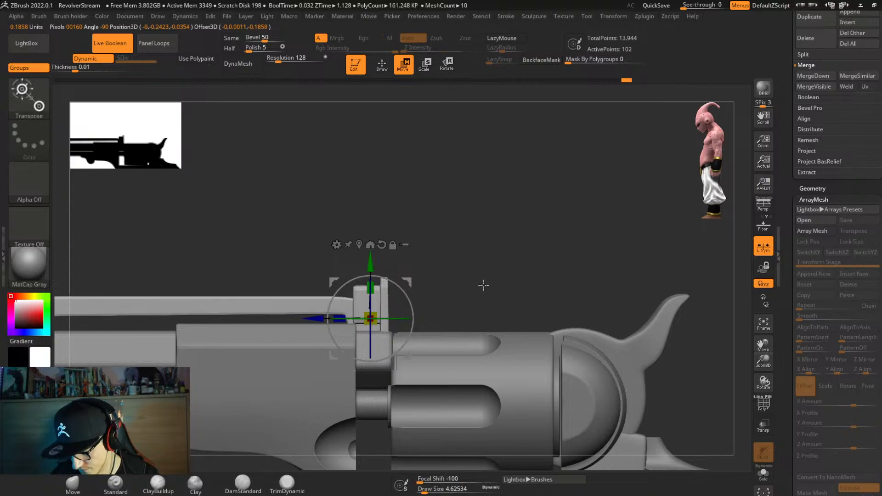
Insert a Cylinder3D subtool below the sighting bar.
{"action": "key", "text": "q"}
{"action": "mouse_move", "coordinate": [482, 285]}
{"action": "right_mouse_down"}
{"action": "mouse_move", "coordinate": [502, 289]}
{"action": "mouse_move", "coordinate": [450, 179]}
{"action": "right_mouse_up"}
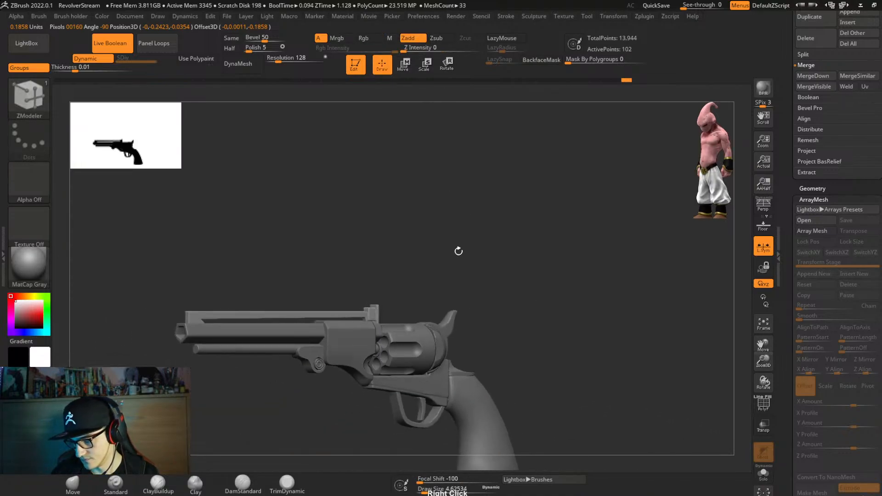
{"action": "right_click_drag", "start_coordinate": [458, 268], "coordinate": [501, 320], "text": "alt"}
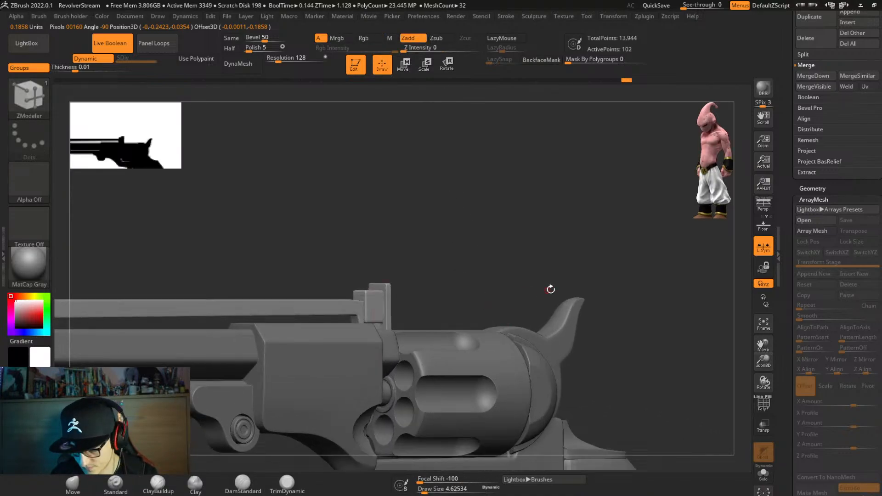
{"action": "right_click_drag", "start_coordinate": [550, 289], "coordinate": [465, 321]}
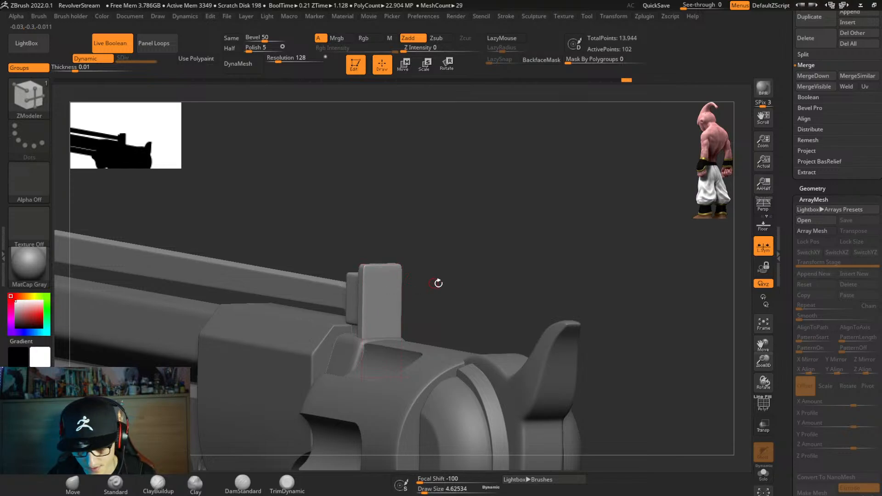
{"action": "right_click_drag", "start_coordinate": [560, 295], "coordinate": [533, 303]}
{"action": "scroll", "coordinate": [836, 285], "scroll_direction": "up", "scroll_amount": 10}
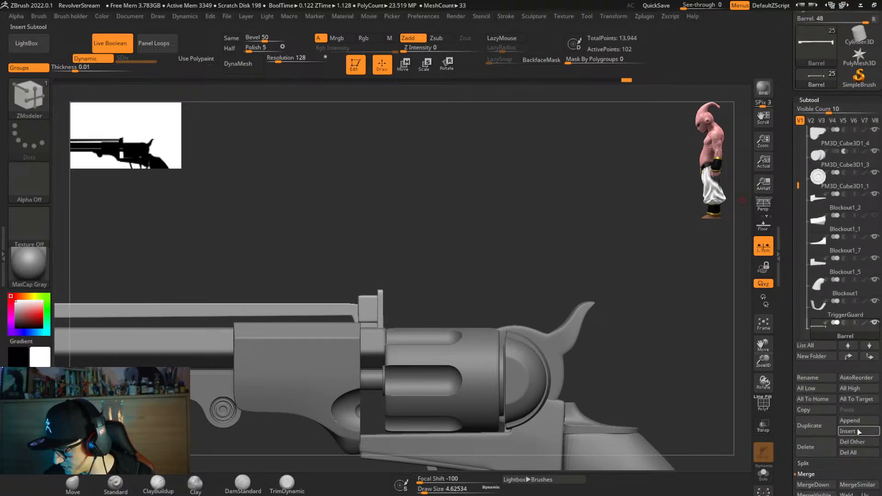
{"action": "left_click", "coordinate": [857, 431]}
{"action": "left_click", "coordinate": [857, 430]}
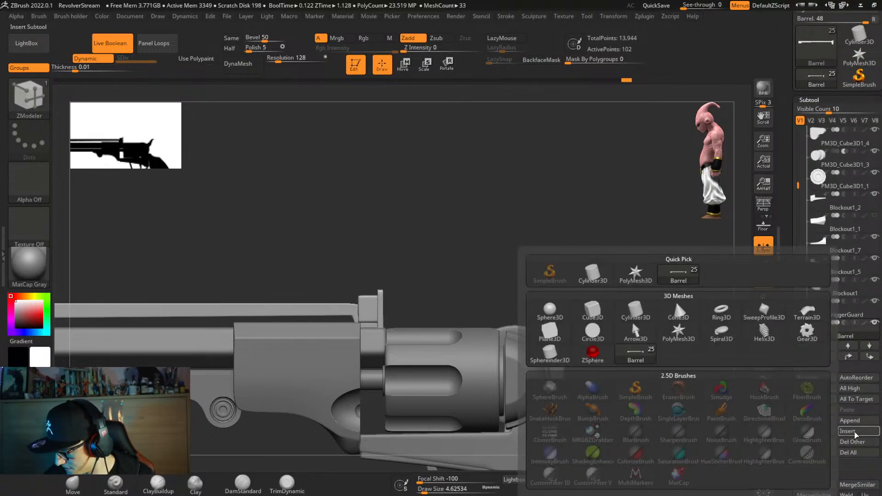
{"action": "left_click", "coordinate": [631, 311]}
Rotate the new cylinder so its flat end faces sideways and scale it uniformly down to a small pin.
{"action": "key", "text": "w"}
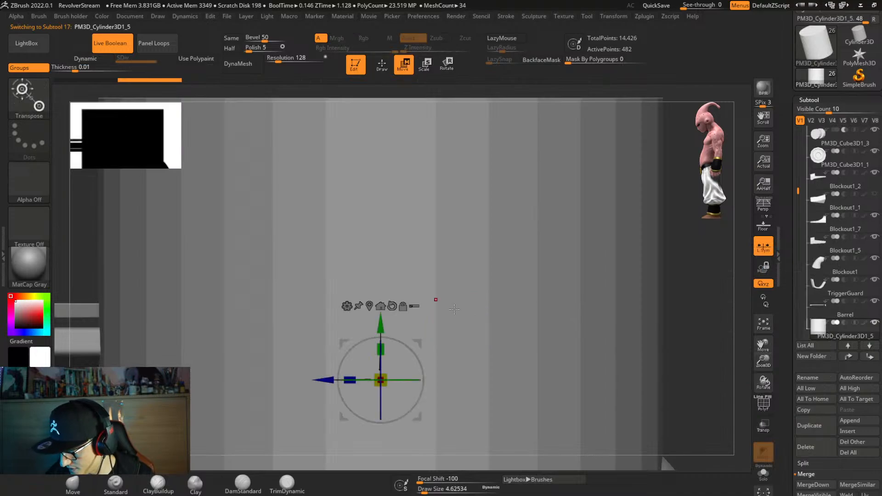
{"action": "left_click_drag", "start_coordinate": [380, 349], "coordinate": [381, 417], "text": "shift"}
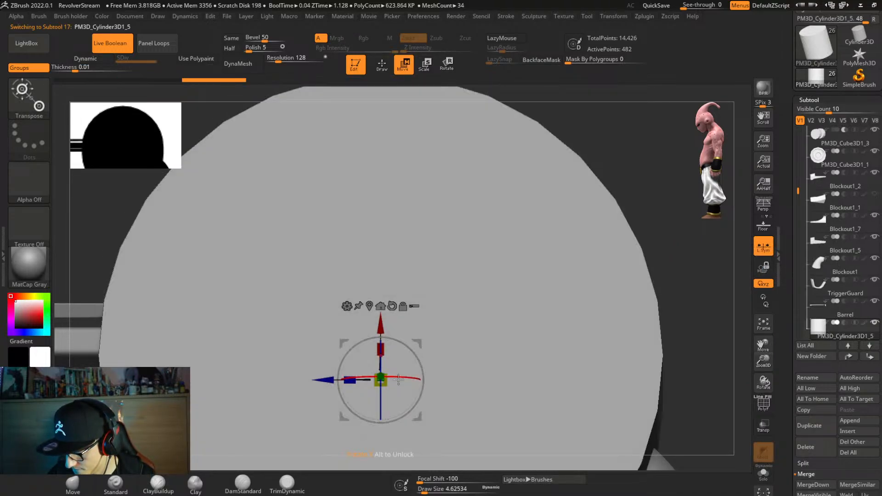
{"action": "left_click_drag", "start_coordinate": [382, 363], "coordinate": [383, 362], "text": "shift"}
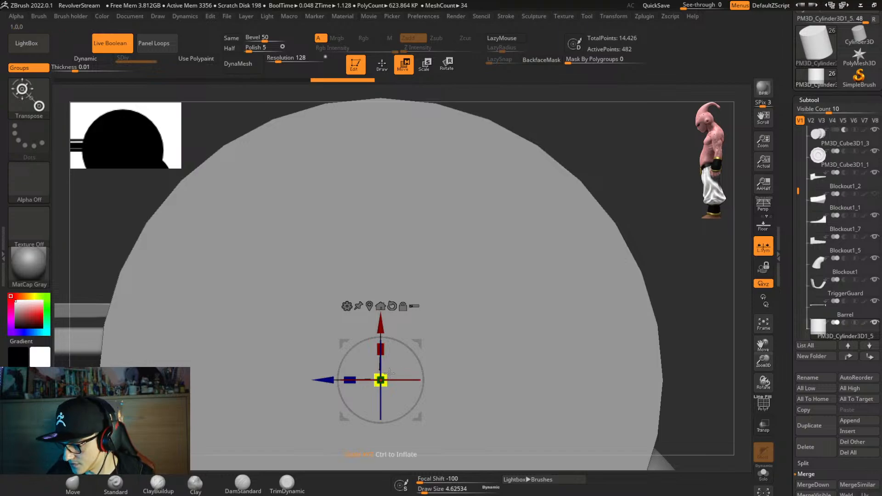
{"action": "left_click_drag", "start_coordinate": [385, 377], "coordinate": [372, 384]}
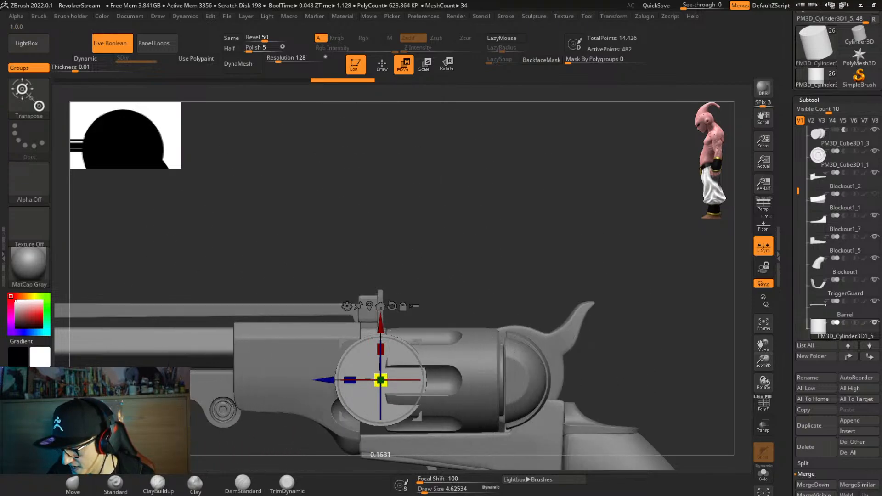
{"action": "right_click_drag", "start_coordinate": [372, 385], "coordinate": [401, 388], "text": "shift"}
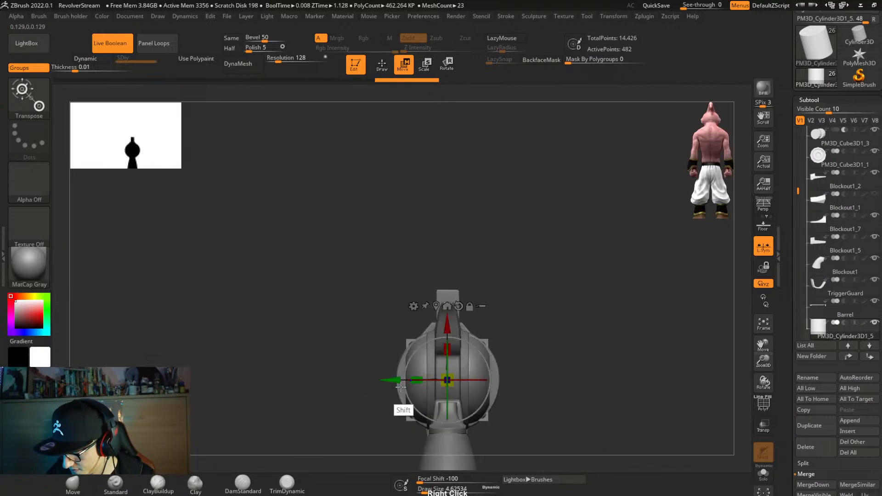
{"action": "left_click_drag", "start_coordinate": [381, 385], "coordinate": [371, 398]}
{"action": "right_click_drag", "start_coordinate": [371, 398], "coordinate": [402, 399], "text": "shift"}
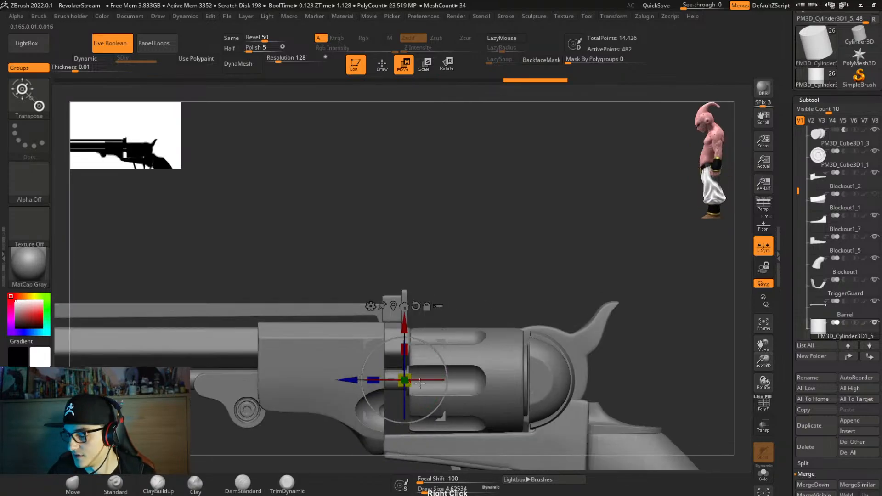
Move the small cylinder up and into the side of the rear sight's front block so its end protrudes slightly.
{"action": "left_click_drag", "start_coordinate": [404, 327], "coordinate": [404, 258]}
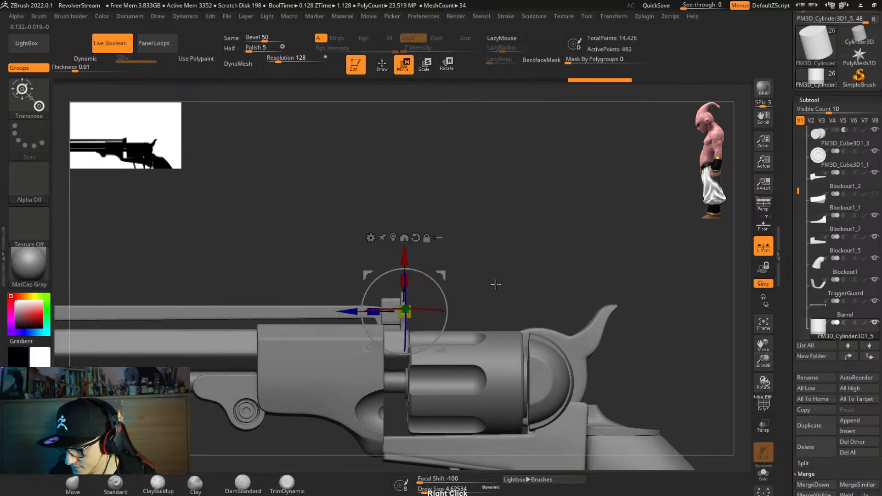
{"action": "right_click_drag", "start_coordinate": [492, 286], "coordinate": [478, 365]}
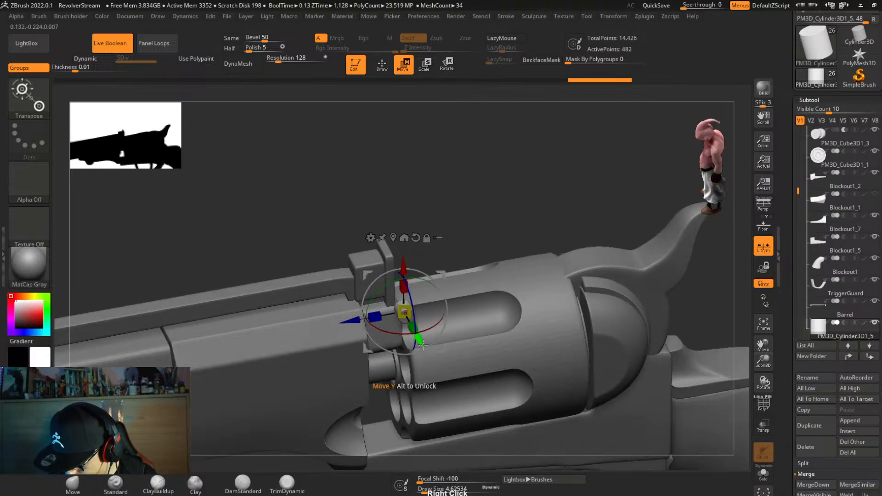
{"action": "left_click_drag", "start_coordinate": [417, 339], "coordinate": [325, 306]}
{"action": "right_click_drag", "start_coordinate": [381, 324], "coordinate": [393, 376], "text": "ctrl"}
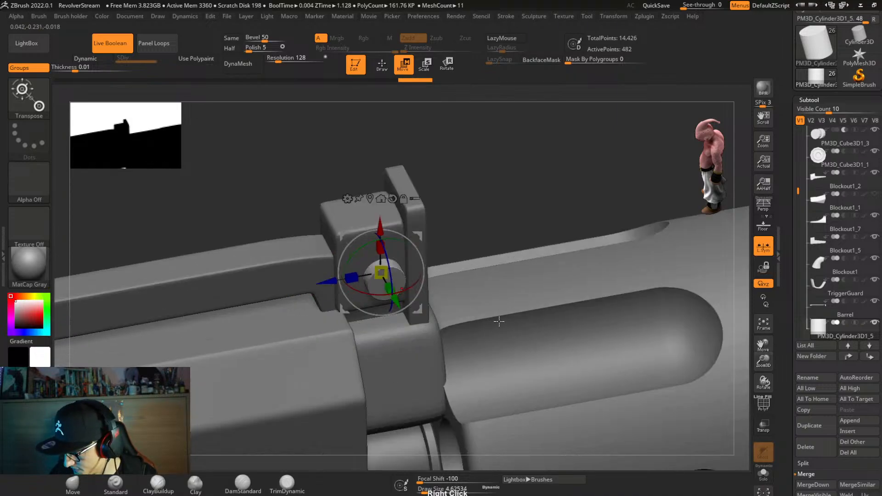
{"action": "right_click_drag", "start_coordinate": [588, 288], "coordinate": [609, 259]}
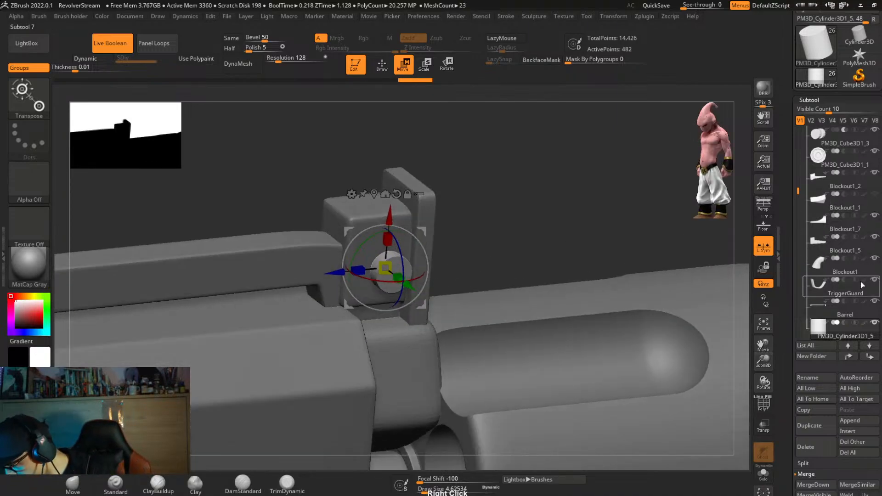
Move the pin cylinder's subtool out of the folder to the first place in the subtool list.
{"action": "scroll", "coordinate": [796, 190], "scroll_direction": "up", "scroll_amount": 6}
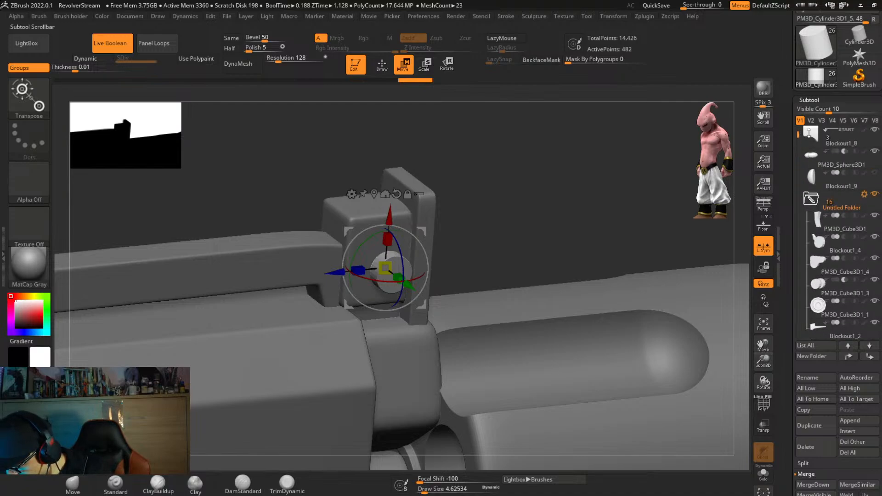
{"action": "left_click", "coordinate": [346, 214], "text": "alt"}
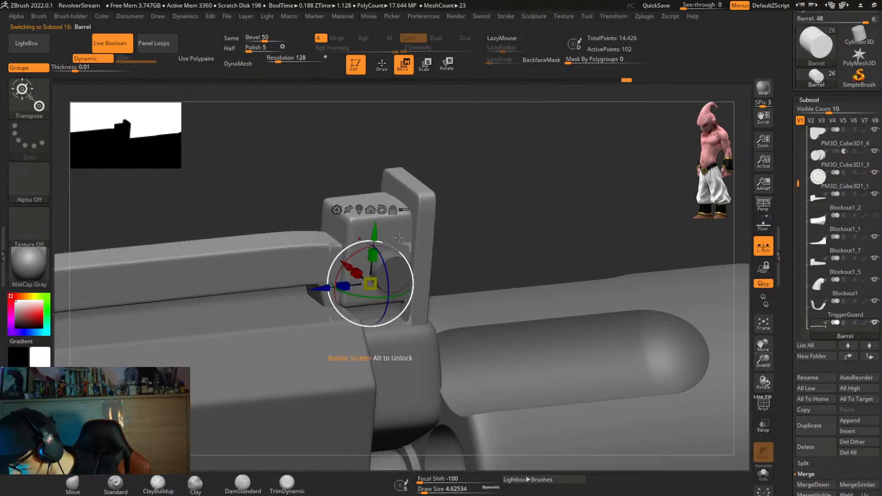
{"action": "left_click", "coordinate": [395, 270], "text": "alt"}
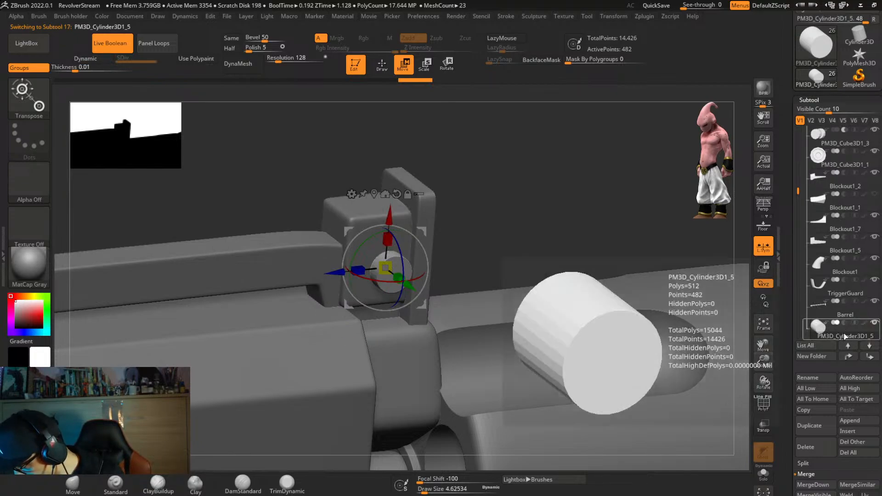
{"action": "scroll", "coordinate": [840, 230], "scroll_direction": "up", "scroll_amount": 8}
{"action": "scroll", "coordinate": [840, 294], "scroll_direction": "down", "scroll_amount": 8}
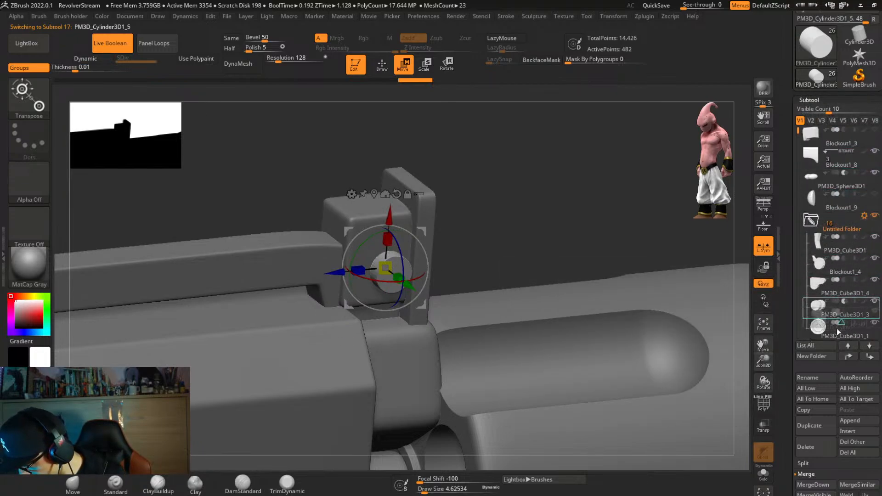
{"action": "left_click_drag", "start_coordinate": [846, 260], "coordinate": [849, 208]}
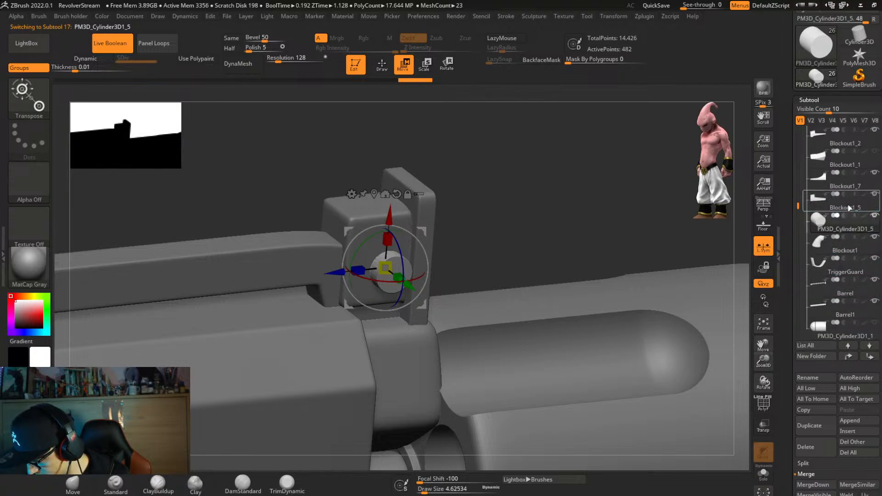
{"action": "left_click", "coordinate": [853, 358]}
{"action": "left_click", "coordinate": [853, 358]}
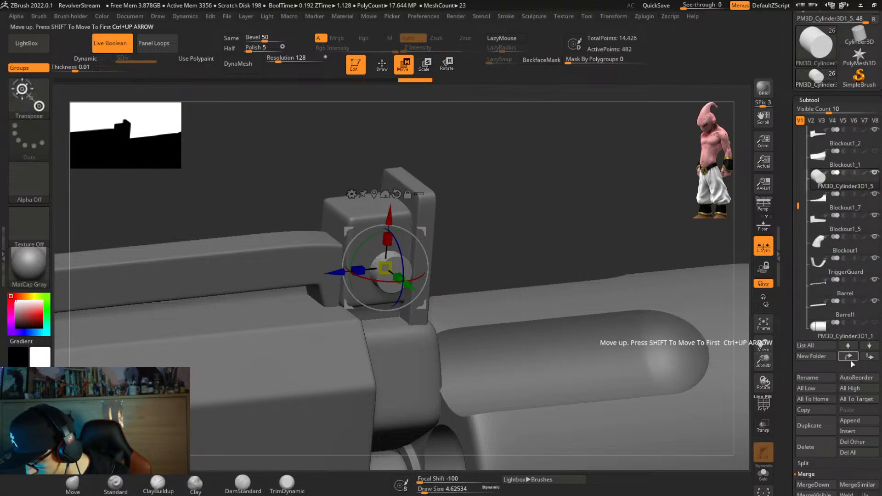
{"action": "left_click", "coordinate": [852, 359], "text": "shift"}
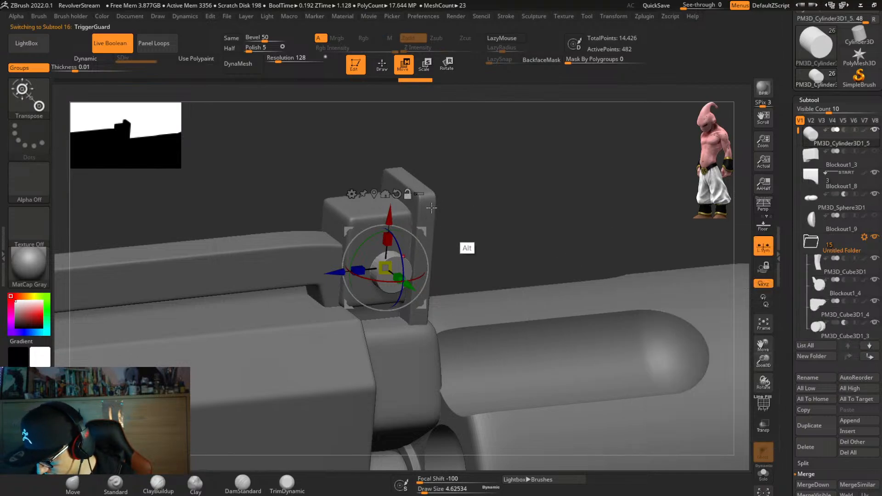
Select the sighting bar subtool with the rear sight and move it to the first place in the subtool list.
{"action": "left_click", "coordinate": [431, 208], "text": "alt"}
{"action": "left_click", "coordinate": [384, 220], "text": "alt"}
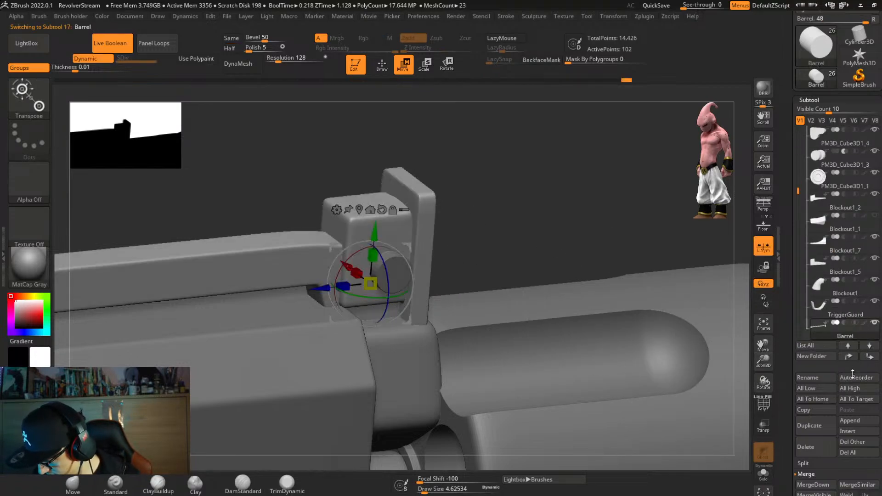
{"action": "left_click", "coordinate": [851, 360], "text": "shift"}
{"action": "left_click", "coordinate": [278, 259], "text": "alt"}
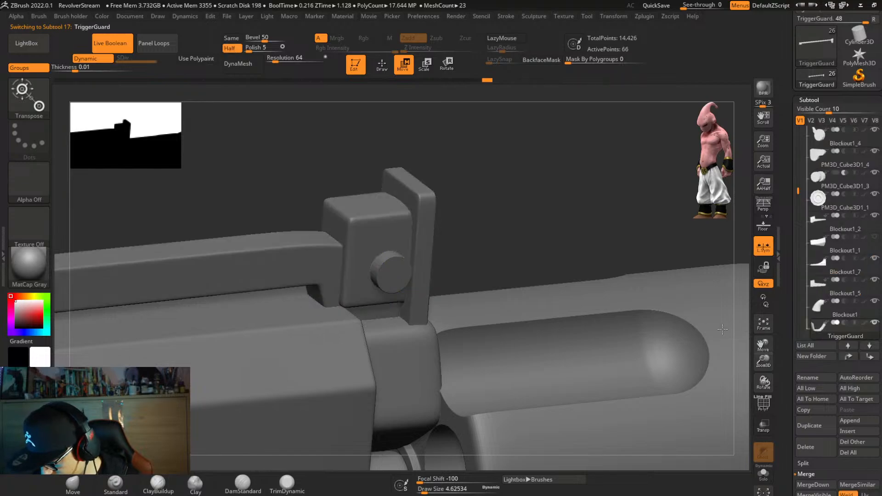
Select the Blockout1_3 subtool behind the barrel, frame it and show it in Solo mode.
{"action": "left_click_drag", "start_coordinate": [798, 187], "coordinate": [808, 108]}
{"action": "left_click", "coordinate": [834, 158]}
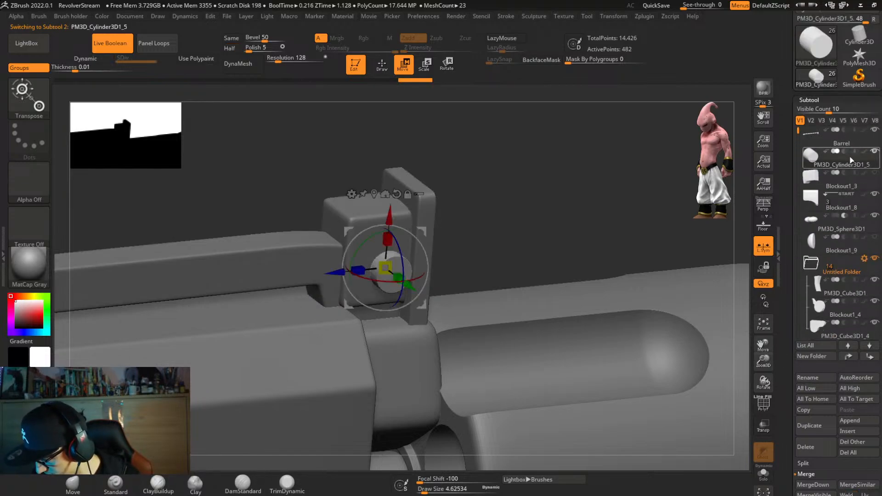
{"action": "left_click", "coordinate": [813, 185]}
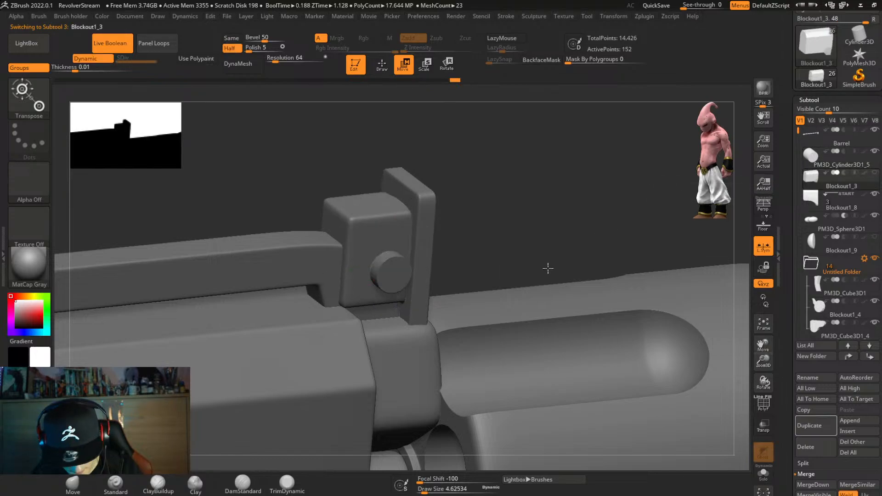
{"action": "key", "text": "f"}
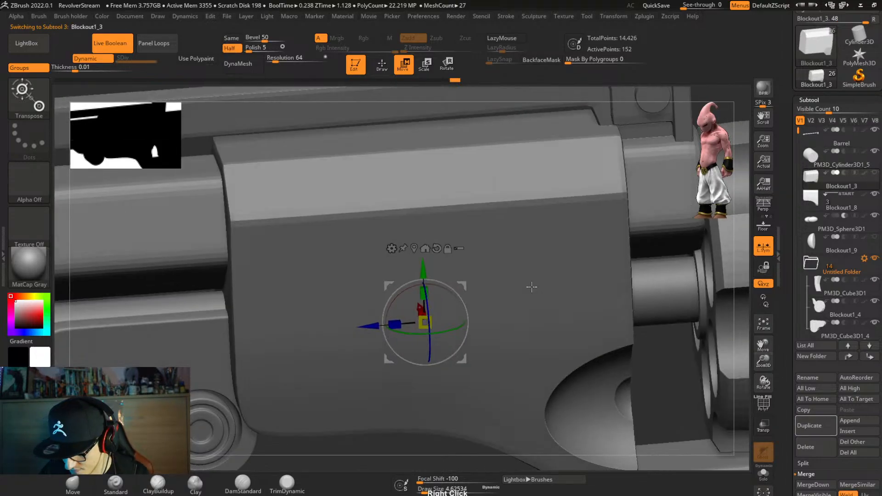
{"action": "key", "text": "alt+s"}
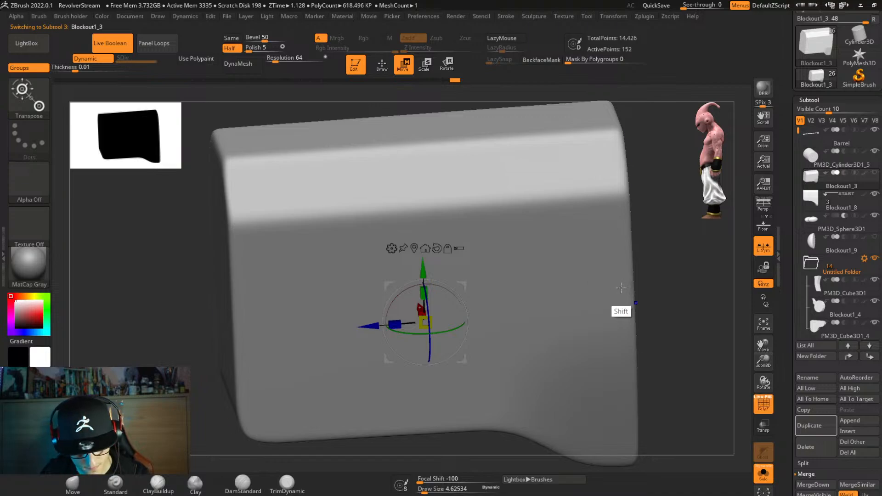
Leave Solo mode, select the PM3D_Cylinder3D1_5 subtool at the rear sight and set it to Live Boolean subtraction.
{"action": "key", "text": "shift+f"}
{"action": "key", "text": "shift+f"}
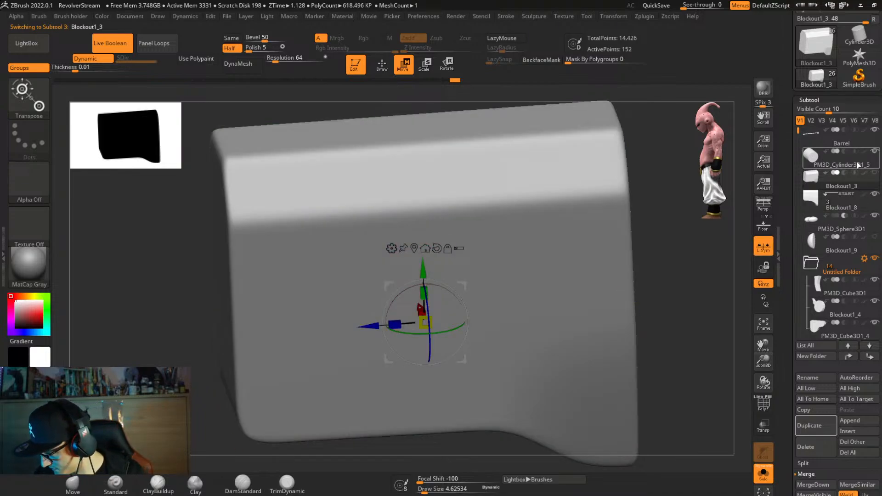
{"action": "key", "text": "alt+s"}
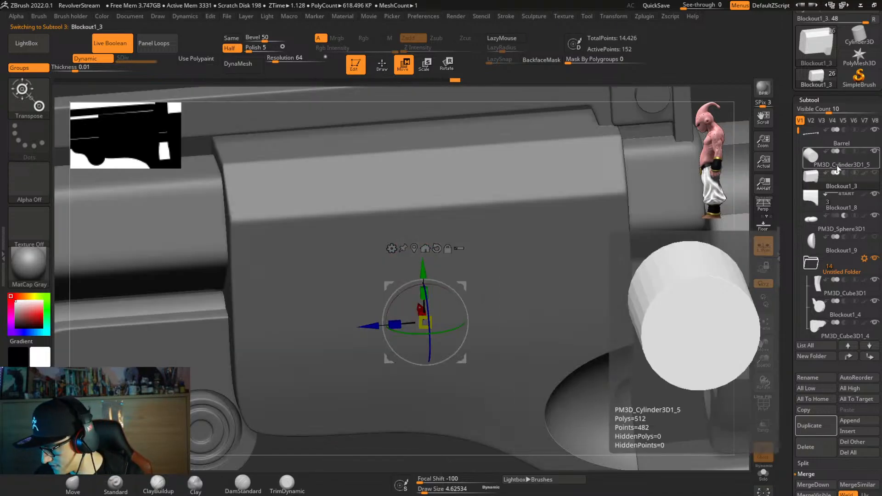
{"action": "left_click", "coordinate": [832, 163]}
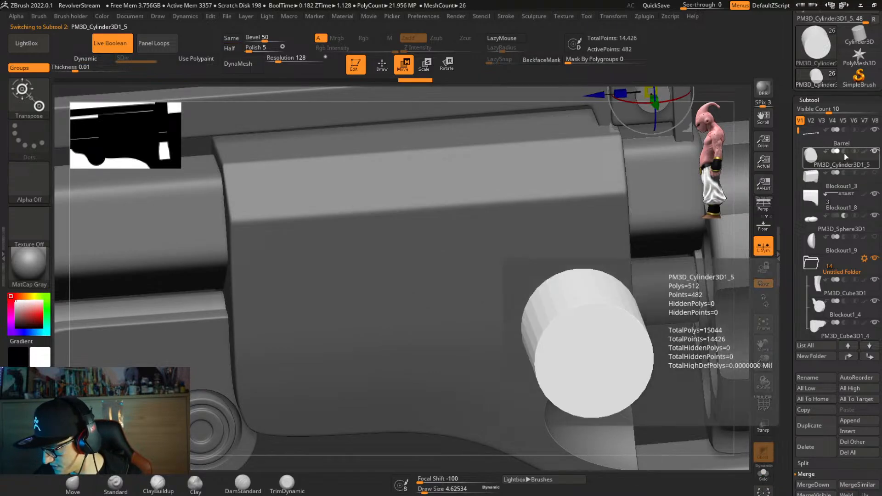
{"action": "key", "text": "f"}
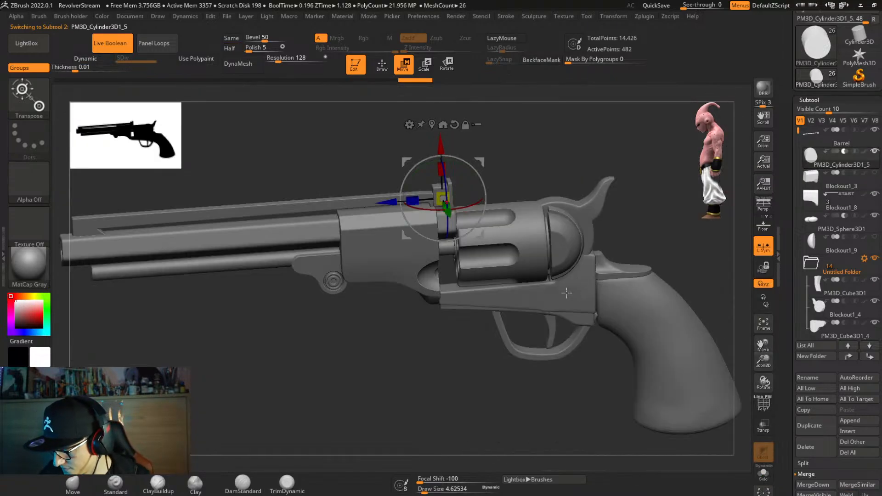
Crease the edges of the subtractive cylinder in the rear sight's front block.
{"action": "right_click_drag", "start_coordinate": [566, 292], "coordinate": [475, 211]}
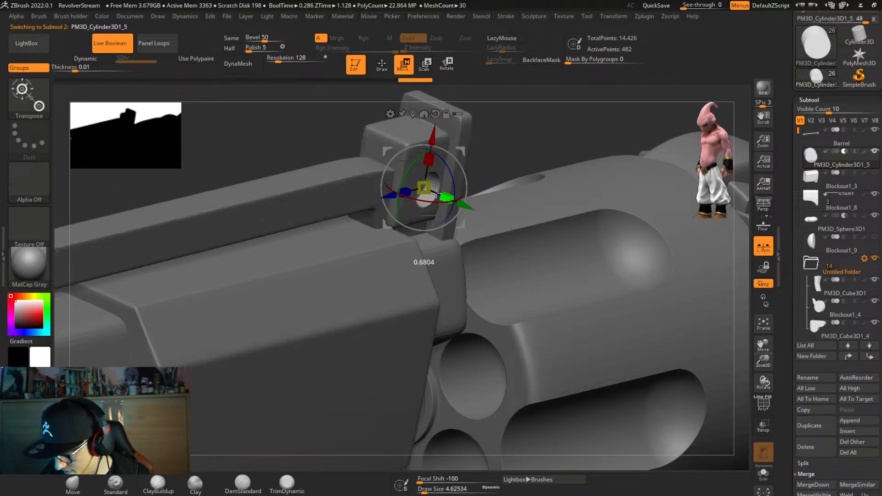
{"action": "right_click_drag", "start_coordinate": [428, 195], "coordinate": [483, 234]}
{"action": "right_click_drag", "start_coordinate": [496, 191], "coordinate": [473, 225]}
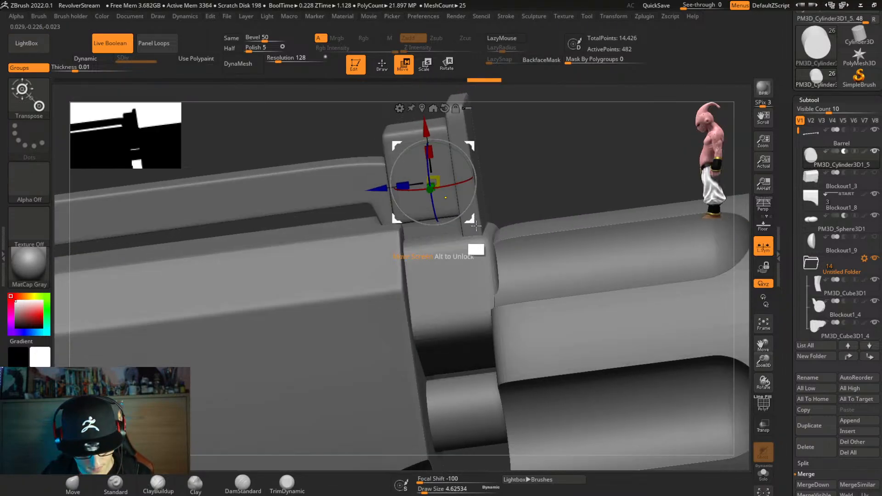
{"action": "key", "text": "space"}
{"action": "scroll", "coordinate": [529, 316], "scroll_direction": "down", "scroll_amount": 4}
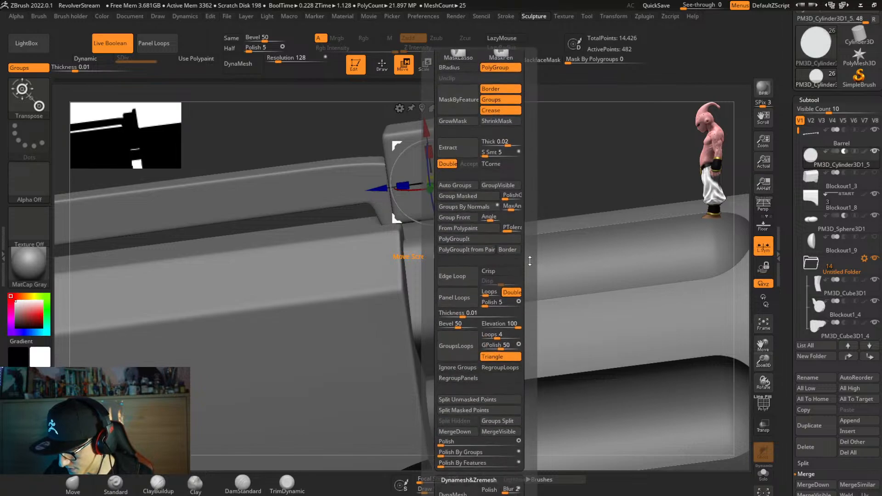
{"action": "scroll", "coordinate": [523, 384], "scroll_direction": "down", "scroll_amount": 3}
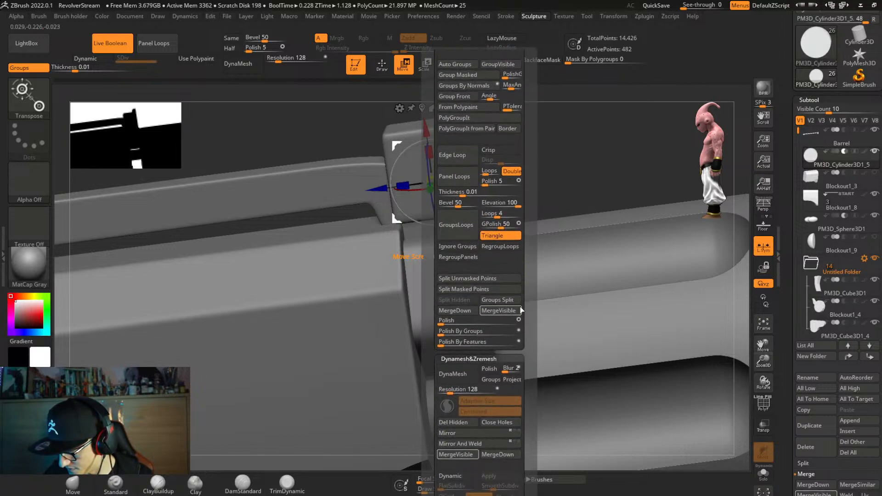
{"action": "left_click", "coordinate": [488, 358]}
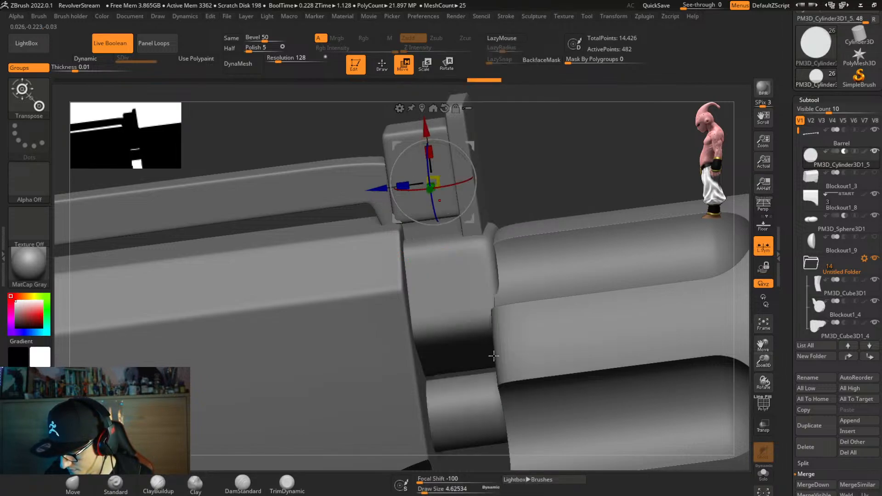
{"action": "key", "text": "ctrl+2"}
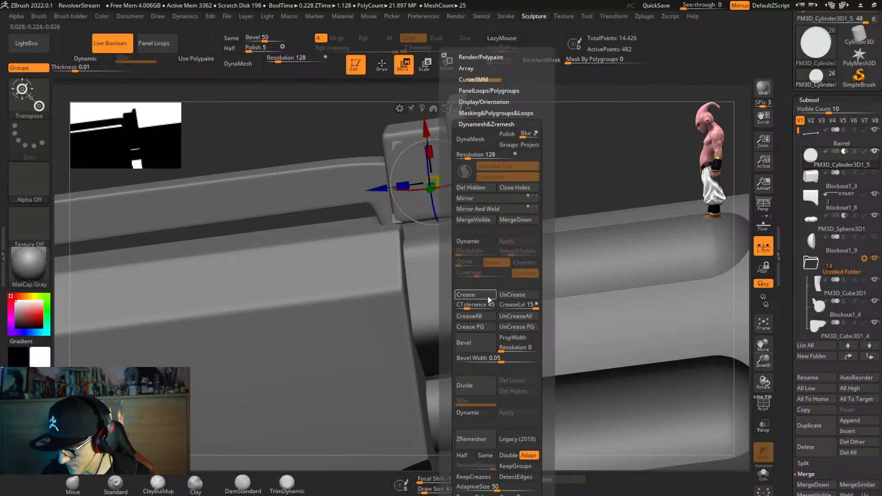
Slide the cylinder along its axis to cut a shallow round recess into the front block's side, and turn on dynamic subdivision.
{"action": "right_click_drag", "start_coordinate": [308, 333], "coordinate": [407, 297]}
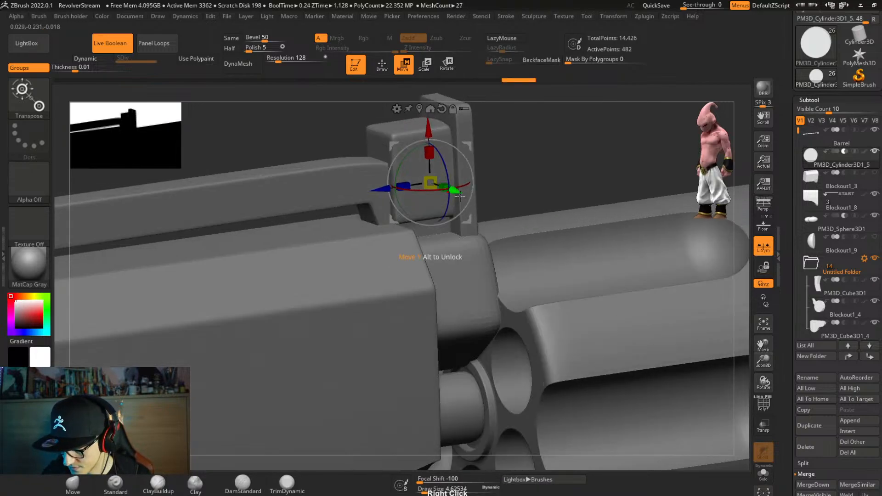
{"action": "left_click_drag", "start_coordinate": [458, 195], "coordinate": [455, 205]}
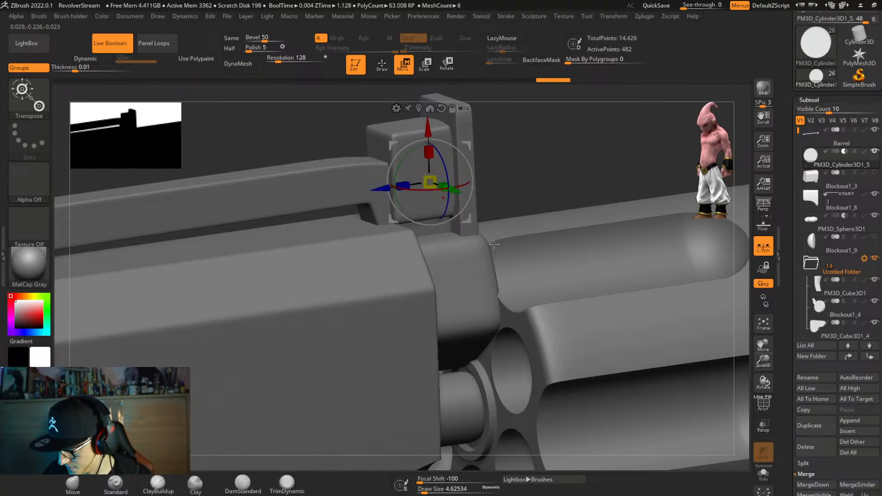
{"action": "right_click_drag", "start_coordinate": [691, 226], "coordinate": [499, 324]}
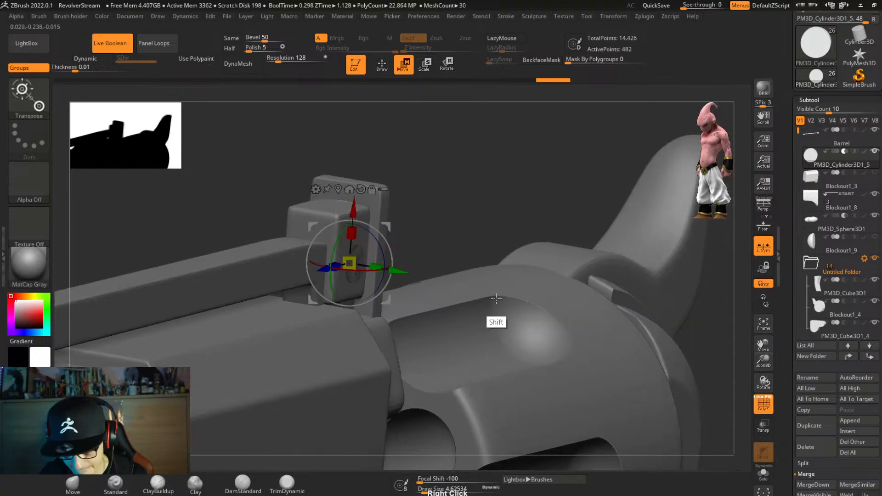
{"action": "mouse_move", "coordinate": [445, 290]}
{"action": "right_mouse_down"}
{"action": "mouse_move", "coordinate": [432, 285]}
{"action": "mouse_move", "coordinate": [436, 297]}
{"action": "right_mouse_up"}
{"action": "left_click_drag", "start_coordinate": [394, 288], "coordinate": [399, 292]}
{"action": "key", "text": "shift+f"}
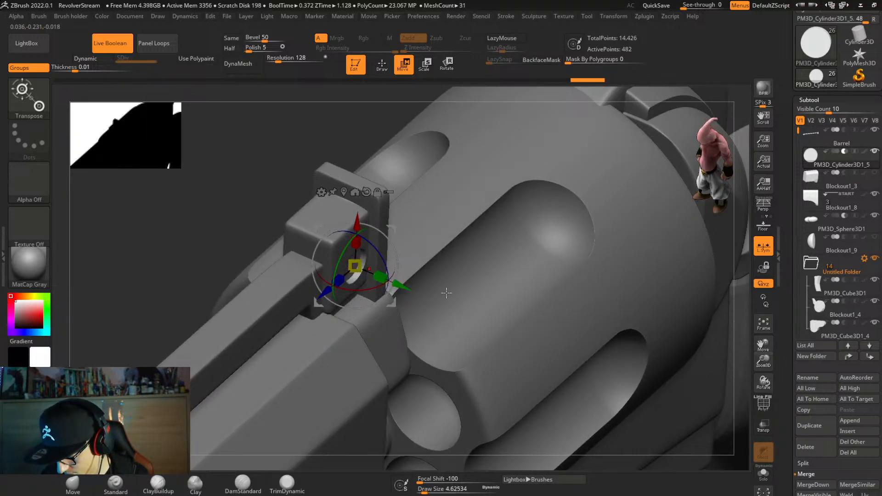
{"action": "right_click_drag", "start_coordinate": [446, 293], "coordinate": [439, 287]}
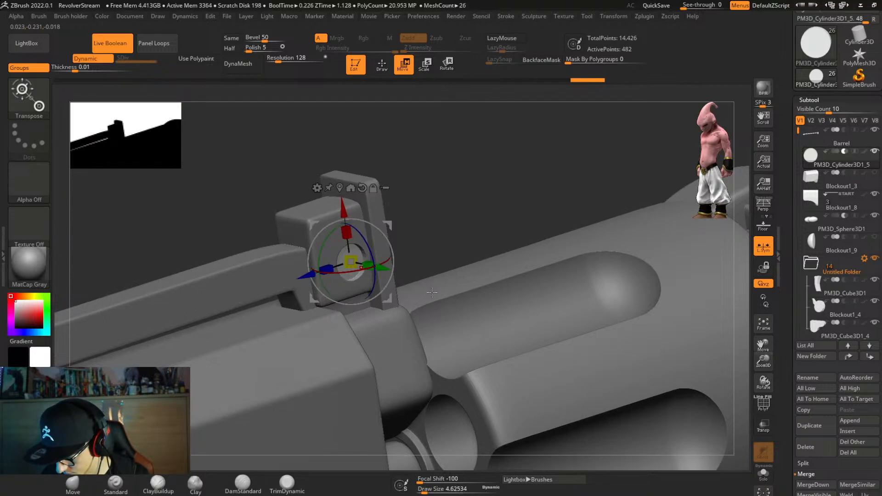
Move the cylinder slightly forward and up to centre the round recess on the front block's side face.
{"action": "key", "text": "q"}
{"action": "right_click_drag", "start_coordinate": [431, 293], "coordinate": [429, 292]}
{"action": "key", "text": "w"}
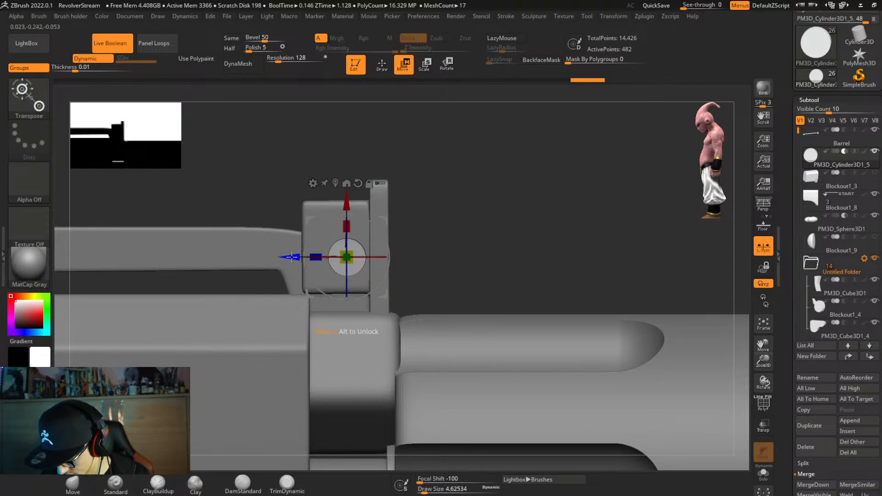
{"action": "left_click_drag", "start_coordinate": [291, 257], "coordinate": [278, 273]}
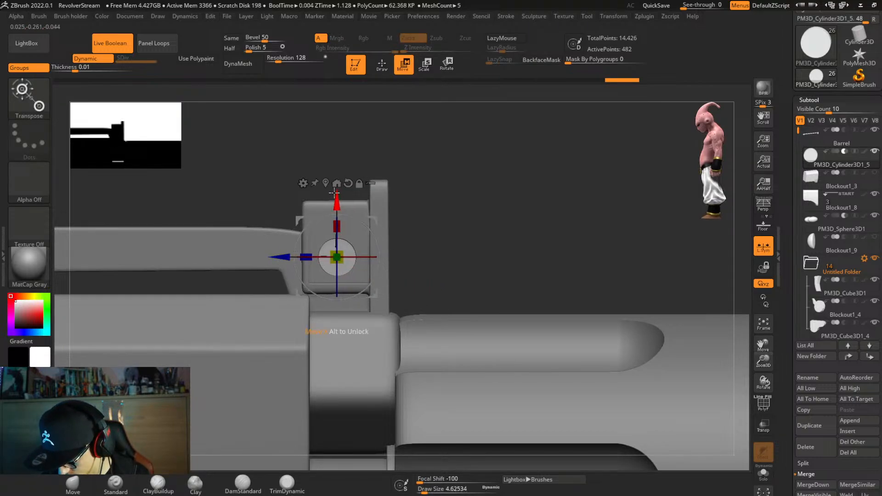
{"action": "left_click_drag", "start_coordinate": [334, 193], "coordinate": [334, 184], "text": "alt"}
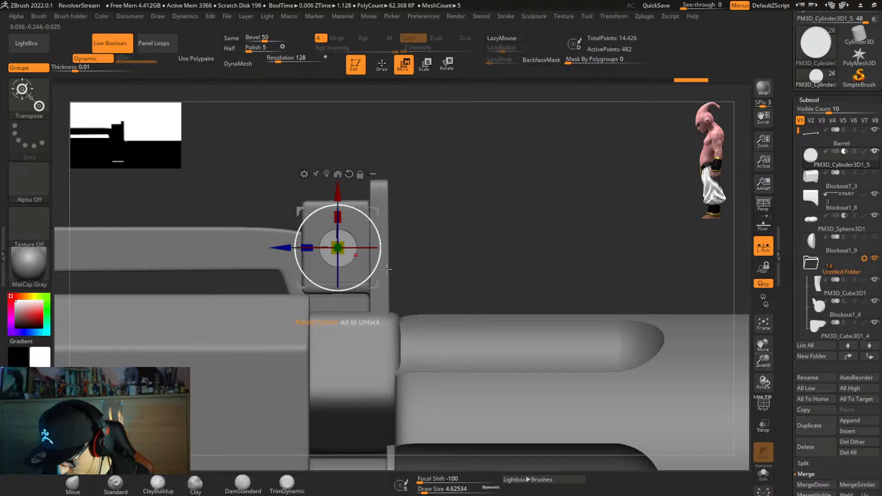
{"action": "right_click_drag", "start_coordinate": [386, 269], "coordinate": [432, 297]}
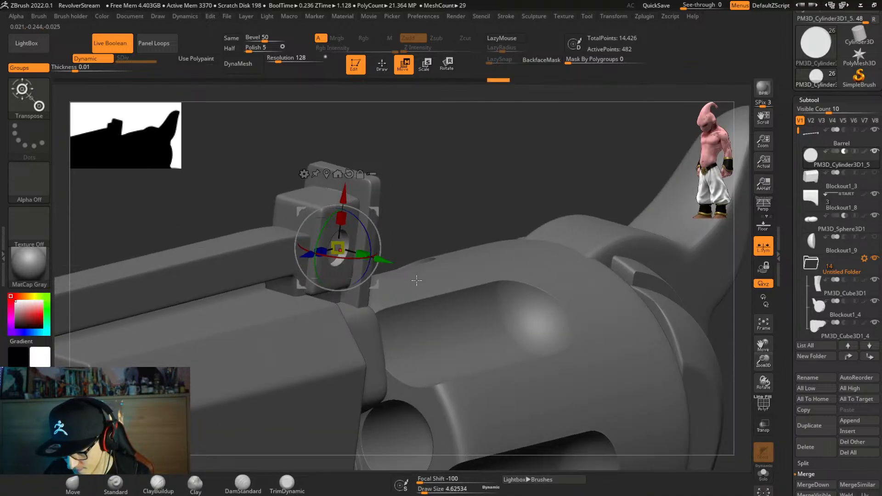
Set the cylinder's crease level to 1 so its recess gets softened edges under dynamic subdivision.
{"action": "key", "text": "space"}
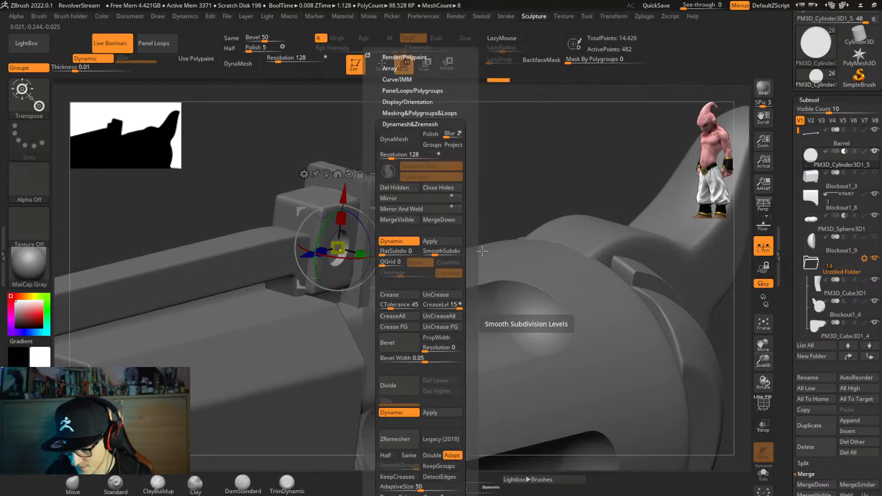
{"action": "left_click", "coordinate": [430, 308]}
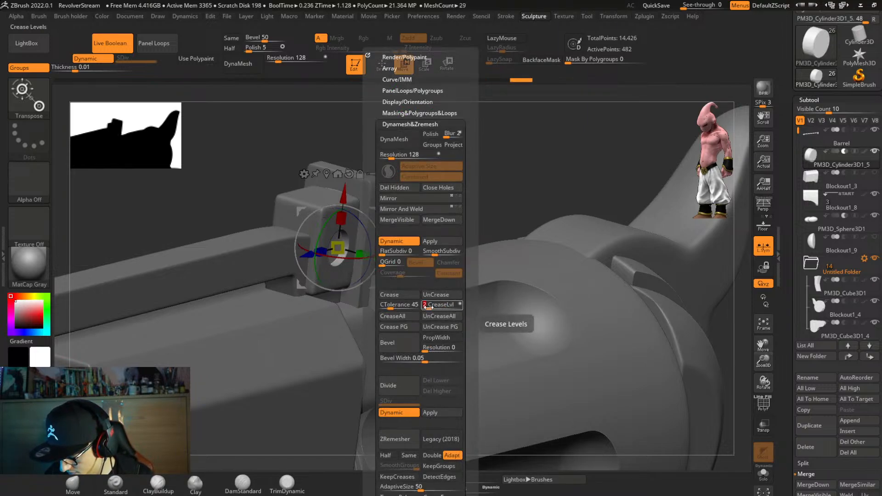
{"action": "type", "text": "0"}
{"action": "key", "text": "Return"}
{"action": "mouse_move", "coordinate": [504, 289]}
{"action": "right_mouse_down"}
{"action": "mouse_move", "coordinate": [486, 282]}
{"action": "mouse_move", "coordinate": [447, 294]}
{"action": "mouse_move", "coordinate": [433, 283]}
{"action": "mouse_move", "coordinate": [427, 149]}
{"action": "mouse_move", "coordinate": [393, 89]}
{"action": "right_mouse_up"}
{"action": "key", "text": "q"}
{"action": "right_click_drag", "start_coordinate": [573, 291], "coordinate": [624, 256], "text": "alt"}
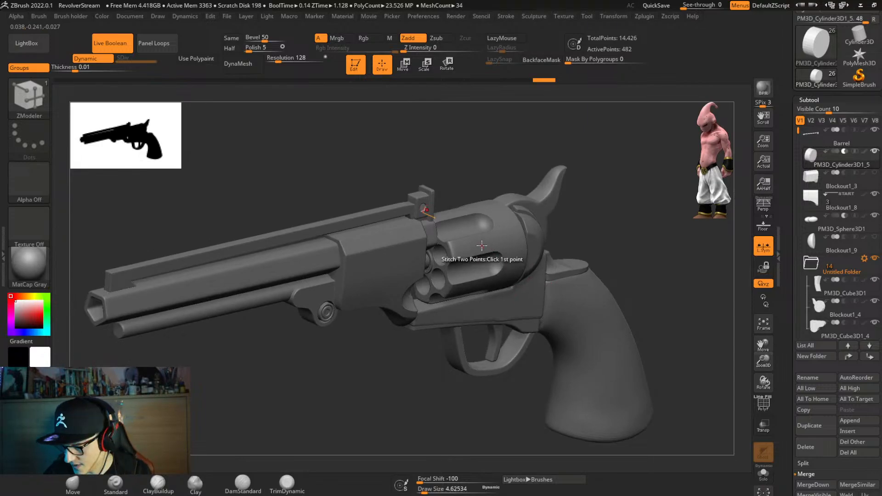
Turn off local symmetry with the rear sight's cylinder selected.
{"action": "key", "text": "w"}
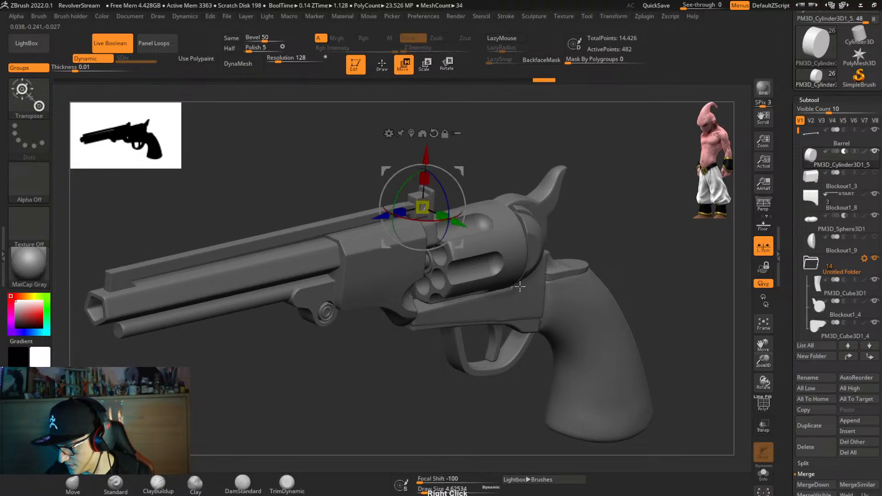
{"action": "mouse_move", "coordinate": [519, 287]}
{"action": "right_mouse_down"}
{"action": "mouse_move", "coordinate": [531, 280]}
{"action": "mouse_move", "coordinate": [525, 287]}
{"action": "right_mouse_up"}
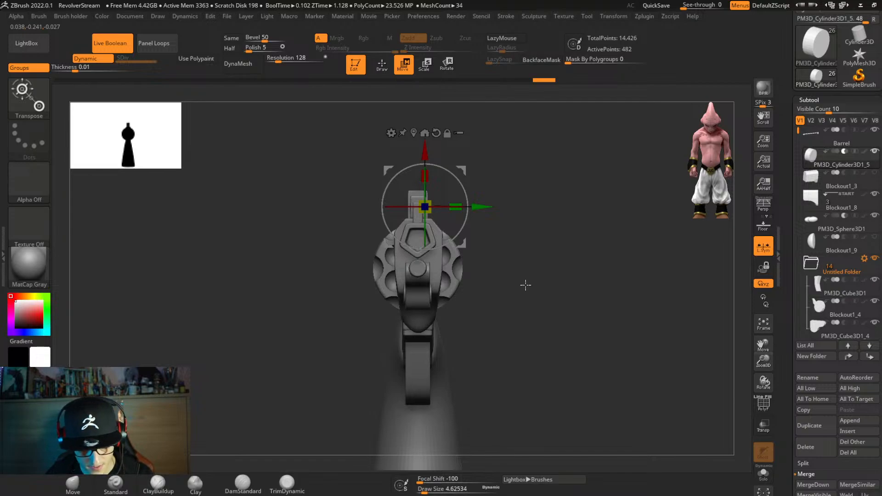
{"action": "left_click", "coordinate": [533, 16]}
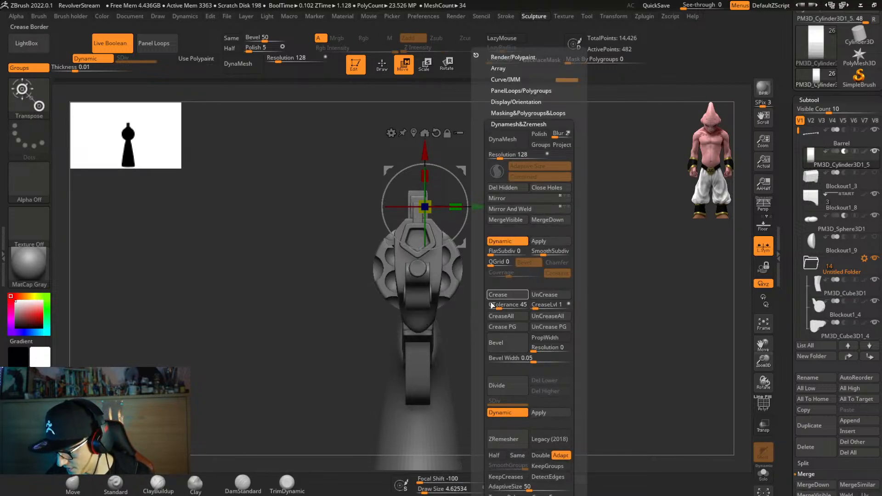
{"action": "right_click_drag", "start_coordinate": [569, 275], "coordinate": [451, 300]}
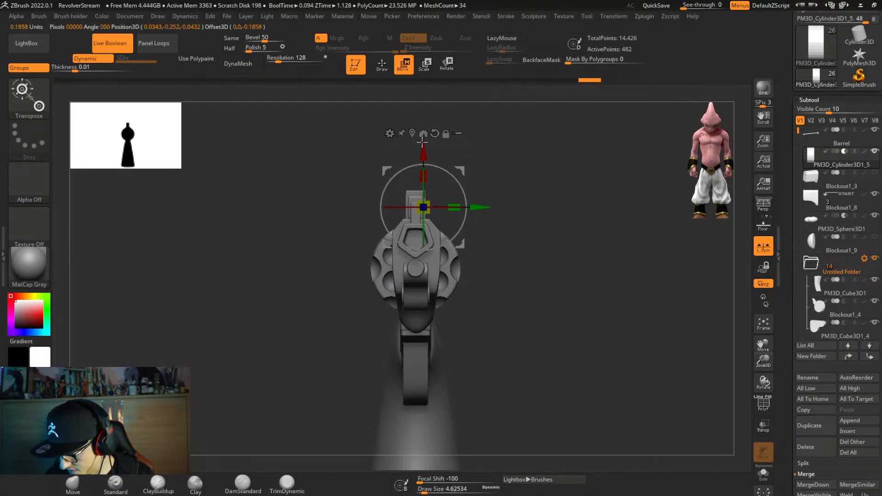
{"action": "right_click_drag", "start_coordinate": [421, 143], "coordinate": [760, 251]}
{"action": "right_click_drag", "start_coordinate": [571, 271], "coordinate": [528, 286]}
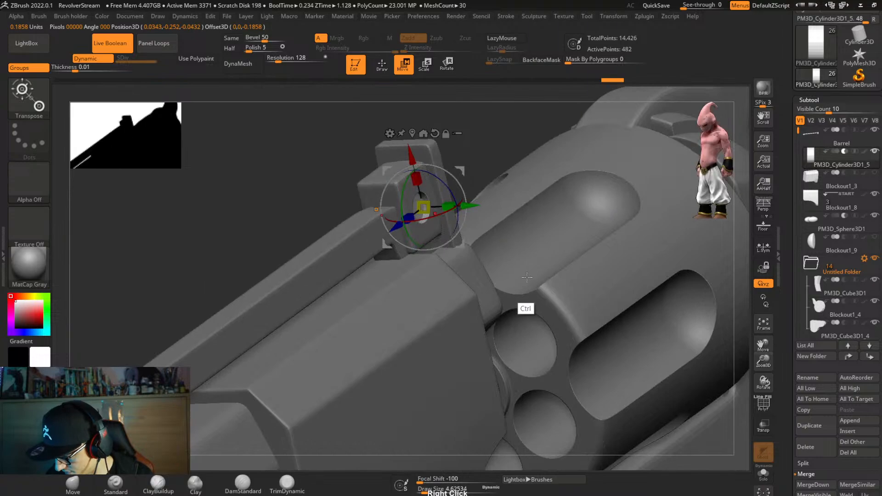
Mirror and weld the cylinder cutter on the rear sight block so it exists on both sides.
{"action": "key", "text": "ctrl"}
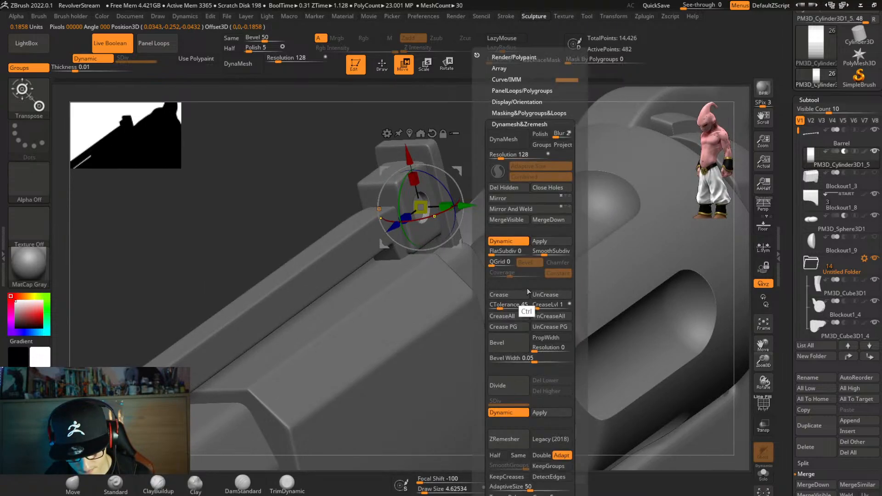
{"action": "left_click", "coordinate": [534, 252]}
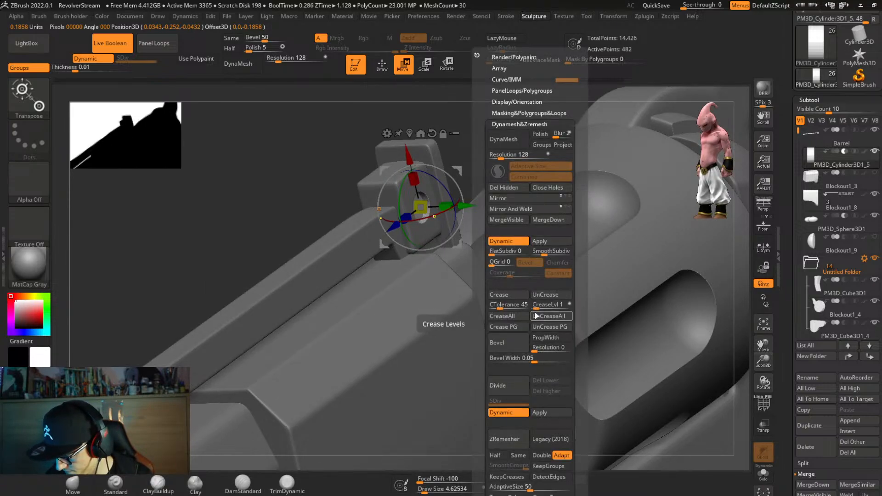
{"action": "left_click", "coordinate": [542, 209]}
{"action": "right_click_drag", "start_coordinate": [536, 210], "coordinate": [458, 288]}
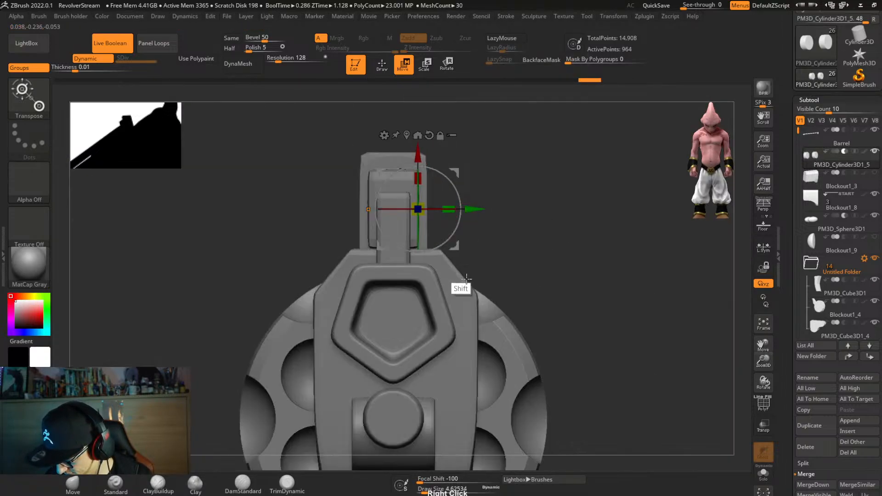
Duplicate the mirrored cylinders above the rear sight and replace the copy with a cube primitive.
{"action": "left_click", "coordinate": [406, 135]}
{"action": "left_click_drag", "start_coordinate": [394, 150], "coordinate": [393, 95], "text": "ctrl"}
{"action": "right_click_drag", "start_coordinate": [442, 182], "coordinate": [434, 272], "text": "alt"}
{"action": "left_click", "coordinate": [351, 170]}
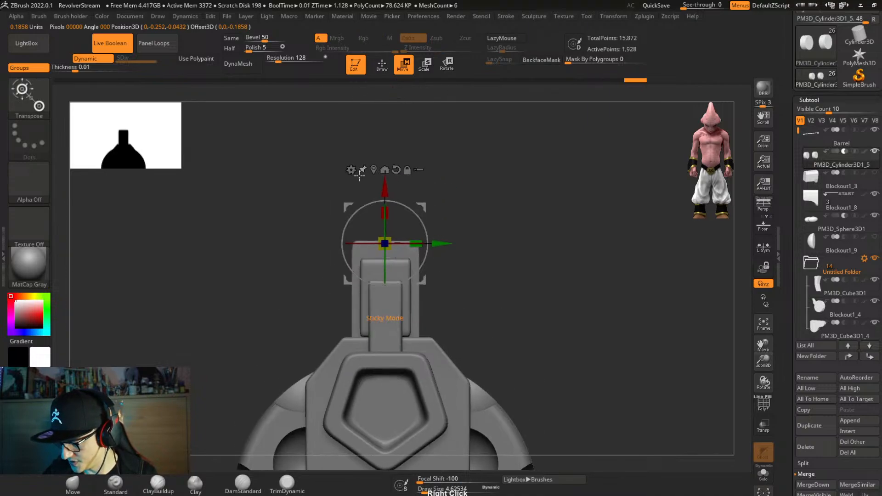
{"action": "left_click", "coordinate": [351, 170]}
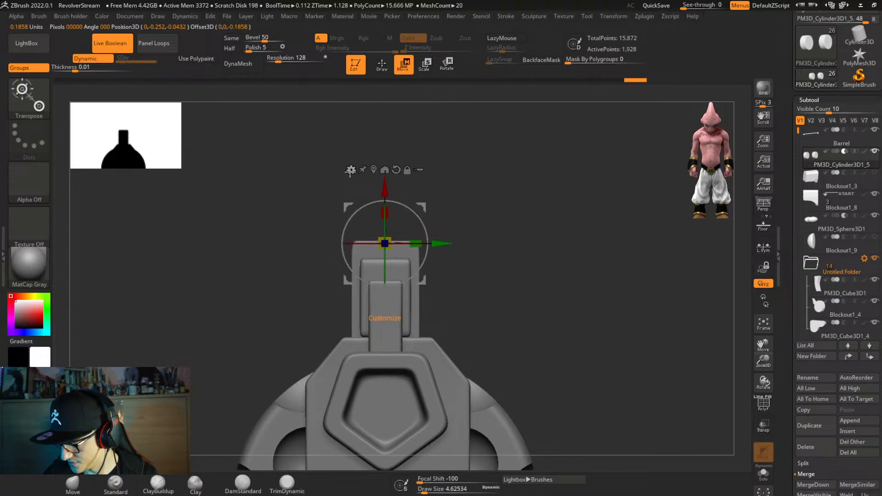
{"action": "left_click", "coordinate": [351, 170]}
{"action": "left_click", "coordinate": [440, 179]}
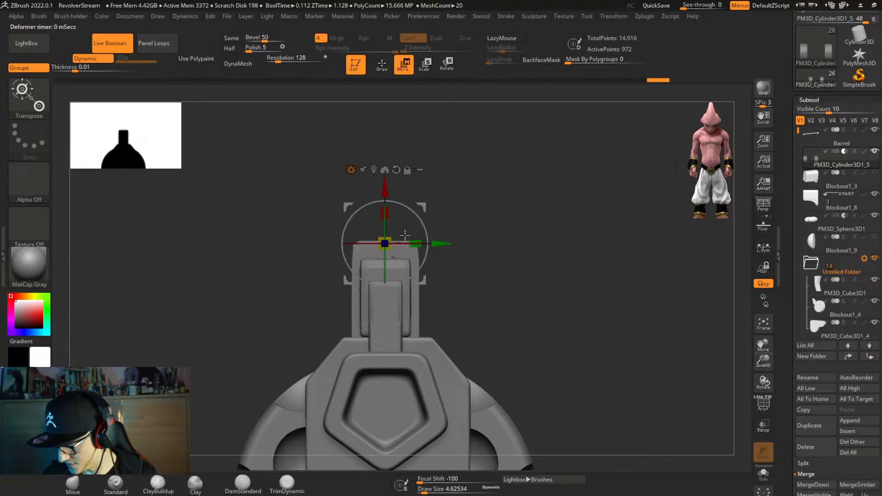
Show the polyframe, crease the new cube above the rear sight and raise its segment counts.
{"action": "key", "text": "shift+f"}
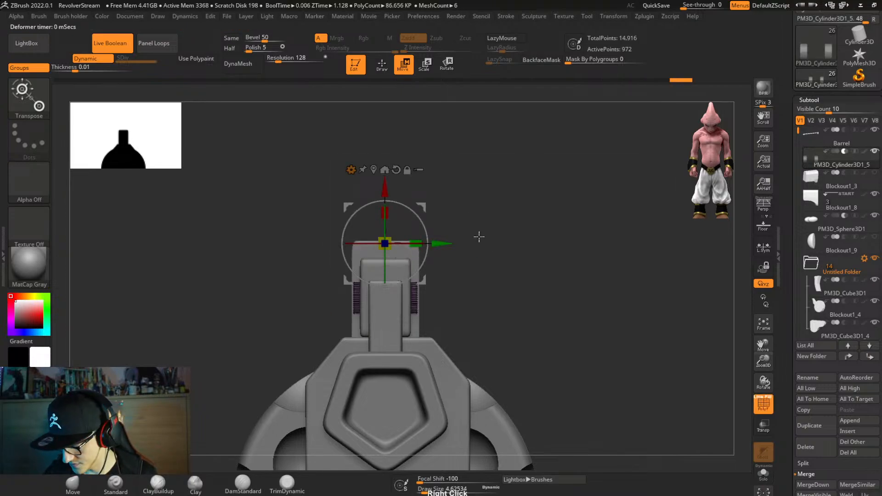
{"action": "right_click_drag", "start_coordinate": [478, 236], "coordinate": [428, 244], "text": "shift"}
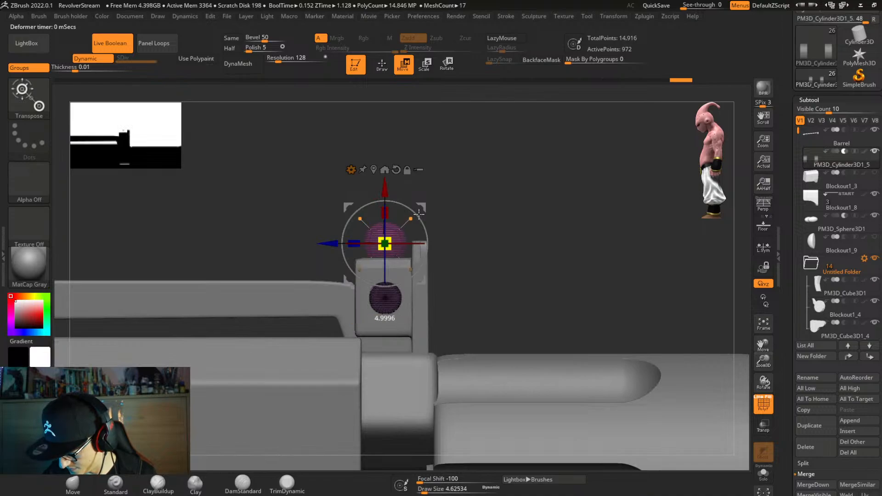
{"action": "key", "text": "ctrl+2"}
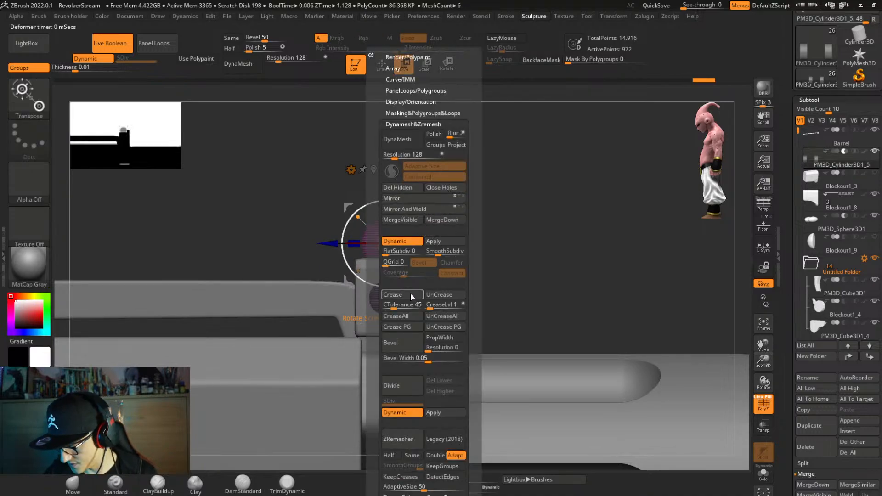
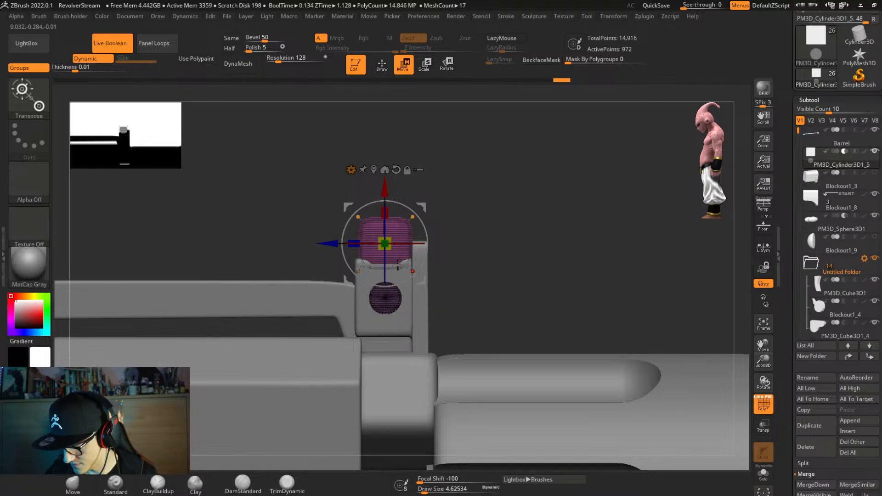
{"action": "right_click_drag", "start_coordinate": [377, 238], "coordinate": [363, 230]}
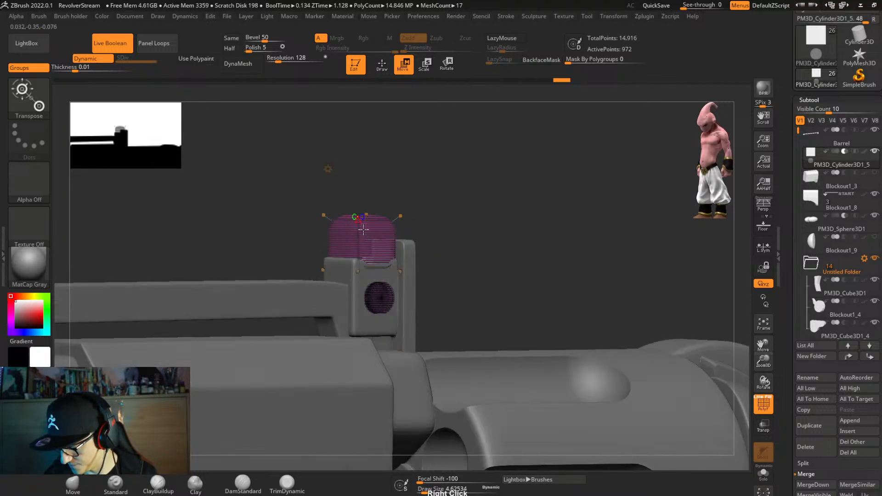
{"action": "left_click_drag", "start_coordinate": [358, 230], "coordinate": [360, 228]}
{"action": "right_click_drag", "start_coordinate": [365, 229], "coordinate": [402, 223]}
{"action": "left_click_drag", "start_coordinate": [399, 223], "coordinate": [405, 224]}
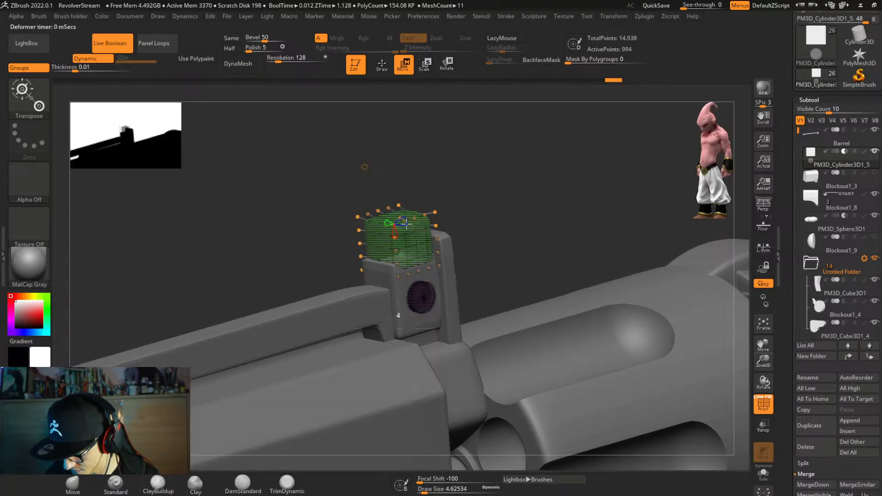
Shrink the cube and move it over the top of the rear sight plate as a notch cutter, and hide the polyframe.
{"action": "mouse_move", "coordinate": [489, 238]}
{"action": "right_mouse_down"}
{"action": "mouse_move", "coordinate": [496, 240]}
{"action": "mouse_move", "coordinate": [488, 230]}
{"action": "right_mouse_up"}
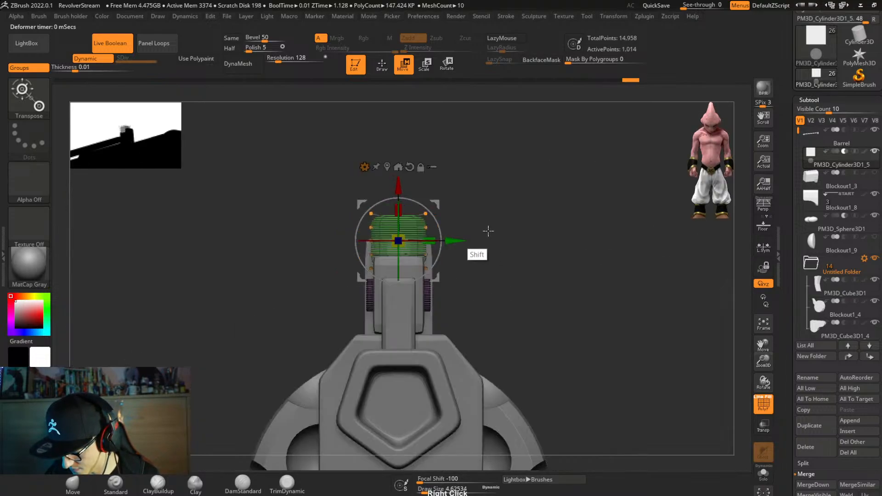
{"action": "left_click_drag", "start_coordinate": [434, 236], "coordinate": [422, 243]}
{"action": "left_click_drag", "start_coordinate": [399, 186], "coordinate": [398, 163]}
{"action": "right_click_drag", "start_coordinate": [465, 195], "coordinate": [428, 229]}
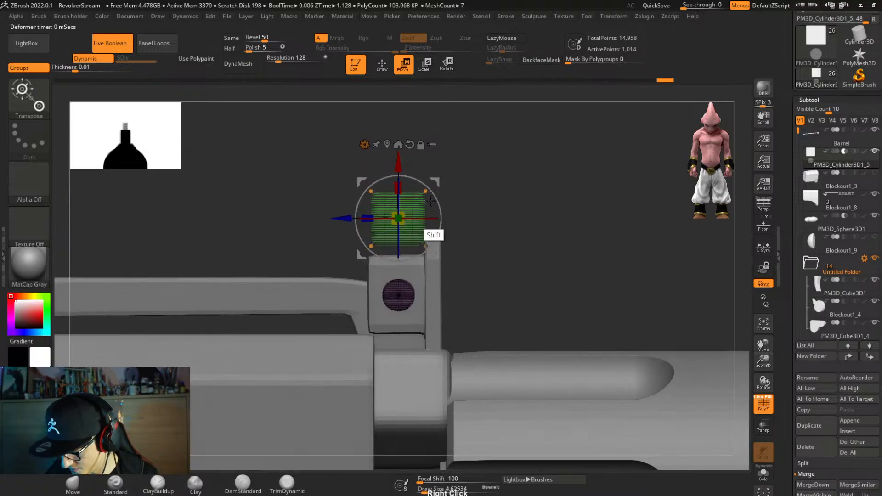
{"action": "left_click_drag", "start_coordinate": [339, 219], "coordinate": [374, 278]}
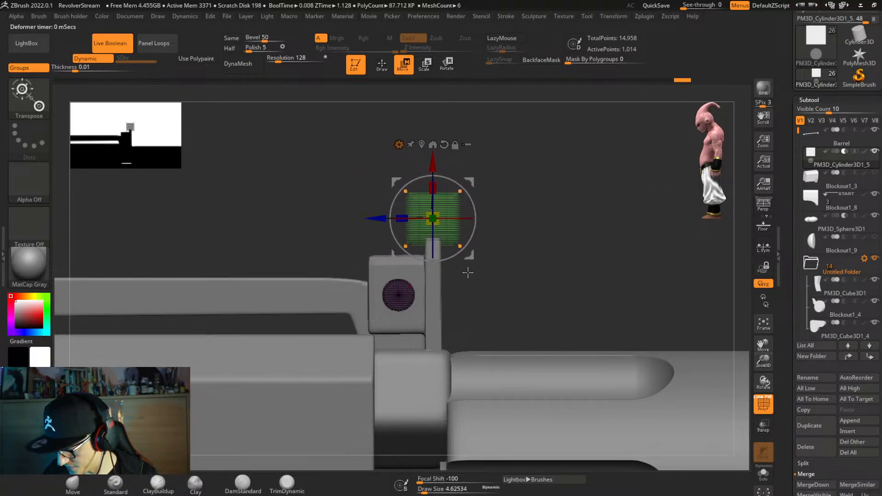
{"action": "right_click_drag", "start_coordinate": [466, 272], "coordinate": [423, 289]}
{"action": "left_click_drag", "start_coordinate": [436, 166], "coordinate": [434, 170]}
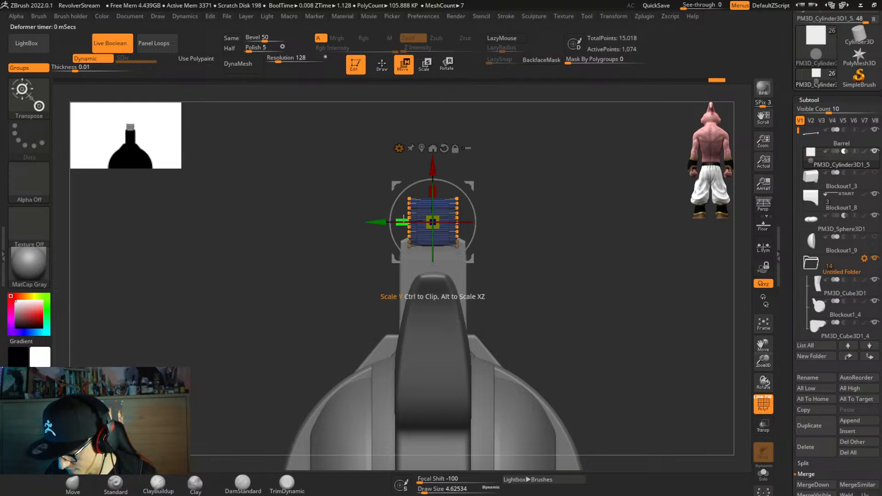
{"action": "right_click_drag", "start_coordinate": [501, 224], "coordinate": [563, 227]}
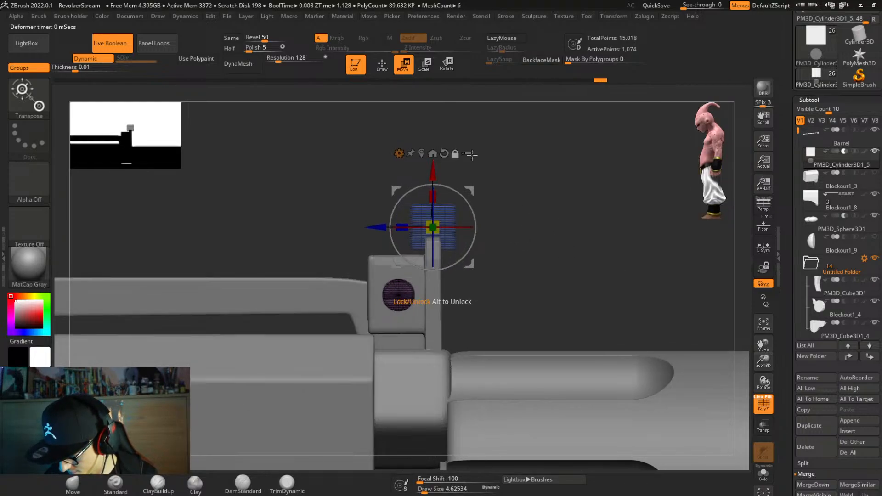
{"action": "key", "text": "shift+f"}
{"action": "key", "text": "q"}
Select the trigger, center the gizmo on it and move it slightly up into the frame.
{"action": "mouse_move", "coordinate": [523, 282]}
{"action": "right_mouse_down"}
{"action": "mouse_move", "coordinate": [490, 291]}
{"action": "mouse_move", "coordinate": [519, 244]}
{"action": "mouse_move", "coordinate": [497, 151]}
{"action": "mouse_move", "coordinate": [559, 262]}
{"action": "mouse_move", "coordinate": [620, 259]}
{"action": "mouse_move", "coordinate": [567, 252]}
{"action": "mouse_move", "coordinate": [583, 290]}
{"action": "mouse_move", "coordinate": [620, 283]}
{"action": "mouse_move", "coordinate": [484, 319]}
{"action": "mouse_move", "coordinate": [586, 267]}
{"action": "mouse_move", "coordinate": [463, 302]}
{"action": "right_mouse_up"}
{"action": "right_click_drag", "start_coordinate": [346, 284], "coordinate": [489, 338]}
{"action": "right_click_drag", "start_coordinate": [446, 319], "coordinate": [366, 327], "text": "alt"}
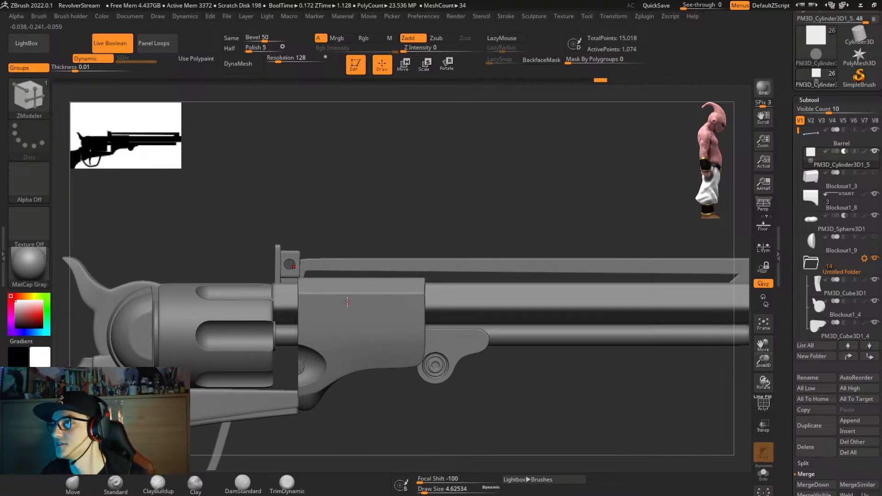
{"action": "right_click_drag", "start_coordinate": [460, 326], "coordinate": [474, 274]}
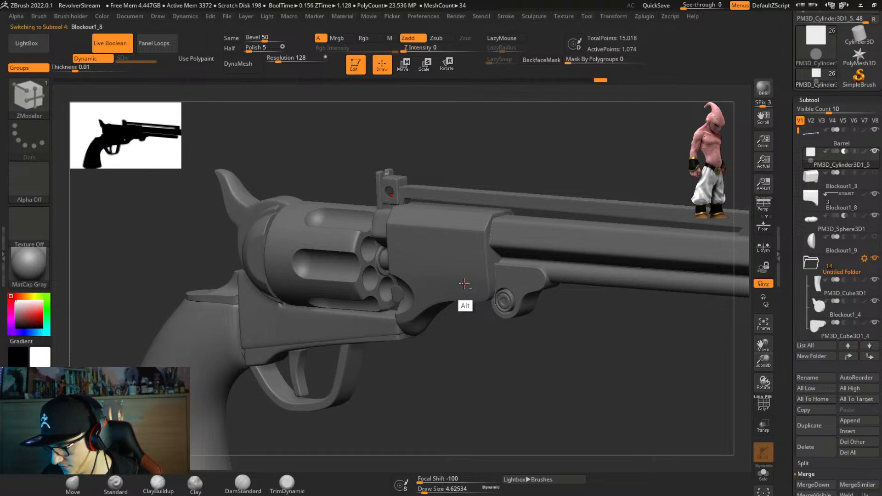
{"action": "right_click_drag", "start_coordinate": [367, 395], "coordinate": [301, 357]}
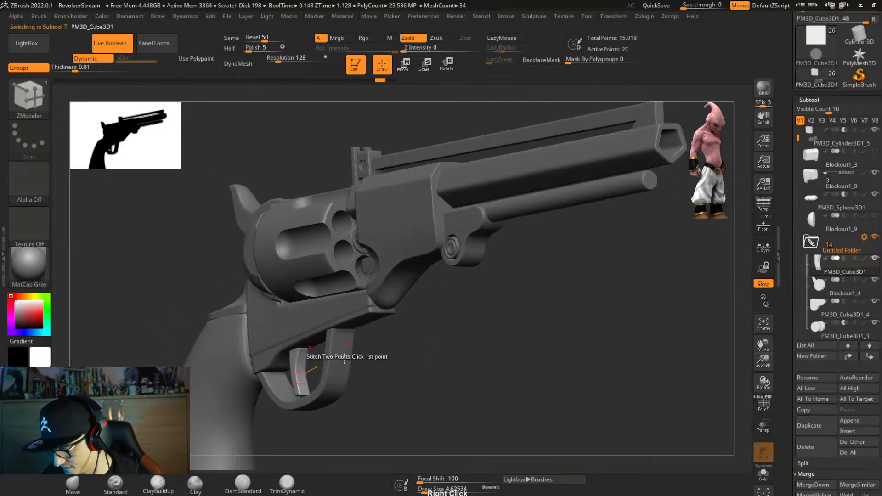
{"action": "key", "text": "w"}
{"action": "left_click", "coordinate": [276, 278]}
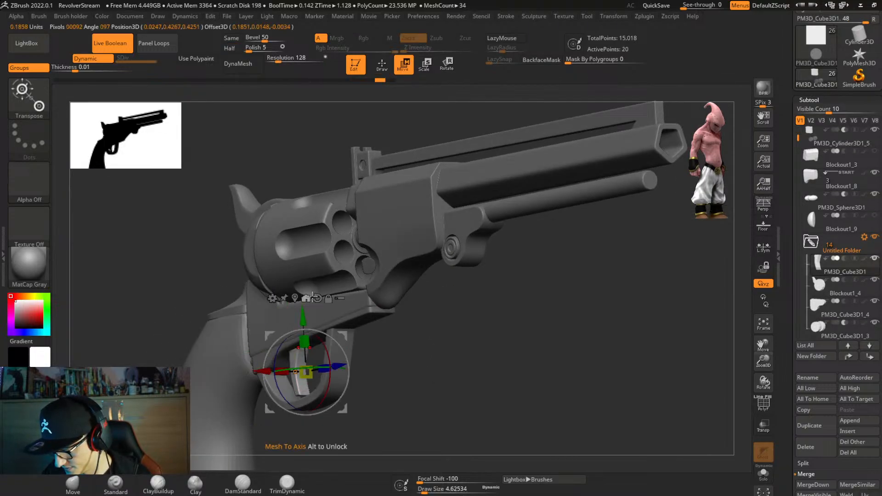
{"action": "left_click", "coordinate": [294, 299]}
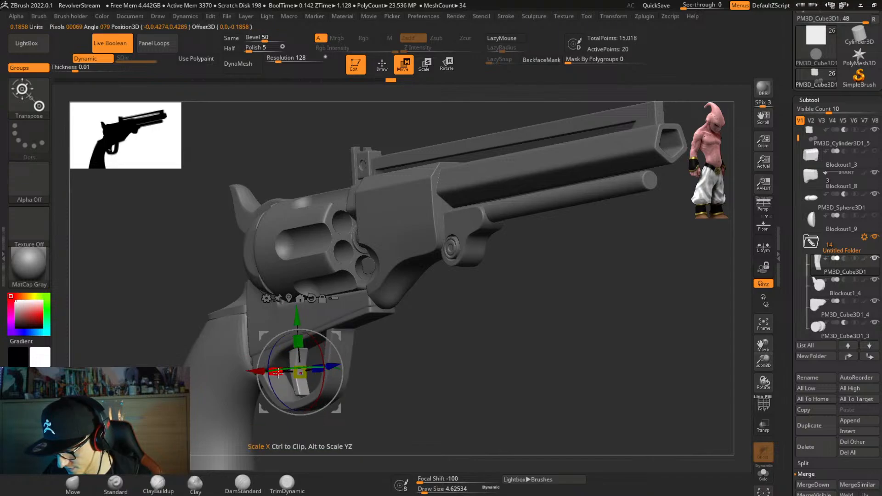
{"action": "right_click_drag", "start_coordinate": [309, 368], "coordinate": [345, 378], "text": "shift"}
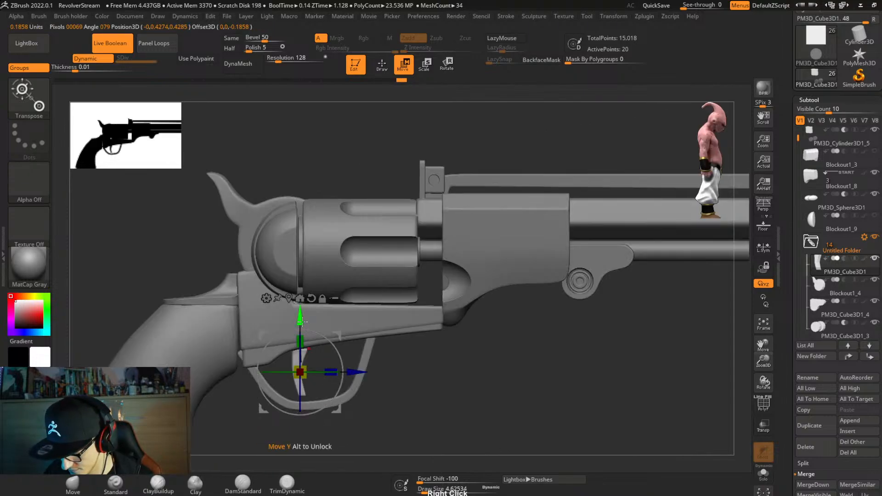
{"action": "left_click_drag", "start_coordinate": [301, 317], "coordinate": [301, 316]}
{"action": "key", "text": "q"}
Select the trigger guard, mask around its rear end and nudge the guard slightly up toward the frame.
{"action": "right_click_drag", "start_coordinate": [461, 358], "coordinate": [402, 352], "text": "alt"}
{"action": "left_click", "coordinate": [204, 388], "text": "alt"}
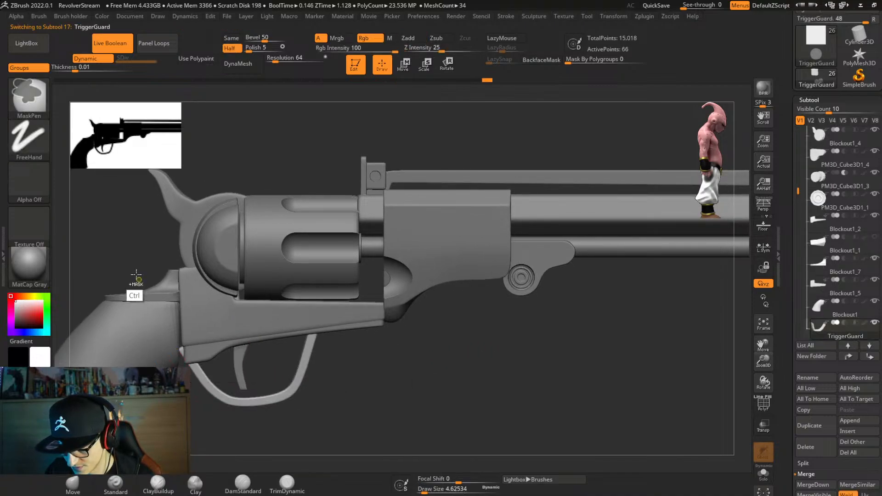
{"action": "left_click_drag", "start_coordinate": [128, 262], "coordinate": [208, 370], "text": "ctrl"}
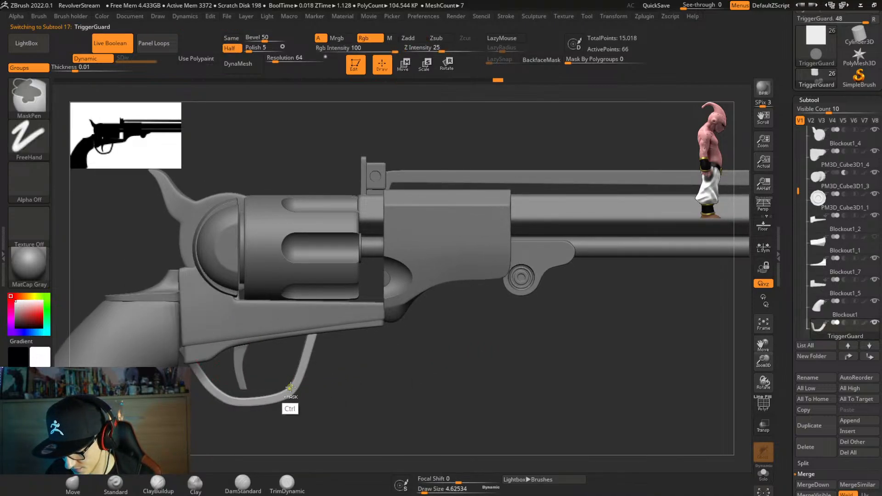
{"action": "key", "text": "w"}
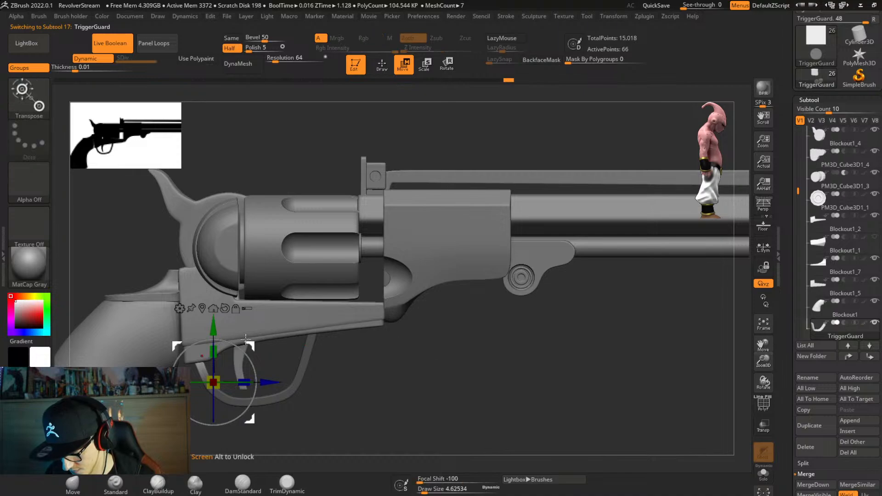
{"action": "left_click_drag", "start_coordinate": [247, 339], "coordinate": [247, 337]}
{"action": "key", "text": "q"}
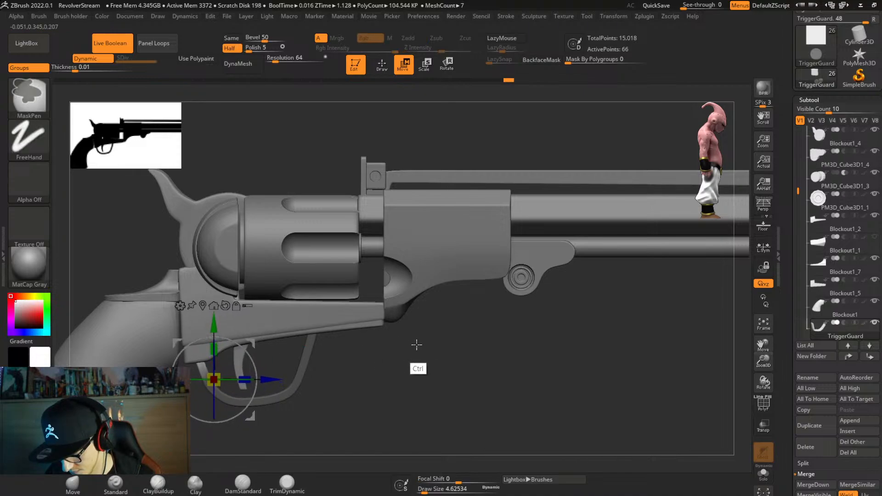
Examine the revolver's proportions from several angles, checking the barrel housing and the rear sight cutters.
{"action": "mouse_move", "coordinate": [408, 356]}
{"action": "right_mouse_down"}
{"action": "mouse_move", "coordinate": [375, 370]}
{"action": "mouse_move", "coordinate": [415, 366]}
{"action": "right_mouse_up"}
{"action": "right_click_drag", "start_coordinate": [469, 368], "coordinate": [444, 364]}
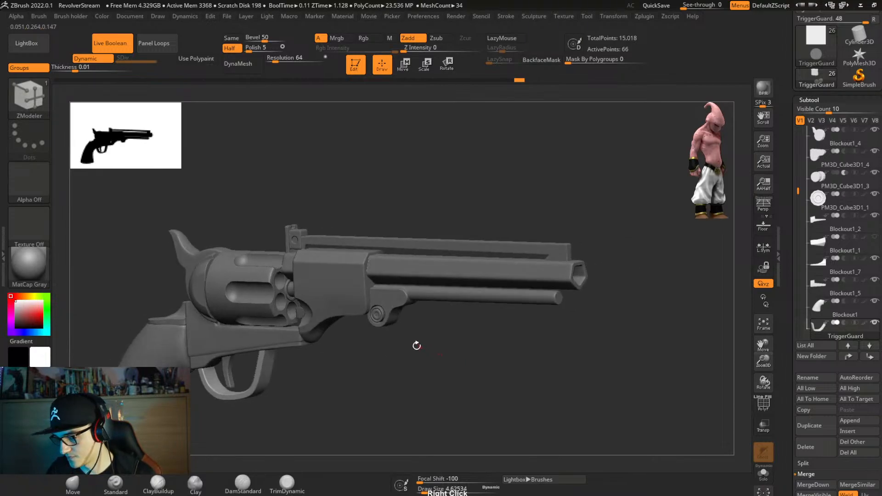
{"action": "left_click", "coordinate": [350, 329], "text": "alt"}
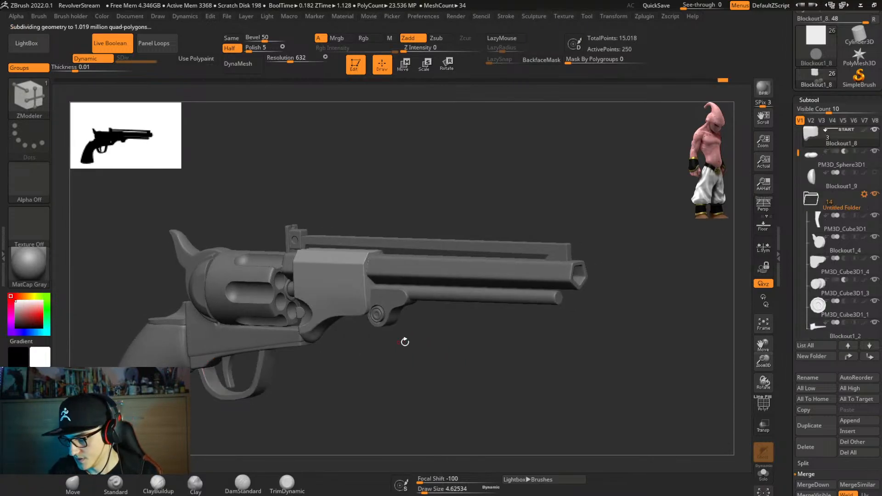
{"action": "mouse_move", "coordinate": [472, 346]}
{"action": "right_mouse_down"}
{"action": "mouse_move", "coordinate": [565, 307]}
{"action": "mouse_move", "coordinate": [552, 341]}
{"action": "mouse_move", "coordinate": [558, 324]}
{"action": "mouse_move", "coordinate": [466, 342]}
{"action": "right_mouse_up"}
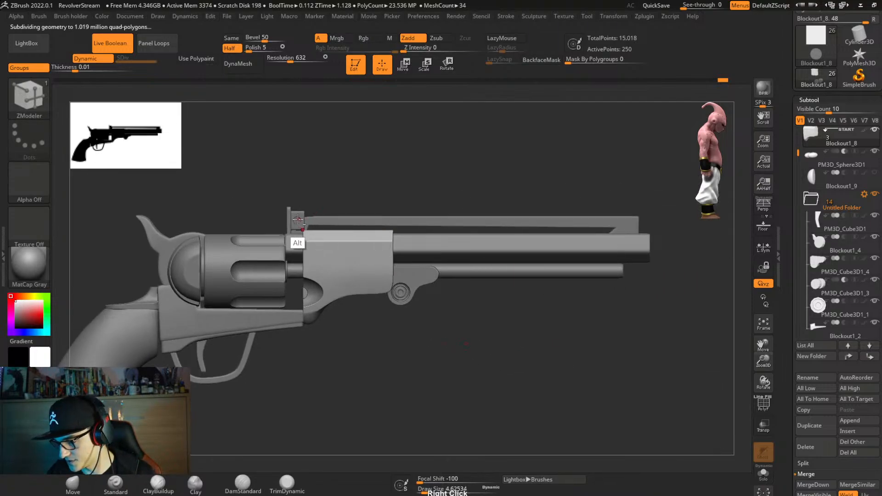
{"action": "left_click", "coordinate": [423, 292], "text": "alt"}
{"action": "right_click_drag", "start_coordinate": [476, 340], "coordinate": [422, 376]}
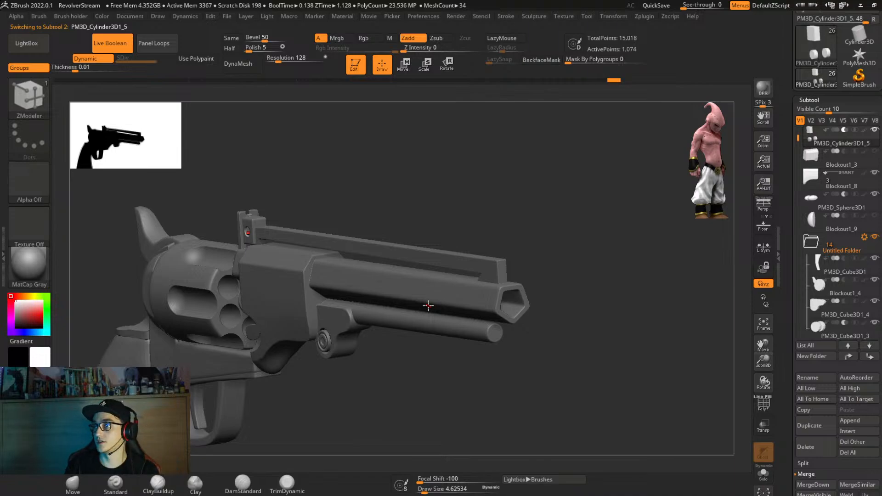
{"action": "mouse_move", "coordinate": [419, 360]}
{"action": "right_mouse_down"}
{"action": "mouse_move", "coordinate": [431, 360]}
{"action": "mouse_move", "coordinate": [432, 350]}
{"action": "right_mouse_up"}
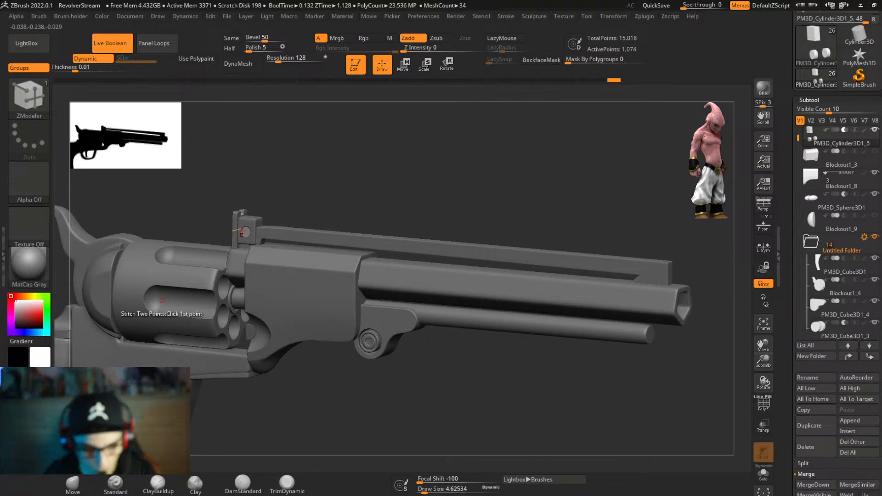
{"action": "right_click", "coordinate": [513, 333]}
{"action": "right_click_drag", "start_coordinate": [652, 363], "coordinate": [566, 360]}
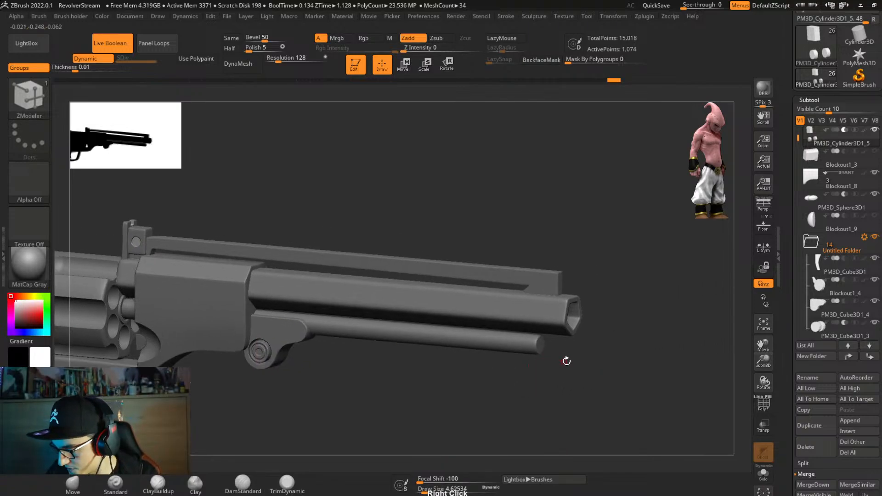
Select the rib above the barrel, duplicate it with the original masked, and replace the copy with a cube primitive.
{"action": "left_click", "coordinate": [544, 286], "text": "alt"}
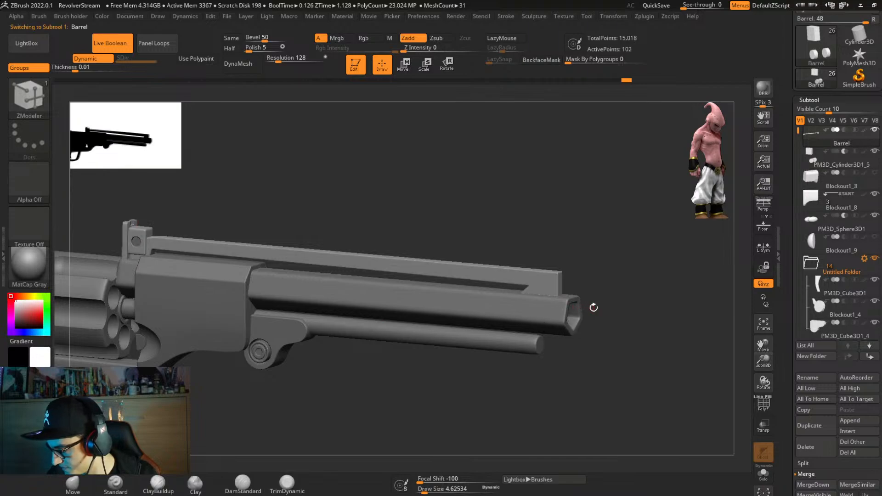
{"action": "right_click_drag", "start_coordinate": [592, 306], "coordinate": [618, 309]}
{"action": "key", "text": "w"}
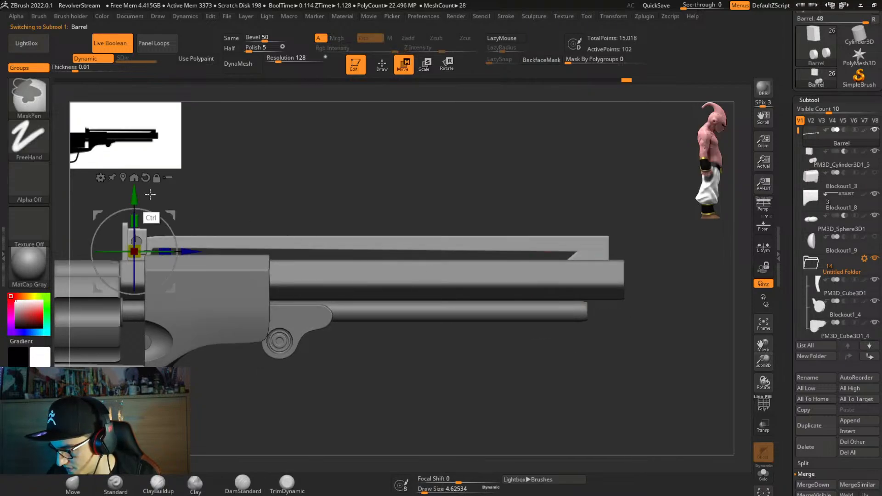
{"action": "left_click_drag", "start_coordinate": [135, 194], "coordinate": [134, 186], "text": "ctrl"}
{"action": "right_click_drag", "start_coordinate": [261, 191], "coordinate": [379, 240], "text": "alt"}
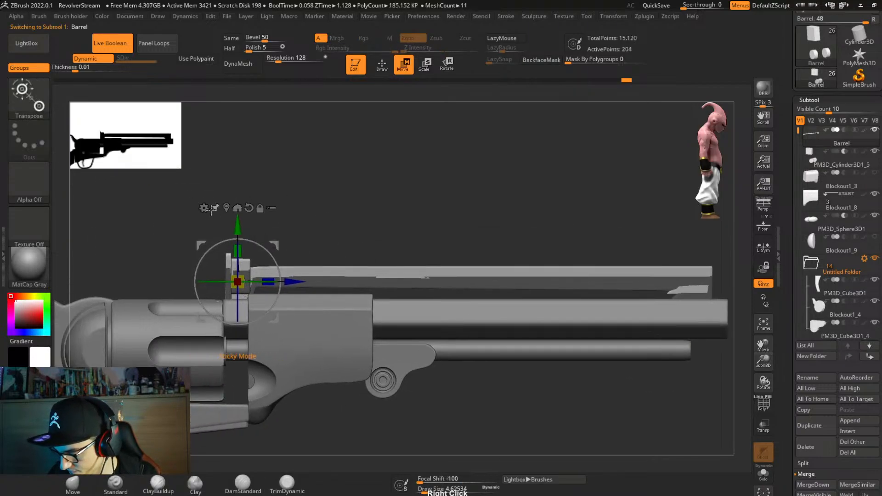
{"action": "left_click", "coordinate": [204, 208]}
{"action": "left_click", "coordinate": [276, 214]}
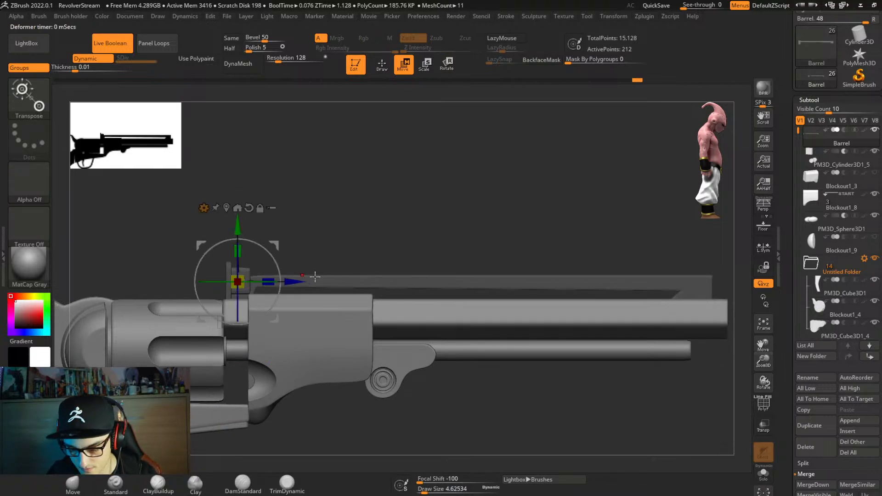
Move the cube to the muzzle end of the rib as a front sight, then make it narrower and taller.
{"action": "left_click_drag", "start_coordinate": [304, 280], "coordinate": [769, 279]}
{"action": "left_click_drag", "start_coordinate": [697, 226], "coordinate": [697, 218]}
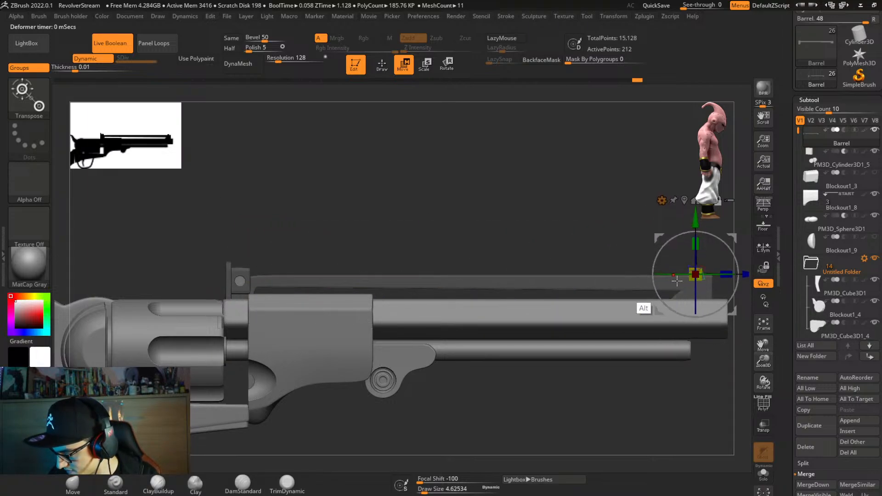
{"action": "right_click_drag", "start_coordinate": [642, 307], "coordinate": [505, 321], "text": "alt"}
{"action": "right_click_drag", "start_coordinate": [597, 321], "coordinate": [464, 336]}
{"action": "right_click_drag", "start_coordinate": [531, 338], "coordinate": [611, 386], "text": "ctrl"}
{"action": "left_click_drag", "start_coordinate": [478, 280], "coordinate": [484, 282]}
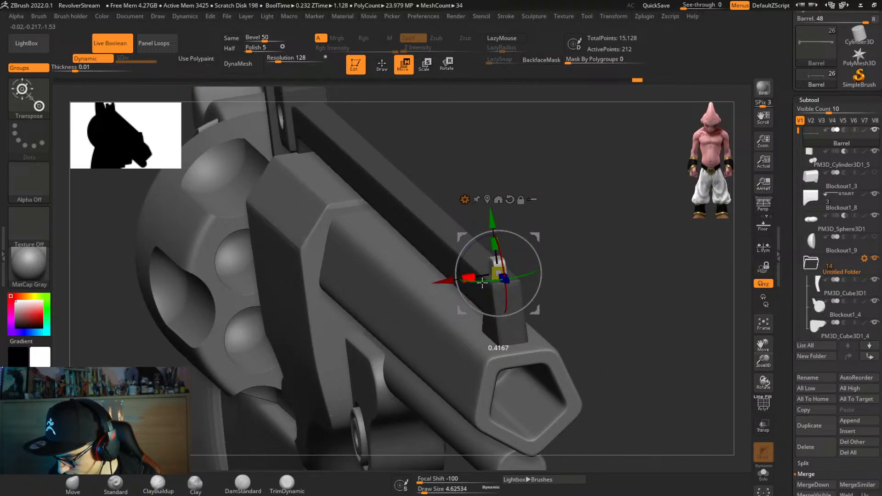
{"action": "right_click_drag", "start_coordinate": [556, 280], "coordinate": [608, 264]}
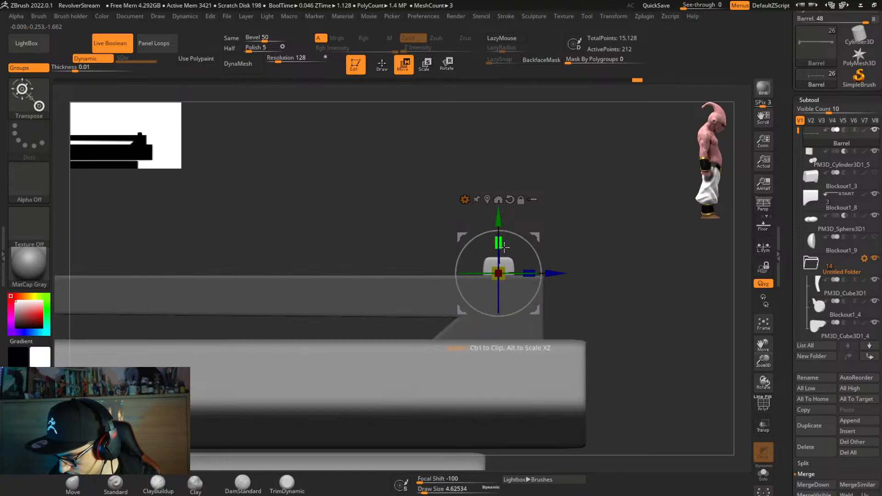
{"action": "left_click_drag", "start_coordinate": [504, 247], "coordinate": [500, 233]}
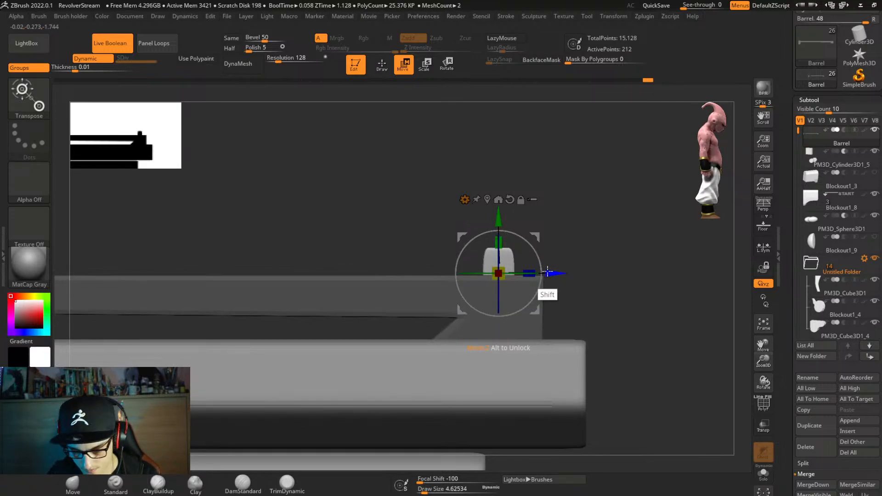
{"action": "key", "text": "shift+d"}
{"action": "key", "text": "q"}
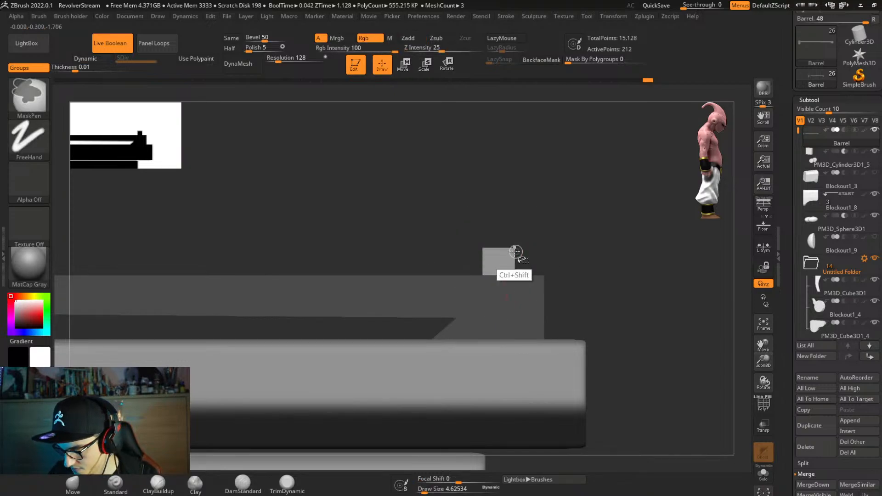
{"action": "left_click", "coordinate": [512, 253], "text": "ctrl+shift"}
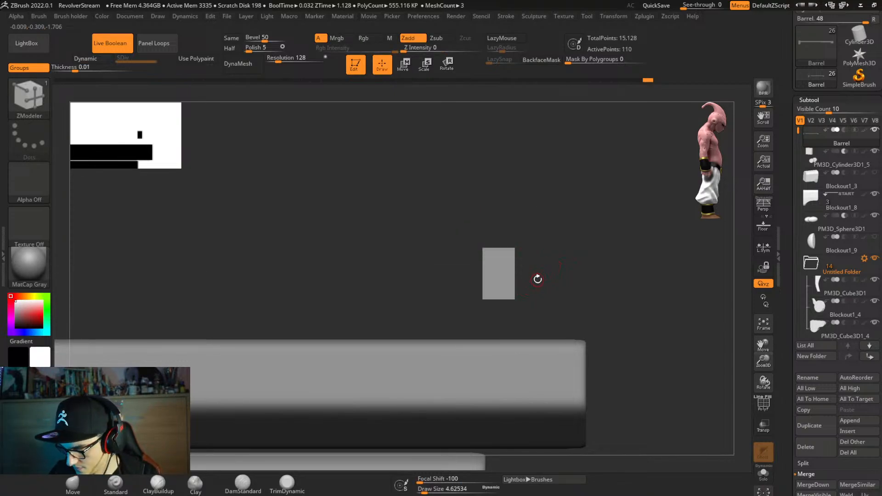
{"action": "left_click_drag", "start_coordinate": [540, 232], "coordinate": [507, 320], "text": "ctrl"}
{"action": "left_click", "coordinate": [554, 309], "text": "ctrl"}
{"action": "key", "text": "w"}
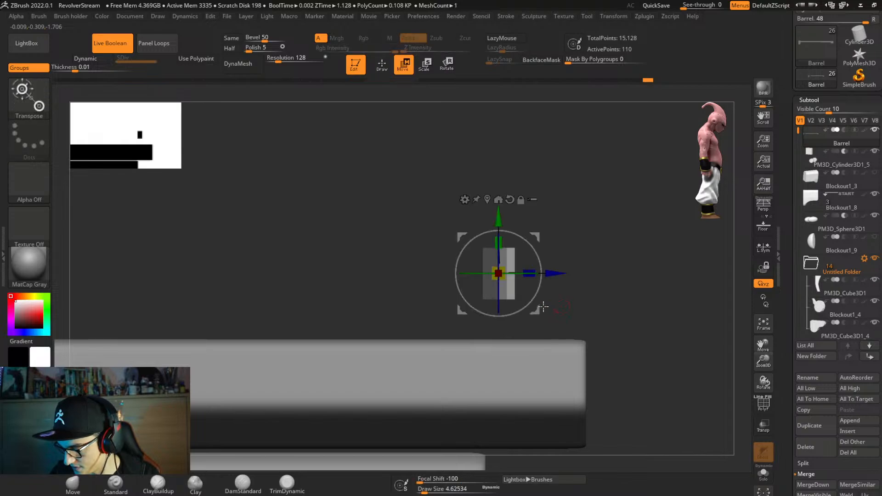
{"action": "left_click_drag", "start_coordinate": [554, 271], "coordinate": [580, 280]}
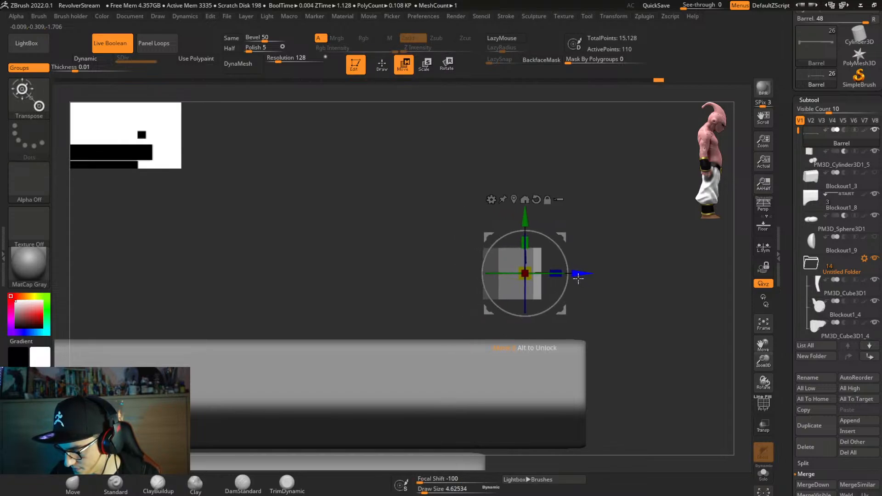
{"action": "key", "text": "ctrl+z"}
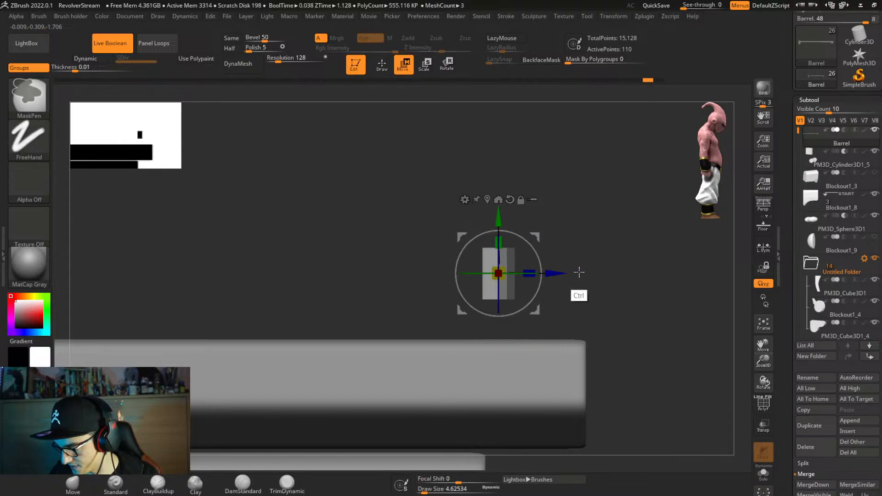
{"action": "left_click", "coordinate": [578, 251], "text": "ctrl+shift"}
Reduce the front sight cube's divisions to the minimum so it is a plain box.
{"action": "key", "text": "y"}
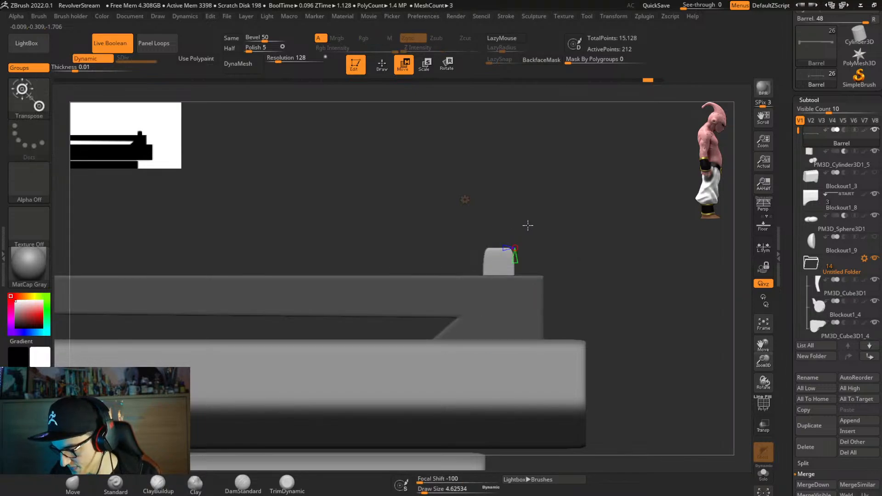
{"action": "key", "text": "ctrl+z"}
{"action": "key", "text": "ctrl+z"}
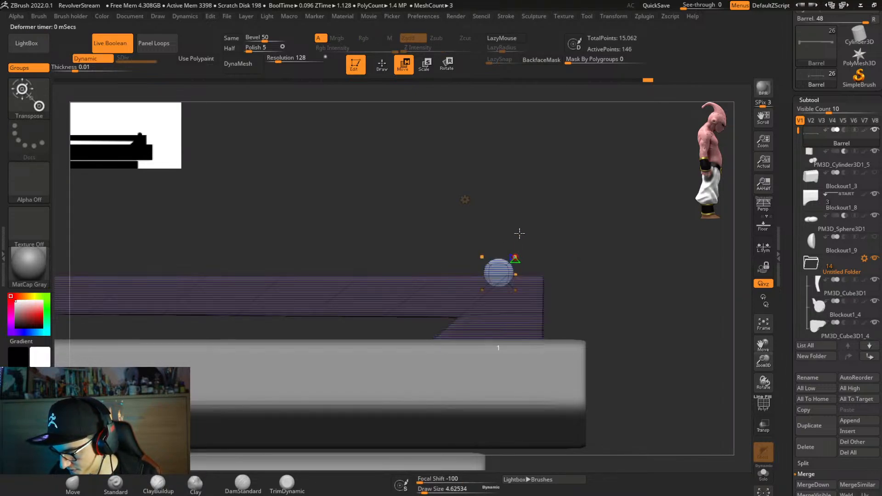
{"action": "right_click", "coordinate": [579, 262]}
{"action": "right_click_drag", "start_coordinate": [578, 262], "coordinate": [546, 274]}
{"action": "key", "text": "ctrl+z"}
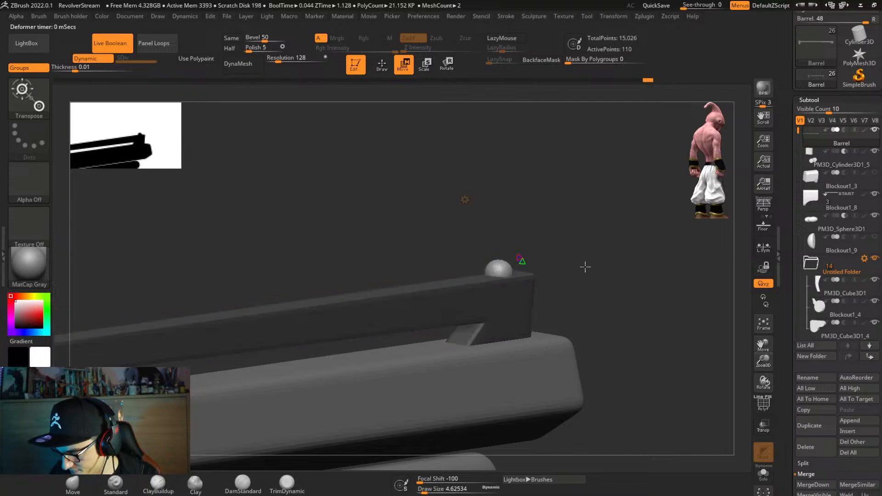
Isolate the front sight cube, increase its height and extend its front face toward the muzzle.
{"action": "key", "text": "q"}
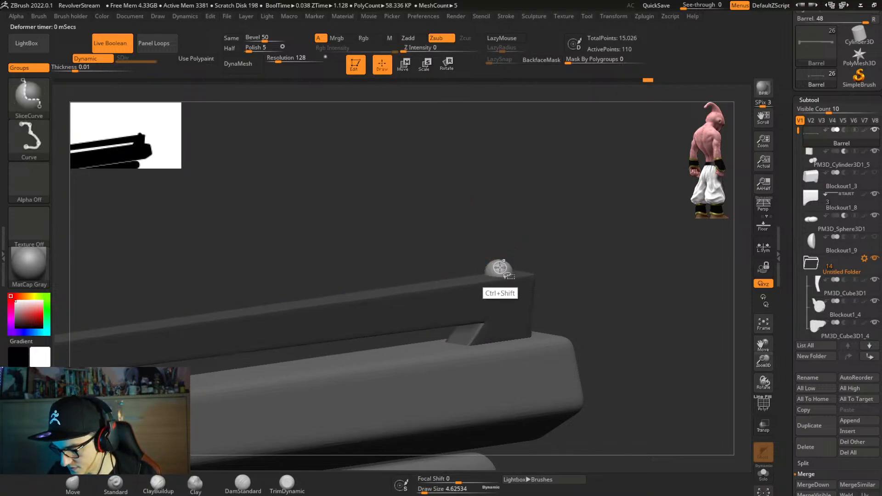
{"action": "left_click", "coordinate": [500, 271], "text": "ctrl+shift"}
{"action": "right_click_drag", "start_coordinate": [538, 291], "coordinate": [544, 262]}
{"action": "key", "text": "w"}
{"action": "left_click_drag", "start_coordinate": [503, 244], "coordinate": [508, 225]}
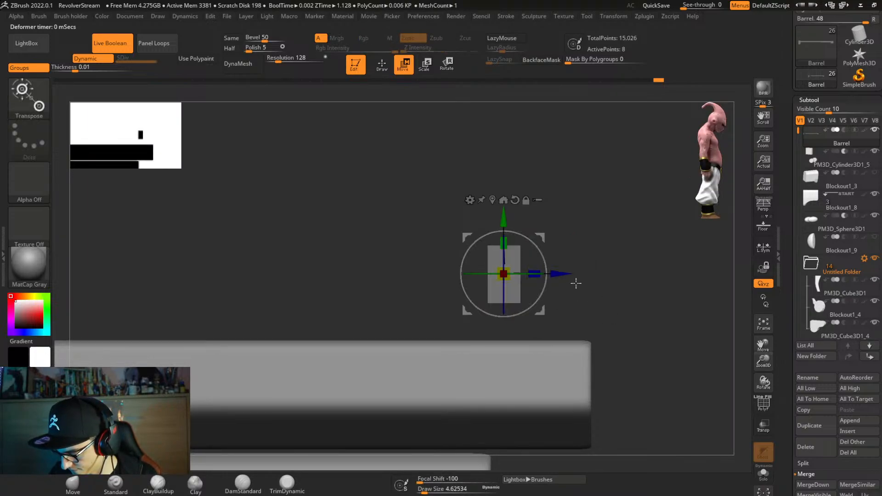
{"action": "left_click_drag", "start_coordinate": [564, 274], "coordinate": [591, 278]}
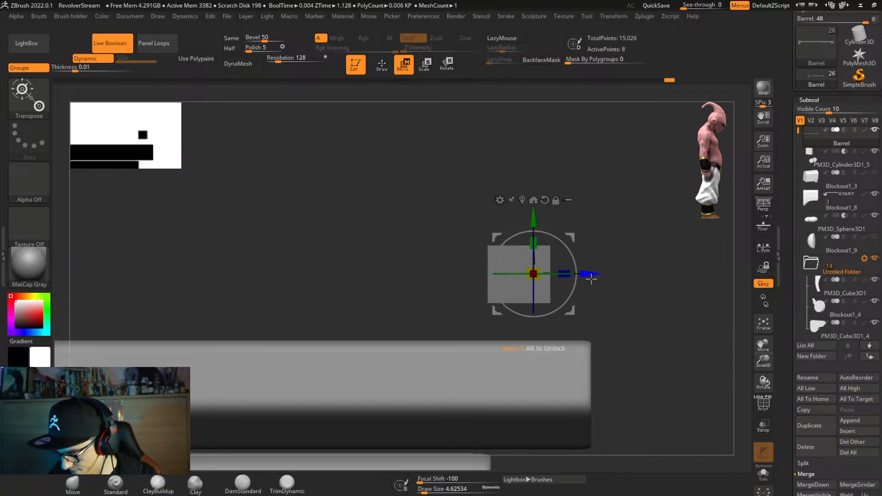
Slant the front sight's rear face by shifting masked parts of the box, pulling its lower rear edge backward.
{"action": "key", "text": "ctrl"}
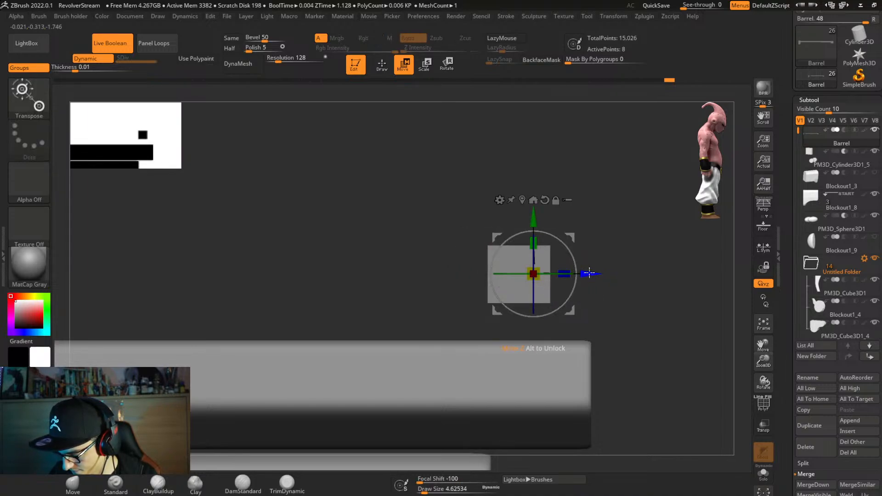
{"action": "left_click_drag", "start_coordinate": [589, 273], "coordinate": [603, 274]}
{"action": "key", "text": "ctrl"}
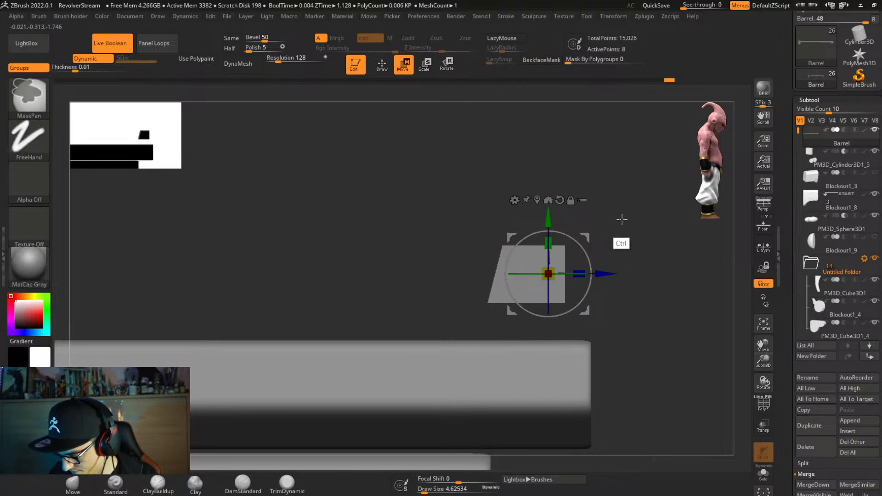
{"action": "left_click_drag", "start_coordinate": [609, 276], "coordinate": [596, 281]}
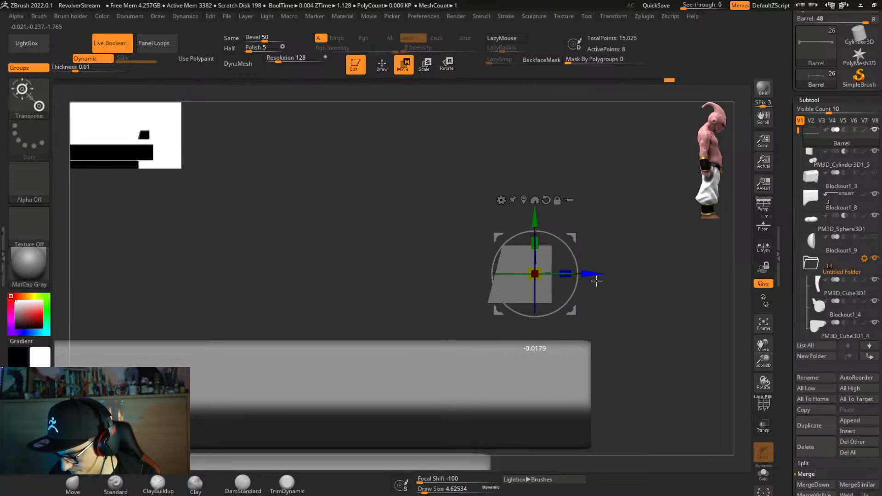
{"action": "key", "text": "ctrl"}
{"action": "left_click_drag", "start_coordinate": [488, 314], "coordinate": [492, 317], "text": "ctrl+alt"}
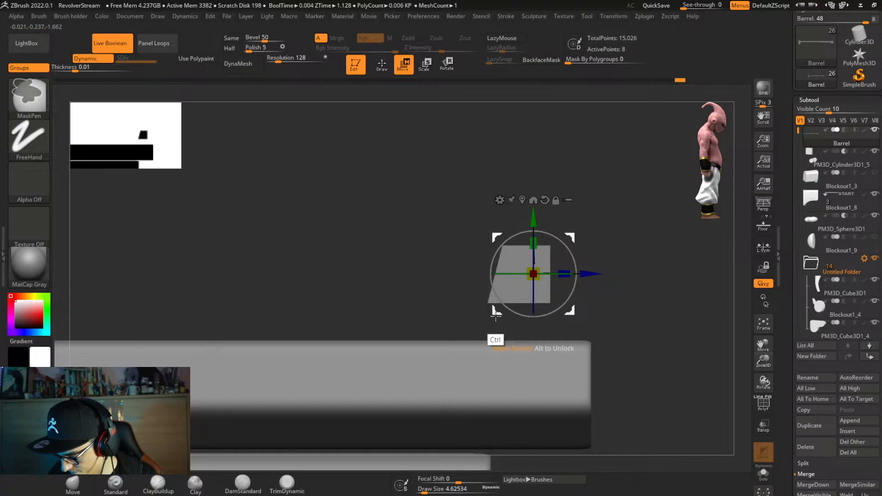
{"action": "left_click_drag", "start_coordinate": [455, 283], "coordinate": [495, 319], "text": "ctrl+alt"}
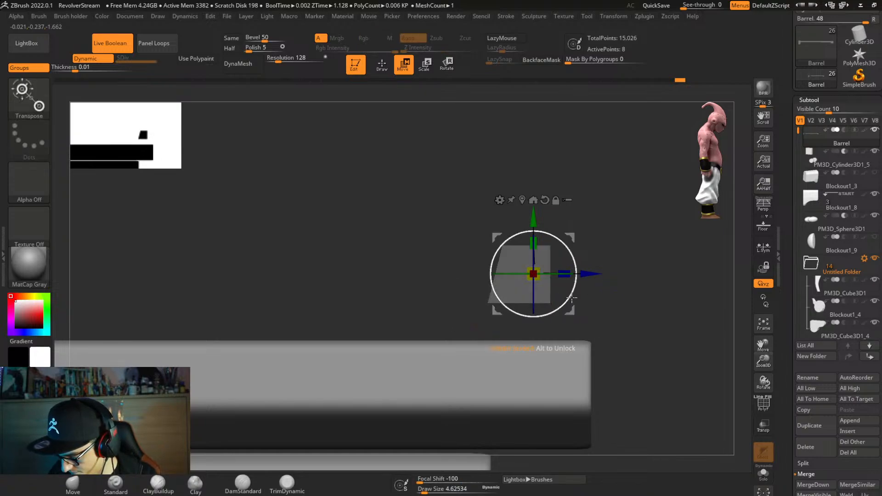
{"action": "left_click_drag", "start_coordinate": [590, 274], "coordinate": [572, 273], "text": "ctrl"}
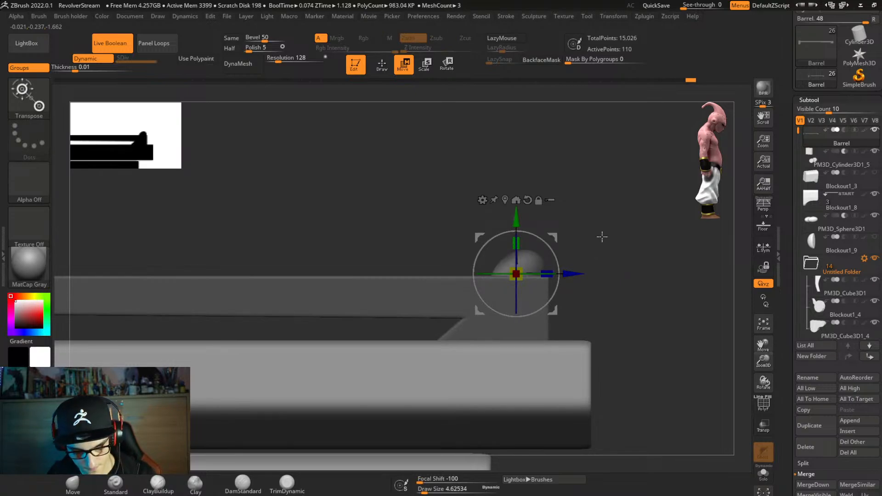
Unhide the rib, clear the mask and crease the hard edges of the rib and front sight.
{"action": "key", "text": "space"}
{"action": "left_click", "coordinate": [680, 301], "text": "ctrl"}
{"action": "key", "text": "space"}
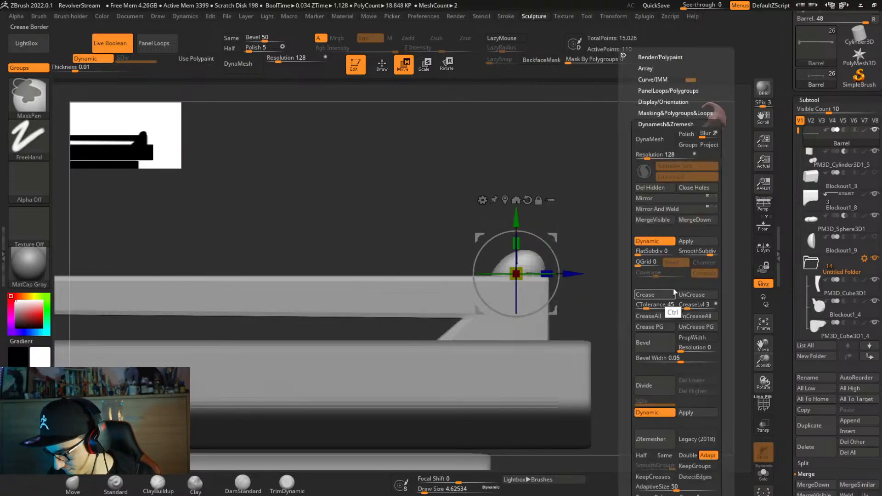
{"action": "left_click", "coordinate": [670, 295]}
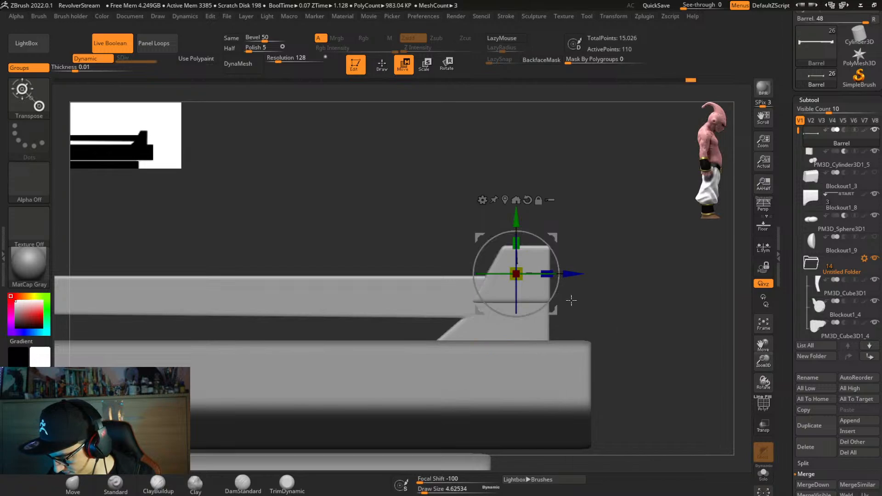
Center the gizmo on the front sight, narrow the block to fit within the rib and align it with the rib's front end.
{"action": "mouse_move", "coordinate": [652, 312]}
{"action": "right_mouse_down"}
{"action": "mouse_move", "coordinate": [618, 332]}
{"action": "mouse_move", "coordinate": [538, 282]}
{"action": "mouse_move", "coordinate": [606, 263]}
{"action": "mouse_move", "coordinate": [637, 279]}
{"action": "right_mouse_up"}
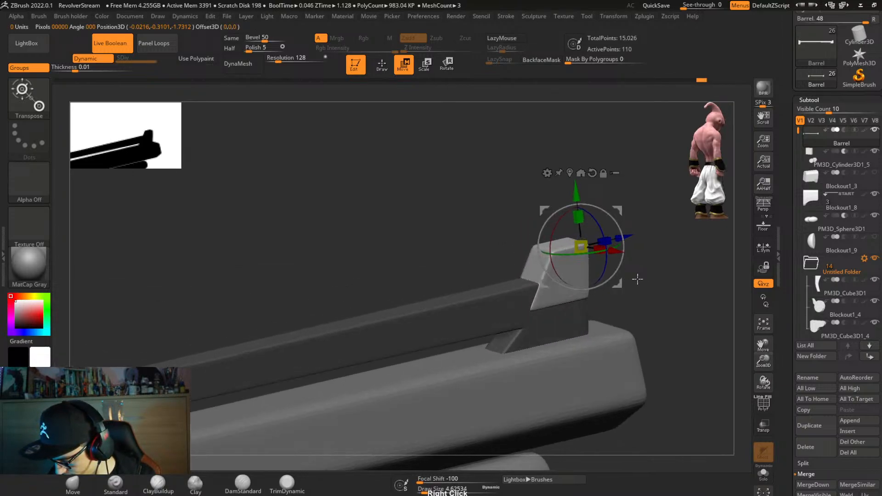
{"action": "left_click", "coordinate": [569, 173]}
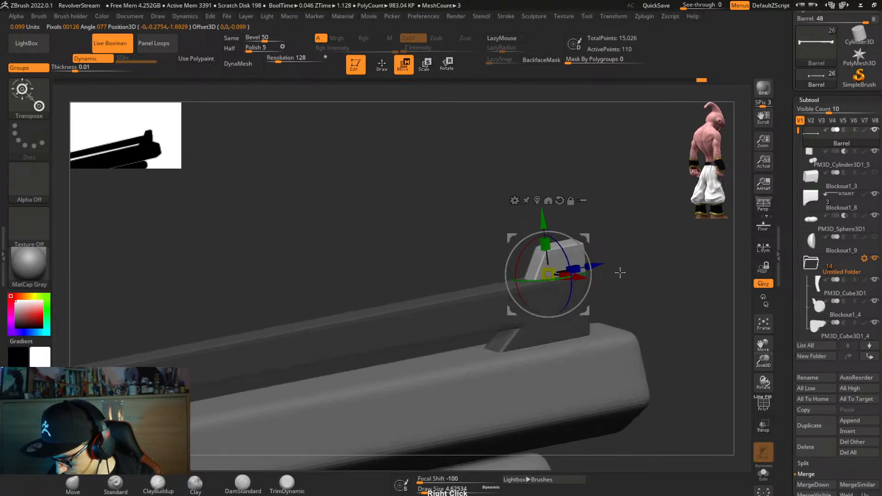
{"action": "right_click_drag", "start_coordinate": [619, 271], "coordinate": [611, 277], "text": "shift"}
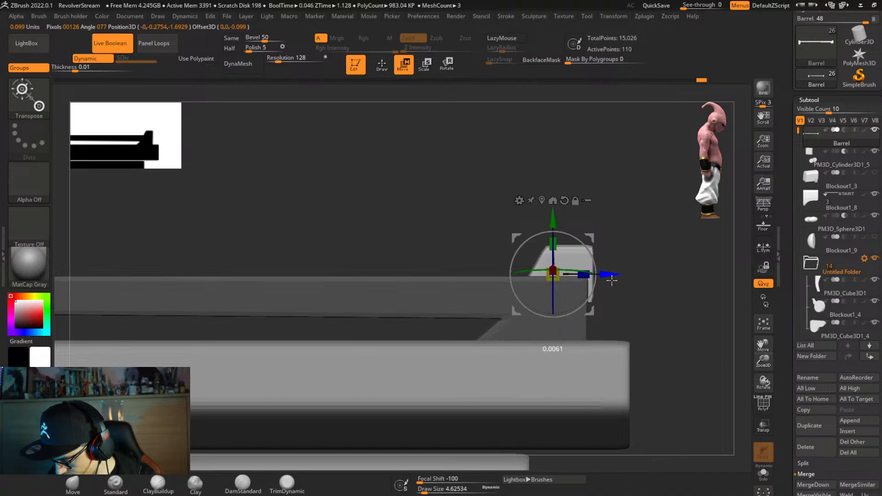
{"action": "left_click_drag", "start_coordinate": [612, 280], "coordinate": [601, 284]}
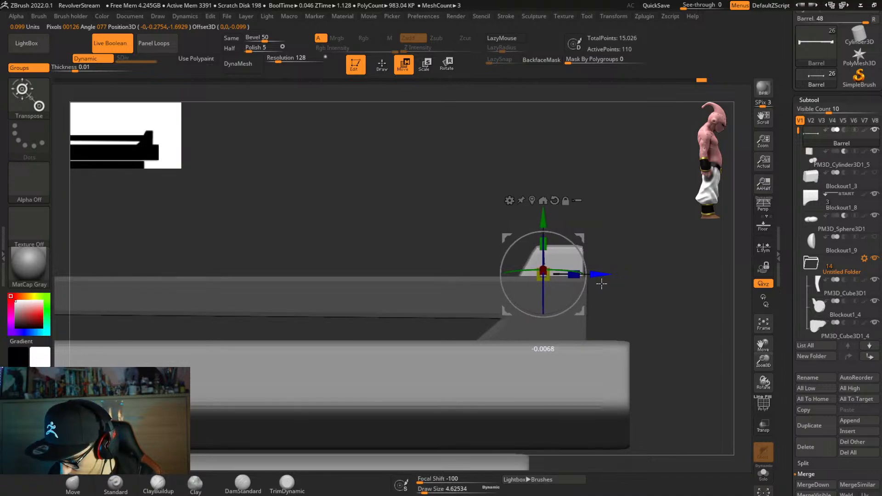
Mask the rest of the front sight and pull its lower rear edge back for a gentler slope.
{"action": "left_click_drag", "start_coordinate": [461, 219], "coordinate": [622, 263], "text": "ctrl"}
{"action": "left_click_drag", "start_coordinate": [657, 212], "coordinate": [566, 339], "text": "ctrl"}
{"action": "left_click_drag", "start_coordinate": [599, 275], "coordinate": [576, 288]}
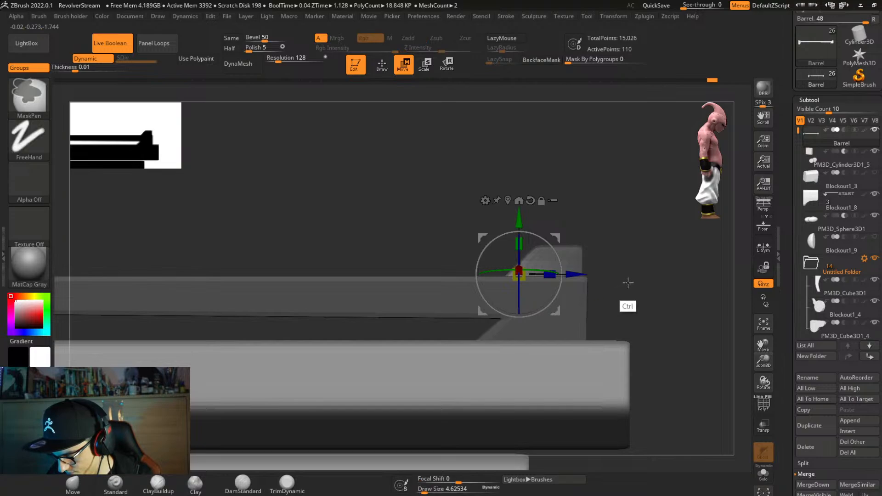
Mask everything except the front sight, reset the gizmo orientation and raise the sight on top of the rib.
{"action": "left_click_drag", "start_coordinate": [639, 280], "coordinate": [405, 362], "text": "ctrl"}
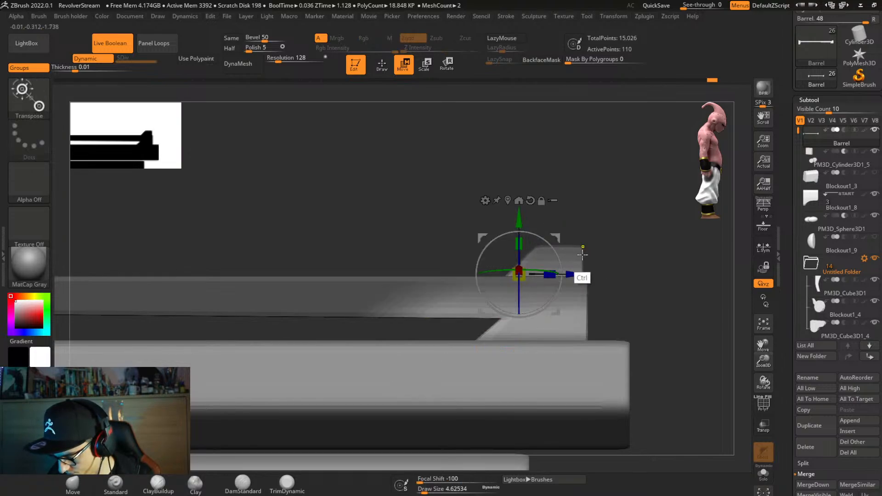
{"action": "left_click_drag", "start_coordinate": [399, 314], "coordinate": [404, 317], "text": "ctrl"}
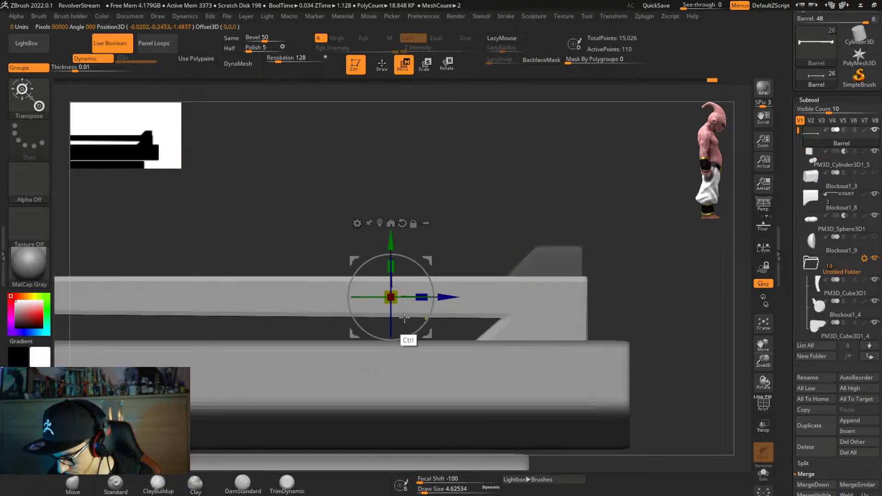
{"action": "left_click_drag", "start_coordinate": [573, 249], "coordinate": [575, 249], "text": "ctrl"}
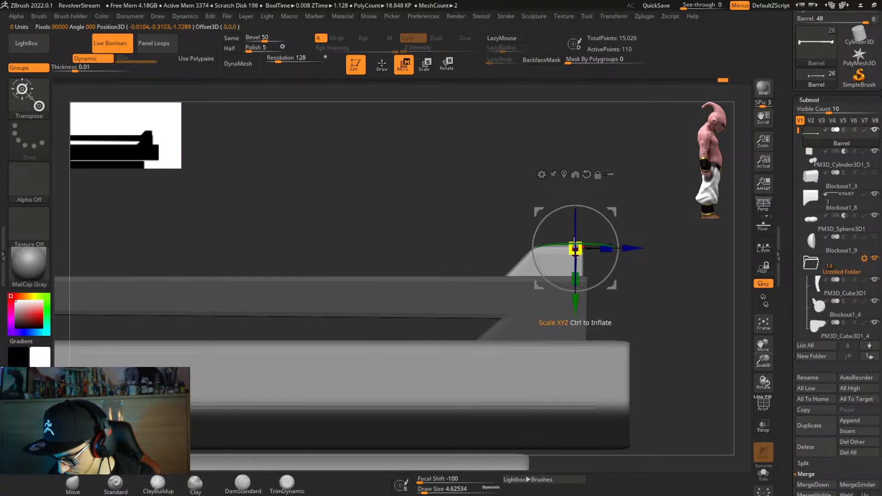
{"action": "left_click", "coordinate": [587, 174]}
{"action": "left_click_drag", "start_coordinate": [540, 220], "coordinate": [540, 184]}
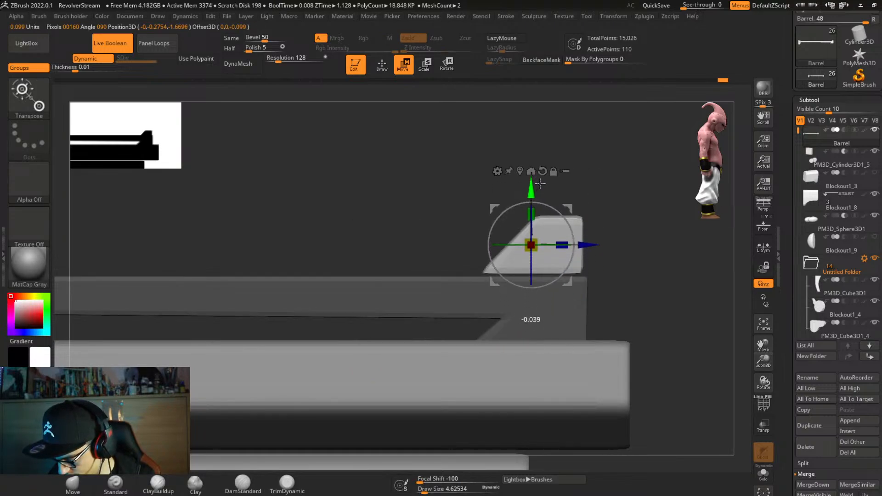
Apply Mirror And Weld to the rib and front sight mesh to make both sides symmetrical.
{"action": "right_click_drag", "start_coordinate": [629, 282], "coordinate": [585, 134]}
{"action": "mouse_move", "coordinate": [614, 274]}
{"action": "right_mouse_down", "text": "ctrl"}
{"action": "mouse_move", "coordinate": [625, 305]}
{"action": "mouse_move", "coordinate": [671, 310]}
{"action": "mouse_move", "coordinate": [523, 321]}
{"action": "right_mouse_up", "text": "ctrl"}
{"action": "key", "text": "q"}
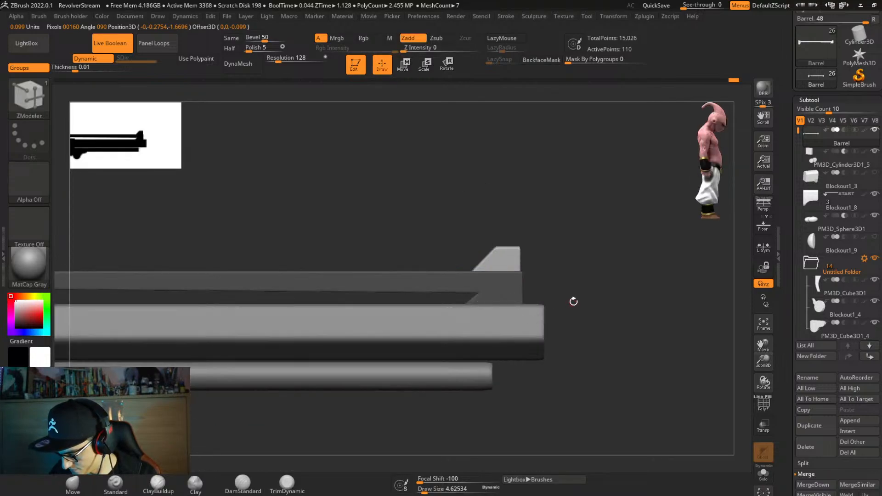
{"action": "mouse_move", "coordinate": [573, 301]}
{"action": "right_mouse_down"}
{"action": "mouse_move", "coordinate": [643, 323]}
{"action": "mouse_move", "coordinate": [599, 312]}
{"action": "mouse_move", "coordinate": [582, 321]}
{"action": "mouse_move", "coordinate": [584, 309]}
{"action": "right_mouse_up"}
{"action": "key", "text": "ctrl+2"}
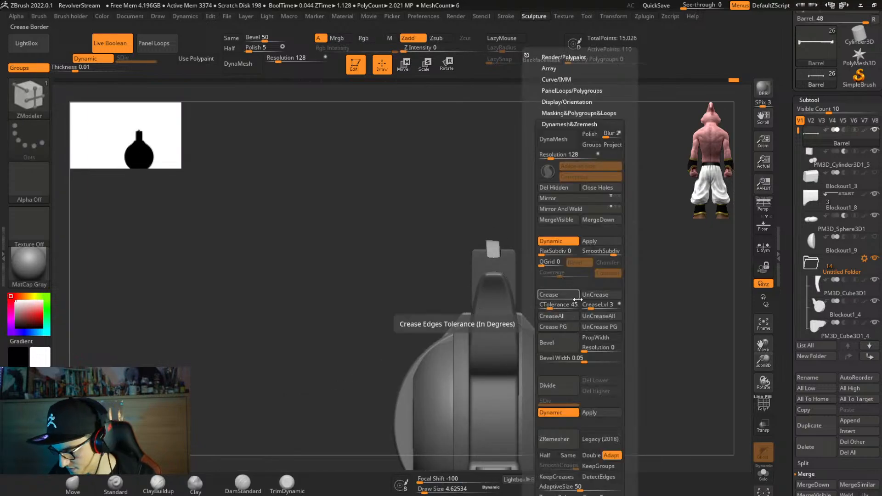
{"action": "left_click", "coordinate": [591, 207]}
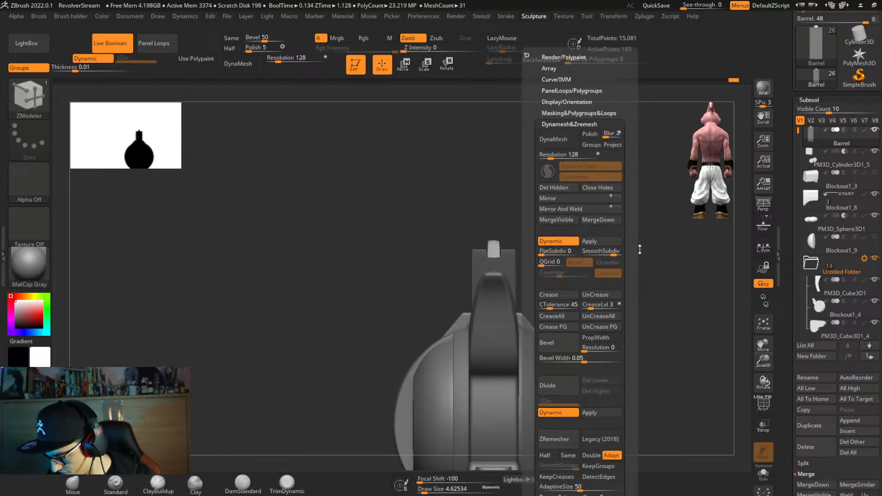
{"action": "mouse_move", "coordinate": [640, 250]}
{"action": "right_mouse_down"}
{"action": "mouse_move", "coordinate": [638, 284]}
{"action": "mouse_move", "coordinate": [630, 277]}
{"action": "mouse_move", "coordinate": [599, 303]}
{"action": "mouse_move", "coordinate": [616, 304]}
{"action": "mouse_move", "coordinate": [583, 275]}
{"action": "mouse_move", "coordinate": [572, 282]}
{"action": "mouse_move", "coordinate": [612, 284]}
{"action": "mouse_move", "coordinate": [587, 263]}
{"action": "mouse_move", "coordinate": [791, 207]}
{"action": "right_mouse_up"}
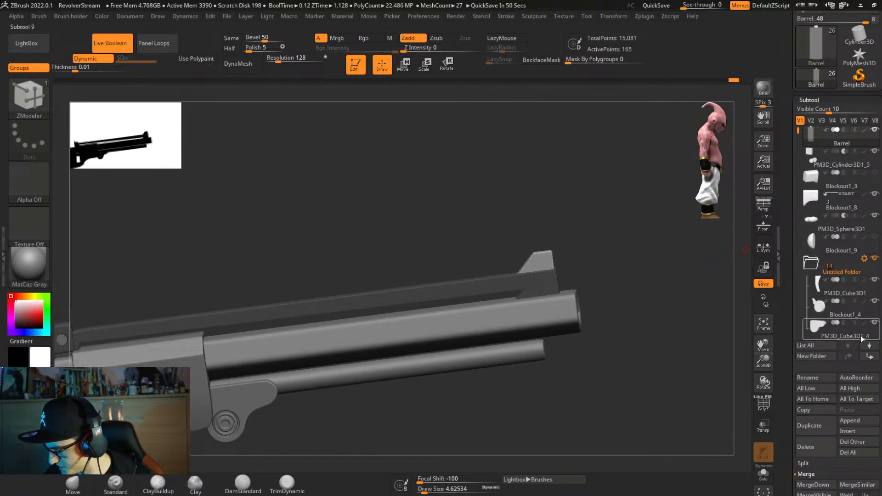
Insert a Cylinder3D subtool and rebuild it as a low-poly cylinder with the Cylinder 3D transform type.
{"action": "left_click", "coordinate": [856, 431]}
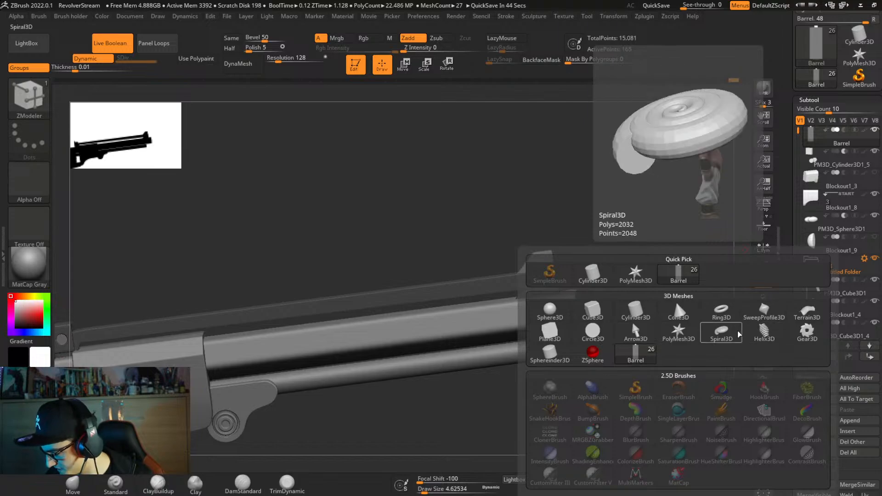
{"action": "left_click", "coordinate": [638, 313]}
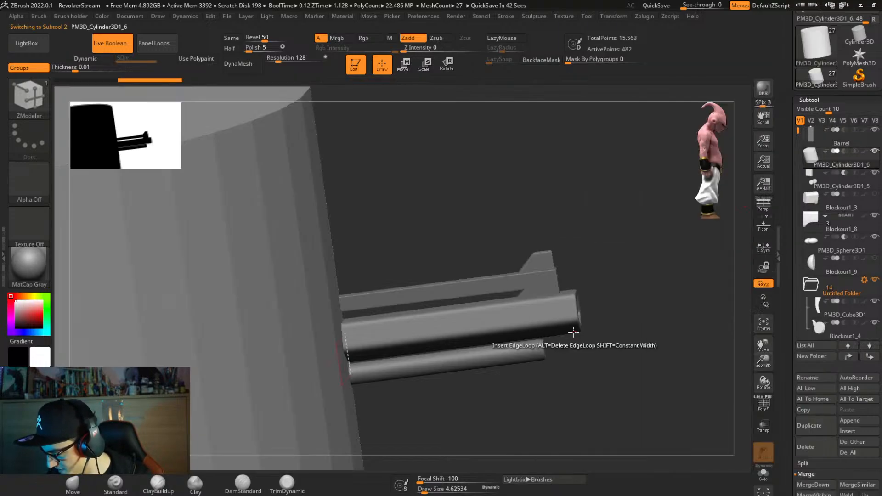
{"action": "right_click_drag", "start_coordinate": [567, 327], "coordinate": [545, 338]}
{"action": "key", "text": "w"}
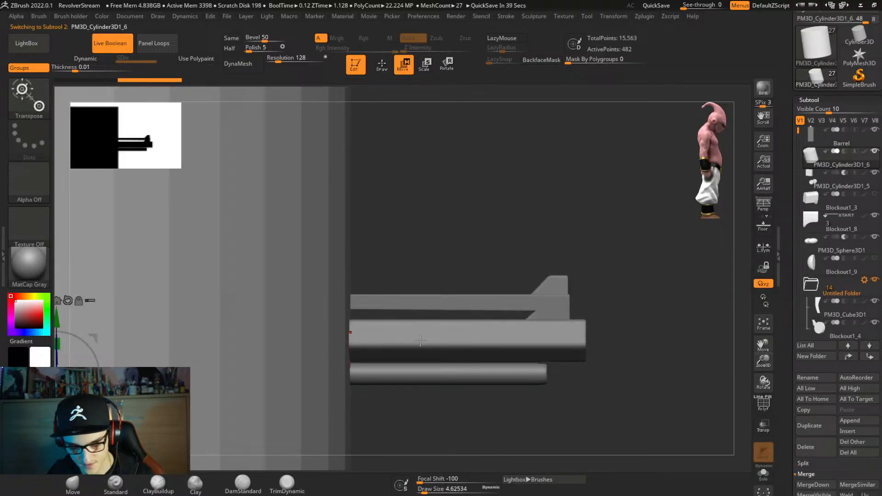
{"action": "key", "text": "f"}
{"action": "left_click", "coordinate": [370, 202]}
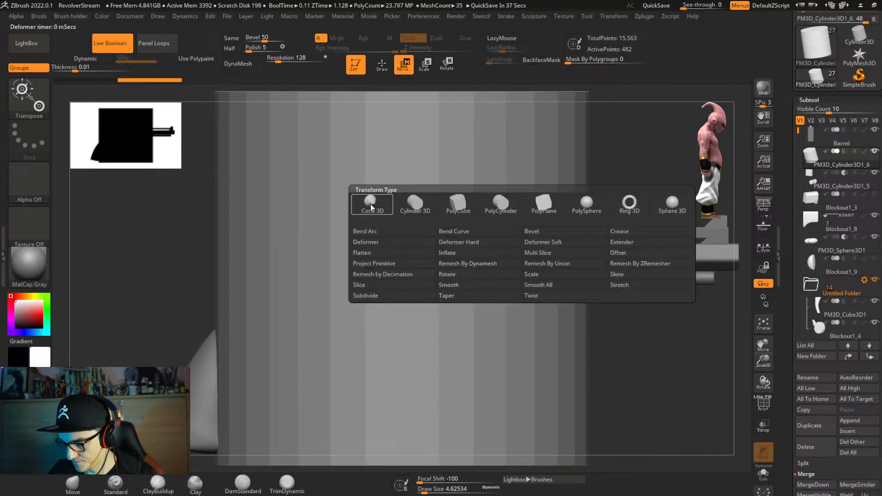
{"action": "left_click", "coordinate": [425, 210]}
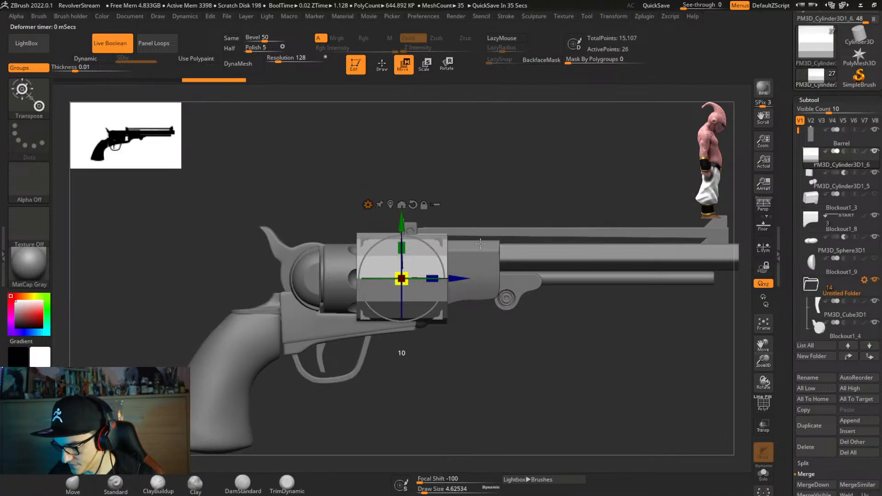
Shrink the cylinder and place it crosswise at the height of the barrel rib above the frame.
{"action": "left_click_drag", "start_coordinate": [471, 249], "coordinate": [441, 292]}
{"action": "left_click_drag", "start_coordinate": [464, 223], "coordinate": [464, 172]}
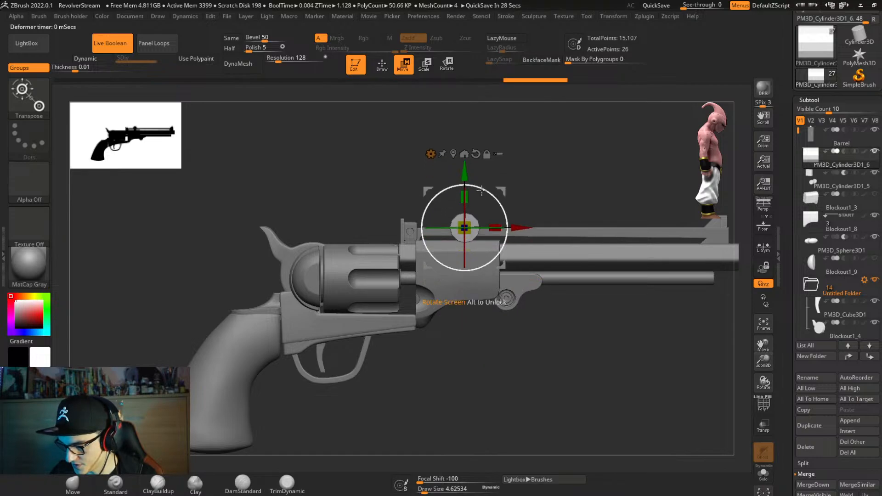
{"action": "right_click_drag", "start_coordinate": [478, 228], "coordinate": [553, 338], "text": "ctrl"}
{"action": "left_click_drag", "start_coordinate": [447, 219], "coordinate": [426, 236]}
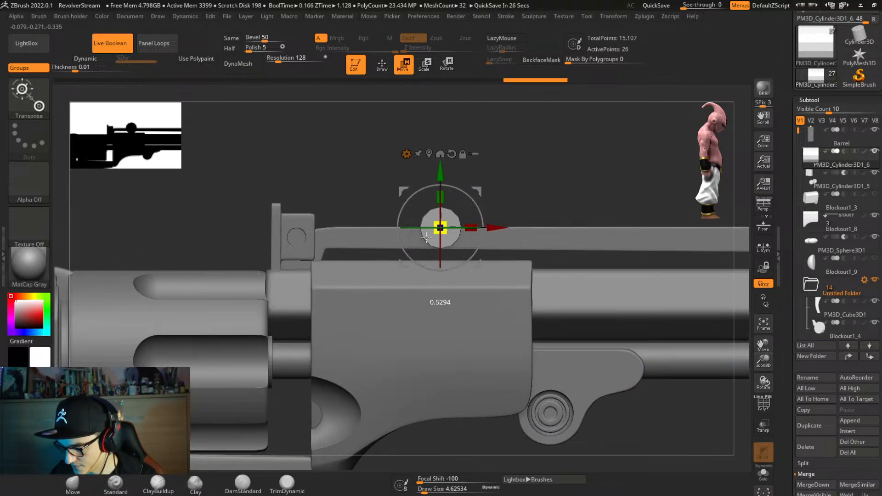
{"action": "left_click_drag", "start_coordinate": [440, 175], "coordinate": [440, 185]}
Check the reference image, shrink the cylinder further and slide it back along the rib toward the rear sight.
{"action": "key", "text": "shift+z"}
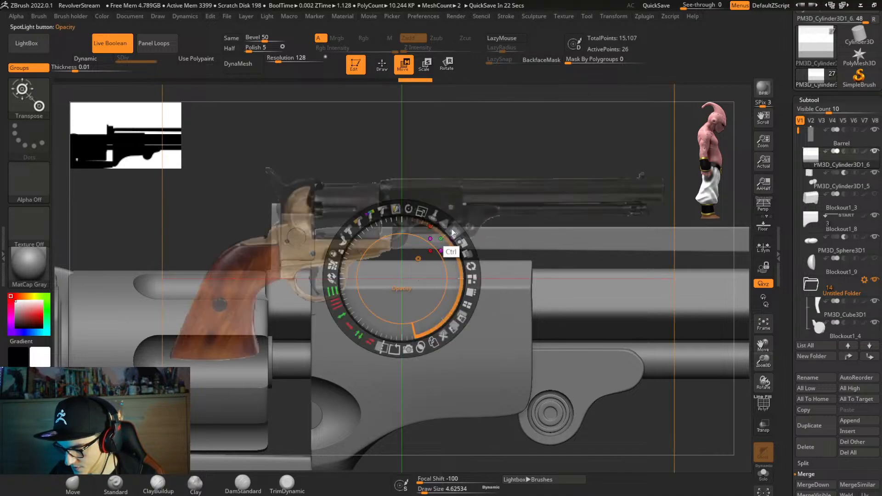
{"action": "key", "text": "shift+z"}
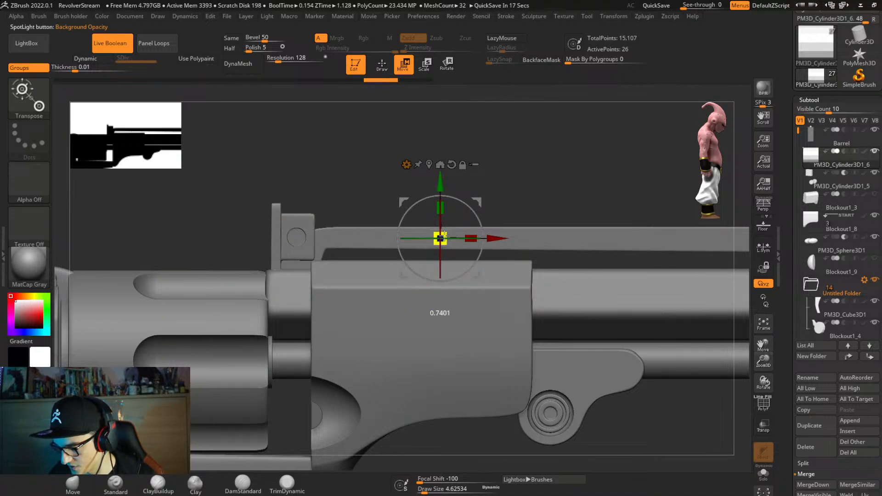
{"action": "left_click_drag", "start_coordinate": [495, 233], "coordinate": [403, 240]}
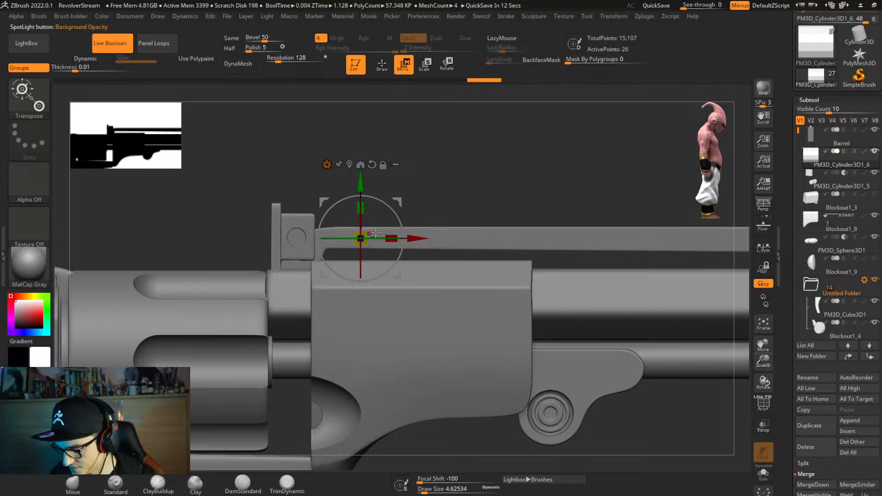
Lengthen the cylinder across the rib so that both ends protrude beyond its sides.
{"action": "key", "text": "f"}
{"action": "key", "text": "f"}
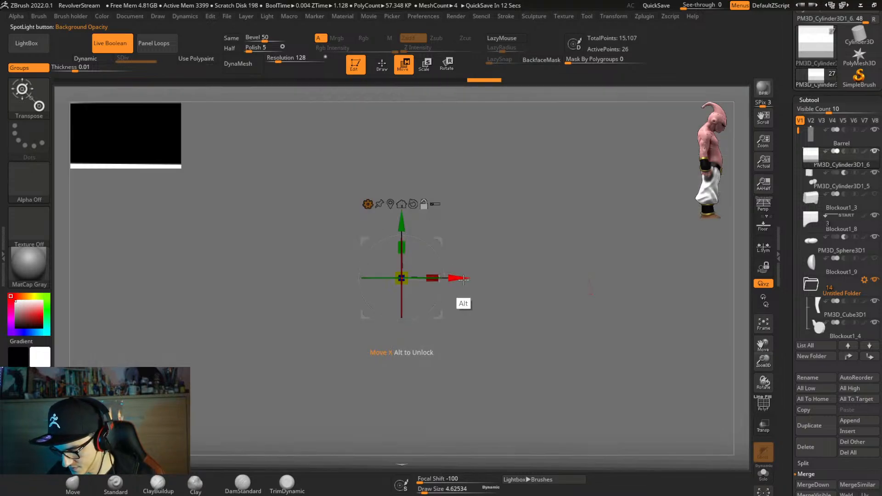
{"action": "right_click_drag", "start_coordinate": [463, 303], "coordinate": [461, 282], "text": "ctrl"}
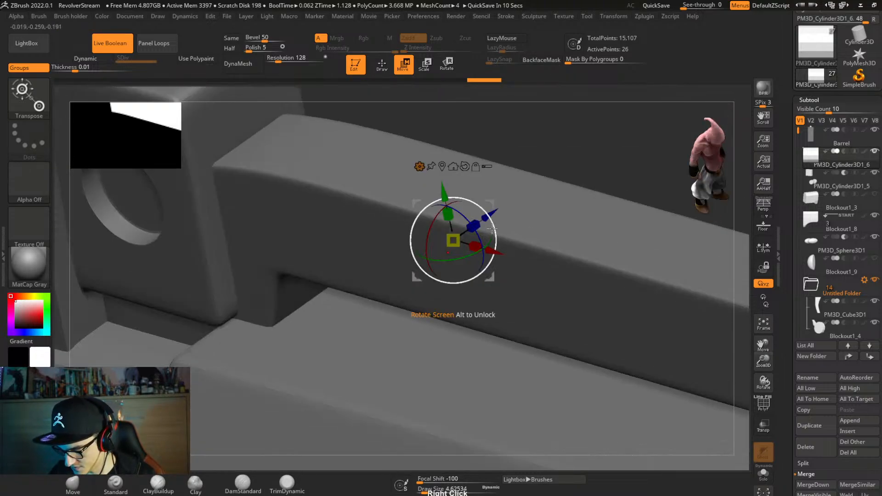
{"action": "left_click_drag", "start_coordinate": [475, 226], "coordinate": [543, 182]}
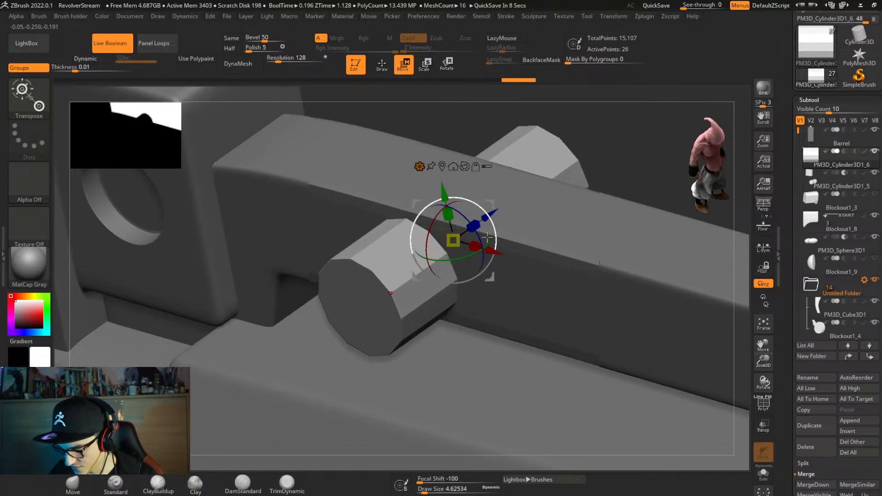
Apply the Extender deformer to the cylinder and stretch it lengthwise along the rib into an elongated slot shape.
{"action": "left_click", "coordinate": [419, 167]}
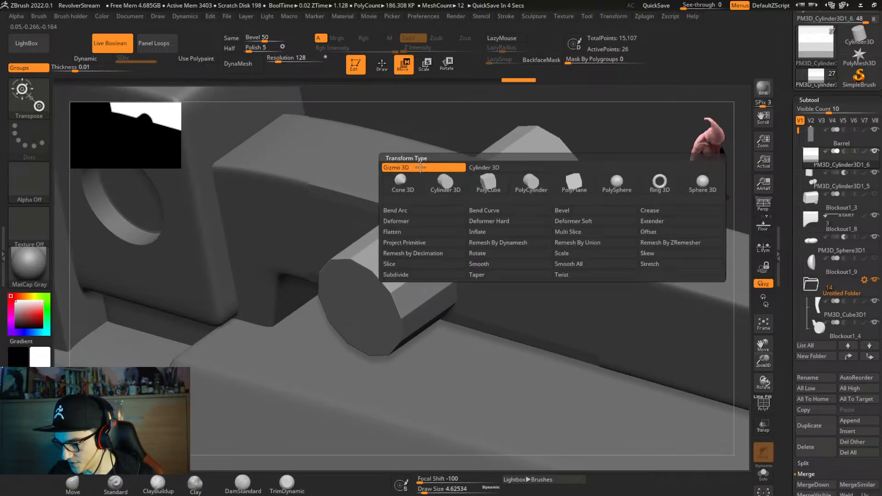
{"action": "left_click", "coordinate": [662, 221]}
{"action": "left_click_drag", "start_coordinate": [526, 260], "coordinate": [662, 296]}
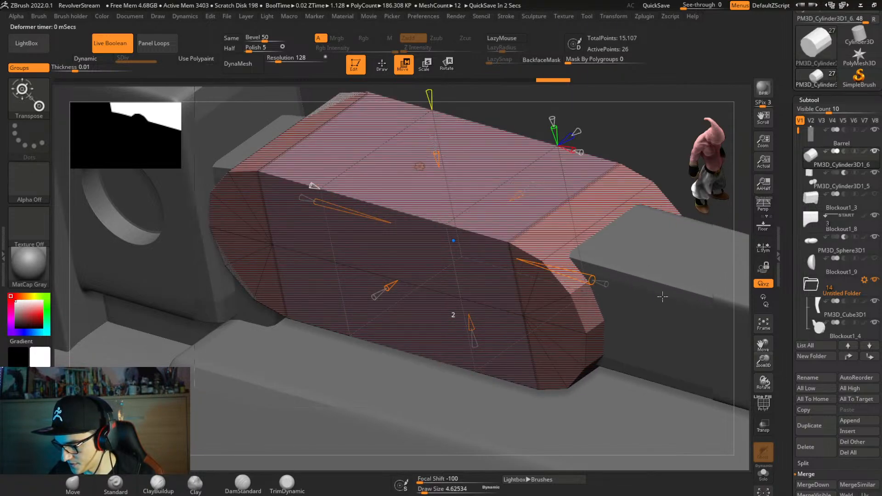
{"action": "right_click", "coordinate": [583, 285]}
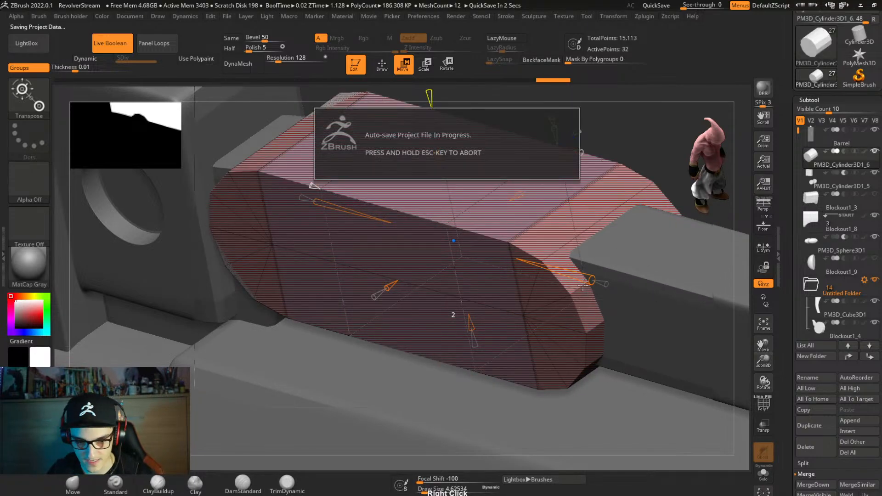
{"action": "right_click_drag", "start_coordinate": [601, 238], "coordinate": [607, 225]}
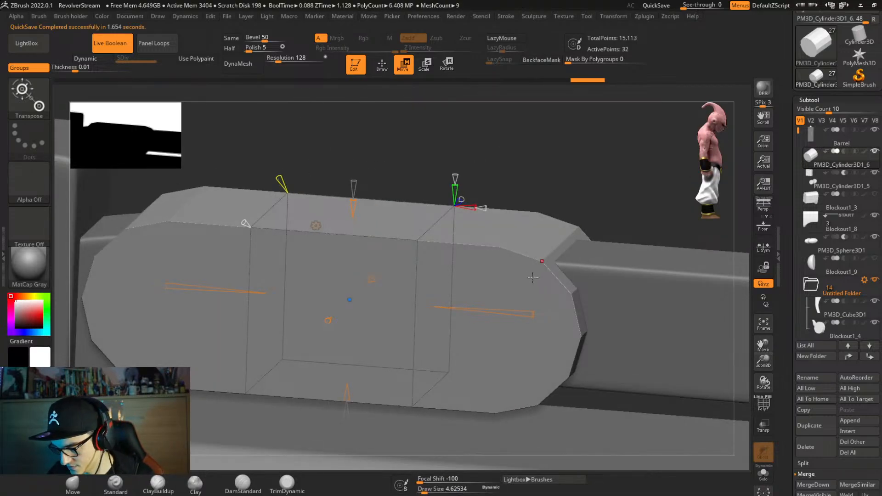
{"action": "key", "text": "ctrl+z"}
{"action": "left_click_drag", "start_coordinate": [449, 307], "coordinate": [519, 306]}
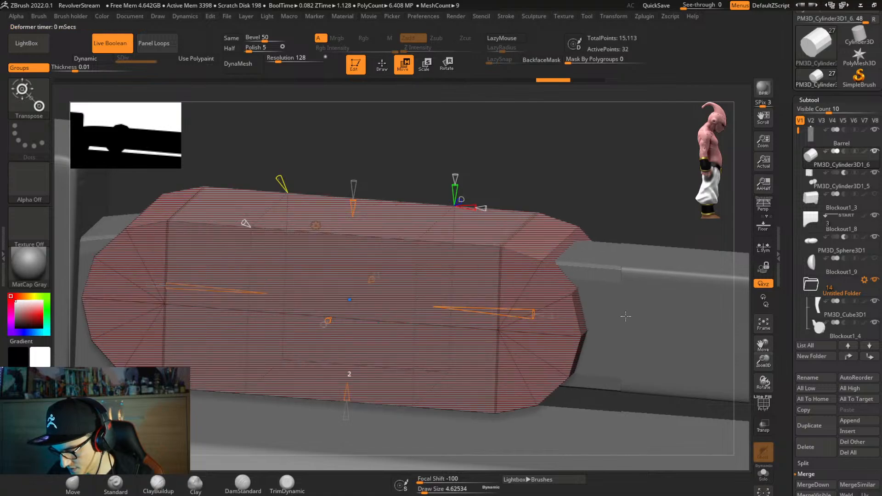
{"action": "right_click_drag", "start_coordinate": [491, 303], "coordinate": [487, 300], "text": "shift"}
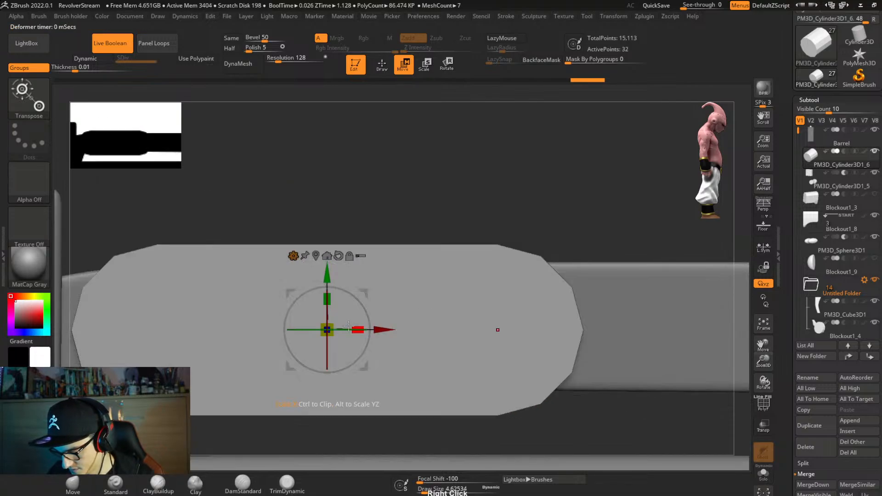
Scale the slot-shaped piece down to fit within the rib's height and widen it through both sides of the rib.
{"action": "left_click_drag", "start_coordinate": [327, 329], "coordinate": [209, 383]}
{"action": "right_click_drag", "start_coordinate": [398, 364], "coordinate": [394, 374]}
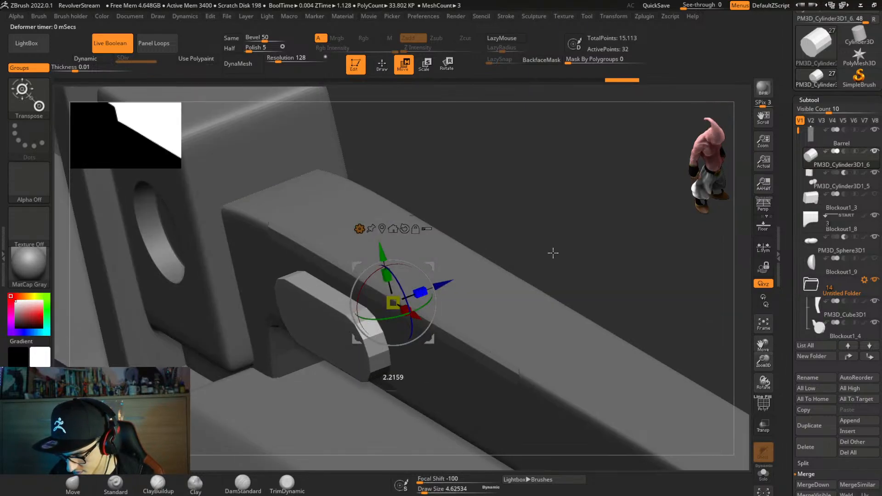
{"action": "left_click_drag", "start_coordinate": [553, 253], "coordinate": [703, 229]}
{"action": "right_click_drag", "start_coordinate": [512, 218], "coordinate": [448, 19], "text": "ctrl"}
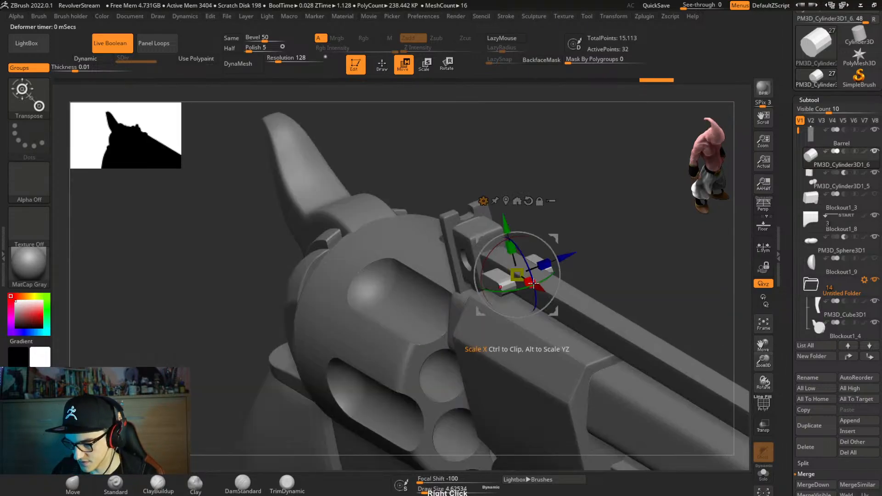
Slide the slot-shaped piece forward along the rib to just past the front end of the frame.
{"action": "right_click_drag", "start_coordinate": [532, 283], "coordinate": [561, 291], "text": "shift"}
{"action": "left_click_drag", "start_coordinate": [562, 291], "coordinate": [588, 298]}
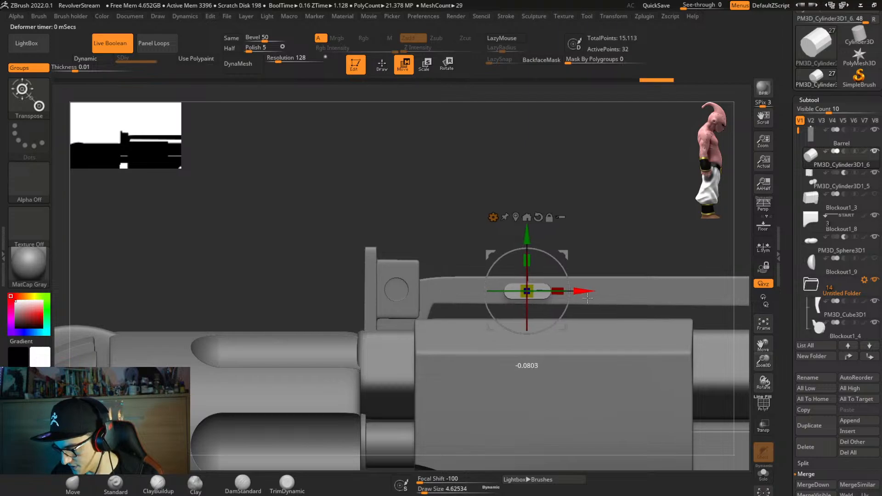
{"action": "right_click_drag", "start_coordinate": [587, 298], "coordinate": [566, 301], "text": "alt"}
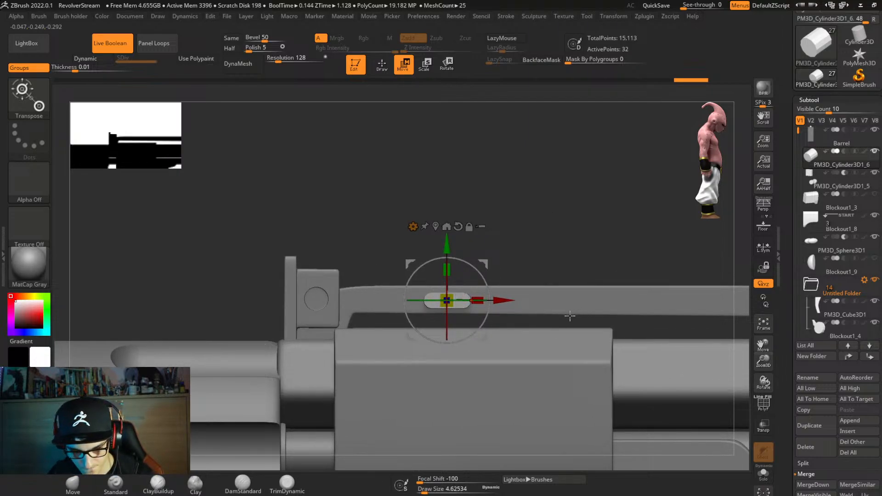
{"action": "right_click_drag", "start_coordinate": [582, 320], "coordinate": [575, 268], "text": "ctrl"}
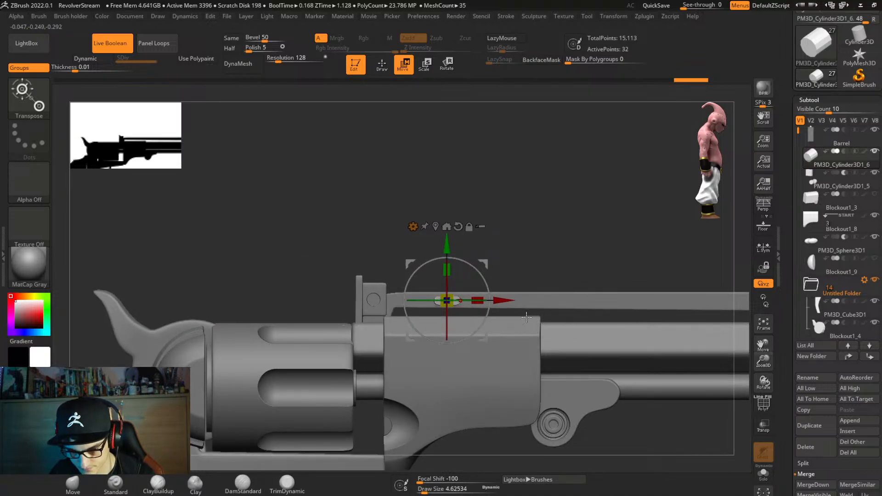
{"action": "right_click_drag", "start_coordinate": [526, 317], "coordinate": [259, 330], "text": "alt"}
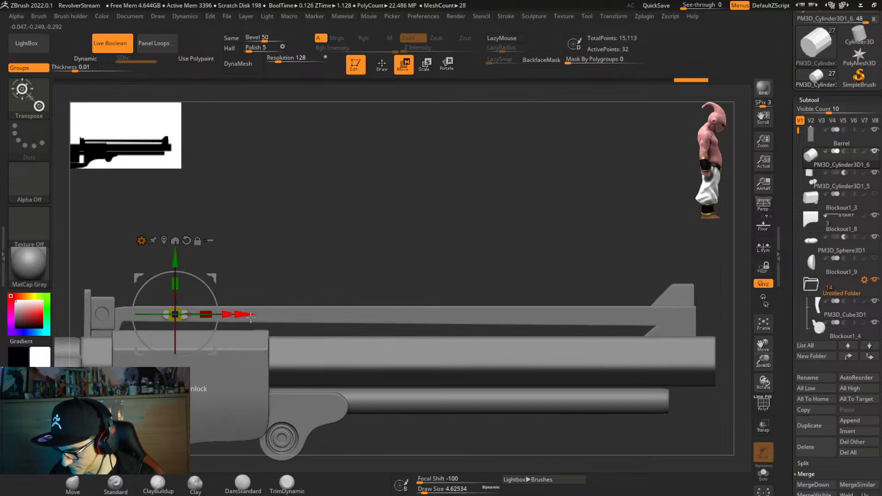
{"action": "left_click_drag", "start_coordinate": [251, 317], "coordinate": [408, 316]}
Isolate the barrel rib and display its polyframe, ready for ZModeler work on its underside.
{"action": "left_click", "coordinate": [229, 342], "text": "alt"}
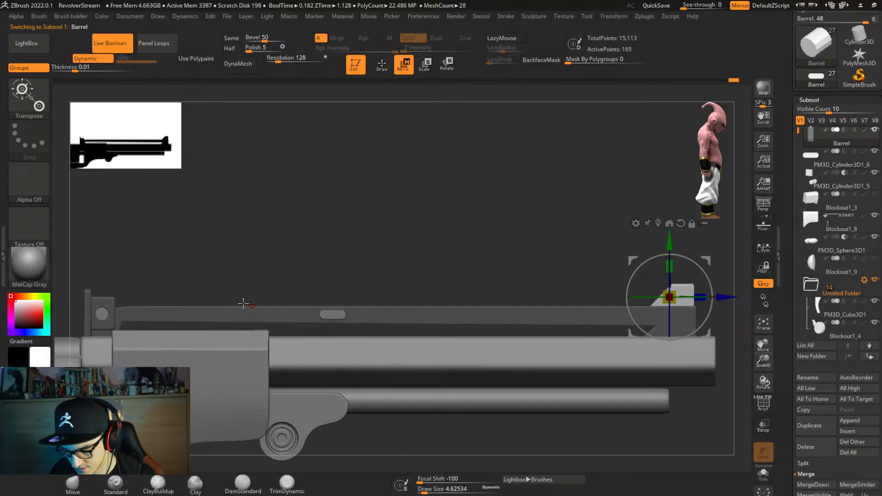
{"action": "key", "text": "alt+s"}
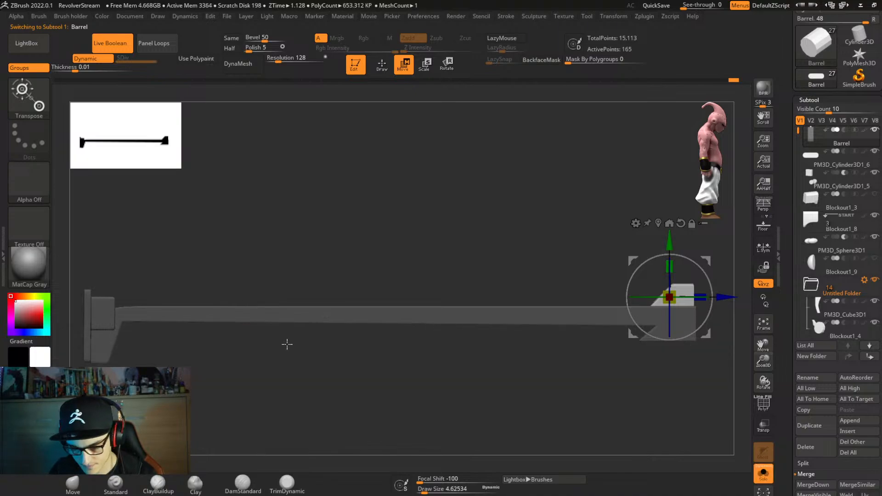
{"action": "key", "text": "shift+f"}
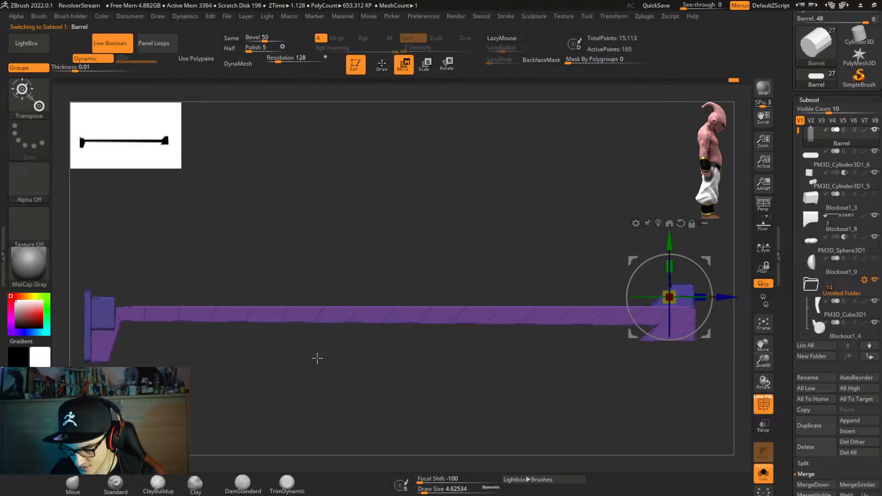
{"action": "mouse_move", "coordinate": [315, 357]}
{"action": "right_mouse_down"}
{"action": "mouse_move", "coordinate": [335, 321]}
{"action": "mouse_move", "coordinate": [328, 235]}
{"action": "mouse_move", "coordinate": [291, 315]}
{"action": "mouse_move", "coordinate": [307, 372]}
{"action": "mouse_move", "coordinate": [382, 336]}
{"action": "mouse_move", "coordinate": [430, 327]}
{"action": "mouse_move", "coordinate": [358, 339]}
{"action": "mouse_move", "coordinate": [417, 317]}
{"action": "right_mouse_up"}
{"action": "key", "text": "q"}
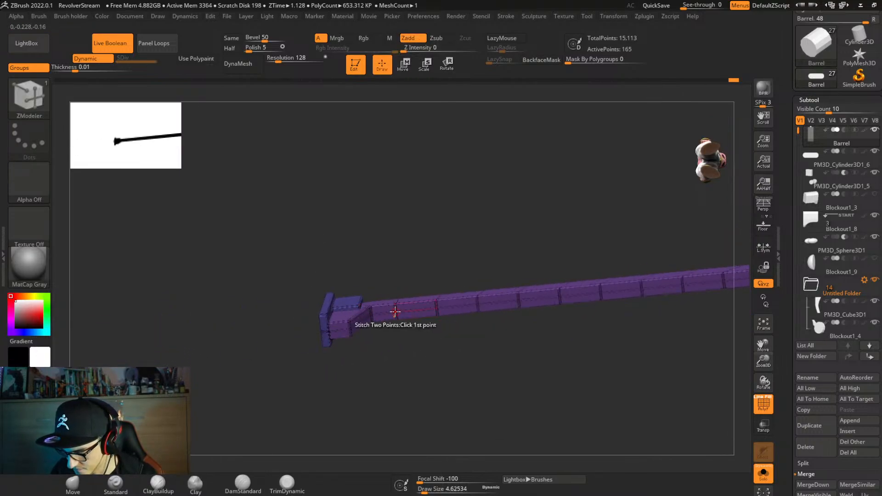
Assign the underside polygons along the rear section of the rib to a separate polygroup using ZModeler.
{"action": "left_click_drag", "start_coordinate": [386, 310], "coordinate": [443, 304]}
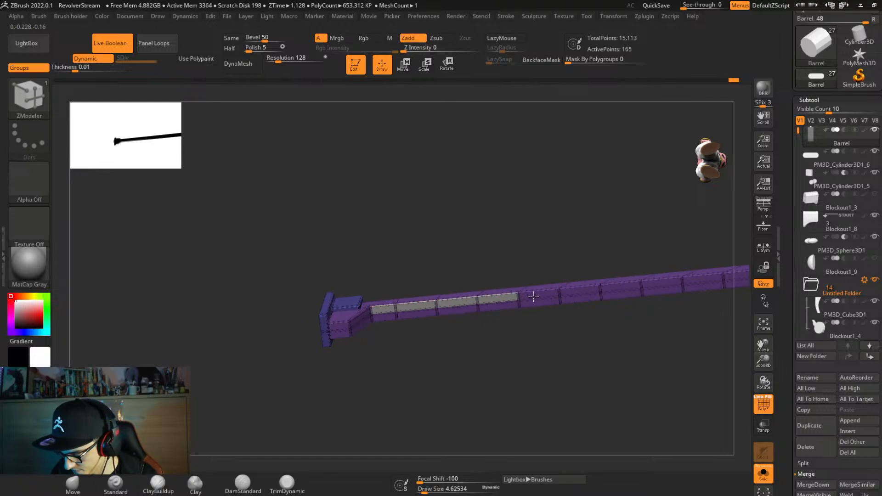
{"action": "key", "text": "shift"}
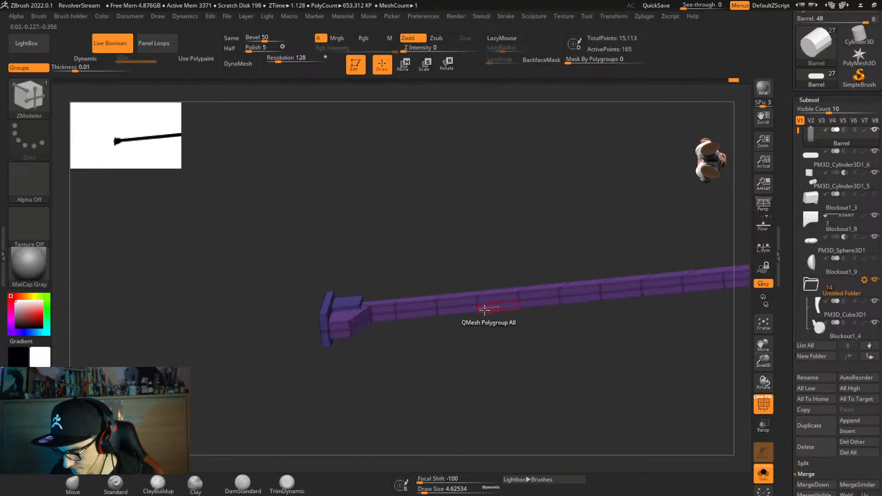
{"action": "left_click_drag", "start_coordinate": [383, 310], "coordinate": [498, 299], "text": "alt"}
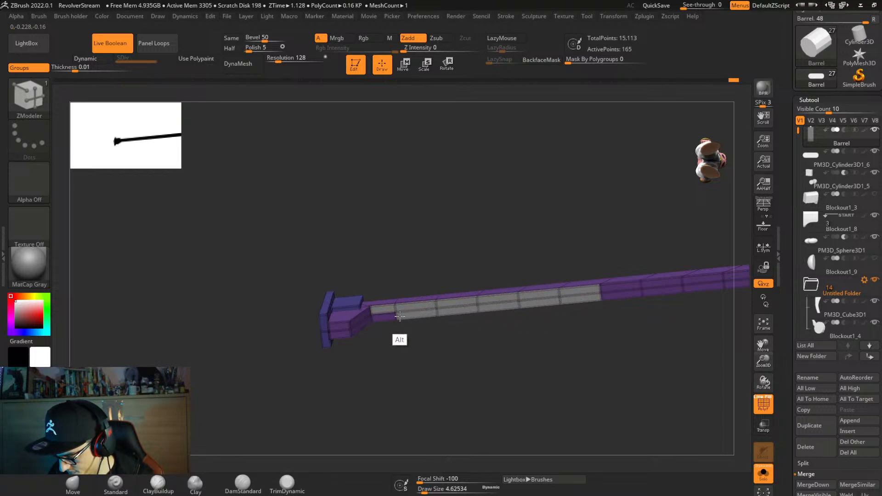
{"action": "left_click_drag", "start_coordinate": [383, 317], "coordinate": [383, 318], "text": "alt"}
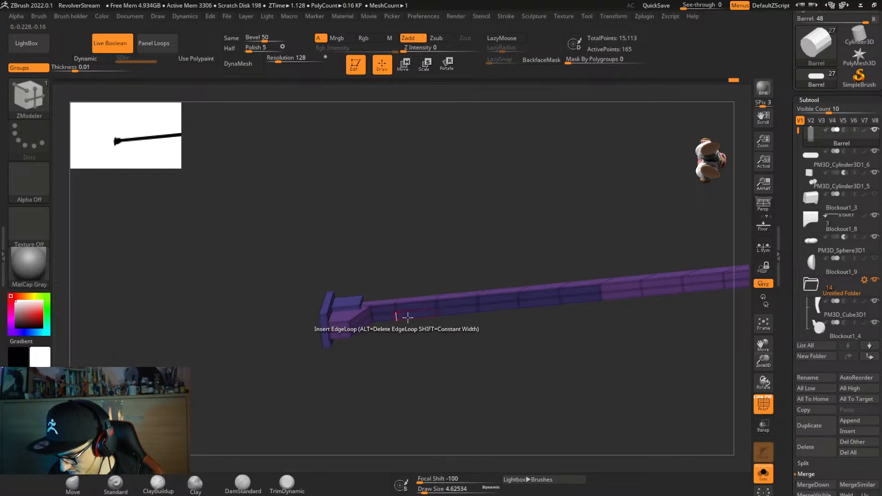
Compare the grouped underside section of the rib with the frame's length on the full revolver.
{"action": "right_click_drag", "start_coordinate": [408, 317], "coordinate": [458, 299]}
{"action": "right_click", "coordinate": [457, 301]}
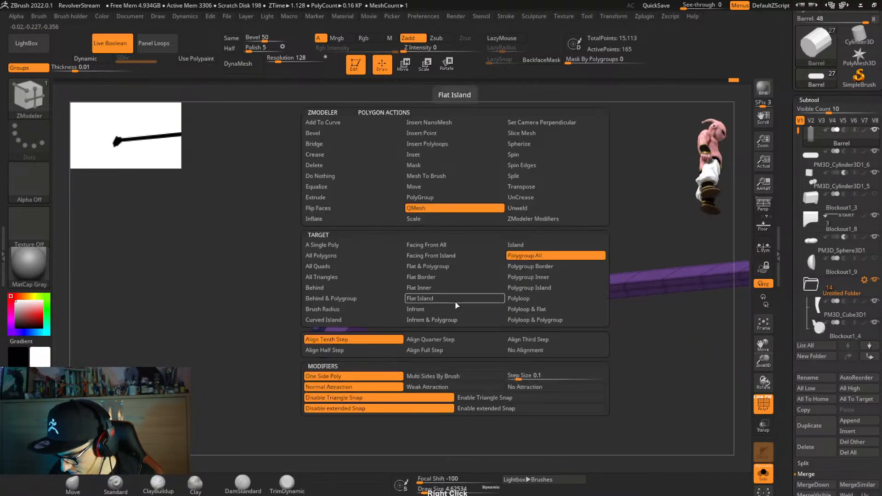
{"action": "key", "text": "shift+s"}
{"action": "mouse_move", "coordinate": [524, 347]}
{"action": "right_mouse_down"}
{"action": "mouse_move", "coordinate": [521, 397]}
{"action": "mouse_move", "coordinate": [538, 347]}
{"action": "right_mouse_up"}
{"action": "key", "text": "shift+s"}
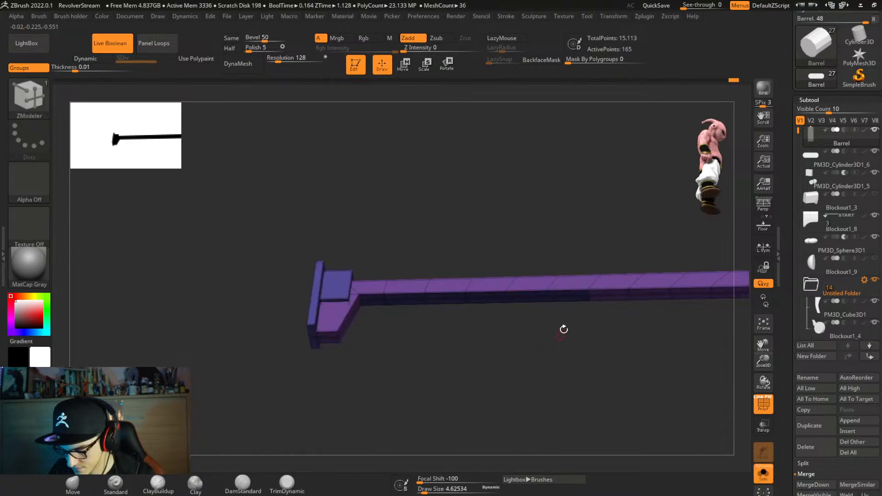
{"action": "right_click_drag", "start_coordinate": [582, 294], "coordinate": [575, 384]}
{"action": "key", "text": "shift+s"}
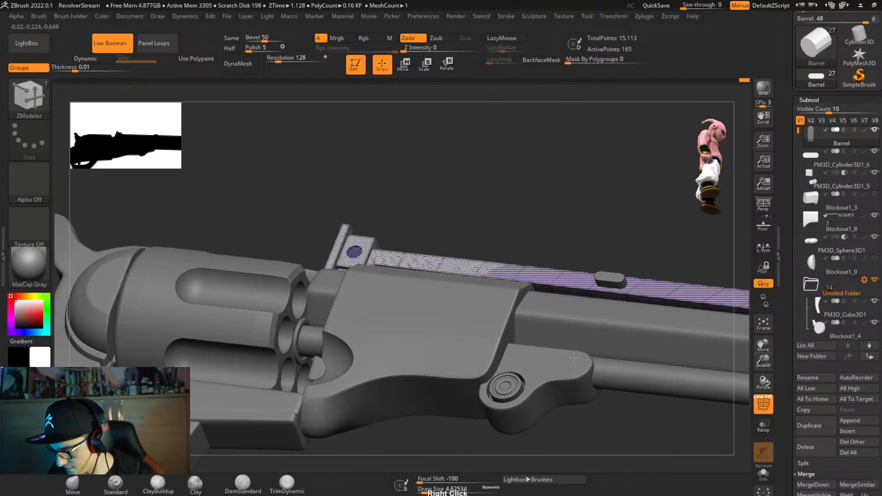
{"action": "key", "text": "shift+s"}
{"action": "right_click_drag", "start_coordinate": [577, 332], "coordinate": [552, 291]}
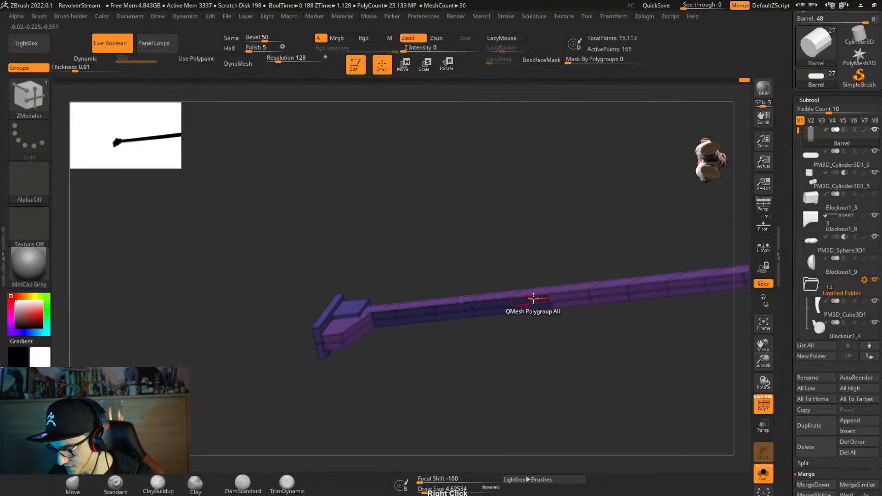
Extrude the grouped underside section downward with QMesh Polygroup All, and level its bottom edge by scaling the unmasked points vertically.
{"action": "left_click_drag", "start_coordinate": [532, 298], "coordinate": [488, 354]}
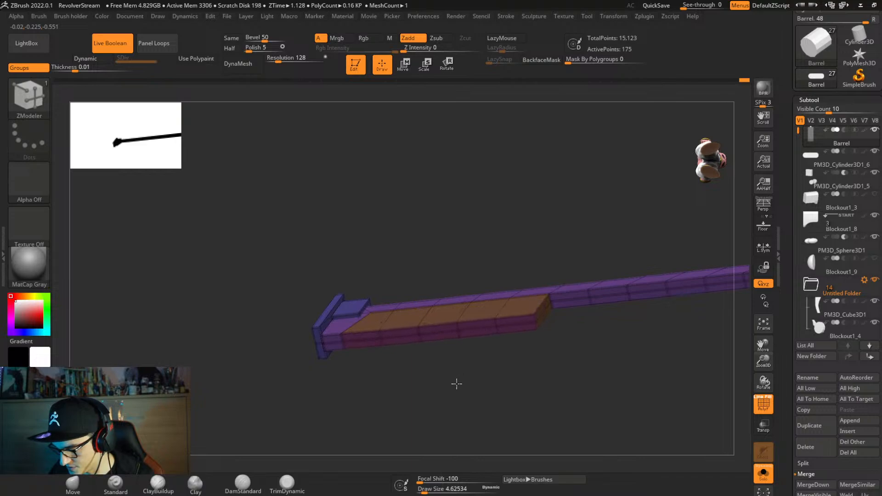
{"action": "right_click_drag", "start_coordinate": [474, 364], "coordinate": [516, 392]}
{"action": "key", "text": "ctrl"}
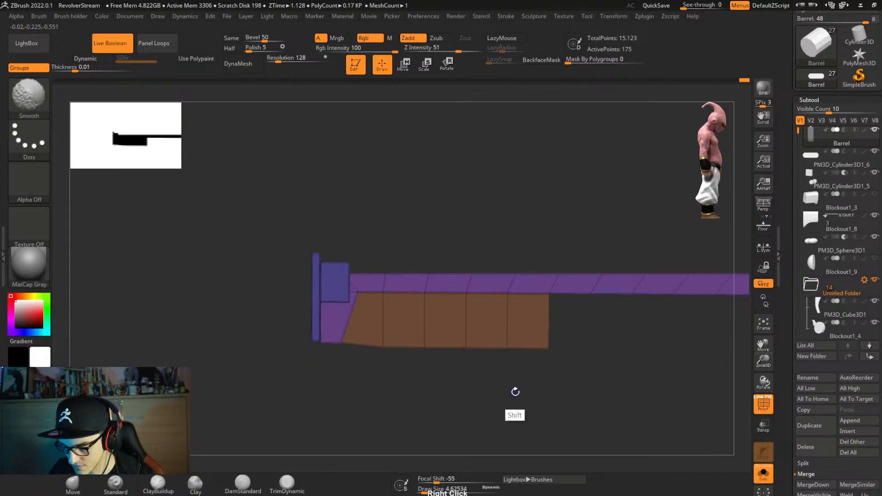
{"action": "left_click_drag", "start_coordinate": [573, 337], "coordinate": [252, 404], "text": "ctrl"}
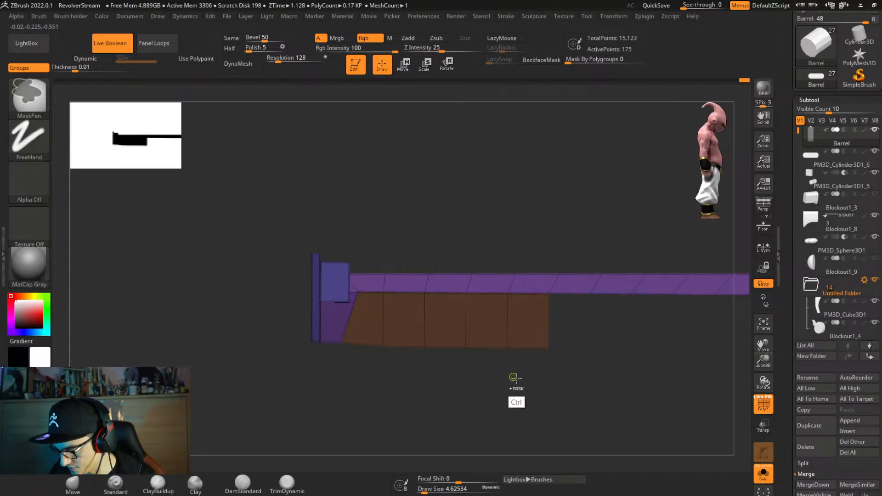
{"action": "key", "text": "w"}
{"action": "right_click_drag", "start_coordinate": [508, 325], "coordinate": [441, 271], "text": "ctrl"}
{"action": "left_click", "coordinate": [692, 246]}
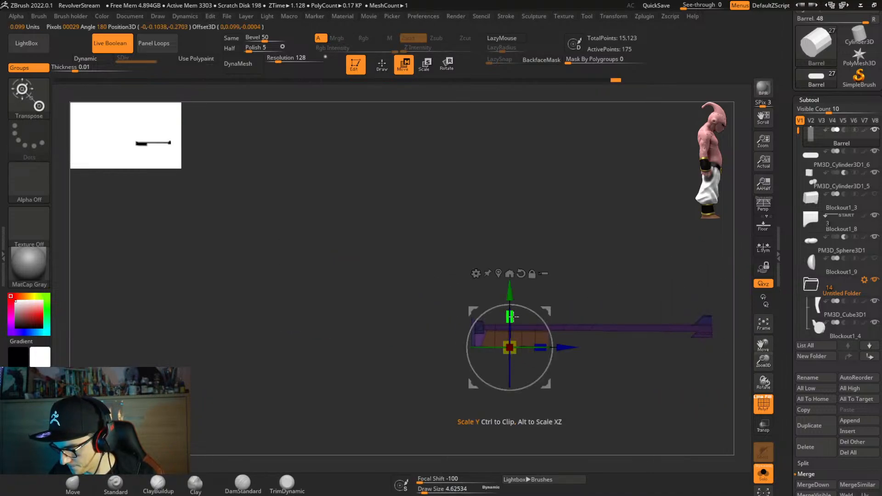
{"action": "right_click_drag", "start_coordinate": [516, 429], "coordinate": [615, 445], "text": "ctrl"}
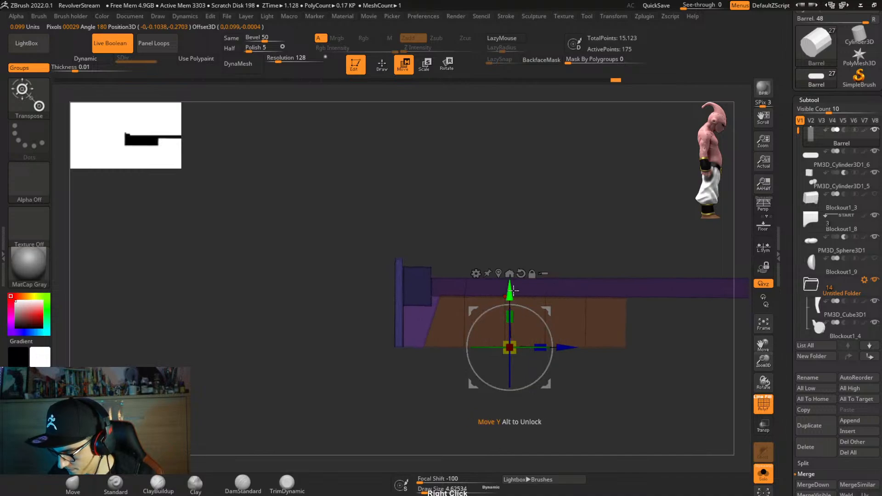
Raise the bottom of the extruded block under the rib until it sits just inside the frame's top.
{"action": "left_click_drag", "start_coordinate": [512, 291], "coordinate": [512, 285]}
{"action": "key", "text": "l"}
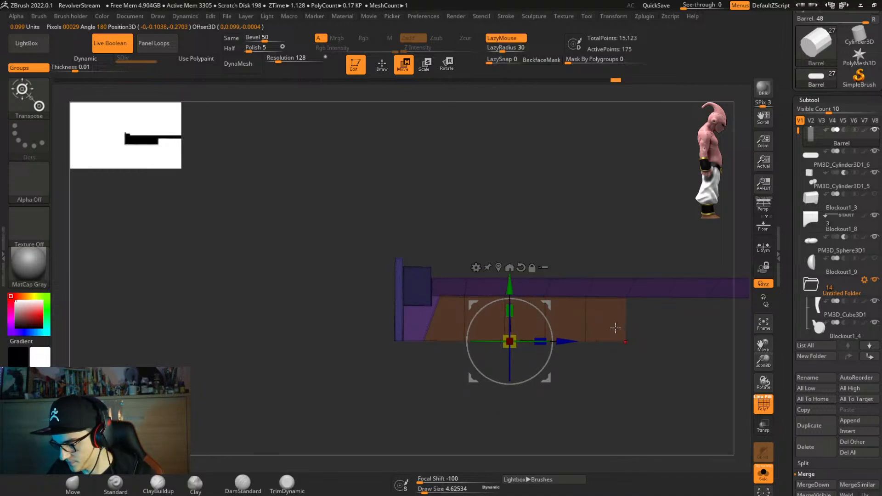
{"action": "key", "text": "shift+s"}
{"action": "right_click_drag", "start_coordinate": [586, 366], "coordinate": [494, 375], "text": "alt"}
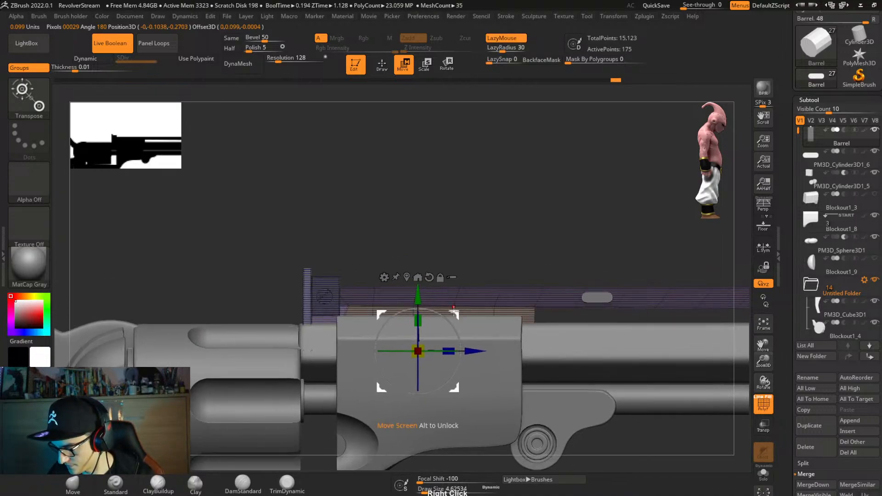
{"action": "left_click_drag", "start_coordinate": [453, 312], "coordinate": [460, 275]}
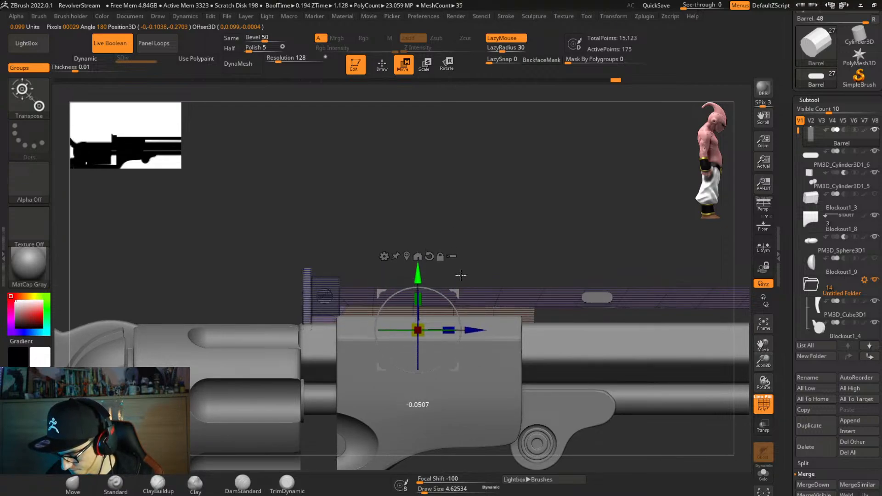
{"action": "mouse_move", "coordinate": [551, 349]}
{"action": "right_mouse_down"}
{"action": "mouse_move", "coordinate": [572, 362]}
{"action": "mouse_move", "coordinate": [563, 351]}
{"action": "right_mouse_up"}
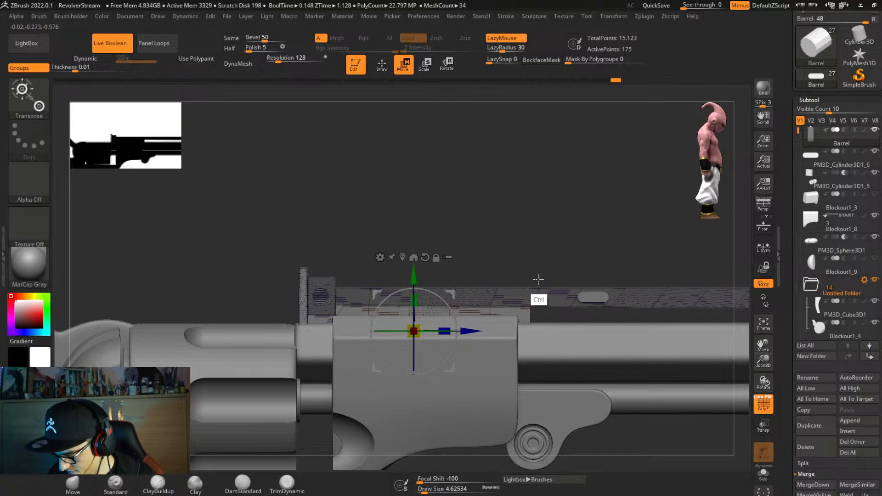
Pull the front end of the block back to just behind the frame's front edge using masking.
{"action": "mouse_move", "coordinate": [551, 250]}
{"action": "left_mouse_down", "text": "ctrl"}
{"action": "mouse_move", "coordinate": [515, 325]}
{"action": "mouse_move", "coordinate": [486, 348]}
{"action": "mouse_move", "coordinate": [458, 339]}
{"action": "mouse_move", "coordinate": [474, 337]}
{"action": "mouse_move", "coordinate": [453, 340]}
{"action": "left_mouse_up", "text": "ctrl"}
{"action": "key", "text": "ctrl"}
{"action": "left_click_drag", "start_coordinate": [382, 225], "coordinate": [445, 344], "text": "ctrl+alt"}
Delete surplus edge loops along the rib with ZModeler and undo the last removal.
{"action": "key", "text": "b"}
{"action": "key", "text": "z"}
{"action": "key", "text": "m"}
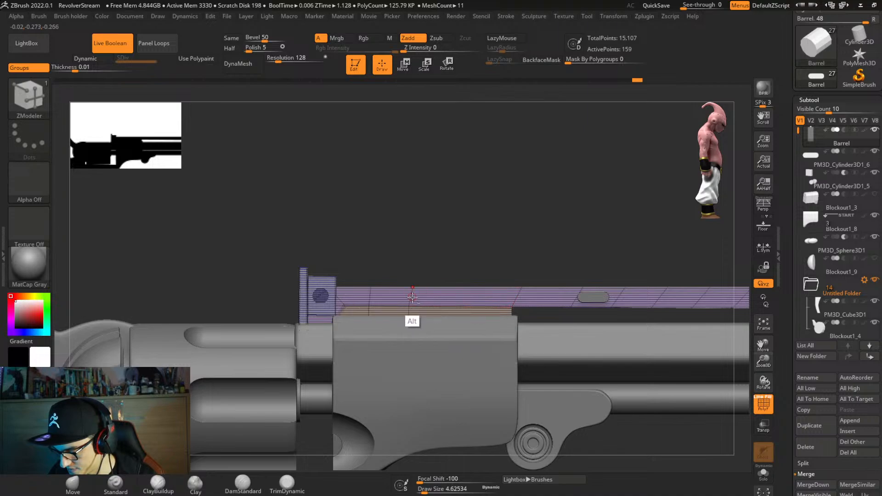
{"action": "right_click_drag", "start_coordinate": [485, 321], "coordinate": [400, 381], "text": "alt"}
{"action": "key", "text": "ctrl+z"}
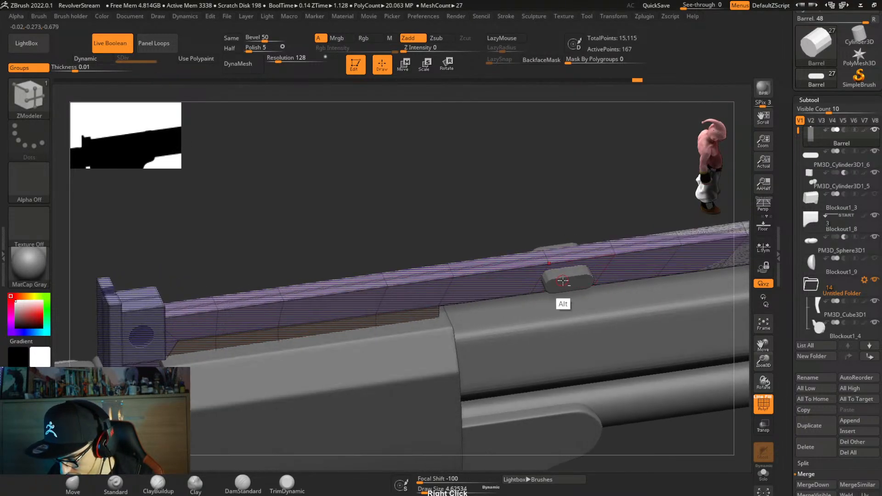
Select the slot-shaped piece on the rib and isolate it for work on its edges and end faces.
{"action": "left_click", "coordinate": [564, 280], "text": "alt"}
{"action": "right_click_drag", "start_coordinate": [584, 264], "coordinate": [577, 290], "text": "shift"}
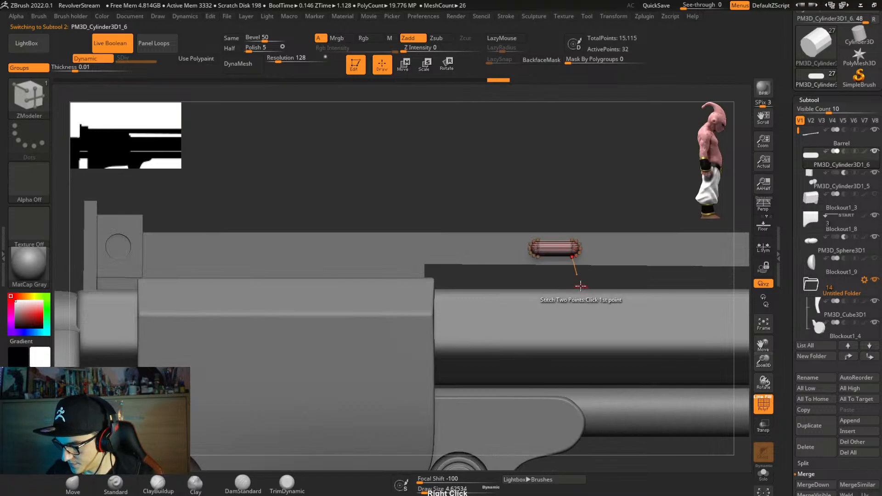
{"action": "key", "text": "ctrl+2"}
{"action": "left_click", "coordinate": [561, 299]}
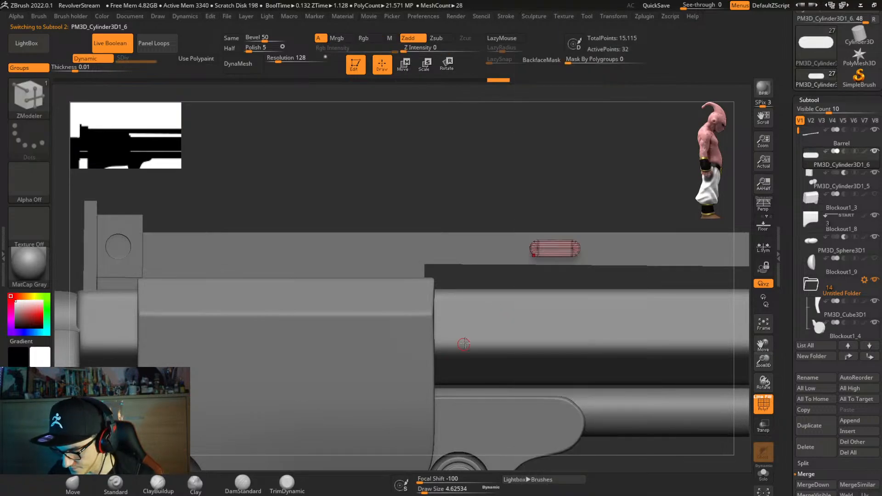
{"action": "key", "text": "shift+s"}
{"action": "right_click_drag", "start_coordinate": [553, 331], "coordinate": [590, 407], "text": "ctrl"}
{"action": "right_click_drag", "start_coordinate": [572, 308], "coordinate": [533, 366]}
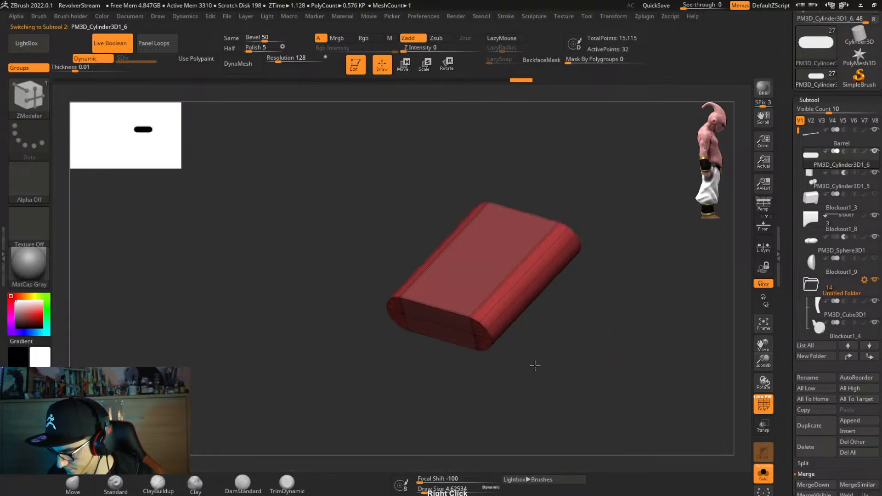
{"action": "right_click_drag", "start_coordinate": [541, 332], "coordinate": [574, 308], "text": "ctrl"}
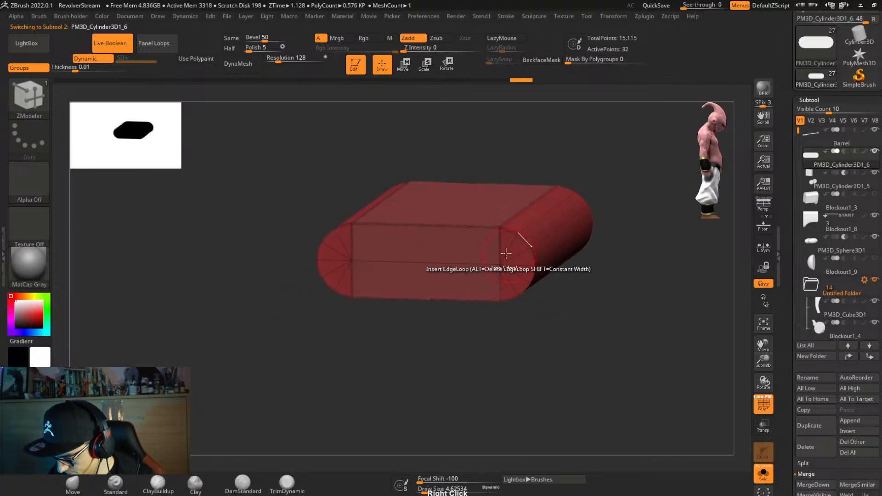
Remove all creases from the slot-shaped piece and crease its edges again.
{"action": "key", "text": "ctrl+2"}
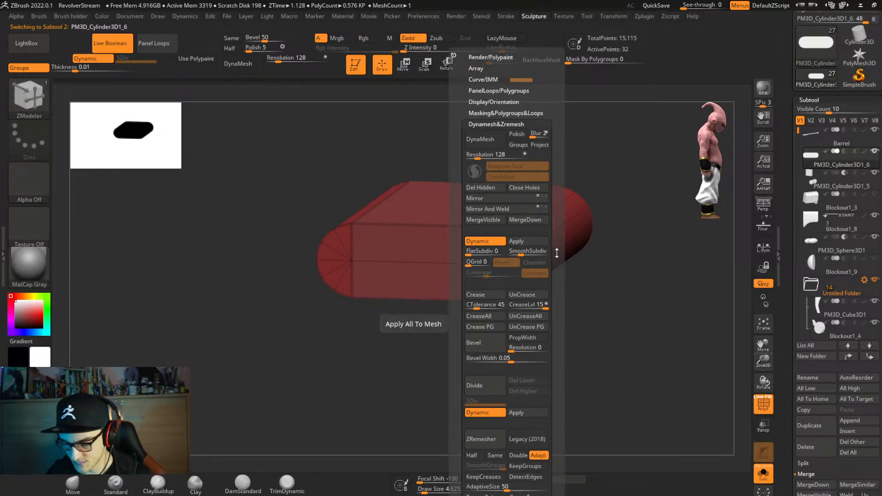
{"action": "left_click", "coordinate": [540, 316]}
{"action": "left_click", "coordinate": [480, 295]}
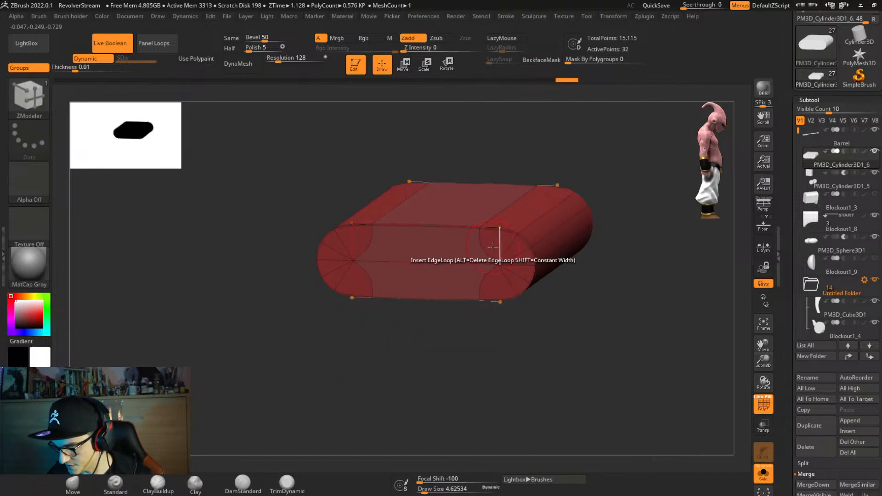
Assign the flat end faces of the slot-shaped piece to a new polygroup using ZModeler PolyGroup with the Flat Island target.
{"action": "key", "text": "space"}
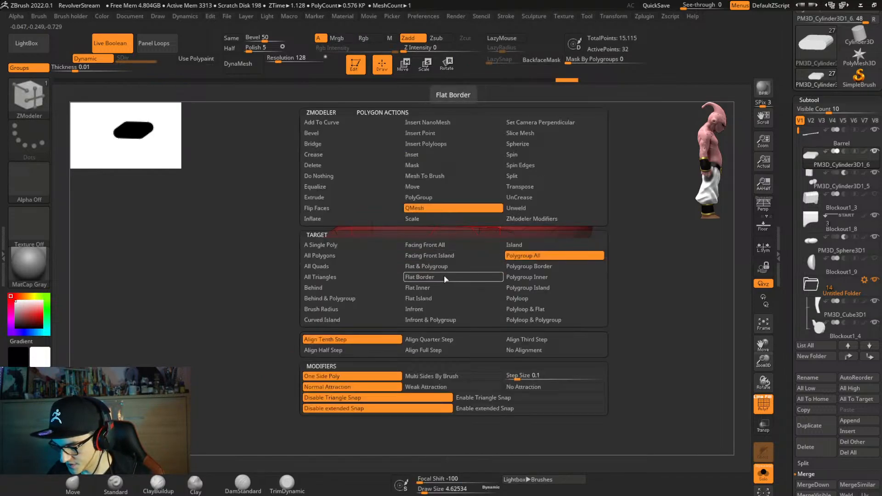
{"action": "left_click", "coordinate": [452, 197]}
{"action": "left_click", "coordinate": [450, 298]}
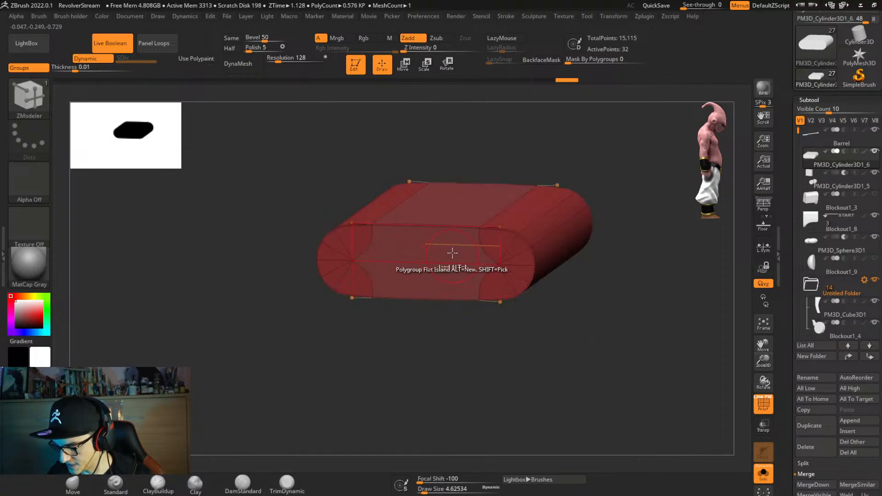
{"action": "right_click_drag", "start_coordinate": [466, 256], "coordinate": [414, 299]}
{"action": "left_click", "coordinate": [638, 187]}
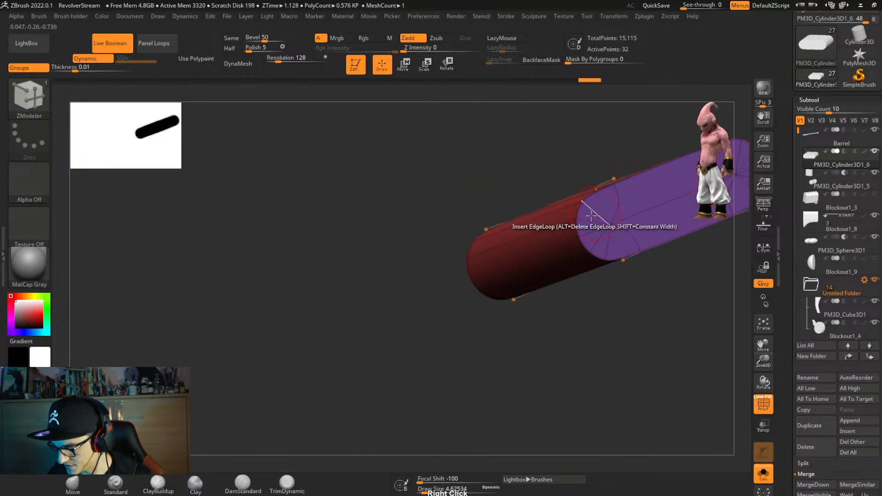
Soften the slot-shaped piece's creased edges using crease level 2 and 6 smooth subdivisions, and show all parts again.
{"action": "key", "text": "ctrl+2"}
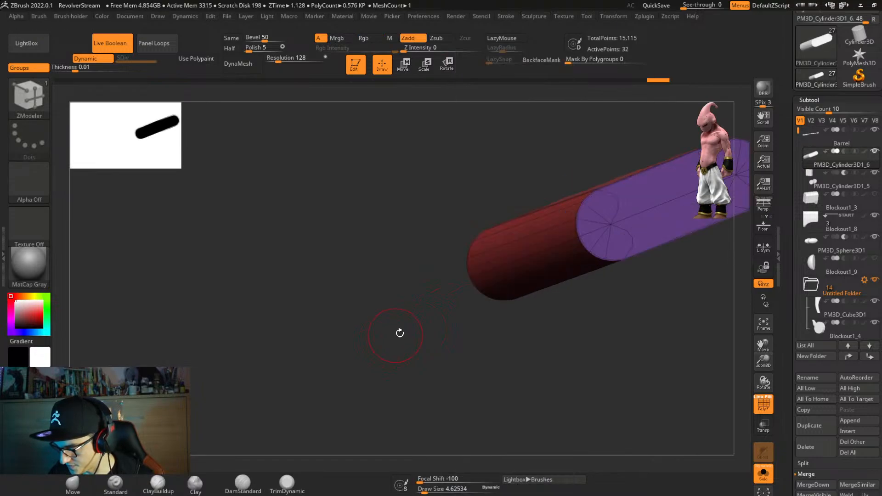
{"action": "right_click_drag", "start_coordinate": [399, 333], "coordinate": [551, 280]}
{"action": "key", "text": "shift+f"}
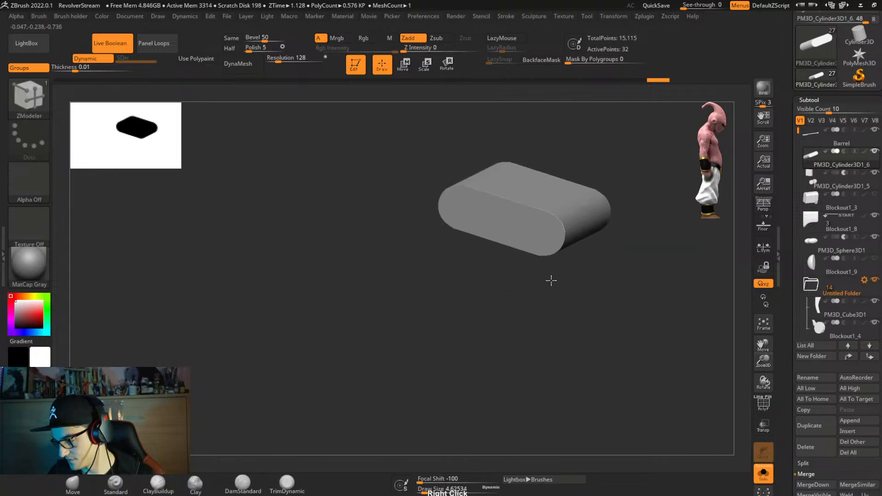
{"action": "key", "text": "space"}
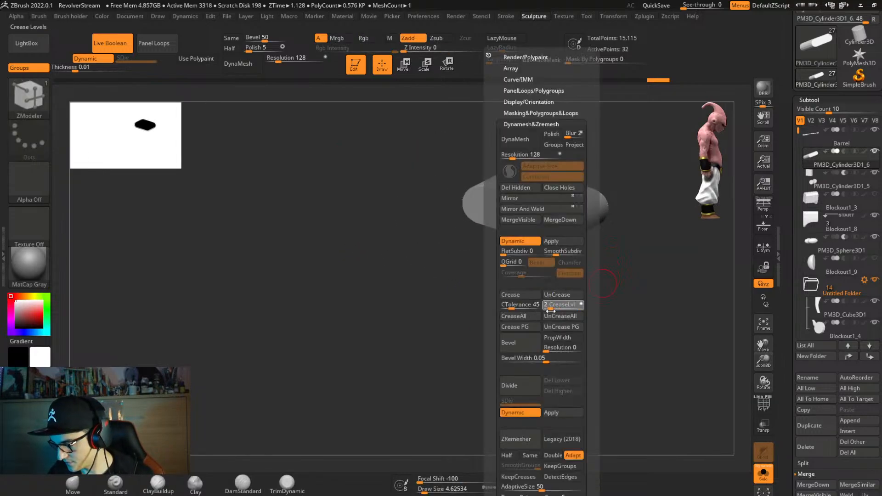
{"action": "left_click_drag", "start_coordinate": [563, 251], "coordinate": [575, 255]}
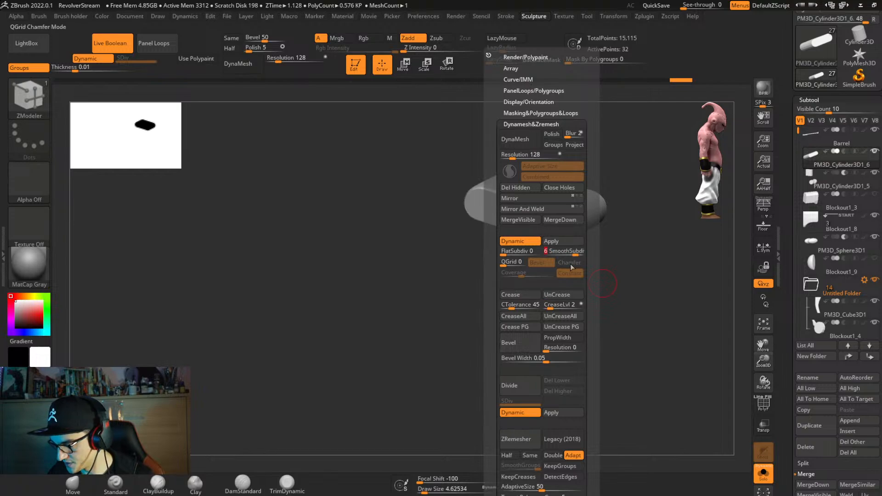
{"action": "key", "text": "shift+s"}
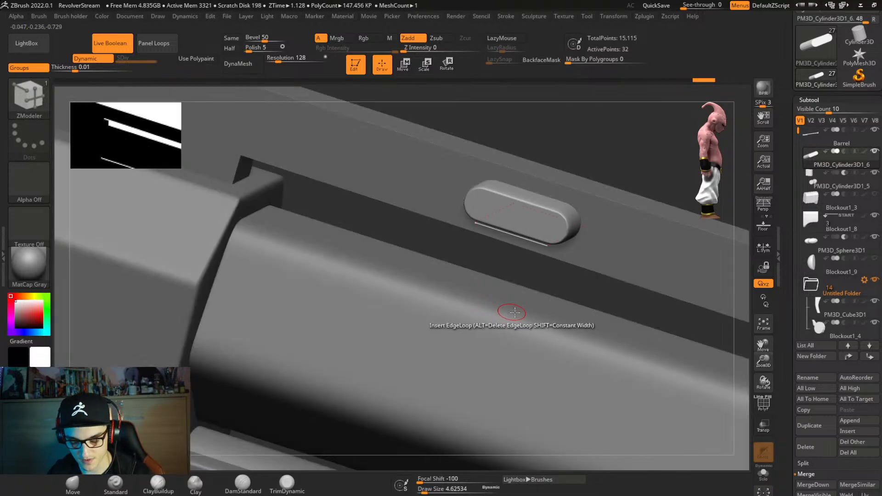
Shift the slot-shaped piece slightly backward along the rib in a straight side view.
{"action": "right_click_drag", "start_coordinate": [561, 307], "coordinate": [507, 271], "text": "shift"}
{"action": "key", "text": "w"}
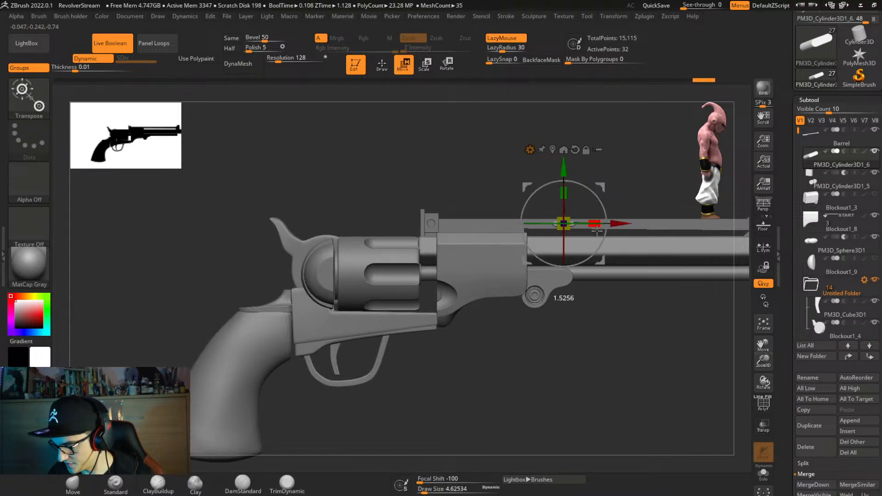
{"action": "right_click_drag", "start_coordinate": [596, 231], "coordinate": [441, 276], "text": "alt"}
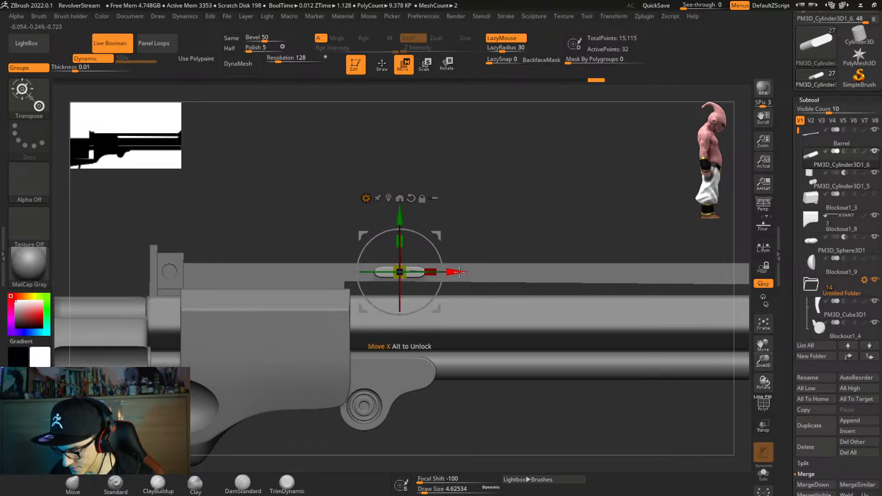
{"action": "left_click_drag", "start_coordinate": [459, 271], "coordinate": [444, 271]}
Isolate the slot-shaped piece with its wireframe shown and try inserting a single edge loop across its straight section.
{"action": "right_click", "coordinate": [483, 319]}
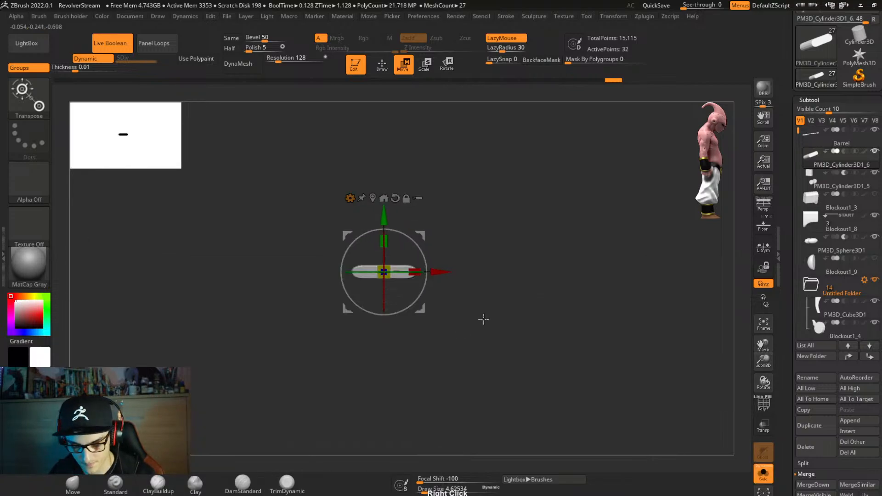
{"action": "right_click_drag", "start_coordinate": [483, 319], "coordinate": [462, 344]}
{"action": "key", "text": "shift+f"}
{"action": "right_click_drag", "start_coordinate": [461, 300], "coordinate": [506, 436], "text": "ctrl"}
{"action": "key", "text": "q"}
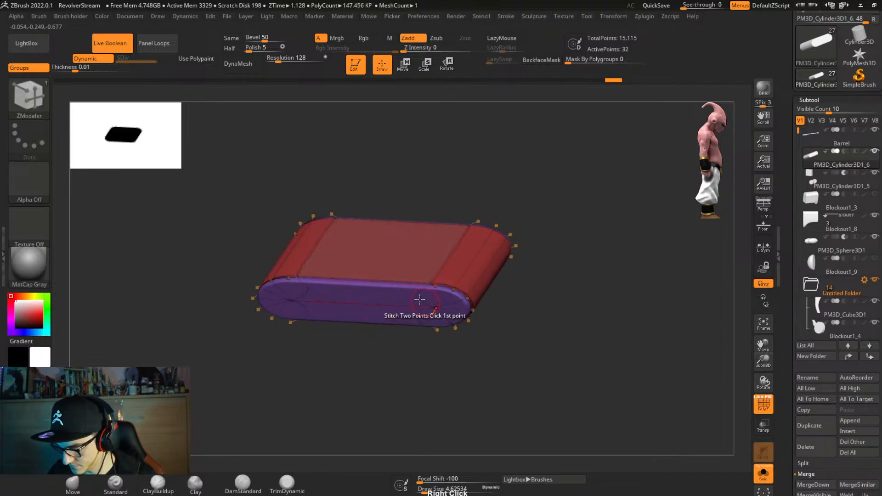
{"action": "left_click", "coordinate": [398, 296]}
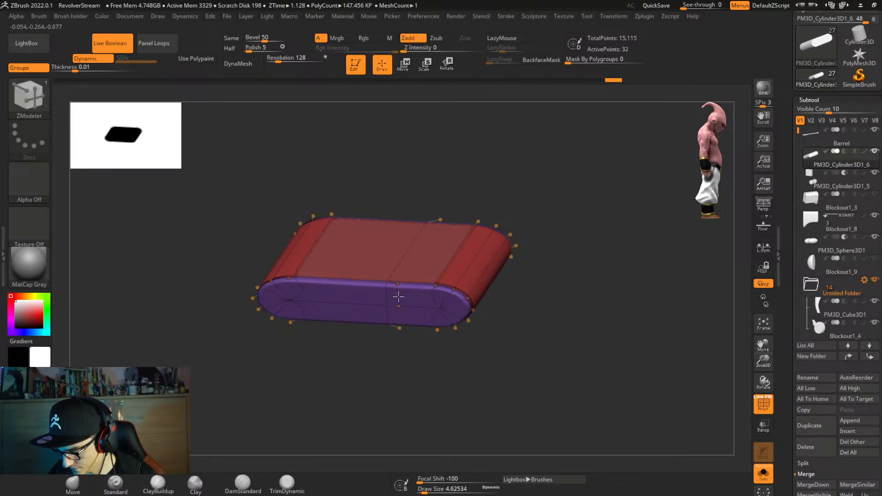
{"action": "key", "text": "ctrl+z"}
Insert three evenly spaced edge loops across the piece's straight section with ZModeler Insert, Multiple EdgeLoops target and Specified Resolution.
{"action": "key", "text": "ctrl+2"}
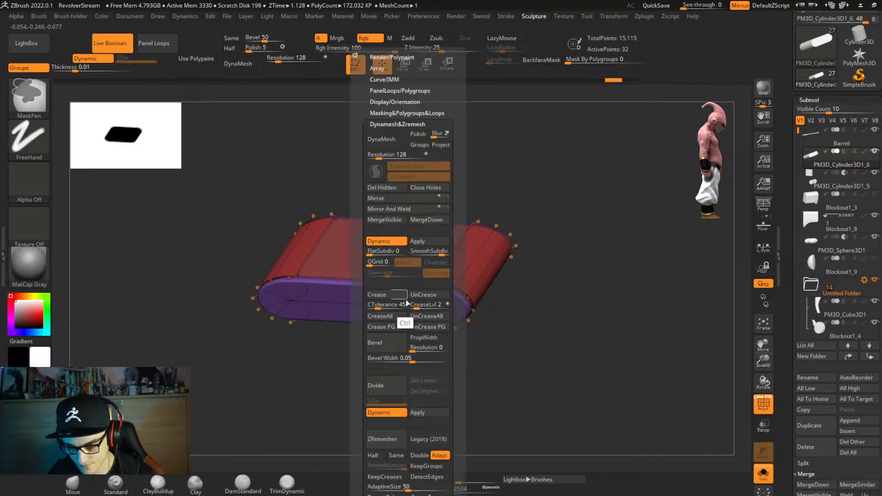
{"action": "key", "text": "space"}
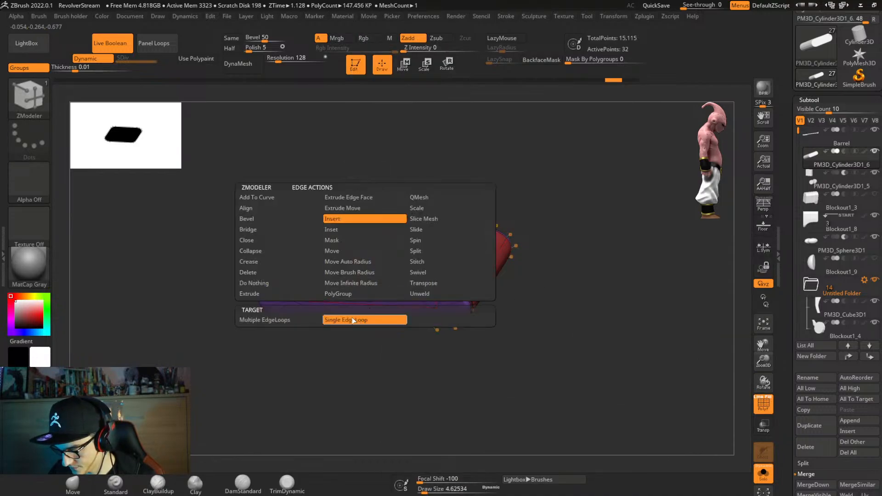
{"action": "left_click", "coordinate": [382, 345]}
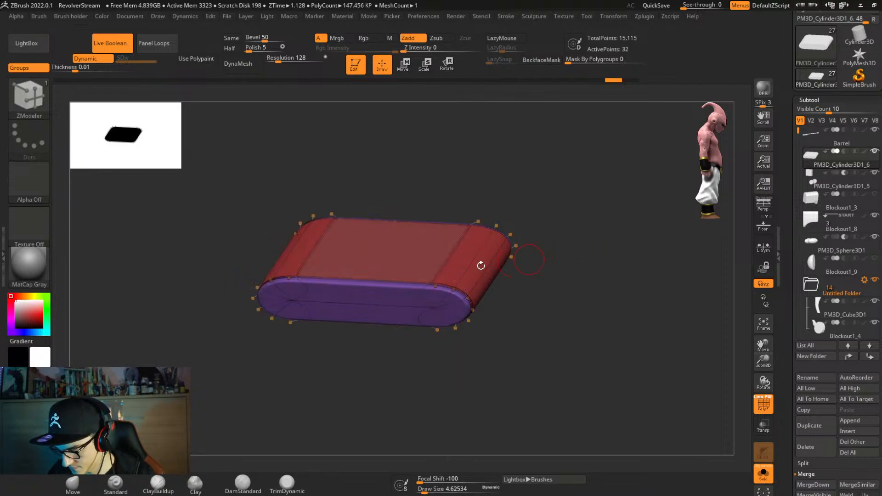
{"action": "key", "text": "ctrl"}
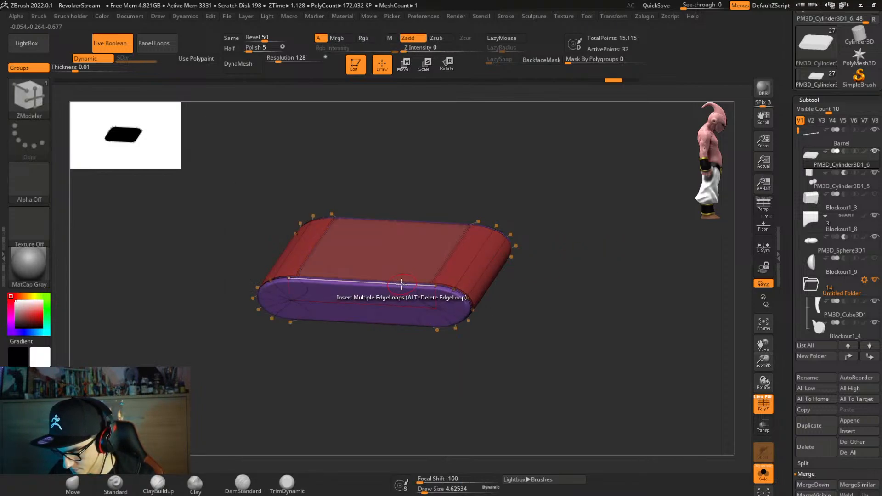
{"action": "key", "text": "space"}
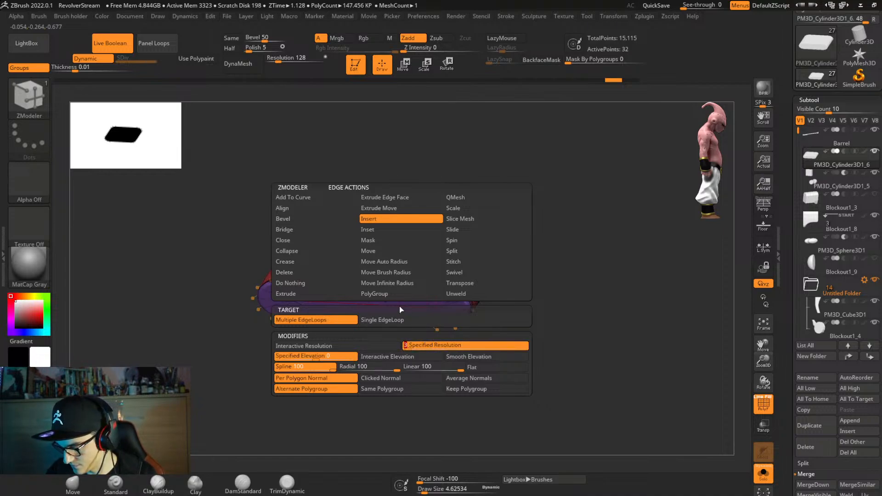
{"action": "left_click", "coordinate": [367, 303]}
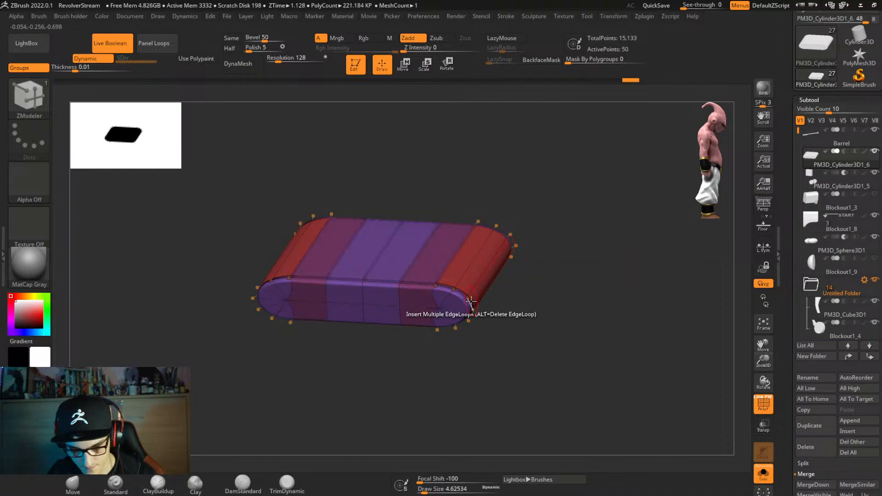
Show the whole gun again and set the slot-shaped piece to Boolean subtraction to cut a slot in the rib.
{"action": "key", "text": "shift+f"}
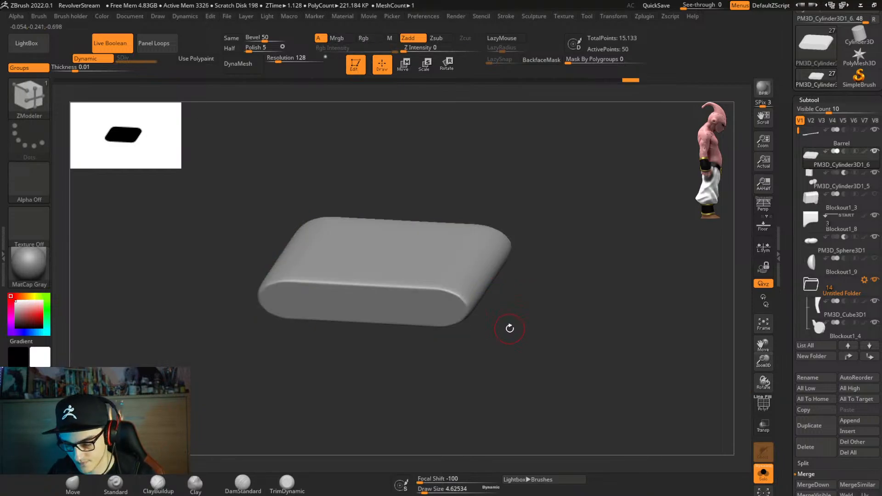
{"action": "key", "text": "shift+alt+s"}
{"action": "right_click_drag", "start_coordinate": [533, 325], "coordinate": [525, 207], "text": "ctrl"}
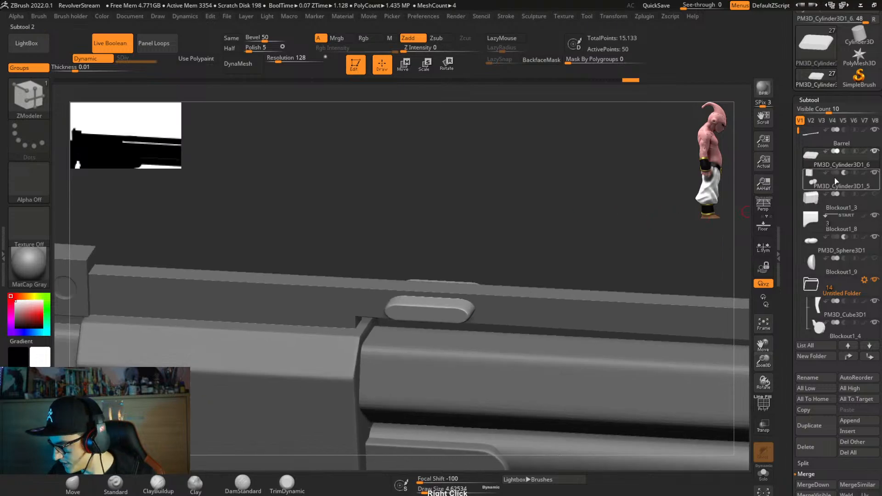
{"action": "left_click", "coordinate": [844, 152]}
{"action": "right_click_drag", "start_coordinate": [588, 306], "coordinate": [289, 276]}
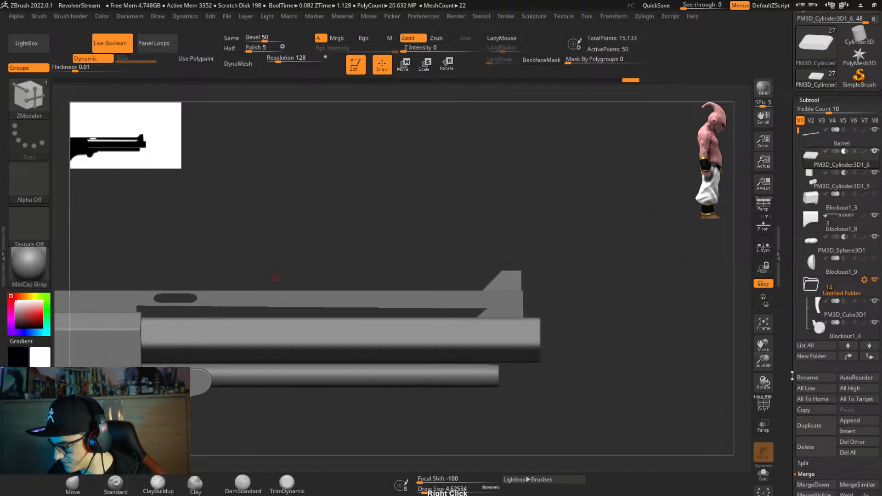
Turn on ArrayMesh for the slot-shaped cutter and set its repeat count to 11.
{"action": "scroll", "coordinate": [792, 375], "scroll_direction": "down", "scroll_amount": 6}
{"action": "left_click", "coordinate": [818, 372]}
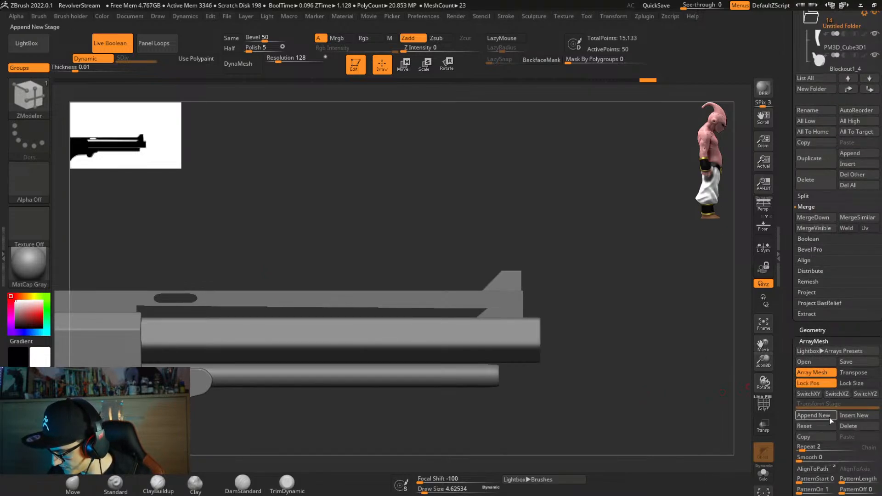
{"action": "scroll", "coordinate": [829, 418], "scroll_direction": "down", "scroll_amount": 2}
{"action": "left_click", "coordinate": [822, 373]}
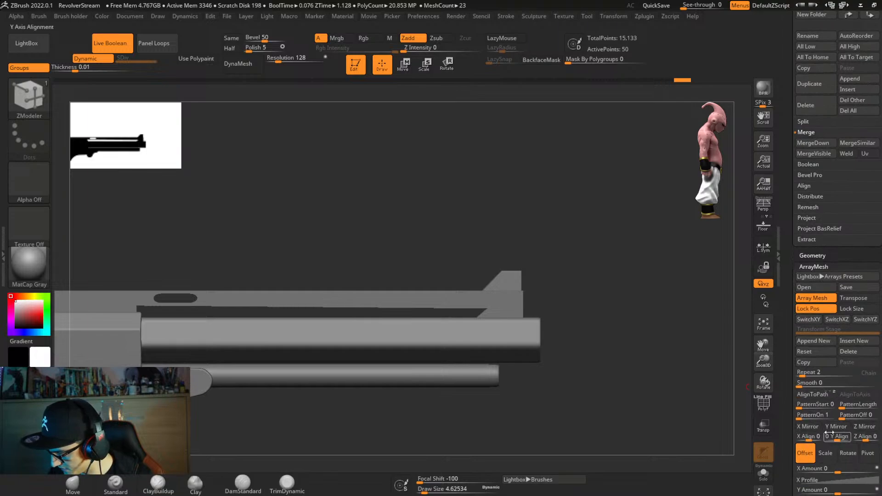
{"action": "scroll", "coordinate": [792, 451], "scroll_direction": "down", "scroll_amount": 2}
{"action": "left_click", "coordinate": [853, 379]}
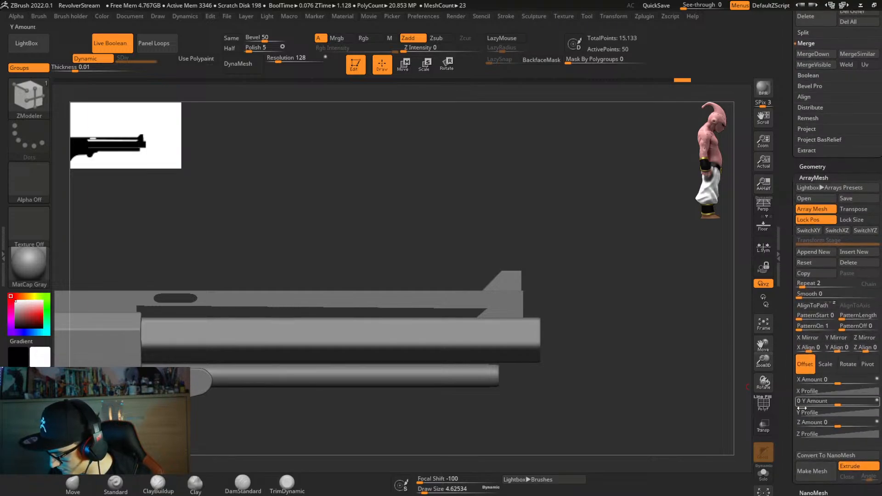
{"action": "scroll", "coordinate": [803, 368], "scroll_direction": "down", "scroll_amount": 1}
{"action": "left_click", "coordinate": [806, 265]}
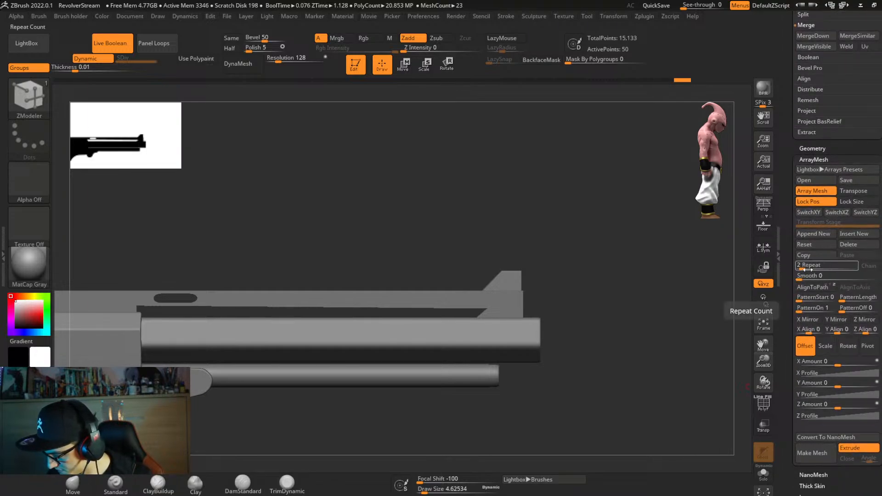
{"action": "type", "text": "11"}
{"action": "key", "text": "Return"}
Space the arrayed slots along the rib with a Z Amount offset of -7.153 and set the repeat count to 5.
{"action": "left_click", "coordinate": [838, 404]}
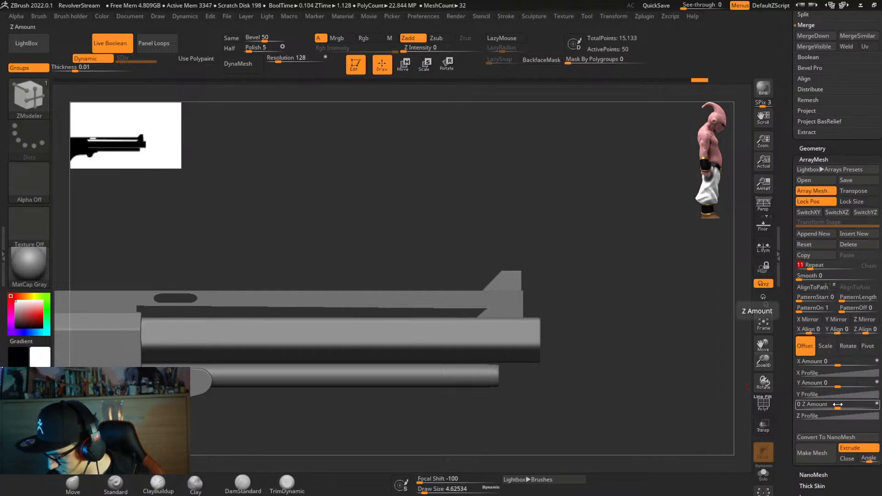
{"action": "left_click_drag", "start_coordinate": [838, 404], "coordinate": [848, 407]}
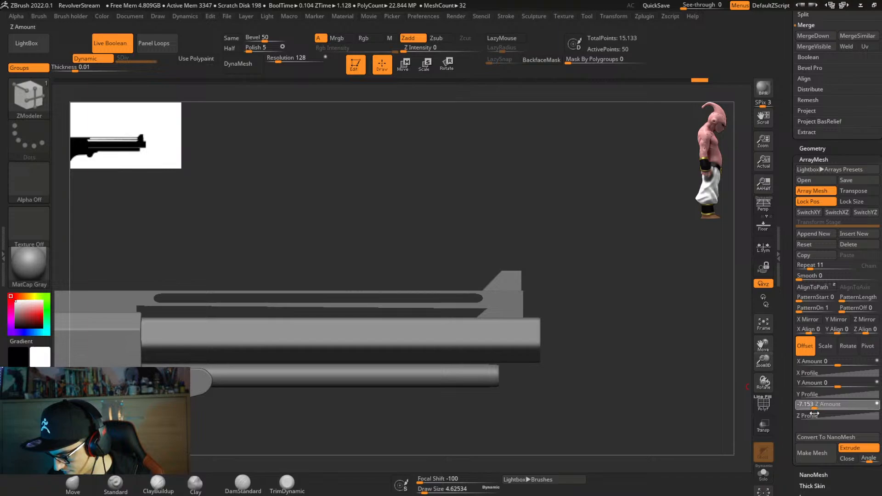
{"action": "left_click_drag", "start_coordinate": [814, 414], "coordinate": [810, 414]}
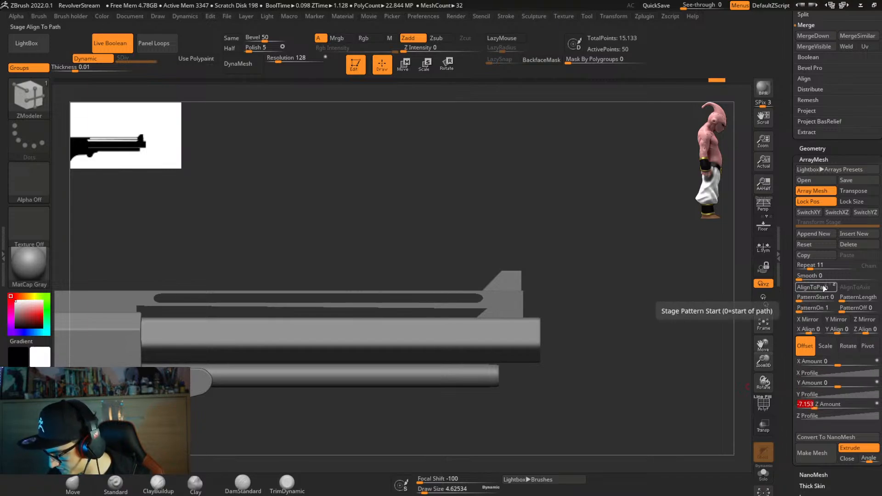
{"action": "left_click_drag", "start_coordinate": [814, 266], "coordinate": [806, 273]}
{"action": "right_click_drag", "start_coordinate": [611, 330], "coordinate": [631, 326], "text": "alt"}
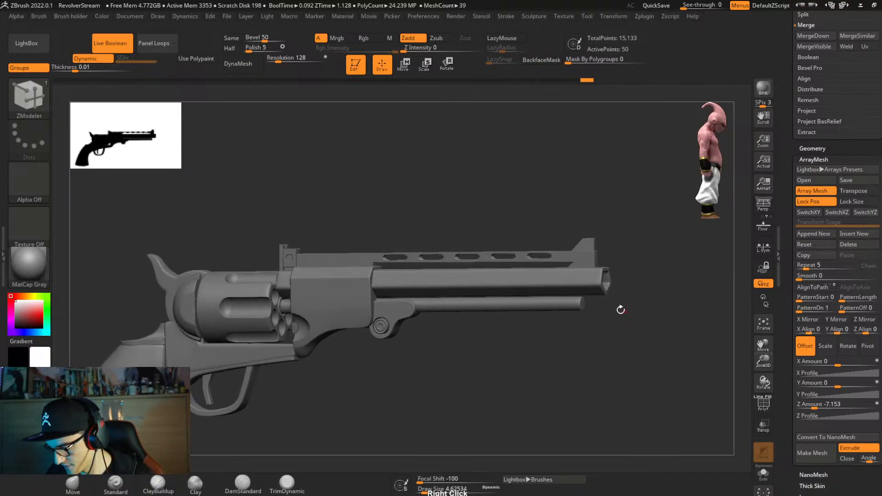
Select the rib and isolate it with its polygroup wireframe shown for work on the rear section's step.
{"action": "scroll", "coordinate": [791, 193], "scroll_direction": "up", "scroll_amount": 10}
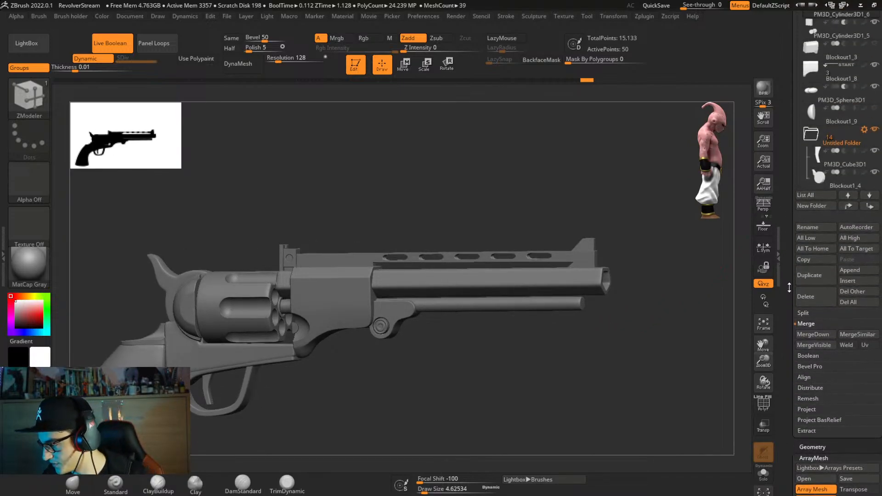
{"action": "mouse_move", "coordinate": [649, 315]}
{"action": "right_mouse_down"}
{"action": "mouse_move", "coordinate": [629, 330]}
{"action": "mouse_move", "coordinate": [646, 324]}
{"action": "mouse_move", "coordinate": [588, 291]}
{"action": "mouse_move", "coordinate": [656, 301]}
{"action": "mouse_move", "coordinate": [645, 313]}
{"action": "right_mouse_up"}
{"action": "left_click", "coordinate": [587, 294], "text": "alt"}
{"action": "right_click_drag", "start_coordinate": [471, 330], "coordinate": [291, 281], "text": "ctrl"}
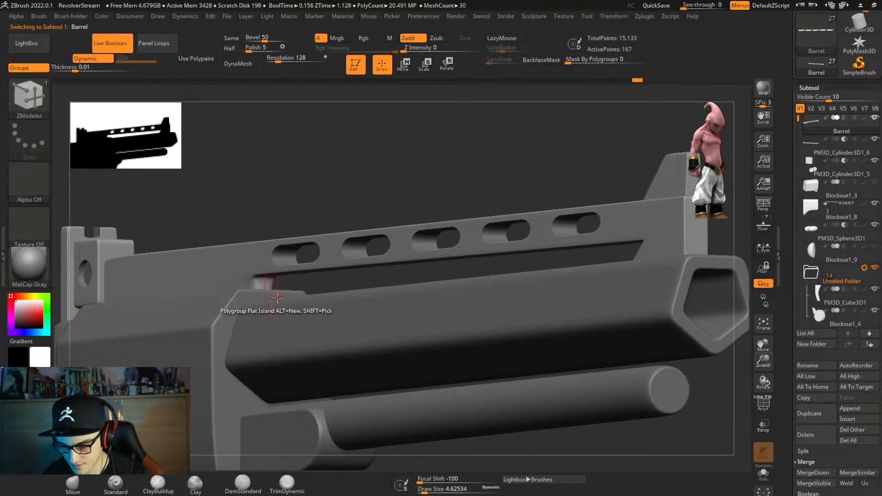
{"action": "key", "text": "shift+s"}
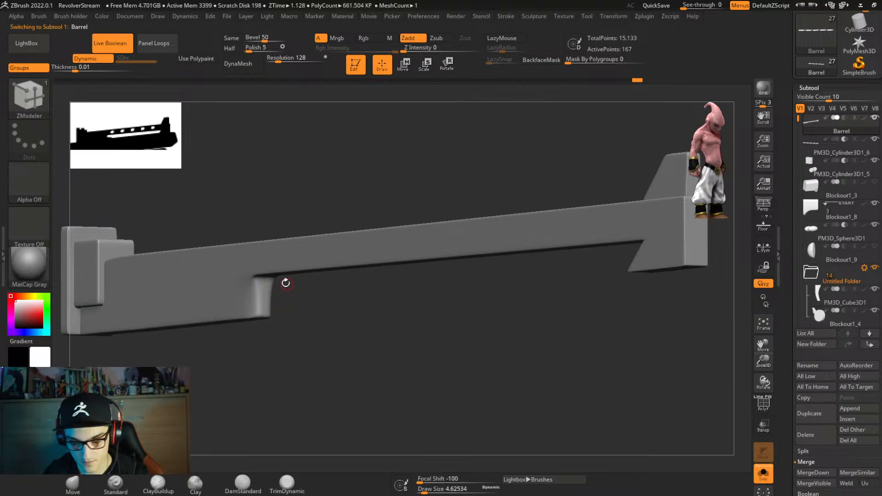
{"action": "right_click_drag", "start_coordinate": [286, 283], "coordinate": [374, 365], "text": "alt"}
{"action": "key", "text": "shift+f"}
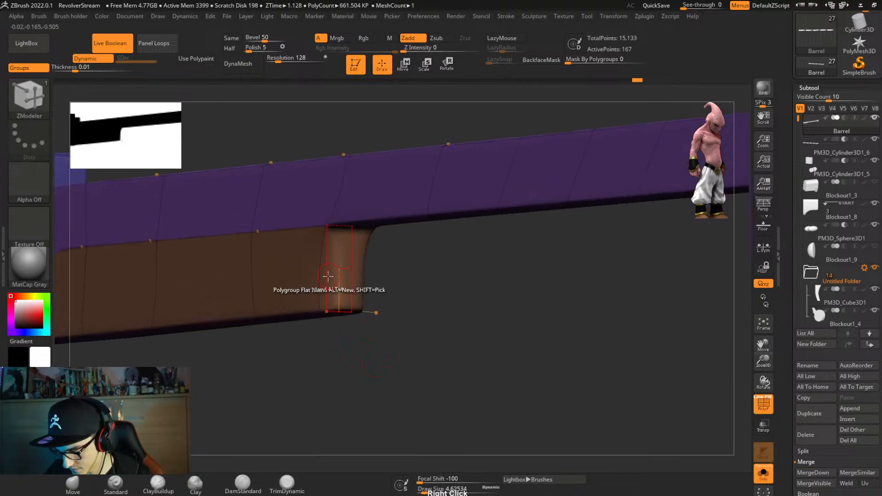
Crease the vertical corner edges of the step under the rib's rear section using ZModeler Crease with the EdgeLoop Partial target.
{"action": "key", "text": "space"}
{"action": "left_click", "coordinate": [248, 262]}
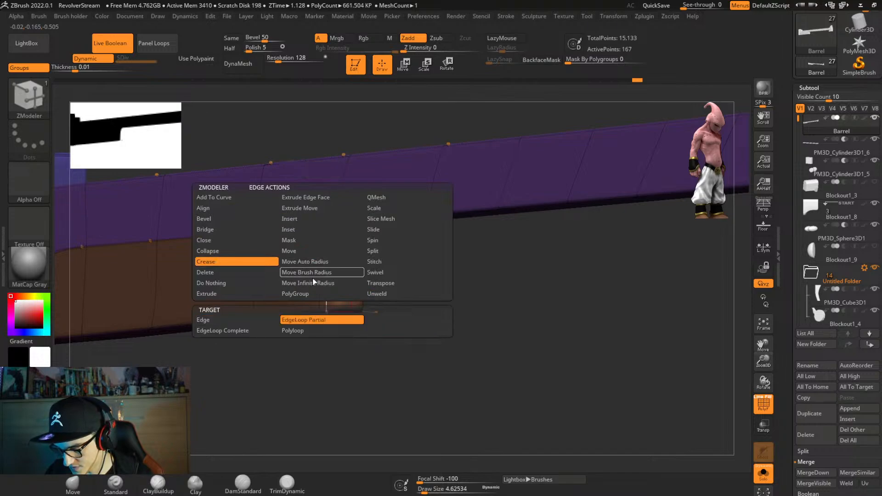
{"action": "left_click", "coordinate": [350, 293]}
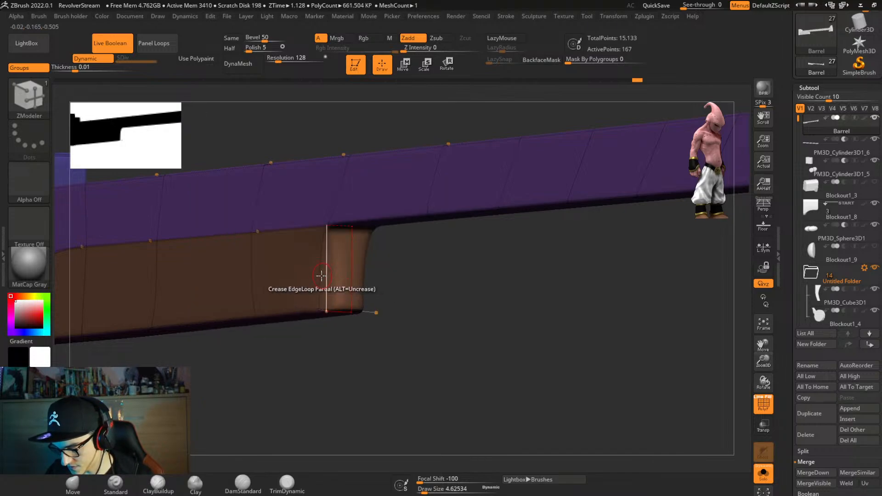
{"action": "mouse_move", "coordinate": [371, 286]}
{"action": "right_mouse_down"}
{"action": "mouse_move", "coordinate": [359, 279]}
{"action": "mouse_move", "coordinate": [379, 274]}
{"action": "right_mouse_up"}
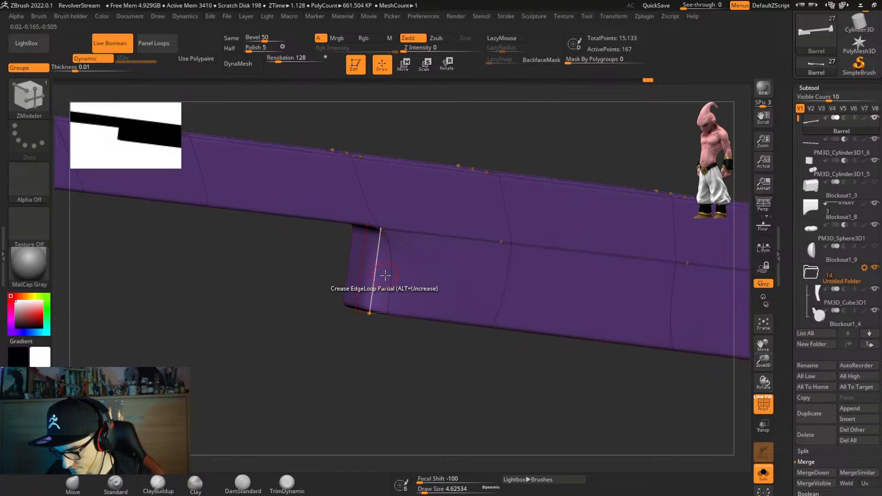
{"action": "right_click_drag", "start_coordinate": [455, 239], "coordinate": [440, 208]}
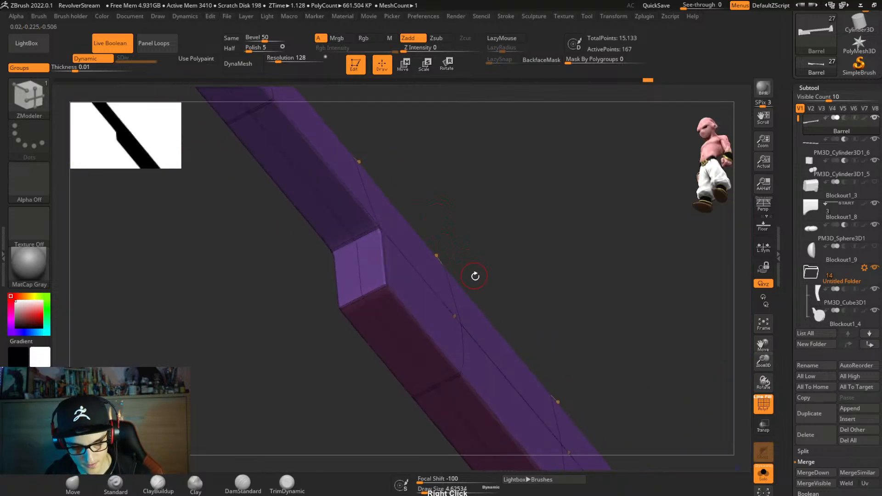
Show the whole revolver again without the polygroup wireframe and select the frame block between the cylinder and barrel.
{"action": "right_click_drag", "start_coordinate": [475, 276], "coordinate": [450, 179]}
{"action": "key", "text": "shift+f"}
{"action": "right_click_drag", "start_coordinate": [611, 311], "coordinate": [557, 302], "text": "alt"}
{"action": "left_click", "coordinate": [475, 249], "text": "alt"}
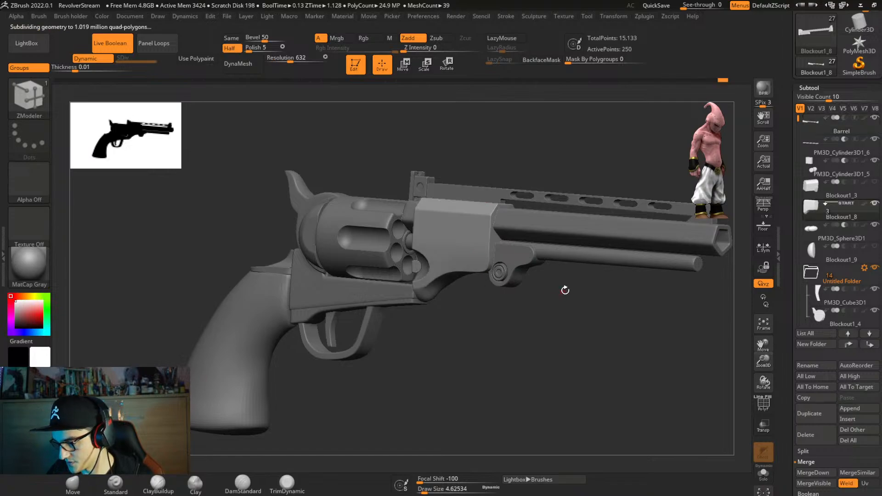
Switch the active tool to Cylinder3D, framed in a straight orthogonal view.
{"action": "scroll", "coordinate": [788, 224], "scroll_direction": "up", "scroll_amount": 3}
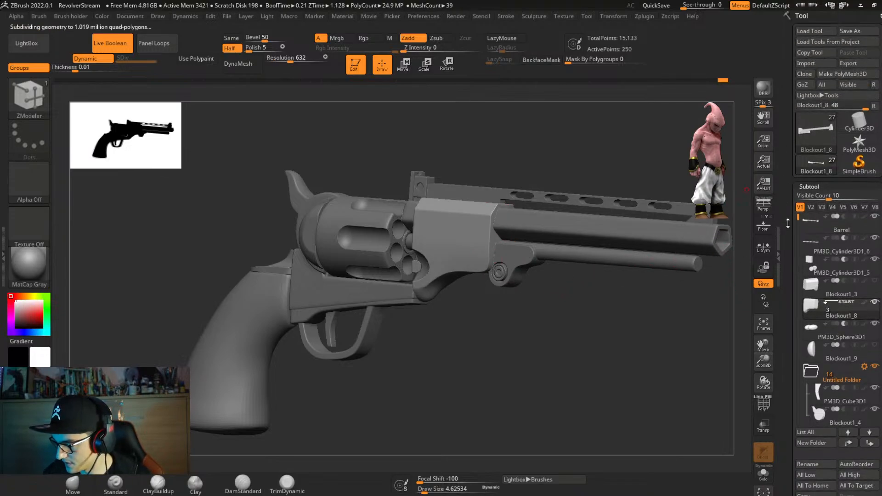
{"action": "left_click", "coordinate": [858, 122]}
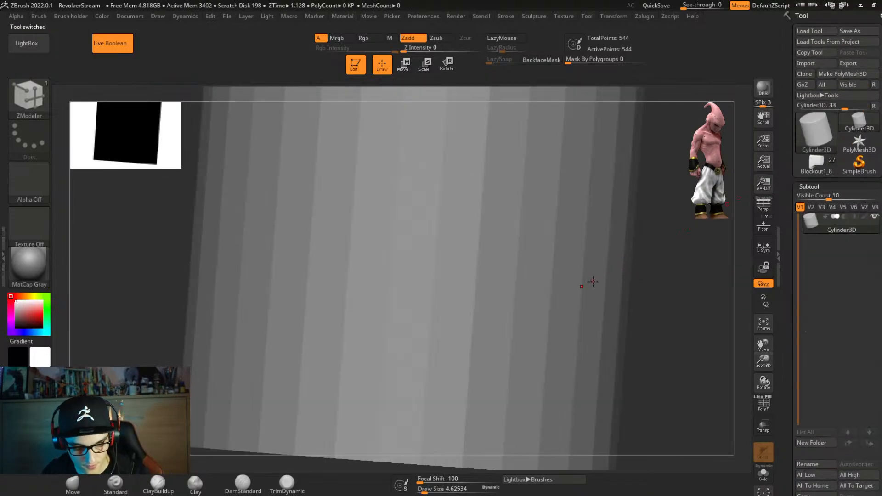
{"action": "key", "text": "f"}
{"action": "right_click_drag", "start_coordinate": [604, 307], "coordinate": [588, 250], "text": "shift"}
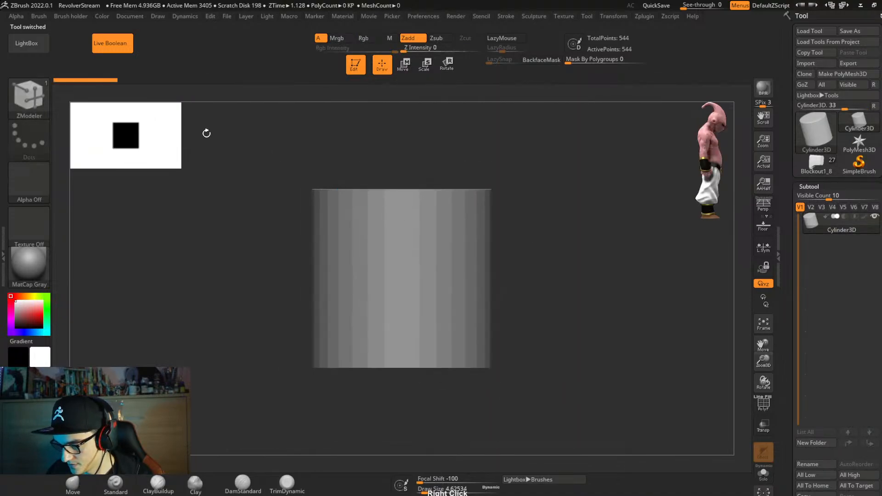
Import the ornament image TexturesCom_NeoclassicalSet03_01_2K_3dbrush (1).tif from the Downloads folder as an alpha.
{"action": "left_click", "coordinate": [33, 46]}
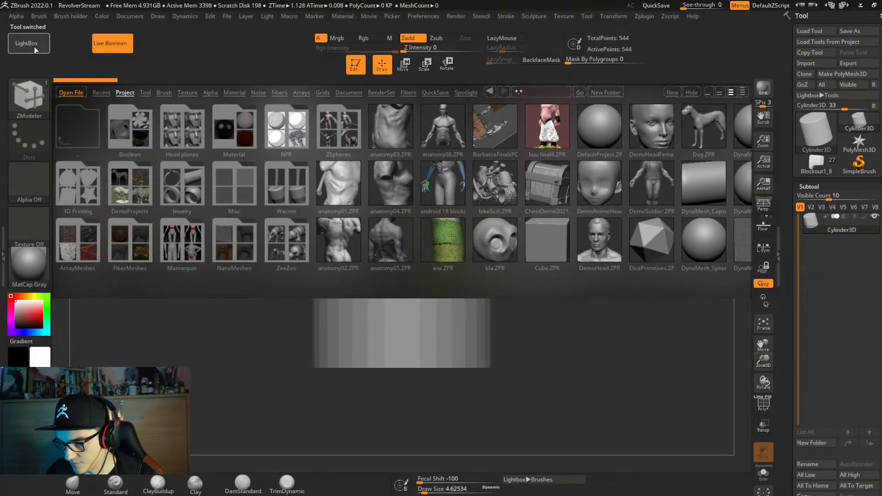
{"action": "left_click", "coordinate": [34, 45]}
{"action": "left_click", "coordinate": [31, 184]}
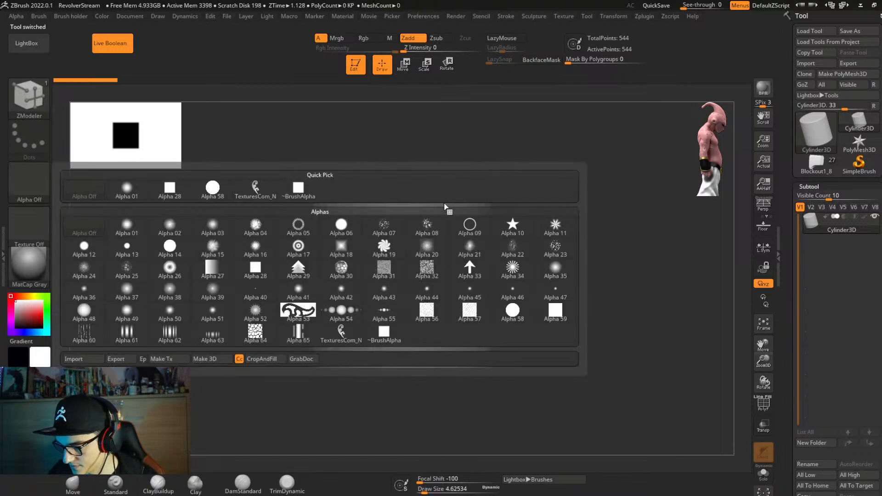
{"action": "left_click", "coordinate": [26, 195]}
{"action": "left_click", "coordinate": [96, 359]}
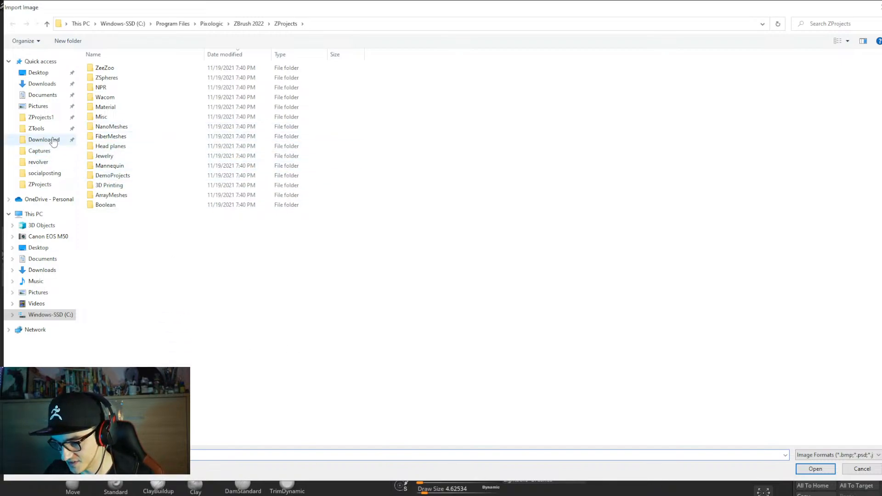
{"action": "left_click", "coordinate": [38, 73]}
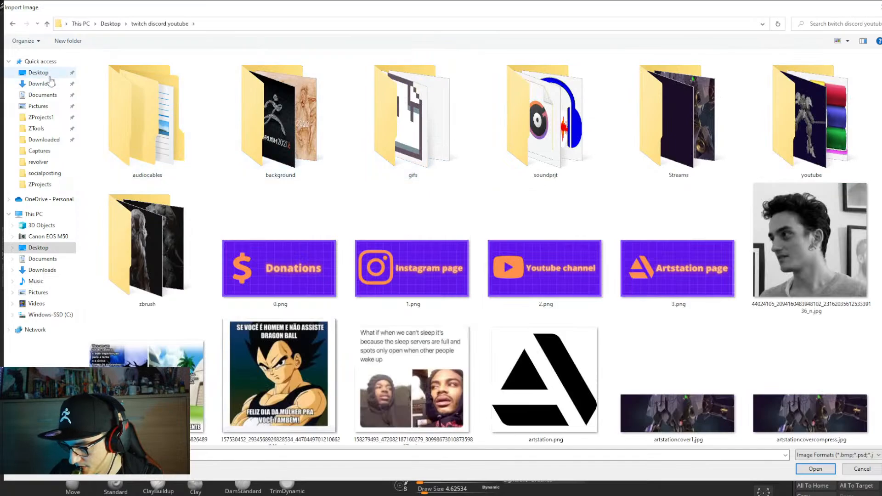
{"action": "left_click", "coordinate": [38, 73]}
{"action": "left_click", "coordinate": [42, 84]}
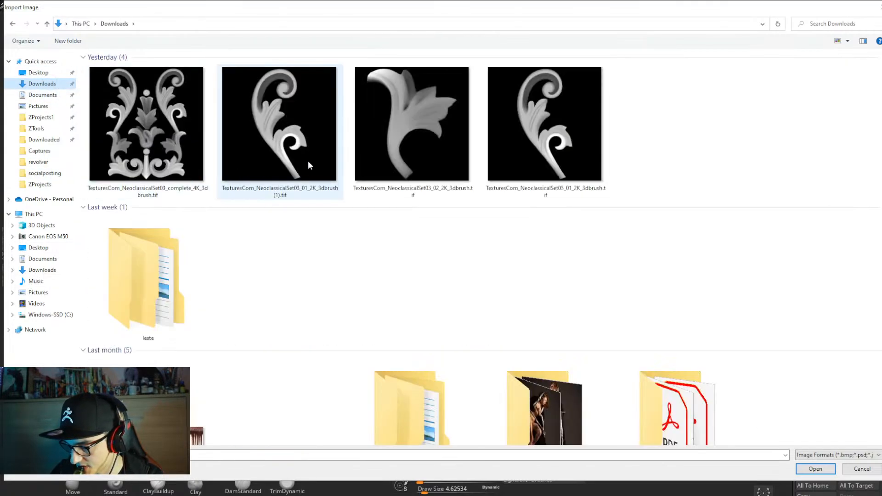
{"action": "double_click", "coordinate": [292, 154]}
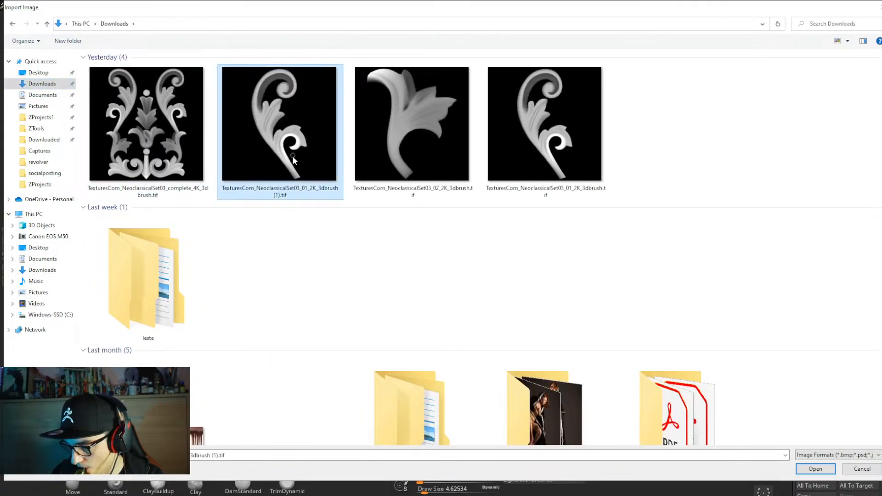
Try to turn the imported ornament alpha into geometry with Make 3D and inspect the mesh.
{"action": "left_click", "coordinate": [29, 181]}
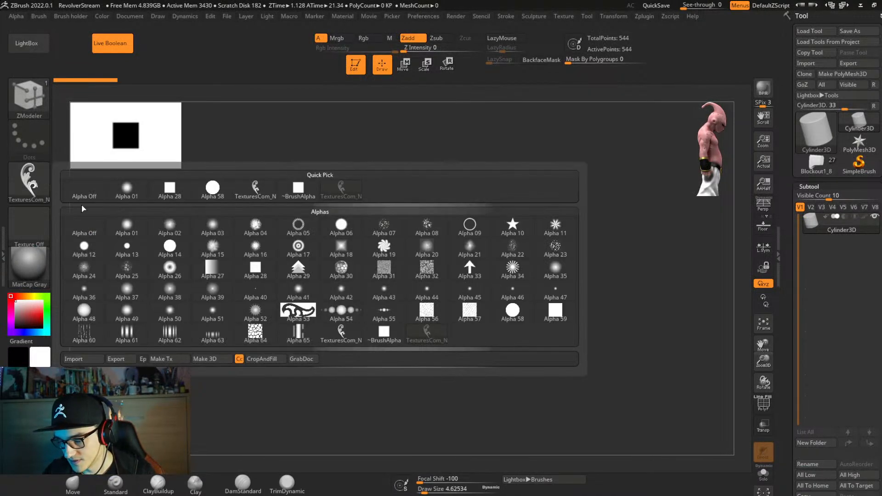
{"action": "left_click", "coordinate": [29, 181]}
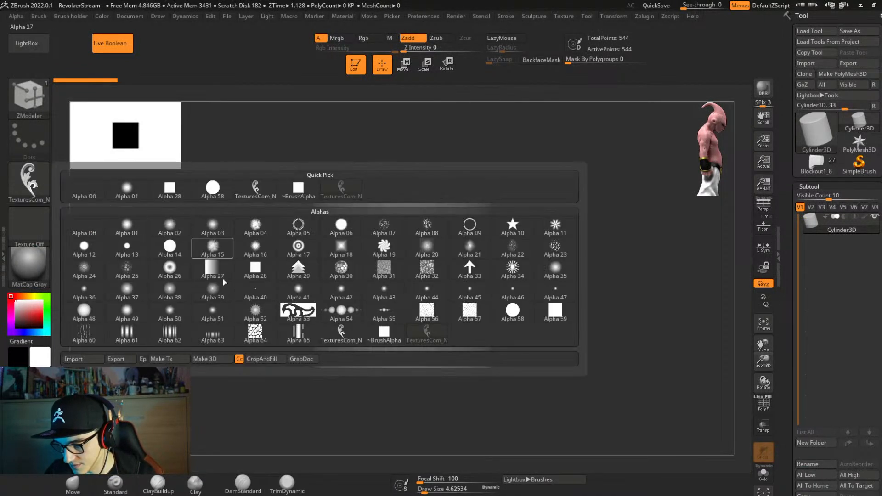
{"action": "left_click", "coordinate": [220, 359]}
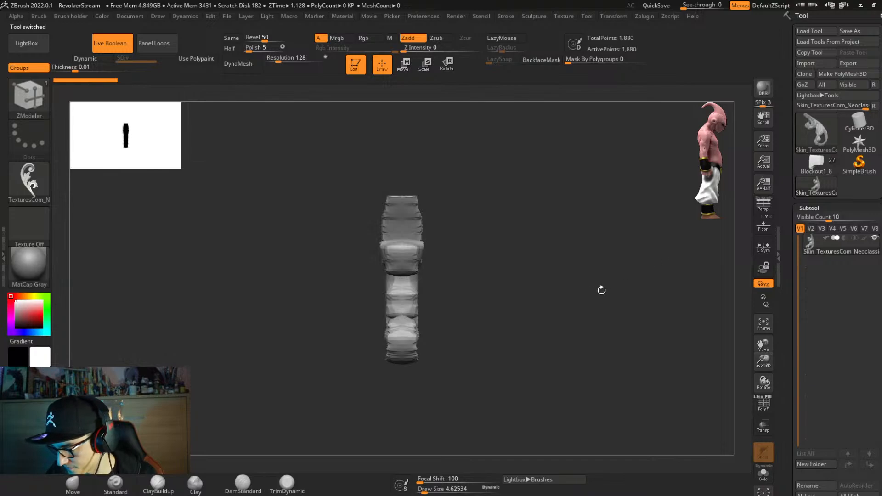
{"action": "left_click_drag", "start_coordinate": [602, 290], "coordinate": [536, 299]}
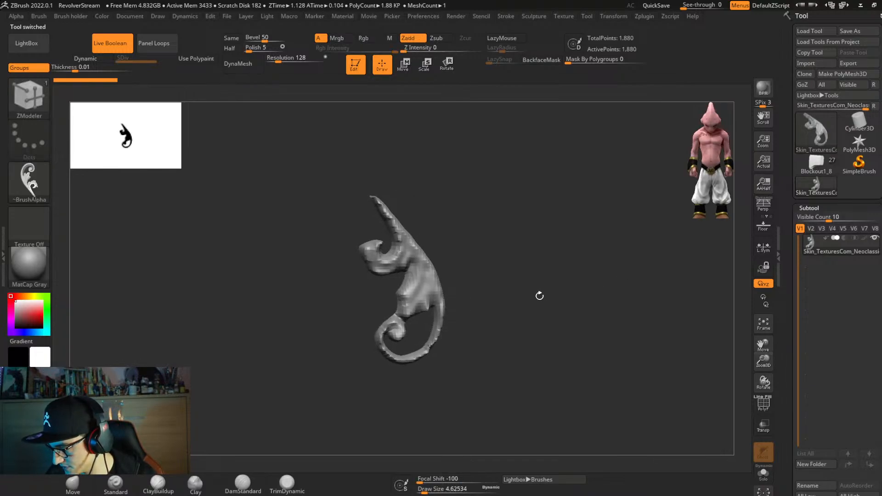
Convert the ornament alpha into a dense mesh with the alpha's To Mesh command and check its polygroups.
{"action": "left_click", "coordinate": [16, 16]}
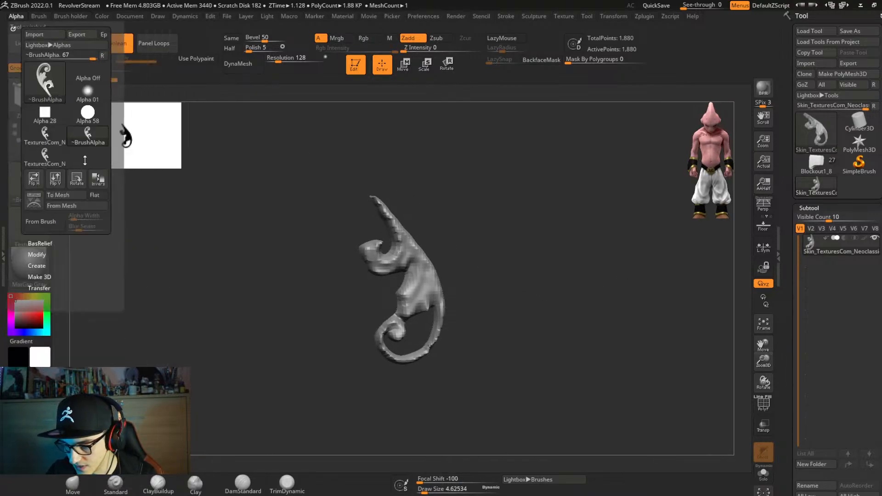
{"action": "left_click", "coordinate": [71, 197]}
{"action": "mouse_move", "coordinate": [468, 292]}
{"action": "left_mouse_down"}
{"action": "mouse_move", "coordinate": [527, 299]}
{"action": "mouse_move", "coordinate": [506, 305]}
{"action": "left_mouse_up"}
{"action": "key", "text": "shift+f"}
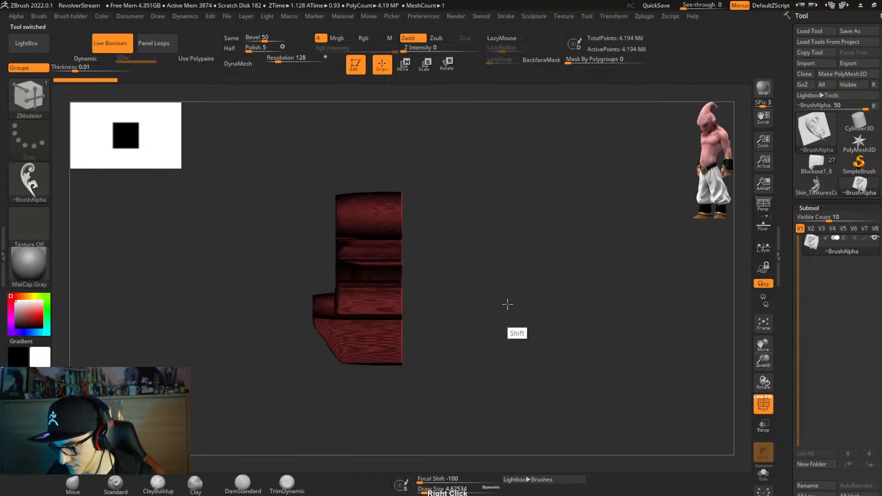
{"action": "key", "text": "shift+f"}
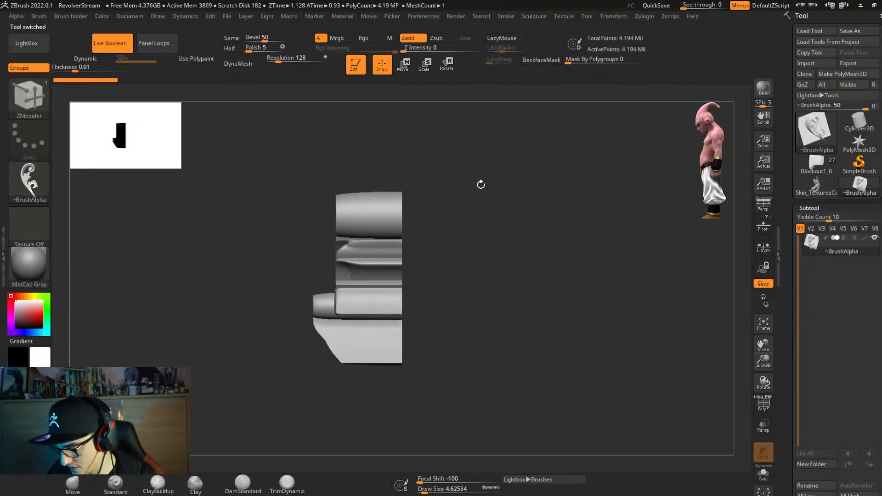
Try to separate the ornament from its flat backing plane by partially hiding the mesh.
{"action": "mouse_move", "coordinate": [491, 151]}
{"action": "left_mouse_down", "text": "ctrl+alt"}
{"action": "mouse_move", "coordinate": [399, 413]}
{"action": "mouse_move", "coordinate": [409, 412]}
{"action": "left_mouse_up", "text": "ctrl+alt"}
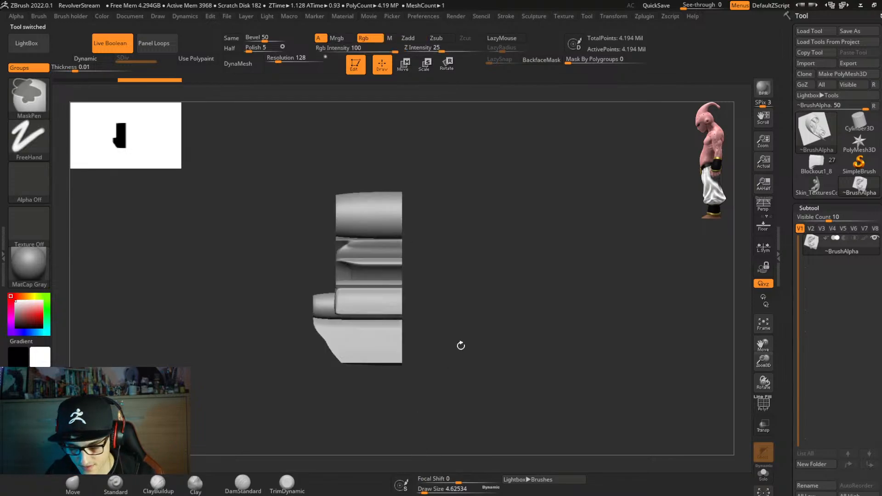
{"action": "mouse_move", "coordinate": [487, 322]}
{"action": "left_mouse_down"}
{"action": "mouse_move", "coordinate": [519, 315]}
{"action": "mouse_move", "coordinate": [570, 327]}
{"action": "left_mouse_up"}
{"action": "left_click", "coordinate": [485, 303], "text": "ctrl+shift"}
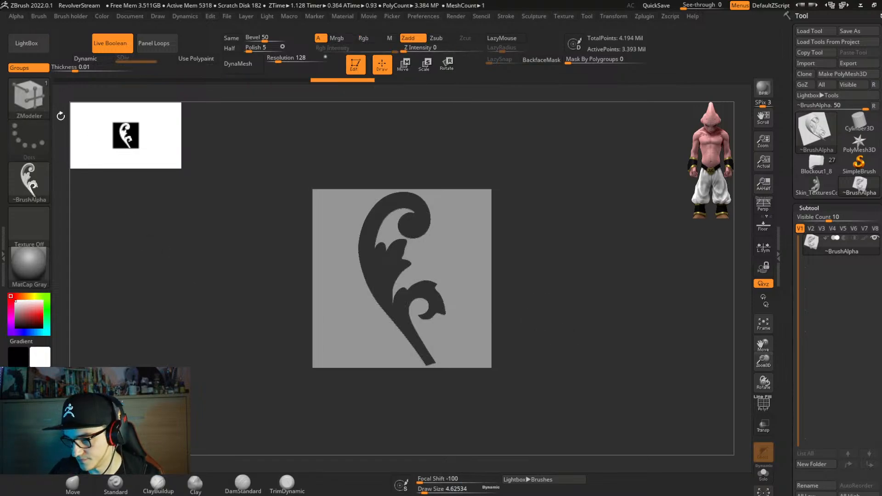
Restore full visibility and slice the mesh with SliceCurve just in front of the flat backing plane.
{"action": "left_click", "coordinate": [35, 99], "text": "ctrl+shift"}
{"action": "left_click", "coordinate": [482, 151], "text": "ctrl+shift"}
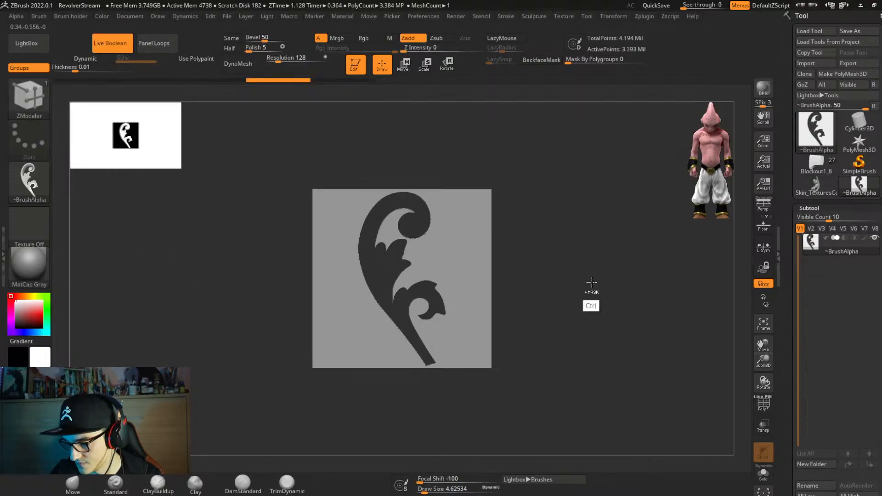
{"action": "left_click", "coordinate": [583, 285], "text": "ctrl+shift"}
{"action": "mouse_move", "coordinate": [537, 293]}
{"action": "right_mouse_down", "text": "shift"}
{"action": "mouse_move", "coordinate": [499, 295]}
{"action": "mouse_move", "coordinate": [520, 285]}
{"action": "mouse_move", "coordinate": [569, 287]}
{"action": "mouse_move", "coordinate": [569, 279]}
{"action": "mouse_move", "coordinate": [528, 289]}
{"action": "right_mouse_up", "text": "shift"}
{"action": "key", "text": "shift+f"}
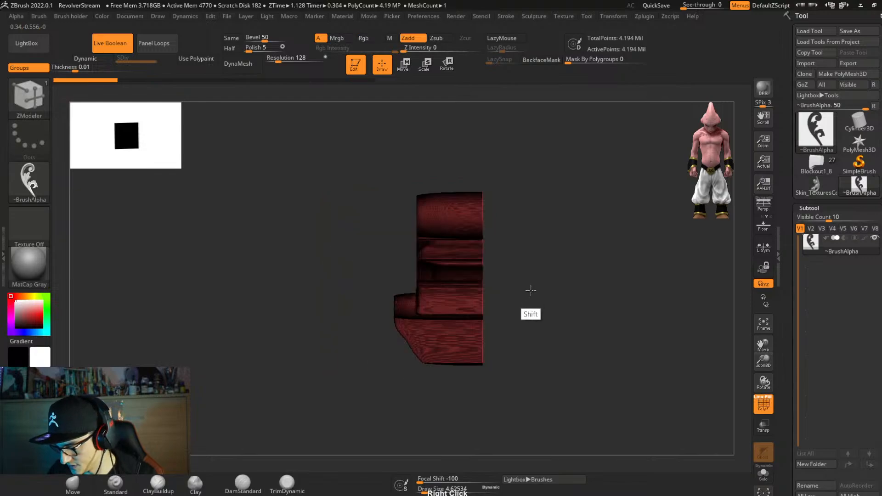
{"action": "mouse_move", "coordinate": [466, 144]}
{"action": "left_mouse_down", "text": "ctrl+shift"}
{"action": "mouse_move", "coordinate": [464, 420]}
{"action": "mouse_move", "coordinate": [481, 424]}
{"action": "left_mouse_up", "text": "ctrl+shift"}
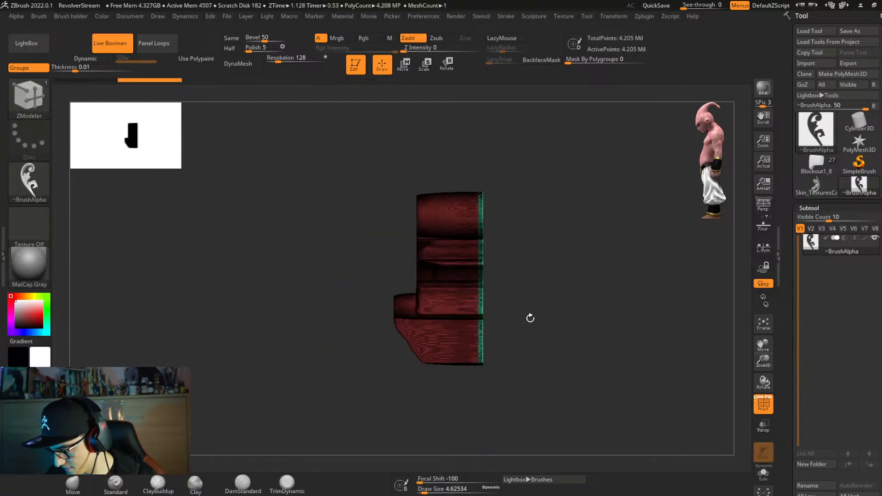
{"action": "mouse_move", "coordinate": [530, 317]}
{"action": "left_mouse_down"}
{"action": "mouse_move", "coordinate": [537, 315]}
{"action": "mouse_move", "coordinate": [490, 277]}
{"action": "left_mouse_up"}
Hide the backing plane's polygroup with SelectRect and remove it with Del Hidden, keeping only the ornament.
{"action": "key", "text": "ctrl+shift"}
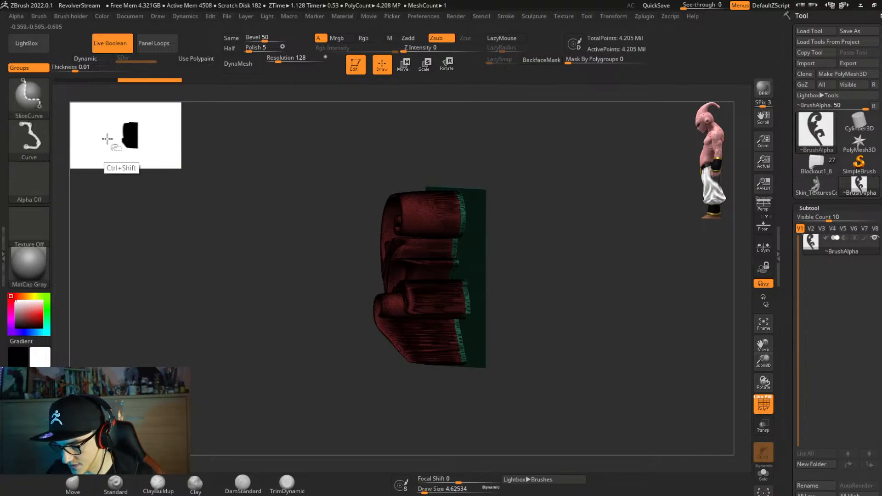
{"action": "left_click", "coordinate": [28, 96], "text": "ctrl+shift"}
{"action": "left_click", "coordinate": [285, 109], "text": "ctrl+shift"}
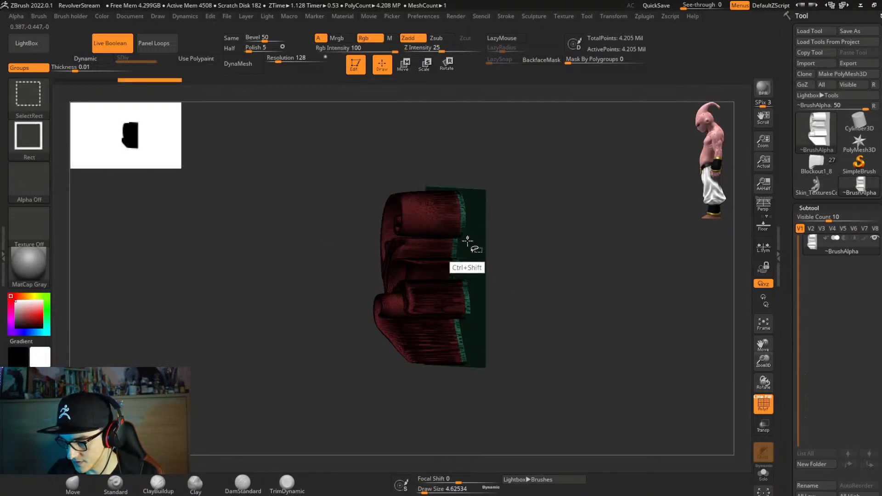
{"action": "left_click", "coordinate": [475, 260], "text": "ctrl+shift"}
{"action": "right_click_drag", "start_coordinate": [543, 298], "coordinate": [560, 284], "text": "shift"}
{"action": "left_click_drag", "start_coordinate": [560, 282], "coordinate": [582, 330], "text": "ctrl+shift"}
{"action": "left_click", "coordinate": [533, 16]}
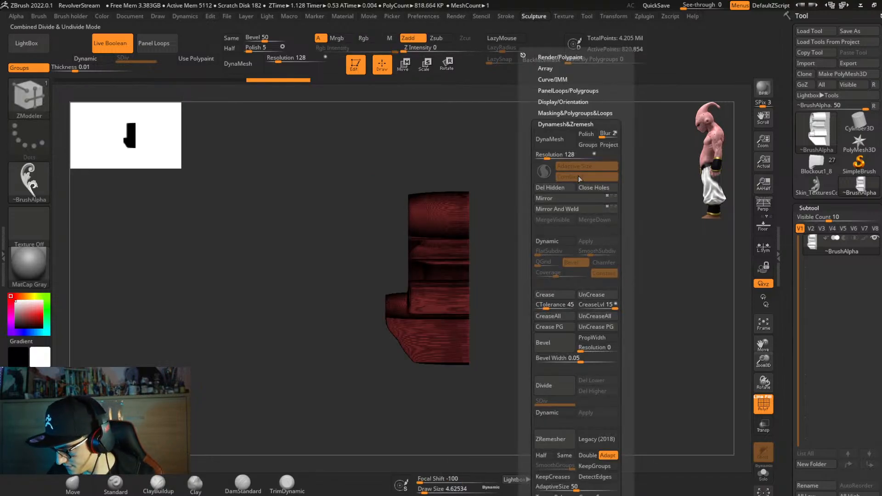
{"action": "left_click", "coordinate": [560, 188]}
Scale the ornament's depth along Z with the gizmo by a factor of about 0.74.
{"action": "mouse_move", "coordinate": [542, 317]}
{"action": "right_mouse_down", "text": "shift"}
{"action": "mouse_move", "coordinate": [577, 319]}
{"action": "mouse_move", "coordinate": [580, 309]}
{"action": "mouse_move", "coordinate": [567, 329]}
{"action": "right_mouse_up", "text": "shift"}
{"action": "key", "text": "w"}
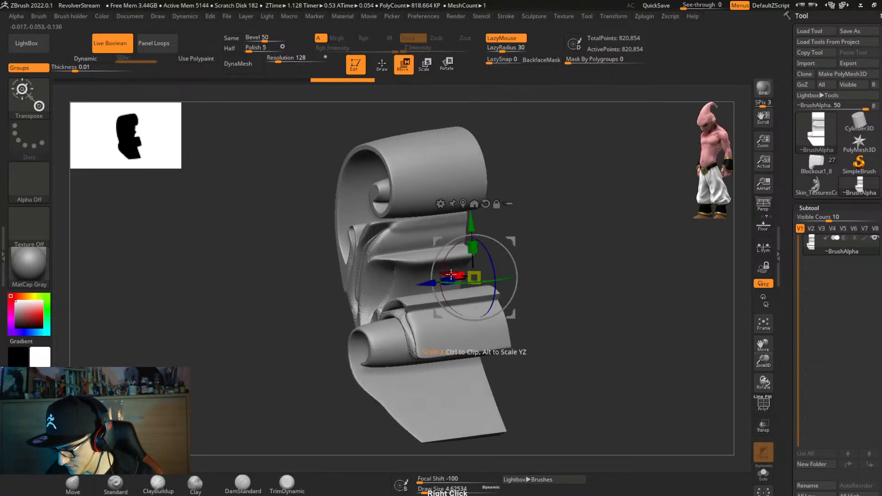
{"action": "right_click_drag", "start_coordinate": [451, 274], "coordinate": [438, 310]}
{"action": "left_click_drag", "start_coordinate": [456, 310], "coordinate": [507, 298]}
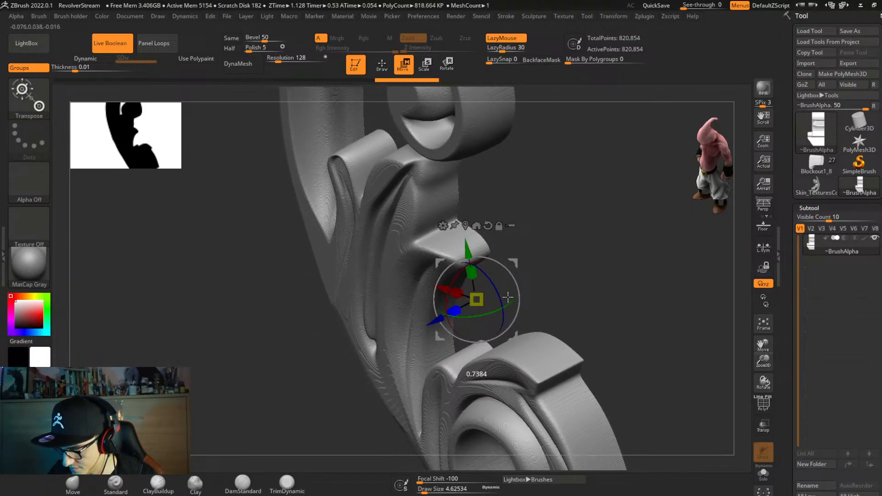
Smooth the stepped surface of the ornament's middle leaf and upper scroll with a draw size of about 88.
{"action": "key", "text": "b"}
{"action": "key", "text": "z"}
{"action": "key", "text": "m"}
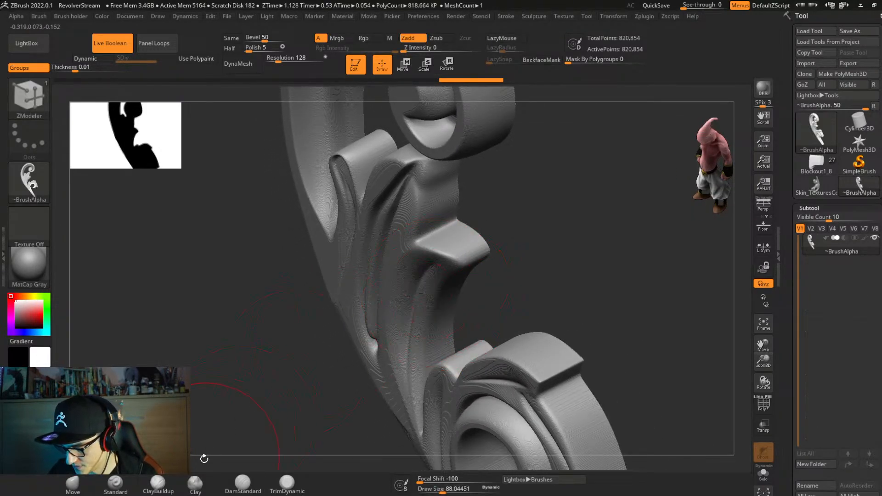
{"action": "key", "text": "shift"}
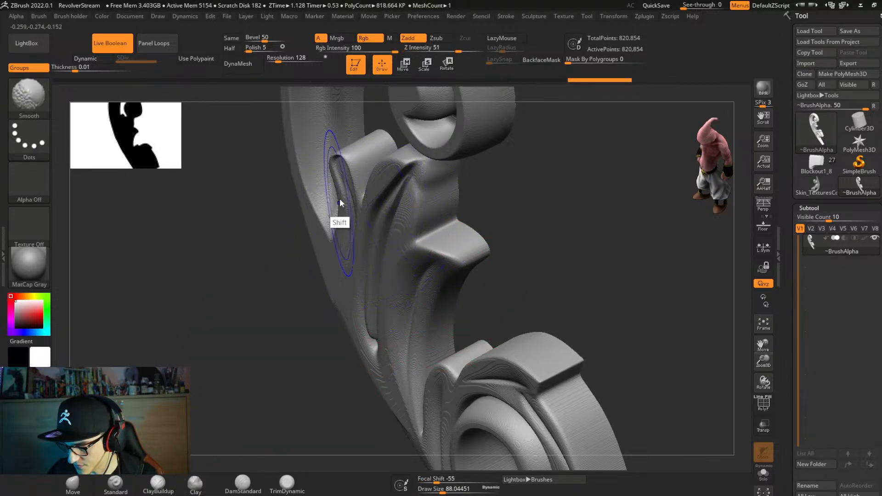
{"action": "mouse_move", "coordinate": [311, 170]}
{"action": "right_mouse_down"}
{"action": "mouse_move", "coordinate": [339, 199]}
{"action": "mouse_move", "coordinate": [382, 351]}
{"action": "mouse_move", "coordinate": [364, 229]}
{"action": "right_mouse_up"}
{"action": "key", "text": "shift"}
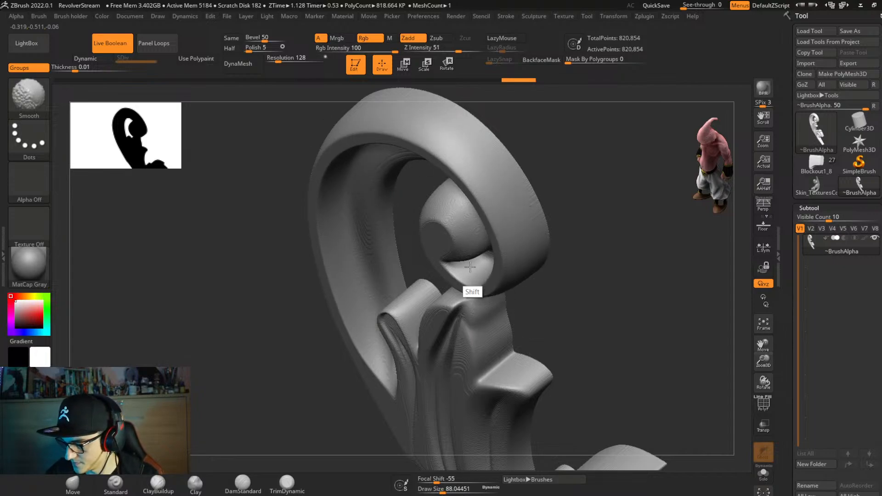
{"action": "right_click_drag", "start_coordinate": [438, 256], "coordinate": [447, 184], "text": "shift"}
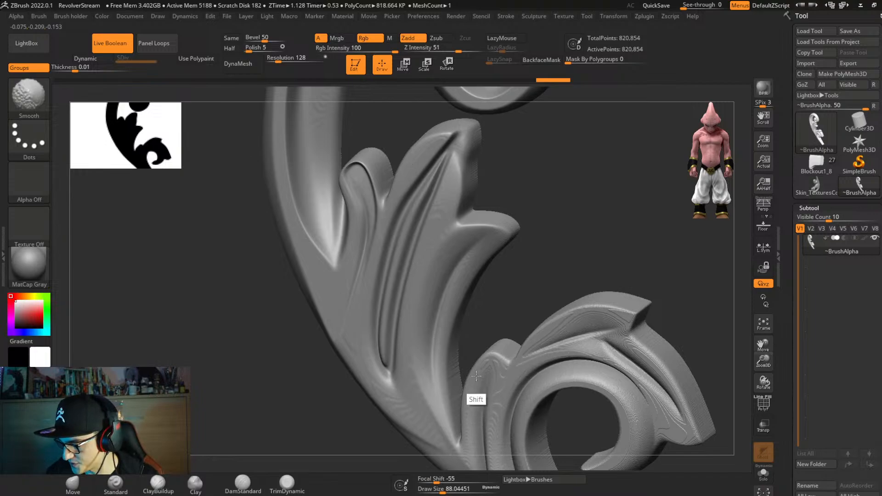
Reduce the draw size to about 38 and smooth the stepping on the ornament's lower leaf and curl.
{"action": "mouse_move", "coordinate": [619, 420]}
{"action": "right_mouse_down", "text": "alt"}
{"action": "mouse_move", "coordinate": [593, 363]}
{"action": "mouse_move", "coordinate": [480, 328]}
{"action": "mouse_move", "coordinate": [453, 276]}
{"action": "right_mouse_up", "text": "alt"}
{"action": "key", "text": "s"}
{"action": "left_click_drag", "start_coordinate": [398, 290], "coordinate": [386, 292]}
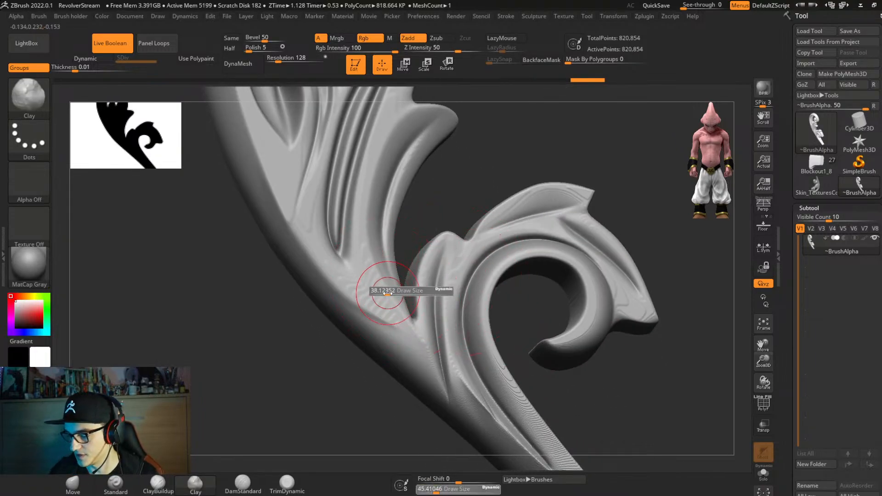
{"action": "key", "text": "shift"}
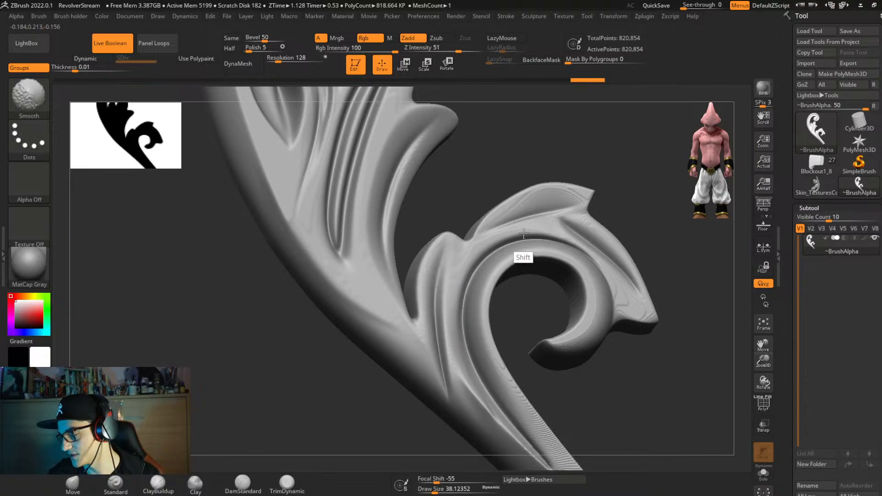
{"action": "left_click_drag", "start_coordinate": [572, 201], "coordinate": [629, 272], "text": "shift"}
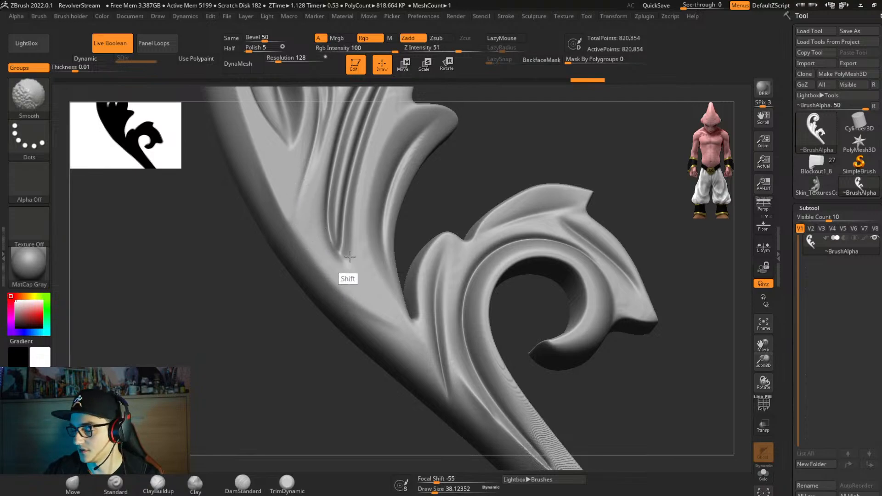
{"action": "right_click_drag", "start_coordinate": [425, 350], "coordinate": [476, 415]}
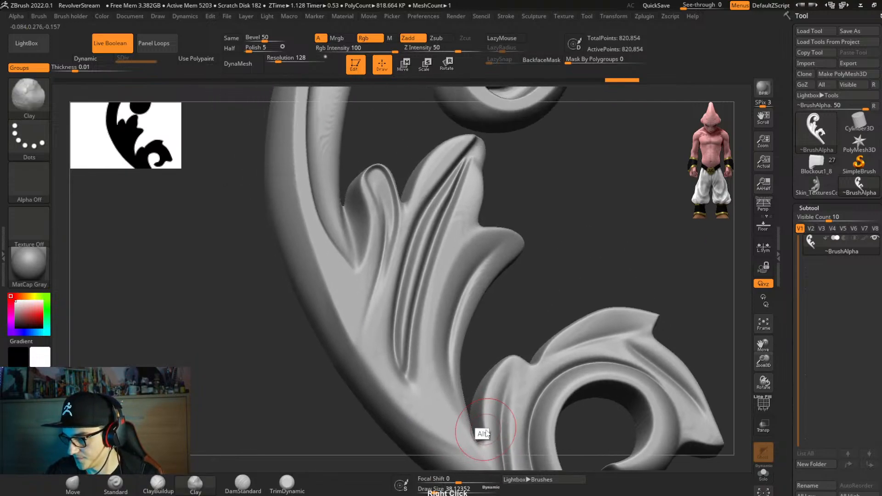
Smooth the stepping along the ornament's upper scroll band, spiral and leaf tips.
{"action": "right_click_drag", "start_coordinate": [466, 205], "coordinate": [445, 327]}
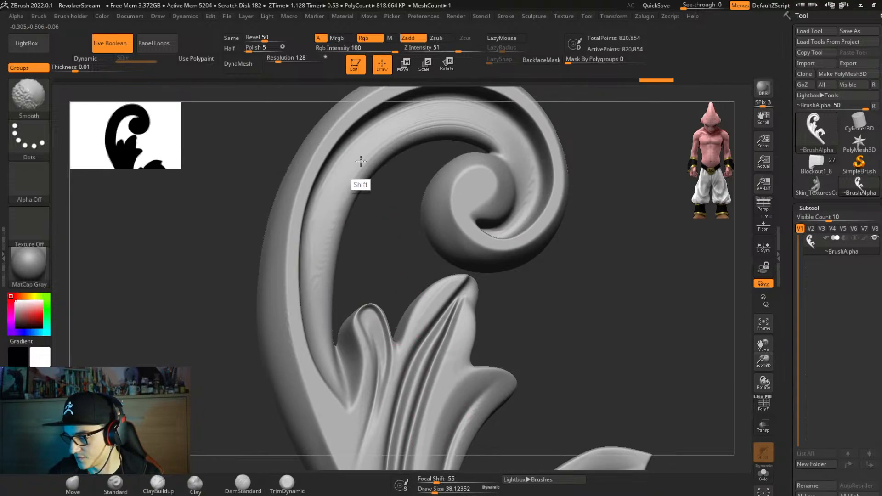
{"action": "right_click_drag", "start_coordinate": [414, 121], "coordinate": [384, 145], "text": "shift"}
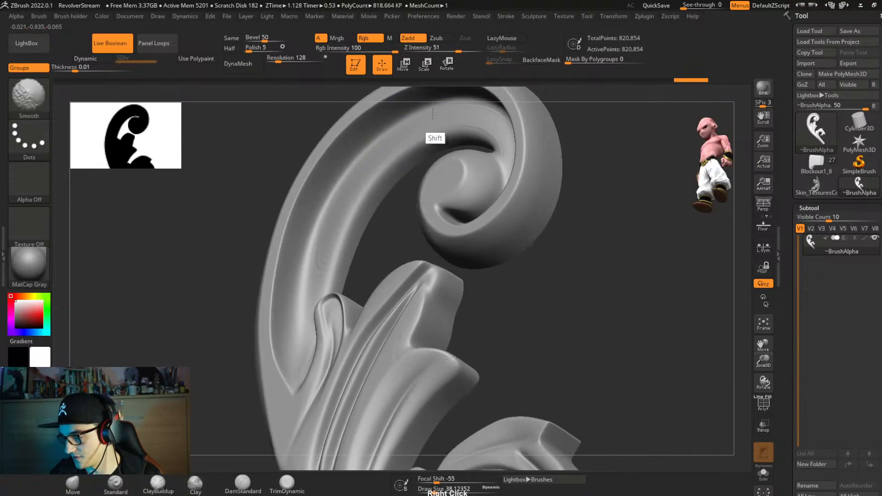
{"action": "right_click_drag", "start_coordinate": [489, 134], "coordinate": [471, 239], "text": "shift"}
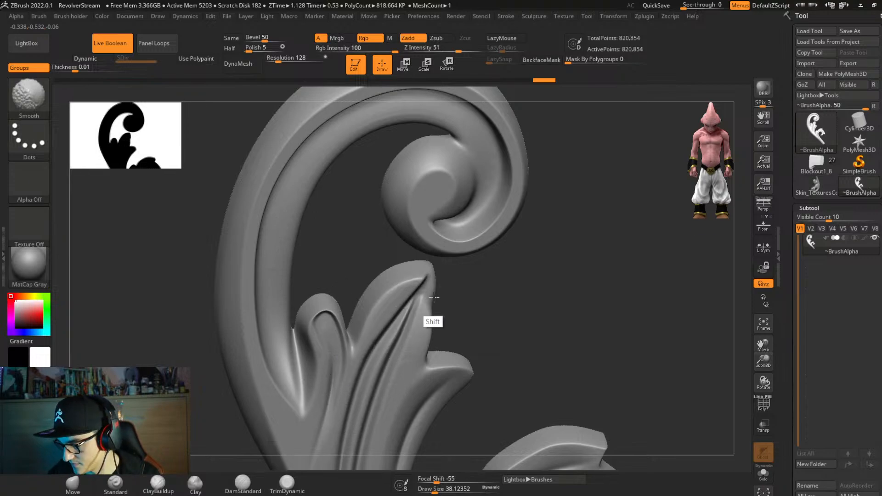
{"action": "mouse_move", "coordinate": [404, 341]}
{"action": "right_mouse_down"}
{"action": "mouse_move", "coordinate": [475, 288]}
{"action": "mouse_move", "coordinate": [461, 258]}
{"action": "mouse_move", "coordinate": [460, 282]}
{"action": "right_mouse_up"}
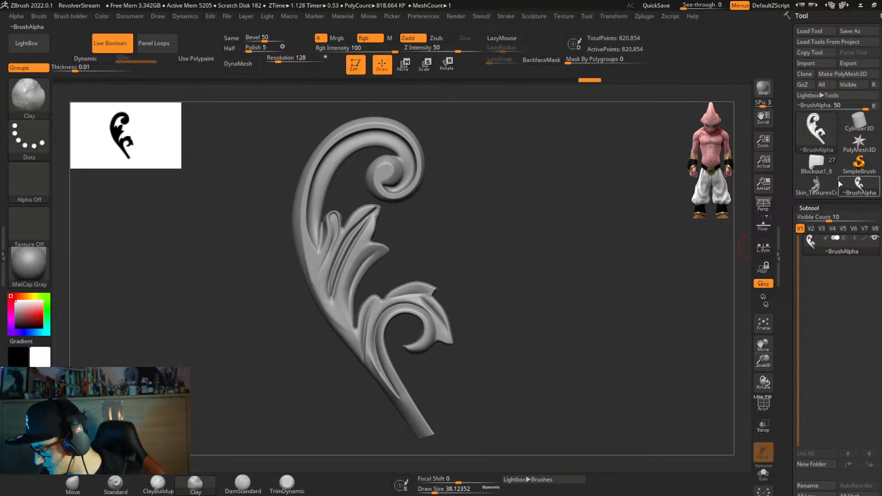
Switch to the revolver tool and insert the ~BrushAlpha ornament mesh as a subtool below Blockout1_8.
{"action": "left_click", "coordinate": [821, 167]}
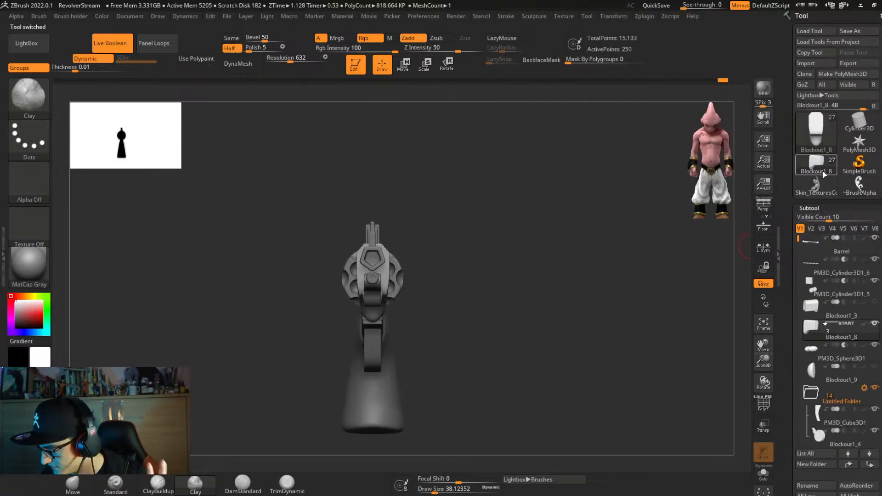
{"action": "right_click_drag", "start_coordinate": [626, 233], "coordinate": [575, 294]}
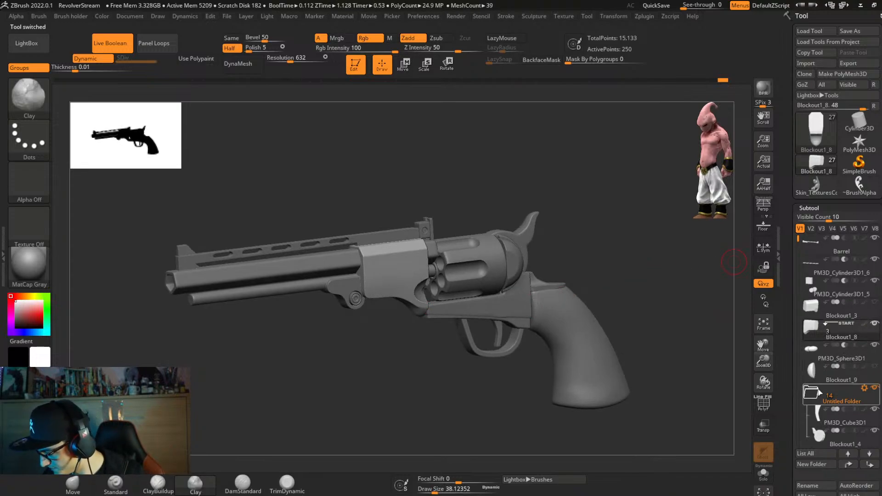
{"action": "scroll", "coordinate": [849, 464], "scroll_direction": "down", "scroll_amount": 3}
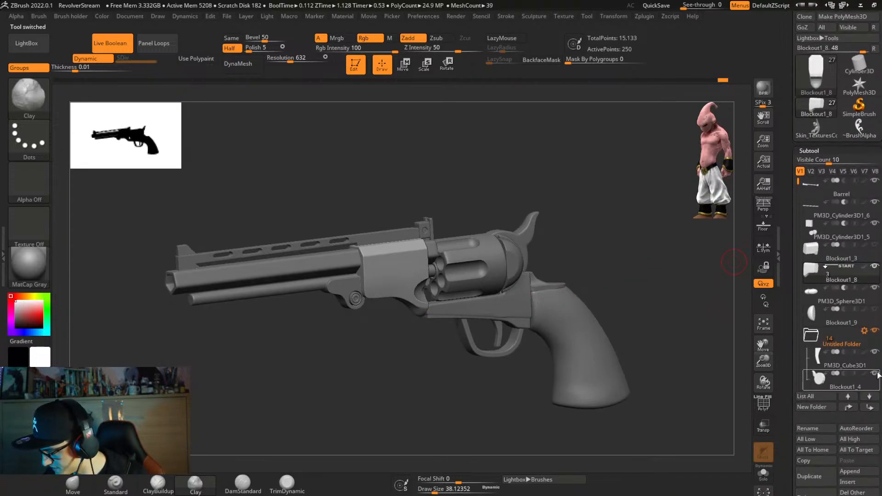
{"action": "left_click", "coordinate": [857, 483]}
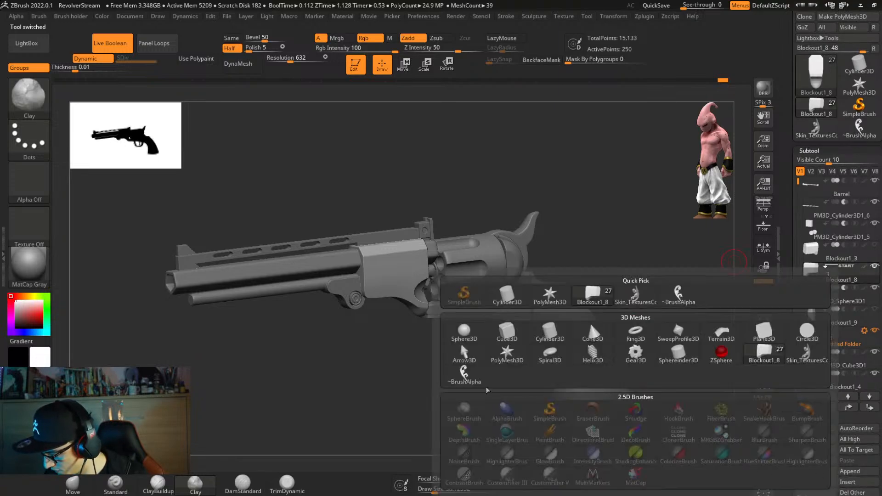
{"action": "left_click", "coordinate": [464, 376]}
{"action": "right_click_drag", "start_coordinate": [533, 421], "coordinate": [508, 384], "text": "shift"}
{"action": "key", "text": "w"}
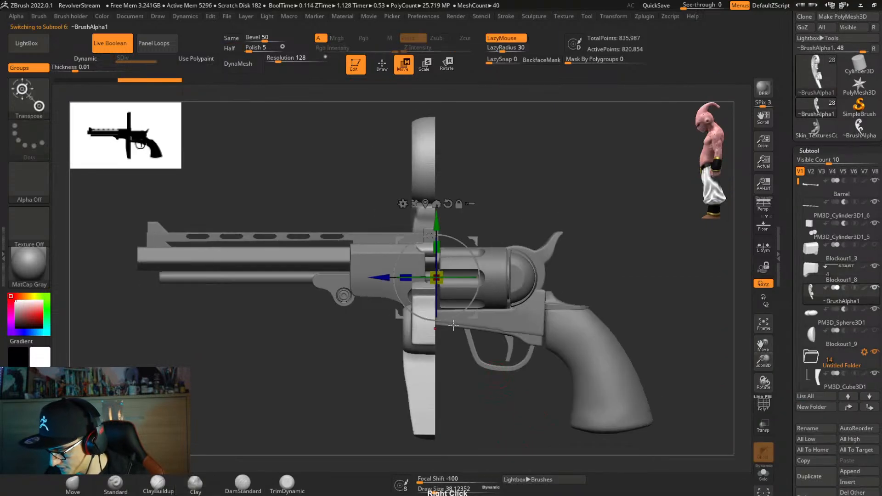
Rotate the inserted ornament to face the revolver's side, turn it horizontal and scale it down well below the block's size.
{"action": "left_click_drag", "start_coordinate": [452, 277], "coordinate": [519, 290], "text": "shift"}
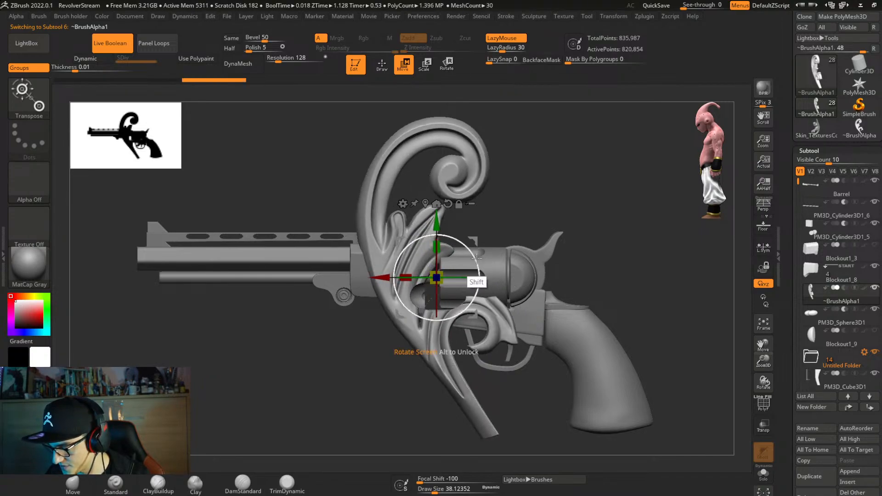
{"action": "left_click_drag", "start_coordinate": [476, 258], "coordinate": [365, 297], "text": "shift"}
{"action": "right_click_drag", "start_coordinate": [400, 312], "coordinate": [473, 316], "text": "shift"}
{"action": "left_click_drag", "start_coordinate": [499, 283], "coordinate": [533, 287]}
{"action": "right_click_drag", "start_coordinate": [539, 293], "coordinate": [468, 294]}
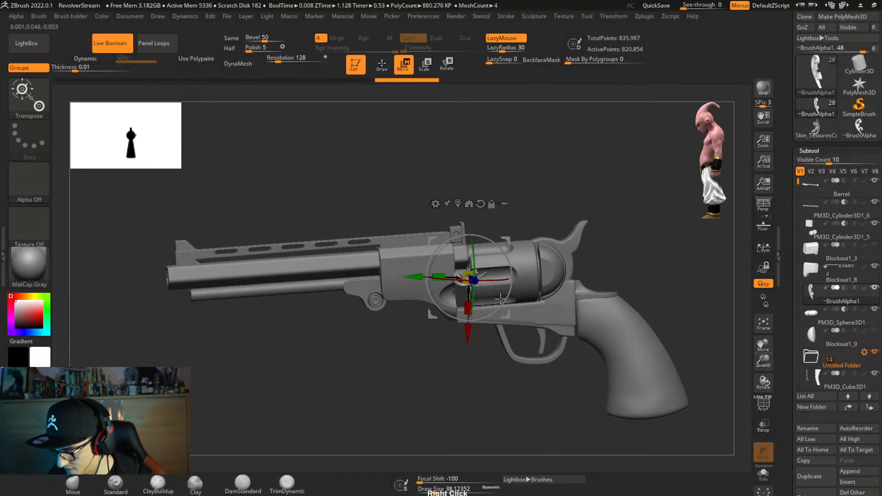
Move the small ornament forward and outward onto the side face of the block ahead of the cylinder.
{"action": "right_click_drag", "start_coordinate": [542, 292], "coordinate": [532, 331], "text": "shift"}
{"action": "left_click_drag", "start_coordinate": [394, 276], "coordinate": [248, 263]}
{"action": "right_click_drag", "start_coordinate": [332, 322], "coordinate": [347, 277]}
{"action": "left_click_drag", "start_coordinate": [348, 277], "coordinate": [310, 298]}
{"action": "right_click_drag", "start_coordinate": [309, 298], "coordinate": [246, 300]}
{"action": "left_click_drag", "start_coordinate": [230, 308], "coordinate": [232, 299]}
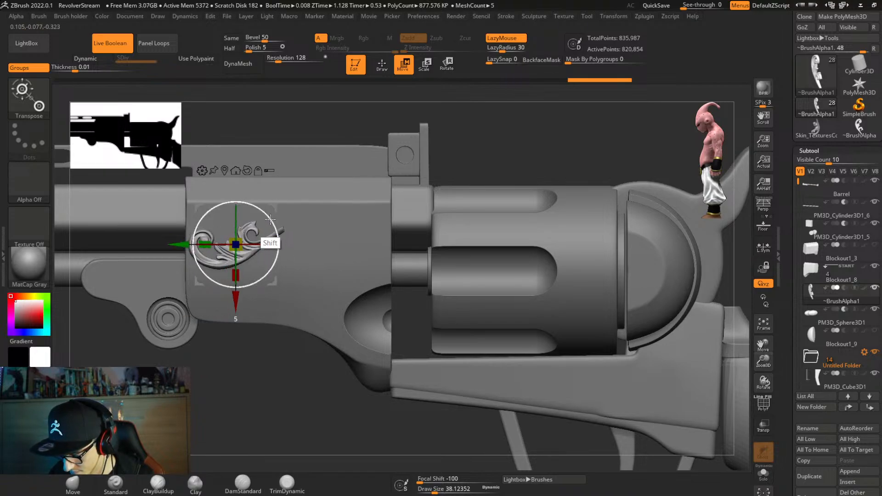
Slide the ornament along the block's side face to its rear end next to the cylinder.
{"action": "left_click_drag", "start_coordinate": [186, 244], "coordinate": [180, 280]}
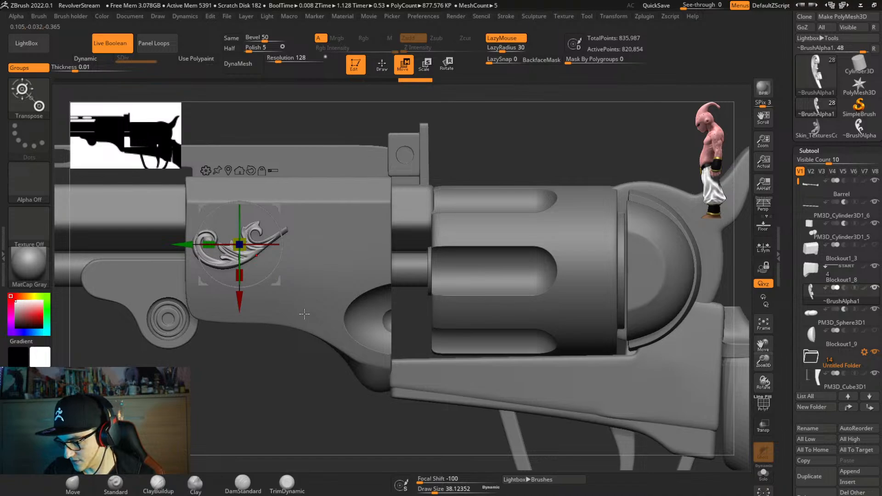
{"action": "mouse_move", "coordinate": [309, 320]}
{"action": "right_mouse_down"}
{"action": "mouse_move", "coordinate": [361, 337]}
{"action": "mouse_move", "coordinate": [329, 339]}
{"action": "mouse_move", "coordinate": [311, 315]}
{"action": "right_mouse_up"}
{"action": "left_click_drag", "start_coordinate": [208, 245], "coordinate": [307, 245]}
{"action": "right_click_drag", "start_coordinate": [276, 275], "coordinate": [287, 335], "text": "shift"}
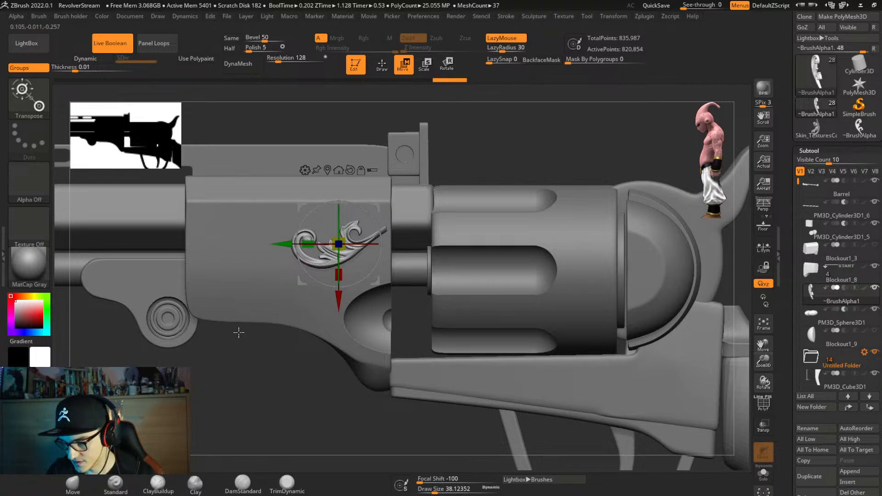
Import the ornament image TexturesCom_NeoclassicalSet03_01_2K_3dbrush.tif from Downloads as an alpha.
{"action": "left_click", "coordinate": [32, 195]}
{"action": "left_click", "coordinate": [29, 184]}
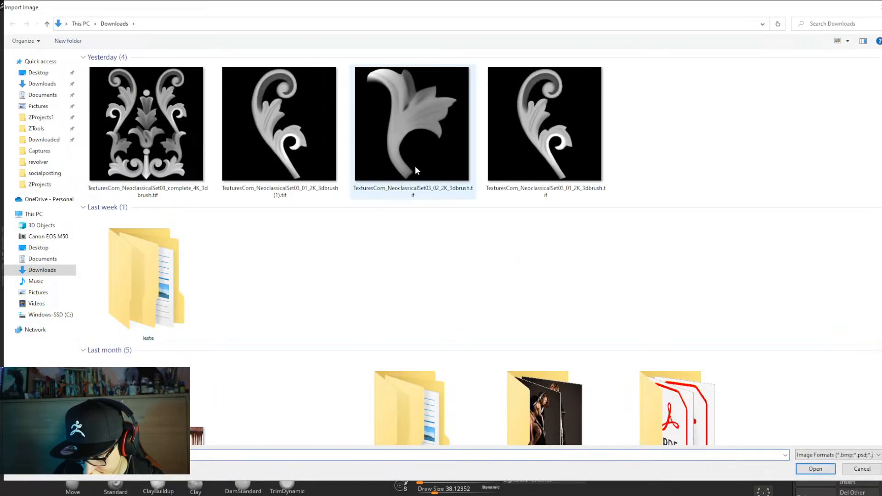
{"action": "double_click", "coordinate": [586, 140]}
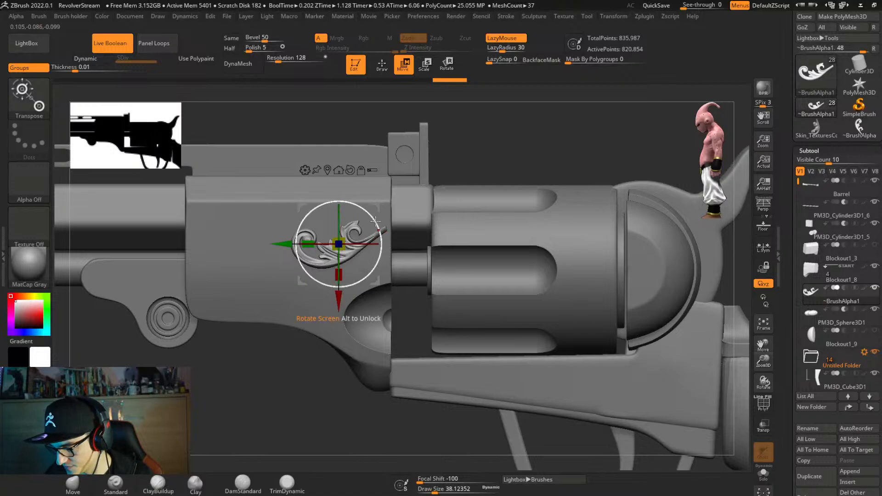
Duplicate the ornament within its subtool toward the barrel end of the block and mirror the unmasked copy lengthwise.
{"action": "left_click_drag", "start_coordinate": [283, 243], "coordinate": [180, 244], "text": "ctrl"}
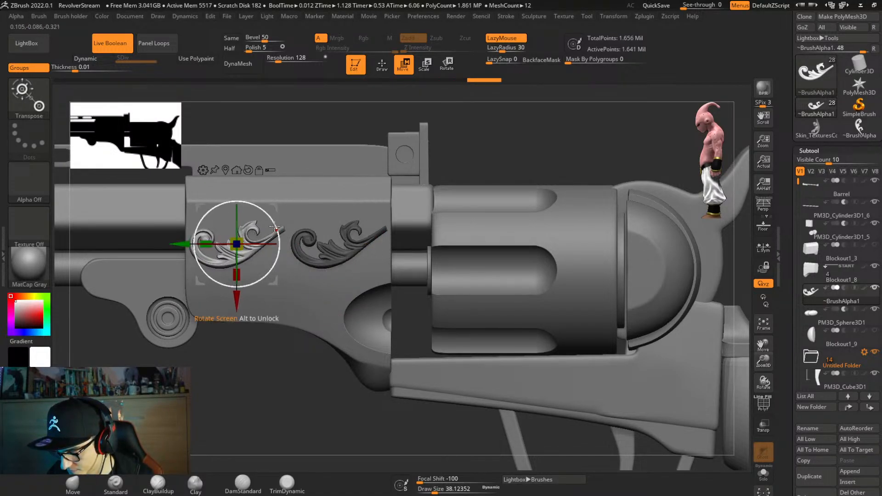
{"action": "key", "text": "ctrl+space"}
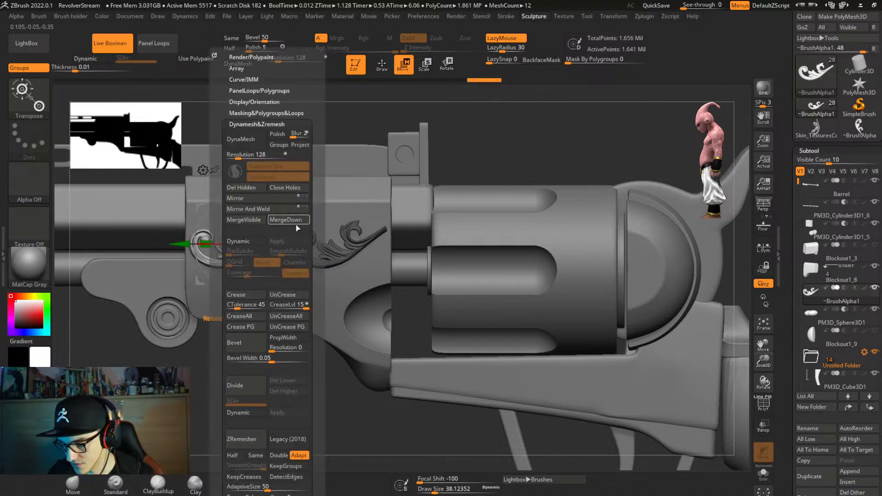
{"action": "left_click", "coordinate": [305, 197]}
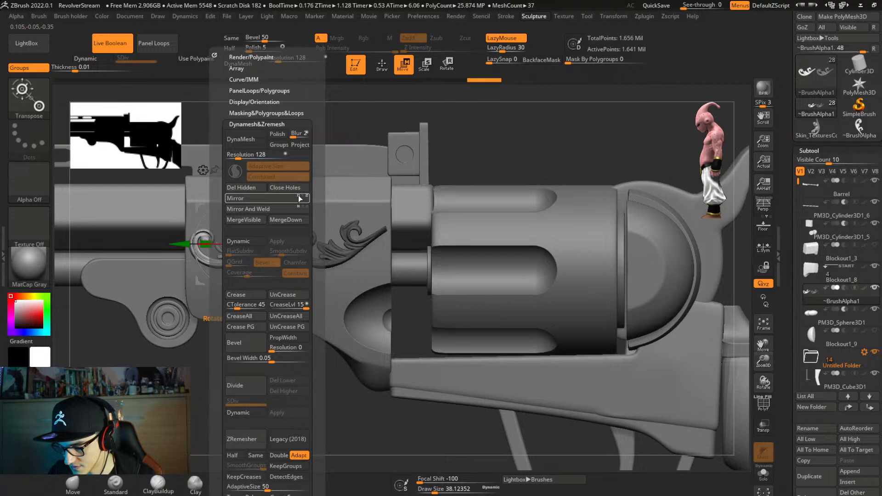
Move the mirrored ornament copy to the block's barrel end so it faces the original, and clear the mask.
{"action": "right_click_drag", "start_coordinate": [276, 299], "coordinate": [294, 312]}
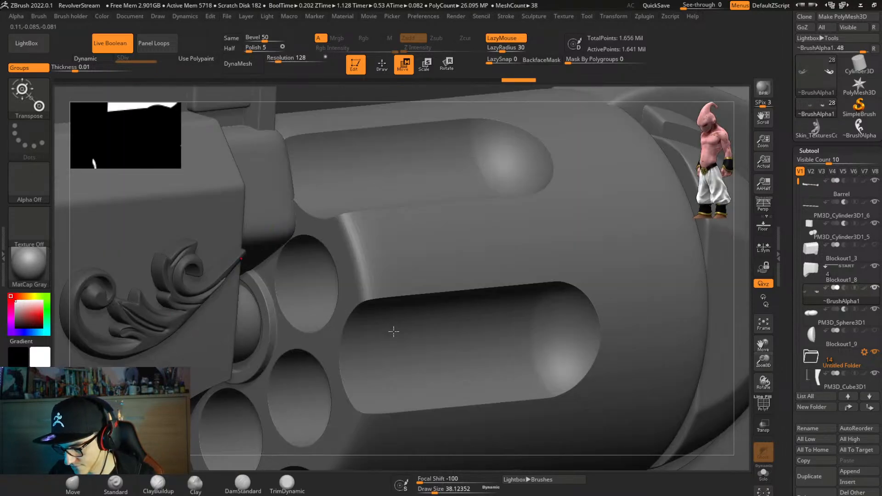
{"action": "right_click_drag", "start_coordinate": [386, 326], "coordinate": [128, 260]}
{"action": "left_click_drag", "start_coordinate": [88, 266], "coordinate": [2, 303]}
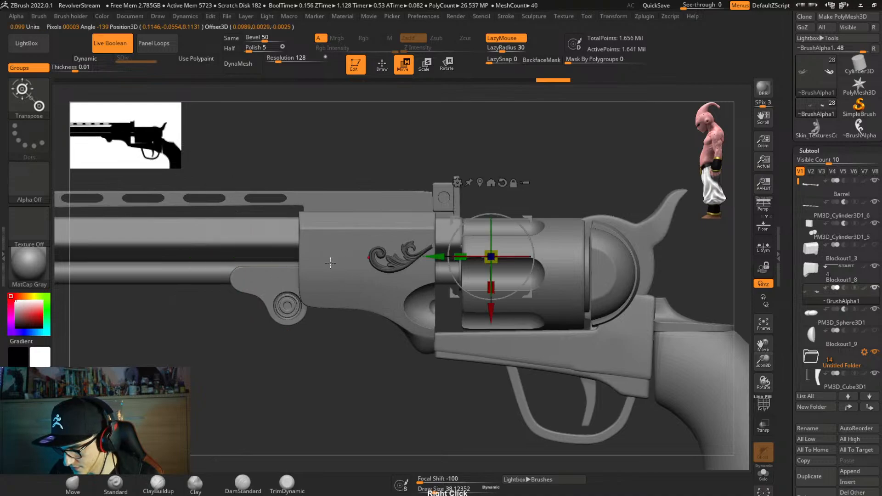
{"action": "left_click", "coordinate": [440, 257], "text": "alt"}
{"action": "left_click_drag", "start_coordinate": [440, 257], "coordinate": [281, 288], "text": "ctrl"}
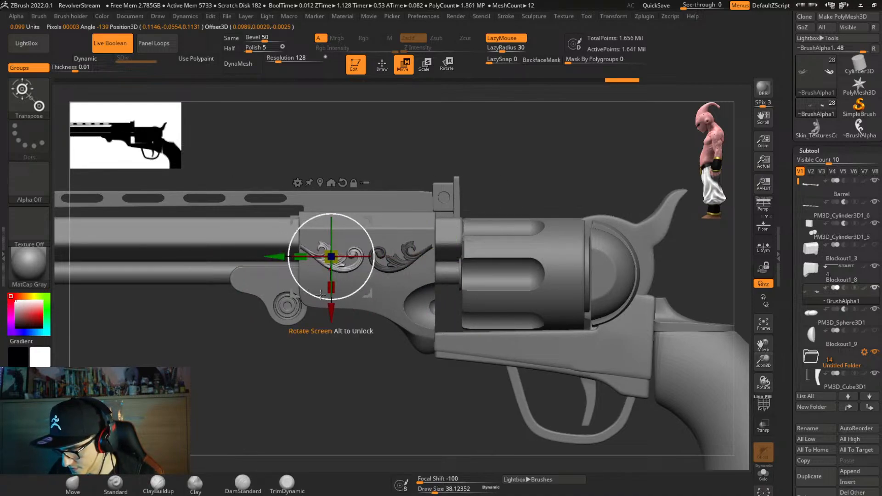
{"action": "right_click_drag", "start_coordinate": [391, 324], "coordinate": [420, 287], "text": "alt"}
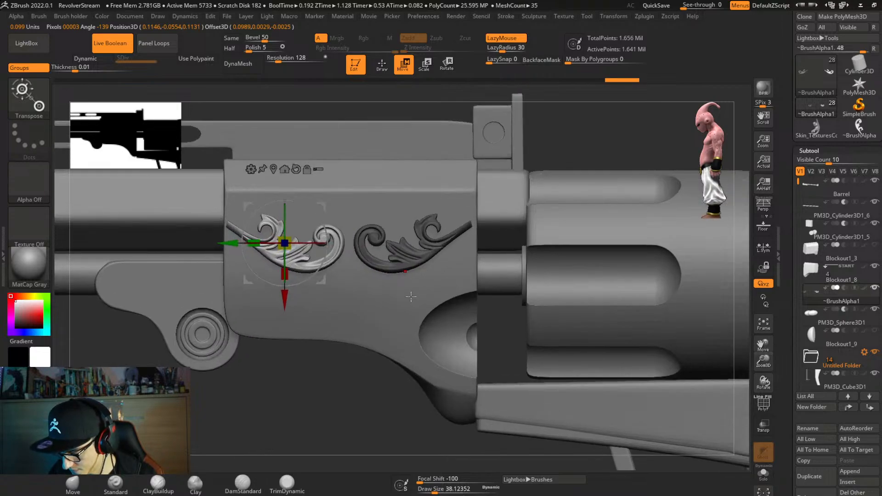
{"action": "left_click_drag", "start_coordinate": [323, 377], "coordinate": [325, 399], "text": "ctrl"}
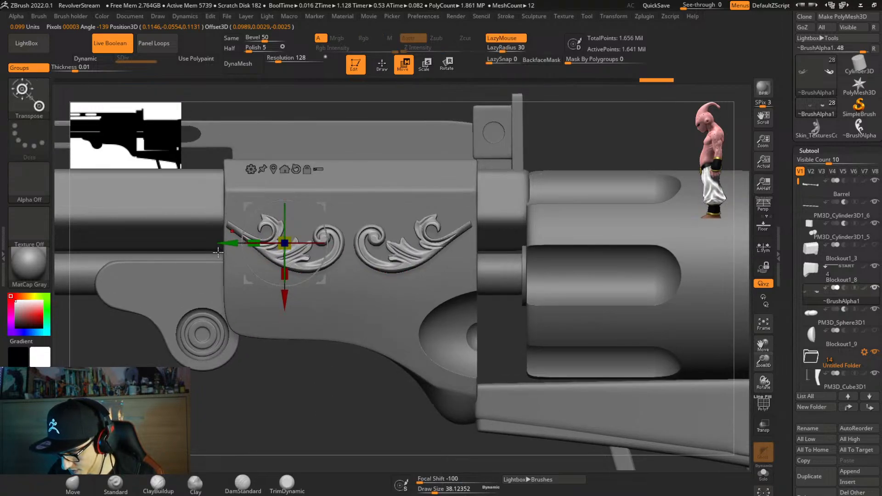
Scale the ornament pair uniformly by a factor of about 0.89 from the centre between the two scrolls.
{"action": "right_click_drag", "start_coordinate": [294, 320], "coordinate": [445, 237]}
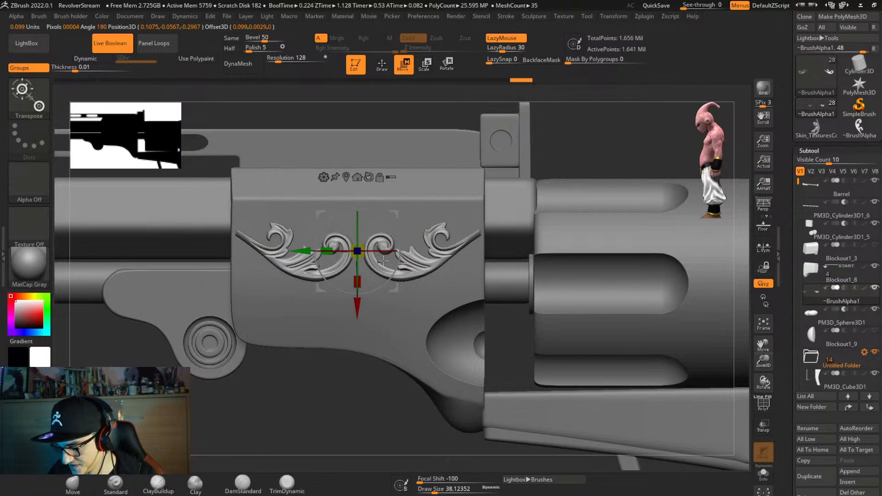
{"action": "right_click_drag", "start_coordinate": [383, 260], "coordinate": [360, 251]}
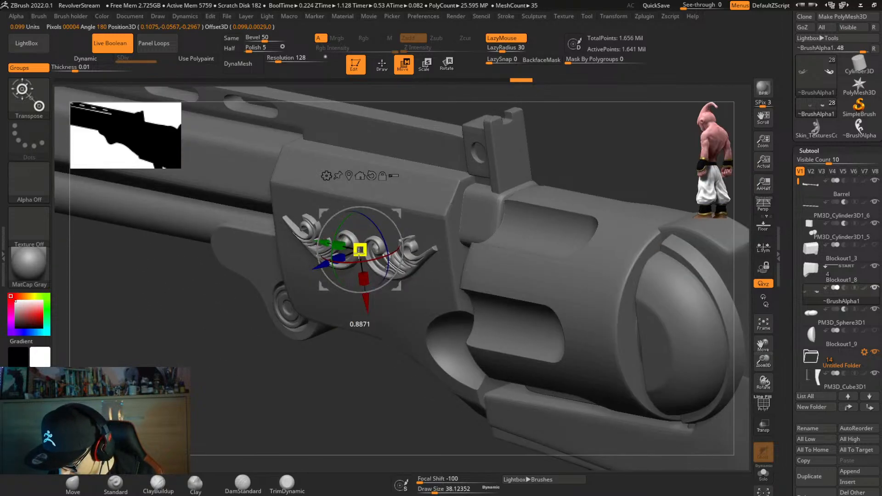
{"action": "left_click_drag", "start_coordinate": [359, 251], "coordinate": [359, 249]}
Select the block behind the ornaments, Blockout1_8, display its polyframe and isolate it in a straight side view.
{"action": "left_click", "coordinate": [433, 244], "text": "alt"}
{"action": "right_click_drag", "start_coordinate": [434, 245], "coordinate": [491, 244]}
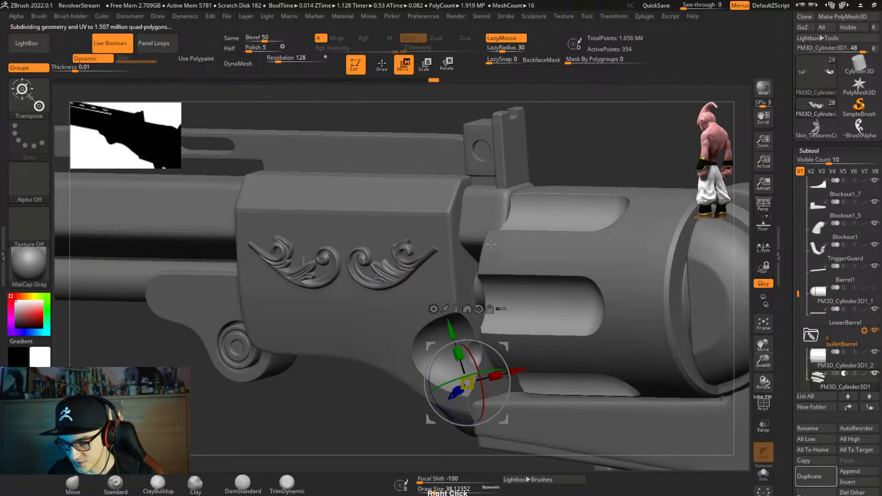
{"action": "left_click", "coordinate": [414, 211], "text": "alt"}
{"action": "left_click", "coordinate": [380, 277], "text": "alt"}
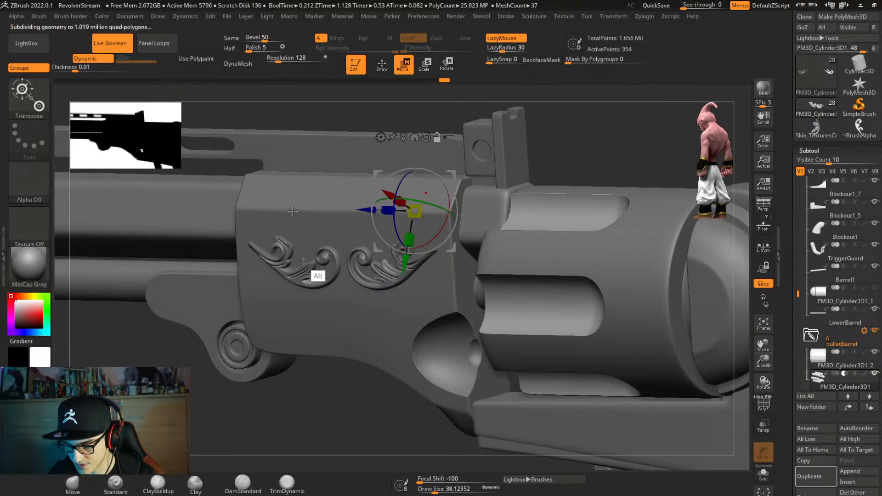
{"action": "key", "text": "shift+f"}
{"action": "right_click_drag", "start_coordinate": [440, 292], "coordinate": [385, 268]}
{"action": "key", "text": "shift+s"}
{"action": "mouse_move", "coordinate": [444, 284]}
{"action": "right_mouse_down"}
{"action": "mouse_move", "coordinate": [455, 285]}
{"action": "mouse_move", "coordinate": [445, 271]}
{"action": "right_mouse_up"}
{"action": "right_click", "coordinate": [445, 271]}
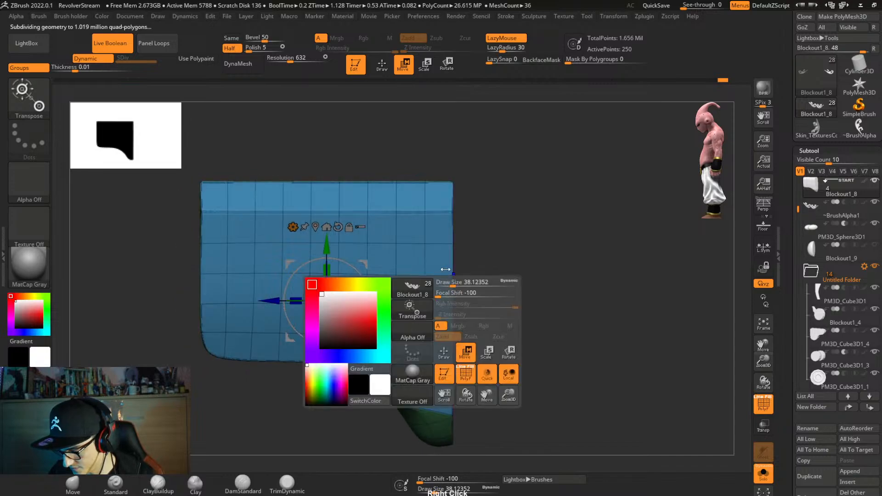
Use ZModeler to assign the row of side polygons just below the block's upper edge to a separate polygroup.
{"action": "key", "text": "q"}
{"action": "key", "text": "b"}
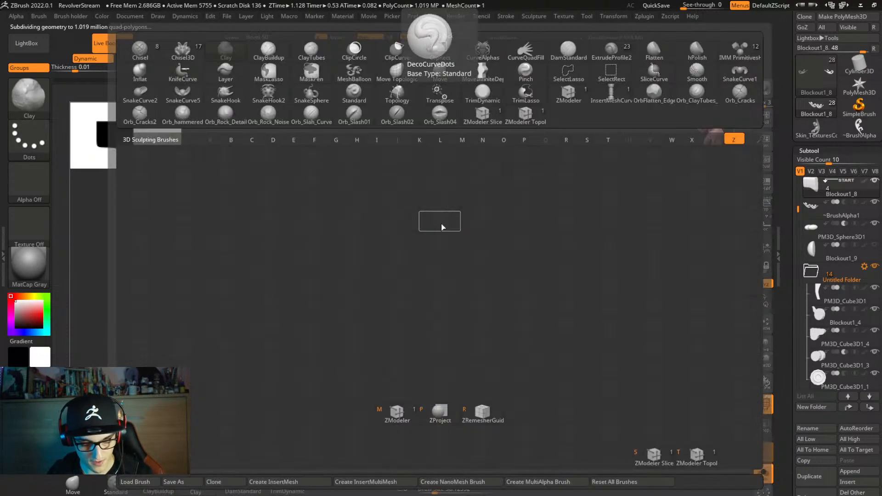
{"action": "key", "text": "z"}
{"action": "key", "text": "m"}
{"action": "key", "text": "alt"}
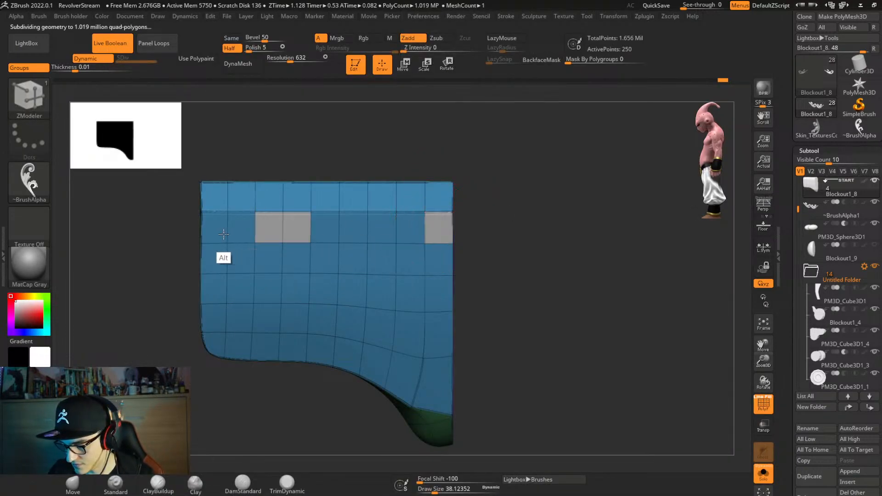
{"action": "left_click_drag", "start_coordinate": [232, 234], "coordinate": [261, 236], "text": "alt"}
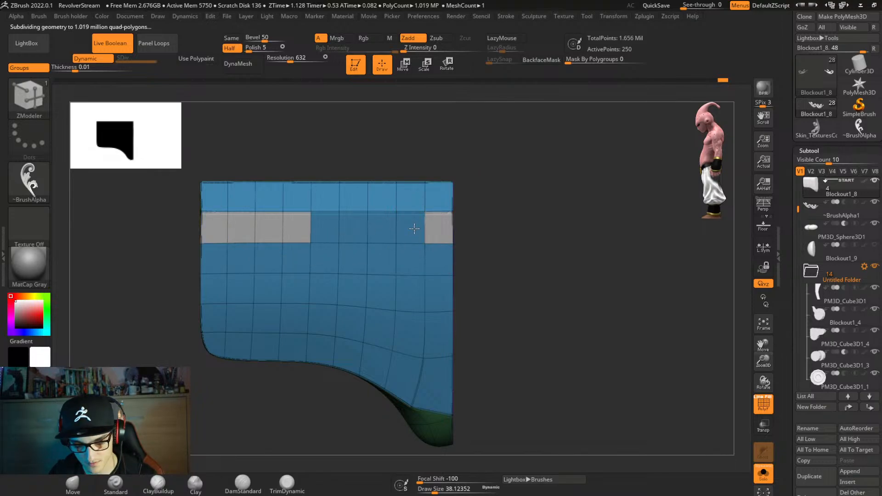
{"action": "left_click", "coordinate": [413, 228]}
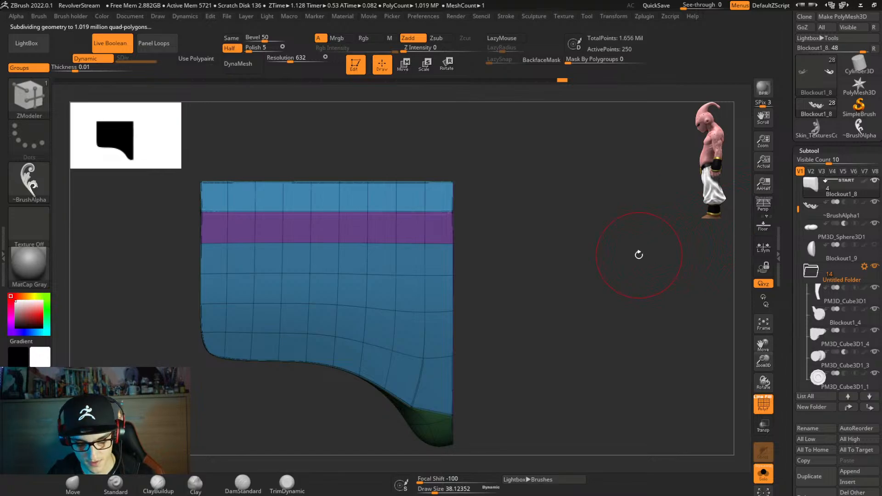
Save the project as RevolverStream.ZPR, replacing the existing file.
{"action": "key", "text": "ctrl+s"}
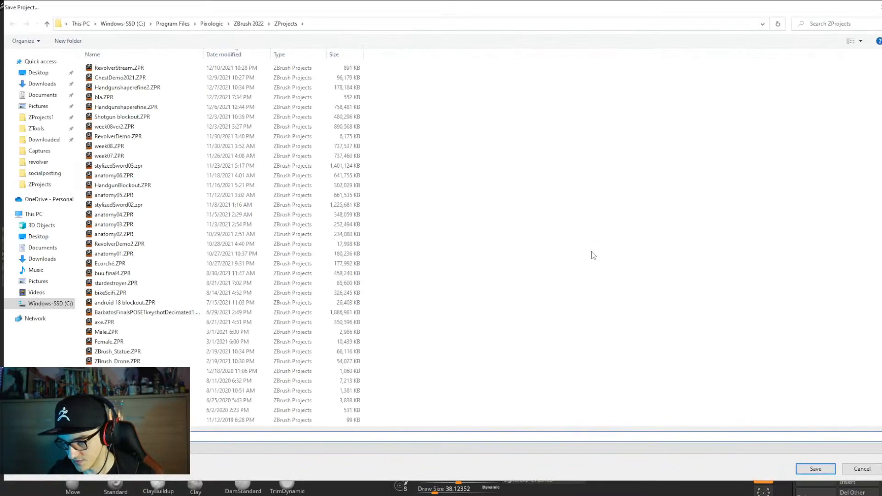
{"action": "key", "text": "Return"}
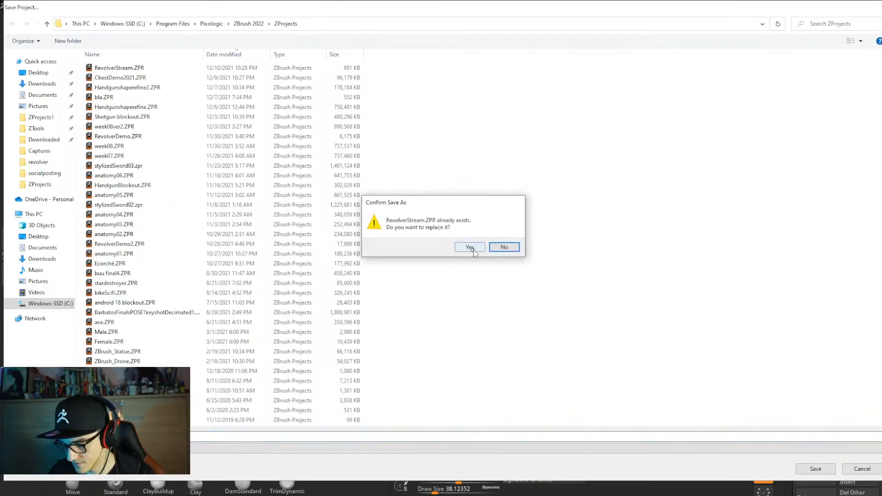
{"action": "left_click", "coordinate": [470, 247]}
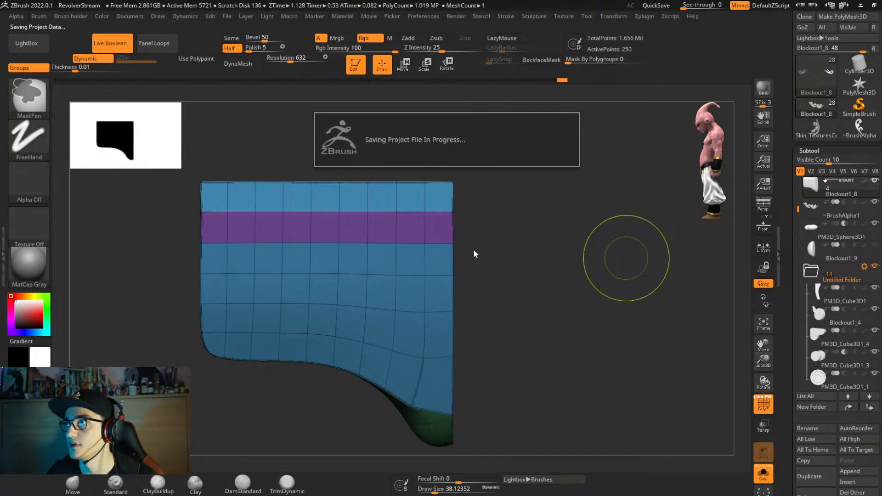
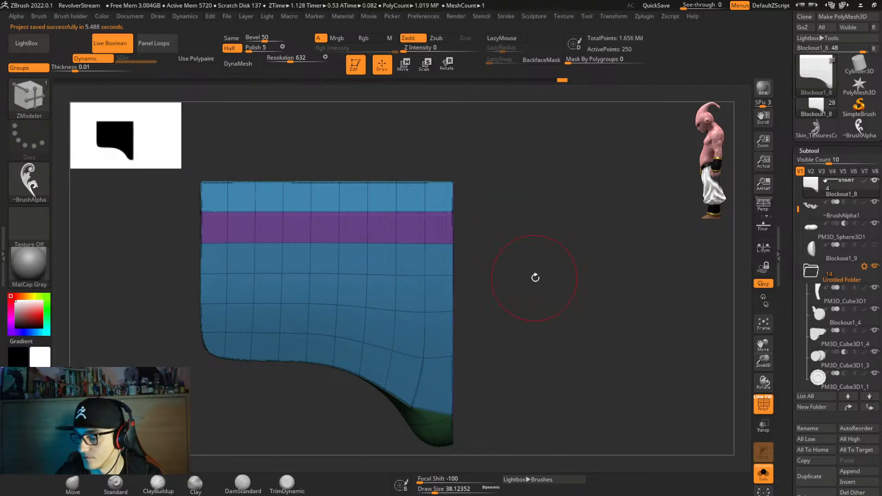
Turn off dynamic subdivision and assign all side polygons below the block's upper row to one new polygroup, checking it in isolation.
{"action": "mouse_move", "coordinate": [535, 277]}
{"action": "left_mouse_down"}
{"action": "mouse_move", "coordinate": [528, 287]}
{"action": "mouse_move", "coordinate": [527, 276]}
{"action": "left_mouse_up"}
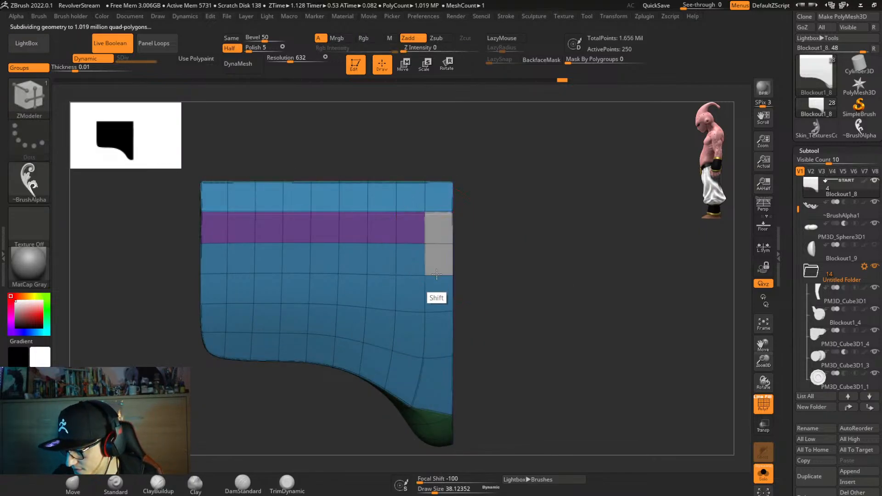
{"action": "left_click_drag", "start_coordinate": [436, 274], "coordinate": [437, 294], "text": "shift"}
{"action": "key", "text": "shift+d"}
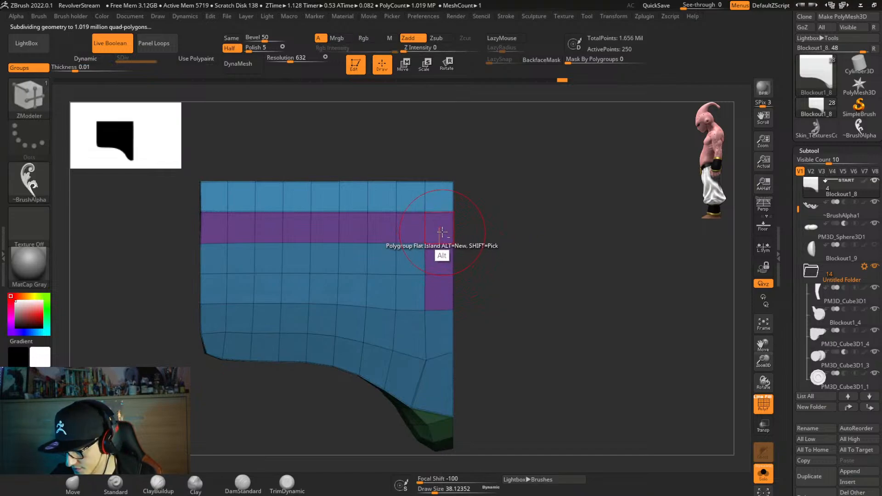
{"action": "mouse_move", "coordinate": [442, 232]}
{"action": "left_mouse_down", "text": "alt"}
{"action": "mouse_move", "coordinate": [222, 231]}
{"action": "mouse_move", "coordinate": [317, 269]}
{"action": "mouse_move", "coordinate": [439, 259]}
{"action": "mouse_move", "coordinate": [435, 324]}
{"action": "mouse_move", "coordinate": [342, 289]}
{"action": "mouse_move", "coordinate": [233, 290]}
{"action": "left_mouse_up", "text": "alt"}
{"action": "left_click", "coordinate": [221, 230]}
{"action": "key", "text": "alt"}
{"action": "key", "text": "alt"}
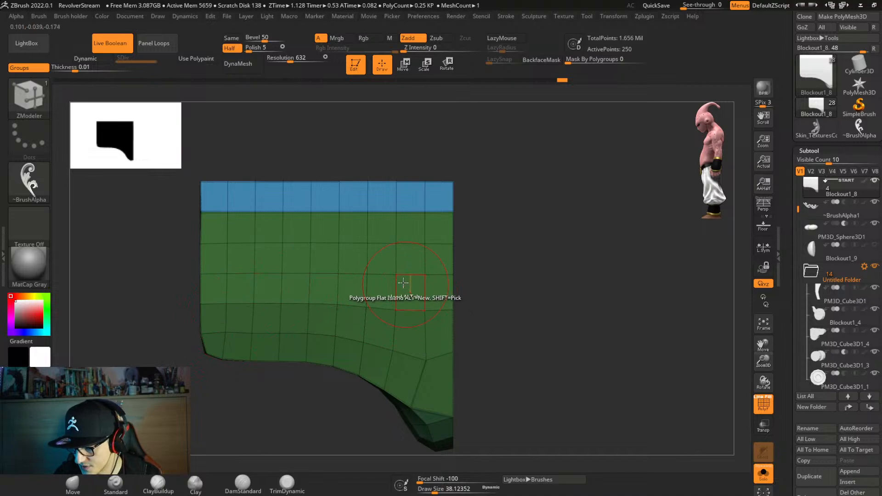
{"action": "left_click", "coordinate": [432, 288], "text": "ctrl+shift"}
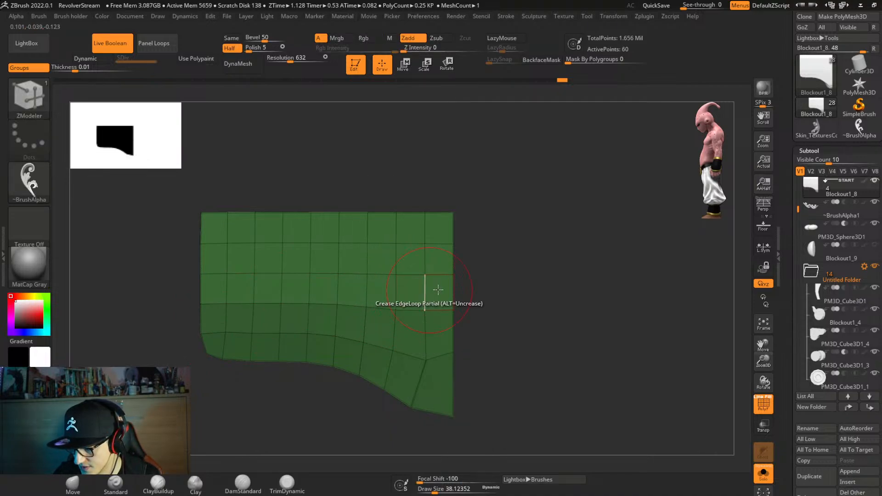
{"action": "left_click", "coordinate": [541, 302], "text": "ctrl+shift"}
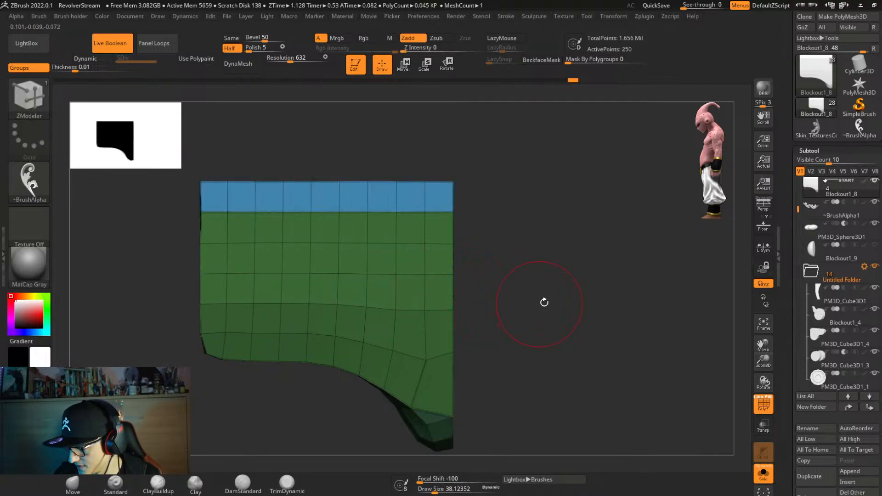
Duplicate the block and delete everything from the copy except the side polygroup below the upper row.
{"action": "left_click", "coordinate": [823, 479]}
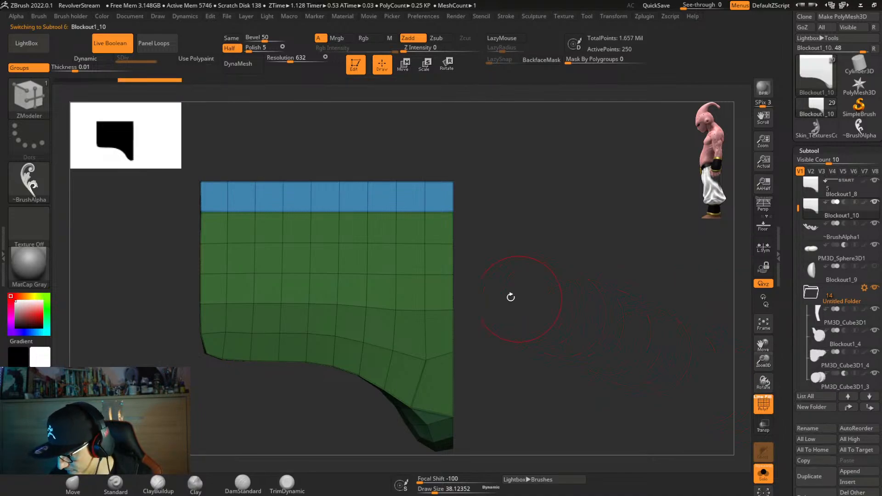
{"action": "left_click", "coordinate": [397, 276], "text": "ctrl+shift"}
{"action": "key", "text": "ctrl+2"}
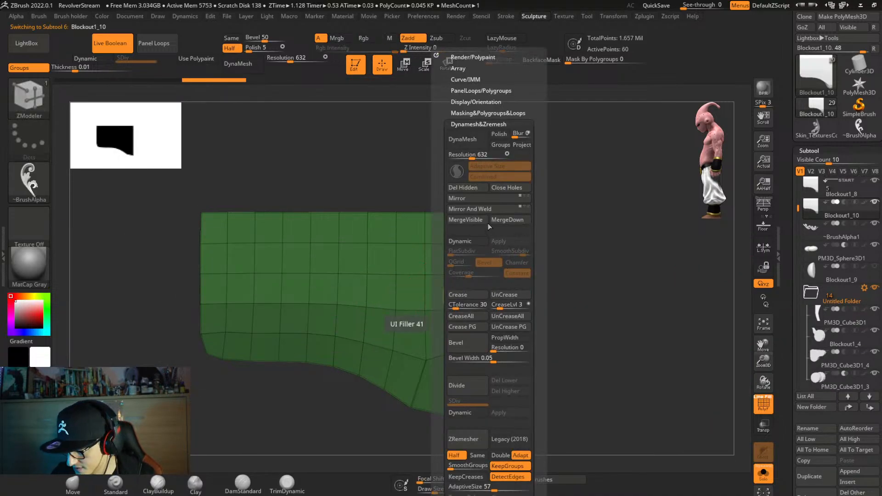
{"action": "left_click", "coordinate": [474, 189]}
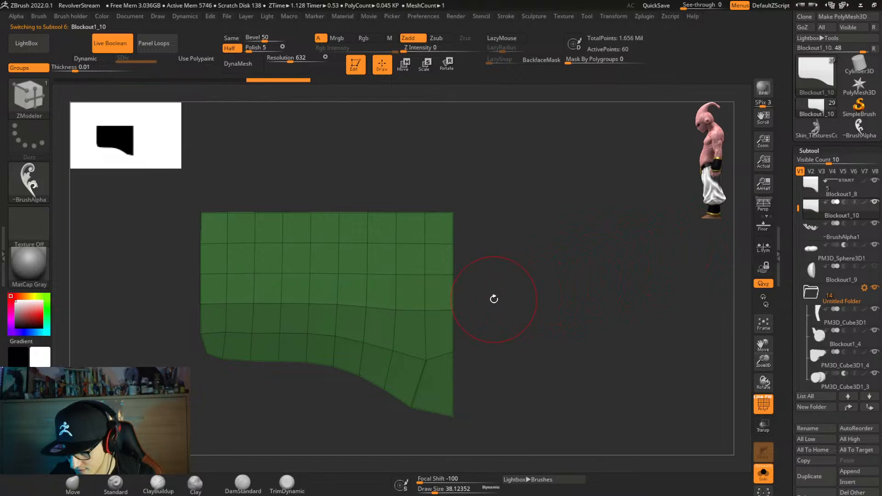
Try inserting GroupsLoops around the border of the duplicated side panel with GPolish 50.
{"action": "key", "text": "ctrl+2"}
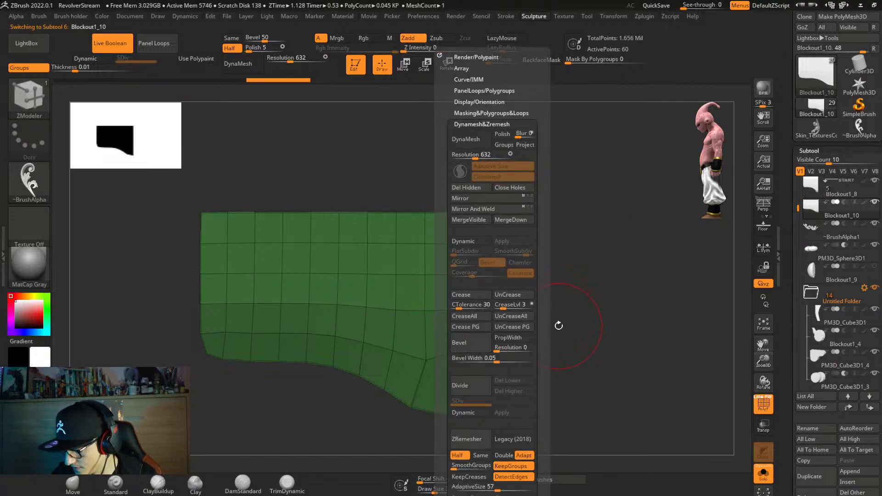
{"action": "mouse_move", "coordinate": [545, 345]}
{"action": "left_mouse_down"}
{"action": "mouse_move", "coordinate": [539, 301]}
{"action": "mouse_move", "coordinate": [542, 334]}
{"action": "left_mouse_up"}
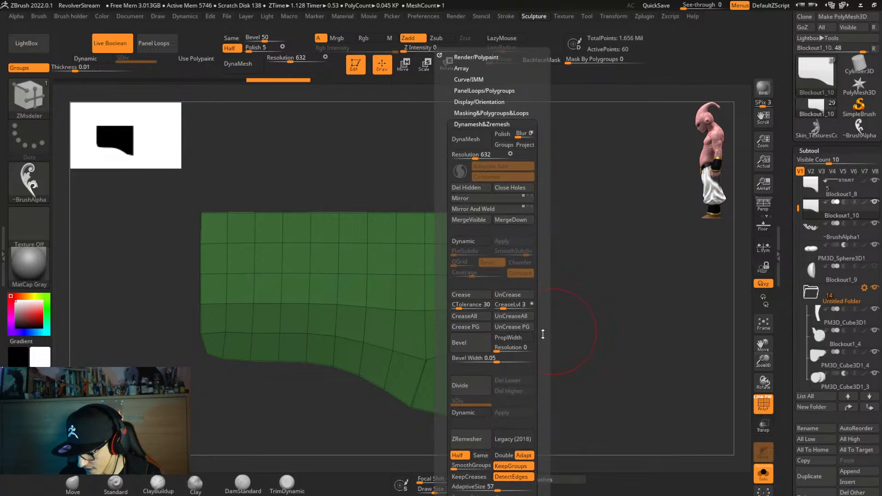
{"action": "left_click", "coordinate": [497, 91]}
{"action": "left_click", "coordinate": [506, 127]}
{"action": "left_click_drag", "start_coordinate": [544, 220], "coordinate": [544, 121]}
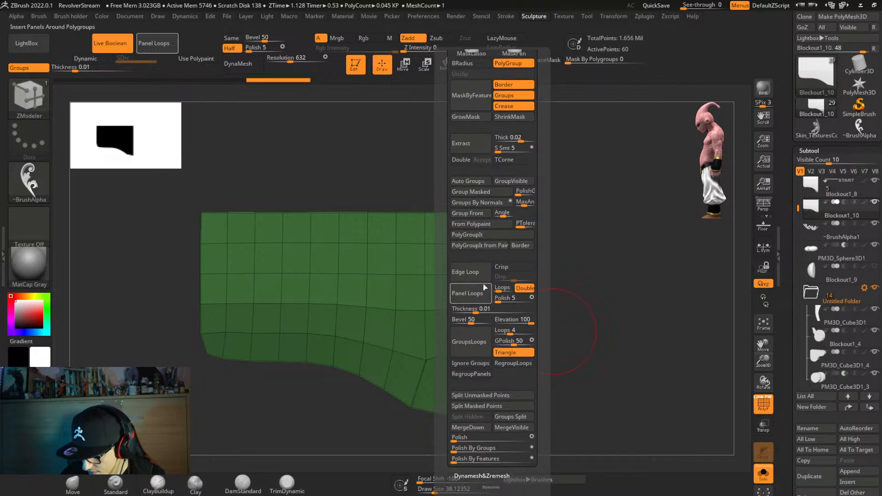
{"action": "left_click", "coordinate": [482, 303]}
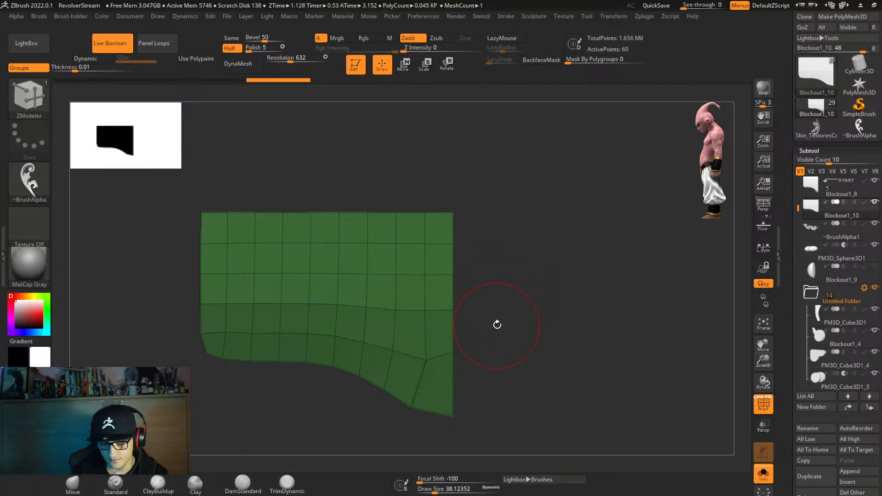
{"action": "key", "text": "space"}
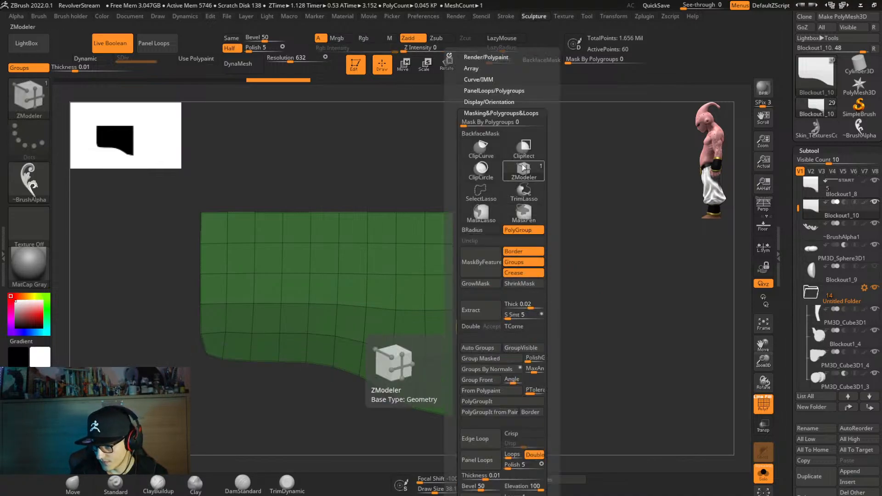
{"action": "scroll", "coordinate": [549, 149], "scroll_direction": "down", "scroll_amount": 5}
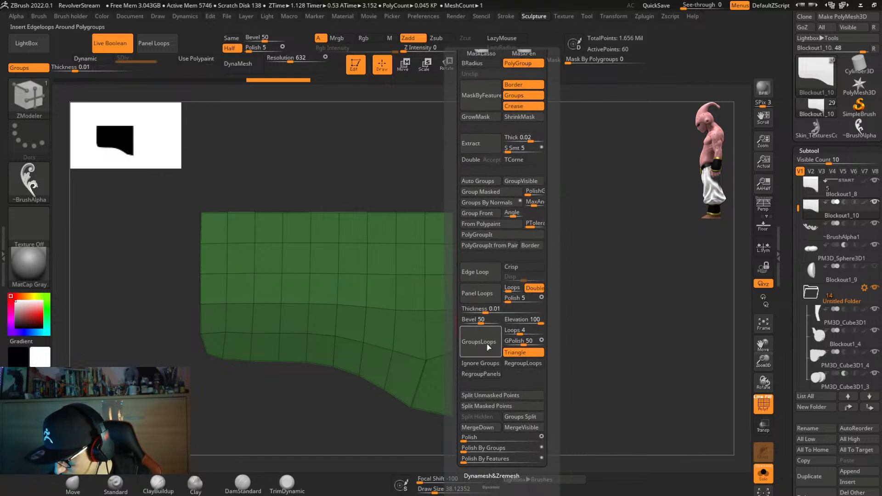
{"action": "left_click", "coordinate": [489, 348]}
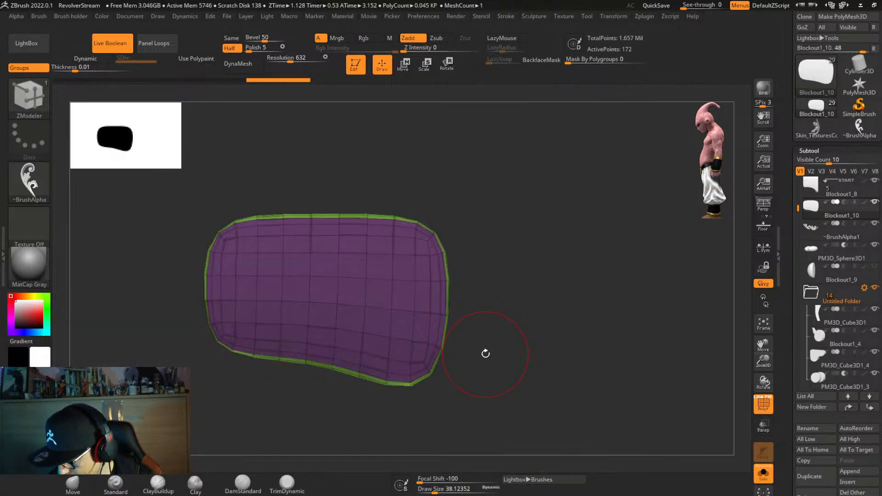
Undo the polished loops and rerun GroupsLoops on the side panel with GPolish set to 0.
{"action": "key", "text": "space"}
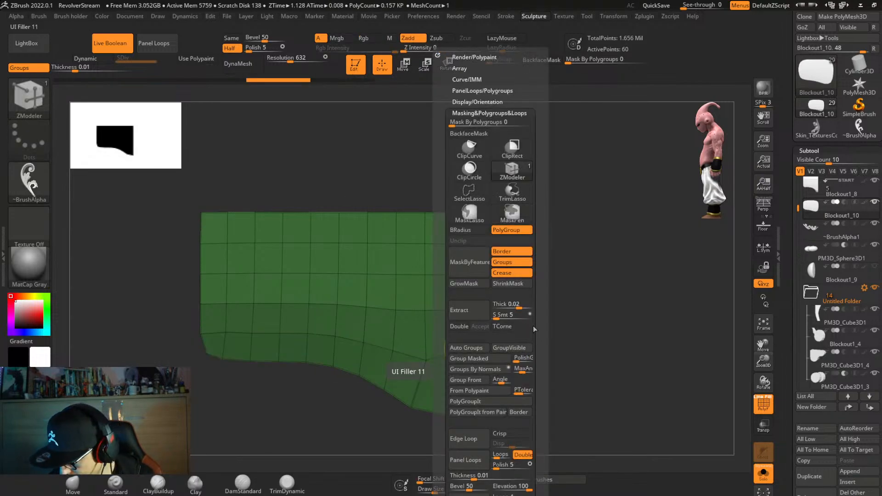
{"action": "scroll", "coordinate": [534, 329], "scroll_direction": "down", "scroll_amount": 6}
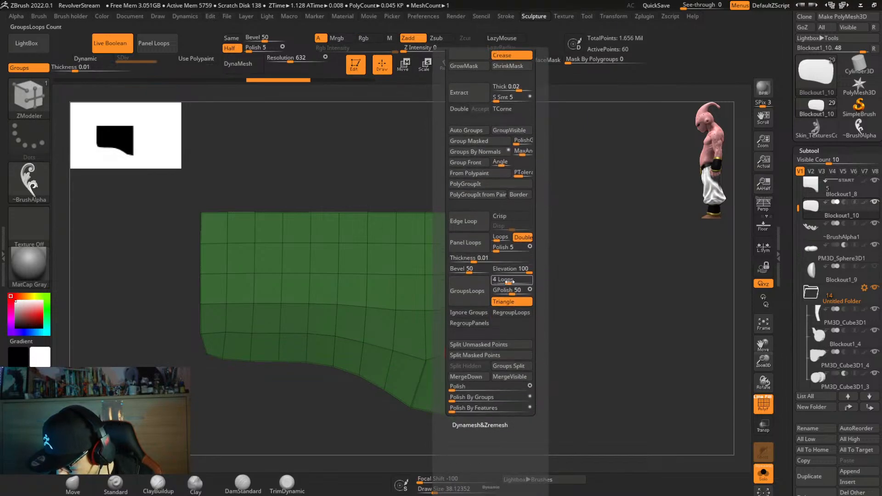
{"action": "left_click", "coordinate": [466, 293]}
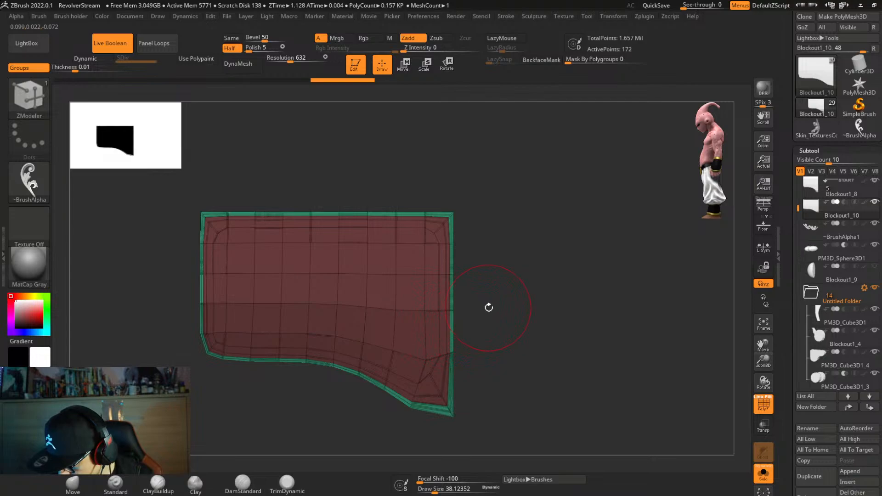
Isolate the thin border polygroup of the side panel and delete the hidden inner polygons.
{"action": "left_click", "coordinate": [453, 213], "text": "ctrl+shift"}
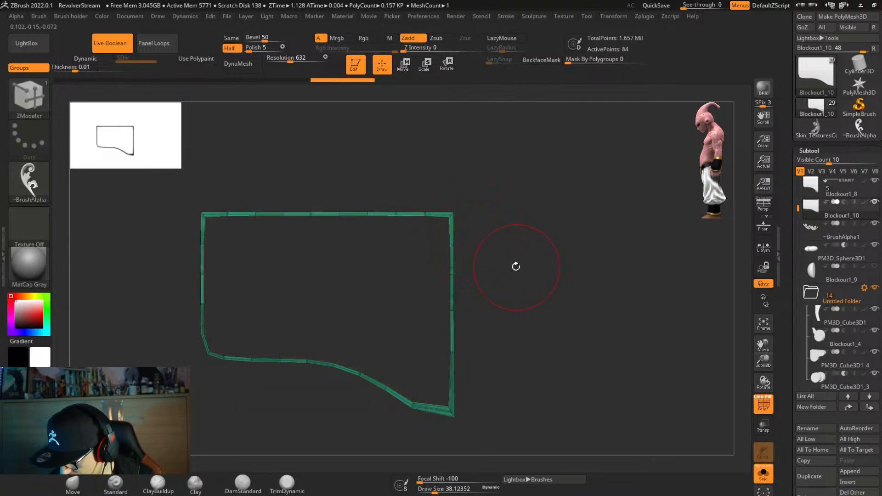
{"action": "key", "text": "2"}
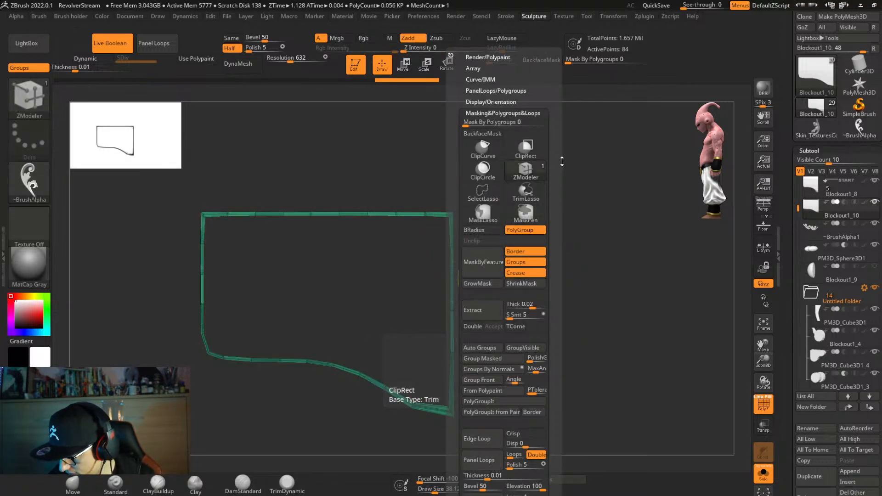
{"action": "scroll", "coordinate": [541, 253], "scroll_direction": "down", "scroll_amount": 3}
{"action": "scroll", "coordinate": [557, 212], "scroll_direction": "down", "scroll_amount": 10}
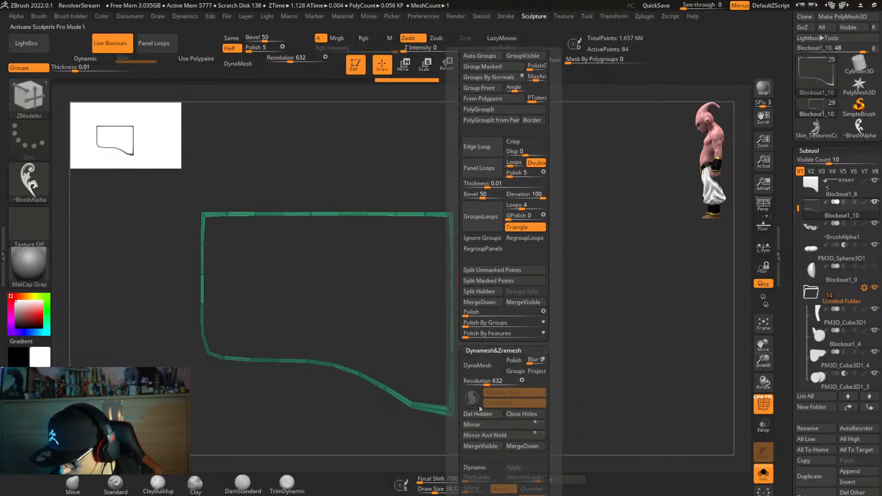
Use ZModeler to delete the edge loop running along the middle of the thin border frame.
{"action": "right_click_drag", "start_coordinate": [376, 400], "coordinate": [412, 411], "text": "ctrl"}
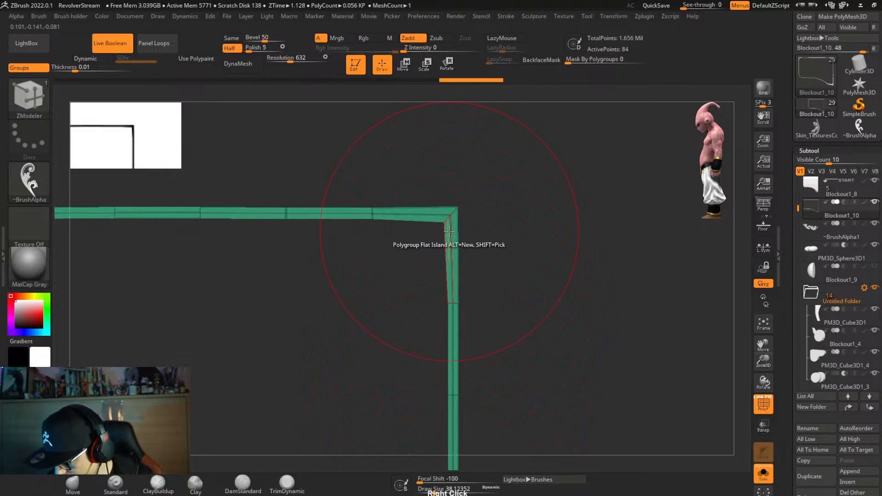
{"action": "key", "text": "space"}
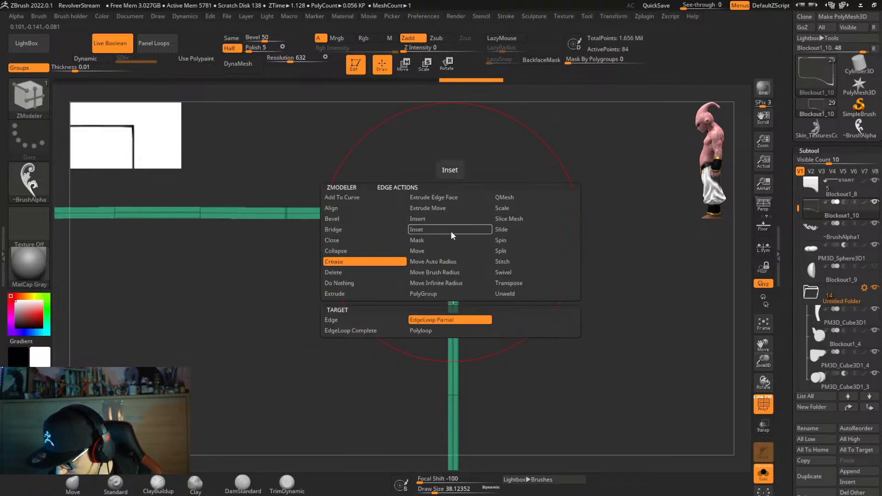
{"action": "left_click", "coordinate": [379, 271]}
{"action": "mouse_move", "coordinate": [468, 307]}
{"action": "right_mouse_down"}
{"action": "mouse_move", "coordinate": [484, 314]}
{"action": "mouse_move", "coordinate": [427, 321]}
{"action": "mouse_move", "coordinate": [491, 290]}
{"action": "right_mouse_up"}
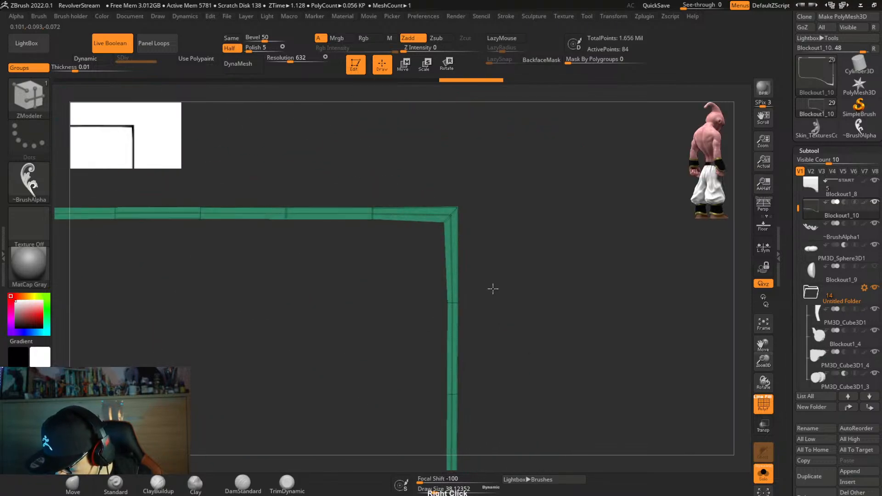
{"action": "key", "text": "space"}
{"action": "left_click", "coordinate": [450, 221]}
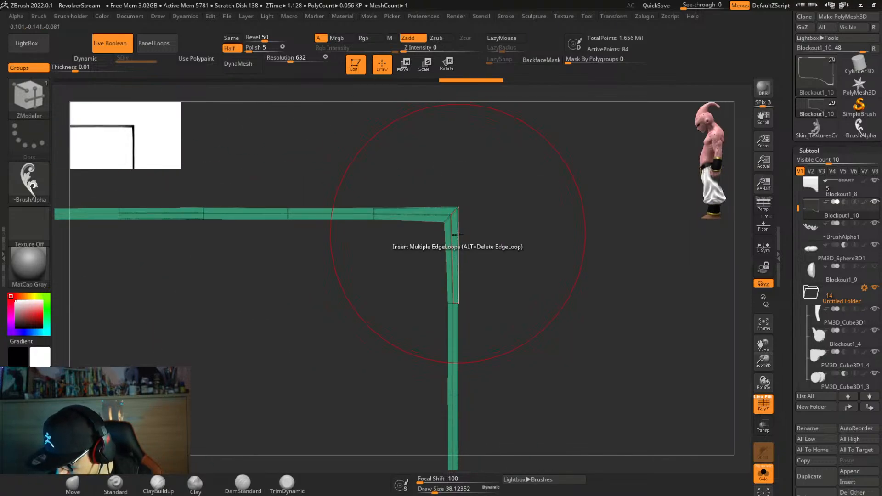
{"action": "left_click", "coordinate": [451, 235], "text": "alt"}
Show the whole revolver and thicken the border frame with ZModeler's QMesh action targeting Polygroup All.
{"action": "mouse_move", "coordinate": [458, 281]}
{"action": "right_mouse_down", "text": "alt"}
{"action": "mouse_move", "coordinate": [500, 224]}
{"action": "mouse_move", "coordinate": [488, 280]}
{"action": "mouse_move", "coordinate": [501, 307]}
{"action": "mouse_move", "coordinate": [448, 271]}
{"action": "right_mouse_up", "text": "alt"}
{"action": "key", "text": "shift+s"}
{"action": "key", "text": "space"}
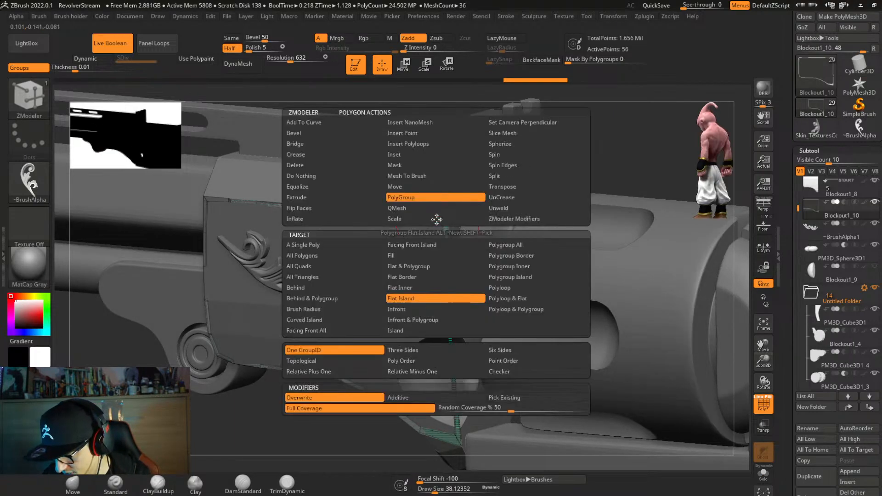
{"action": "left_click", "coordinate": [431, 210]}
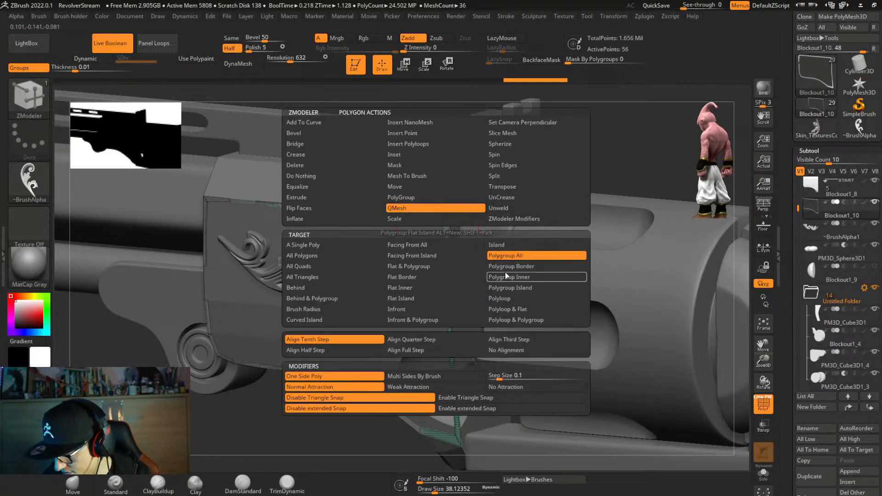
{"action": "left_click_drag", "start_coordinate": [432, 221], "coordinate": [427, 229]}
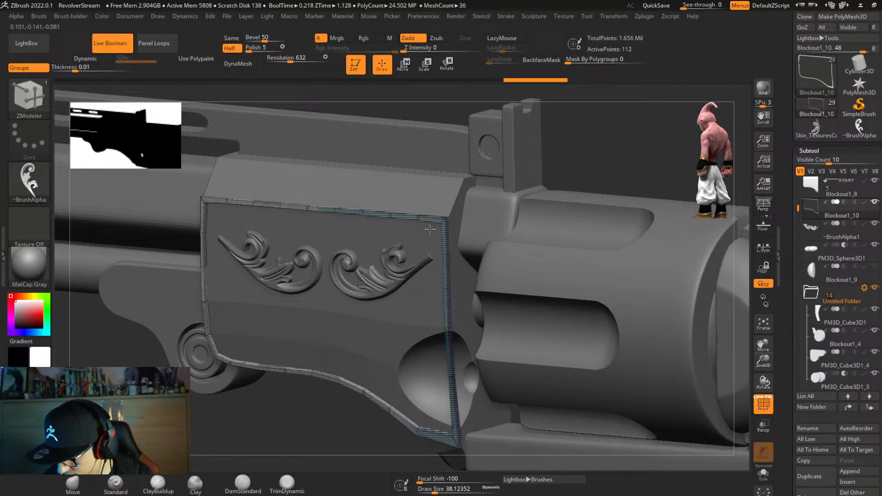
Undo the frame edits and the inserted group loops back to the plain side panel, and isolate the panel.
{"action": "right_click_drag", "start_coordinate": [430, 229], "coordinate": [467, 256]}
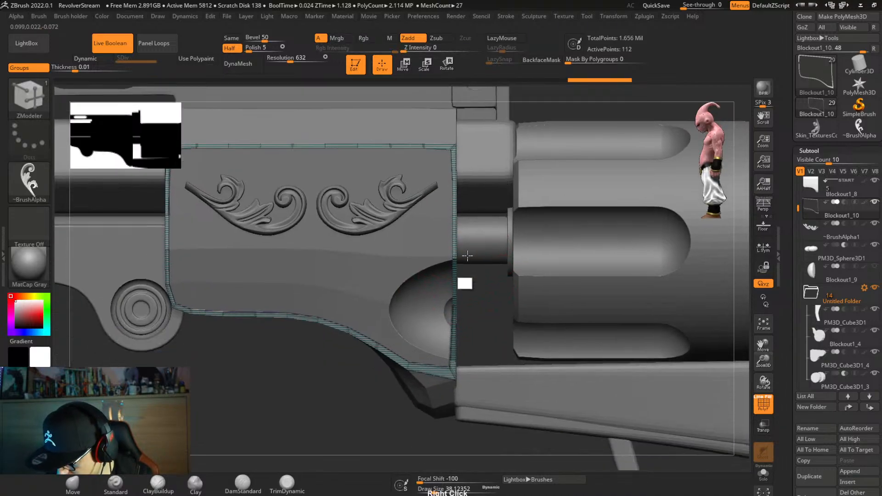
{"action": "left_click", "coordinate": [474, 315], "text": "ctrl"}
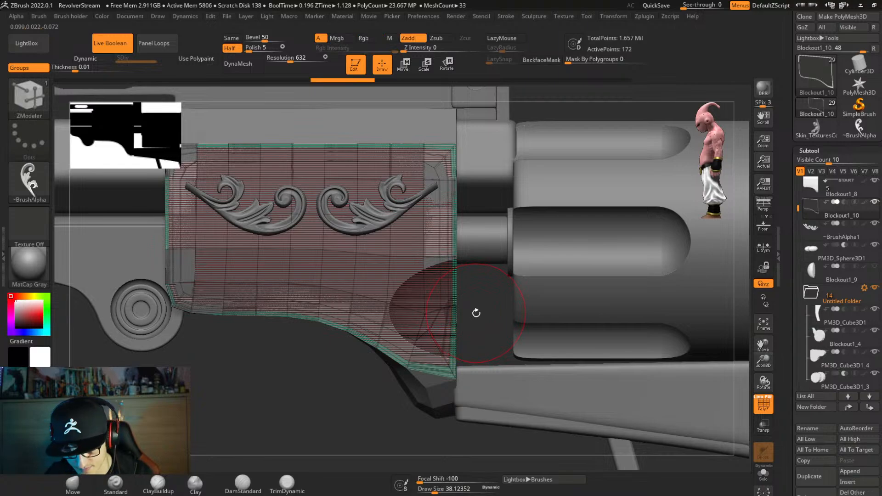
{"action": "key", "text": "shift+s"}
{"action": "key", "text": "ctrl+z"}
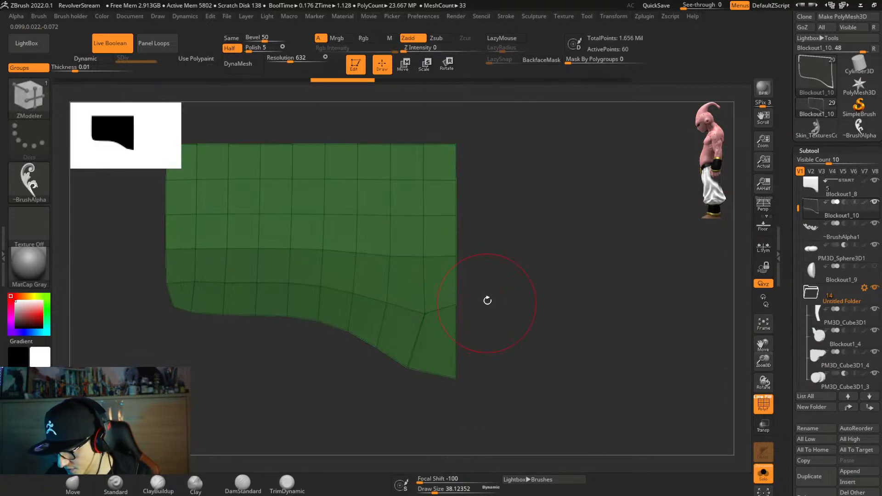
Hide the side panel's two lower polygon rows and delete the hidden geometry, keeping only the upper three rows.
{"action": "left_click_drag", "start_coordinate": [507, 277], "coordinate": [132, 427], "text": "ctrl+shift"}
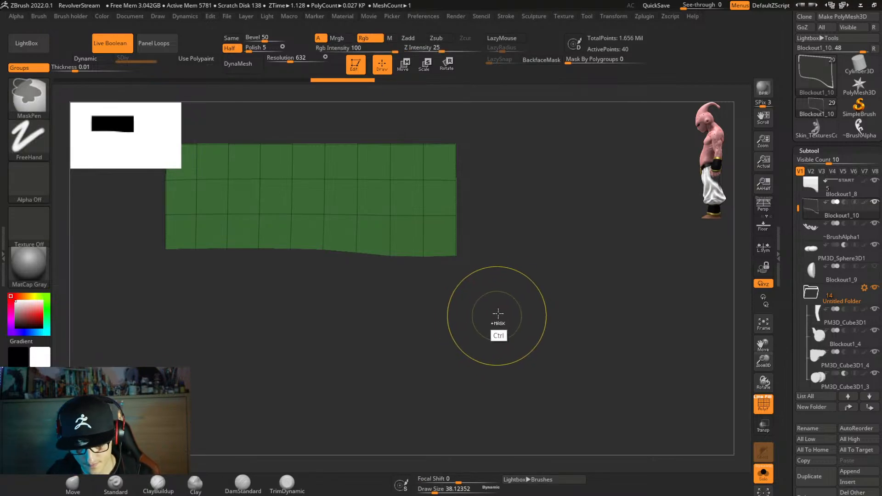
{"action": "key", "text": "alt+s"}
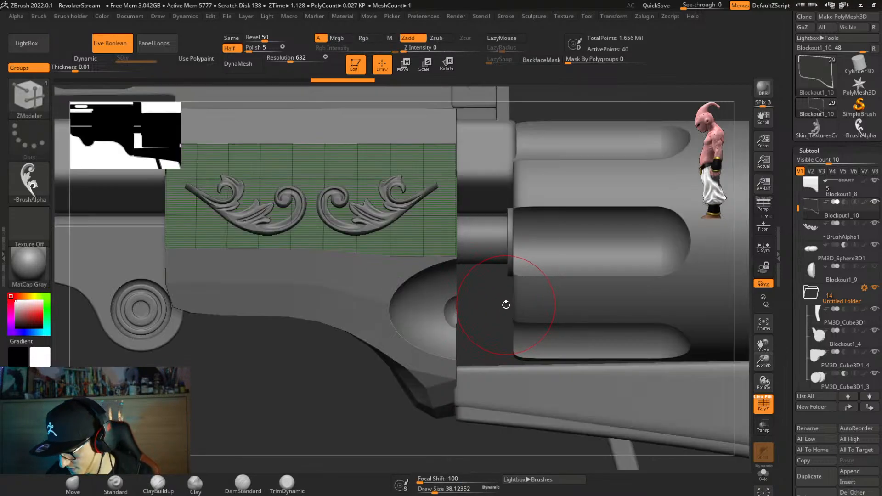
{"action": "key", "text": "alt+s"}
{"action": "key", "text": "ctrl+2"}
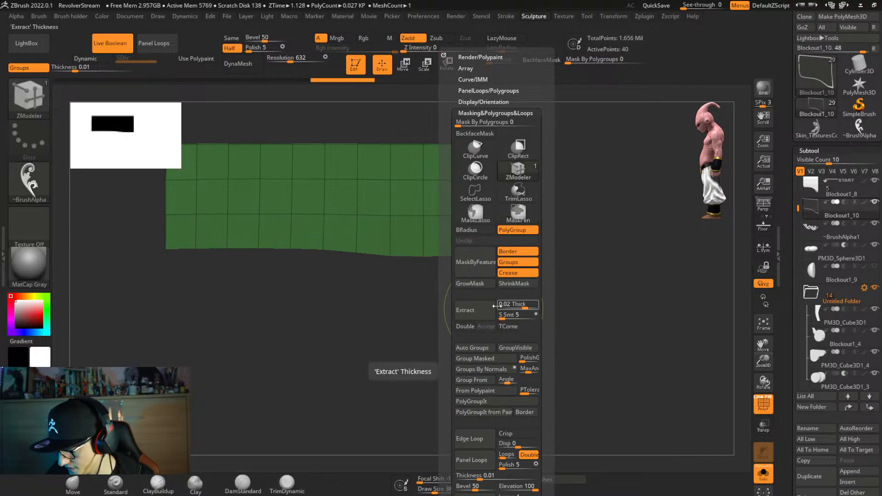
{"action": "left_click_drag", "start_coordinate": [547, 292], "coordinate": [543, 209]}
{"action": "scroll", "coordinate": [542, 210], "scroll_direction": "down", "scroll_amount": 6}
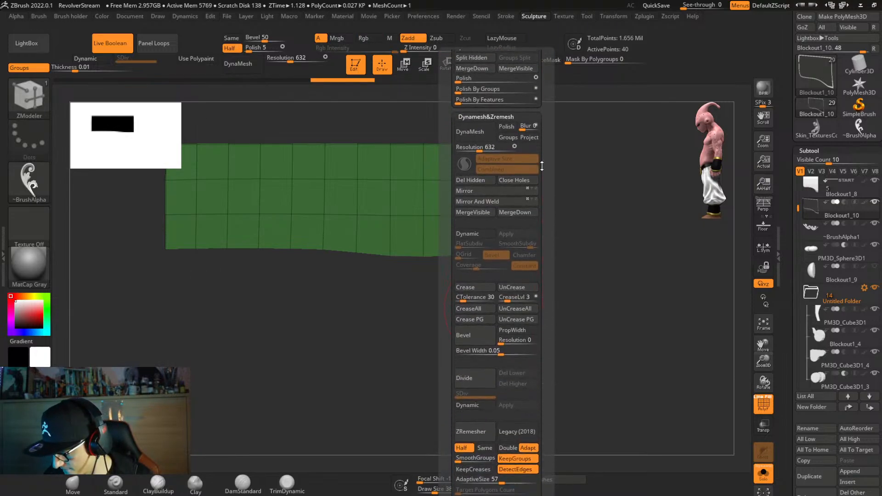
{"action": "left_click", "coordinate": [480, 183]}
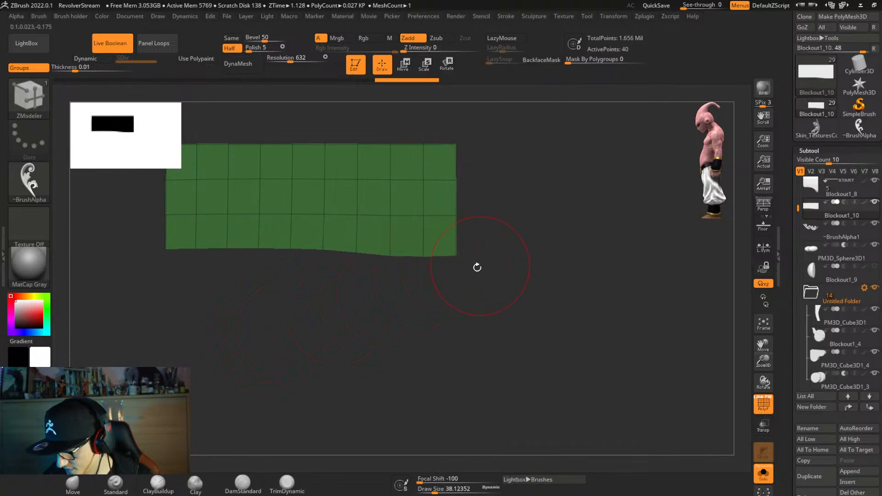
Insert GroupsLoops with four loops around the edge of the trimmed side panel.
{"action": "key", "text": "ctrl+2"}
{"action": "left_click_drag", "start_coordinate": [537, 252], "coordinate": [535, 166]}
{"action": "left_click", "coordinate": [472, 288]}
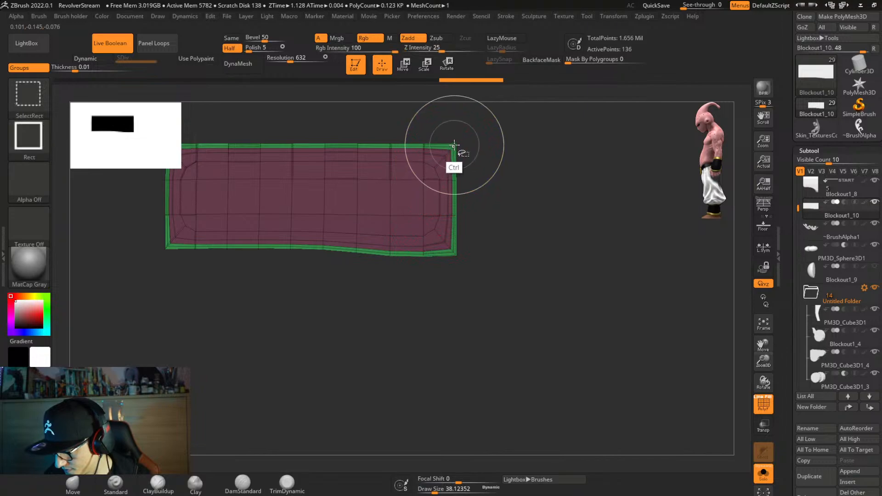
Reduce the panel to its thin border polygroup by deleting the hidden inner polygons, and remove the edge loop running along its middle.
{"action": "left_click", "coordinate": [452, 147], "text": "ctrl+shift"}
{"action": "key", "text": "ctrl+2"}
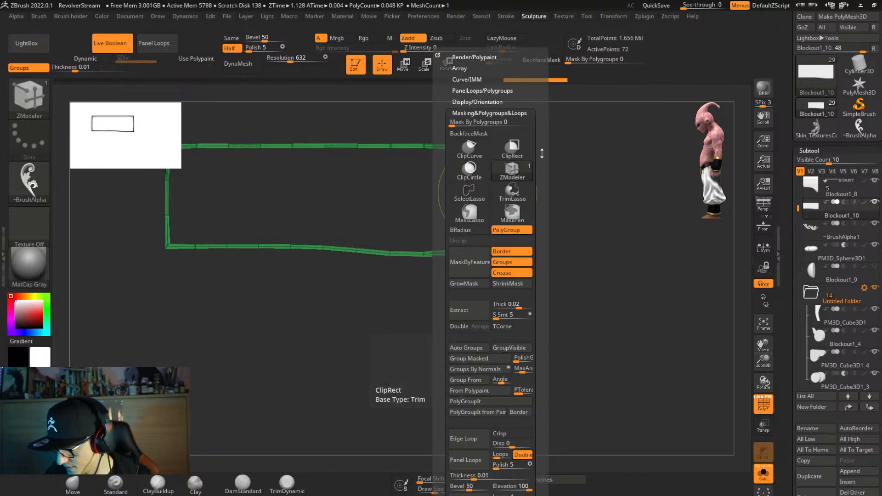
{"action": "left_click_drag", "start_coordinate": [541, 153], "coordinate": [538, 44]}
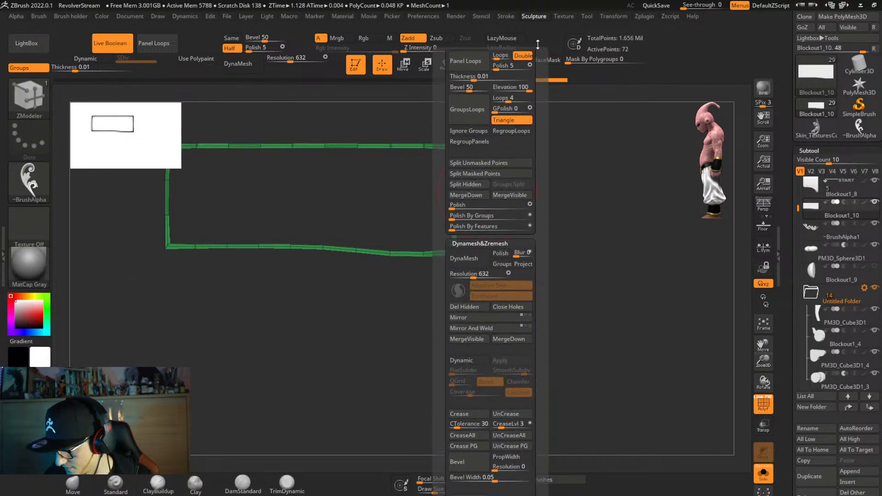
{"action": "left_click", "coordinate": [469, 307]}
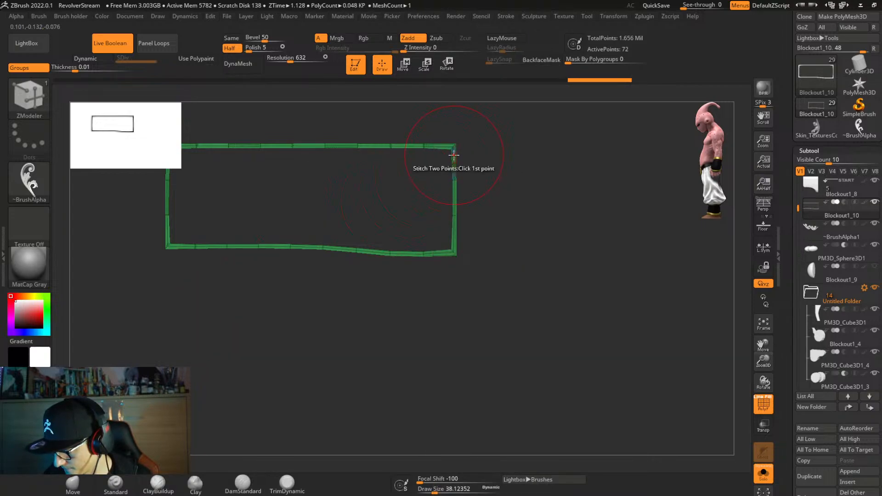
{"action": "left_click", "coordinate": [454, 159], "text": "alt"}
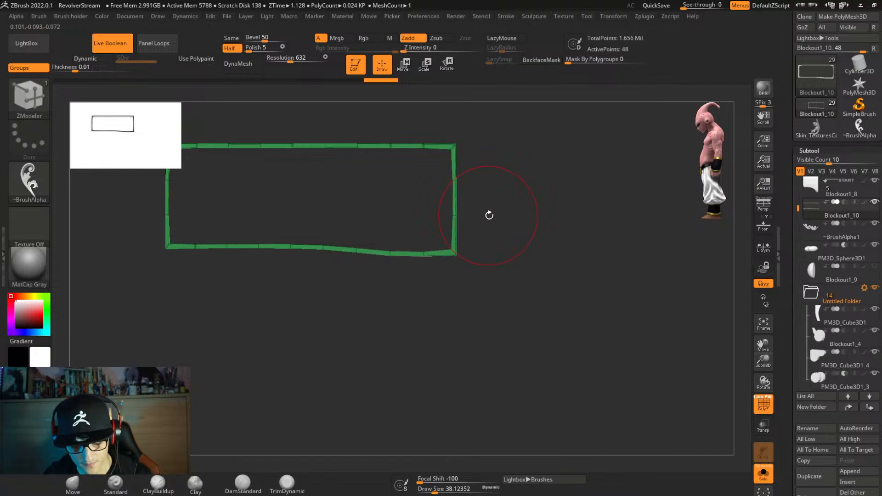
Show the whole revolver and thicken the border frame with ZModeler's QMesh action targeting Polygroup All.
{"action": "key", "text": "alt+s"}
{"action": "right_click_drag", "start_coordinate": [526, 222], "coordinate": [494, 252]}
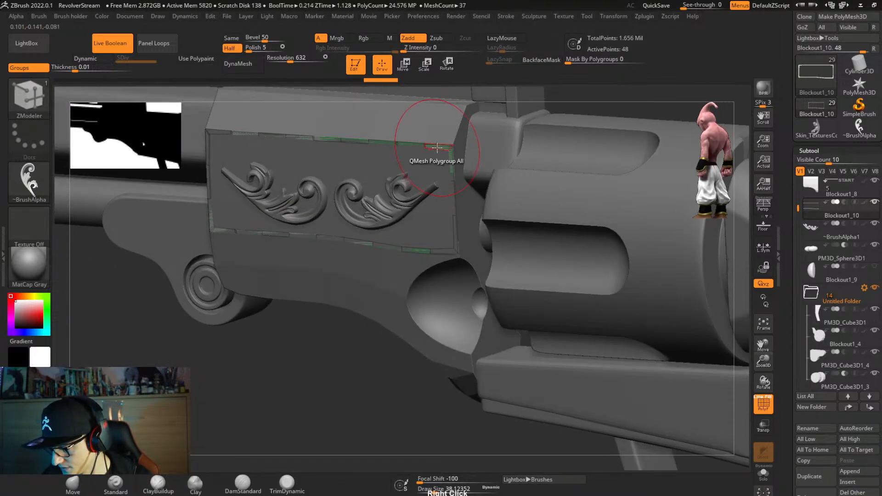
{"action": "left_click", "coordinate": [425, 156]}
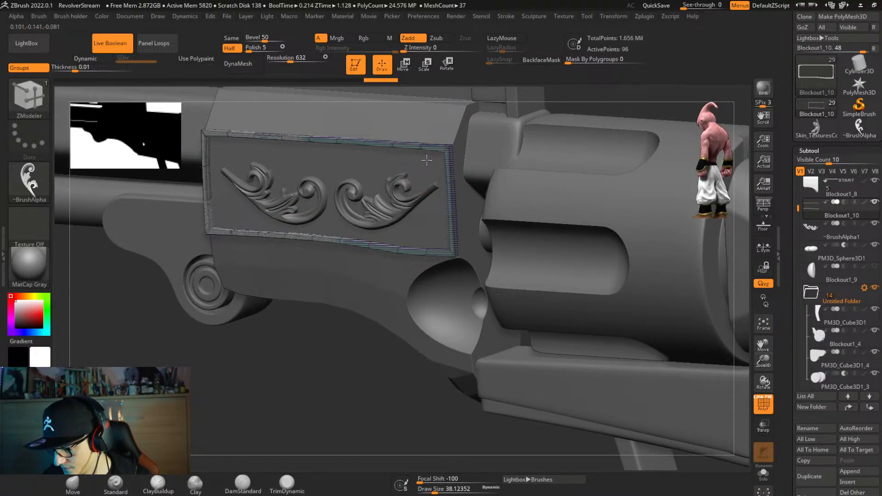
{"action": "mouse_move", "coordinate": [419, 221]}
{"action": "right_mouse_down"}
{"action": "mouse_move", "coordinate": [530, 235]}
{"action": "mouse_move", "coordinate": [497, 260]}
{"action": "mouse_move", "coordinate": [359, 281]}
{"action": "right_mouse_up"}
Turn on dynamic subdivision for the border frame and crease its edges.
{"action": "key", "text": "w"}
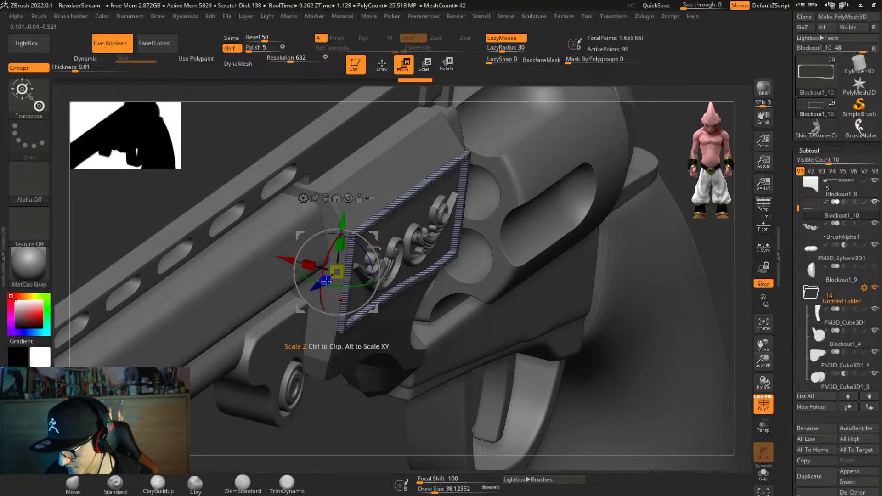
{"action": "right_click_drag", "start_coordinate": [332, 281], "coordinate": [464, 296]}
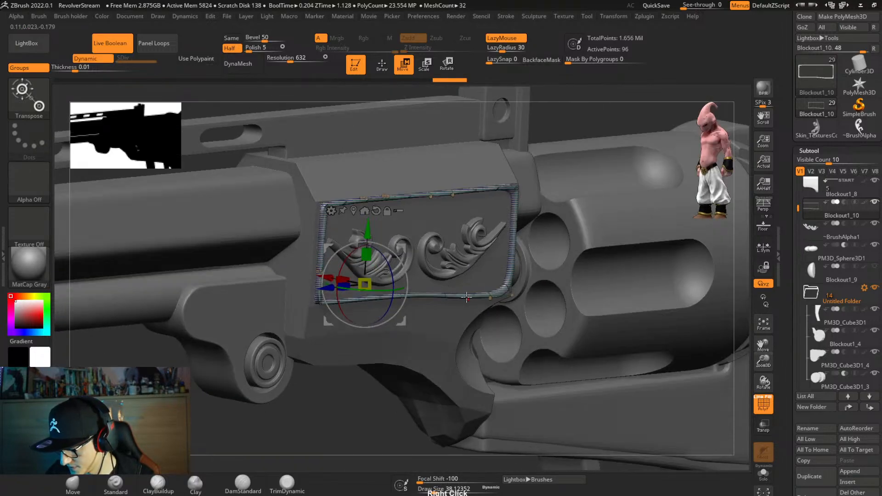
{"action": "key", "text": "shift+s"}
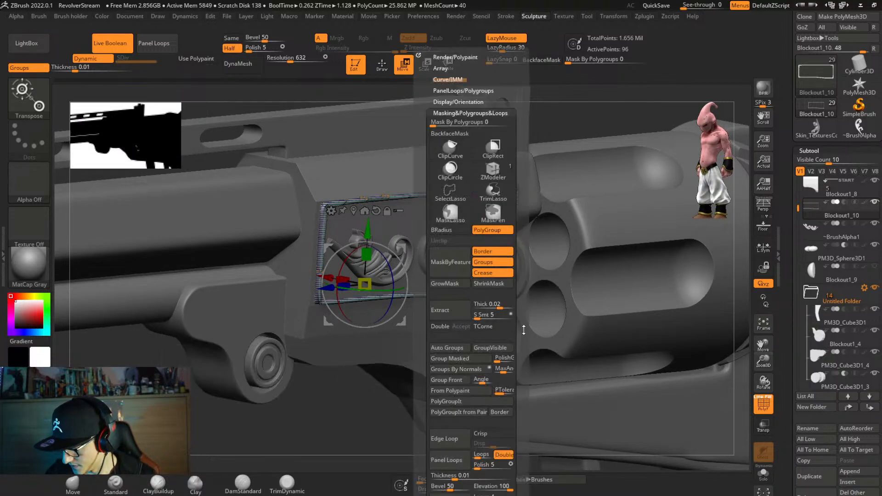
{"action": "scroll", "coordinate": [523, 329], "scroll_direction": "down", "scroll_amount": 10}
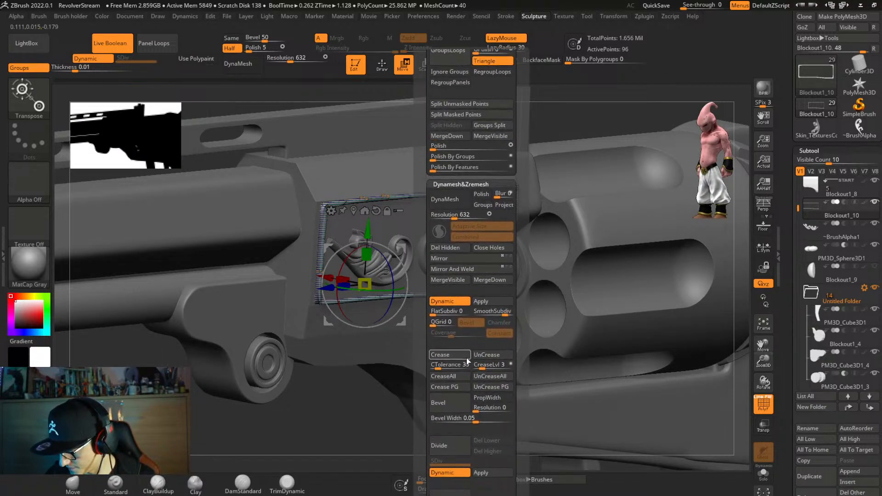
{"action": "left_click", "coordinate": [467, 359]}
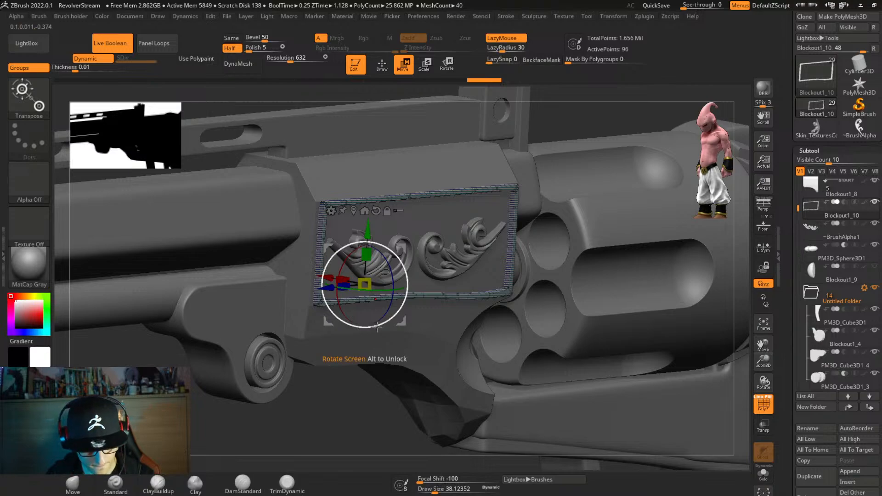
Hide the polyframe and move the border frame about 0.0064 along X, sinking it into the side of the block.
{"action": "key", "text": "shift+f"}
{"action": "key", "text": "q"}
{"action": "mouse_move", "coordinate": [438, 329]}
{"action": "right_mouse_down"}
{"action": "mouse_move", "coordinate": [405, 321]}
{"action": "mouse_move", "coordinate": [380, 360]}
{"action": "right_mouse_up"}
{"action": "key", "text": "w"}
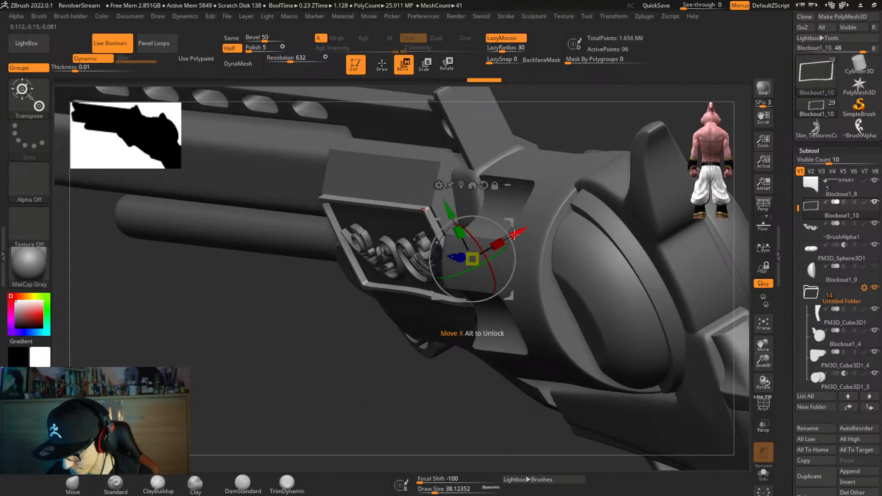
{"action": "left_click_drag", "start_coordinate": [514, 234], "coordinate": [518, 233]}
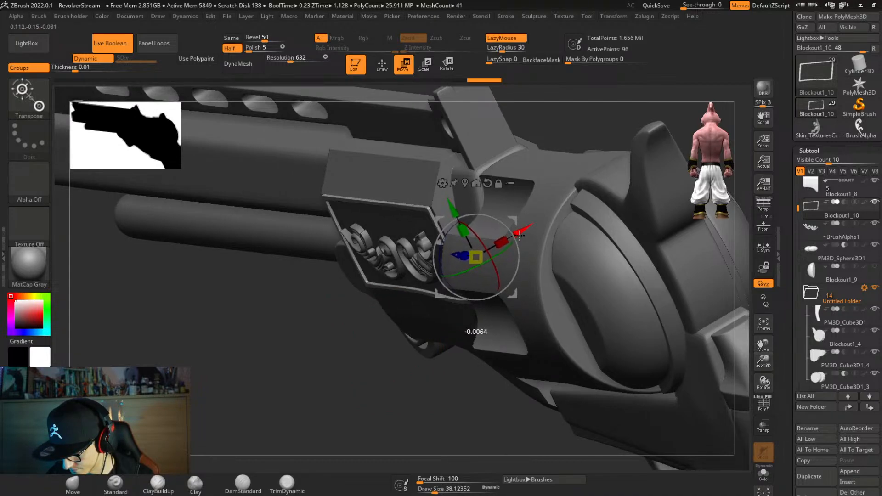
Scale the border frame along Z until it spans the full length of the block's side.
{"action": "right_click_drag", "start_coordinate": [518, 233], "coordinate": [458, 262]}
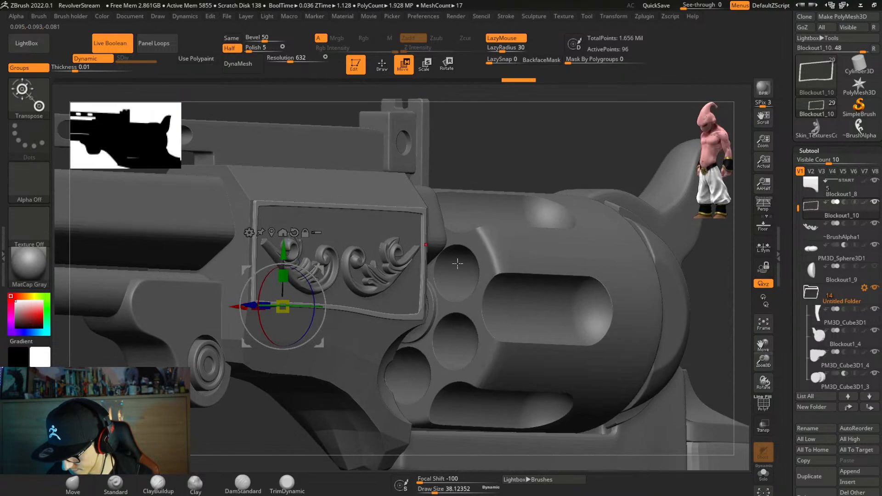
{"action": "right_click_drag", "start_coordinate": [278, 306], "coordinate": [271, 346]}
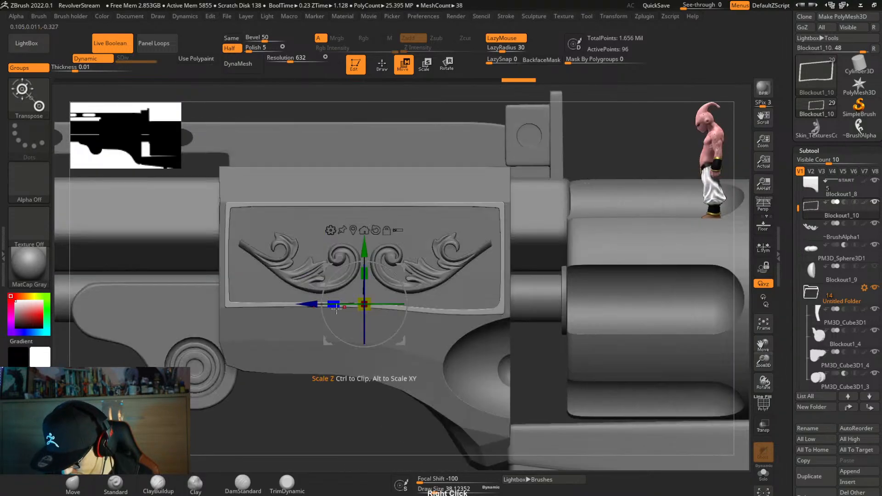
{"action": "left_click_drag", "start_coordinate": [337, 310], "coordinate": [333, 312]}
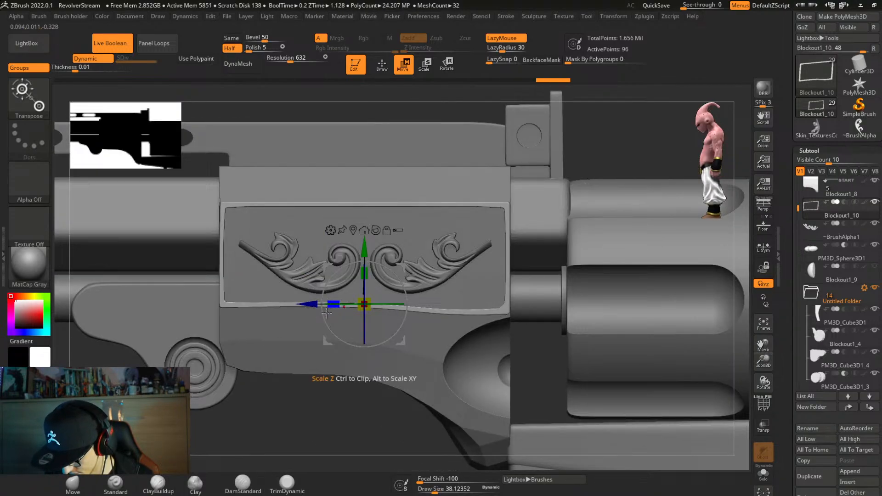
Isolate the frame with dynamic subdivision off, and use an inverted mask to straighten the outer vertices of its barrel-side end along Z.
{"action": "key", "text": "shift+f"}
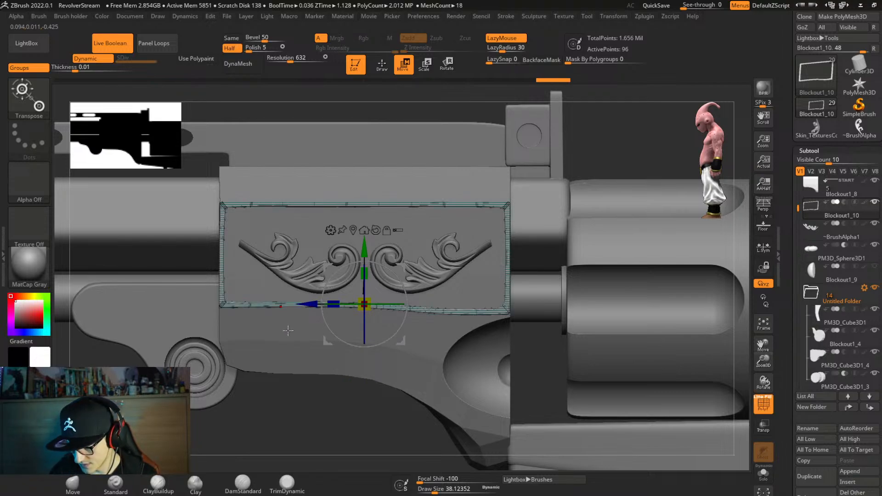
{"action": "key", "text": "alt+s"}
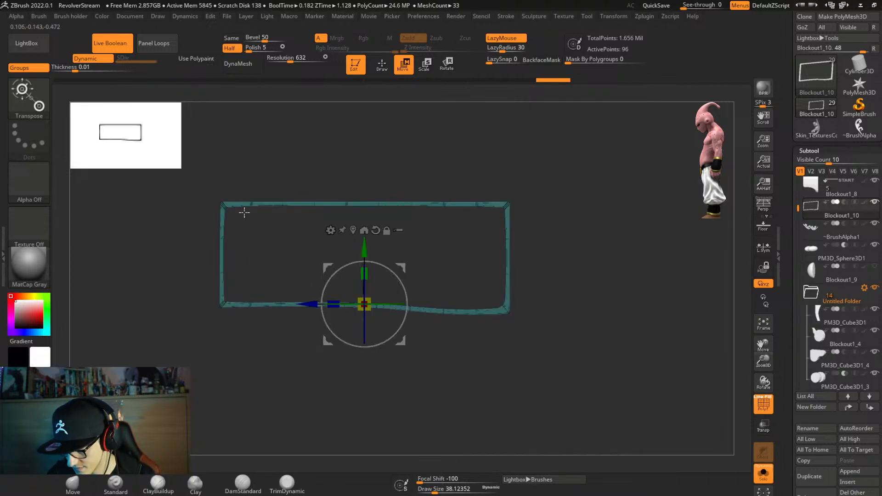
{"action": "key", "text": "shift+d"}
{"action": "right_click_drag", "start_coordinate": [246, 248], "coordinate": [380, 305], "text": "ctrl"}
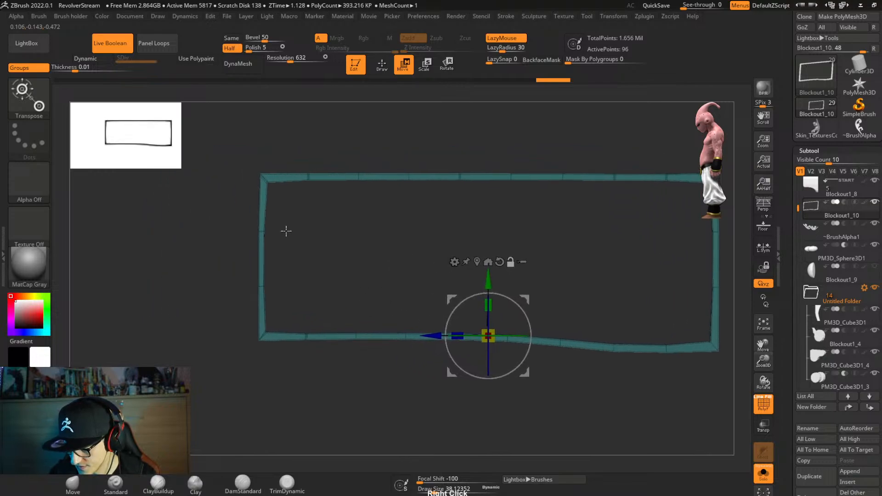
{"action": "left_click_drag", "start_coordinate": [230, 152], "coordinate": [260, 383], "text": "ctrl"}
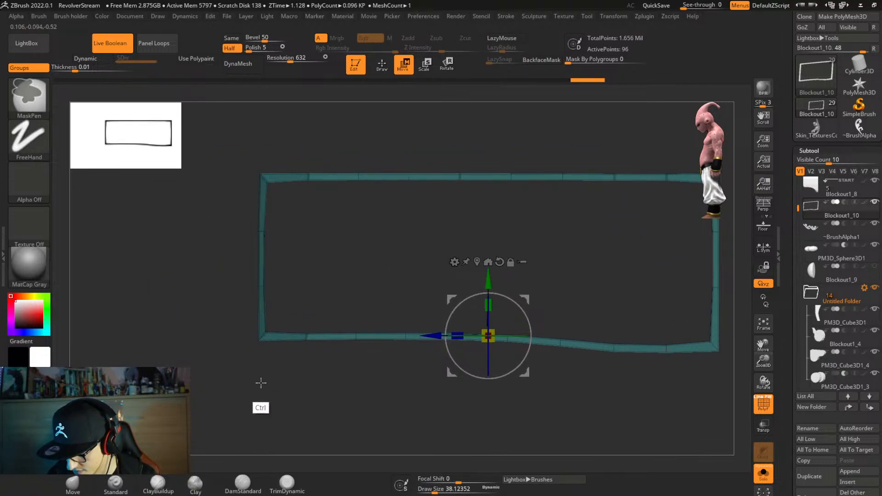
{"action": "left_click", "coordinate": [474, 261]}
{"action": "right_click_drag", "start_coordinate": [224, 247], "coordinate": [289, 275]}
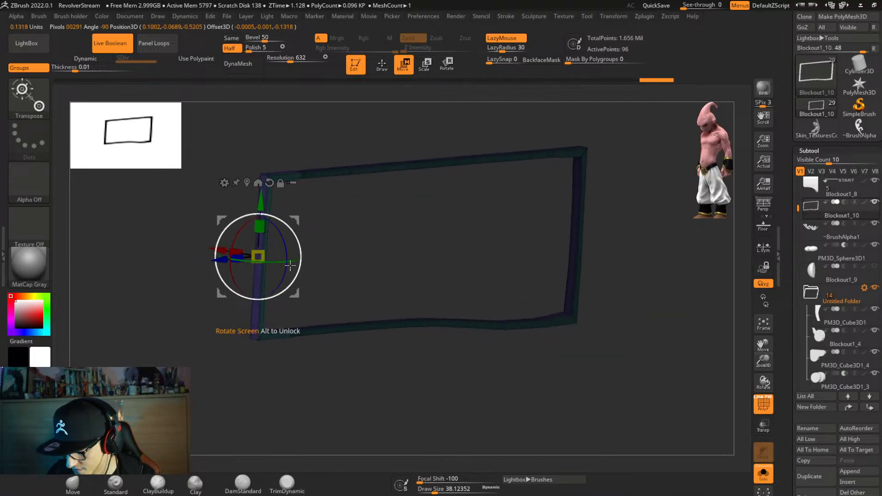
{"action": "right_click_drag", "start_coordinate": [391, 224], "coordinate": [332, 230]}
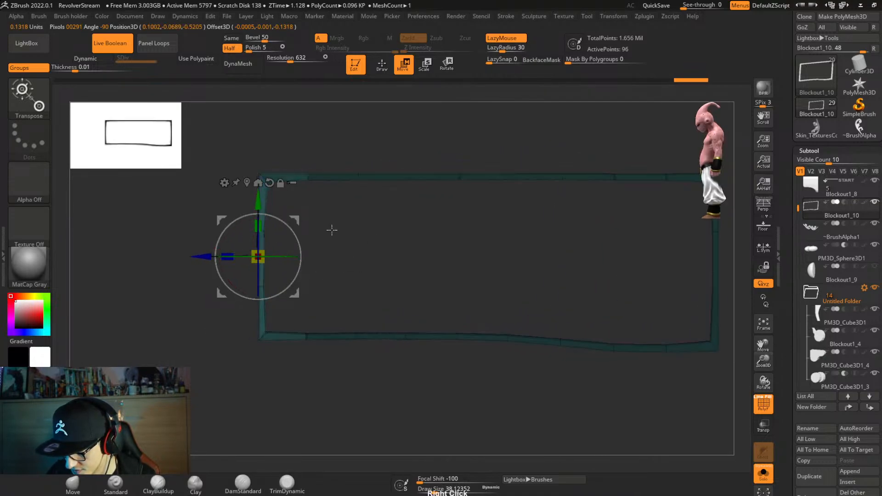
{"action": "left_click_drag", "start_coordinate": [333, 230], "coordinate": [332, 262], "text": "ctrl"}
Leave only the inner vertices of the barrel-side end unmasked, straighten and shift them slightly inward along Z, and clear the mask.
{"action": "left_click_drag", "start_coordinate": [276, 152], "coordinate": [265, 373], "text": "ctrl"}
{"action": "left_click", "coordinate": [305, 377], "text": "ctrl"}
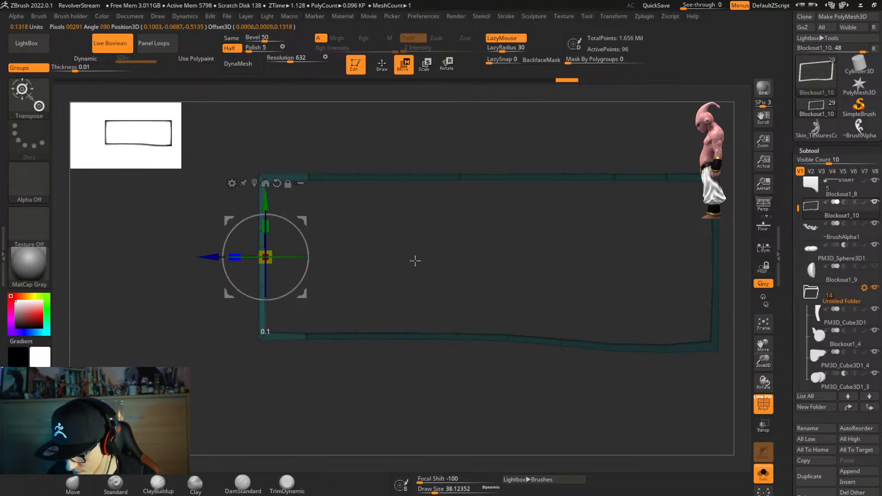
{"action": "left_click_drag", "start_coordinate": [213, 257], "coordinate": [215, 258]}
{"action": "left_click_drag", "start_coordinate": [344, 367], "coordinate": [193, 359], "text": "ctrl"}
Leave only the outer vertices of the frame's cylinder-side end unmasked, straighten them along Z, and clear the mask.
{"action": "mouse_move", "coordinate": [564, 139]}
{"action": "left_mouse_down", "text": "ctrl"}
{"action": "mouse_move", "coordinate": [528, 389]}
{"action": "mouse_move", "coordinate": [521, 389]}
{"action": "left_mouse_up", "text": "ctrl"}
{"action": "left_click", "coordinate": [569, 358], "text": "ctrl"}
{"action": "right_click_drag", "start_coordinate": [336, 252], "coordinate": [473, 274], "text": "alt"}
{"action": "left_click", "coordinate": [204, 192]}
{"action": "right_click_drag", "start_coordinate": [615, 269], "coordinate": [411, 284], "text": "alt"}
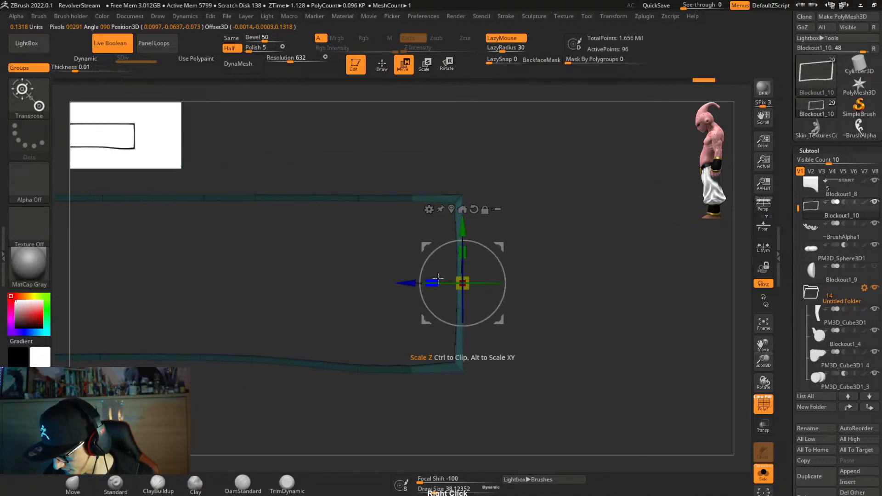
{"action": "left_click", "coordinate": [574, 303], "text": "ctrl"}
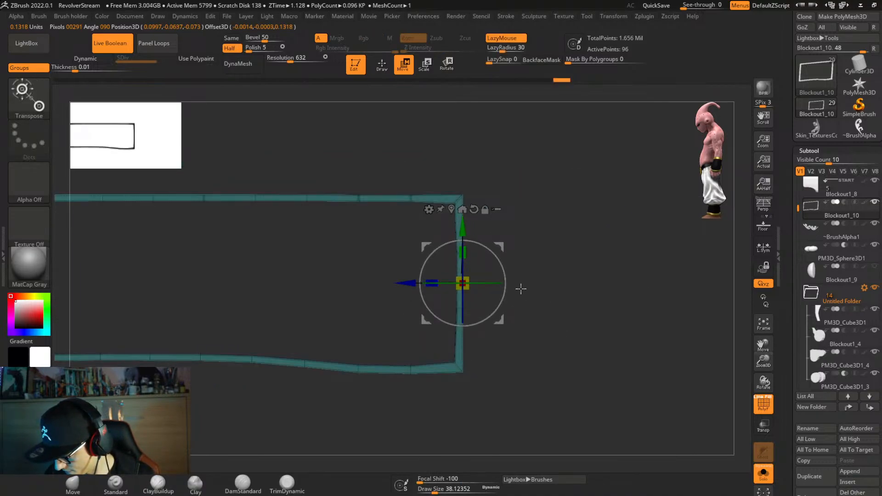
Straighten and move the inner vertices of the cylinder-side end inward along Z using an inverted mask, and show the whole revolver again.
{"action": "mouse_move", "coordinate": [433, 164]}
{"action": "left_mouse_down", "text": "ctrl"}
{"action": "mouse_move", "coordinate": [446, 204]}
{"action": "mouse_move", "coordinate": [457, 420]}
{"action": "mouse_move", "coordinate": [458, 413]}
{"action": "left_mouse_up", "text": "ctrl"}
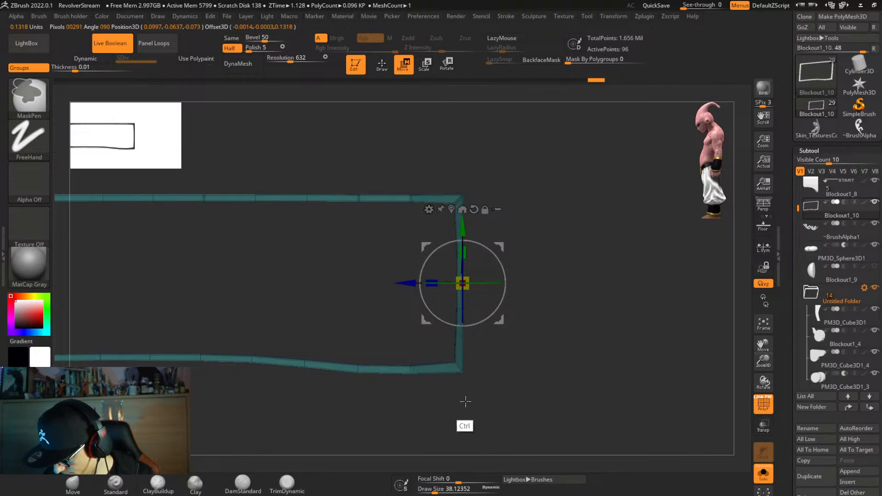
{"action": "left_click", "coordinate": [523, 366], "text": "ctrl"}
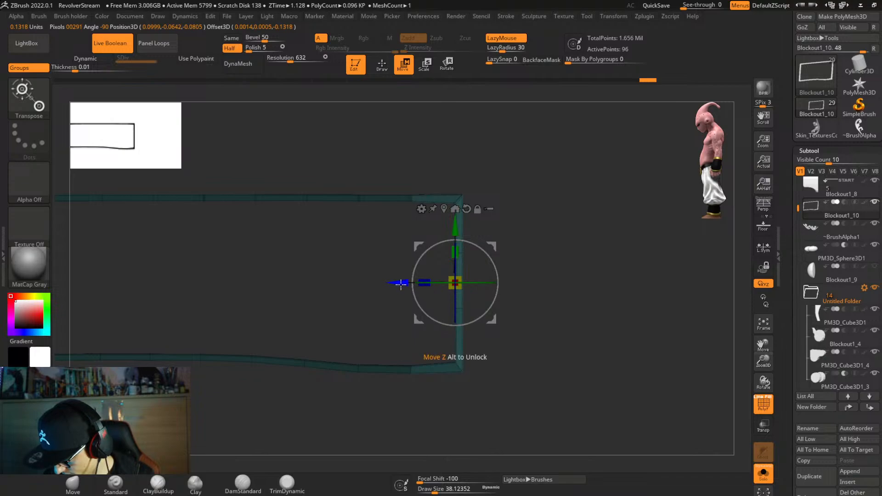
{"action": "left_click_drag", "start_coordinate": [400, 283], "coordinate": [398, 283]}
{"action": "left_click_drag", "start_coordinate": [539, 281], "coordinate": [538, 298], "text": "ctrl"}
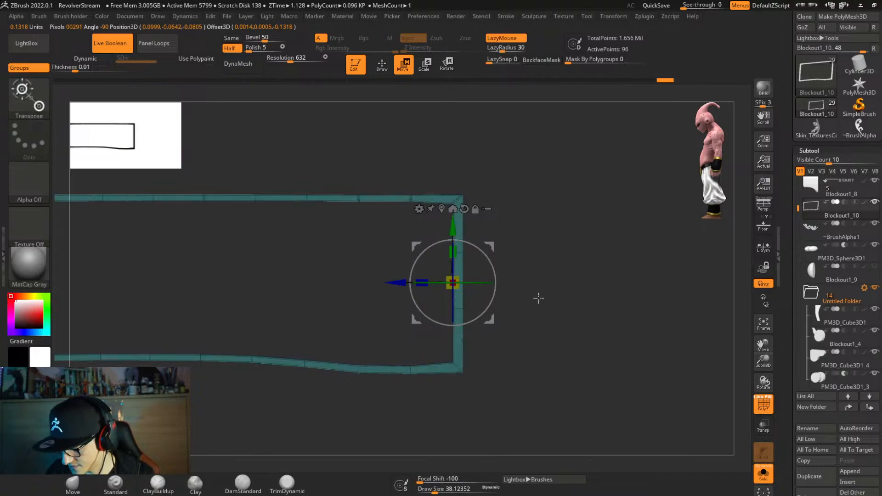
{"action": "key", "text": "shift+s"}
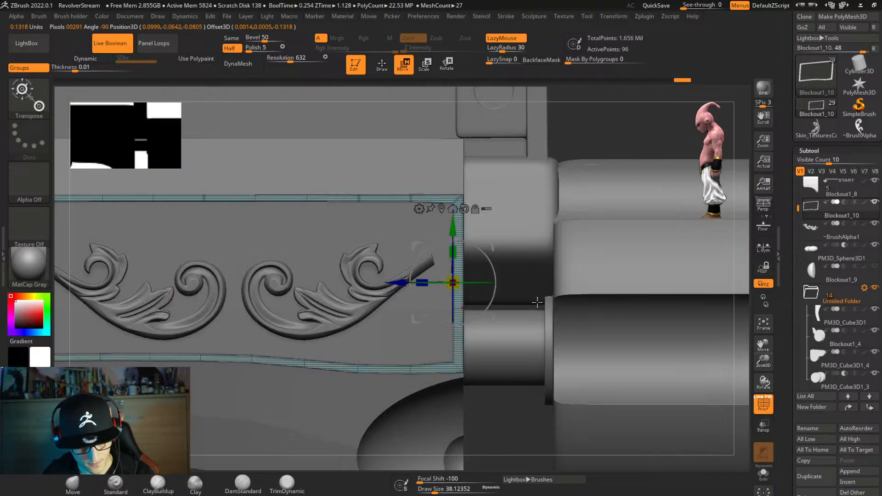
Turn dynamic subdivision back on for the frame, hide its wireframe, and set the ZModeler edge action to Crease.
{"action": "key", "text": "d"}
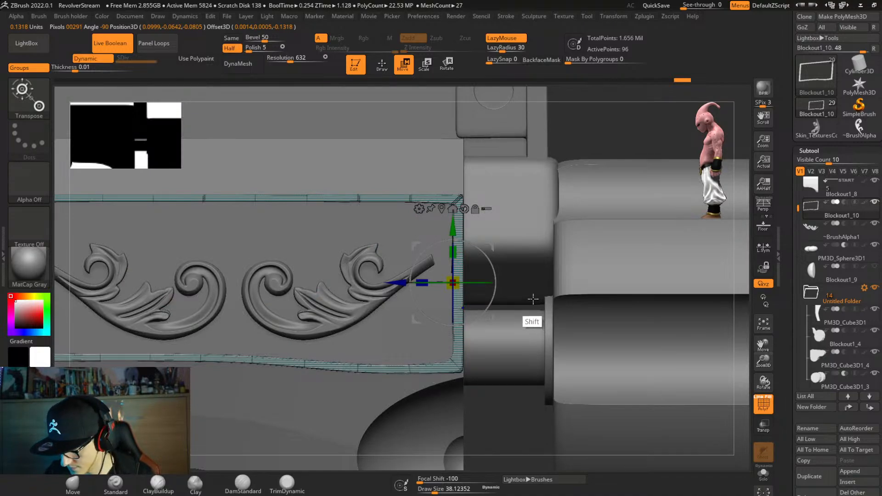
{"action": "key", "text": "shift+f"}
{"action": "key", "text": "b"}
{"action": "key", "text": "z"}
{"action": "key", "text": "m"}
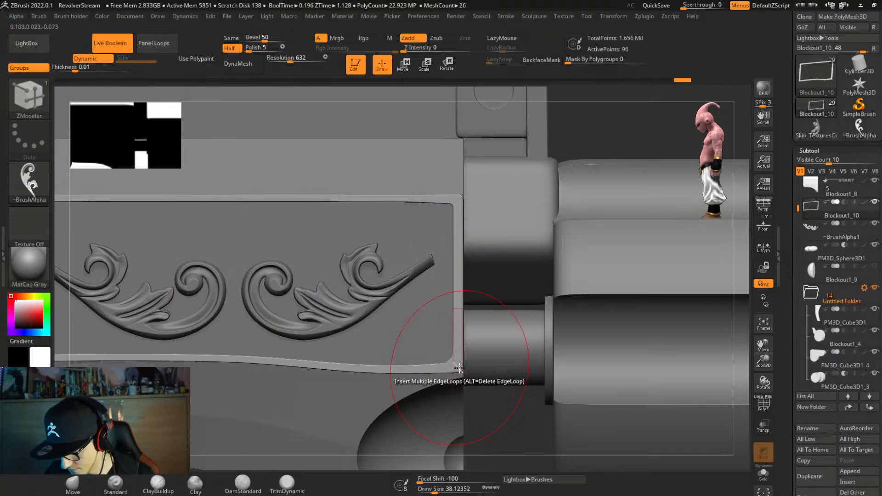
{"action": "key", "text": "space"}
{"action": "left_click", "coordinate": [351, 261]}
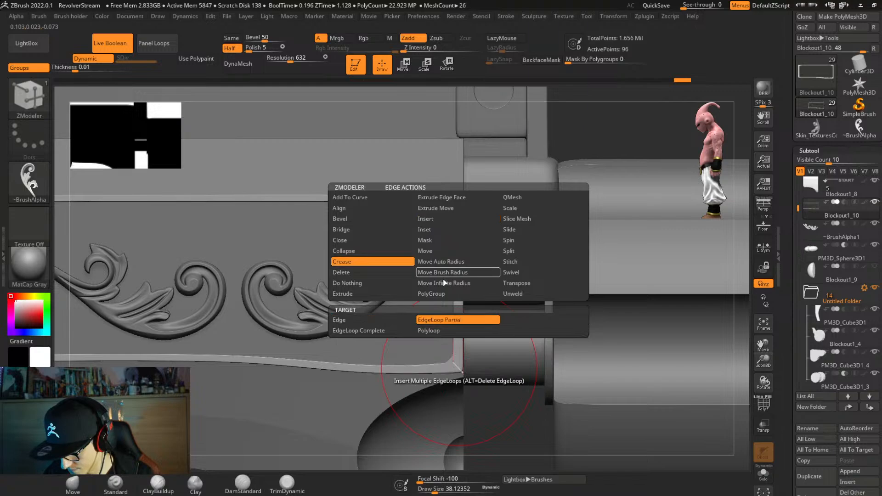
{"action": "left_click", "coordinate": [452, 331]}
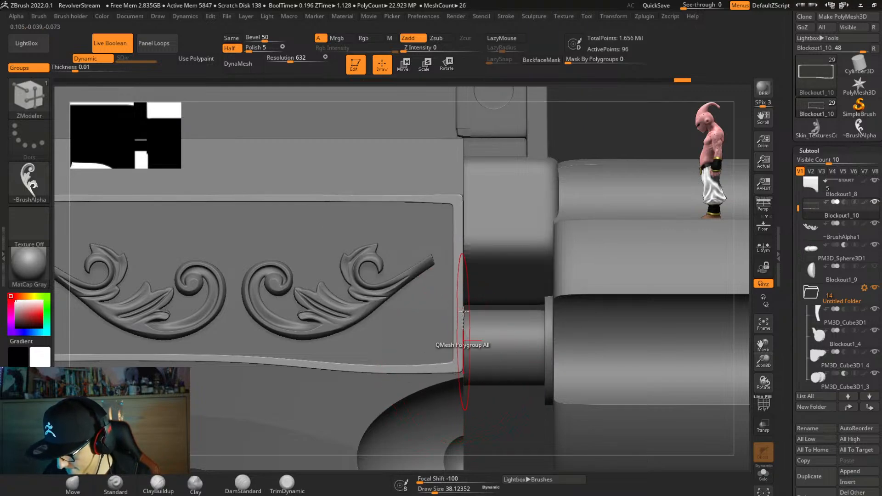
Make the ornament subtool on the block active and open its ArrayMesh settings.
{"action": "right_click_drag", "start_coordinate": [494, 301], "coordinate": [815, 305], "text": "alt"}
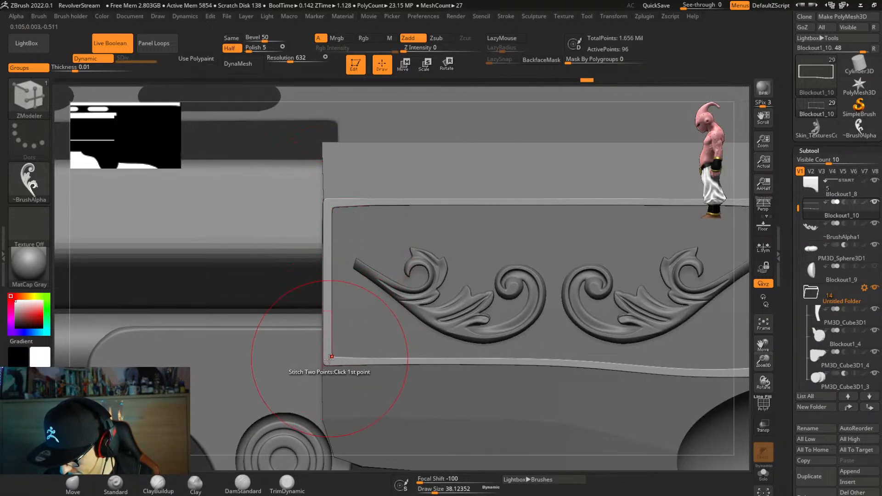
{"action": "right_click_drag", "start_coordinate": [413, 378], "coordinate": [226, 364], "text": "alt"}
{"action": "right_click_drag", "start_coordinate": [436, 355], "coordinate": [428, 221], "text": "ctrl"}
{"action": "right_click_drag", "start_coordinate": [428, 276], "coordinate": [450, 329]}
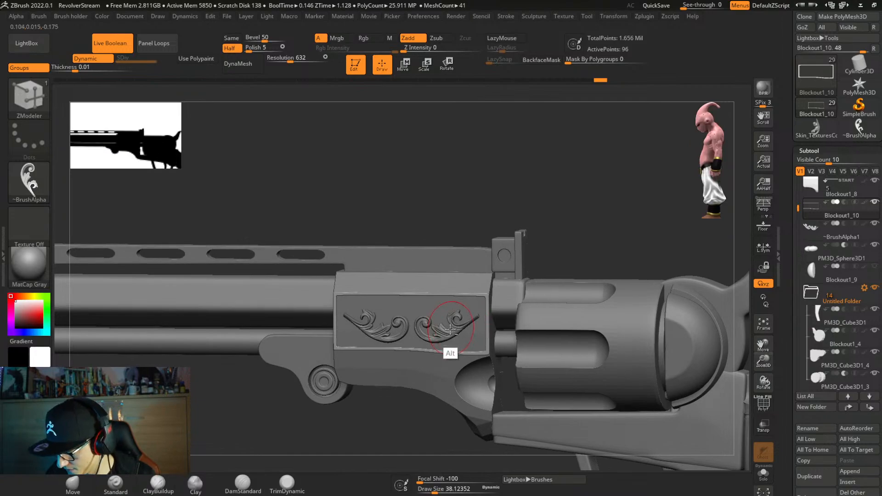
{"action": "left_click", "coordinate": [508, 326], "text": "alt"}
{"action": "right_click_drag", "start_coordinate": [539, 327], "coordinate": [501, 328]}
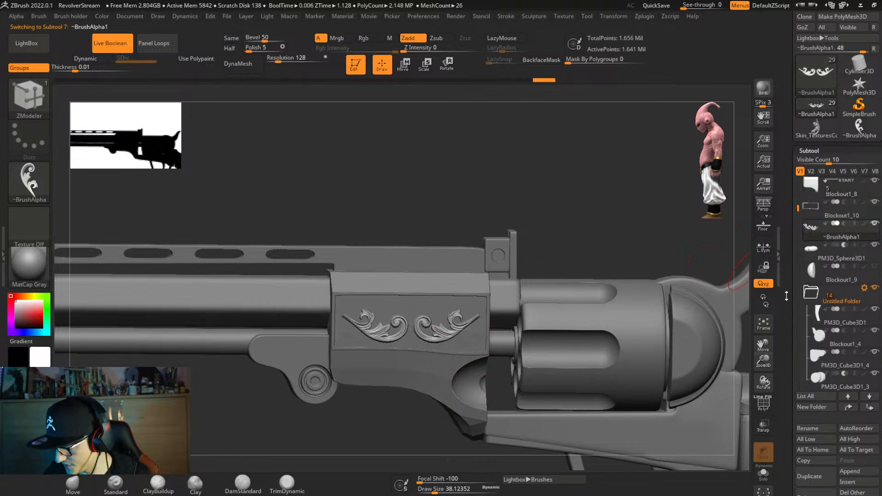
{"action": "left_click_drag", "start_coordinate": [787, 296], "coordinate": [795, 193]}
{"action": "left_click", "coordinate": [817, 257]}
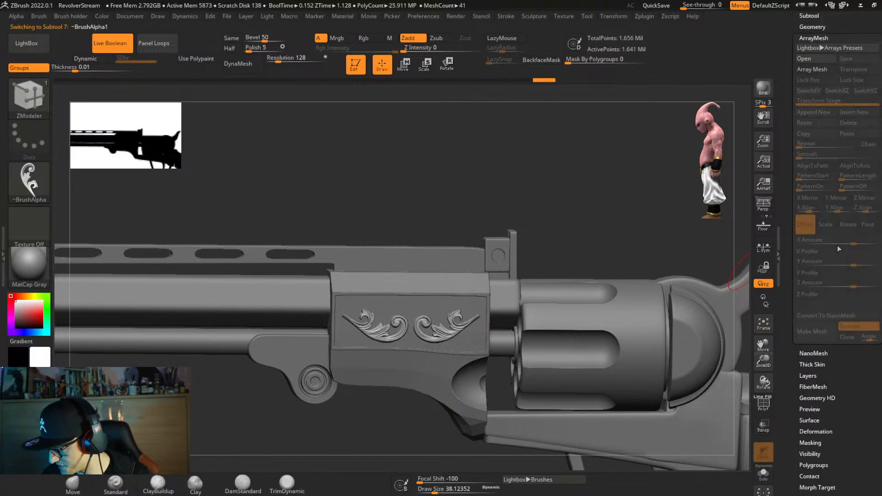
{"action": "left_click_drag", "start_coordinate": [787, 111], "coordinate": [787, 166]}
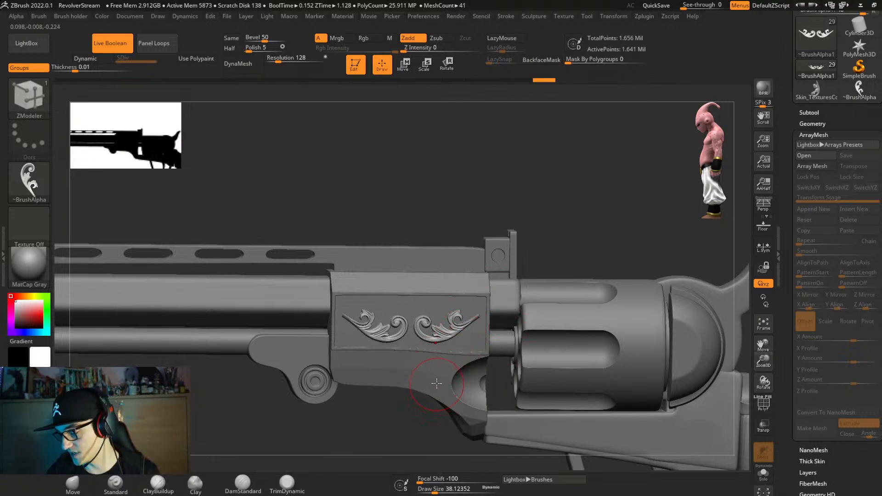
{"action": "key", "text": "d"}
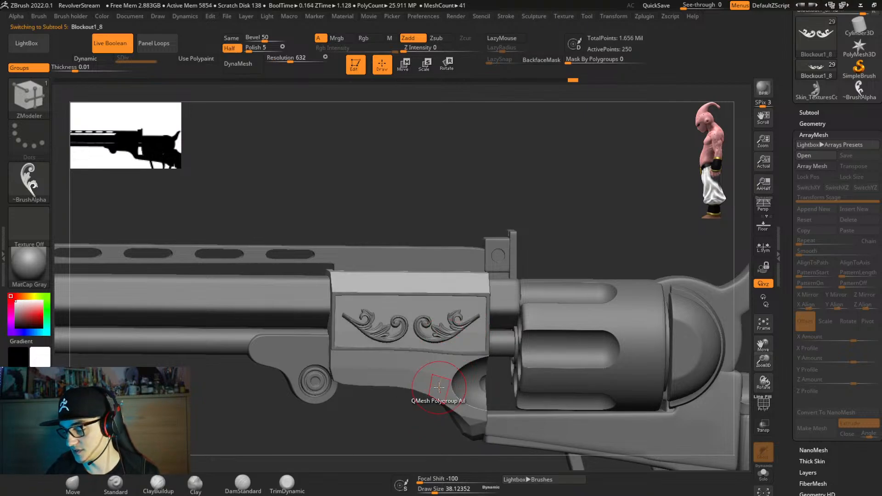
{"action": "mouse_move", "coordinate": [480, 336]}
{"action": "right_mouse_down"}
{"action": "mouse_move", "coordinate": [570, 340]}
{"action": "mouse_move", "coordinate": [430, 329]}
{"action": "mouse_move", "coordinate": [446, 339]}
{"action": "mouse_move", "coordinate": [438, 354]}
{"action": "mouse_move", "coordinate": [461, 377]}
{"action": "right_mouse_up"}
{"action": "left_click", "coordinate": [470, 340], "text": "alt"}
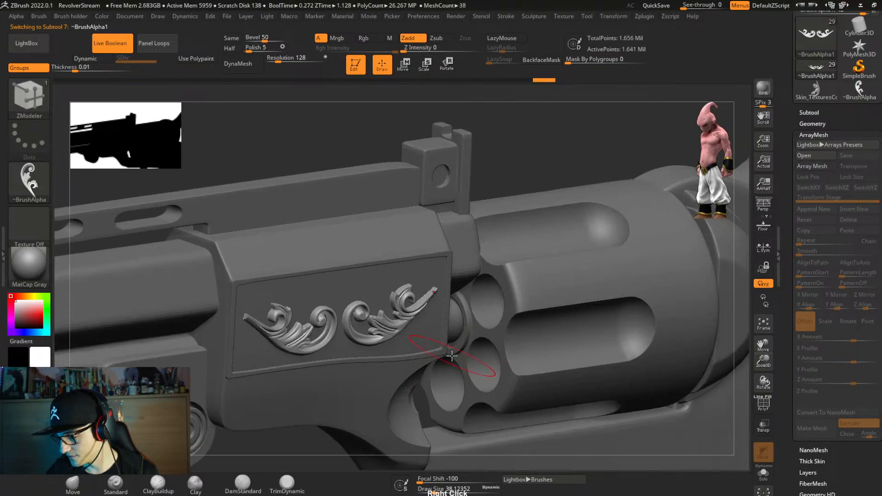
Try to copy the ornaments to the opposite side of the block with an X-mirrored ArrayMesh converted to a mesh.
{"action": "left_click", "coordinate": [829, 167]}
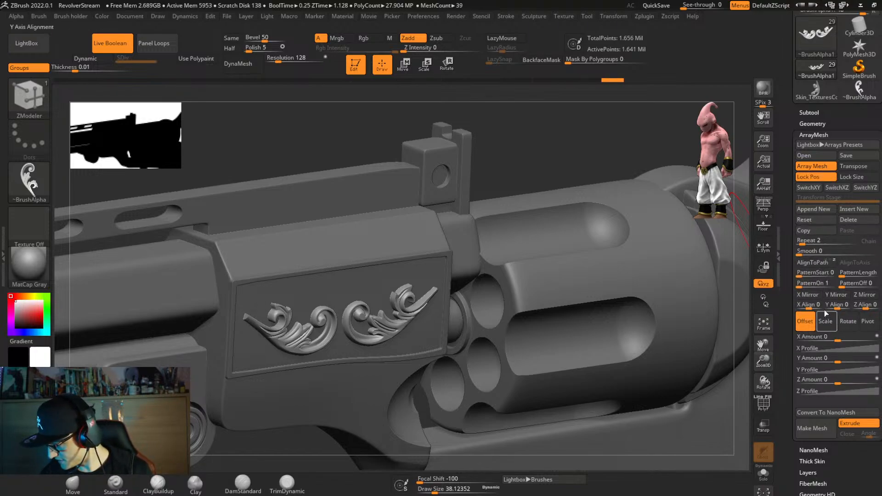
{"action": "left_click", "coordinate": [815, 297]}
{"action": "right_click_drag", "start_coordinate": [592, 363], "coordinate": [387, 320]}
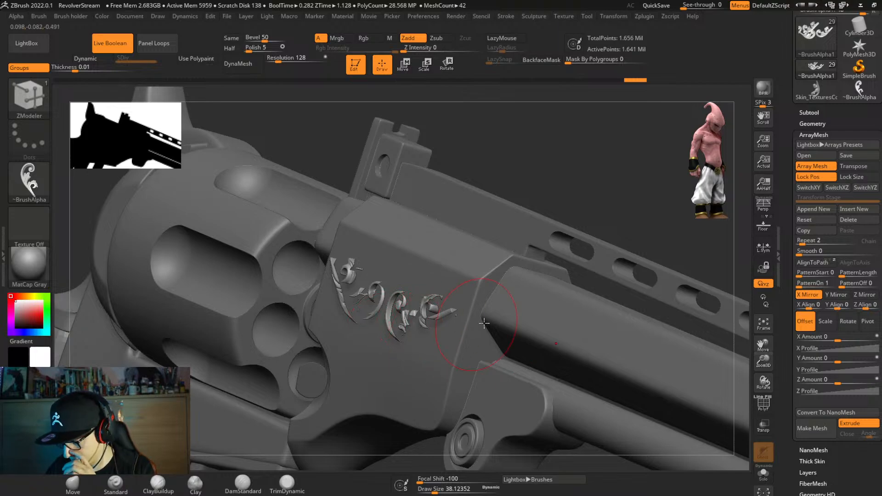
{"action": "left_click", "coordinate": [826, 426]}
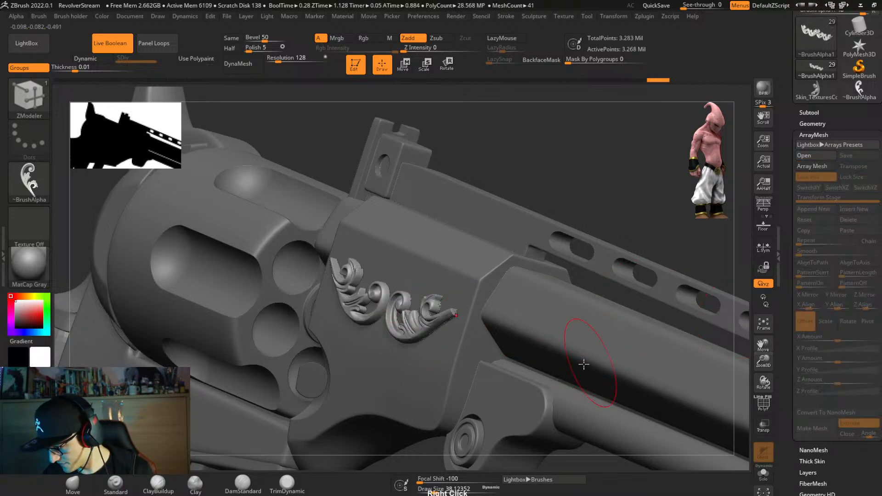
{"action": "mouse_move", "coordinate": [583, 364]}
{"action": "right_mouse_down"}
{"action": "mouse_move", "coordinate": [564, 367]}
{"action": "mouse_move", "coordinate": [575, 381]}
{"action": "mouse_move", "coordinate": [518, 372]}
{"action": "mouse_move", "coordinate": [512, 350]}
{"action": "mouse_move", "coordinate": [573, 405]}
{"action": "mouse_move", "coordinate": [665, 429]}
{"action": "right_mouse_up"}
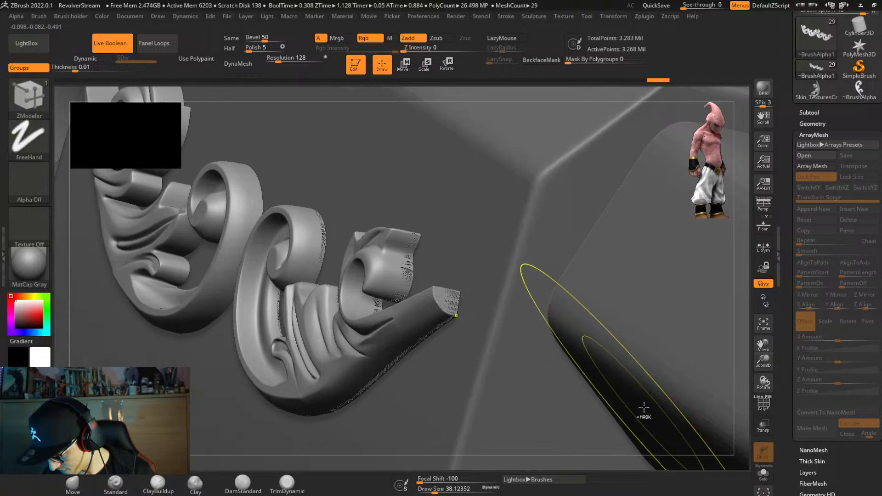
{"action": "key", "text": "ctrl+z"}
{"action": "key", "text": "ctrl+z"}
{"action": "right_click_drag", "start_coordinate": [544, 344], "coordinate": [538, 312]}
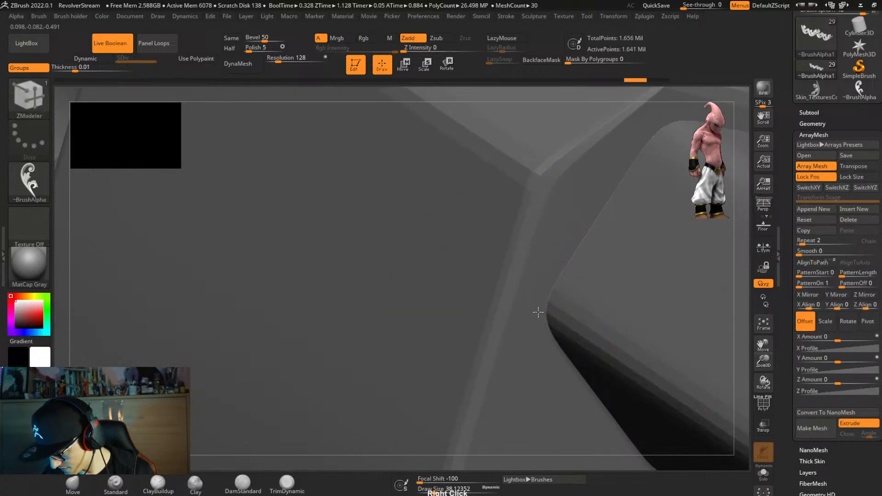
{"action": "right_click_drag", "start_coordinate": [536, 255], "coordinate": [523, 220], "text": "ctrl"}
{"action": "left_click", "coordinate": [810, 168]}
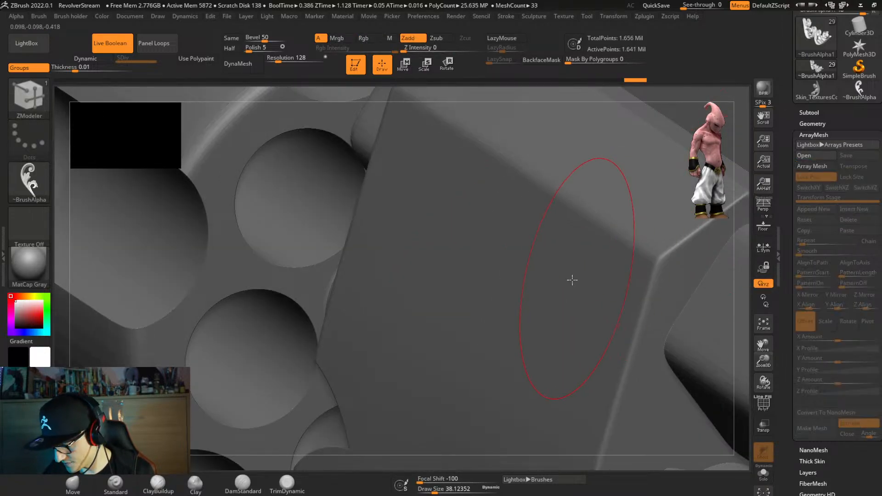
Apply Mirror And Weld to the ornaments and view the revolver from the front.
{"action": "key", "text": "ctrl+space"}
{"action": "left_click", "coordinate": [589, 113]}
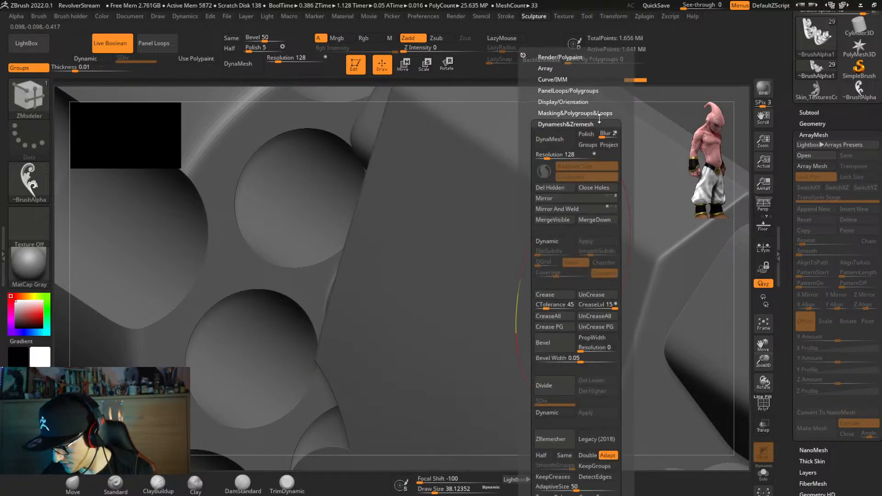
{"action": "left_click", "coordinate": [585, 210]}
{"action": "right_click_drag", "start_coordinate": [571, 325], "coordinate": [668, 300]}
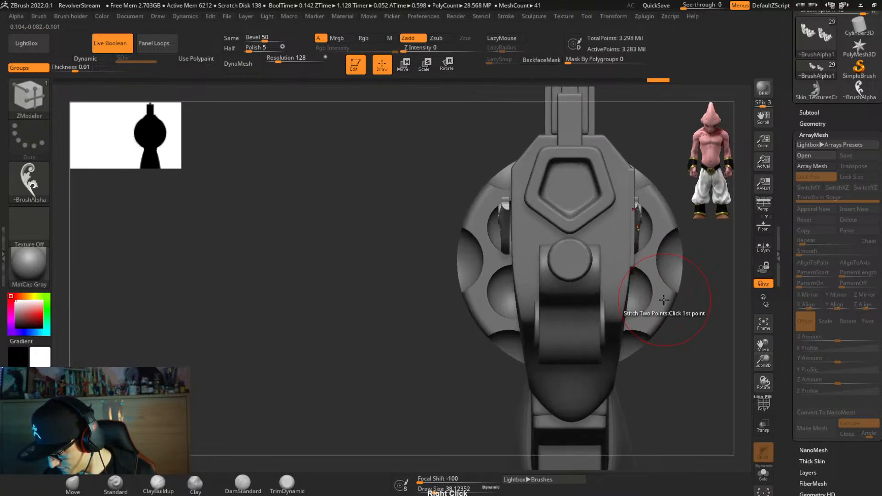
Try shifting the mirrored ornaments slightly along Z, undo the move, enable local symmetry, and undo the mirroring.
{"action": "key", "text": "ctrl"}
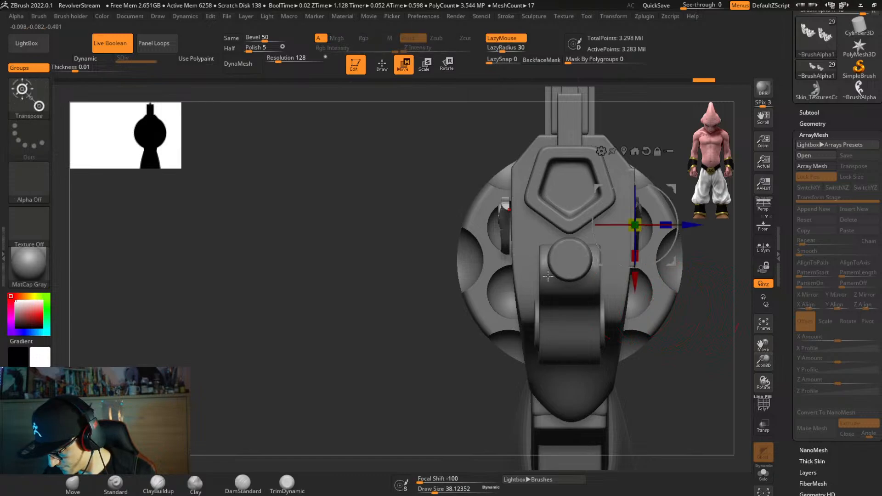
{"action": "key", "text": "w"}
{"action": "left_click_drag", "start_coordinate": [689, 231], "coordinate": [691, 230]}
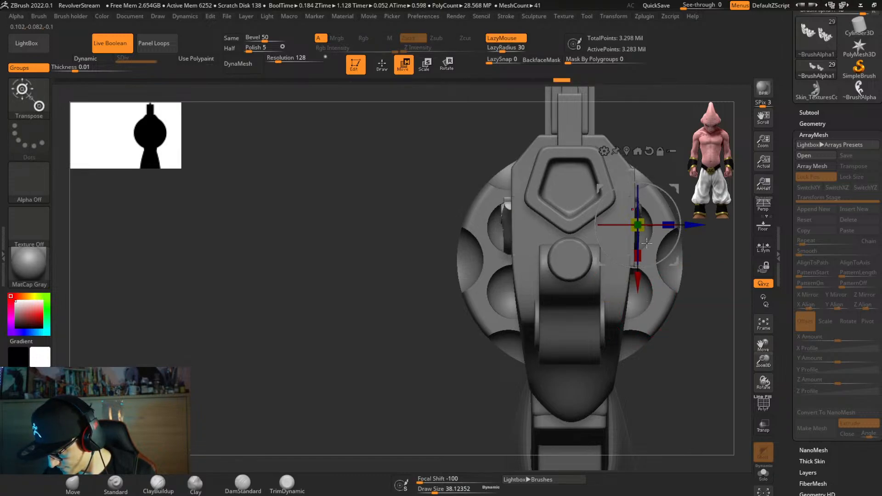
{"action": "key", "text": "ctrl+z"}
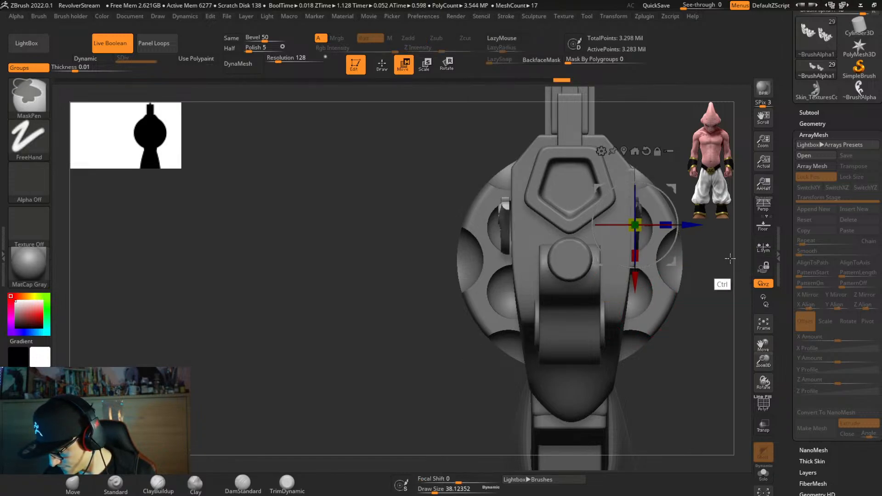
{"action": "left_click", "coordinate": [762, 247]}
{"action": "key", "text": "ctrl+z"}
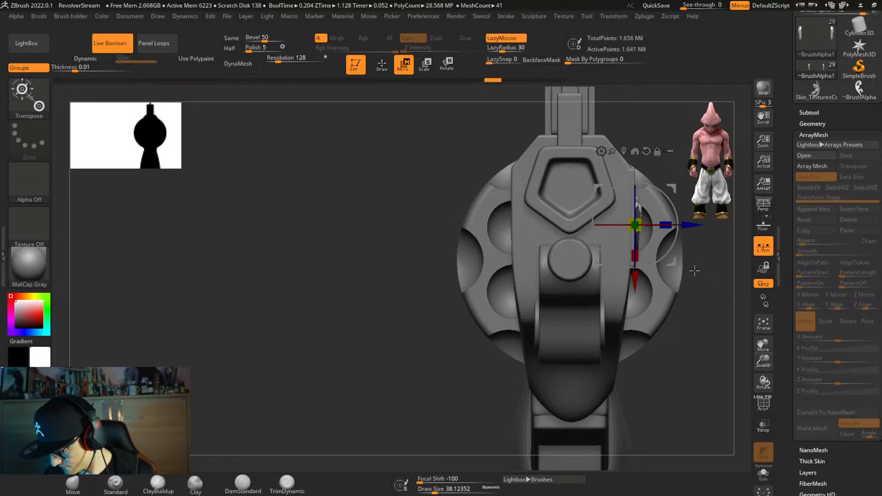
Try Mirror And Weld on the ornaments with local symmetry enabled.
{"action": "key", "text": "ctrl+2"}
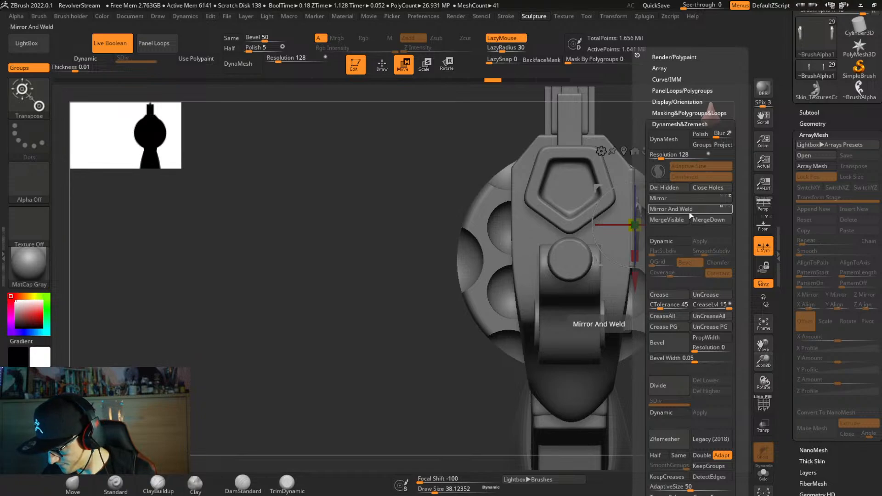
{"action": "left_click", "coordinate": [689, 211]}
{"action": "key", "text": "ctrl+2"}
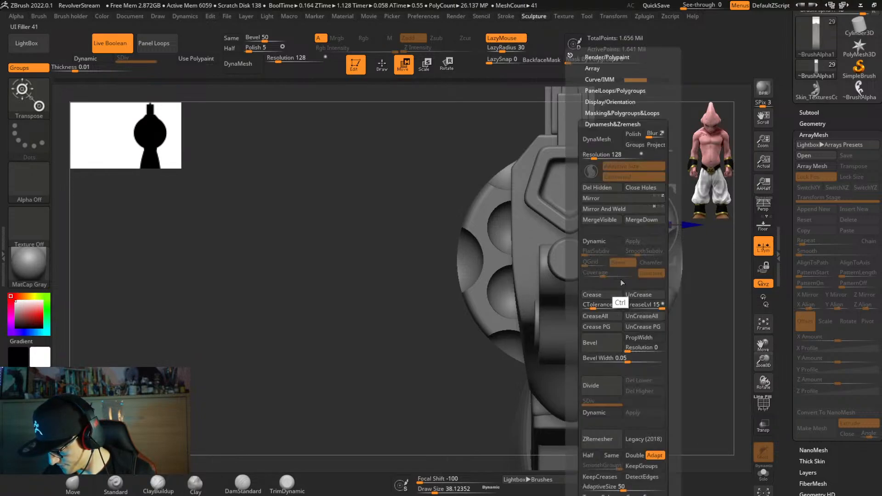
{"action": "key", "text": "ctrl+z"}
Try Mirror And Weld on the ornaments without local symmetry and mask the copy on one side of the block.
{"action": "key", "text": "ctrl+2"}
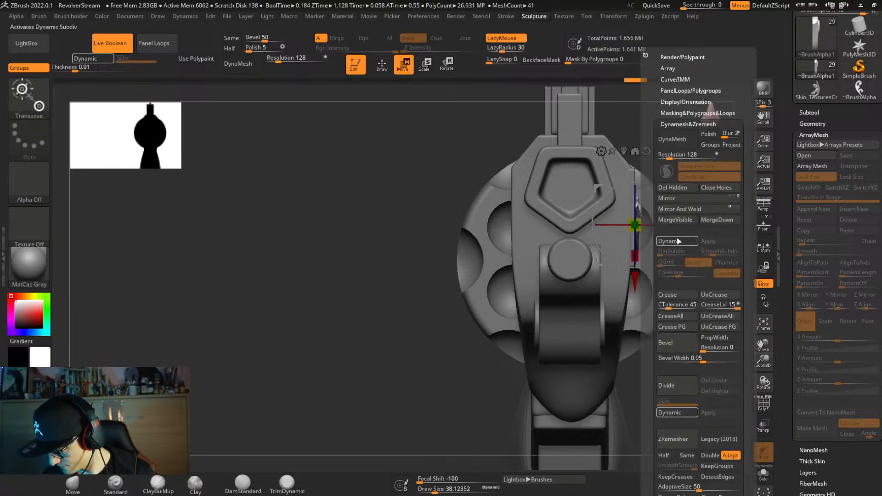
{"action": "left_click", "coordinate": [690, 213]}
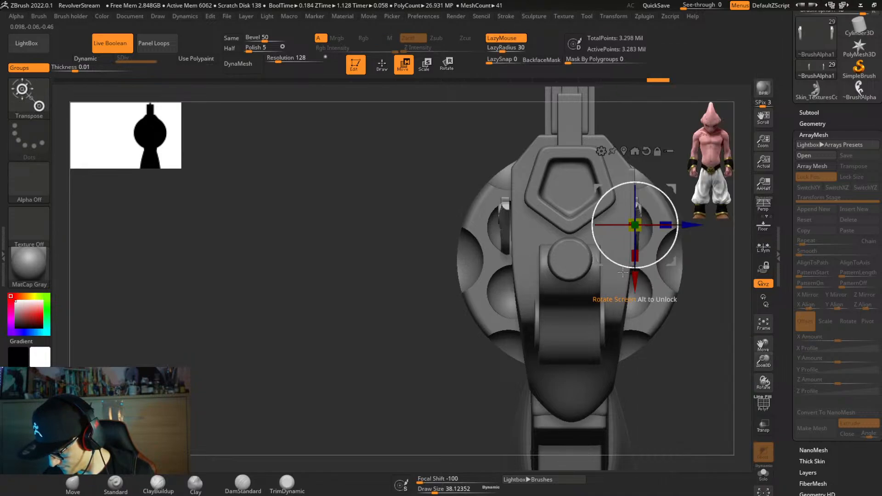
{"action": "left_click_drag", "start_coordinate": [455, 158], "coordinate": [460, 263], "text": "ctrl"}
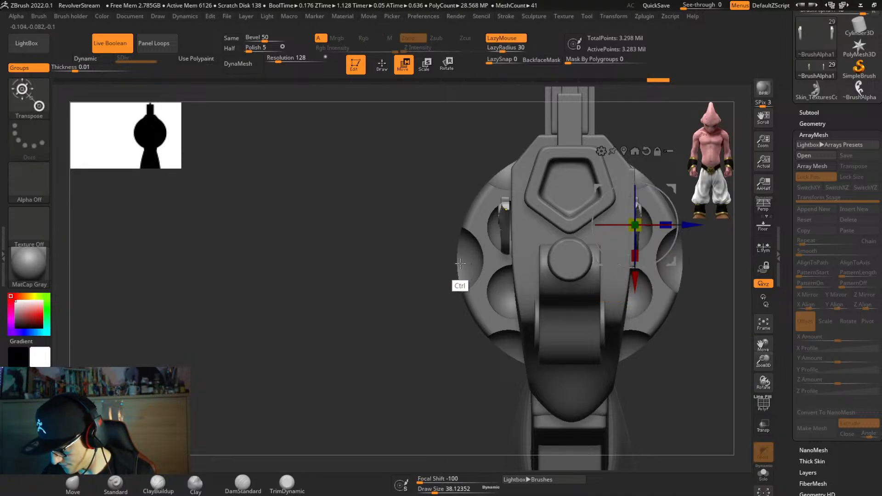
{"action": "key", "text": "ctrl+z"}
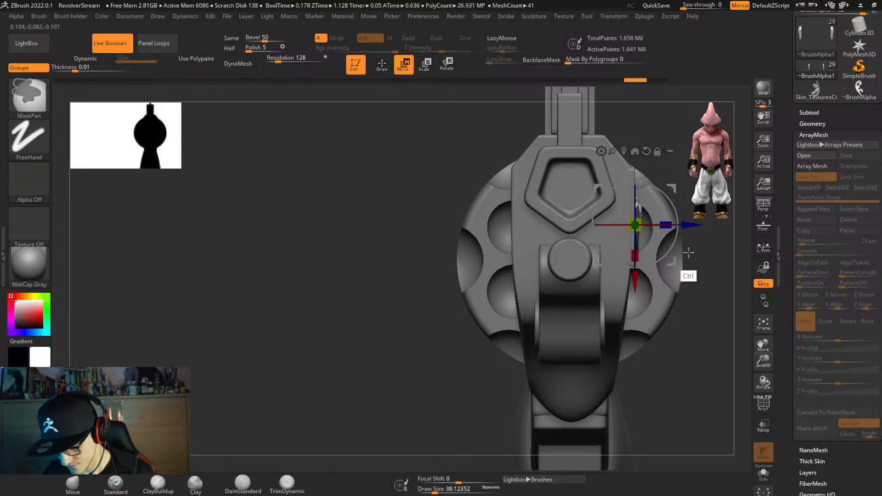
Mirror and weld the ornaments so that both sides of the block carry them, repeating the operation once.
{"action": "key", "text": "ctrl+2"}
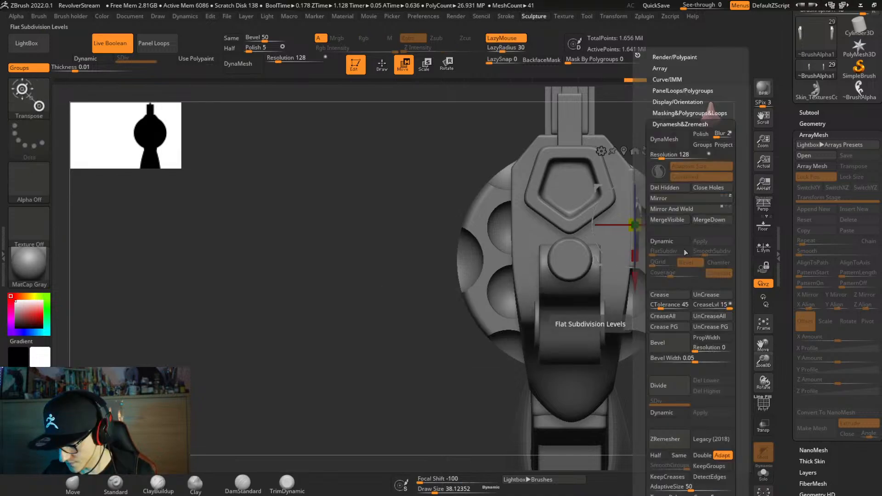
{"action": "left_click", "coordinate": [685, 209]}
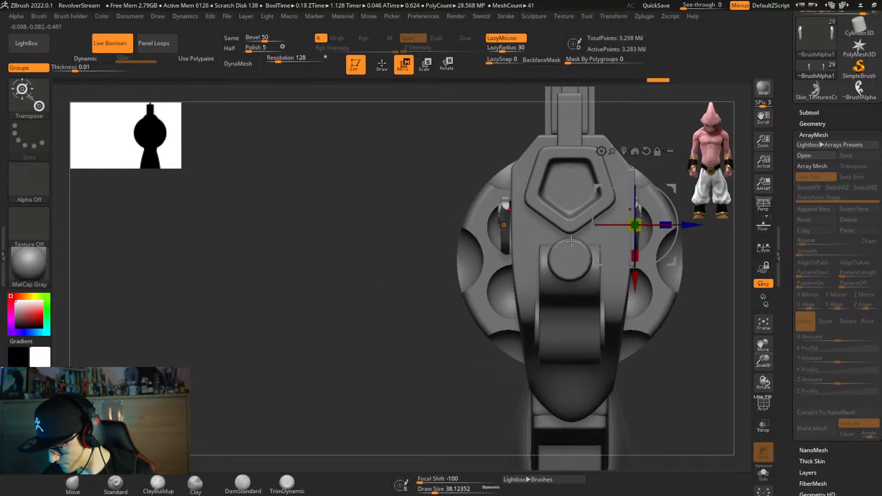
{"action": "key", "text": "ctrl+2"}
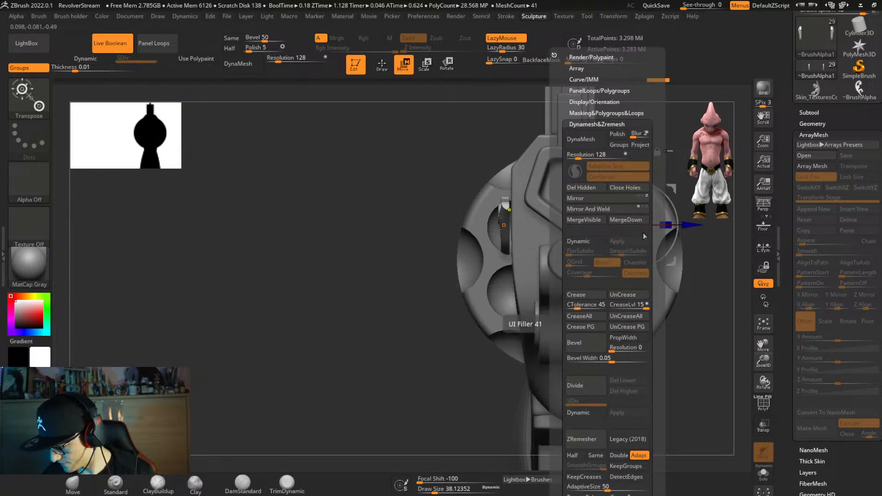
{"action": "left_click", "coordinate": [621, 210]}
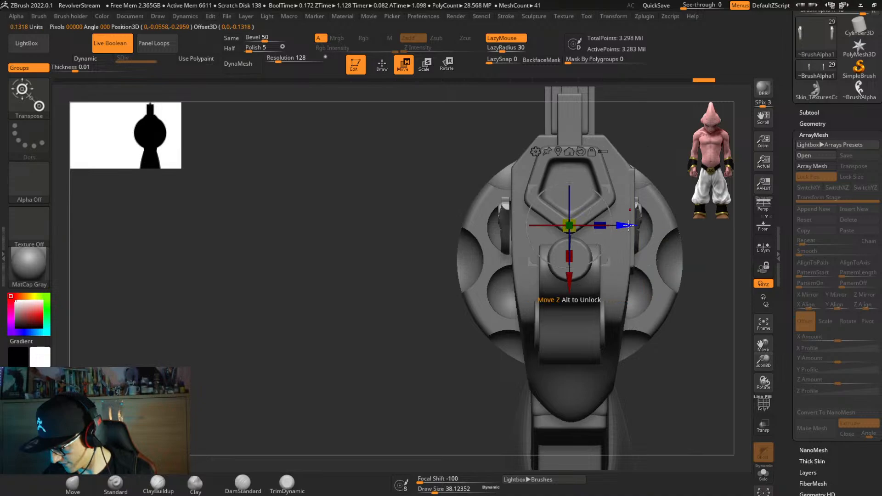
Adjust the position of the mirrored scroll ornaments on the block with small moves along the Z and X axes.
{"action": "left_click_drag", "start_coordinate": [628, 225], "coordinate": [601, 227]}
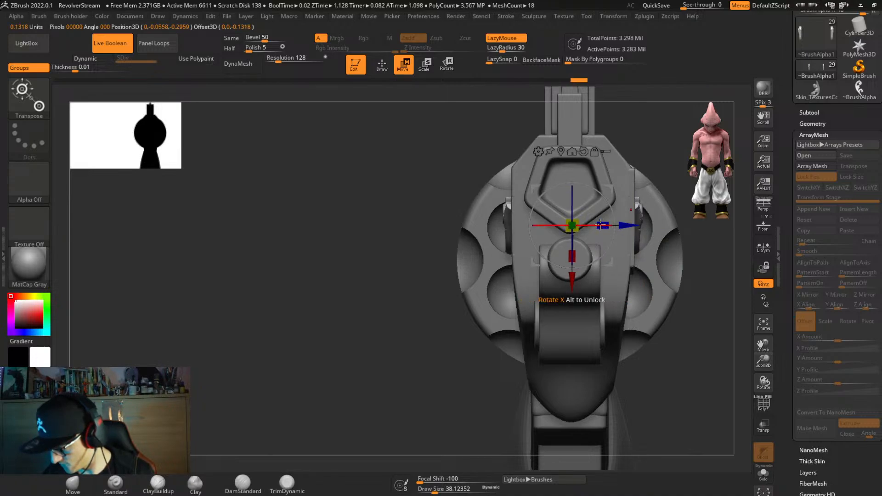
{"action": "left_click", "coordinate": [571, 151]}
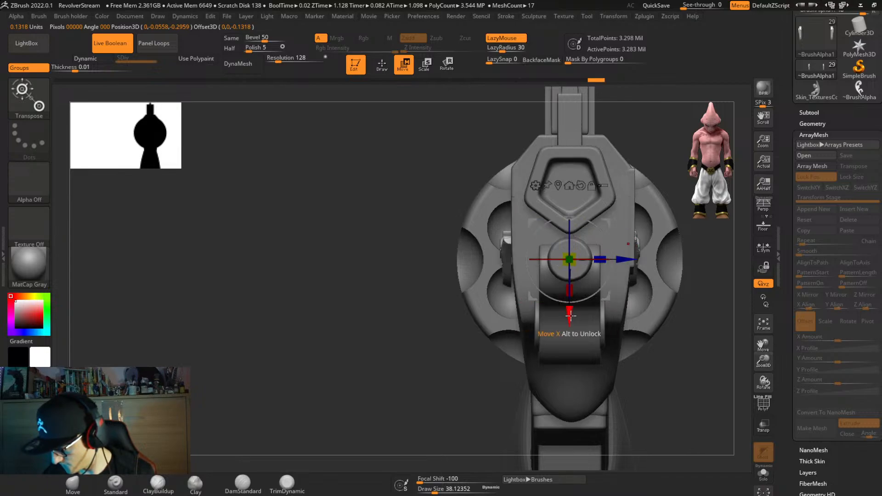
{"action": "left_click_drag", "start_coordinate": [569, 315], "coordinate": [577, 274]}
{"action": "right_click_drag", "start_coordinate": [650, 296], "coordinate": [576, 309]}
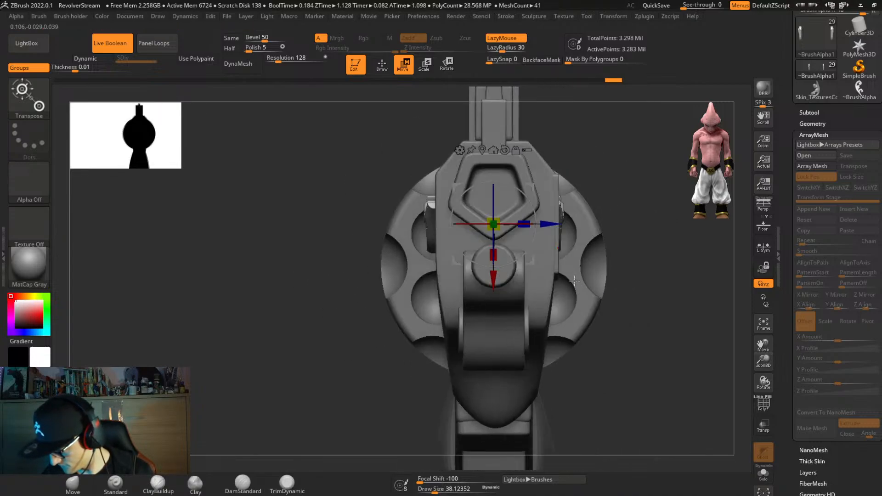
{"action": "left_click_drag", "start_coordinate": [524, 225], "coordinate": [524, 231]}
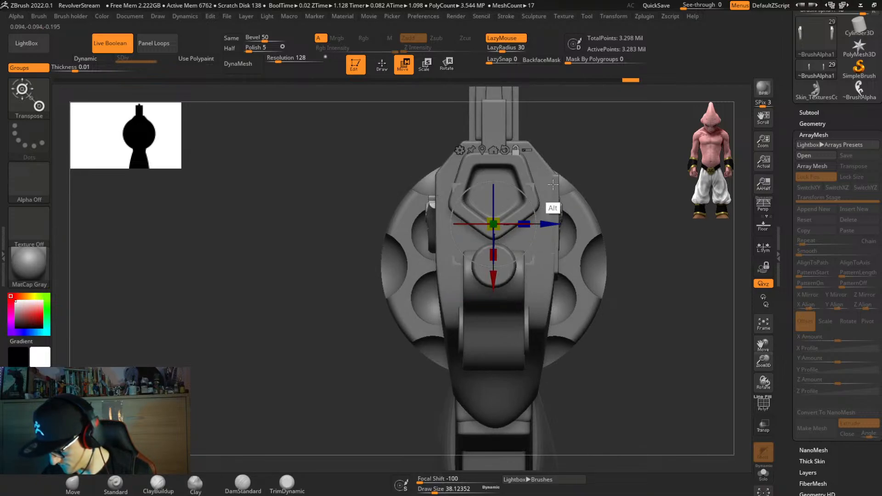
Mirror the block's side panel frame to the opposite side with an Array Mesh using Lock Pos and X Mirror.
{"action": "left_click", "coordinate": [554, 207], "text": "alt"}
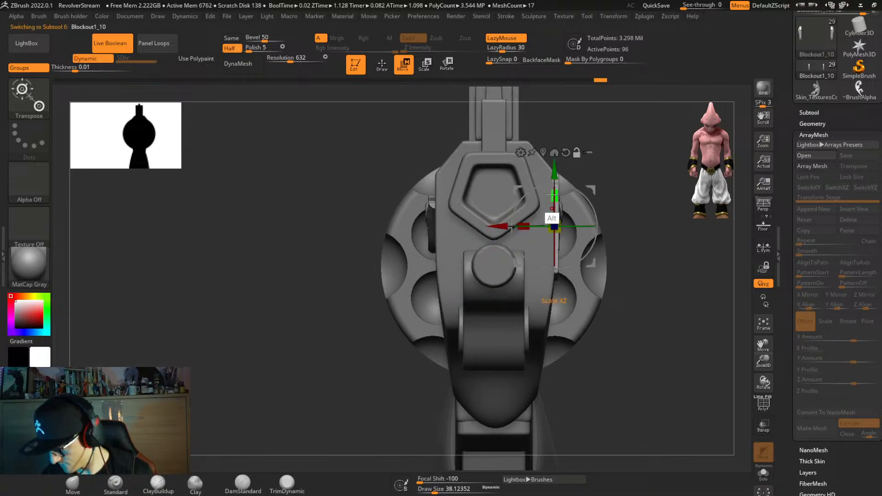
{"action": "left_click", "coordinate": [819, 165]}
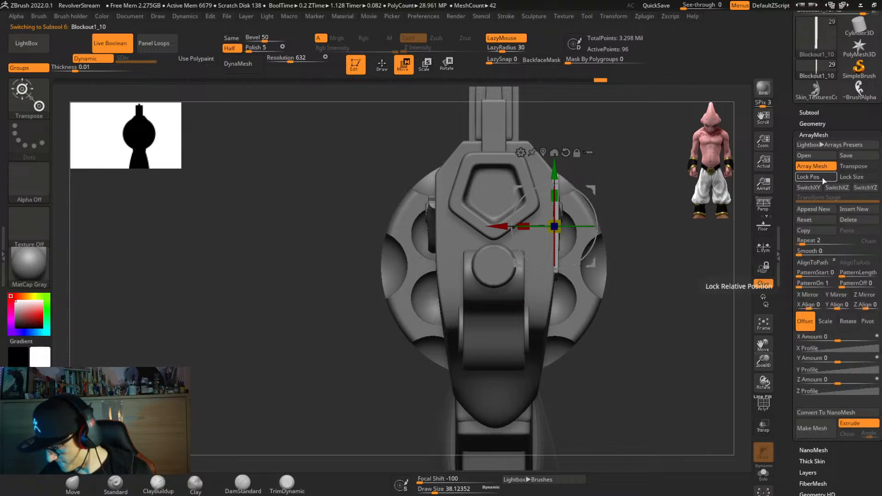
{"action": "left_click", "coordinate": [820, 224]}
{"action": "left_click", "coordinate": [814, 296]}
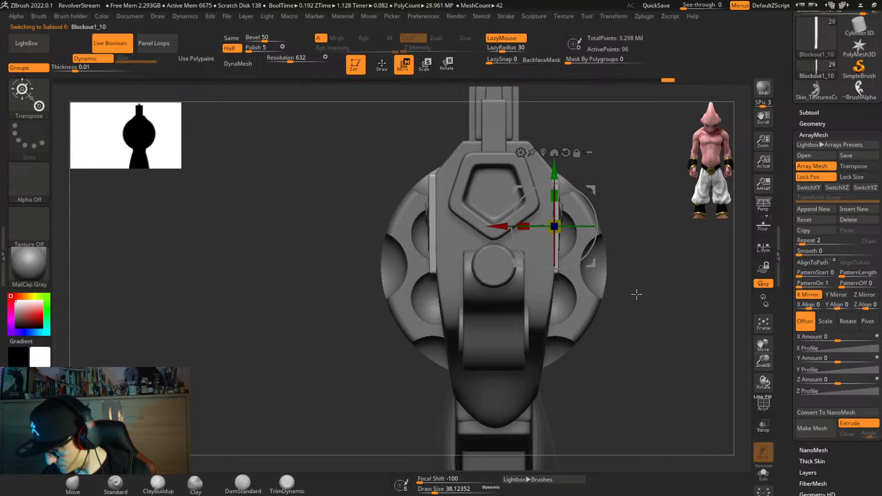
{"action": "left_click_drag", "start_coordinate": [636, 295], "coordinate": [670, 306]}
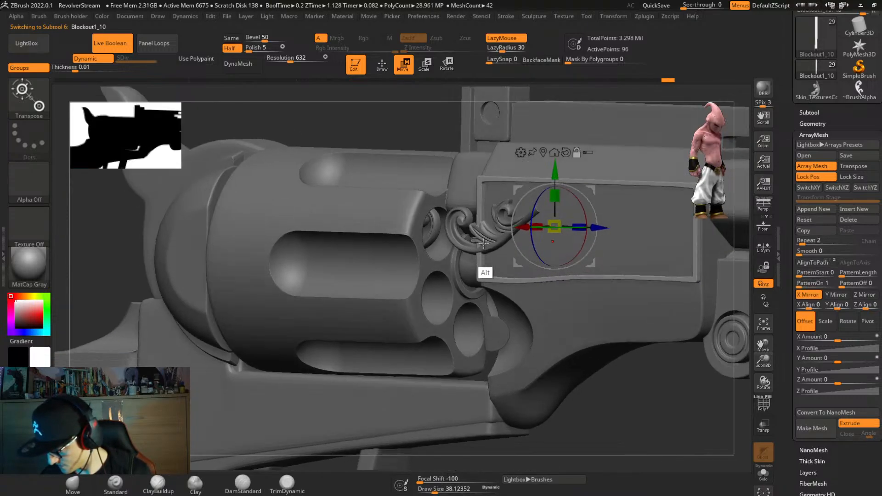
Turn off Live Boolean and select the scroll ornament subtool hidden among the cylinder's cutting shapes.
{"action": "left_click", "coordinate": [483, 244], "text": "alt"}
{"action": "right_click_drag", "start_coordinate": [549, 294], "coordinate": [551, 275]}
{"action": "left_click", "coordinate": [480, 251], "text": "alt"}
{"action": "left_click", "coordinate": [610, 253], "text": "alt"}
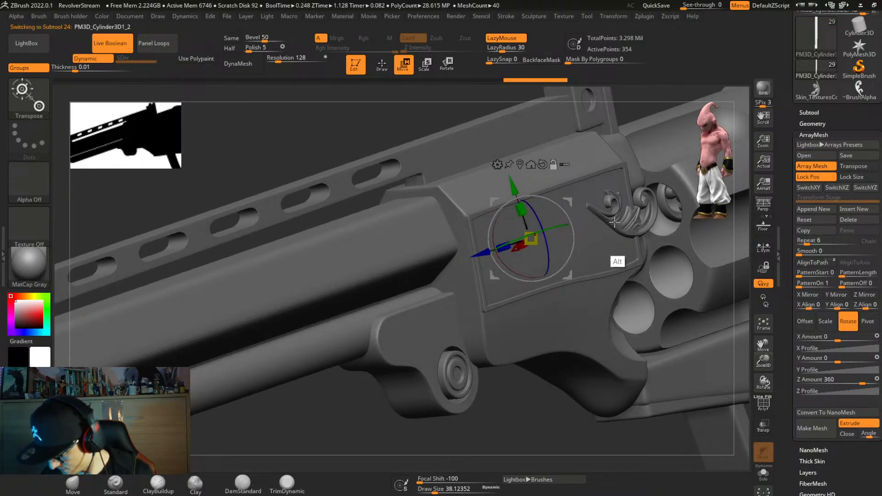
{"action": "left_click", "coordinate": [817, 112]}
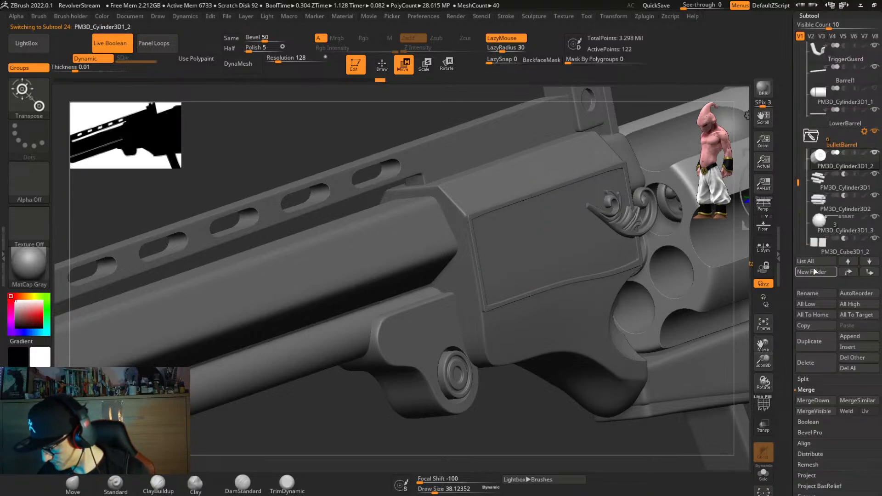
{"action": "left_click_drag", "start_coordinate": [799, 181], "coordinate": [805, 219]}
{"action": "right_click_drag", "start_coordinate": [587, 309], "coordinate": [414, 154], "text": "alt"}
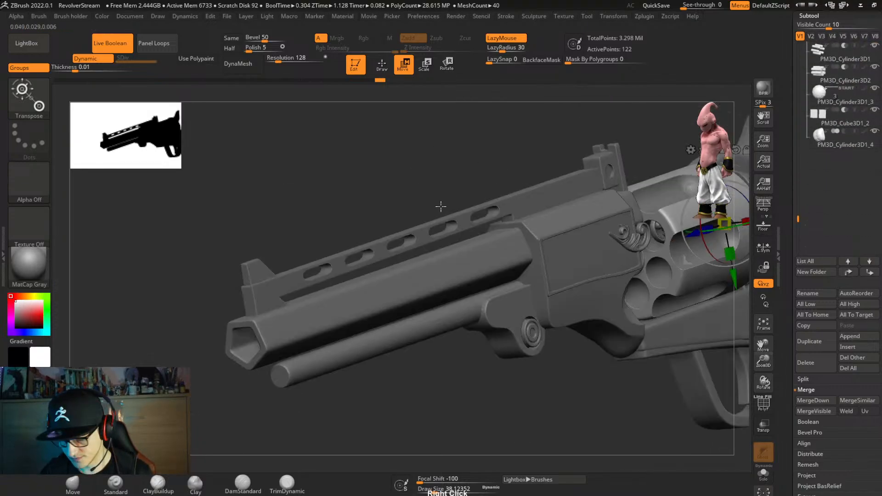
{"action": "key", "text": "alt+b"}
{"action": "right_click_drag", "start_coordinate": [605, 293], "coordinate": [587, 309], "text": "alt"}
{"action": "left_click", "coordinate": [529, 243], "text": "alt"}
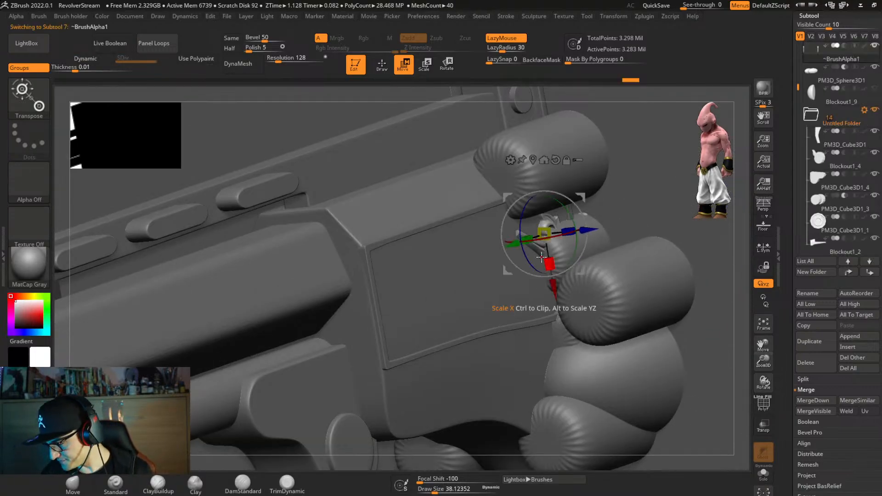
Move the scroll ornaments forward along Y onto the framed side panels and nudge them along Z by about 0.004.
{"action": "mouse_move", "coordinate": [545, 275]}
{"action": "right_mouse_down", "text": "shift"}
{"action": "mouse_move", "coordinate": [533, 294]}
{"action": "mouse_move", "coordinate": [468, 281]}
{"action": "right_mouse_up", "text": "shift"}
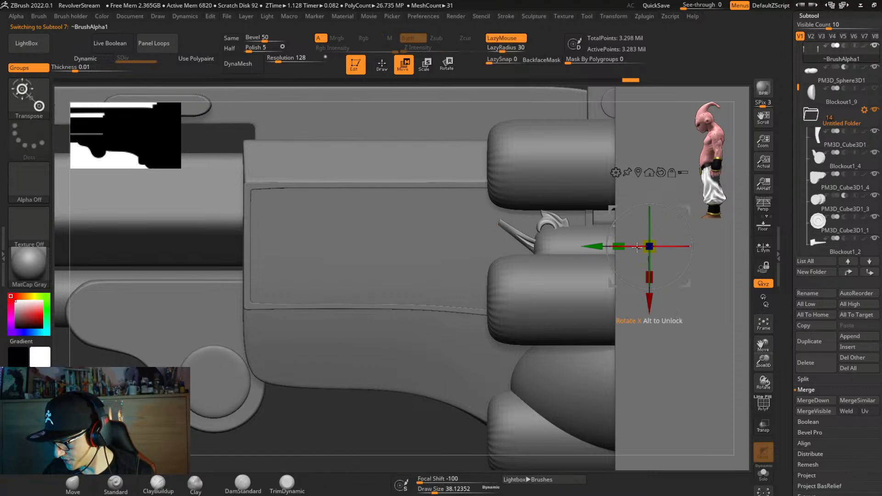
{"action": "left_click_drag", "start_coordinate": [598, 248], "coordinate": [350, 246]}
{"action": "left_click_drag", "start_coordinate": [351, 318], "coordinate": [362, 318]}
{"action": "right_click_drag", "start_coordinate": [397, 305], "coordinate": [443, 315]}
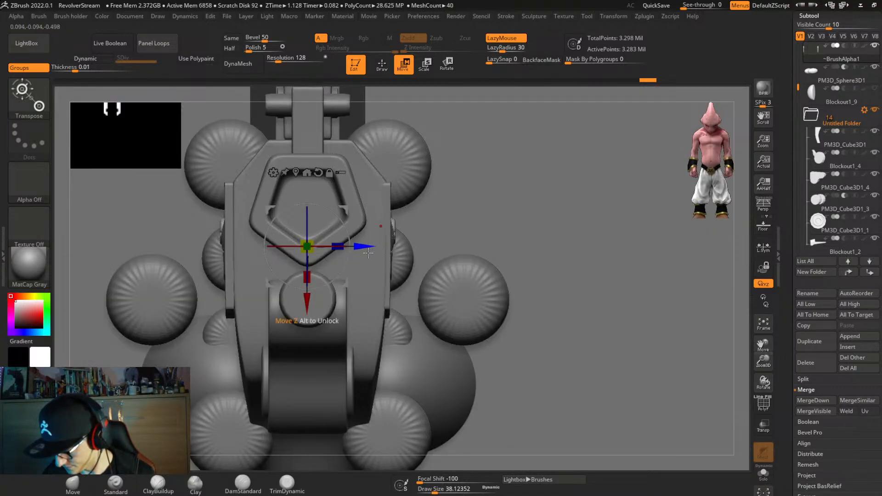
{"action": "left_click_drag", "start_coordinate": [368, 257], "coordinate": [368, 259]}
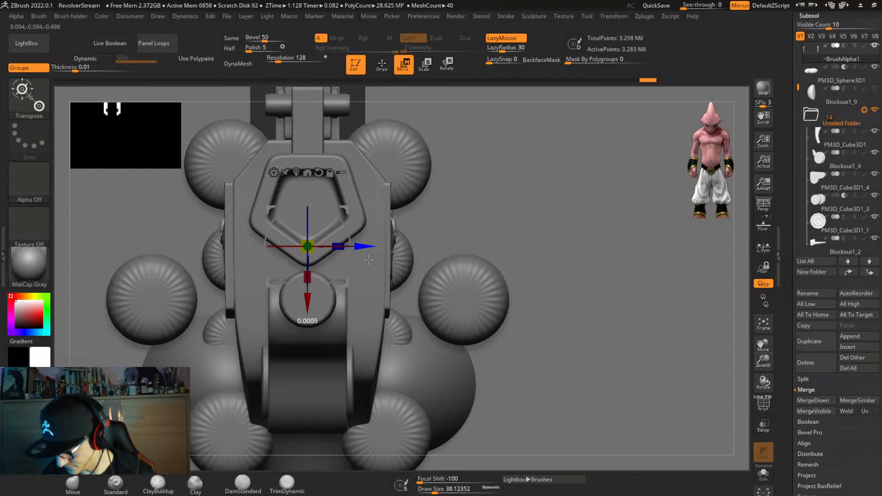
{"action": "right_click_drag", "start_coordinate": [368, 260], "coordinate": [367, 311]}
{"action": "left_click_drag", "start_coordinate": [453, 179], "coordinate": [454, 197]}
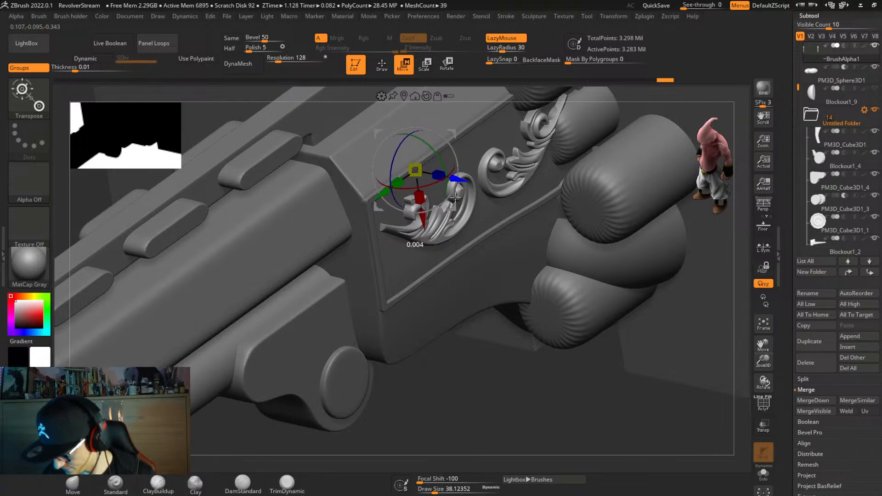
Mask the ornaments on one side of the block and nudge the unmasked side slightly along Z.
{"action": "right_click_drag", "start_coordinate": [455, 198], "coordinate": [521, 187]}
{"action": "left_click_drag", "start_coordinate": [604, 136], "coordinate": [477, 274], "text": "ctrl"}
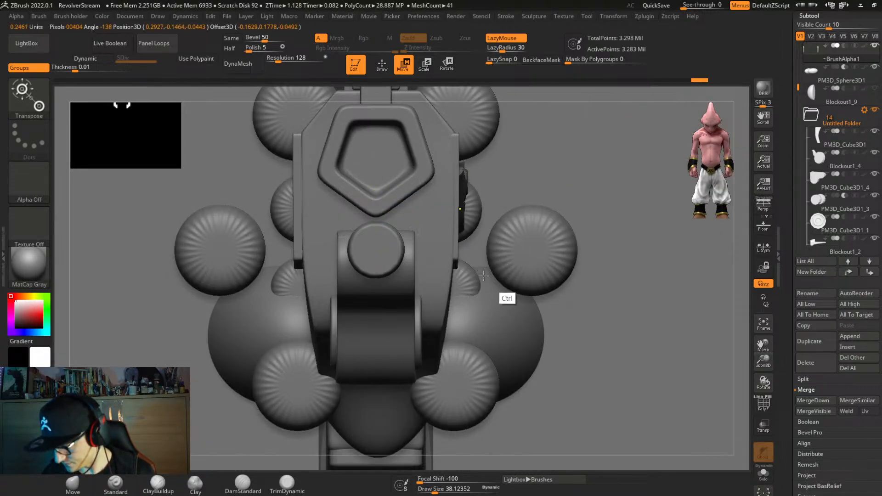
{"action": "left_click_drag", "start_coordinate": [605, 91], "coordinate": [432, 374], "text": "ctrl"}
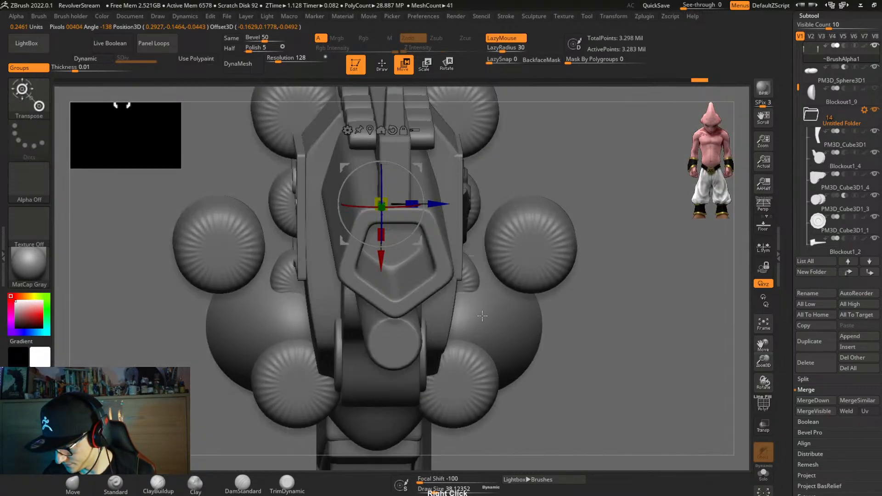
{"action": "right_click_drag", "start_coordinate": [440, 358], "coordinate": [490, 221]}
{"action": "left_click_drag", "start_coordinate": [490, 221], "coordinate": [489, 222]}
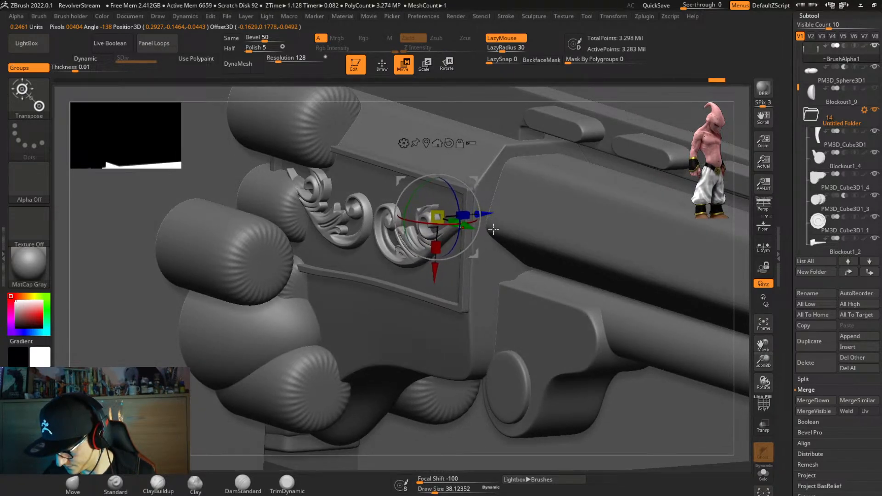
Turn Live Boolean back on and return to Draw mode with the whole revolver in view.
{"action": "right_click_drag", "start_coordinate": [488, 223], "coordinate": [465, 96]}
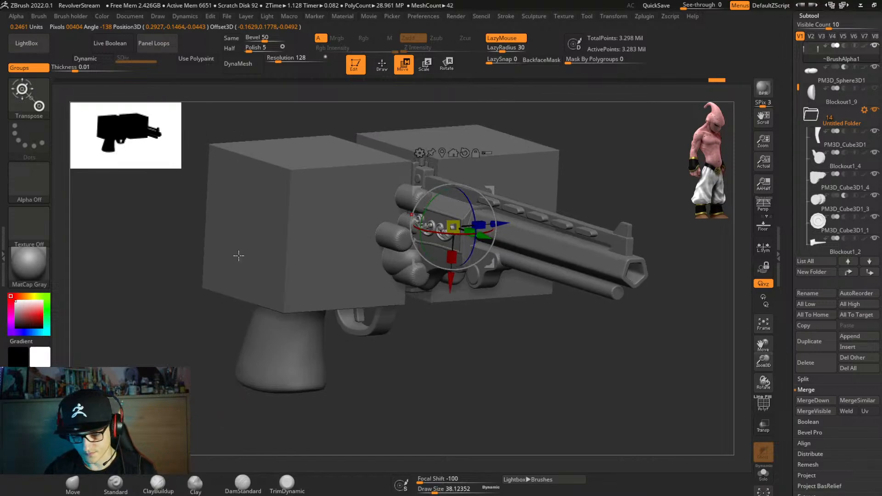
{"action": "key", "text": "alt+b"}
{"action": "key", "text": "q"}
{"action": "mouse_move", "coordinate": [530, 335]}
{"action": "right_mouse_down"}
{"action": "mouse_move", "coordinate": [538, 313]}
{"action": "mouse_move", "coordinate": [529, 290]}
{"action": "mouse_move", "coordinate": [544, 311]}
{"action": "mouse_move", "coordinate": [498, 296]}
{"action": "mouse_move", "coordinate": [537, 315]}
{"action": "mouse_move", "coordinate": [593, 309]}
{"action": "mouse_move", "coordinate": [583, 311]}
{"action": "right_mouse_up"}
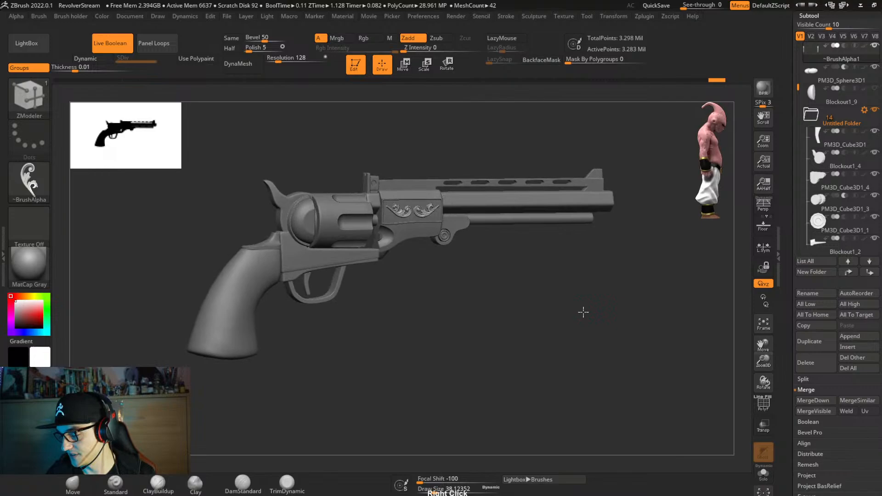
Examine the whole revolver from several angles, selecting the cylinder and the grip to check the overall shape.
{"action": "left_click", "coordinate": [338, 225], "text": "alt"}
{"action": "right_click_drag", "start_coordinate": [502, 299], "coordinate": [457, 305]}
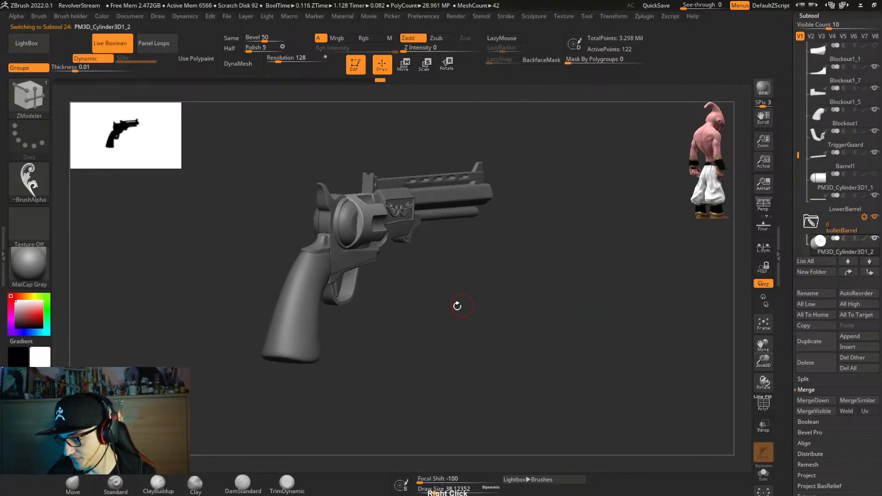
{"action": "left_click", "coordinate": [317, 327], "text": "alt"}
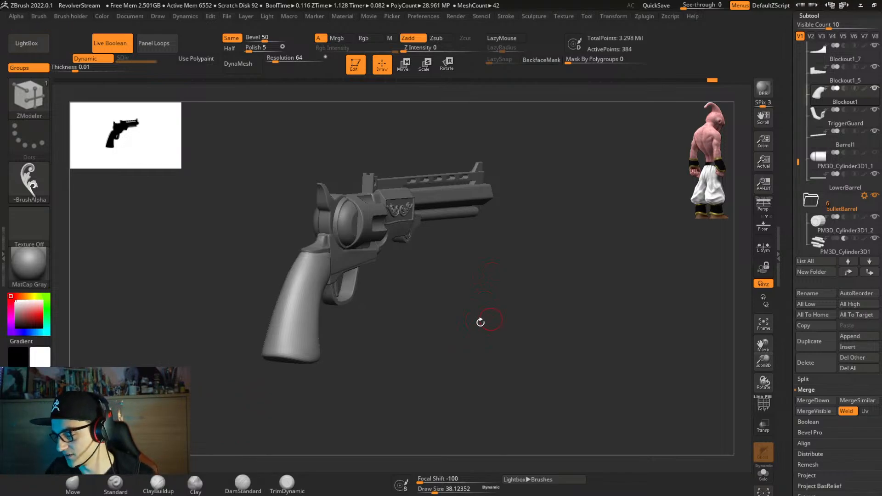
{"action": "left_click_drag", "start_coordinate": [481, 322], "coordinate": [490, 344]}
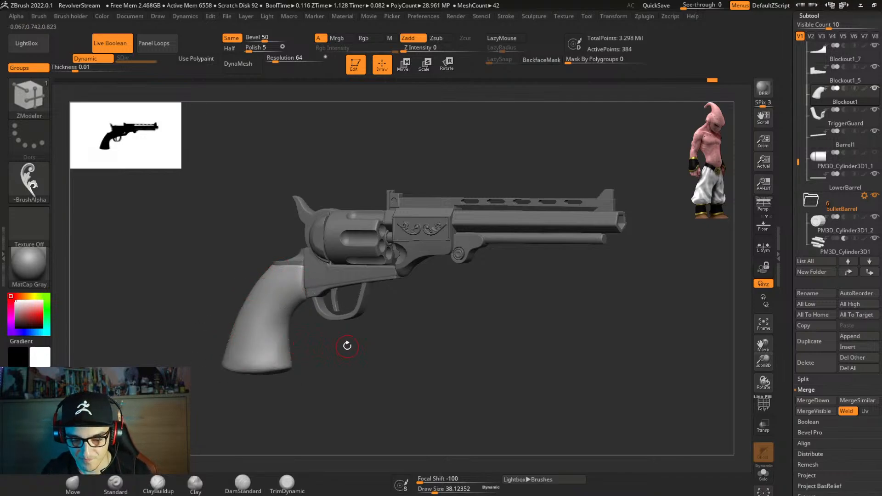
{"action": "left_click_drag", "start_coordinate": [344, 341], "coordinate": [427, 346]}
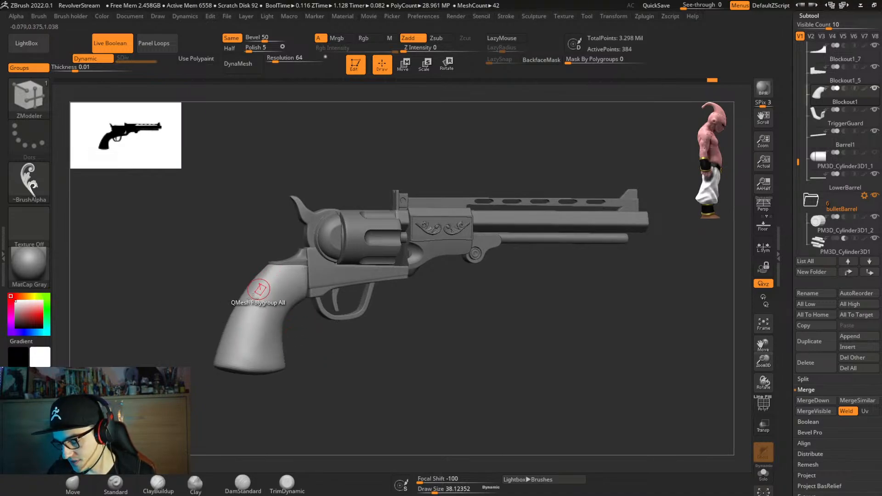
{"action": "left_click_drag", "start_coordinate": [377, 349], "coordinate": [429, 350]}
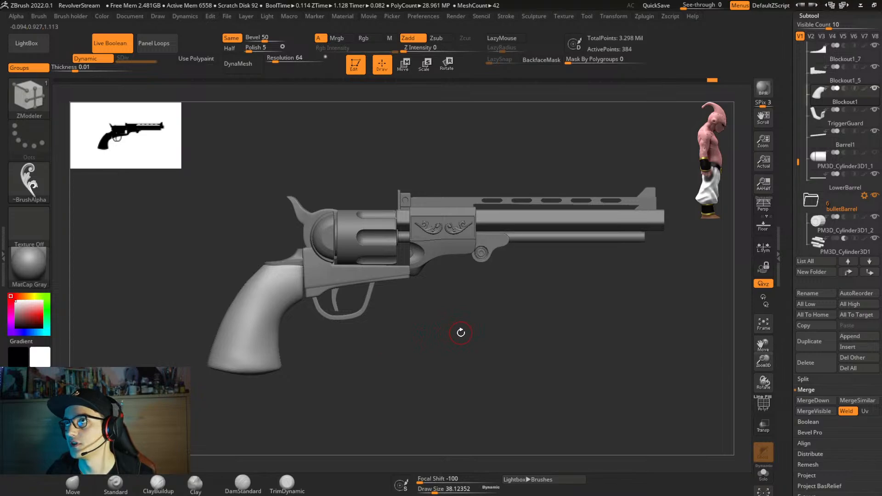
{"action": "right_click_drag", "start_coordinate": [465, 331], "coordinate": [442, 345]}
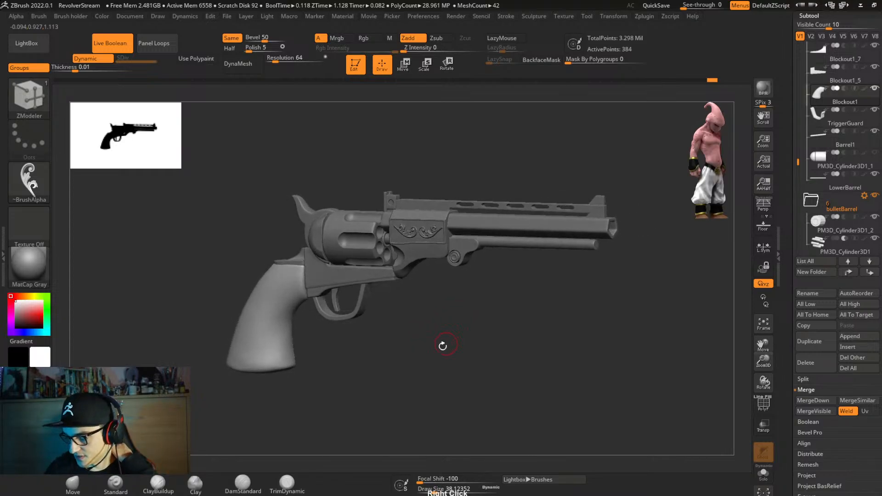
{"action": "right_click_drag", "start_coordinate": [482, 321], "coordinate": [468, 328]}
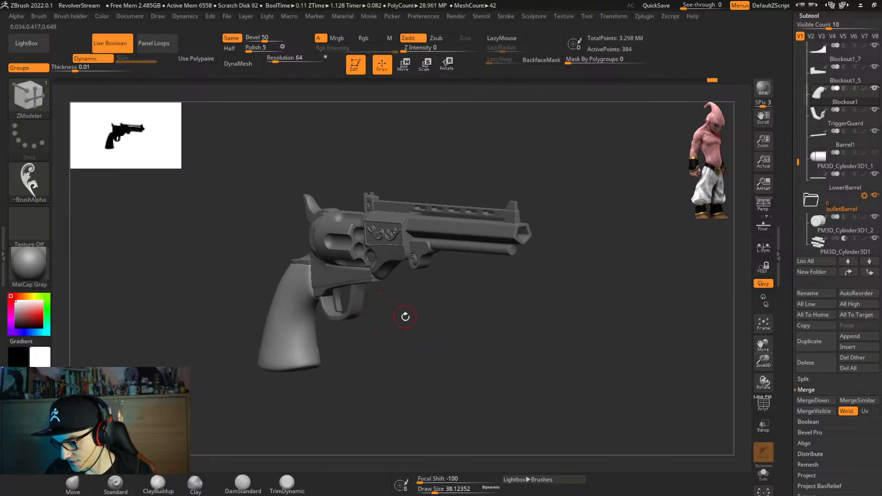
{"action": "right_click_drag", "start_coordinate": [417, 318], "coordinate": [640, 272]}
Select the PM3D_Cylinder3D2 subtool and turn on perspective view.
{"action": "left_click", "coordinate": [203, 260], "text": "alt"}
{"action": "key", "text": "p"}
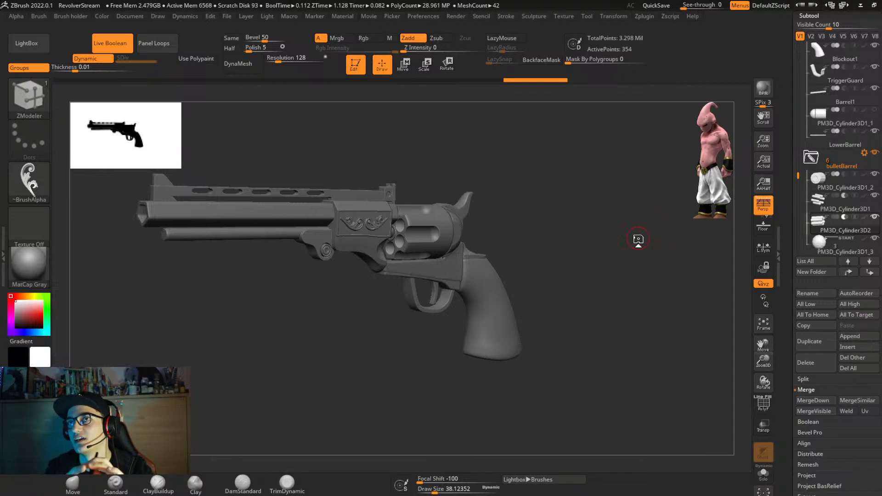
{"action": "left_click_drag", "start_coordinate": [597, 326], "coordinate": [576, 326]}
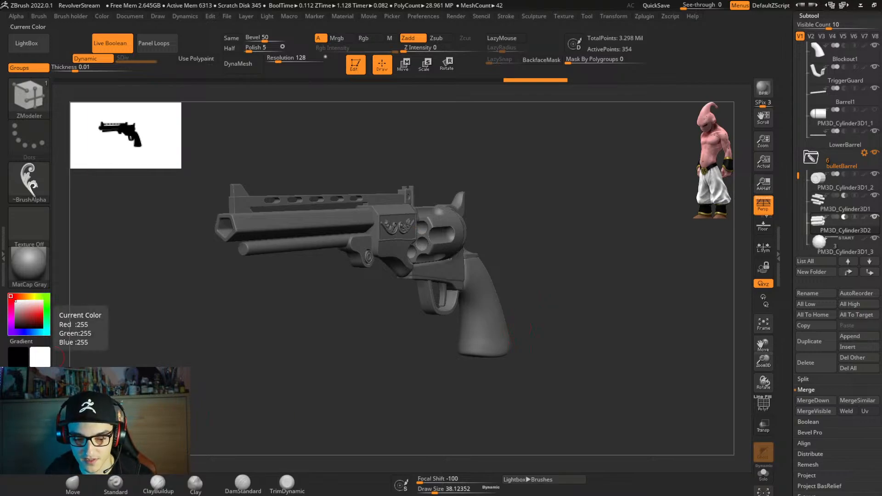
Switch to the reference board and study the frame, barrel and engraving details in the revolver photos.
{"action": "right_click_drag", "start_coordinate": [0, 357], "coordinate": [445, 267]}
{"action": "middle_click_drag", "start_coordinate": [445, 266], "coordinate": [226, 301]}
{"action": "scroll", "coordinate": [423, 317], "scroll_direction": "up", "scroll_amount": 5}
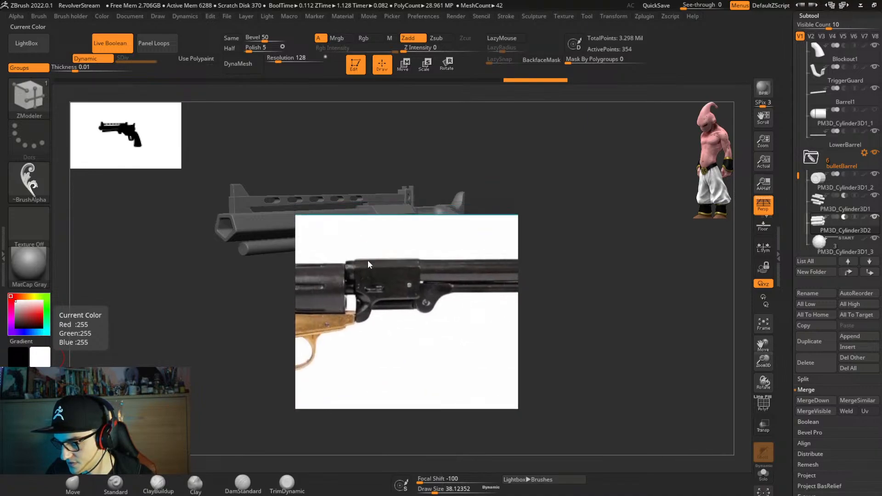
{"action": "middle_click_drag", "start_coordinate": [458, 276], "coordinate": [347, 281]}
{"action": "middle_click_drag", "start_coordinate": [418, 309], "coordinate": [446, 259]}
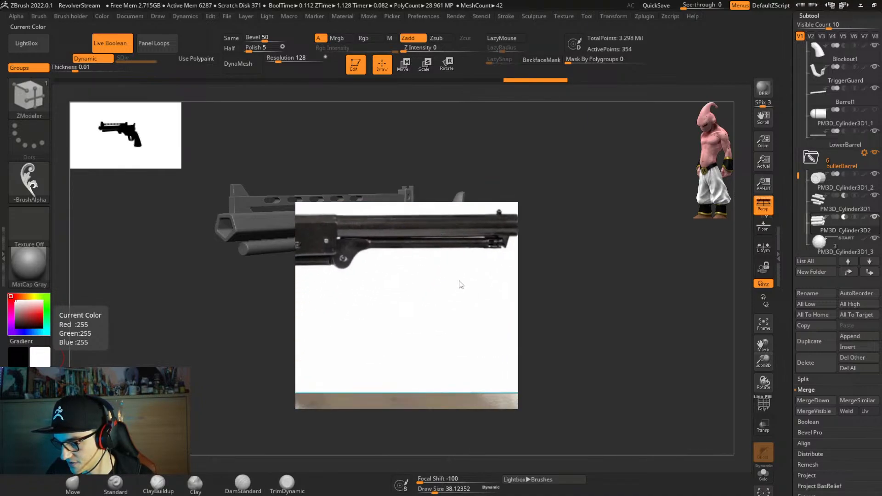
{"action": "middle_click_drag", "start_coordinate": [461, 396], "coordinate": [456, 254]}
{"action": "middle_click_drag", "start_coordinate": [490, 293], "coordinate": [393, 292]}
{"action": "middle_click_drag", "start_coordinate": [461, 298], "coordinate": [357, 299]}
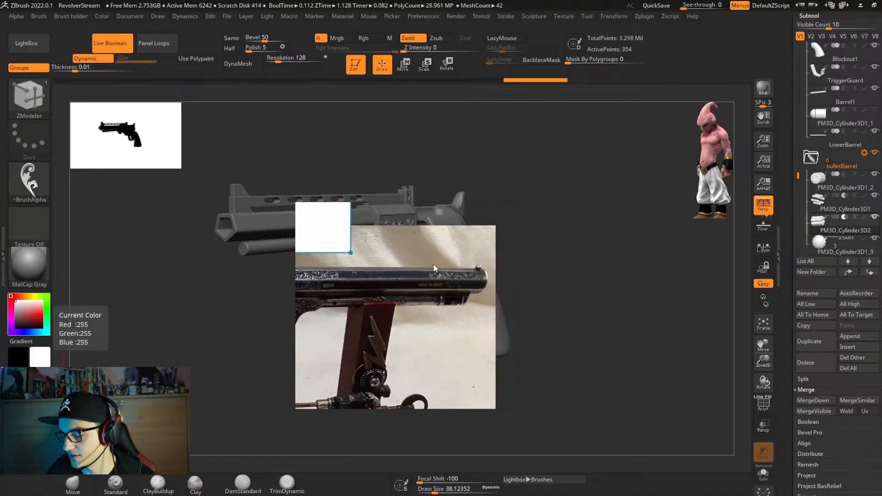
Compare the revolver photos on the reference board and study the engraving on the dark revolver's cylinder and frame up close.
{"action": "right_click_drag", "start_coordinate": [434, 268], "coordinate": [584, 254]}
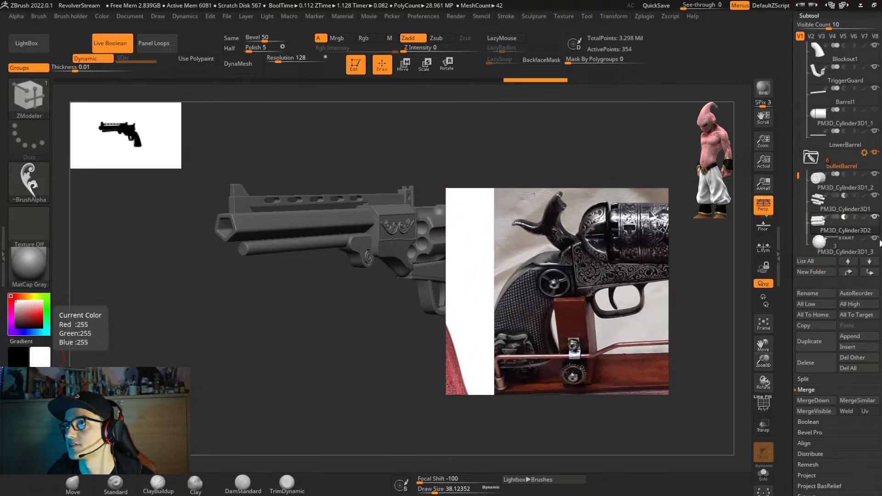
{"action": "key", "text": "ctrl+v"}
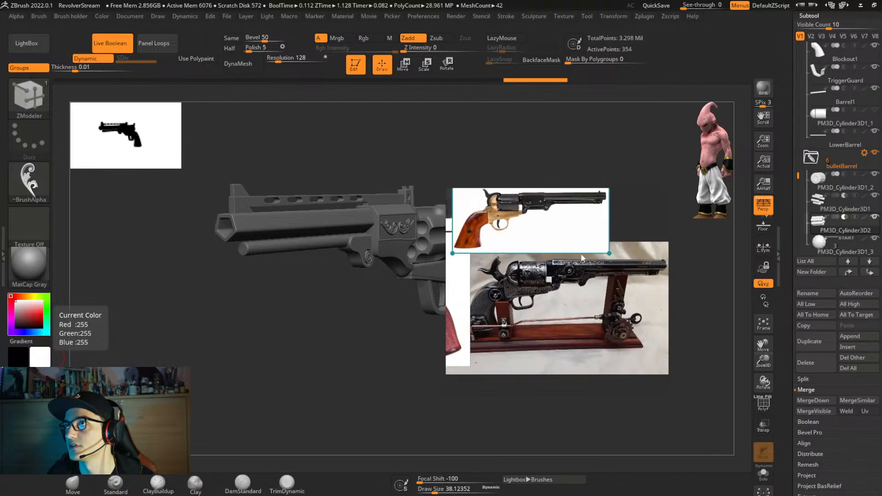
{"action": "key", "text": "ctrl+v"}
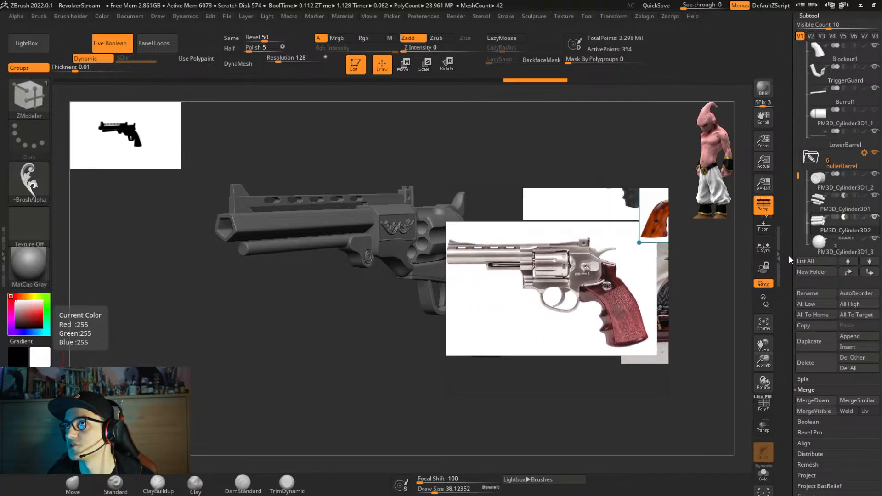
{"action": "middle_click_drag", "start_coordinate": [560, 261], "coordinate": [630, 257]}
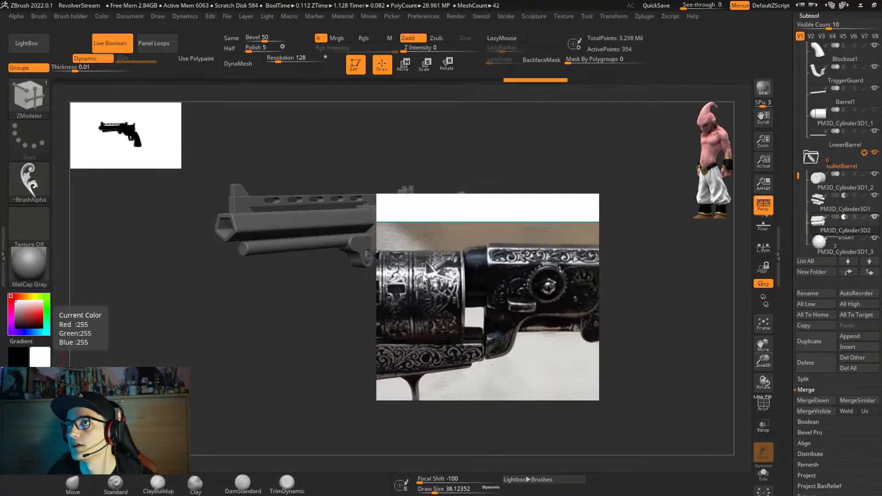
{"action": "scroll", "coordinate": [442, 336], "scroll_direction": "down", "scroll_amount": 3}
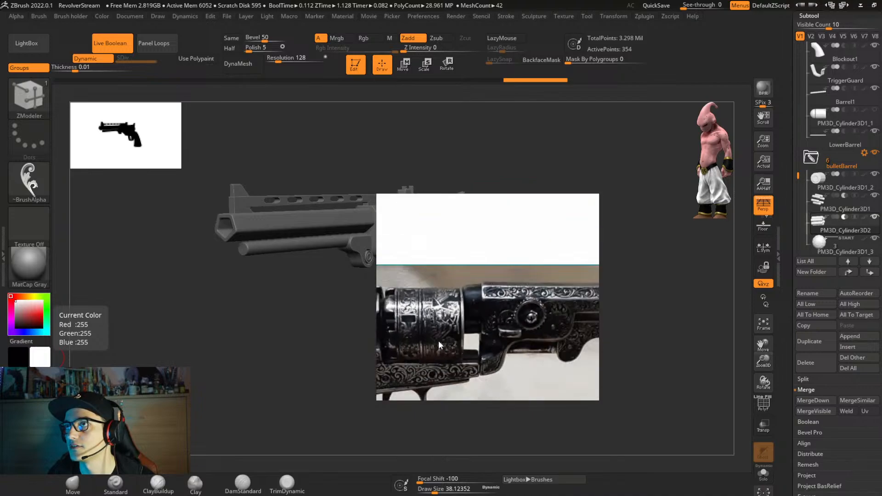
{"action": "scroll", "coordinate": [505, 311], "scroll_direction": "up", "scroll_amount": 1}
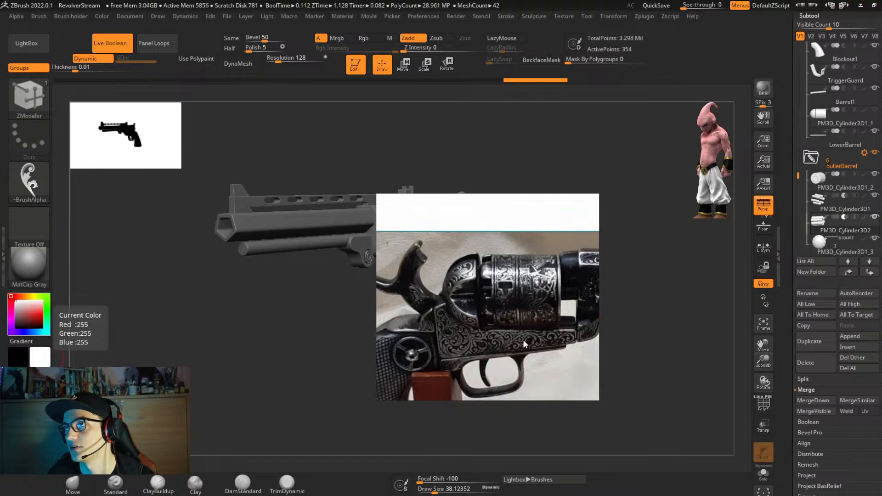
{"action": "right_click_drag", "start_coordinate": [516, 325], "coordinate": [0, 330]}
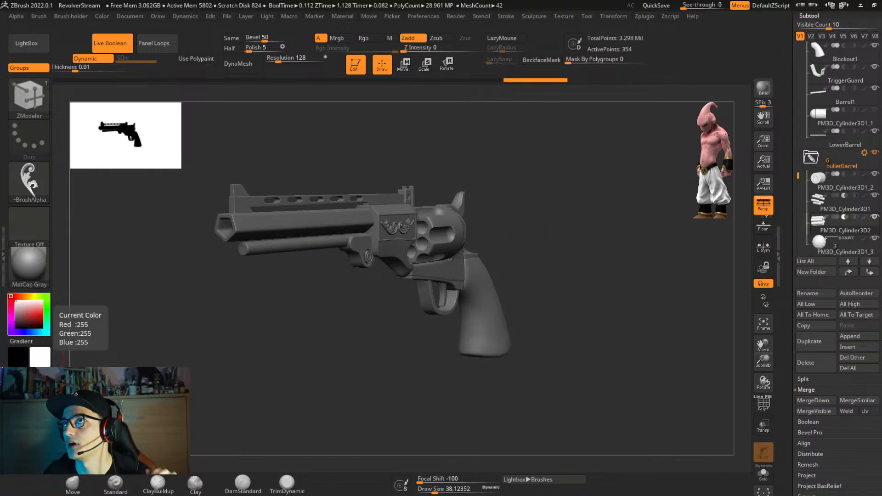
Inspect the scroll ornaments on the revolver's side panel up close and look through the available alphas.
{"action": "left_click_drag", "start_coordinate": [558, 288], "coordinate": [569, 274]}
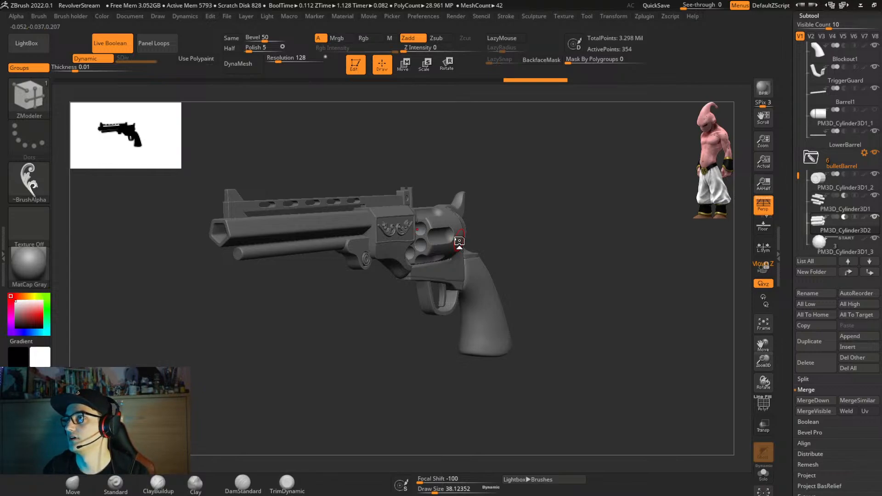
{"action": "left_click_drag", "start_coordinate": [562, 323], "coordinate": [490, 317]}
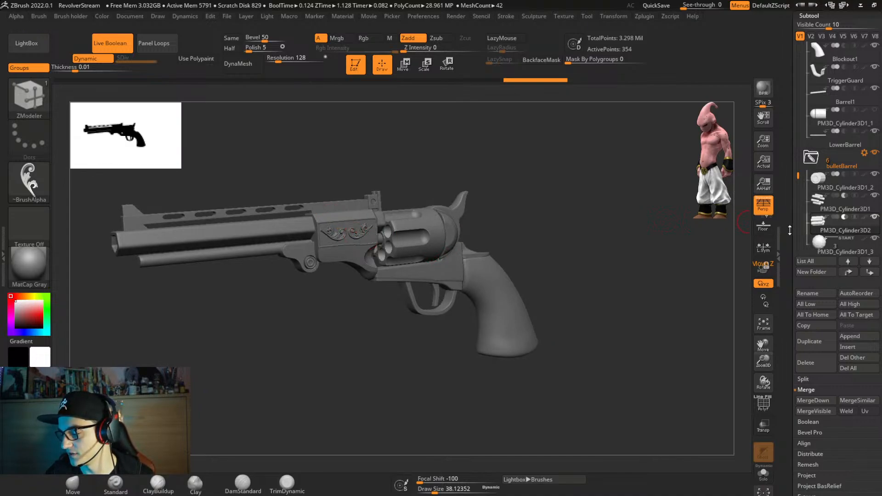
{"action": "scroll", "coordinate": [789, 230], "scroll_direction": "up", "scroll_amount": 3}
{"action": "mouse_move", "coordinate": [661, 261]}
{"action": "right_mouse_down", "text": "shift"}
{"action": "mouse_move", "coordinate": [545, 291]}
{"action": "mouse_move", "coordinate": [480, 294]}
{"action": "mouse_move", "coordinate": [481, 356]}
{"action": "right_mouse_up", "text": "shift"}
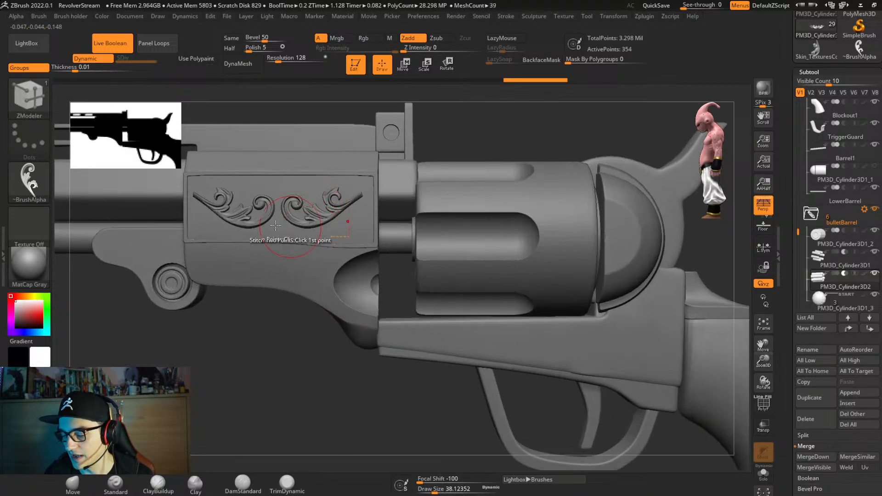
{"action": "left_click", "coordinate": [29, 181]}
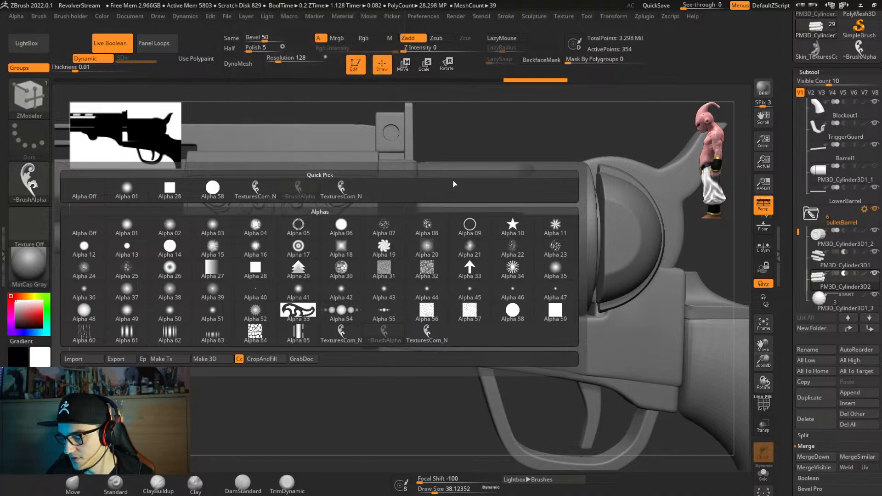
{"action": "left_click", "coordinate": [79, 17]}
{"action": "mouse_move", "coordinate": [19, 19]}
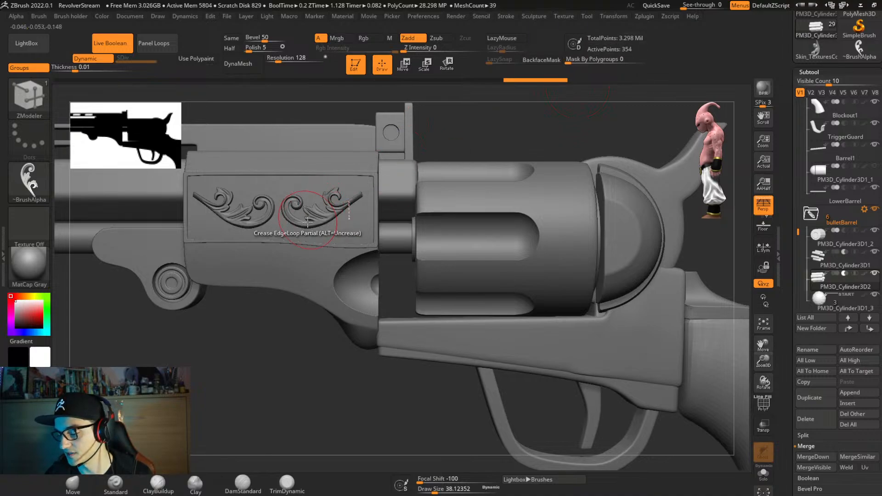
Hide the ~BrushAlpha1 scroll ornament subtool and examine the revolver with plain side panels from both sides.
{"action": "left_click_drag", "start_coordinate": [805, 235], "coordinate": [799, 148]}
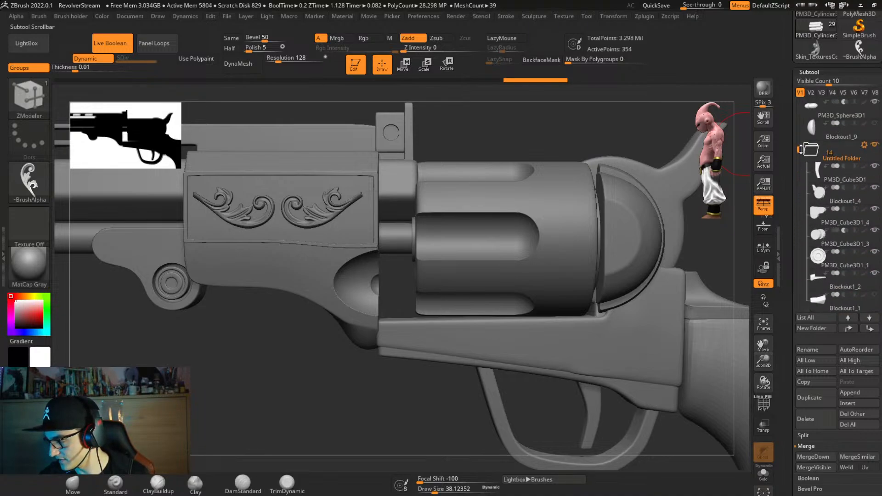
{"action": "left_click", "coordinate": [226, 215], "text": "alt"}
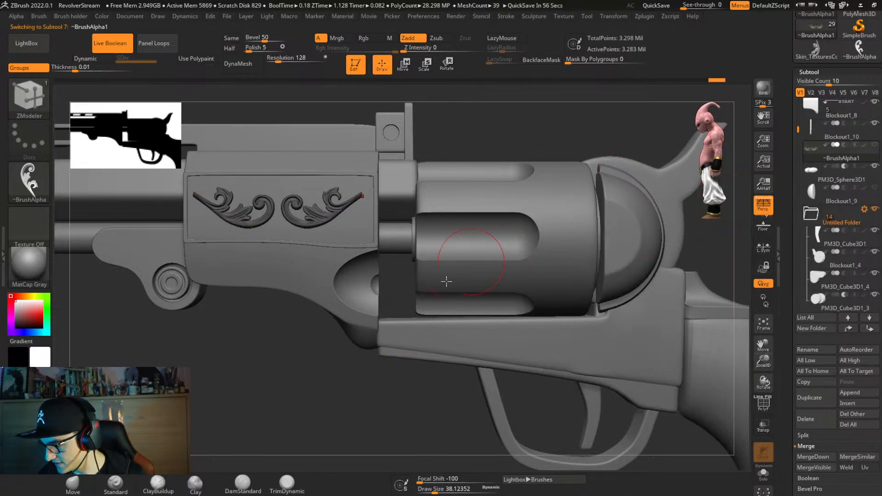
{"action": "left_click", "coordinate": [338, 320], "text": "alt"}
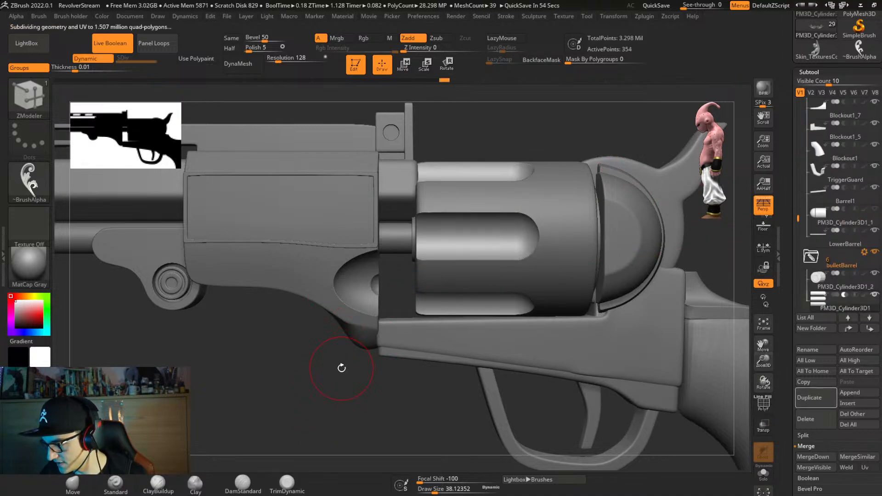
{"action": "left_click_drag", "start_coordinate": [776, 117], "coordinate": [789, 178]}
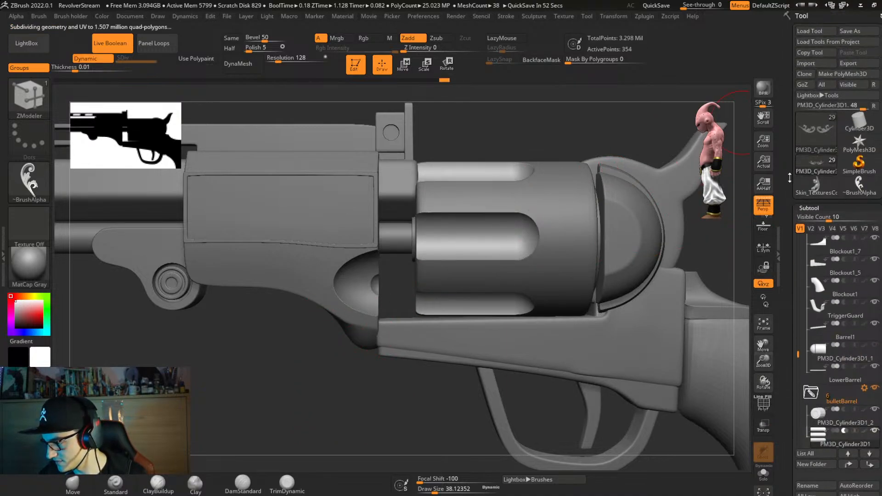
{"action": "mouse_move", "coordinate": [827, 162]}
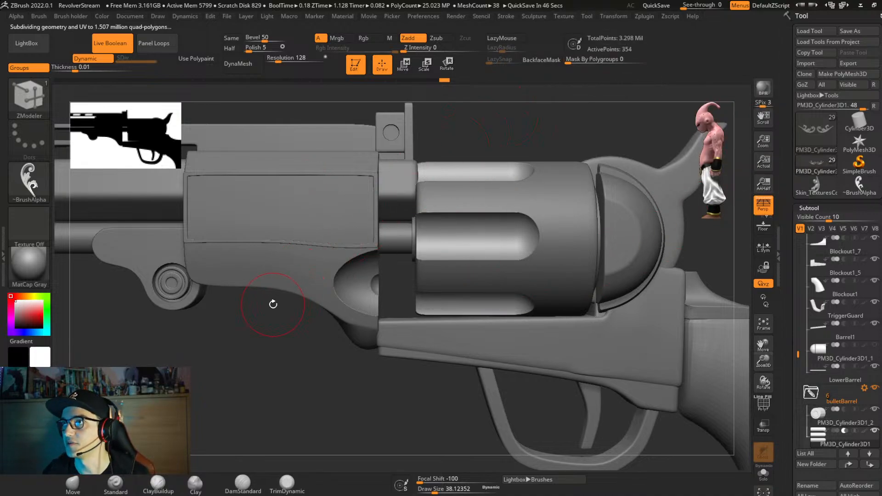
{"action": "right_click_drag", "start_coordinate": [300, 300], "coordinate": [296, 248], "text": "alt"}
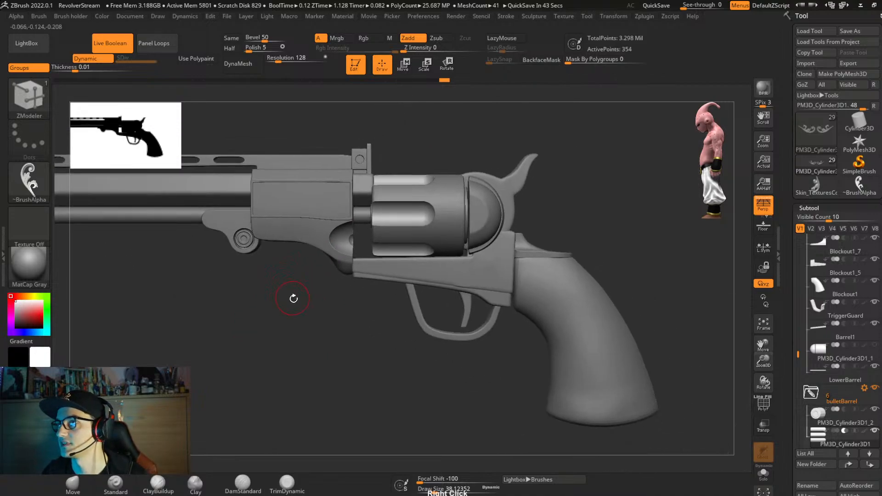
{"action": "right_click_drag", "start_coordinate": [317, 314], "coordinate": [526, 343]}
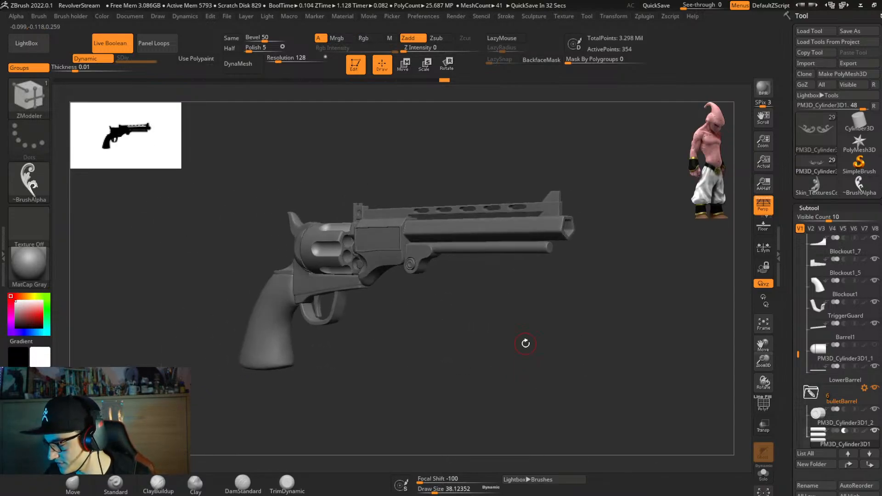
Show the ~BrushAlpha1 ornament subtool again and check the whole revolver with the scrollwork.
{"action": "mouse_move", "coordinate": [798, 354]}
{"action": "left_mouse_down"}
{"action": "mouse_move", "coordinate": [799, 394]}
{"action": "mouse_move", "coordinate": [797, 253]}
{"action": "left_mouse_up"}
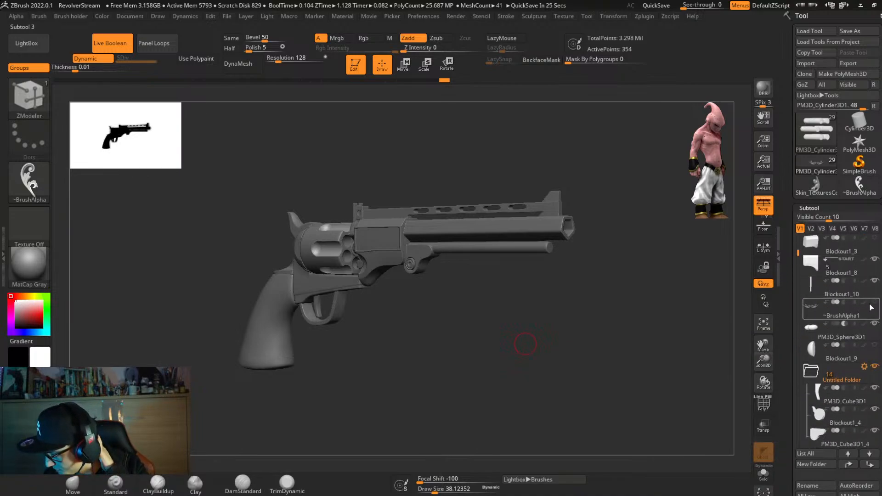
{"action": "left_click", "coordinate": [874, 303]}
{"action": "mouse_move", "coordinate": [604, 319]}
{"action": "right_mouse_down"}
{"action": "mouse_move", "coordinate": [383, 229]}
{"action": "mouse_move", "coordinate": [433, 282]}
{"action": "right_mouse_up"}
{"action": "right_click_drag", "start_coordinate": [440, 356], "coordinate": [387, 259]}
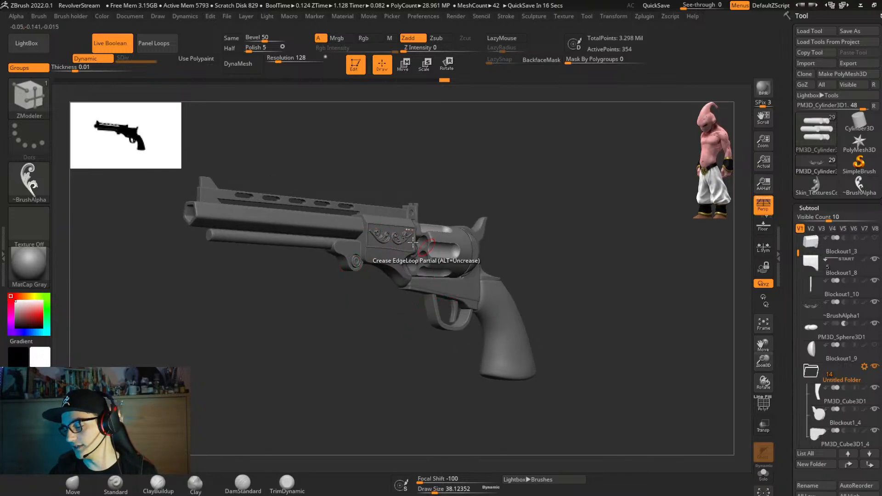
{"action": "right_click_drag", "start_coordinate": [459, 316], "coordinate": [436, 365]}
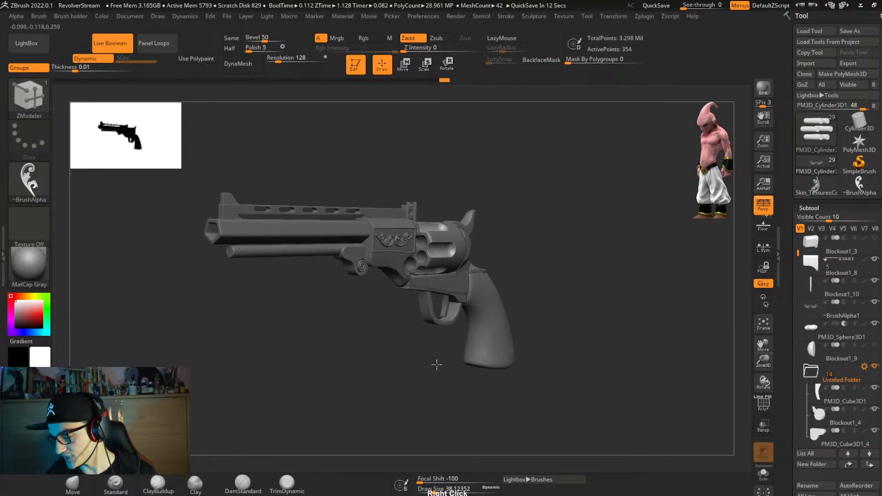
{"action": "right_click", "coordinate": [436, 364]}
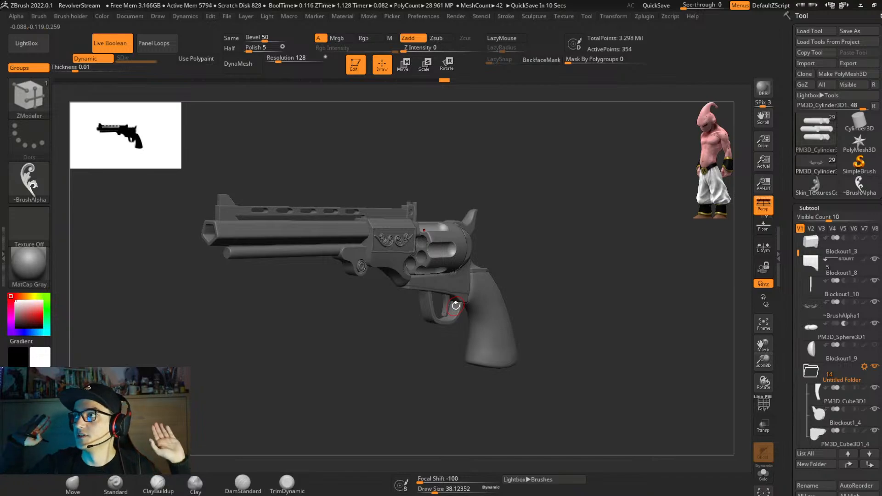